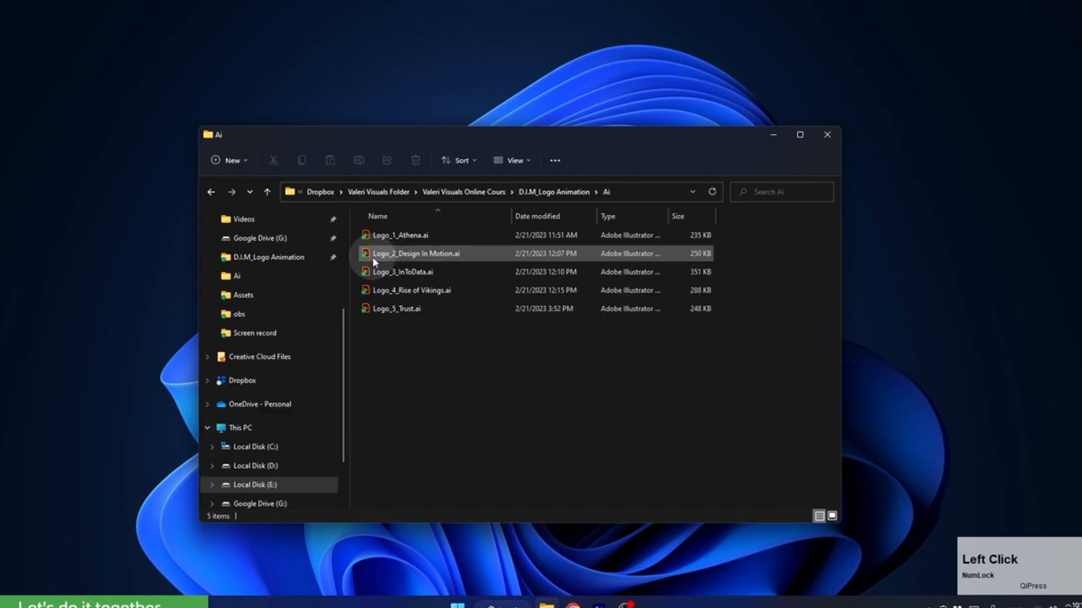
Open the Logo_2_Design In Motion.ai artwork from the Ai folder in Illustrator.
{"action": "left_click", "coordinate": [376, 257]}
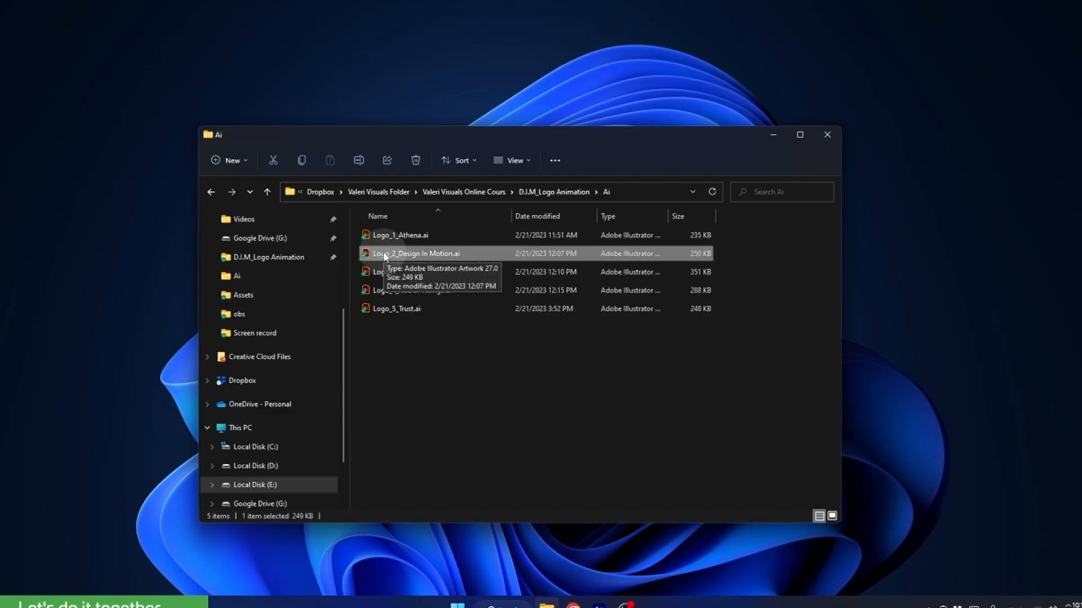
{"action": "double_click", "coordinate": [384, 257]}
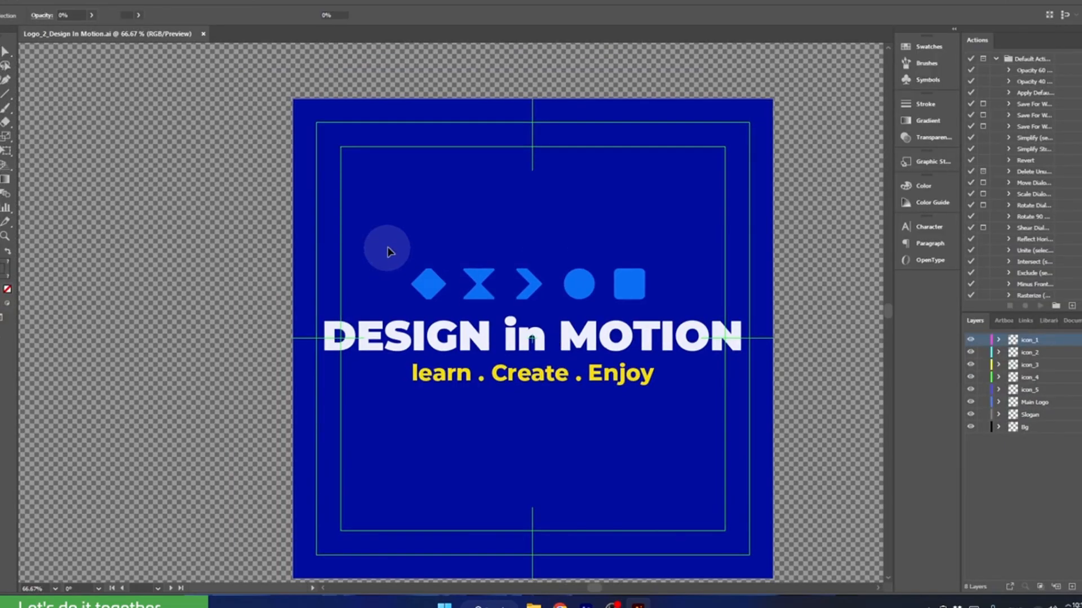
{"action": "key", "text": "space"}
{"action": "left_click_drag", "start_coordinate": [552, 397], "coordinate": [498, 369]}
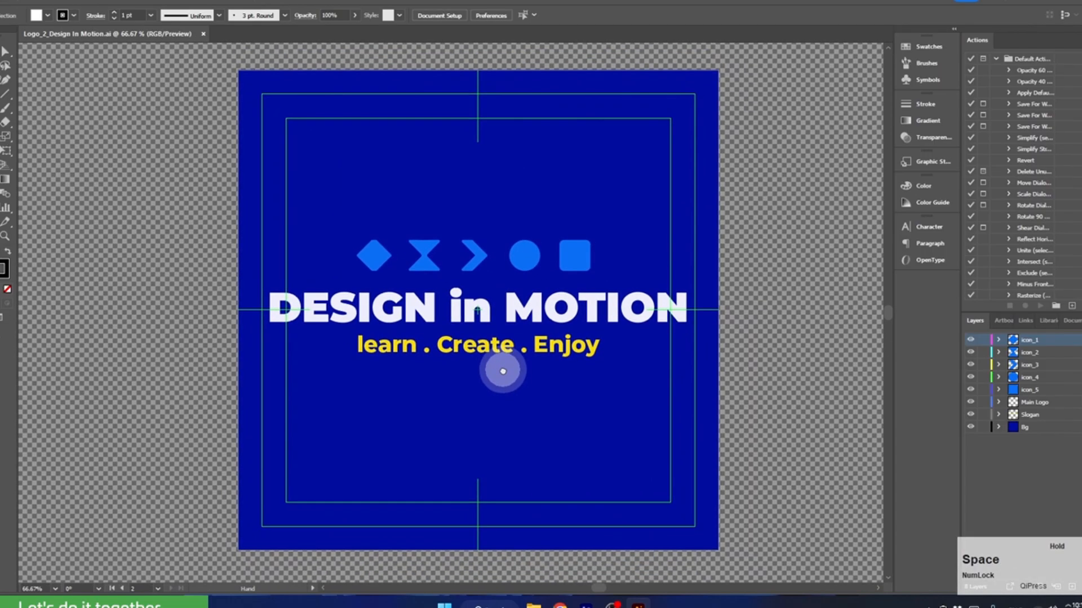
Examine how the logo artwork is split into layers by toggling the visibility of Main Logo, icon_5, icon_4 and icon_1 off and on.
{"action": "left_click", "coordinate": [630, 305]}
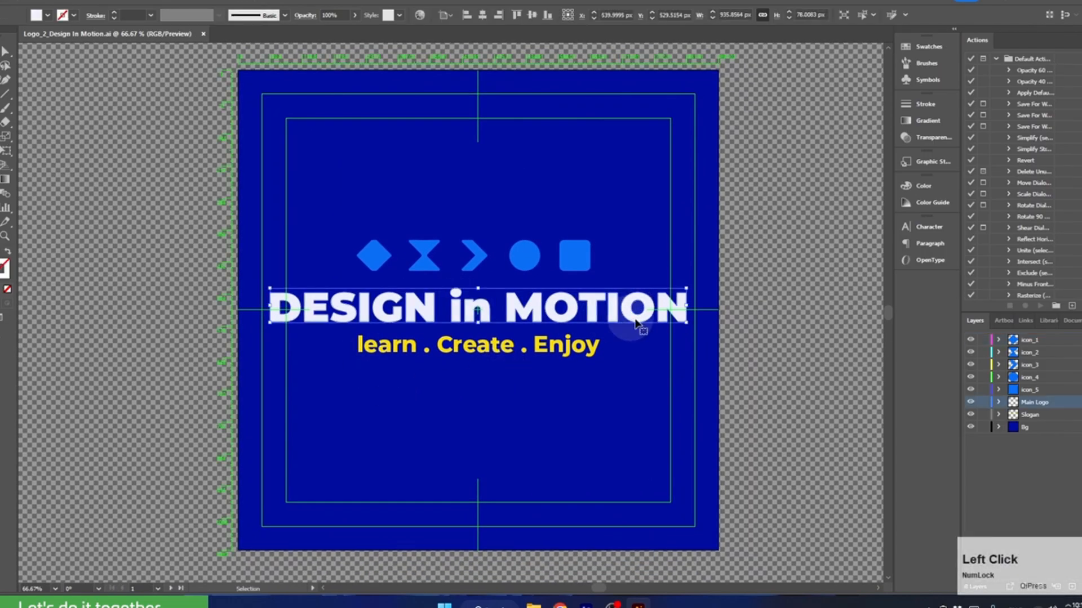
{"action": "left_click", "coordinate": [970, 401]}
{"action": "left_click", "coordinate": [970, 402]}
{"action": "left_click", "coordinate": [577, 359]}
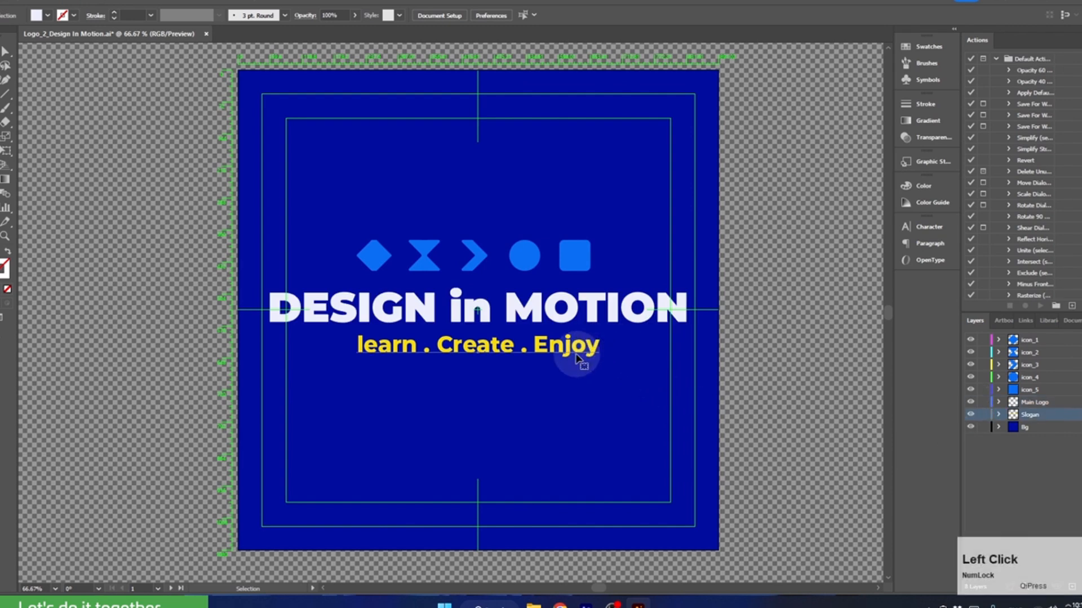
{"action": "left_click", "coordinate": [971, 390]}
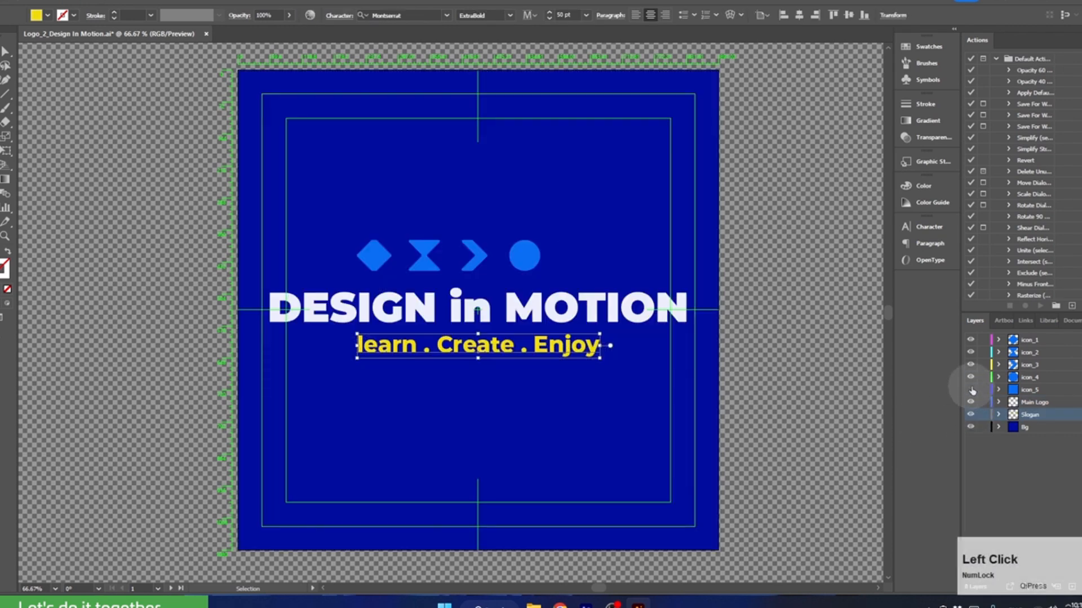
{"action": "left_click", "coordinate": [971, 389]}
{"action": "left_click", "coordinate": [971, 377]}
{"action": "left_click", "coordinate": [970, 377]}
{"action": "left_click", "coordinate": [969, 341]}
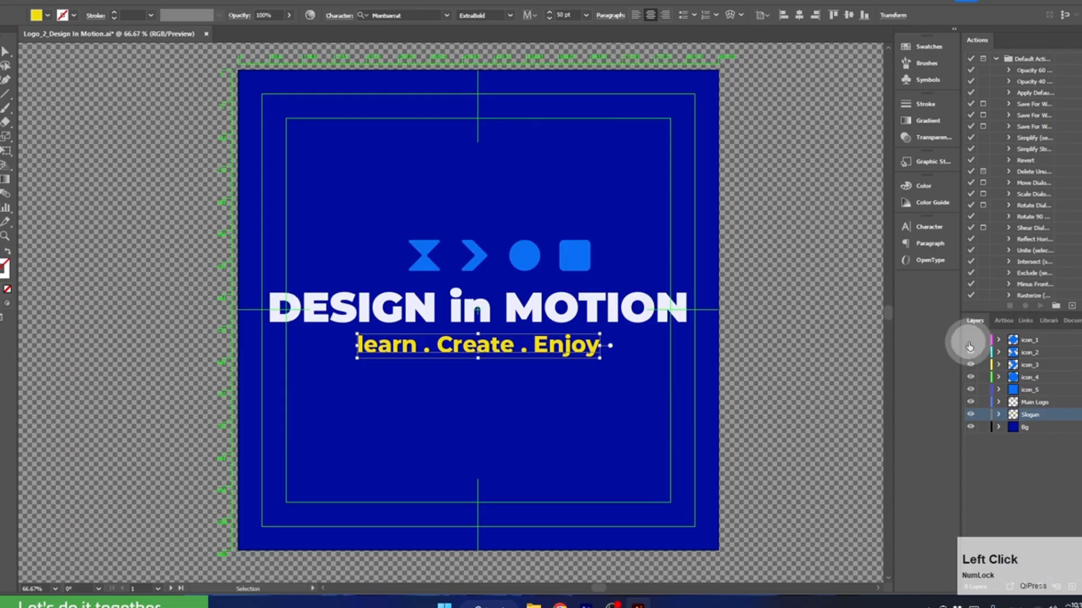
{"action": "left_click", "coordinate": [970, 343]}
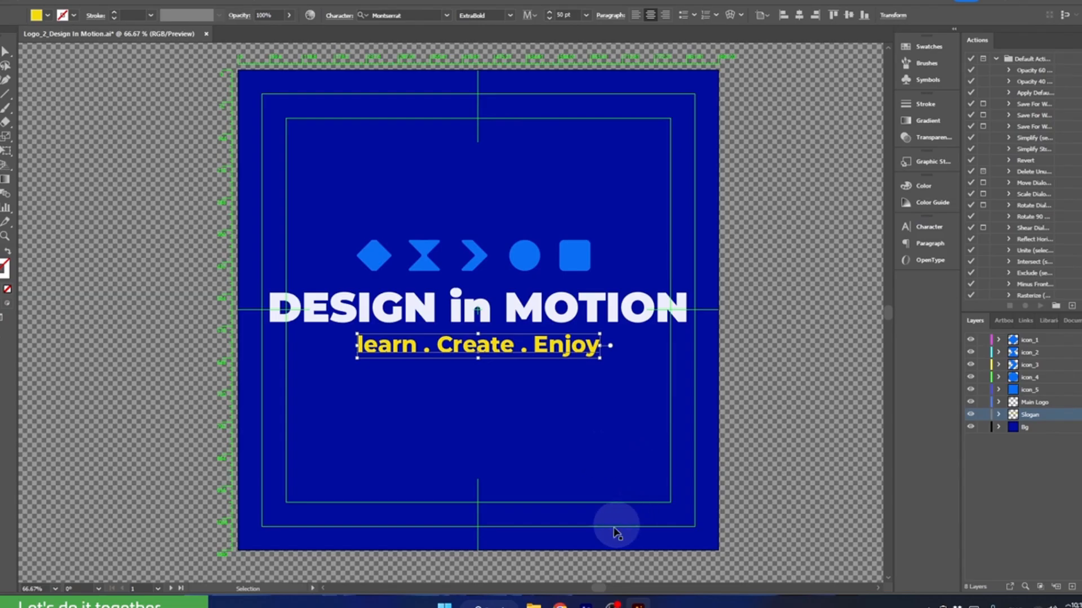
Switch to After Effects, dismiss its home screen and apply the Default workspace.
{"action": "left_click", "coordinate": [585, 603]}
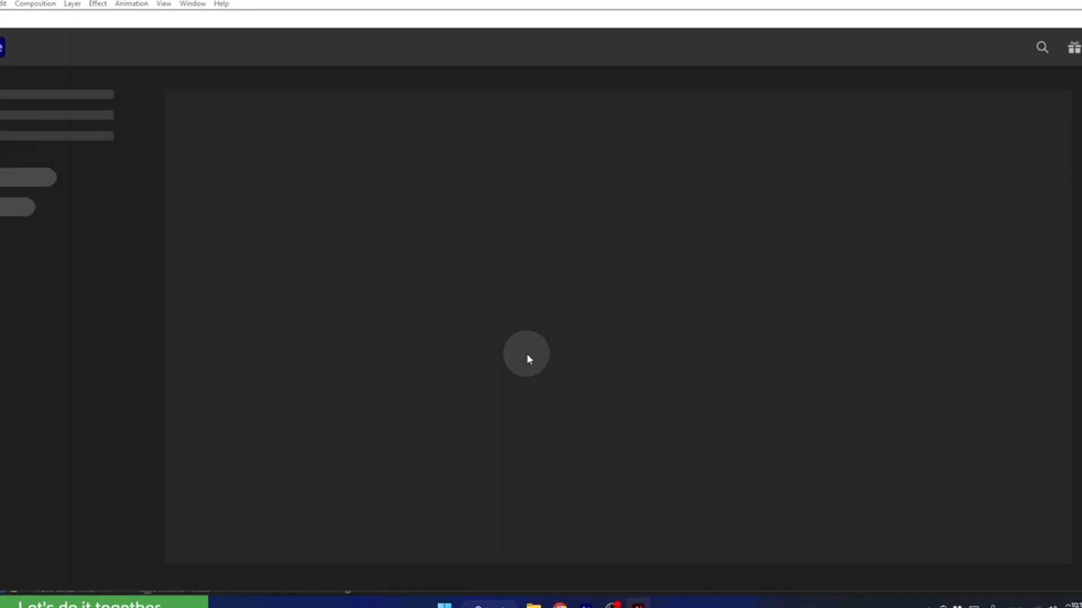
{"action": "left_click_drag", "start_coordinate": [1066, 19], "coordinate": [1014, 42]}
{"action": "left_click", "coordinate": [1052, 42]}
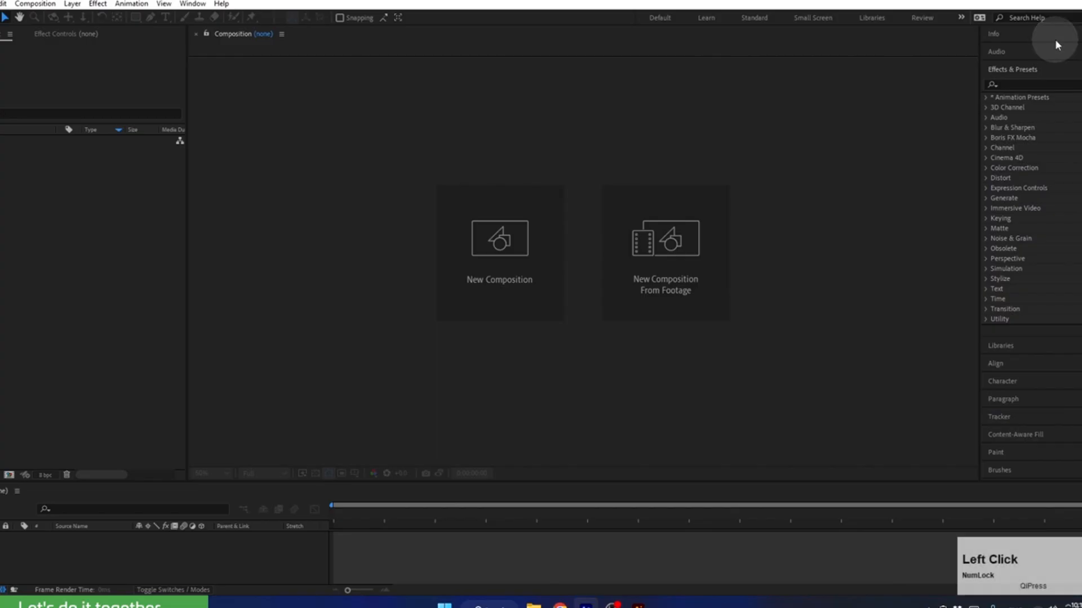
{"action": "left_click", "coordinate": [652, 17]}
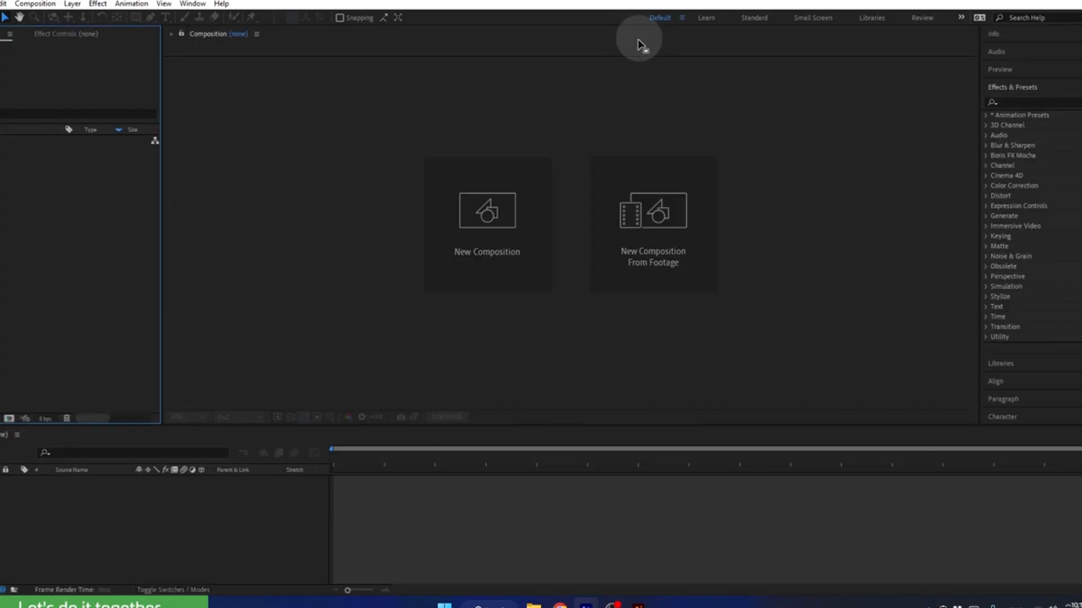
Start a new composition named Logo Animation 2.
{"action": "left_click", "coordinate": [487, 228]}
{"action": "left_click_drag", "start_coordinate": [758, 169], "coordinate": [574, 114]}
{"action": "type", "text": "Logo A"}
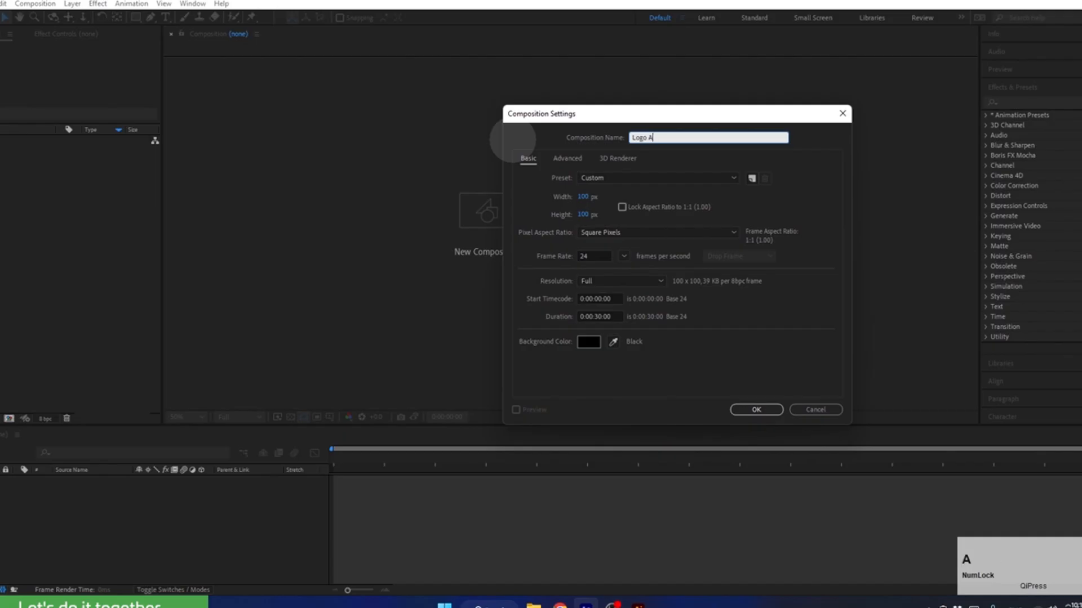
{"action": "type", "text": "nimation 2"}
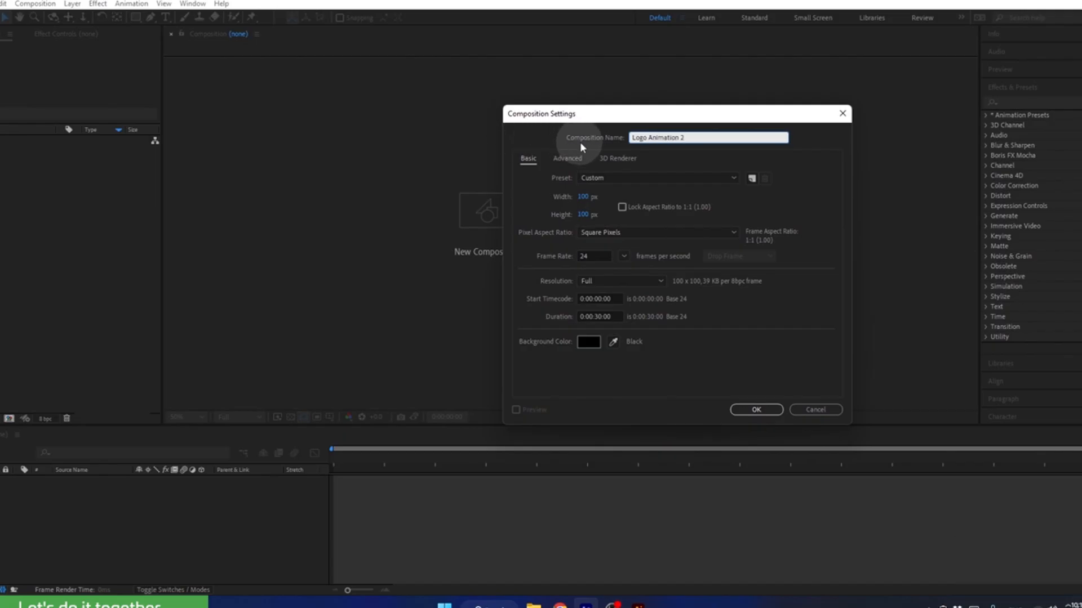
Set the new composition's frame size to 1920 px wide and 1080 px high.
{"action": "left_click", "coordinate": [585, 197]}
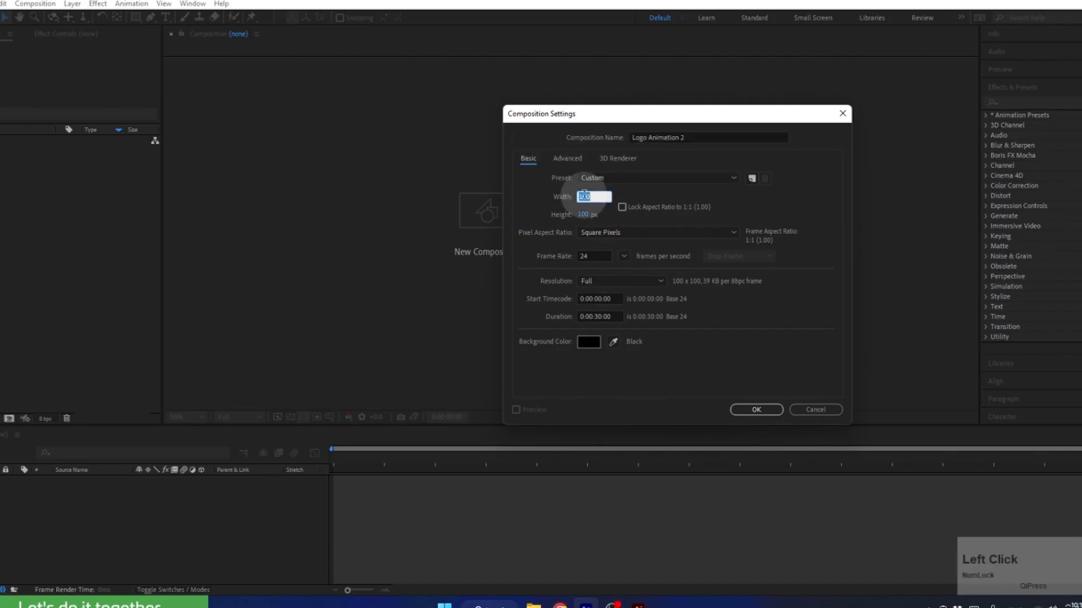
{"action": "type", "text": "1920"}
{"action": "left_click", "coordinate": [537, 206]}
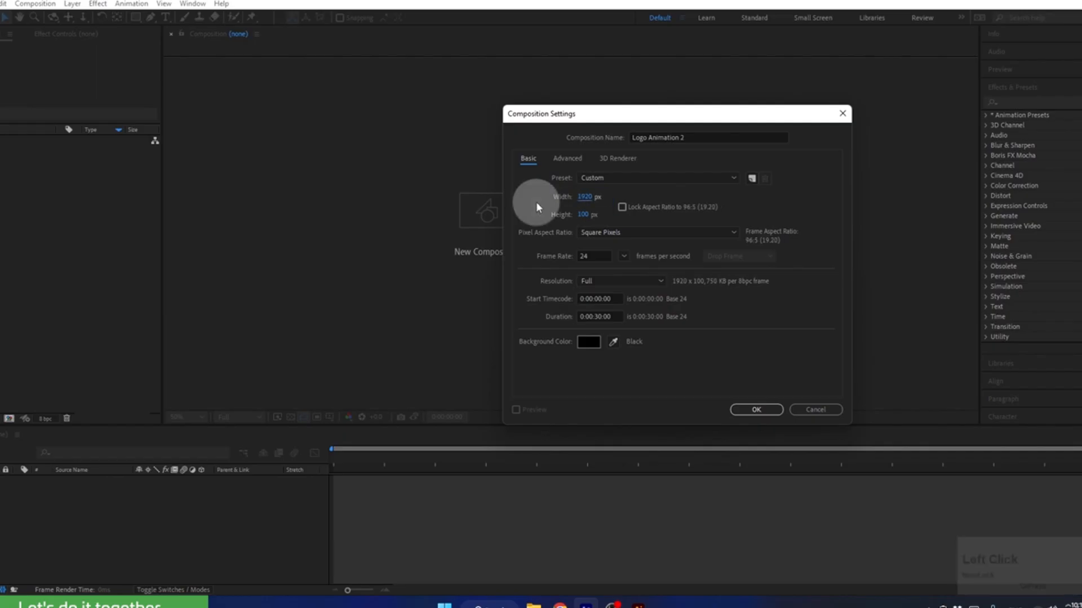
{"action": "left_click", "coordinate": [582, 215]}
{"action": "type", "text": "1080"}
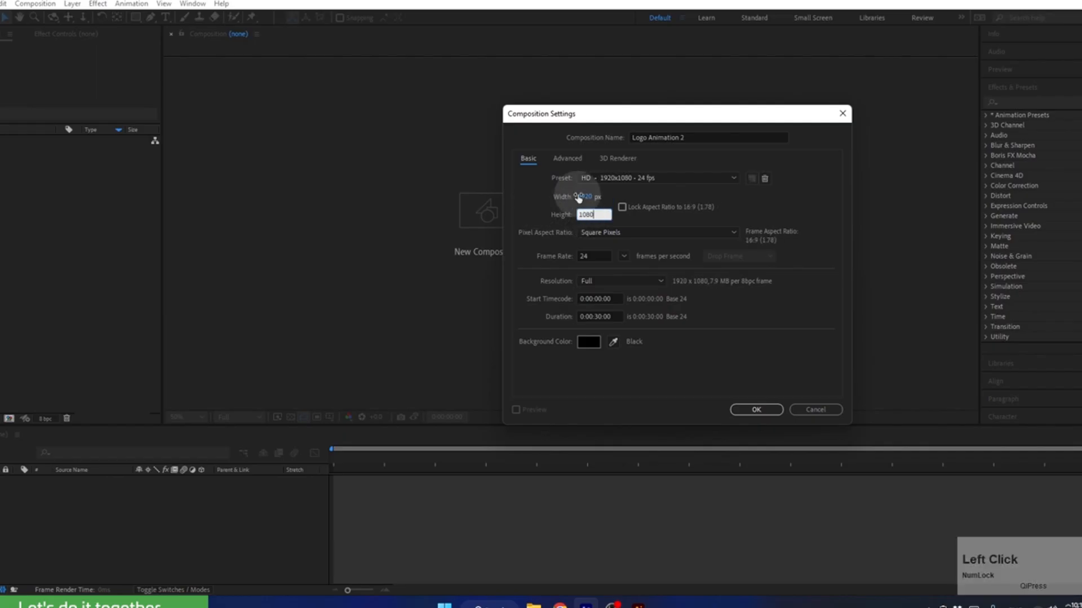
{"action": "left_click", "coordinate": [545, 214]}
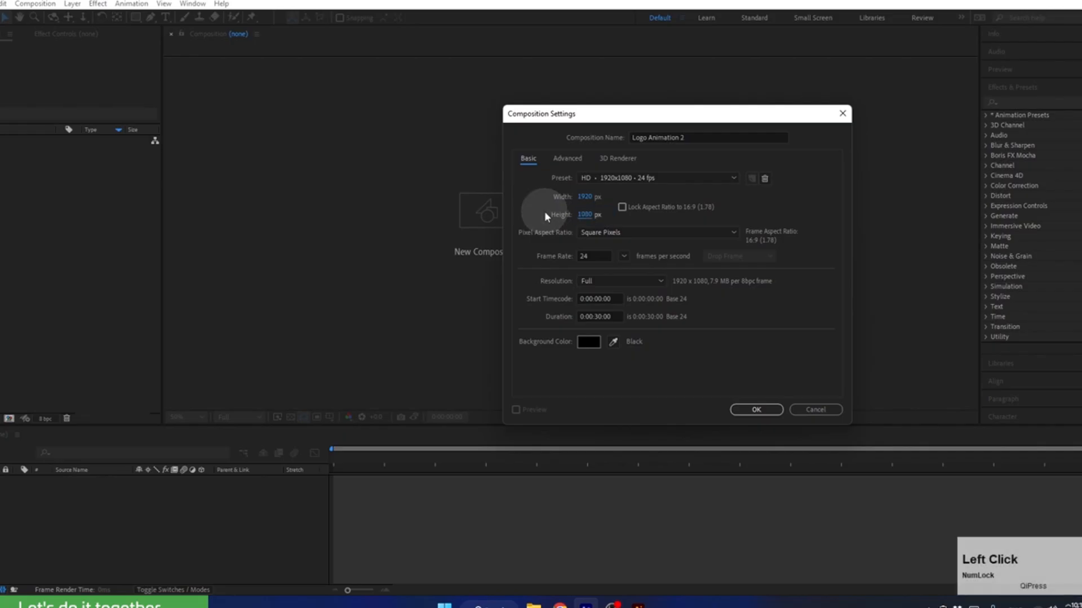
Keep the composition's frame rate at 24 fps and set its duration to 0:00:20:00.
{"action": "left_click", "coordinate": [580, 257]}
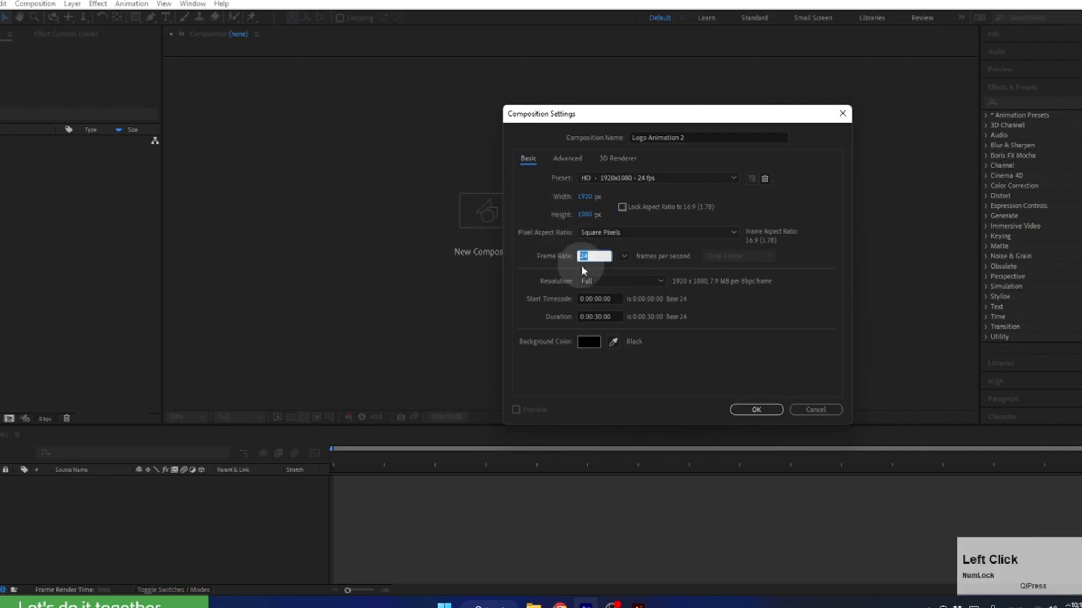
{"action": "left_click", "coordinate": [550, 268]}
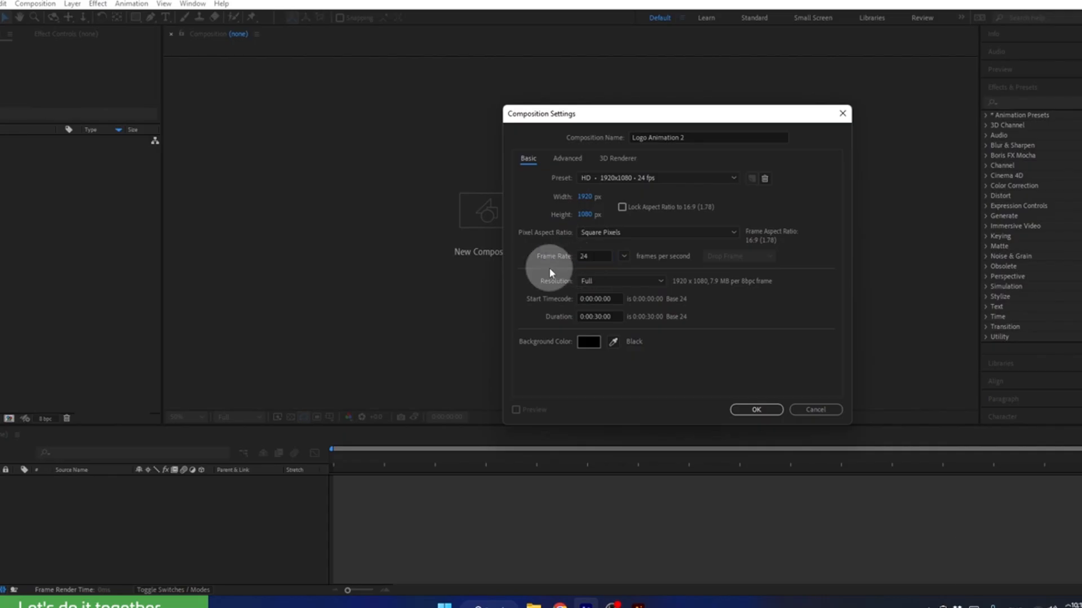
{"action": "left_click", "coordinate": [599, 317]}
{"action": "left_click", "coordinate": [551, 317]}
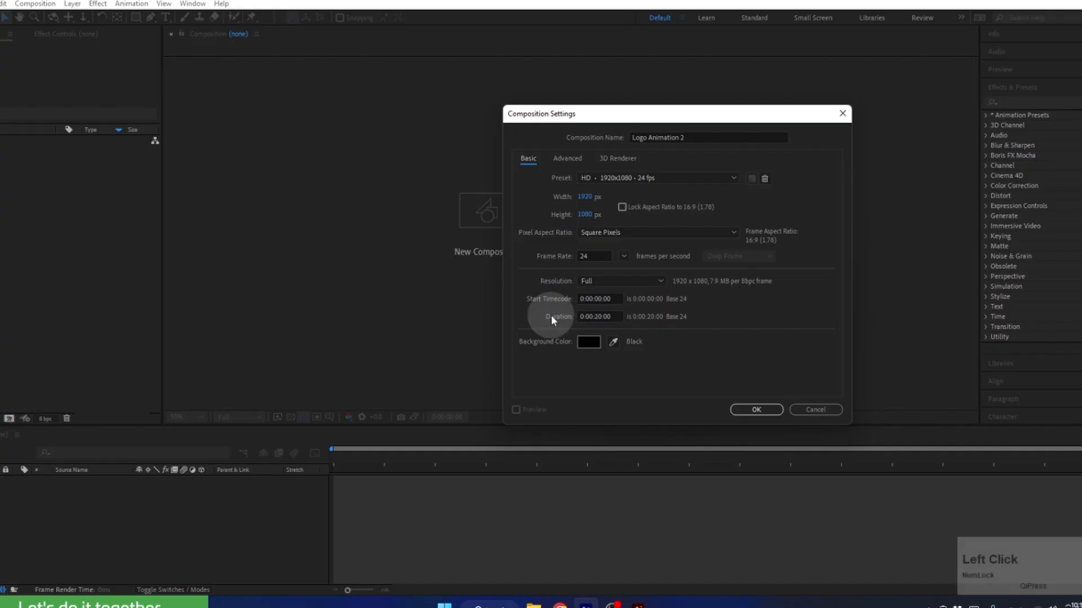
Set the composition's background color to black (000000) and create the composition.
{"action": "left_click", "coordinate": [579, 340]}
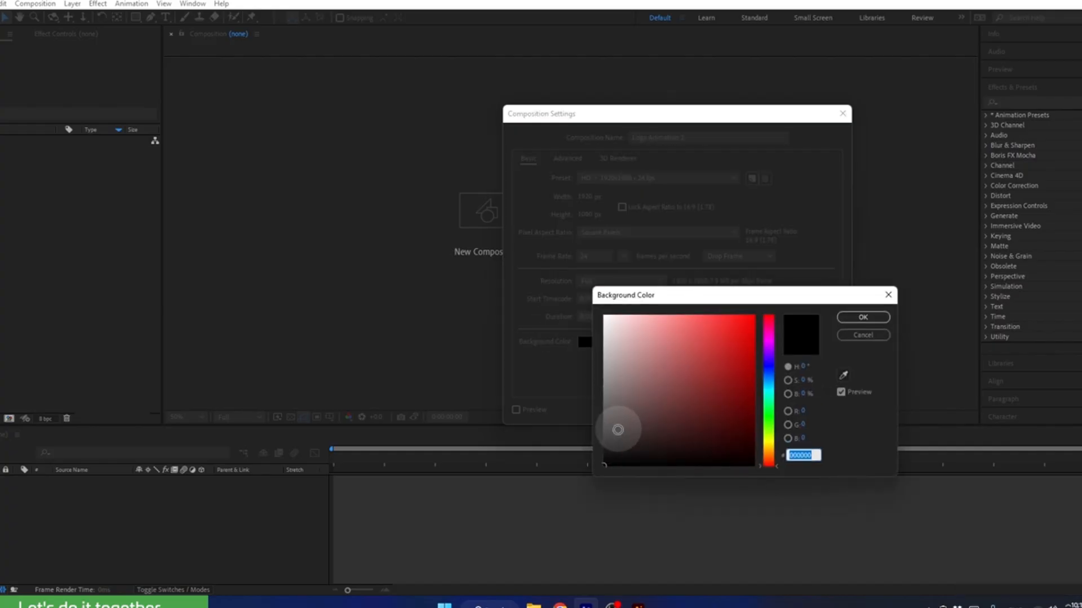
{"action": "left_click_drag", "start_coordinate": [616, 430], "coordinate": [580, 483]}
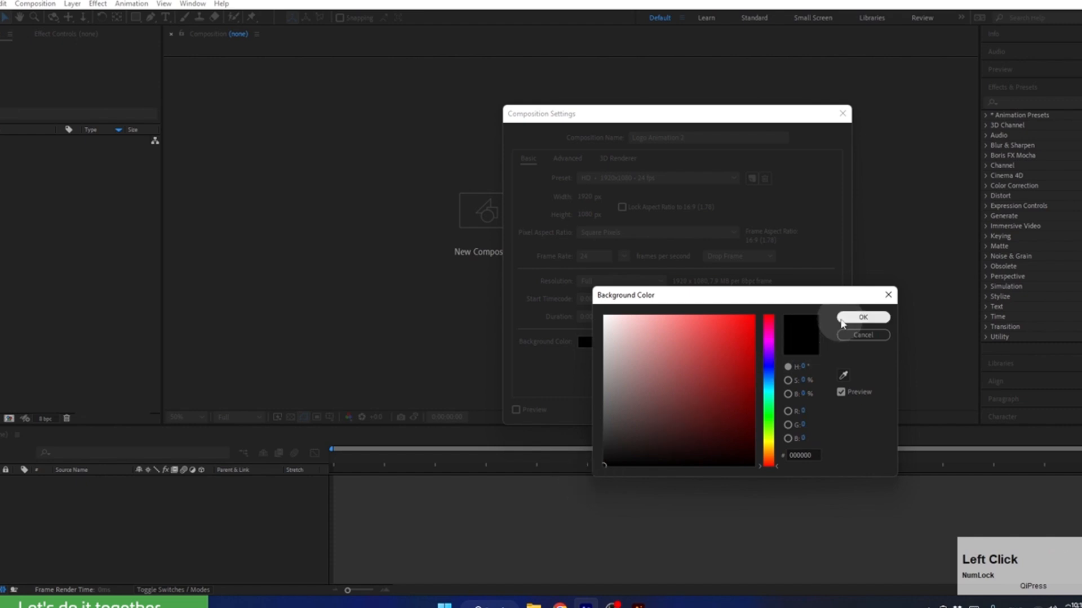
{"action": "left_click", "coordinate": [862, 317]}
{"action": "left_click", "coordinate": [758, 410]}
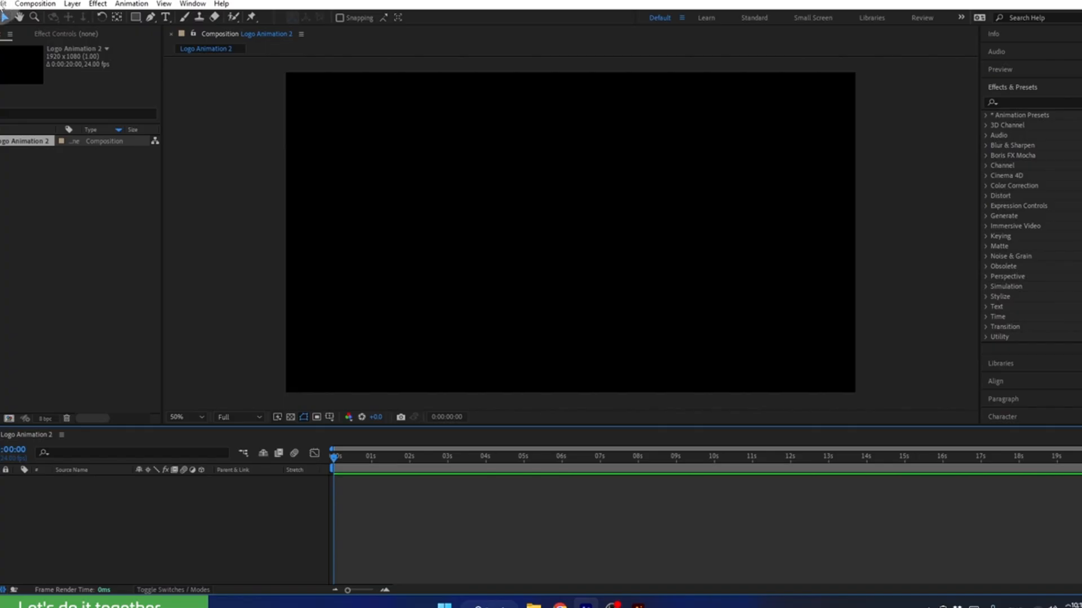
Purge all memory and disk cache, clearing the disk cache for all versions.
{"action": "left_click", "coordinate": [3, 4]}
{"action": "mouse_move", "coordinate": [55, 273]}
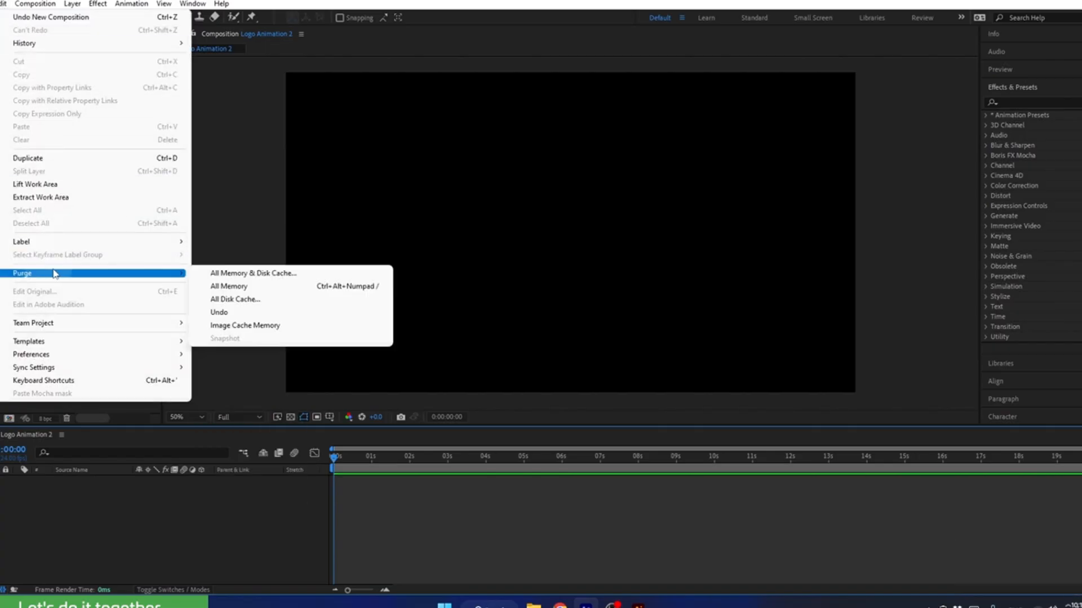
{"action": "left_click", "coordinate": [219, 275]}
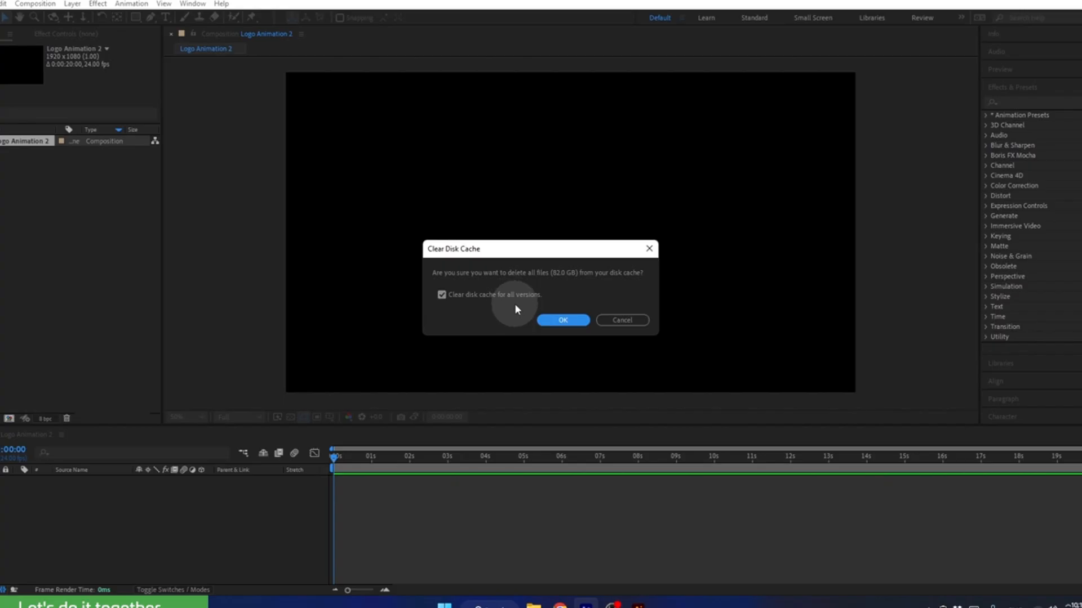
{"action": "left_click", "coordinate": [561, 321]}
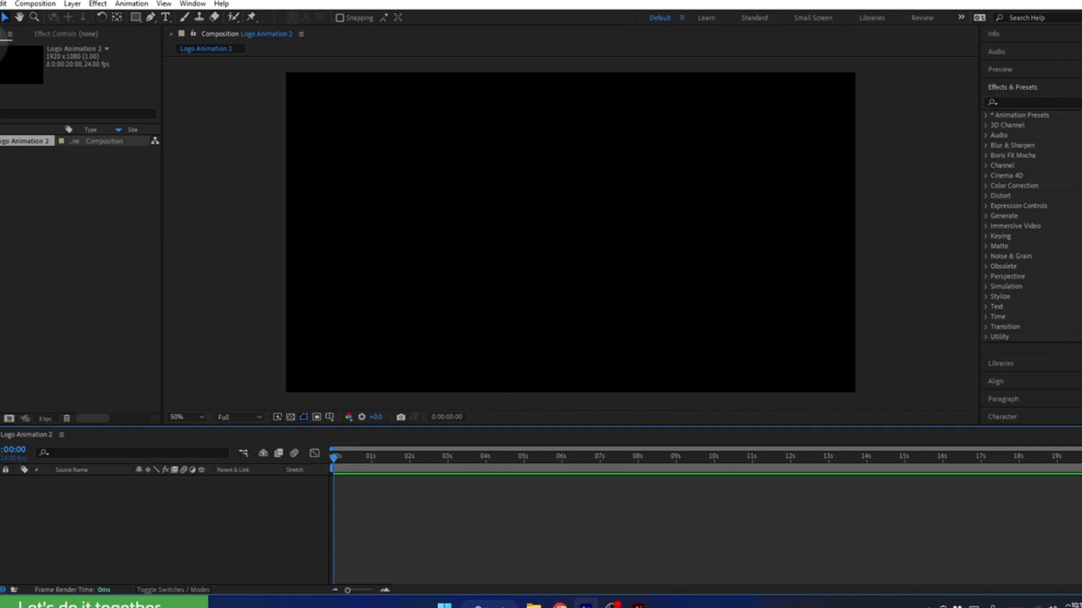
Save the project in the Ae folder of D.I.M_Logo Animation as Logo Animation 2_Design in Motion.
{"action": "left_click", "coordinate": [1, 4]}
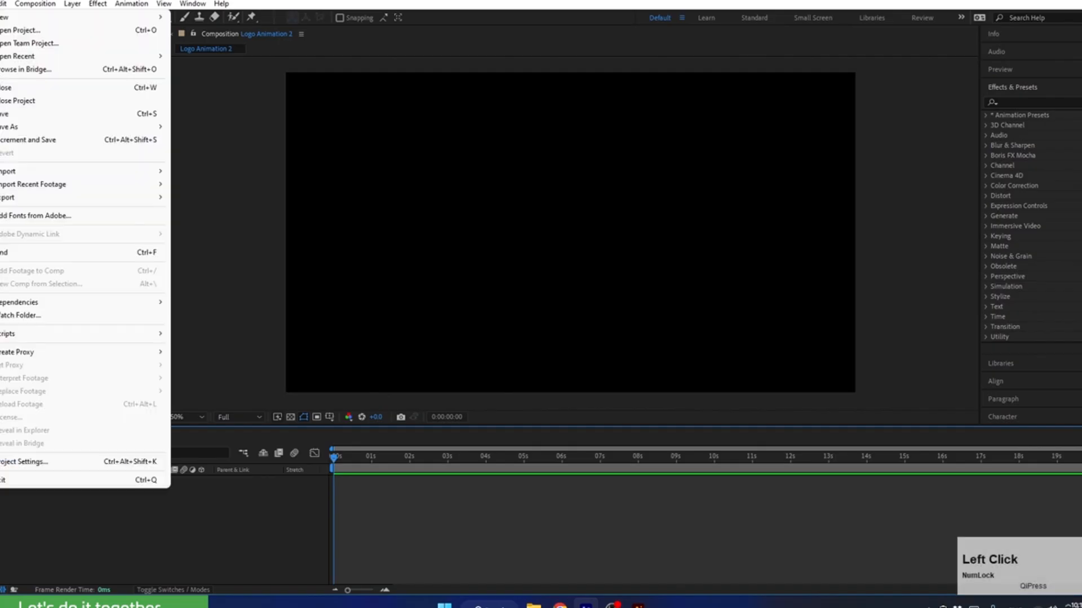
{"action": "left_click", "coordinate": [4, 115]}
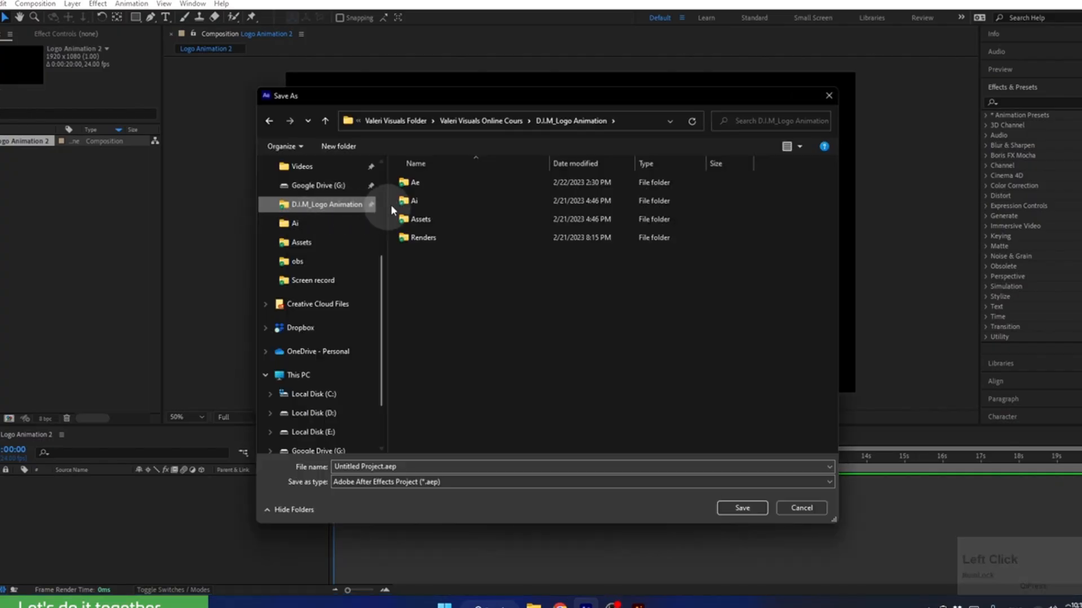
{"action": "double_click", "coordinate": [424, 182]}
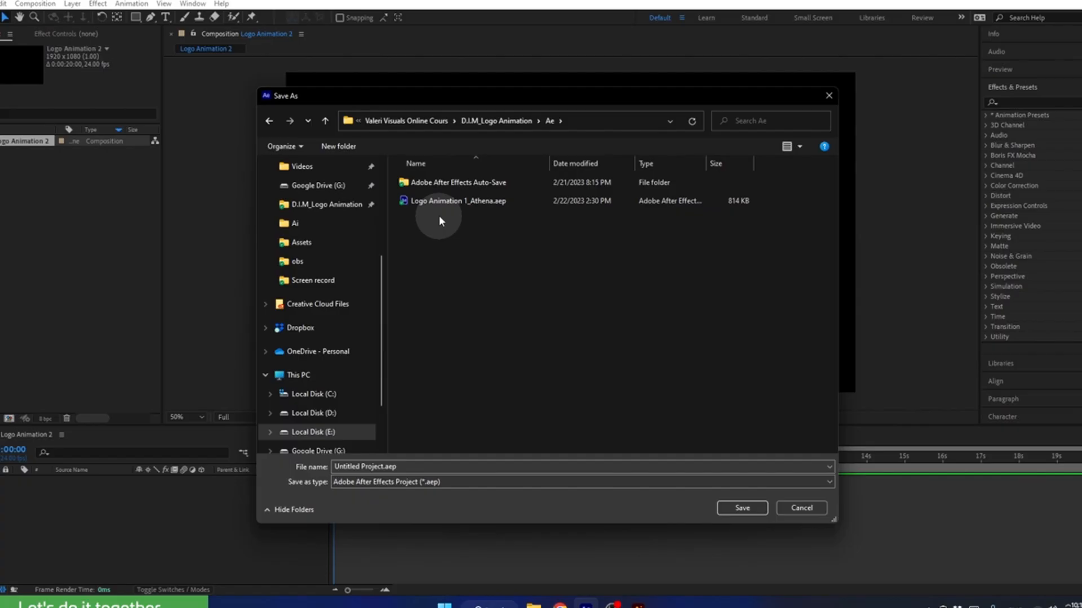
{"action": "left_click", "coordinate": [450, 202]}
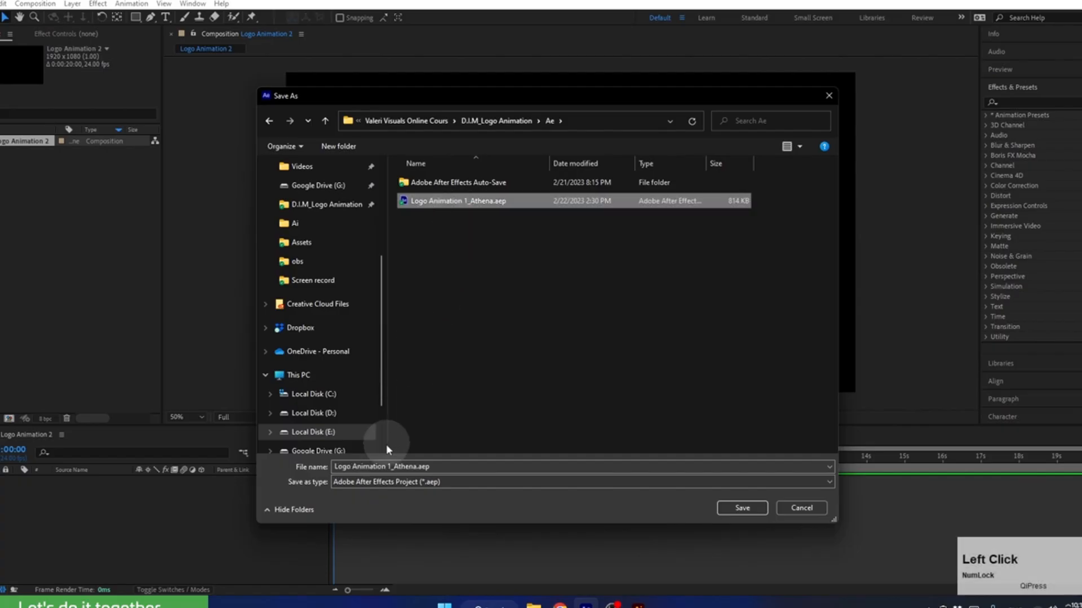
{"action": "left_click", "coordinate": [388, 466]}
{"action": "key", "text": "BackSpace"}
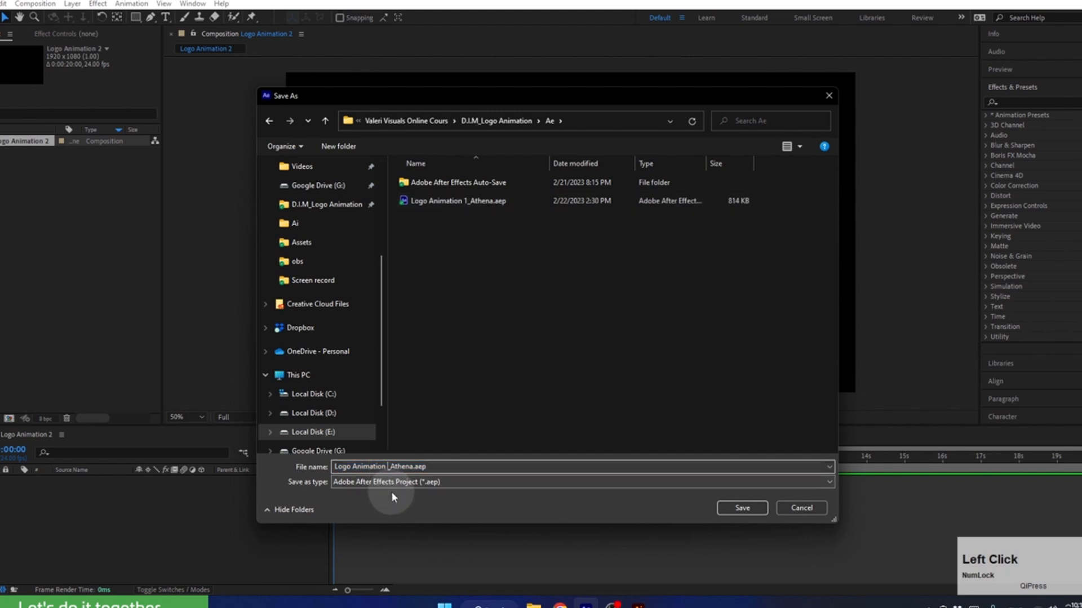
{"action": "type", "text": "2"}
{"action": "left_click_drag", "start_coordinate": [394, 466], "coordinate": [416, 466]}
{"action": "type", "text": "Design in "}
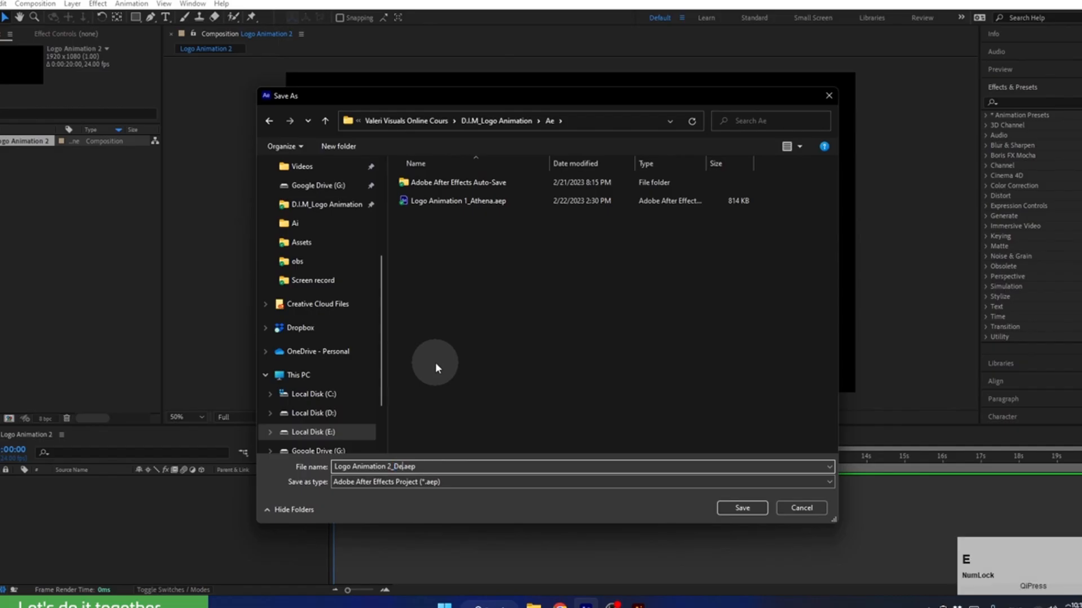
{"action": "type", "text": "Motion"}
{"action": "left_click", "coordinate": [732, 508]}
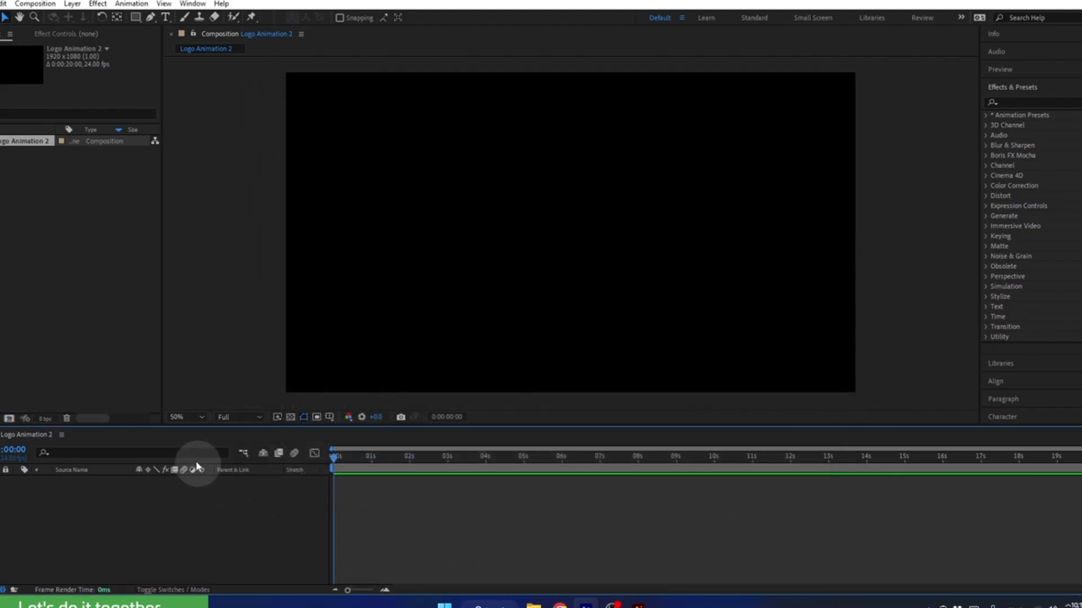
Choose Logo_2_Design In Motion.ai from the Ai folder of D.I.M_Logo Animation for import.
{"action": "double_click", "coordinate": [78, 202]}
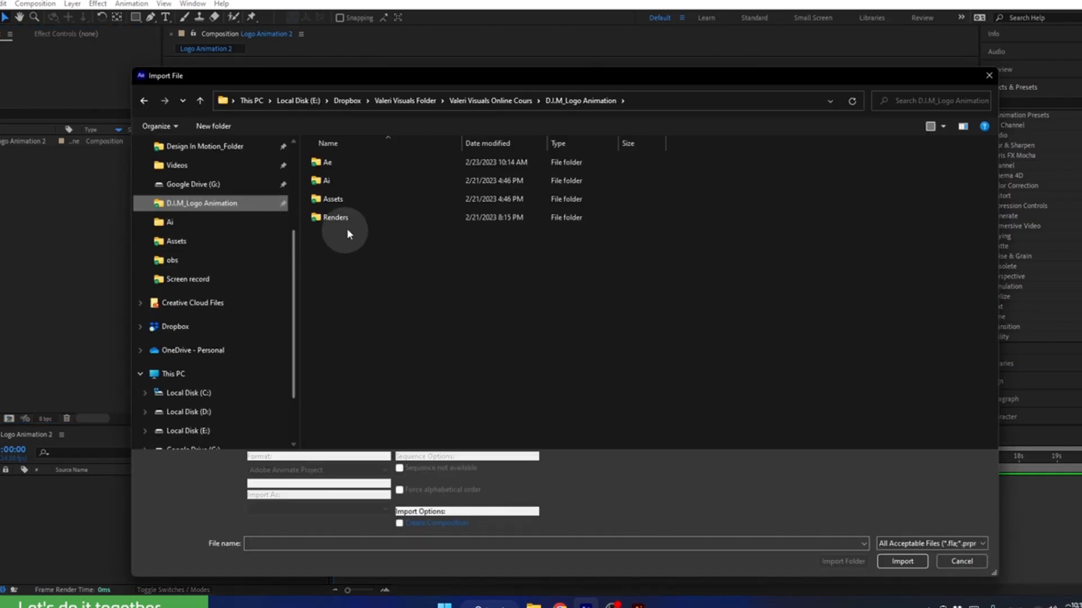
{"action": "double_click", "coordinate": [327, 180]}
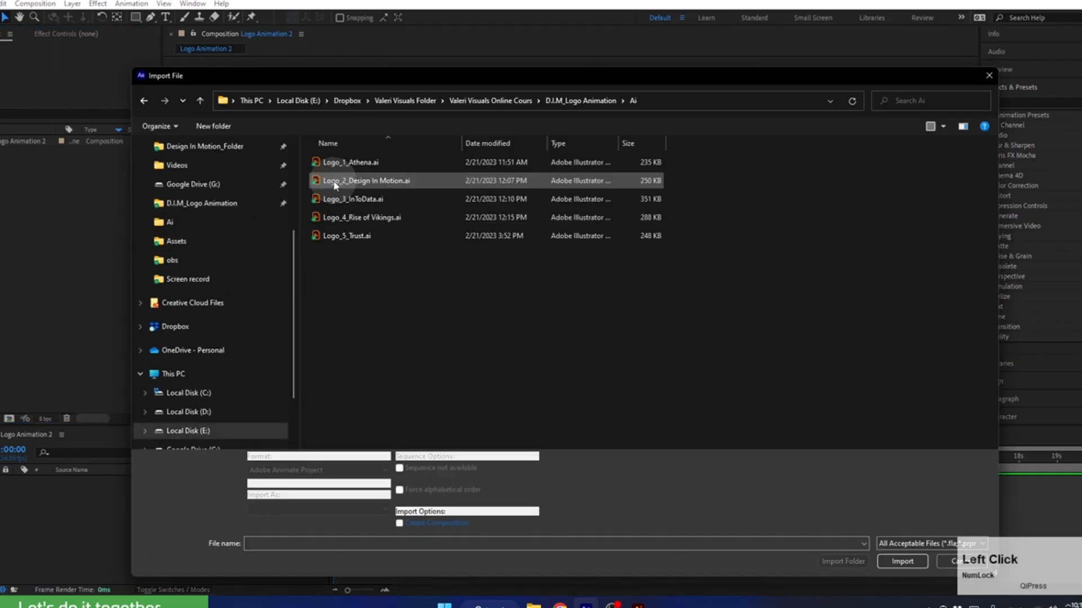
{"action": "left_click", "coordinate": [356, 181]}
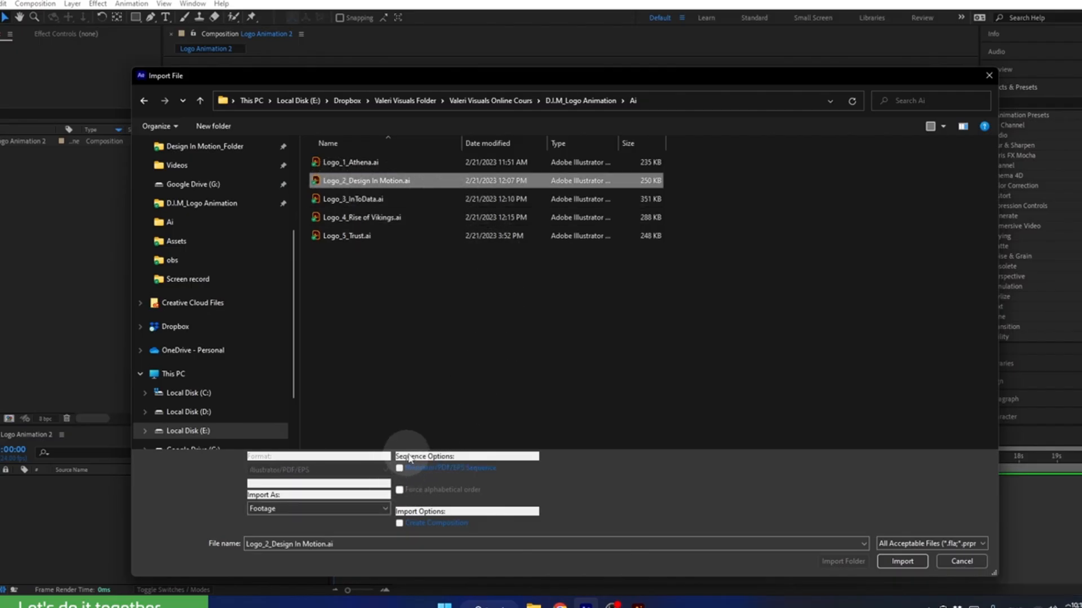
{"action": "left_click", "coordinate": [901, 561]}
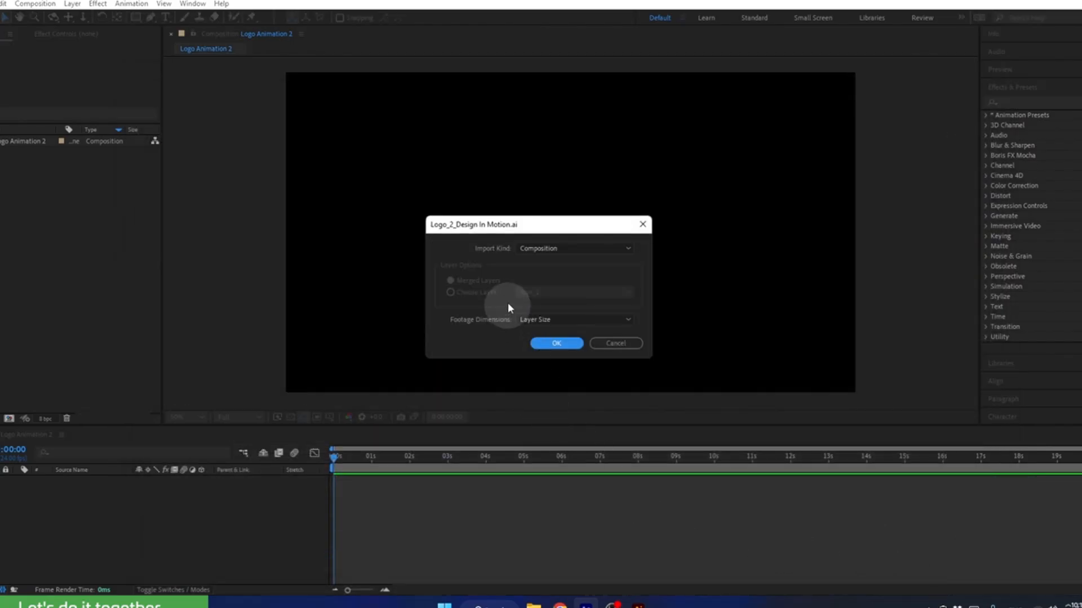
Import the Illustrator file as a Composition with footage dimensions set to Layer Size.
{"action": "left_click", "coordinate": [525, 248]}
{"action": "left_click", "coordinate": [538, 275]}
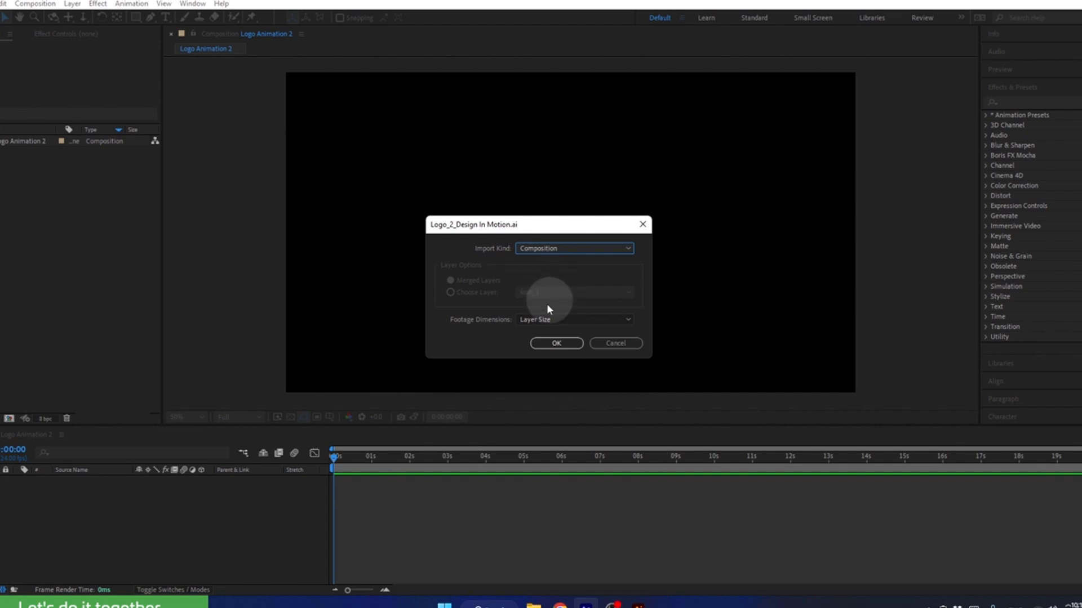
{"action": "left_click", "coordinate": [536, 318]}
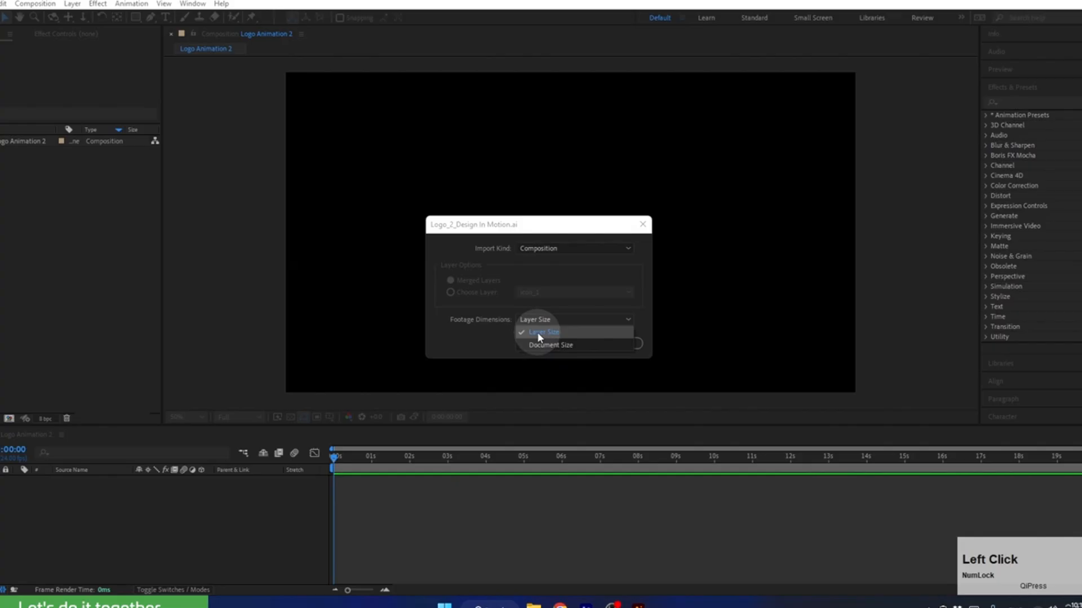
{"action": "left_click", "coordinate": [537, 332]}
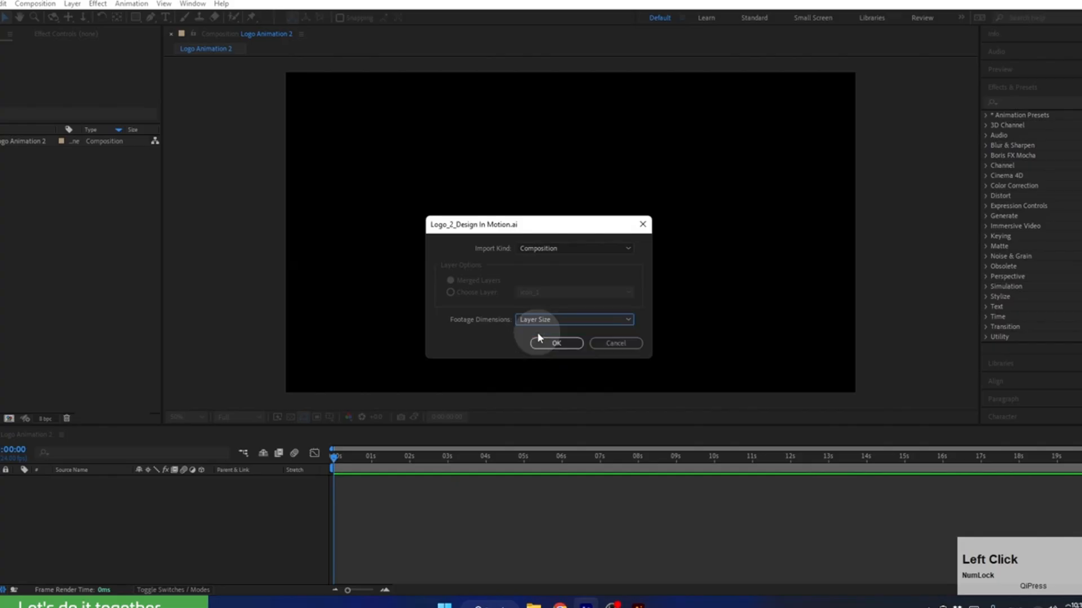
{"action": "left_click", "coordinate": [558, 345]}
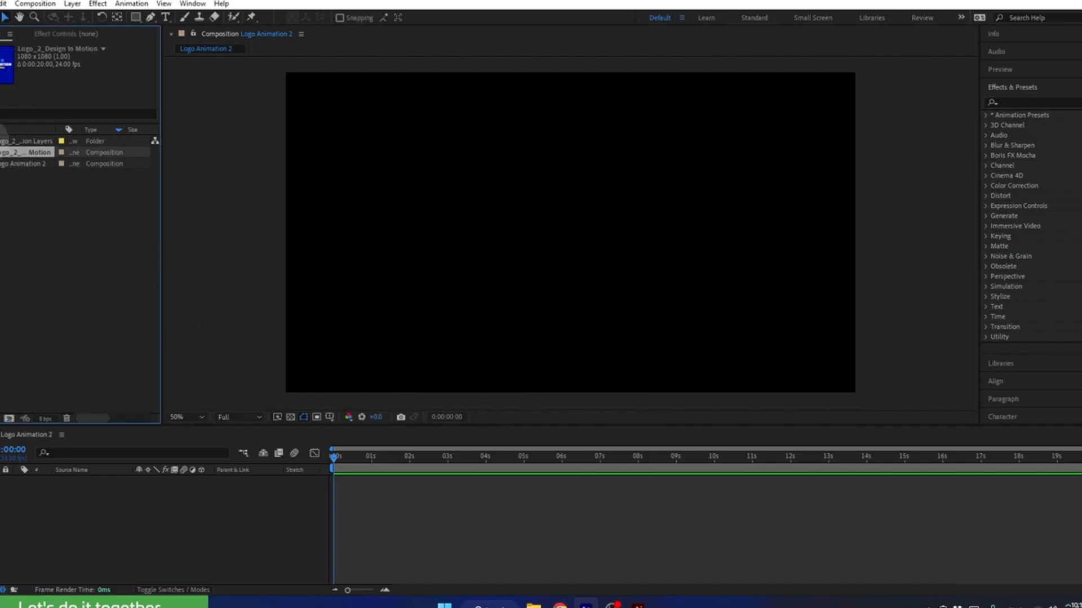
Examine each imported artwork layer in the Logo_2_Design In Motion Layers folder, from the slogan through the icons to the background.
{"action": "left_click", "coordinate": [3, 140]}
{"action": "left_click", "coordinate": [19, 152]}
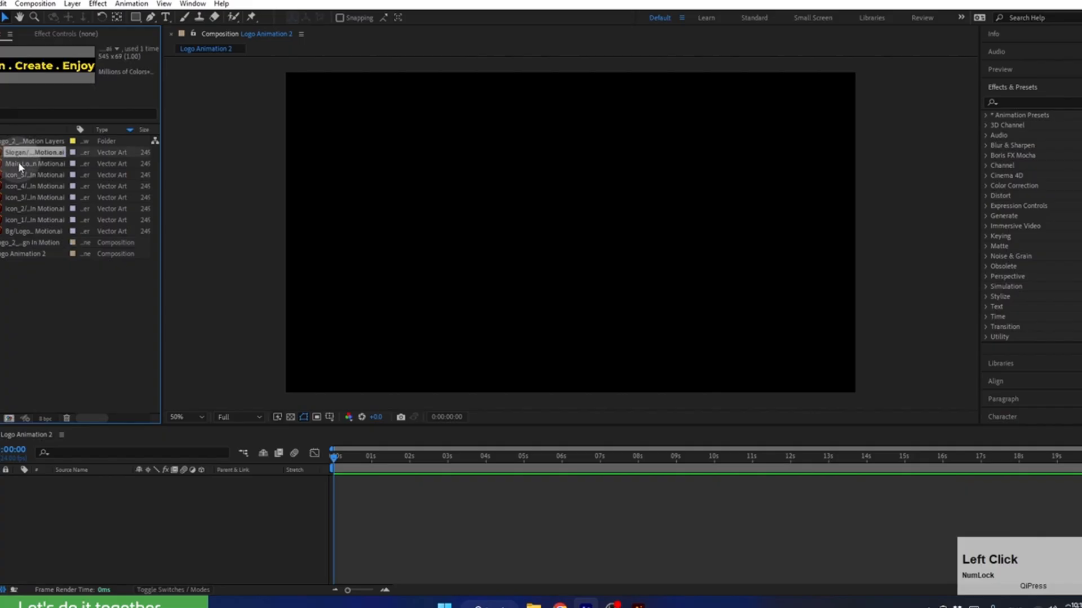
{"action": "left_click", "coordinate": [20, 165]}
{"action": "left_click", "coordinate": [19, 175]}
{"action": "left_click", "coordinate": [18, 186]}
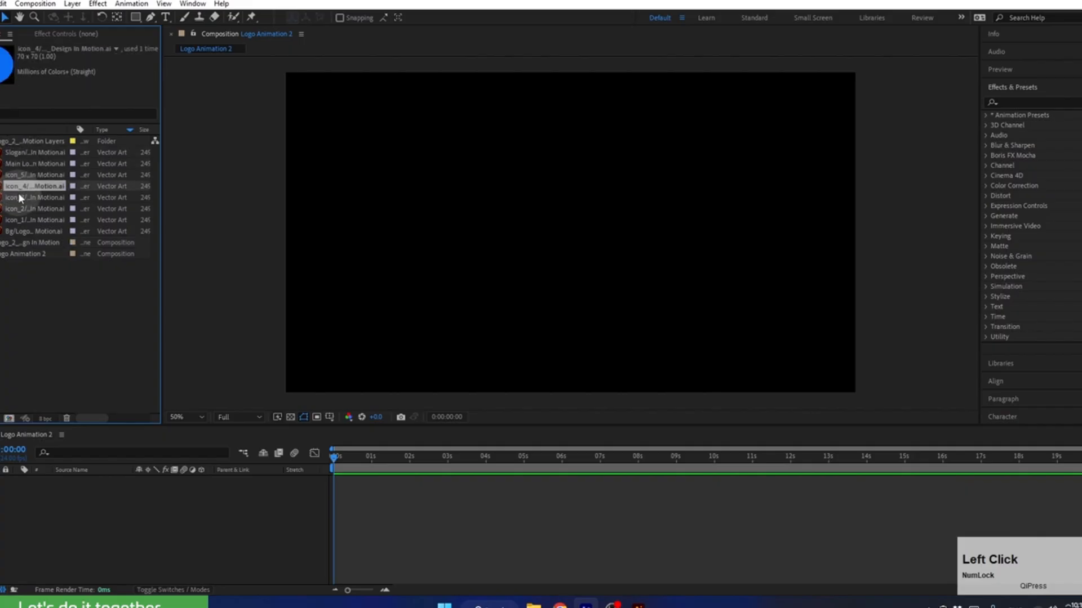
{"action": "left_click", "coordinate": [18, 197]}
{"action": "left_click", "coordinate": [18, 209]}
{"action": "left_click", "coordinate": [20, 220]}
{"action": "left_click", "coordinate": [20, 231]}
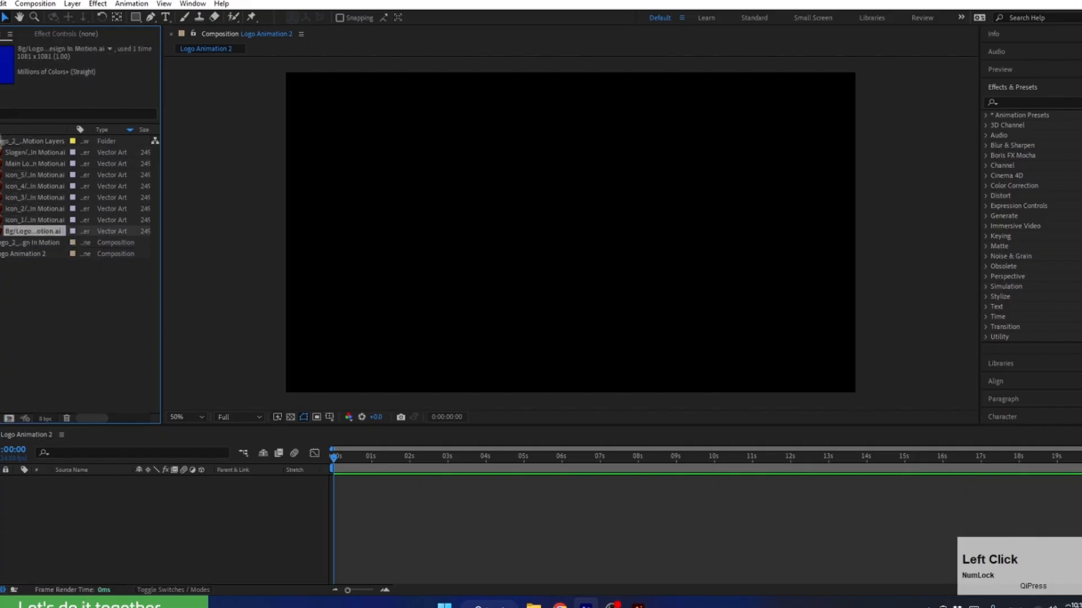
{"action": "left_click", "coordinate": [2, 140]}
View the imported Logo_2_Design In Motion composition and its layers, and close its timeline.
{"action": "left_click", "coordinate": [22, 152]}
{"action": "double_click", "coordinate": [11, 153]}
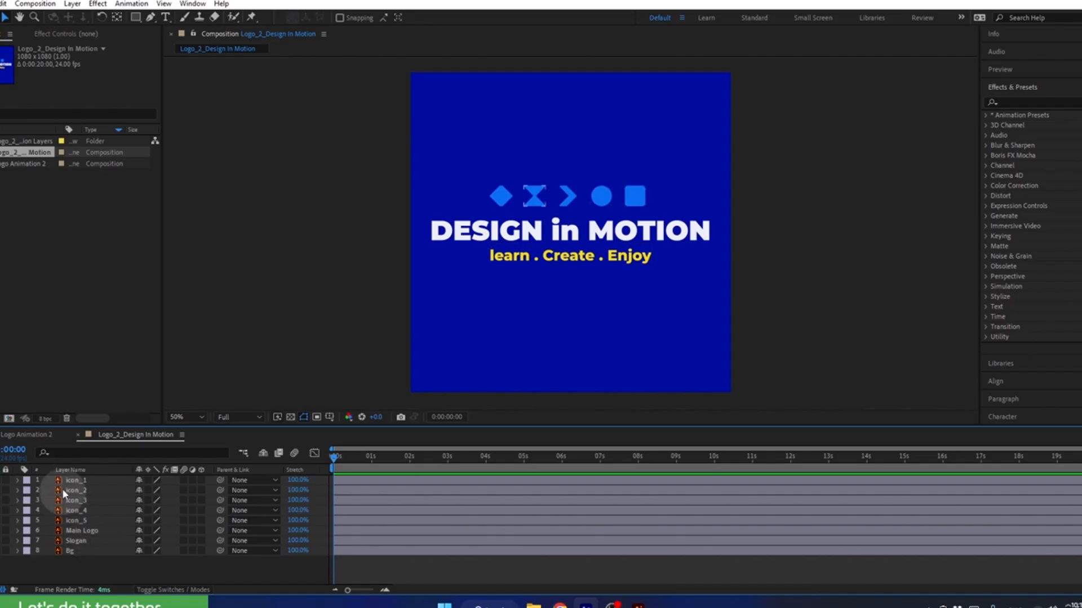
{"action": "left_click", "coordinate": [77, 437]}
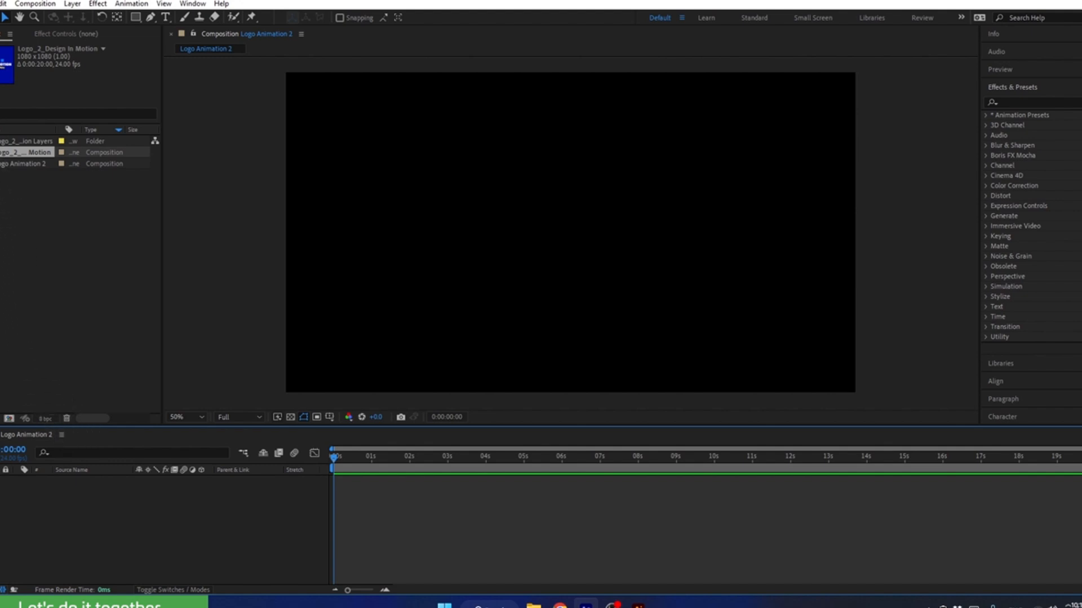
Add the Main Logo artwork from the imported layers folder to the Logo Animation 2 composition.
{"action": "left_click", "coordinate": [6, 141]}
{"action": "left_click", "coordinate": [23, 163]}
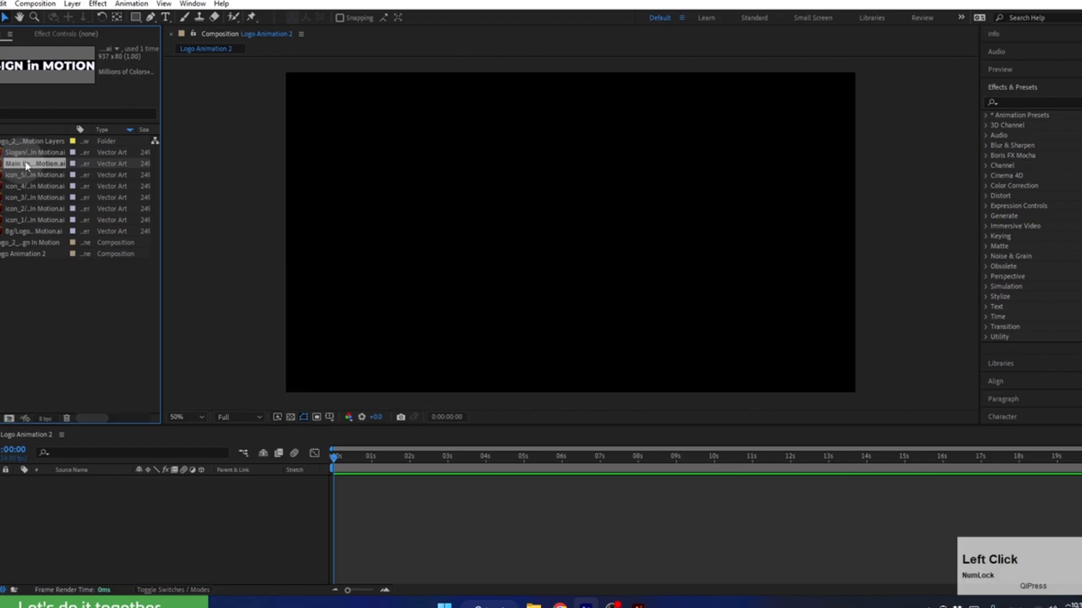
{"action": "left_click_drag", "start_coordinate": [23, 167], "coordinate": [111, 514]}
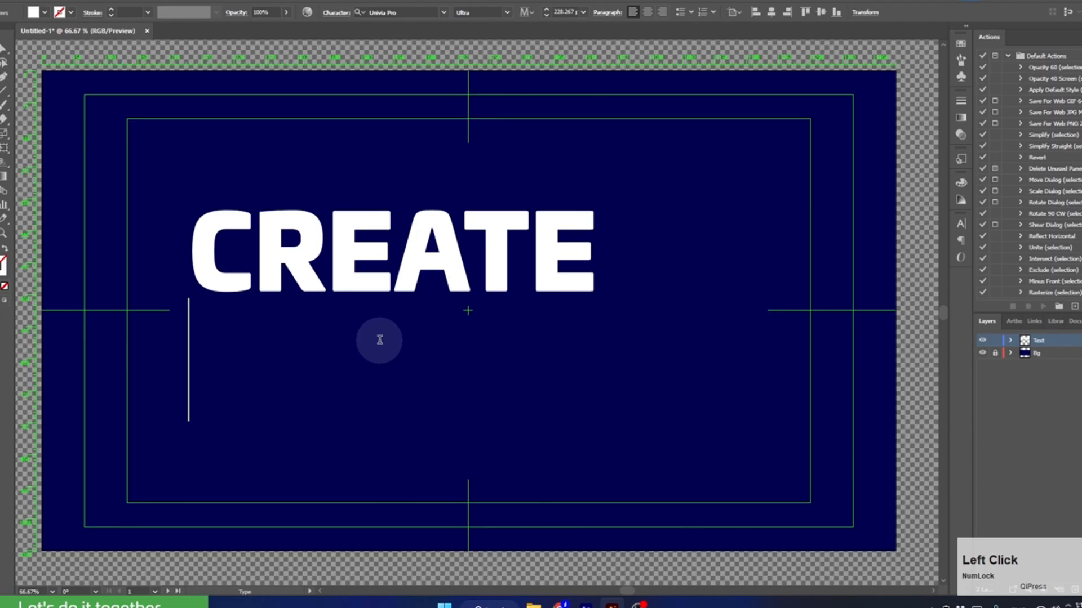
In Illustrator, add OUTLINES as the second line below CREATE and convert the text to outlines.
{"action": "type", "text": "OUTLINES"}
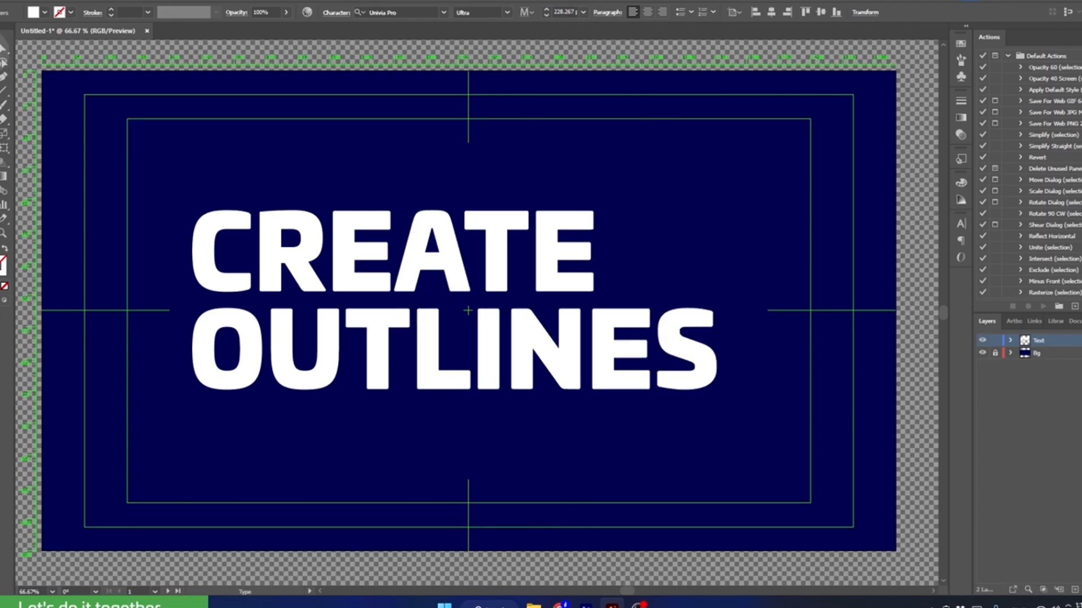
{"action": "left_click", "coordinate": [3, 47]}
{"action": "right_click", "coordinate": [550, 250]}
{"action": "left_click", "coordinate": [602, 410]}
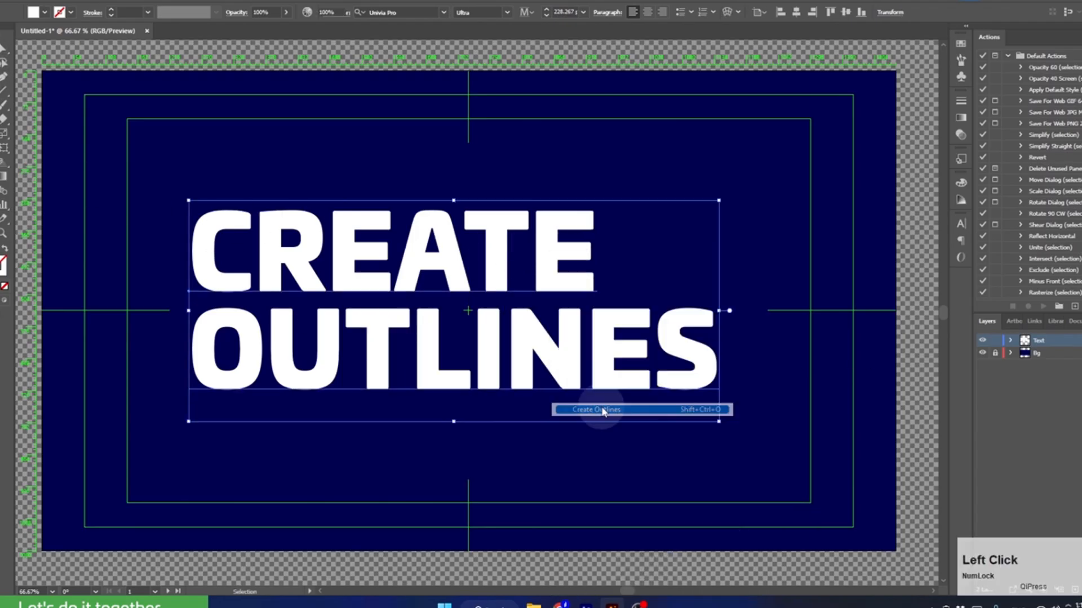
Pull an anchor point on the lower arm of the final E in CREATE outward and upward with Direct Selection.
{"action": "left_click", "coordinate": [4, 62]}
{"action": "left_click", "coordinate": [434, 193]}
{"action": "left_click", "coordinate": [596, 280]}
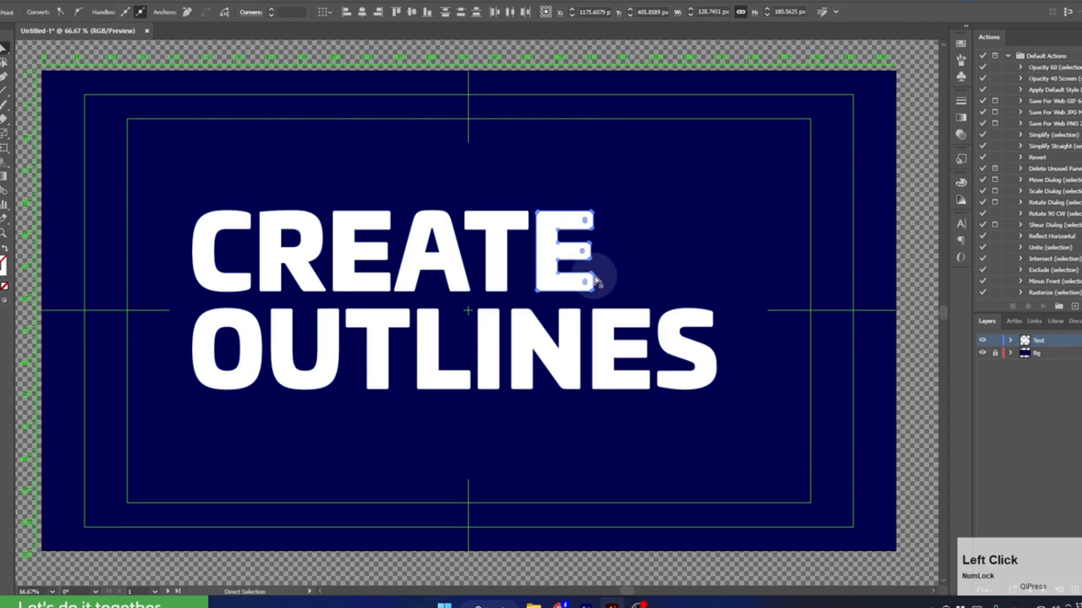
{"action": "left_click_drag", "start_coordinate": [595, 280], "coordinate": [649, 255]}
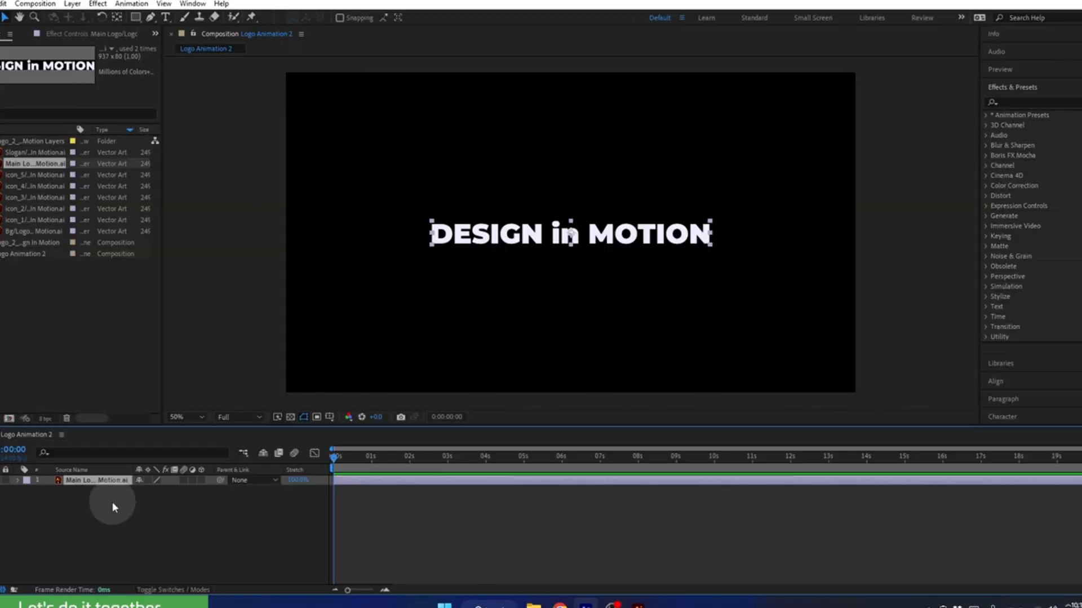
In After Effects, create shapes from the Main Logo vector layer and delete the original Illustrator layer.
{"action": "right_click", "coordinate": [102, 480]}
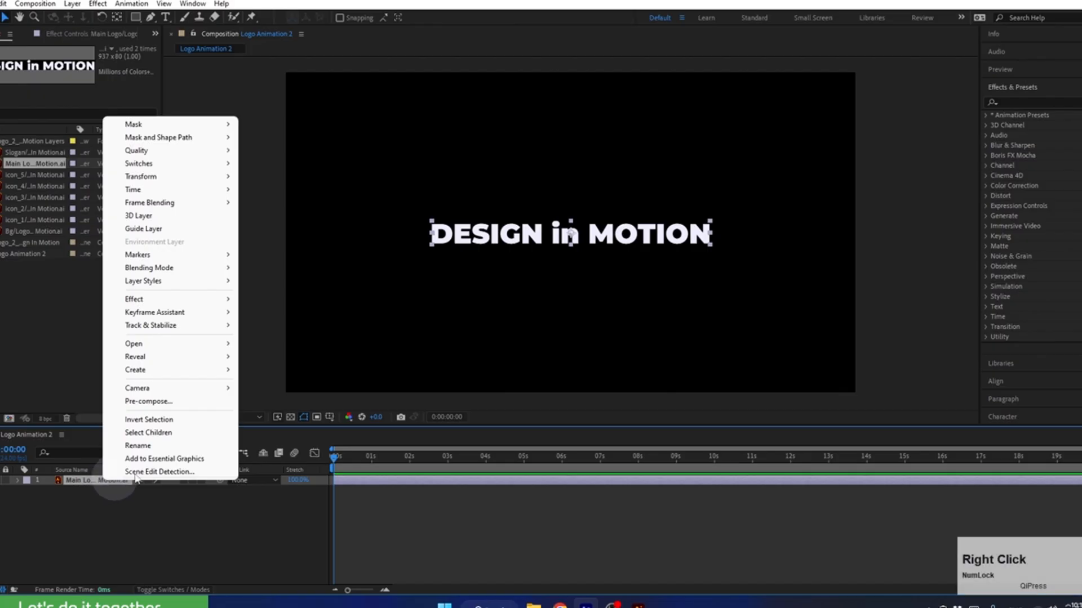
{"action": "mouse_move", "coordinate": [158, 375]}
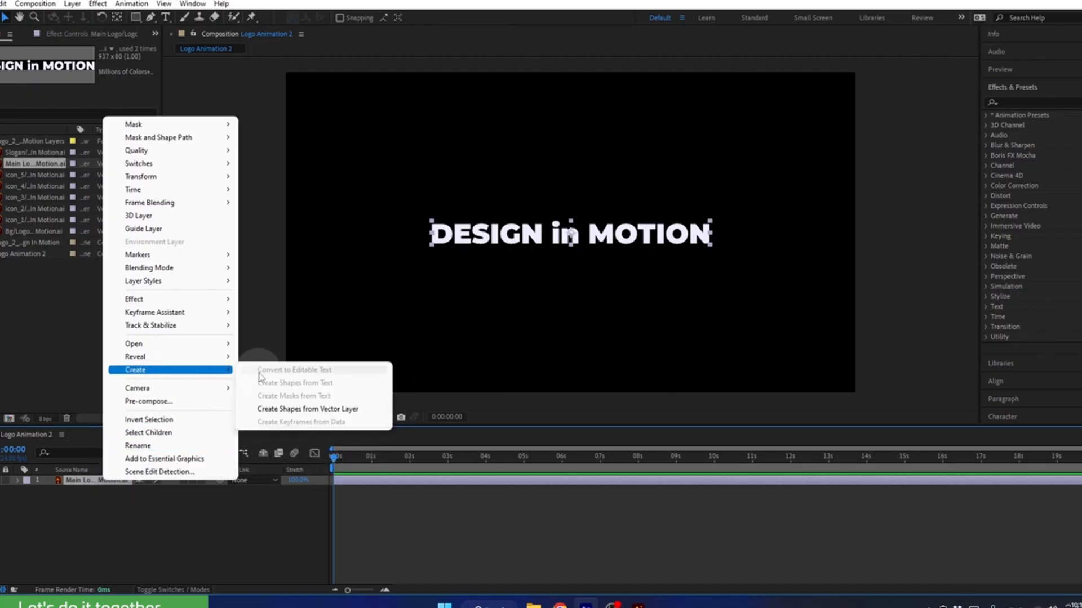
{"action": "left_click", "coordinate": [269, 409]}
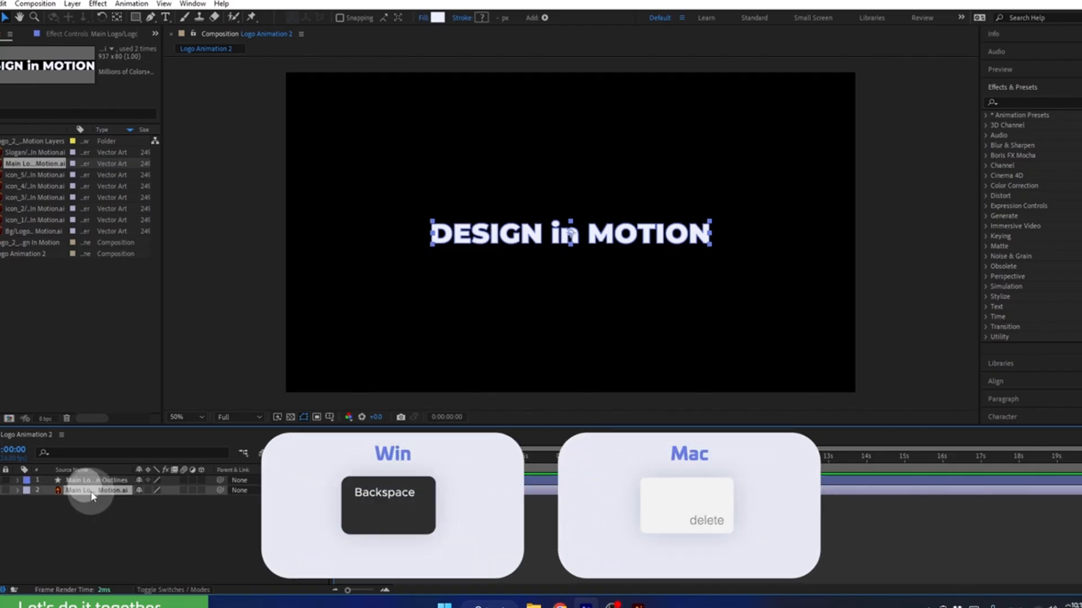
{"action": "left_click", "coordinate": [89, 492]}
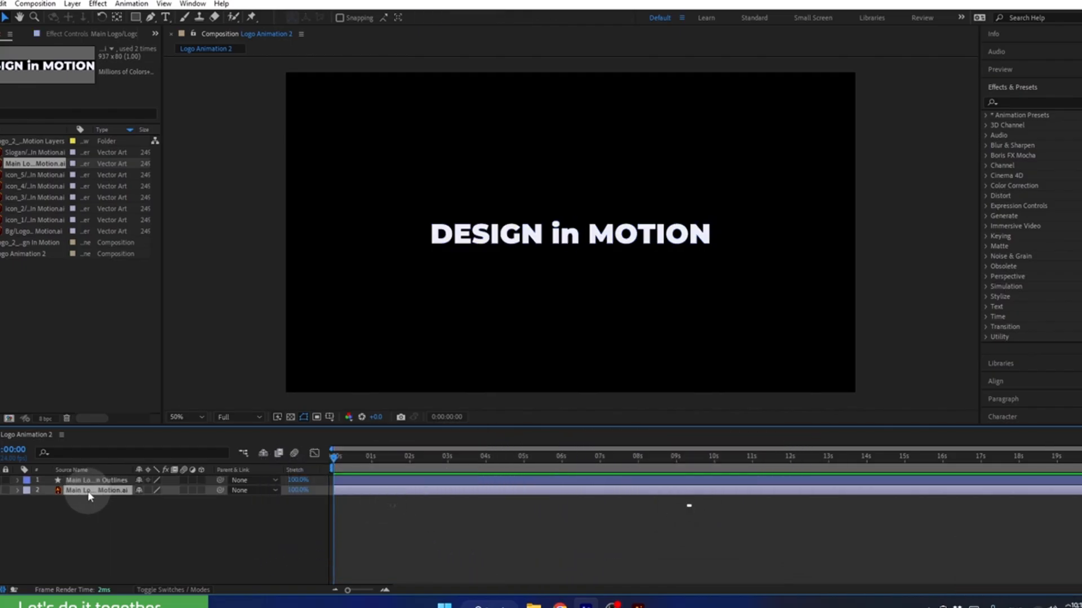
{"action": "key", "text": "BackSpace"}
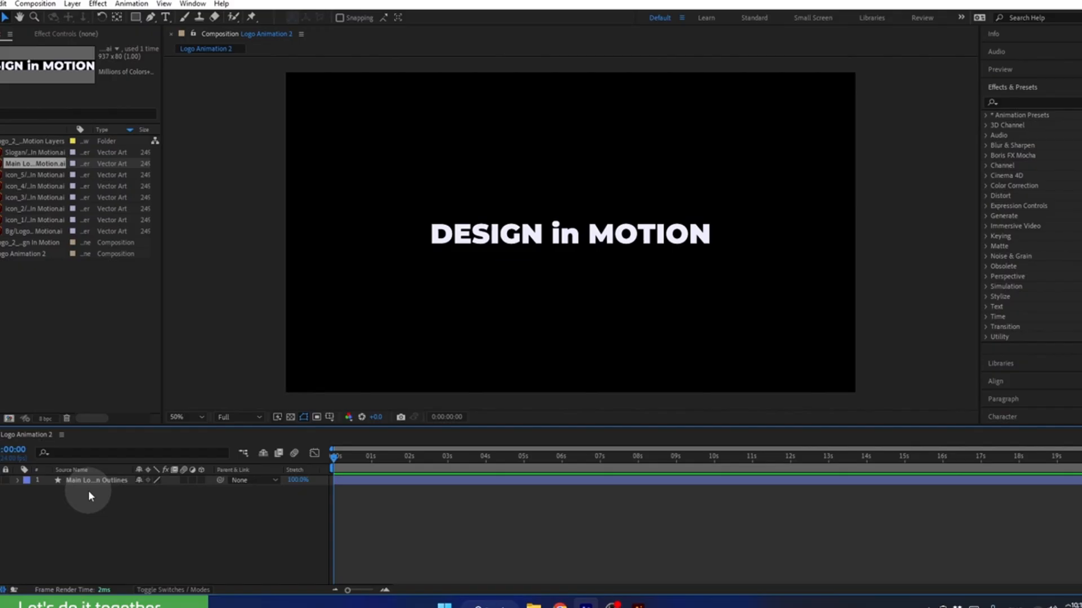
Try reshaping the letter D of the Main Logo outlines with the Pen tool and undo the change.
{"action": "left_click", "coordinate": [91, 480]}
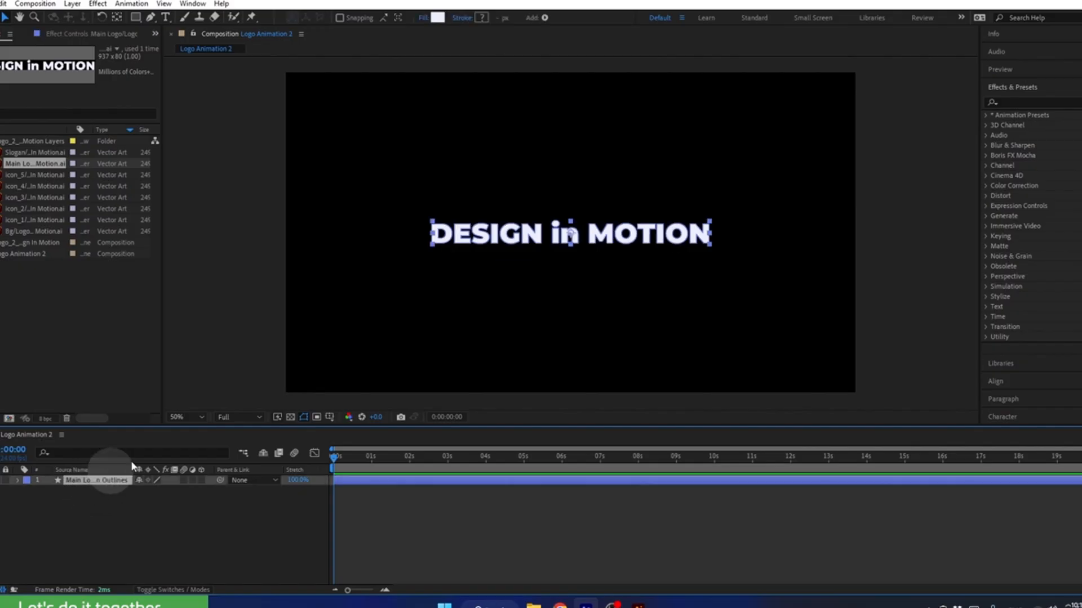
{"action": "scroll", "coordinate": [448, 222], "scroll_direction": "up", "scroll_amount": 2}
{"action": "left_click", "coordinate": [150, 17]}
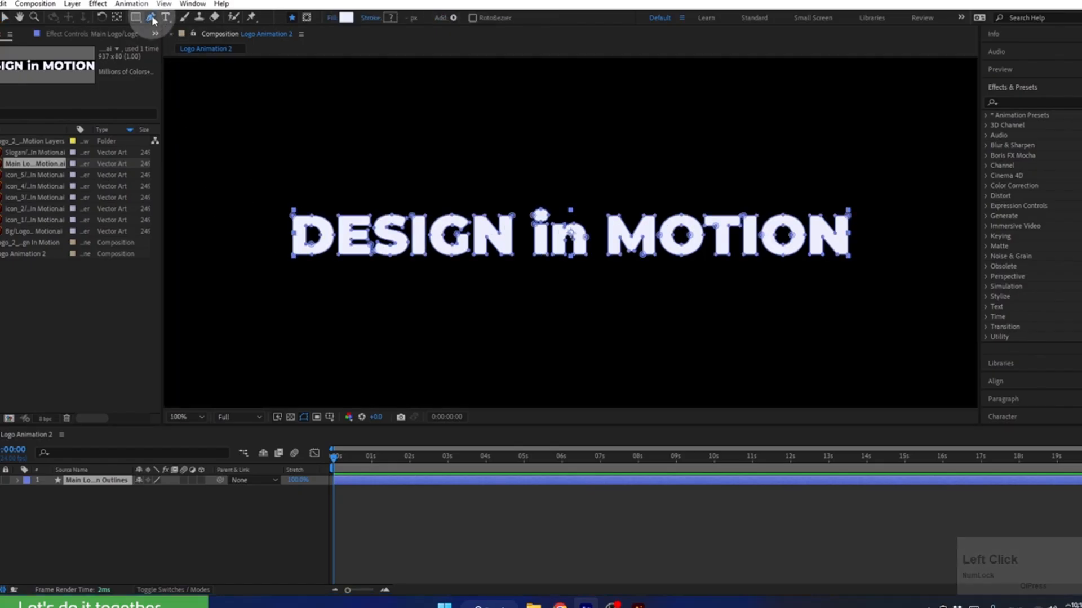
{"action": "left_click_drag", "start_coordinate": [309, 212], "coordinate": [347, 183]}
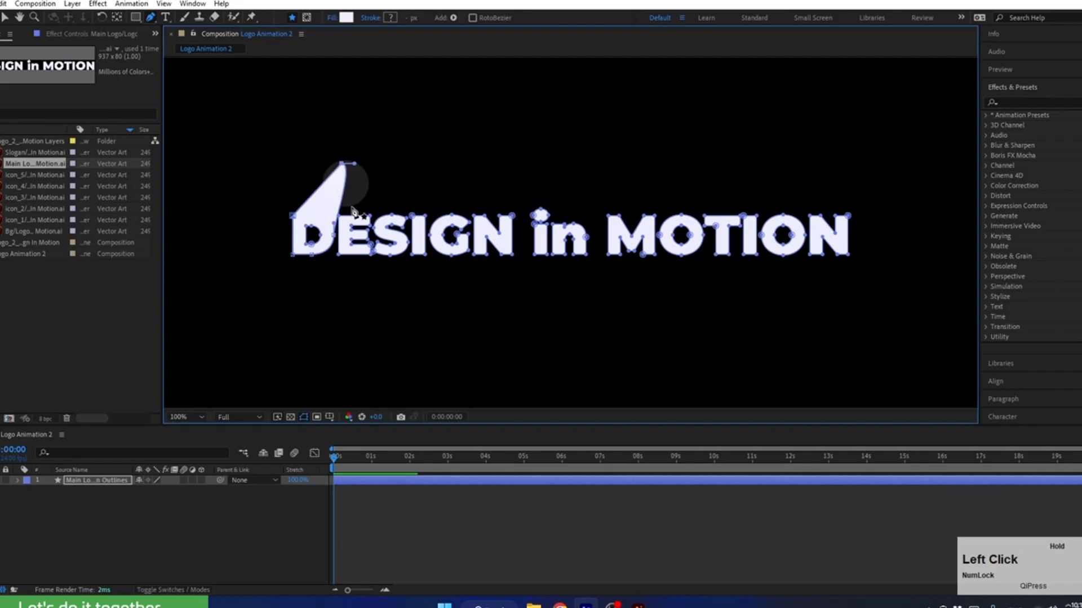
{"action": "key", "text": "ctrl+z"}
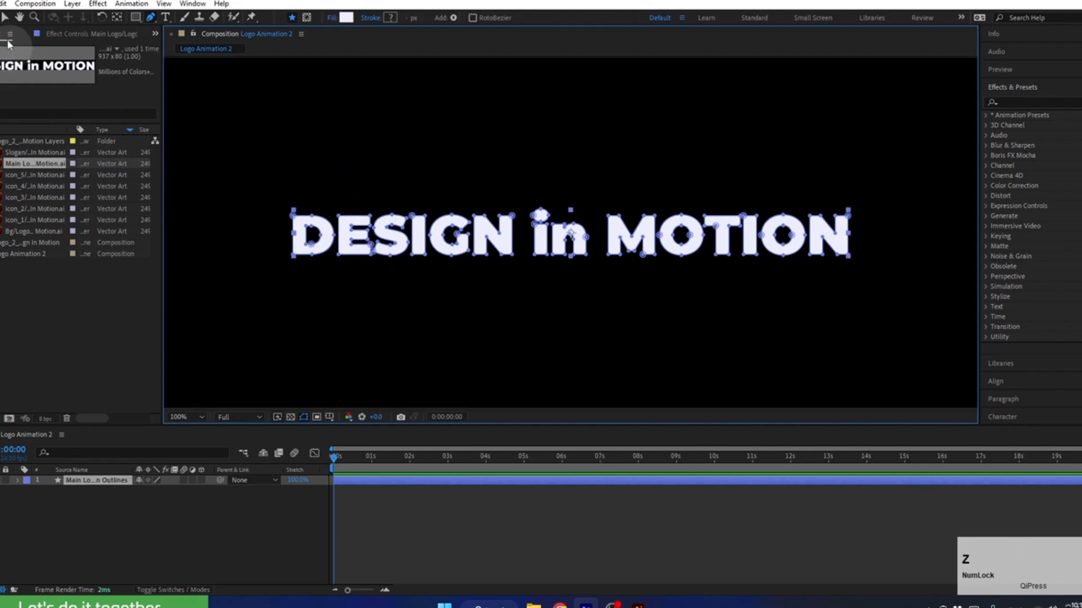
{"action": "left_click", "coordinate": [6, 18]}
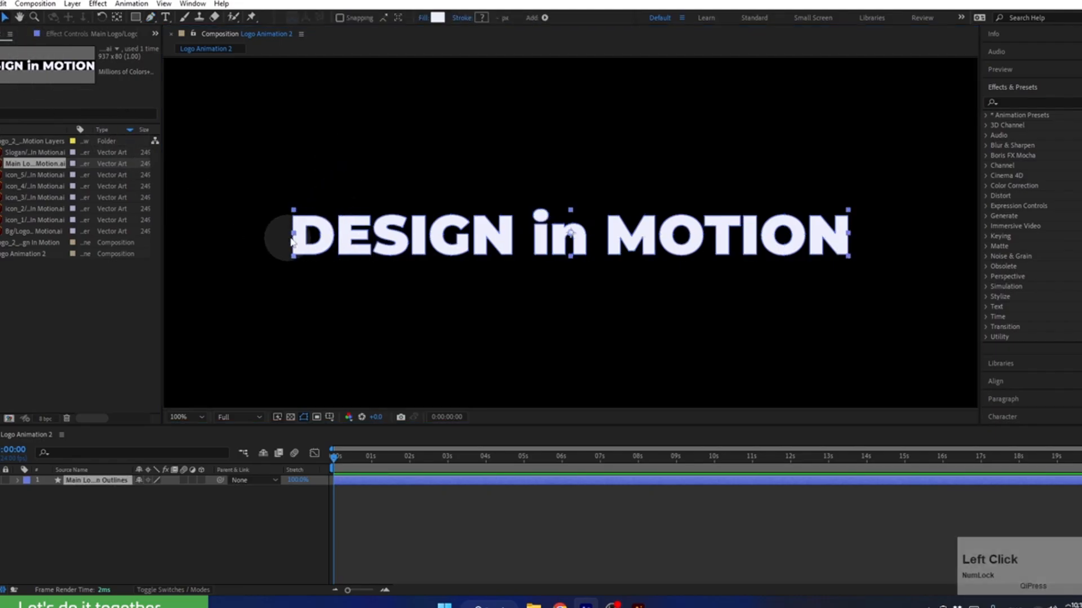
Try giving the Main Logo outlines a different stroke color and a wider stroke.
{"action": "left_click", "coordinate": [492, 83]}
{"action": "left_click", "coordinate": [481, 17]}
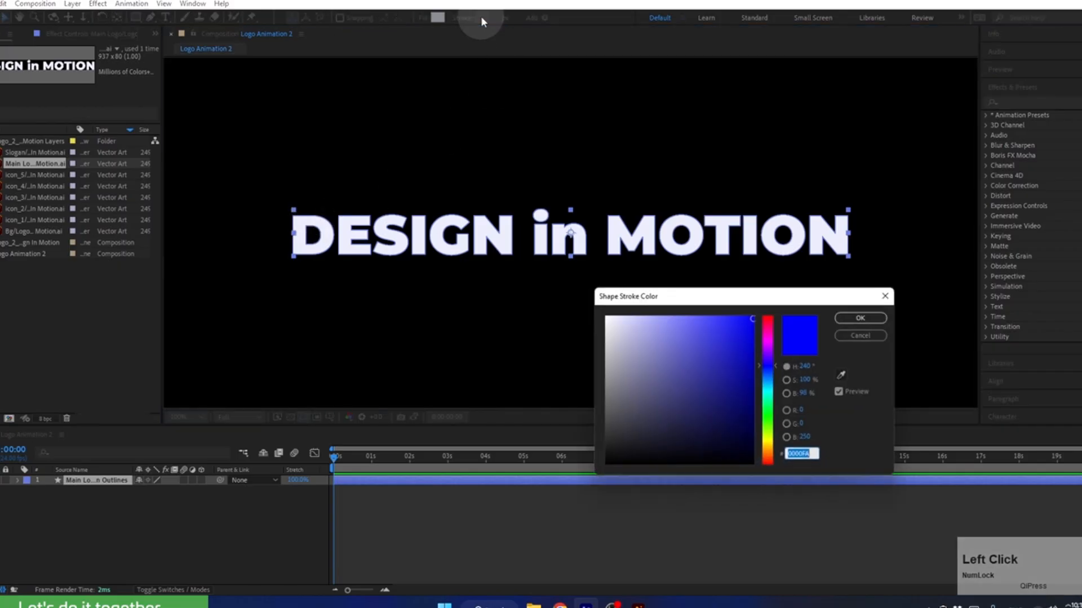
{"action": "left_click_drag", "start_coordinate": [640, 328], "coordinate": [790, 317]}
{"action": "left_click", "coordinate": [859, 317]}
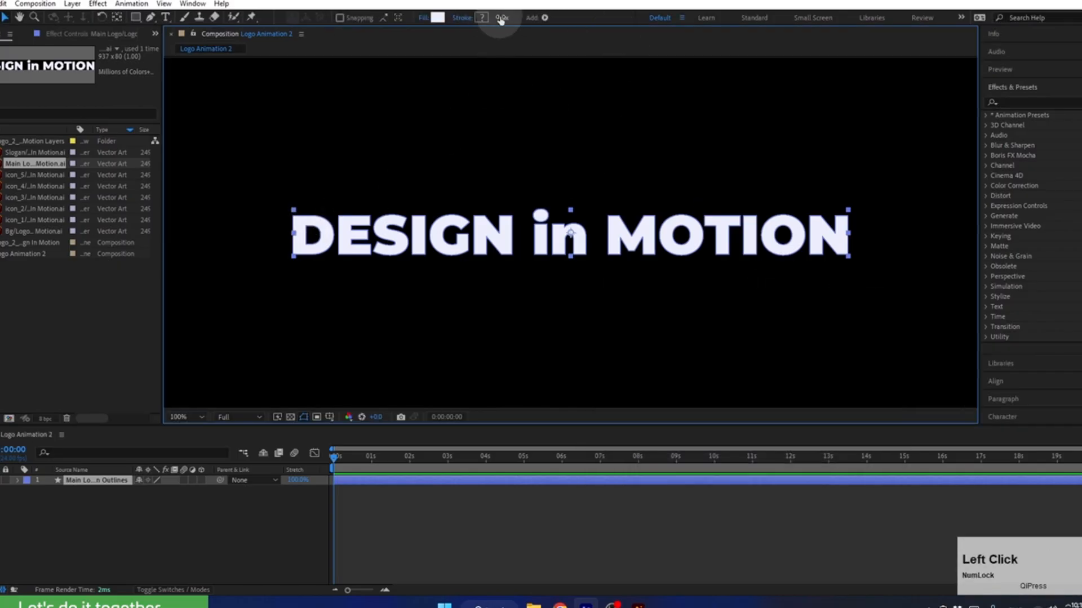
{"action": "left_click_drag", "start_coordinate": [498, 18], "coordinate": [532, 27]}
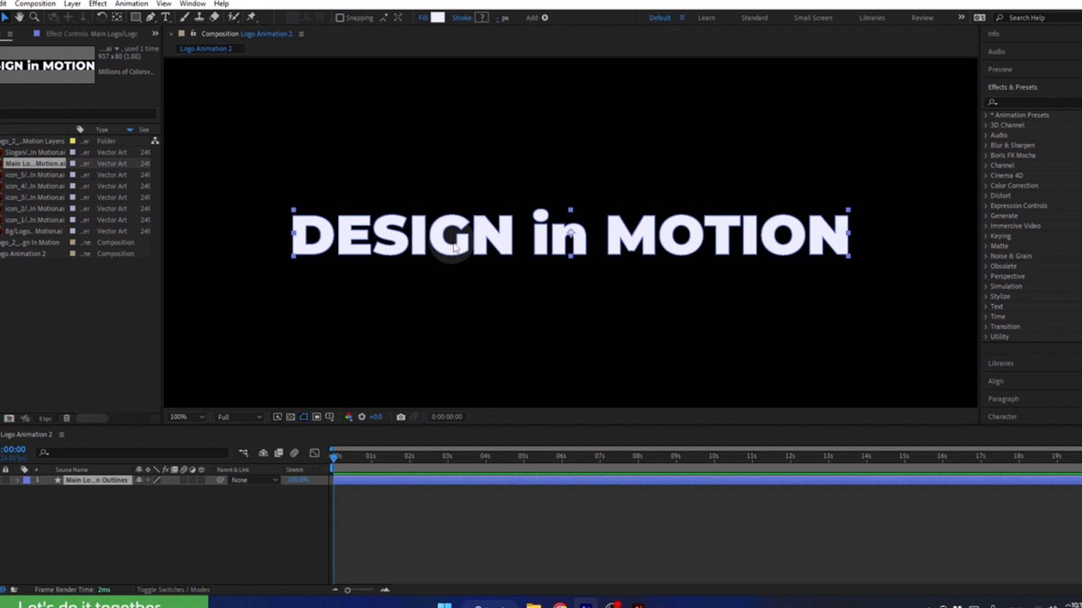
Enlarge the timeline area and expand the Main Logo outlines layer to its Contents and Transform groups.
{"action": "left_click", "coordinate": [523, 424]}
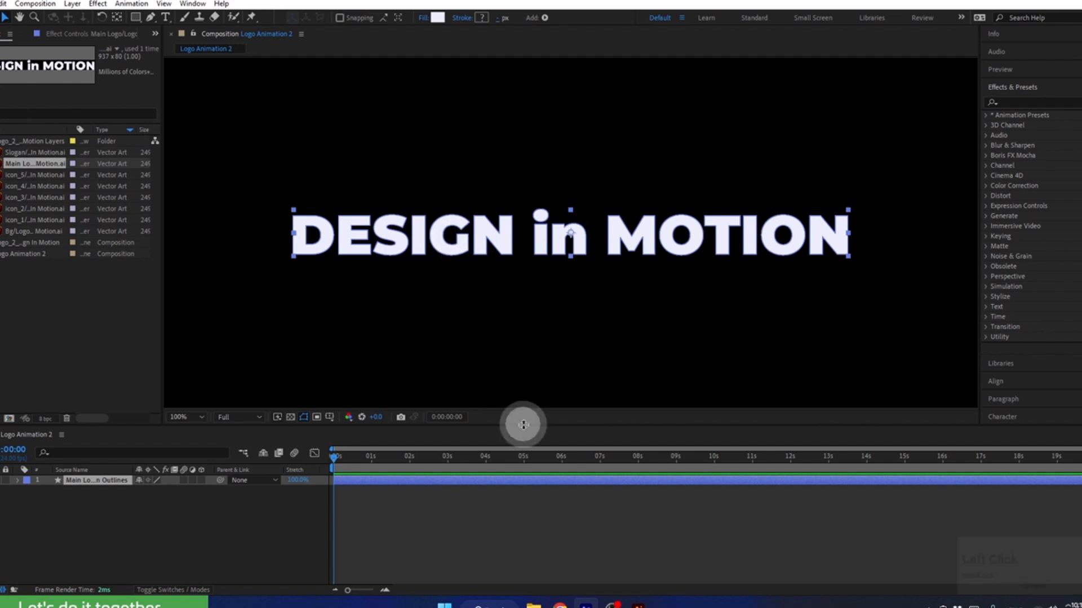
{"action": "left_click_drag", "start_coordinate": [524, 425], "coordinate": [515, 328]}
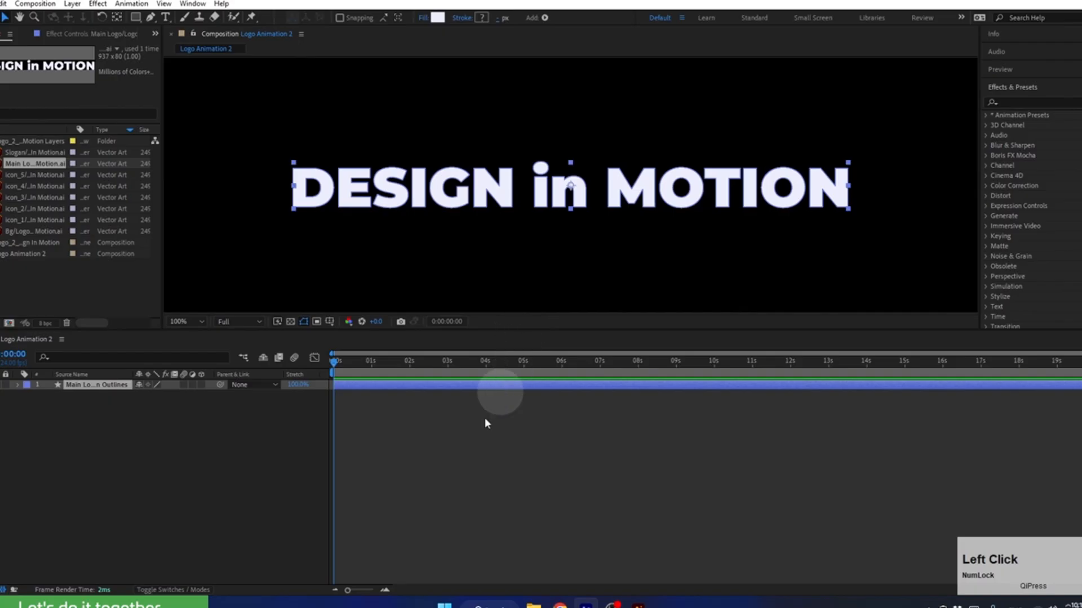
{"action": "left_click", "coordinate": [17, 385]}
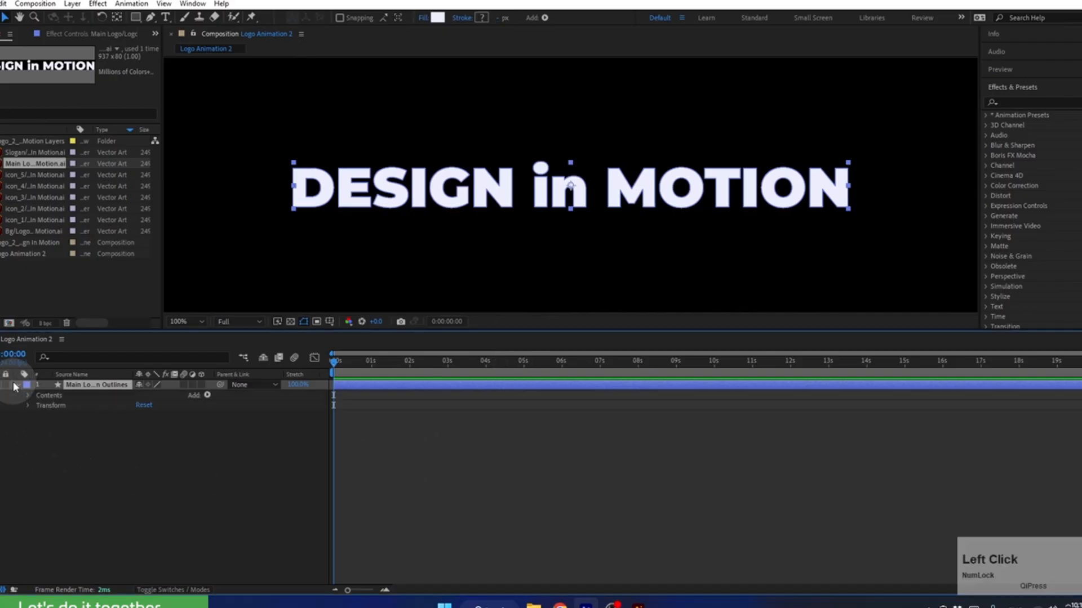
Expand the Contents of the Main Logo outlines and select its groups one by one to see which letter each holds.
{"action": "left_click", "coordinate": [53, 396]}
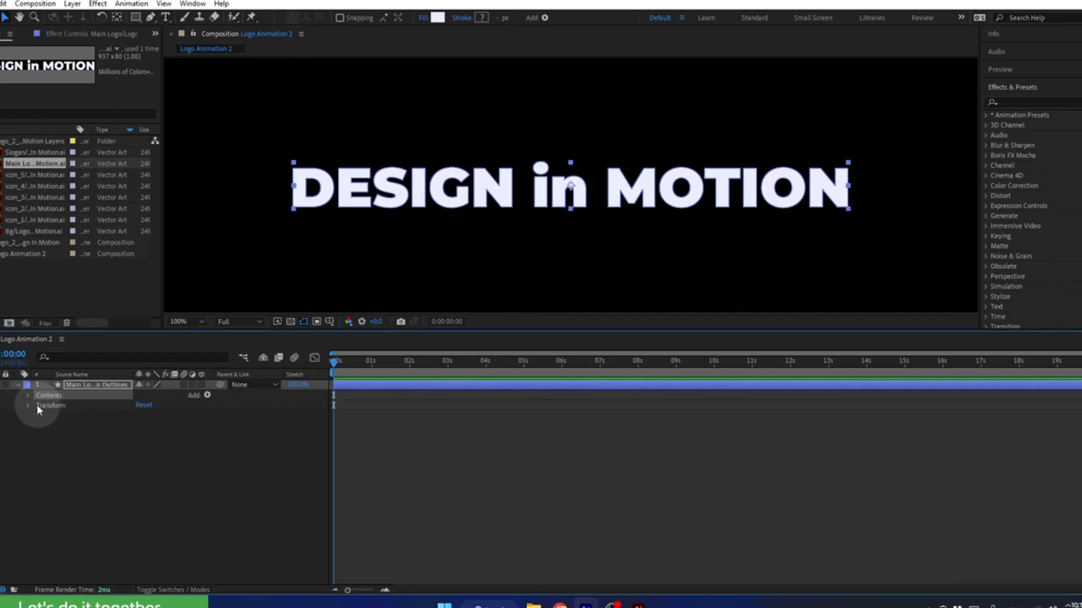
{"action": "left_click", "coordinate": [26, 396]}
{"action": "left_click", "coordinate": [54, 405]}
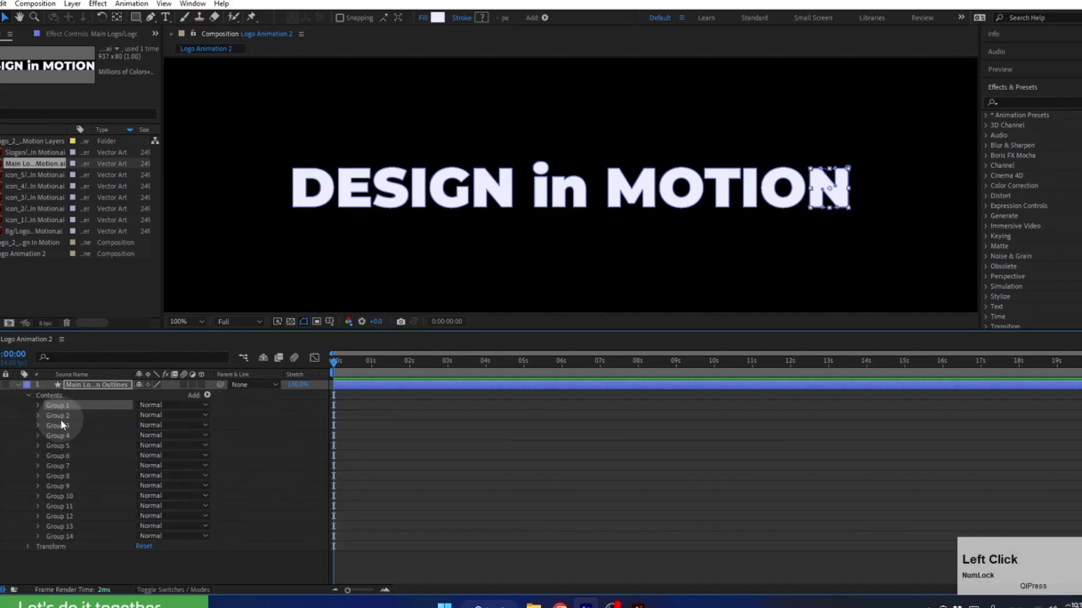
{"action": "left_click", "coordinate": [59, 416]}
{"action": "left_click", "coordinate": [61, 425]}
{"action": "left_click", "coordinate": [63, 446]}
{"action": "left_click", "coordinate": [63, 466]}
{"action": "left_click", "coordinate": [62, 476]}
{"action": "left_click", "coordinate": [62, 487]}
{"action": "left_click", "coordinate": [62, 497]}
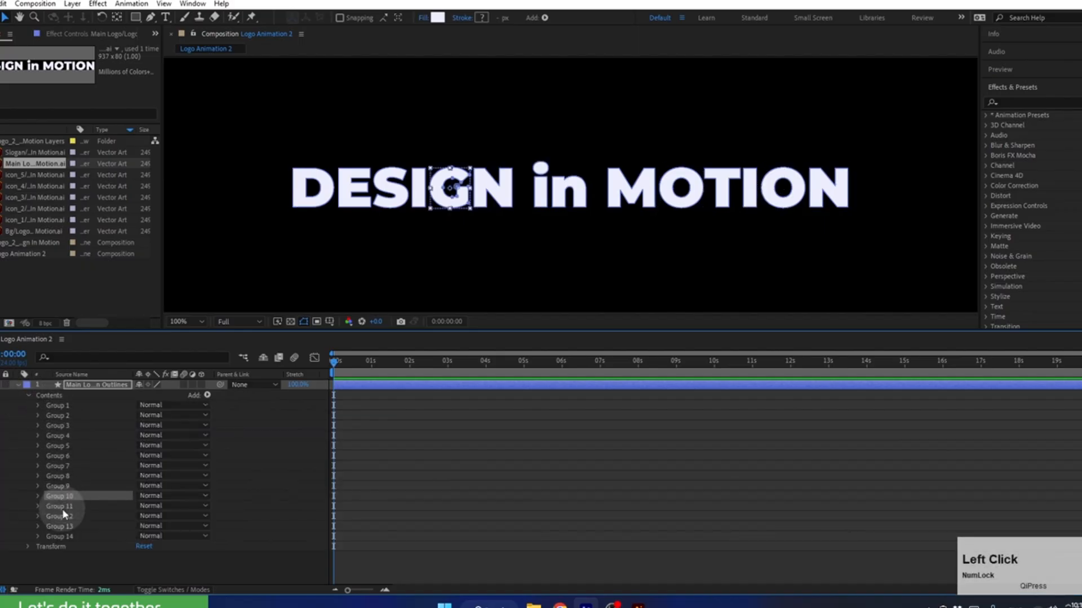
{"action": "left_click", "coordinate": [63, 507]}
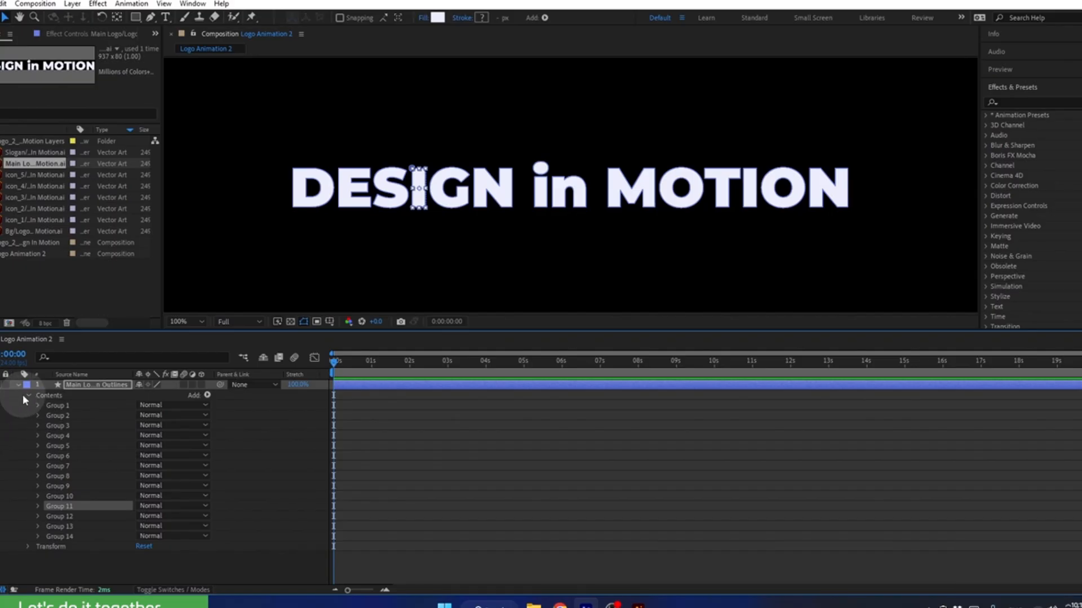
Try a 7 px purple (#580BF6) stroke on the whole Contents group of the logo and delete that stroke.
{"action": "left_click", "coordinate": [47, 394]}
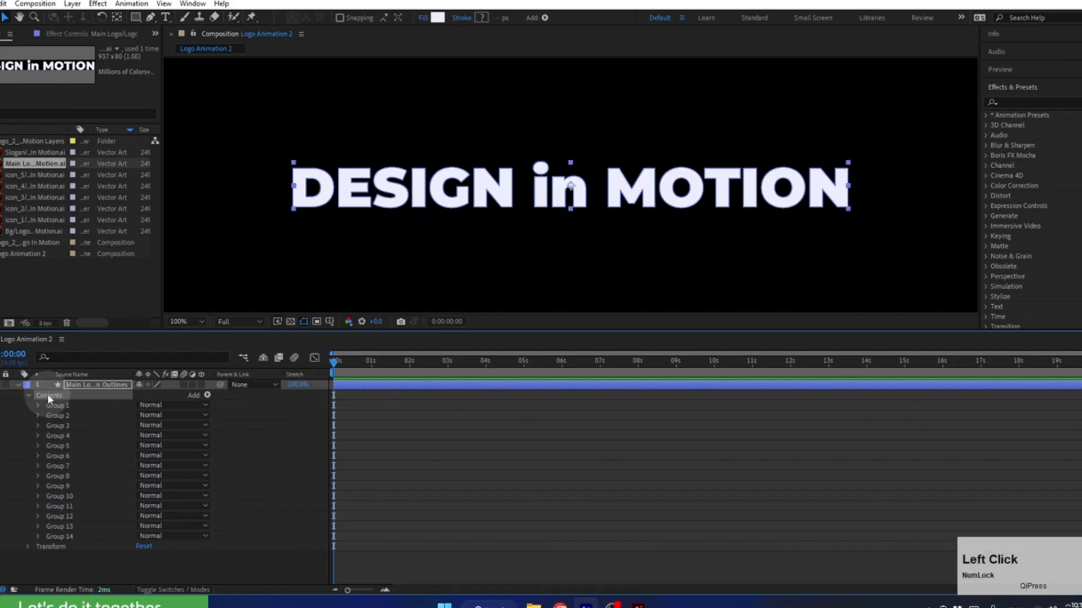
{"action": "left_click", "coordinate": [207, 396]}
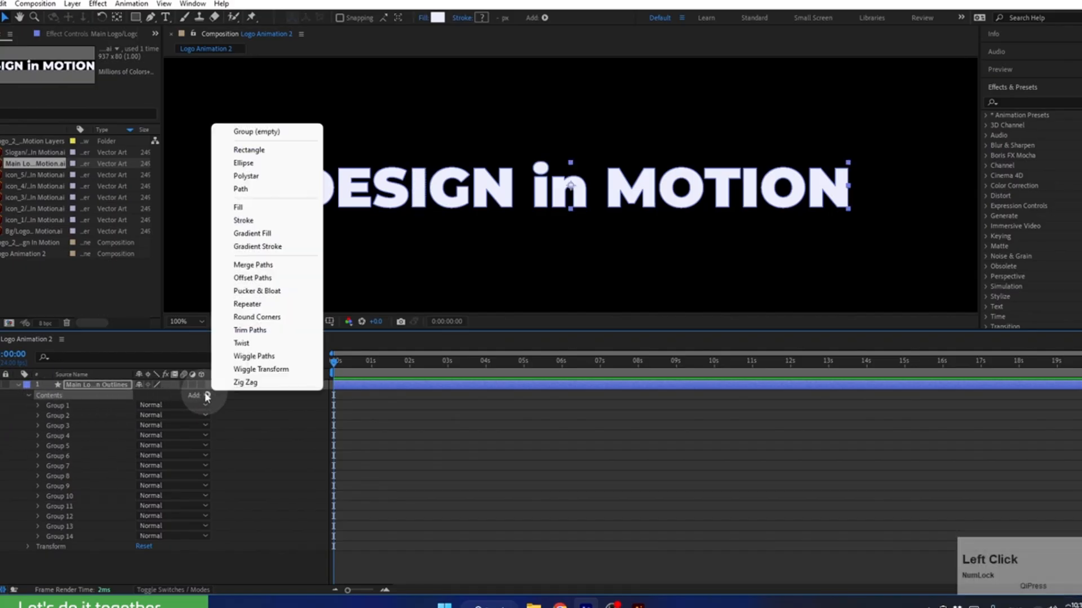
{"action": "left_click", "coordinate": [243, 220]}
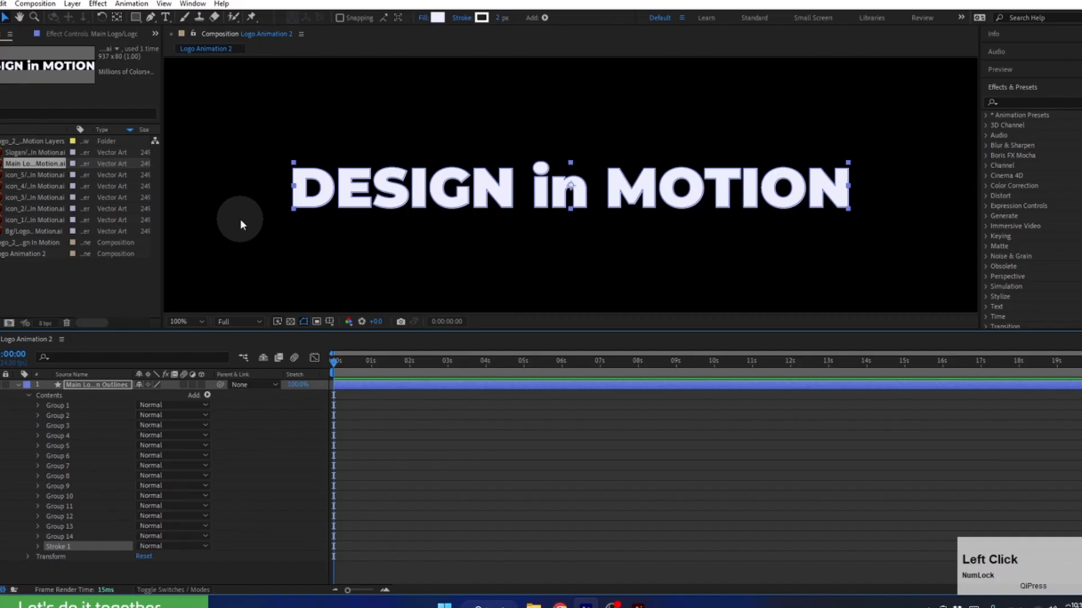
{"action": "left_click", "coordinate": [482, 17]}
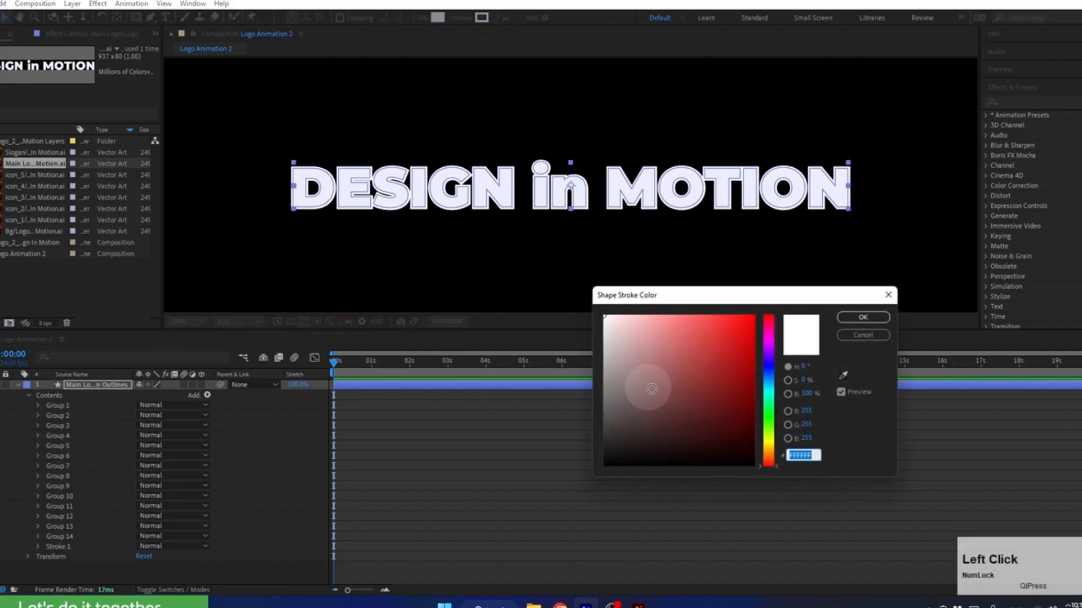
{"action": "mouse_move", "coordinate": [716, 370]}
{"action": "left_mouse_down"}
{"action": "mouse_move", "coordinate": [772, 306]}
{"action": "mouse_move", "coordinate": [725, 422]}
{"action": "left_mouse_up"}
{"action": "left_click_drag", "start_coordinate": [768, 379], "coordinate": [768, 357]}
{"action": "left_click", "coordinate": [747, 320]}
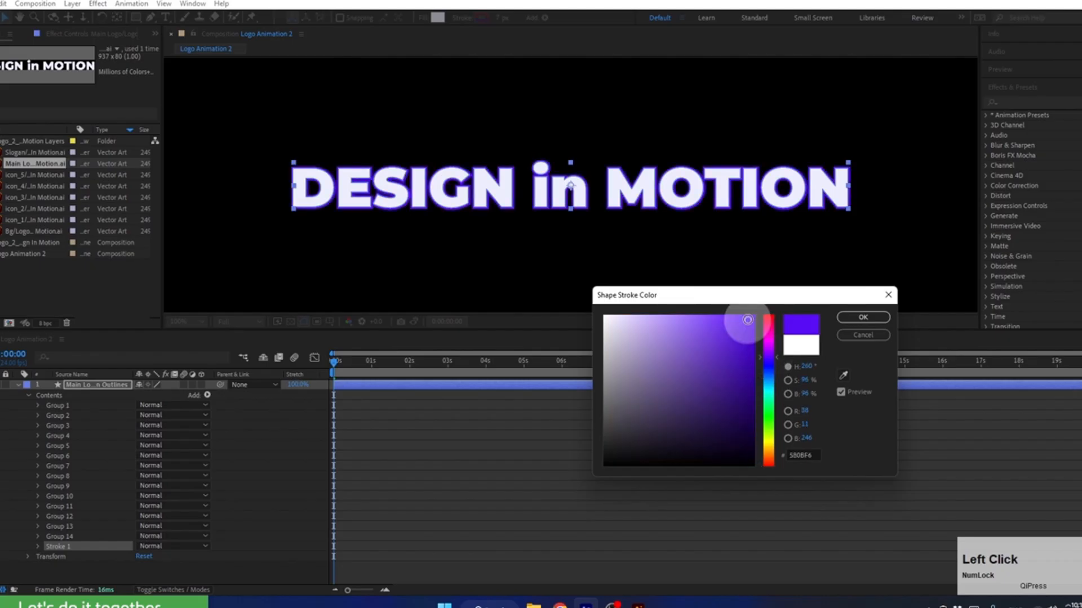
{"action": "left_click", "coordinate": [862, 317]}
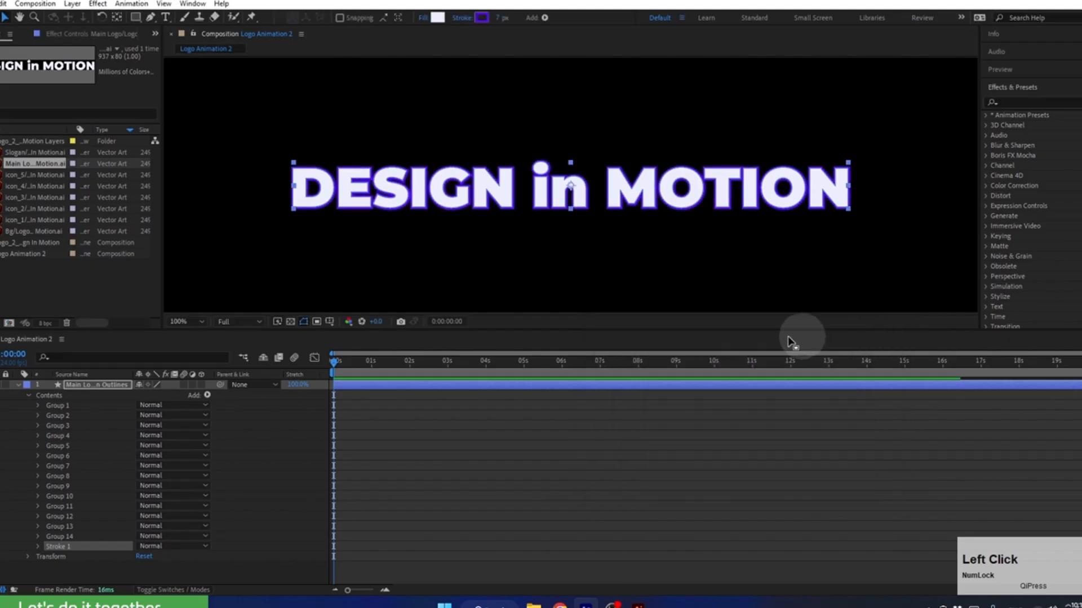
{"action": "left_click", "coordinate": [75, 546]}
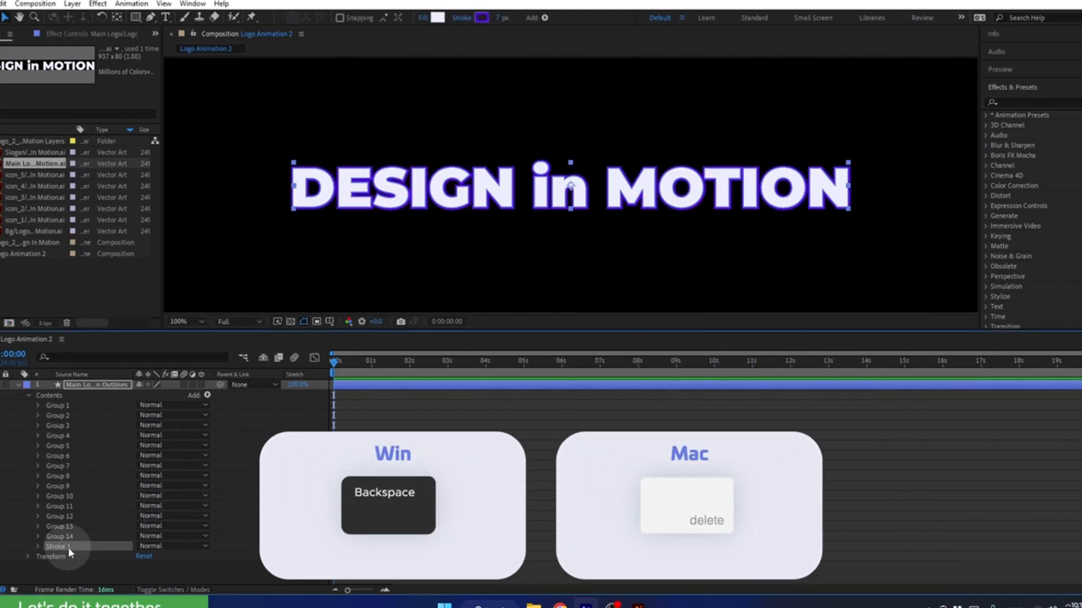
{"action": "key", "text": "BackSpace"}
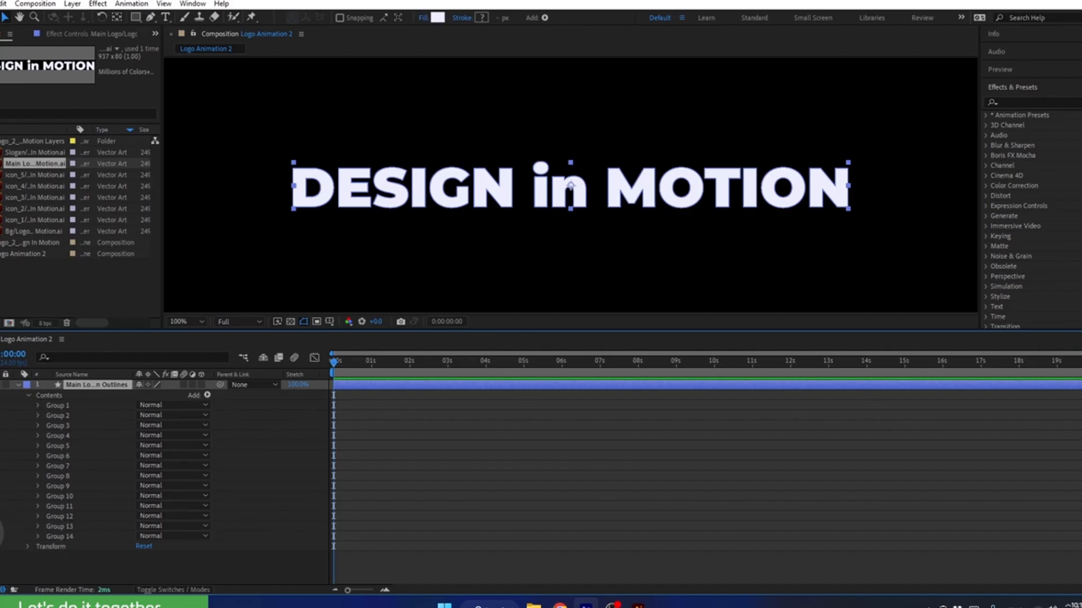
Identify the letter in Group 14 by toggling its visibility, and rename Group 14 as D and Group 13 as E.
{"action": "left_click", "coordinate": [2, 533]}
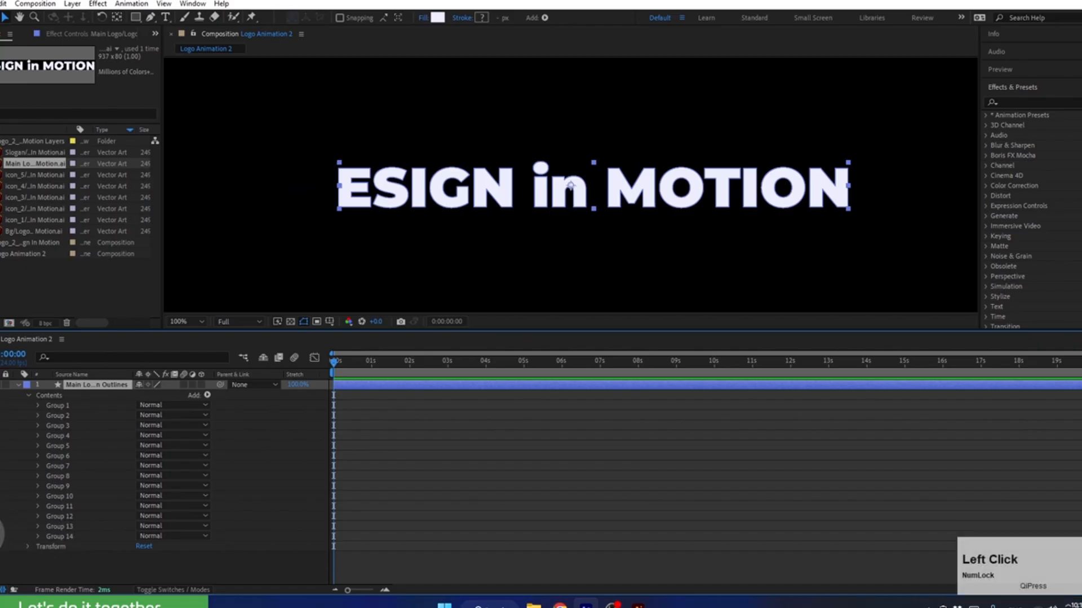
{"action": "left_click", "coordinate": [58, 536]}
{"action": "key", "text": "Return"}
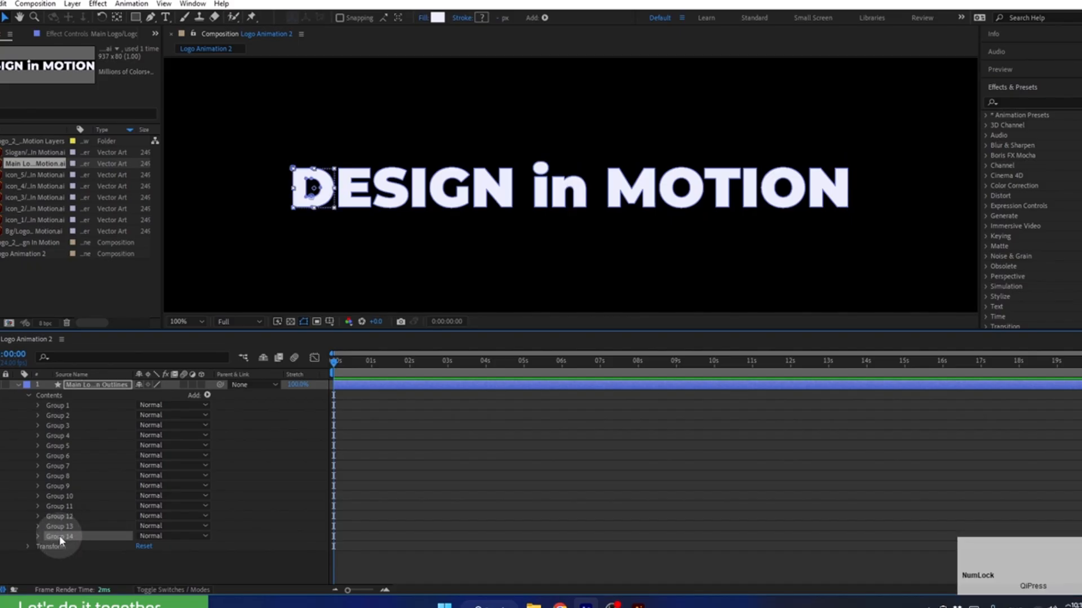
{"action": "type", "text": "D"}
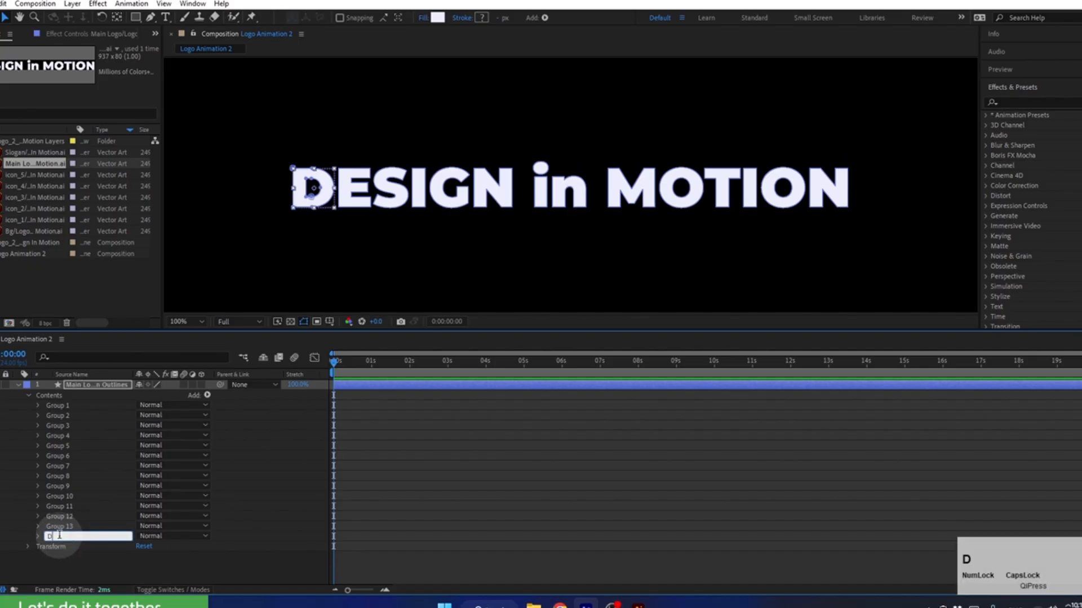
{"action": "left_click", "coordinate": [62, 528]}
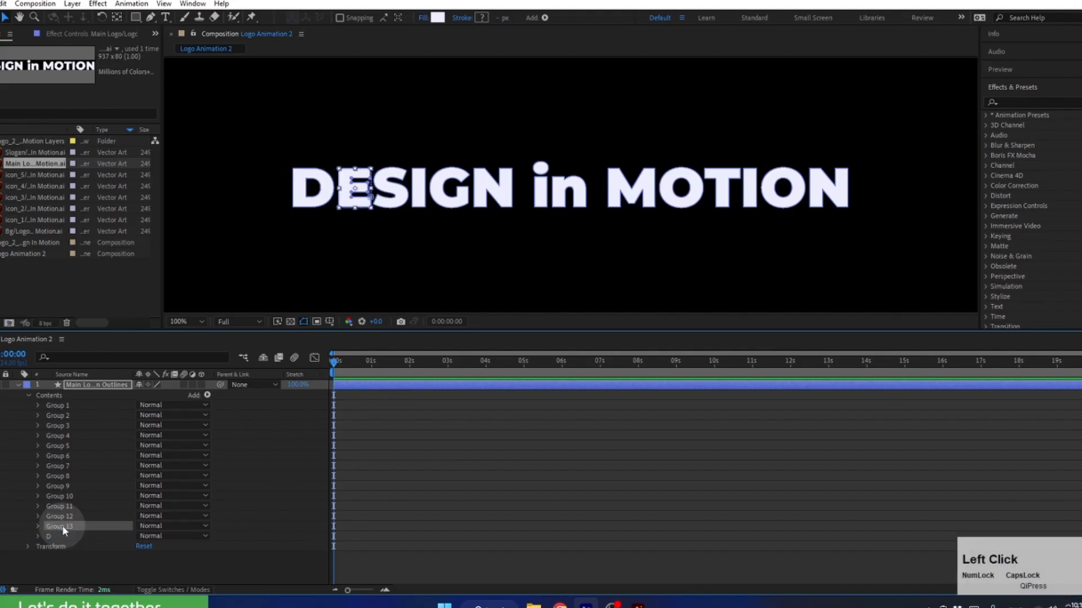
{"action": "key", "text": "Return"}
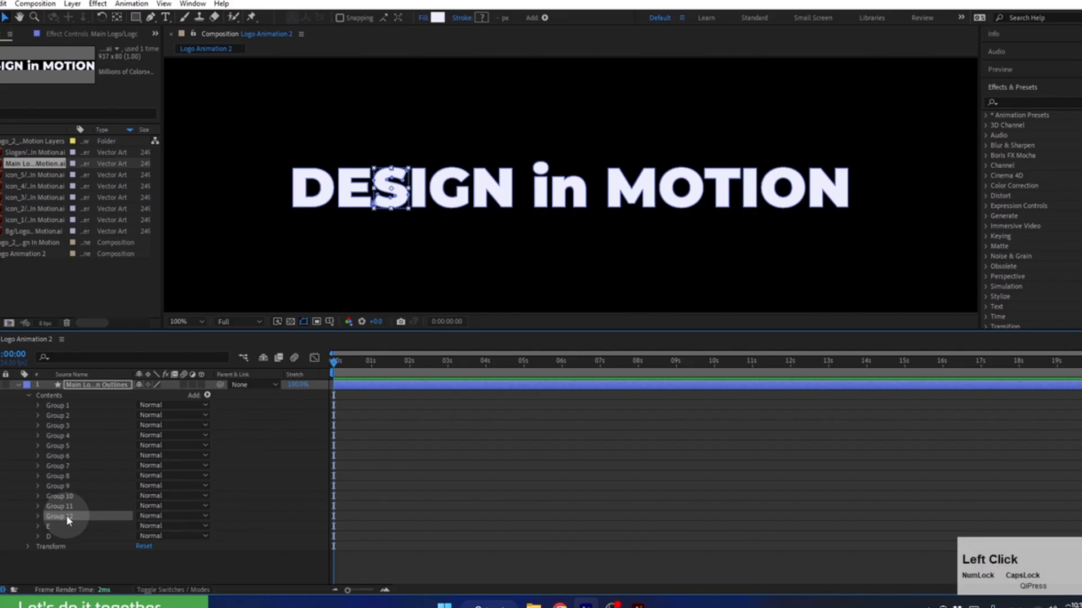
Rename Group 12 as S and Group 11 as I in the logo's Contents.
{"action": "key", "text": "Return"}
{"action": "type", "text": "S"}
{"action": "key", "text": "Return"}
{"action": "left_click", "coordinate": [61, 507]}
{"action": "key", "text": "Return"}
{"action": "type", "text": "I"}
{"action": "key", "text": "Return"}
Rename Group 10 as G and Group 9 as N to complete the word DESIGN.
{"action": "left_click", "coordinate": [59, 496]}
{"action": "key", "text": "Return"}
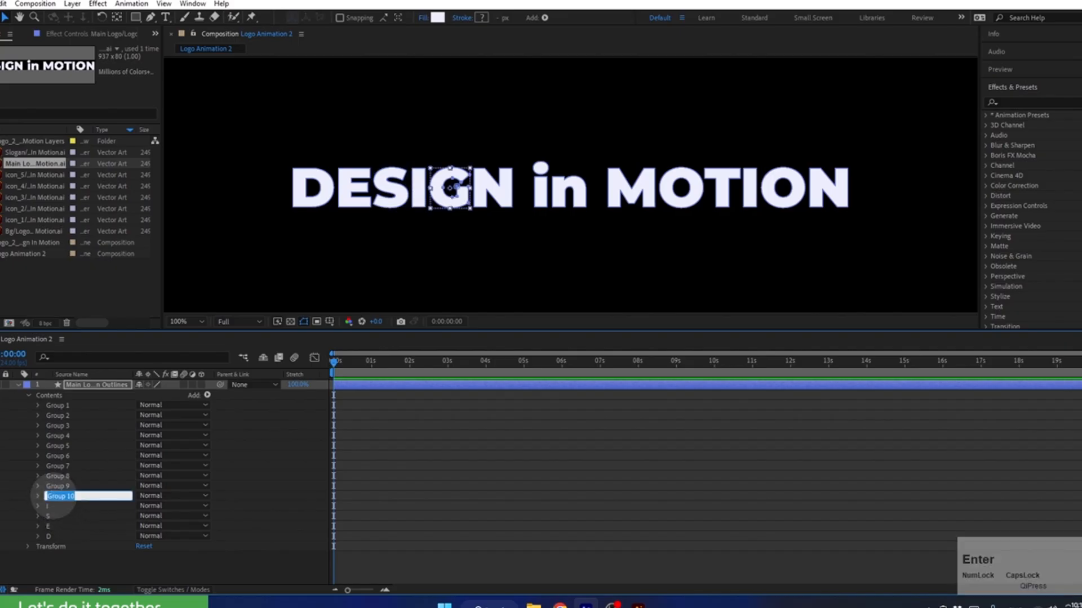
{"action": "type", "text": "G"}
{"action": "left_click", "coordinate": [57, 485]}
{"action": "key", "text": "Return"}
{"action": "type", "text": "N"}
Rename Group 8 as lowercase i and Group 7 as lowercase n.
{"action": "left_click", "coordinate": [52, 476]}
{"action": "key", "text": "Return"}
{"action": "type", "text": "i"}
{"action": "left_click", "coordinate": [53, 466]}
{"action": "key", "text": "Return"}
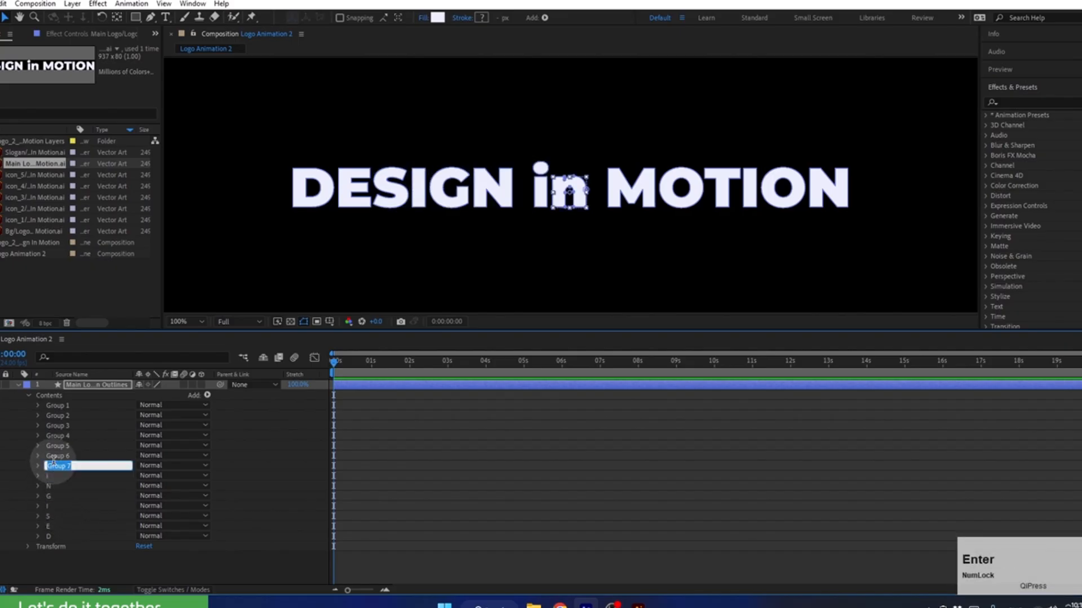
{"action": "type", "text": "n"}
Rename Group 6 as M, Group 5 as O and Group 4 as T.
{"action": "left_click", "coordinate": [54, 455]}
{"action": "key", "text": "Return"}
{"action": "type", "text": "M"}
{"action": "left_click", "coordinate": [55, 446]}
{"action": "key", "text": "Return"}
{"action": "type", "text": "O"}
{"action": "left_click", "coordinate": [55, 435]}
{"action": "key", "text": "Return"}
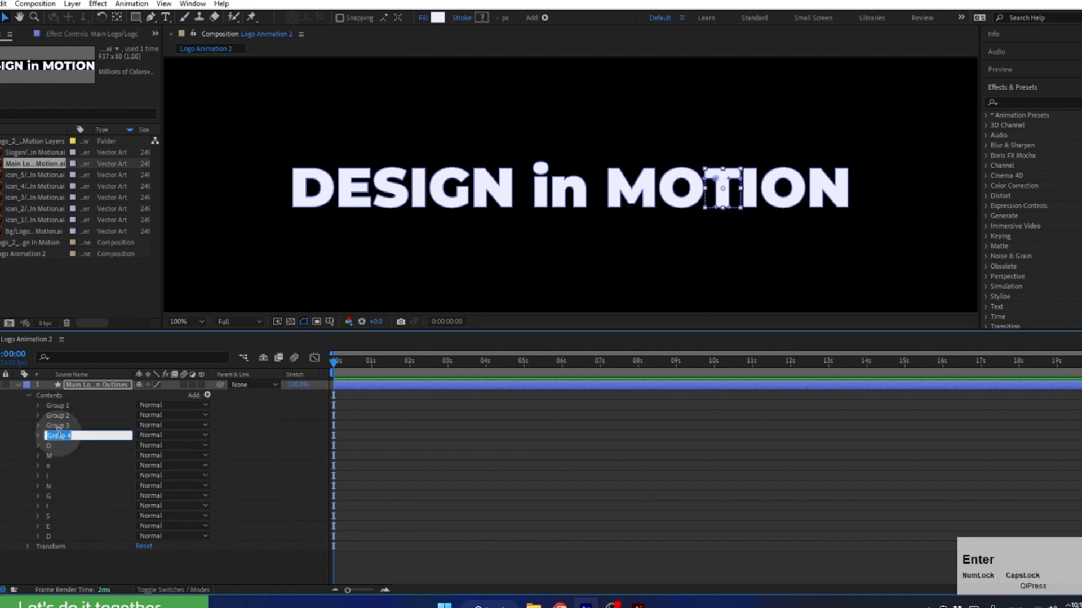
{"action": "type", "text": "T"}
Rename Group 3 as I, Group 2 as O and Group 1 as N to complete the word MOTION.
{"action": "left_click", "coordinate": [54, 426]}
{"action": "key", "text": "Return"}
{"action": "type", "text": "I"}
{"action": "left_click", "coordinate": [55, 416]}
{"action": "key", "text": "Return"}
{"action": "type", "text": "O"}
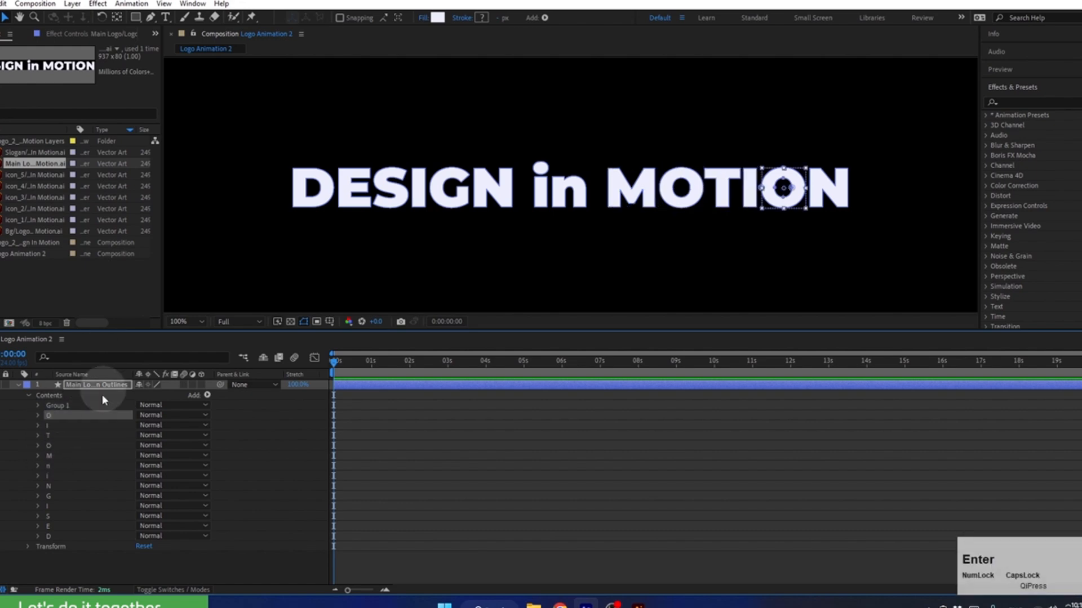
{"action": "left_click", "coordinate": [54, 405]}
{"action": "key", "text": "Return"}
{"action": "type", "text": "N"}
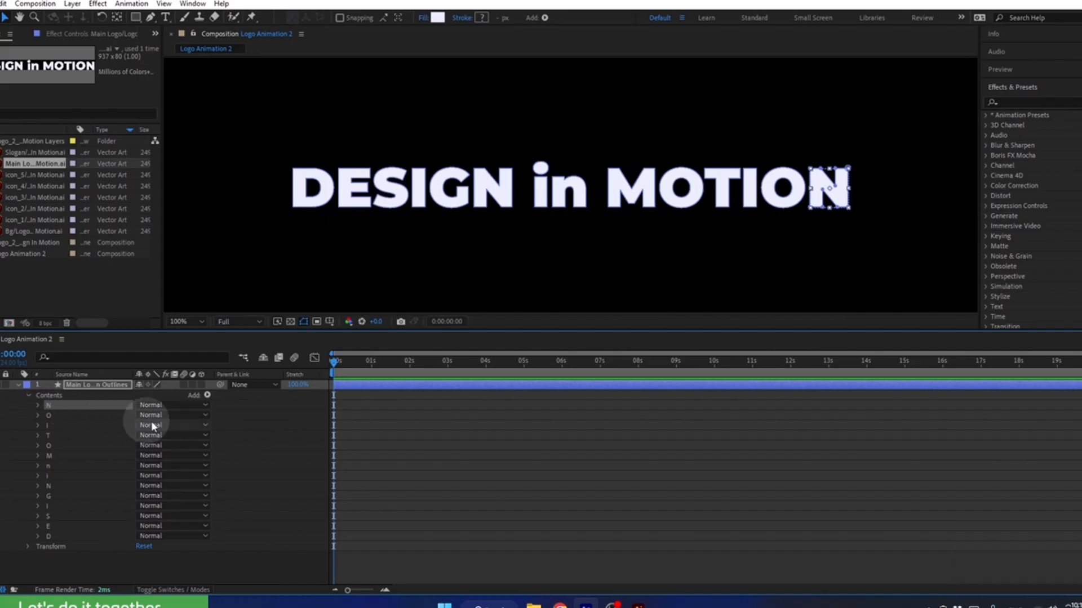
Try widening the letter D by its bounding box and undo the change.
{"action": "left_click", "coordinate": [66, 536]}
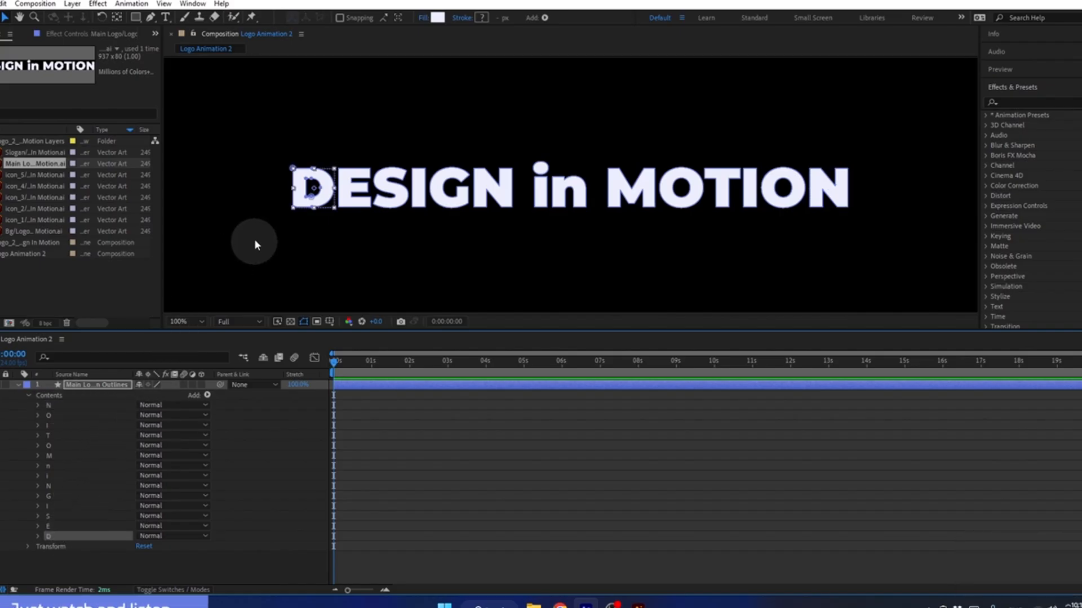
{"action": "mouse_move", "coordinate": [292, 169]}
{"action": "left_mouse_down"}
{"action": "mouse_move", "coordinate": [241, 140]}
{"action": "mouse_move", "coordinate": [298, 158]}
{"action": "mouse_move", "coordinate": [265, 181]}
{"action": "mouse_move", "coordinate": [285, 174]}
{"action": "left_mouse_up"}
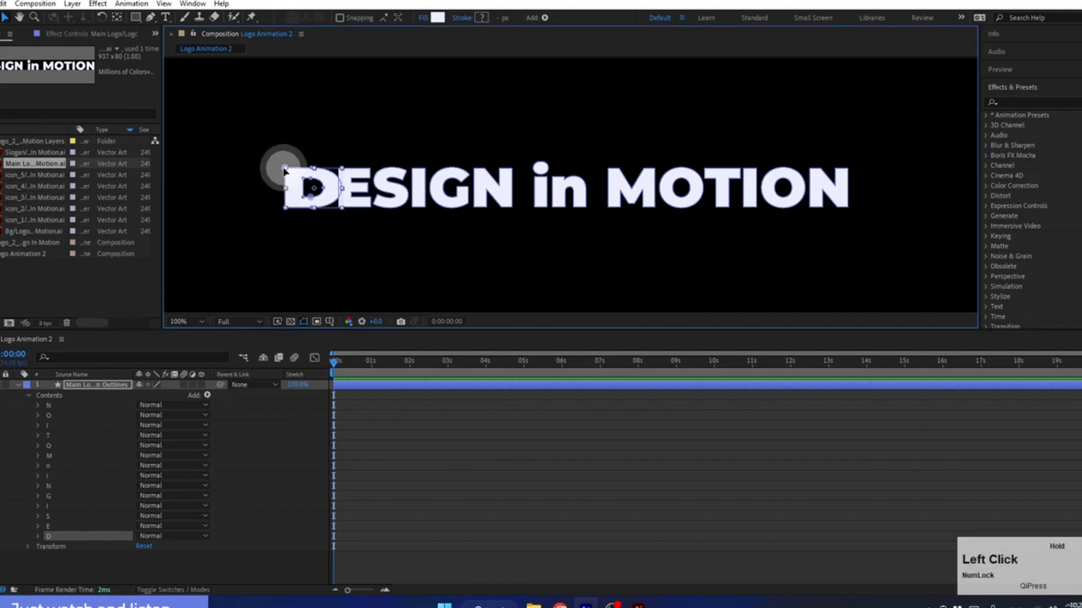
{"action": "key", "text": "ctrl+z"}
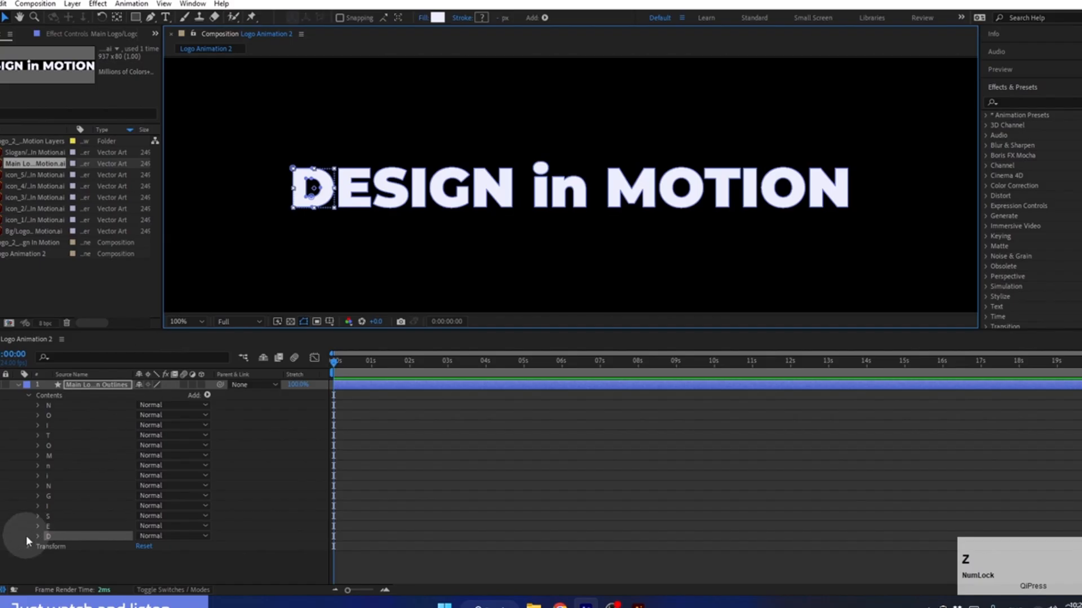
Expand the D group and examine what Path 1 and Path 2 each form by selecting and hiding them in turn.
{"action": "left_click", "coordinate": [36, 536]}
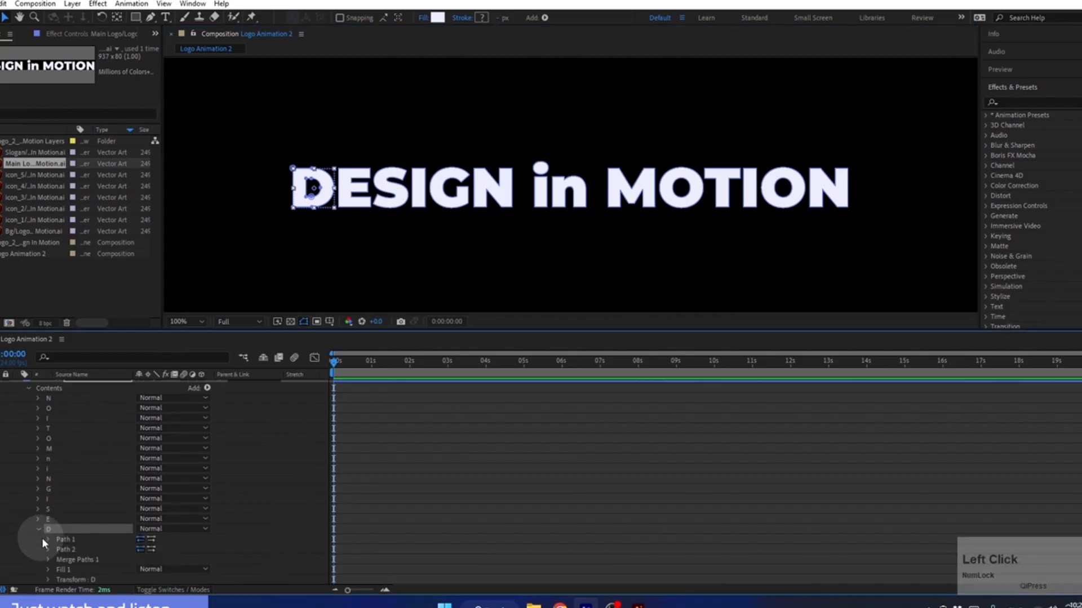
{"action": "left_click", "coordinate": [64, 540]}
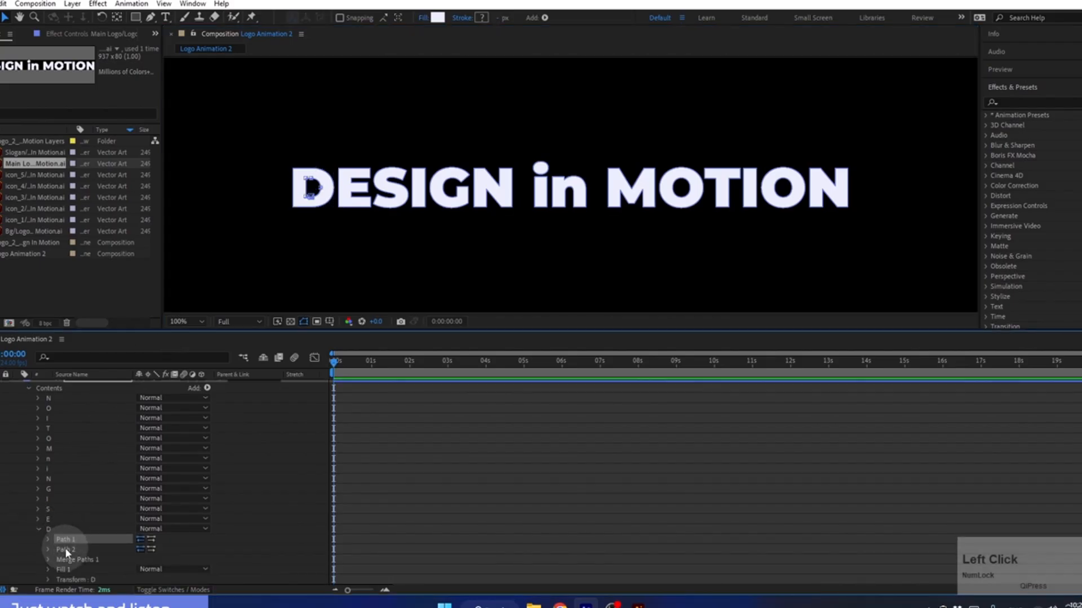
{"action": "left_click", "coordinate": [65, 549]}
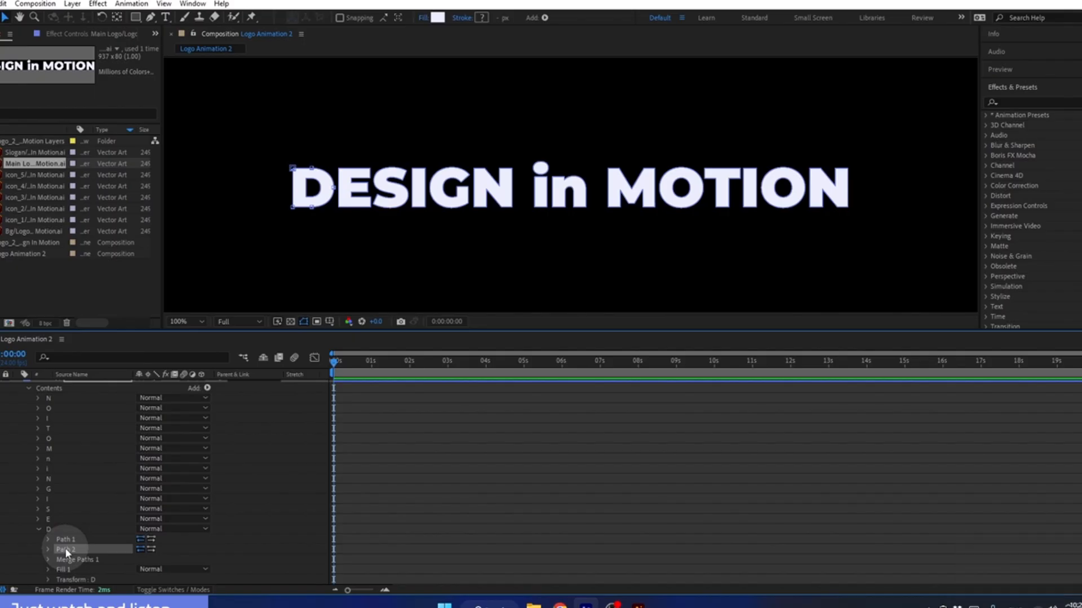
{"action": "left_click", "coordinate": [60, 540]}
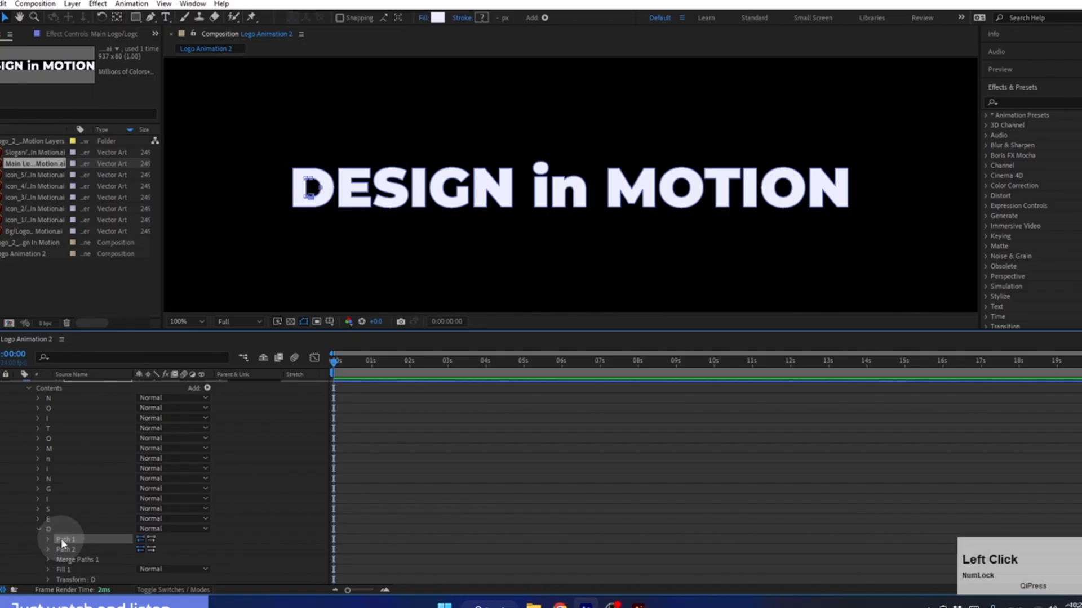
{"action": "left_click", "coordinate": [0, 539]}
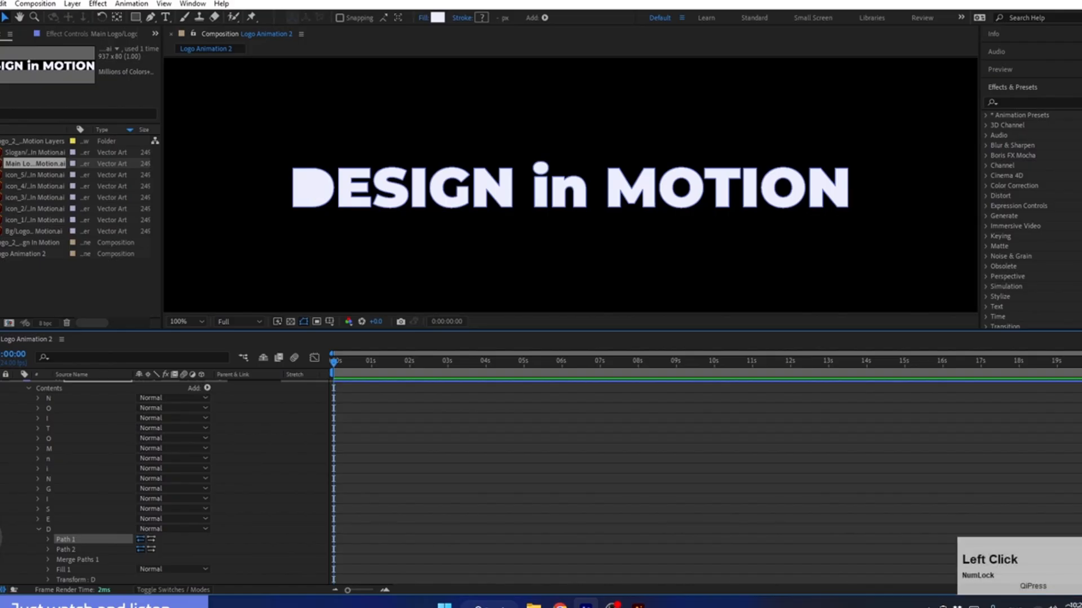
{"action": "left_click", "coordinate": [65, 549]}
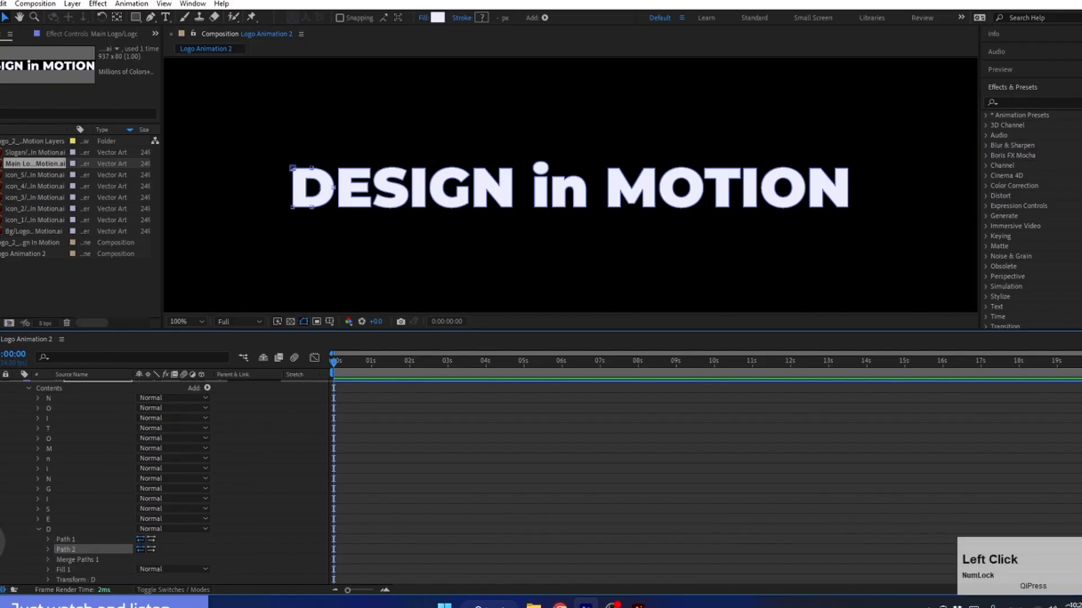
{"action": "left_click", "coordinate": [0, 550]}
{"action": "left_click", "coordinate": [0, 549]}
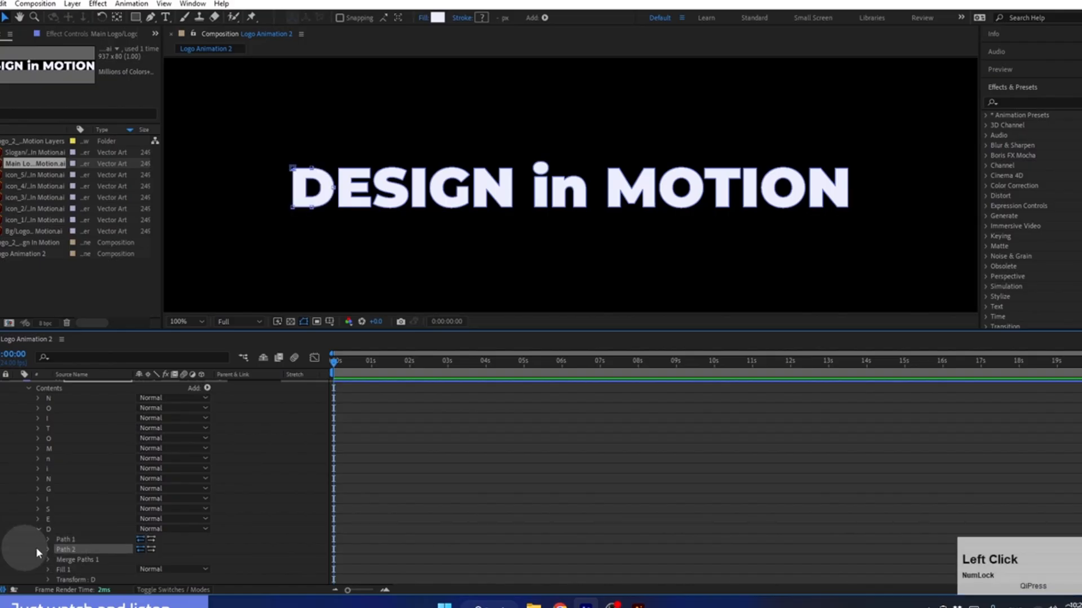
Try a direct edit of the D group's Path 2, undo it, and look at the Path property inside Path 2.
{"action": "left_click_drag", "start_coordinate": [264, 153], "coordinate": [235, 209]}
{"action": "key", "text": "ctrl+z"}
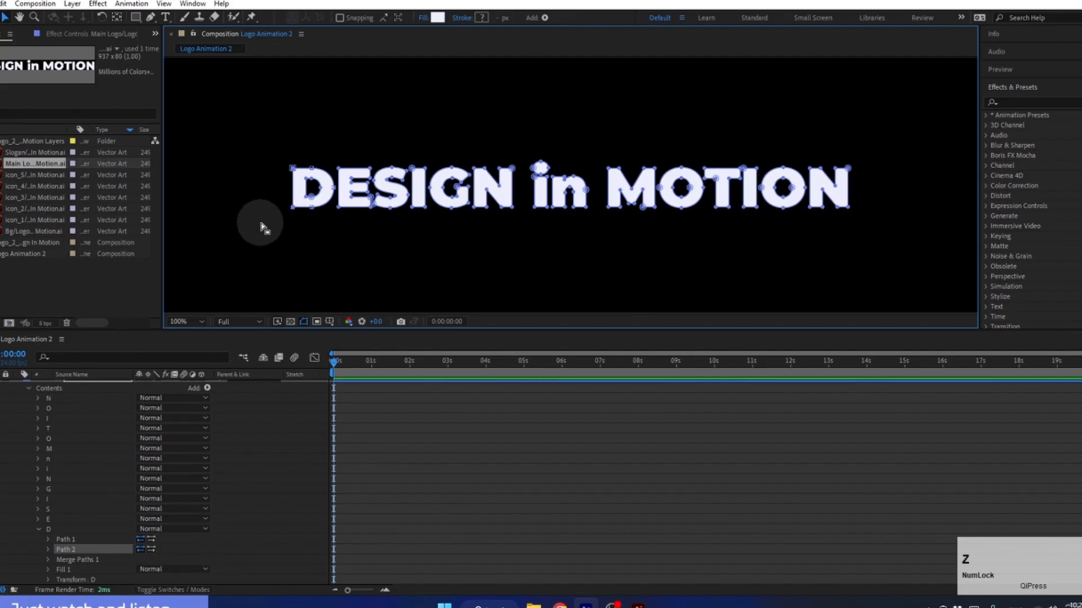
{"action": "left_click", "coordinate": [48, 549]}
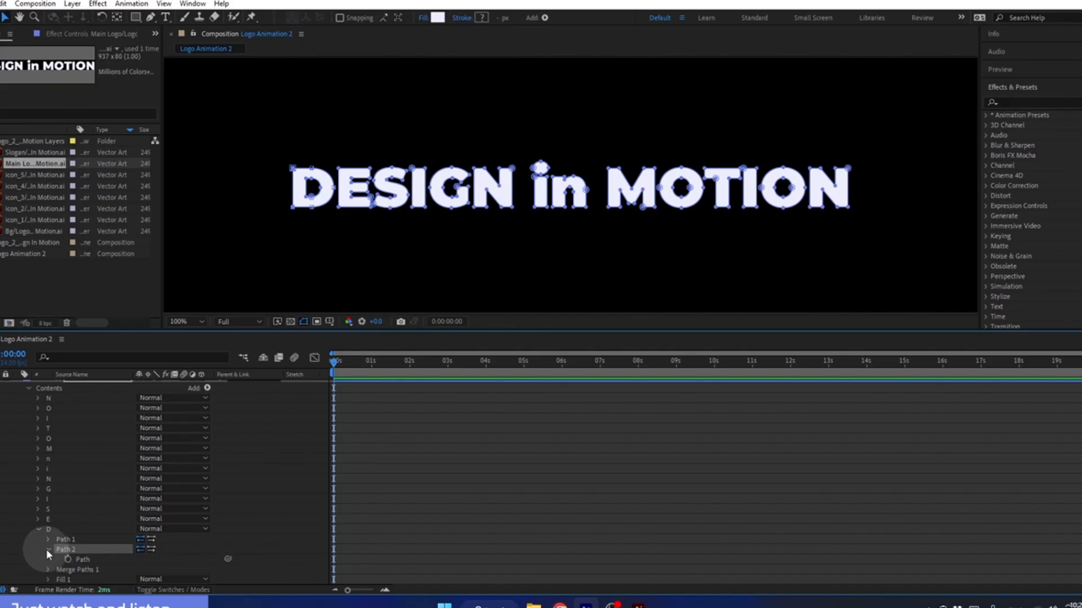
{"action": "left_click", "coordinate": [48, 549]}
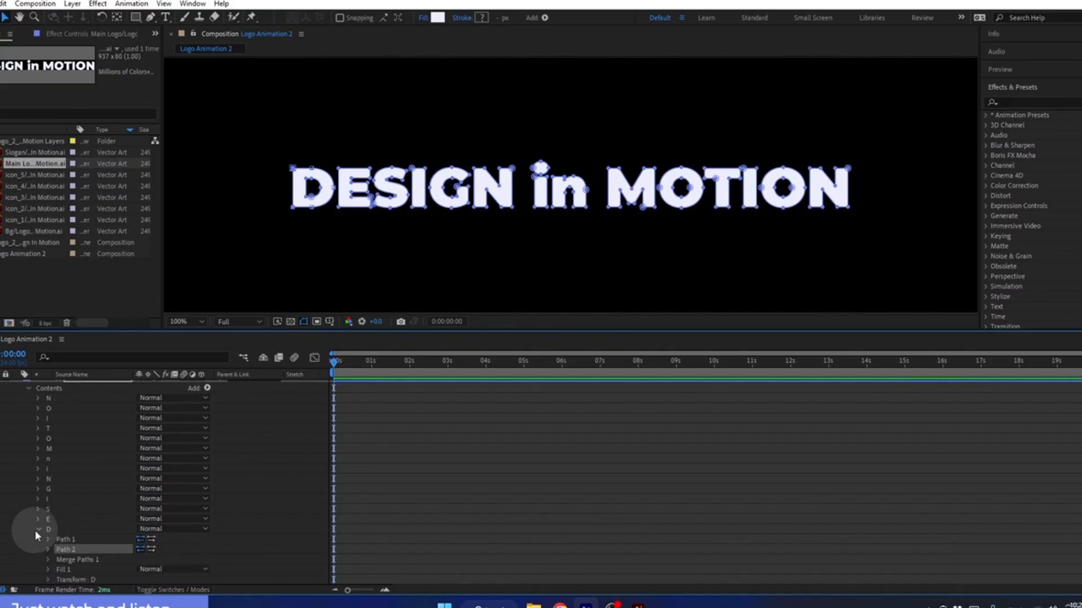
Collapse the D group and filter the logo outlines layer's properties by "path".
{"action": "left_click", "coordinate": [35, 528]}
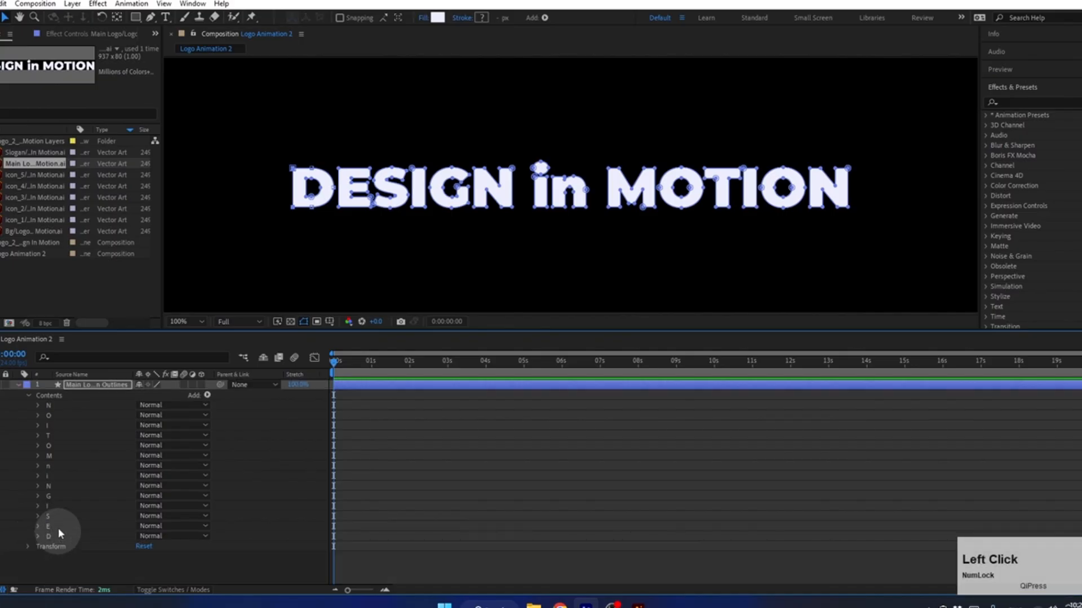
{"action": "left_click", "coordinate": [80, 384]}
{"action": "left_click", "coordinate": [83, 355]}
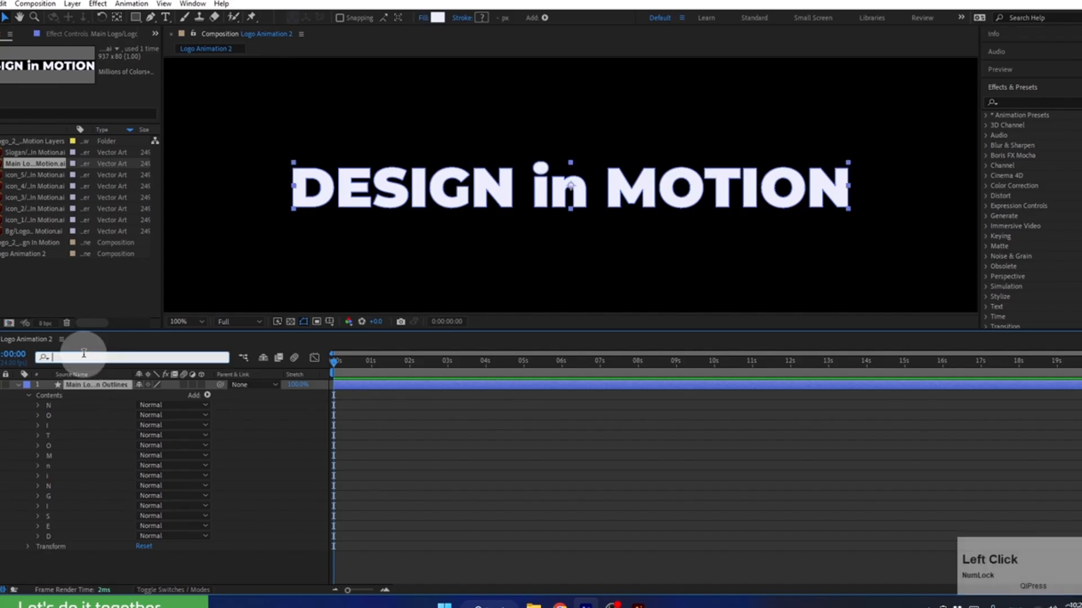
{"action": "type", "text": "path"}
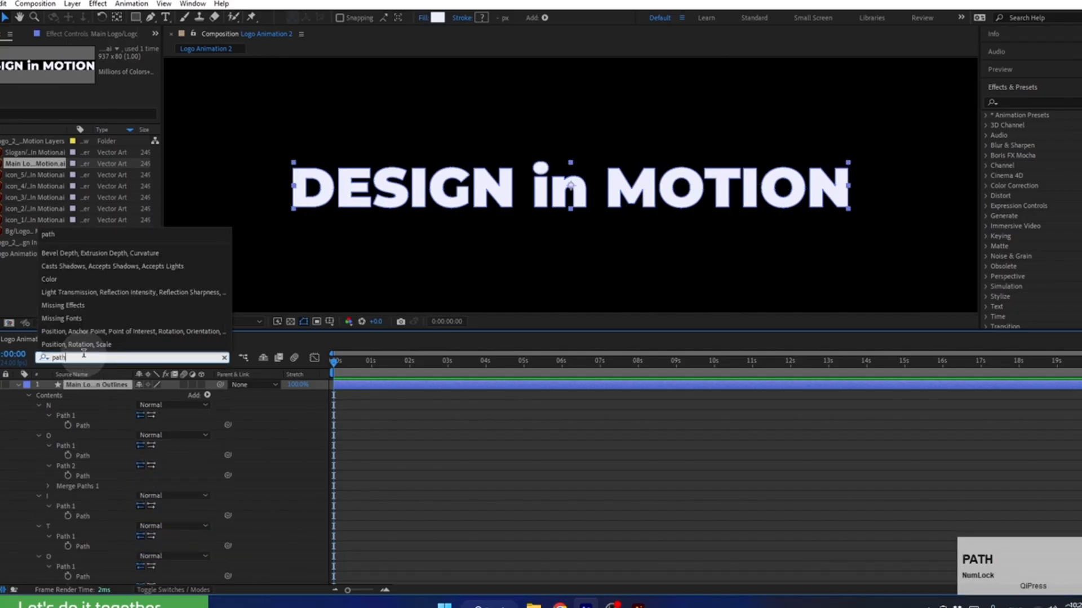
{"action": "key", "text": "Return"}
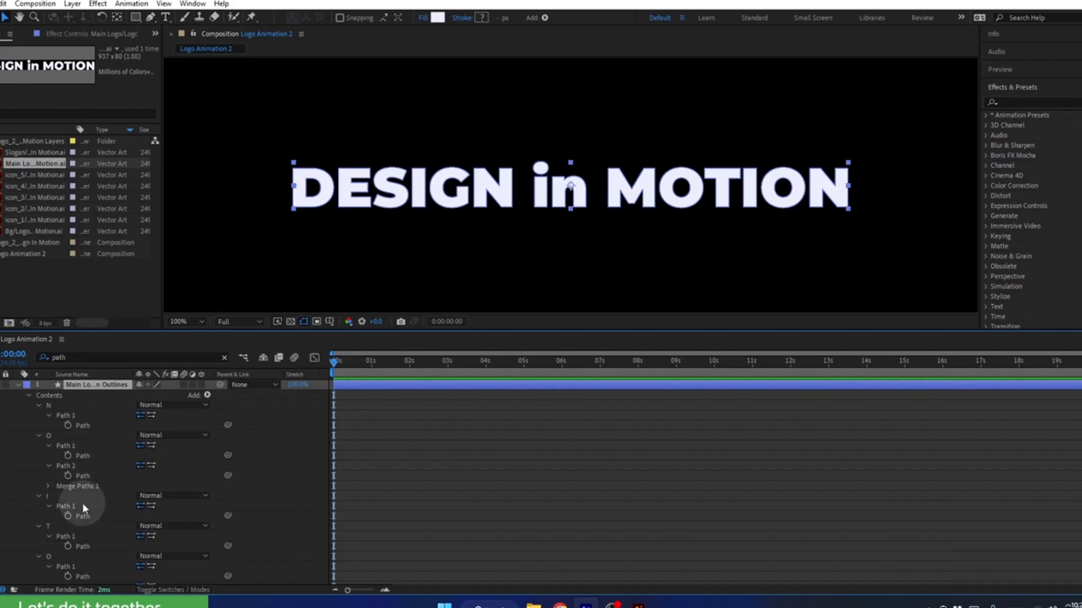
Delete Merge Paths 1 from the D group and from the lowercase i group.
{"action": "scroll", "coordinate": [83, 510], "scroll_direction": "down", "scroll_amount": 6}
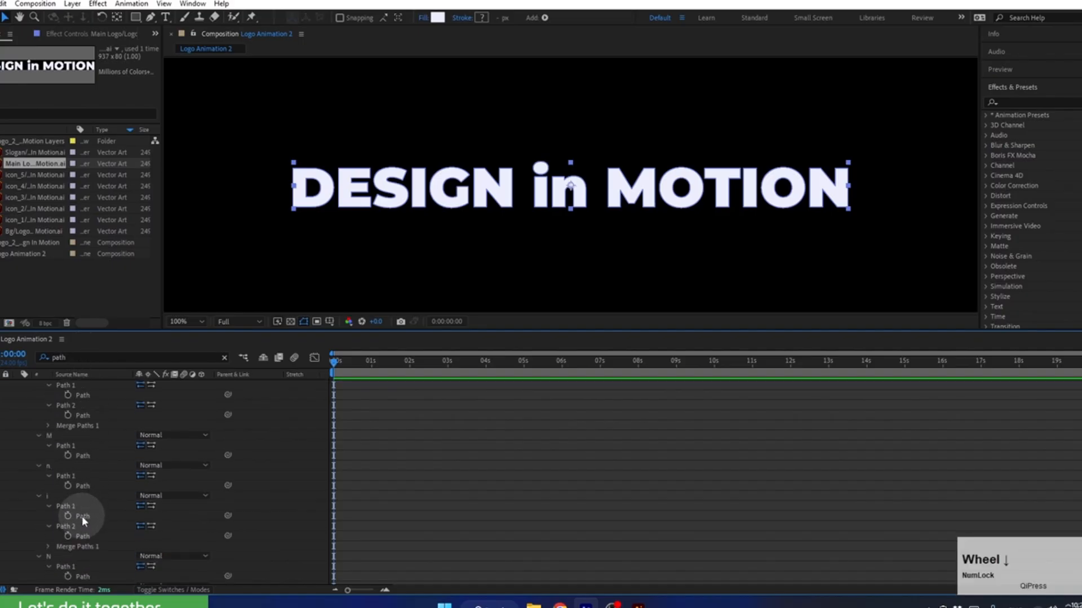
{"action": "scroll", "coordinate": [82, 516], "scroll_direction": "up", "scroll_amount": 4}
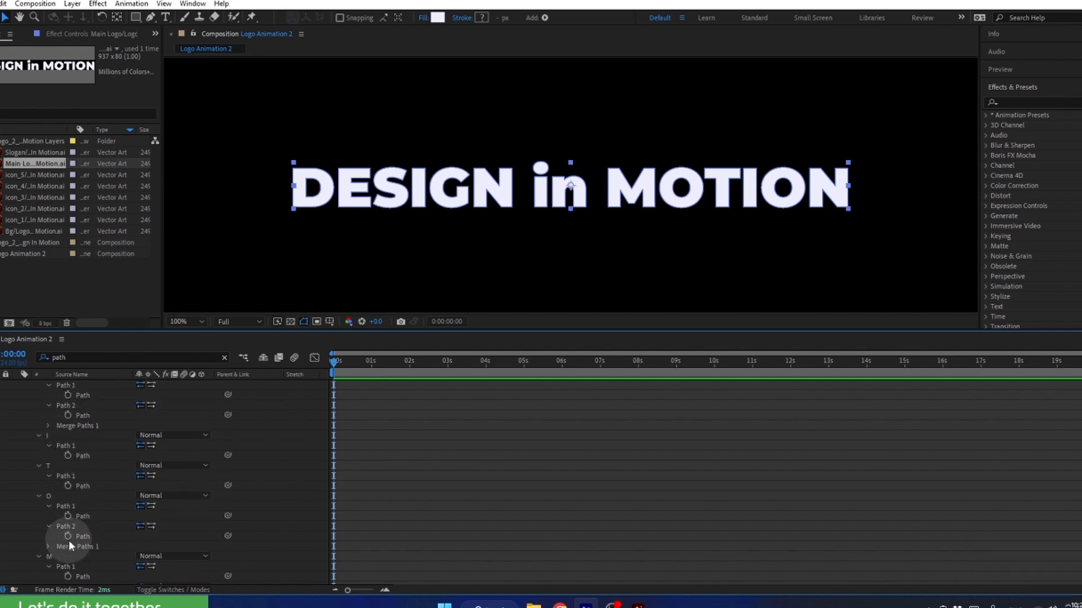
{"action": "scroll", "coordinate": [70, 551], "scroll_direction": "down", "scroll_amount": 9}
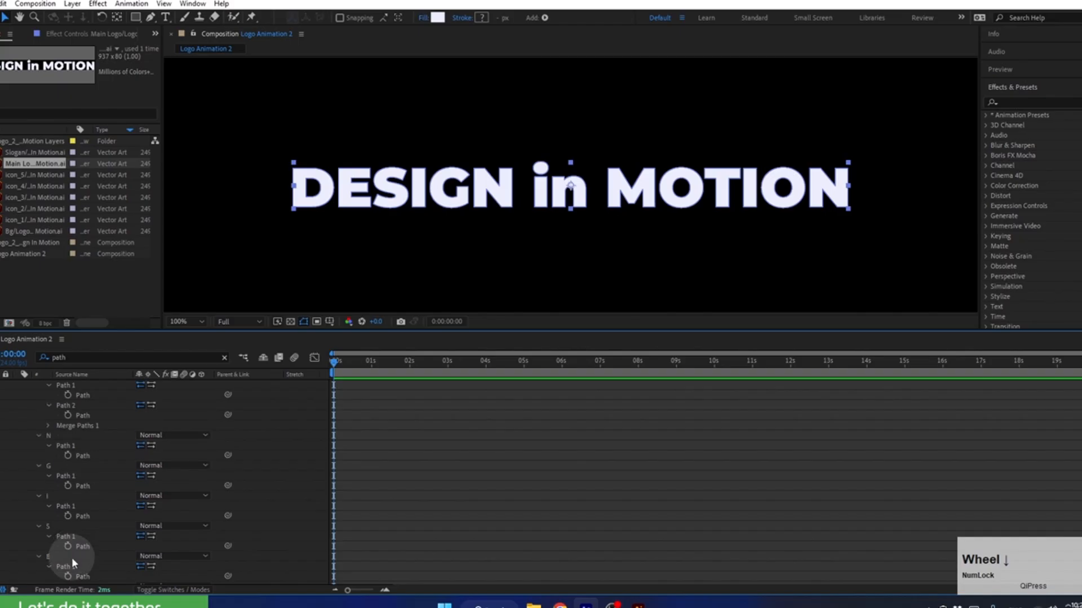
{"action": "left_click", "coordinate": [72, 579]}
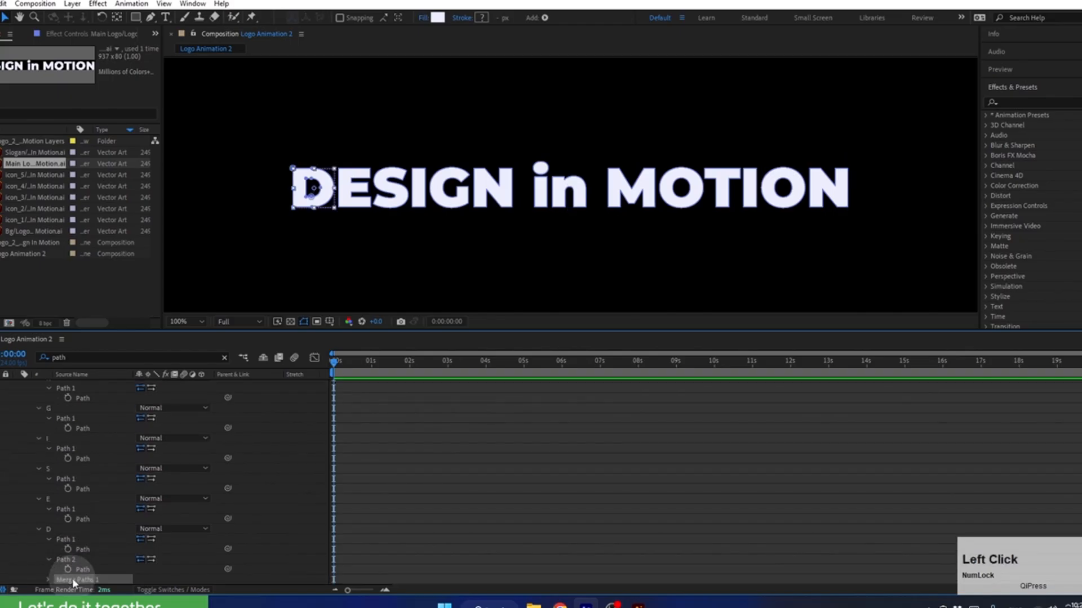
{"action": "key", "text": "Delete"}
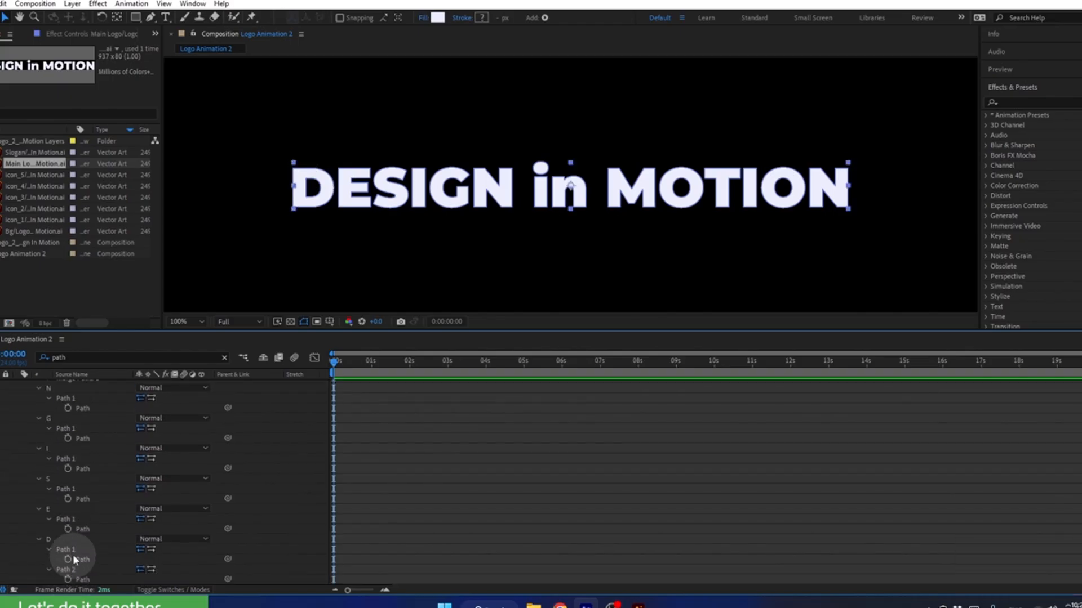
{"action": "scroll", "coordinate": [73, 546], "scroll_direction": "up", "scroll_amount": 3}
{"action": "left_click", "coordinate": [62, 467]}
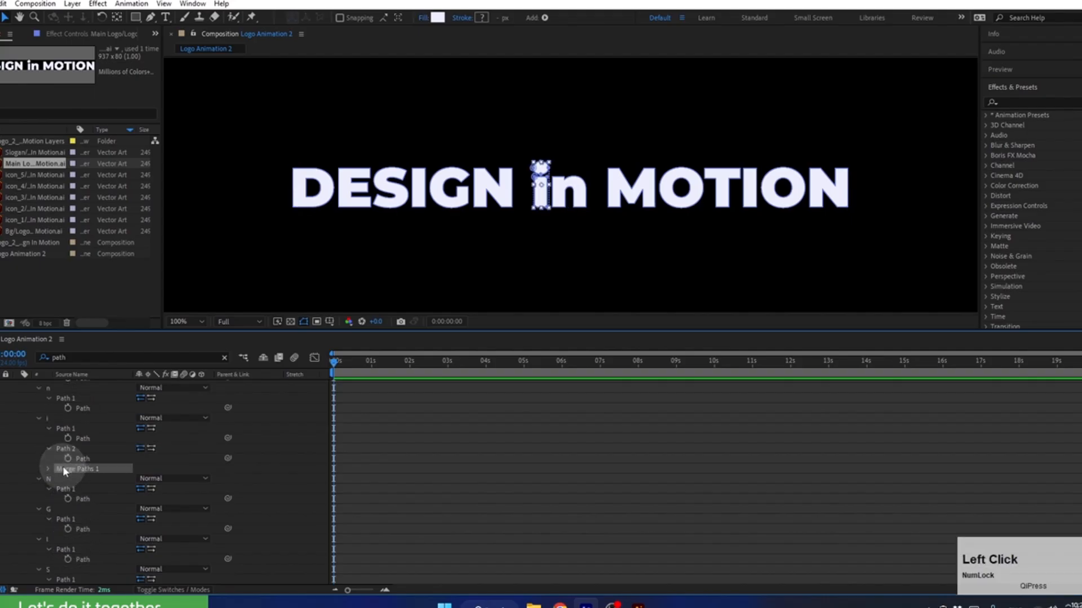
{"action": "key", "text": "Delete"}
Delete Merge Paths 1 from both O groups of the word MOTION.
{"action": "scroll", "coordinate": [63, 507], "scroll_direction": "up", "scroll_amount": 3}
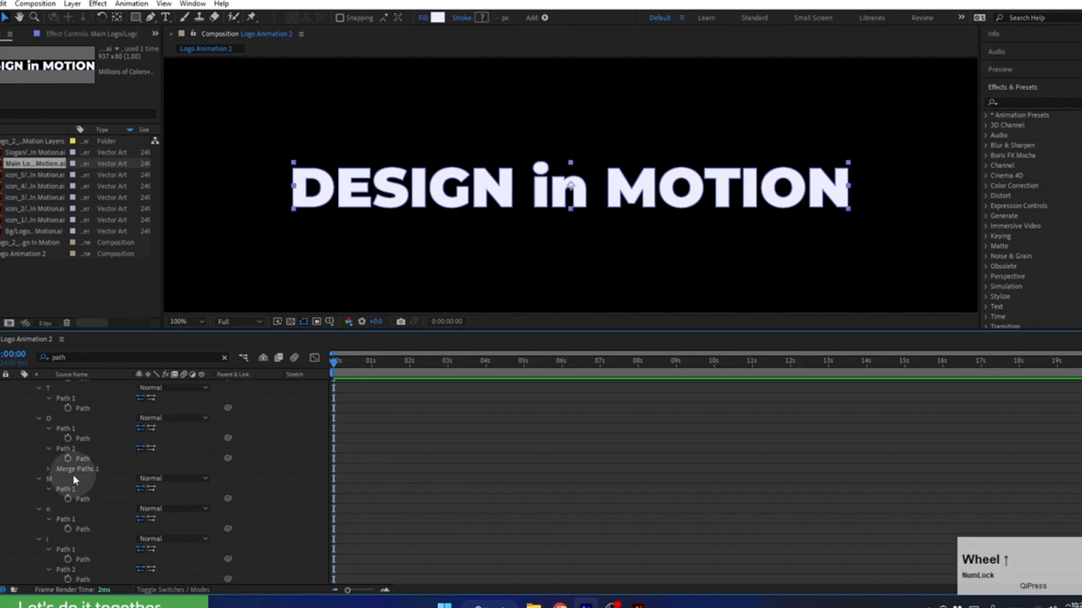
{"action": "left_click", "coordinate": [70, 471]}
{"action": "key", "text": "Delete"}
{"action": "scroll", "coordinate": [69, 495], "scroll_direction": "up", "scroll_amount": 4}
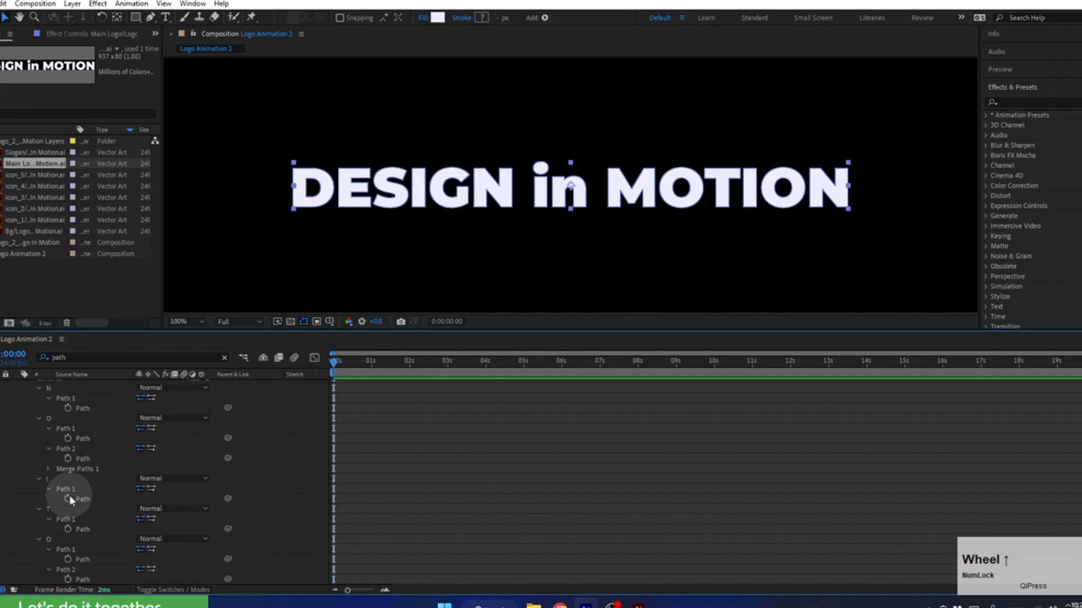
{"action": "left_click", "coordinate": [68, 470]}
{"action": "key", "text": "Delete"}
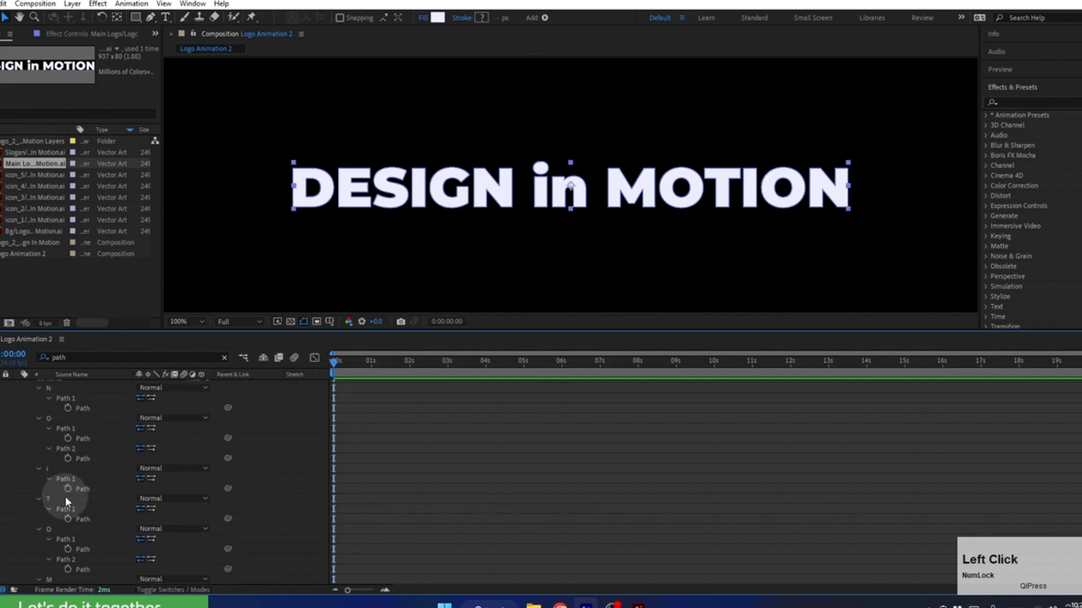
Enable Path keyframing at 0 seconds for MOTION's final N, last O (both paths), I and T, and the first O's Path 1.
{"action": "scroll", "coordinate": [65, 502], "scroll_direction": "up", "scroll_amount": 1}
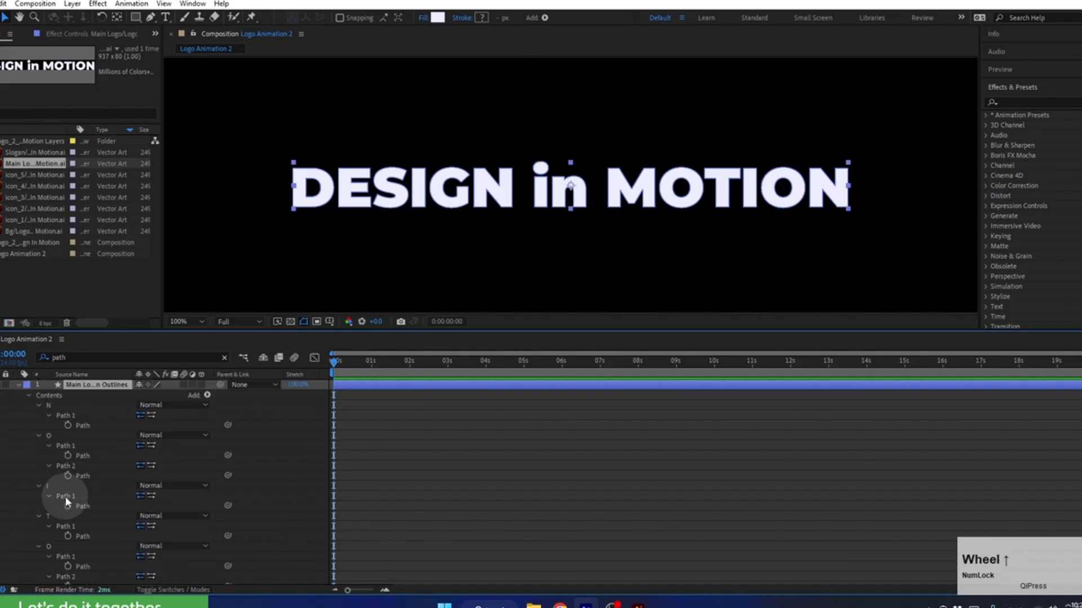
{"action": "left_click", "coordinate": [67, 426]}
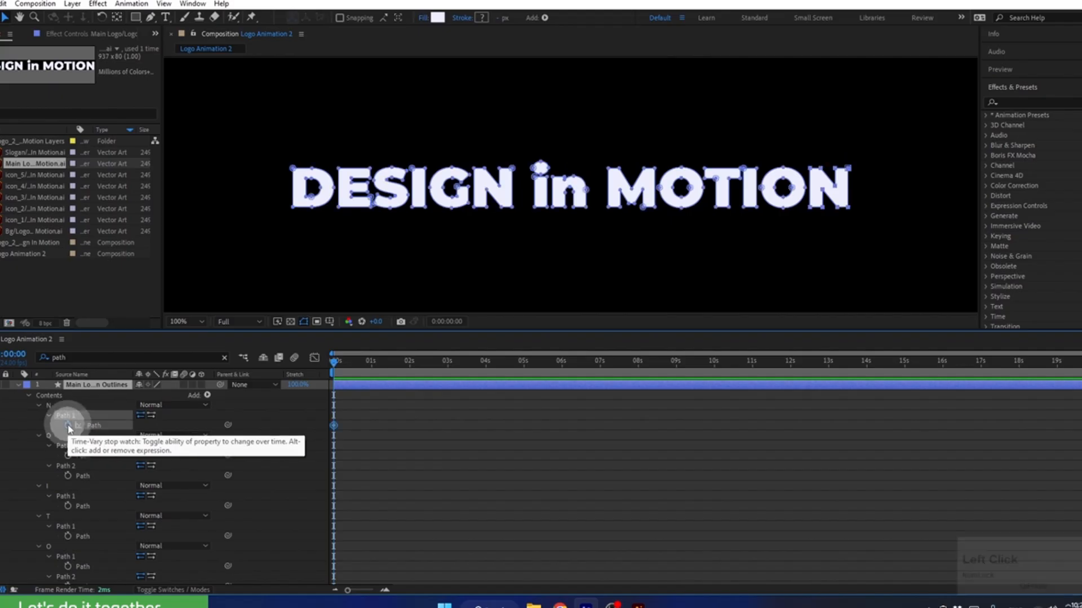
{"action": "left_click", "coordinate": [68, 455]}
{"action": "left_click", "coordinate": [68, 475]}
{"action": "left_click", "coordinate": [68, 506]}
{"action": "left_click", "coordinate": [68, 536]}
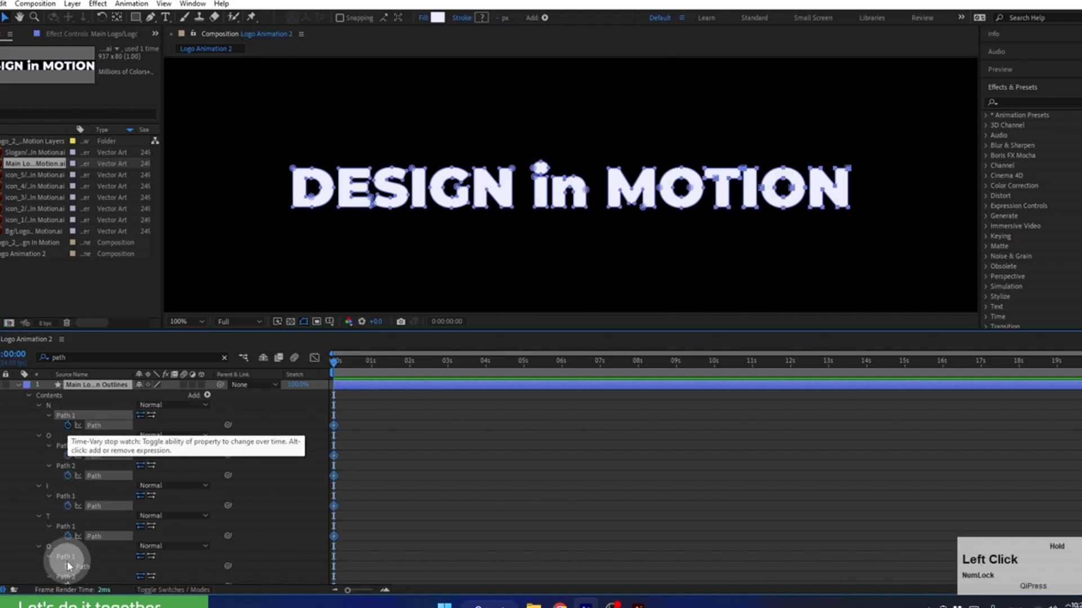
{"action": "left_click", "coordinate": [68, 567]}
Enable Path keyframing at 0 seconds for MOTION's first O Path 2 and M, both letters of "in", and DESIGN's N and G.
{"action": "scroll", "coordinate": [72, 535], "scroll_direction": "down", "scroll_amount": 5}
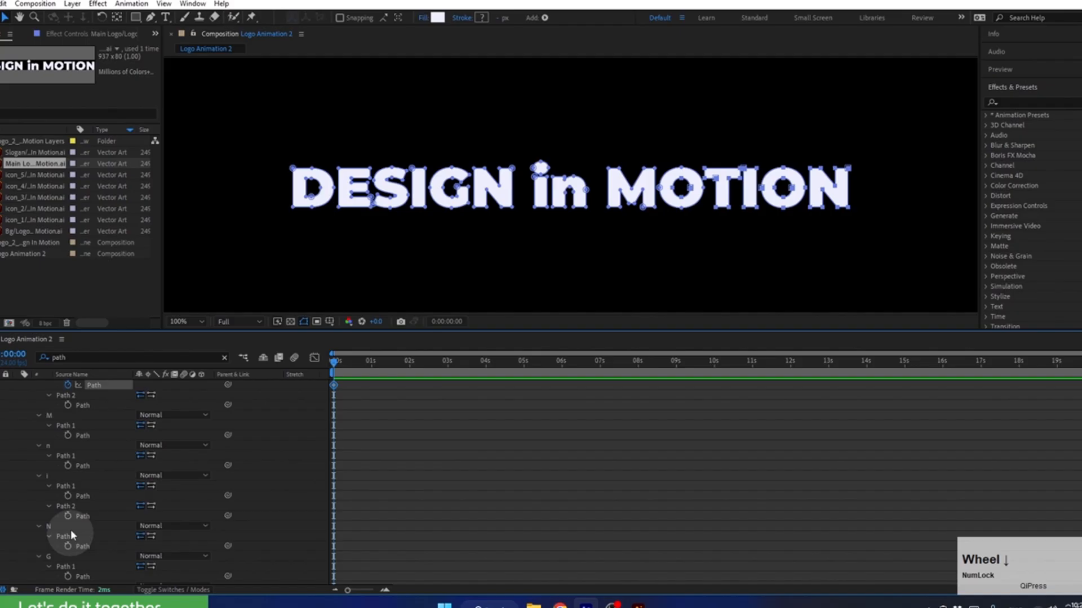
{"action": "left_click", "coordinate": [68, 405]}
{"action": "left_click", "coordinate": [68, 435]}
{"action": "left_click", "coordinate": [67, 465]}
{"action": "left_click", "coordinate": [67, 495]}
{"action": "left_click", "coordinate": [67, 516]}
{"action": "left_click", "coordinate": [68, 546]}
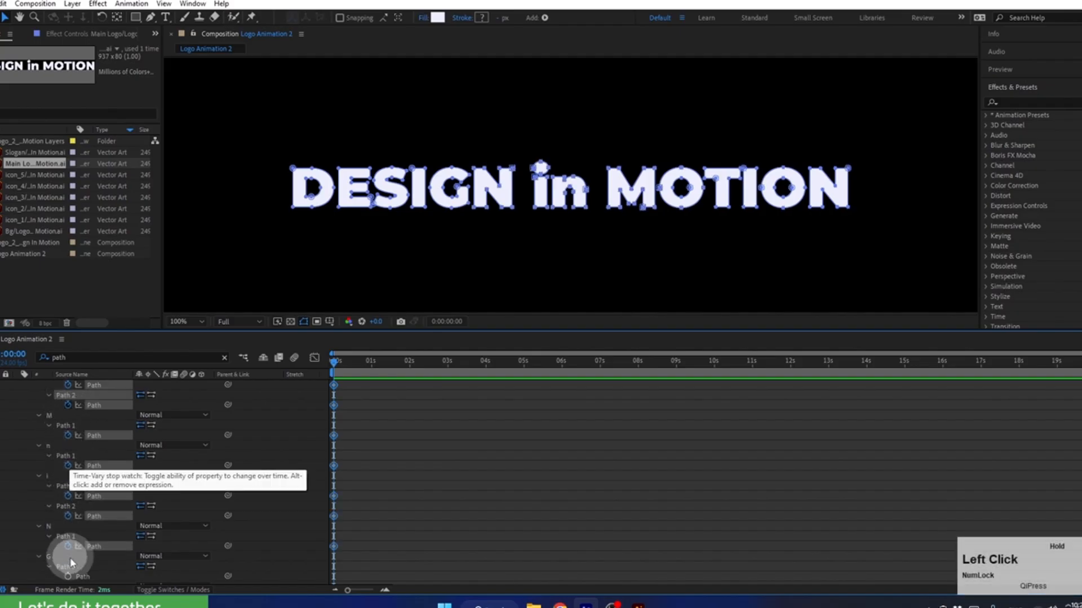
{"action": "left_click", "coordinate": [67, 576]}
Enable Path keyframing at 0 seconds for DESIGN's I, S and E and both paths of the D.
{"action": "scroll", "coordinate": [69, 574], "scroll_direction": "down", "scroll_amount": 4}
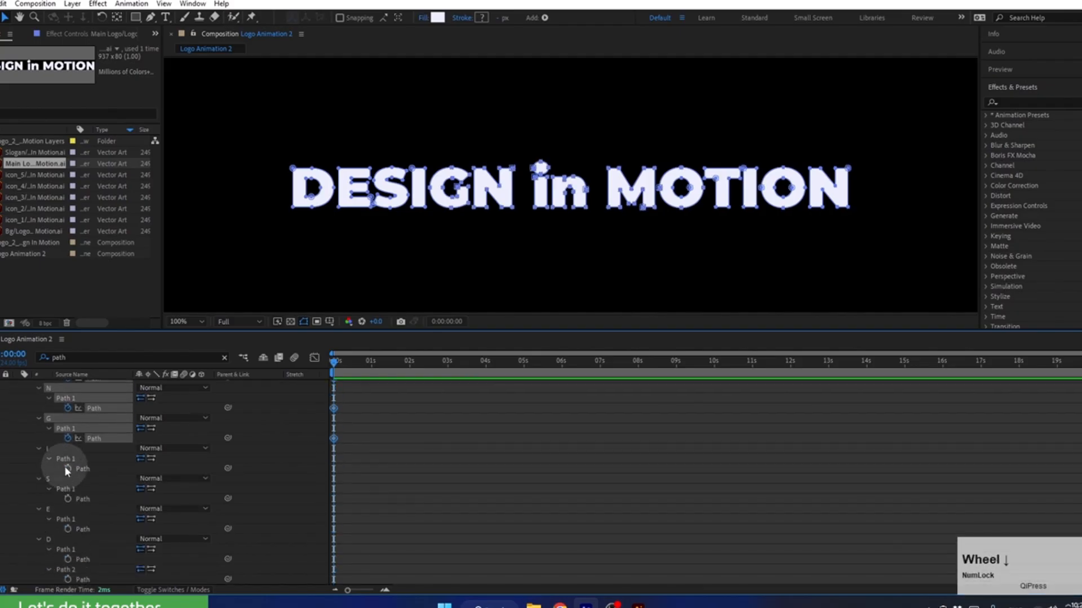
{"action": "left_click", "coordinate": [68, 469]}
{"action": "left_click", "coordinate": [67, 500]}
{"action": "left_click", "coordinate": [68, 529]}
{"action": "left_click", "coordinate": [67, 560]}
{"action": "left_click", "coordinate": [67, 580]}
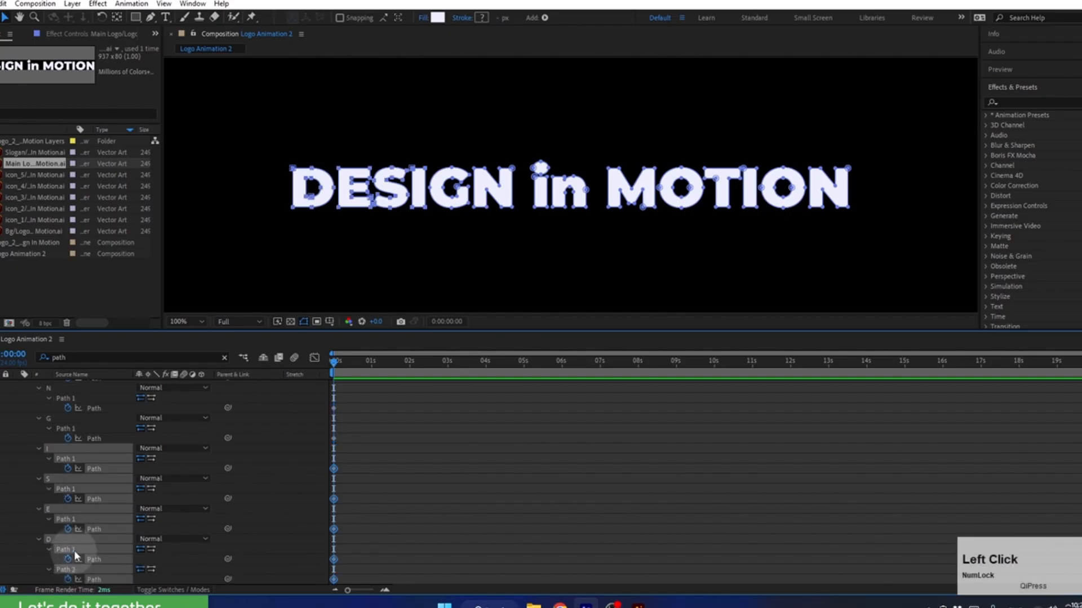
Show only the keyframed properties of the logo outlines layer.
{"action": "scroll", "coordinate": [75, 547], "scroll_direction": "down", "scroll_amount": 2}
{"action": "scroll", "coordinate": [74, 546], "scroll_direction": "up", "scroll_amount": 15}
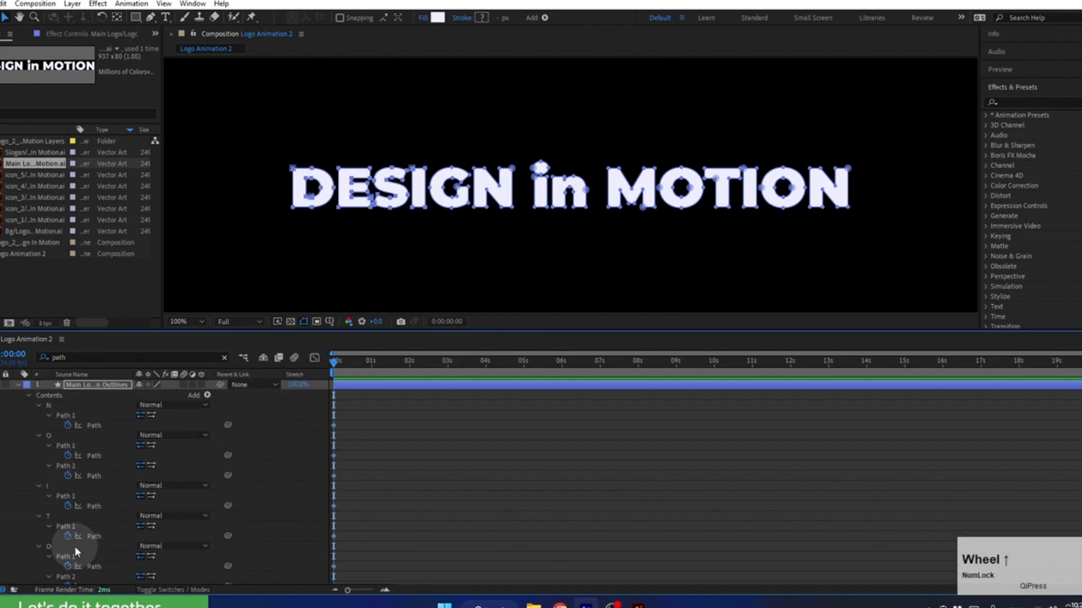
{"action": "left_click", "coordinate": [78, 386]}
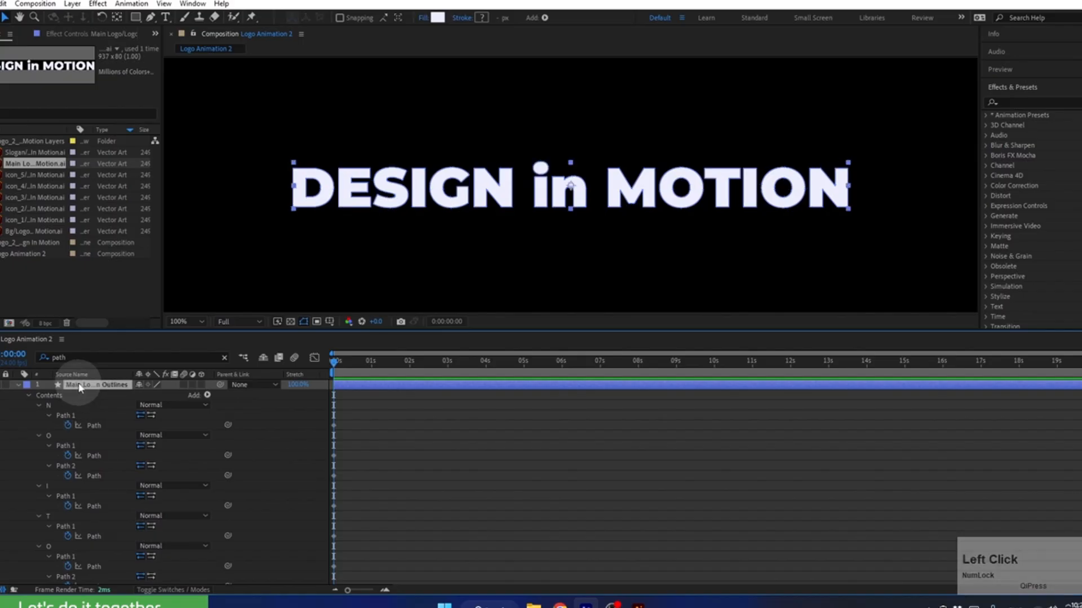
{"action": "key", "text": "u"}
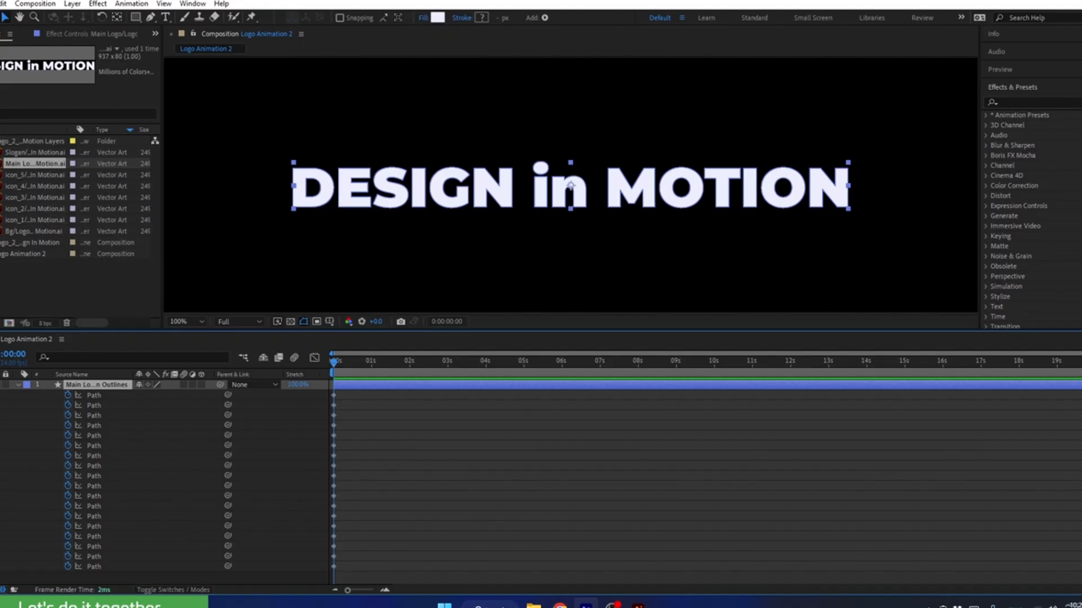
Collapse the logo layers folder in the project and widen the composition view by narrowing the areas on both sides.
{"action": "left_click", "coordinate": [0, 142]}
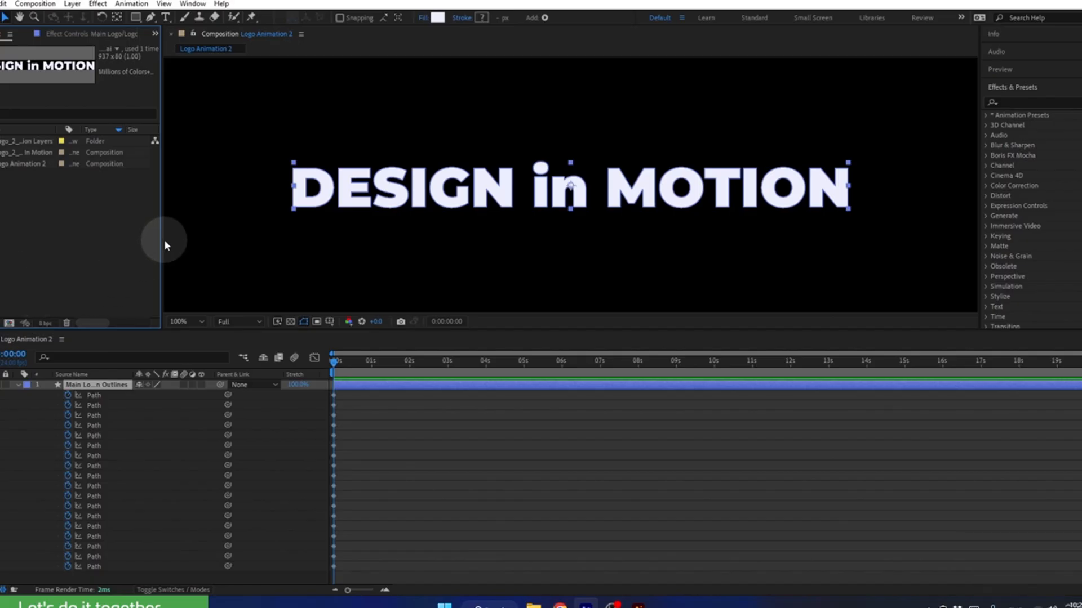
{"action": "left_click_drag", "start_coordinate": [162, 246], "coordinate": [35, 238]}
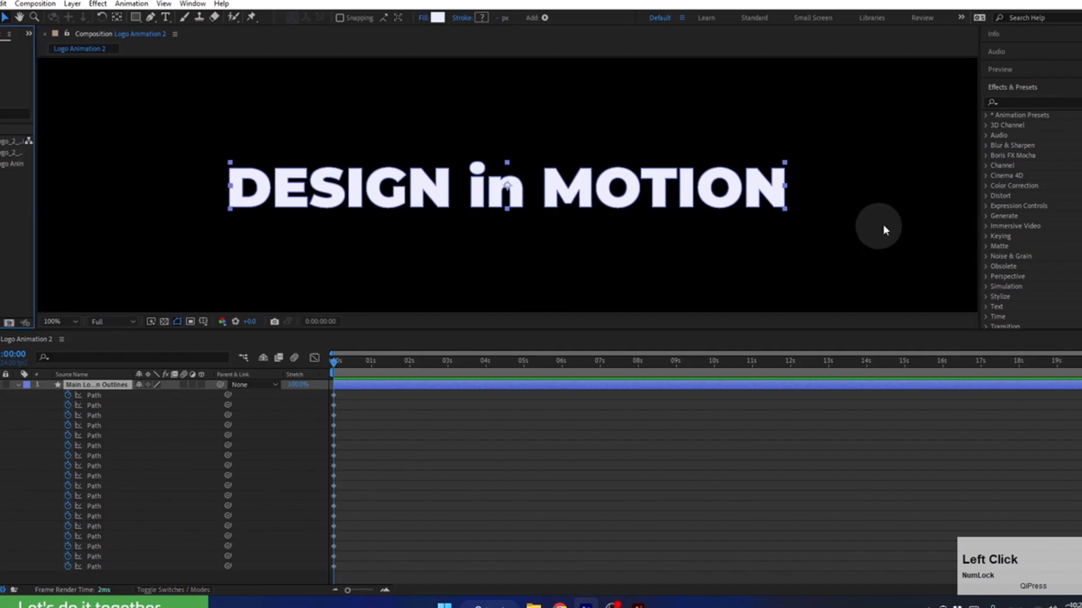
{"action": "left_click_drag", "start_coordinate": [981, 214], "coordinate": [1039, 214]}
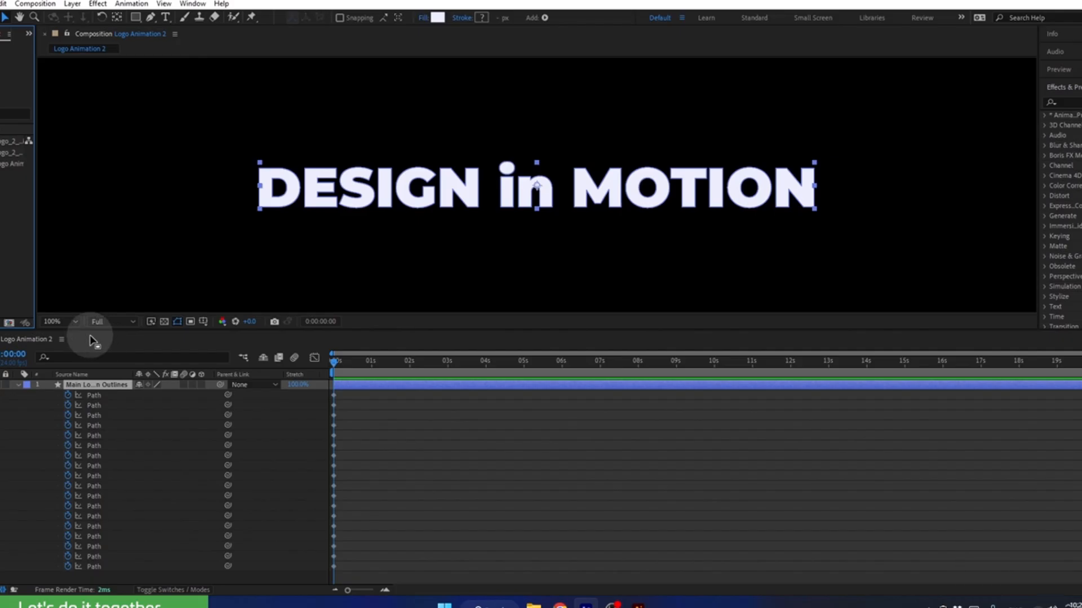
Dock the timeline vertically beside the composition view, then narrow the project area and zoom the composition out to 50%.
{"action": "left_click_drag", "start_coordinate": [90, 341], "coordinate": [1021, 203]}
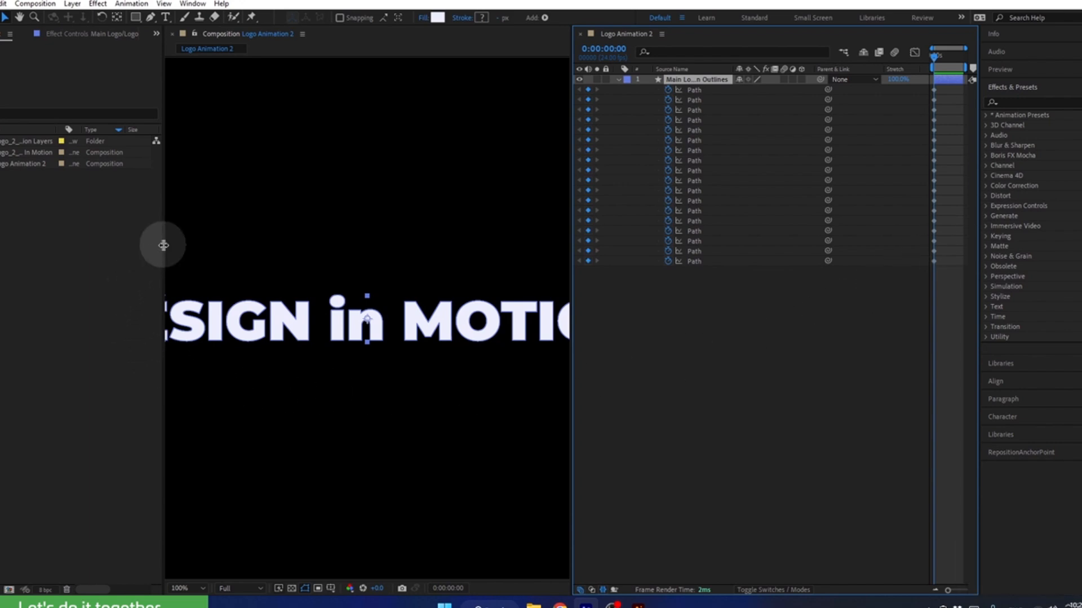
{"action": "left_click_drag", "start_coordinate": [164, 243], "coordinate": [39, 254]}
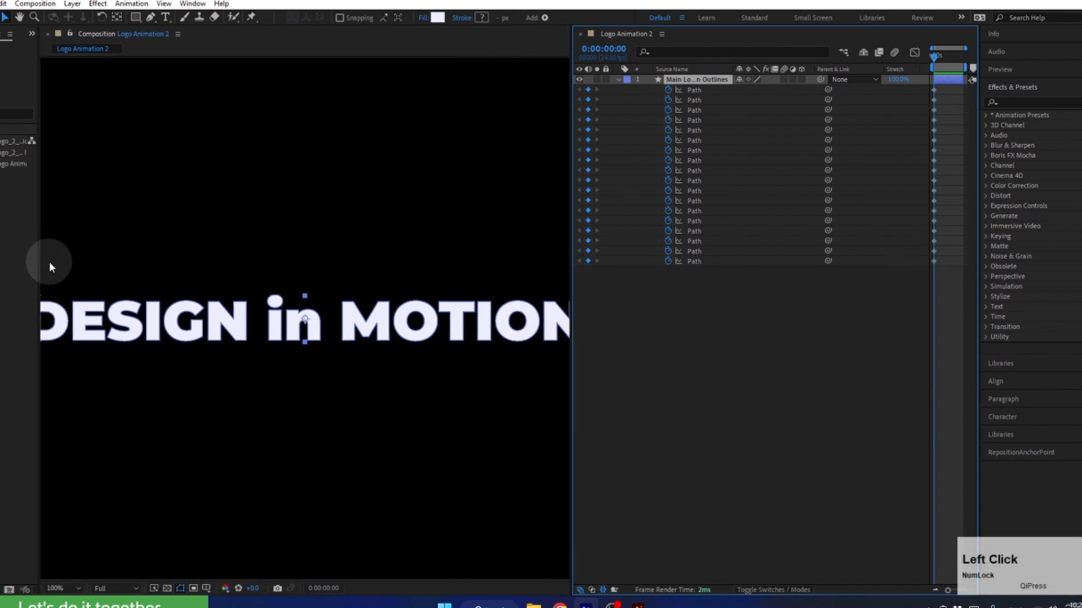
{"action": "scroll", "coordinate": [323, 253], "scroll_direction": "down", "scroll_amount": 2}
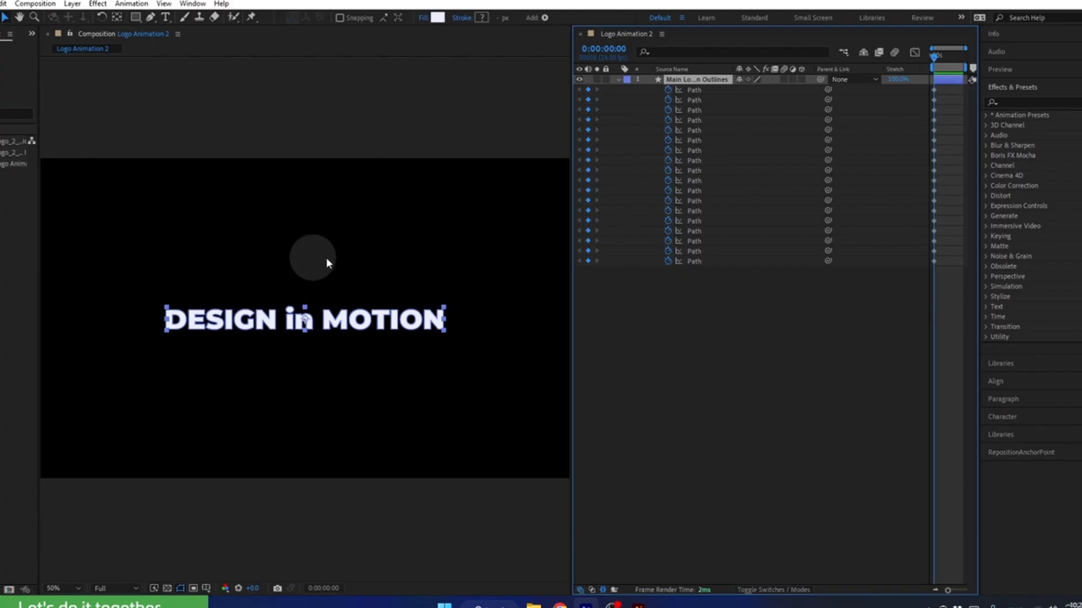
Hide the timeline's Stretch and Parent & Link columns and narrow the Source Name column.
{"action": "right_click", "coordinate": [915, 71]}
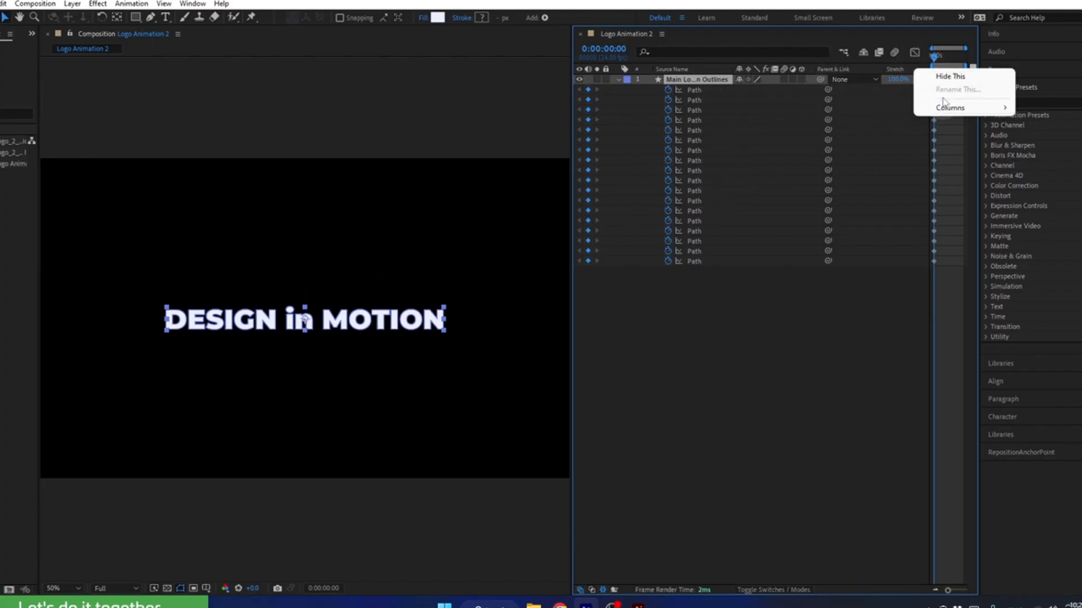
{"action": "mouse_move", "coordinate": [933, 109]}
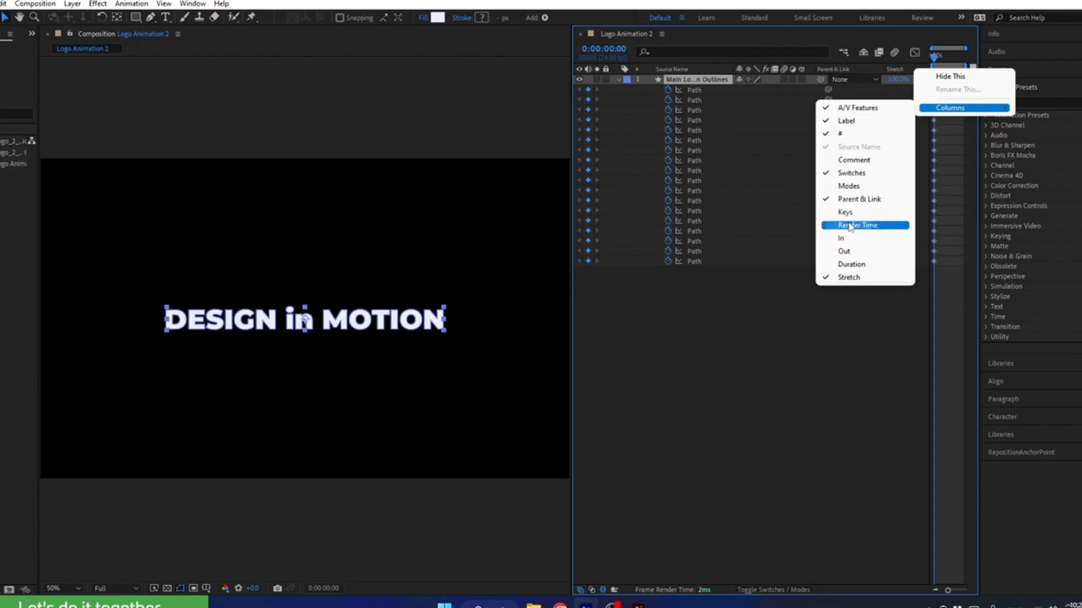
{"action": "left_click", "coordinate": [847, 278]}
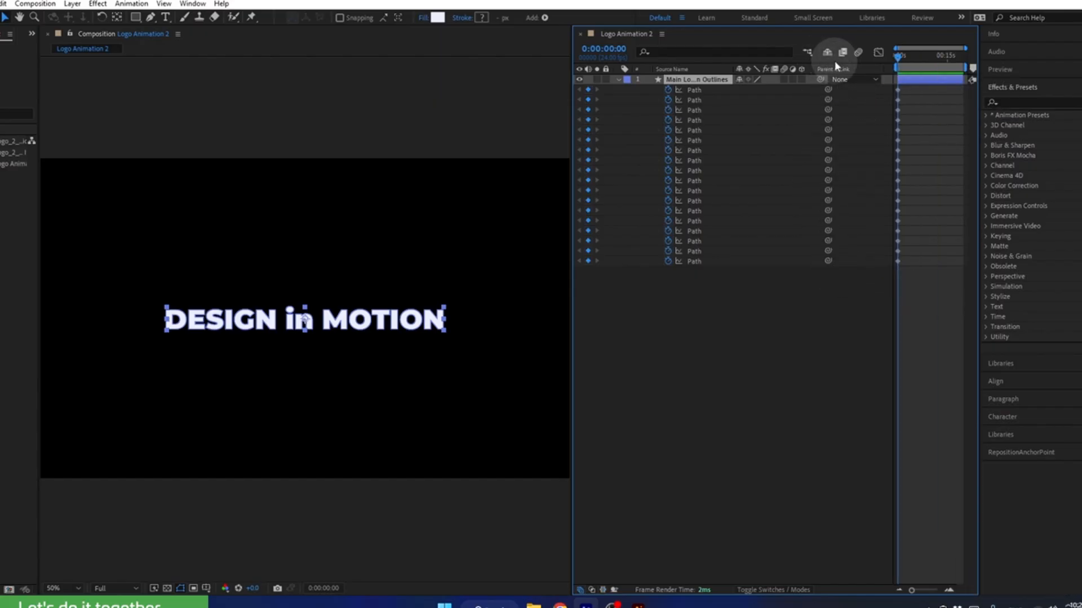
{"action": "right_click", "coordinate": [874, 68]}
{"action": "mouse_move", "coordinate": [924, 108]}
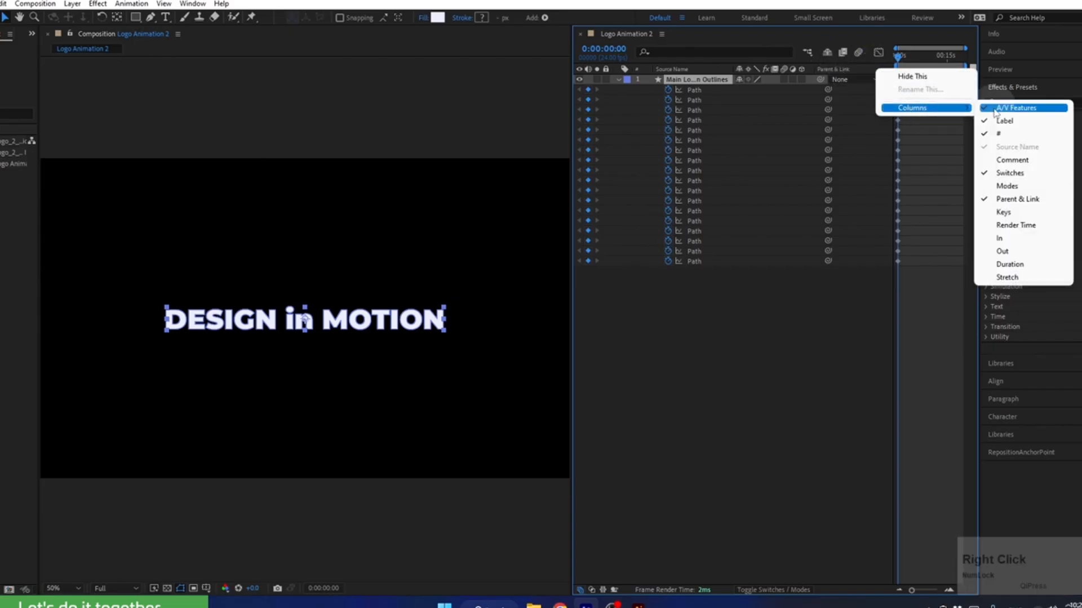
{"action": "left_click", "coordinate": [1009, 199]}
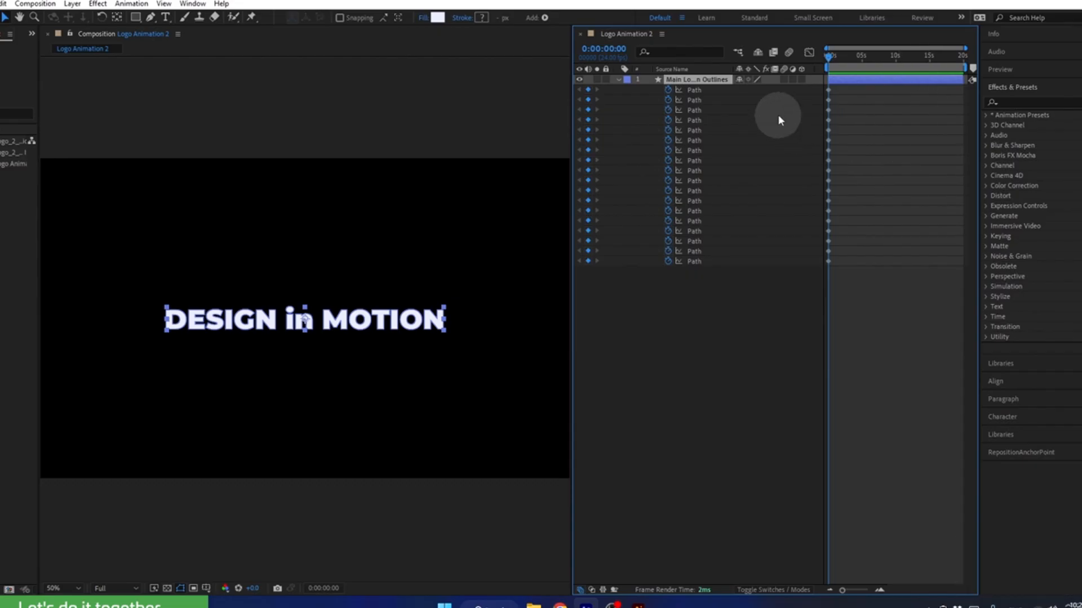
{"action": "left_click_drag", "start_coordinate": [732, 66], "coordinate": [639, 68]}
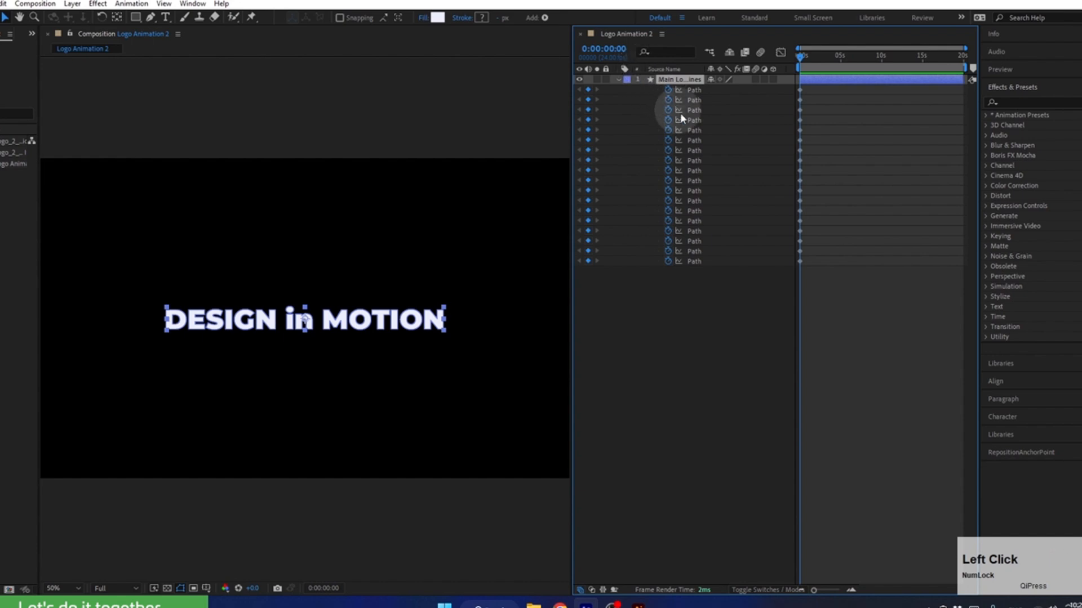
Fit the composition view to its area and zoom the timeline in to about the first five seconds.
{"action": "left_click", "coordinate": [66, 589]}
{"action": "left_click", "coordinate": [56, 385]}
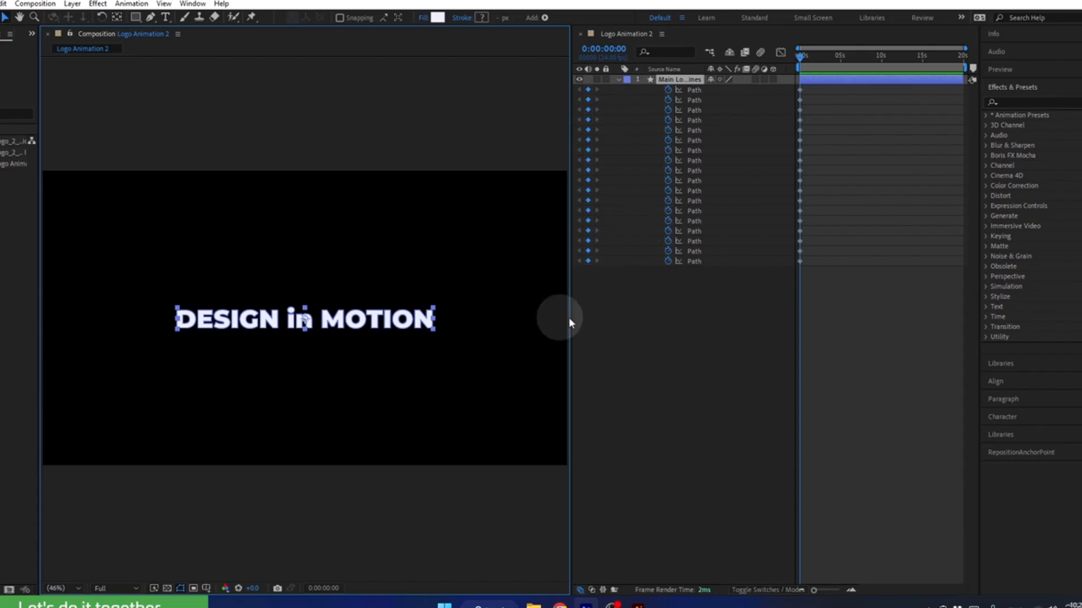
{"action": "left_click", "coordinate": [852, 590]}
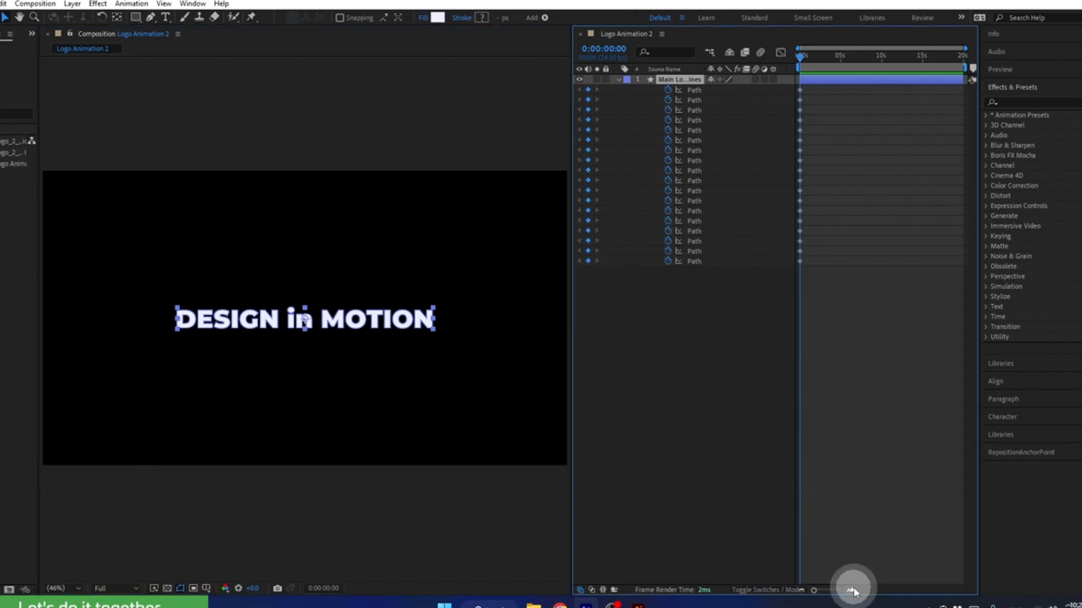
{"action": "left_click", "coordinate": [852, 591]}
{"action": "left_click", "coordinate": [826, 68]}
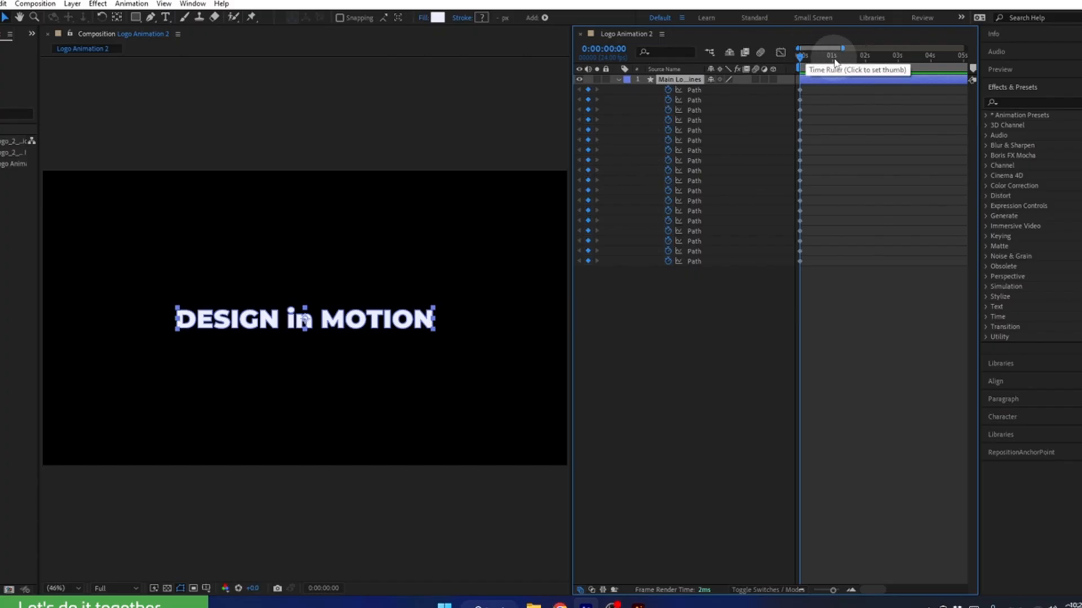
{"action": "left_click", "coordinate": [604, 51], "text": "ctrl"}
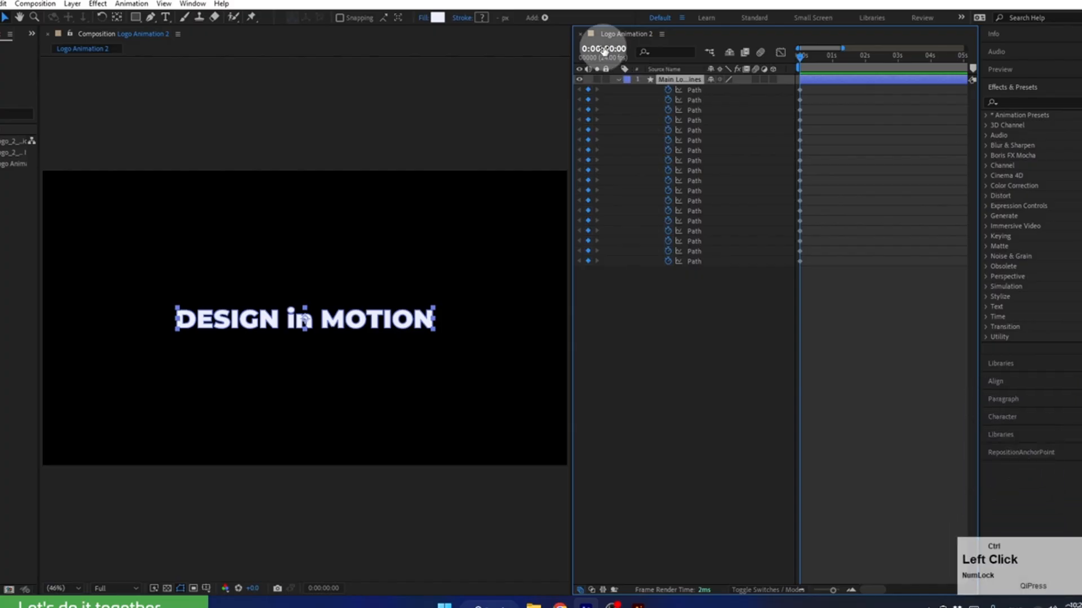
{"action": "left_click", "coordinate": [604, 51], "text": "ctrl"}
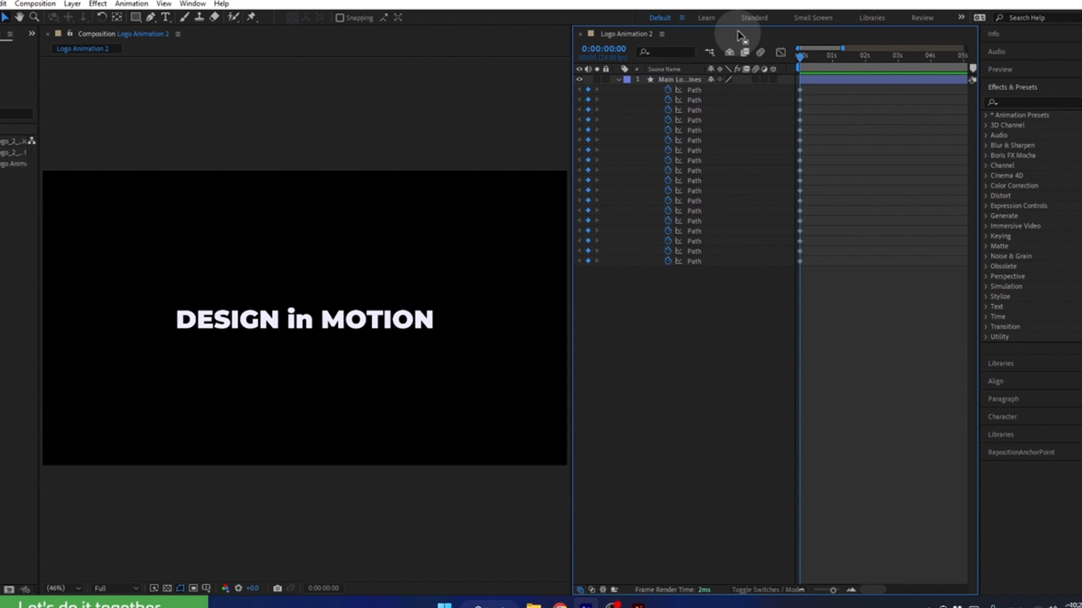
Dock the timeline back beneath the composition view and show its Parent & Link and Stretch columns.
{"action": "left_click_drag", "start_coordinate": [694, 86], "coordinate": [347, 593]}
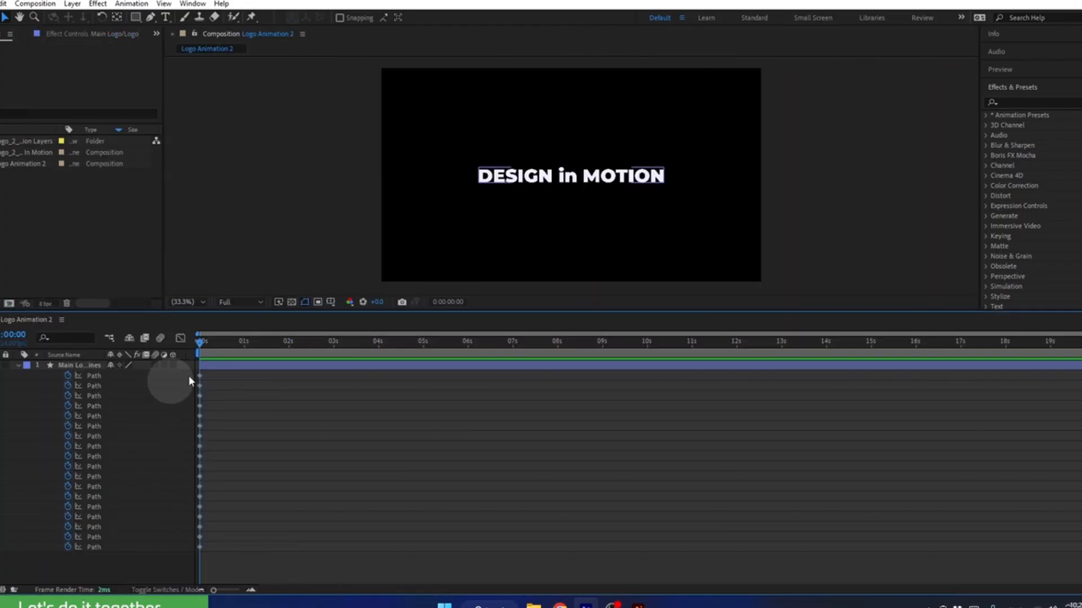
{"action": "left_click", "coordinate": [194, 363]}
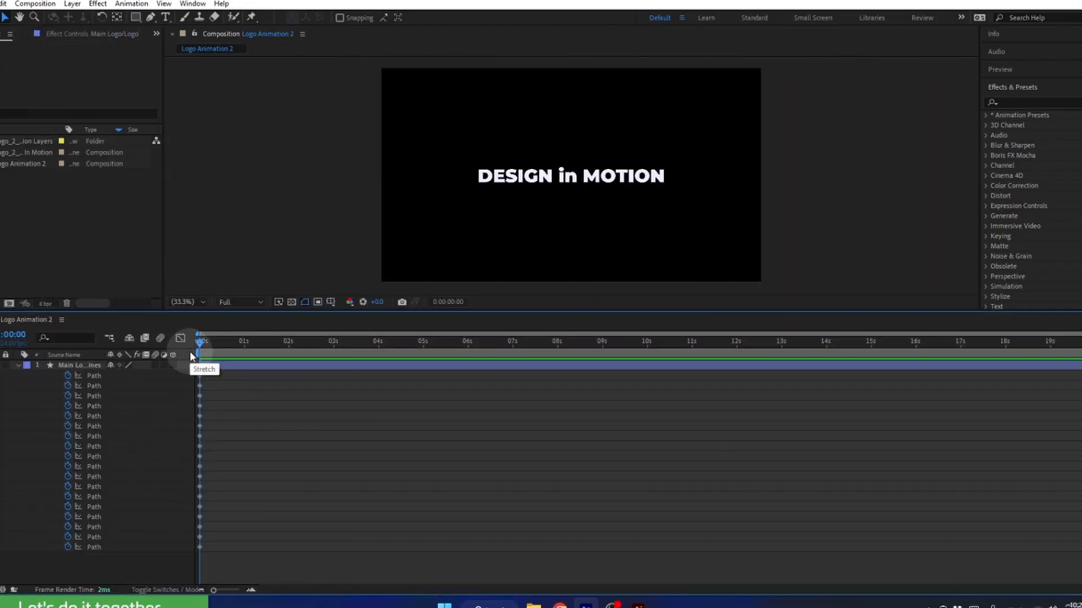
{"action": "right_click", "coordinate": [190, 356]}
{"action": "mouse_move", "coordinate": [226, 391]}
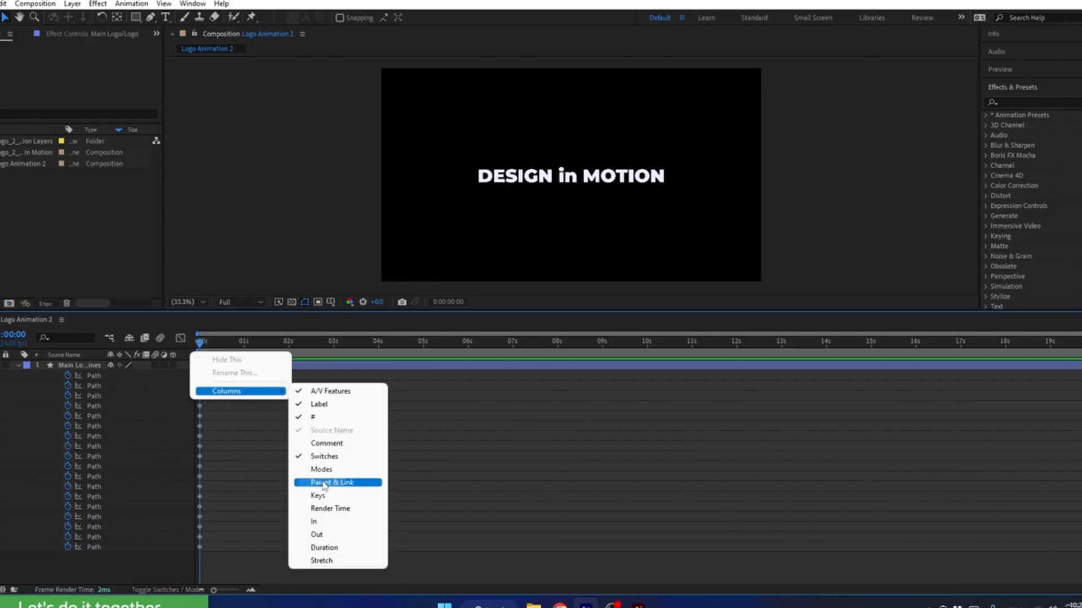
{"action": "left_click", "coordinate": [324, 486]}
{"action": "right_click", "coordinate": [259, 356]}
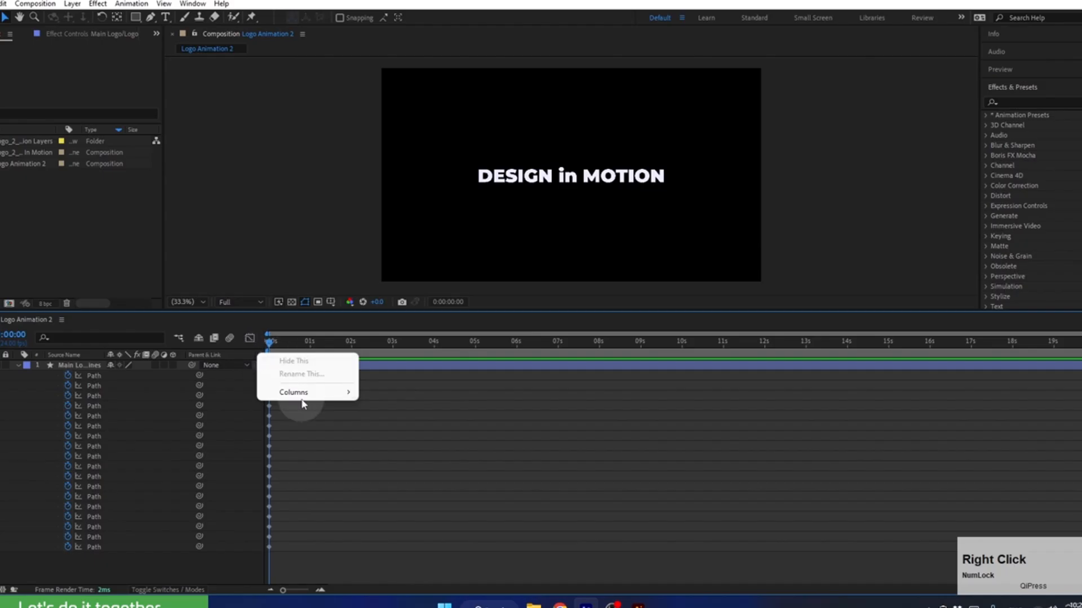
{"action": "mouse_move", "coordinate": [305, 393]}
{"action": "left_click", "coordinate": [394, 561]}
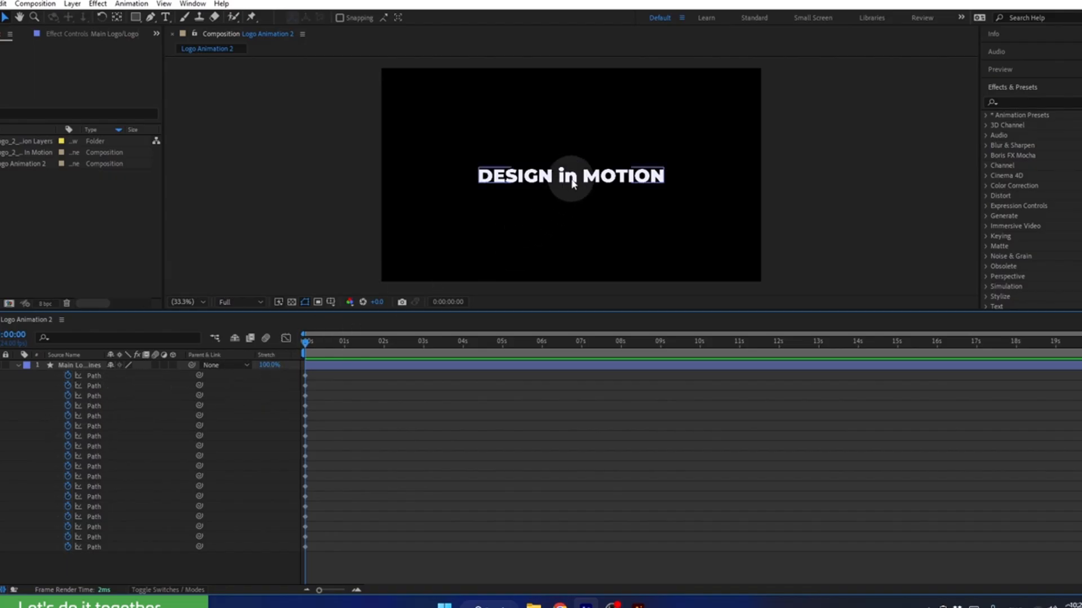
Move all the letters' path keyframes to 2 seconds and set the current time to 1 second.
{"action": "scroll", "coordinate": [573, 184], "scroll_direction": "up", "scroll_amount": 3}
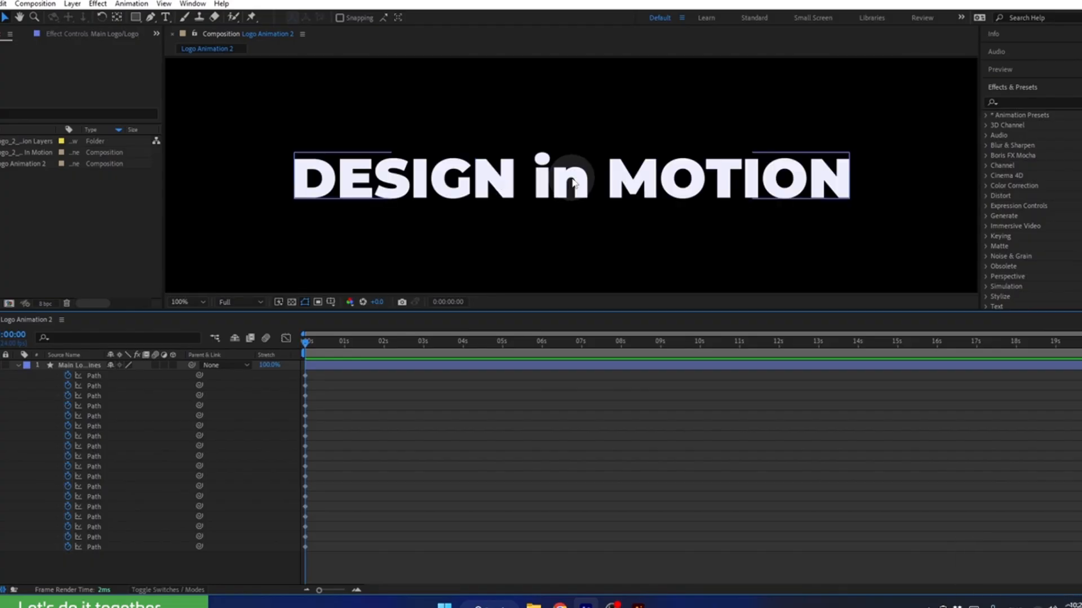
{"action": "left_click", "coordinate": [341, 190]}
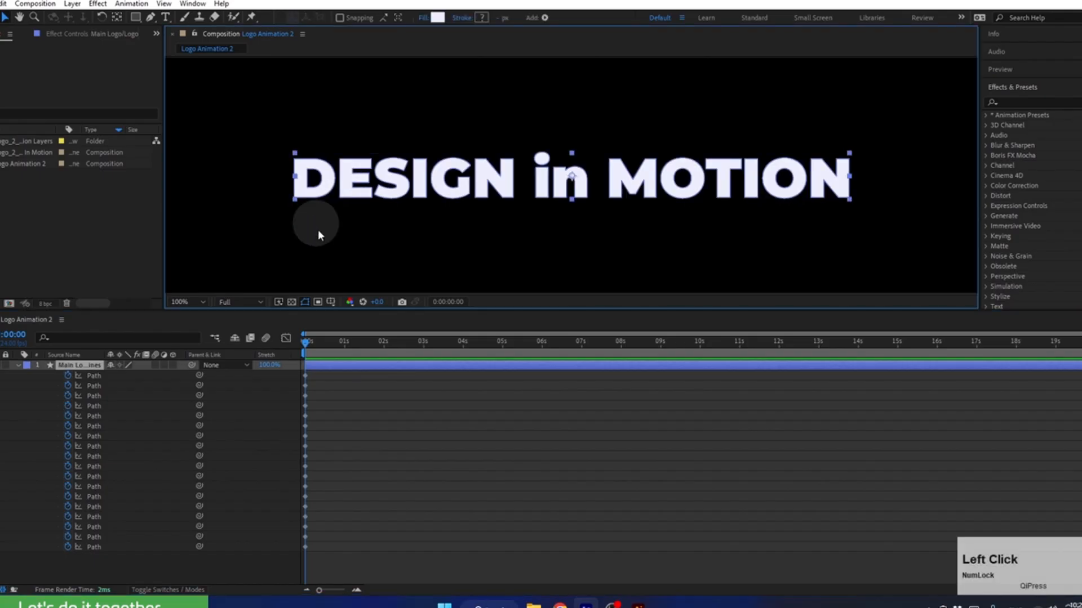
{"action": "left_click_drag", "start_coordinate": [325, 343], "coordinate": [384, 359]}
{"action": "left_click_drag", "start_coordinate": [333, 562], "coordinate": [342, 364]}
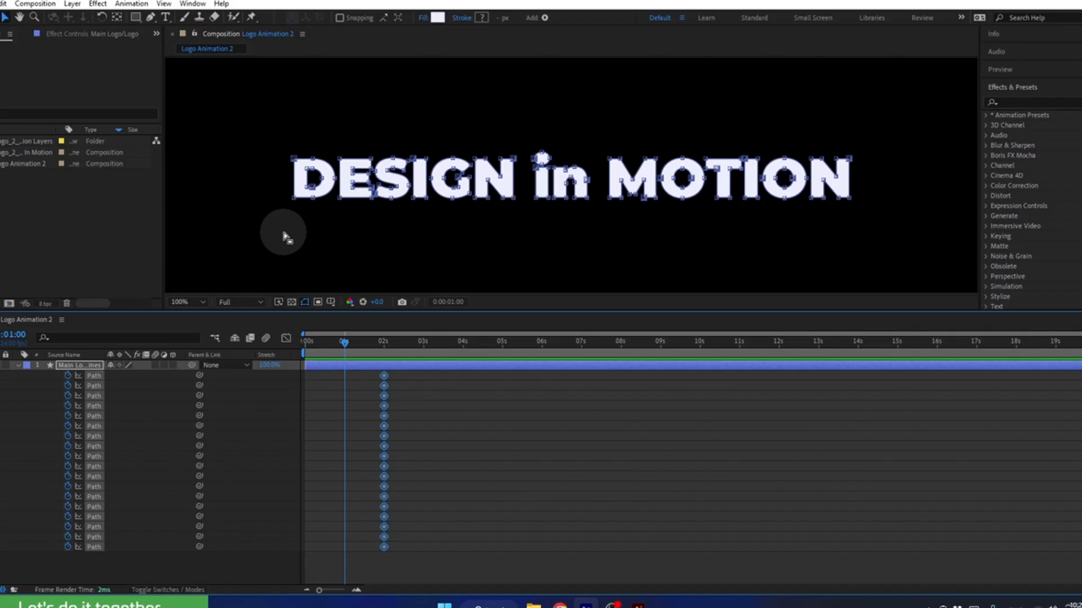
At 1 second, stretch the D's left edge past the composition's left border and extend the left side of its inner hole leftward.
{"action": "key", "text": "space"}
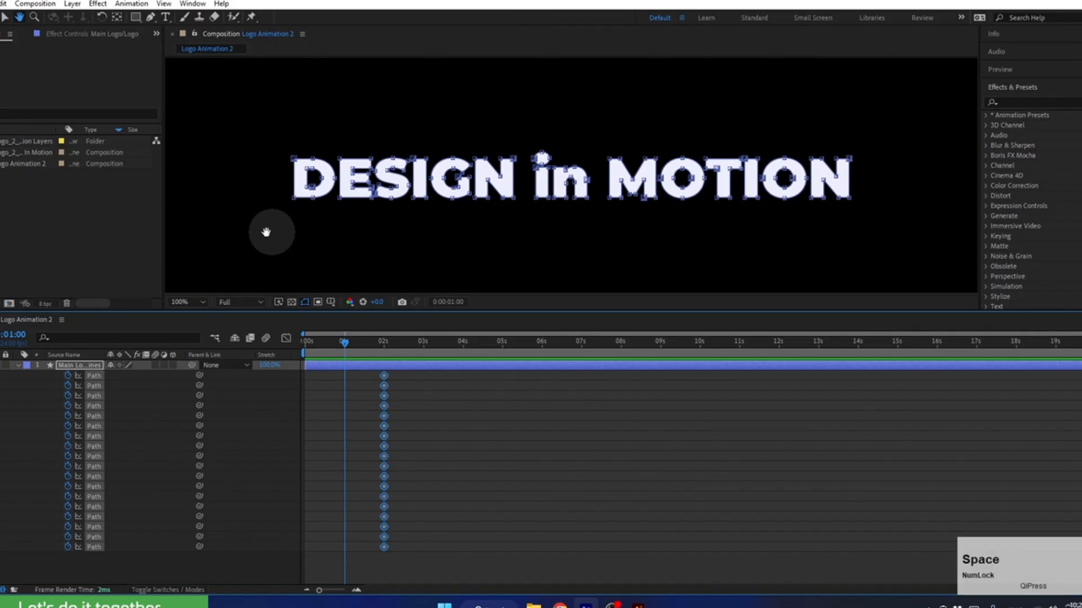
{"action": "left_click_drag", "start_coordinate": [261, 234], "coordinate": [505, 248]}
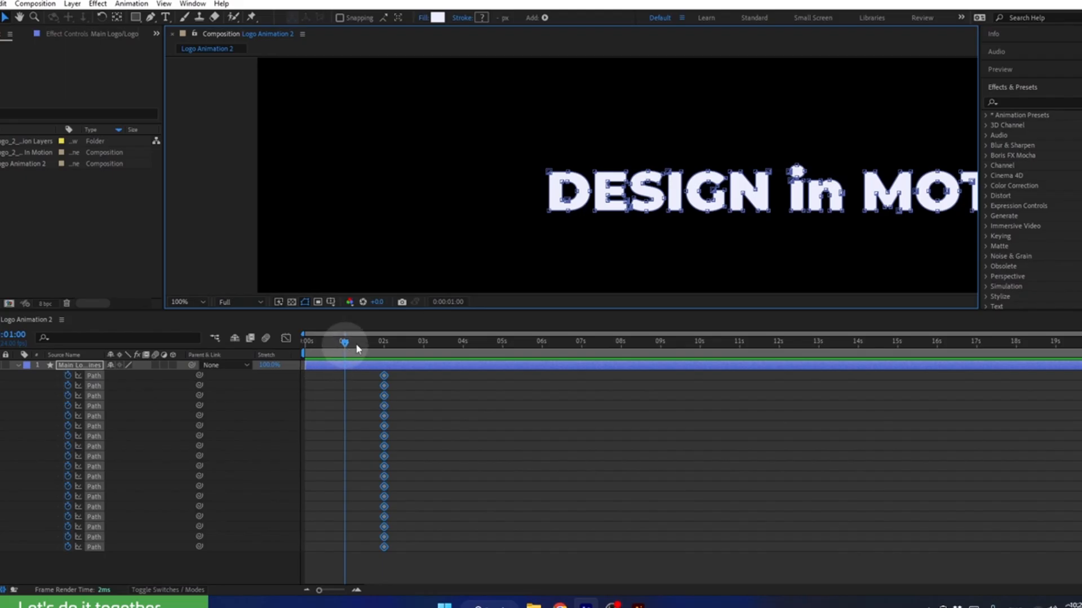
{"action": "left_click", "coordinate": [538, 187]}
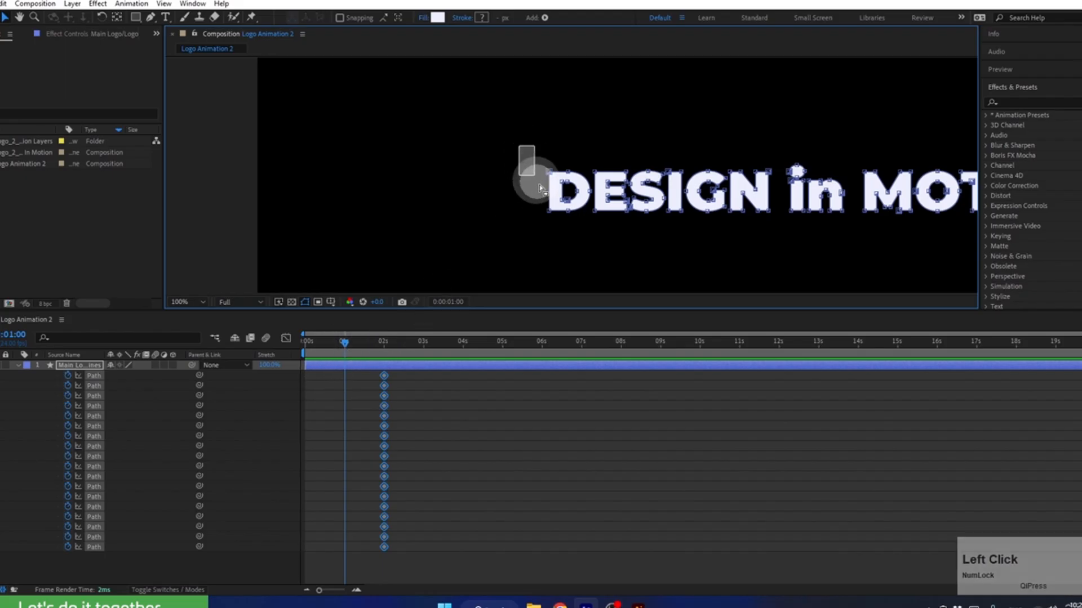
{"action": "left_click_drag", "start_coordinate": [540, 187], "coordinate": [171, 224]}
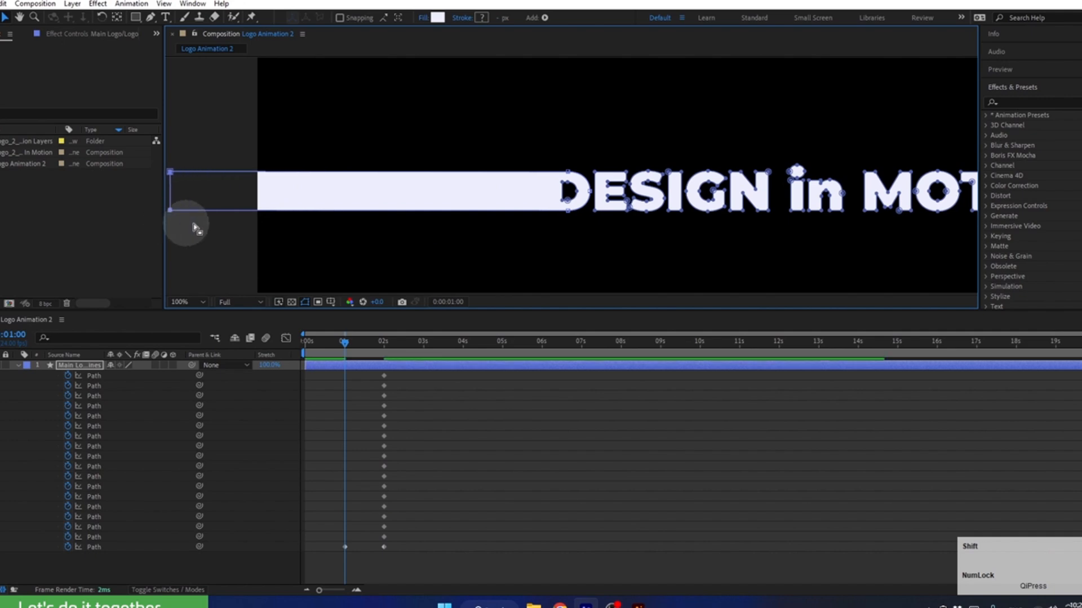
{"action": "left_click", "coordinate": [561, 189]}
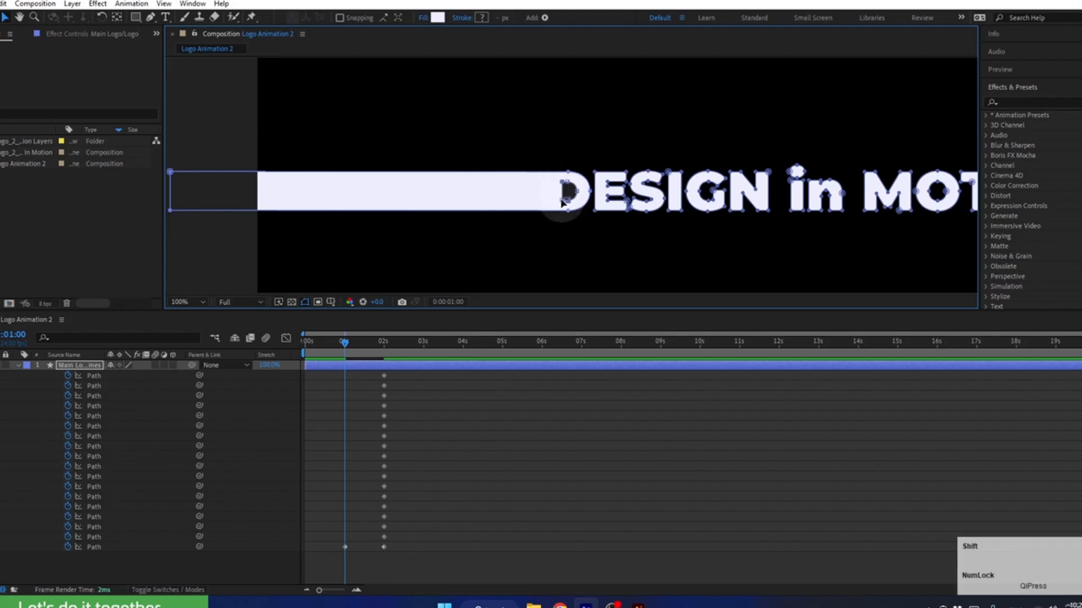
{"action": "left_click", "coordinate": [561, 201]}
{"action": "left_click_drag", "start_coordinate": [561, 201], "coordinate": [475, 200]}
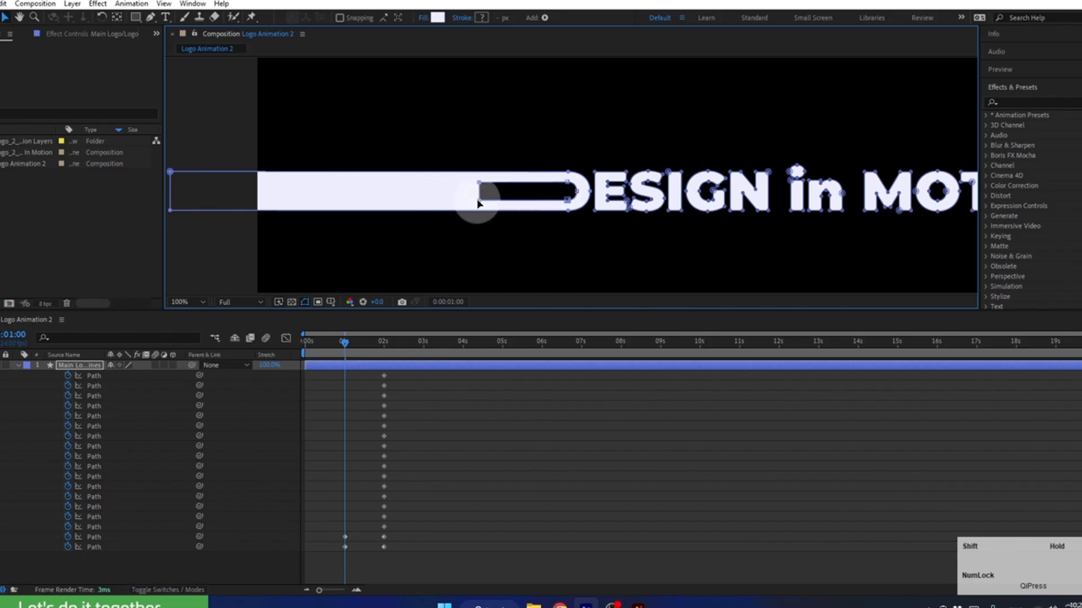
Shift the rounded right side of the D, including its inner curve, slightly left at 1 second, away from the E.
{"action": "left_click", "coordinate": [535, 152]}
{"action": "left_click_drag", "start_coordinate": [535, 152], "coordinate": [591, 225]}
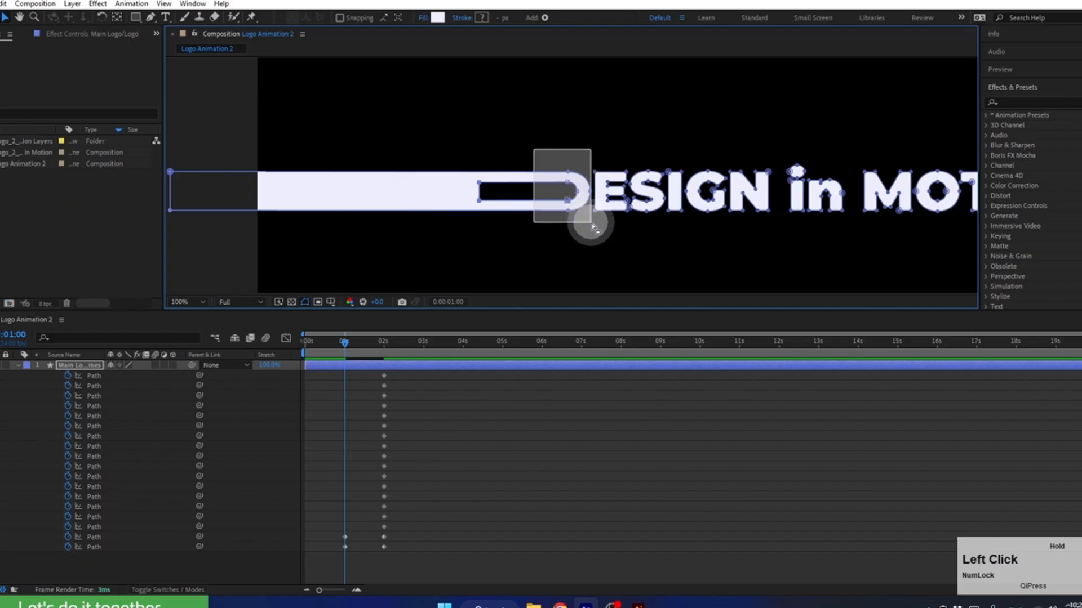
{"action": "left_click_drag", "start_coordinate": [591, 225], "coordinate": [594, 228]}
{"action": "left_click_drag", "start_coordinate": [577, 192], "coordinate": [543, 195]}
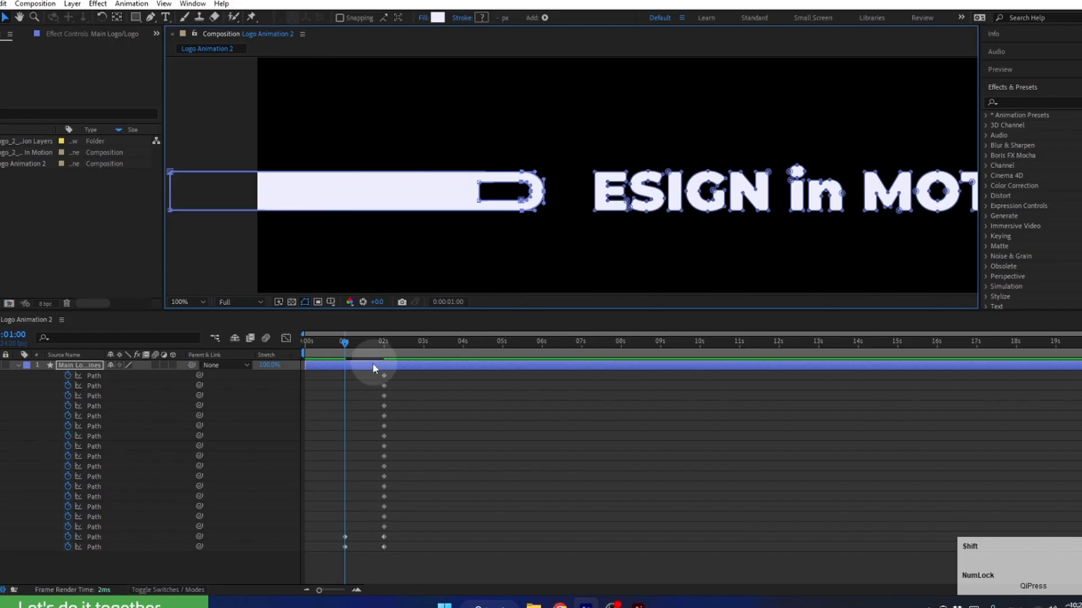
At 0 seconds, move the D's remaining points past the composition's left border so the compact letter sits outside the frame.
{"action": "left_click", "coordinate": [342, 344]}
{"action": "left_click_drag", "start_coordinate": [343, 344], "coordinate": [286, 349]}
{"action": "left_click_drag", "start_coordinate": [551, 148], "coordinate": [486, 198]}
{"action": "left_click_drag", "start_coordinate": [521, 148], "coordinate": [181, 213]}
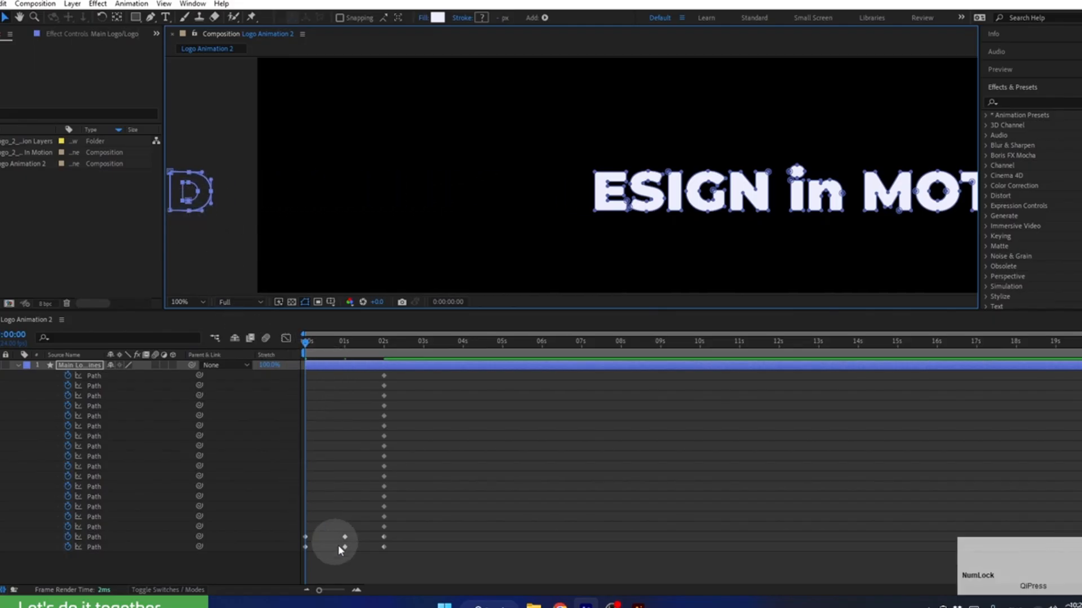
Check which path rows belong to the D and scrub between 0 and 2 seconds to review its animation.
{"action": "left_click", "coordinate": [100, 544]}
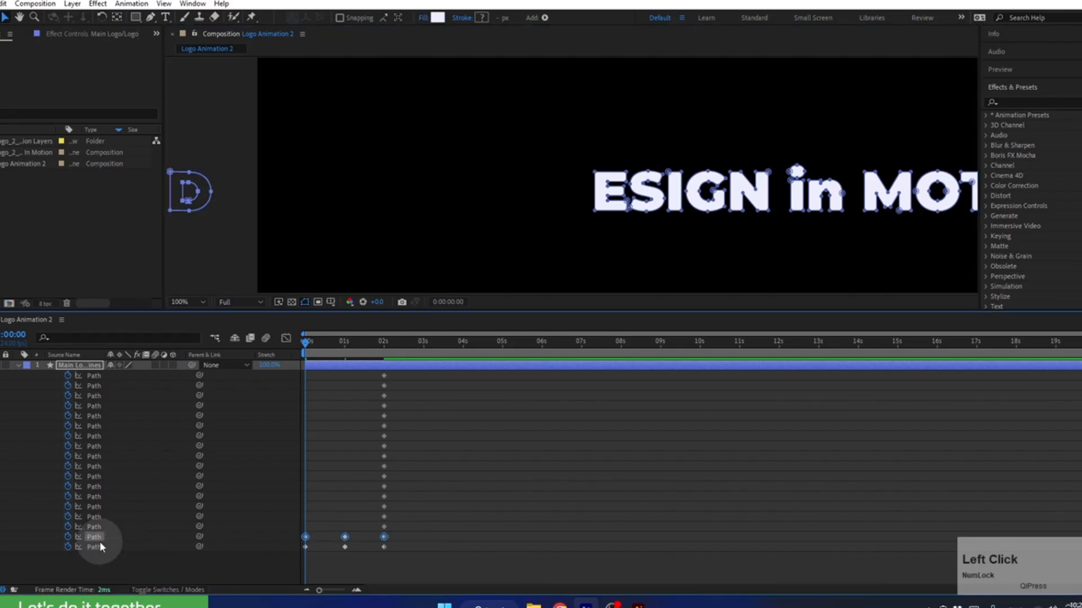
{"action": "left_click_drag", "start_coordinate": [307, 344], "coordinate": [372, 349]}
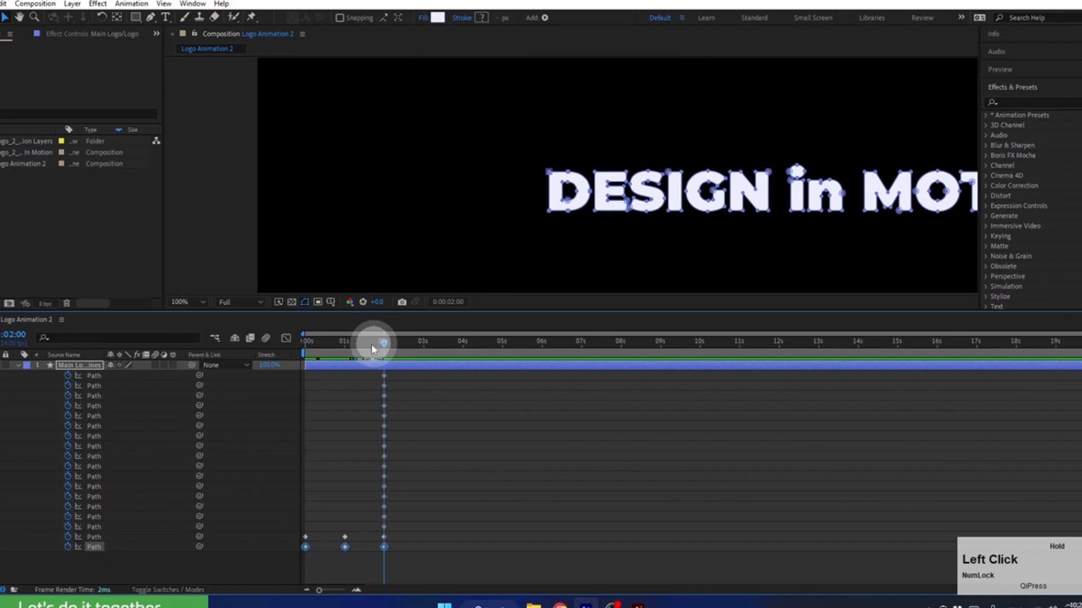
{"action": "left_click_drag", "start_coordinate": [371, 344], "coordinate": [343, 361]}
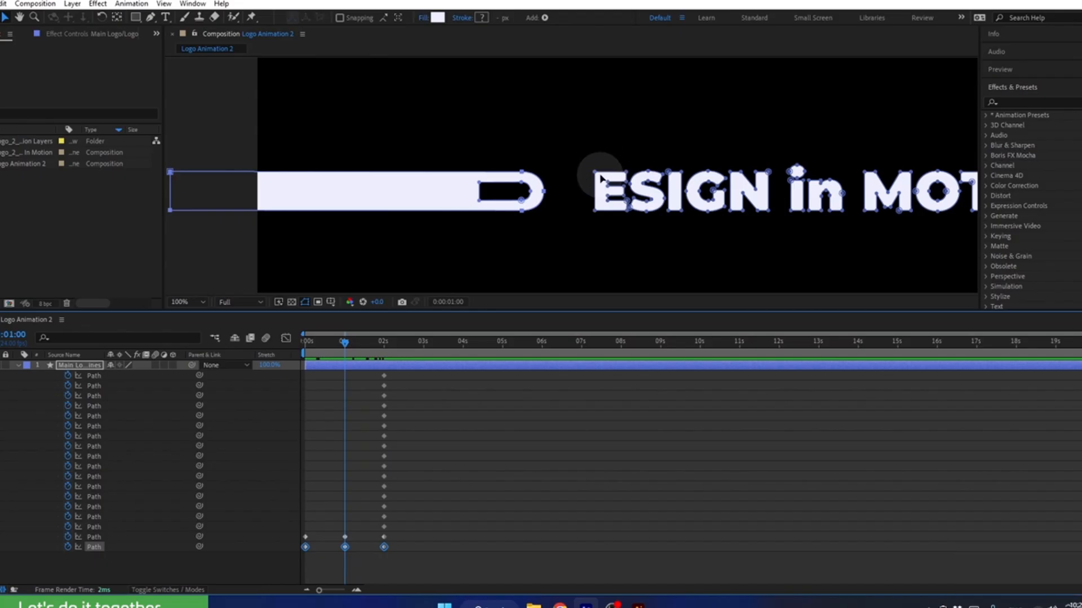
{"action": "left_click_drag", "start_coordinate": [344, 345], "coordinate": [343, 350]}
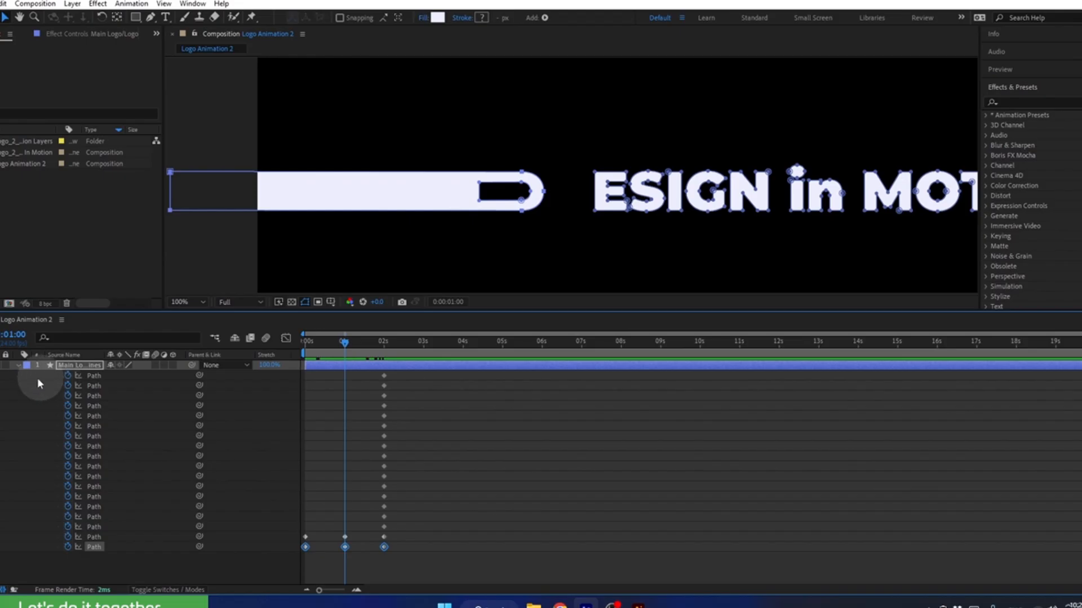
Reveal the logo outlines layer's contents as a list of collapsed letter groups.
{"action": "left_click", "coordinate": [18, 366]}
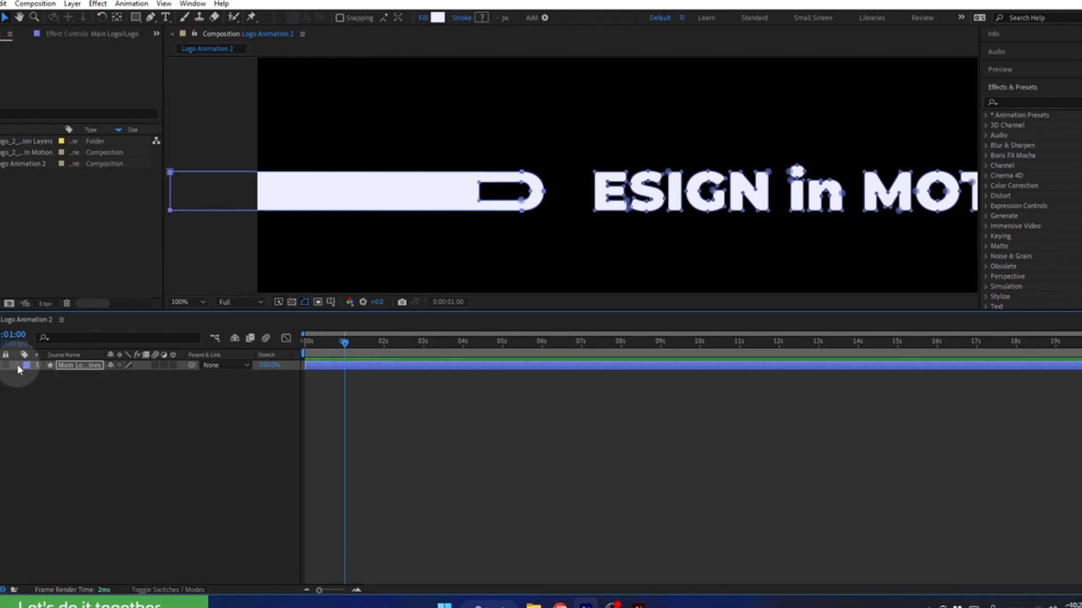
{"action": "left_click", "coordinate": [17, 364]}
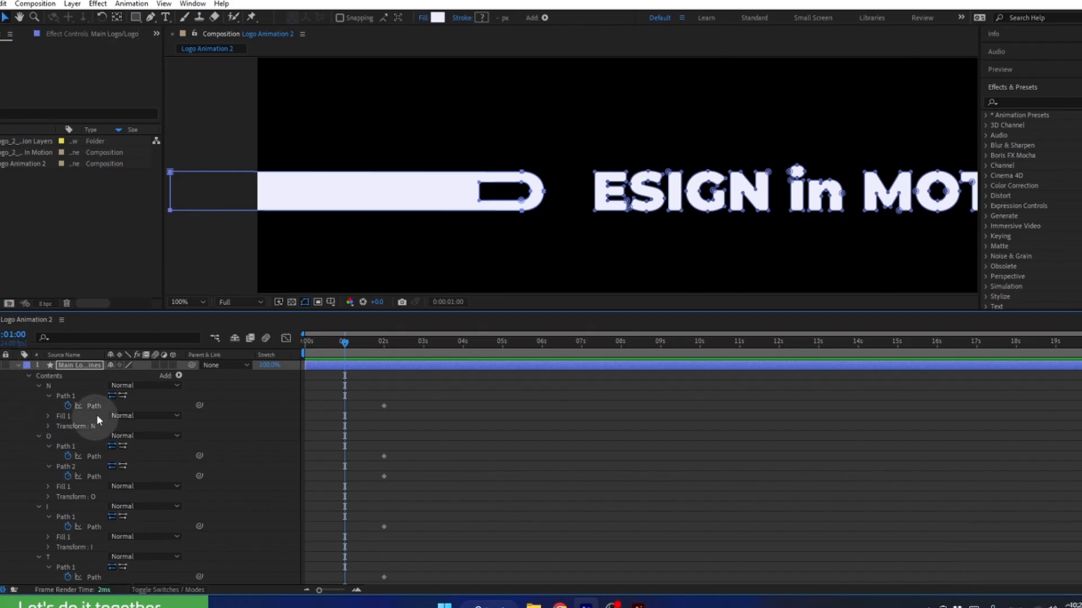
{"action": "scroll", "coordinate": [76, 452], "scroll_direction": "down", "scroll_amount": 3}
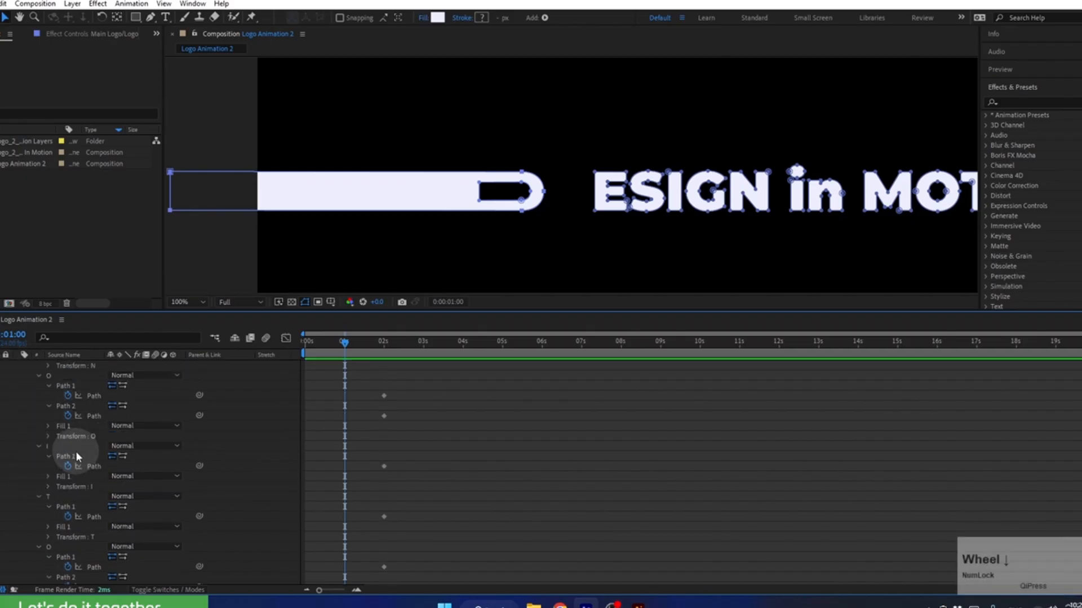
{"action": "scroll", "coordinate": [79, 467], "scroll_direction": "up", "scroll_amount": 3}
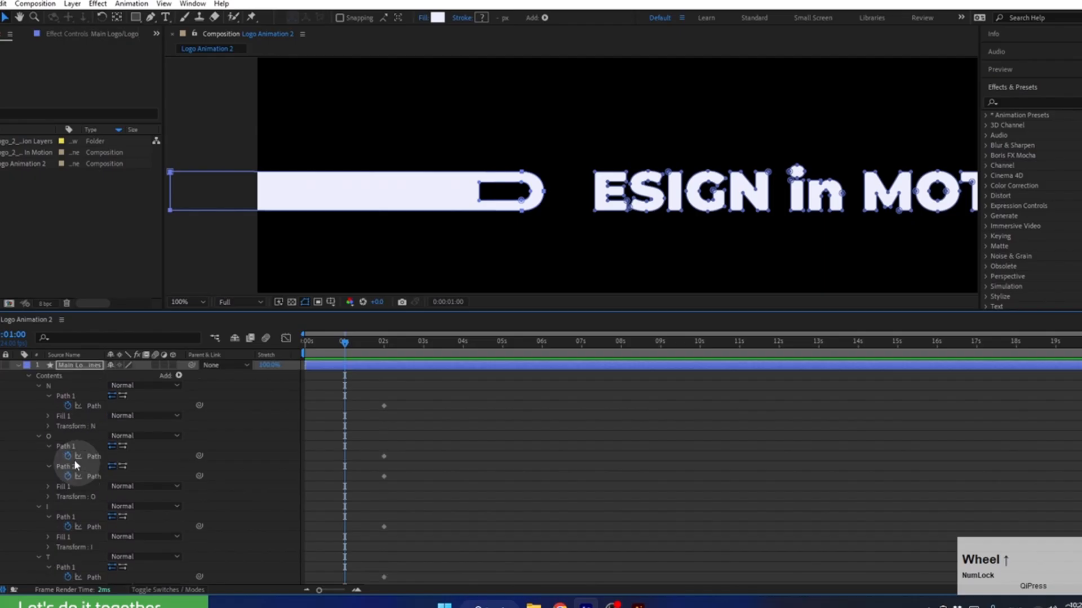
{"action": "left_click", "coordinate": [28, 374], "text": "ctrl"}
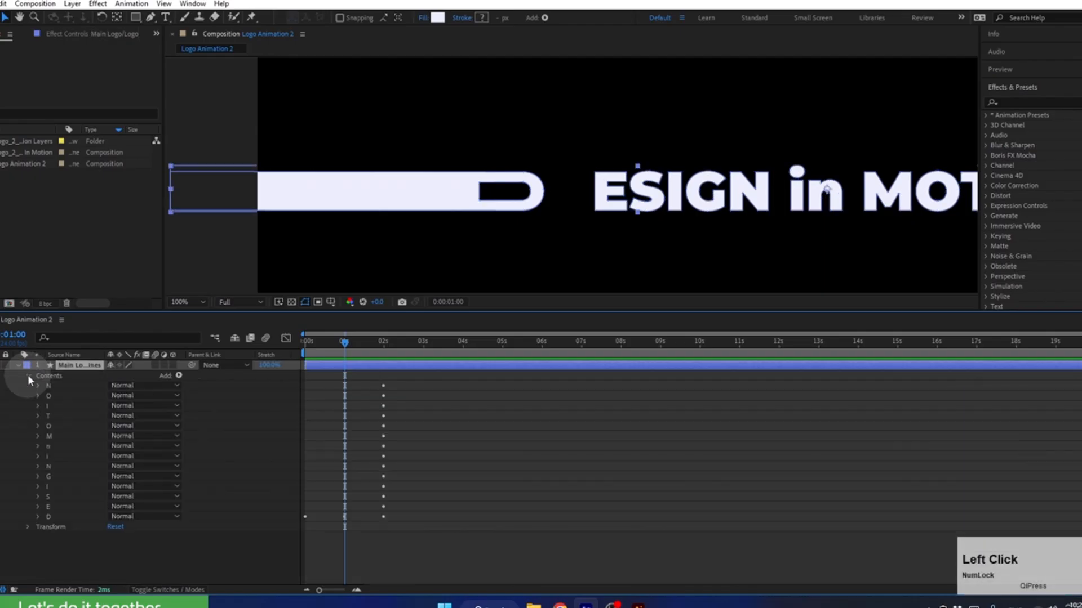
Hide the D letter group and show only the keyframed properties of the logo outlines layer.
{"action": "left_click", "coordinate": [50, 514]}
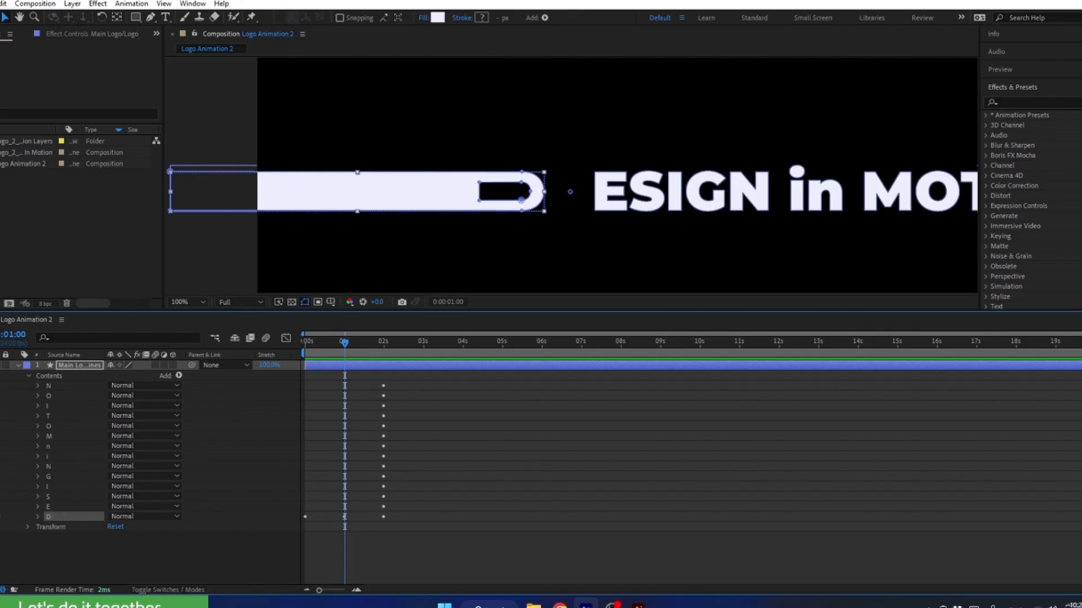
{"action": "left_click", "coordinate": [1, 517]}
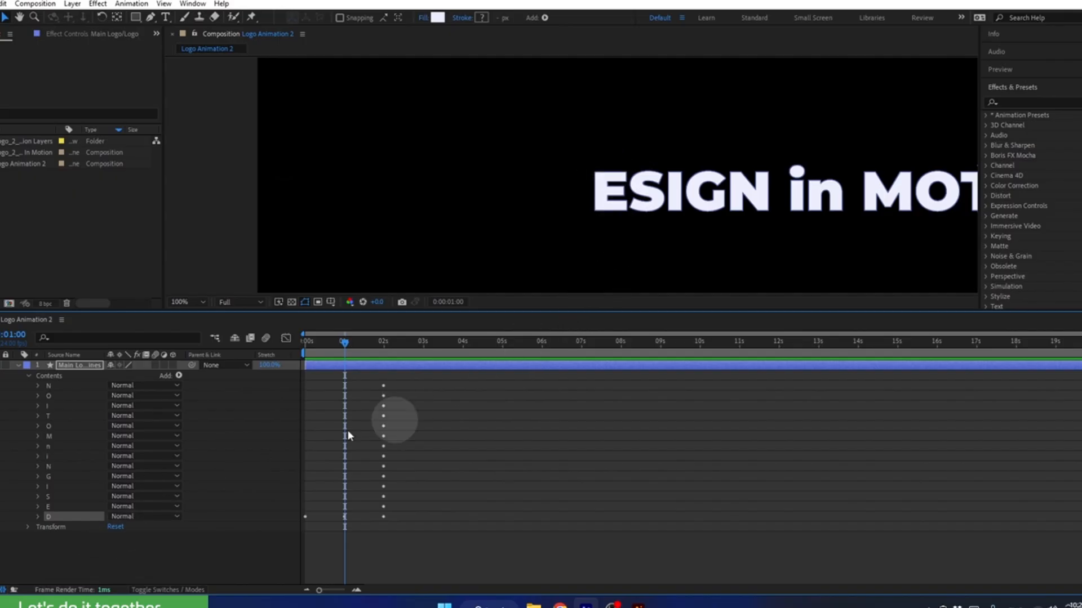
{"action": "left_click", "coordinate": [87, 366]}
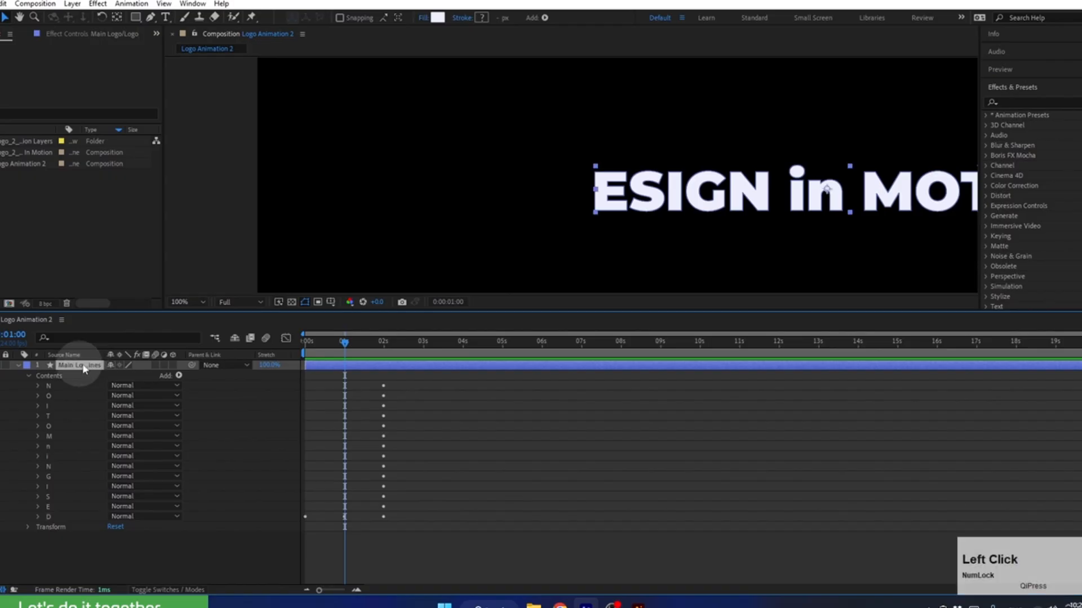
{"action": "key", "text": "u"}
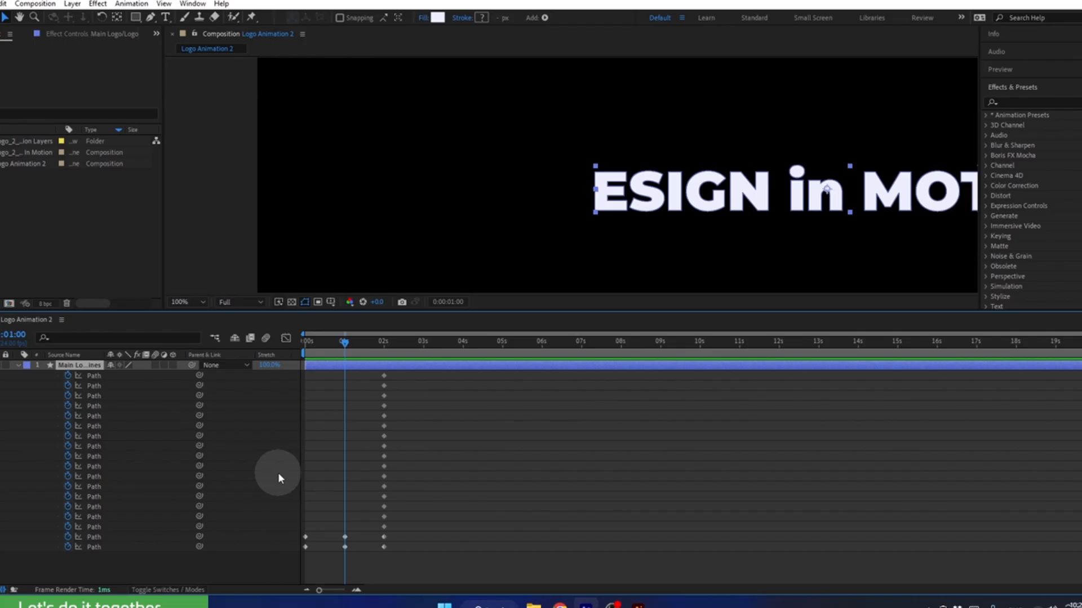
At 1 second, stretch the E's left-hand points out past the composition's left border.
{"action": "left_click", "coordinate": [94, 527]}
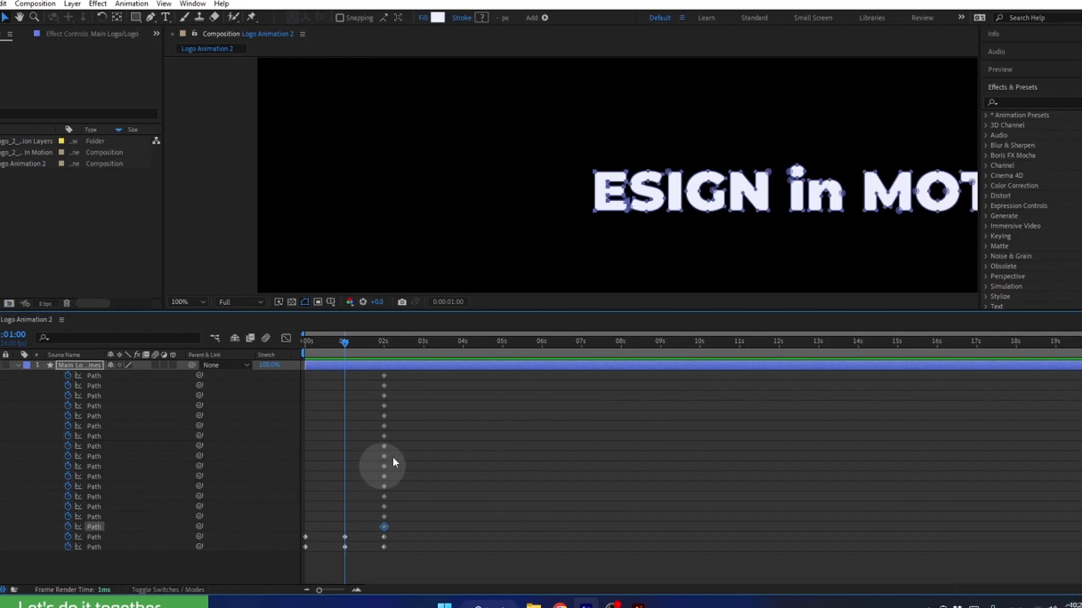
{"action": "left_click_drag", "start_coordinate": [566, 142], "coordinate": [613, 234]}
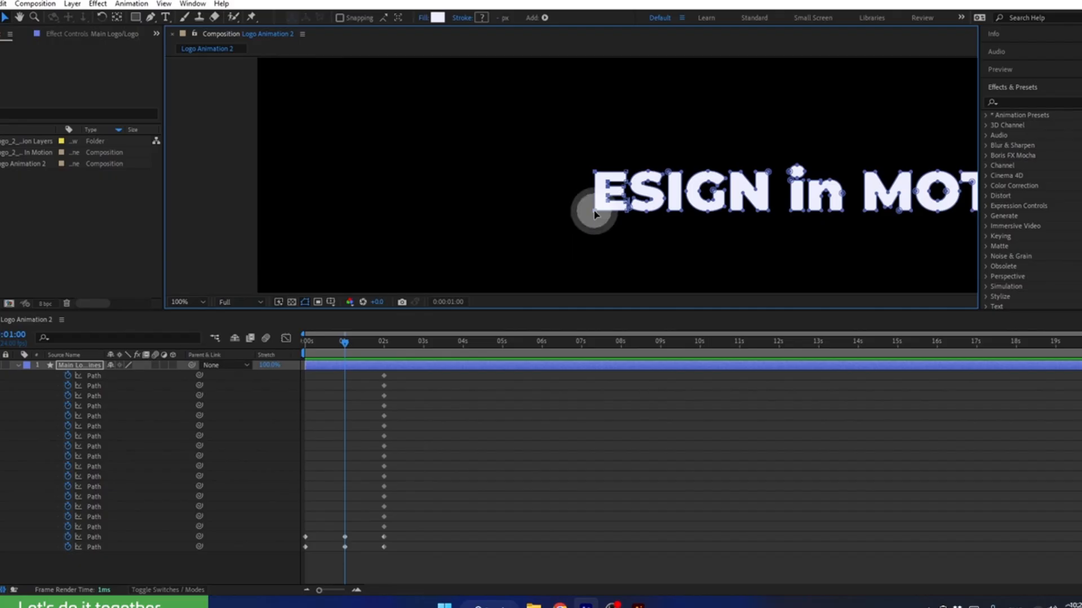
{"action": "left_click_drag", "start_coordinate": [594, 213], "coordinate": [202, 215]}
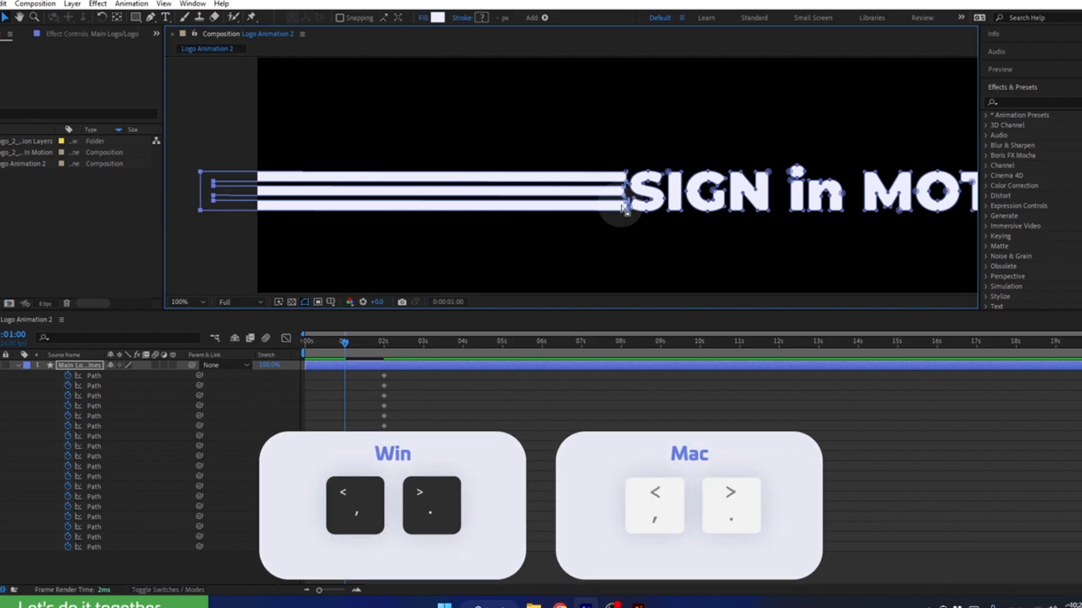
Pull the E's right-hand bar ends back to the left and stagger them, with the upper bar longest and the lower bar shortest.
{"action": "scroll", "coordinate": [624, 221], "scroll_direction": "up", "scroll_amount": 2}
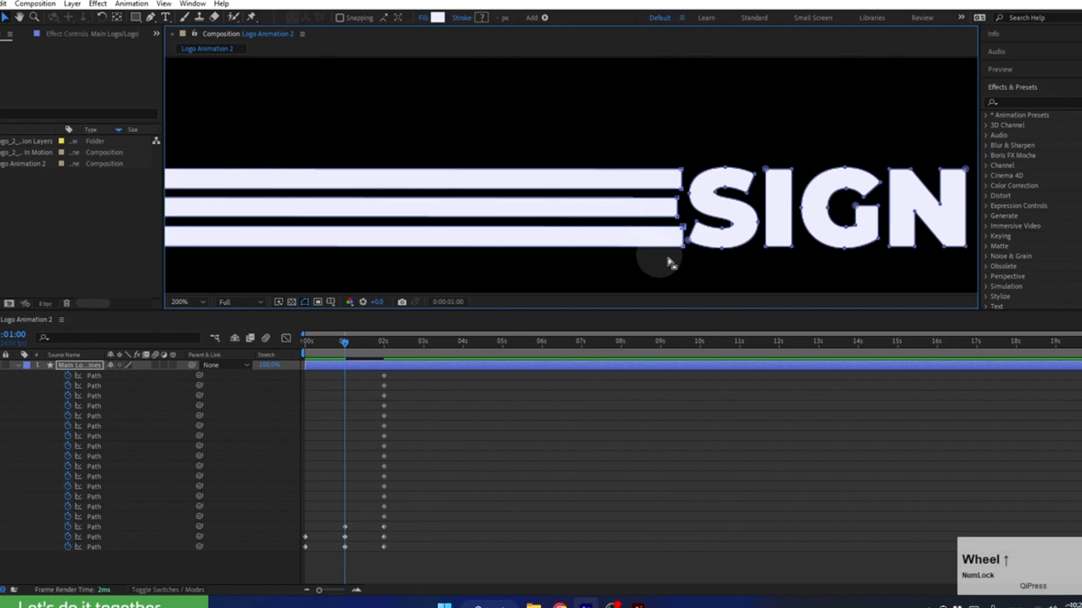
{"action": "left_click_drag", "start_coordinate": [686, 264], "coordinate": [632, 155]}
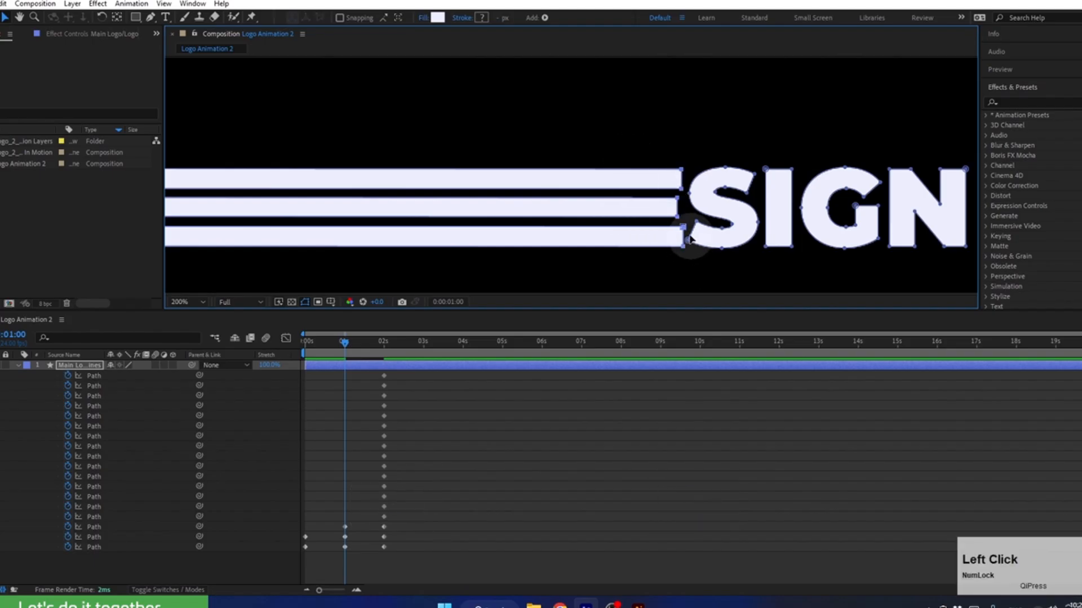
{"action": "left_click_drag", "start_coordinate": [681, 248], "coordinate": [477, 253]}
{"action": "scroll", "coordinate": [477, 254], "scroll_direction": "down", "scroll_amount": 1}
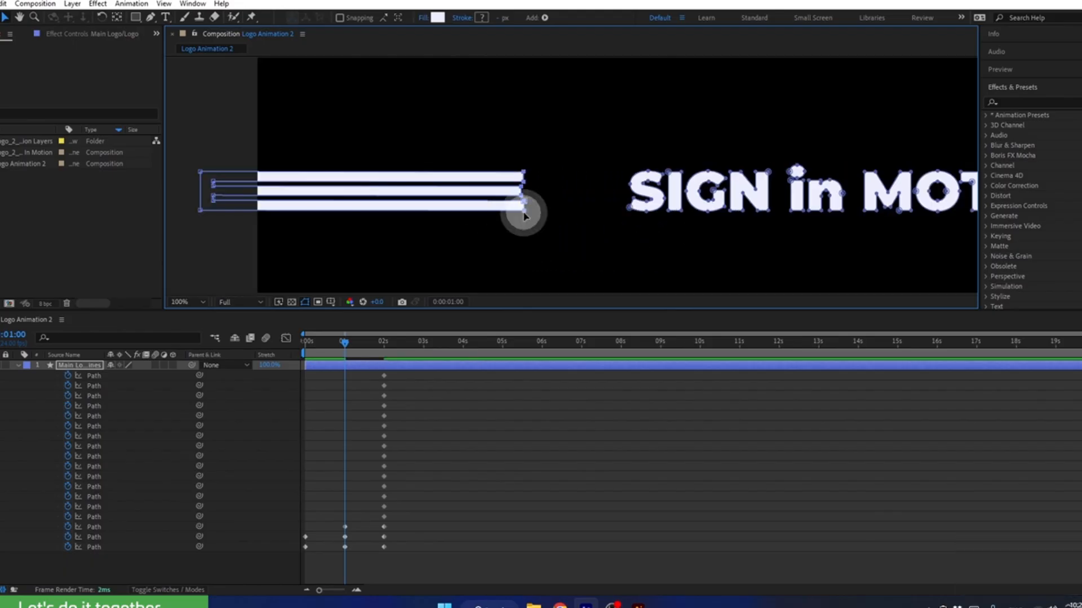
{"action": "mouse_move", "coordinate": [524, 216]}
{"action": "left_mouse_down"}
{"action": "mouse_move", "coordinate": [581, 222]}
{"action": "mouse_move", "coordinate": [550, 188]}
{"action": "mouse_move", "coordinate": [526, 212]}
{"action": "mouse_move", "coordinate": [503, 212]}
{"action": "mouse_move", "coordinate": [506, 228]}
{"action": "mouse_move", "coordinate": [483, 203]}
{"action": "mouse_move", "coordinate": [391, 207]}
{"action": "mouse_move", "coordinate": [446, 206]}
{"action": "left_mouse_up"}
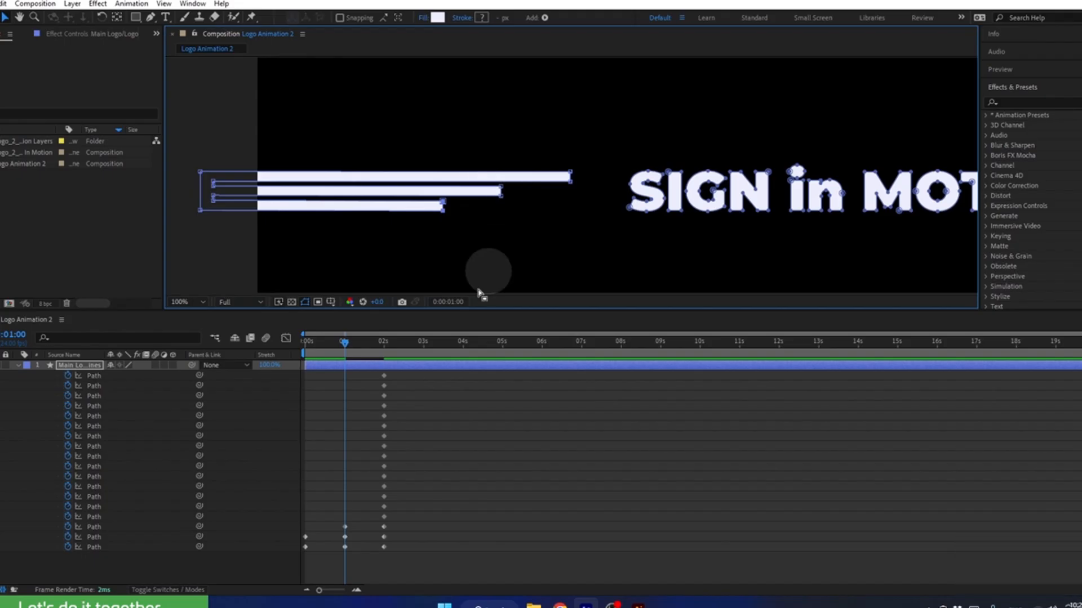
At 0 seconds, pull the ends of all three E bars past the left border to form a compact E outside the frame.
{"action": "left_click_drag", "start_coordinate": [344, 341], "coordinate": [293, 349]}
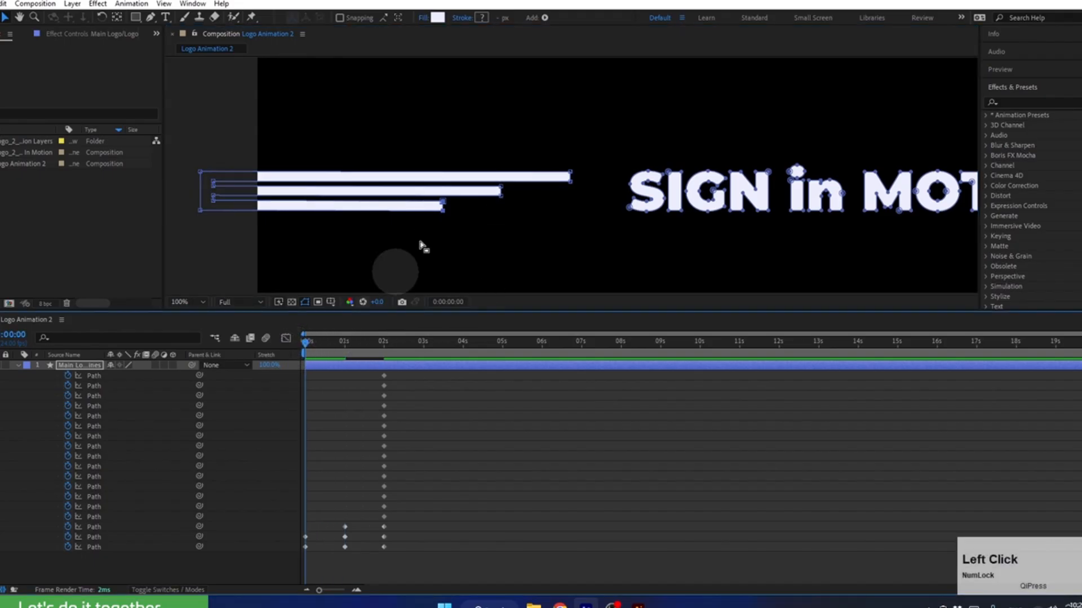
{"action": "left_click_drag", "start_coordinate": [591, 147], "coordinate": [436, 201]}
{"action": "left_click_drag", "start_coordinate": [540, 151], "coordinate": [422, 235]}
{"action": "left_click_drag", "start_coordinate": [442, 197], "coordinate": [231, 193]}
Preview the E's animation from 0 seconds and scrub between the 1- and 2-second keyframes.
{"action": "left_click", "coordinate": [306, 342]}
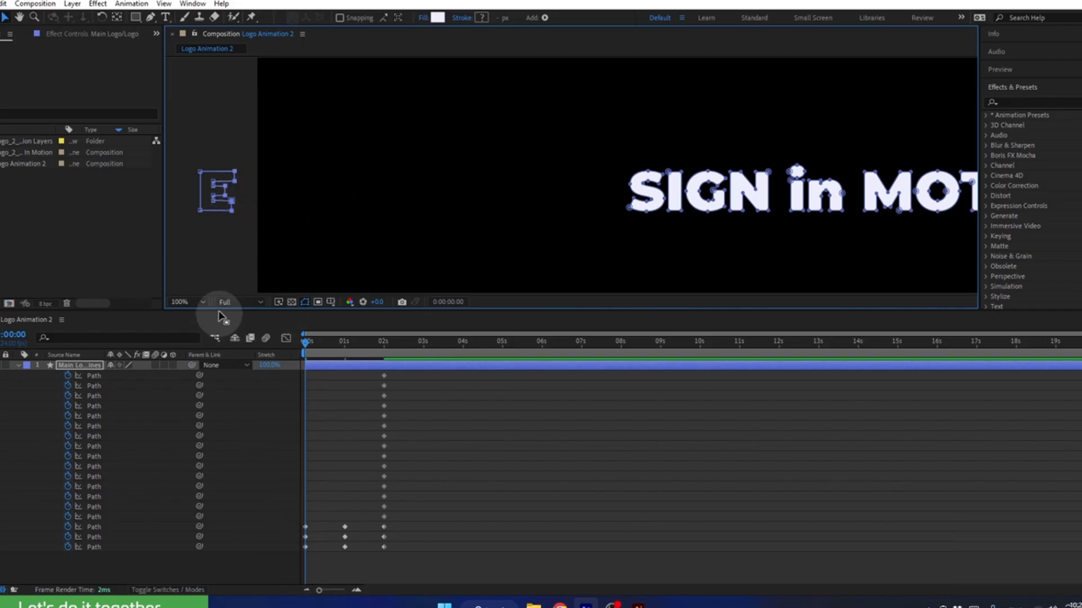
{"action": "left_click_drag", "start_coordinate": [313, 345], "coordinate": [272, 353]}
{"action": "key", "text": "space"}
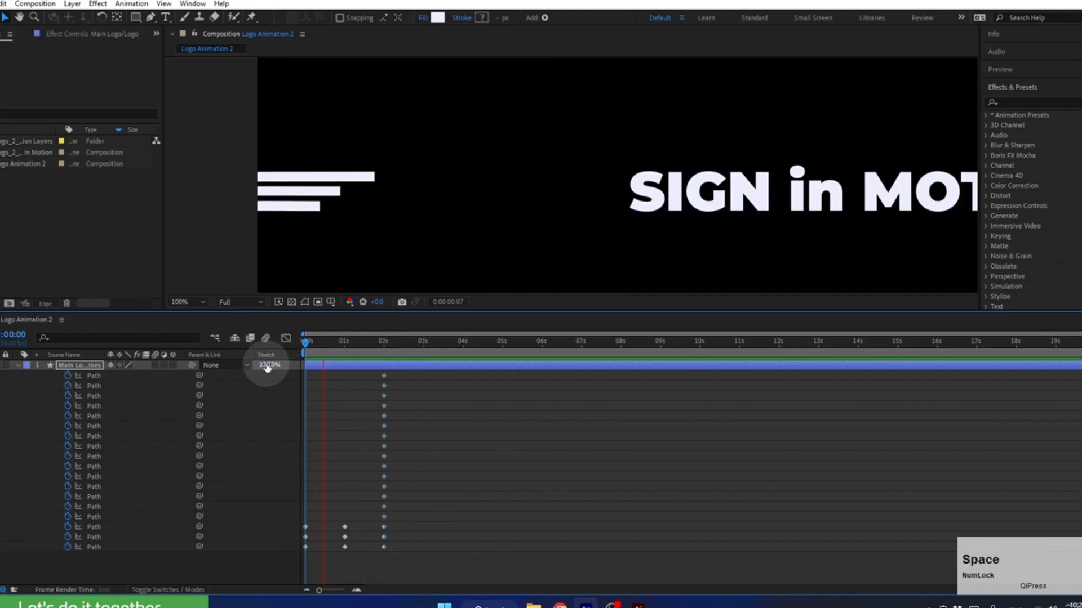
{"action": "key", "text": "space"}
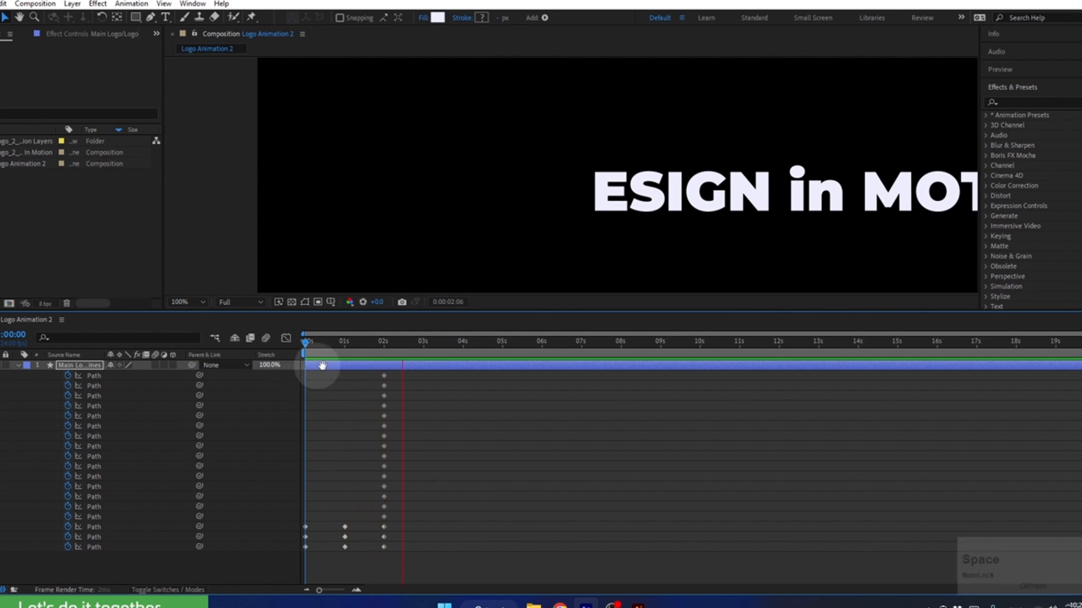
{"action": "left_click_drag", "start_coordinate": [350, 344], "coordinate": [372, 354]}
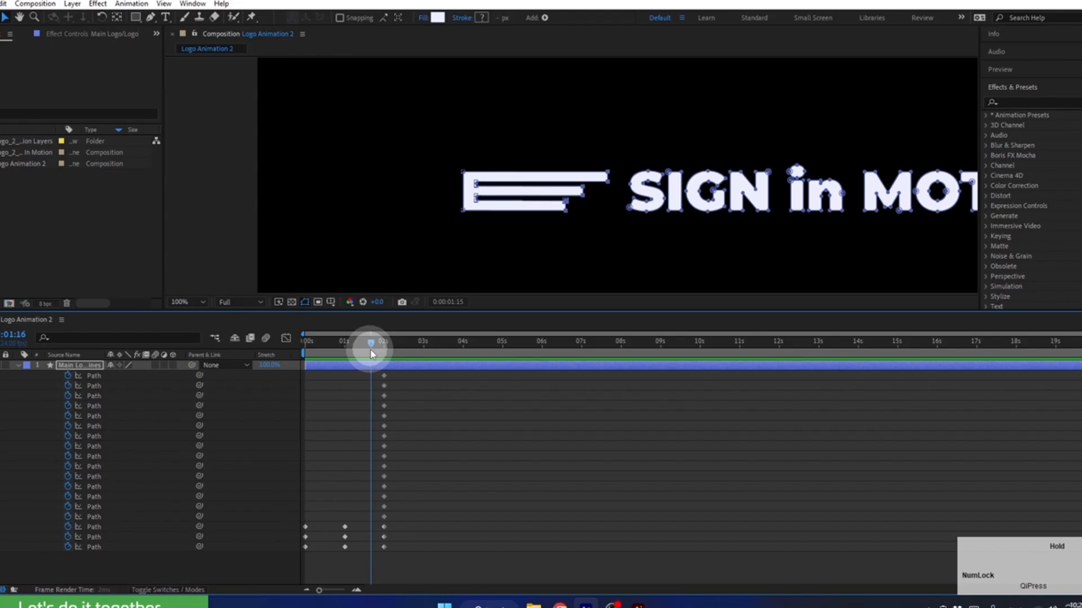
At 1 second, move the E's four inner notch points right into the frame, so the bars join into a solid block.
{"action": "left_click_drag", "start_coordinate": [370, 354], "coordinate": [350, 363]}
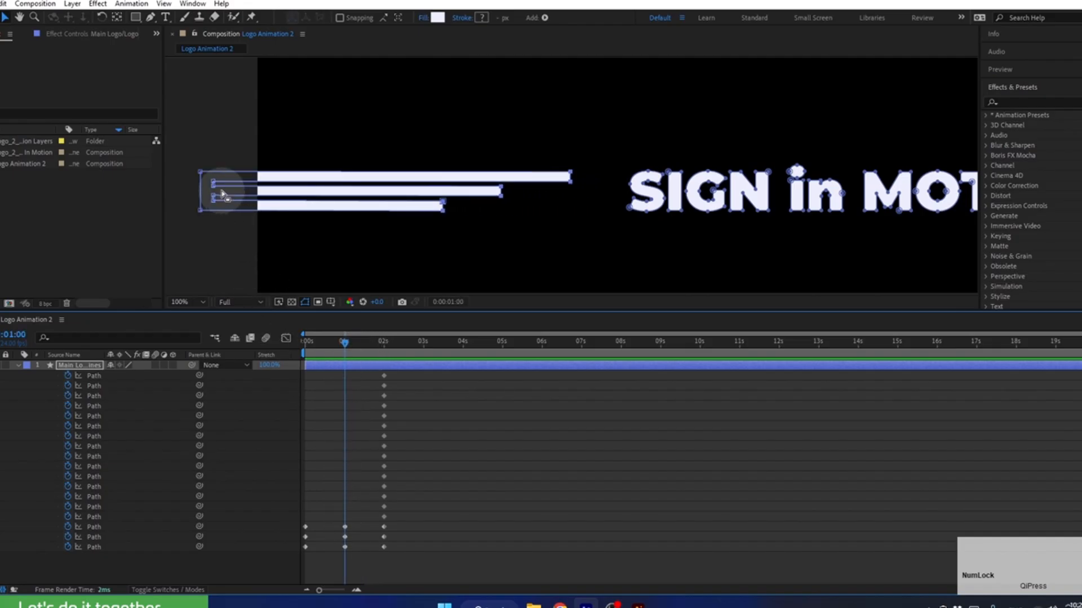
{"action": "scroll", "coordinate": [215, 192], "scroll_direction": "up", "scroll_amount": 1}
{"action": "left_click_drag", "start_coordinate": [216, 191], "coordinate": [703, 186]}
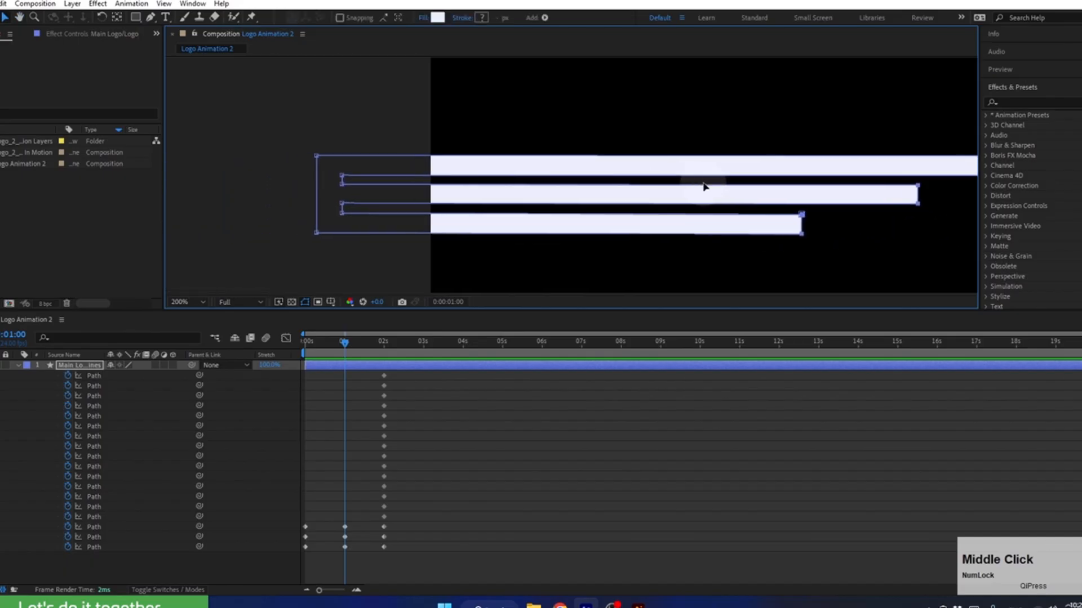
{"action": "left_click", "coordinate": [342, 179]}
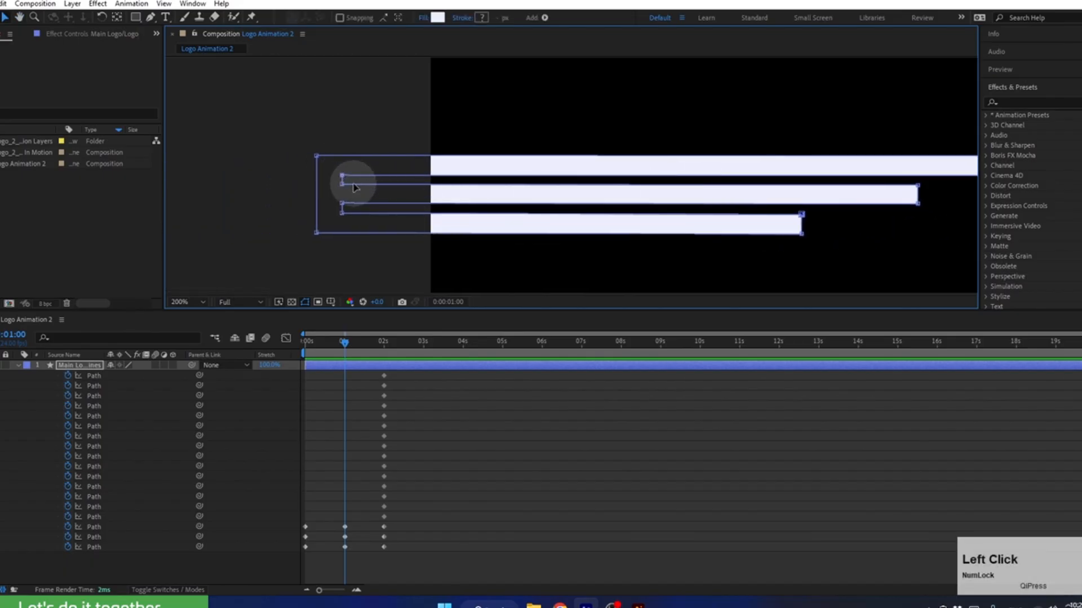
{"action": "left_click", "coordinate": [342, 184], "text": "shift"}
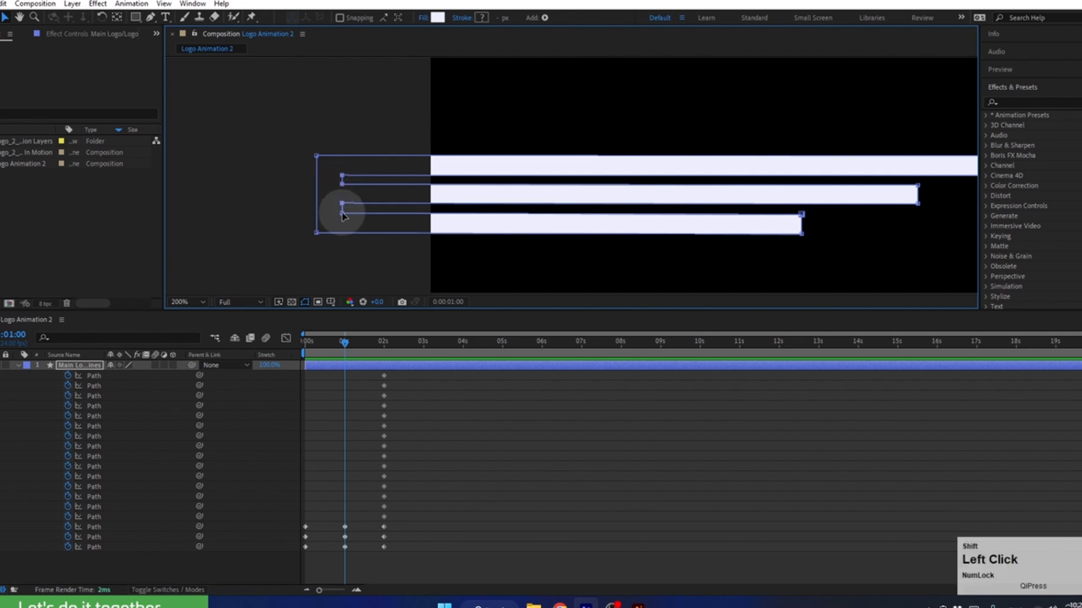
{"action": "left_click_drag", "start_coordinate": [345, 217], "coordinate": [450, 194]}
{"action": "scroll", "coordinate": [659, 218], "scroll_direction": "down", "scroll_amount": 2}
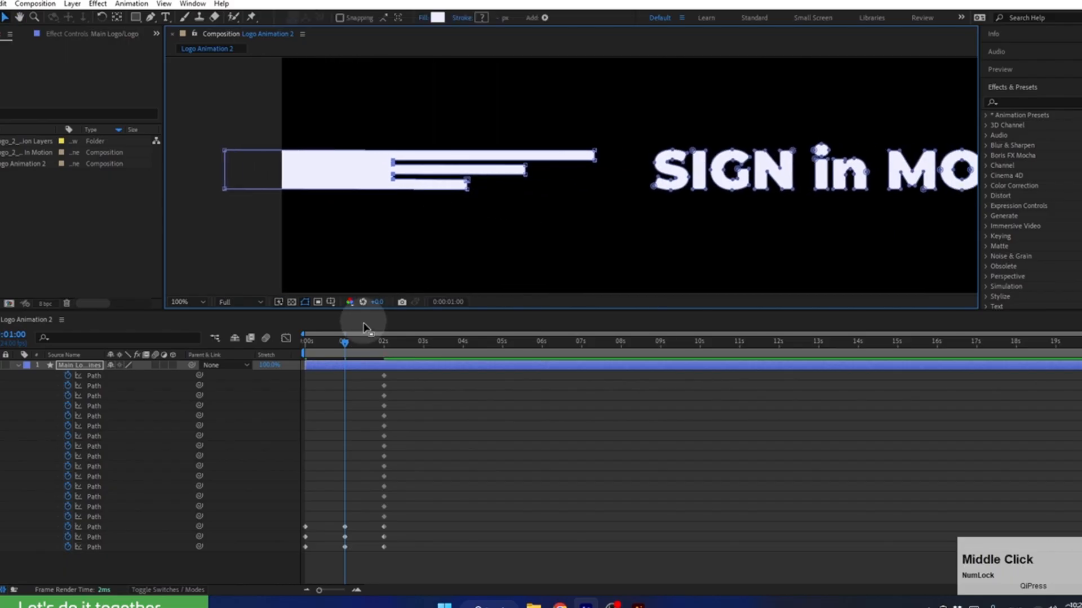
{"action": "left_click_drag", "start_coordinate": [345, 341], "coordinate": [345, 366]}
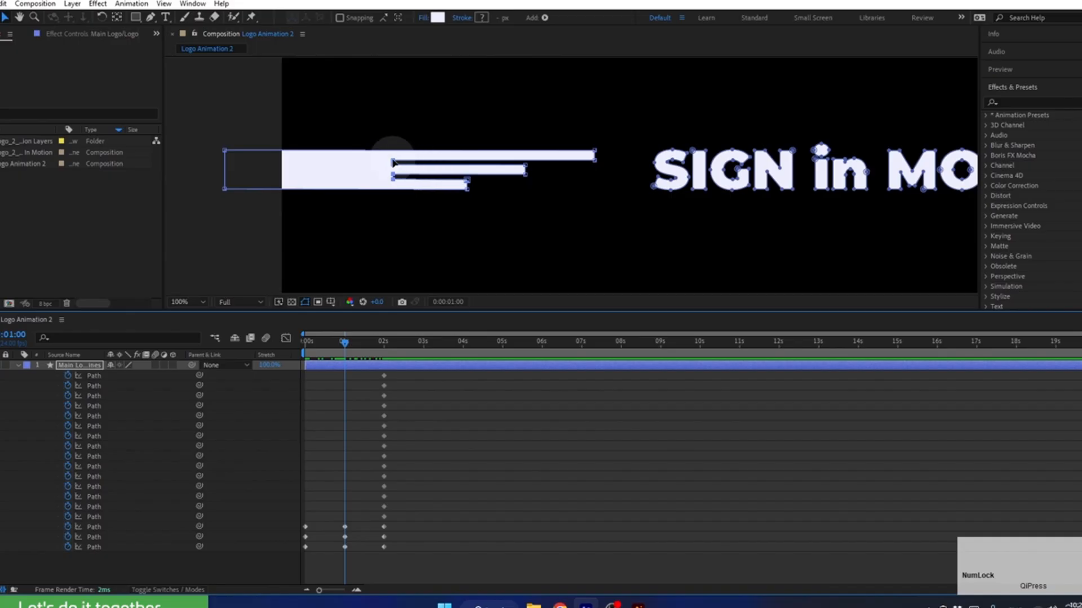
{"action": "left_click_drag", "start_coordinate": [392, 163], "coordinate": [424, 163]}
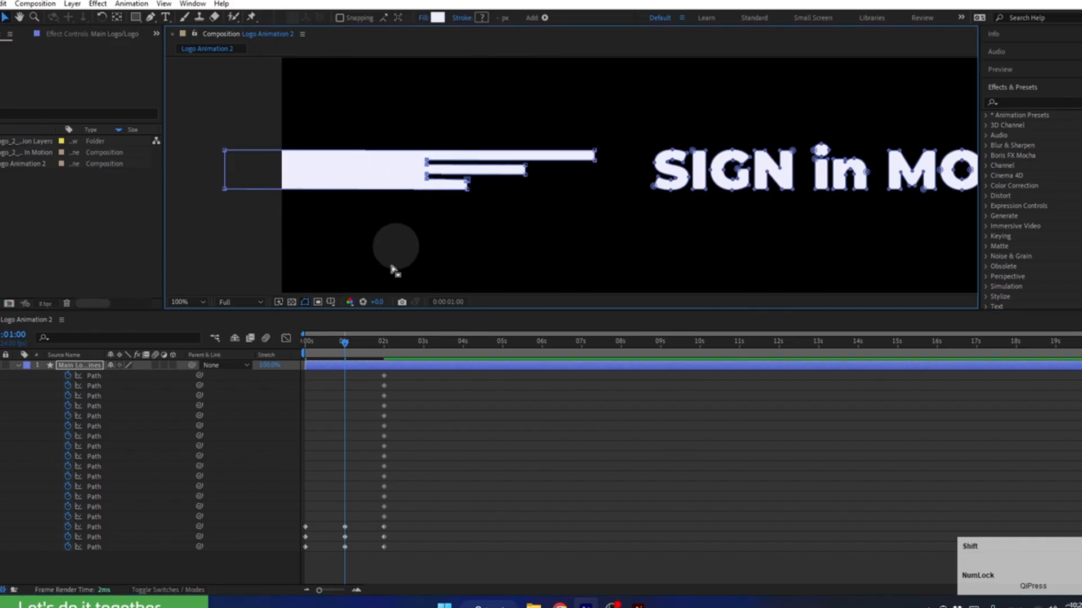
Play the revised E animation from 0 to 2 seconds.
{"action": "left_click_drag", "start_coordinate": [315, 340], "coordinate": [249, 353]}
{"action": "key", "text": "space"}
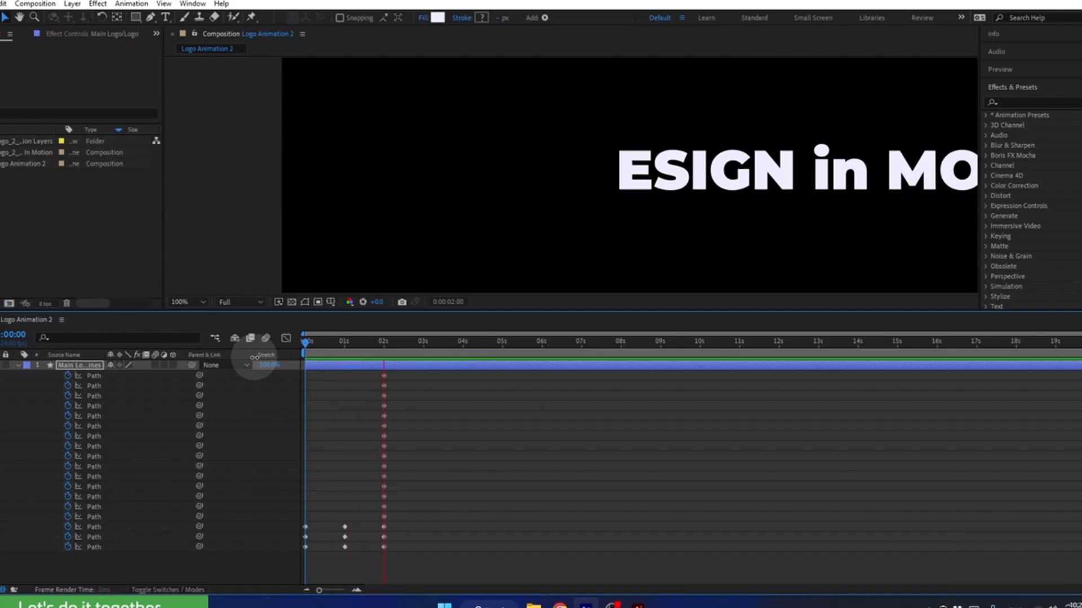
{"action": "key", "text": "space"}
Return to 1 second and delete the 2-second keyframe from the S's path.
{"action": "left_click_drag", "start_coordinate": [382, 352], "coordinate": [356, 352]}
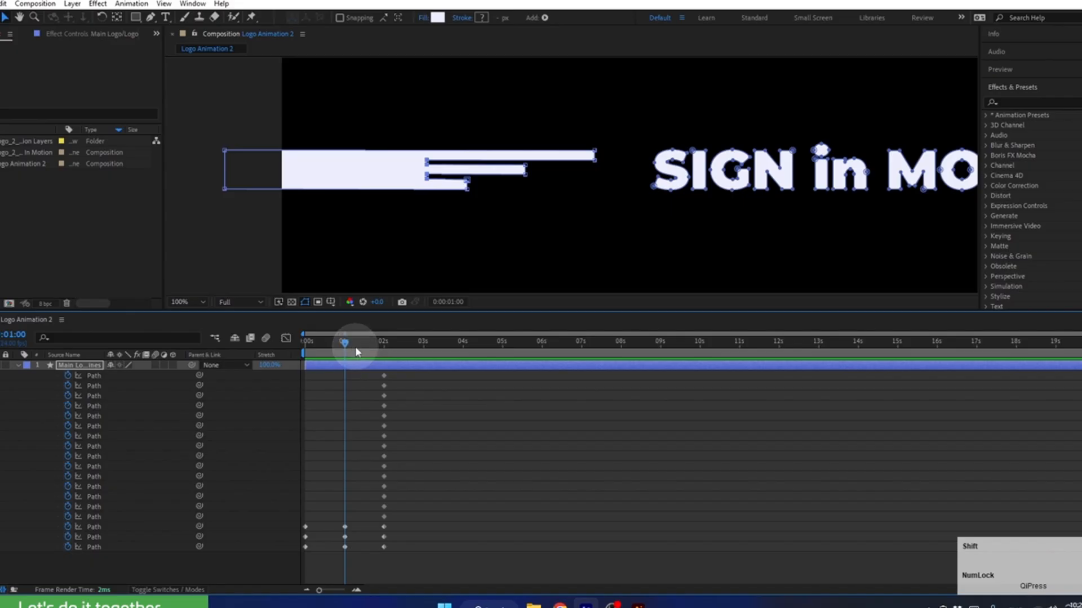
{"action": "left_click", "coordinate": [672, 163]}
{"action": "left_click", "coordinate": [672, 163]}
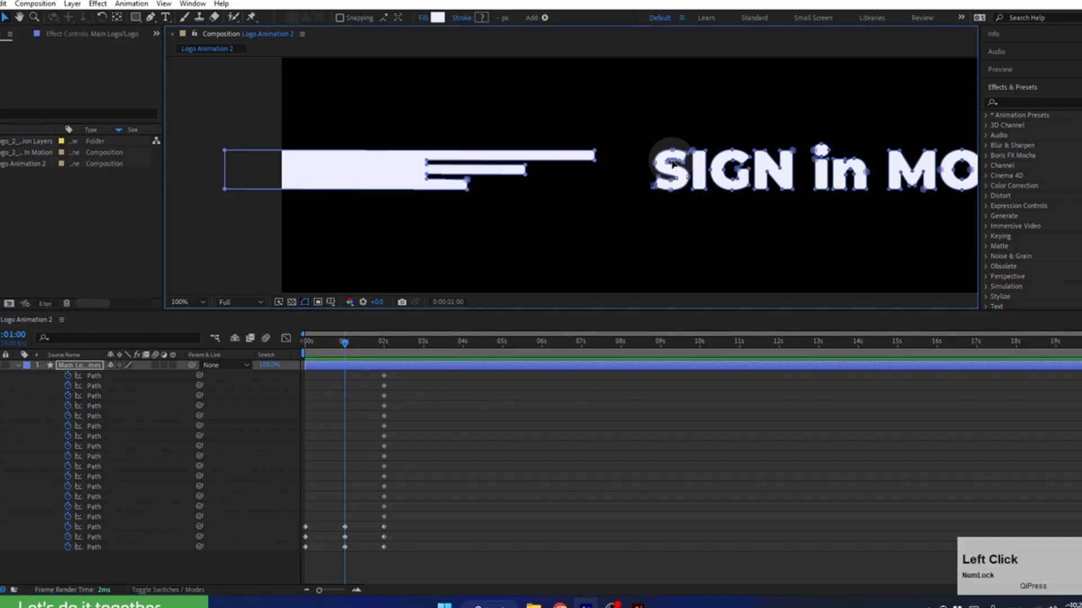
{"action": "left_click", "coordinate": [99, 516]}
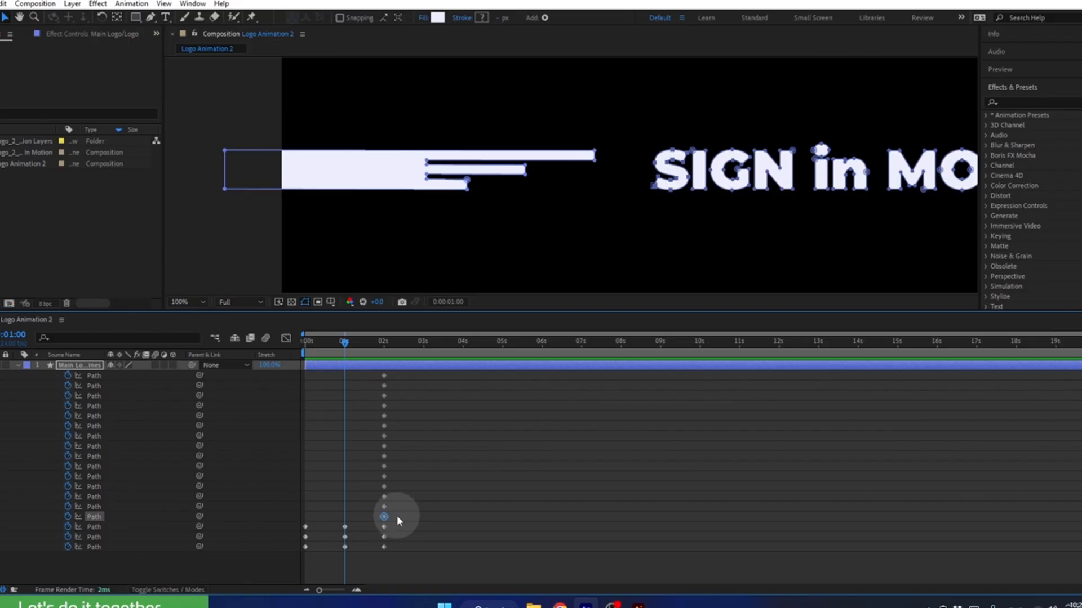
{"action": "mouse_move", "coordinate": [396, 515]}
{"action": "left_mouse_down"}
{"action": "mouse_move", "coordinate": [376, 522]}
{"action": "mouse_move", "coordinate": [385, 523]}
{"action": "left_mouse_up"}
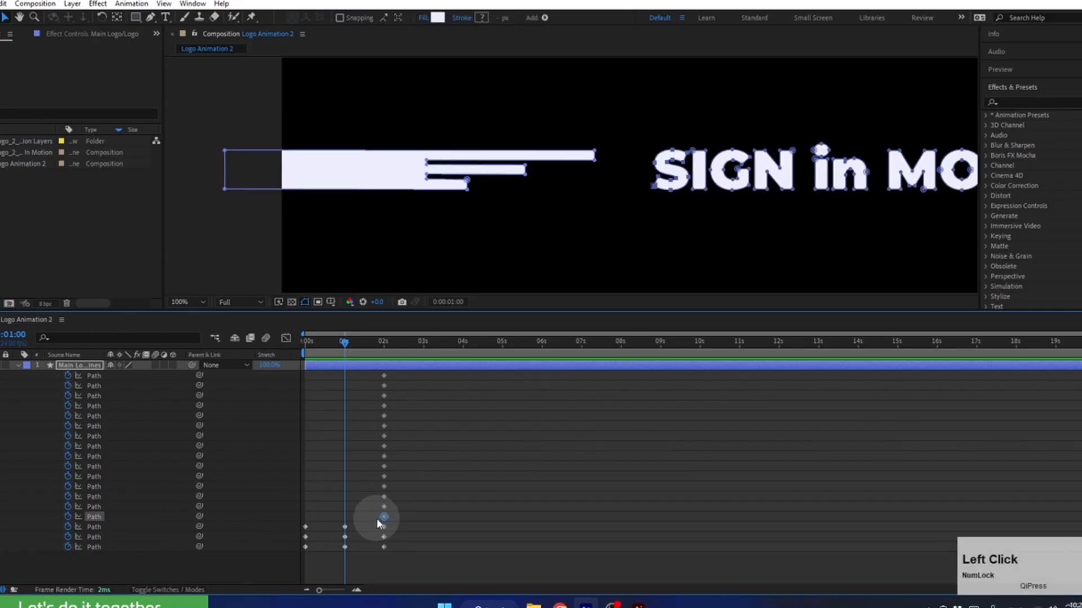
{"action": "key", "text": "Delete"}
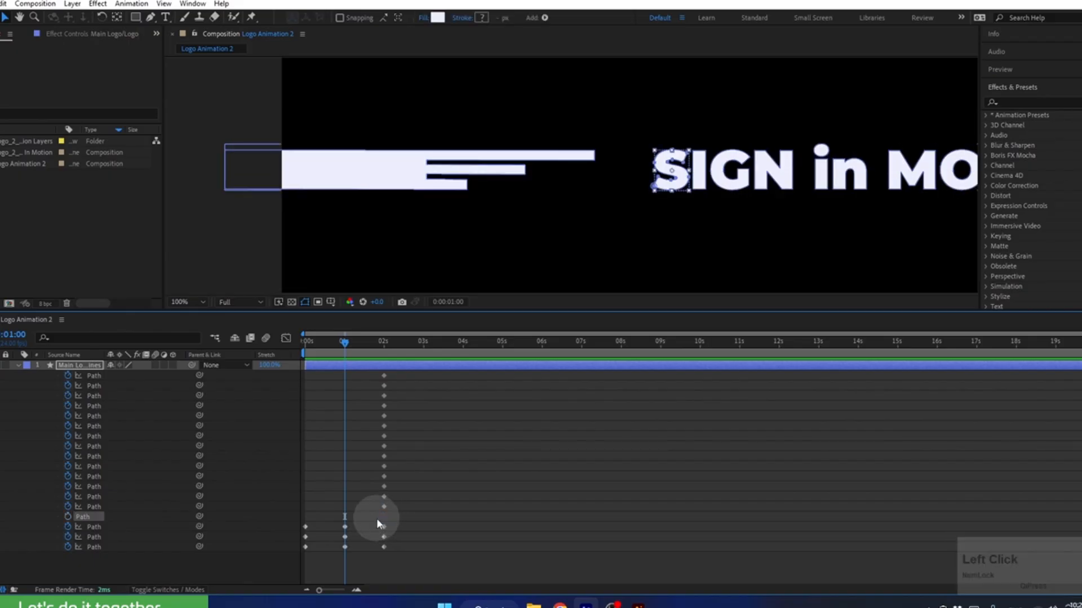
Select the I's path property, fit the whole composition in view and make the viewer area taller.
{"action": "left_click", "coordinate": [96, 507]}
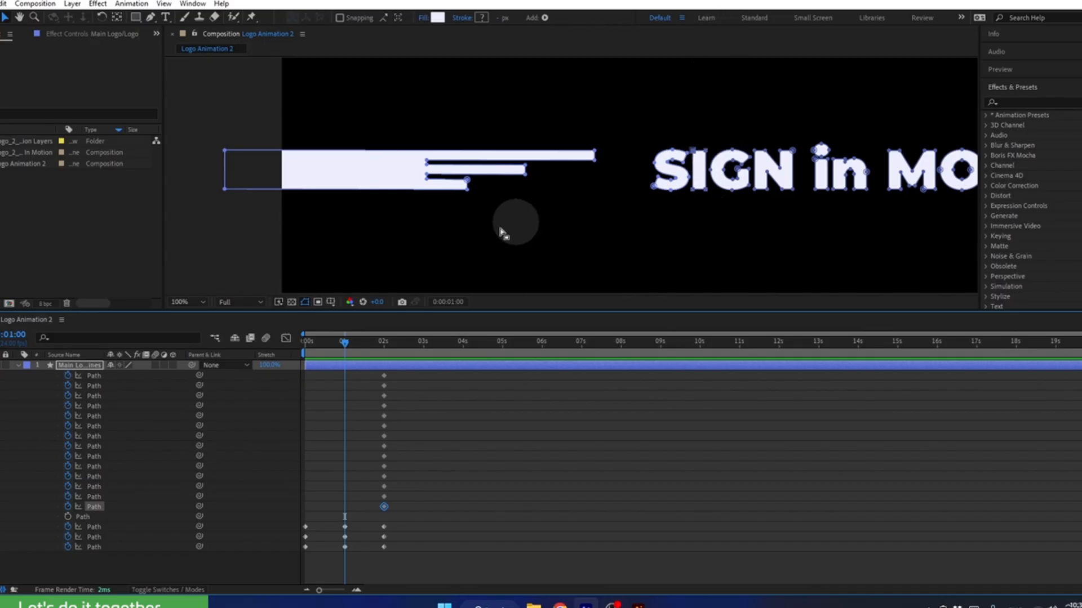
{"action": "left_click", "coordinate": [184, 302]}
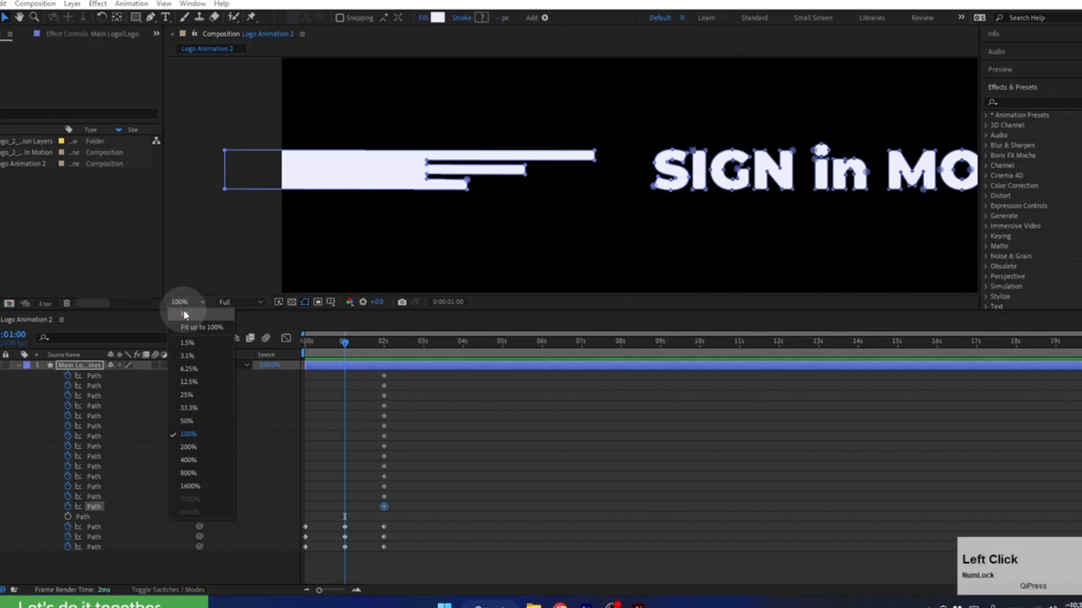
{"action": "left_click", "coordinate": [184, 311]}
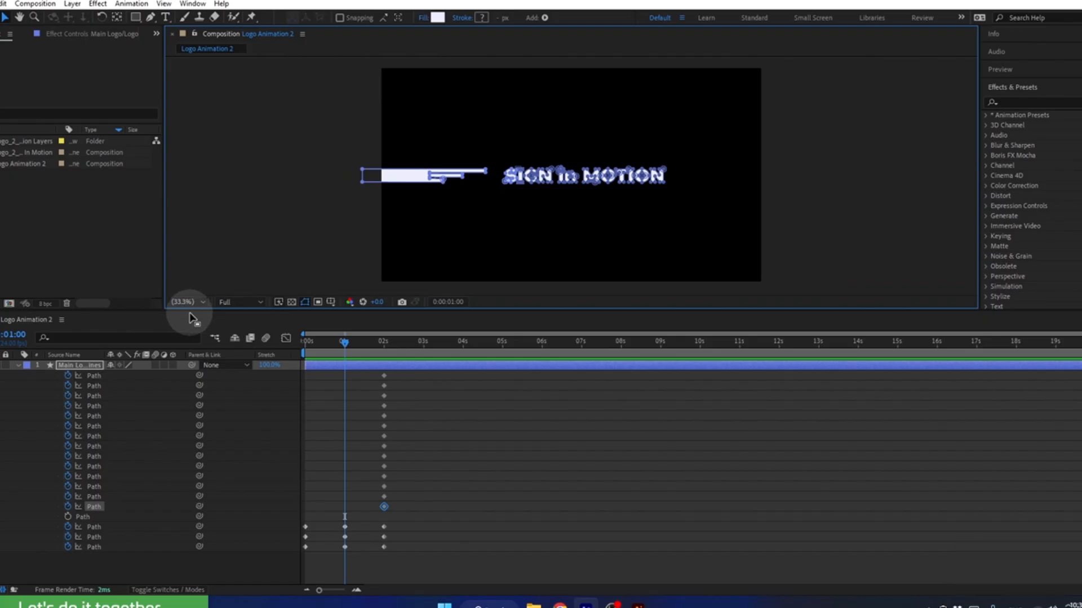
{"action": "left_click_drag", "start_coordinate": [544, 310], "coordinate": [546, 367]}
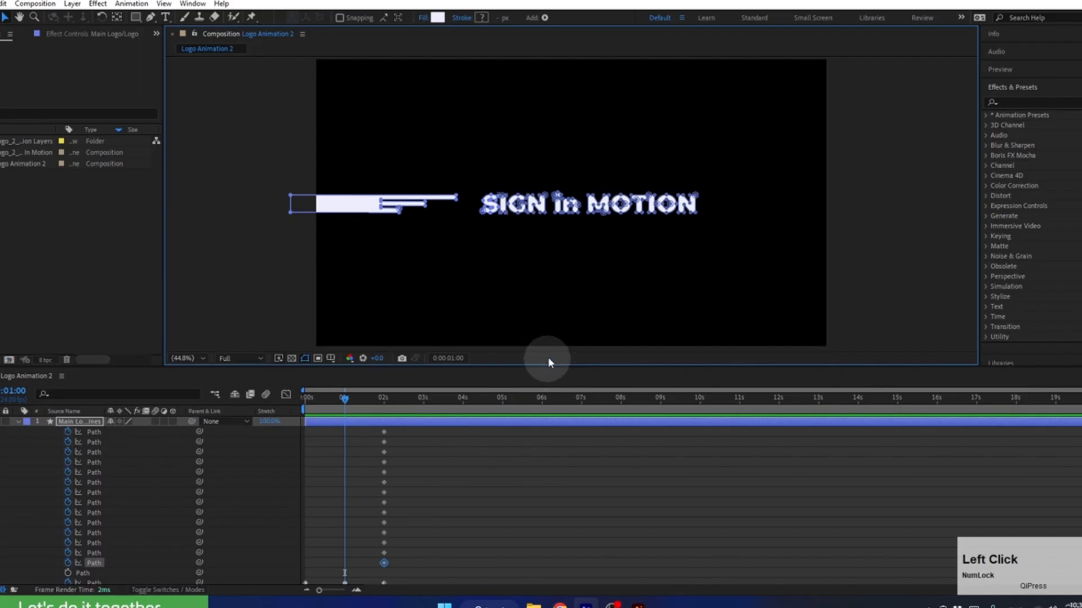
At 1 second, stretch the upper edge of the I in SIGN straight up past the composition's top border.
{"action": "left_click", "coordinate": [510, 181]}
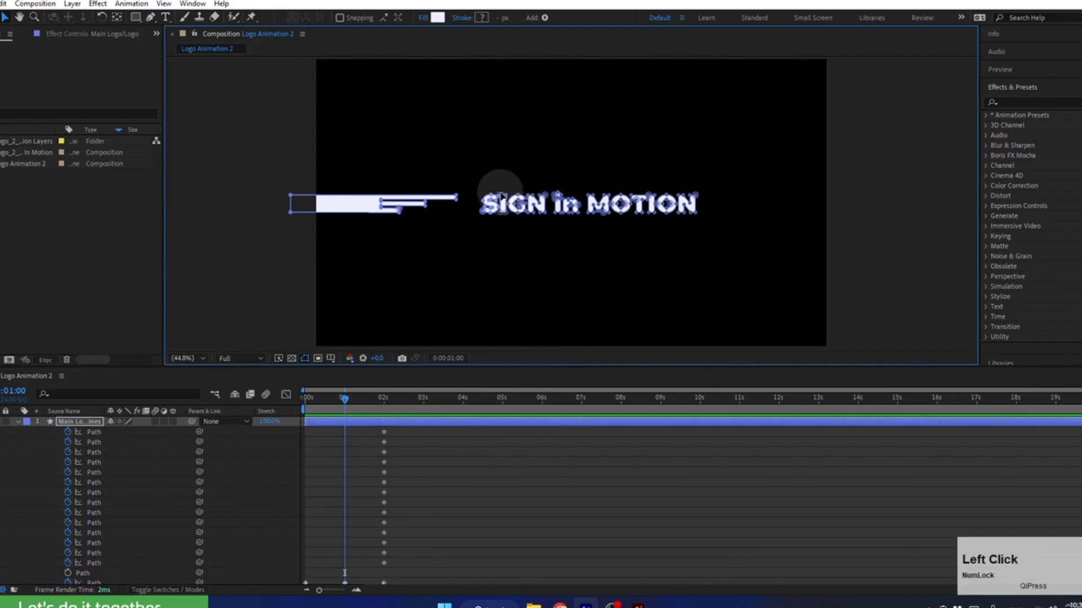
{"action": "scroll", "coordinate": [502, 197], "scroll_direction": "up", "scroll_amount": 3}
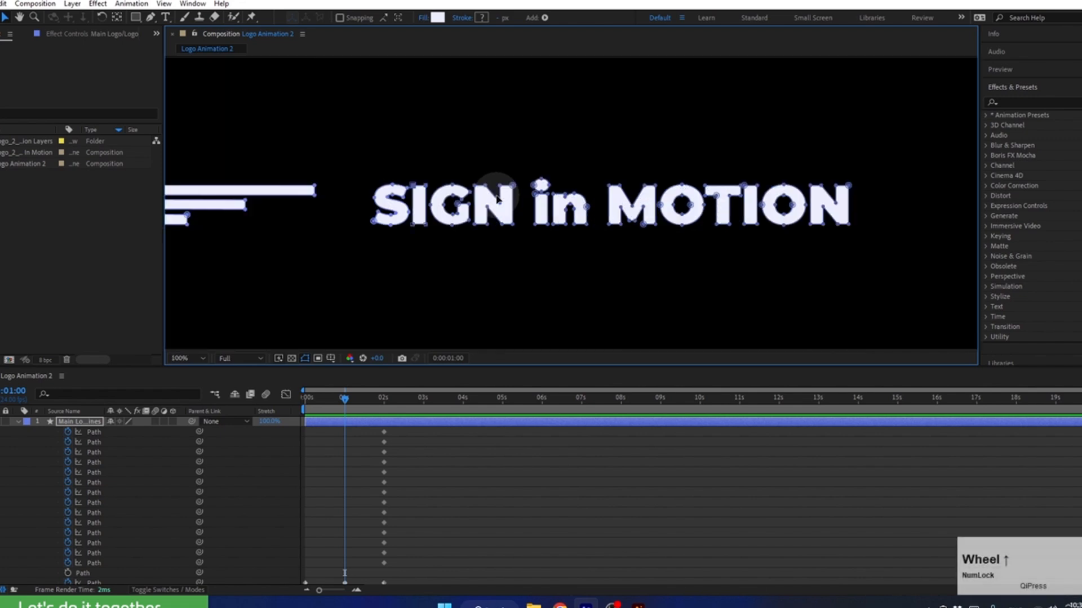
{"action": "key", "text": "space"}
{"action": "left_click_drag", "start_coordinate": [389, 273], "coordinate": [467, 289]}
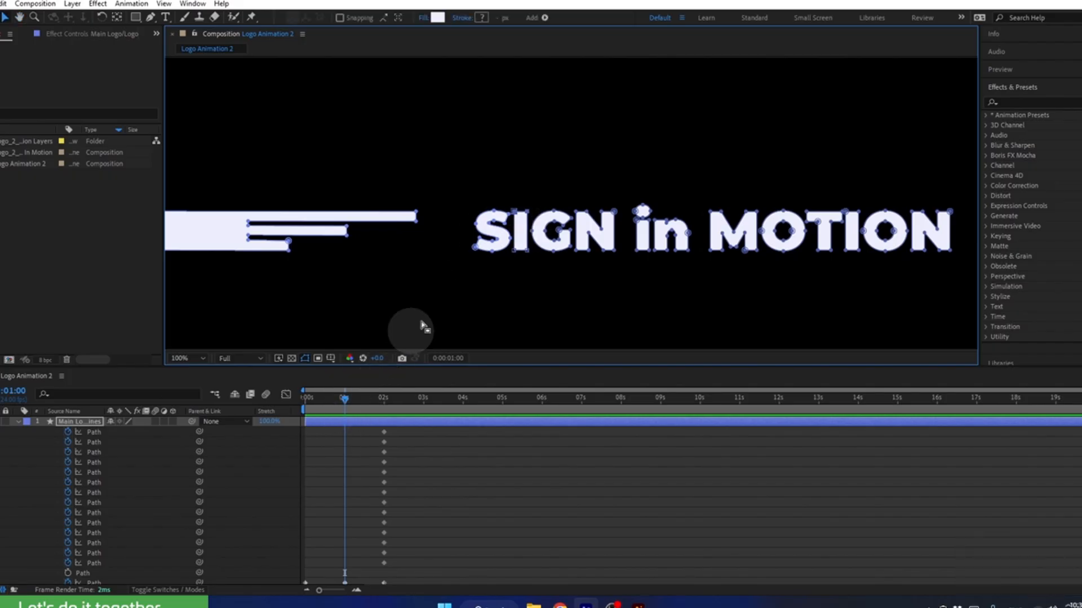
{"action": "left_click_drag", "start_coordinate": [527, 214], "coordinate": [540, 89]}
{"action": "key", "text": "space"}
{"action": "scroll", "coordinate": [536, 230], "scroll_direction": "down", "scroll_amount": 2}
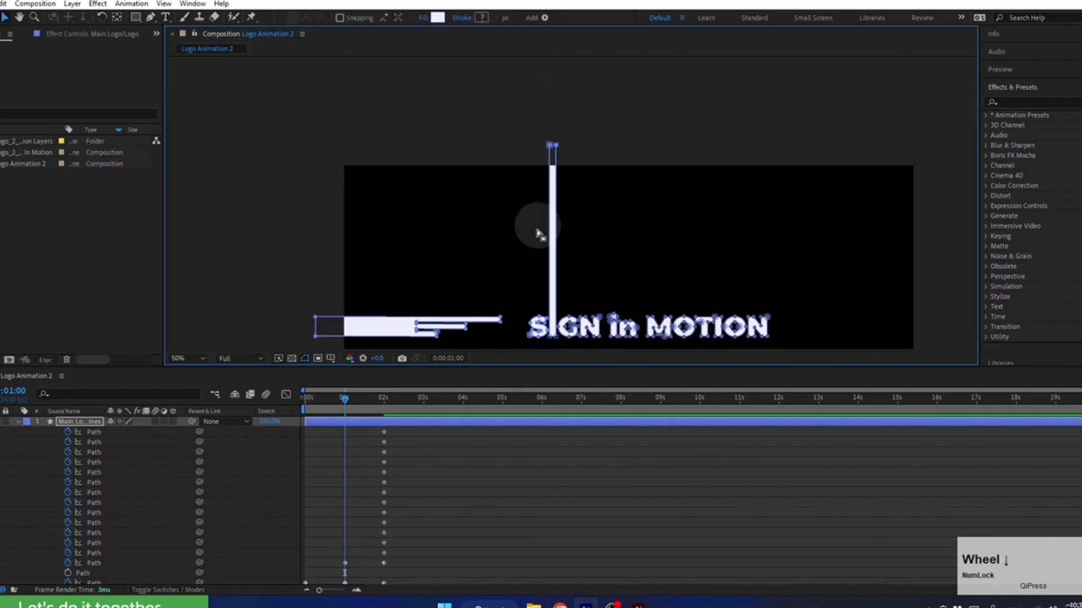
At 1 second, raise the lower edge of the stretched I in SIGN straight up, clear of the word.
{"action": "key", "text": "space"}
{"action": "left_click_drag", "start_coordinate": [536, 229], "coordinate": [466, 164]}
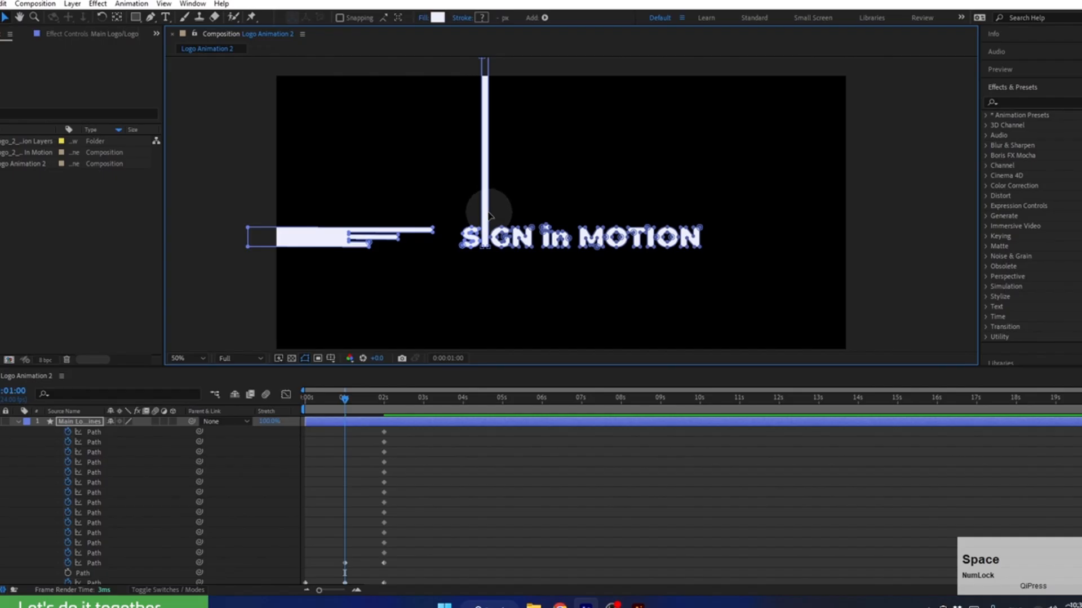
{"action": "scroll", "coordinate": [489, 215], "scroll_direction": "up", "scroll_amount": 2}
{"action": "left_click", "coordinate": [406, 290]}
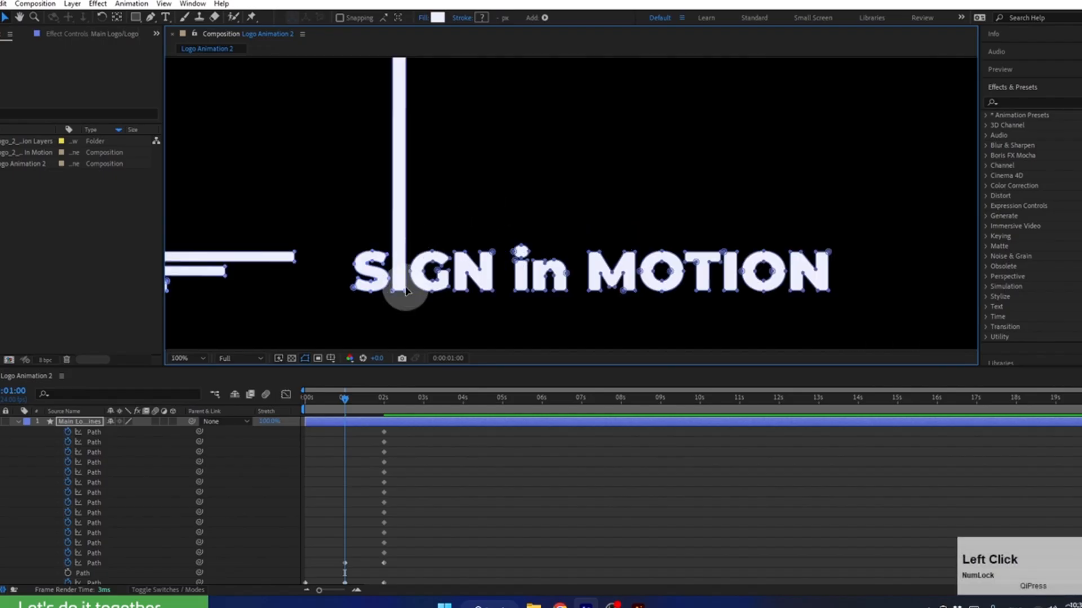
{"action": "left_click", "coordinate": [392, 295]}
{"action": "left_click_drag", "start_coordinate": [393, 296], "coordinate": [399, 164]}
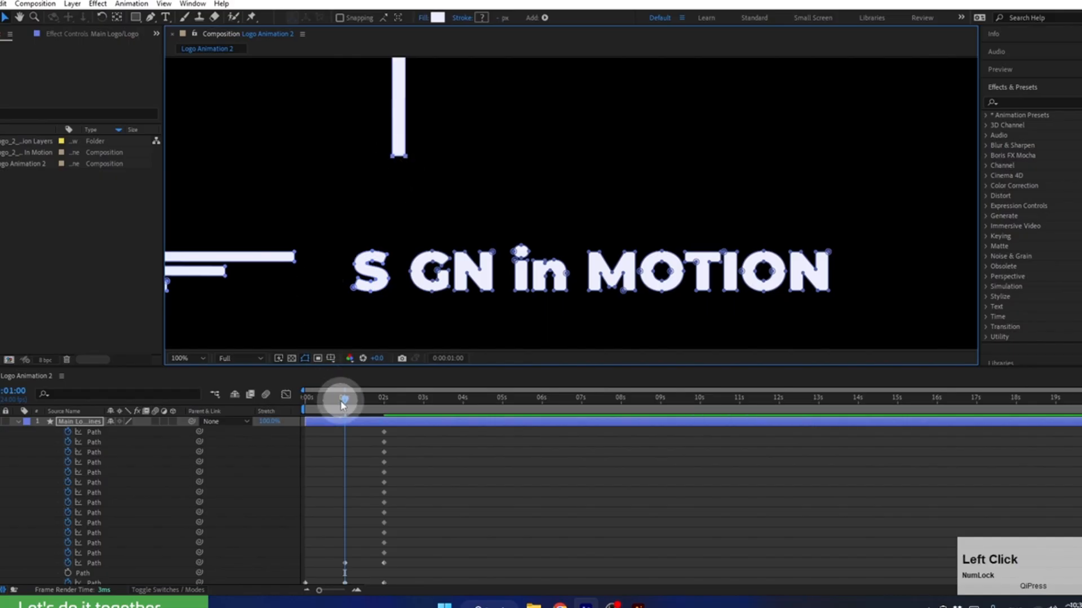
At 0 seconds, move the I's lower edge straight up beyond the composition's top border.
{"action": "left_click_drag", "start_coordinate": [343, 399], "coordinate": [278, 398]}
{"action": "key", "text": "space"}
{"action": "left_click_drag", "start_coordinate": [309, 181], "coordinate": [406, 306]}
{"action": "left_click", "coordinate": [487, 297]}
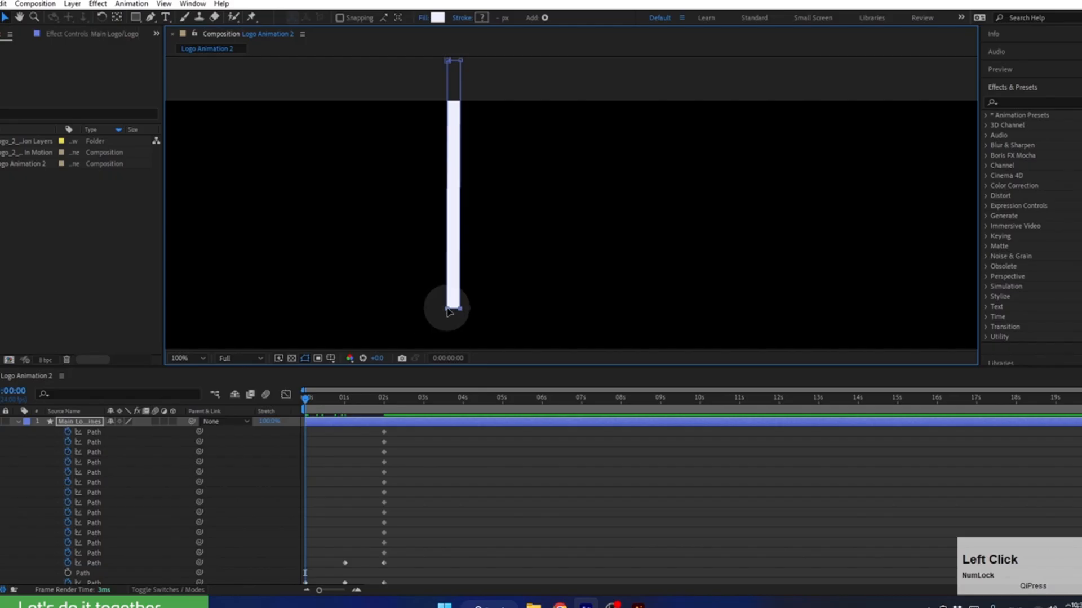
{"action": "left_click_drag", "start_coordinate": [449, 310], "coordinate": [462, 100]}
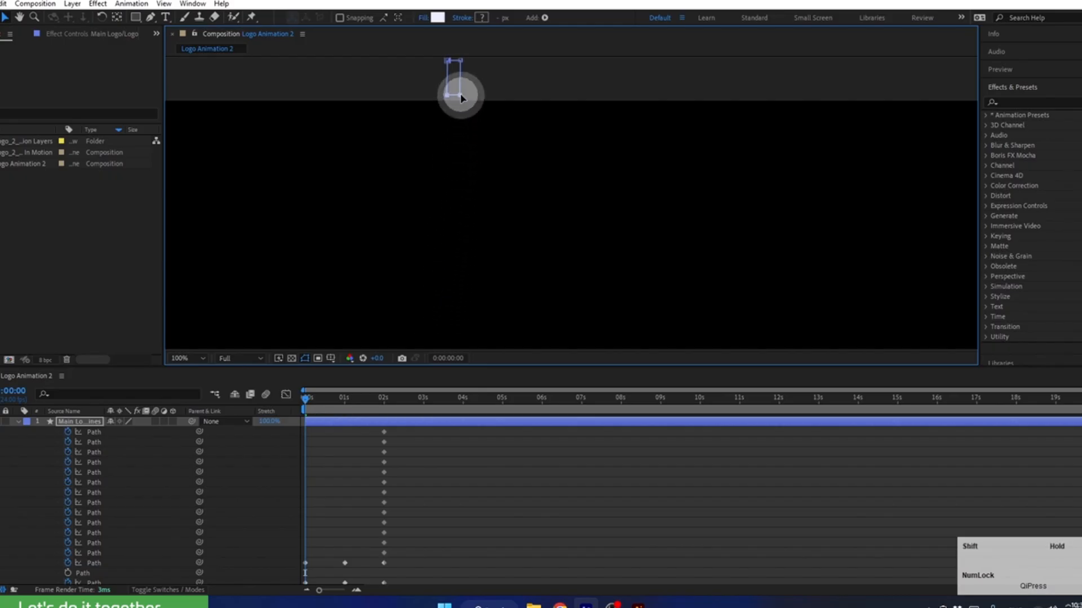
{"action": "left_click", "coordinate": [462, 367]}
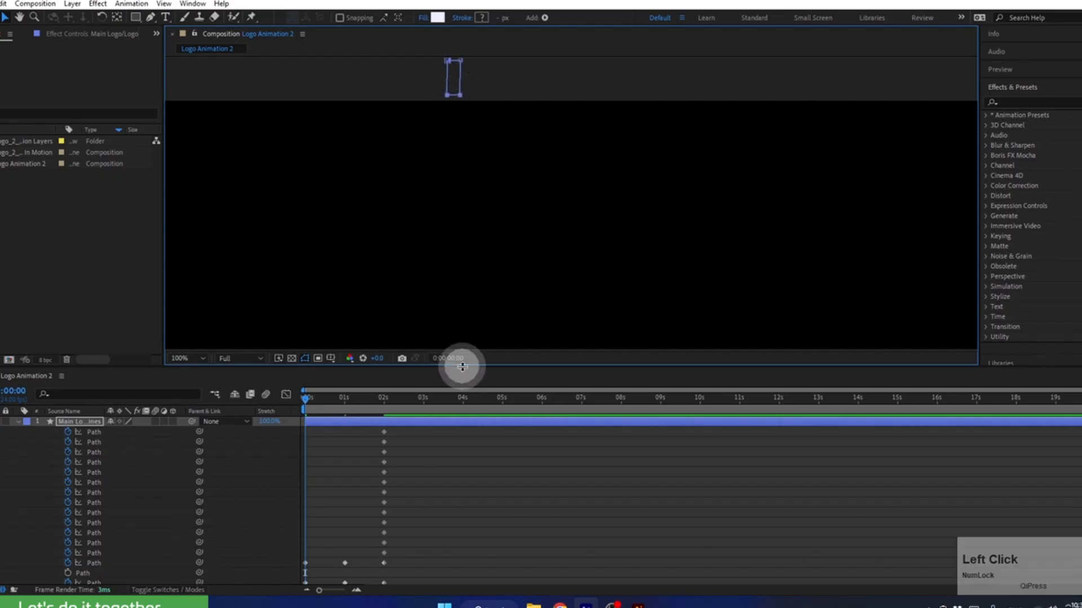
Fit the composition in view and, at 1 second, lower the I's bottom edge to just above the wordmark.
{"action": "left_click", "coordinate": [178, 359]}
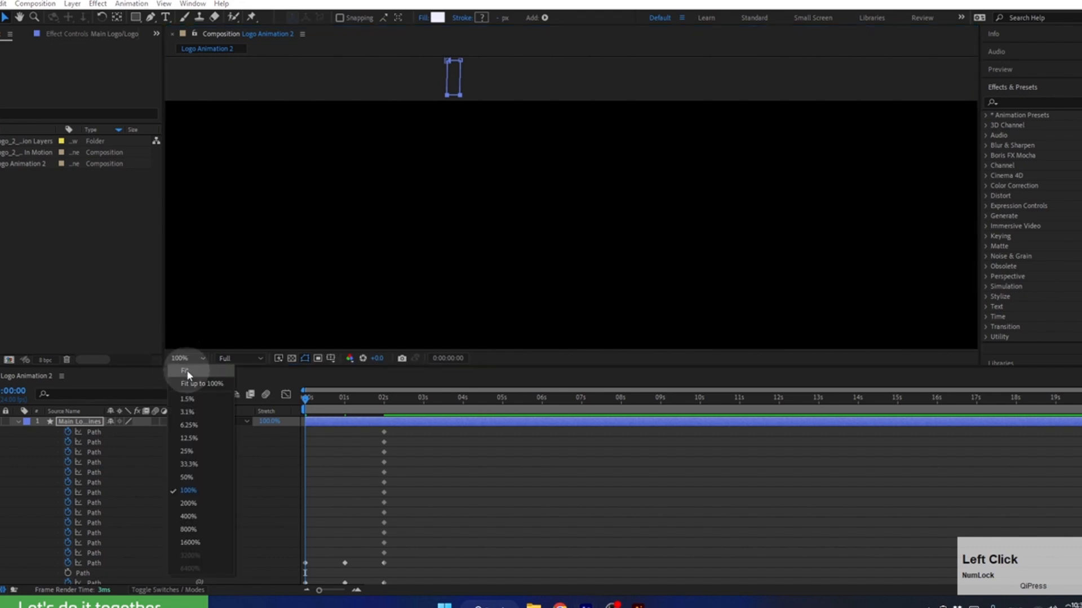
{"action": "left_click", "coordinate": [187, 370]}
{"action": "left_click_drag", "start_coordinate": [309, 398], "coordinate": [355, 413]}
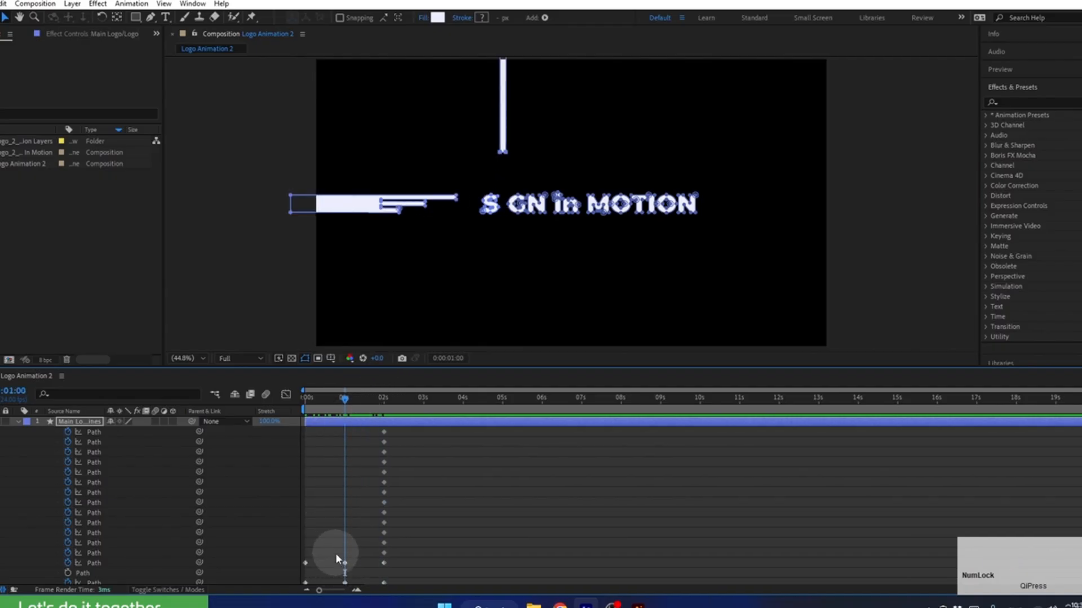
{"action": "left_click_drag", "start_coordinate": [524, 140], "coordinate": [501, 186]}
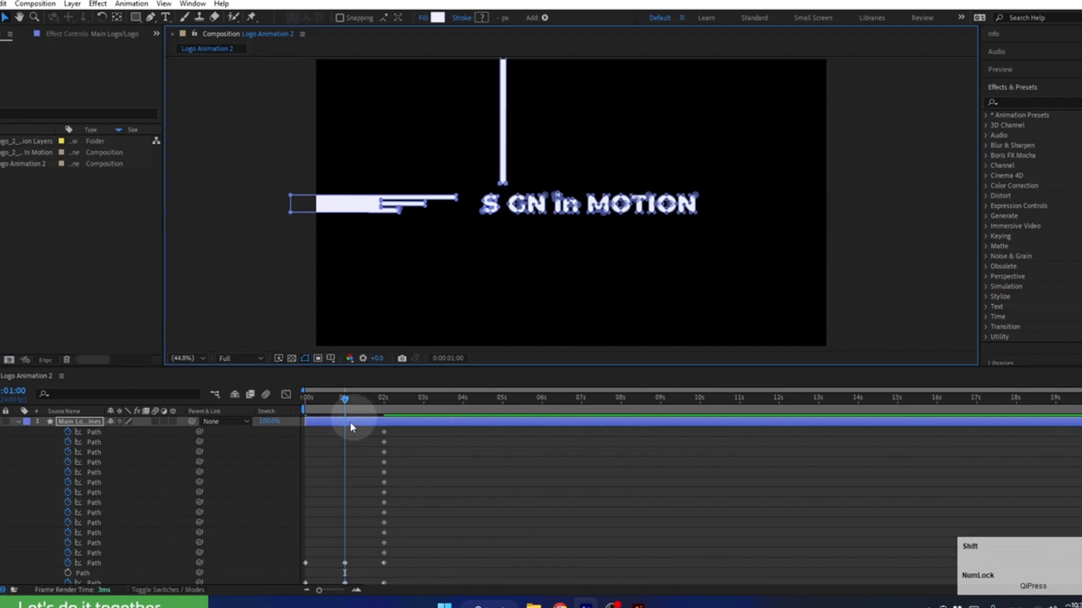
Play the I animation from the start and return to 0 seconds.
{"action": "left_click_drag", "start_coordinate": [345, 406], "coordinate": [293, 407]}
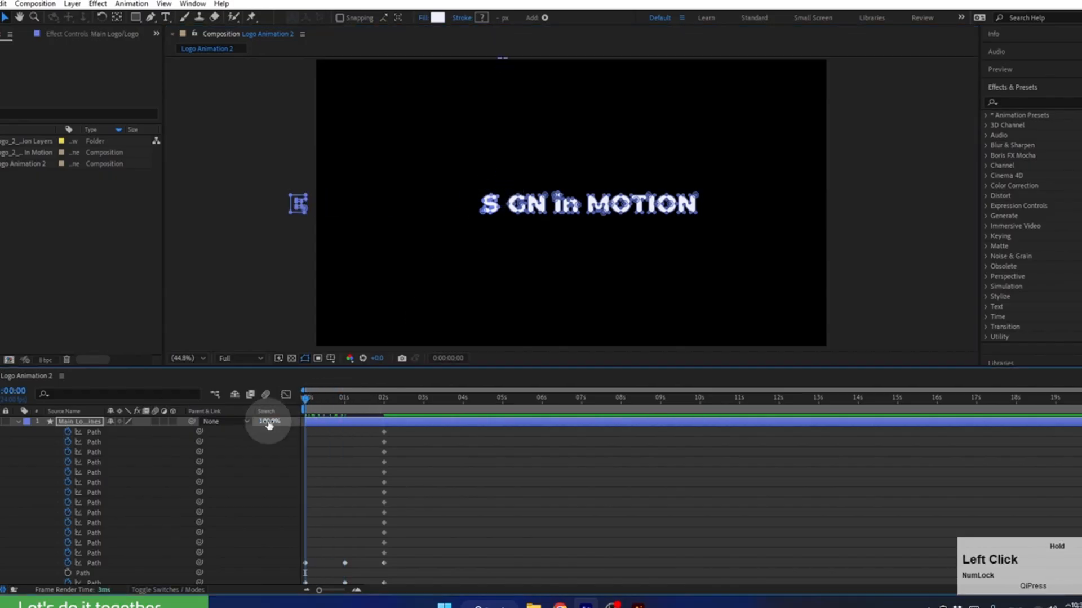
{"action": "key", "text": "space"}
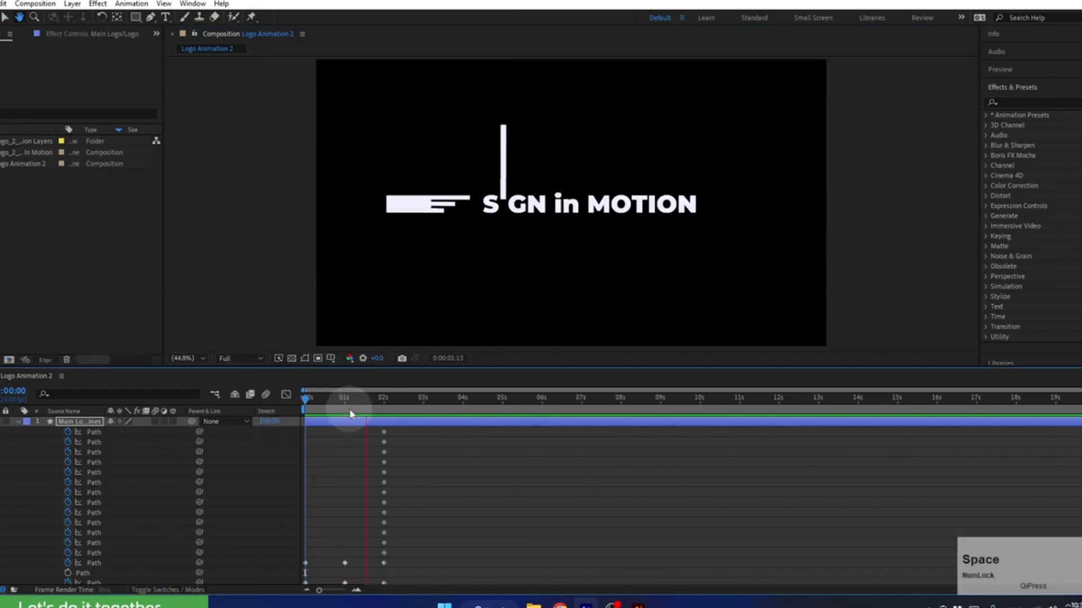
{"action": "key", "text": "space"}
{"action": "left_click_drag", "start_coordinate": [350, 408], "coordinate": [241, 415]}
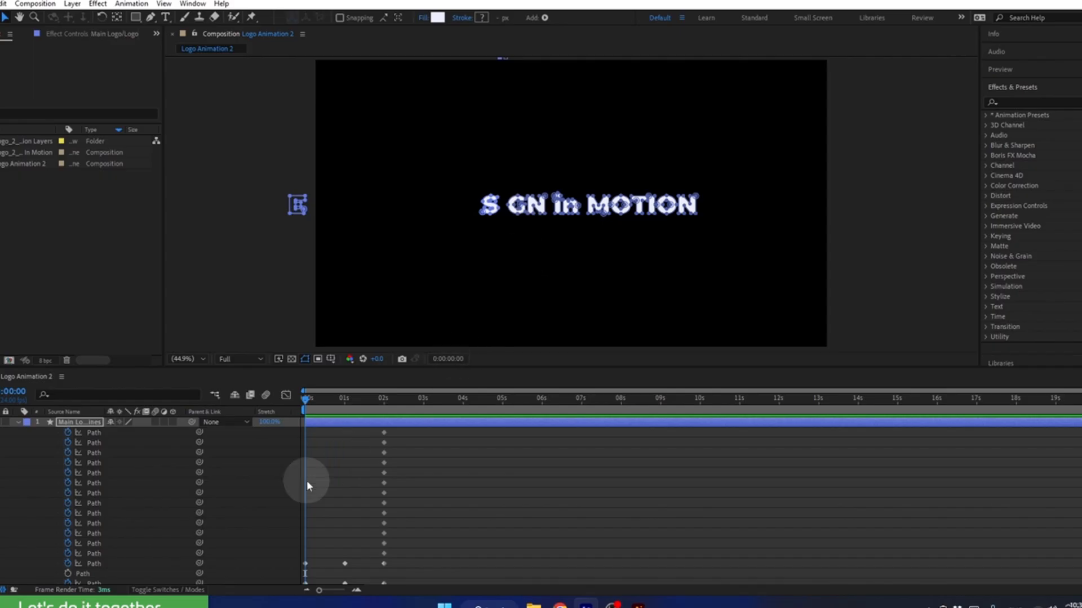
{"action": "left_click", "coordinate": [288, 423]}
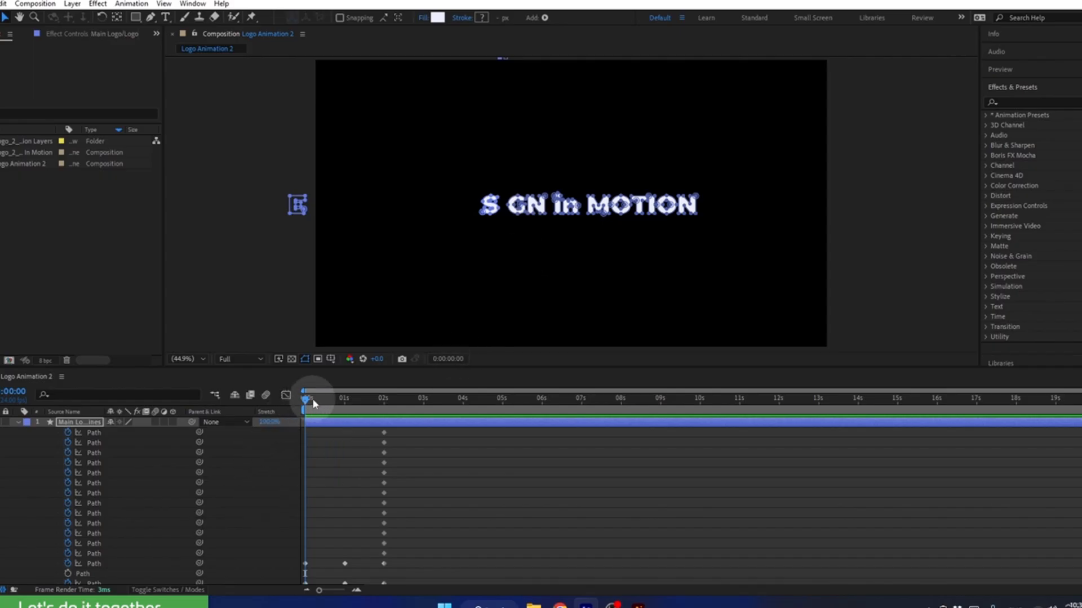
Go to 2 seconds and bring the G of ESIGN into close view.
{"action": "left_click_drag", "start_coordinate": [314, 403], "coordinate": [379, 406]}
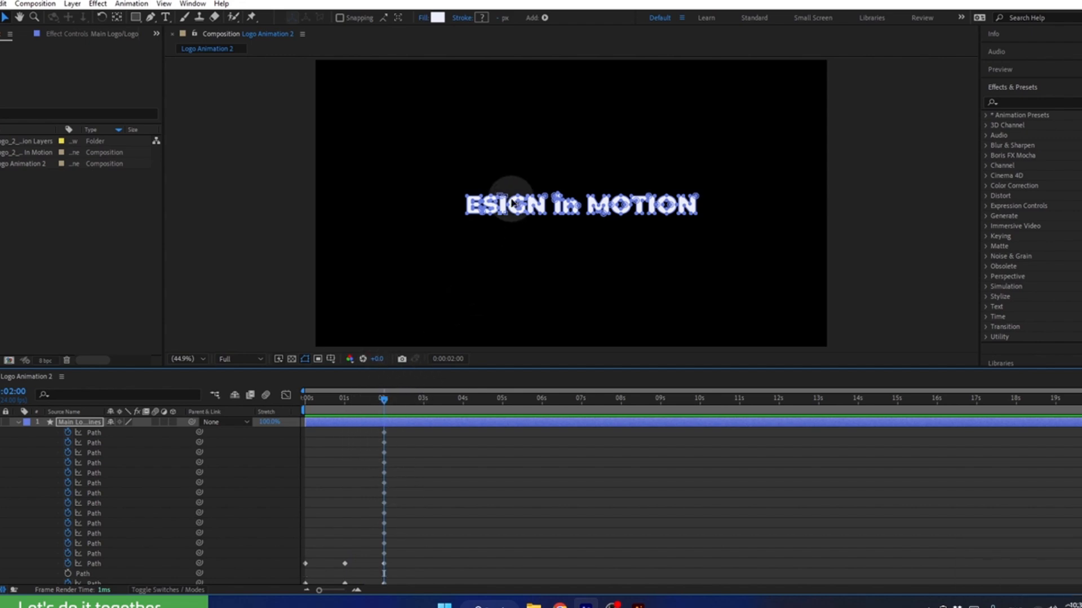
{"action": "scroll", "coordinate": [512, 204], "scroll_direction": "up", "scroll_amount": 4}
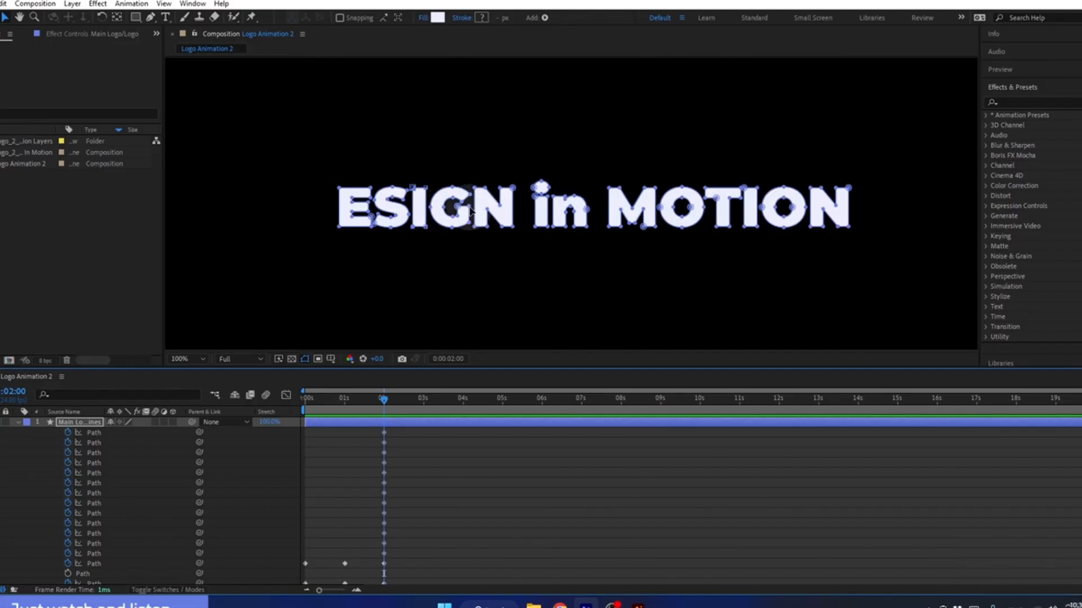
{"action": "left_click", "coordinate": [471, 210]}
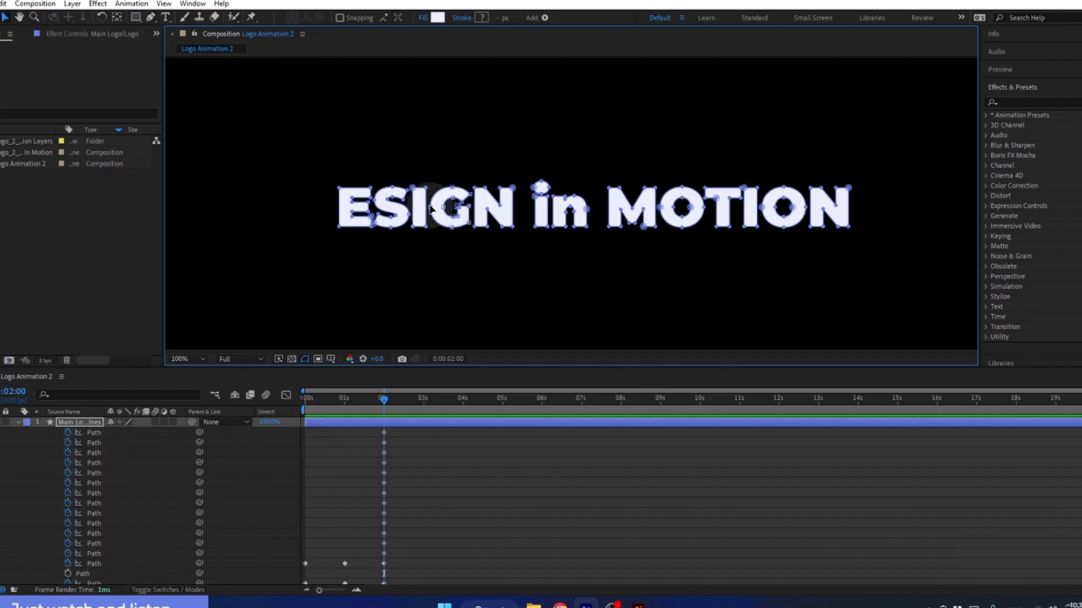
{"action": "scroll", "coordinate": [429, 209], "scroll_direction": "up", "scroll_amount": 1}
{"action": "key", "text": "space"}
{"action": "left_click_drag", "start_coordinate": [351, 224], "coordinate": [517, 221]}
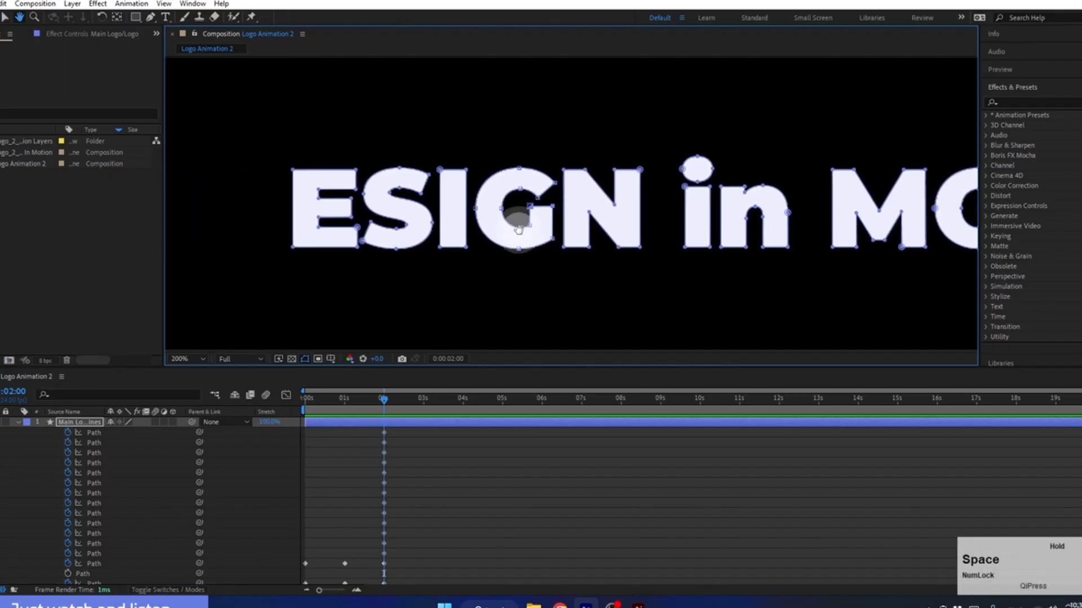
Try stretching the lower half of the G straight down at 2 seconds, and undo it.
{"action": "left_click_drag", "start_coordinate": [471, 194], "coordinate": [575, 309]}
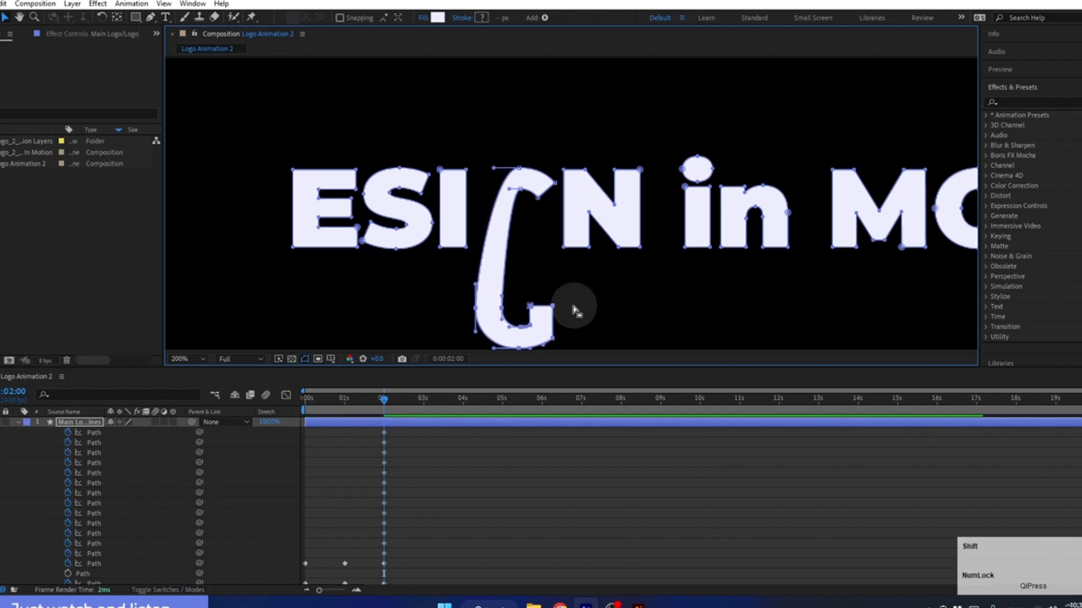
{"action": "left_click", "coordinate": [519, 188]}
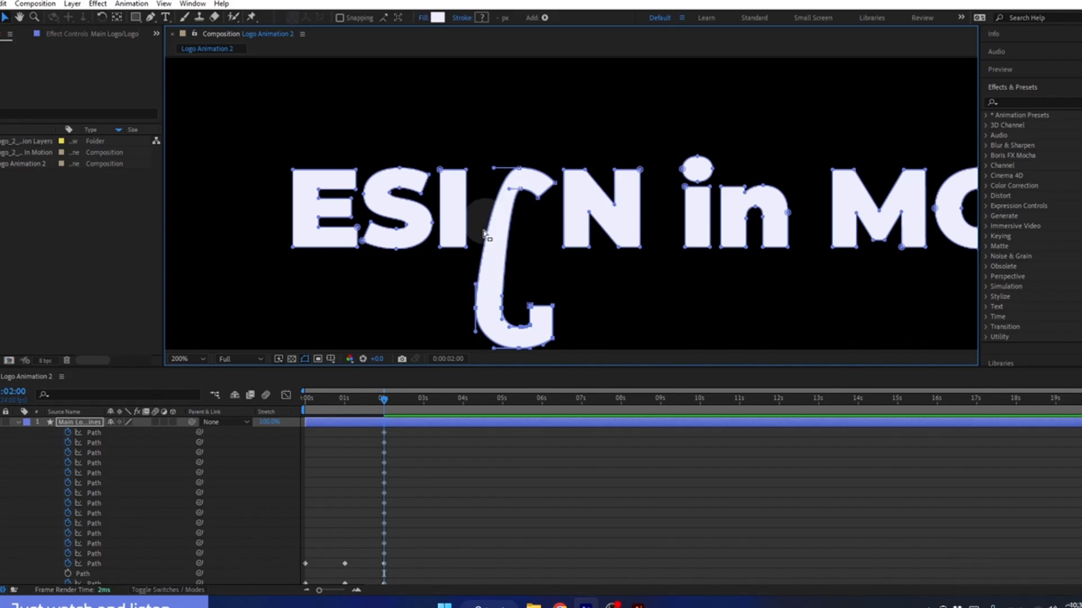
{"action": "key", "text": "ctrl+z"}
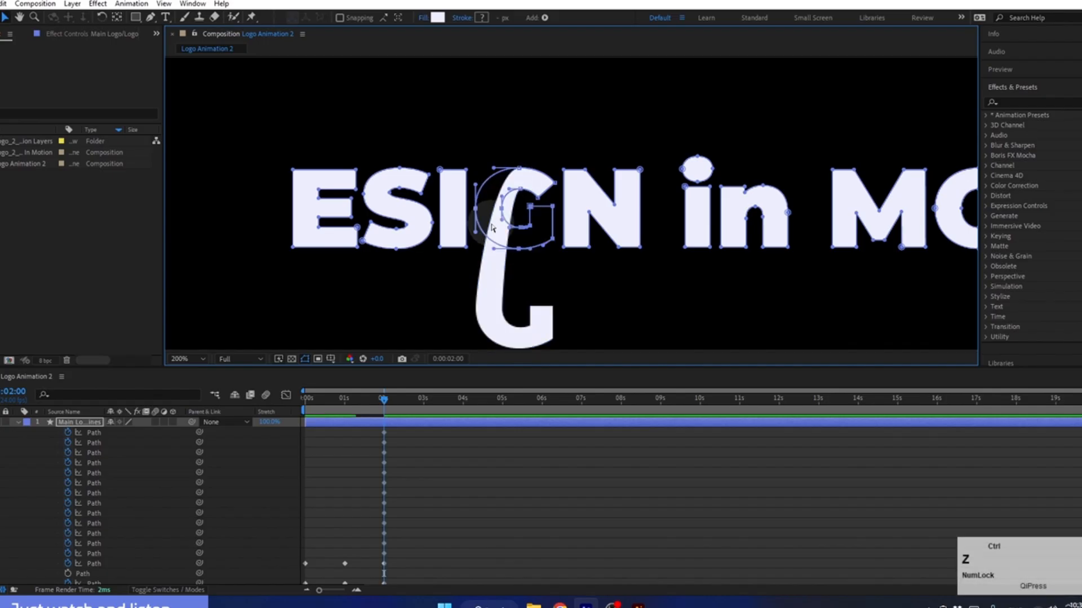
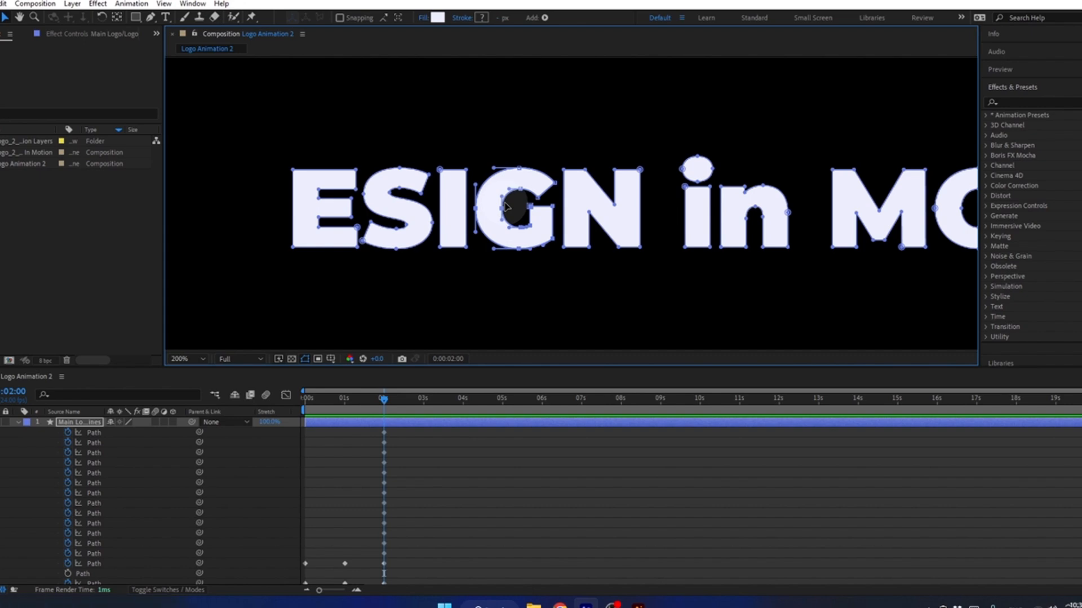
With the Pen tool, add a vertex to the inner and outer curves on the G's left side, just above the existing ones.
{"action": "left_click", "coordinate": [151, 19]}
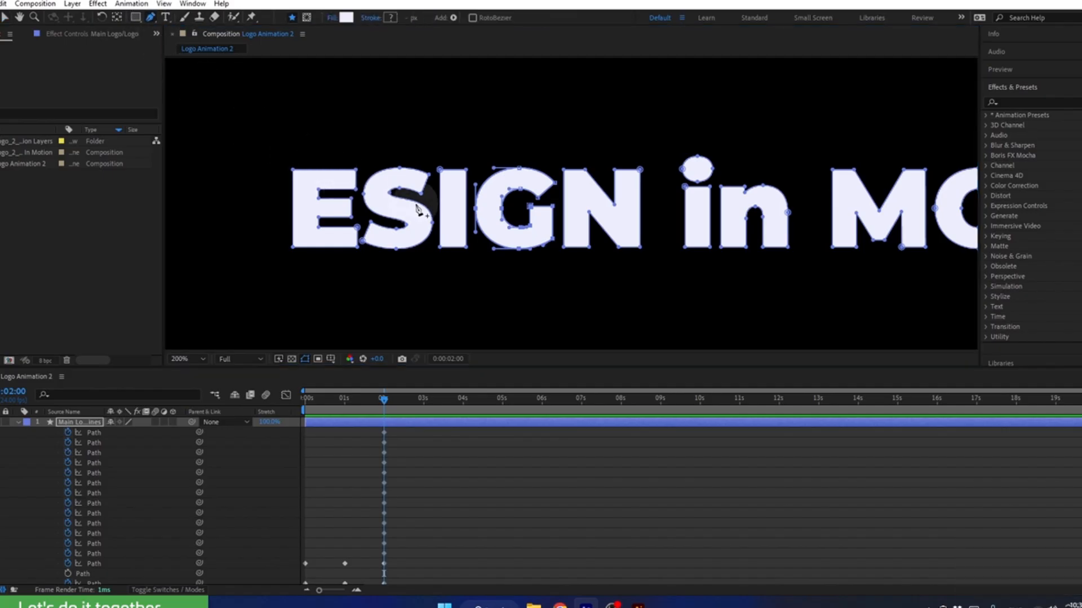
{"action": "scroll", "coordinate": [501, 198], "scroll_direction": "up", "scroll_amount": 2}
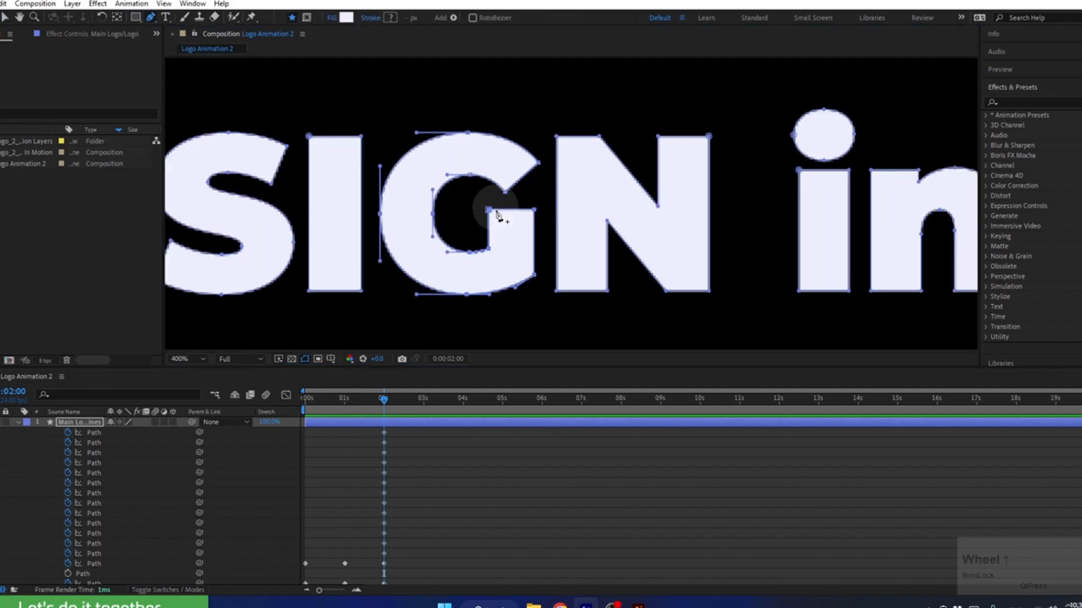
{"action": "left_click", "coordinate": [436, 207]}
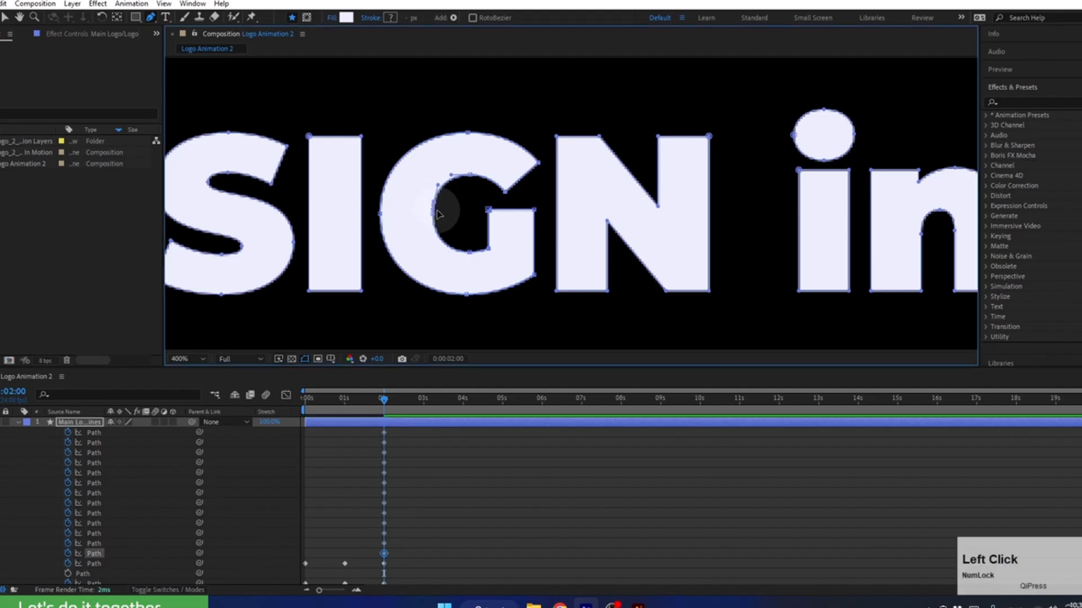
{"action": "left_click", "coordinate": [382, 200]}
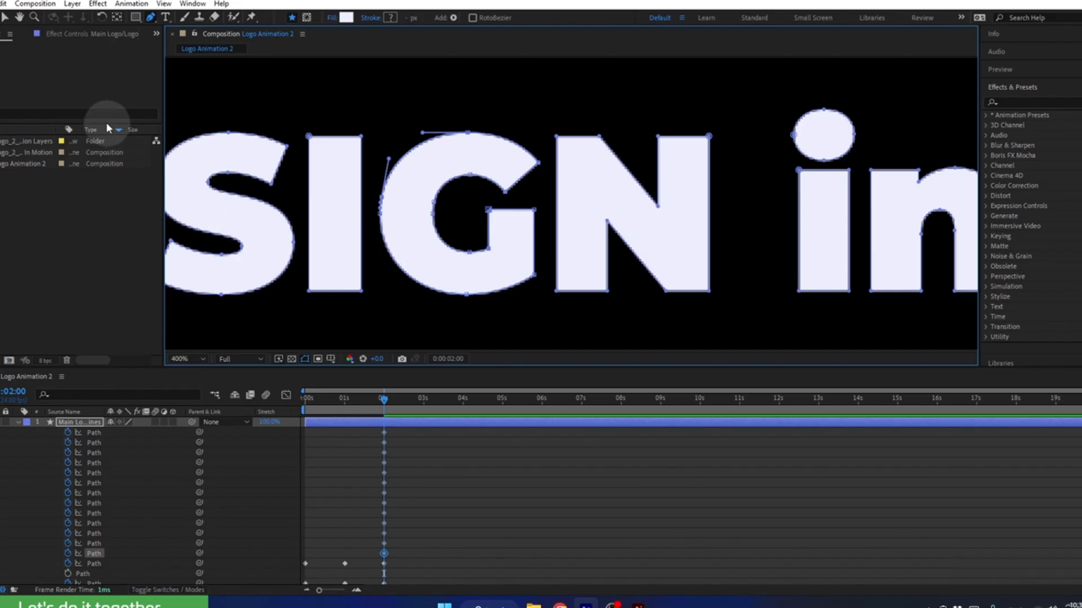
Select the G's lower-half points and, at 1 second, stretch them straight down past the composition's bottom border.
{"action": "left_click", "coordinate": [5, 19]}
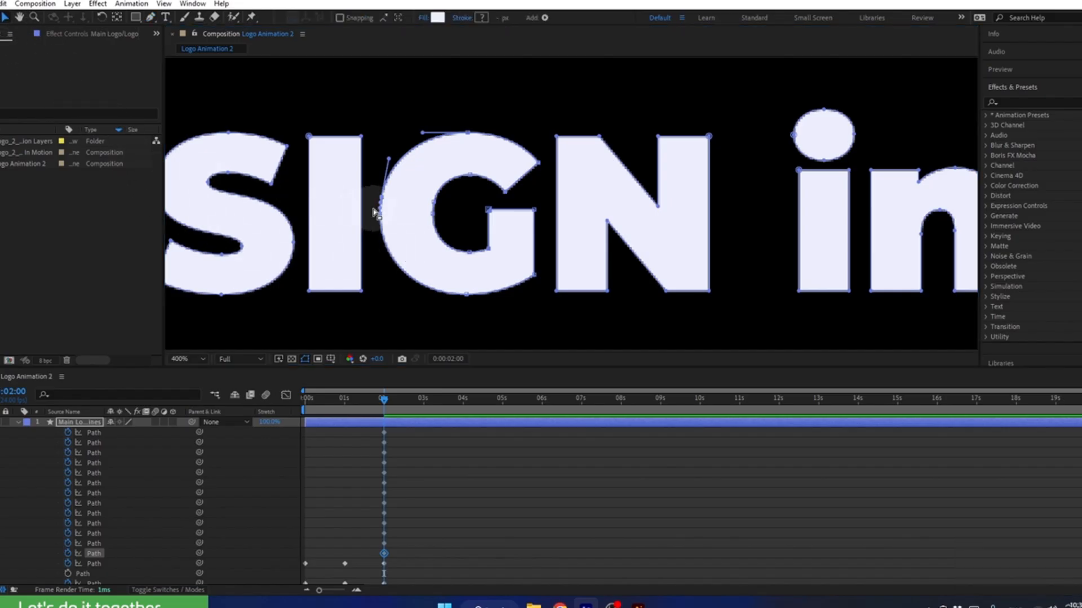
{"action": "left_click_drag", "start_coordinate": [372, 210], "coordinate": [543, 309]}
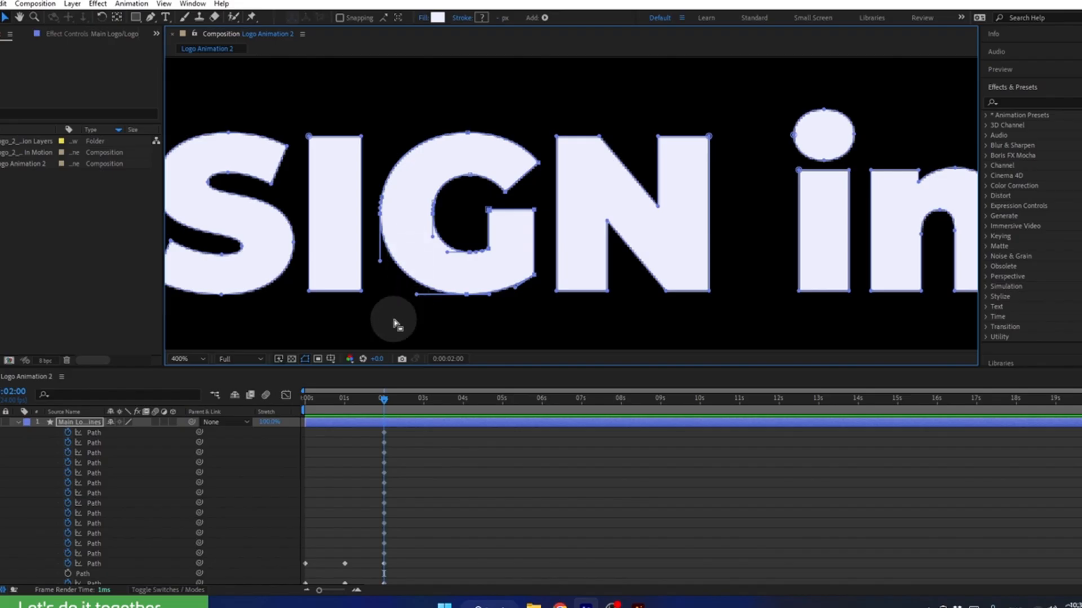
{"action": "left_click_drag", "start_coordinate": [377, 403], "coordinate": [345, 400]}
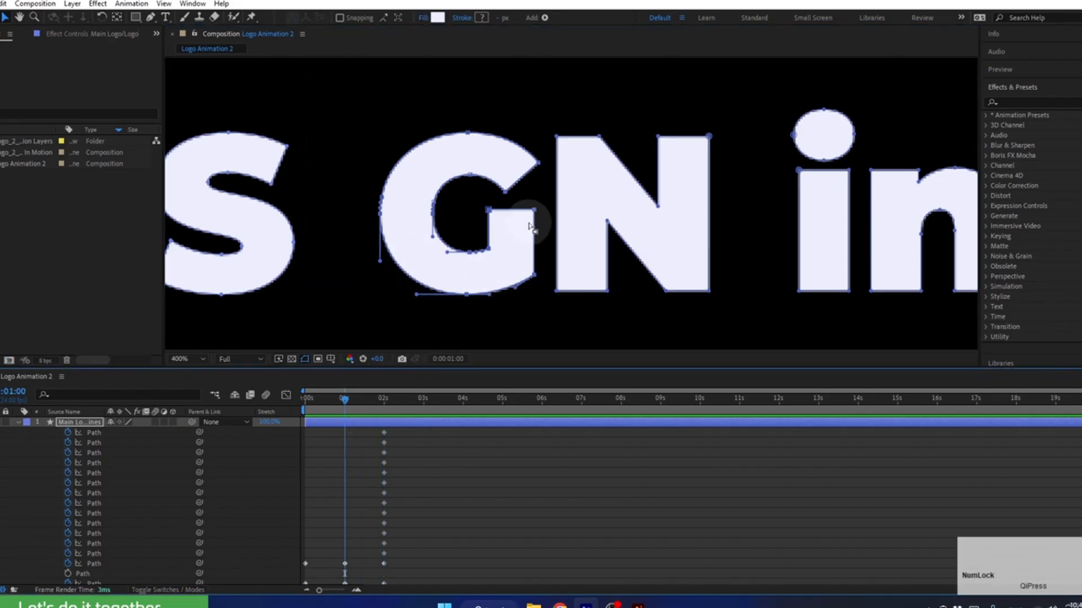
{"action": "left_click_drag", "start_coordinate": [534, 211], "coordinate": [536, 326]}
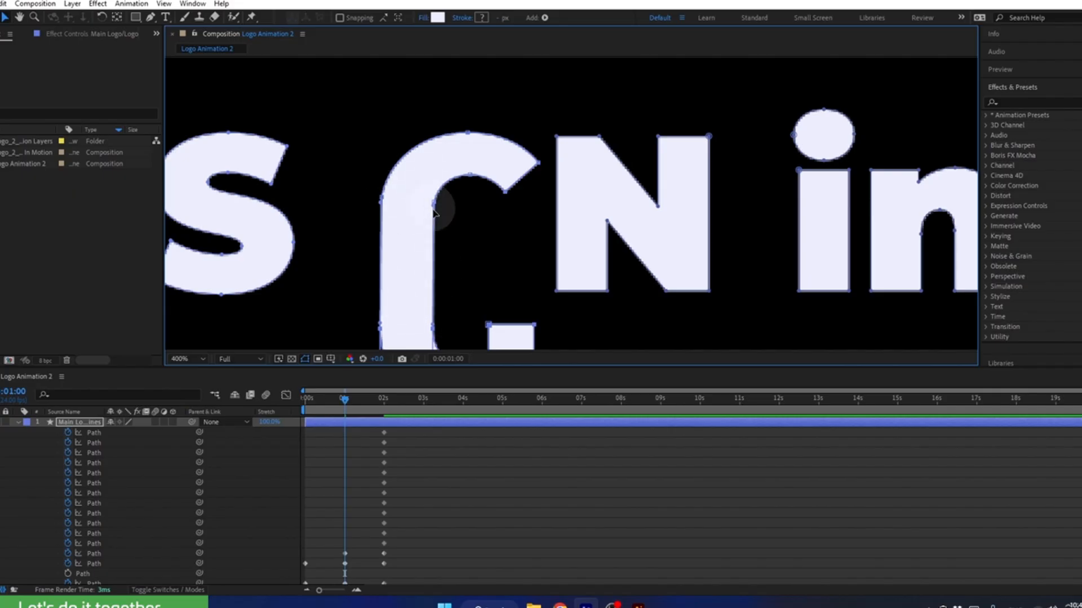
{"action": "scroll", "coordinate": [490, 217], "scroll_direction": "down", "scroll_amount": 4}
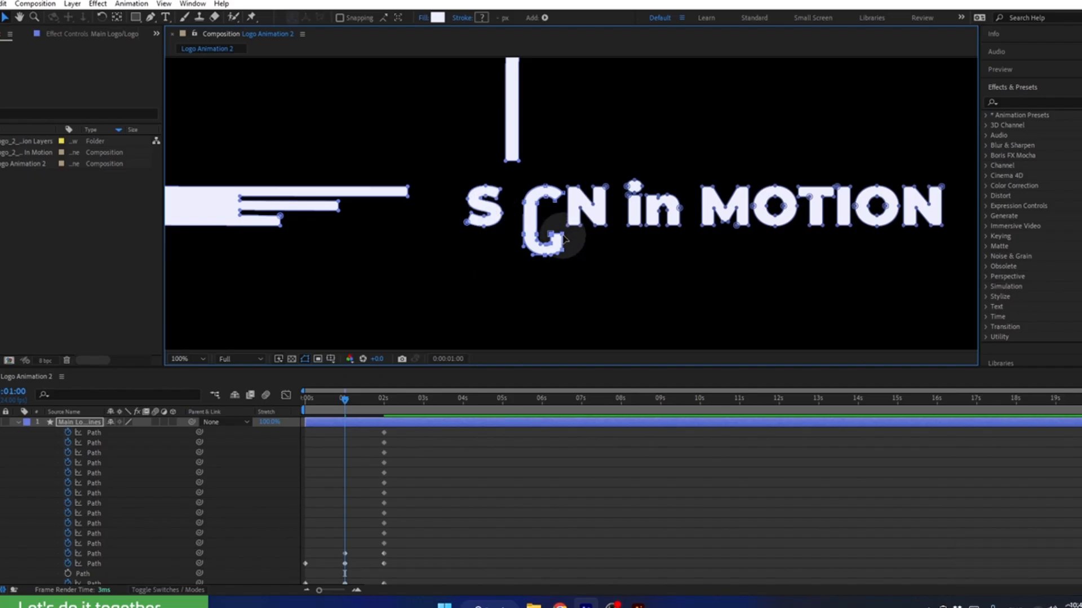
{"action": "left_click_drag", "start_coordinate": [564, 240], "coordinate": [570, 311]}
{"action": "left_click_drag", "start_coordinate": [529, 282], "coordinate": [463, 203]}
{"action": "scroll", "coordinate": [524, 161], "scroll_direction": "down", "scroll_amount": 2}
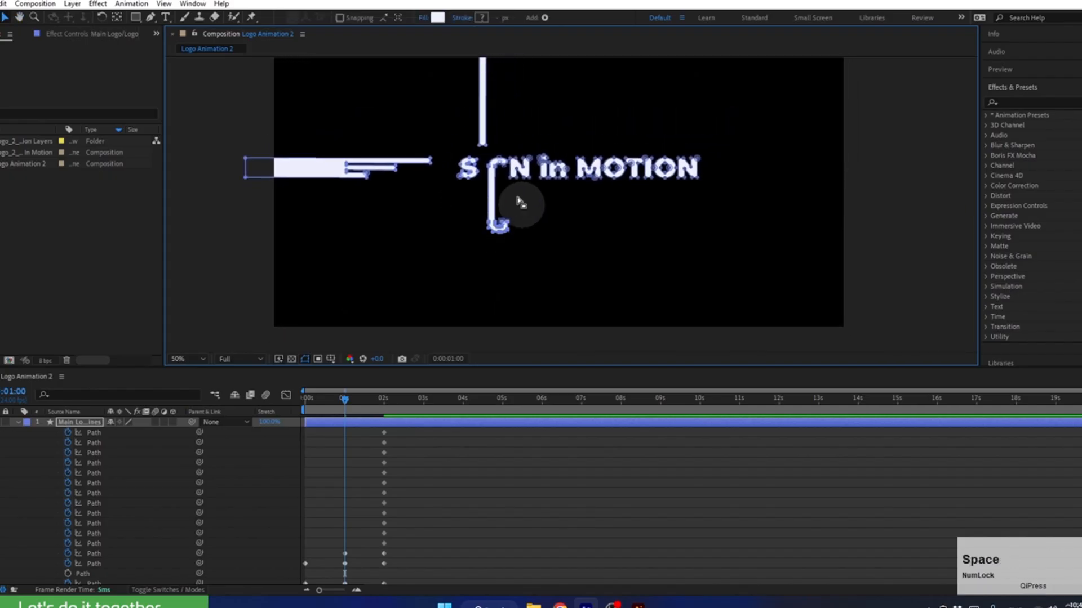
{"action": "key", "text": "shift+Down"}
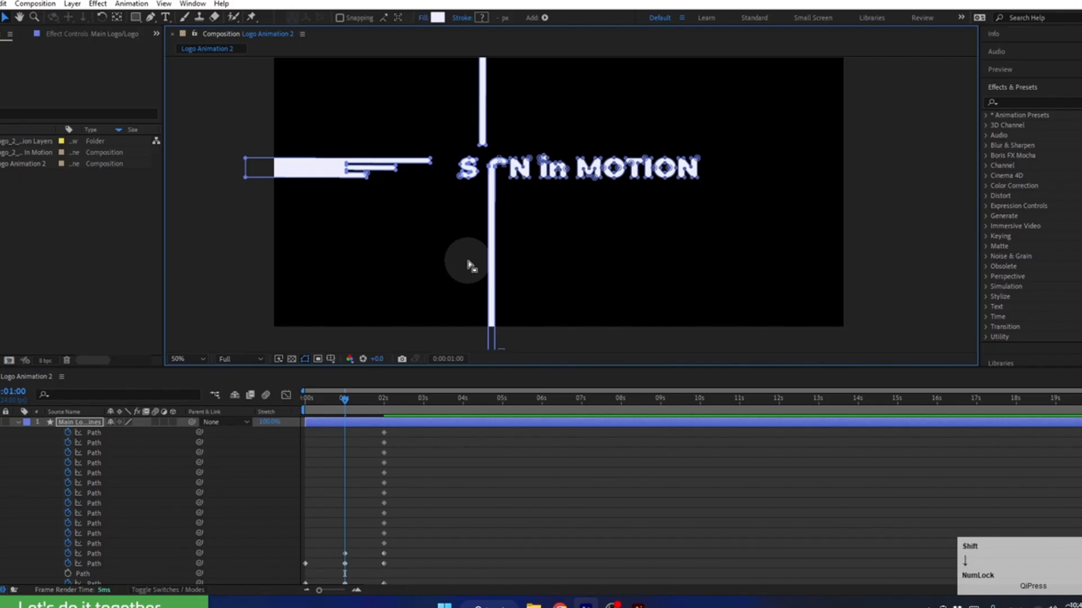
At 1 second, move the G's upper curve points straight down to sit below the wordmark.
{"action": "scroll", "coordinate": [497, 159], "scroll_direction": "up", "scroll_amount": 2}
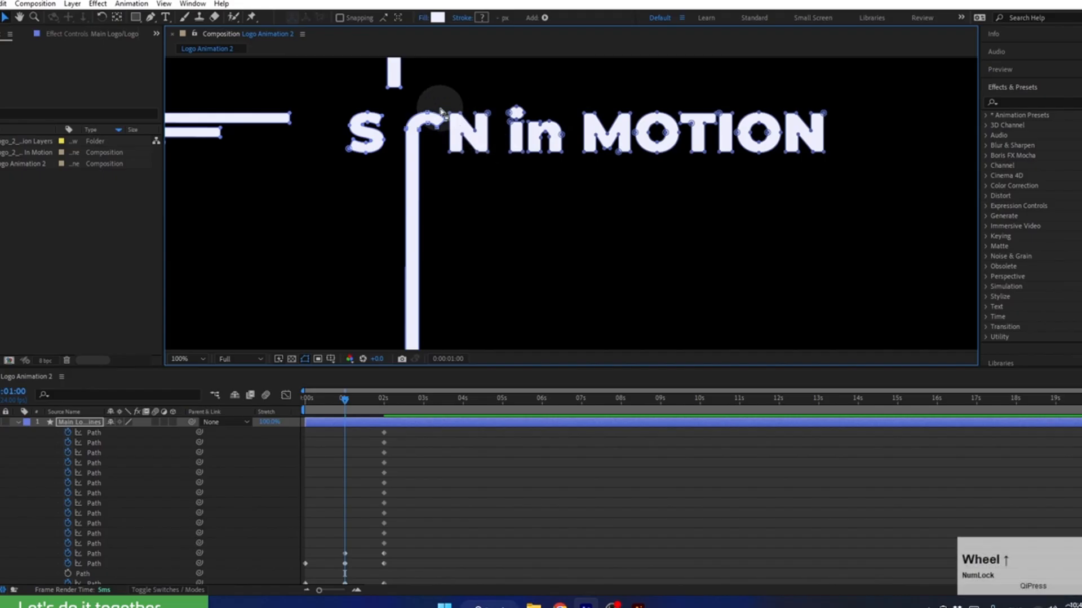
{"action": "left_click_drag", "start_coordinate": [394, 104], "coordinate": [435, 219]}
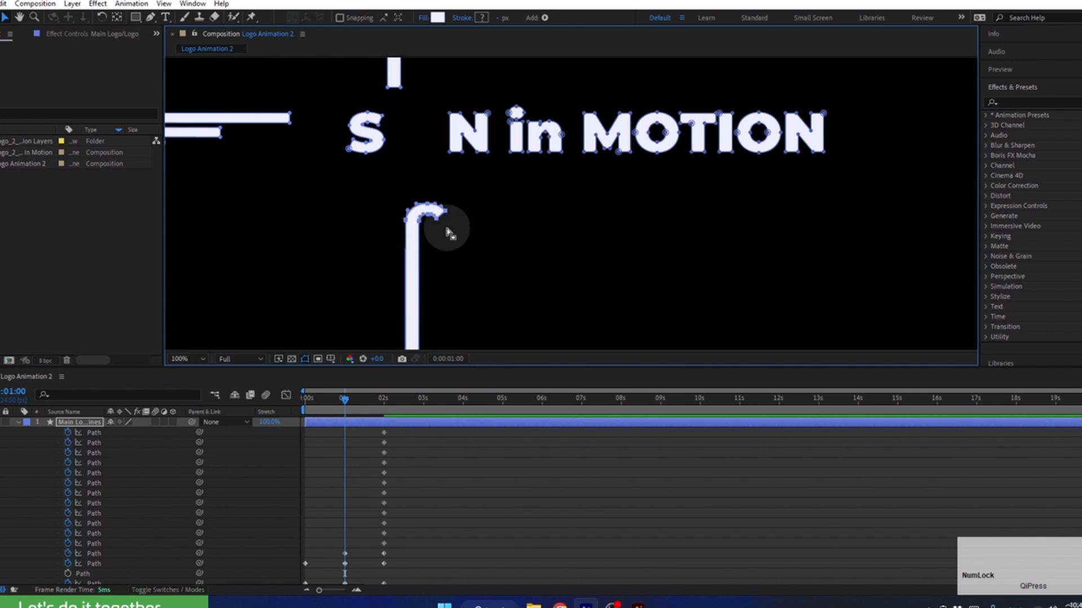
{"action": "scroll", "coordinate": [447, 241], "scroll_direction": "down", "scroll_amount": 2}
{"action": "middle_click", "coordinate": [447, 241]}
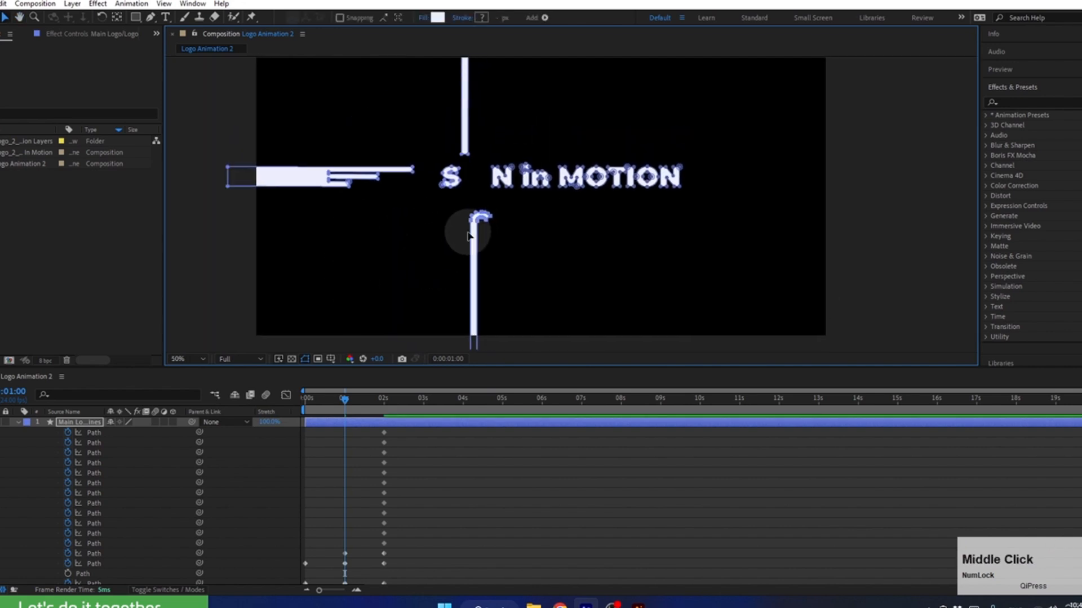
At 0 seconds, move the G's upper points straight down so the whole letter sits below the composition's bottom border.
{"action": "left_click_drag", "start_coordinate": [324, 403], "coordinate": [293, 407]}
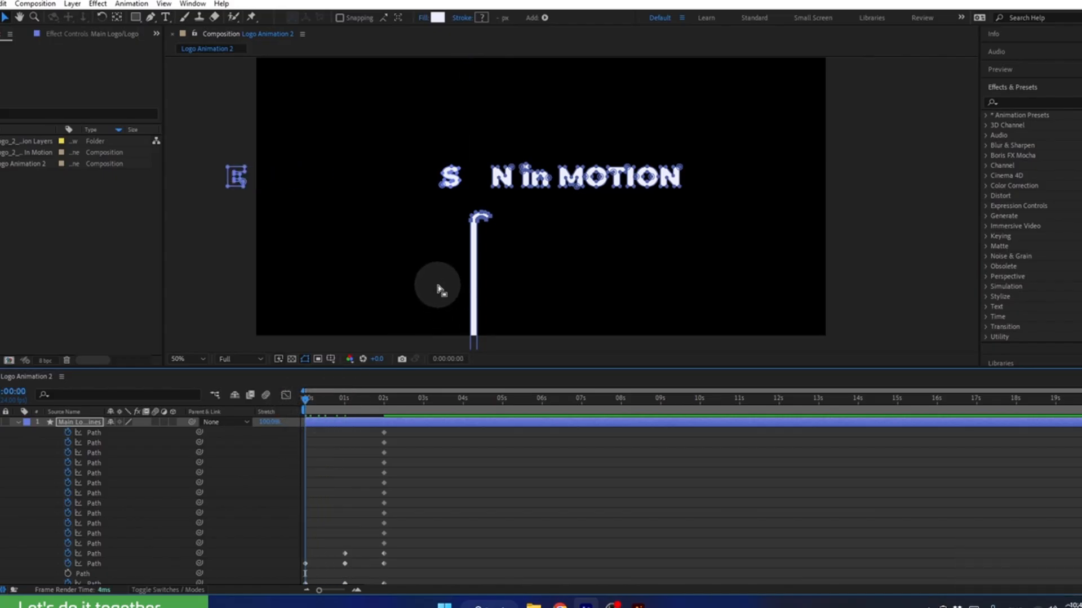
{"action": "key", "text": "space"}
{"action": "left_click_drag", "start_coordinate": [442, 289], "coordinate": [443, 221]}
{"action": "left_click_drag", "start_coordinate": [510, 138], "coordinate": [499, 293]}
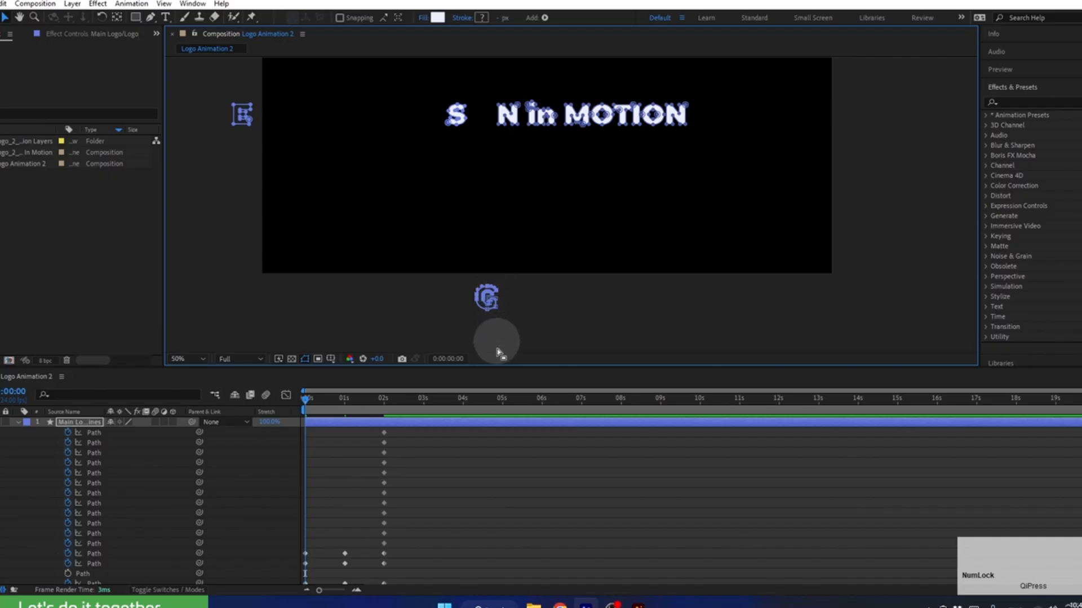
At 2 seconds, collapse all nested properties of the Main Logo layer and list only its letter groups.
{"action": "left_click_drag", "start_coordinate": [307, 400], "coordinate": [380, 411]}
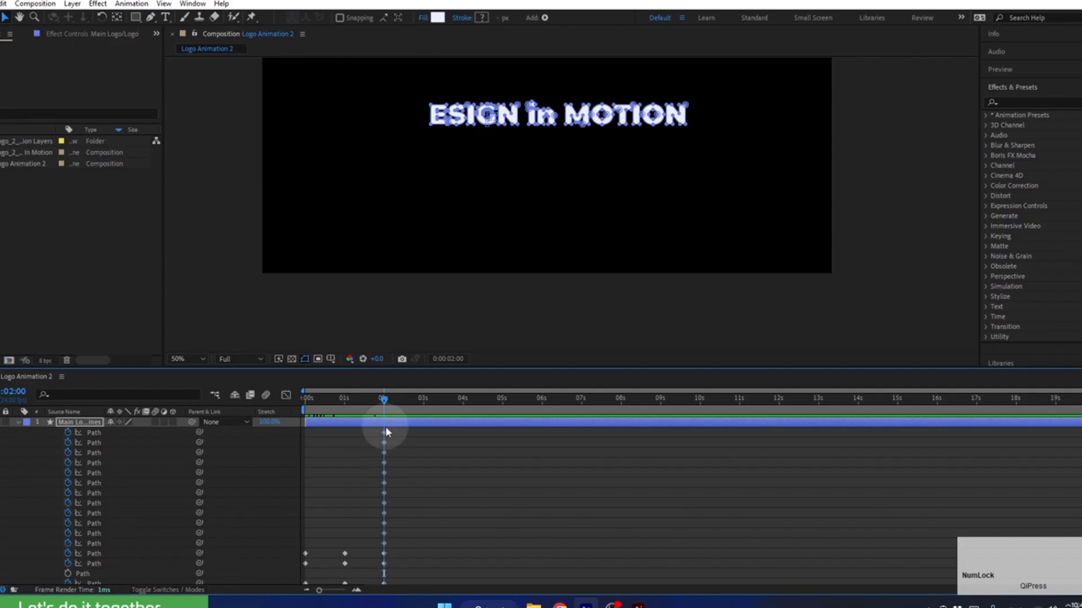
{"action": "scroll", "coordinate": [510, 118], "scroll_direction": "up", "scroll_amount": 2}
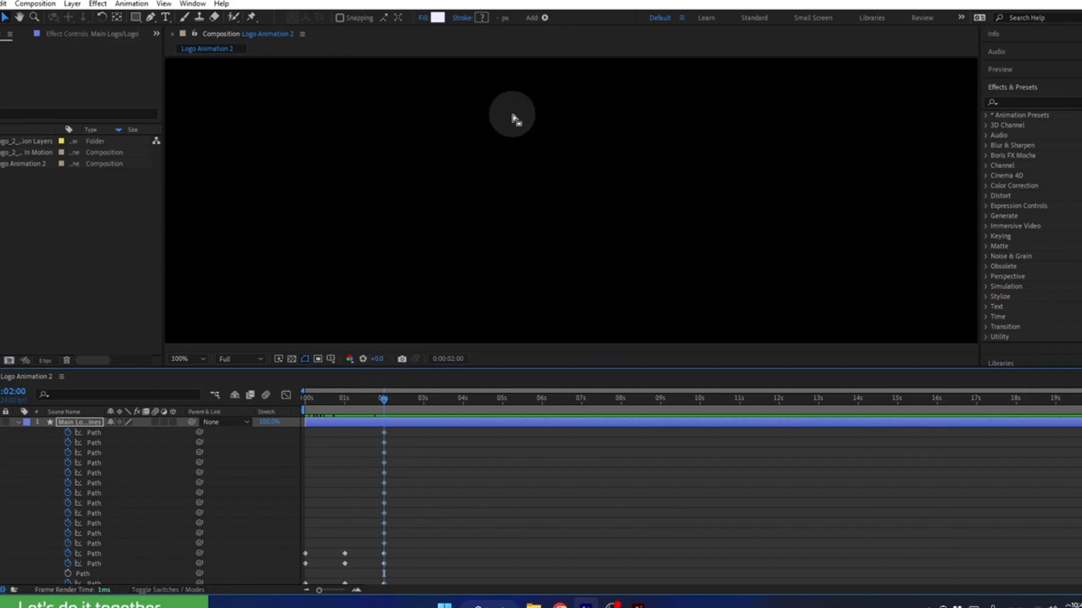
{"action": "middle_click", "coordinate": [434, 135]}
{"action": "key", "text": "space"}
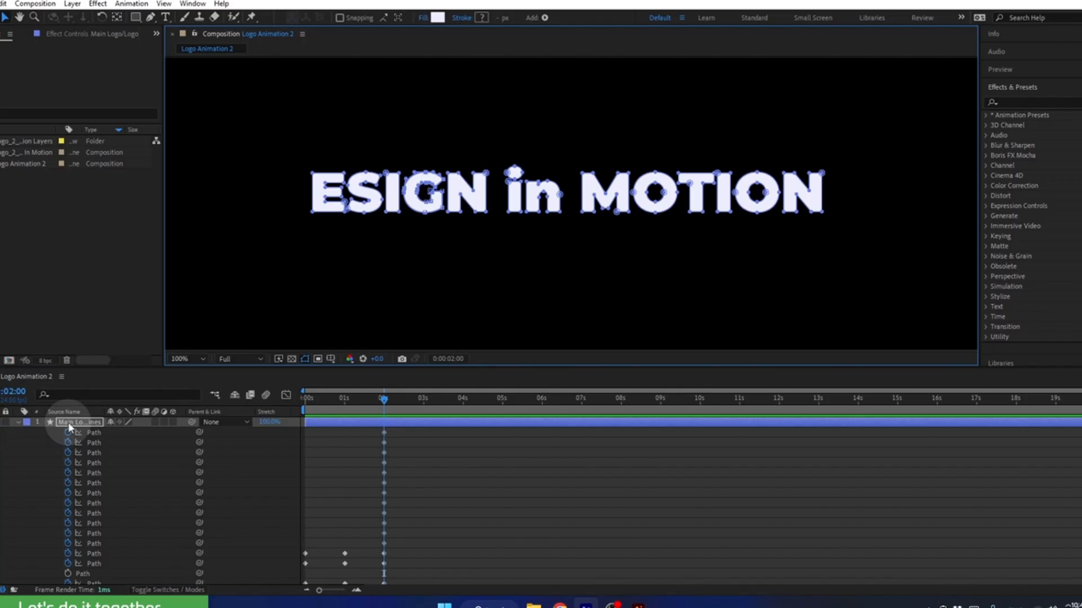
{"action": "left_click", "coordinate": [19, 423]}
{"action": "left_click", "coordinate": [18, 422]}
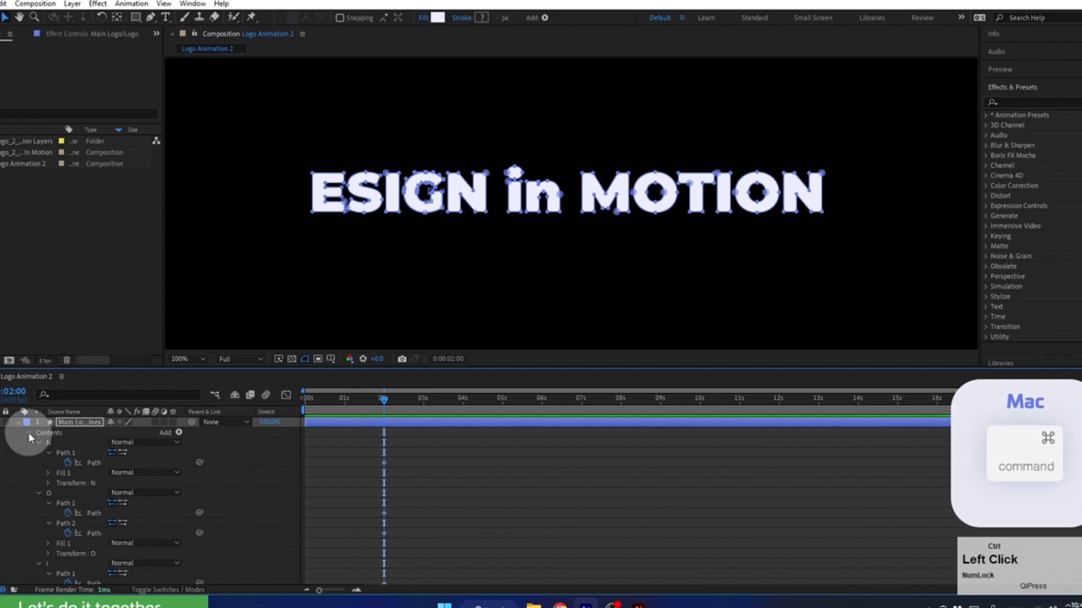
{"action": "left_click", "coordinate": [28, 432], "text": "ctrl"}
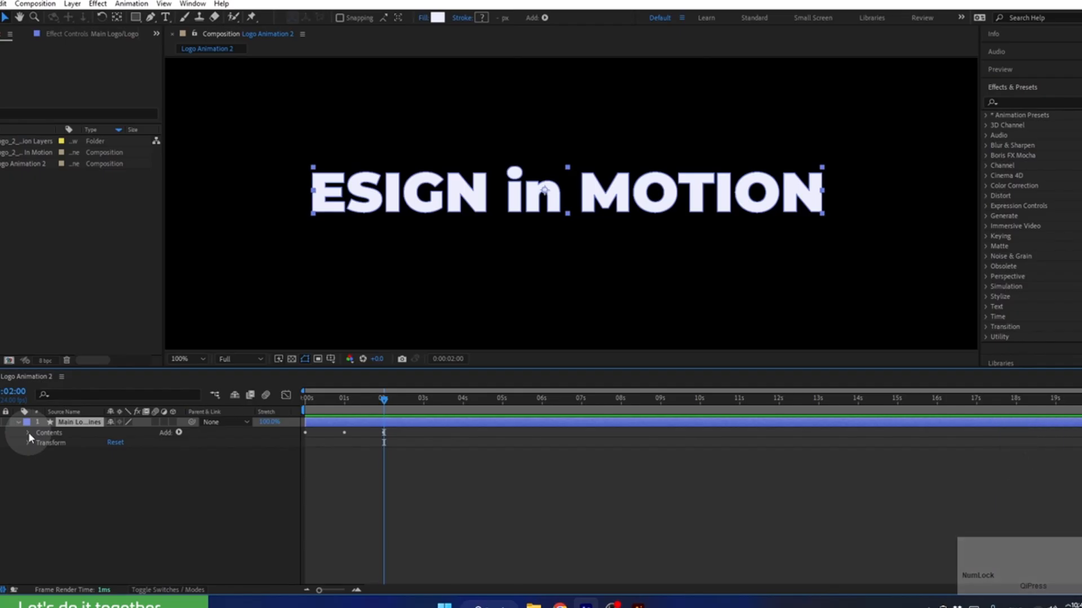
{"action": "left_click", "coordinate": [29, 432]}
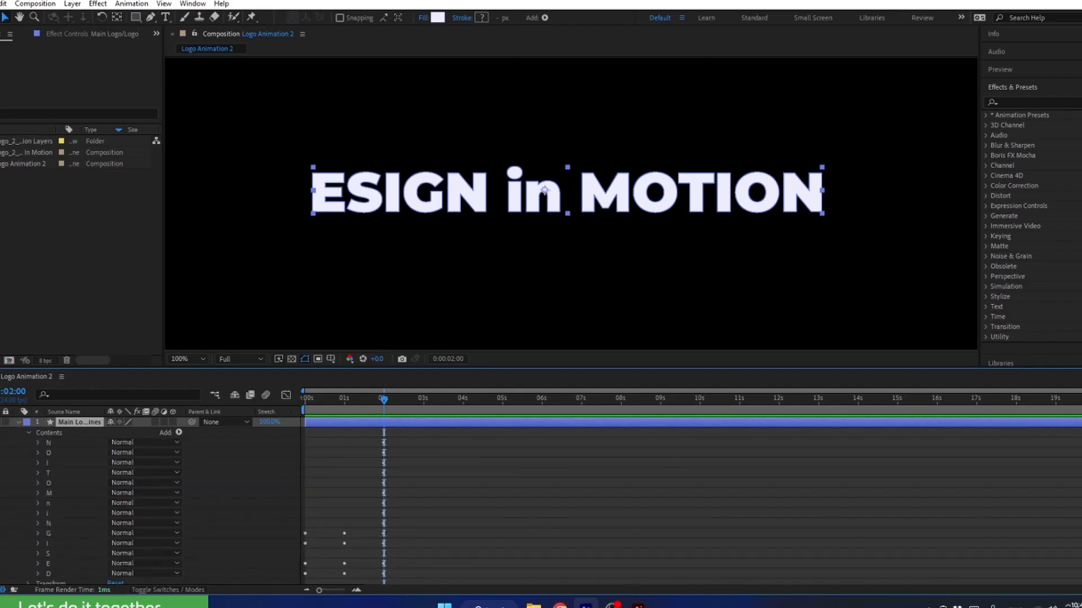
Hide the finished E, S, I and G letter groups, and show only the layer's keyframed paths.
{"action": "left_click", "coordinate": [0, 563]}
{"action": "left_click", "coordinate": [0, 553]}
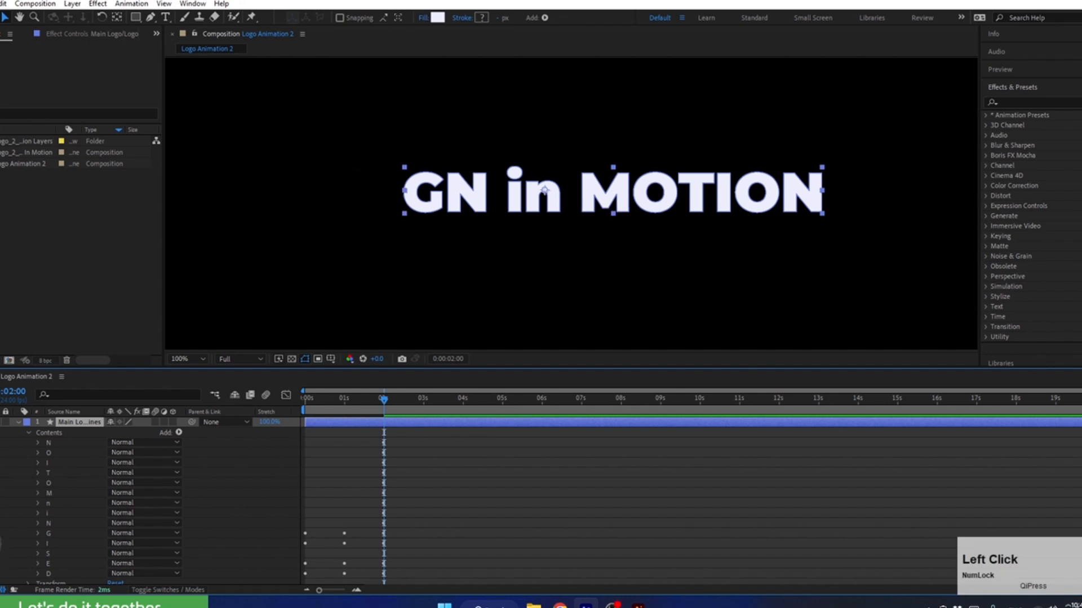
{"action": "left_click", "coordinate": [1, 533]}
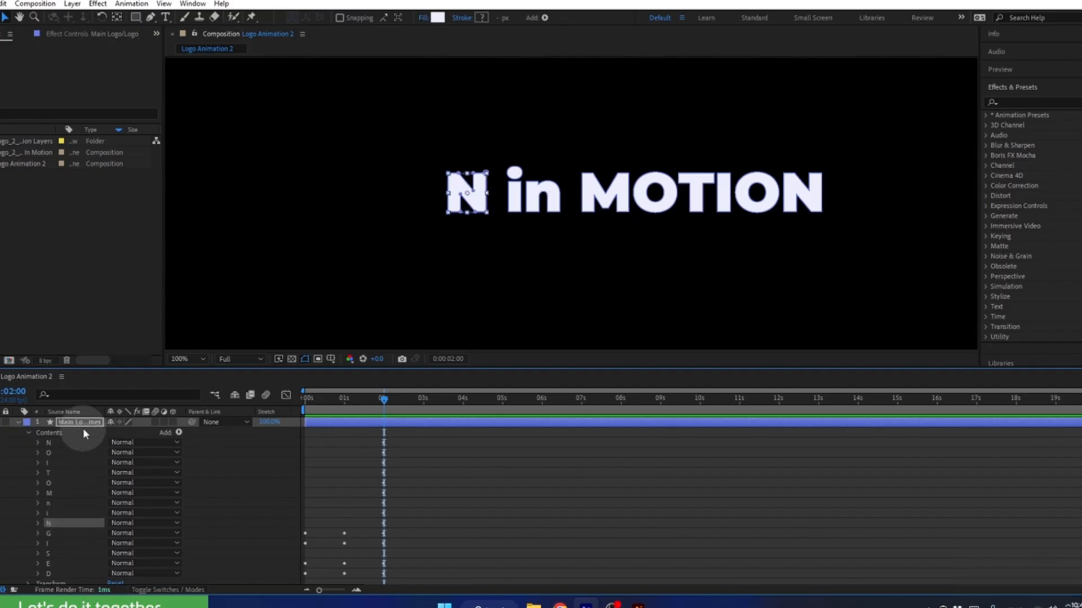
{"action": "key", "text": "u"}
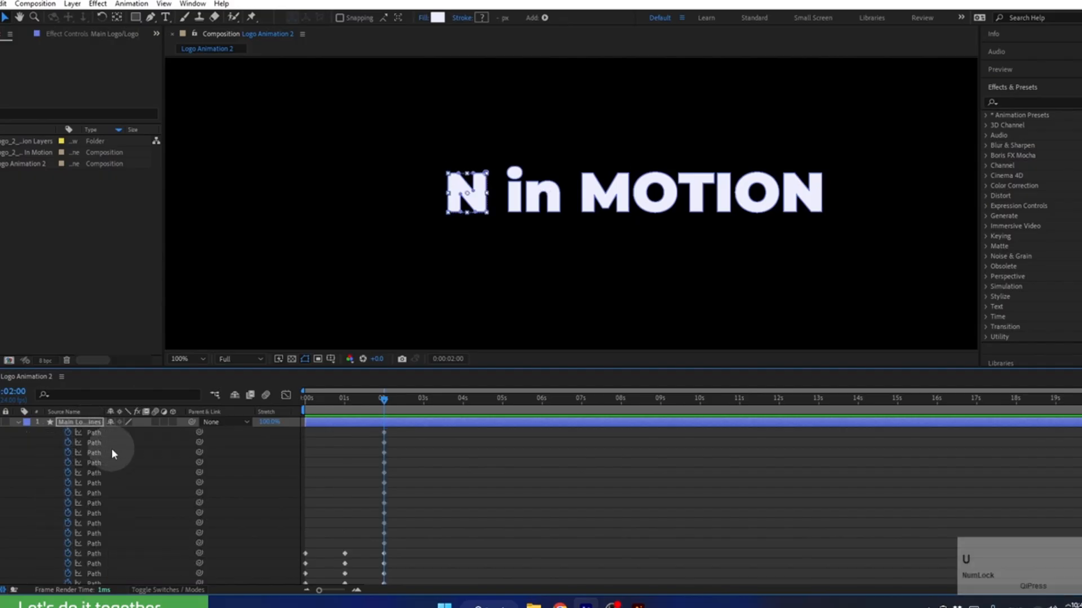
At 1 second, pull the first N's inner and left-edge points leftward, and stretch the left edge past the composition's left border.
{"action": "left_click", "coordinate": [95, 535]}
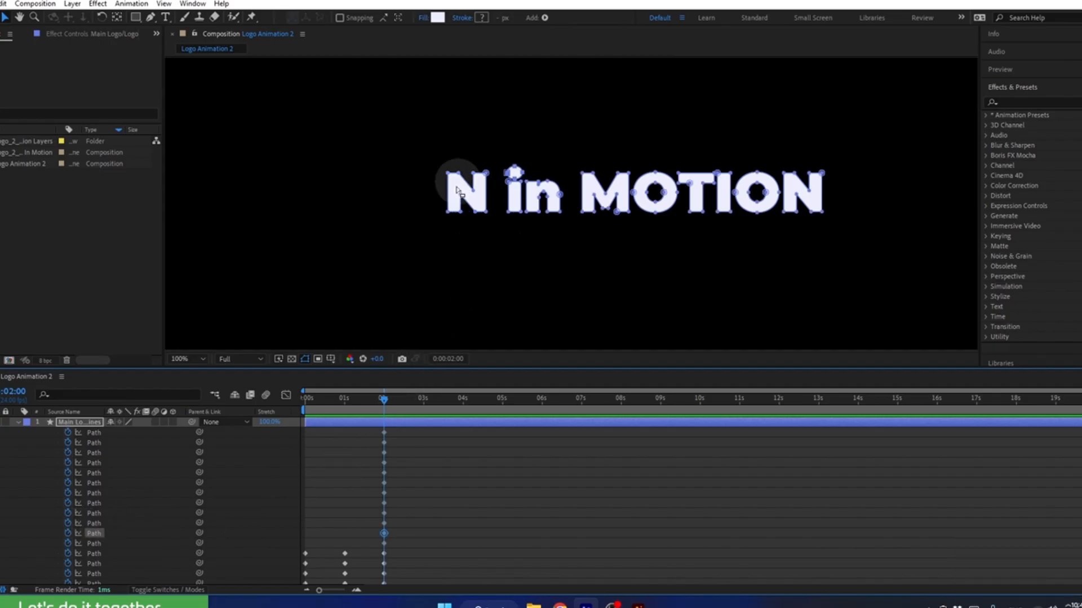
{"action": "left_click", "coordinate": [376, 403]}
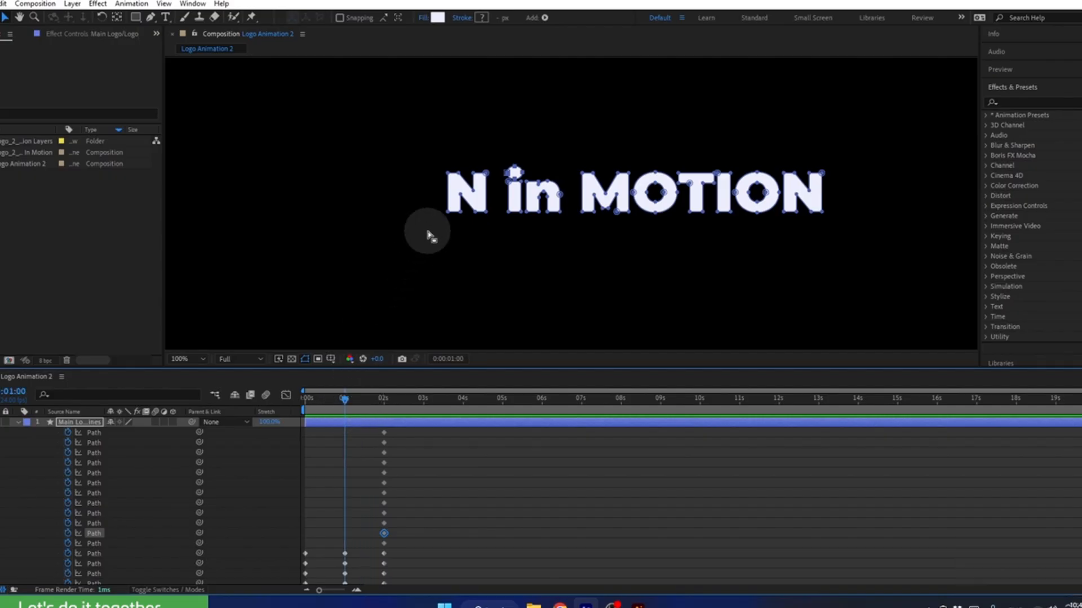
{"action": "left_click_drag", "start_coordinate": [403, 138], "coordinate": [277, 218]}
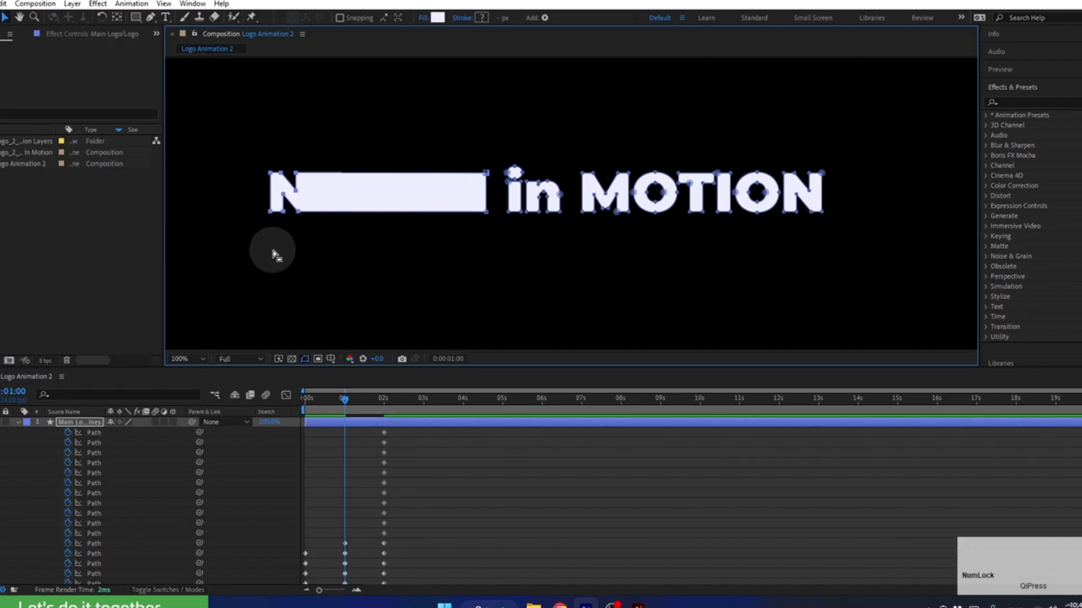
{"action": "left_click_drag", "start_coordinate": [272, 259], "coordinate": [596, 256]}
{"action": "left_click_drag", "start_coordinate": [532, 146], "coordinate": [237, 207]}
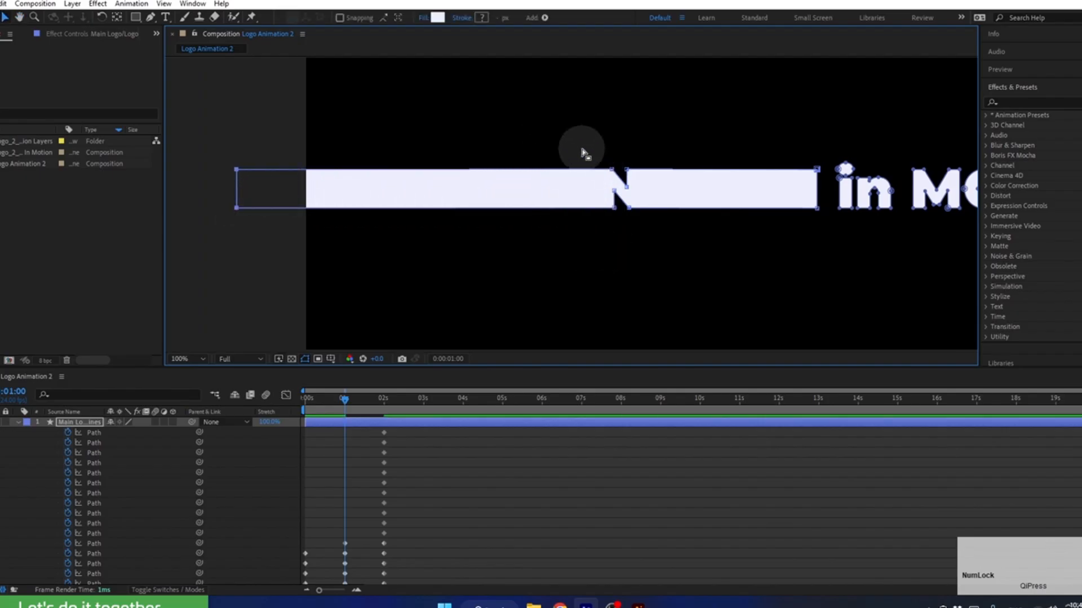
At 1 second, shift the stretched N's right edge inward and reposition its inner diagonal points near the middle of the bar.
{"action": "left_click_drag", "start_coordinate": [583, 149], "coordinate": [524, 212]}
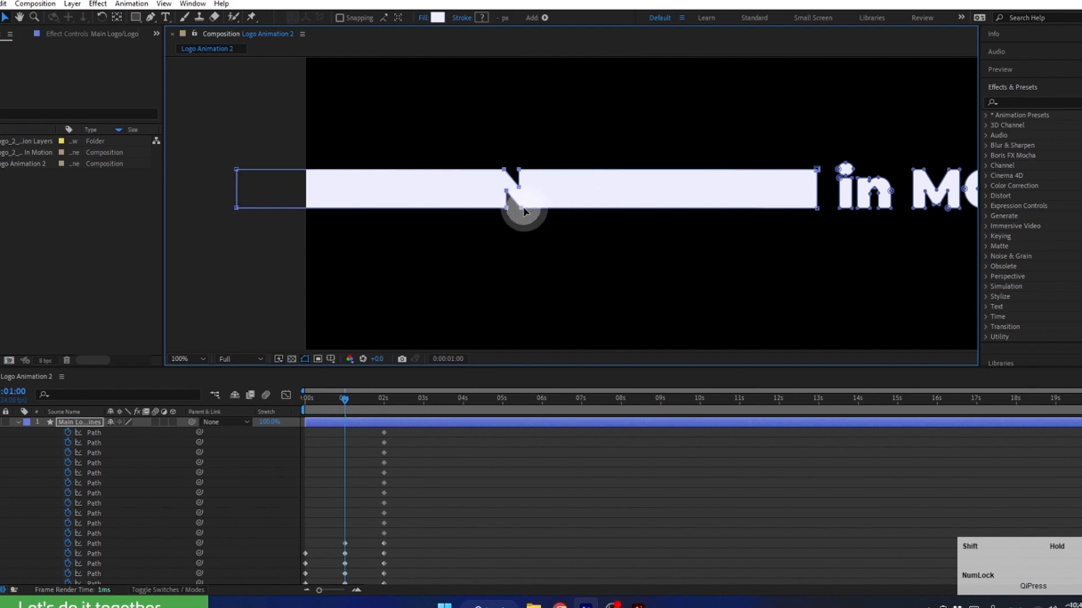
{"action": "left_click_drag", "start_coordinate": [783, 147], "coordinate": [755, 209]}
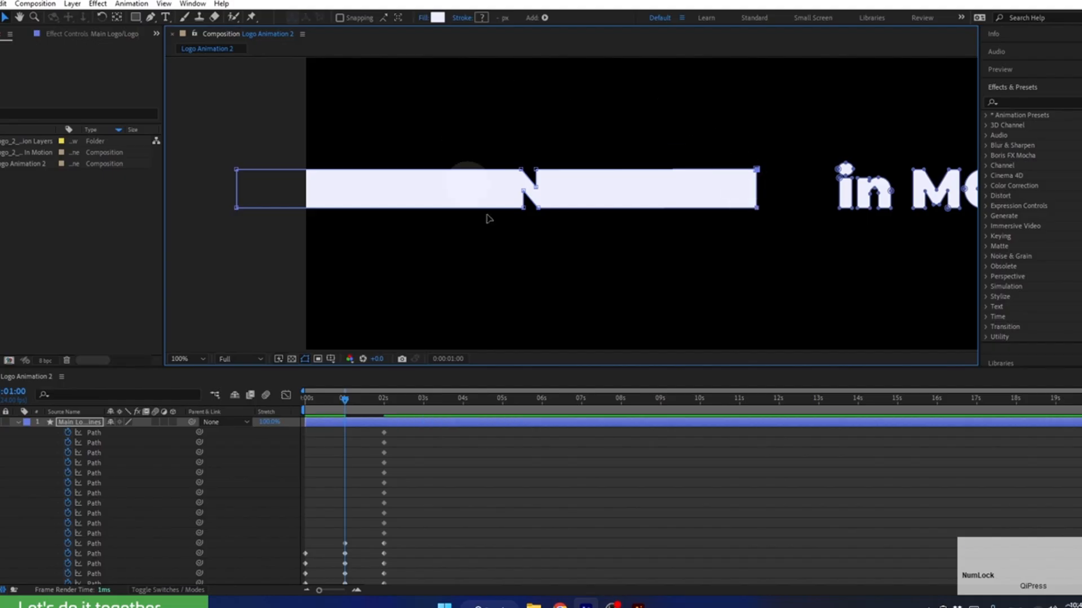
{"action": "left_click", "coordinate": [530, 216]}
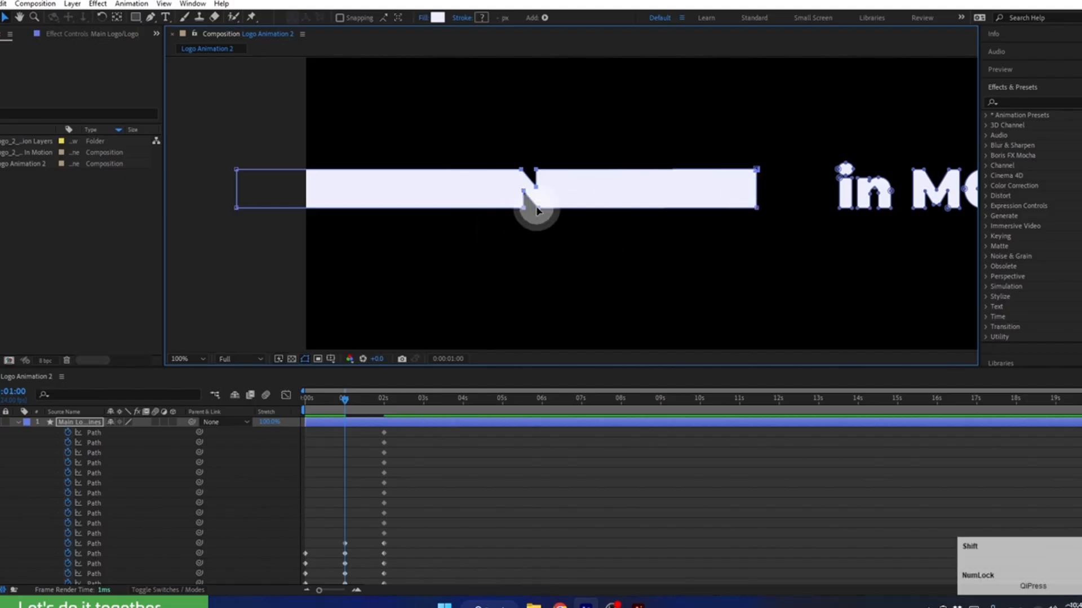
{"action": "left_click_drag", "start_coordinate": [536, 211], "coordinate": [589, 210]}
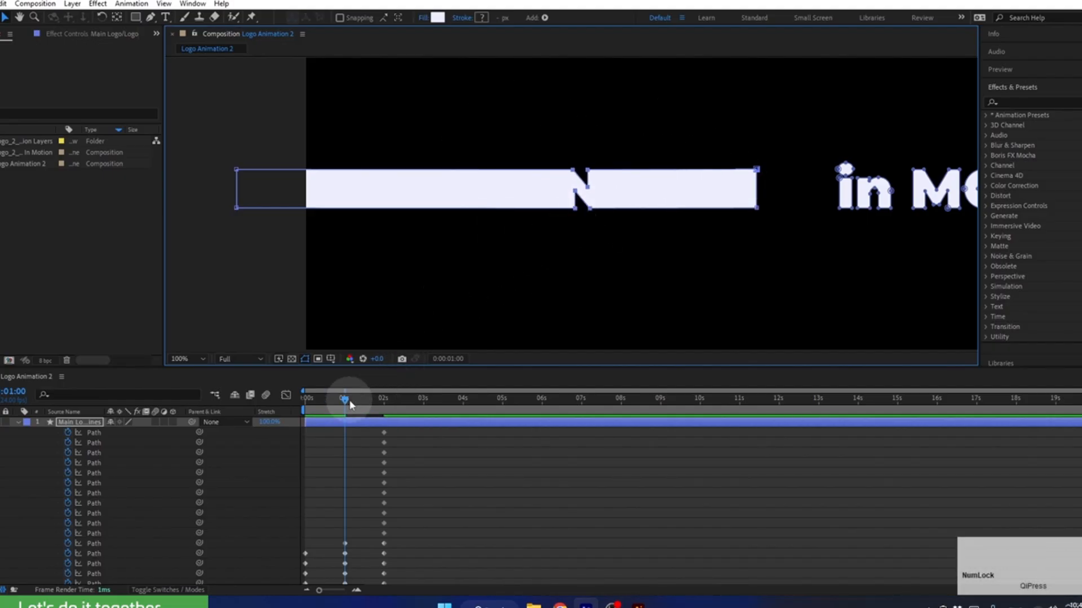
At 0 seconds, gather the N's inner and right-edge points beyond the composition's left border, and save the project.
{"action": "left_click_drag", "start_coordinate": [349, 404], "coordinate": [276, 401]}
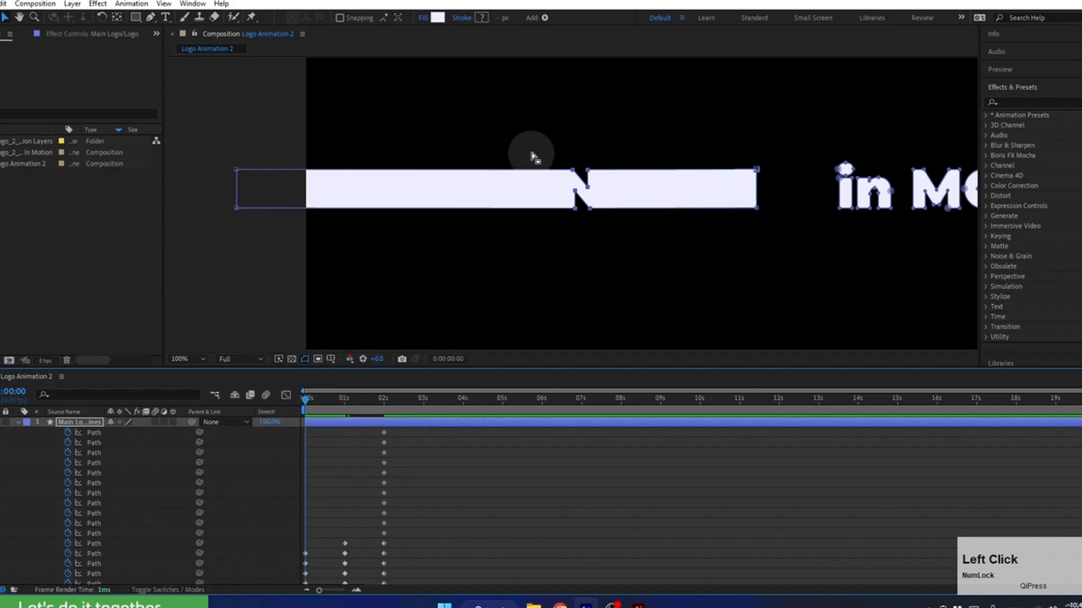
{"action": "left_click_drag", "start_coordinate": [533, 157], "coordinate": [262, 210]}
{"action": "left_click", "coordinate": [756, 205]}
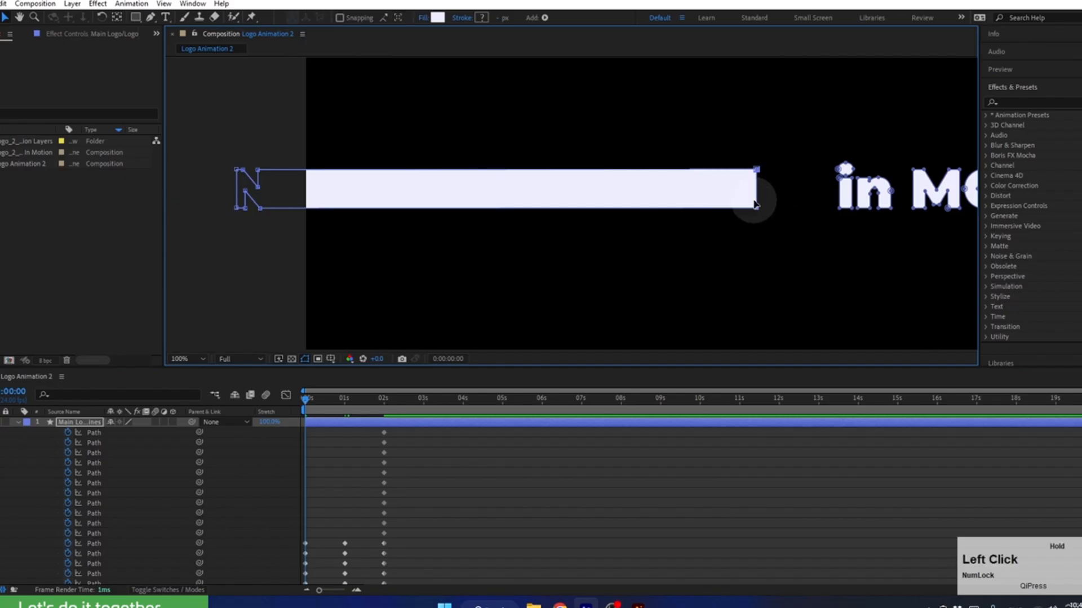
{"action": "left_click_drag", "start_coordinate": [756, 210], "coordinate": [278, 195]}
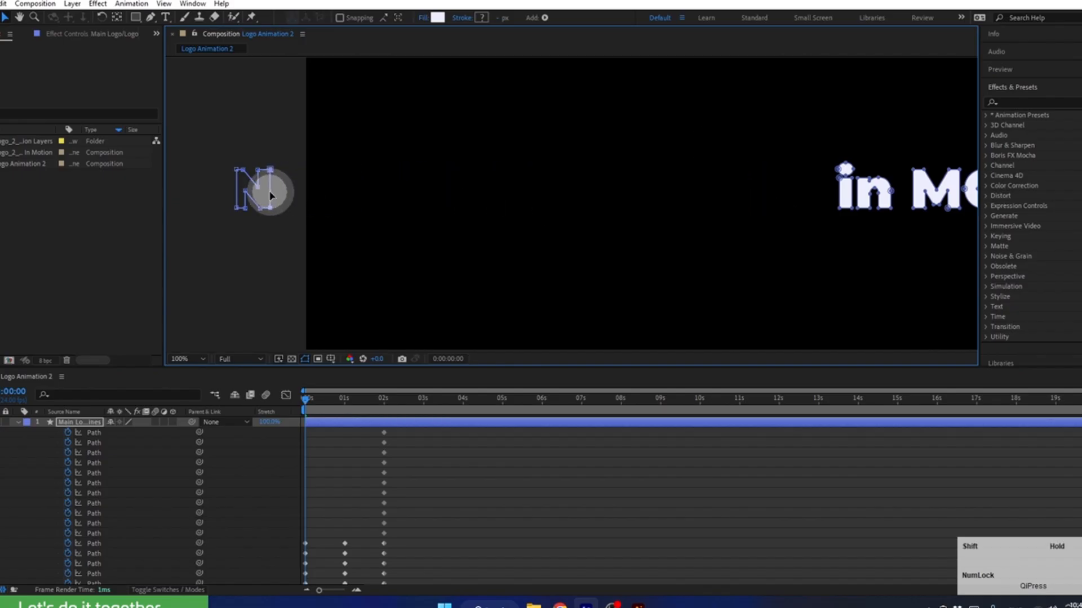
{"action": "left_click_drag", "start_coordinate": [309, 397], "coordinate": [345, 417]}
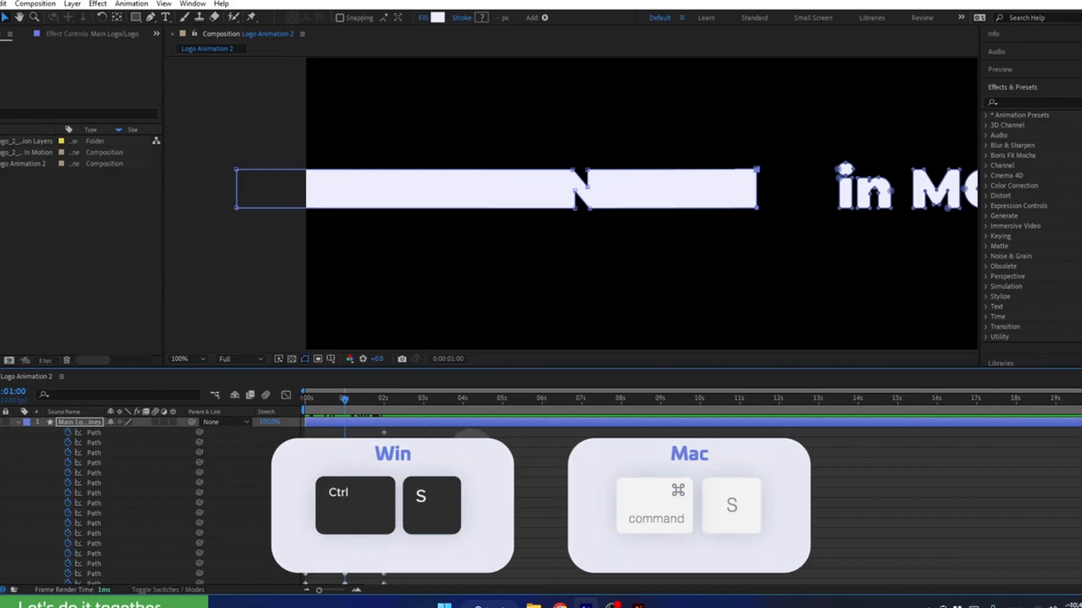
{"action": "key", "text": "ctrl+s"}
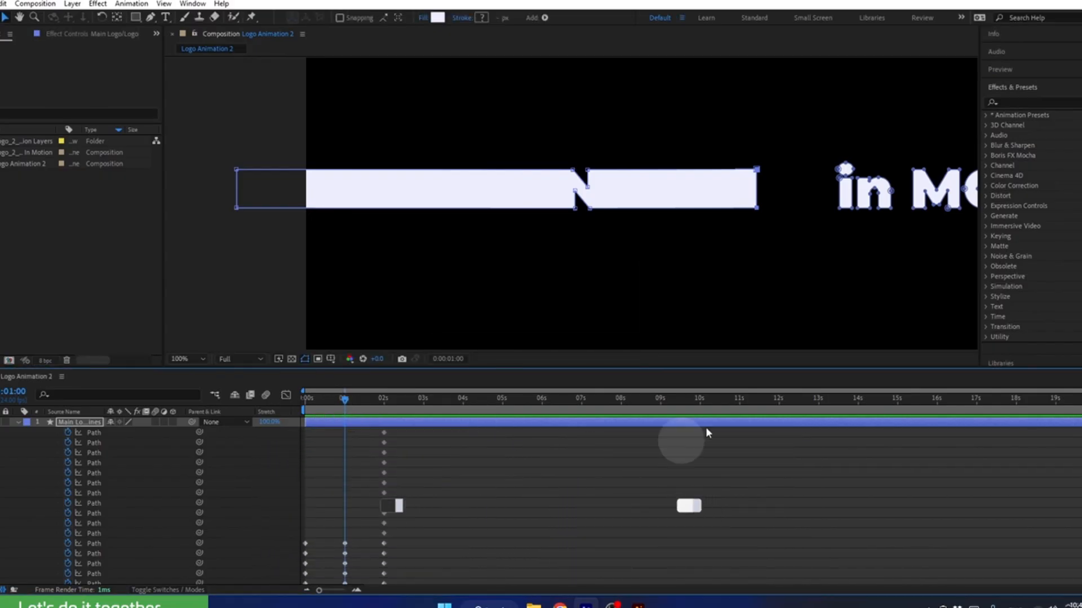
At 1 second, stretch the i's stem down past the composition's bottom border, and lower its dot and stem top below the wordmark.
{"action": "key", "text": "space"}
{"action": "left_click_drag", "start_coordinate": [819, 237], "coordinate": [555, 263]}
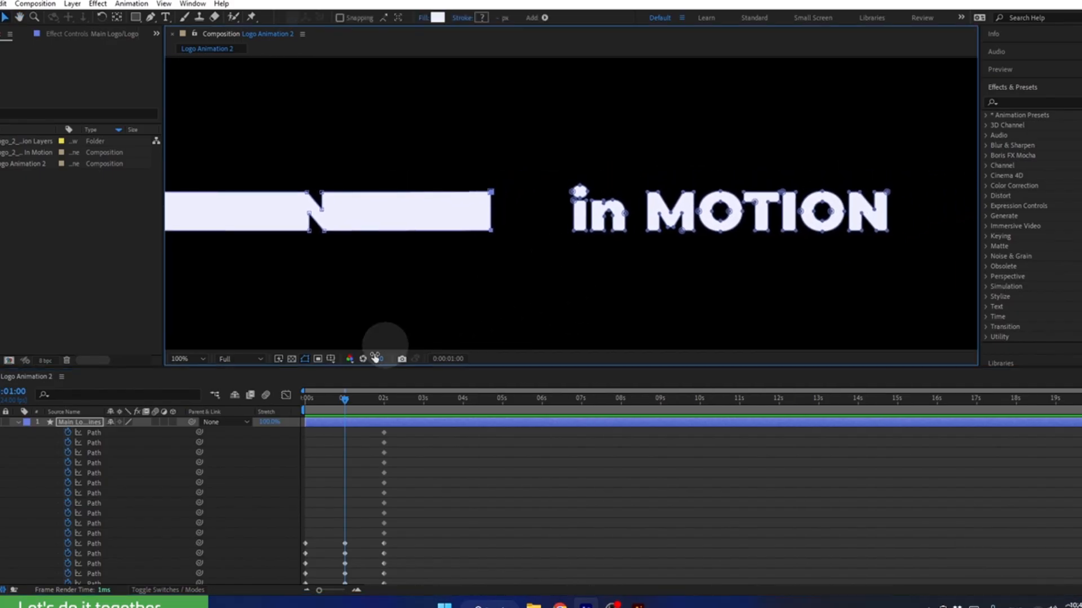
{"action": "mouse_move", "coordinate": [345, 399]}
{"action": "left_mouse_down"}
{"action": "mouse_move", "coordinate": [369, 410]}
{"action": "mouse_move", "coordinate": [345, 401]}
{"action": "left_mouse_up"}
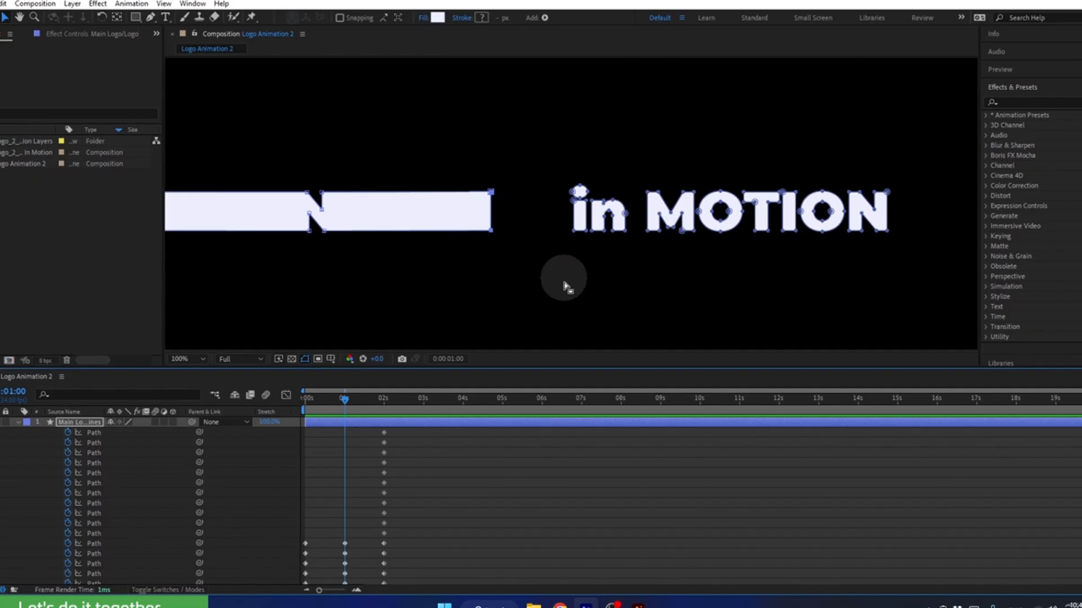
{"action": "left_click_drag", "start_coordinate": [561, 227], "coordinate": [588, 320]}
{"action": "left_click_drag", "start_coordinate": [506, 297], "coordinate": [513, 105]}
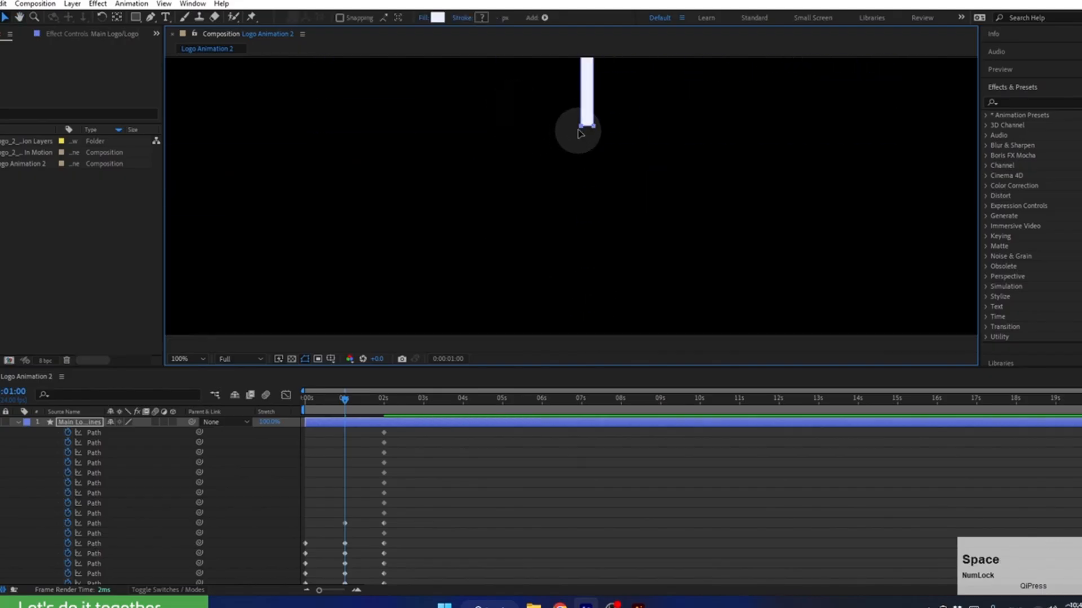
{"action": "left_click_drag", "start_coordinate": [580, 132], "coordinate": [586, 357]}
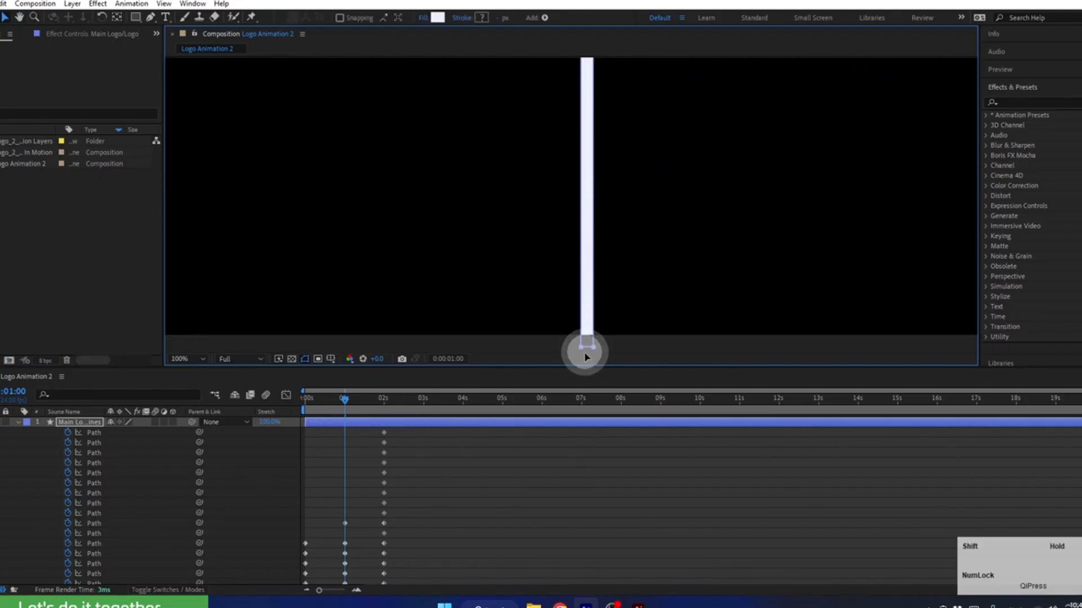
{"action": "left_click_drag", "start_coordinate": [553, 169], "coordinate": [556, 313]}
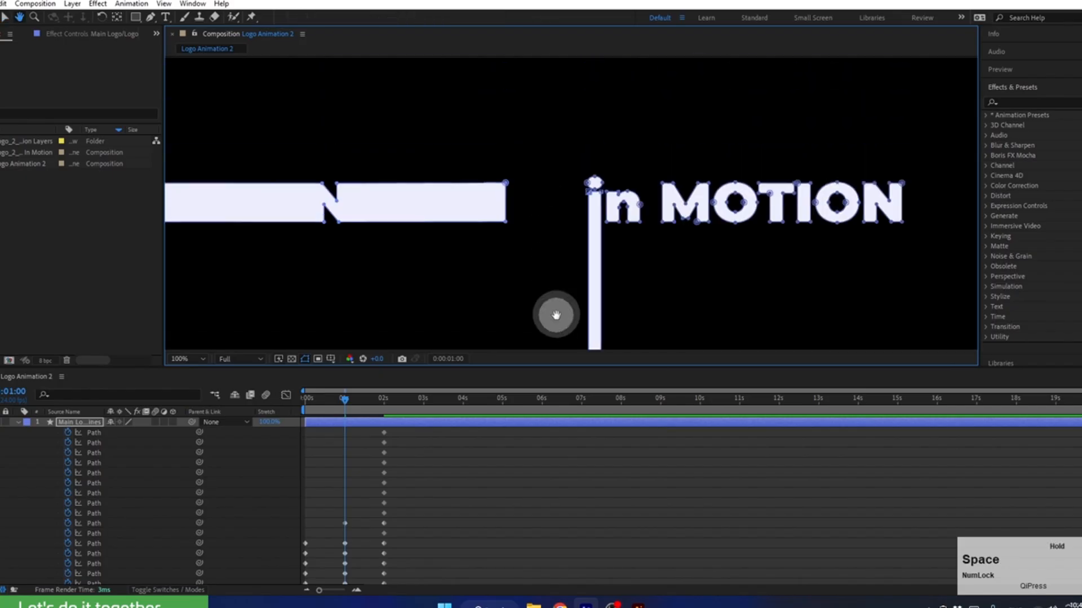
{"action": "left_click_drag", "start_coordinate": [556, 143], "coordinate": [611, 261]}
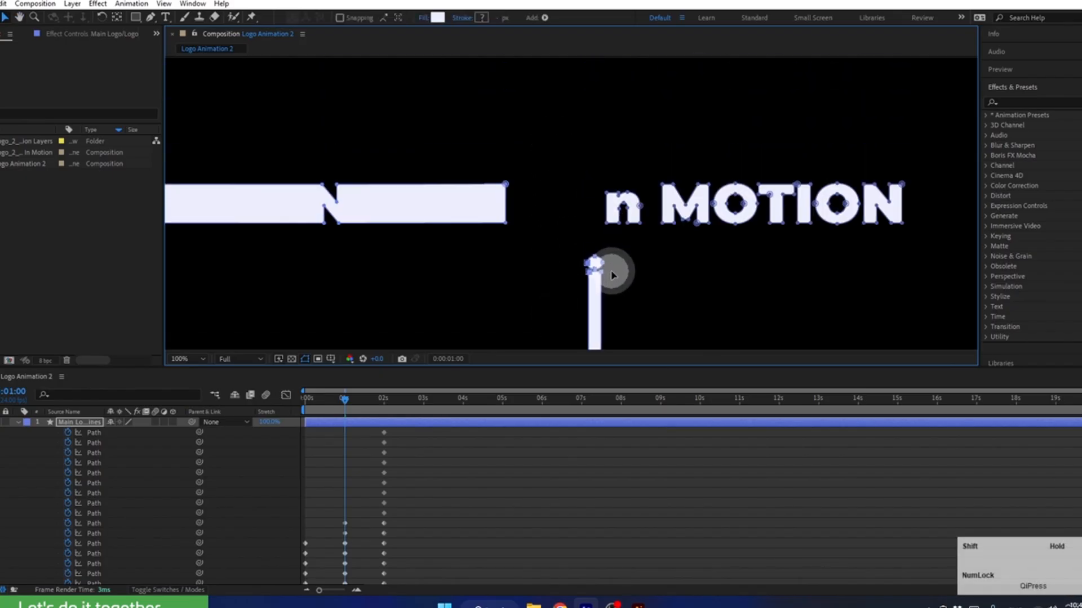
At 0 seconds, move the i's dot and stem top straight down past the composition's bottom border.
{"action": "scroll", "coordinate": [569, 280], "scroll_direction": "down", "scroll_amount": 1}
{"action": "left_click_drag", "start_coordinate": [546, 273], "coordinate": [530, 235]}
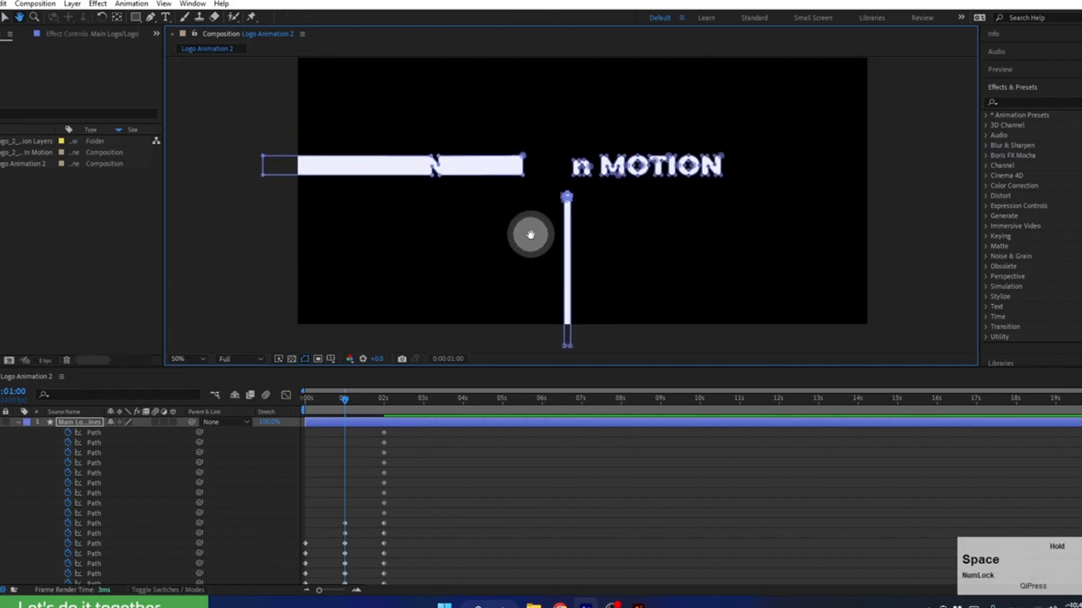
{"action": "left_click_drag", "start_coordinate": [339, 404], "coordinate": [244, 407]}
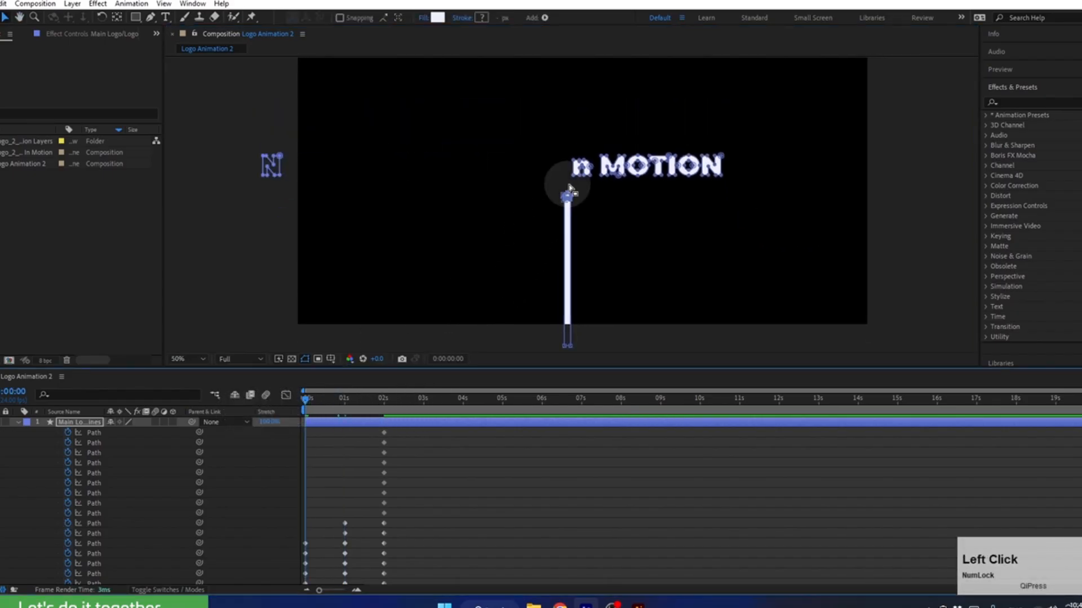
{"action": "left_click_drag", "start_coordinate": [566, 204], "coordinate": [569, 325]}
{"action": "left_click", "coordinate": [309, 423]}
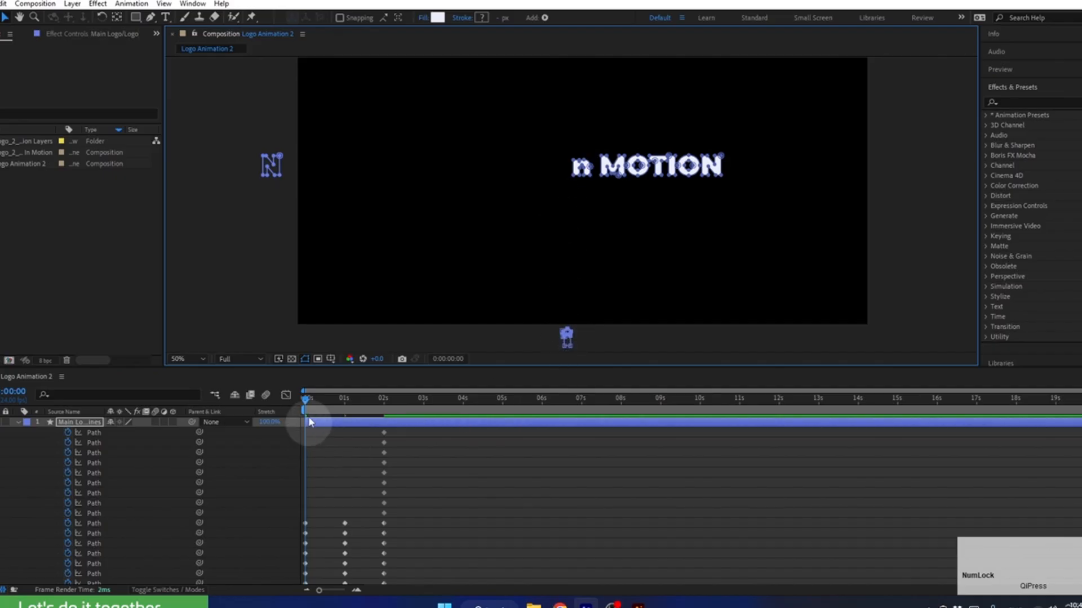
At 1 second, stretch the lowercase n's top straight up past the composition's top border.
{"action": "left_click_drag", "start_coordinate": [309, 408], "coordinate": [383, 427]}
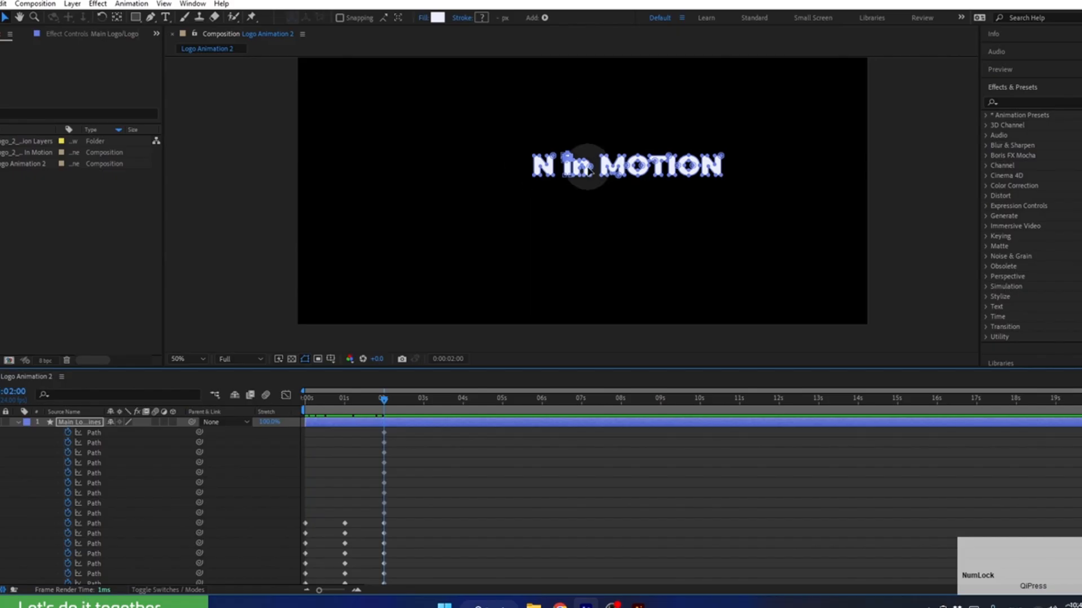
{"action": "scroll", "coordinate": [588, 170], "scroll_direction": "up", "scroll_amount": 1}
{"action": "left_click_drag", "start_coordinate": [588, 142], "coordinate": [575, 294]}
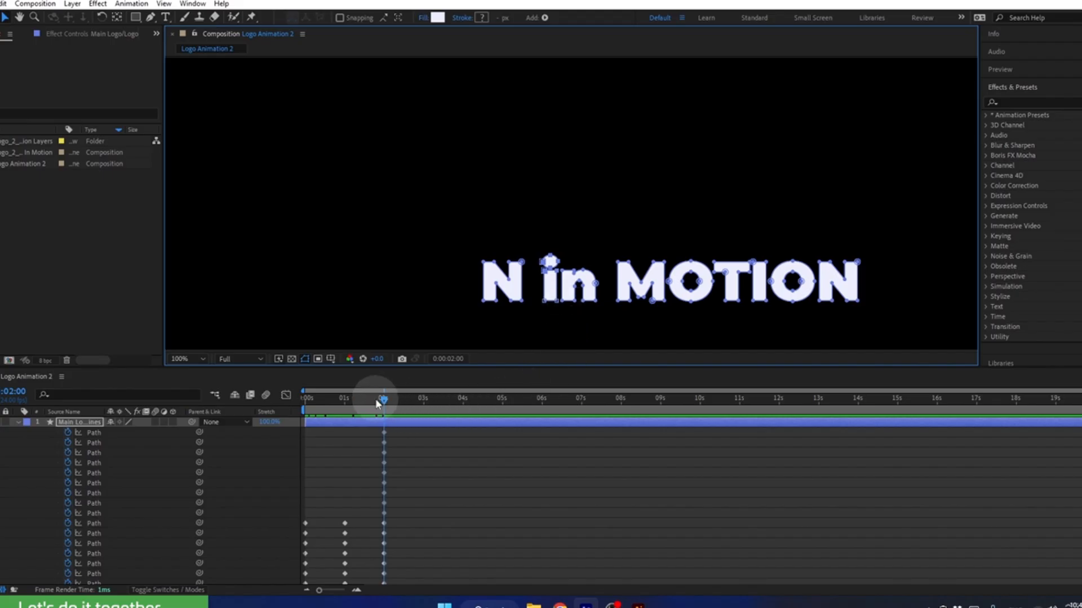
{"action": "left_click_drag", "start_coordinate": [376, 403], "coordinate": [345, 404]}
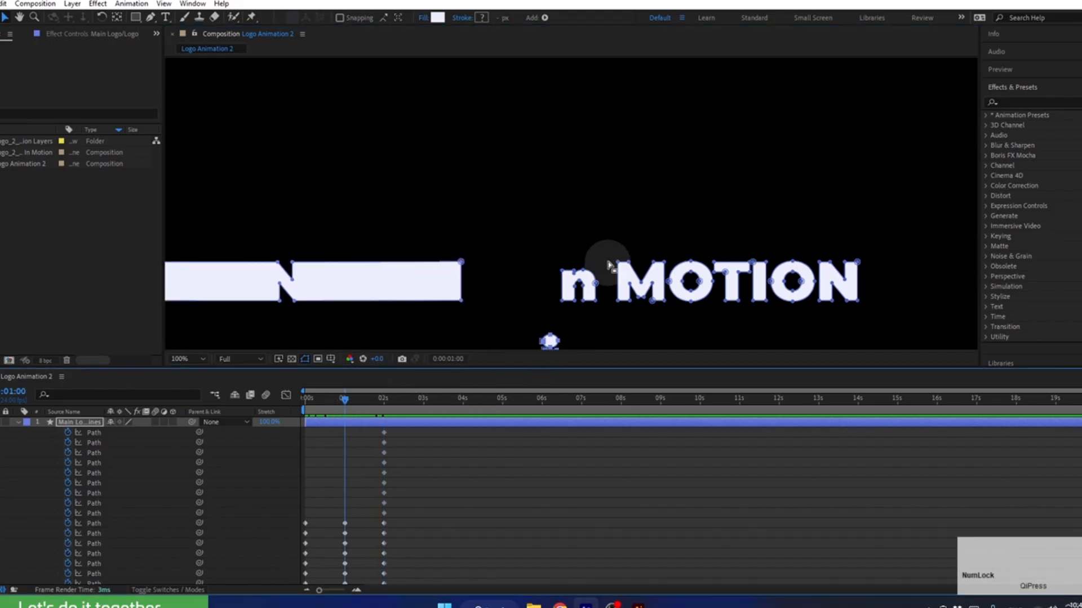
{"action": "left_click_drag", "start_coordinate": [608, 246], "coordinate": [543, 294]}
{"action": "left_click_drag", "start_coordinate": [598, 272], "coordinate": [598, 106]}
{"action": "left_click_drag", "start_coordinate": [526, 107], "coordinate": [512, 267]}
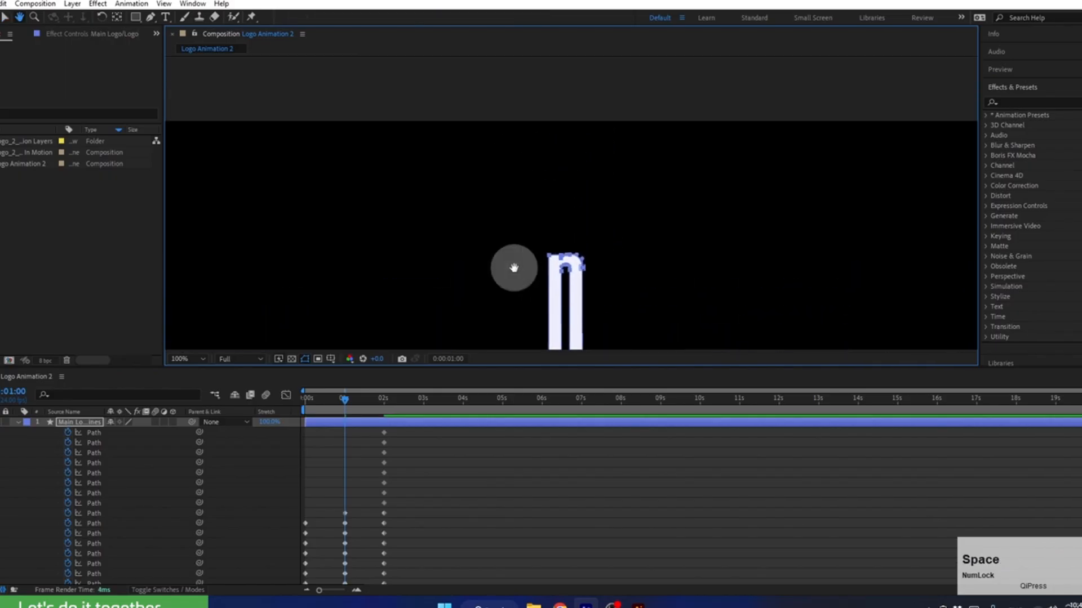
{"action": "left_click_drag", "start_coordinate": [583, 265], "coordinate": [592, 66]}
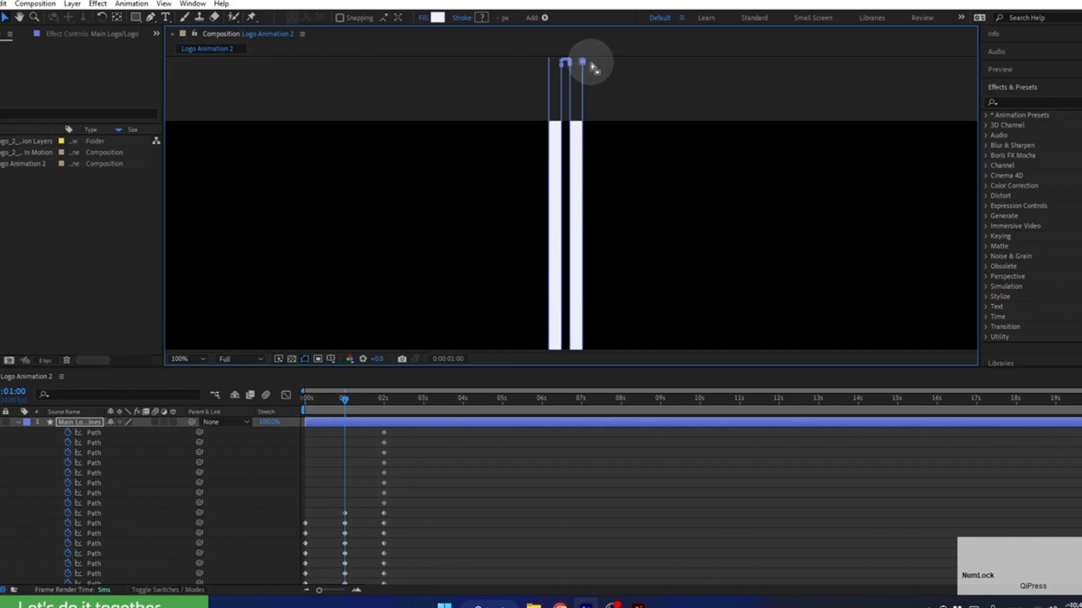
Raise the bottoms of the n's legs above the wordmark at 1 second, with the right leg ending well above the left.
{"action": "left_click_drag", "start_coordinate": [559, 214], "coordinate": [563, 36]}
{"action": "left_click_drag", "start_coordinate": [599, 252], "coordinate": [581, 80]}
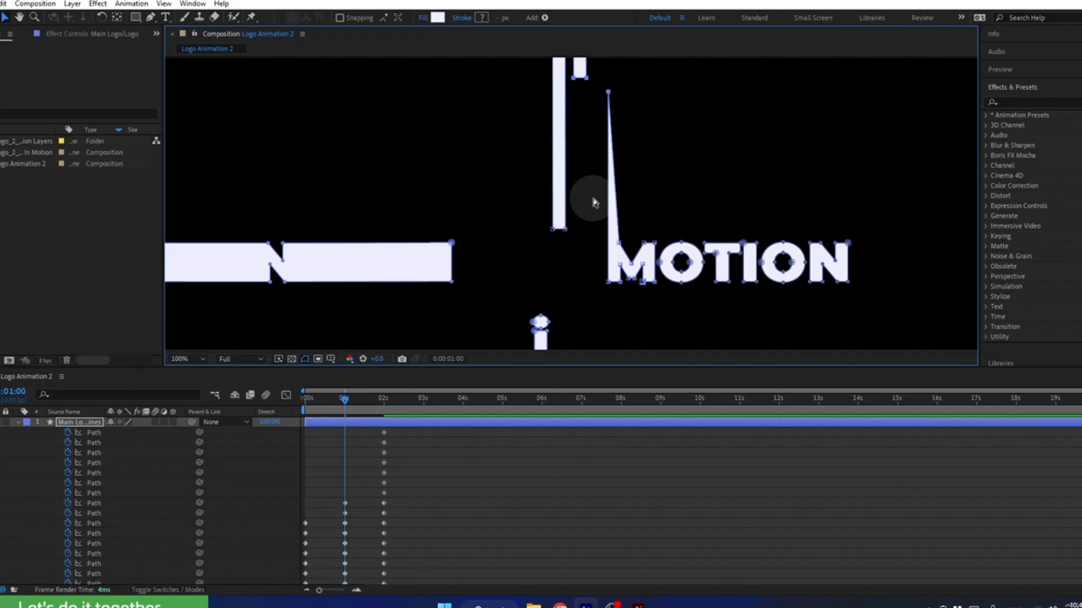
{"action": "key", "text": "ctrl+z"}
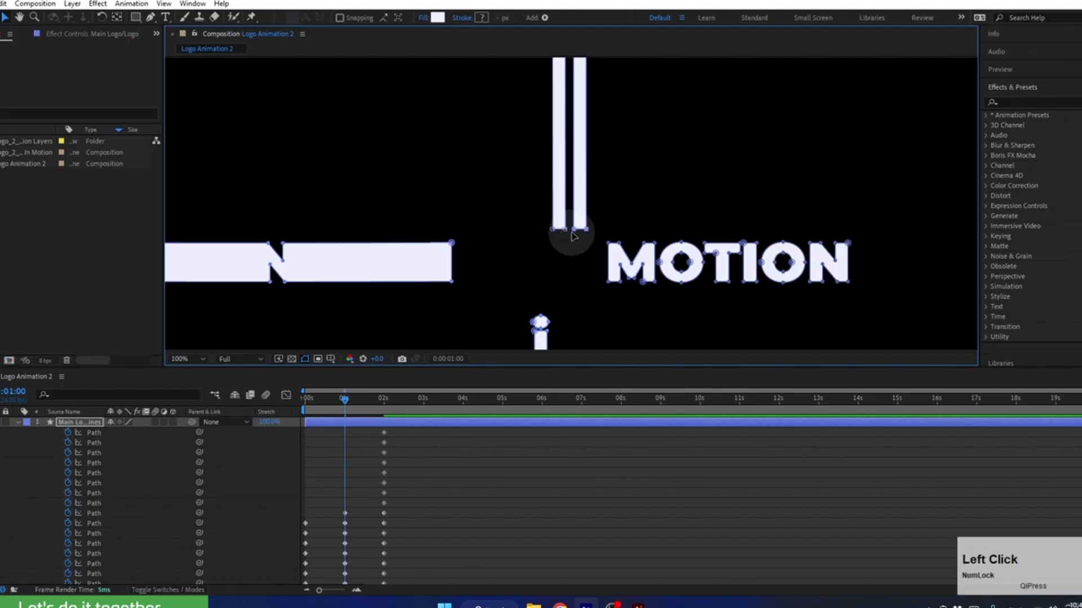
{"action": "left_click_drag", "start_coordinate": [573, 235], "coordinate": [575, 81]}
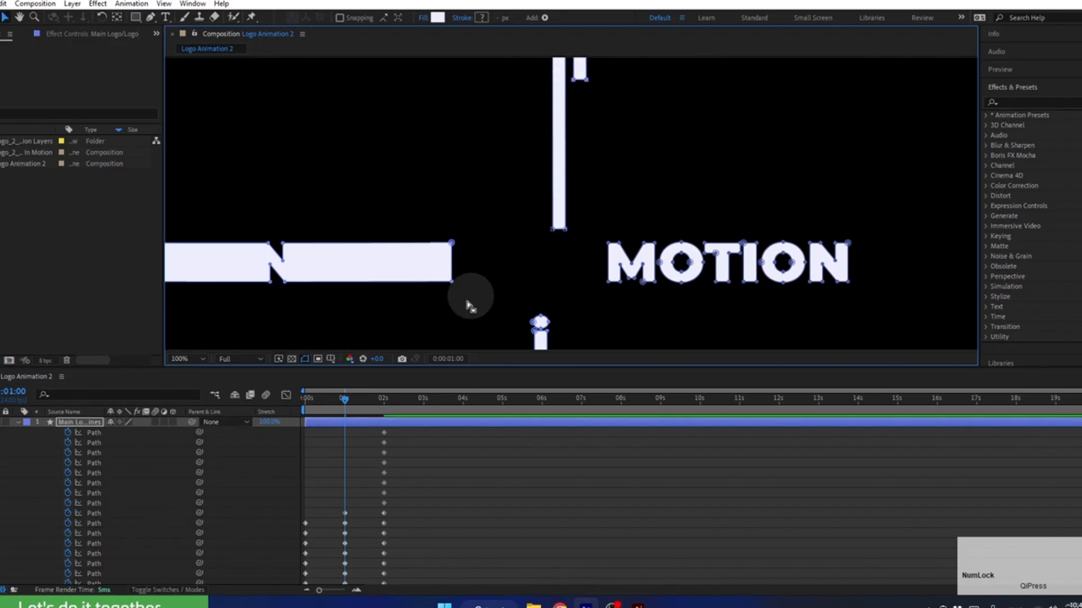
At 0 seconds, level the bottoms of the n's legs and move them up past the composition's top border.
{"action": "left_click_drag", "start_coordinate": [344, 398], "coordinate": [284, 389]}
{"action": "key", "text": "space"}
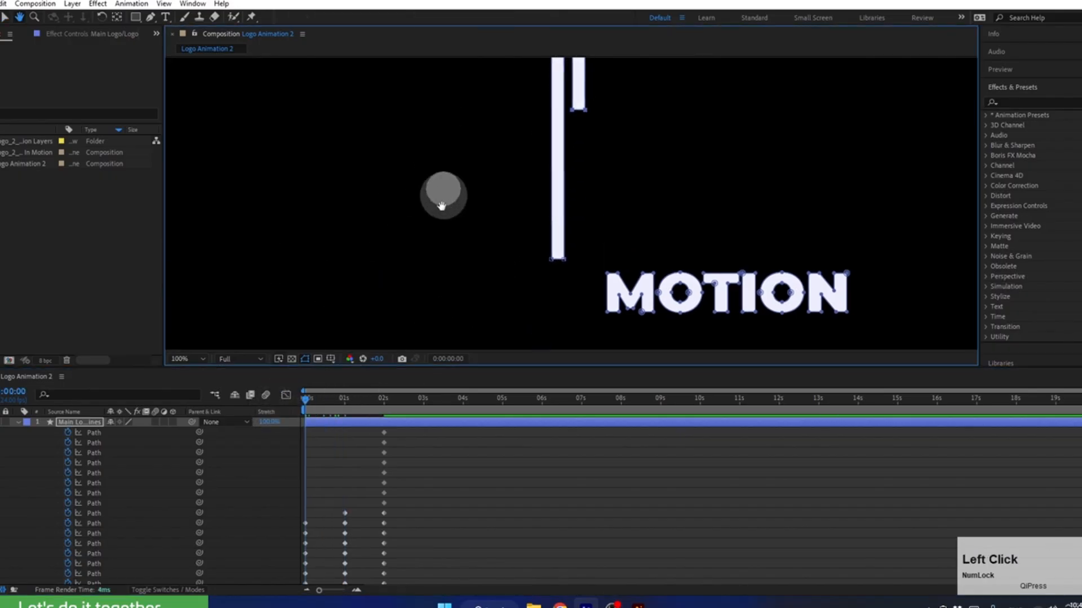
{"action": "left_click_drag", "start_coordinate": [564, 300], "coordinate": [553, 195]}
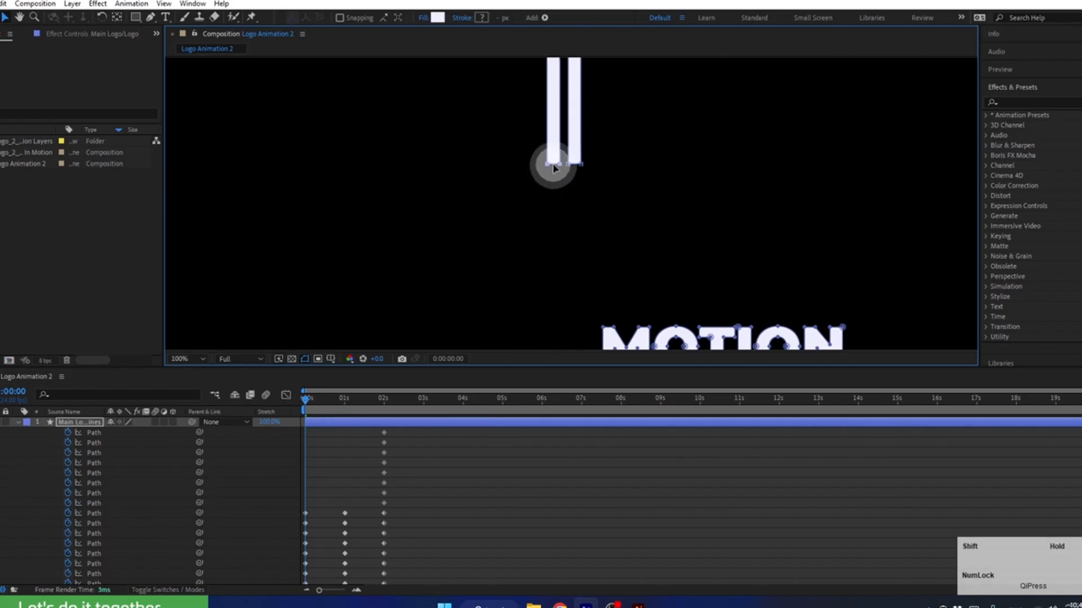
{"action": "key", "text": "space"}
{"action": "left_click_drag", "start_coordinate": [530, 127], "coordinate": [539, 240]}
{"action": "left_click_drag", "start_coordinate": [623, 247], "coordinate": [563, 107]}
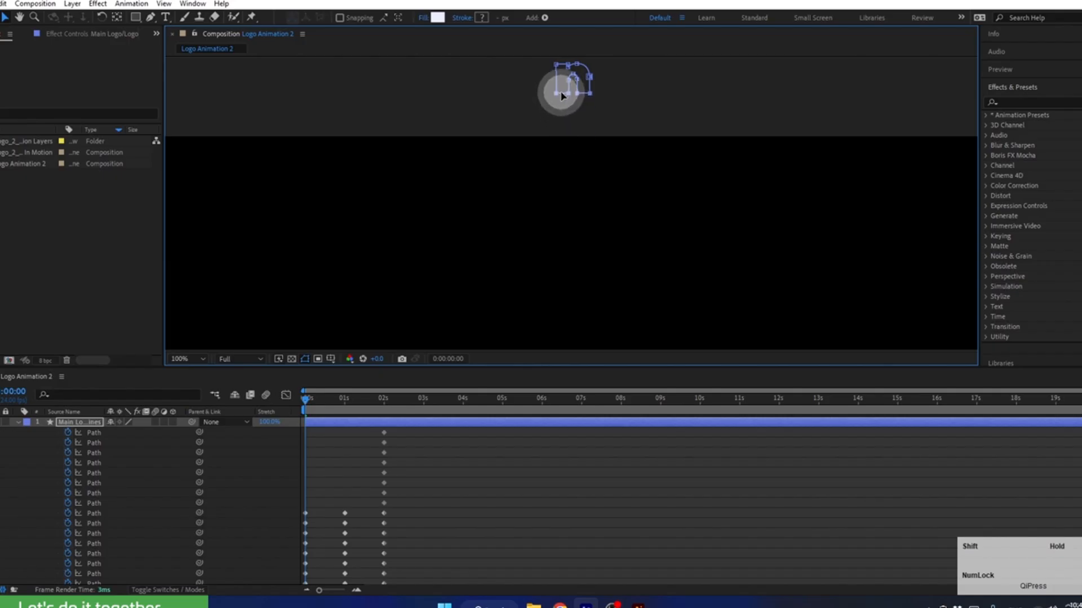
Check the letters' positions from 0 to 2 seconds, and return to 1 second to inspect the M's lower points.
{"action": "left_click", "coordinate": [202, 360]}
{"action": "left_click", "coordinate": [198, 338]}
{"action": "left_click_drag", "start_coordinate": [306, 405], "coordinate": [385, 412]}
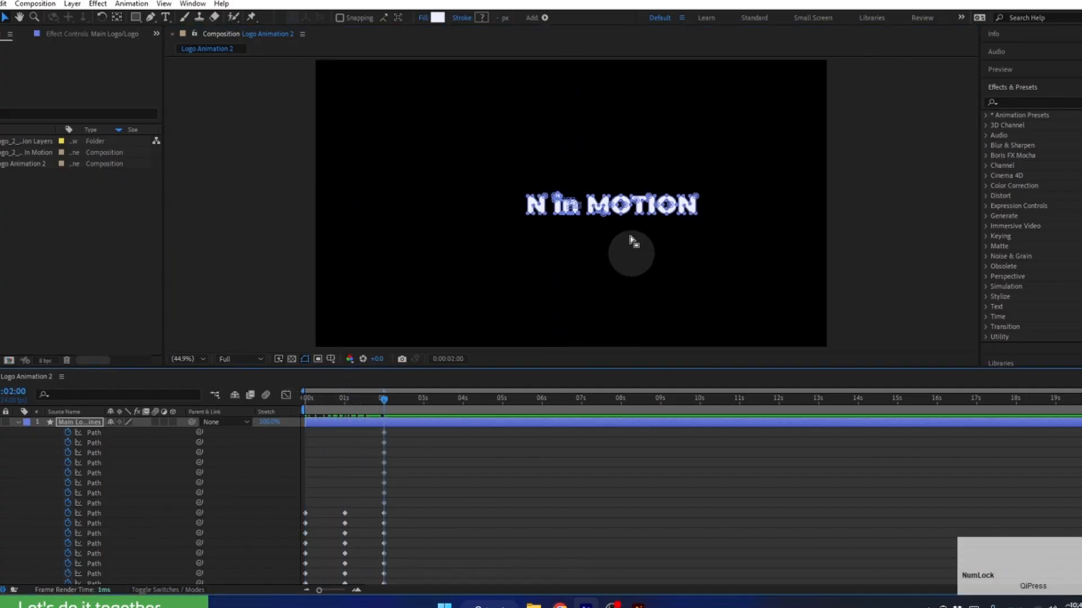
{"action": "left_click_drag", "start_coordinate": [379, 399], "coordinate": [351, 417]}
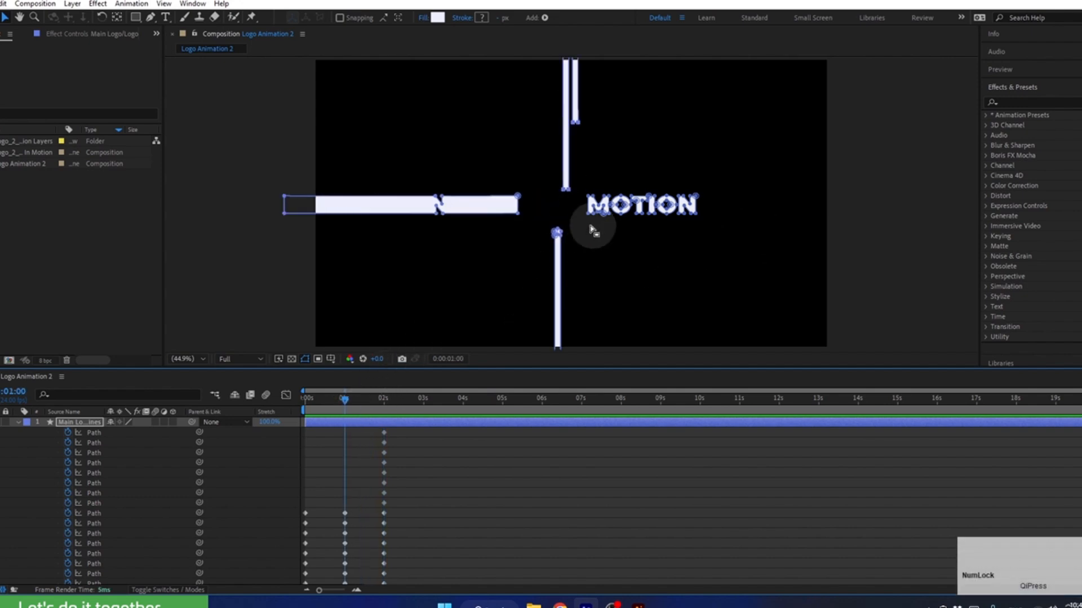
{"action": "scroll", "coordinate": [598, 237], "scroll_direction": "up", "scroll_amount": 3}
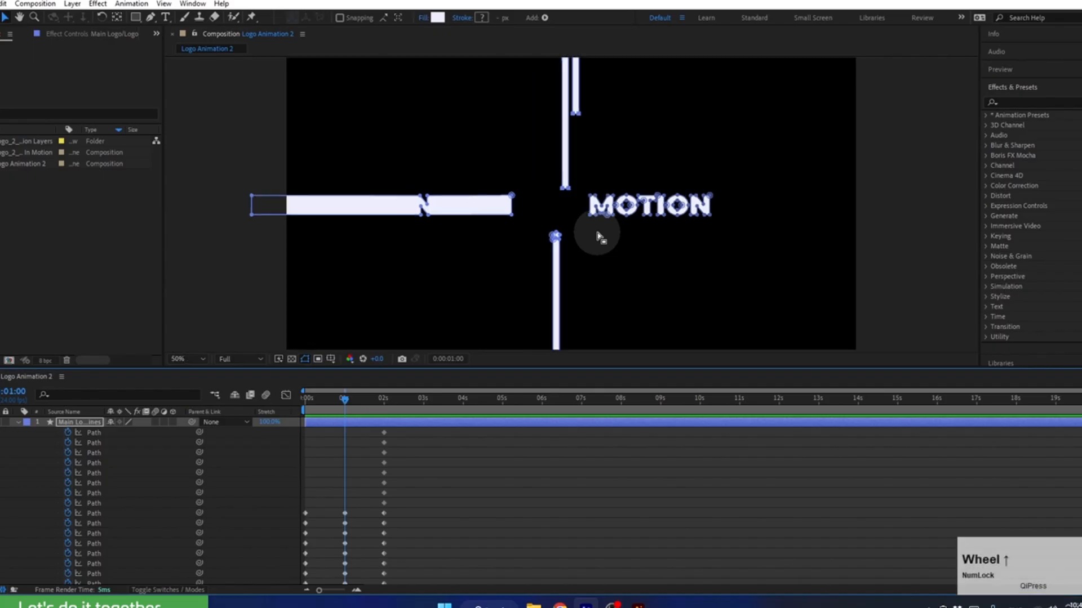
{"action": "left_click_drag", "start_coordinate": [596, 234], "coordinate": [534, 200]}
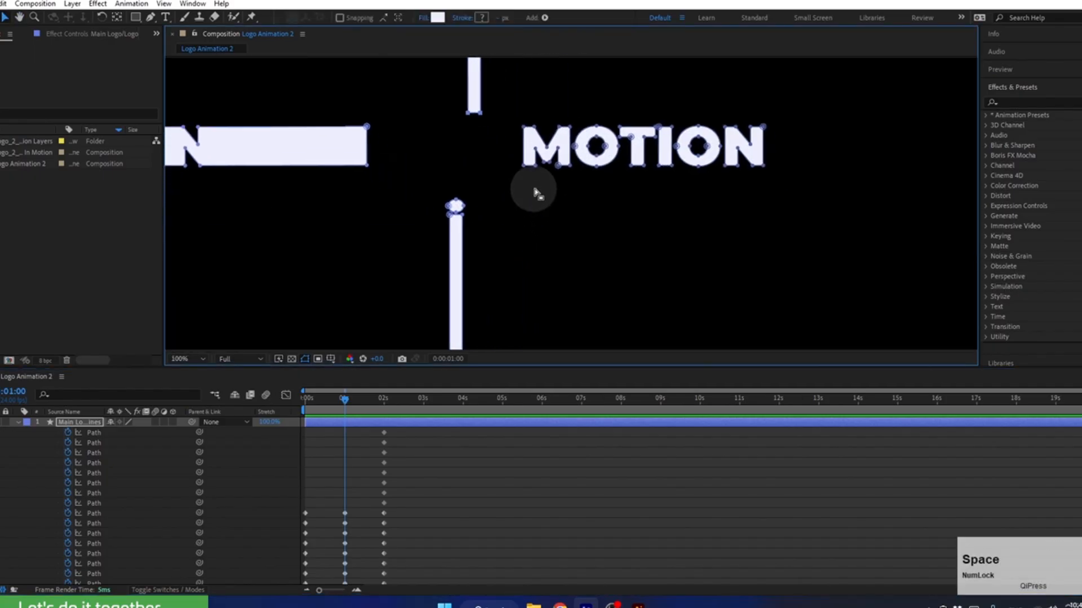
{"action": "left_click", "coordinate": [523, 165]}
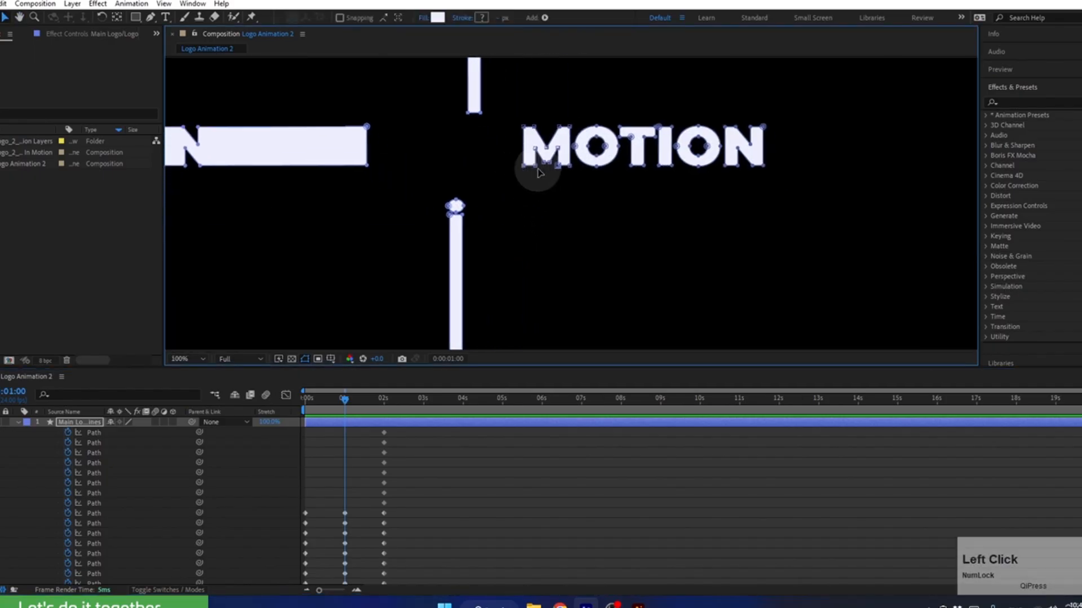
{"action": "scroll", "coordinate": [551, 190], "scroll_direction": "up", "scroll_amount": 2}
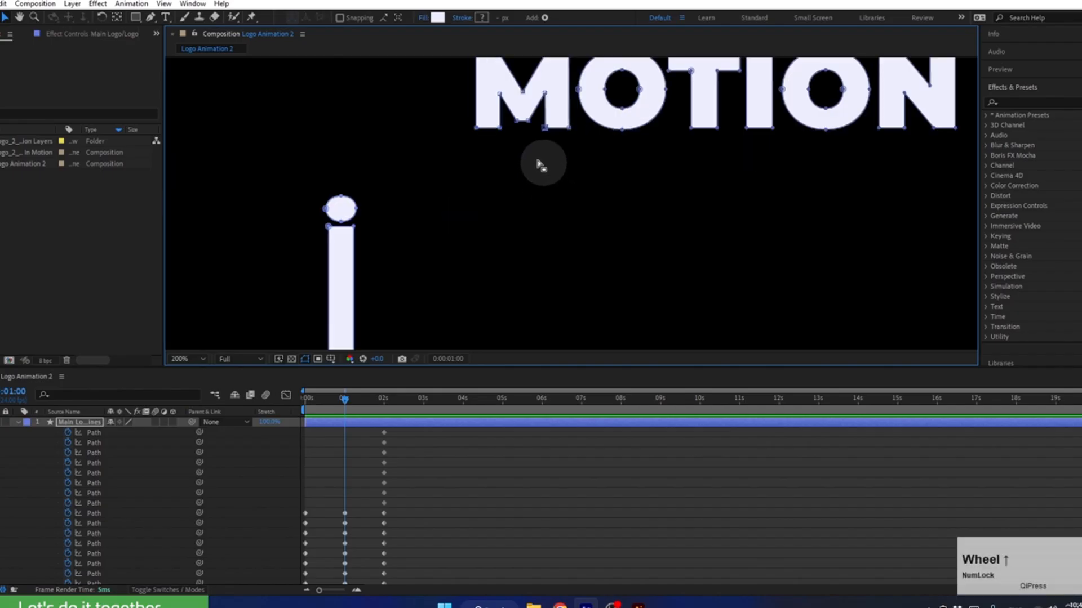
{"action": "left_click_drag", "start_coordinate": [459, 129], "coordinate": [584, 150]}
{"action": "left_click_drag", "start_coordinate": [449, 111], "coordinate": [560, 285]}
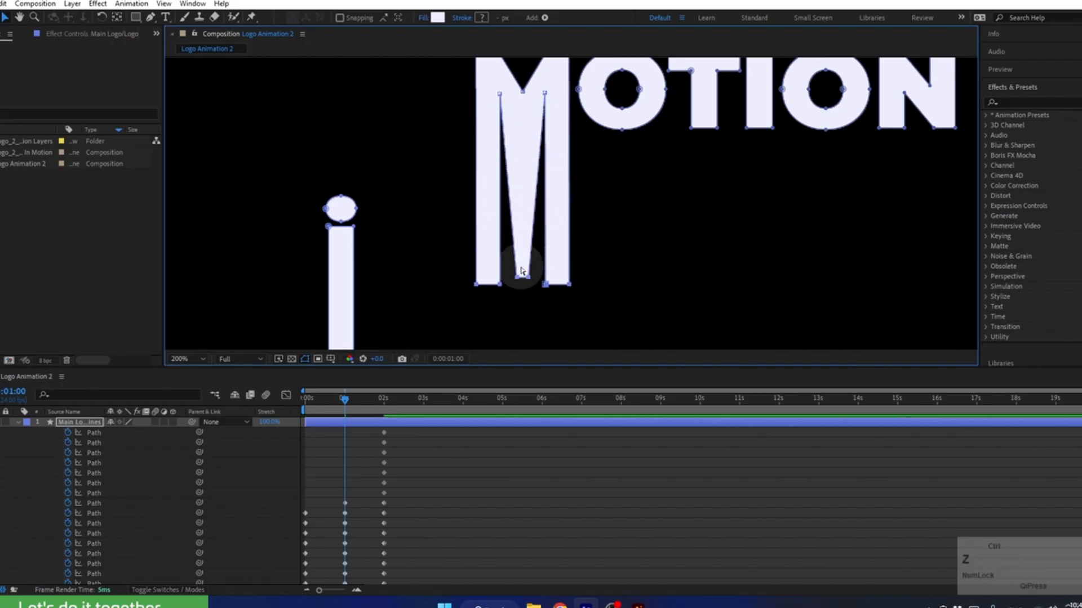
{"action": "key", "text": "ctrl+z"}
At 1 second, stretch the M's left leg down past the composition's bottom border and end its right leg just above that border.
{"action": "left_click_drag", "start_coordinate": [466, 129], "coordinate": [550, 306]}
{"action": "scroll", "coordinate": [541, 270], "scroll_direction": "down", "scroll_amount": 2}
{"action": "middle_click", "coordinate": [539, 262]}
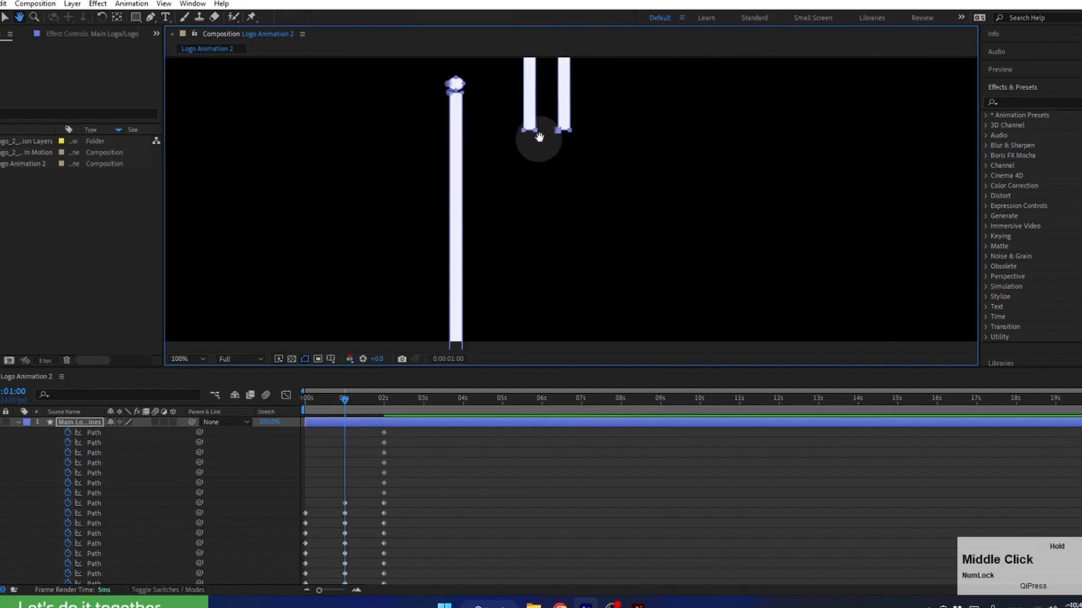
{"action": "left_click_drag", "start_coordinate": [540, 137], "coordinate": [535, 348]}
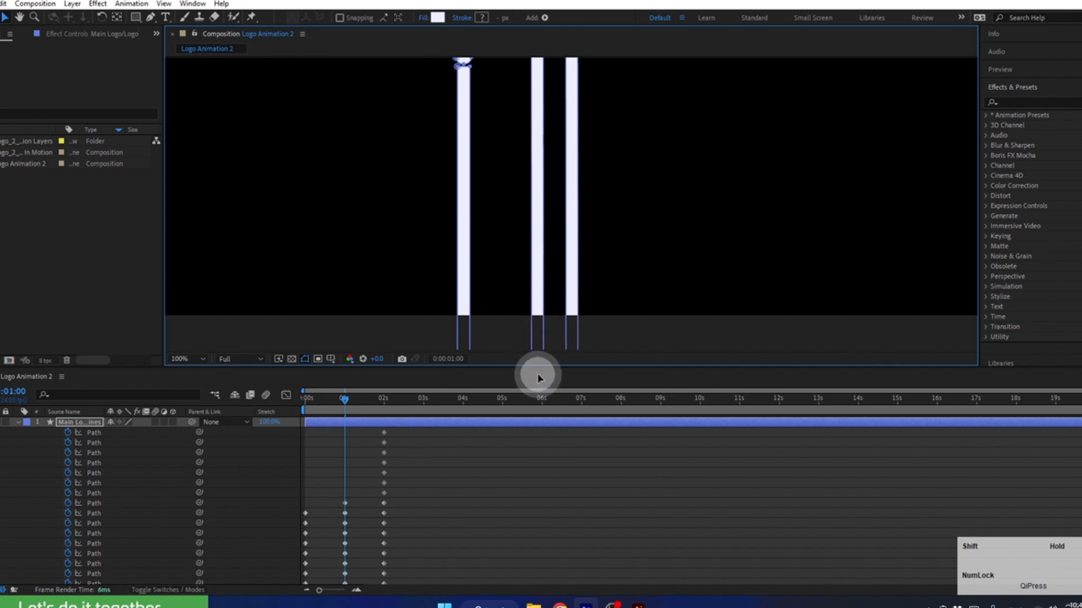
{"action": "scroll", "coordinate": [551, 264], "scroll_direction": "down", "scroll_amount": 2}
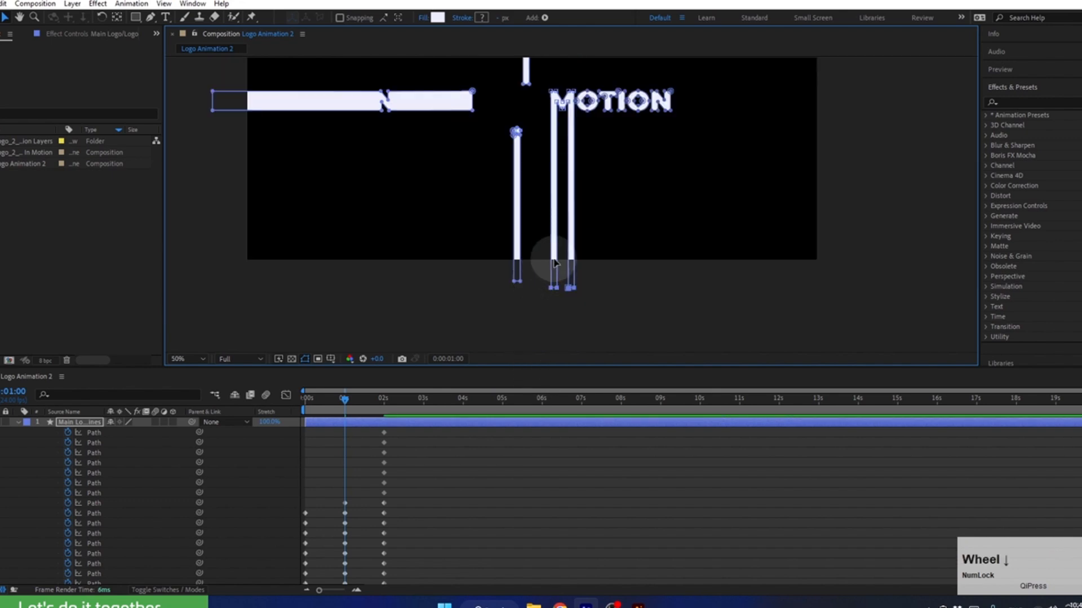
{"action": "left_click_drag", "start_coordinate": [588, 280], "coordinate": [571, 211]}
Move the M's top and middle points straight down below the wordmark at 1 second.
{"action": "scroll", "coordinate": [571, 204], "scroll_direction": "up", "scroll_amount": 2}
{"action": "left_click_drag", "start_coordinate": [557, 128], "coordinate": [574, 282]}
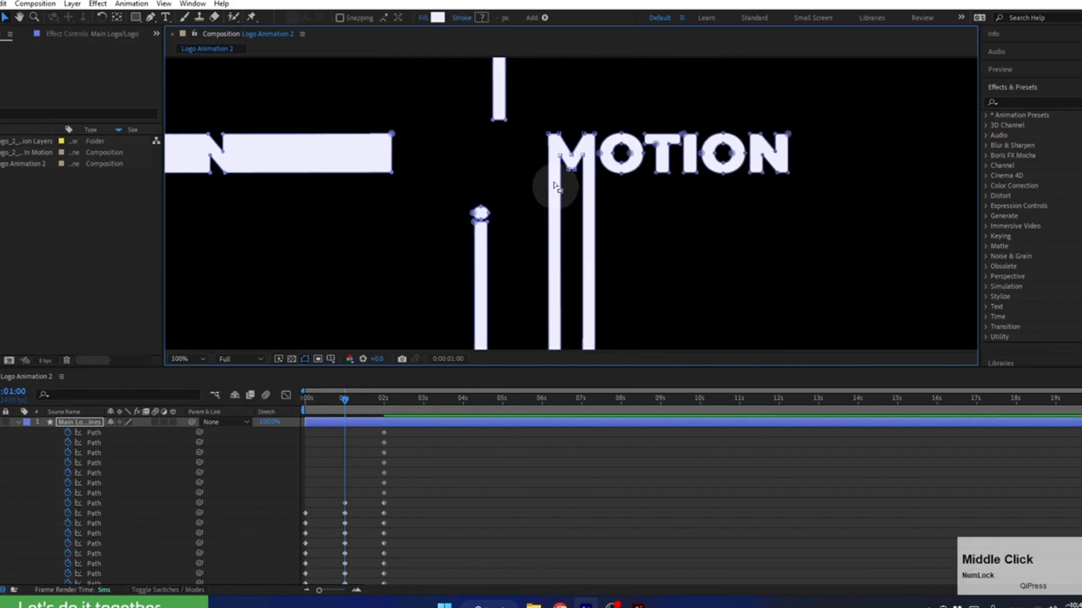
{"action": "left_click_drag", "start_coordinate": [529, 111], "coordinate": [598, 197]}
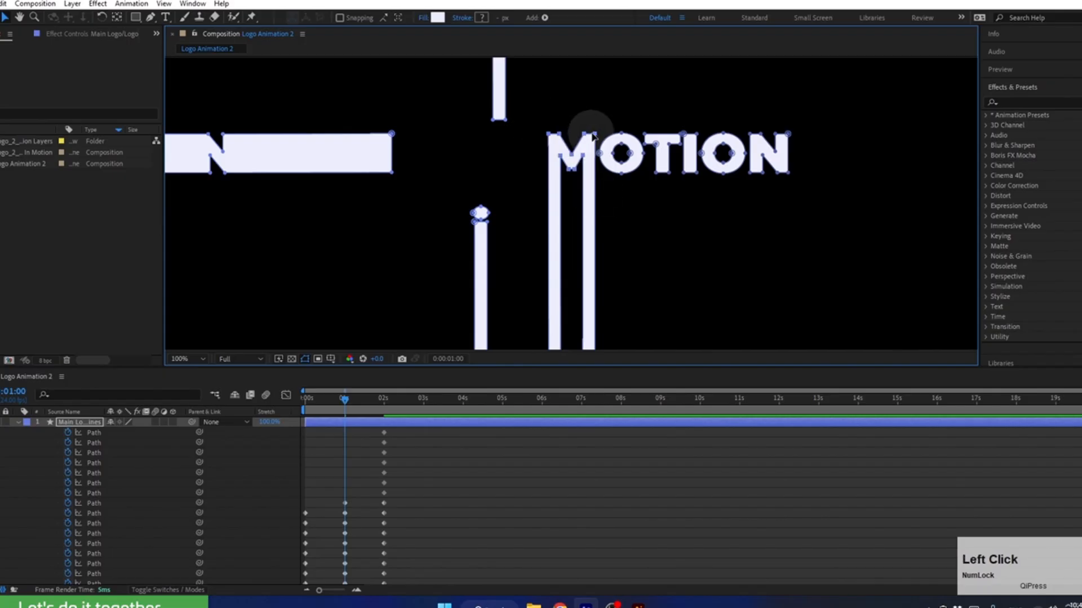
{"action": "left_click_drag", "start_coordinate": [588, 137], "coordinate": [596, 199]}
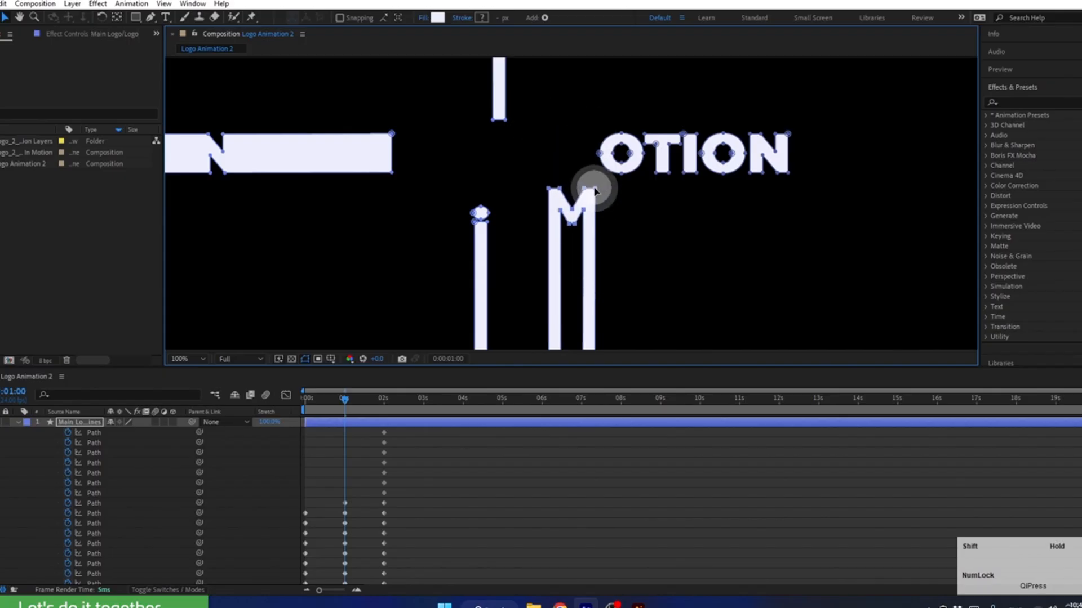
{"action": "scroll", "coordinate": [592, 235], "scroll_direction": "down", "scroll_amount": 2}
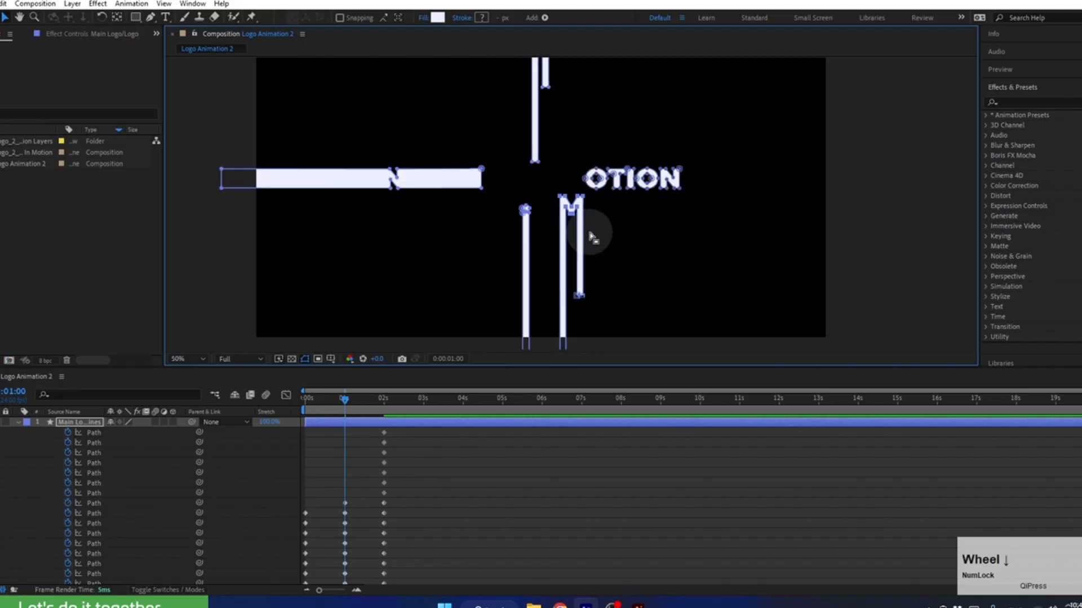
At 0 seconds, level the M's leg bottoms and move its top and middle points below the composition's bottom border.
{"action": "middle_click", "coordinate": [596, 217]}
{"action": "left_click_drag", "start_coordinate": [341, 398], "coordinate": [294, 404]}
{"action": "left_click_drag", "start_coordinate": [600, 264], "coordinate": [584, 344]}
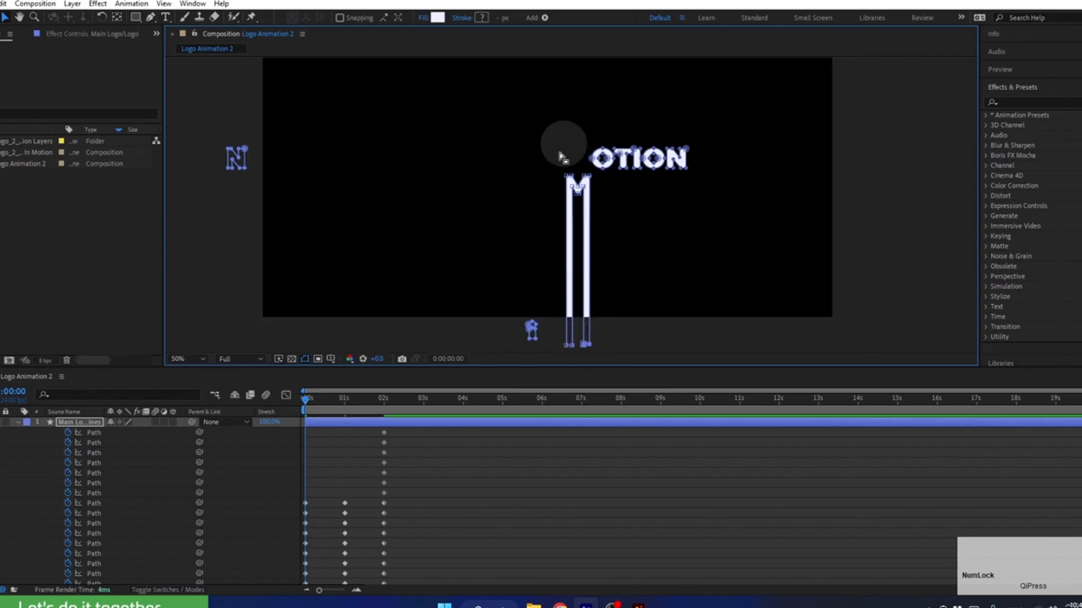
{"action": "left_click_drag", "start_coordinate": [551, 169], "coordinate": [594, 321]}
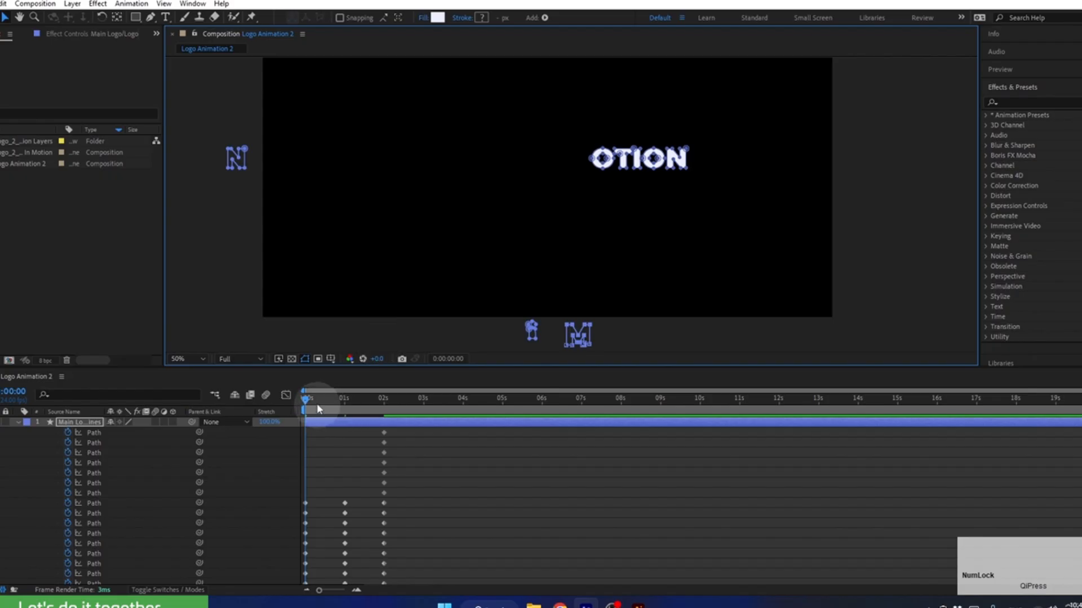
At 2 seconds, collapse the letter groups in the logo layer's contents and hide the first O of MOTION.
{"action": "left_click_drag", "start_coordinate": [314, 401], "coordinate": [383, 408]}
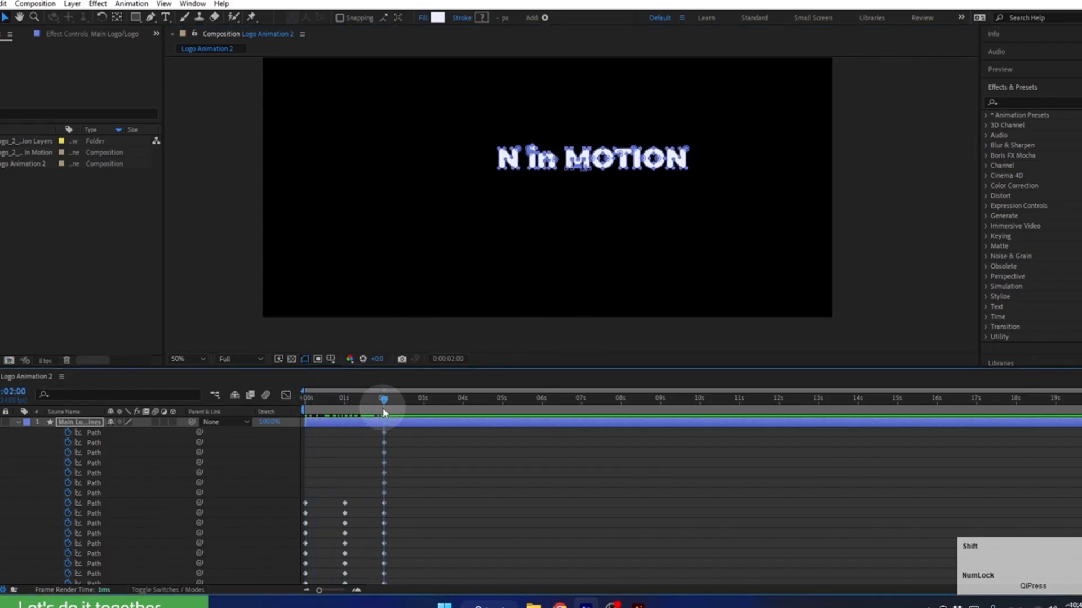
{"action": "middle_click", "coordinate": [608, 172]}
{"action": "scroll", "coordinate": [602, 196], "scroll_direction": "up", "scroll_amount": 2}
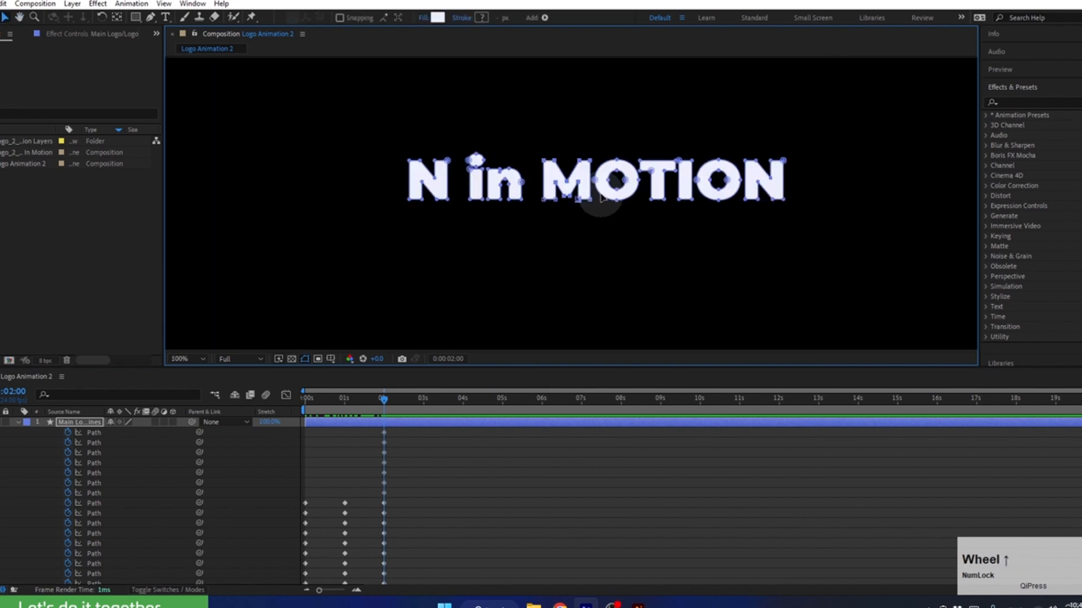
{"action": "left_click", "coordinate": [642, 181]}
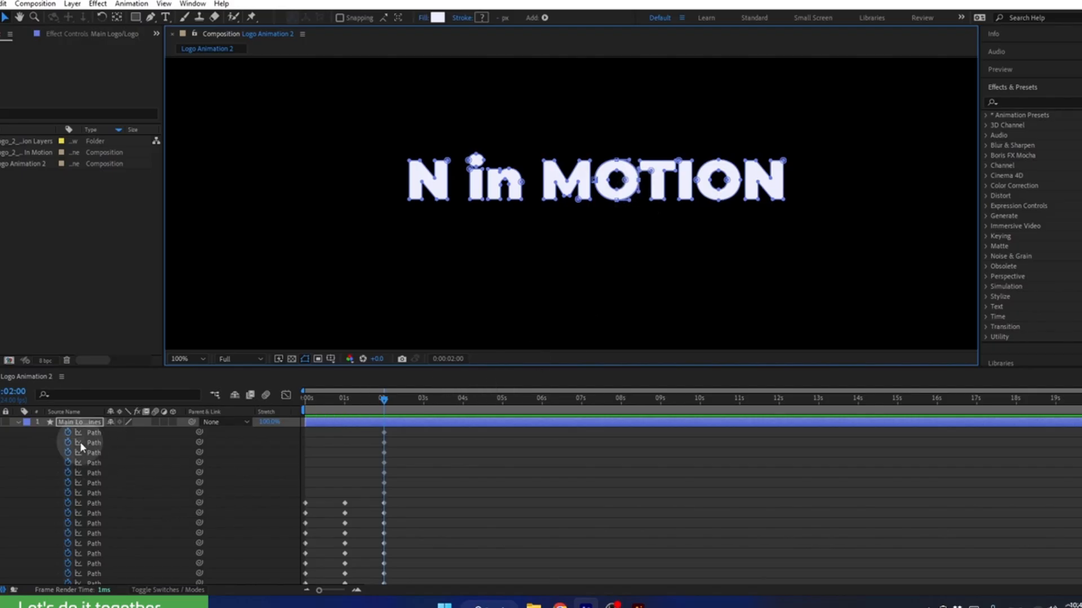
{"action": "left_click", "coordinate": [17, 422]}
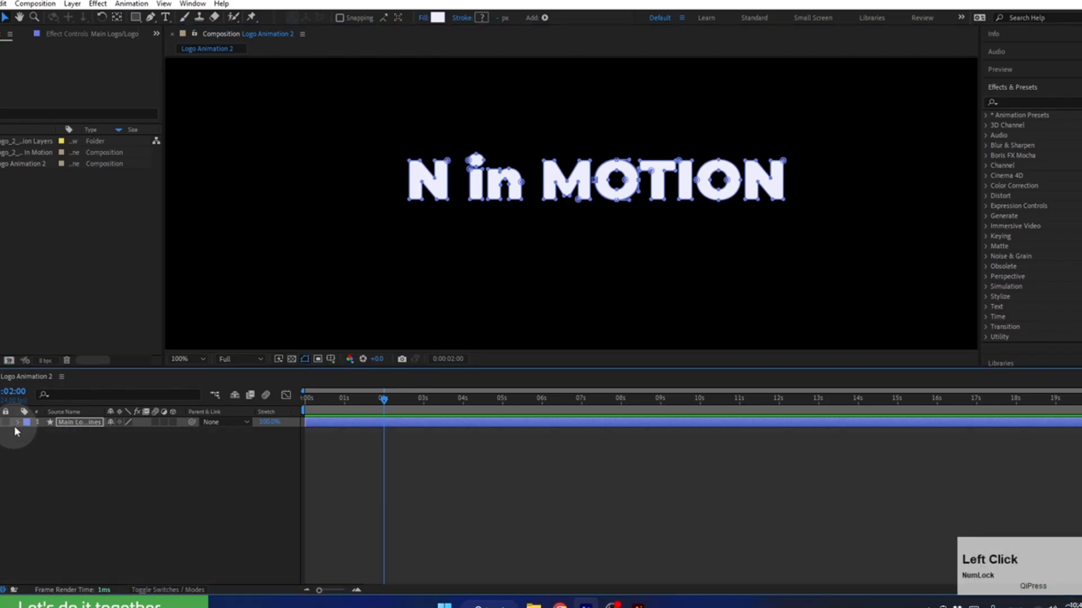
{"action": "left_click", "coordinate": [18, 421]}
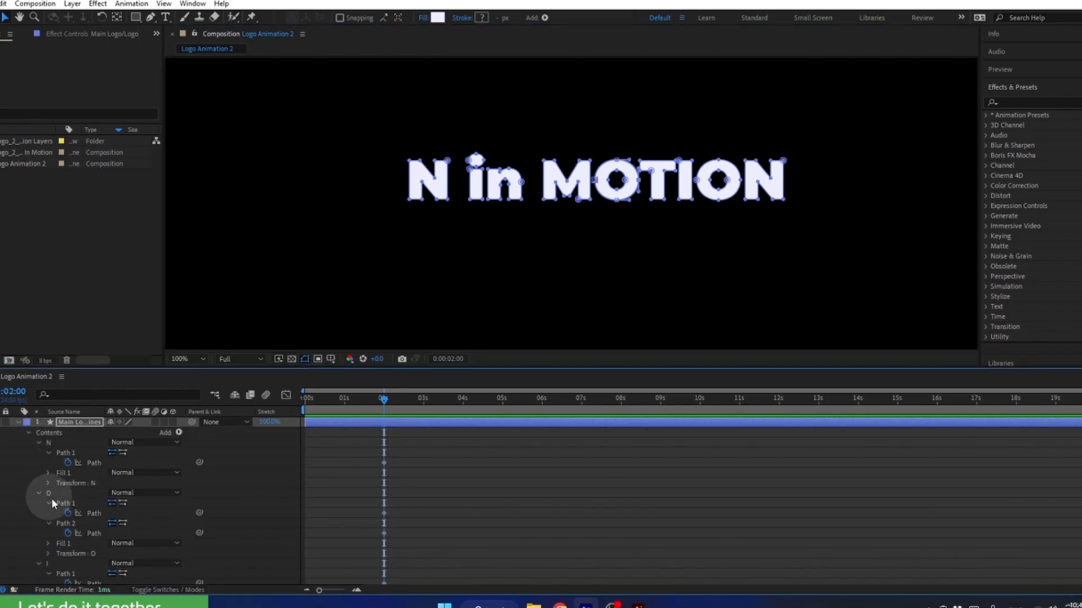
{"action": "left_click", "coordinate": [27, 432], "text": "ctrl"}
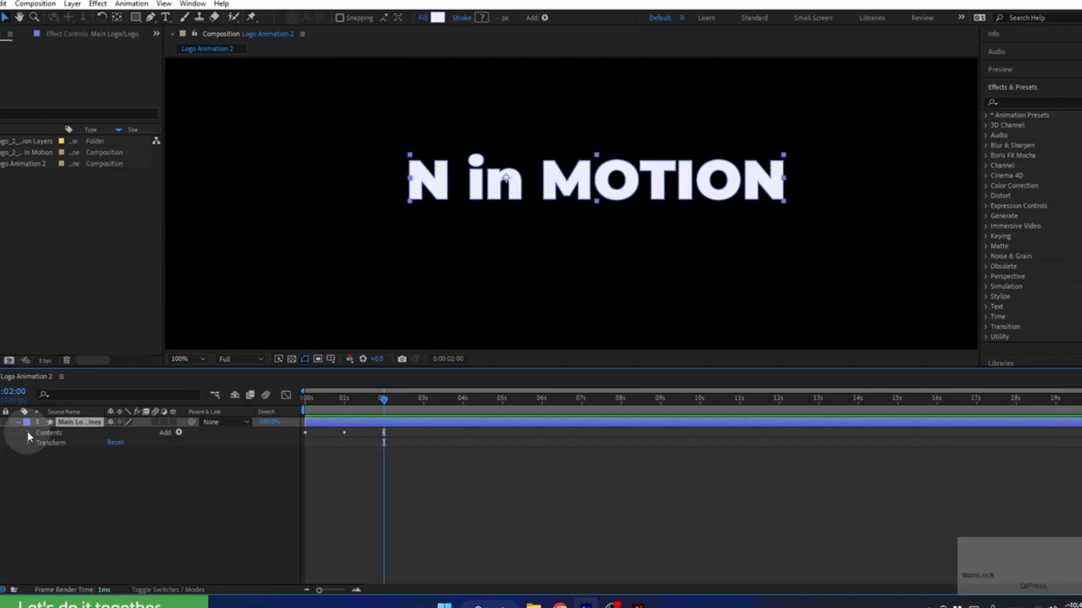
{"action": "left_click", "coordinate": [27, 432]}
{"action": "left_click", "coordinate": [60, 482]}
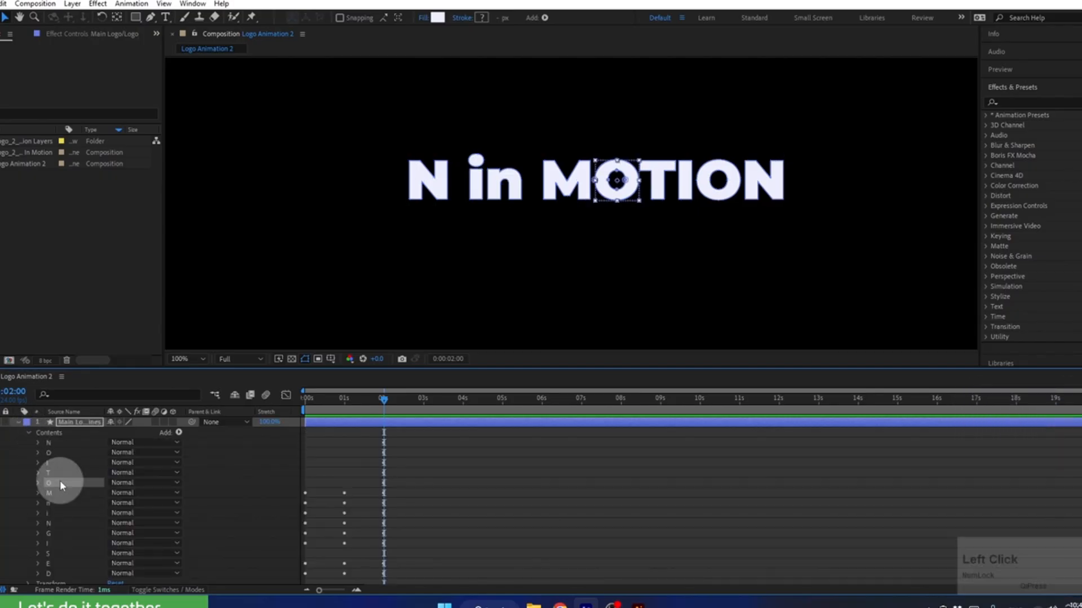
{"action": "left_click", "coordinate": [2, 483]}
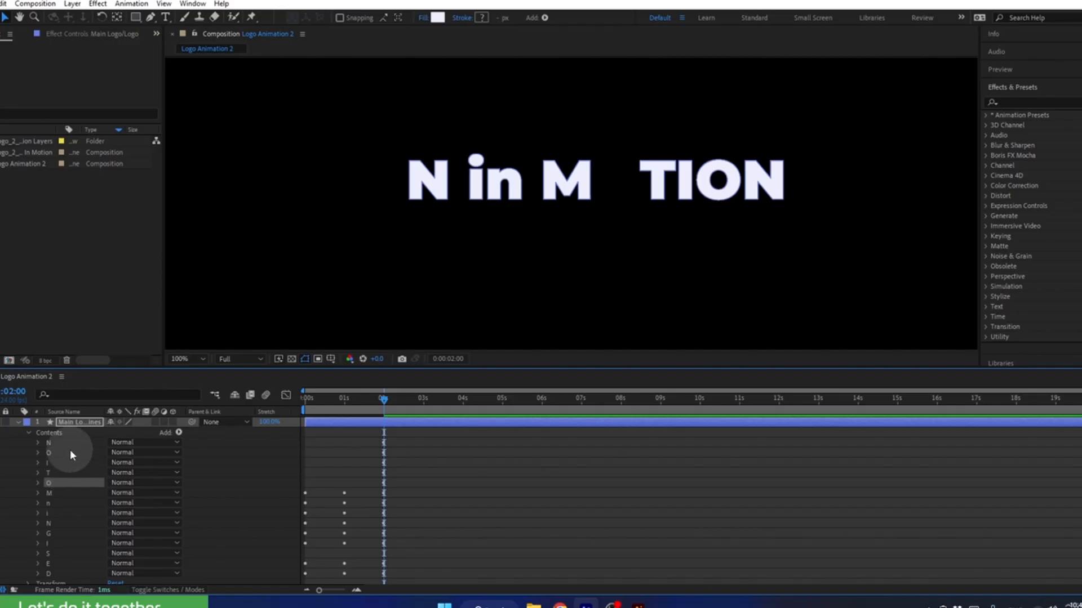
At 1 second, stretch the T of MOTION up past the composition's top border and end its stem just above the wordmark.
{"action": "left_click", "coordinate": [77, 427]}
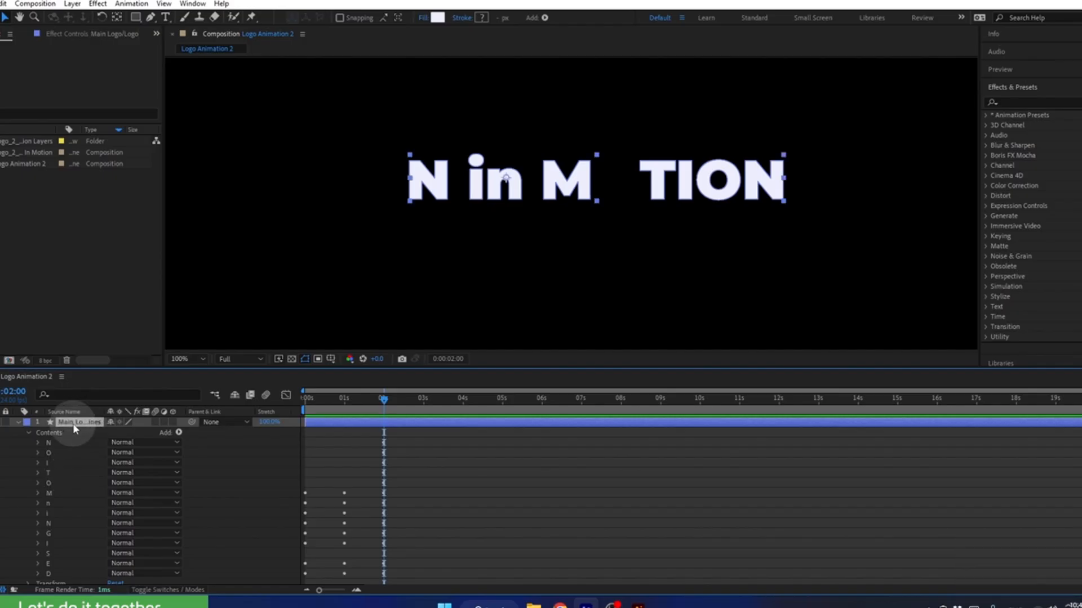
{"action": "key", "text": "u"}
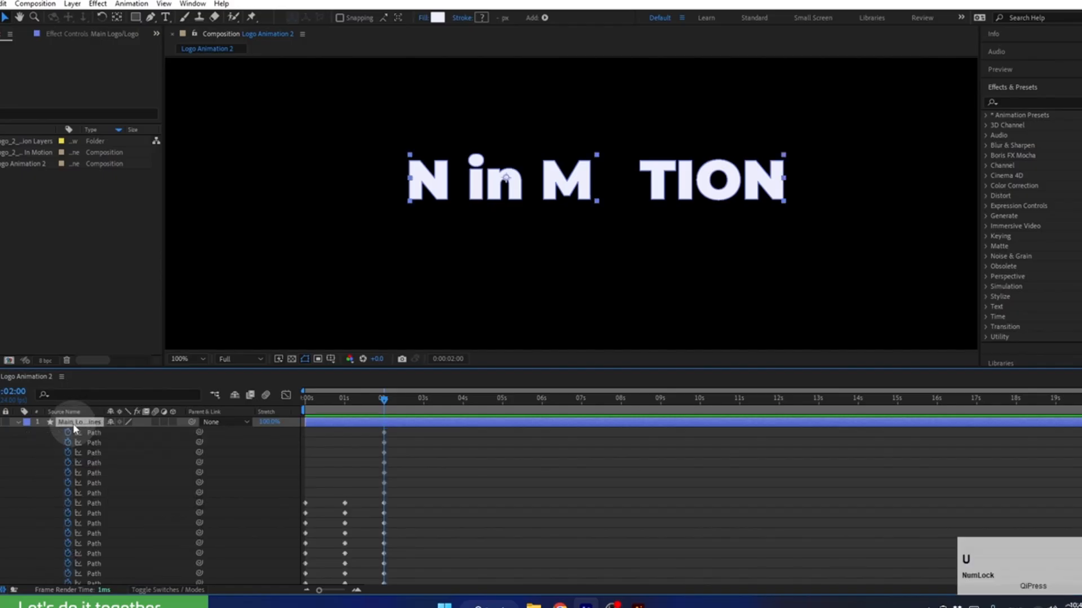
{"action": "left_click", "coordinate": [93, 483]}
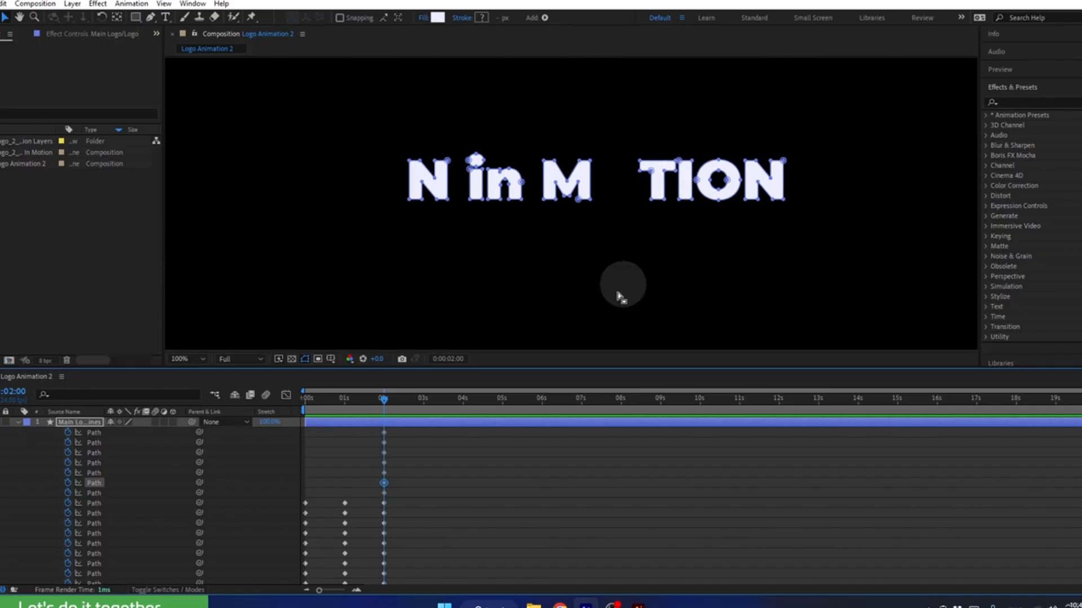
{"action": "left_click", "coordinate": [376, 402]}
{"action": "left_click_drag", "start_coordinate": [377, 404], "coordinate": [345, 403]}
{"action": "left_click_drag", "start_coordinate": [611, 171], "coordinate": [602, 73]}
{"action": "left_click_drag", "start_coordinate": [607, 296], "coordinate": [633, 264]}
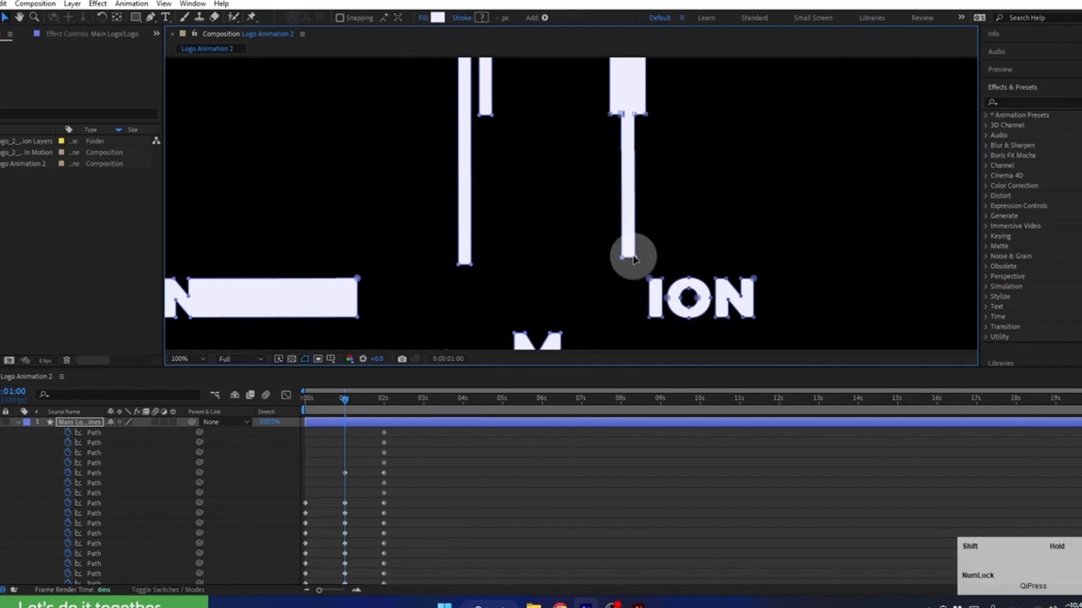
At 0 seconds, move all of the T's points above the composition's top border, keeping a compact T shape.
{"action": "left_click_drag", "start_coordinate": [336, 400], "coordinate": [260, 413]}
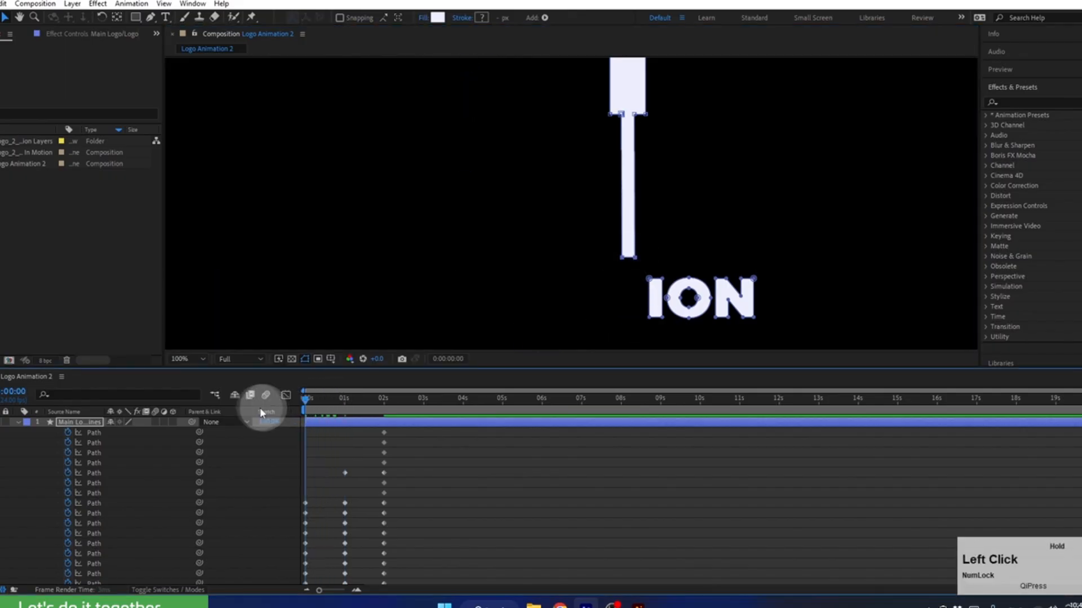
{"action": "left_click_drag", "start_coordinate": [496, 178], "coordinate": [467, 288]}
{"action": "left_click_drag", "start_coordinate": [642, 207], "coordinate": [575, 87]}
{"action": "left_click_drag", "start_coordinate": [555, 227], "coordinate": [545, 113]}
{"action": "left_click_drag", "start_coordinate": [567, 309], "coordinate": [571, 178]}
{"action": "left_click", "coordinate": [576, 307]}
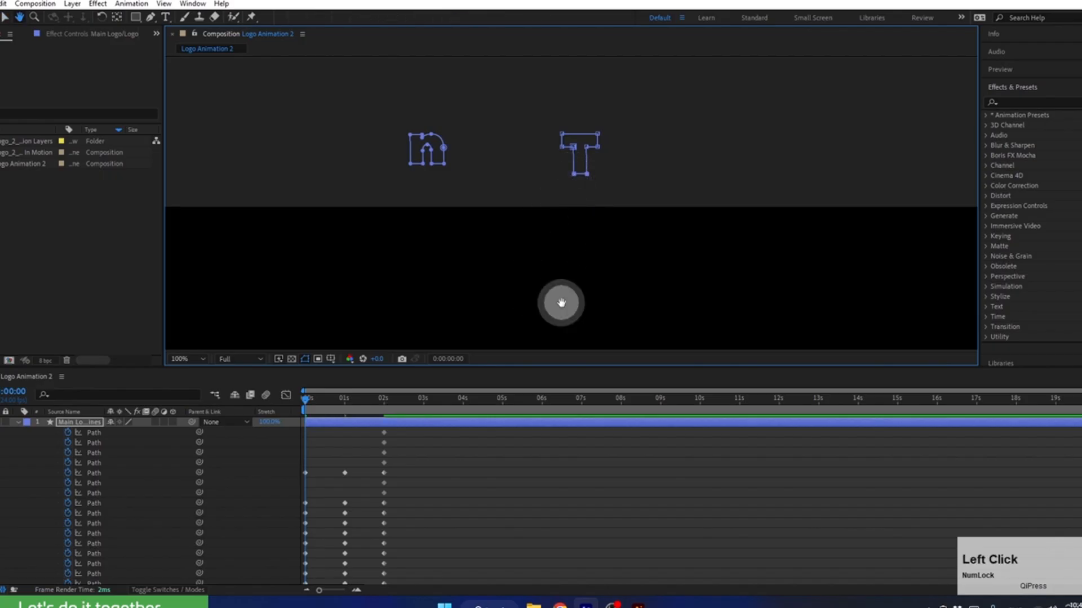
{"action": "left_click_drag", "start_coordinate": [560, 302], "coordinate": [512, 174]}
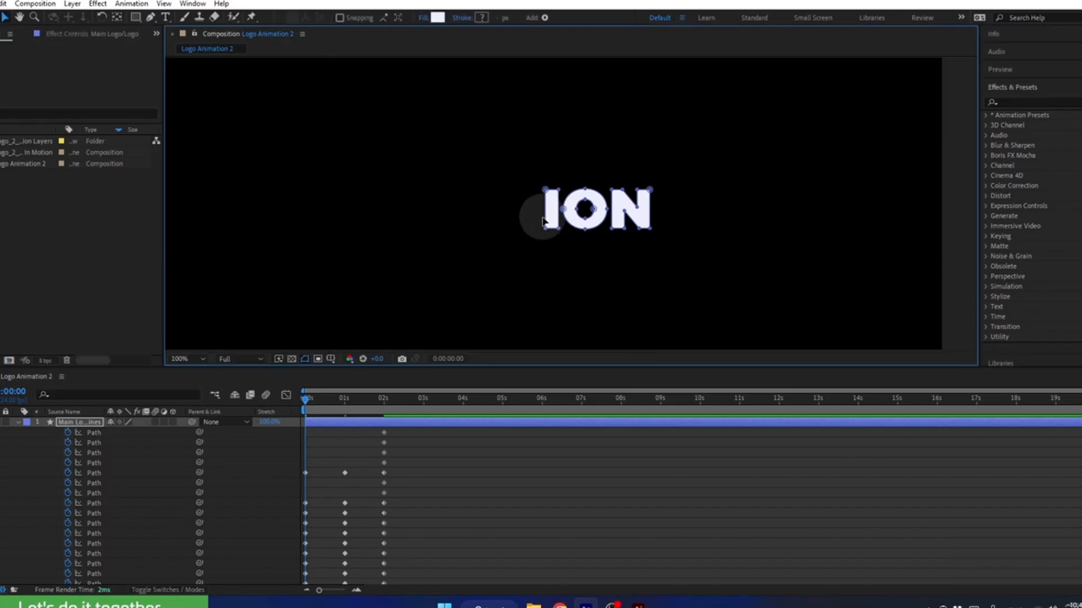
At 1 second, hide the final N and second O of MOTION in the logo layer's contents.
{"action": "left_click_drag", "start_coordinate": [316, 401], "coordinate": [345, 401]}
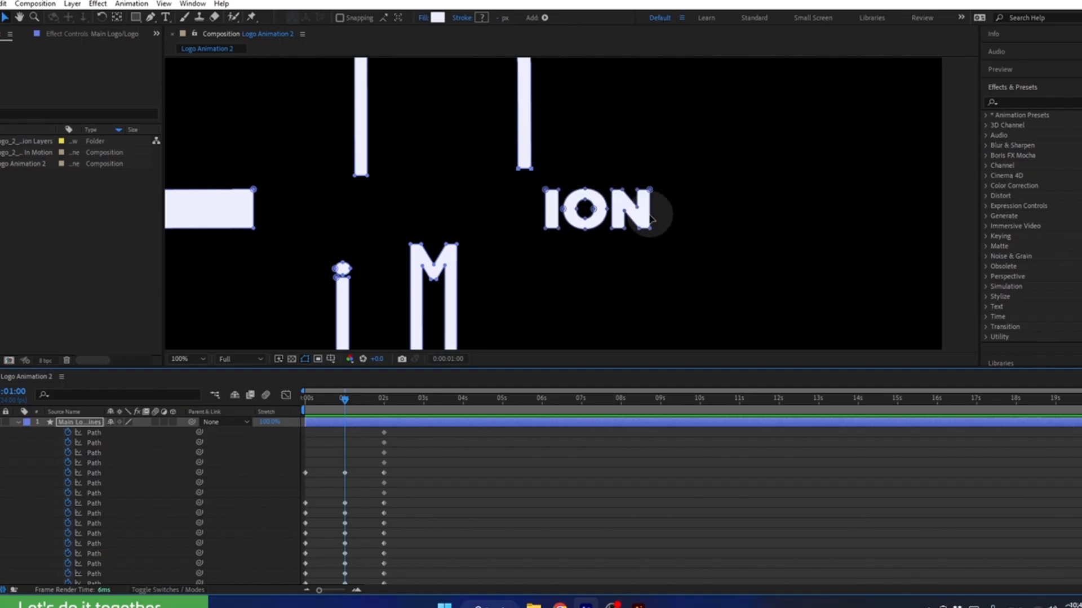
{"action": "left_click", "coordinate": [18, 423]}
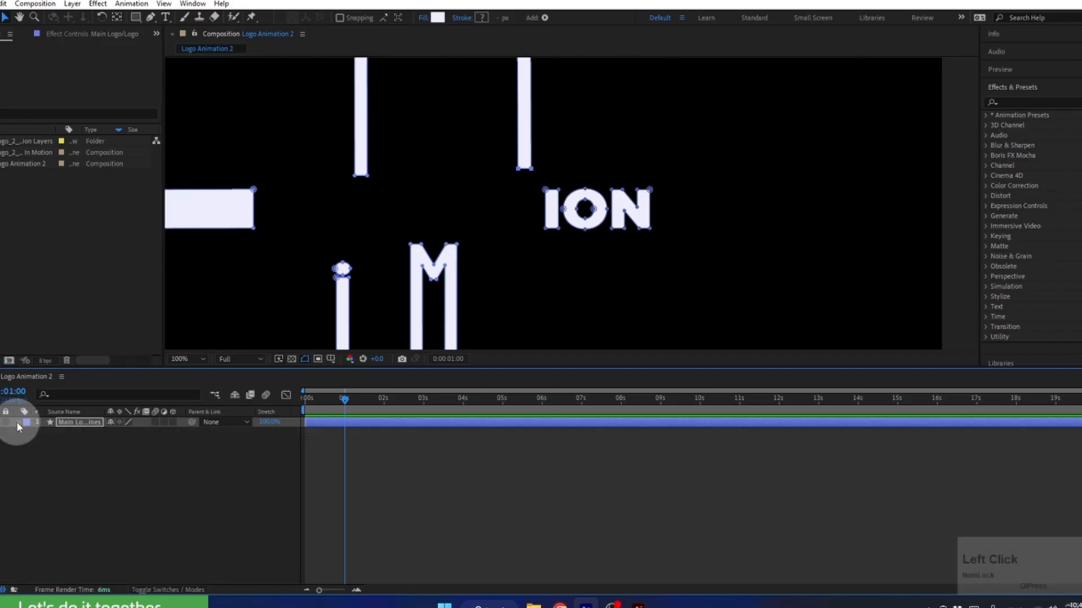
{"action": "left_click", "coordinate": [17, 422]}
{"action": "left_click", "coordinate": [49, 443]}
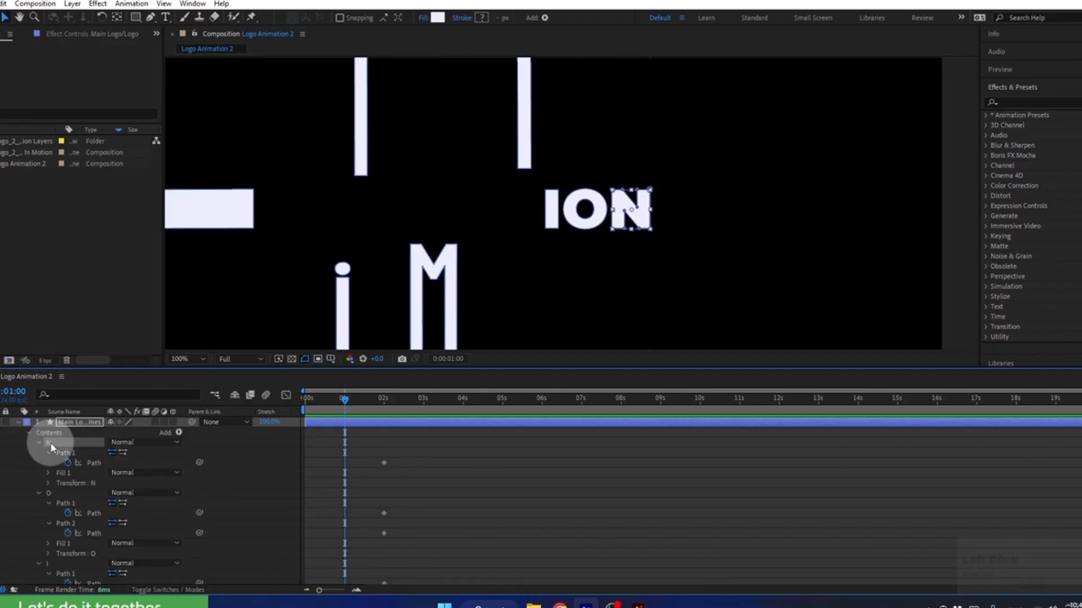
{"action": "left_click", "coordinate": [1, 442]}
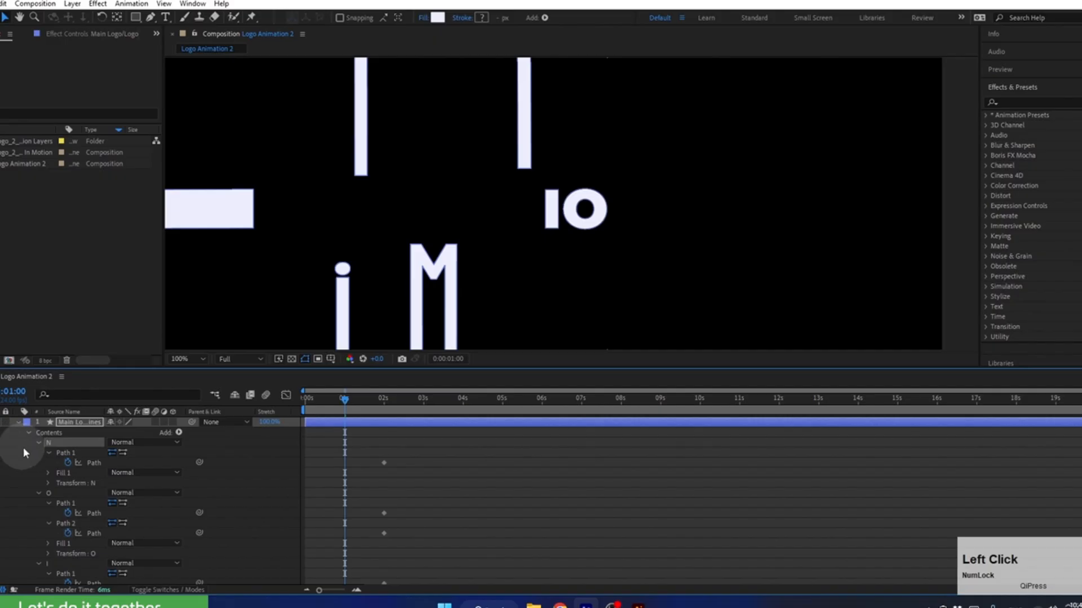
{"action": "left_click", "coordinate": [1, 493]}
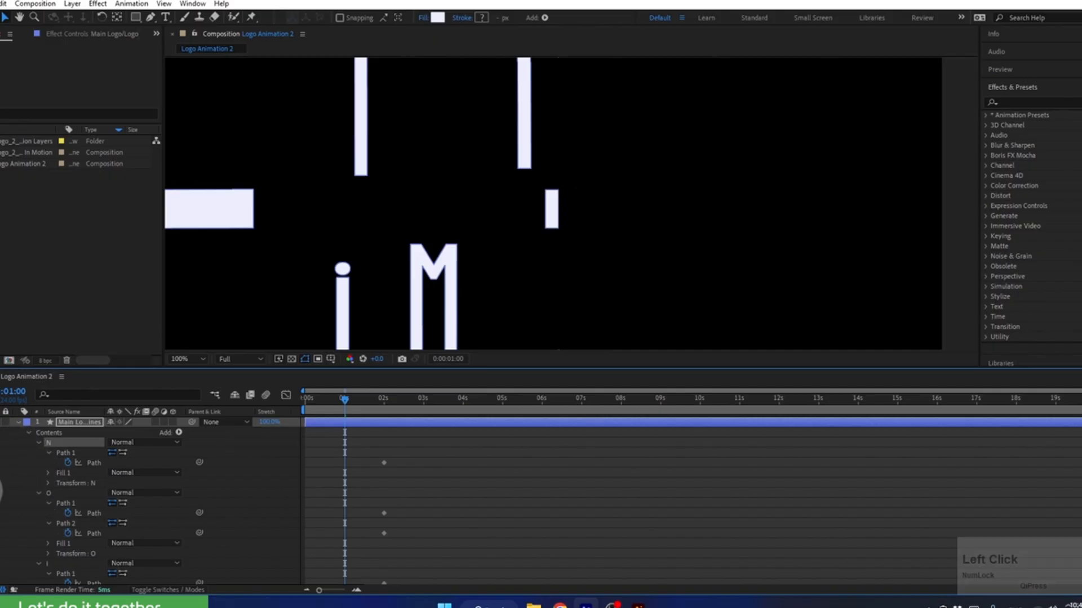
Stretch the I of MOTION past the right border with its left edge shifted right at 1 second, and move that edge outside at 0 seconds.
{"action": "left_click", "coordinate": [68, 424]}
{"action": "key", "text": "u"}
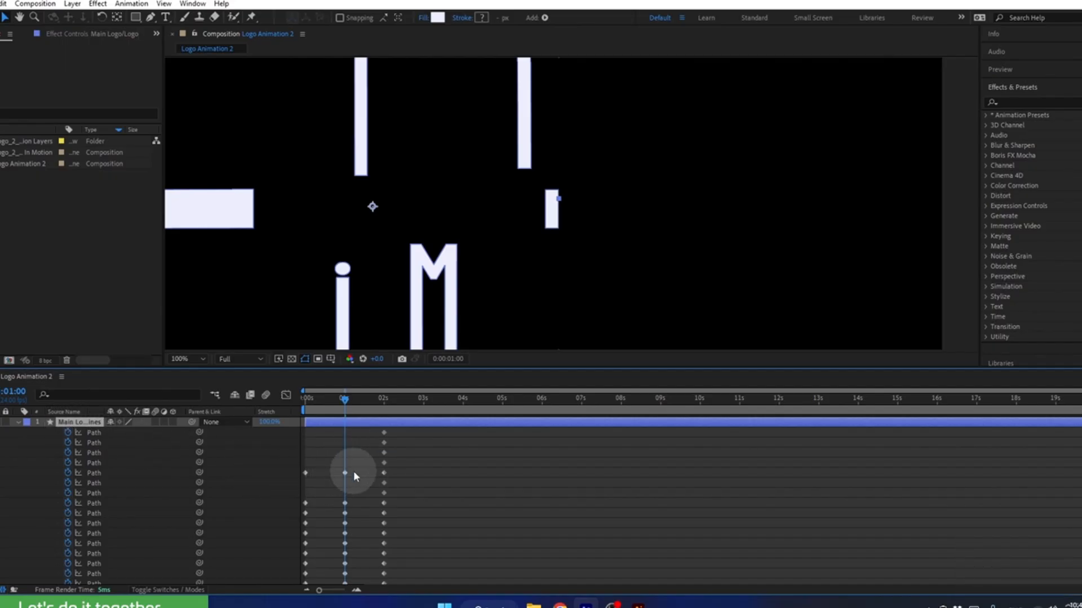
{"action": "left_click", "coordinate": [92, 464]}
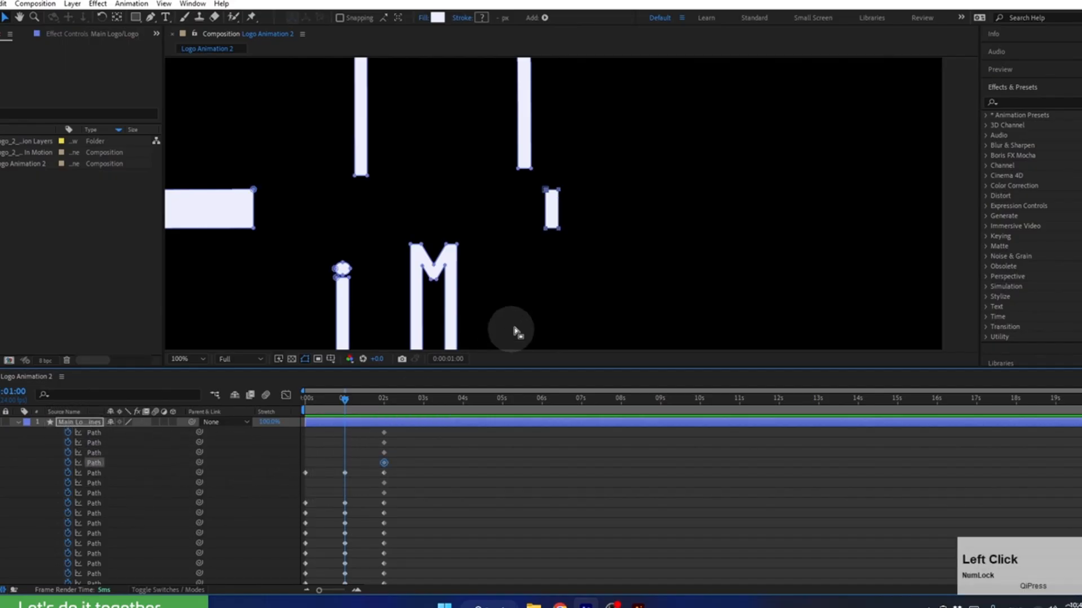
{"action": "left_click_drag", "start_coordinate": [602, 175], "coordinate": [974, 230]}
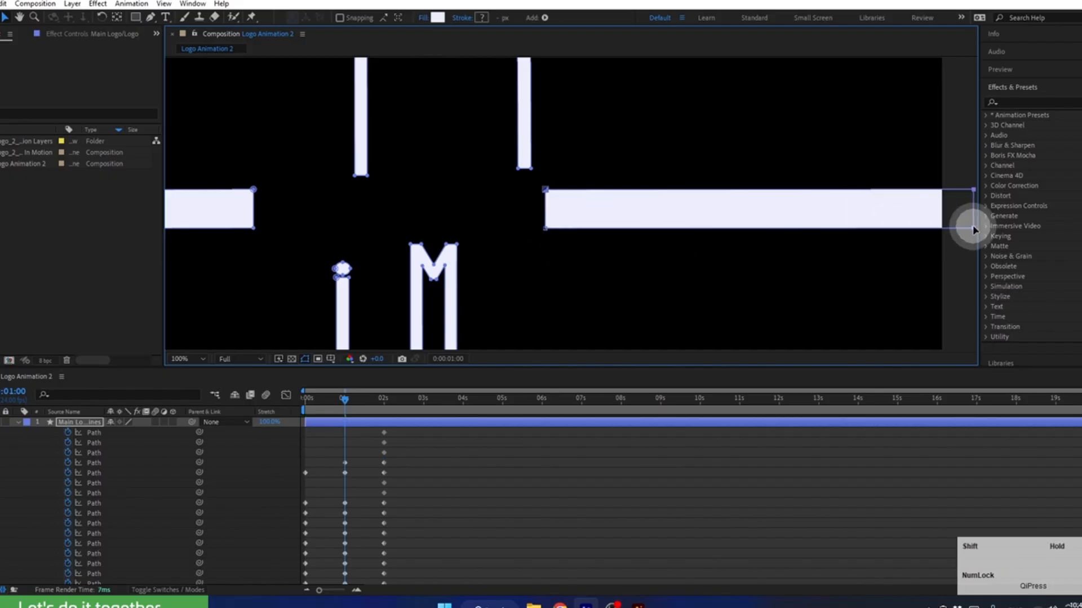
{"action": "left_click_drag", "start_coordinate": [578, 171], "coordinate": [540, 255]}
{"action": "left_click_drag", "start_coordinate": [546, 190], "coordinate": [598, 191]}
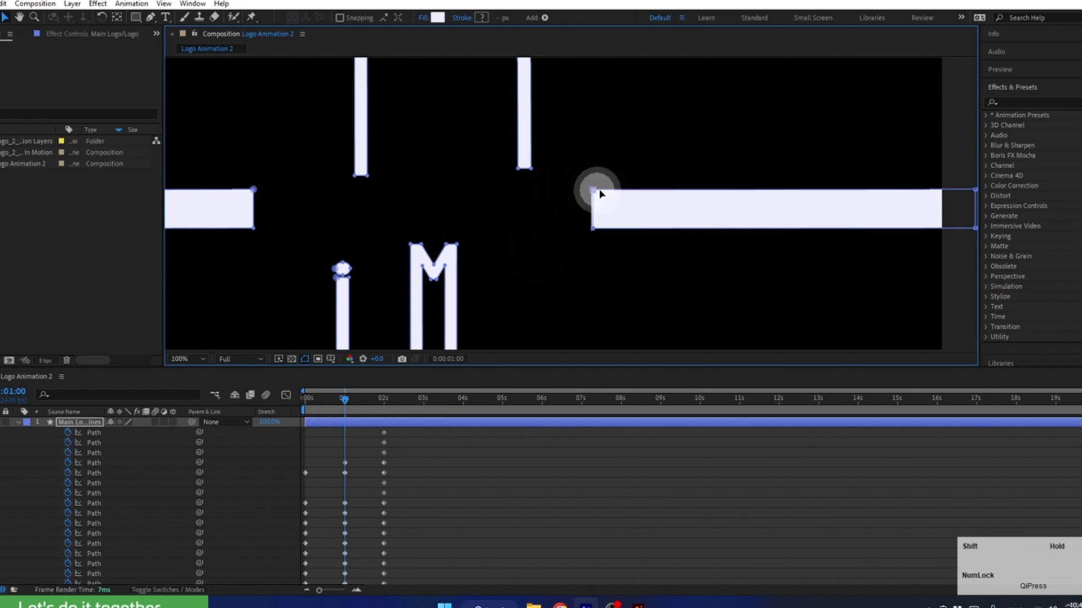
{"action": "left_click", "coordinate": [314, 443]}
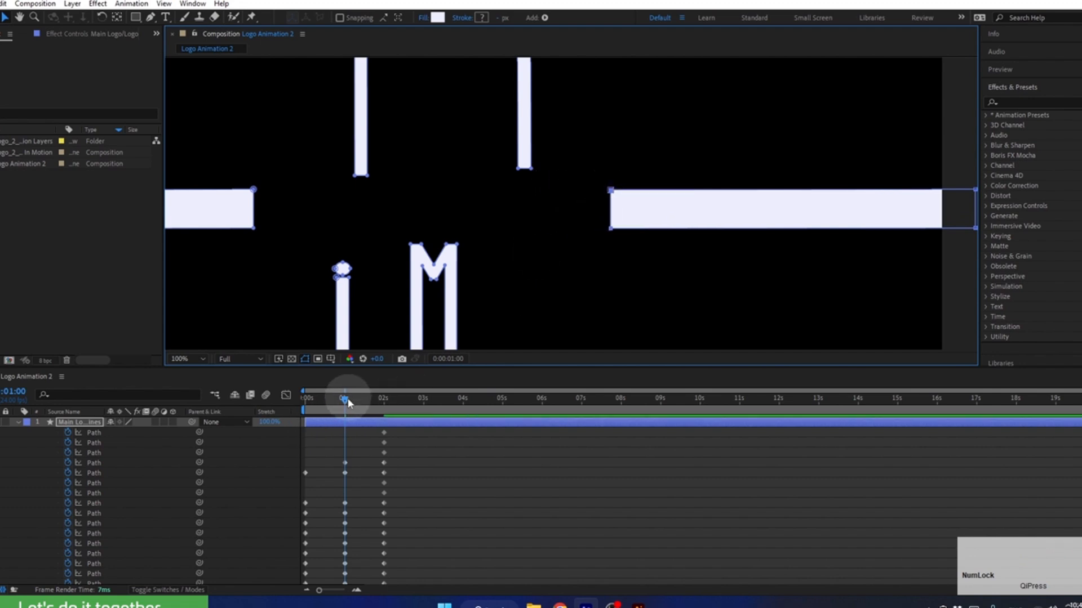
{"action": "left_click_drag", "start_coordinate": [348, 402], "coordinate": [282, 416]}
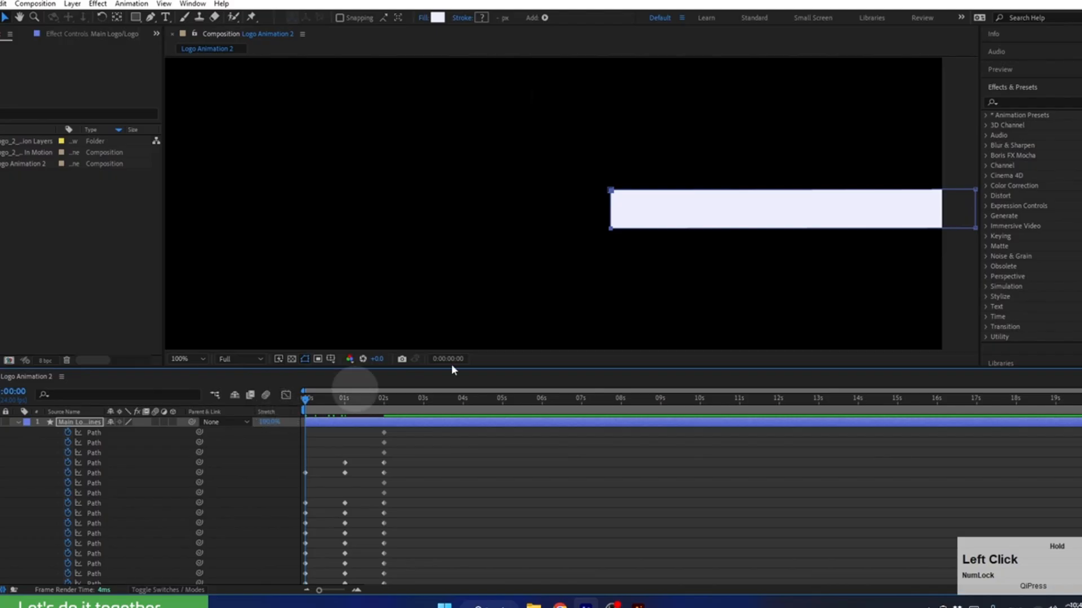
{"action": "left_click_drag", "start_coordinate": [579, 163], "coordinate": [968, 230]}
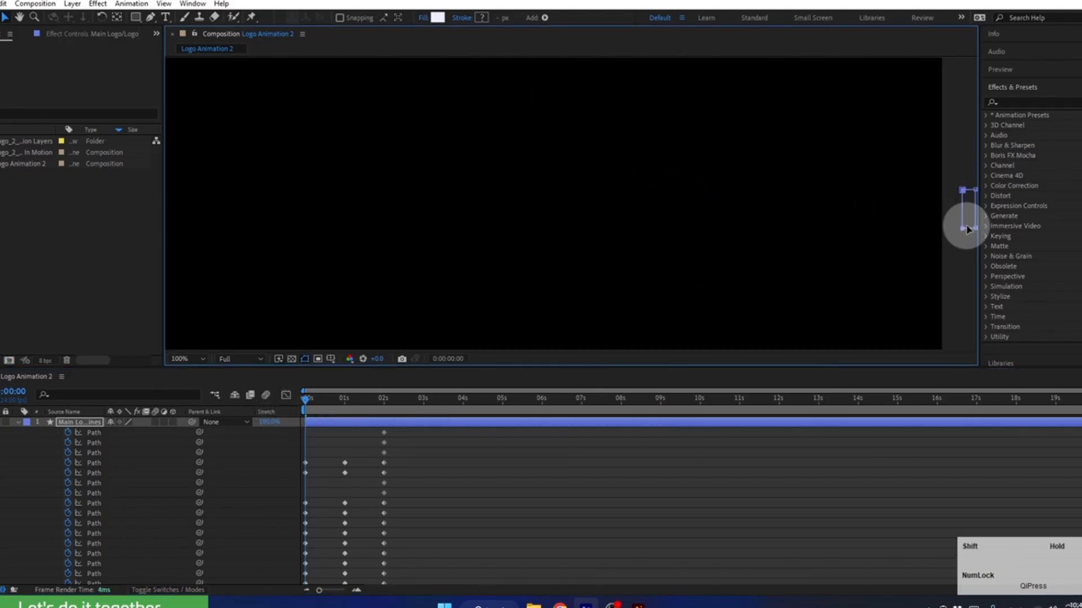
Make the final N of MOTION visible again and hide the I in the logo layer's contents.
{"action": "left_click_drag", "start_coordinate": [303, 397], "coordinate": [382, 414]}
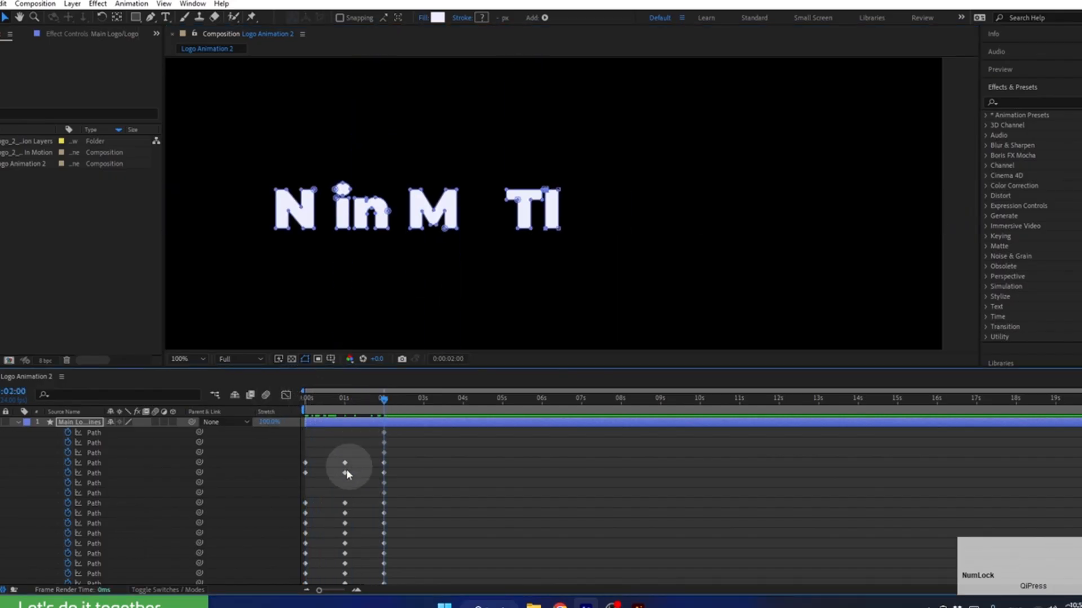
{"action": "left_click", "coordinate": [16, 423]}
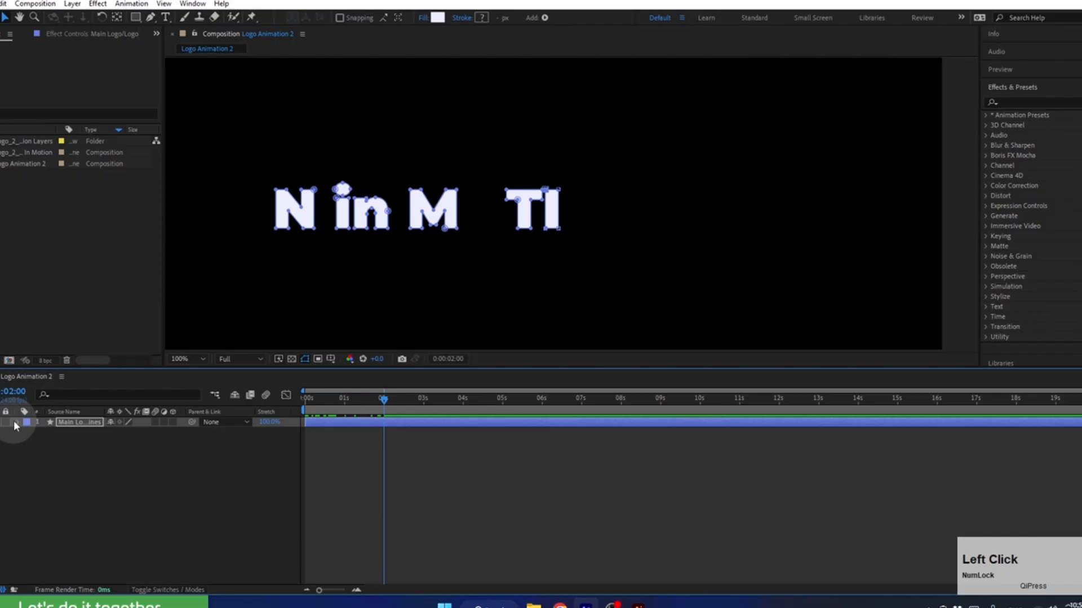
{"action": "left_click", "coordinate": [17, 423]}
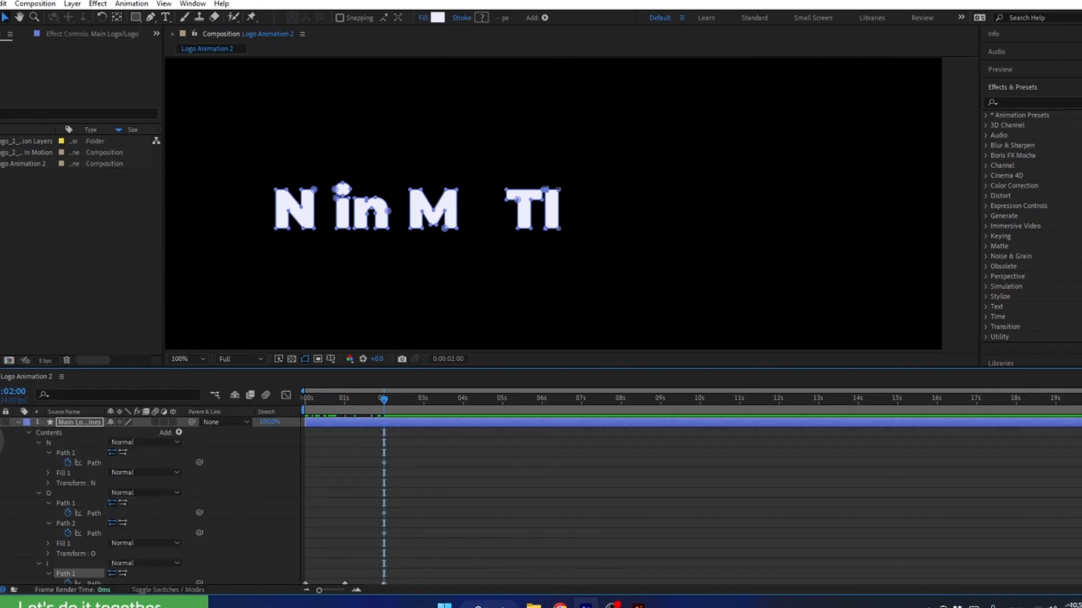
{"action": "left_click", "coordinate": [3, 492]}
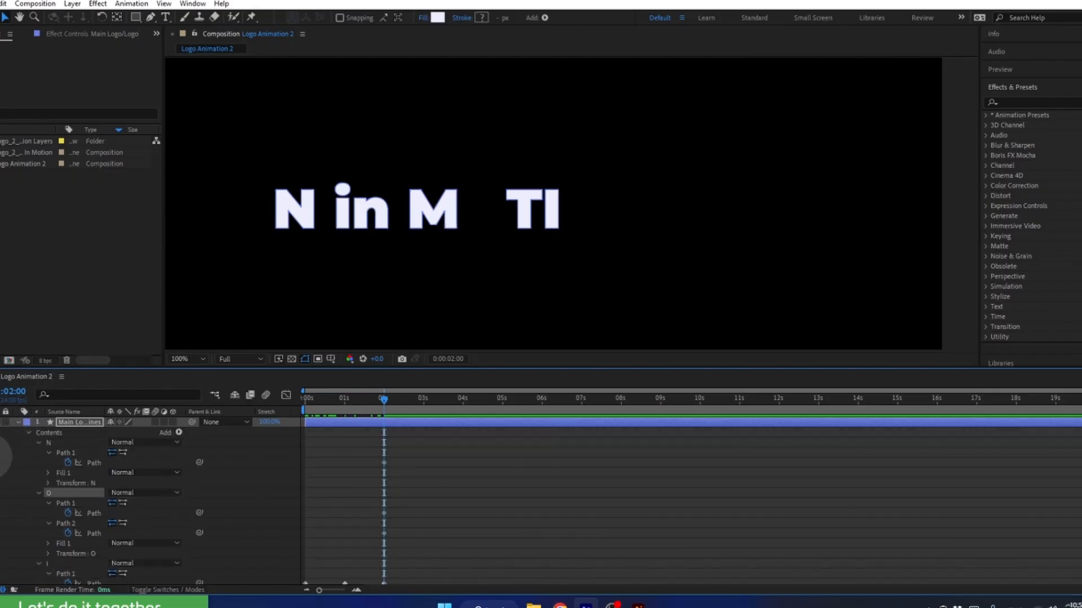
{"action": "left_click", "coordinate": [0, 442]}
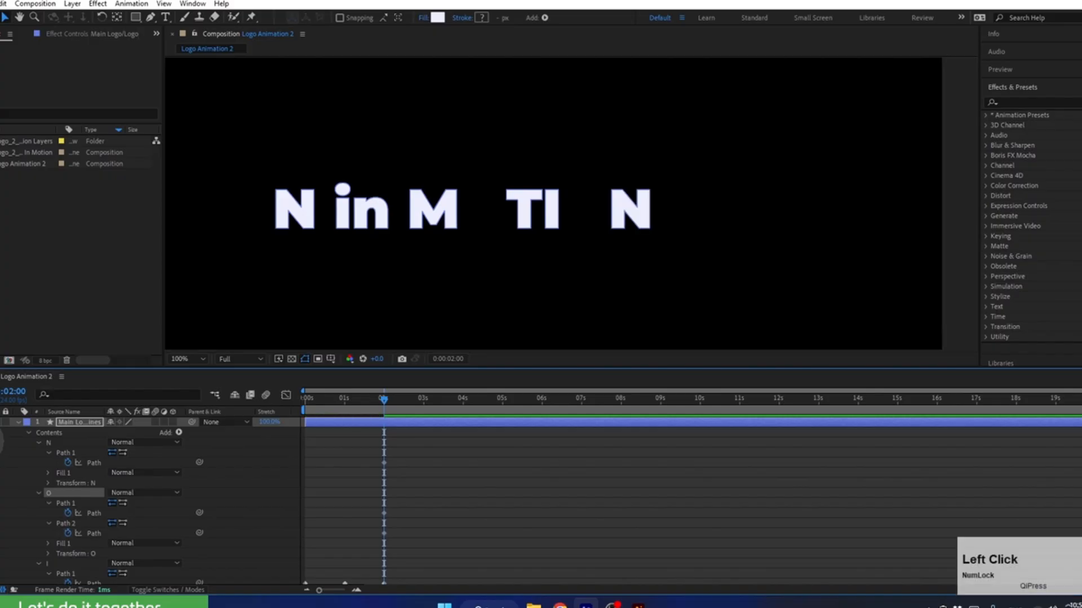
{"action": "left_click_drag", "start_coordinate": [341, 409], "coordinate": [362, 413]}
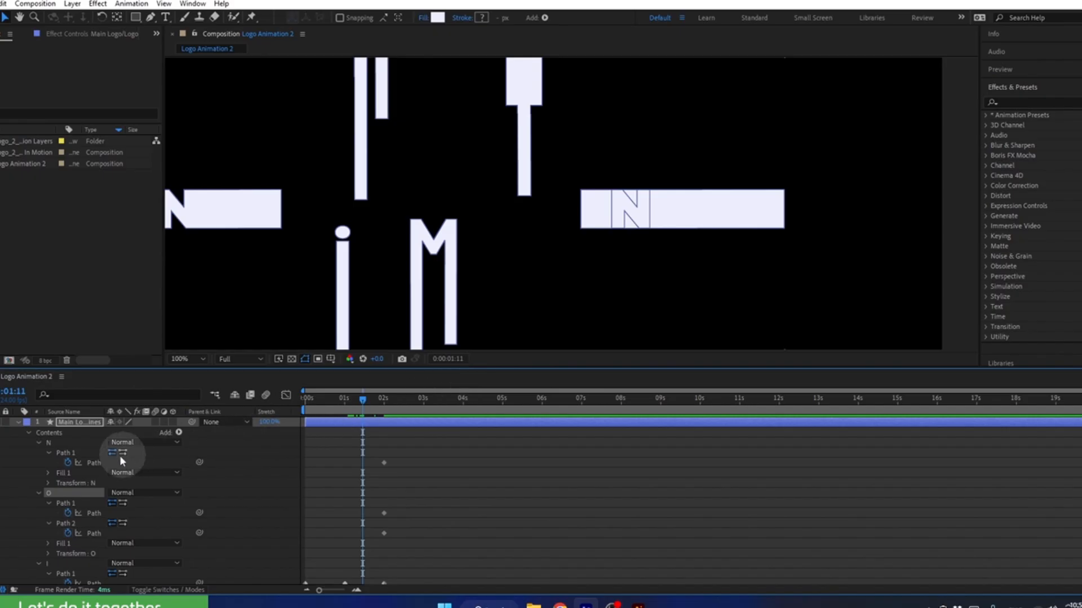
{"action": "left_click", "coordinate": [51, 565]}
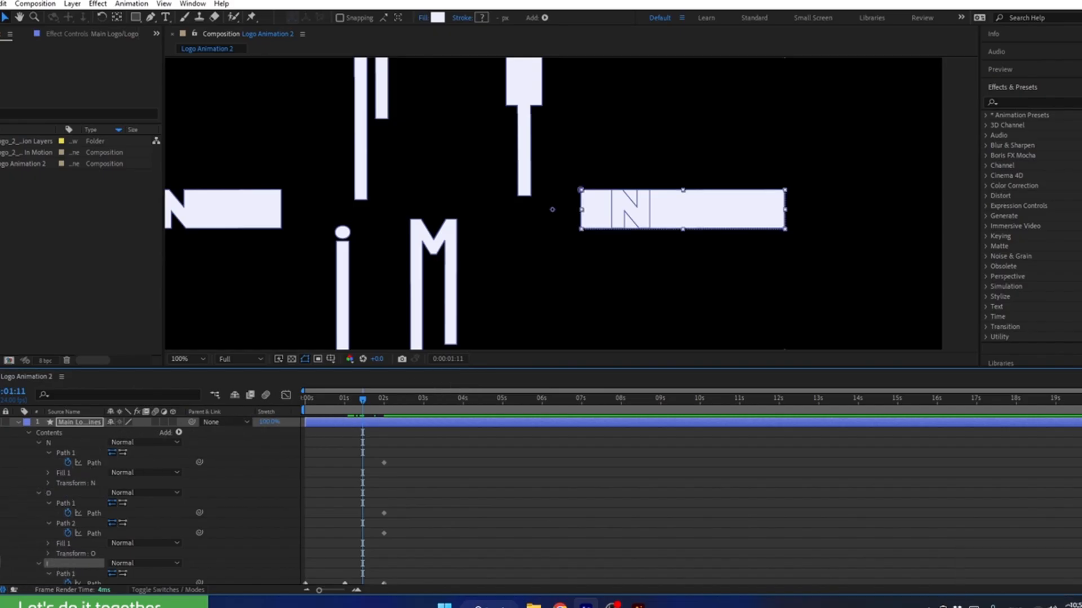
{"action": "left_click", "coordinate": [0, 563]}
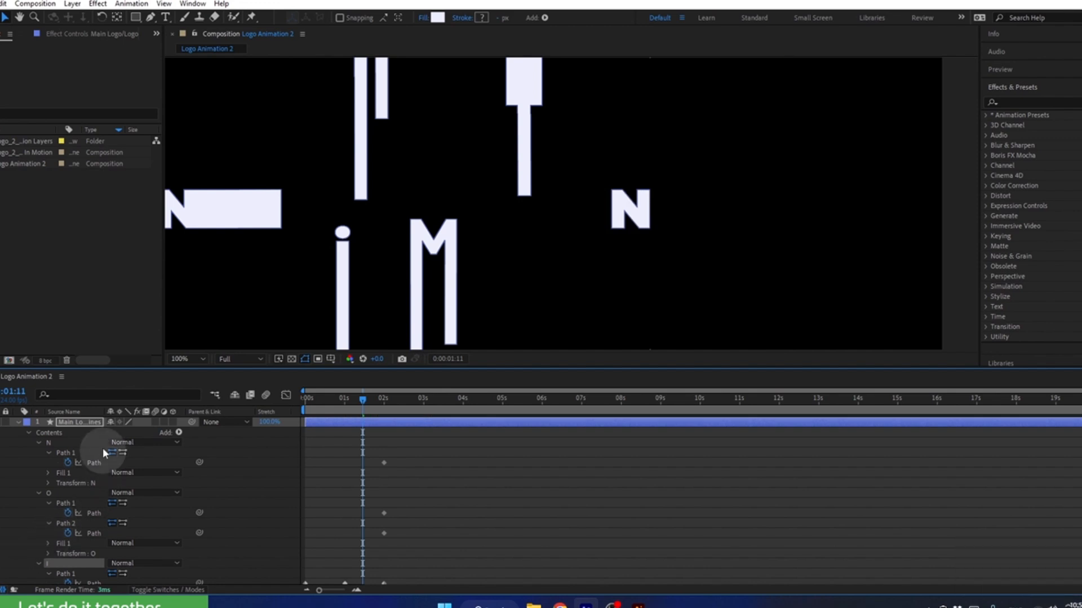
At 1 second, stretch the final N's right side past the composition's right border and shift its diagonal and left edge to the right.
{"action": "left_click", "coordinate": [86, 423]}
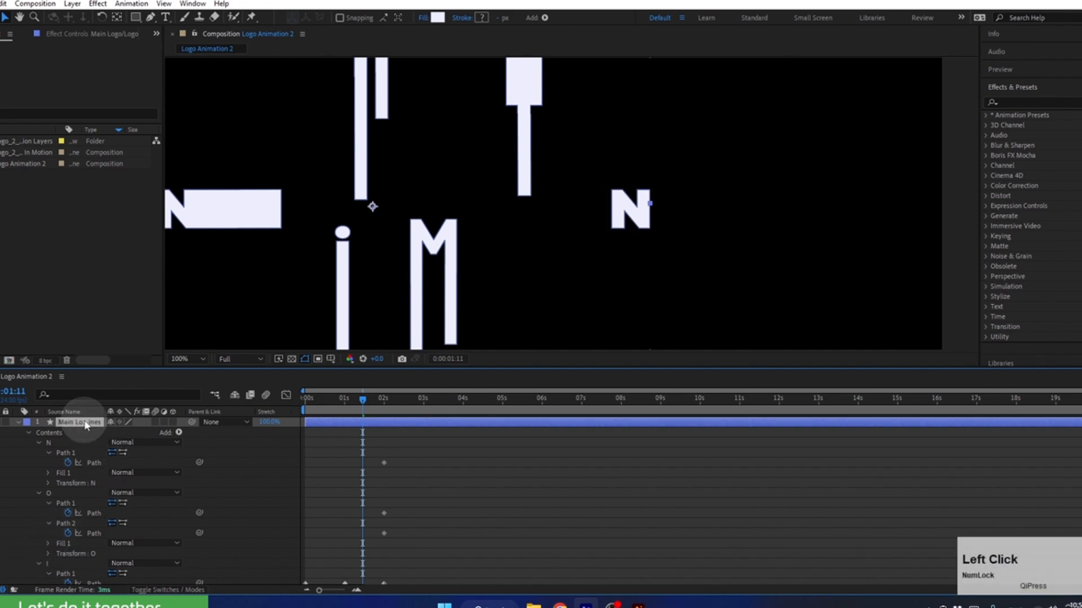
{"action": "key", "text": "u"}
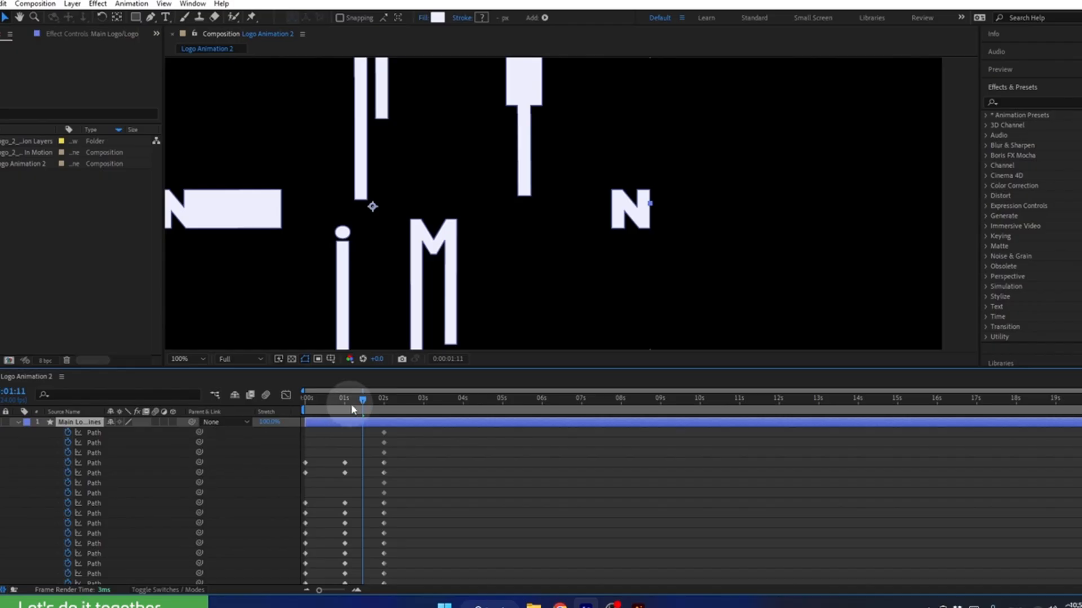
{"action": "left_click_drag", "start_coordinate": [360, 405], "coordinate": [345, 401]}
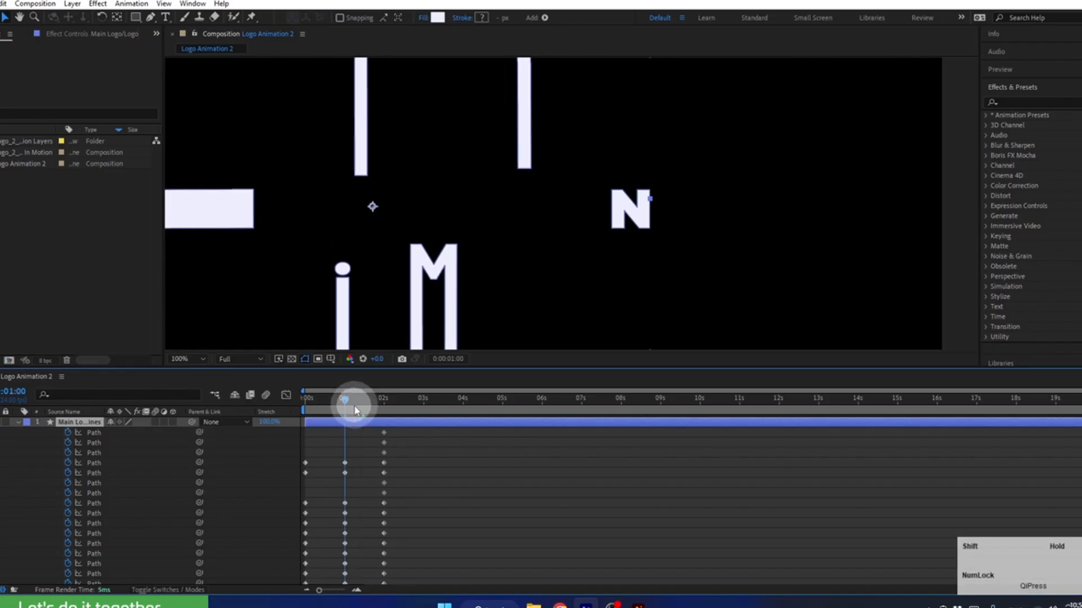
{"action": "left_click", "coordinate": [97, 453]}
{"action": "left_click_drag", "start_coordinate": [699, 165], "coordinate": [986, 228]}
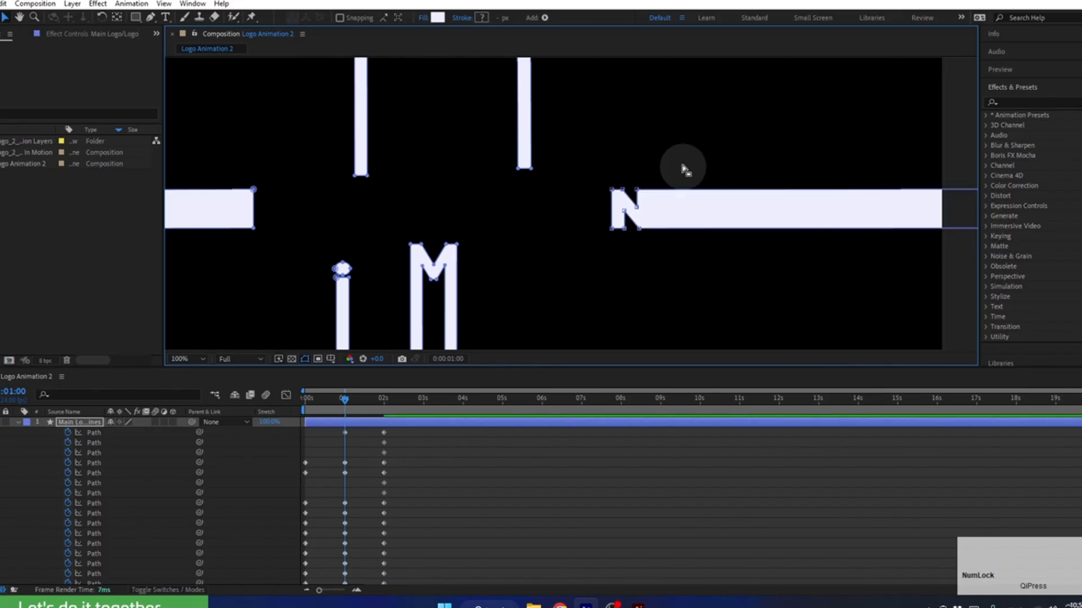
{"action": "left_click_drag", "start_coordinate": [676, 162], "coordinate": [749, 225]}
{"action": "left_click_drag", "start_coordinate": [631, 165], "coordinate": [639, 226]}
At 0 seconds, move the final N's left and diagonal points beyond the composition's right border to form a compact N.
{"action": "left_click_drag", "start_coordinate": [341, 401], "coordinate": [273, 410]}
{"action": "left_click_drag", "start_coordinate": [594, 168], "coordinate": [734, 233]}
{"action": "left_click_drag", "start_coordinate": [703, 165], "coordinate": [779, 257]}
{"action": "left_click_drag", "start_coordinate": [734, 228], "coordinate": [828, 248]}
{"action": "key", "text": "space"}
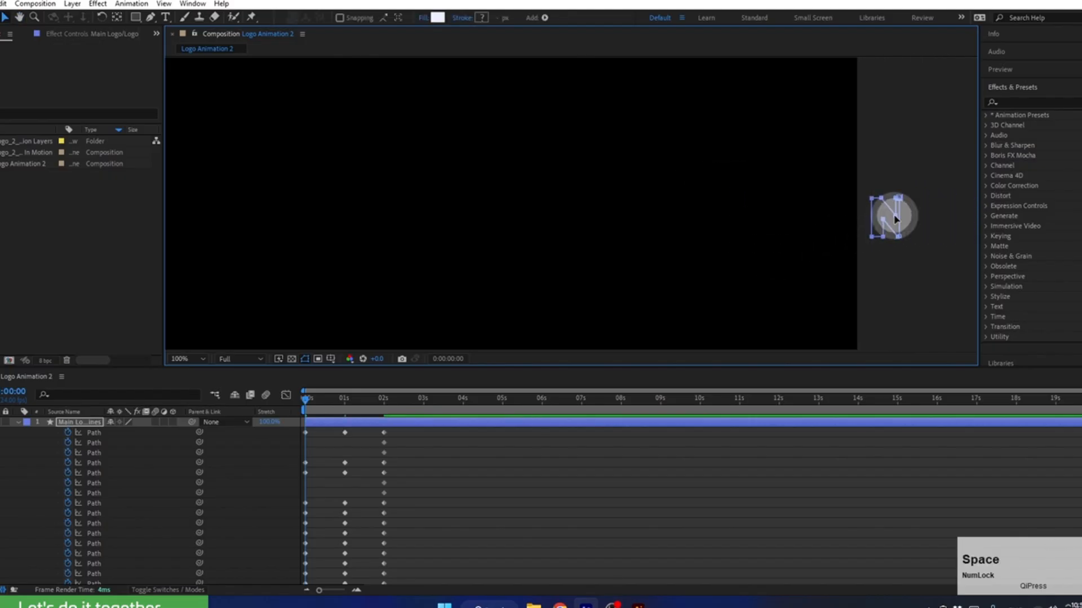
{"action": "left_click_drag", "start_coordinate": [895, 216], "coordinate": [890, 216]}
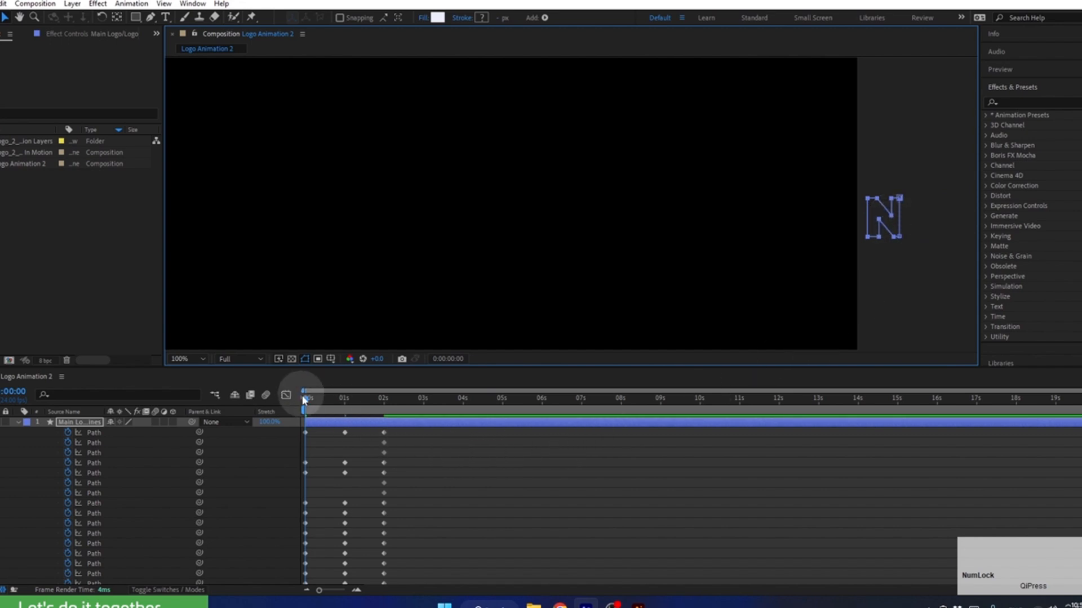
At 1 second, shift the diagonal points of the final N of MOTION further right and scrub back to 0 seconds.
{"action": "left_click_drag", "start_coordinate": [316, 402], "coordinate": [355, 420]}
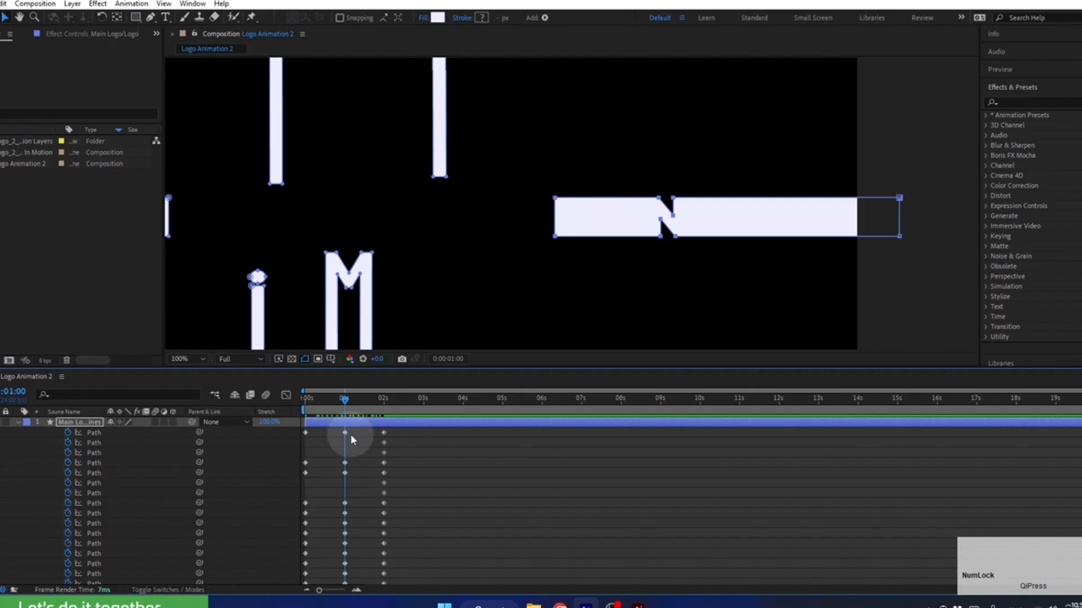
{"action": "left_click", "coordinate": [648, 208]}
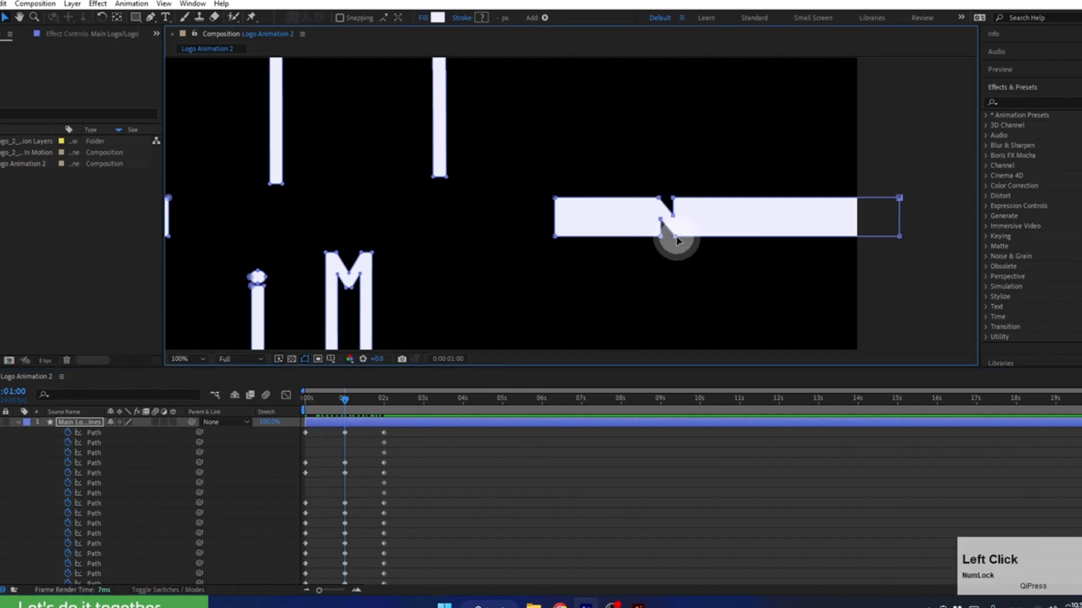
{"action": "left_click_drag", "start_coordinate": [676, 241], "coordinate": [734, 242]}
{"action": "left_click", "coordinate": [343, 396]}
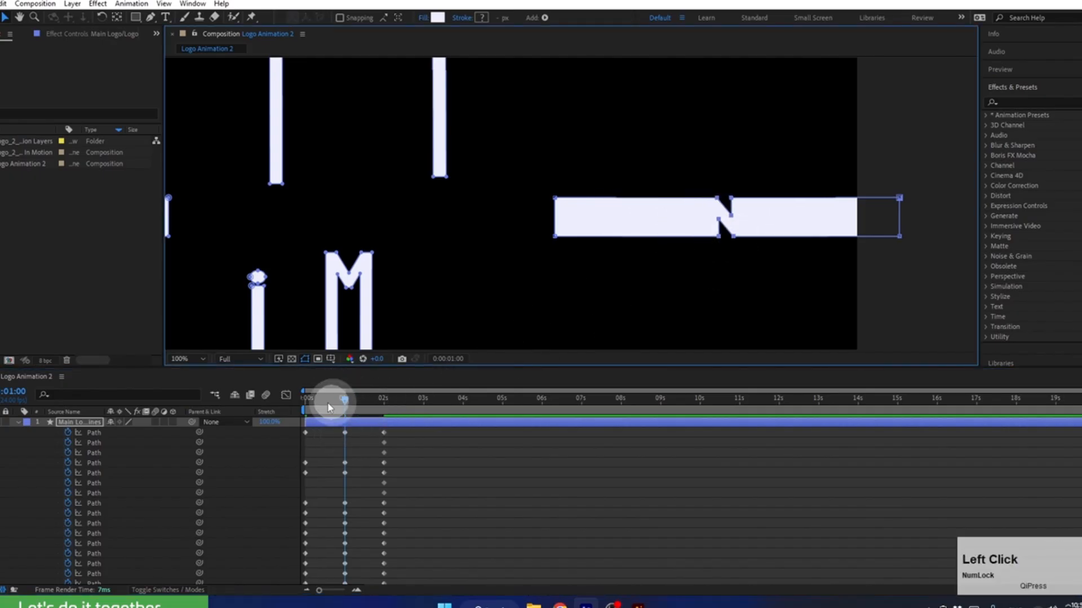
{"action": "left_click_drag", "start_coordinate": [328, 407], "coordinate": [187, 481]}
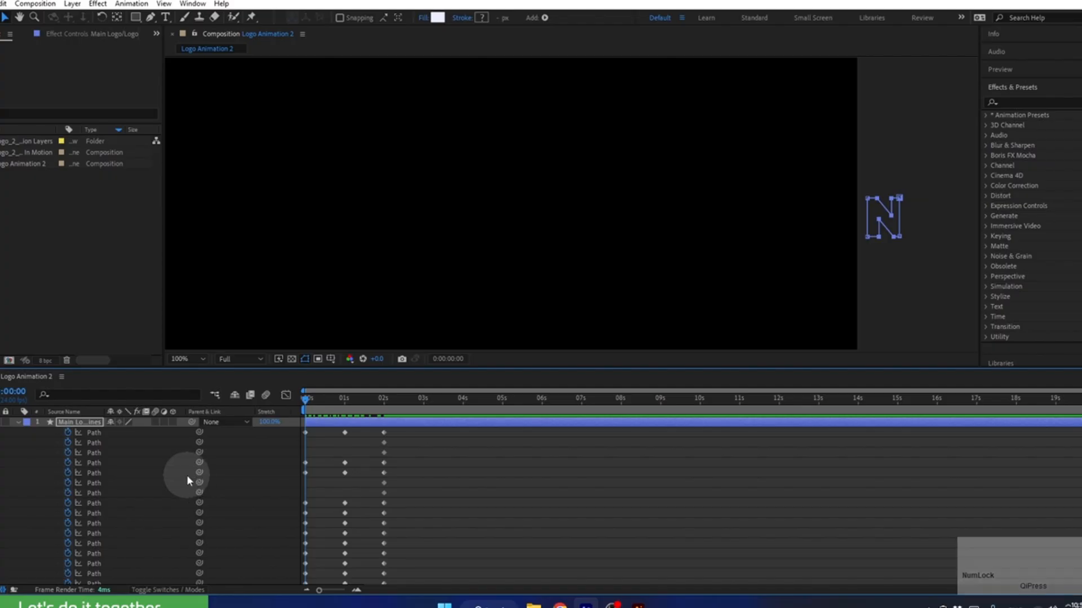
Delete the 2-second path keyframes of both O's in MOTION.
{"action": "key", "text": "s"}
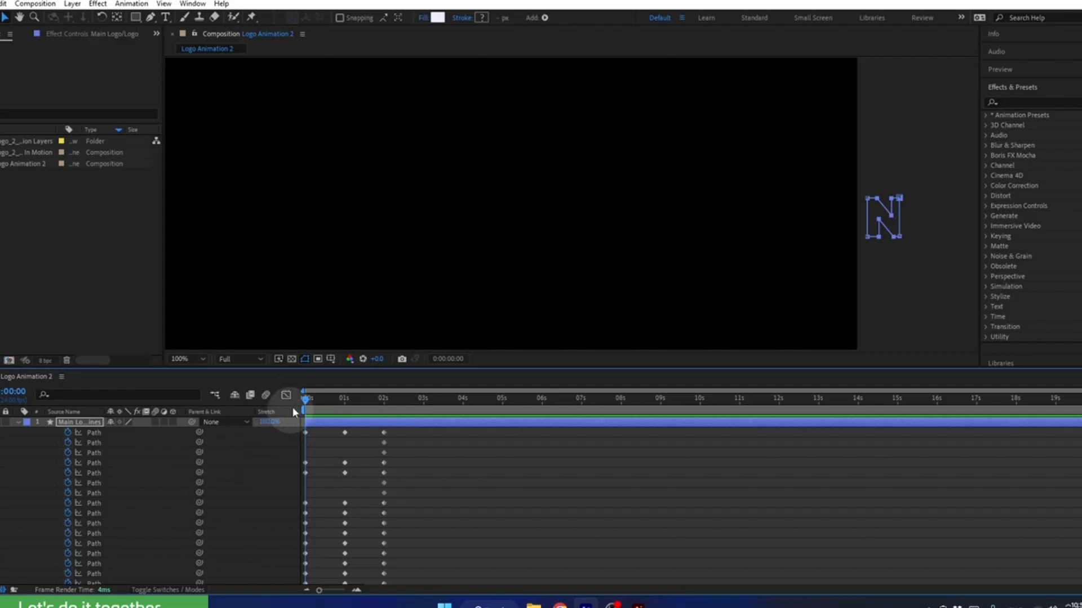
{"action": "left_click_drag", "start_coordinate": [293, 366], "coordinate": [311, 278]}
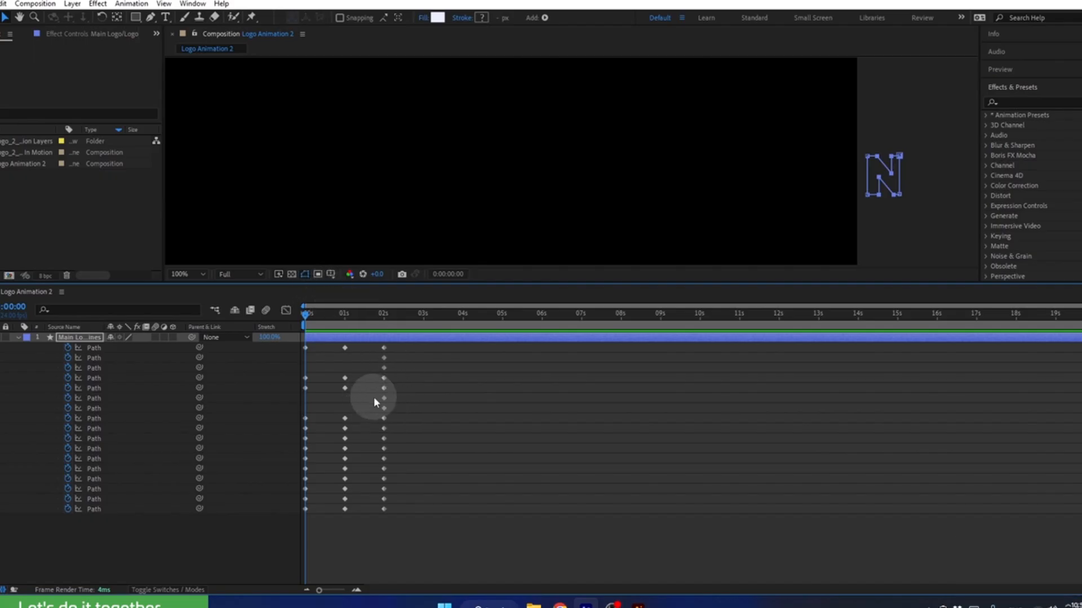
{"action": "left_click_drag", "start_coordinate": [370, 396], "coordinate": [402, 412]}
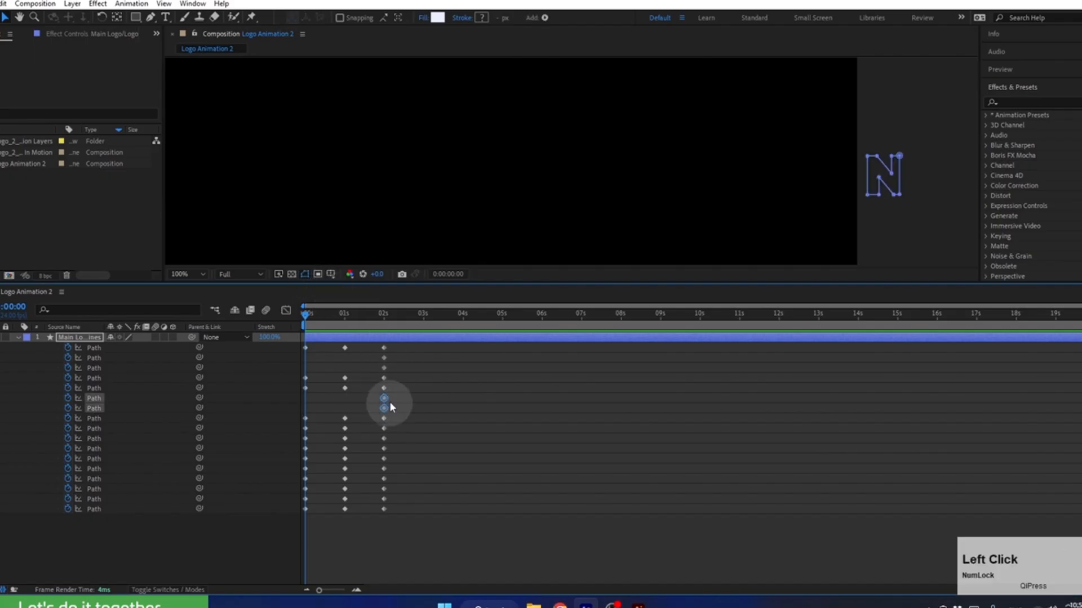
{"action": "key", "text": "Delete"}
{"action": "left_click_drag", "start_coordinate": [373, 359], "coordinate": [401, 367]}
{"action": "key", "text": "Delete"}
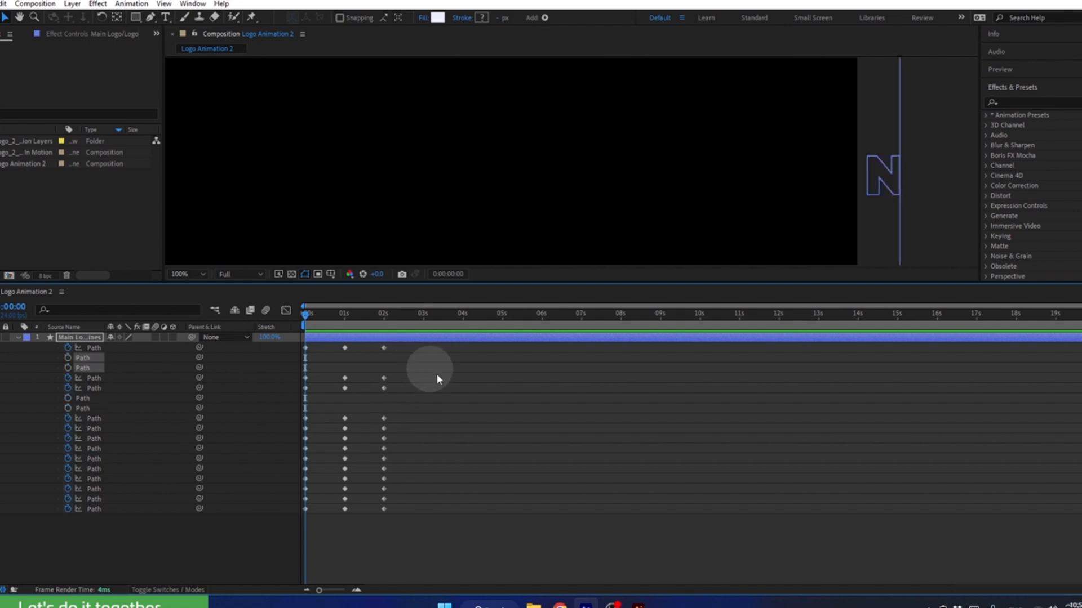
Collapse the logo layer's contents down to the letter groups and make all the hidden letters visible again.
{"action": "left_click", "coordinate": [15, 336]}
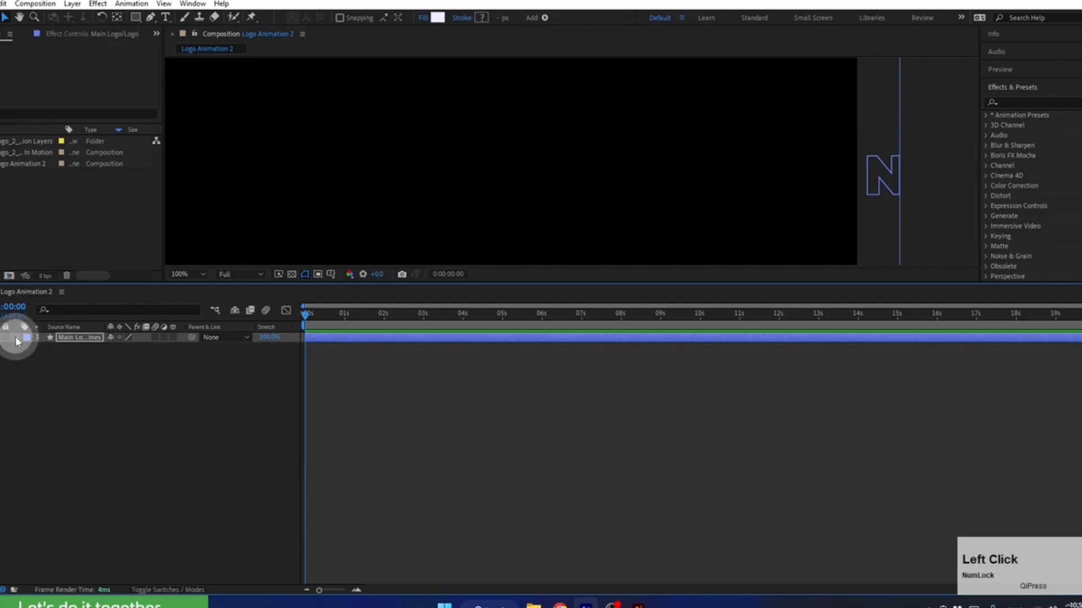
{"action": "left_click", "coordinate": [15, 337]}
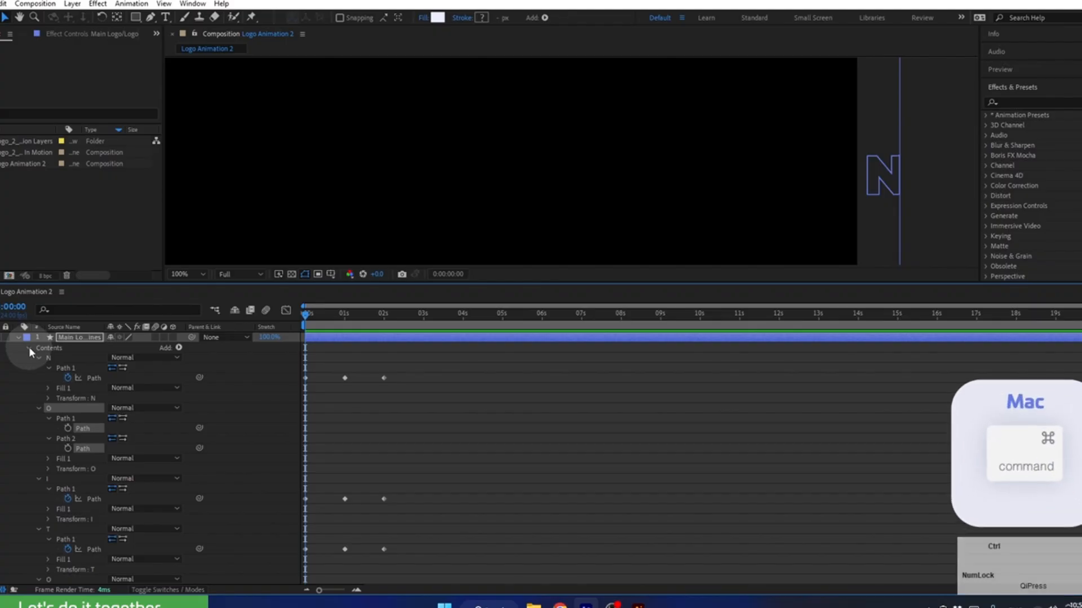
{"action": "left_click", "coordinate": [29, 347], "text": "ctrl"}
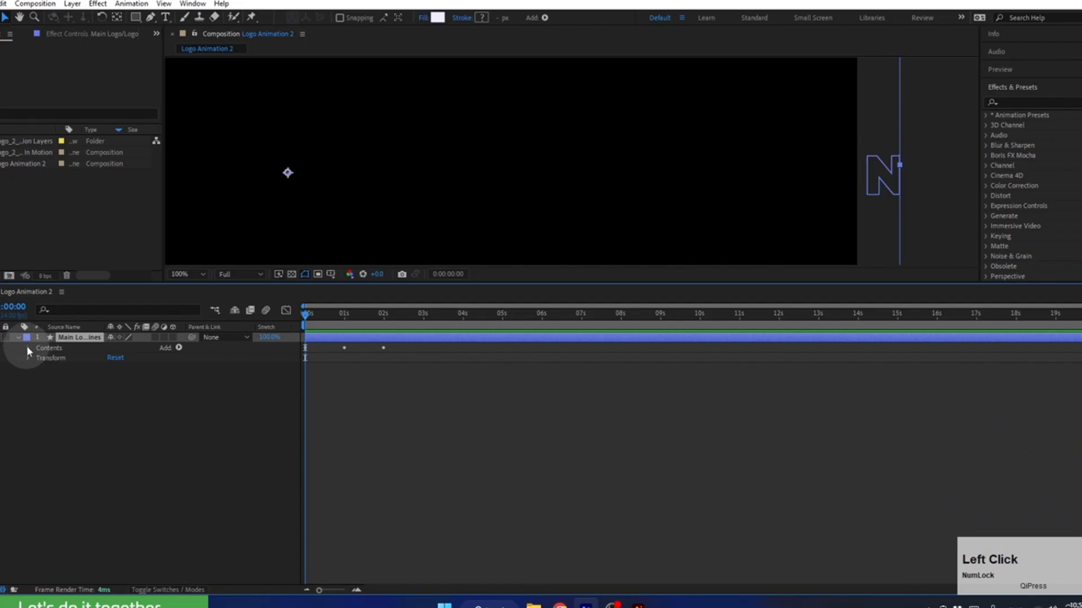
{"action": "left_click", "coordinate": [27, 348]}
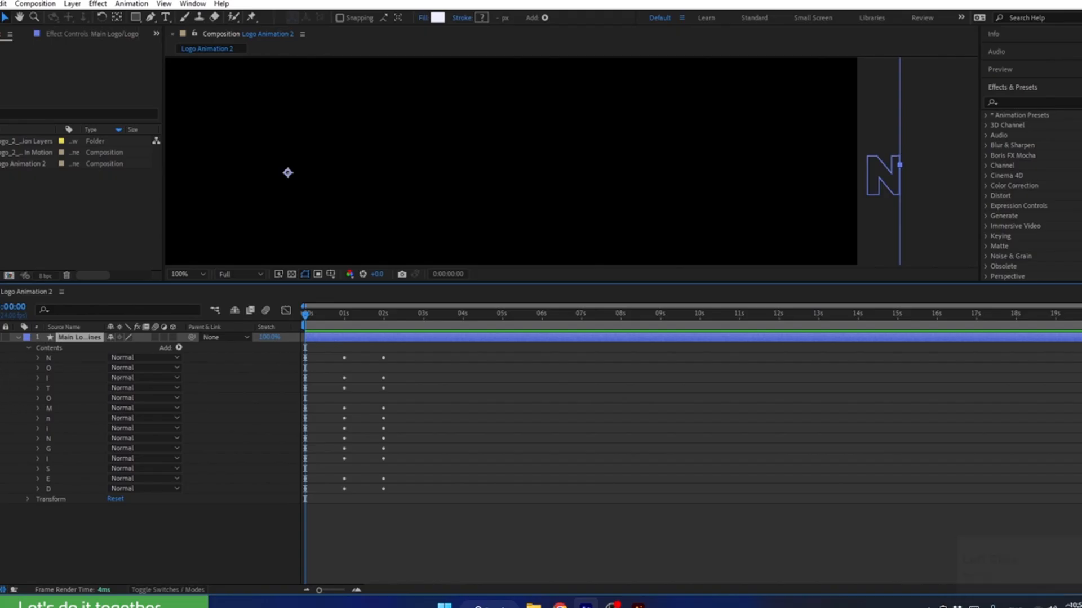
{"action": "left_click", "coordinate": [1, 397]}
{"action": "left_click", "coordinate": [1, 397]}
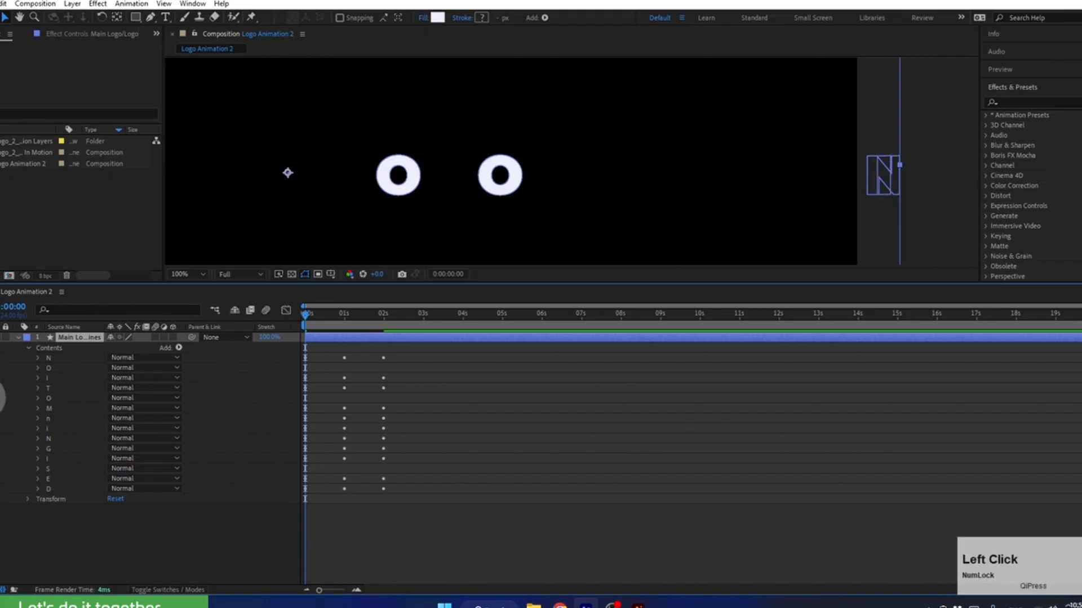
{"action": "left_click", "coordinate": [0, 467]}
{"action": "left_click", "coordinate": [0, 488]}
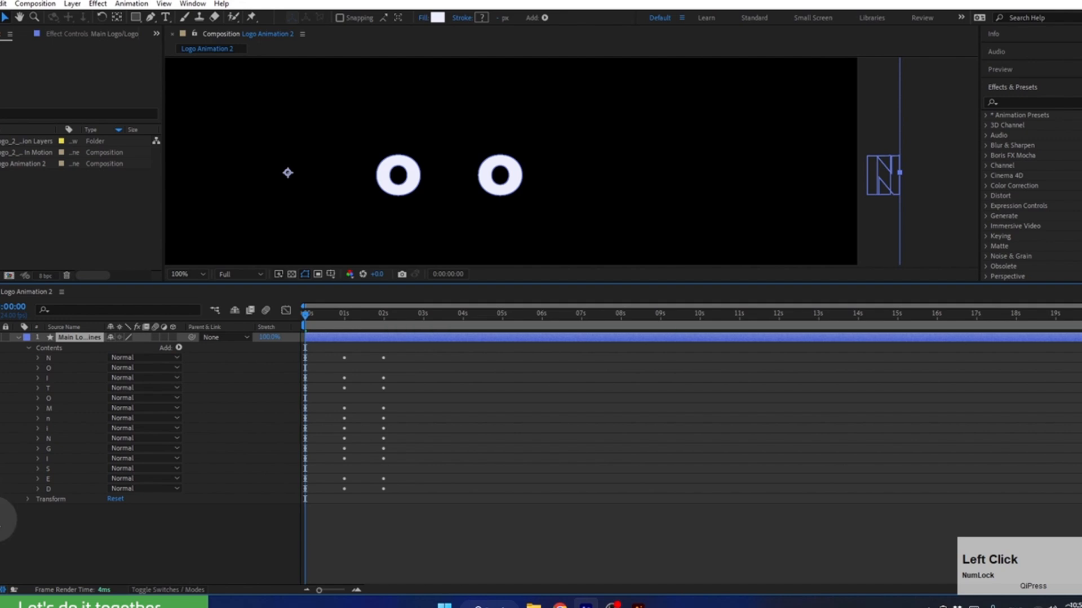
Fit the whole composition in an enlarged viewer and scrub through the letter animation from the start.
{"action": "left_click", "coordinate": [186, 275]}
{"action": "left_click", "coordinate": [188, 297]}
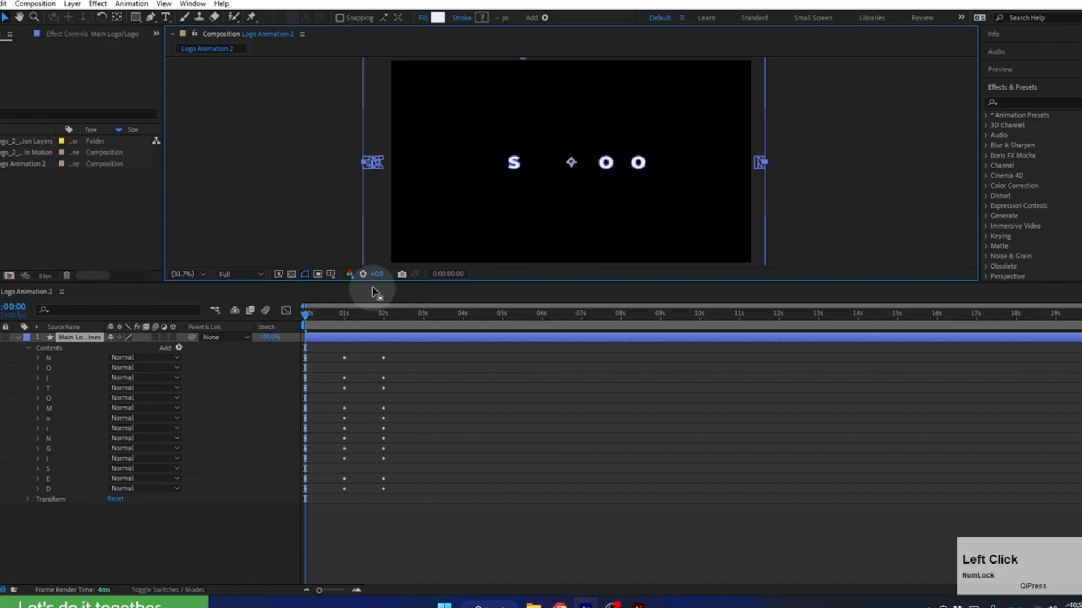
{"action": "left_click_drag", "start_coordinate": [372, 286], "coordinate": [375, 346]}
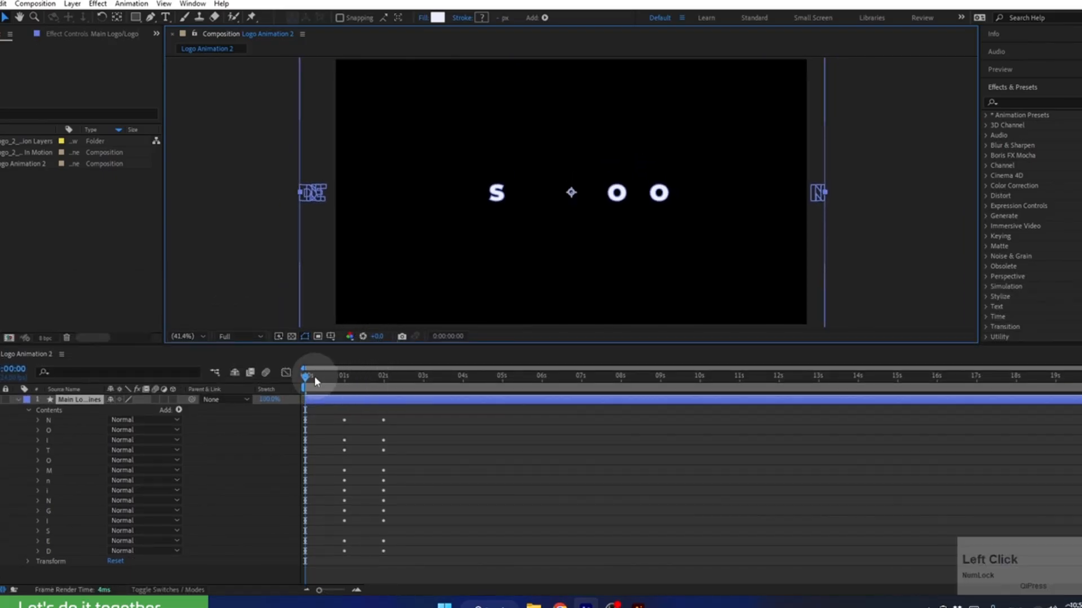
{"action": "left_click_drag", "start_coordinate": [314, 376], "coordinate": [287, 411]}
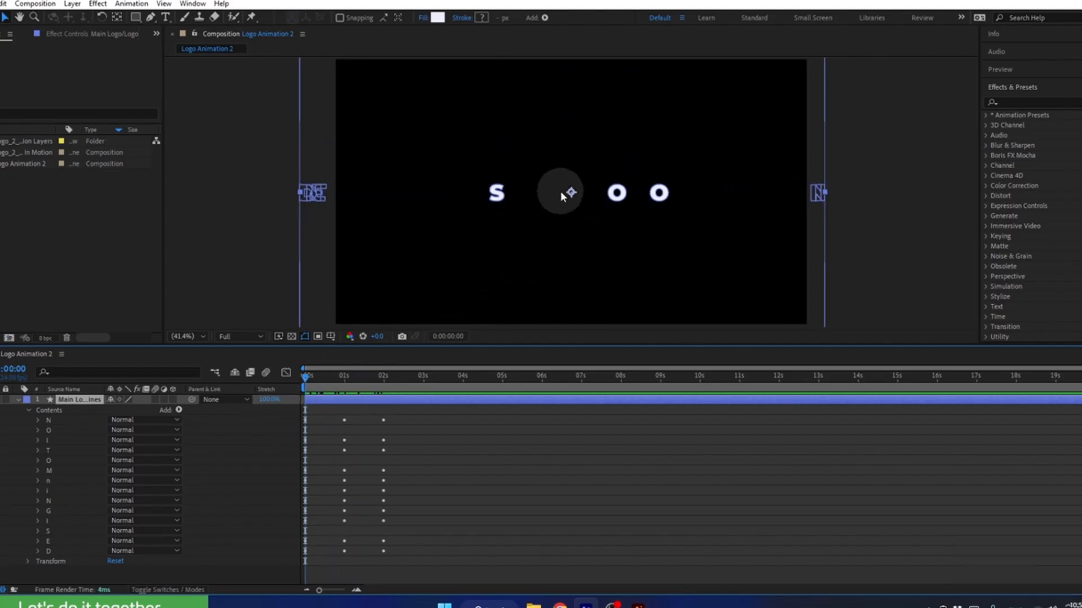
Select the S and both O groups together in the logo layer's contents and expand their properties.
{"action": "left_click", "coordinate": [57, 531]}
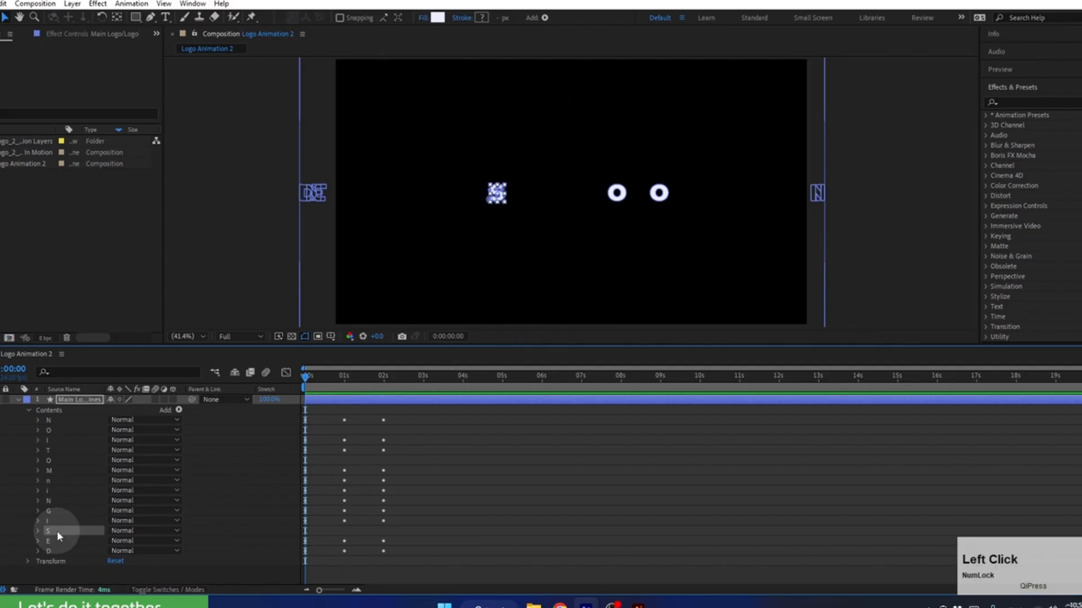
{"action": "left_click", "coordinate": [56, 461], "text": "ctrl"}
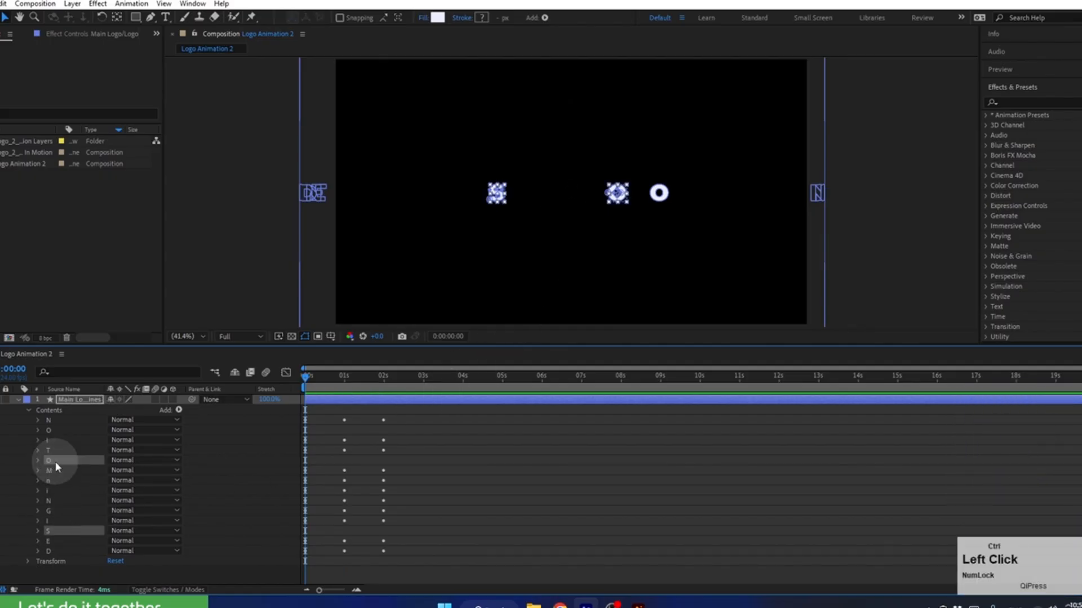
{"action": "left_click", "coordinate": [50, 431], "text": "ctrl"}
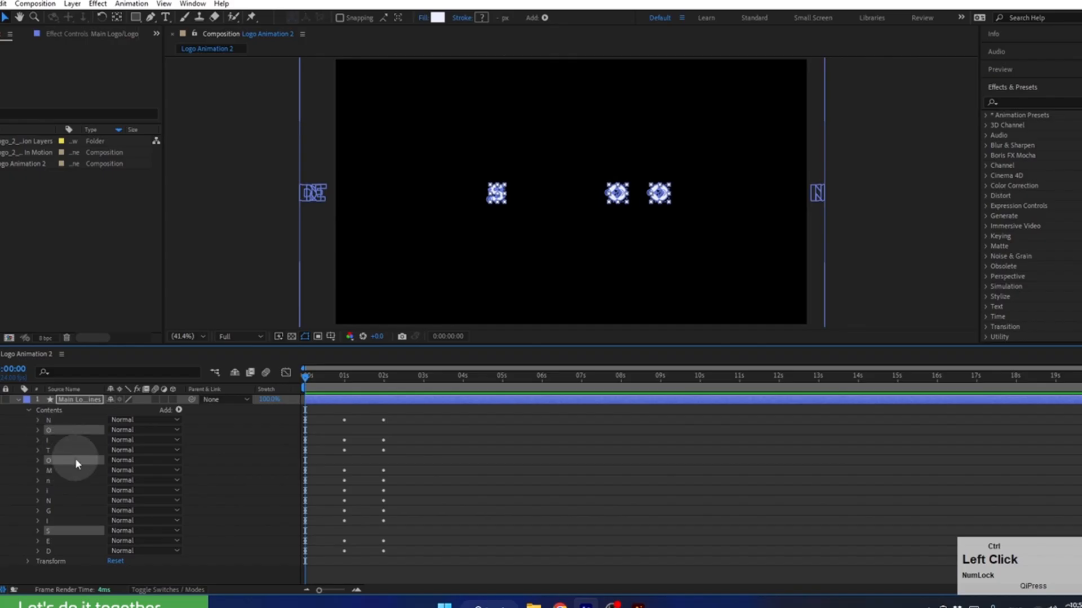
{"action": "left_click", "coordinate": [38, 430]}
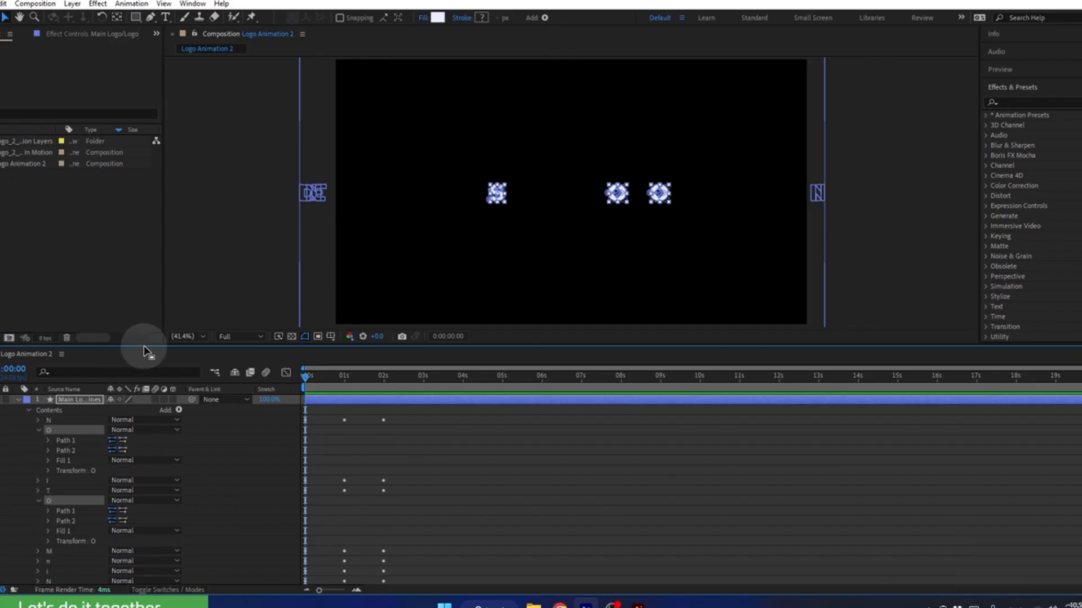
{"action": "left_click_drag", "start_coordinate": [144, 339], "coordinate": [154, 250]}
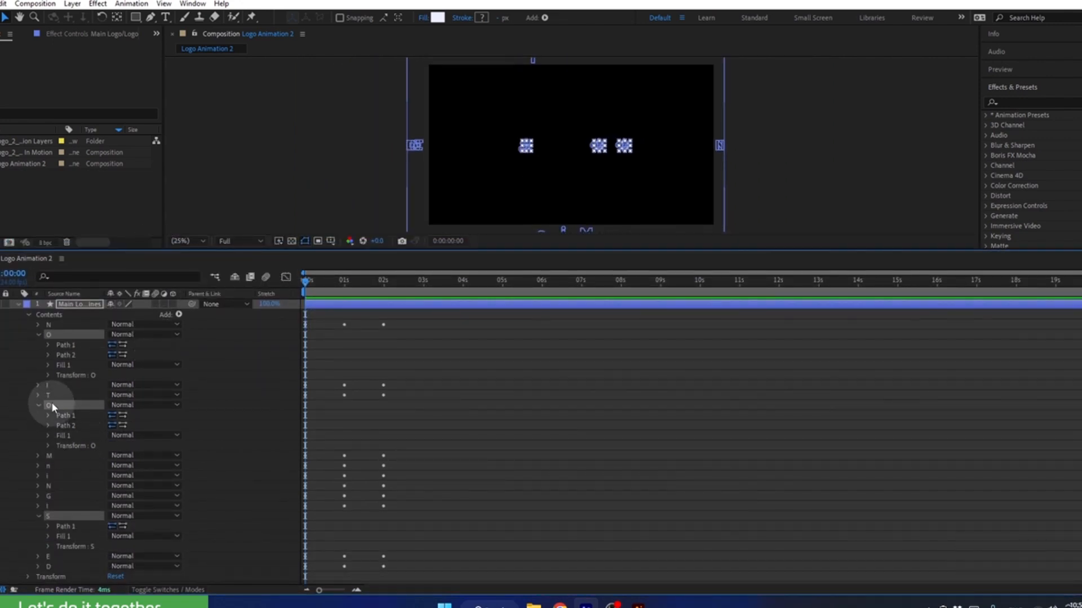
Set 100% scale keyframes at 2 seconds for the S and both O's, and expand each letter's transform properties.
{"action": "left_click", "coordinate": [48, 376]}
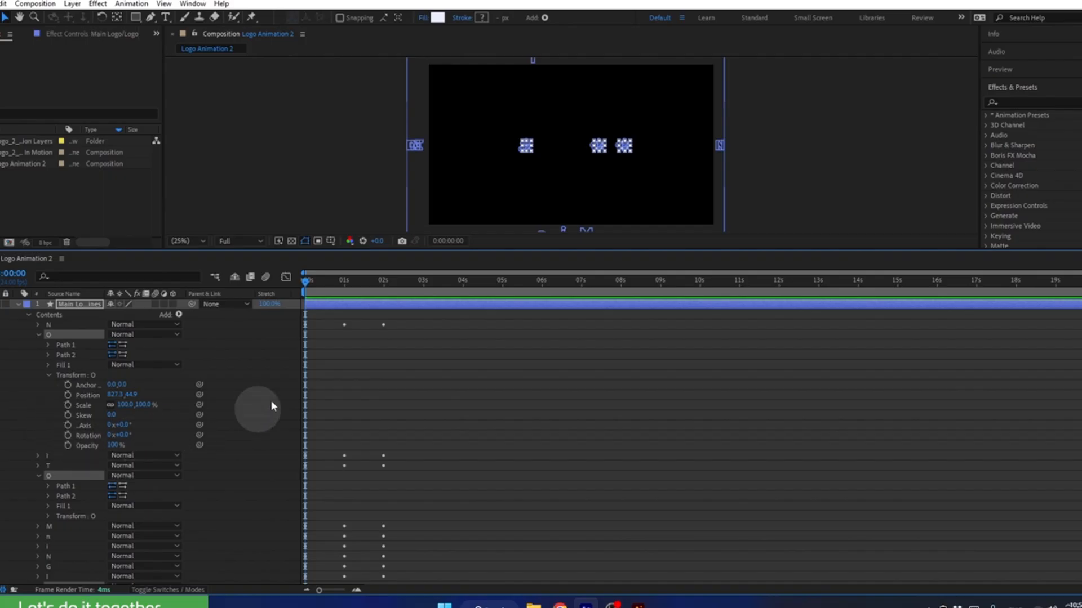
{"action": "left_click_drag", "start_coordinate": [351, 282], "coordinate": [384, 282]}
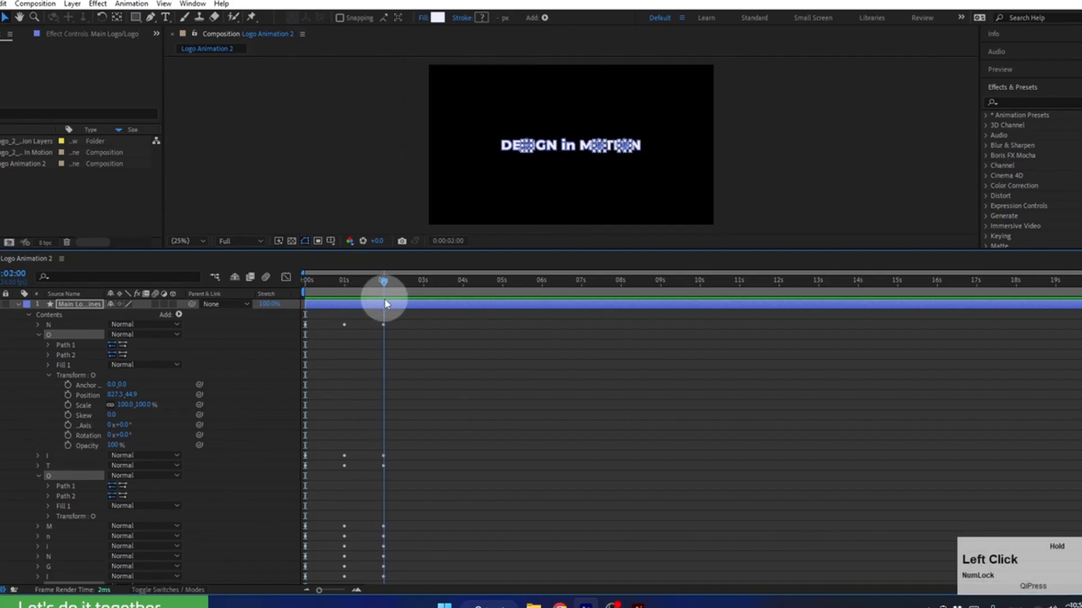
{"action": "left_click", "coordinate": [68, 405]}
{"action": "scroll", "coordinate": [397, 449], "scroll_direction": "down", "scroll_amount": 3}
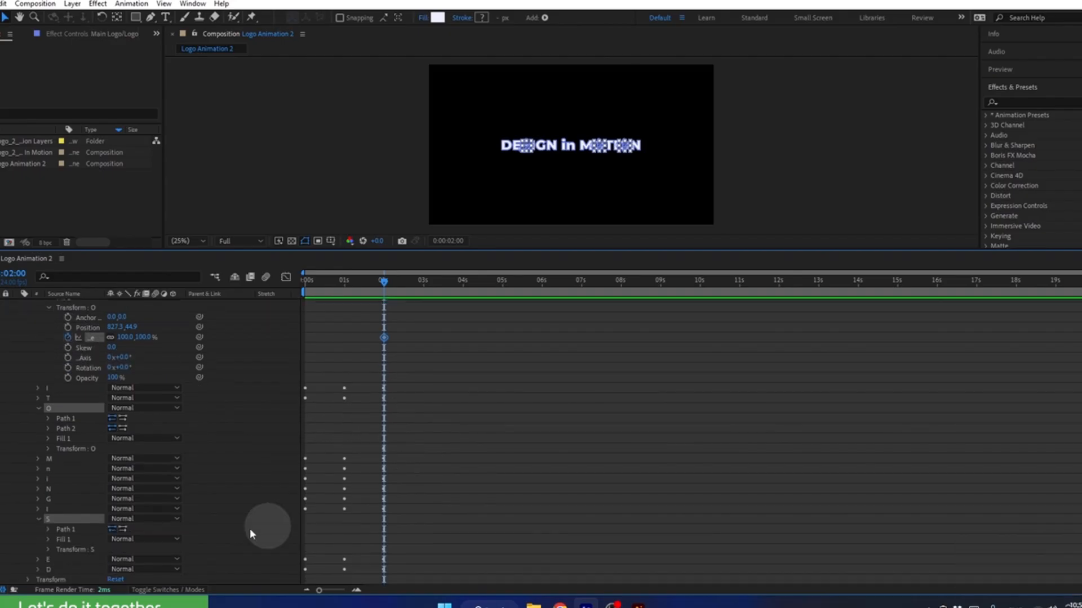
{"action": "left_click", "coordinate": [49, 449]}
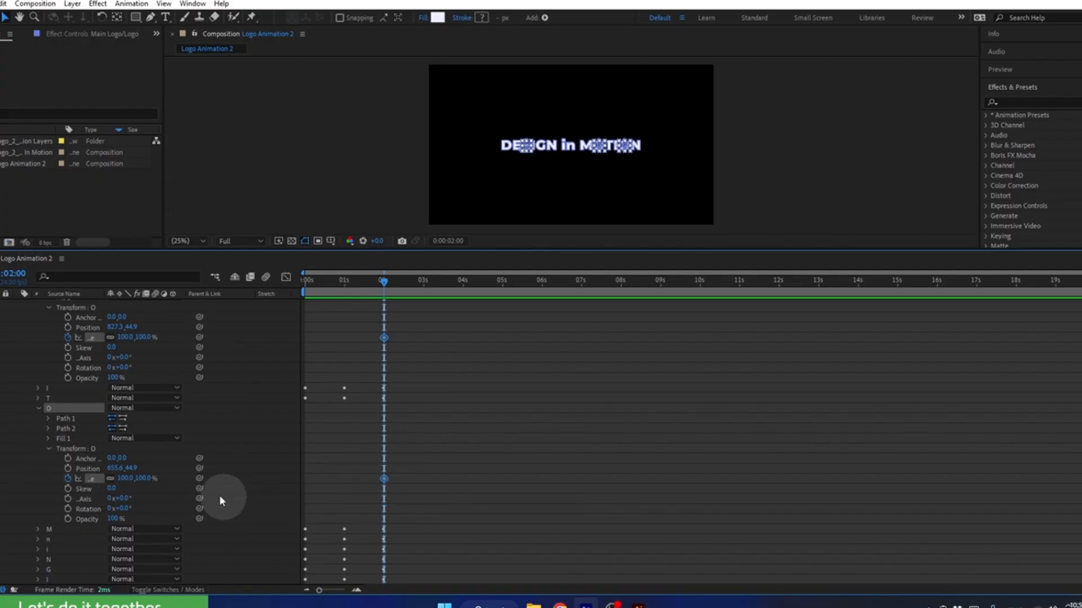
{"action": "scroll", "coordinate": [137, 484], "scroll_direction": "down", "scroll_amount": 3}
{"action": "left_click", "coordinate": [49, 549]}
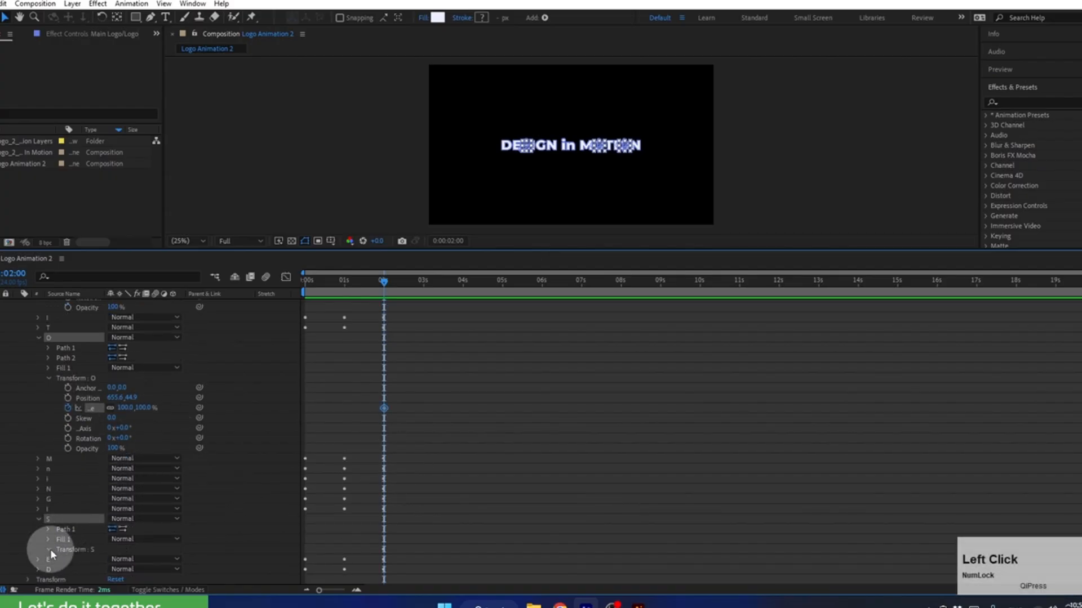
Set the Scale of the selected S and both O letters to 200% at the 1-second mark.
{"action": "scroll", "coordinate": [83, 532], "scroll_direction": "down", "scroll_amount": 3}
{"action": "scroll", "coordinate": [90, 535], "scroll_direction": "up", "scroll_amount": 2}
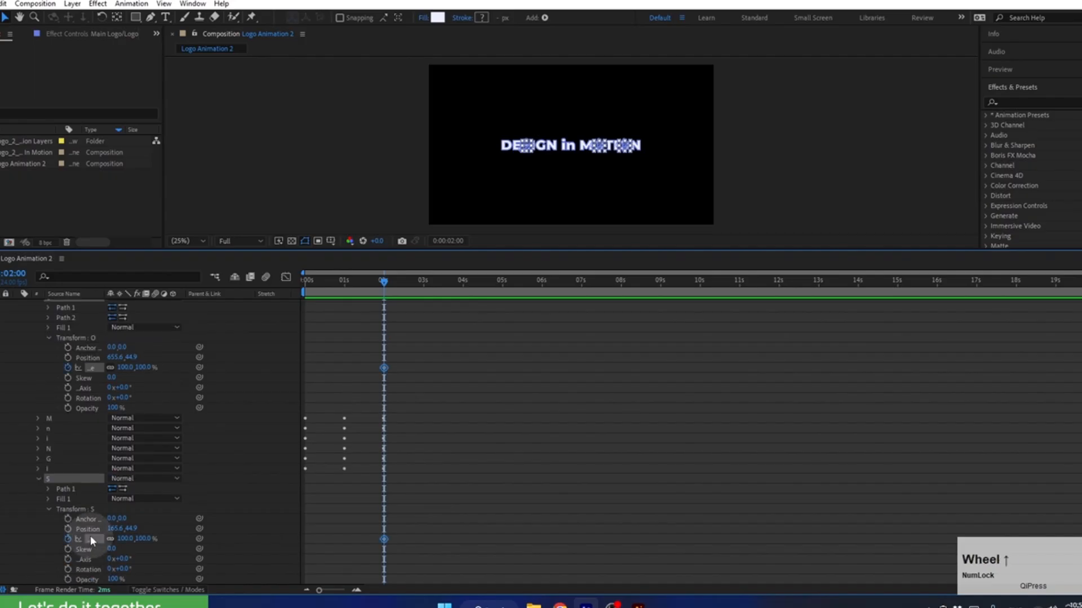
{"action": "scroll", "coordinate": [199, 496], "scroll_direction": "up", "scroll_amount": 5}
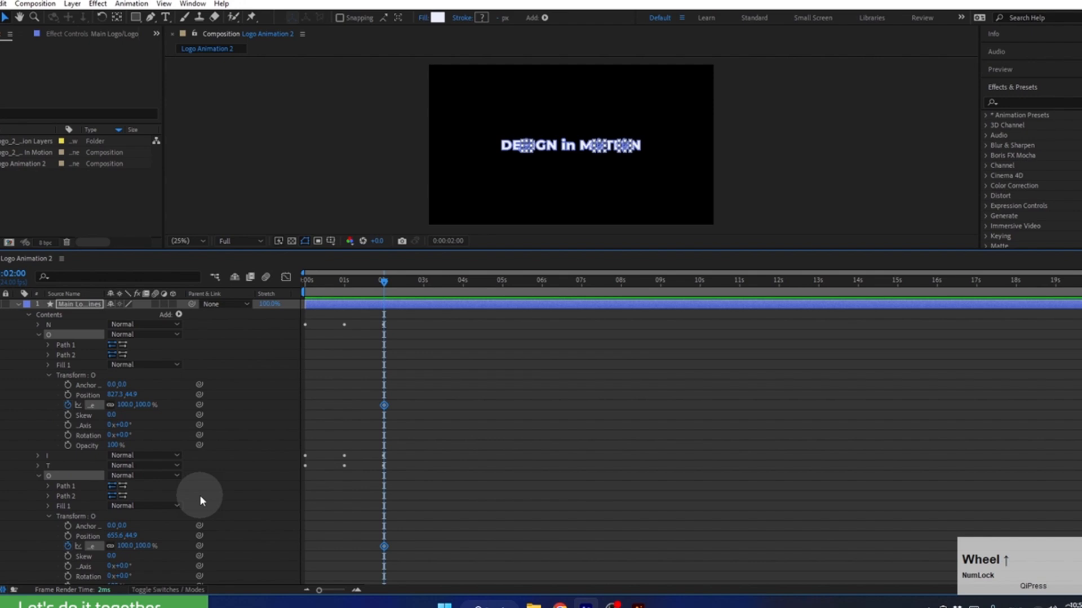
{"action": "left_click_drag", "start_coordinate": [356, 282], "coordinate": [345, 292]}
{"action": "scroll", "coordinate": [523, 113], "scroll_direction": "up", "scroll_amount": 4}
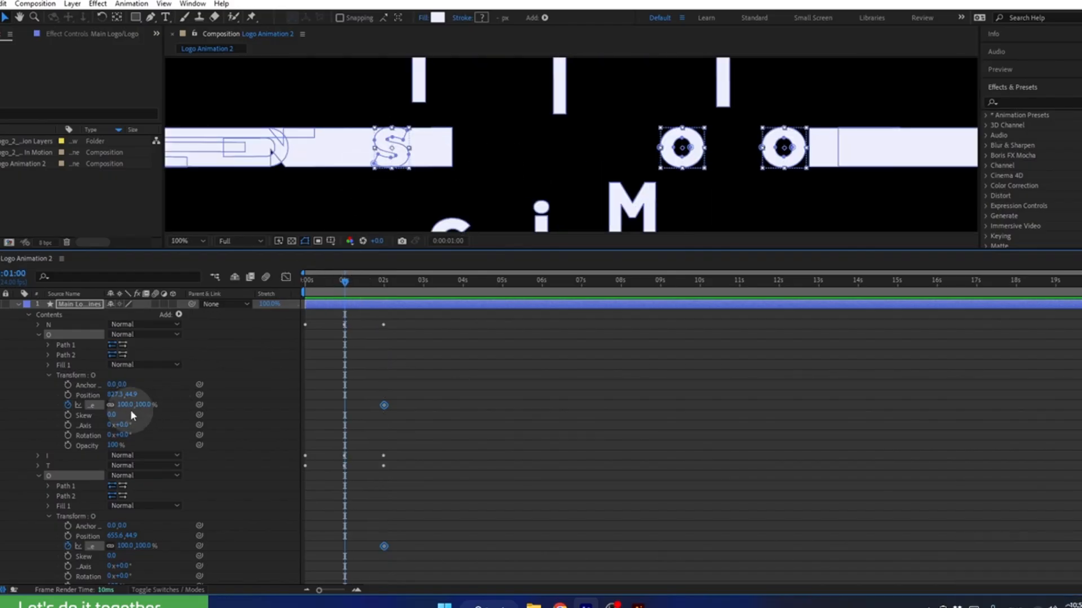
{"action": "left_click", "coordinate": [127, 405]}
{"action": "type", "text": "250"}
{"action": "key", "text": "Return"}
{"action": "left_click", "coordinate": [124, 405]}
{"action": "type", "text": "200"}
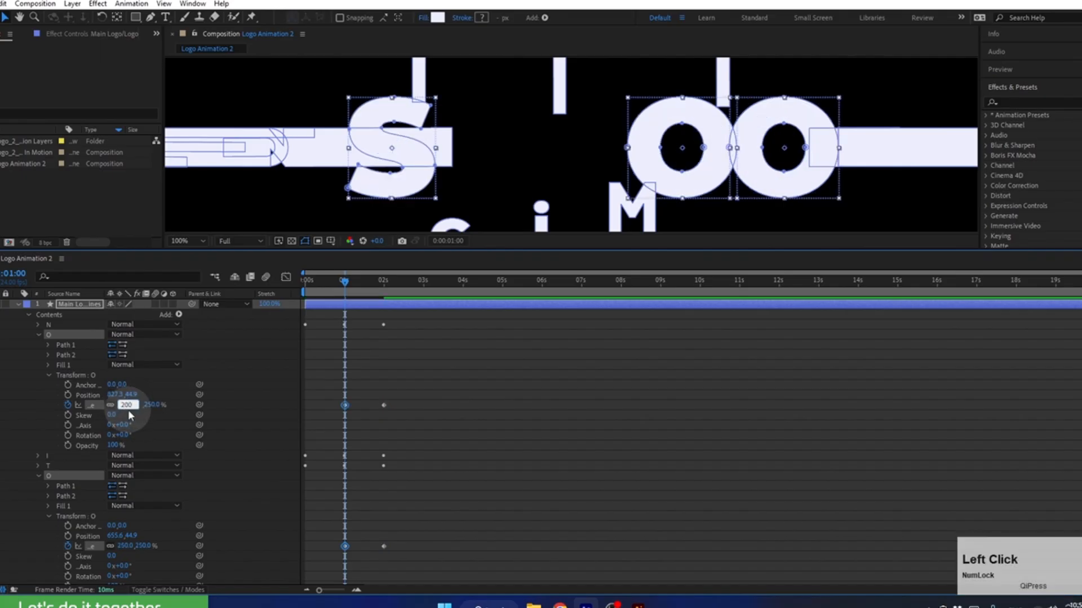
{"action": "key", "text": "Return"}
Set the Scale of the S and both O letters to 0% at the start of the timeline.
{"action": "left_click", "coordinate": [337, 286]}
{"action": "left_click_drag", "start_coordinate": [337, 288], "coordinate": [282, 293]}
{"action": "left_click", "coordinate": [134, 407]}
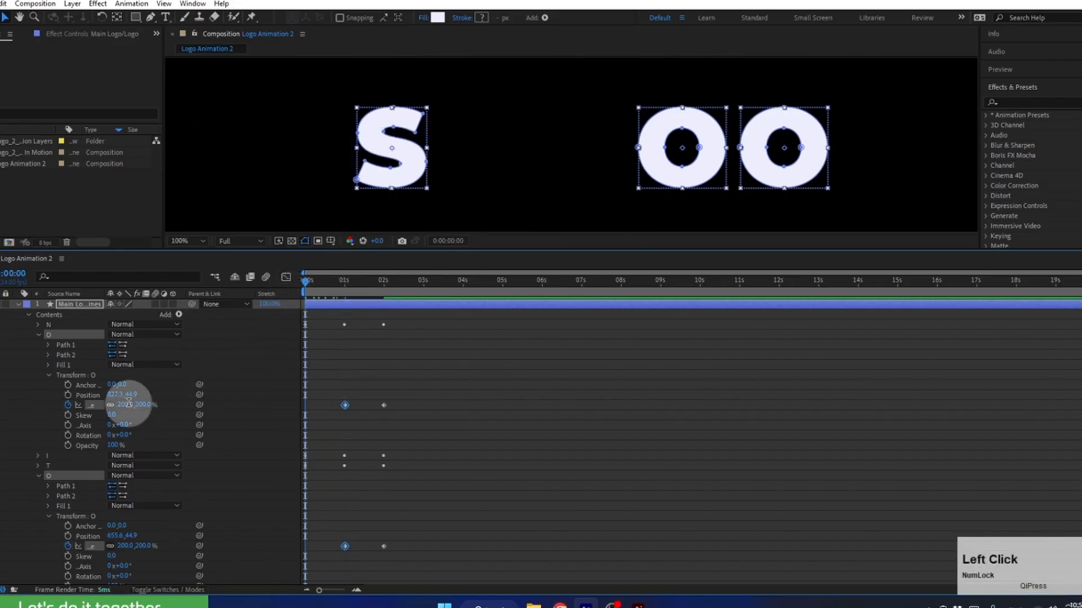
{"action": "type", "text": "0"}
{"action": "key", "text": "Return"}
{"action": "left_click", "coordinate": [314, 285]}
{"action": "left_click_drag", "start_coordinate": [314, 284], "coordinate": [281, 310]}
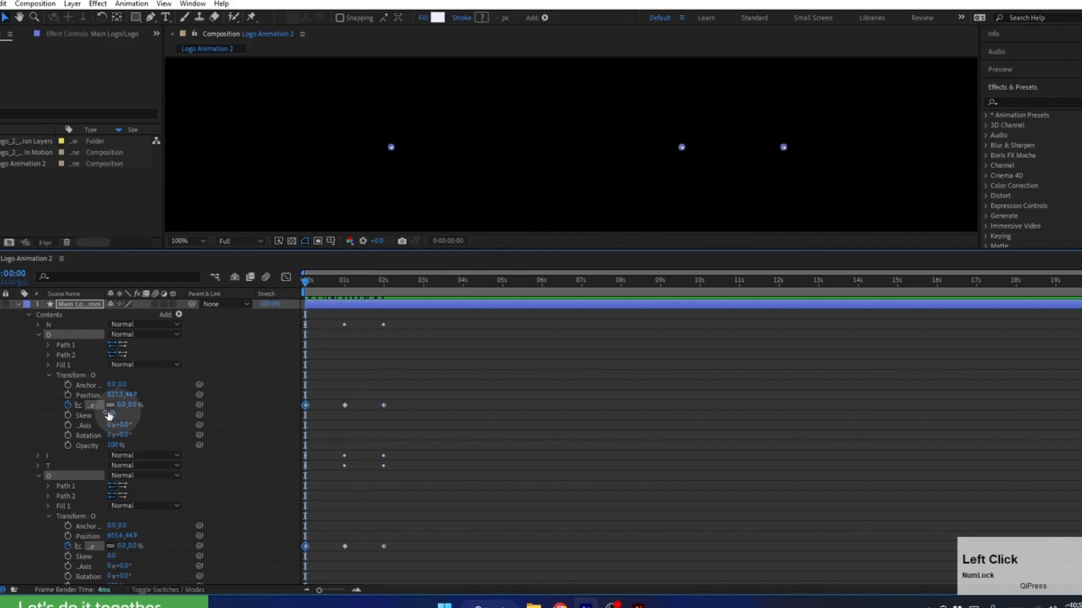
Collapse the Transform properties of both O letters in the layer's contents.
{"action": "left_click", "coordinate": [49, 375]}
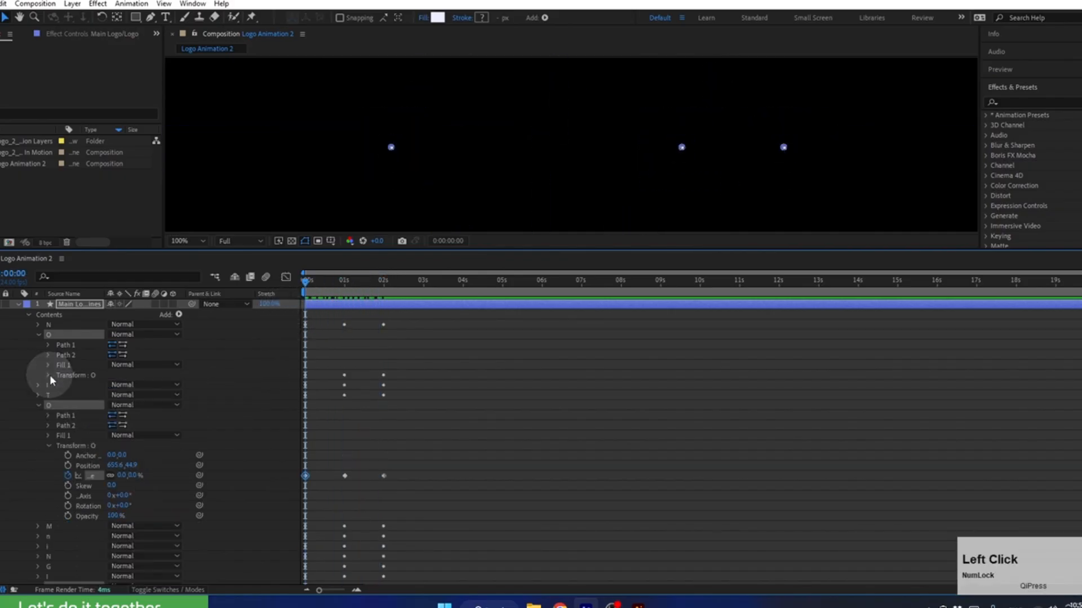
{"action": "left_click", "coordinate": [48, 443]}
{"action": "scroll", "coordinate": [84, 437], "scroll_direction": "down", "scroll_amount": 2}
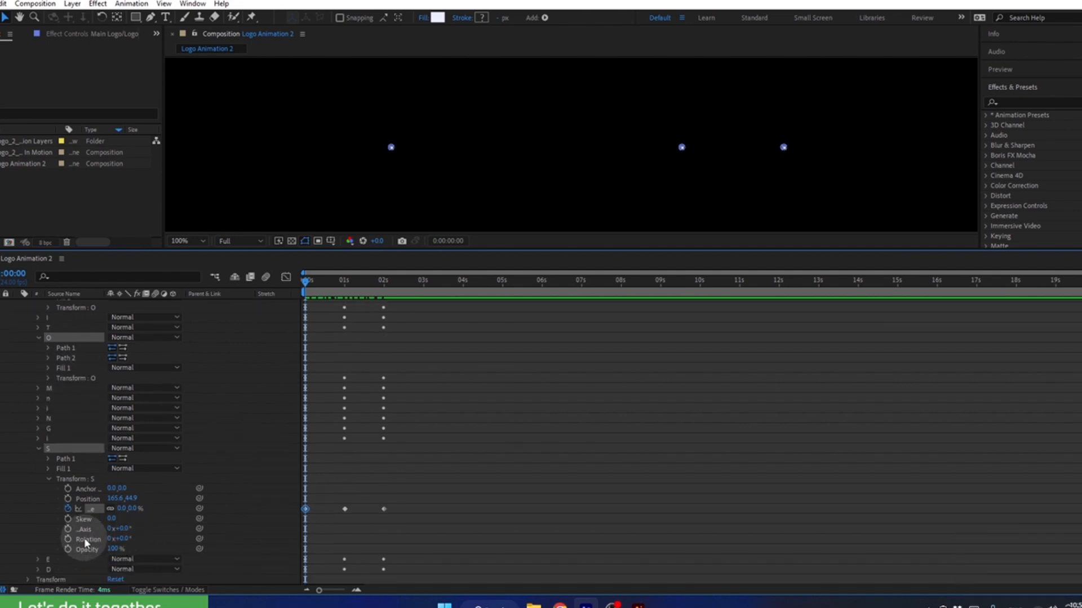
Enable Rotation keyframing for the S alone at the 2-second mark.
{"action": "left_click", "coordinate": [345, 280]}
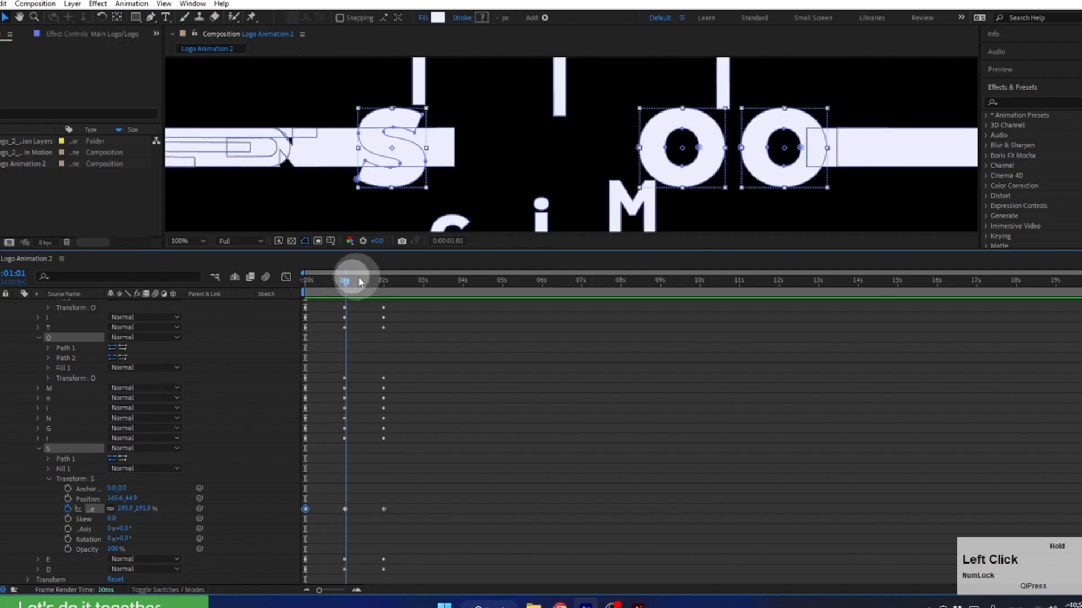
{"action": "left_click_drag", "start_coordinate": [358, 281], "coordinate": [385, 282]}
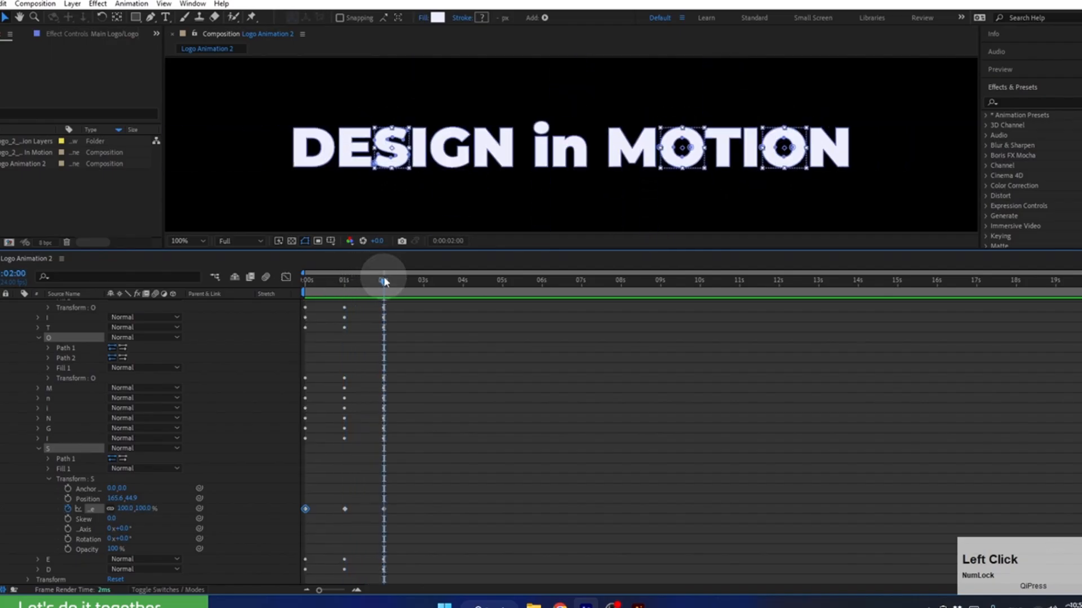
{"action": "left_click", "coordinate": [261, 487]}
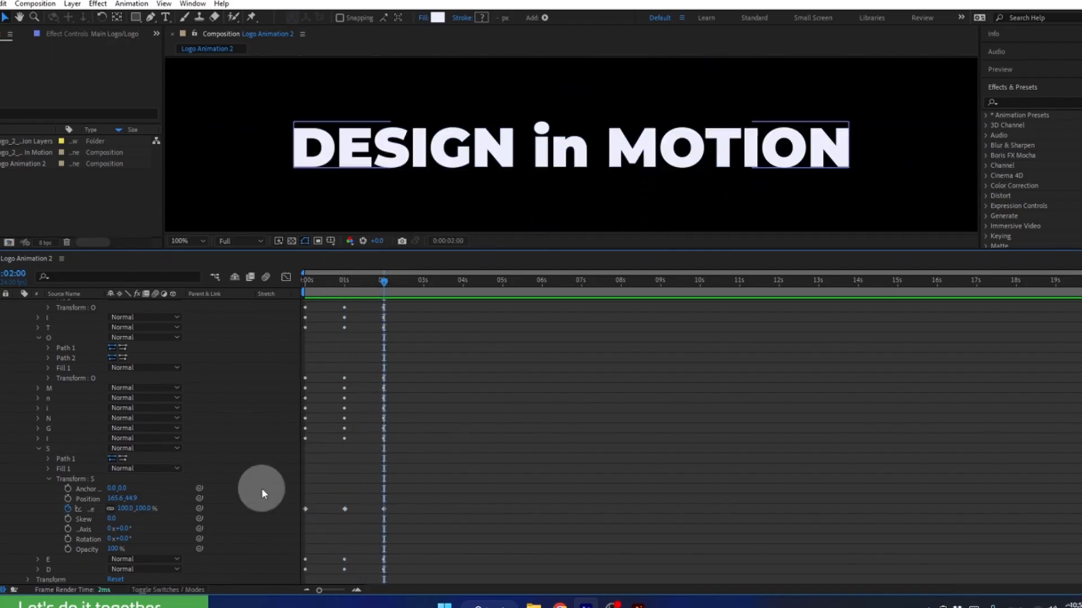
{"action": "left_click", "coordinate": [85, 510]}
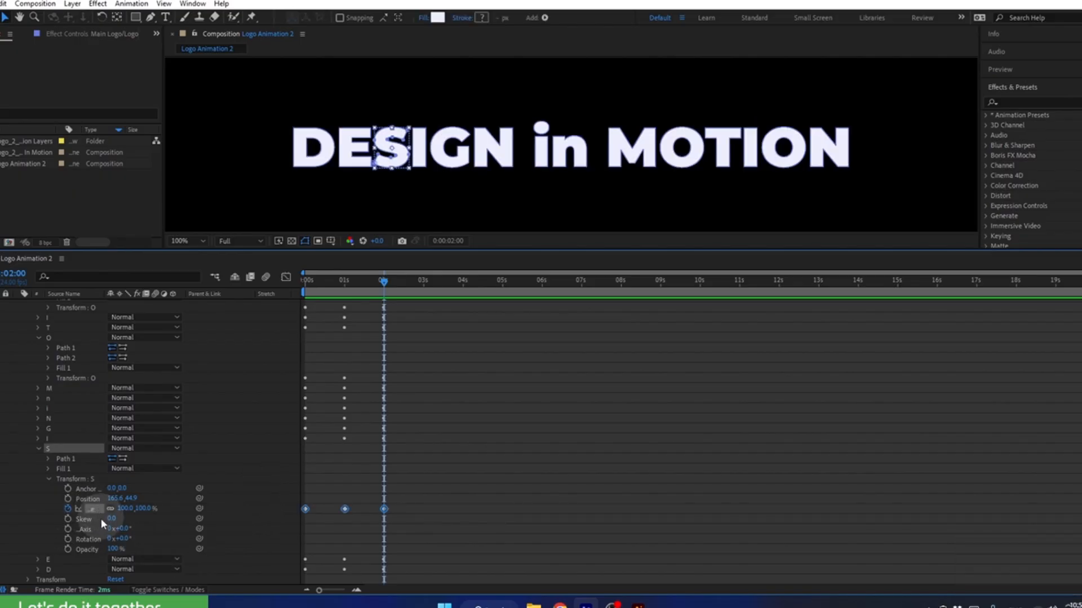
{"action": "left_click", "coordinate": [82, 529]}
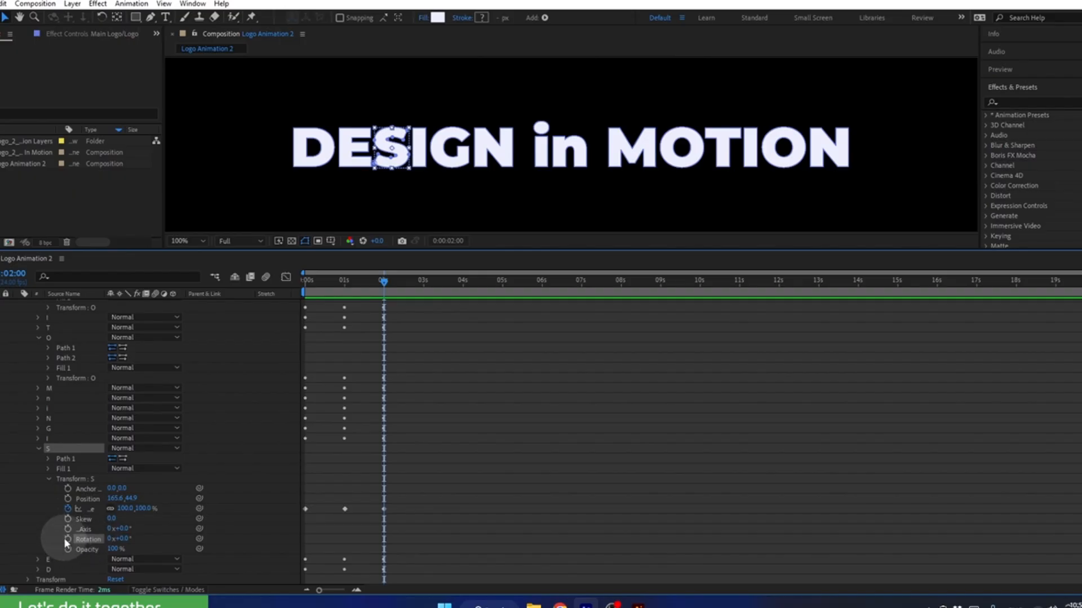
{"action": "left_click", "coordinate": [68, 539]}
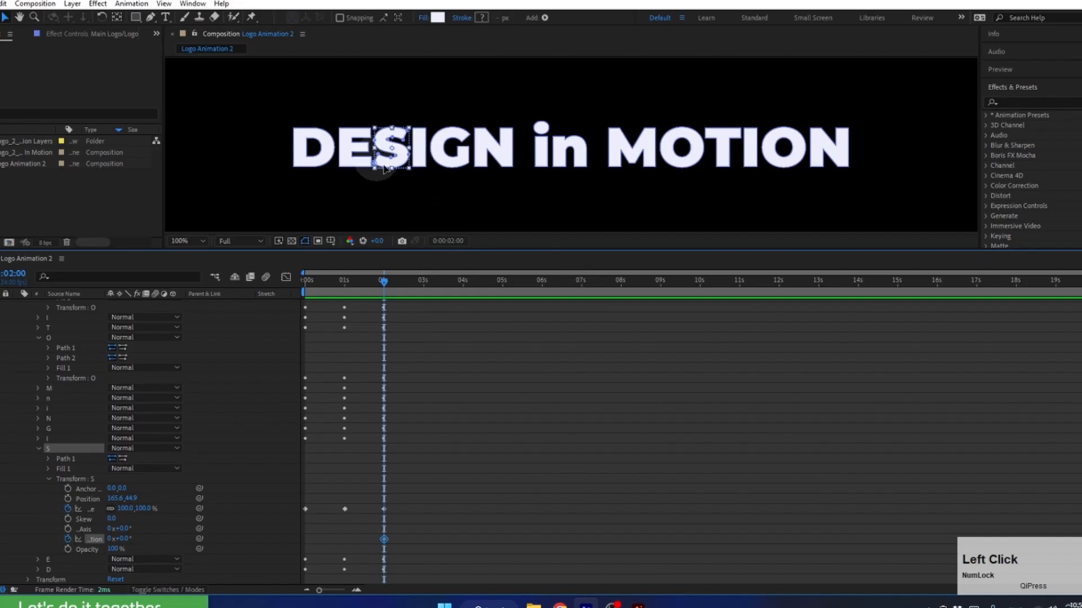
Set the S's Rotation to -180° at frame 12 and move that keyframe to the start of the timeline.
{"action": "left_click_drag", "start_coordinate": [371, 280], "coordinate": [324, 301]}
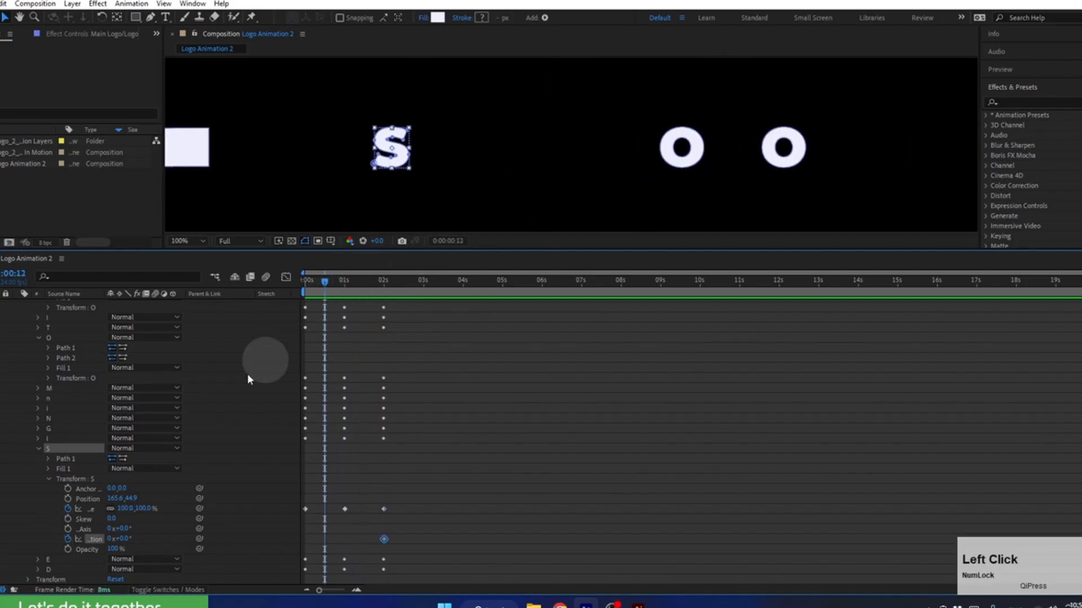
{"action": "left_click_drag", "start_coordinate": [130, 539], "coordinate": [50, 565]}
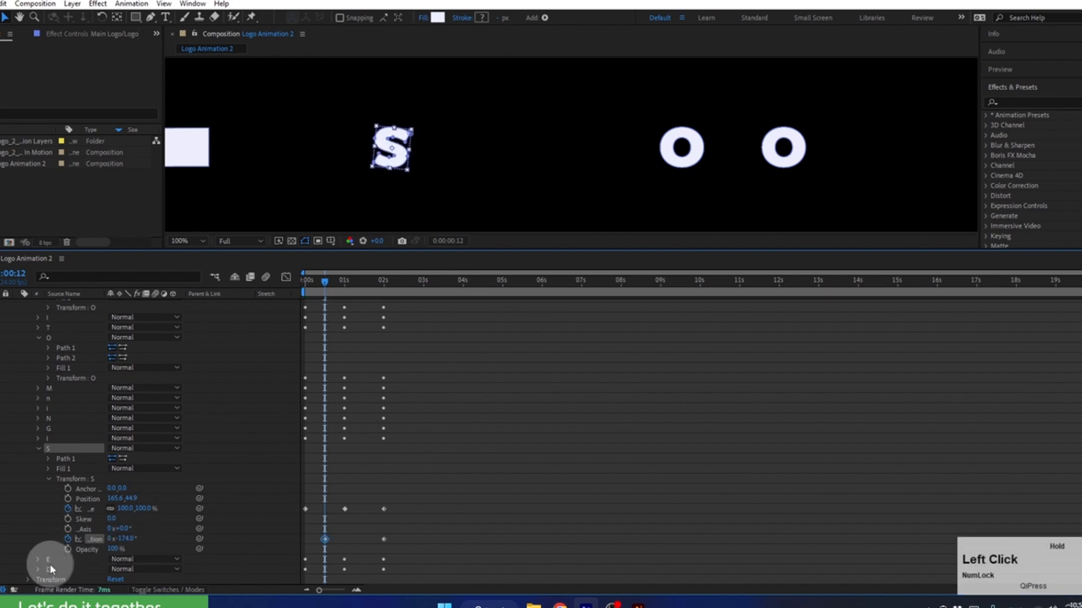
{"action": "left_click", "coordinate": [129, 535]}
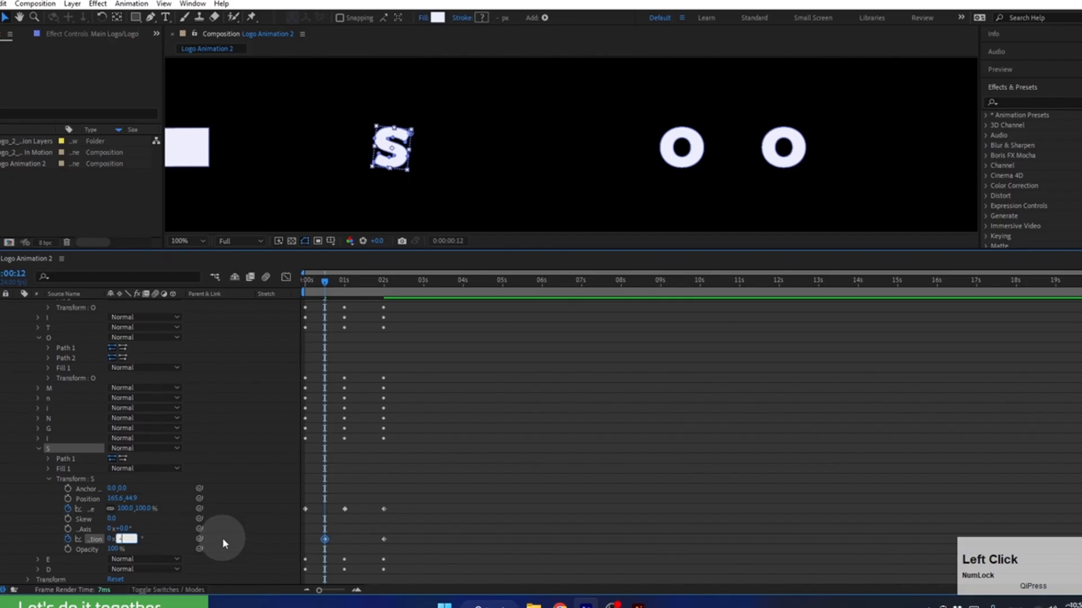
{"action": "type", "text": "-180"}
{"action": "key", "text": "Return"}
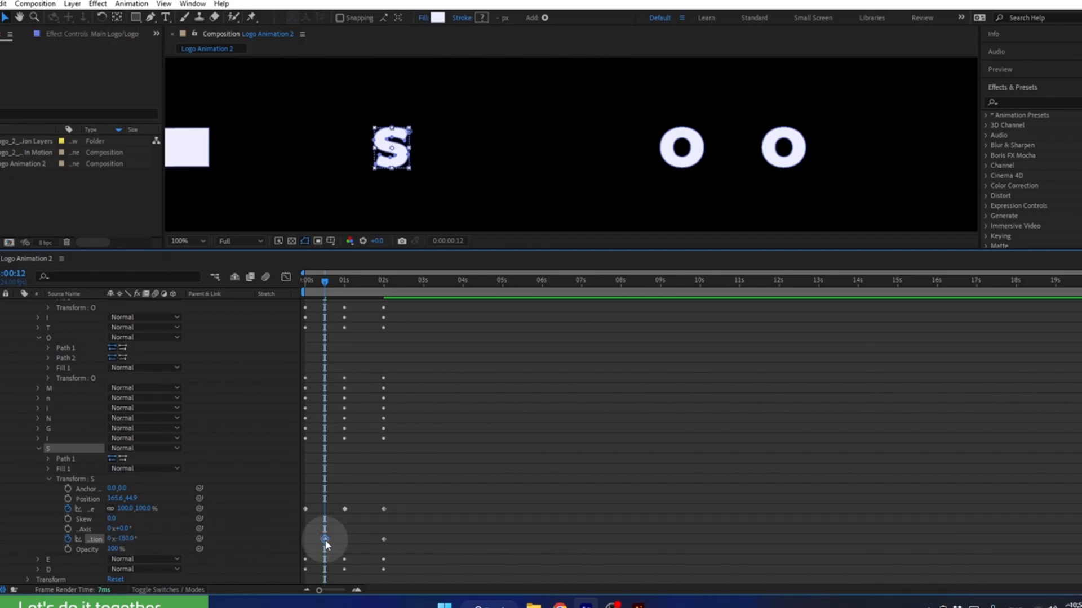
{"action": "left_click_drag", "start_coordinate": [324, 539], "coordinate": [305, 539]}
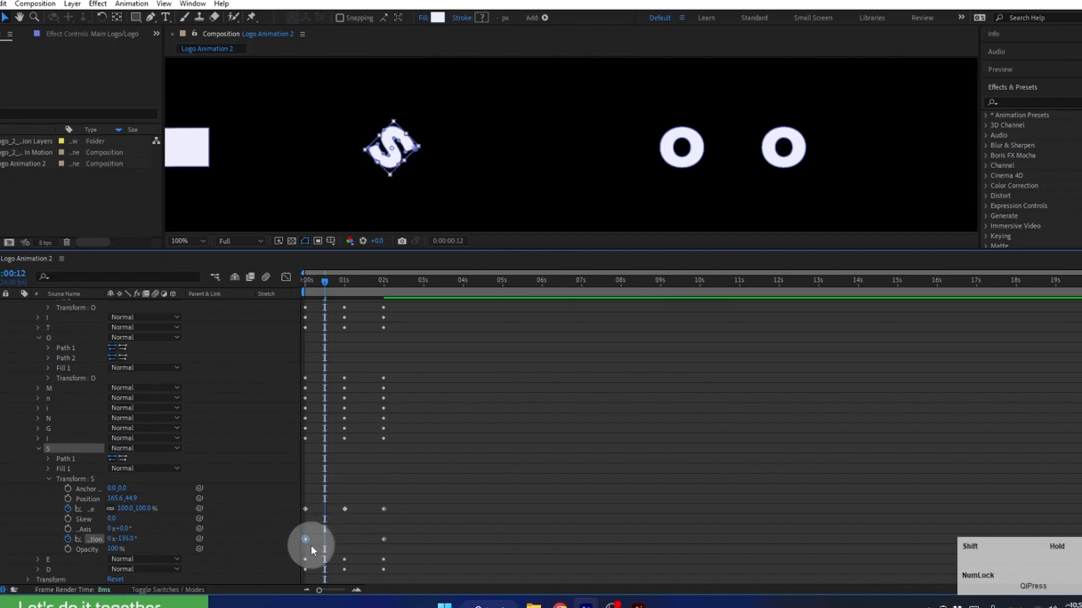
{"action": "left_click_drag", "start_coordinate": [324, 291], "coordinate": [362, 289]}
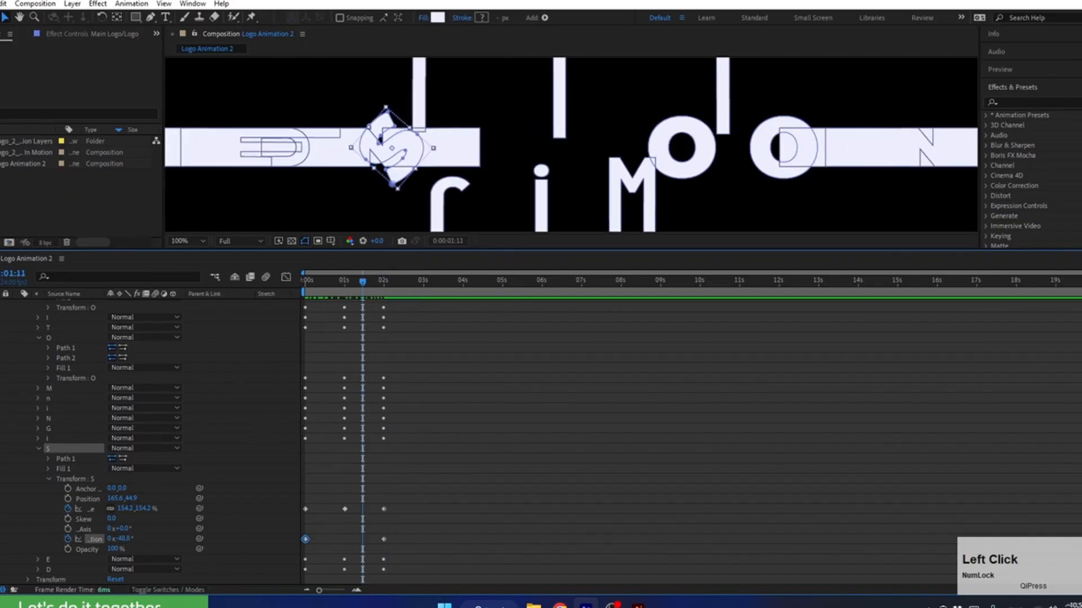
Collapse the logo layer's contents and reveal only its keyframed properties.
{"action": "left_click", "coordinate": [48, 479]}
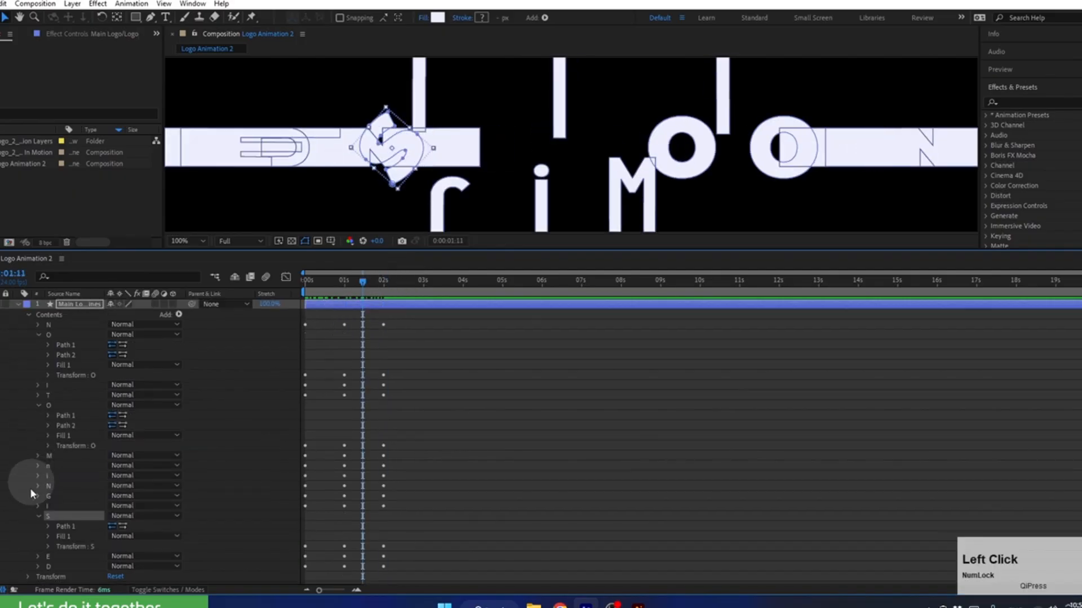
{"action": "left_click", "coordinate": [28, 316]}
{"action": "left_click", "coordinate": [90, 306]}
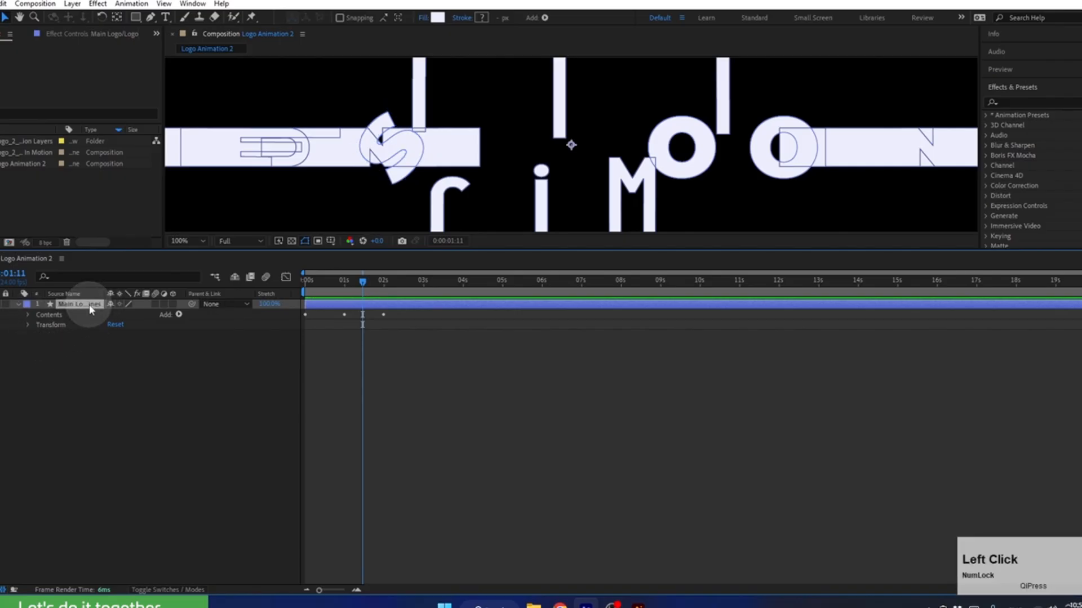
{"action": "key", "text": "u"}
{"action": "left_click", "coordinate": [366, 282]}
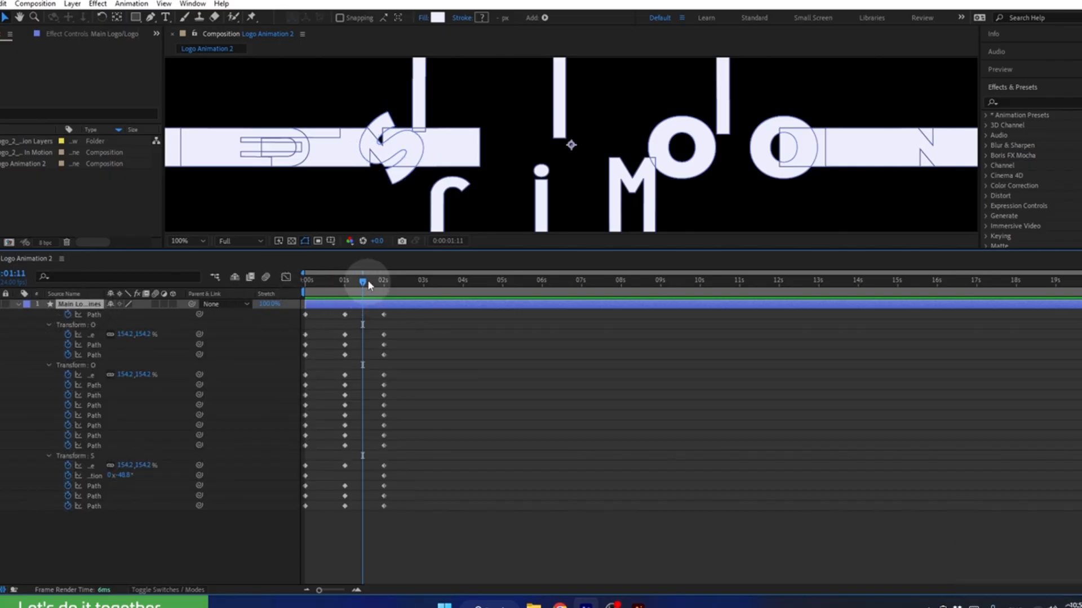
Enlarge the composition viewer and fit the whole composition inside it.
{"action": "left_click_drag", "start_coordinate": [363, 249], "coordinate": [364, 297]}
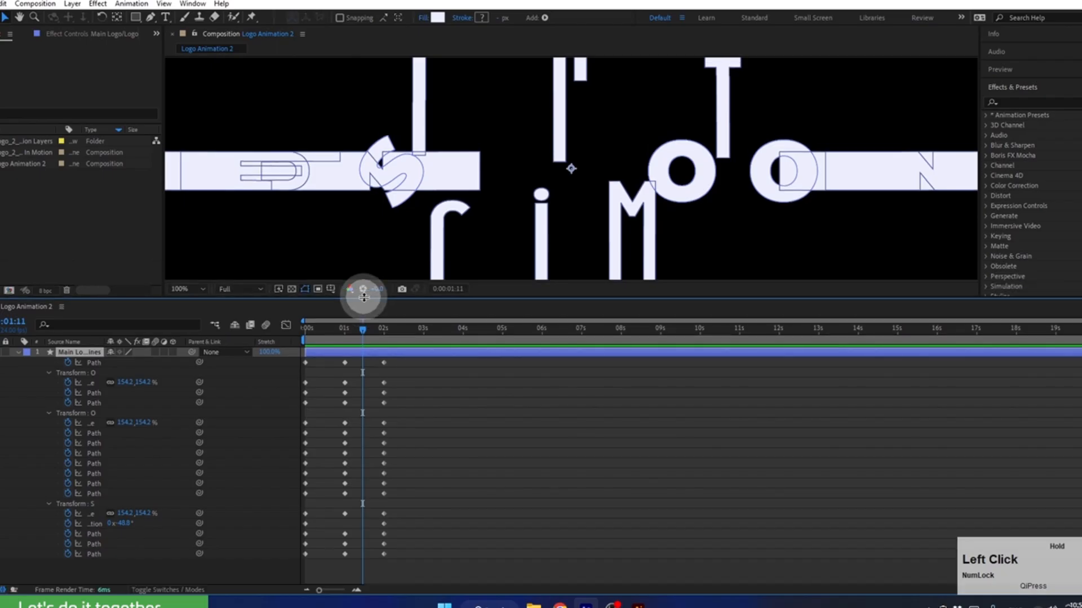
{"action": "left_click", "coordinate": [193, 289]}
{"action": "left_click", "coordinate": [195, 306]}
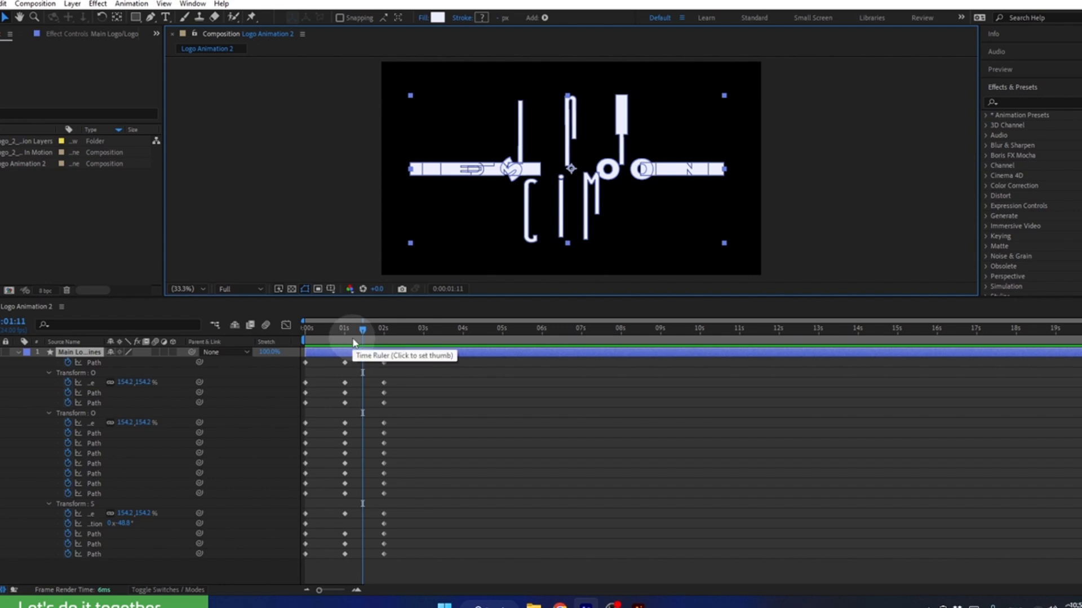
Apply Easy Ease to all Path, Scale and Rotation keyframes of the logo layer.
{"action": "left_click", "coordinate": [400, 328]}
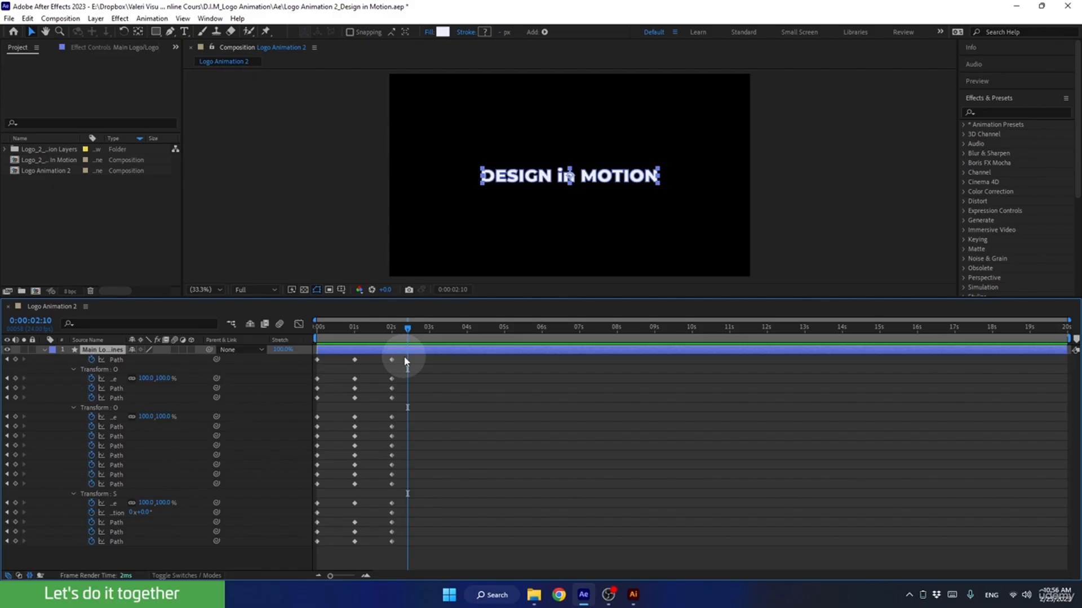
{"action": "left_click_drag", "start_coordinate": [405, 361], "coordinate": [294, 549]}
{"action": "left_click_drag", "start_coordinate": [289, 557], "coordinate": [290, 556]}
{"action": "key", "text": "F9"}
{"action": "key", "text": "F9"}
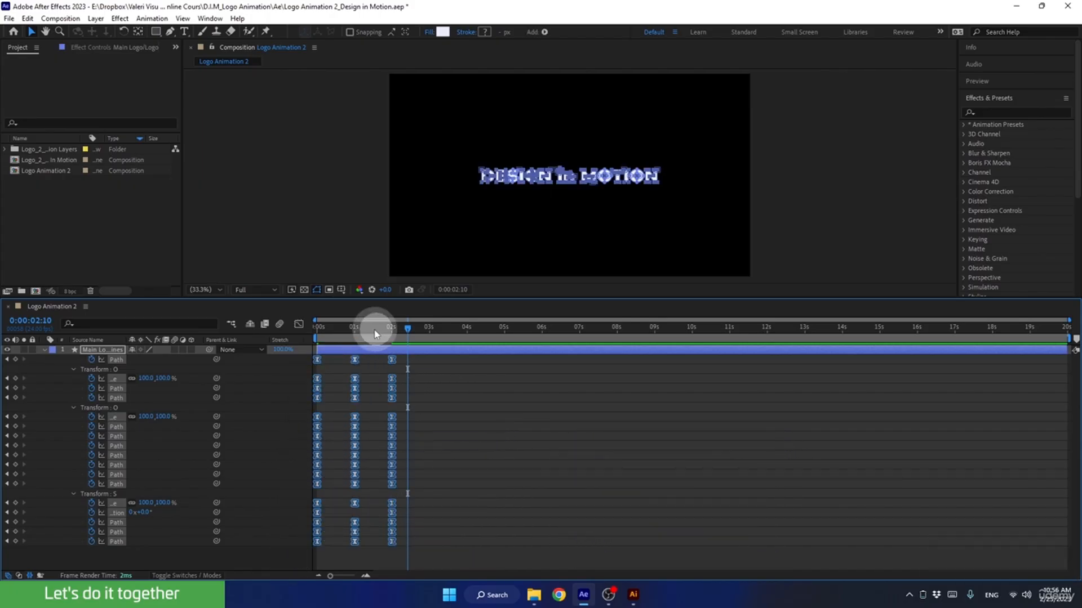
Play the eased logo animation from the start and review the motion between 1 and 2 seconds.
{"action": "left_click_drag", "start_coordinate": [367, 326], "coordinate": [270, 341]}
{"action": "key", "text": "space"}
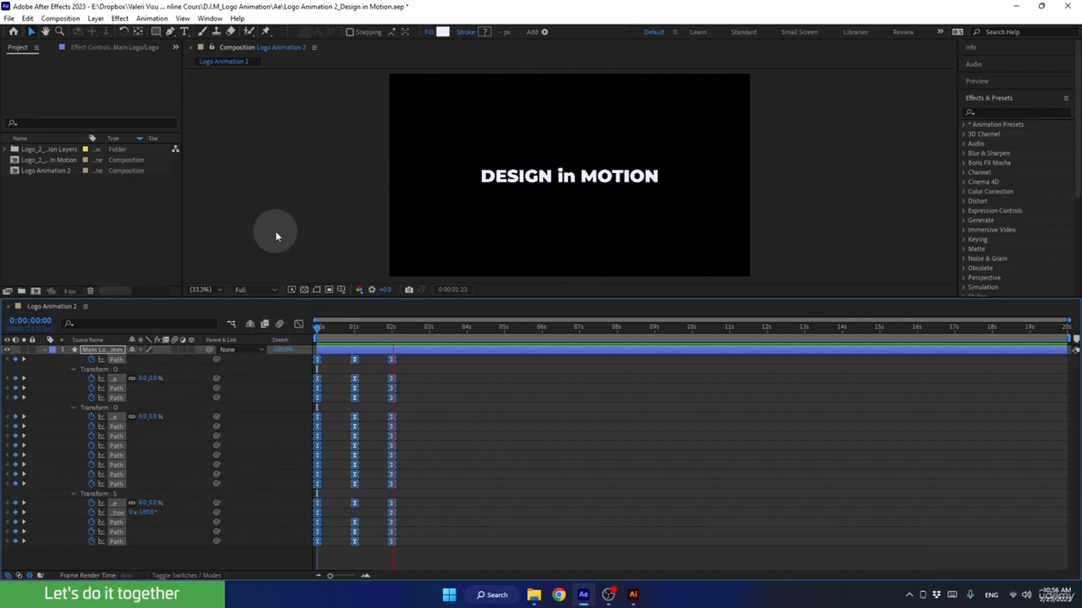
{"action": "key", "text": "space"}
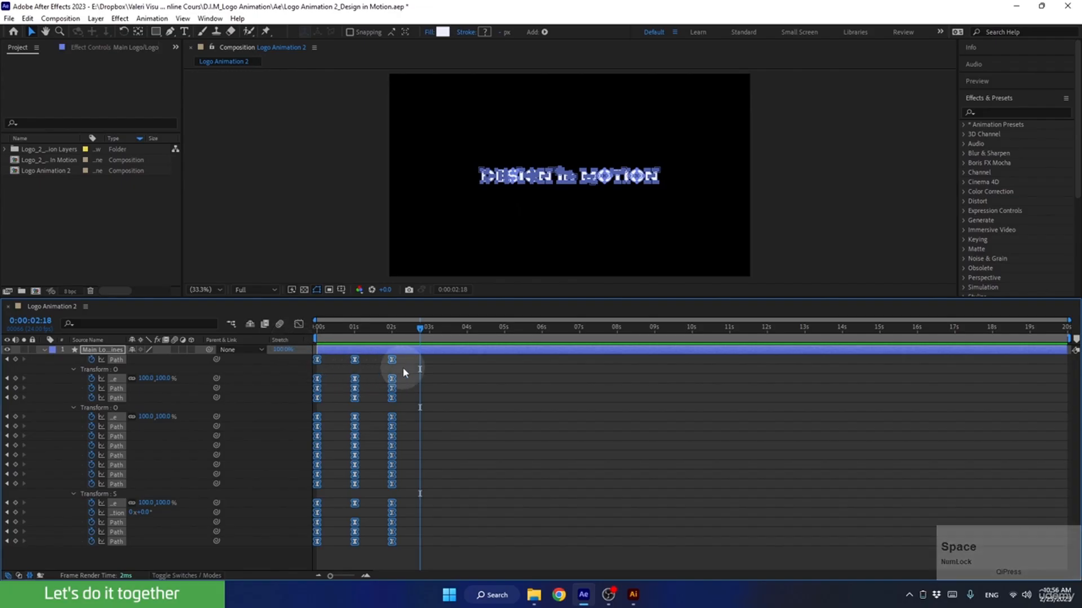
{"action": "left_click_drag", "start_coordinate": [415, 331], "coordinate": [377, 360]}
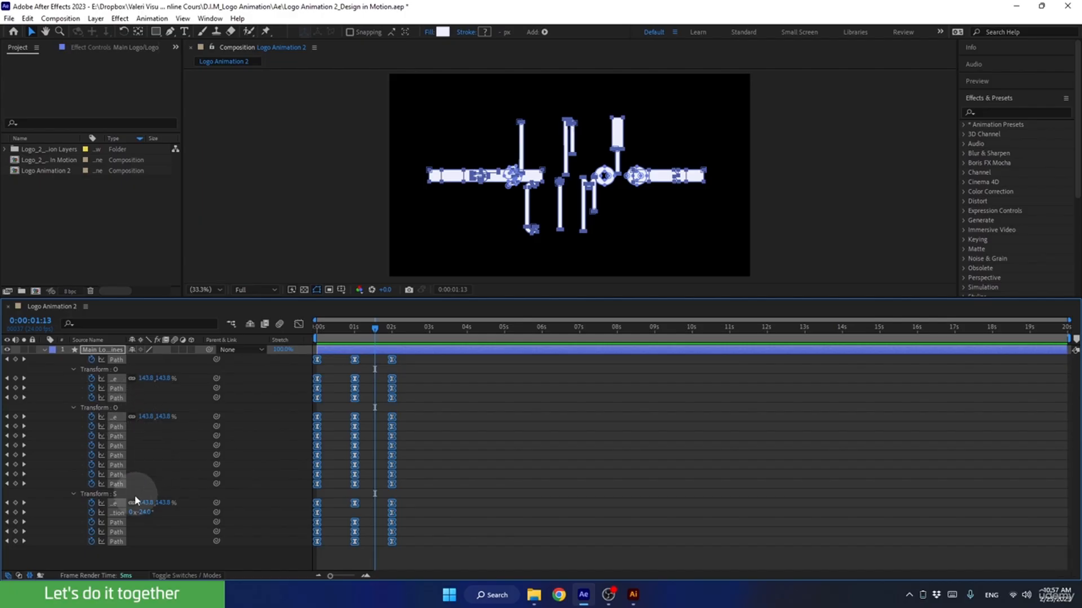
Select all Path keyframes of the logo layer and set their incoming and outgoing velocity influence to 85%.
{"action": "left_click", "coordinate": [169, 561]}
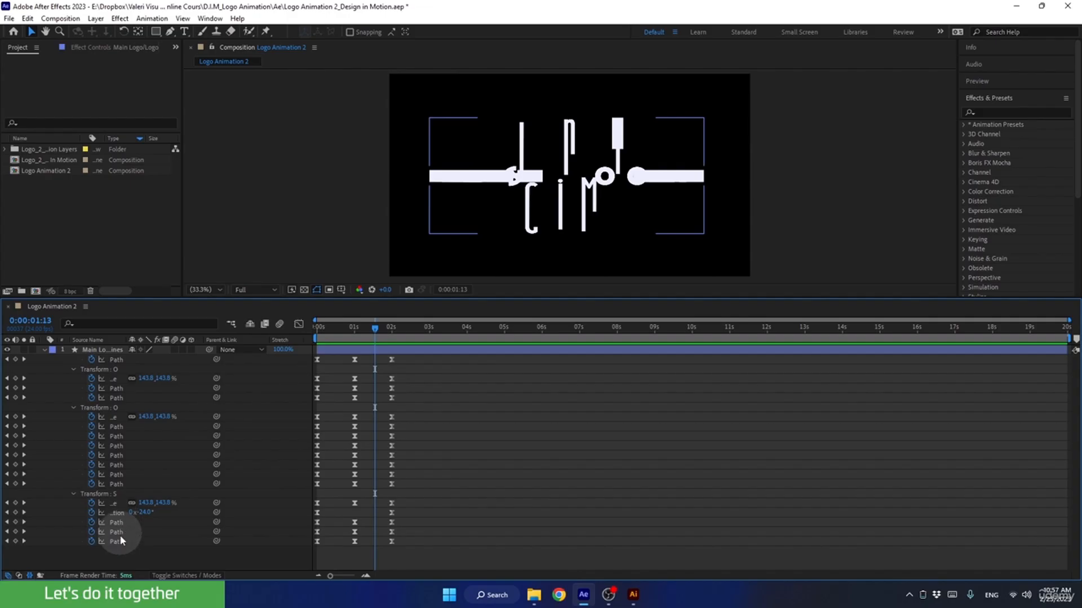
{"action": "left_click_drag", "start_coordinate": [404, 552], "coordinate": [284, 526]}
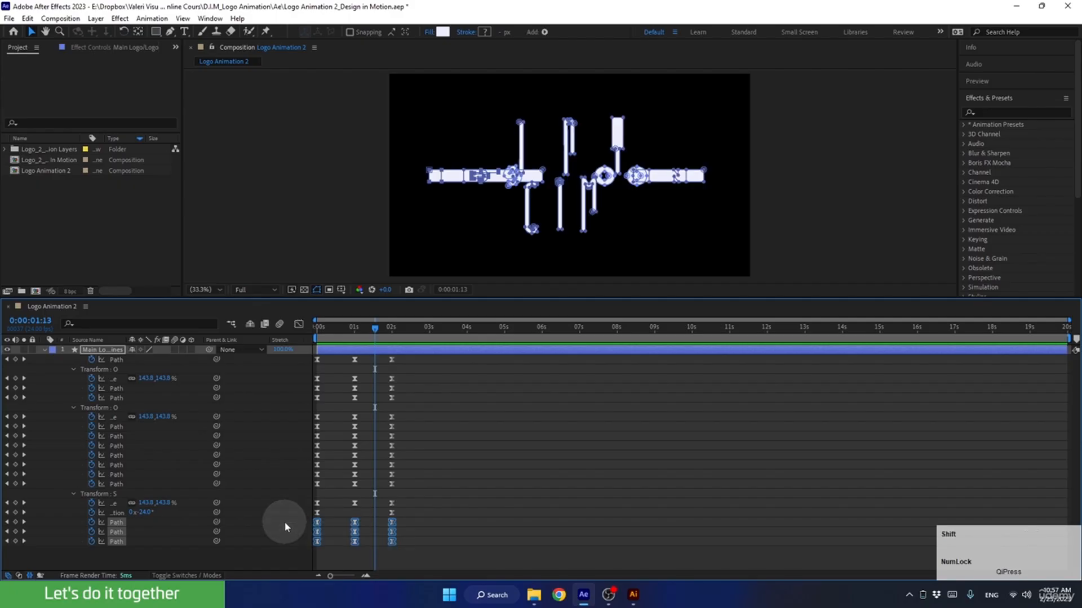
{"action": "left_click_drag", "start_coordinate": [410, 485], "coordinate": [312, 432]}
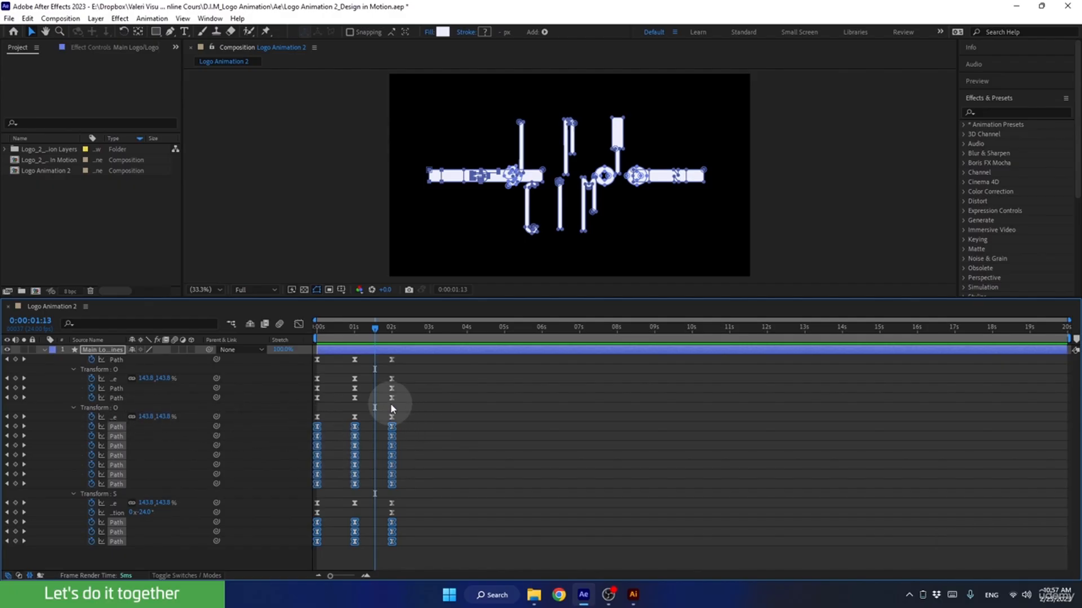
{"action": "left_click_drag", "start_coordinate": [408, 401], "coordinate": [309, 386]}
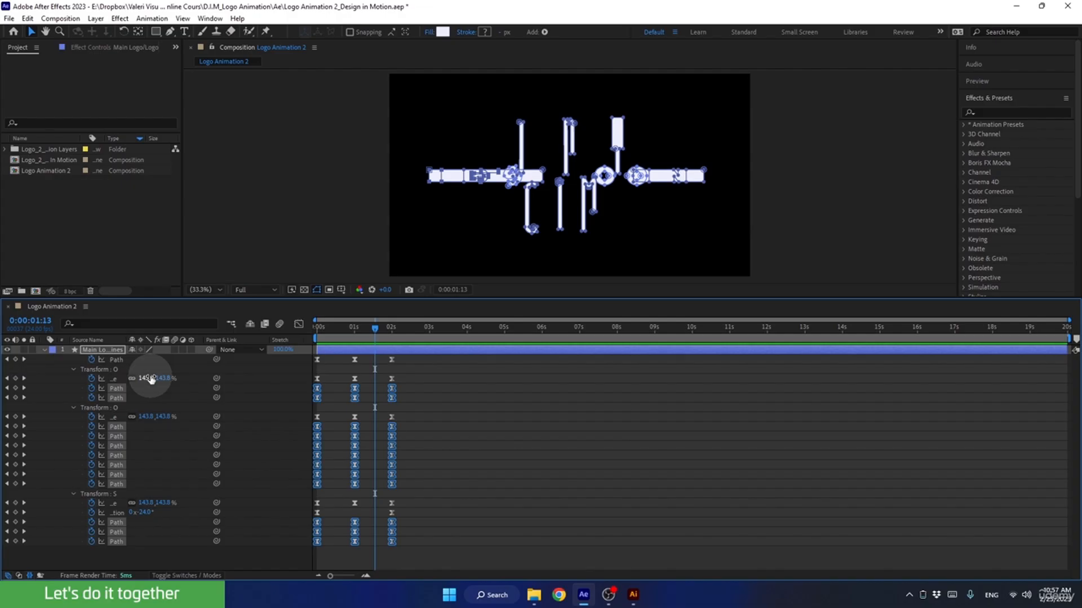
{"action": "left_click", "coordinate": [393, 361], "text": "shift"}
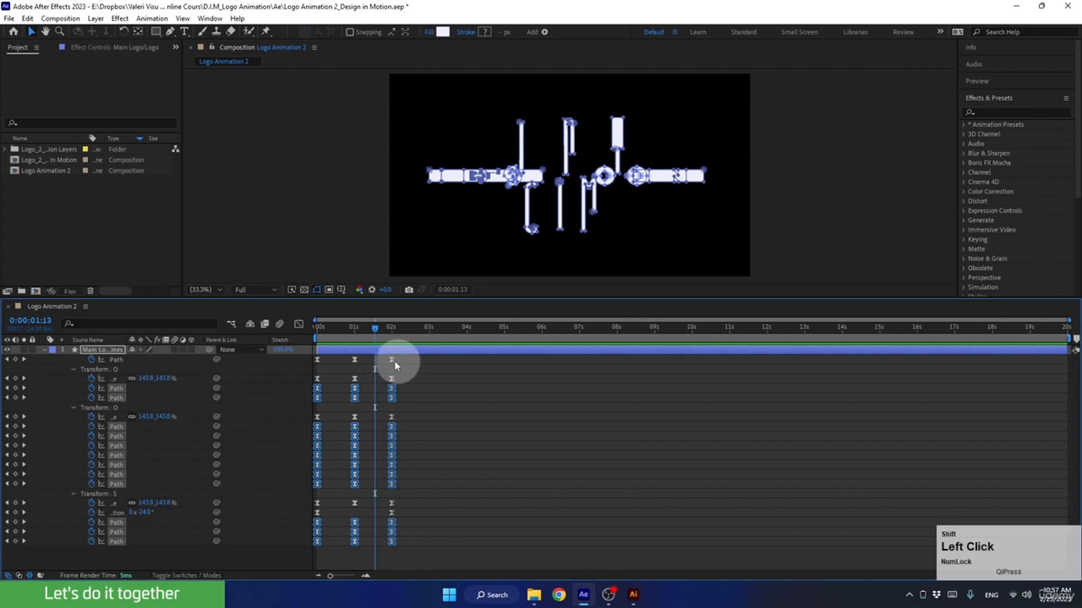
{"action": "left_click_drag", "start_coordinate": [395, 365], "coordinate": [283, 357]}
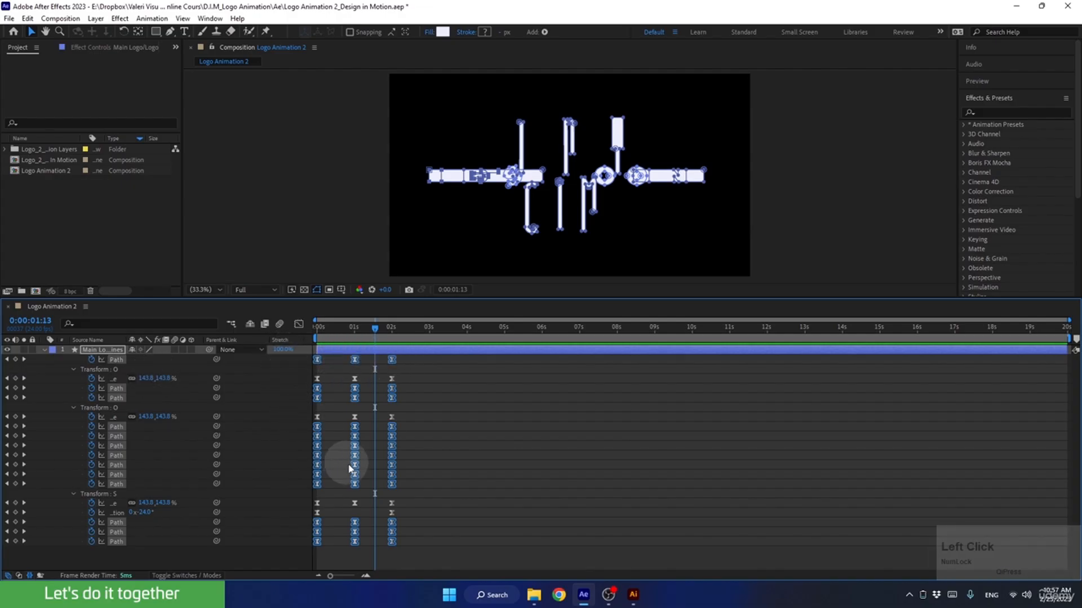
{"action": "left_click", "coordinate": [393, 542], "text": "alt"}
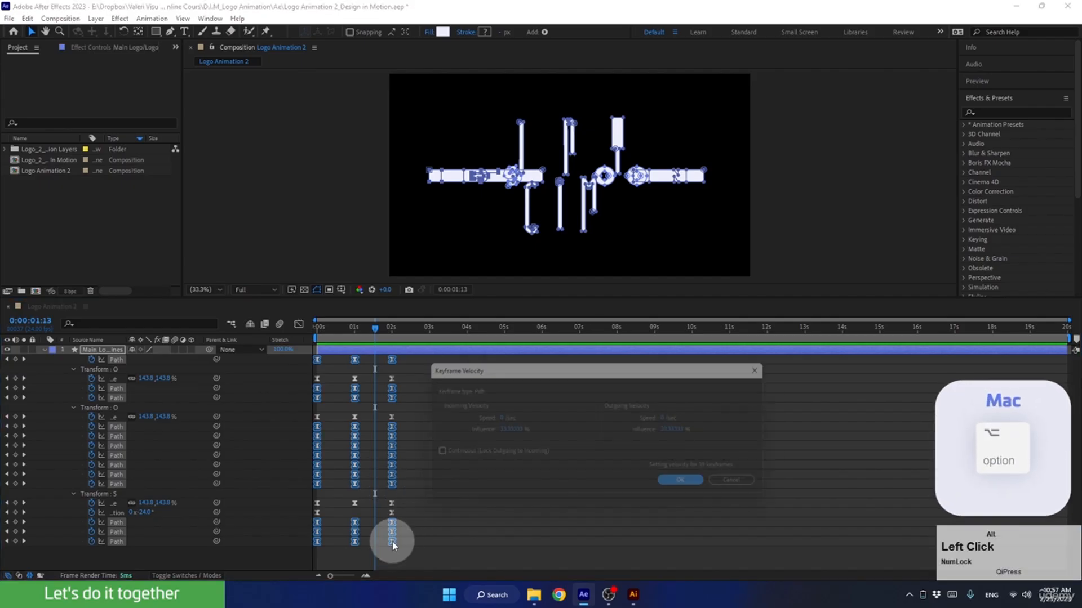
{"action": "double_click", "coordinate": [501, 431]}
{"action": "type", "text": "85"}
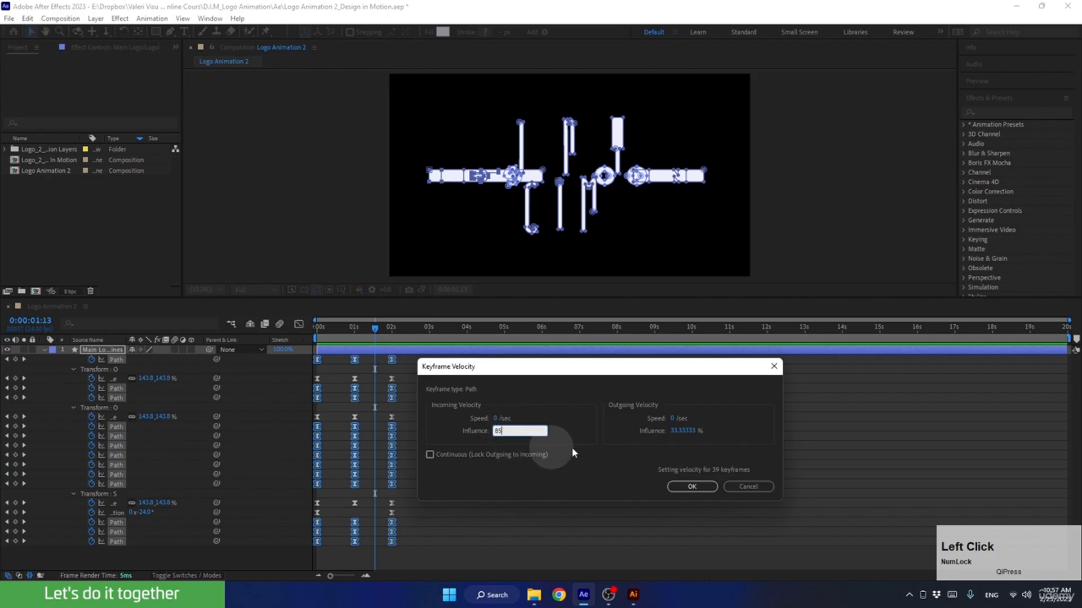
{"action": "double_click", "coordinate": [676, 431]}
{"action": "type", "text": "85"}
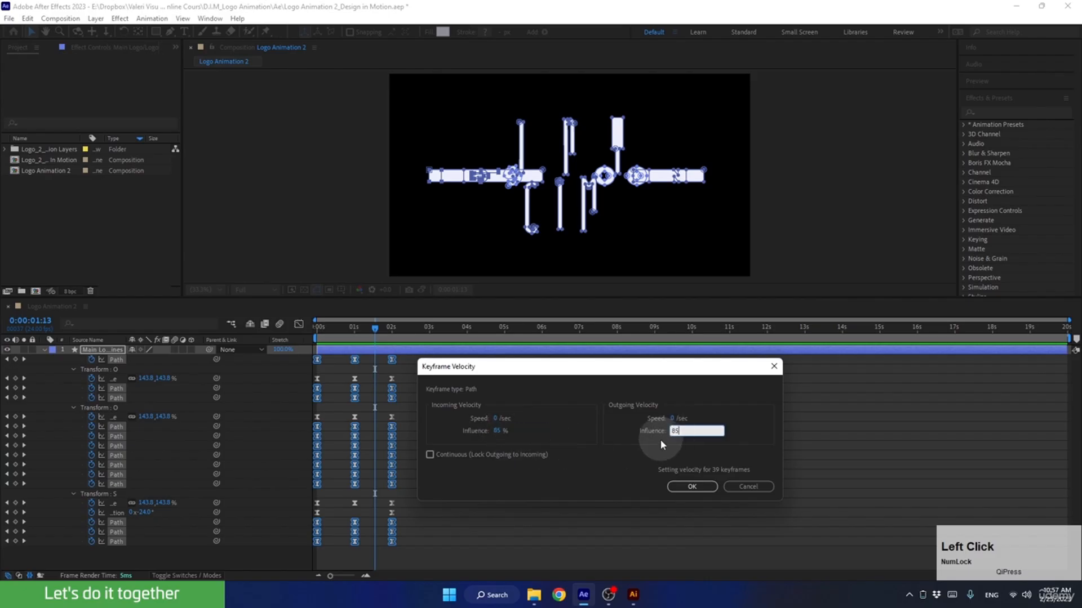
{"action": "left_click", "coordinate": [684, 485]}
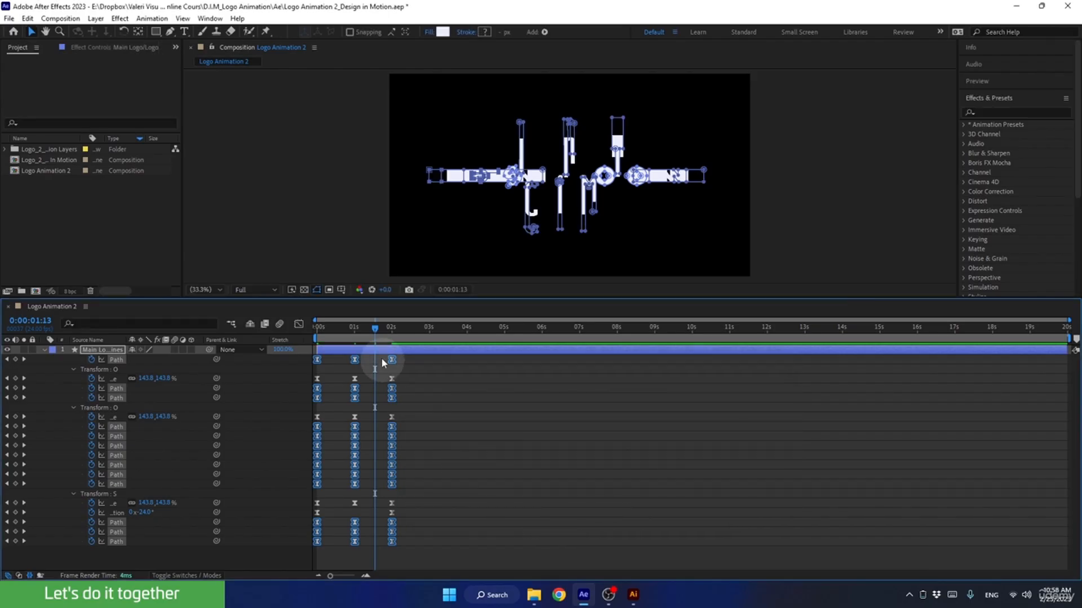
Play the animation from the start to review the stronger path easing.
{"action": "left_click_drag", "start_coordinate": [350, 325], "coordinate": [285, 333]}
{"action": "key", "text": "space"}
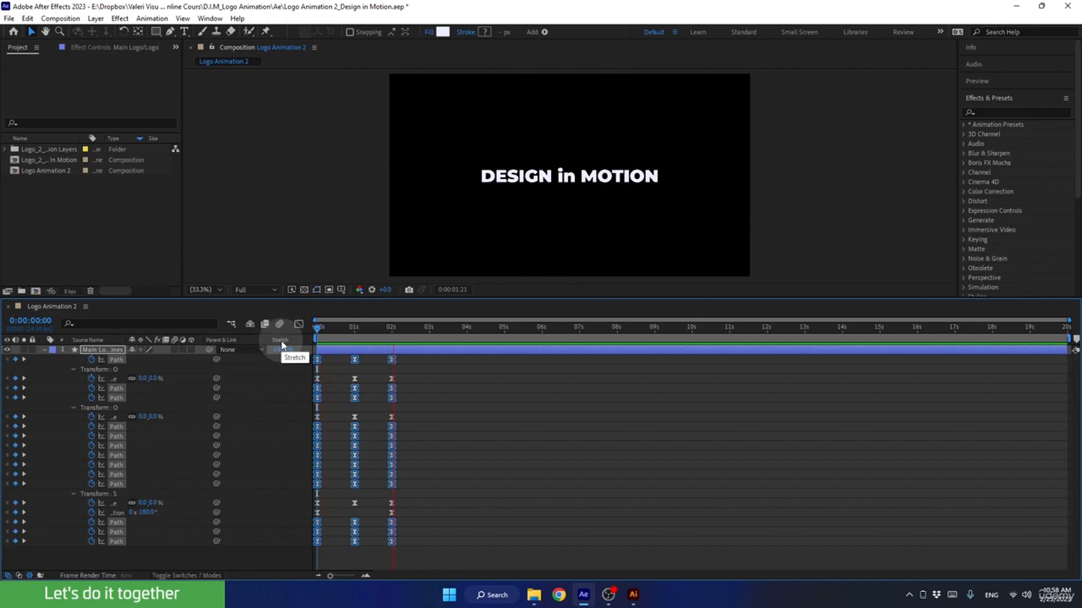
{"action": "key", "text": "space"}
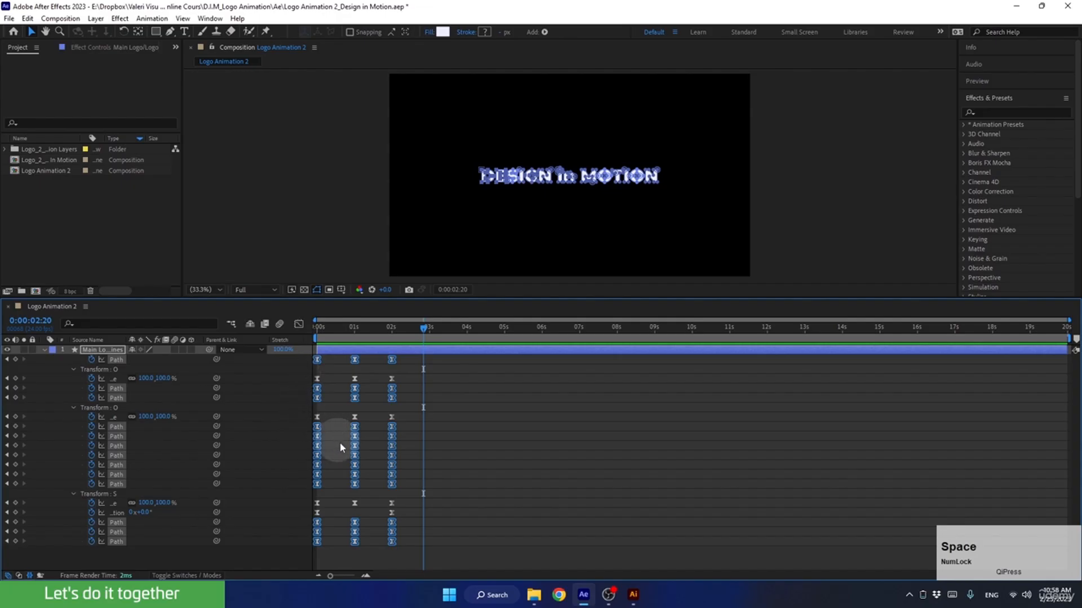
Set the incoming and outgoing velocity influence of the selected Path keyframes to 95%.
{"action": "left_click", "coordinate": [392, 543], "text": "alt"}
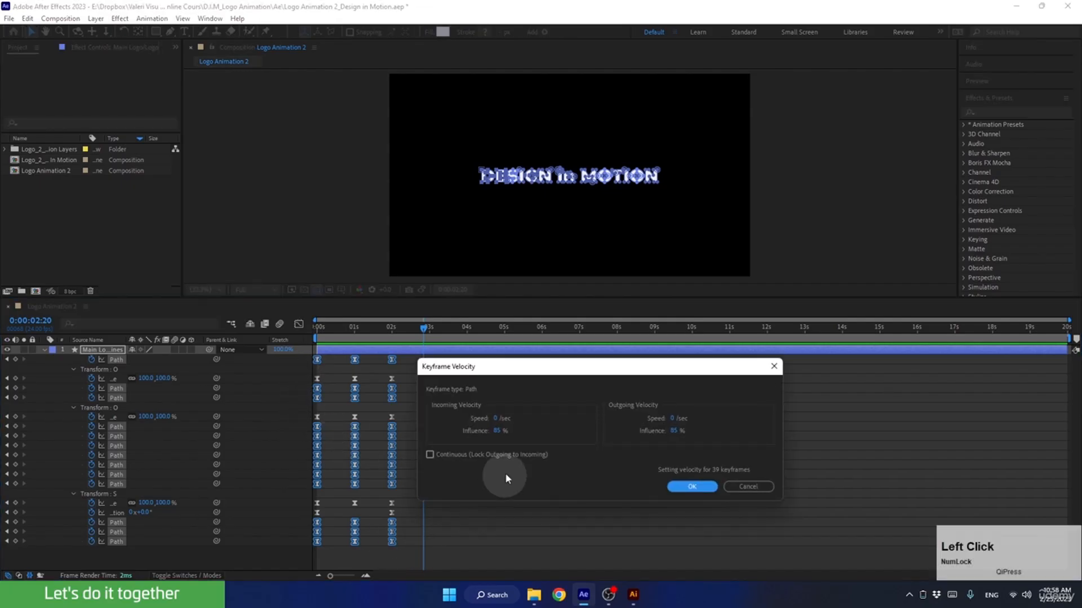
{"action": "left_click", "coordinate": [499, 430]}
{"action": "type", "text": "95"}
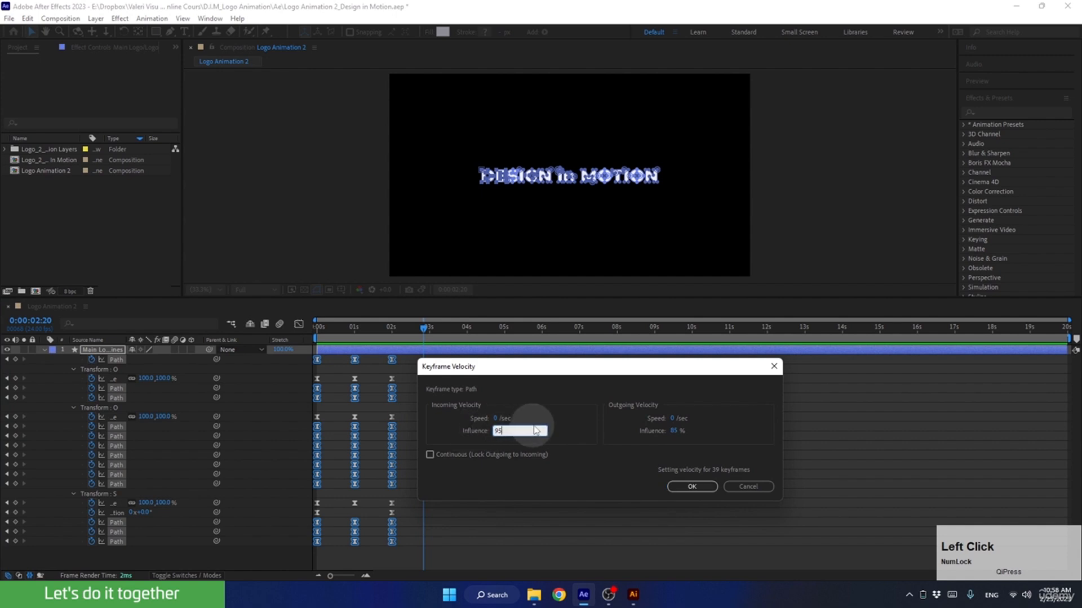
{"action": "left_click", "coordinate": [672, 430]}
{"action": "type", "text": "95"}
{"action": "left_click", "coordinate": [686, 488]}
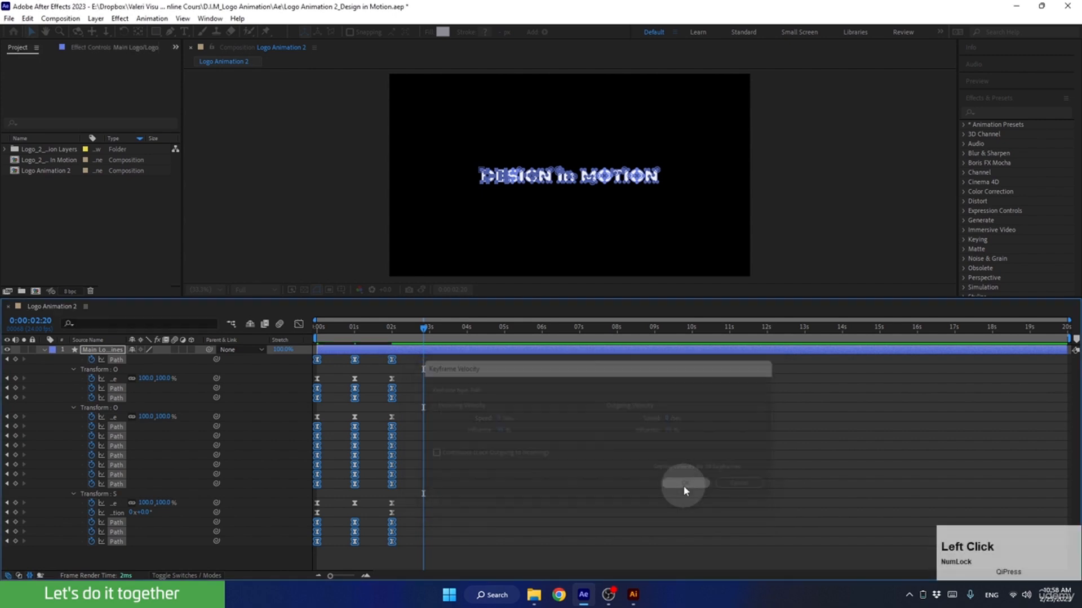
Replay the logo animation from the beginning to check the 95% path easing.
{"action": "left_click_drag", "start_coordinate": [423, 328], "coordinate": [244, 353]}
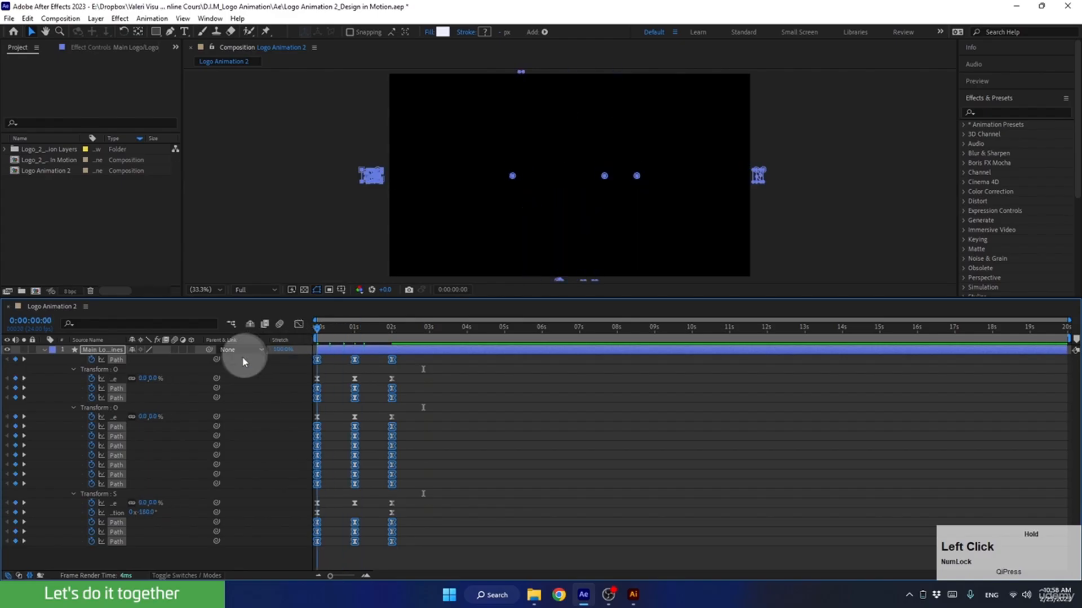
{"action": "key", "text": "space"}
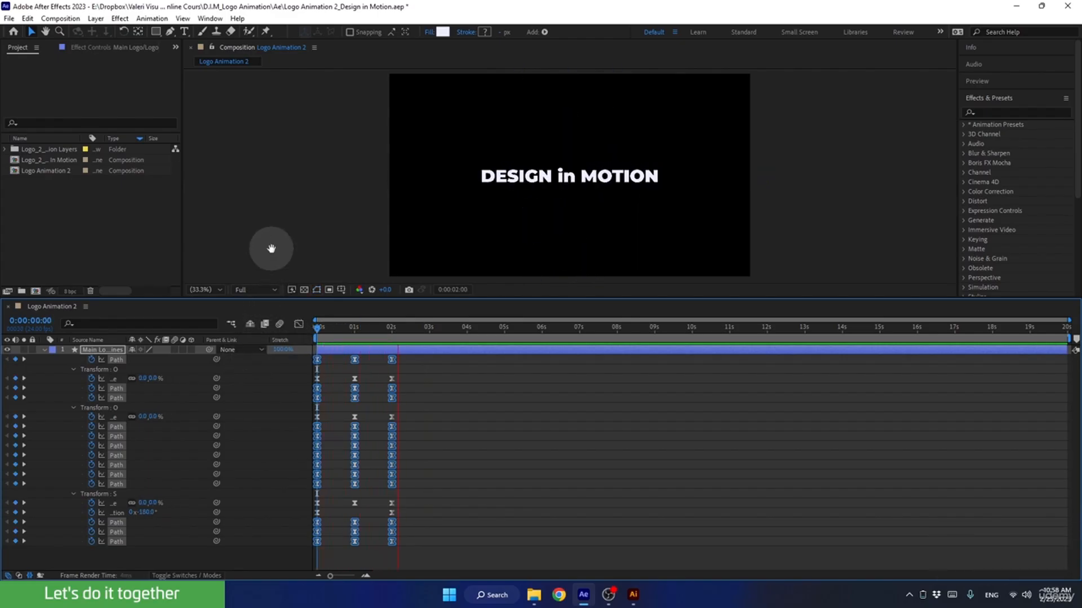
{"action": "key", "text": "space"}
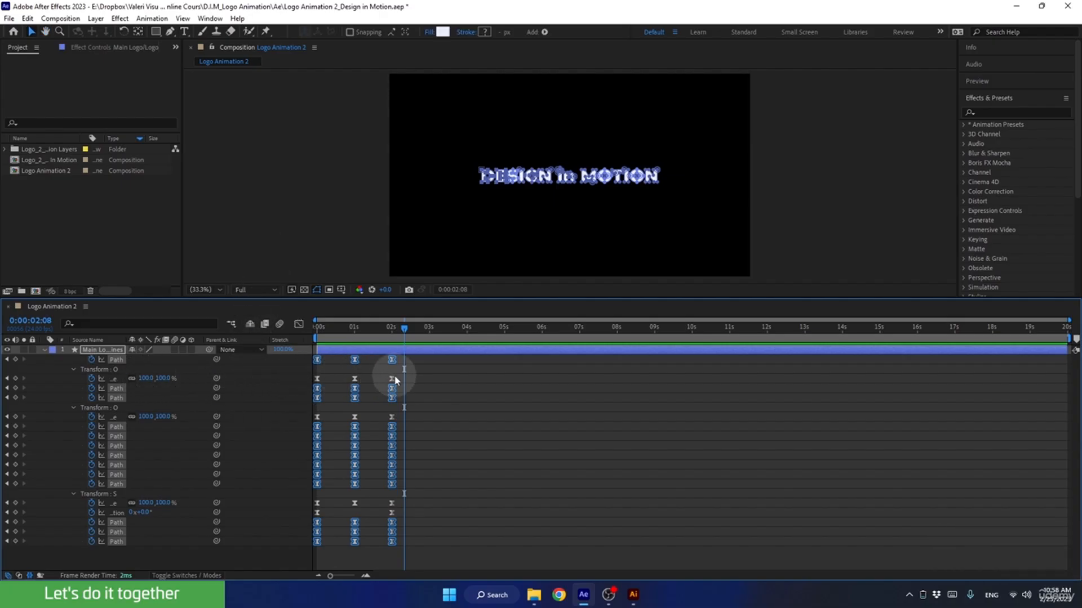
Select the Scale keyframes of both O letters and the S, and set their incoming and outgoing velocity influence to 95%.
{"action": "left_click_drag", "start_coordinate": [398, 372], "coordinate": [305, 381]}
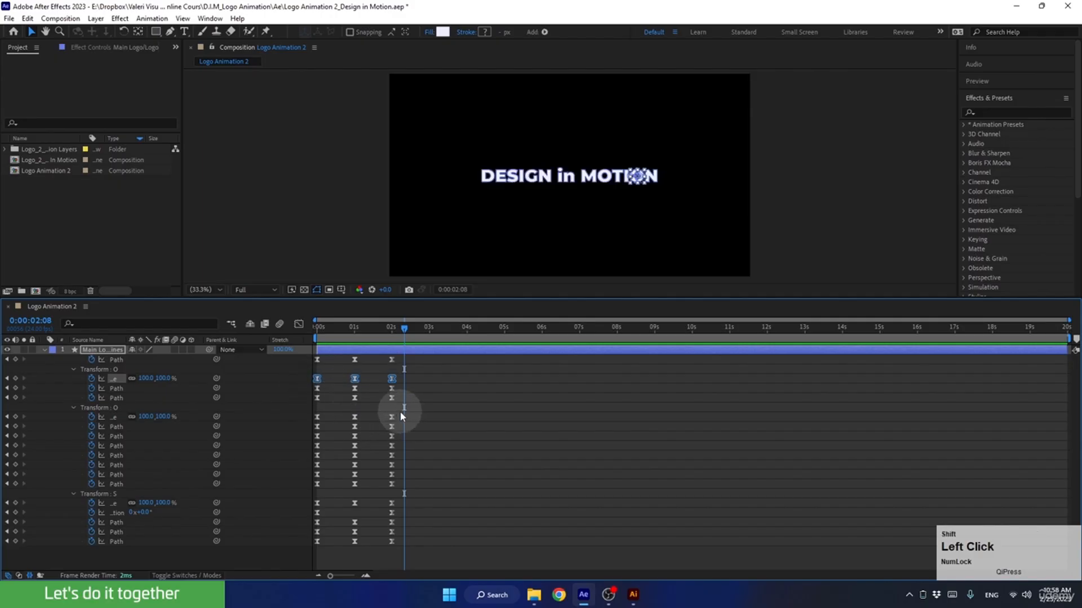
{"action": "left_click_drag", "start_coordinate": [396, 411], "coordinate": [307, 418]}
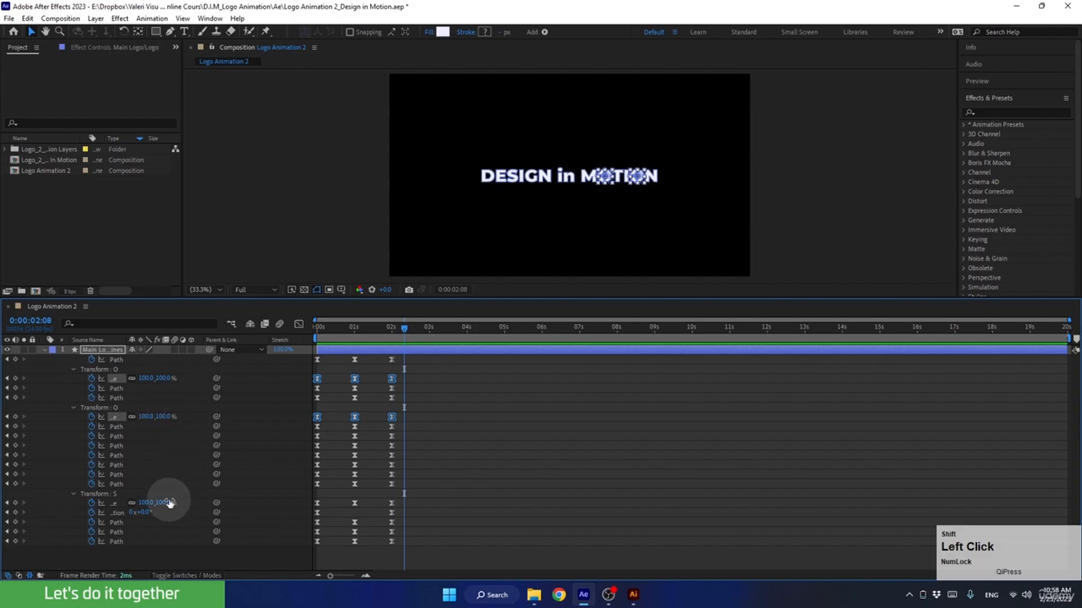
{"action": "left_click_drag", "start_coordinate": [401, 496], "coordinate": [309, 509]}
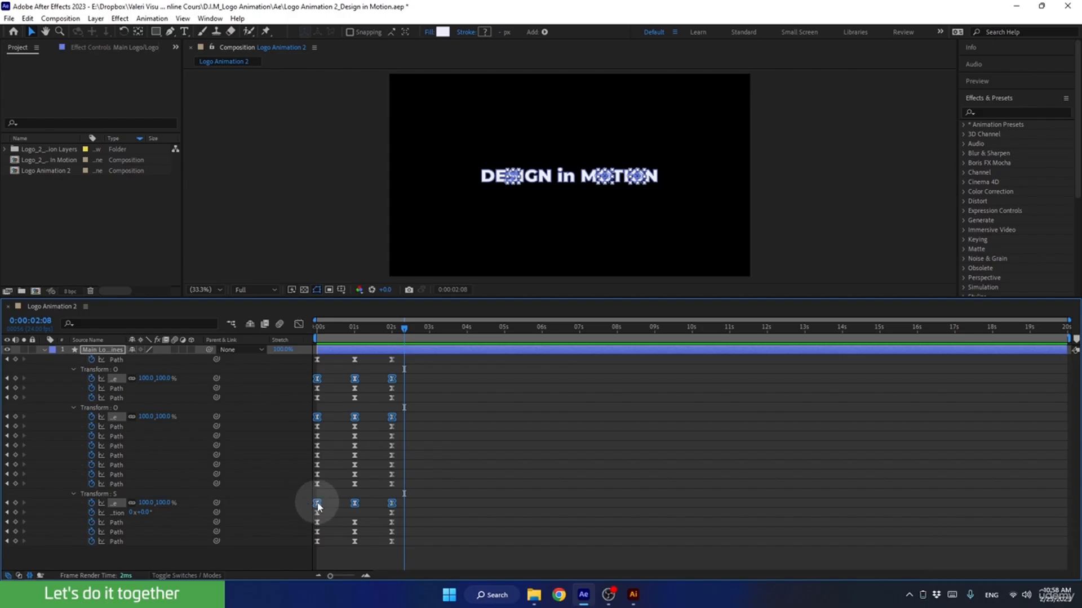
{"action": "double_click", "coordinate": [317, 504]}
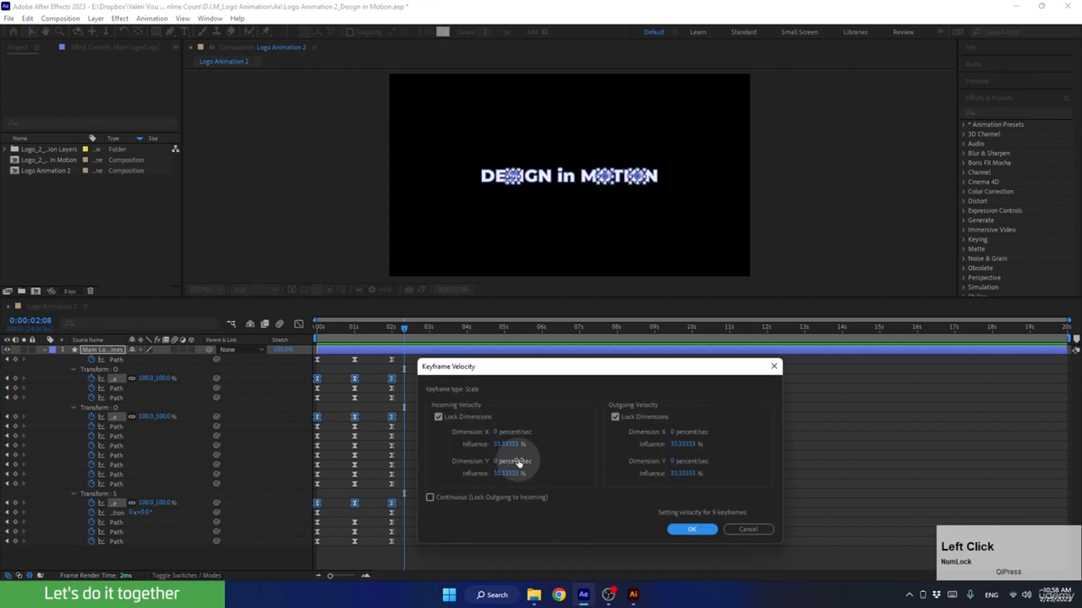
{"action": "left_click", "coordinate": [506, 445]}
{"action": "type", "text": "95"}
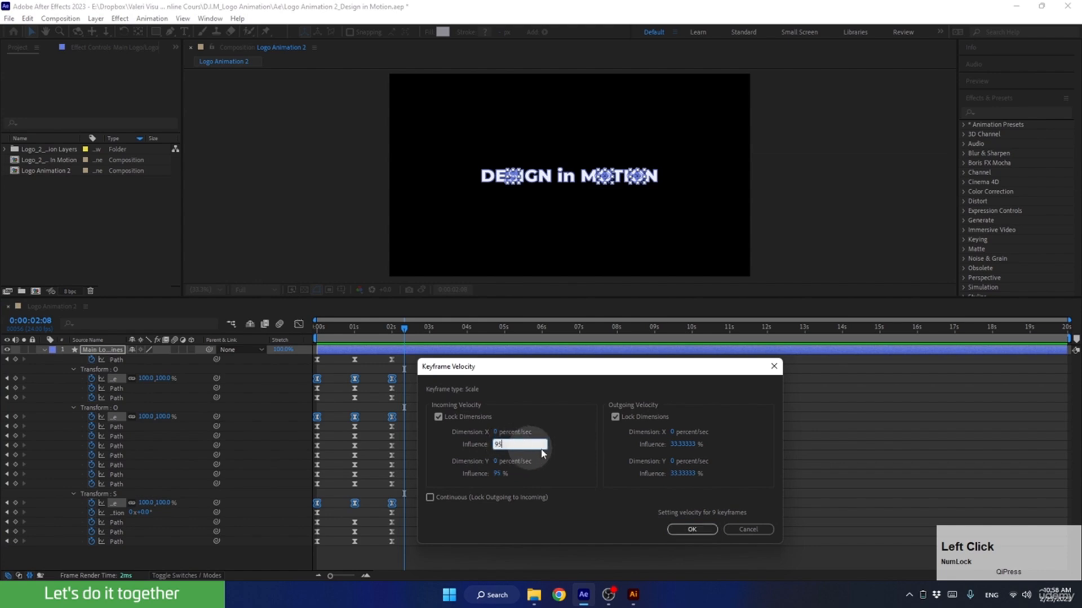
{"action": "left_click", "coordinate": [676, 444]}
{"action": "type", "text": "95"}
{"action": "left_click", "coordinate": [692, 529]}
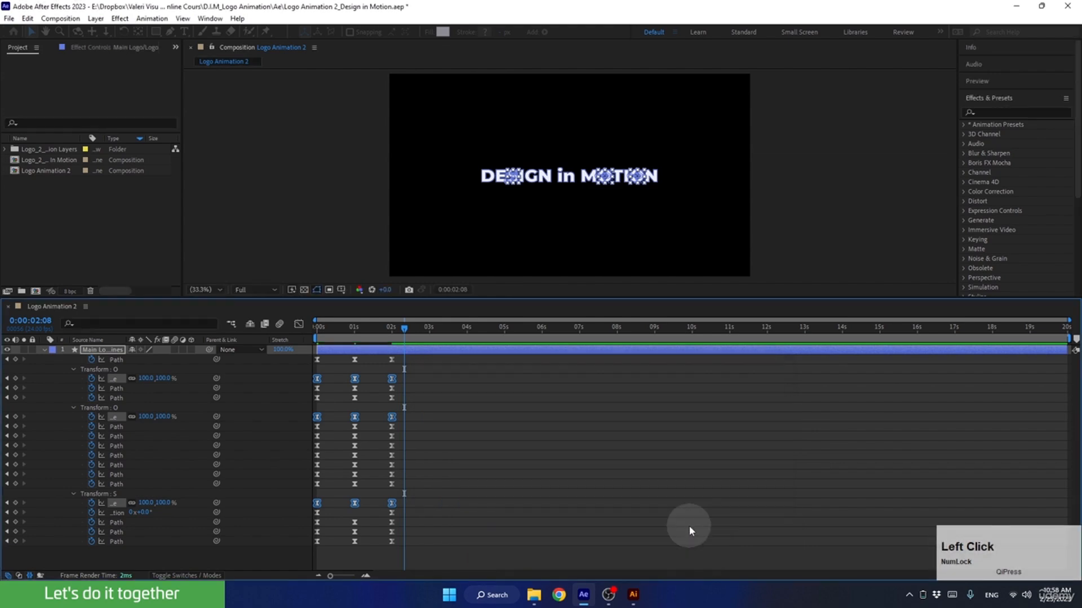
Play the logo animation from the start with its new scale easing, and inspect the frame at 0:00:01:16.
{"action": "left_click", "coordinate": [117, 512]}
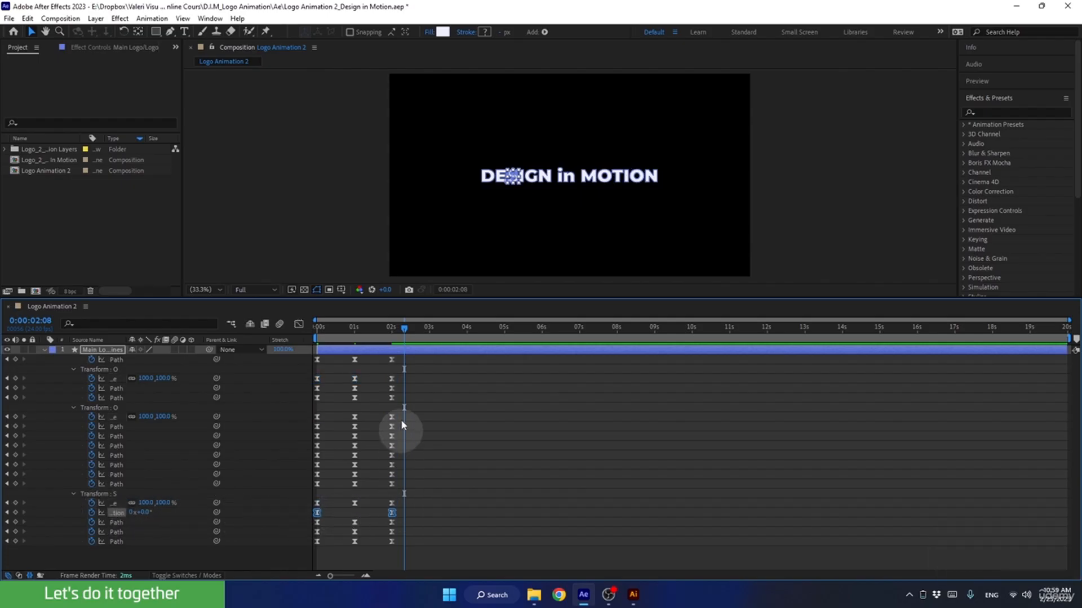
{"action": "left_click_drag", "start_coordinate": [402, 329], "coordinate": [262, 350]}
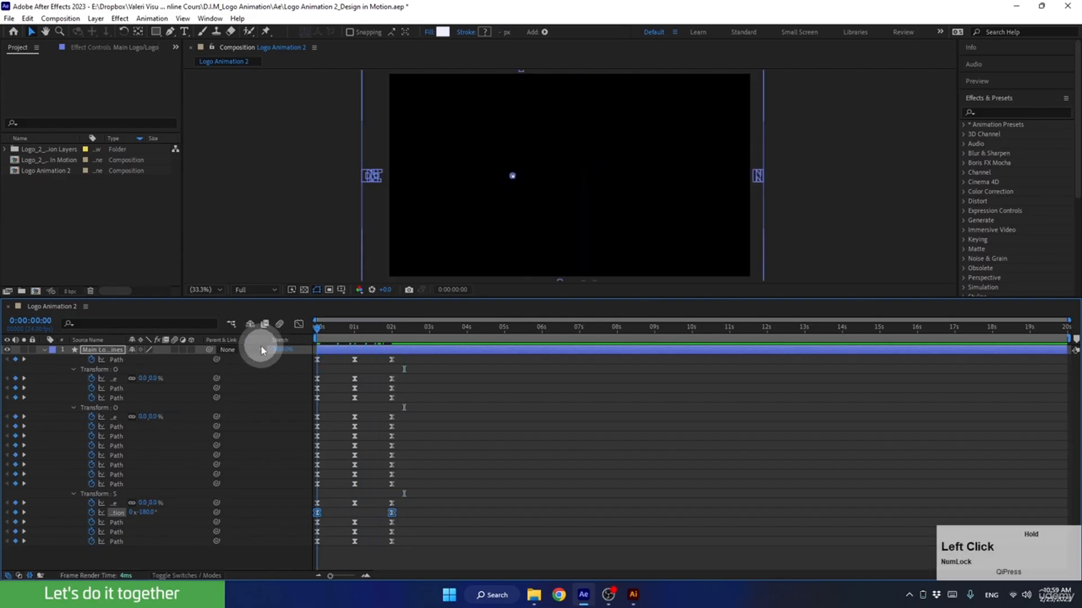
{"action": "key", "text": "space"}
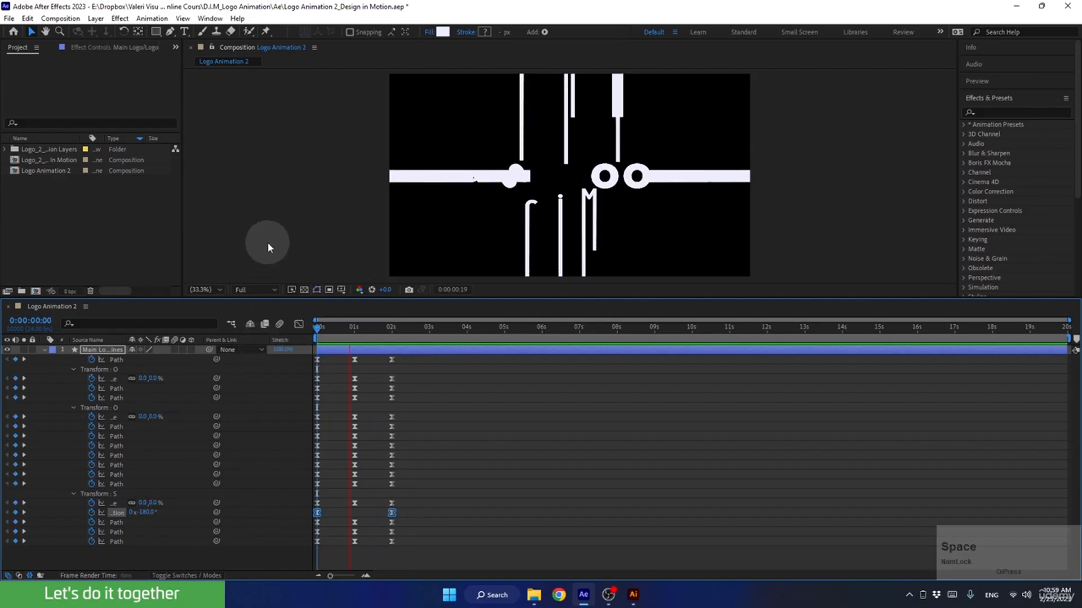
{"action": "key", "text": "space"}
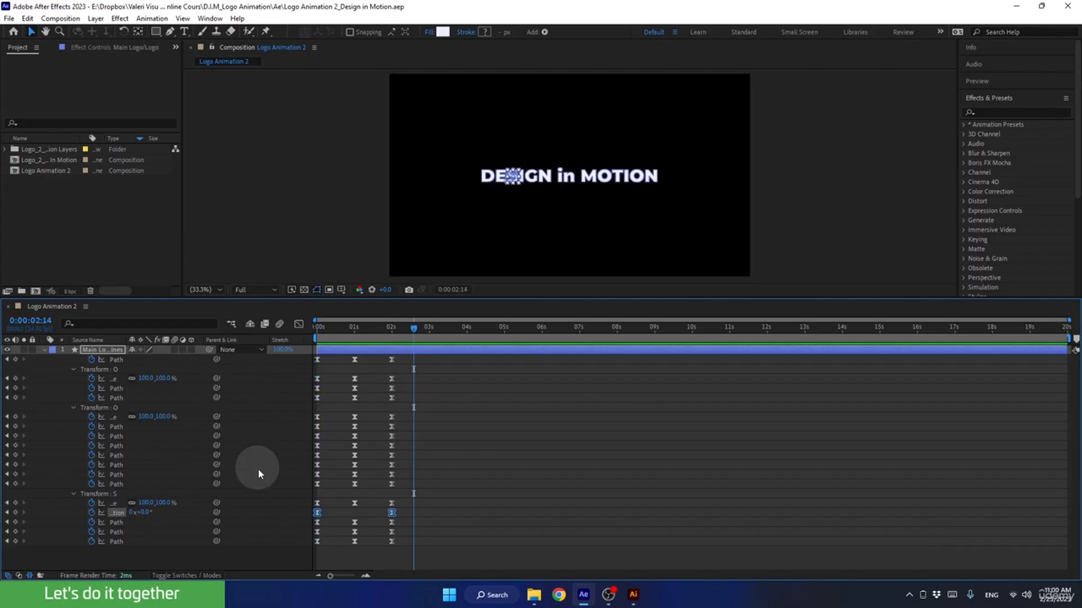
{"action": "left_click", "coordinate": [249, 551]}
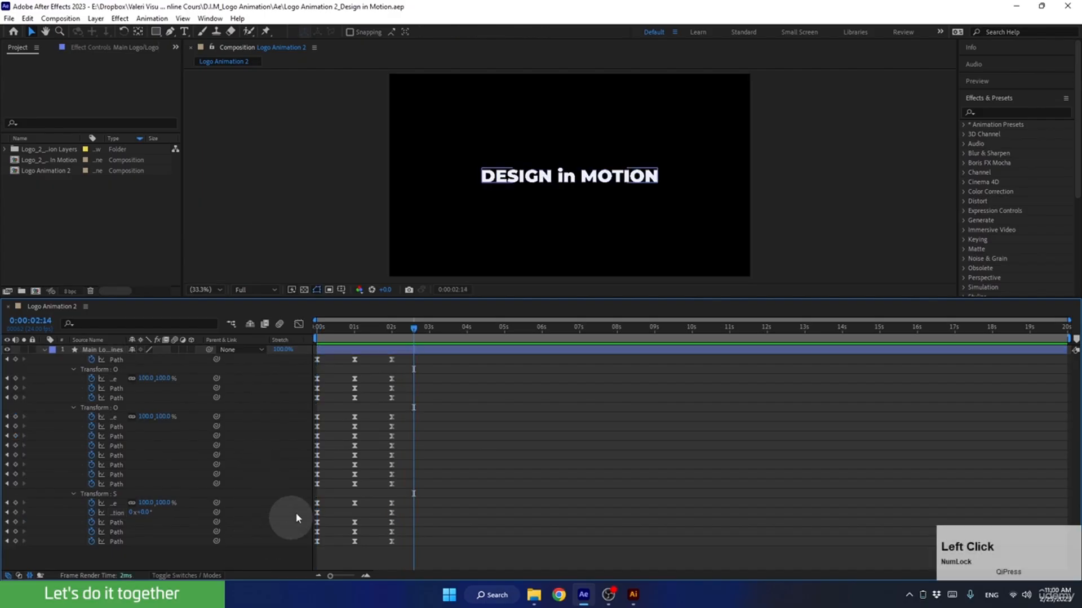
{"action": "mouse_move", "coordinate": [365, 326]}
{"action": "left_mouse_down"}
{"action": "mouse_move", "coordinate": [329, 343]}
{"action": "mouse_move", "coordinate": [377, 351]}
{"action": "mouse_move", "coordinate": [380, 339]}
{"action": "left_mouse_up"}
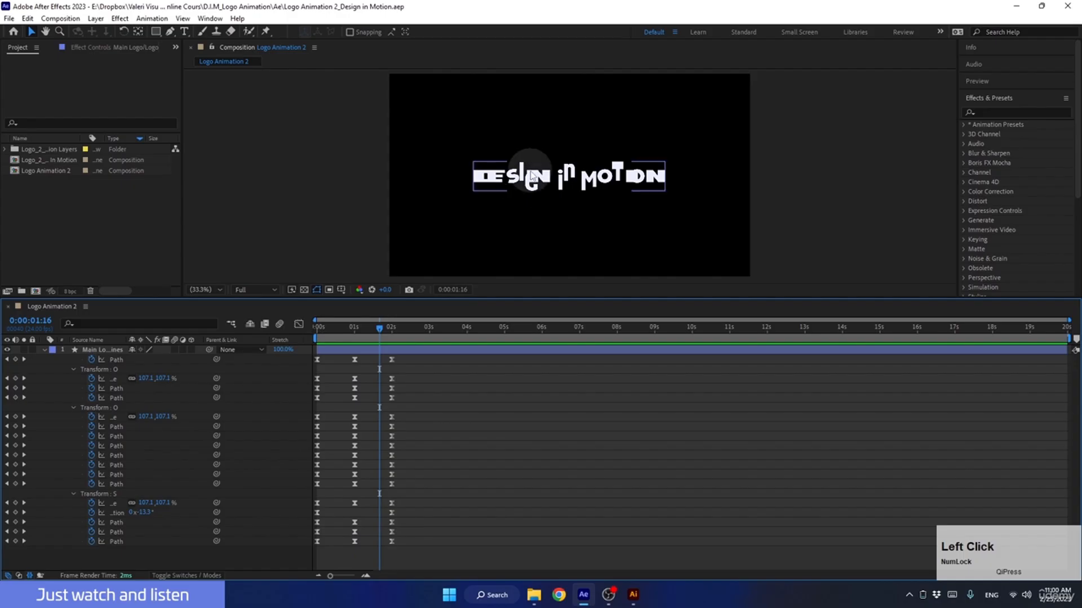
Try to stagger the logo letters by shifting the keyframes of each successive property row slightly later in time.
{"action": "left_click", "coordinate": [332, 353]}
{"action": "left_click_drag", "start_coordinate": [401, 365], "coordinate": [292, 566]}
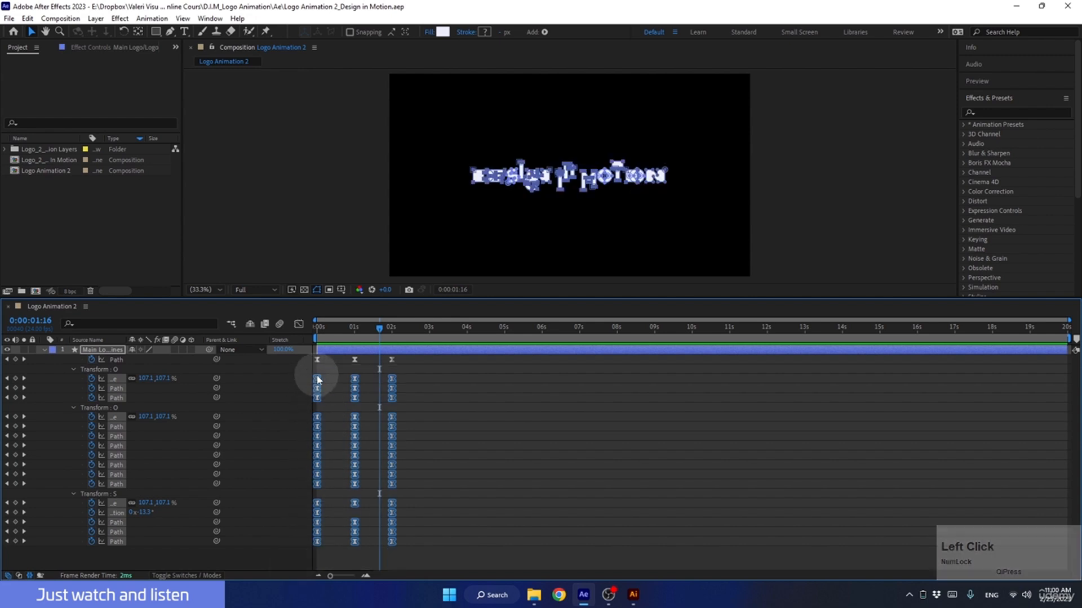
{"action": "left_click", "coordinate": [318, 378]}
{"action": "left_click_drag", "start_coordinate": [318, 379], "coordinate": [320, 379]}
{"action": "left_click_drag", "start_coordinate": [417, 389], "coordinate": [292, 565]}
{"action": "left_click", "coordinate": [319, 389]}
{"action": "left_click_drag", "start_coordinate": [321, 393], "coordinate": [290, 555]}
{"action": "left_click", "coordinate": [323, 403]}
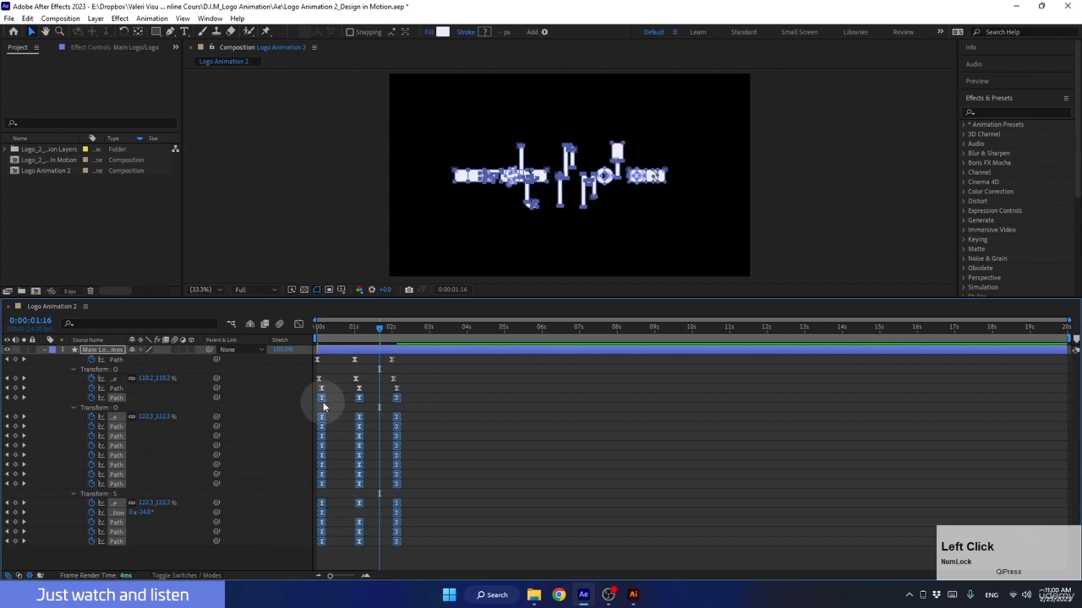
{"action": "left_click_drag", "start_coordinate": [323, 401], "coordinate": [338, 379]}
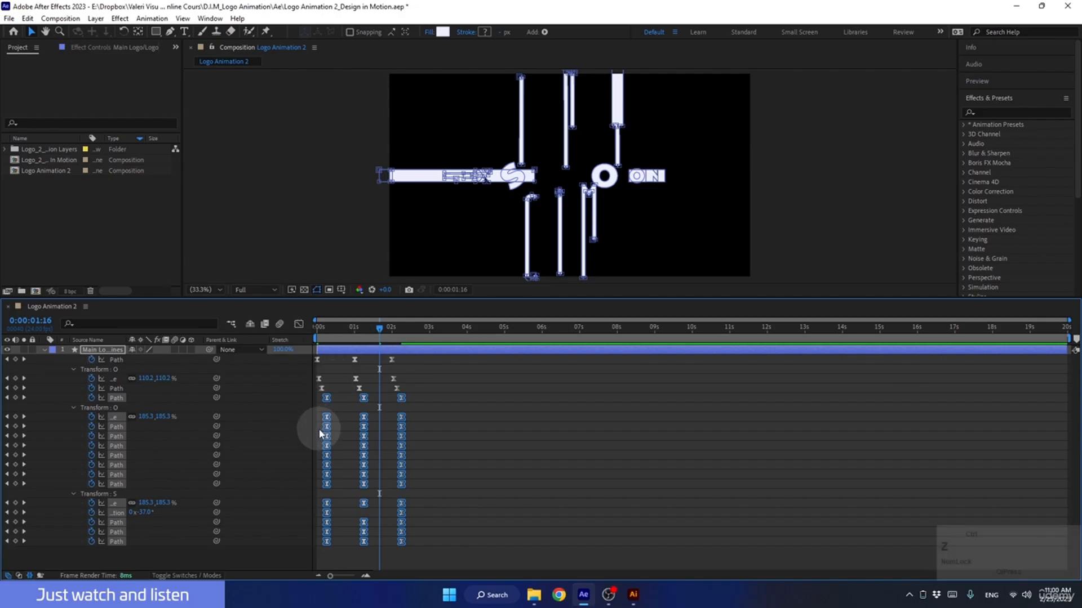
Undo all the keyframe offsets made to stagger the logo letters.
{"action": "key", "text": "ctrl+z"}
{"action": "key", "text": "ctrl+z"}
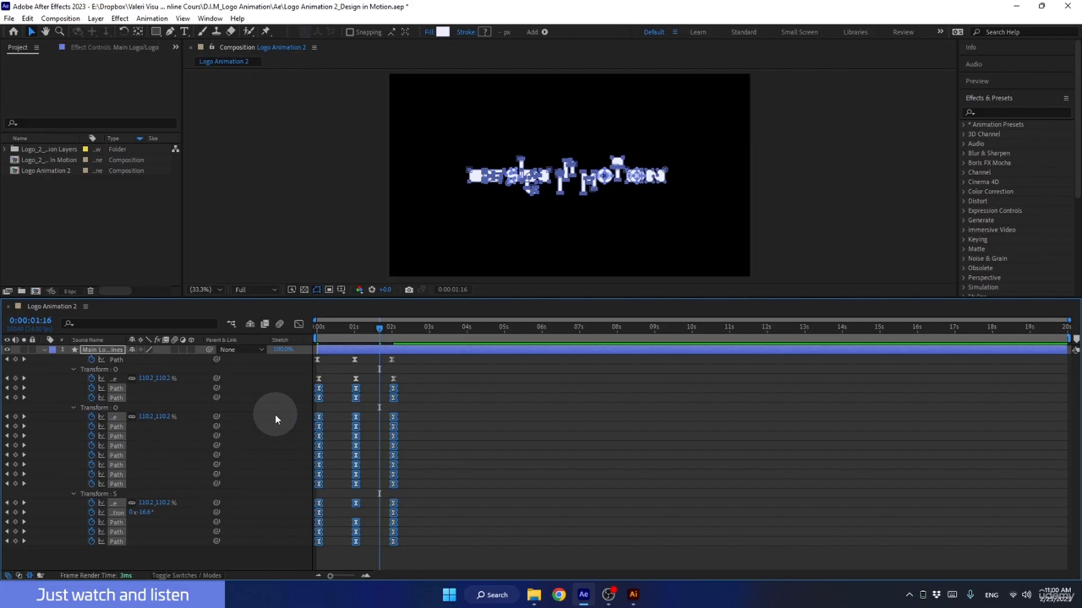
{"action": "key", "text": "ctrl+z"}
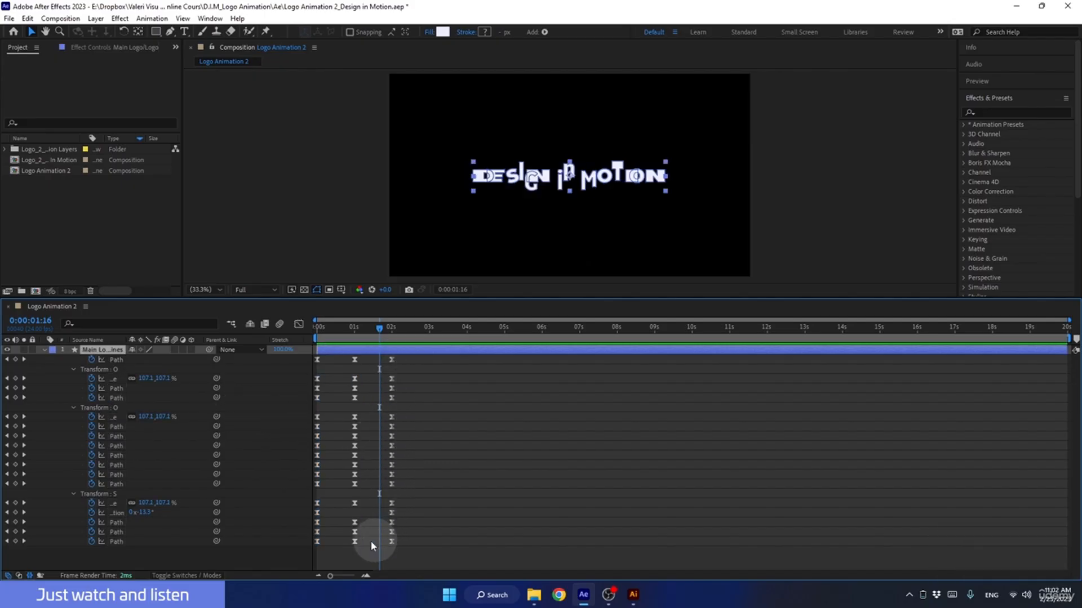
Collapse all the letter groups inside the logo outlines layer, then collapse the layer itself.
{"action": "left_click", "coordinate": [44, 350]}
{"action": "left_click", "coordinate": [43, 349]}
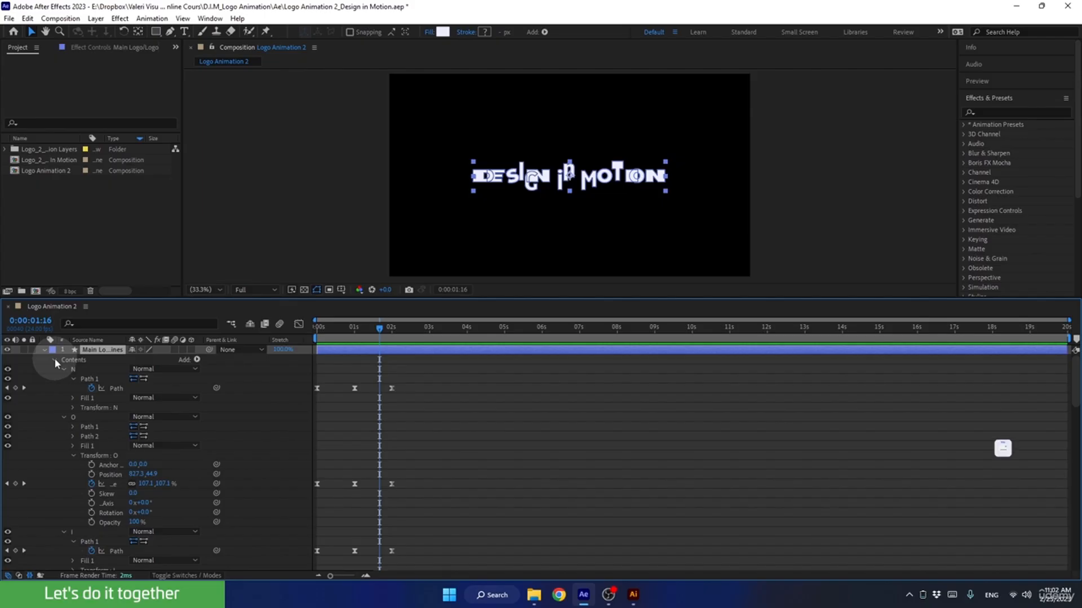
{"action": "key", "text": "ctrl"}
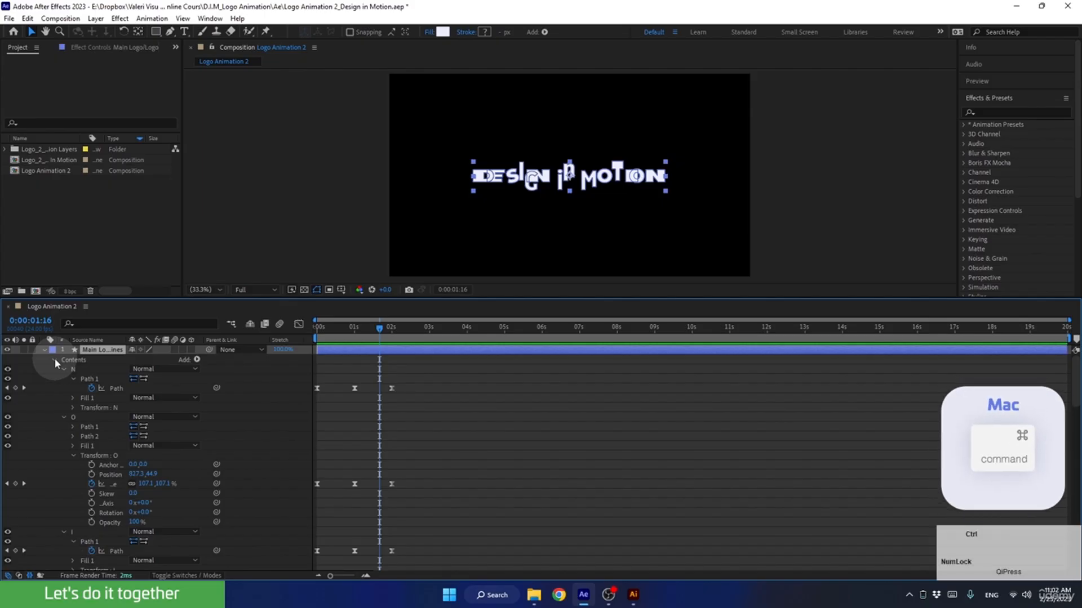
{"action": "left_click", "coordinate": [54, 359], "text": "ctrl"}
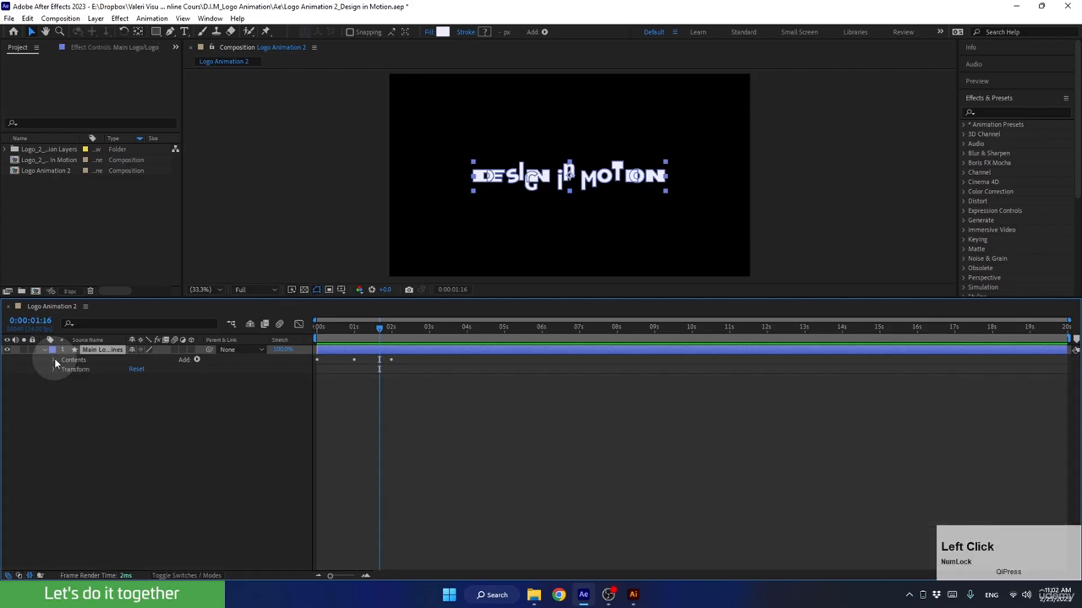
{"action": "left_click", "coordinate": [54, 359]}
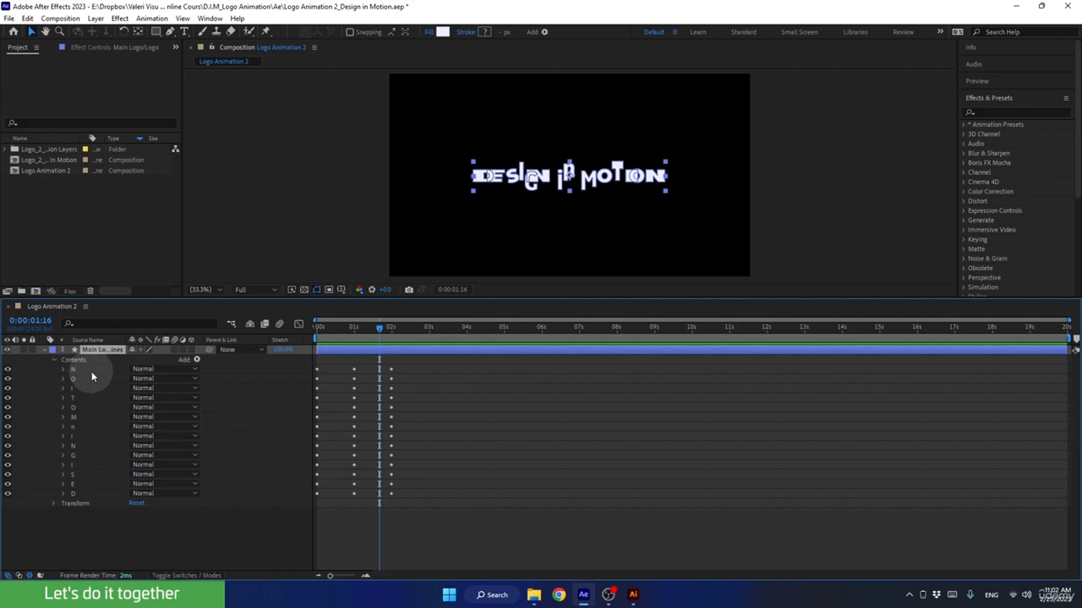
{"action": "left_click", "coordinate": [43, 350]}
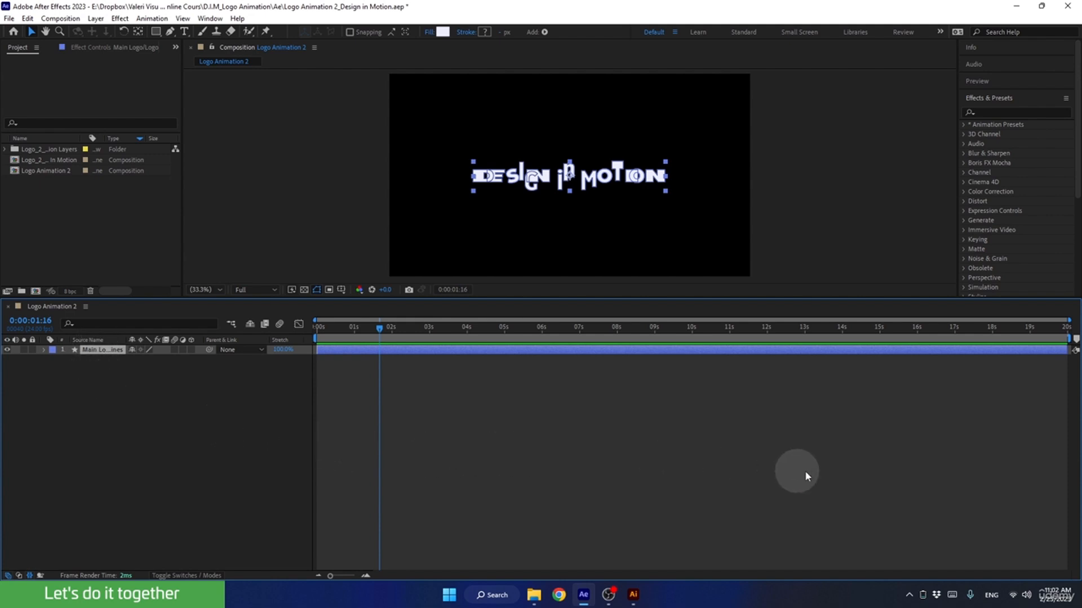
Select the English (United States) keyboard layout and duplicate the logo outlines layer until there are 14 layers.
{"action": "left_click", "coordinate": [992, 596]}
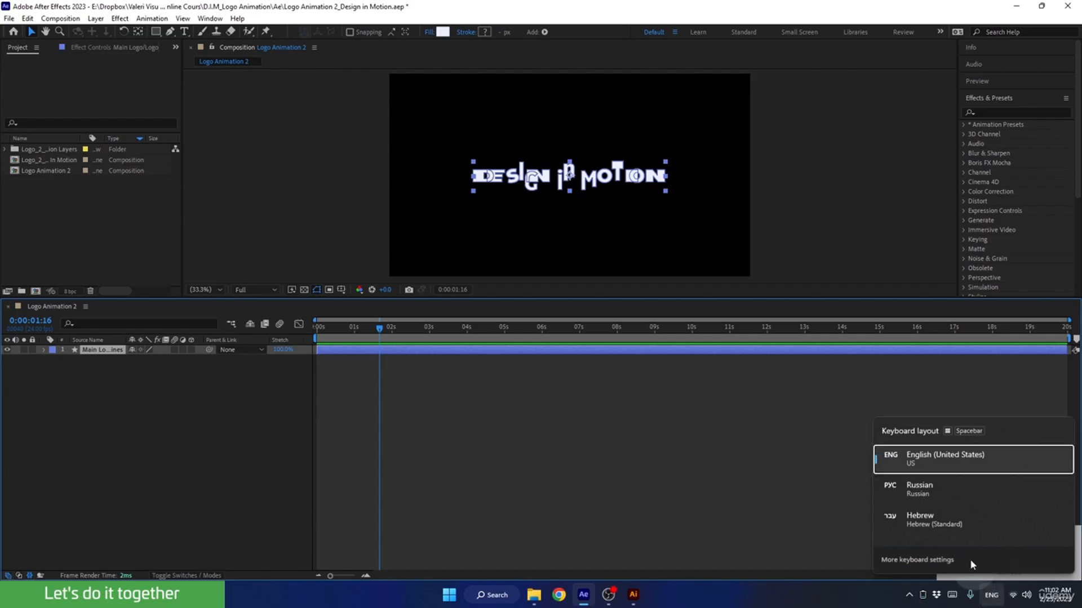
{"action": "left_click", "coordinate": [950, 469]}
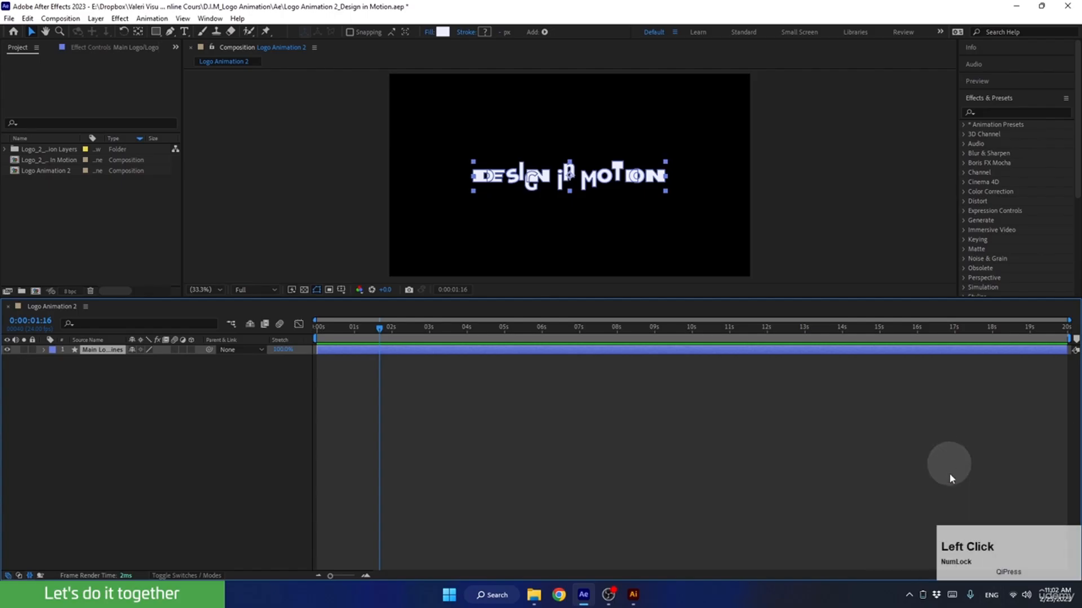
{"action": "left_click", "coordinate": [109, 354]}
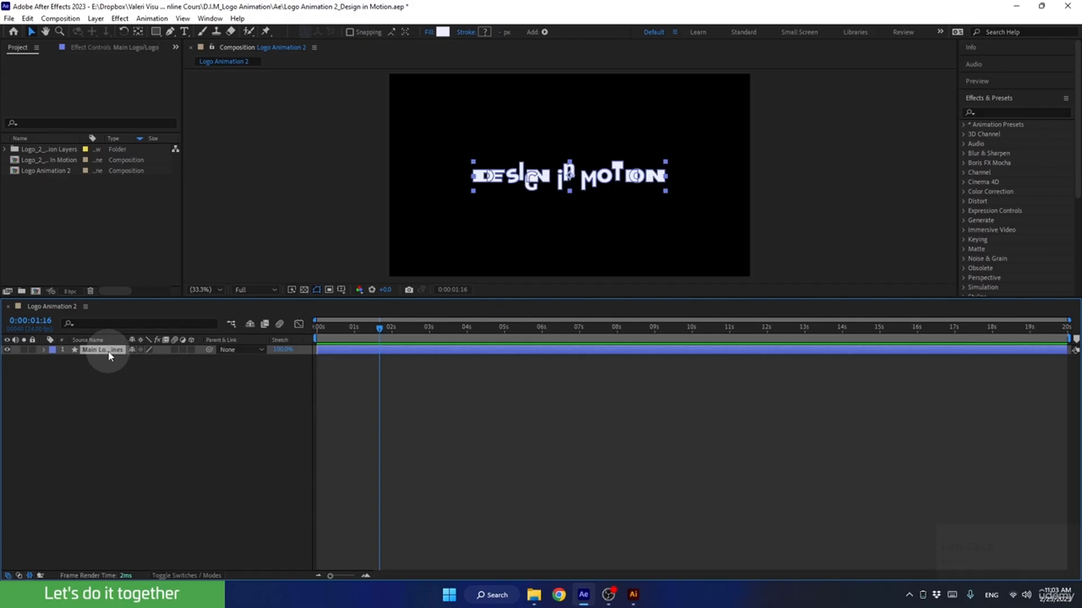
{"action": "key", "text": "ctrl+d"}
{"action": "key", "text": "ctrl+d"}
{"action": "key", "text": "ctrl+d"}
{"action": "key", "text": "ctrl+d"}
{"action": "key", "text": "ctrl+d"}
{"action": "key", "text": "ctrl+d"}
{"action": "key", "text": "ctrl+d"}
{"action": "key", "text": "ctrl+d"}
{"action": "key", "text": "ctrl+d"}
{"action": "key", "text": "ctrl+d"}
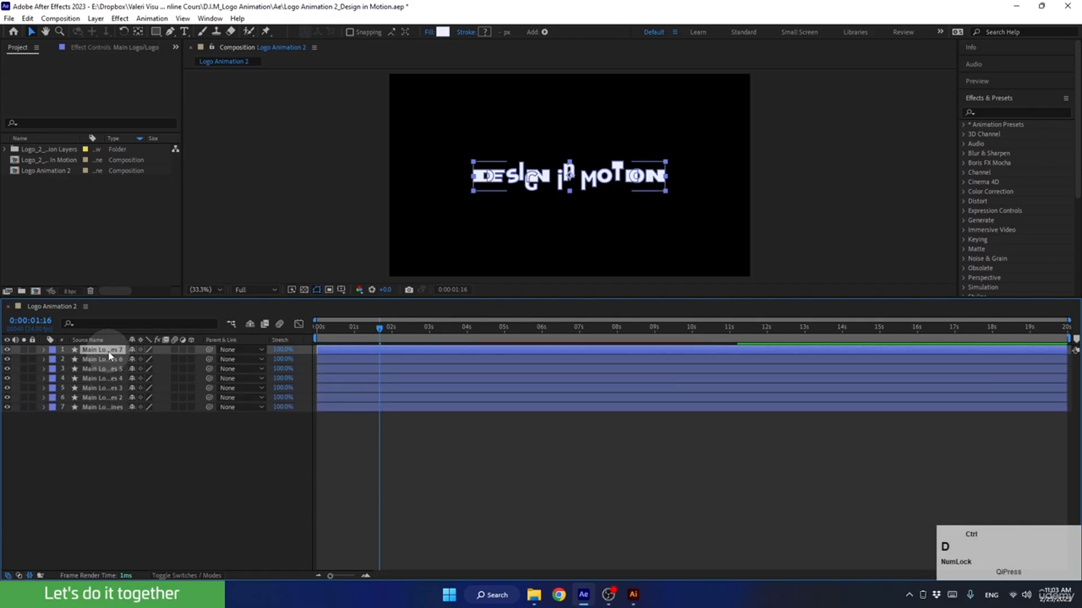
{"action": "key", "text": "ctrl+d"}
{"action": "key", "text": "ctrl+d"}
{"action": "key", "text": "ctrl+d"}
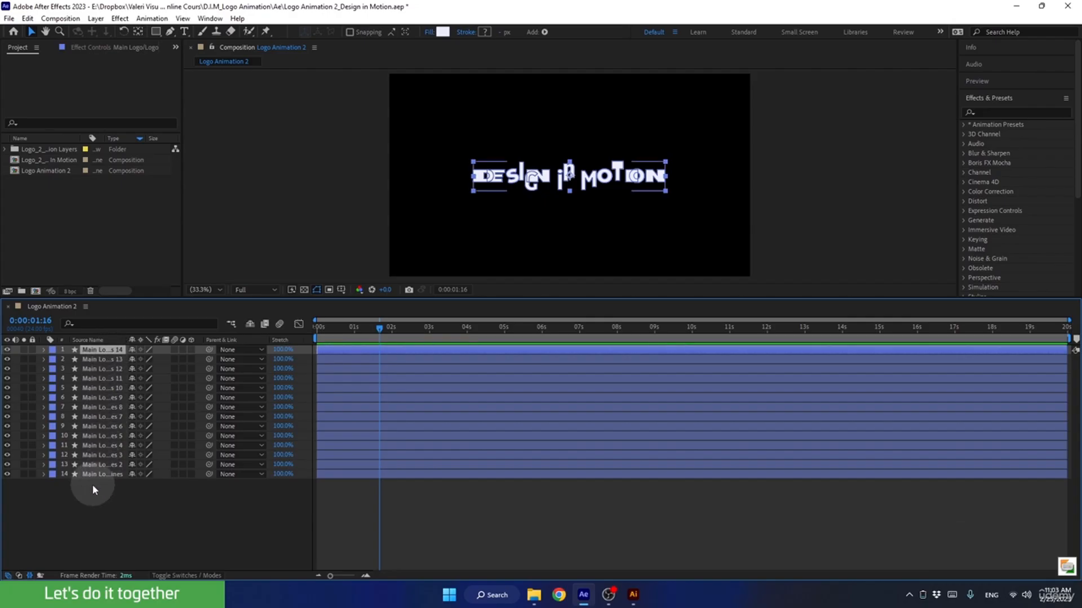
Delete every letter group except D from the contents of layer 14 and rename the layer D.
{"action": "left_click", "coordinate": [44, 474]}
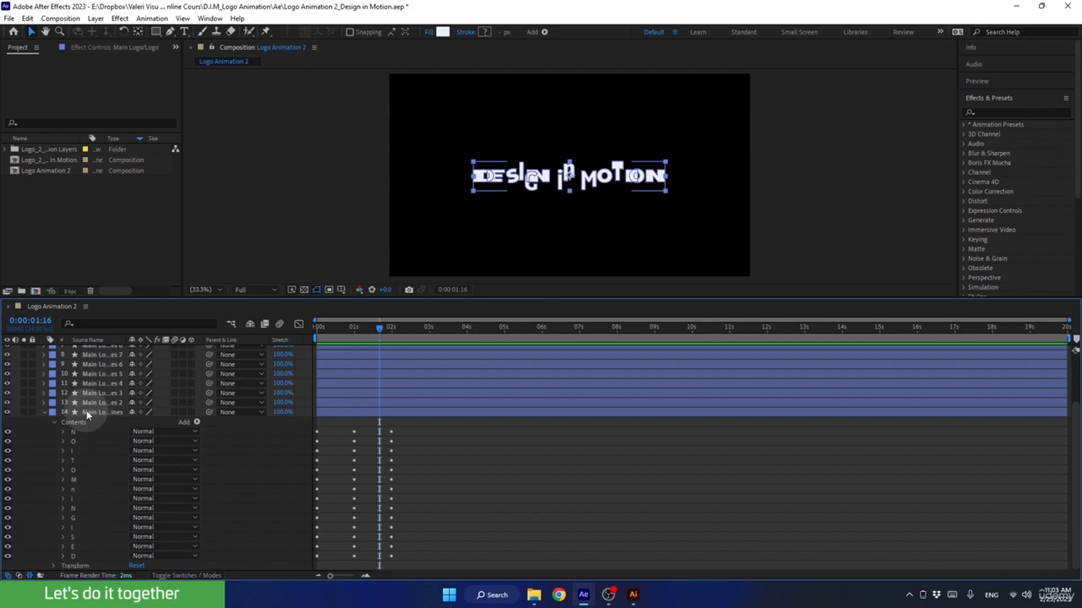
{"action": "left_click", "coordinate": [80, 431]}
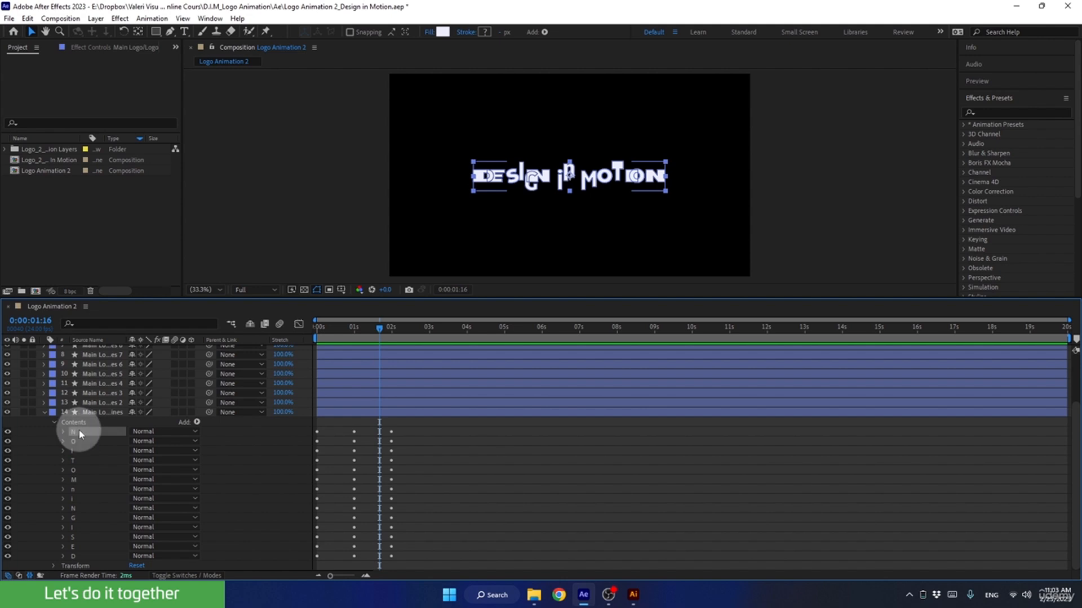
{"action": "left_click", "coordinate": [82, 547], "text": "shift"}
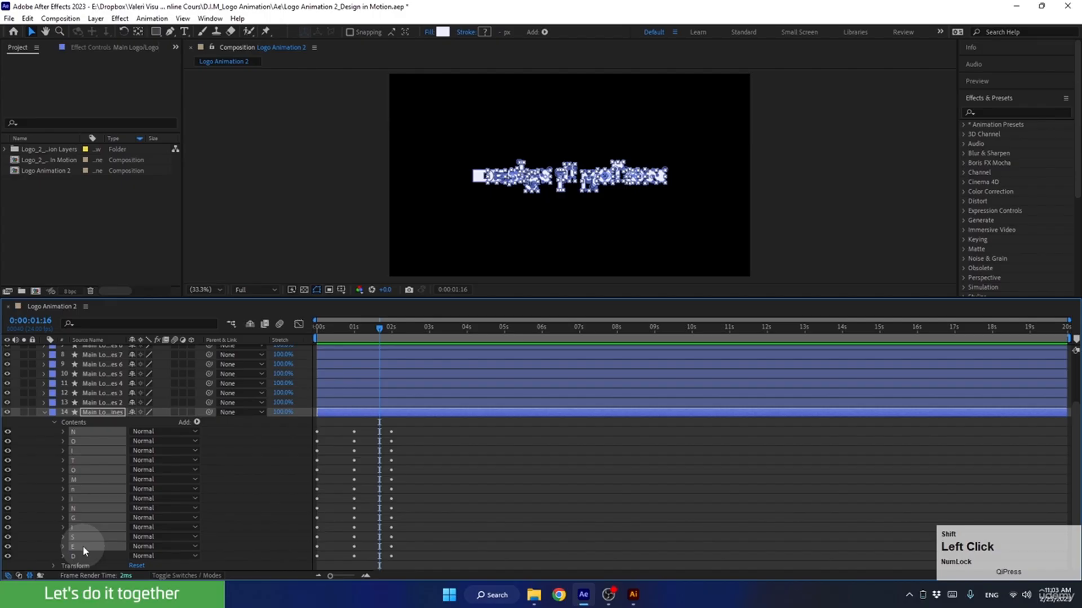
{"action": "key", "text": "BackSpace"}
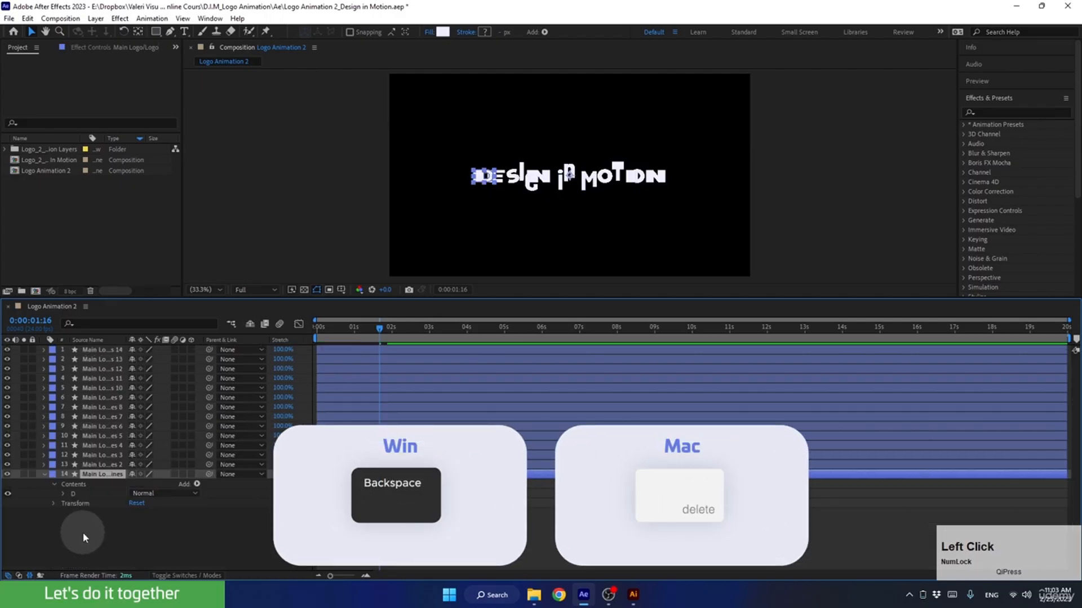
{"action": "left_click", "coordinate": [86, 475]}
{"action": "key", "text": "Return"}
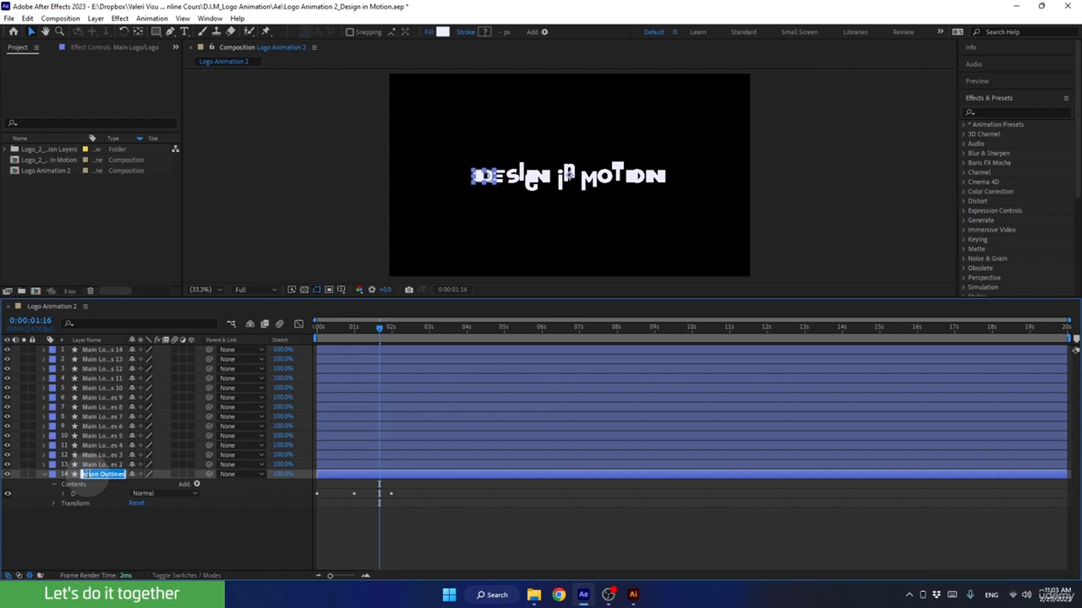
{"action": "type", "text": "D"}
{"action": "key", "text": "Return"}
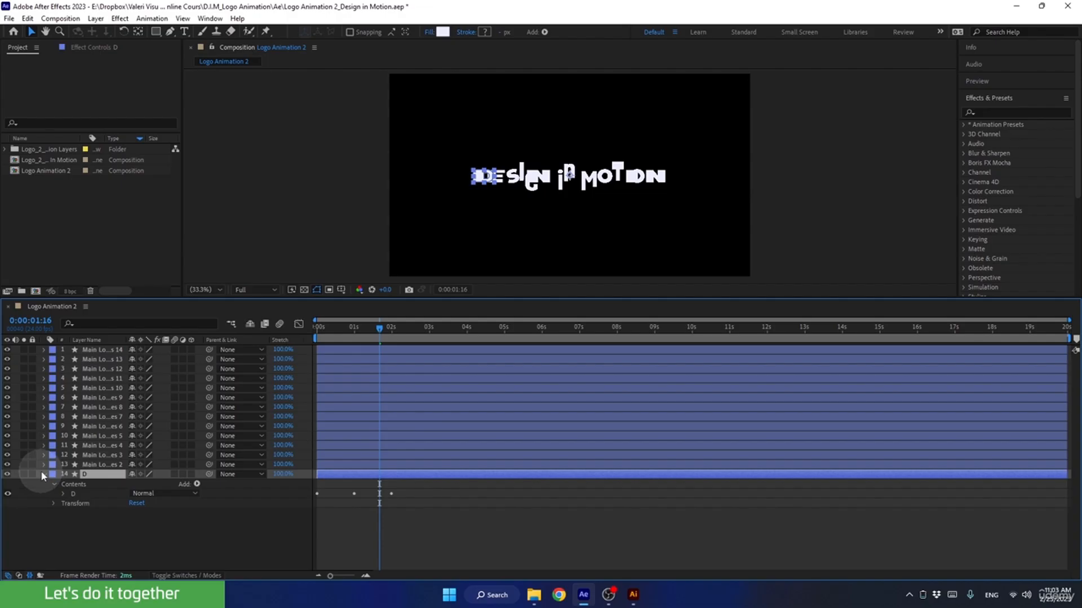
Delete every letter group except E from the contents of layer 13 and rename the layer E.
{"action": "left_click_drag", "start_coordinate": [41, 471], "coordinate": [41, 462]}
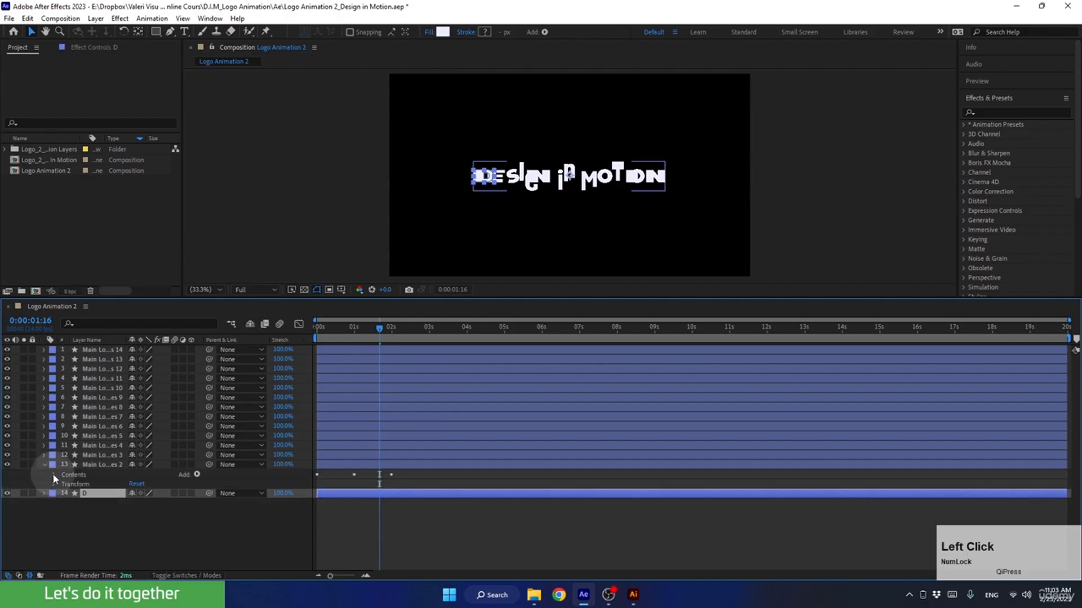
{"action": "left_click", "coordinate": [54, 476]}
{"action": "left_click", "coordinate": [78, 442]}
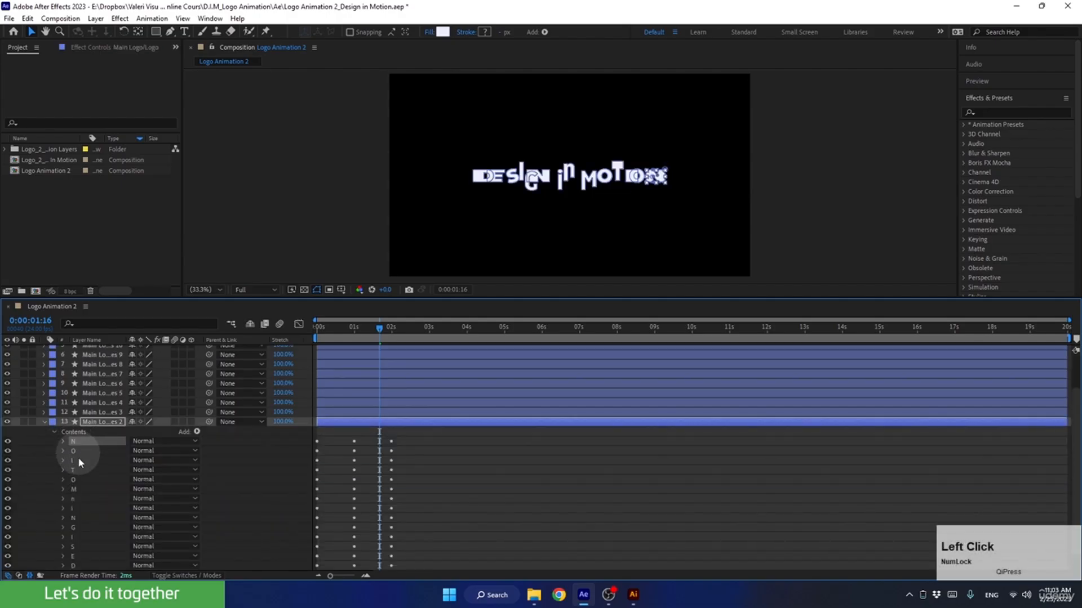
{"action": "left_click", "coordinate": [81, 547], "text": "shift"}
{"action": "key", "text": "Delete"}
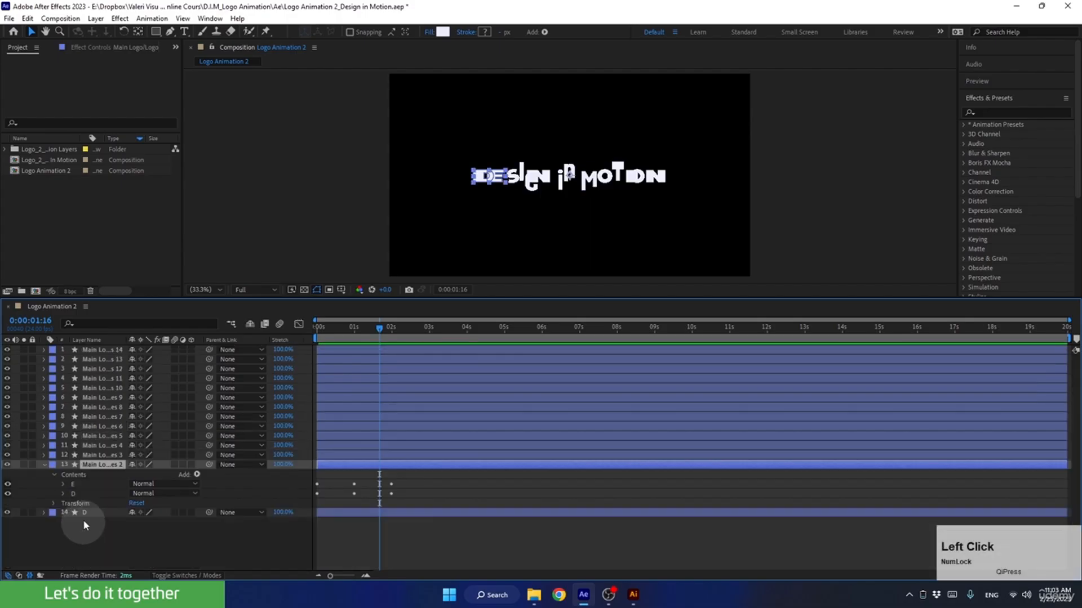
{"action": "left_click", "coordinate": [78, 494]}
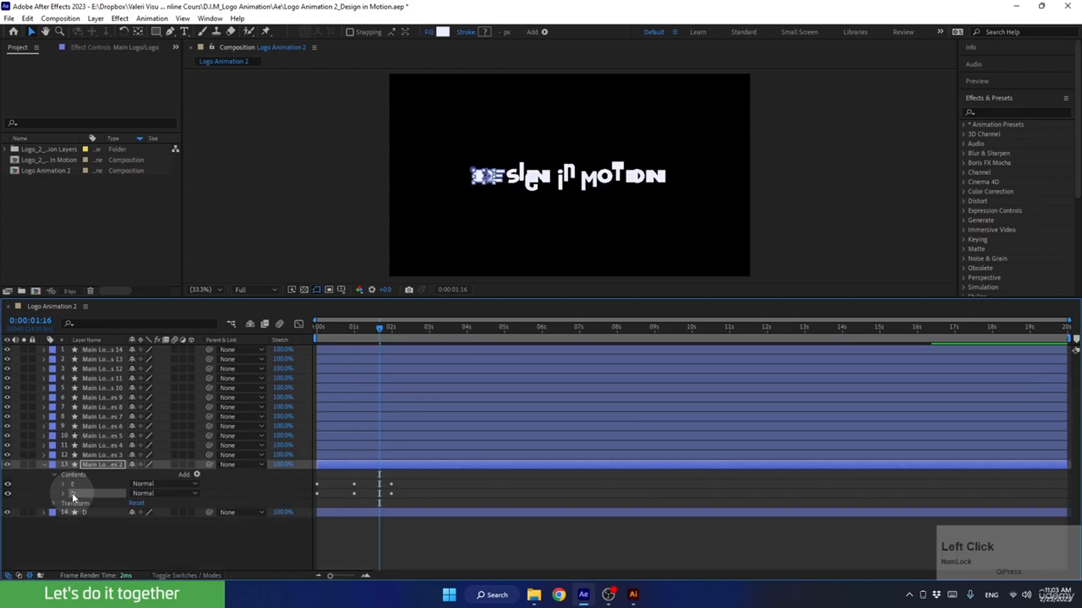
{"action": "key", "text": "Delete"}
{"action": "left_click", "coordinate": [89, 463]}
{"action": "key", "text": "Return"}
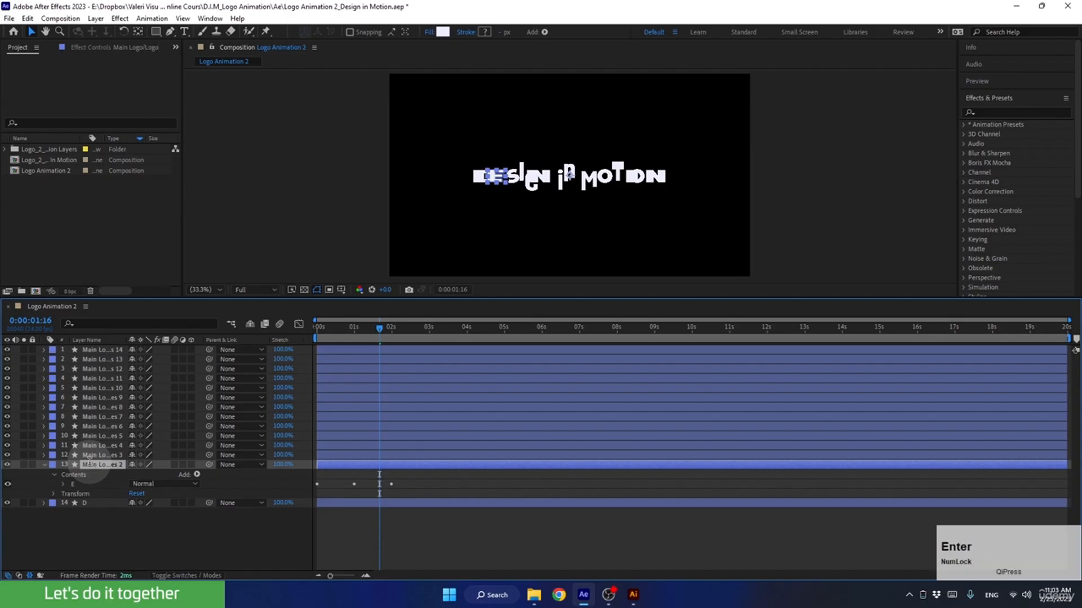
{"action": "type", "text": "E"}
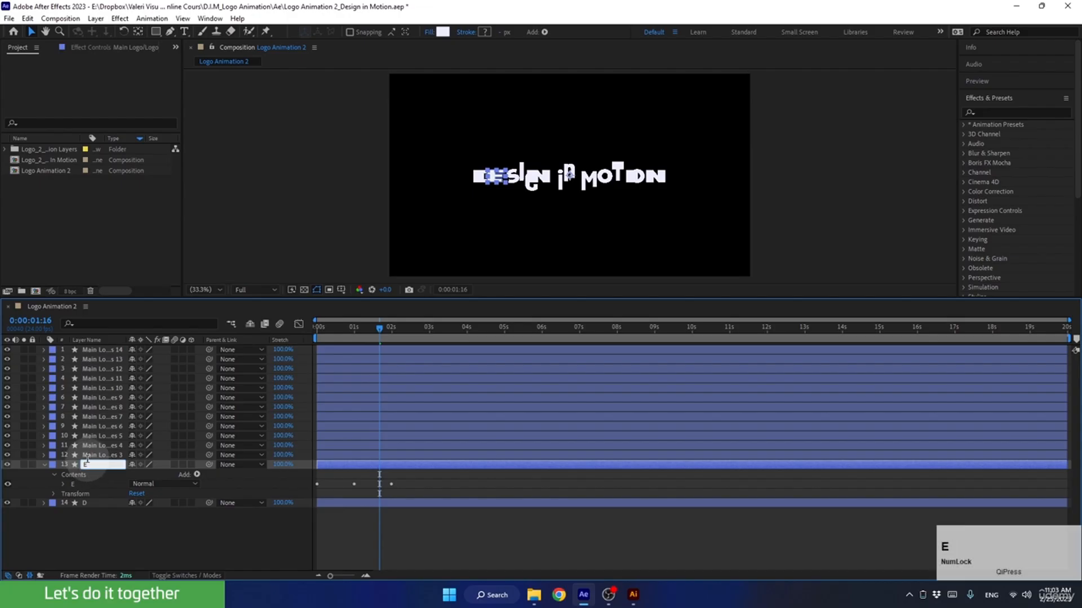
{"action": "key", "text": "Return"}
{"action": "left_click", "coordinate": [43, 466]}
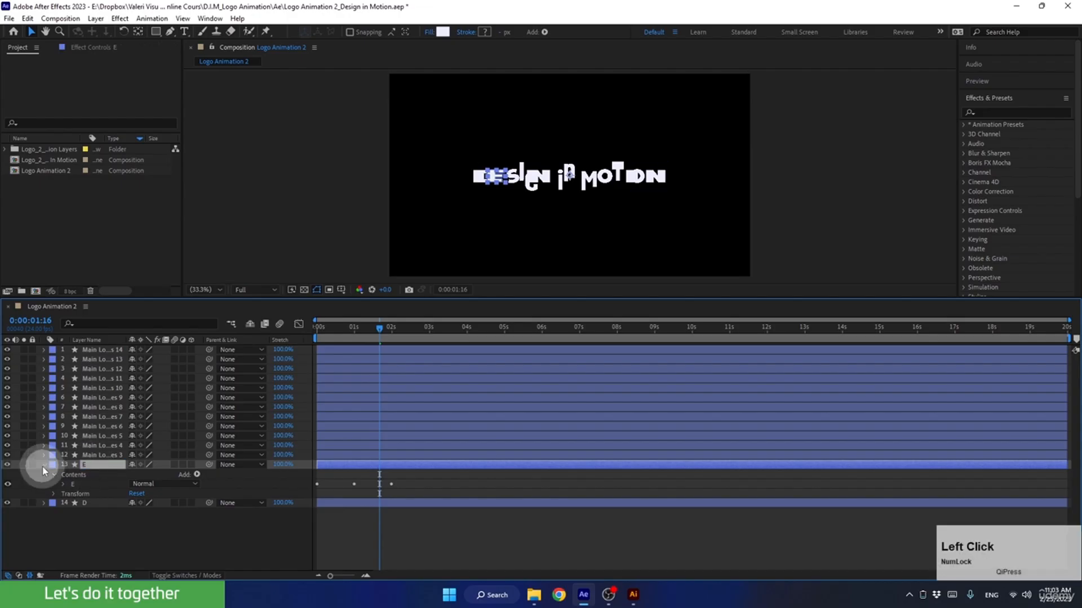
Delete every letter group except S from the contents of layer 12 and rename the layer S.
{"action": "left_click", "coordinate": [43, 465]}
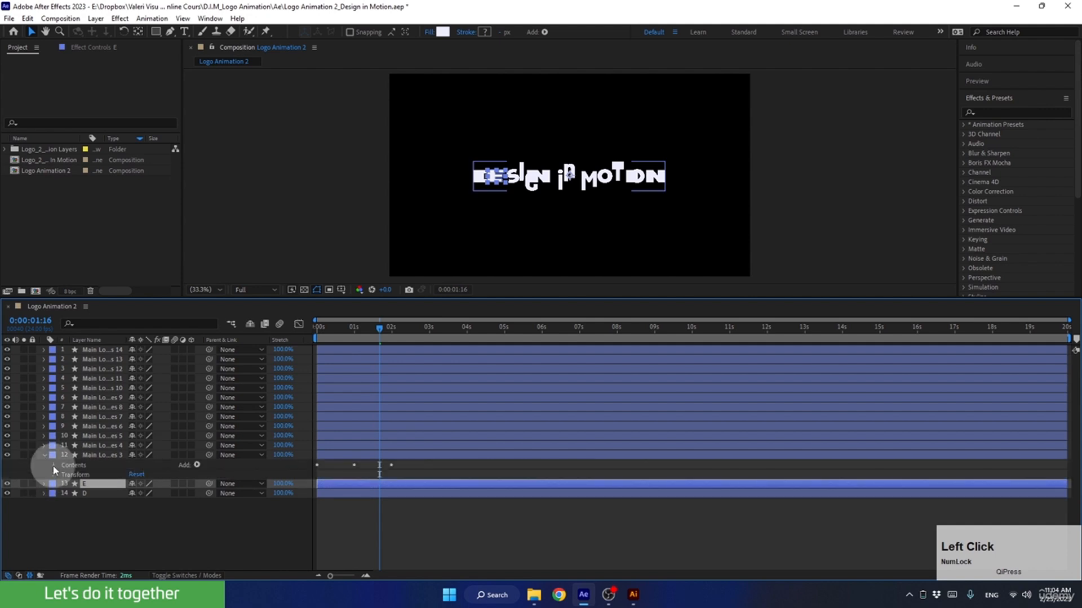
{"action": "left_click", "coordinate": [43, 455]}
{"action": "left_click", "coordinate": [75, 441]}
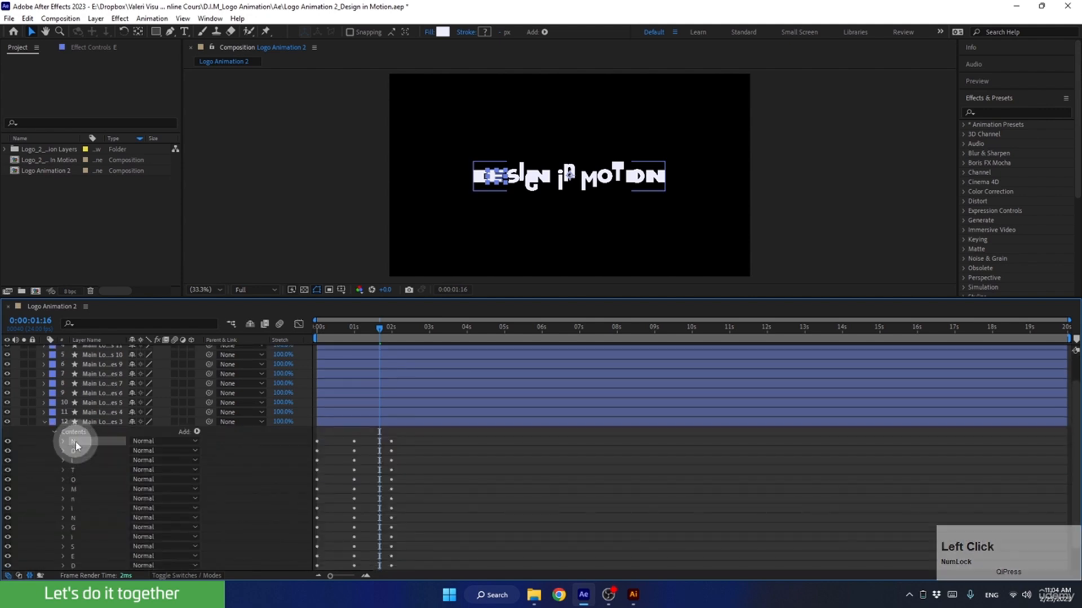
{"action": "left_click", "coordinate": [82, 536], "text": "shift"}
{"action": "key", "text": "Delete"}
{"action": "left_click", "coordinate": [77, 484]}
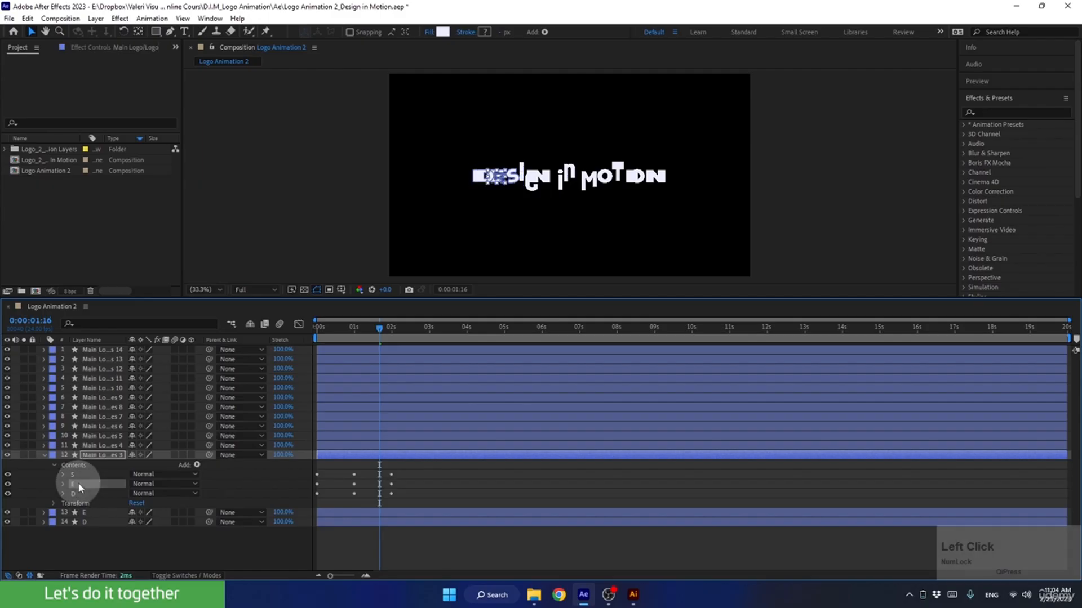
{"action": "left_click", "coordinate": [79, 495], "text": "shift"}
{"action": "key", "text": "Delete"}
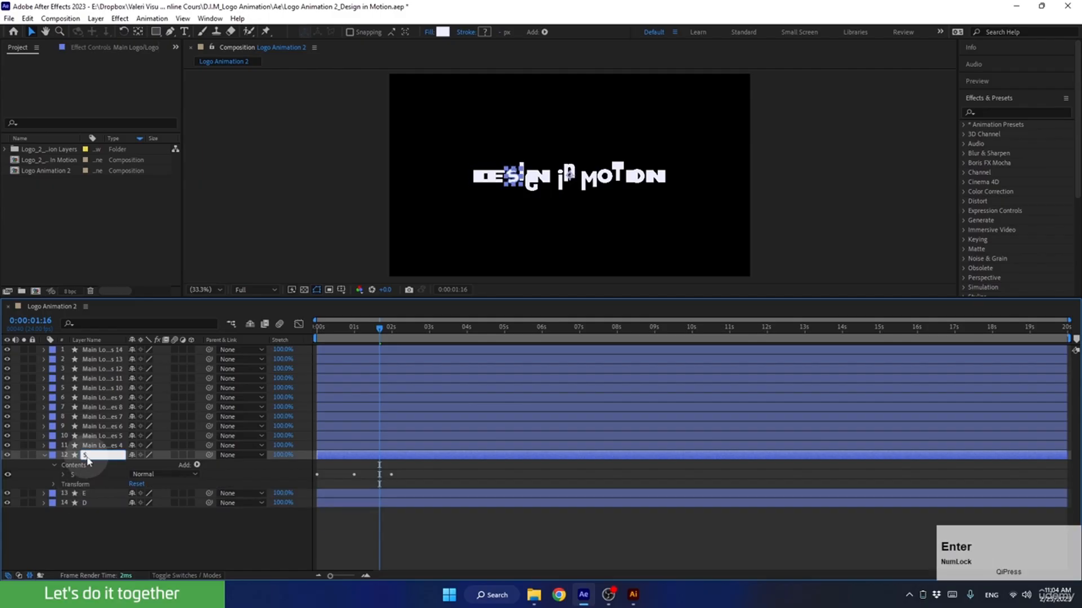
{"action": "left_click", "coordinate": [44, 454]}
Keep only the I group between G and S in layer 11's contents, and rename the layer I.
{"action": "left_click", "coordinate": [43, 446]}
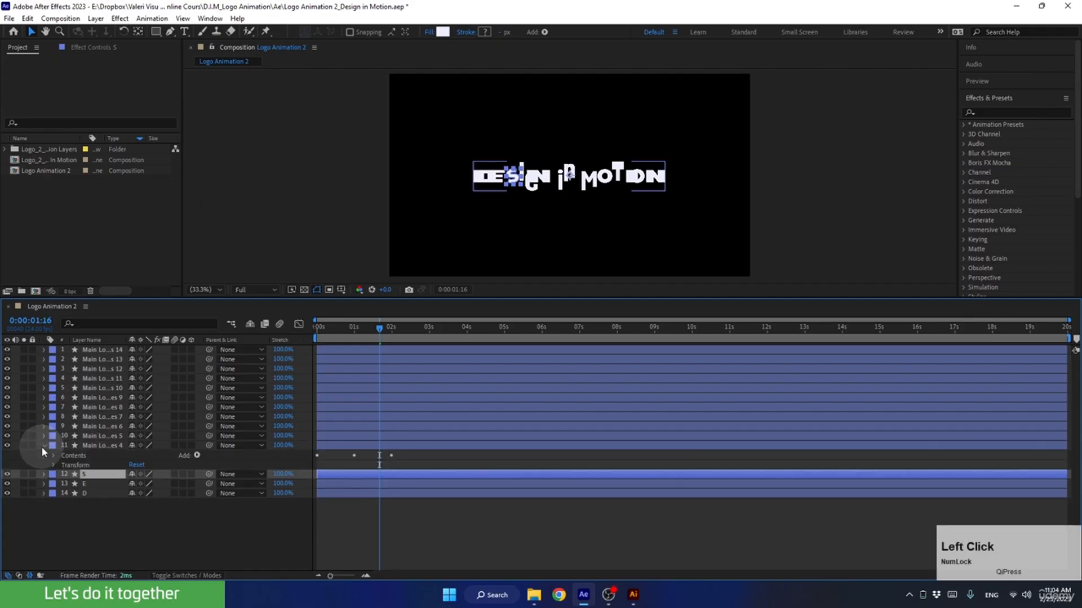
{"action": "scroll", "coordinate": [52, 457], "scroll_direction": "down", "scroll_amount": 1}
{"action": "left_click", "coordinate": [76, 443]}
{"action": "left_click", "coordinate": [79, 525], "text": "shift"}
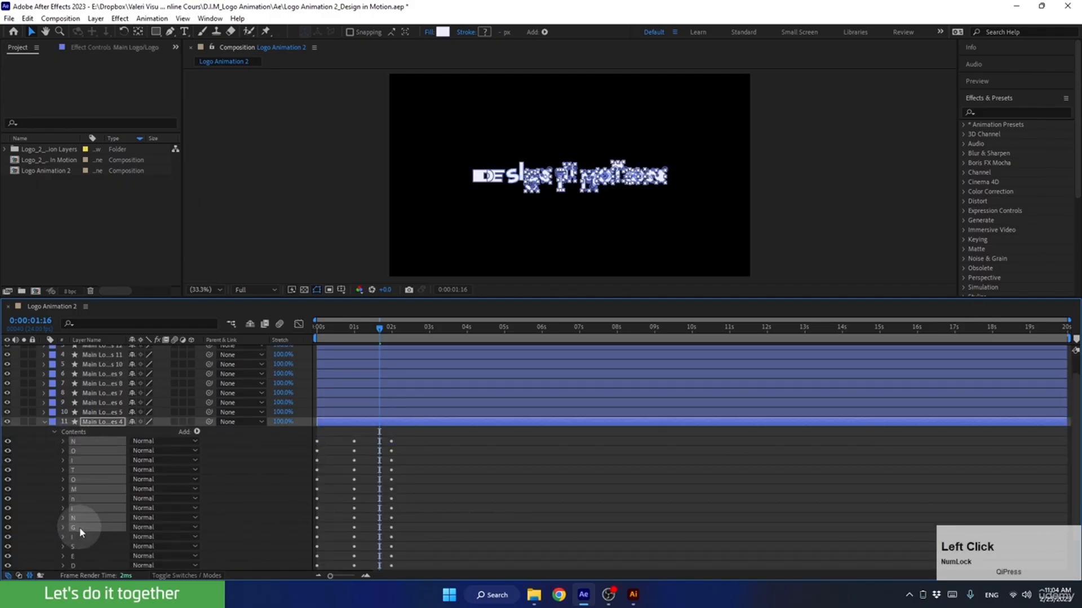
{"action": "key", "text": "Delete"}
{"action": "left_click", "coordinate": [79, 474]}
{"action": "left_click", "coordinate": [77, 494], "text": "shift"}
{"action": "key", "text": "Delete"}
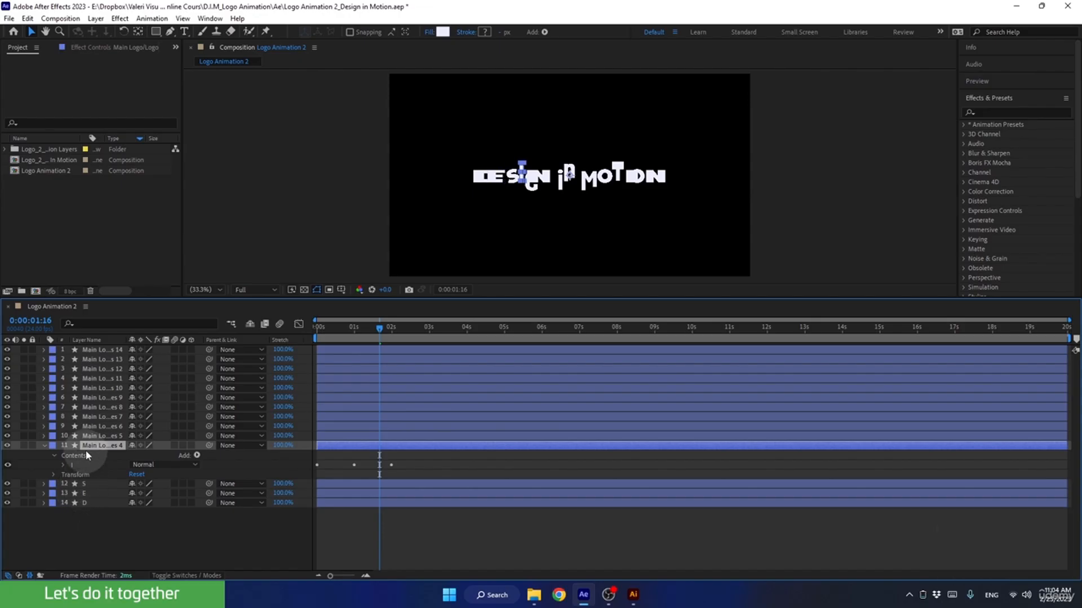
{"action": "key", "text": "Return"}
{"action": "type", "text": "I"}
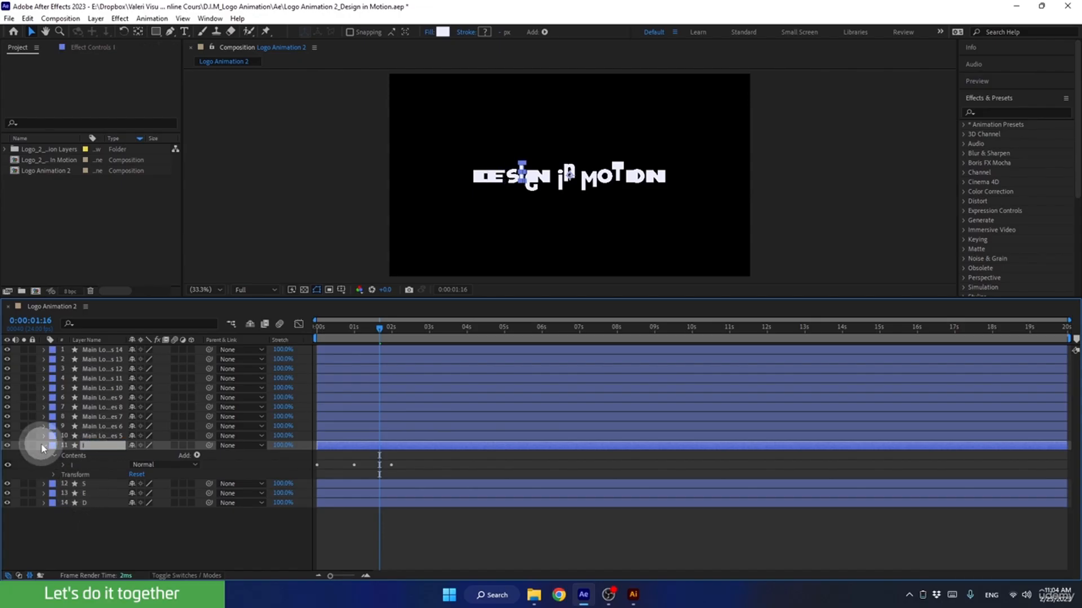
{"action": "left_click", "coordinate": [45, 446]}
Delete every letter group except G from the contents of layer 10 and rename the layer G.
{"action": "left_click", "coordinate": [44, 436]}
{"action": "left_click", "coordinate": [55, 445]}
{"action": "left_click", "coordinate": [82, 441]}
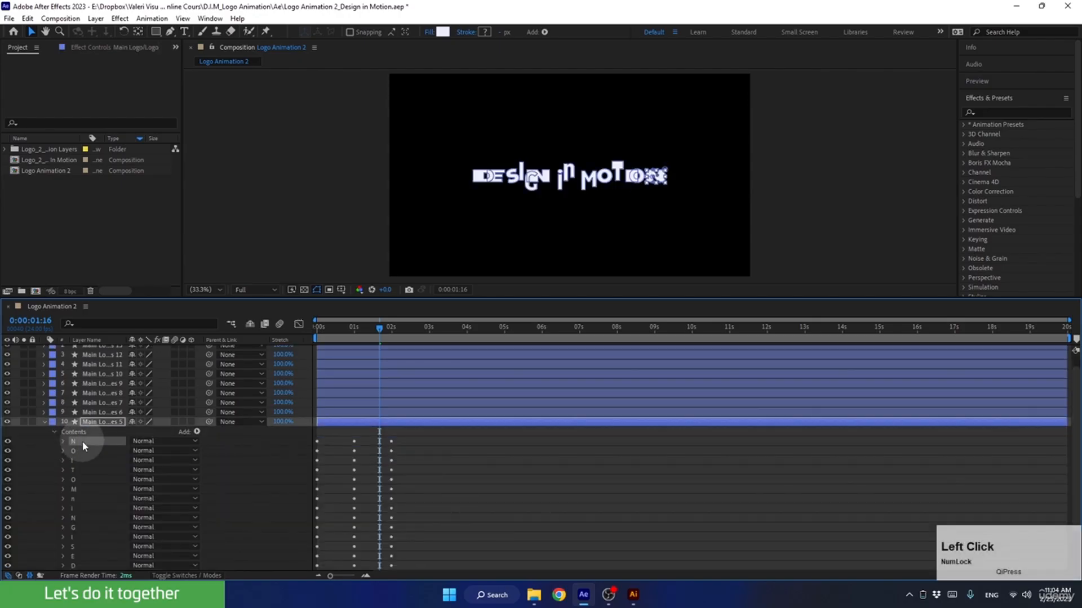
{"action": "left_click", "coordinate": [77, 518], "text": "shift"}
{"action": "key", "text": "Delete"}
{"action": "left_click", "coordinate": [76, 466]}
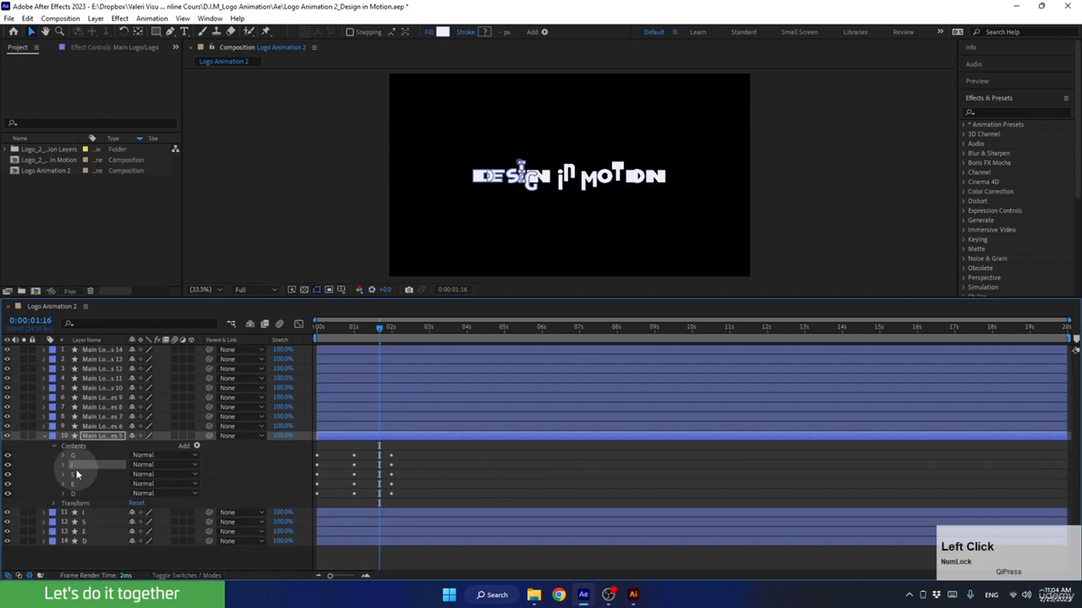
{"action": "left_click", "coordinate": [76, 493], "text": "shift"}
{"action": "key", "text": "Delete"}
{"action": "key", "text": "Return"}
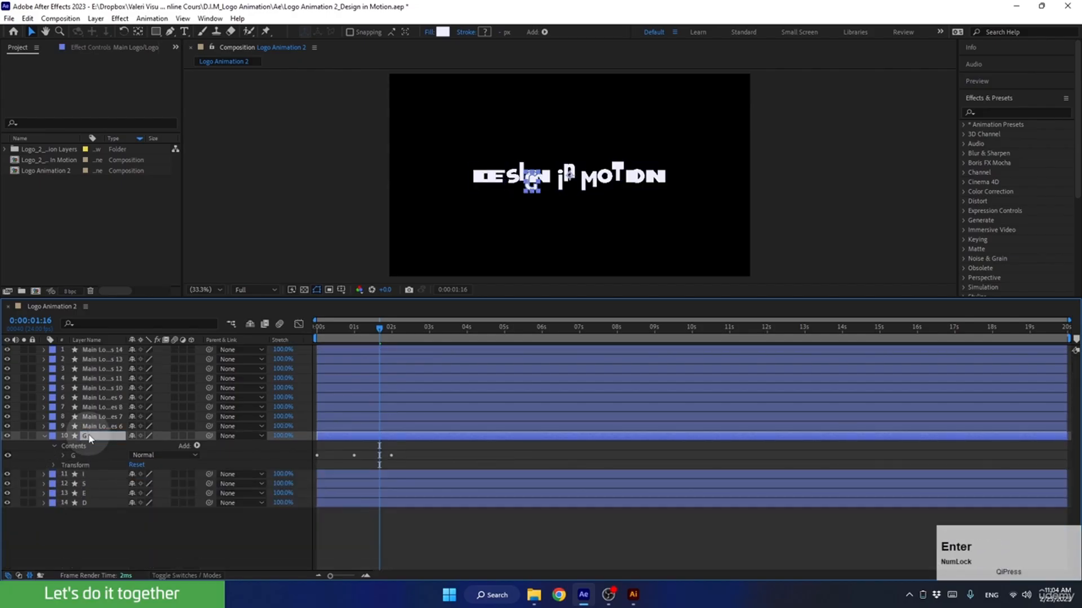
{"action": "left_click", "coordinate": [44, 435]}
Keep only the N group between i and G in layer 9's contents, and rename the layer N.
{"action": "left_click", "coordinate": [43, 426]}
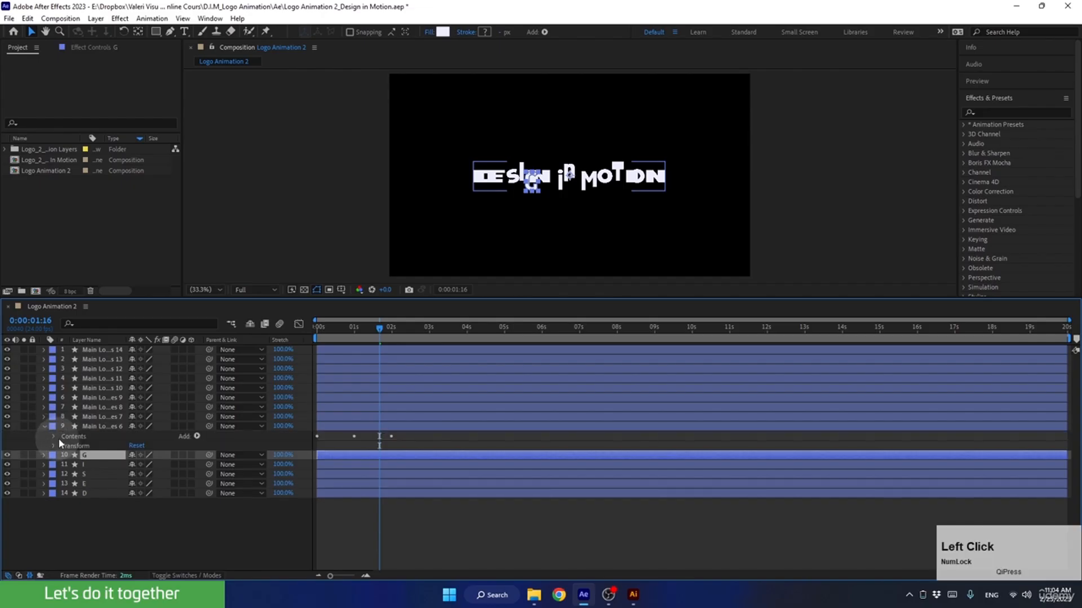
{"action": "left_click", "coordinate": [53, 437]}
{"action": "left_click", "coordinate": [74, 442]}
{"action": "left_click", "coordinate": [76, 499], "text": "shift"}
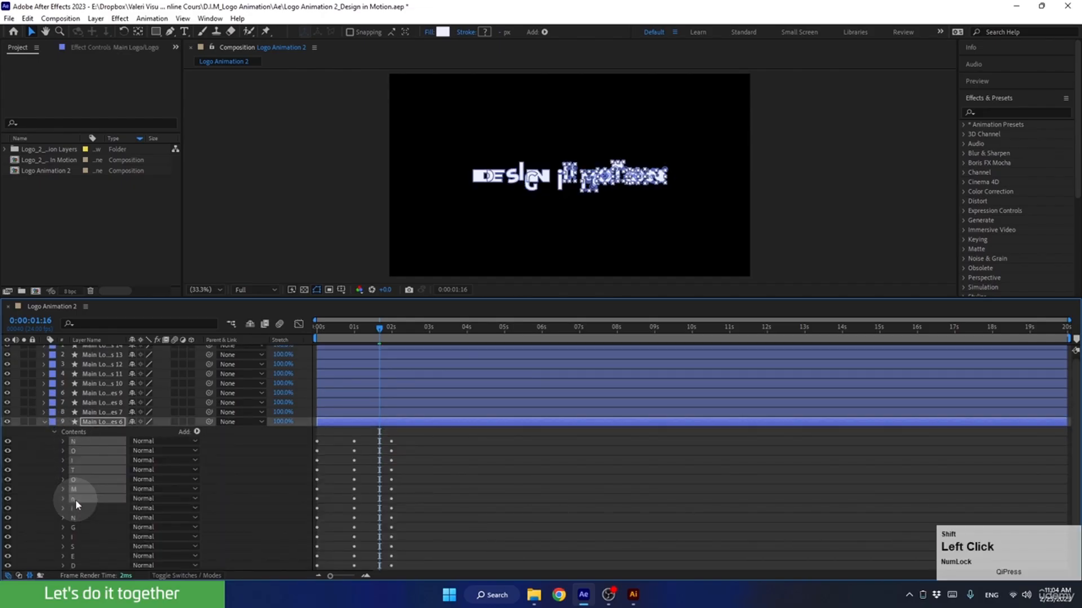
{"action": "key", "text": "Delete"}
{"action": "left_click", "coordinate": [76, 458]}
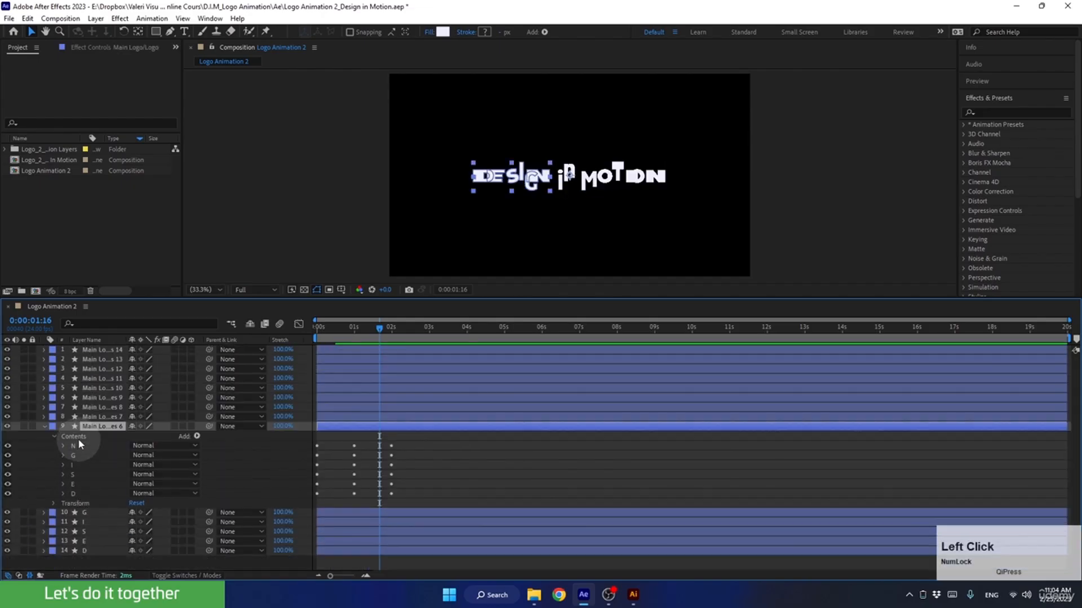
{"action": "left_click", "coordinate": [74, 491], "text": "shift"}
{"action": "key", "text": "Delete"}
{"action": "left_click", "coordinate": [91, 426]}
{"action": "key", "text": "Return"}
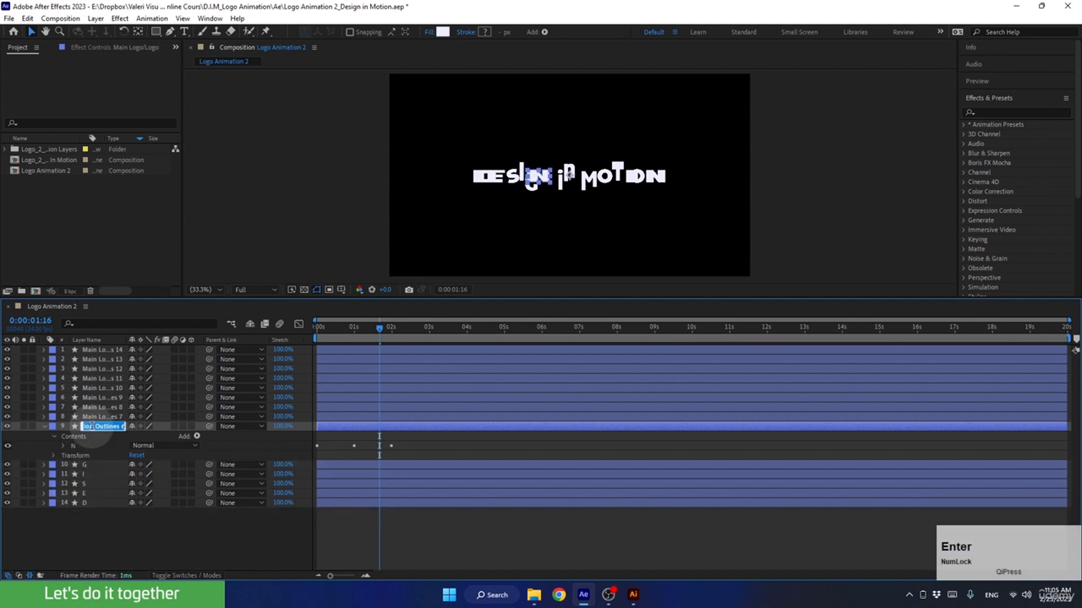
{"action": "left_click", "coordinate": [44, 427]}
Keep only the lowercase i group between n and N in layer 8's contents, and rename the layer i.
{"action": "left_click", "coordinate": [44, 417]}
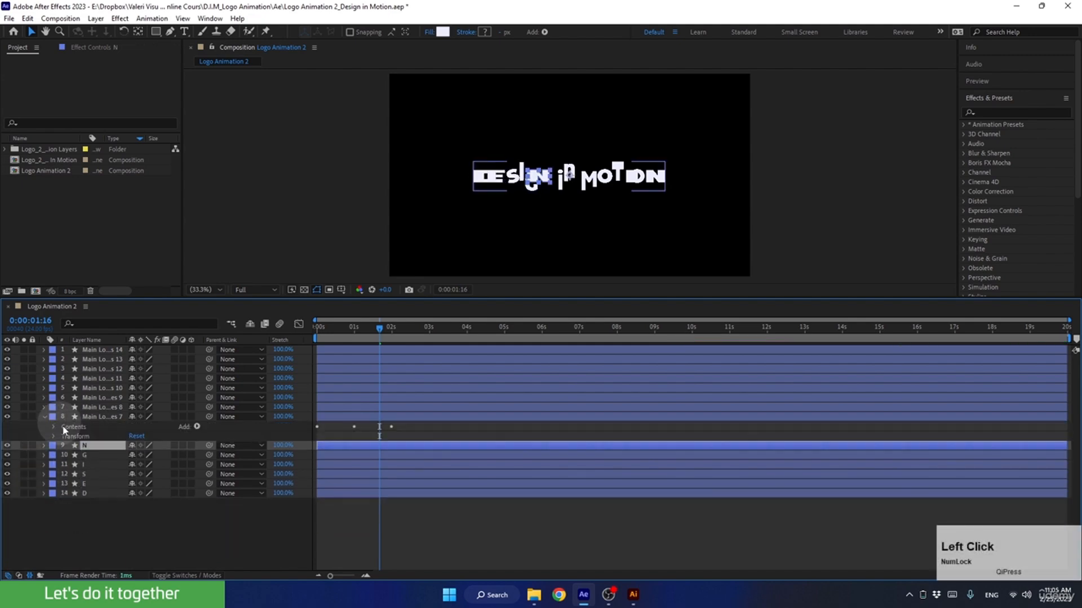
{"action": "left_click", "coordinate": [55, 427]}
{"action": "left_click", "coordinate": [73, 437]}
{"action": "left_click", "coordinate": [79, 493], "text": "shift"}
{"action": "key", "text": "Delete"}
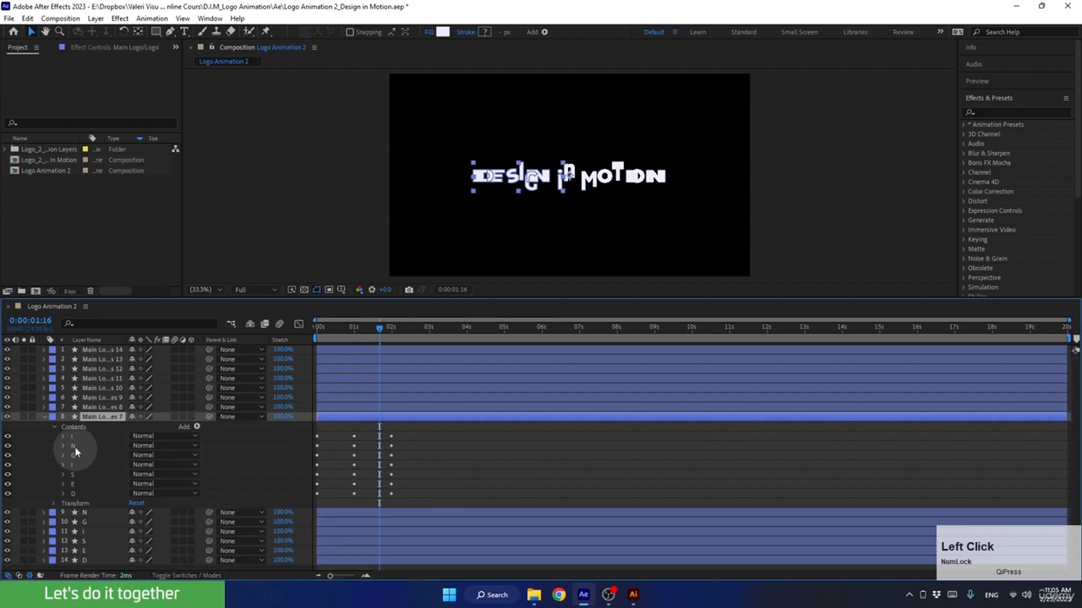
{"action": "left_click", "coordinate": [79, 446]}
{"action": "left_click", "coordinate": [79, 492], "text": "shift"}
{"action": "key", "text": "Delete"}
{"action": "key", "text": "Return"}
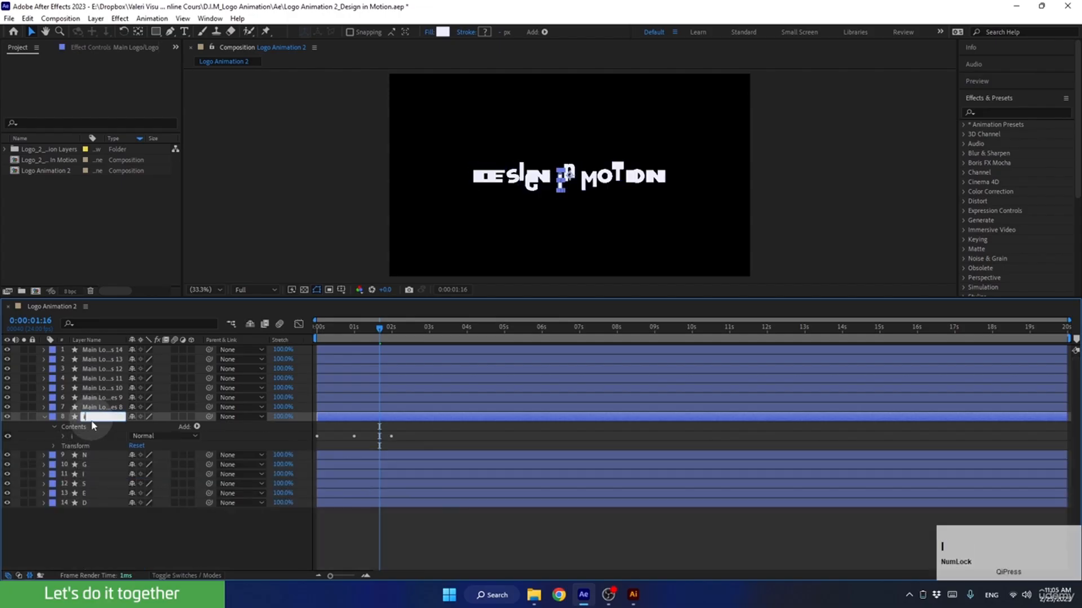
{"action": "type", "text": "i"}
{"action": "key", "text": "Return"}
{"action": "left_click", "coordinate": [44, 417]}
Delete every letter group except the lowercase n from the contents of layer 7 and rename the layer n.
{"action": "left_click", "coordinate": [44, 406]}
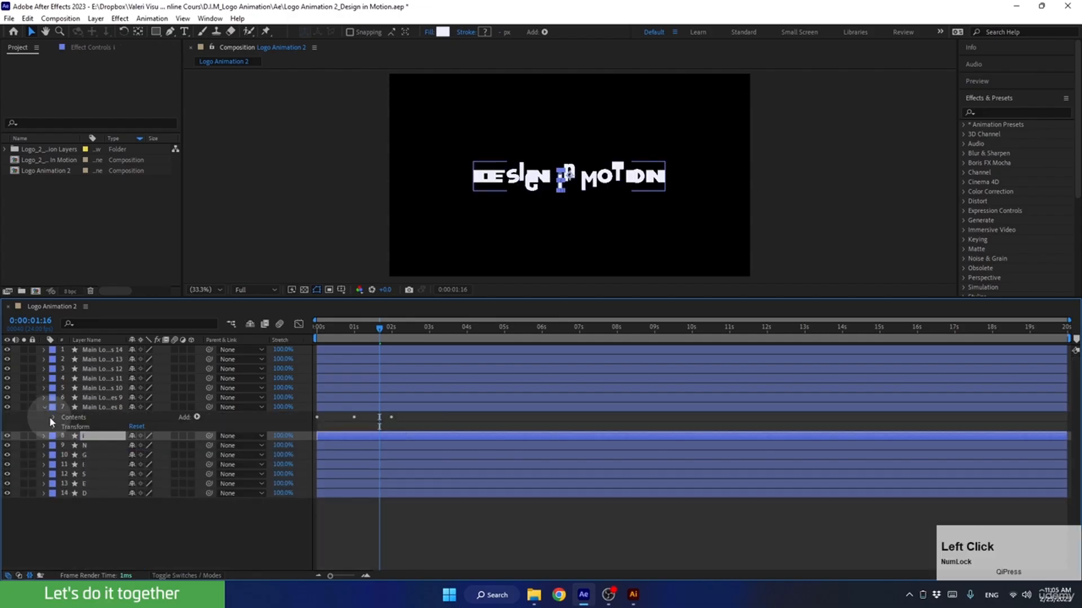
{"action": "left_click", "coordinate": [53, 417]}
{"action": "left_click", "coordinate": [75, 436]}
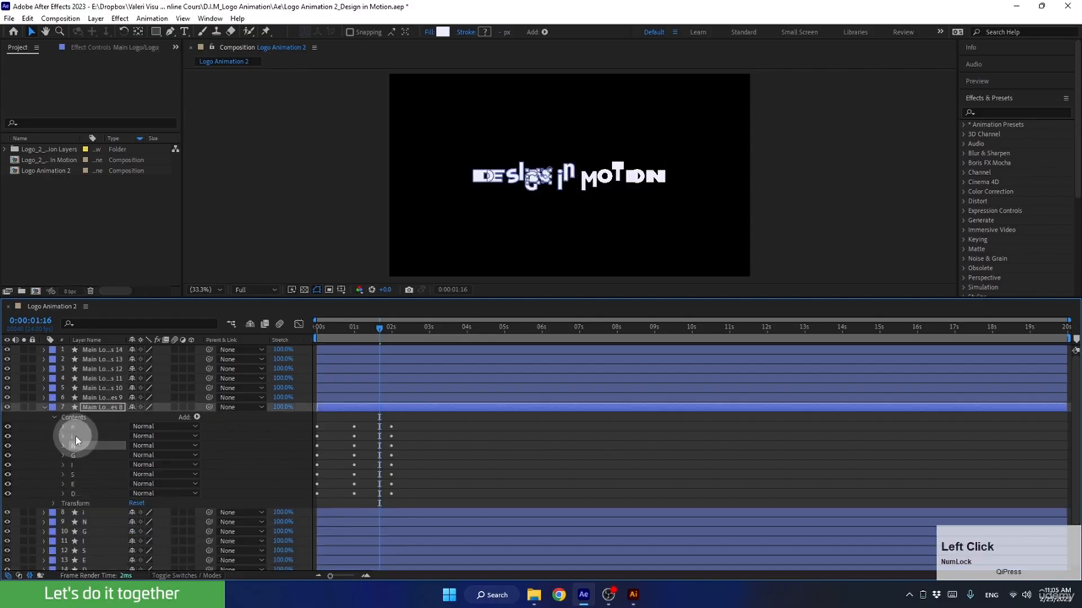
{"action": "left_click", "coordinate": [78, 488], "text": "shift"}
{"action": "key", "text": "Delete"}
{"action": "left_click", "coordinate": [96, 407]}
{"action": "key", "text": "Return"}
{"action": "type", "text": "n"}
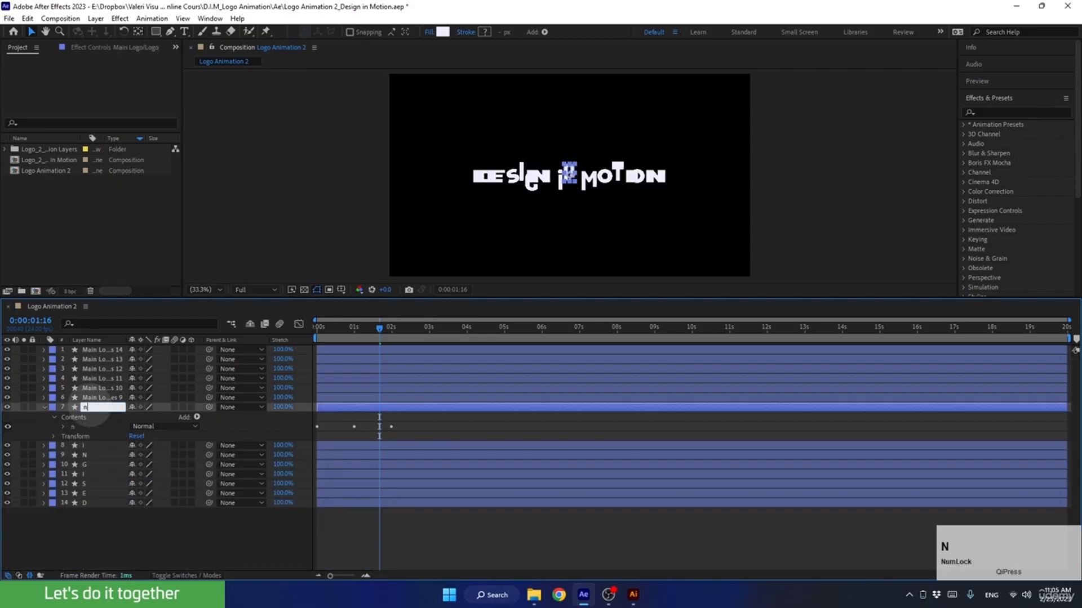
{"action": "key", "text": "Return"}
{"action": "left_click", "coordinate": [44, 407]}
Delete every letter group except M from the contents of layer 6 and rename the layer M.
{"action": "left_click", "coordinate": [44, 397]}
{"action": "left_click", "coordinate": [54, 407]}
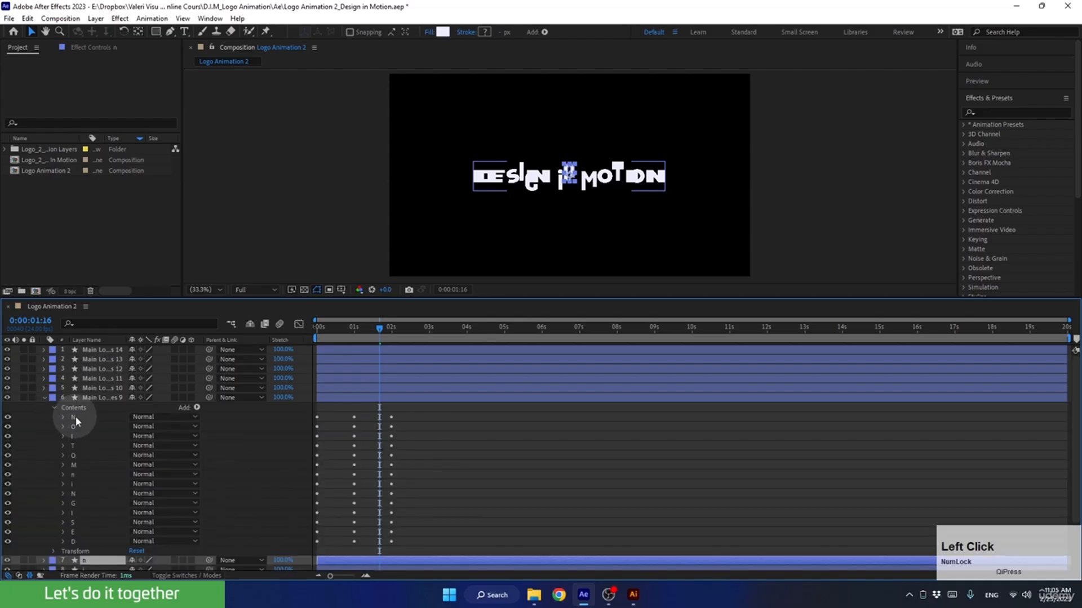
{"action": "left_click", "coordinate": [82, 475]}
{"action": "left_click", "coordinate": [84, 538], "text": "shift"}
{"action": "key", "text": "Delete"}
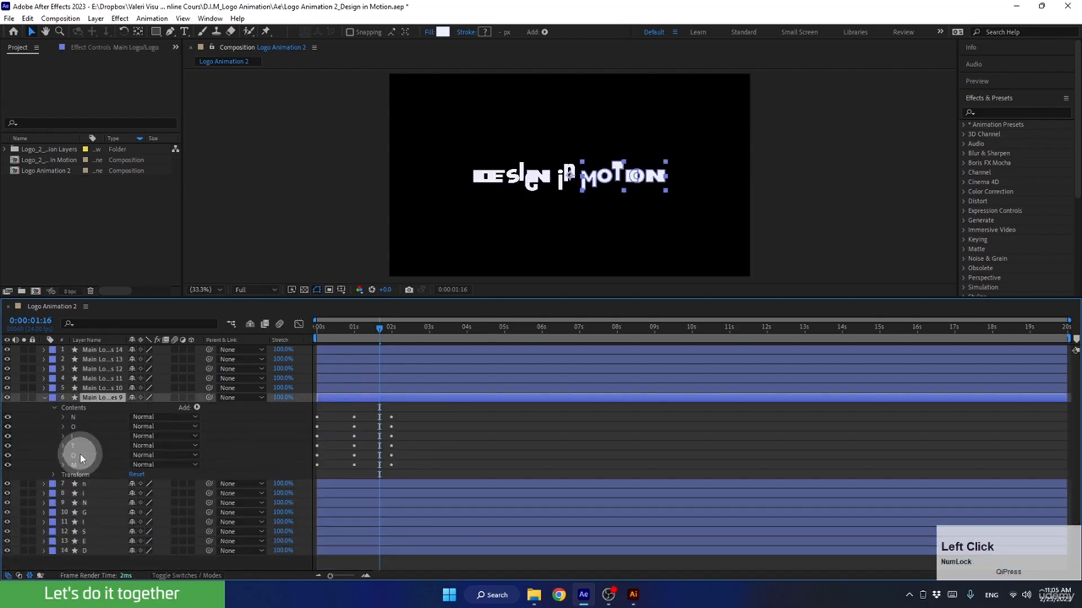
{"action": "left_click", "coordinate": [80, 419], "text": "shift"}
{"action": "key", "text": "Delete"}
{"action": "left_click", "coordinate": [104, 397]}
{"action": "key", "text": "Return"}
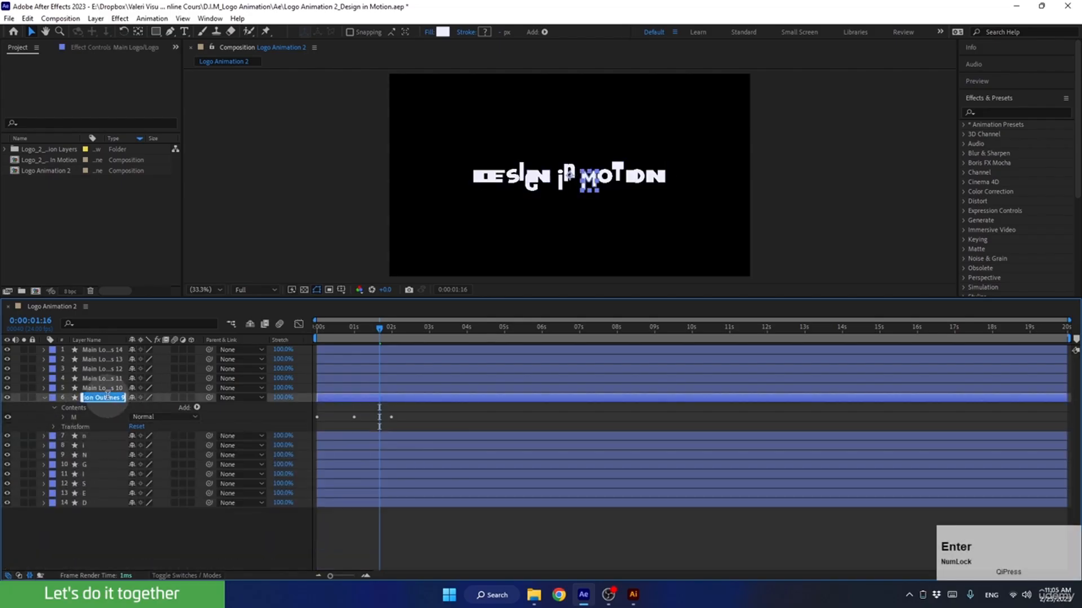
{"action": "type", "text": "M"}
{"action": "key", "text": "Return"}
{"action": "left_click", "coordinate": [44, 397]}
Keep only the O group between T and M in layer 5's contents, and rename the layer O.
{"action": "left_click", "coordinate": [43, 387]}
{"action": "left_click", "coordinate": [54, 398]}
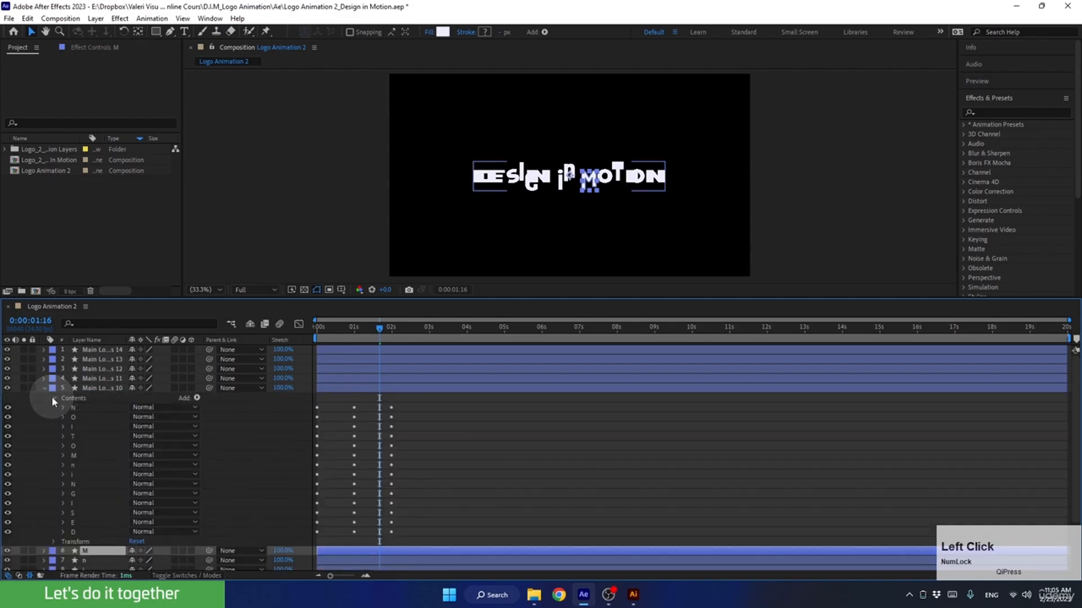
{"action": "left_click", "coordinate": [77, 436], "text": "shift"}
{"action": "key", "text": "Delete"}
{"action": "left_click", "coordinate": [74, 418]}
{"action": "left_click", "coordinate": [78, 495], "text": "shift"}
{"action": "key", "text": "Delete"}
{"action": "left_click", "coordinate": [85, 388]}
{"action": "key", "text": "Return"}
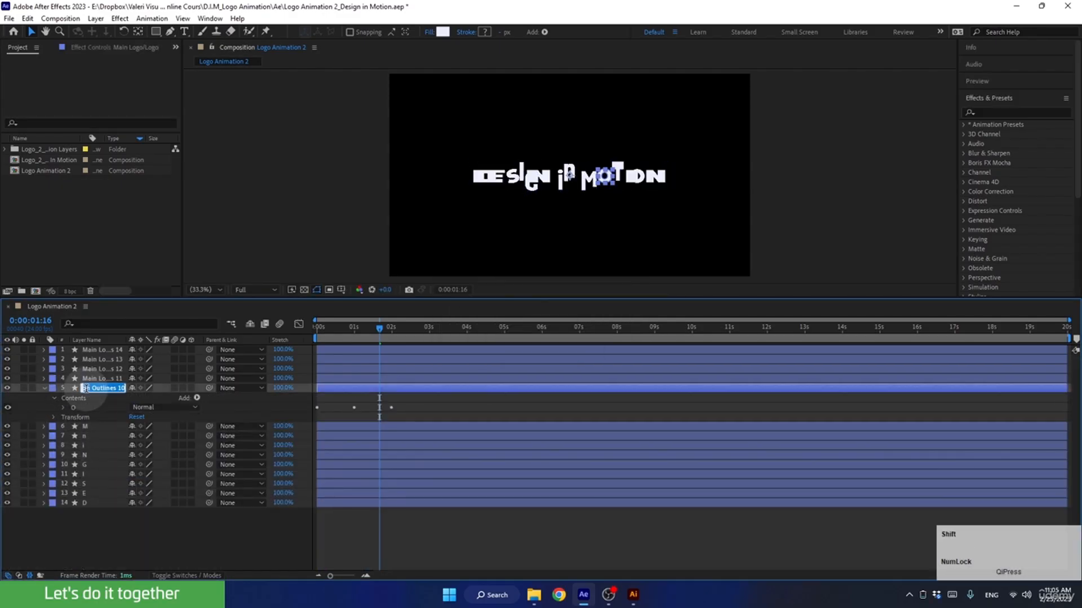
{"action": "type", "text": "O"}
{"action": "key", "text": "Return"}
{"action": "left_click", "coordinate": [44, 388]}
Delete every letter group except T from the contents of layer 4 and rename the layer T.
{"action": "left_click", "coordinate": [44, 378]}
{"action": "left_click", "coordinate": [54, 388]}
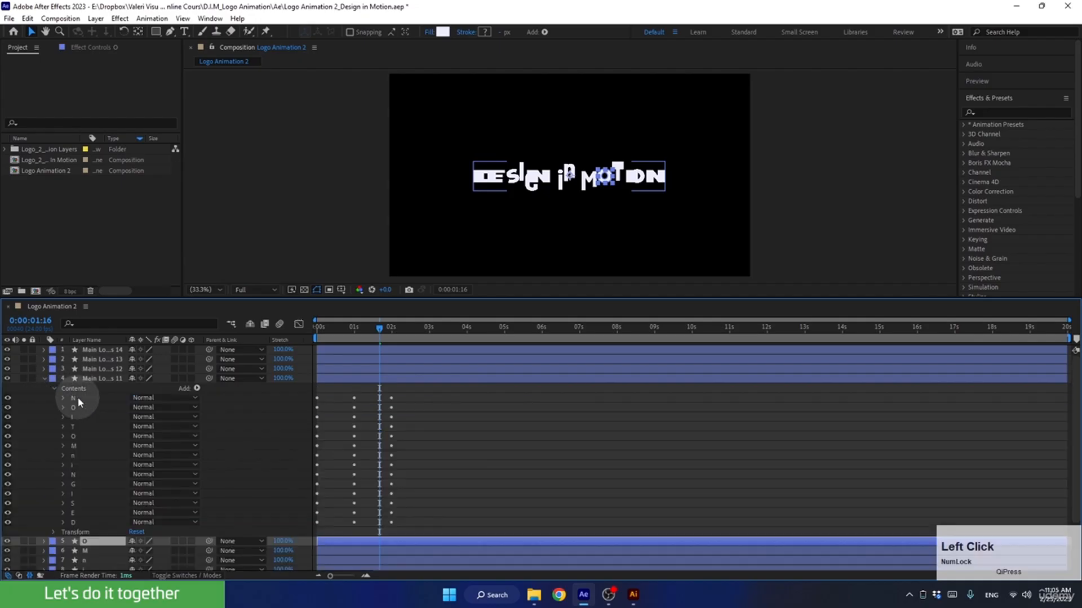
{"action": "left_click", "coordinate": [78, 409]}
{"action": "left_click", "coordinate": [79, 492], "text": "shift"}
{"action": "key", "text": "Delete"}
{"action": "left_click", "coordinate": [91, 378]}
{"action": "key", "text": "Return"}
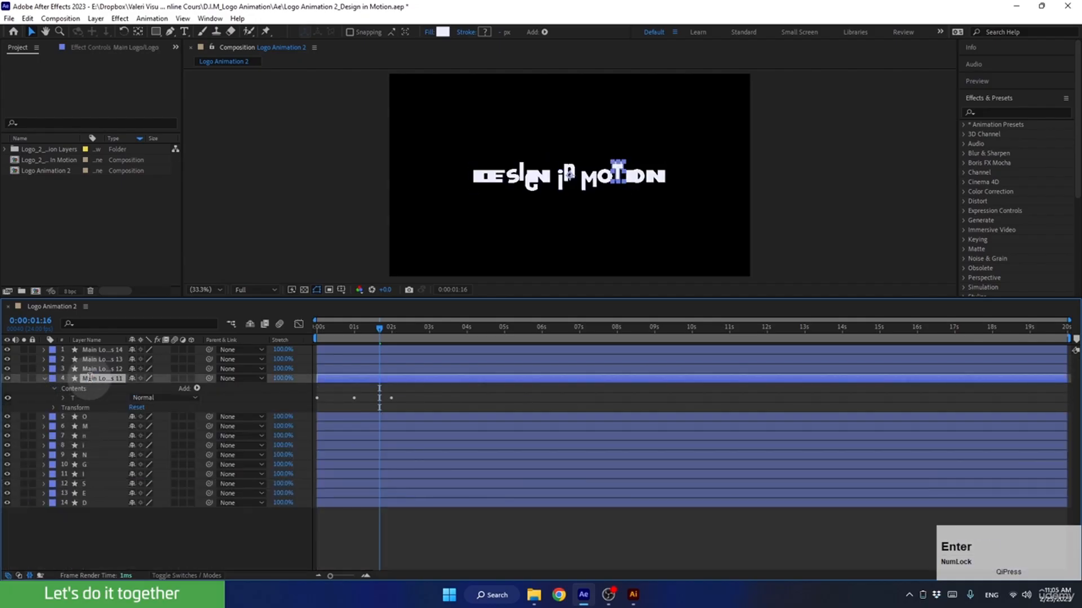
{"action": "type", "text": "T"}
{"action": "key", "text": "Return"}
{"action": "left_click", "coordinate": [44, 378]}
Keep only the I group between O and T in layer 3's contents, and rename the layer I.
{"action": "left_click", "coordinate": [43, 368]}
{"action": "left_click", "coordinate": [54, 379]}
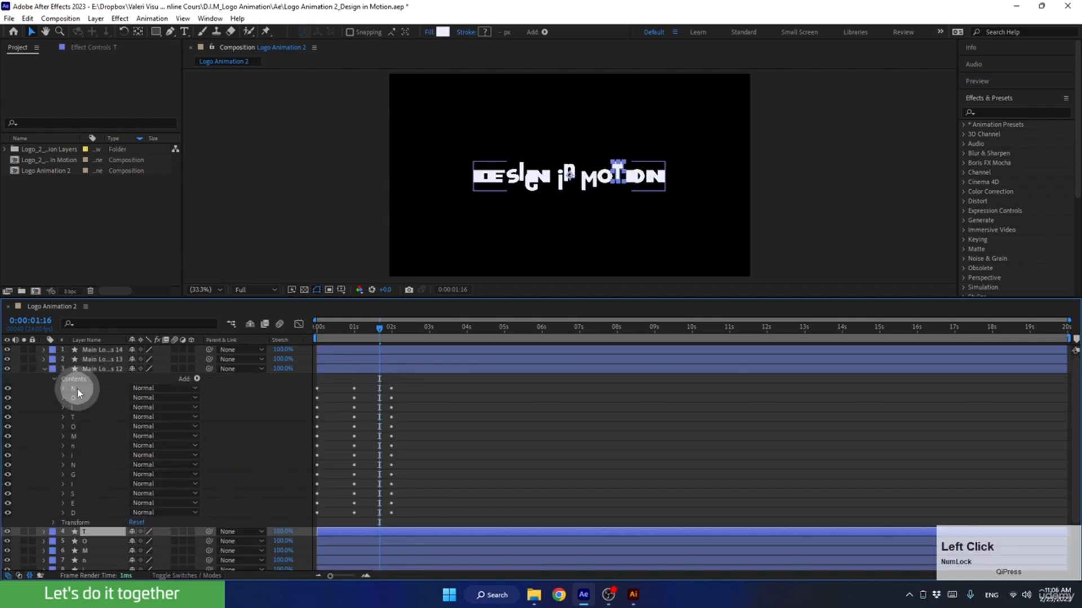
{"action": "left_click", "coordinate": [77, 398]}
{"action": "left_click", "coordinate": [78, 494], "text": "shift"}
{"action": "key", "text": "Delete"}
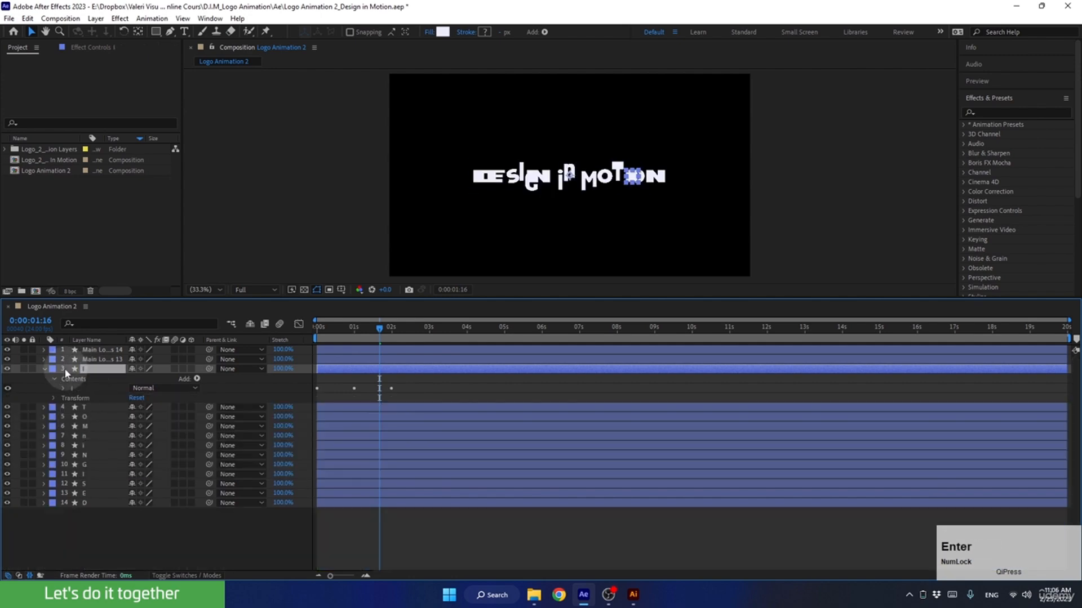
{"action": "left_click", "coordinate": [44, 369]}
Keep only the O group between N and I in layer 2's contents, and rename the layer O.
{"action": "left_click", "coordinate": [43, 359]}
{"action": "left_click", "coordinate": [54, 369]}
{"action": "left_click", "coordinate": [76, 387]}
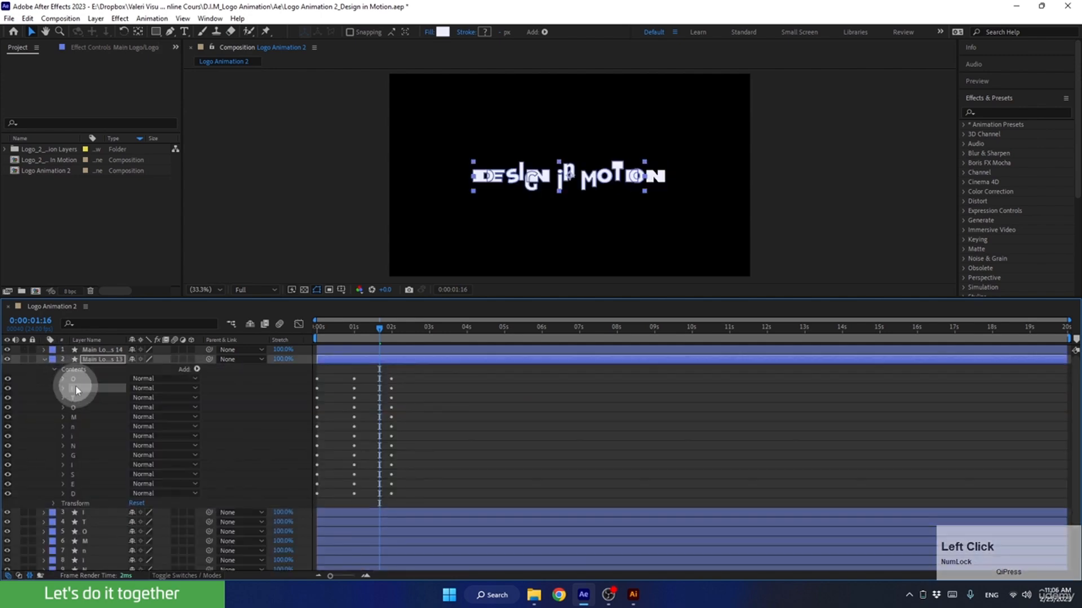
{"action": "left_click", "coordinate": [76, 494], "text": "shift"}
{"action": "key", "text": "Delete"}
{"action": "key", "text": "Return"}
{"action": "type", "text": "O"}
{"action": "key", "text": "Return"}
{"action": "left_click", "coordinate": [44, 358]}
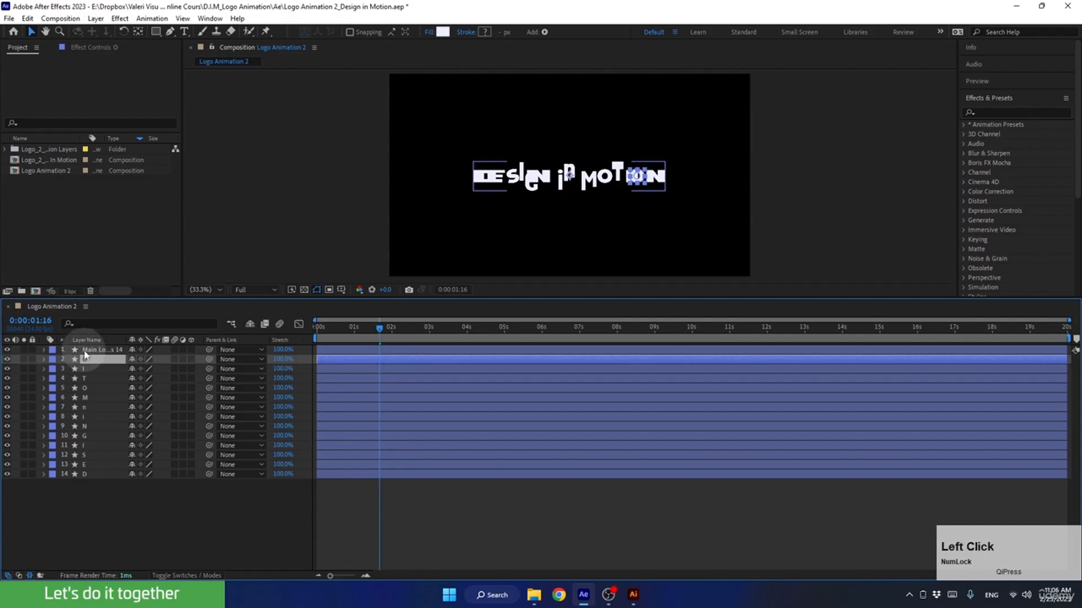
Rename layer 1 as N with only the first N group left in its contents, and save the project.
{"action": "left_click", "coordinate": [85, 354]}
{"action": "key", "text": "Return"}
{"action": "type", "text": "N"}
{"action": "key", "text": "Return"}
{"action": "left_click", "coordinate": [42, 351]}
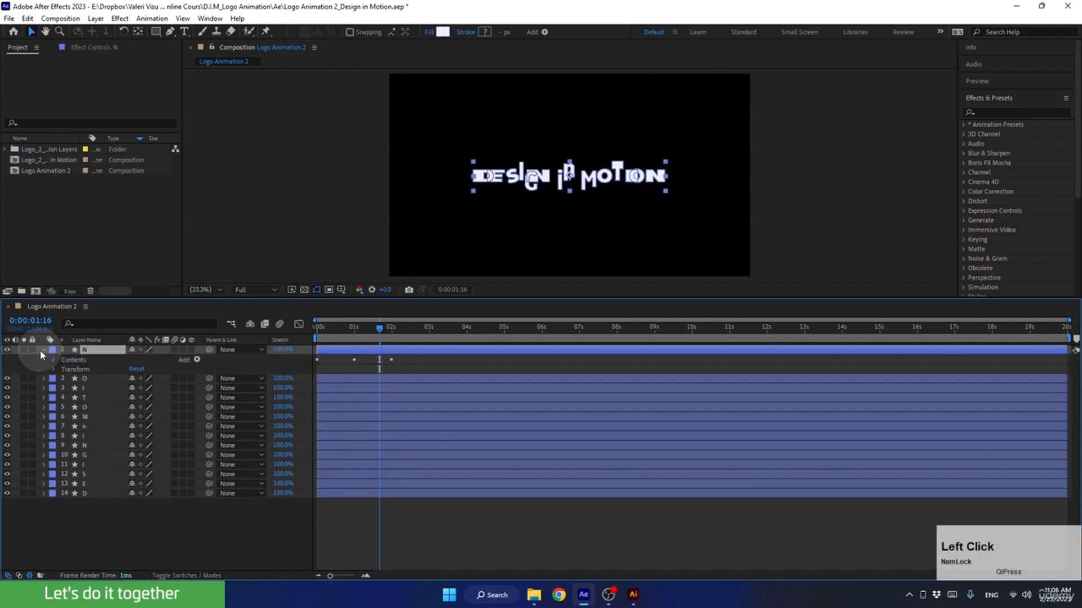
{"action": "left_click", "coordinate": [53, 360]}
{"action": "left_click", "coordinate": [76, 493], "text": "shift"}
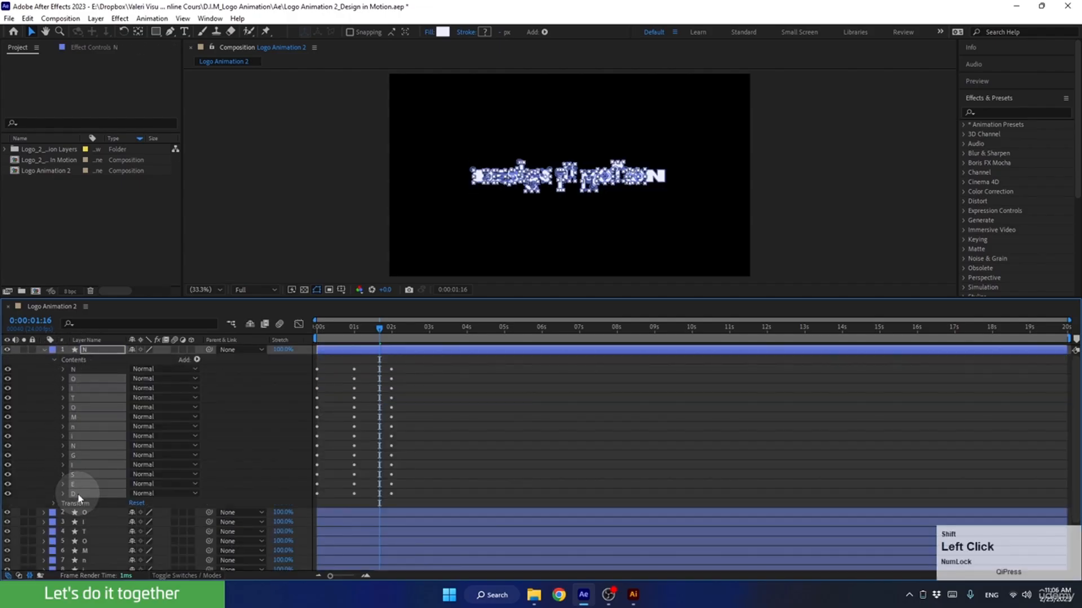
{"action": "key", "text": "Delete"}
{"action": "left_click", "coordinate": [44, 351]}
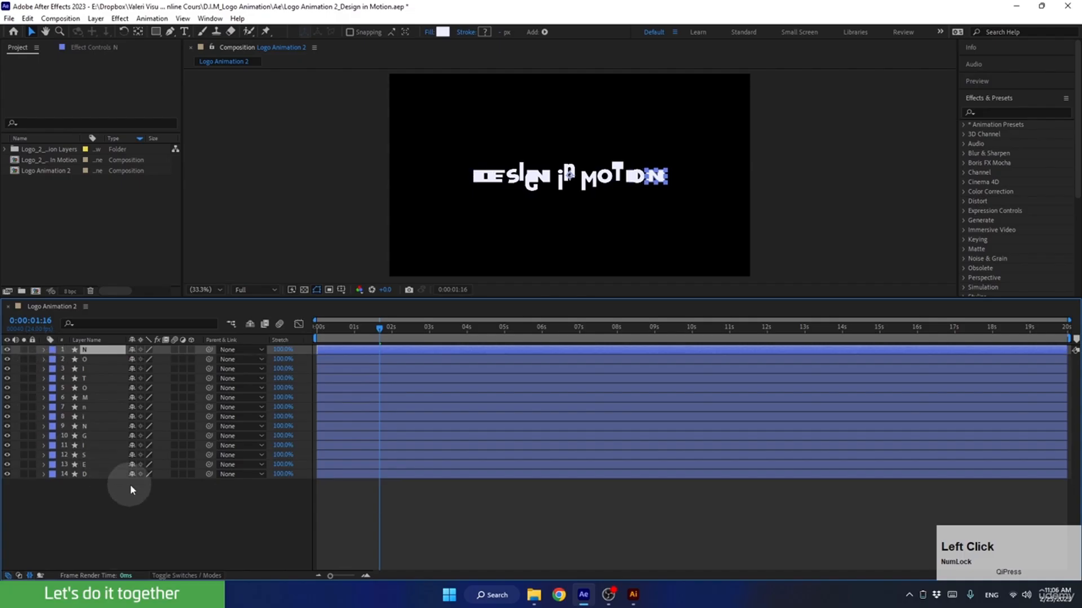
{"action": "key", "text": "ctrl+s"}
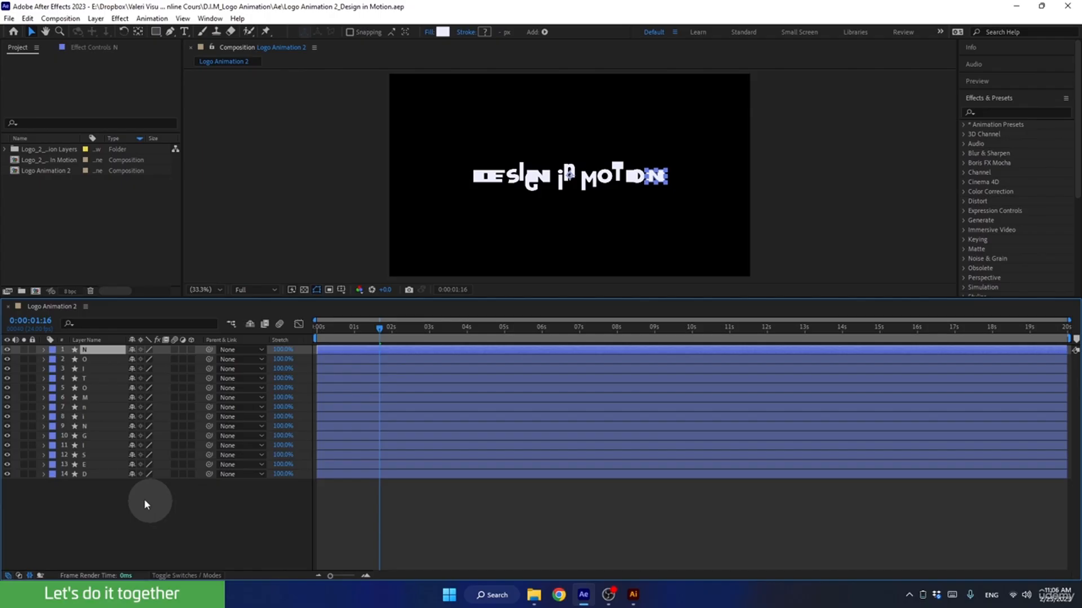
Enlarge the composition preview and set the label color of the i and n layers of the word "in" to Fuchsia.
{"action": "left_click_drag", "start_coordinate": [207, 297], "coordinate": [208, 348]}
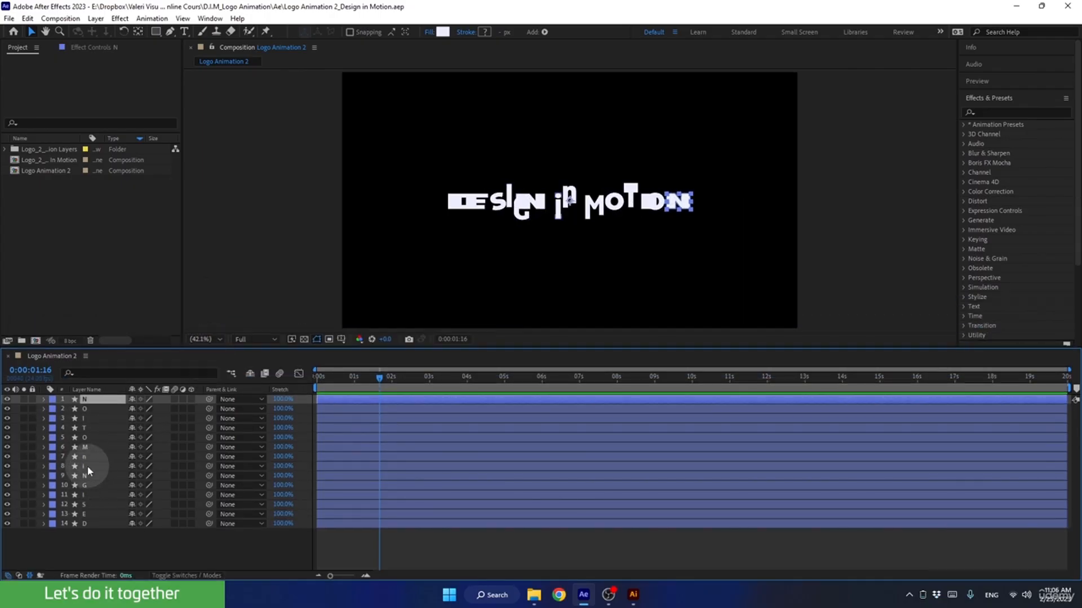
{"action": "left_click", "coordinate": [87, 466]}
{"action": "left_click", "coordinate": [91, 457], "text": "shift"}
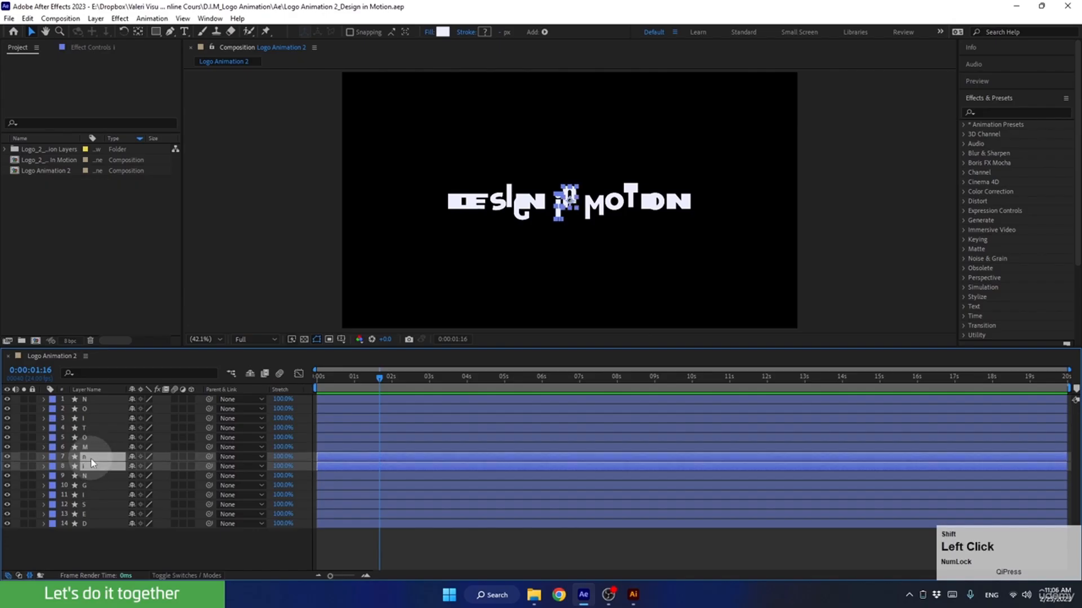
{"action": "left_click", "coordinate": [52, 459]}
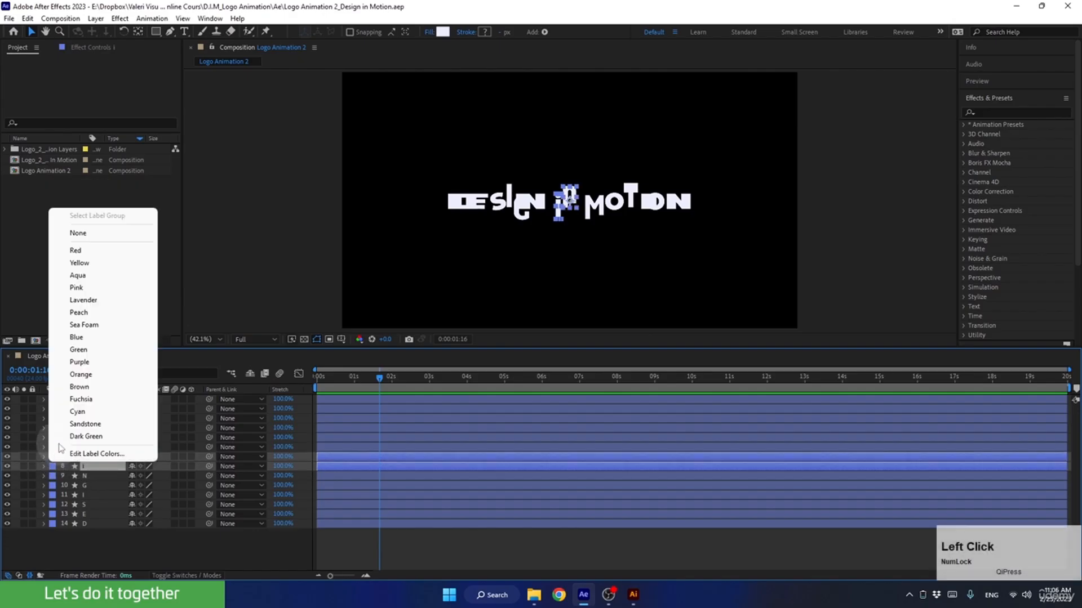
{"action": "left_click", "coordinate": [73, 399]}
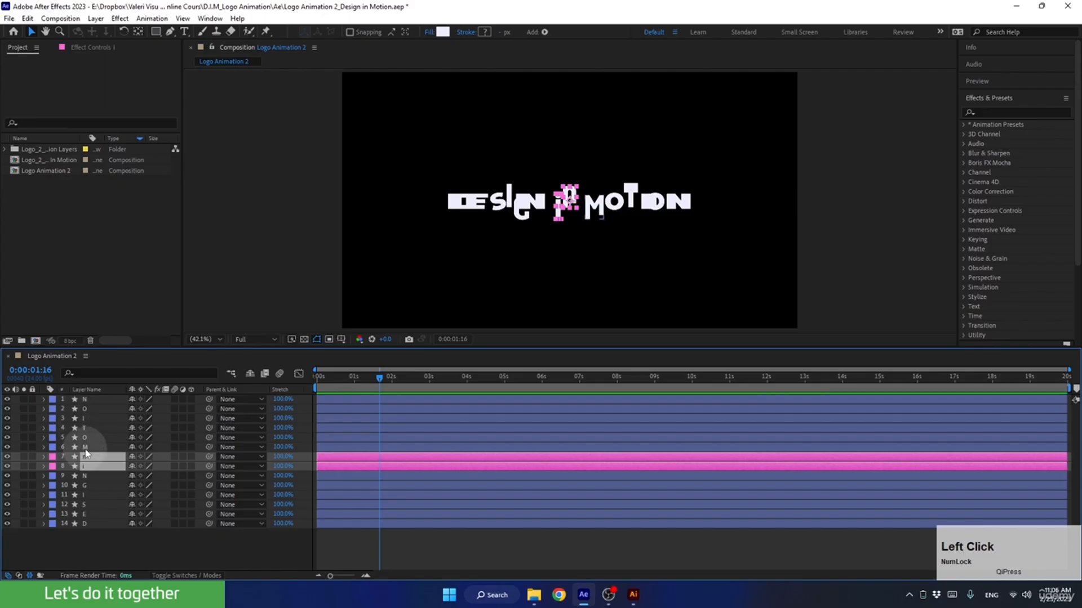
Set the label color of the six MOTION letter layers, M through the final N, to Purple.
{"action": "left_click", "coordinate": [84, 449]}
{"action": "left_click", "coordinate": [83, 401], "text": "shift"}
{"action": "left_click", "coordinate": [54, 401]}
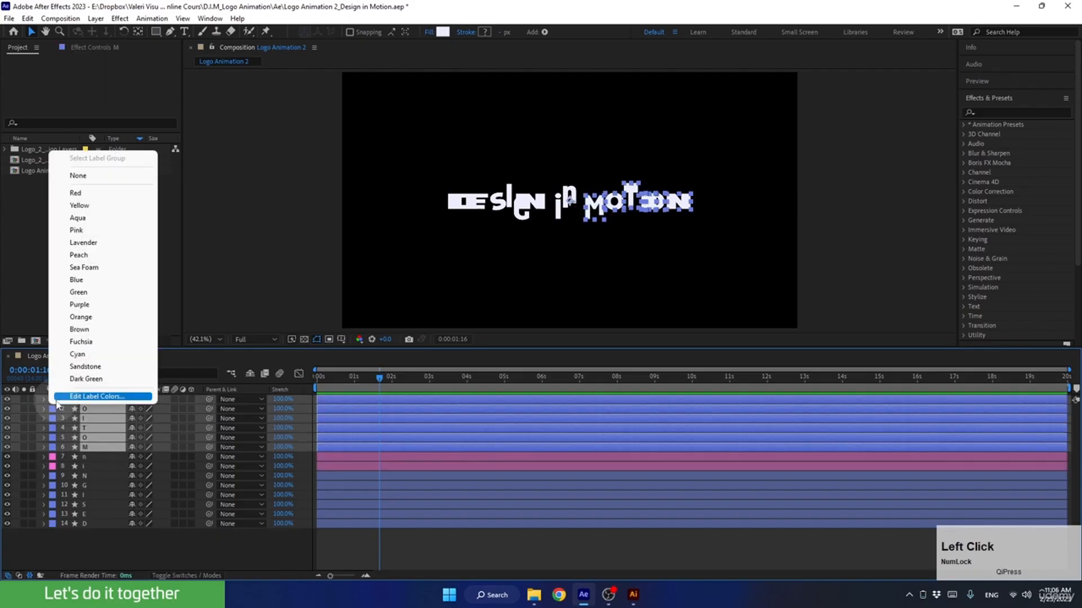
{"action": "left_click", "coordinate": [66, 303]}
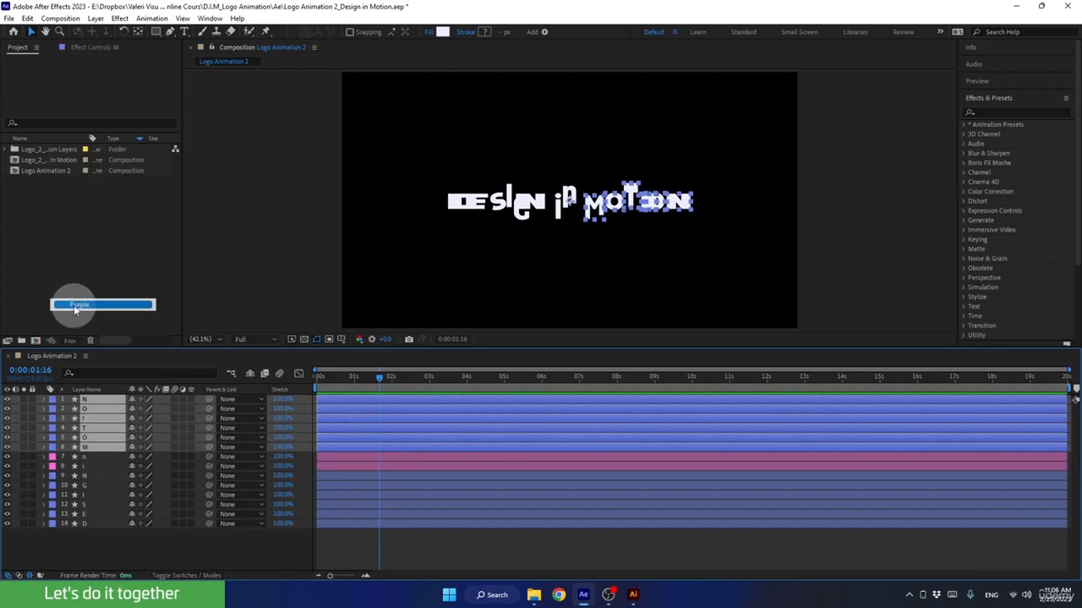
{"action": "left_click", "coordinate": [79, 545]}
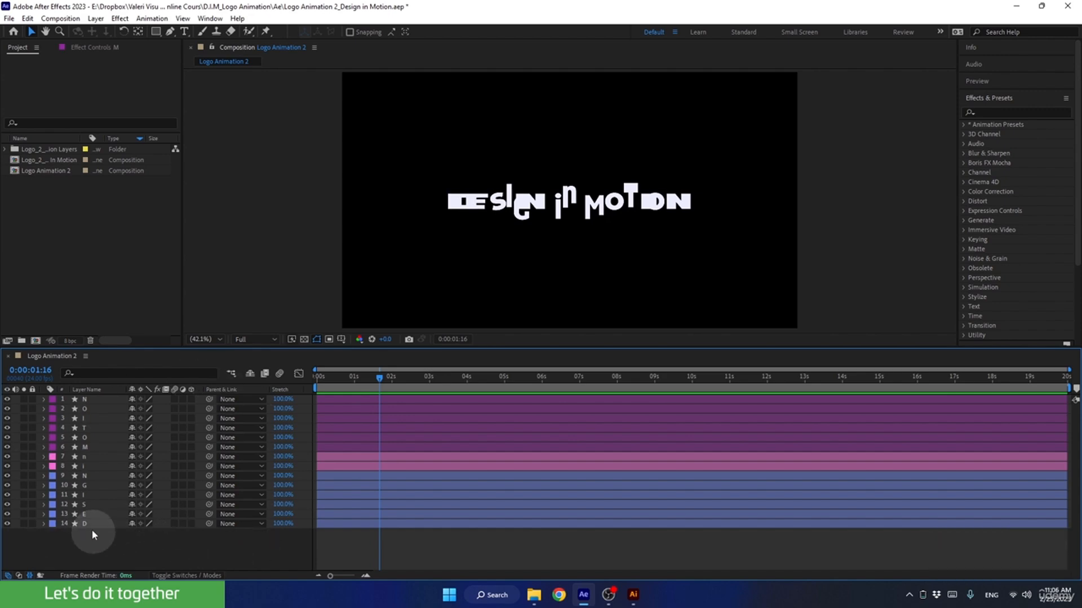
Solo the D layer and reveal its Rotation property.
{"action": "left_click", "coordinate": [86, 522]}
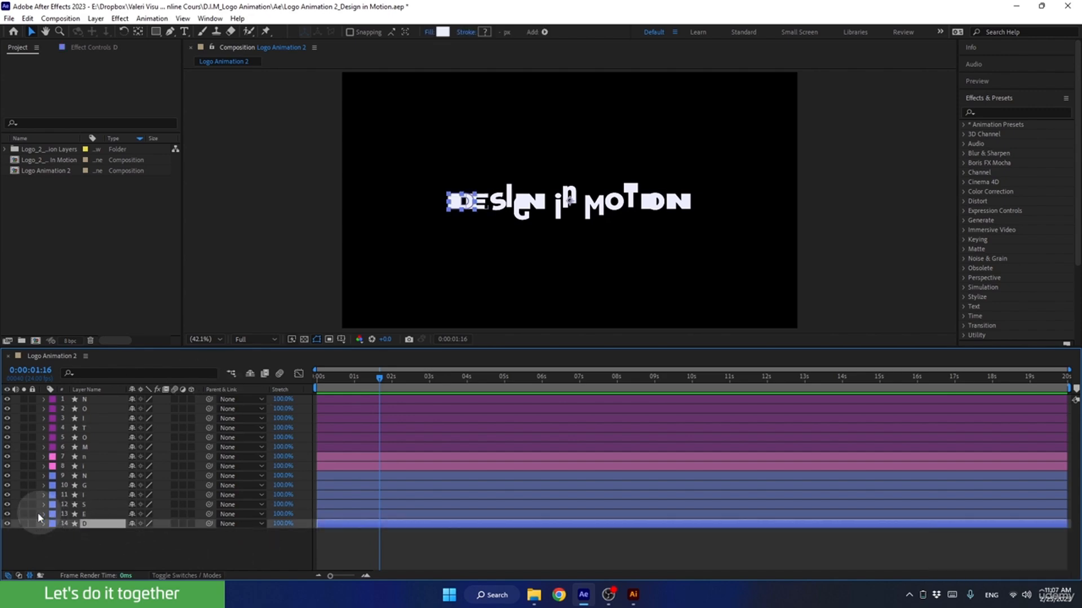
{"action": "left_click", "coordinate": [23, 523]}
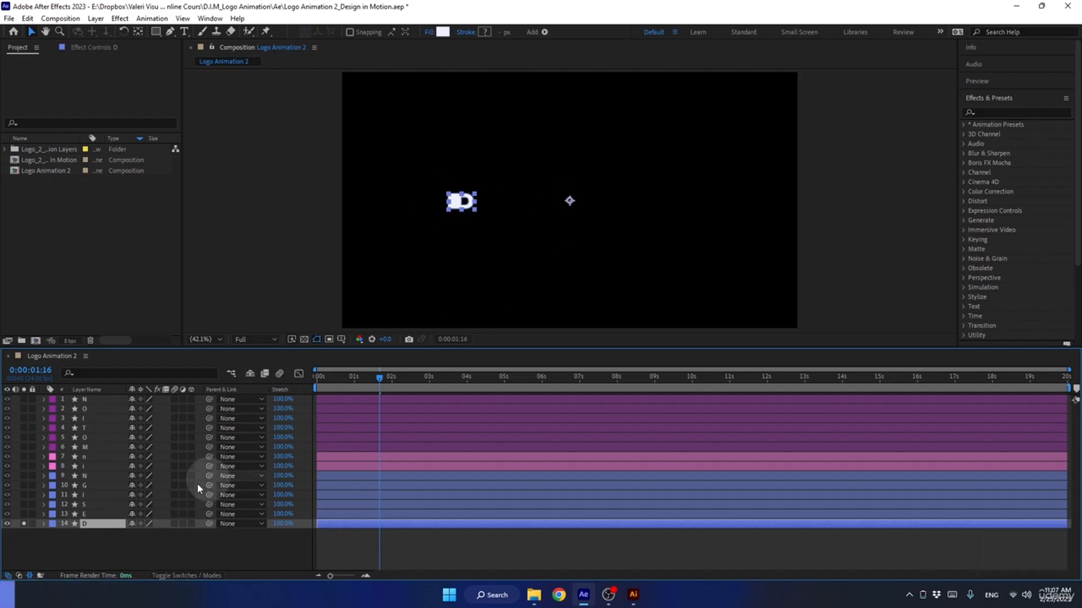
{"action": "key", "text": "r"}
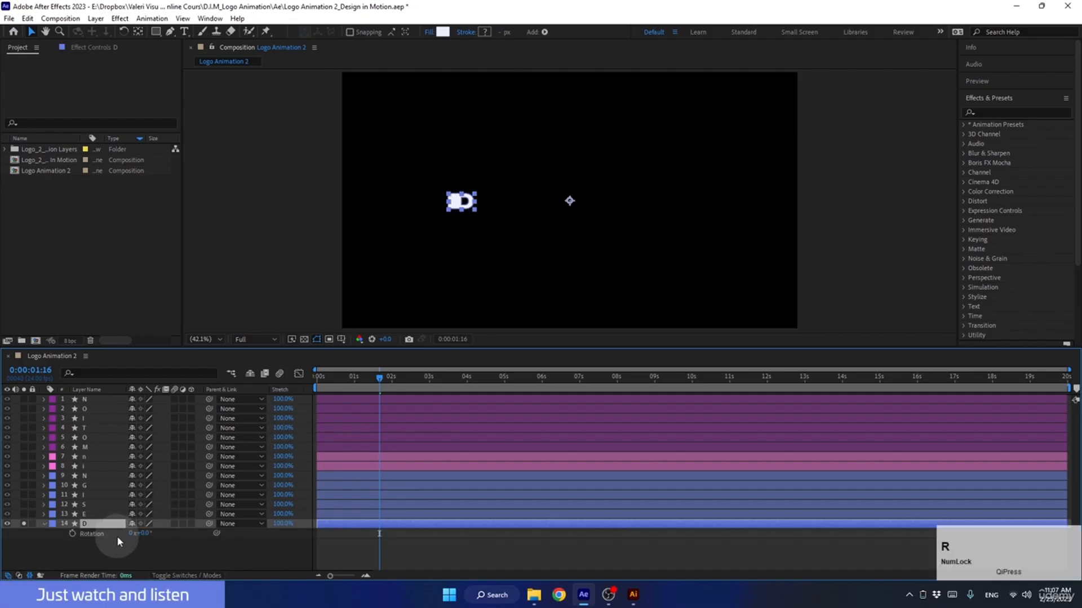
Try a slight rotation on the D layer, undo it, and unsolo the layer with its properties collapsed.
{"action": "mouse_move", "coordinate": [142, 534]}
{"action": "left_mouse_down"}
{"action": "mouse_move", "coordinate": [153, 532]}
{"action": "mouse_move", "coordinate": [147, 539]}
{"action": "left_mouse_up"}
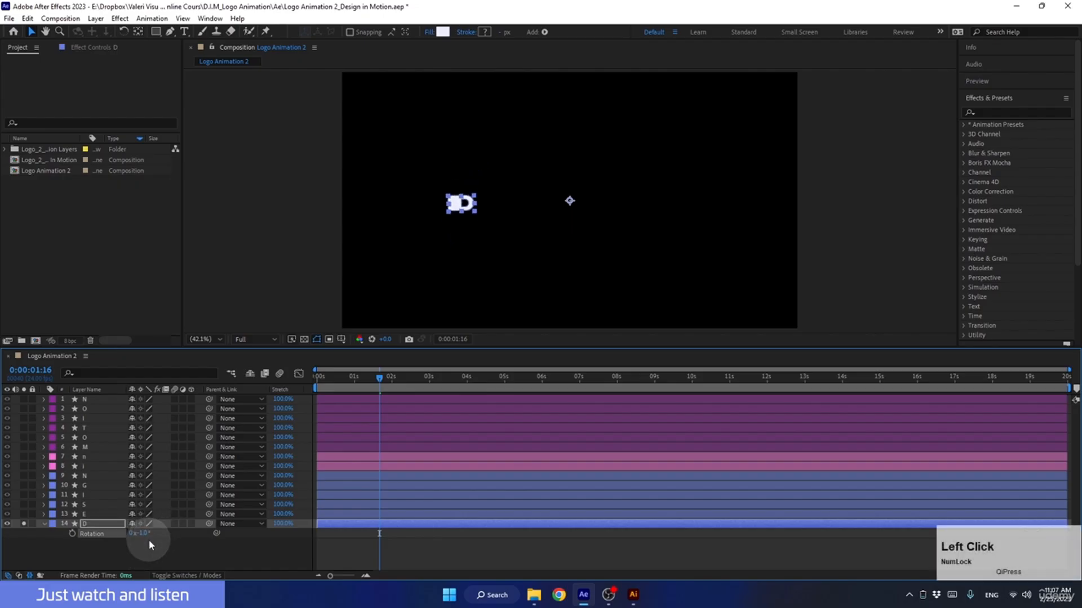
{"action": "key", "text": "ctrl+z"}
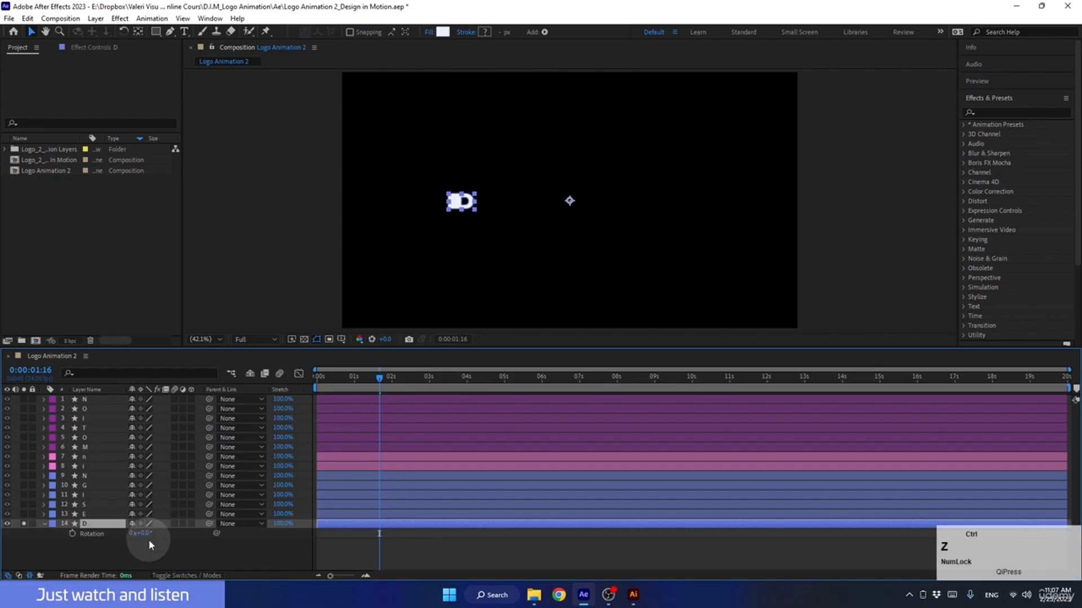
{"action": "left_click", "coordinate": [44, 523]}
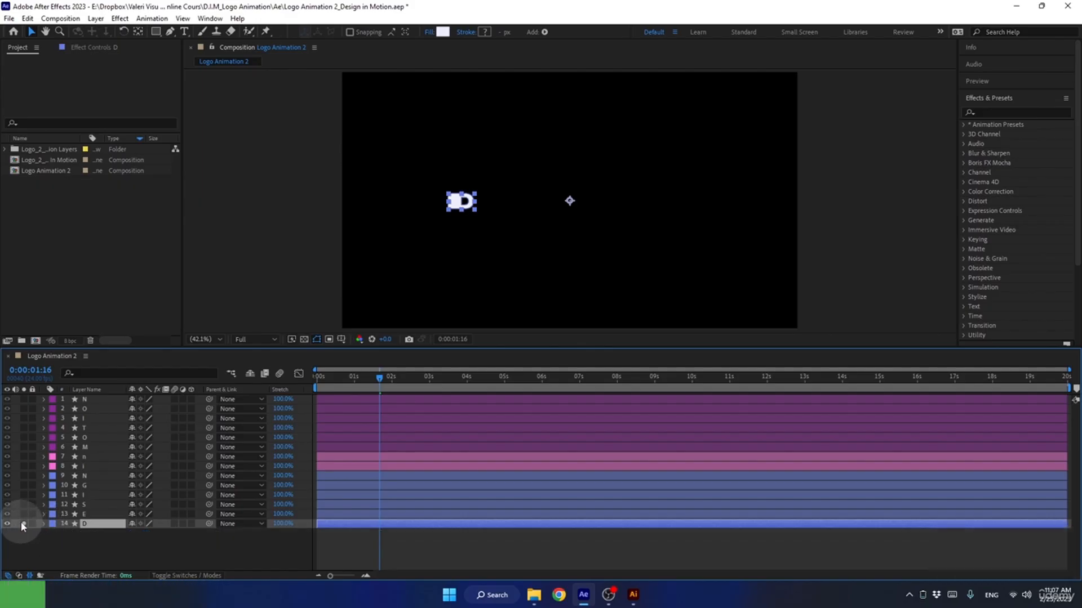
{"action": "left_click", "coordinate": [24, 523]}
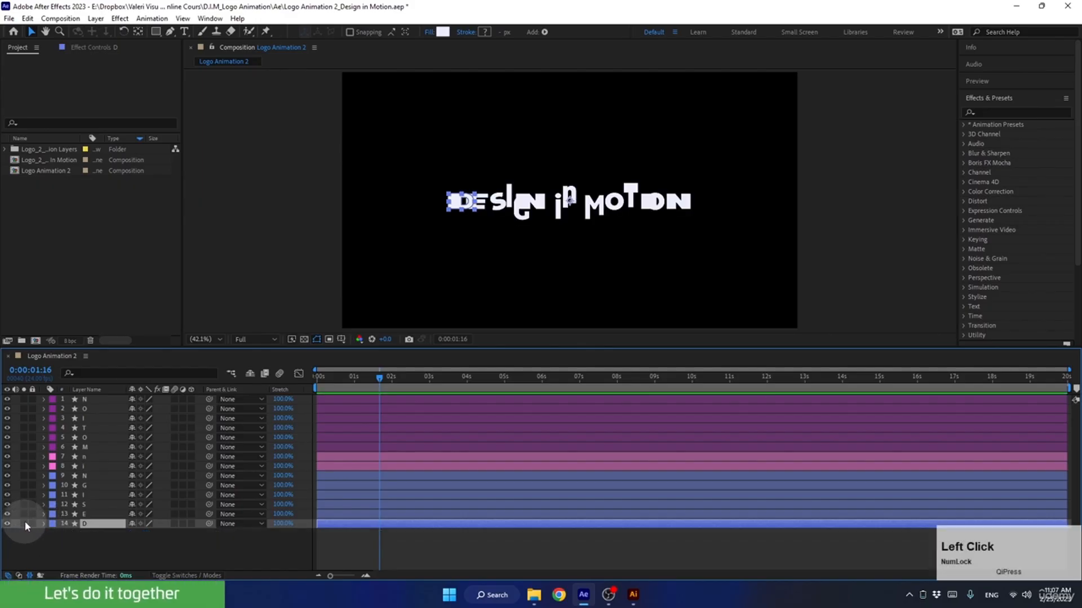
Center the anchor points of all 14 letter layers within their own content, and deselect the layers.
{"action": "left_click", "coordinate": [84, 399], "text": "shift"}
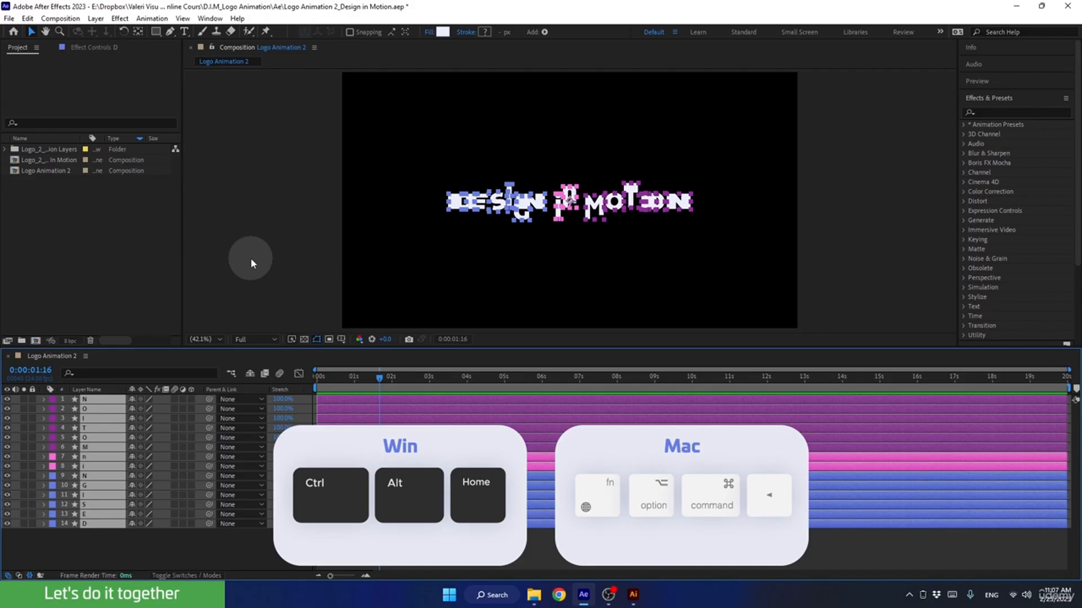
{"action": "key", "text": "ctrl+alt+Home"}
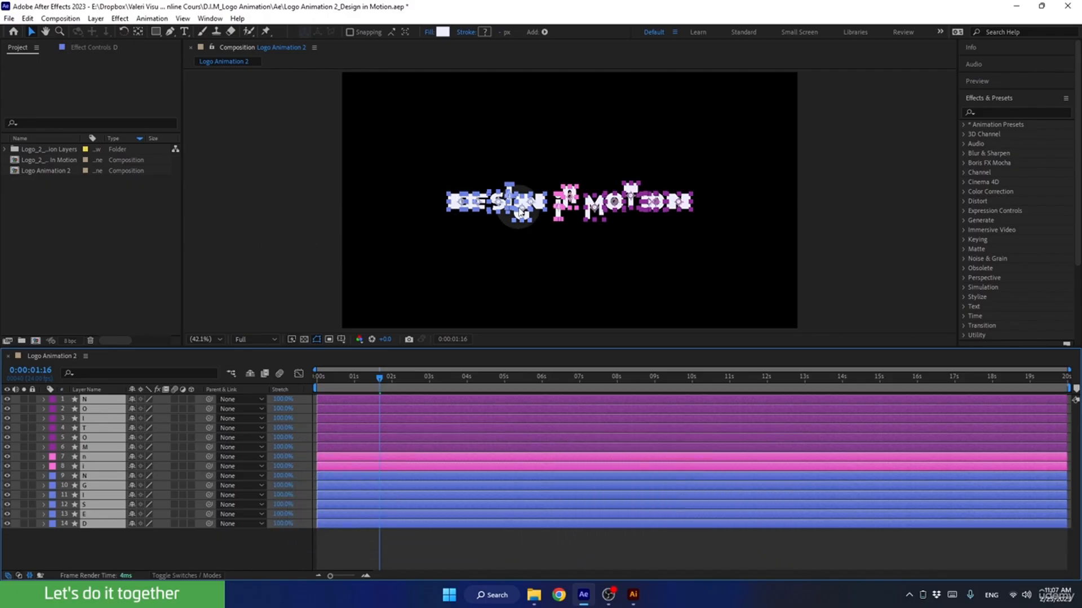
{"action": "scroll", "coordinate": [572, 222], "scroll_direction": "up", "scroll_amount": 3}
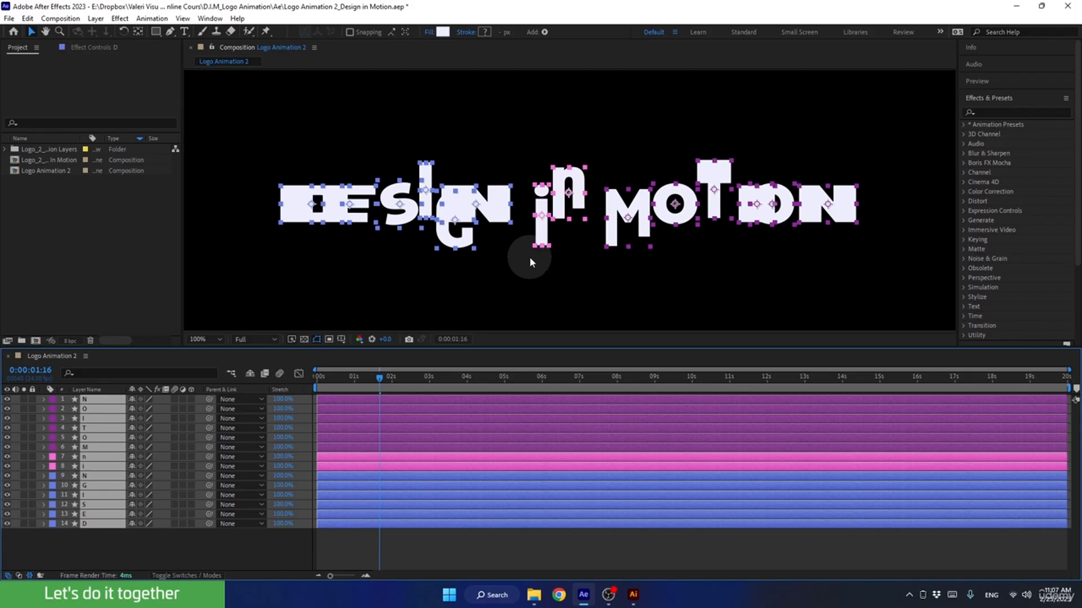
{"action": "scroll", "coordinate": [529, 255], "scroll_direction": "down", "scroll_amount": 2}
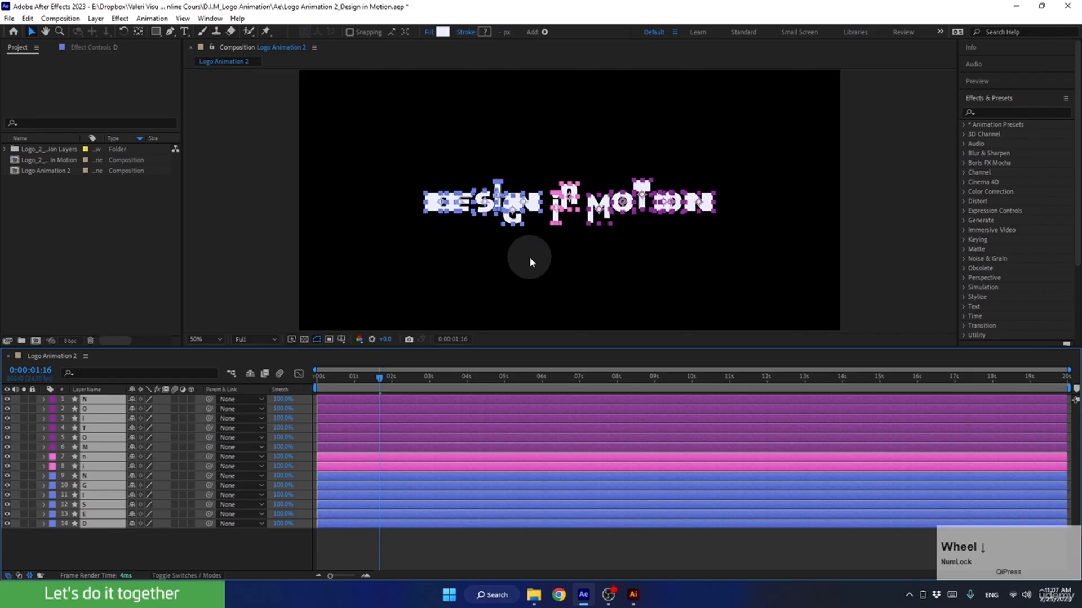
{"action": "left_click", "coordinate": [261, 541]}
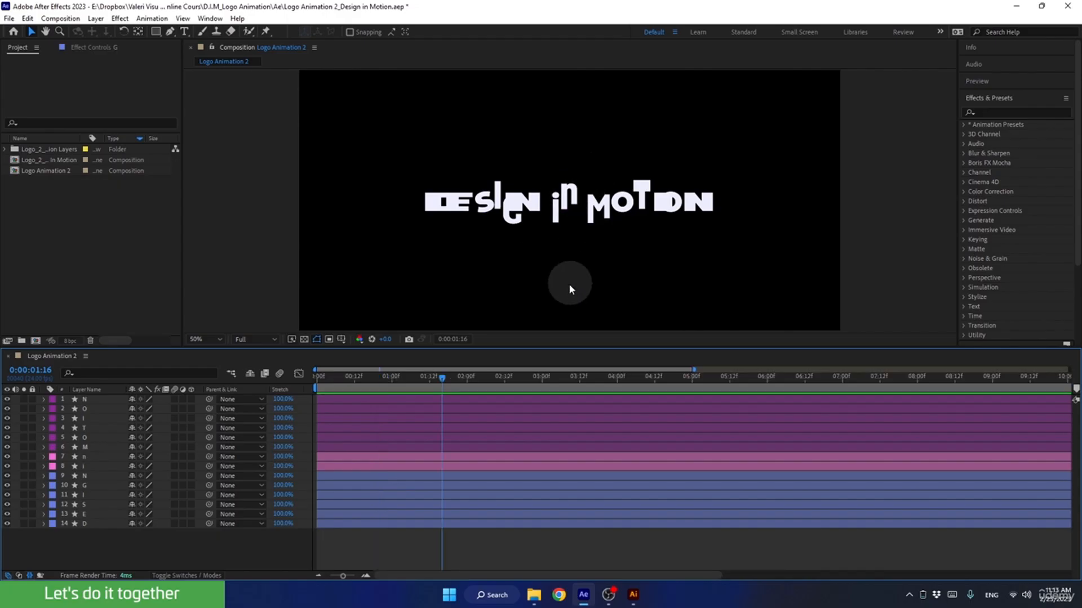
Play the letter animation from the start of the composition to review its timing.
{"action": "left_click_drag", "start_coordinate": [479, 347], "coordinate": [485, 302]}
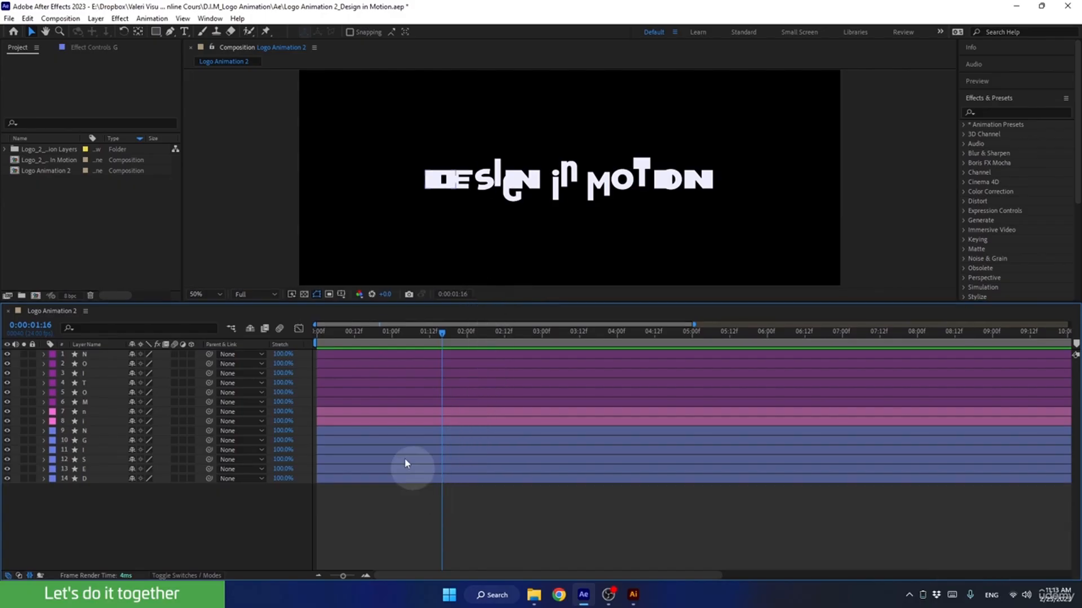
{"action": "left_click_drag", "start_coordinate": [402, 333], "coordinate": [313, 347]}
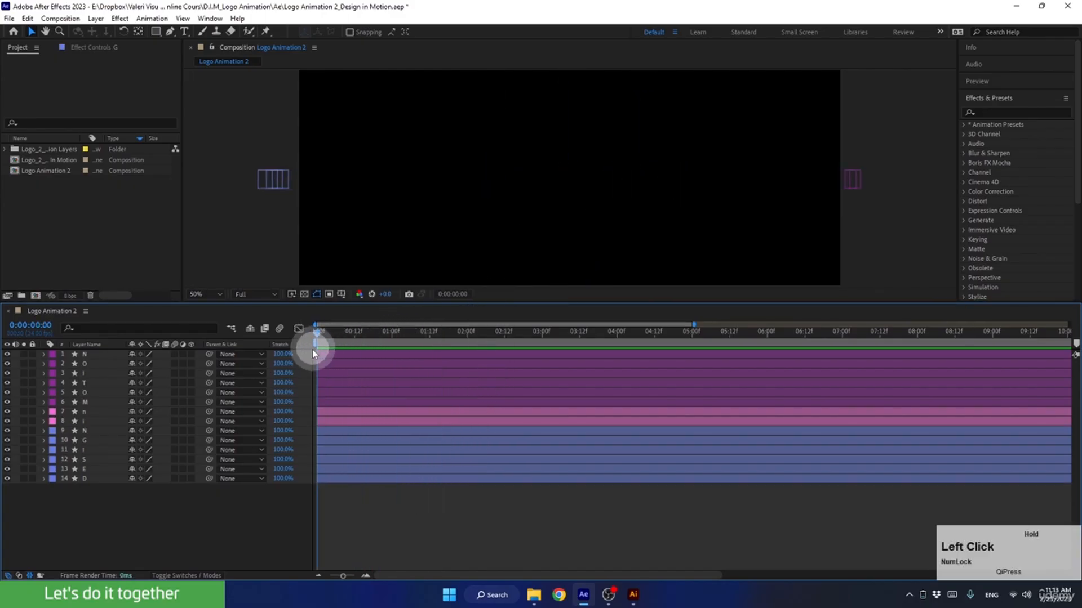
{"action": "key", "text": "space"}
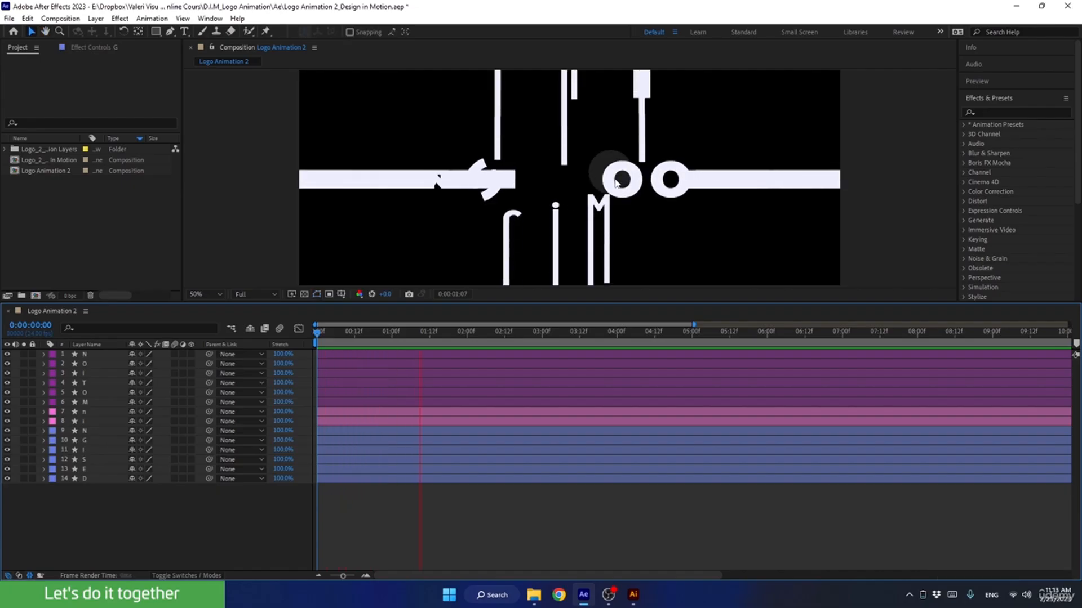
{"action": "key", "text": "space"}
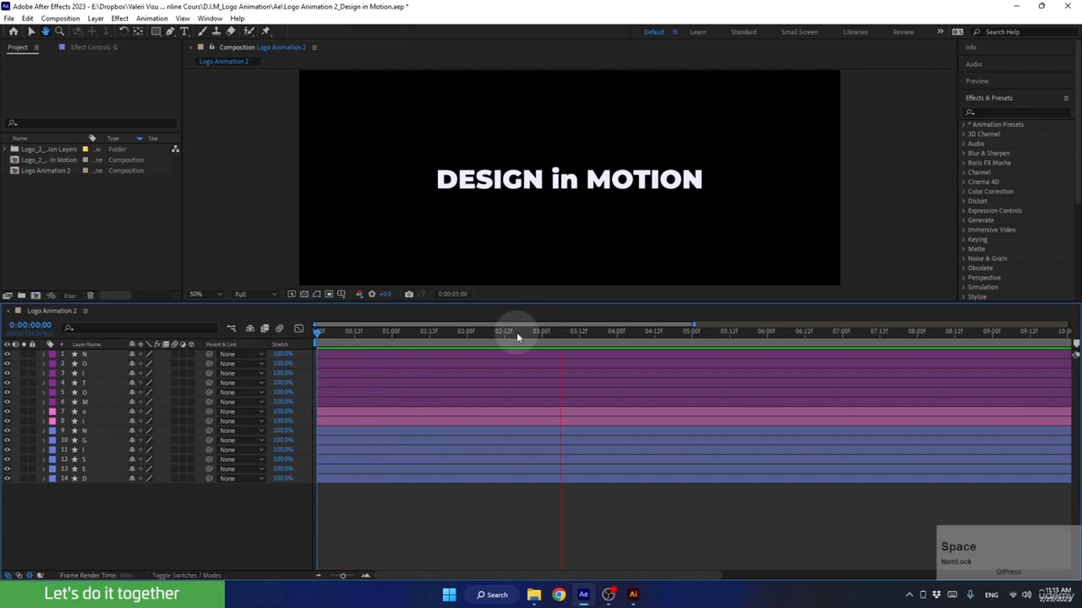
Reveal the animated properties of all letter layers and enlarge the timeline to fit every keyframe row.
{"action": "left_click", "coordinate": [142, 514]}
{"action": "key", "text": "u"}
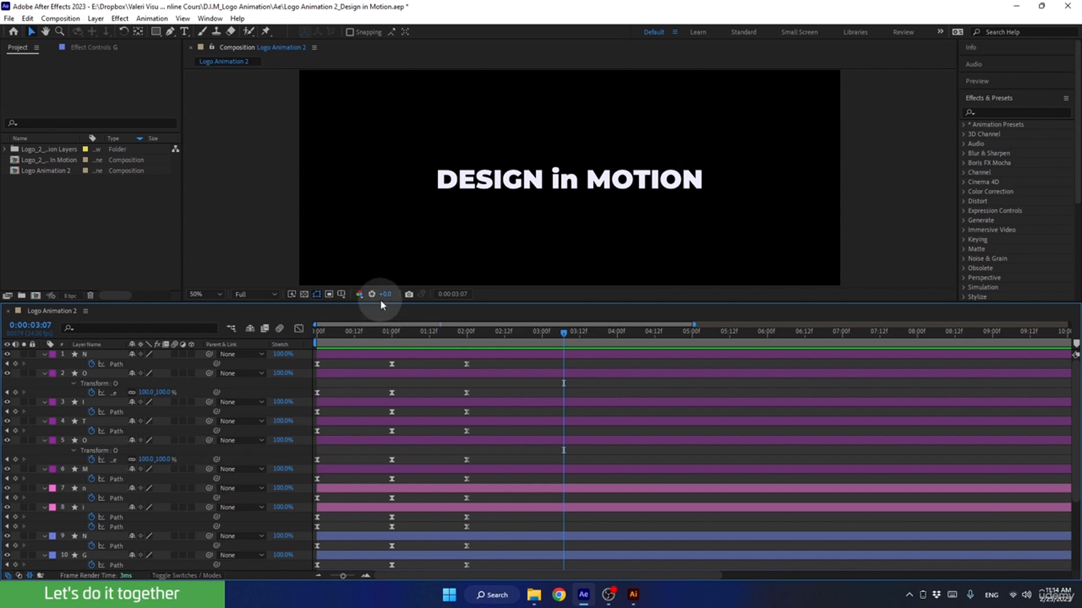
{"action": "left_click_drag", "start_coordinate": [381, 302], "coordinate": [400, 183]}
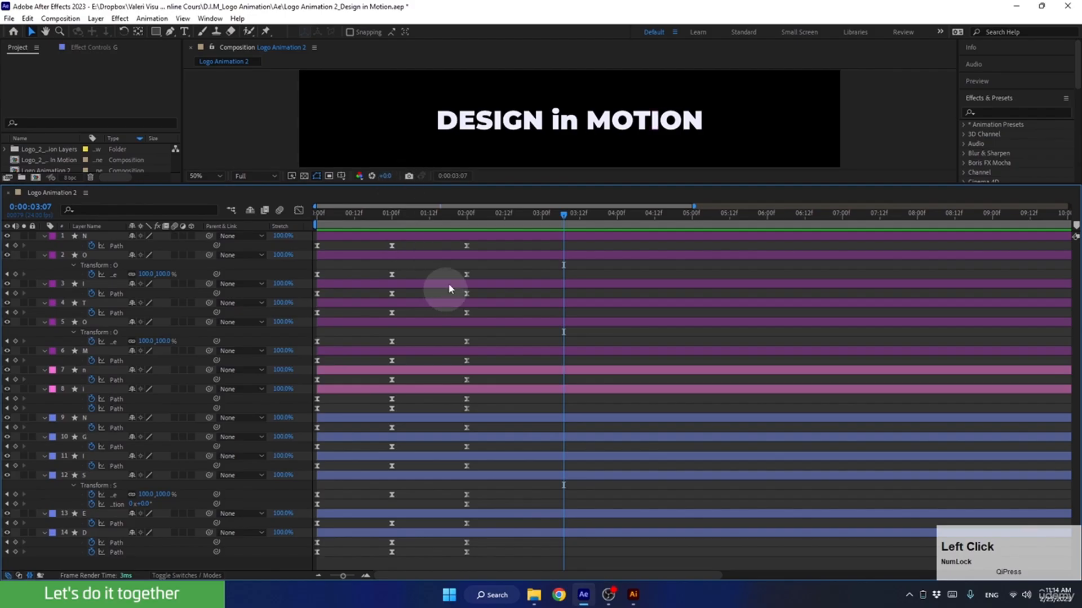
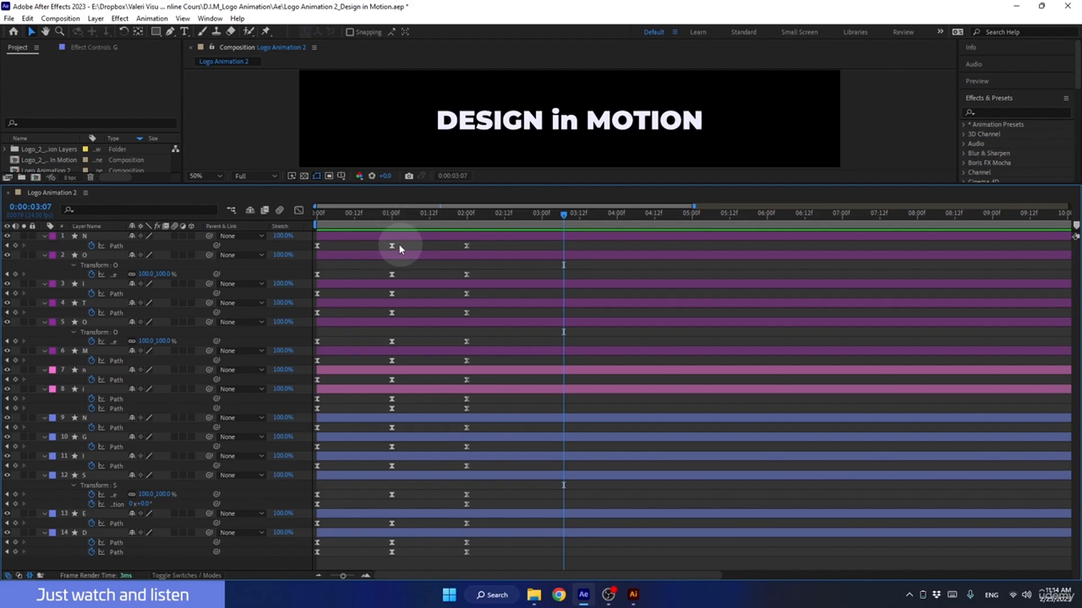
Try moving the second and third Path keyframes of the final N in MOTION earlier one by one, and undo both moves.
{"action": "left_click_drag", "start_coordinate": [392, 246], "coordinate": [354, 250]}
{"action": "left_click_drag", "start_coordinate": [466, 246], "coordinate": [414, 249]}
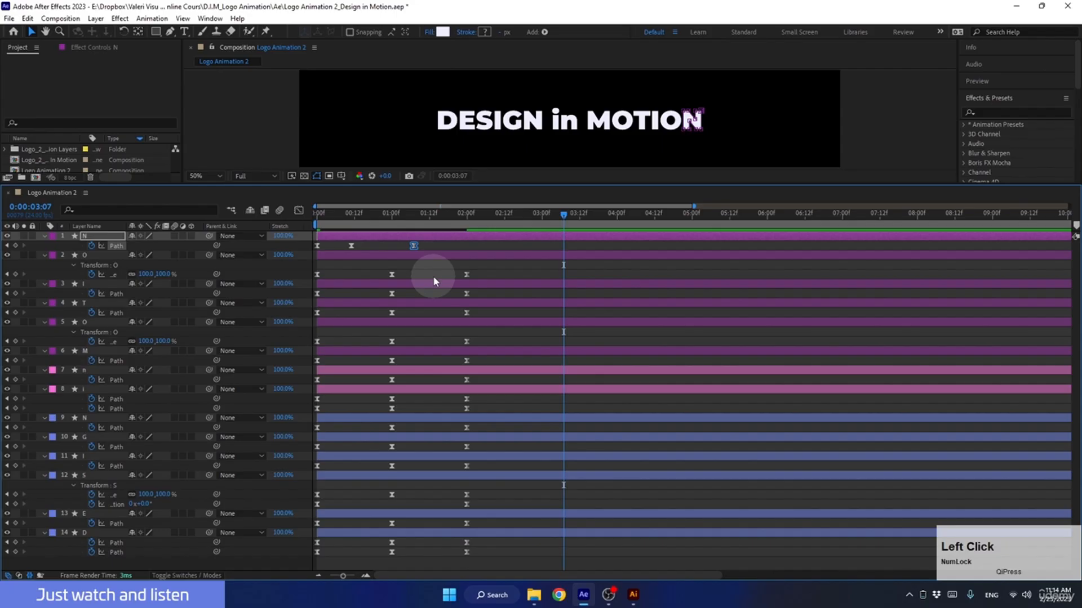
{"action": "key", "text": "ctrl+z"}
{"action": "key", "text": "ctrl+z"}
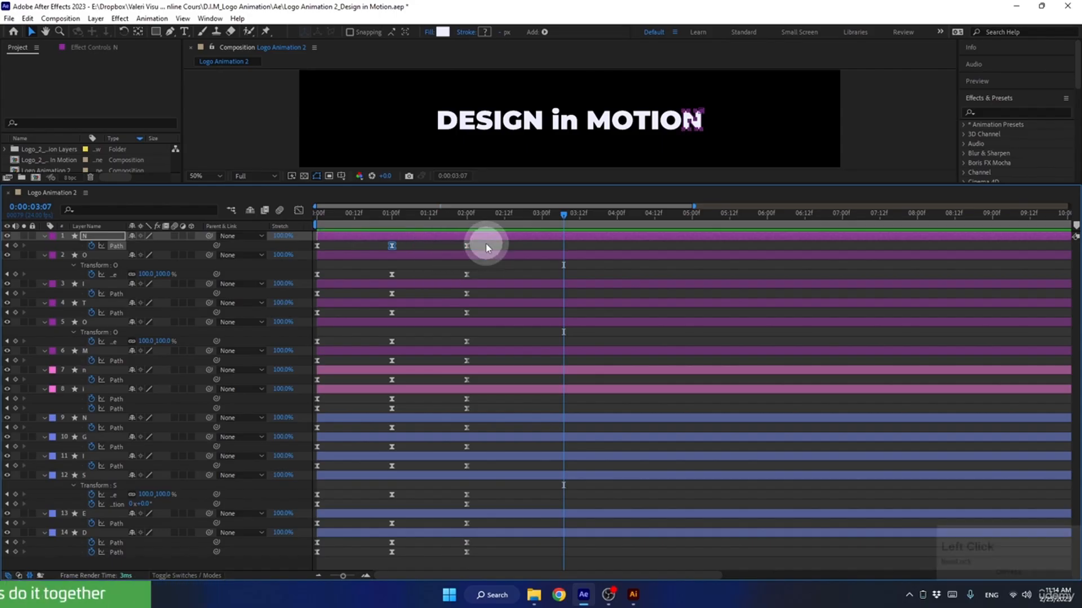
Compress the timing of all letter keyframes proportionally so that the last keyframes land at 0:00:01:00.
{"action": "left_click_drag", "start_coordinate": [482, 243], "coordinate": [280, 571]}
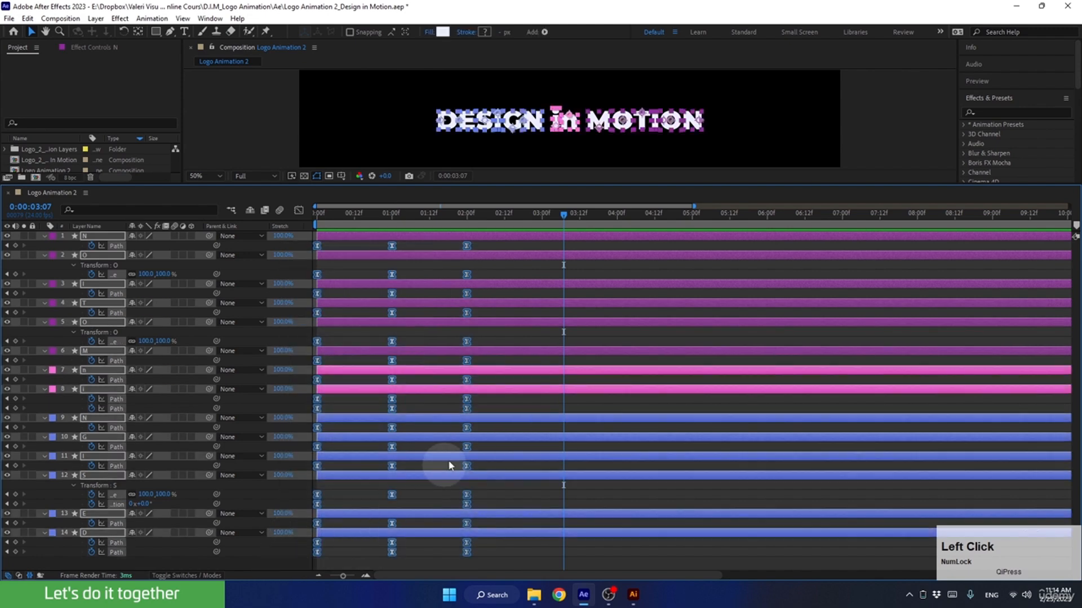
{"action": "left_click_drag", "start_coordinate": [561, 217], "coordinate": [391, 225]}
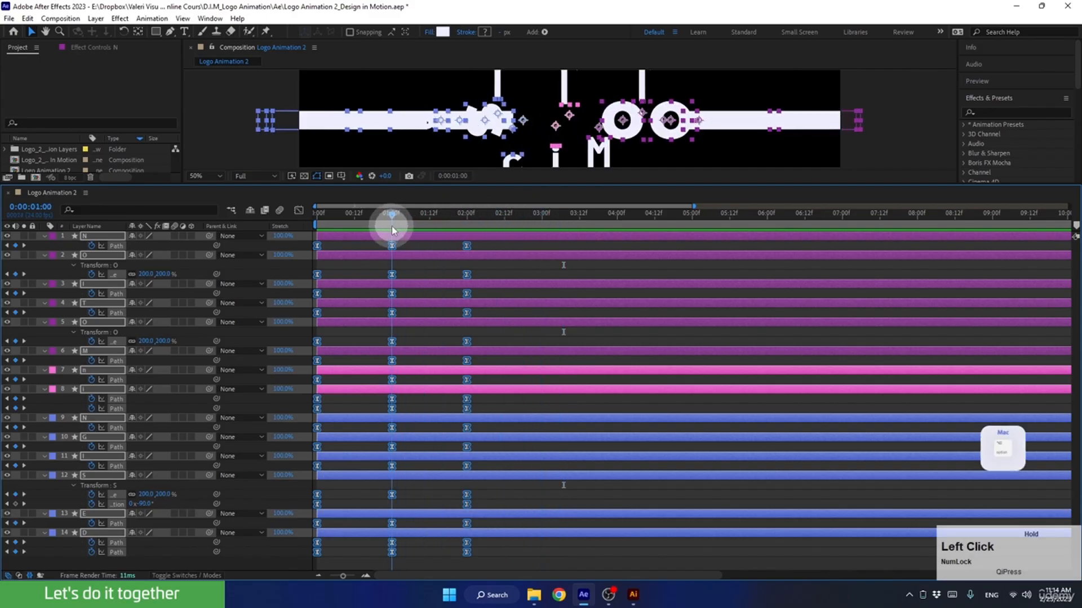
{"action": "key", "text": "alt"}
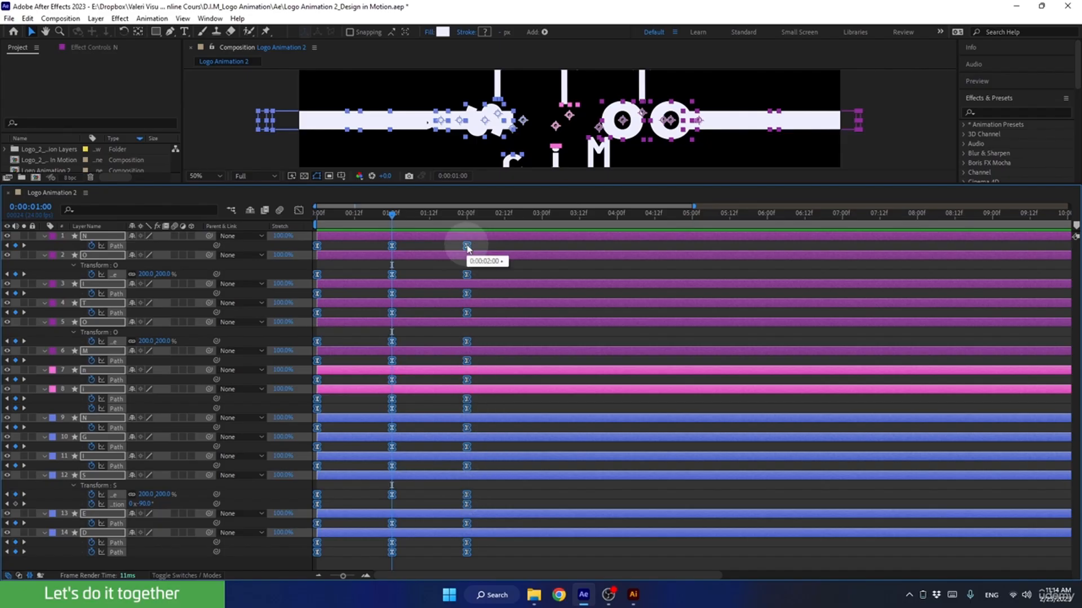
{"action": "key", "text": "alt"}
{"action": "left_click_drag", "start_coordinate": [467, 248], "coordinate": [399, 254]}
{"action": "key", "text": "shift"}
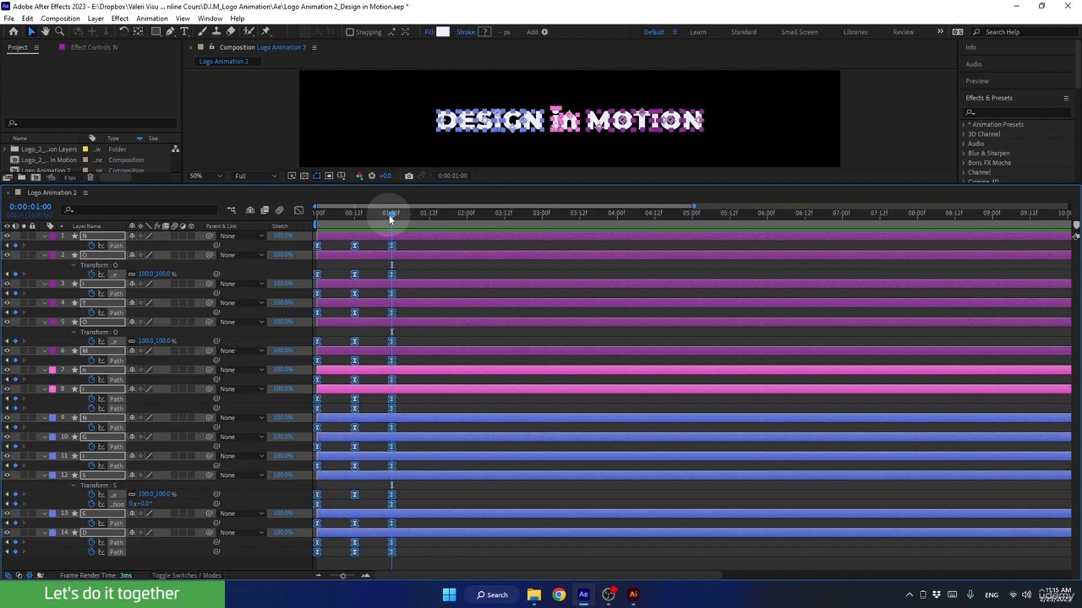
Enlarge the composition preview and play the shortened letter animation from the start.
{"action": "left_click_drag", "start_coordinate": [389, 218], "coordinate": [276, 231]}
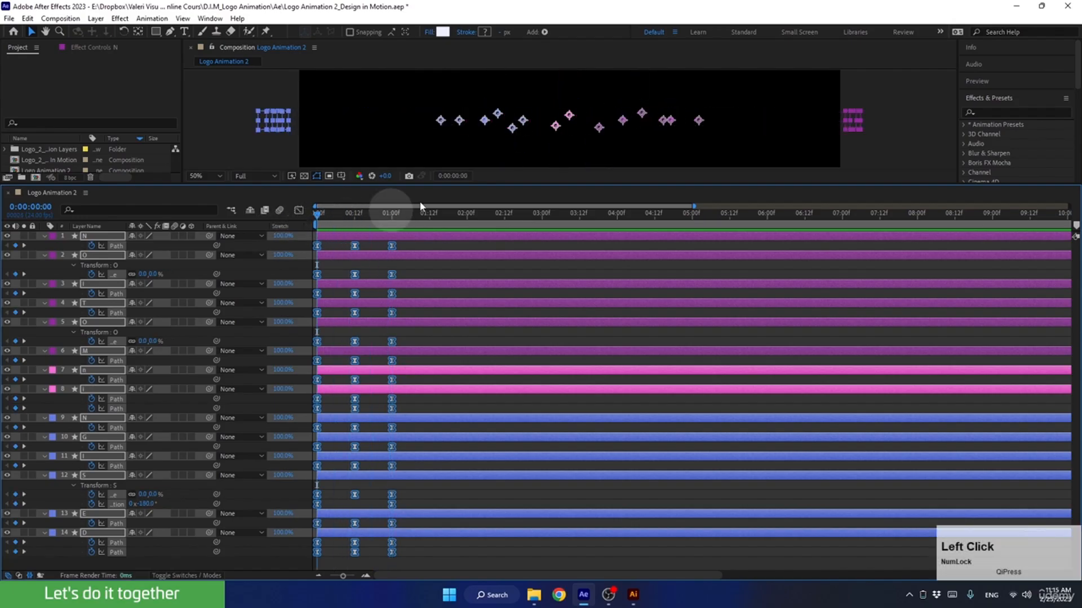
{"action": "left_click_drag", "start_coordinate": [510, 184], "coordinate": [511, 325]}
{"action": "key", "text": "space"}
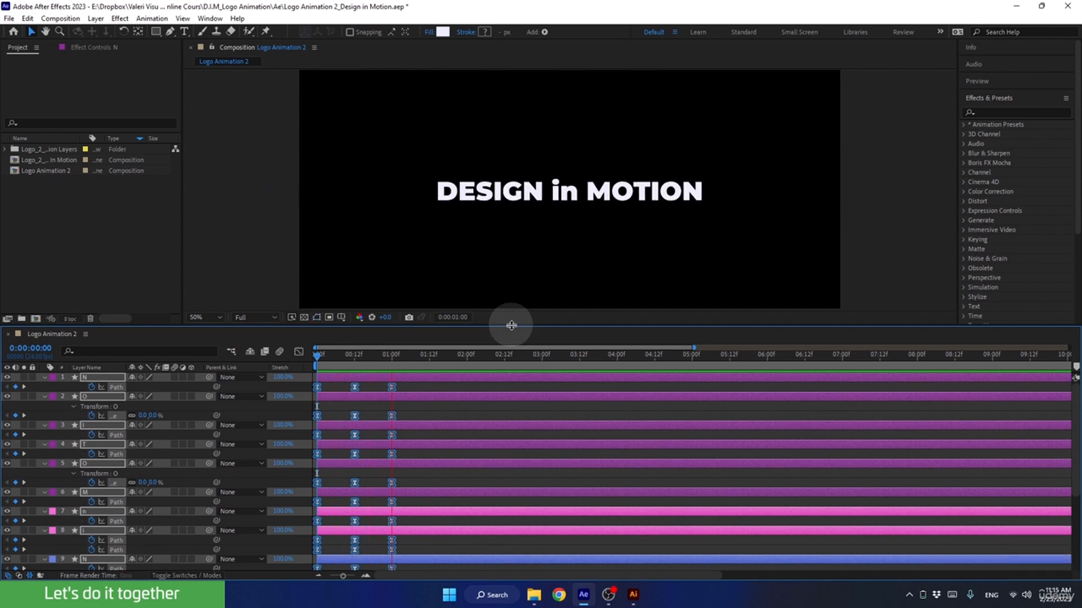
{"action": "key", "text": "space"}
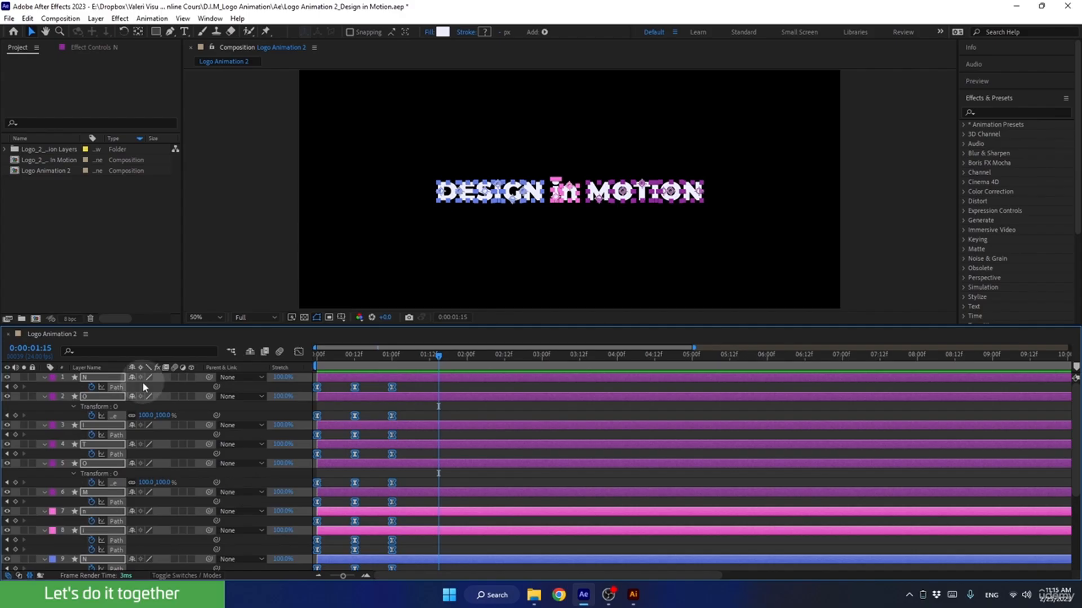
Collapse all letter layers and hide the layers of "in" and "MOTION", leaving only the DESIGN letters visible.
{"action": "key", "text": "u"}
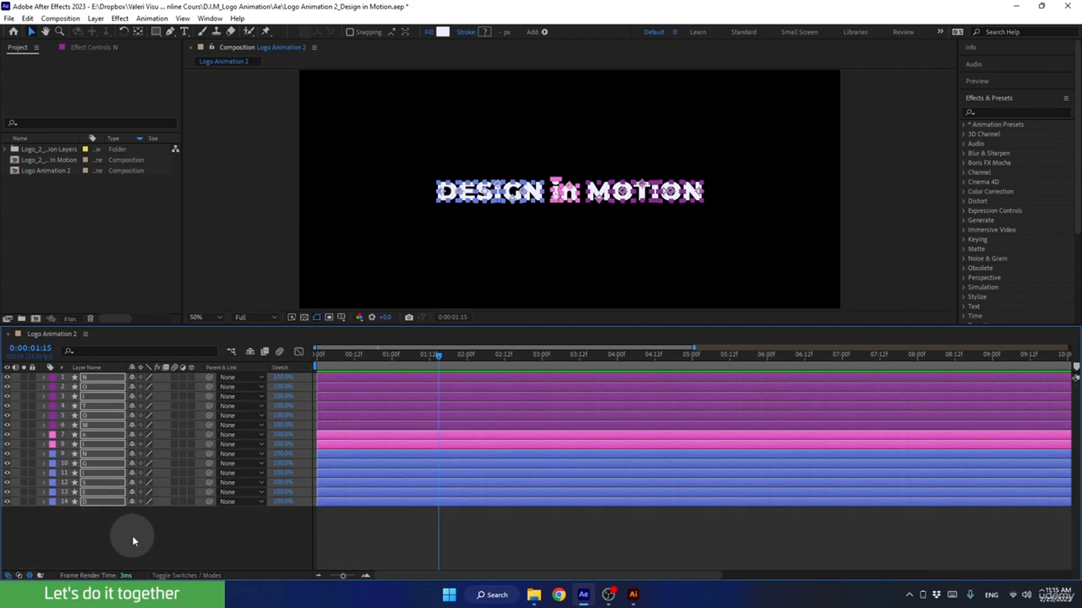
{"action": "left_click", "coordinate": [132, 536]}
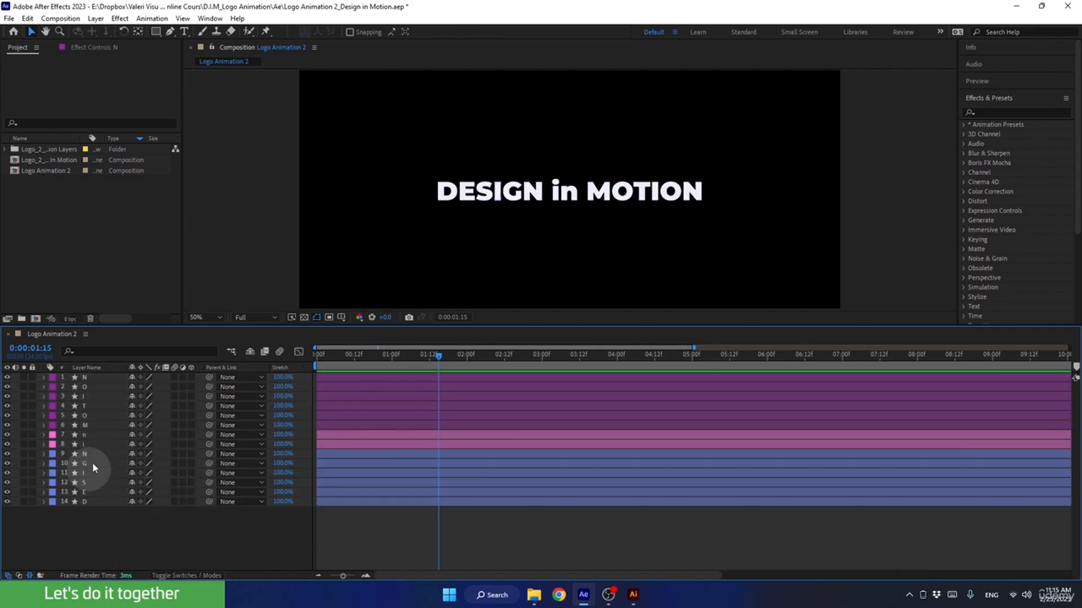
{"action": "left_click", "coordinate": [85, 444]}
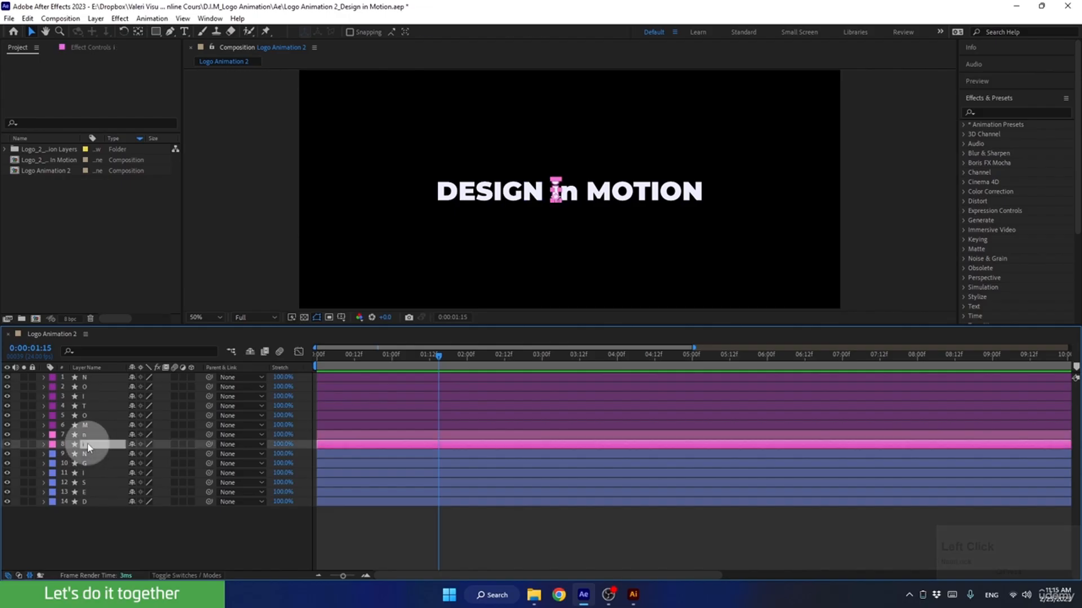
{"action": "left_click", "coordinate": [86, 379], "text": "shift"}
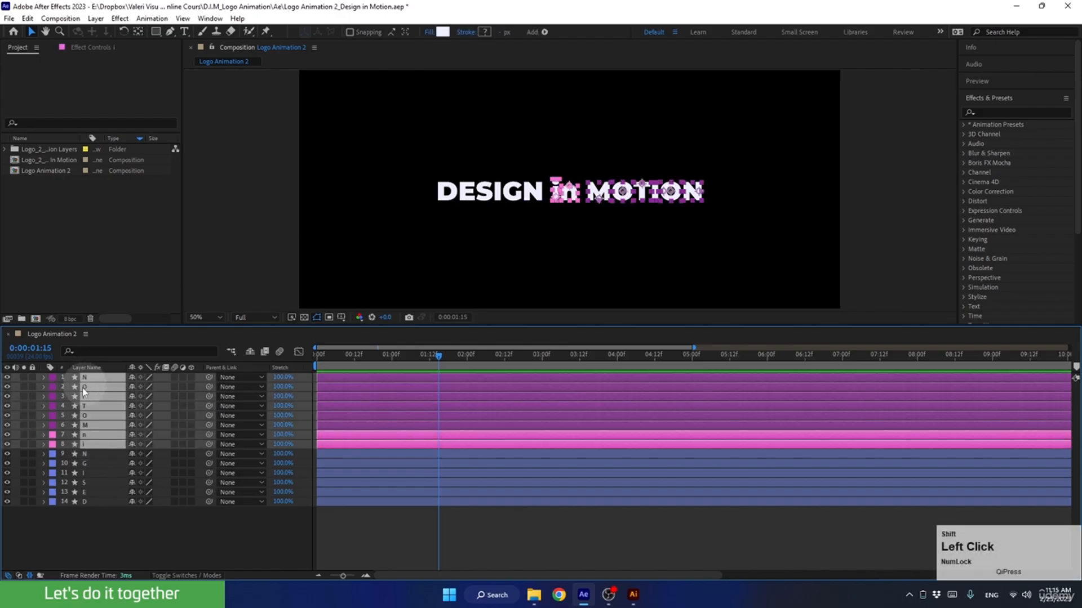
{"action": "left_click", "coordinate": [7, 378]}
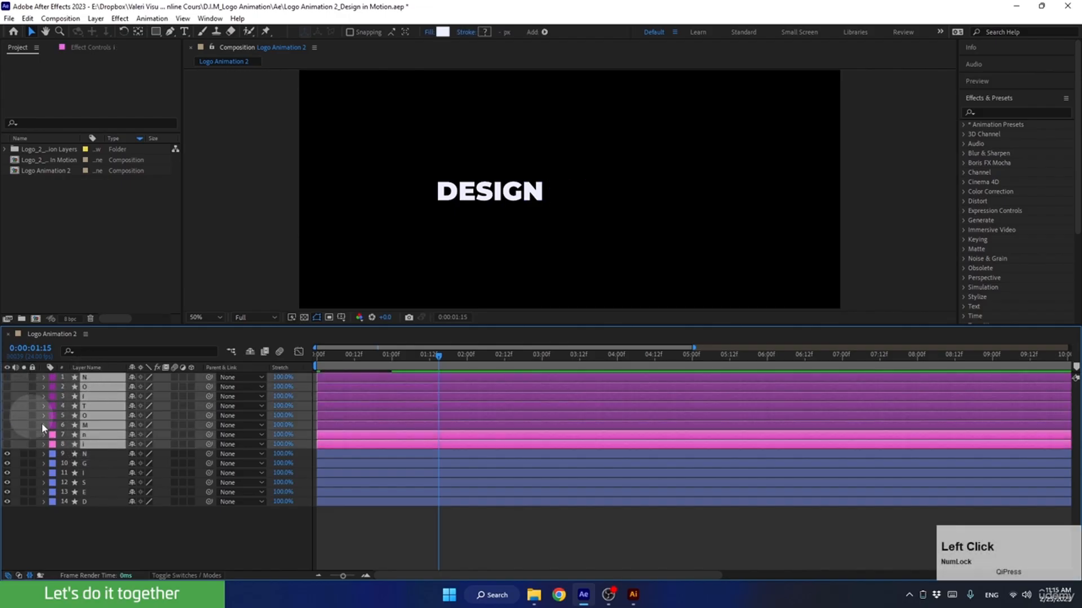
Shift the G layer about 5 frames later in the timeline and check its motion around 0:00:00:23.
{"action": "mouse_move", "coordinate": [395, 359]}
{"action": "left_mouse_down"}
{"action": "mouse_move", "coordinate": [314, 364]}
{"action": "mouse_move", "coordinate": [401, 361]}
{"action": "left_mouse_up"}
{"action": "left_click", "coordinate": [509, 193]}
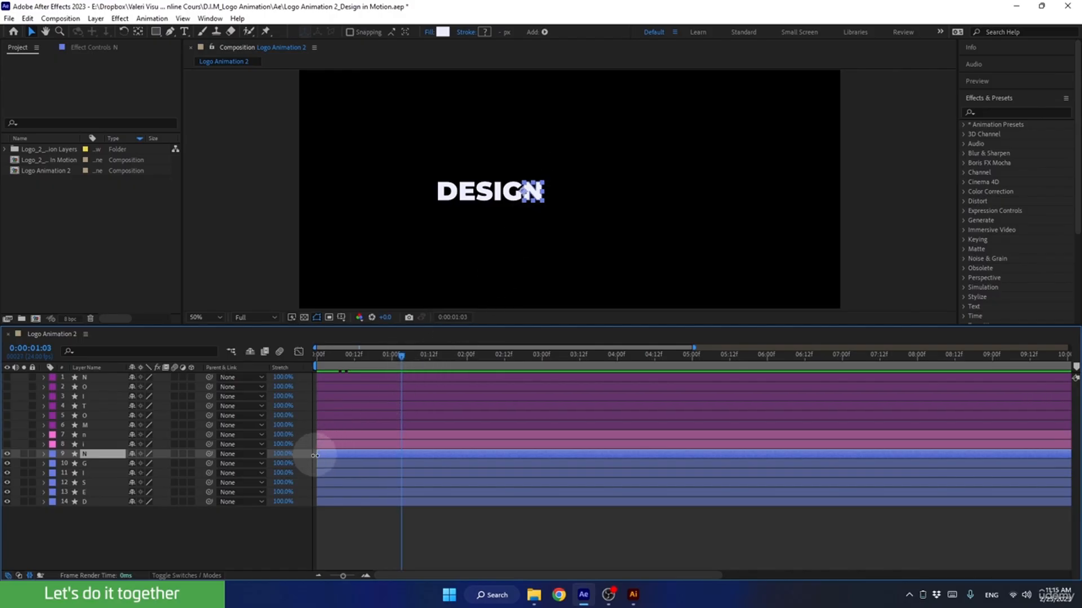
{"action": "left_click", "coordinate": [323, 367]}
{"action": "left_click_drag", "start_coordinate": [323, 366], "coordinate": [385, 363]}
{"action": "left_click", "coordinate": [510, 192]}
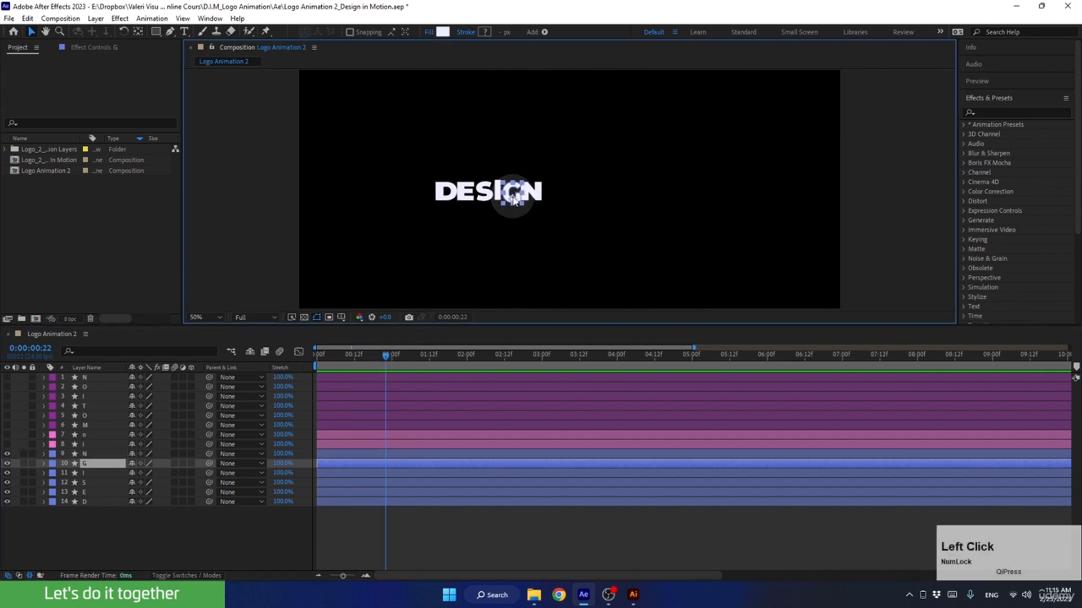
{"action": "left_click", "coordinate": [338, 463]}
{"action": "left_click_drag", "start_coordinate": [338, 465], "coordinate": [348, 468]}
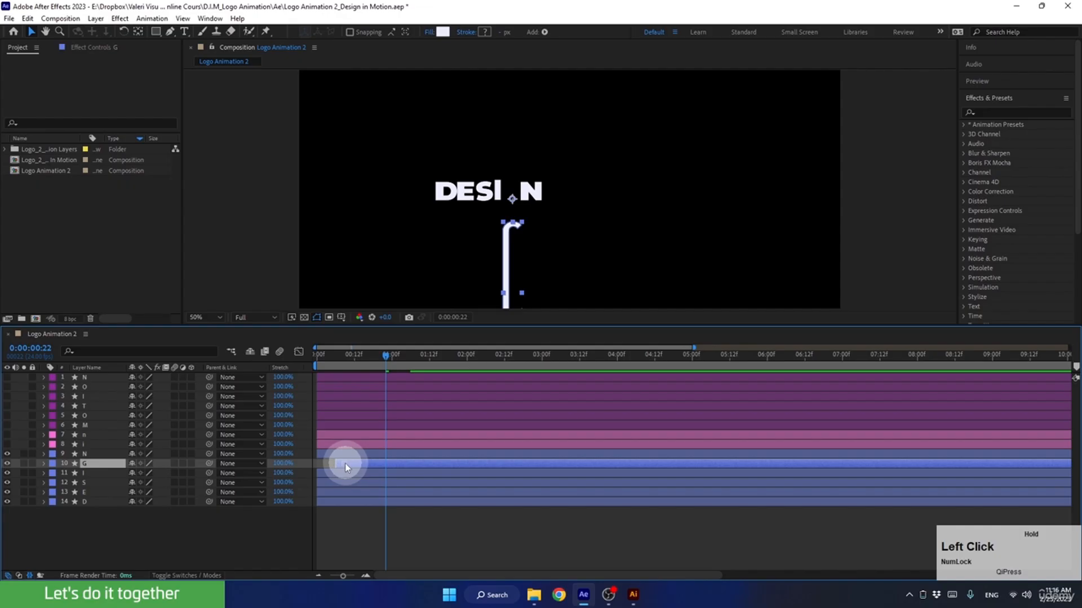
{"action": "left_click_drag", "start_coordinate": [340, 464], "coordinate": [344, 464]}
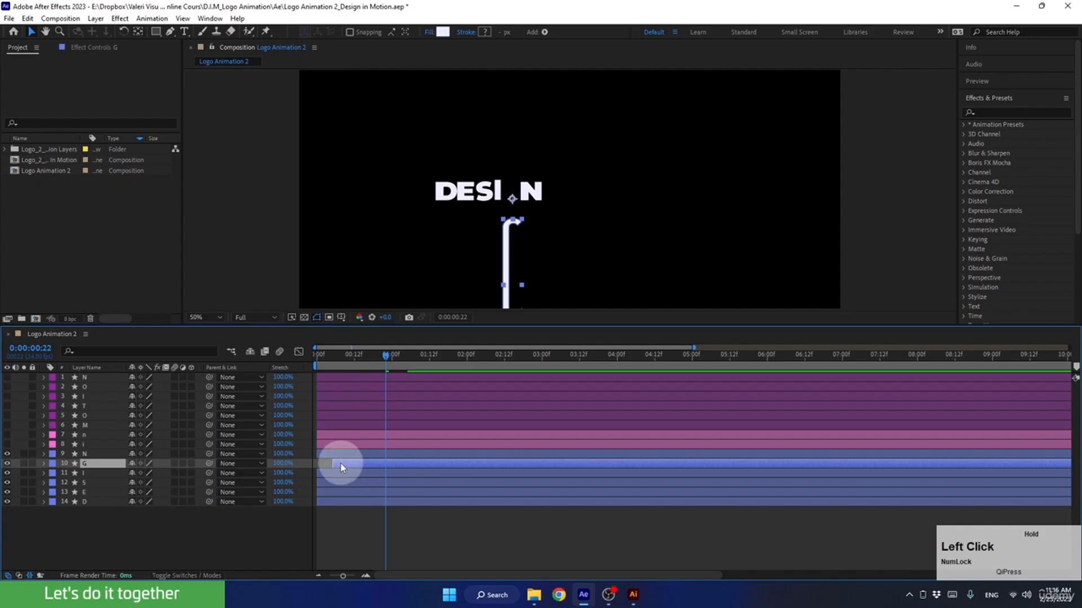
{"action": "left_click_drag", "start_coordinate": [377, 356], "coordinate": [388, 375]}
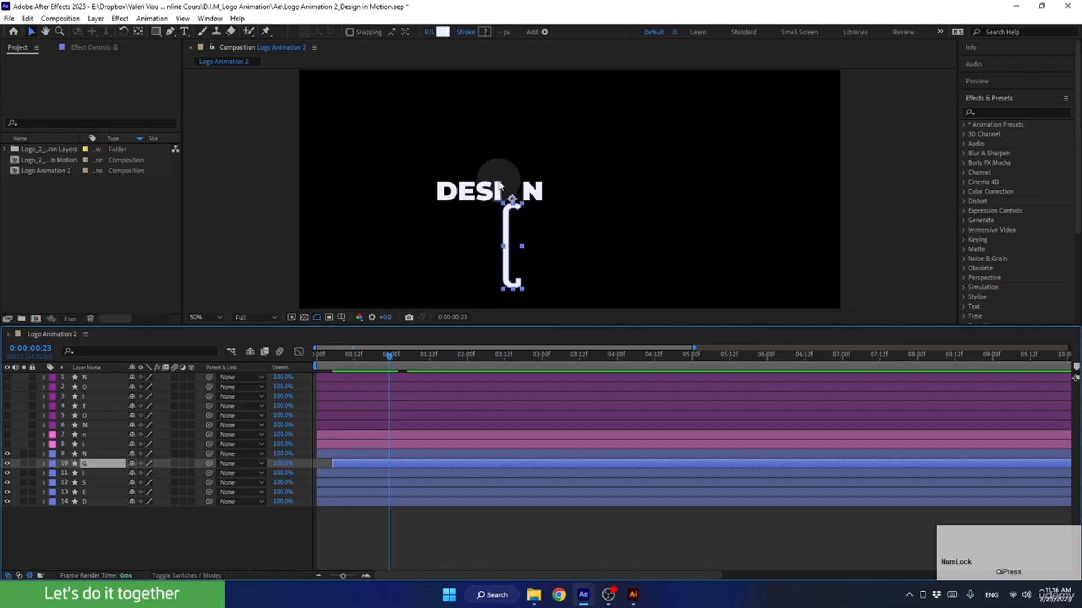
Stagger the I, S, E and D layers of DESIGN so each starts about 5 frames after the previous one.
{"action": "left_click", "coordinate": [333, 475]}
{"action": "left_click_drag", "start_coordinate": [332, 478], "coordinate": [360, 475]}
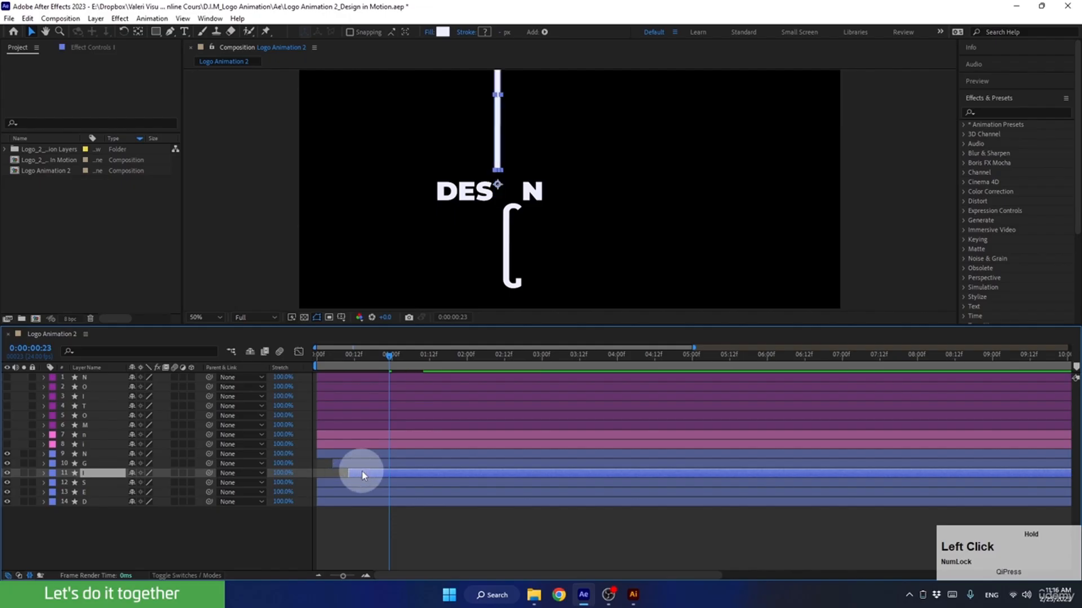
{"action": "left_click_drag", "start_coordinate": [329, 487], "coordinate": [375, 488]}
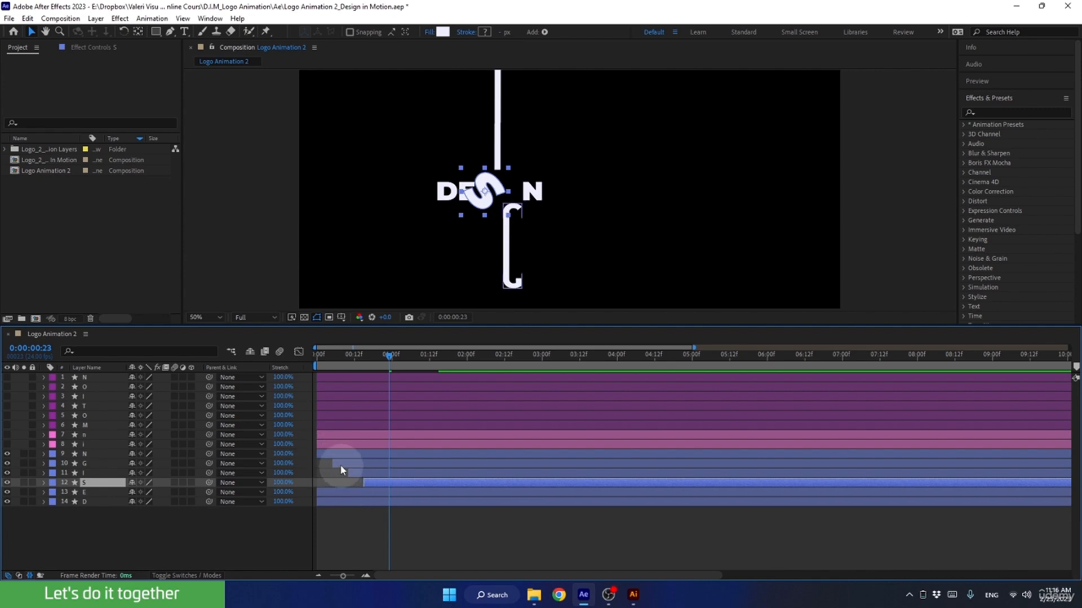
{"action": "left_click_drag", "start_coordinate": [329, 493], "coordinate": [408, 510]}
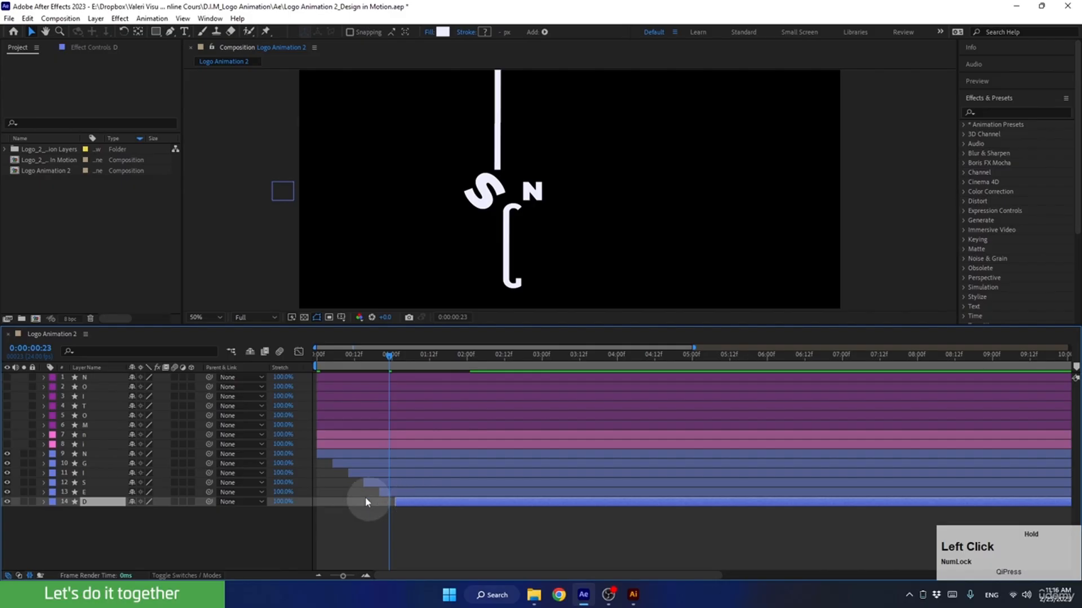
Delay the S layer's start to about 0:00:01:02, E to about 0:00:01:05 and D to about 0:00:01:17, scrubbing to check the motion.
{"action": "mouse_move", "coordinate": [351, 353]}
{"action": "left_mouse_down"}
{"action": "mouse_move", "coordinate": [332, 361]}
{"action": "mouse_move", "coordinate": [411, 345]}
{"action": "left_mouse_up"}
{"action": "left_click", "coordinate": [470, 197]}
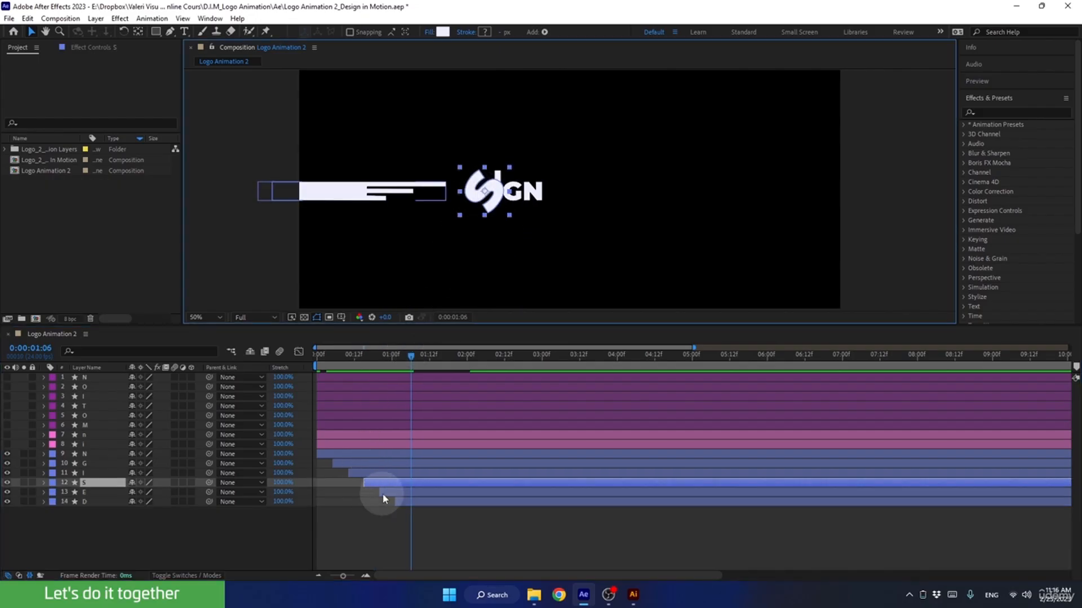
{"action": "left_click_drag", "start_coordinate": [383, 483], "coordinate": [417, 472]}
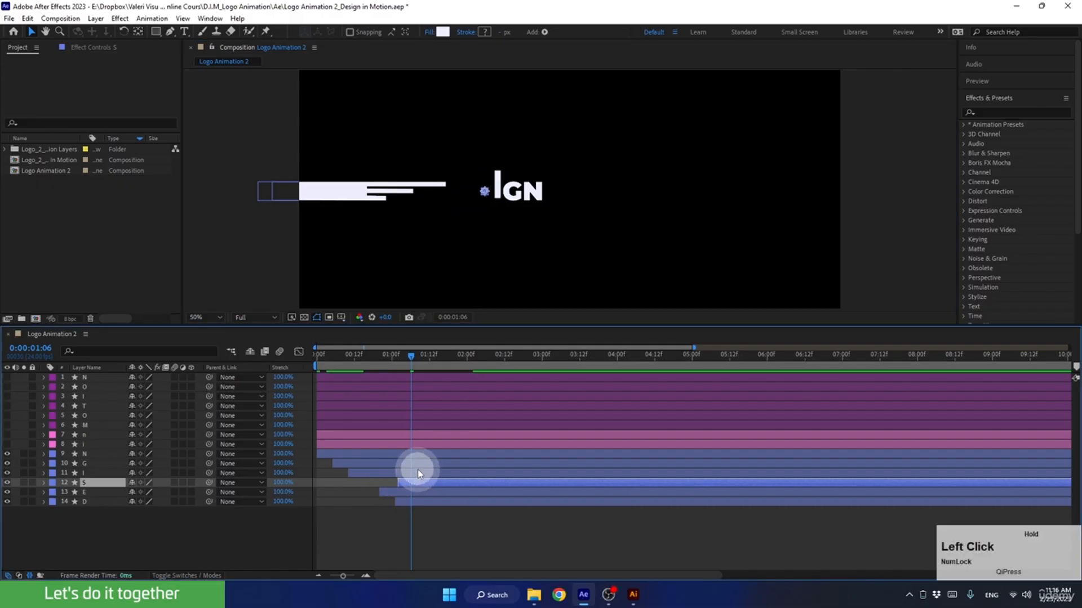
{"action": "left_click_drag", "start_coordinate": [411, 355], "coordinate": [449, 352]}
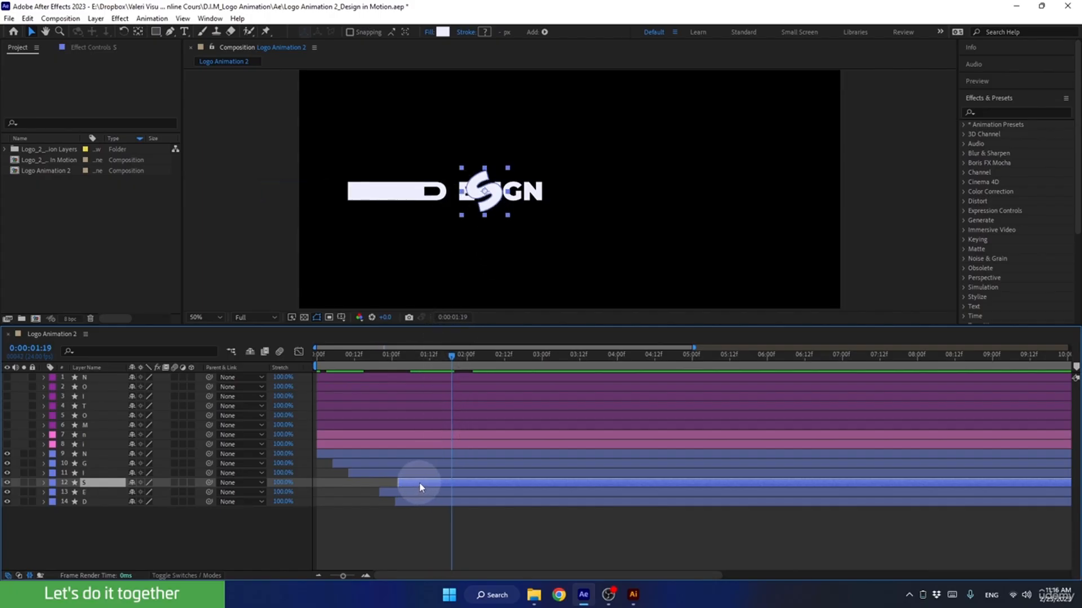
{"action": "left_click_drag", "start_coordinate": [398, 490], "coordinate": [467, 498]}
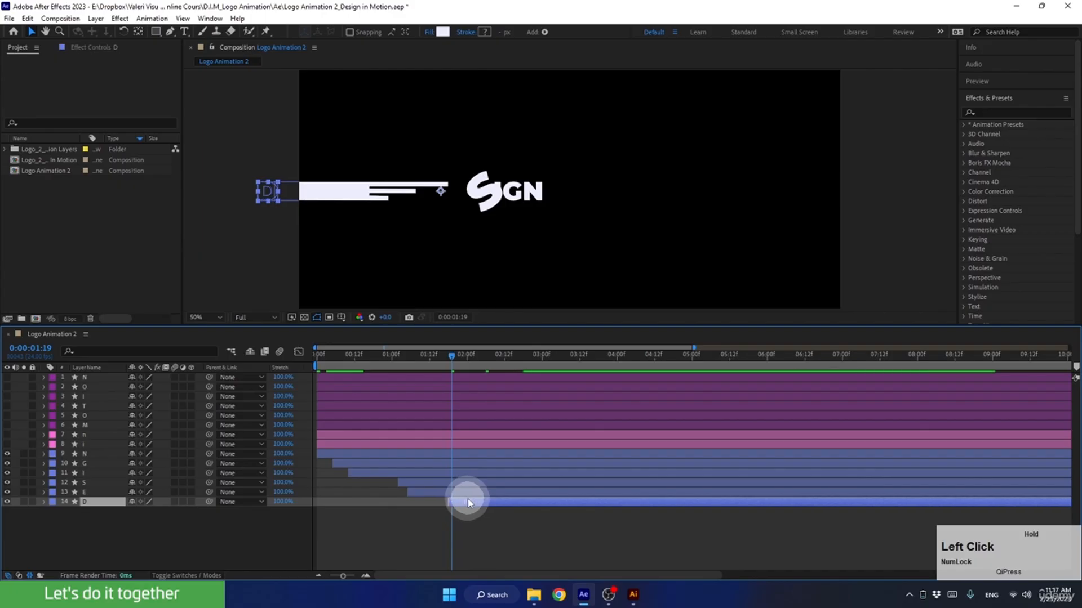
{"action": "left_click_drag", "start_coordinate": [451, 361], "coordinate": [495, 357]}
{"action": "left_click_drag", "start_coordinate": [464, 502], "coordinate": [461, 502]}
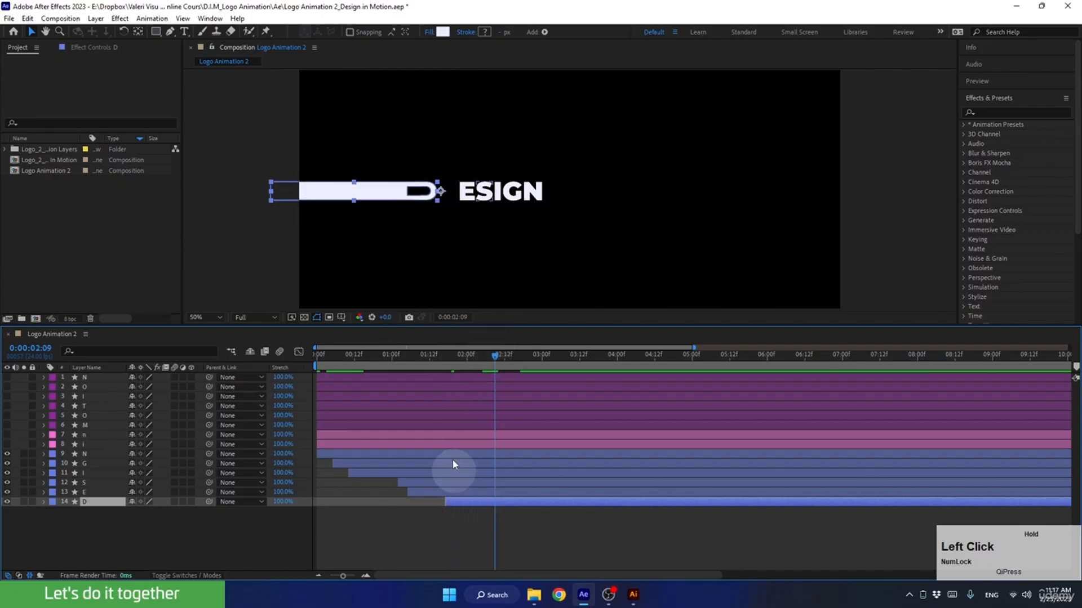
Play the staggered DESIGN letter animation from the start.
{"action": "left_click_drag", "start_coordinate": [452, 357], "coordinate": [280, 410]}
{"action": "key", "text": "space"}
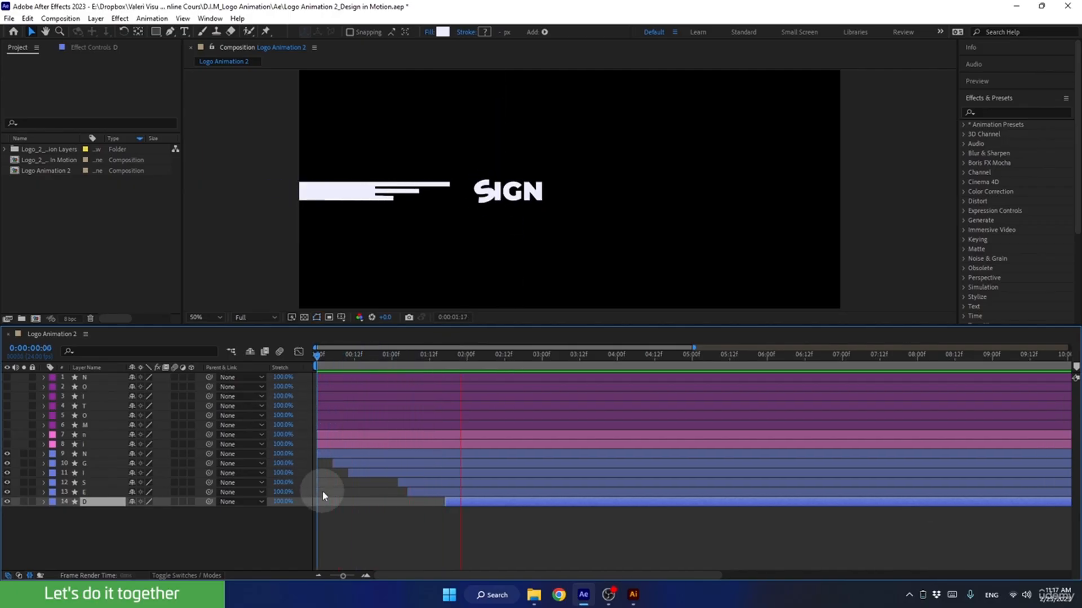
{"action": "key", "text": "space"}
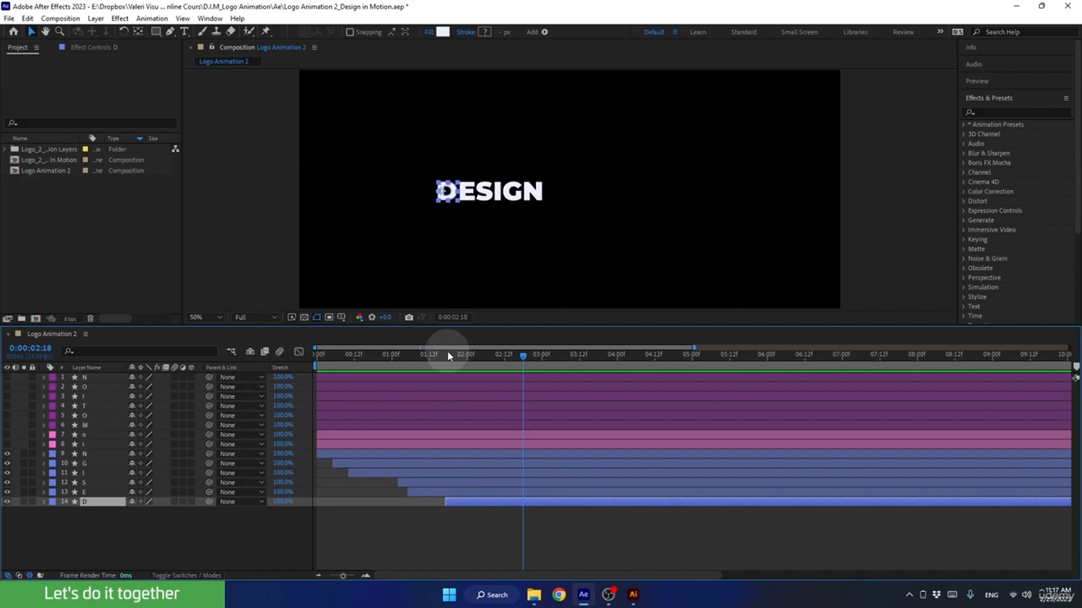
Shift the E layer of DESIGN earlier to start at about 0:00:00:23 and scrub through its motion.
{"action": "left_click_drag", "start_coordinate": [427, 357], "coordinate": [421, 366]}
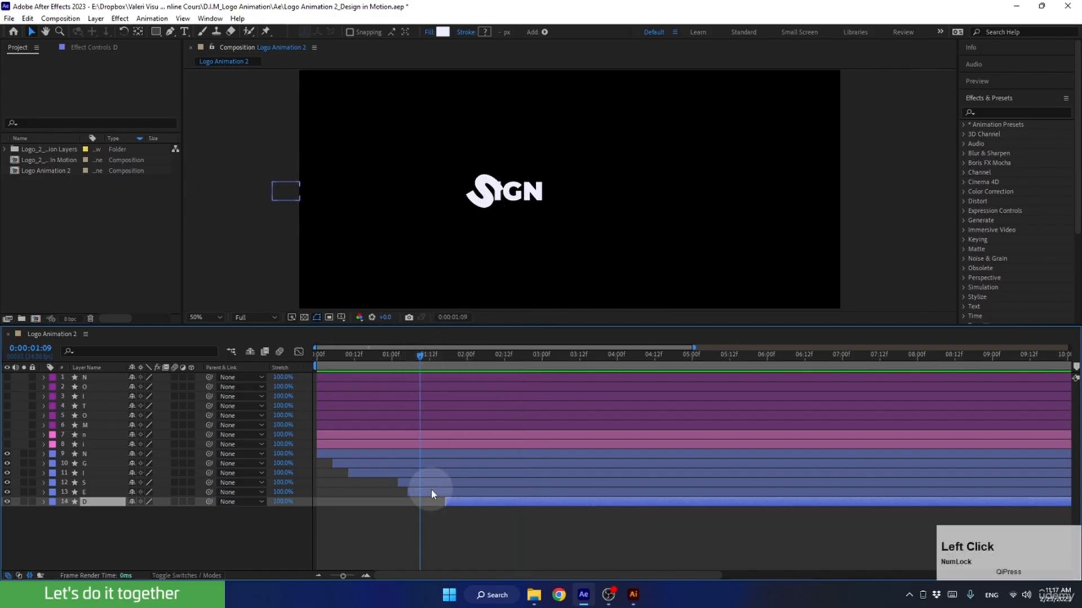
{"action": "left_click_drag", "start_coordinate": [432, 494], "coordinate": [416, 492]}
{"action": "left_click", "coordinate": [417, 358]}
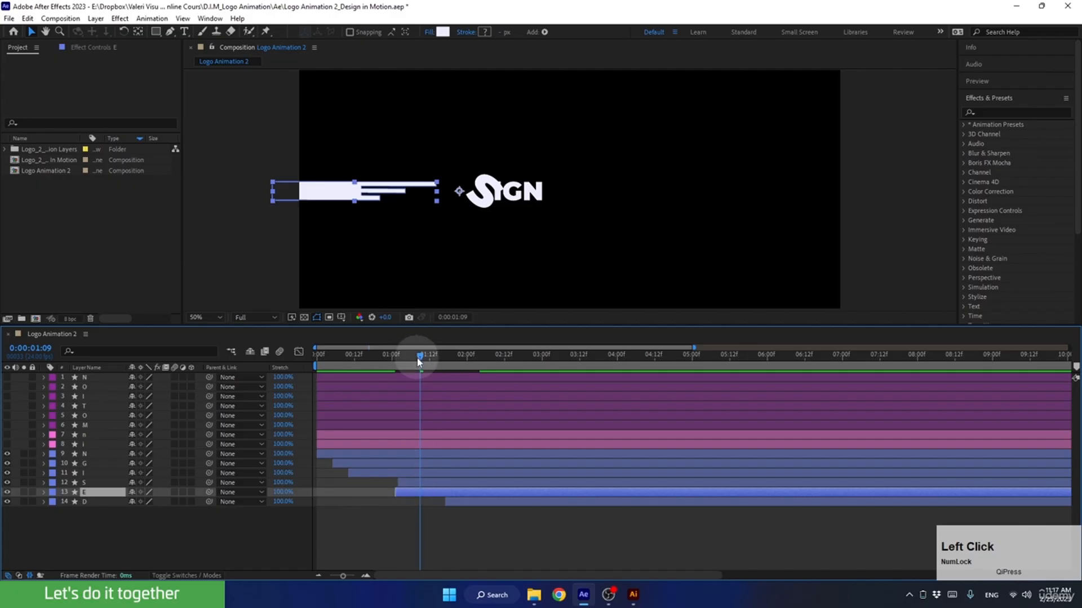
{"action": "left_click_drag", "start_coordinate": [417, 357], "coordinate": [458, 360]}
{"action": "left_click_drag", "start_coordinate": [425, 495], "coordinate": [417, 491]}
{"action": "left_click", "coordinate": [404, 367]}
{"action": "left_click_drag", "start_coordinate": [404, 363], "coordinate": [448, 454]}
Shift the D layer earlier to start at about 0:00:01:12 and play the DESIGN animation from the start.
{"action": "left_click_drag", "start_coordinate": [460, 503], "coordinate": [442, 503]}
{"action": "left_click_drag", "start_coordinate": [417, 361], "coordinate": [447, 362]}
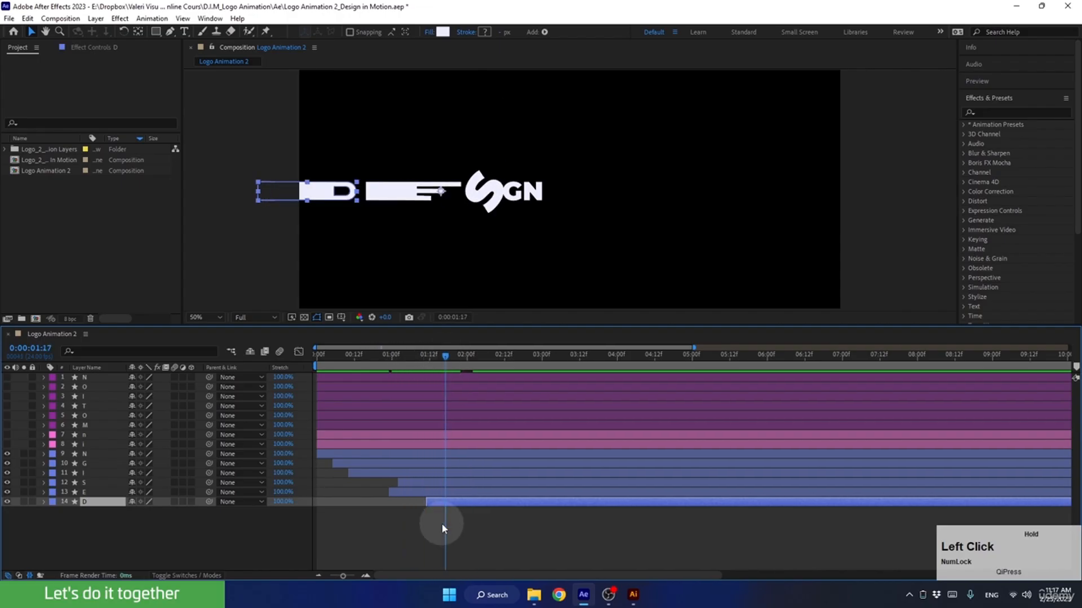
{"action": "left_click_drag", "start_coordinate": [444, 504], "coordinate": [447, 500]}
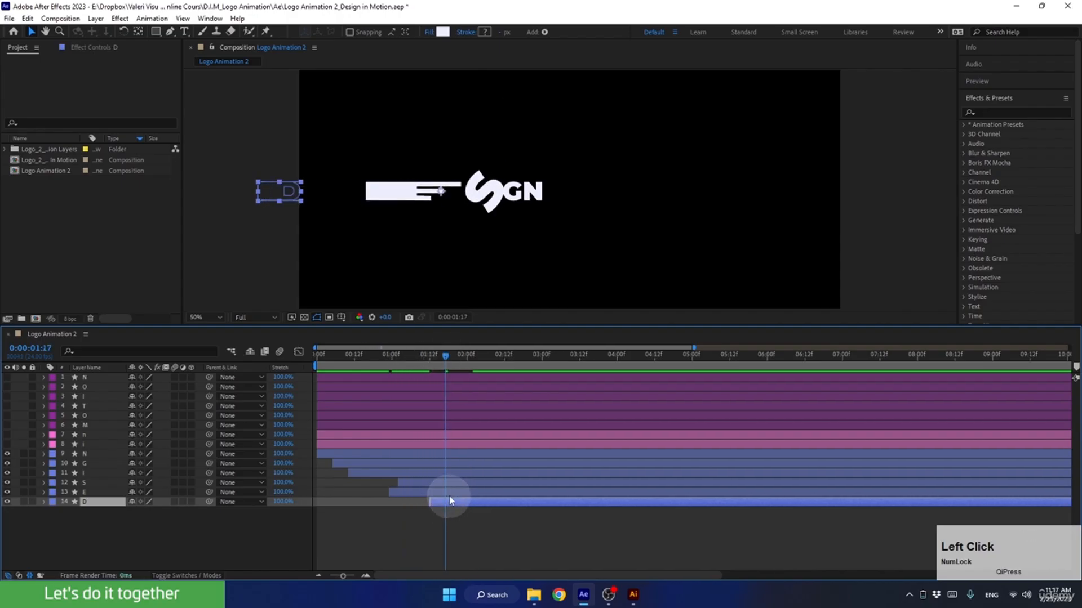
{"action": "left_click_drag", "start_coordinate": [435, 366], "coordinate": [319, 361]}
{"action": "key", "text": "space"}
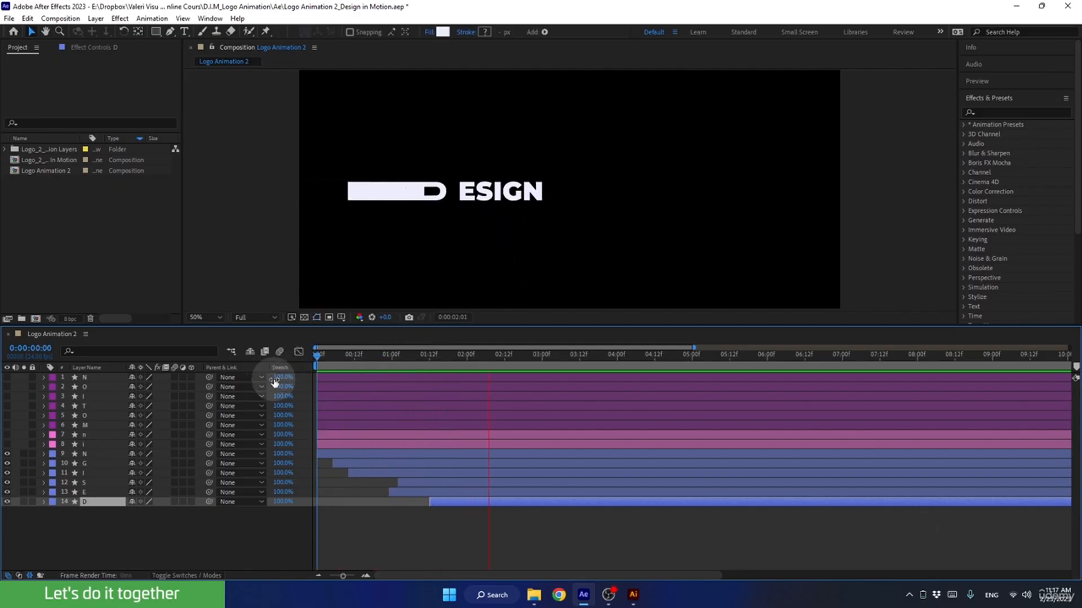
{"action": "key", "text": "space"}
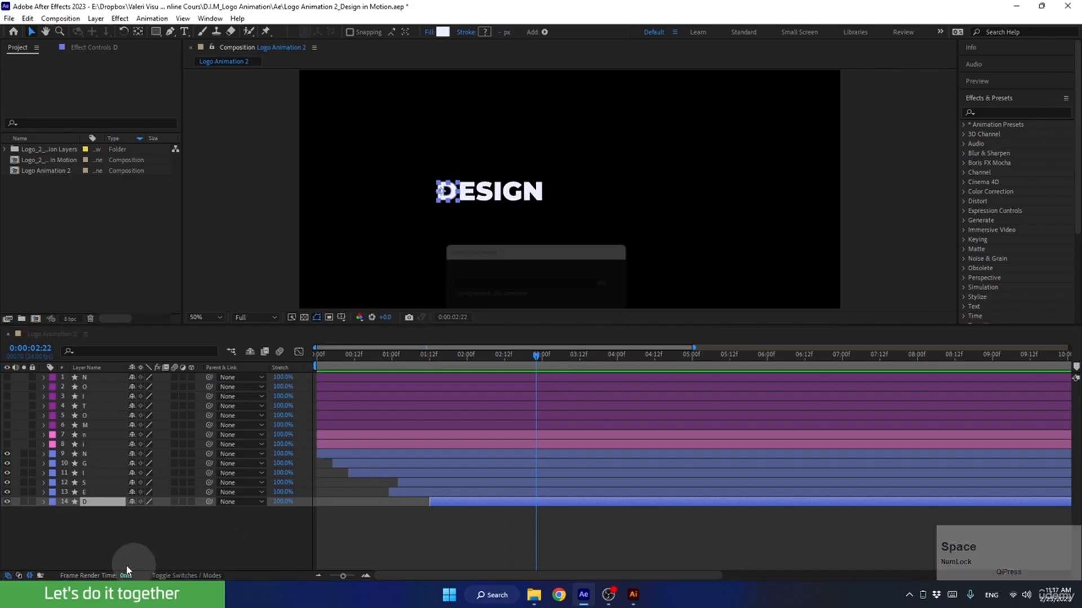
Make the i and n layers of the word "in" visible again.
{"action": "left_click", "coordinate": [84, 445]}
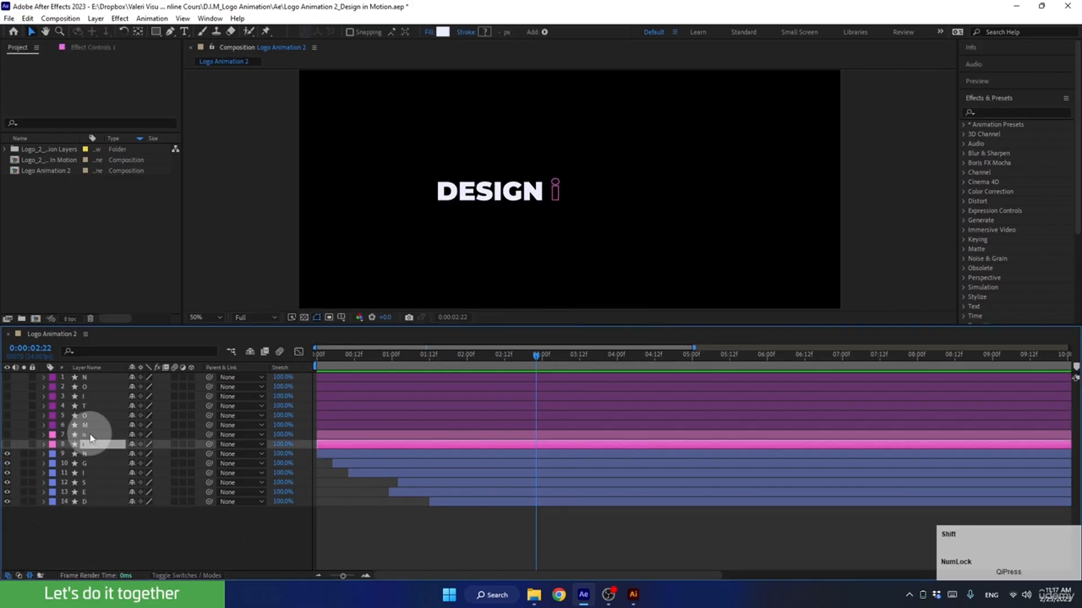
{"action": "left_click", "coordinate": [90, 435], "text": "shift"}
{"action": "left_click_drag", "start_coordinate": [9, 434], "coordinate": [8, 444]}
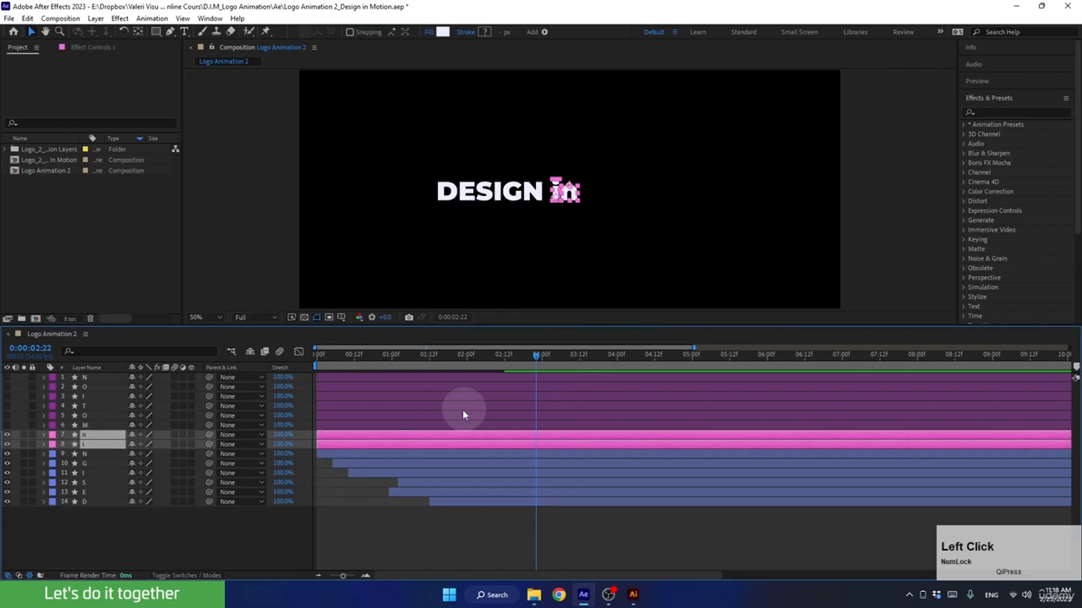
Offset the "in" layers so i starts at about 0:00:00:03 and n about 4 frames after it, scrubbing to check.
{"action": "left_click_drag", "start_coordinate": [461, 361], "coordinate": [459, 441]}
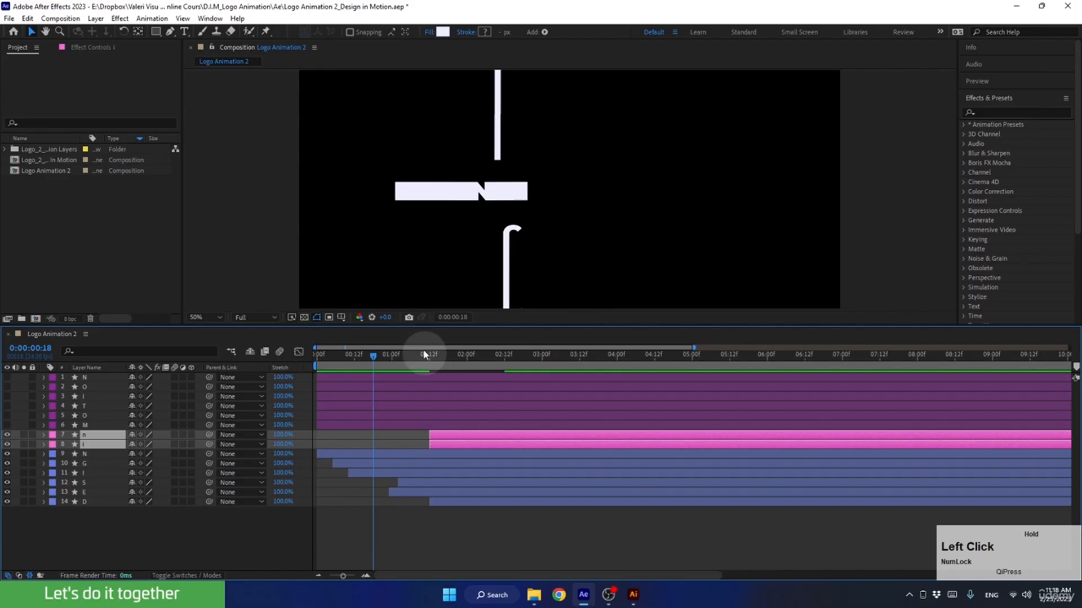
{"action": "left_click_drag", "start_coordinate": [411, 356], "coordinate": [342, 401]}
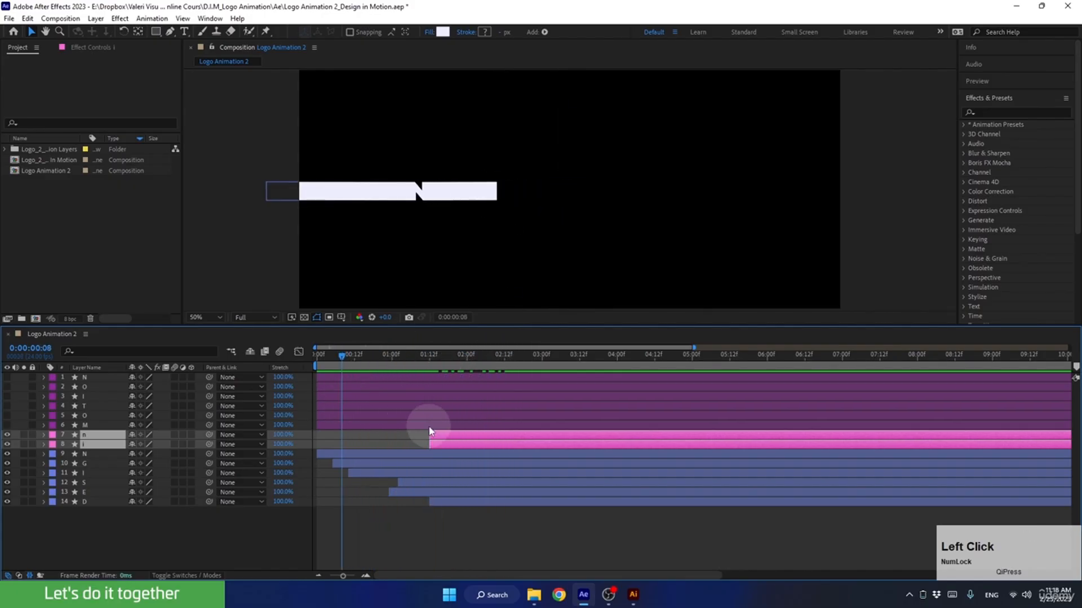
{"action": "left_click_drag", "start_coordinate": [430, 435], "coordinate": [331, 438]}
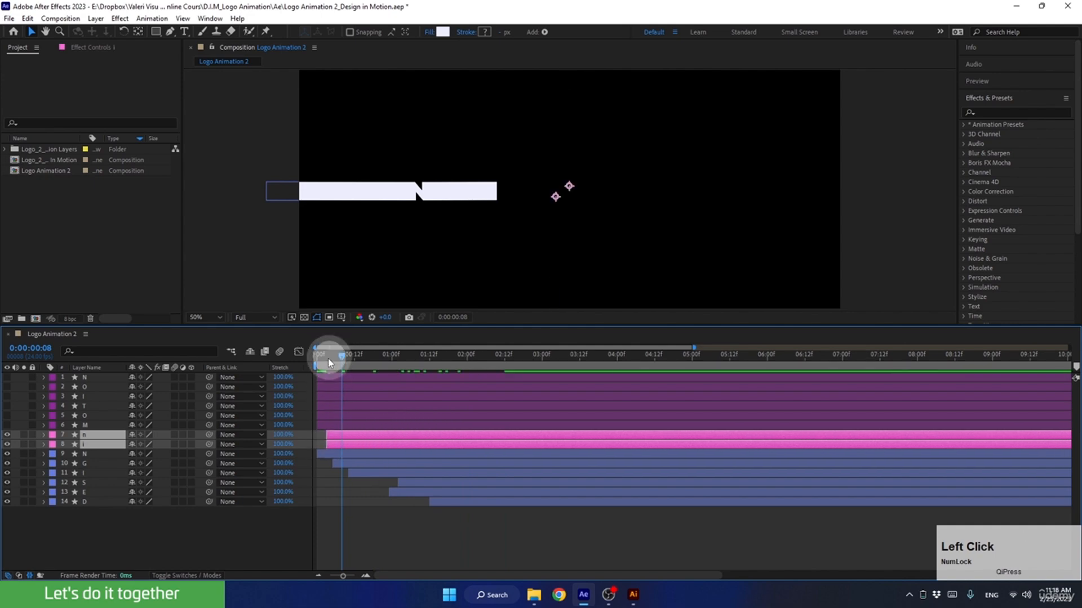
{"action": "left_click_drag", "start_coordinate": [326, 355], "coordinate": [389, 362]}
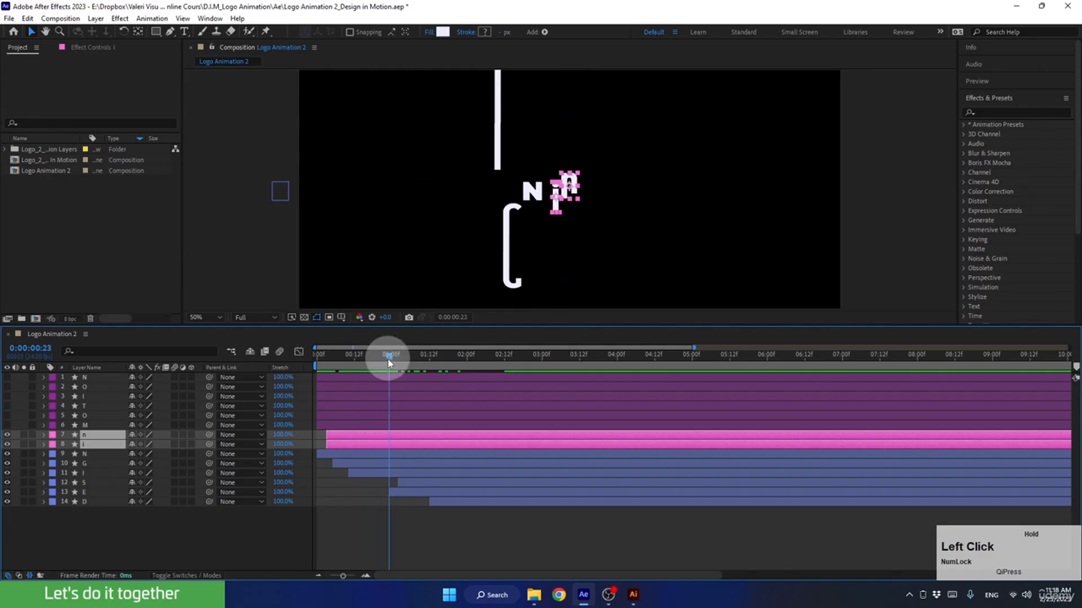
{"action": "left_click", "coordinate": [346, 514]}
{"action": "left_click_drag", "start_coordinate": [343, 436], "coordinate": [358, 436]}
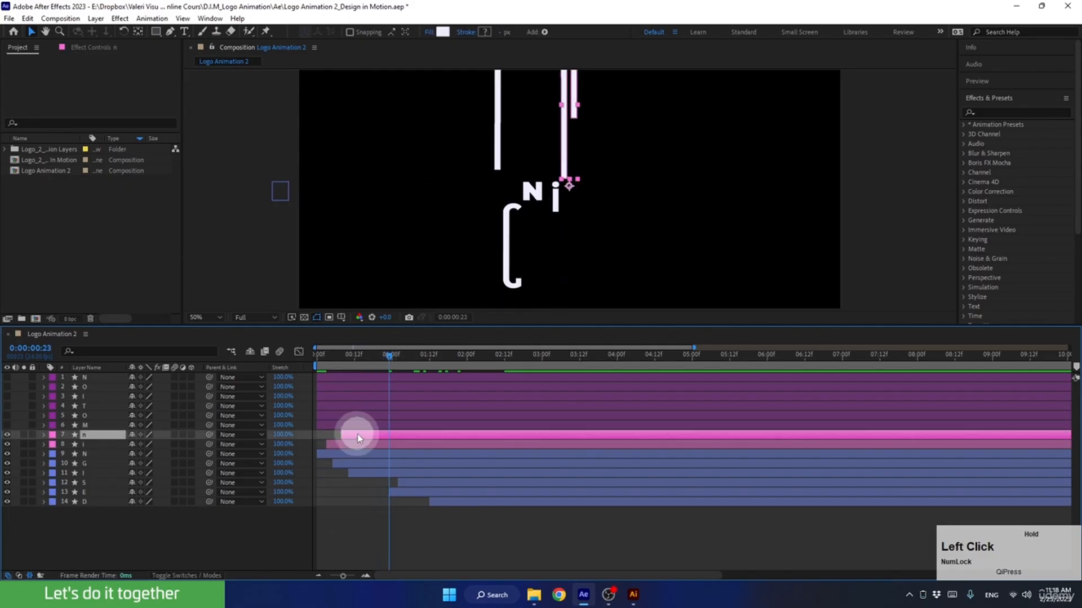
{"action": "left_click_drag", "start_coordinate": [350, 357], "coordinate": [419, 357]}
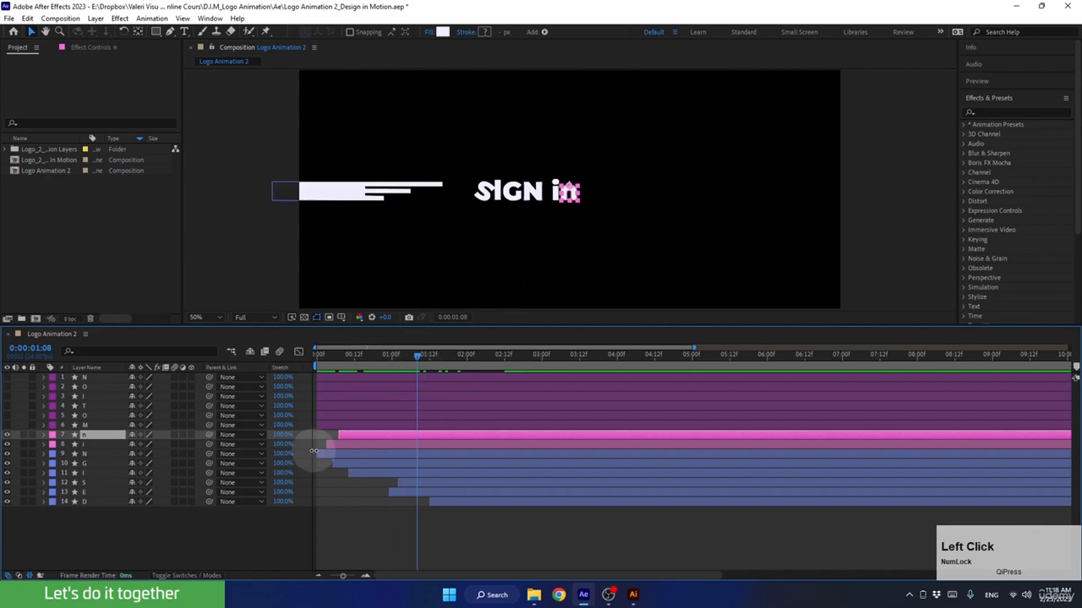
Make all six MOTION letter layers visible again.
{"action": "left_click", "coordinate": [90, 426]}
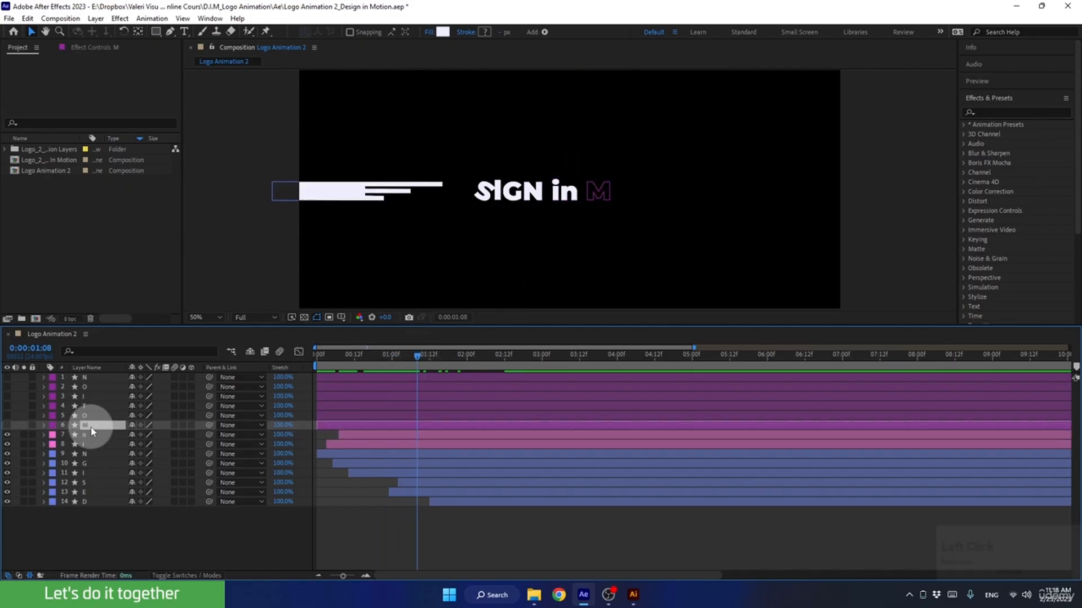
{"action": "left_click", "coordinate": [86, 378], "text": "shift"}
{"action": "left_click_drag", "start_coordinate": [7, 378], "coordinate": [10, 431]}
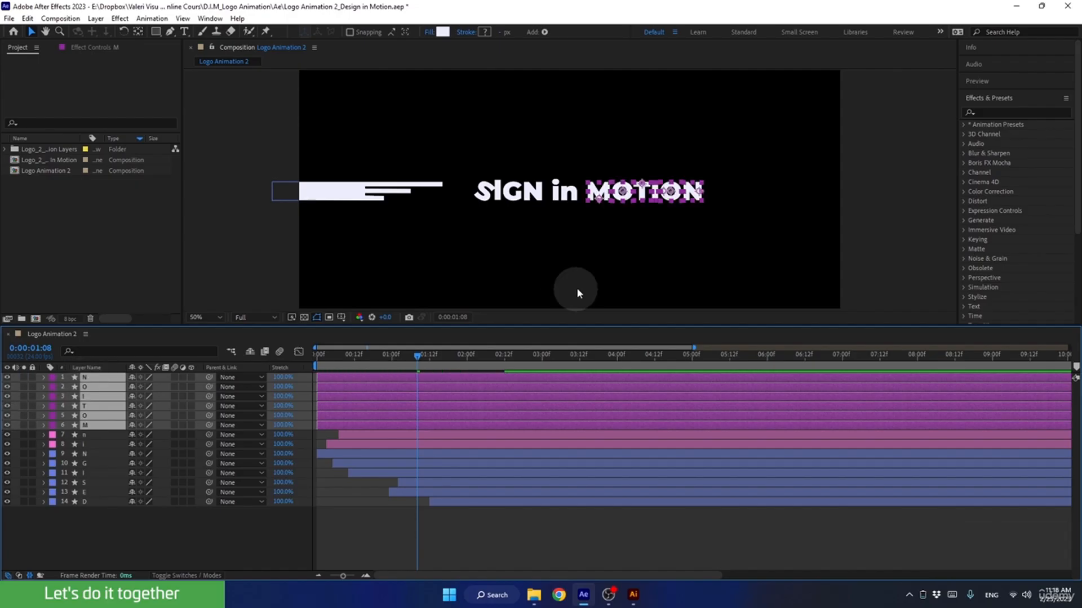
Shift the first O layer of MOTION about 6 frames later and check its motion around 0:00:00:14.
{"action": "left_click", "coordinate": [314, 516]}
{"action": "left_click", "coordinate": [330, 430]}
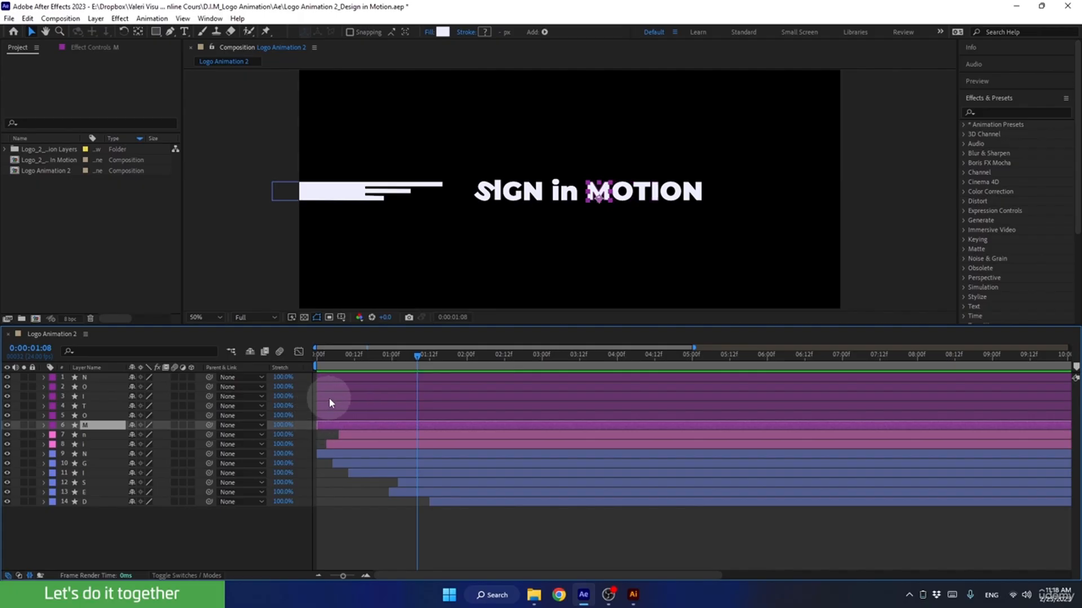
{"action": "left_click", "coordinate": [332, 414]}
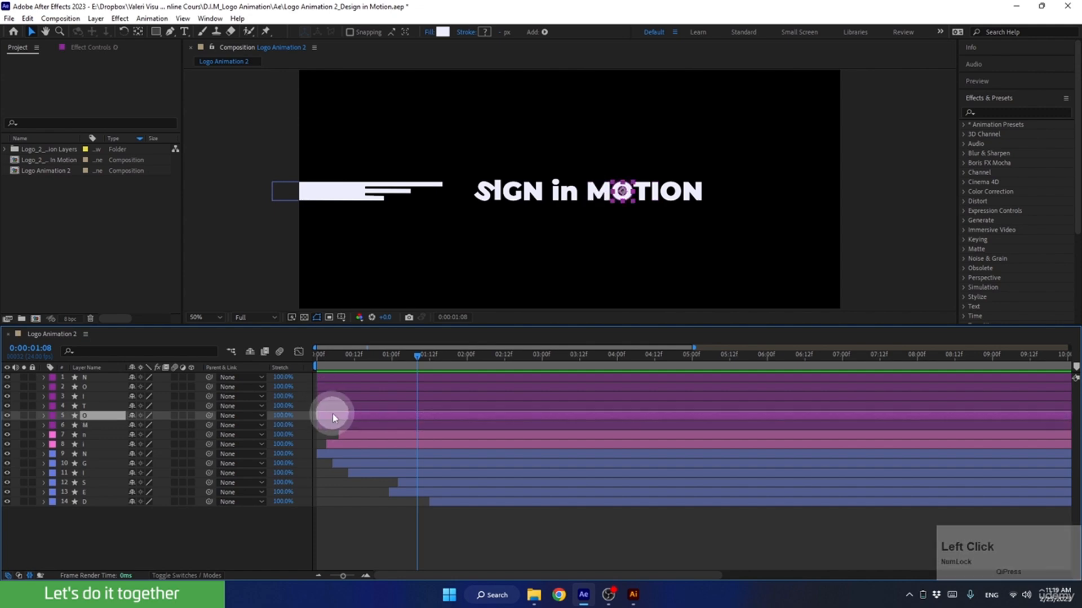
{"action": "left_click_drag", "start_coordinate": [333, 414], "coordinate": [351, 419]}
{"action": "left_click", "coordinate": [341, 364]}
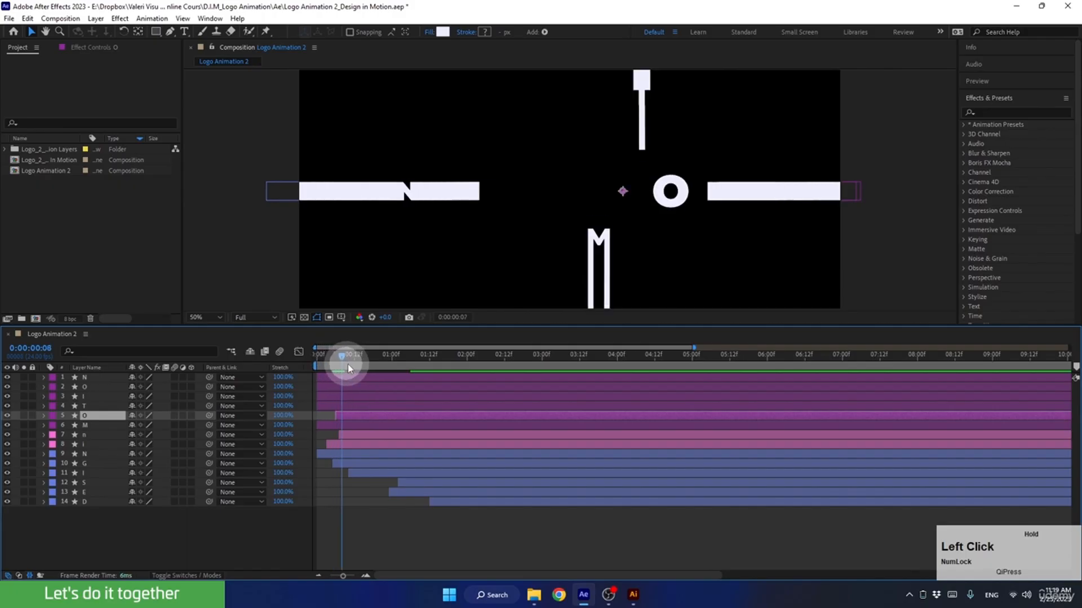
{"action": "left_click_drag", "start_coordinate": [347, 364], "coordinate": [360, 365]}
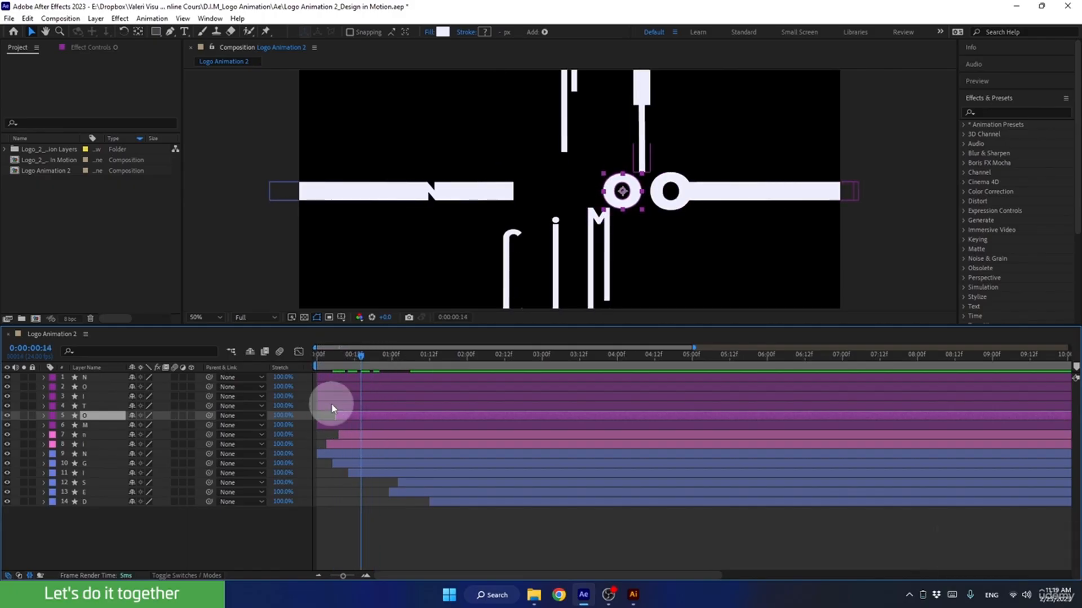
Stagger MOTION's T to start at about 0:00:00:12, I at about 0:00:00:18 and second O at about 0:00:01:13, and preview the motion.
{"action": "left_click_drag", "start_coordinate": [332, 408], "coordinate": [366, 404]}
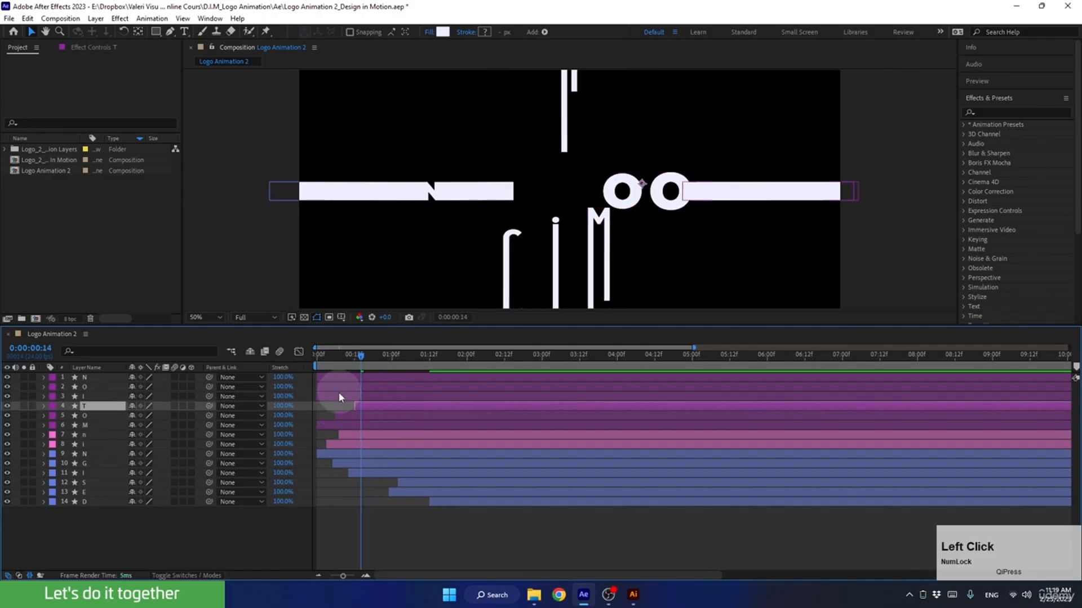
{"action": "left_click_drag", "start_coordinate": [327, 396], "coordinate": [447, 371]}
{"action": "left_click_drag", "start_coordinate": [349, 387], "coordinate": [417, 366]}
{"action": "key", "text": "space"}
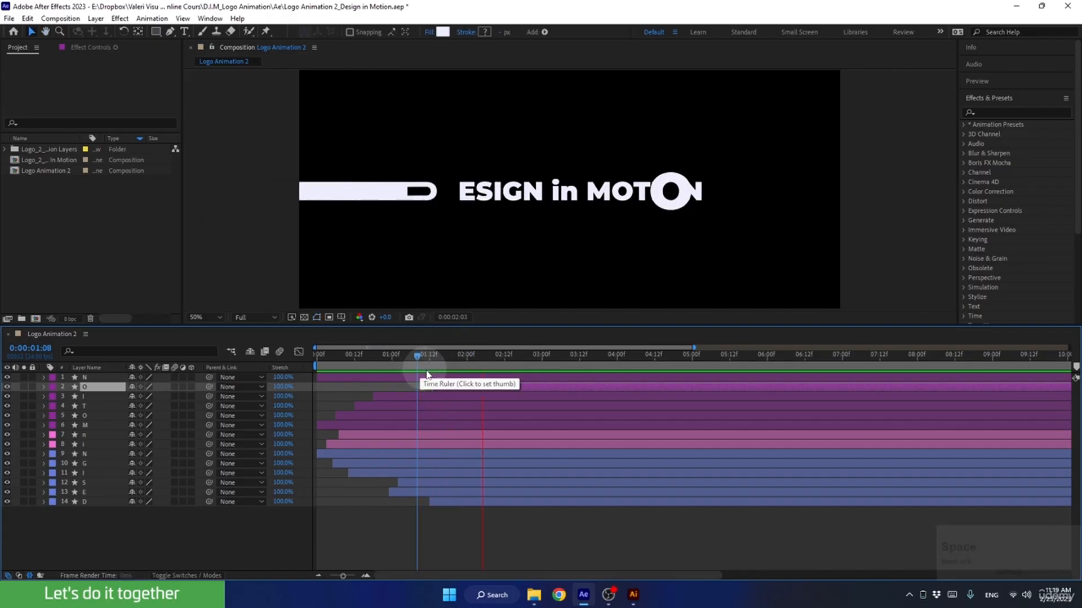
Shift the final N layer of MOTION to start at about 0:00:01:18 and play the whole logo animation from the start.
{"action": "left_click", "coordinate": [381, 378]}
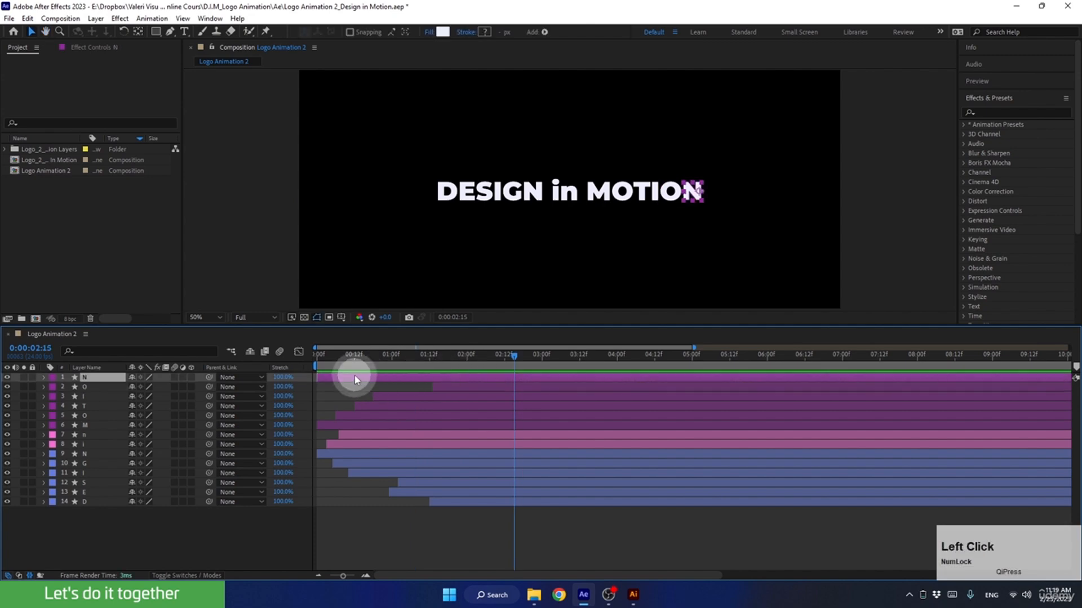
{"action": "left_click_drag", "start_coordinate": [354, 378], "coordinate": [284, 394]}
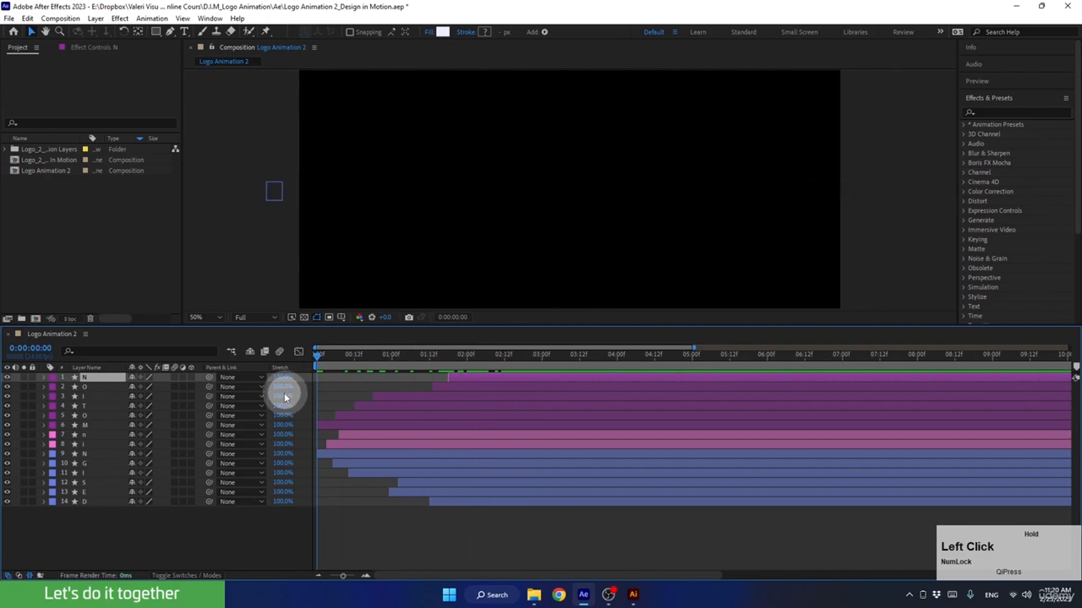
{"action": "key", "text": "space"}
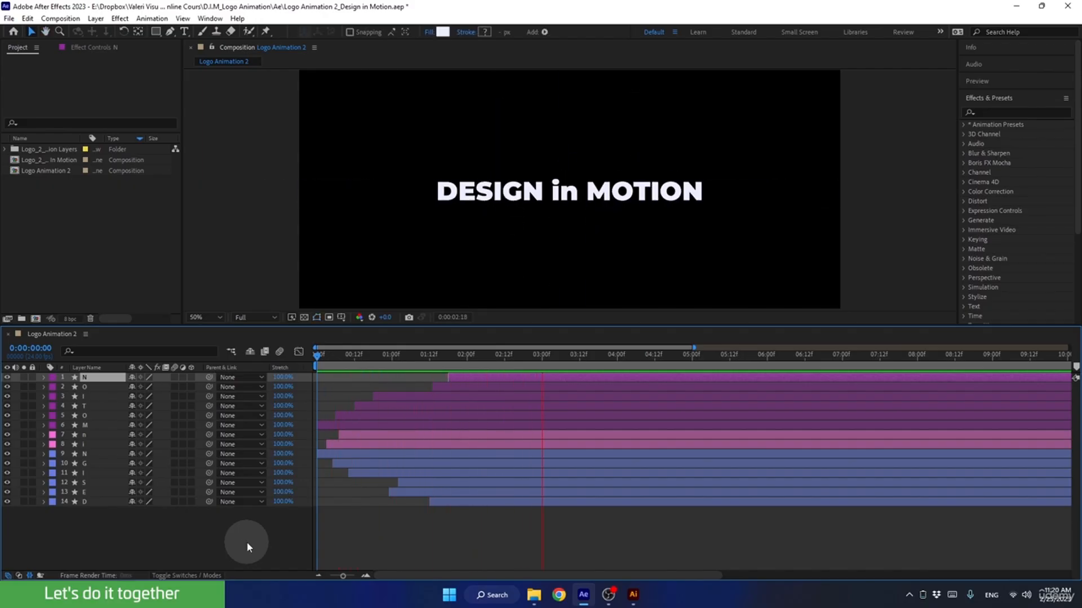
Shift the final N layer of MOTION slightly earlier to start at about 0:00:01:16, checking its stretch against the other letters.
{"action": "key", "text": "space"}
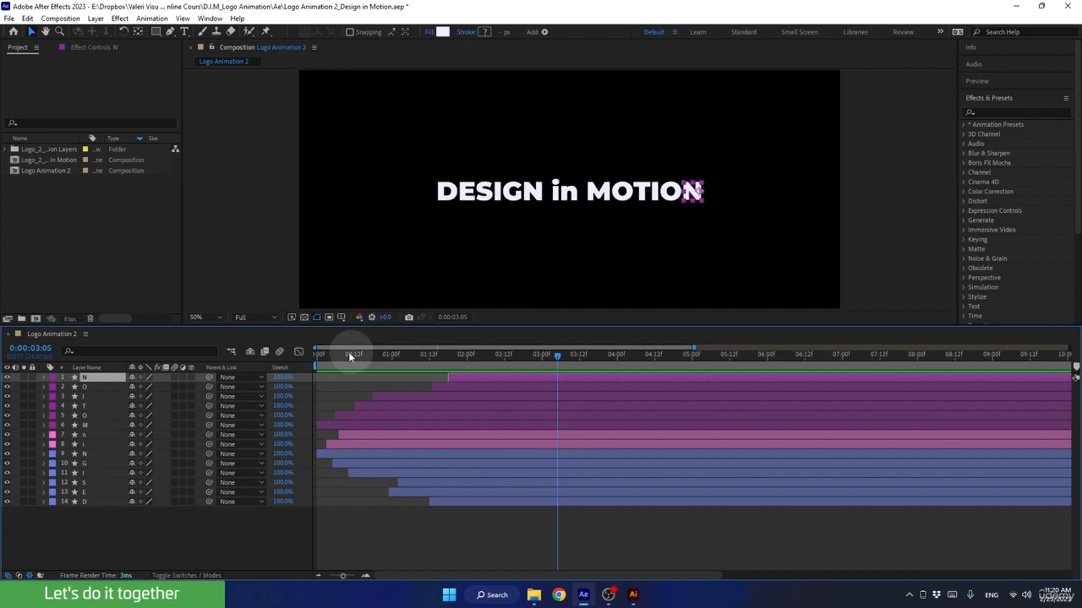
{"action": "left_click", "coordinate": [336, 357]}
{"action": "left_click_drag", "start_coordinate": [335, 359], "coordinate": [495, 327]}
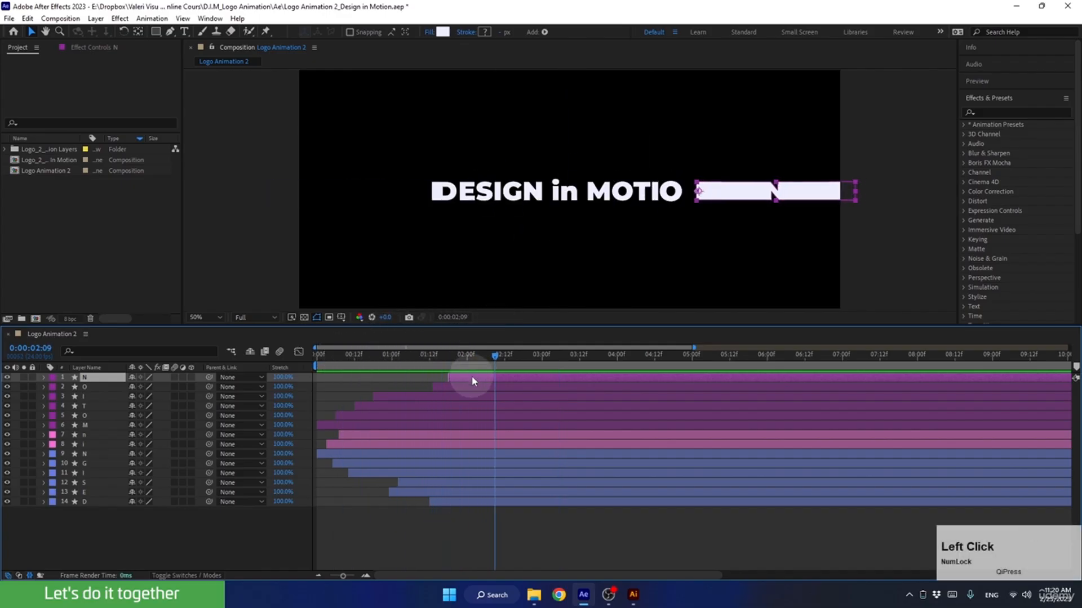
{"action": "left_click_drag", "start_coordinate": [471, 379], "coordinate": [515, 393]}
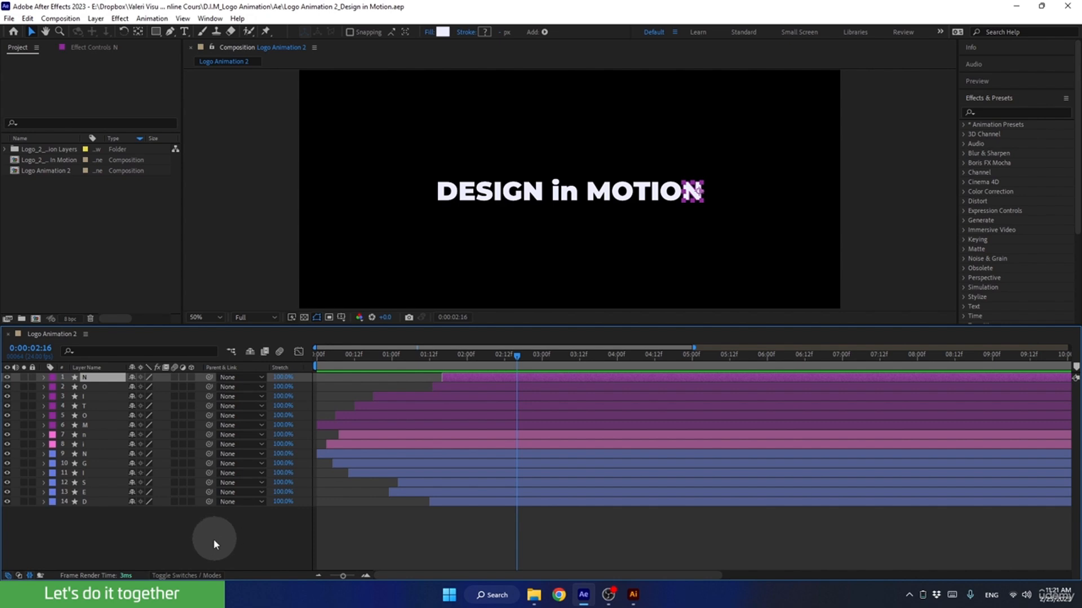
Pre-compose all 14 letter layers into a new composition named Text Animation, moving all attributes into it.
{"action": "left_click_drag", "start_coordinate": [213, 538], "coordinate": [55, 369]}
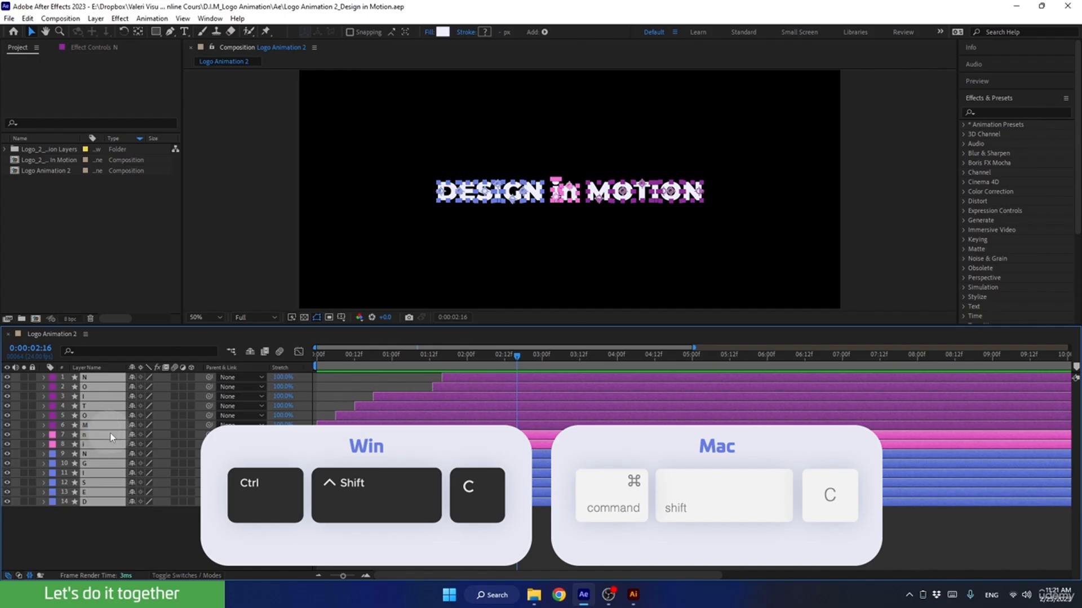
{"action": "key", "text": "ctrl+shift+c"}
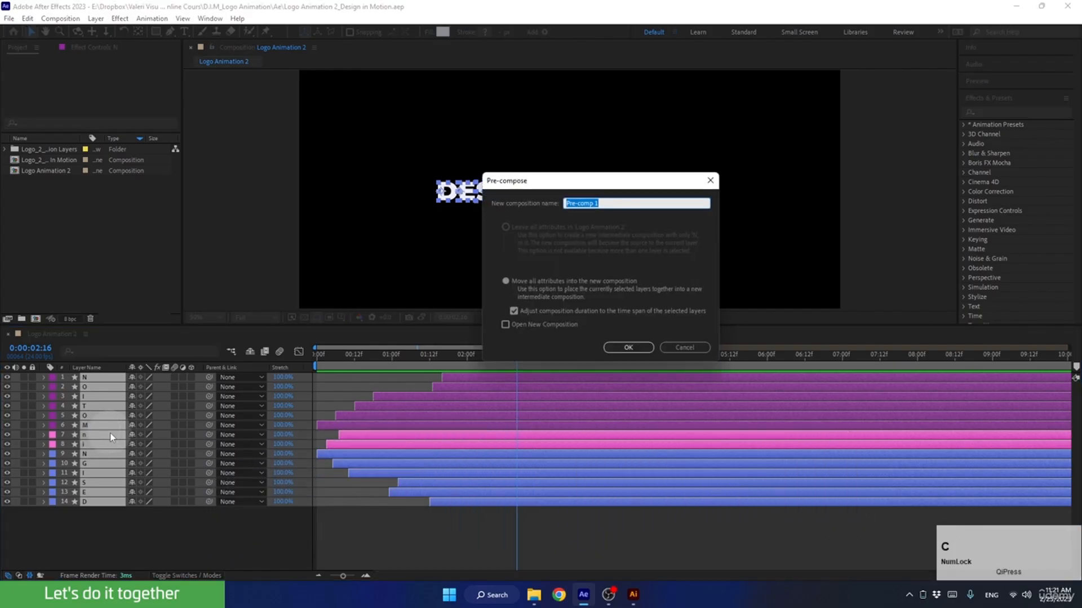
{"action": "left_click_drag", "start_coordinate": [614, 184], "coordinate": [647, 260]}
{"action": "type", "text": "Text "}
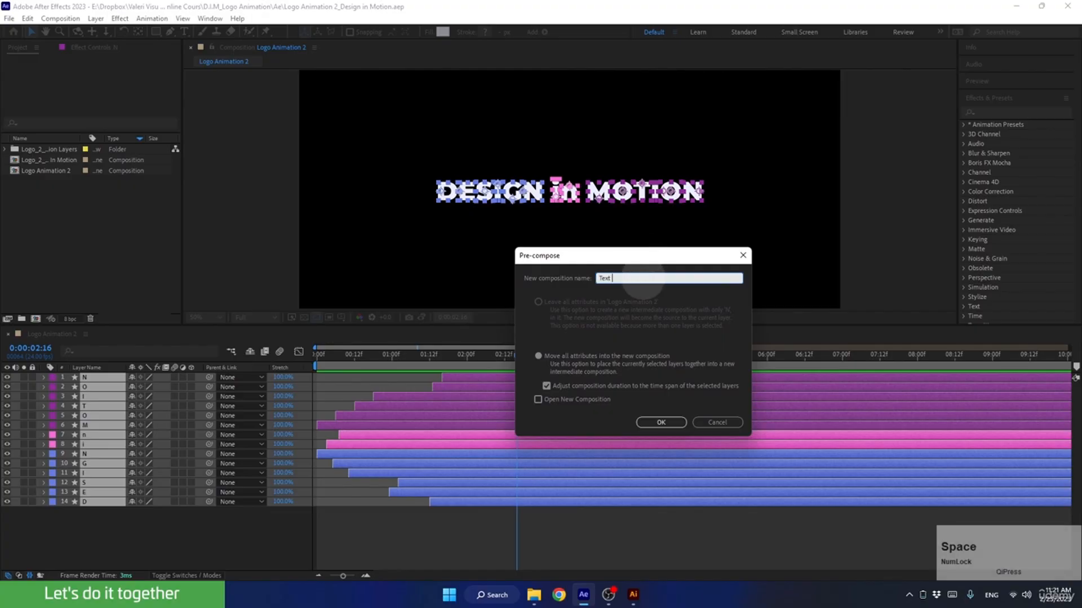
{"action": "type", "text": "Animation"}
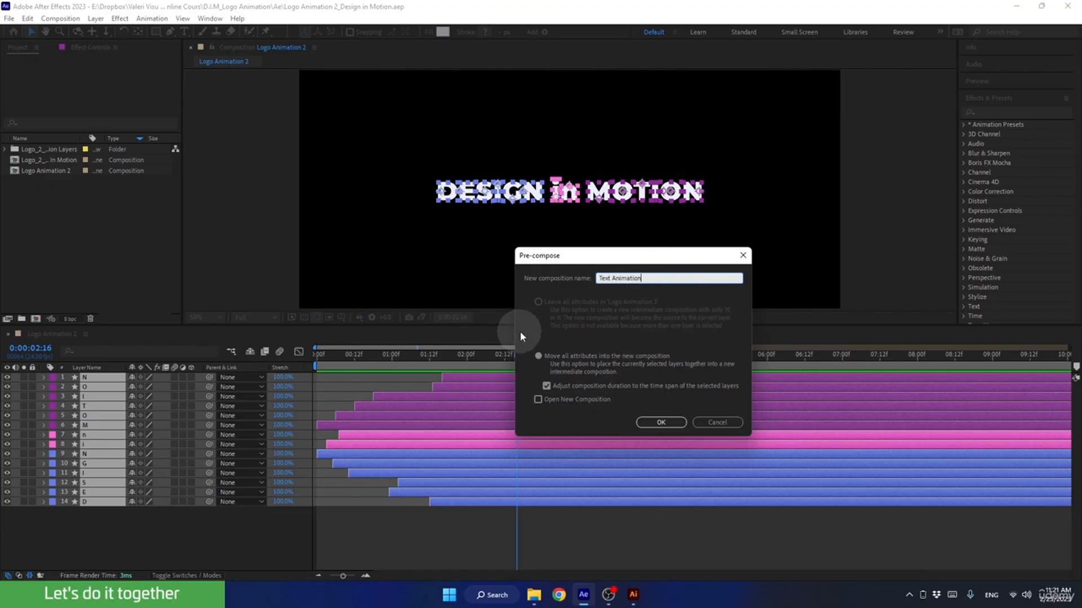
{"action": "left_click", "coordinate": [661, 422]}
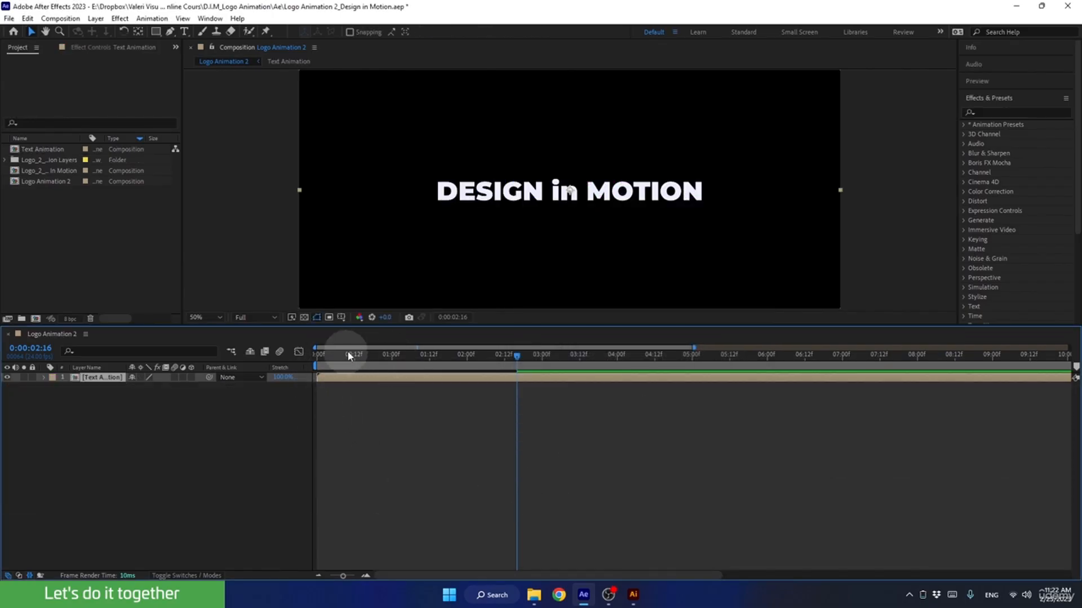
Scale the Text Animation layer up to 305% at 0:00:00:15 and inspect the letter edges up close in an enlarged viewer.
{"action": "left_click_drag", "start_coordinate": [369, 362], "coordinate": [364, 388]}
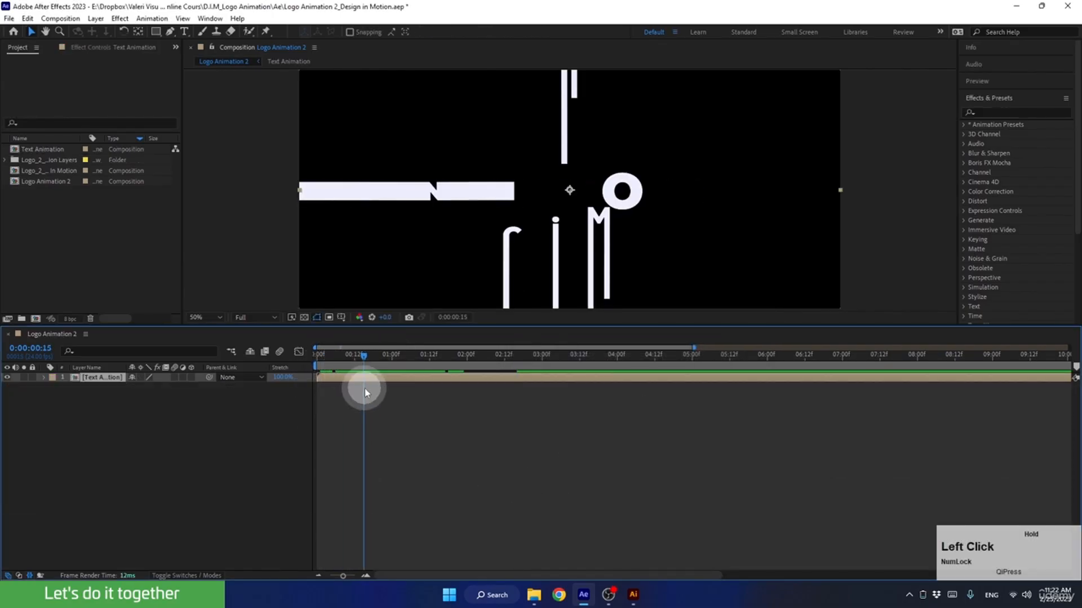
{"action": "left_click_drag", "start_coordinate": [508, 326], "coordinate": [515, 426]}
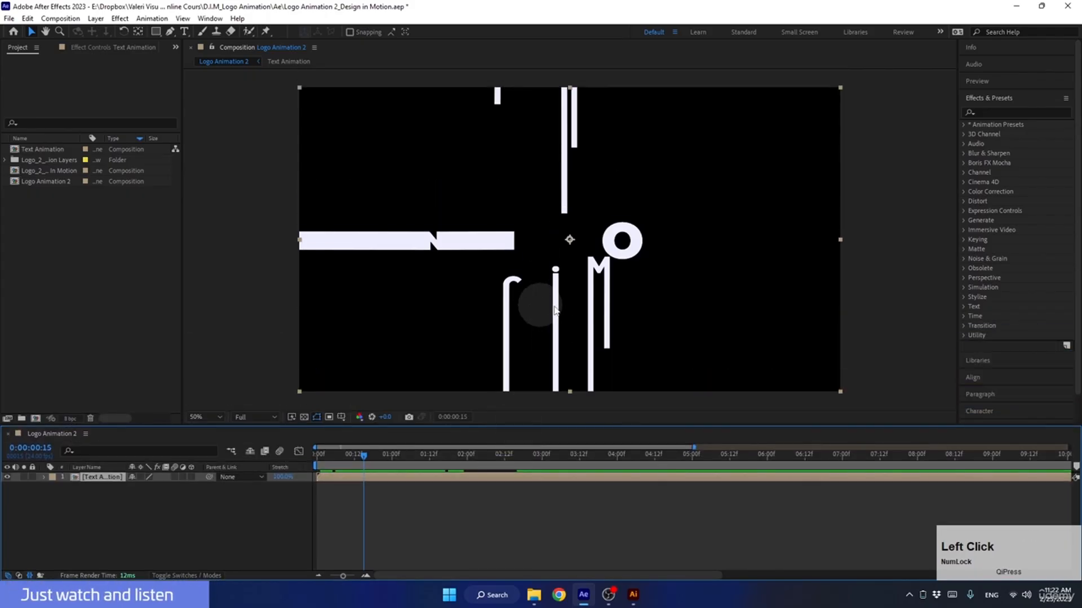
{"action": "key", "text": "s"}
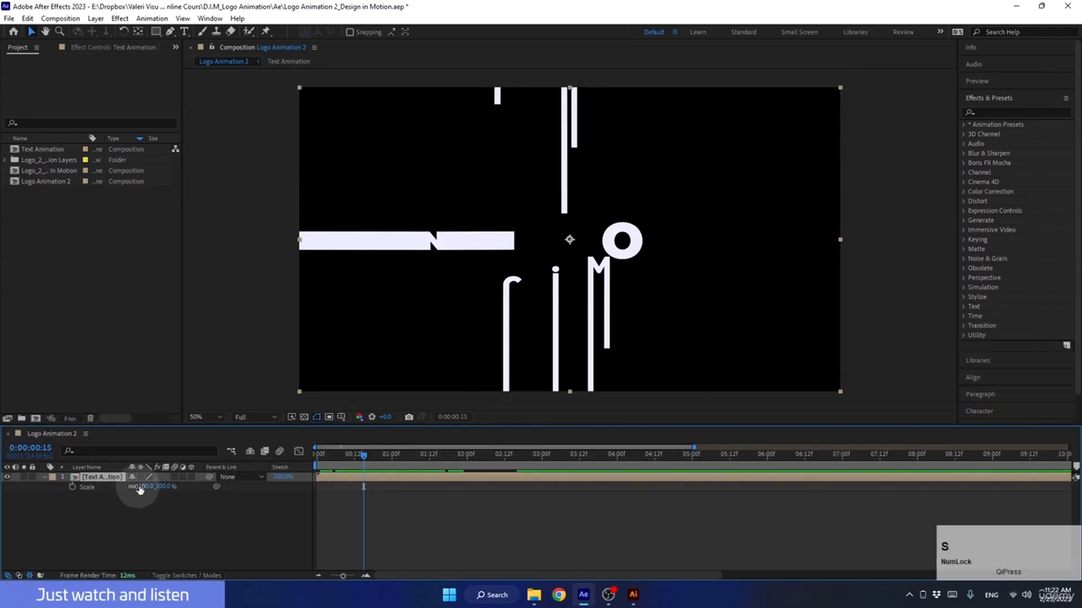
{"action": "left_click_drag", "start_coordinate": [148, 486], "coordinate": [225, 483]}
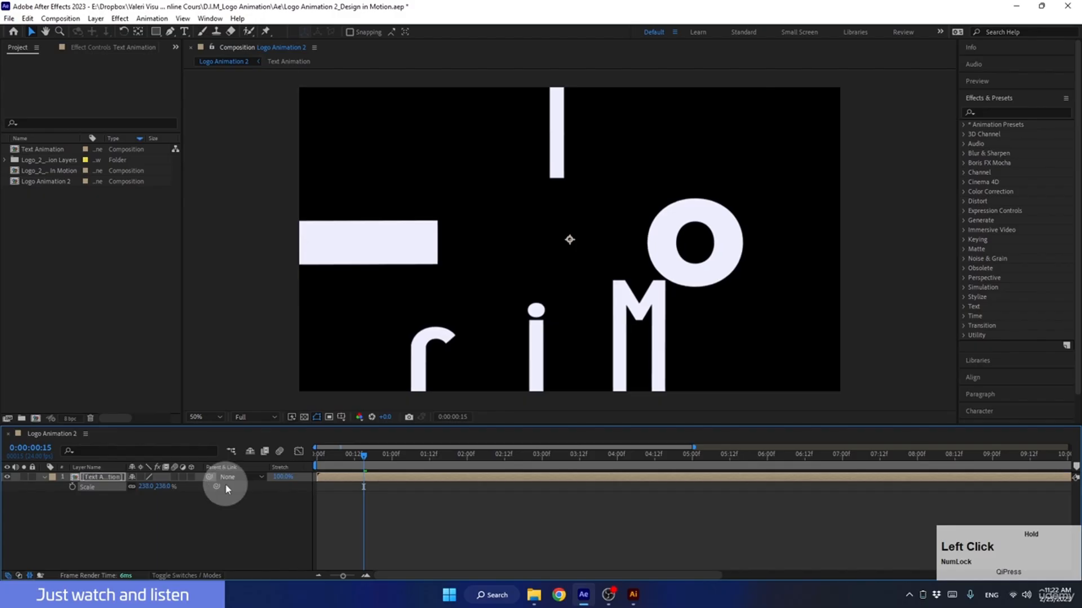
{"action": "left_click_drag", "start_coordinate": [162, 510], "coordinate": [186, 490]}
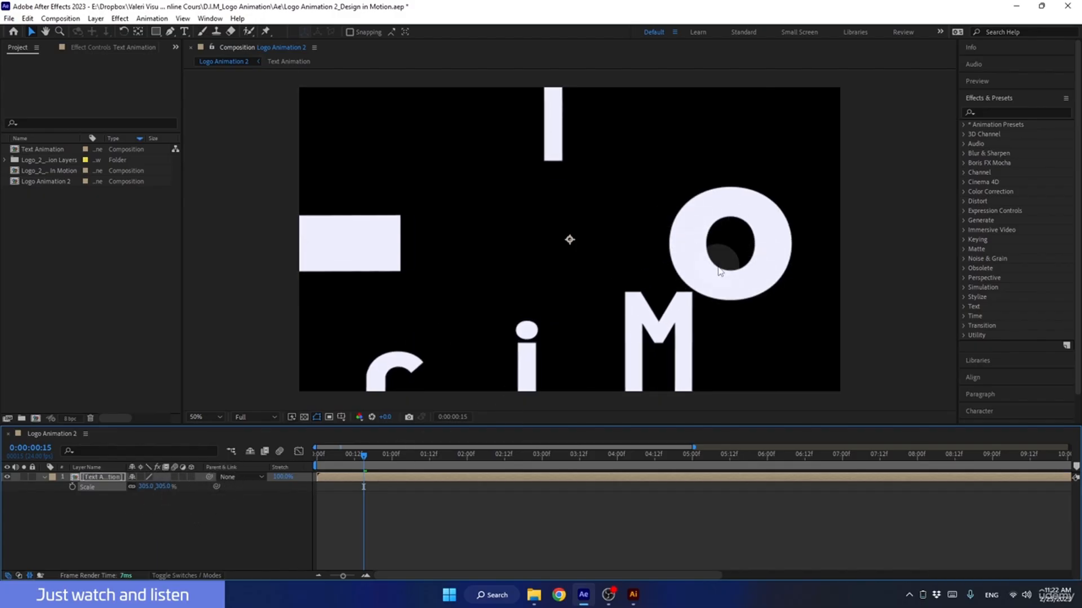
{"action": "scroll", "coordinate": [678, 245], "scroll_direction": "up", "scroll_amount": 2}
{"action": "middle_click", "coordinate": [679, 259]}
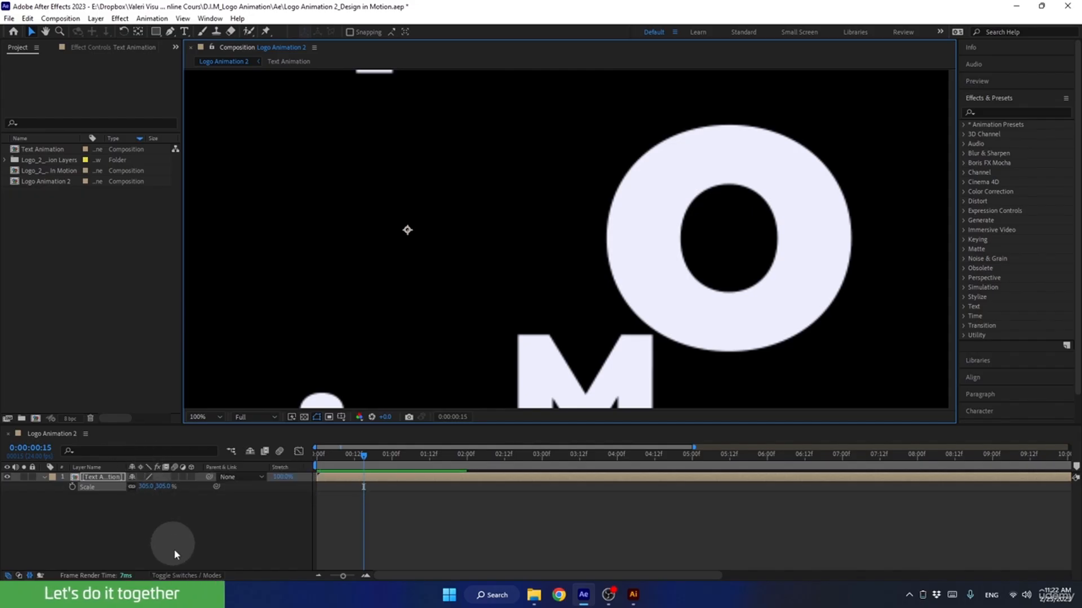
Turn on Collapse Transformations for the Text Animation layer so the enlarged letters render with sharp edges.
{"action": "left_click", "coordinate": [176, 576]}
{"action": "left_click", "coordinate": [176, 576]}
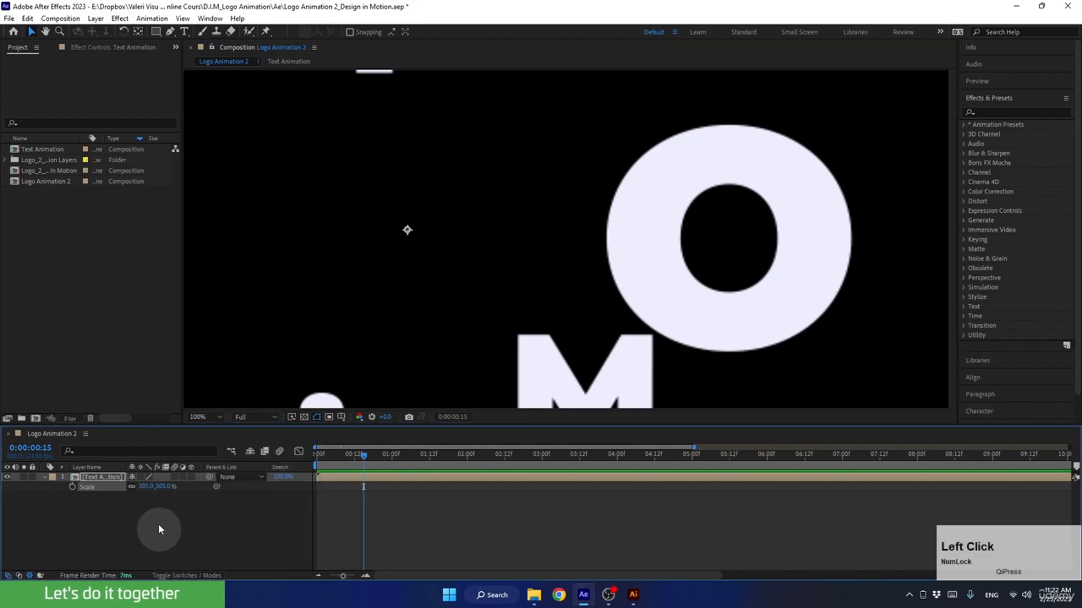
{"action": "left_click", "coordinate": [140, 474]}
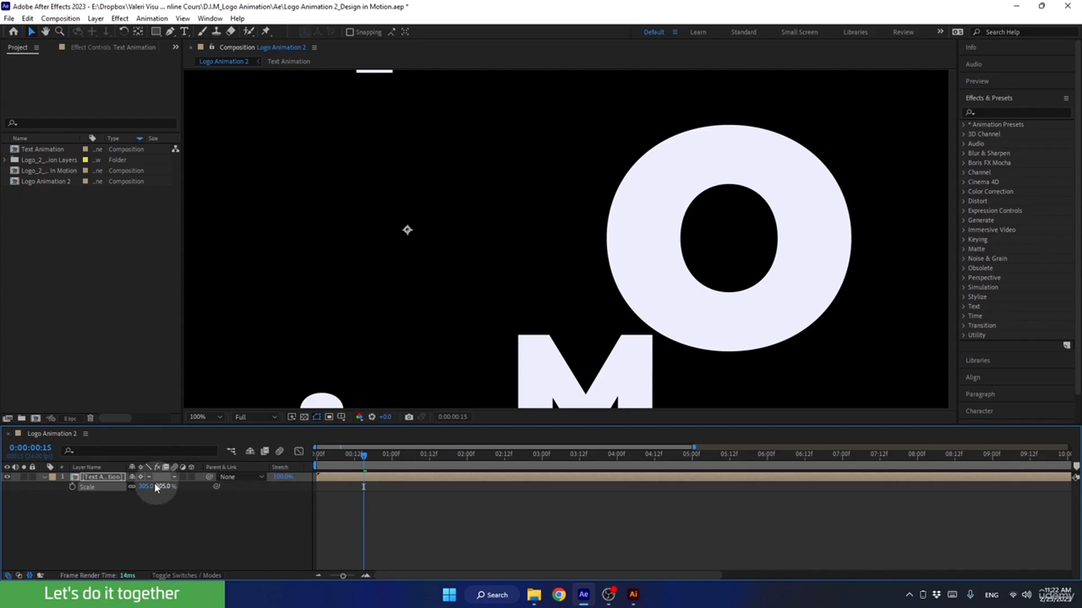
Set the Text Animation layer's scale to 100% and fit the whole composition in the viewer at 0:00:02:12.
{"action": "type", "text": "100"}
{"action": "left_click", "coordinate": [153, 526]}
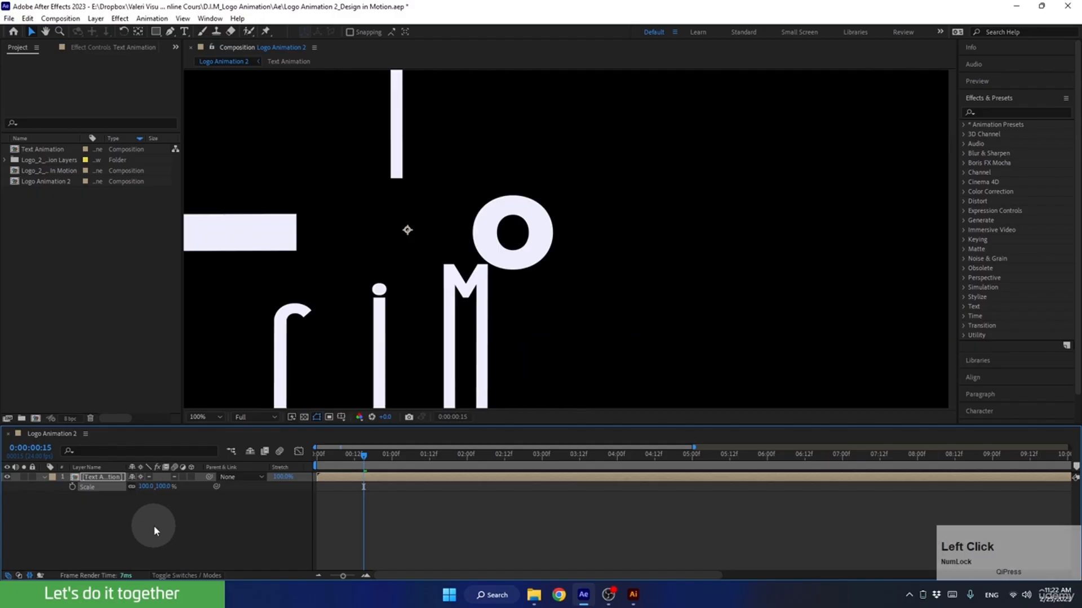
{"action": "left_click", "coordinate": [207, 416]}
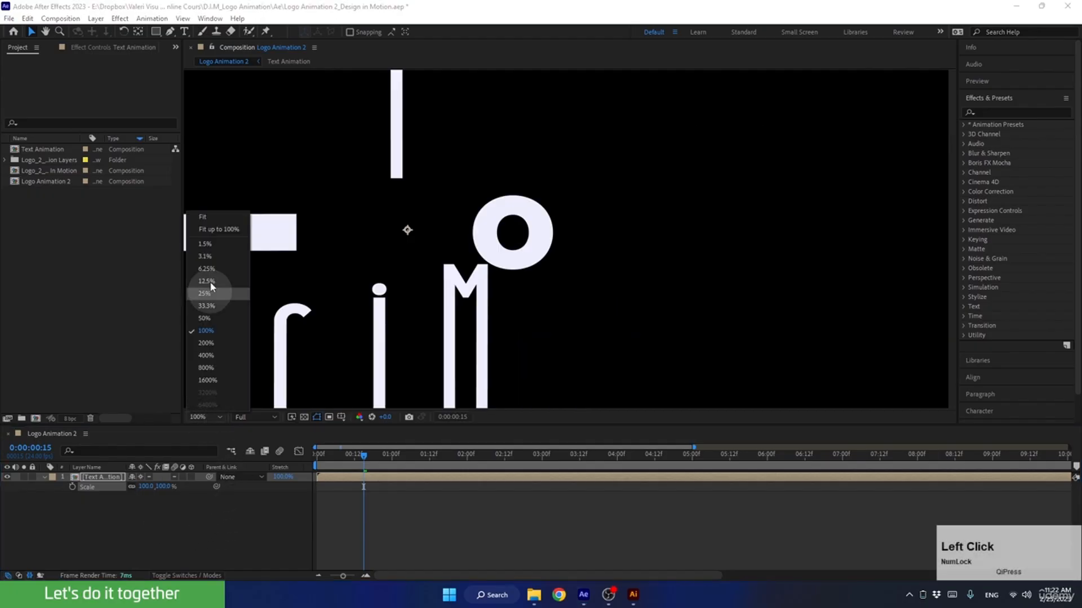
{"action": "left_click", "coordinate": [205, 218]}
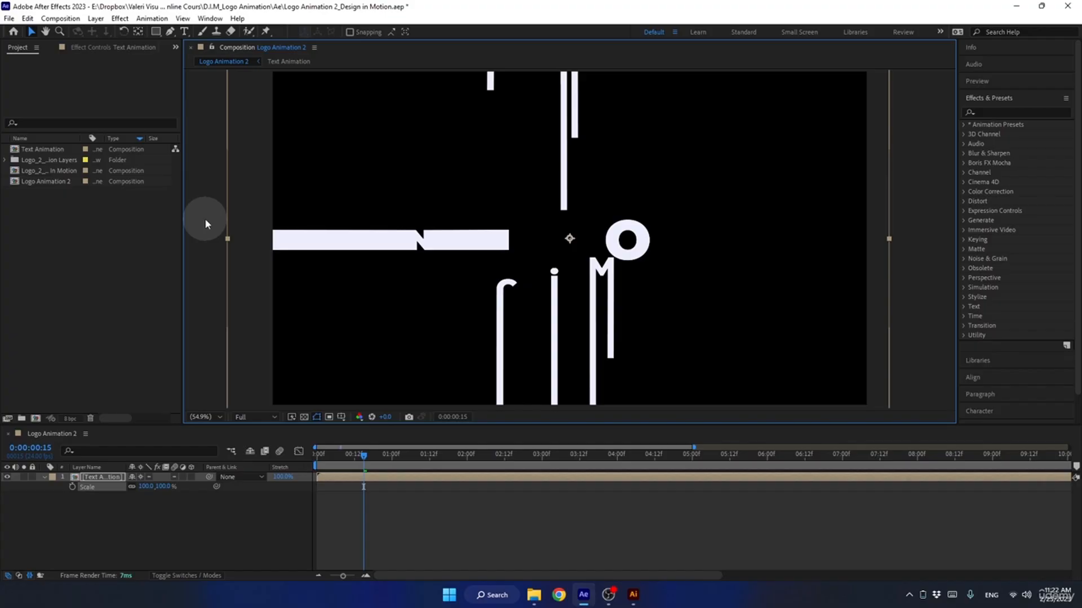
{"action": "left_click_drag", "start_coordinate": [363, 459], "coordinate": [503, 432]}
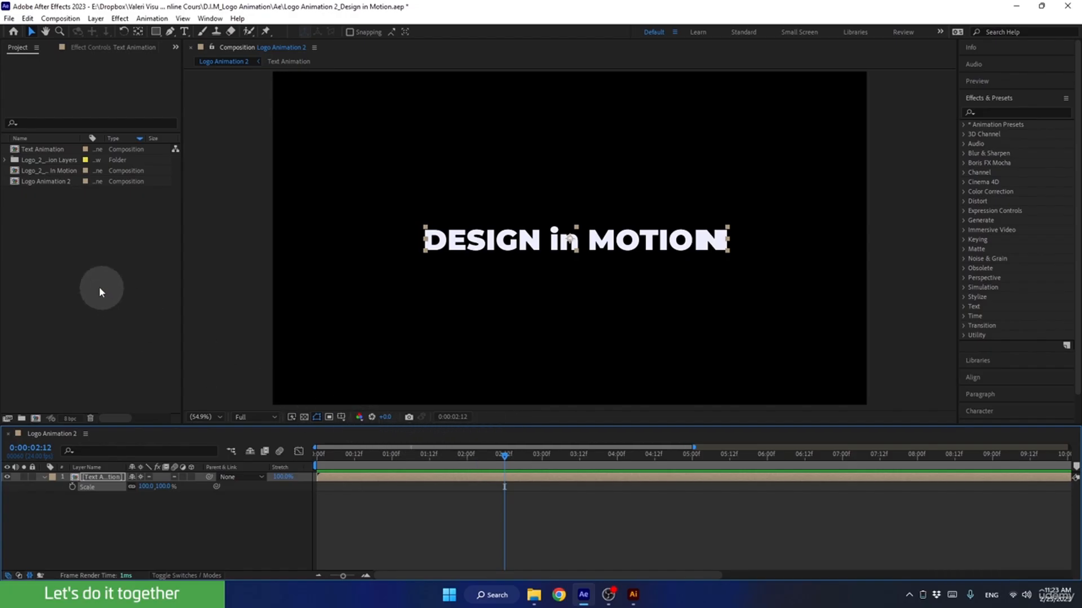
Add the five files icon_1 to icon_5 from the logo layers folder to Logo Animation 2, above the Text Animation layer.
{"action": "left_click", "coordinate": [7, 161]}
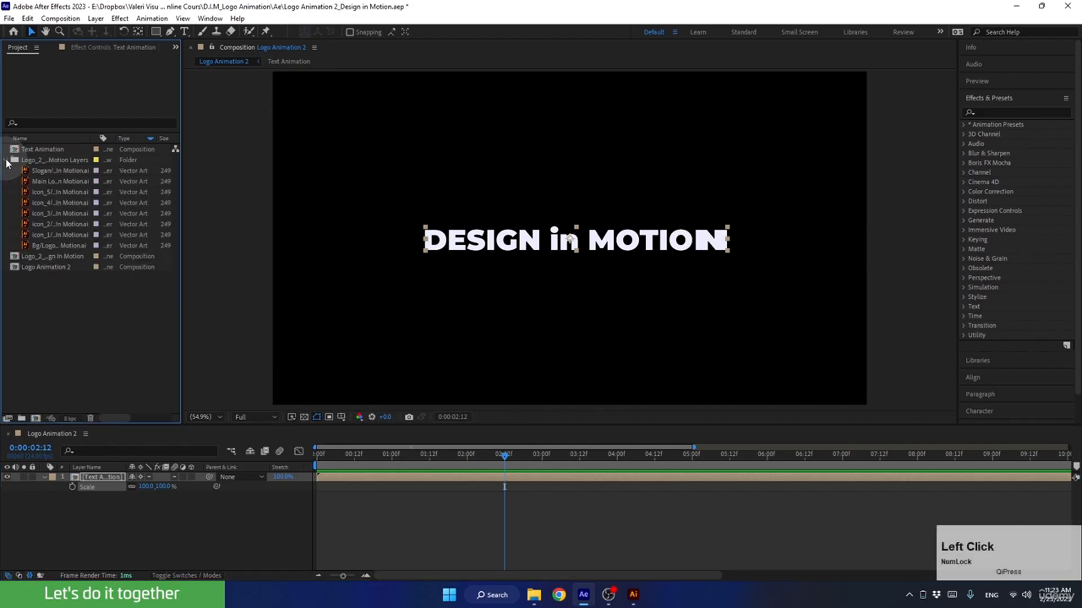
{"action": "left_click", "coordinate": [63, 159]}
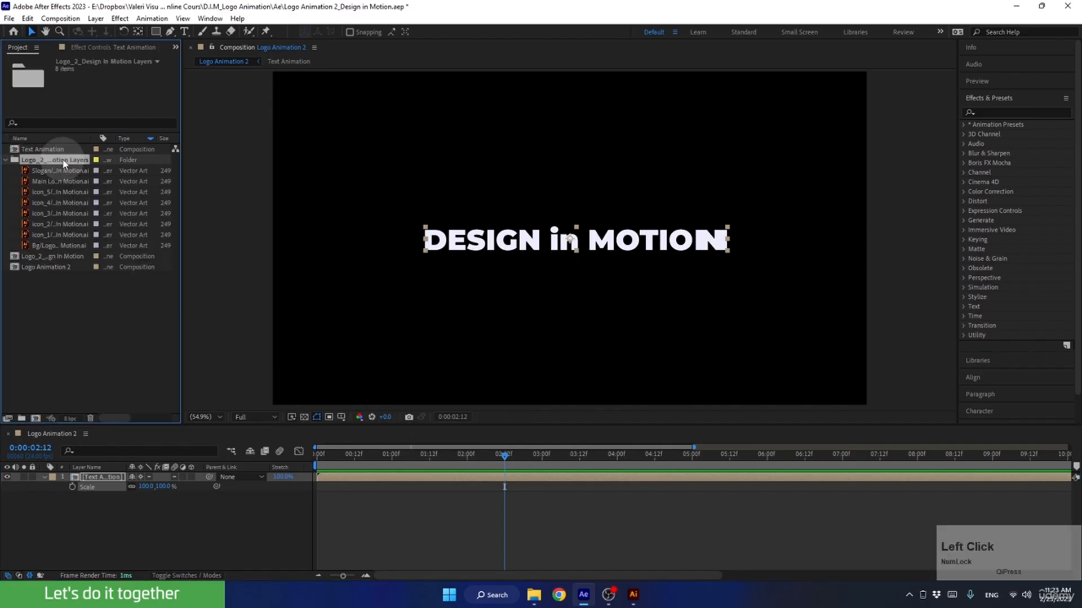
{"action": "left_click", "coordinate": [47, 192]}
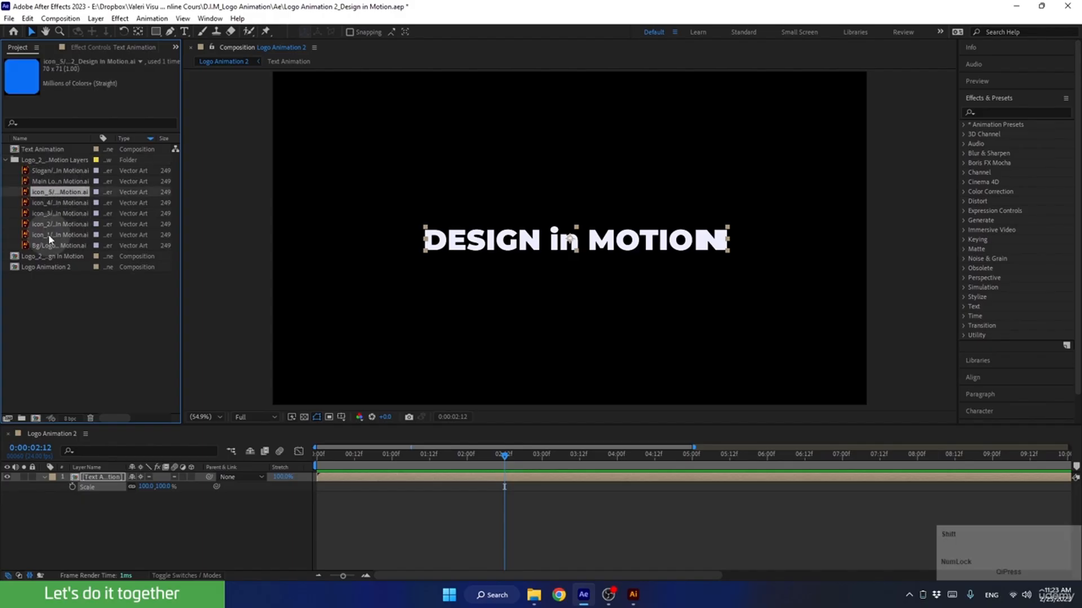
{"action": "left_click", "coordinate": [65, 236], "text": "shift"}
{"action": "left_click_drag", "start_coordinate": [65, 235], "coordinate": [103, 479]}
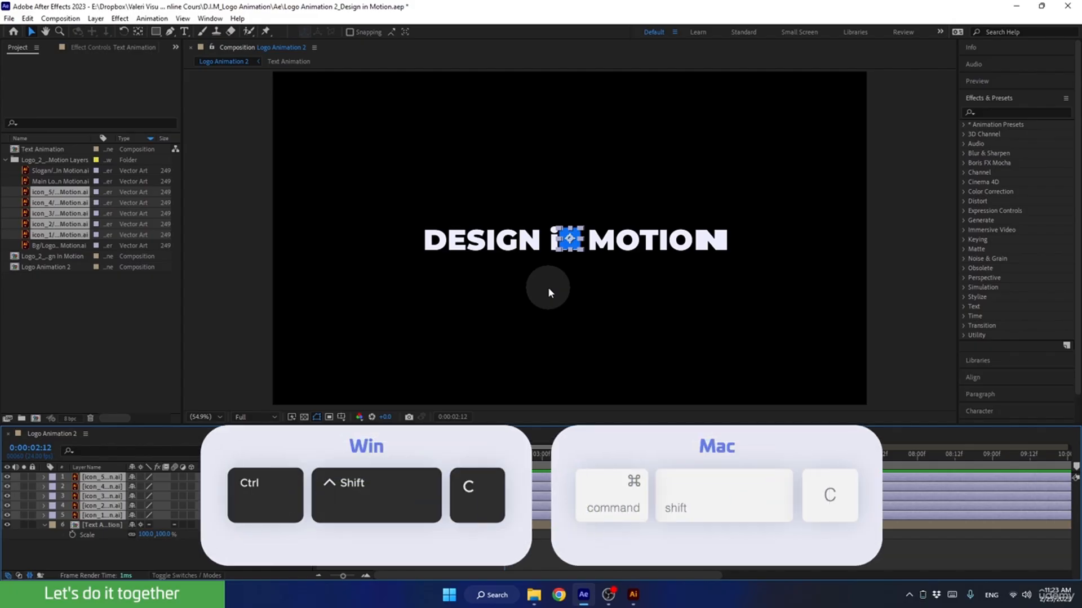
Pre-compose the five icon layers into a new composition named Icons Comp.
{"action": "key", "text": "ctrl+shift+c"}
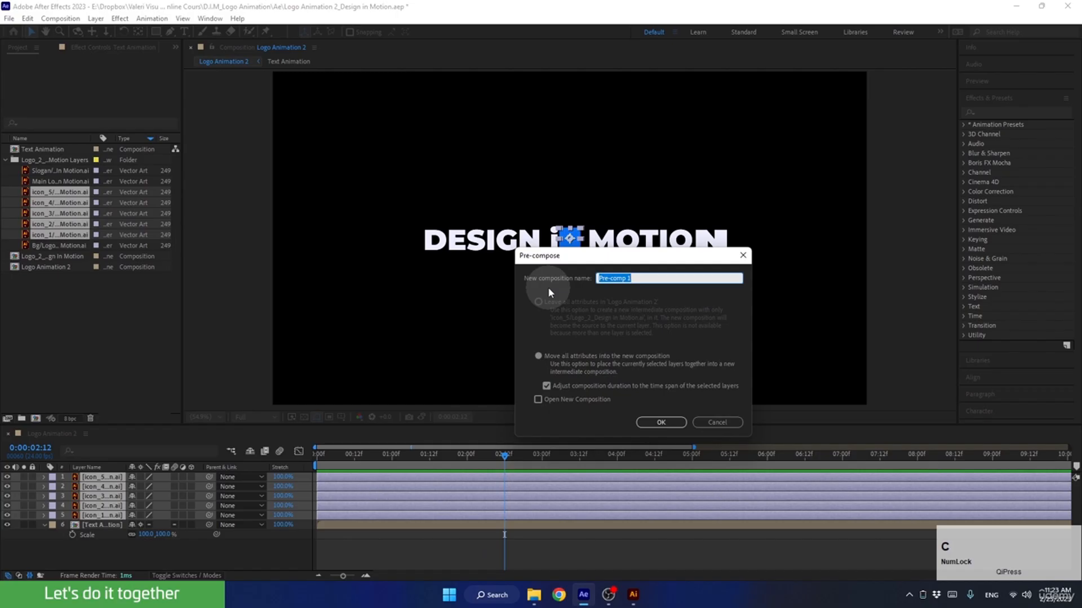
{"action": "type", "text": "Icons Comp"}
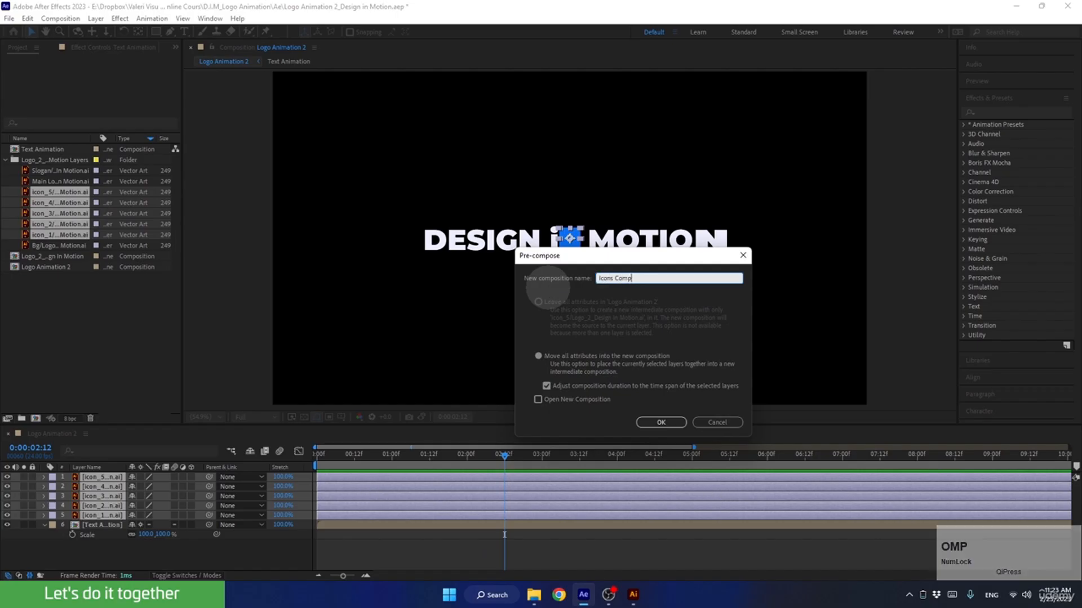
{"action": "left_click", "coordinate": [657, 421]}
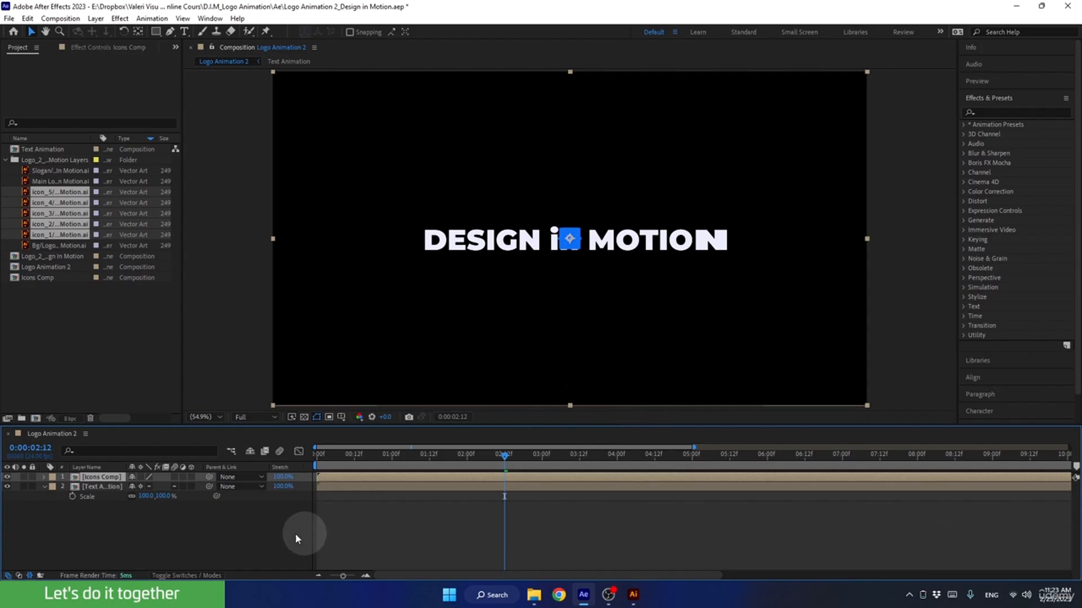
Open Icons Comp and its composition settings, keeping the icon in the viewer uncovered by the dialog.
{"action": "double_click", "coordinate": [101, 477]}
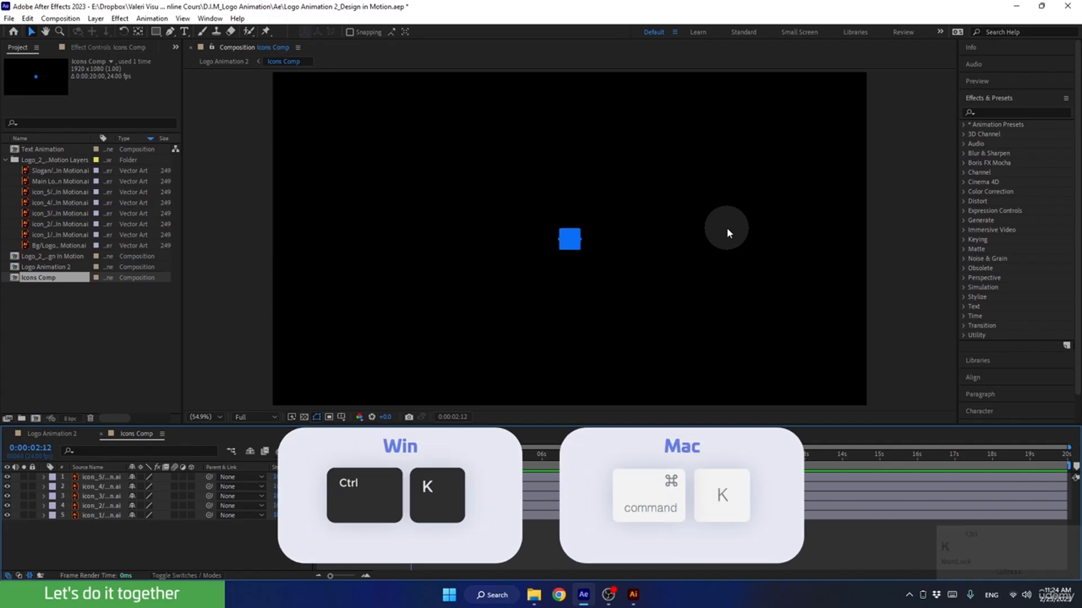
{"action": "key", "text": "ctrl+k"}
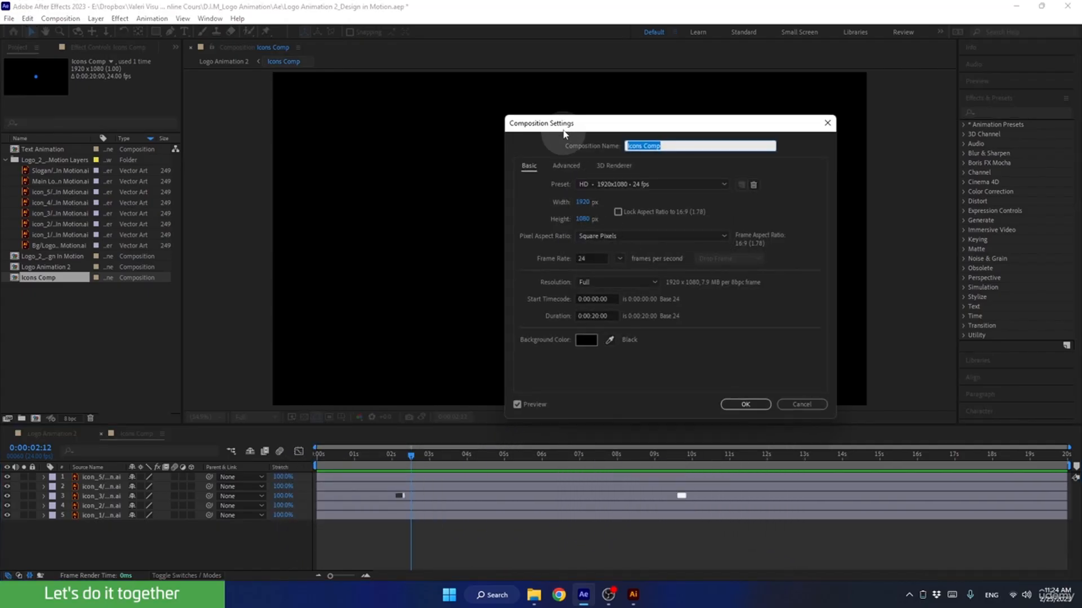
{"action": "left_click_drag", "start_coordinate": [557, 123], "coordinate": [620, 184]}
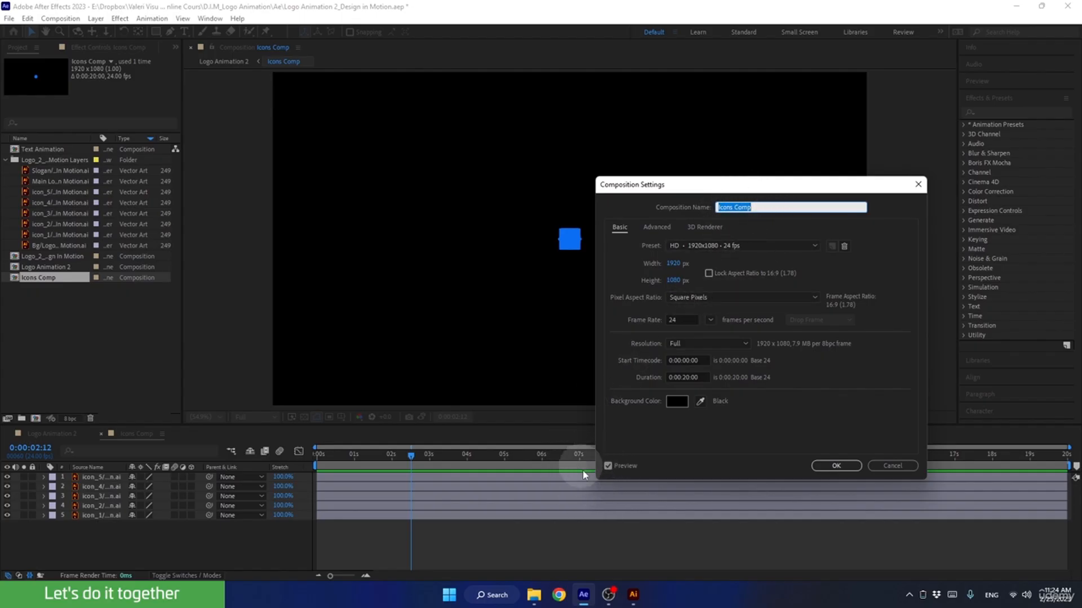
{"action": "left_click_drag", "start_coordinate": [632, 180], "coordinate": [702, 186]}
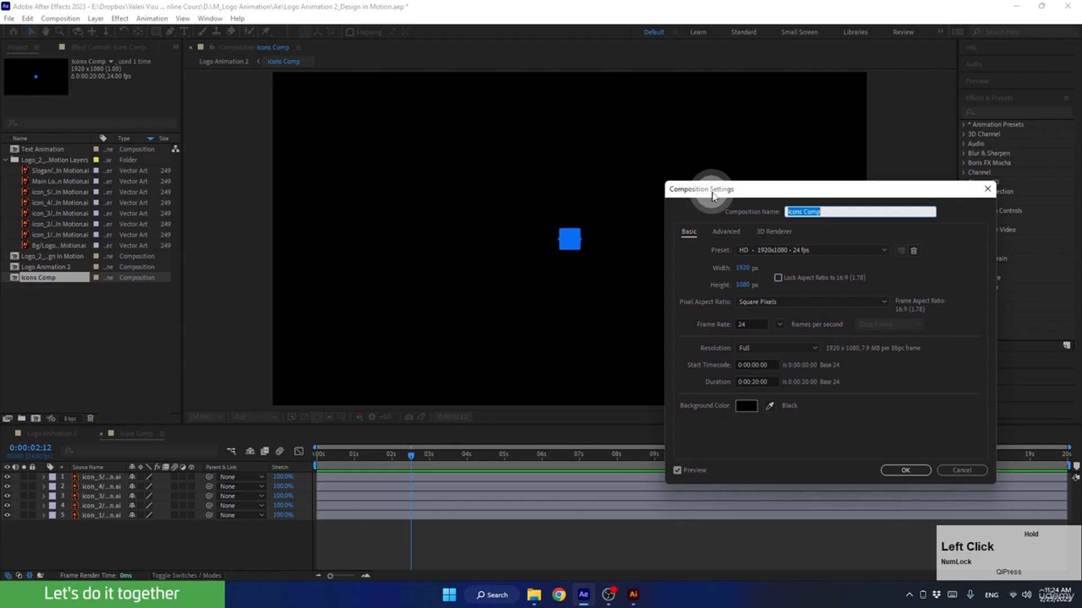
Try a size of 200 px width by 200 px height for Icons Comp.
{"action": "left_click_drag", "start_coordinate": [750, 273], "coordinate": [688, 268]}
{"action": "left_click", "coordinate": [743, 271]}
{"action": "type", "text": "200"}
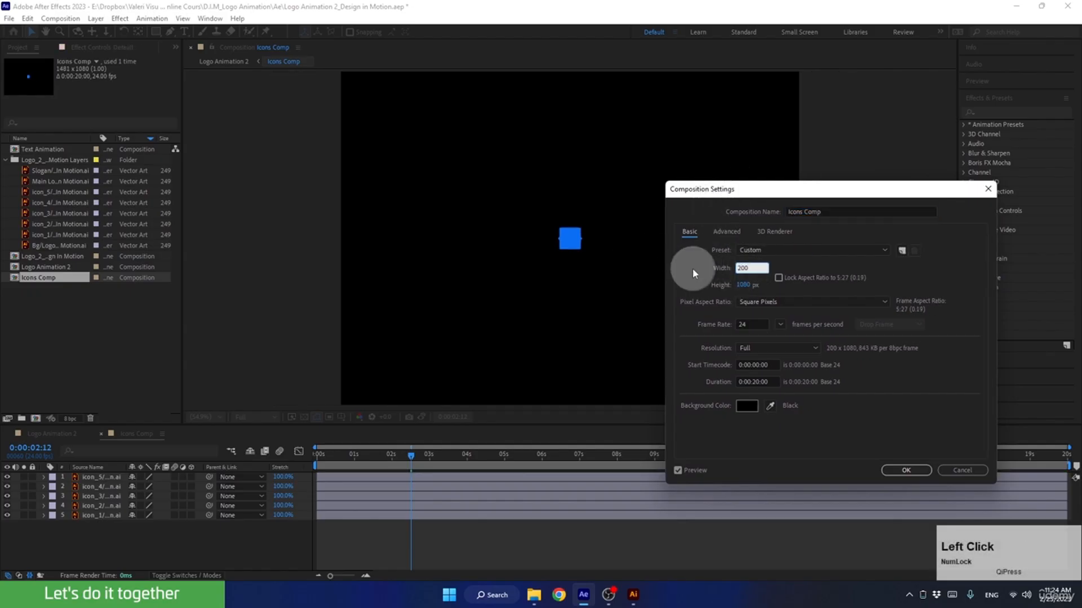
{"action": "left_click", "coordinate": [691, 268]}
{"action": "left_click", "coordinate": [742, 285]}
{"action": "type", "text": "200"}
{"action": "left_click", "coordinate": [692, 282]}
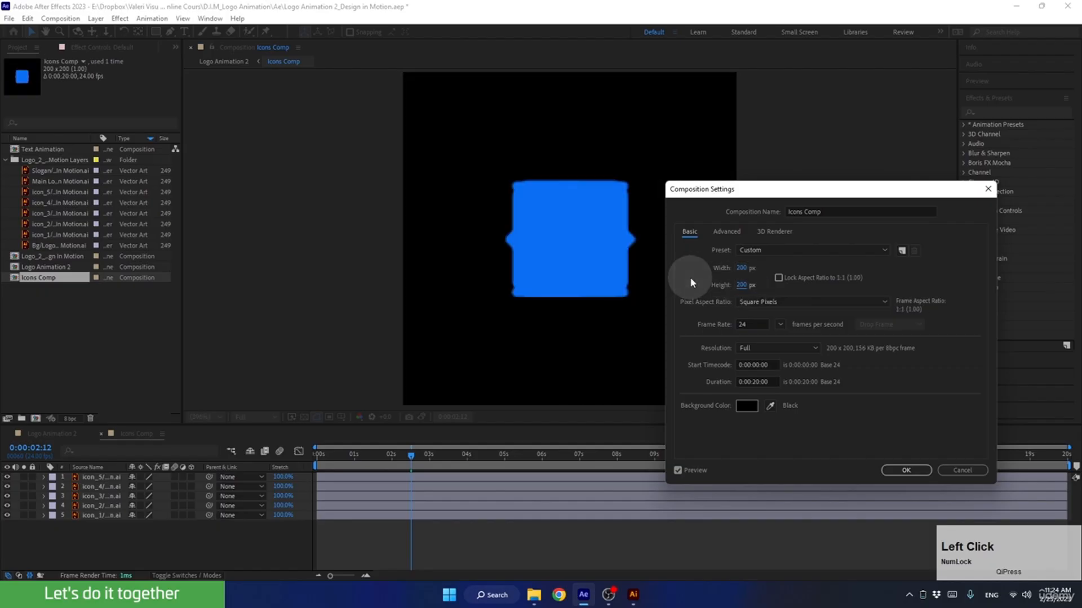
Set Icons Comp's size to 100 px width by 100 px height and apply the composition settings.
{"action": "left_click", "coordinate": [741, 285]}
{"action": "type", "text": "100"}
{"action": "left_click", "coordinate": [699, 279]}
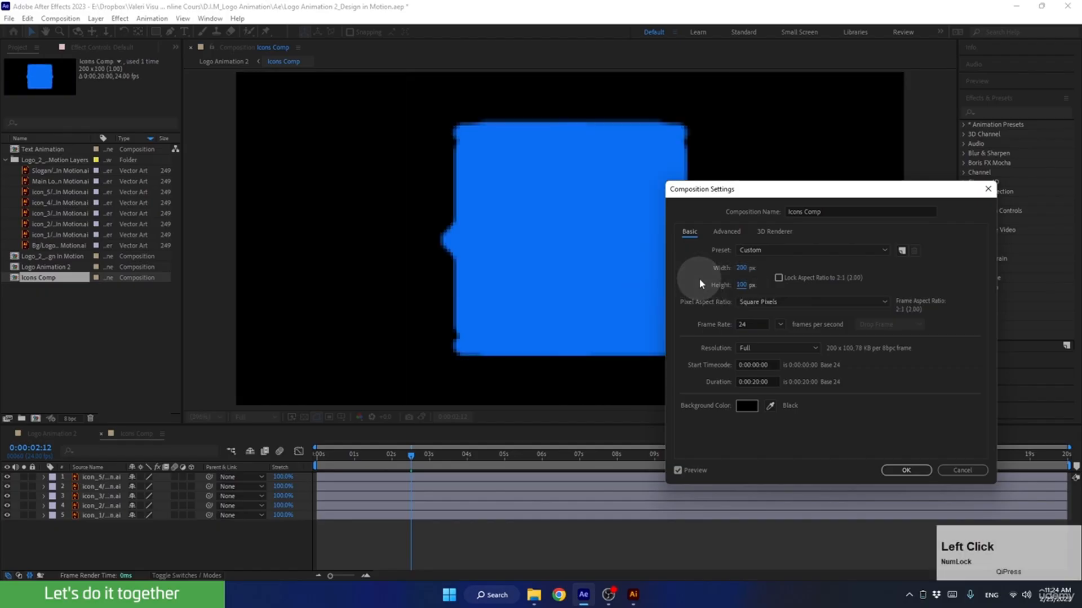
{"action": "left_click", "coordinate": [742, 269]}
{"action": "type", "text": "100"}
{"action": "left_click", "coordinate": [703, 269]}
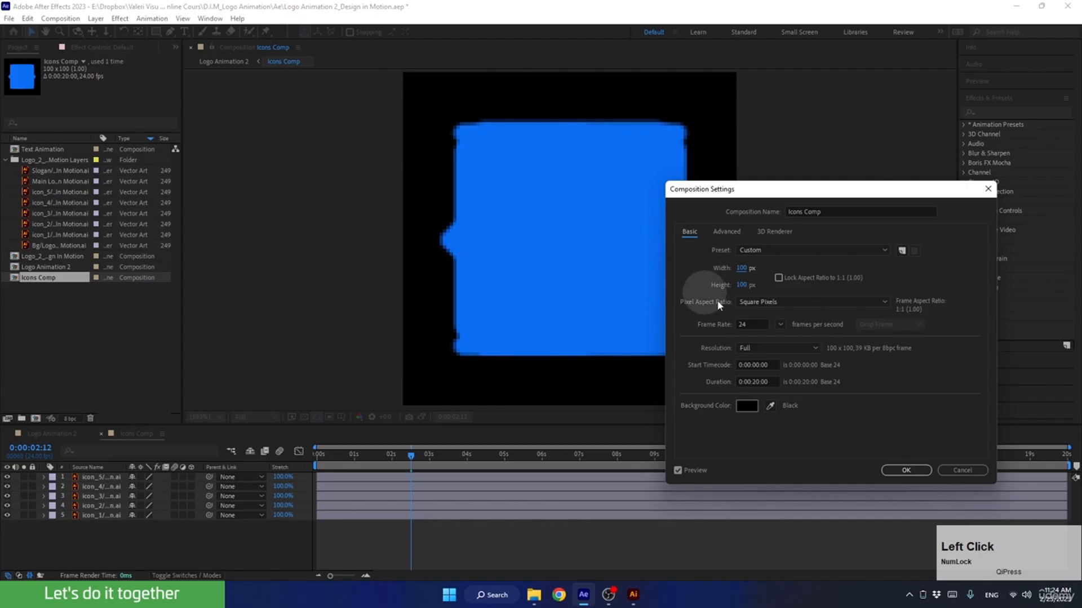
{"action": "left_click", "coordinate": [906, 470]}
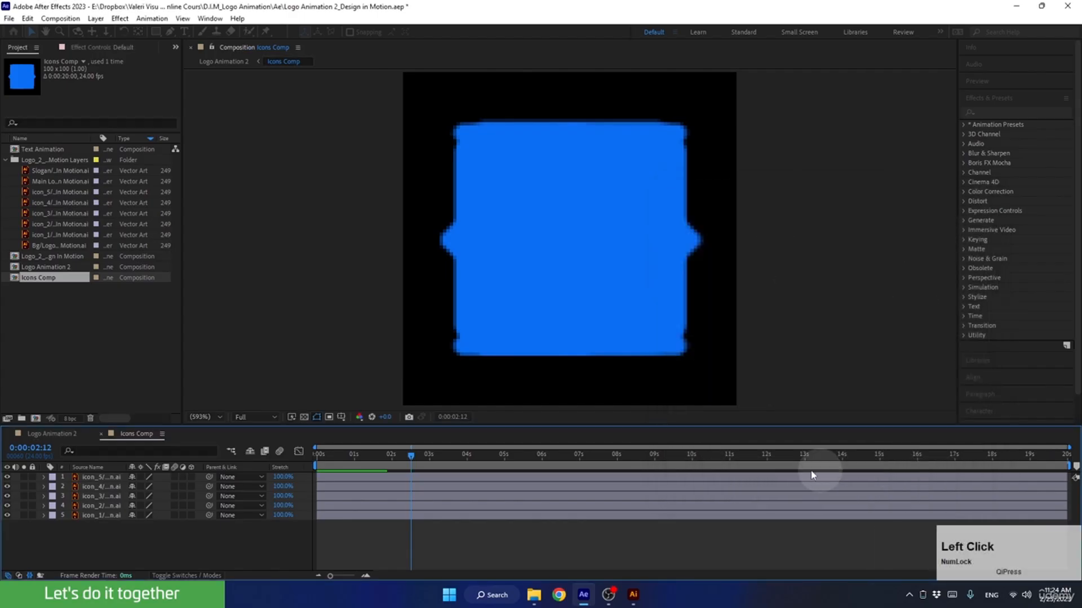
{"action": "scroll", "coordinate": [628, 248], "scroll_direction": "down", "scroll_amount": 5}
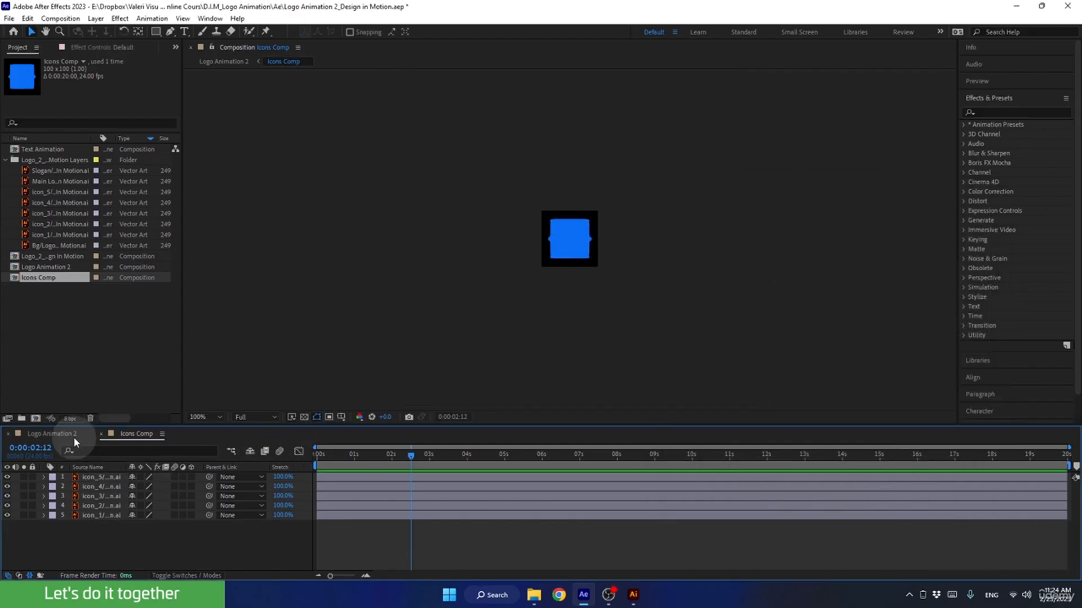
Turn on continuous rasterization for the Icons Comp layer in Logo Animation 2 and for all five icon layers inside Icons Comp.
{"action": "left_click", "coordinate": [52, 434]}
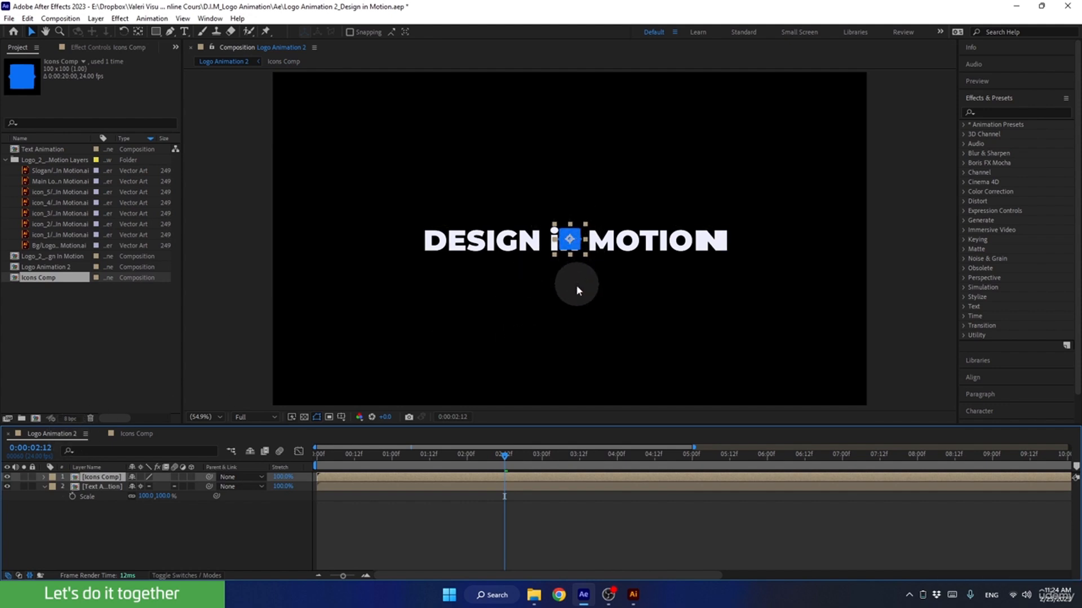
{"action": "left_click", "coordinate": [140, 477]}
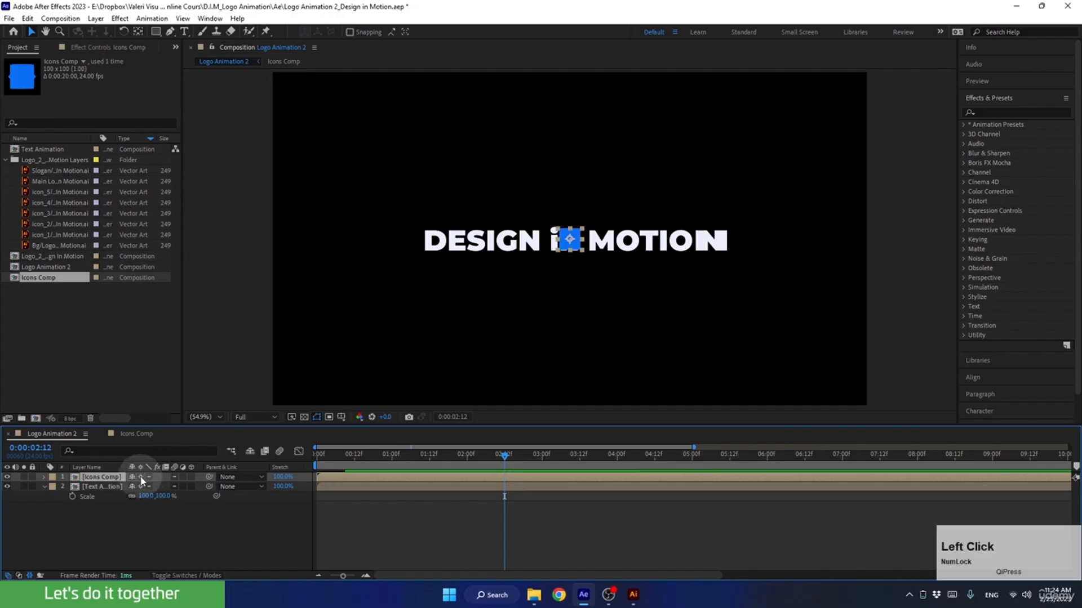
{"action": "double_click", "coordinate": [93, 477]}
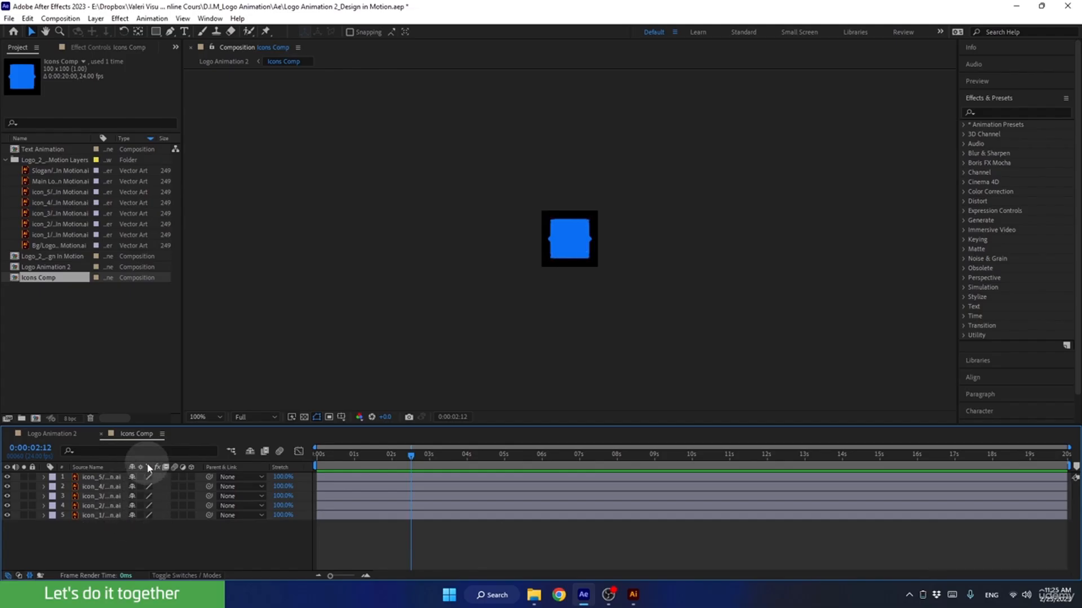
{"action": "left_click", "coordinate": [180, 575]}
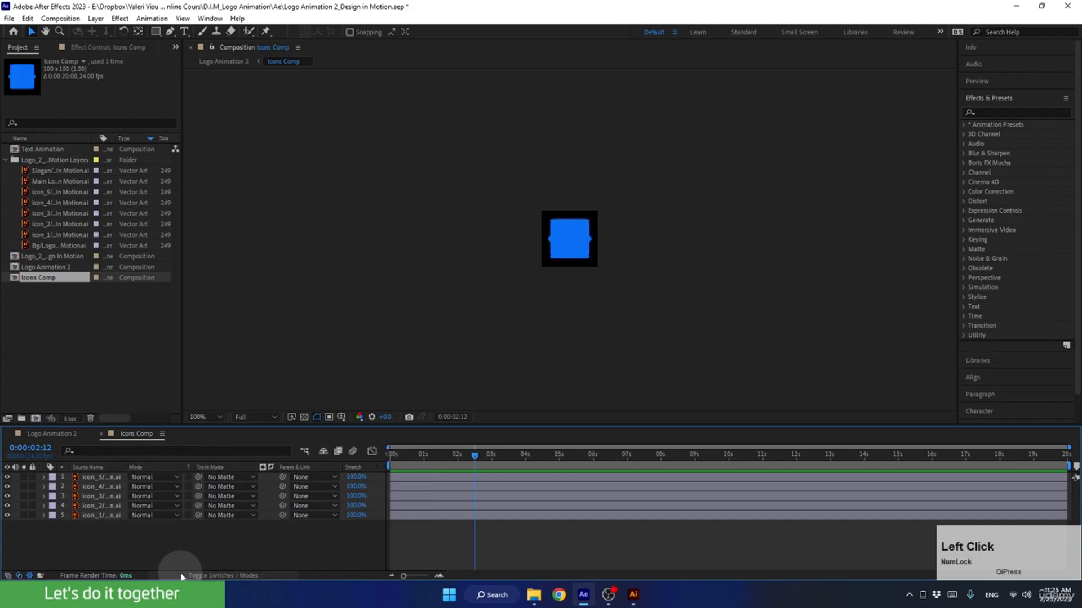
{"action": "left_click", "coordinate": [181, 575]}
{"action": "left_click_drag", "start_coordinate": [138, 477], "coordinate": [140, 526]}
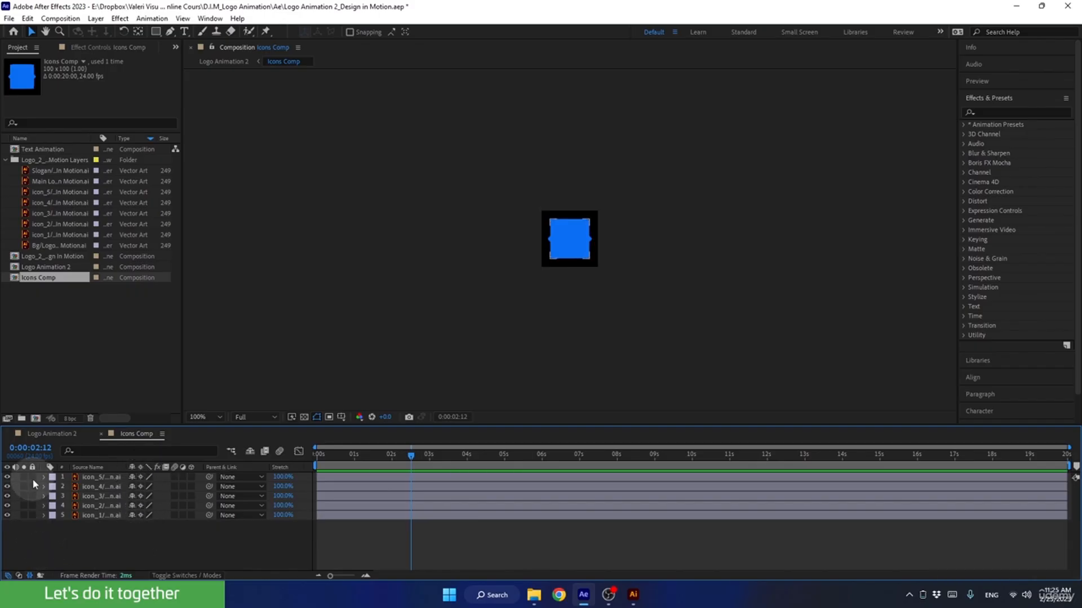
Hide the icon_2 to icon_5 layers in Icons Comp so that only icon_1 is shown.
{"action": "left_click", "coordinate": [93, 476]}
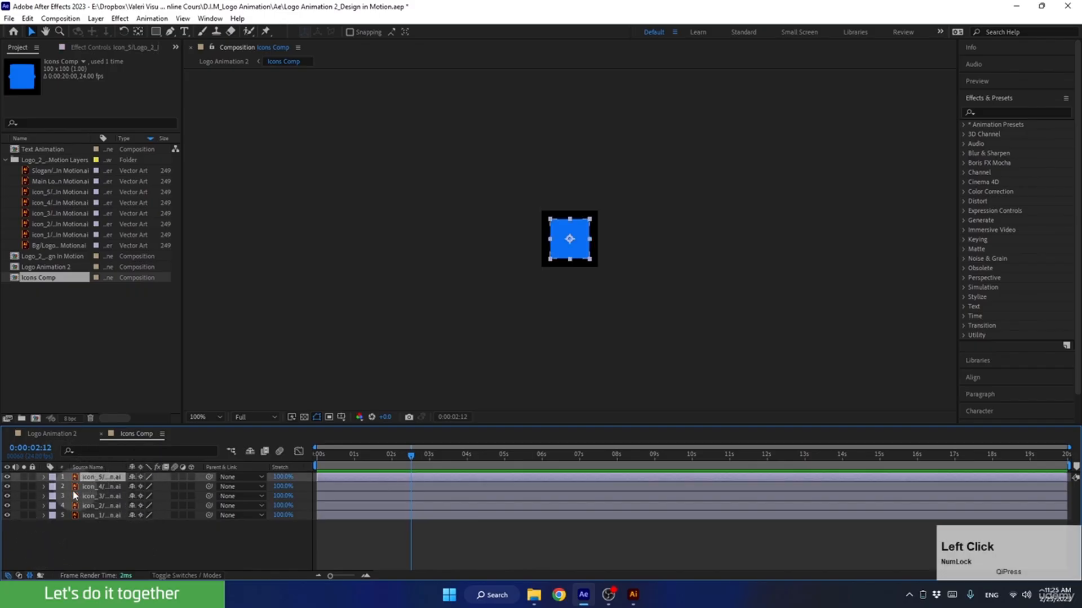
{"action": "left_click_drag", "start_coordinate": [7, 486], "coordinate": [9, 513]}
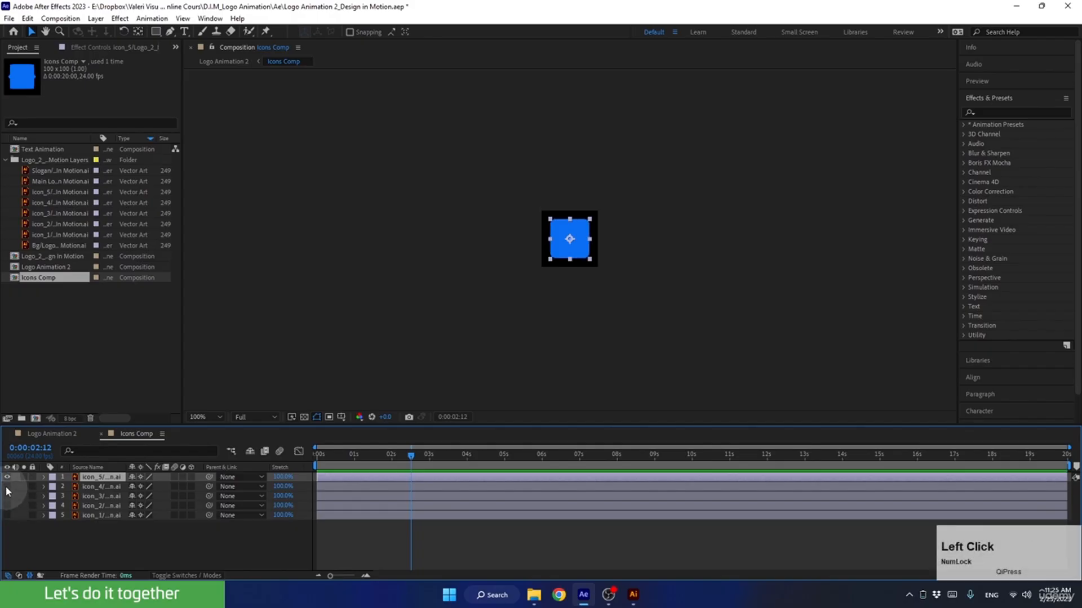
{"action": "left_click", "coordinate": [7, 477]}
{"action": "left_click", "coordinate": [6, 515]}
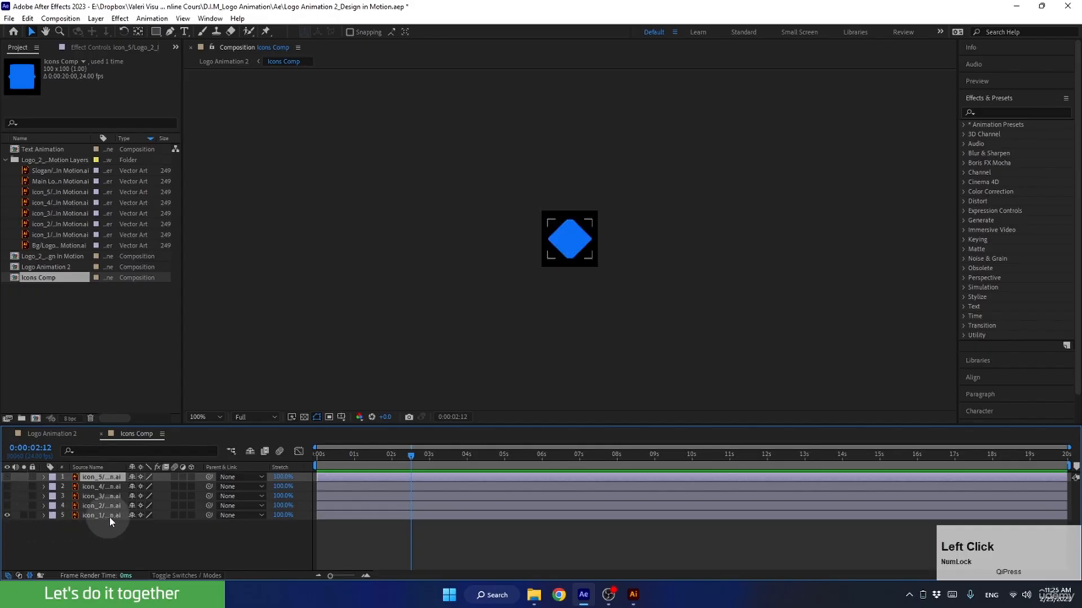
{"action": "left_click", "coordinate": [107, 515]}
In Logo Animation 2, go to 0:00:03:00 and place the Icons Comp layer just above the letter i of "in".
{"action": "left_click", "coordinate": [44, 435]}
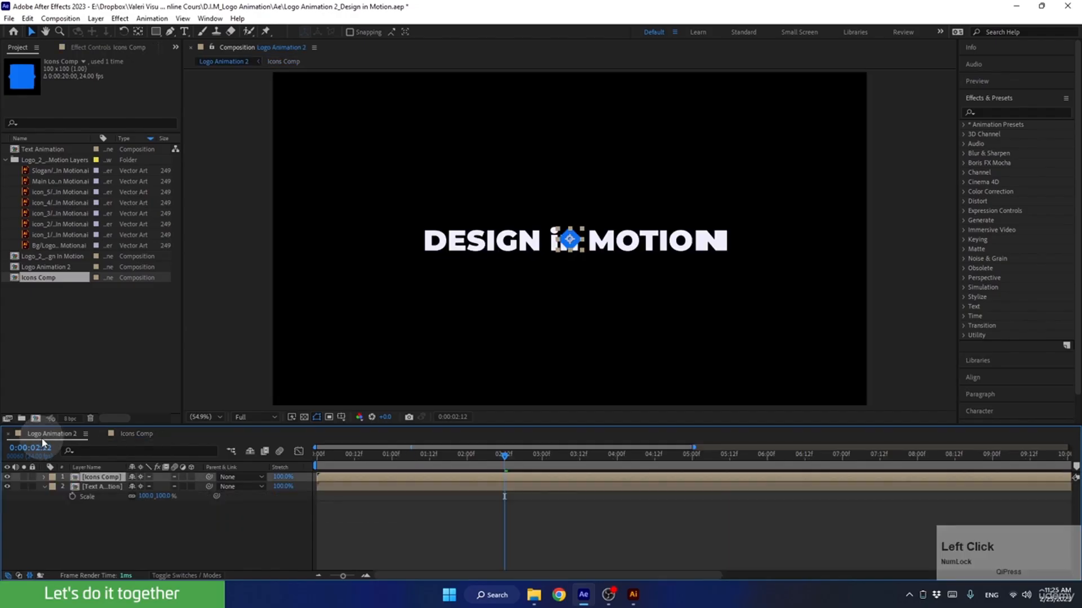
{"action": "left_click_drag", "start_coordinate": [572, 236], "coordinate": [553, 258]}
{"action": "left_click_drag", "start_coordinate": [501, 459], "coordinate": [542, 471]}
{"action": "left_click_drag", "start_coordinate": [552, 258], "coordinate": [554, 224]}
{"action": "scroll", "coordinate": [556, 239], "scroll_direction": "up", "scroll_amount": 2}
{"action": "scroll", "coordinate": [555, 240], "scroll_direction": "up", "scroll_amount": 1}
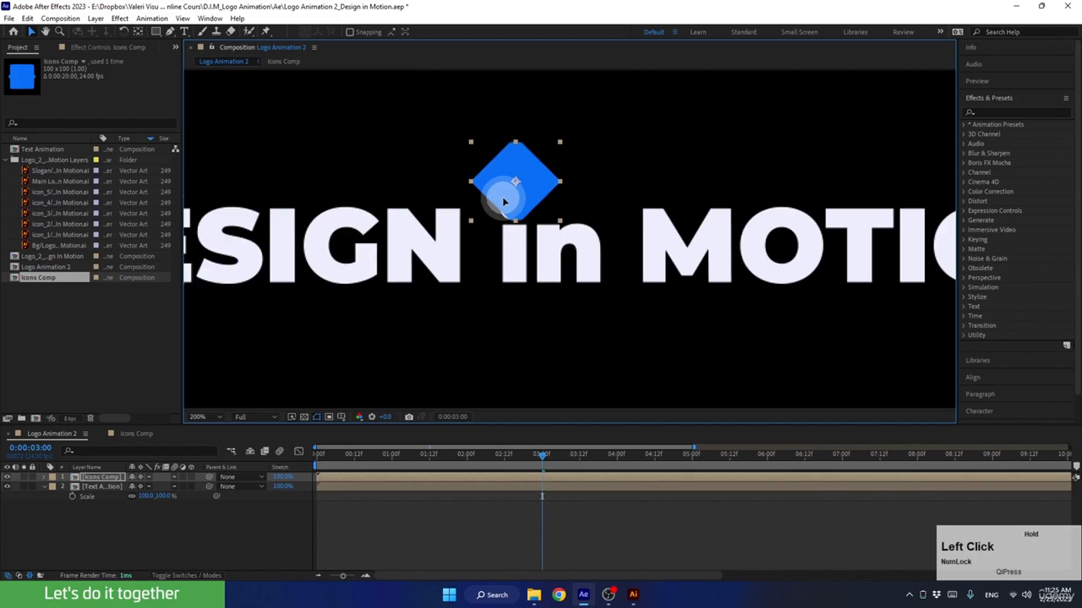
Hide the Icons Comp layer to expose the i's dot, and open the Text Animation composition.
{"action": "left_click", "coordinate": [7, 477]}
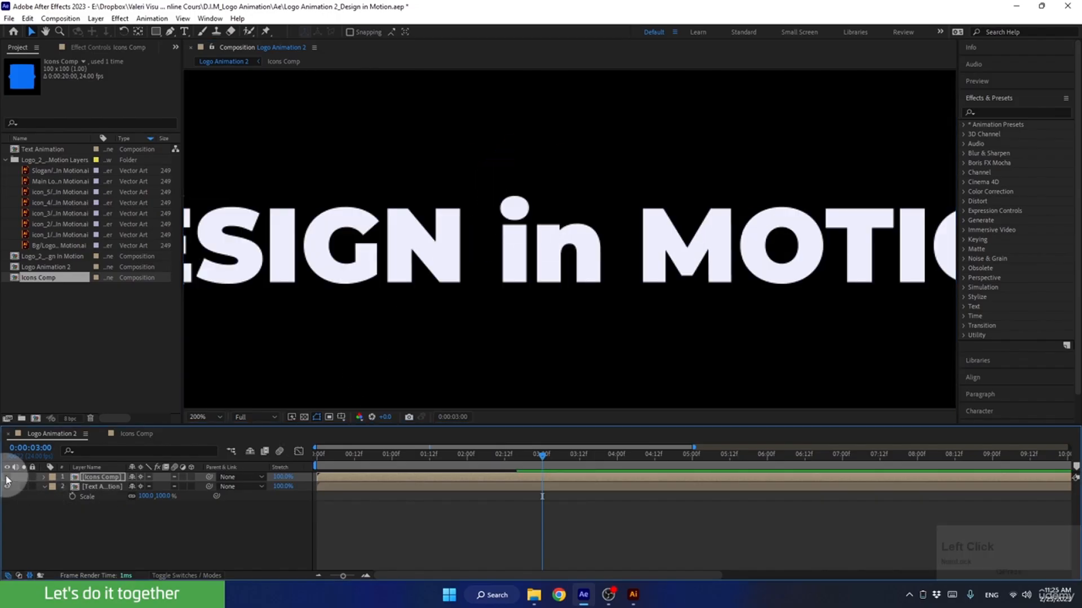
{"action": "left_click", "coordinate": [512, 203]}
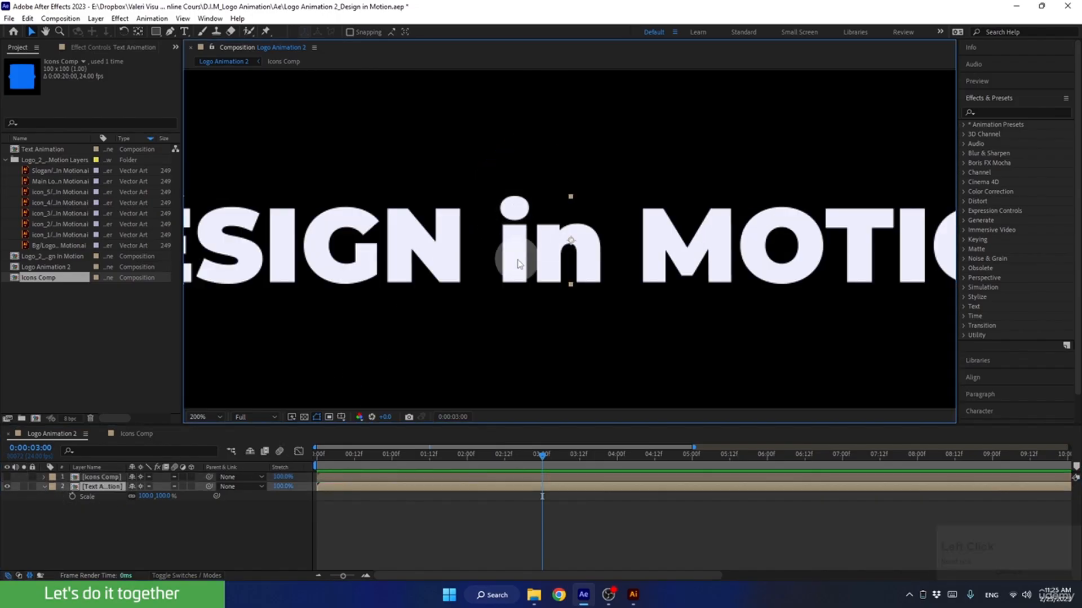
{"action": "scroll", "coordinate": [518, 263], "scroll_direction": "down", "scroll_amount": 3}
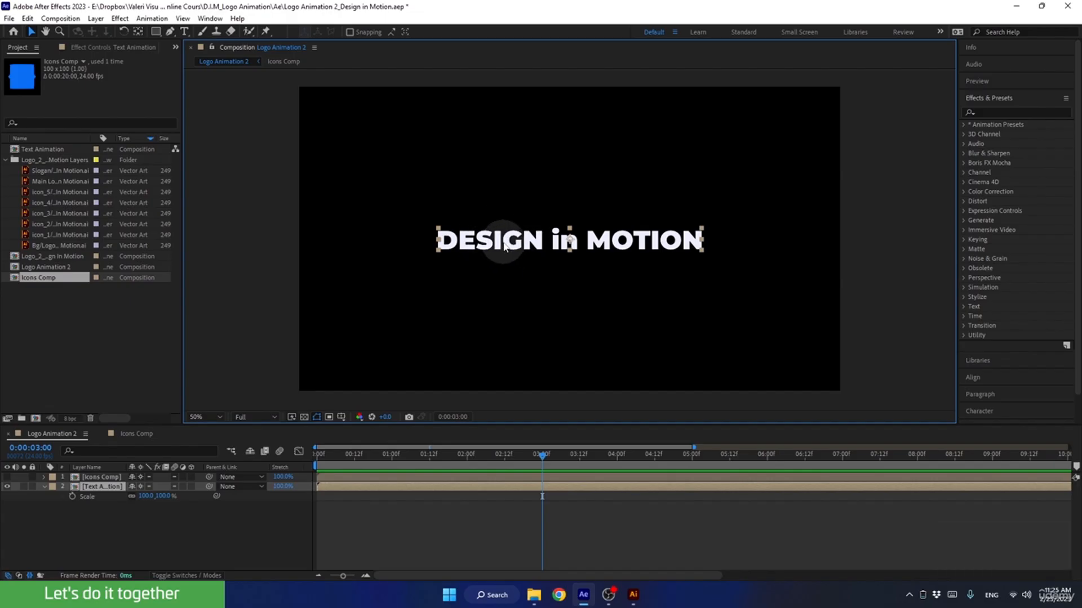
{"action": "double_click", "coordinate": [505, 246]}
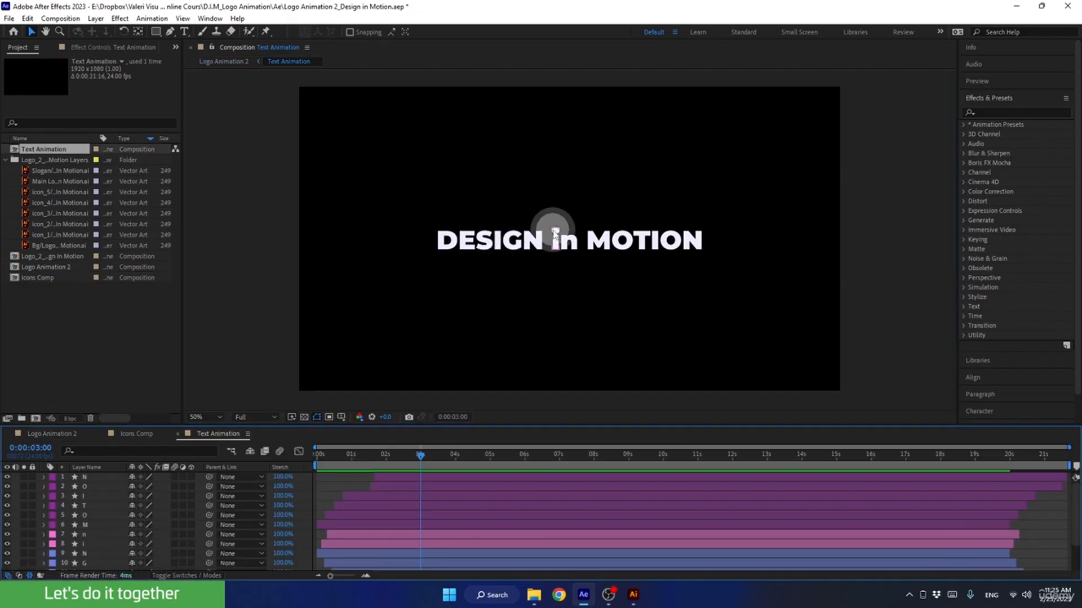
Hide the dot of the letter i by turning off Path 2 in the i layer's contents.
{"action": "left_click", "coordinate": [554, 234]}
{"action": "left_click", "coordinate": [42, 543]}
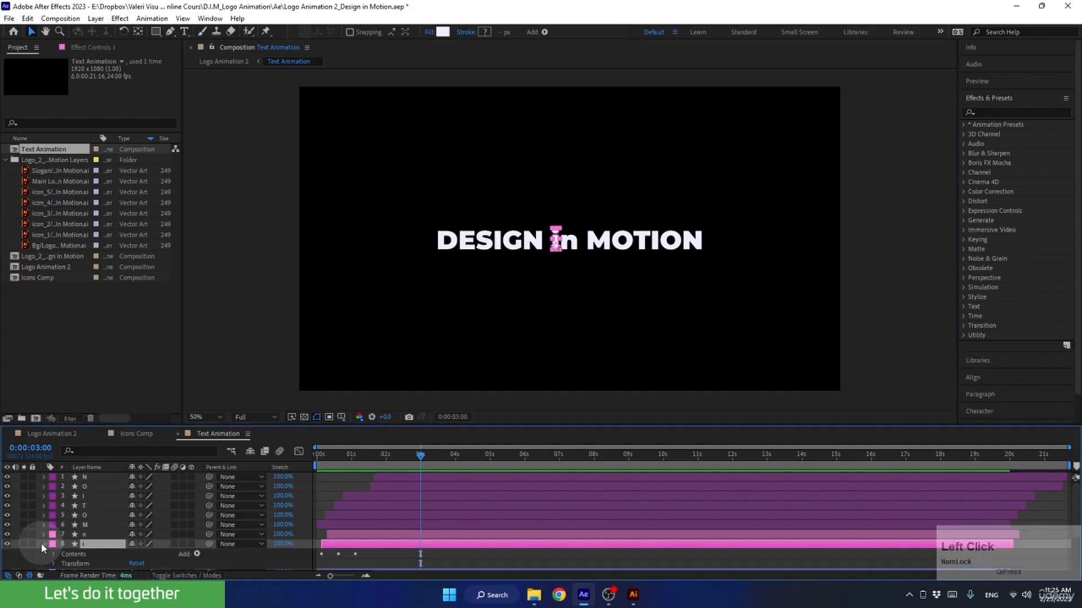
{"action": "left_click_drag", "start_coordinate": [145, 425], "coordinate": [164, 353]}
{"action": "left_click", "coordinate": [53, 481]}
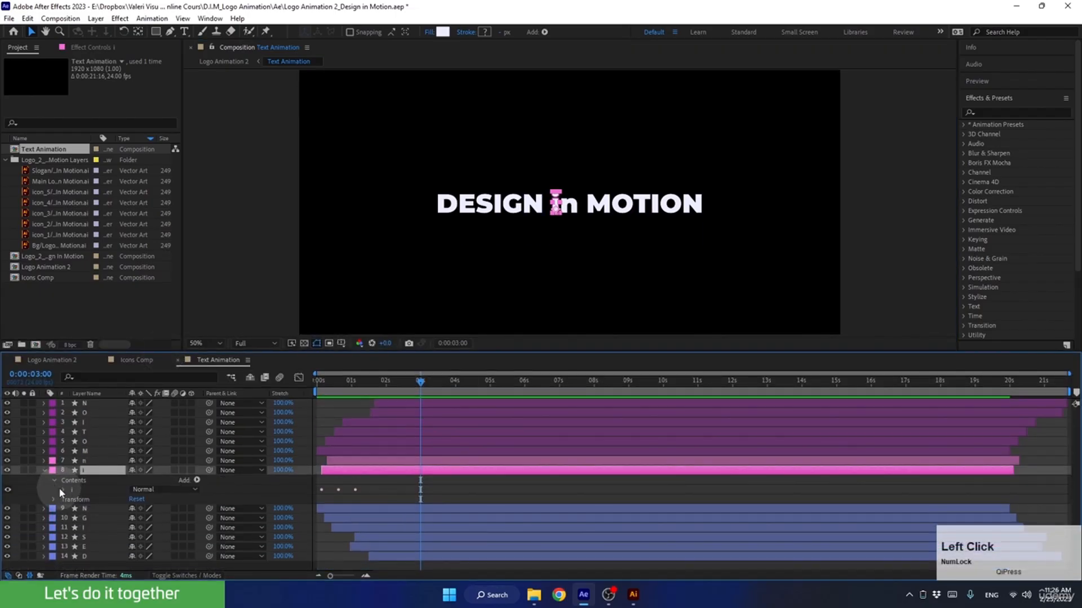
{"action": "left_click", "coordinate": [61, 490]}
{"action": "left_click", "coordinate": [90, 509]}
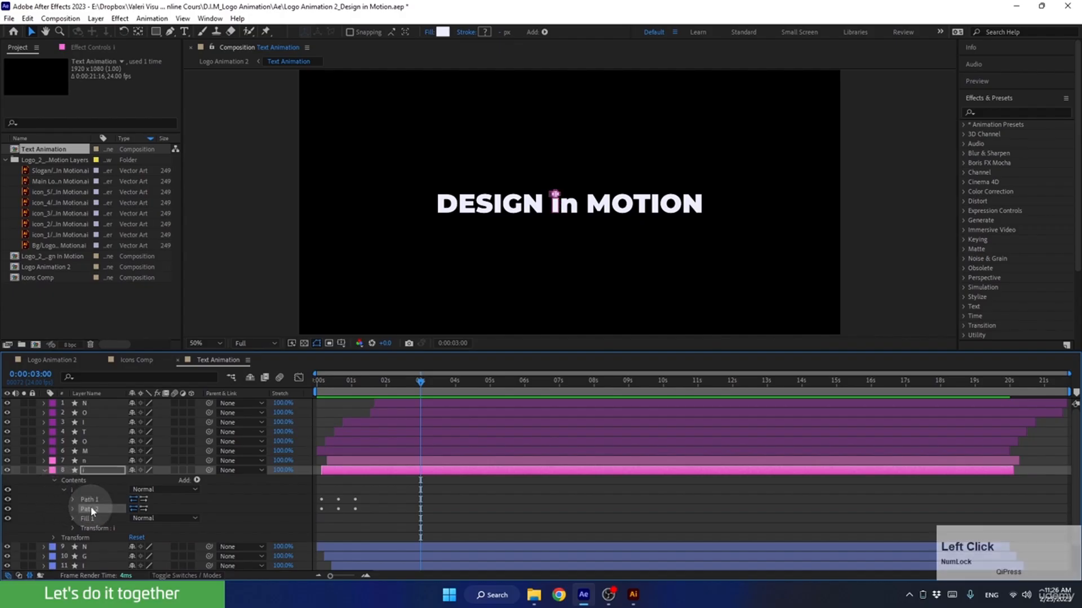
{"action": "left_click", "coordinate": [8, 508]}
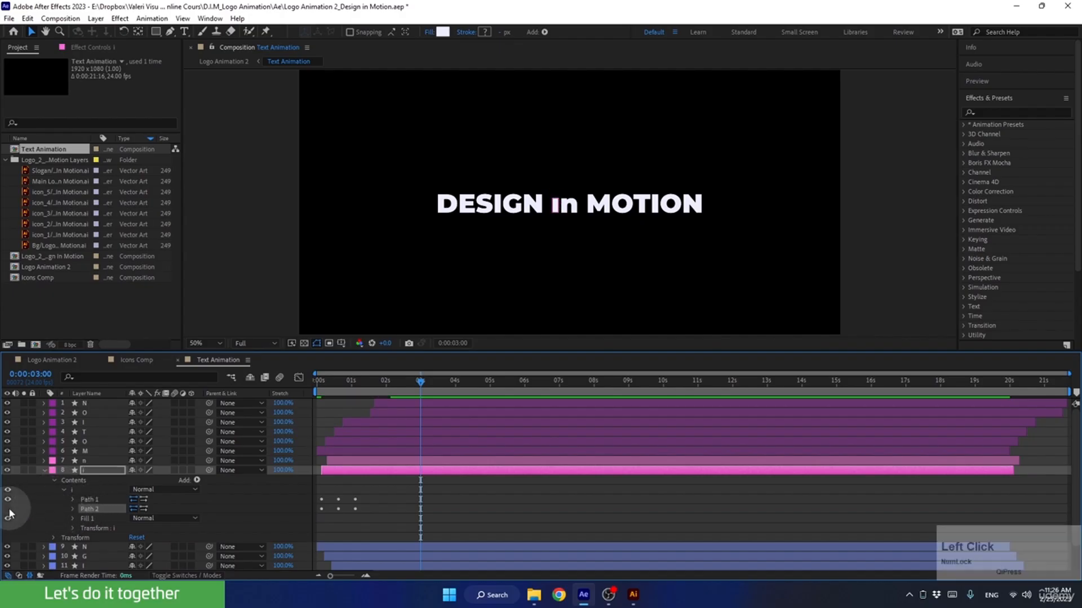
{"action": "left_click", "coordinate": [8, 507]}
{"action": "left_click", "coordinate": [8, 507]}
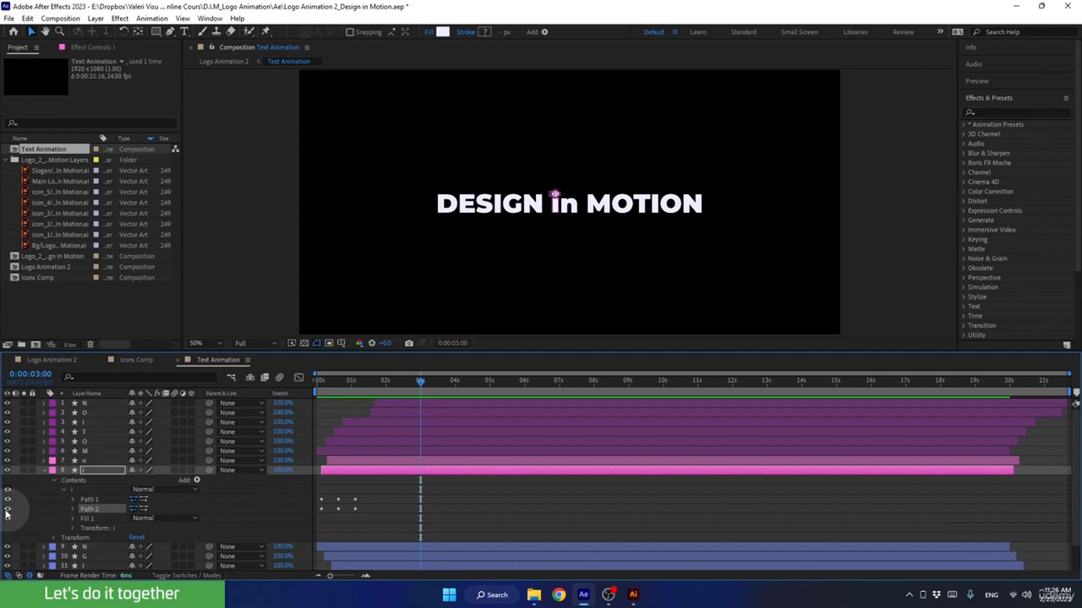
{"action": "left_click", "coordinate": [8, 508]}
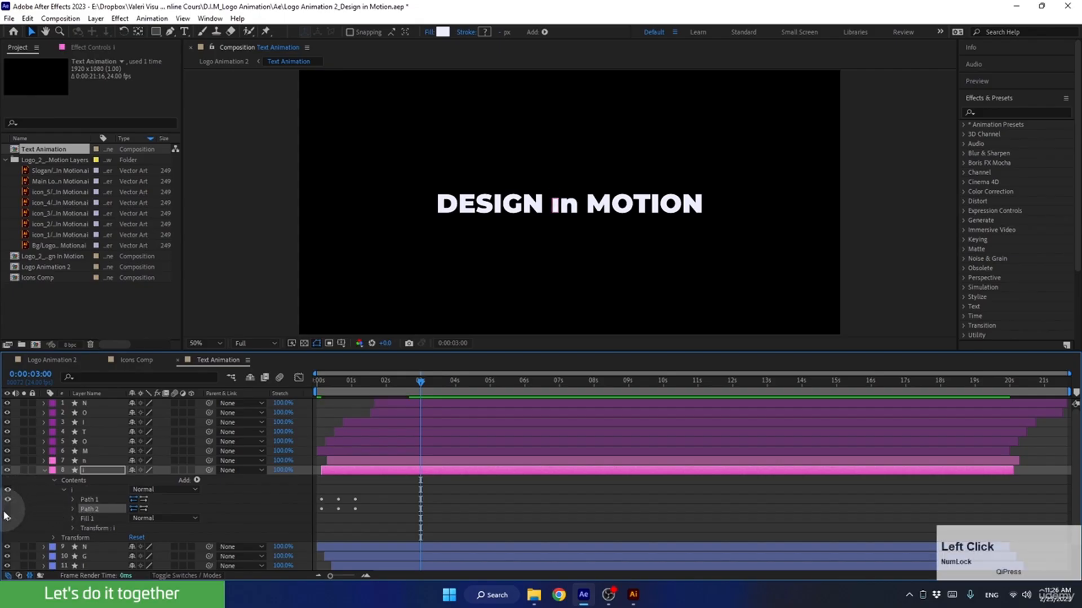
{"action": "left_click", "coordinate": [44, 472]}
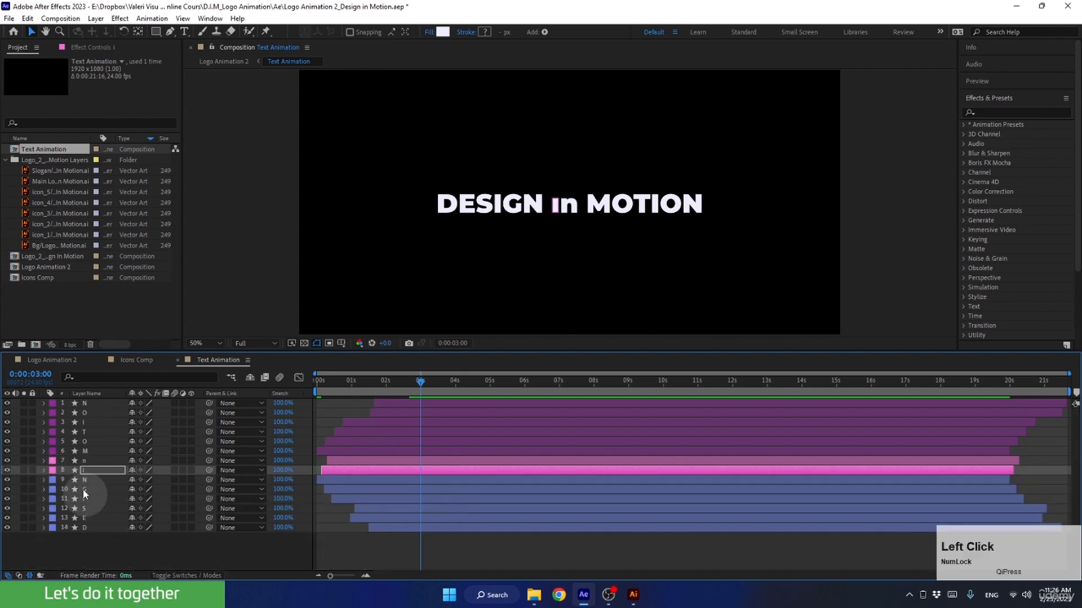
Return to Logo Animation 2, make the Icons Comp layer visible again and select it.
{"action": "left_click", "coordinate": [47, 362]}
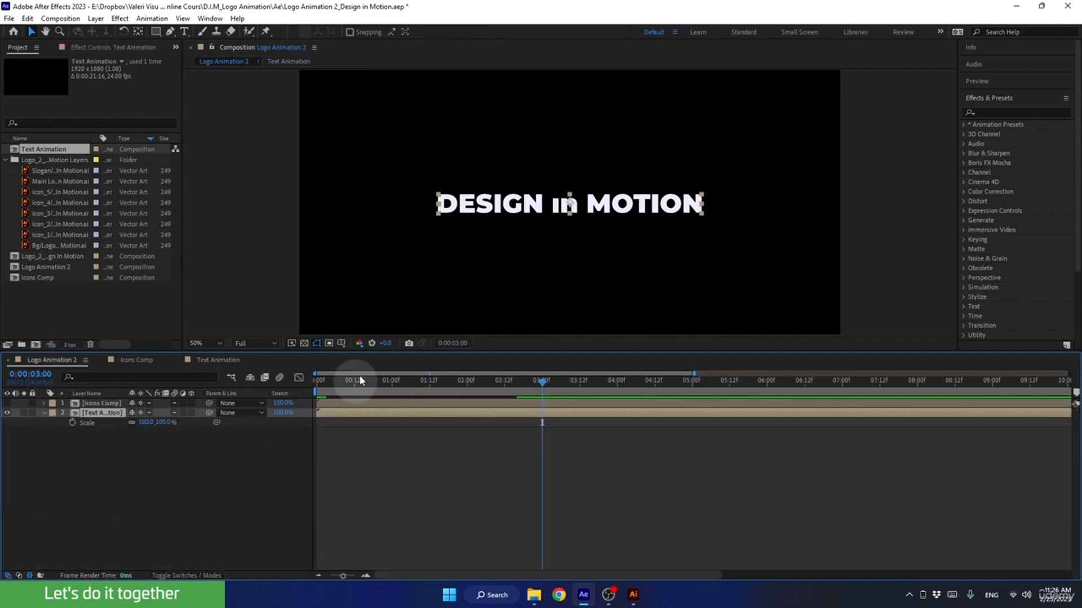
{"action": "left_click", "coordinate": [7, 402]}
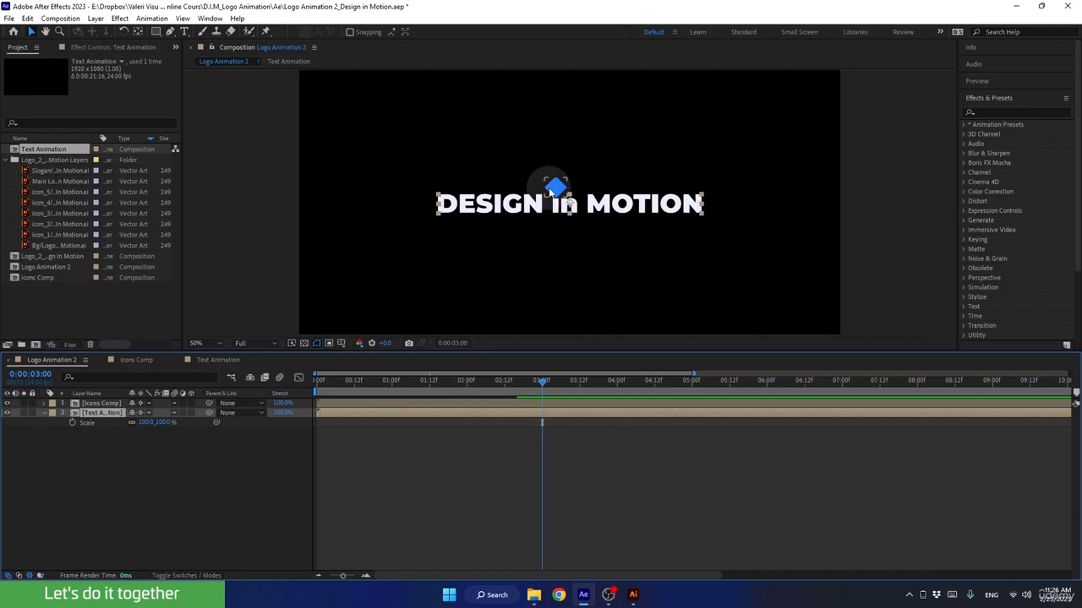
{"action": "scroll", "coordinate": [549, 192], "scroll_direction": "up", "scroll_amount": 2}
{"action": "left_click", "coordinate": [537, 176]}
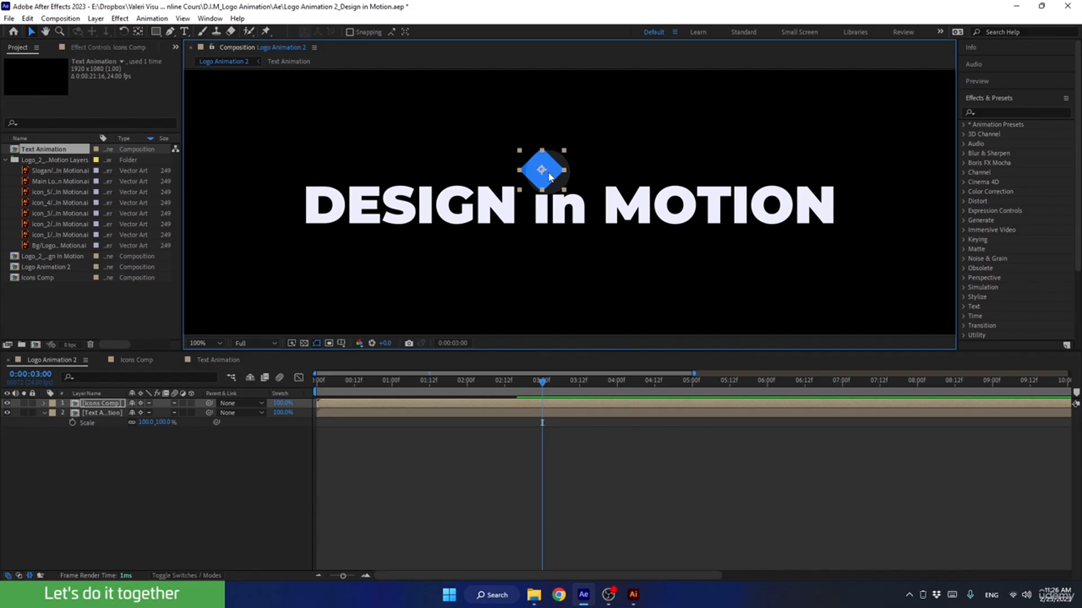
Scale the Icons Comp layer to 50%.
{"action": "left_click", "coordinate": [116, 403]}
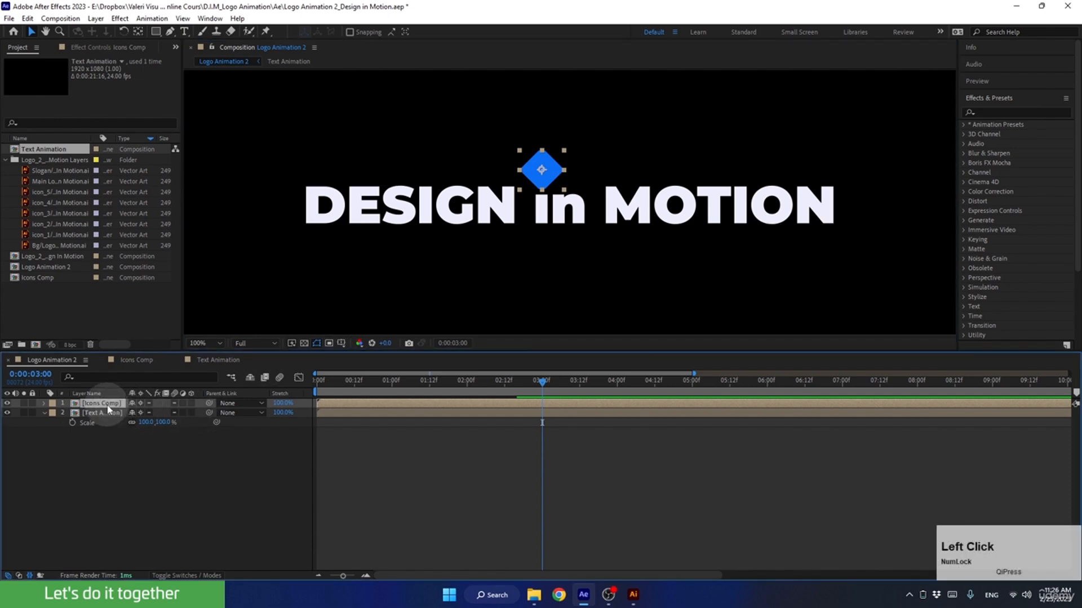
{"action": "key", "text": "s"}
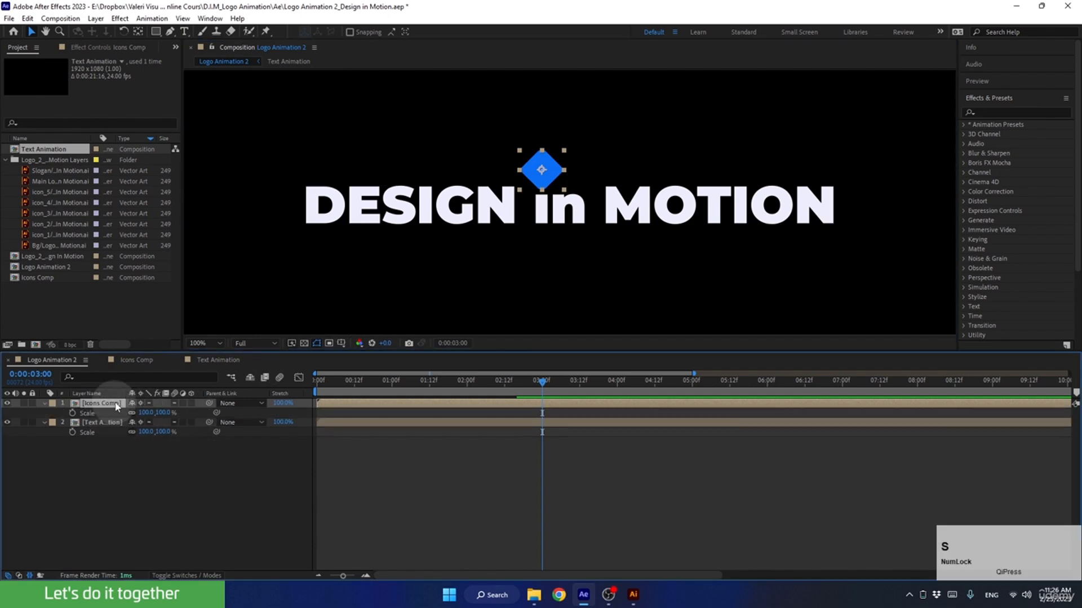
{"action": "left_click", "coordinate": [146, 412]}
{"action": "type", "text": "50"}
{"action": "key", "text": "Return"}
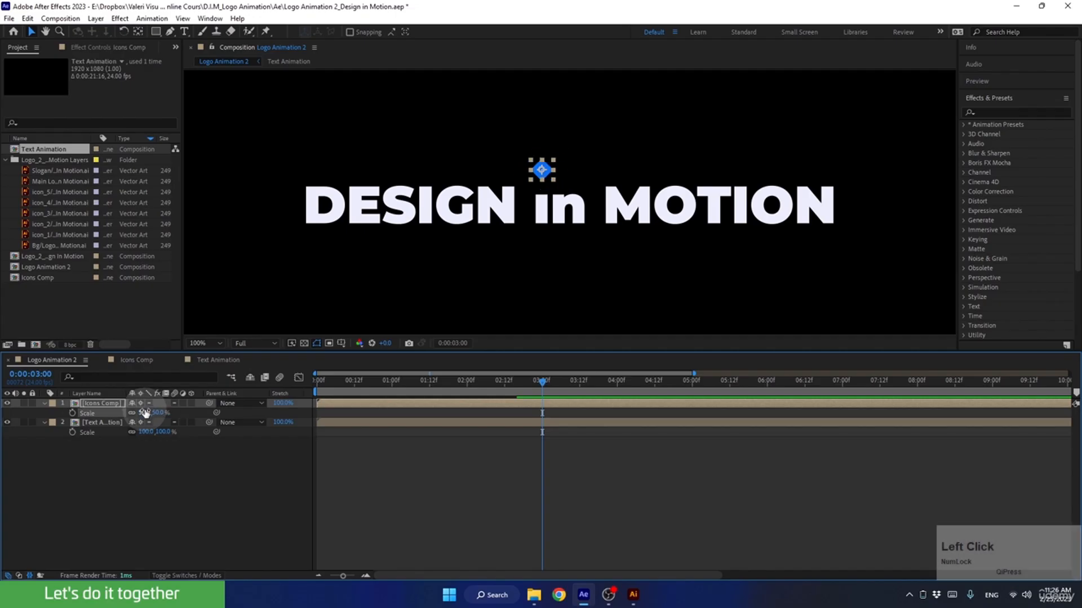
Nudge the Icons Comp layer down to the dot position of the i and set its label color to Blue.
{"action": "key", "text": "Down"}
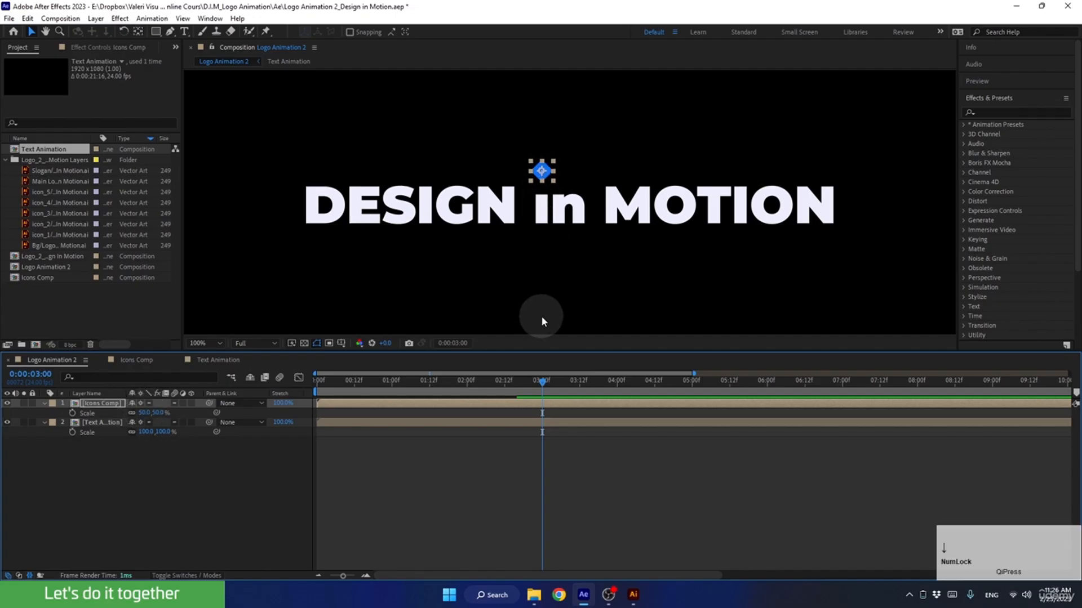
{"action": "key", "text": "shift+Down"}
{"action": "key", "text": "Down"}
{"action": "key", "text": "Down"}
{"action": "key", "text": "Down"}
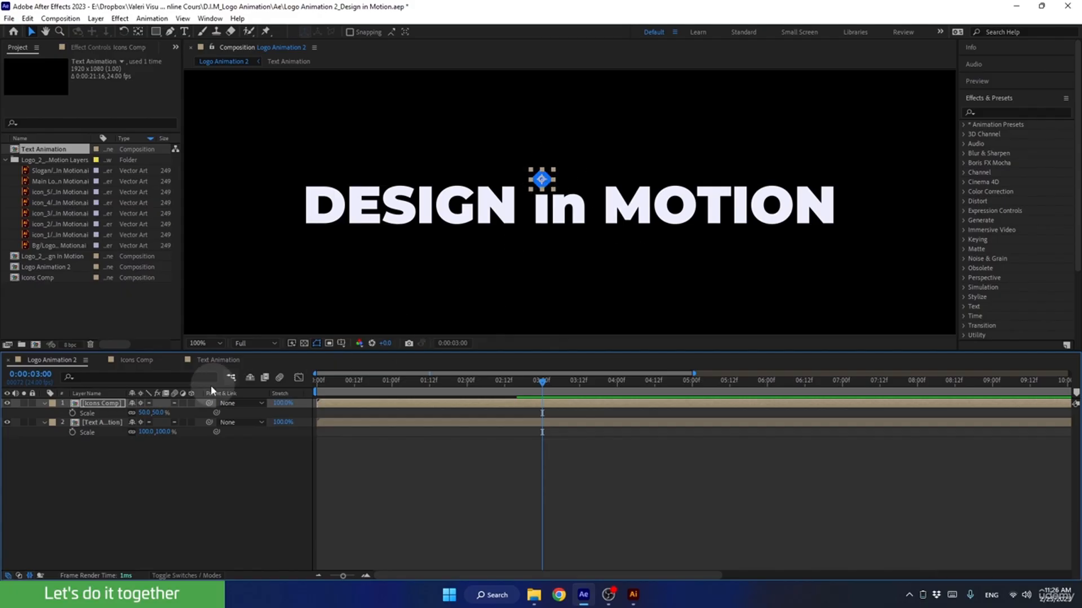
{"action": "left_click", "coordinate": [52, 404]}
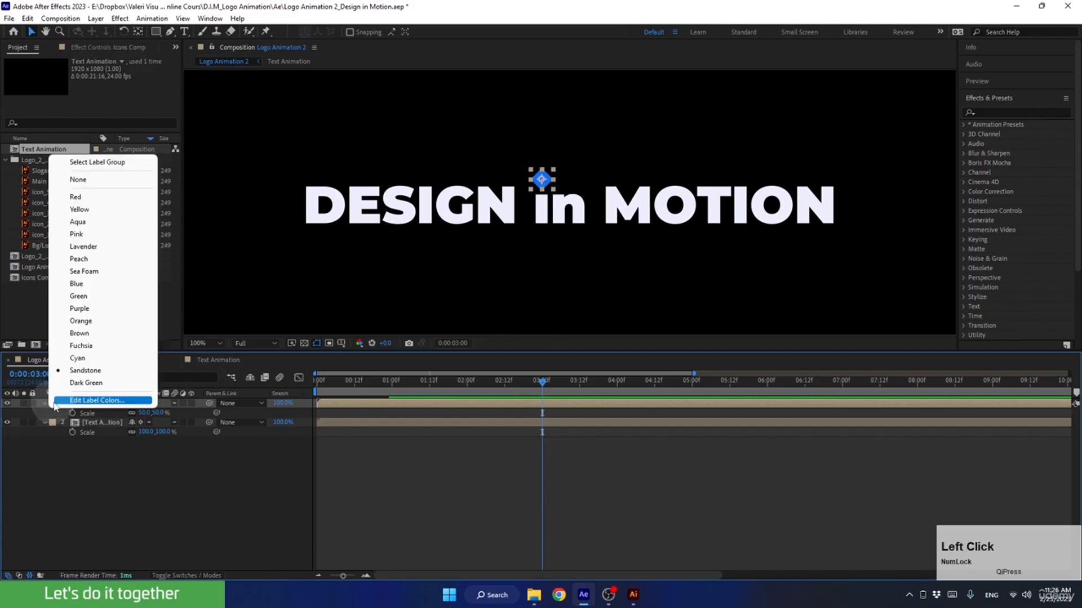
{"action": "left_click", "coordinate": [70, 284]}
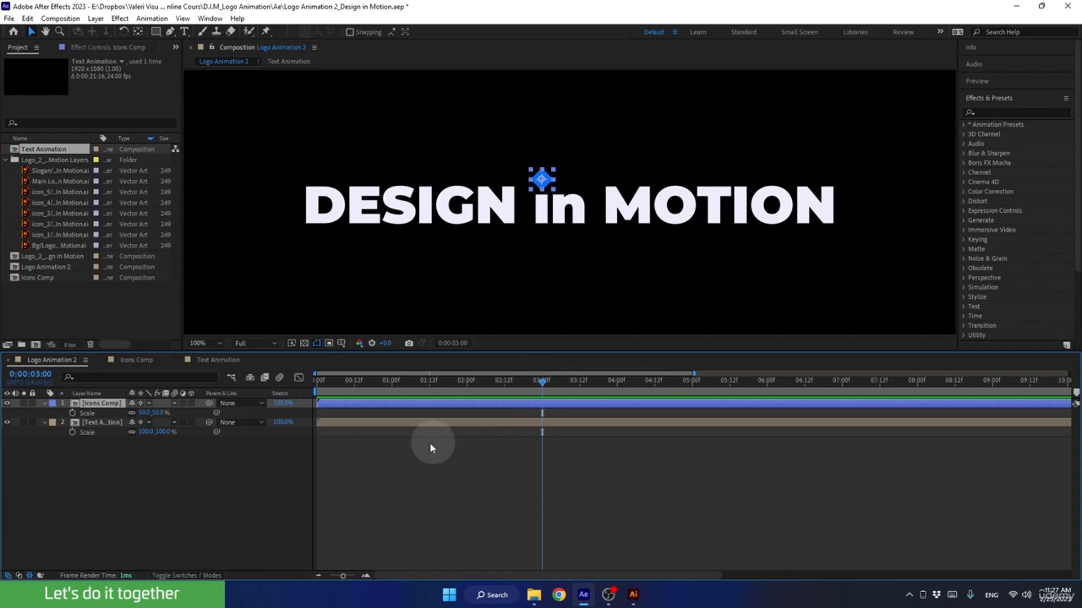
Enable Scale and Position keyframes for the Icons Comp layer at 0:00:03:00.
{"action": "left_click", "coordinate": [72, 413]}
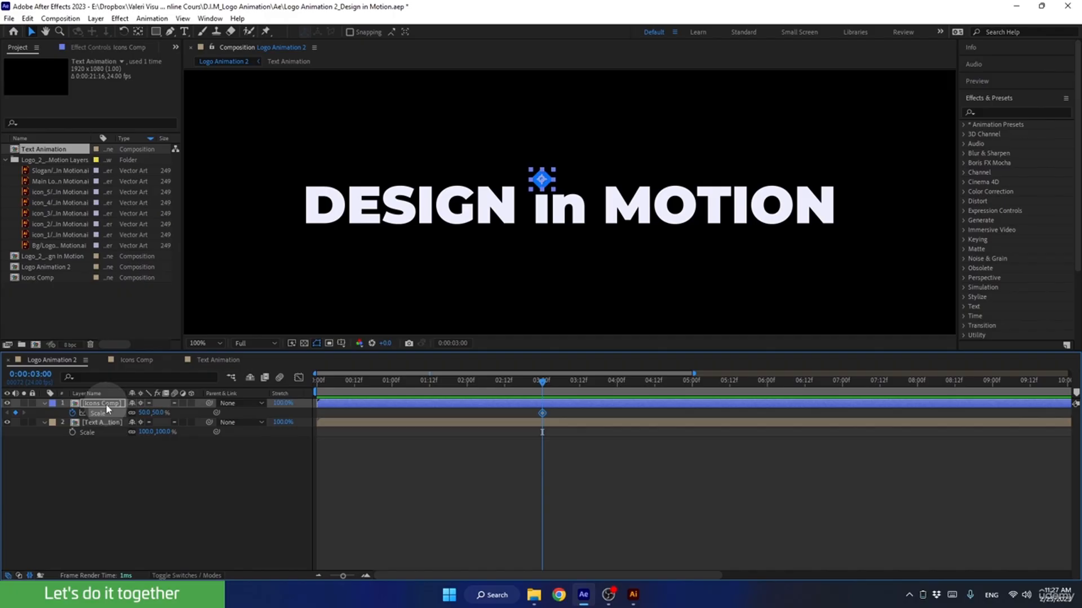
{"action": "key", "text": "shift+p"}
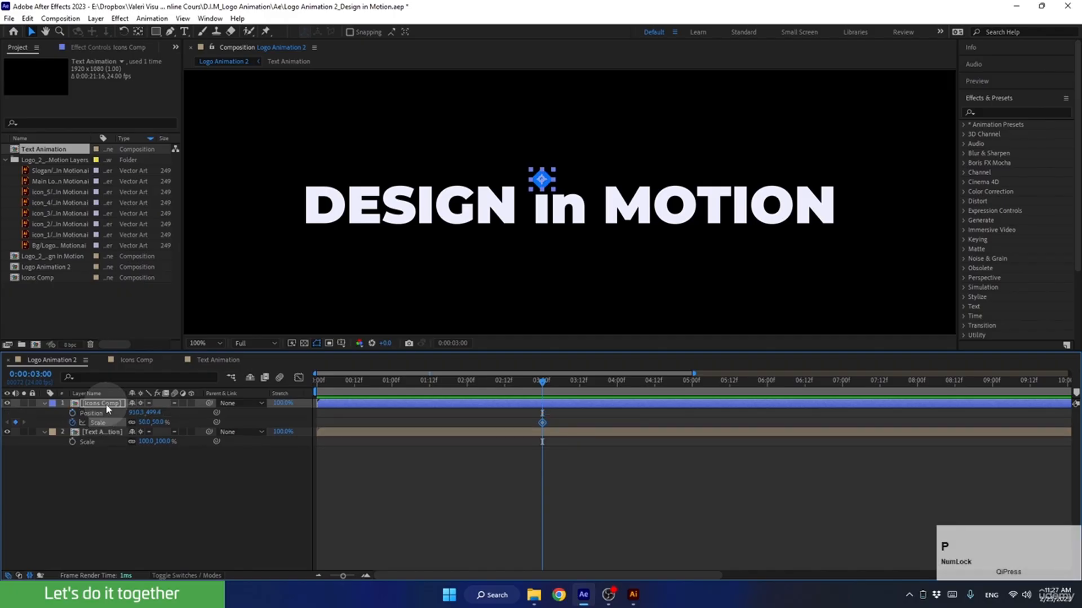
{"action": "left_click", "coordinate": [73, 413]}
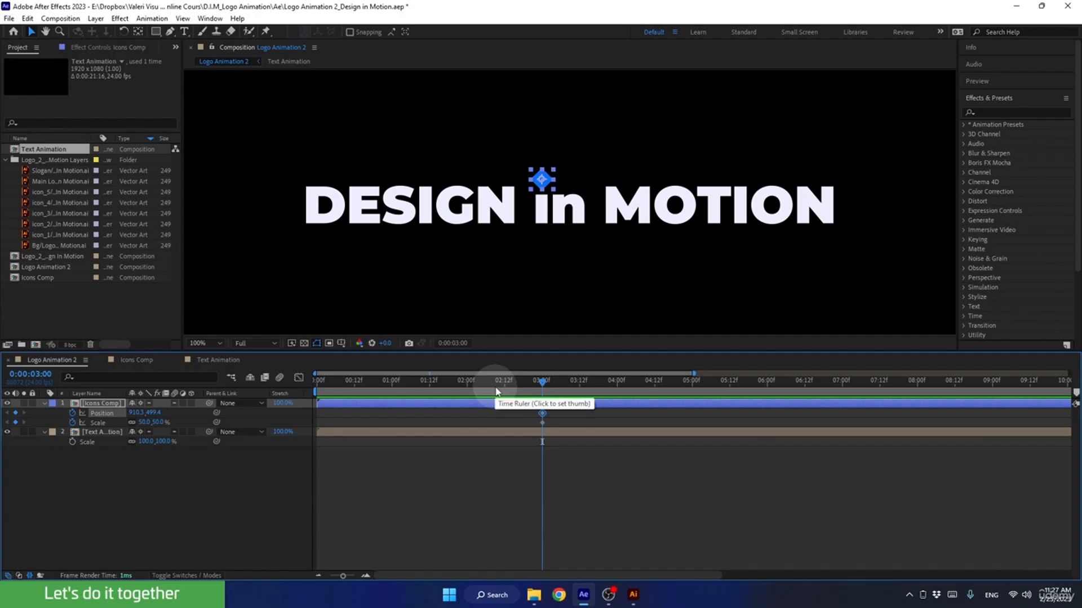
At 0:00:00:00, move Icons Comp straight down below the frame, to a Y position of about 1125.
{"action": "left_click", "coordinate": [515, 385]}
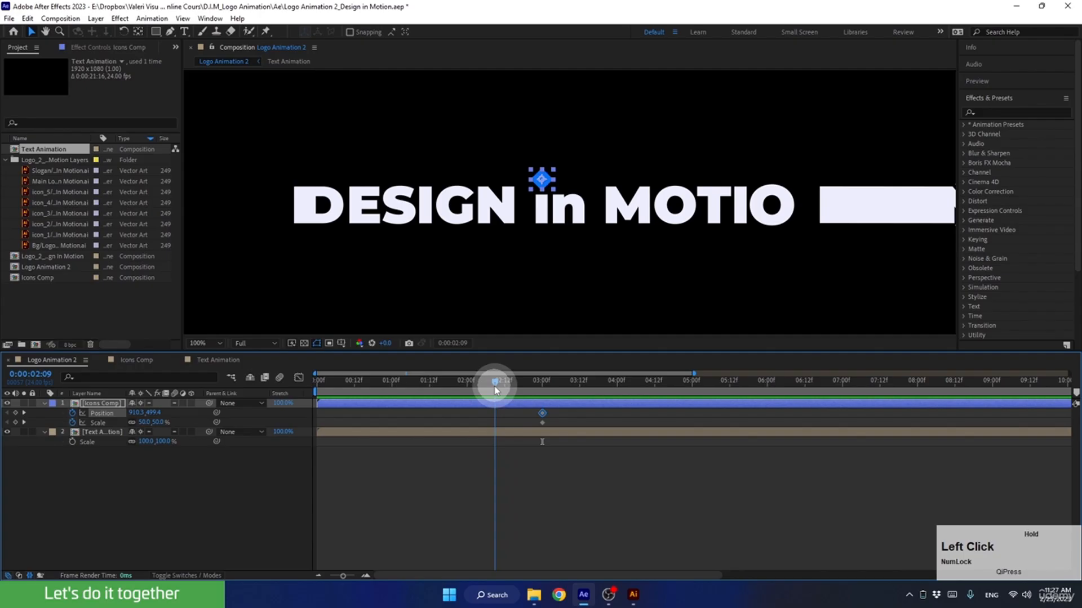
{"action": "left_click_drag", "start_coordinate": [496, 390], "coordinate": [305, 404]}
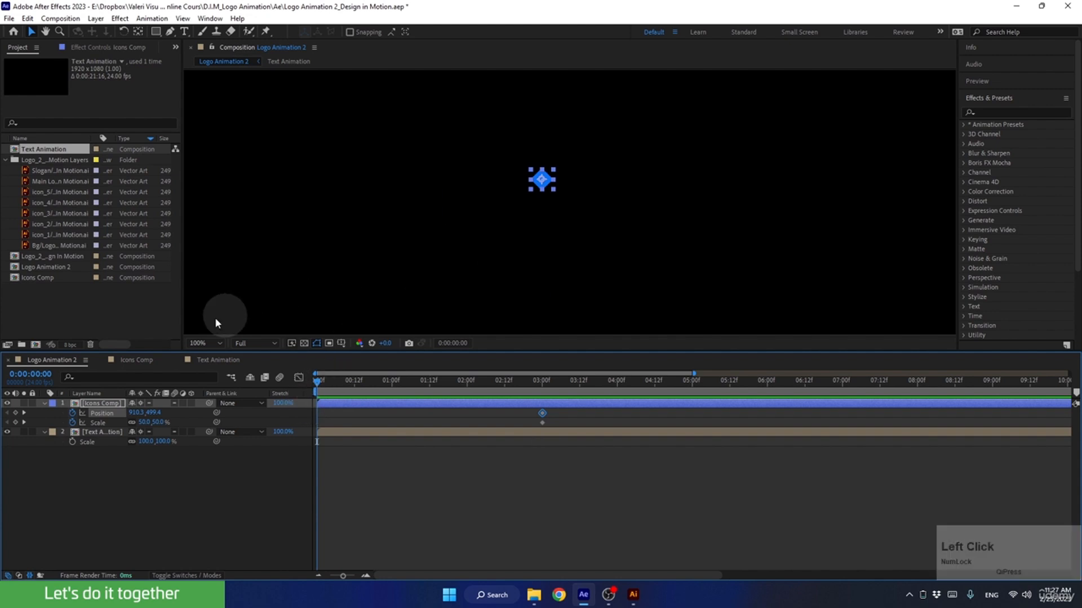
{"action": "left_click", "coordinate": [209, 338]}
{"action": "left_click", "coordinate": [207, 364]}
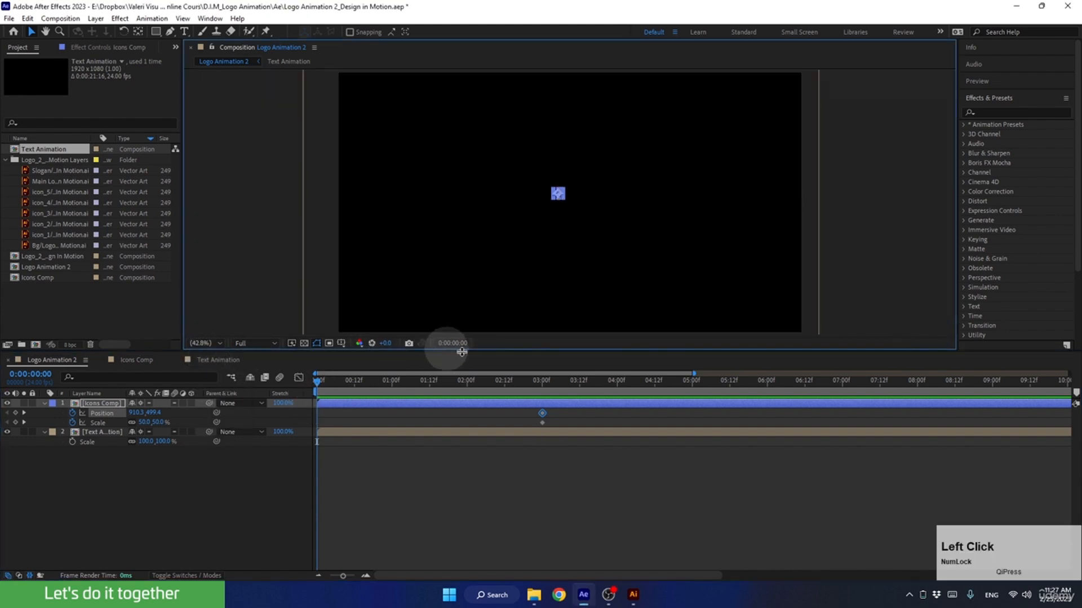
{"action": "left_click_drag", "start_coordinate": [475, 349], "coordinate": [466, 417]}
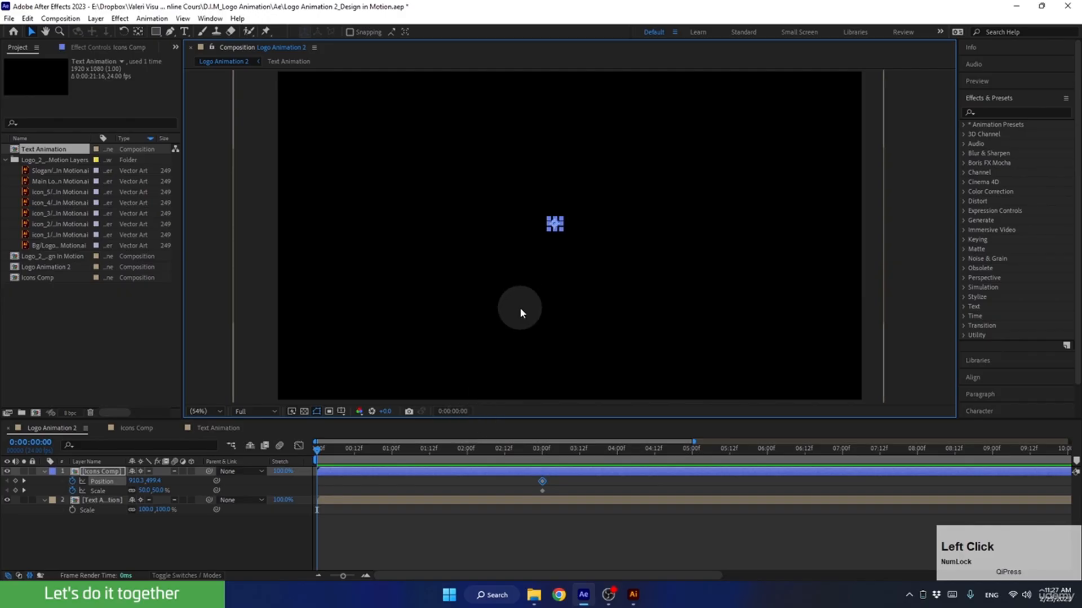
{"action": "scroll", "coordinate": [520, 308], "scroll_direction": "down", "scroll_amount": 1}
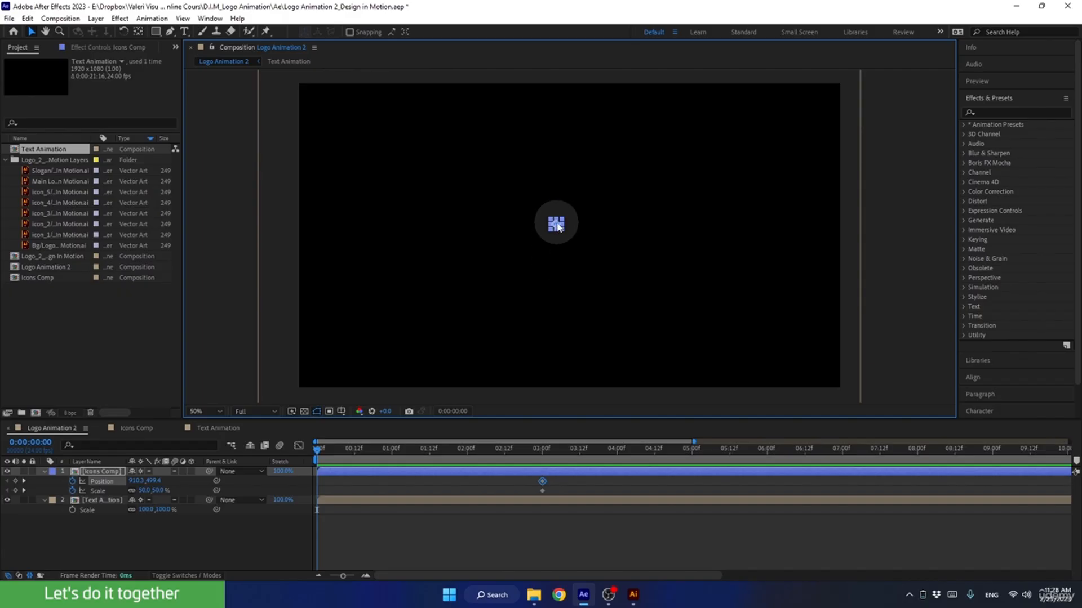
{"action": "left_click_drag", "start_coordinate": [556, 226], "coordinate": [555, 402]}
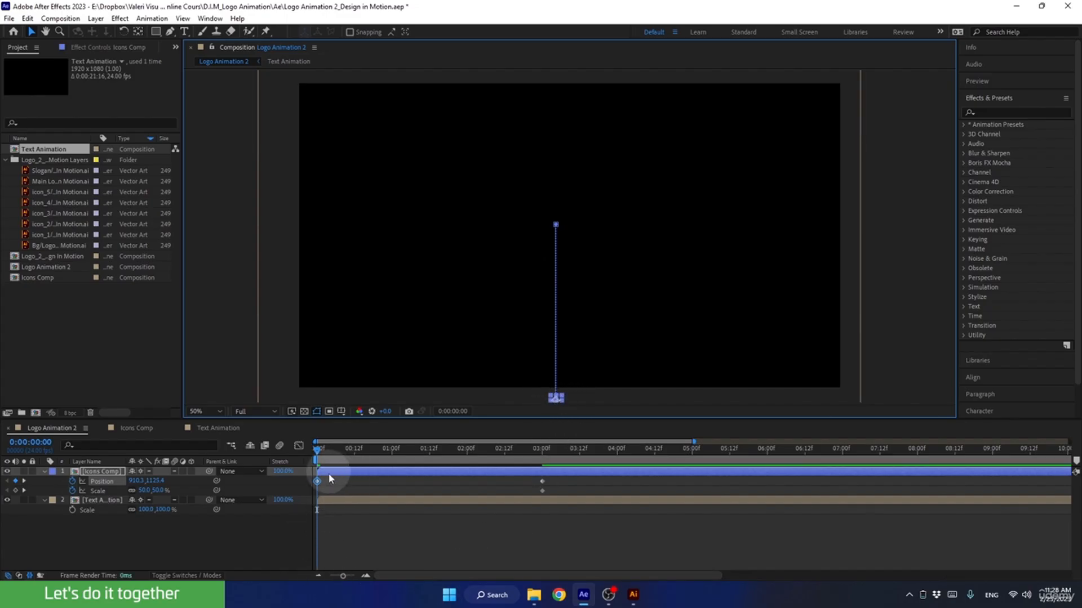
At 0:00:01:12, move Icons Comp straight up near the top of the frame, to a Y position of about 136.
{"action": "left_click_drag", "start_coordinate": [321, 451], "coordinate": [429, 463]}
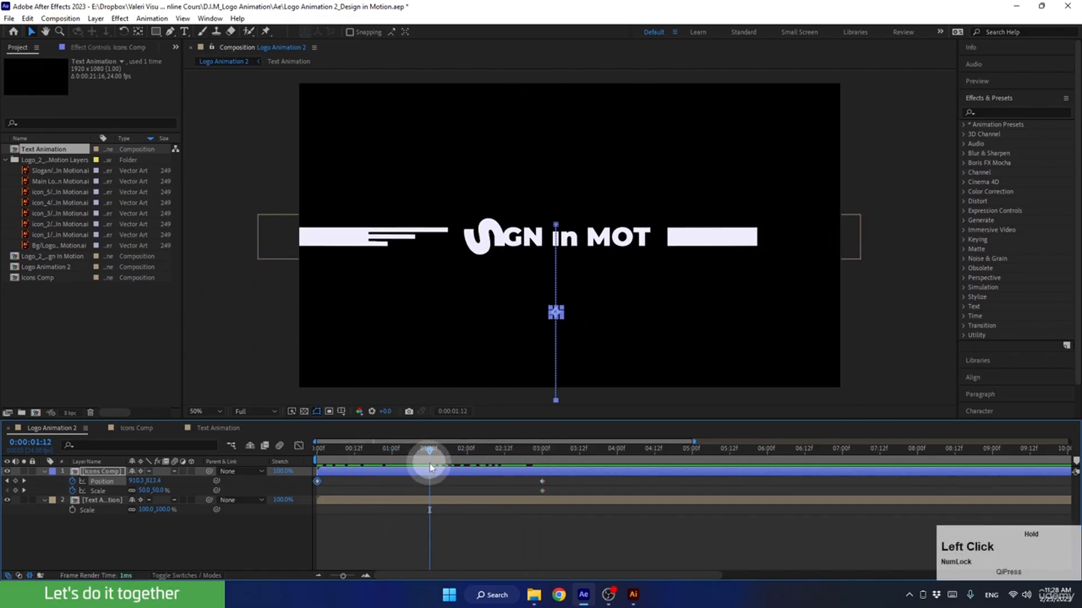
{"action": "left_click", "coordinate": [555, 312]}
{"action": "left_click_drag", "start_coordinate": [556, 312], "coordinate": [559, 124]}
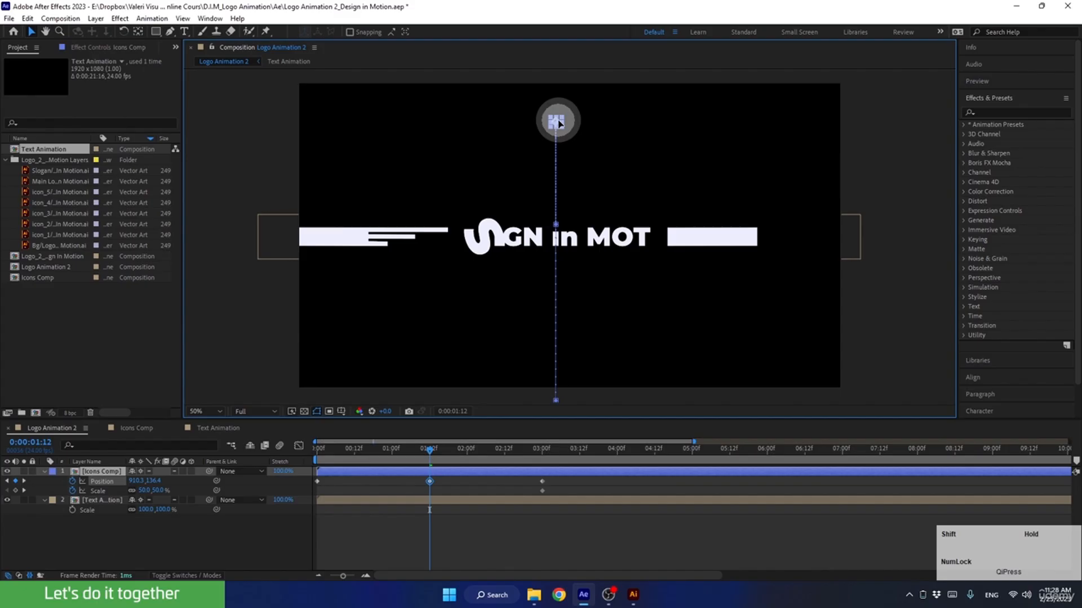
{"action": "left_click_drag", "start_coordinate": [428, 450], "coordinate": [430, 486]}
{"action": "left_click", "coordinate": [552, 124]}
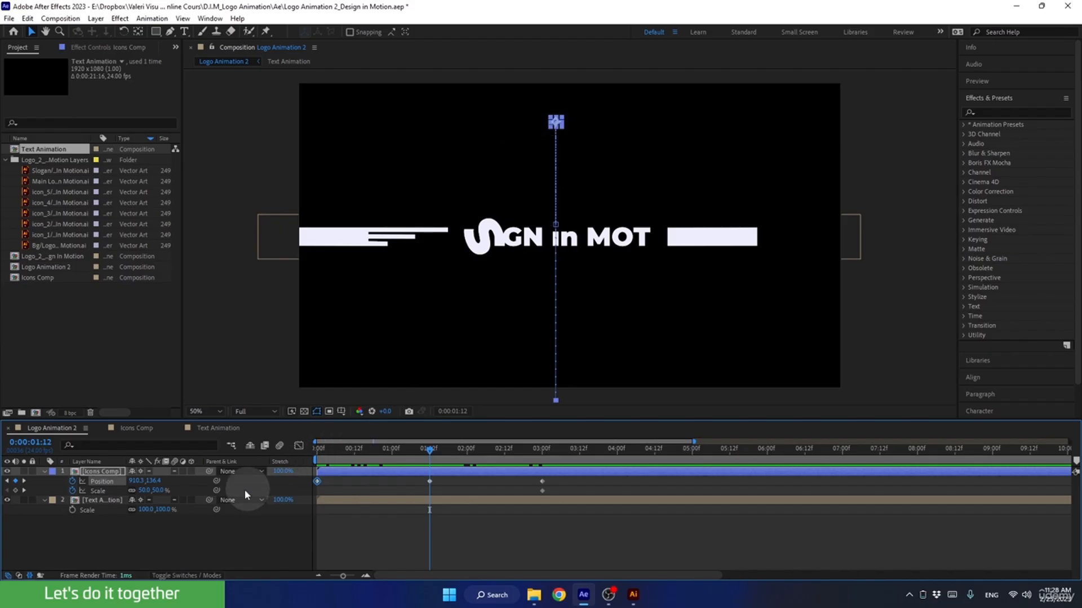
Set the Icons Comp scale to 100% at 0:00:01:12 and to 20% at 0:00:00:00.
{"action": "left_click", "coordinate": [144, 491]}
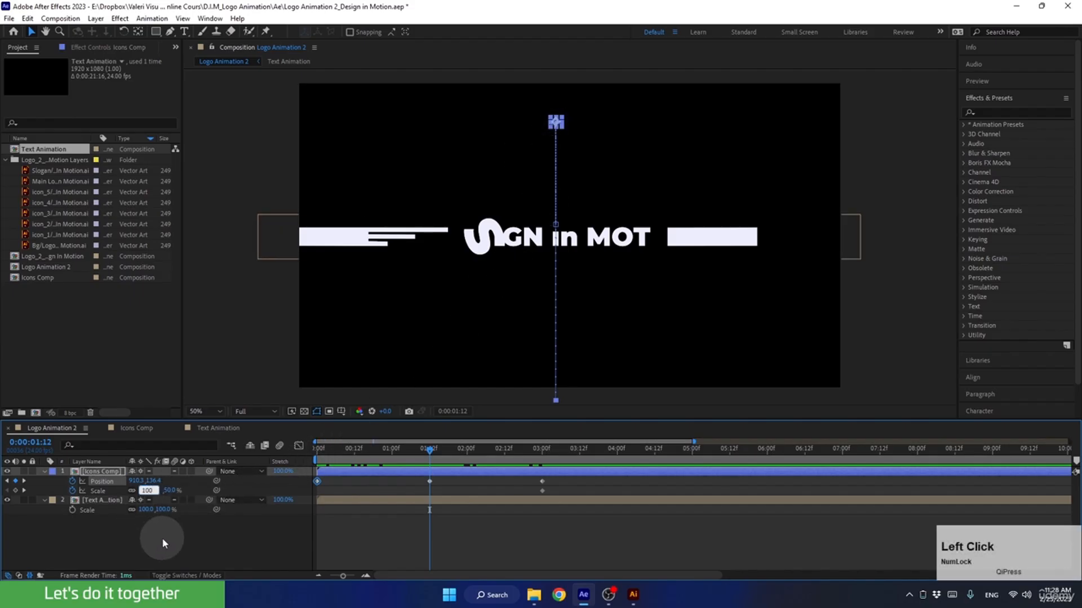
{"action": "type", "text": "100"}
{"action": "key", "text": "Return"}
{"action": "left_click_drag", "start_coordinate": [429, 449], "coordinate": [290, 472]}
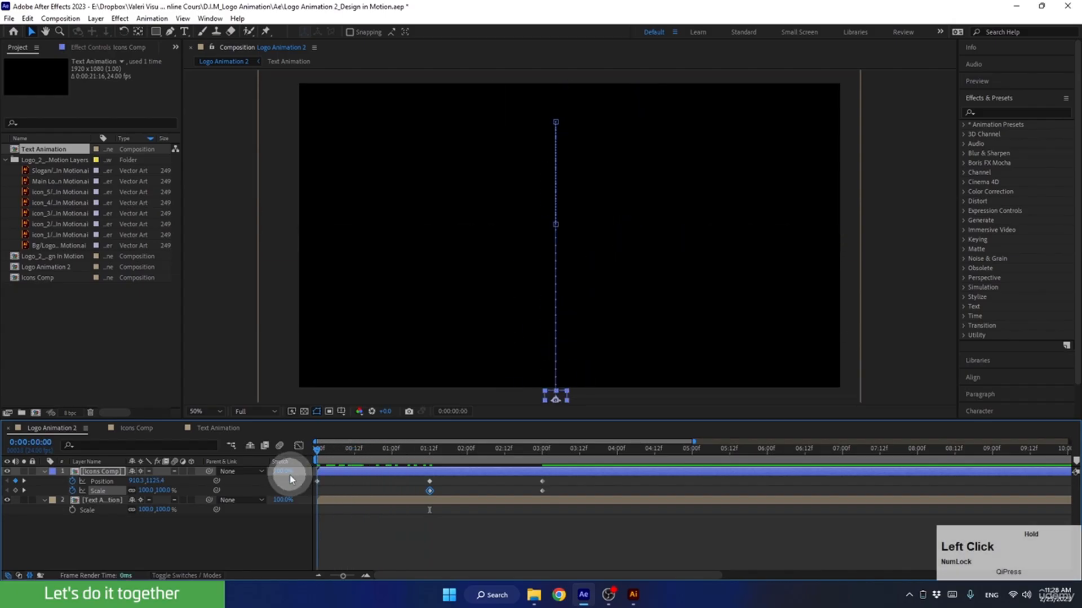
{"action": "left_click", "coordinate": [147, 491]}
{"action": "type", "text": "20"}
{"action": "key", "text": "Return"}
Play the Logo Animation 2 composition from the start to review the icon's motion with the text.
{"action": "left_click", "coordinate": [330, 453]}
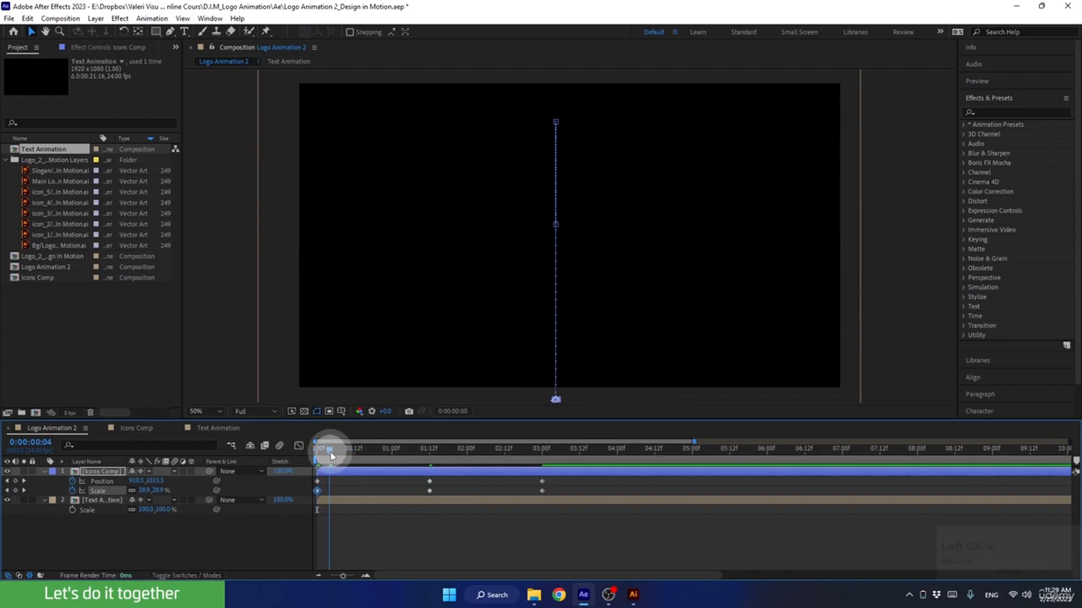
{"action": "left_click_drag", "start_coordinate": [331, 456], "coordinate": [292, 455]}
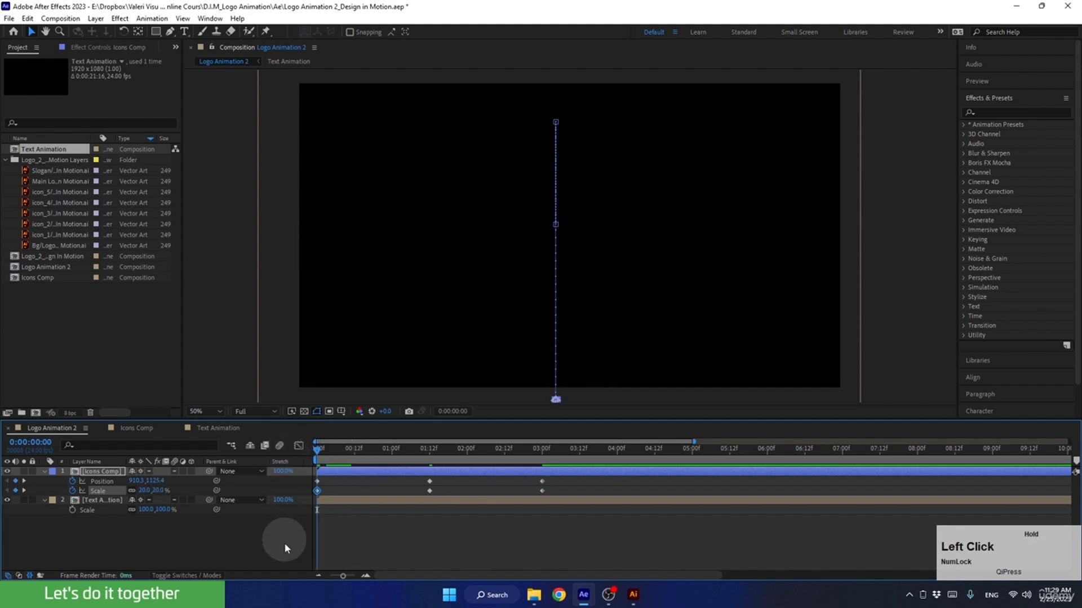
{"action": "key", "text": "space"}
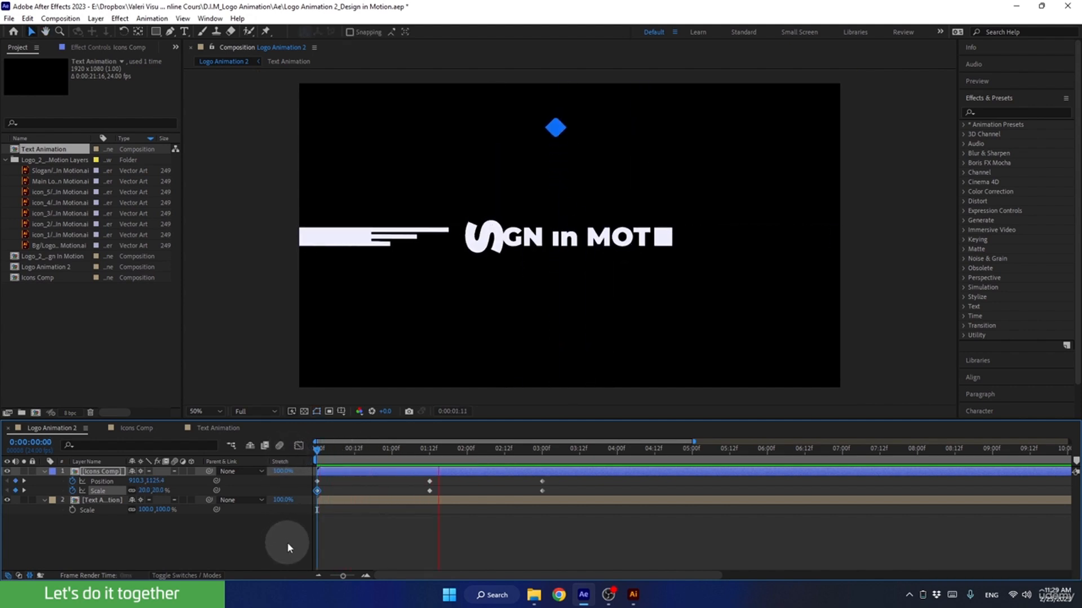
{"action": "key", "text": "space"}
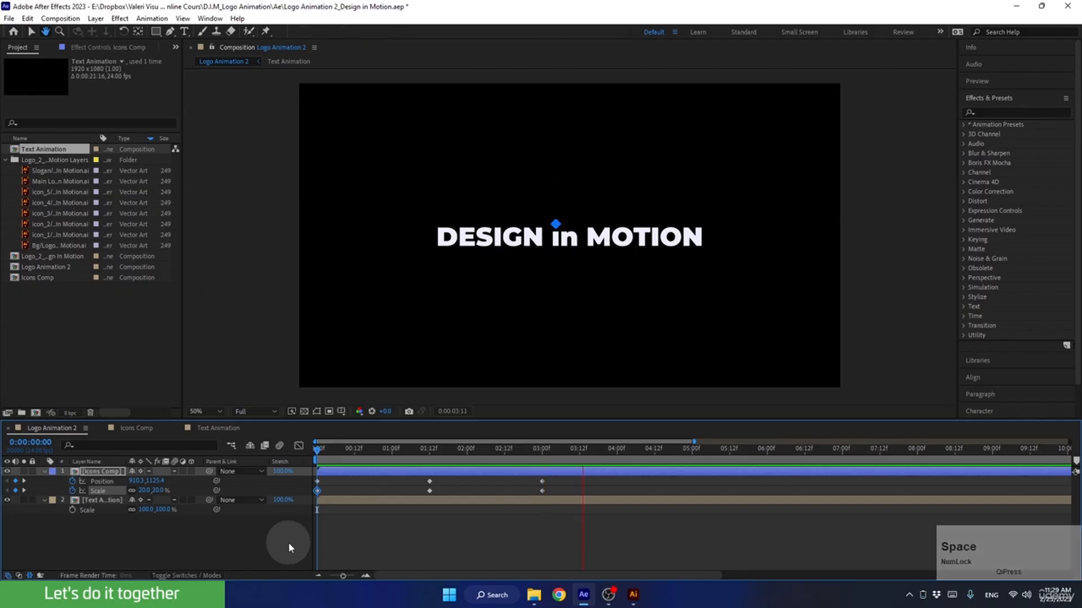
Hide the Text Animation layer and preview the icon's motion alone from the start.
{"action": "left_click_drag", "start_coordinate": [524, 457], "coordinate": [14, 511]}
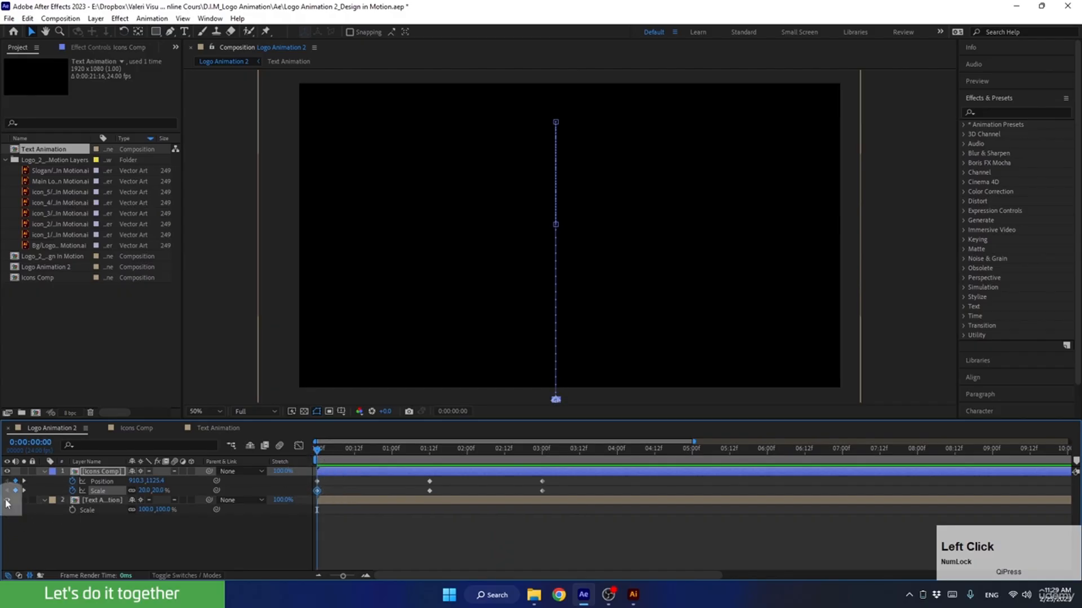
{"action": "key", "text": "space"}
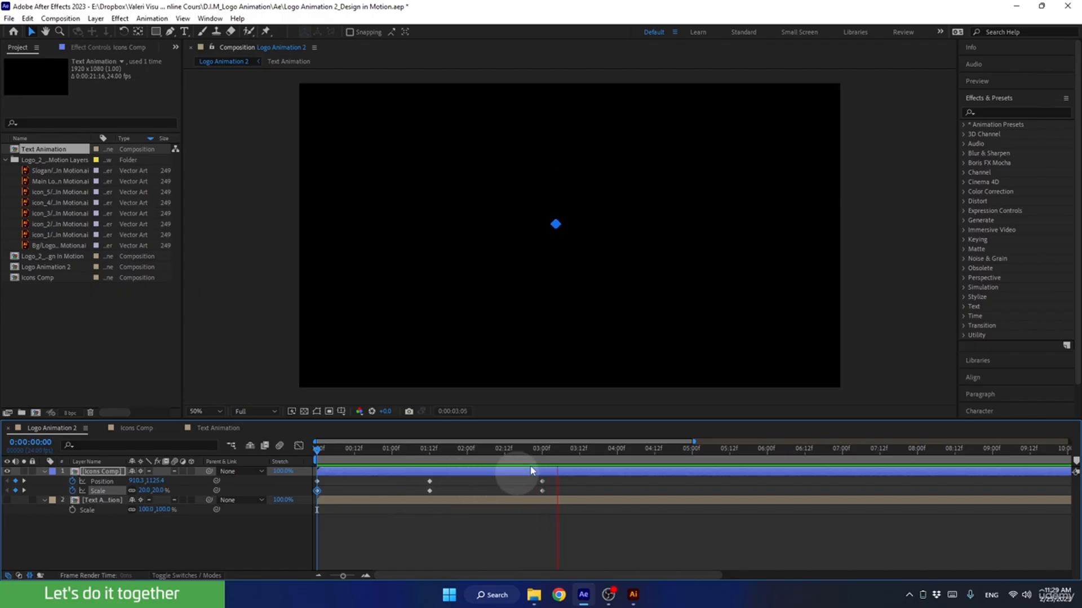
{"action": "key", "text": "space"}
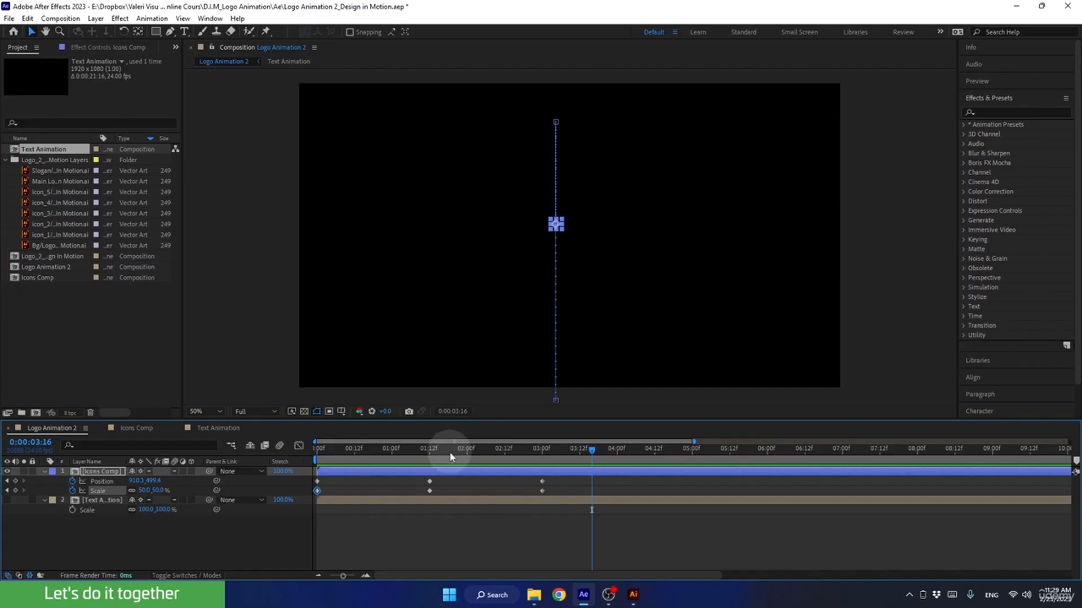
Compress all Icons Comp Position and Scale keyframes proportionally so the last ones land at 0:00:02:00, and preview the faster motion.
{"action": "mouse_move", "coordinate": [451, 451]}
{"action": "left_mouse_down"}
{"action": "mouse_move", "coordinate": [488, 453]}
{"action": "mouse_move", "coordinate": [467, 452]}
{"action": "left_mouse_up"}
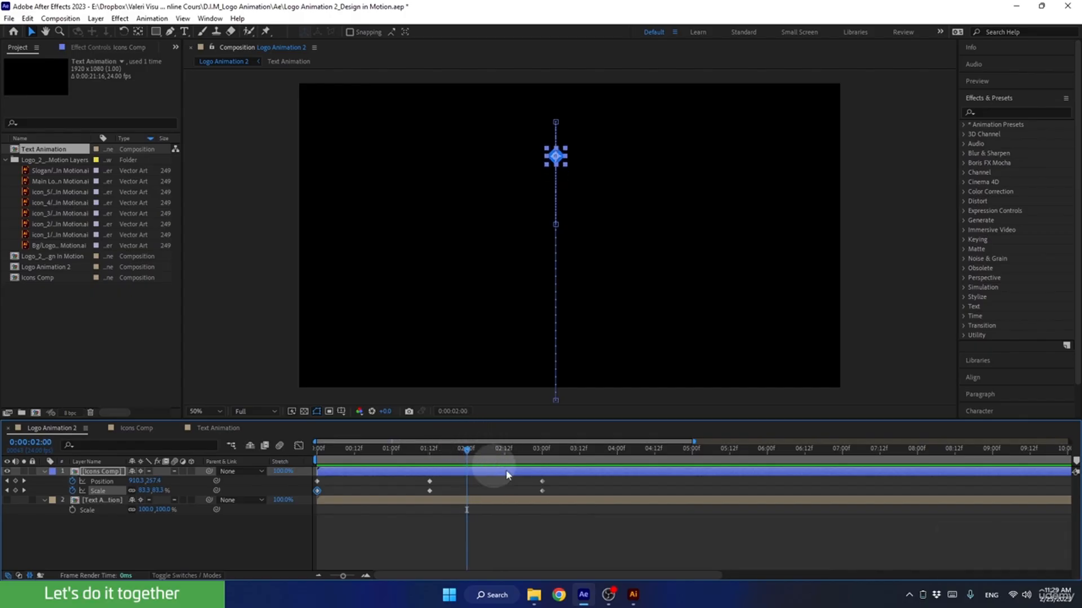
{"action": "left_click_drag", "start_coordinate": [553, 478], "coordinate": [289, 509]}
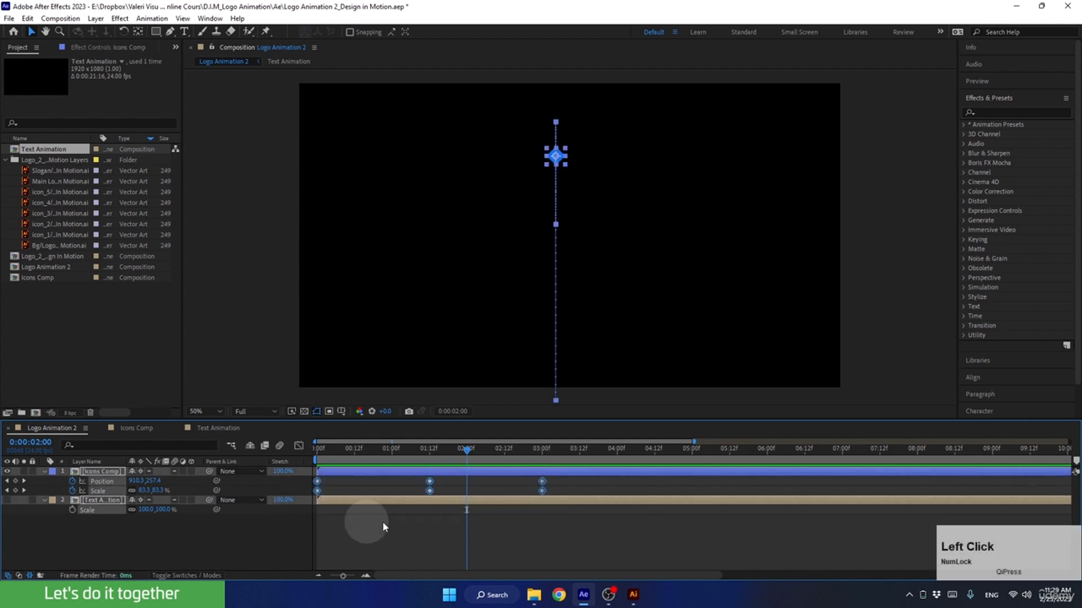
{"action": "key", "text": "alt"}
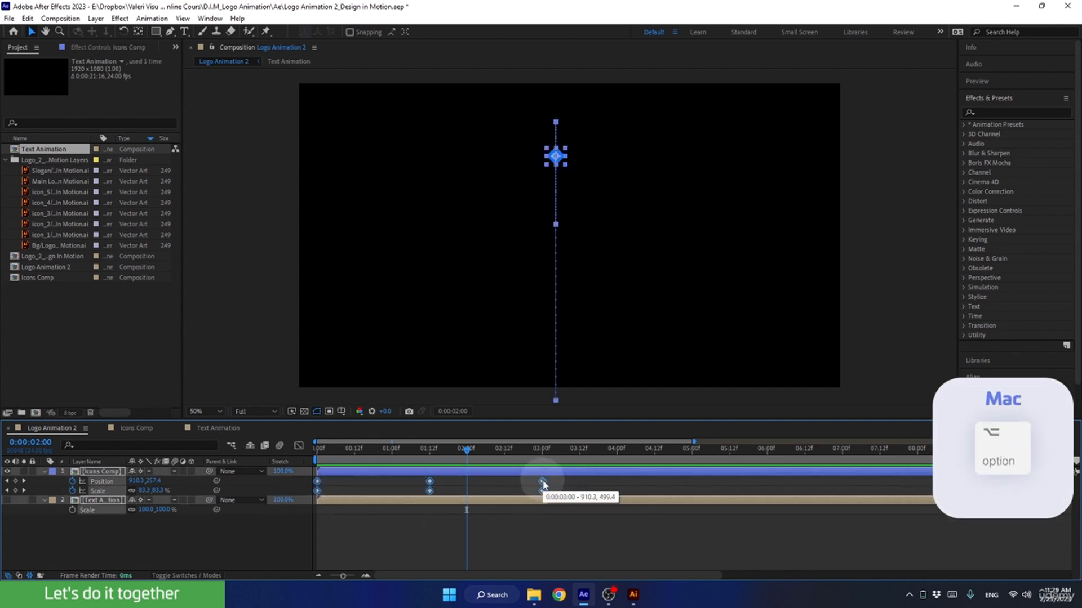
{"action": "left_click_drag", "start_coordinate": [542, 482], "coordinate": [467, 483]}
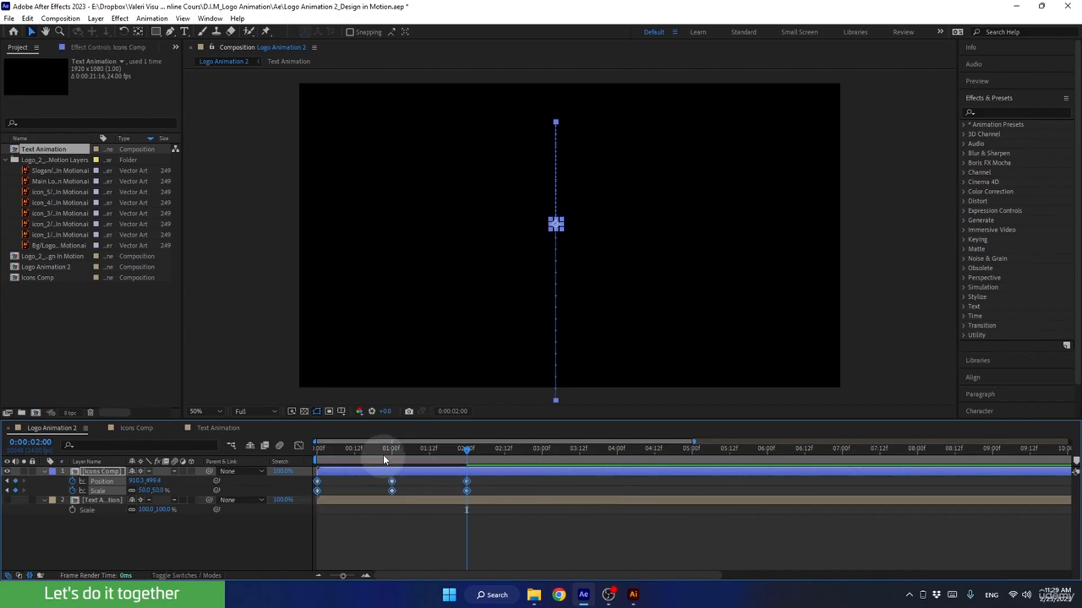
{"action": "left_click_drag", "start_coordinate": [384, 454], "coordinate": [282, 472]}
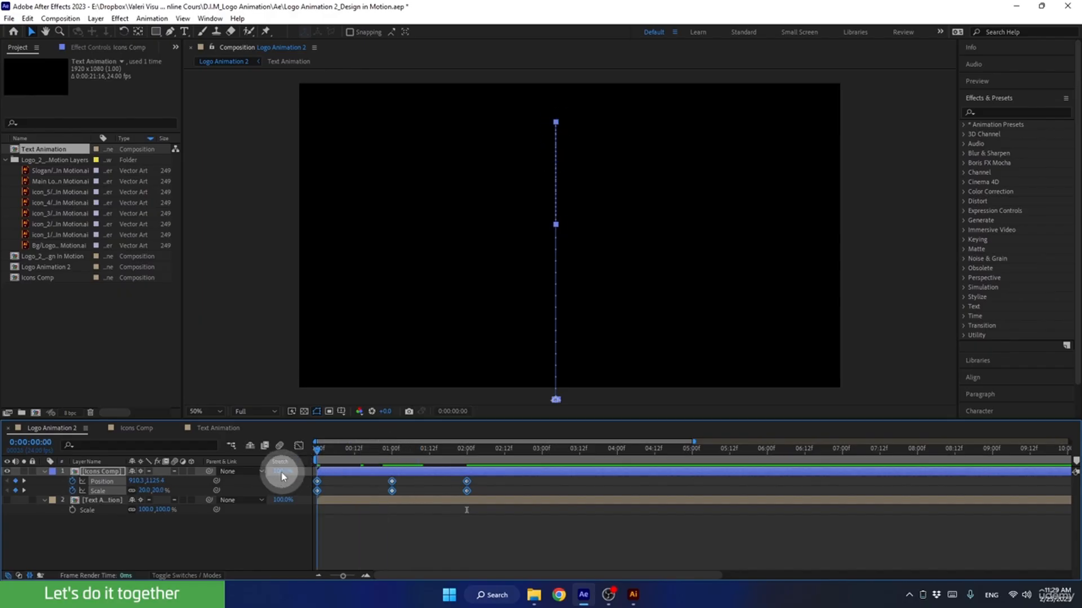
{"action": "key", "text": "space"}
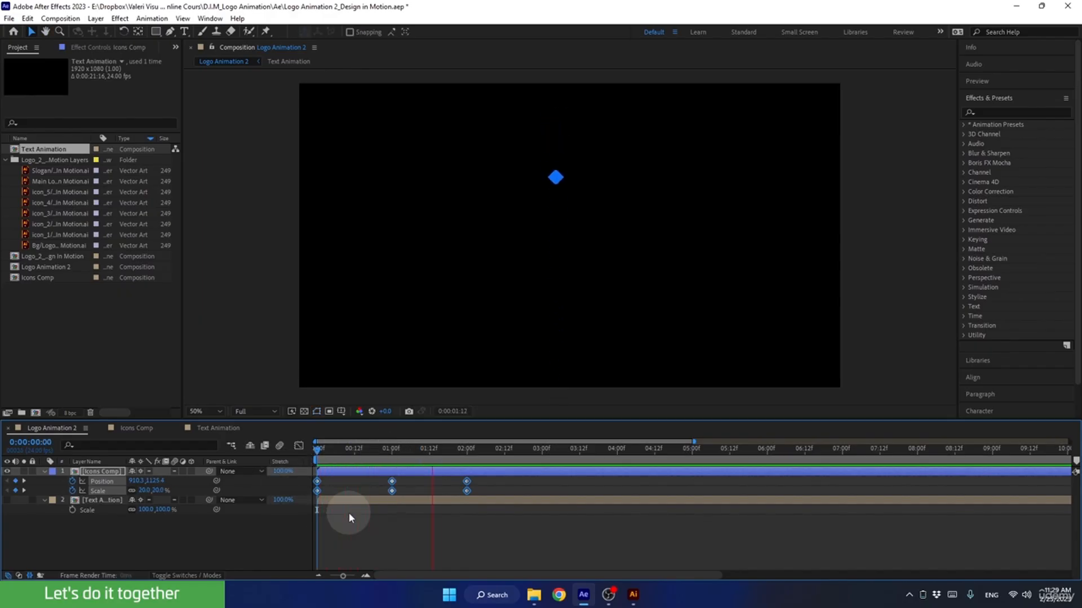
{"action": "key", "text": "space"}
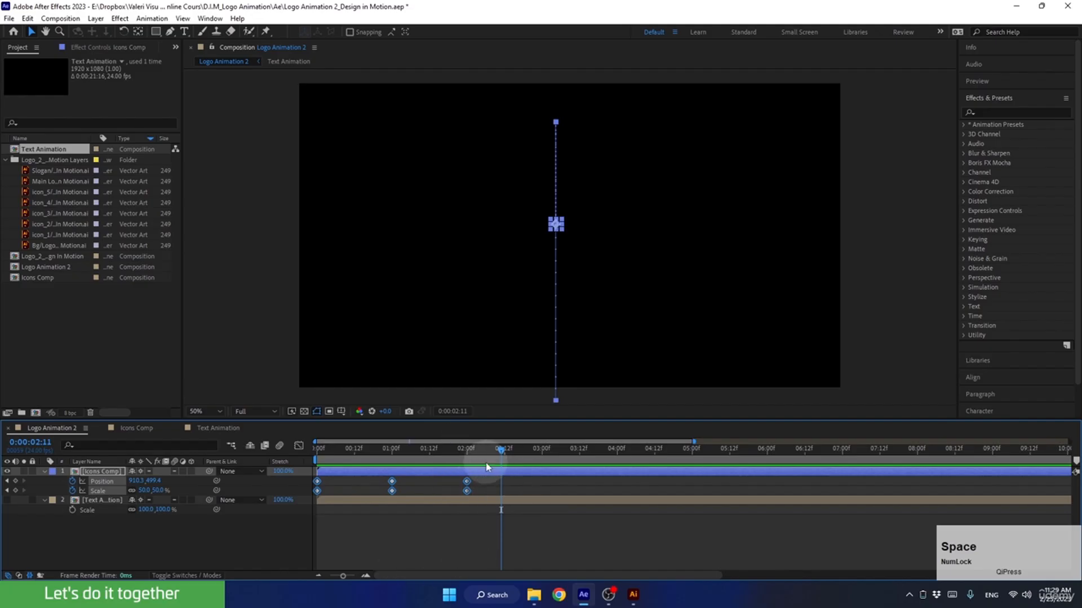
Apply Easy Ease to all Icons Comp Position and Scale keyframes and preview the result from the start.
{"action": "left_click_drag", "start_coordinate": [496, 472], "coordinate": [298, 496]}
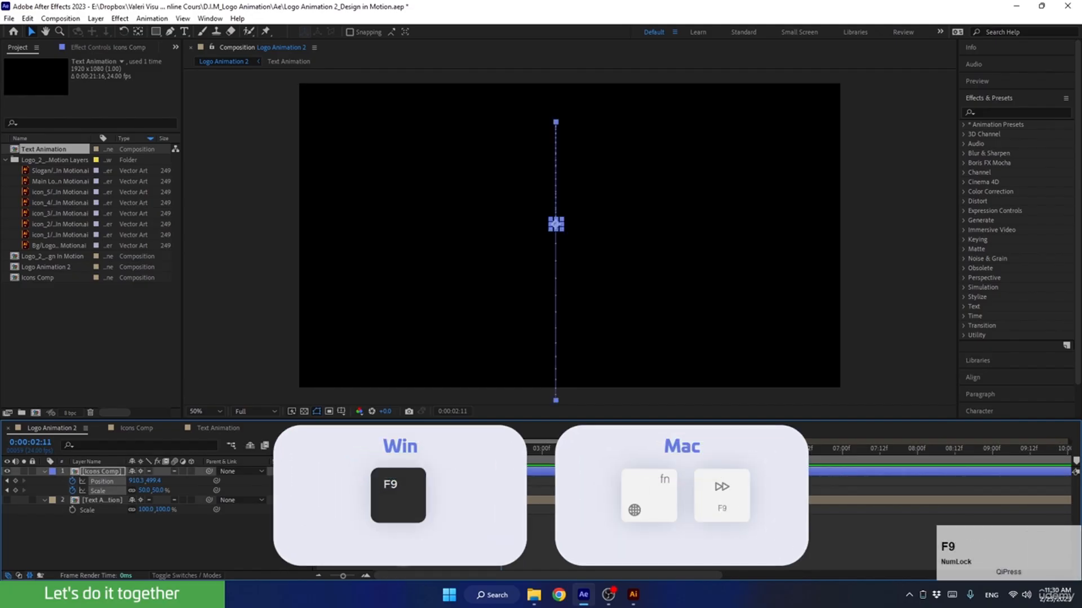
{"action": "left_click", "coordinate": [434, 528]}
{"action": "left_click_drag", "start_coordinate": [462, 450], "coordinate": [280, 482]}
{"action": "key", "text": "space"}
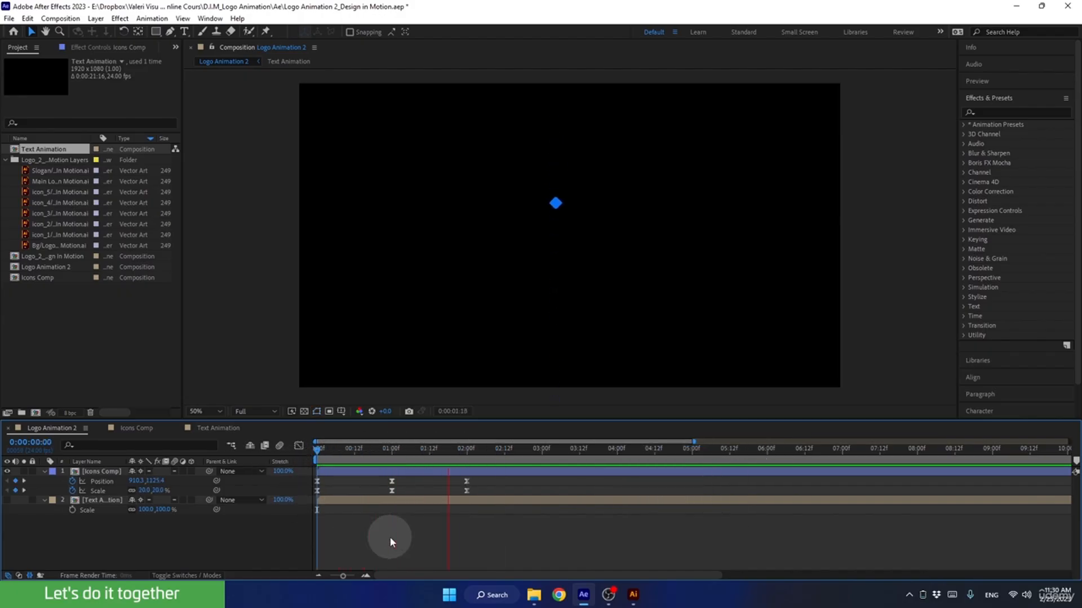
{"action": "key", "text": "space"}
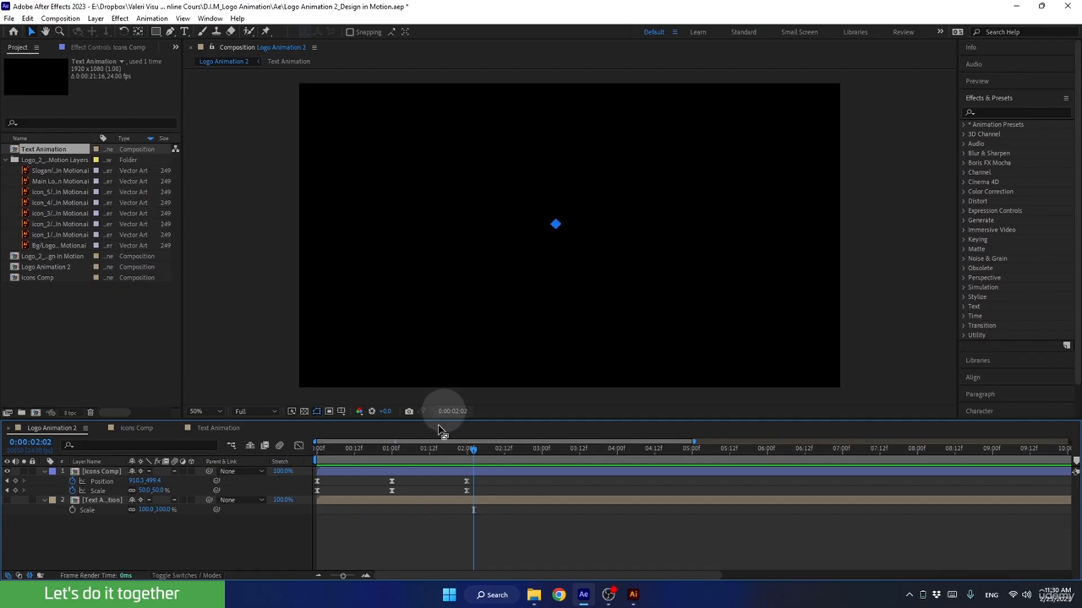
Show the speed graph of all Icons Comp Position and Scale keyframes in the Graph Editor, fitted to the view.
{"action": "left_click_drag", "start_coordinate": [430, 450], "coordinate": [398, 456]}
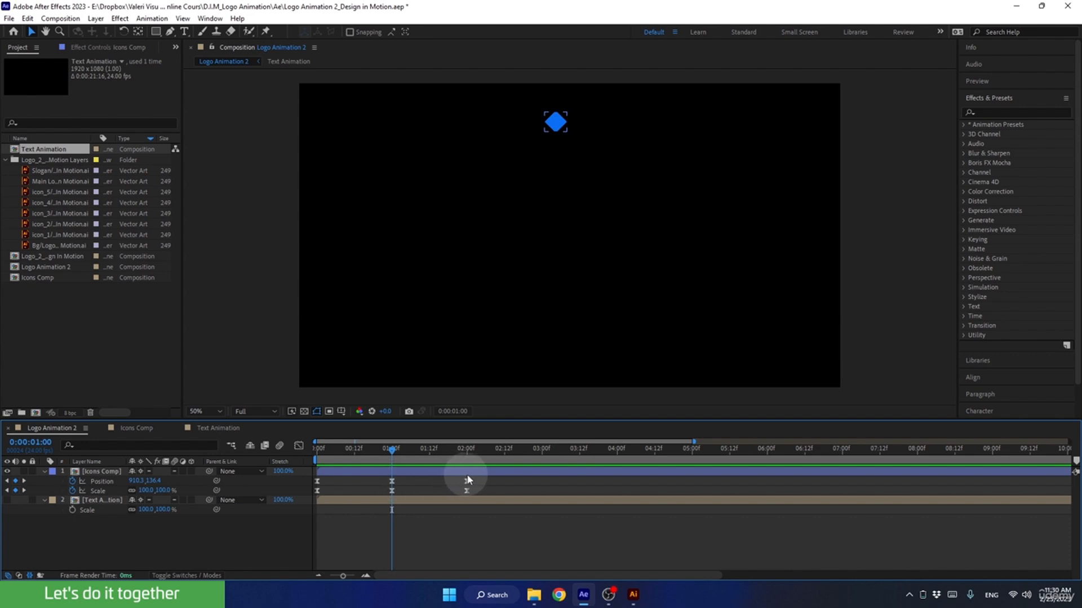
{"action": "left_click_drag", "start_coordinate": [484, 481], "coordinate": [298, 504]}
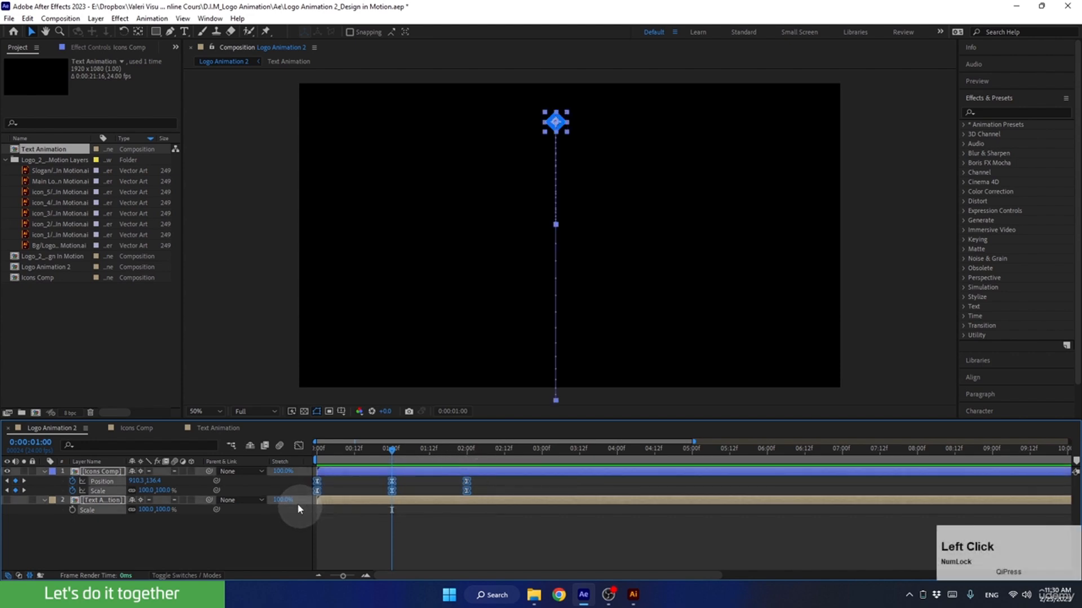
{"action": "left_click", "coordinate": [297, 447]}
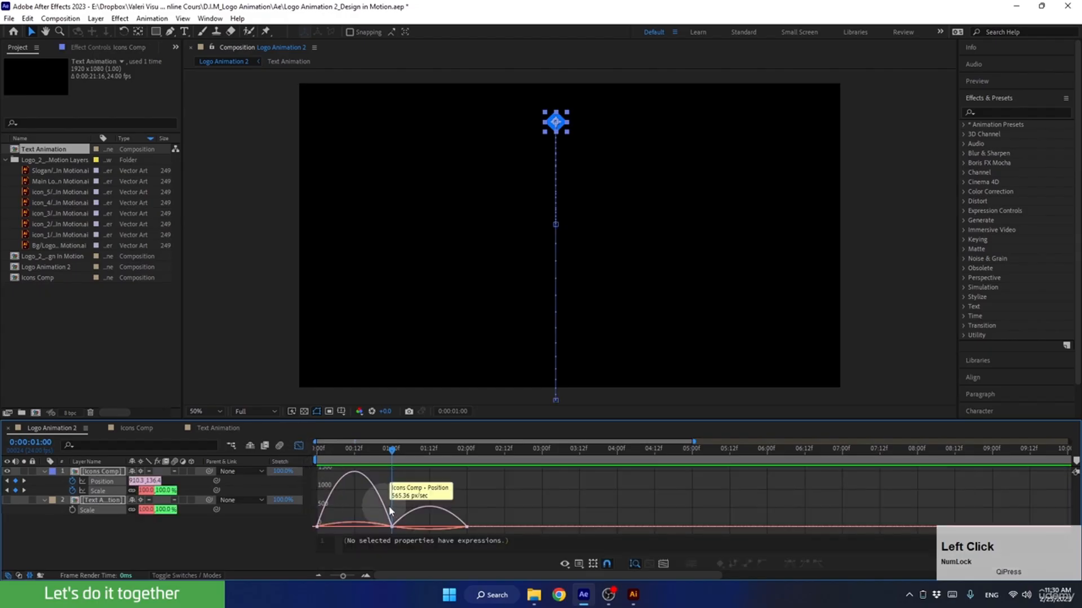
{"action": "left_click", "coordinate": [405, 502]}
{"action": "right_click", "coordinate": [414, 485]}
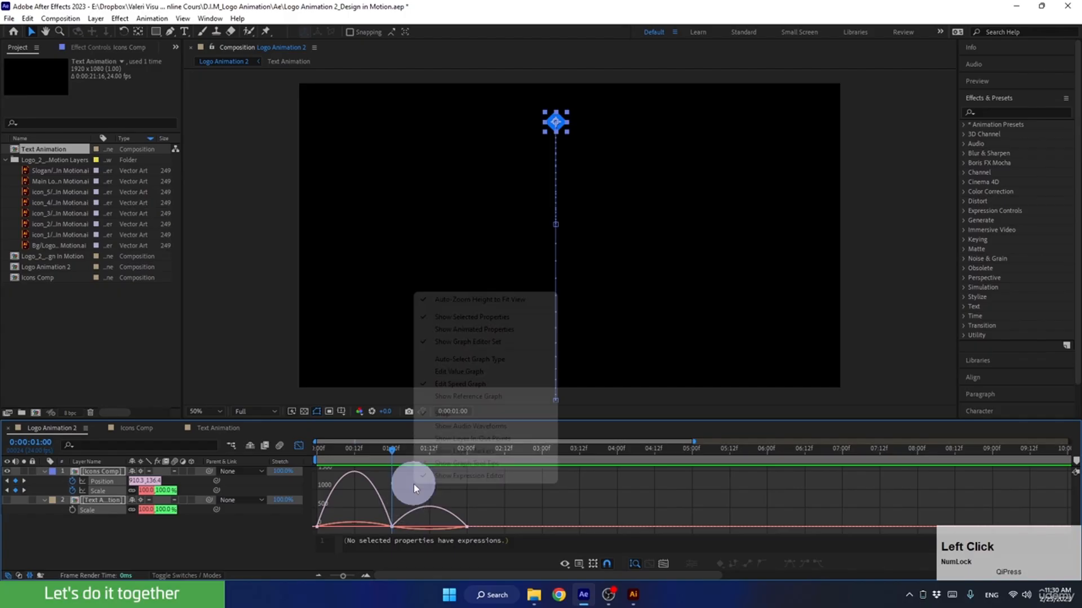
{"action": "left_click", "coordinate": [443, 385]}
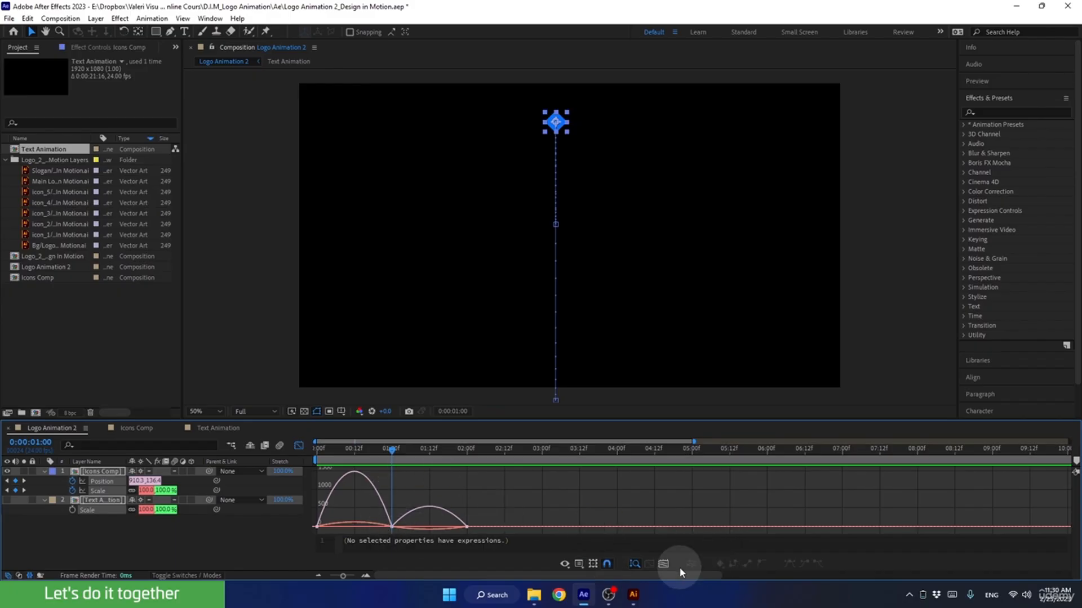
{"action": "left_click", "coordinate": [664, 565]}
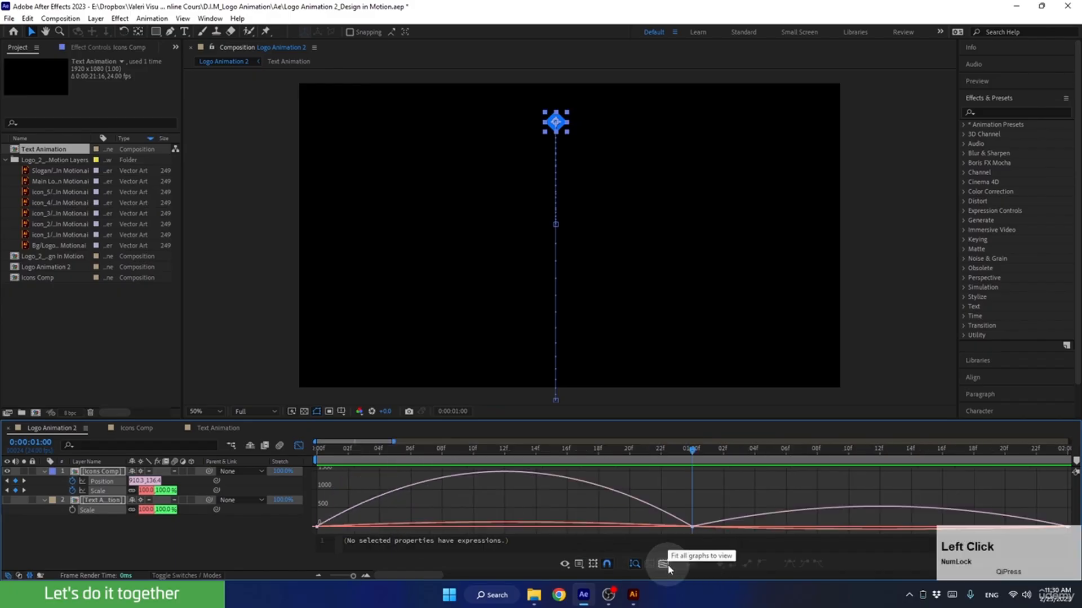
Lengthen the speed handles on both sides of the middle Icons Comp keyframes at 0:00:01:00, and preview the motion from the start.
{"action": "left_click", "coordinate": [317, 577]}
{"action": "left_click", "coordinate": [318, 577]}
{"action": "left_click", "coordinate": [318, 576]}
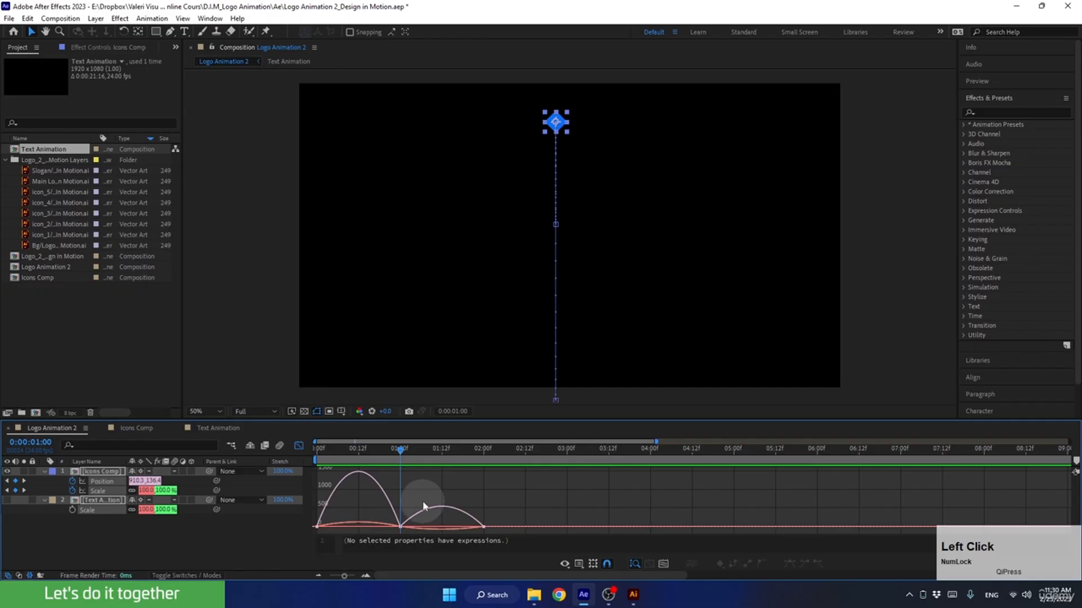
{"action": "mouse_move", "coordinate": [424, 496]}
{"action": "left_mouse_down"}
{"action": "mouse_move", "coordinate": [388, 535]}
{"action": "mouse_move", "coordinate": [318, 530]}
{"action": "mouse_move", "coordinate": [314, 510]}
{"action": "mouse_move", "coordinate": [309, 538]}
{"action": "mouse_move", "coordinate": [315, 501]}
{"action": "left_mouse_up"}
{"action": "mouse_move", "coordinate": [386, 512]}
{"action": "left_mouse_down"}
{"action": "mouse_move", "coordinate": [411, 539]}
{"action": "mouse_move", "coordinate": [446, 521]}
{"action": "mouse_move", "coordinate": [466, 530]}
{"action": "mouse_move", "coordinate": [445, 527]}
{"action": "left_mouse_up"}
{"action": "left_click_drag", "start_coordinate": [397, 451], "coordinate": [285, 454]}
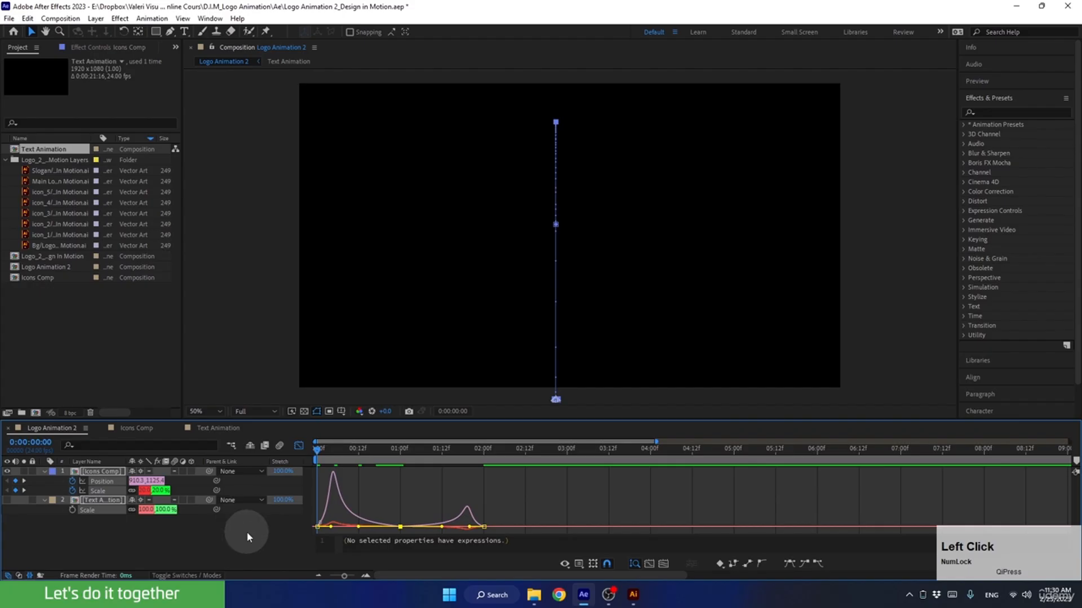
{"action": "key", "text": "space"}
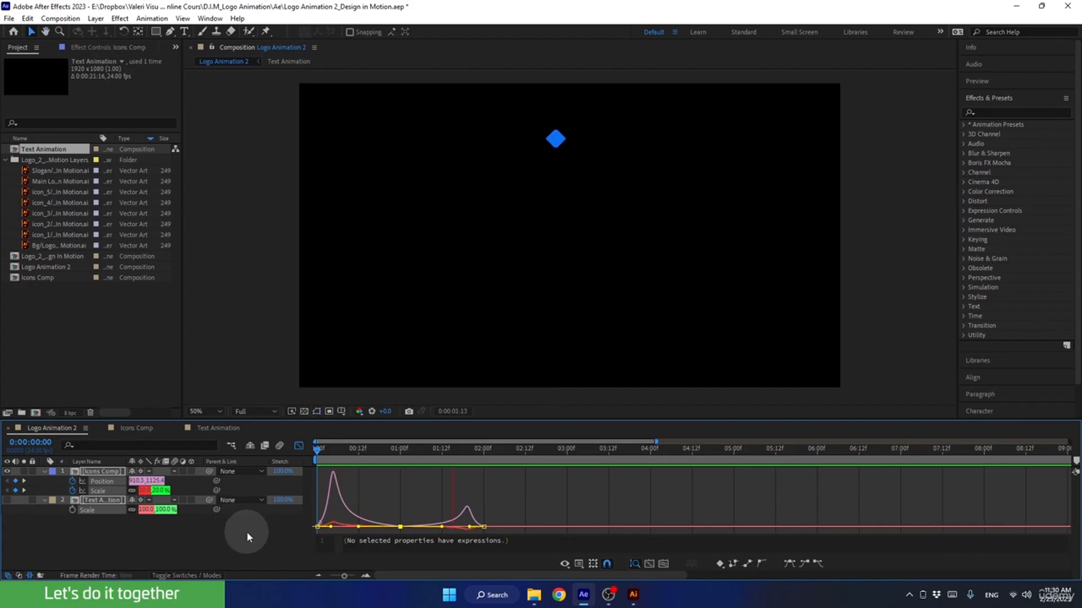
{"action": "key", "text": "space"}
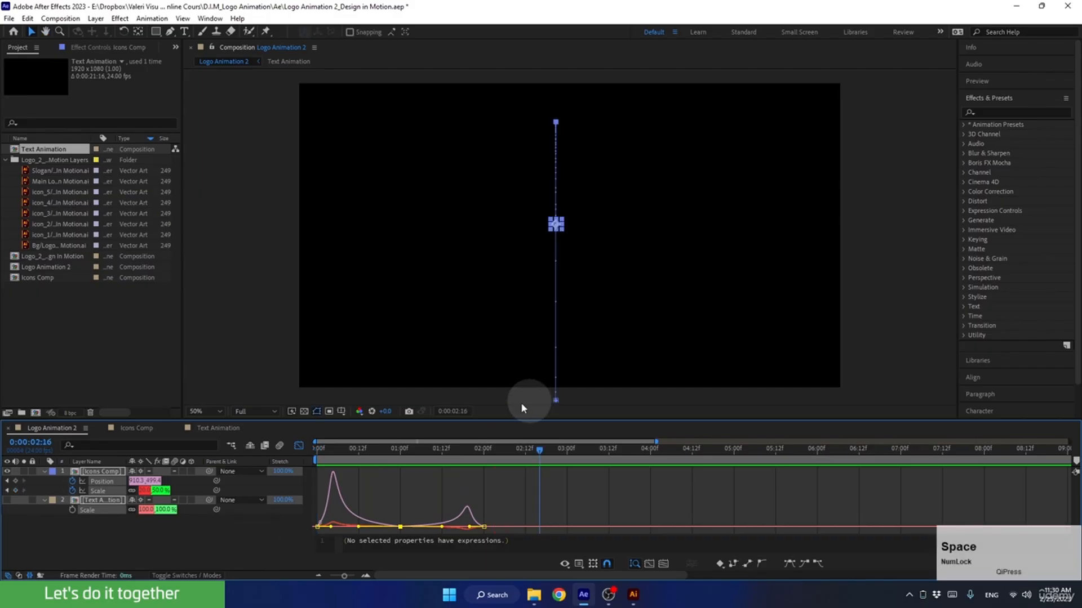
Preview the icon's fall from 0:00:01:00, shorten the last keyframes' incoming speed handles almost to zero for an abrupt landing, and replay from the start.
{"action": "left_click", "coordinate": [400, 451]}
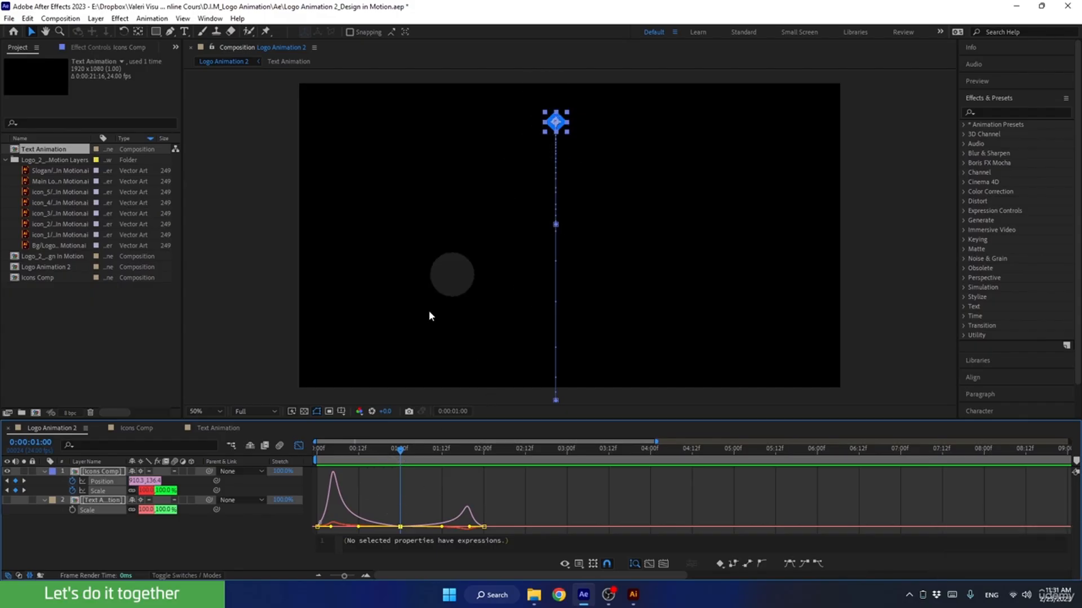
{"action": "key", "text": "space"}
{"action": "key", "text": "space"}
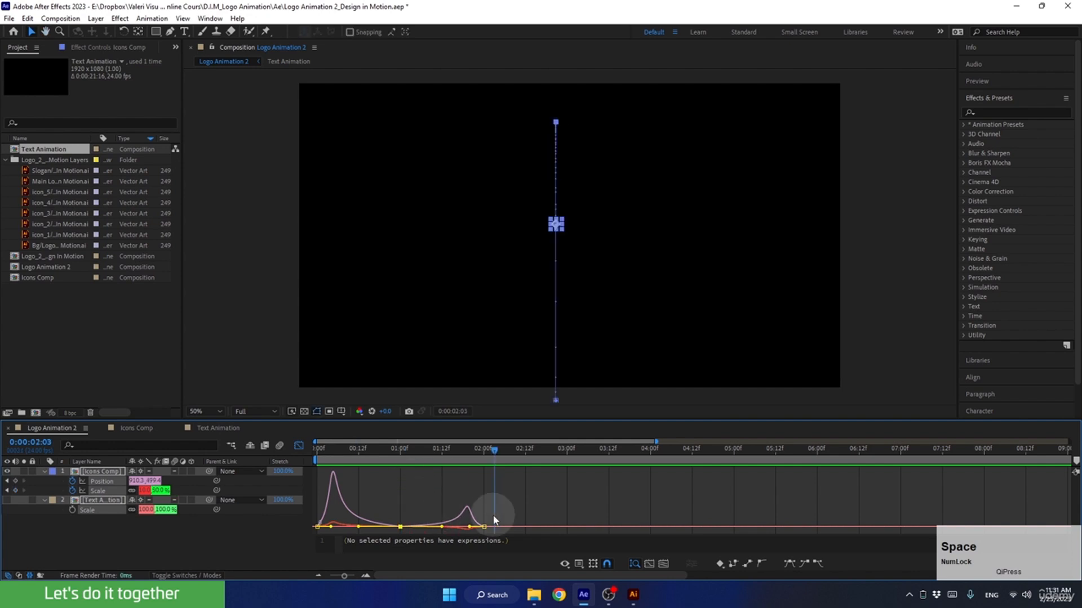
{"action": "left_click_drag", "start_coordinate": [496, 510], "coordinate": [469, 530]}
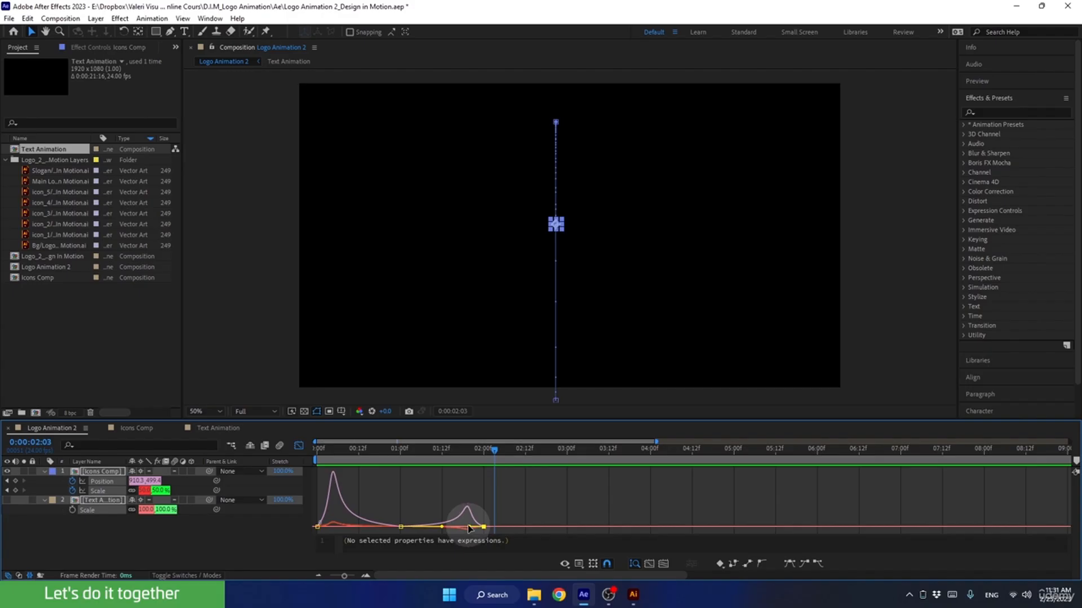
{"action": "left_click_drag", "start_coordinate": [470, 528], "coordinate": [482, 526]}
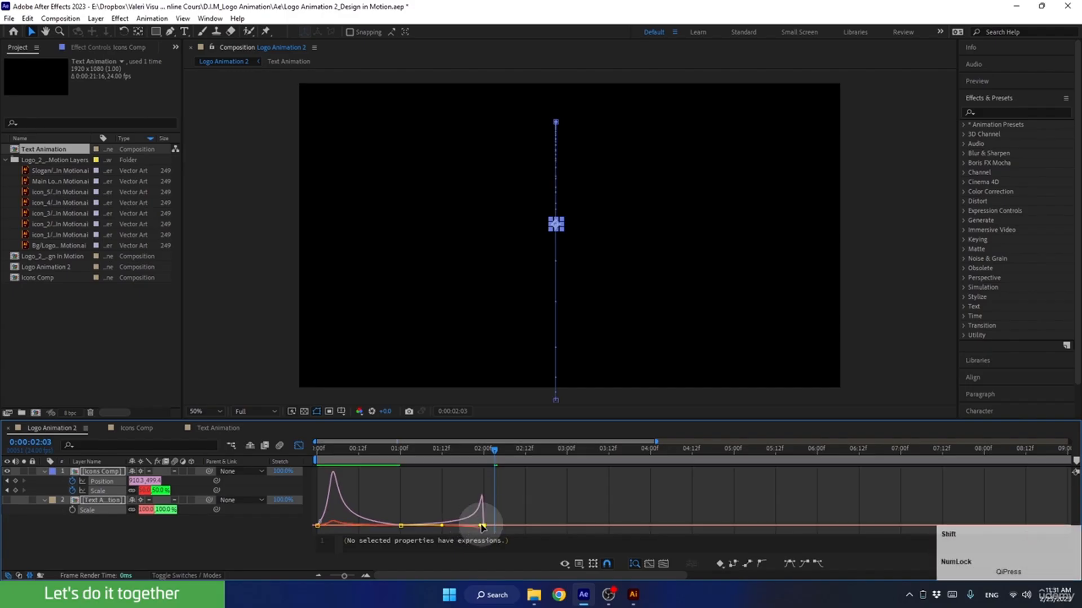
{"action": "left_click_drag", "start_coordinate": [492, 450], "coordinate": [297, 486]}
{"action": "key", "text": "space"}
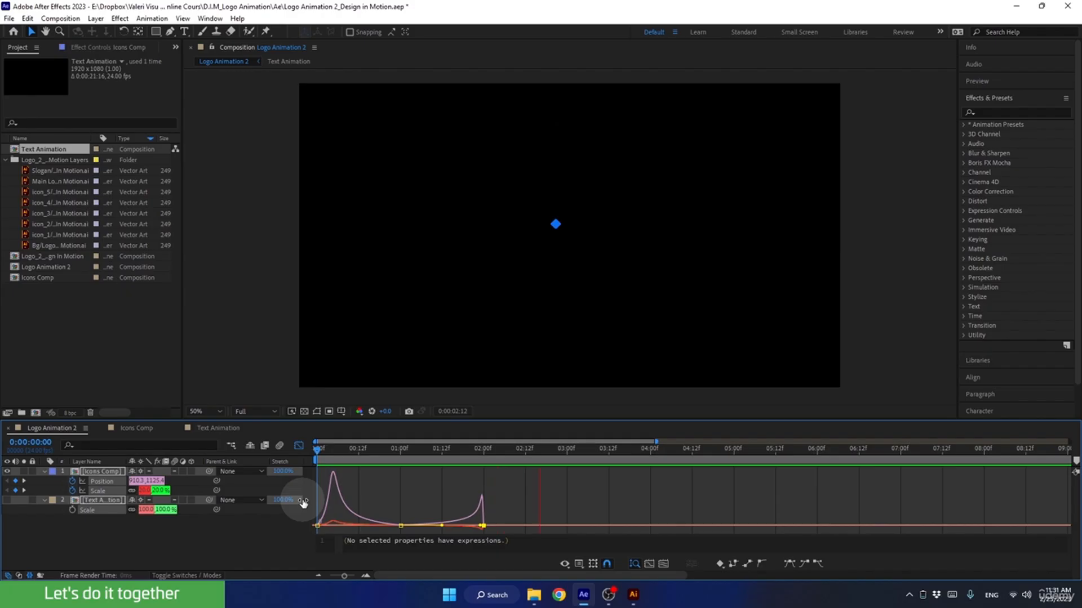
{"action": "key", "text": "space"}
{"action": "left_click_drag", "start_coordinate": [445, 454], "coordinate": [294, 467]}
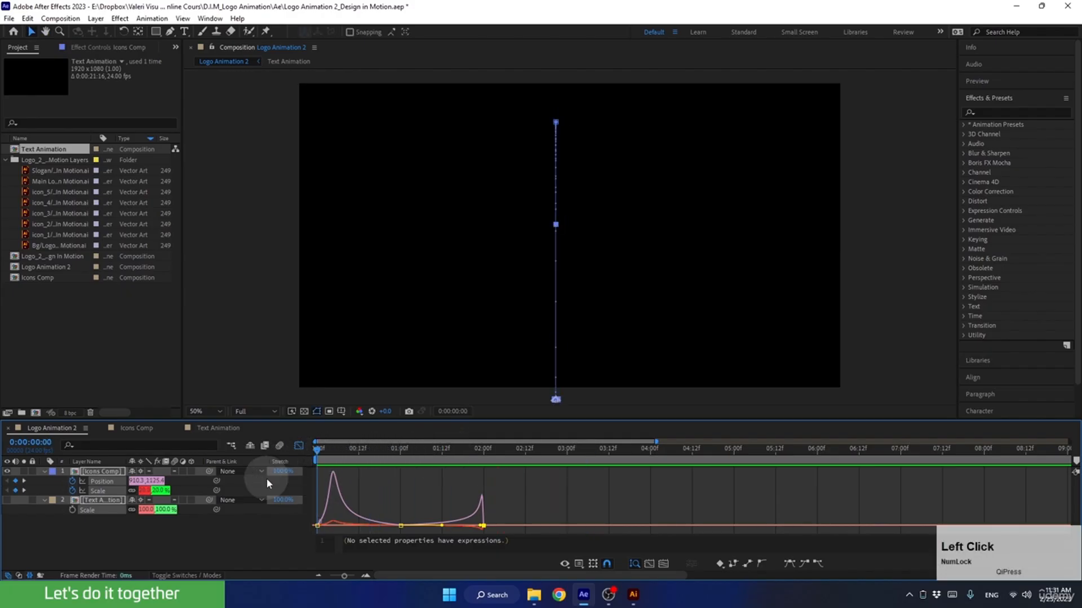
Close the Graph Editor, deselect the keyframes and scrub through the icon's rise to 0:00:00:14.
{"action": "left_click", "coordinate": [298, 445]}
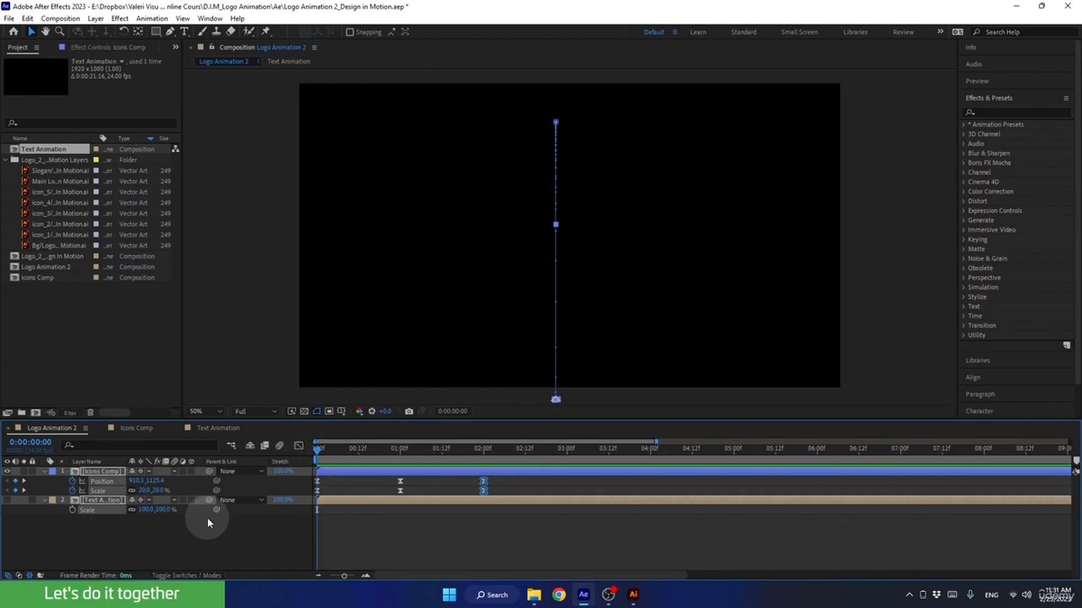
{"action": "left_click", "coordinate": [345, 510]}
{"action": "left_click", "coordinate": [324, 452]}
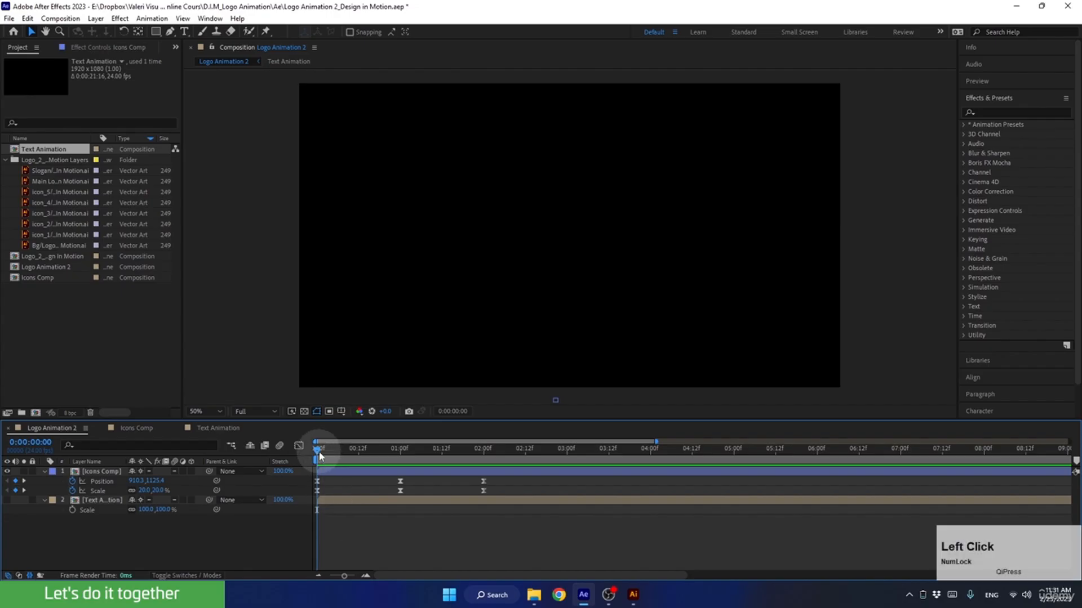
{"action": "mouse_move", "coordinate": [356, 449]}
{"action": "left_mouse_down"}
{"action": "mouse_move", "coordinate": [403, 448]}
{"action": "mouse_move", "coordinate": [362, 454]}
{"action": "left_mouse_up"}
{"action": "left_click", "coordinate": [379, 450]}
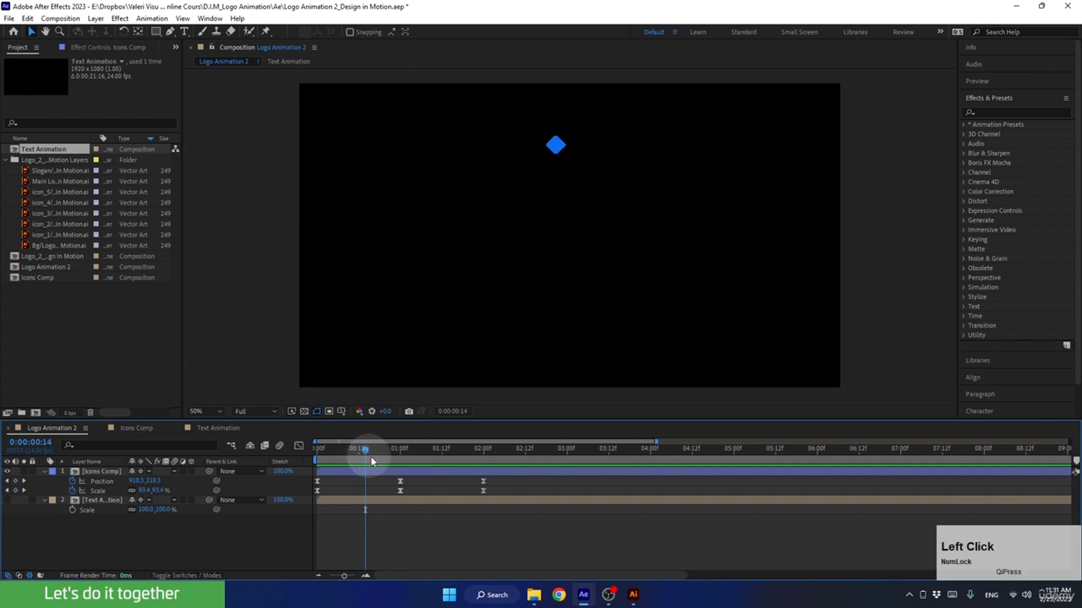
Open the Icons Comp composition from its layer and enlarge the timeline around its first five seconds.
{"action": "double_click", "coordinate": [378, 471]}
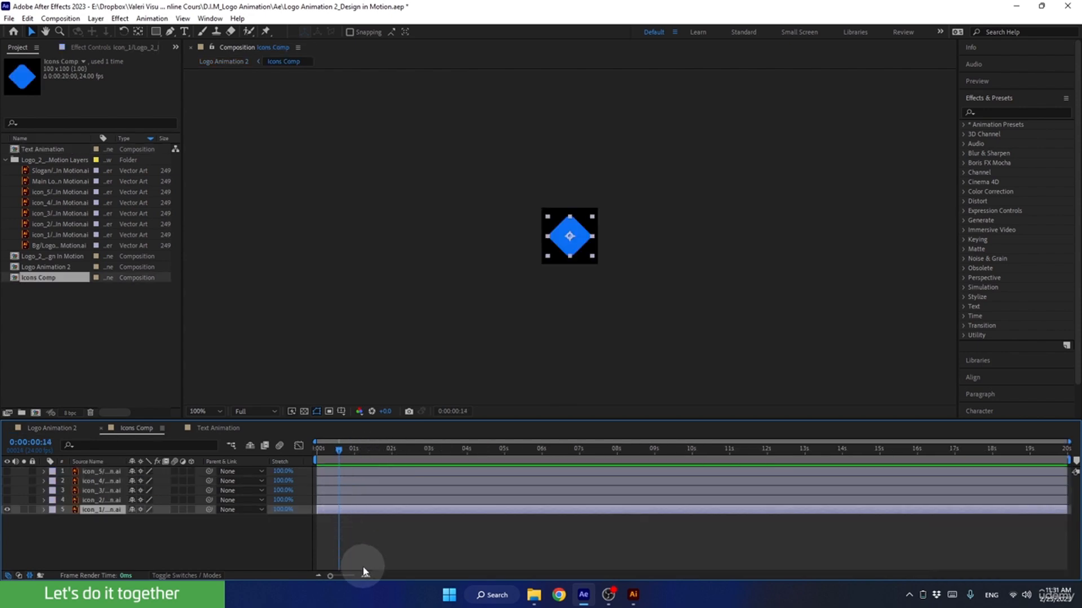
{"action": "left_click", "coordinate": [366, 576]}
{"action": "left_click", "coordinate": [364, 575]}
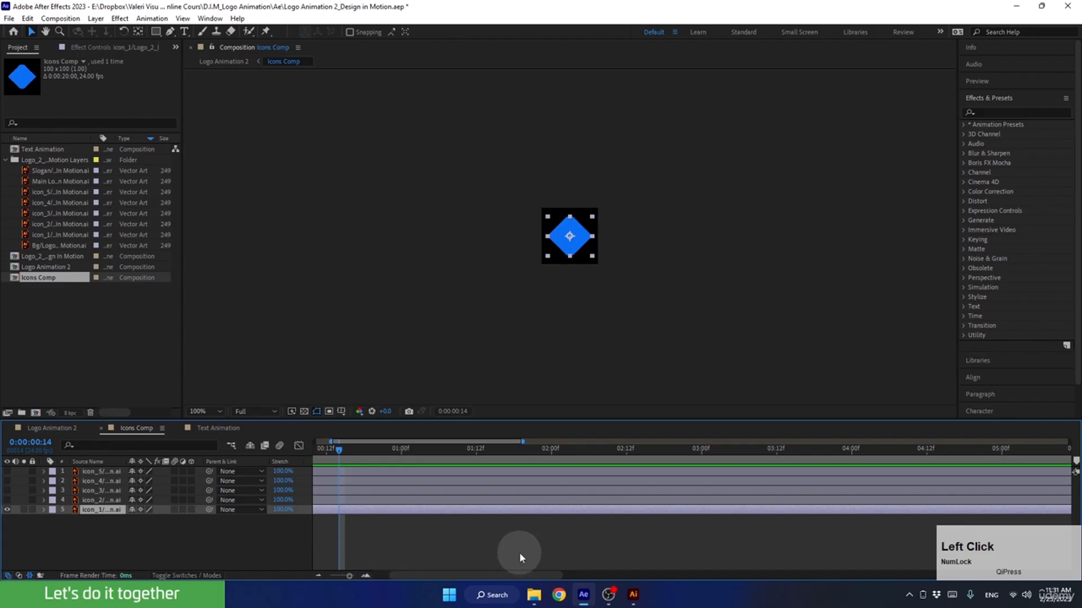
{"action": "left_click_drag", "start_coordinate": [512, 573], "coordinate": [454, 576]}
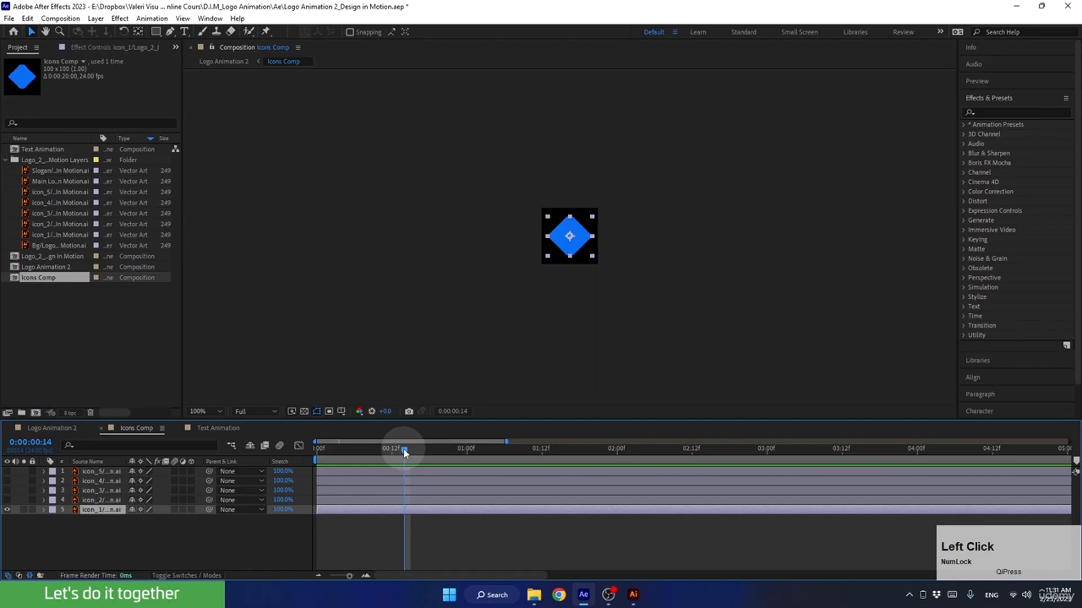
Make all five icon layers visible and trim their ends to 0:00:00:05.
{"action": "left_click_drag", "start_coordinate": [405, 454], "coordinate": [348, 465]}
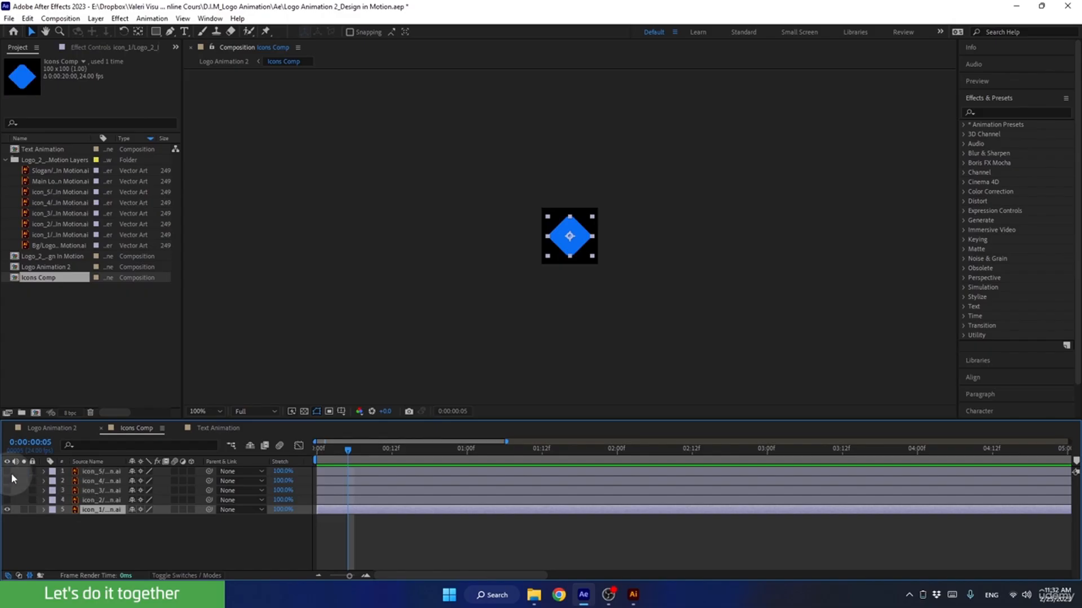
{"action": "left_click_drag", "start_coordinate": [8, 476], "coordinate": [14, 503]}
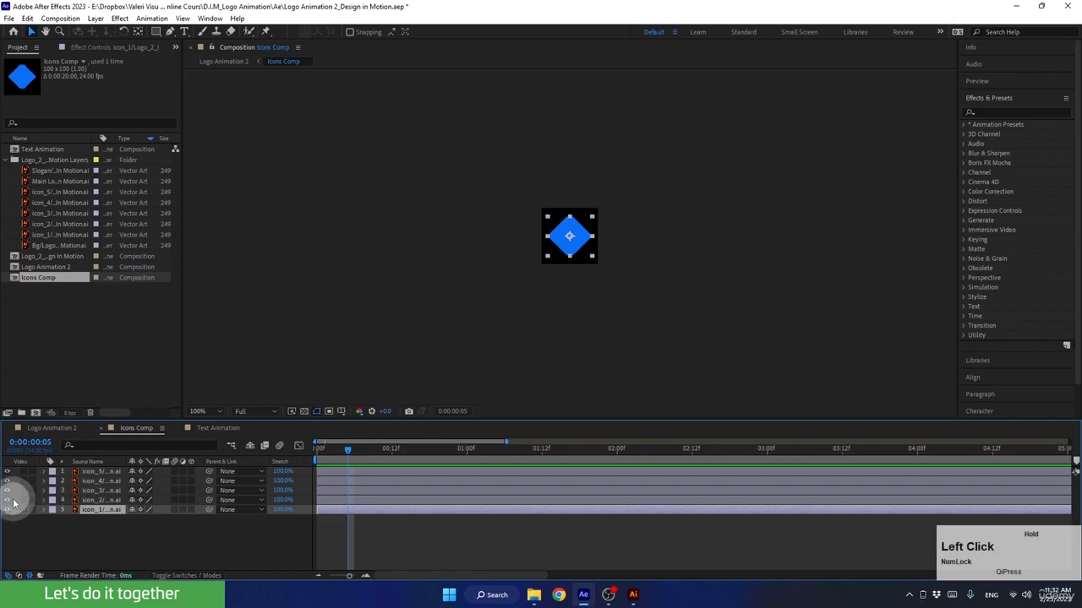
{"action": "left_click", "coordinate": [102, 472], "text": "shift"}
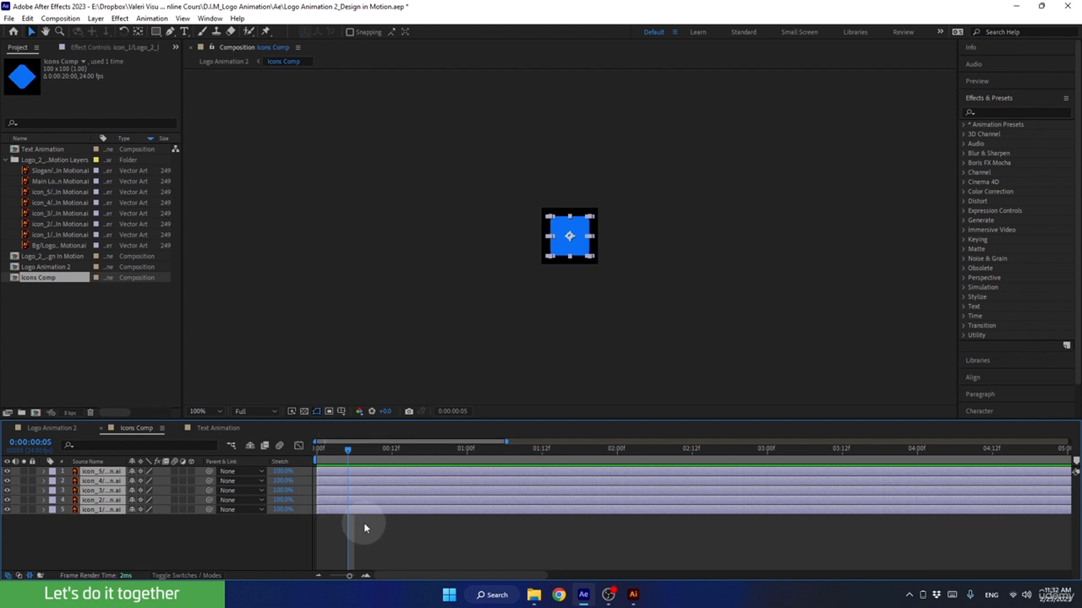
{"action": "key", "text": "alt"}
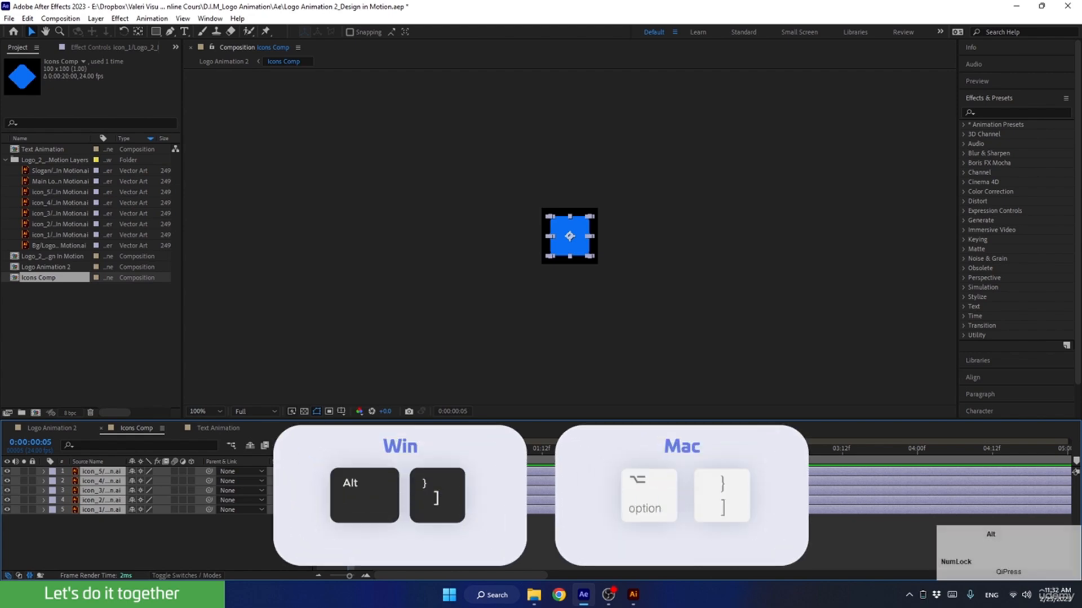
{"action": "key", "text": "alt+bracketright"}
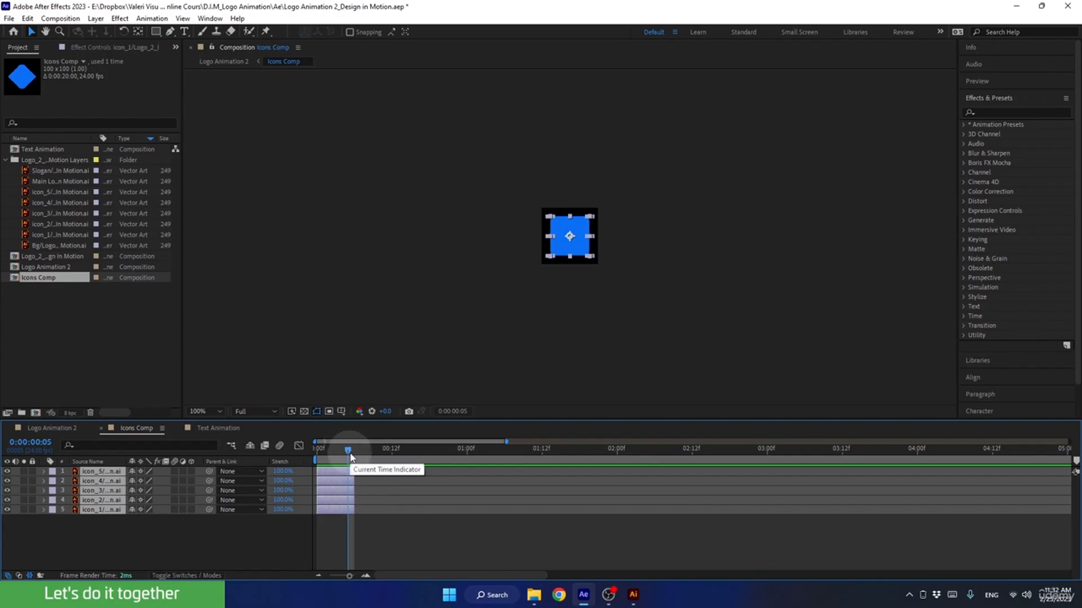
Try staggering the icon_2 and icon_3 layers in time by hand, and undo the shifts.
{"action": "left_click", "coordinate": [330, 534]}
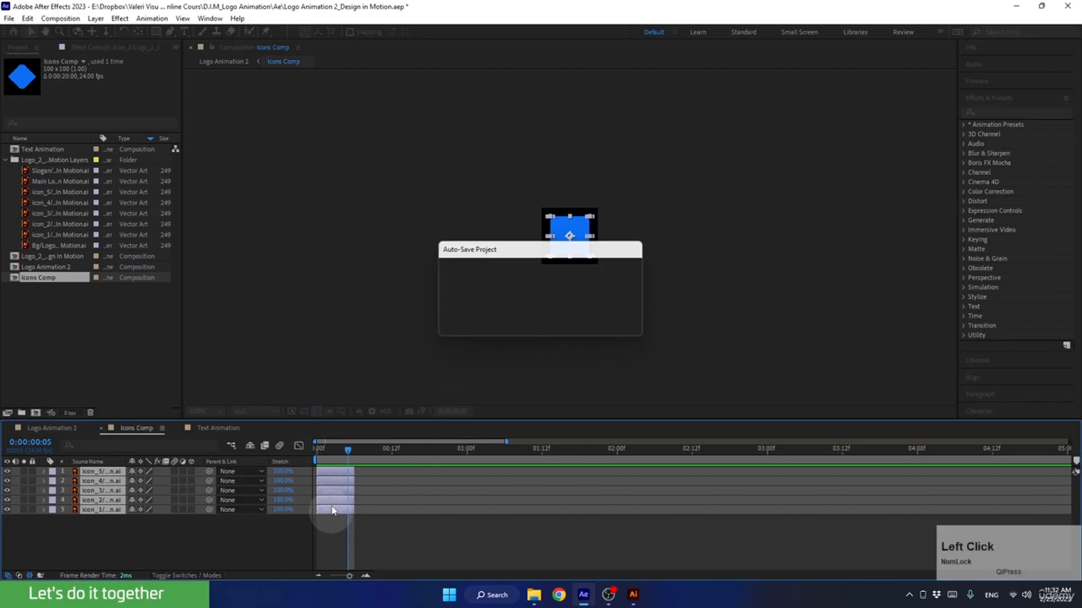
{"action": "left_click_drag", "start_coordinate": [330, 500], "coordinate": [361, 499]}
{"action": "left_click_drag", "start_coordinate": [336, 491], "coordinate": [401, 496]}
{"action": "key", "text": "ctrl+z"}
{"action": "key", "text": "ctrl+z"}
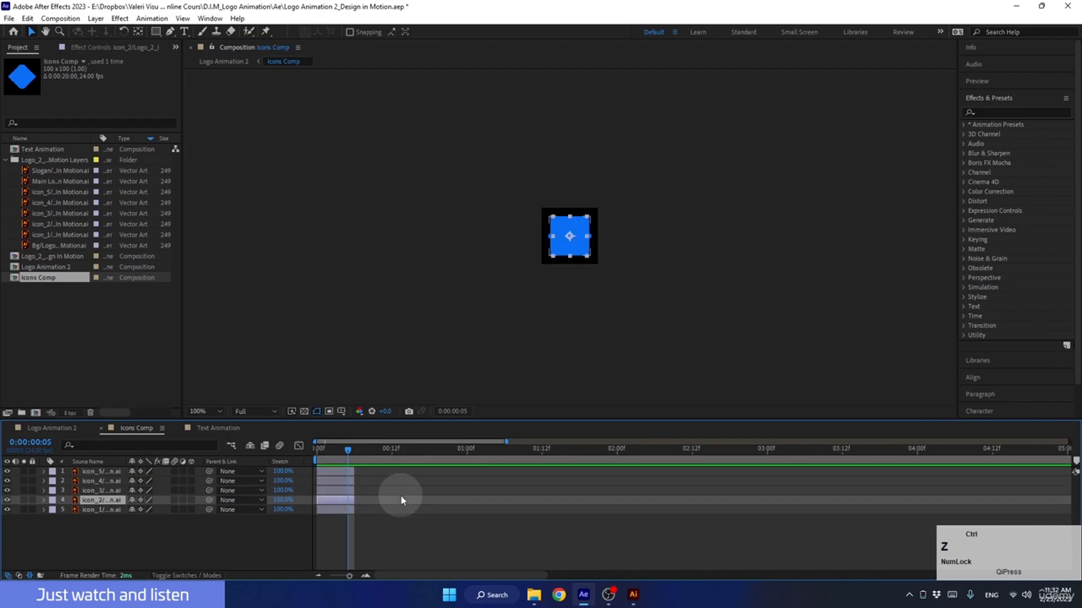
{"action": "left_click", "coordinate": [119, 542]}
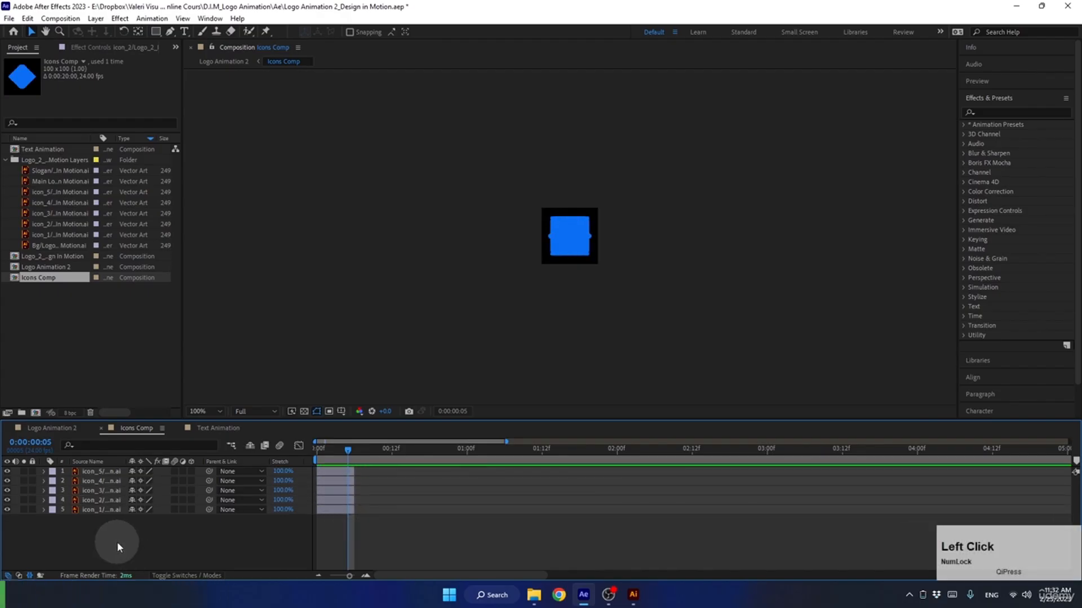
Try sequencing the five icon layers without overlap from icon_1 up to icon_5, and undo the sequencing.
{"action": "left_click_drag", "start_coordinate": [90, 529], "coordinate": [84, 514]}
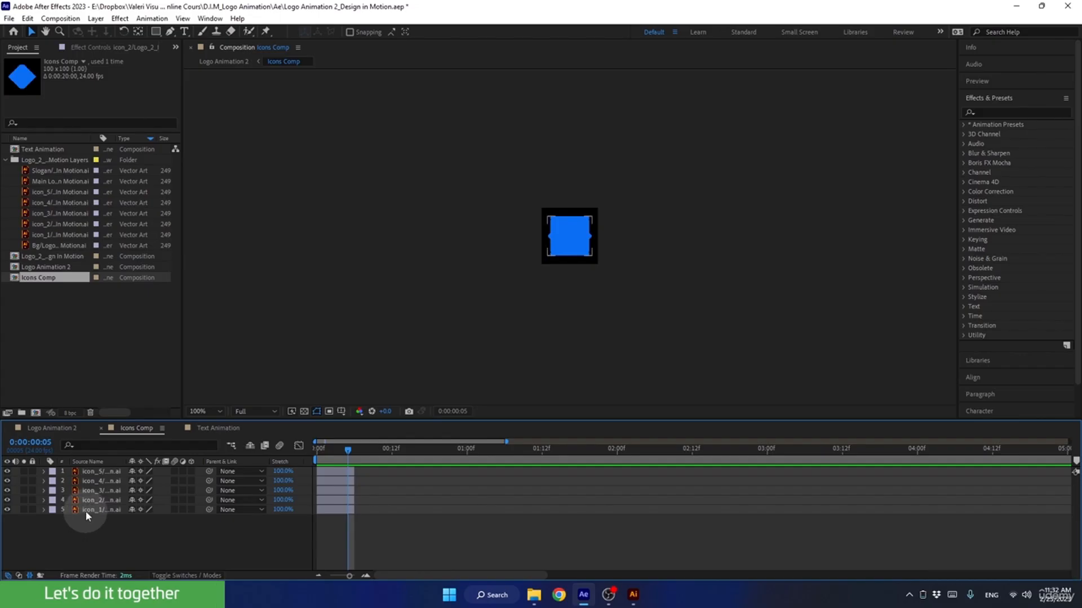
{"action": "left_click", "coordinate": [86, 511]}
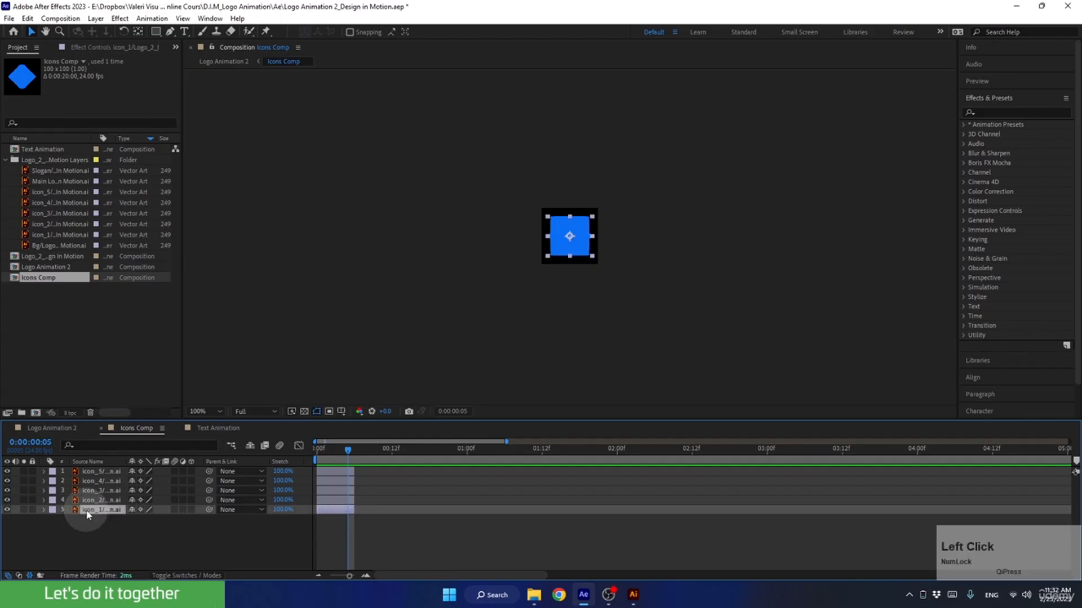
{"action": "left_click", "coordinate": [97, 472], "text": "shift"}
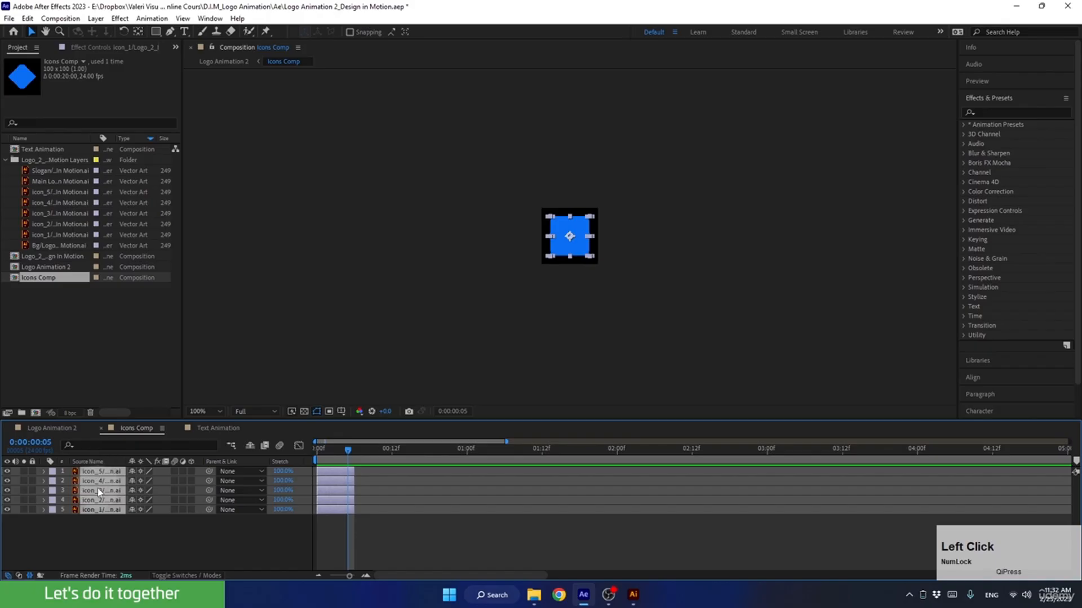
{"action": "right_click", "coordinate": [98, 490]}
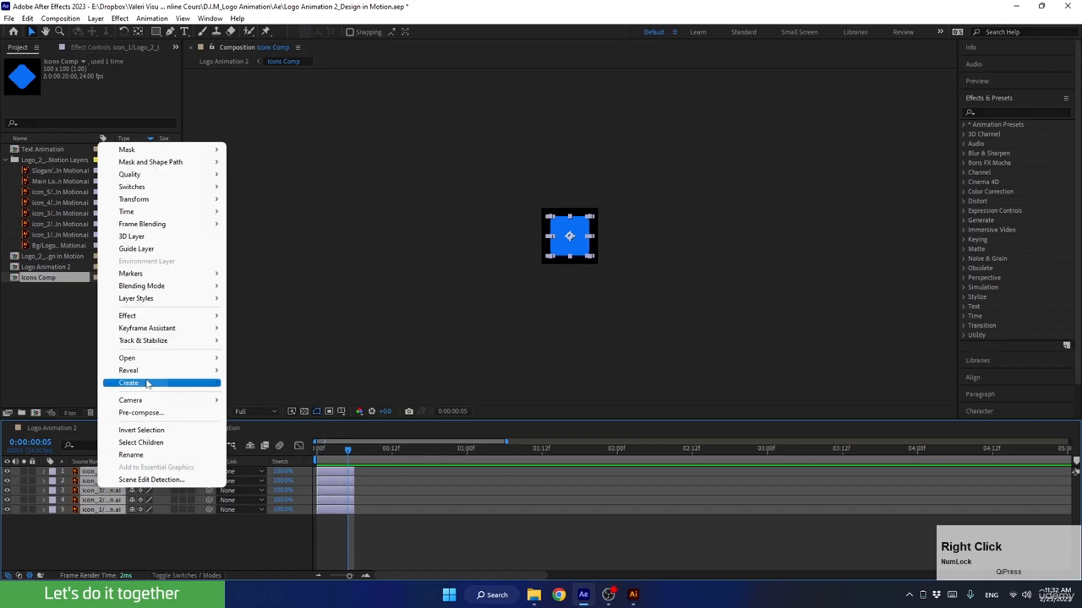
{"action": "mouse_move", "coordinate": [135, 329]}
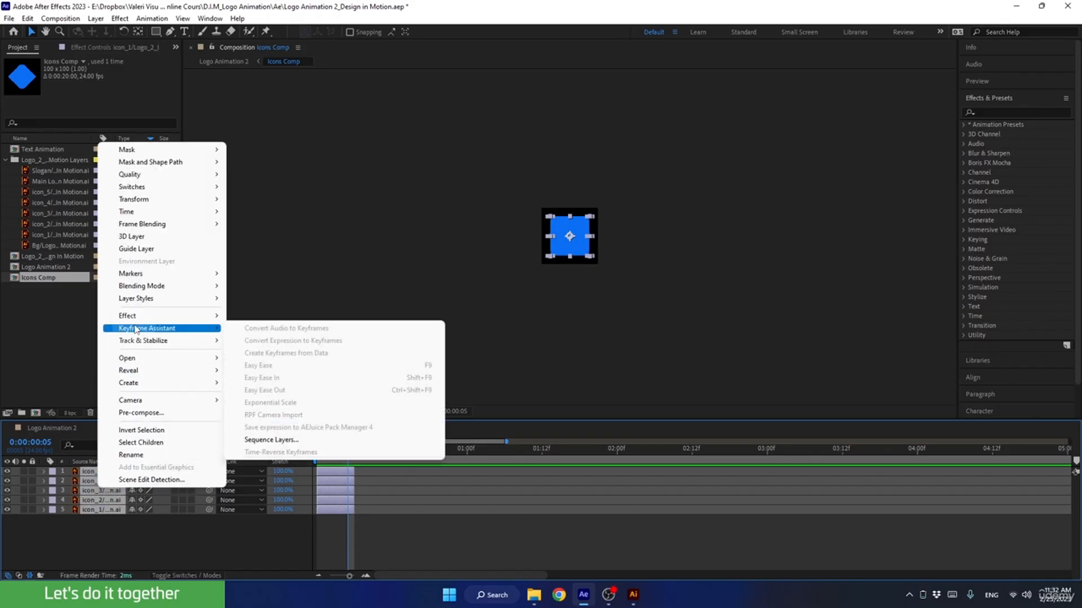
{"action": "left_click", "coordinate": [271, 440]}
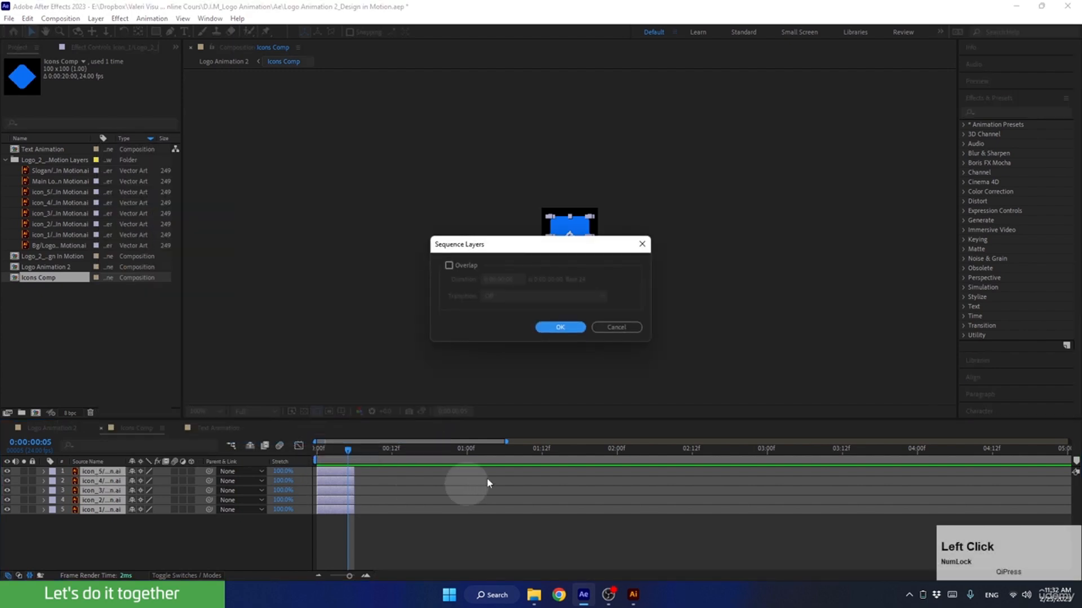
{"action": "left_click", "coordinate": [561, 326]}
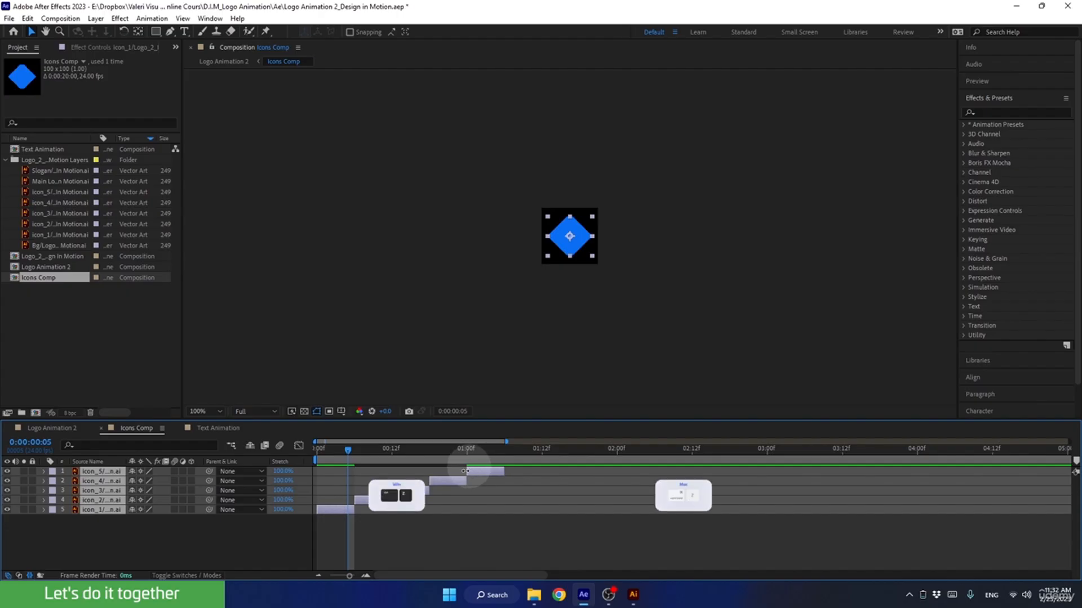
{"action": "key", "text": "ctrl+z"}
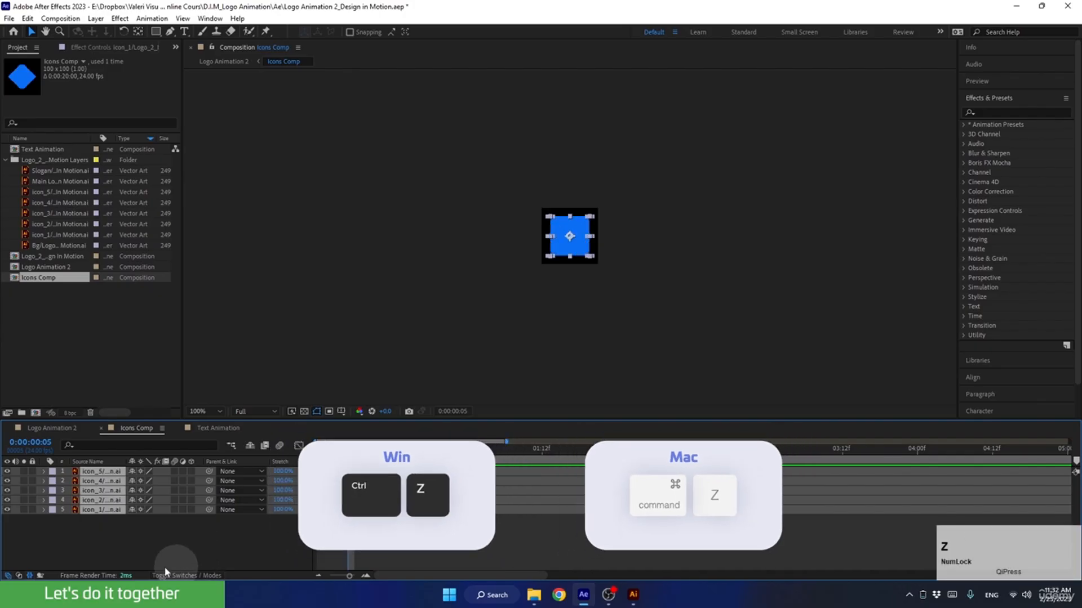
{"action": "left_click", "coordinate": [148, 562]}
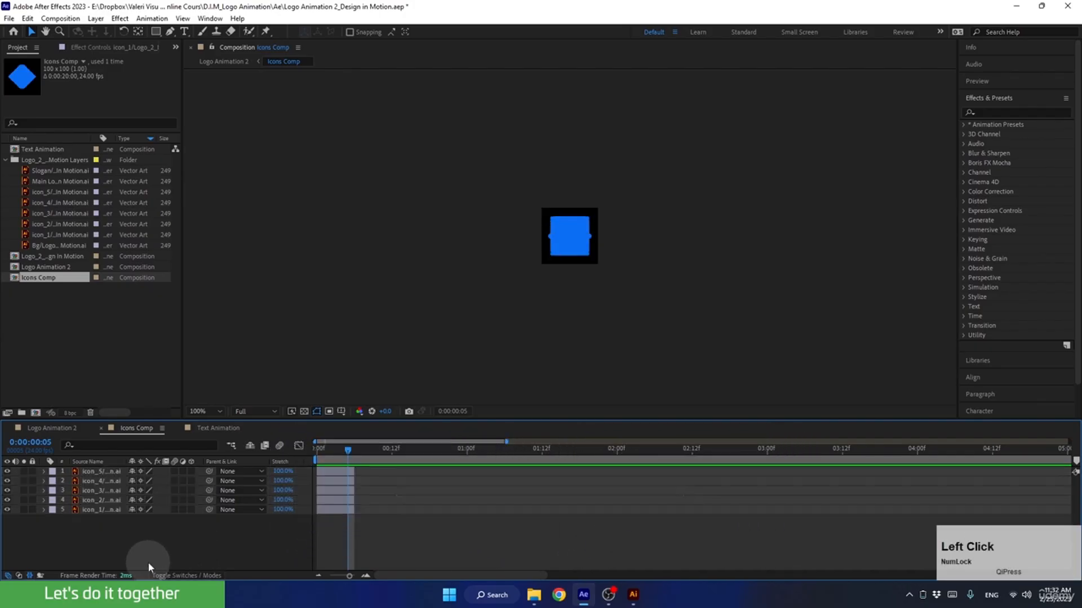
Sequence the five icon layers end to end without overlap, starting with icon_5 and finishing with icon_1.
{"action": "left_click", "coordinate": [95, 474]}
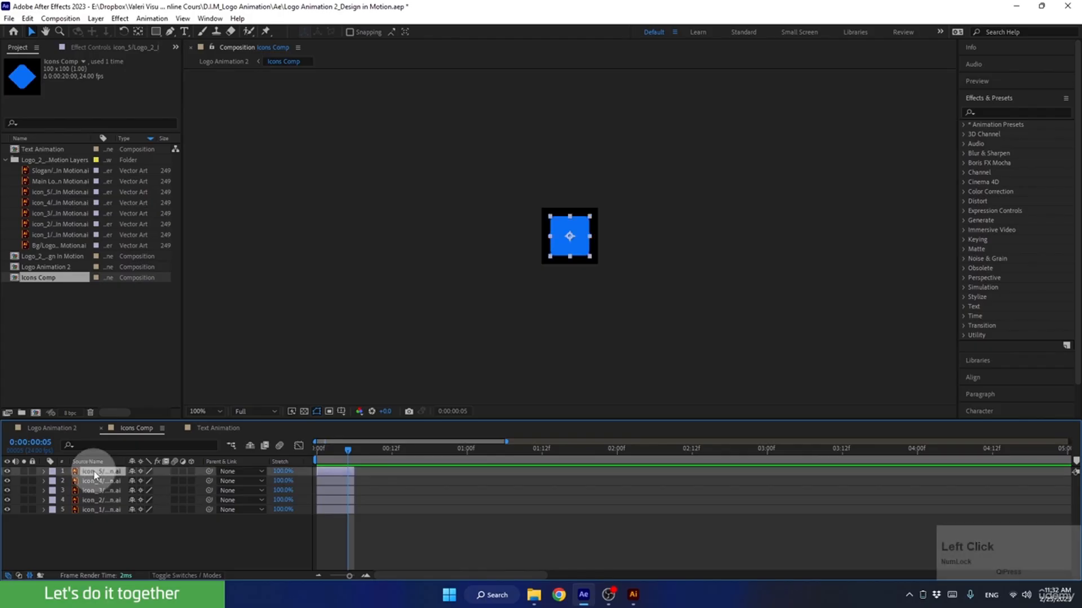
{"action": "left_click", "coordinate": [96, 509], "text": "shift"}
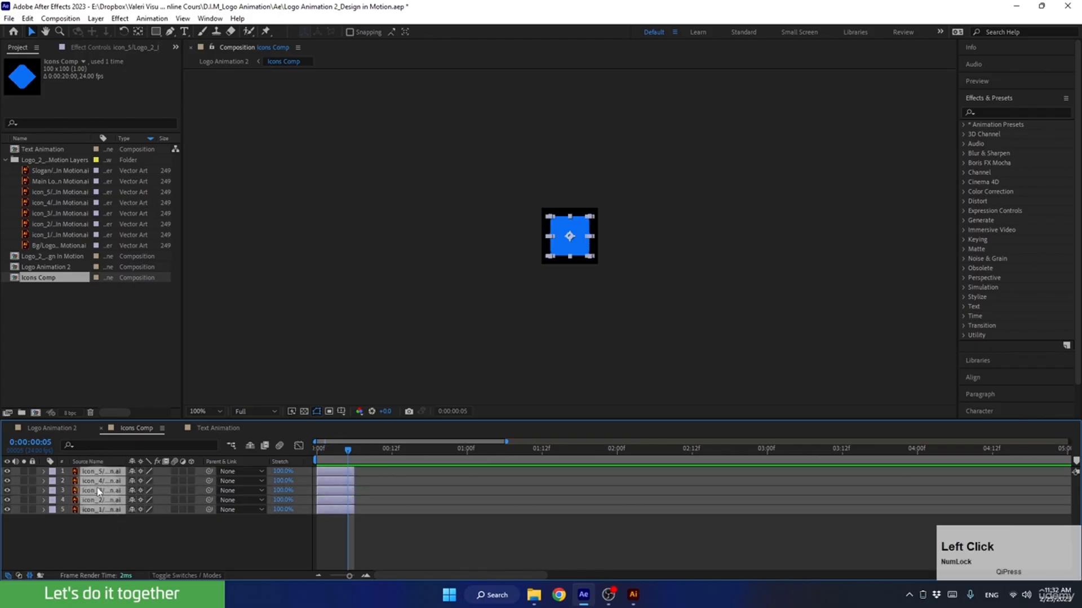
{"action": "right_click", "coordinate": [97, 498]}
{"action": "mouse_move", "coordinate": [143, 342]}
{"action": "mouse_move", "coordinate": [169, 328]}
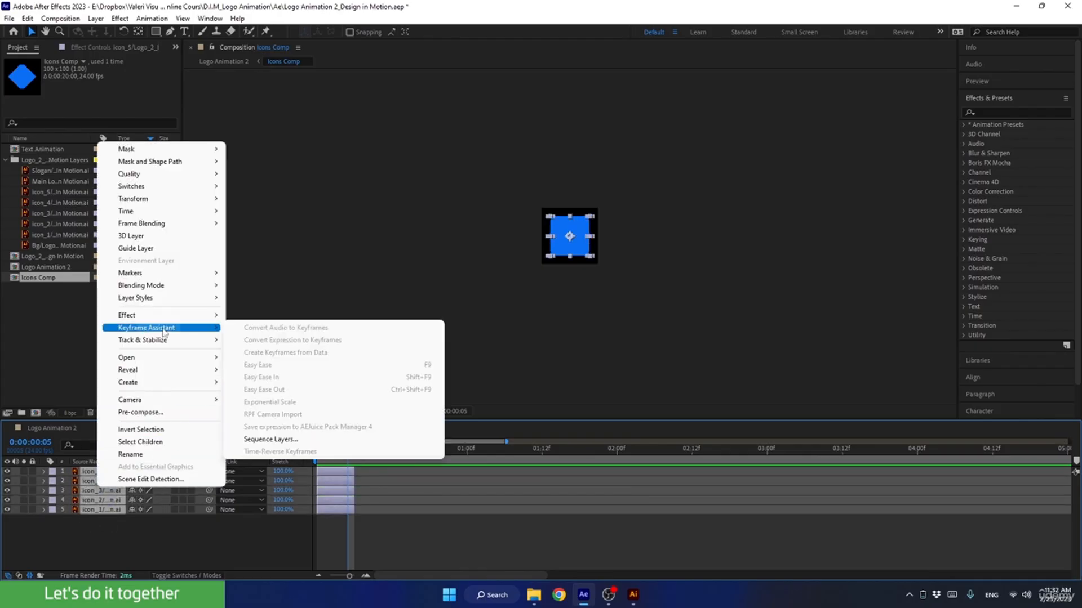
{"action": "left_click", "coordinate": [257, 439]}
{"action": "key", "text": "Return"}
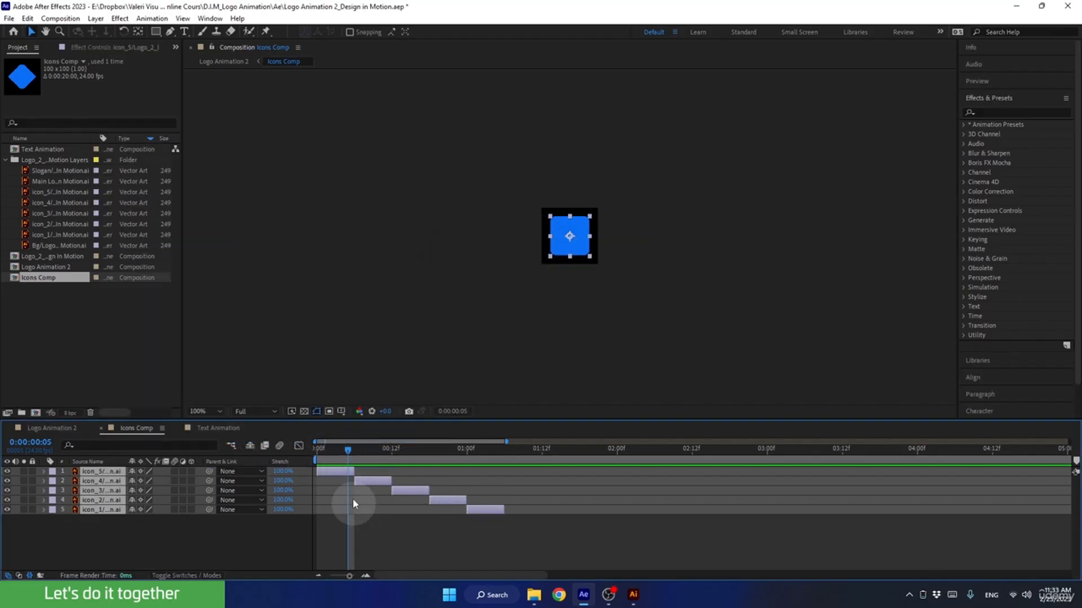
Scrub through the sequenced icons in Icons Comp and in Logo Animation 2 up to 0:00:01:08 to examine their timing.
{"action": "left_click_drag", "start_coordinate": [347, 449], "coordinate": [484, 451]}
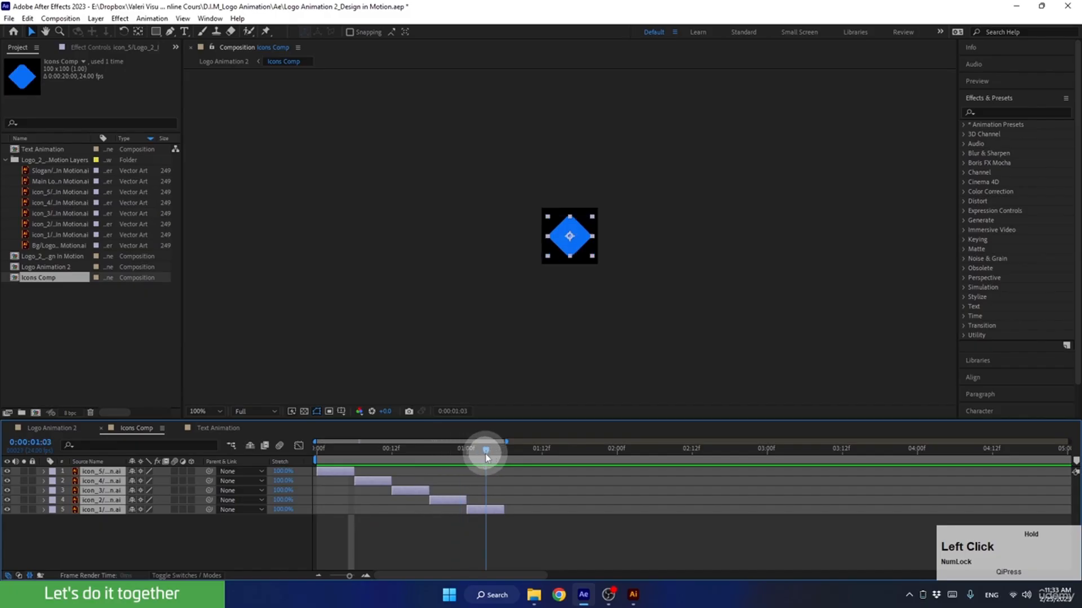
{"action": "left_click", "coordinate": [483, 525]}
{"action": "left_click", "coordinate": [483, 510]}
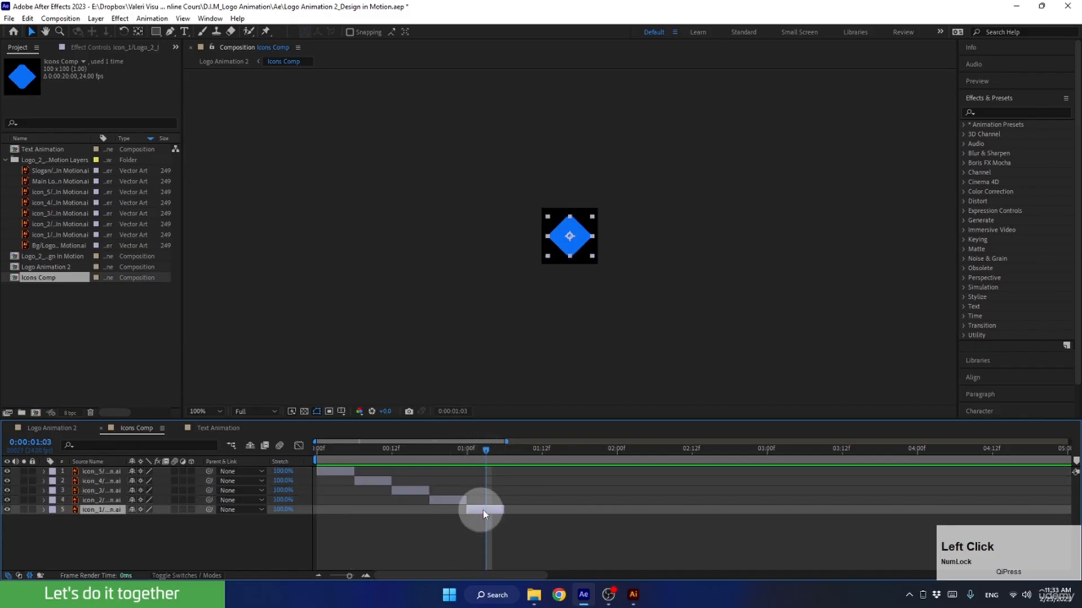
{"action": "left_click_drag", "start_coordinate": [476, 449], "coordinate": [337, 449]}
{"action": "left_click", "coordinate": [56, 429]}
{"action": "scroll", "coordinate": [563, 248], "scroll_direction": "up", "scroll_amount": 2}
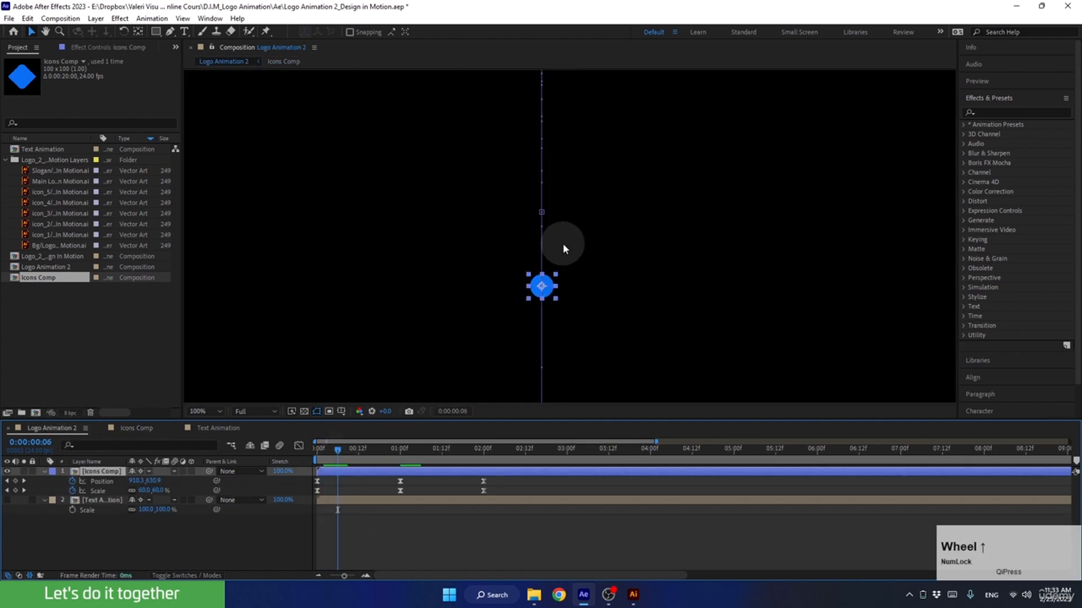
{"action": "left_click_drag", "start_coordinate": [342, 452], "coordinate": [355, 449]}
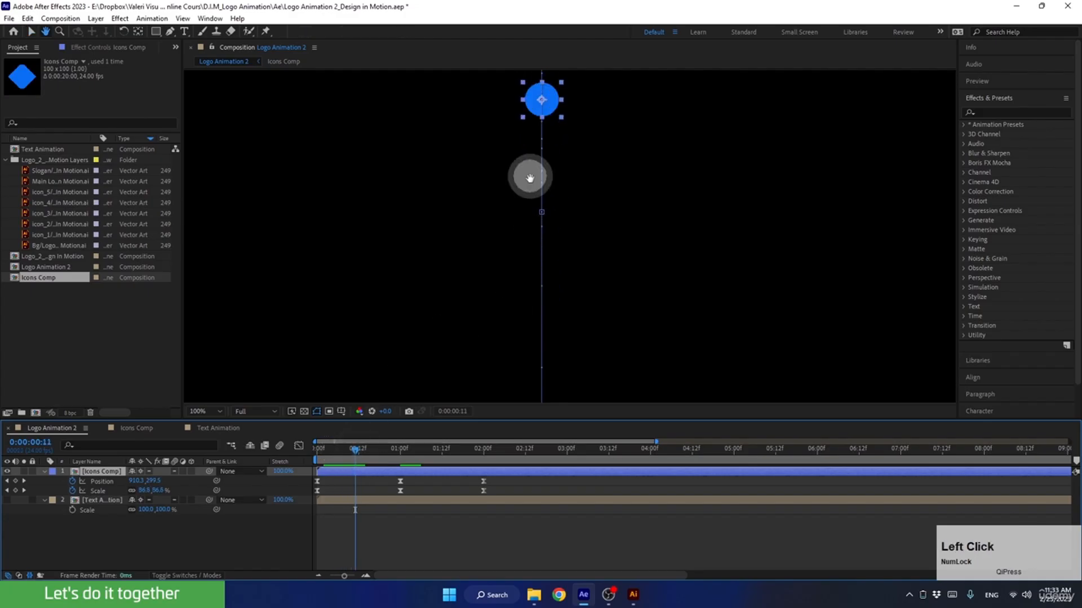
{"action": "left_click_drag", "start_coordinate": [526, 174], "coordinate": [514, 321]}
{"action": "left_click_drag", "start_coordinate": [362, 452], "coordinate": [430, 470]}
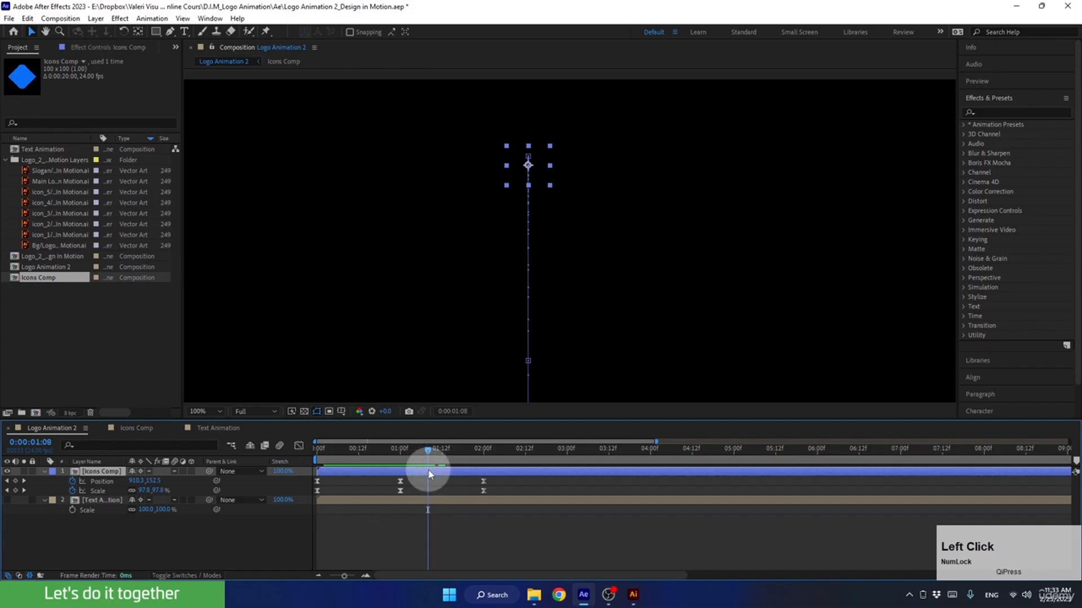
Extend the end of the icon_1 layer in Icons Comp to the end of the composition at 20 seconds.
{"action": "double_click", "coordinate": [429, 472]}
{"action": "left_click", "coordinate": [489, 511]}
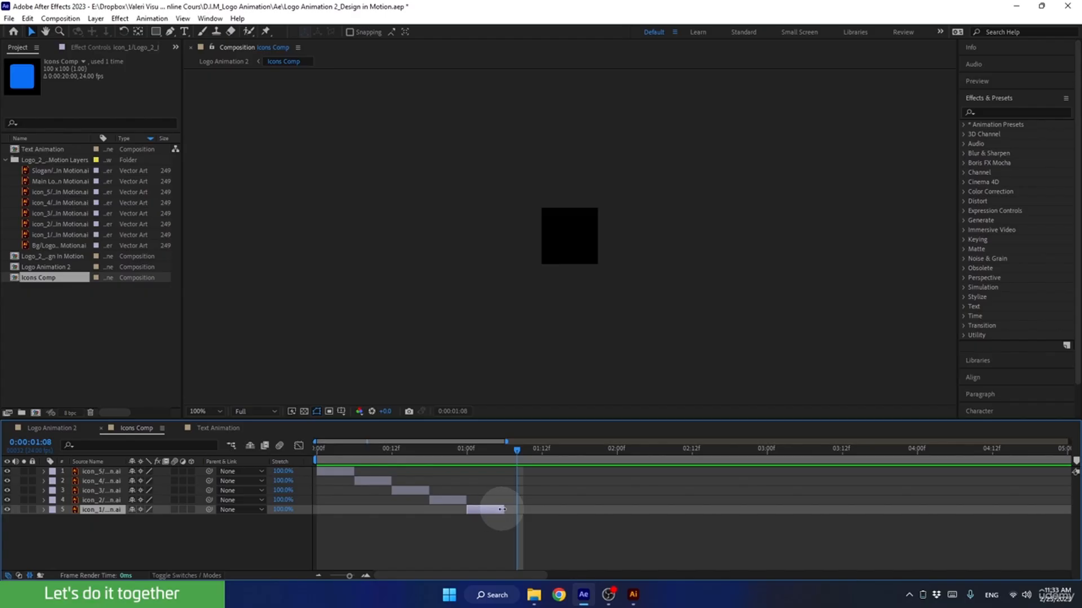
{"action": "left_click_drag", "start_coordinate": [502, 510], "coordinate": [752, 523]}
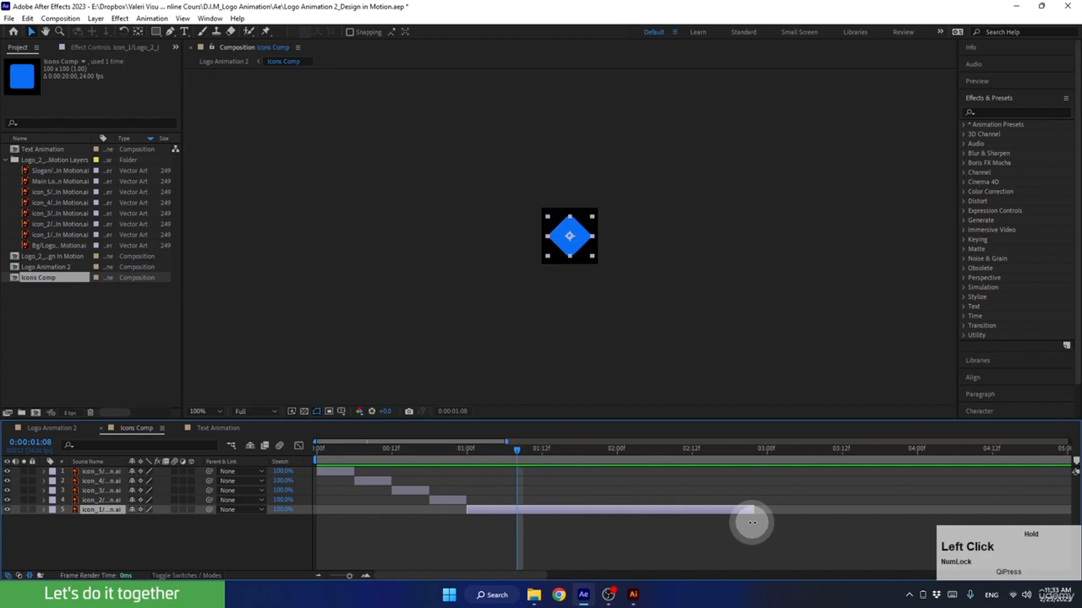
{"action": "left_click_drag", "start_coordinate": [344, 575], "coordinate": [327, 576]}
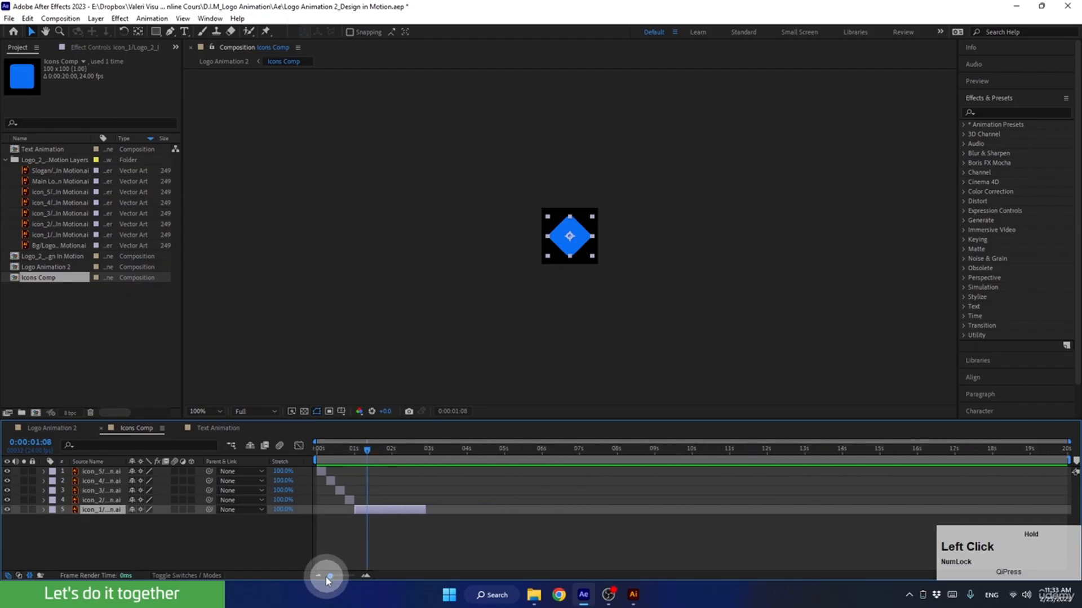
{"action": "left_click_drag", "start_coordinate": [426, 508], "coordinate": [1071, 509]}
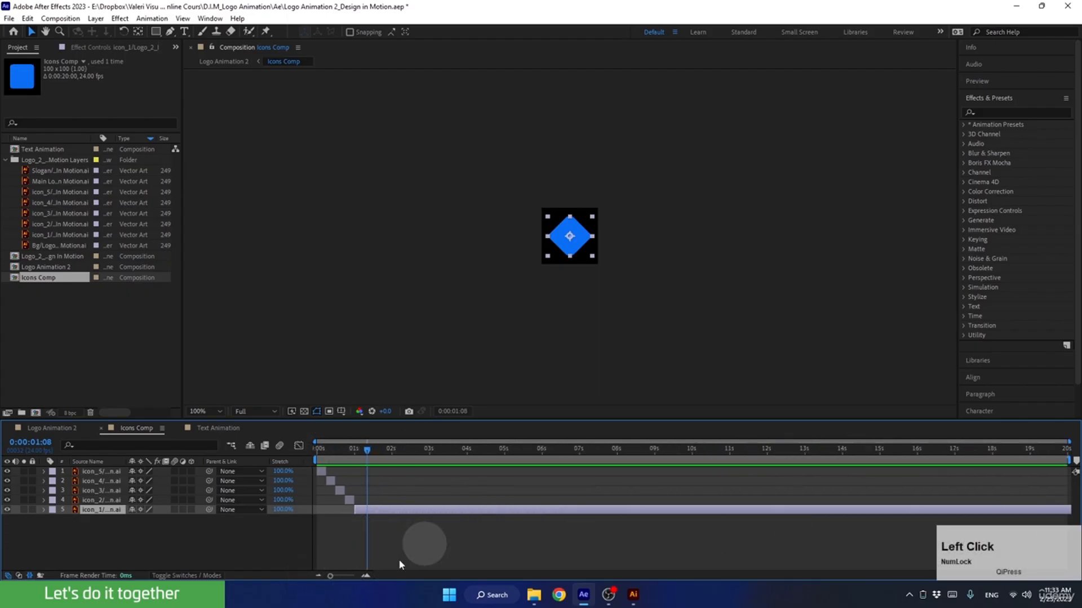
Scrub Logo Animation 2 to 0:00:00:18 and shift all five layers in Icons Comp so icon_5 starts at that time.
{"action": "left_click", "coordinate": [31, 429]}
{"action": "left_click_drag", "start_coordinate": [400, 451], "coordinate": [380, 479]}
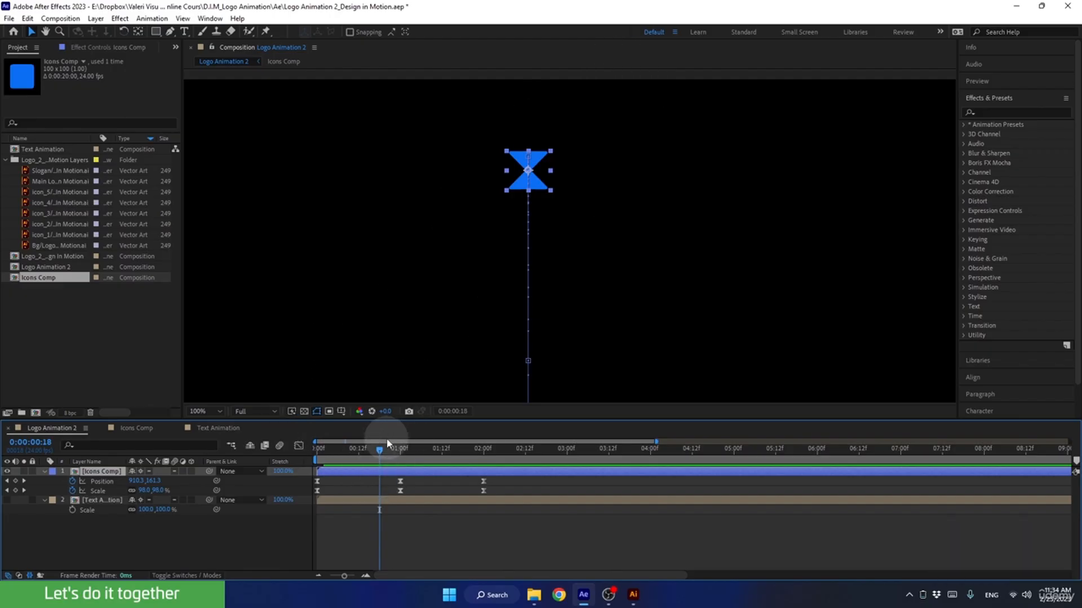
{"action": "double_click", "coordinate": [383, 471]}
{"action": "left_click", "coordinate": [324, 473]}
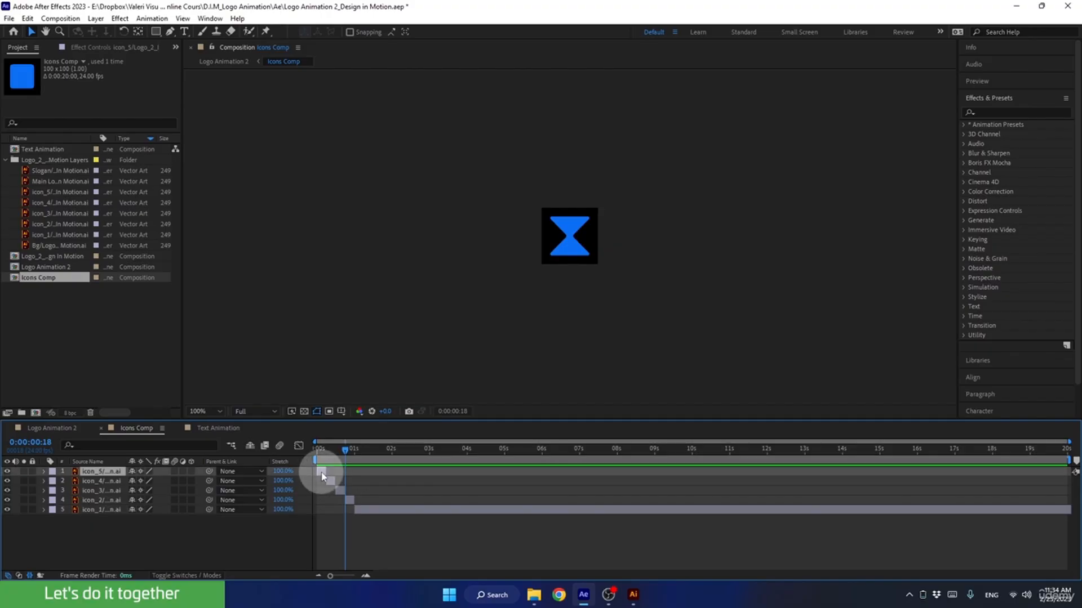
{"action": "left_click", "coordinate": [364, 510], "text": "shift"}
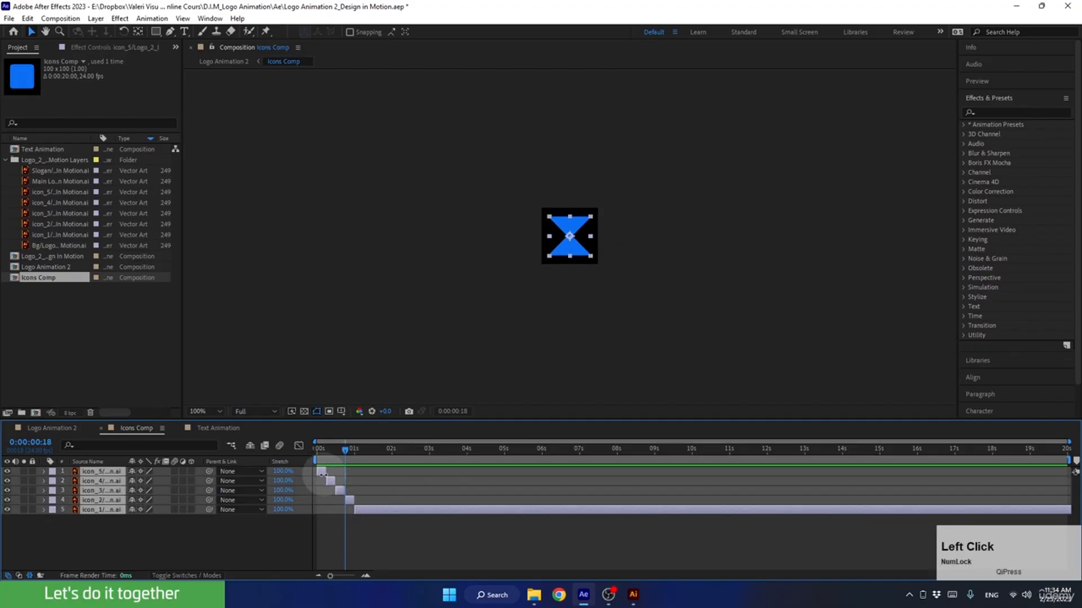
{"action": "mouse_move", "coordinate": [322, 472]}
{"action": "left_mouse_down"}
{"action": "mouse_move", "coordinate": [352, 474]}
{"action": "mouse_move", "coordinate": [338, 476]}
{"action": "left_mouse_up"}
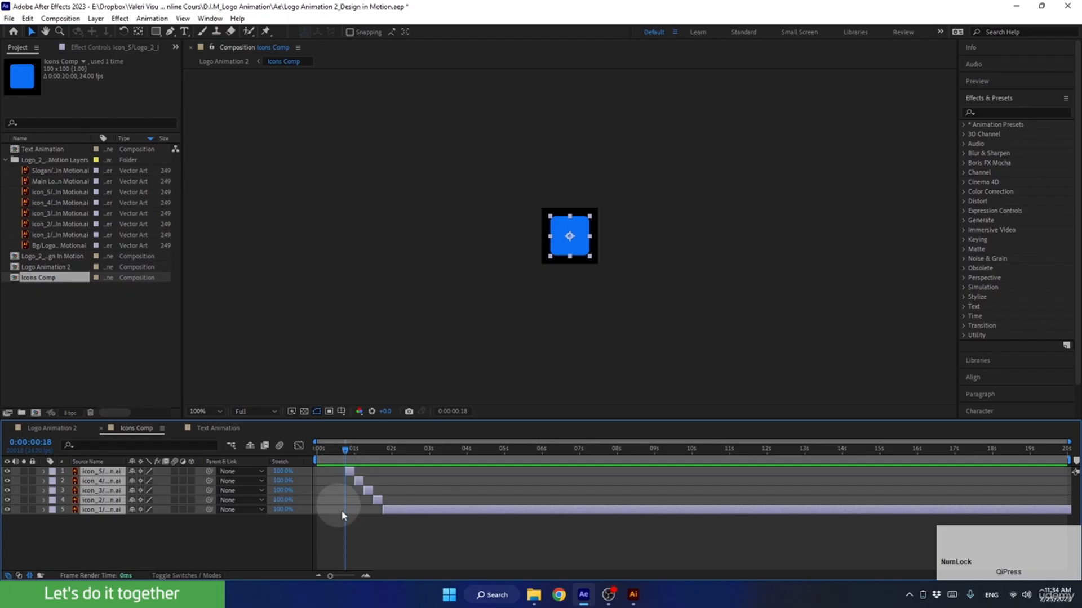
Extend the start of the icon_5 layer back to the beginning of Icons Comp.
{"action": "left_click", "coordinate": [365, 576]}
{"action": "left_click_drag", "start_coordinate": [417, 577], "coordinate": [352, 577]}
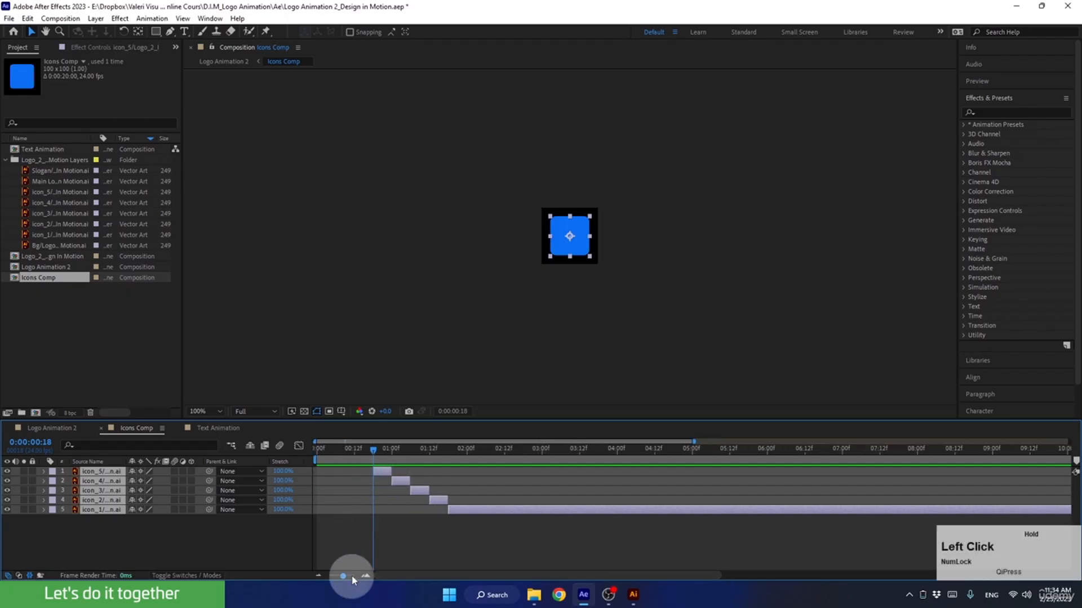
{"action": "left_click", "coordinate": [382, 549]}
{"action": "left_click_drag", "start_coordinate": [363, 447], "coordinate": [419, 460]}
{"action": "left_click", "coordinate": [388, 472]}
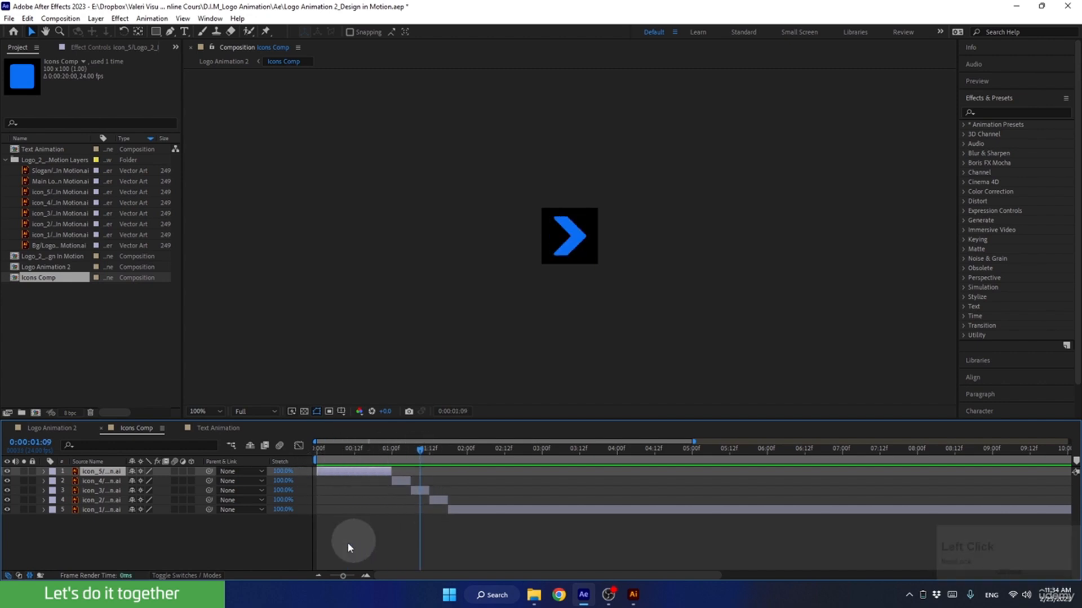
Scrub Logo Animation 2 to 0:00:00:20 and shift all five Icons Comp layers earlier so icon_5 ends at that time.
{"action": "left_click", "coordinate": [67, 430]}
{"action": "left_click_drag", "start_coordinate": [410, 448], "coordinate": [390, 469]}
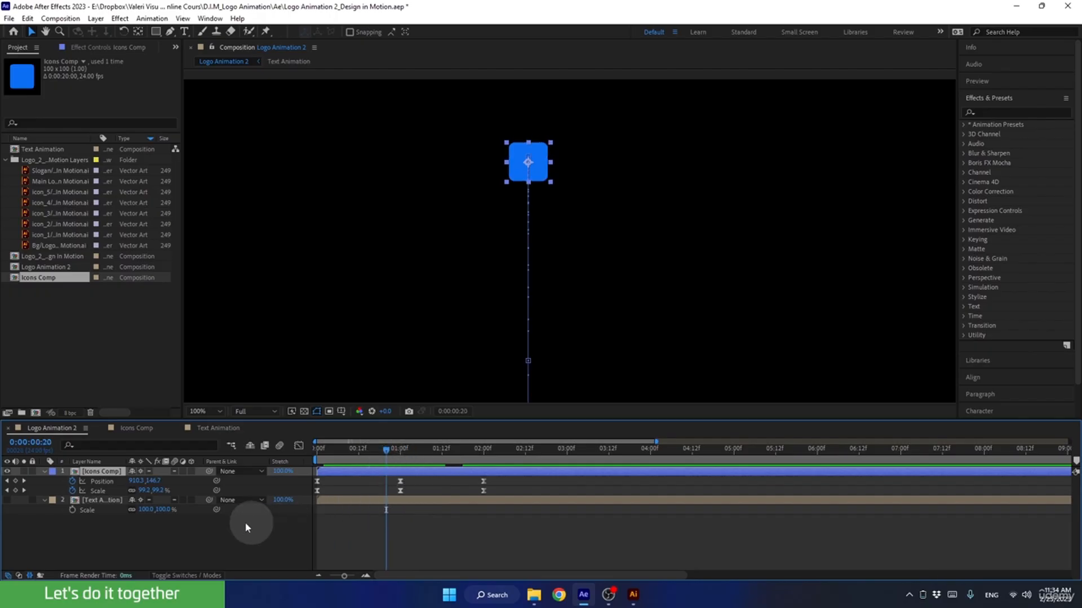
{"action": "left_click", "coordinate": [126, 428]}
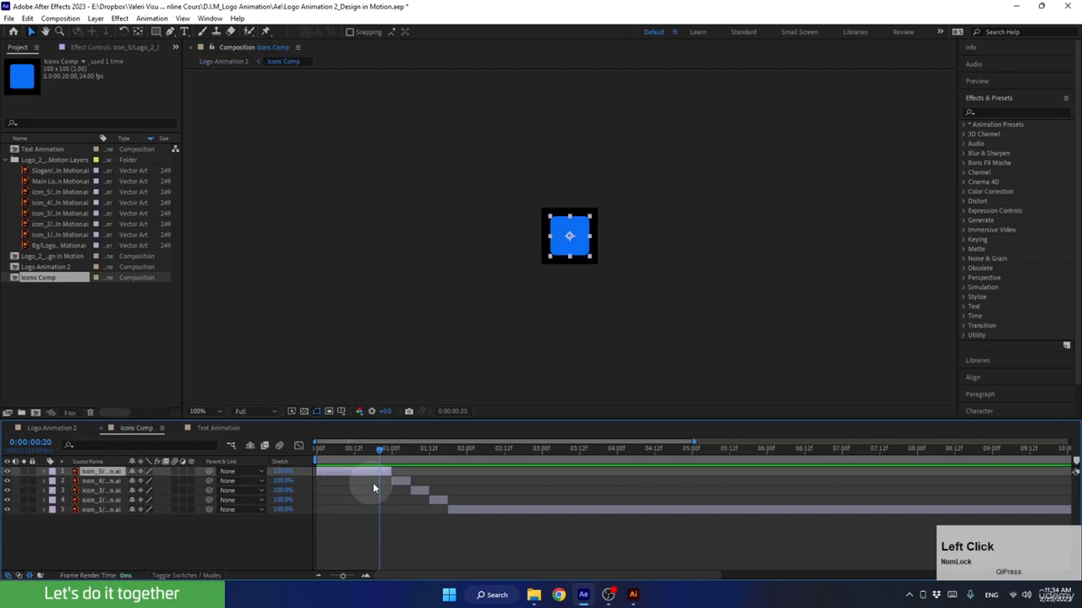
{"action": "left_click", "coordinate": [475, 510], "text": "shift"}
{"action": "left_click_drag", "start_coordinate": [372, 472], "coordinate": [359, 471]}
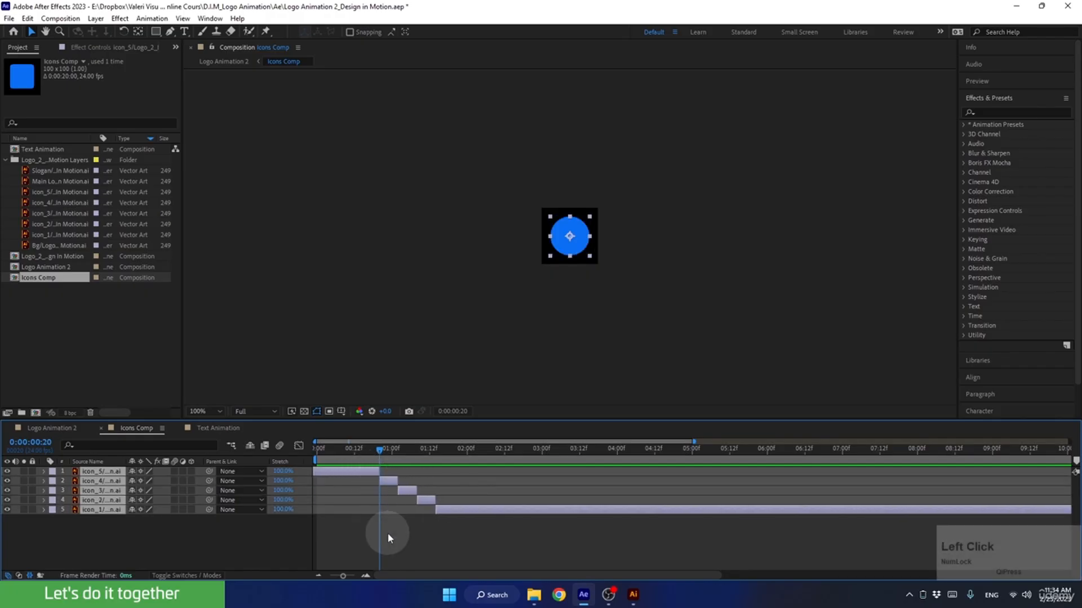
Scrub through the icon changes in Logo Animation 2 to 0:00:01:18 and shift all five Icons Comp layers a few frames earlier.
{"action": "left_click", "coordinate": [48, 428]}
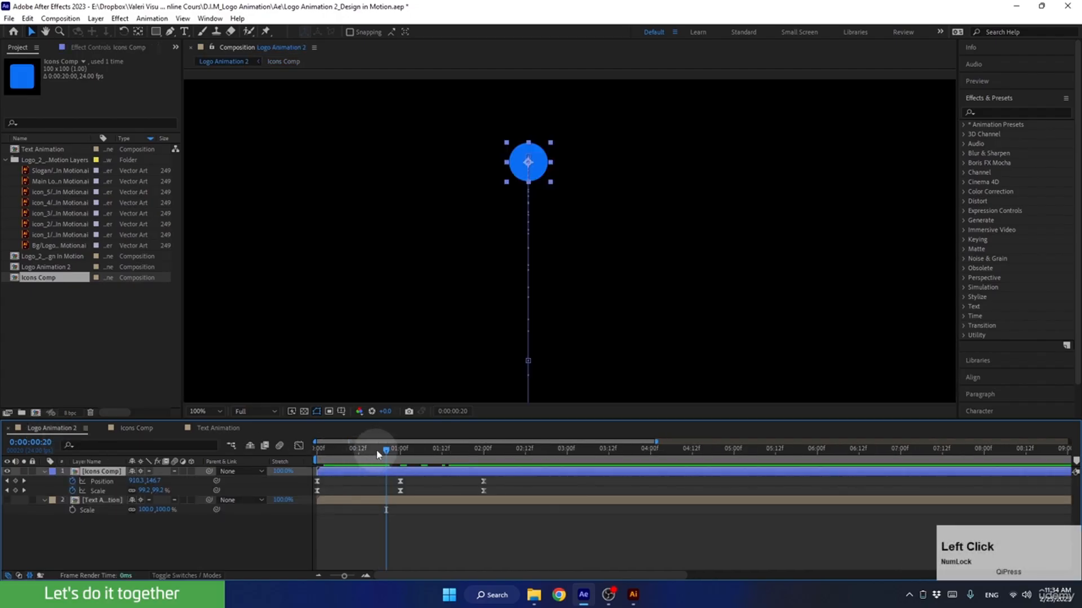
{"action": "left_click_drag", "start_coordinate": [374, 451], "coordinate": [463, 454]}
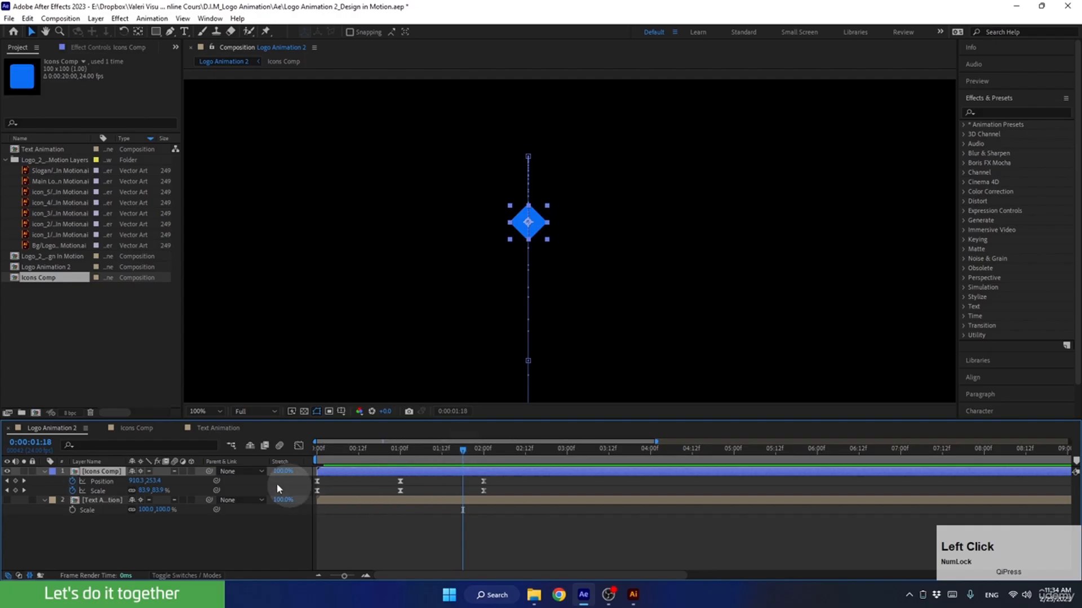
{"action": "left_click", "coordinate": [148, 428]}
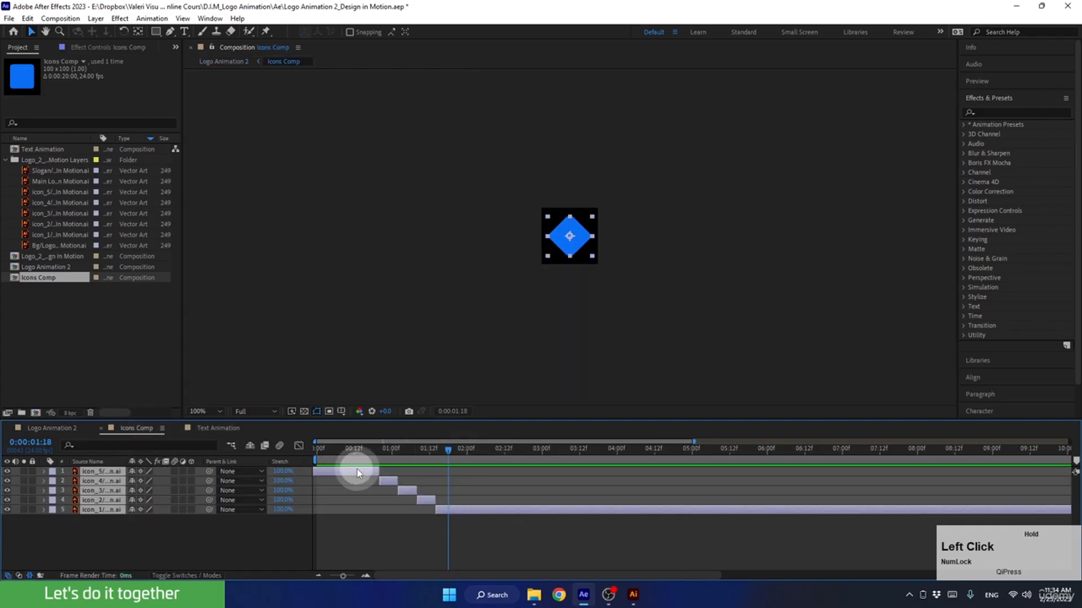
{"action": "left_click_drag", "start_coordinate": [358, 473], "coordinate": [349, 471]}
Scrub back through Logo Animation 2 to 0:00:00:14 and save the project.
{"action": "left_click", "coordinate": [85, 429]}
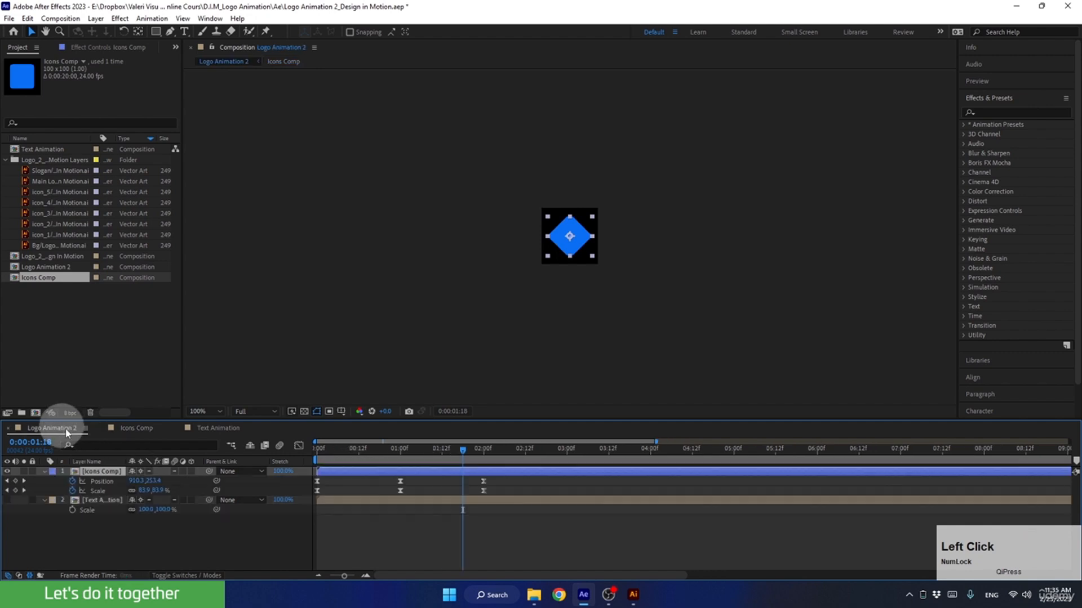
{"action": "left_click_drag", "start_coordinate": [443, 454], "coordinate": [433, 480]}
{"action": "left_click_drag", "start_coordinate": [466, 481], "coordinate": [366, 505]}
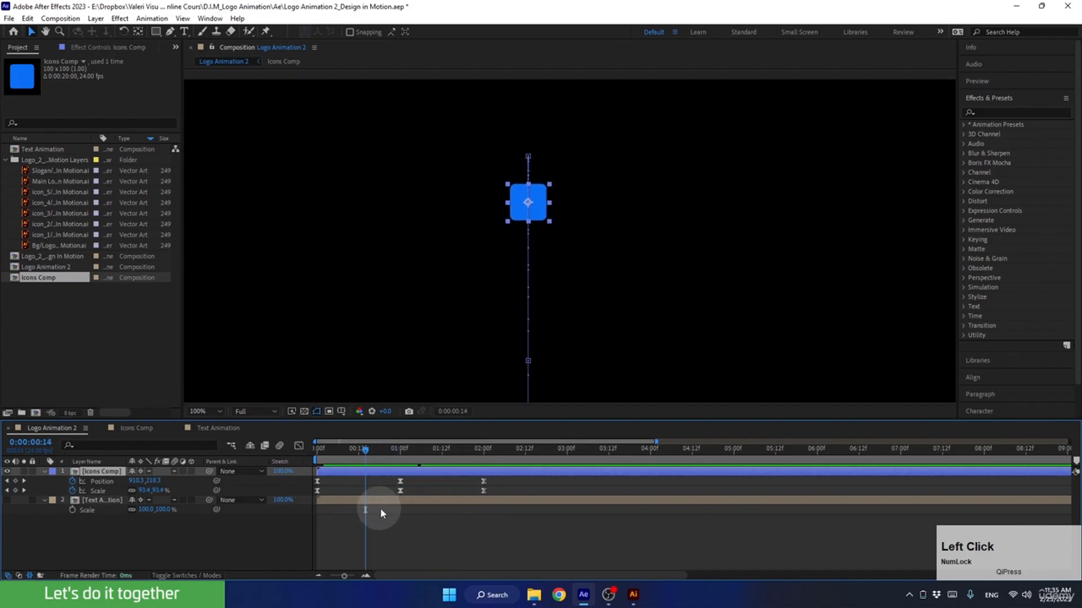
{"action": "key", "text": "ctrl+s"}
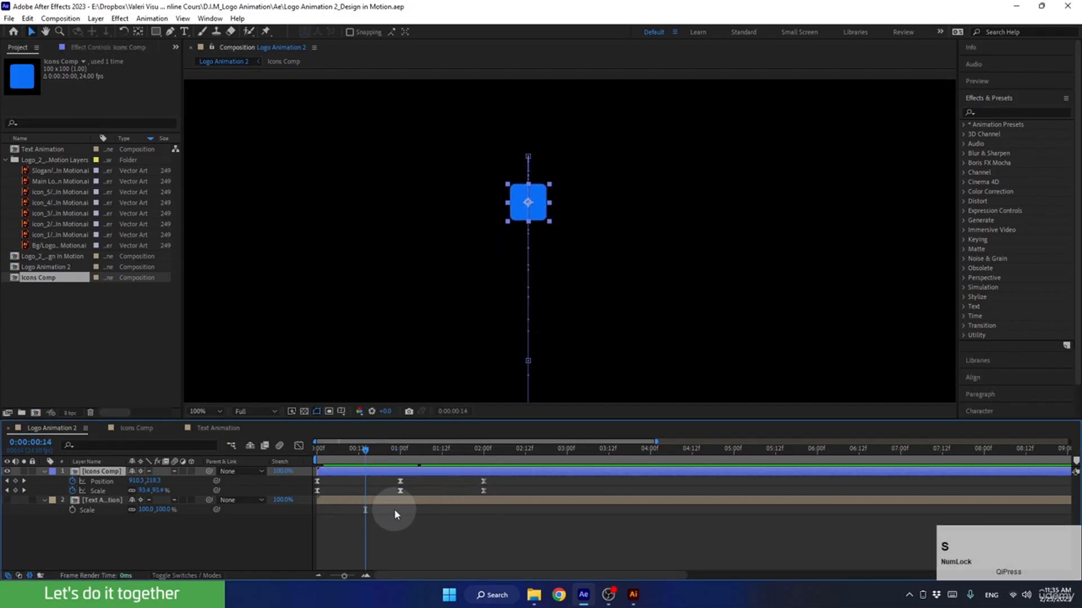
Make the text animation layer visible again and collapse the properties of both layers.
{"action": "left_click", "coordinate": [7, 500]}
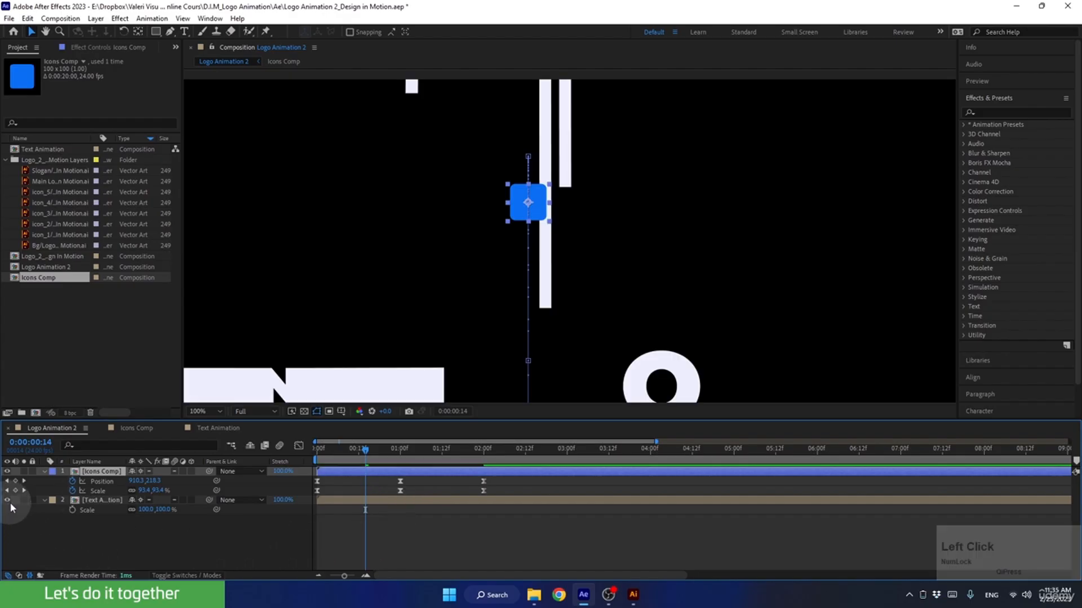
{"action": "left_click", "coordinate": [44, 471]}
{"action": "left_click", "coordinate": [43, 481]}
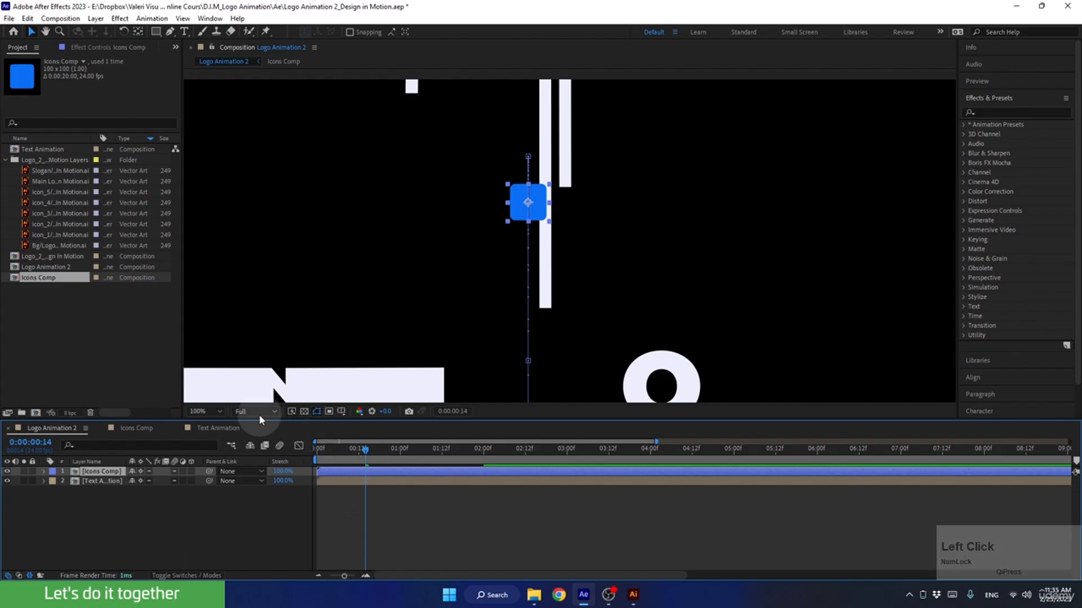
Set a starting Rotation keyframe on the Icons Comp layer at 0:00:00:00 and reveal all its keyframed properties.
{"action": "left_click", "coordinate": [214, 411]}
{"action": "left_click", "coordinate": [204, 212]}
{"action": "left_click_drag", "start_coordinate": [381, 454], "coordinate": [312, 451]}
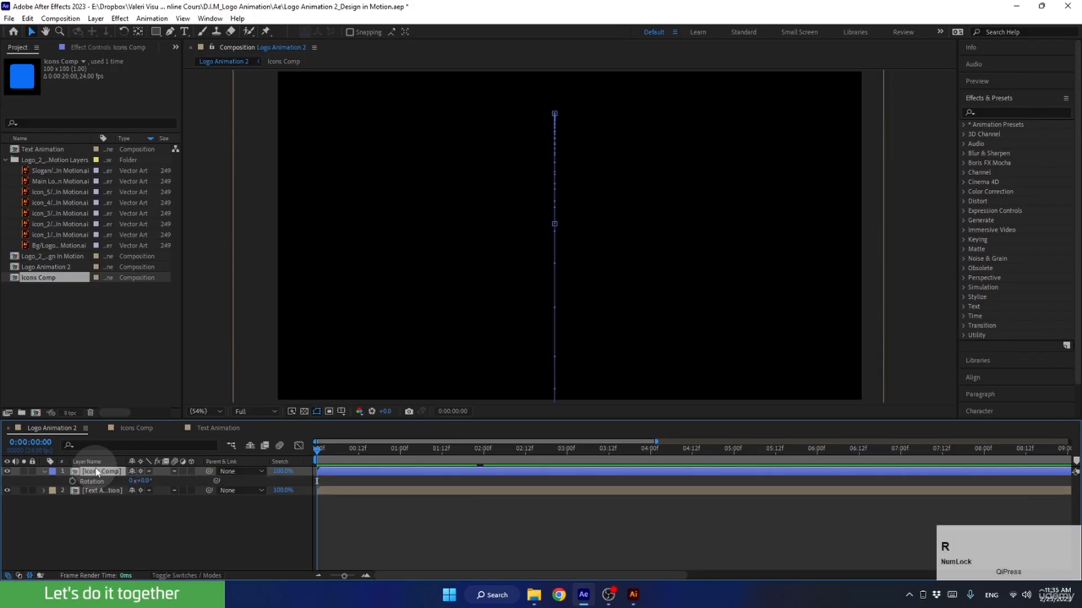
{"action": "key", "text": "r"}
{"action": "left_click", "coordinate": [72, 482]}
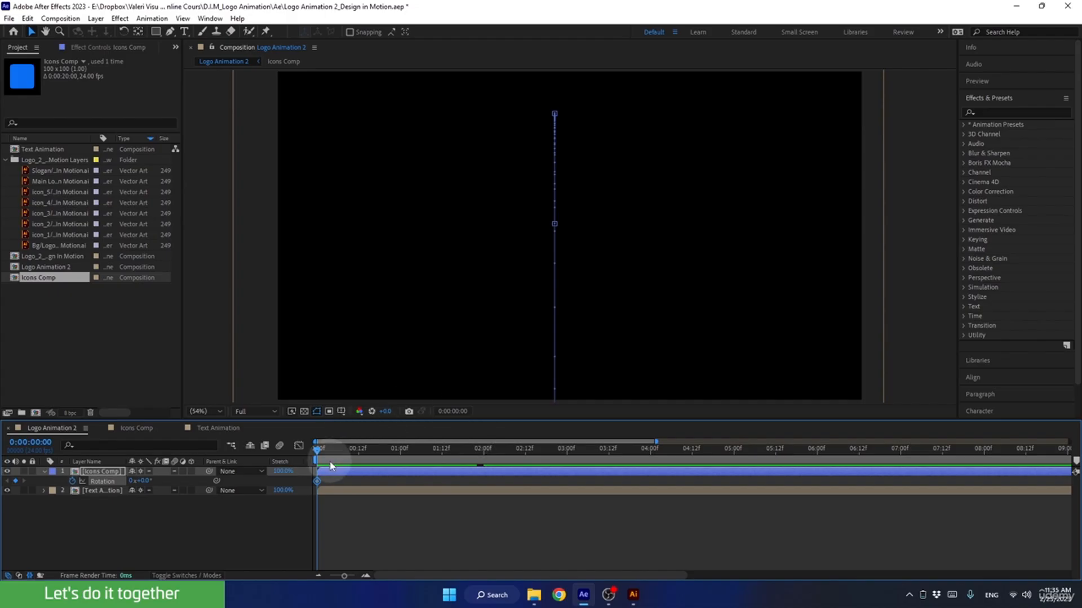
{"action": "key", "text": "u"}
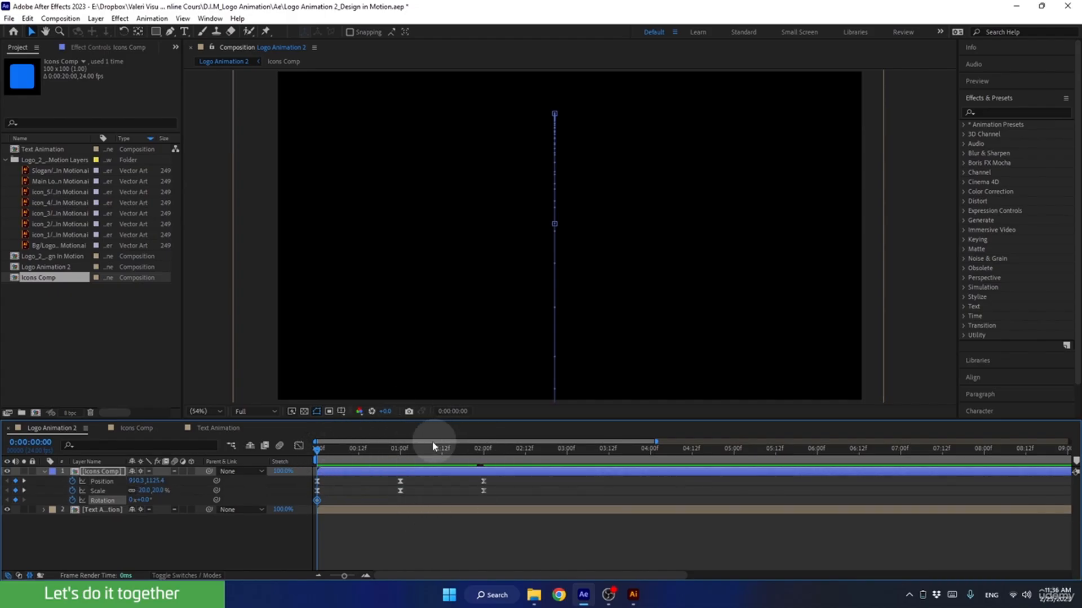
Set the Icons Comp layer's rotation to one full revolution at 0:00:02:00.
{"action": "left_click_drag", "start_coordinate": [401, 450], "coordinate": [484, 479]}
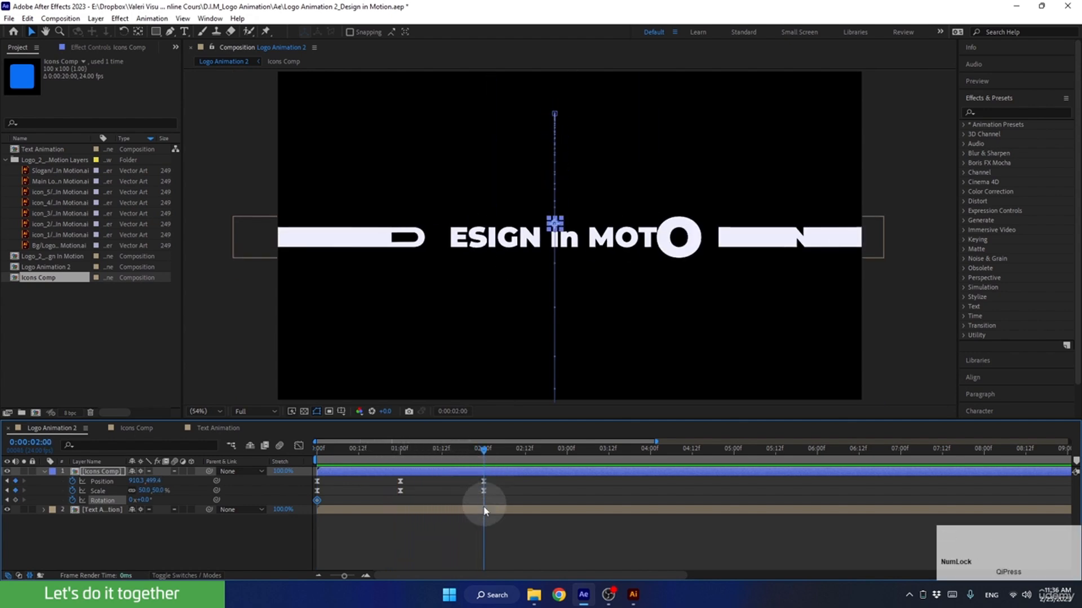
{"action": "left_click", "coordinate": [131, 500]}
{"action": "type", "text": "1"}
{"action": "key", "text": "Return"}
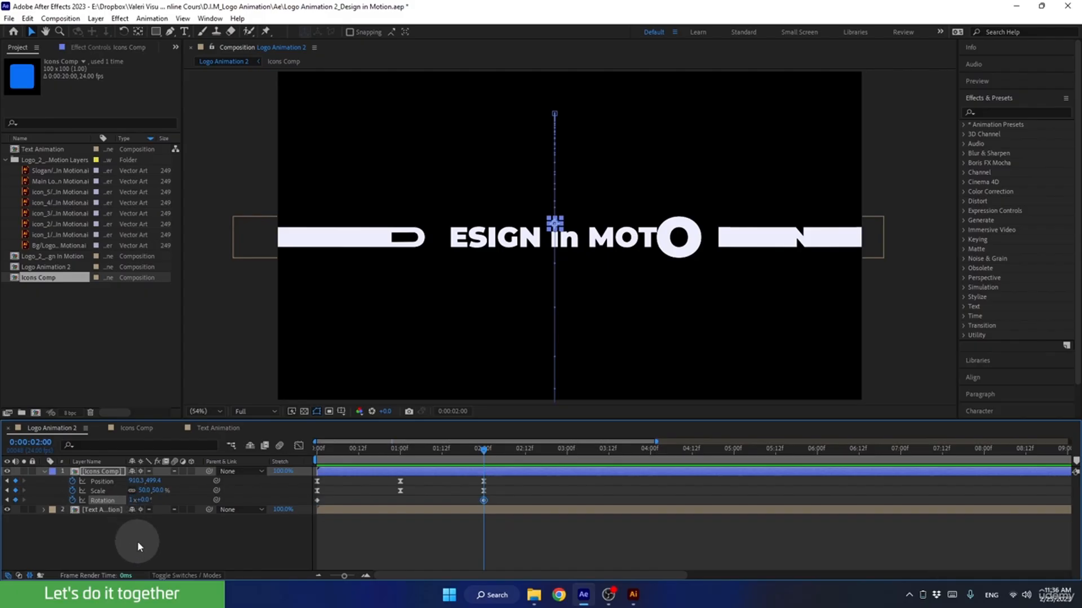
Apply Easy Ease to the Icons Comp rotation keyframes, hiding the text layer only while checking the motion.
{"action": "left_click", "coordinate": [7, 500]}
{"action": "left_click_drag", "start_coordinate": [430, 454], "coordinate": [293, 515]}
{"action": "key", "text": "F9"}
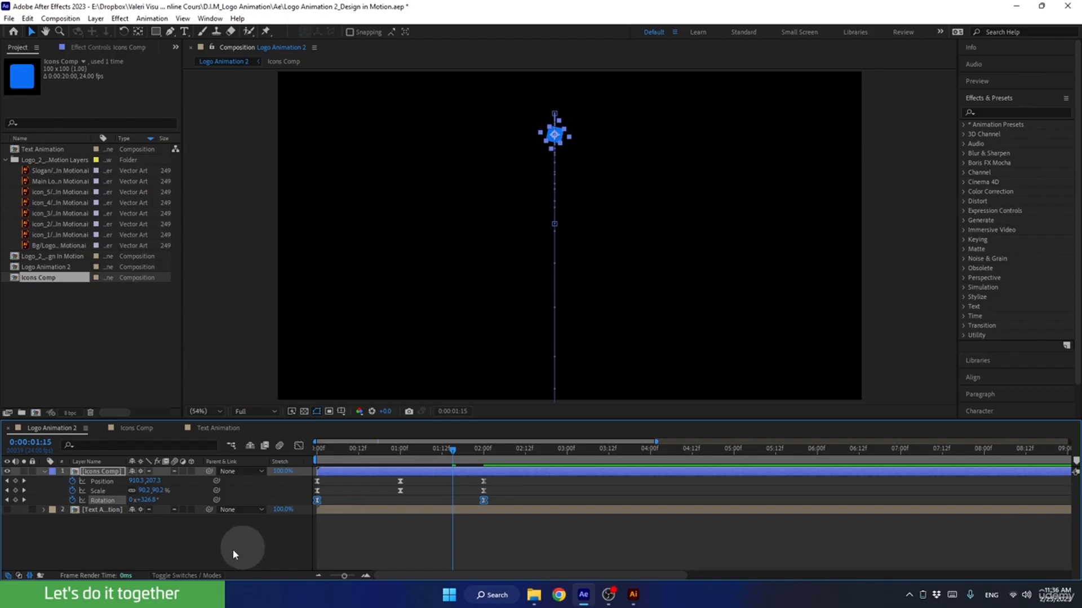
{"action": "left_click", "coordinate": [6, 509]}
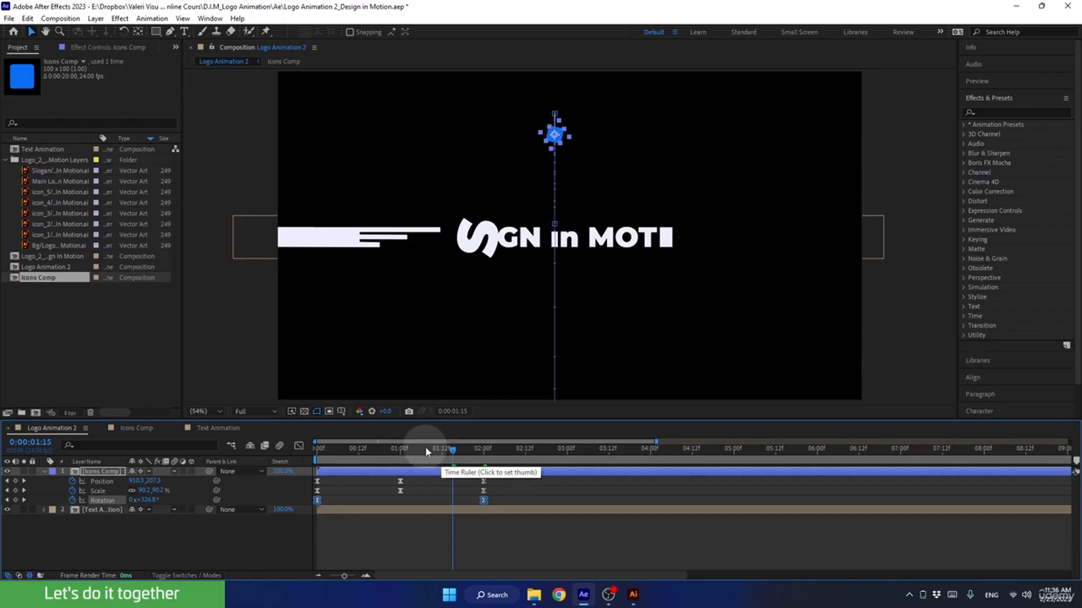
Collapse the Icons Comp properties and shift the layer to start at 0:00:01:00.
{"action": "left_click", "coordinate": [42, 471]}
{"action": "left_click_drag", "start_coordinate": [370, 448], "coordinate": [401, 487]}
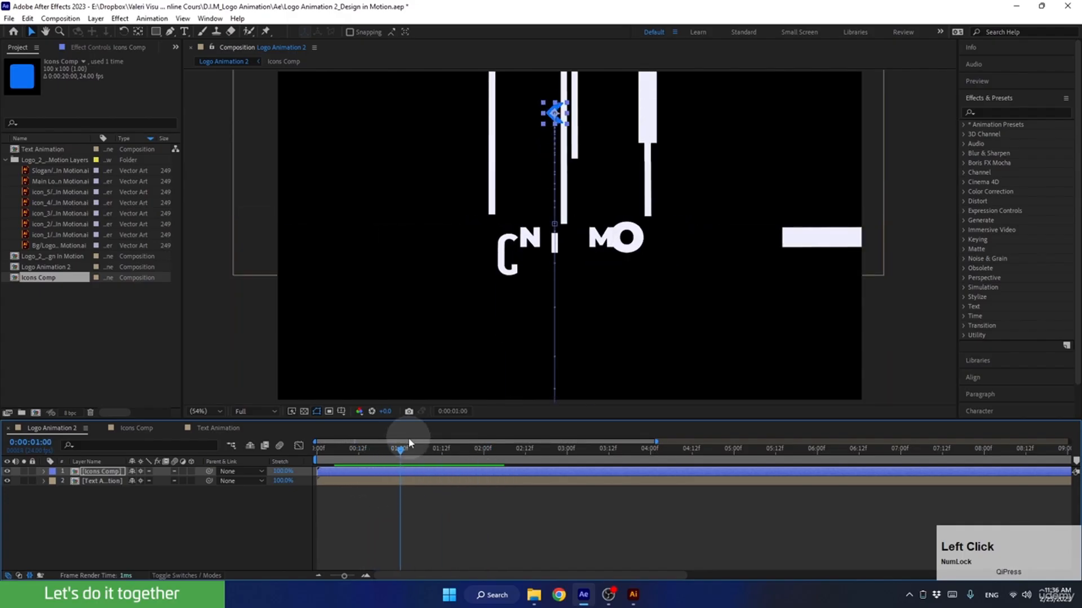
{"action": "left_click_drag", "start_coordinate": [333, 473], "coordinate": [401, 473]}
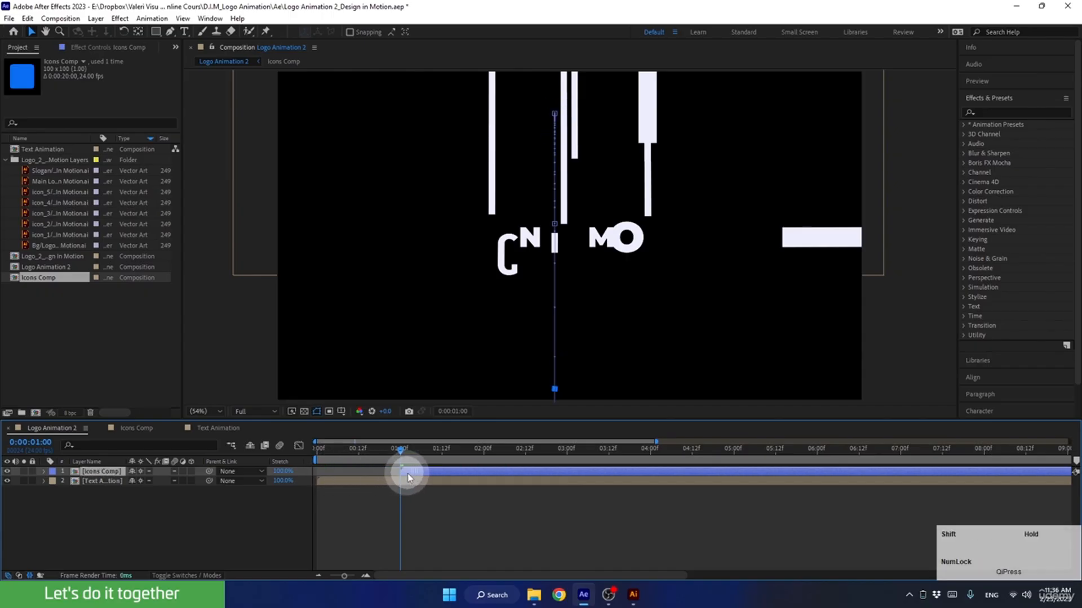
Preview the logo animation from the start and inspect the frame at 0:00:02:23.
{"action": "left_click", "coordinate": [338, 450]}
{"action": "key", "text": "space"}
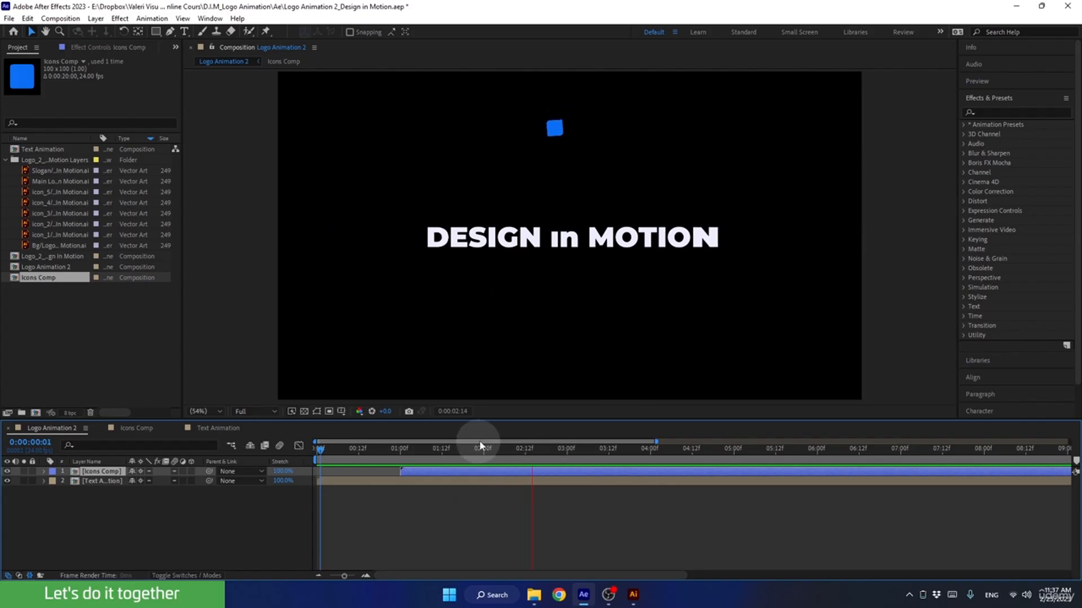
{"action": "key", "text": "space"}
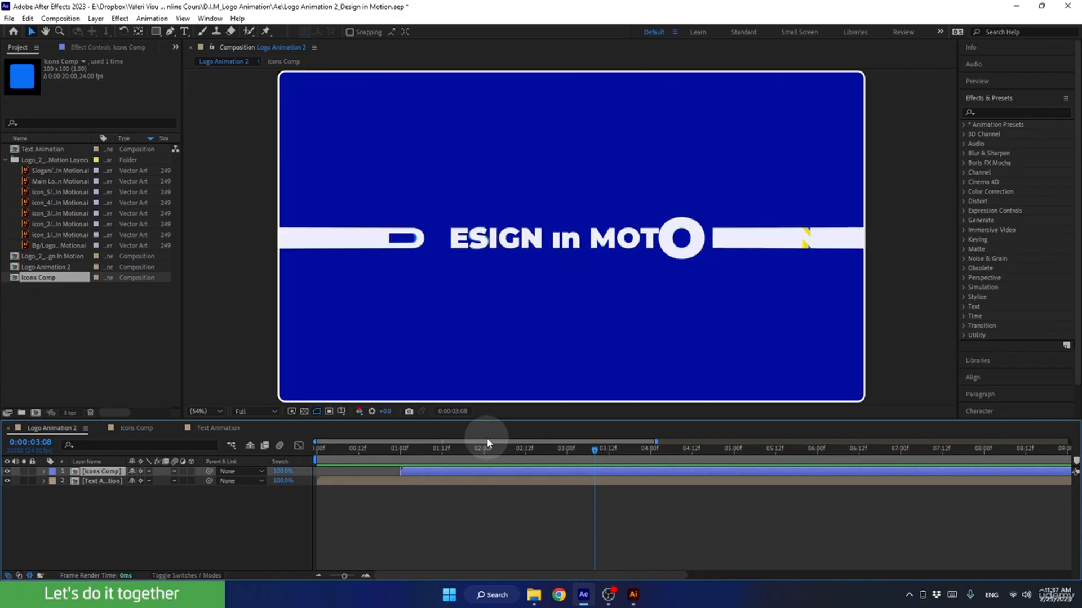
{"action": "left_click", "coordinate": [569, 449]}
{"action": "left_click", "coordinate": [563, 449]}
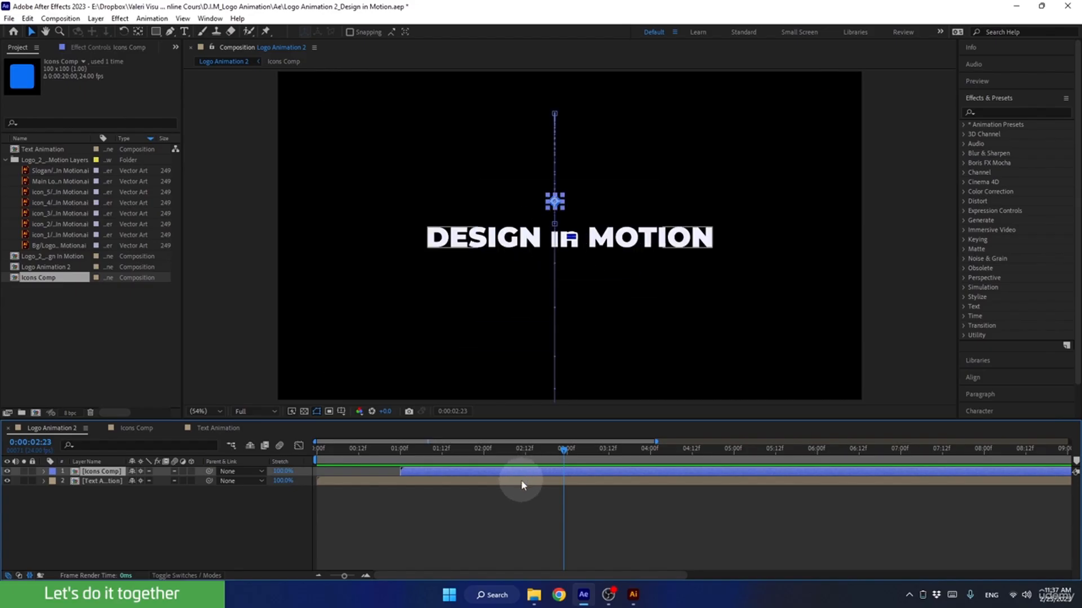
Open the Text Animation composition, enlarge the timeline to show all letter layers, and go to 0:00:03:03.
{"action": "double_click", "coordinate": [520, 480]}
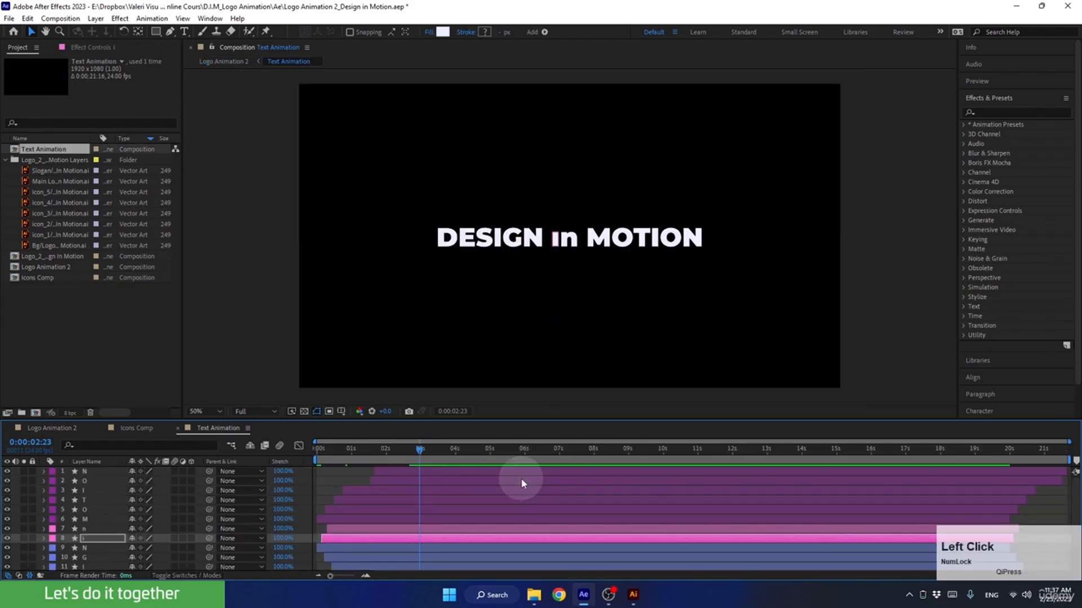
{"action": "left_click_drag", "start_coordinate": [484, 420], "coordinate": [479, 337]}
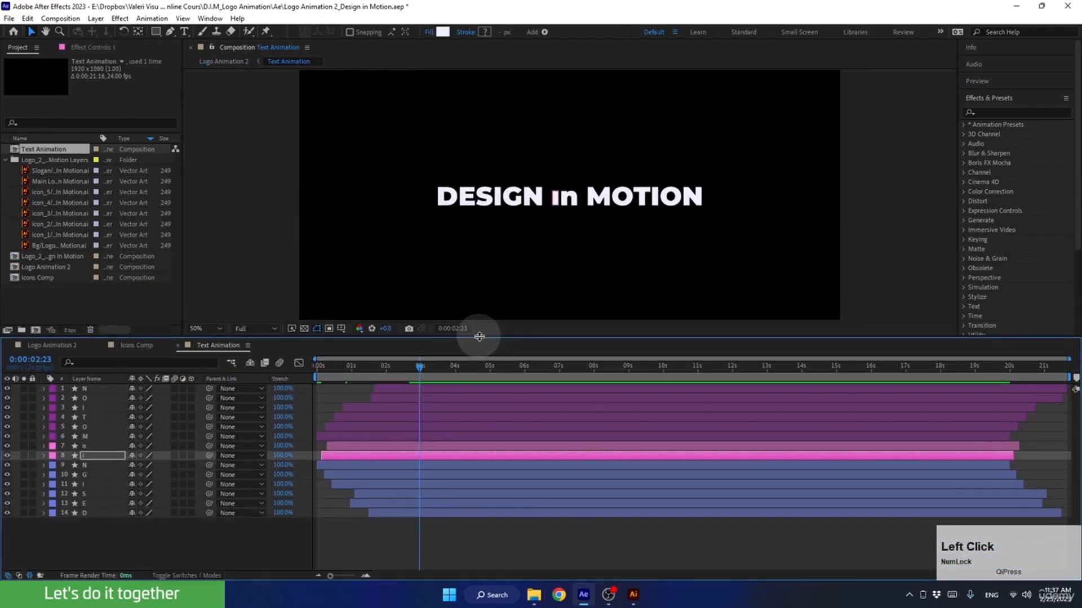
{"action": "left_click_drag", "start_coordinate": [420, 365], "coordinate": [424, 367]}
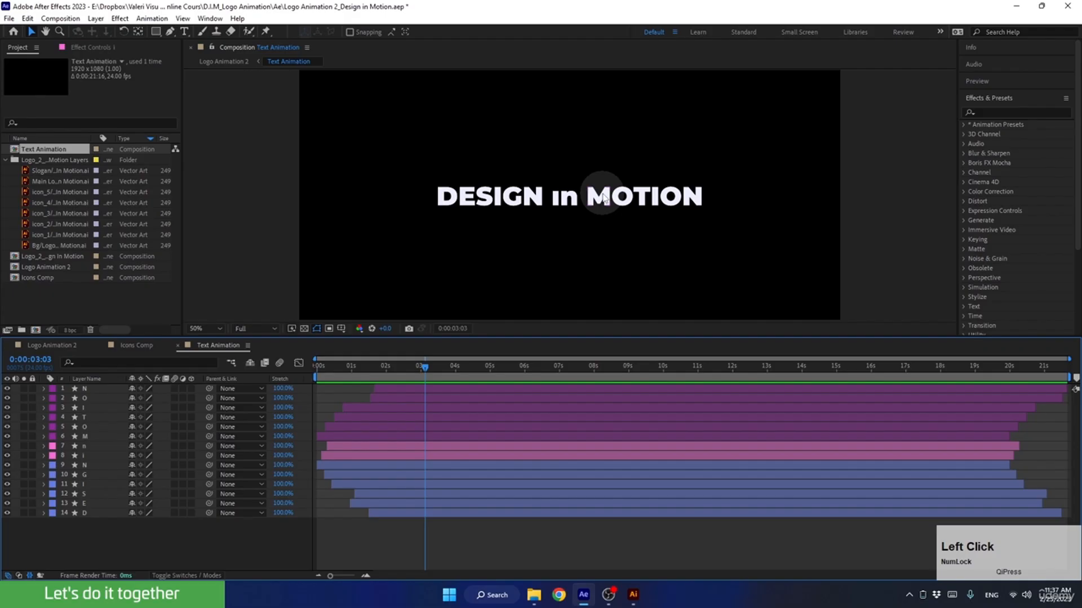
Check the anchor points of the letter M and of each letter in the word DESIGN.
{"action": "left_click", "coordinate": [604, 198]}
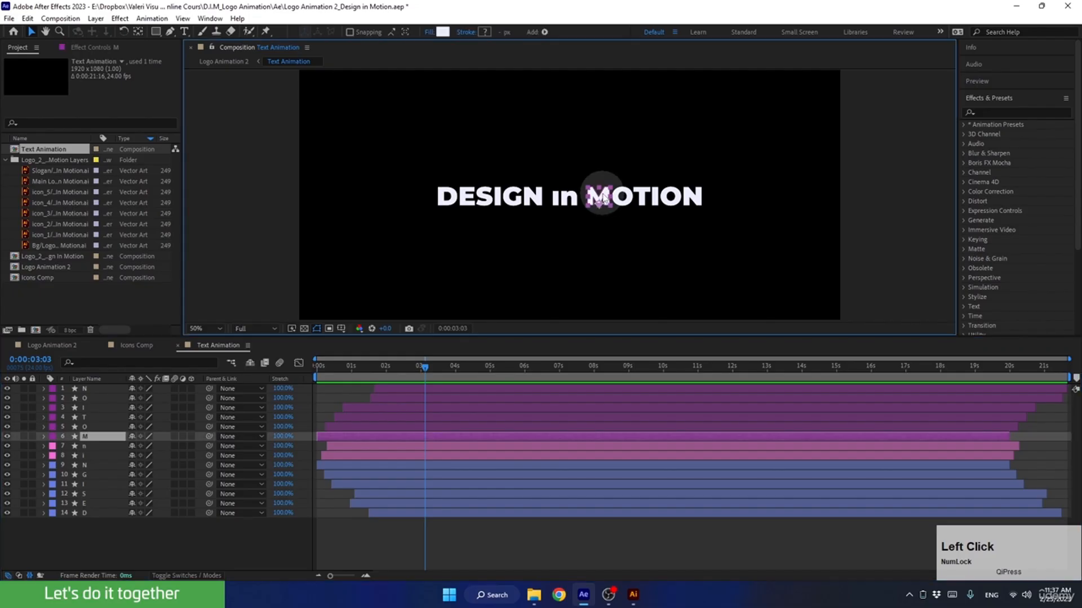
{"action": "scroll", "coordinate": [604, 200], "scroll_direction": "up", "scroll_amount": 2}
{"action": "scroll", "coordinate": [627, 206], "scroll_direction": "up", "scroll_amount": 1}
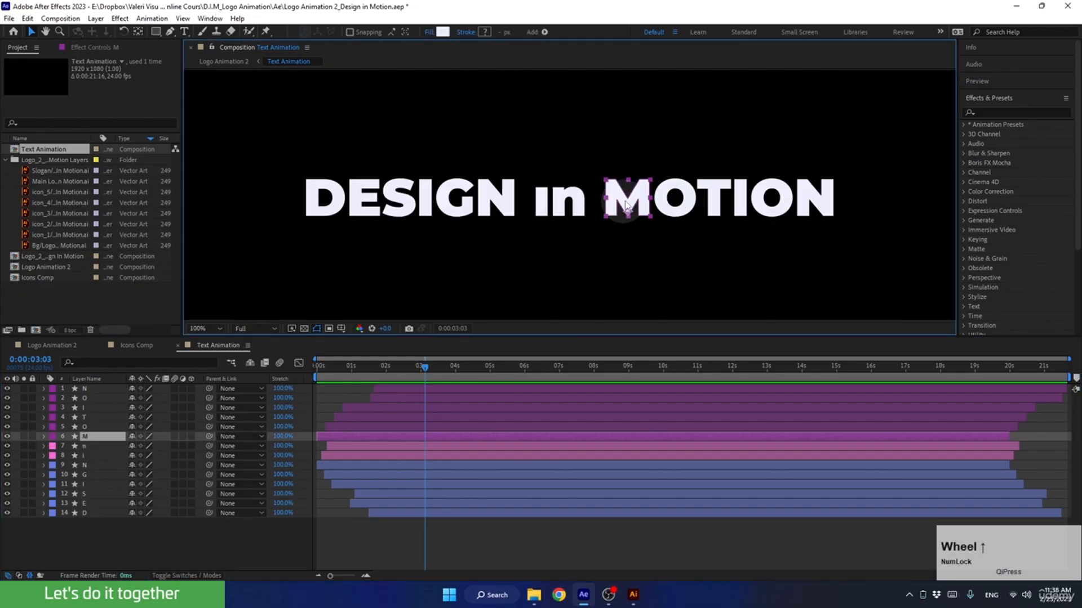
{"action": "left_click", "coordinate": [495, 197]}
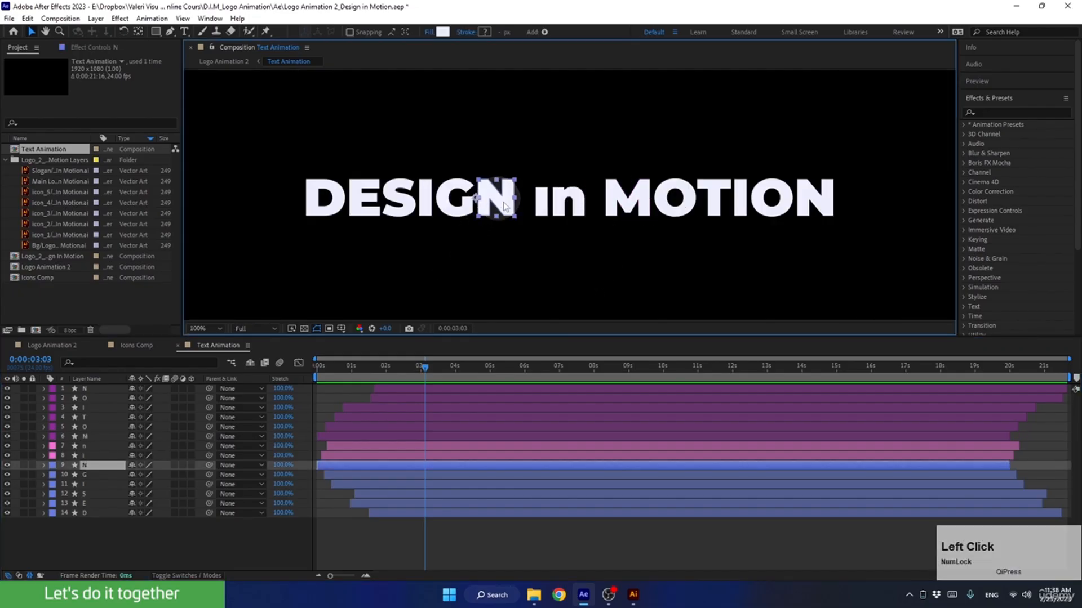
{"action": "left_click", "coordinate": [461, 207]}
{"action": "left_click", "coordinate": [425, 202]}
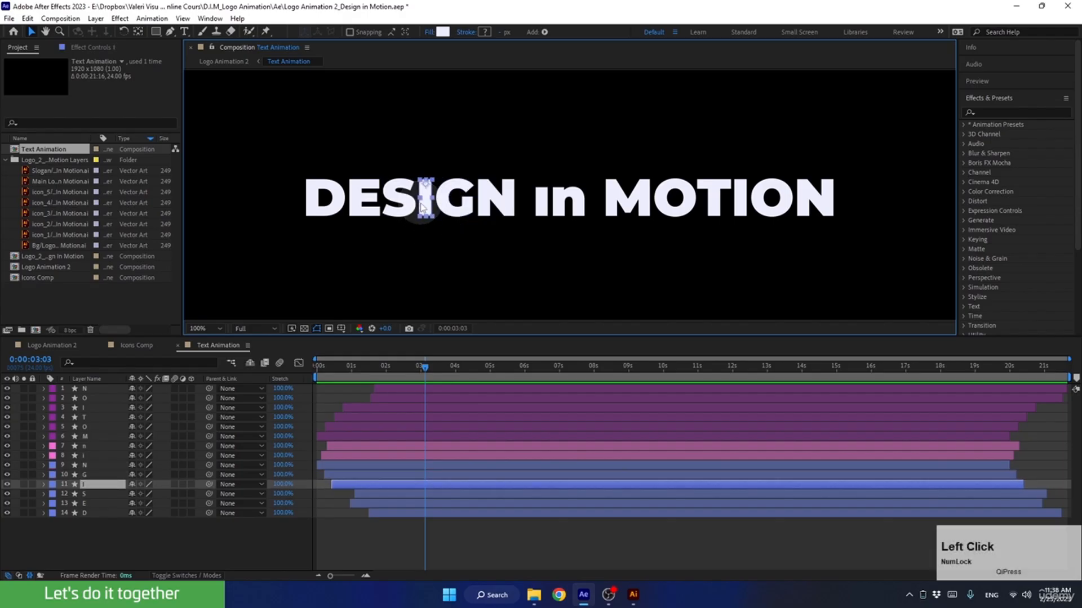
{"action": "left_click", "coordinate": [400, 212]}
{"action": "left_click", "coordinate": [364, 210]}
{"action": "left_click", "coordinate": [332, 210]}
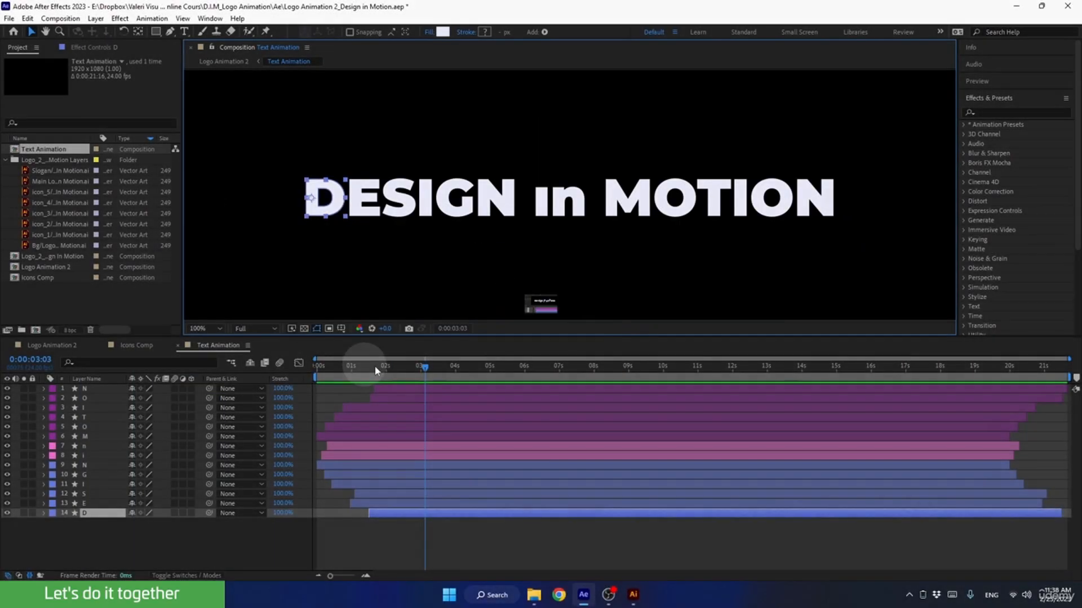
Center the anchor points of all fourteen letter layers within their content.
{"action": "left_click_drag", "start_coordinate": [362, 367], "coordinate": [422, 367]}
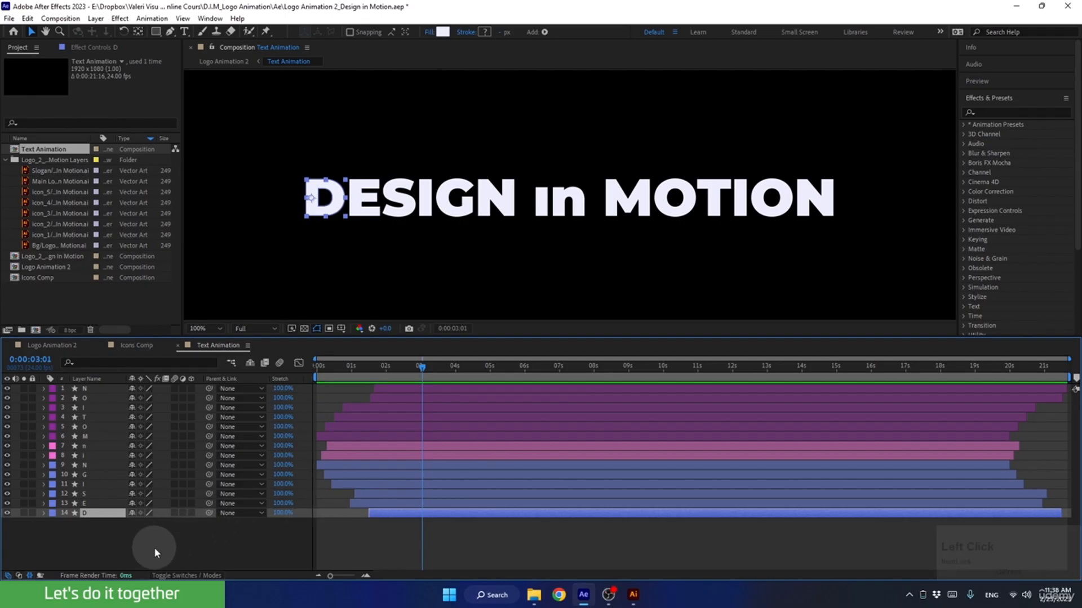
{"action": "left_click_drag", "start_coordinate": [154, 548], "coordinate": [71, 384]}
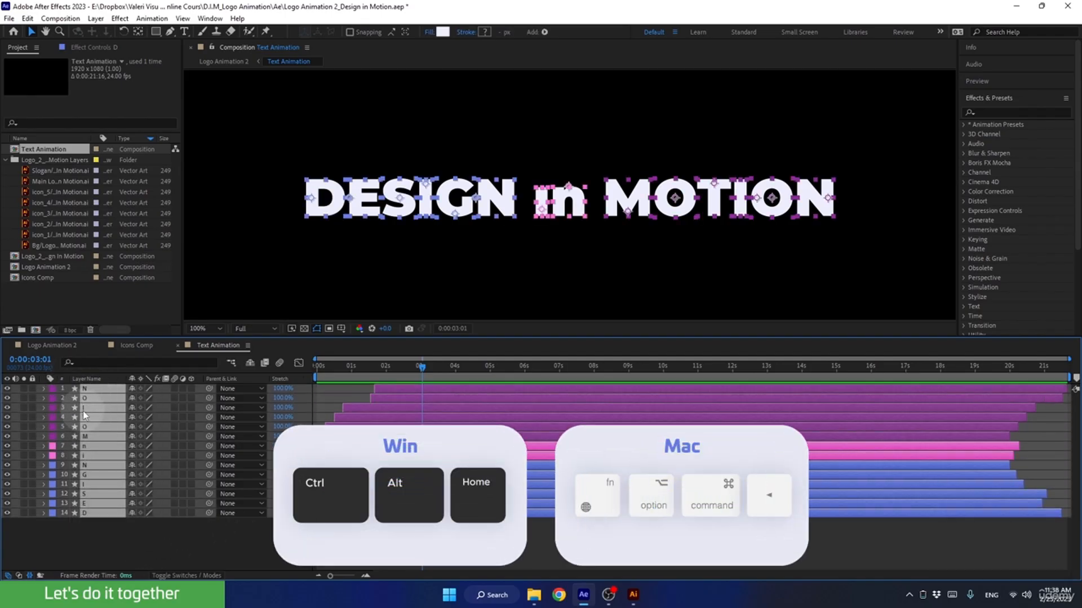
{"action": "key", "text": "ctrl+alt+Home"}
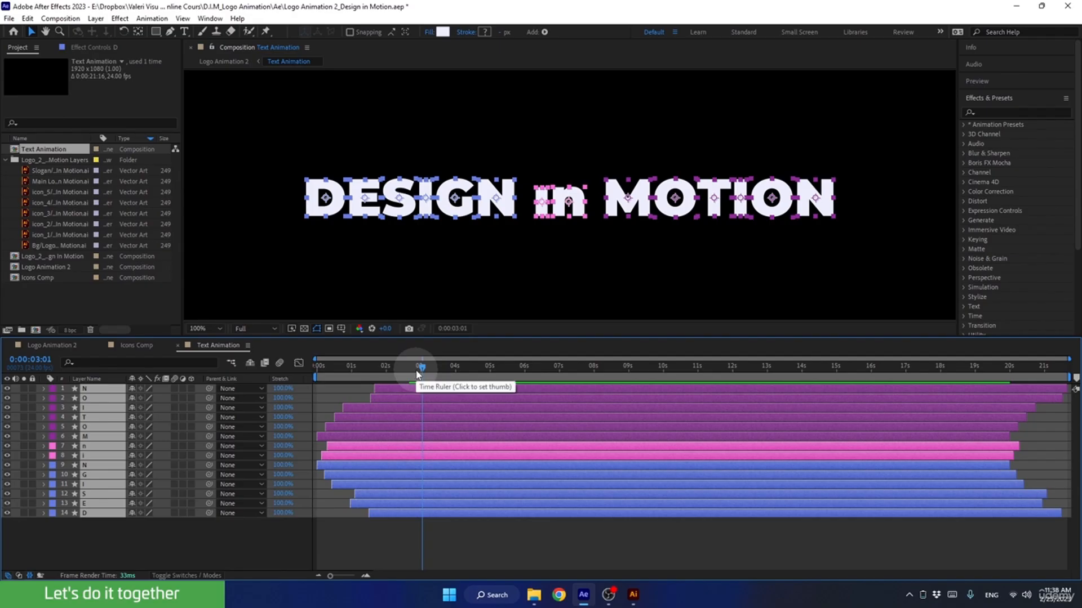
Add Position keyframes to all the letter layers at 0:00:03:00.
{"action": "left_click_drag", "start_coordinate": [421, 367], "coordinate": [421, 367]}
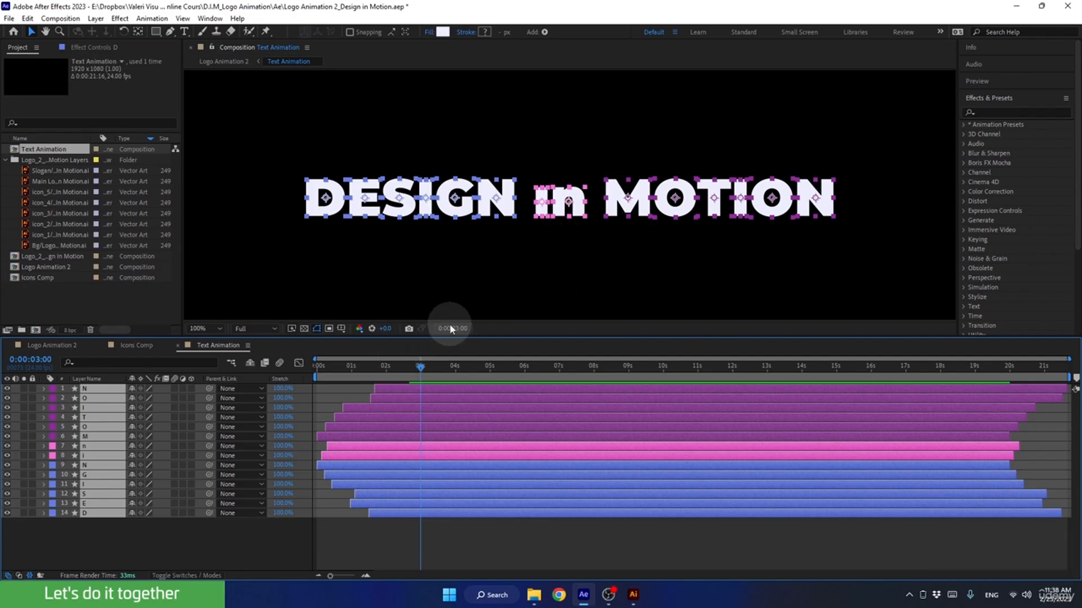
{"action": "key", "text": "p"}
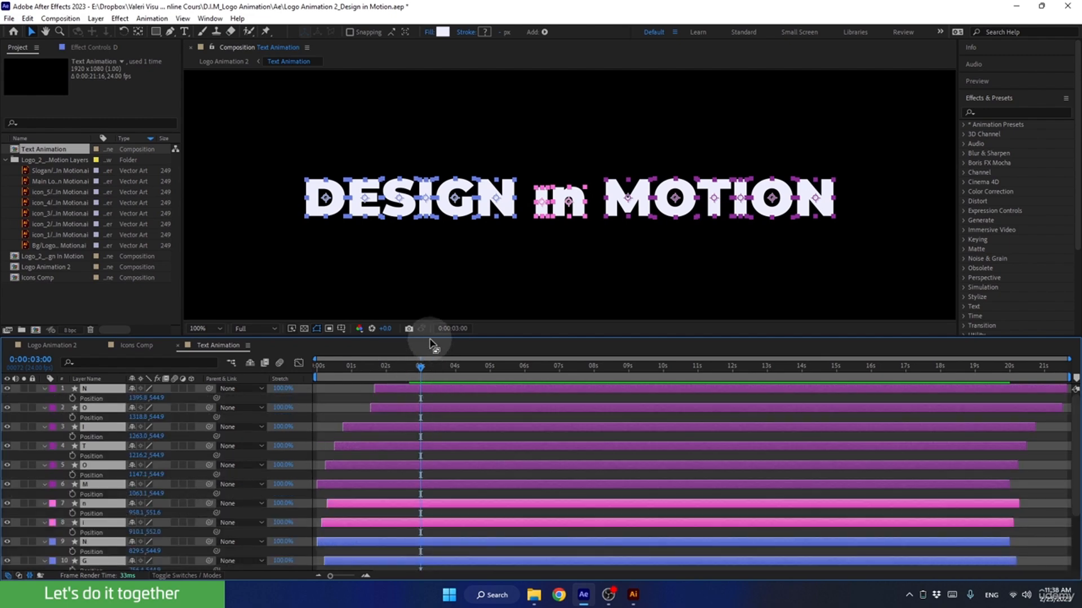
{"action": "left_click", "coordinate": [72, 399]}
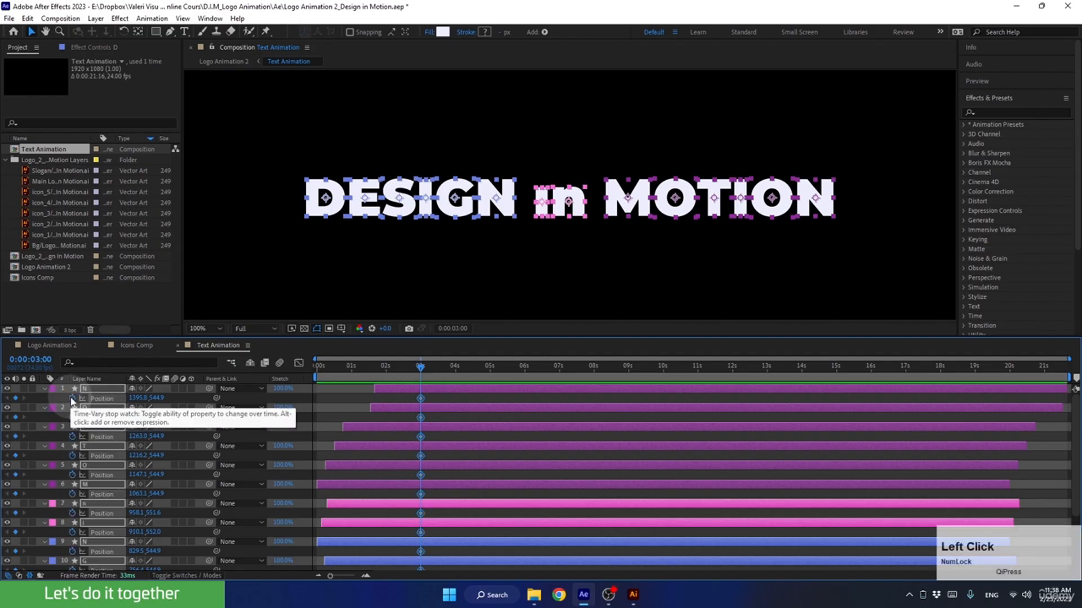
Move all the letters up 100 px at 0:00:04:00 to create a second set of Position keyframes.
{"action": "left_click", "coordinate": [425, 368]}
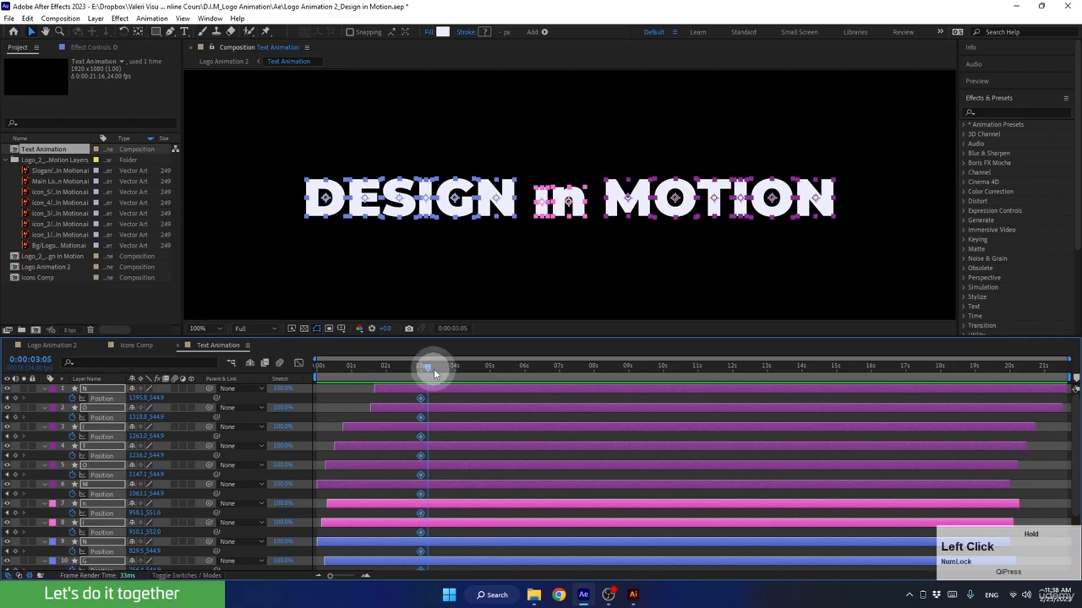
{"action": "left_click_drag", "start_coordinate": [448, 377], "coordinate": [454, 378]}
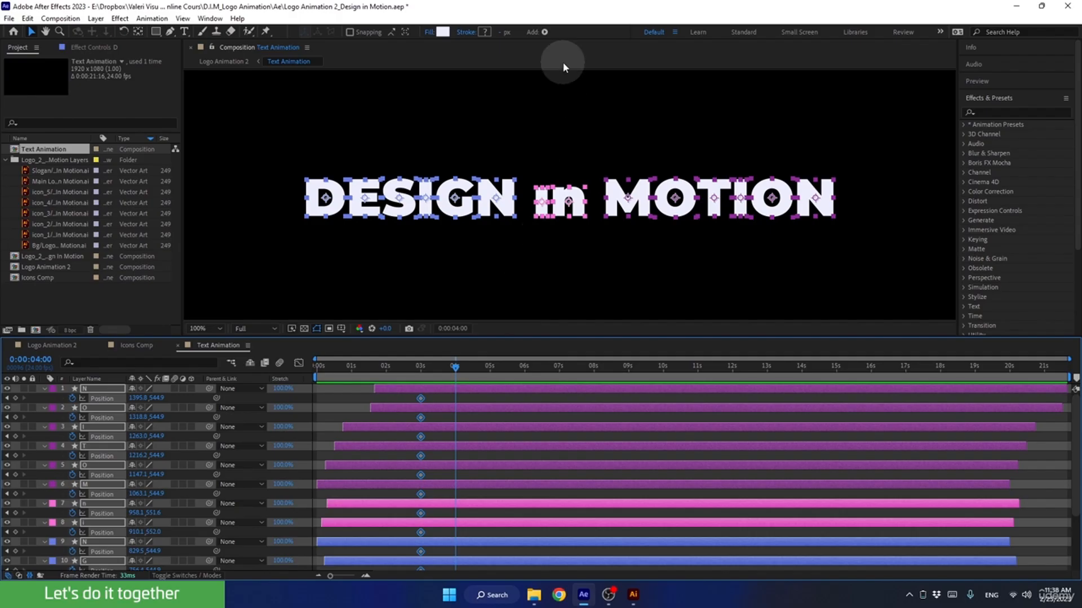
{"action": "key", "text": "shift"}
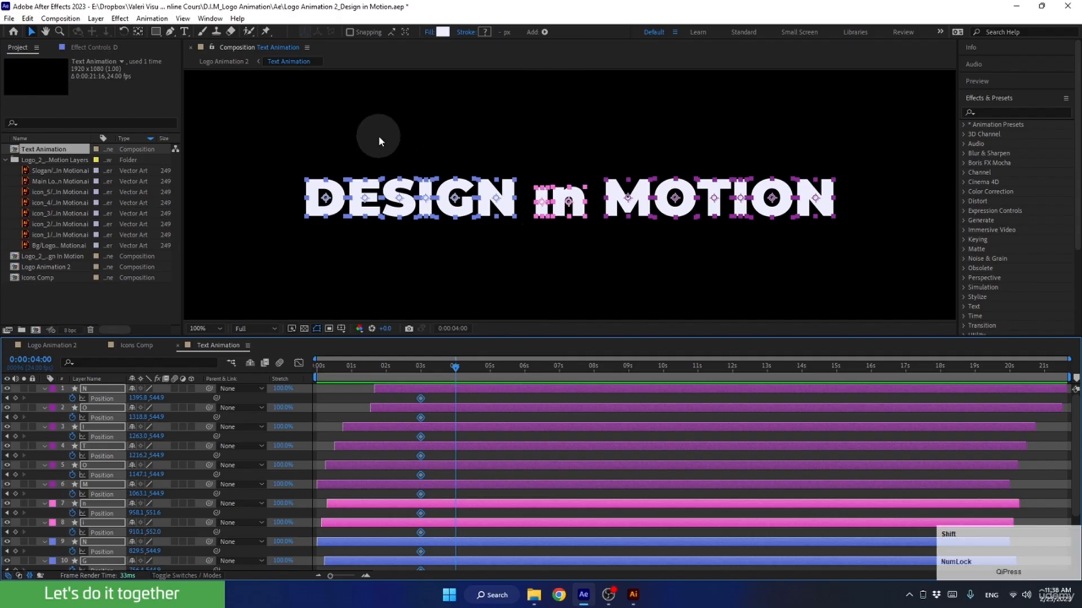
{"action": "key", "text": "shift+Up"}
{"action": "key", "text": "shift+Up"}
{"action": "key", "text": "shift+Up"}
{"action": "key", "text": "shift+Up"}
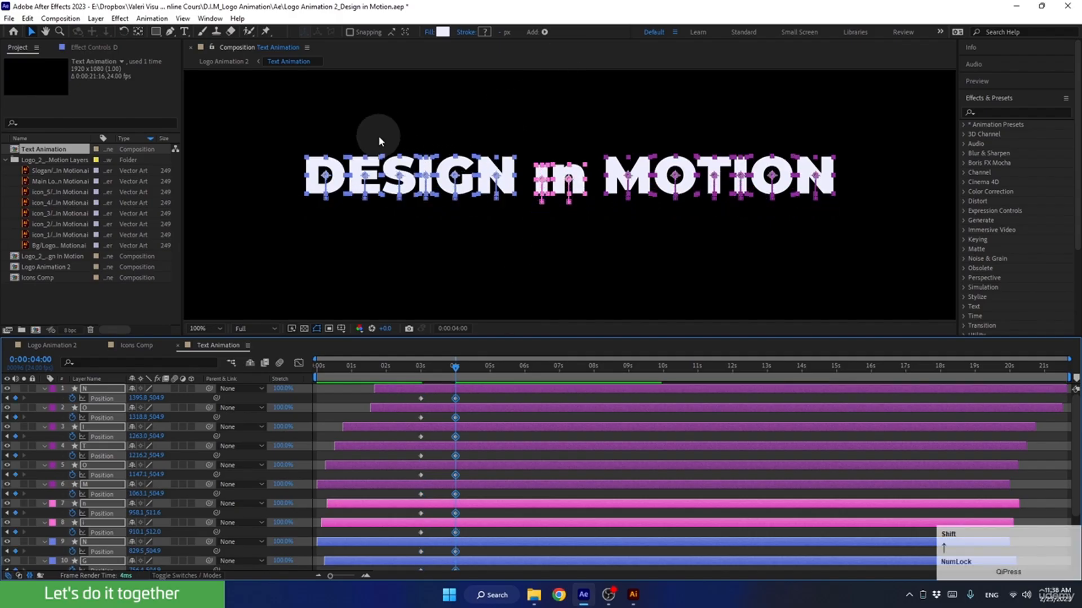
{"action": "key", "text": "shift+Up"}
{"action": "key", "text": "shift+Up"}
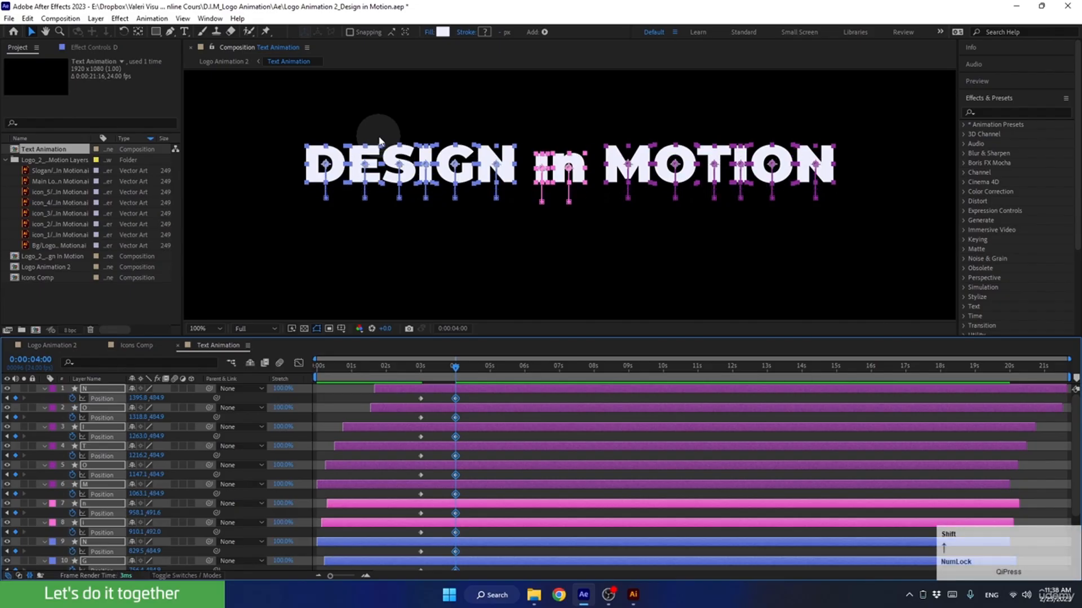
{"action": "key", "text": "shift+Up"}
{"action": "key", "text": "shift+Up"}
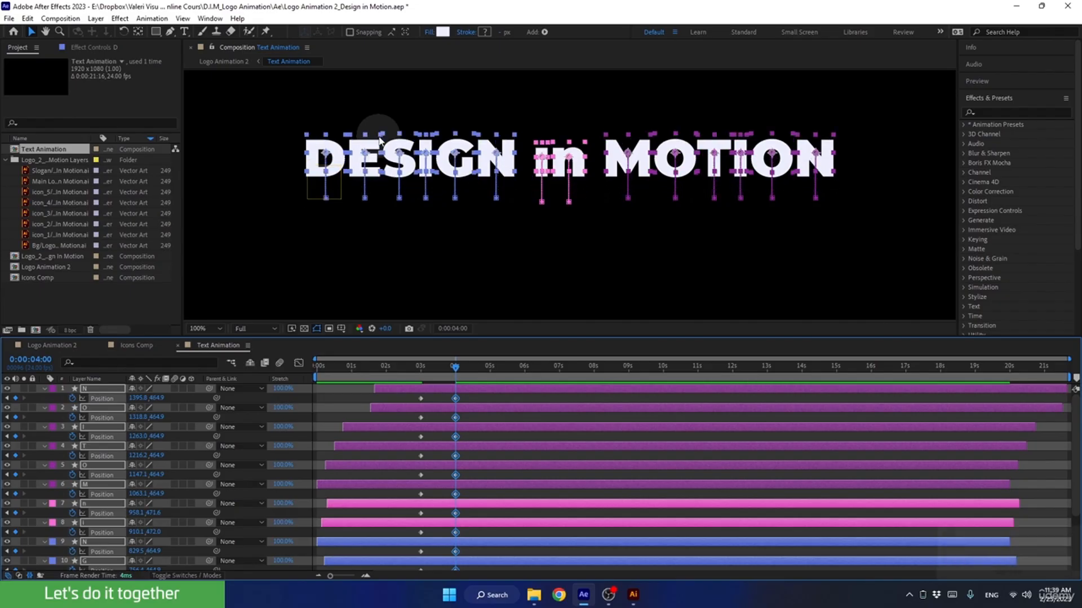
{"action": "key", "text": "shift+Up"}
{"action": "key", "text": "shift+Up"}
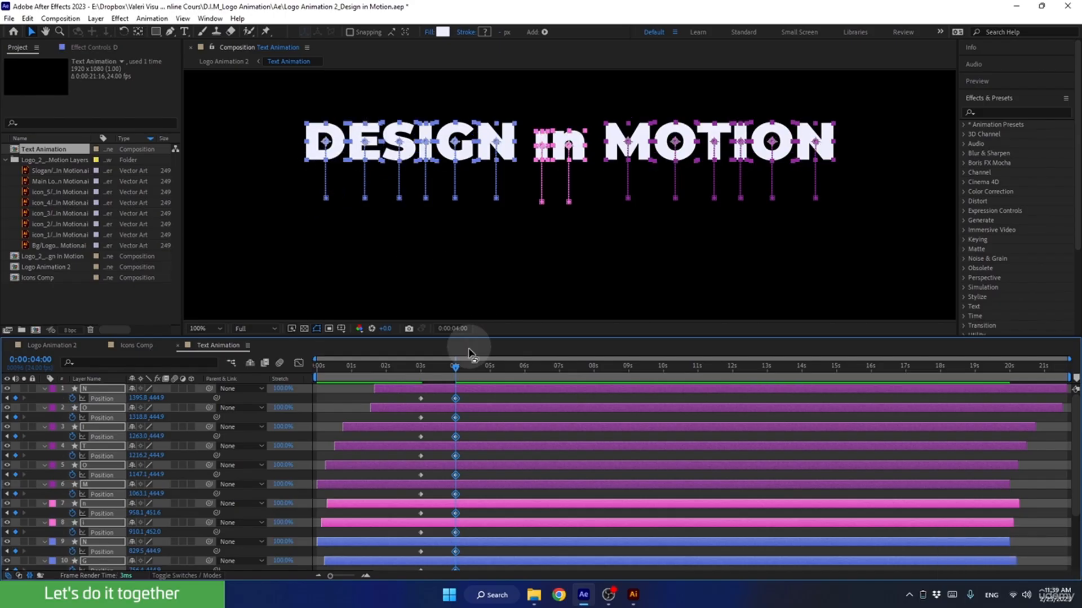
In the Logo Animation 2 composition, shift the Icons Comp layer later so that it starts at about 0:00:02:06.
{"action": "left_click", "coordinate": [457, 372]}
{"action": "left_click_drag", "start_coordinate": [457, 372], "coordinate": [425, 375]}
{"action": "left_click", "coordinate": [65, 349]}
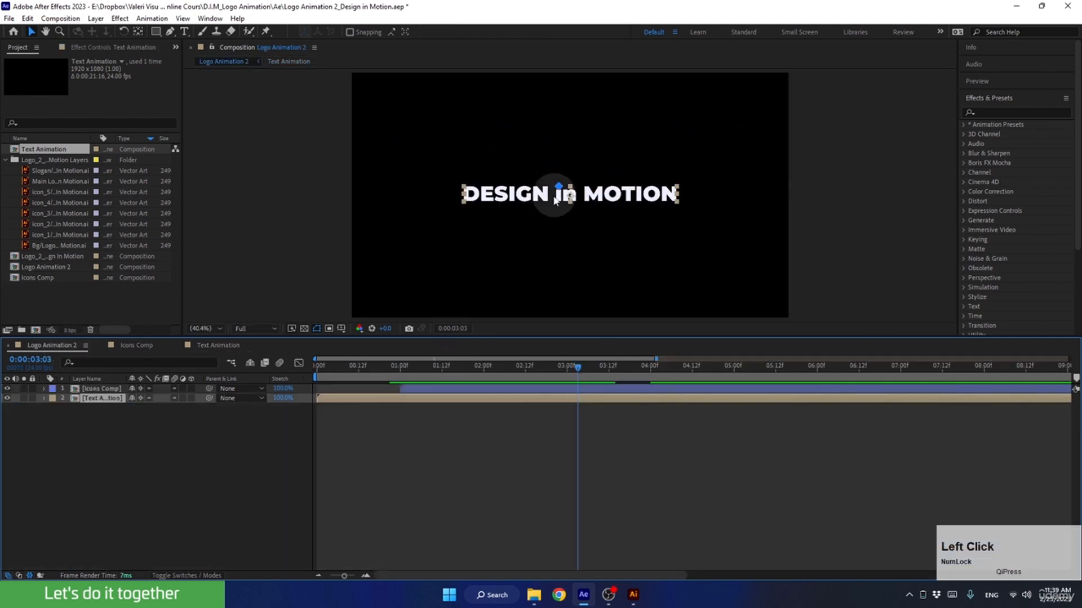
{"action": "mouse_move", "coordinate": [495, 373]}
{"action": "left_mouse_down"}
{"action": "mouse_move", "coordinate": [423, 372]}
{"action": "mouse_move", "coordinate": [404, 383]}
{"action": "mouse_move", "coordinate": [489, 378]}
{"action": "mouse_move", "coordinate": [451, 388]}
{"action": "mouse_move", "coordinate": [472, 386]}
{"action": "mouse_move", "coordinate": [445, 367]}
{"action": "mouse_move", "coordinate": [477, 376]}
{"action": "mouse_move", "coordinate": [533, 367]}
{"action": "mouse_move", "coordinate": [489, 391]}
{"action": "left_mouse_up"}
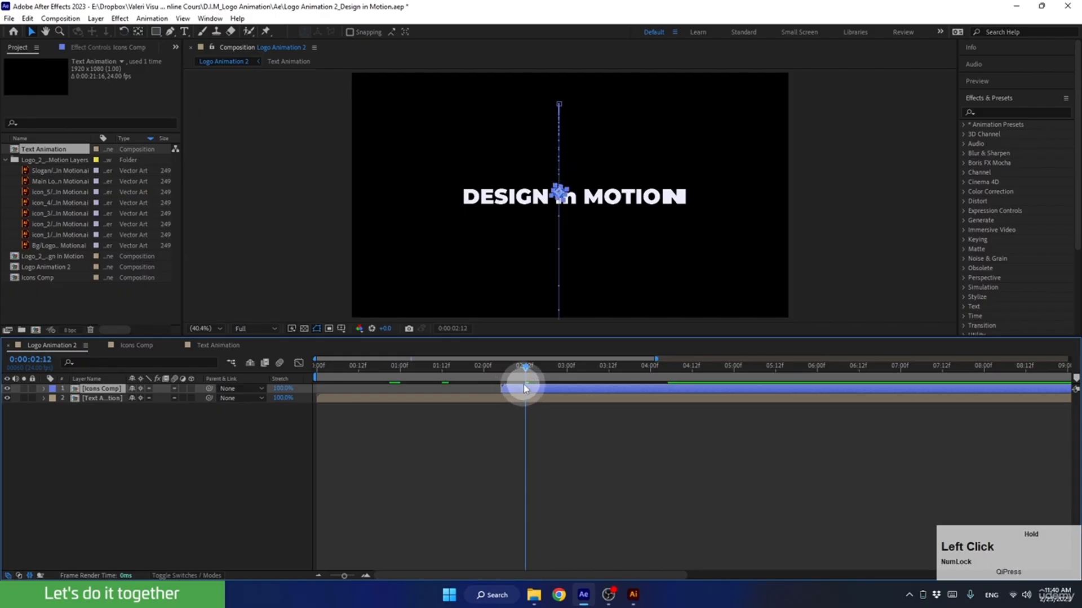
{"action": "left_click_drag", "start_coordinate": [523, 387], "coordinate": [542, 369]}
{"action": "mouse_move", "coordinate": [535, 373]}
{"action": "left_mouse_down"}
{"action": "mouse_move", "coordinate": [492, 381]}
{"action": "mouse_move", "coordinate": [553, 380]}
{"action": "mouse_move", "coordinate": [501, 380]}
{"action": "mouse_move", "coordinate": [530, 378]}
{"action": "left_mouse_up"}
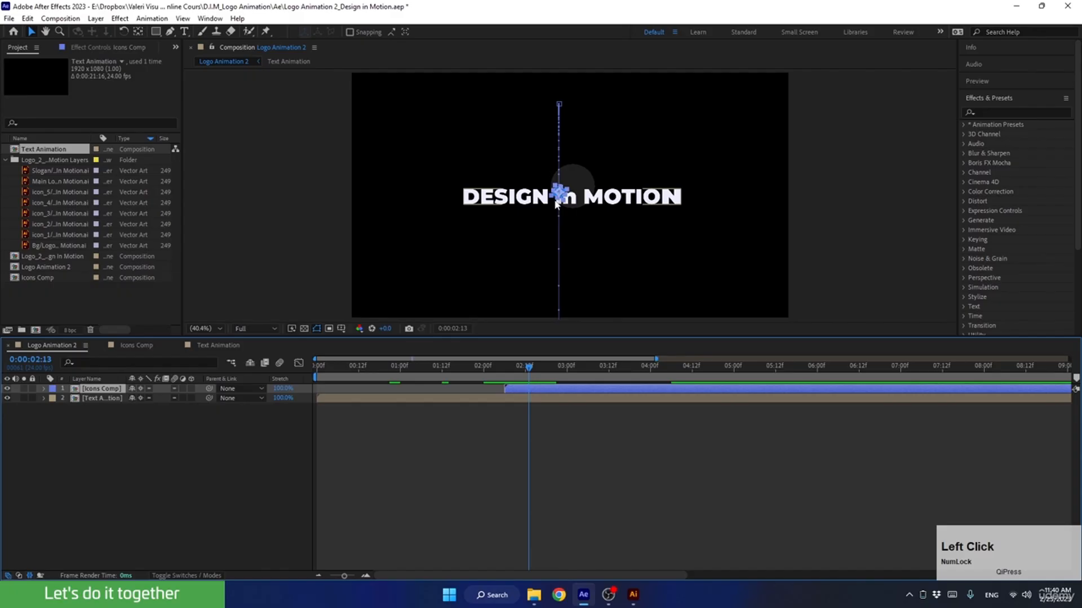
In the Text Animation composition, shift both sets of letter Position keyframes earlier so that the first set sits at 0:00:02:13.
{"action": "double_click", "coordinate": [537, 396]}
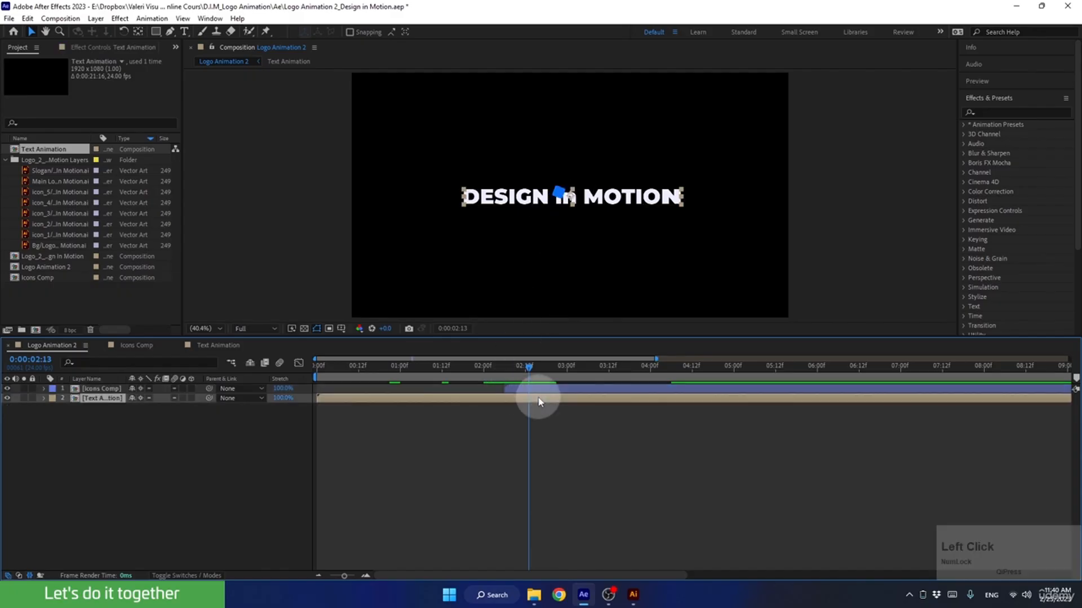
{"action": "left_click", "coordinate": [416, 397]}
{"action": "left_click_drag", "start_coordinate": [412, 395], "coordinate": [491, 569]}
{"action": "left_click_drag", "start_coordinate": [508, 338], "coordinate": [533, 244]}
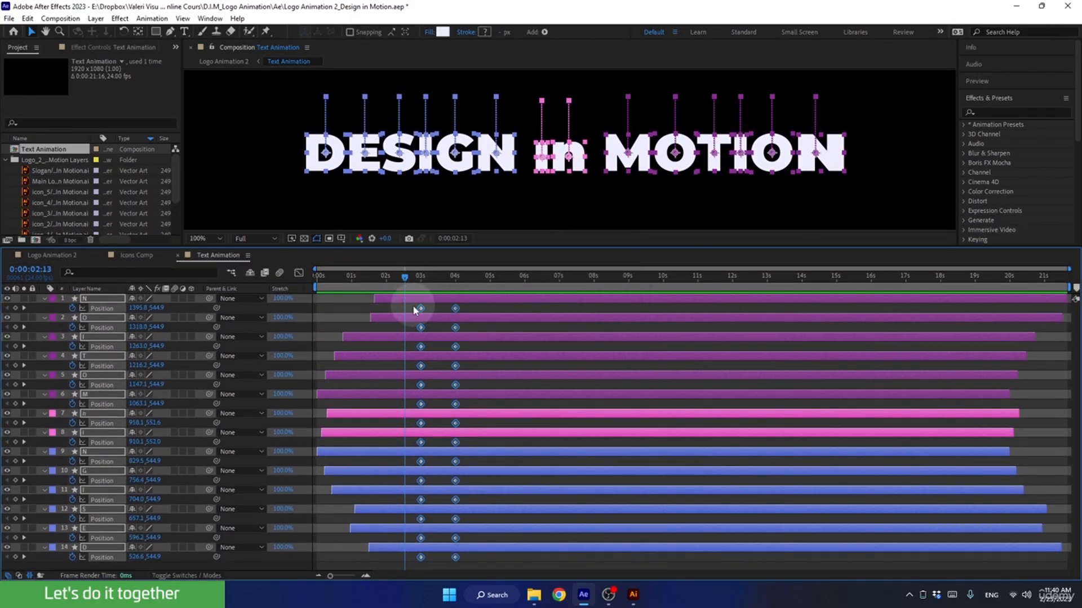
{"action": "left_click_drag", "start_coordinate": [423, 313], "coordinate": [414, 314]}
Move all the letters down 130 px at 0:00:04:06 to create a third set of Position keyframes.
{"action": "left_click", "coordinate": [52, 255]}
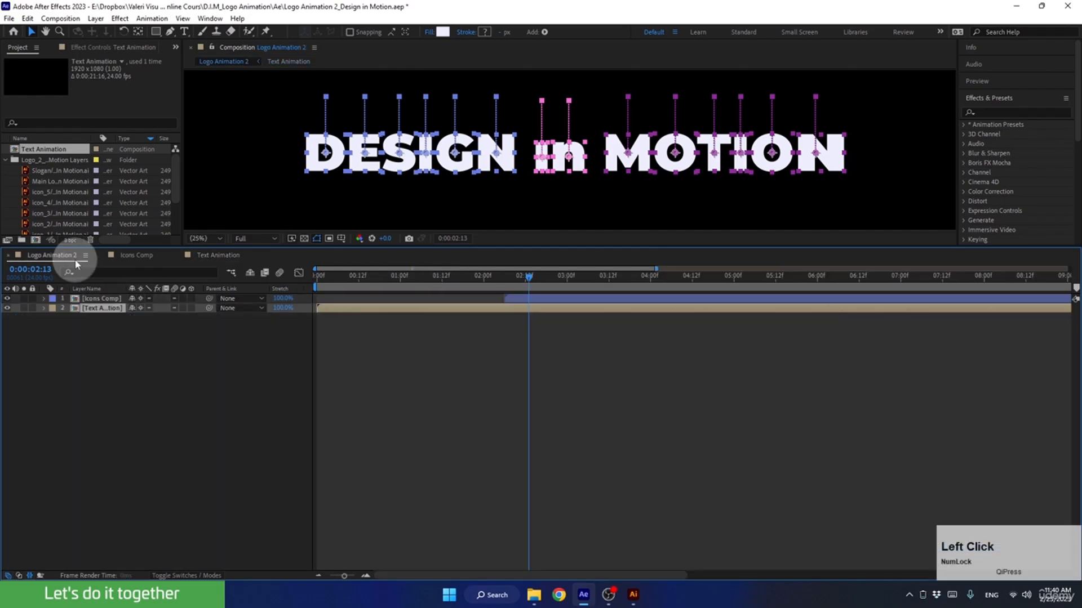
{"action": "left_click_drag", "start_coordinate": [532, 278], "coordinate": [671, 434]}
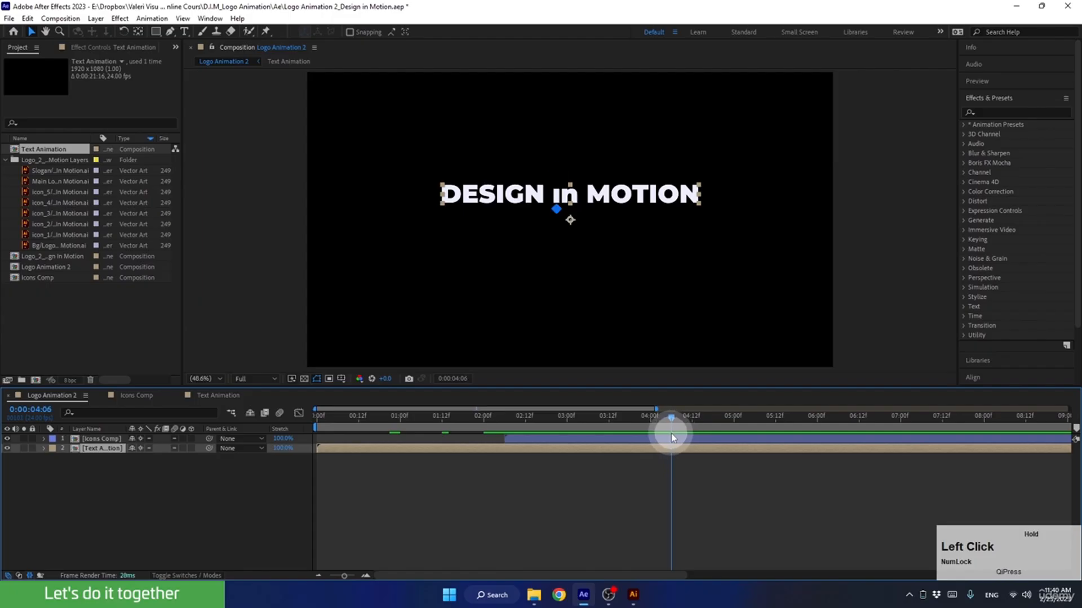
{"action": "double_click", "coordinate": [629, 450]}
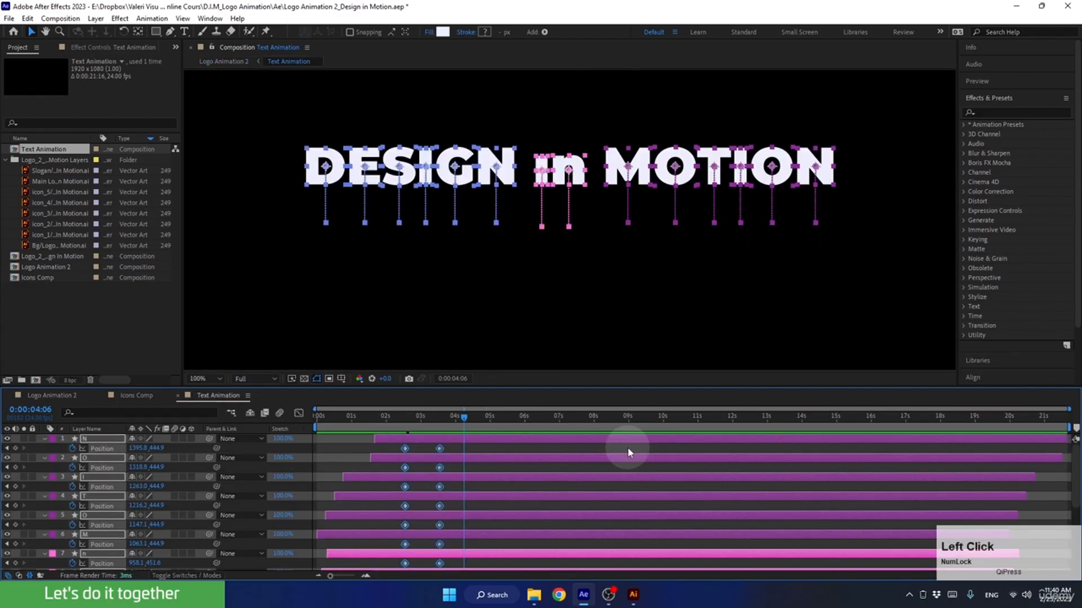
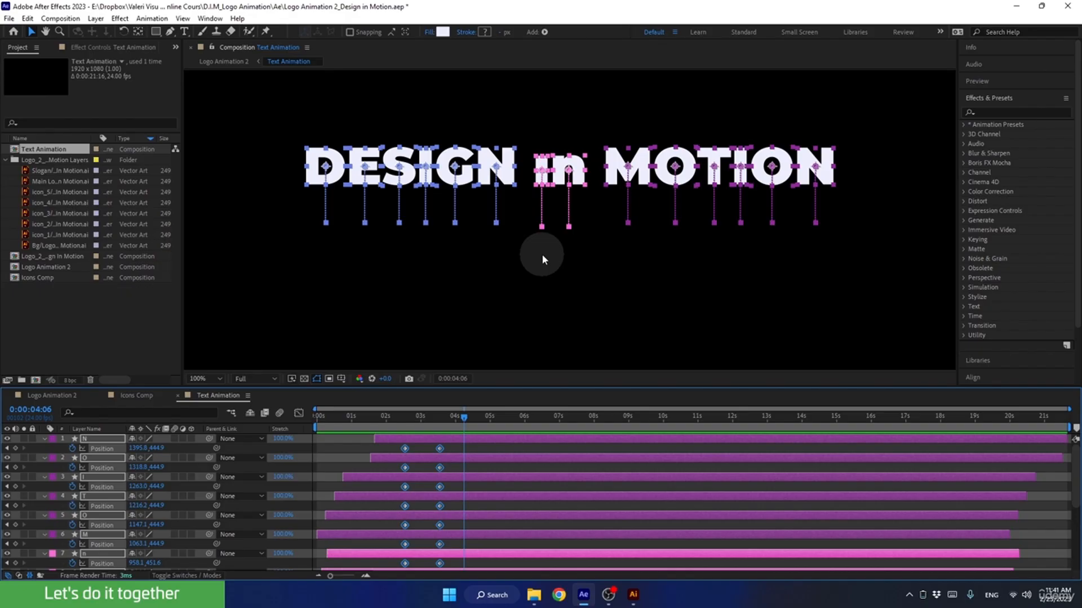
{"action": "key", "text": "shift+Down"}
{"action": "key", "text": "shift+Down"}
{"action": "key", "text": "shift+Down"}
{"action": "key", "text": "shift+Down"}
{"action": "key", "text": "shift+Down"}
{"action": "key", "text": "shift+Down"}
{"action": "key", "text": "shift+Down"}
{"action": "key", "text": "shift+Down"}
{"action": "key", "text": "shift+Down"}
{"action": "key", "text": "shift+Down"}
{"action": "key", "text": "shift+Down"}
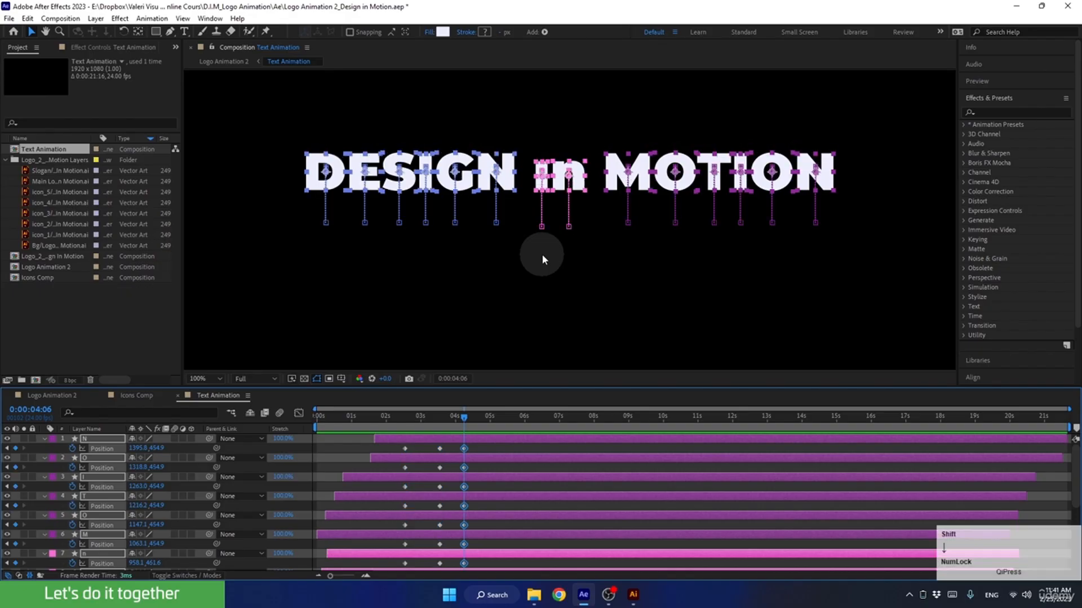
{"action": "key", "text": "shift+Down"}
{"action": "key", "text": "shift+Down"}
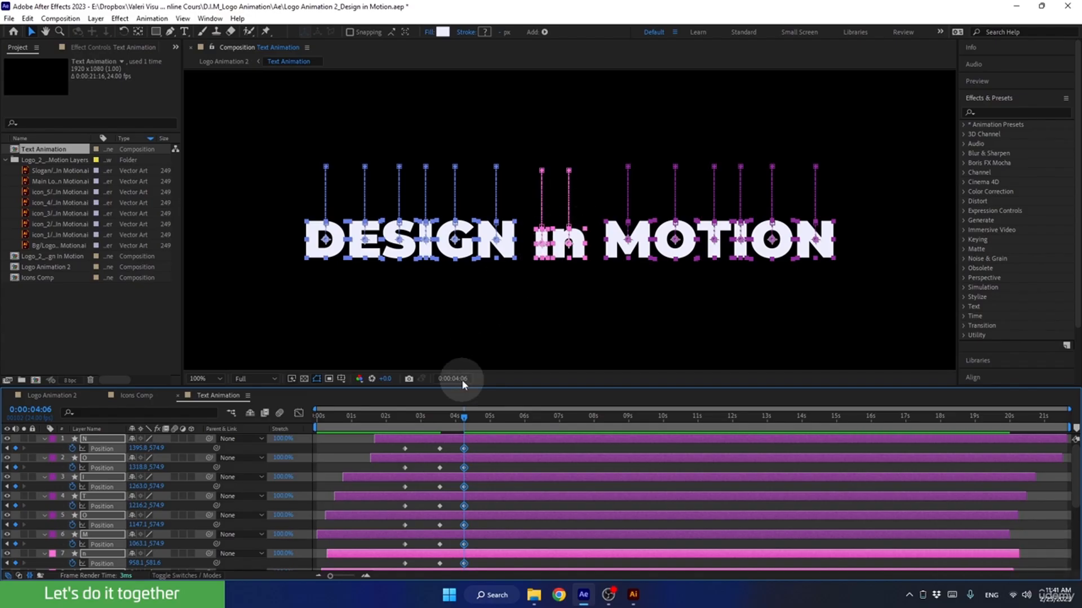
Move all the letters up 30 px at 0:00:05:00 to create a fourth set of Position keyframes.
{"action": "left_click_drag", "start_coordinate": [466, 422], "coordinate": [490, 434]}
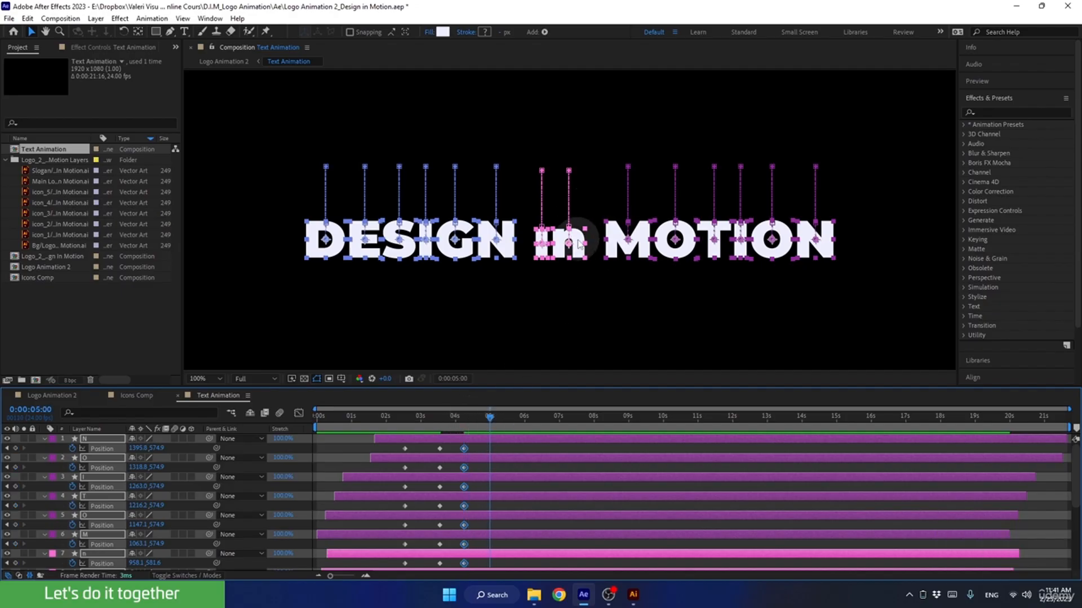
{"action": "scroll", "coordinate": [582, 248], "scroll_direction": "up", "scroll_amount": 1}
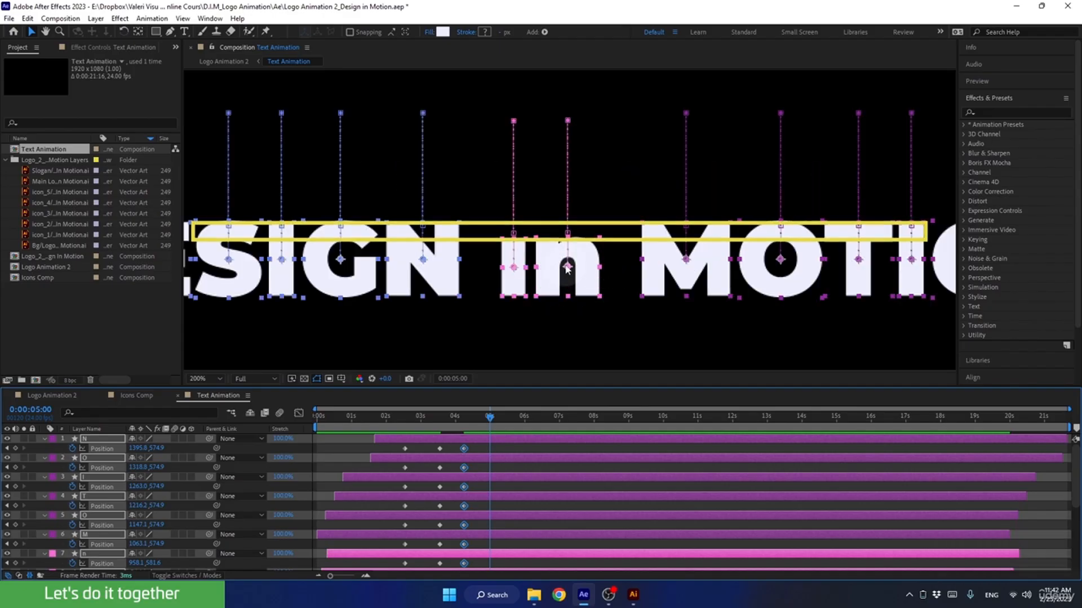
{"action": "key", "text": "shift+Up"}
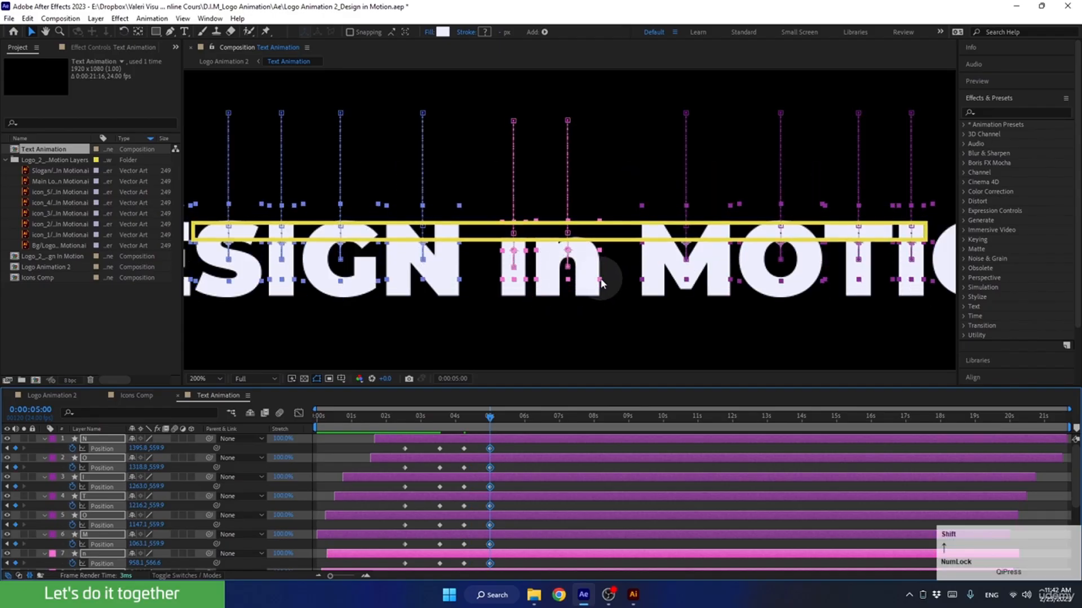
{"action": "key", "text": "shift+Up"}
{"action": "key", "text": "shift+Up"}
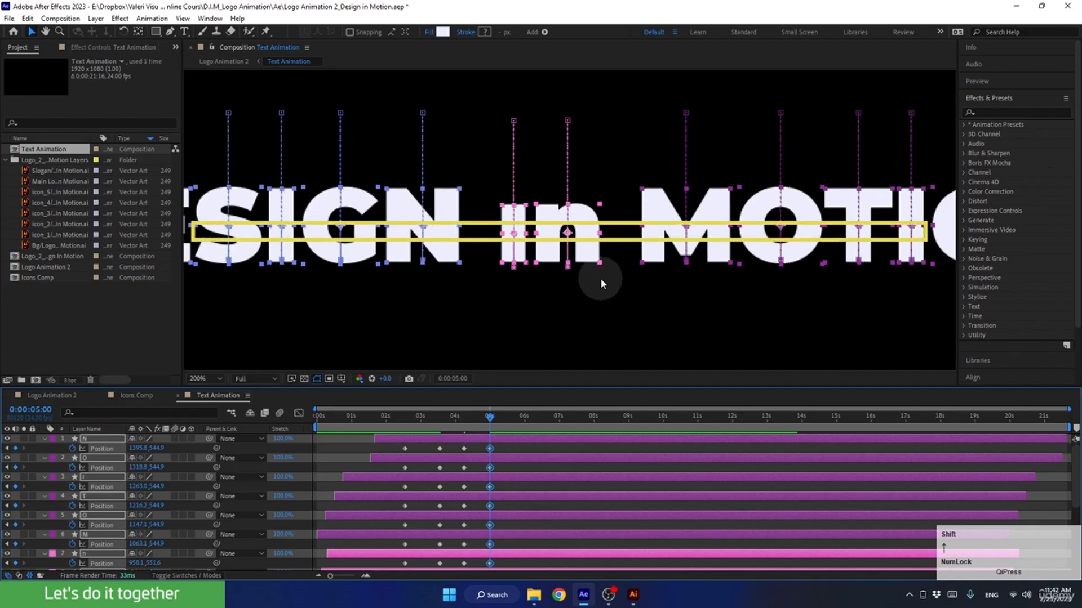
{"action": "key", "text": "Down"}
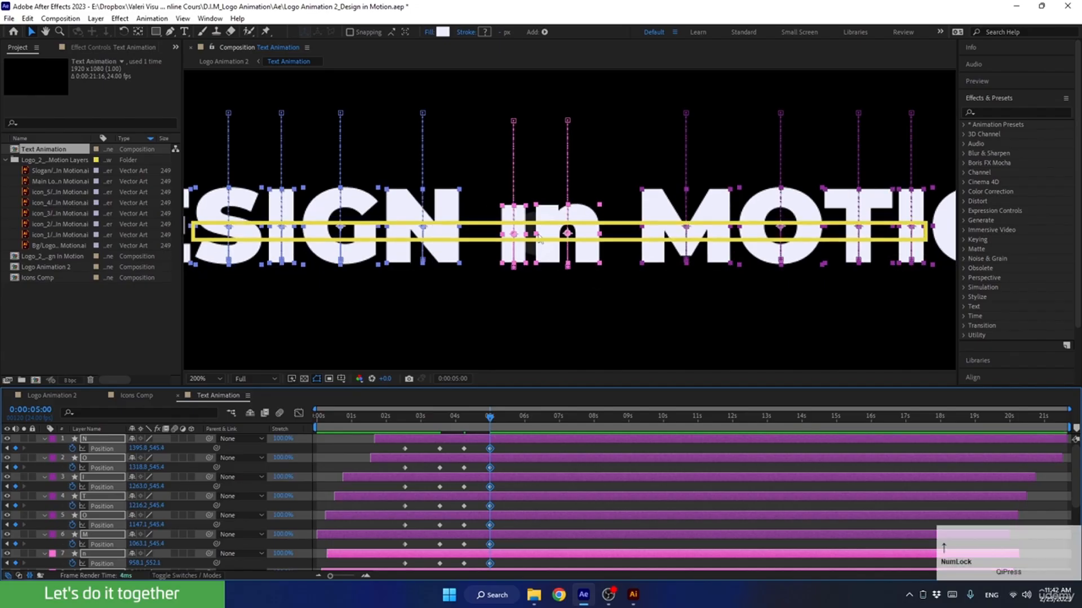
{"action": "key", "text": "Up"}
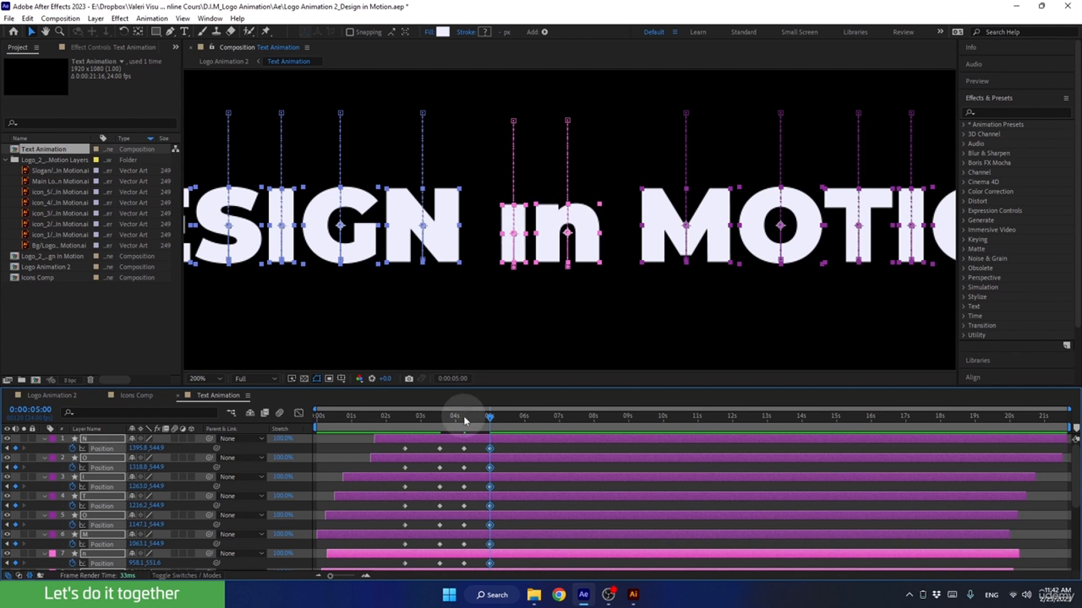
Check the text motion in Logo Animation 2 and apply Easy Ease to all Position keyframes of the letter layers in Text Animation.
{"action": "left_click_drag", "start_coordinate": [466, 420], "coordinate": [699, 432]}
{"action": "left_click", "coordinate": [70, 398]}
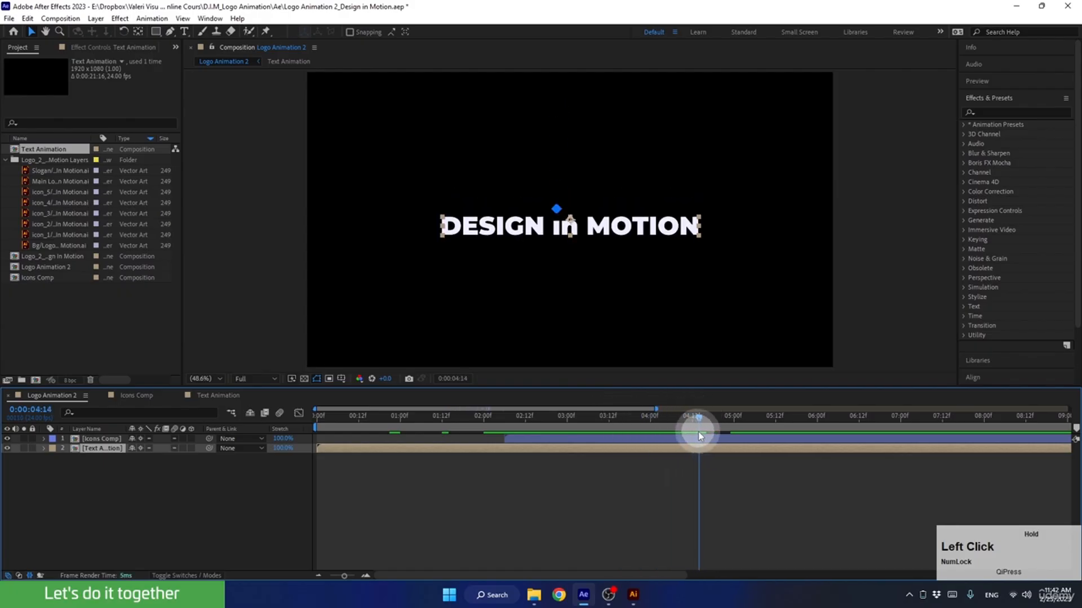
{"action": "double_click", "coordinate": [637, 450]}
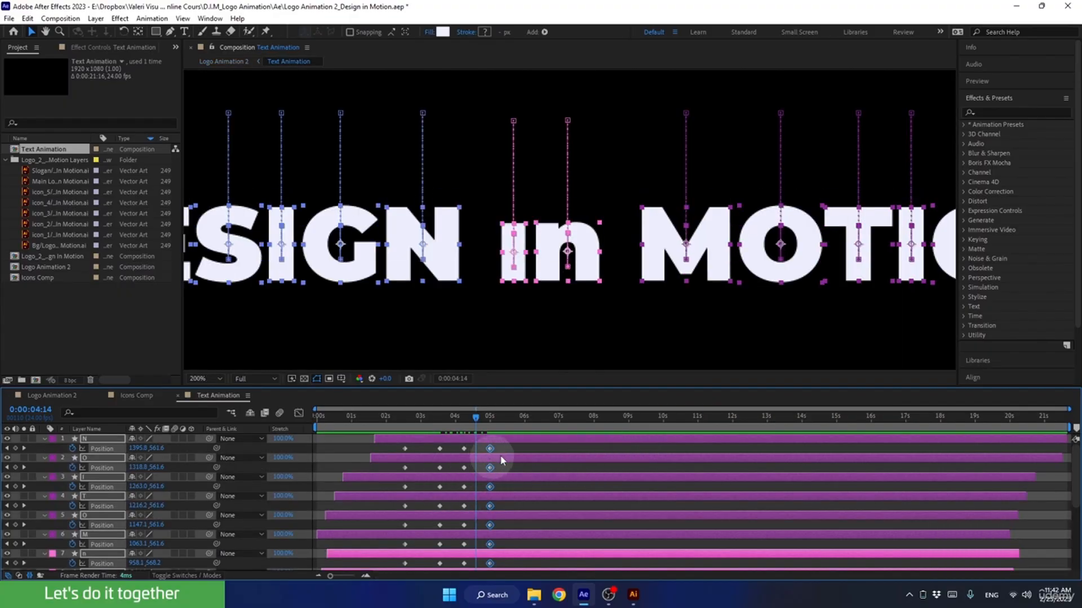
{"action": "left_click_drag", "start_coordinate": [515, 388], "coordinate": [552, 225]}
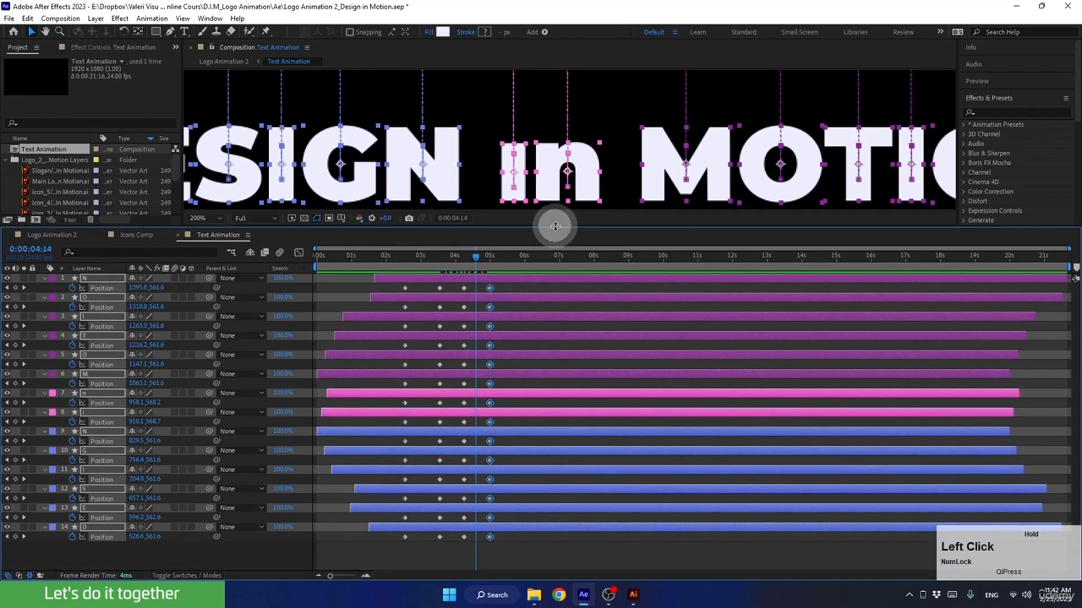
{"action": "left_click_drag", "start_coordinate": [513, 289], "coordinate": [377, 567]}
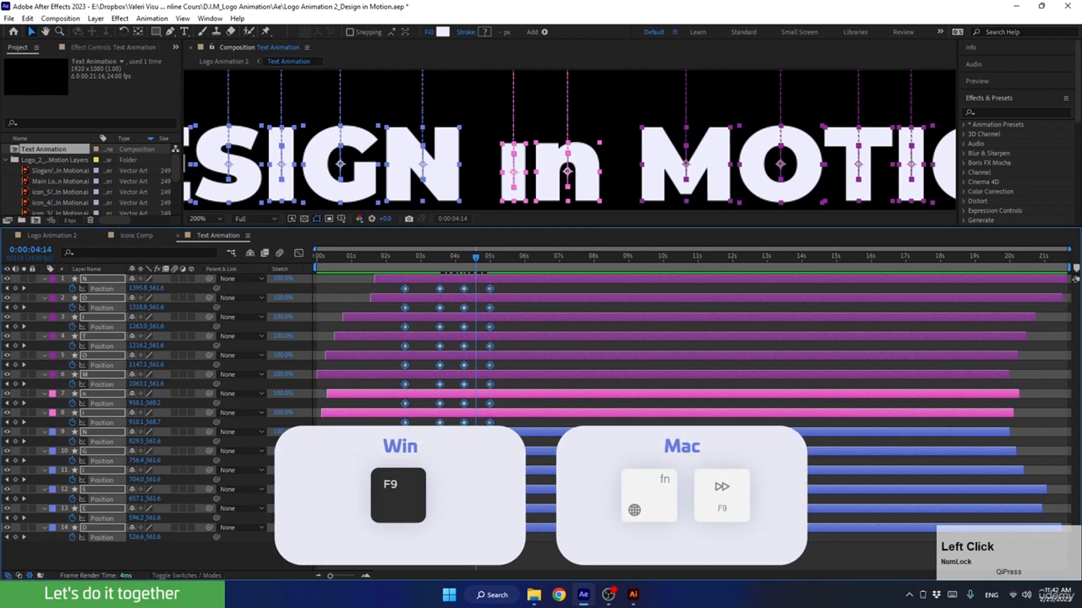
{"action": "key", "text": "F9"}
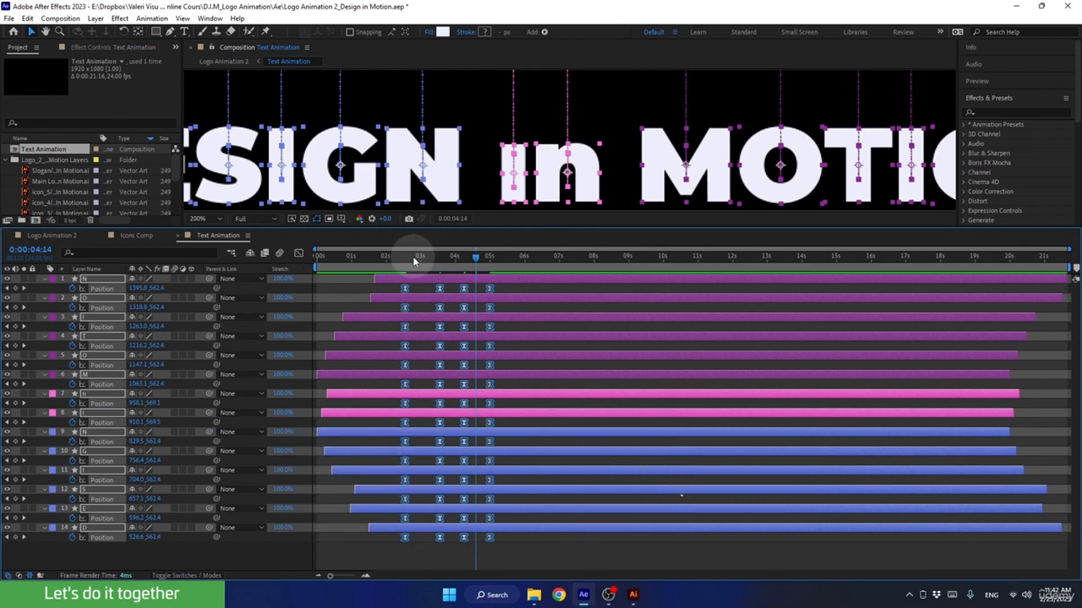
Reshape the speed graph between the letters' first two Position keyframes into an early peak of about 400 px/sec with a long ease-out.
{"action": "left_click_drag", "start_coordinate": [415, 255], "coordinate": [403, 275]}
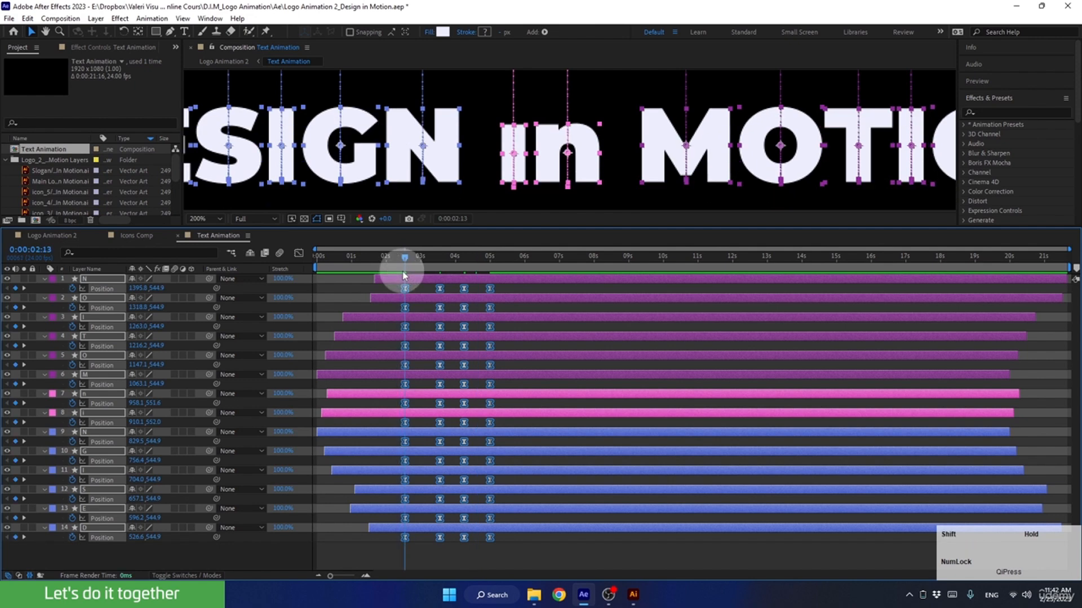
{"action": "left_click", "coordinate": [353, 539]}
{"action": "key", "text": "space"}
{"action": "key", "text": "space"}
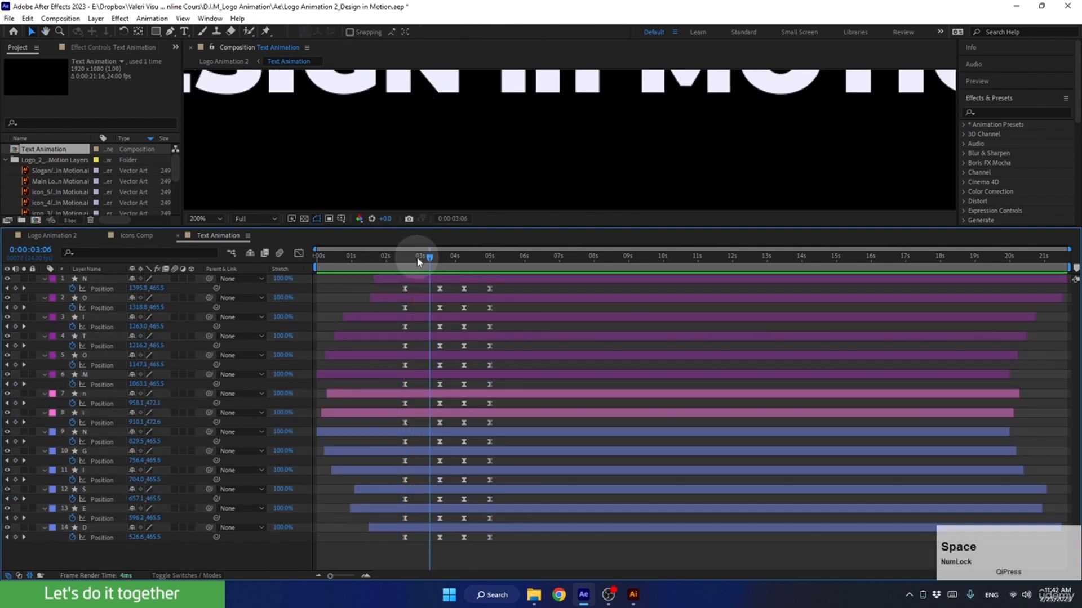
{"action": "left_click_drag", "start_coordinate": [419, 258], "coordinate": [407, 278]}
{"action": "left_click_drag", "start_coordinate": [388, 285], "coordinate": [449, 553]}
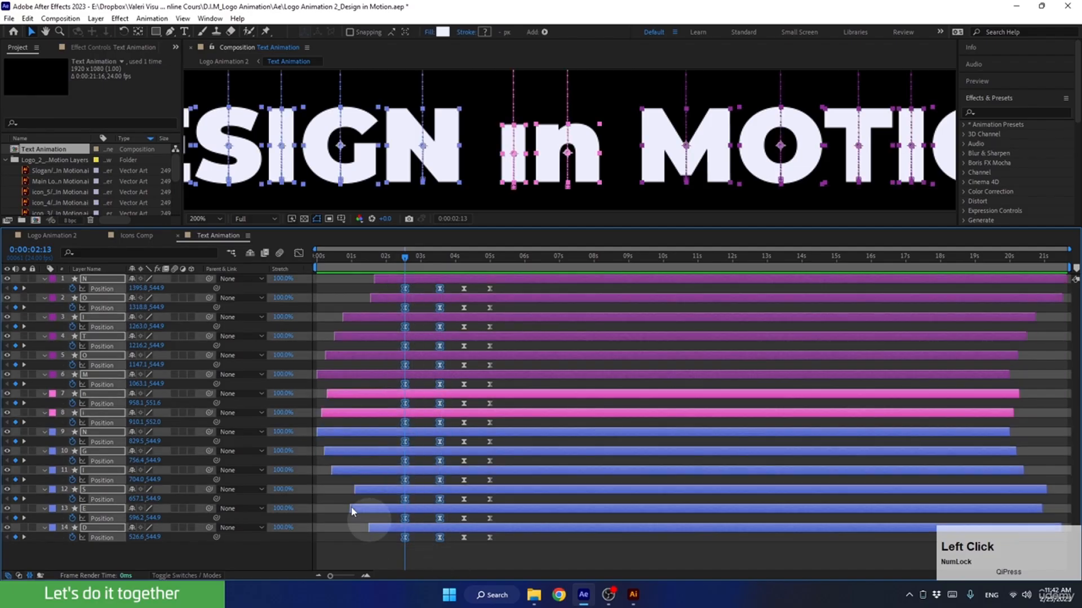
{"action": "left_click", "coordinate": [299, 253]}
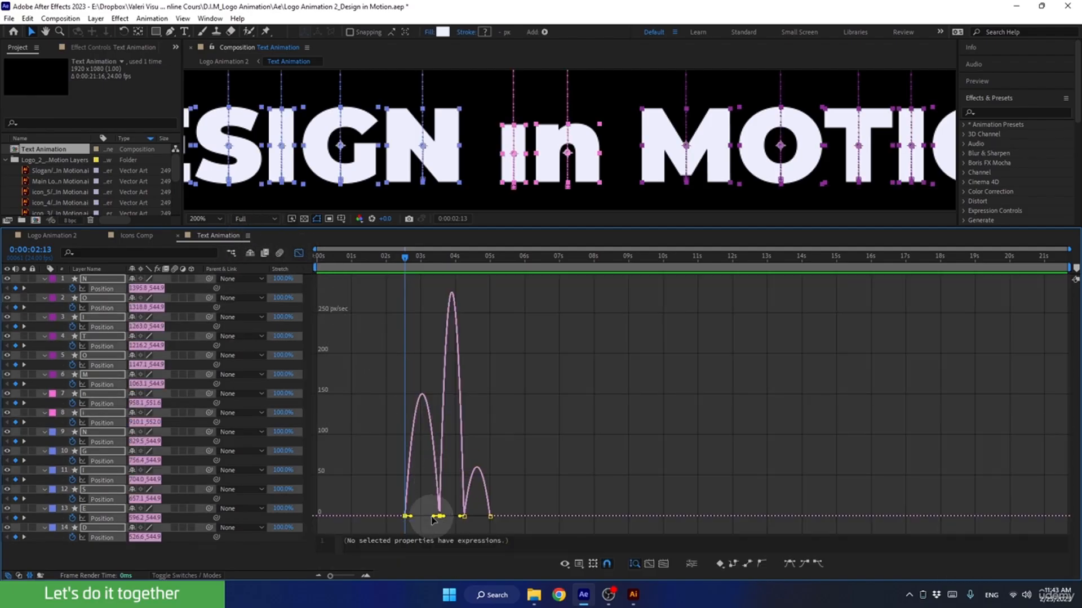
{"action": "left_click_drag", "start_coordinate": [414, 522], "coordinate": [404, 300]}
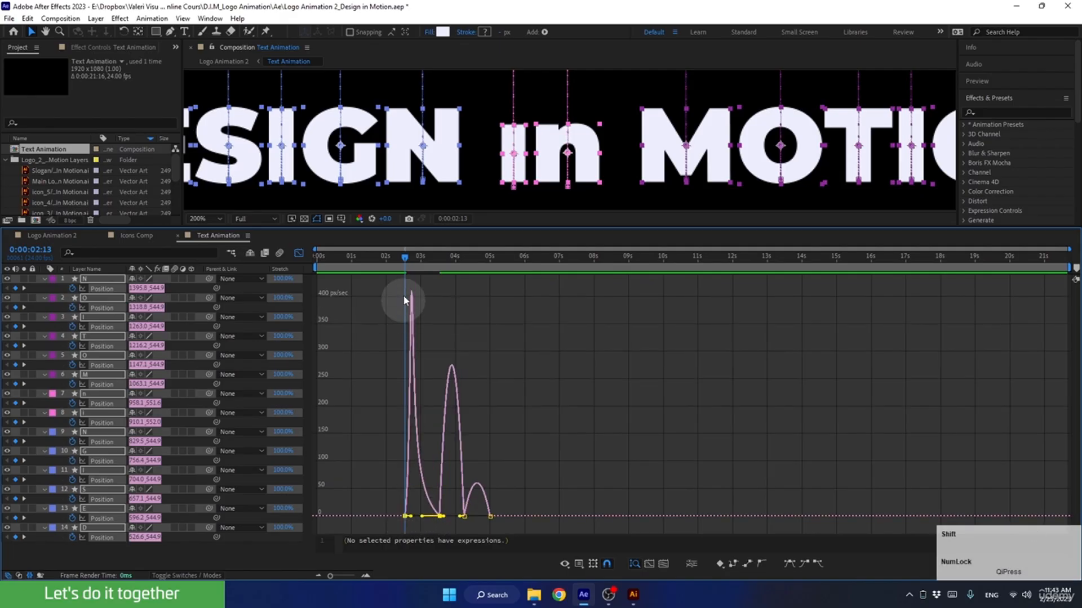
Play back the letters' reshaped upward move in an enlarged composition view.
{"action": "left_click", "coordinate": [399, 259]}
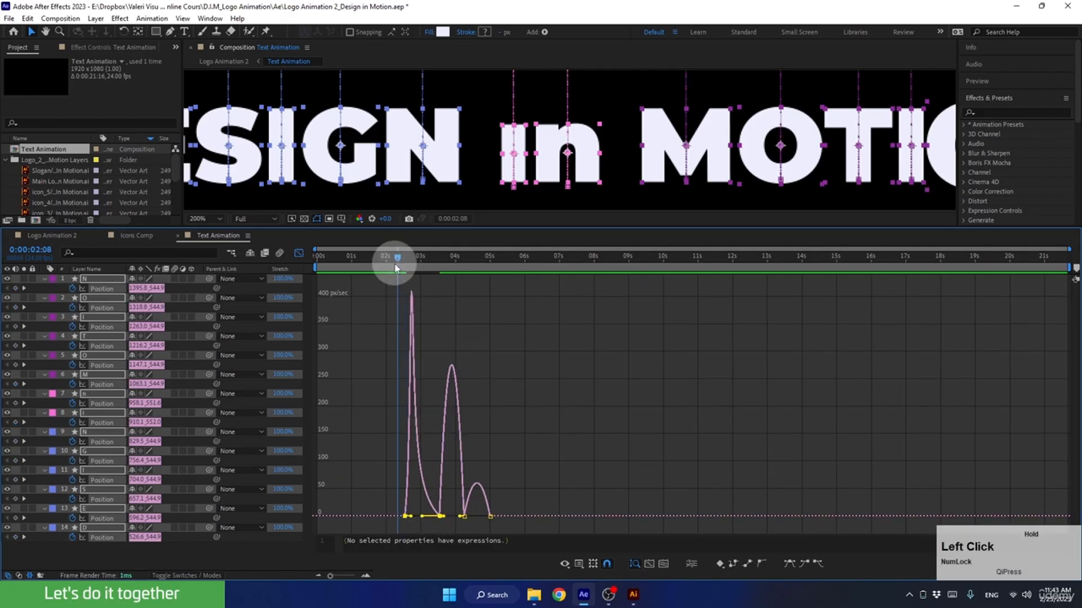
{"action": "key", "text": "space"}
{"action": "key", "text": "space"}
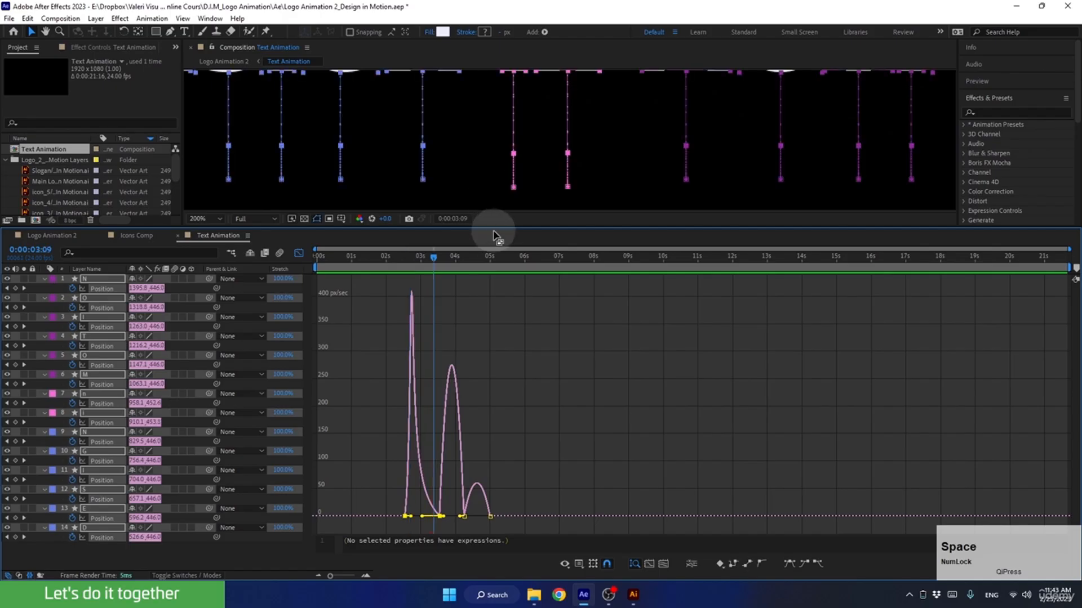
{"action": "left_click_drag", "start_coordinate": [495, 227], "coordinate": [498, 307]}
{"action": "key", "text": "space"}
{"action": "left_click_drag", "start_coordinate": [486, 203], "coordinate": [484, 199]}
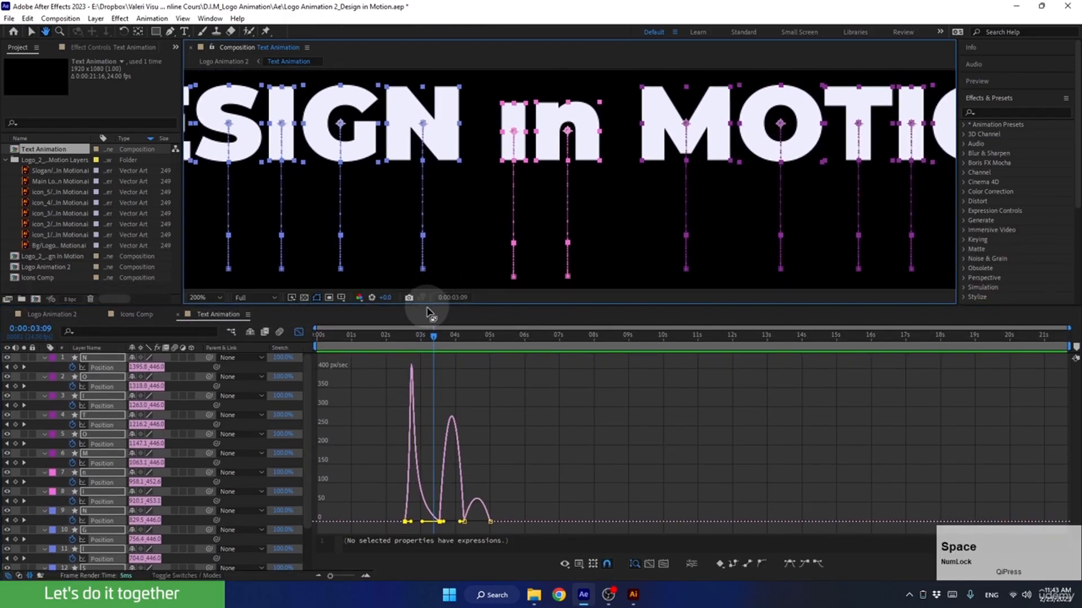
{"action": "left_click", "coordinate": [415, 336]}
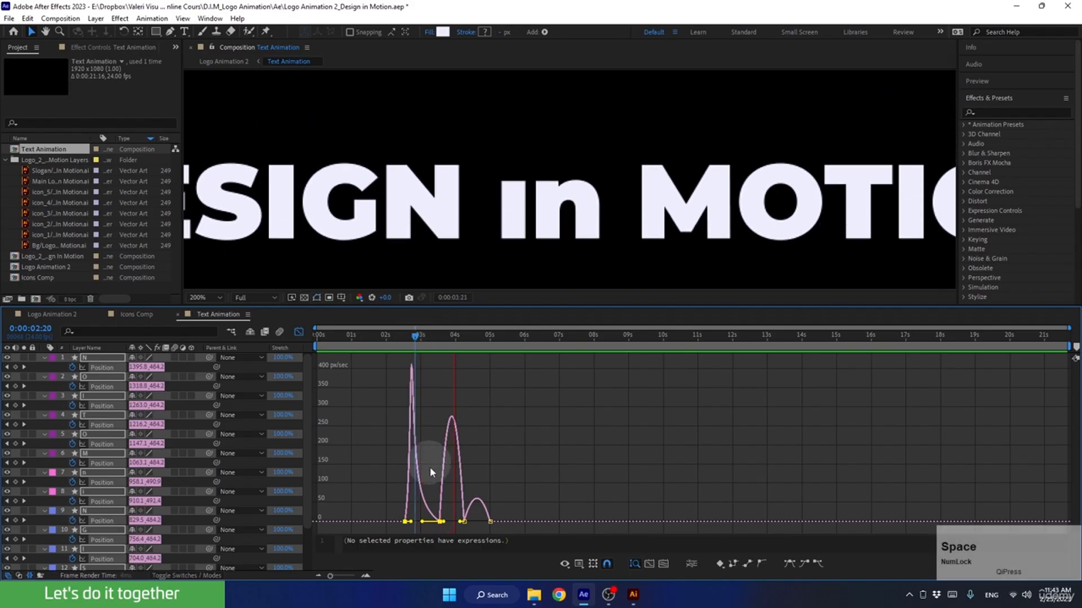
{"action": "key", "text": "space"}
Reshape the letters' downward move in the speed graph to peak late at about 750 px/sec, preview it, and return to Logo Animation 2.
{"action": "left_click_drag", "start_coordinate": [446, 512], "coordinate": [466, 523]}
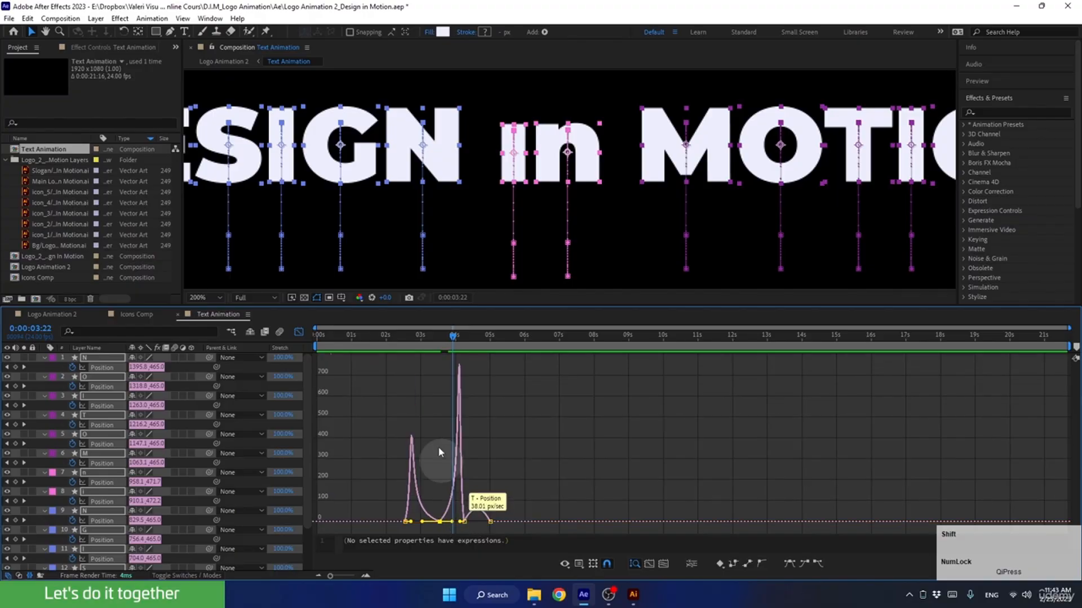
{"action": "left_click", "coordinate": [417, 346]}
{"action": "key", "text": "space"}
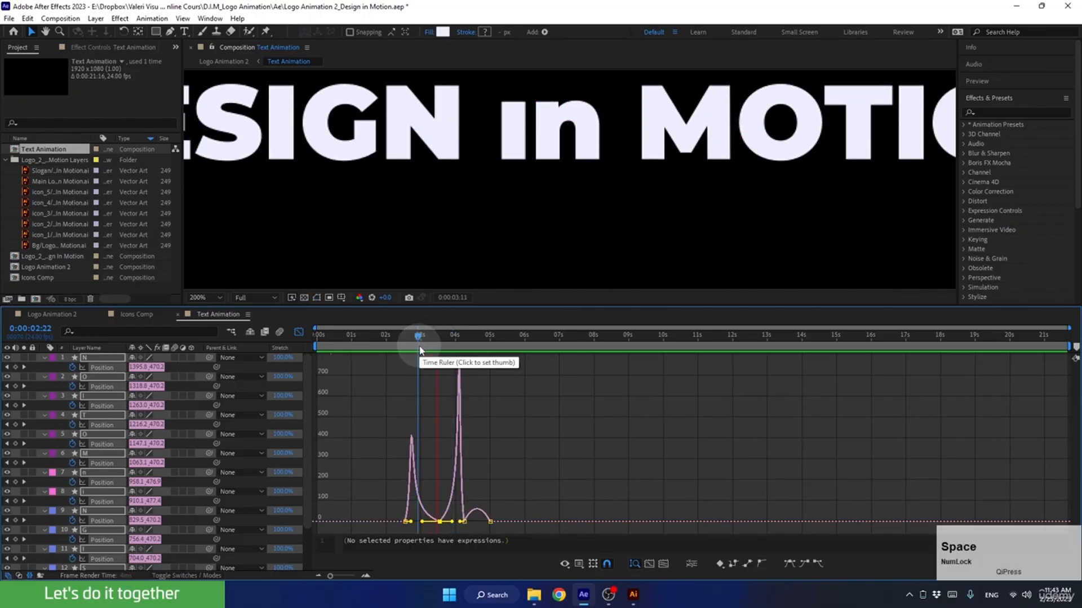
{"action": "key", "text": "space"}
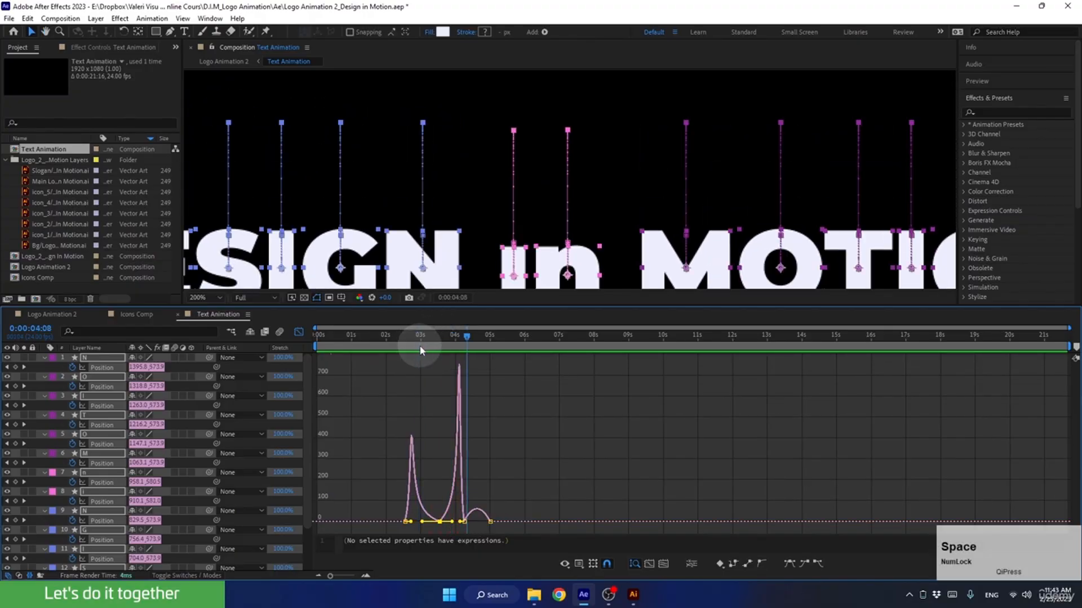
{"action": "left_click", "coordinate": [47, 317]}
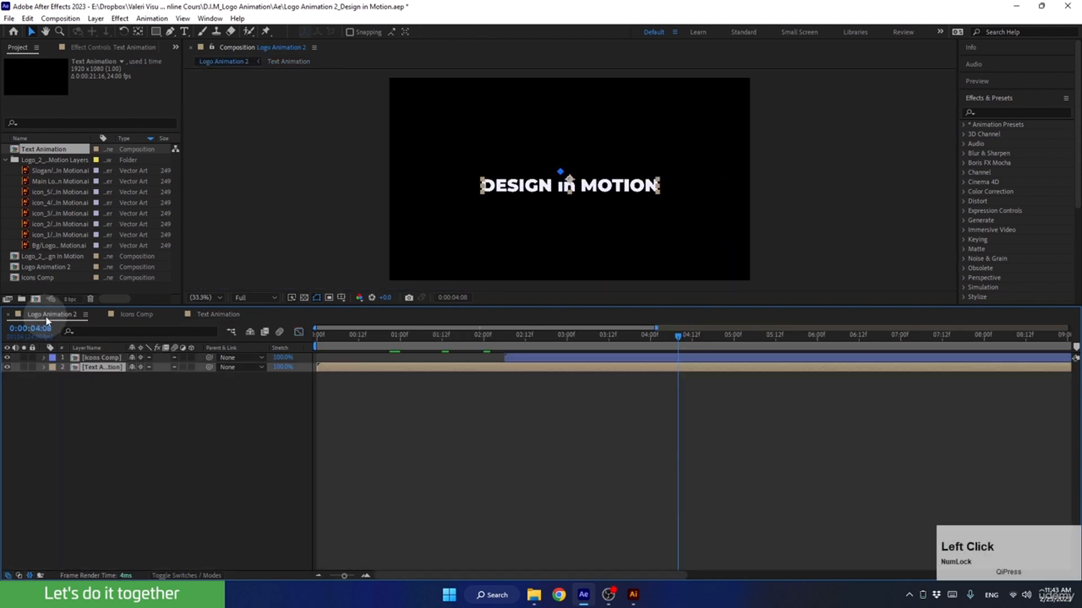
Play back Logo Animation 2 twice from just after the 2-second mark to check the letters' eased bounce.
{"action": "left_click_drag", "start_coordinate": [680, 332], "coordinate": [497, 360]}
{"action": "key", "text": "space"}
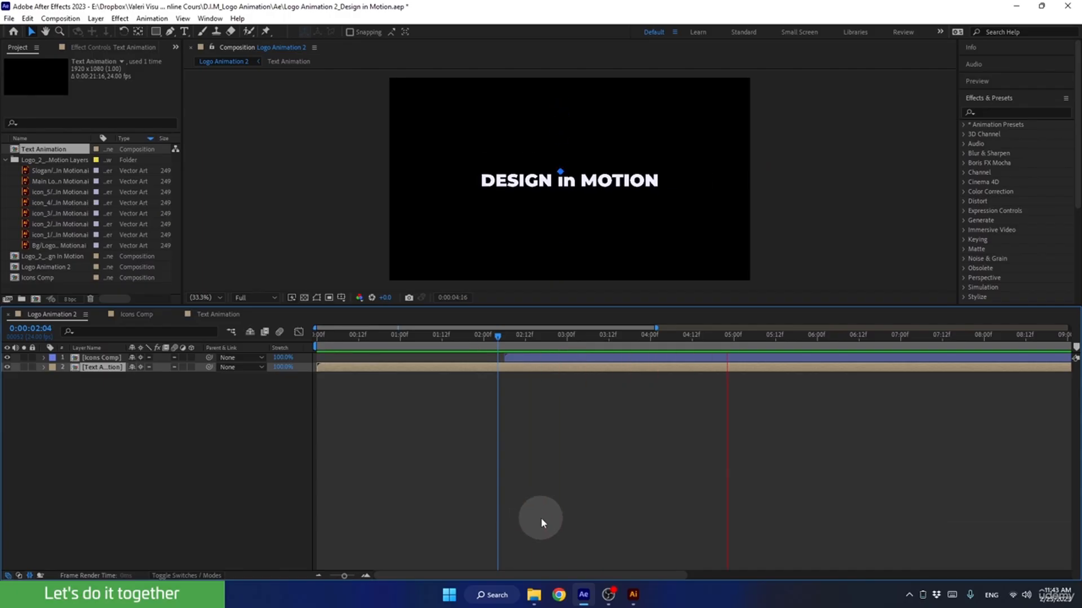
{"action": "key", "text": "space"}
{"action": "left_click_drag", "start_coordinate": [711, 335], "coordinate": [522, 355]}
{"action": "key", "text": "space"}
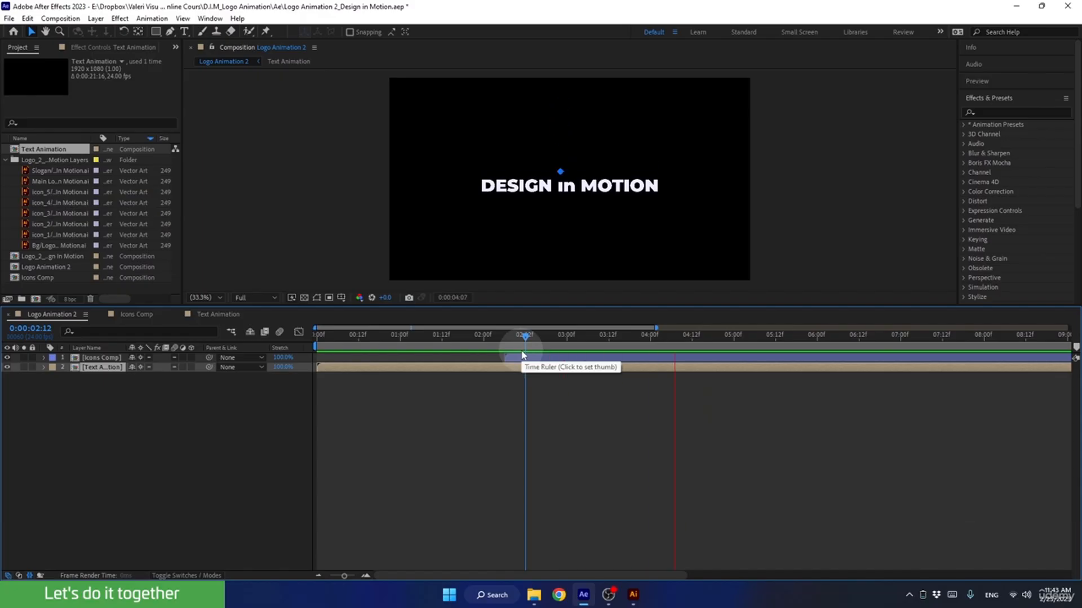
{"action": "key", "text": "space"}
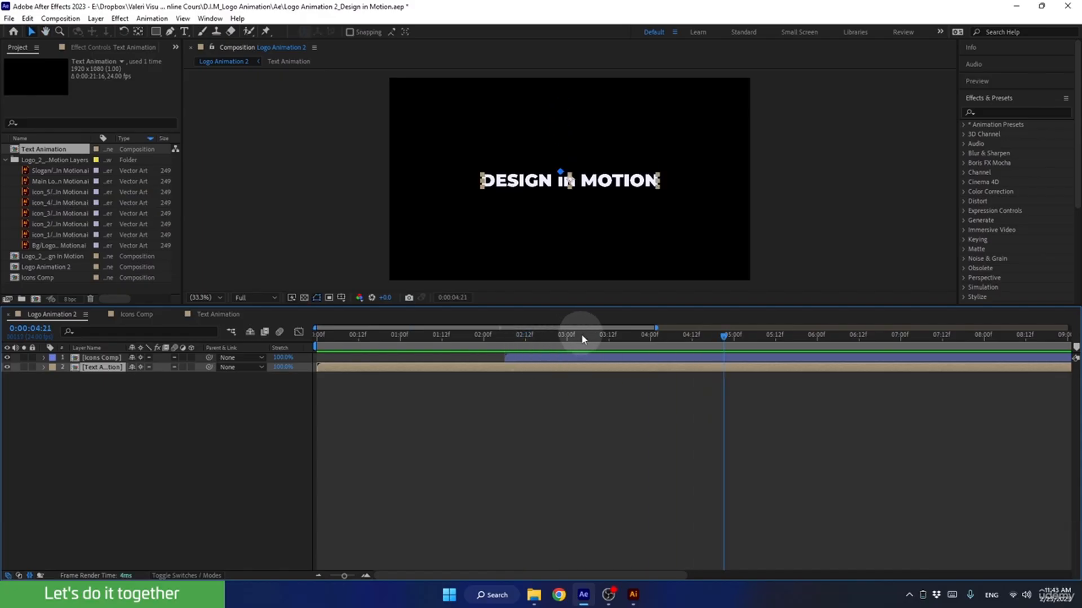
Open the Text Animation composition, switch from the graph editor to layer bars, and show all letter layers with nothing selected.
{"action": "double_click", "coordinate": [514, 369]}
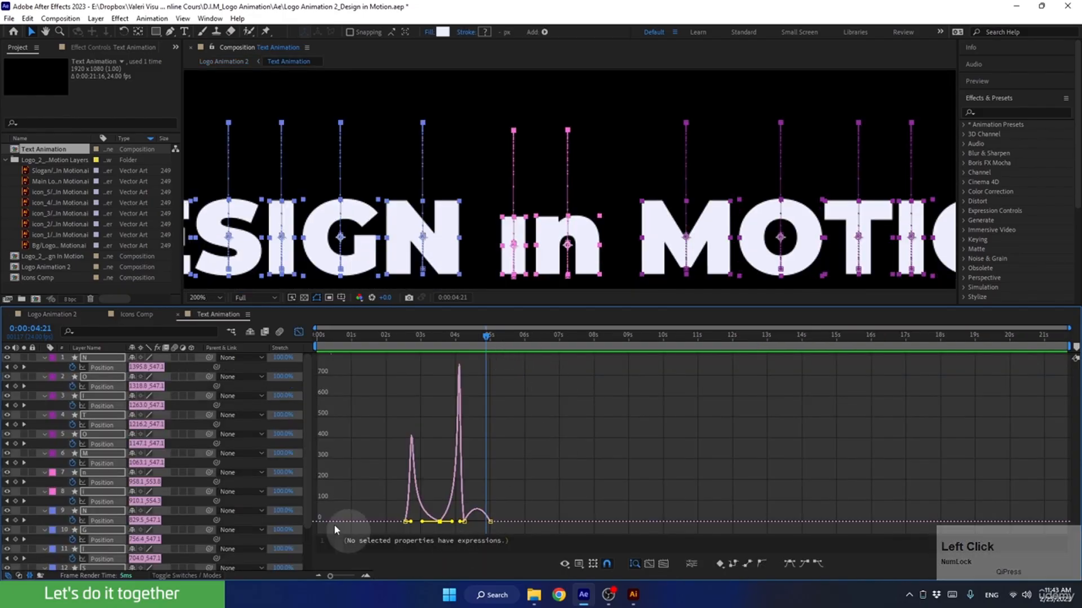
{"action": "left_click", "coordinate": [298, 332]}
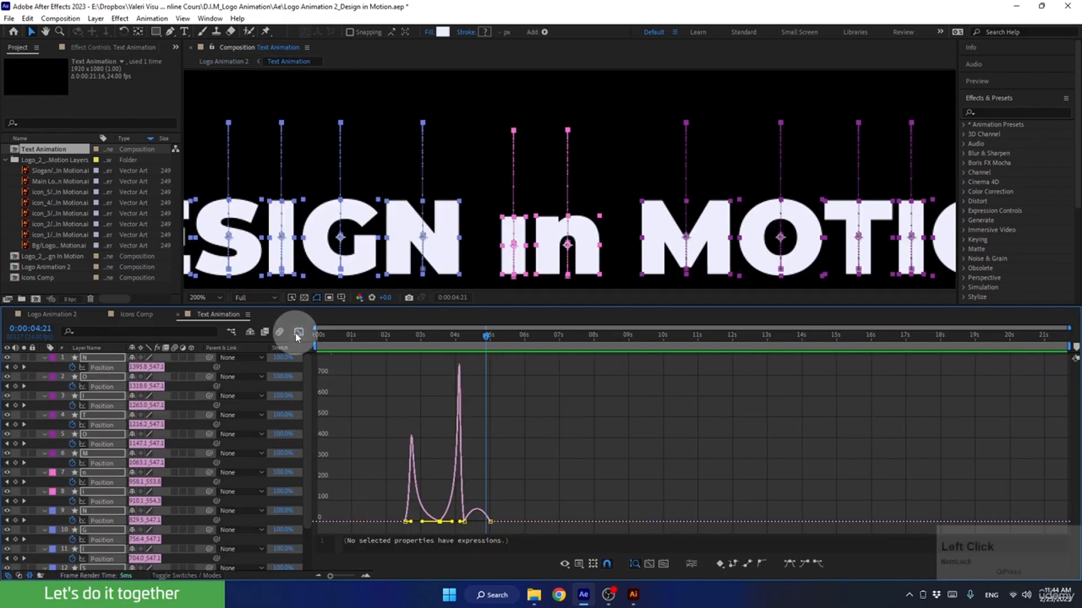
{"action": "left_click_drag", "start_coordinate": [430, 307], "coordinate": [442, 227]}
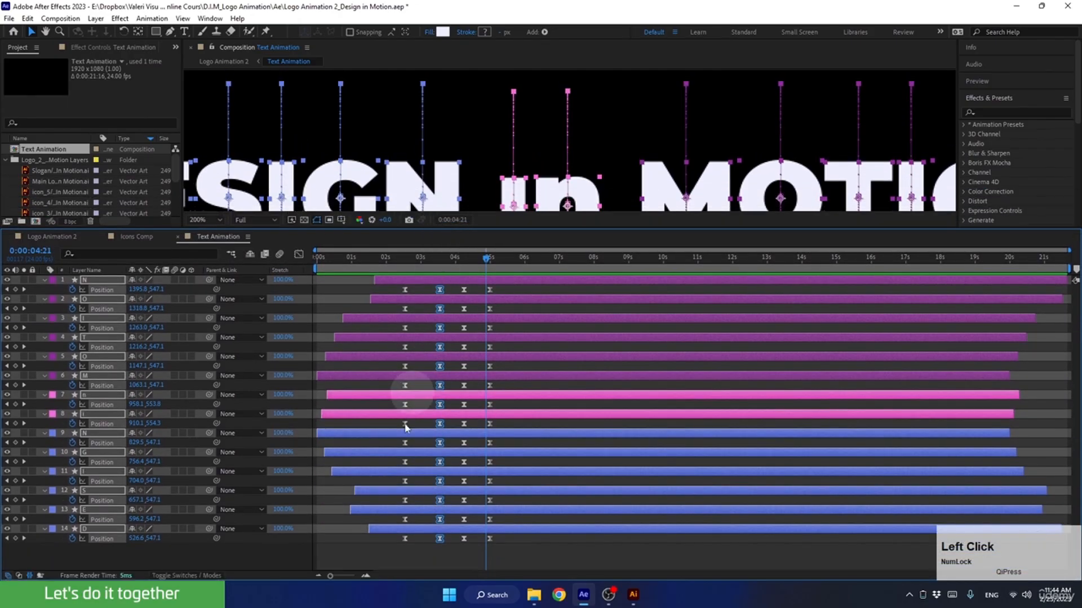
{"action": "left_click", "coordinate": [280, 555]}
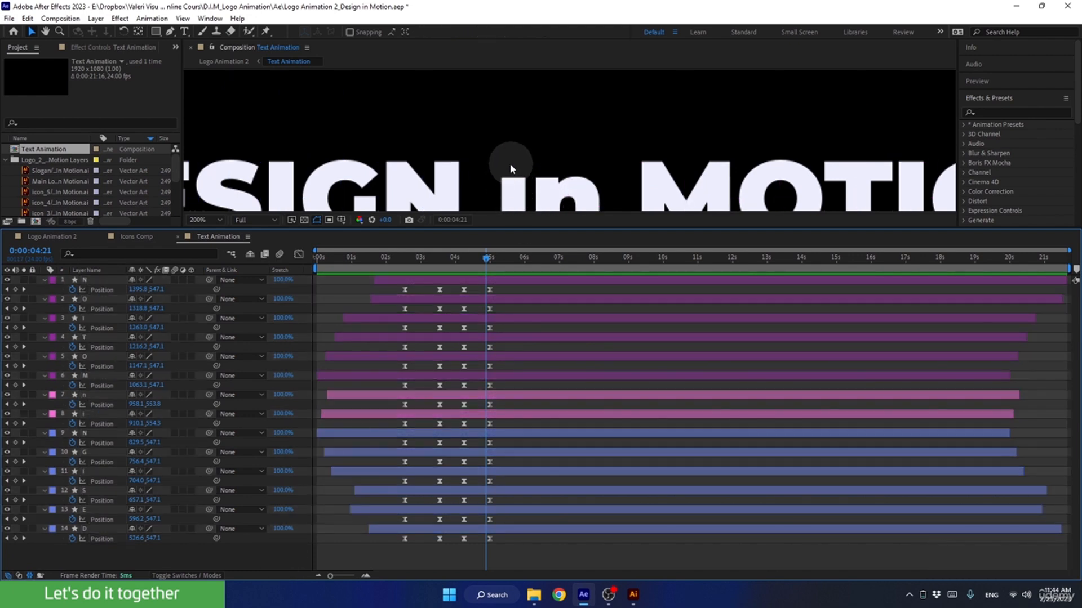
Starting outward from the lowercase i, delay all Position keyframes of layers 1–7 by one frame, layers 1–6 by another, and layers 1–5 by another.
{"action": "left_click", "coordinate": [512, 192]}
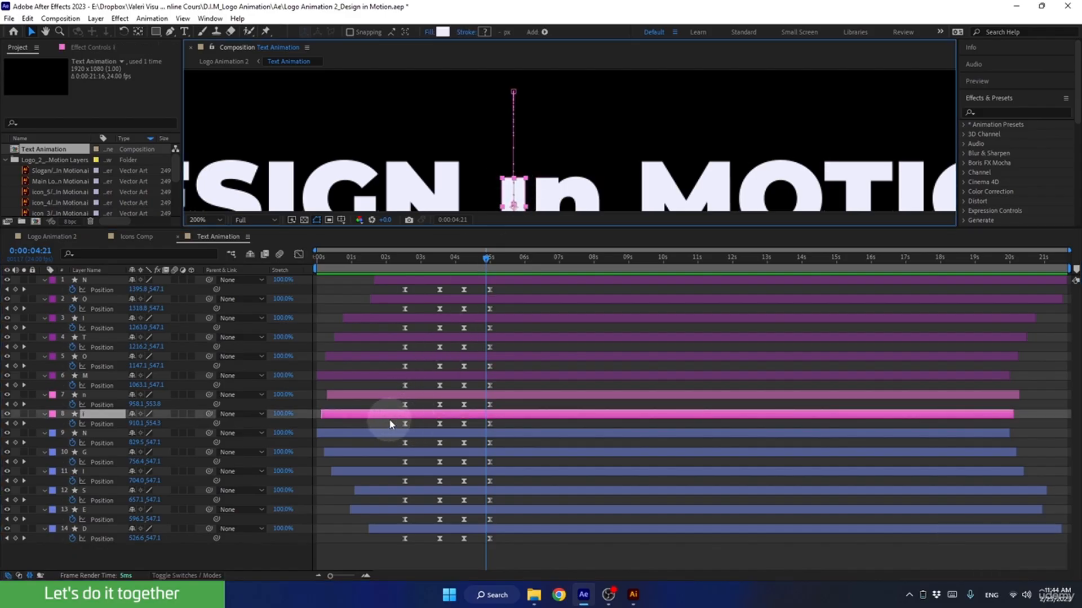
{"action": "left_click_drag", "start_coordinate": [394, 404], "coordinate": [555, 269]}
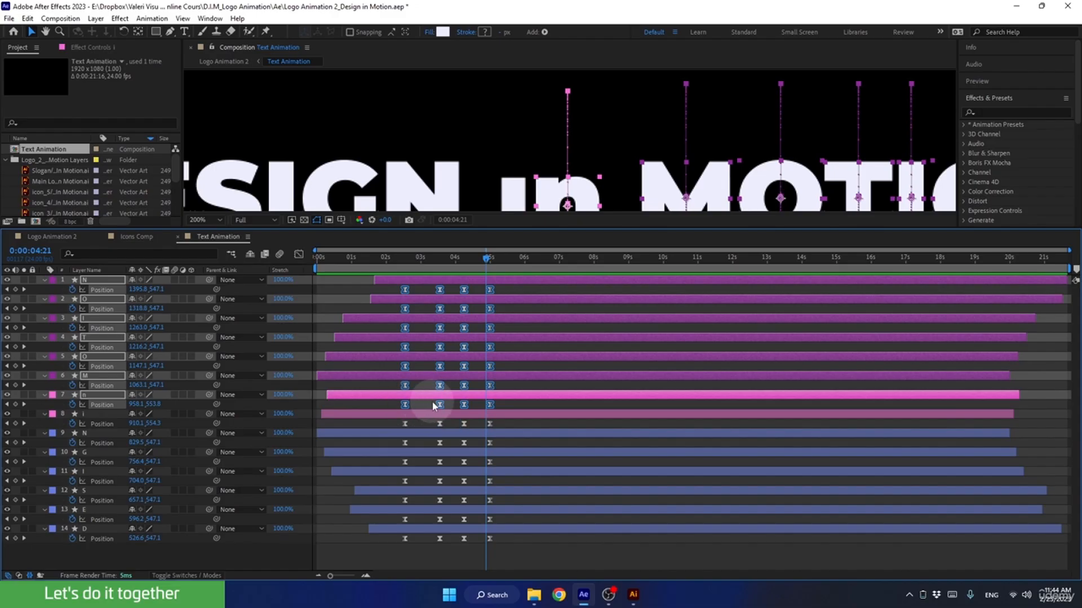
{"action": "key", "text": "alt"}
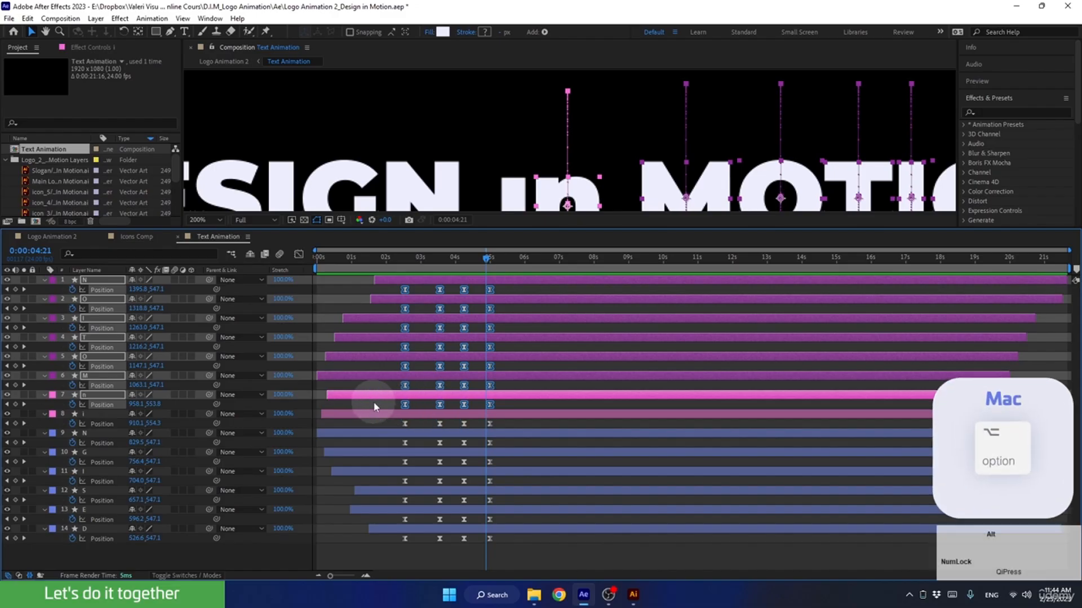
{"action": "key", "text": "alt+Right"}
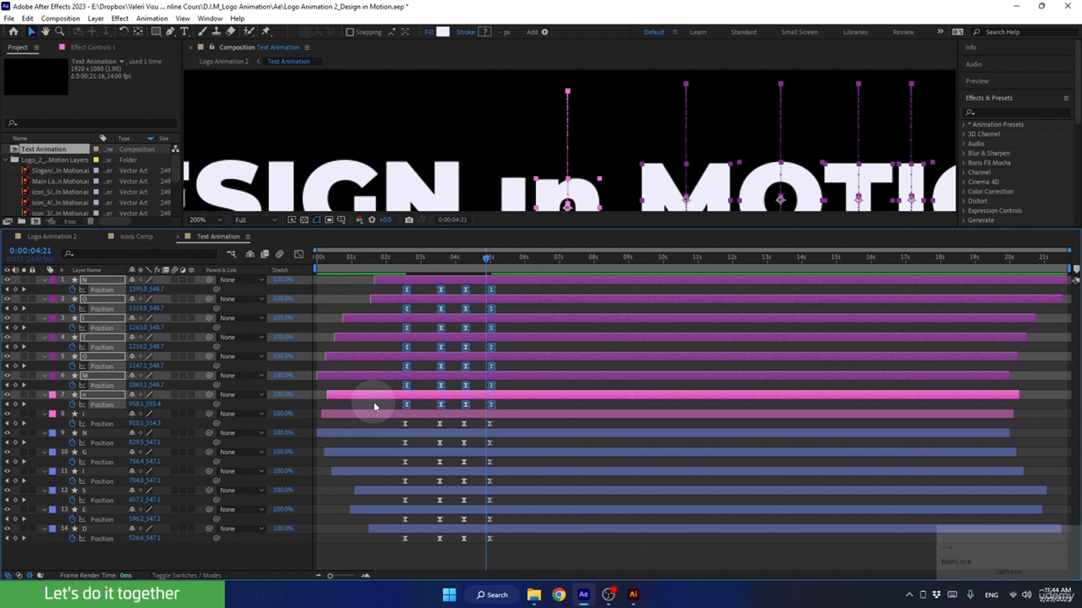
{"action": "left_click_drag", "start_coordinate": [385, 389], "coordinate": [542, 276]}
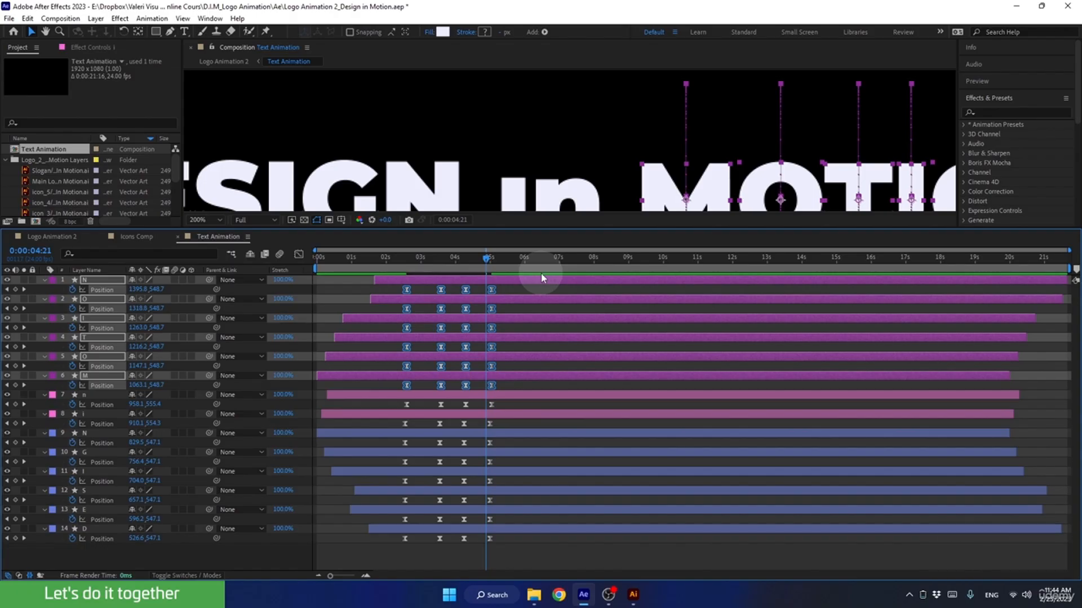
{"action": "key", "text": "alt+Right"}
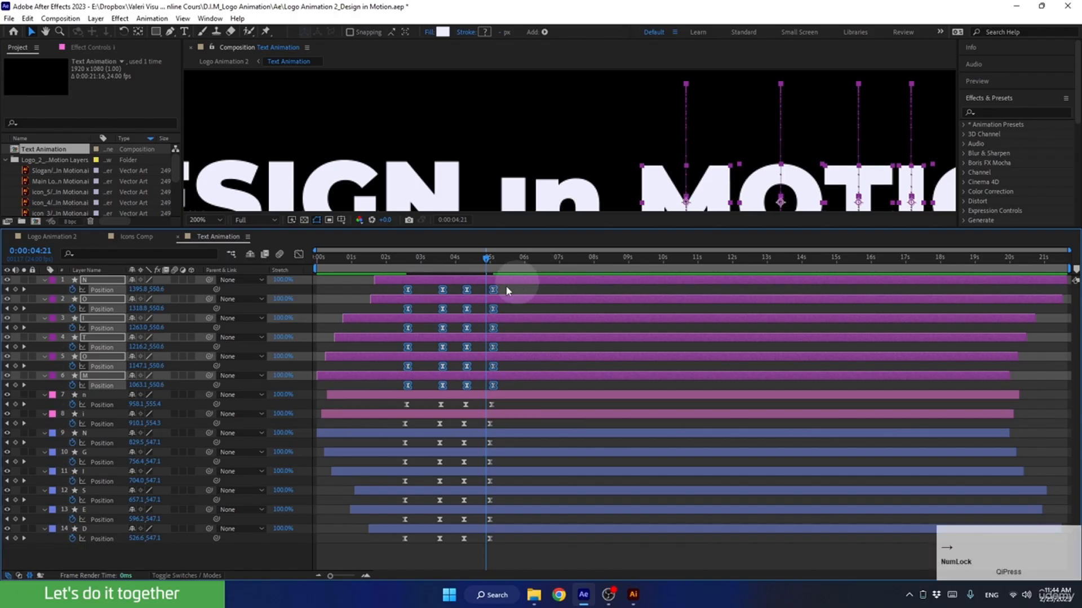
{"action": "left_click_drag", "start_coordinate": [396, 366], "coordinate": [553, 276]}
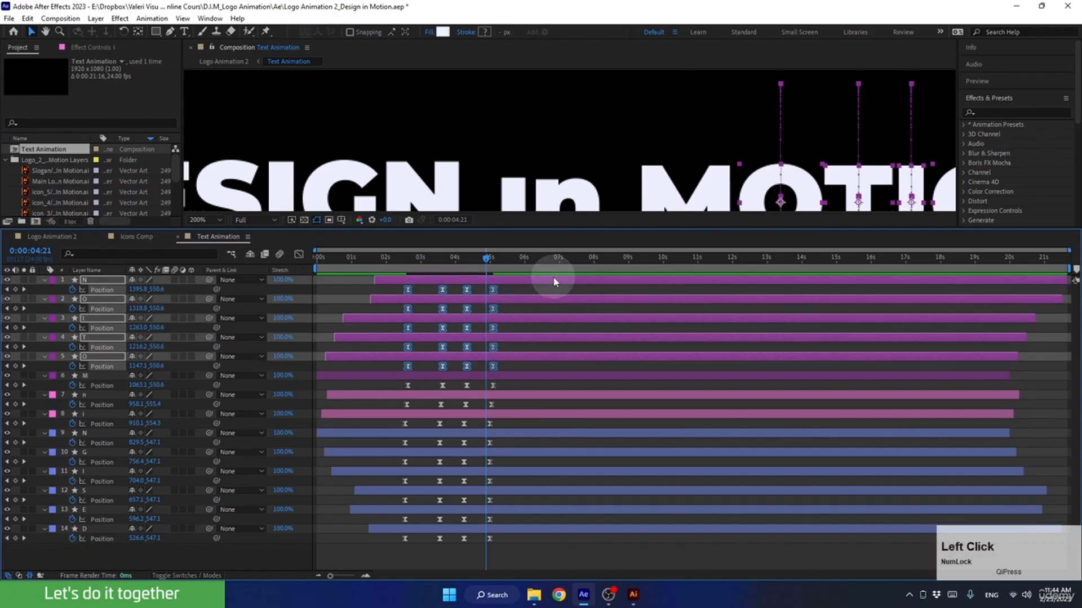
{"action": "key", "text": "alt+Right"}
Continue the one-frame stagger through the T, I, O and N of MOTION, delaying each letter's Position keyframes one frame more than the previous letter's.
{"action": "left_click_drag", "start_coordinate": [394, 349], "coordinate": [541, 247]}
{"action": "key", "text": "alt+Right"}
{"action": "left_click_drag", "start_coordinate": [397, 331], "coordinate": [535, 273]}
{"action": "left_click_drag", "start_coordinate": [404, 317], "coordinate": [551, 273]}
{"action": "key", "text": "alt+Right"}
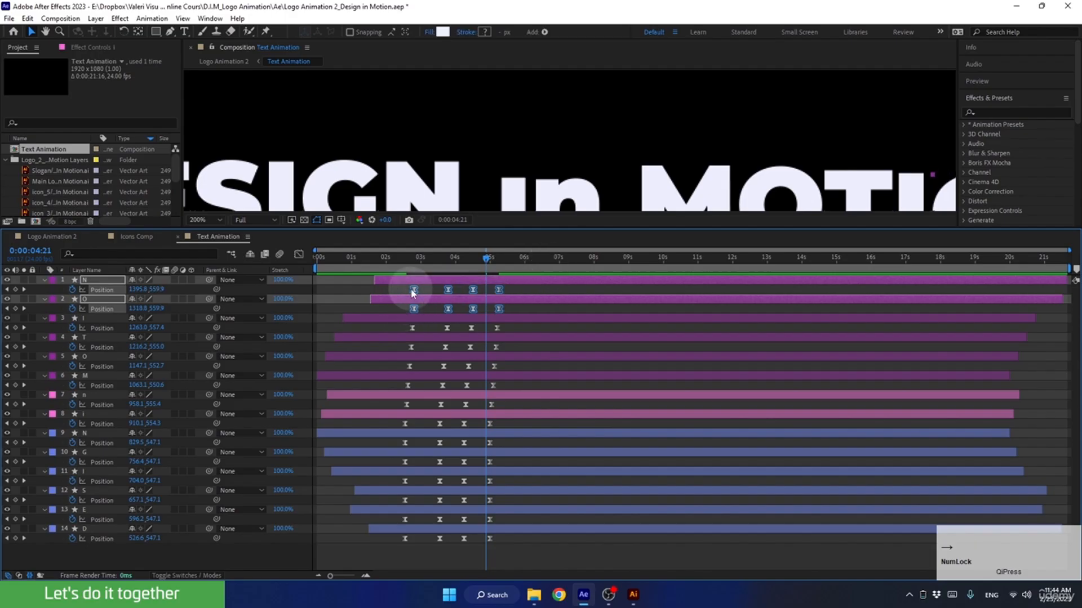
{"action": "left_click_drag", "start_coordinate": [408, 299], "coordinate": [536, 282]}
{"action": "key", "text": "alt+Right"}
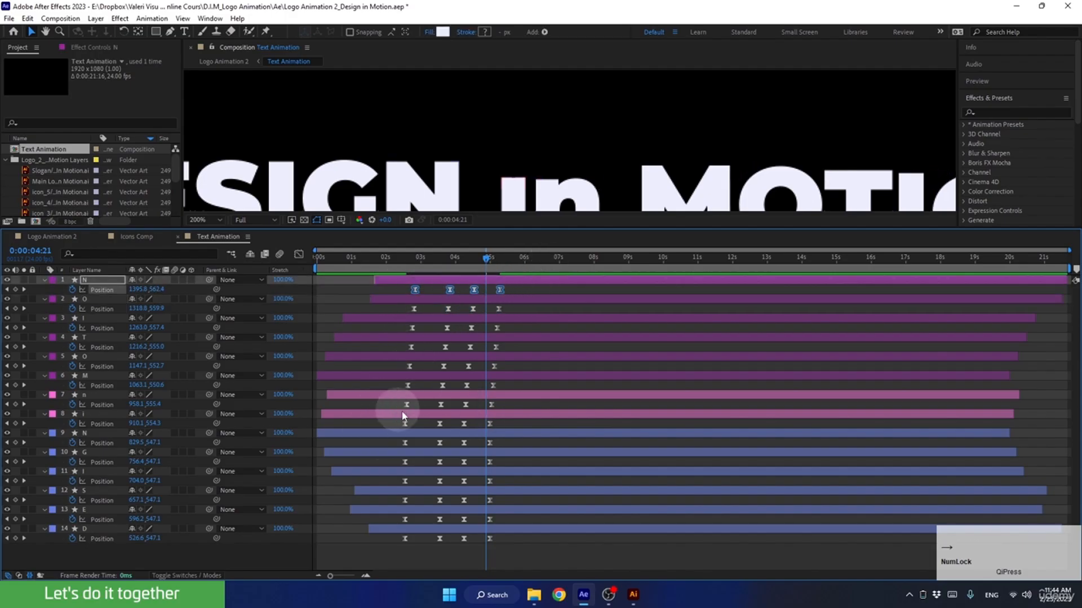
Stagger DESIGN outward from its N by delaying the Position keyframes of layers 9–14, then 10–14, then 11–14 by one frame each.
{"action": "left_click", "coordinate": [385, 414]}
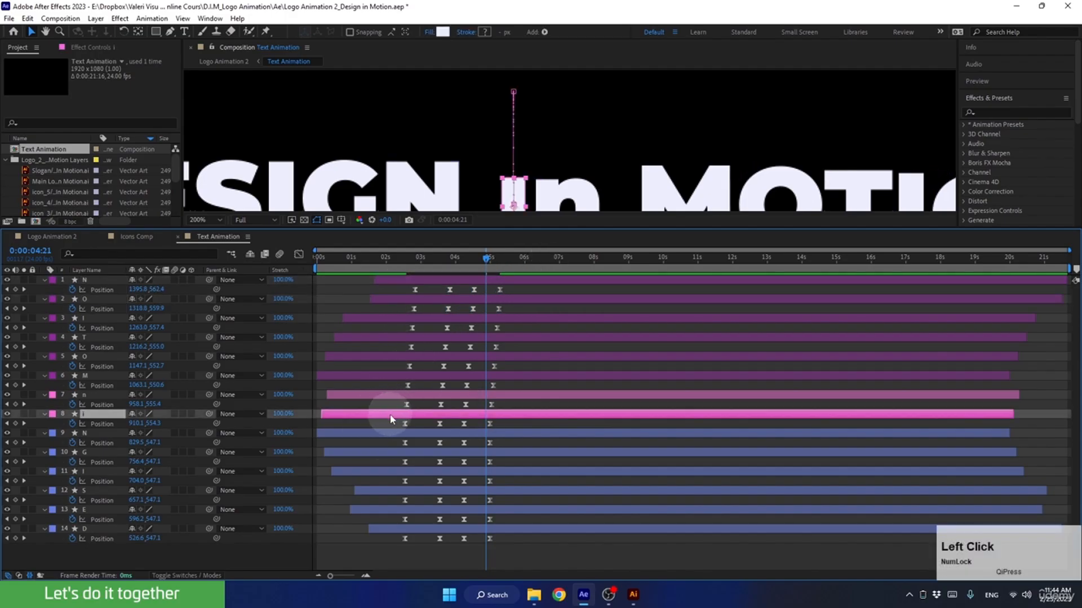
{"action": "left_click_drag", "start_coordinate": [391, 441], "coordinate": [512, 560]}
{"action": "left_click", "coordinate": [395, 490]}
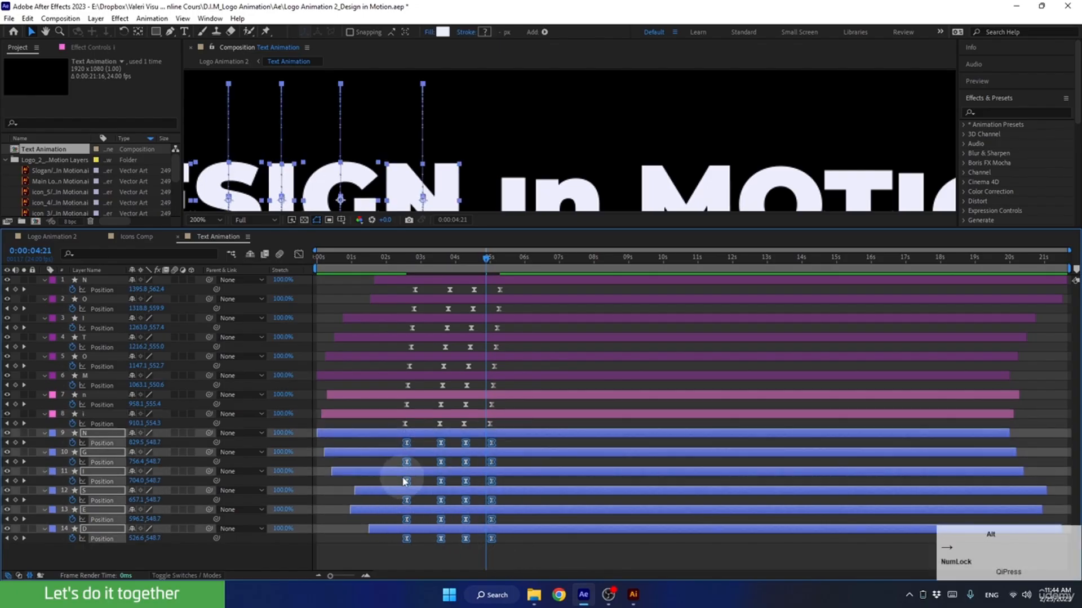
{"action": "left_click_drag", "start_coordinate": [388, 460], "coordinate": [545, 545]}
{"action": "key", "text": "alt+Right"}
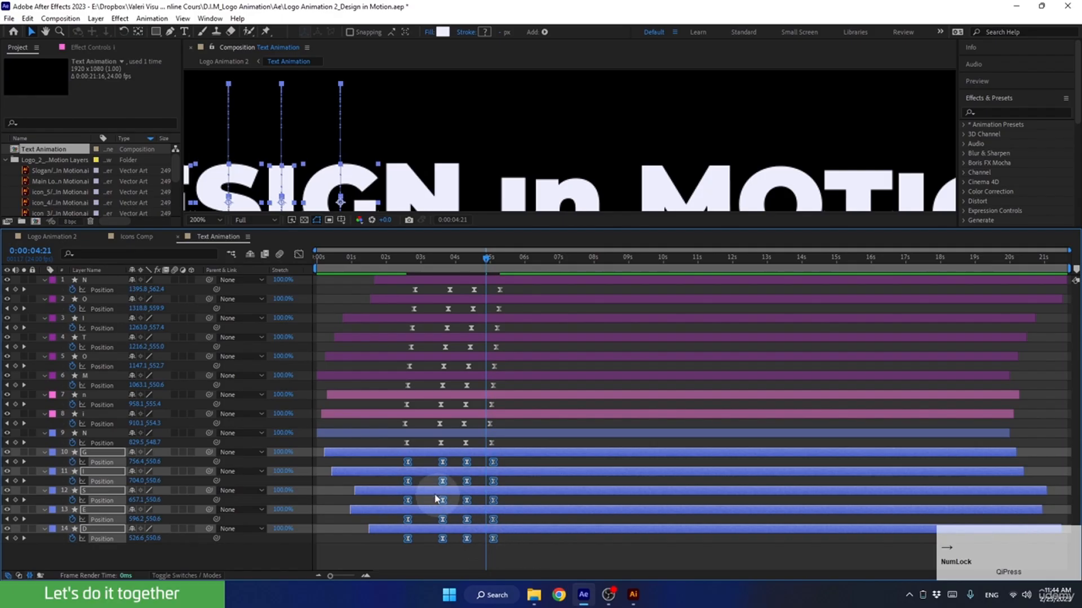
{"action": "left_click_drag", "start_coordinate": [389, 476], "coordinate": [555, 551]}
{"action": "key", "text": "alt+Right"}
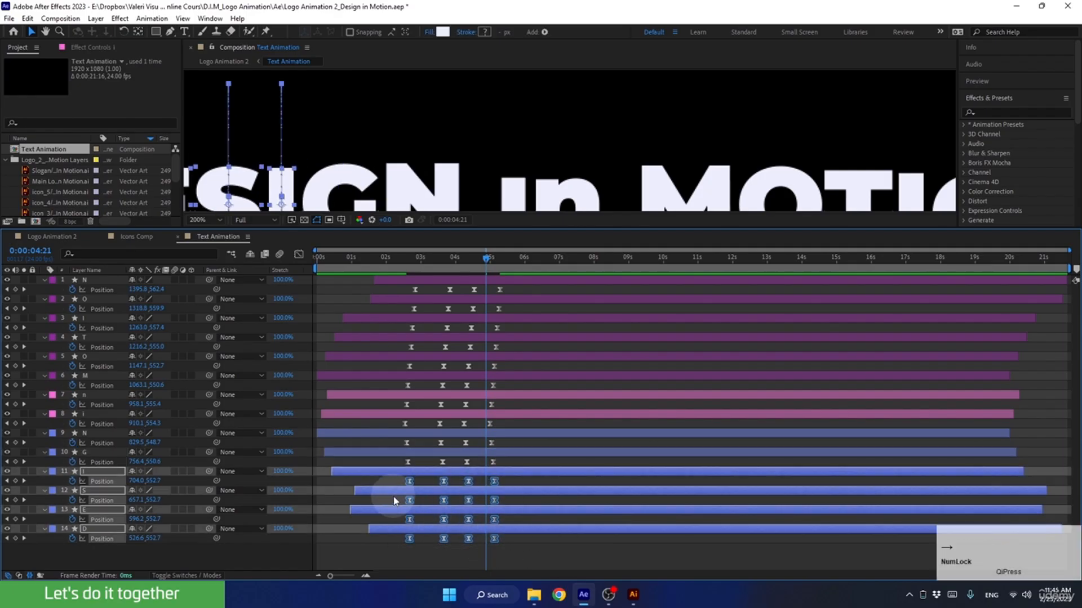
Continue the one-frame stagger through the S, E and D of DESIGN by delaying the Position keyframes of layers 12–14, 13–14 and 14.
{"action": "left_click_drag", "start_coordinate": [394, 497], "coordinate": [532, 553]}
{"action": "key", "text": "alt+Right"}
{"action": "left_click_drag", "start_coordinate": [395, 516], "coordinate": [527, 552]}
{"action": "key", "text": "alt+Right"}
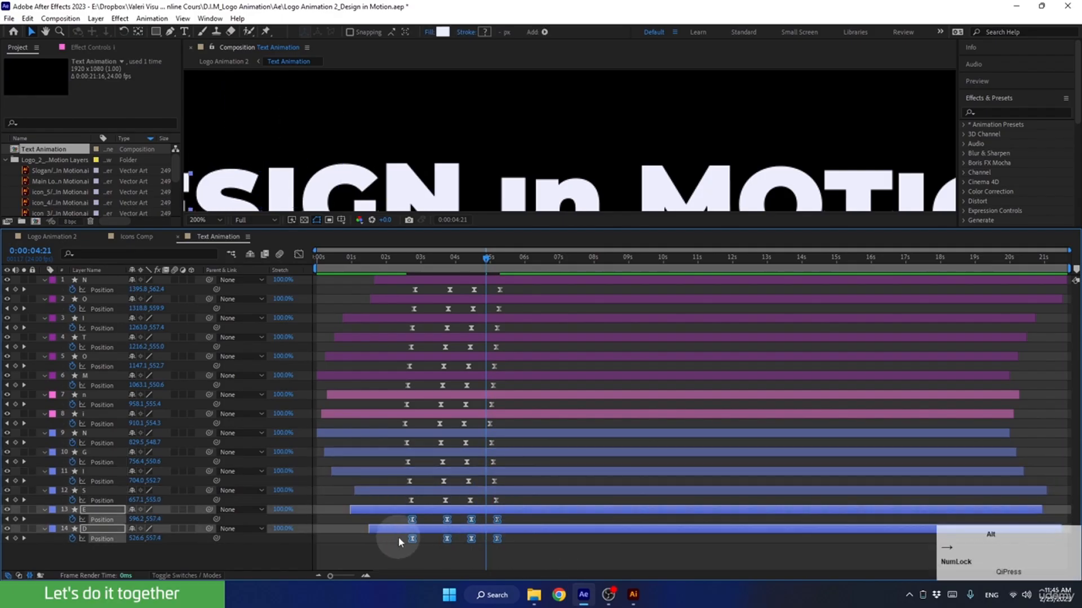
{"action": "left_click_drag", "start_coordinate": [398, 537], "coordinate": [529, 561]}
{"action": "key", "text": "alt+Right"}
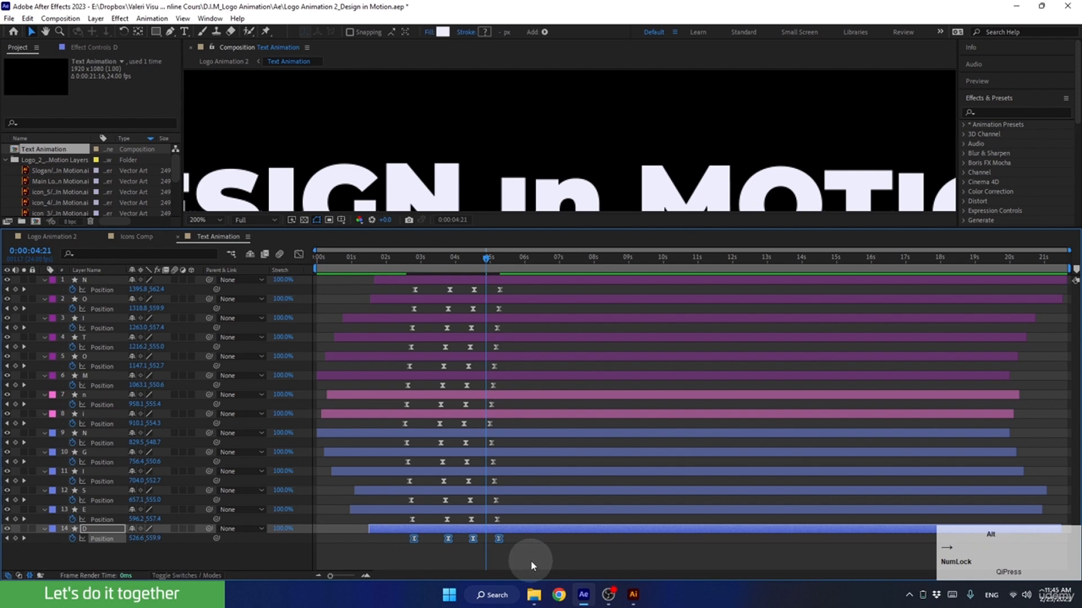
Inspect the staggered keyframes up close, play Logo Animation 2 from 0:00:02:00, and examine where the icon meets the text.
{"action": "left_click", "coordinate": [370, 576]}
{"action": "left_click", "coordinate": [367, 576]}
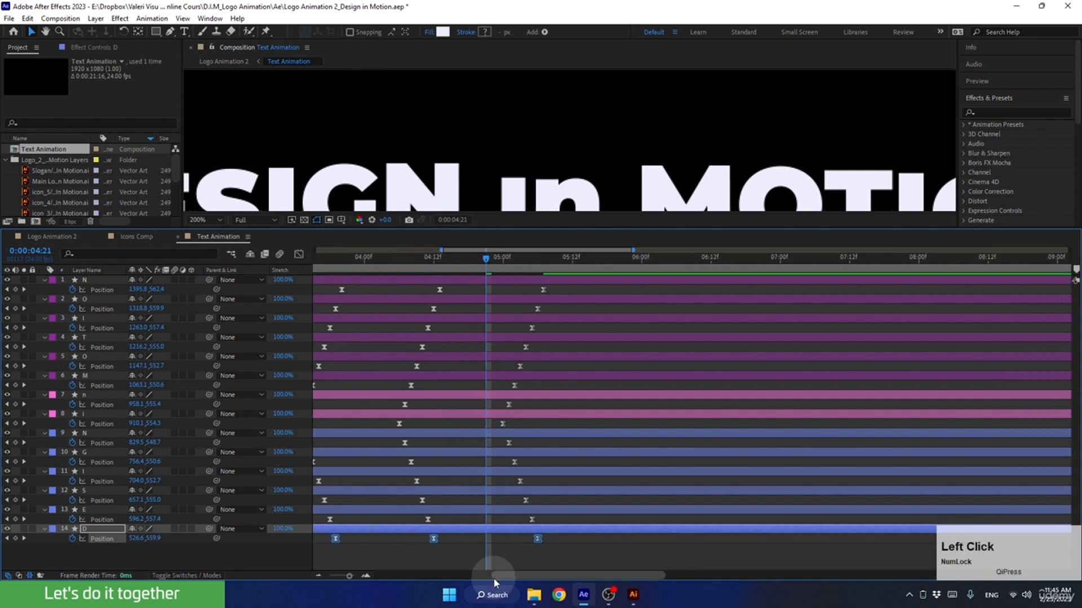
{"action": "left_click_drag", "start_coordinate": [506, 576], "coordinate": [446, 580]}
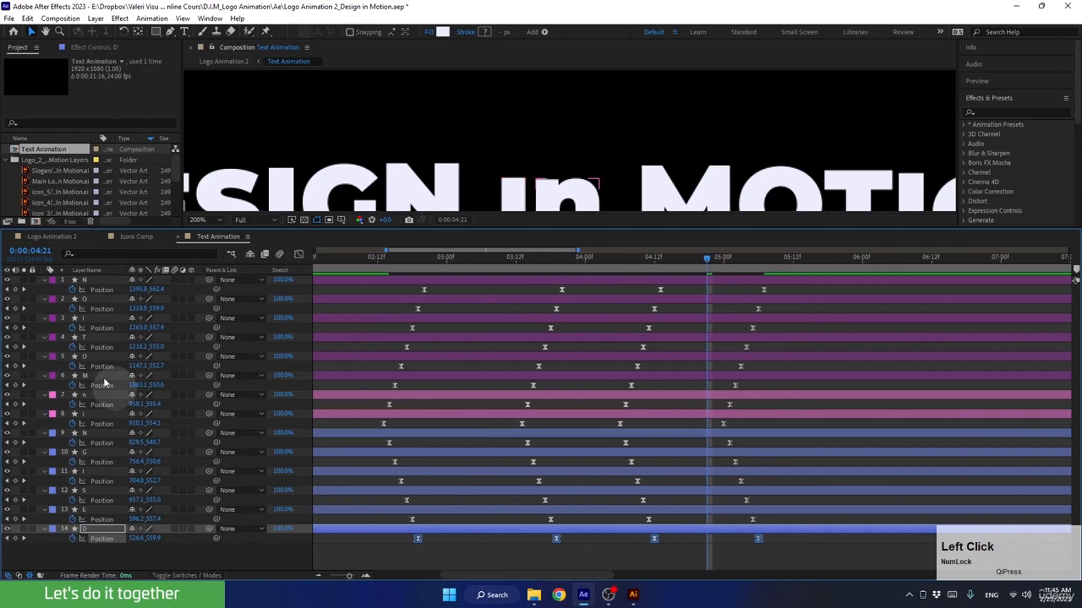
{"action": "left_click", "coordinate": [75, 241]}
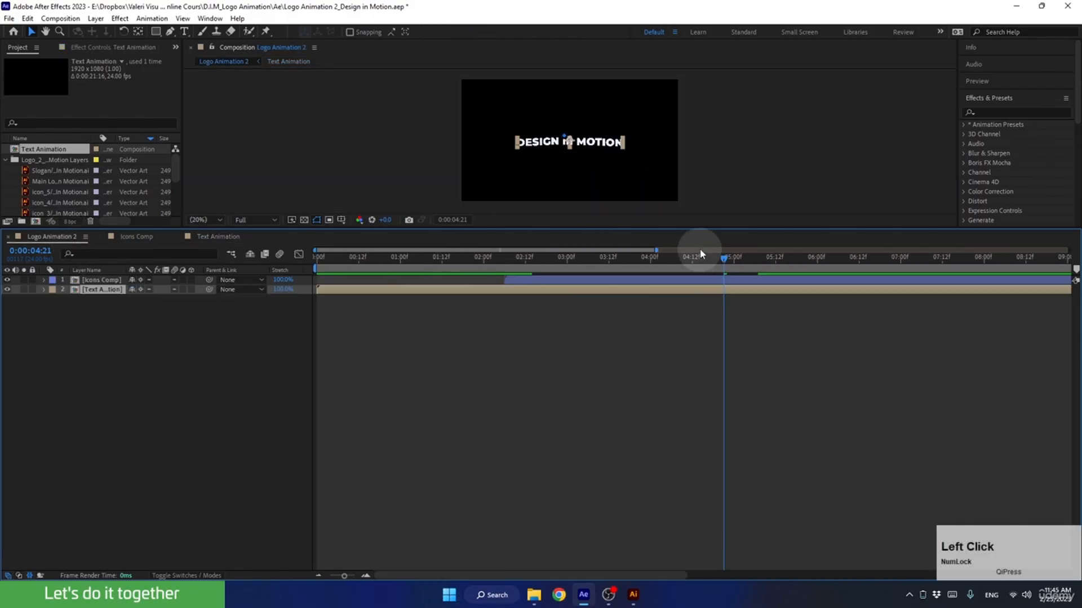
{"action": "left_click_drag", "start_coordinate": [623, 232], "coordinate": [483, 454]}
{"action": "key", "text": "space"}
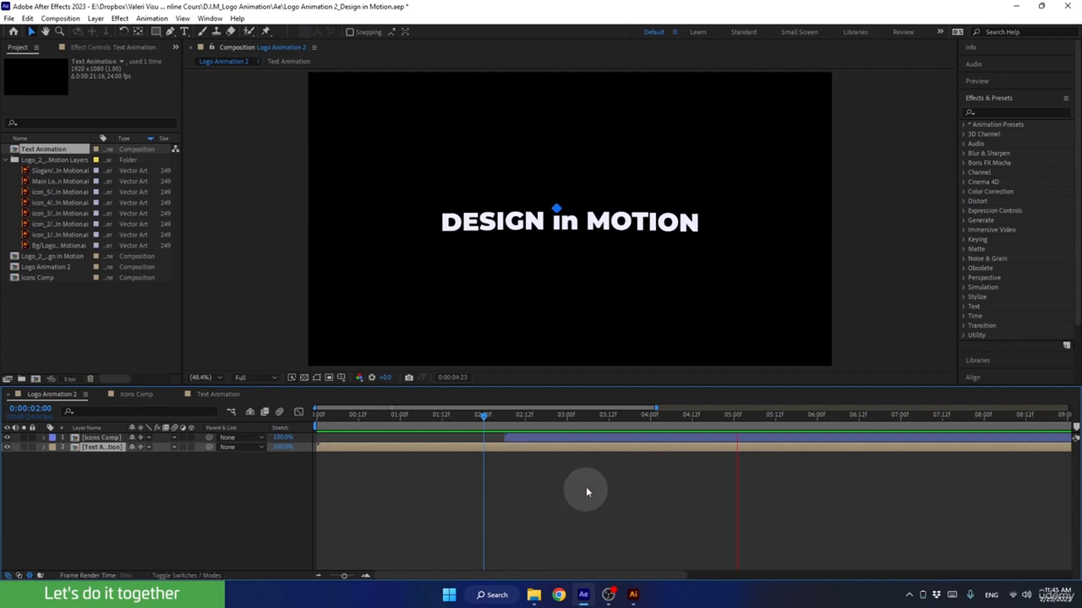
{"action": "left_click", "coordinate": [533, 424]}
{"action": "left_click_drag", "start_coordinate": [533, 425], "coordinate": [536, 435]}
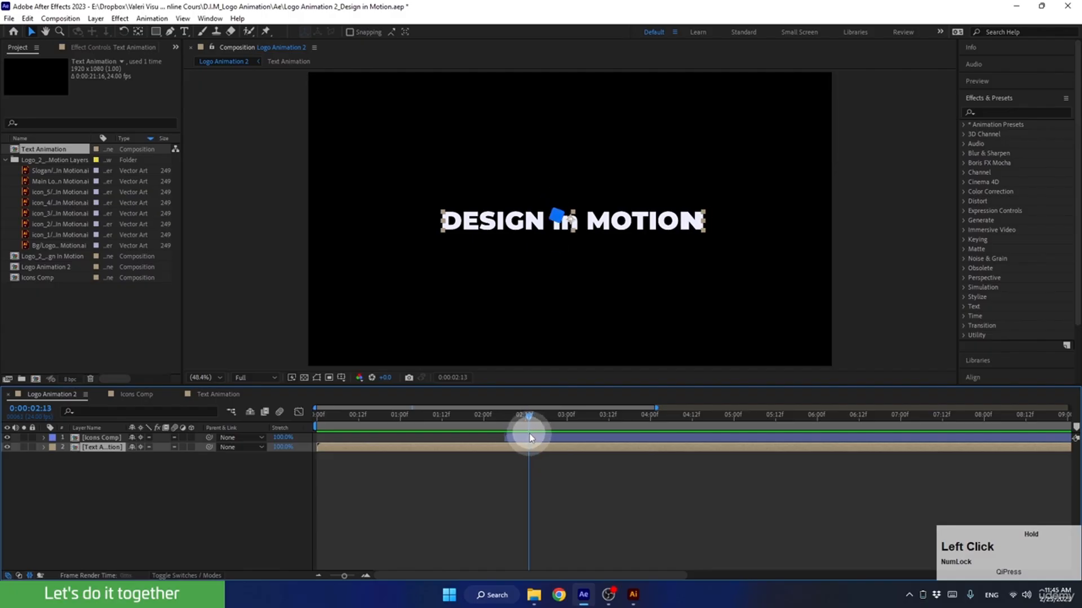
Move the first two Position keyframes of all letters in Text Animation four frames earlier and check the result in Logo Animation 2 at 0:00:02:13.
{"action": "left_click", "coordinate": [214, 393]}
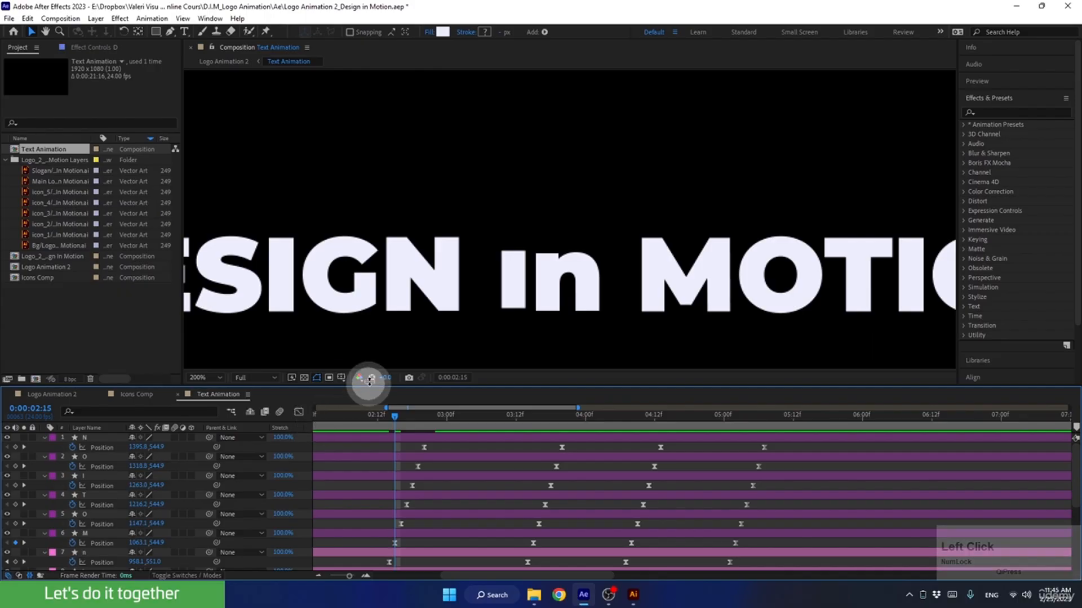
{"action": "left_click_drag", "start_coordinate": [362, 385], "coordinate": [409, 217]}
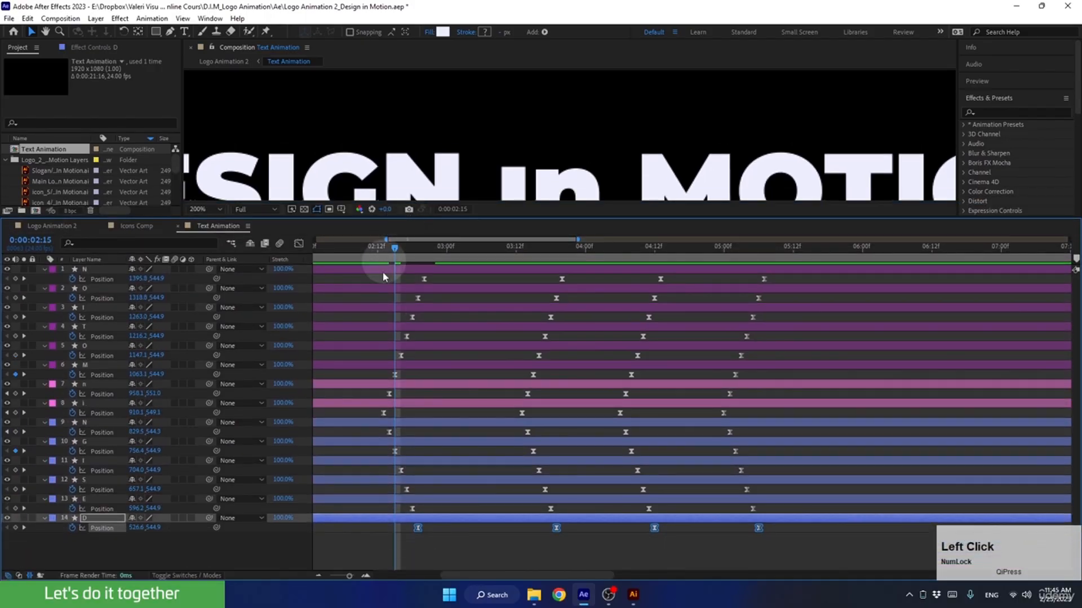
{"action": "left_click_drag", "start_coordinate": [576, 275], "coordinate": [375, 553]}
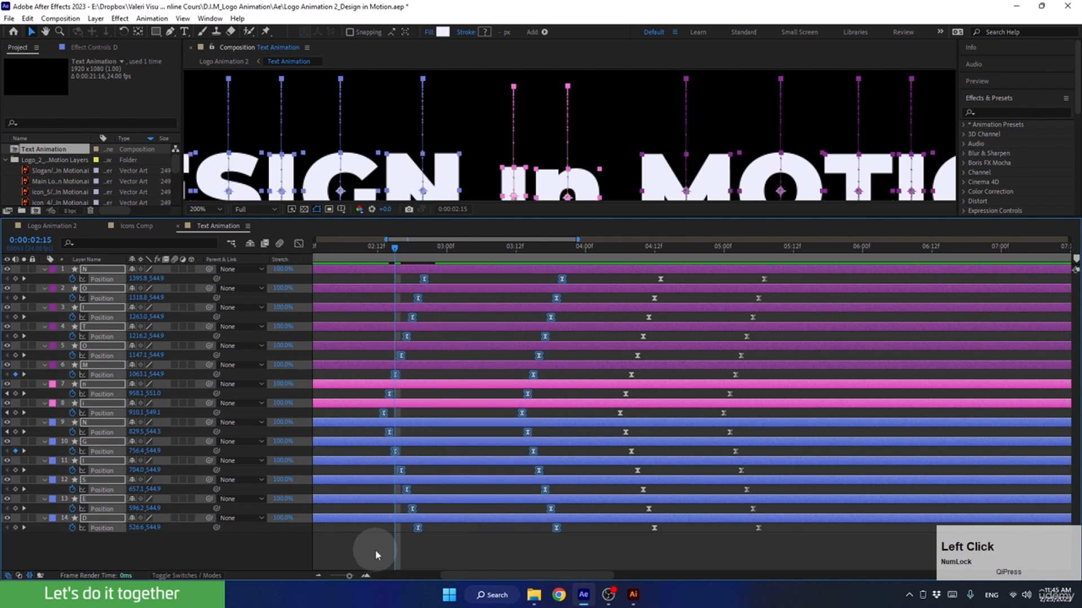
{"action": "left_click", "coordinate": [383, 415]}
{"action": "left_click_drag", "start_coordinate": [381, 417], "coordinate": [362, 421]}
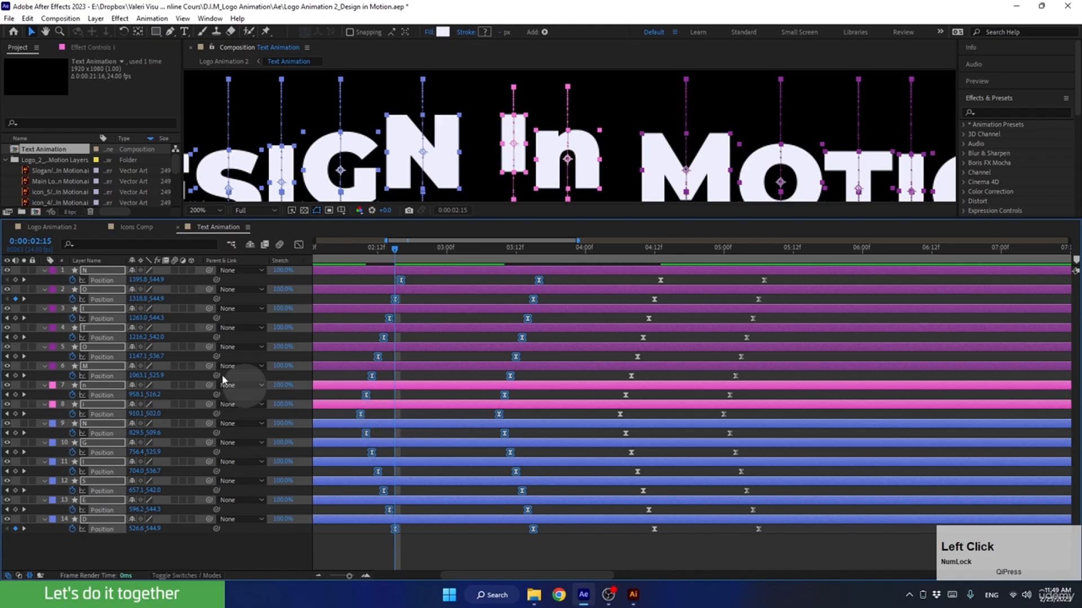
{"action": "left_click", "coordinate": [52, 227]}
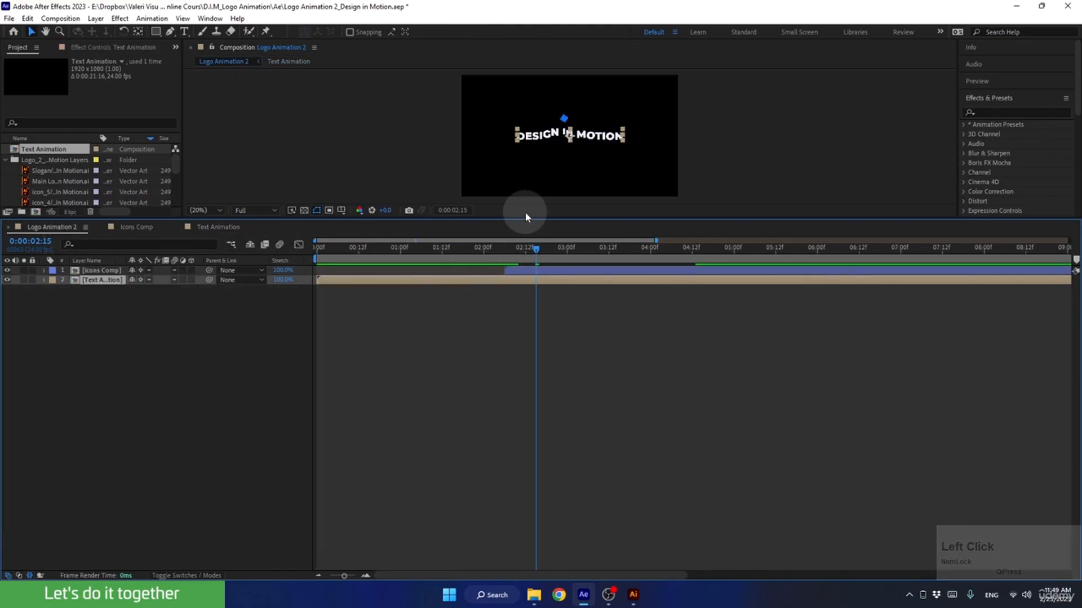
{"action": "left_click_drag", "start_coordinate": [525, 217], "coordinate": [526, 456]}
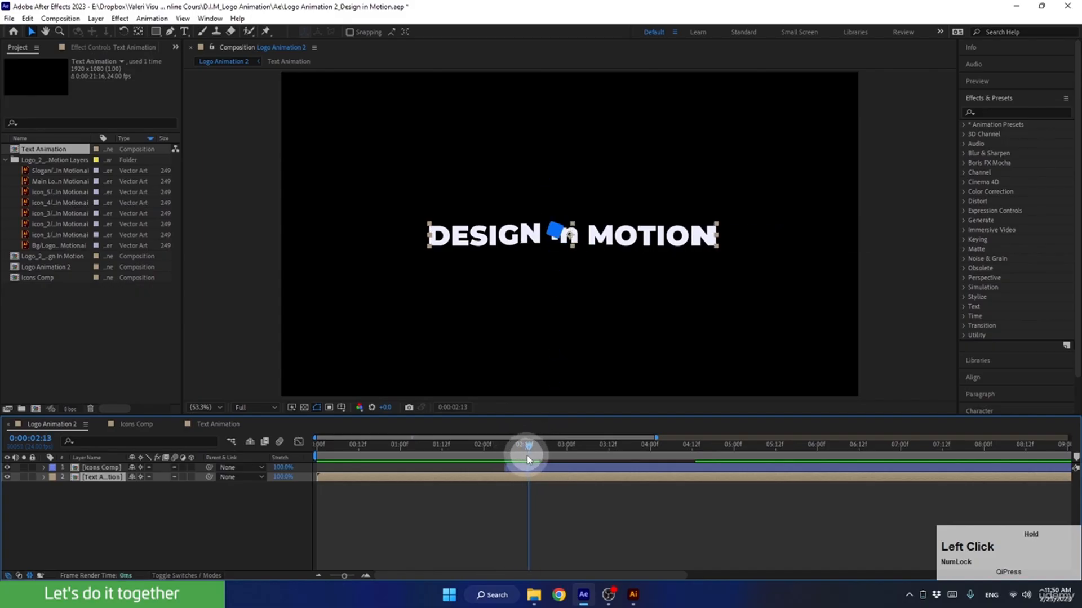
Shift the letters' first two Position keyframes slightly later in Text Animation and play back Logo Animation 2 from 0:00:01:19.
{"action": "left_click", "coordinate": [222, 425]}
{"action": "left_click_drag", "start_coordinate": [378, 555], "coordinate": [387, 559]}
{"action": "left_click", "coordinate": [56, 424]}
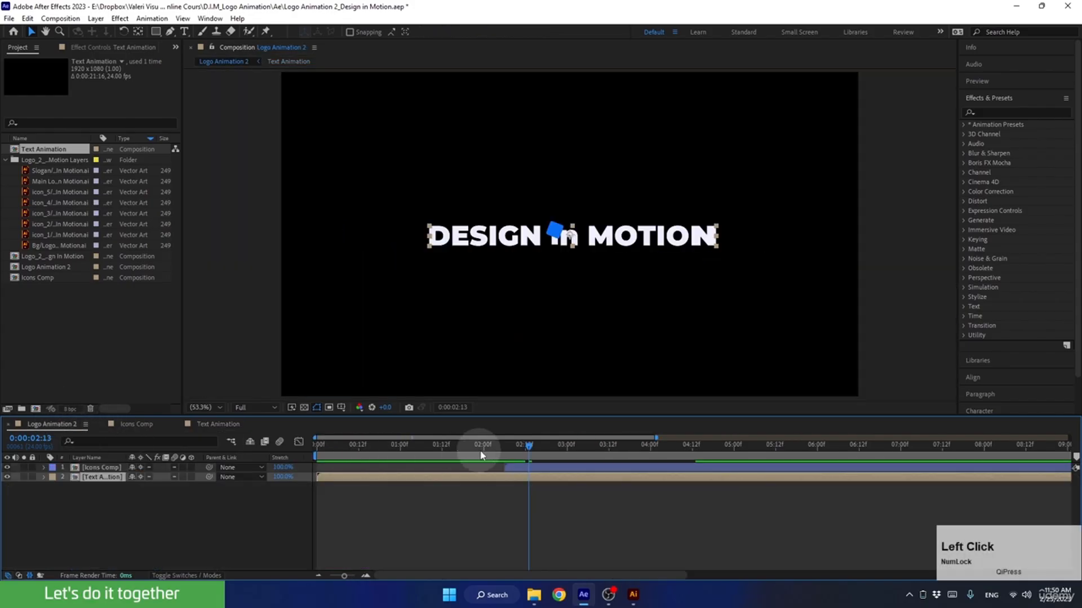
{"action": "left_click_drag", "start_coordinate": [528, 445], "coordinate": [466, 448]}
{"action": "key", "text": "space"}
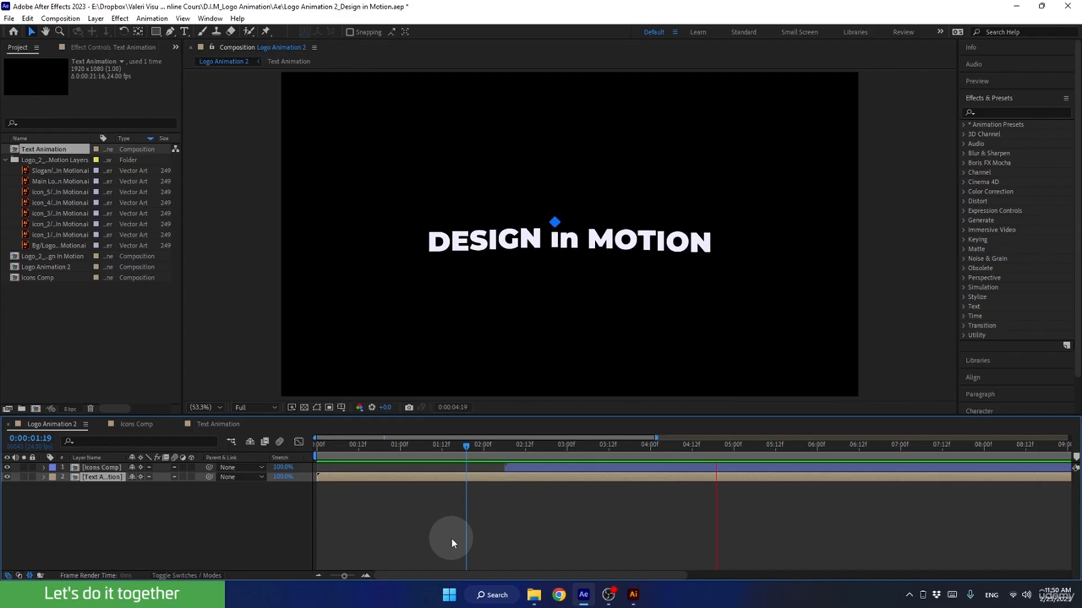
Review the letter bounce in Logo Animation 2 and save the project.
{"action": "left_click_drag", "start_coordinate": [748, 444], "coordinate": [686, 463]}
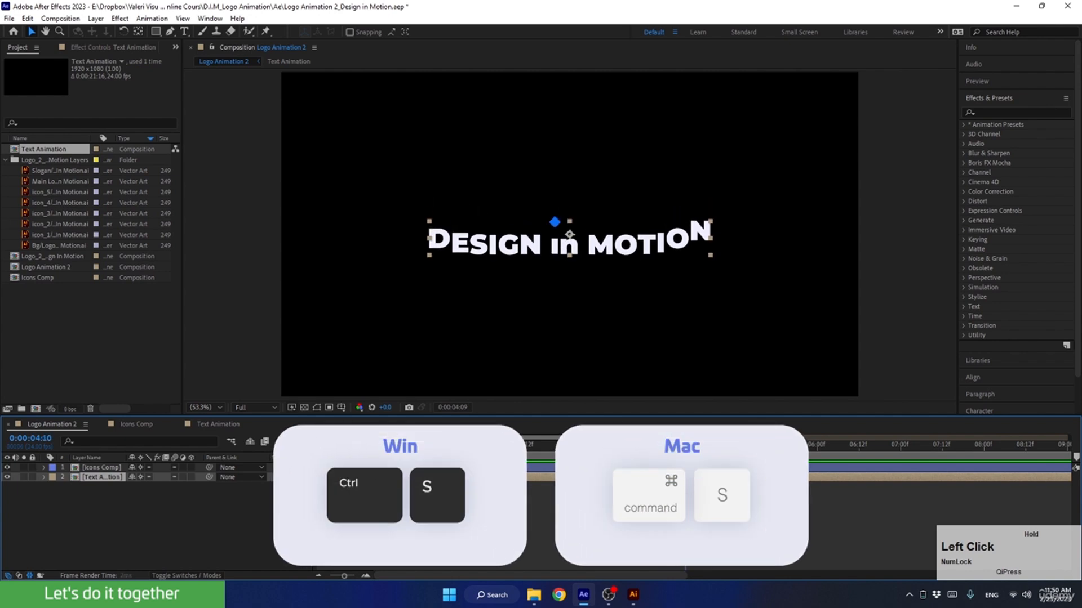
{"action": "key", "text": "ctrl+s"}
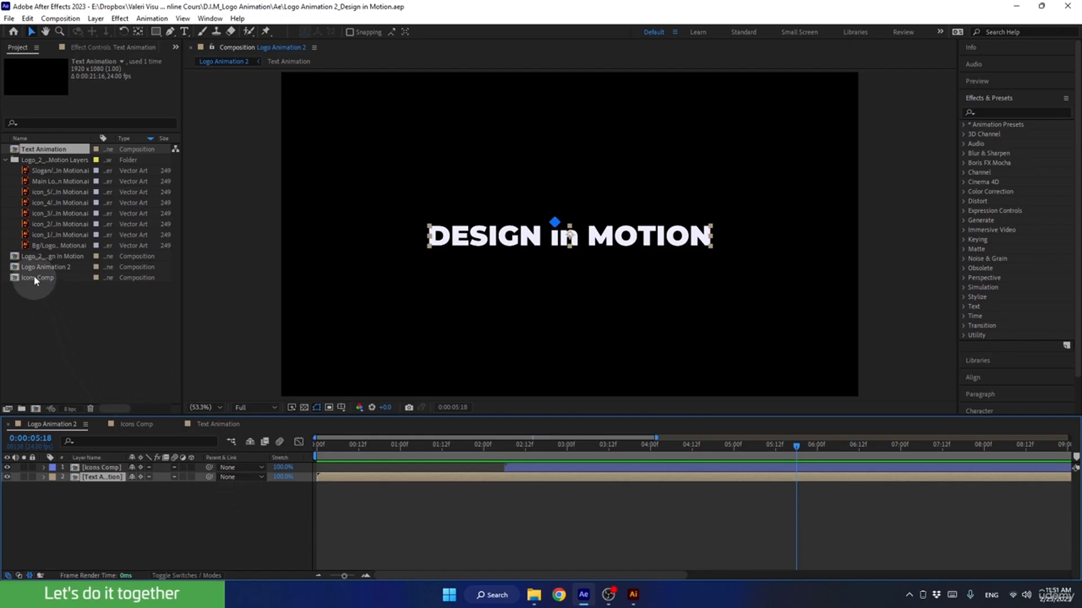
Start a new 1920 × 1080 px solid in Logo Animation 2 and sample its deep blue color from the Bg artwork's preview.
{"action": "left_click", "coordinate": [43, 246]}
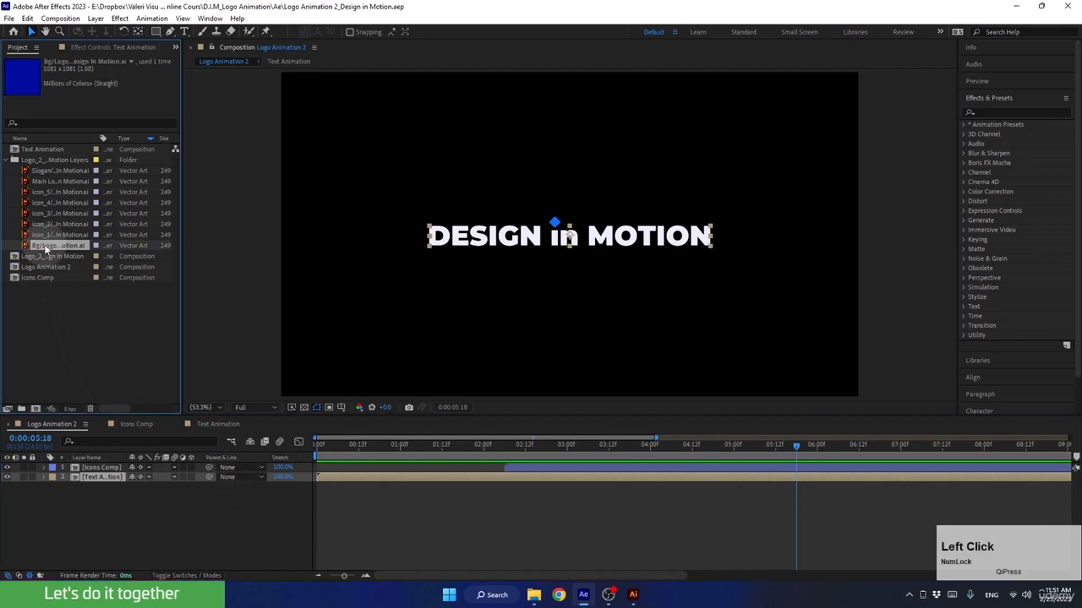
{"action": "left_click", "coordinate": [18, 162]}
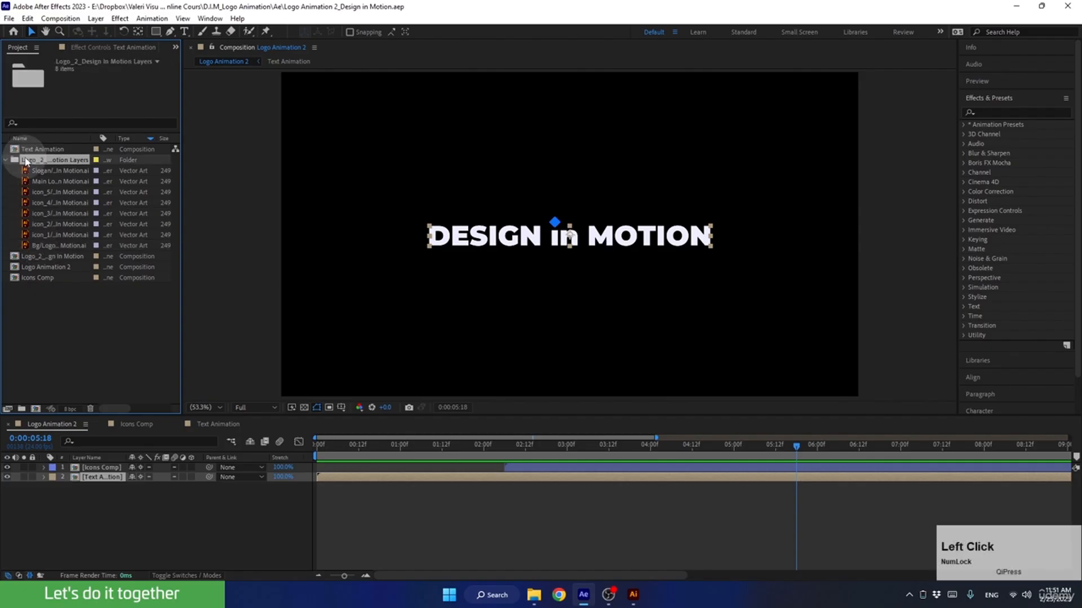
{"action": "left_click", "coordinate": [38, 247]}
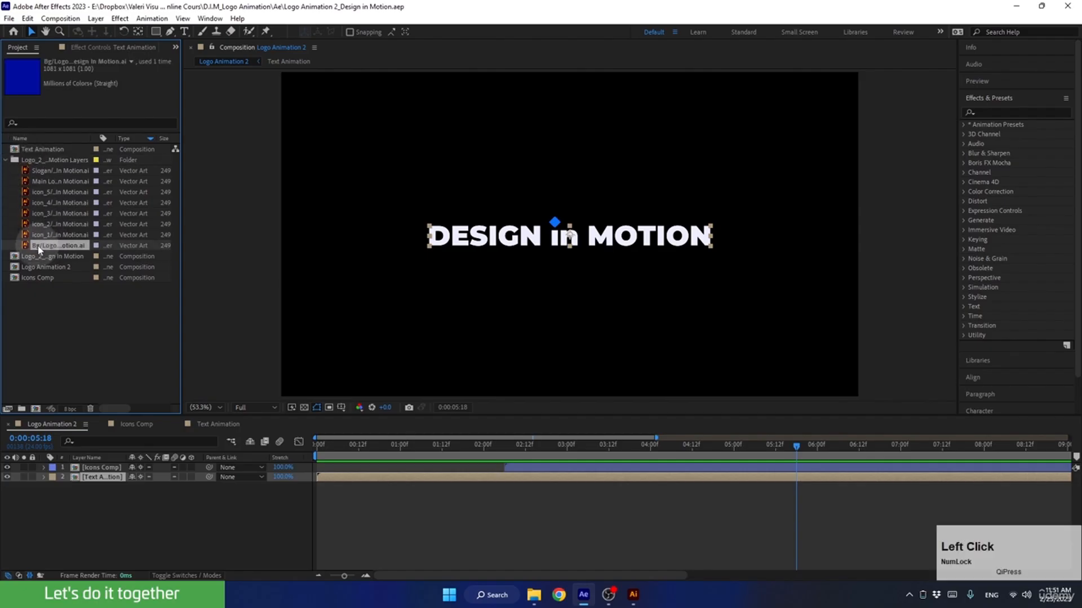
{"action": "left_click", "coordinate": [153, 518]}
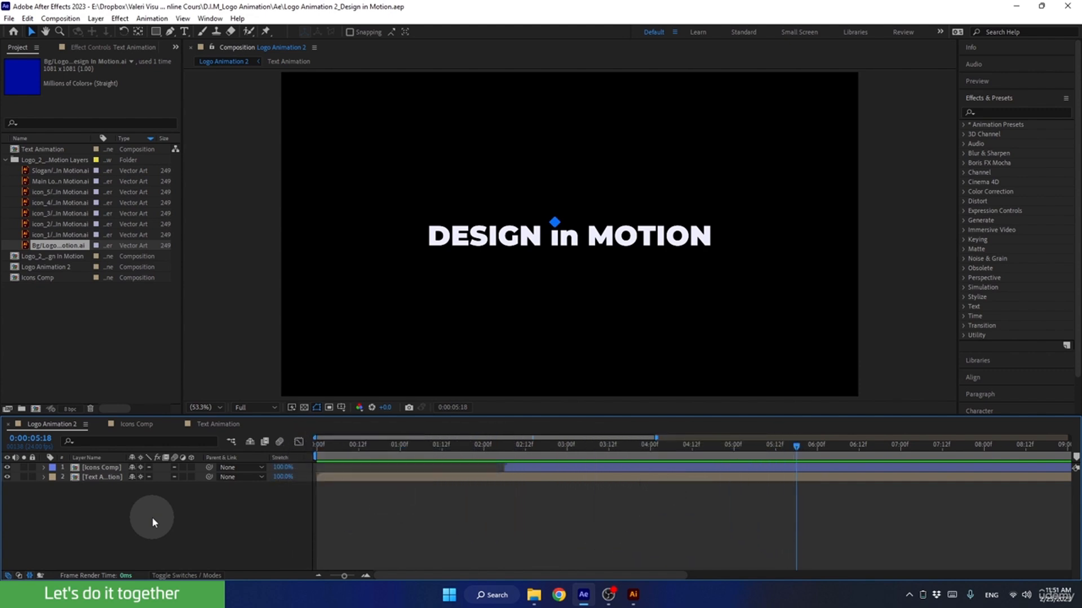
{"action": "key", "text": "ctrl+y"}
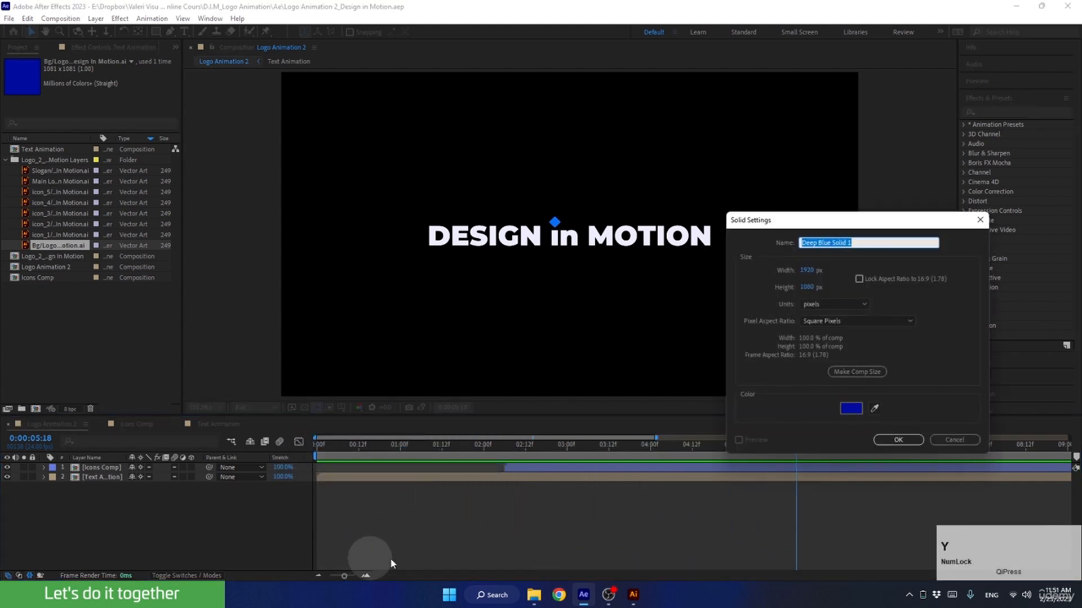
{"action": "left_click", "coordinate": [874, 409]}
{"action": "left_click", "coordinate": [17, 68]}
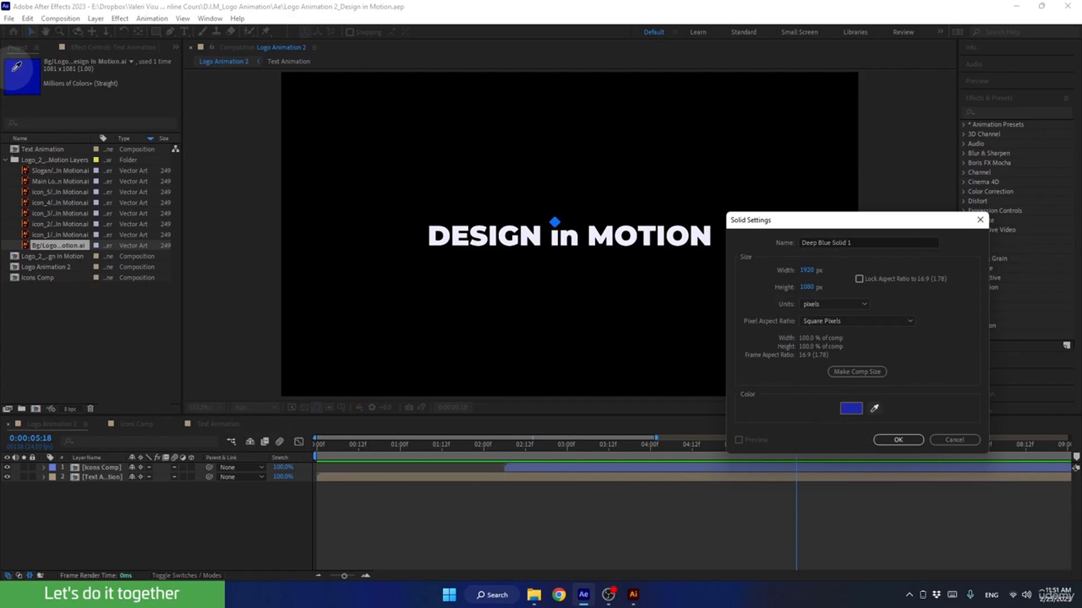
{"action": "left_click", "coordinate": [18, 73]}
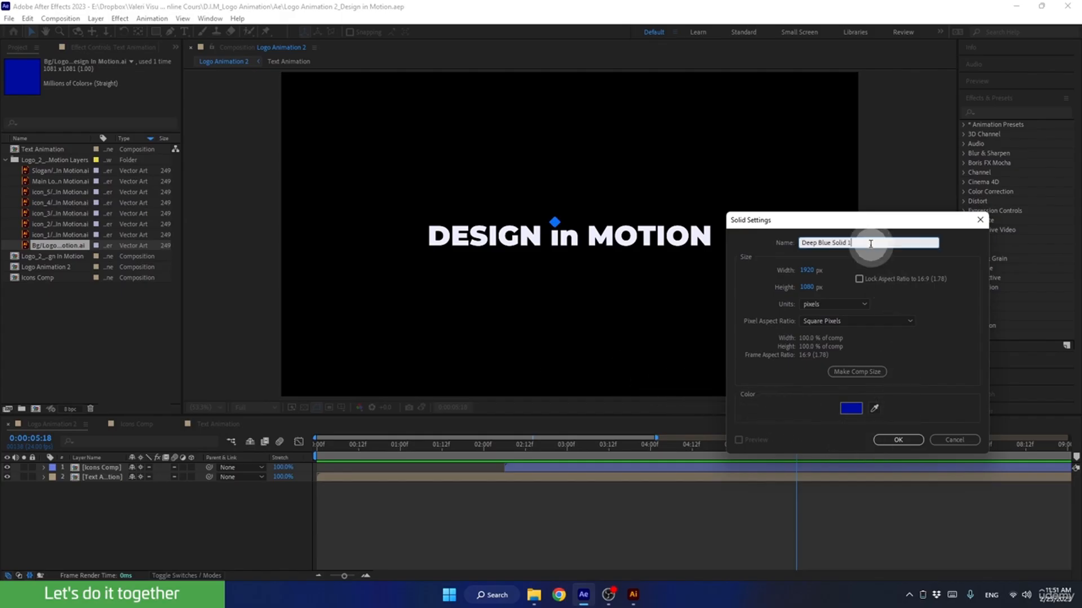
Name the solid Bg, create it, and place it beneath the Text Animation layer.
{"action": "left_click", "coordinate": [802, 242]}
{"action": "type", "text": "Bg"}
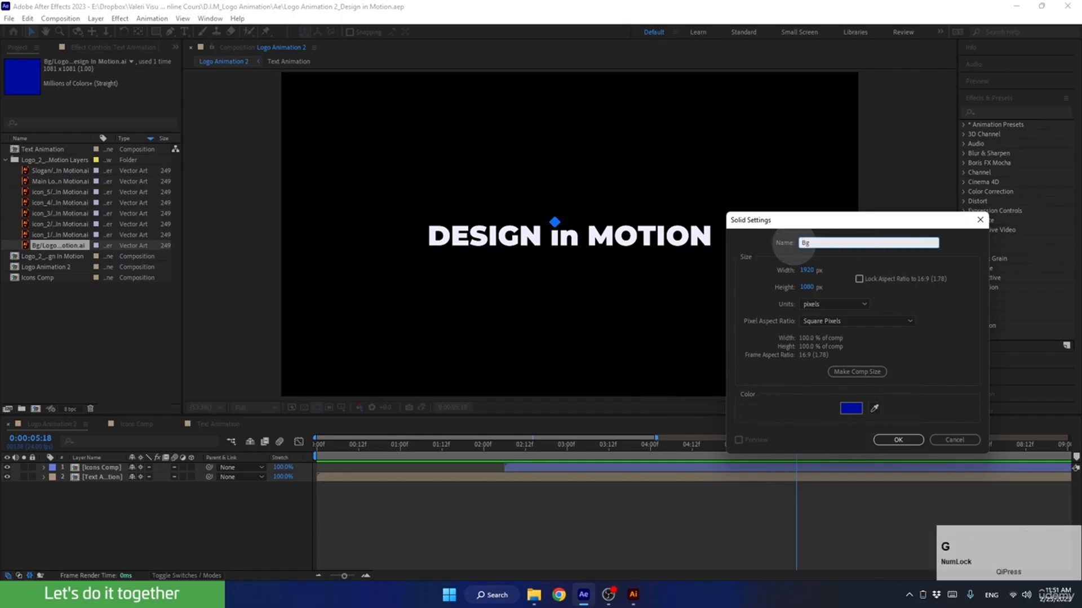
{"action": "left_click", "coordinate": [898, 440]}
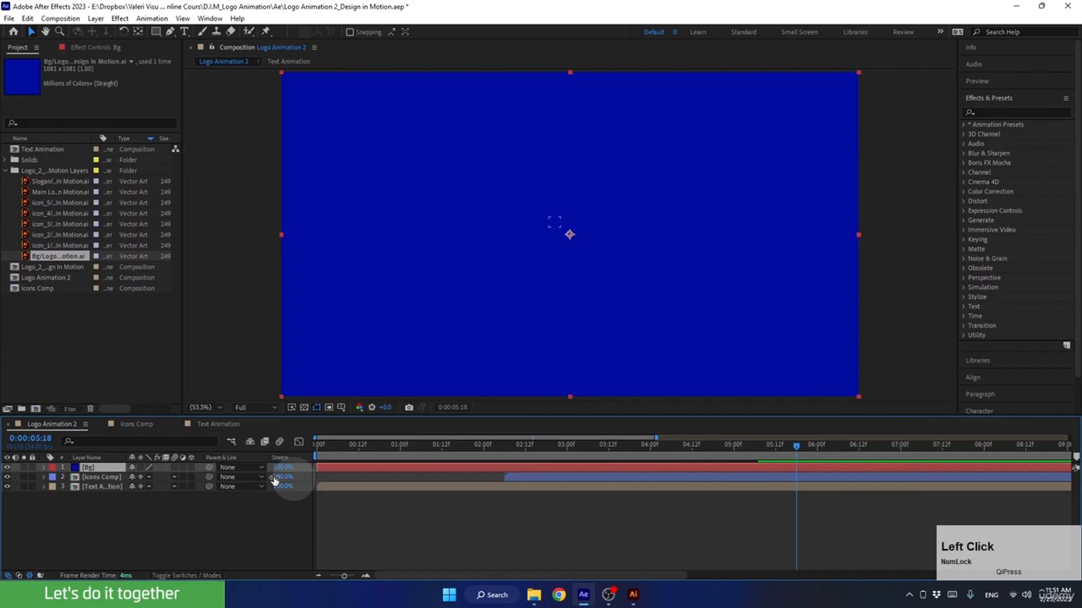
{"action": "left_click_drag", "start_coordinate": [106, 468], "coordinate": [113, 499]}
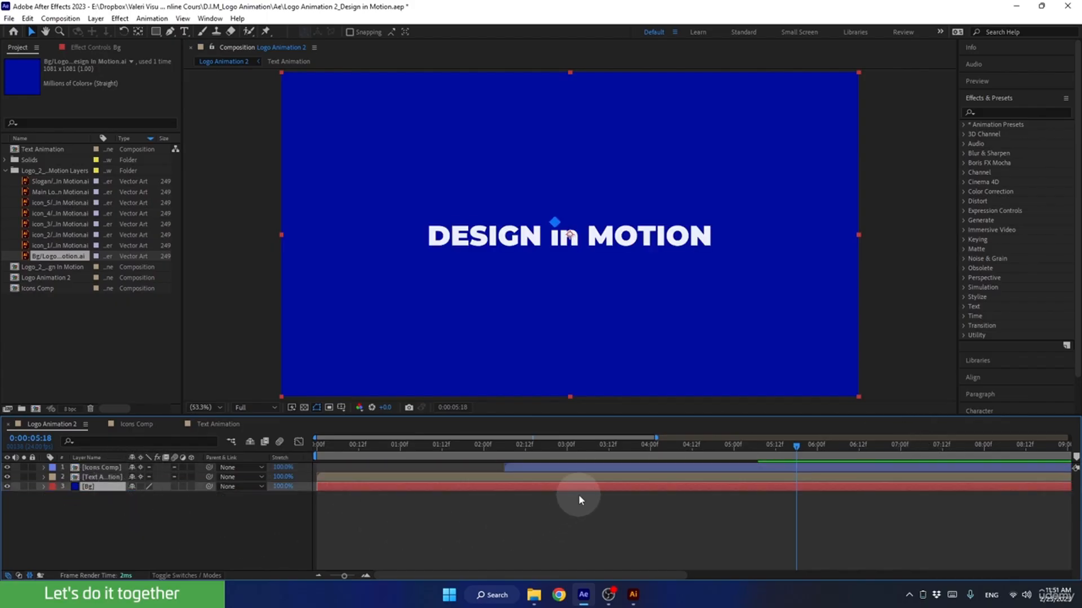
Return to 0:00:00:00 and draw a large circular mask on the Bg layer with the Ellipse tool.
{"action": "left_click_drag", "start_coordinate": [637, 448], "coordinate": [310, 476]}
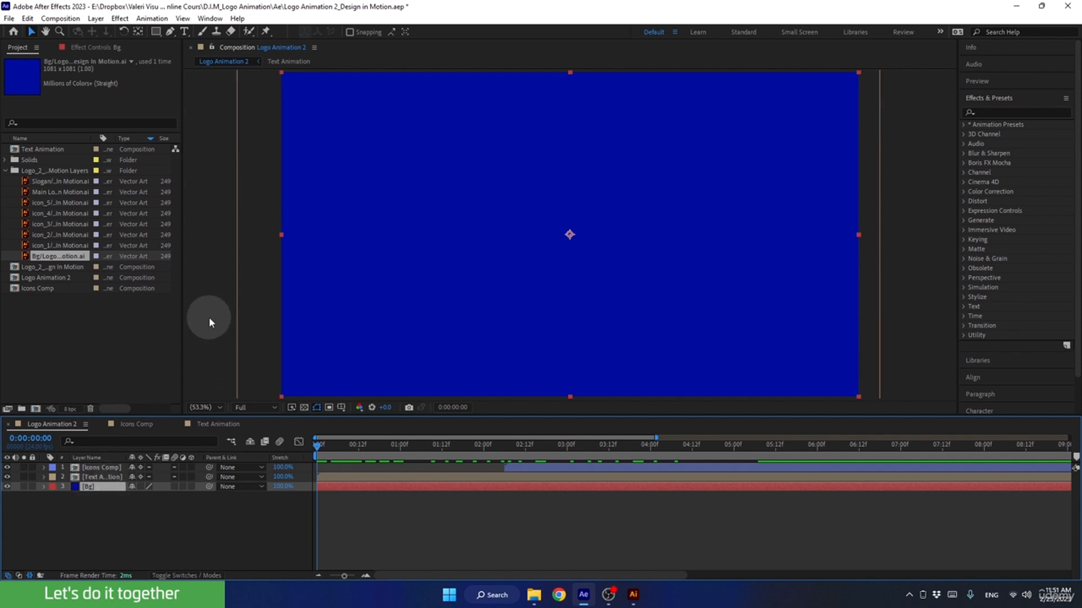
{"action": "left_click_drag", "start_coordinate": [155, 31], "coordinate": [194, 55]}
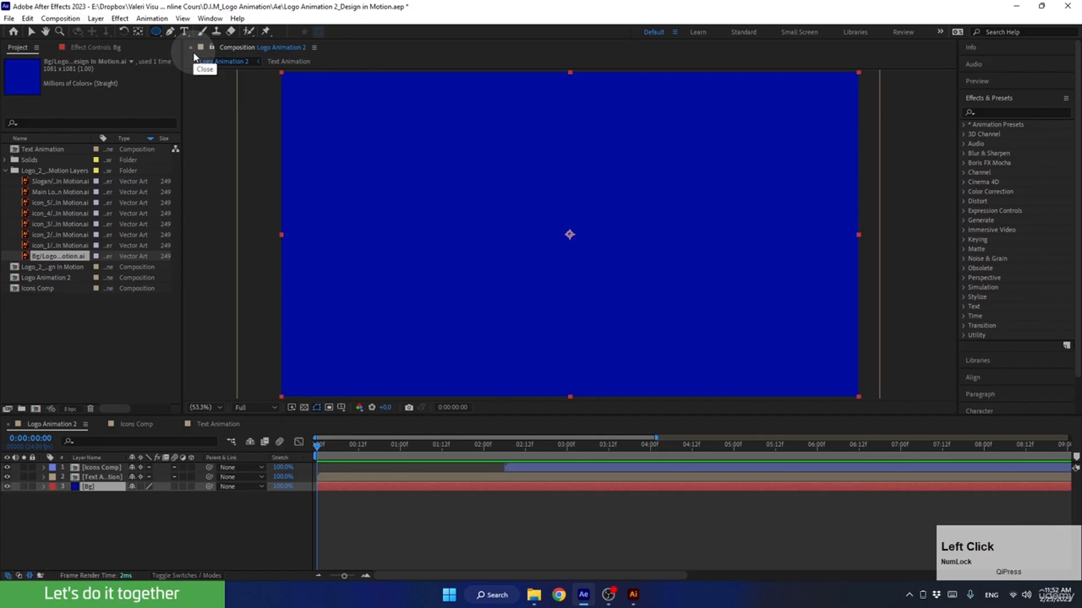
{"action": "left_click", "coordinate": [465, 223]}
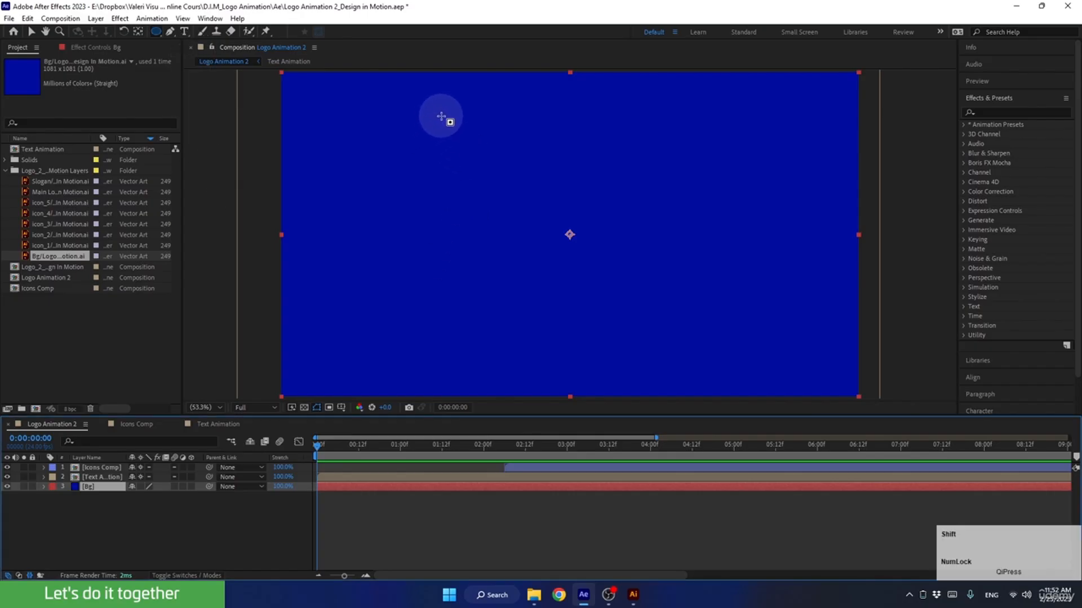
{"action": "left_click_drag", "start_coordinate": [441, 116], "coordinate": [714, 374]}
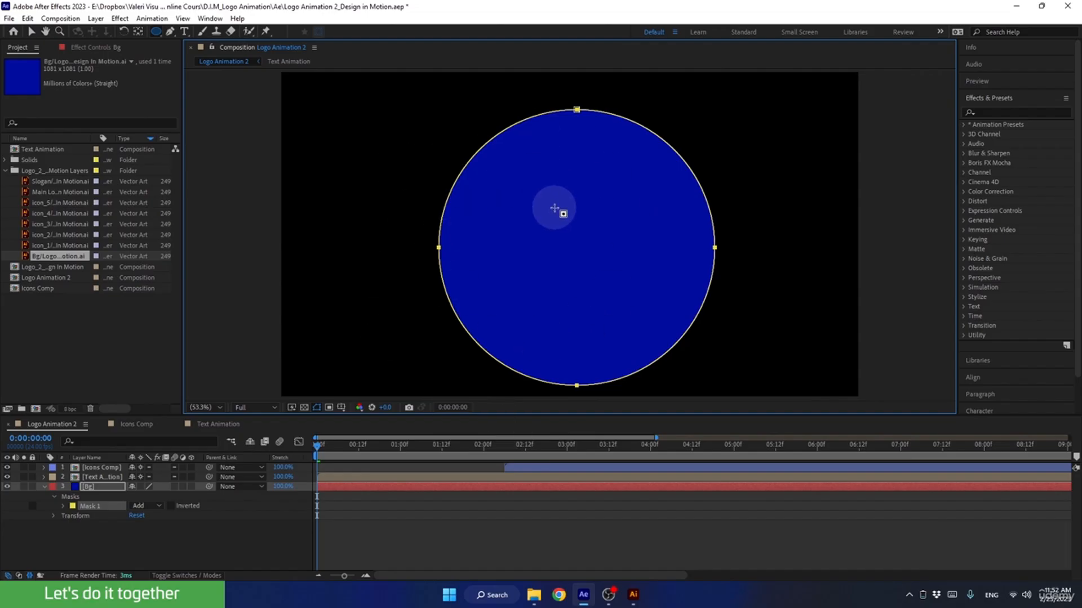
Display the title/action safe guides and move the circular mask to the exact center of the composition.
{"action": "key", "text": "apostrophe"}
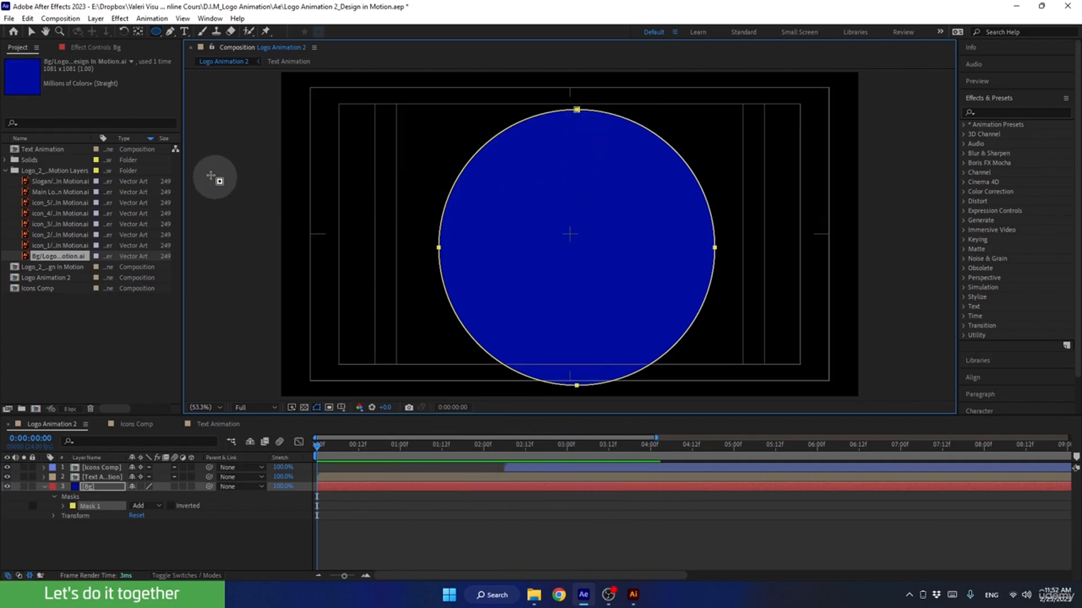
{"action": "left_click", "coordinate": [31, 31]}
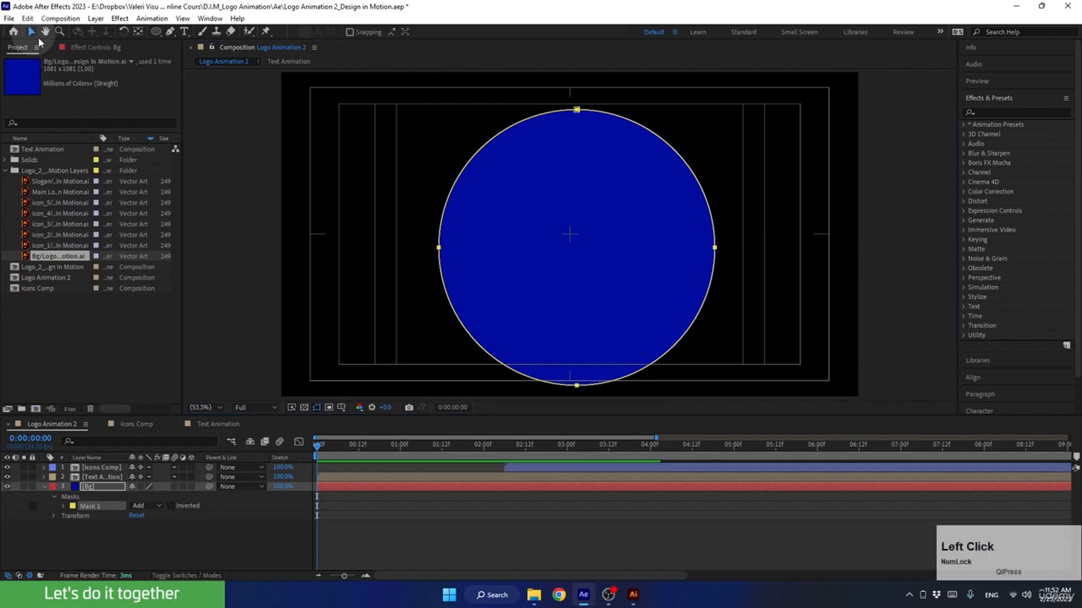
{"action": "left_click", "coordinate": [577, 110]}
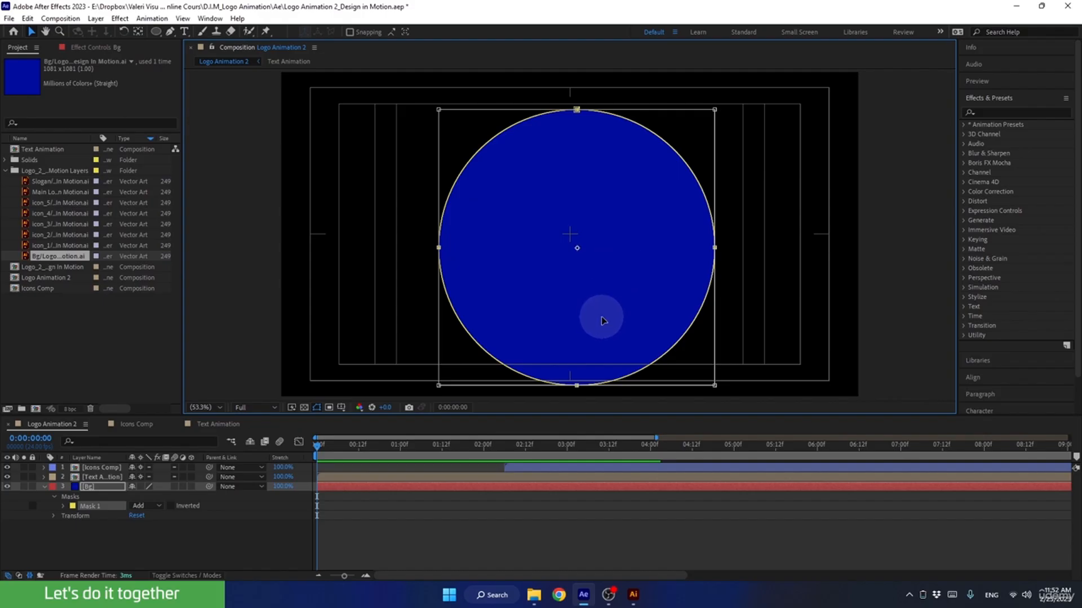
{"action": "left_click_drag", "start_coordinate": [601, 318], "coordinate": [596, 307]}
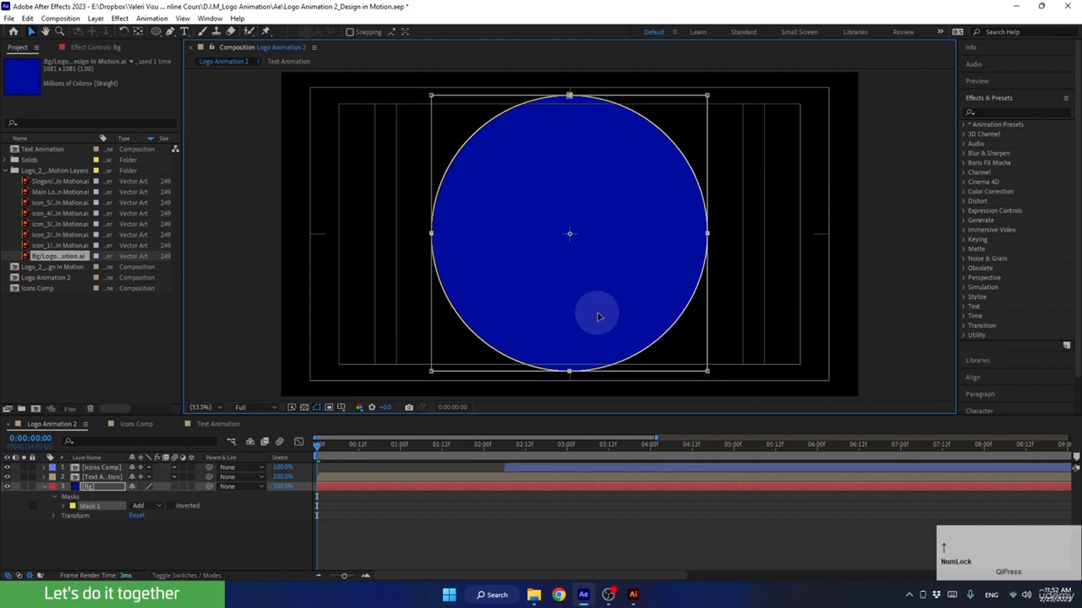
{"action": "key", "text": "Up"}
{"action": "key", "text": "Down"}
{"action": "key", "text": "Up"}
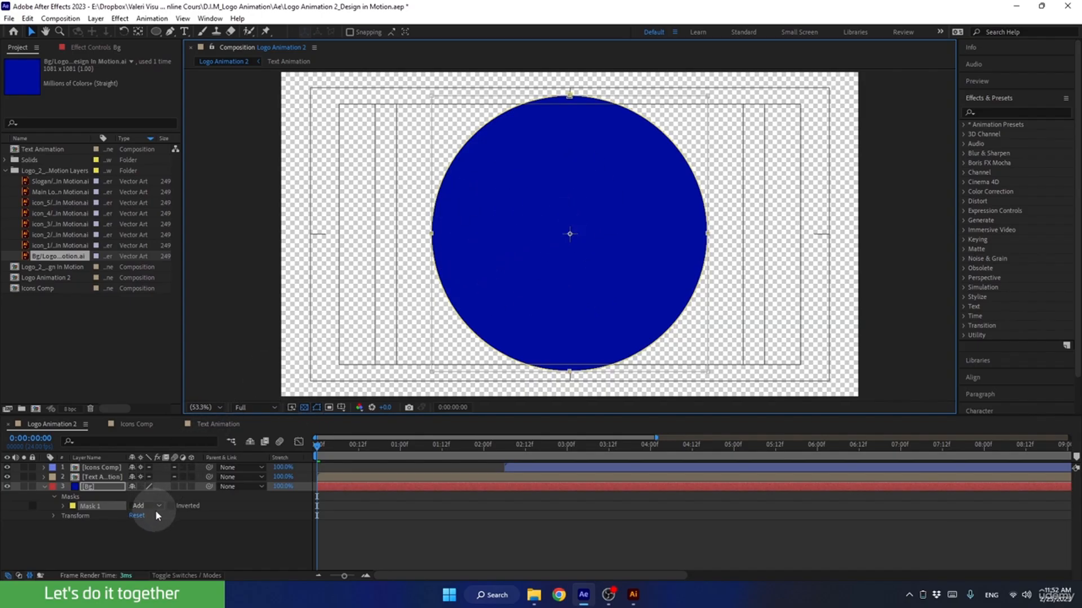
Invert Mask 1 on the Bg layer and keyframe its Mask Expansion at 680 pixels at 0:00:00:00.
{"action": "left_click", "coordinate": [171, 506]}
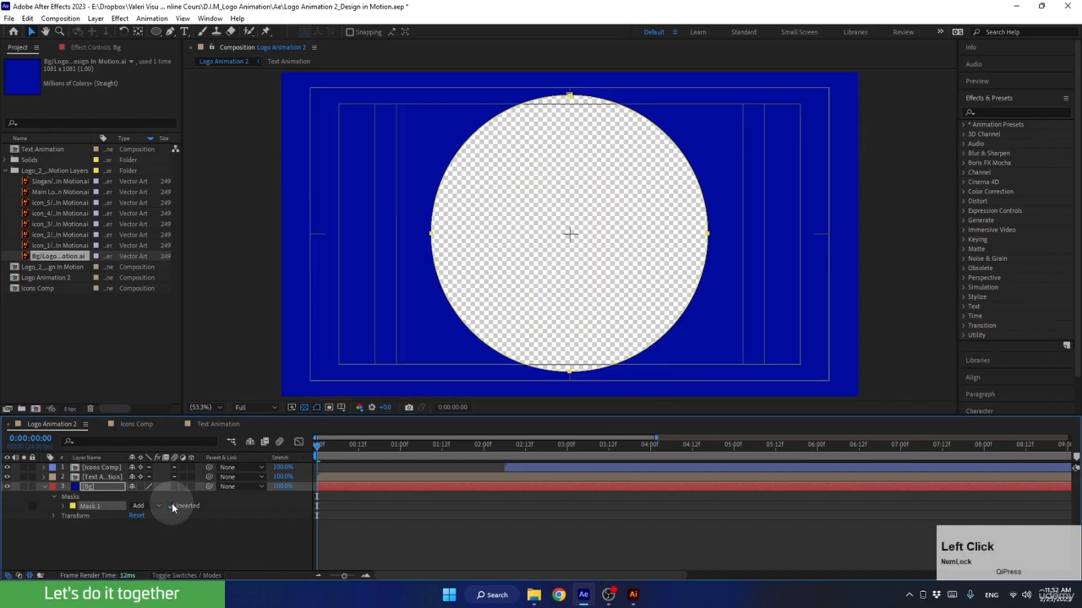
{"action": "left_click", "coordinate": [63, 505]}
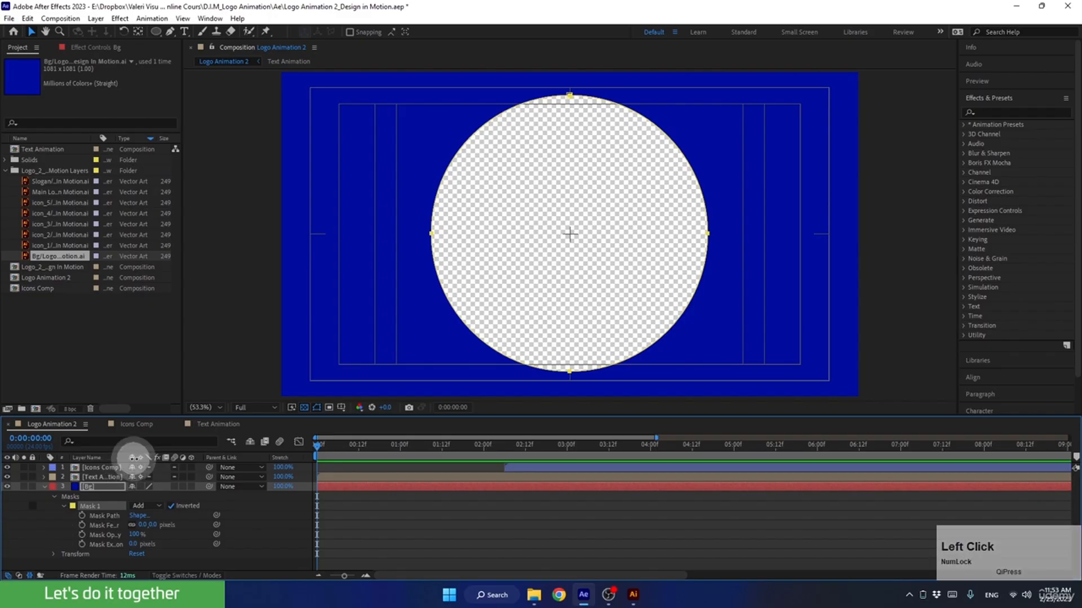
{"action": "left_click_drag", "start_coordinate": [125, 458], "coordinate": [149, 458]}
{"action": "left_click", "coordinate": [121, 546]}
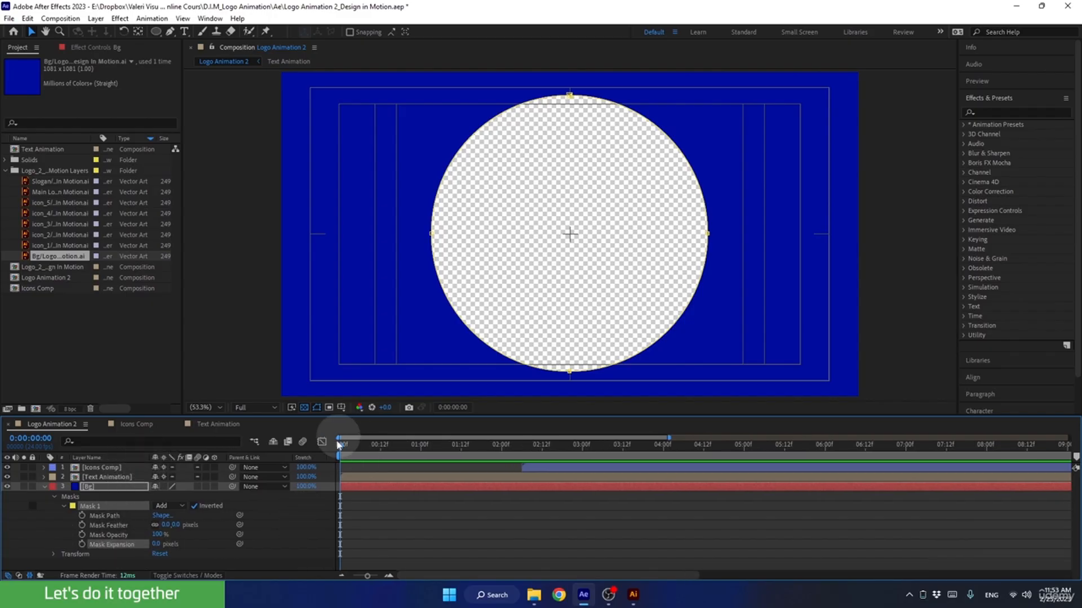
{"action": "left_click_drag", "start_coordinate": [152, 543], "coordinate": [527, 532]}
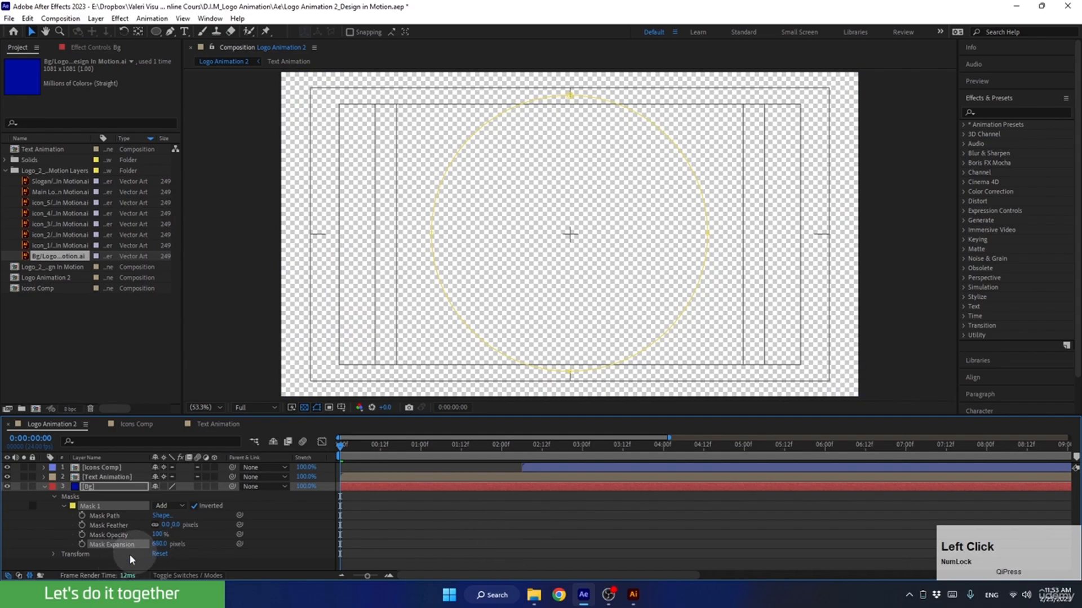
{"action": "left_click", "coordinate": [82, 544]}
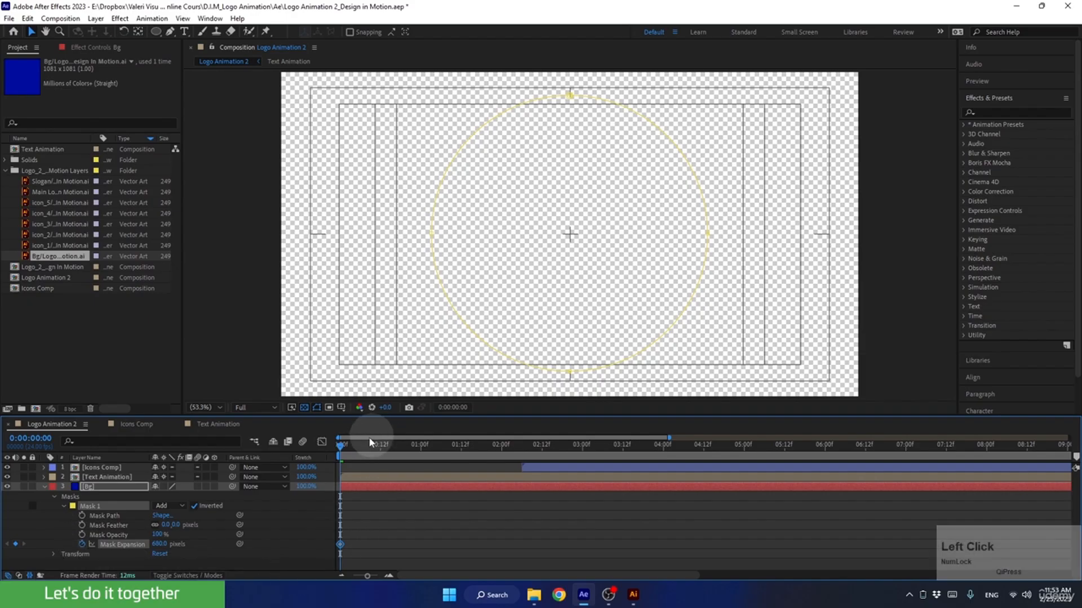
Add a second Mask Expansion keyframe of -480 pixels at 0:00:02:00.
{"action": "left_click_drag", "start_coordinate": [359, 445], "coordinate": [505, 473]}
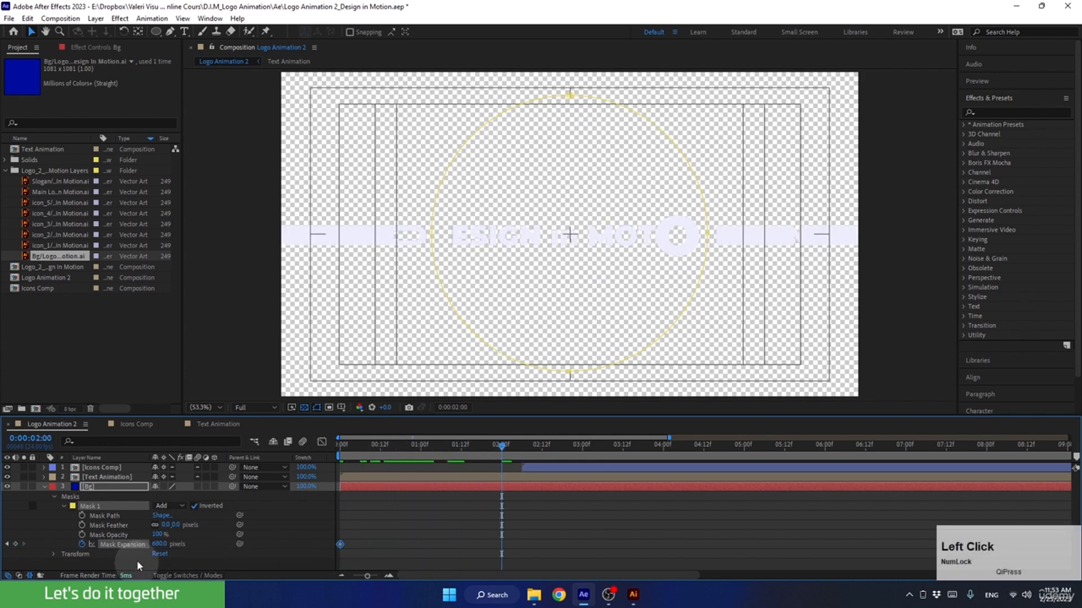
{"action": "left_click_drag", "start_coordinate": [159, 544], "coordinate": [132, 544]}
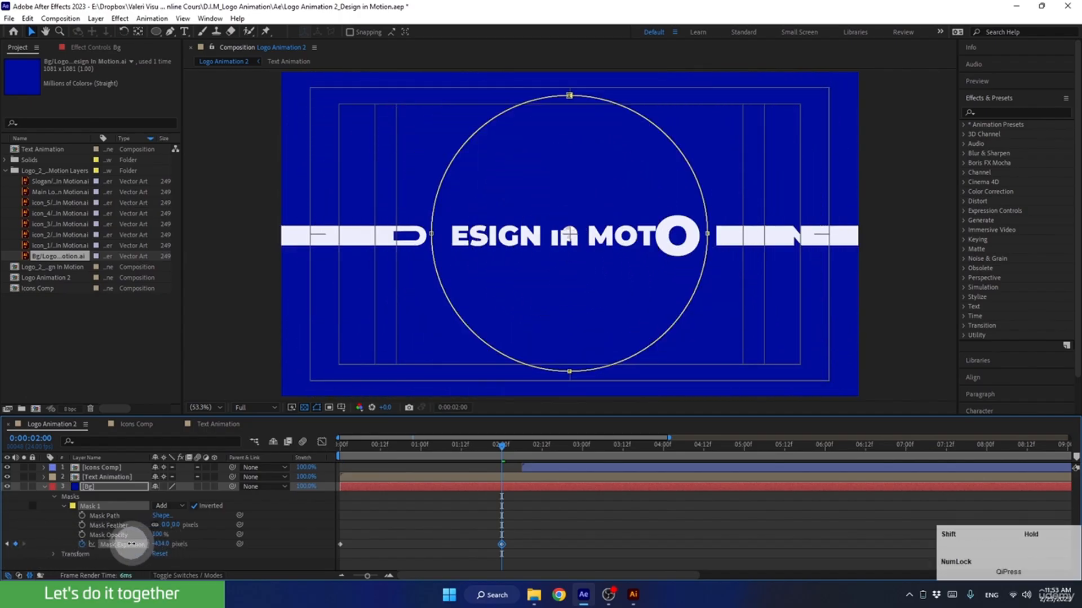
{"action": "left_click", "coordinate": [161, 544]}
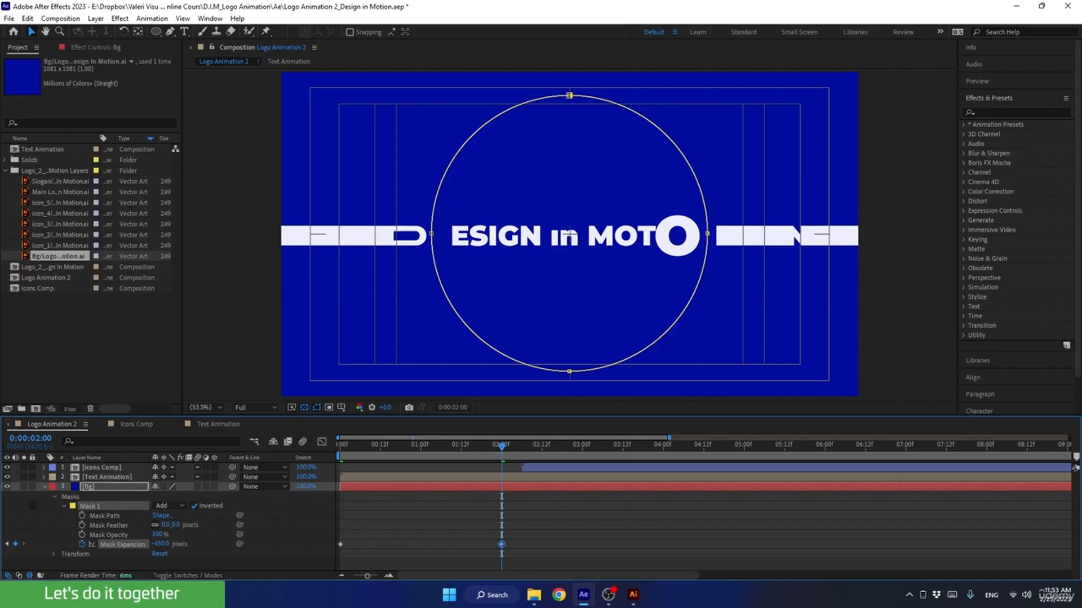
{"action": "left_click", "coordinate": [162, 544]}
Solo the Bg layer, check how the mask closes between 0:00:01:20 and 0:00:02:02, and hide the safe guides.
{"action": "mouse_move", "coordinate": [486, 449]}
{"action": "left_mouse_down"}
{"action": "mouse_move", "coordinate": [410, 453]}
{"action": "mouse_move", "coordinate": [503, 456]}
{"action": "mouse_move", "coordinate": [487, 458]}
{"action": "left_mouse_up"}
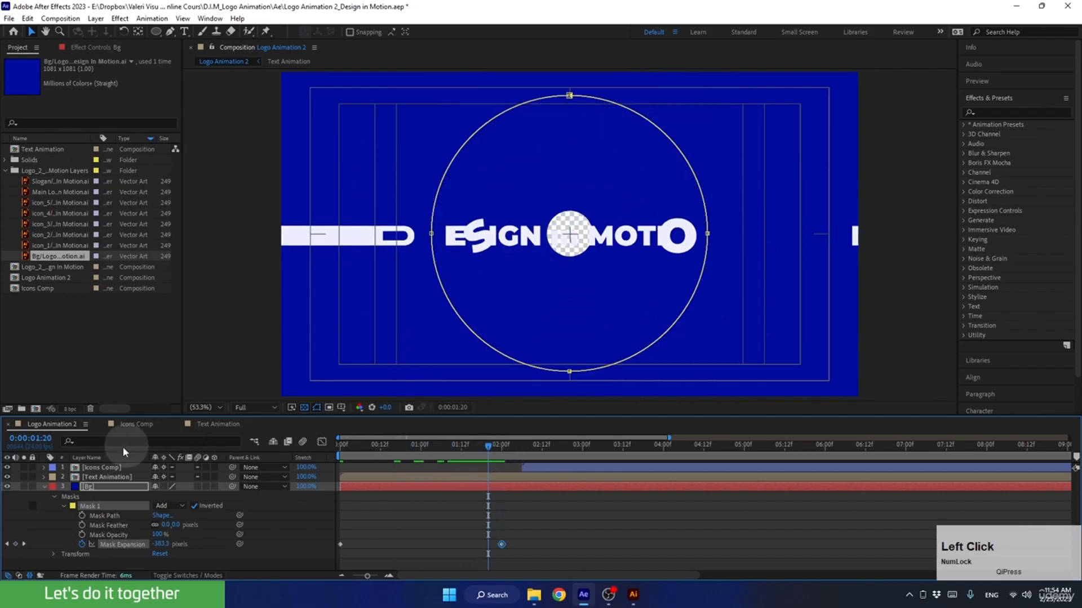
{"action": "left_click", "coordinate": [25, 485]}
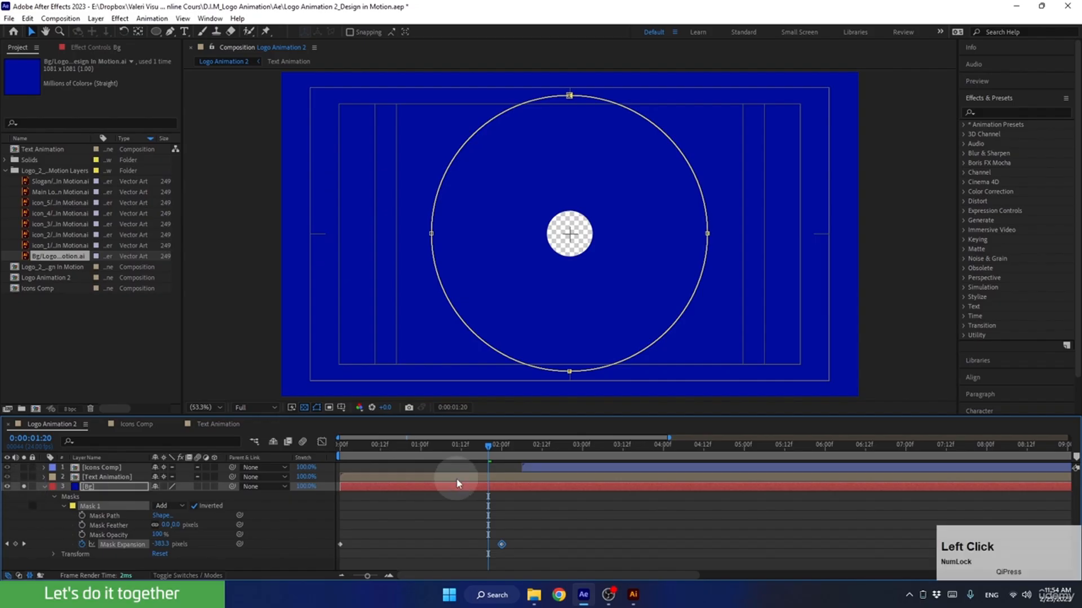
{"action": "left_click_drag", "start_coordinate": [490, 442], "coordinate": [505, 443]}
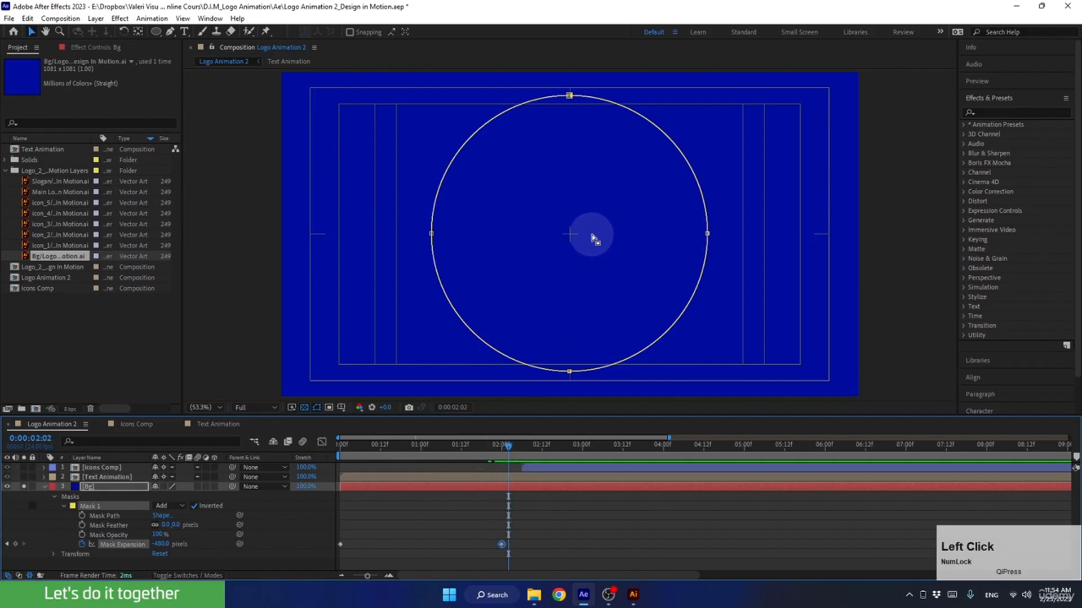
{"action": "key", "text": "apostrophe"}
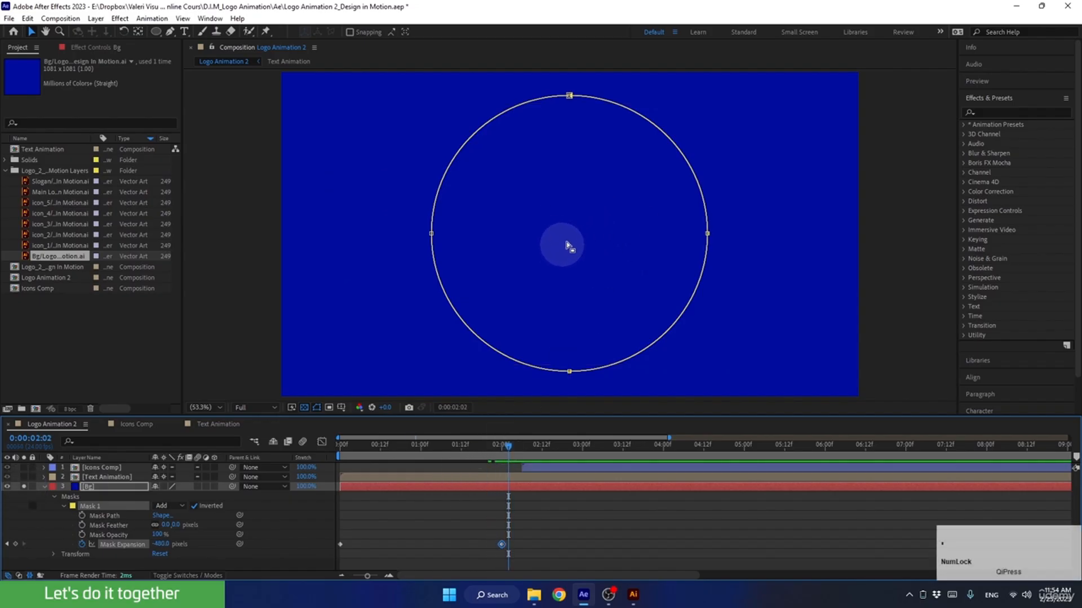
Set the Mask Expansion keyframe at 0:00:02:00 to -450 pixels.
{"action": "mouse_move", "coordinate": [508, 449]}
{"action": "left_mouse_down"}
{"action": "mouse_move", "coordinate": [489, 447]}
{"action": "mouse_move", "coordinate": [501, 449]}
{"action": "left_mouse_up"}
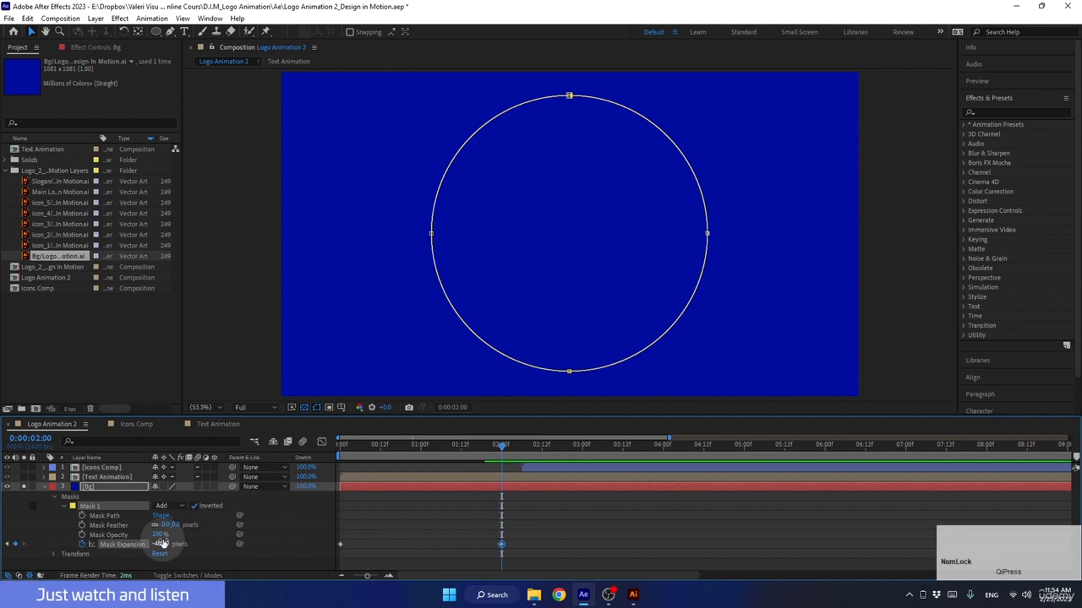
{"action": "left_click_drag", "start_coordinate": [162, 542], "coordinate": [184, 544]}
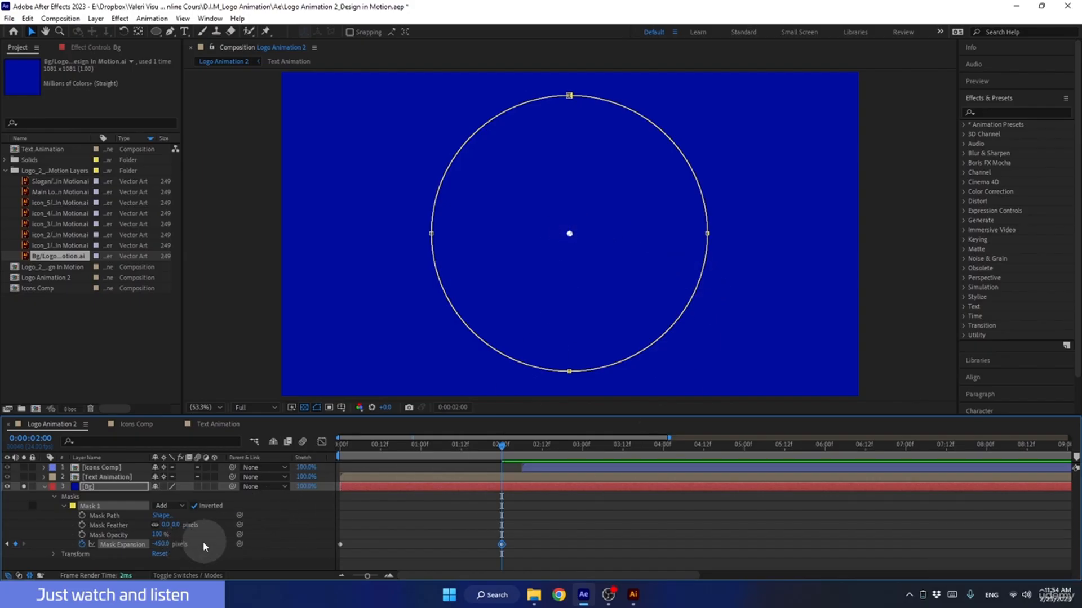
Set Mask Expansion at 0:00:02:00 to -480 pixels and ease both keyframes with 85% incoming and outgoing influence.
{"action": "left_click", "coordinate": [162, 544]}
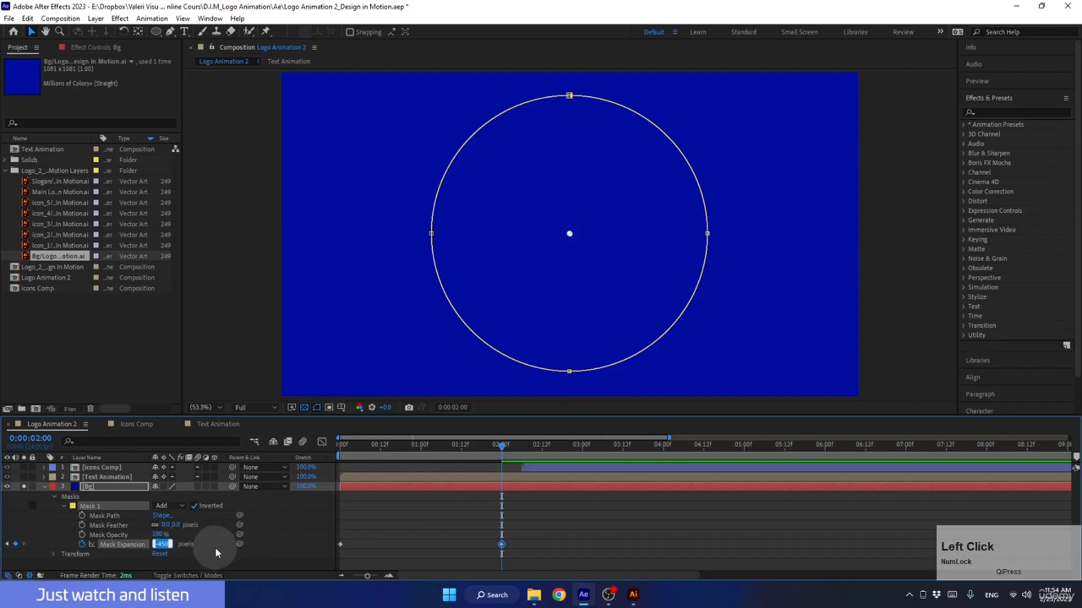
{"action": "type", "text": "-480"}
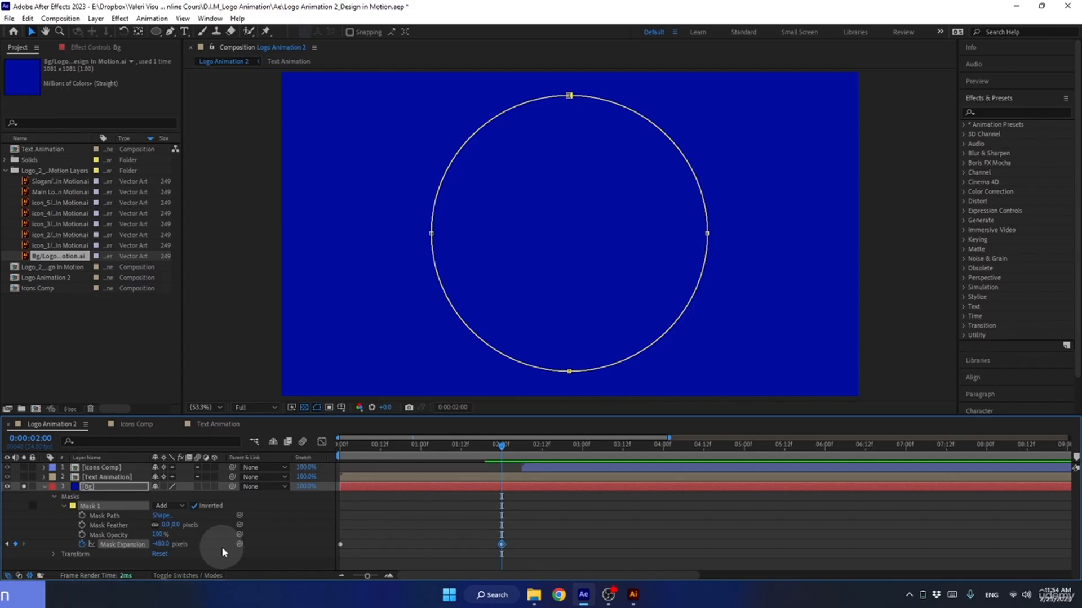
{"action": "left_click", "coordinate": [518, 532]}
{"action": "left_click_drag", "start_coordinate": [519, 531], "coordinate": [311, 553]}
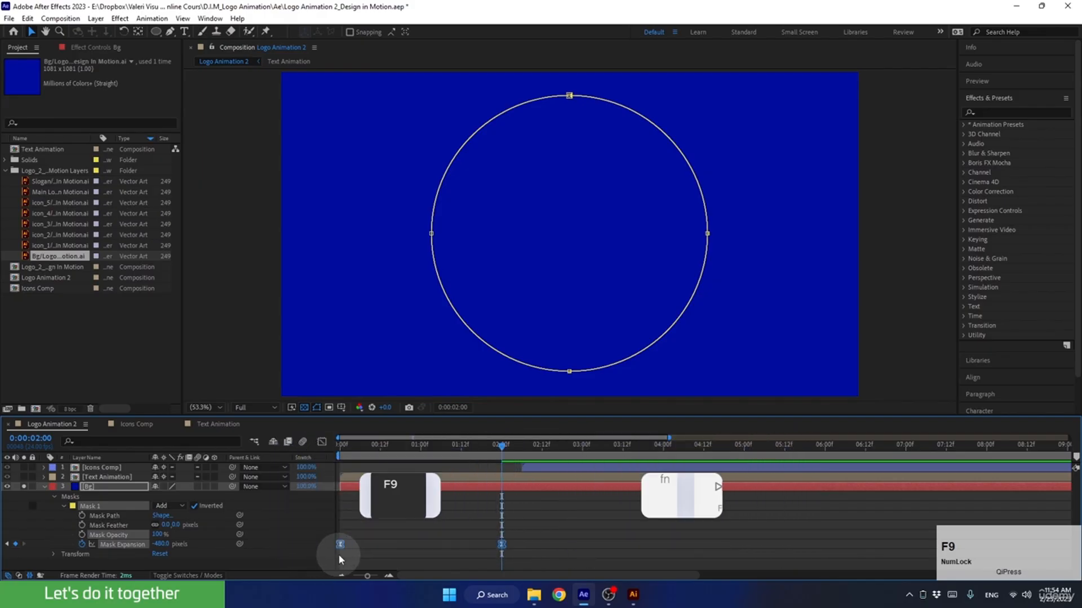
{"action": "double_click", "coordinate": [339, 544], "text": "alt"}
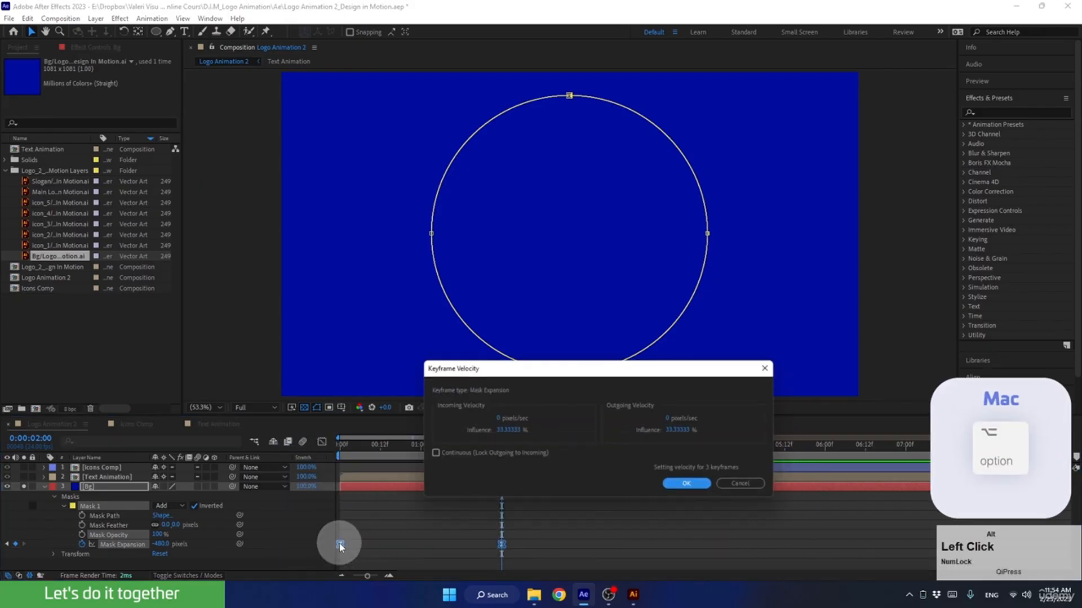
{"action": "left_click", "coordinate": [513, 431]}
{"action": "type", "text": "85"}
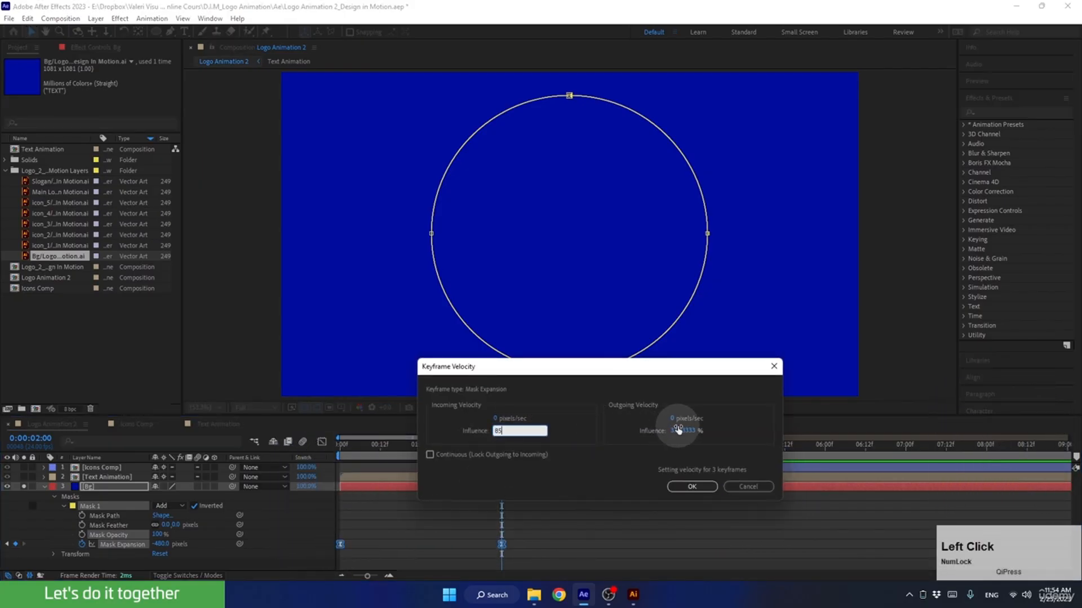
{"action": "left_click", "coordinate": [678, 431]}
{"action": "type", "text": "85"}
{"action": "left_click", "coordinate": [689, 487]}
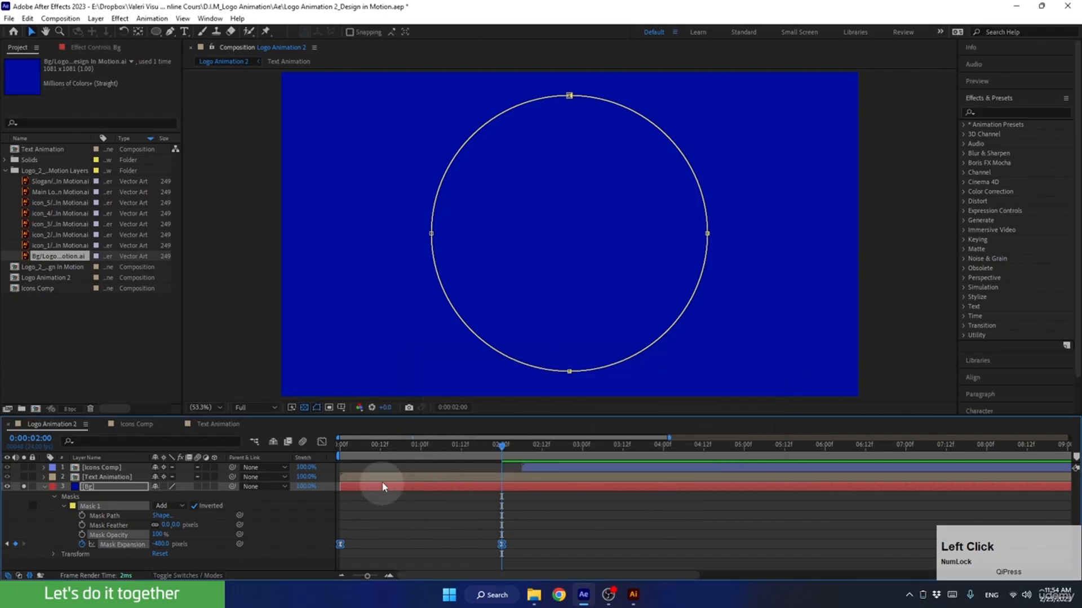
Preview the closing mask, move the second Mask Expansion keyframe to 0:00:01:00, and play the animation again.
{"action": "left_click_drag", "start_coordinate": [449, 448], "coordinate": [245, 451]}
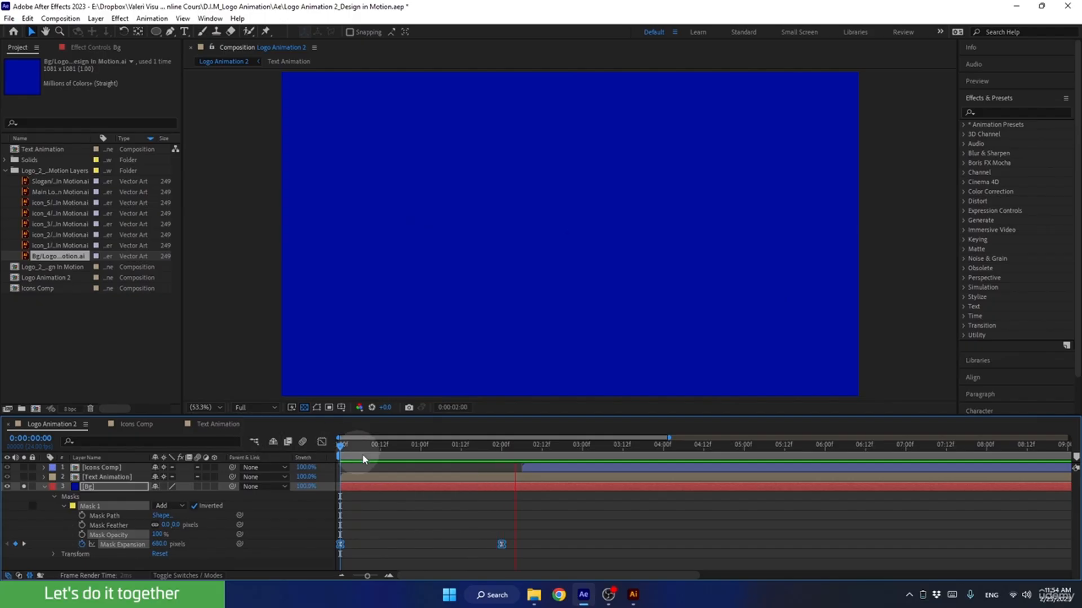
{"action": "left_click", "coordinate": [419, 455]}
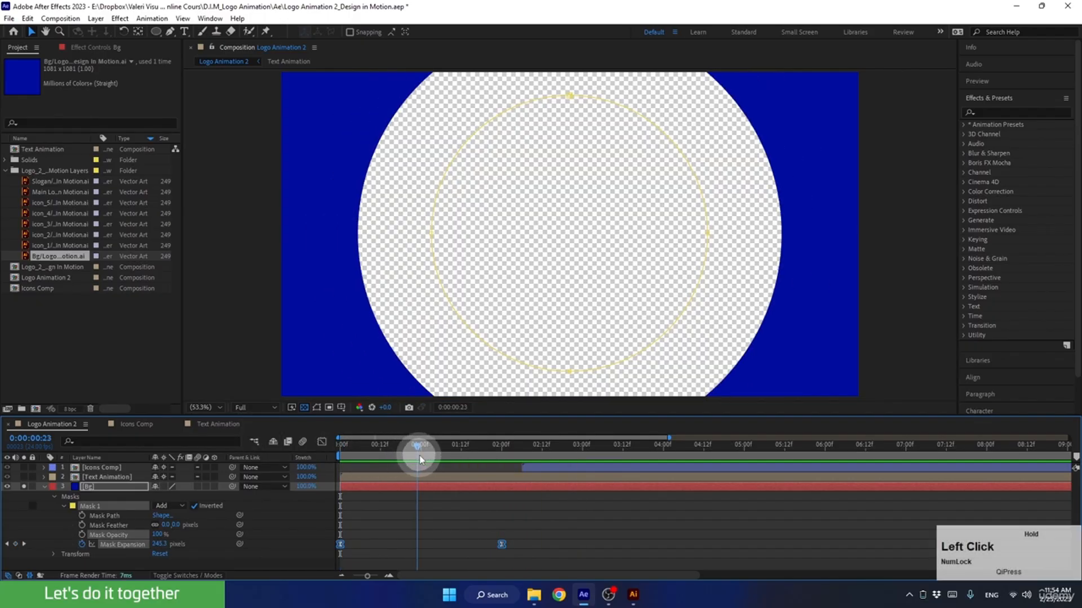
{"action": "left_click_drag", "start_coordinate": [419, 455], "coordinate": [420, 455]}
{"action": "left_click_drag", "start_coordinate": [476, 525], "coordinate": [421, 544]}
{"action": "left_click_drag", "start_coordinate": [421, 444], "coordinate": [316, 451]}
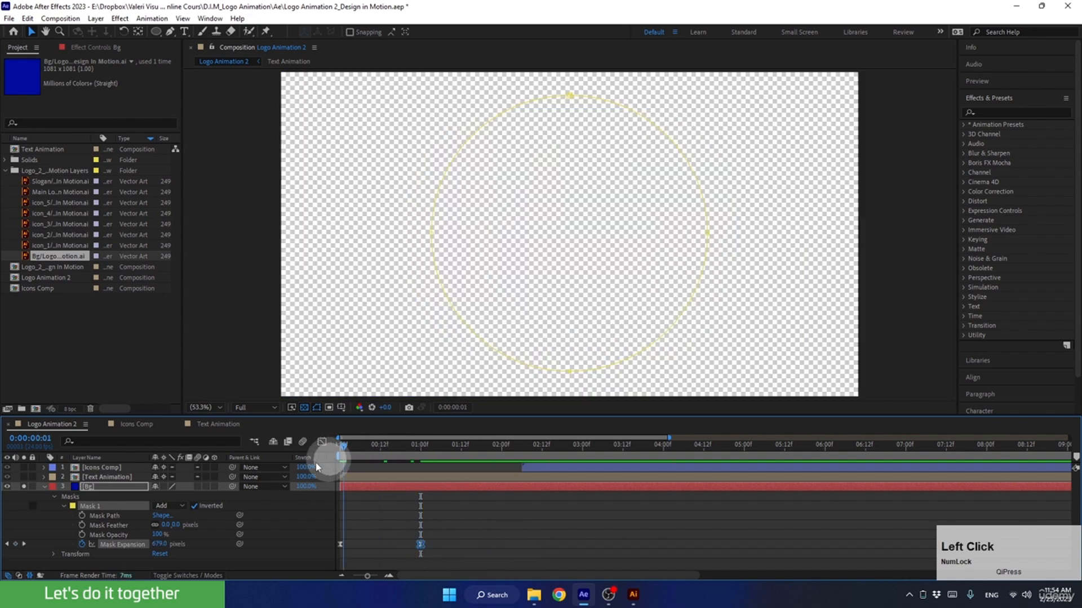
{"action": "key", "text": "space"}
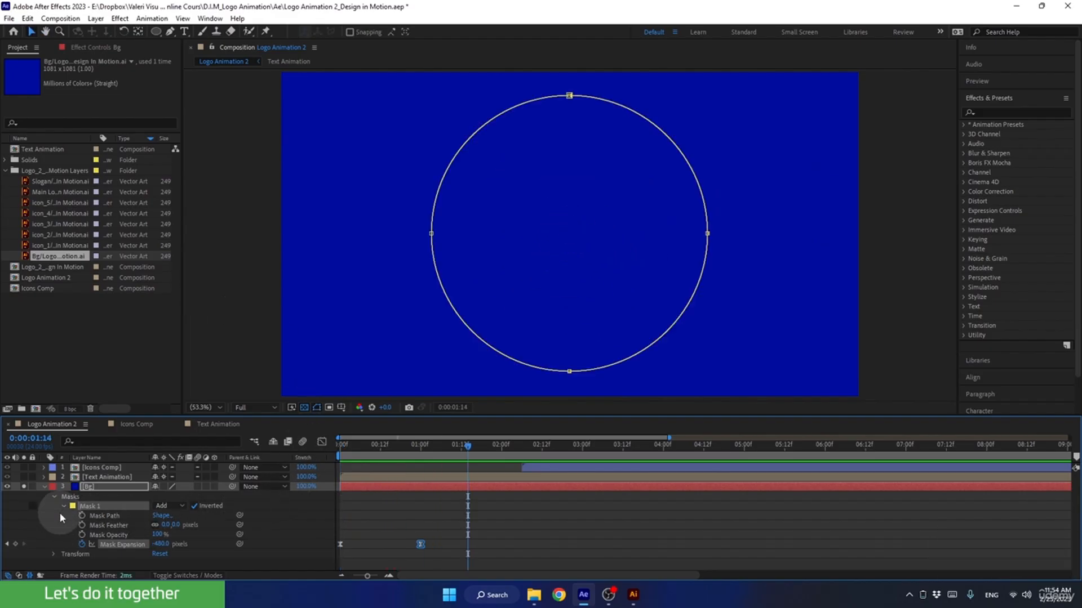
Unsolo and collapse the Bg layer, and turn off the transparency grid.
{"action": "left_click", "coordinate": [23, 487]}
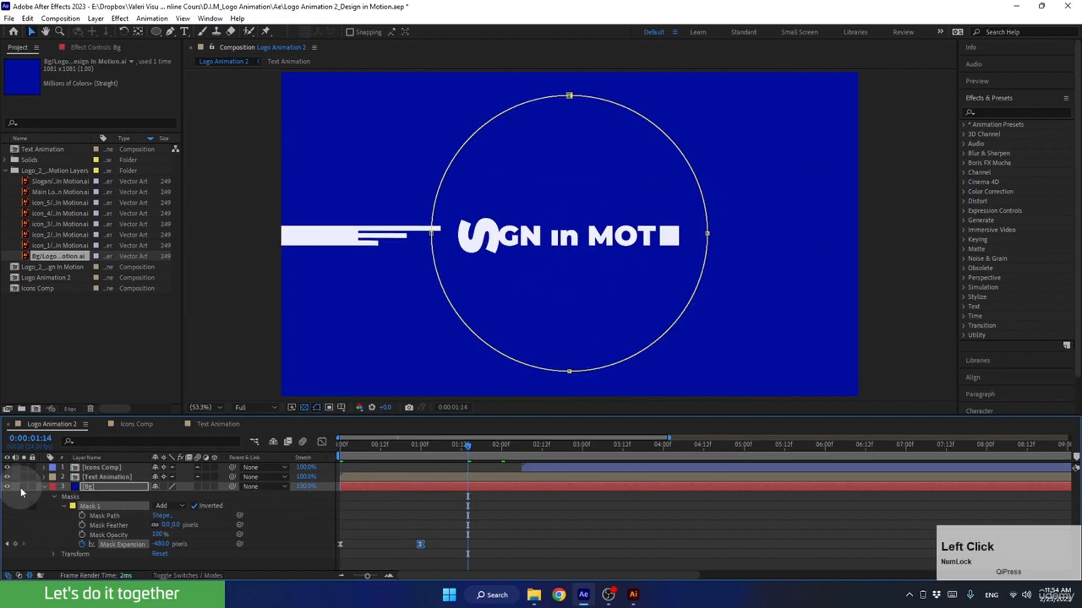
{"action": "left_click", "coordinate": [42, 487]}
{"action": "left_click_drag", "start_coordinate": [424, 445], "coordinate": [377, 448]}
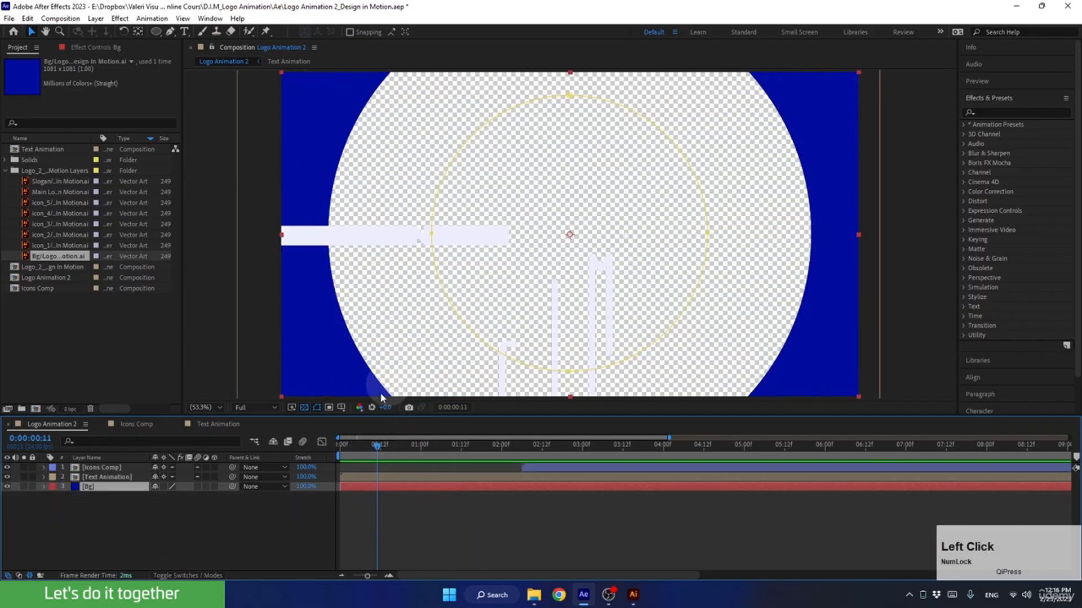
{"action": "left_click", "coordinate": [305, 407]}
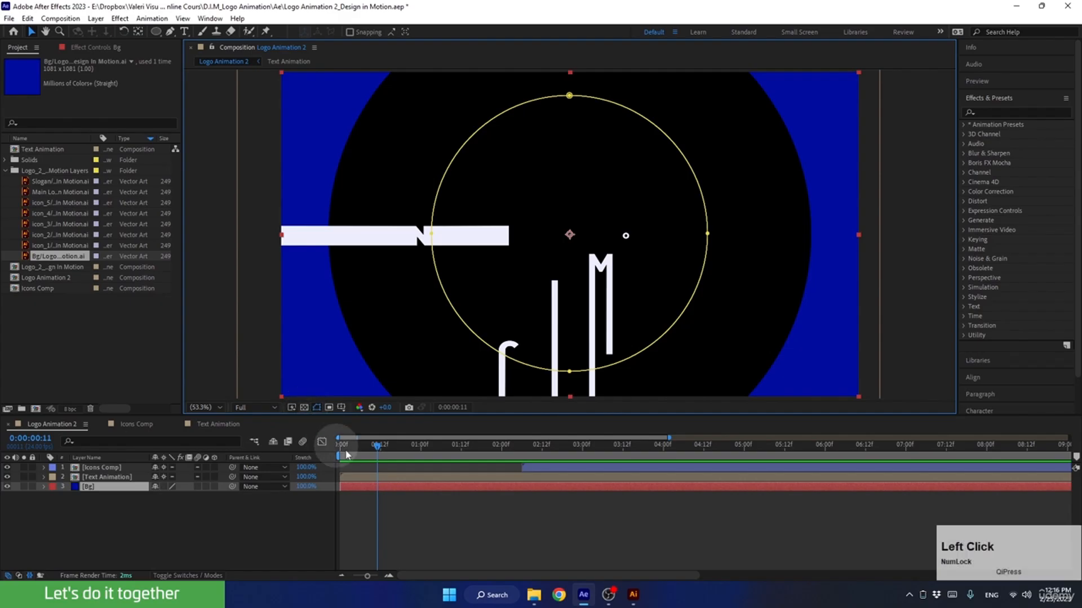
Shift the Bg layer so it starts at 0:00:00:06 and play the full animation.
{"action": "left_click", "coordinate": [377, 447]}
{"action": "left_click_drag", "start_coordinate": [378, 447], "coordinate": [357, 449]}
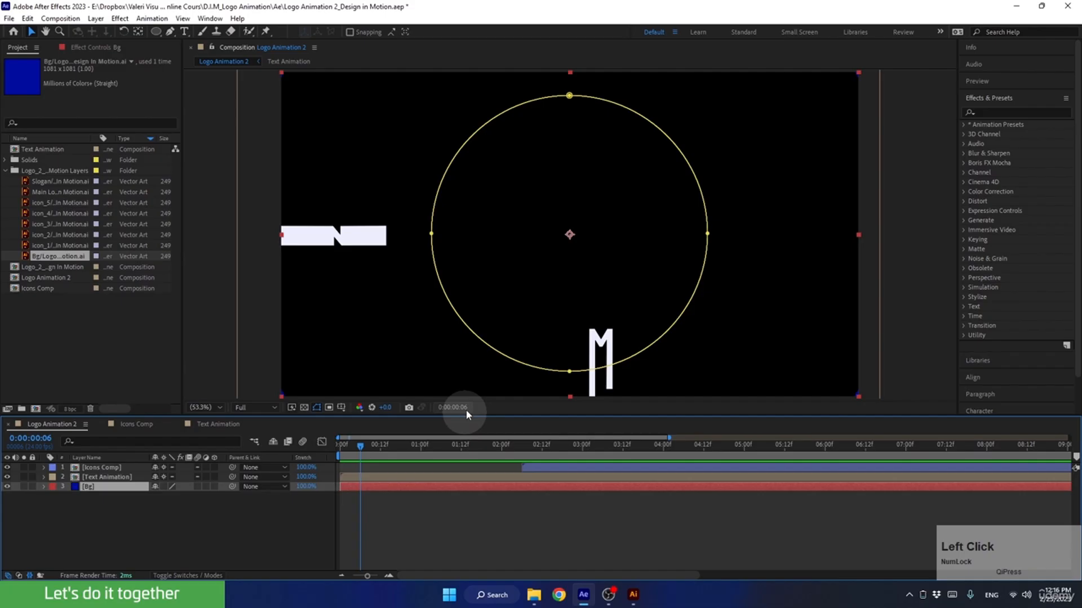
{"action": "left_click_drag", "start_coordinate": [353, 488], "coordinate": [368, 488]}
{"action": "left_click_drag", "start_coordinate": [359, 446], "coordinate": [312, 452]}
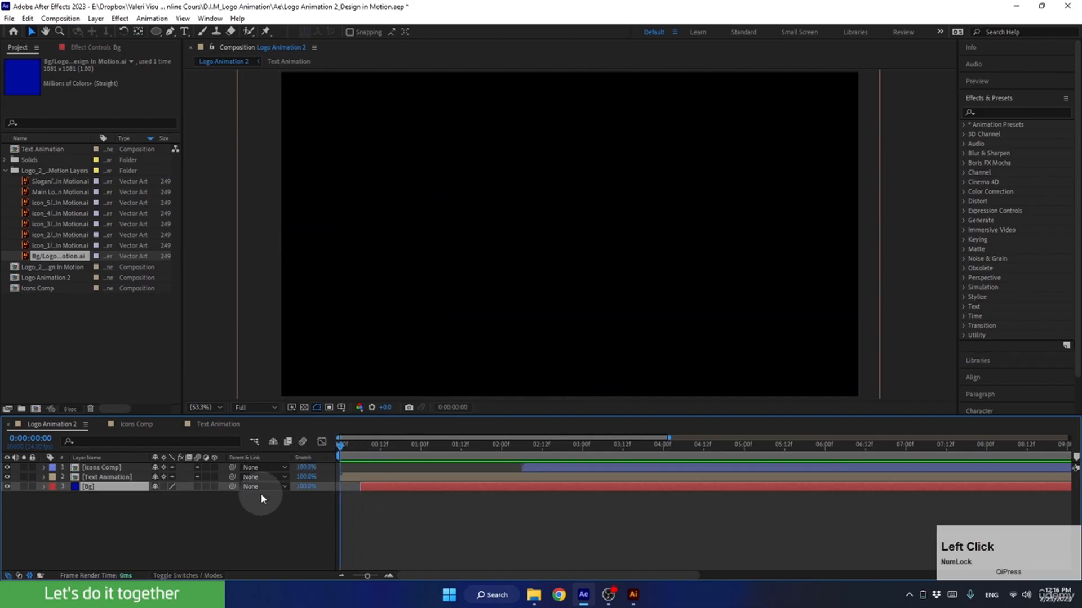
{"action": "key", "text": "space"}
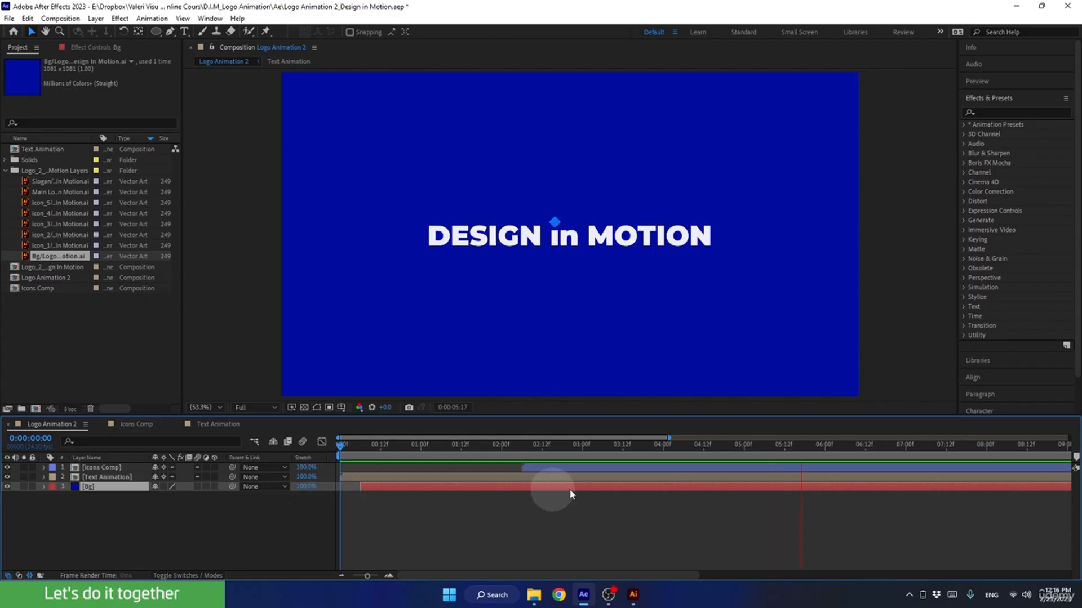
{"action": "key", "text": "space"}
Duplicate the Text Animation layer in the Logo Animation 2 composition.
{"action": "left_click_drag", "start_coordinate": [780, 445], "coordinate": [555, 459]}
{"action": "left_click", "coordinate": [369, 477]}
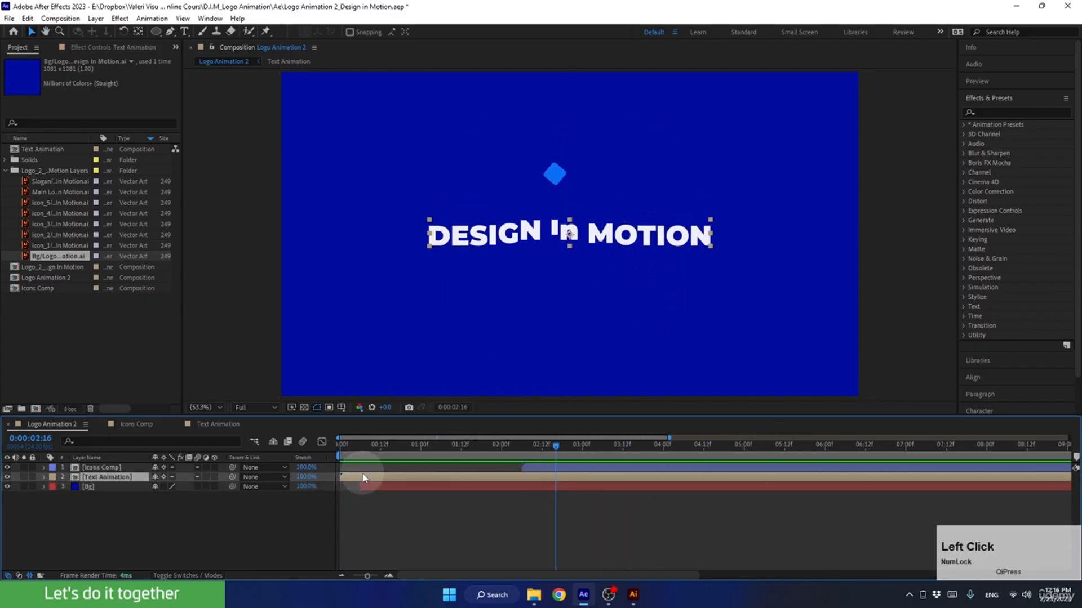
{"action": "mouse_move", "coordinate": [395, 458]}
{"action": "left_mouse_down"}
{"action": "mouse_move", "coordinate": [342, 472]}
{"action": "mouse_move", "coordinate": [395, 478]}
{"action": "left_mouse_up"}
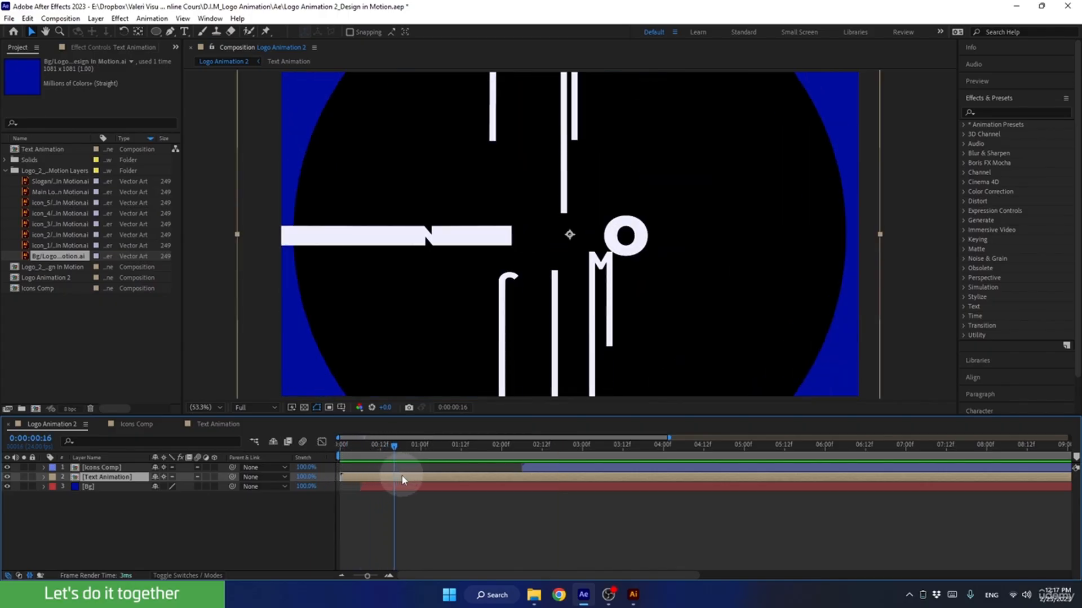
{"action": "left_click", "coordinate": [403, 479]}
{"action": "key", "text": "ctrl+d"}
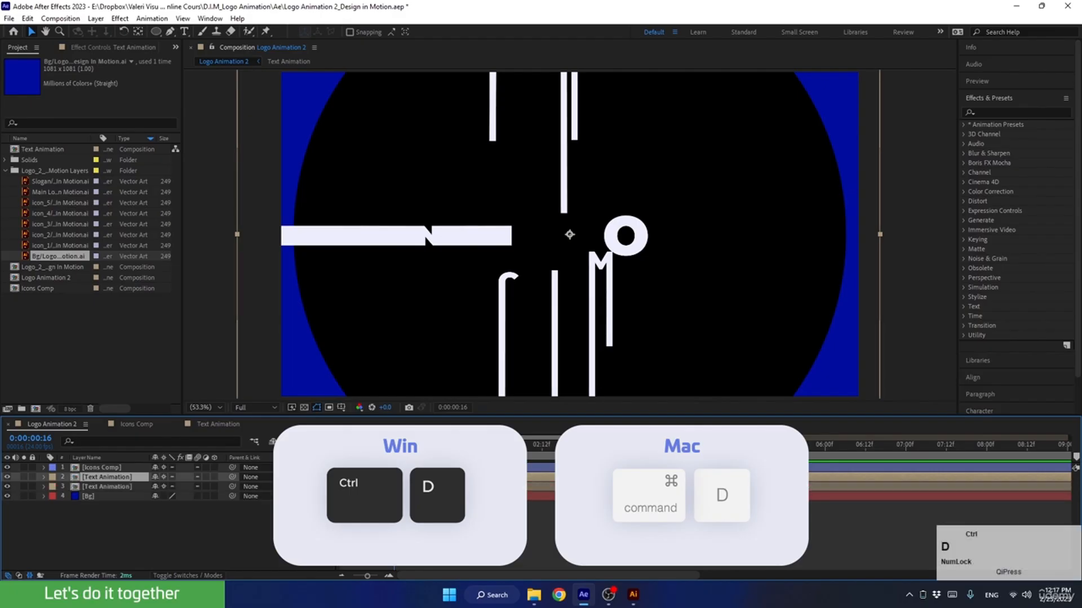
Find the Fill effect and apply it to the lower Text Animation copy.
{"action": "left_click", "coordinate": [123, 487]}
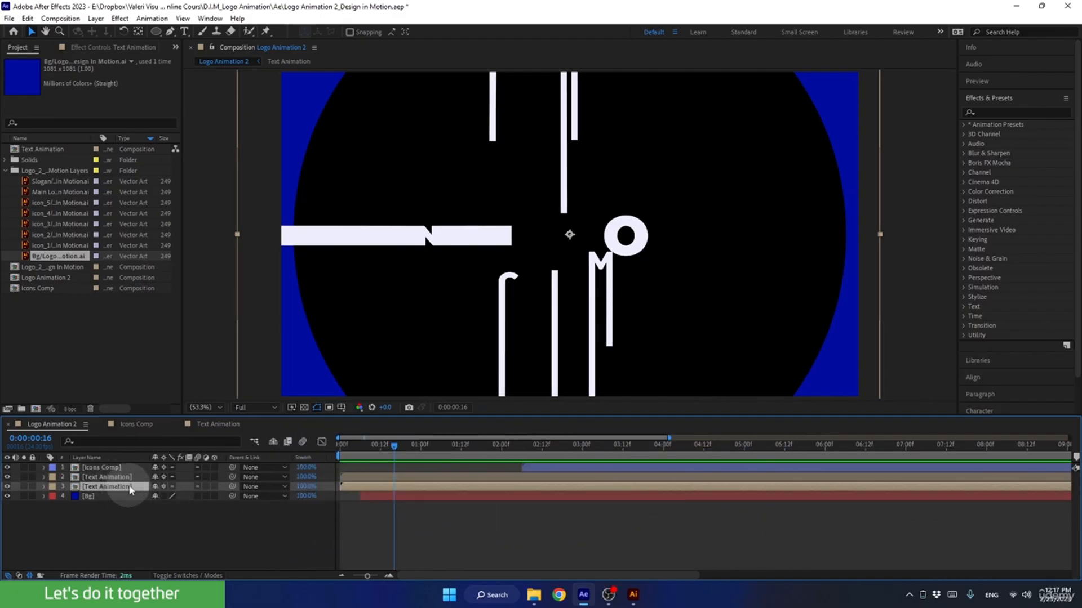
{"action": "left_click", "coordinate": [987, 113]}
{"action": "type", "text": "fill"}
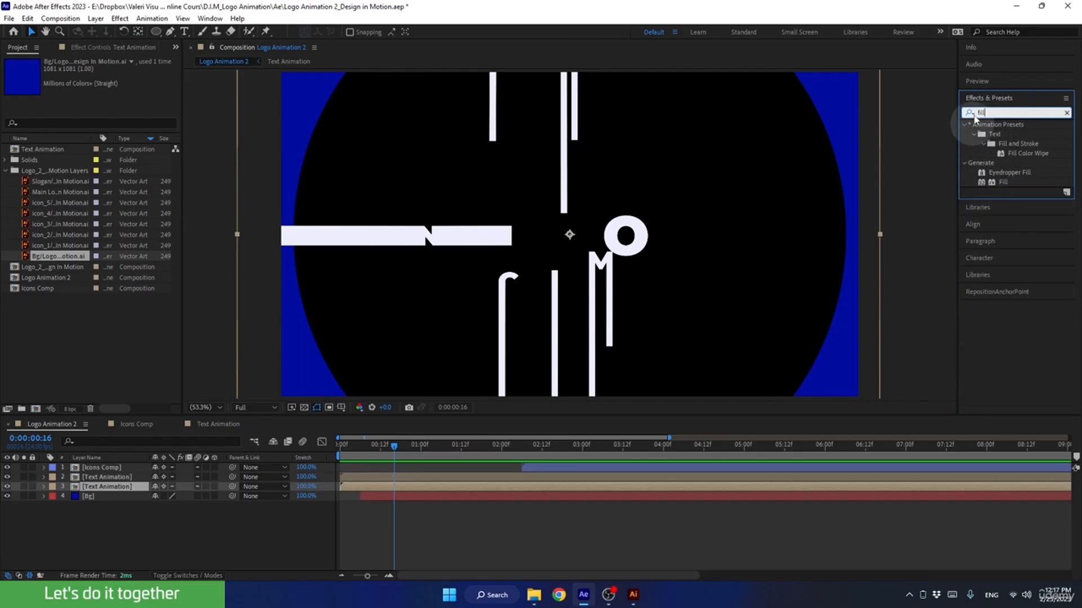
{"action": "left_click", "coordinate": [212, 20]}
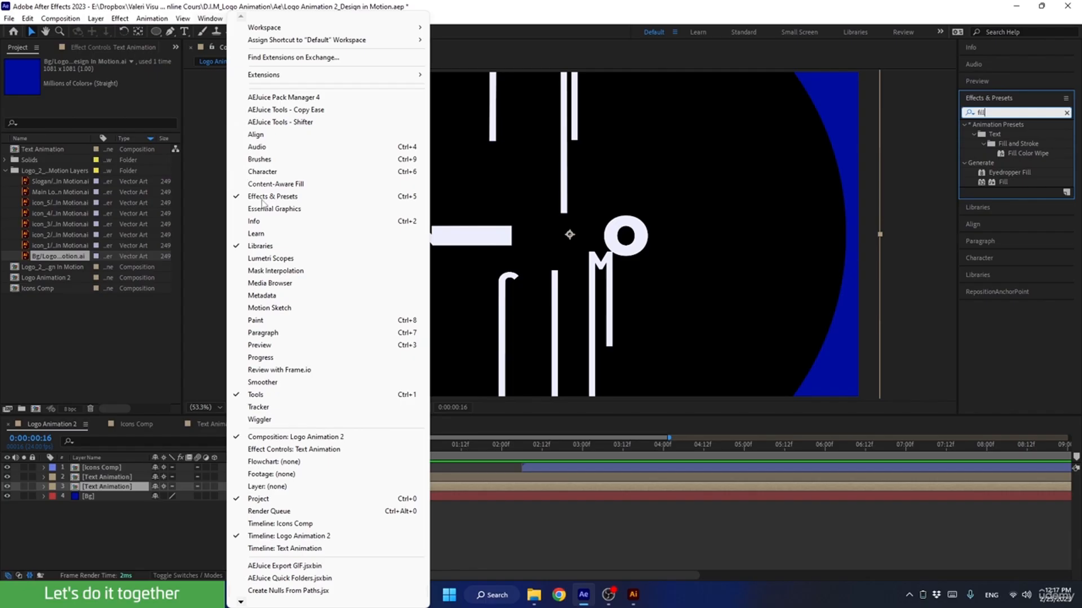
{"action": "left_click", "coordinate": [289, 189]}
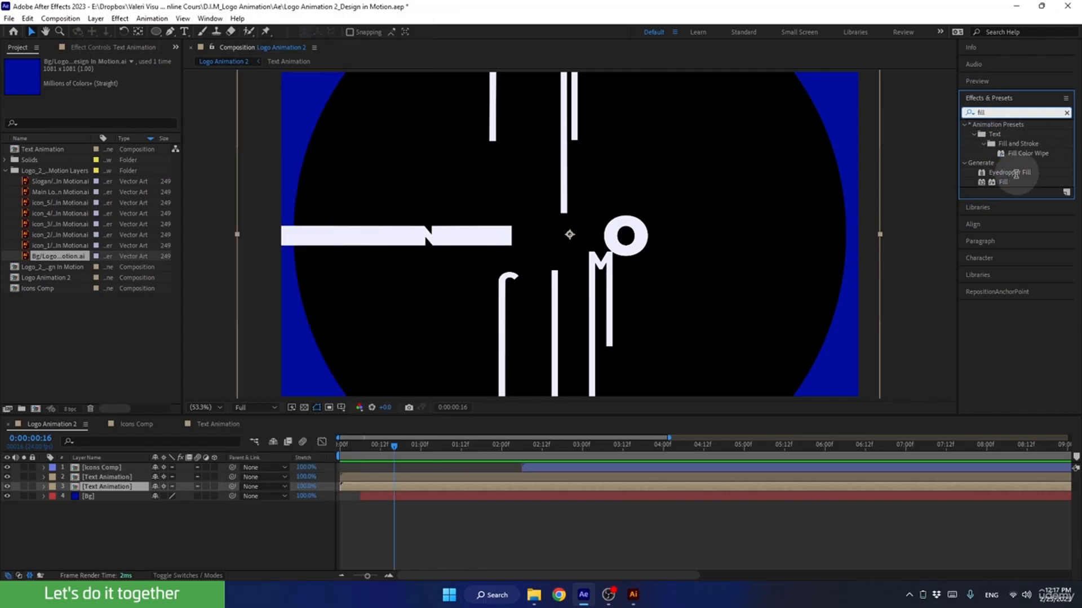
{"action": "left_click_drag", "start_coordinate": [1003, 182], "coordinate": [121, 488]}
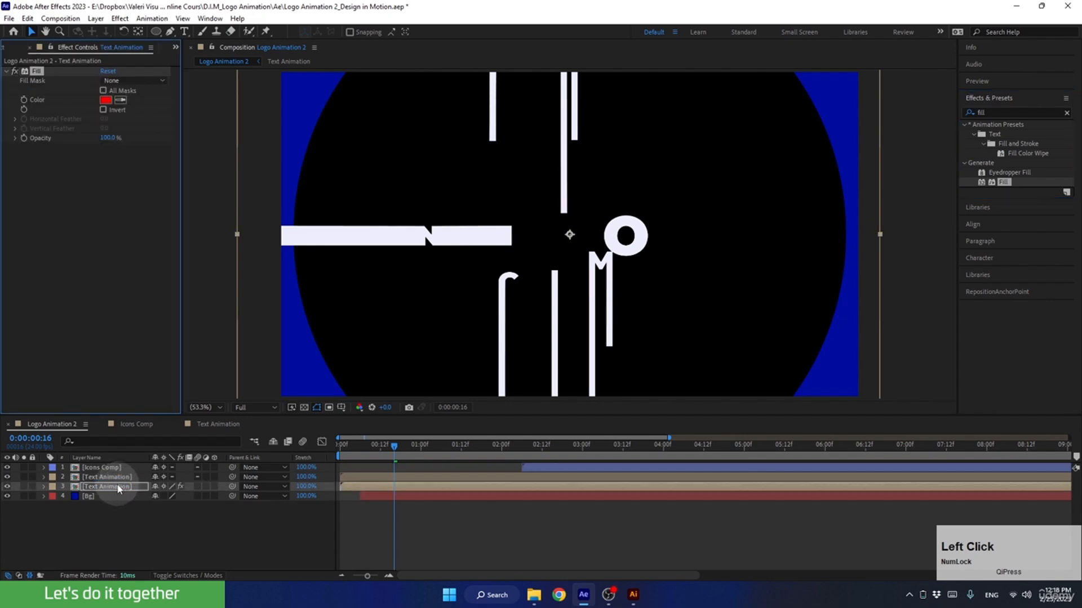
Sample the diamond's light blue as the lower text copy's Fill color and check the layer in solo.
{"action": "left_click", "coordinate": [23, 487]}
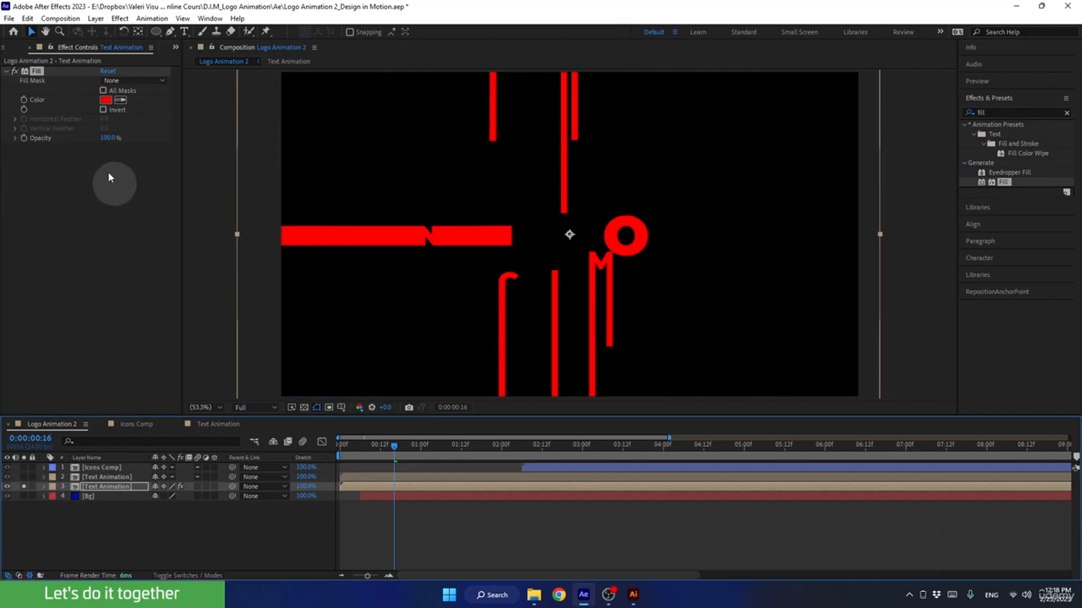
{"action": "left_click", "coordinate": [24, 487]}
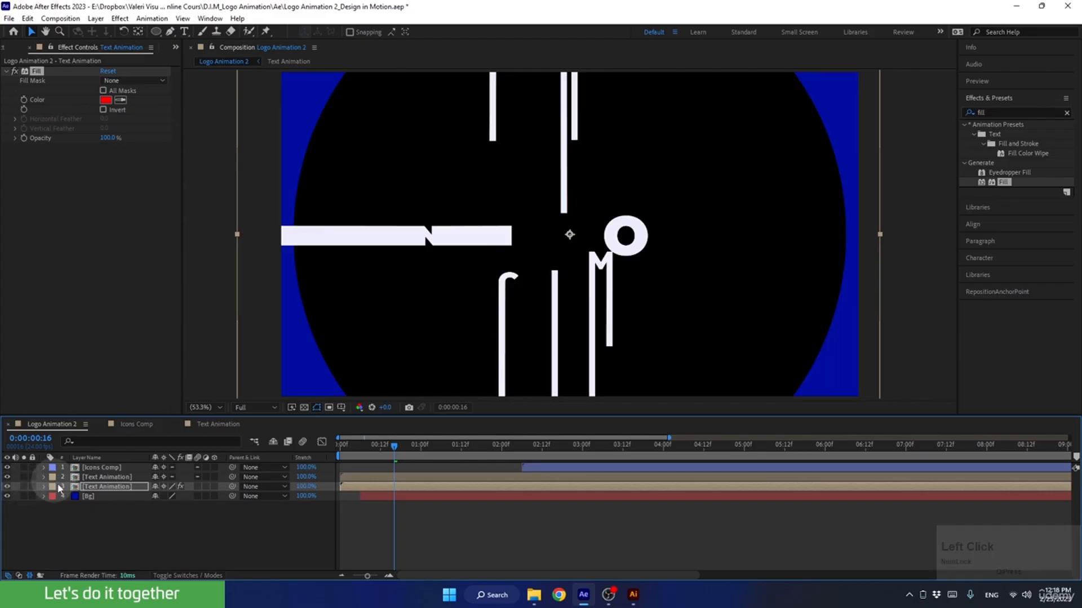
{"action": "left_click_drag", "start_coordinate": [394, 446], "coordinate": [560, 459]}
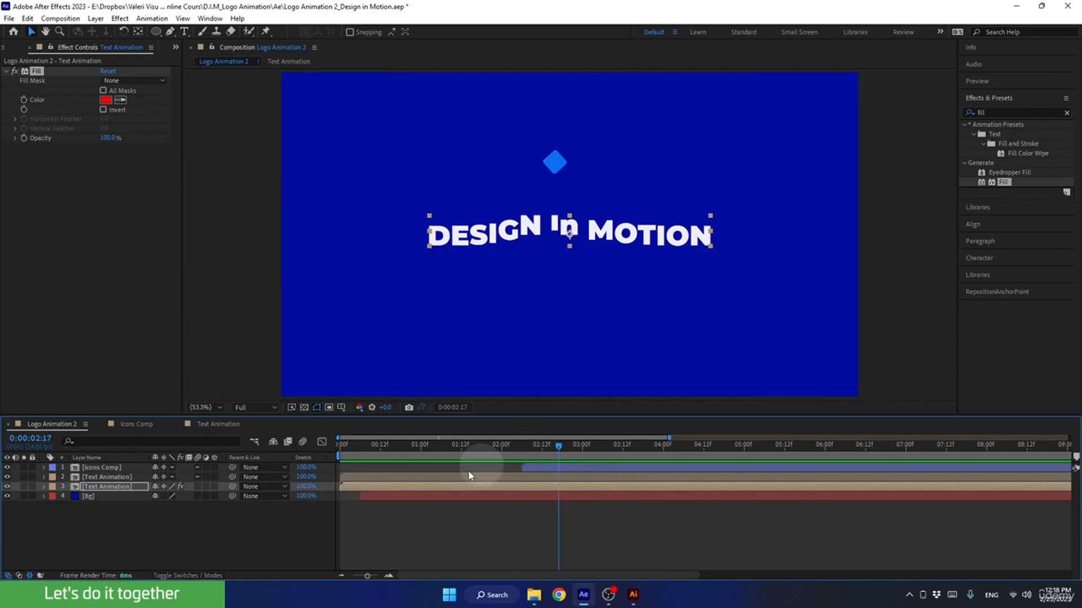
{"action": "left_click", "coordinate": [122, 102]}
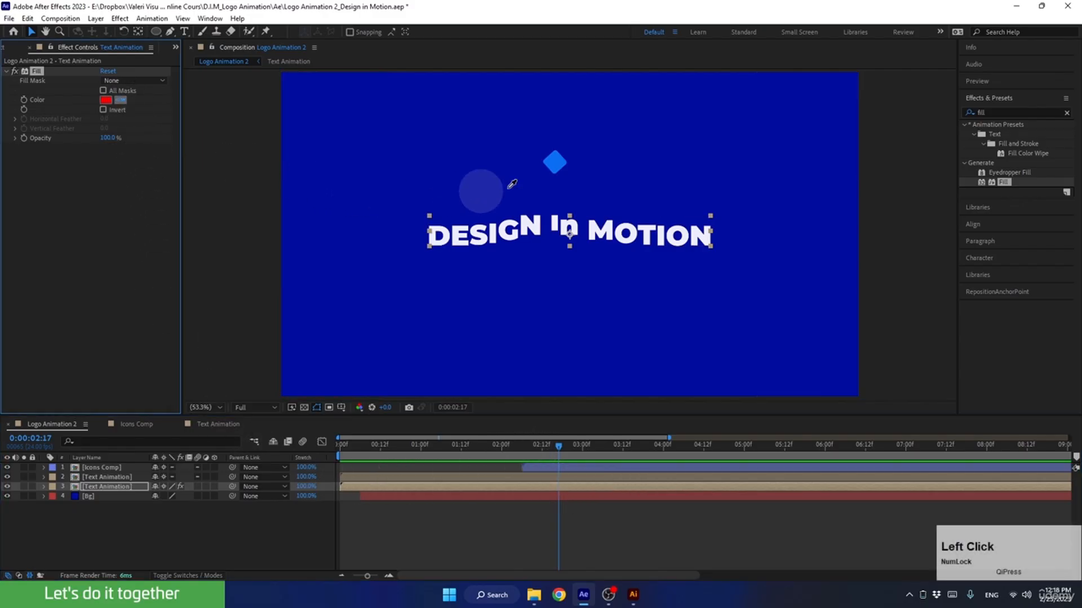
{"action": "left_click", "coordinate": [555, 164]}
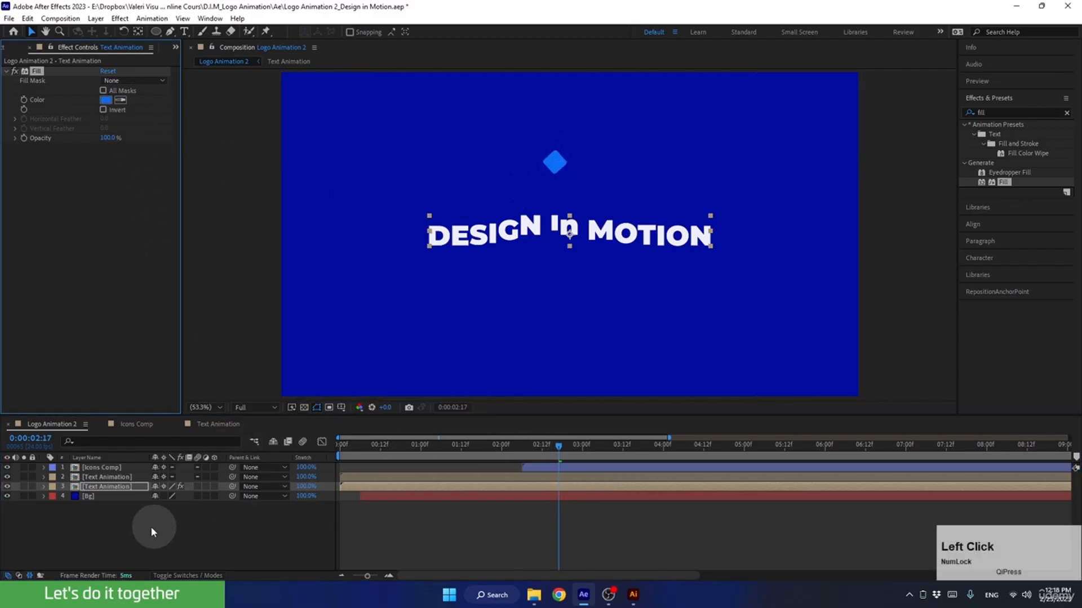
{"action": "left_click", "coordinate": [23, 487]}
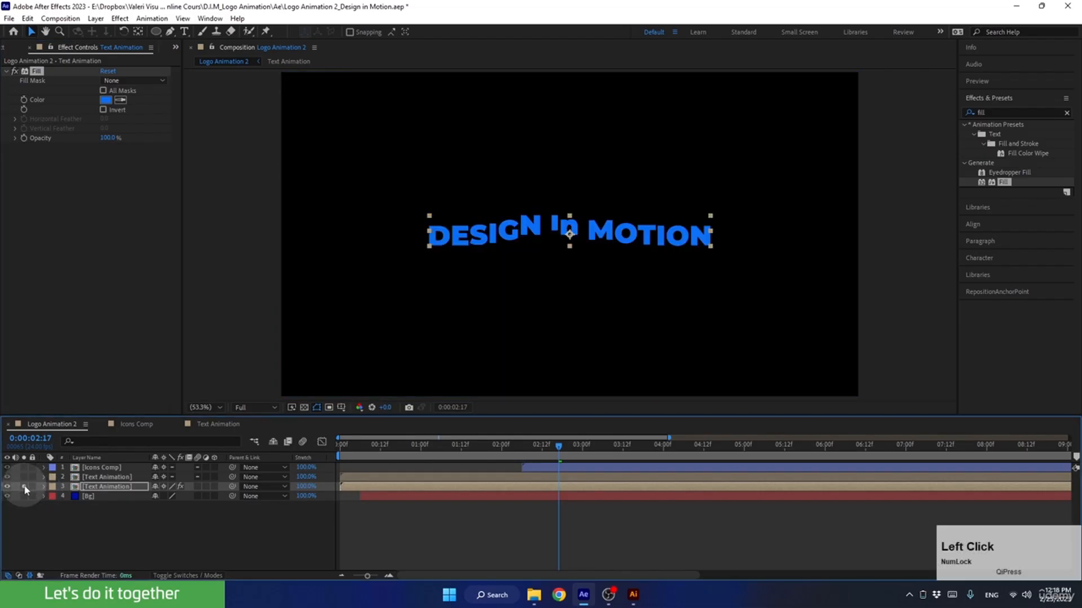
{"action": "left_click", "coordinate": [24, 487]}
Delay the blue Text Animation copy by about one frame so it trails behind the white text.
{"action": "left_click_drag", "start_coordinate": [372, 446], "coordinate": [565, 437]}
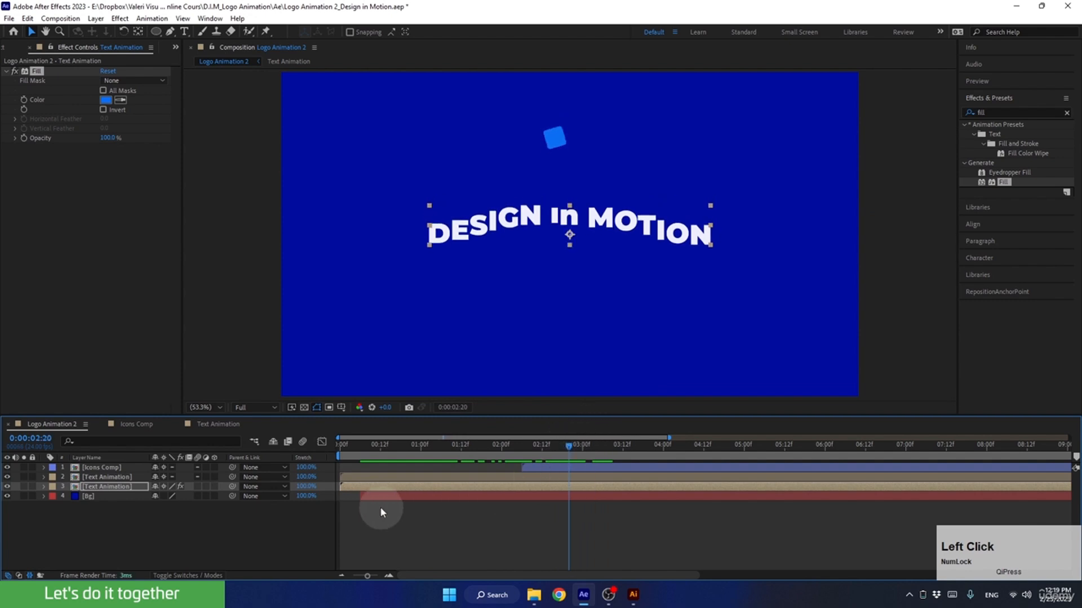
{"action": "left_click", "coordinate": [355, 488]}
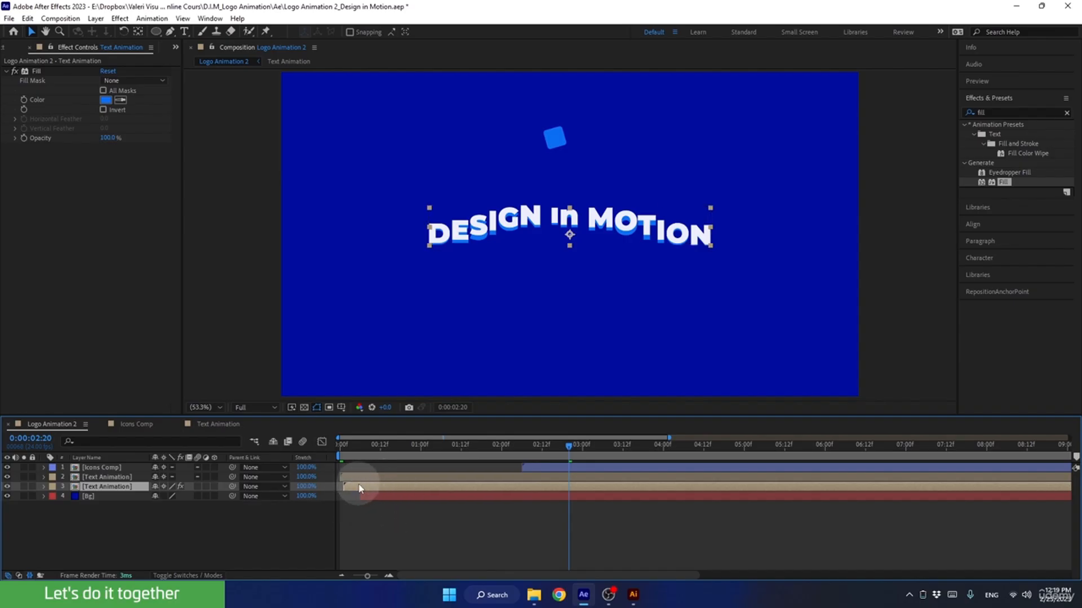
Duplicate the blue Text Animation layer and delay the lower copy slightly more to extend the trail.
{"action": "key", "text": "ctrl+d"}
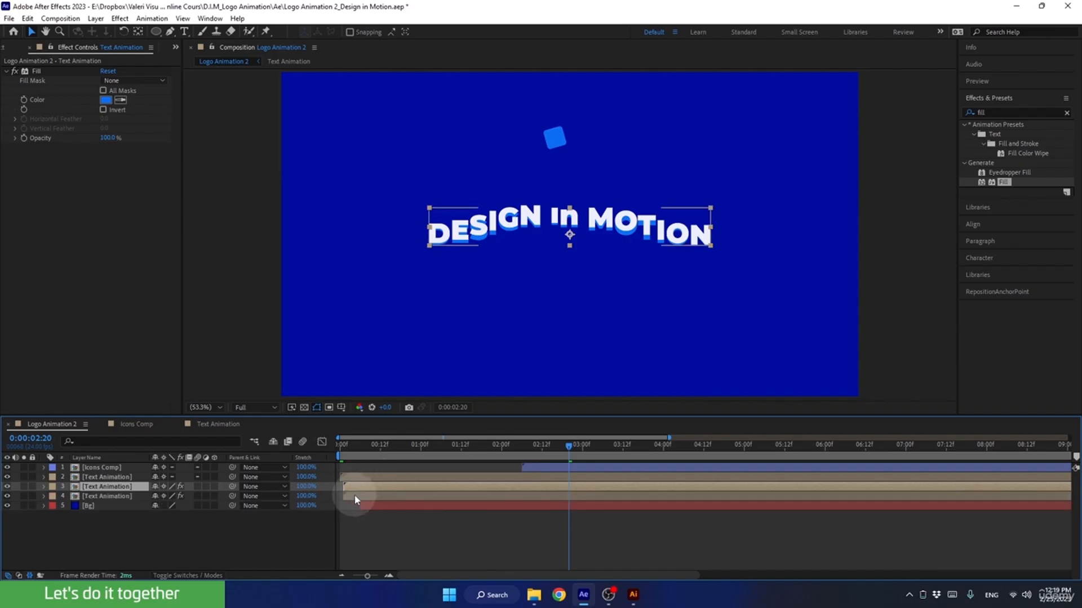
{"action": "left_click", "coordinate": [354, 495]}
{"action": "left_click_drag", "start_coordinate": [356, 495], "coordinate": [361, 497]}
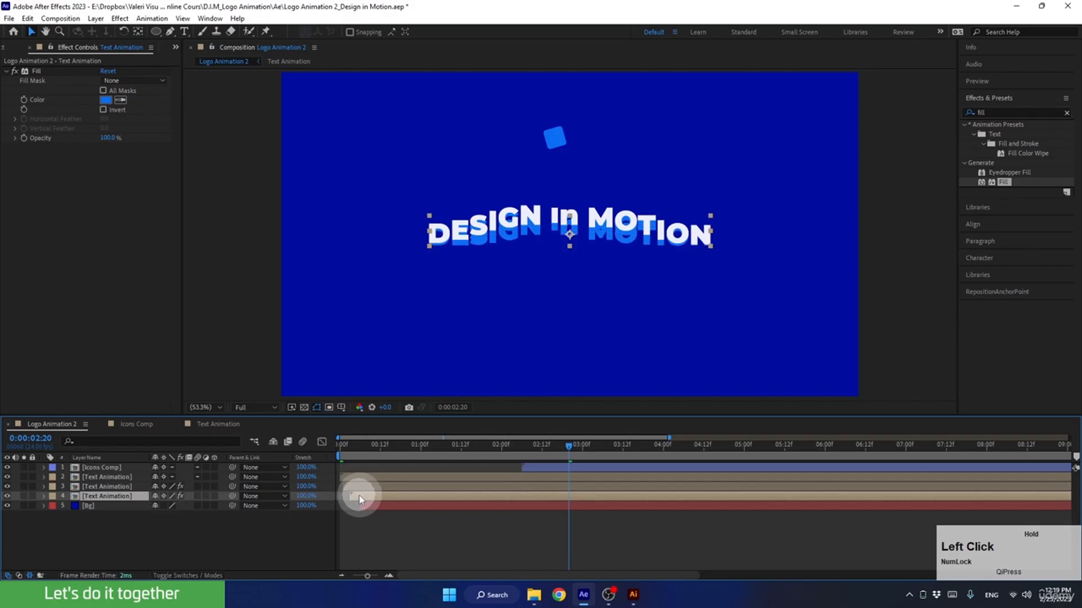
{"action": "left_click", "coordinate": [353, 537]}
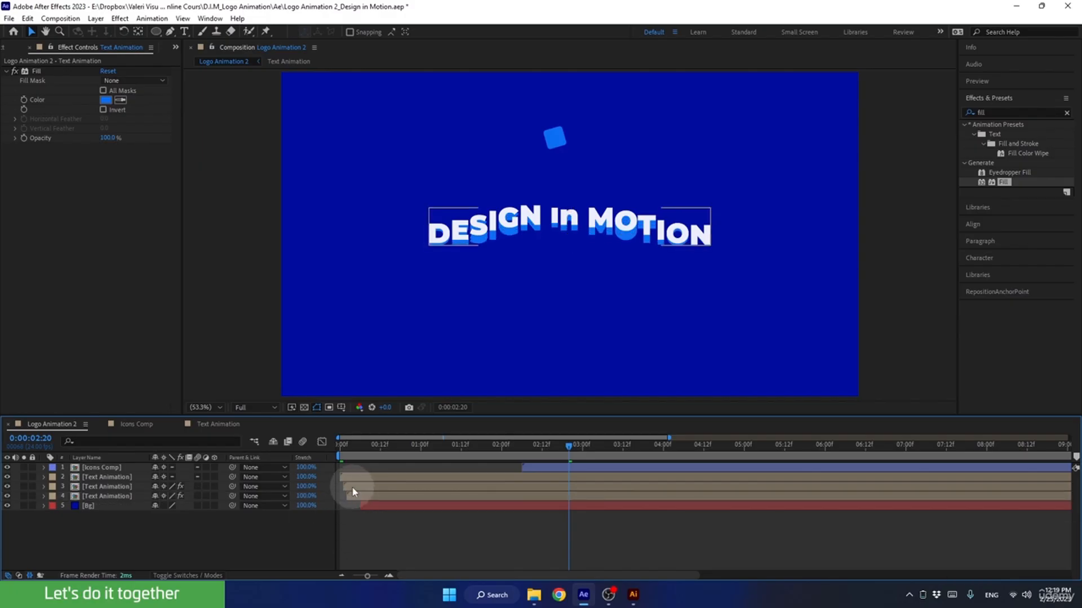
Add the Slogan artwork from the Logo_2 layers folder to the composition, centered just below the DESIGN in MOTION text.
{"action": "left_click", "coordinate": [353, 488]}
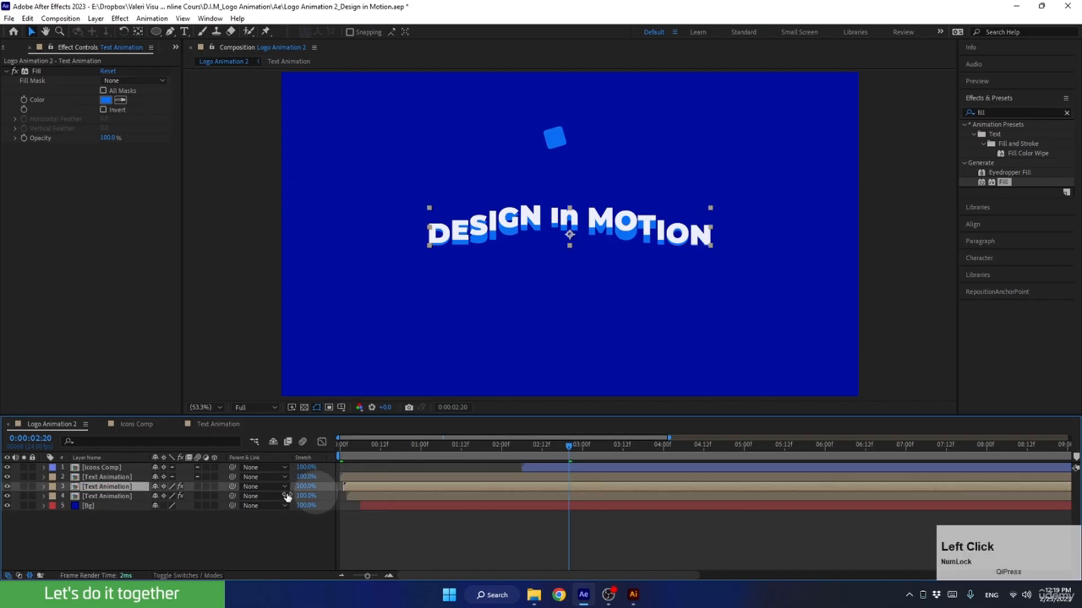
{"action": "left_click", "coordinate": [8, 488]}
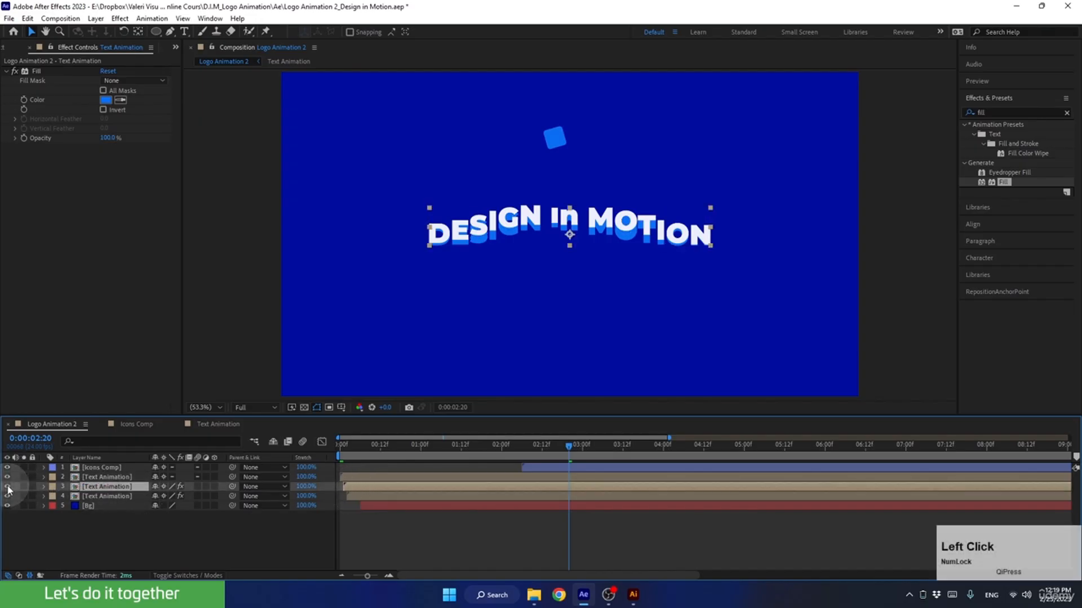
{"action": "left_click", "coordinate": [19, 107]}
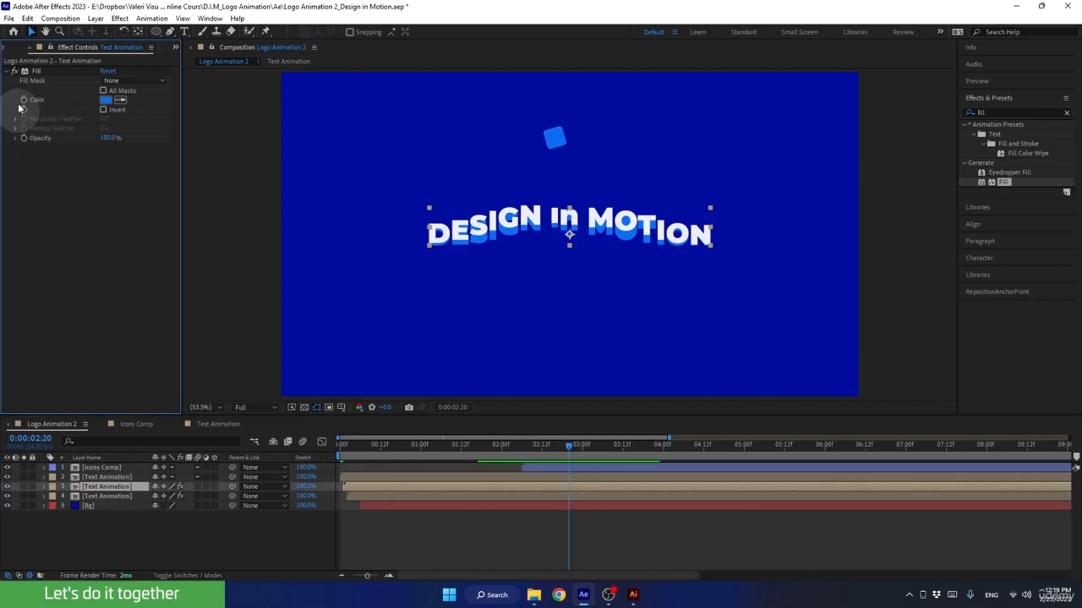
{"action": "left_click", "coordinate": [12, 46]}
{"action": "left_click", "coordinate": [40, 182]}
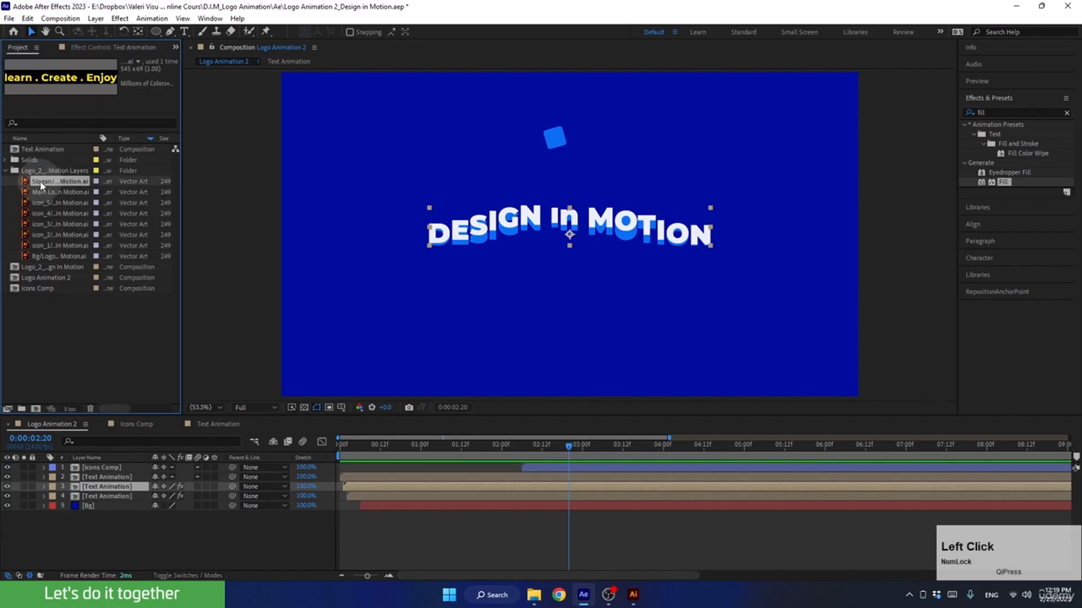
{"action": "left_click_drag", "start_coordinate": [41, 182], "coordinate": [570, 280]}
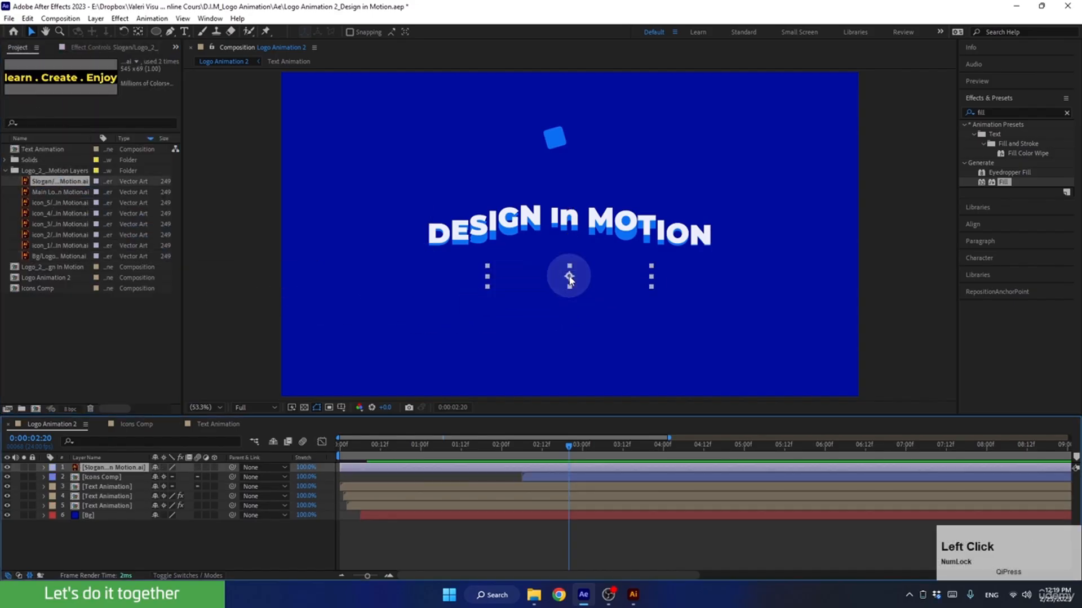
Sample the slogan's yellow as the Fill color of the middle Text Animation copy and hide the slogan layer.
{"action": "left_click", "coordinate": [117, 49]}
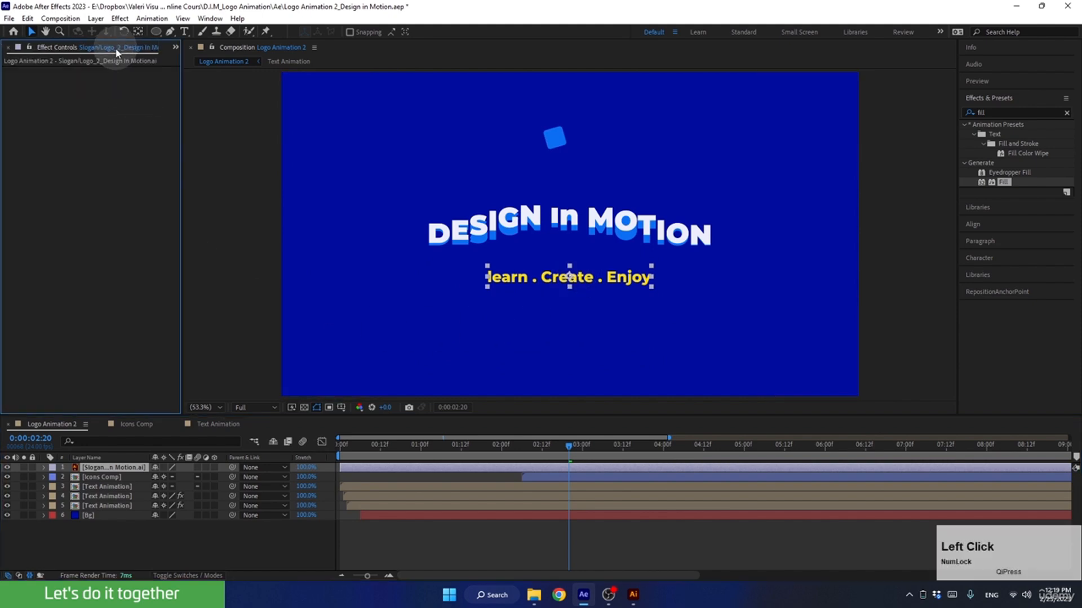
{"action": "left_click", "coordinate": [107, 499]}
{"action": "left_click", "coordinate": [120, 100]}
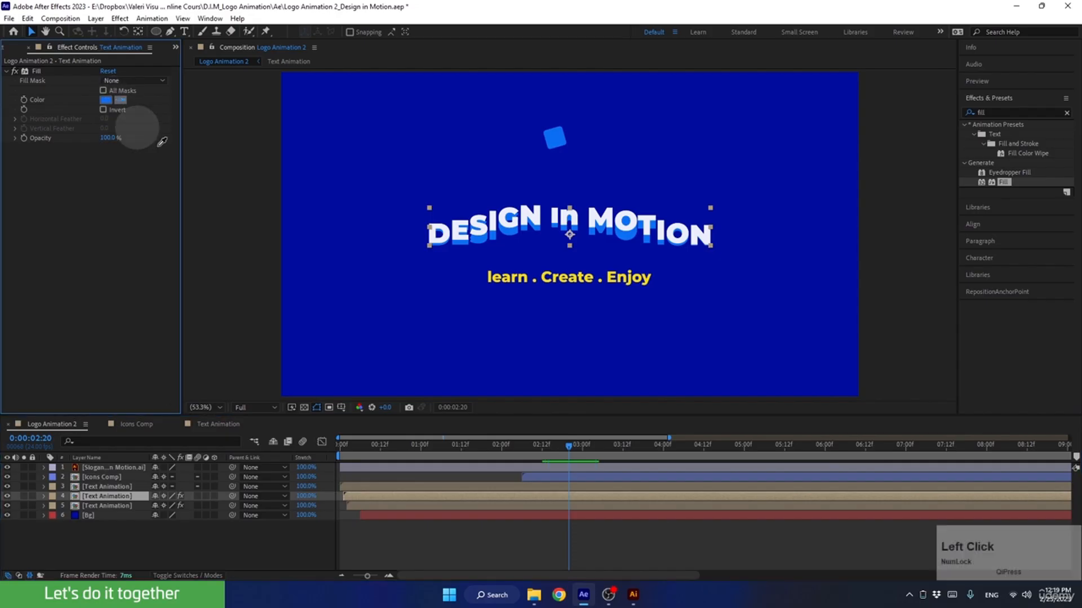
{"action": "left_click", "coordinate": [525, 275]}
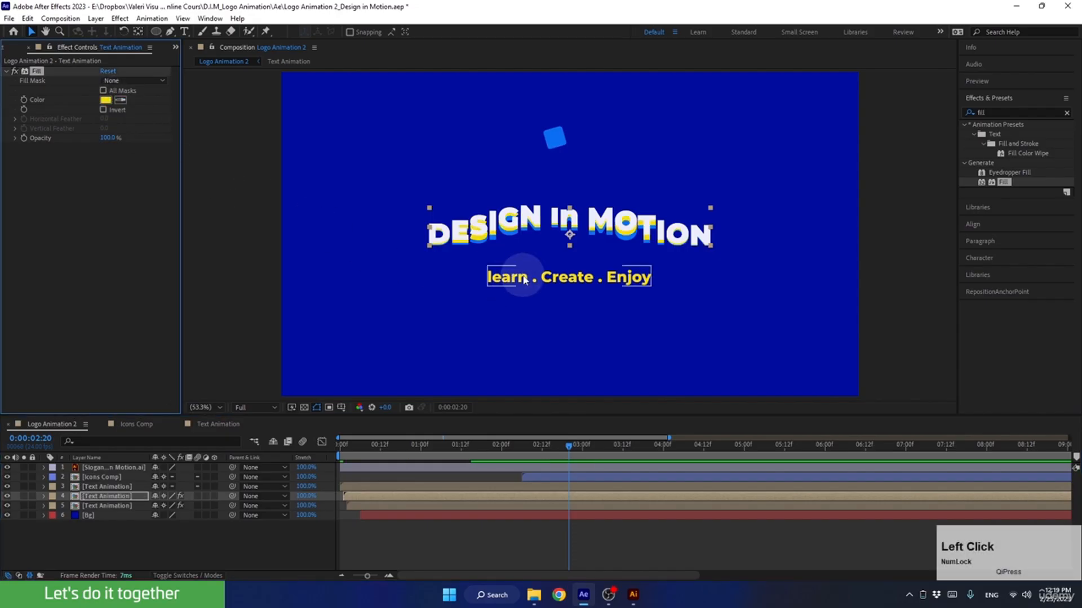
{"action": "left_click", "coordinate": [510, 285]}
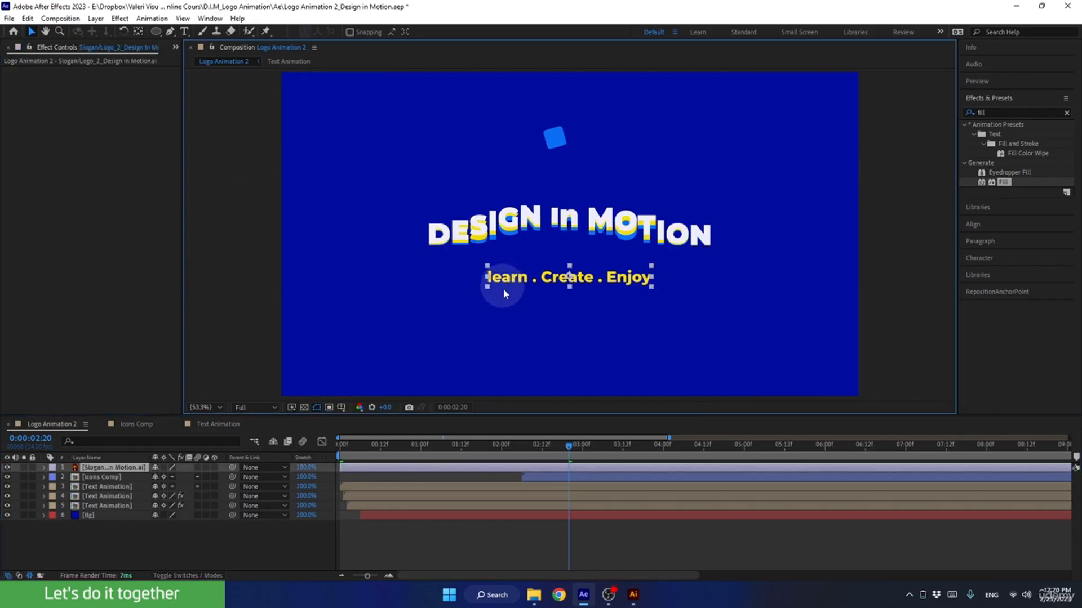
{"action": "left_click", "coordinate": [7, 468]}
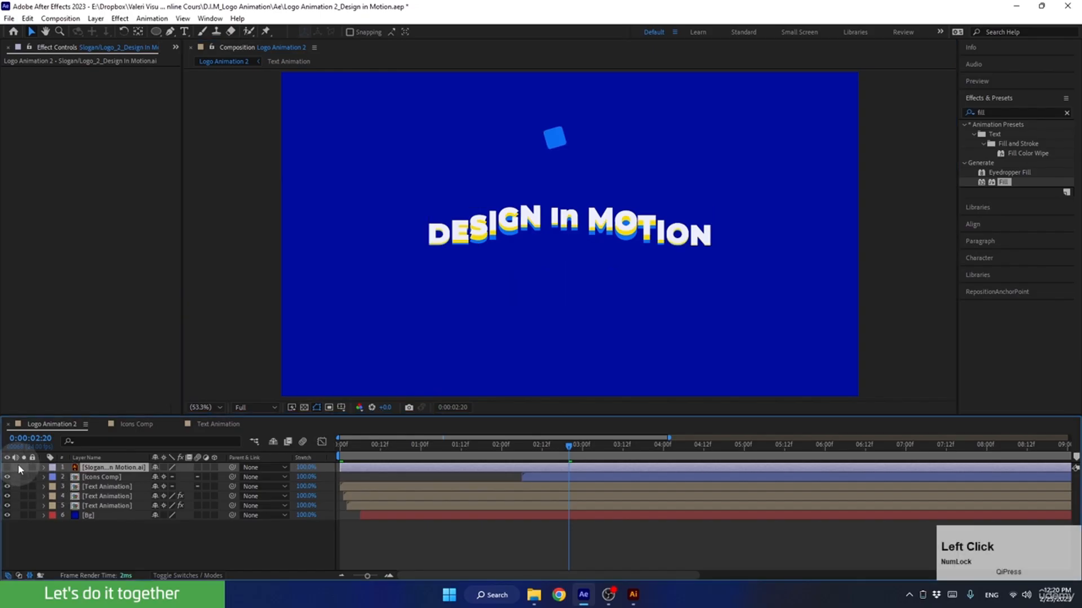
Delay the lowest blue Text Animation copy by about one more frame and preview the coloured trail.
{"action": "left_click_drag", "start_coordinate": [551, 449], "coordinate": [466, 463]}
{"action": "key", "text": "space"}
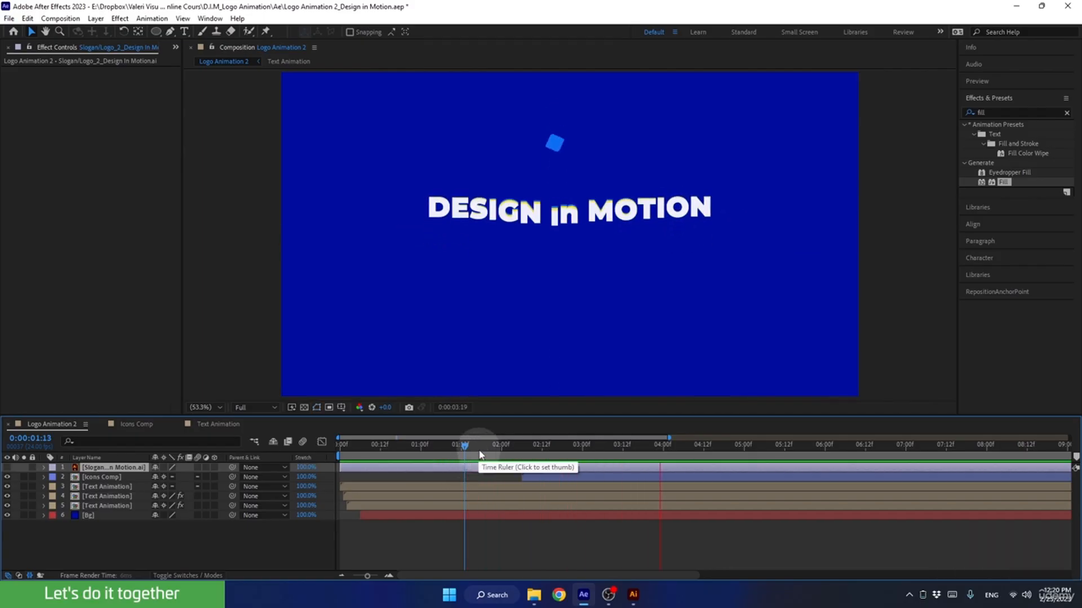
{"action": "key", "text": "space"}
{"action": "left_click_drag", "start_coordinate": [670, 448], "coordinate": [370, 445]}
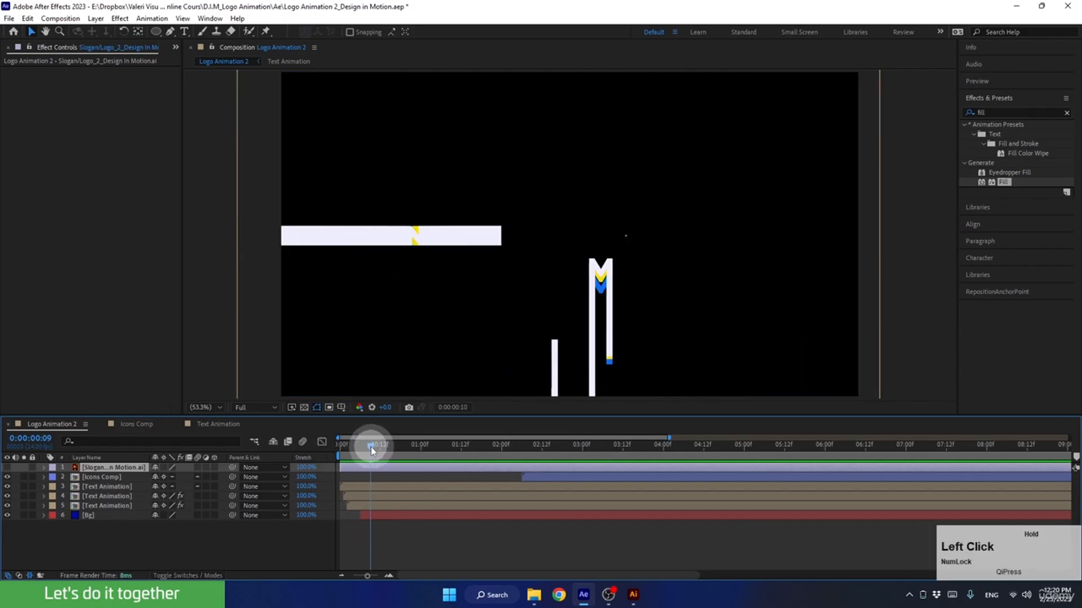
{"action": "left_click", "coordinate": [355, 504]}
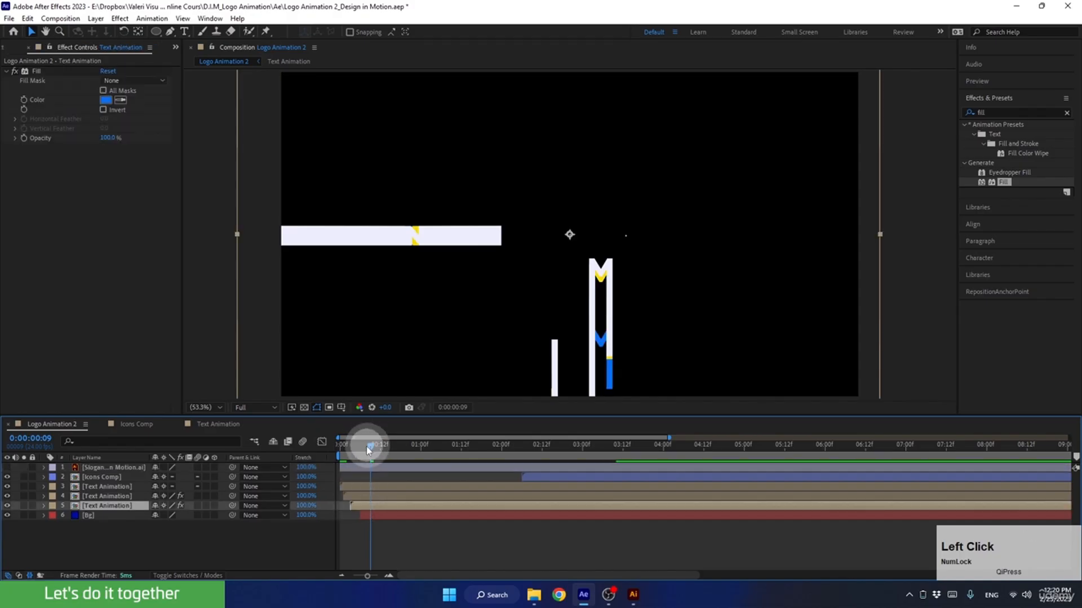
{"action": "key", "text": "space"}
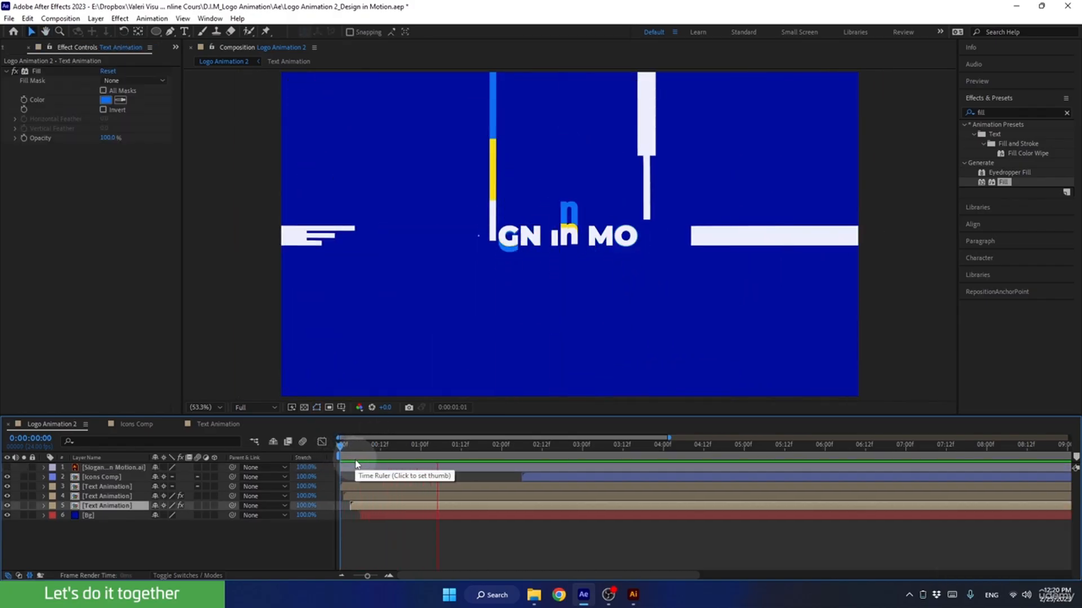
{"action": "key", "text": "space"}
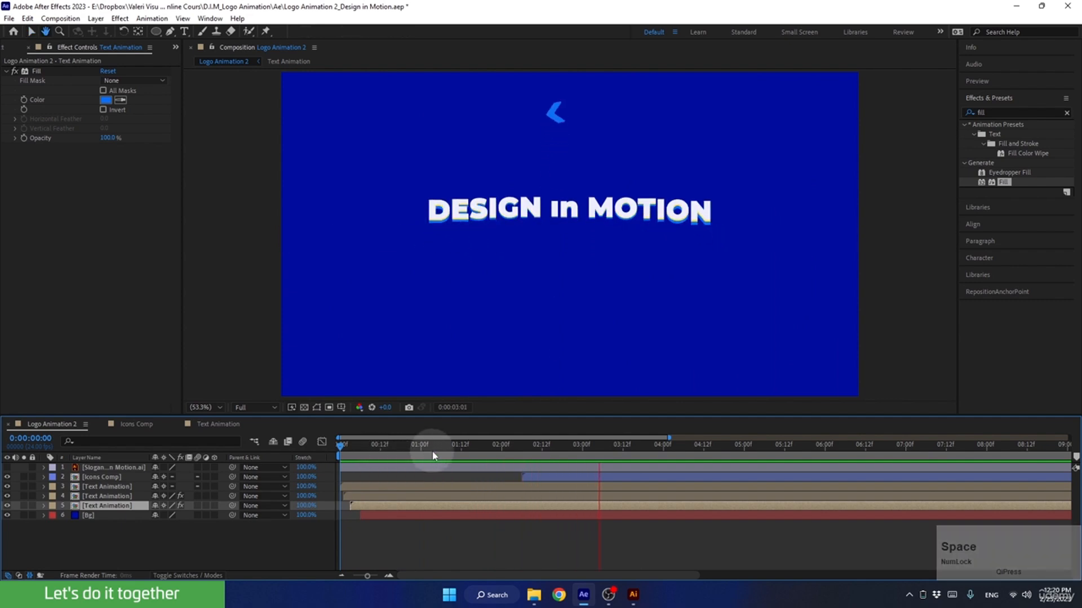
Shift the yellow and blue Text Animation copies about one frame later each to widen the trail, and preview it.
{"action": "left_click", "coordinate": [353, 495]}
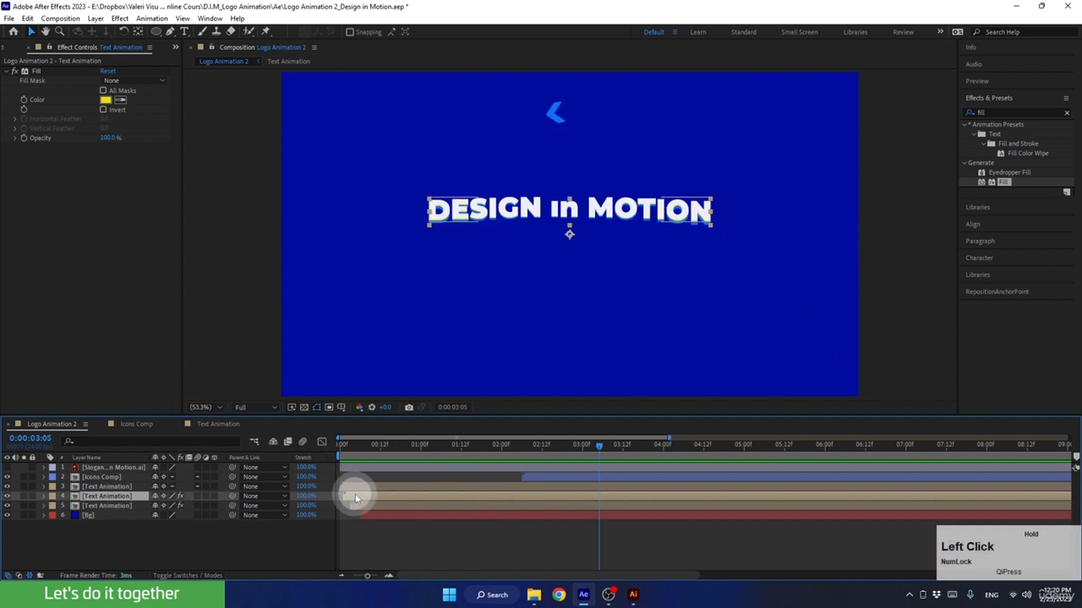
{"action": "left_click", "coordinate": [357, 505]}
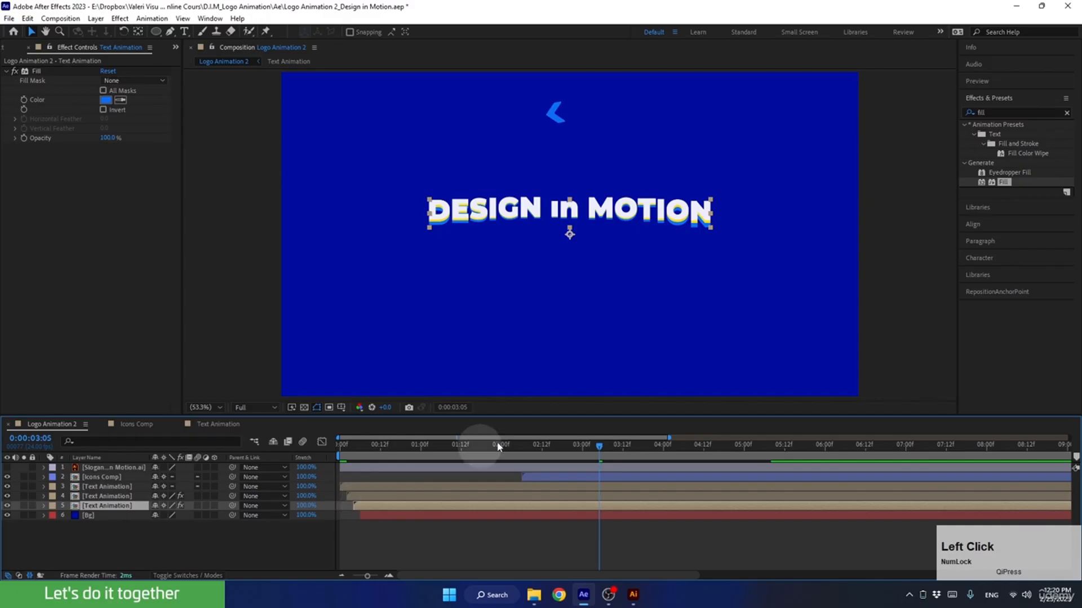
{"action": "left_click", "coordinate": [477, 445]}
{"action": "left_click_drag", "start_coordinate": [444, 455], "coordinate": [349, 448]}
{"action": "key", "text": "space"}
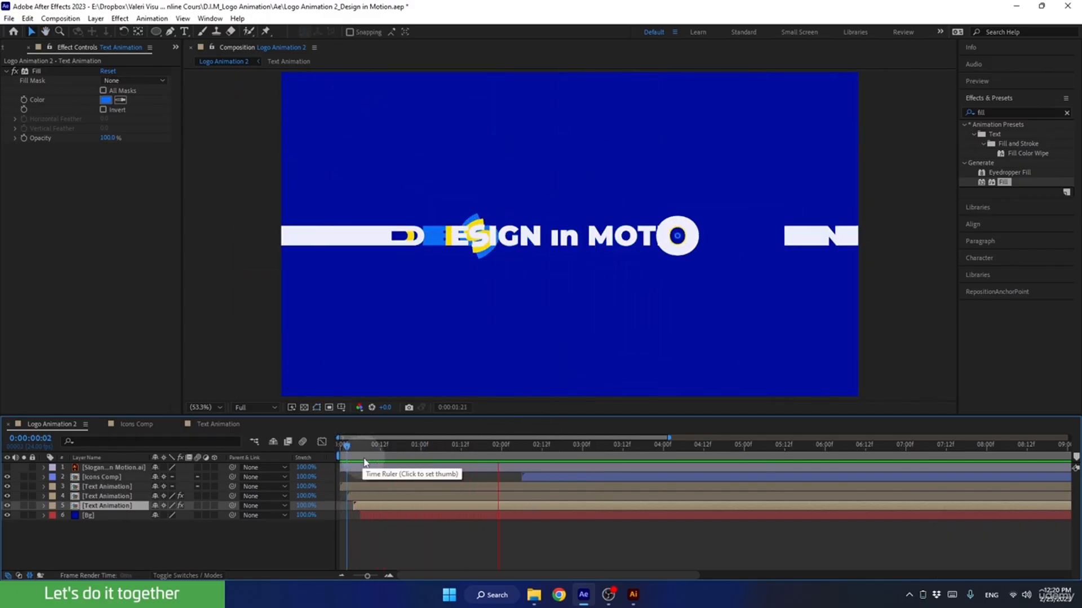
{"action": "key", "text": "space"}
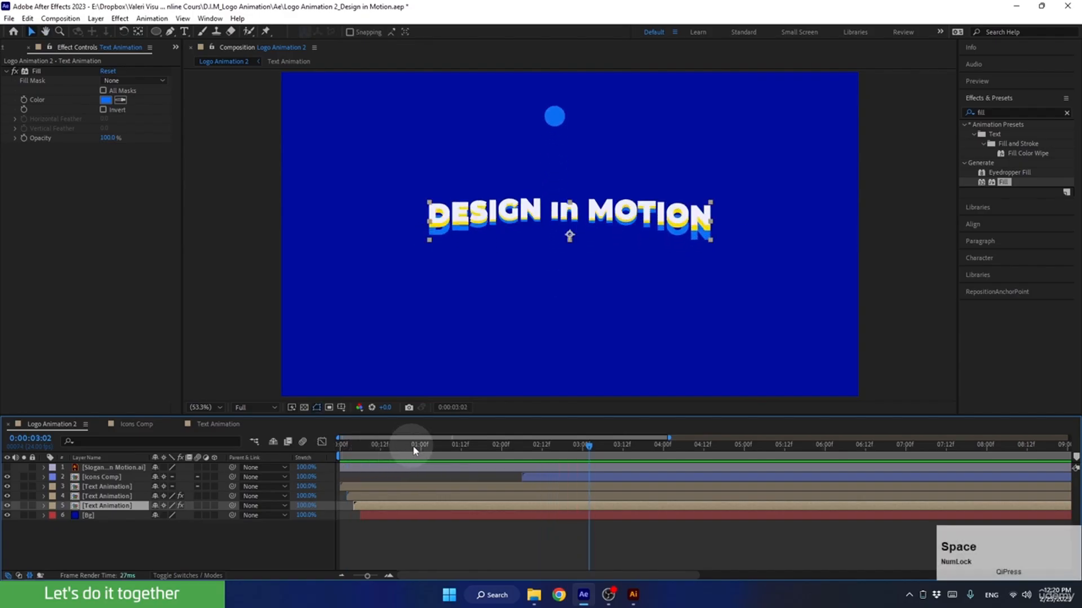
Show the slogan layer again at 0:00:02:08 and center it horizontally in the composition.
{"action": "left_click_drag", "start_coordinate": [416, 447], "coordinate": [528, 471]}
{"action": "left_click", "coordinate": [368, 467]}
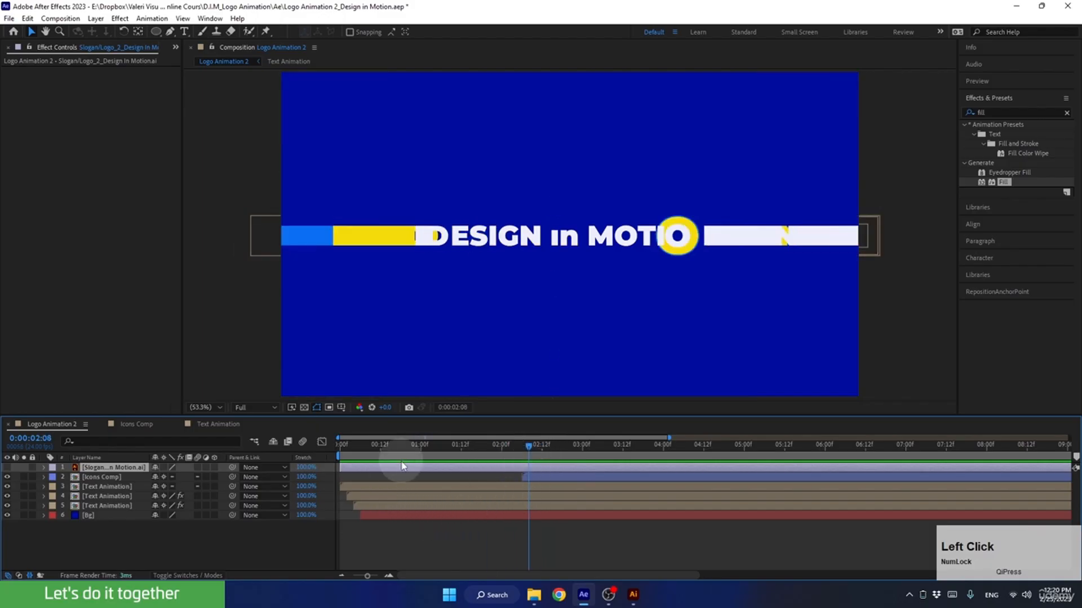
{"action": "left_click", "coordinate": [7, 467]}
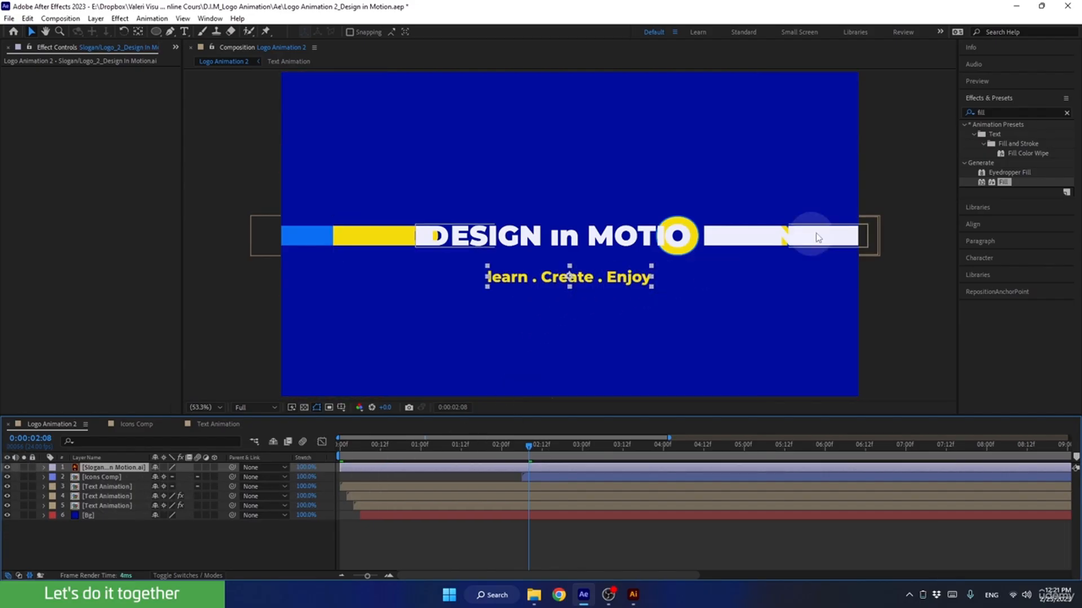
{"action": "left_click", "coordinate": [979, 224]}
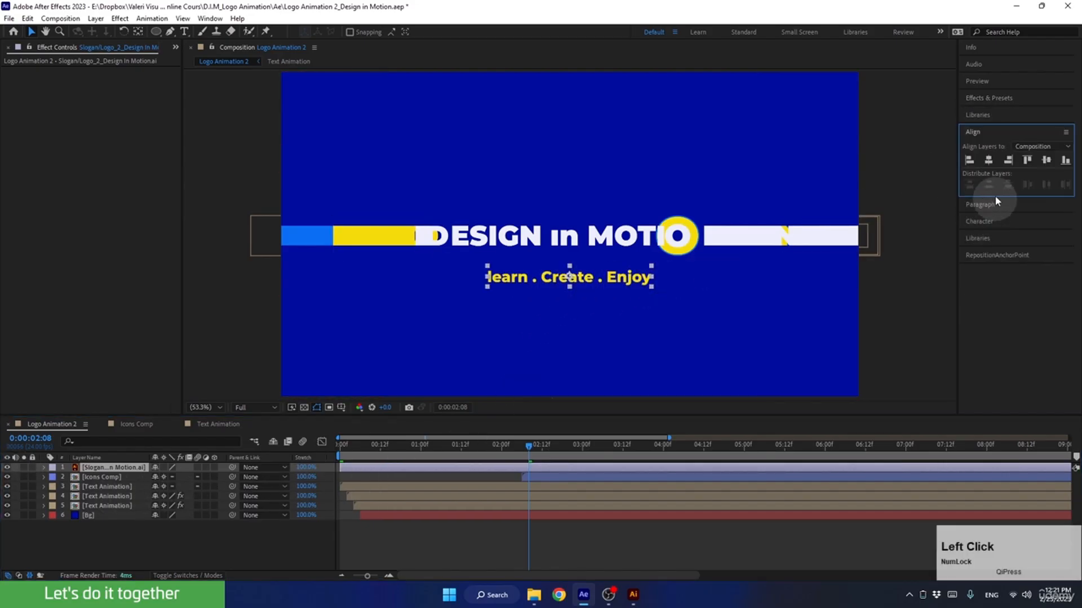
{"action": "left_click", "coordinate": [988, 162]}
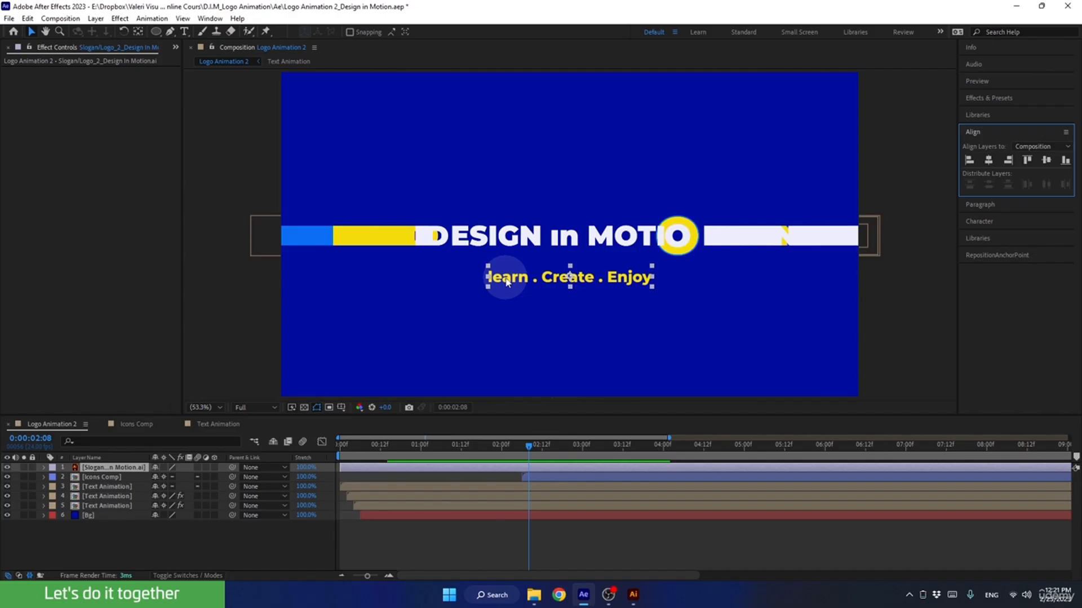
Reveal the slogan layer's source file in Explorer and open Logo_2_Design In Motion.ai in Illustrator.
{"action": "left_click", "coordinate": [507, 282]}
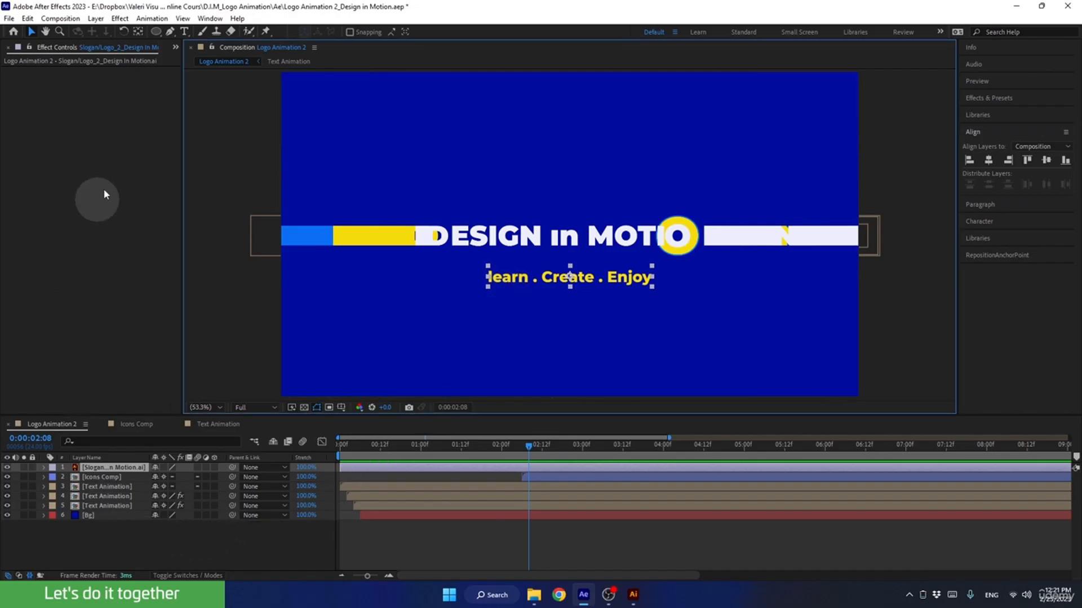
{"action": "left_click", "coordinate": [185, 31]}
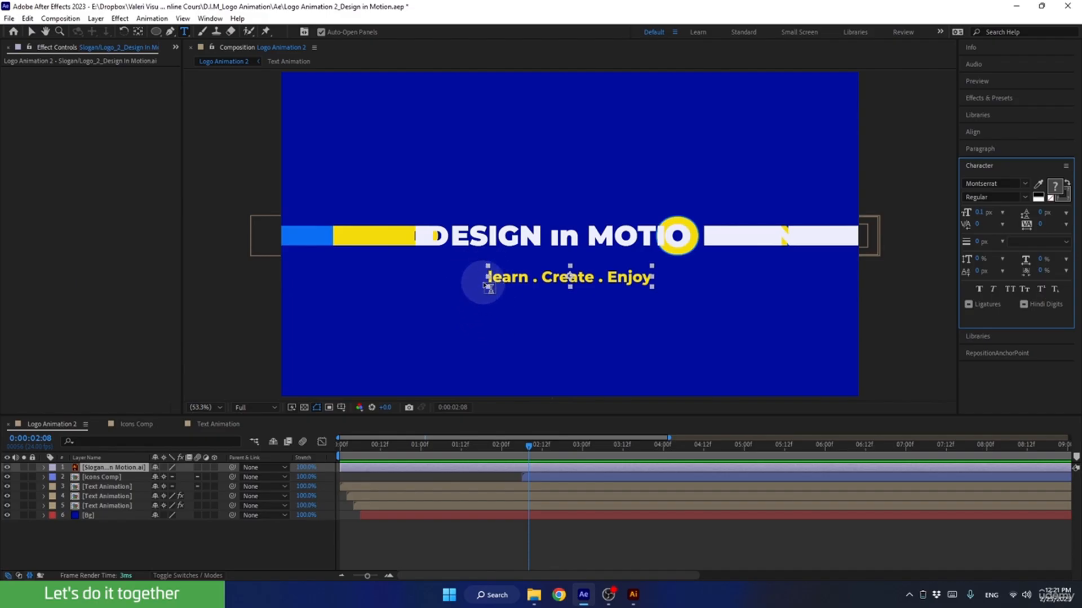
{"action": "scroll", "coordinate": [485, 285], "scroll_direction": "up", "scroll_amount": 2}
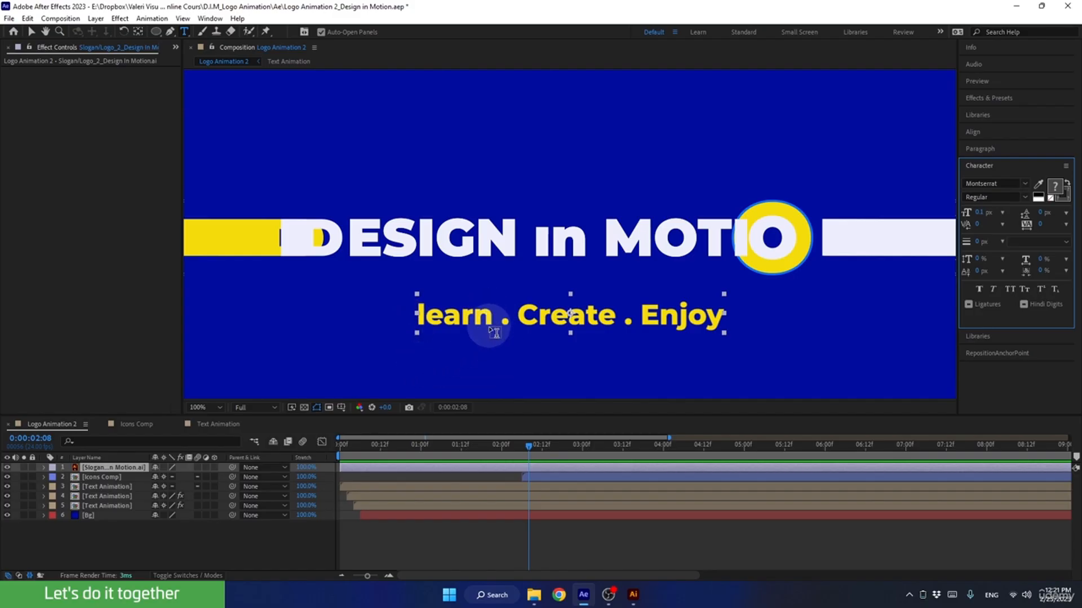
{"action": "right_click", "coordinate": [130, 472]}
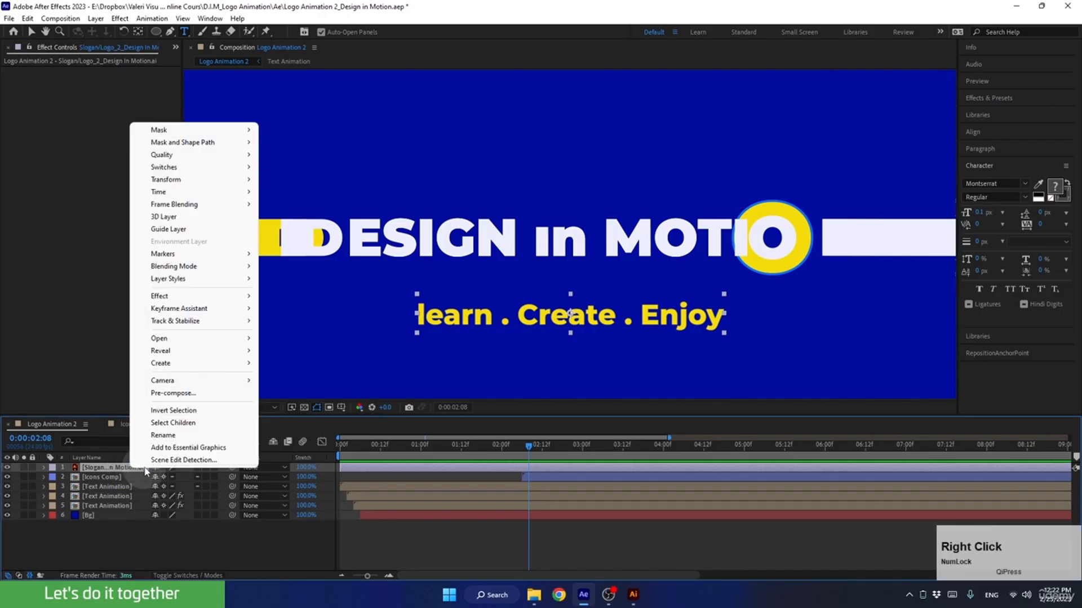
{"action": "mouse_move", "coordinate": [185, 352]}
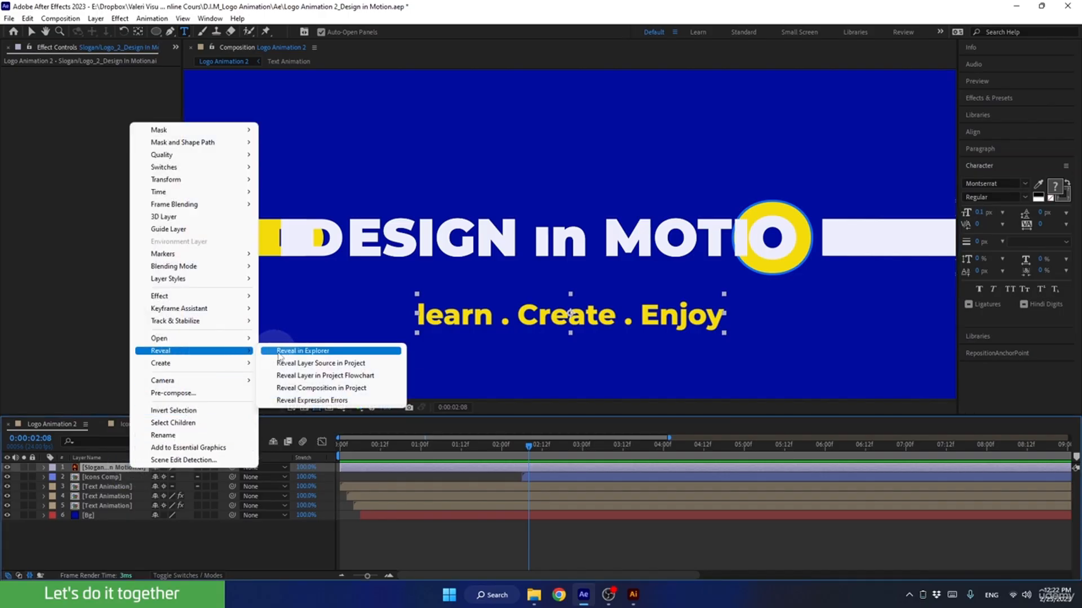
{"action": "left_click", "coordinate": [298, 351]}
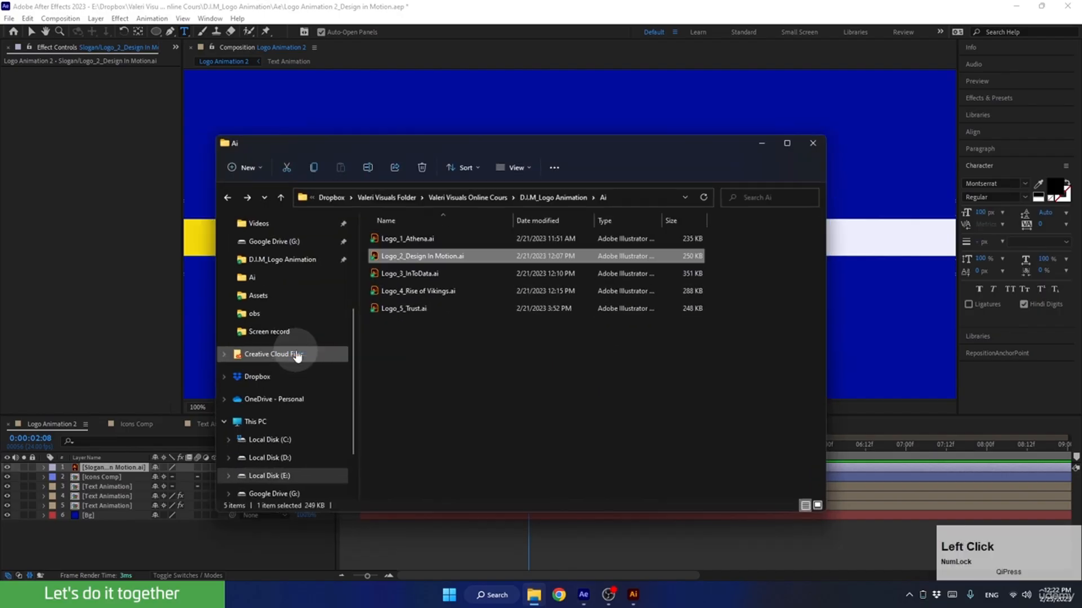
{"action": "double_click", "coordinate": [430, 257]}
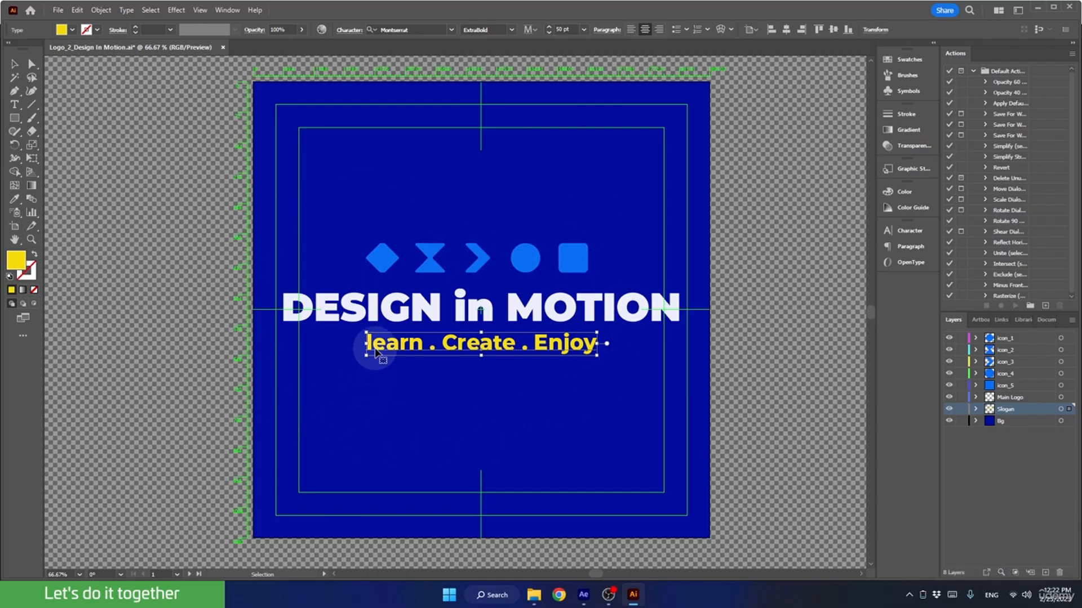
Capitalize the slogan's first letter so it reads "Learn . Create . Enjoy", save the file and return to After Effects.
{"action": "double_click", "coordinate": [375, 350]}
{"action": "key", "text": "BackSpace"}
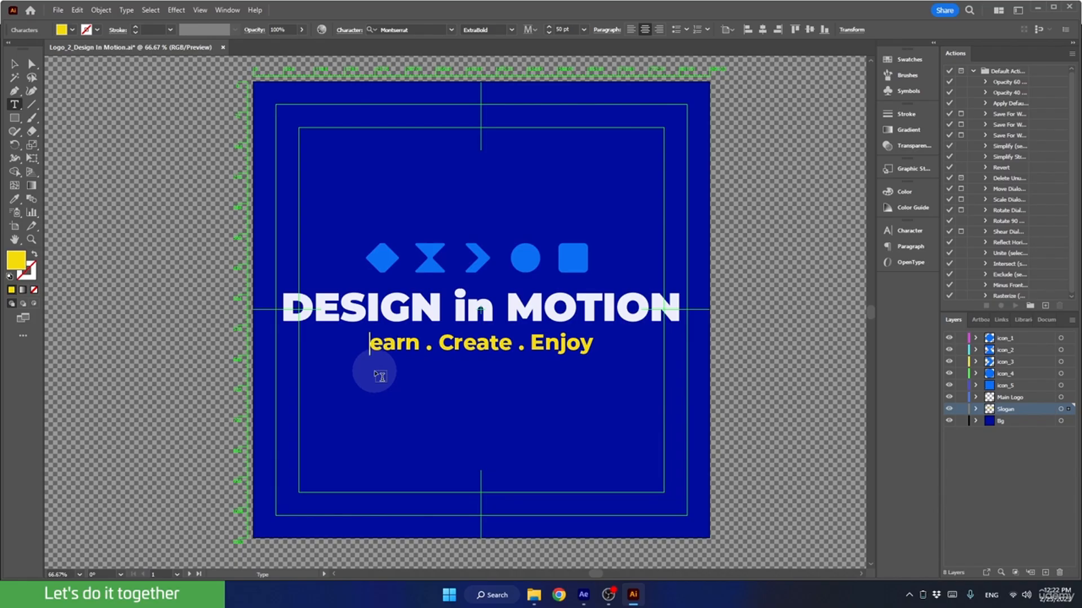
{"action": "type", "text": "L"}
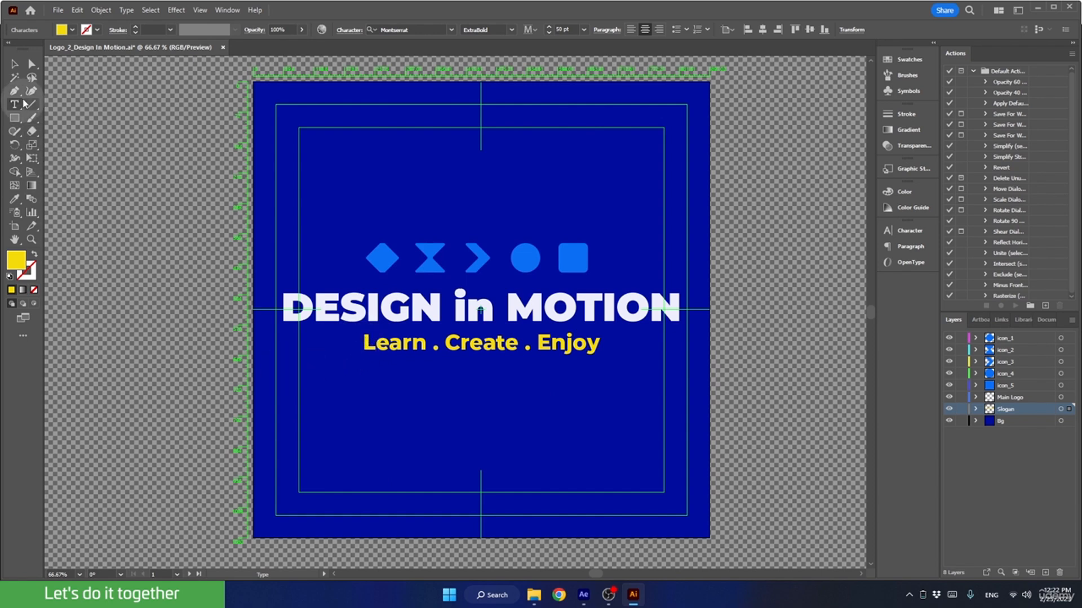
{"action": "left_click", "coordinate": [14, 64]}
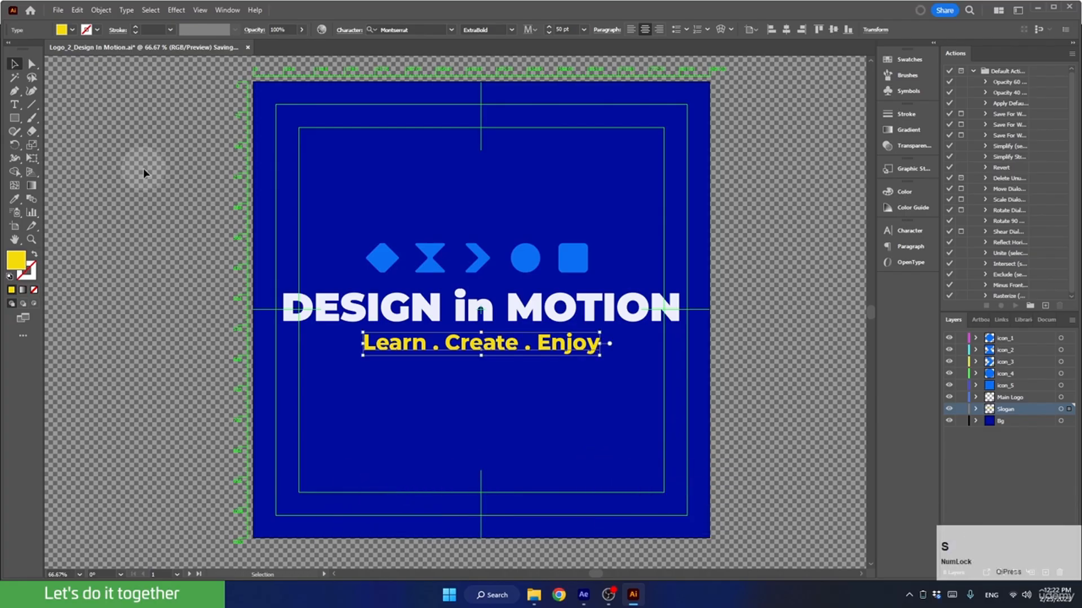
{"action": "left_click", "coordinate": [584, 595]}
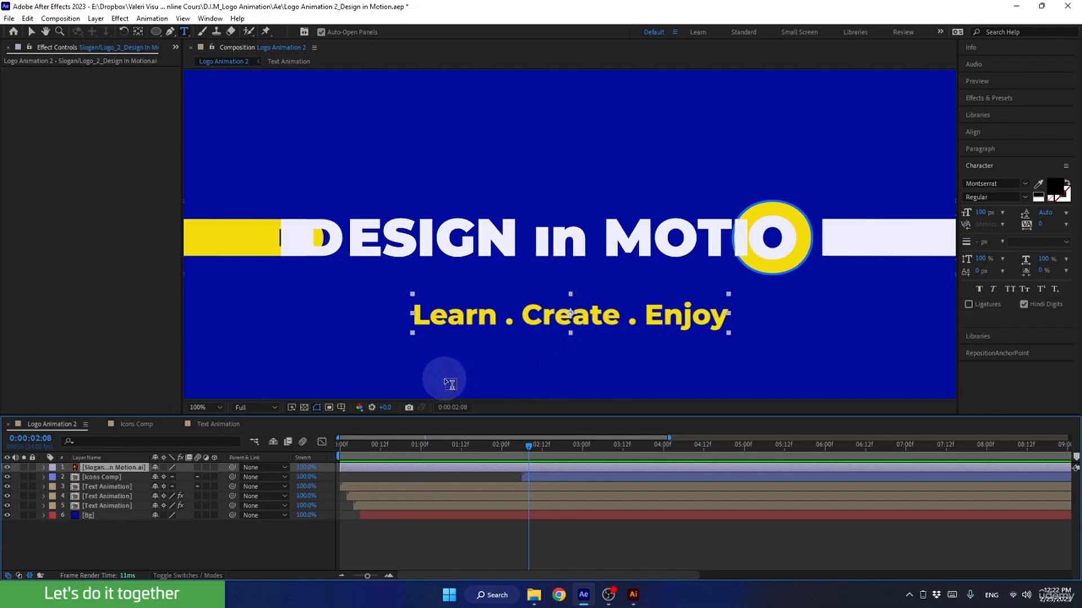
Create a new point text layer reading "Learn ." below the slogan in the composition.
{"action": "left_click", "coordinate": [186, 34]}
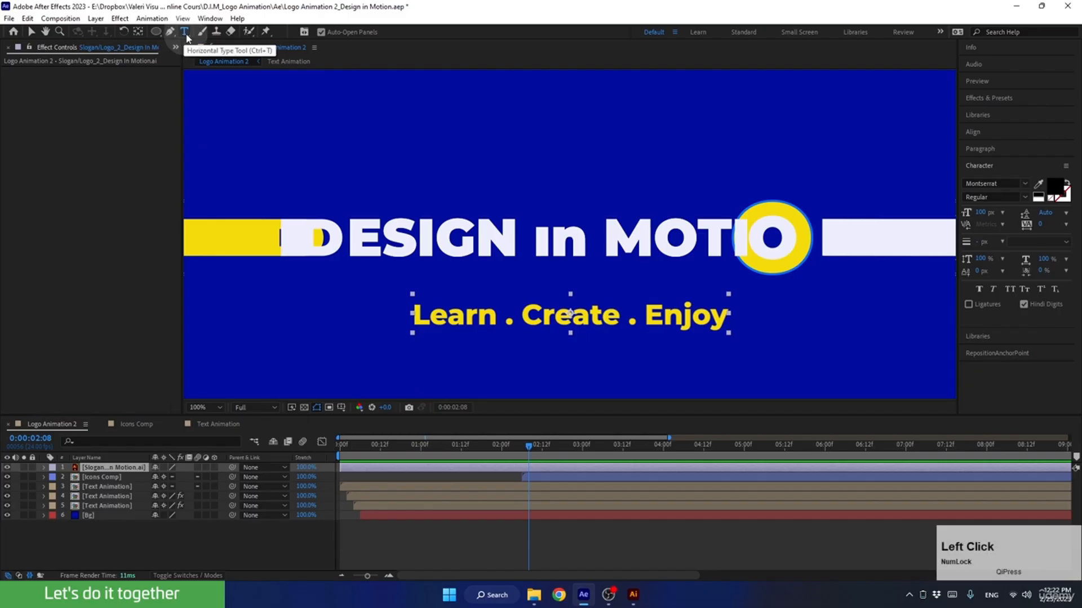
{"action": "left_click", "coordinate": [427, 374]}
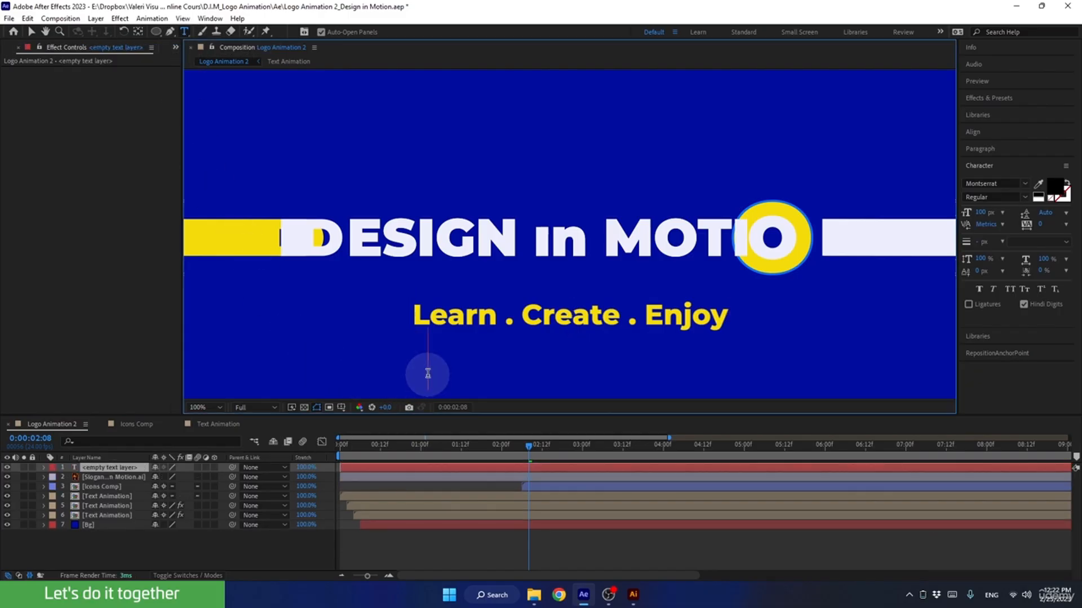
{"action": "type", "text": "Learn"}
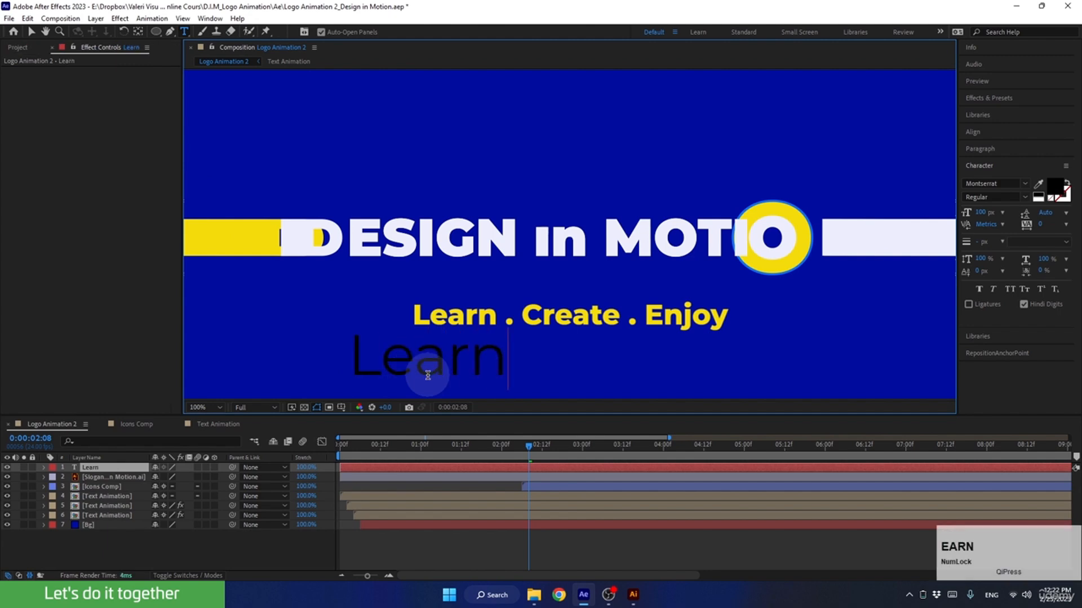
{"action": "type", "text": " ."}
Format the "Learn ." text as Montserrat ExtraBold at 50 px, filled with the yellow sampled from the slogan.
{"action": "double_click", "coordinate": [464, 364]}
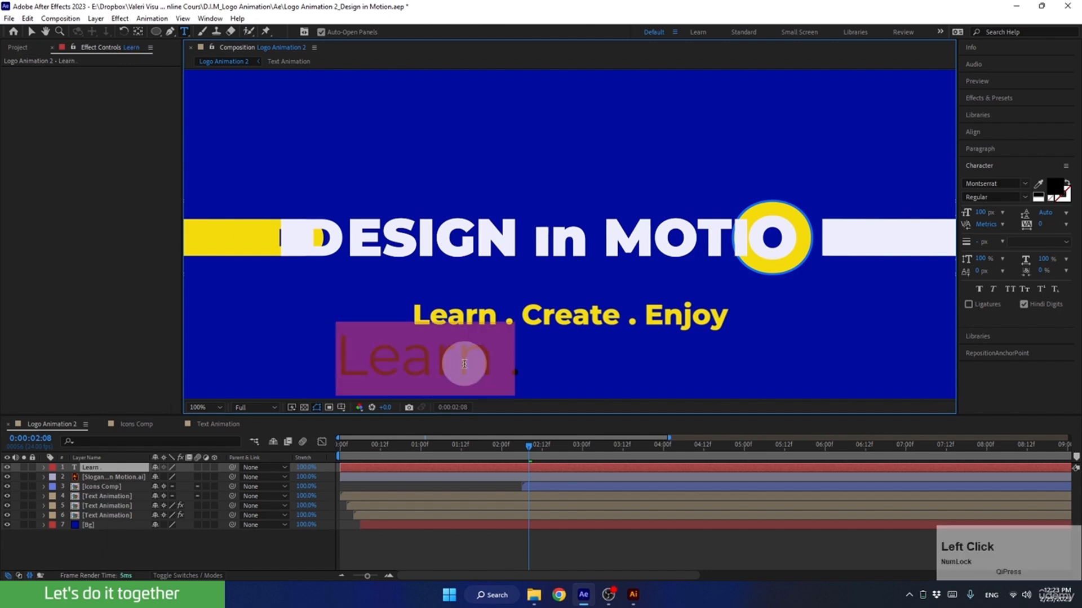
{"action": "left_click", "coordinate": [1003, 184]}
{"action": "type", "text": "m"}
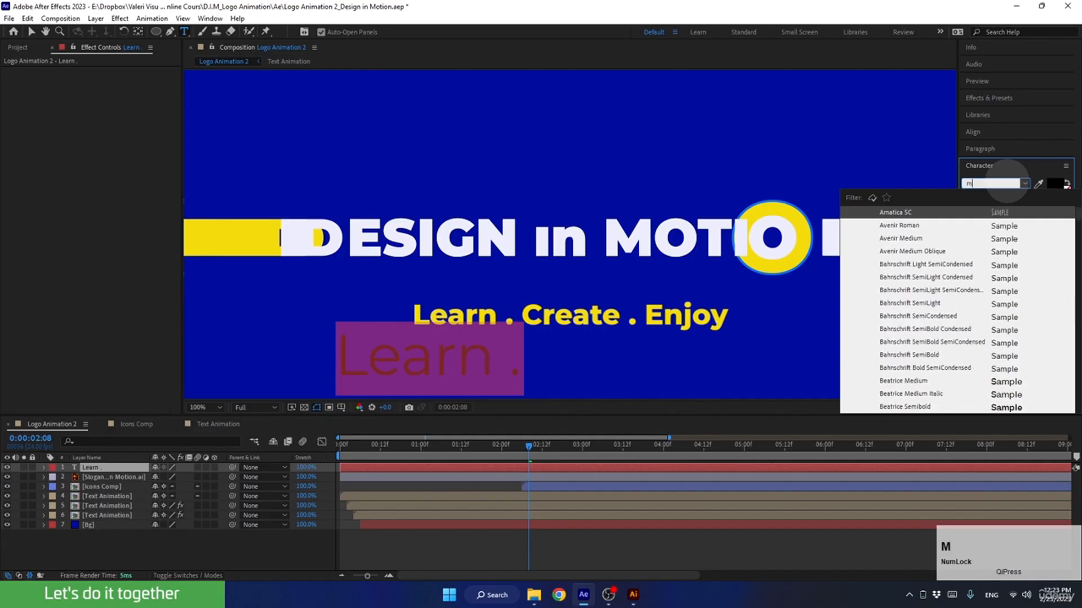
{"action": "type", "text": "onts"}
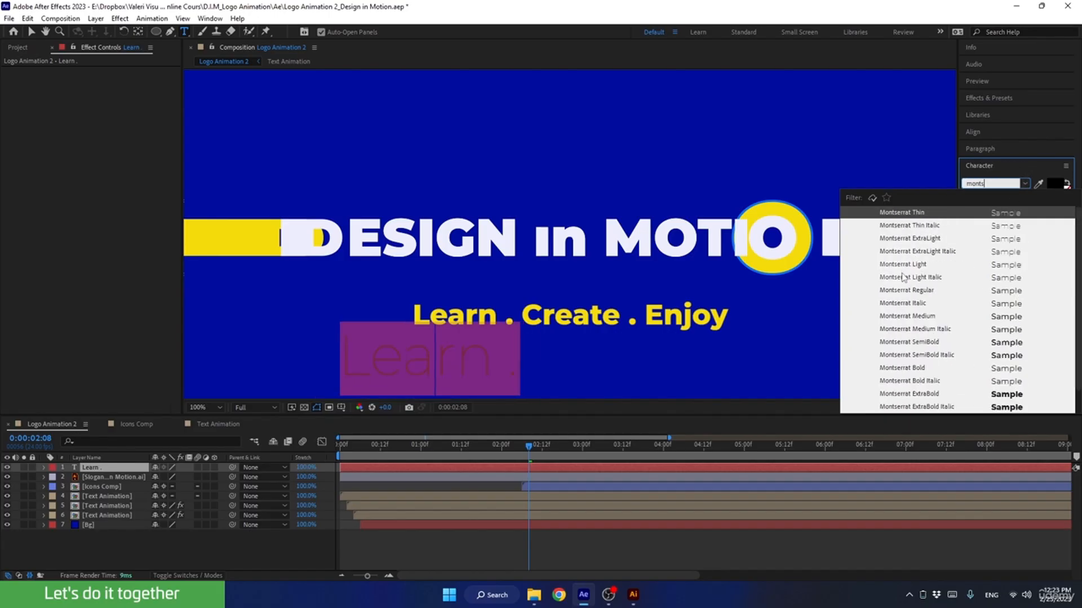
{"action": "left_click", "coordinate": [894, 396]}
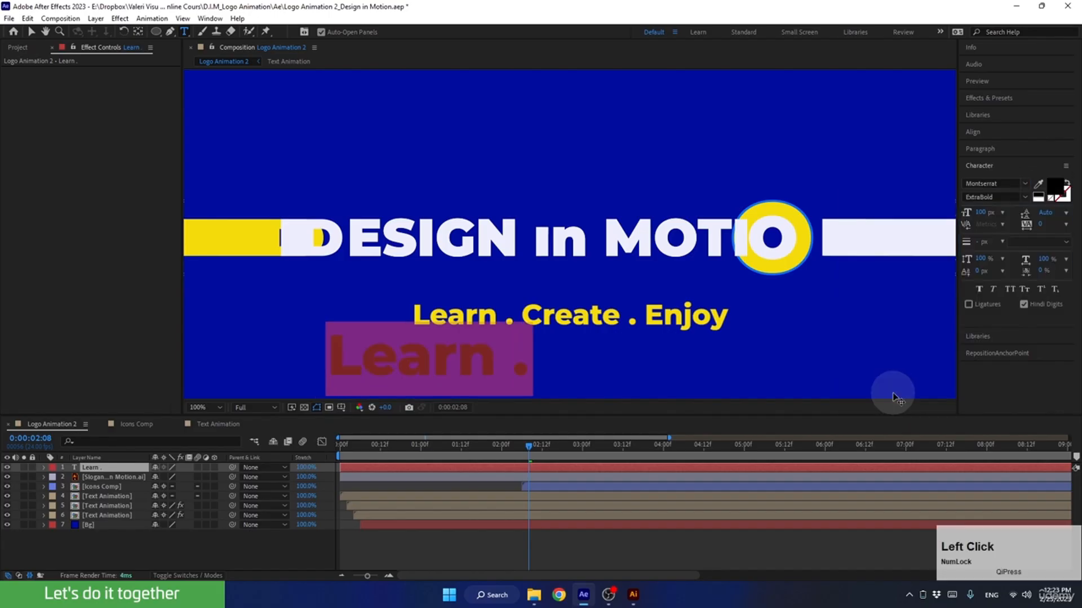
{"action": "left_click", "coordinate": [1040, 184]}
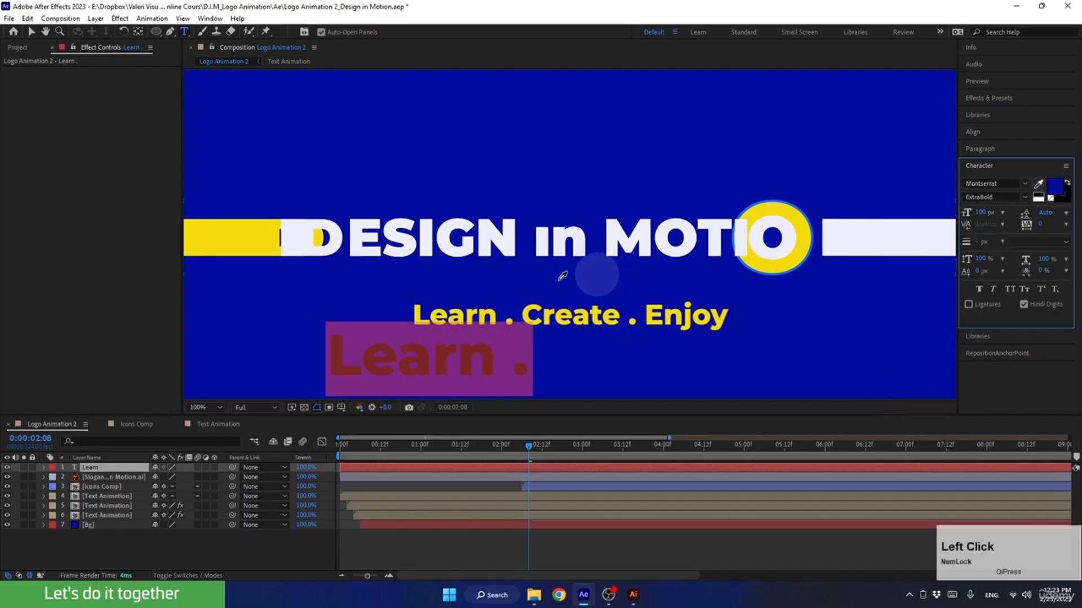
{"action": "left_click", "coordinate": [495, 307]}
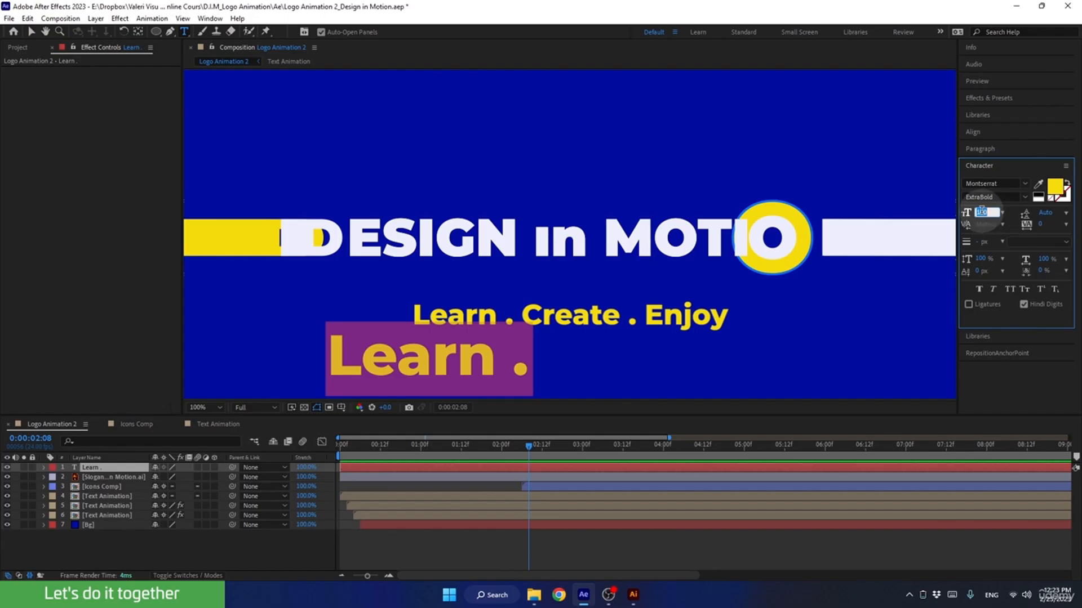
{"action": "type", "text": "50"}
{"action": "key", "text": "Return"}
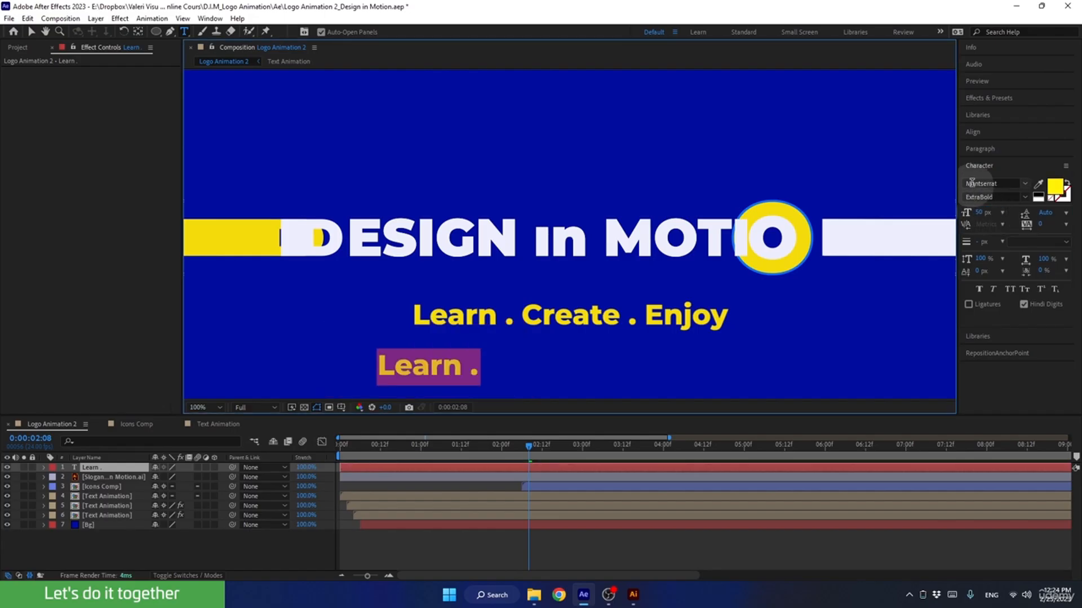
Set the "Learn ." text's paragraph alignment to centered.
{"action": "left_click", "coordinate": [974, 150]}
{"action": "left_click", "coordinate": [983, 166]}
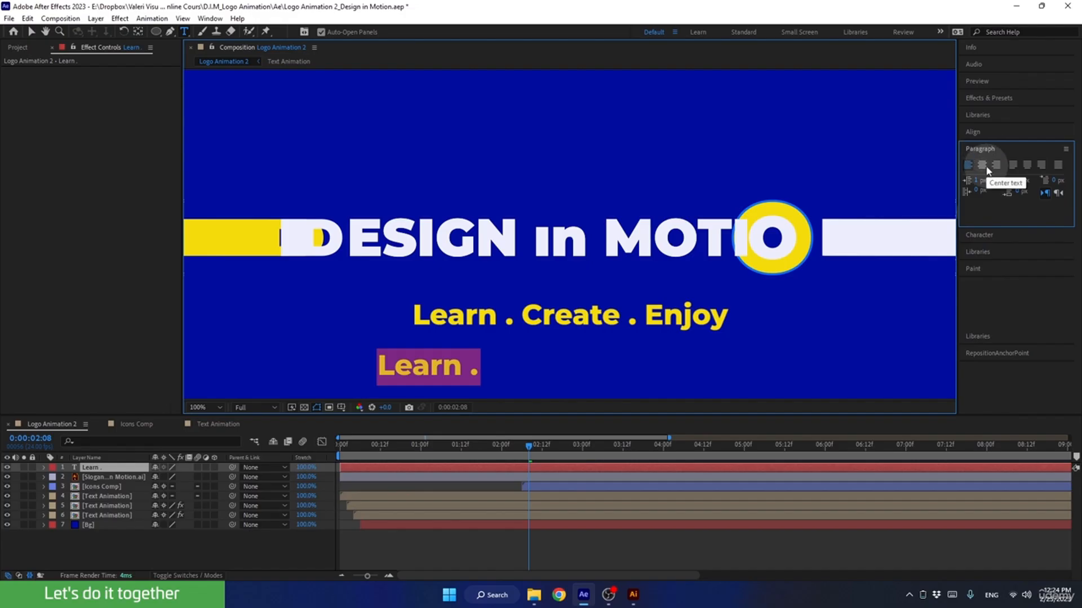
{"action": "left_click", "coordinate": [1045, 192]}
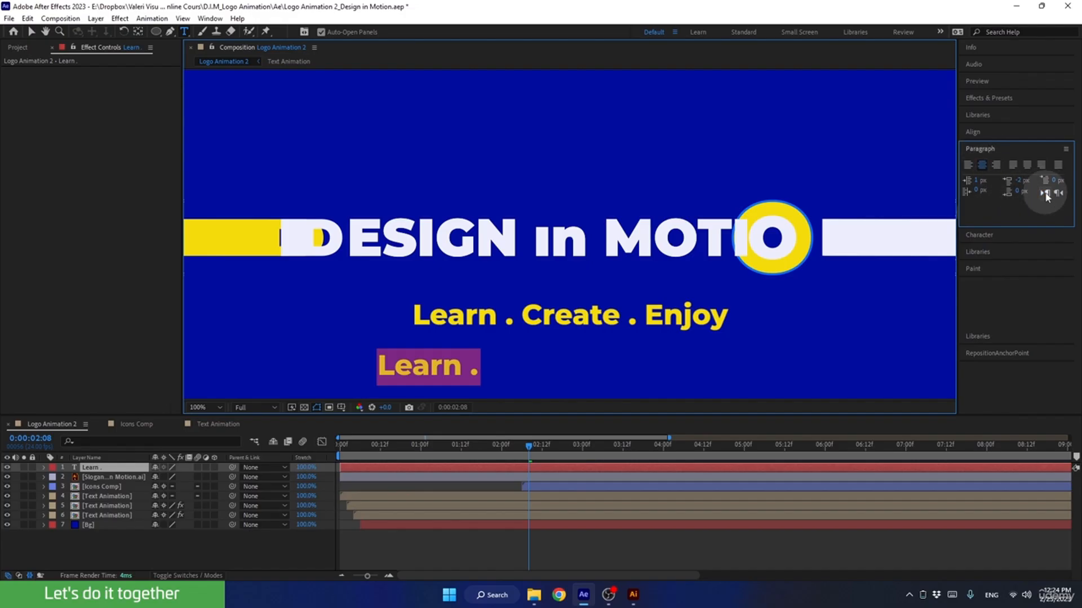
{"action": "left_click", "coordinate": [984, 233]}
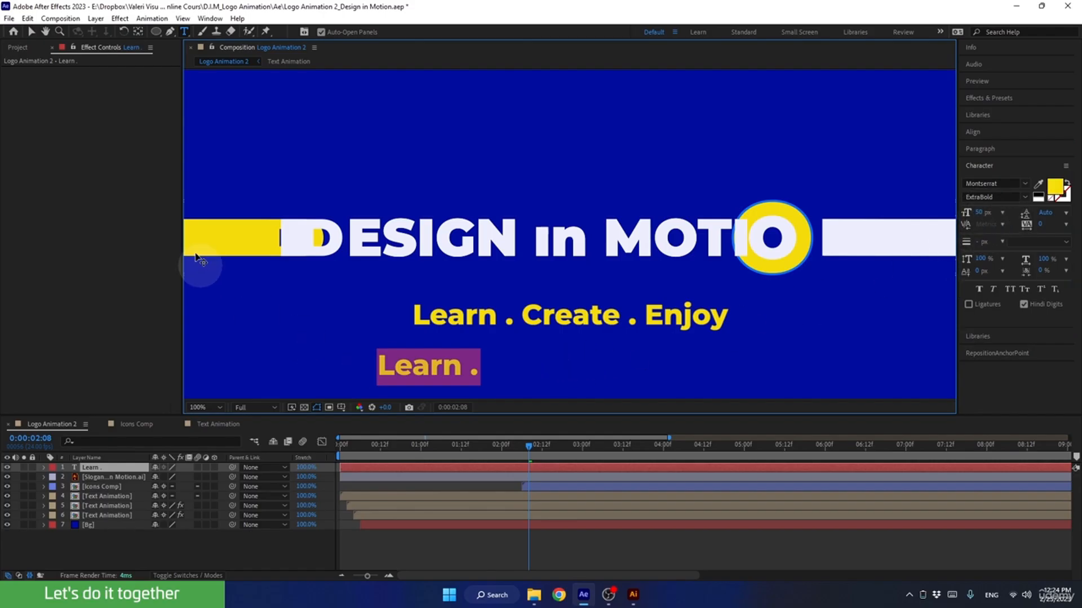
Move the "Learn ." text exactly over the slogan's first word and hide the imported slogan layer.
{"action": "left_click", "coordinate": [32, 33]}
{"action": "left_click_drag", "start_coordinate": [424, 374], "coordinate": [459, 324]}
{"action": "left_click", "coordinate": [84, 478]}
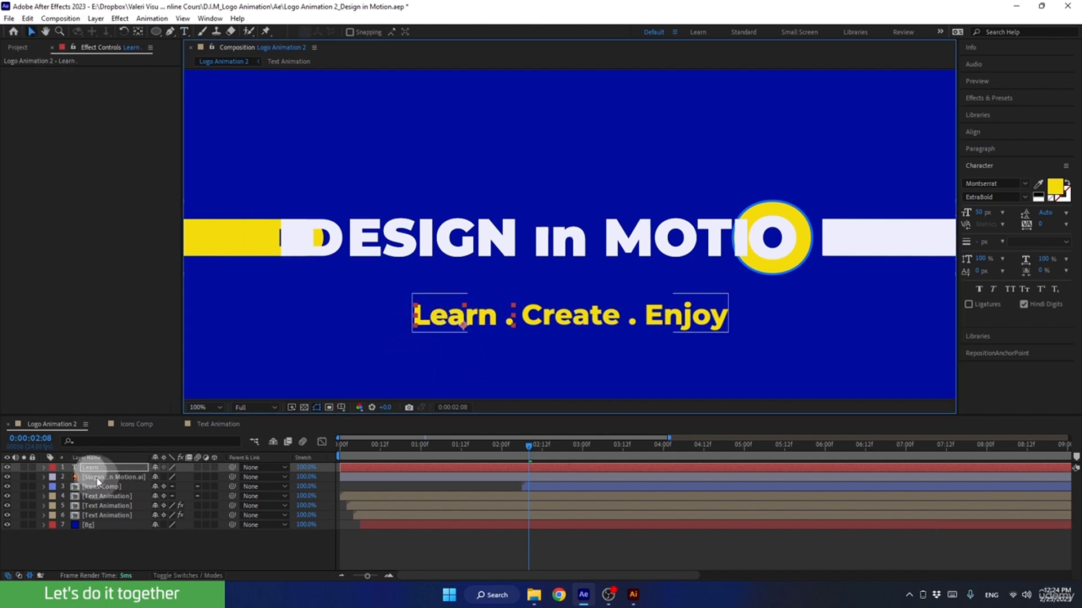
{"action": "left_click", "coordinate": [8, 477]}
{"action": "left_click", "coordinate": [453, 326]}
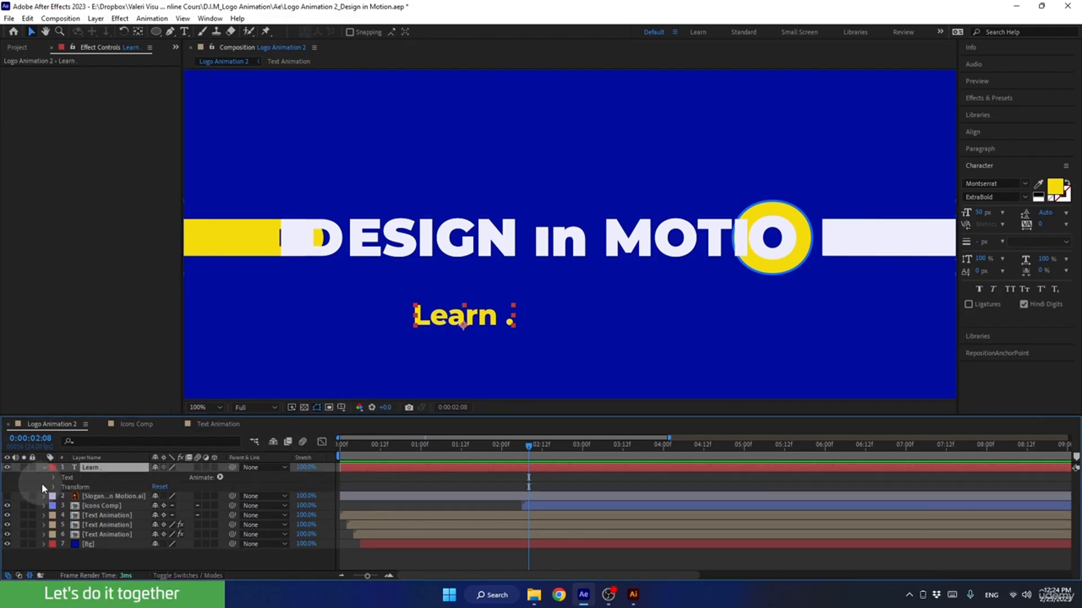
Add a Position text animator to the Learn layer and set its vertical offset to 60.
{"action": "left_click", "coordinate": [44, 468]}
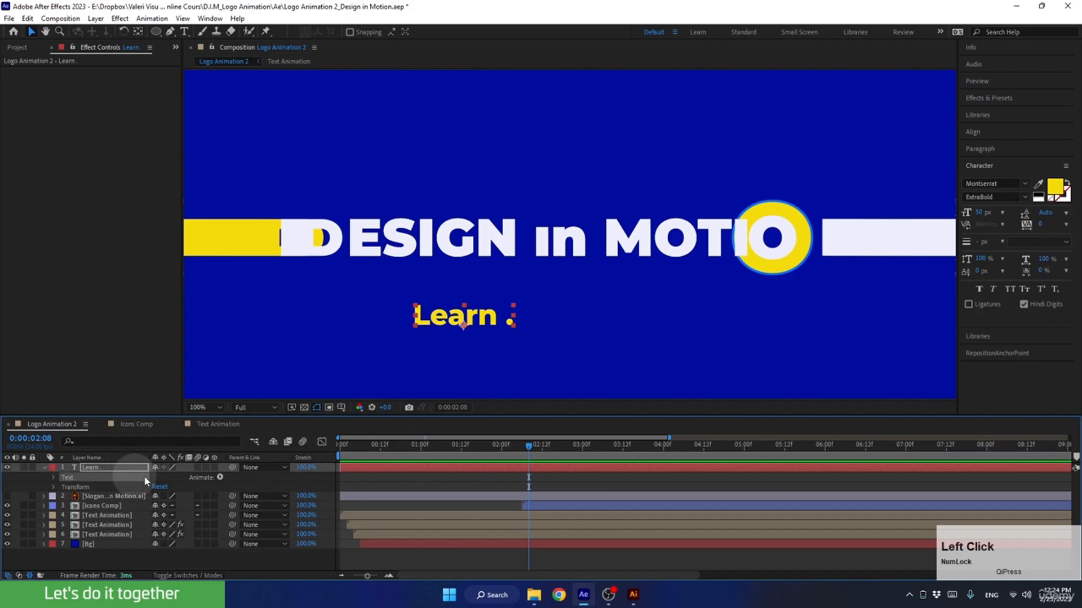
{"action": "left_click", "coordinate": [220, 477]}
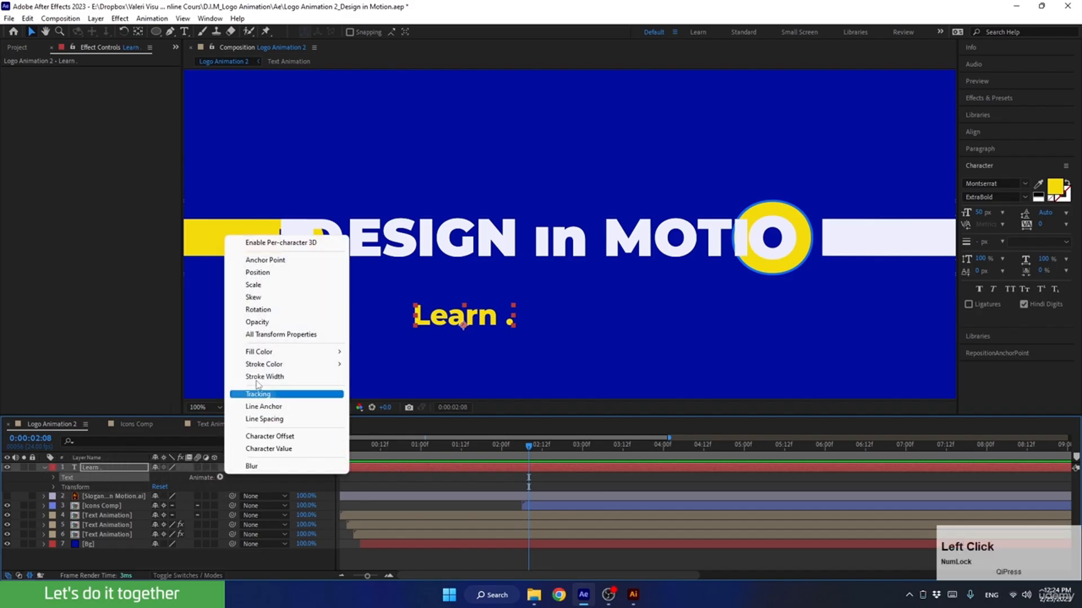
{"action": "left_click", "coordinate": [258, 273]}
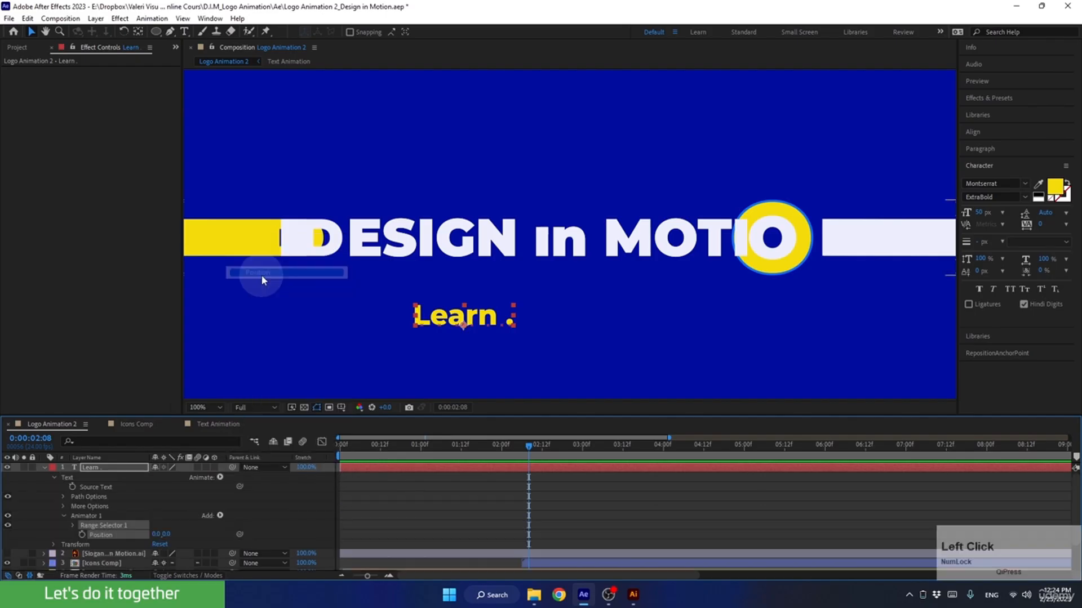
{"action": "left_click_drag", "start_coordinate": [369, 416], "coordinate": [372, 356]}
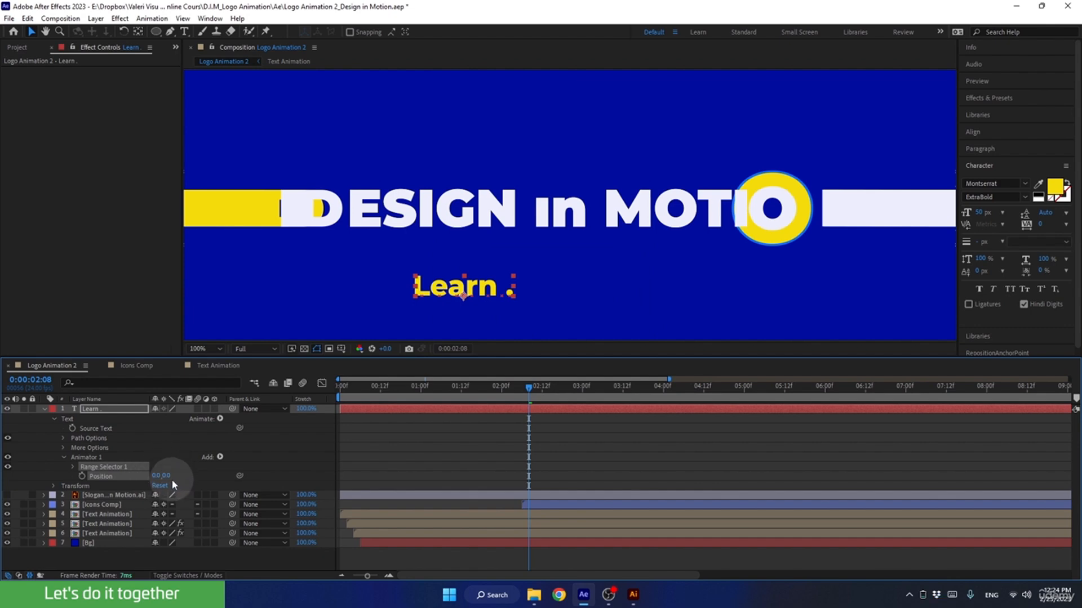
{"action": "left_click_drag", "start_coordinate": [166, 476], "coordinate": [194, 479]}
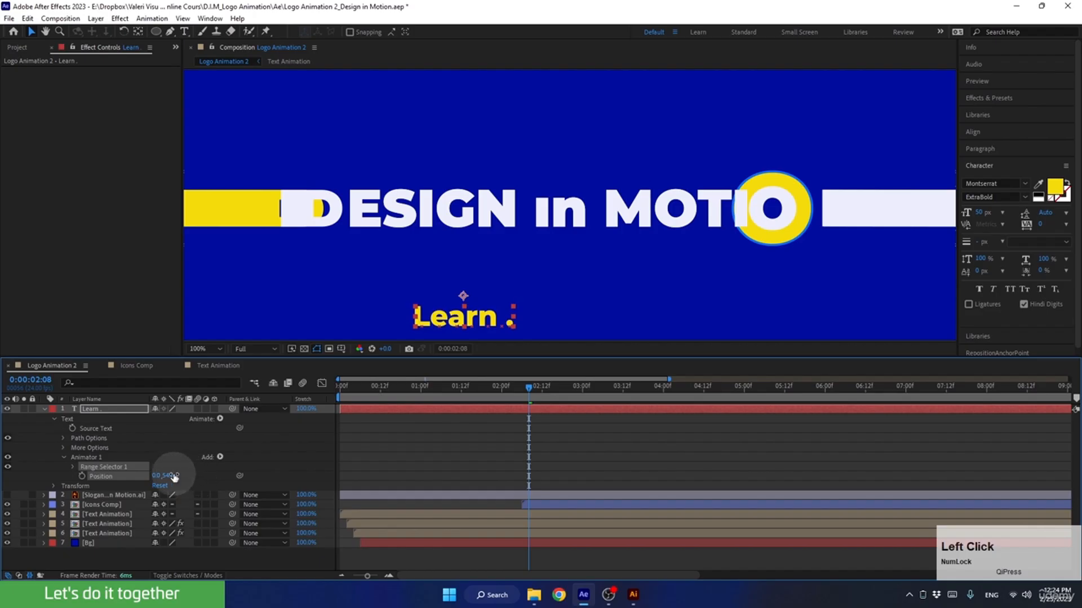
{"action": "left_click", "coordinate": [168, 476]}
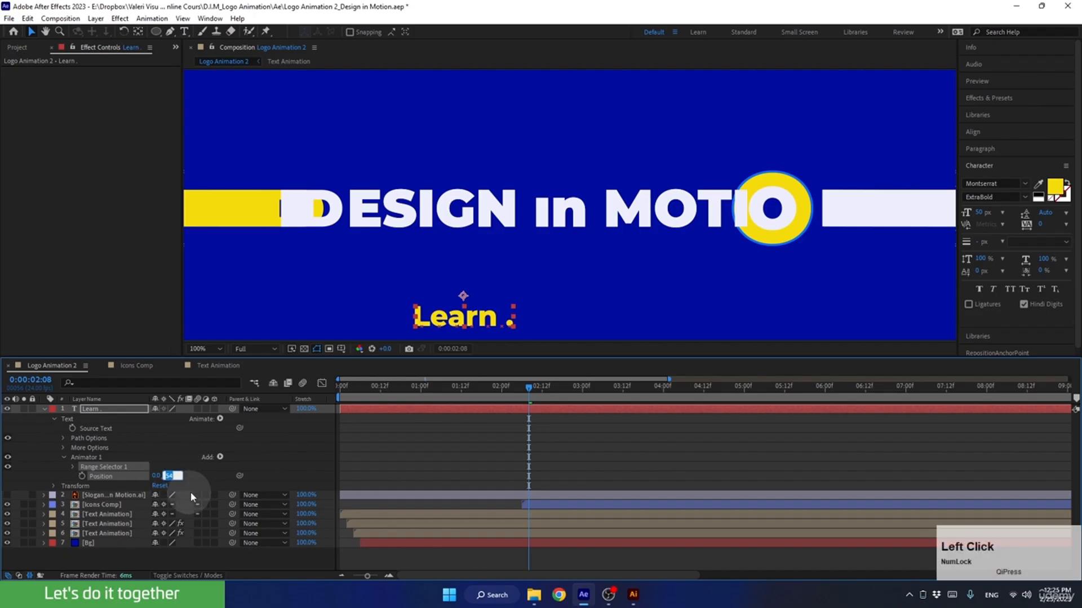
{"action": "type", "text": "60"}
{"action": "key", "text": "Return"}
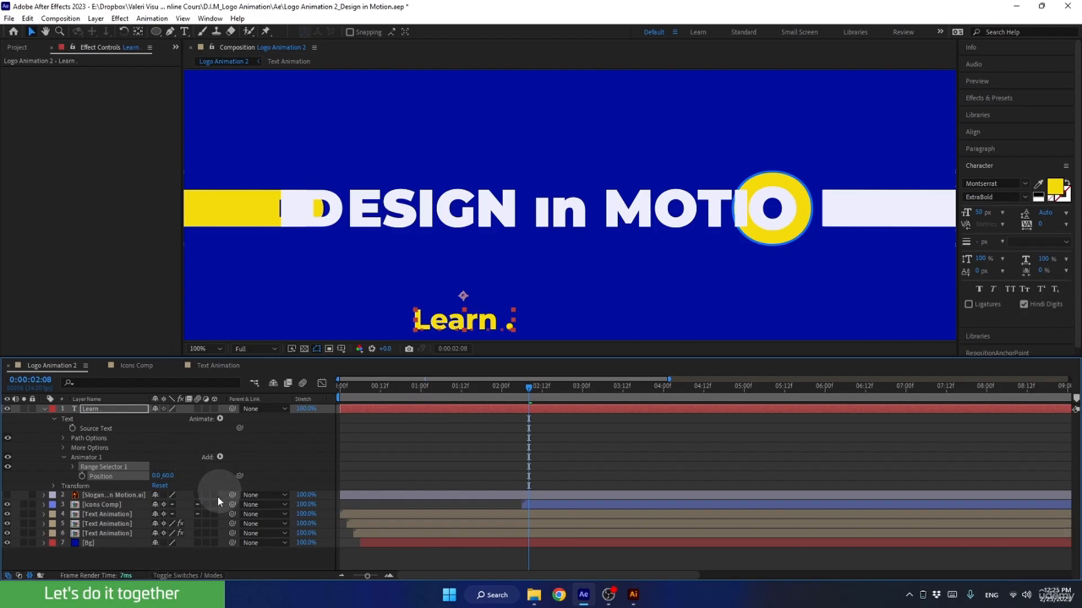
Set the Shape of the Position animator's Range Selector 1 to Ramp Up in the advanced options.
{"action": "left_click", "coordinate": [74, 468]}
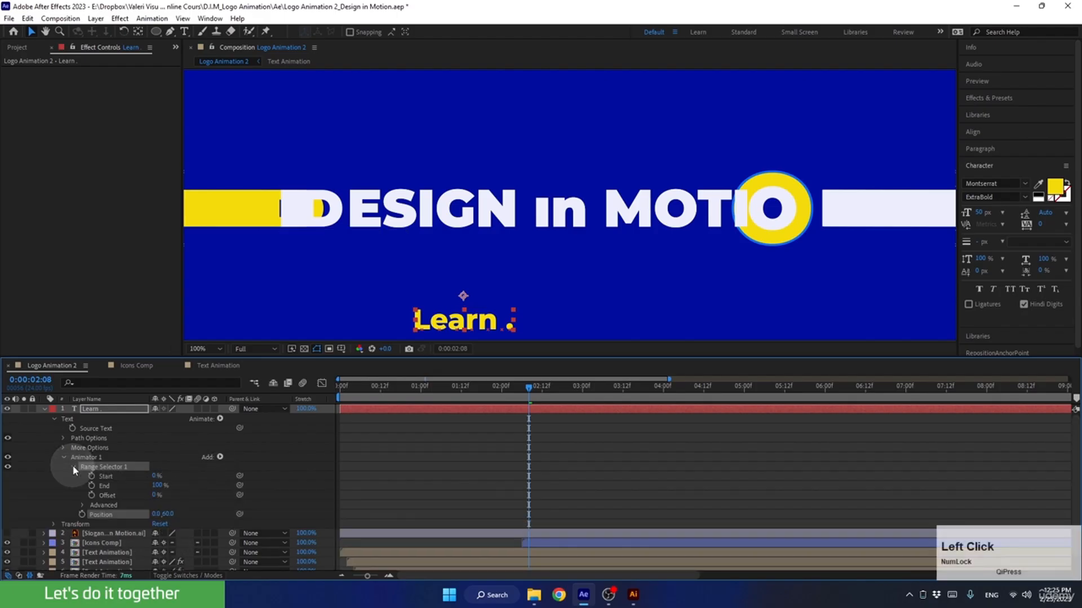
{"action": "left_click", "coordinate": [81, 502]}
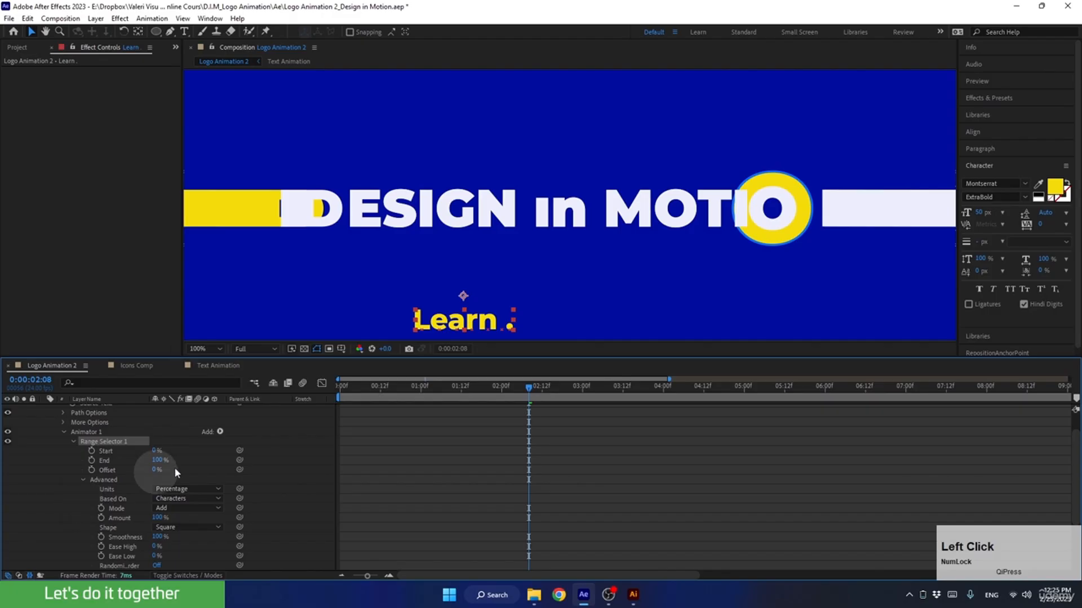
{"action": "left_click_drag", "start_coordinate": [277, 356], "coordinate": [275, 313]}
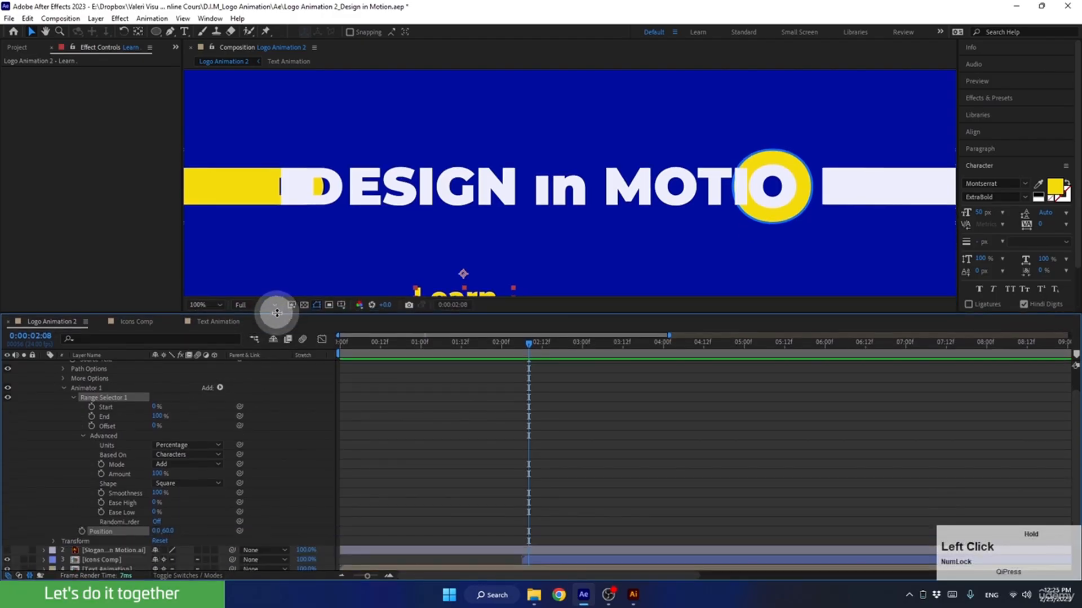
{"action": "key", "text": "space"}
{"action": "left_click_drag", "start_coordinate": [341, 238], "coordinate": [346, 157]}
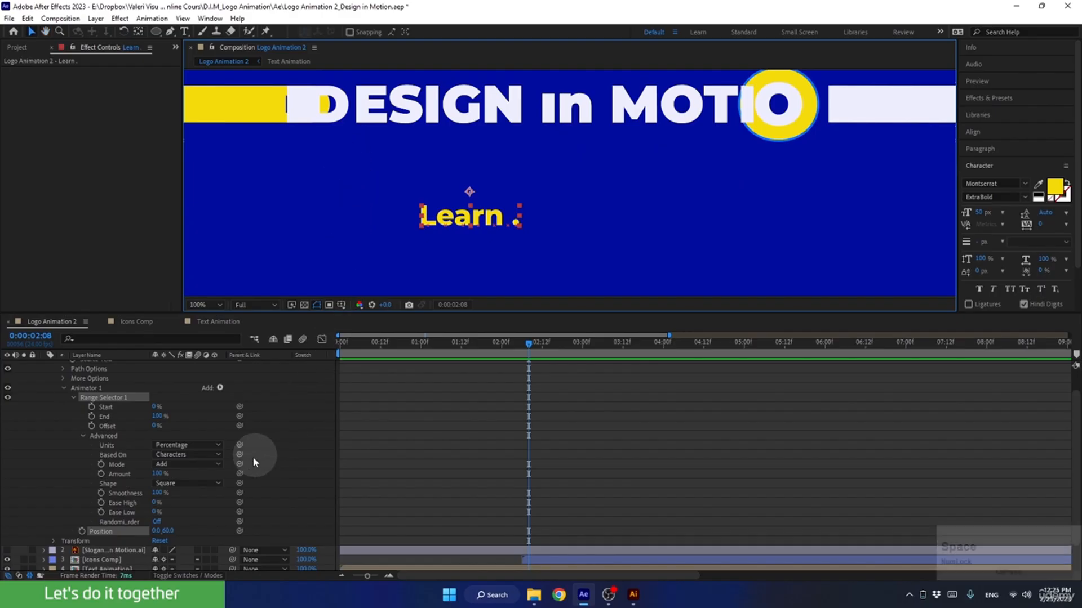
{"action": "left_click", "coordinate": [186, 484]}
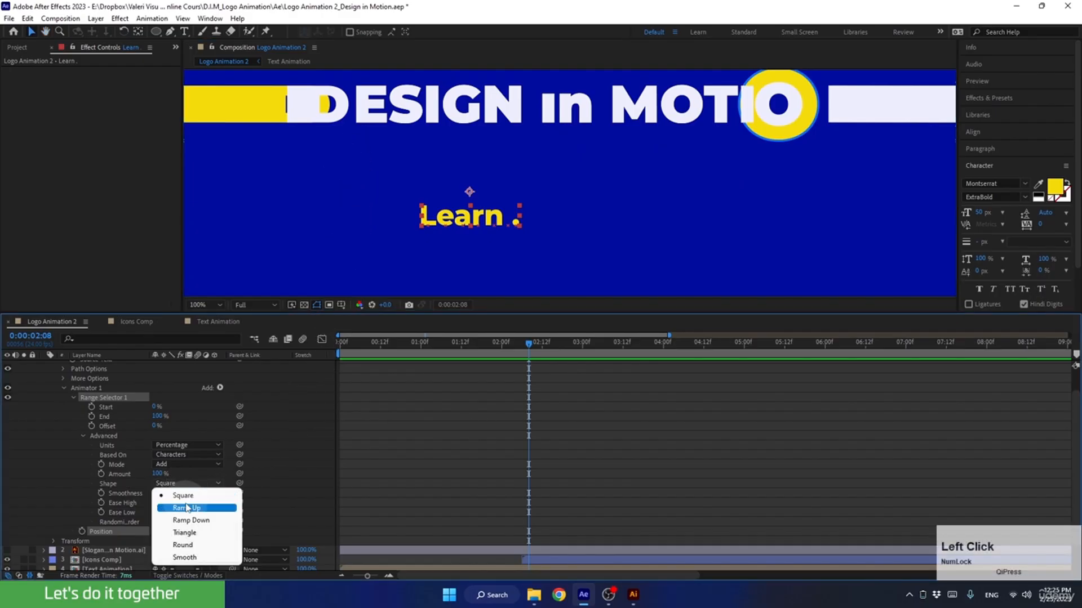
{"action": "left_click", "coordinate": [188, 508]}
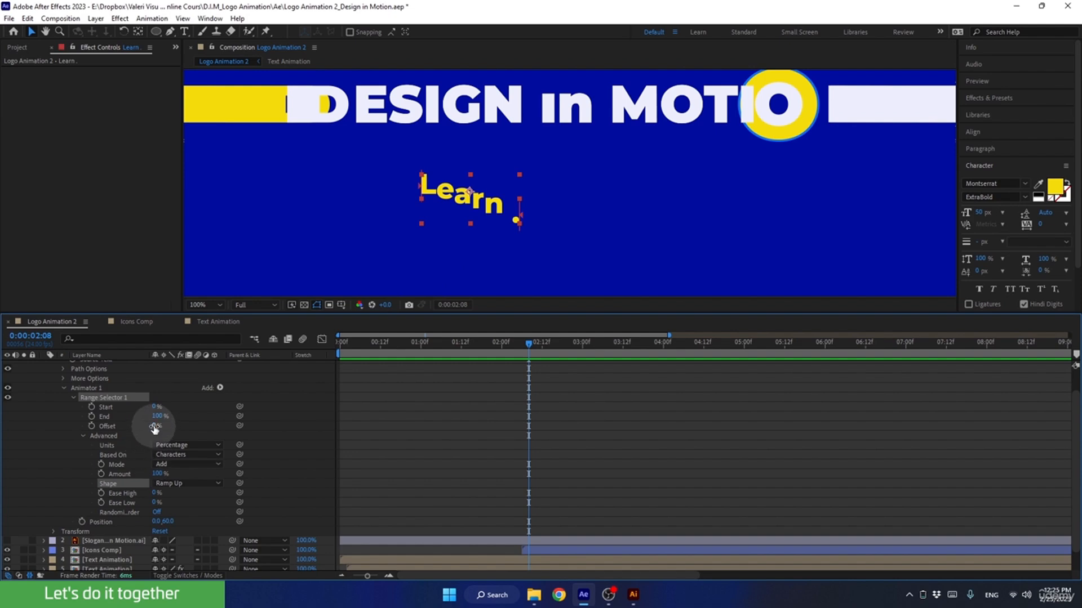
Set the range selector's Offset to -100% and keyframe it at 0:00:00:00.
{"action": "mouse_move", "coordinate": [154, 426]}
{"action": "left_mouse_down"}
{"action": "mouse_move", "coordinate": [228, 420]}
{"action": "mouse_move", "coordinate": [71, 424]}
{"action": "left_mouse_up"}
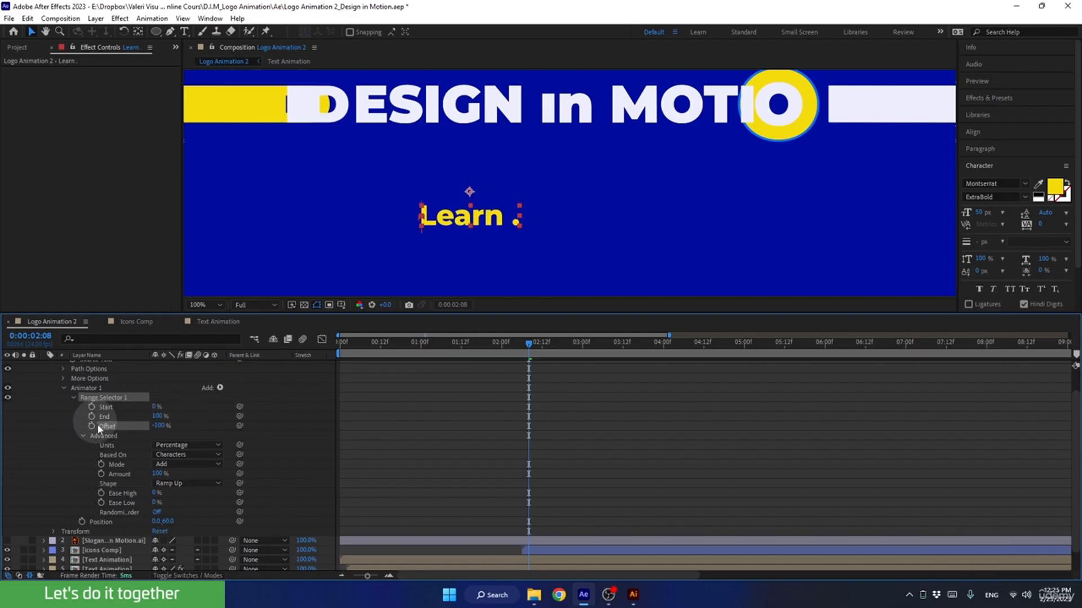
{"action": "left_click_drag", "start_coordinate": [510, 345], "coordinate": [284, 371]}
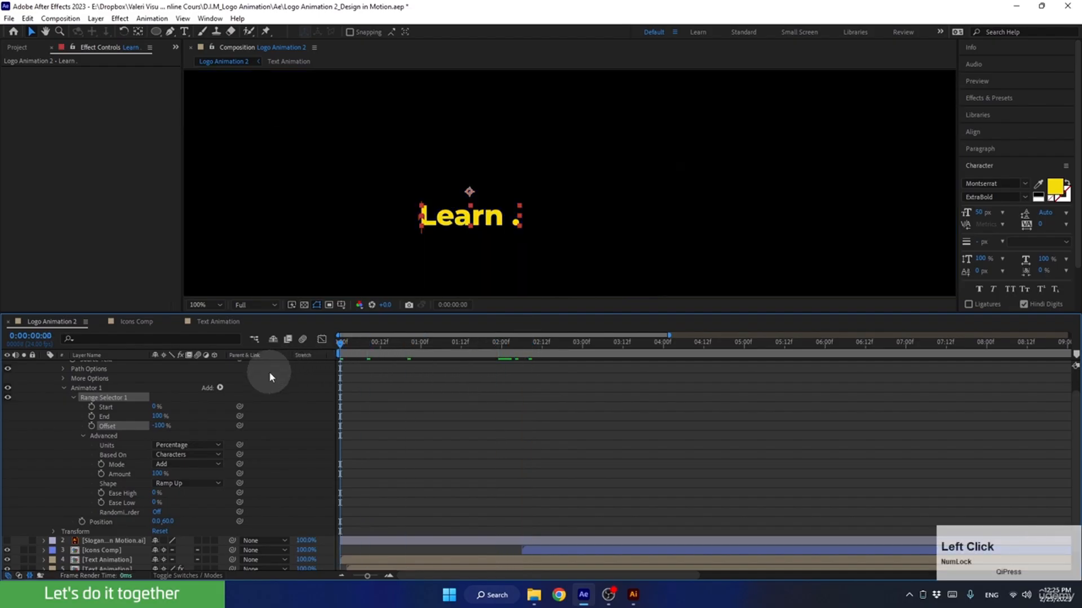
{"action": "left_click", "coordinate": [91, 426]}
Solo the Learn layer, keyframe the range selector's Offset at 100% at 0:00:01:00, and preview the animation from the start.
{"action": "left_click_drag", "start_coordinate": [383, 355], "coordinate": [421, 360]}
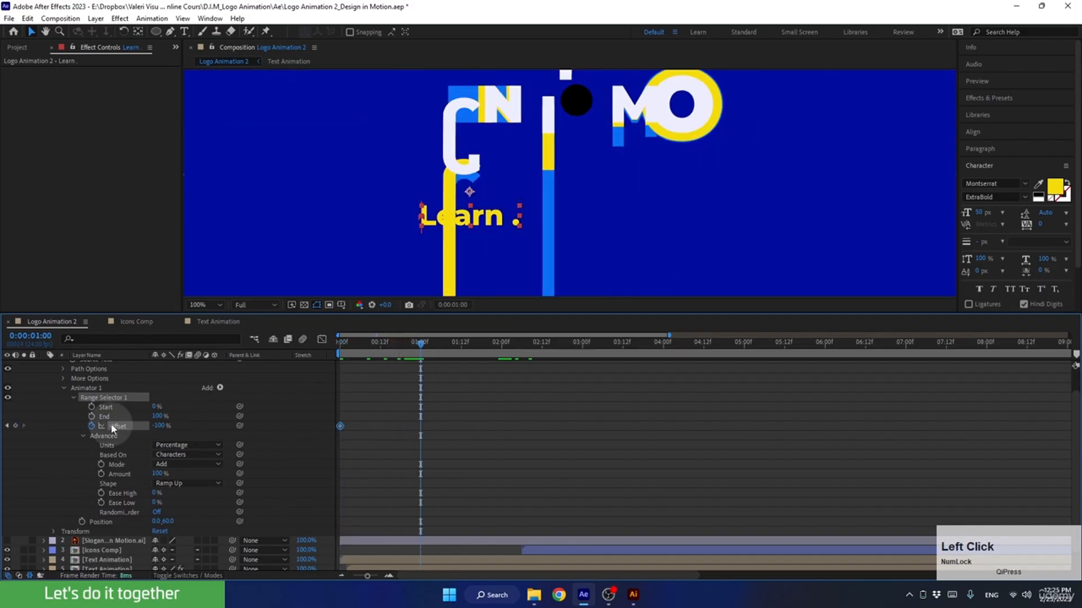
{"action": "scroll", "coordinate": [116, 450], "scroll_direction": "up", "scroll_amount": 1}
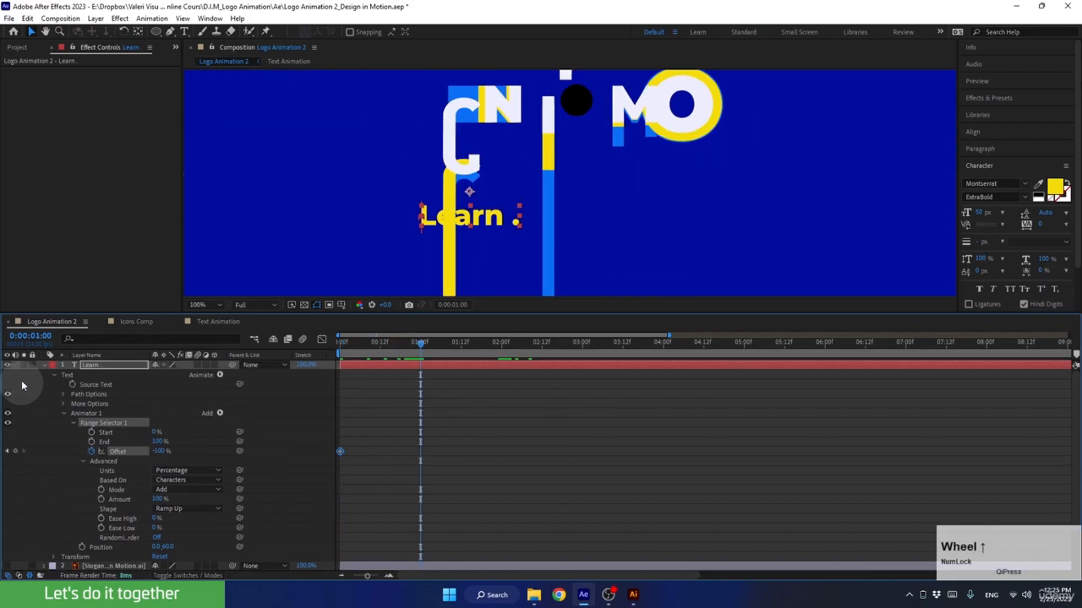
{"action": "left_click", "coordinate": [24, 365]}
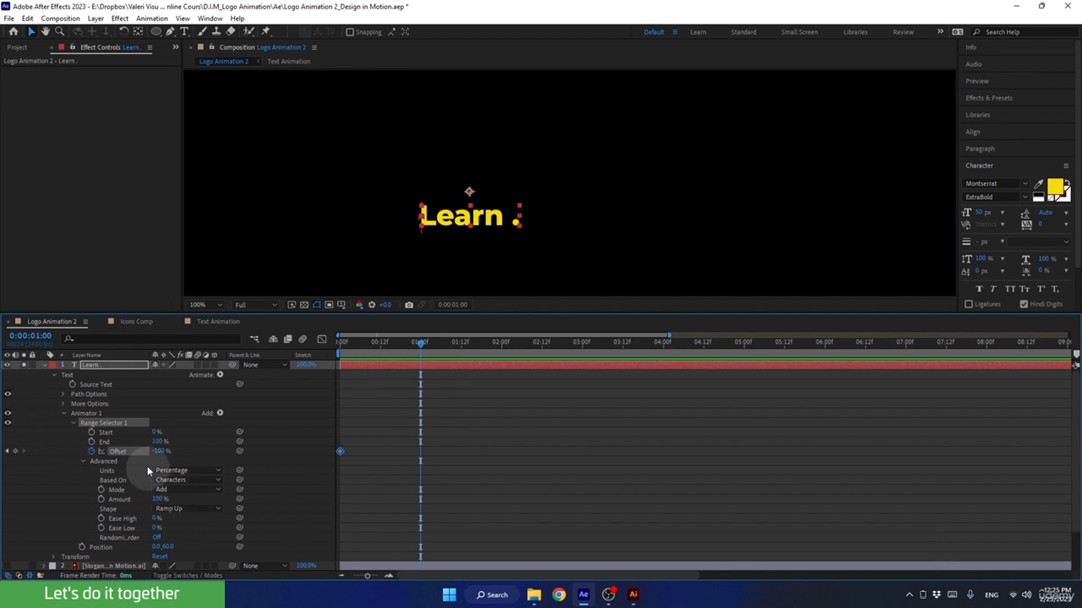
{"action": "left_click_drag", "start_coordinate": [156, 452], "coordinate": [310, 449]}
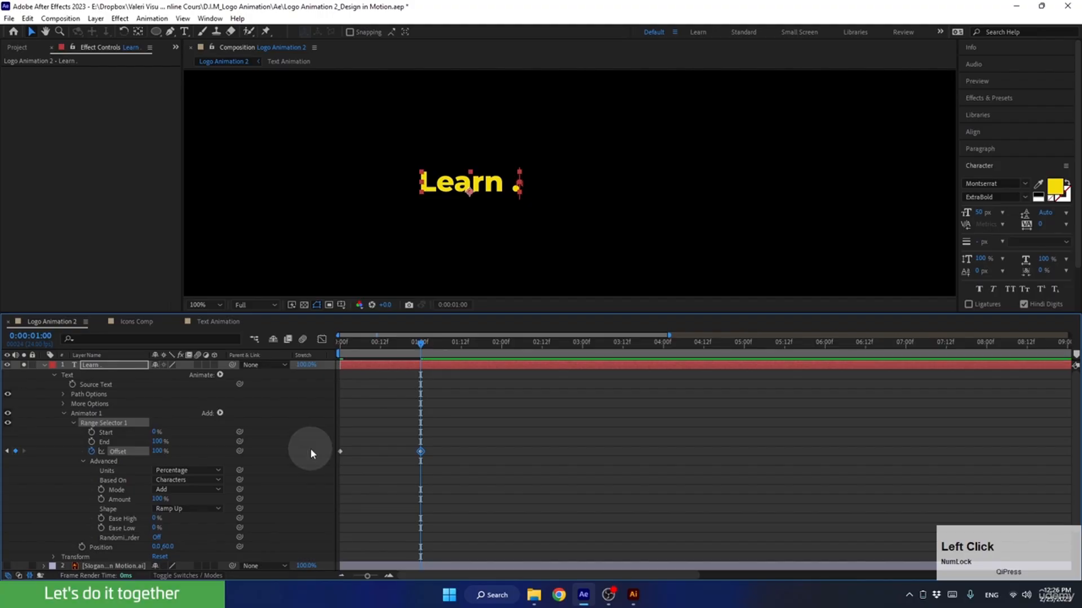
{"action": "left_click", "coordinate": [343, 343]}
{"action": "key", "text": "space"}
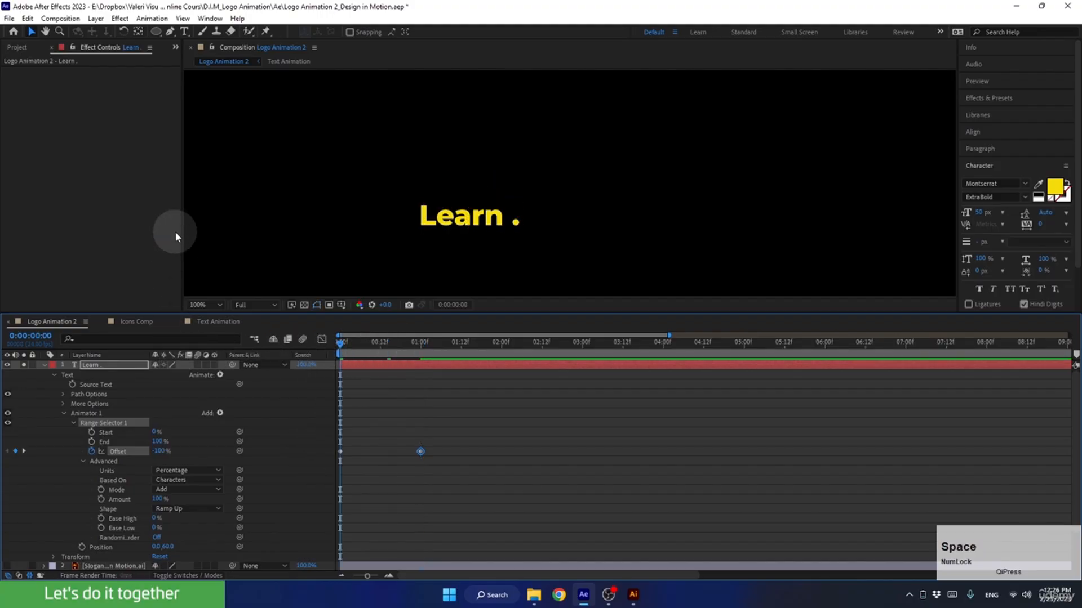
Set Range Selector 1's Ease High to 20% and Ease Low to 80% on the Learn layer, and preview the result from the start.
{"action": "key", "text": "space"}
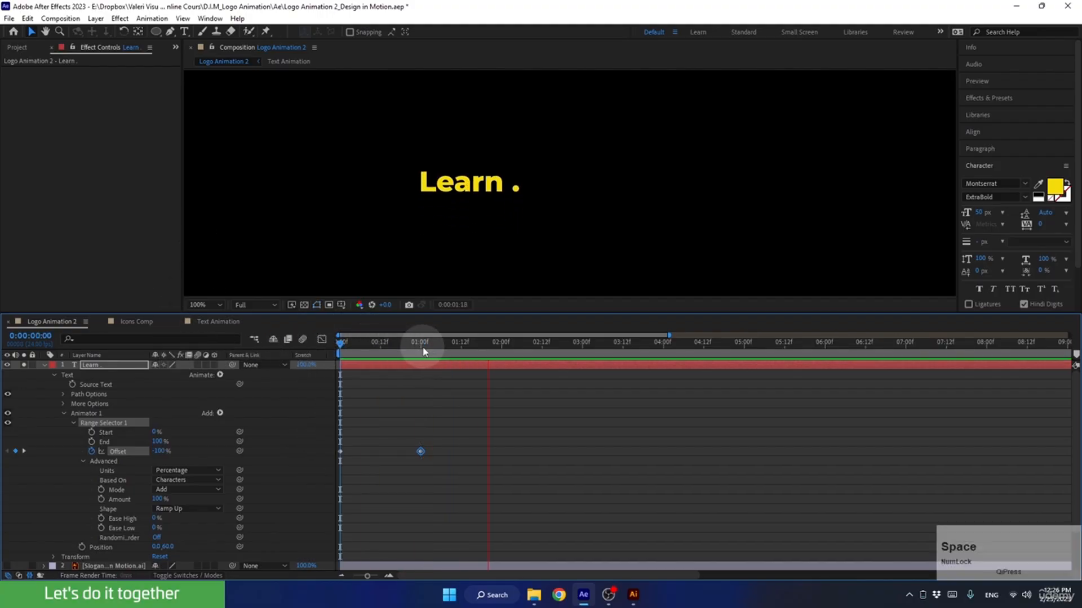
{"action": "left_click", "coordinate": [412, 347]}
{"action": "left_click_drag", "start_coordinate": [412, 347], "coordinate": [367, 359]}
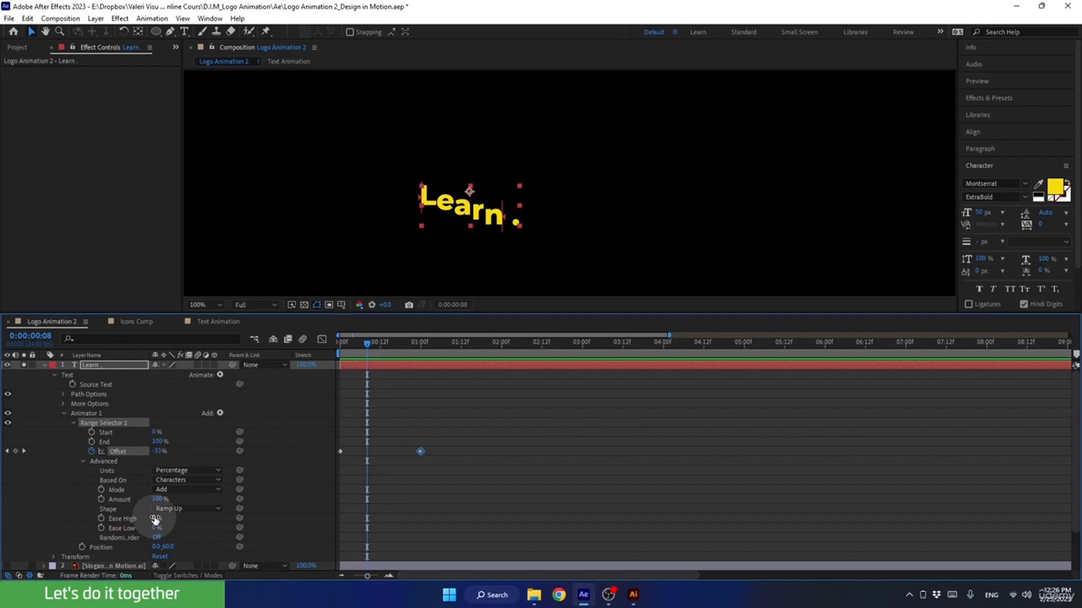
{"action": "left_click", "coordinate": [124, 528]}
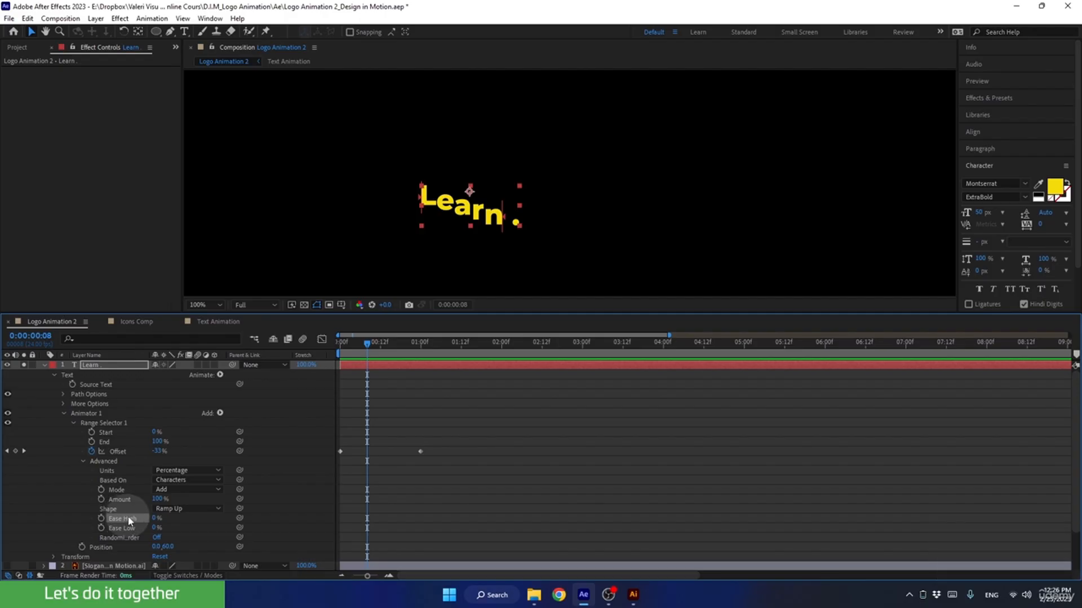
{"action": "left_click", "coordinate": [155, 520]}
{"action": "type", "text": "20"}
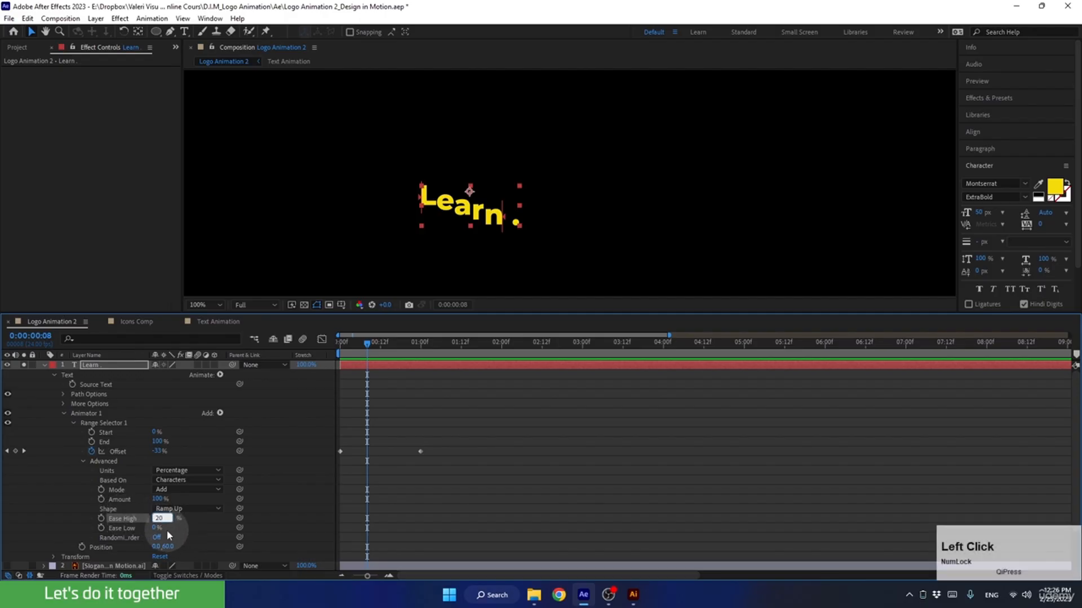
{"action": "left_click", "coordinate": [154, 529]}
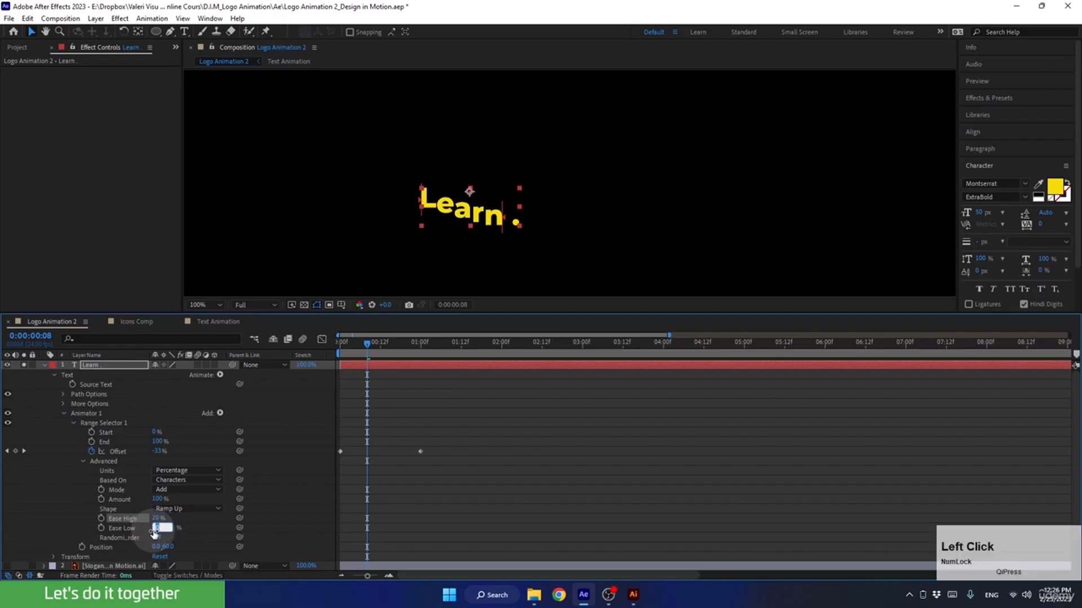
{"action": "key", "text": "Return"}
{"action": "left_click_drag", "start_coordinate": [342, 346], "coordinate": [290, 343]}
{"action": "key", "text": "space"}
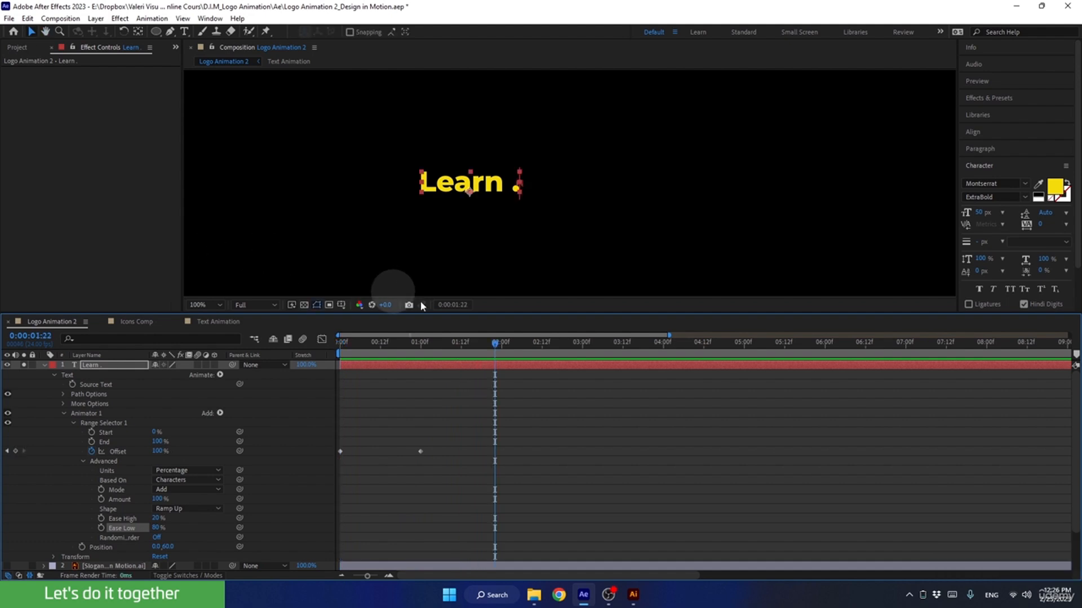
Add a new mask around the Learn layer's text at 0:00:01:00 and preview the masked letter reveal from the start.
{"action": "left_click_drag", "start_coordinate": [469, 345], "coordinate": [420, 347]}
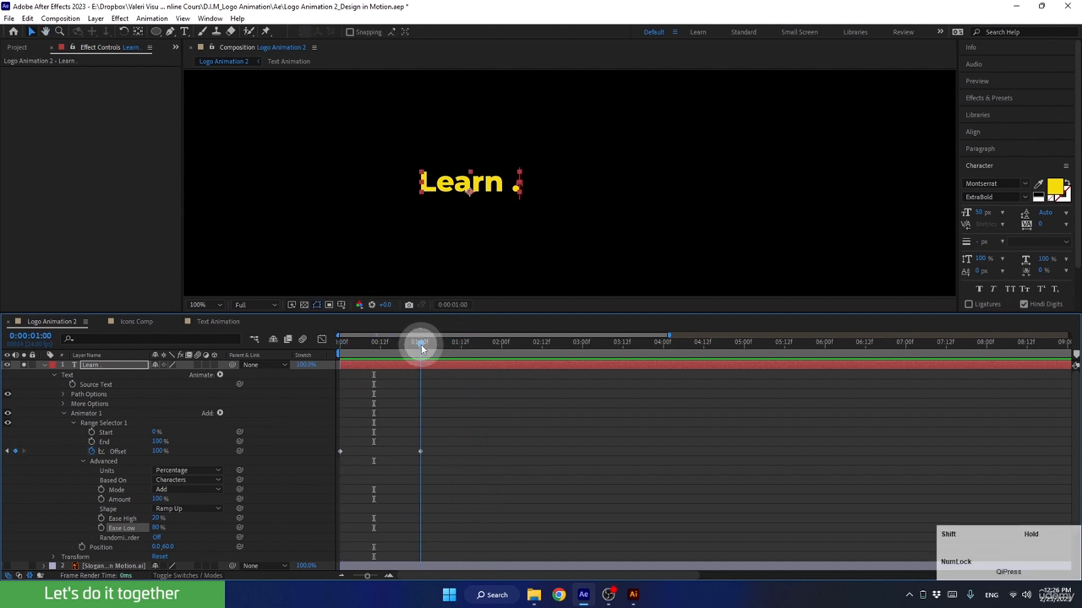
{"action": "right_click", "coordinate": [462, 183]}
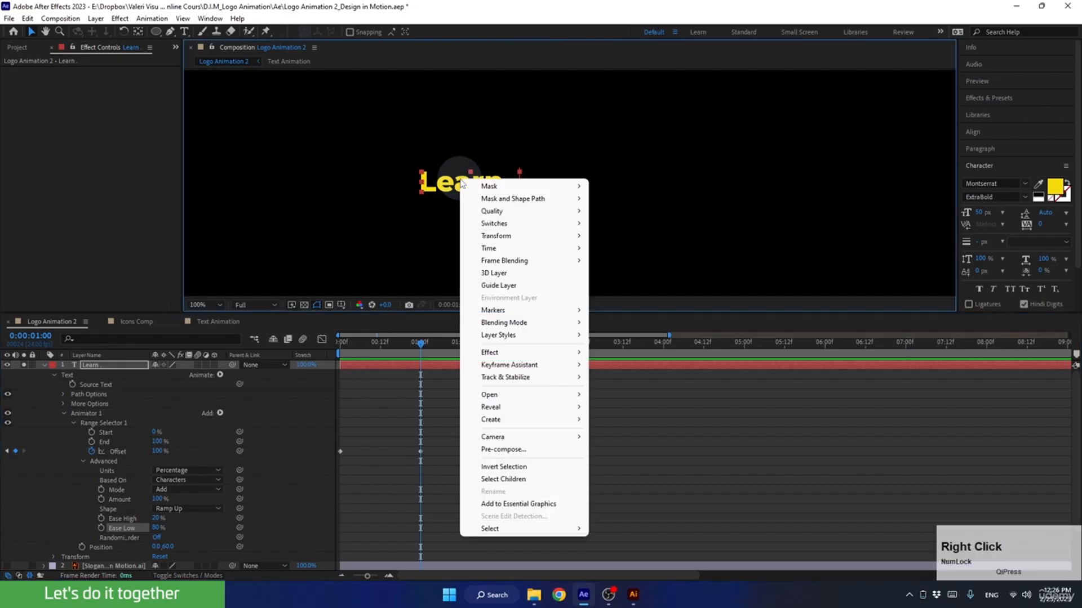
{"action": "mouse_move", "coordinate": [467, 187]}
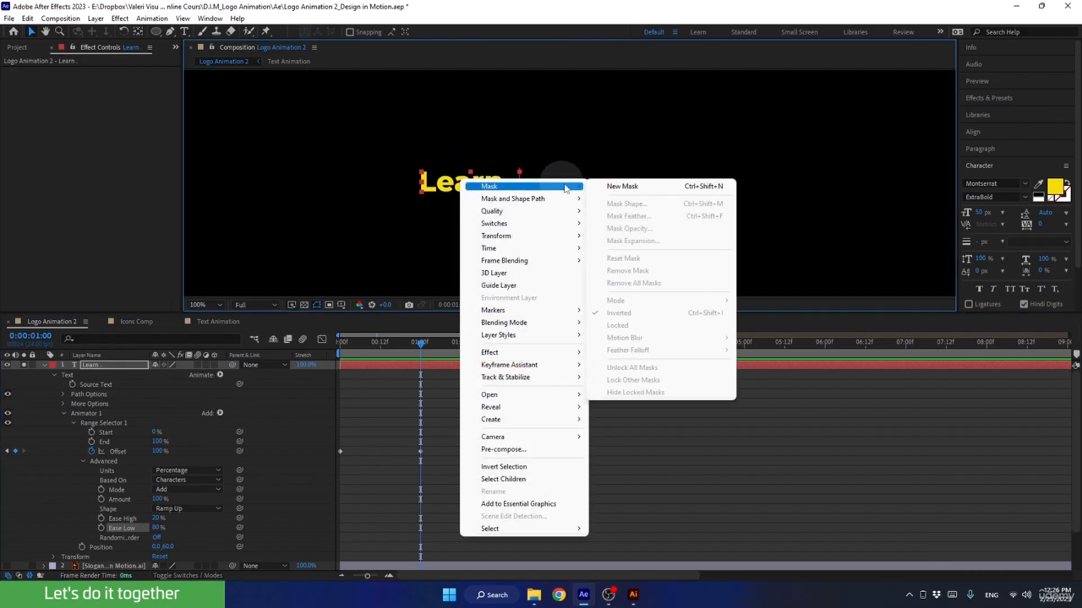
{"action": "left_click", "coordinate": [610, 188]}
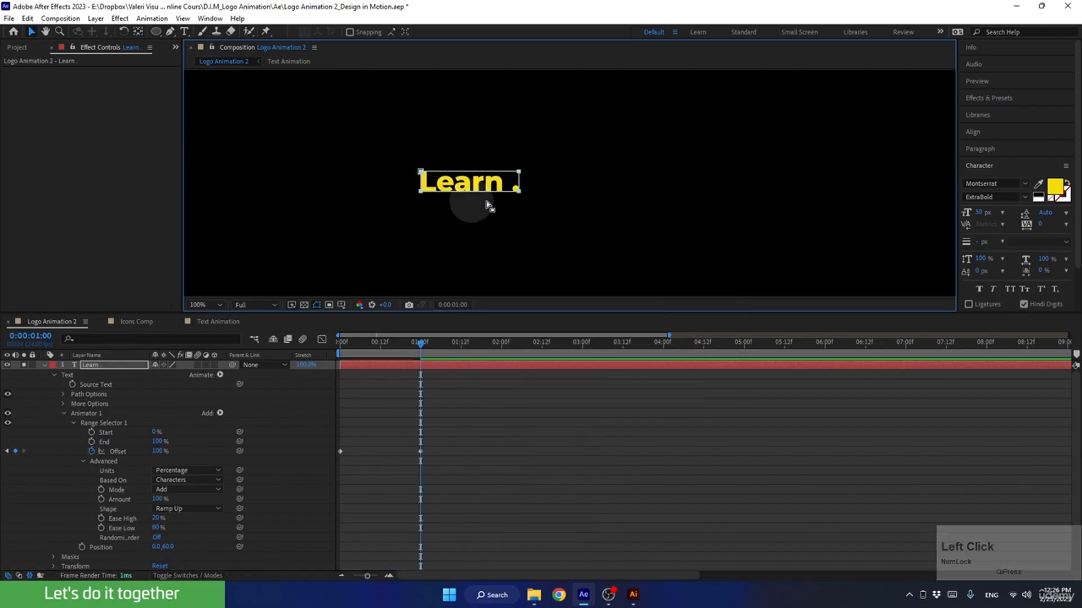
{"action": "left_click_drag", "start_coordinate": [425, 350], "coordinate": [297, 370]}
{"action": "key", "text": "space"}
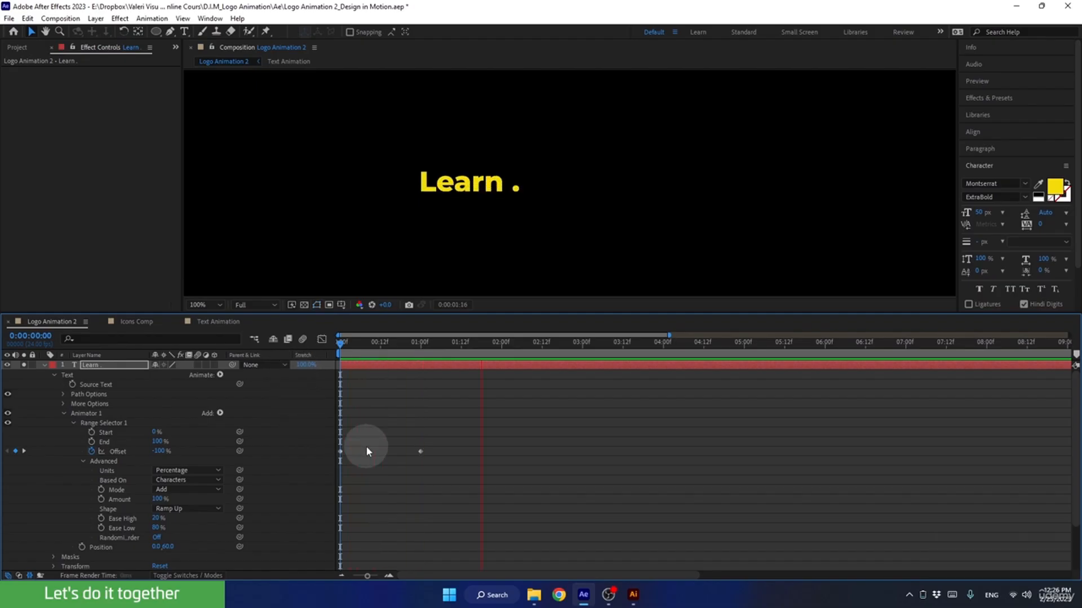
{"action": "key", "text": "space"}
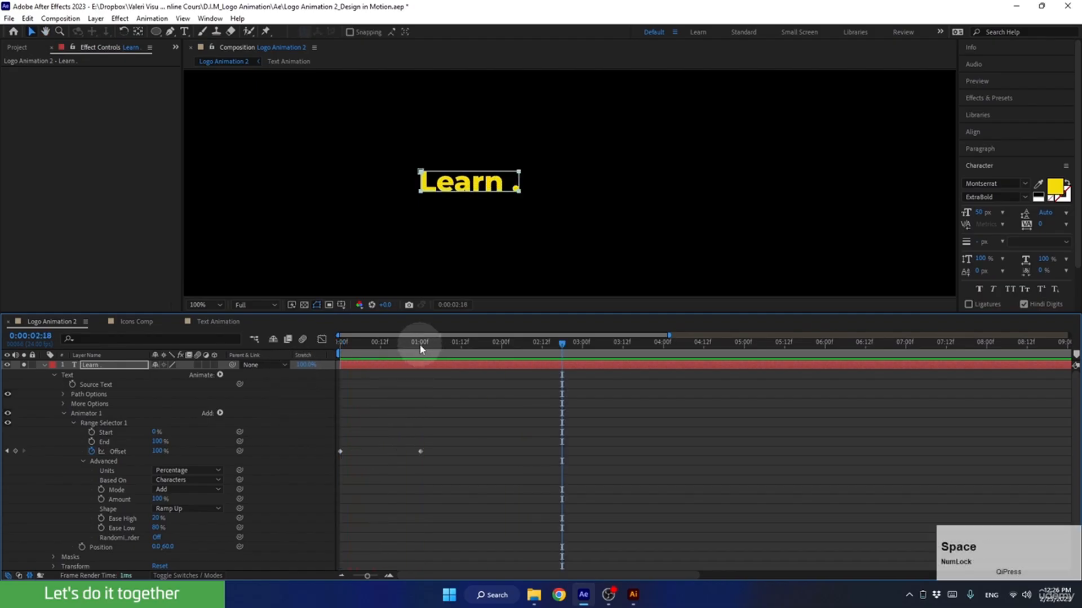
Return to the first frame, collapse the Learn layer to its Scale property, and test the scaling around the current anchor point before undoing it.
{"action": "left_click_drag", "start_coordinate": [420, 350], "coordinate": [303, 357]}
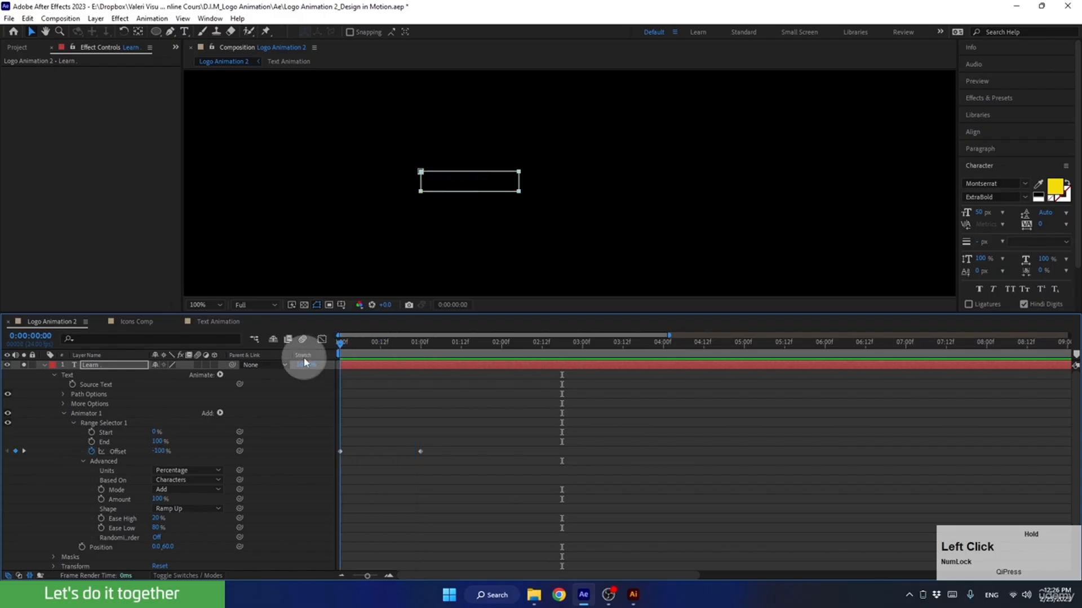
{"action": "left_click", "coordinate": [44, 364]}
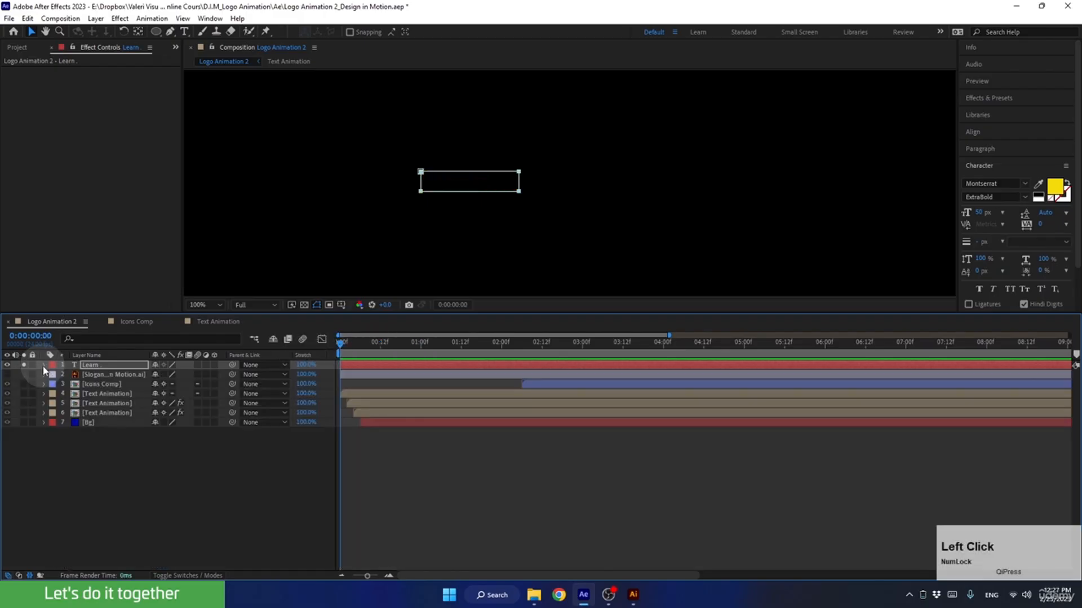
{"action": "left_click", "coordinate": [101, 365]}
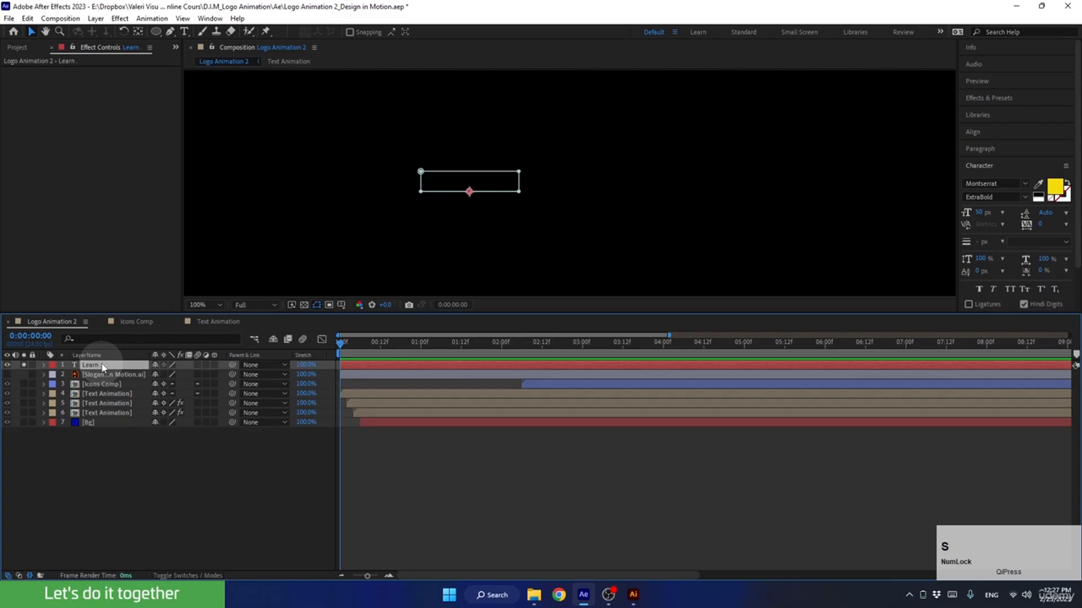
{"action": "key", "text": "s"}
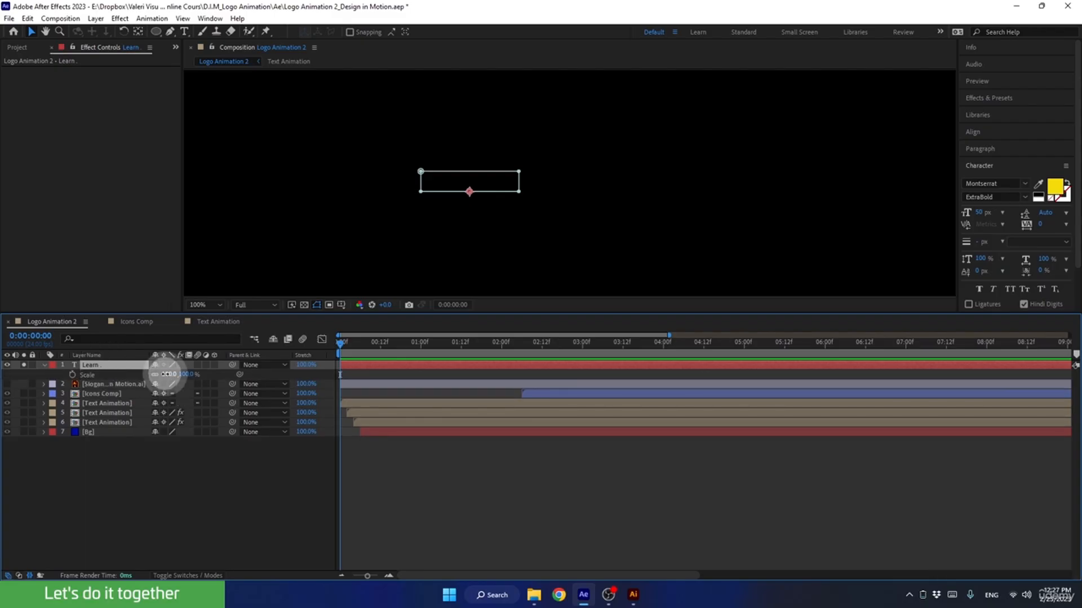
{"action": "left_click_drag", "start_coordinate": [166, 374], "coordinate": [203, 374]}
{"action": "key", "text": "ctrl+z"}
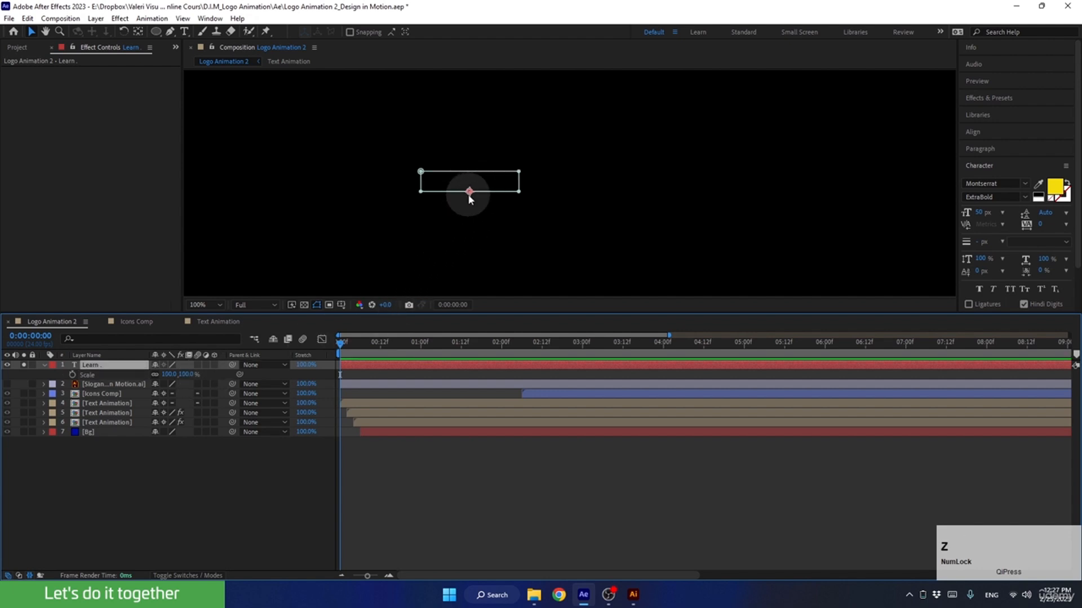
Move the Learn layer's anchor point to the centre of its text with the Pan Behind tool.
{"action": "left_click", "coordinate": [141, 32]}
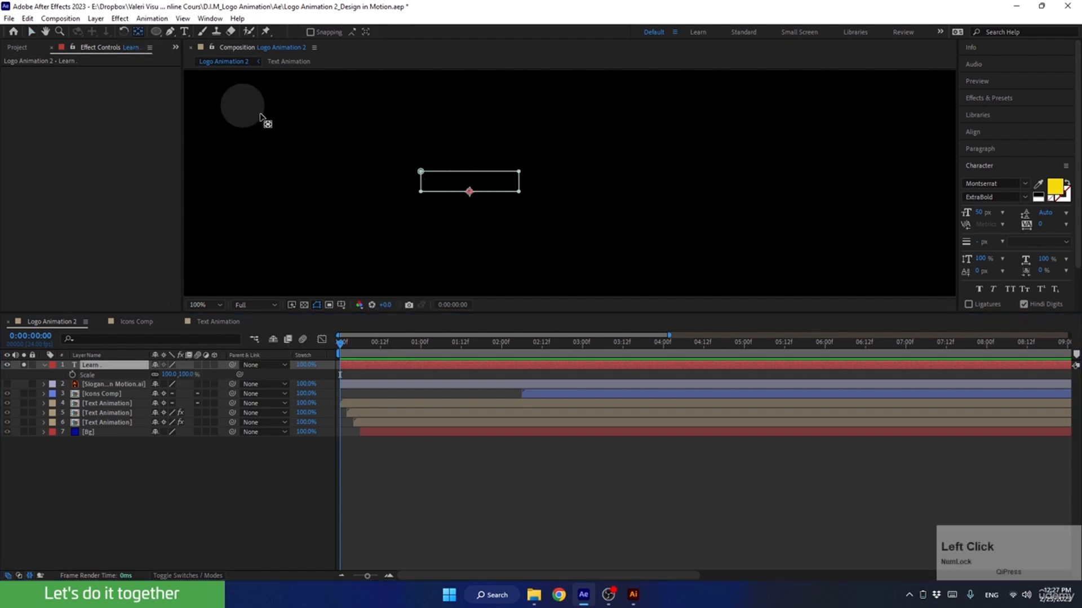
{"action": "left_click_drag", "start_coordinate": [469, 192], "coordinate": [471, 185]}
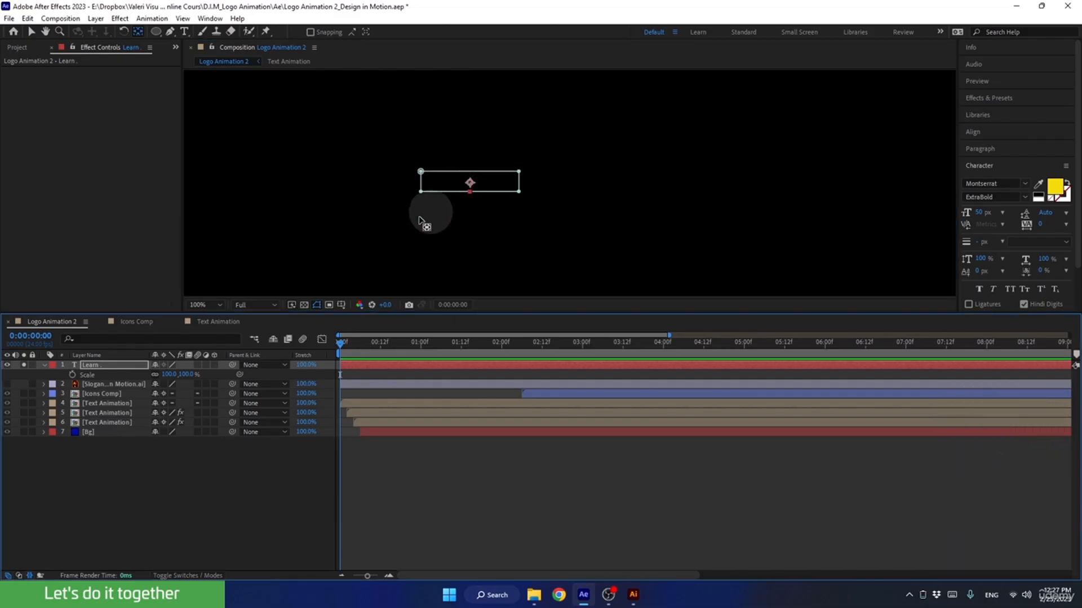
{"action": "left_click", "coordinate": [31, 32]}
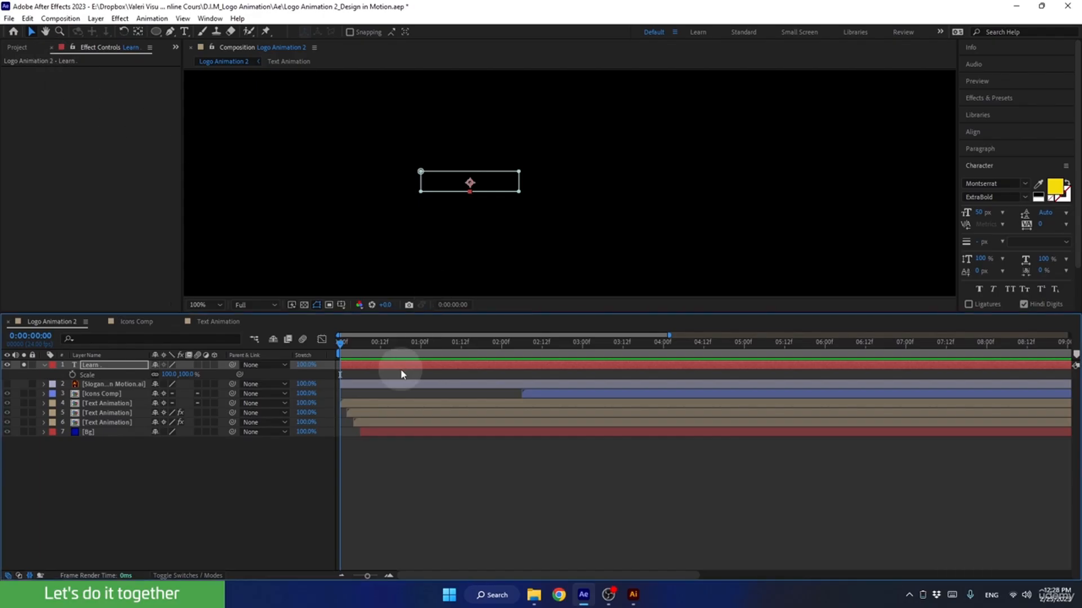
Keyframe the Learn layer's Scale at 0% at 0:00:00:00.
{"action": "left_click_drag", "start_coordinate": [343, 343], "coordinate": [321, 362]}
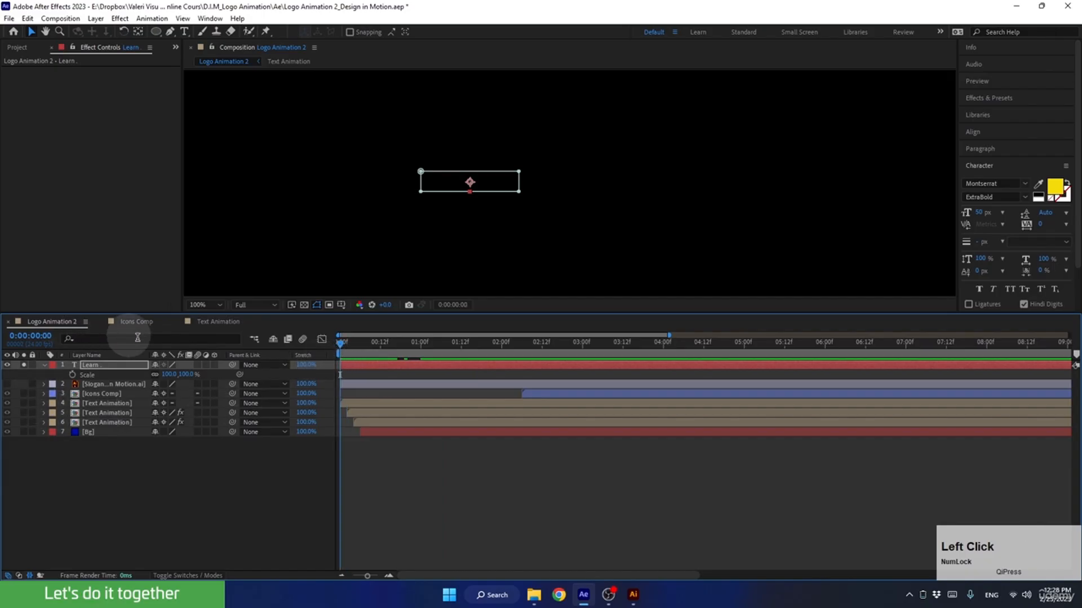
{"action": "left_click", "coordinate": [73, 374]}
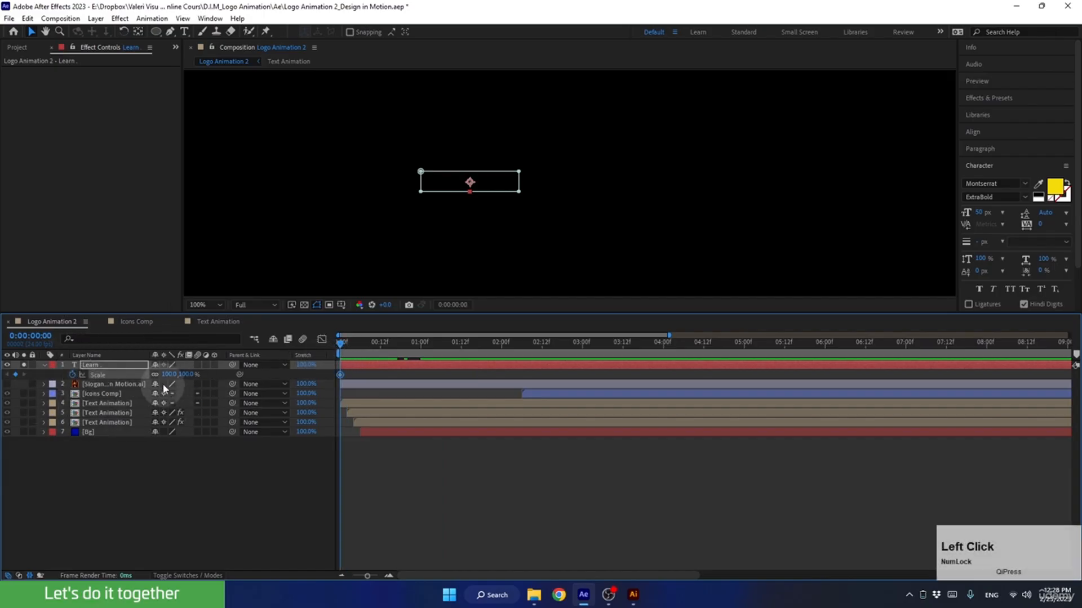
{"action": "left_click_drag", "start_coordinate": [166, 375], "coordinate": [166, 376]}
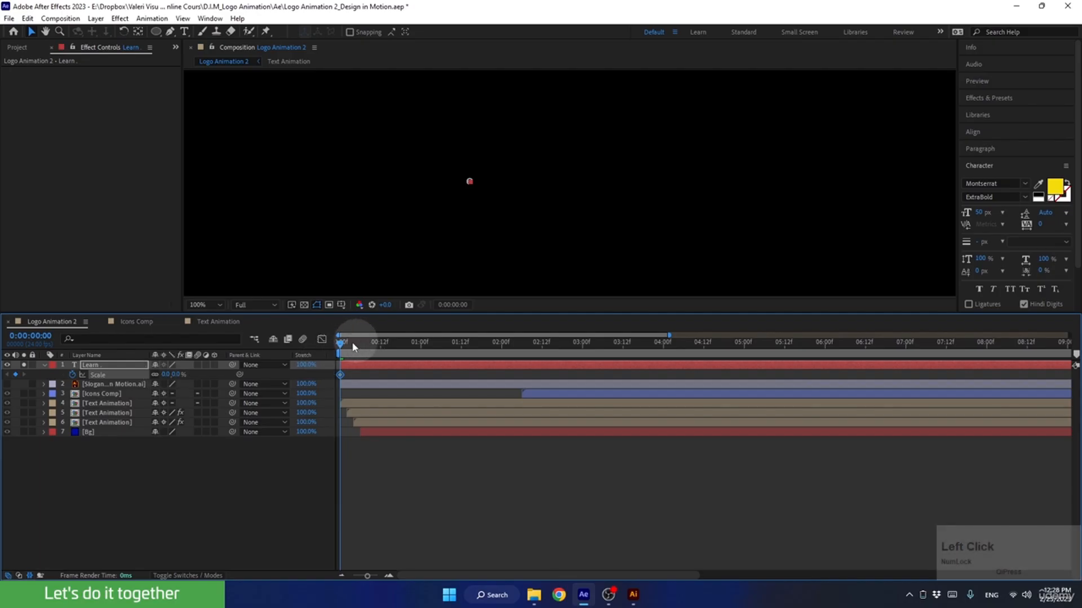
Keyframe the Learn layer's Scale at 150% at 0:00:00:12.
{"action": "left_click_drag", "start_coordinate": [354, 346], "coordinate": [380, 343]}
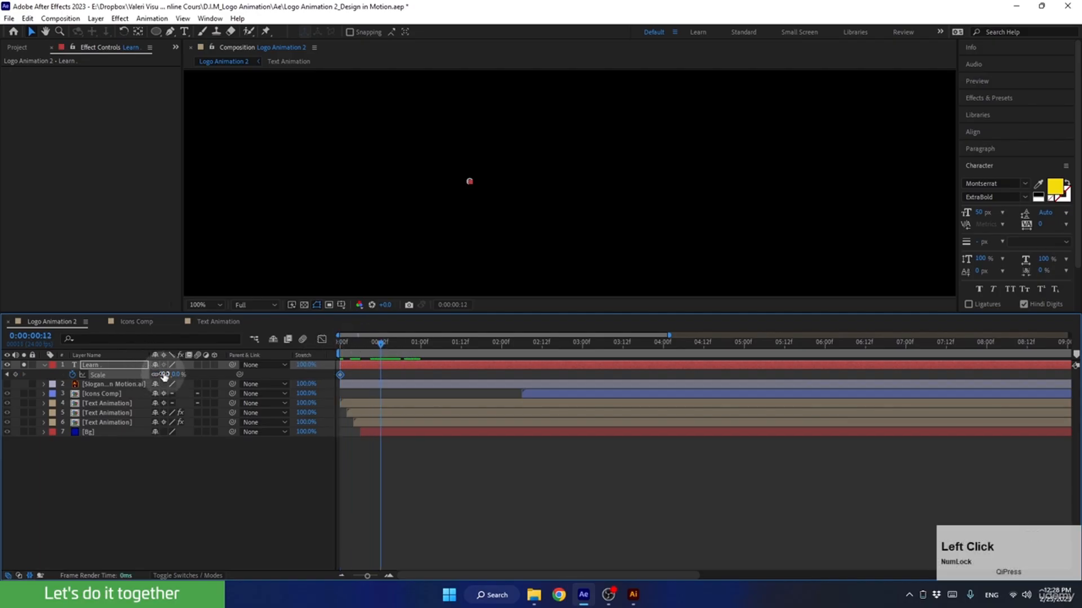
{"action": "key", "text": "Return"}
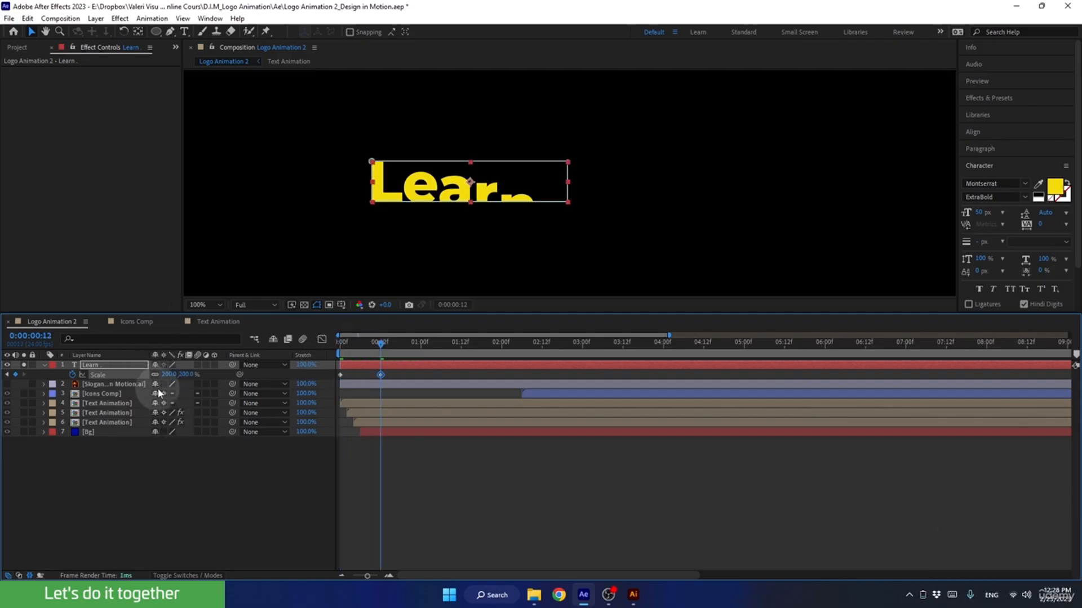
{"action": "left_click", "coordinate": [167, 375]}
{"action": "type", "text": "150"}
{"action": "key", "text": "Return"}
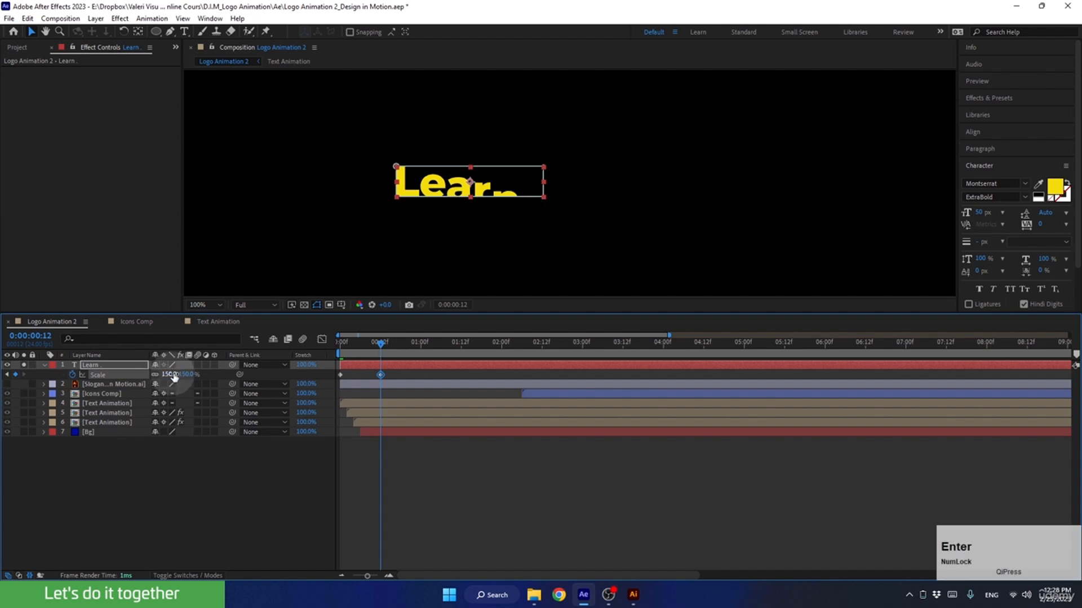
Keyframe the Learn layer's Scale at 100% at 0:00:01:00.
{"action": "left_click", "coordinate": [390, 343]}
{"action": "left_click_drag", "start_coordinate": [400, 347], "coordinate": [416, 354]}
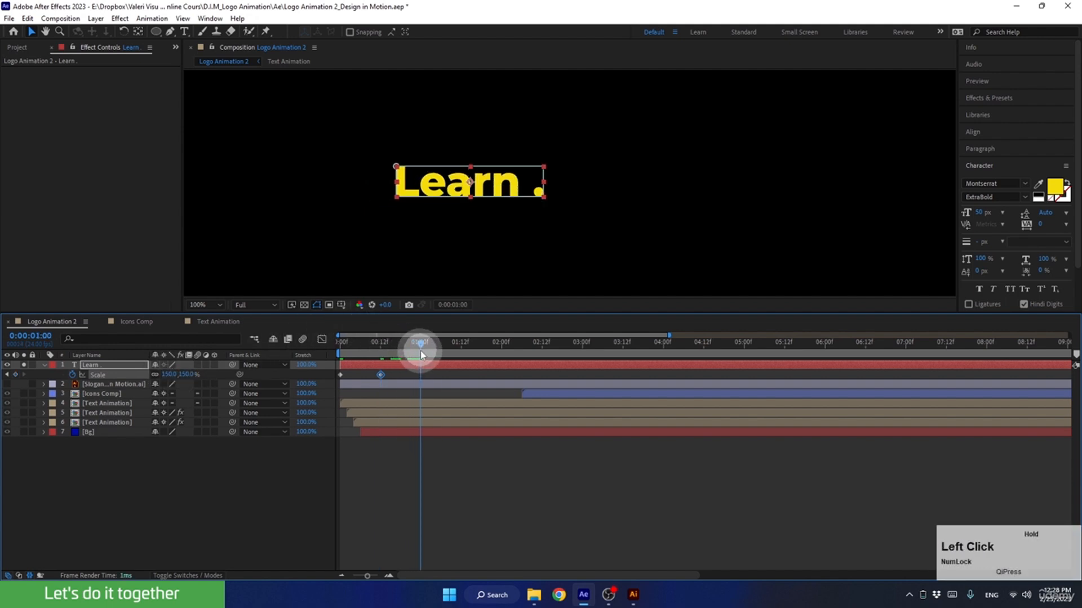
{"action": "left_click", "coordinate": [167, 374]}
{"action": "type", "text": "100"}
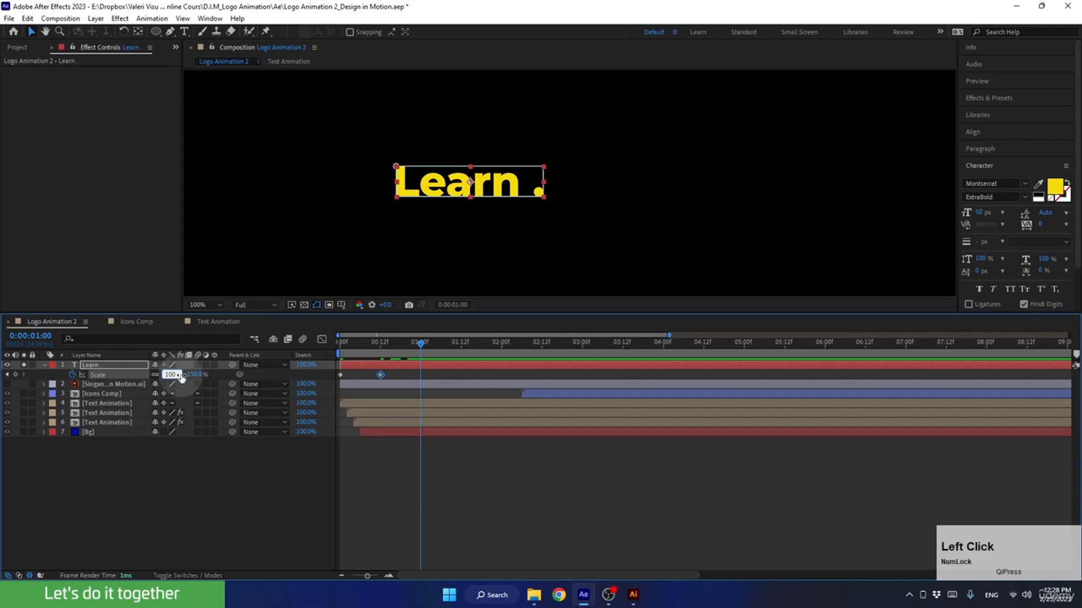
{"action": "key", "text": "Return"}
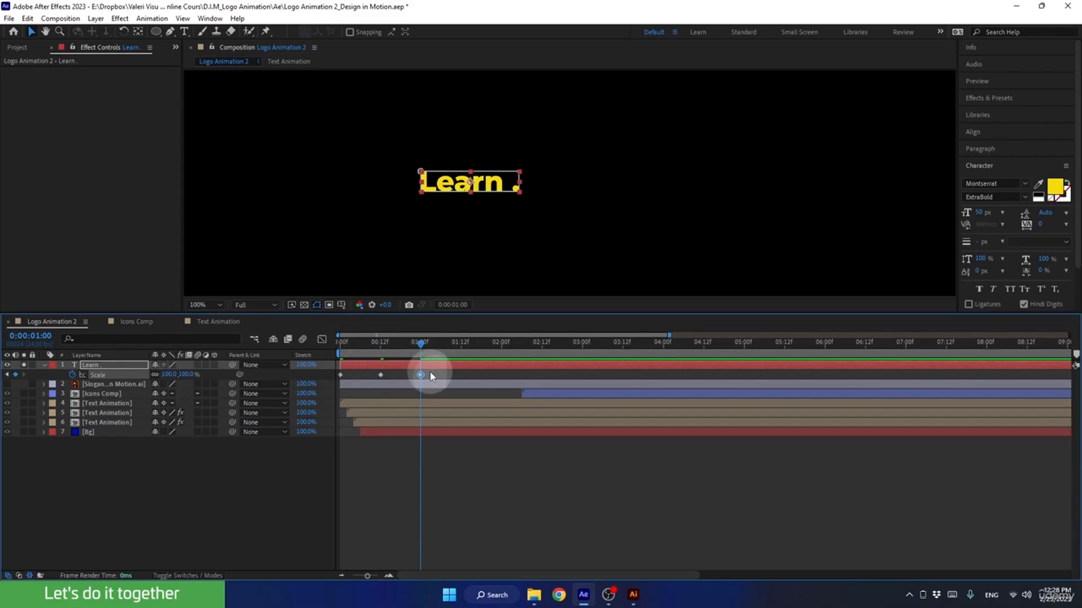
Apply Easy Ease to all three Scale keyframes with 85% incoming and outgoing velocity influence, and preview the animation from the start.
{"action": "left_click_drag", "start_coordinate": [431, 376], "coordinate": [326, 374]}
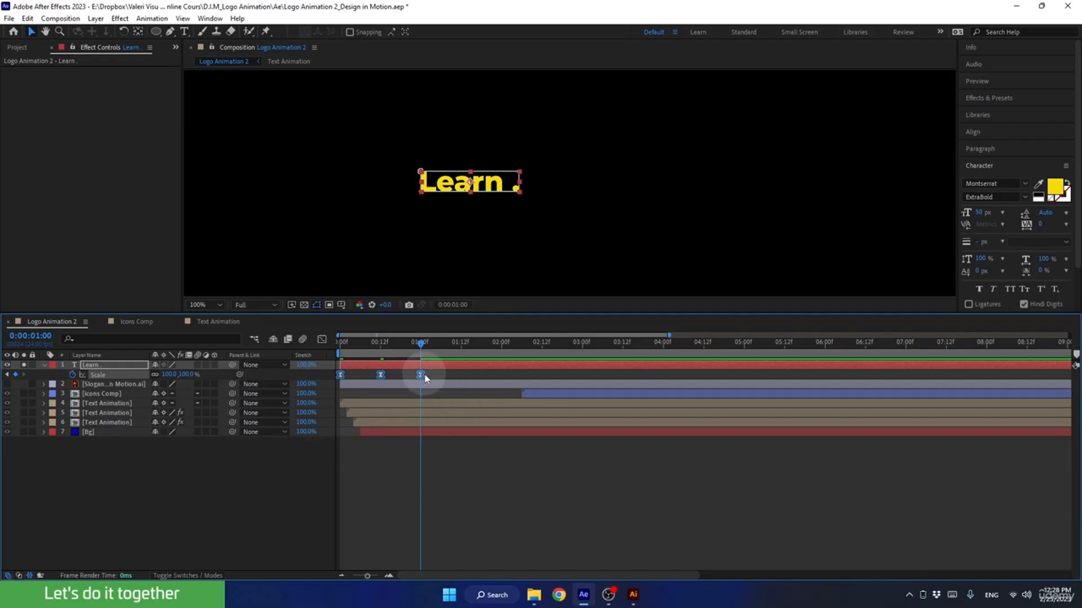
{"action": "key", "text": "alt"}
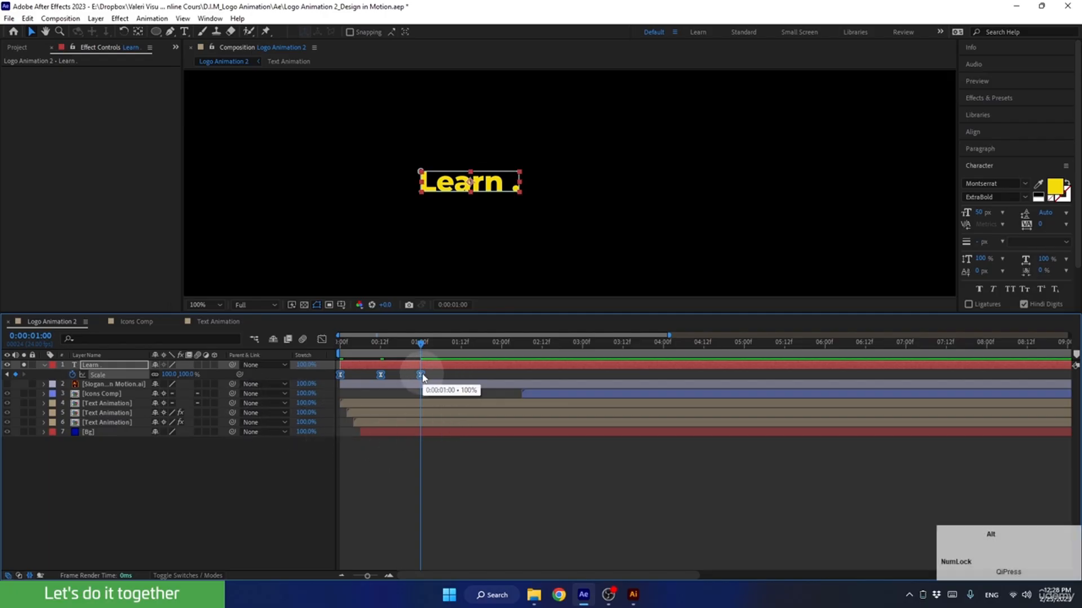
{"action": "double_click", "coordinate": [421, 376]}
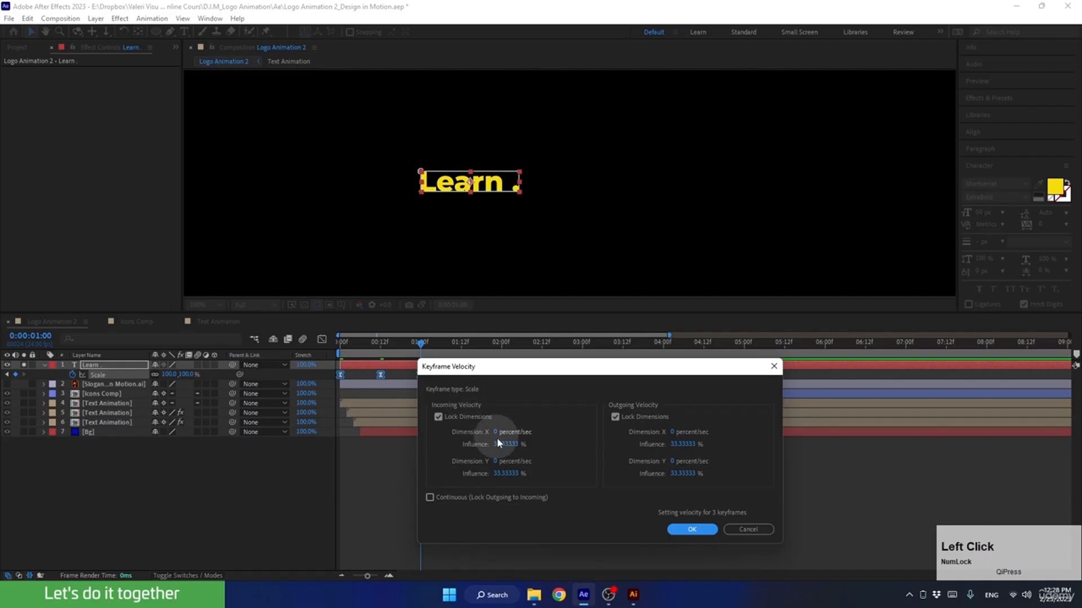
{"action": "left_click", "coordinate": [497, 443]}
{"action": "type", "text": "85"}
{"action": "left_click", "coordinate": [673, 444]}
{"action": "type", "text": "85"}
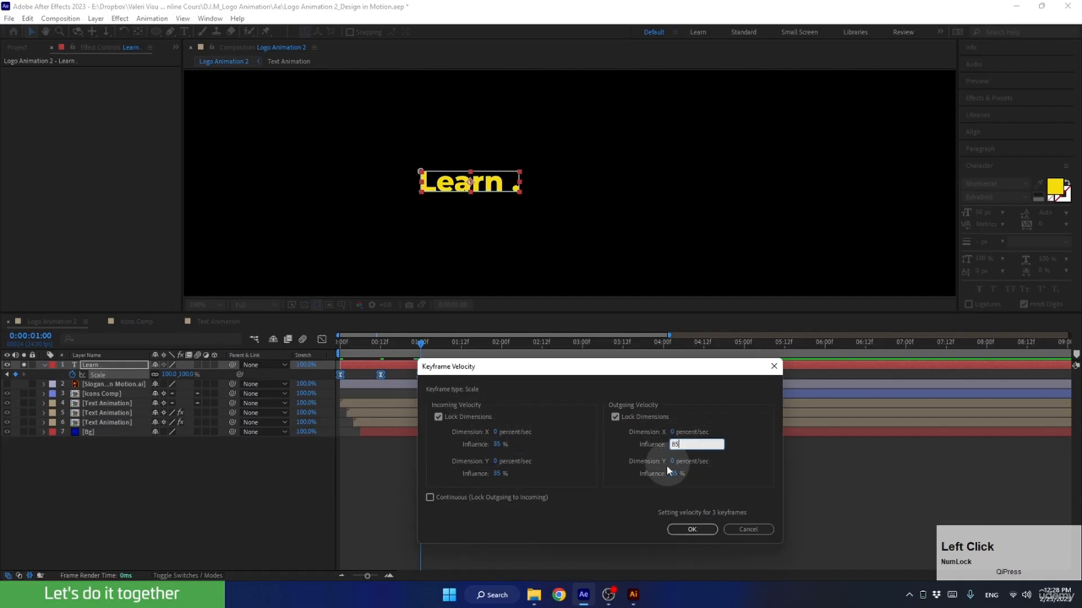
{"action": "left_click", "coordinate": [692, 529]}
{"action": "left_click", "coordinate": [386, 343]}
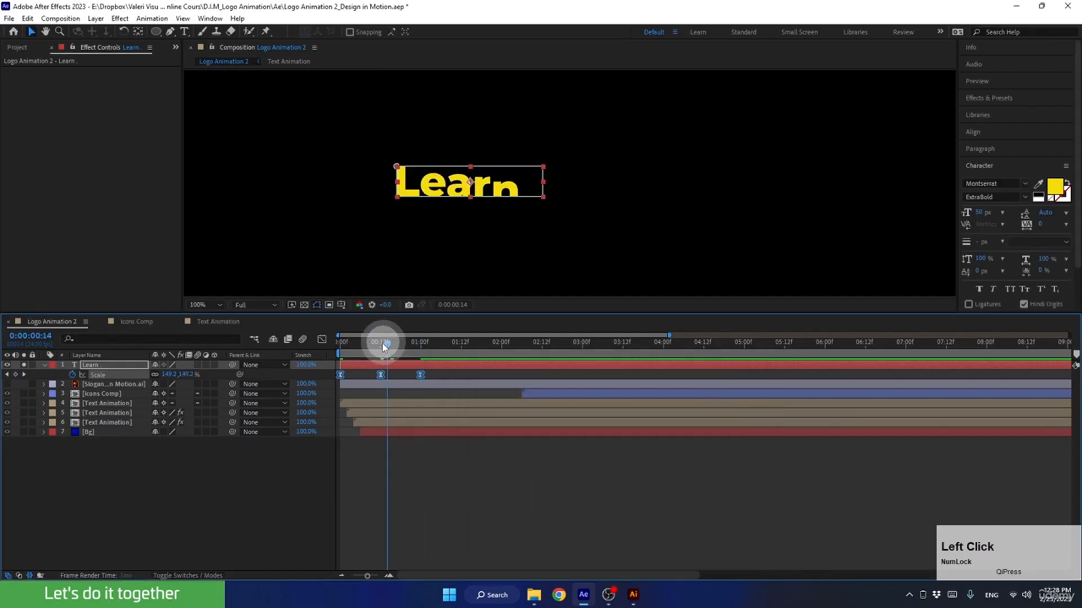
{"action": "left_click_drag", "start_coordinate": [384, 346], "coordinate": [283, 367]}
{"action": "key", "text": "space"}
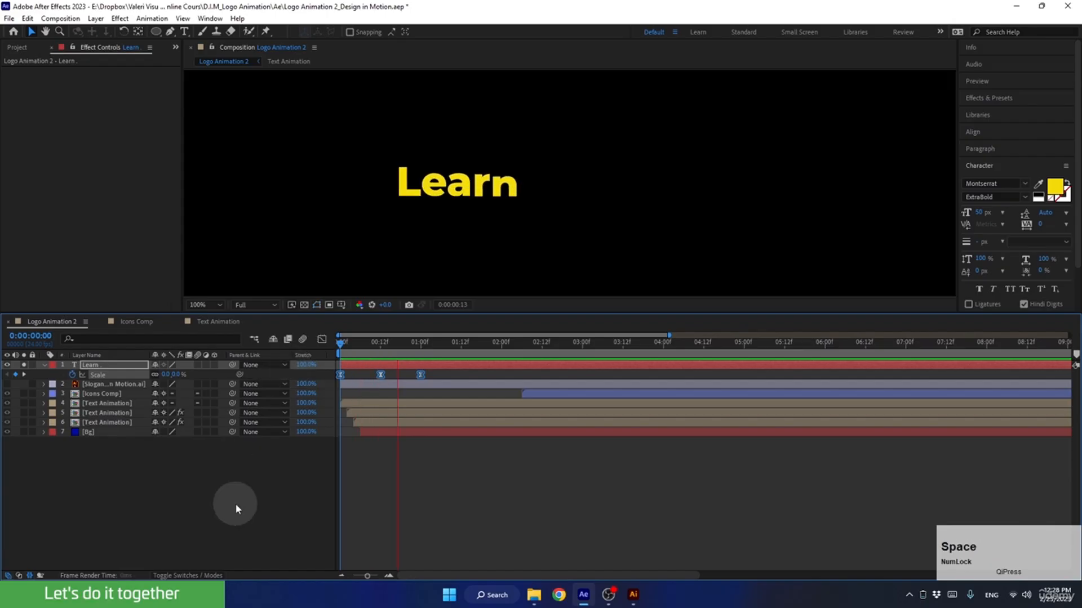
Reapply Easy Ease to the Learn layer's Scale keyframes, reshape the speed graph to peak after the first and before the last keyframe, and preview.
{"action": "left_click_drag", "start_coordinate": [372, 344], "coordinate": [403, 354]}
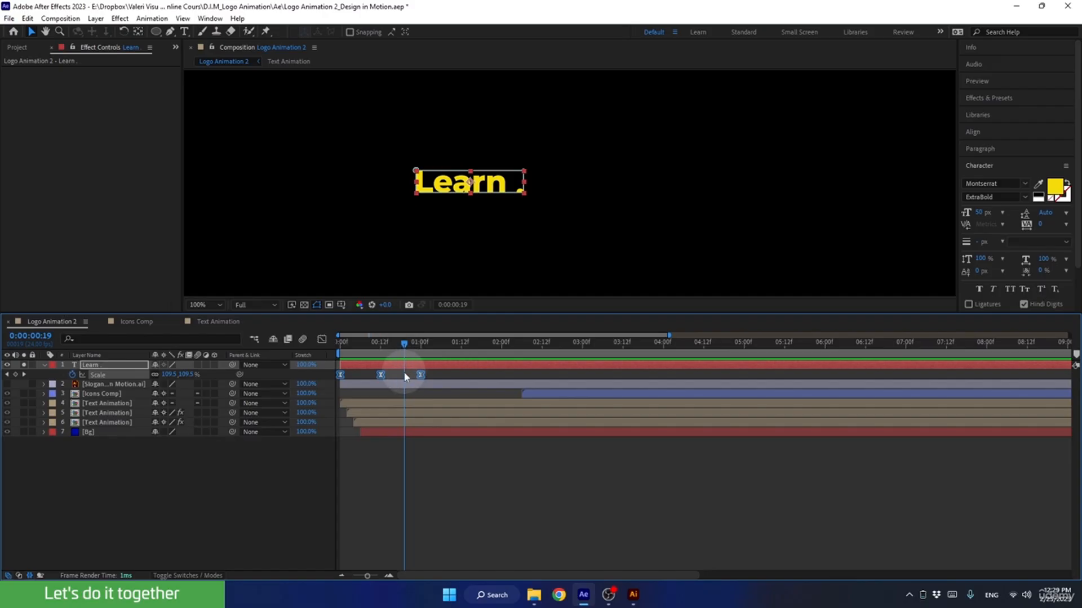
{"action": "key", "text": "F9"}
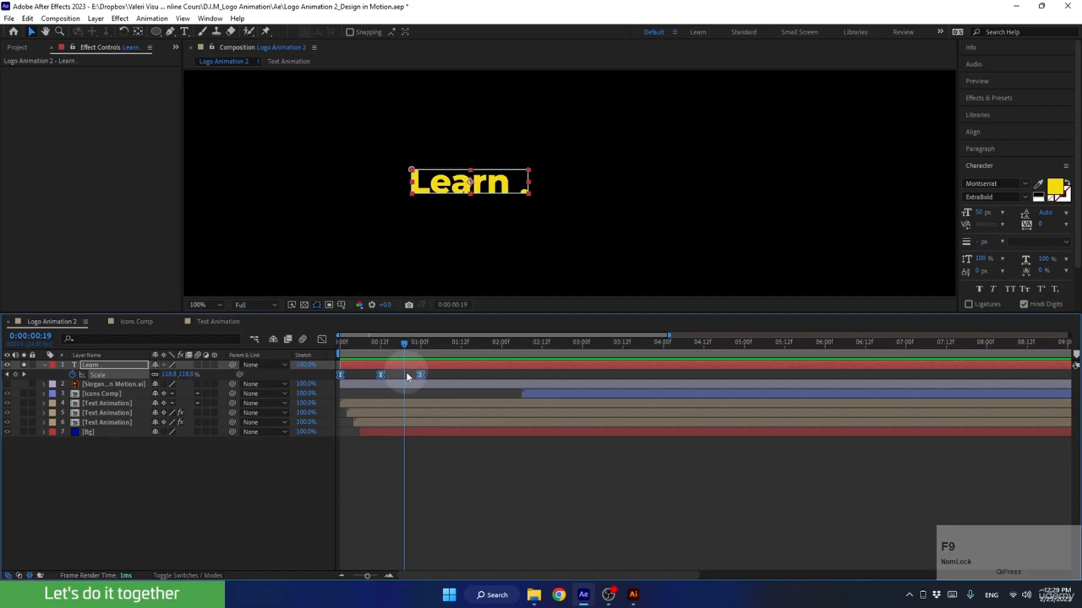
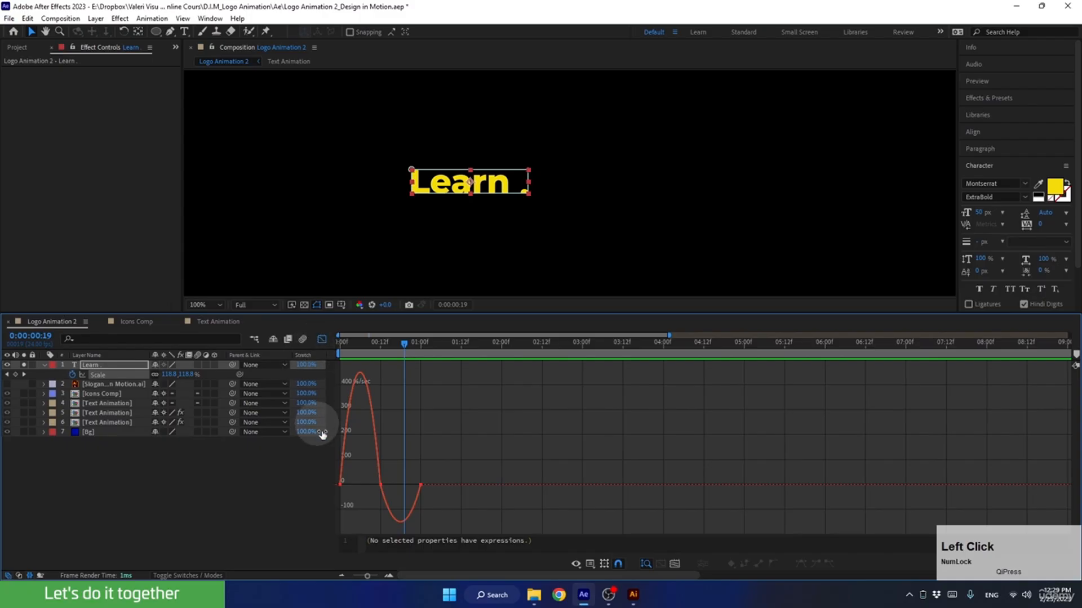
{"action": "left_click_drag", "start_coordinate": [393, 476], "coordinate": [412, 507]}
{"action": "left_click_drag", "start_coordinate": [380, 354], "coordinate": [259, 410]}
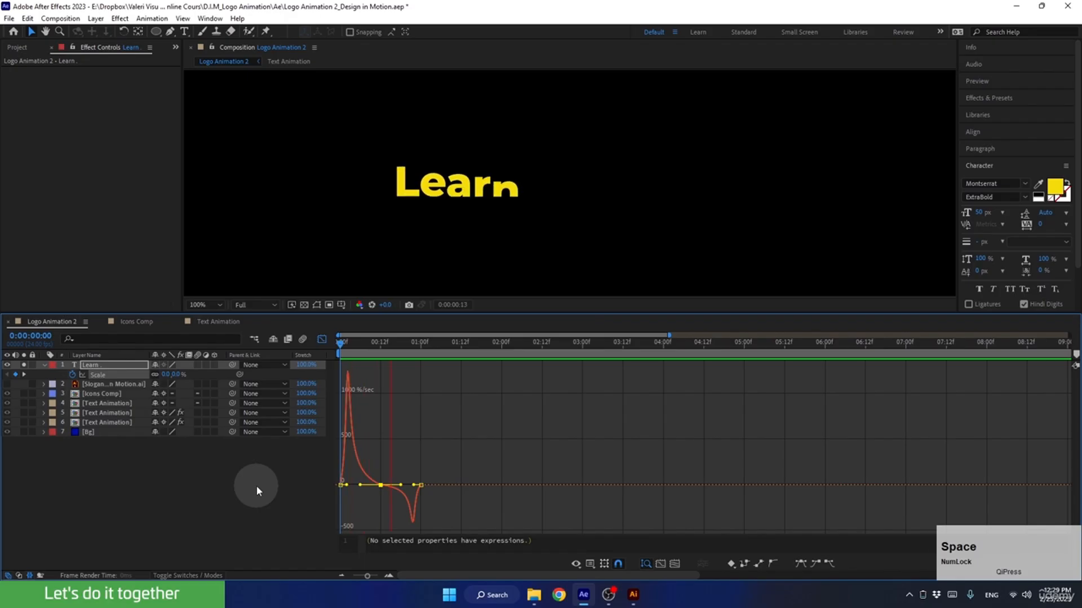
{"action": "left_click", "coordinate": [373, 352]}
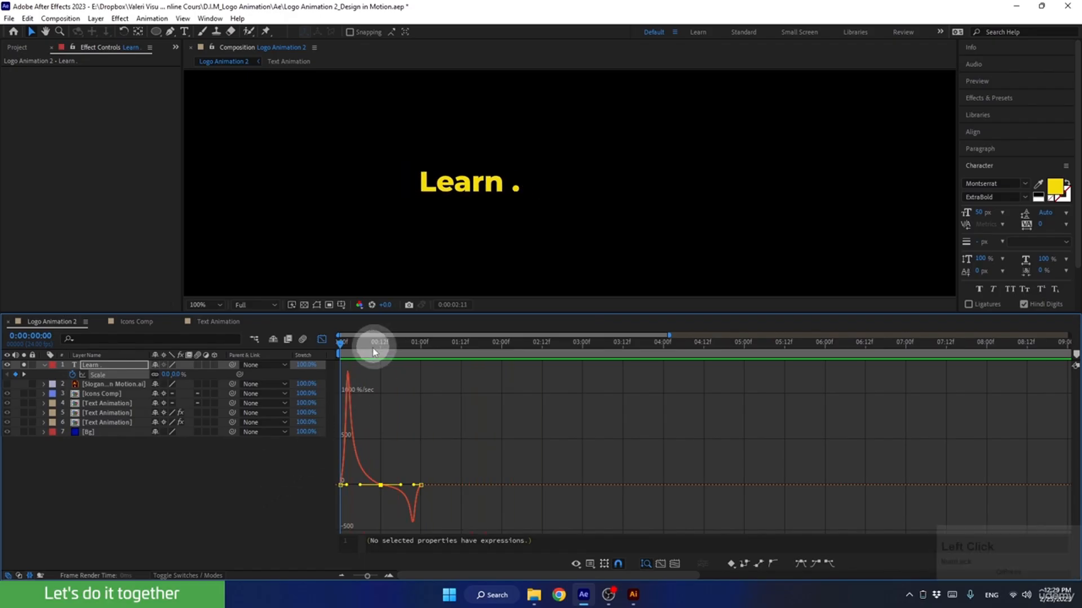
{"action": "key", "text": "space"}
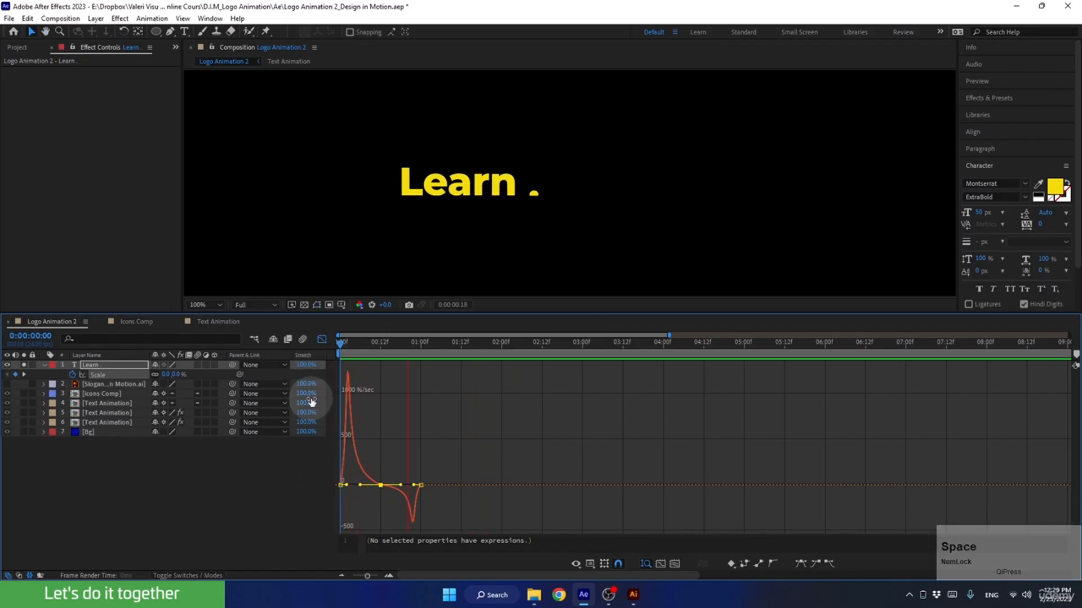
{"action": "key", "text": "space"}
{"action": "left_click", "coordinate": [322, 339]}
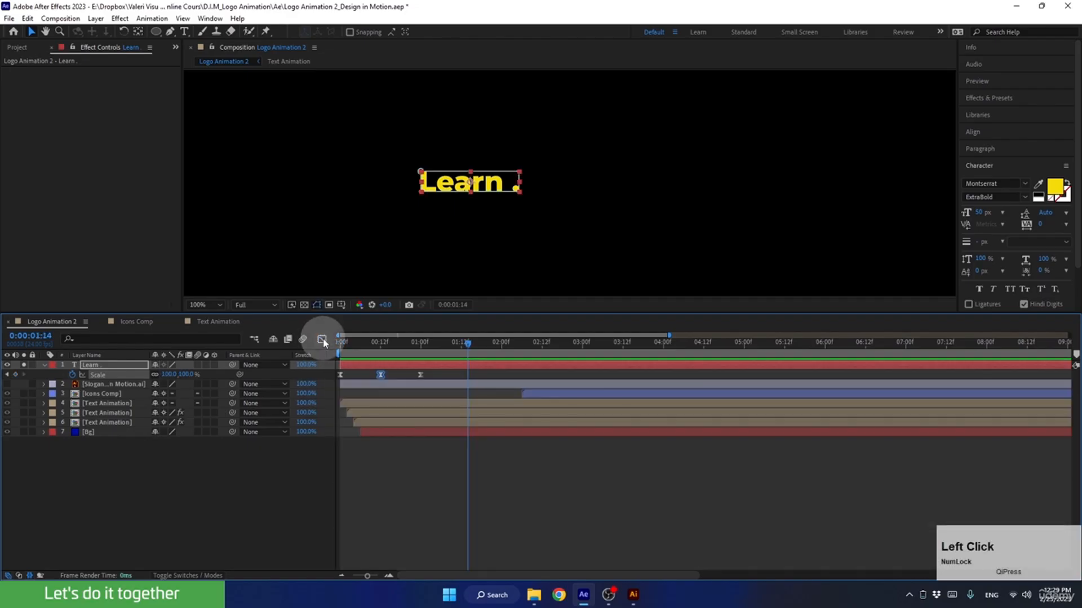
At 0:00:01:00, solo the Slogan artwork layer as a placement guide, set its Opacity to 30%, and lock it.
{"action": "left_click_drag", "start_coordinate": [431, 342], "coordinate": [426, 350]}
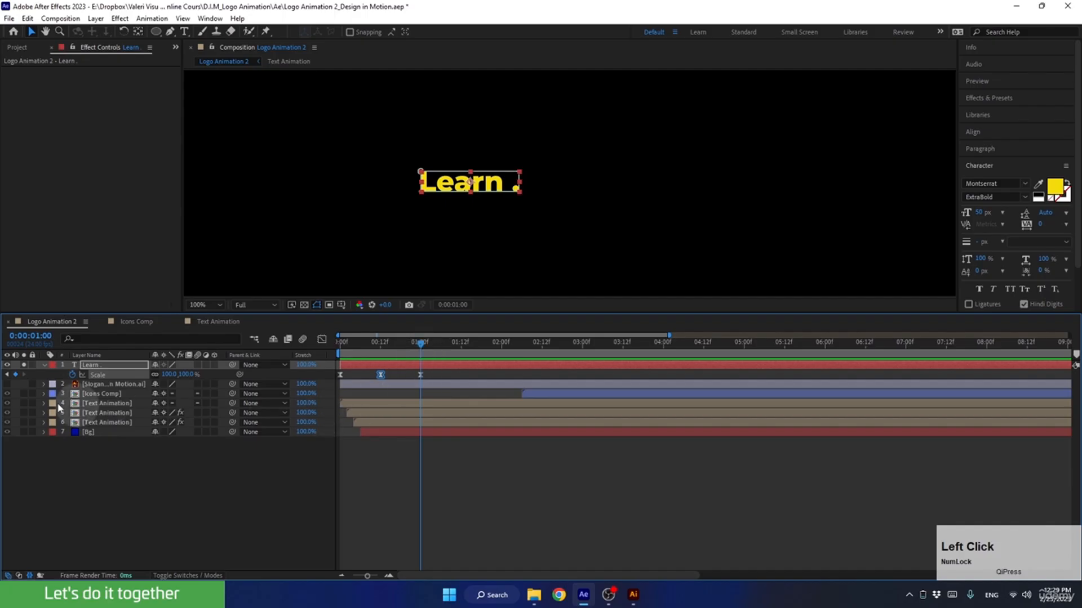
{"action": "left_click", "coordinate": [102, 384]}
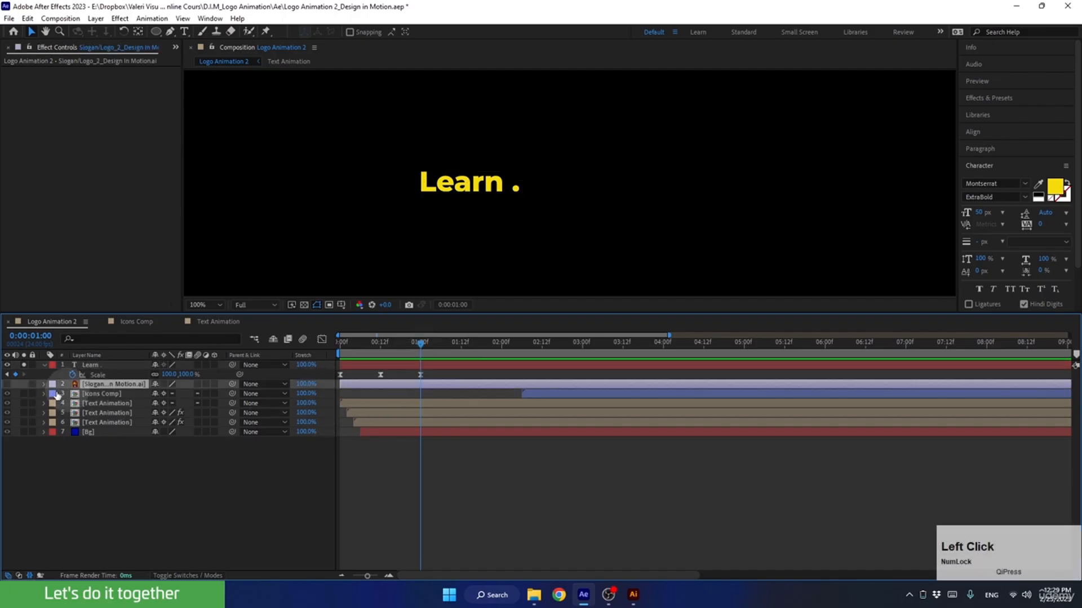
{"action": "left_click", "coordinate": [22, 384]}
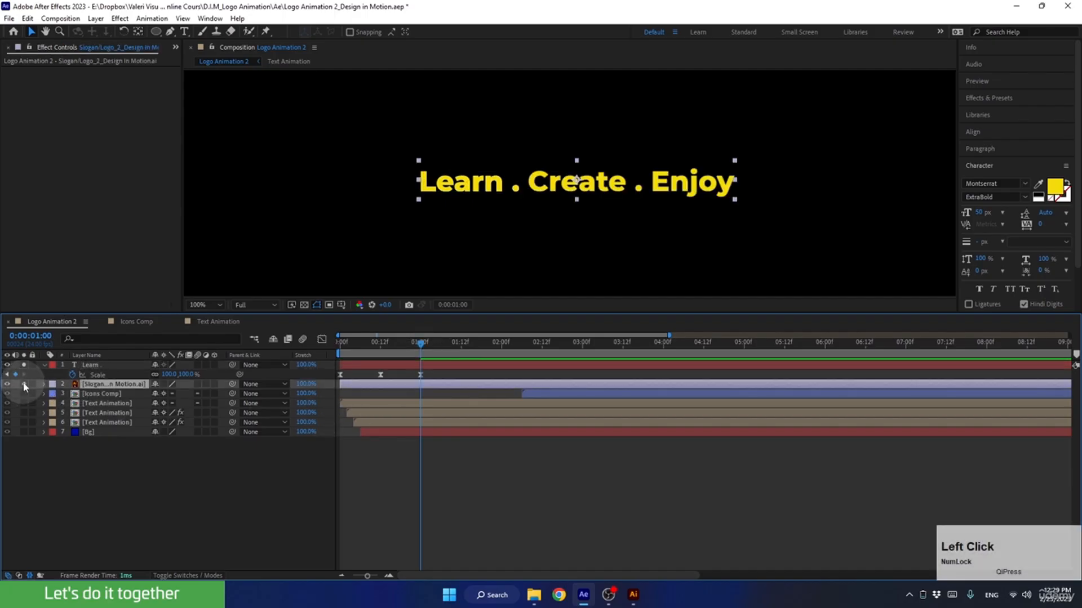
{"action": "key", "text": "t"}
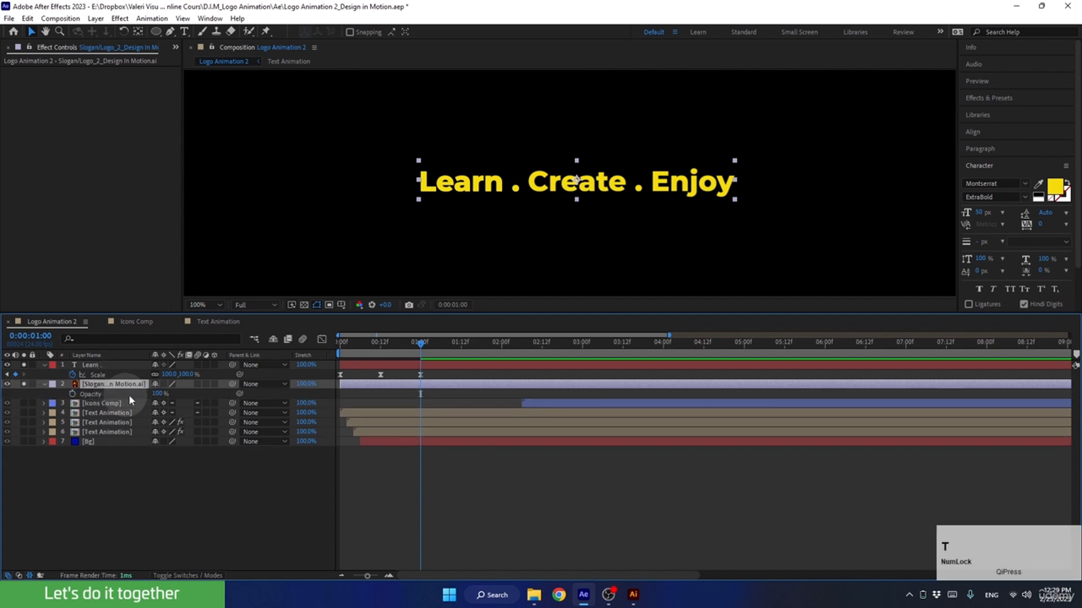
{"action": "left_click", "coordinate": [158, 394]}
{"action": "type", "text": "30"}
{"action": "key", "text": "Return"}
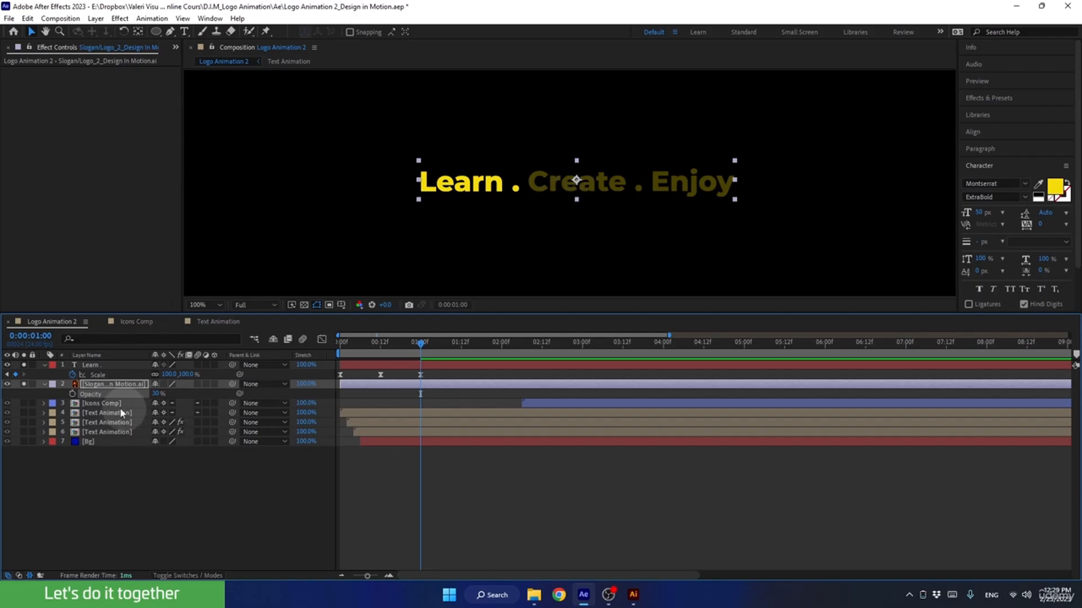
{"action": "left_click", "coordinate": [44, 385]}
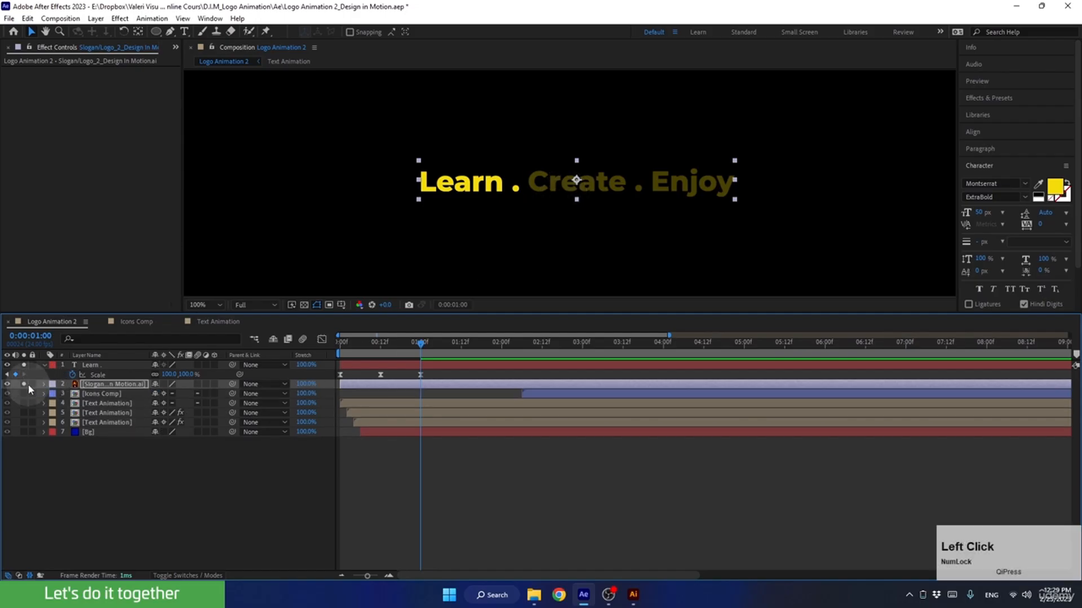
{"action": "left_click", "coordinate": [34, 383]}
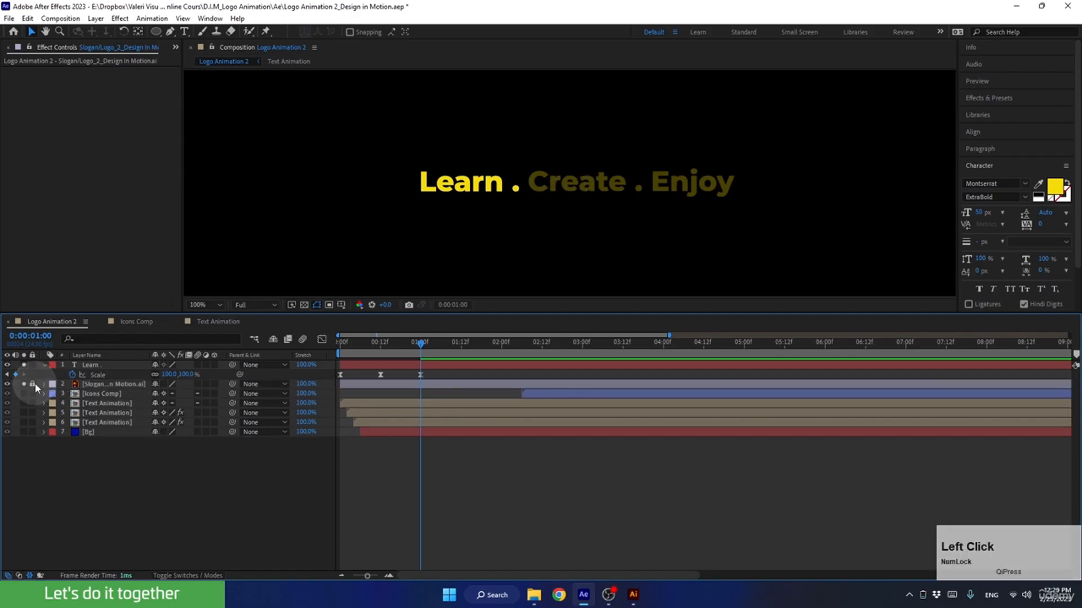
Duplicate the Learn layer, place the copy over the dimmed Create word, and change its text to "Create .".
{"action": "left_click", "coordinate": [99, 365]}
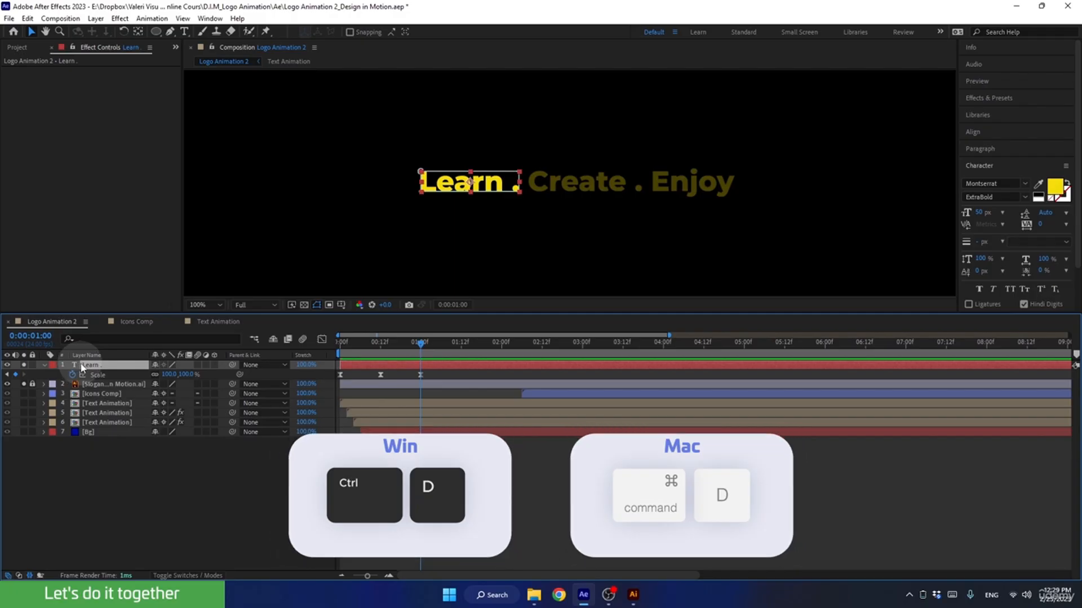
{"action": "key", "text": "ctrl+d"}
{"action": "left_click_drag", "start_coordinate": [454, 190], "coordinate": [567, 189]}
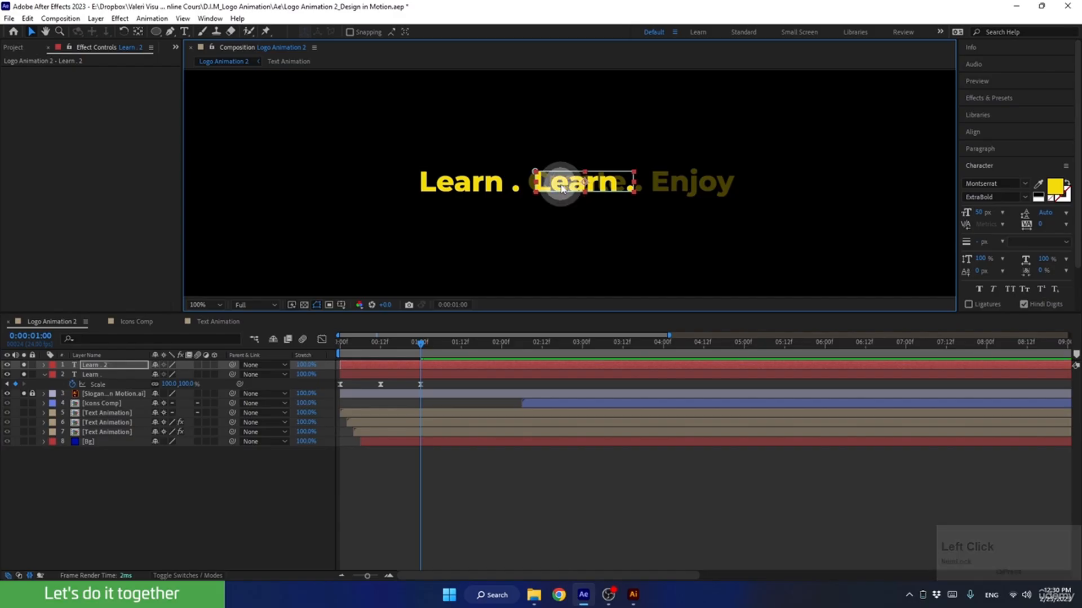
{"action": "double_click", "coordinate": [566, 187]}
{"action": "type", "text": "Cre"}
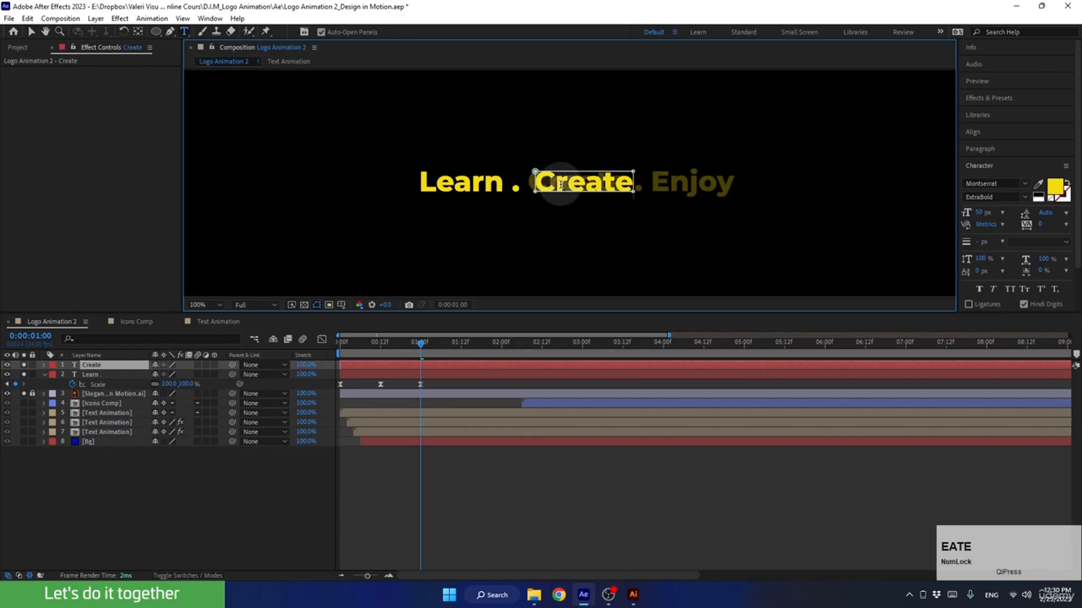
{"action": "type", "text": "ate"}
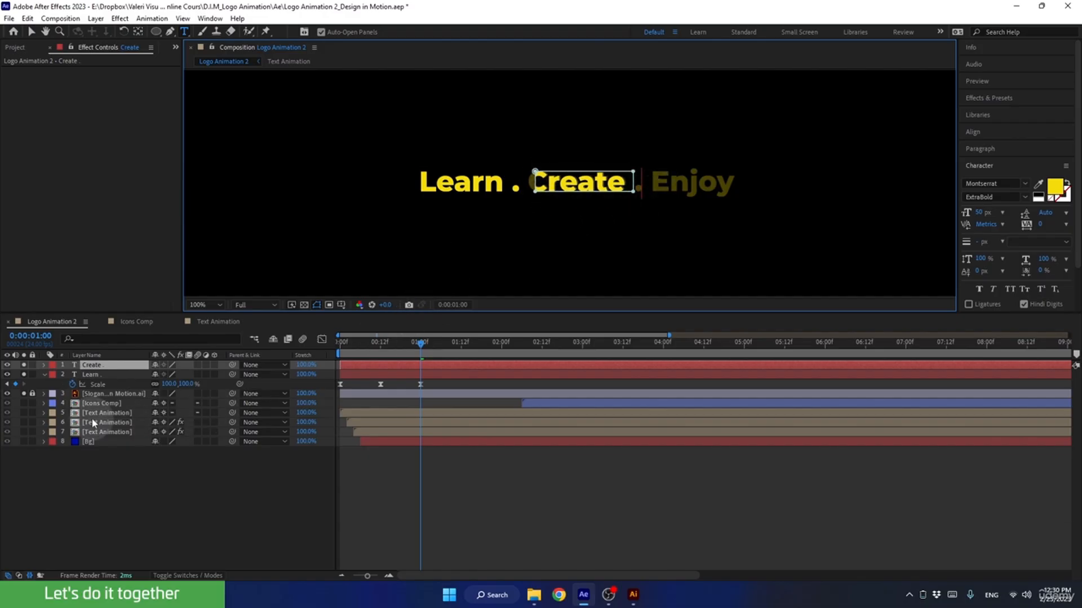
Delete the mask copied onto the Create layer and add a new mask that fits the word.
{"action": "left_click", "coordinate": [93, 365]}
{"action": "key", "text": "m"}
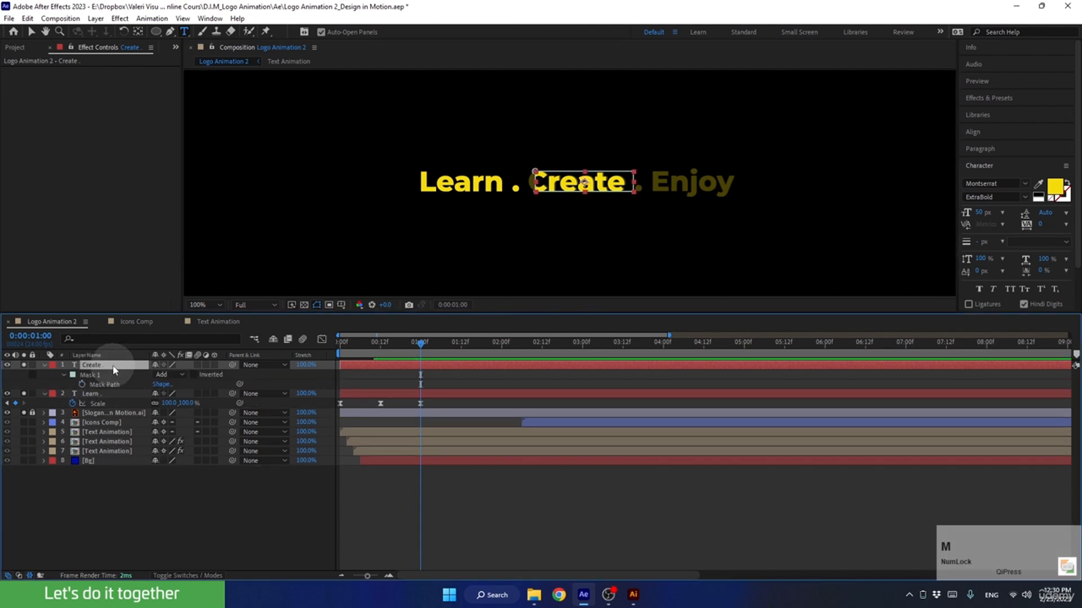
{"action": "left_click", "coordinate": [94, 377]}
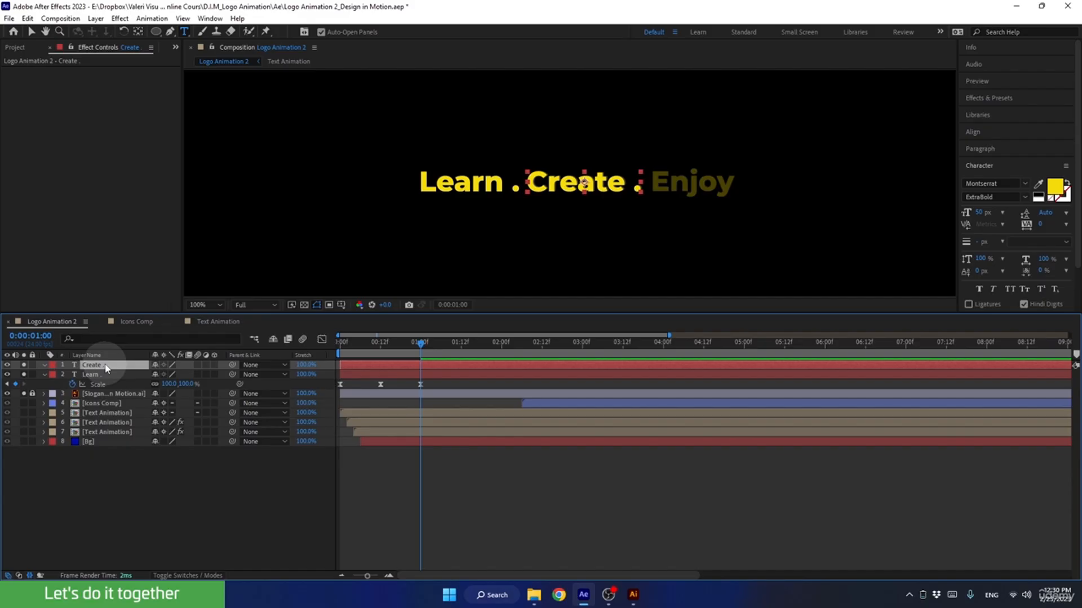
{"action": "right_click", "coordinate": [105, 369]}
{"action": "mouse_move", "coordinate": [144, 28]}
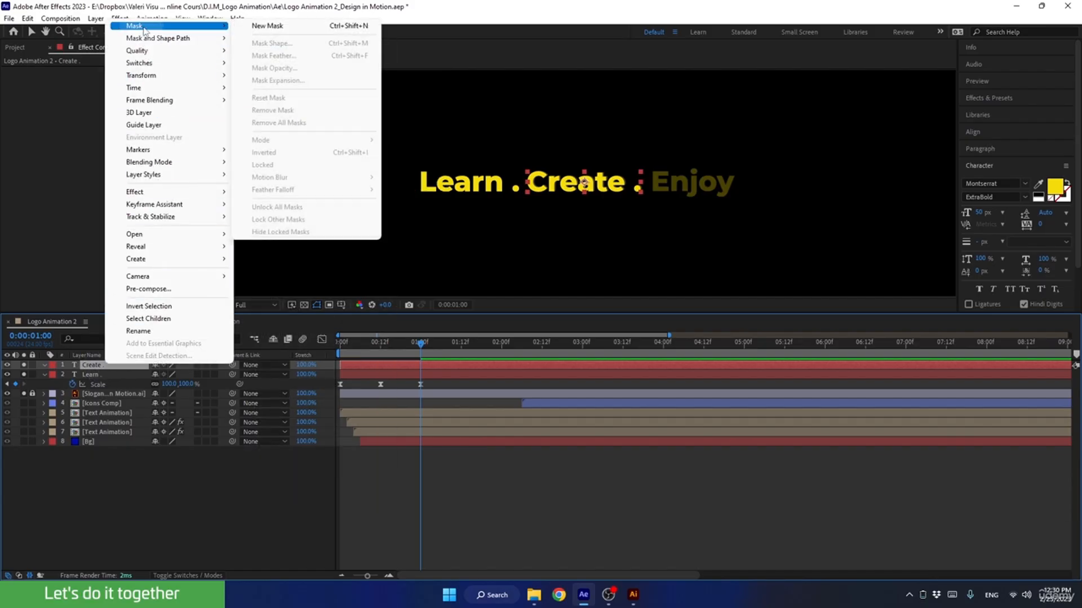
{"action": "left_click", "coordinate": [294, 27]}
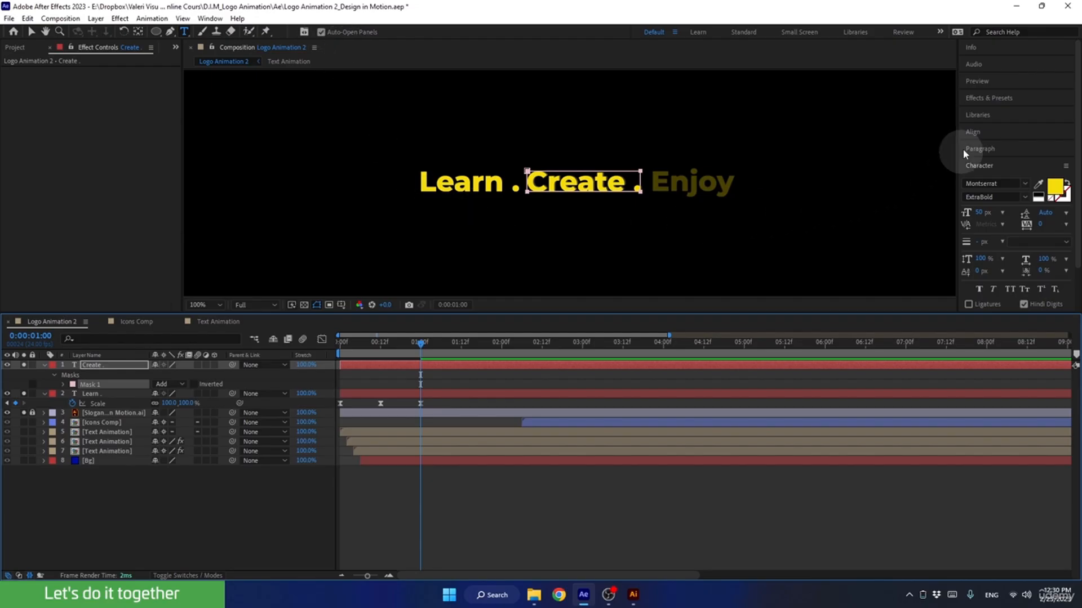
Center the Create layer horizontally in the composition and nudge the Learn layer left to even out the word spacing.
{"action": "left_click", "coordinate": [974, 132]}
{"action": "left_click", "coordinate": [989, 160]}
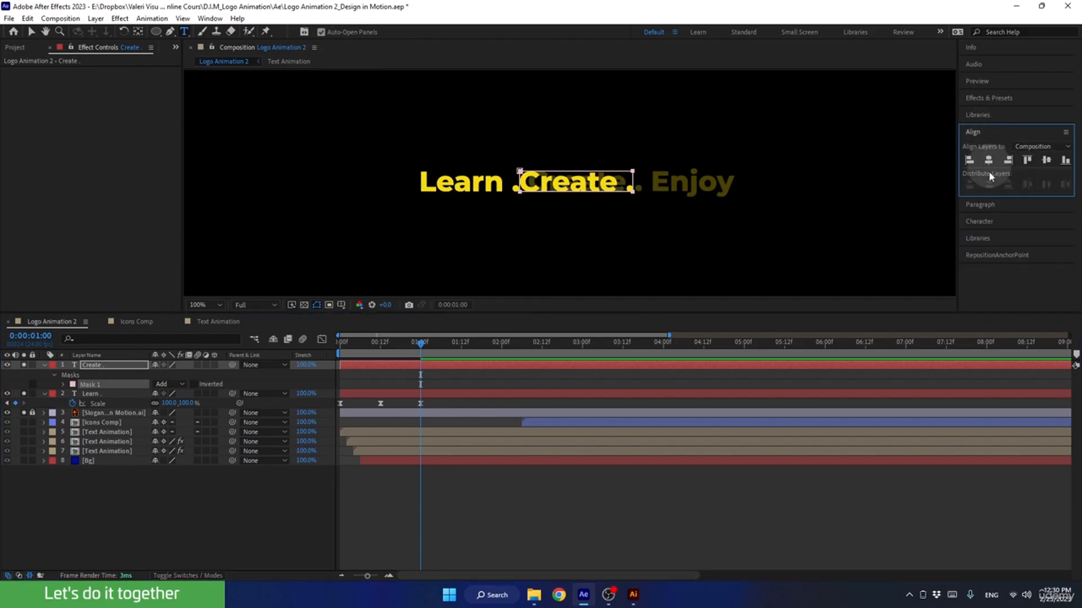
{"action": "left_click", "coordinate": [87, 394]}
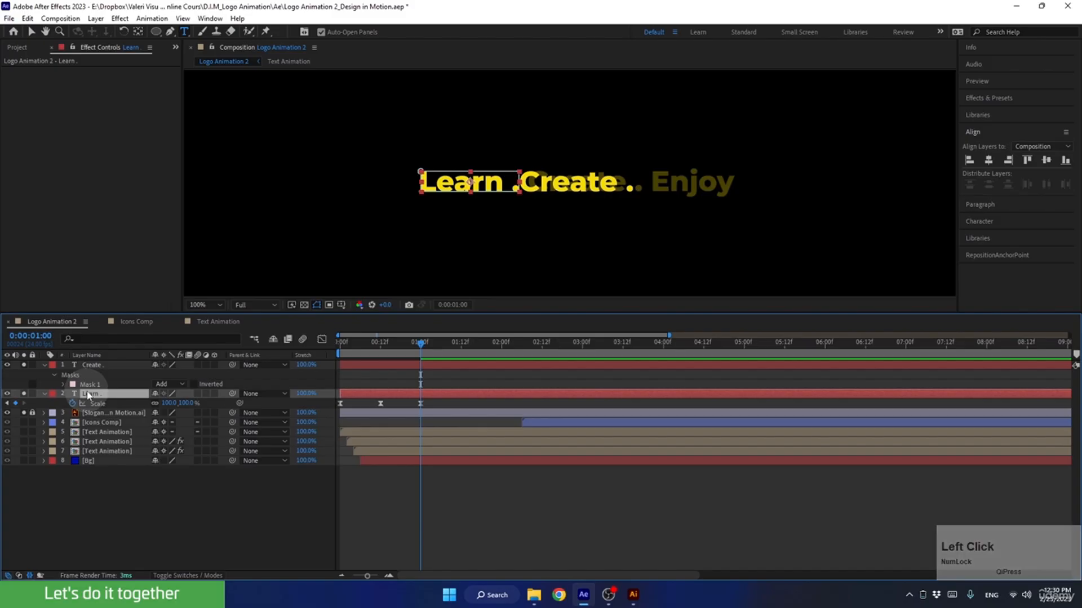
{"action": "key", "text": "shift+Left"}
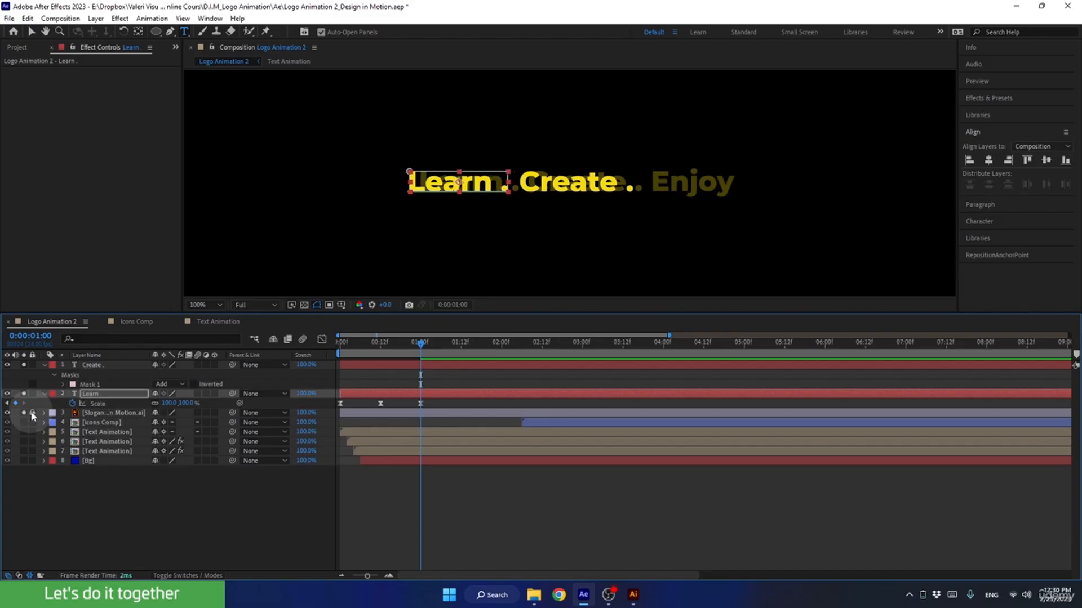
Unlock and delete the Slogan artwork layer used as the guide.
{"action": "left_click", "coordinate": [96, 414]}
{"action": "key", "text": "Delete"}
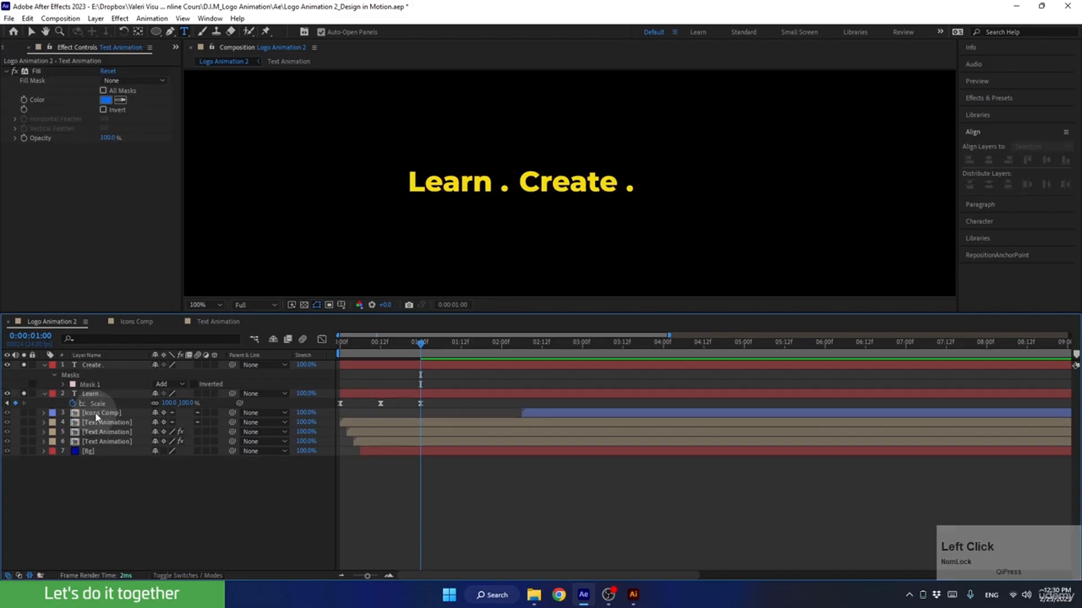
Duplicate the Create layer, move the copy to the right of Create, and change its text to "Enjoy".
{"action": "left_click", "coordinate": [93, 365]}
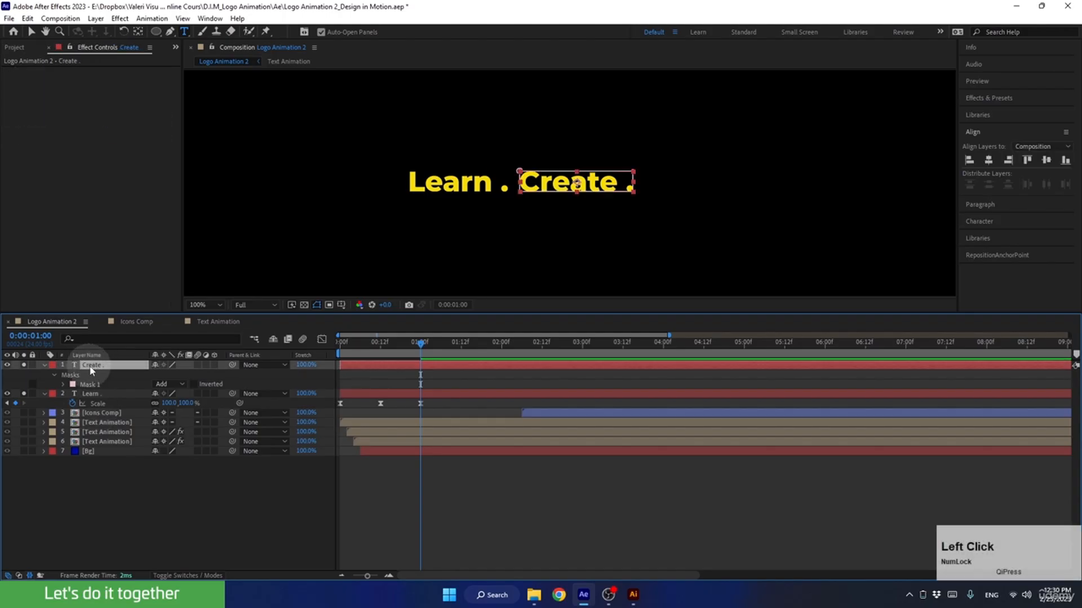
{"action": "key", "text": "ctrl+d"}
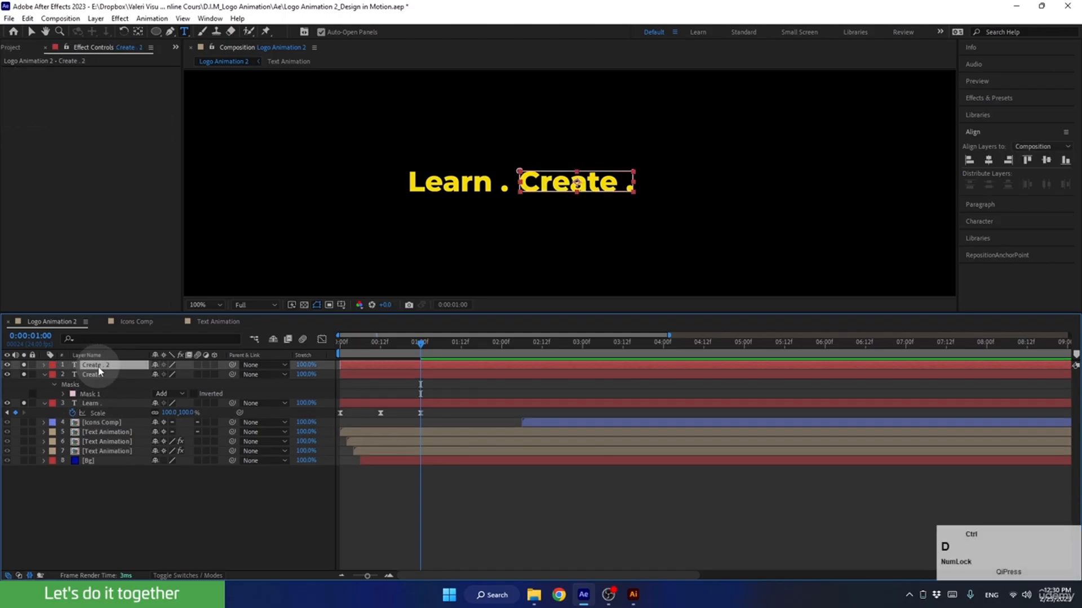
{"action": "left_click", "coordinate": [31, 32]}
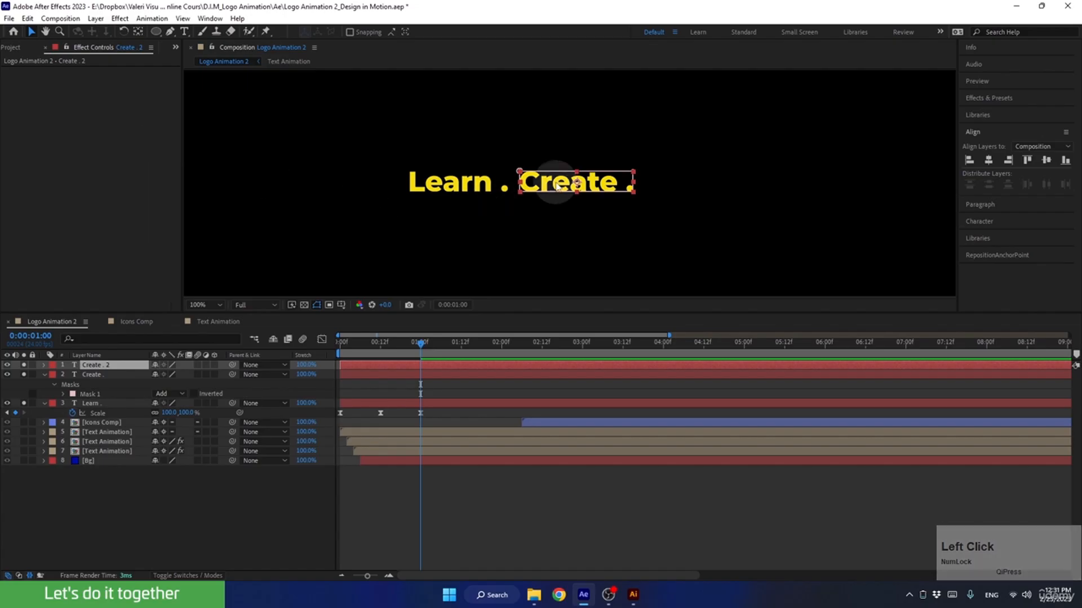
{"action": "left_click_drag", "start_coordinate": [555, 188], "coordinate": [686, 188]}
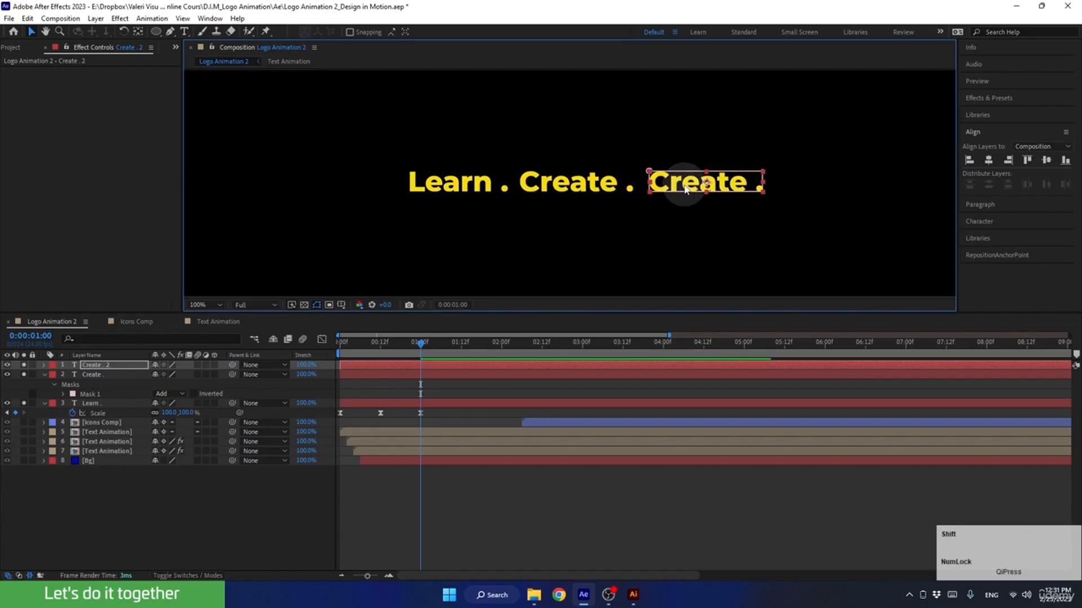
{"action": "double_click", "coordinate": [677, 182]}
{"action": "type", "text": "Enjoy"}
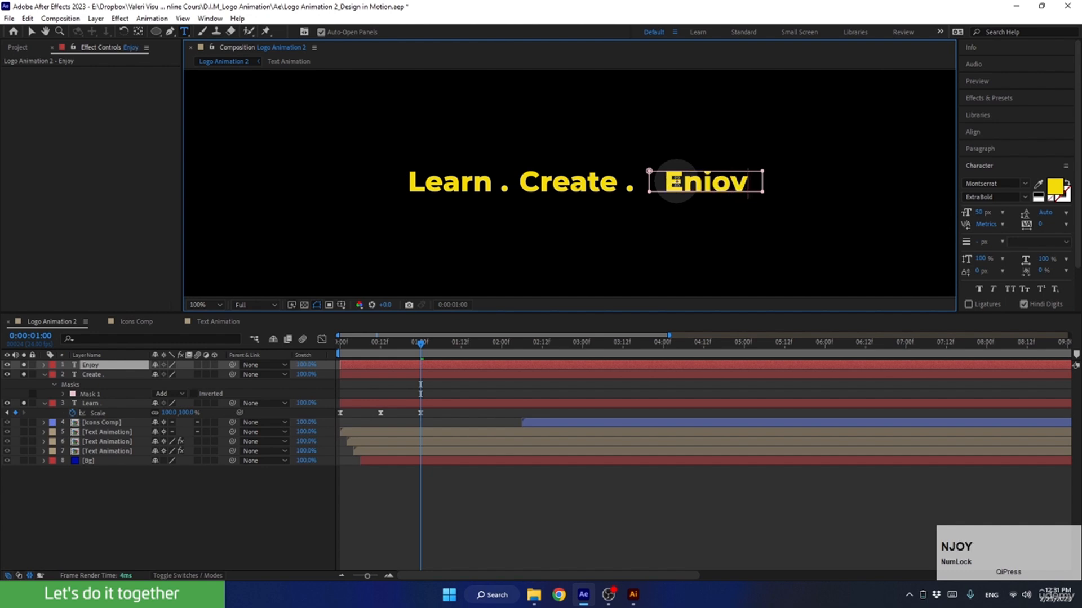
Delete the mask copied onto the Enjoy layer and add a new mask that fits the word.
{"action": "left_click", "coordinate": [133, 369]}
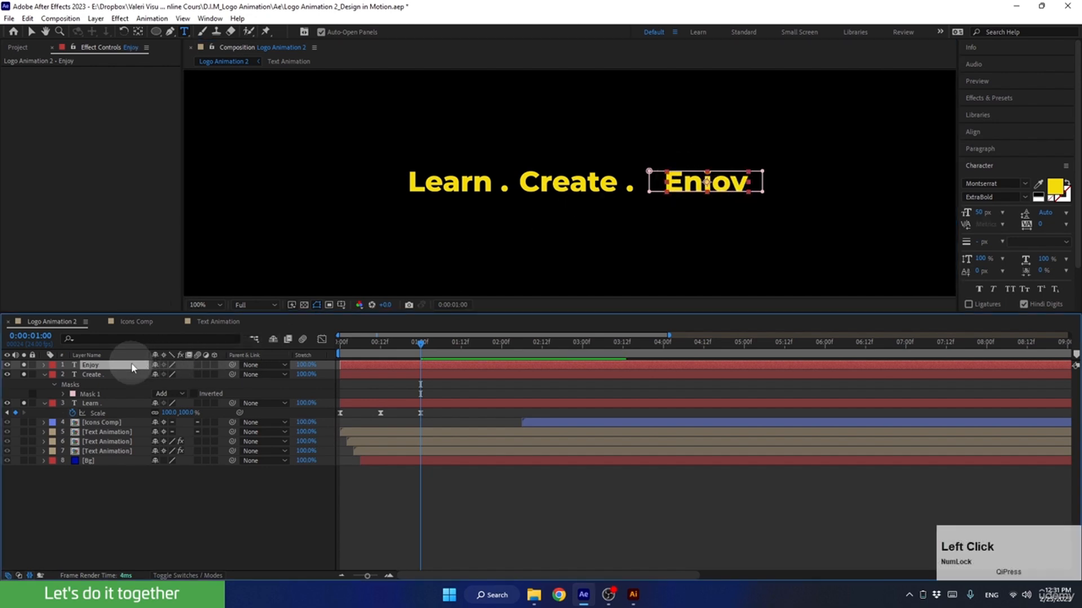
{"action": "key", "text": "m"}
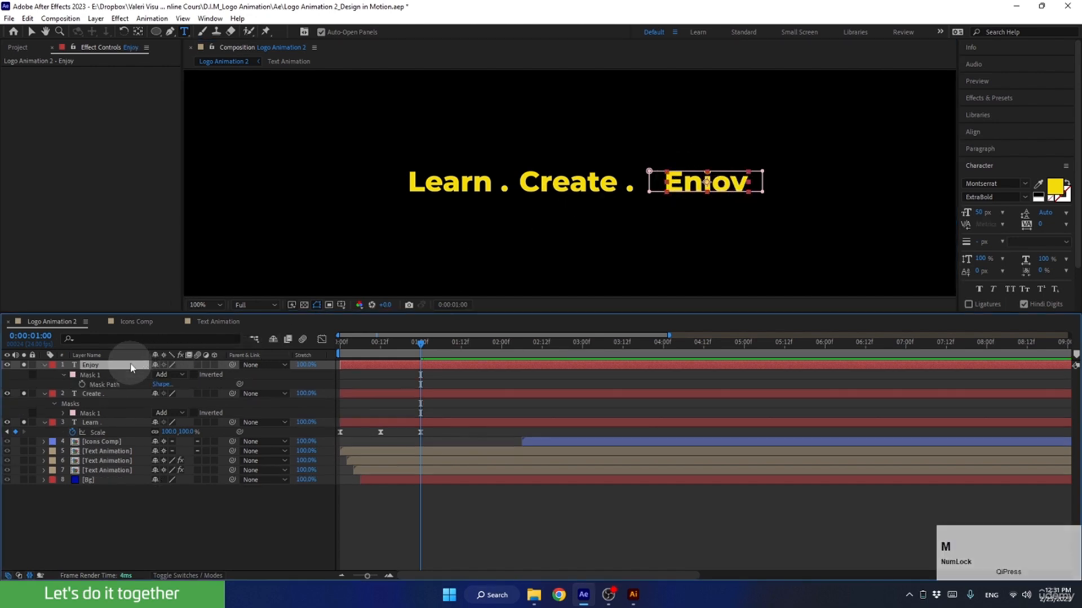
{"action": "left_click", "coordinate": [90, 375]}
{"action": "key", "text": "Delete"}
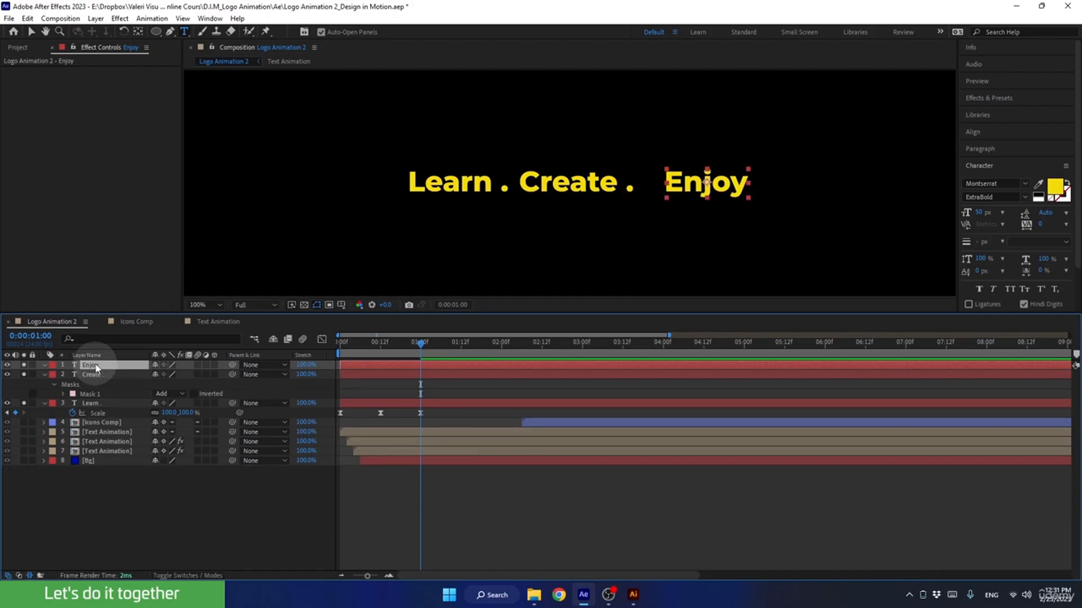
{"action": "right_click", "coordinate": [96, 369]}
{"action": "mouse_move", "coordinate": [116, 31]}
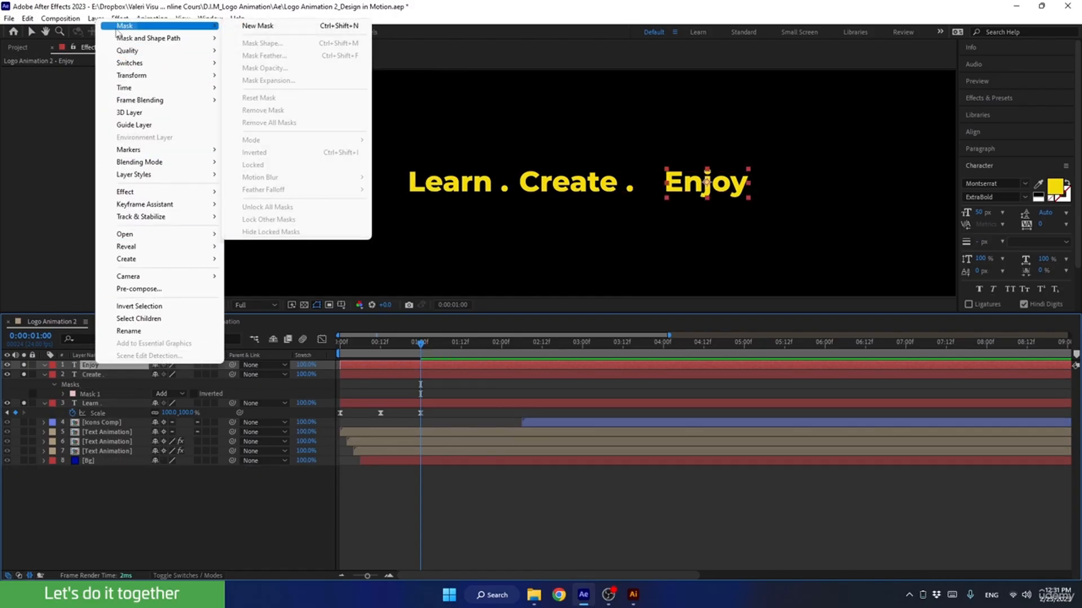
{"action": "left_click", "coordinate": [251, 26]}
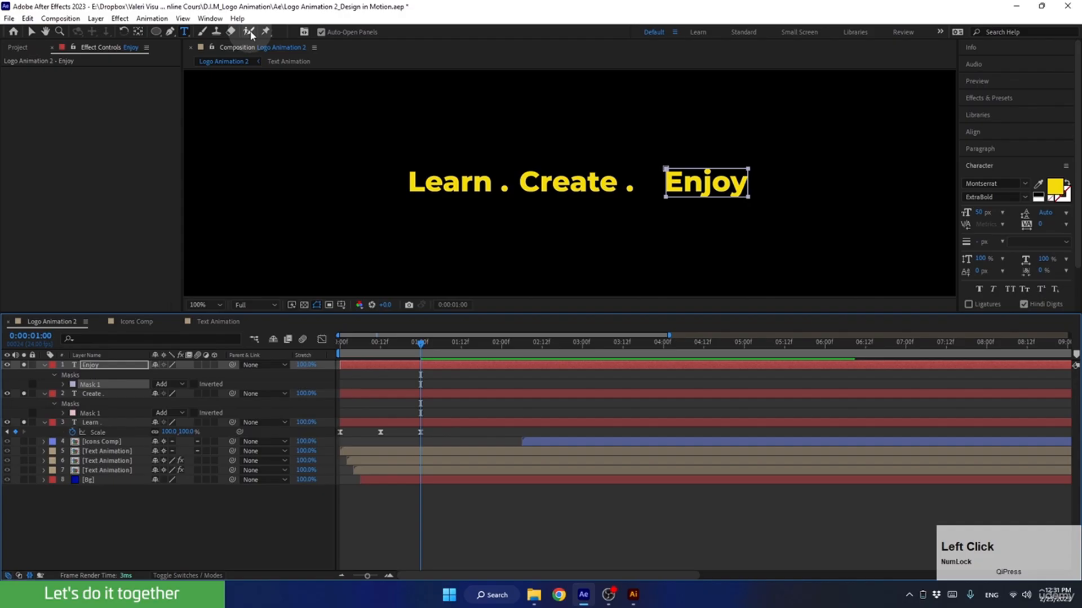
Nudge the Enjoy layer left to match the slogan's word spacing and preview the animation from the start.
{"action": "left_click", "coordinate": [97, 368]}
{"action": "key", "text": "shift+Left"}
{"action": "key", "text": "shift+Left"}
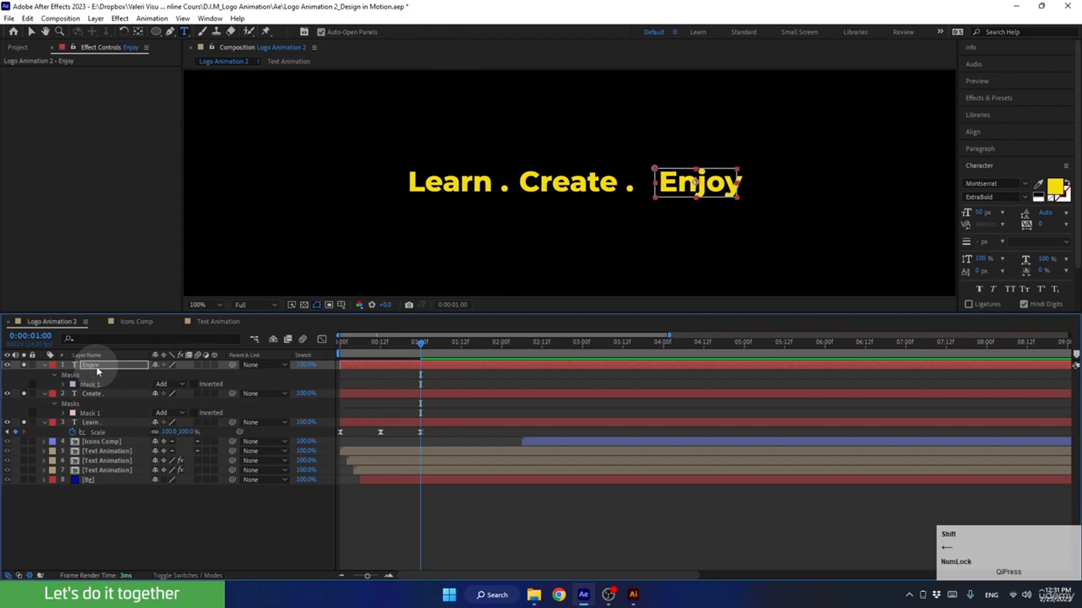
{"action": "key", "text": "shift+Left"}
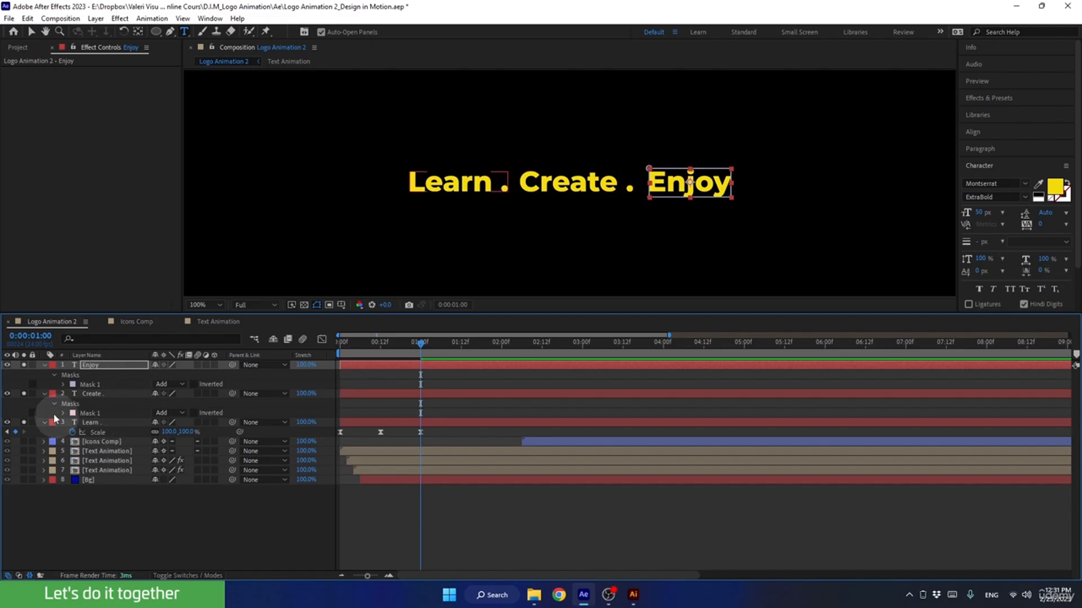
{"action": "left_click_drag", "start_coordinate": [419, 342], "coordinate": [314, 363]}
{"action": "key", "text": "space"}
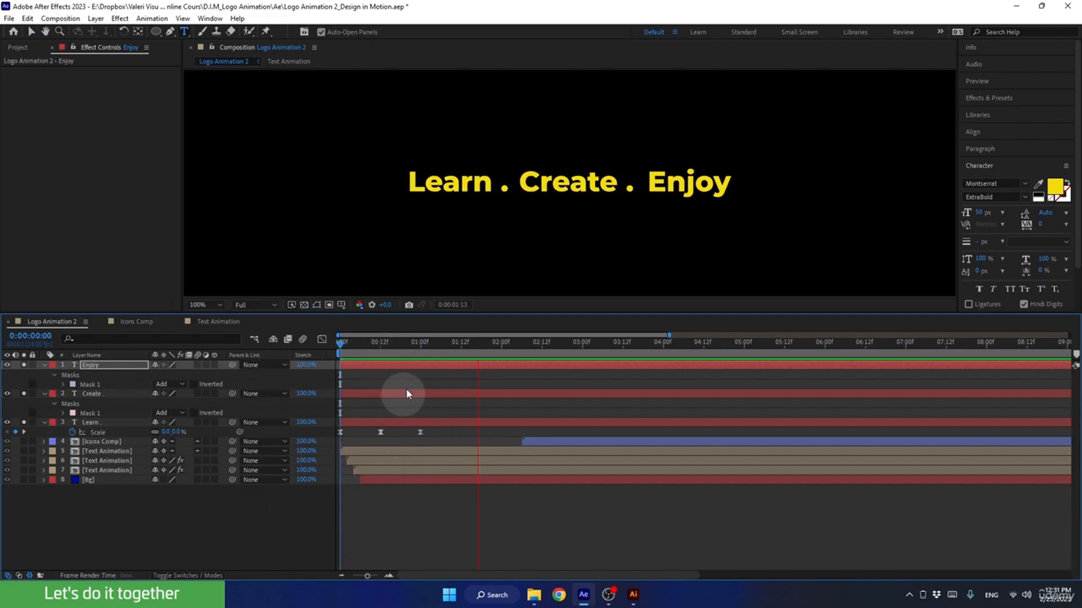
Stagger the slogan so Create starts at 0:00:00:12 and Enjoy at 0:00:01:00, and save the project after previewing it.
{"action": "left_click_drag", "start_coordinate": [405, 346], "coordinate": [379, 355]}
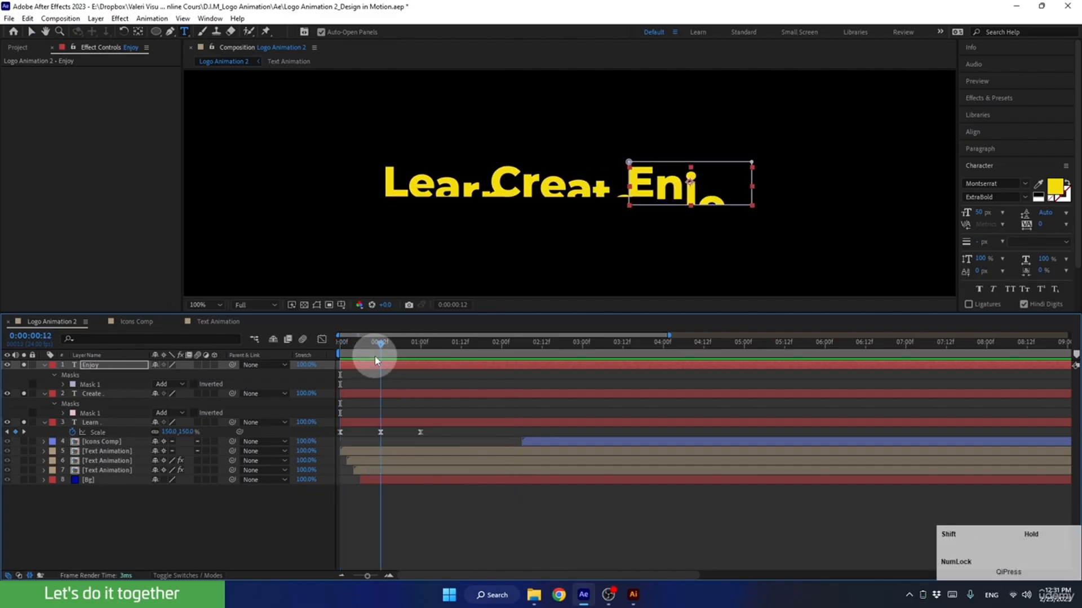
{"action": "left_click", "coordinate": [343, 420]}
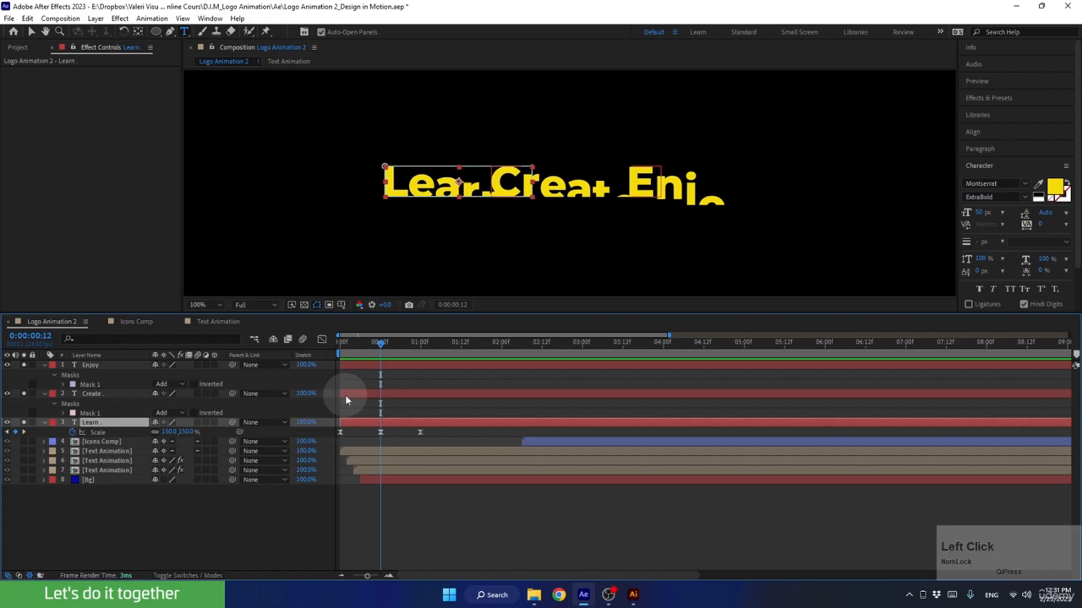
{"action": "left_click_drag", "start_coordinate": [347, 393], "coordinate": [451, 368]}
{"action": "left_click_drag", "start_coordinate": [362, 350], "coordinate": [323, 361]}
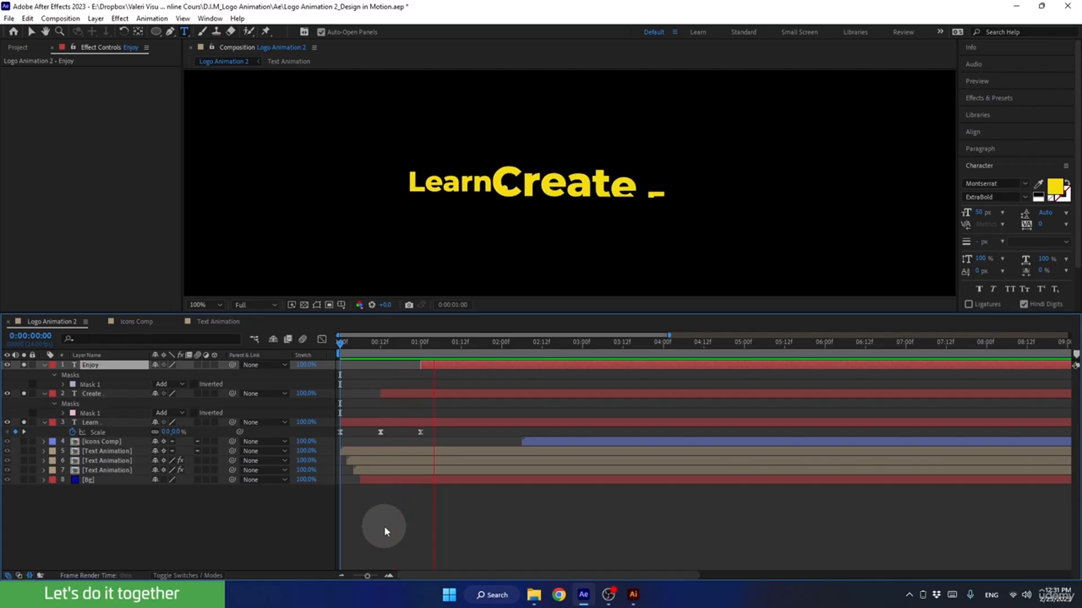
{"action": "key", "text": "space"}
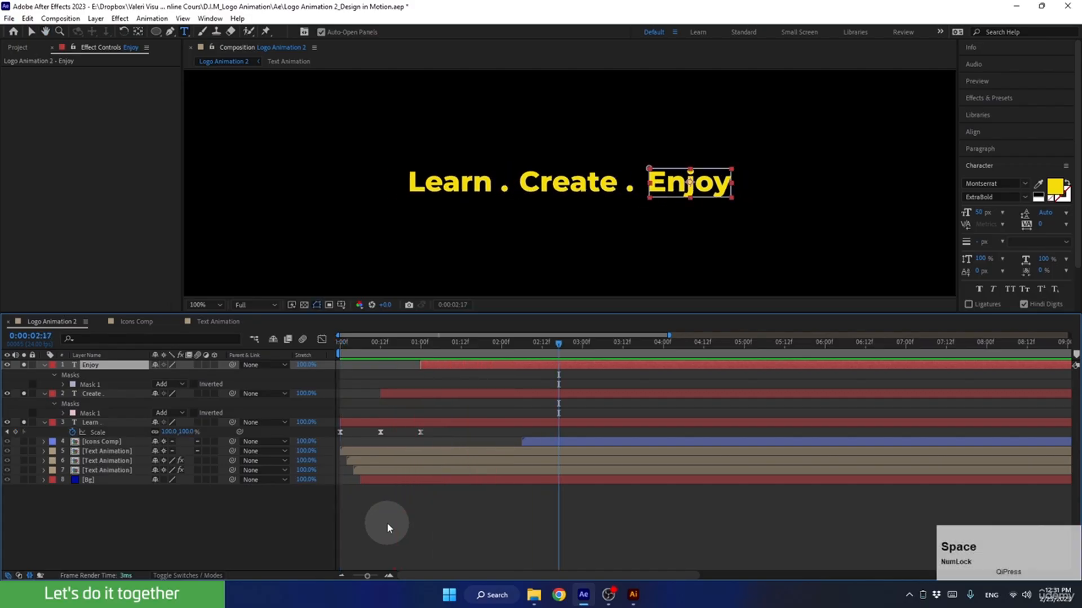
{"action": "key", "text": "ctrl+s"}
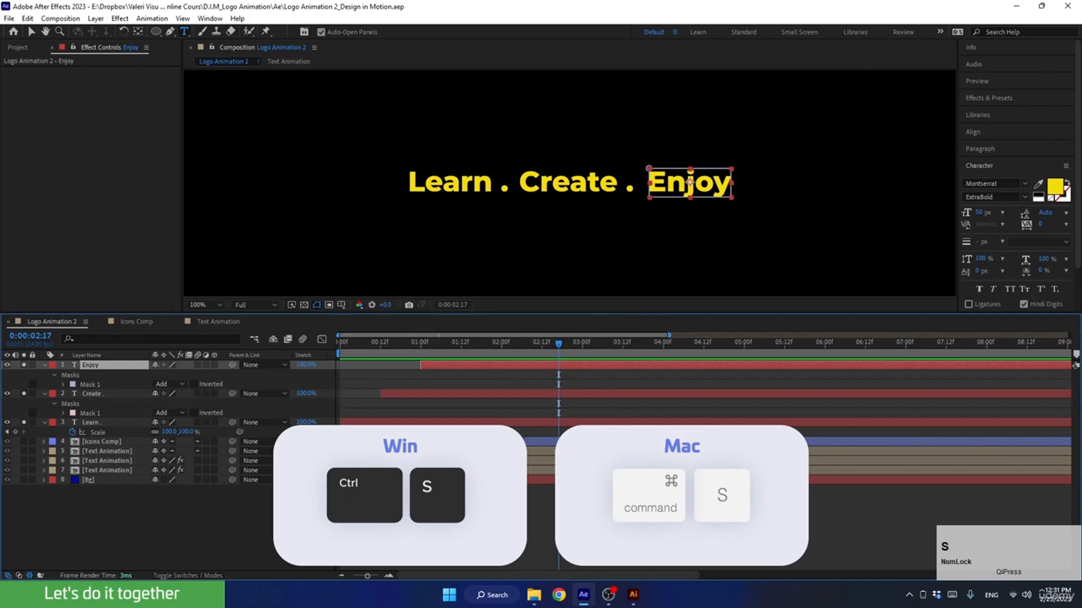
Turn off solo for the Learn, Create and Enjoy layers and collapse their properties.
{"action": "left_click", "coordinate": [32, 32]}
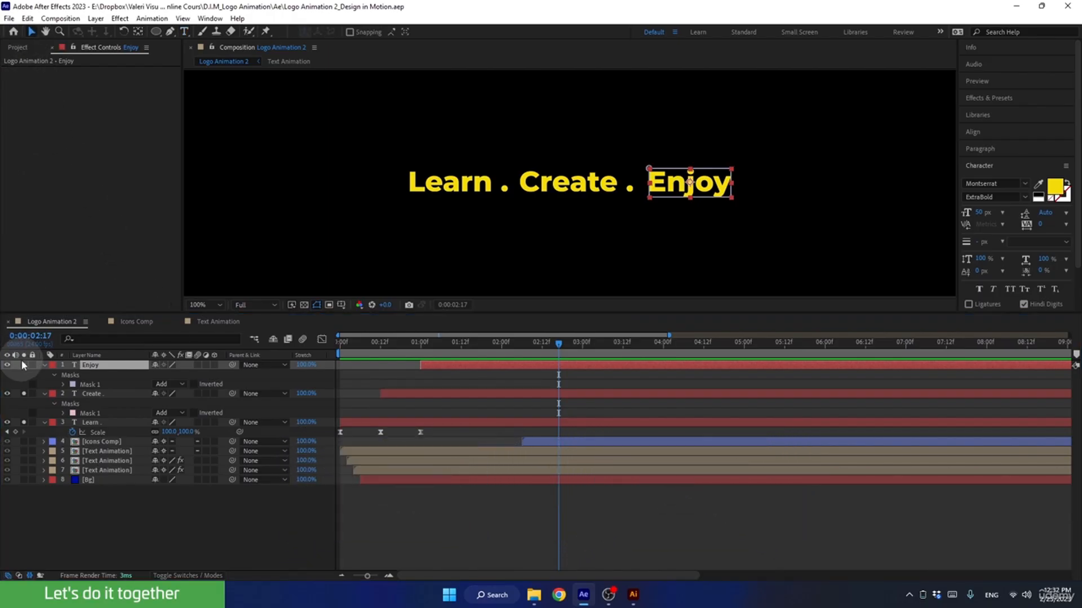
{"action": "left_click_drag", "start_coordinate": [24, 368], "coordinate": [26, 421]}
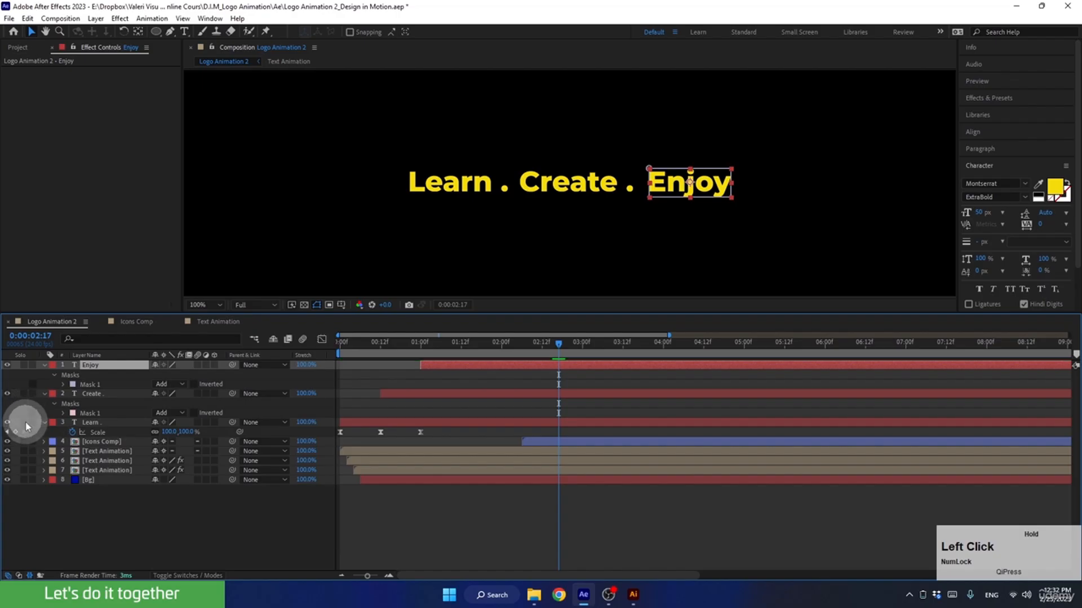
{"action": "left_click", "coordinate": [43, 365]}
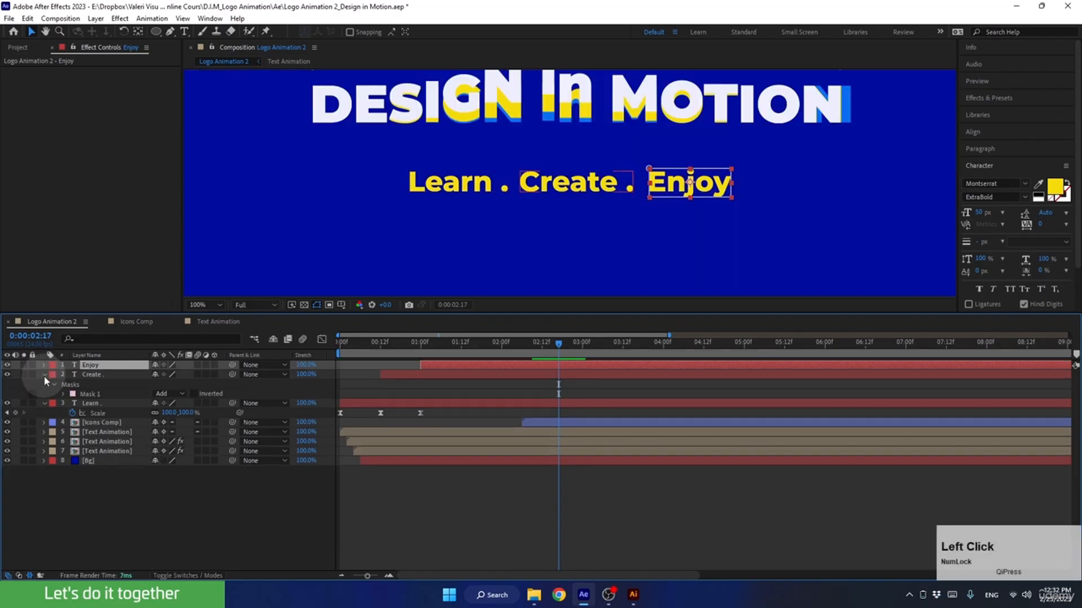
{"action": "left_click", "coordinate": [44, 376]}
{"action": "left_click", "coordinate": [44, 384]}
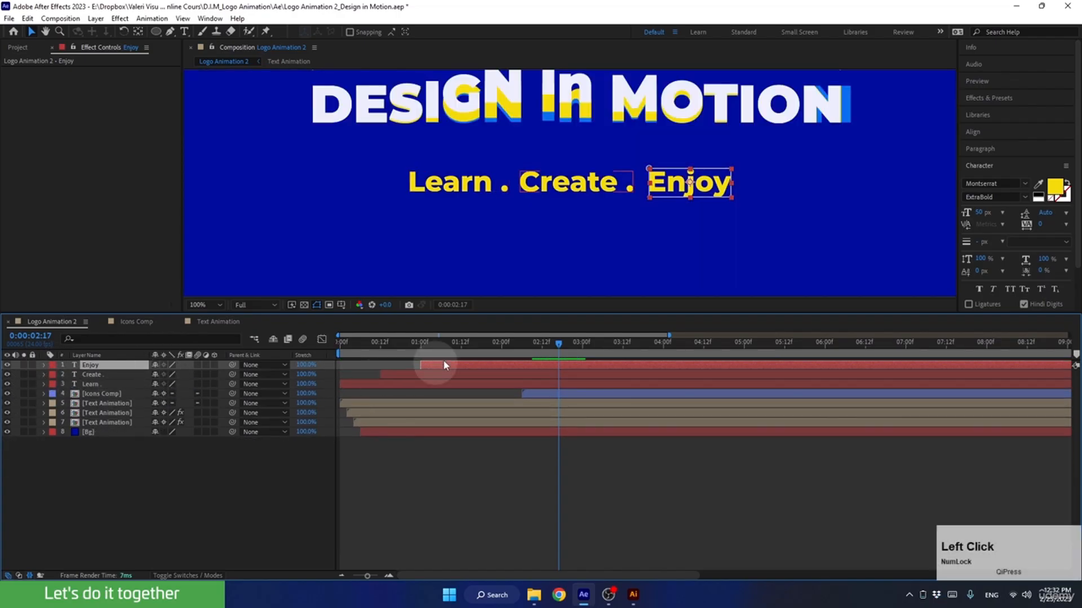
Enlarge the composition viewer and set its magnification to Fit.
{"action": "left_click_drag", "start_coordinate": [499, 314], "coordinate": [502, 425]}
{"action": "left_click", "coordinate": [550, 457]}
{"action": "left_click_drag", "start_coordinate": [531, 461], "coordinate": [502, 457]}
{"action": "left_click", "coordinate": [213, 418]}
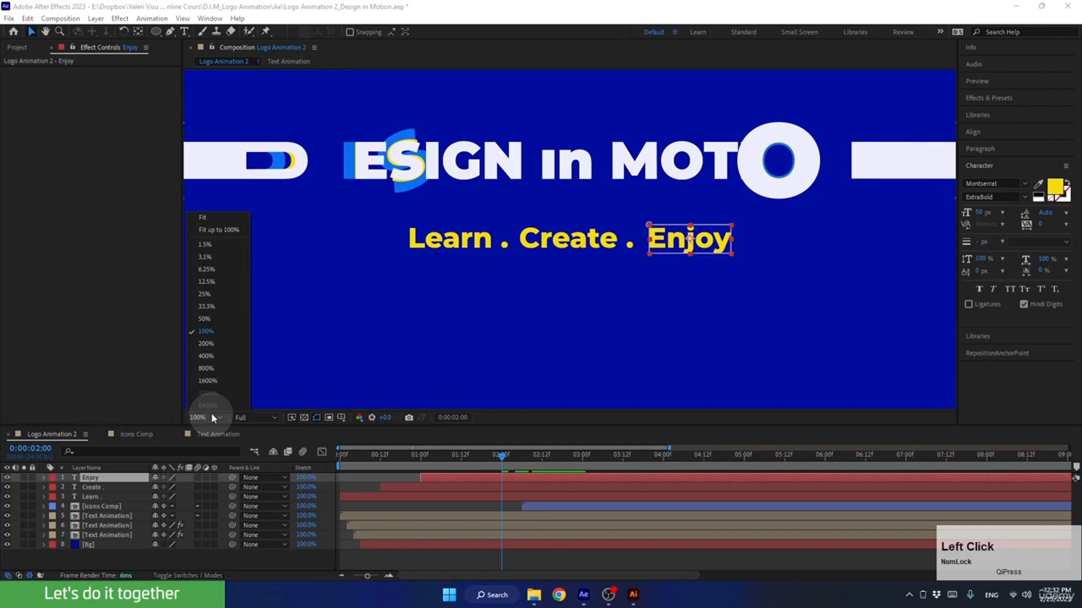
{"action": "left_click", "coordinate": [198, 218]}
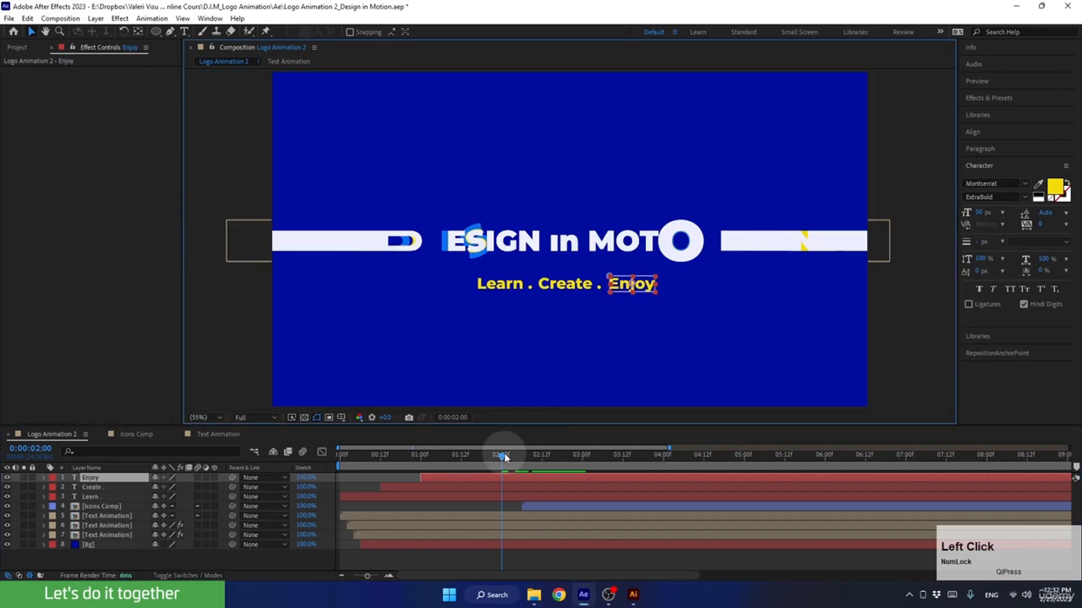
Shift the three slogan layers together so Learn starts with the Icons Comp layer at about 0:00:02:06, and preview the timing.
{"action": "left_click_drag", "start_coordinate": [504, 456], "coordinate": [565, 466]}
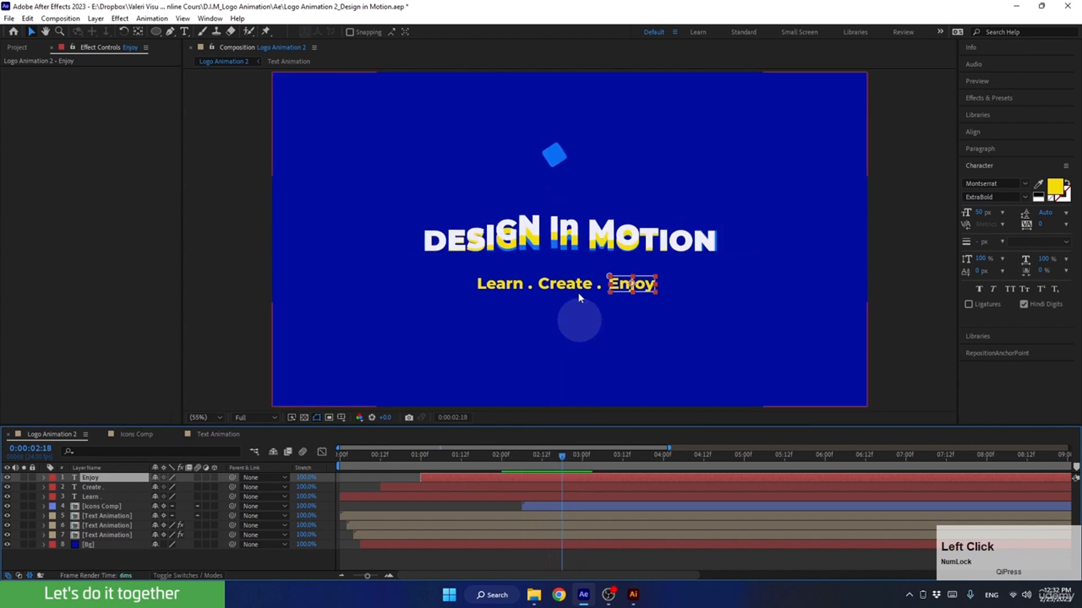
{"action": "left_click", "coordinate": [462, 499], "text": "shift"}
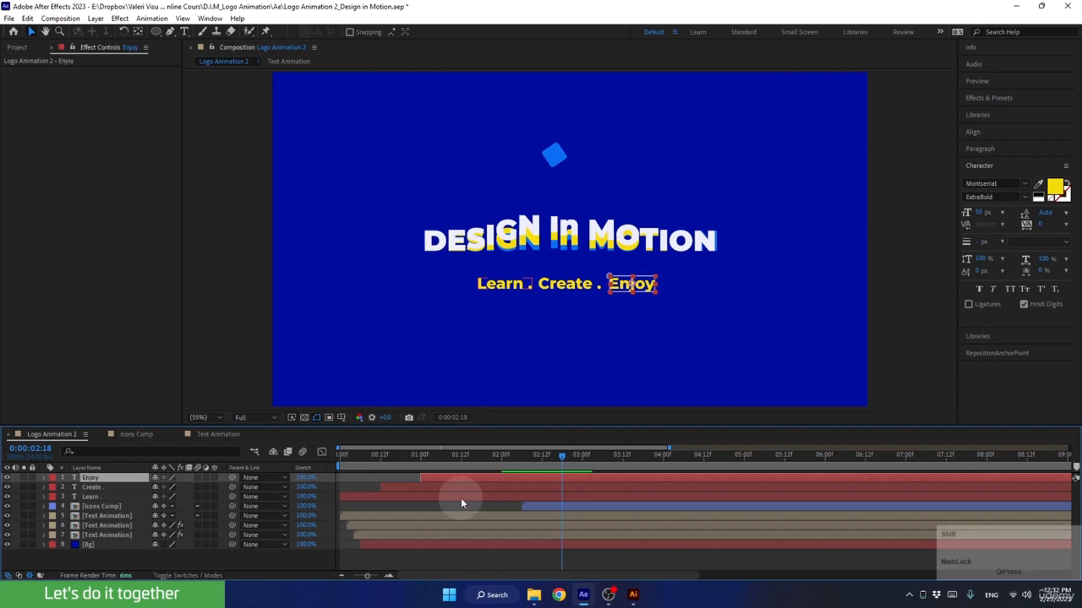
{"action": "left_click", "coordinate": [461, 498], "text": "shift"}
{"action": "left_click_drag", "start_coordinate": [461, 498], "coordinate": [548, 492]}
{"action": "key", "text": "space"}
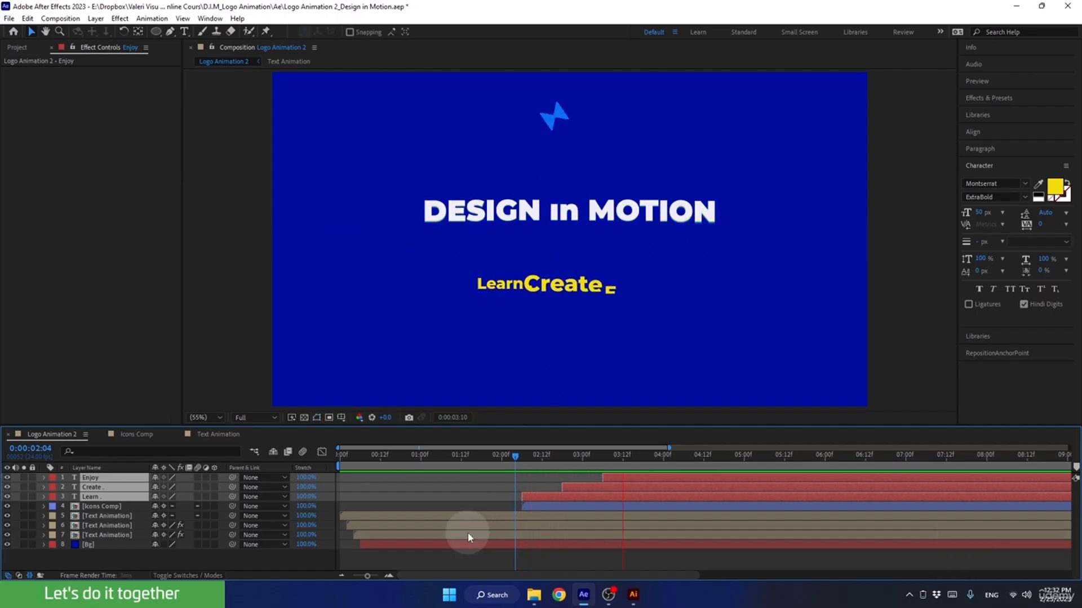
{"action": "left_click_drag", "start_coordinate": [591, 457], "coordinate": [522, 465]}
{"action": "key", "text": "space"}
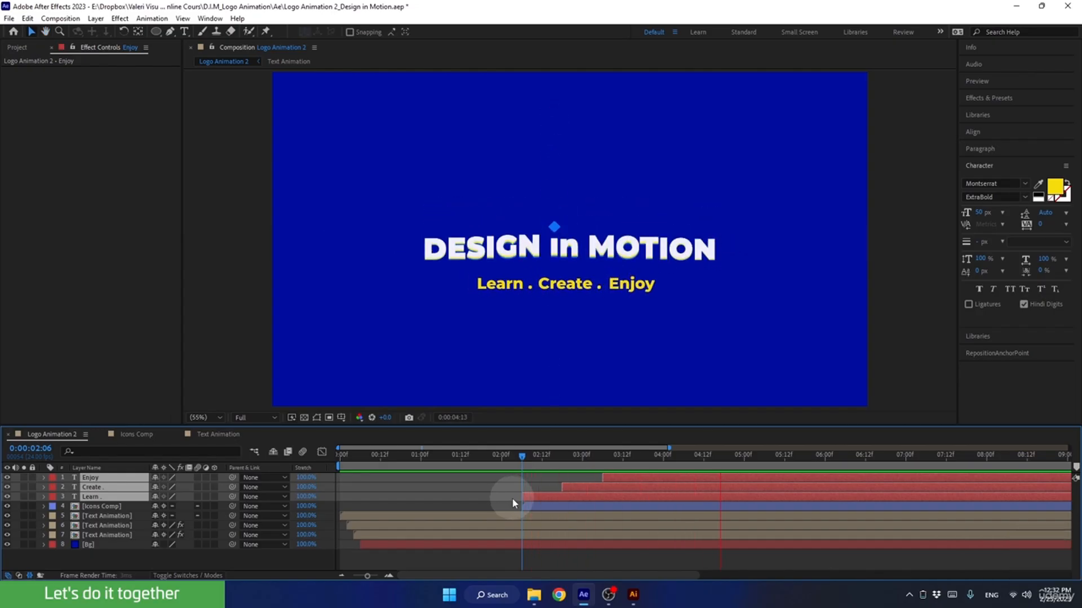
{"action": "key", "text": "space"}
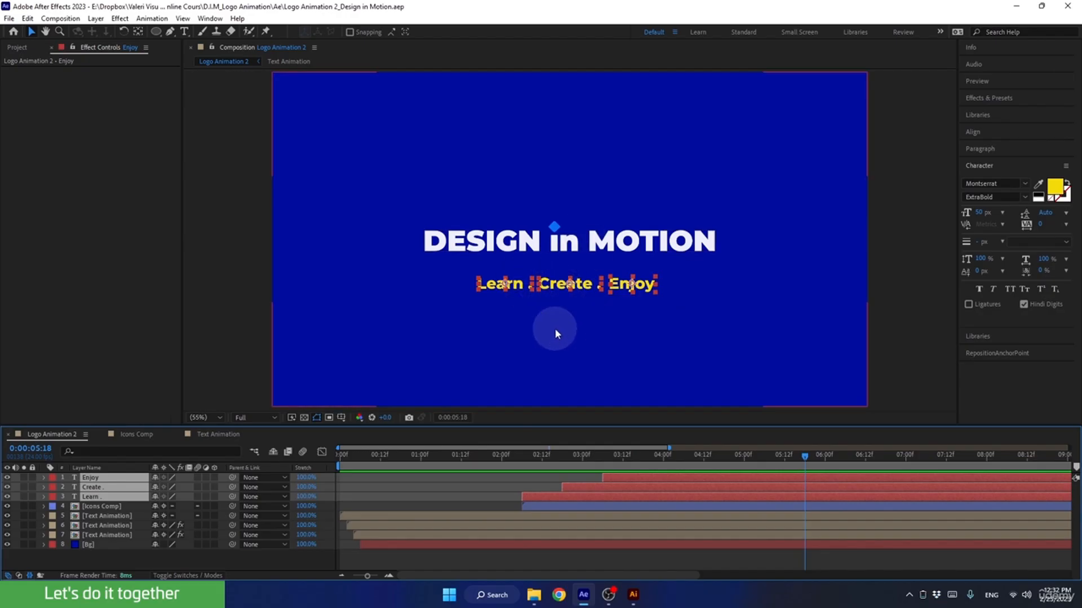
Nudge the three slogan layers up to sit close beneath the DESIGN in MOTION title, and preview the result.
{"action": "key", "text": "shift+Up"}
{"action": "key", "text": "shift+Up"}
{"action": "key", "text": "shift+Up"}
{"action": "key", "text": "shift+Up"}
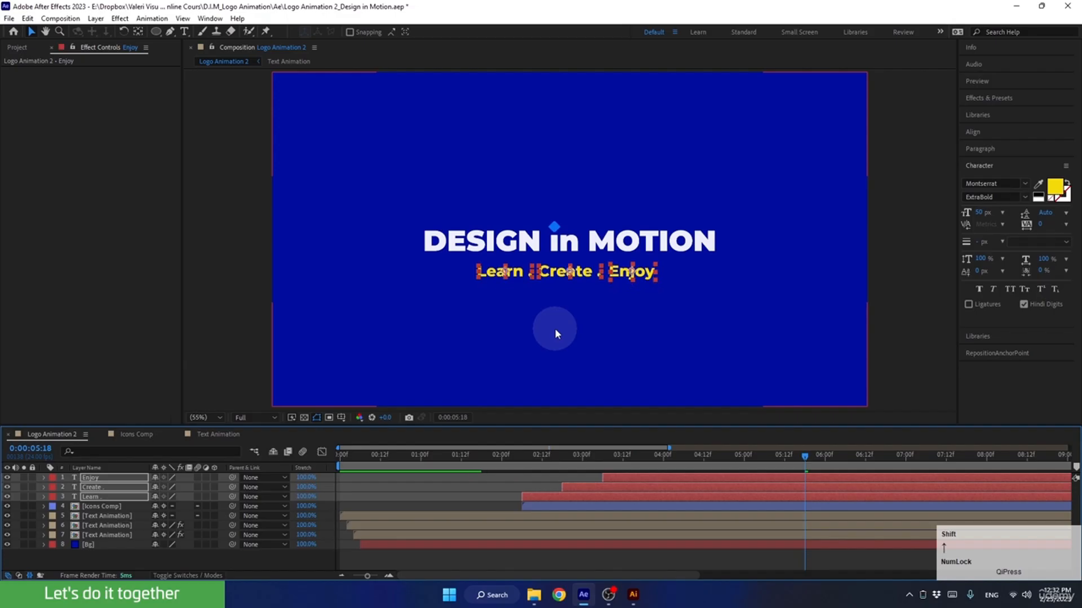
{"action": "key", "text": "Down"}
{"action": "key", "text": "Up"}
{"action": "key", "text": "Up"}
{"action": "key", "text": "Up"}
{"action": "key", "text": "Up"}
{"action": "key", "text": "Up"}
{"action": "key", "text": "Up"}
{"action": "key", "text": "Up"}
{"action": "key", "text": "Up"}
{"action": "key", "text": "Up"}
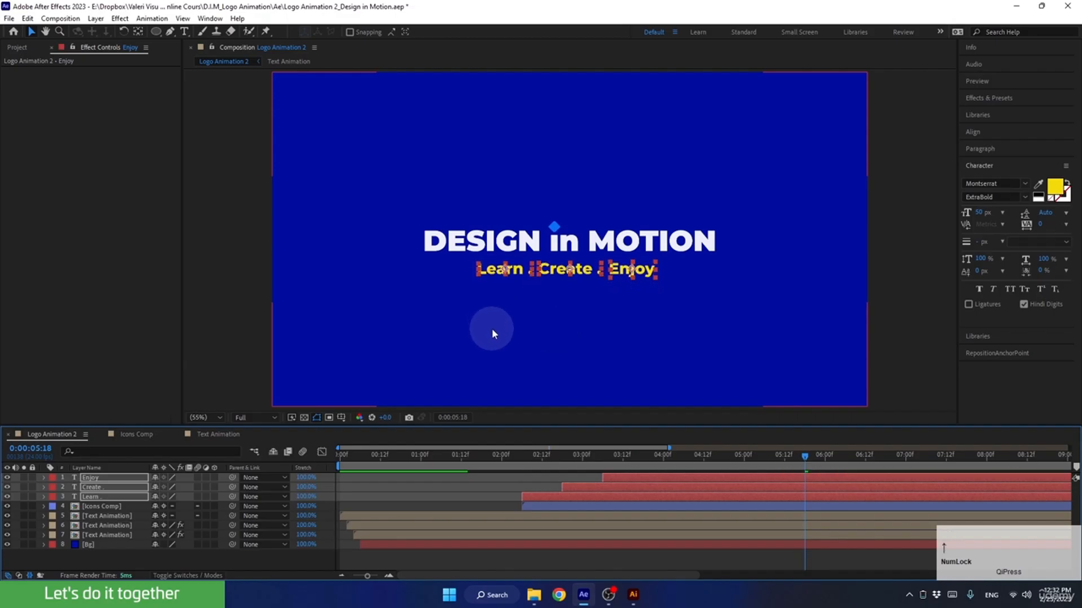
{"action": "left_click_drag", "start_coordinate": [688, 454], "coordinate": [534, 476]}
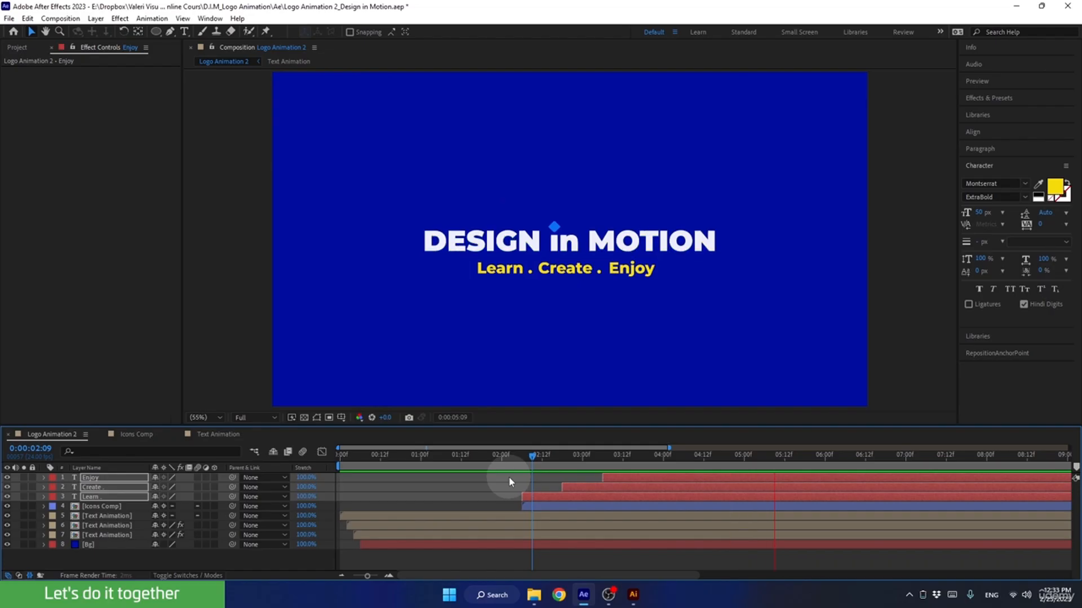
{"action": "key", "text": "space"}
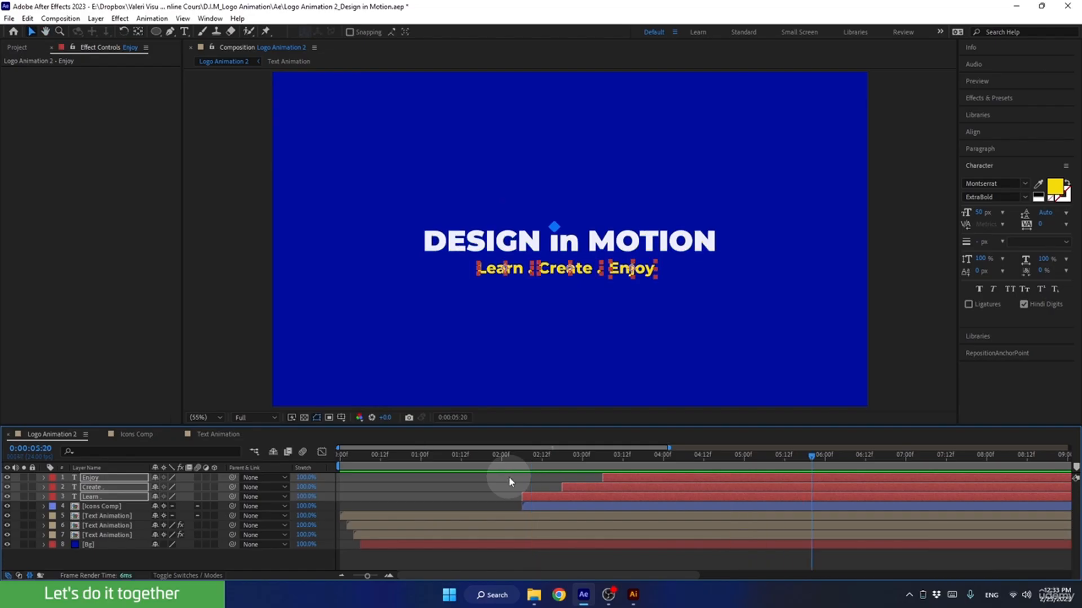
Apply the Echo effect to the Icons Comp layer with the playhead at 0:00:02:23.
{"action": "left_click", "coordinate": [489, 553]}
{"action": "left_click_drag", "start_coordinate": [791, 457], "coordinate": [578, 473]}
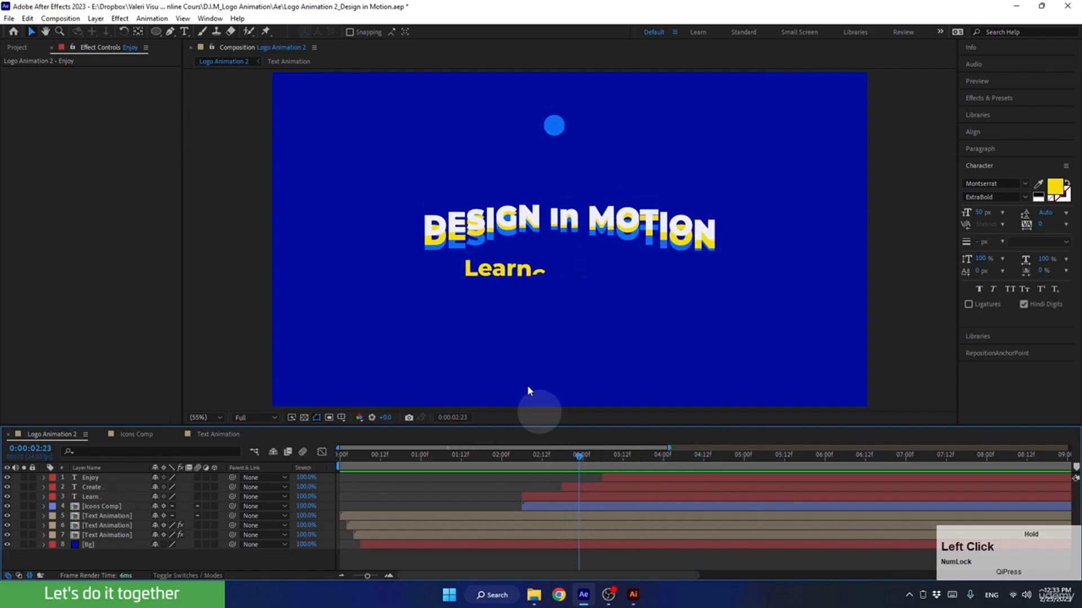
{"action": "left_click", "coordinate": [570, 128]}
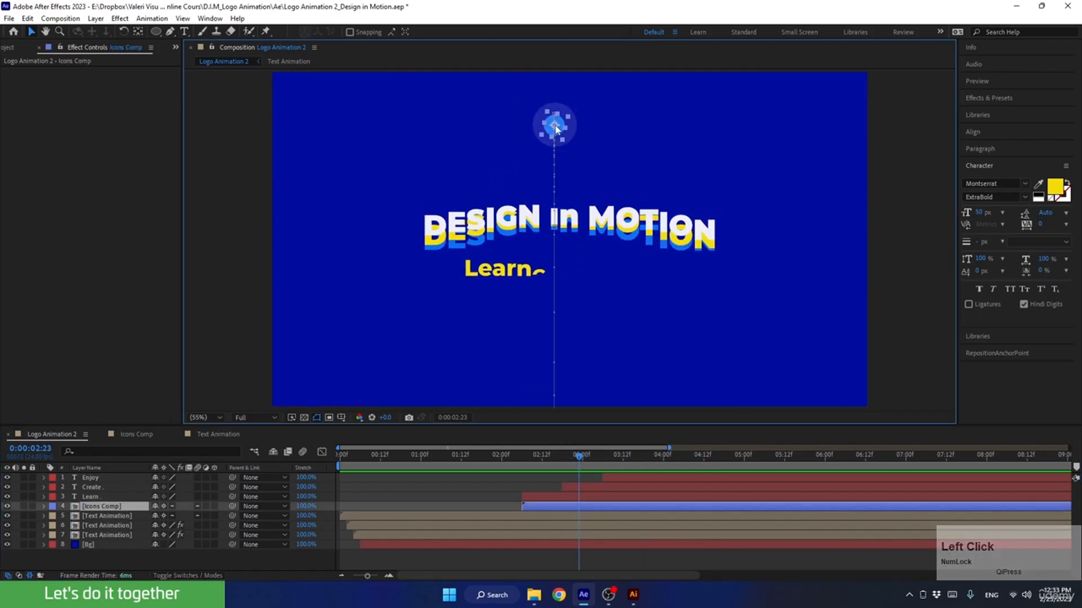
{"action": "left_click", "coordinate": [979, 98]}
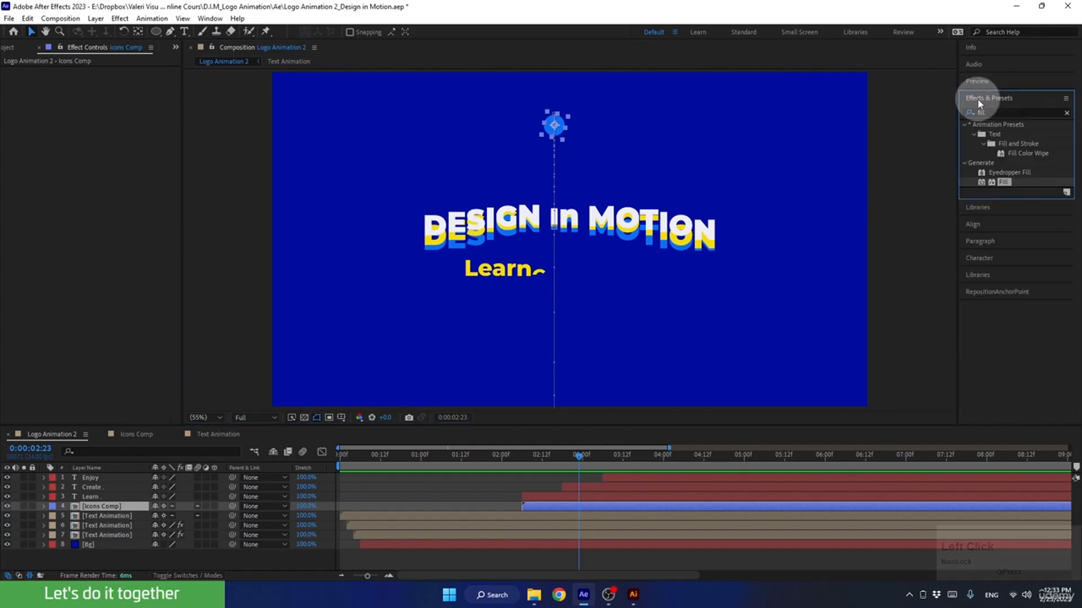
{"action": "type", "text": "echo"}
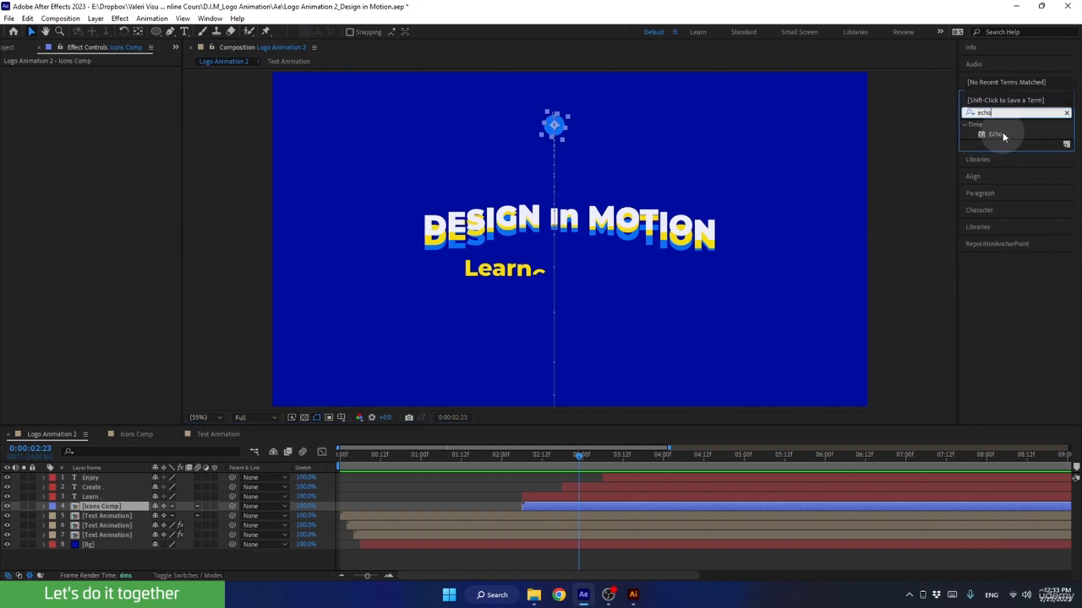
{"action": "left_click_drag", "start_coordinate": [996, 134], "coordinate": [590, 510]}
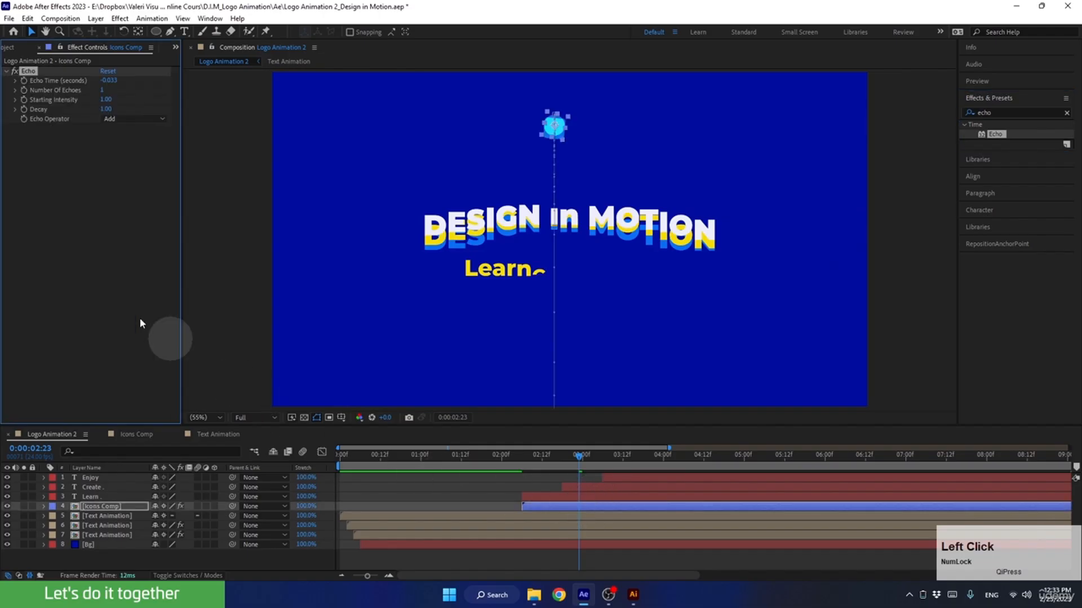
Set the Echo effect's Echo Time to -0.001 seconds and Number Of Echoes to 30.
{"action": "left_click", "coordinate": [110, 81]}
{"action": "type", "text": "-"}
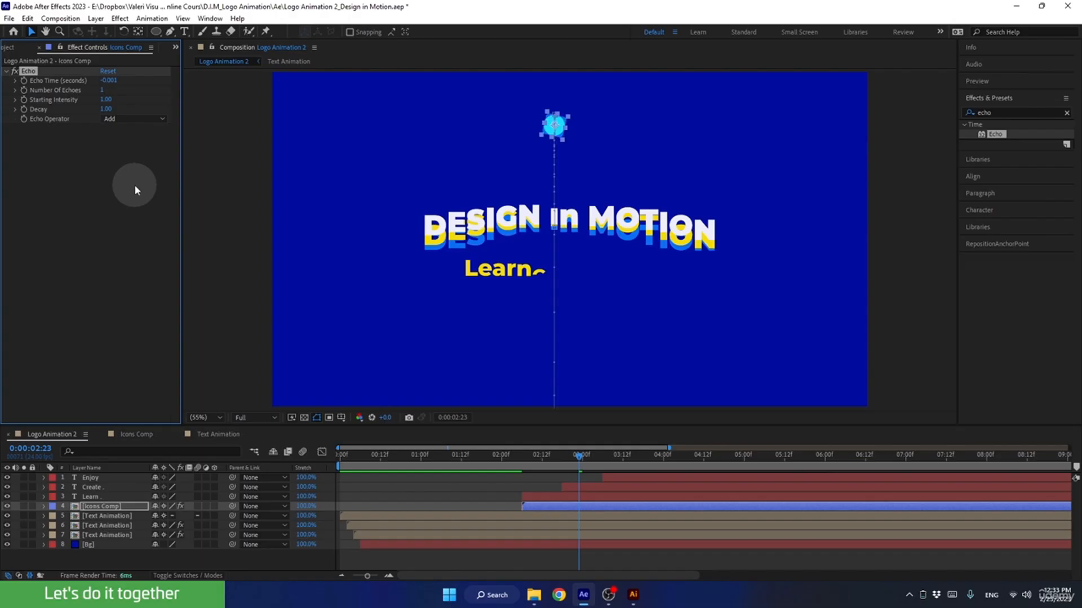
{"action": "left_click_drag", "start_coordinate": [102, 89], "coordinate": [149, 91]}
{"action": "type", "text": "30"}
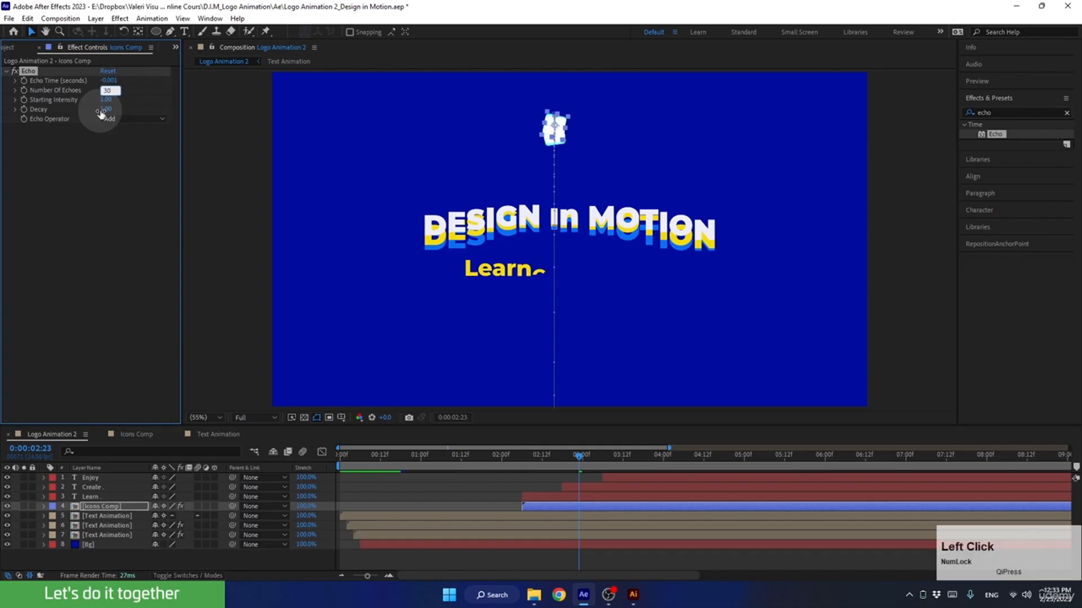
Set the Echo Operator to Maximum and inspect the icon's trail at 0:00:02:11.
{"action": "key", "text": "Return"}
{"action": "left_click", "coordinate": [109, 119]}
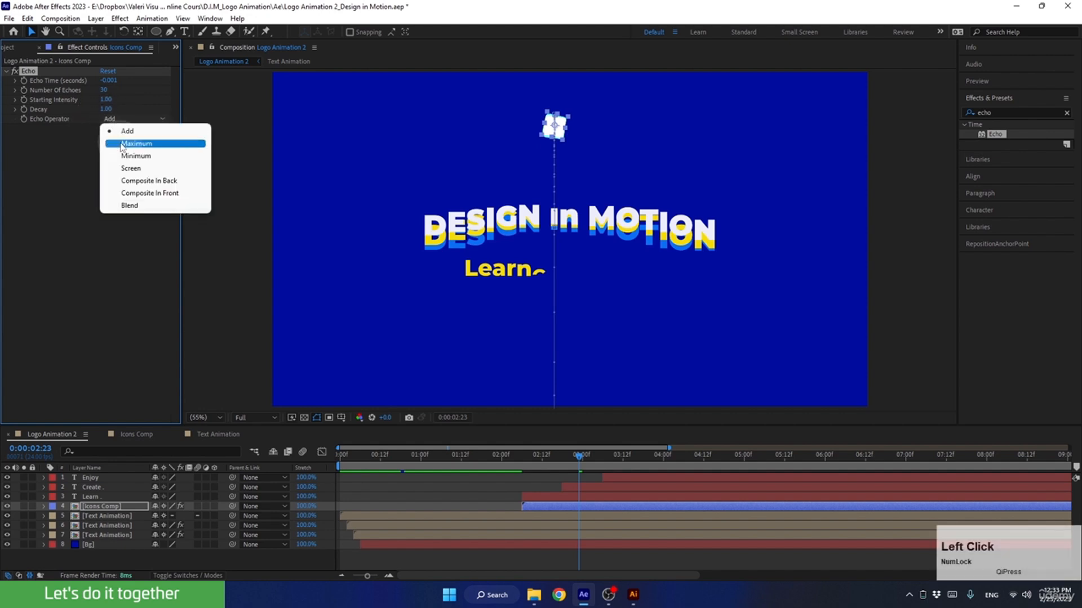
{"action": "left_click", "coordinate": [138, 144]}
{"action": "left_click_drag", "start_coordinate": [567, 466], "coordinate": [539, 459]}
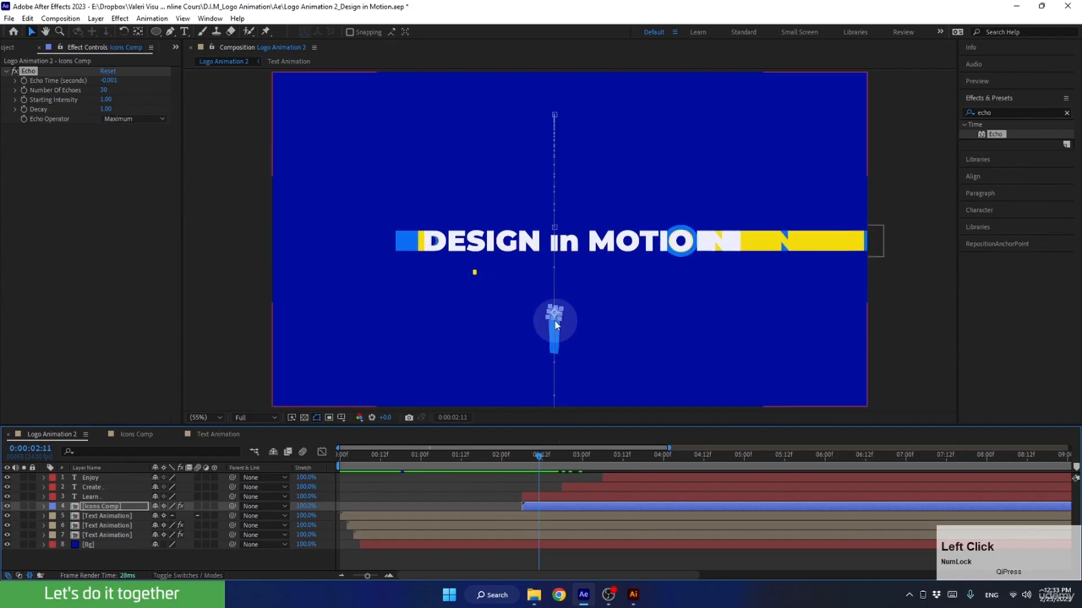
Try the Echo effect with 60 echoes and preview the icon trail from 0:00:01:21.
{"action": "left_click_drag", "start_coordinate": [103, 96], "coordinate": [115, 117]}
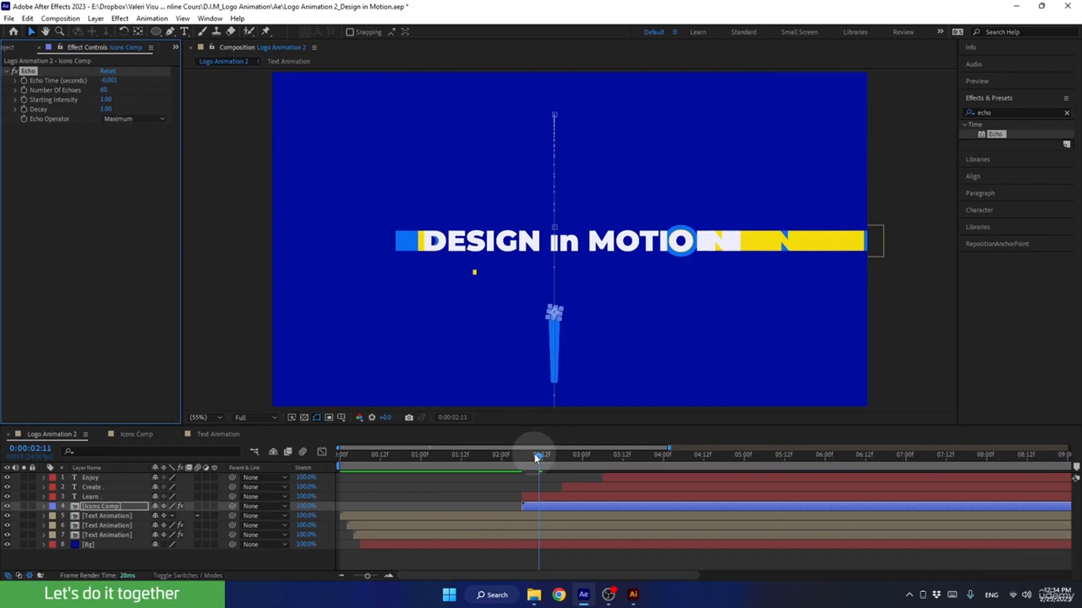
{"action": "left_click_drag", "start_coordinate": [533, 463], "coordinate": [491, 468]}
{"action": "key", "text": "space"}
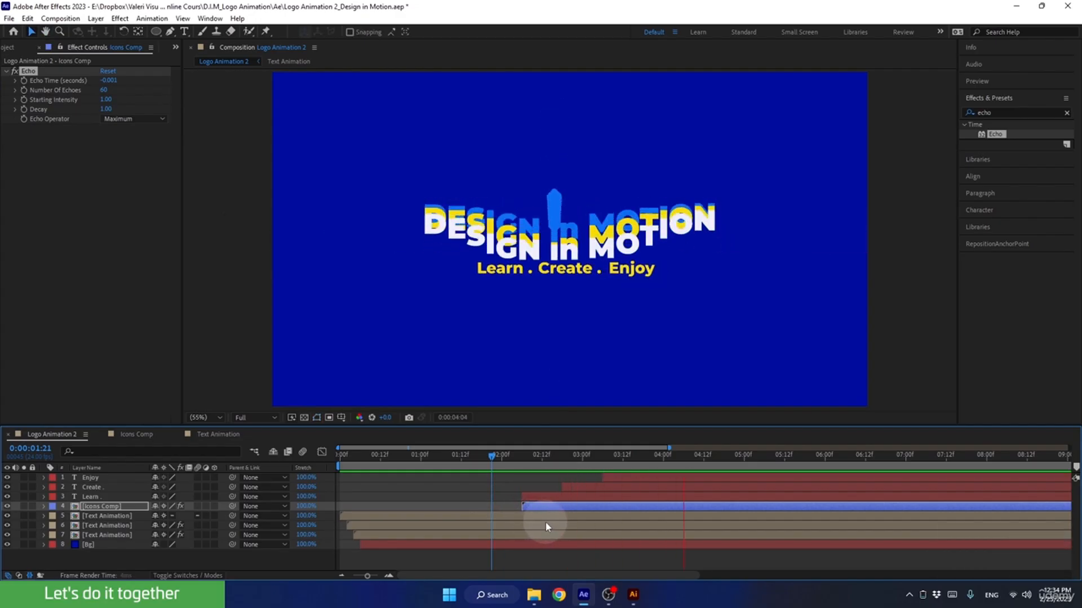
{"action": "key", "text": "space"}
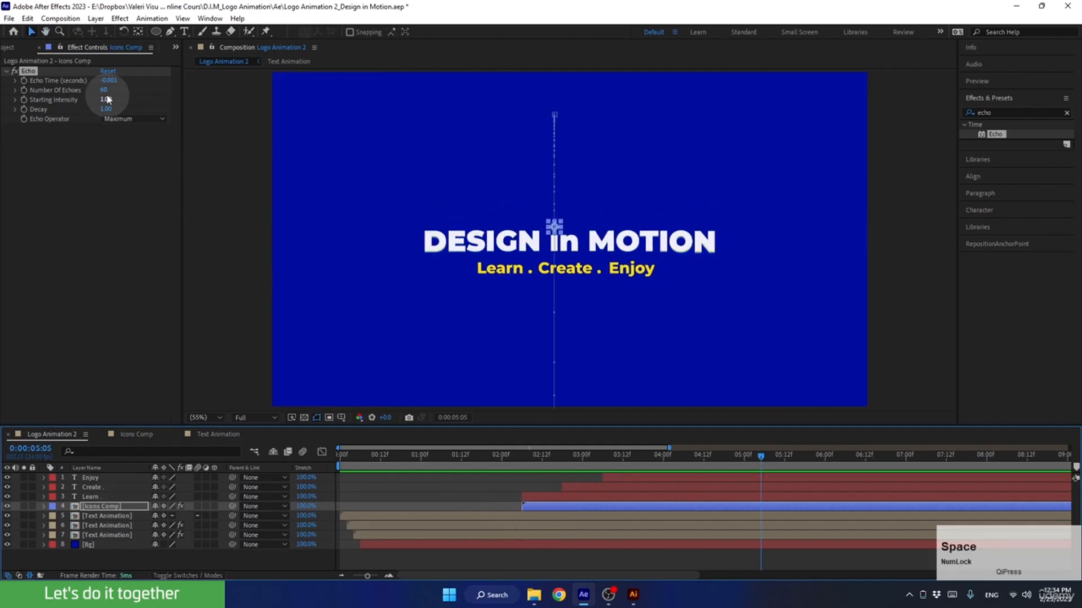
Set the Echo effect's Number Of Echoes to 50 and move the playhead to 0:00:05:12.
{"action": "left_click", "coordinate": [105, 91]}
{"action": "key", "text": "Return"}
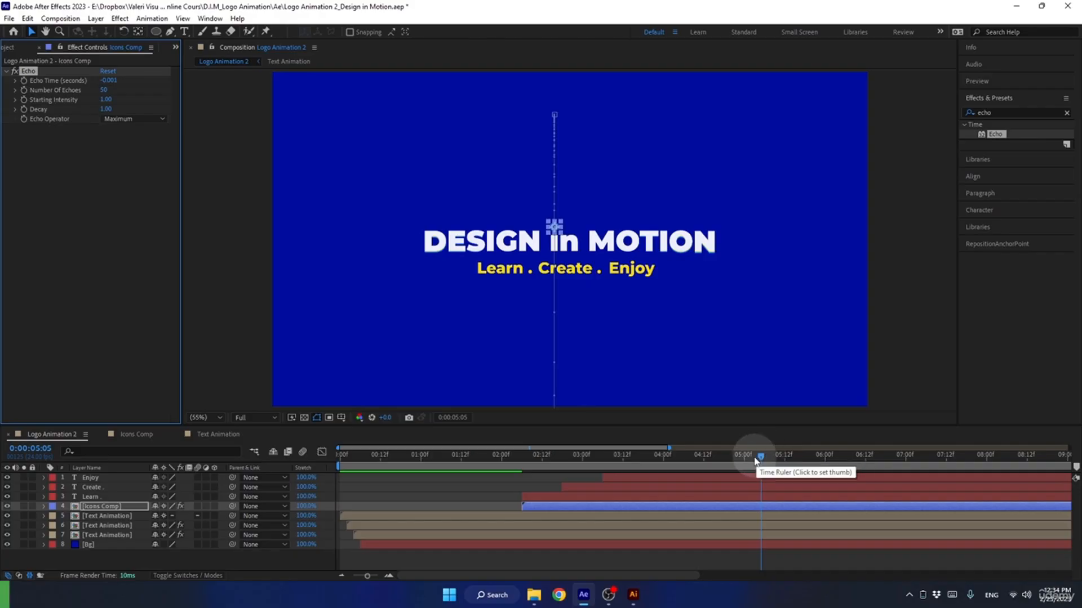
{"action": "left_click_drag", "start_coordinate": [756, 466], "coordinate": [785, 467]}
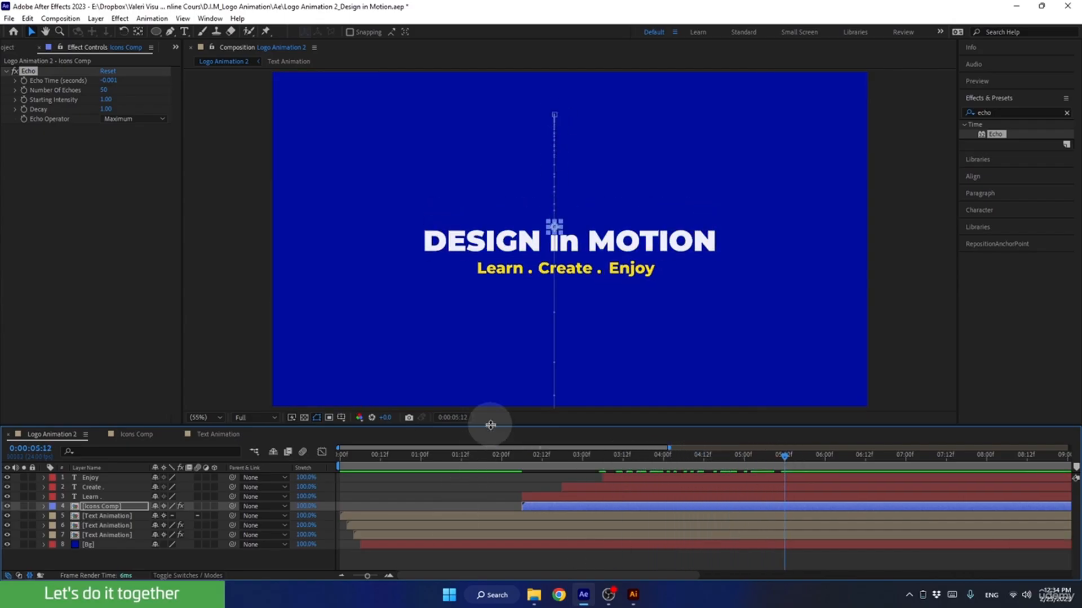
Enlarge the timeline area, show its full duration, and change the label colour of the Enjoy, Create and Learn layers to yellow.
{"action": "left_click_drag", "start_coordinate": [491, 426], "coordinate": [477, 369]}
{"action": "left_click", "coordinate": [343, 572]}
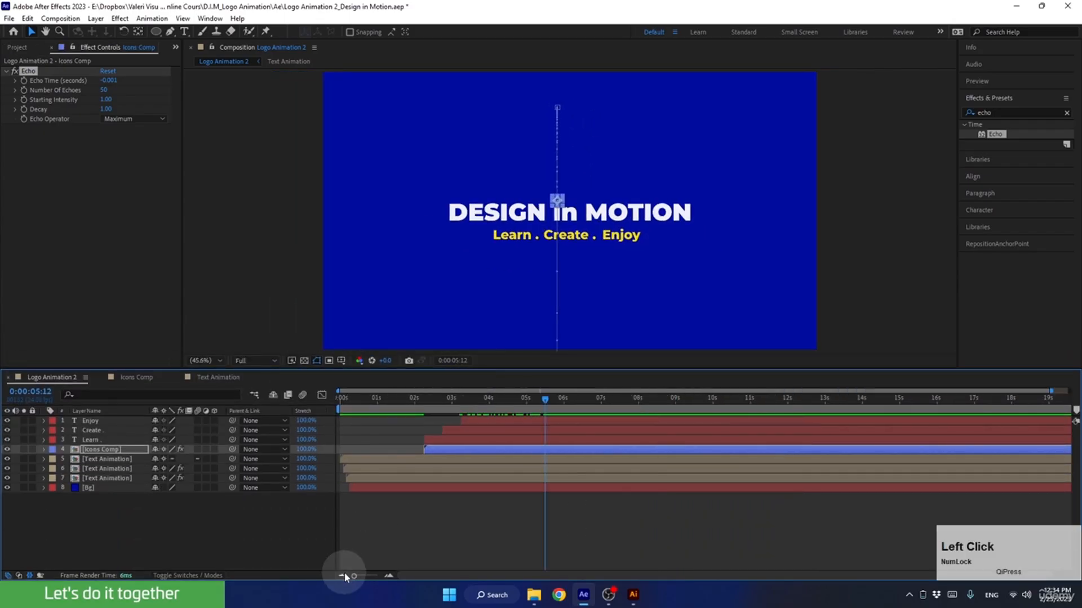
{"action": "left_click", "coordinate": [512, 422]}
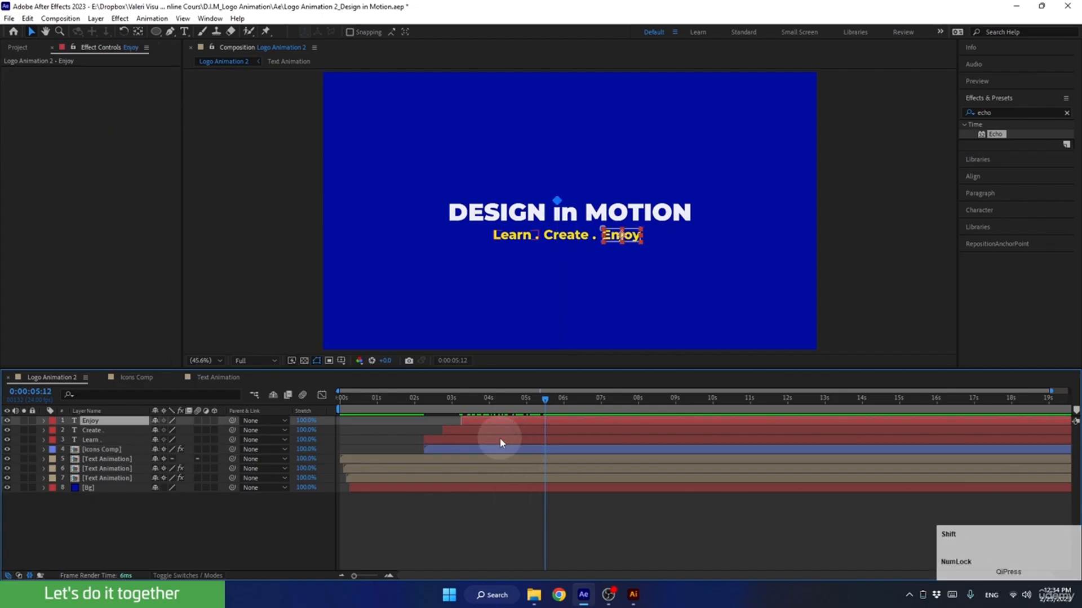
{"action": "left_click", "coordinate": [497, 438], "text": "shift"}
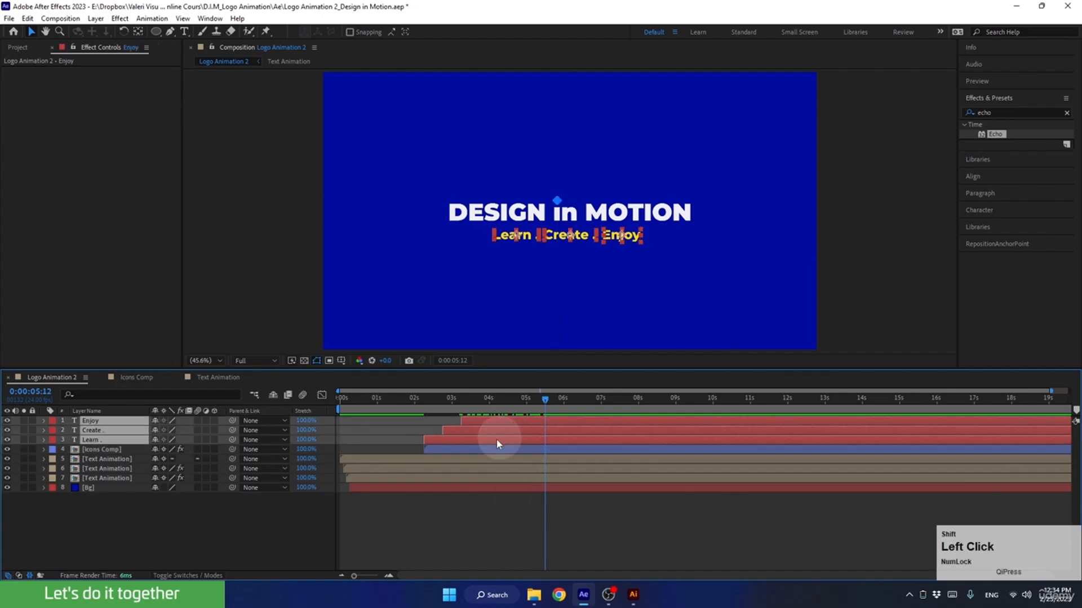
{"action": "left_click", "coordinate": [53, 430]}
{"action": "left_click", "coordinate": [79, 227]}
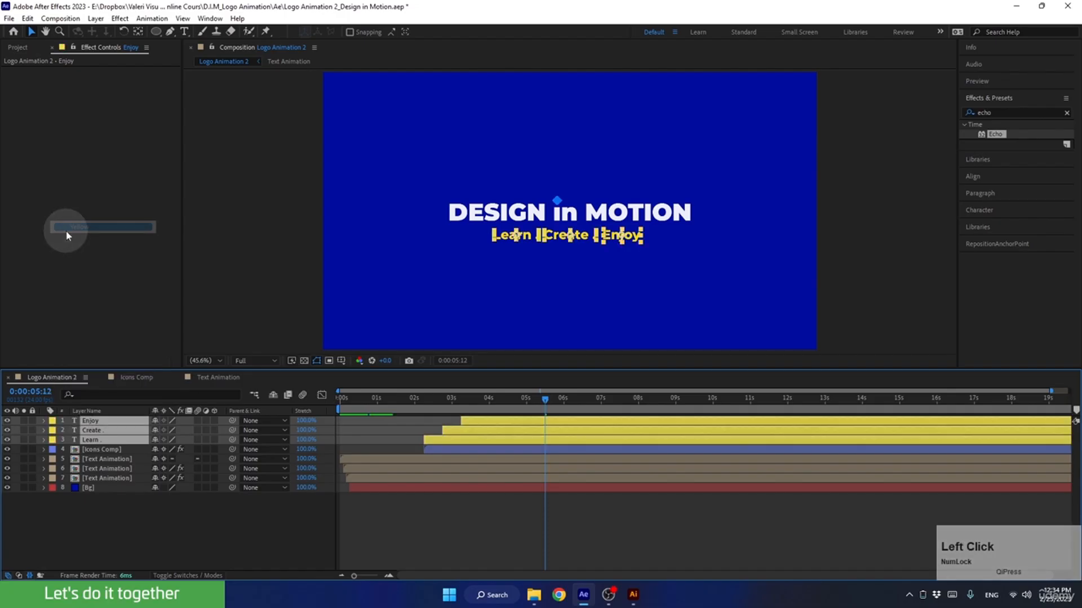
{"action": "left_click", "coordinate": [179, 528]}
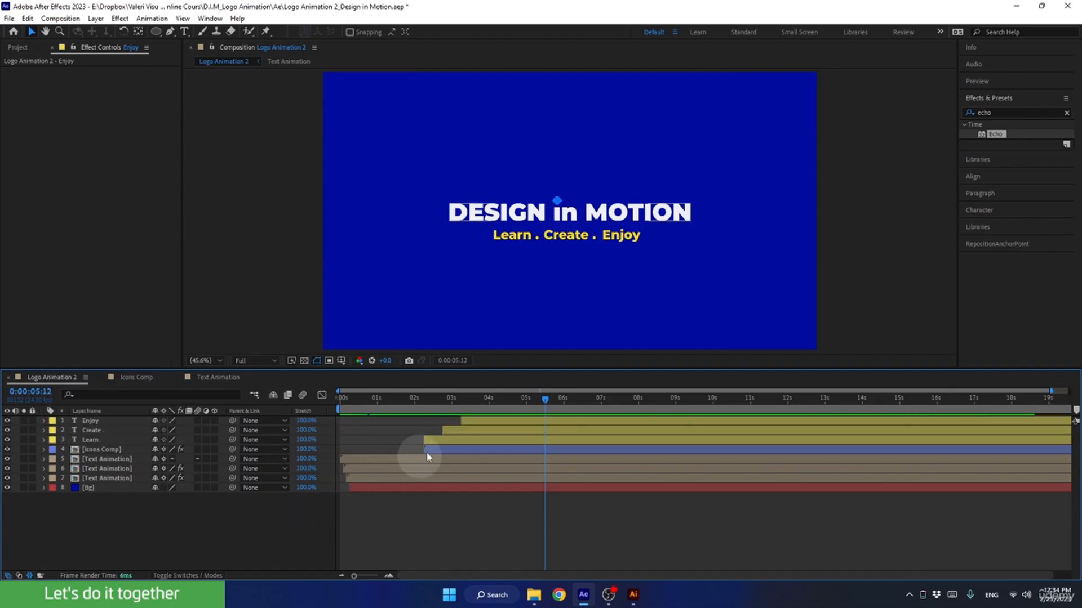
Show the Position keyframes of the Icons Comp layer with the playhead at 0:00:06:00.
{"action": "left_click_drag", "start_coordinate": [545, 400], "coordinate": [563, 413]}
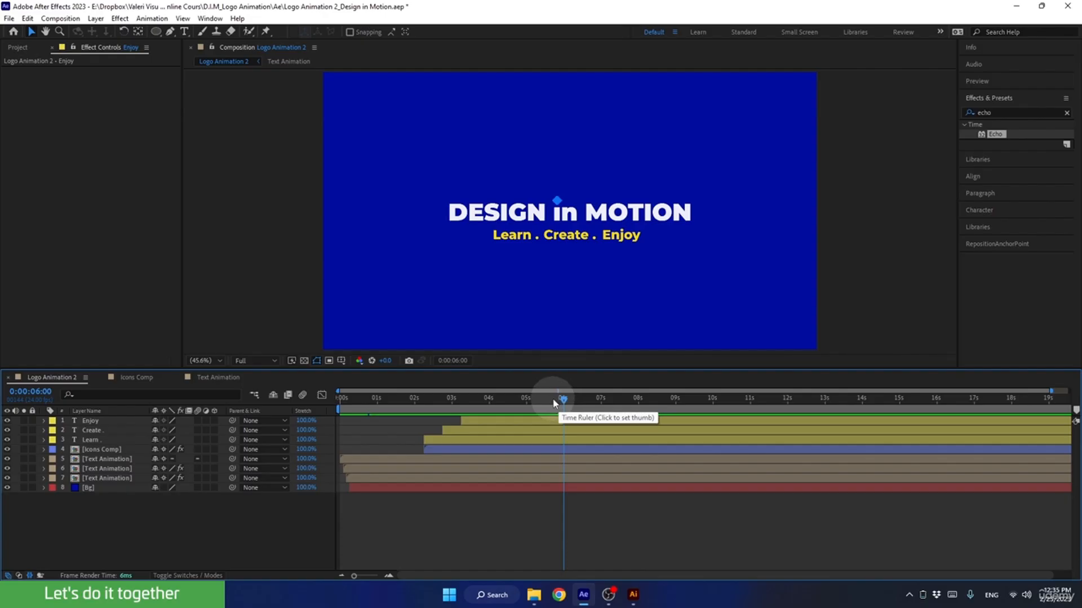
{"action": "left_click", "coordinate": [559, 201]}
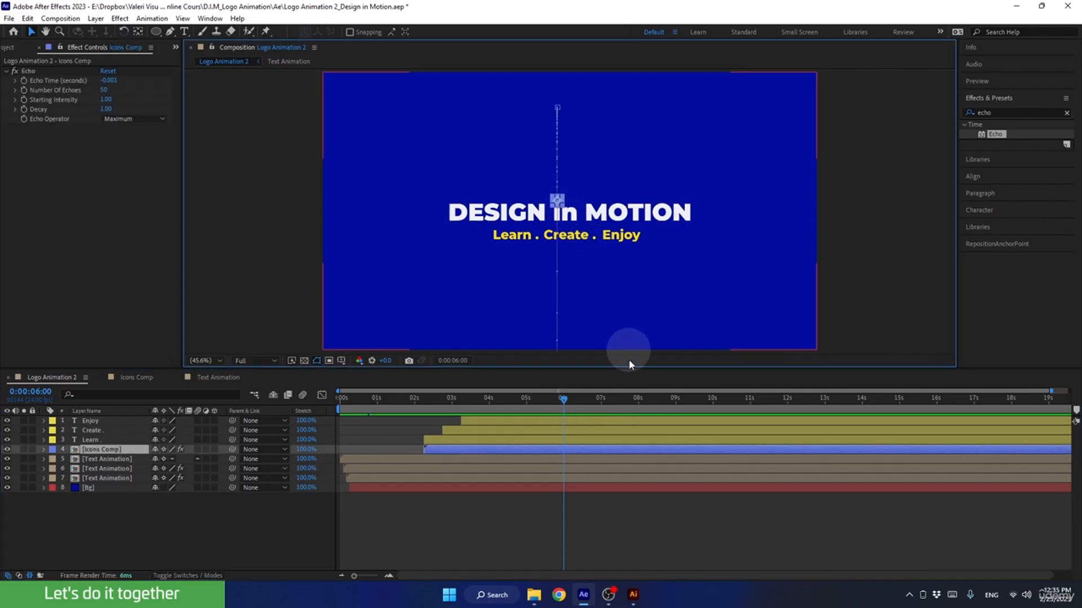
{"action": "key", "text": "p"}
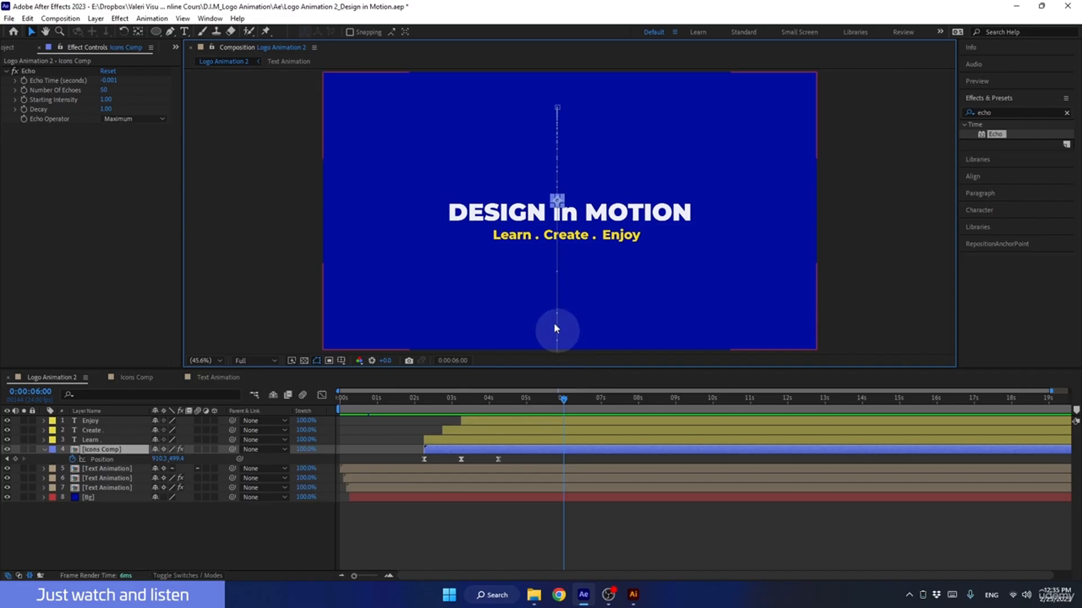
Try moving the icon up and left of the title at 0:00:06:00, scrub through the motion, and delete that Position keyframe.
{"action": "left_click_drag", "start_coordinate": [556, 201], "coordinate": [409, 148]}
{"action": "left_click", "coordinate": [487, 471]}
{"action": "left_click", "coordinate": [498, 411]}
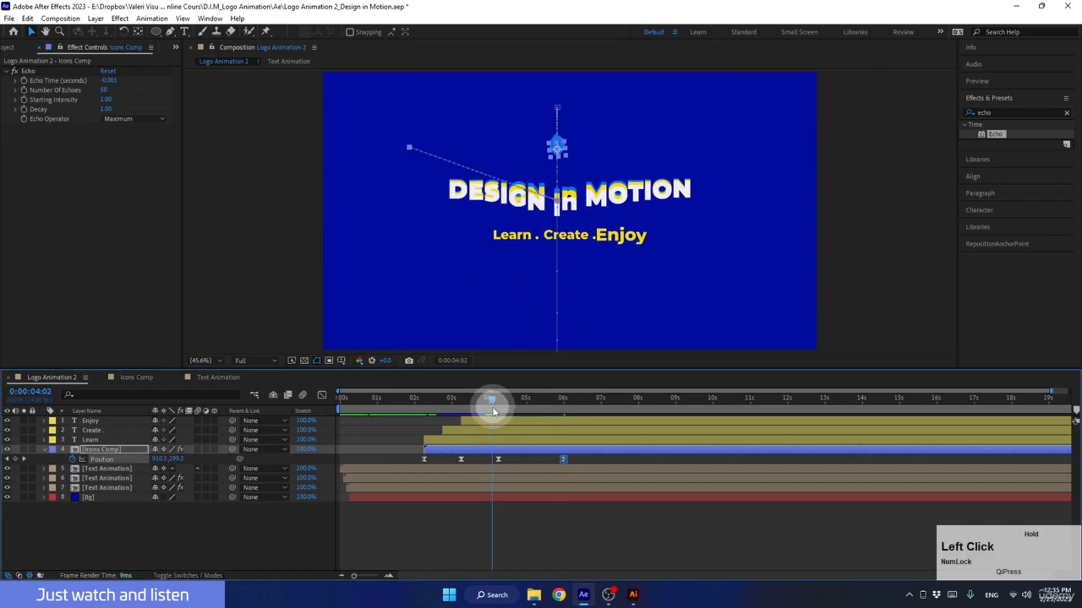
{"action": "left_click_drag", "start_coordinate": [499, 410], "coordinate": [549, 407]}
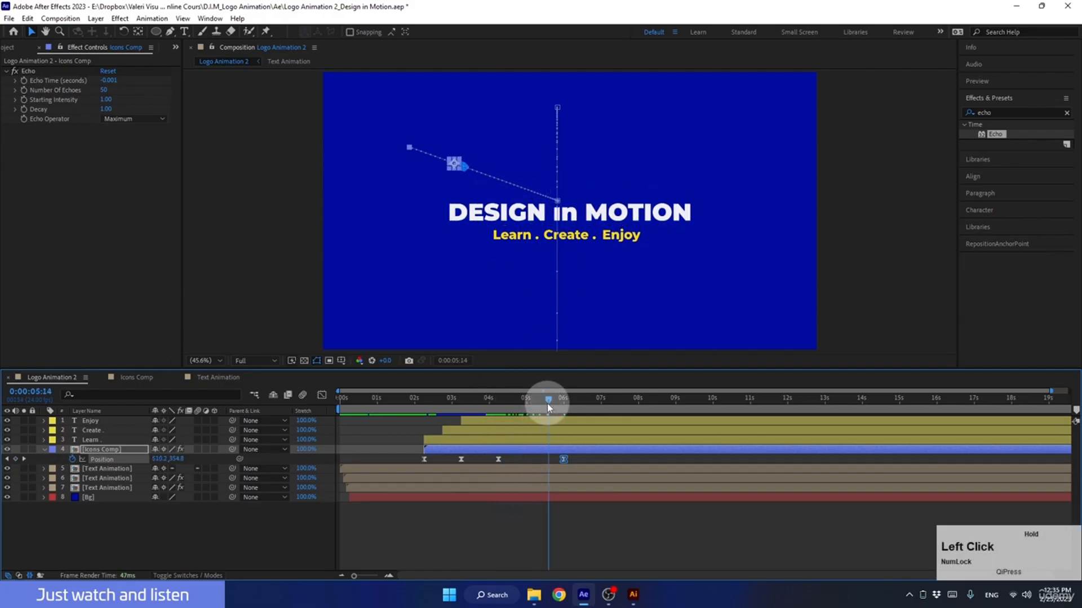
{"action": "left_click_drag", "start_coordinate": [554, 465], "coordinate": [568, 458]}
{"action": "key", "text": "Delete"}
Add a Position keyframe for Icons Comp at 0:00:06:00, and at 0:00:07:00 move the icon up-left of the title to about 404, 285.
{"action": "left_click_drag", "start_coordinate": [552, 399], "coordinate": [564, 411]}
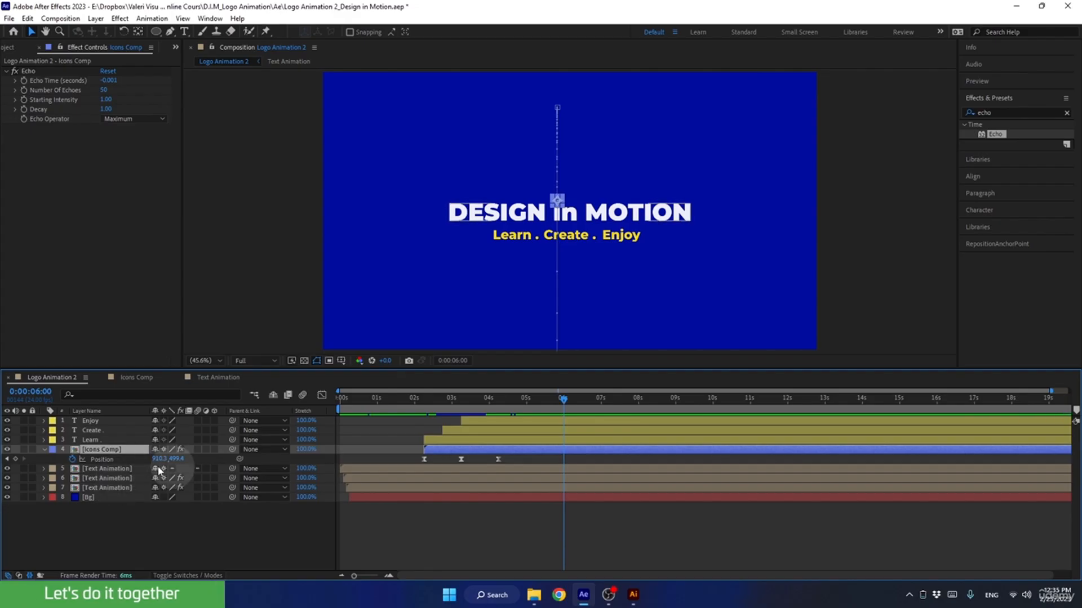
{"action": "left_click", "coordinate": [16, 459]}
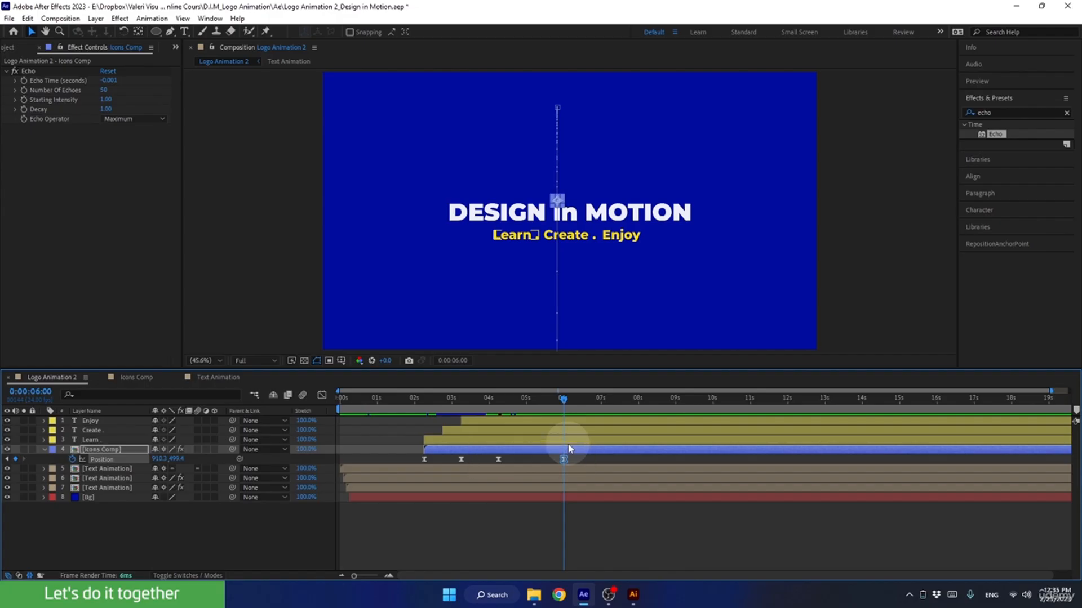
{"action": "left_click_drag", "start_coordinate": [564, 399], "coordinate": [587, 402]}
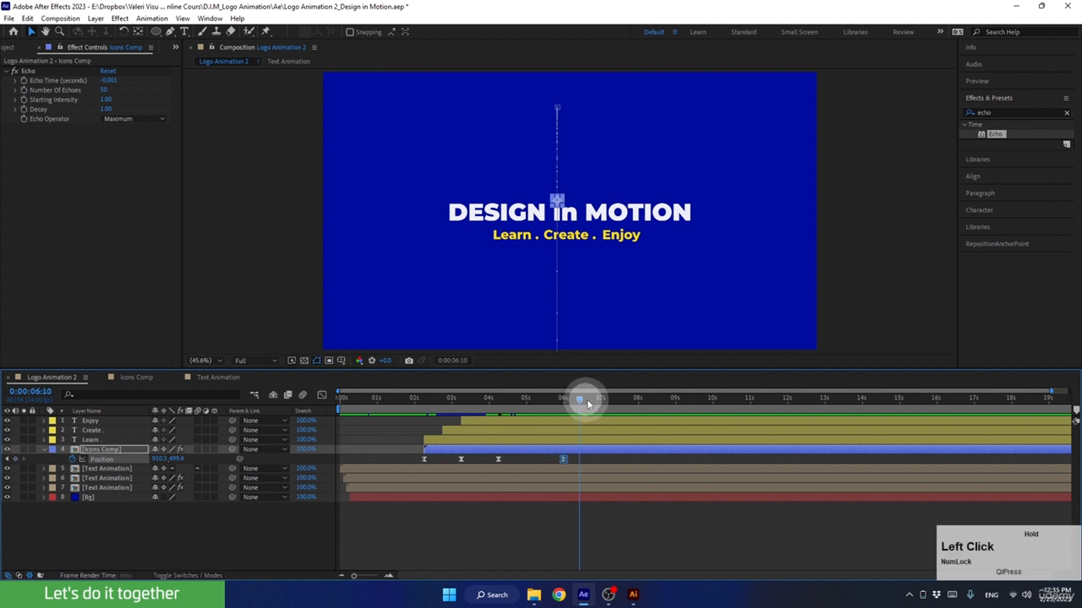
{"action": "left_click_drag", "start_coordinate": [557, 200], "coordinate": [427, 146]}
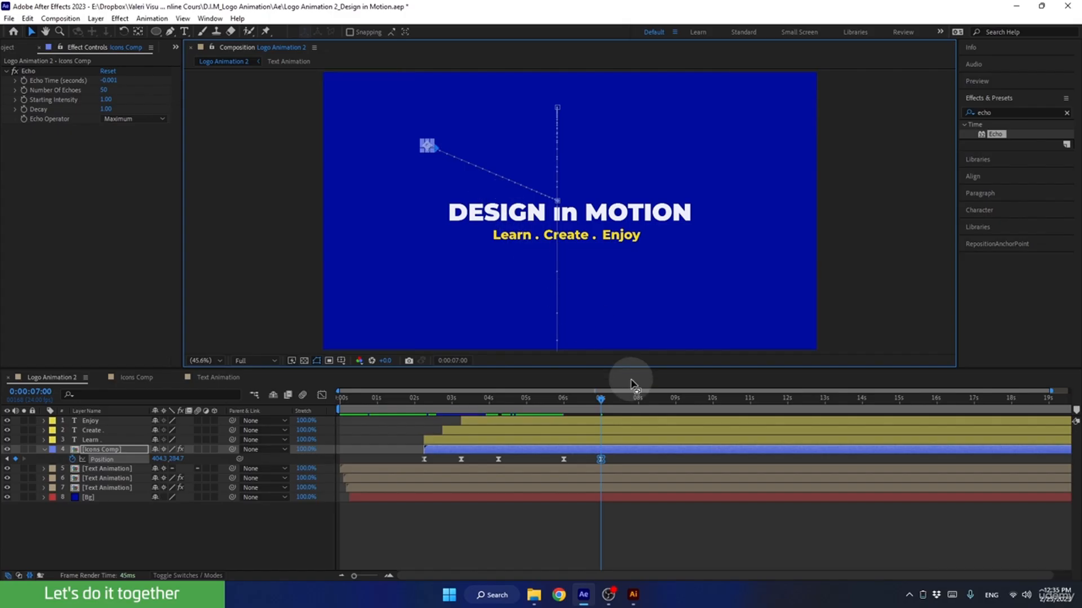
Keyframe the icon near the composition's lower-left corner at 0:00:08:00 and beyond its right edge, at about 2205, 445, at 0:00:09:00.
{"action": "left_click_drag", "start_coordinate": [610, 404], "coordinate": [640, 404]}
{"action": "left_click_drag", "start_coordinate": [427, 145], "coordinate": [367, 310]}
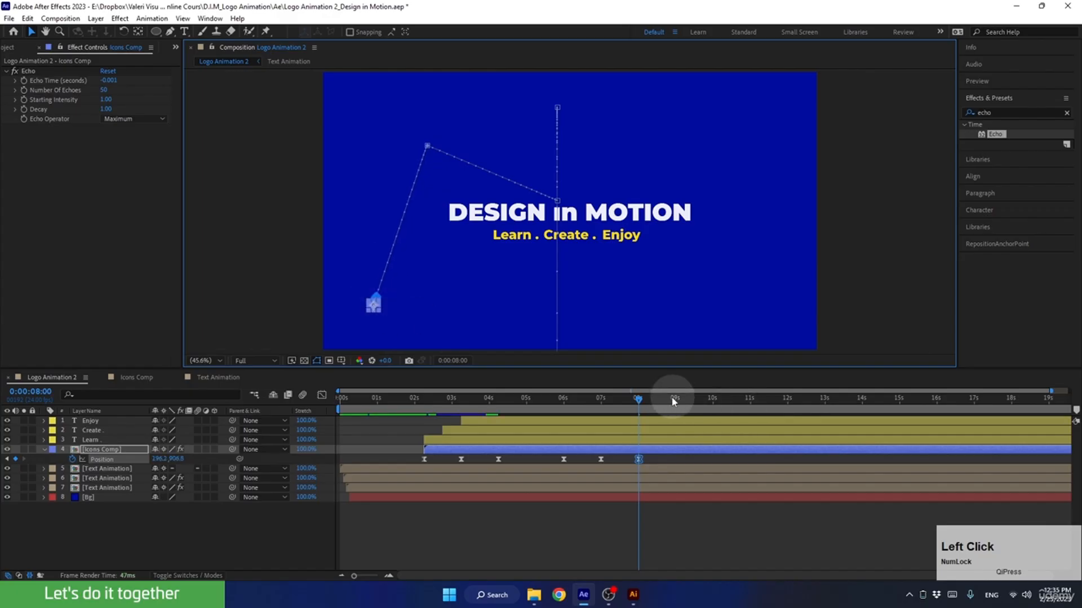
{"action": "left_click_drag", "start_coordinate": [674, 401], "coordinate": [676, 410]}
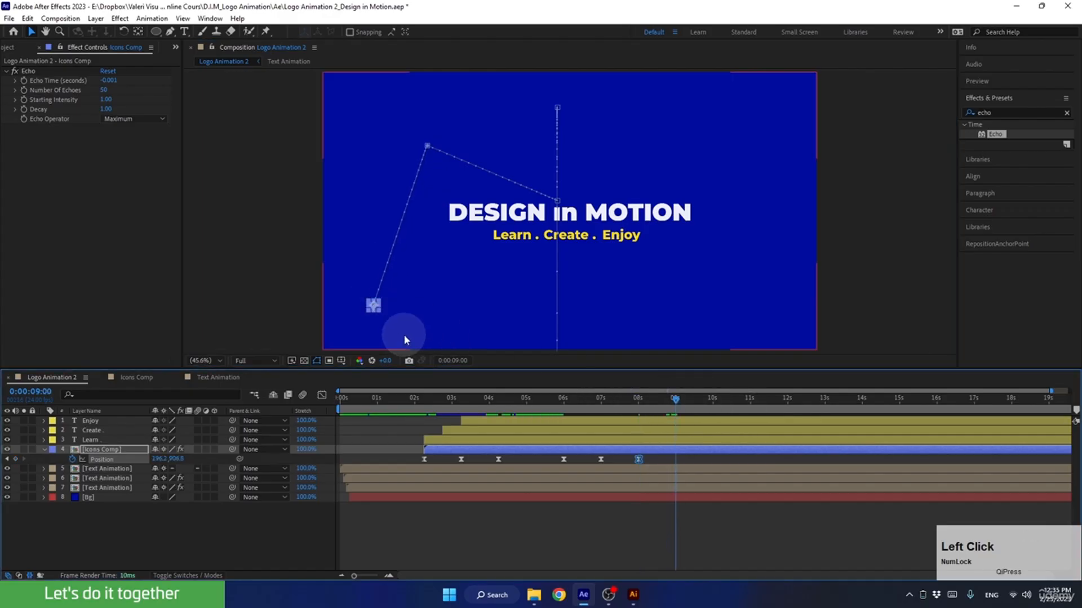
{"action": "left_click_drag", "start_coordinate": [373, 306], "coordinate": [891, 188]}
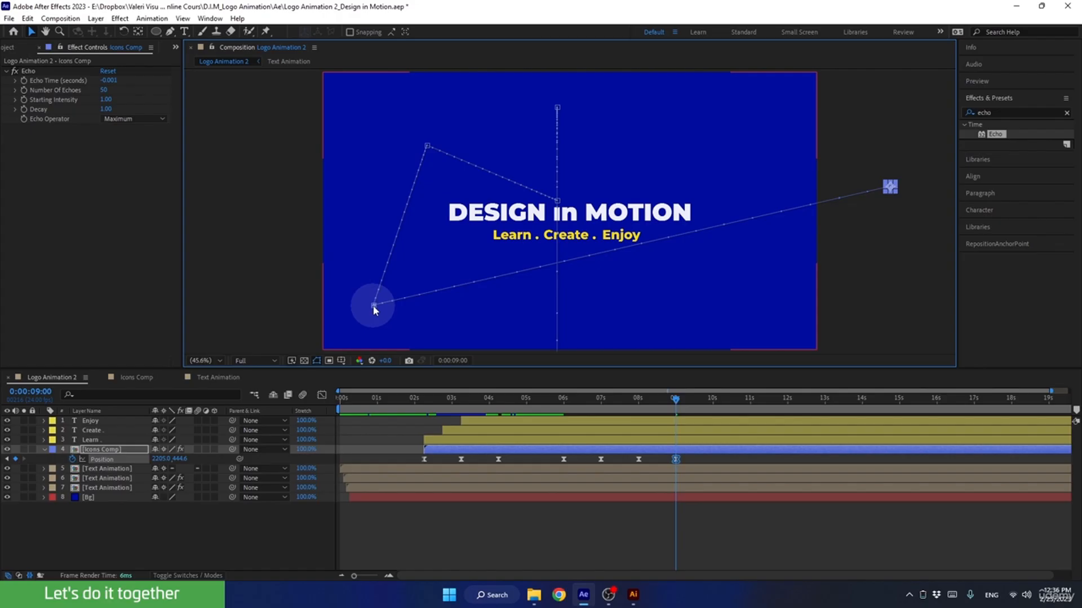
Convert the lower-left corner point of the Icons Comp motion path, at the 8 s keyframe, into a smooth curve.
{"action": "key", "text": "alt"}
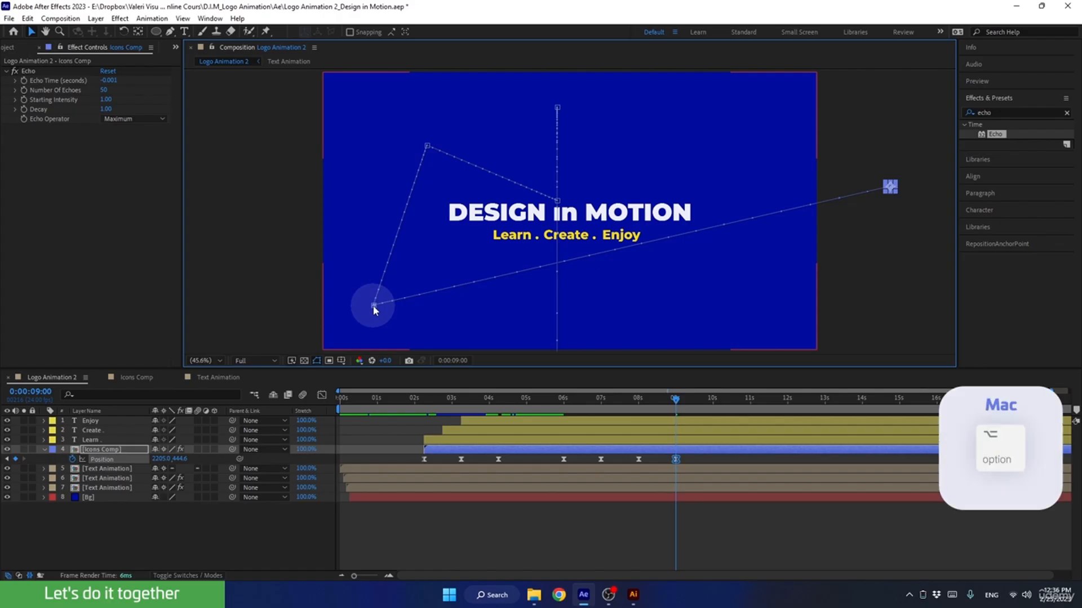
{"action": "key", "text": "ctrl"}
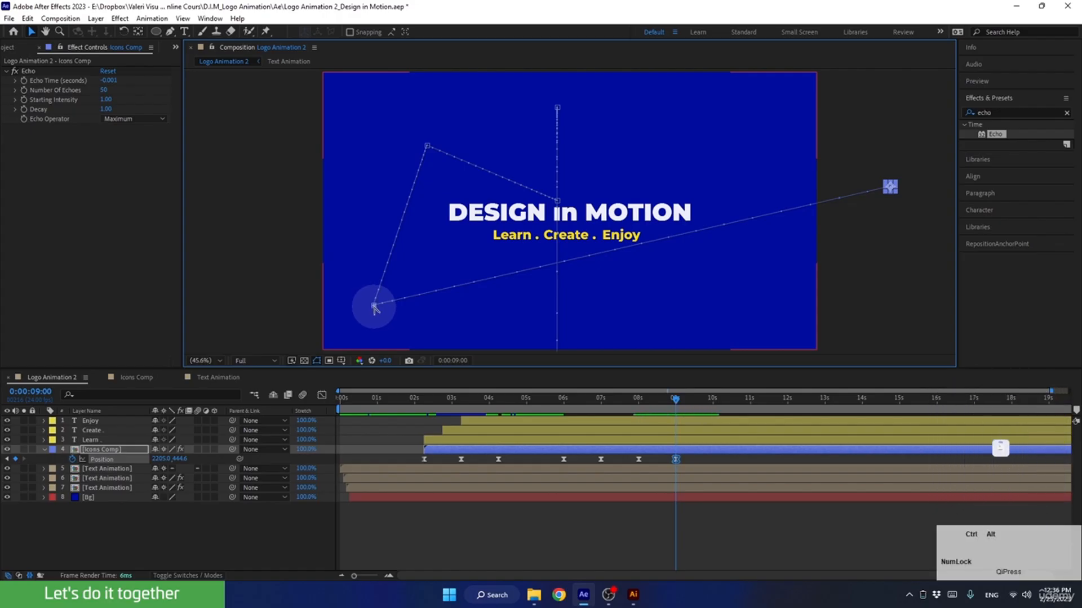
{"action": "left_click", "coordinate": [373, 307], "text": "ctrl+alt"}
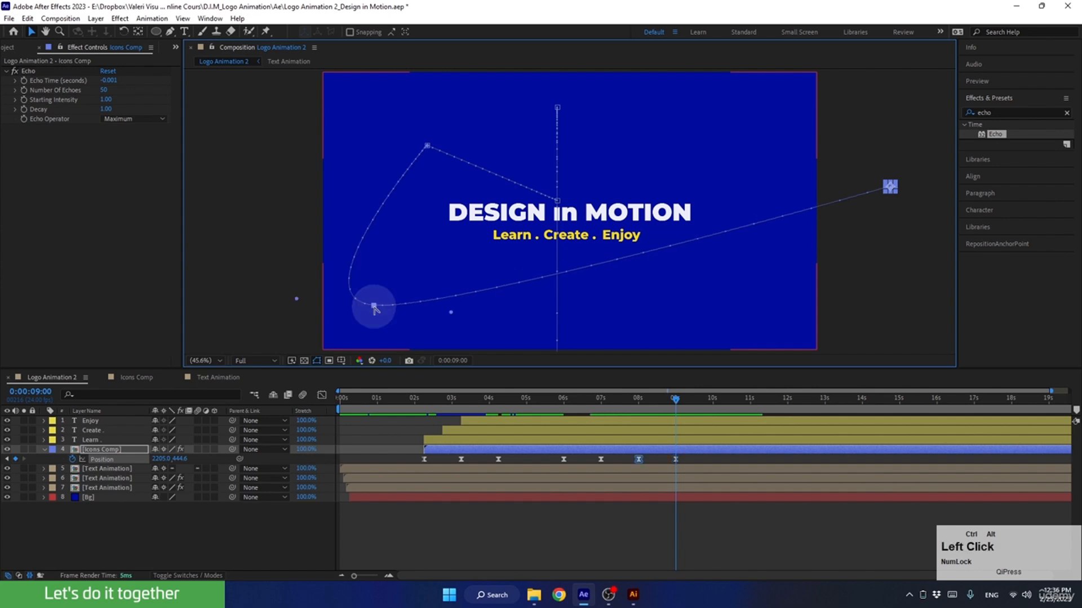
Smooth the motion path's upper-left corner point at 7 s with the Convert Vertex tool, and return to the Selection tool.
{"action": "left_click", "coordinate": [170, 32]}
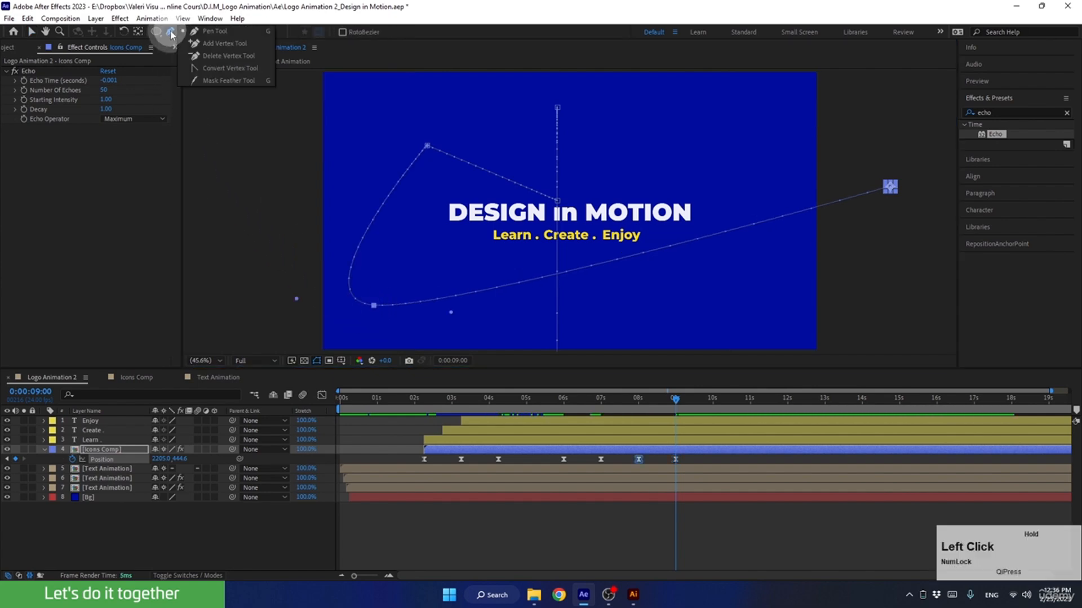
{"action": "left_click", "coordinate": [205, 68]}
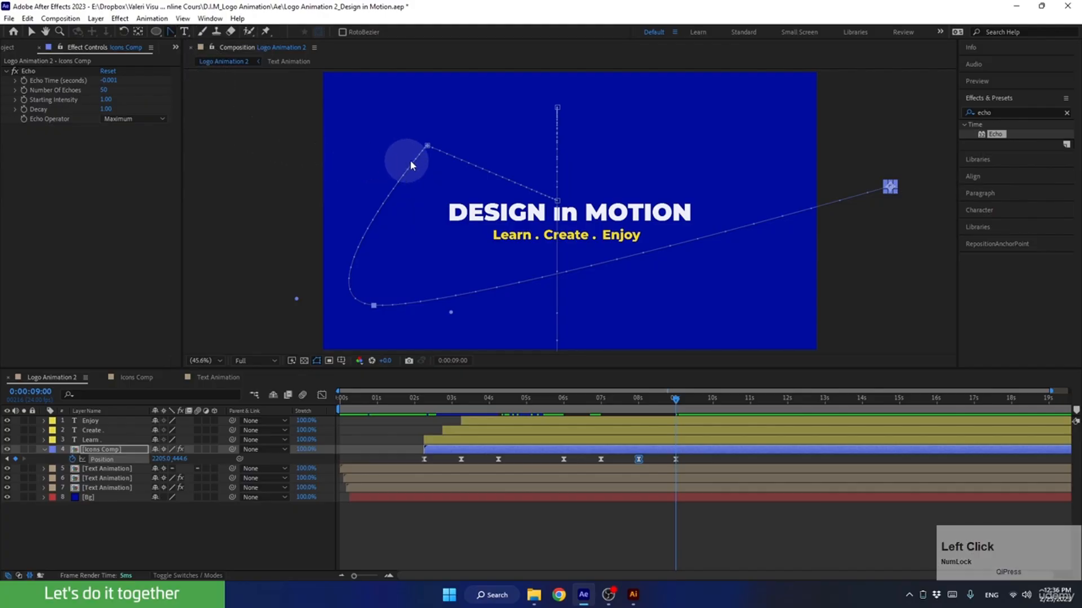
{"action": "left_click", "coordinate": [427, 147]}
{"action": "left_click", "coordinate": [427, 147]}
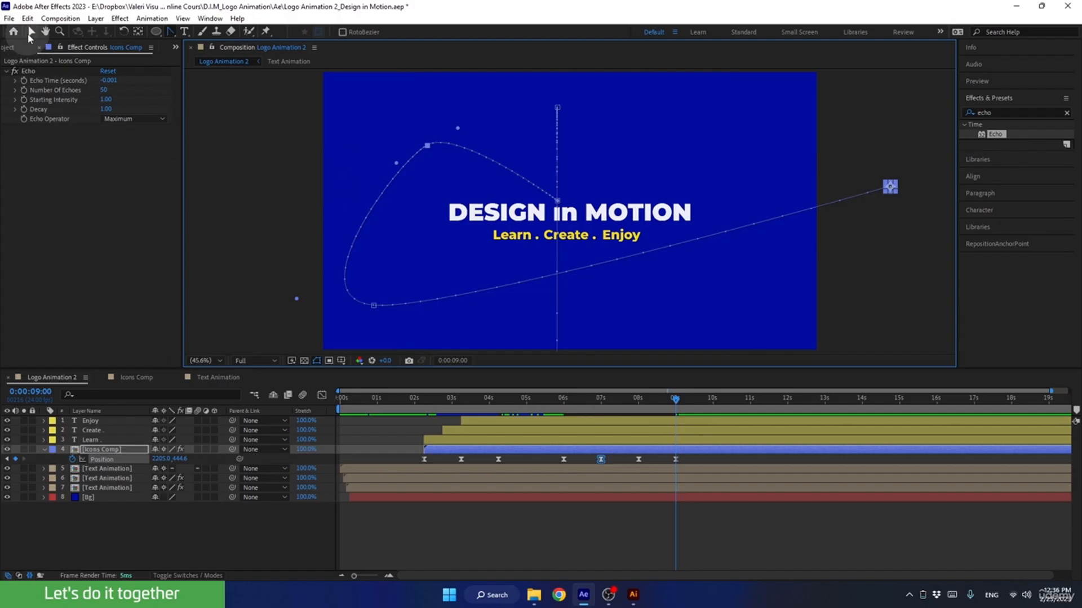
{"action": "left_click", "coordinate": [31, 32]}
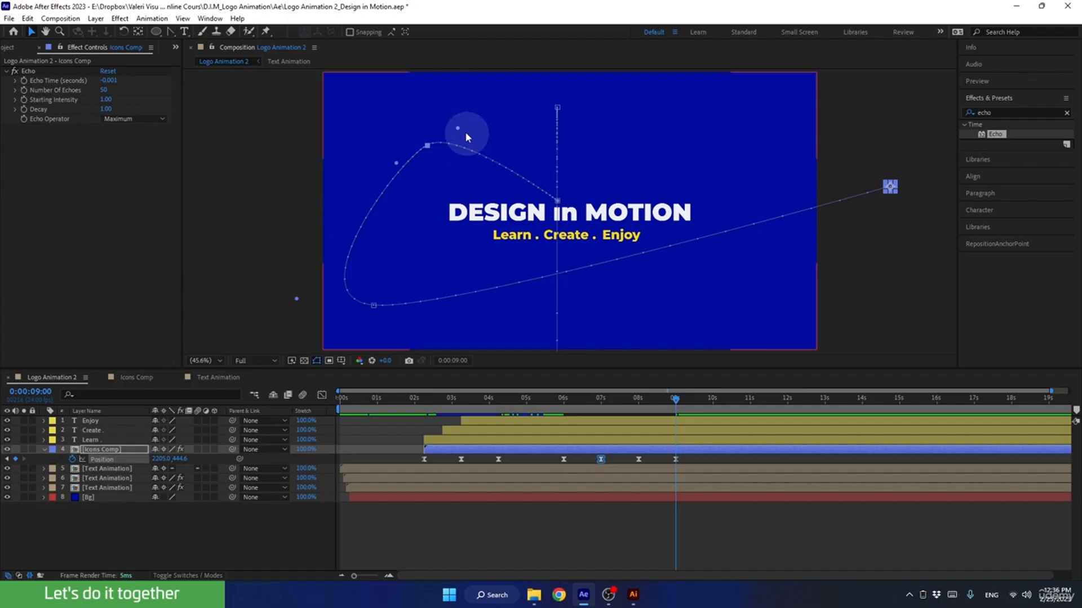
Round the path's loop by lengthening both handles of the upper-left point and shifting the lower-left point inward with a longer outgoing handle.
{"action": "left_click_drag", "start_coordinate": [458, 130], "coordinate": [500, 107]}
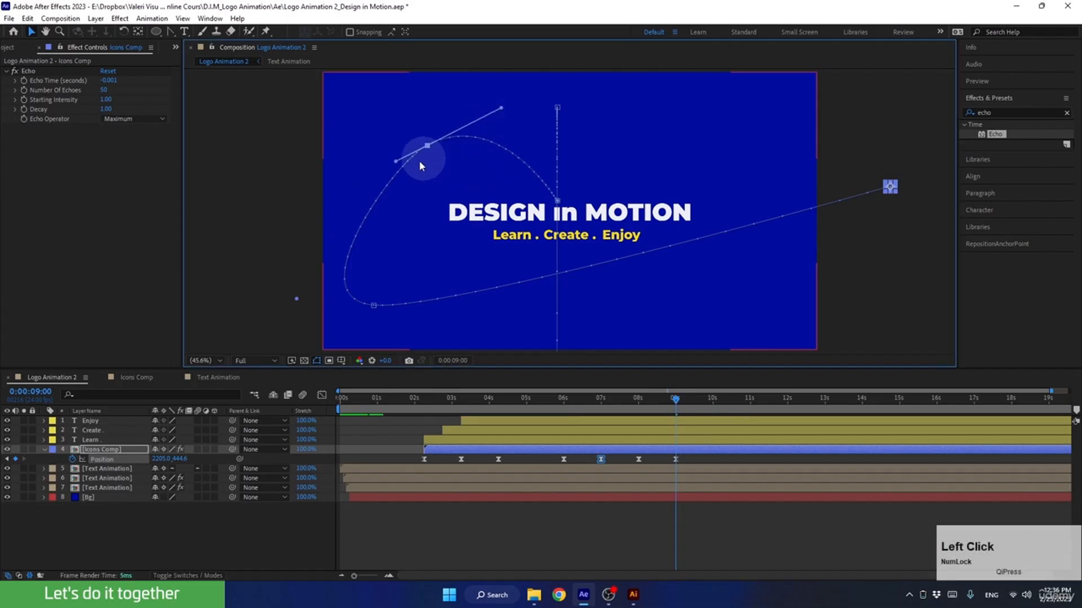
{"action": "left_click_drag", "start_coordinate": [398, 164], "coordinate": [358, 178]}
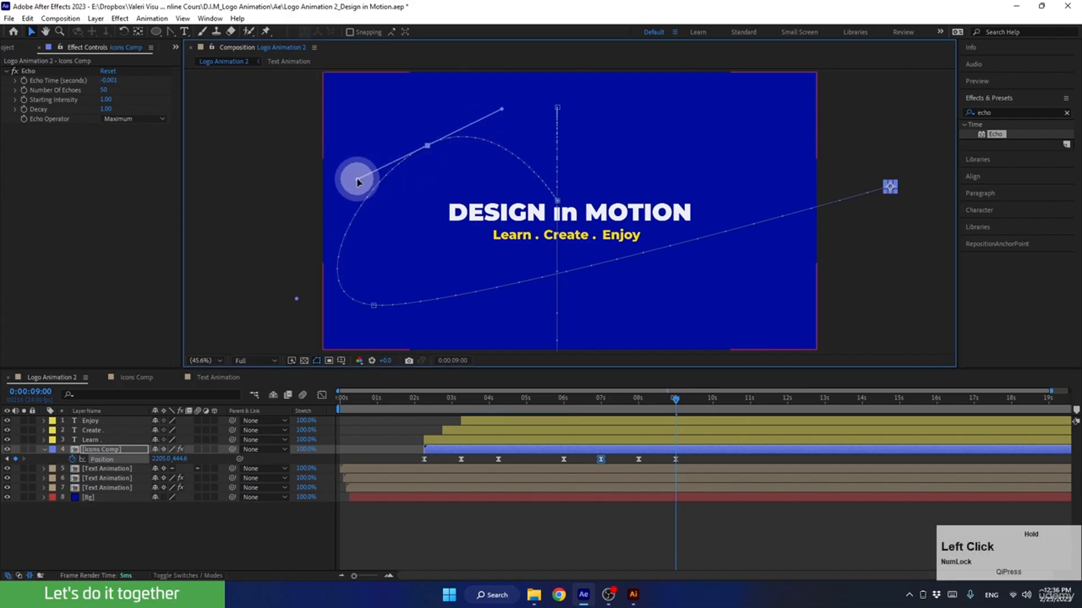
{"action": "left_click_drag", "start_coordinate": [374, 306], "coordinate": [437, 297]}
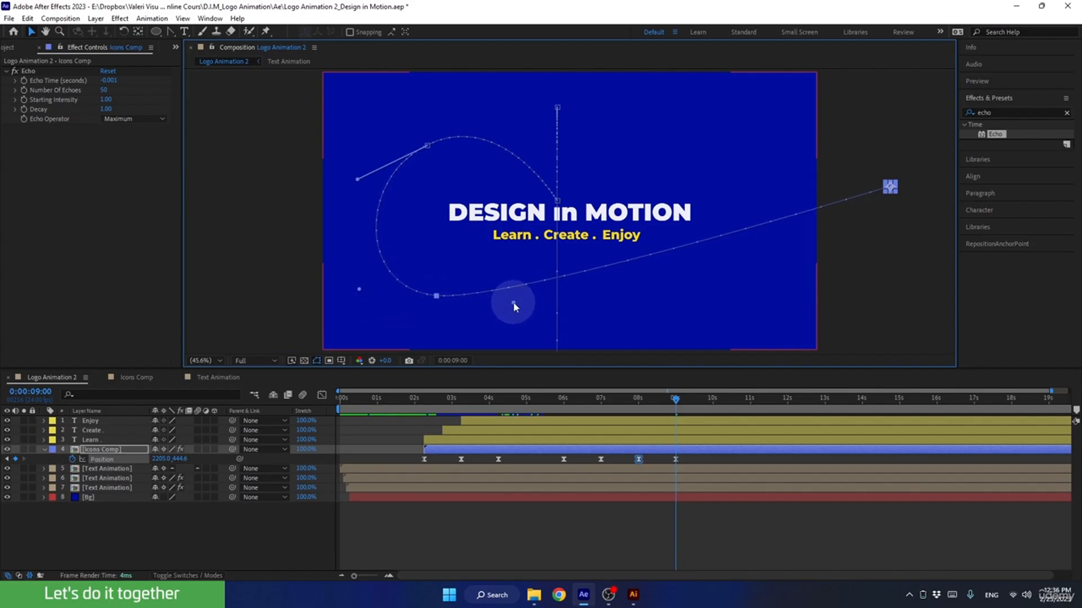
{"action": "left_click_drag", "start_coordinate": [514, 304], "coordinate": [555, 289]}
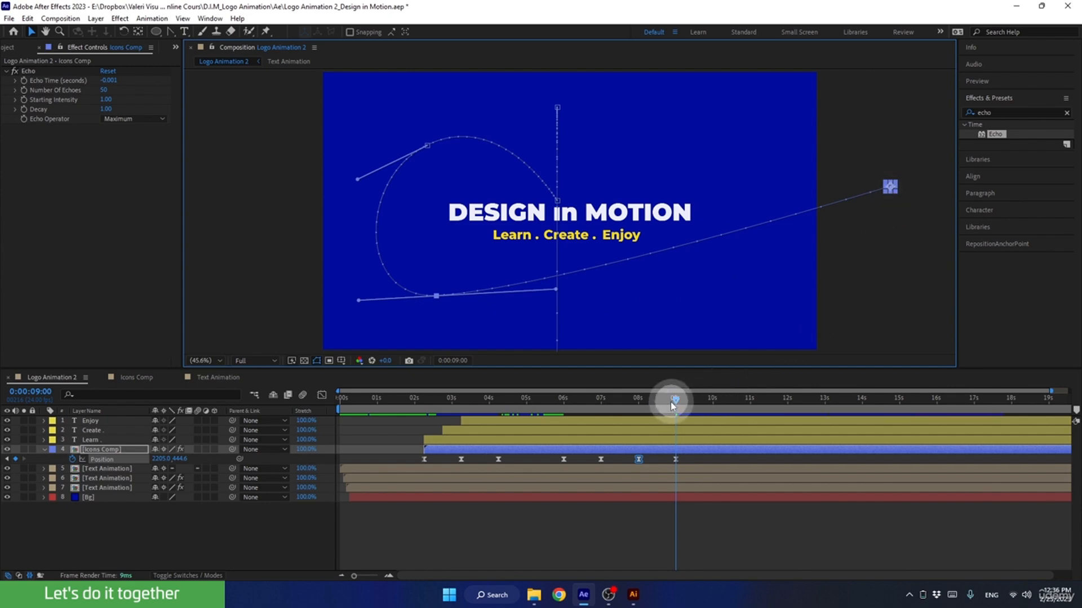
Smooth the path's off-frame end point, raise its handle to arch the exit, and nudge the lower-left point slightly down and right.
{"action": "left_click_drag", "start_coordinate": [670, 401], "coordinate": [665, 403]}
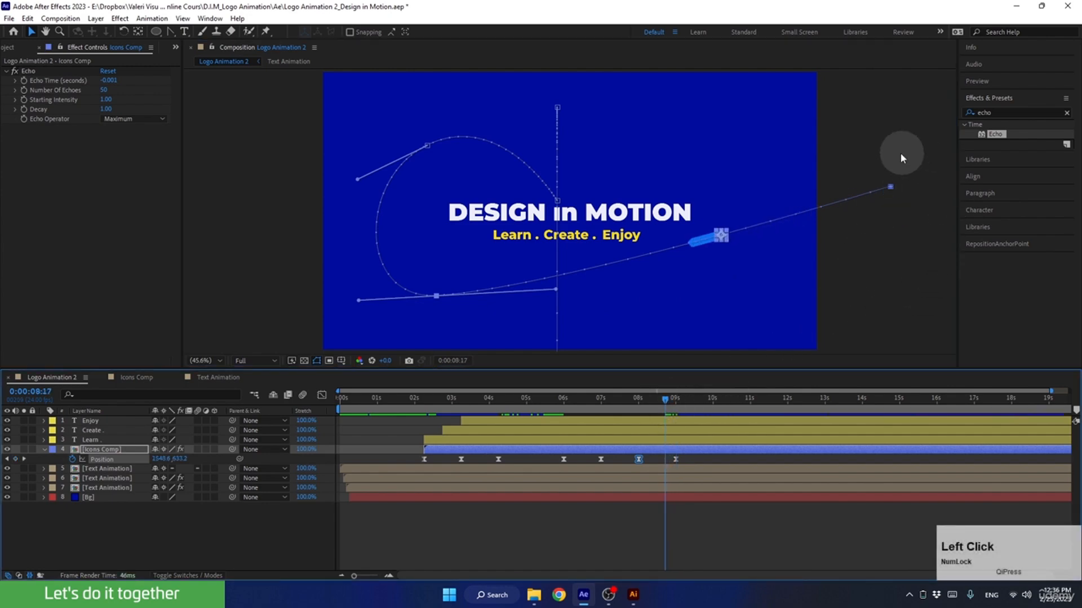
{"action": "key", "text": "ctrl+alt"}
{"action": "left_click", "coordinate": [891, 187], "text": "ctrl+alt"}
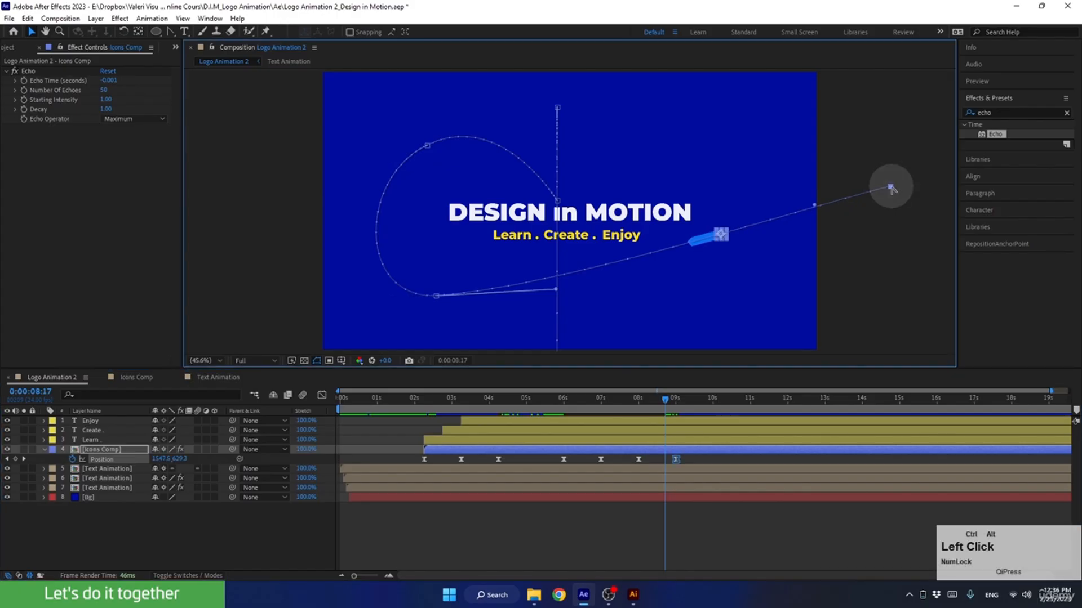
{"action": "left_click_drag", "start_coordinate": [813, 207], "coordinate": [742, 146]}
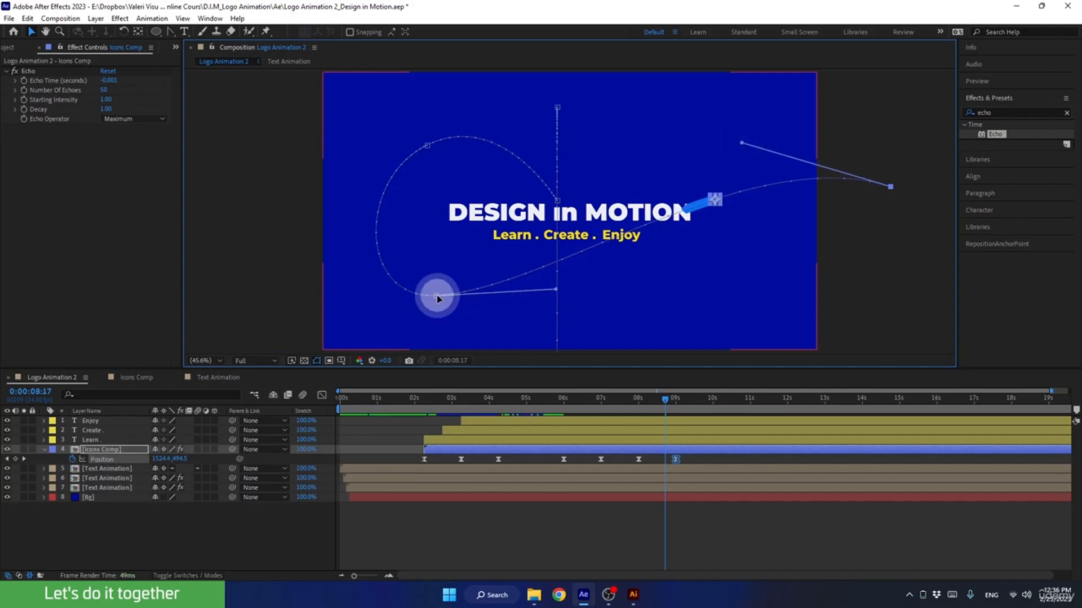
{"action": "left_click_drag", "start_coordinate": [438, 296], "coordinate": [455, 308]}
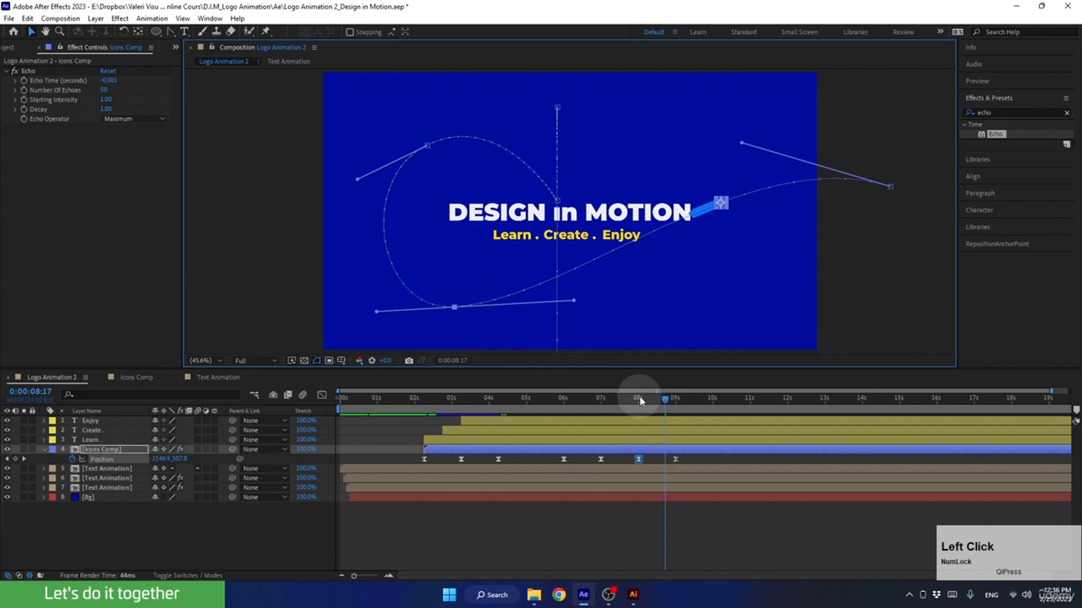
Solo the Icons Comp layer and preview its motion from 4 s.
{"action": "left_click_drag", "start_coordinate": [633, 395], "coordinate": [489, 428]}
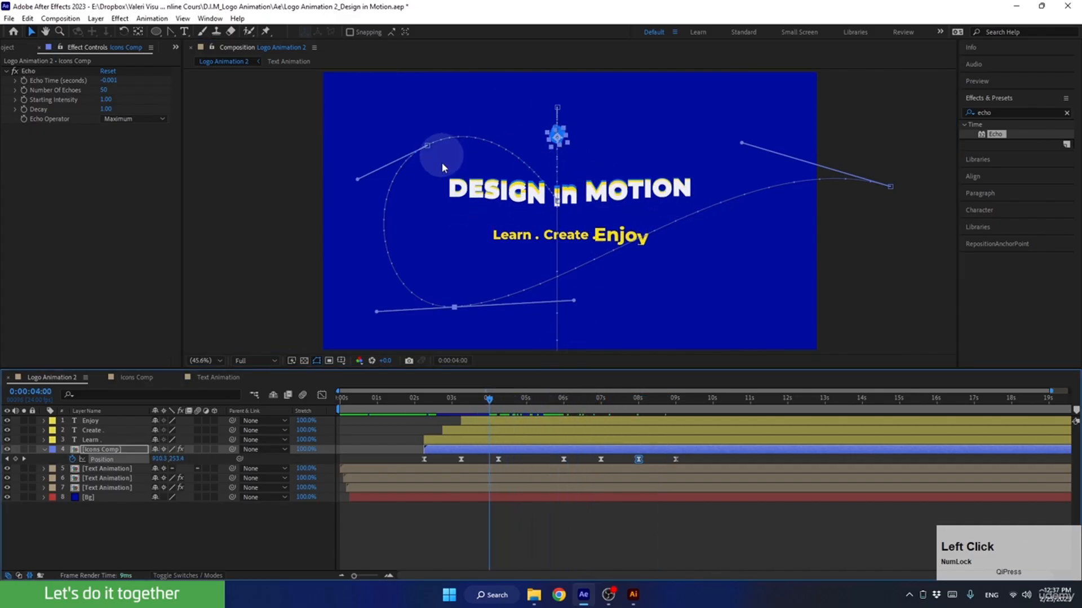
{"action": "left_click", "coordinate": [24, 449]}
{"action": "key", "text": "space"}
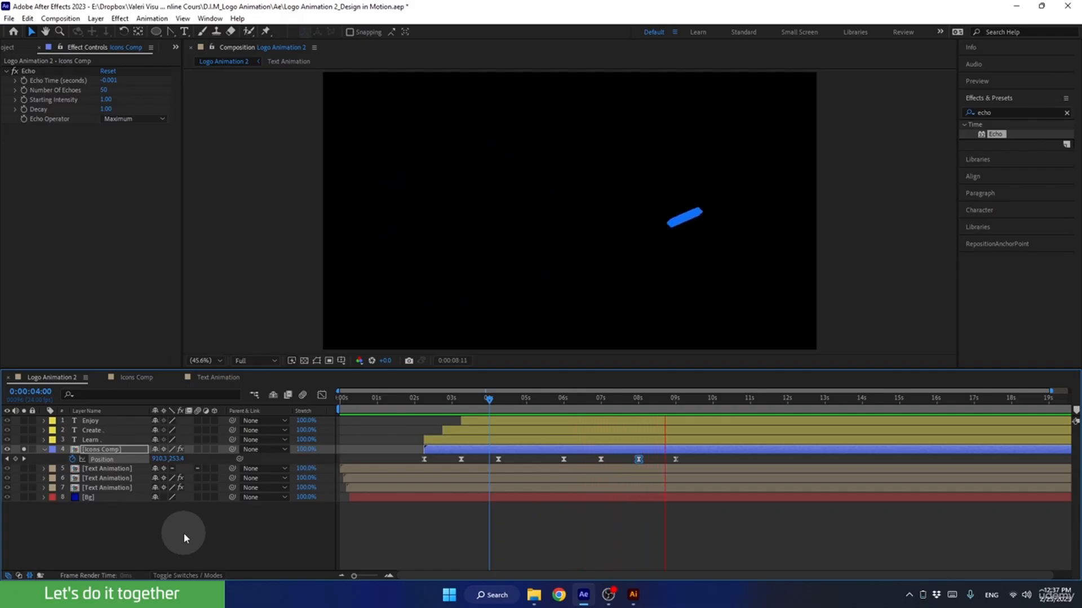
{"action": "key", "text": "space"}
In the Position speed graph, lengthen the 7 s keyframe's incoming easing for a fast start and slow stop, and preview from 0:00:05:21.
{"action": "left_click_drag", "start_coordinate": [646, 400], "coordinate": [602, 464]}
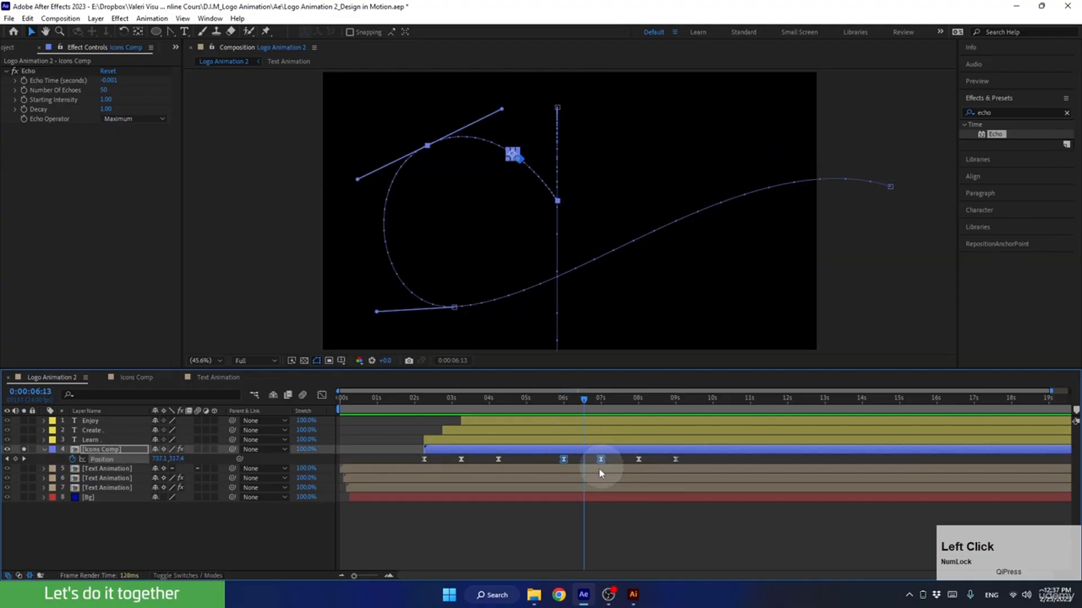
{"action": "left_click", "coordinate": [320, 394]}
{"action": "left_click", "coordinate": [598, 526]}
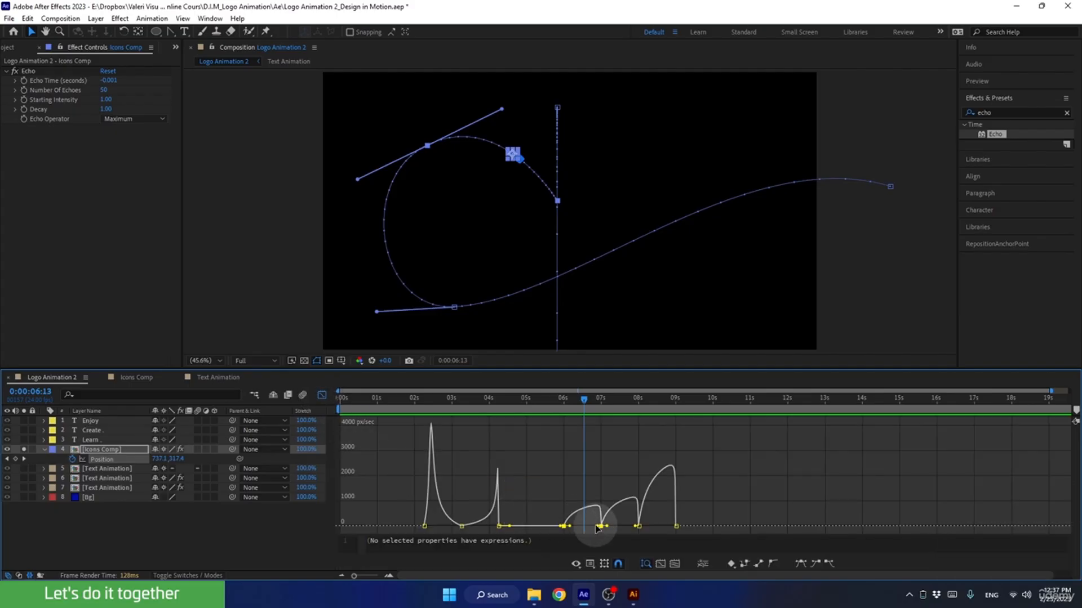
{"action": "left_click_drag", "start_coordinate": [597, 527], "coordinate": [555, 493]}
{"action": "mouse_move", "coordinate": [577, 409]}
{"action": "left_mouse_down"}
{"action": "mouse_move", "coordinate": [566, 405]}
{"action": "mouse_move", "coordinate": [559, 417]}
{"action": "left_mouse_up"}
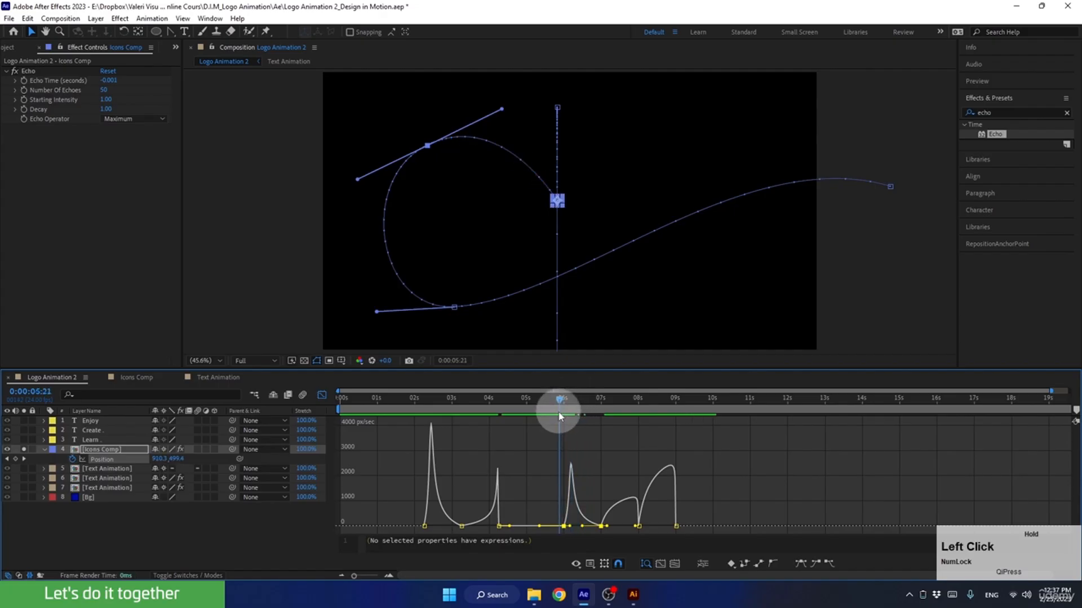
{"action": "key", "text": "space"}
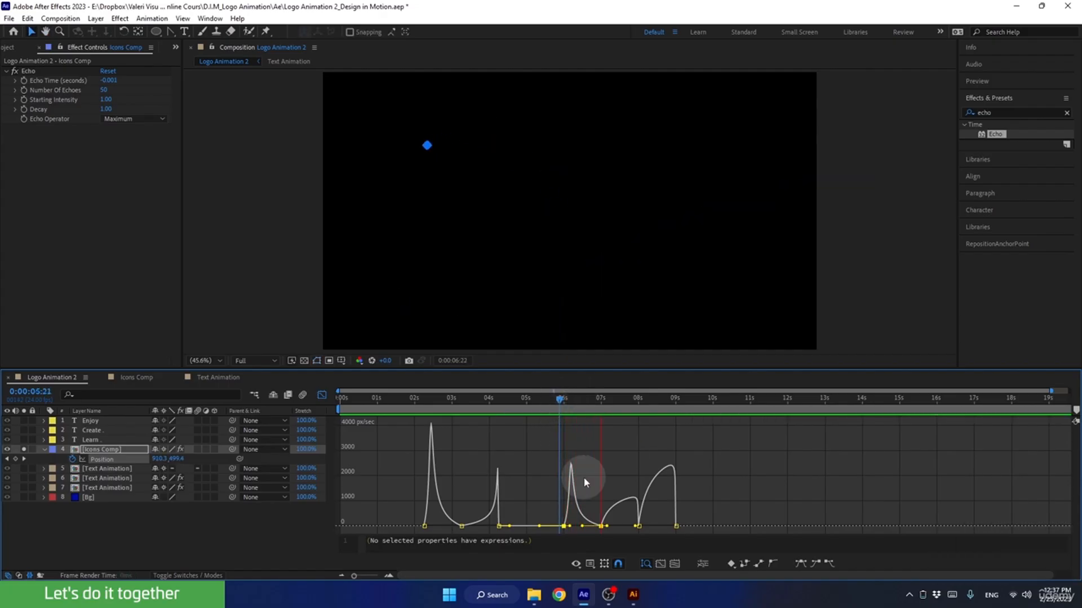
{"action": "key", "text": "space"}
Lengthen the 8 s Position keyframe's outgoing easing so the exit accelerates toward 9 s, and preview from 0:00:07:13.
{"action": "left_click", "coordinate": [610, 403]}
{"action": "left_click_drag", "start_coordinate": [611, 405], "coordinate": [655, 392]}
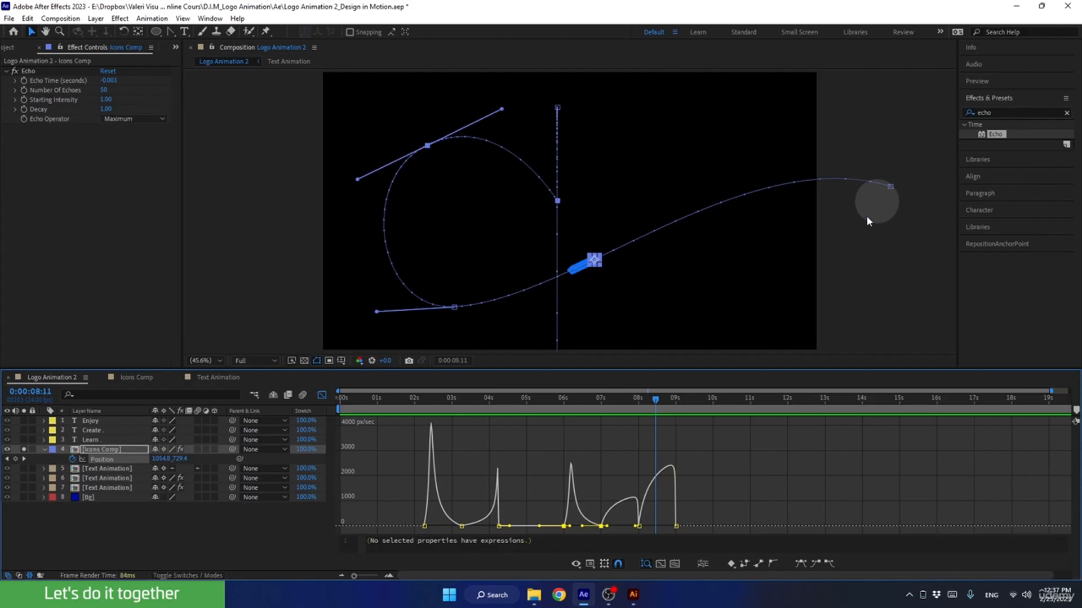
{"action": "left_click", "coordinate": [638, 526]}
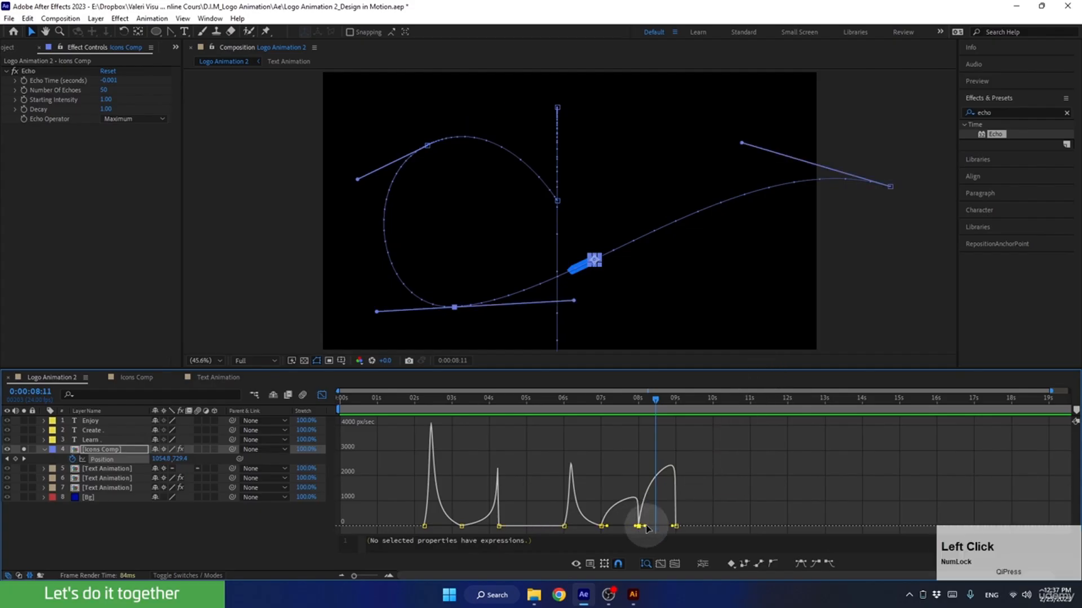
{"action": "left_click_drag", "start_coordinate": [644, 526], "coordinate": [669, 526]}
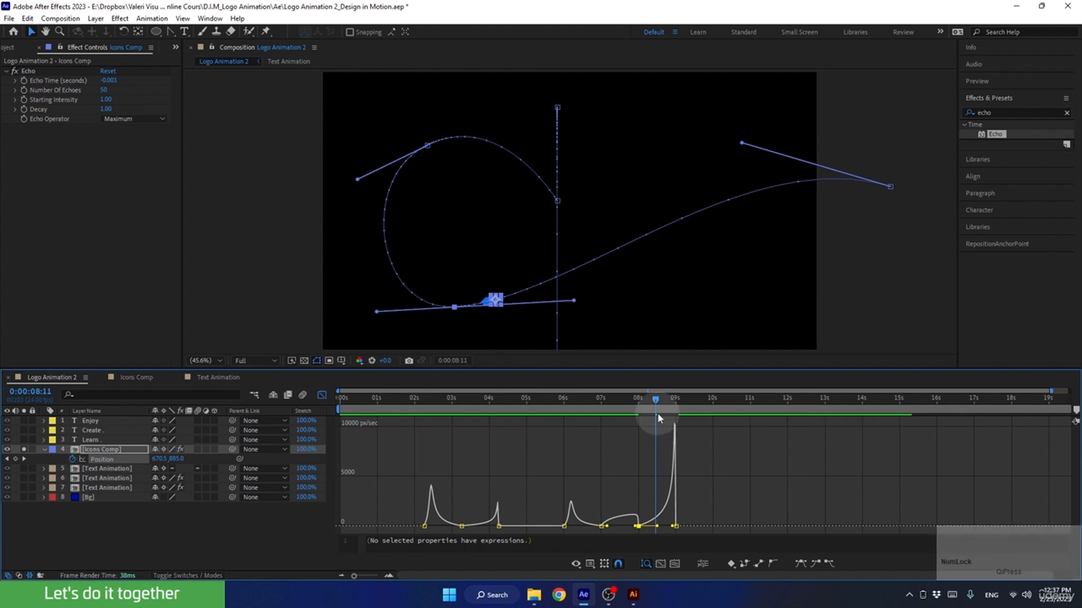
{"action": "left_click", "coordinate": [638, 411]}
{"action": "left_click", "coordinate": [620, 407]}
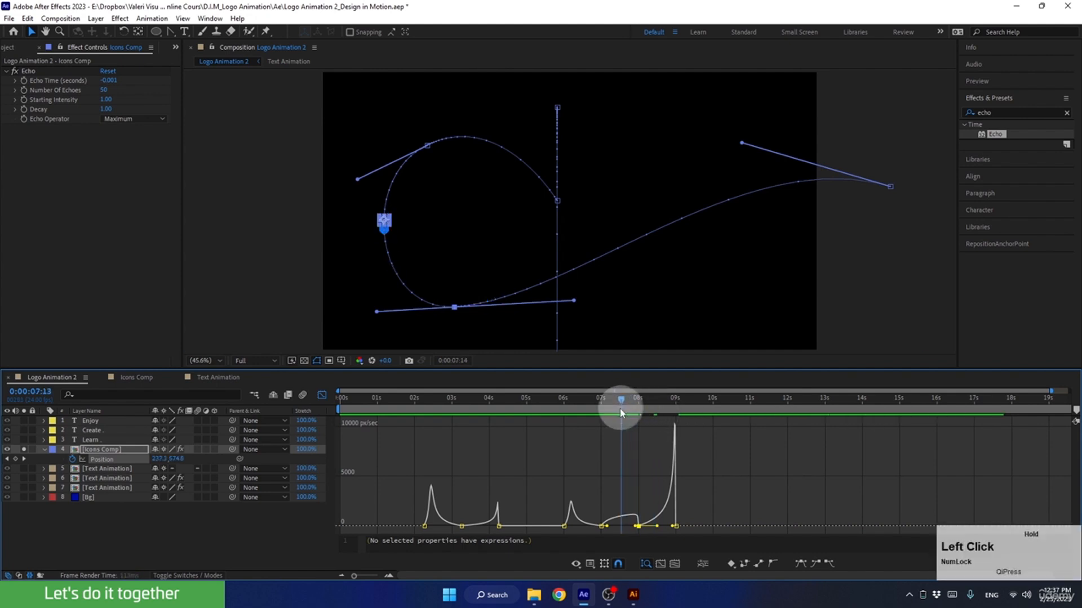
{"action": "key", "text": "space"}
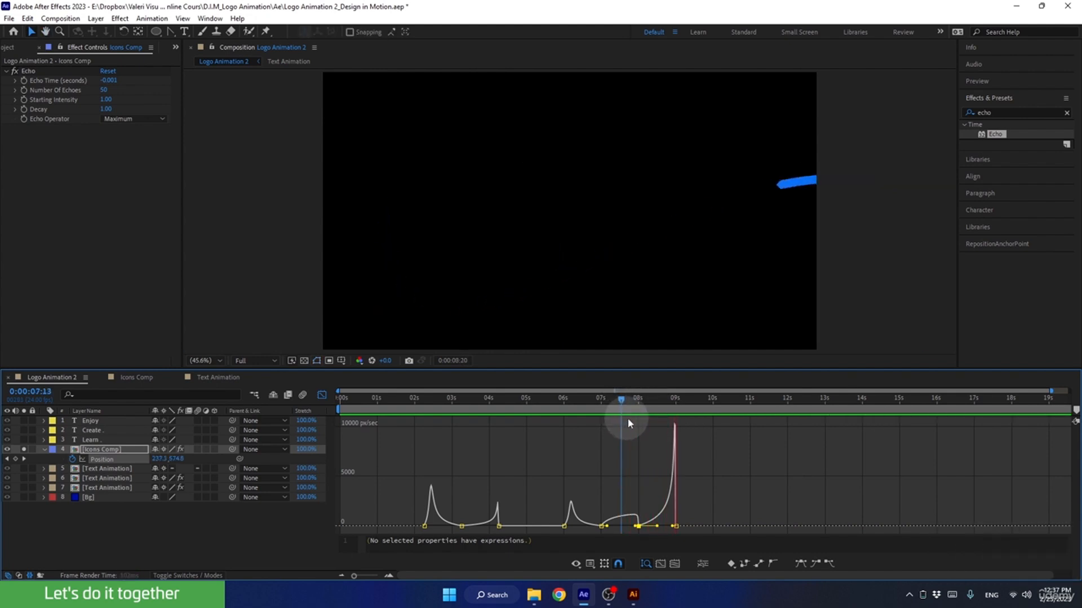
{"action": "key", "text": "space"}
Preview the whole icon exit along the curved path from 0:00:05:19.
{"action": "left_click", "coordinate": [665, 398]}
{"action": "left_click_drag", "start_coordinate": [652, 410], "coordinate": [557, 429]}
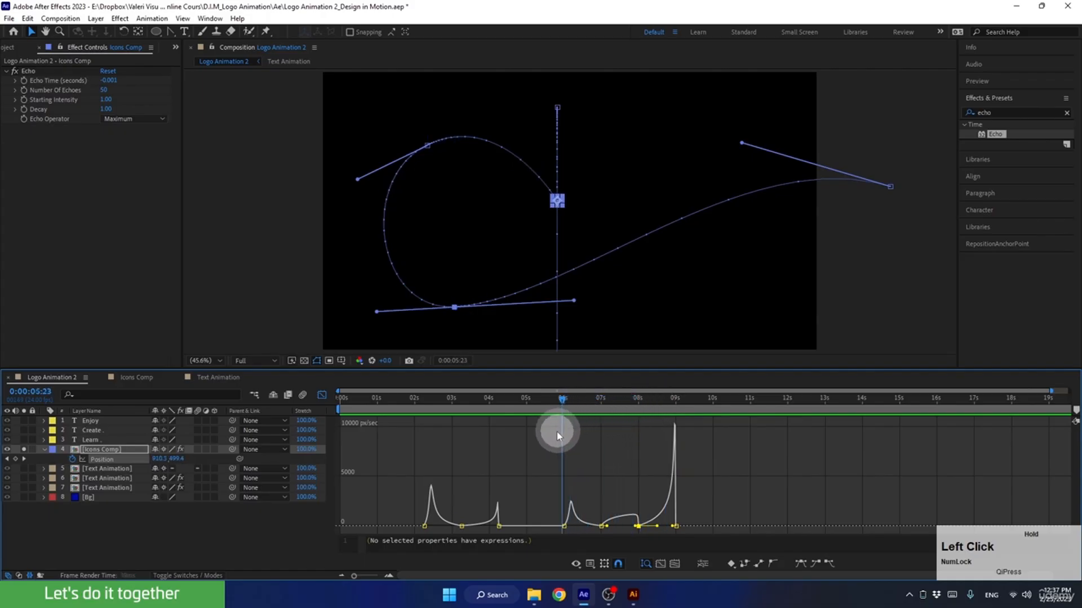
{"action": "key", "text": "space"}
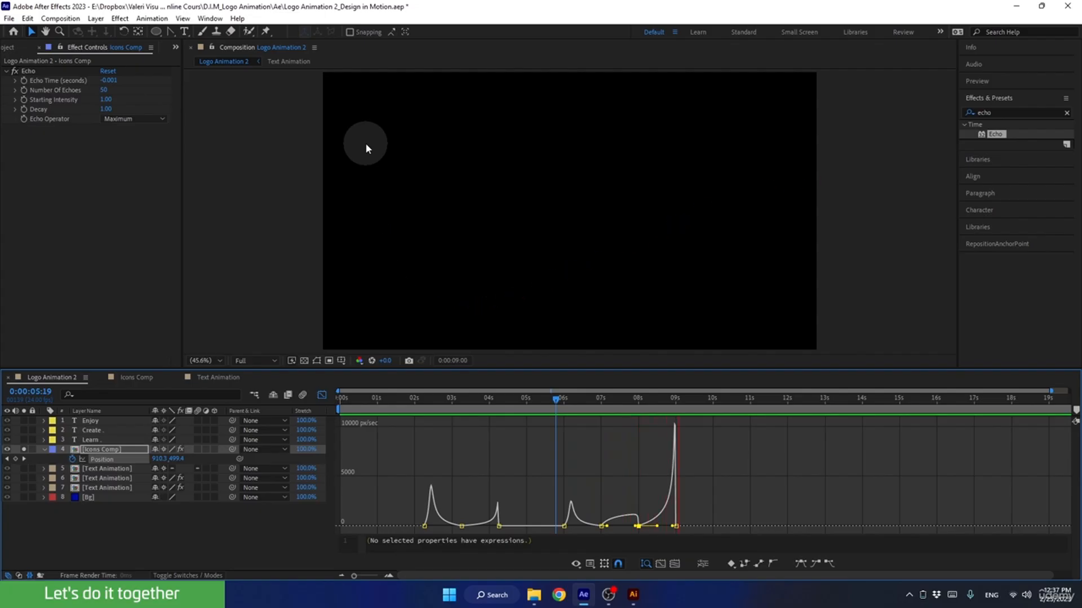
{"action": "key", "text": "space"}
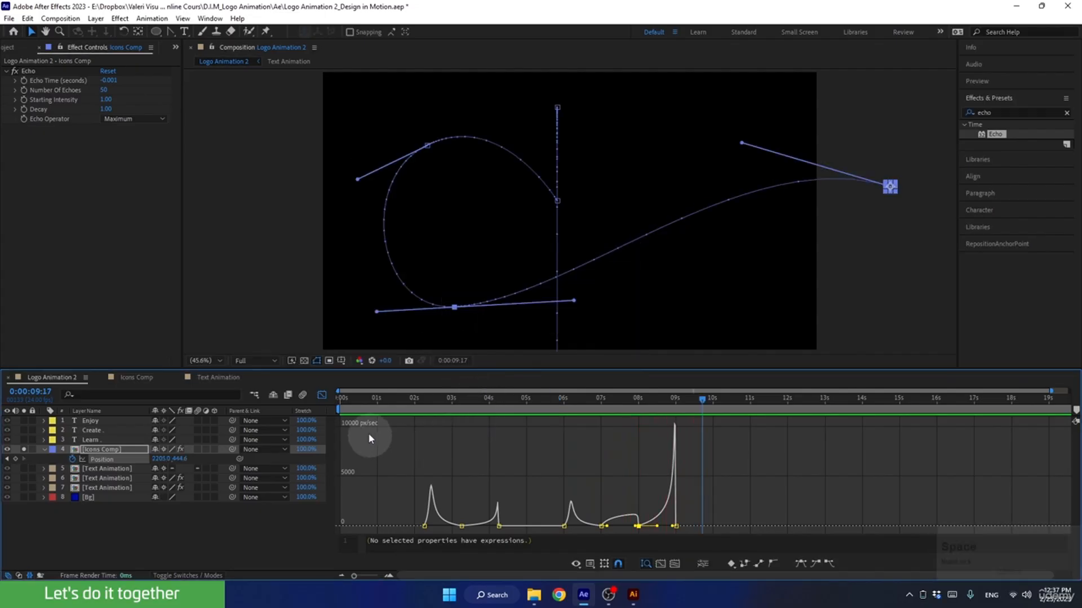
Close the speed graph, convert the Position keyframes at 7 s and 8 s to Auto Bezier, and preview from 0:00:05:18.
{"action": "left_click", "coordinate": [322, 396]}
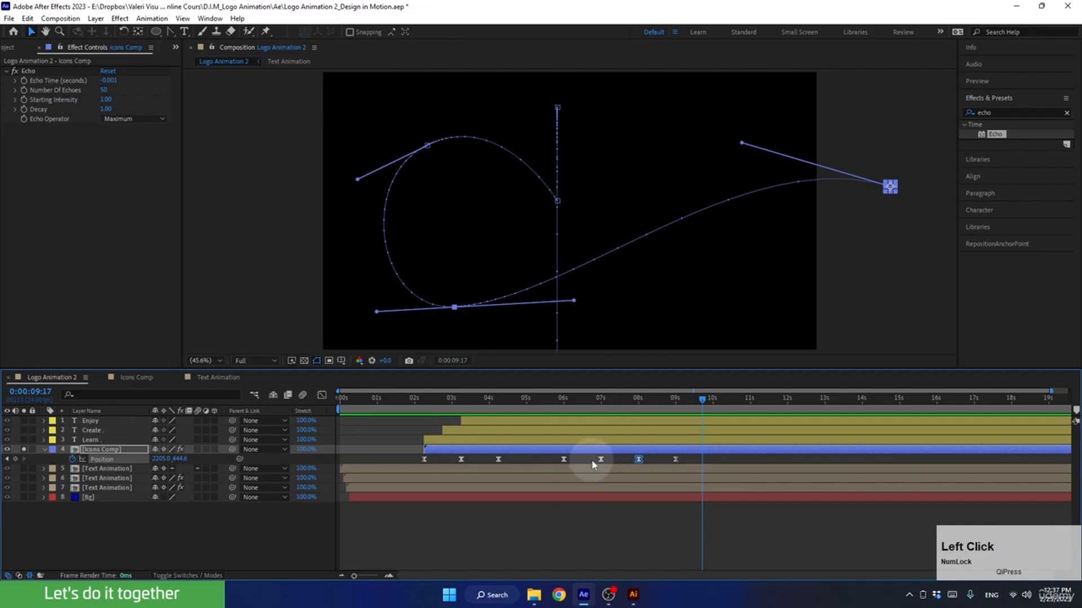
{"action": "left_click_drag", "start_coordinate": [591, 463], "coordinate": [671, 464]}
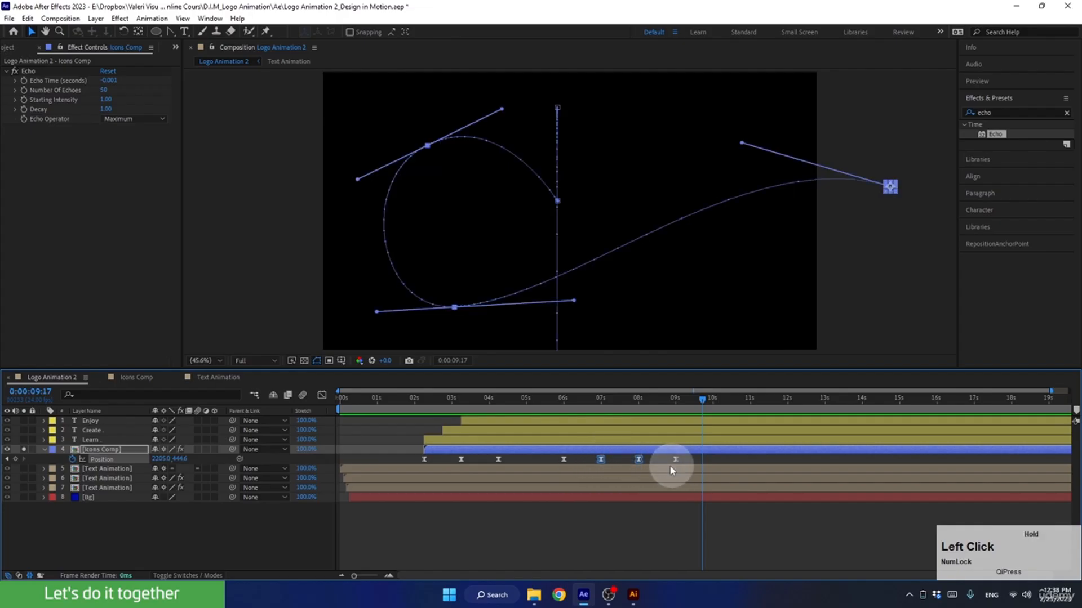
{"action": "left_click", "coordinate": [622, 404]}
{"action": "left_click_drag", "start_coordinate": [620, 405], "coordinate": [600, 414]}
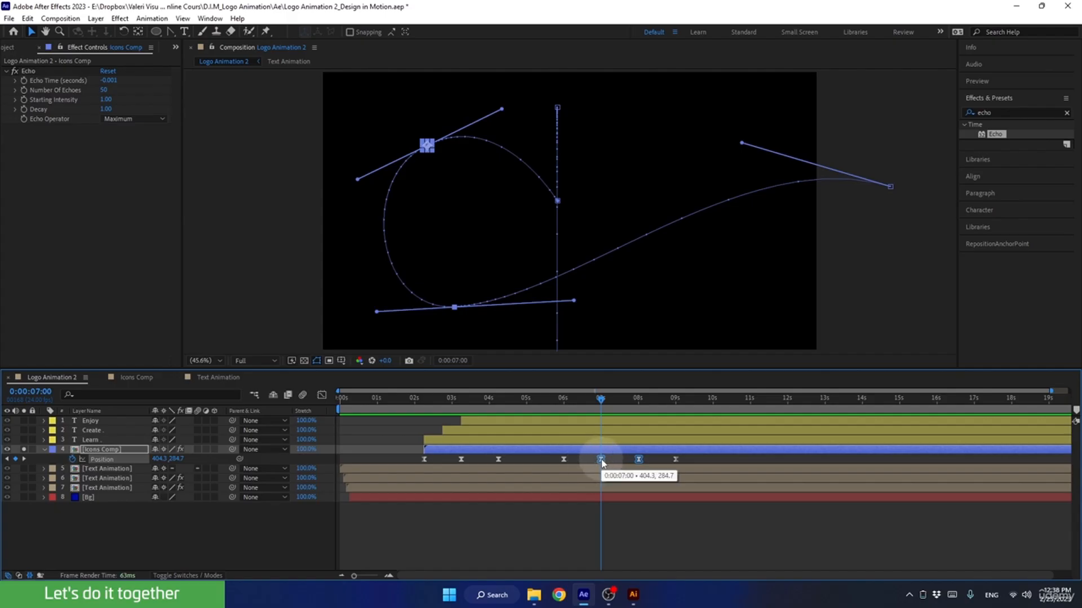
{"action": "left_click", "coordinate": [601, 460], "text": "ctrl"}
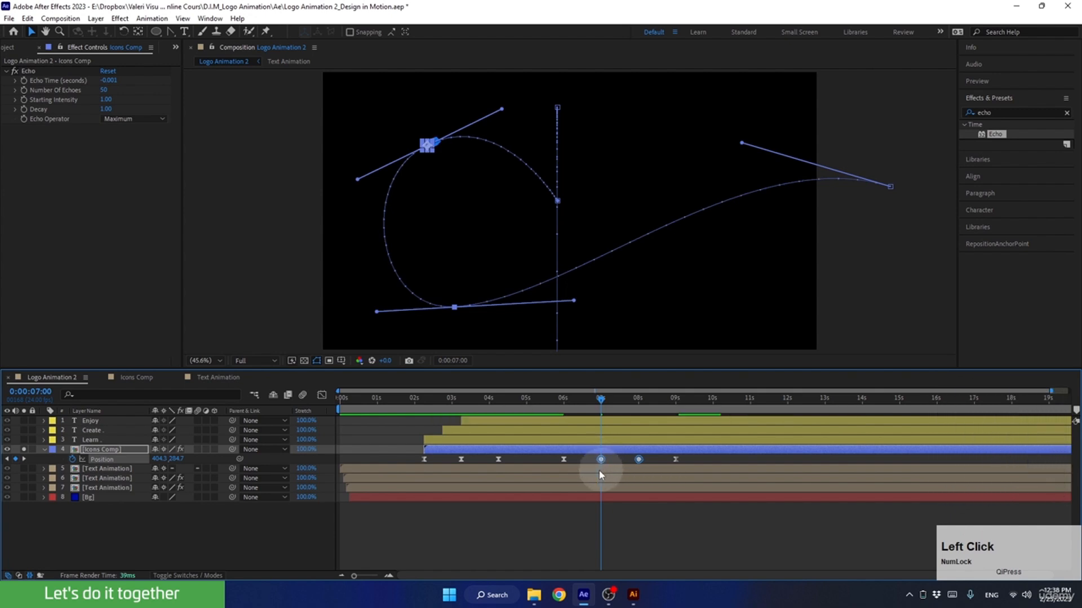
{"action": "left_click", "coordinate": [600, 465]}
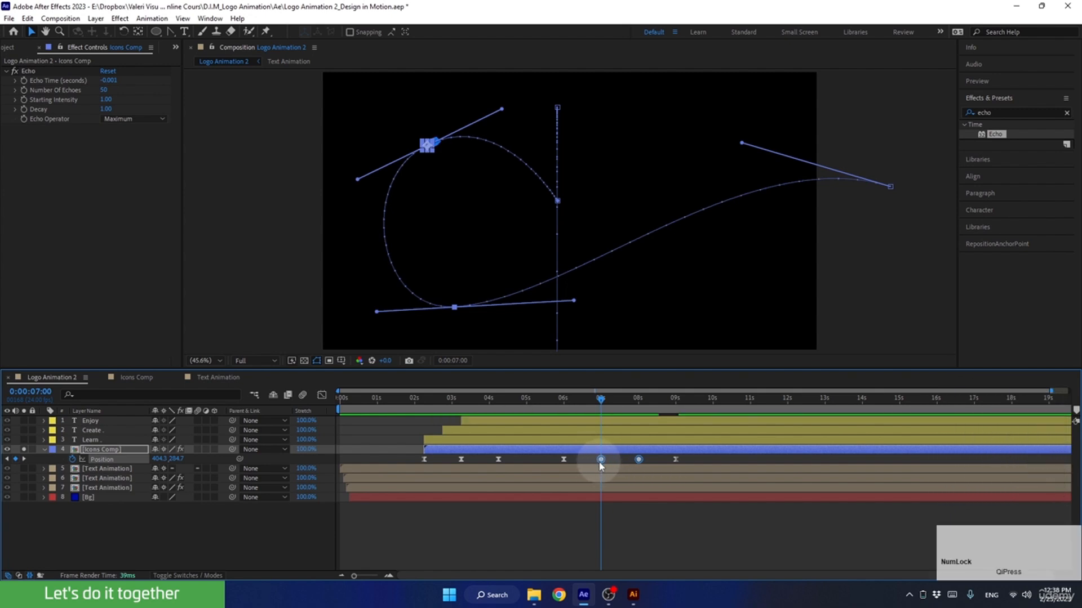
{"action": "left_click_drag", "start_coordinate": [601, 401], "coordinate": [555, 411]}
{"action": "key", "text": "space"}
{"action": "mouse_move", "coordinate": [580, 594]}
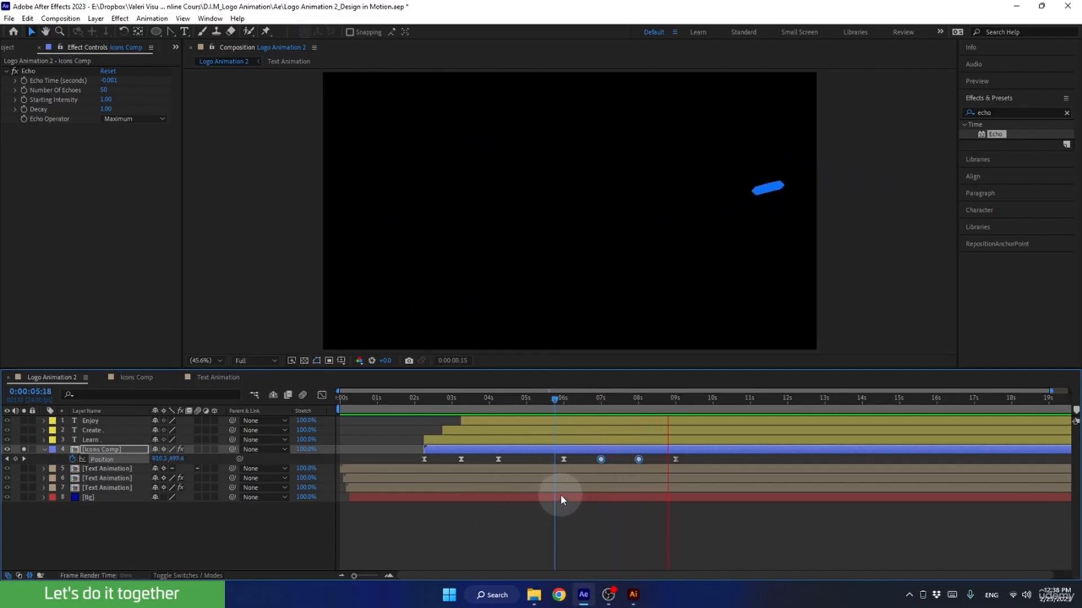
Move the Icons Comp layer's 7 s Position keyframe to 0:00:06:16 and preview from 0:00:05:23.
{"action": "key", "text": "space"}
{"action": "left_click_drag", "start_coordinate": [653, 398], "coordinate": [606, 400]}
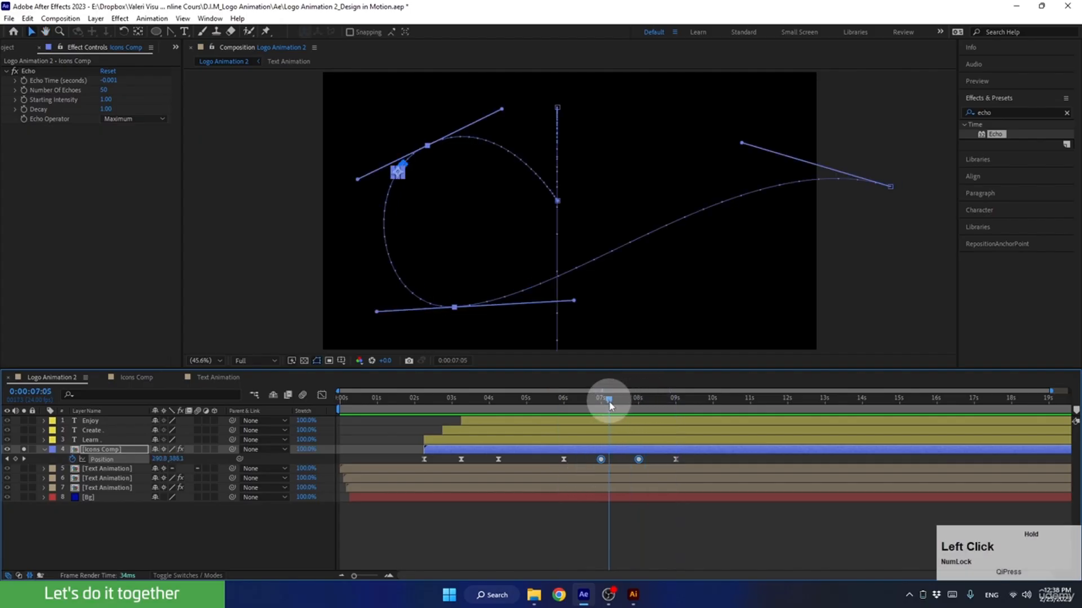
{"action": "left_click_drag", "start_coordinate": [609, 457], "coordinate": [588, 462]}
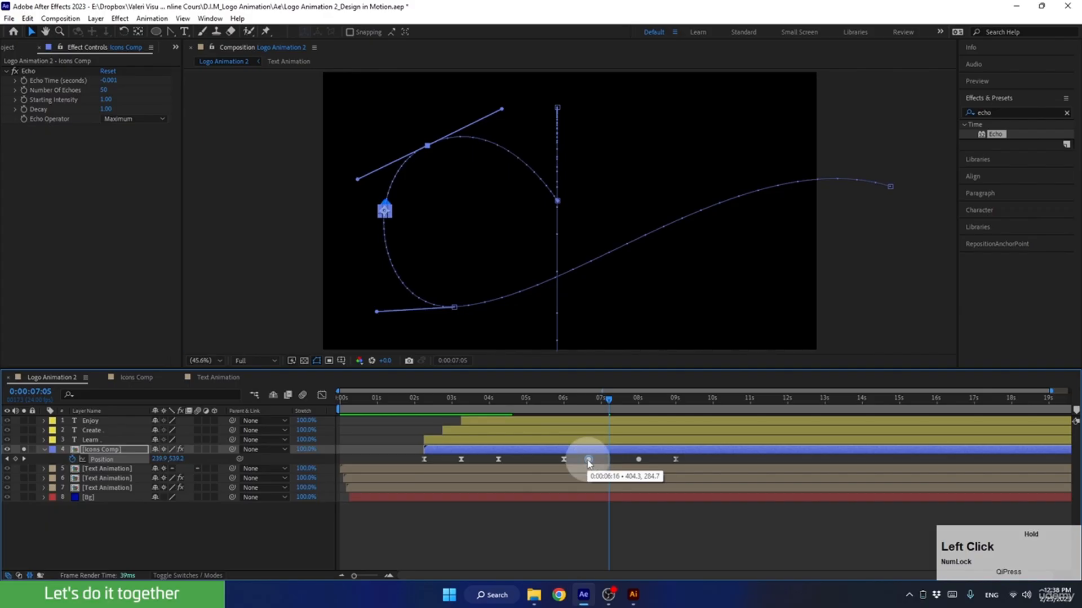
{"action": "left_click_drag", "start_coordinate": [580, 400], "coordinate": [562, 400]}
{"action": "key", "text": "space"}
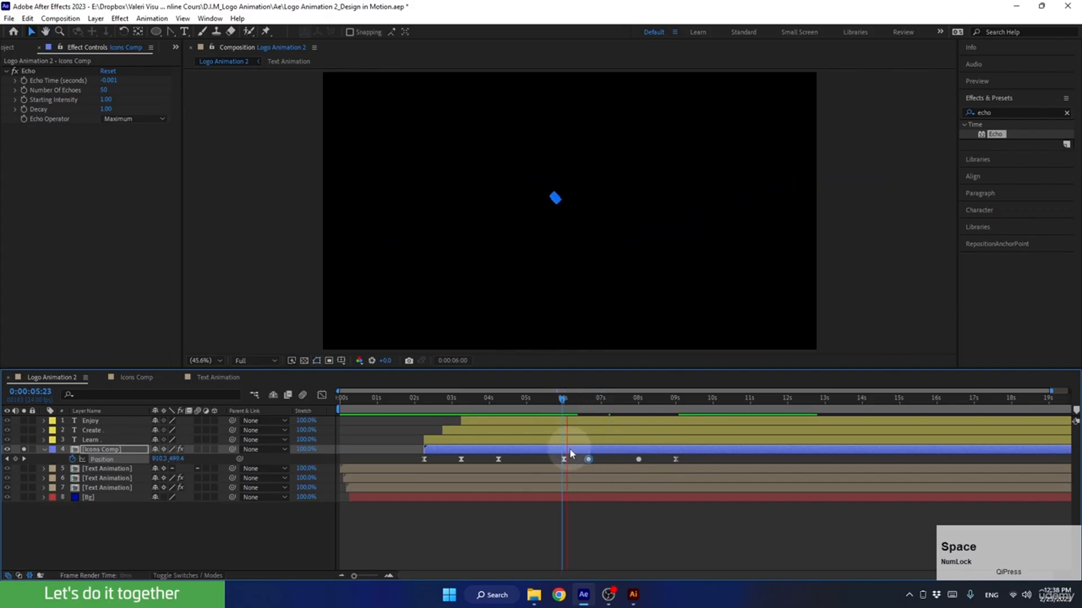
{"action": "key", "text": "space"}
Bring that Position keyframe even closer to 6 s, to about 0:00:06:08, previewing the faster start from around 0:00:06:00.
{"action": "left_click_drag", "start_coordinate": [587, 460], "coordinate": [580, 459]}
{"action": "left_click", "coordinate": [566, 410]}
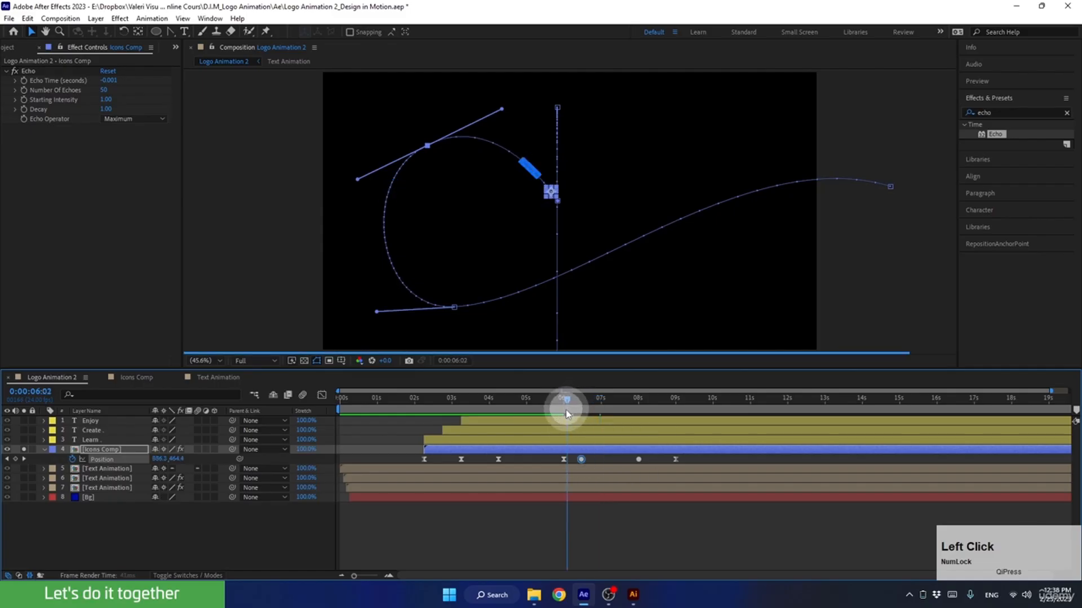
{"action": "key", "text": "space"}
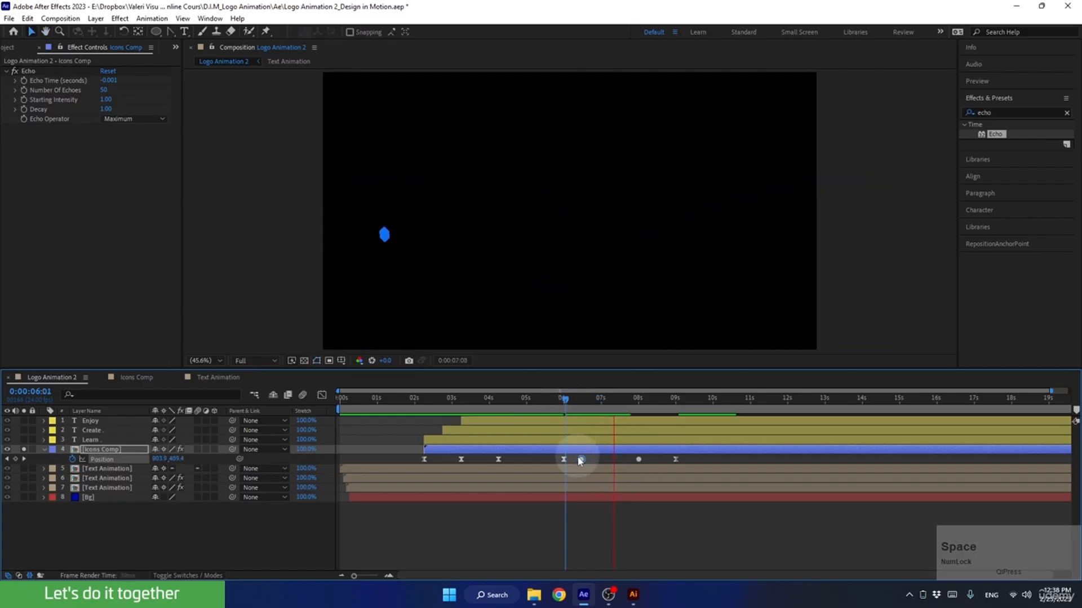
{"action": "left_click", "coordinate": [582, 460]}
{"action": "left_click_drag", "start_coordinate": [583, 463], "coordinate": [576, 459]}
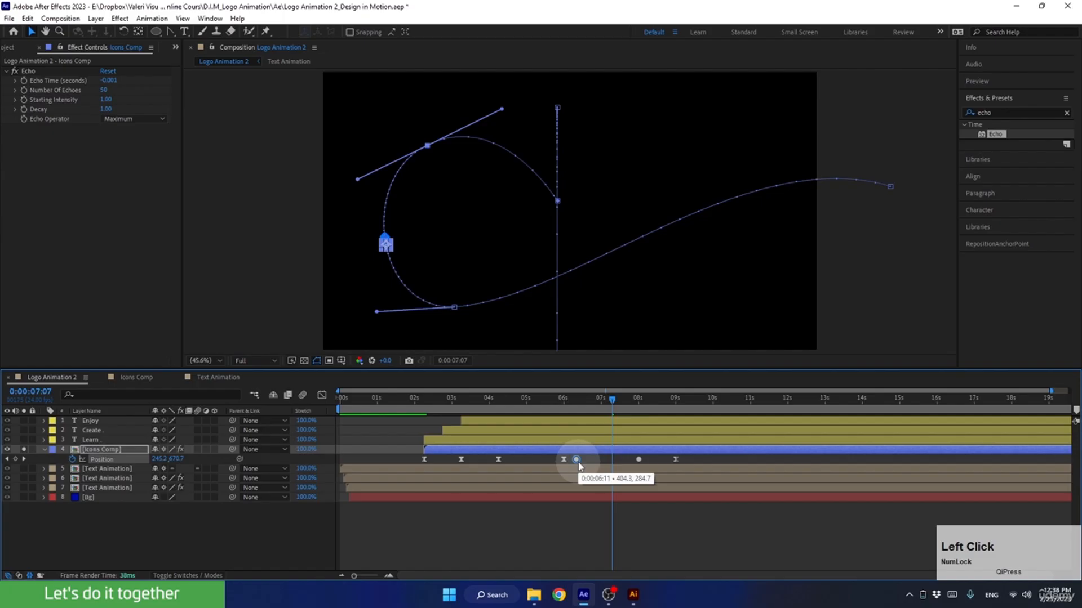
{"action": "left_click", "coordinate": [564, 408]}
{"action": "key", "text": "space"}
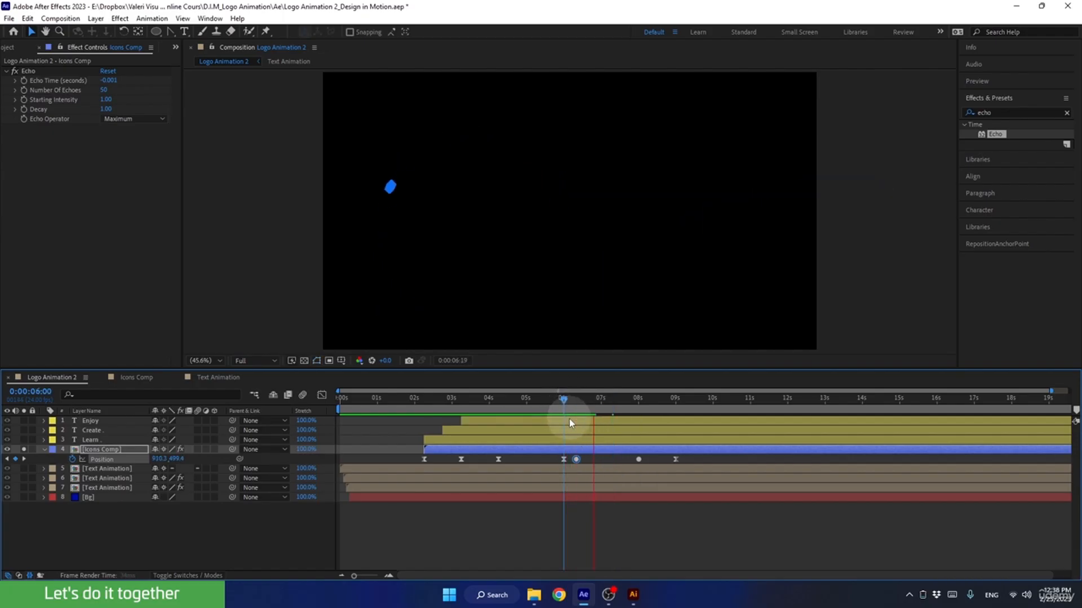
{"action": "key", "text": "space"}
Move the 8 s Position keyframe to 0:00:07:01 and the 9 s one to about 0:00:07:09, and preview from 0:00:05:21.
{"action": "left_click_drag", "start_coordinate": [636, 459], "coordinate": [603, 461]}
{"action": "left_click", "coordinate": [602, 400]}
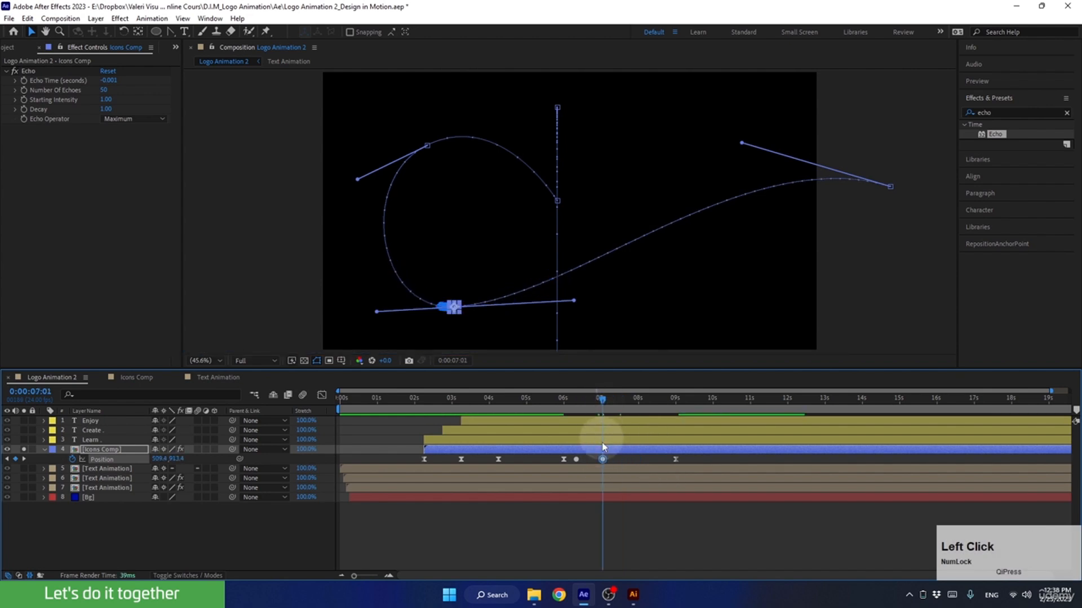
{"action": "left_click_drag", "start_coordinate": [606, 402], "coordinate": [615, 403]}
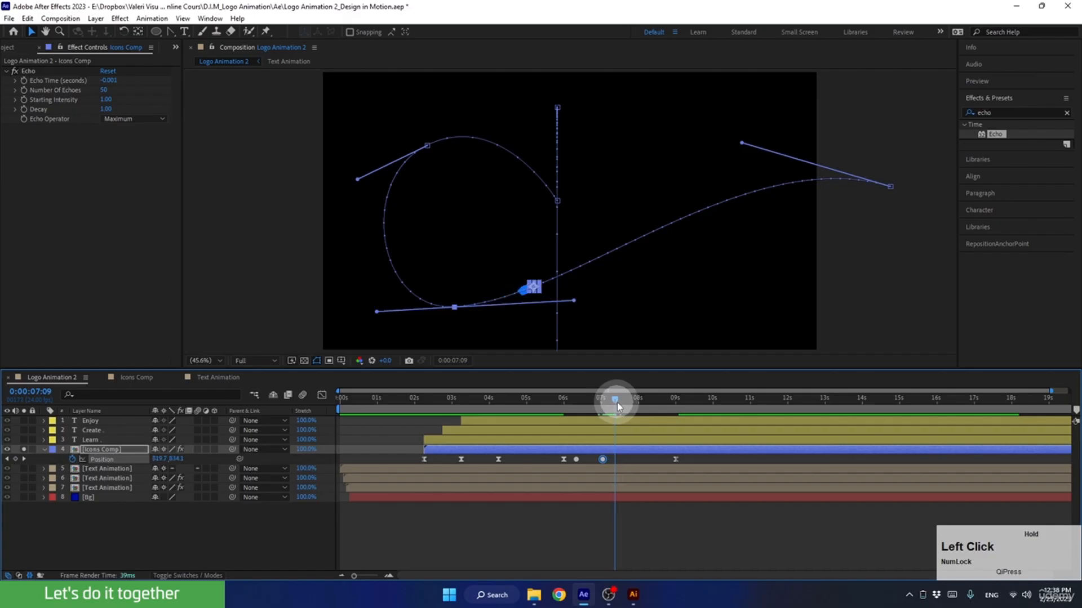
{"action": "left_click", "coordinate": [673, 460]}
{"action": "left_click_drag", "start_coordinate": [676, 461], "coordinate": [618, 462]}
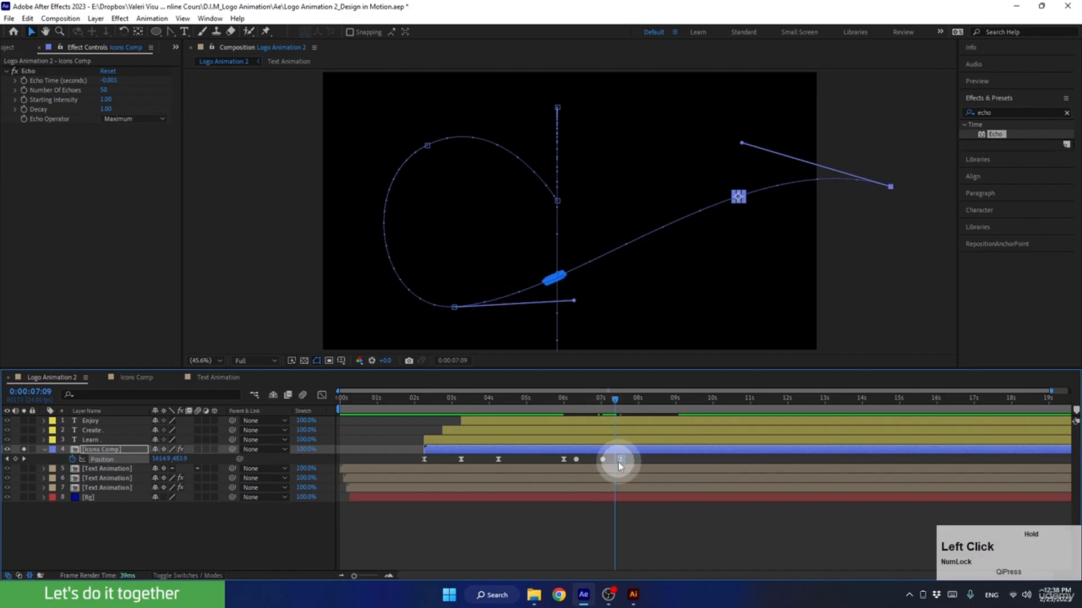
{"action": "left_click_drag", "start_coordinate": [598, 415], "coordinate": [560, 428]}
{"action": "key", "text": "space"}
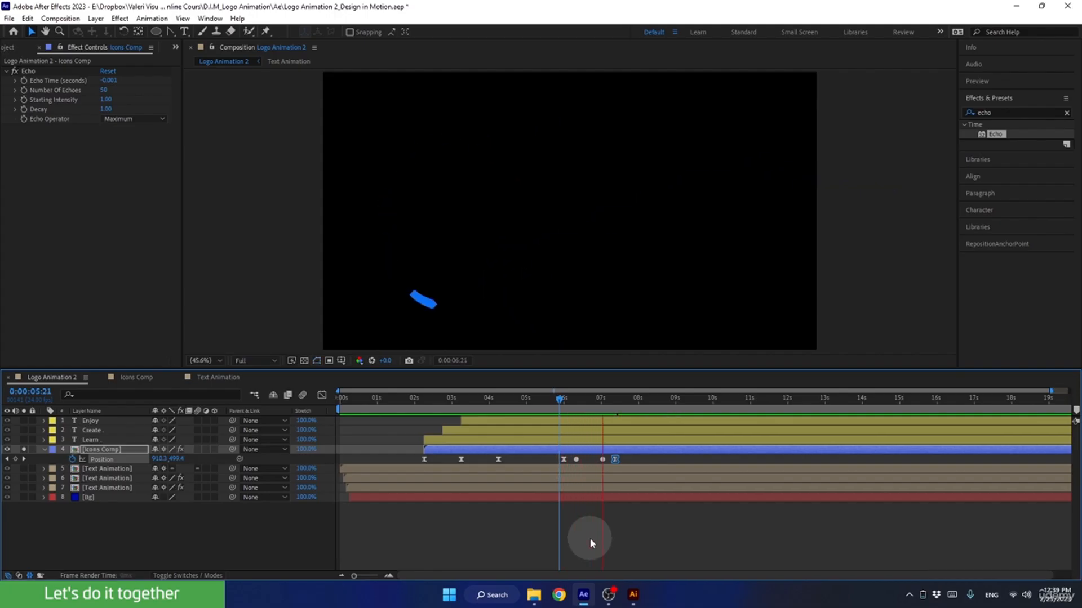
{"action": "key", "text": "space"}
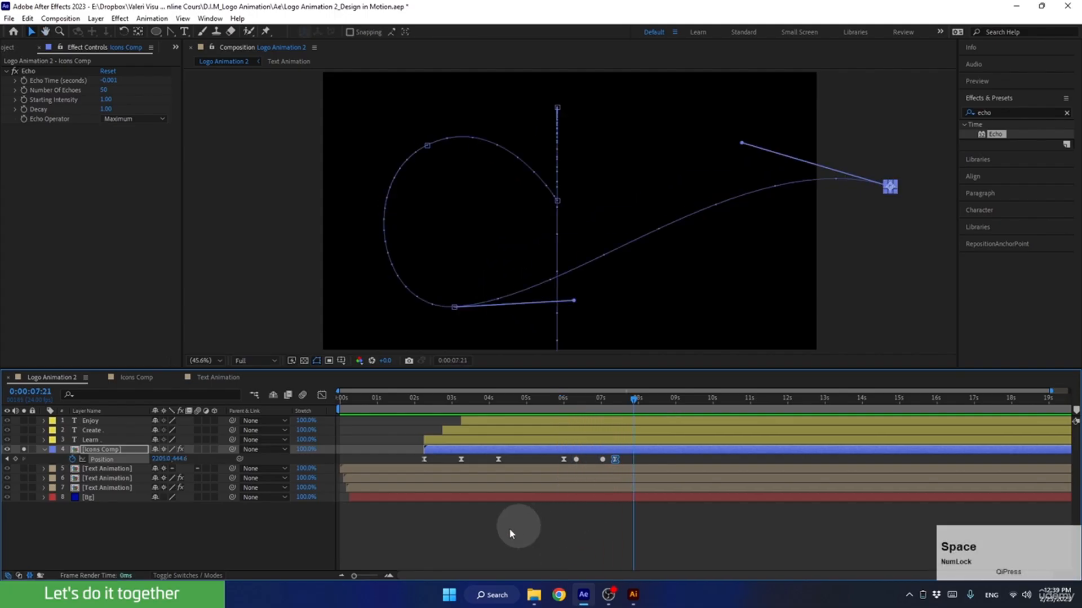
Move the last Position keyframe two frames earlier, to about 0:00:07:07, and preview the exit from 0:00:06:11.
{"action": "left_click", "coordinate": [389, 575]}
{"action": "left_click", "coordinate": [388, 574]}
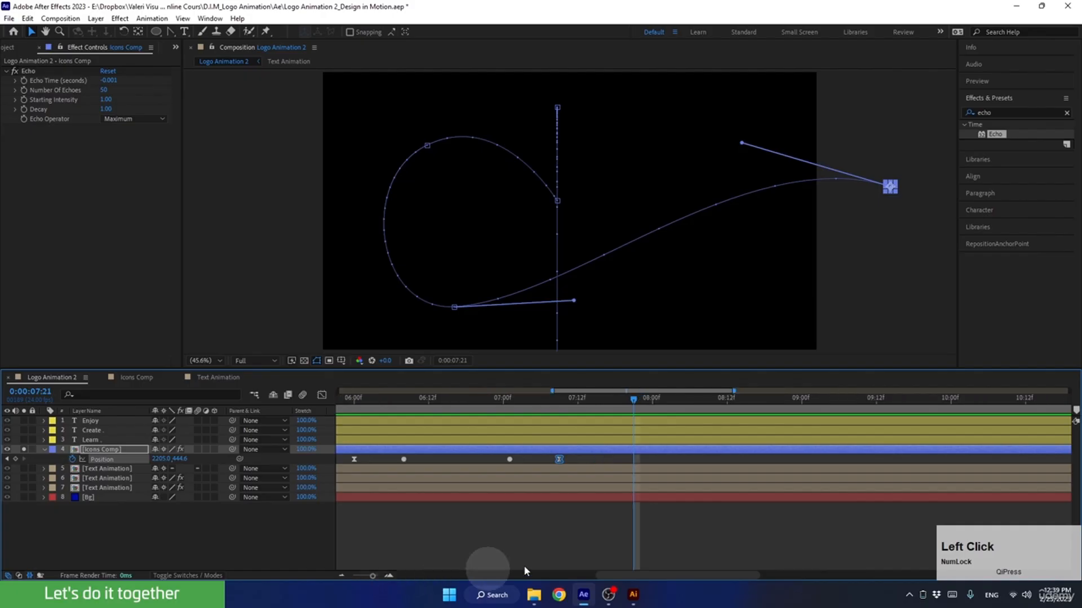
{"action": "left_click_drag", "start_coordinate": [631, 574], "coordinate": [580, 576]}
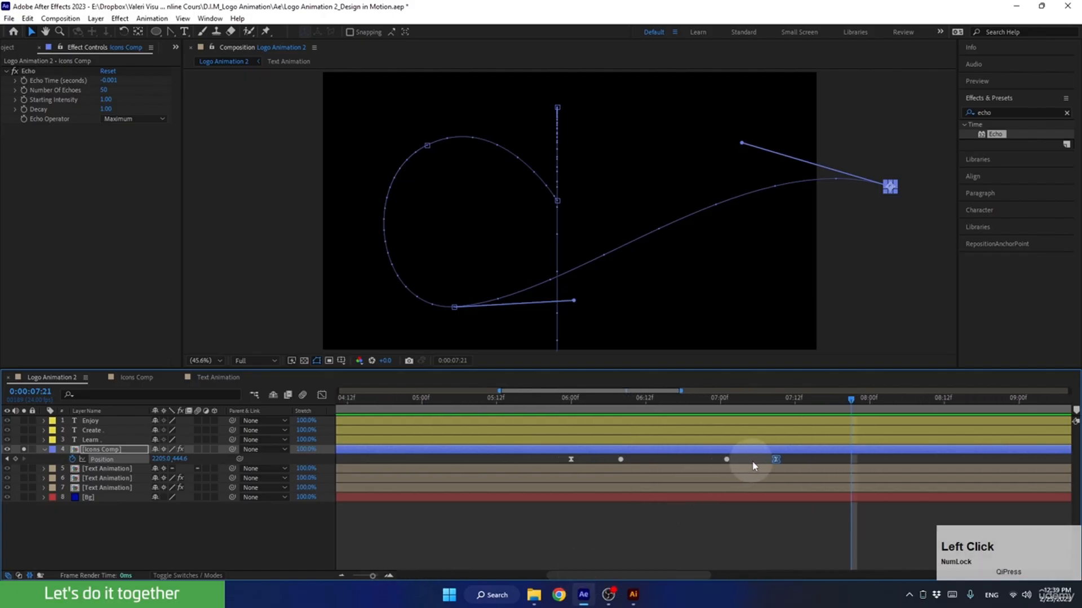
{"action": "left_click_drag", "start_coordinate": [776, 460], "coordinate": [763, 464]}
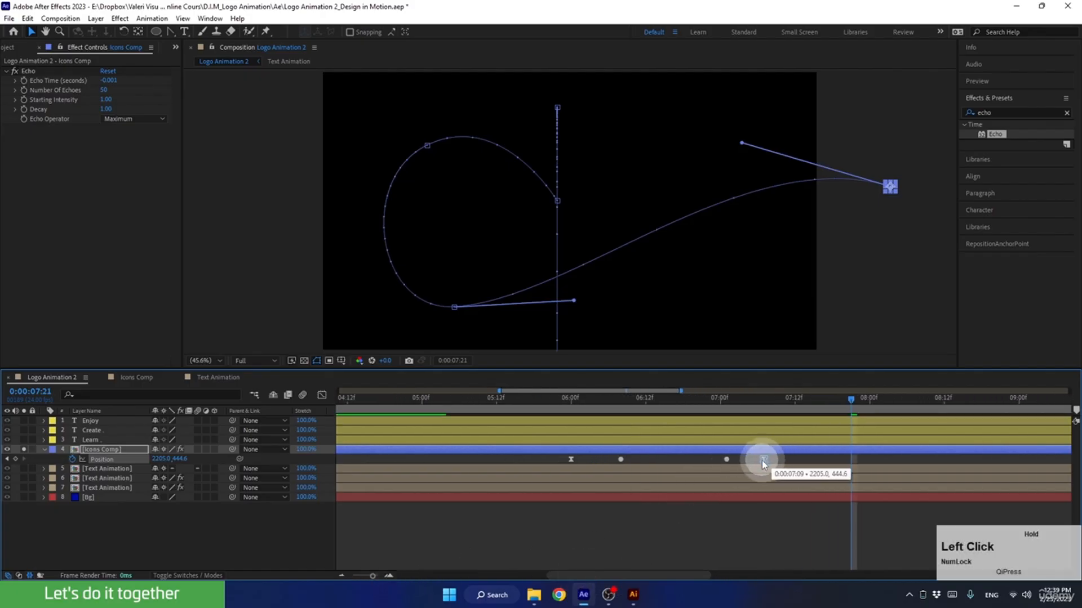
{"action": "left_click_drag", "start_coordinate": [717, 398], "coordinate": [640, 422]}
{"action": "key", "text": "space"}
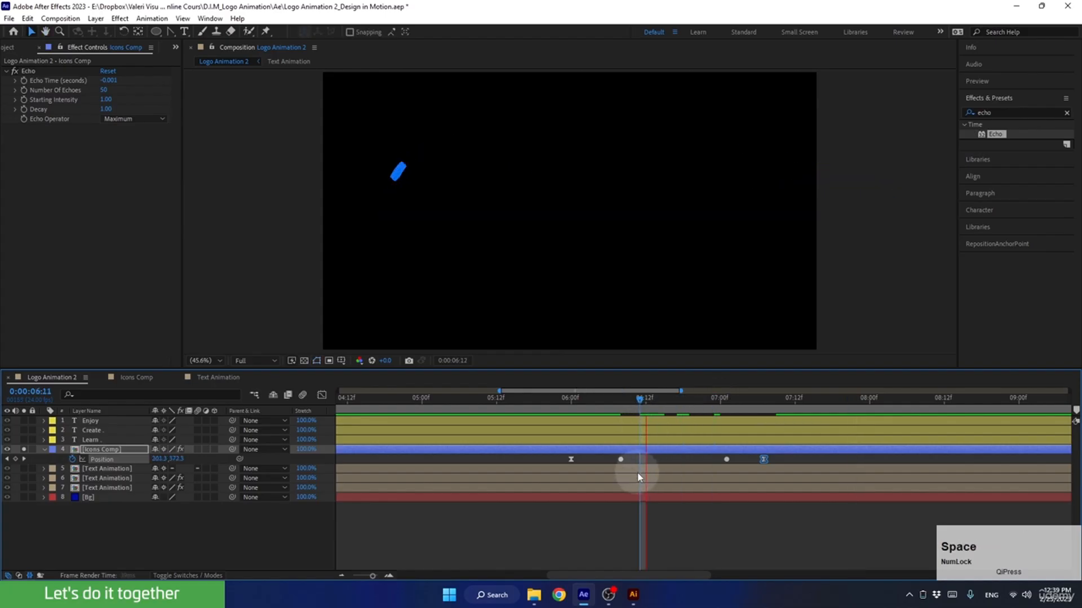
{"action": "key", "text": "space"}
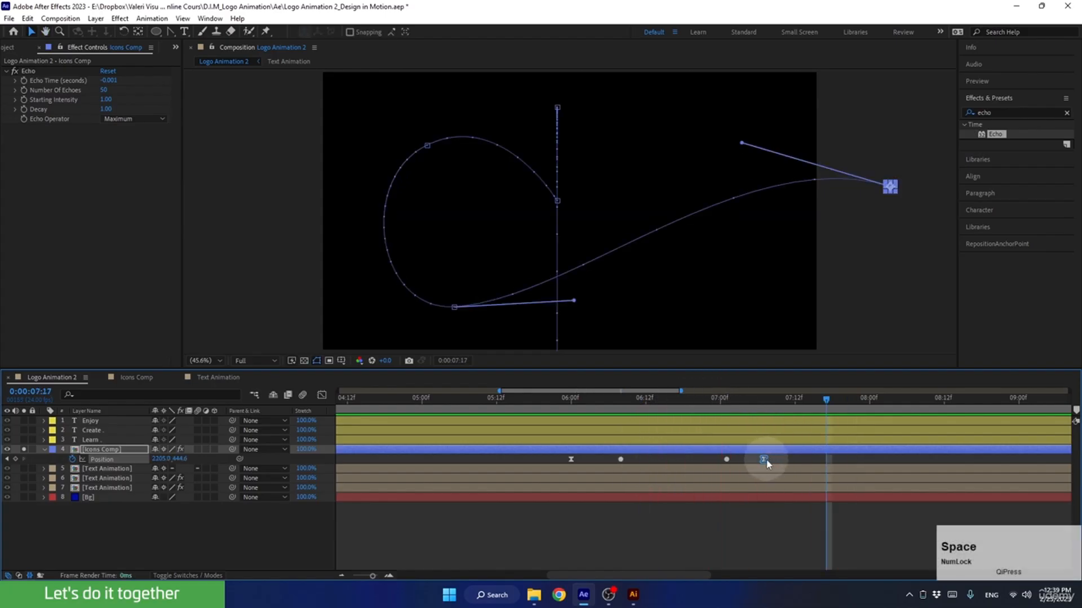
Move the Position keyframe just after 6 s to about 0:00:06:06 and preview the exit from 0:00:06:02 and 0:00:05:20.
{"action": "left_click", "coordinate": [672, 406]}
{"action": "left_click_drag", "start_coordinate": [672, 405], "coordinate": [607, 461]}
{"action": "key", "text": "space"}
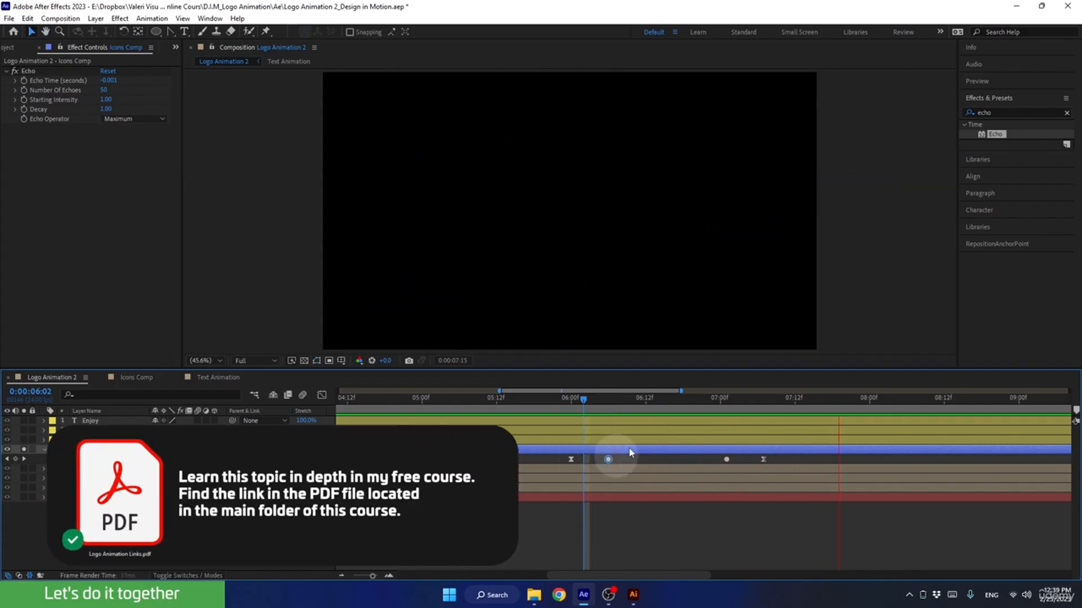
{"action": "left_click_drag", "start_coordinate": [618, 404], "coordinate": [545, 434]}
{"action": "key", "text": "space"}
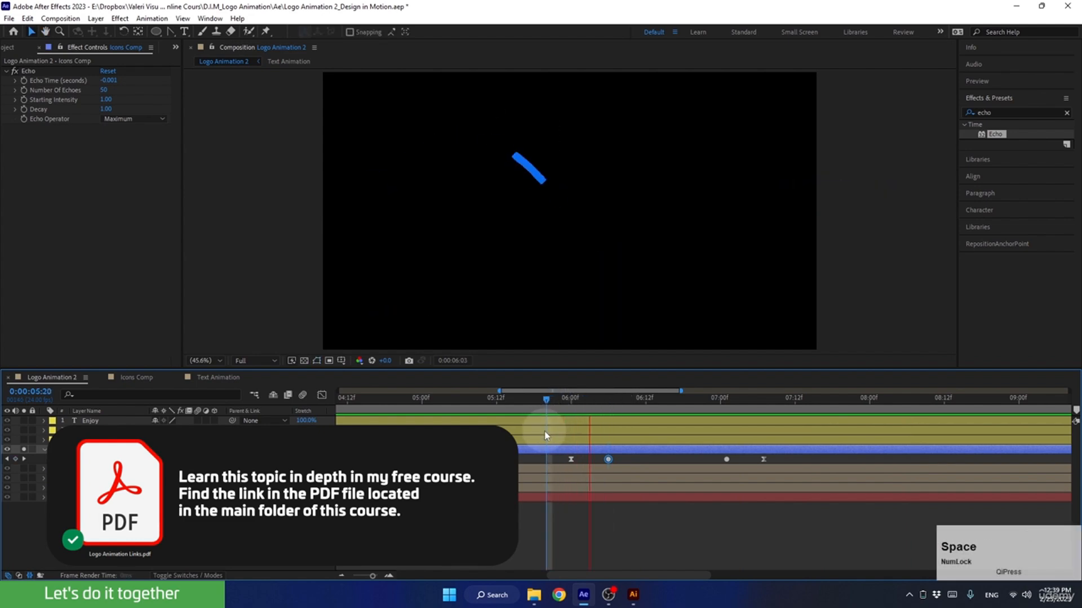
{"action": "key", "text": "space"}
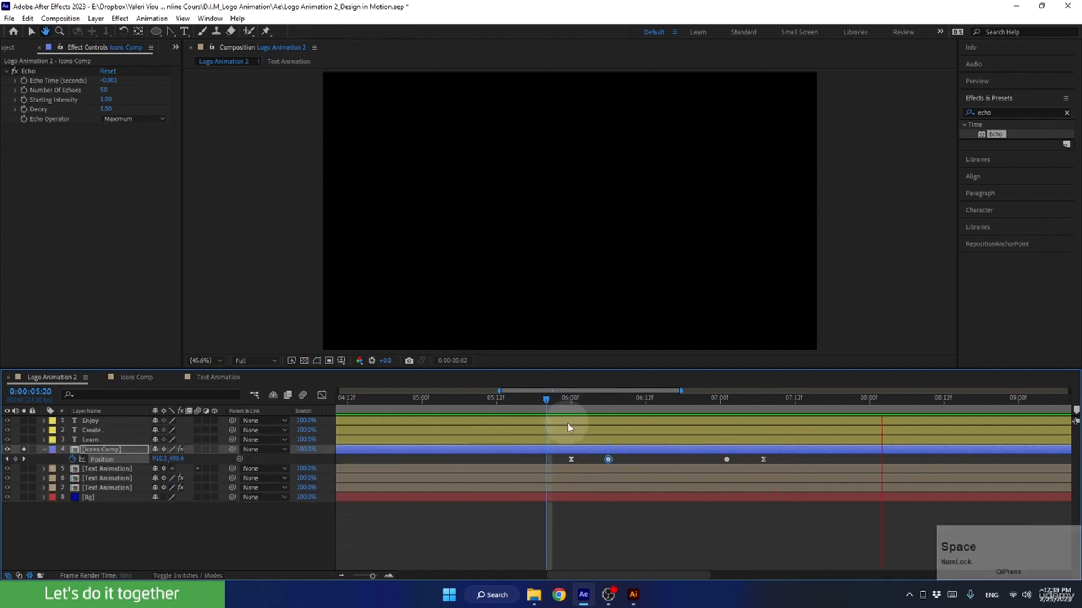
Turn off solo on the Icons Comp layer, go to 0:00:05:19, and collapse the layer's properties.
{"action": "left_click", "coordinate": [21, 448]}
{"action": "left_click_drag", "start_coordinate": [685, 399], "coordinate": [541, 440]}
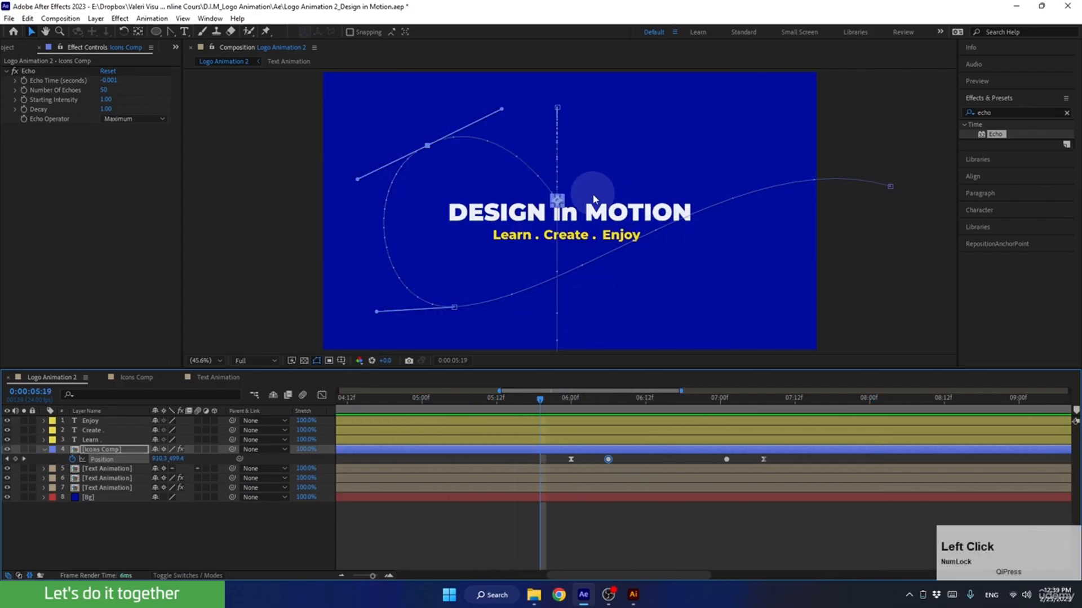
{"action": "left_click", "coordinate": [44, 449]}
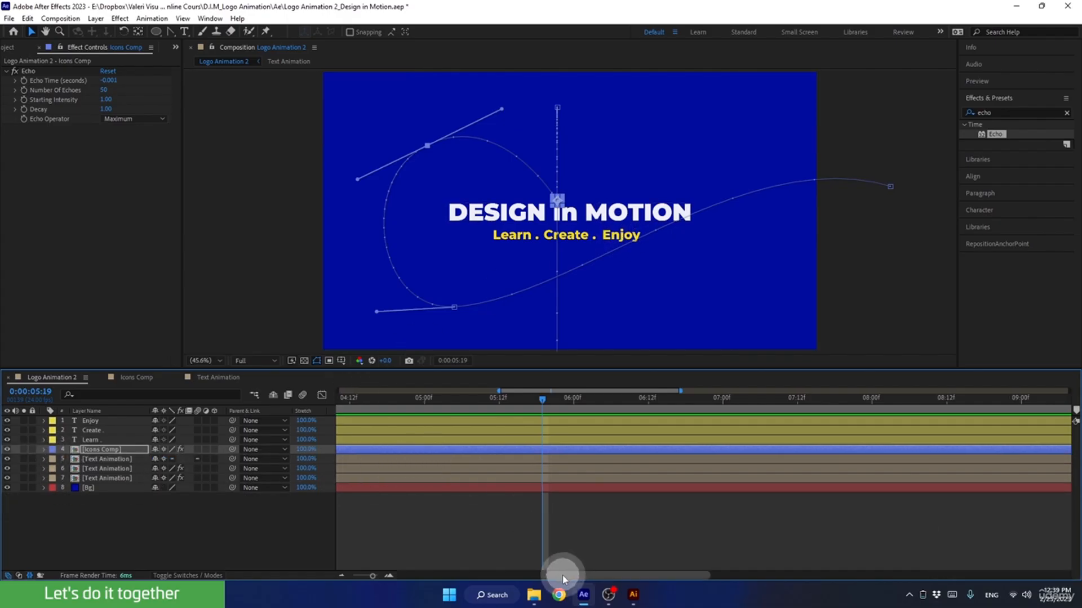
Trim the ends of the three Text Animation layers at 0:00:06:00 and shorten them further to 0:00:05:07.
{"action": "left_click_drag", "start_coordinate": [560, 576], "coordinate": [398, 597]}
{"action": "left_click", "coordinate": [342, 576]}
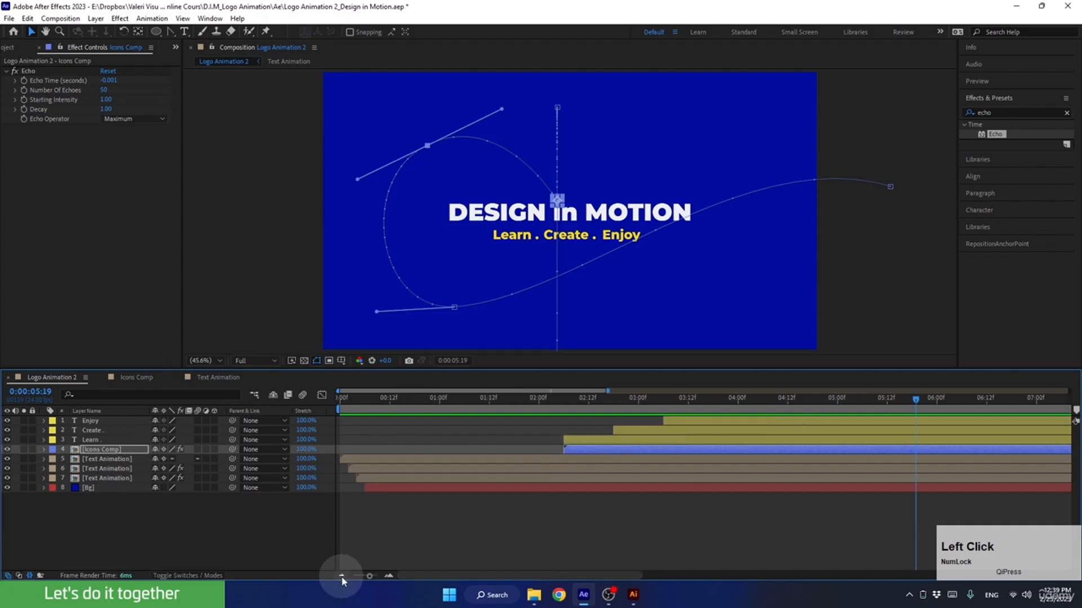
{"action": "left_click", "coordinate": [341, 576]}
{"action": "left_click", "coordinate": [342, 576]}
{"action": "mouse_move", "coordinate": [695, 398]}
{"action": "left_mouse_down"}
{"action": "mouse_move", "coordinate": [648, 402]}
{"action": "mouse_move", "coordinate": [712, 404]}
{"action": "mouse_move", "coordinate": [701, 415]}
{"action": "mouse_move", "coordinate": [708, 398]}
{"action": "left_mouse_up"}
{"action": "left_click", "coordinate": [700, 459]}
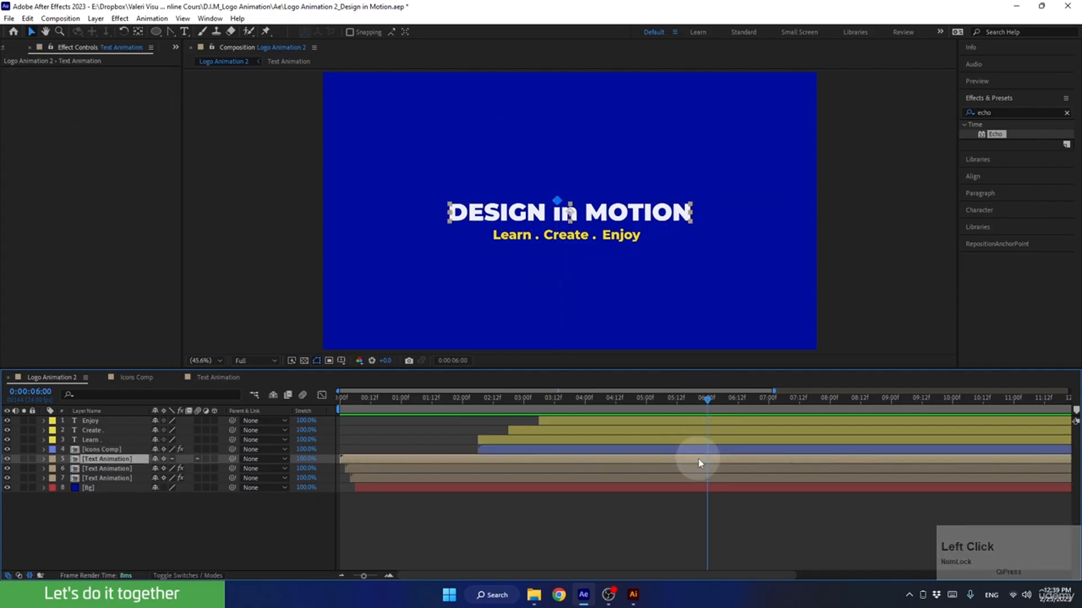
{"action": "left_click", "coordinate": [696, 478], "text": "shift"}
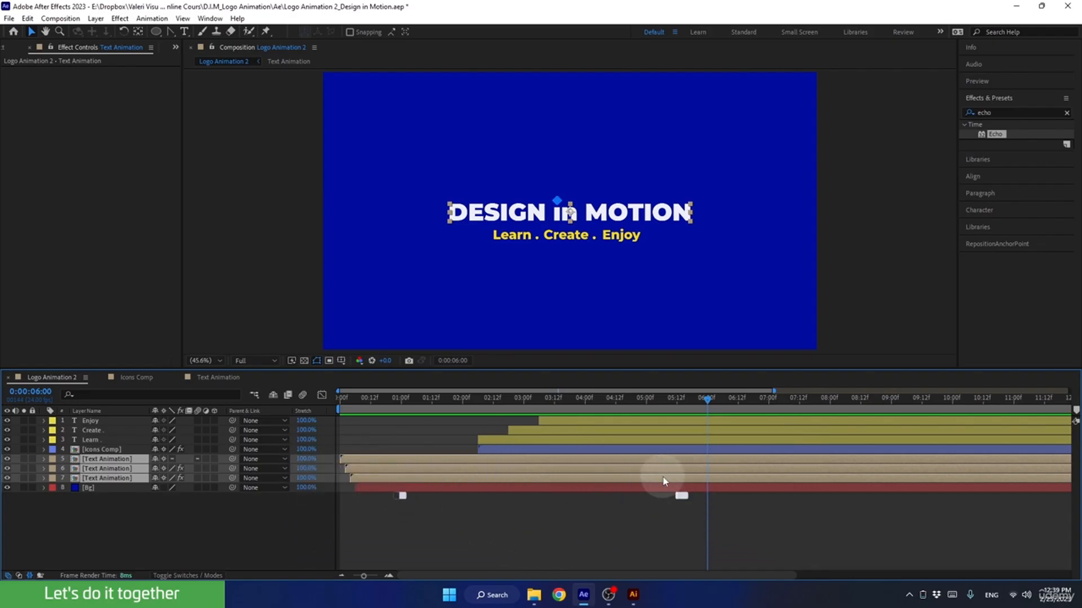
{"action": "key", "text": "alt+bracketright"}
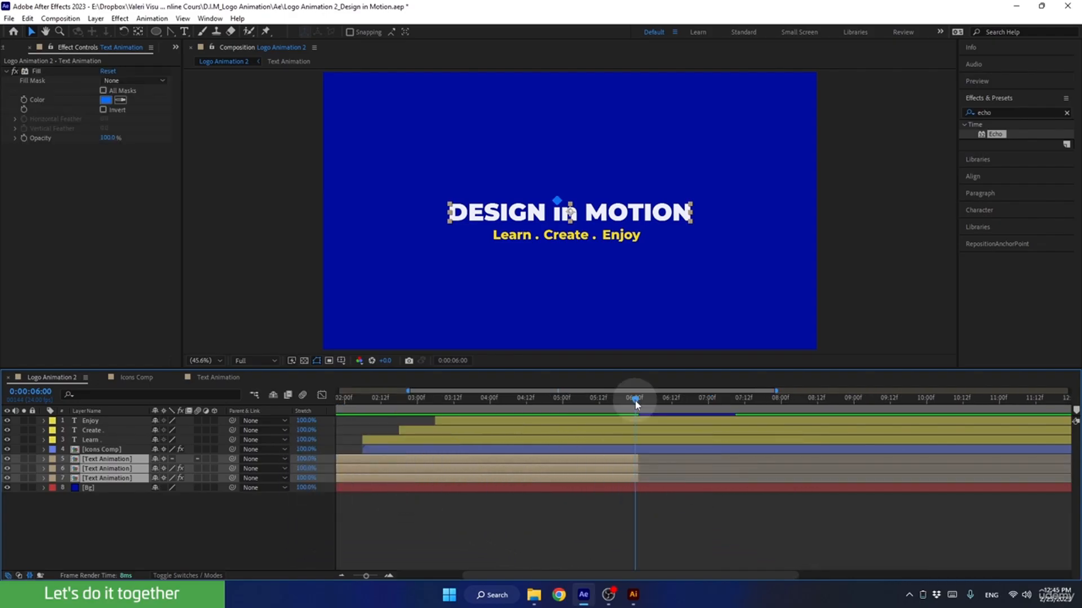
{"action": "left_click_drag", "start_coordinate": [636, 404], "coordinate": [585, 409]}
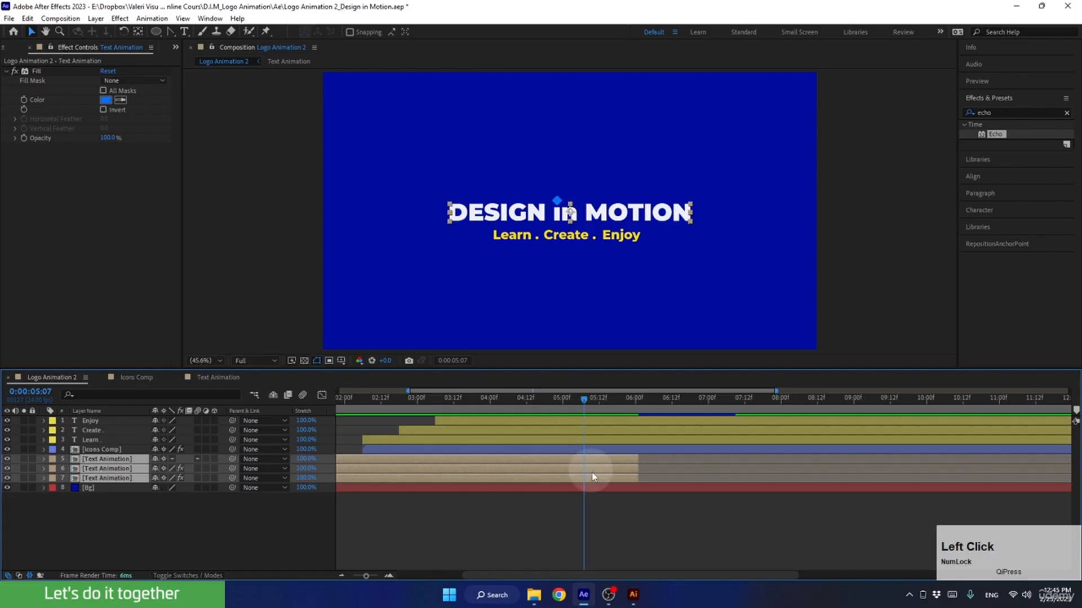
{"action": "key", "text": "alt+bracketright"}
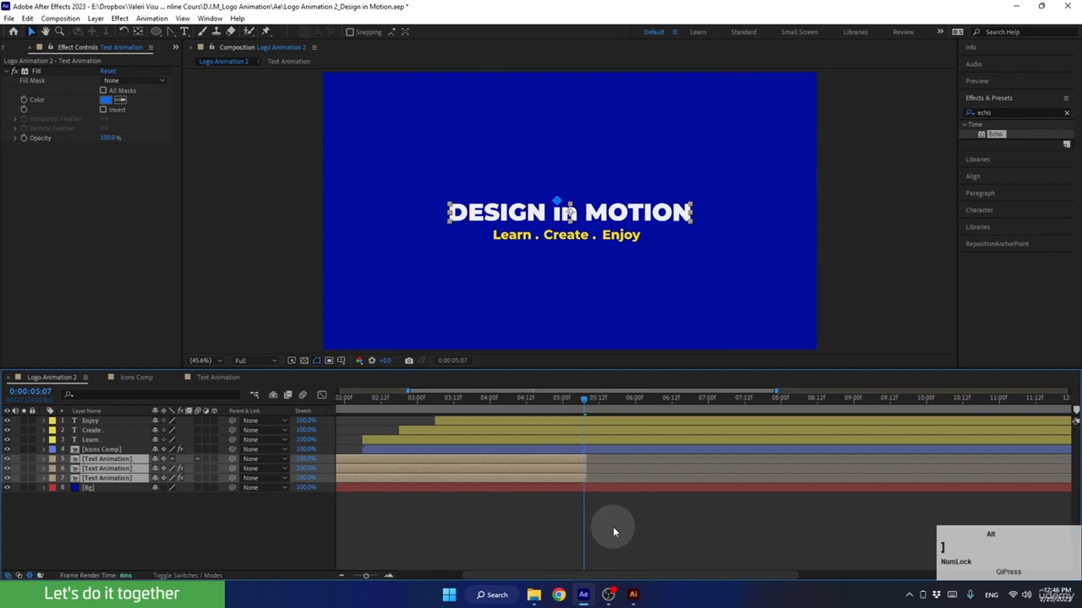
Duplicate the three trimmed Text Animation layers and stack the copies together directly above the originals.
{"action": "left_click_drag", "start_coordinate": [370, 571], "coordinate": [365, 573]}
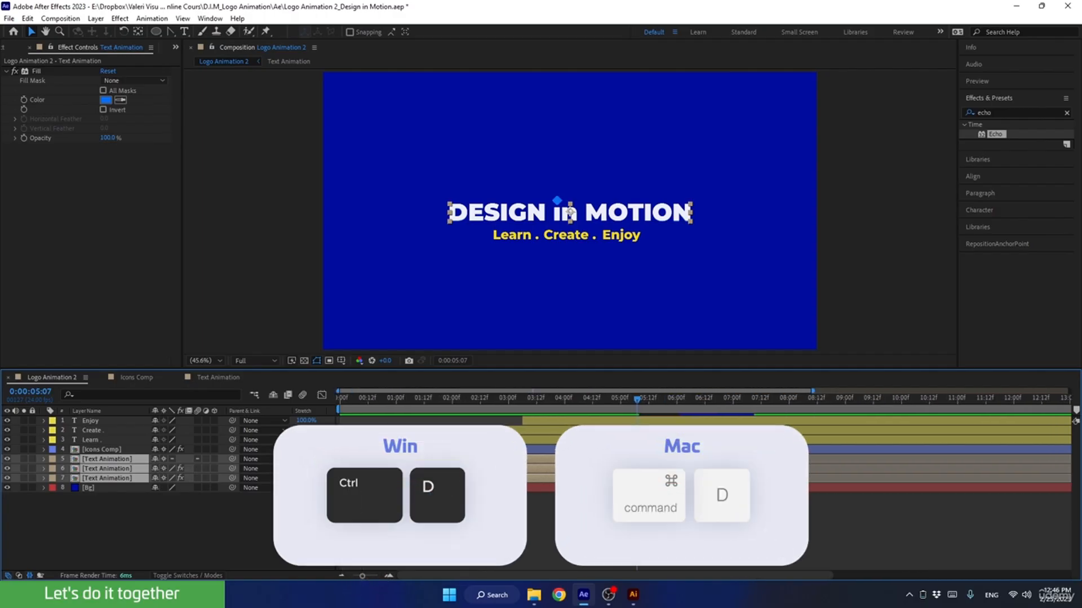
{"action": "key", "text": "ctrl+d"}
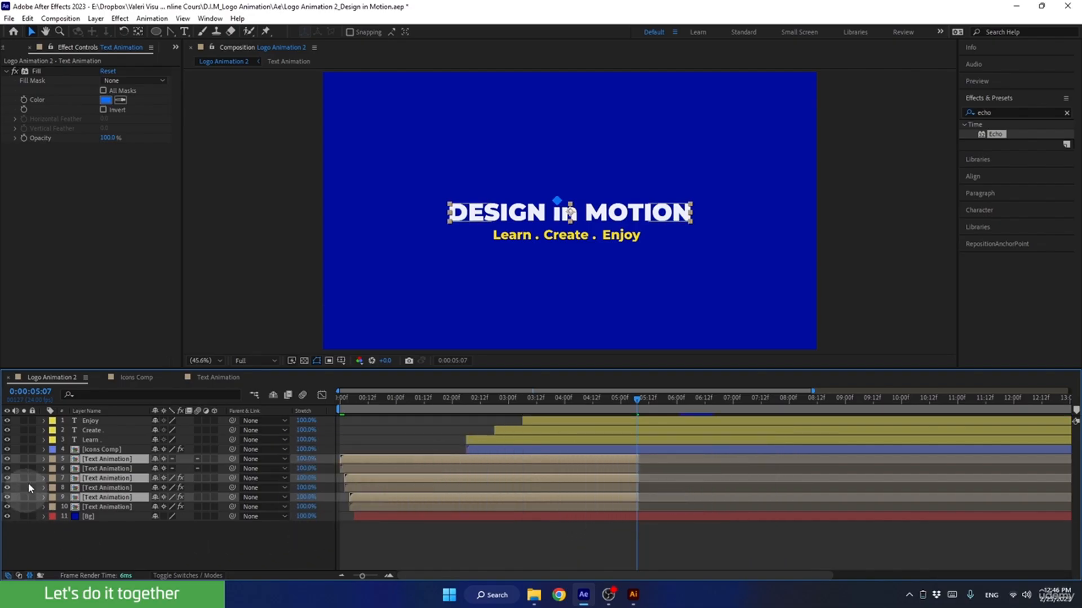
{"action": "left_click_drag", "start_coordinate": [88, 484], "coordinate": [90, 472]}
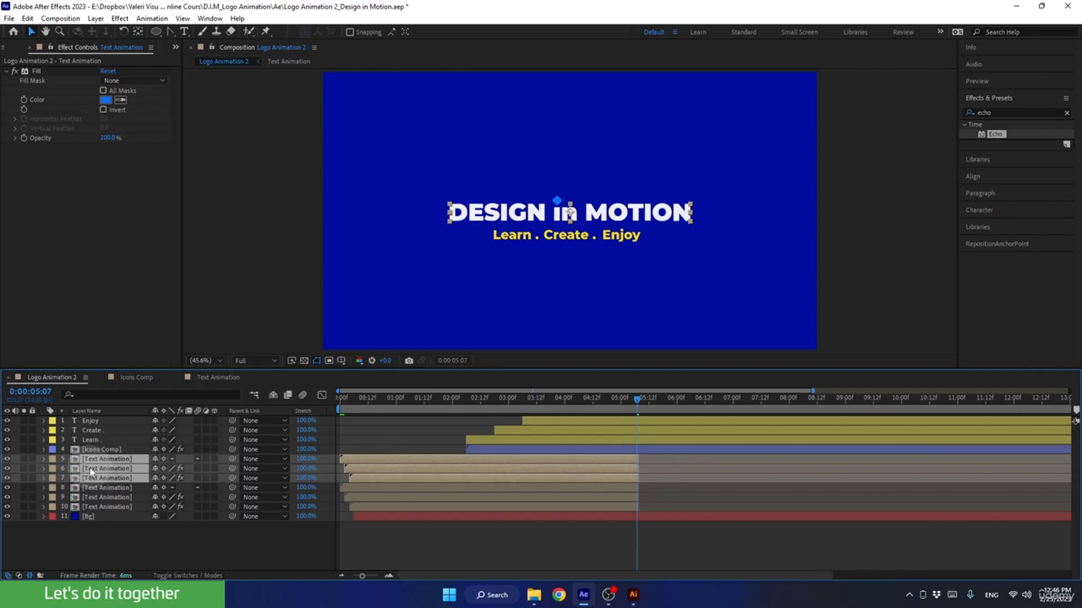
Time-reverse the three duplicated Text Animation layers and deselect them.
{"action": "right_click", "coordinate": [408, 468]}
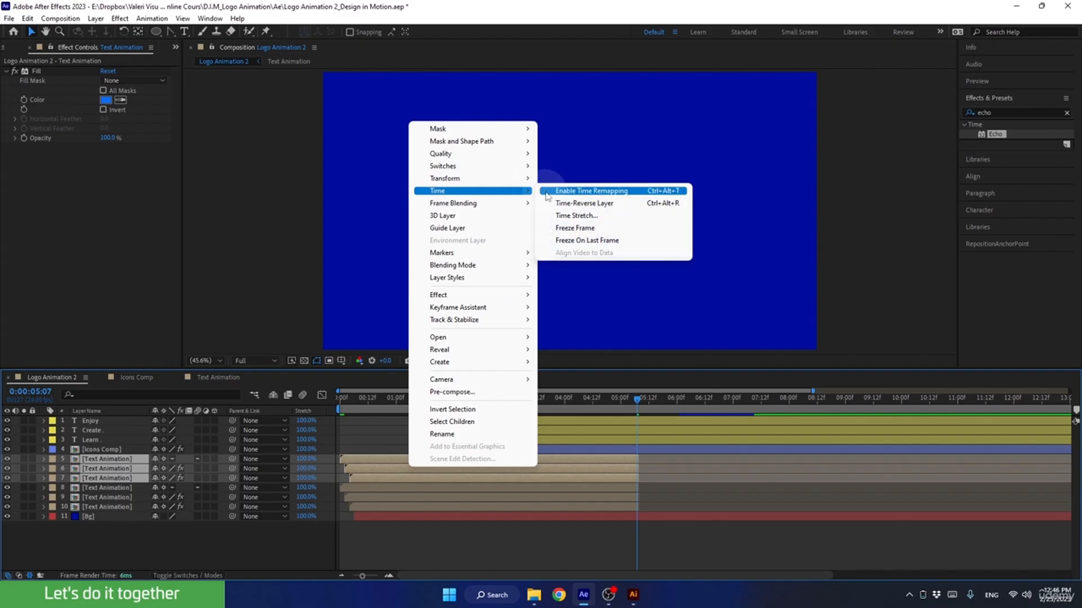
{"action": "left_click", "coordinate": [581, 204]}
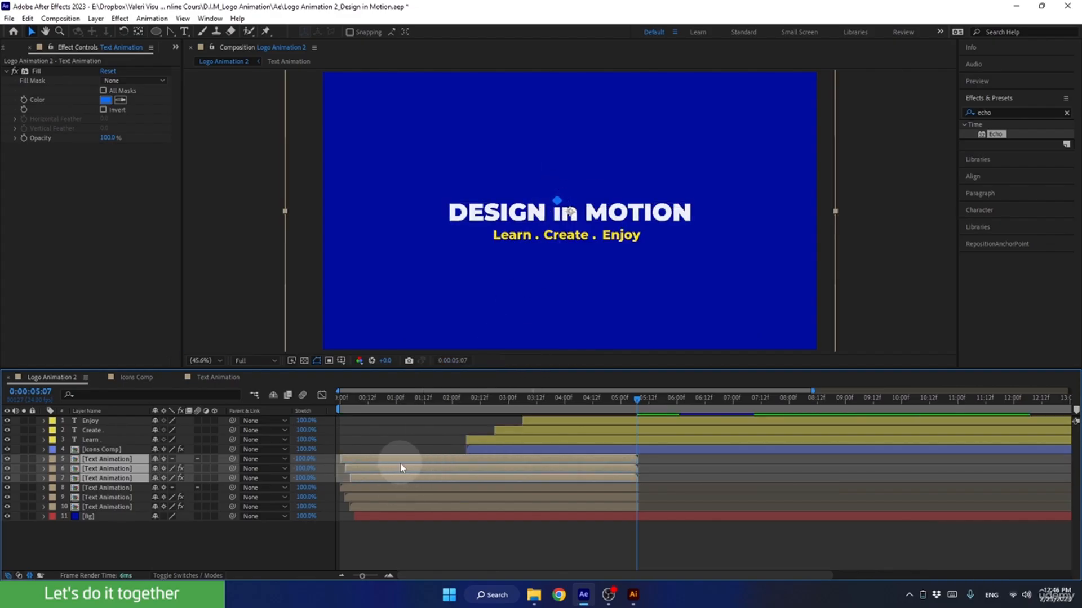
{"action": "left_click", "coordinate": [409, 540]}
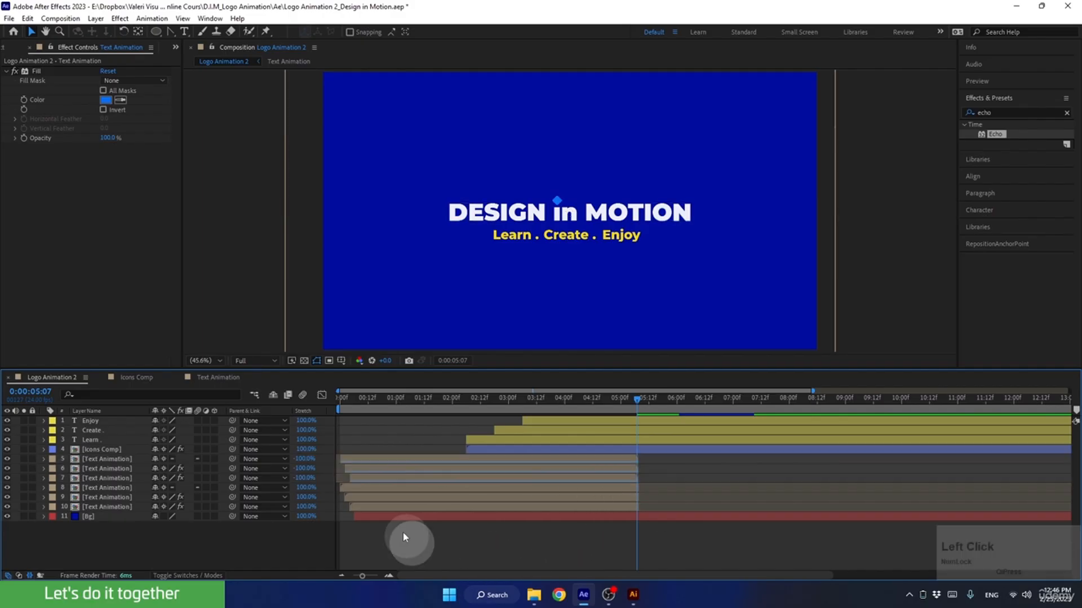
Stagger the three reversed Text Animation layers by a few frames each and move them to start where the original Text Animation layers end.
{"action": "left_click", "coordinate": [354, 469]}
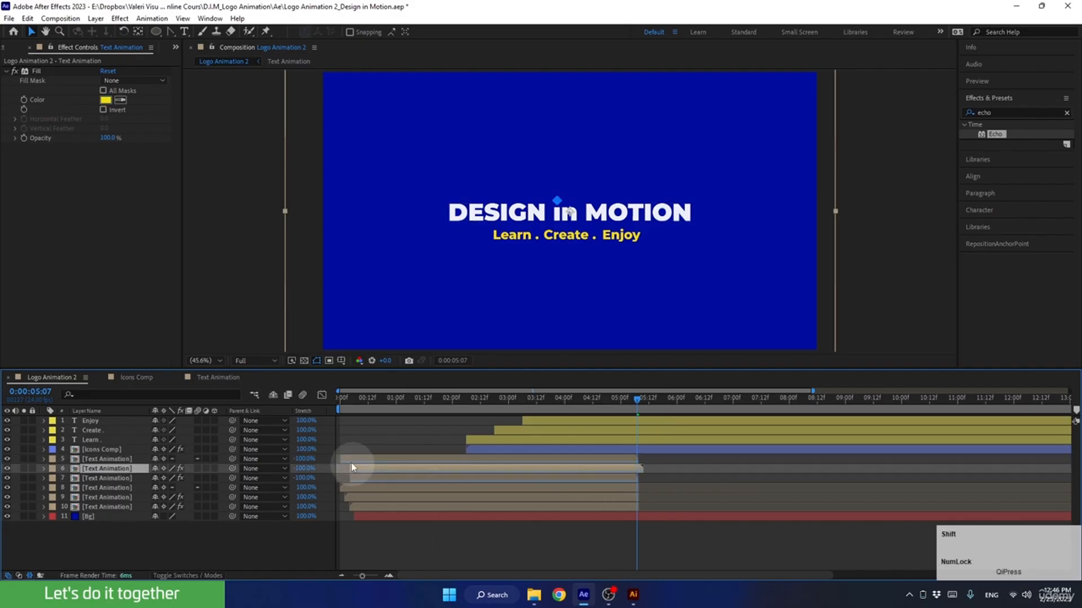
{"action": "left_click", "coordinate": [350, 461]}
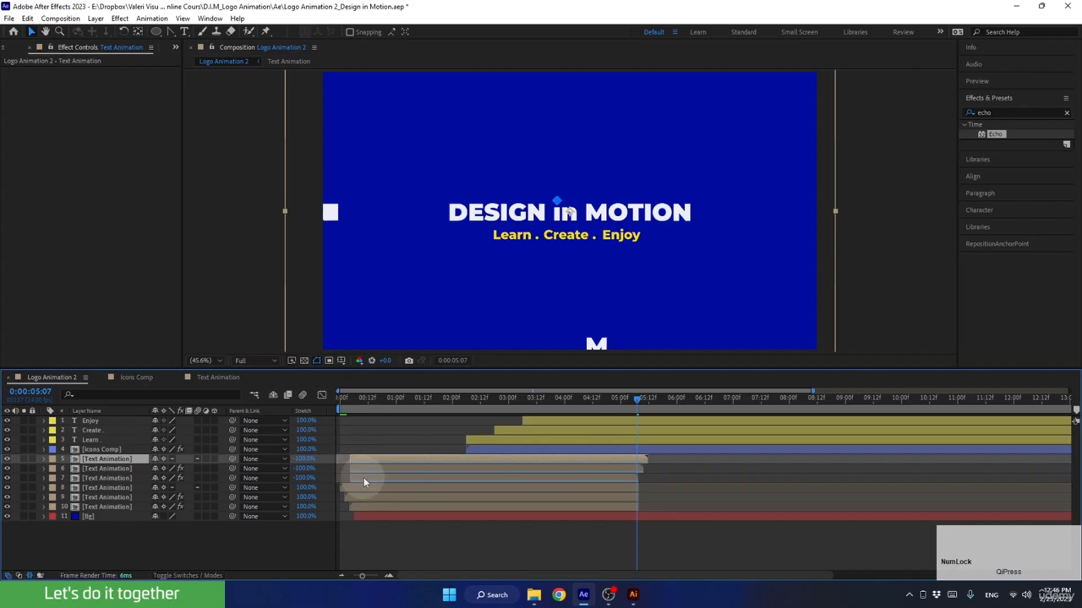
{"action": "left_click", "coordinate": [362, 478], "text": "shift"}
{"action": "left_click_drag", "start_coordinate": [362, 478], "coordinate": [654, 484]}
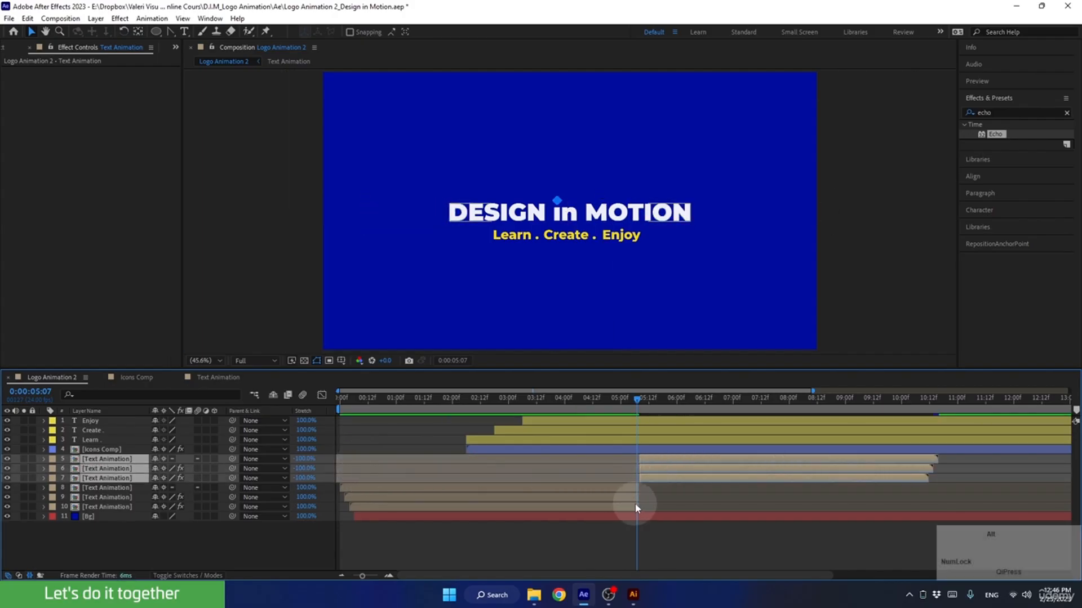
{"action": "scroll", "coordinate": [634, 503], "scroll_direction": "up", "scroll_amount": 3}
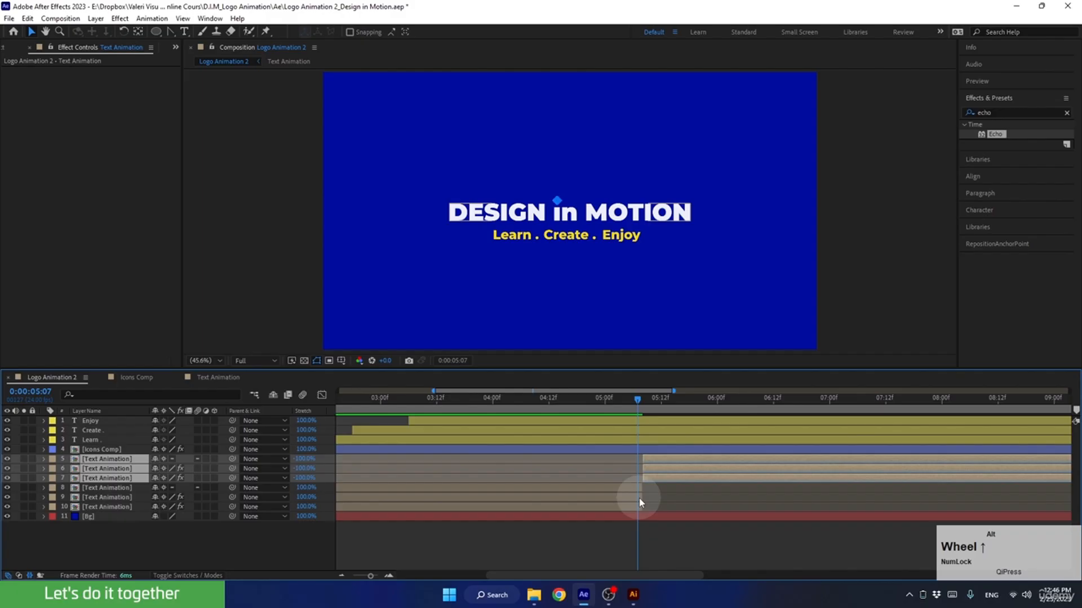
{"action": "left_click", "coordinate": [389, 576]}
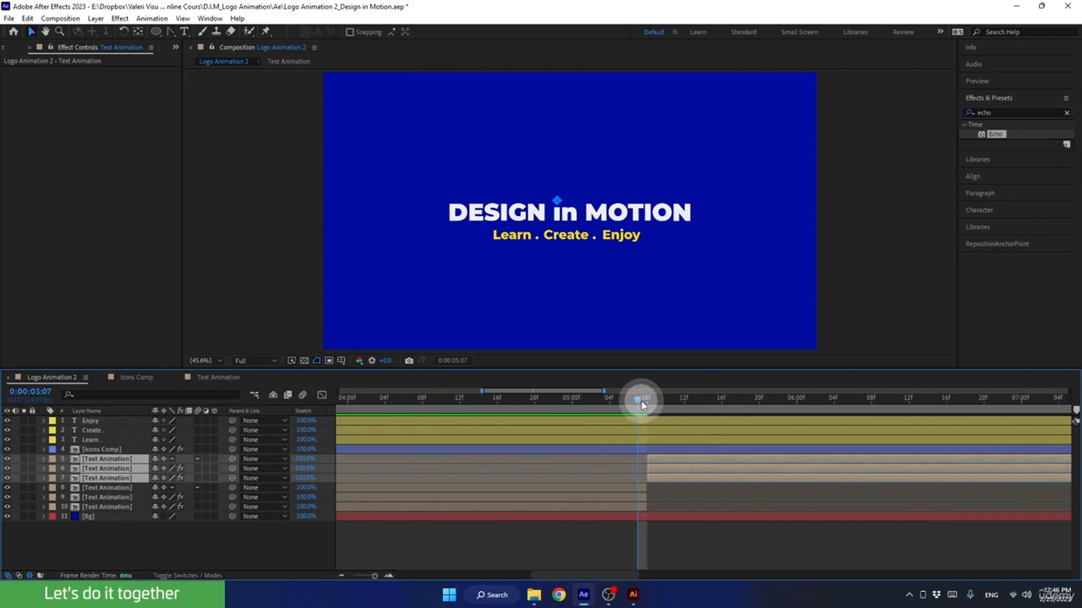
Scrub and play the composition across the hand-over from the original to the reversed Text Animation layers.
{"action": "left_click_drag", "start_coordinate": [641, 404], "coordinate": [477, 501]}
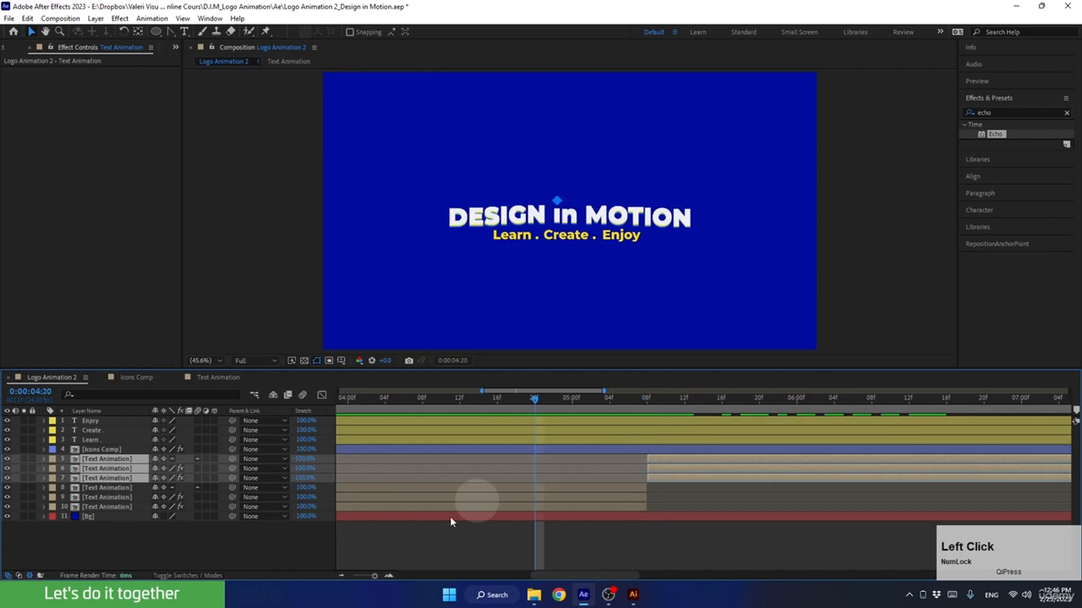
{"action": "left_click", "coordinate": [342, 576]}
{"action": "left_click", "coordinate": [342, 576]}
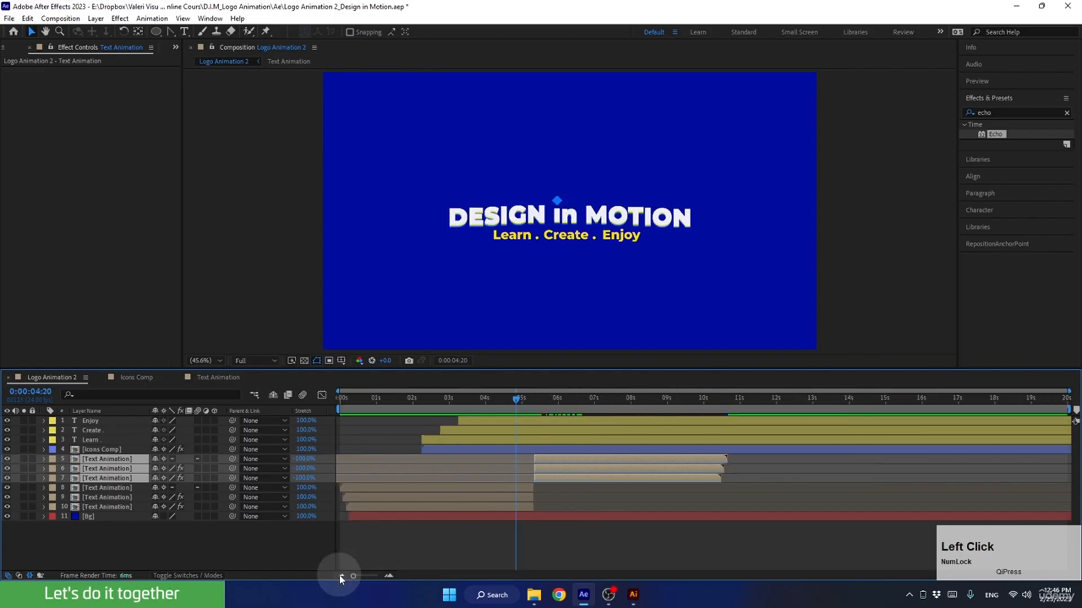
{"action": "left_click", "coordinate": [341, 575]}
{"action": "left_click_drag", "start_coordinate": [505, 404], "coordinate": [468, 420]}
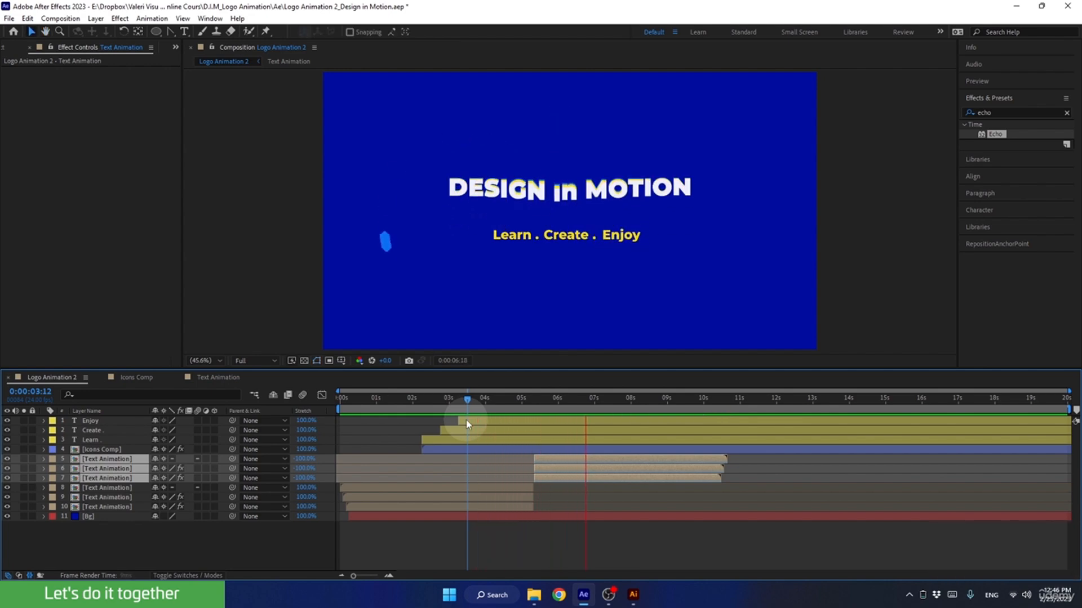
{"action": "key", "text": "space"}
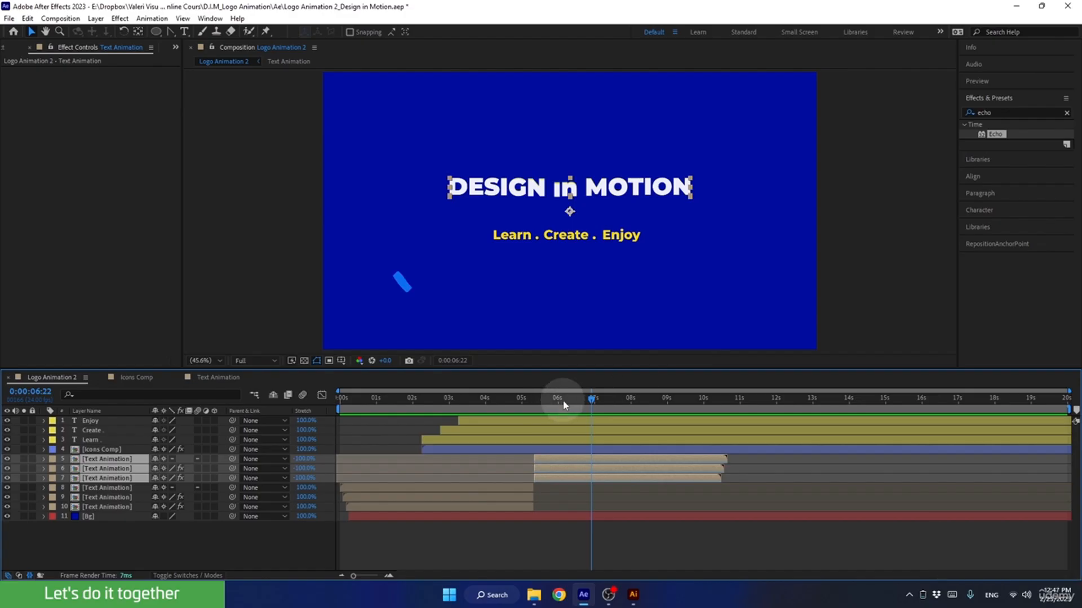
Reveal the Icons Comp layer's Position keyframes and shift its last four keyframes to start at about 0:00:06:08.
{"action": "left_click_drag", "start_coordinate": [545, 404], "coordinate": [537, 420]}
{"action": "left_click", "coordinate": [547, 450]}
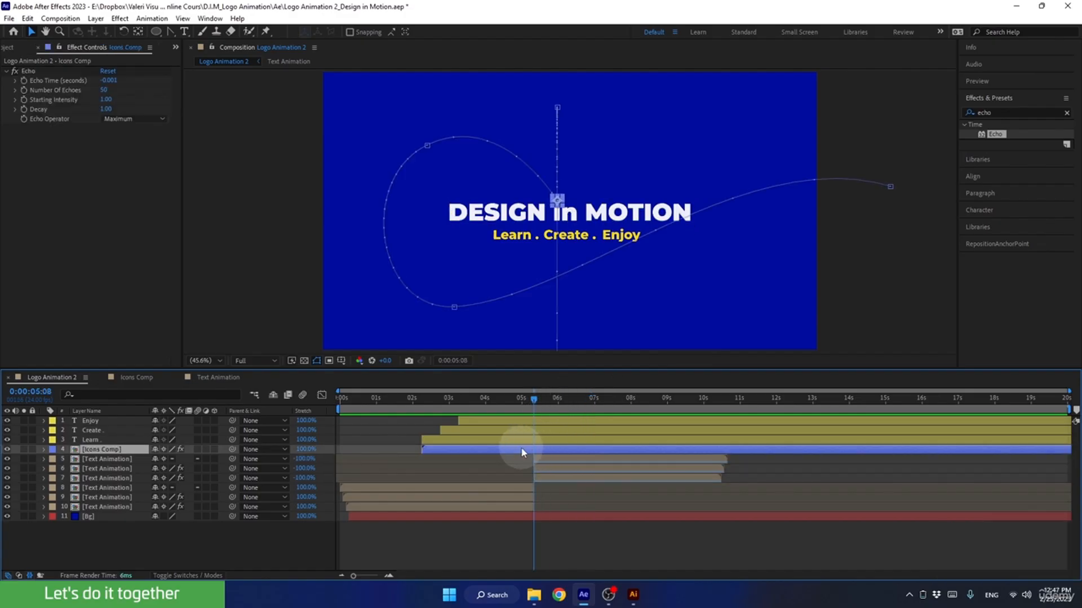
{"action": "key", "text": "p"}
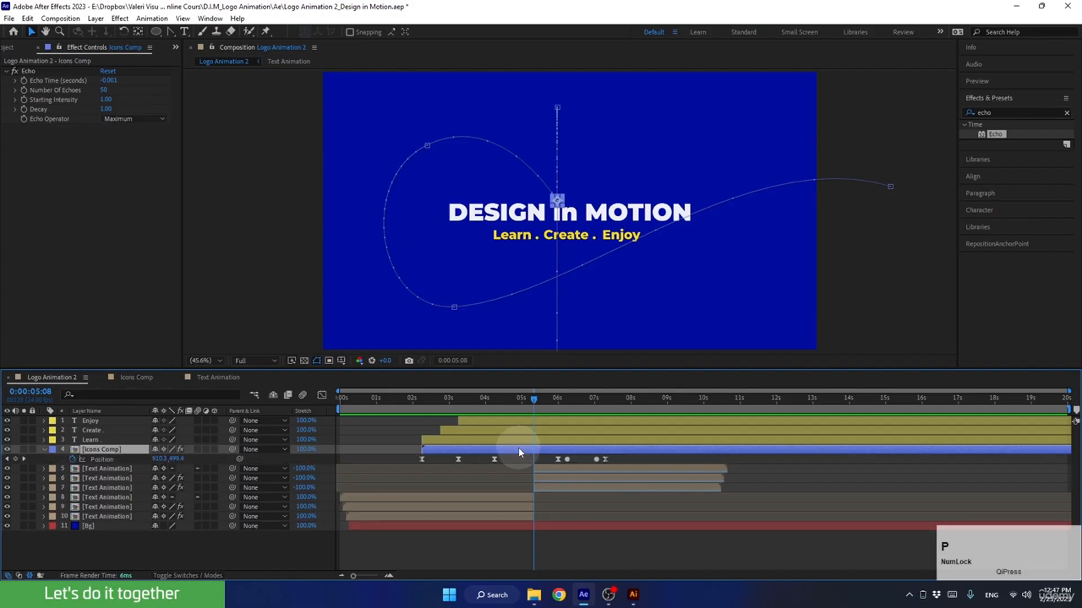
{"action": "left_click_drag", "start_coordinate": [534, 401], "coordinate": [577, 405]}
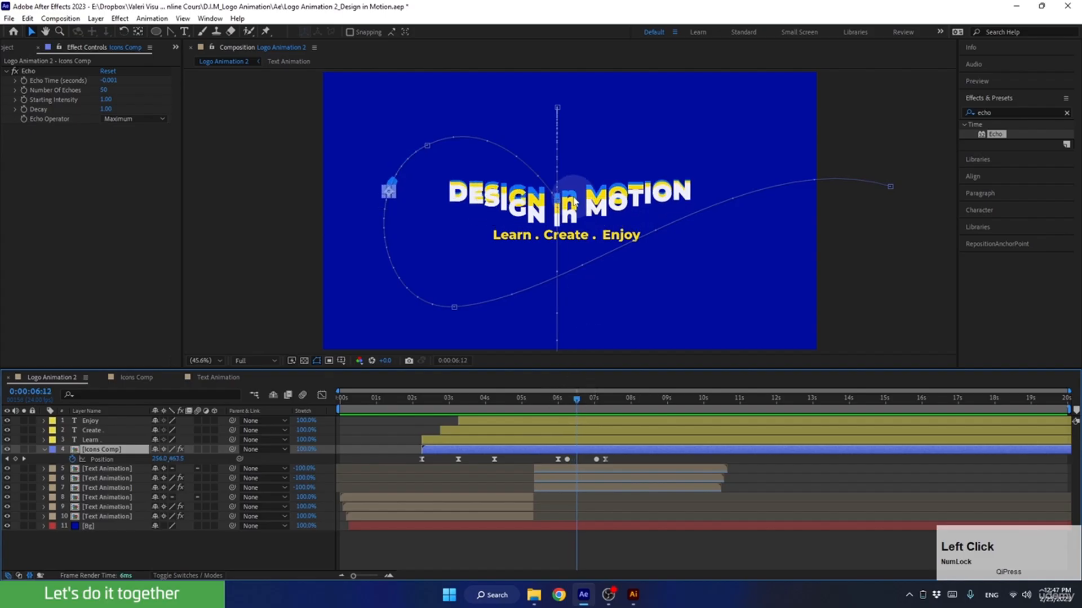
{"action": "left_click_drag", "start_coordinate": [545, 459], "coordinate": [580, 460]}
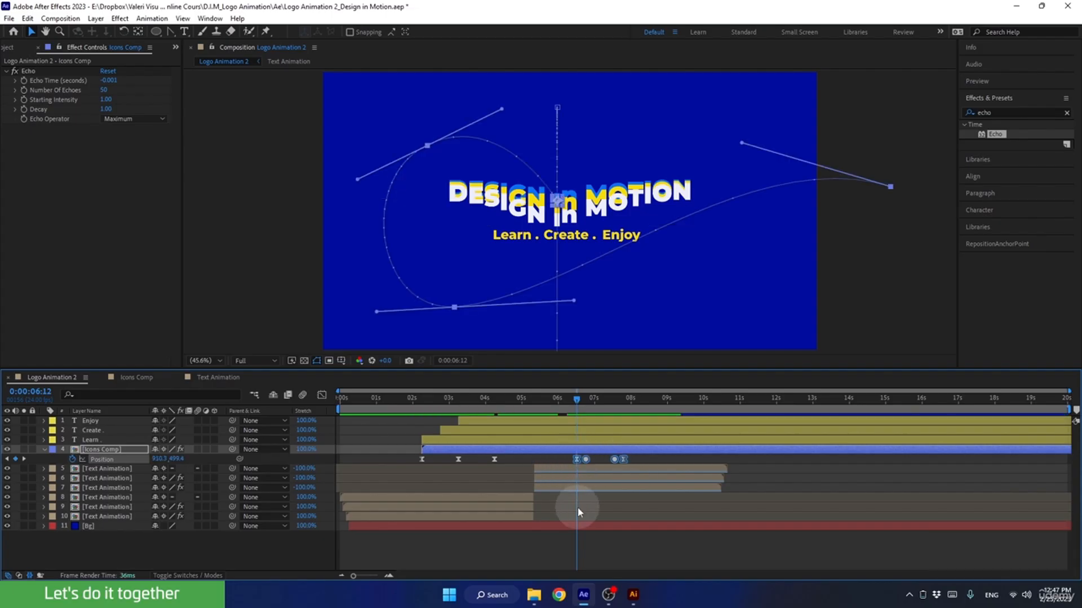
{"action": "left_click", "coordinate": [388, 574]}
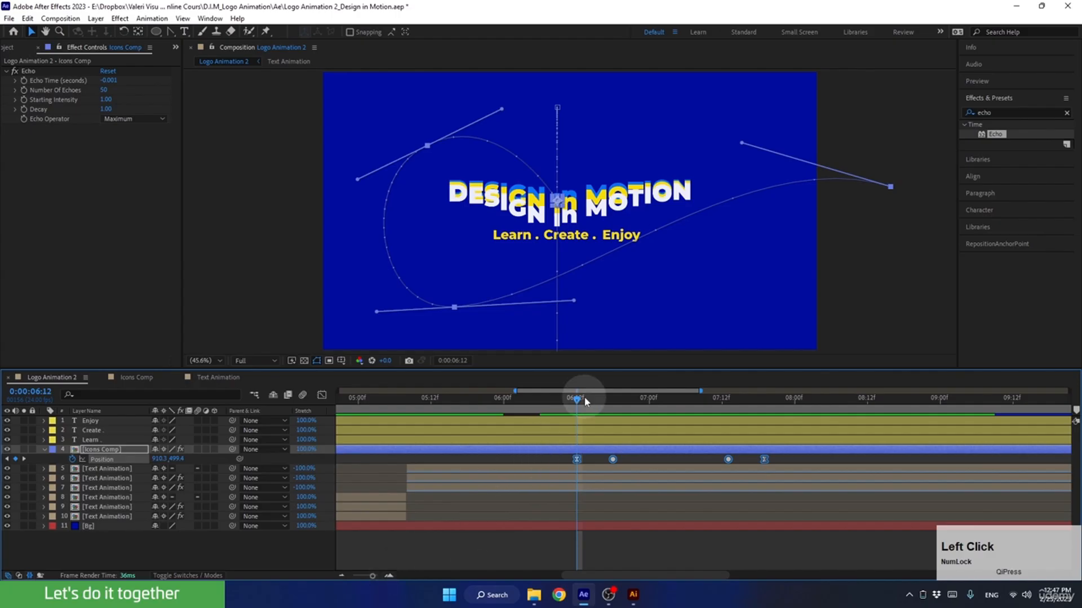
{"action": "left_click_drag", "start_coordinate": [585, 401], "coordinate": [558, 400]}
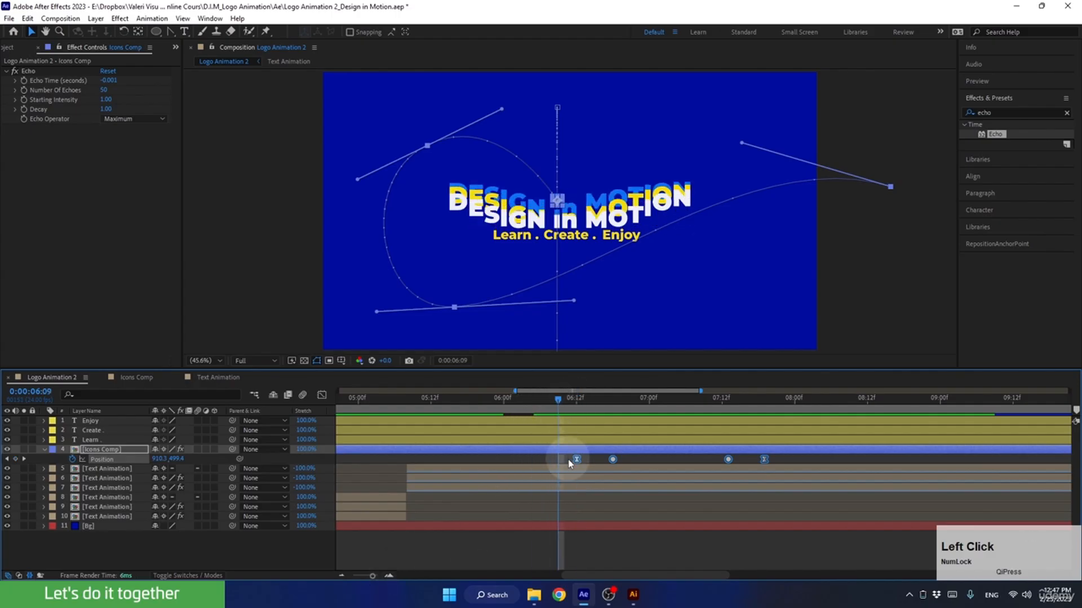
{"action": "left_click_drag", "start_coordinate": [576, 461], "coordinate": [541, 462]}
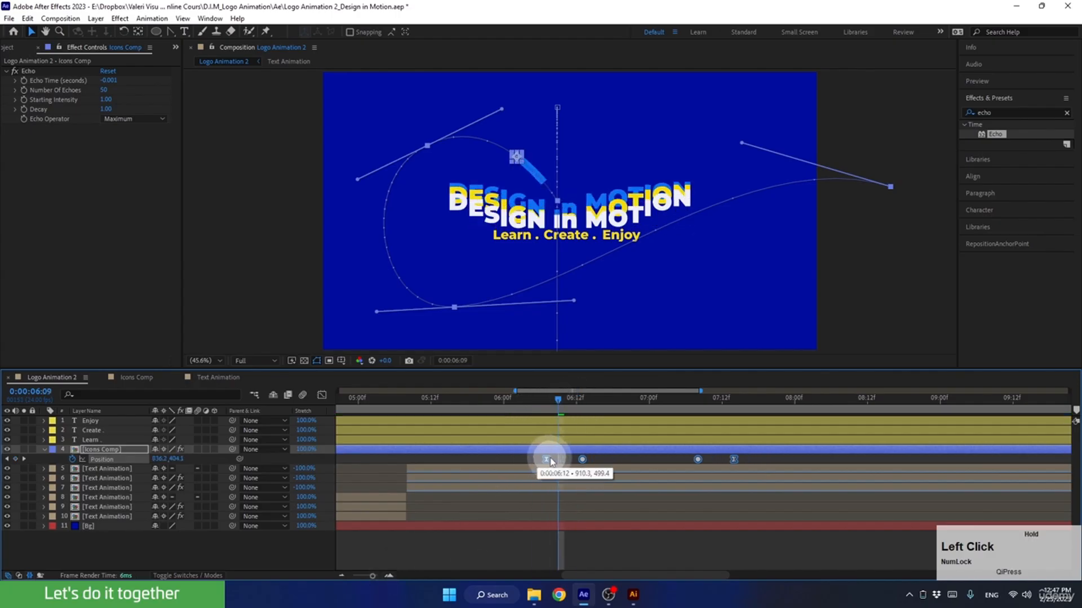
Preview the icon's shifted exit against the reversed text from 0:00:05:16.
{"action": "left_click_drag", "start_coordinate": [557, 401], "coordinate": [471, 442]}
{"action": "key", "text": "space"}
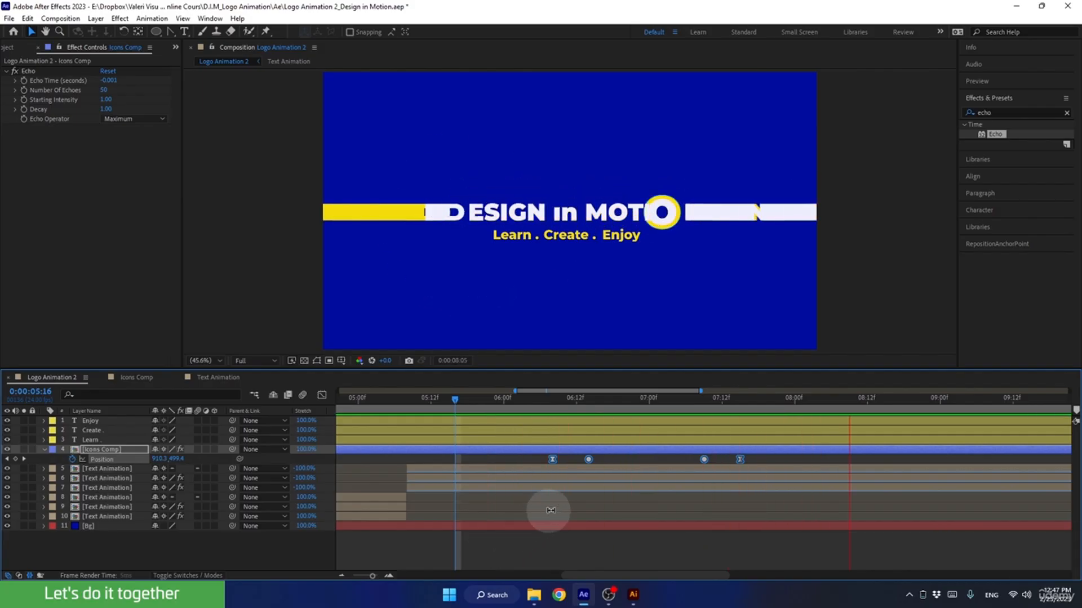
{"action": "key", "text": "space"}
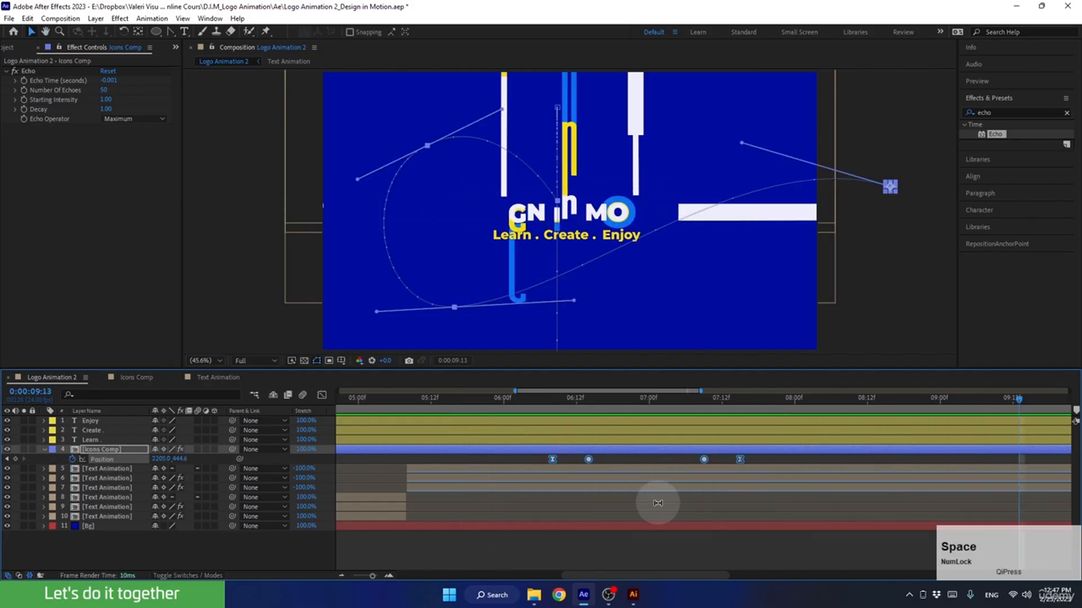
Move the last two Position keyframes of Icons Comp together so that the first of them sits near 0:00:08:00.
{"action": "scroll", "coordinate": [657, 502], "scroll_direction": "down", "scroll_amount": 5}
{"action": "left_click_drag", "start_coordinate": [617, 397], "coordinate": [647, 413]}
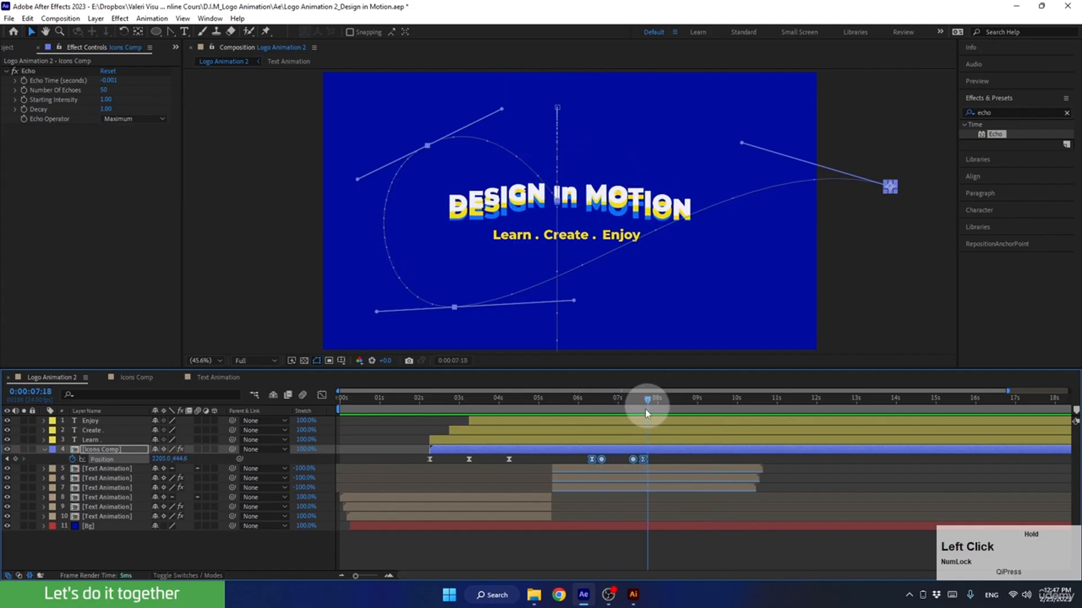
{"action": "left_click_drag", "start_coordinate": [619, 459], "coordinate": [658, 461]}
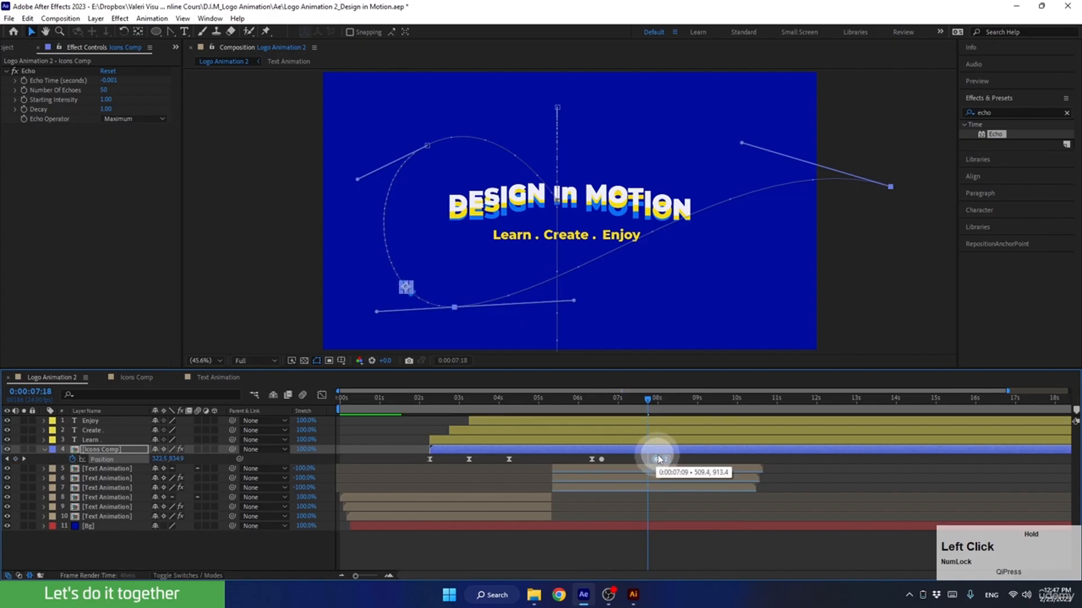
Scrub the slower icon exit and play it from 0:00:06:19 to the end of the reversed text.
{"action": "left_click_drag", "start_coordinate": [647, 401], "coordinate": [676, 397]}
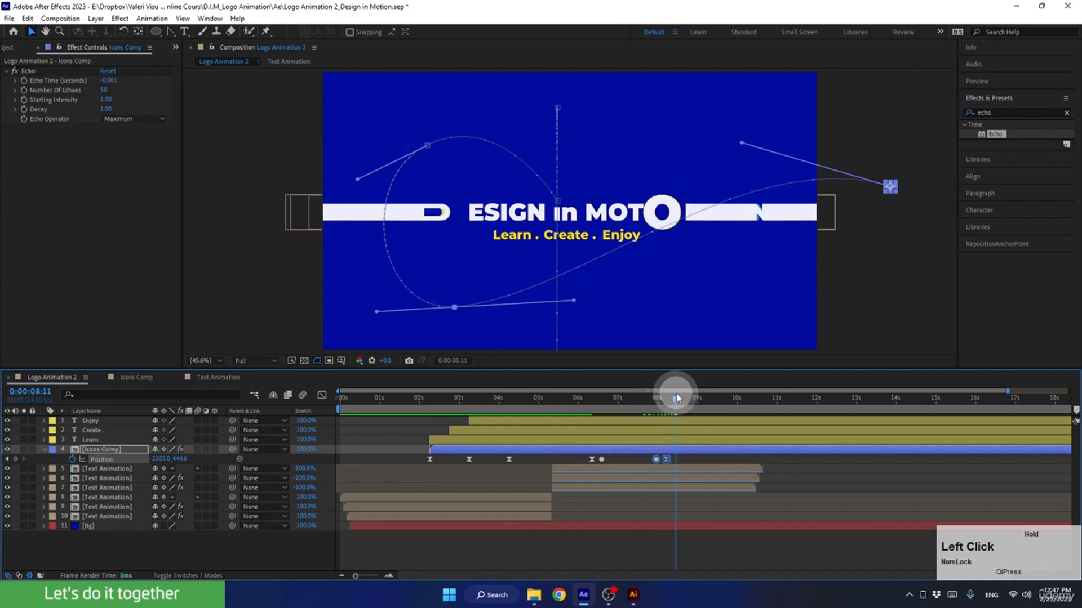
{"action": "left_click_drag", "start_coordinate": [676, 398], "coordinate": [609, 428]}
{"action": "key", "text": "space"}
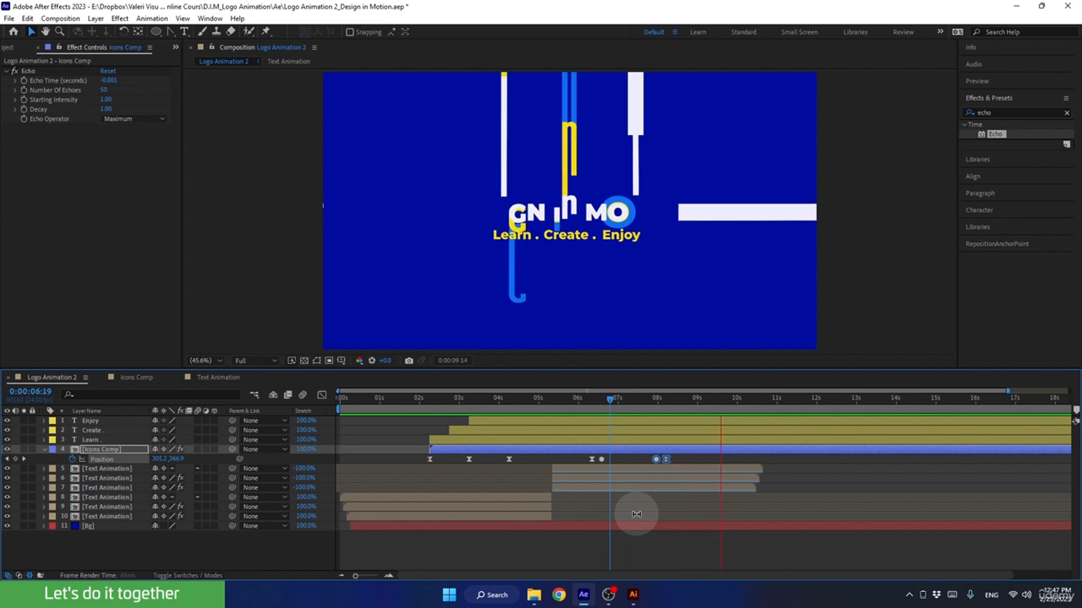
{"action": "key", "text": "space"}
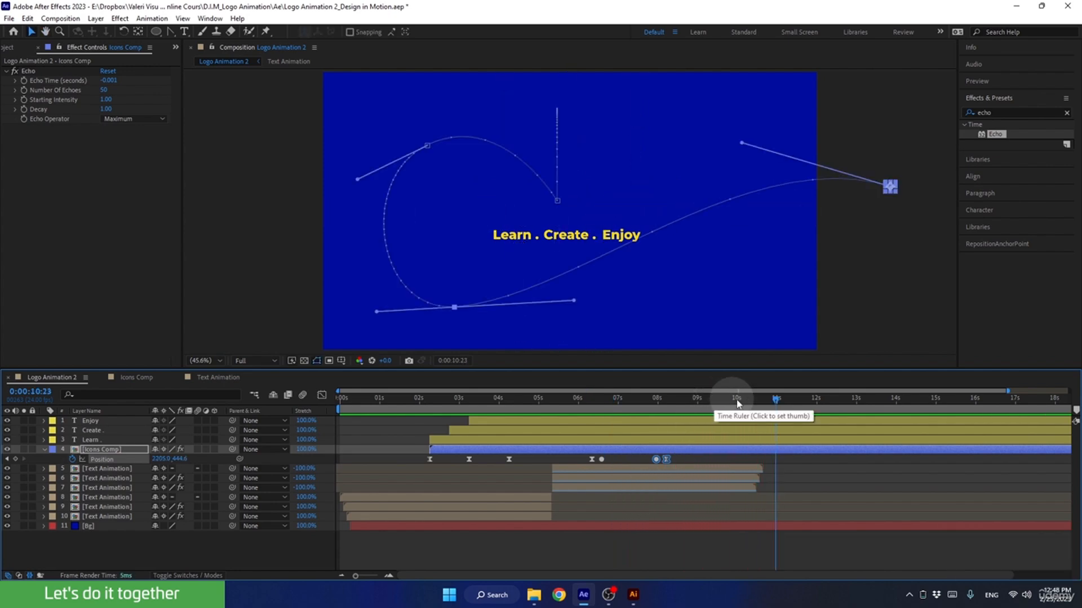
Copy the two Mask Expansion keyframes of the Bg layer's Mask 1 and paste them at 0:00:09:12.
{"action": "left_click_drag", "start_coordinate": [767, 401], "coordinate": [717, 401]}
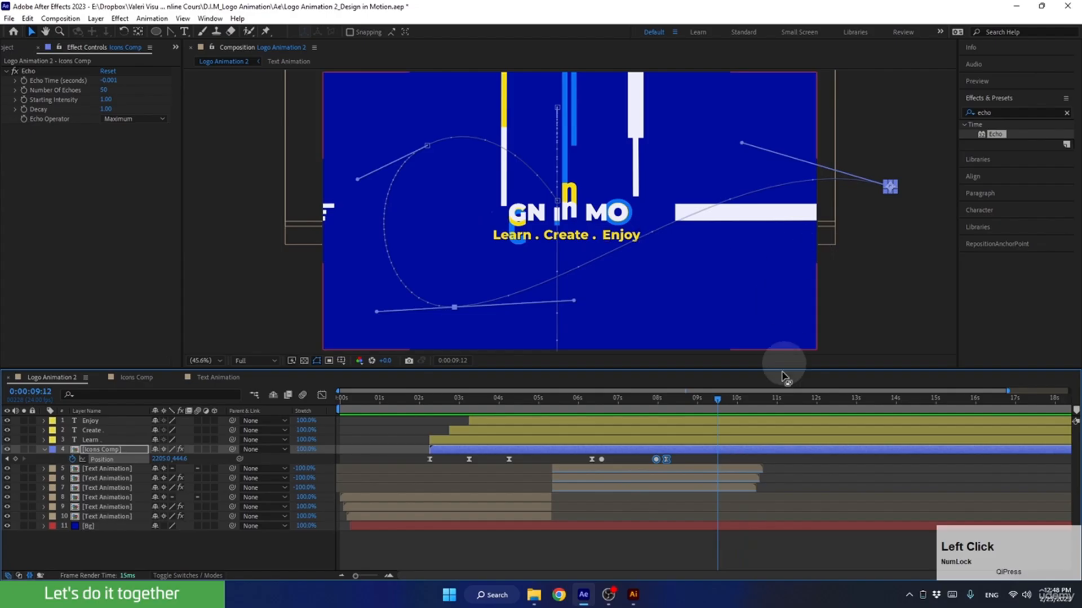
{"action": "left_click", "coordinate": [585, 526]}
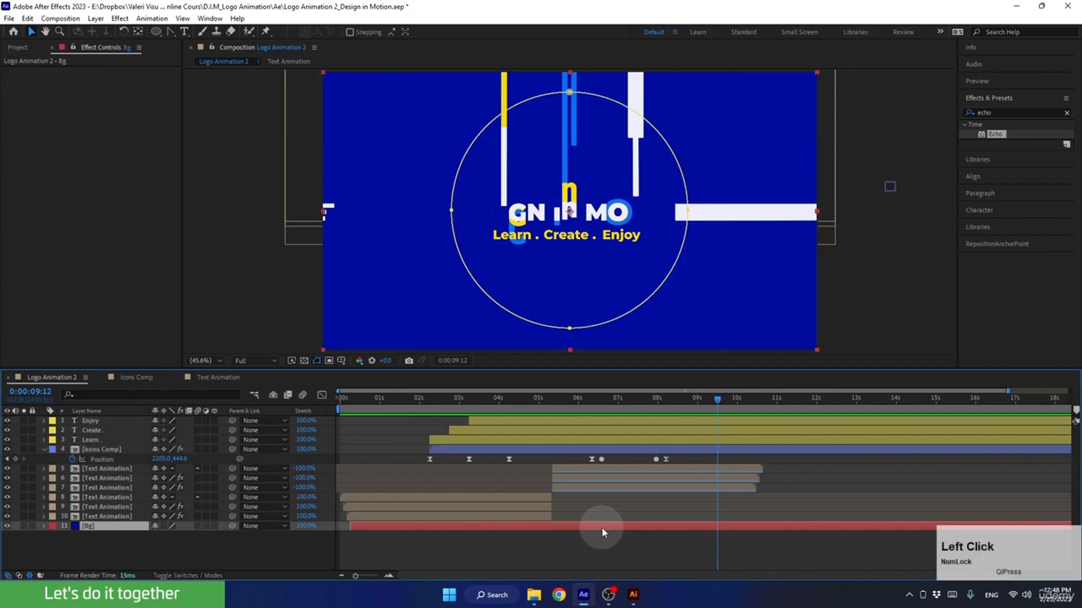
{"action": "key", "text": "u"}
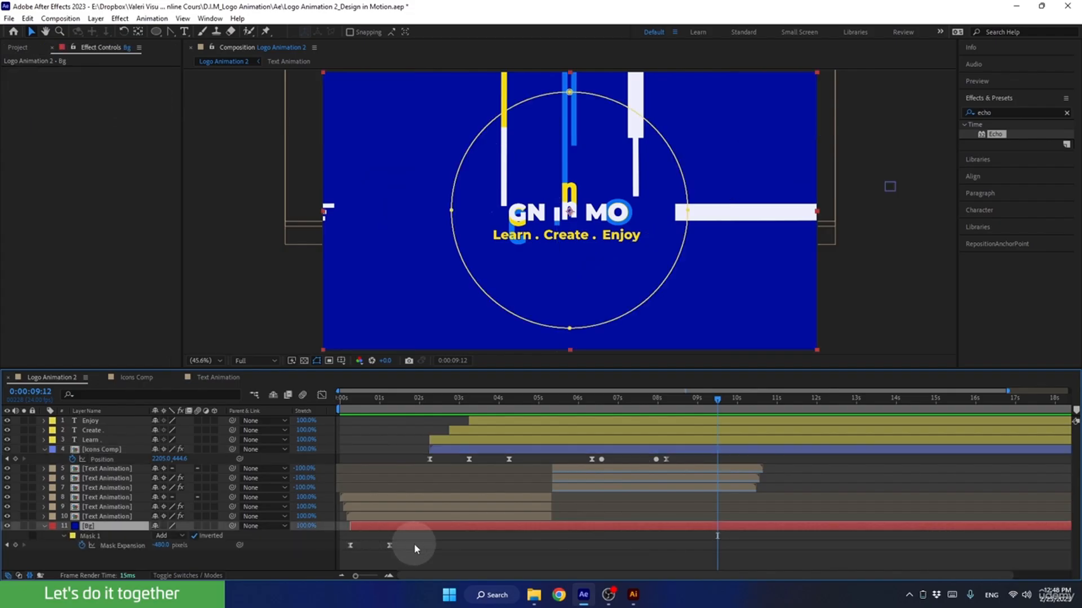
{"action": "left_click_drag", "start_coordinate": [414, 543], "coordinate": [338, 550]}
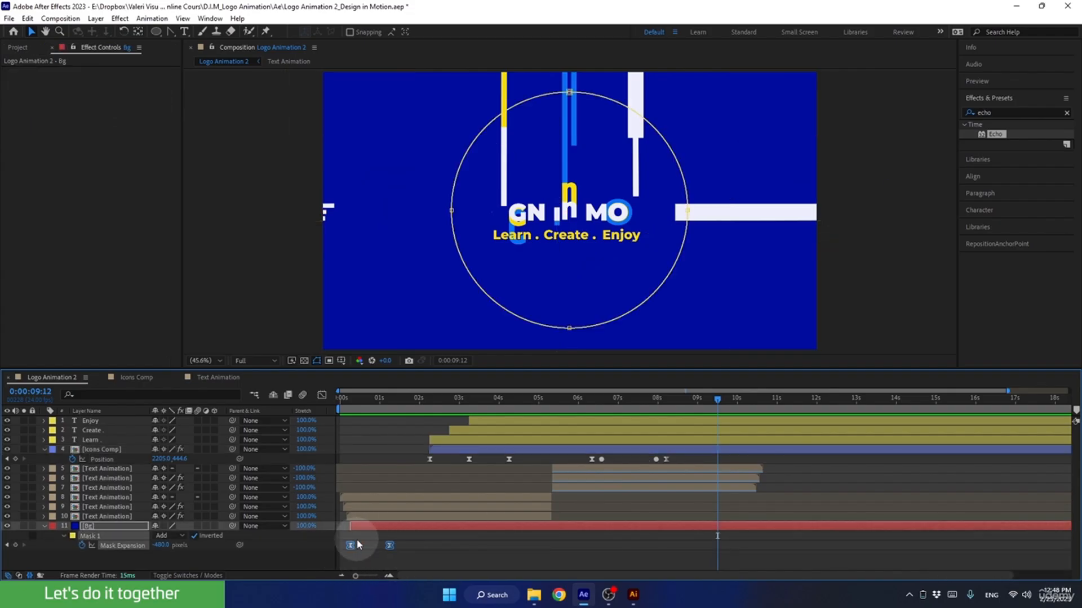
{"action": "key", "text": "ctrl+c"}
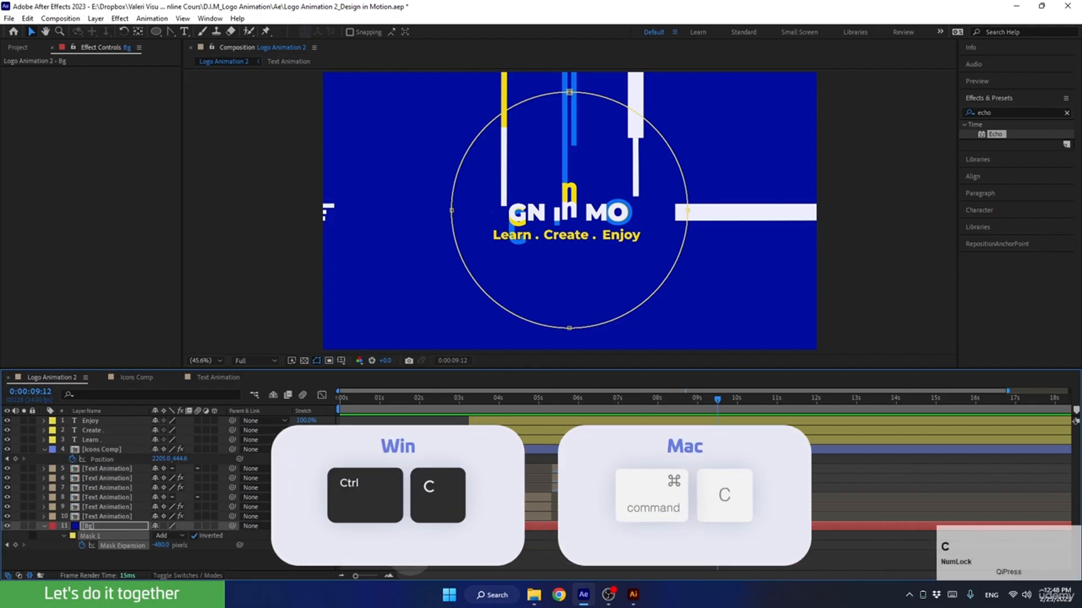
{"action": "key", "text": "ctrl+v"}
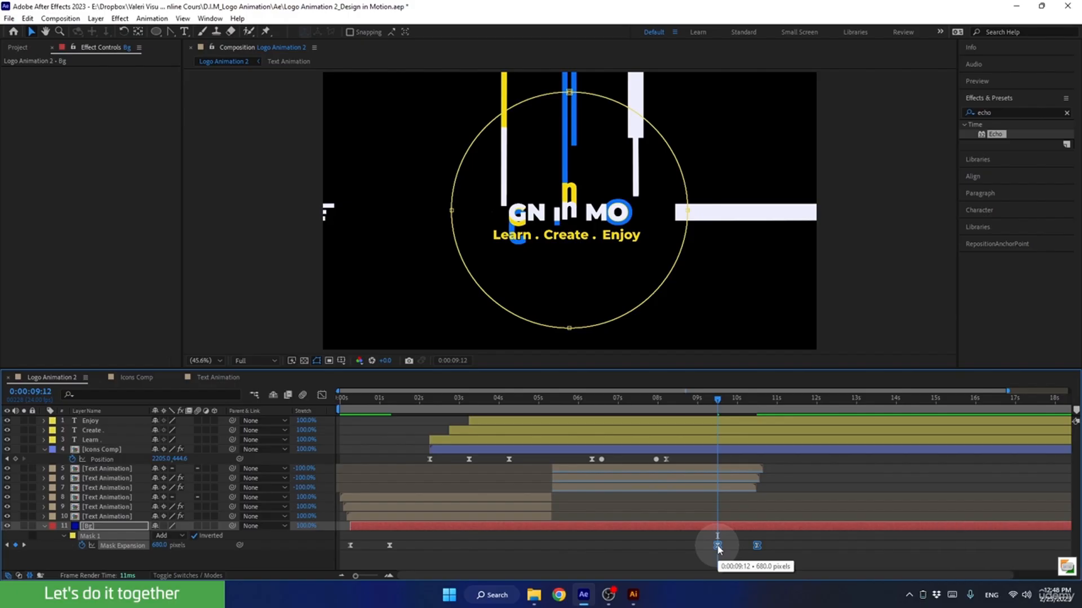
Time-reverse the two pasted Mask Expansion keyframes on the Bg layer.
{"action": "right_click", "coordinate": [718, 546]}
{"action": "mouse_move", "coordinate": [789, 538]}
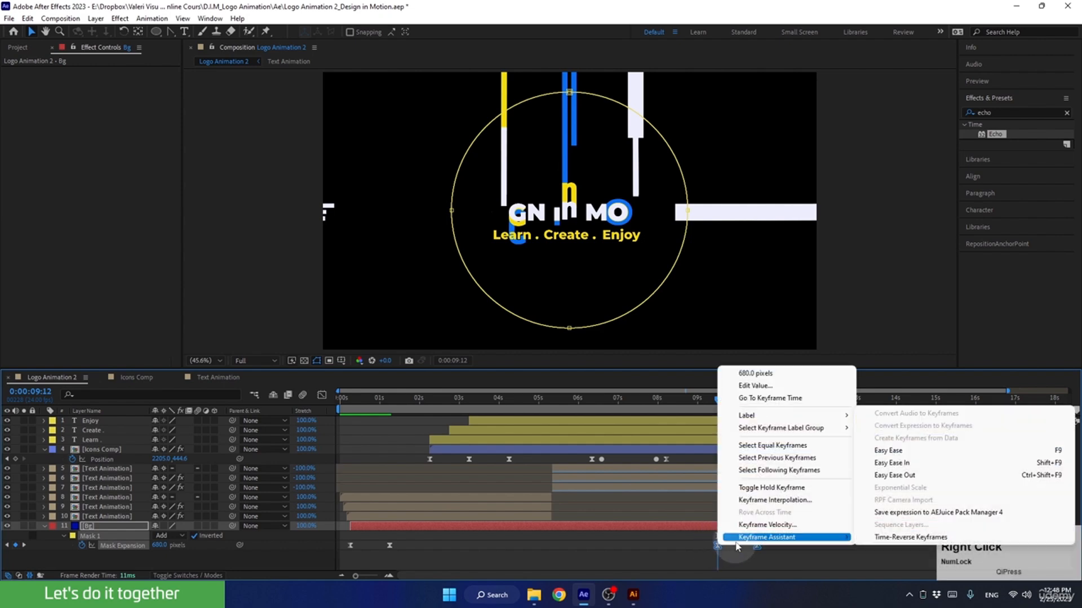
{"action": "left_click", "coordinate": [892, 538]}
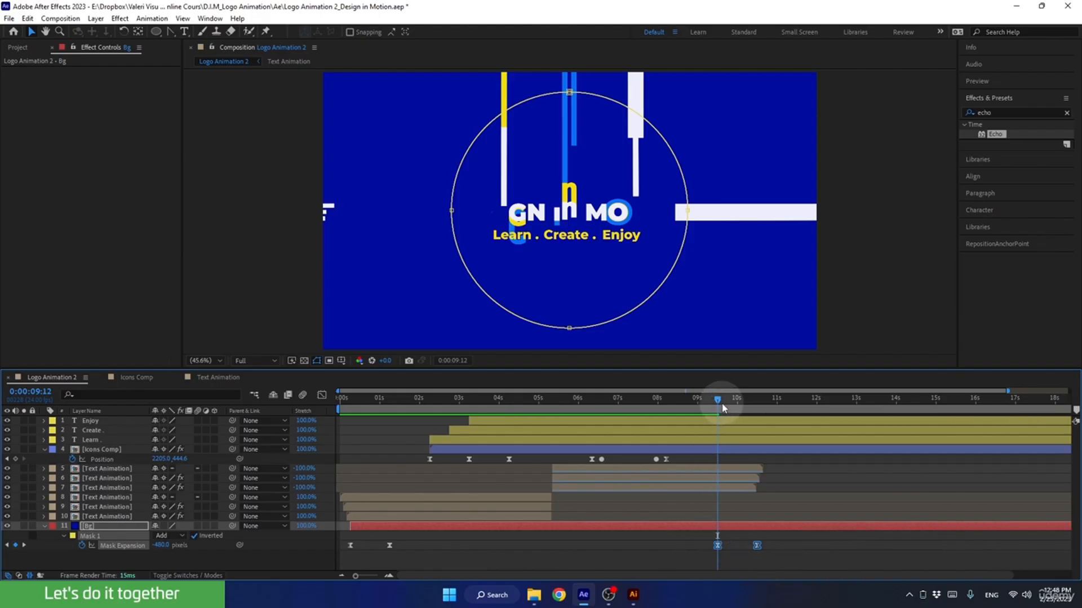
Move the two reversed Mask Expansion keyframes to start at about 0:00:07:16 and preview the background exit from 0:00:07:07.
{"action": "left_click_drag", "start_coordinate": [719, 399], "coordinate": [665, 417]}
{"action": "left_click", "coordinate": [725, 545]}
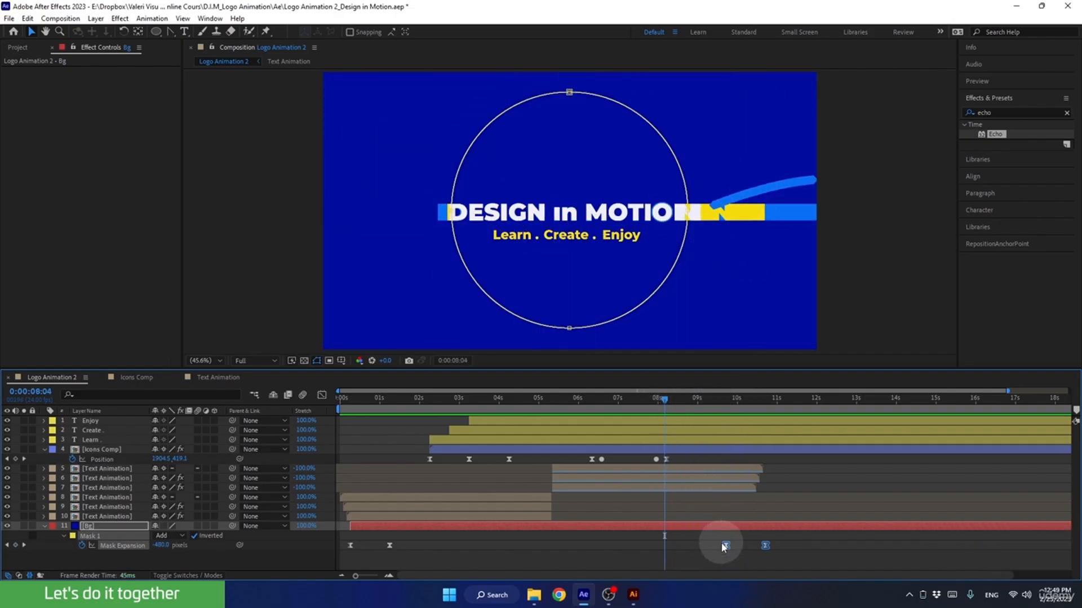
{"action": "left_click_drag", "start_coordinate": [726, 546], "coordinate": [644, 549]}
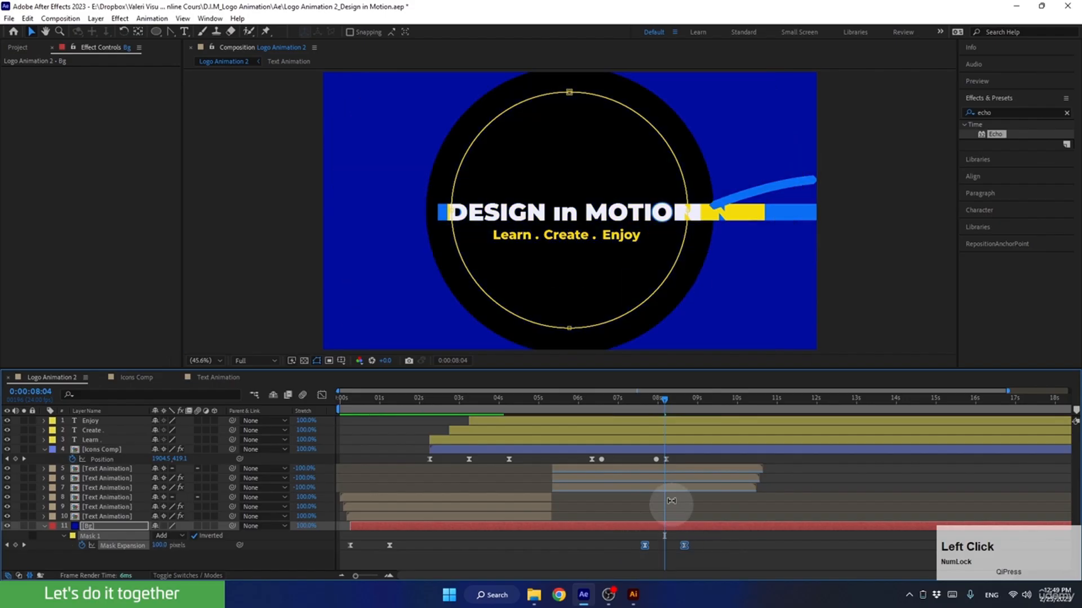
{"action": "left_click_drag", "start_coordinate": [664, 399], "coordinate": [630, 405]}
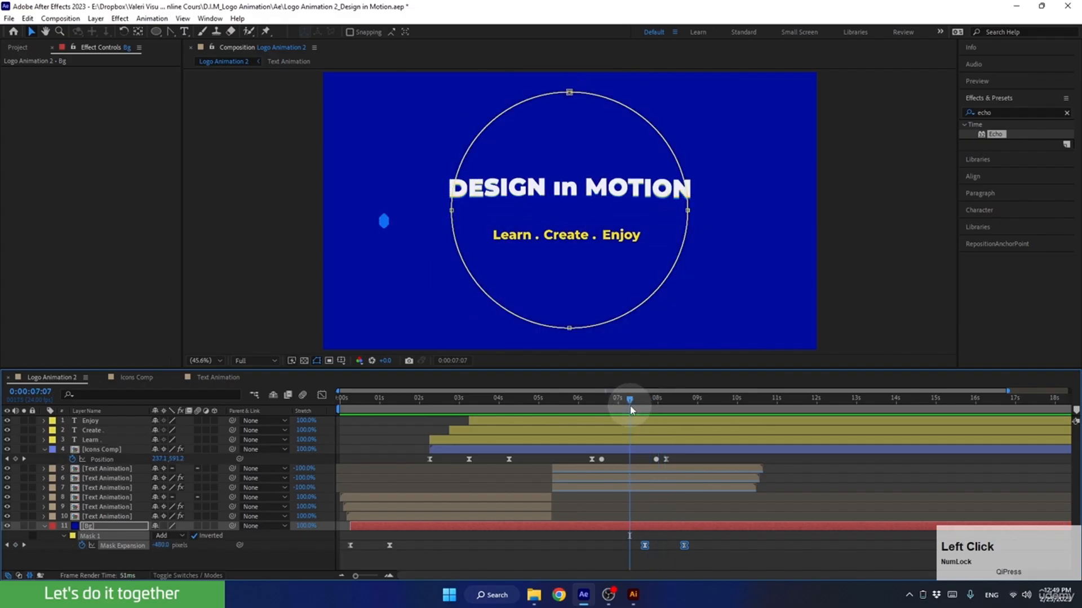
{"action": "key", "text": "space"}
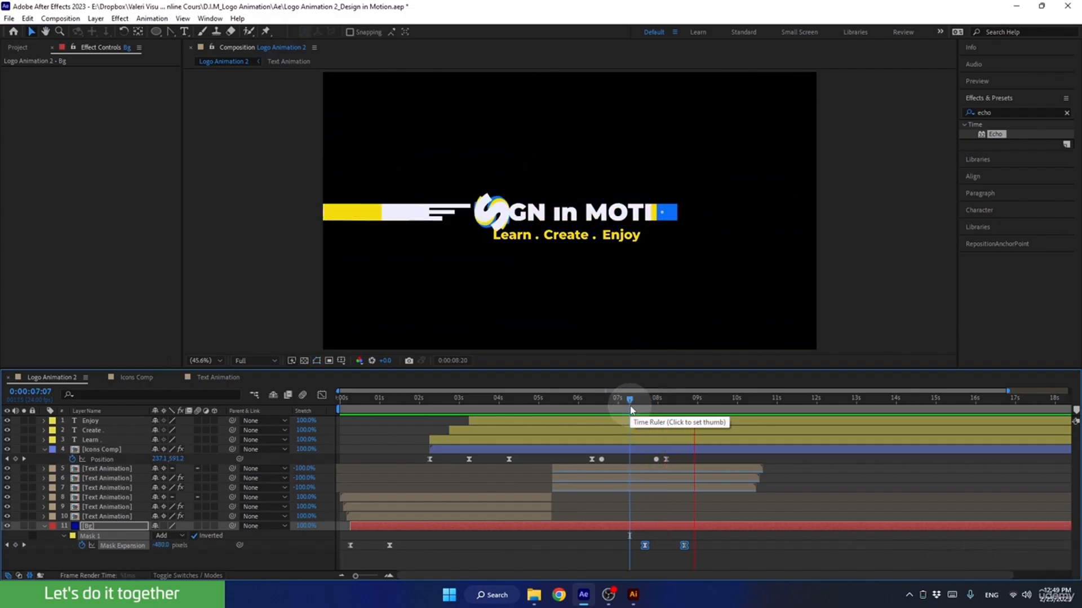
Trim the end of the Bg layer to 0:00:08:16, at its last Mask Expansion keyframe.
{"action": "key", "text": "space"}
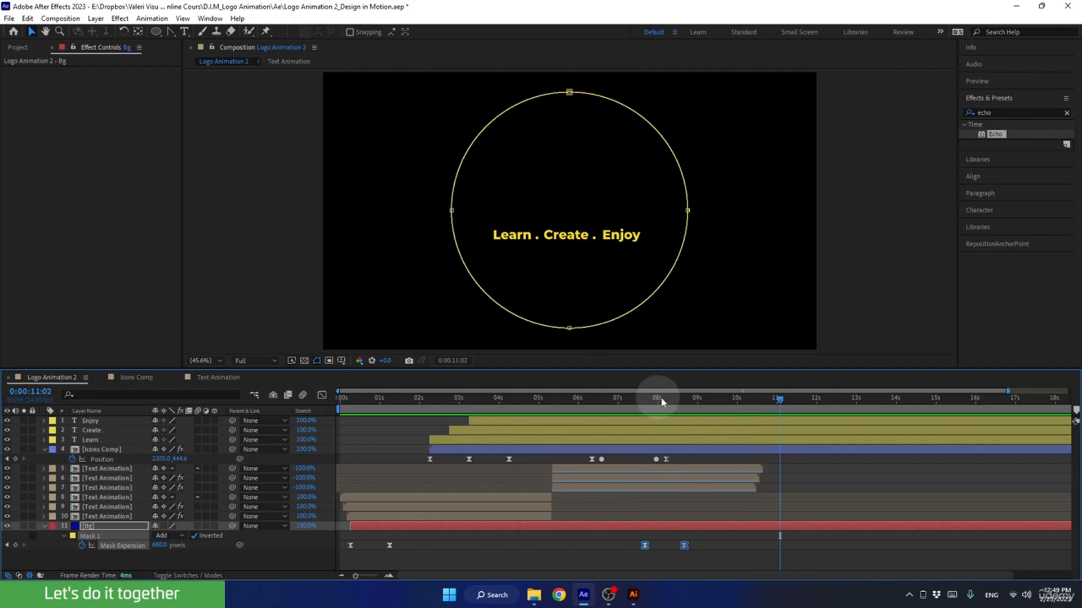
{"action": "left_click_drag", "start_coordinate": [703, 401], "coordinate": [684, 518]}
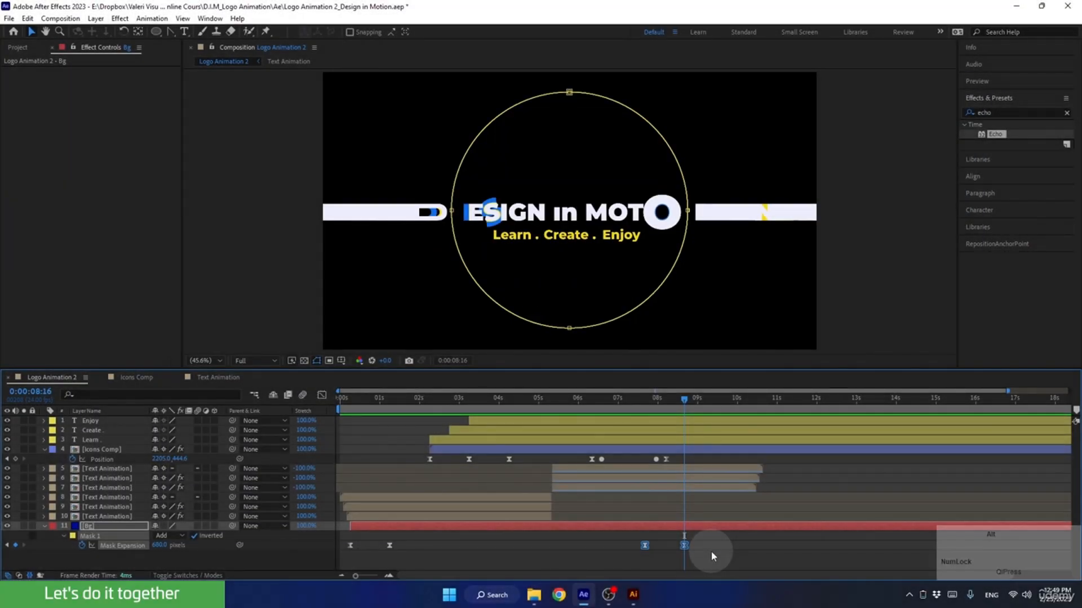
{"action": "key", "text": "alt+bracketright"}
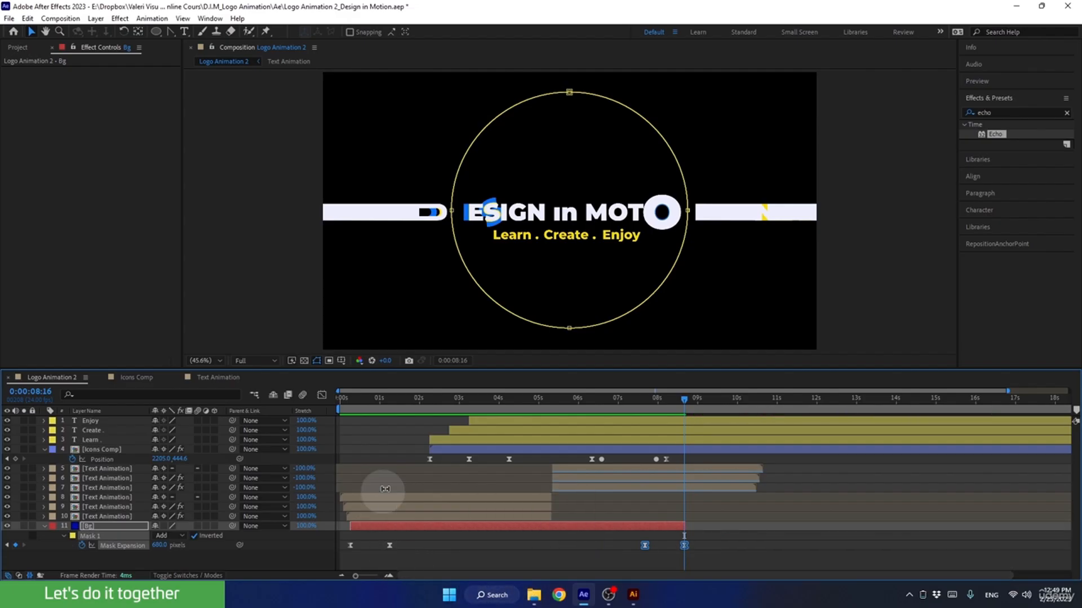
Add a Scale keyframe at 0:00:07:00 to the Enjoy, Create and Learn text layers, keeping 100%.
{"action": "left_click_drag", "start_coordinate": [670, 404], "coordinate": [619, 410]}
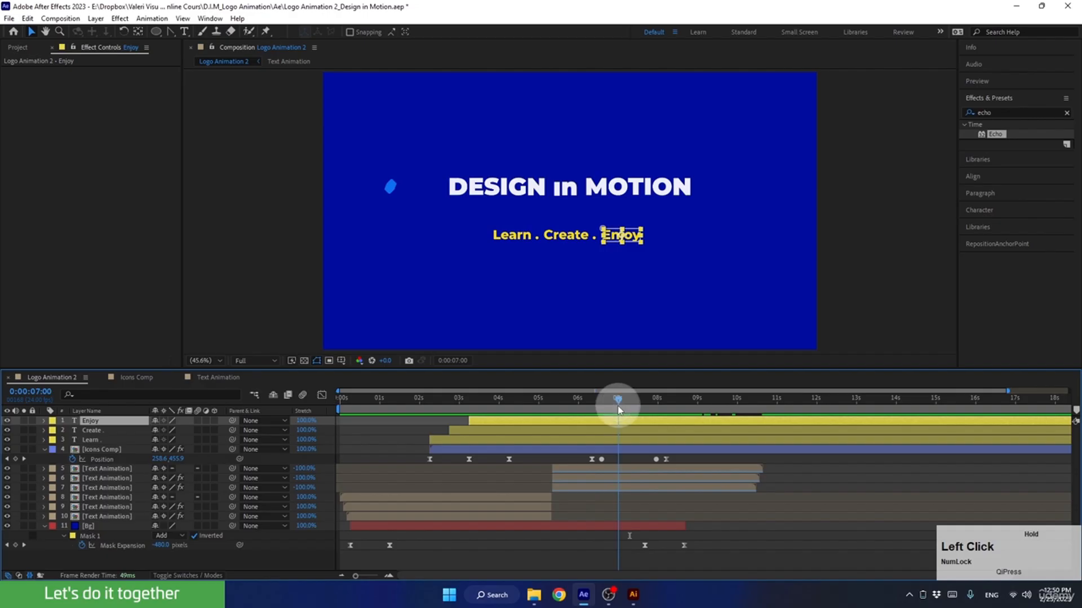
{"action": "left_click", "coordinate": [606, 438], "text": "shift"}
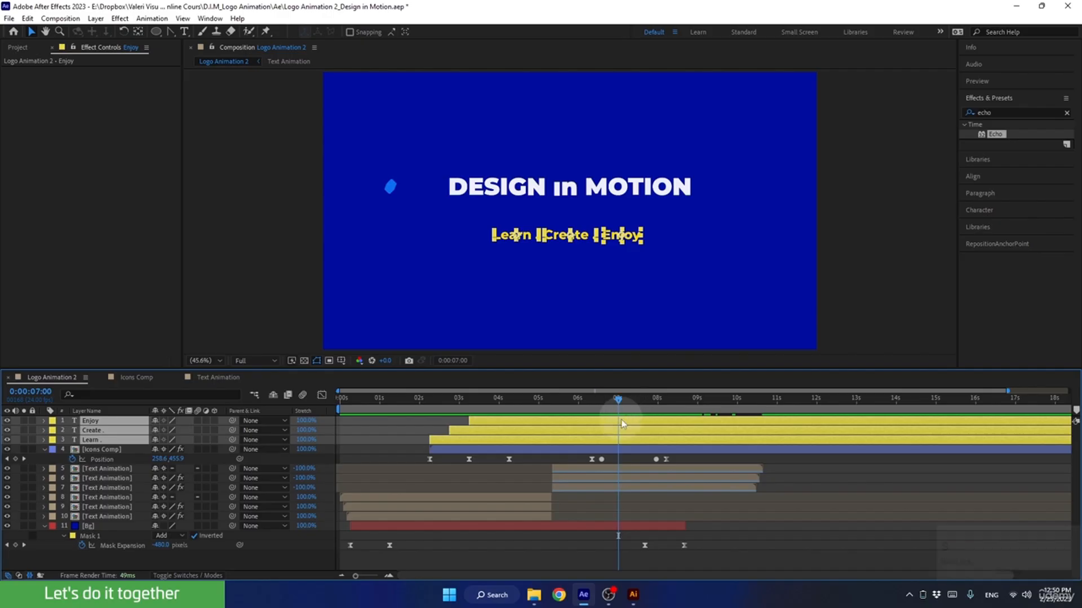
{"action": "key", "text": "s"}
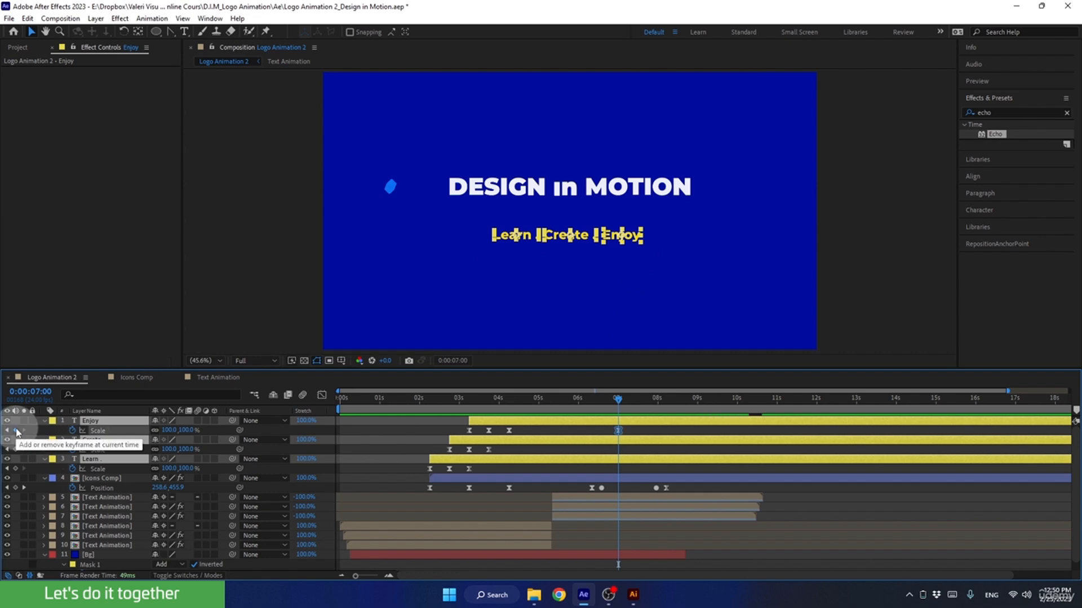
{"action": "left_click", "coordinate": [15, 430]}
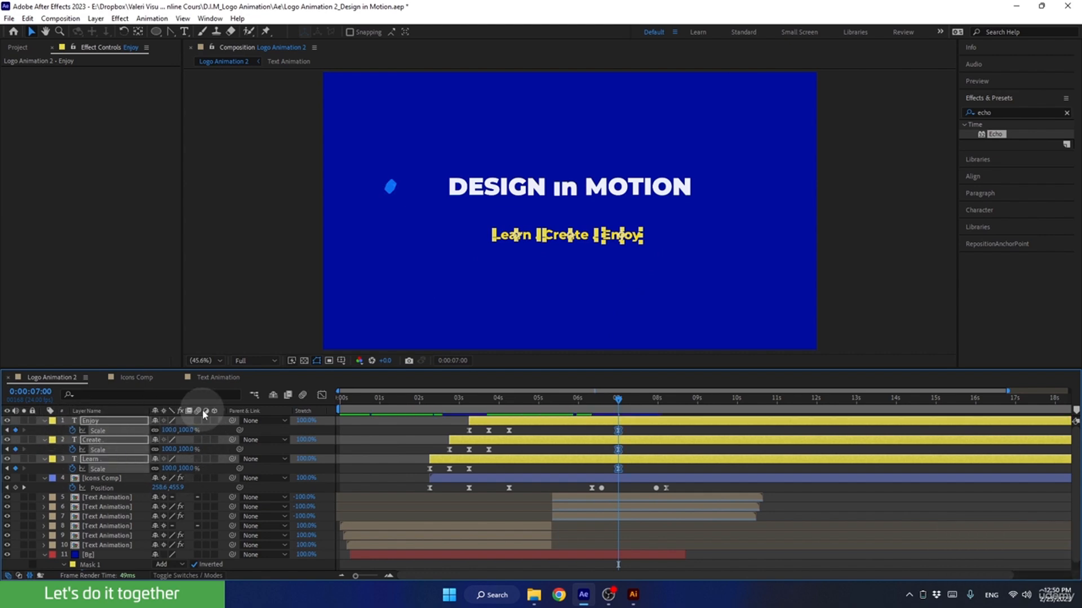
Set the Scale of the Enjoy, Create and Learn layers to 0% at 0:00:08:00.
{"action": "left_click_drag", "start_coordinate": [642, 400], "coordinate": [657, 404]}
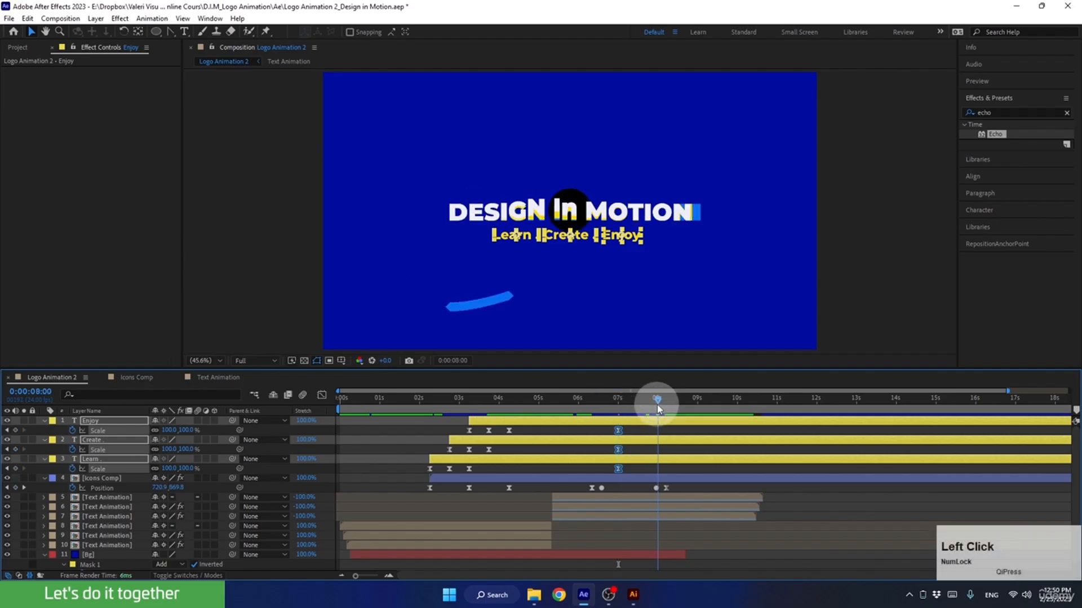
{"action": "left_click", "coordinate": [167, 431]}
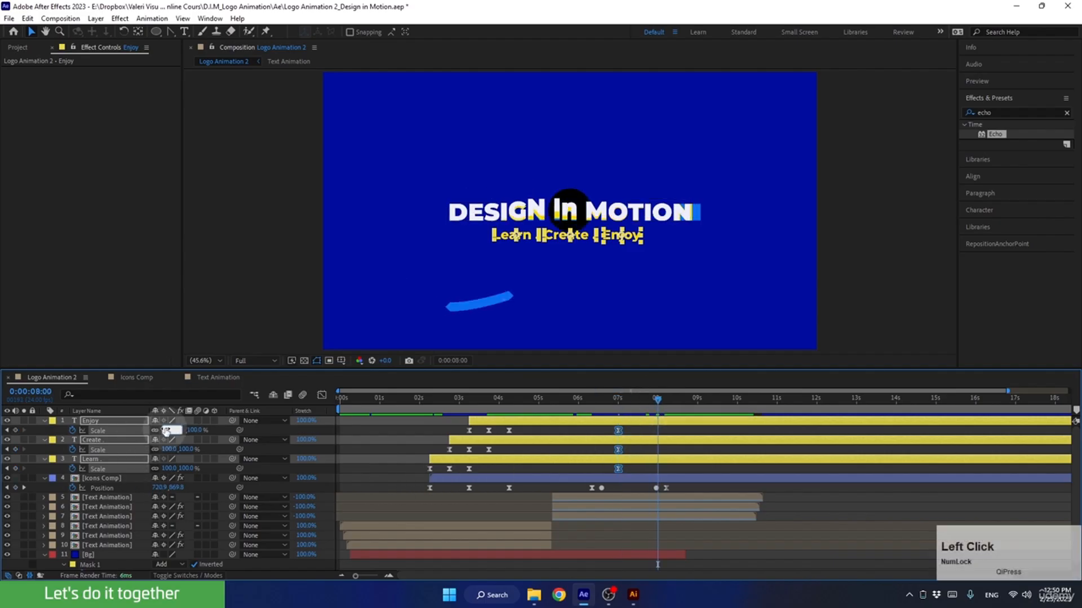
{"action": "type", "text": "0"}
{"action": "key", "text": "Return"}
Shape the speed curve of the three tagline layers' exit Scale keyframes to start slowly and accelerate towards the end, and preview from 0:00:06:16.
{"action": "left_click_drag", "start_coordinate": [605, 432], "coordinate": [664, 472]}
{"action": "left_click", "coordinate": [321, 397]}
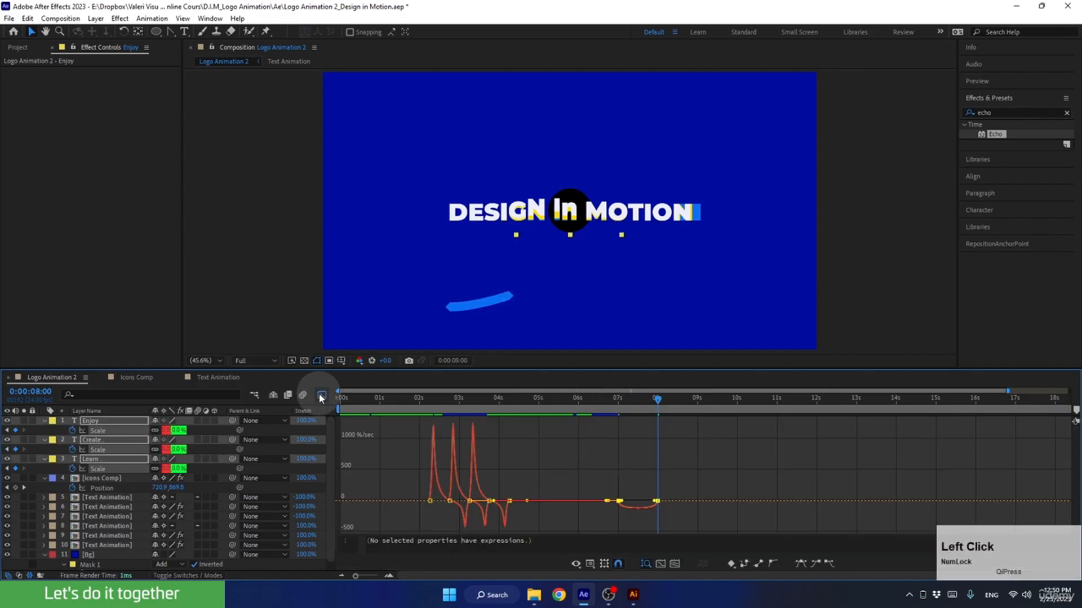
{"action": "left_click", "coordinate": [619, 501]}
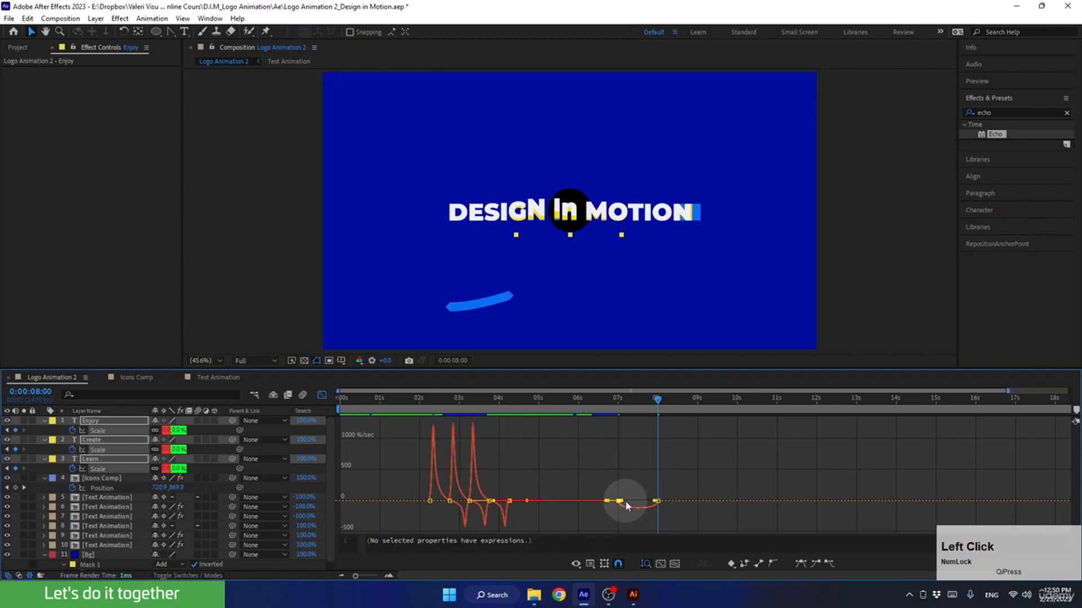
{"action": "left_click_drag", "start_coordinate": [626, 501], "coordinate": [637, 500]}
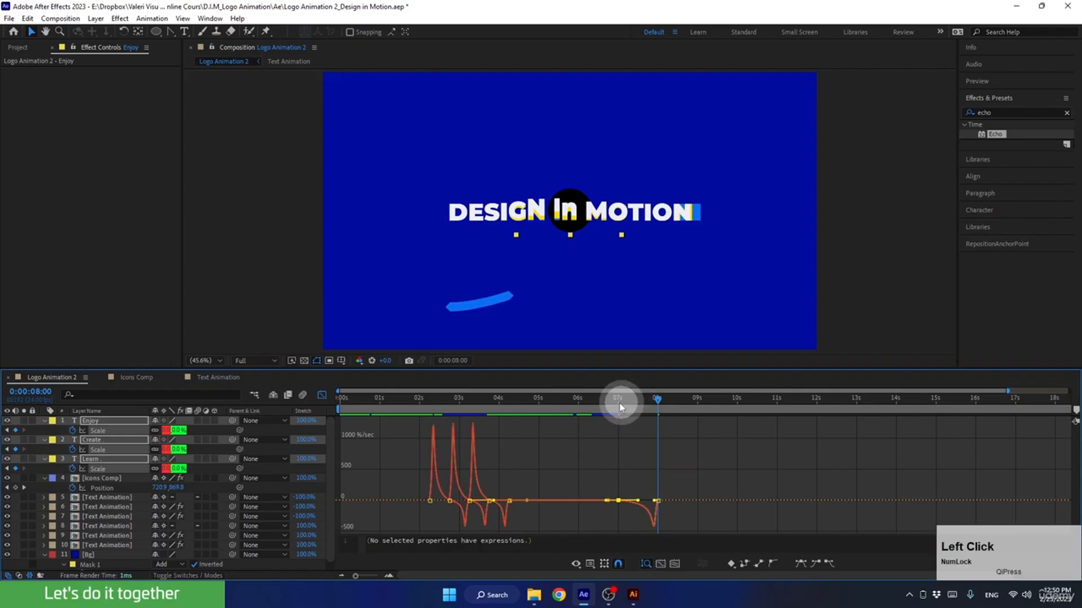
{"action": "left_click_drag", "start_coordinate": [619, 407], "coordinate": [604, 407]}
{"action": "key", "text": "space"}
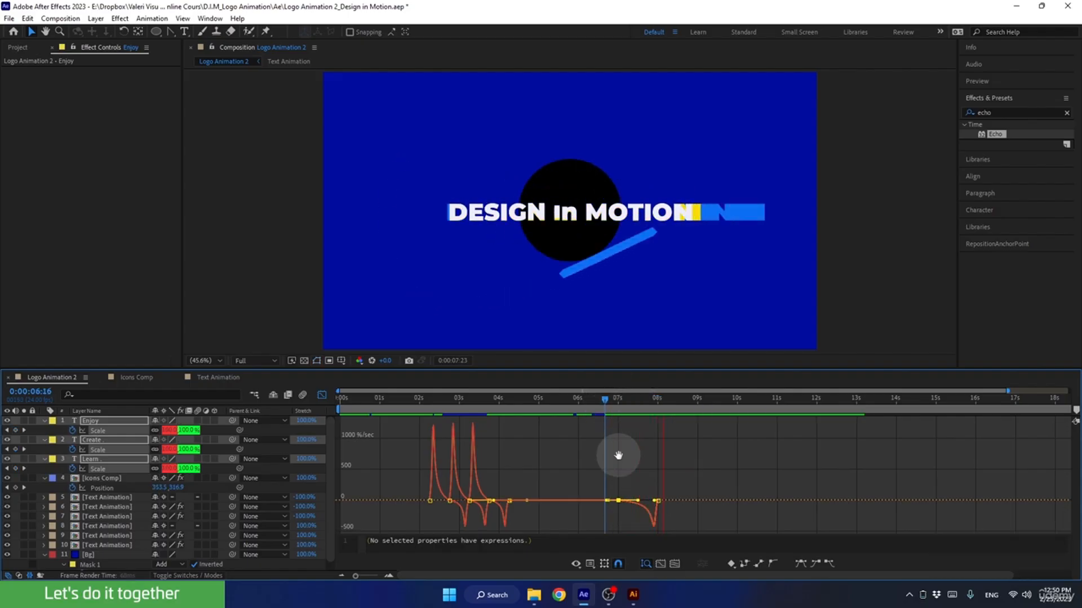
{"action": "key", "text": "space"}
{"action": "left_click", "coordinate": [321, 394]}
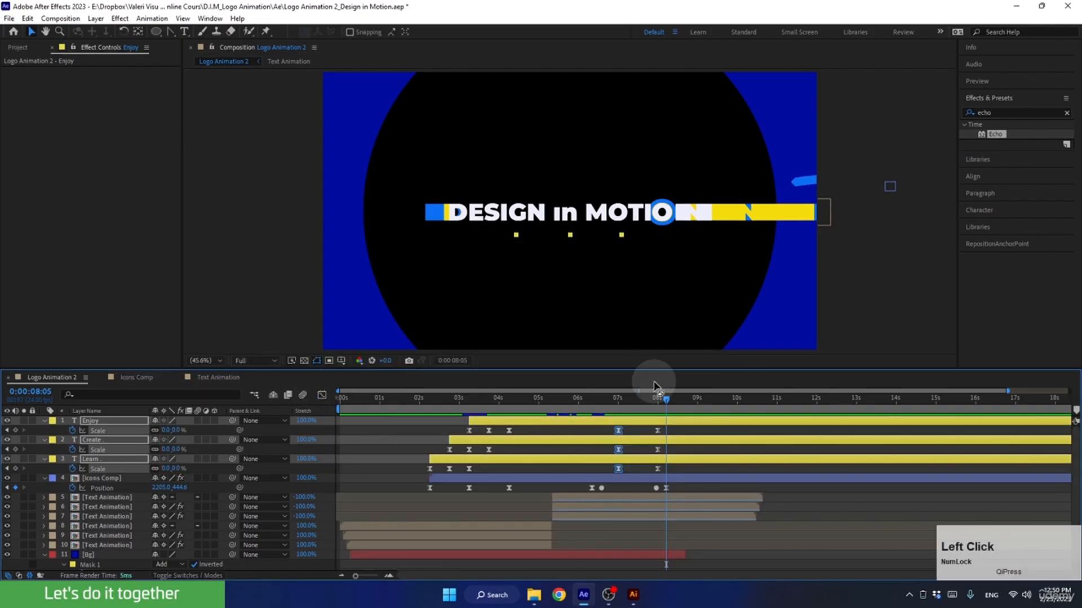
Stagger the exit Scale keyframes so Create shrinks after Learn and Enjoy after Create, and preview from 0:00:05:15.
{"action": "left_click_drag", "start_coordinate": [610, 397], "coordinate": [622, 403]}
{"action": "left_click_drag", "start_coordinate": [684, 433], "coordinate": [569, 438]}
{"action": "key", "text": "space"}
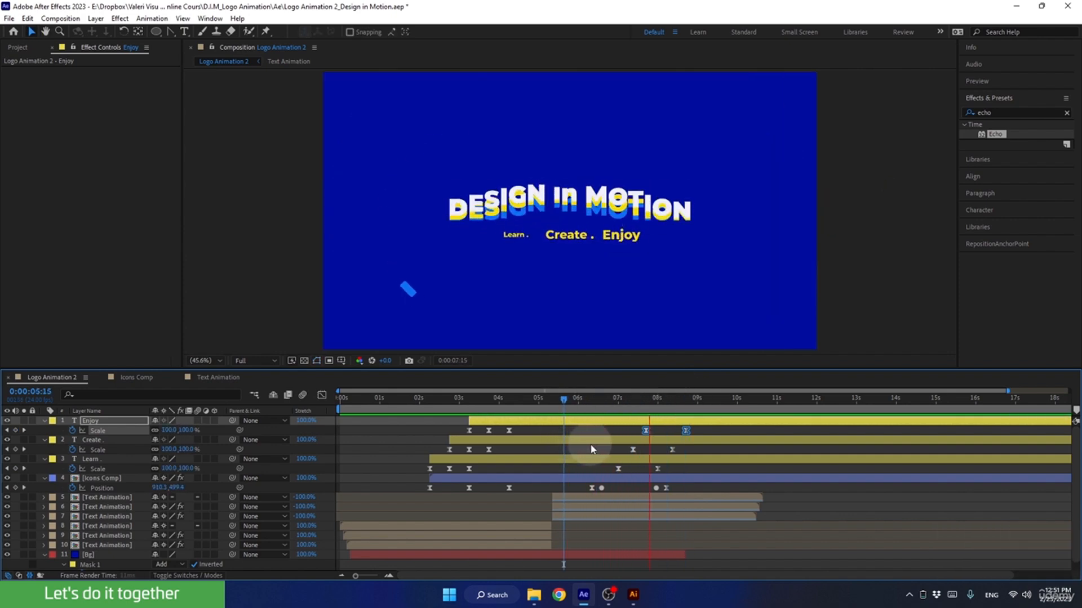
{"action": "key", "text": "space"}
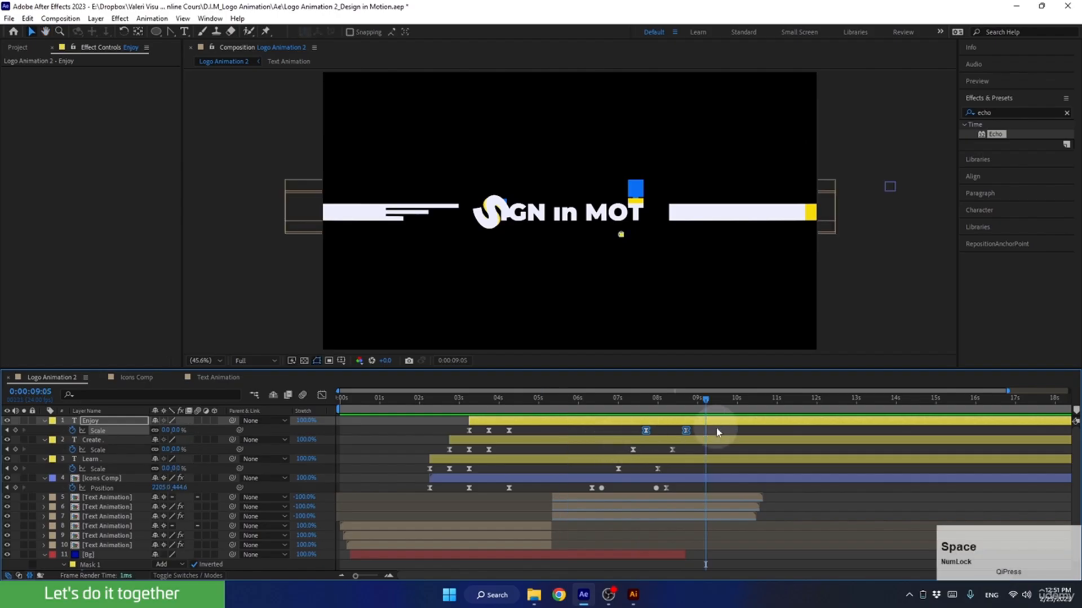
Shift all staggered exit Scale keyframes earlier so Learn's start at about 0:00:06:10, and preview from 0:00:05:02.
{"action": "left_click_drag", "start_coordinate": [711, 427], "coordinate": [597, 469]}
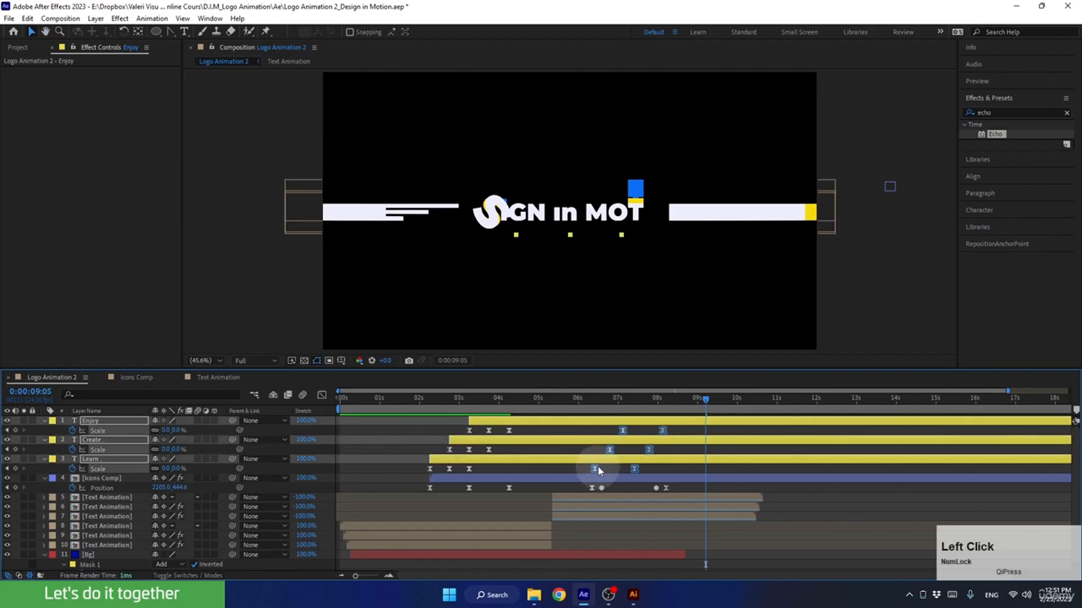
{"action": "left_click_drag", "start_coordinate": [577, 409], "coordinate": [542, 411]}
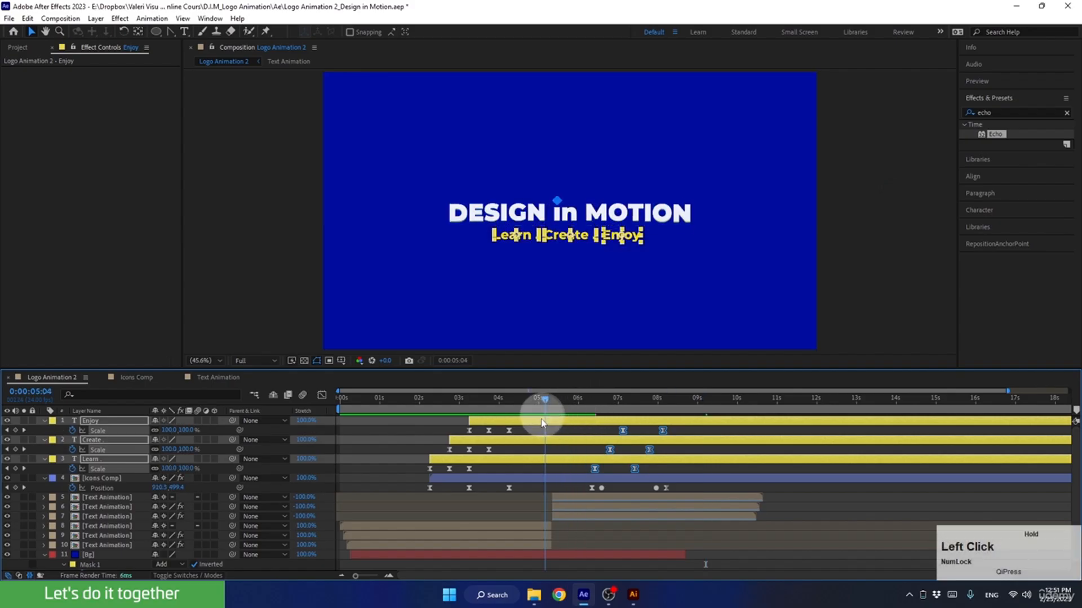
{"action": "key", "text": "space"}
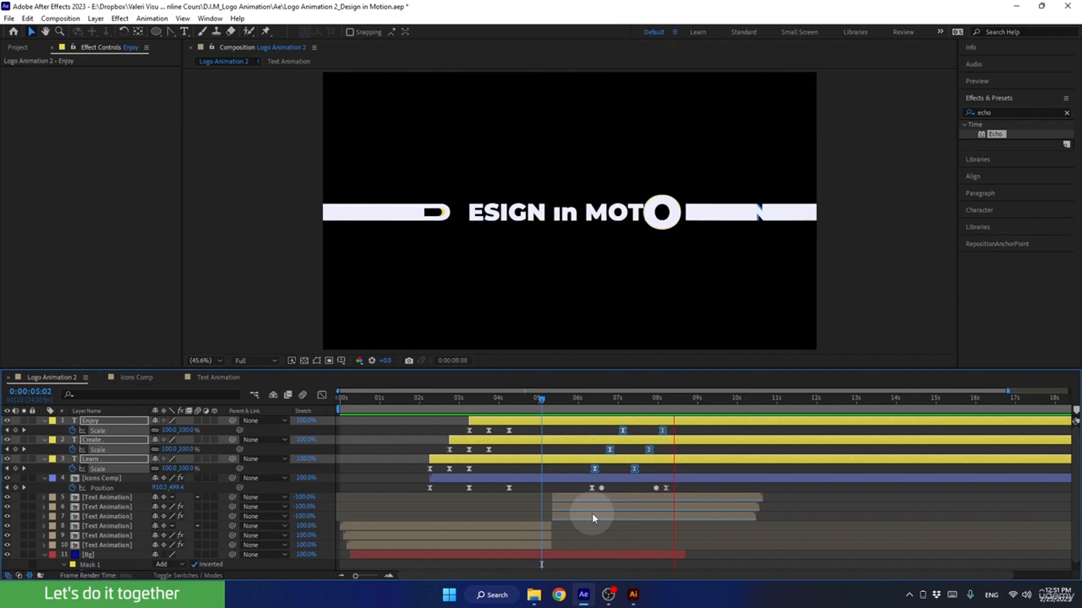
{"action": "key", "text": "space"}
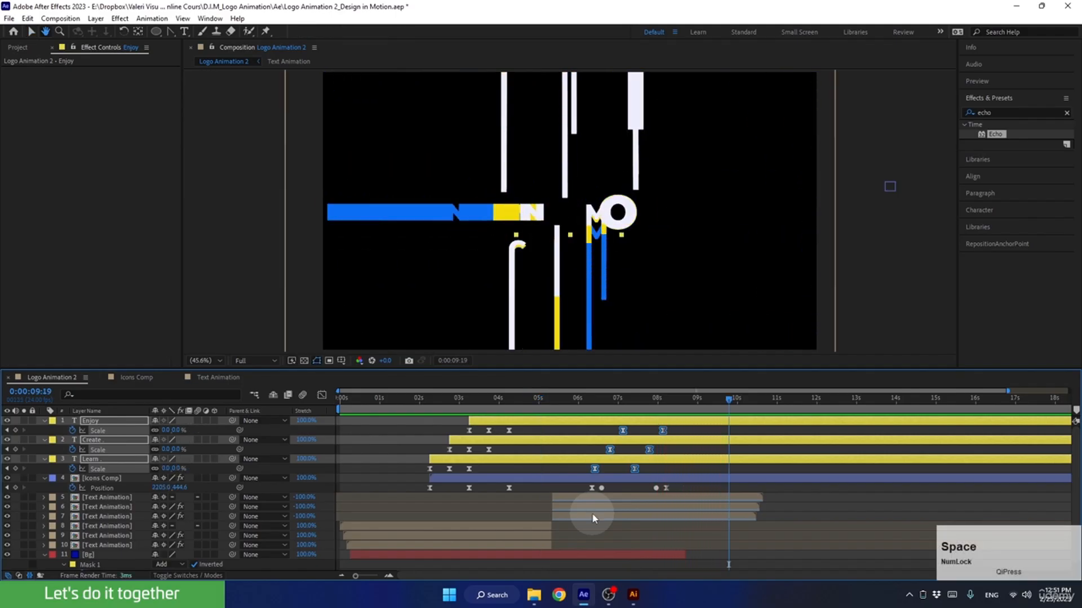
Save the project and collapse the open properties of the tagline, Icons Comp and Bg layers.
{"action": "key", "text": "ctrl+s"}
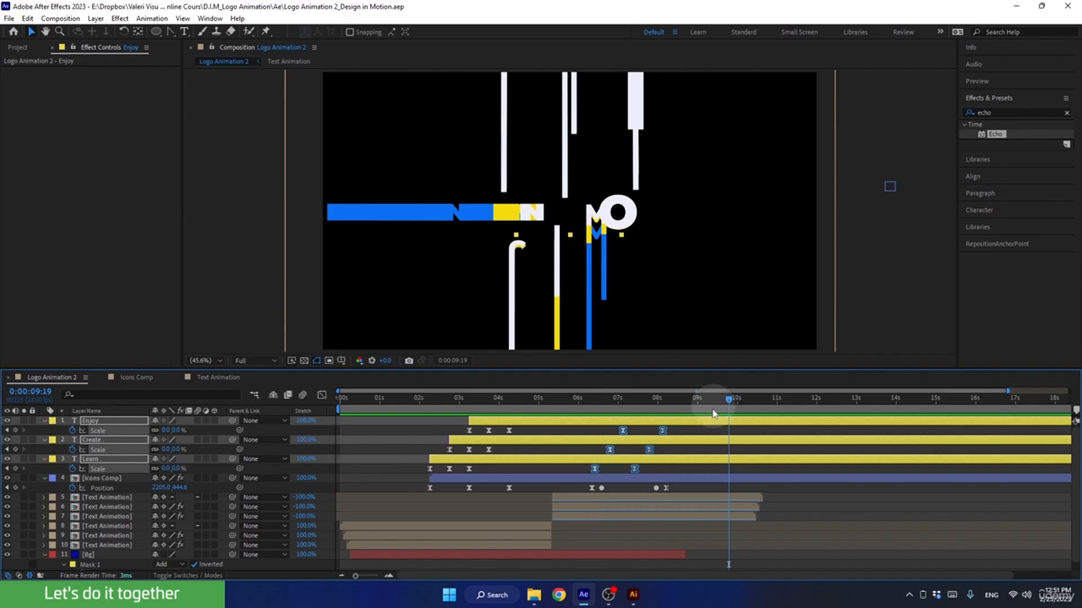
{"action": "left_click", "coordinate": [41, 420]}
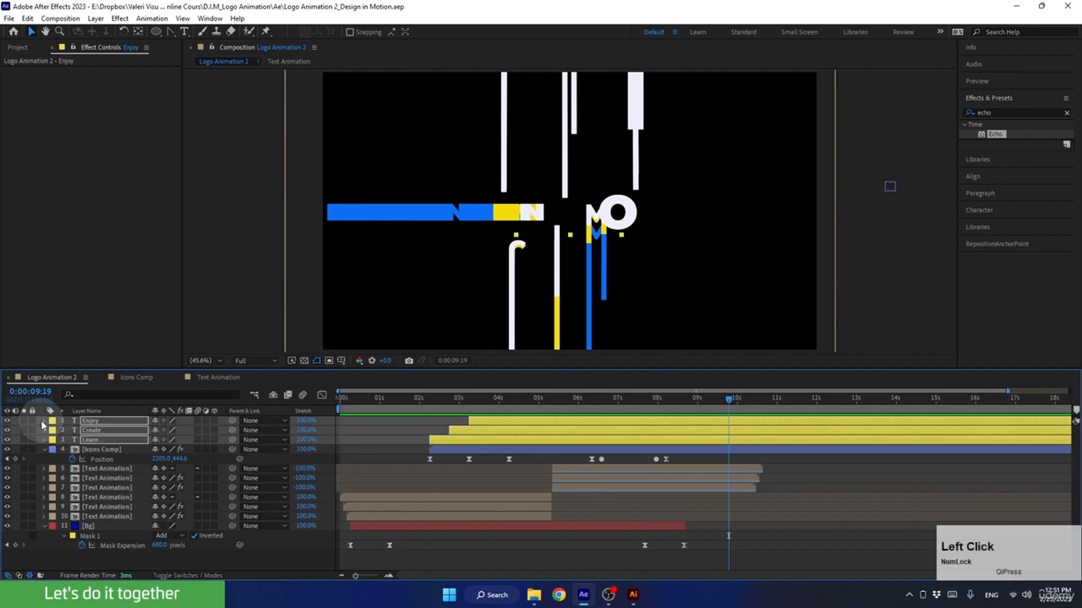
{"action": "left_click", "coordinate": [41, 449]}
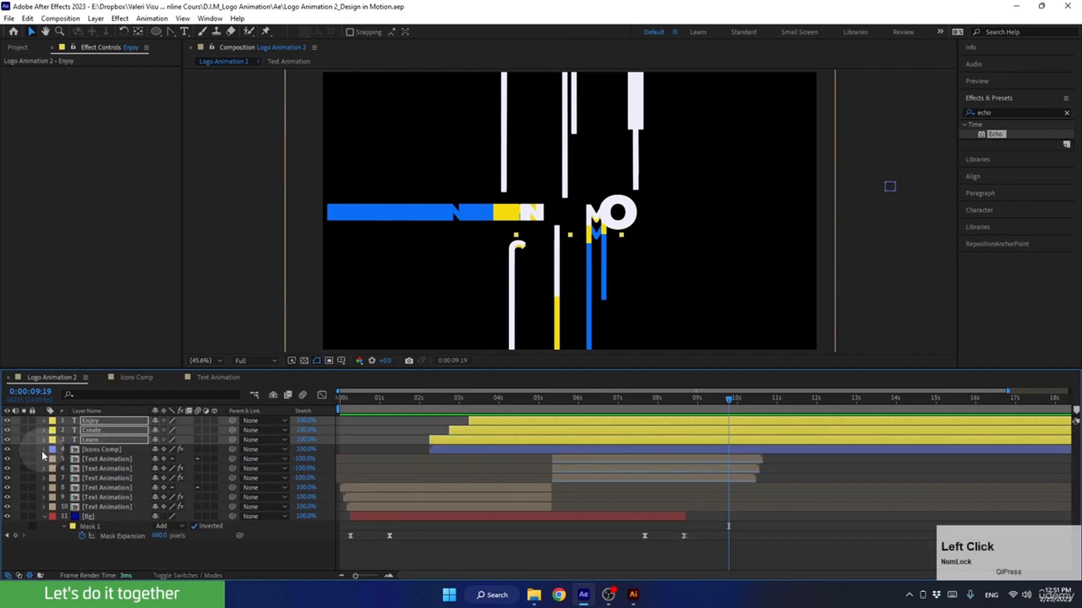
{"action": "left_click", "coordinate": [42, 517]}
{"action": "left_click", "coordinate": [130, 549]}
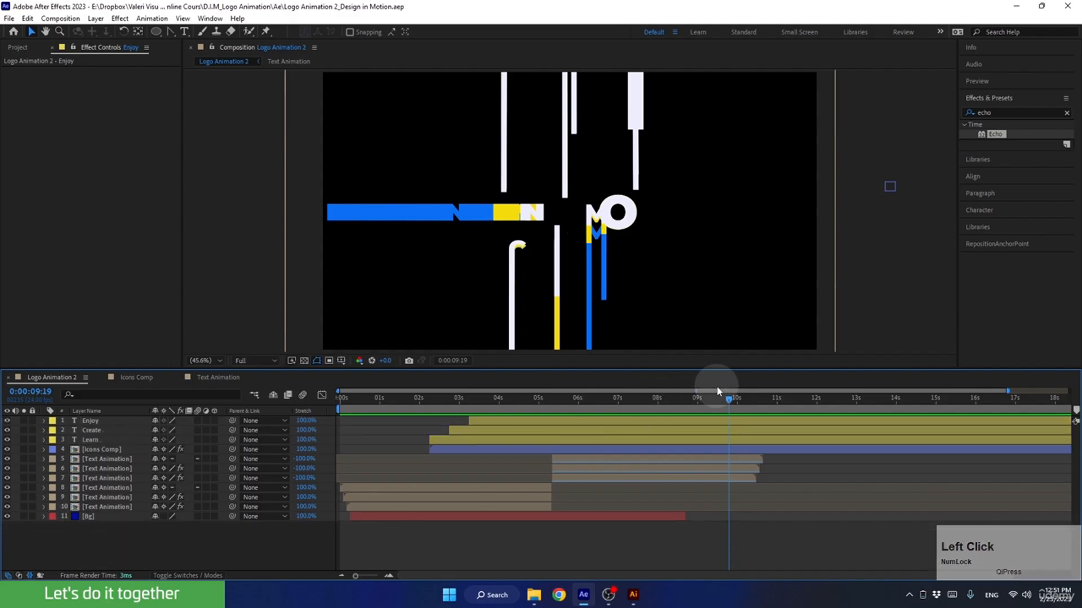
Review the animation back to 0:00:02:22 and add a new adjustment layer above all other layers.
{"action": "left_click_drag", "start_coordinate": [723, 401], "coordinate": [456, 466]}
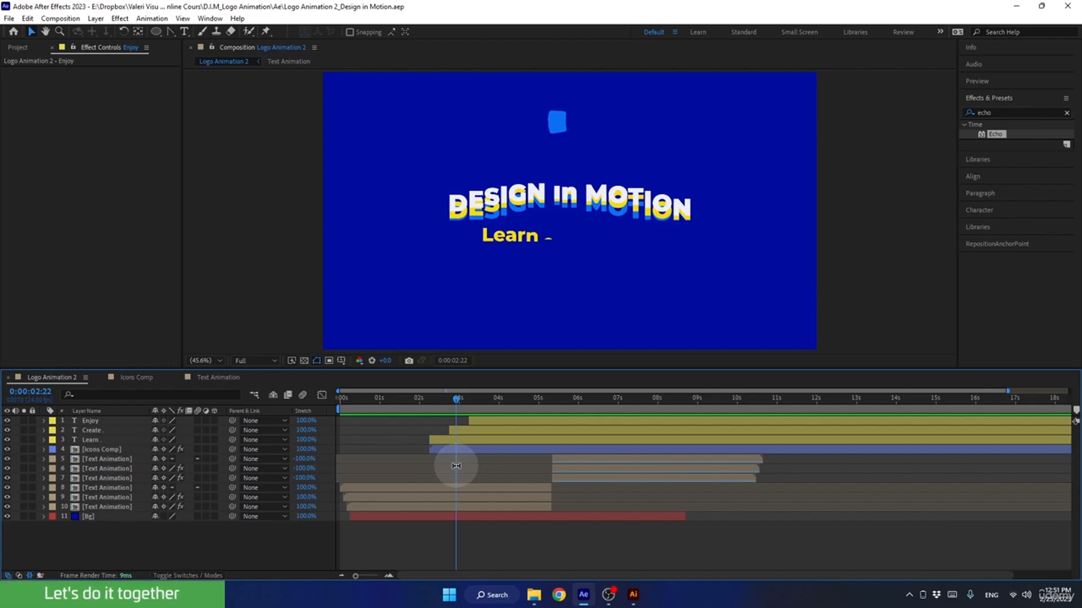
{"action": "right_click", "coordinate": [240, 540]}
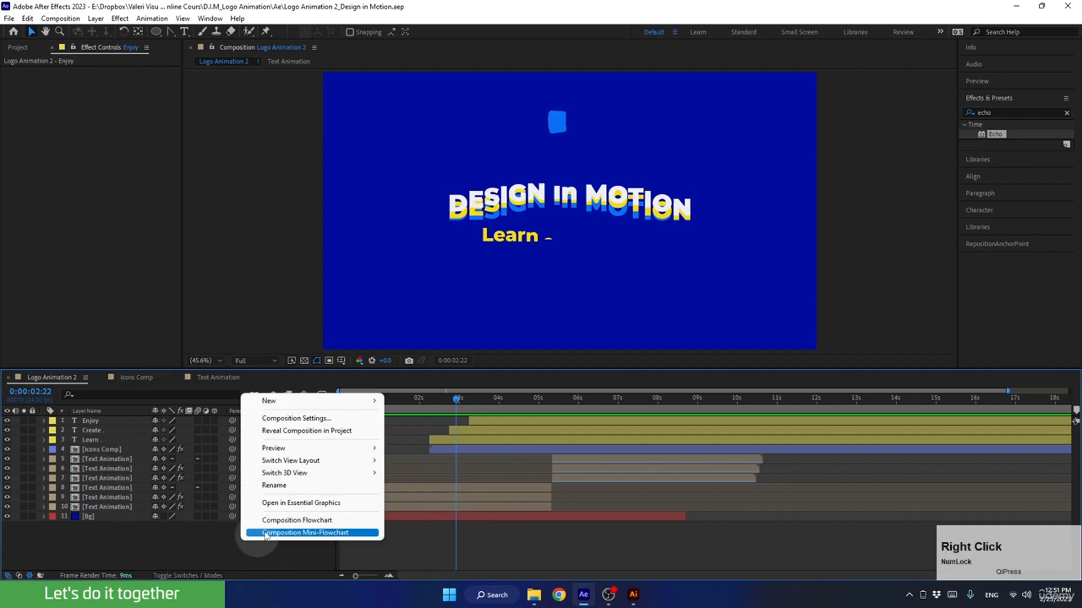
{"action": "mouse_move", "coordinate": [278, 402]}
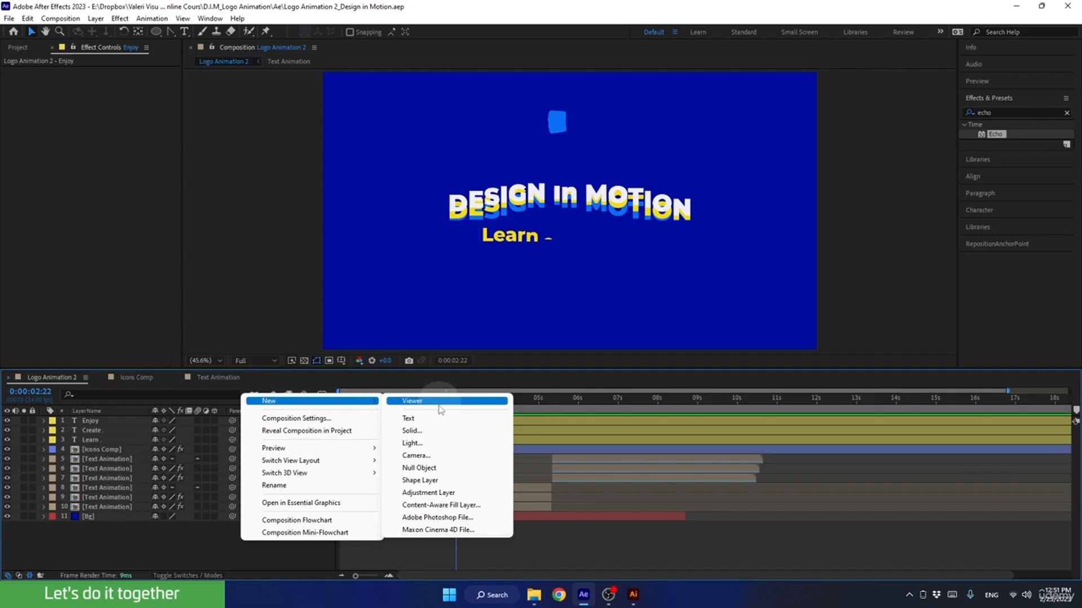
{"action": "left_click", "coordinate": [413, 492]}
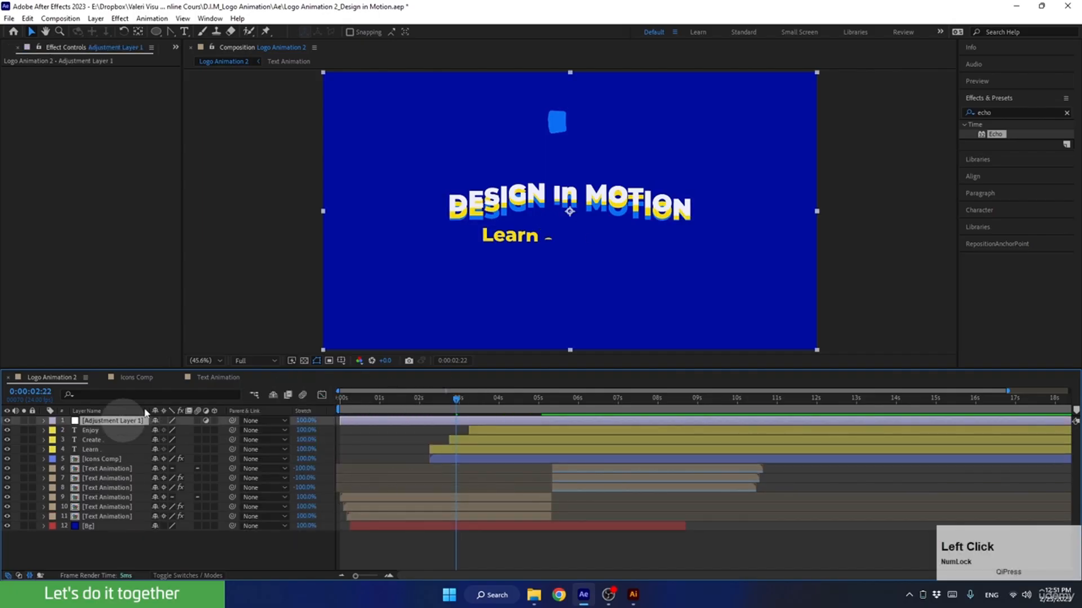
Find the CC Lens effect and apply it to the adjustment layer.
{"action": "left_click", "coordinate": [1023, 111]}
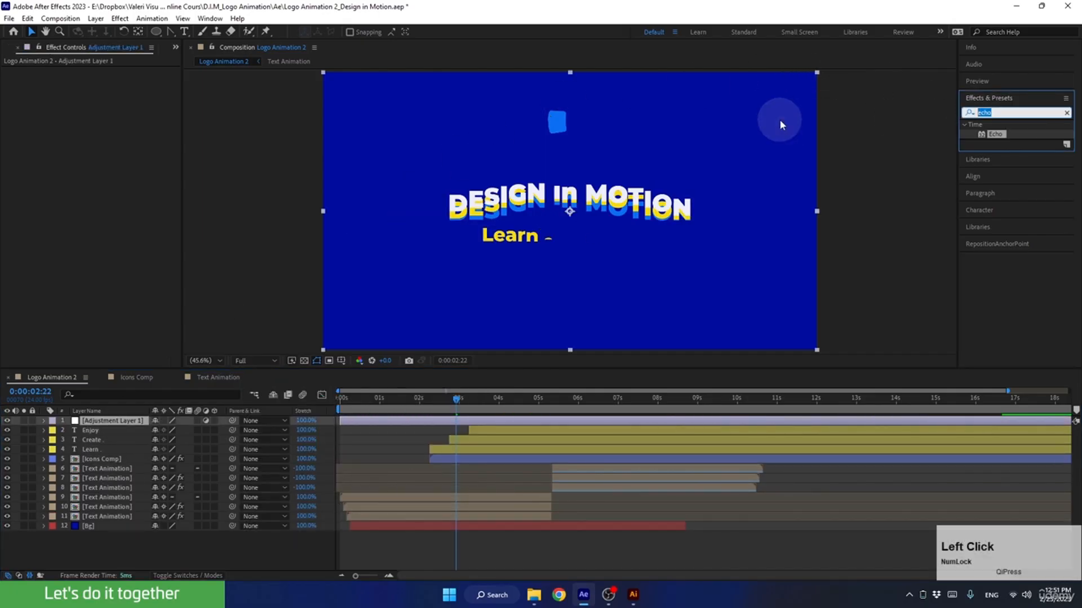
{"action": "type", "text": "cc lens"}
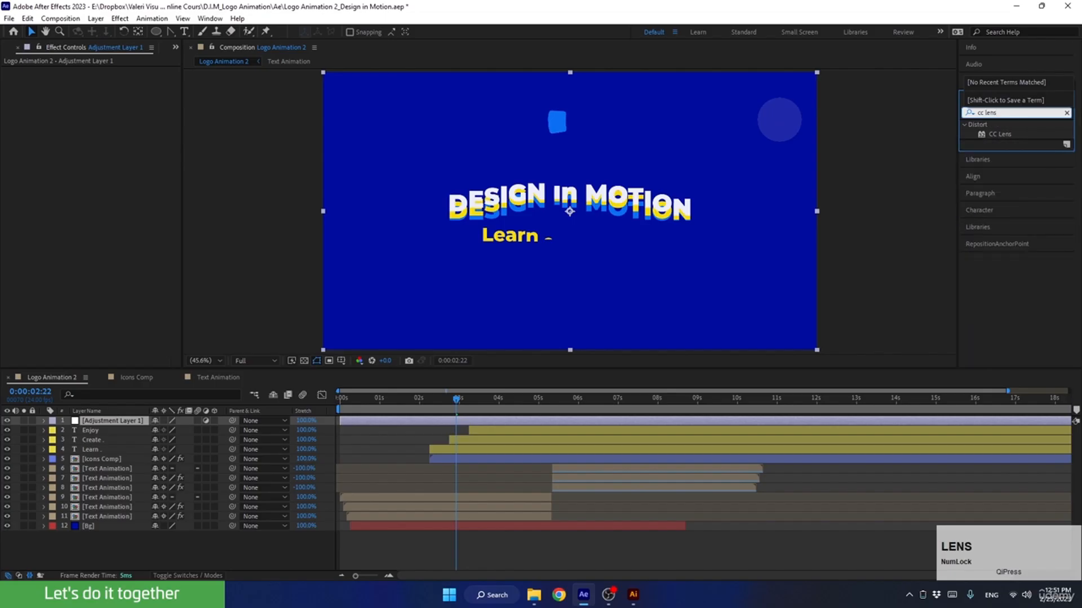
{"action": "left_click_drag", "start_coordinate": [1000, 135], "coordinate": [113, 420]}
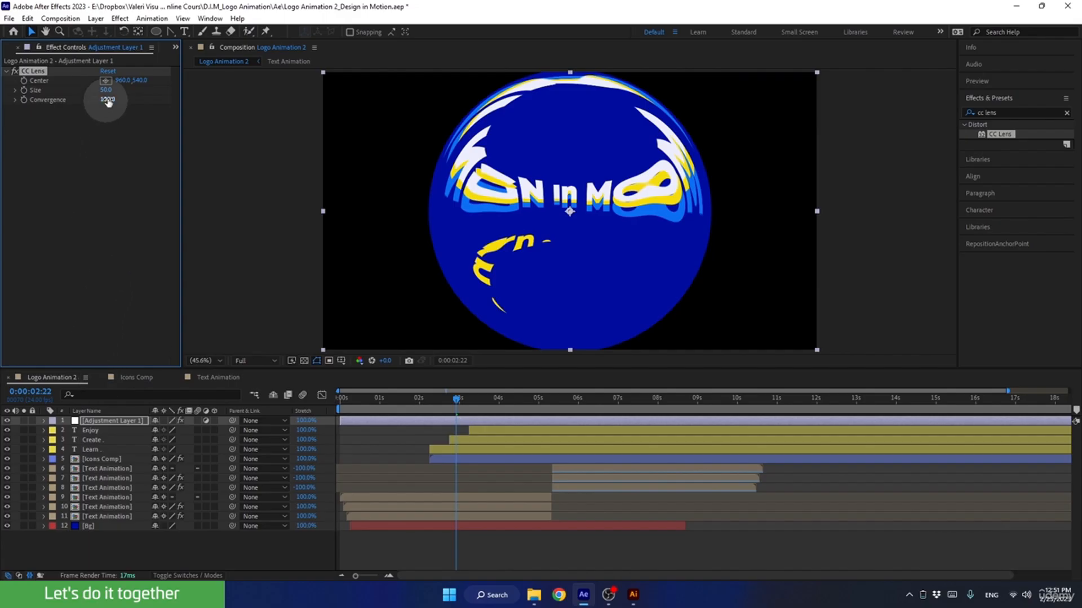
Set the CC Lens Size to 150 and add its first keyframe at 0:00:00:00.
{"action": "left_click_drag", "start_coordinate": [106, 90], "coordinate": [156, 91]}
{"action": "mouse_move", "coordinate": [450, 398]}
{"action": "left_mouse_down"}
{"action": "mouse_move", "coordinate": [421, 406]}
{"action": "mouse_move", "coordinate": [433, 406]}
{"action": "left_mouse_up"}
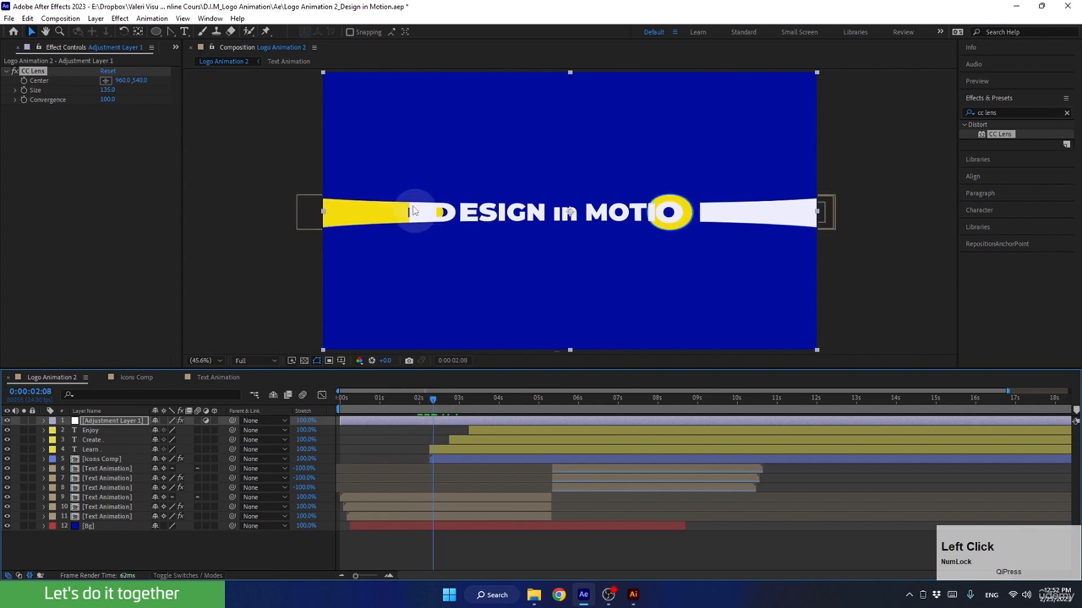
{"action": "mouse_move", "coordinate": [107, 90]}
{"action": "left_mouse_down"}
{"action": "mouse_move", "coordinate": [128, 90]}
{"action": "mouse_move", "coordinate": [119, 93]}
{"action": "left_mouse_up"}
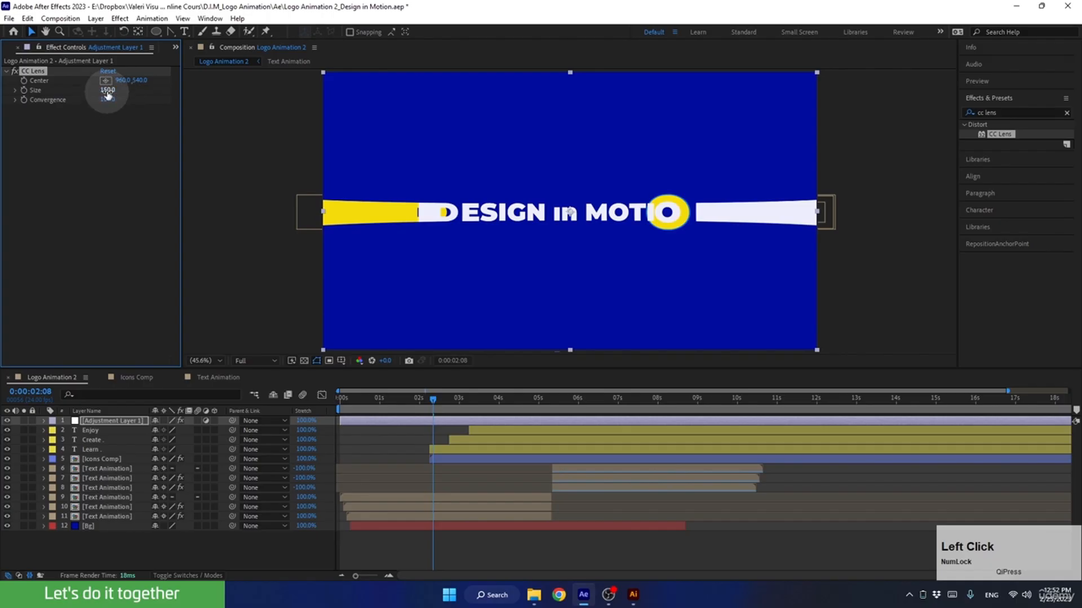
{"action": "left_click_drag", "start_coordinate": [432, 398], "coordinate": [329, 422]}
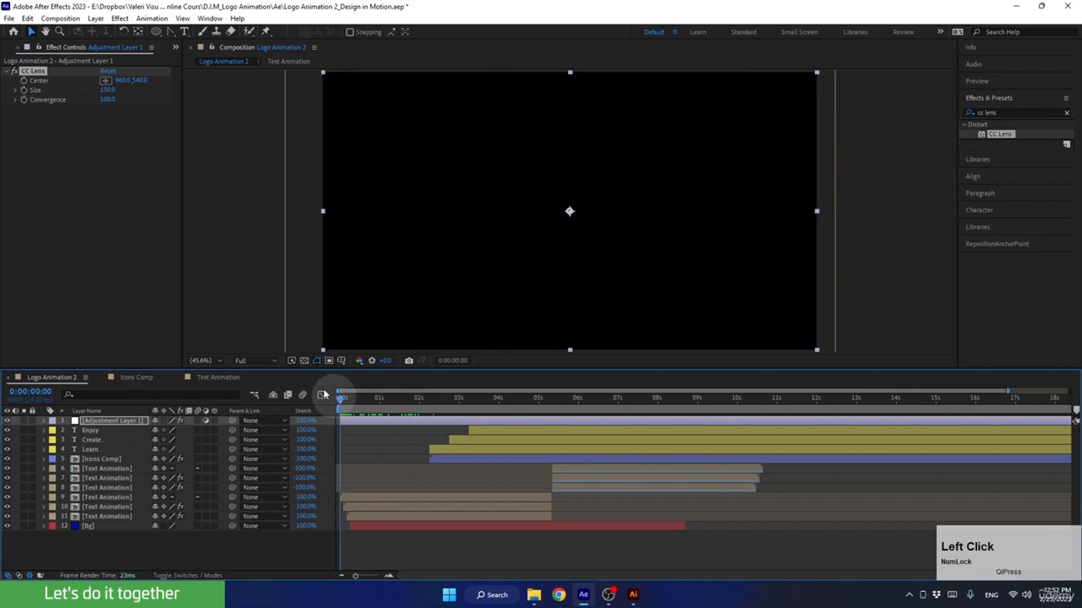
{"action": "left_click", "coordinate": [25, 91]}
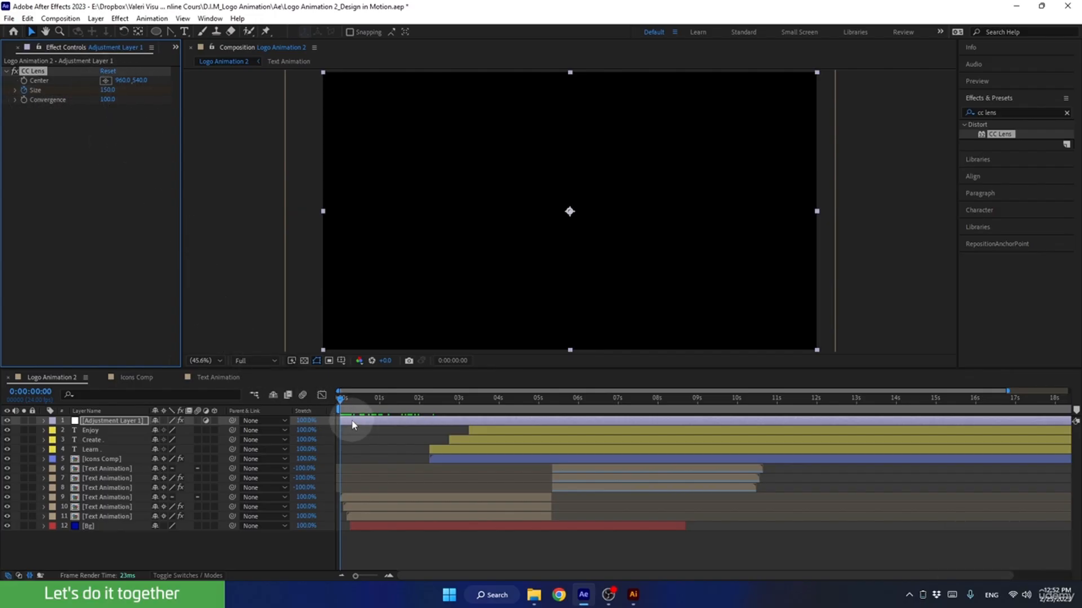
Key the CC Lens Size at 500 at 0:00:02:00 and apply Easy Ease to both Size keyframes.
{"action": "key", "text": "u"}
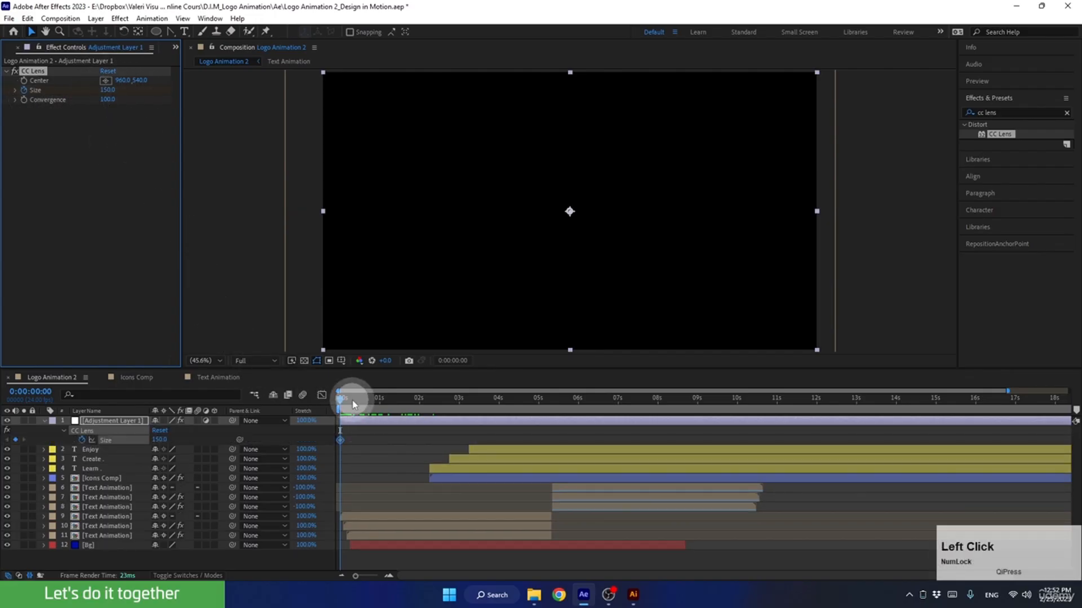
{"action": "left_click_drag", "start_coordinate": [353, 404], "coordinate": [419, 410]}
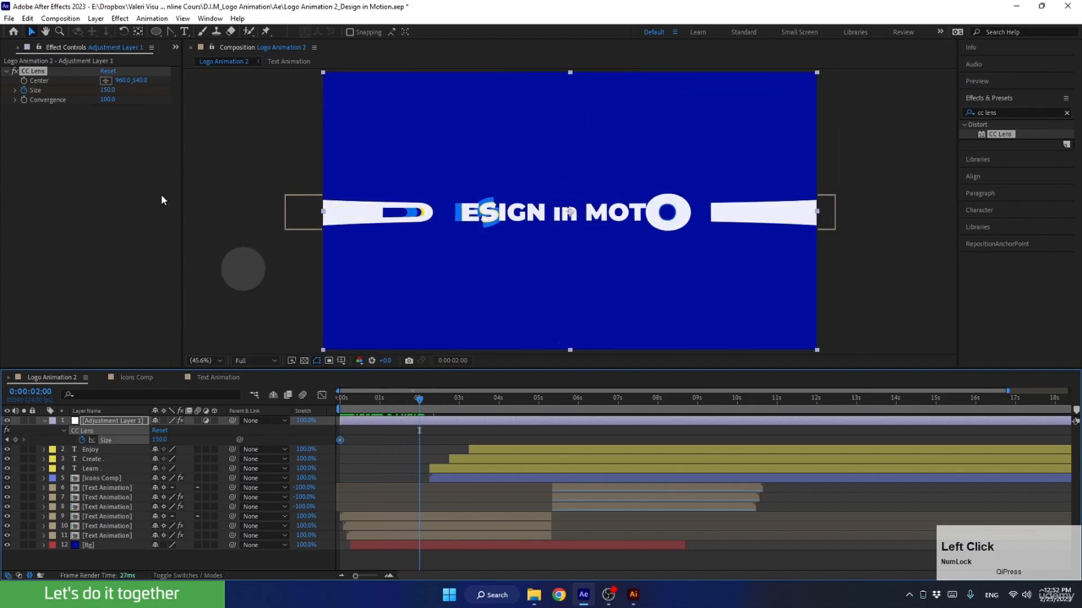
{"action": "left_click_drag", "start_coordinate": [107, 89], "coordinate": [457, 79]}
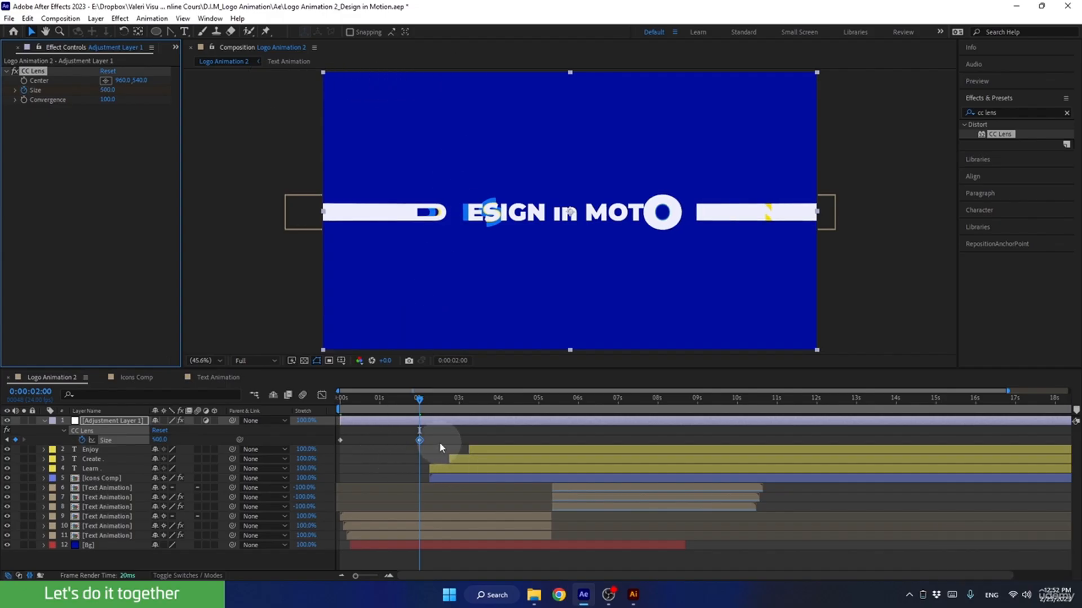
{"action": "left_click_drag", "start_coordinate": [439, 443], "coordinate": [329, 442]}
{"action": "key", "text": "F9"}
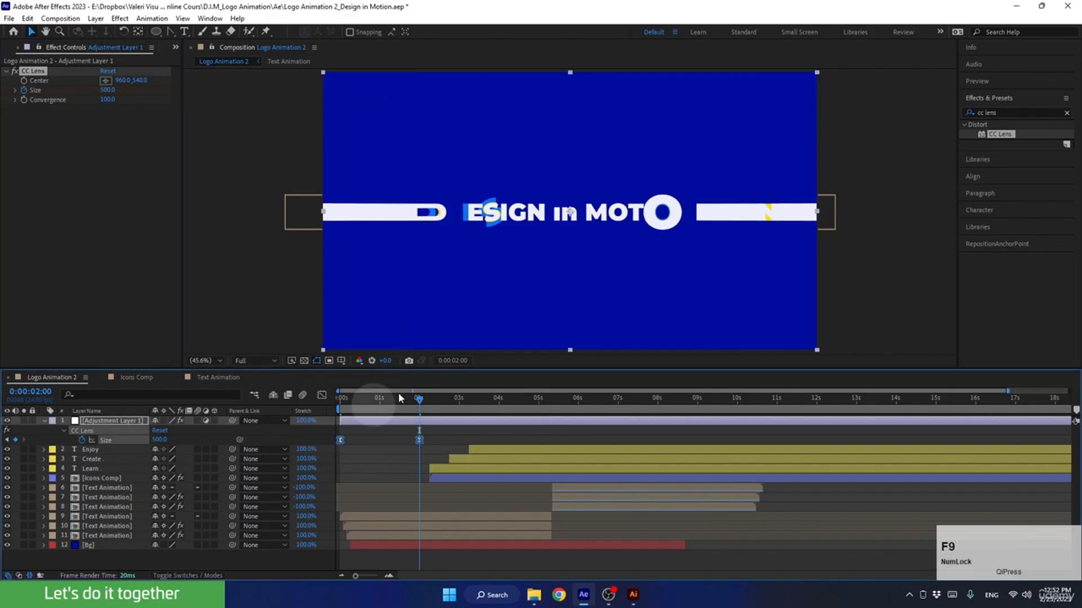
Preview the lens distortion and shift both Size keyframes one second forward, to about 0:00:01:00 and 0:00:03:00.
{"action": "left_click_drag", "start_coordinate": [405, 402], "coordinate": [339, 400]}
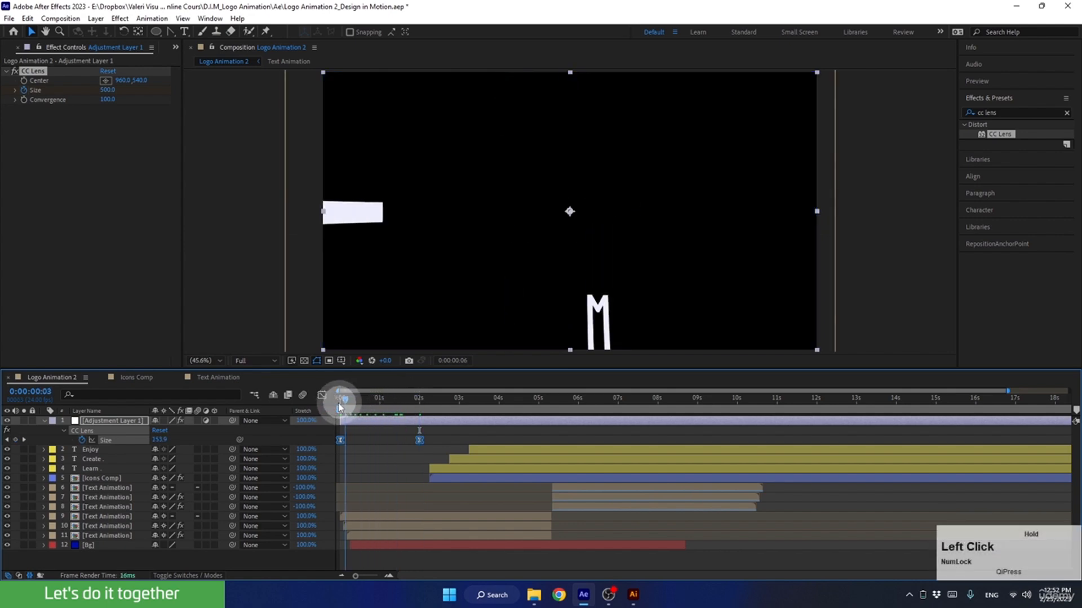
{"action": "key", "text": "space"}
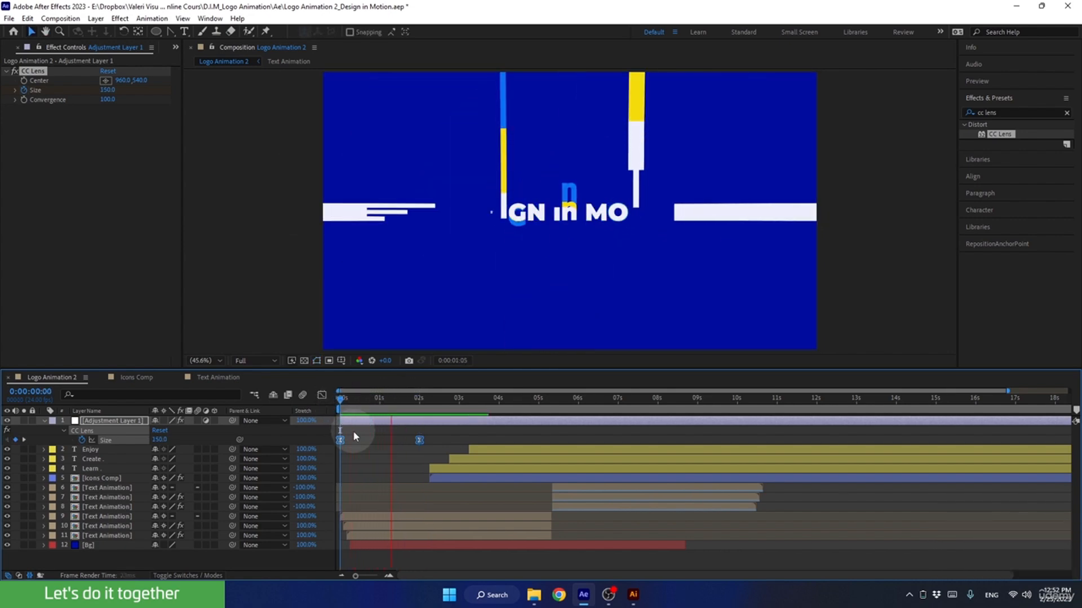
{"action": "key", "text": "space"}
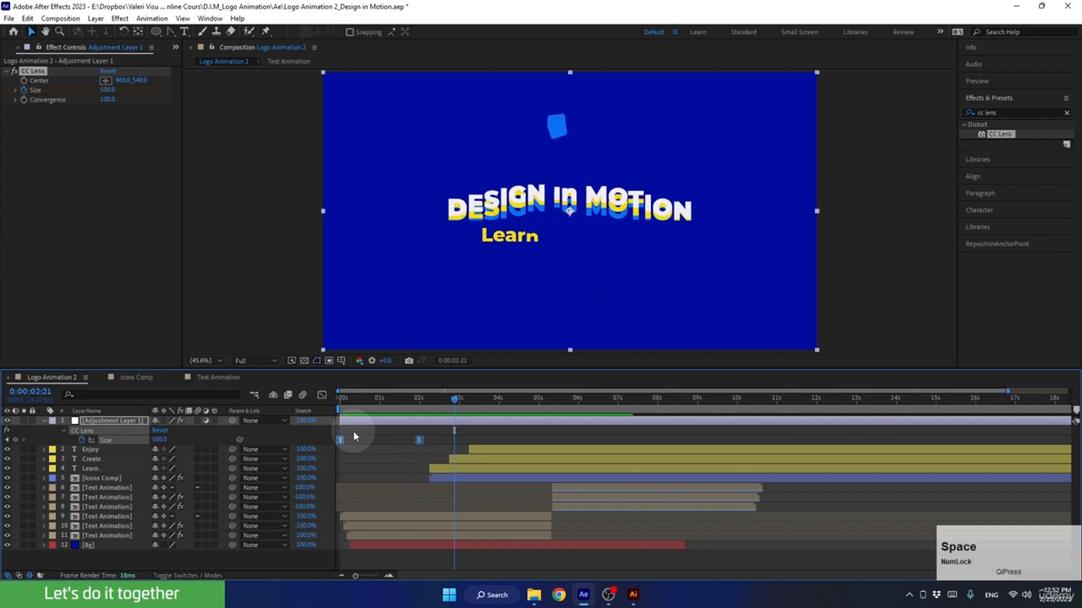
{"action": "left_click_drag", "start_coordinate": [440, 398], "coordinate": [448, 398]}
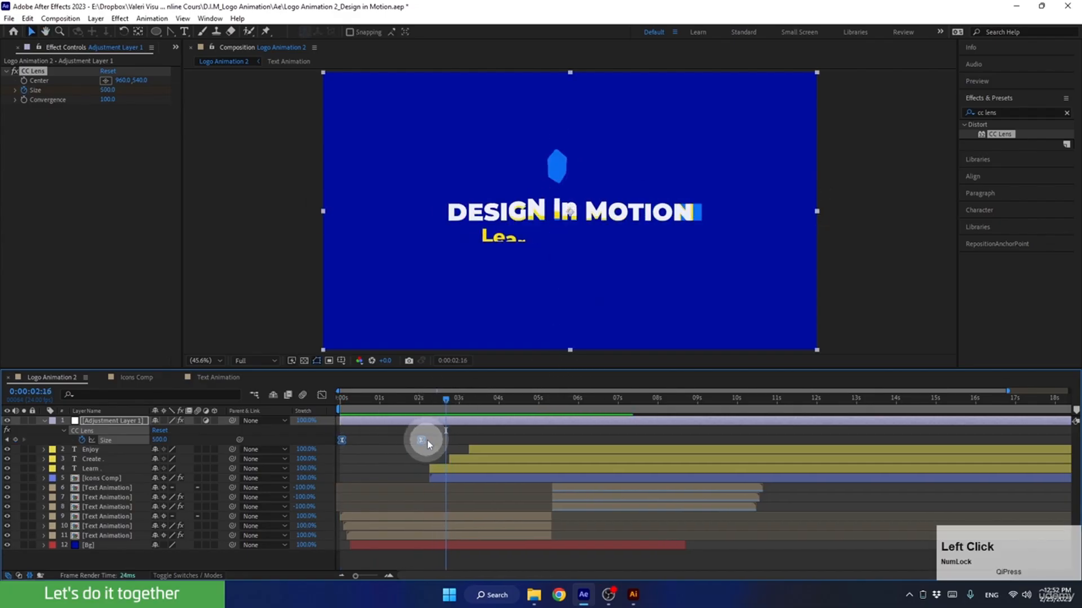
{"action": "left_click_drag", "start_coordinate": [441, 441], "coordinate": [451, 443]}
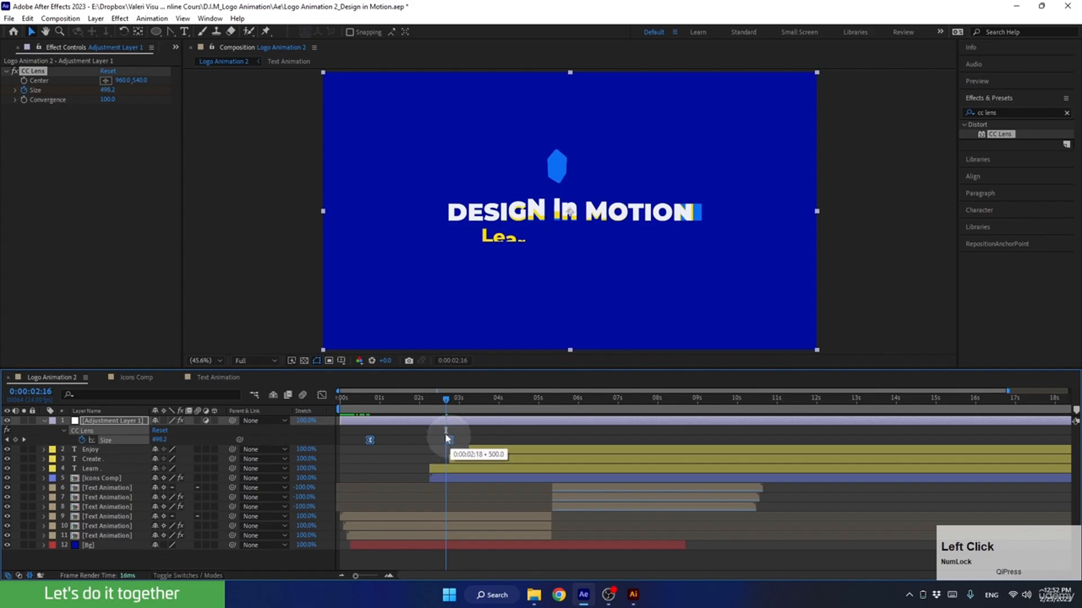
{"action": "left_click_drag", "start_coordinate": [379, 398], "coordinate": [441, 374]}
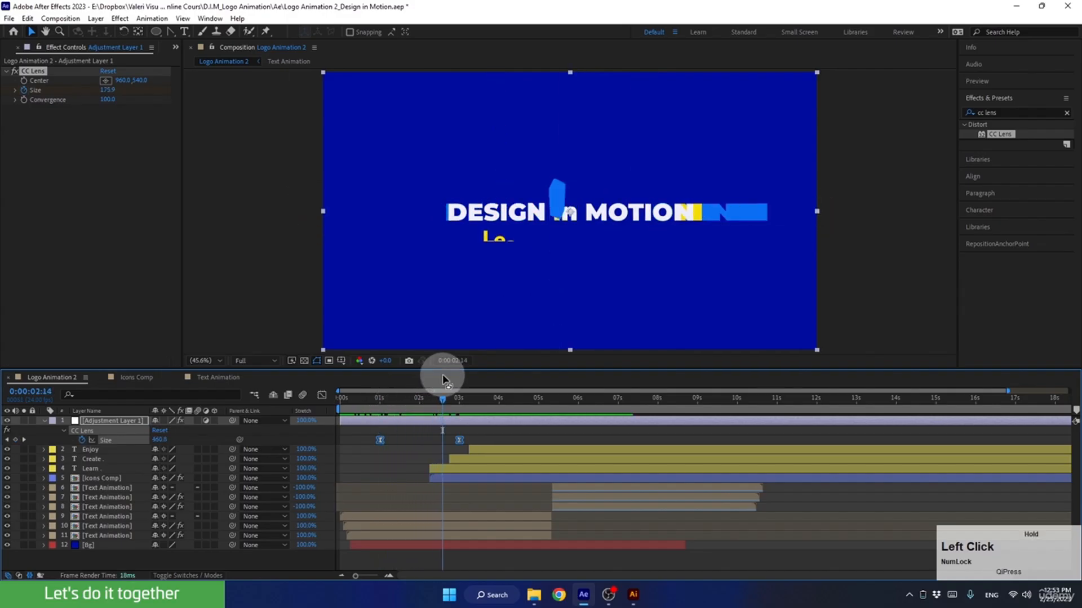
Rename the adjustment layer CC Lens by copying the effect's name, and collapse its properties.
{"action": "left_click", "coordinate": [36, 81]}
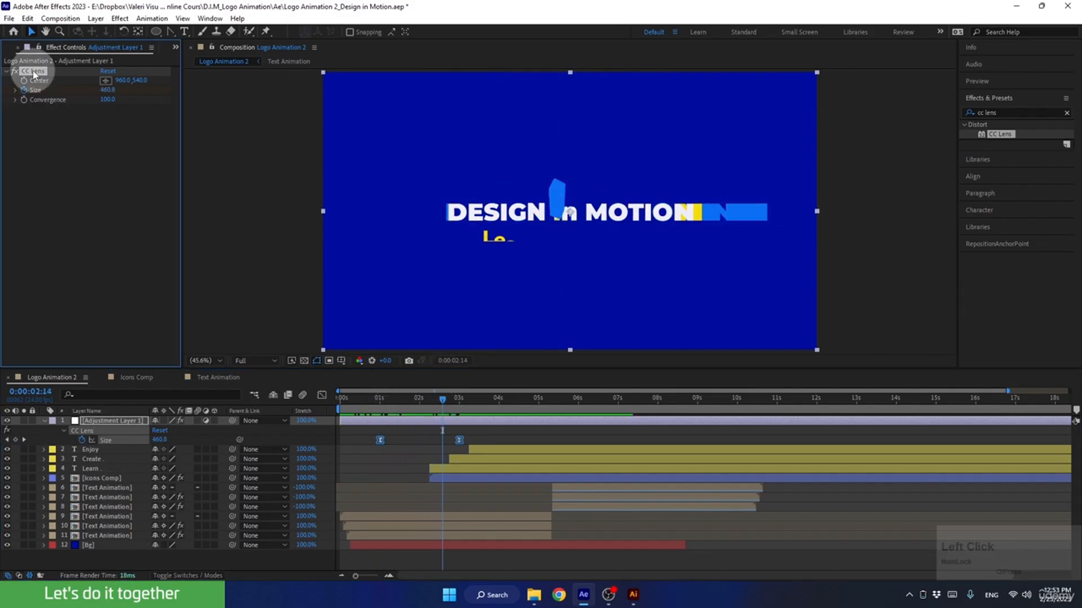
{"action": "key", "text": "Return"}
{"action": "key", "text": "ctrl+c"}
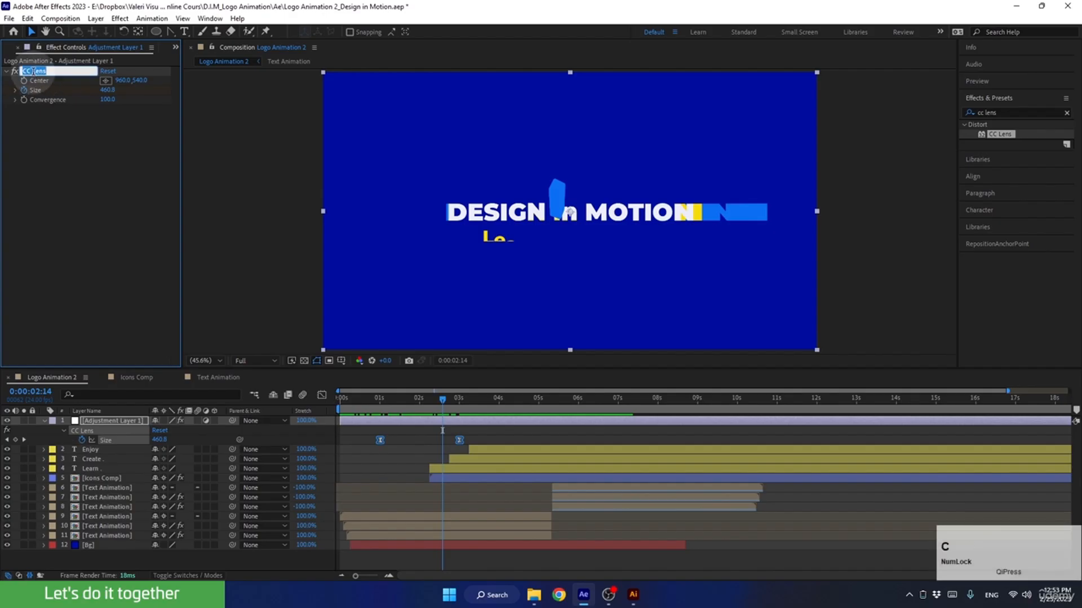
{"action": "left_click", "coordinate": [102, 422]}
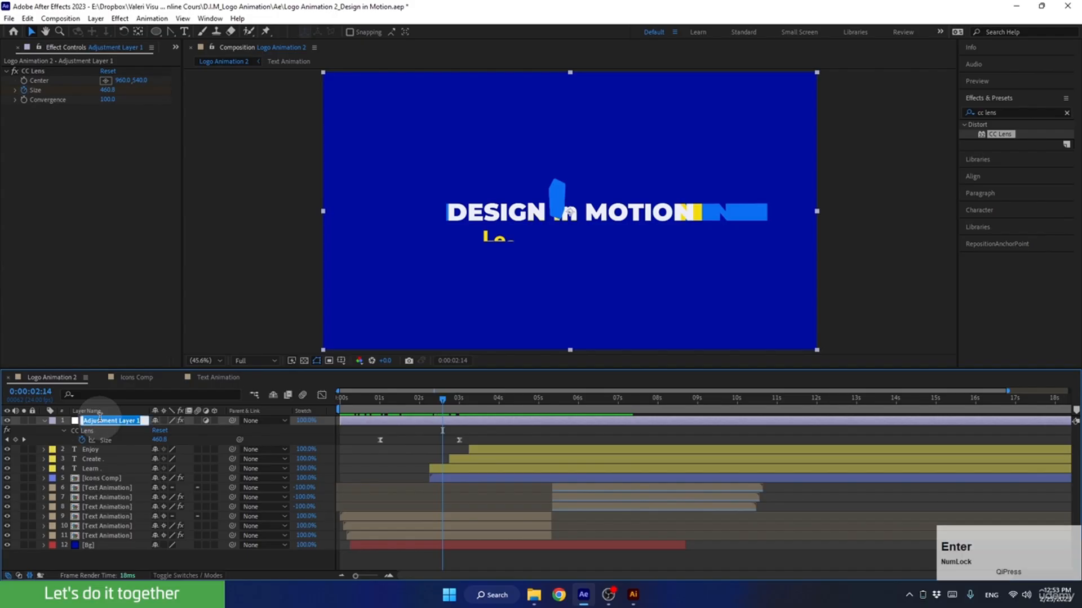
{"action": "key", "text": "ctrl+v"}
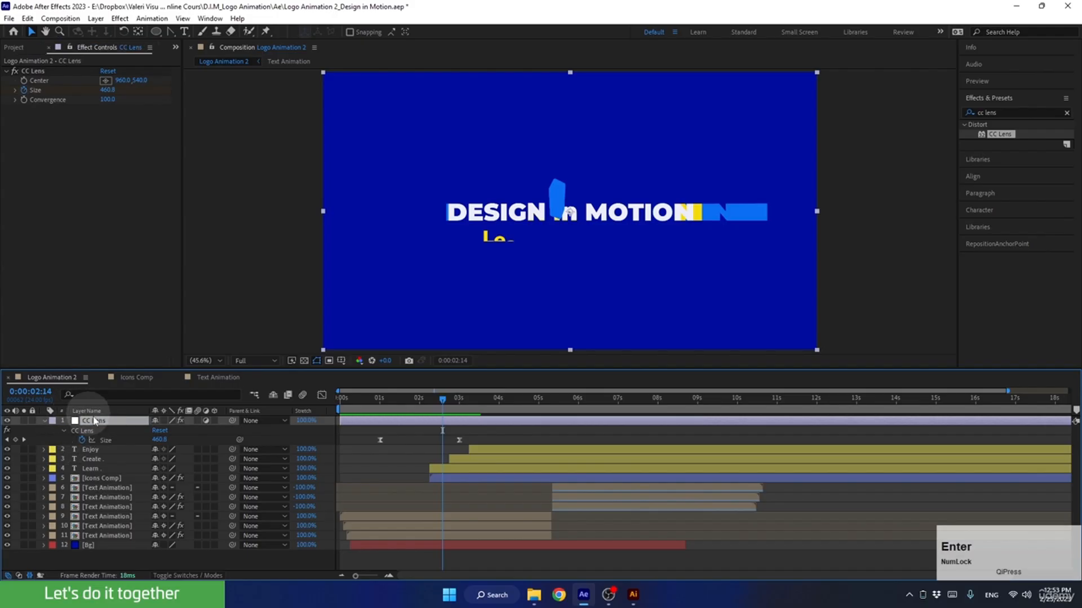
{"action": "key", "text": "Return"}
{"action": "left_click", "coordinate": [44, 421]}
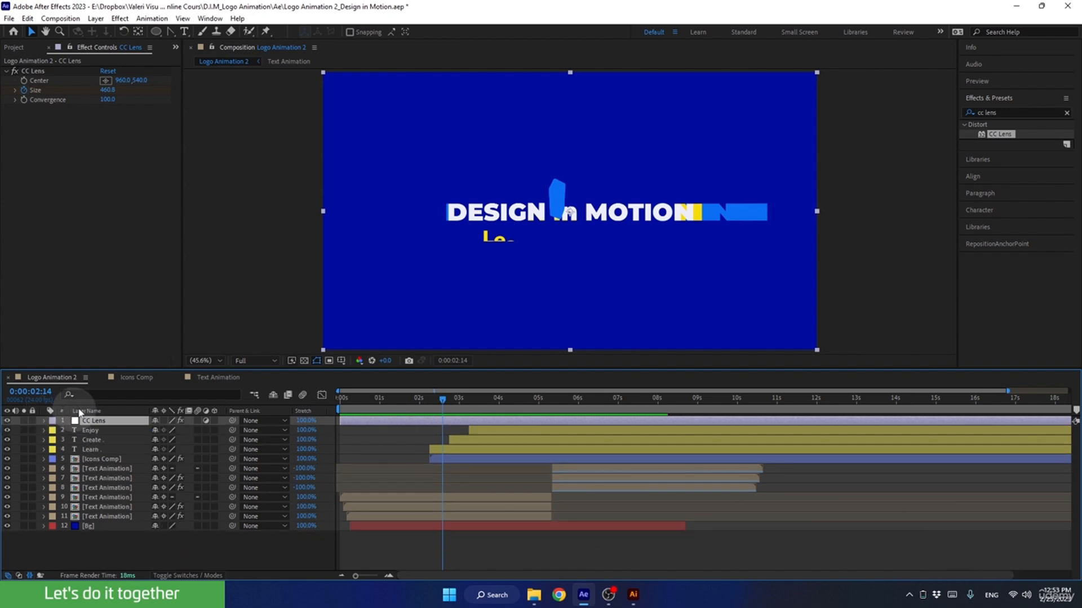
Add a second adjustment layer above all other layers and apply the Transform effect to it.
{"action": "left_click_drag", "start_coordinate": [442, 398], "coordinate": [469, 414]}
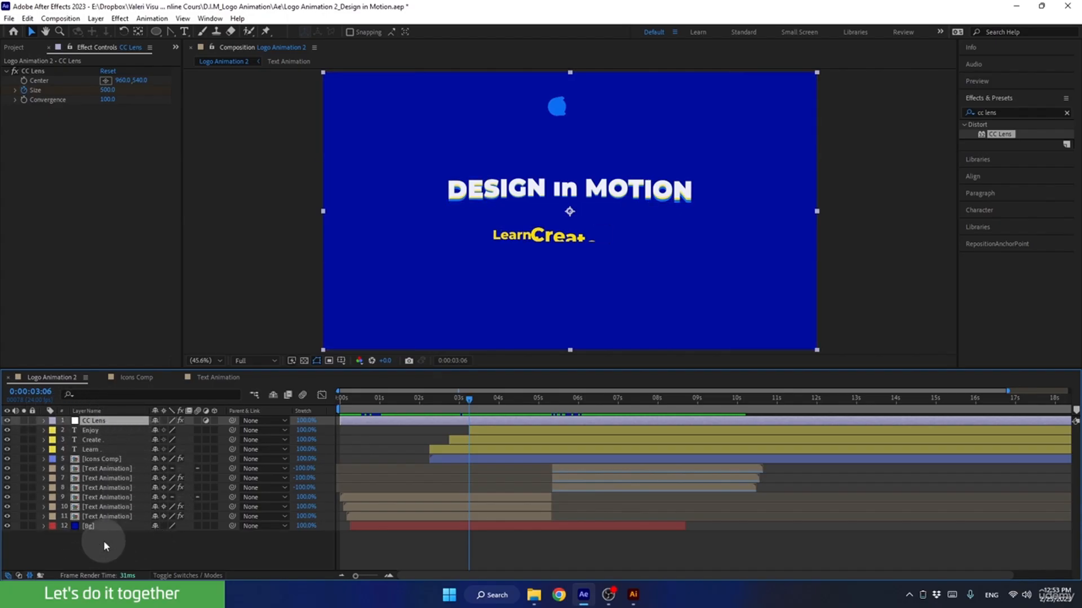
{"action": "right_click", "coordinate": [153, 549]}
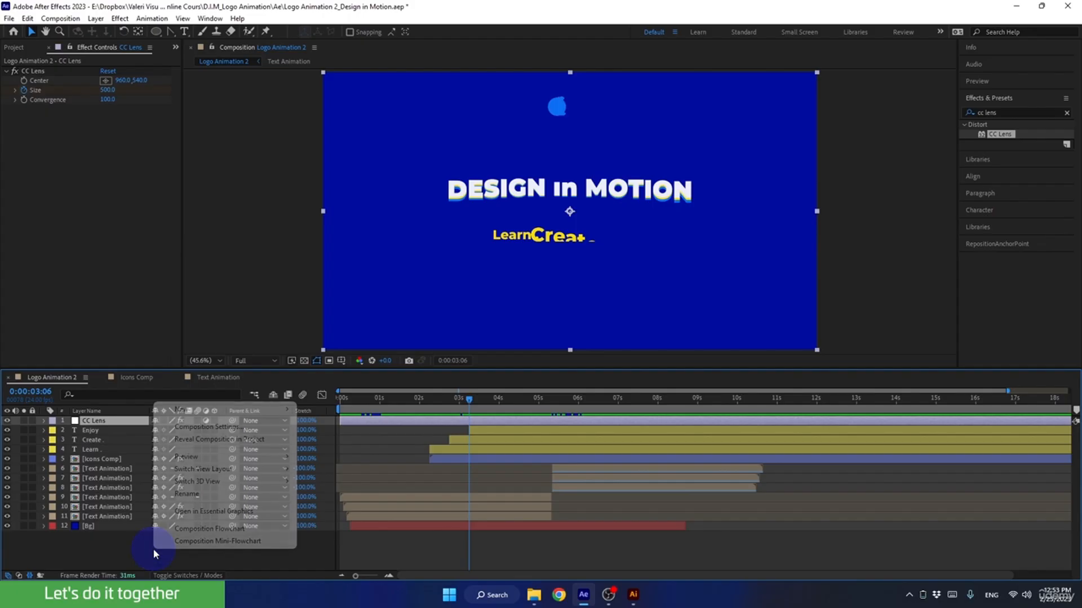
{"action": "mouse_move", "coordinate": [290, 410]}
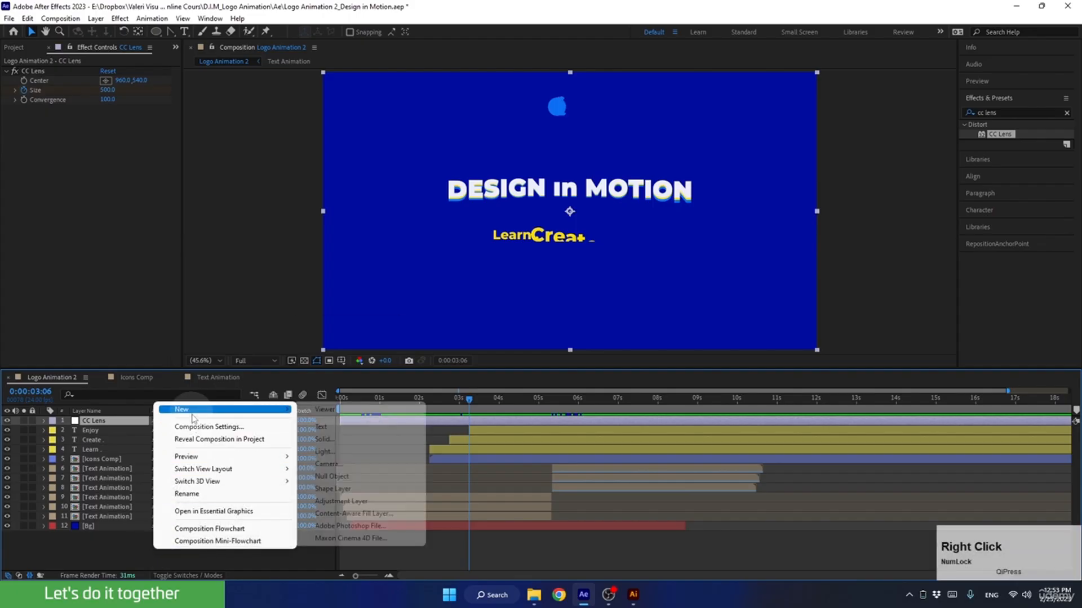
{"action": "left_click", "coordinate": [338, 501]}
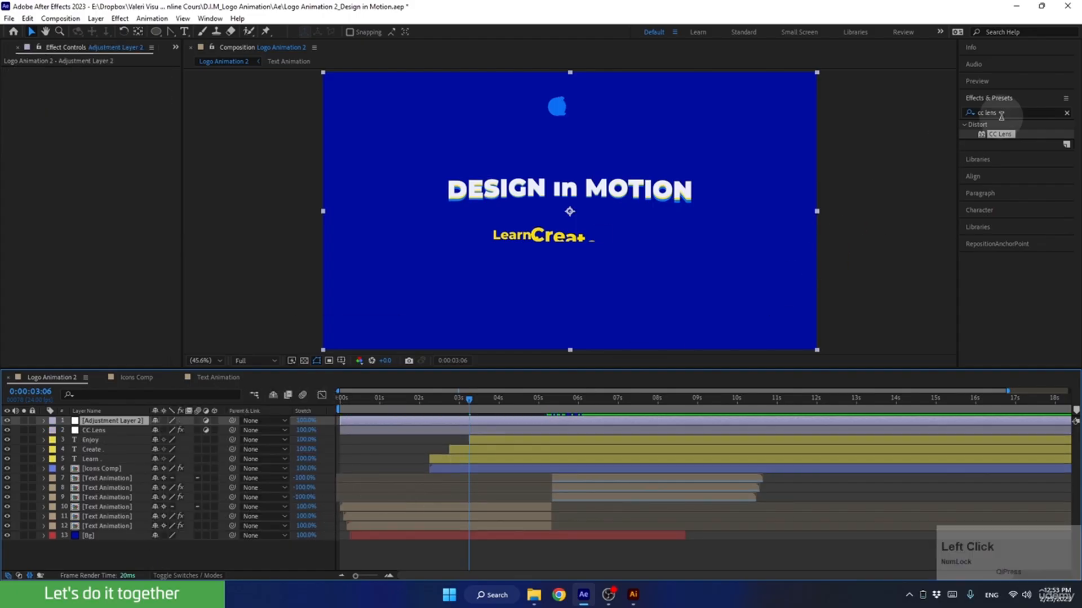
{"action": "left_click", "coordinate": [964, 113]}
{"action": "type", "text": "trans"}
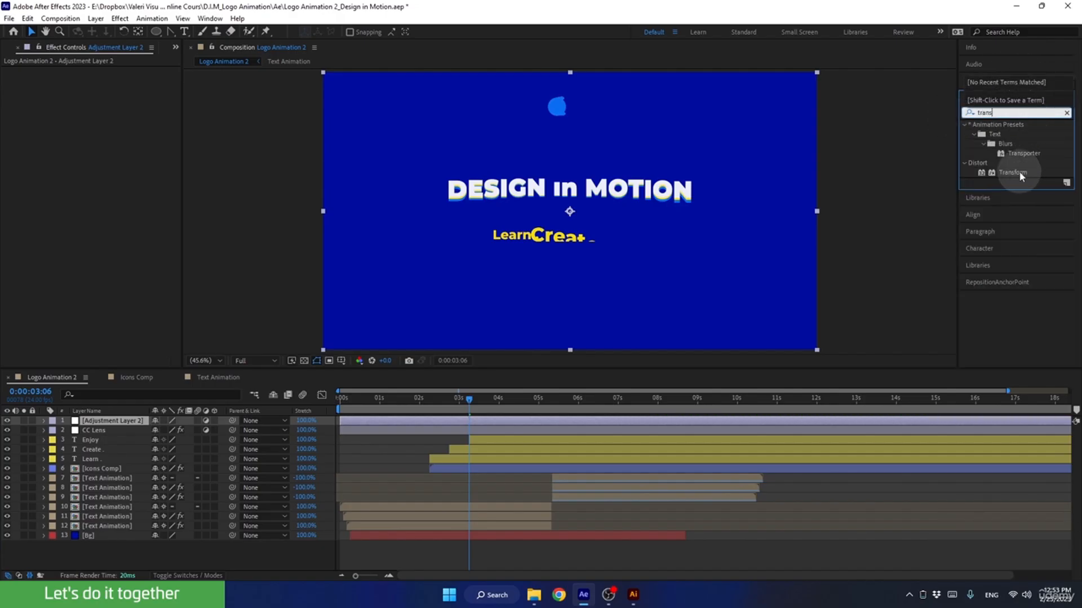
{"action": "left_click_drag", "start_coordinate": [1012, 172], "coordinate": [130, 423]}
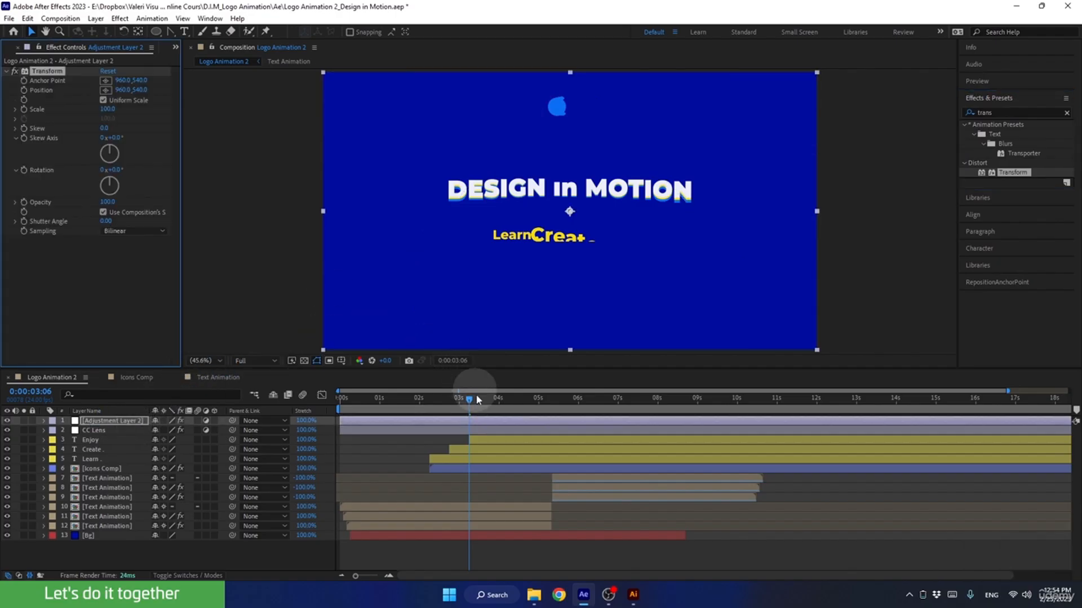
Keyframe the Transform effect's Scale at 100 at 0:00:02:06 and again at 0:00:04:08.
{"action": "left_click_drag", "start_coordinate": [469, 404], "coordinate": [430, 418]}
{"action": "left_click", "coordinate": [104, 421]}
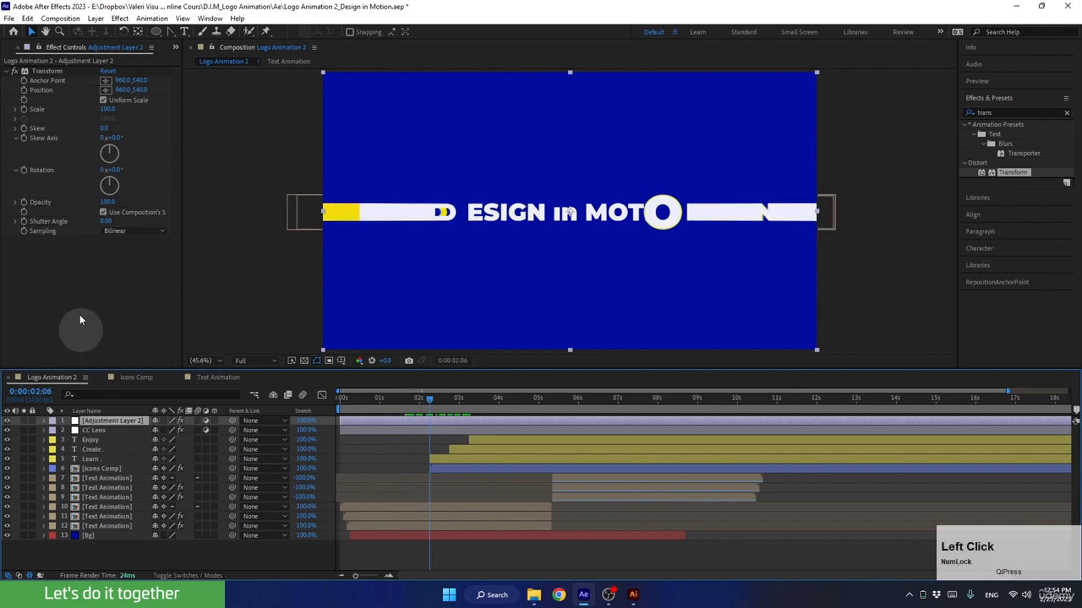
{"action": "left_click", "coordinate": [25, 108]}
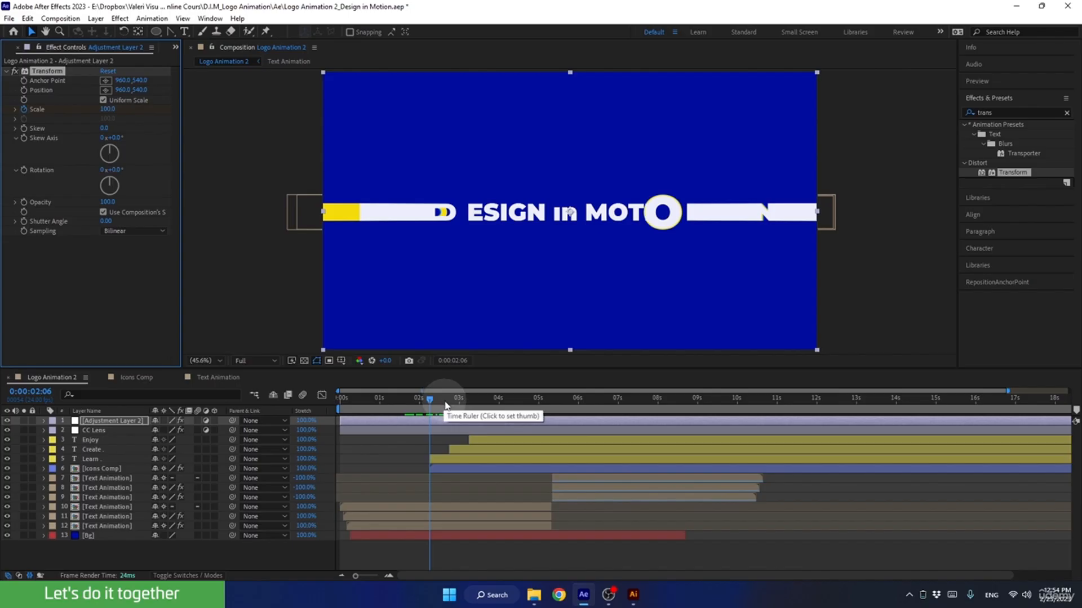
{"action": "key", "text": "u"}
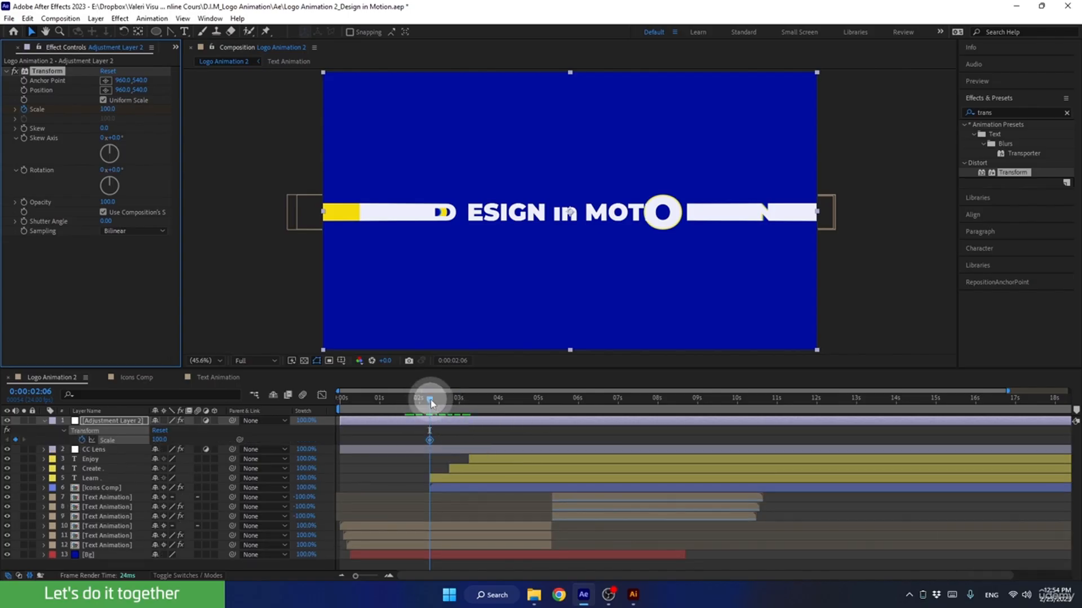
{"action": "left_click_drag", "start_coordinate": [431, 400], "coordinate": [514, 418]}
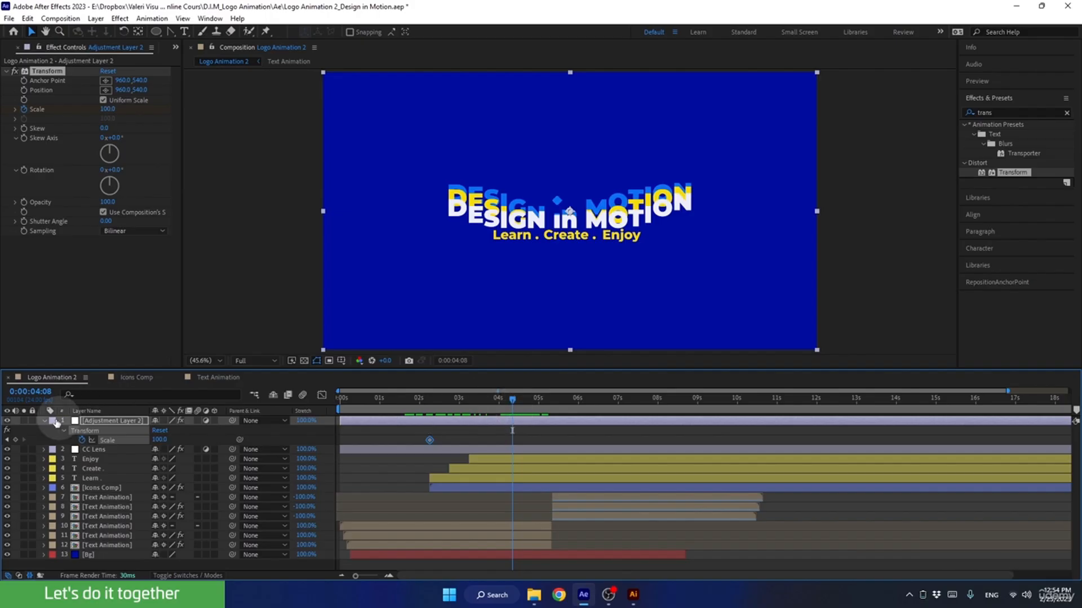
{"action": "left_click", "coordinate": [15, 439]}
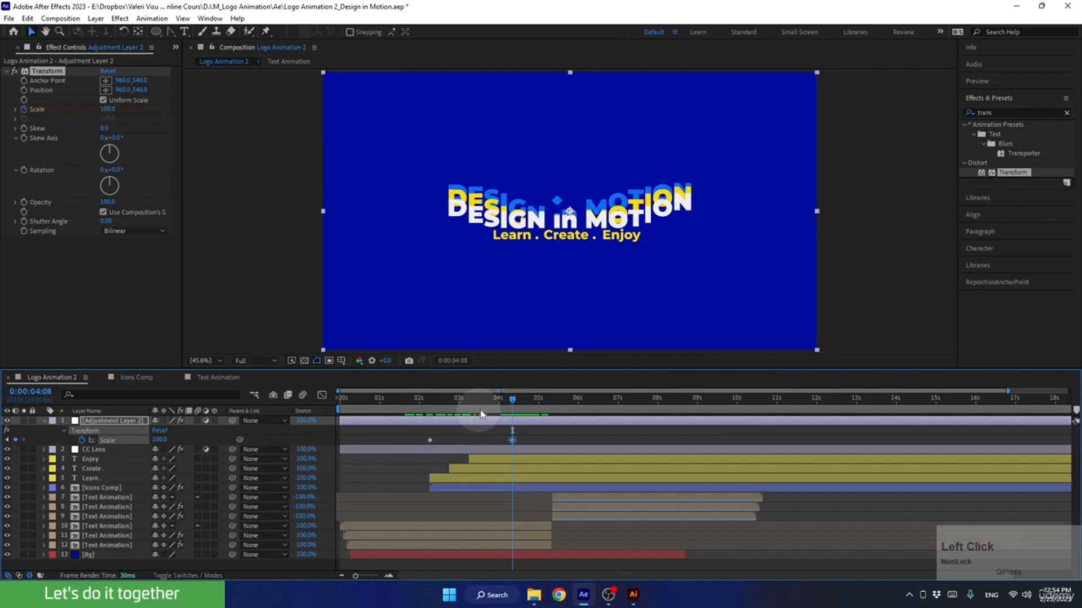
Set the Transform effect's Scale to 130 at 0:00:03:08 and check the zoom across its keyframes.
{"action": "left_click_drag", "start_coordinate": [494, 401], "coordinate": [473, 404]}
{"action": "left_click", "coordinate": [106, 109]}
{"action": "type", "text": "13"}
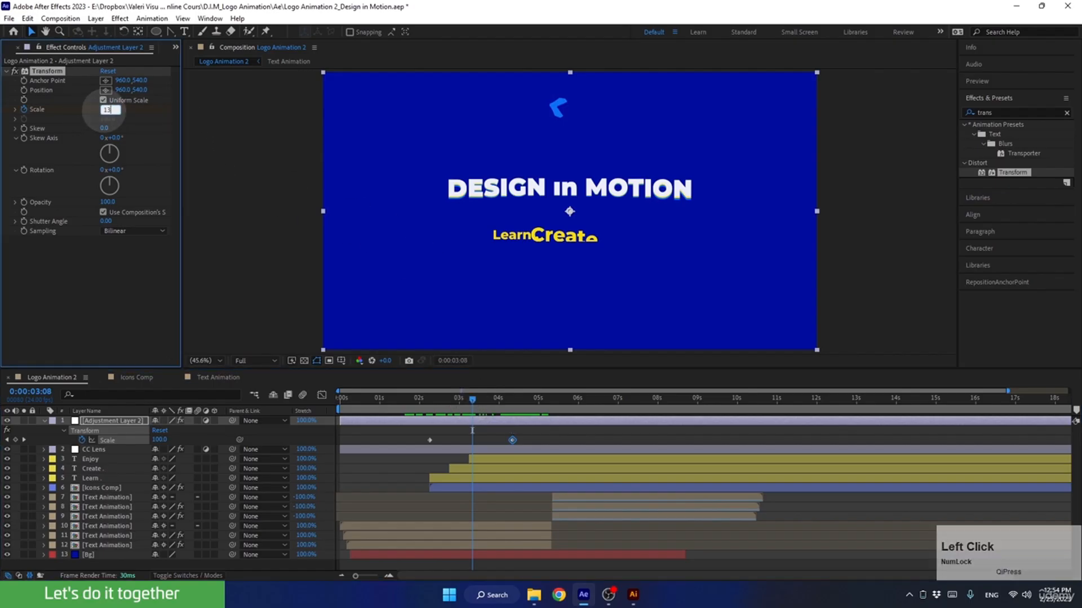
{"action": "type", "text": "0"}
{"action": "key", "text": "Return"}
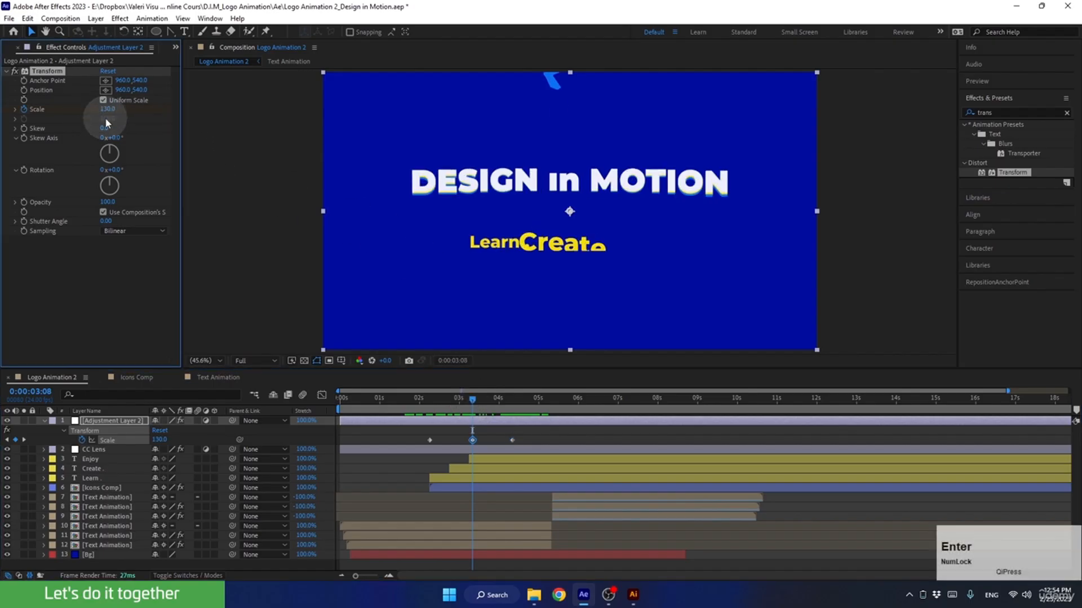
{"action": "mouse_move", "coordinate": [458, 399]}
{"action": "left_mouse_down"}
{"action": "mouse_move", "coordinate": [429, 409]}
{"action": "mouse_move", "coordinate": [525, 400]}
{"action": "mouse_move", "coordinate": [472, 408]}
{"action": "left_mouse_up"}
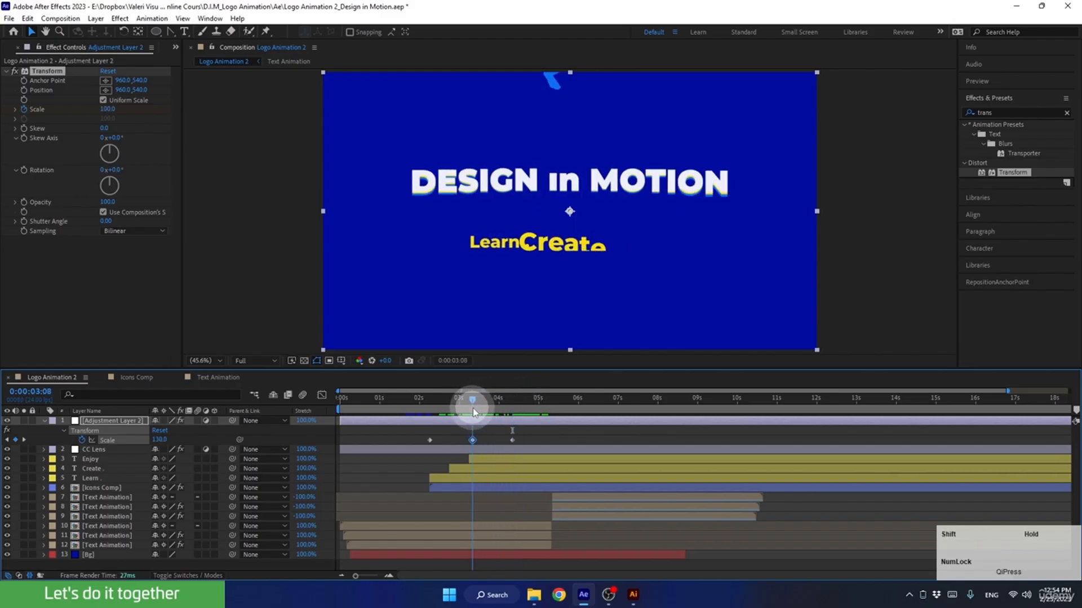
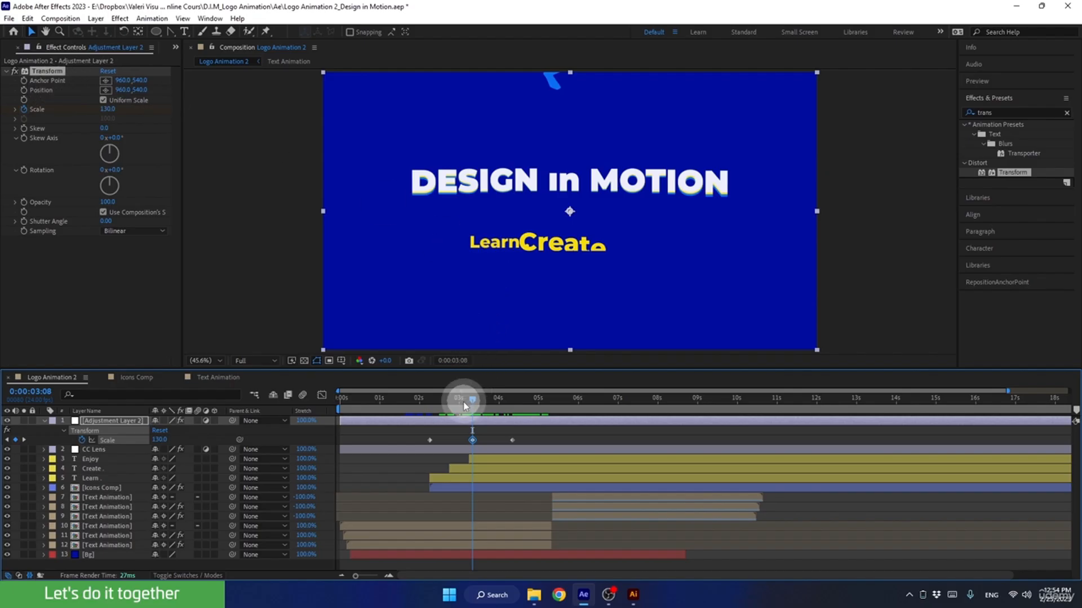
Keyframe the Transform effect's Position at 960, 540 at 0:00:02:06 and at 960, 700 at 0:00:03:08.
{"action": "left_click_drag", "start_coordinate": [465, 405], "coordinate": [434, 420]}
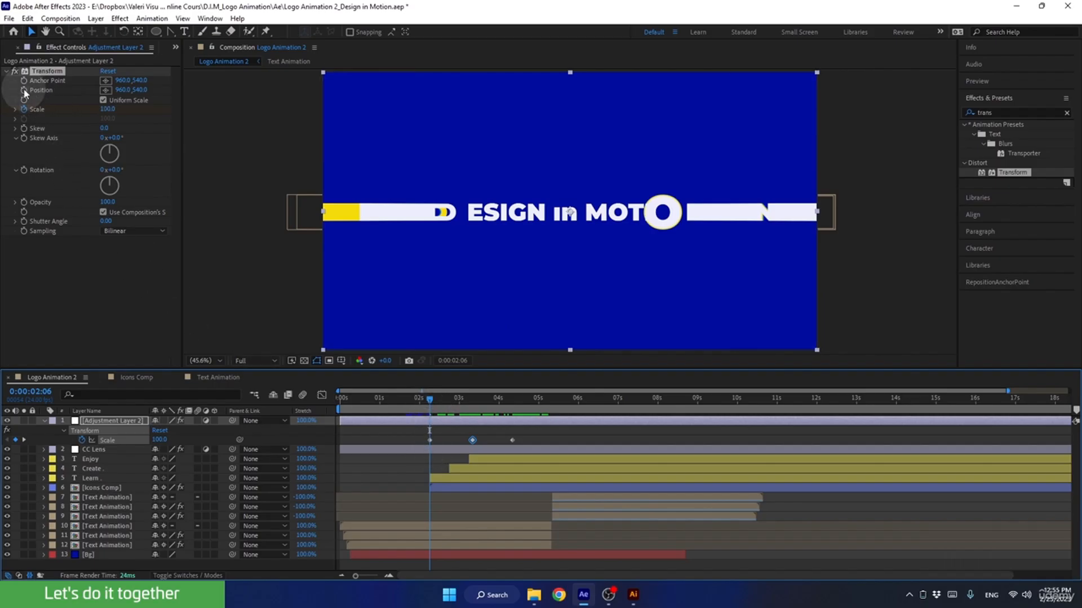
{"action": "left_click", "coordinate": [54, 116]}
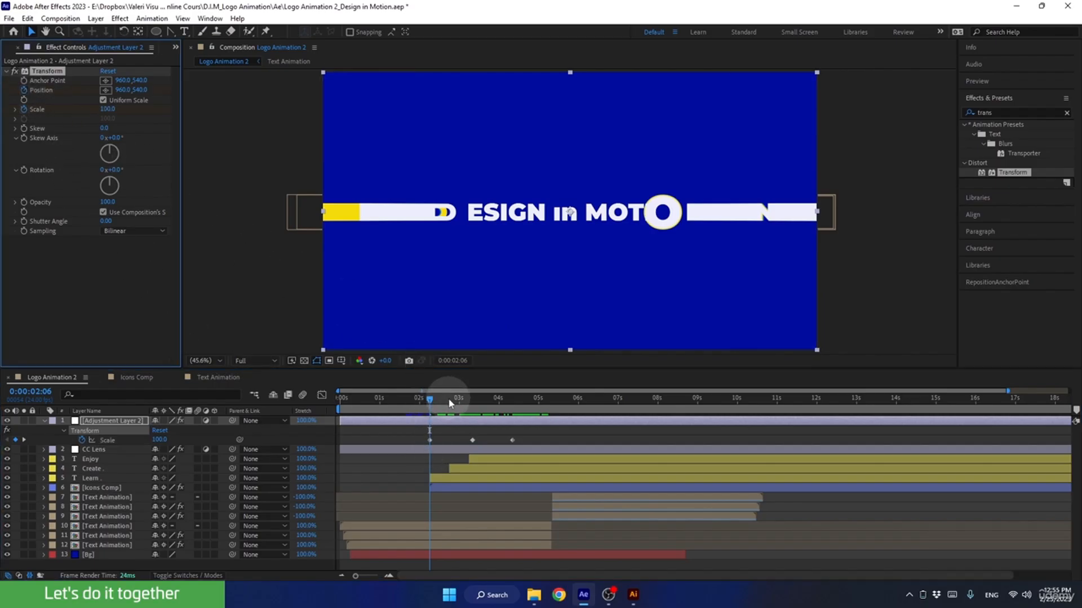
{"action": "key", "text": "u"}
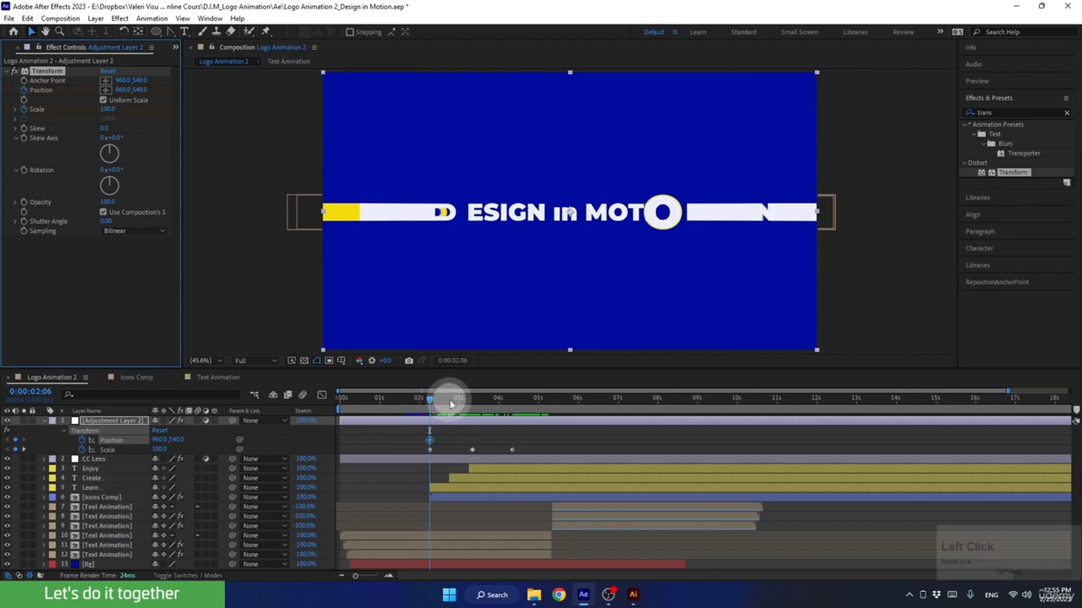
{"action": "left_click_drag", "start_coordinate": [451, 407], "coordinate": [472, 405]}
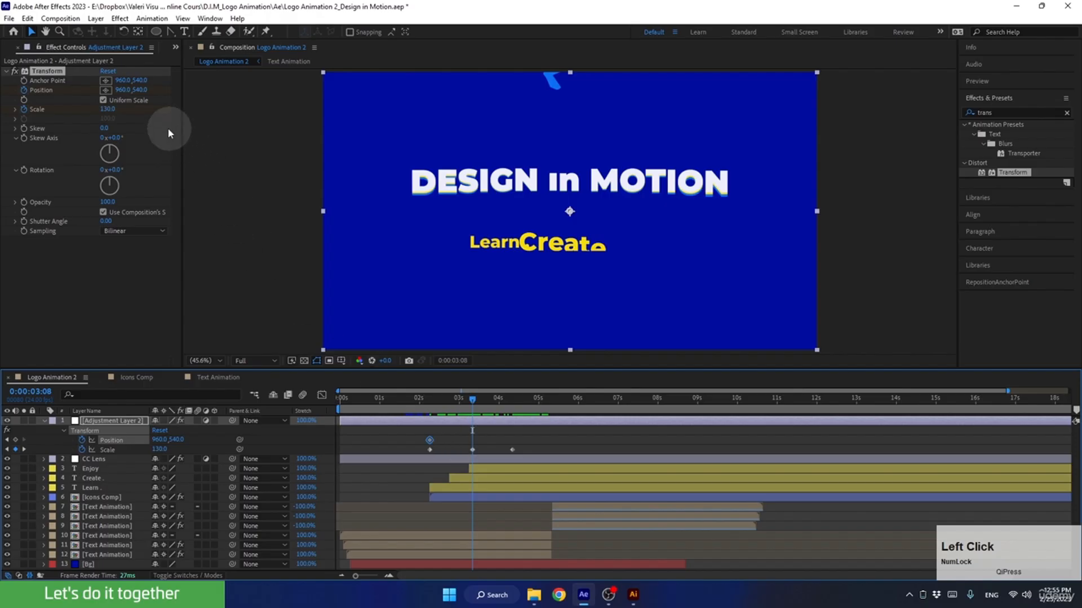
{"action": "left_click_drag", "start_coordinate": [138, 89], "coordinate": [257, 163]}
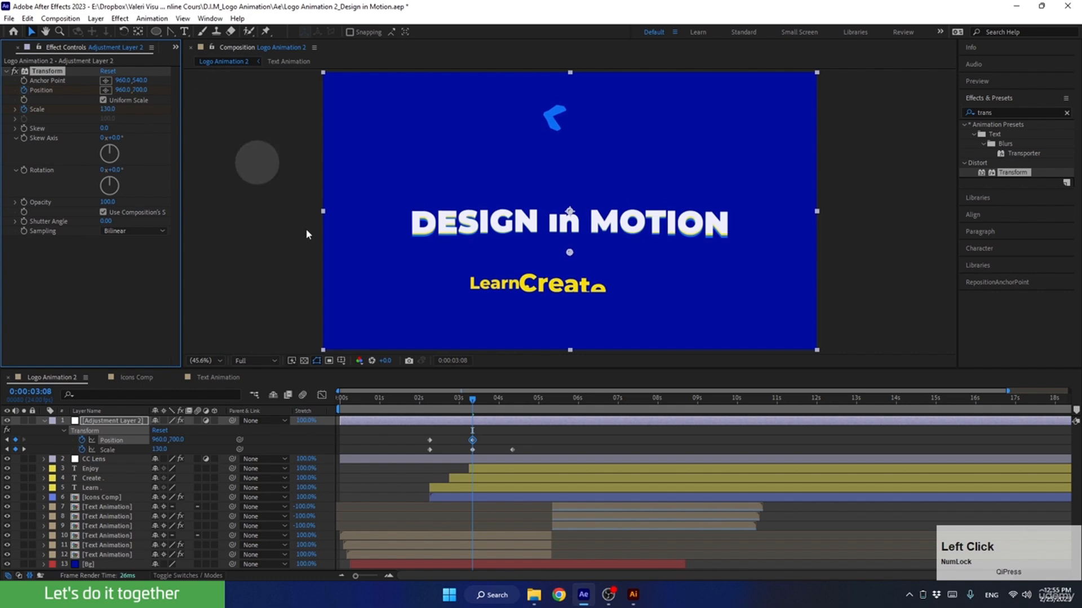
Copy the Transform effect's first Position keyframe, 960, 540, to 0:00:04:08.
{"action": "left_click", "coordinate": [512, 396]}
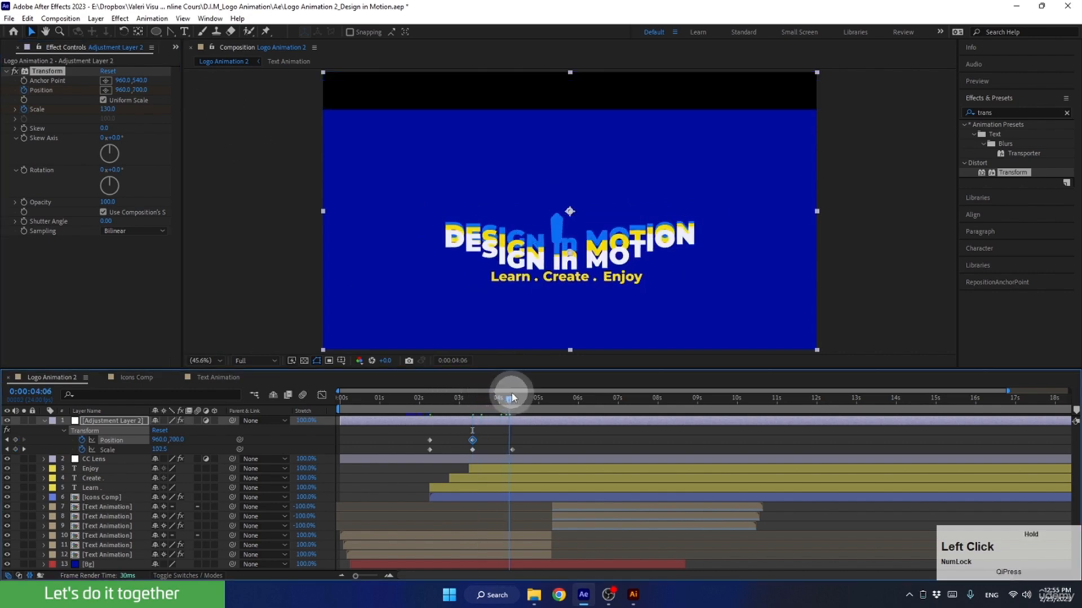
{"action": "left_click", "coordinate": [429, 441]}
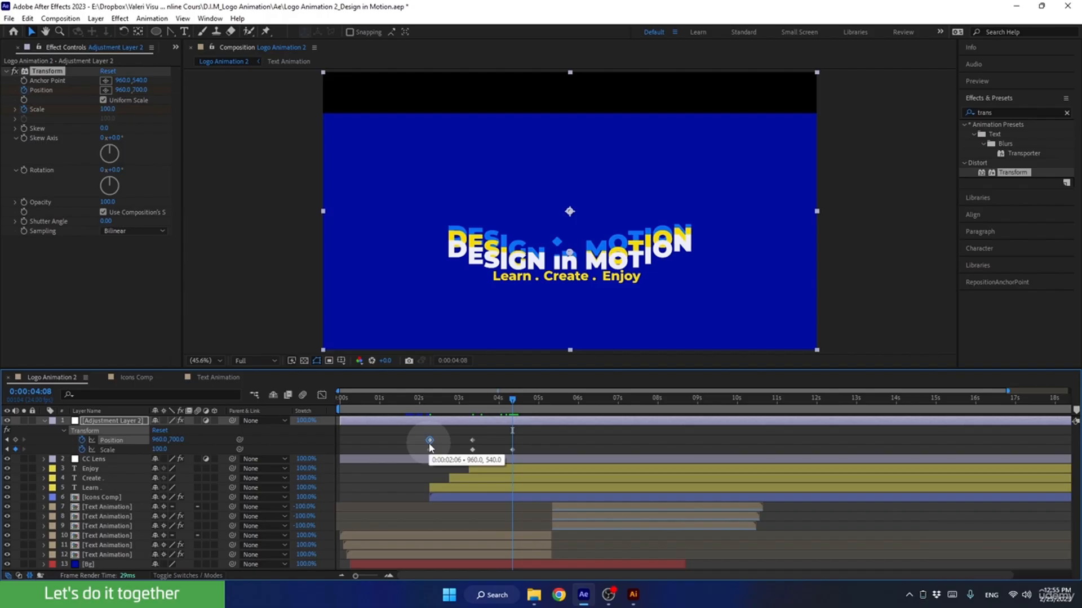
{"action": "key", "text": "ctrl+v"}
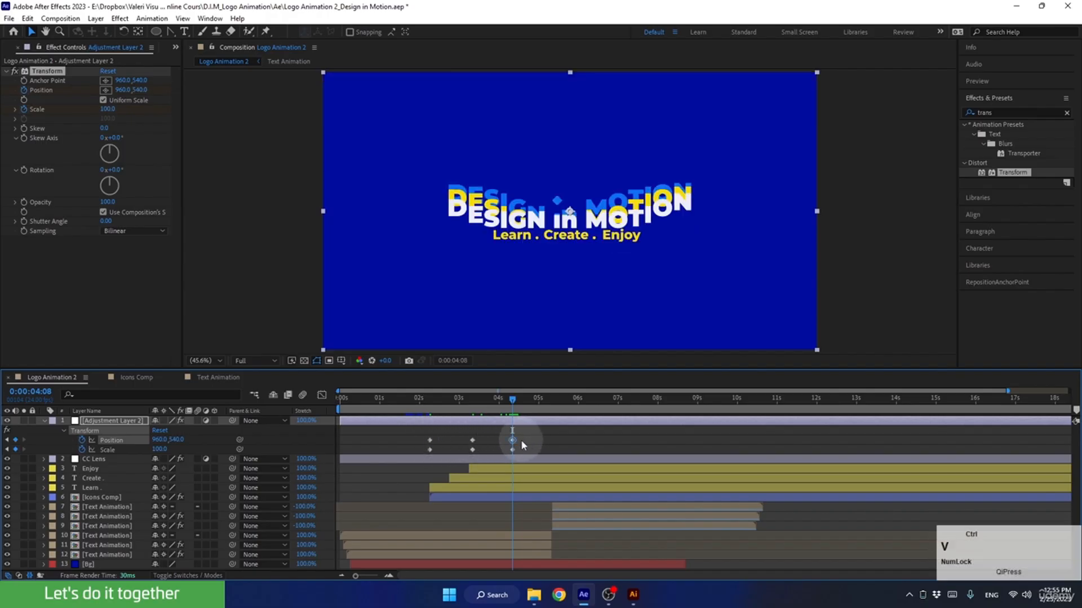
Apply Easy Ease to all Position and Scale keyframes of the Transform effect and preview the motion.
{"action": "left_click_drag", "start_coordinate": [526, 435], "coordinate": [394, 451]}
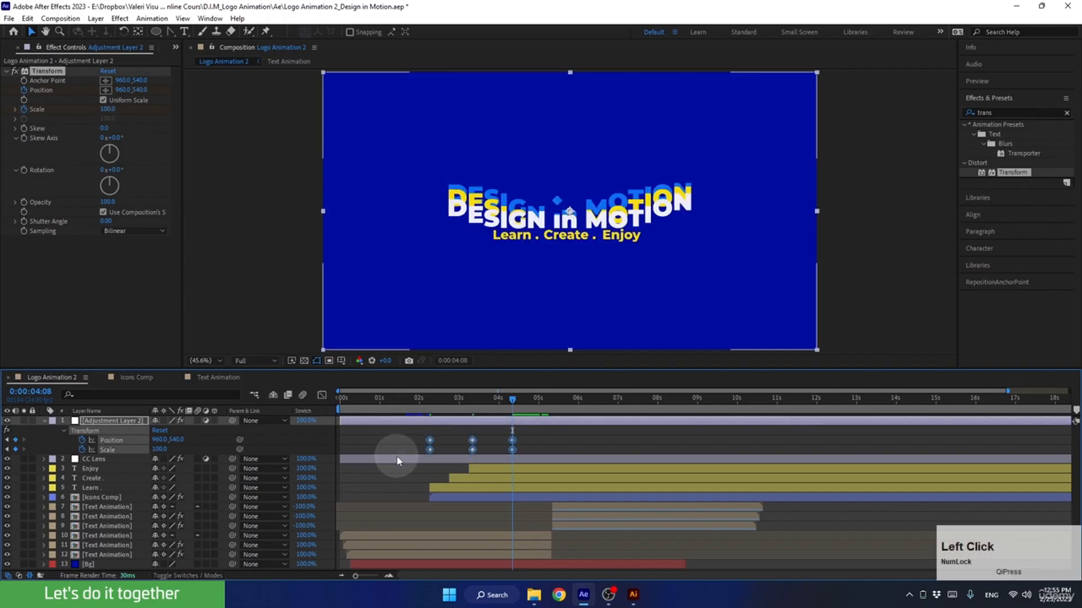
{"action": "left_click_drag", "start_coordinate": [441, 392], "coordinate": [411, 401]}
{"action": "key", "text": "space"}
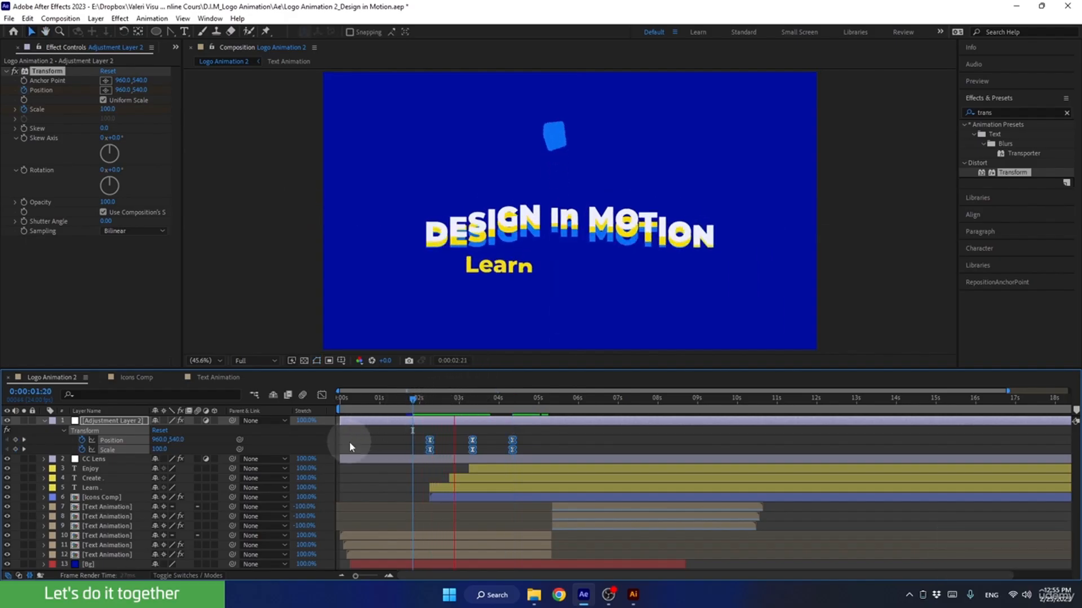
{"action": "key", "text": "space"}
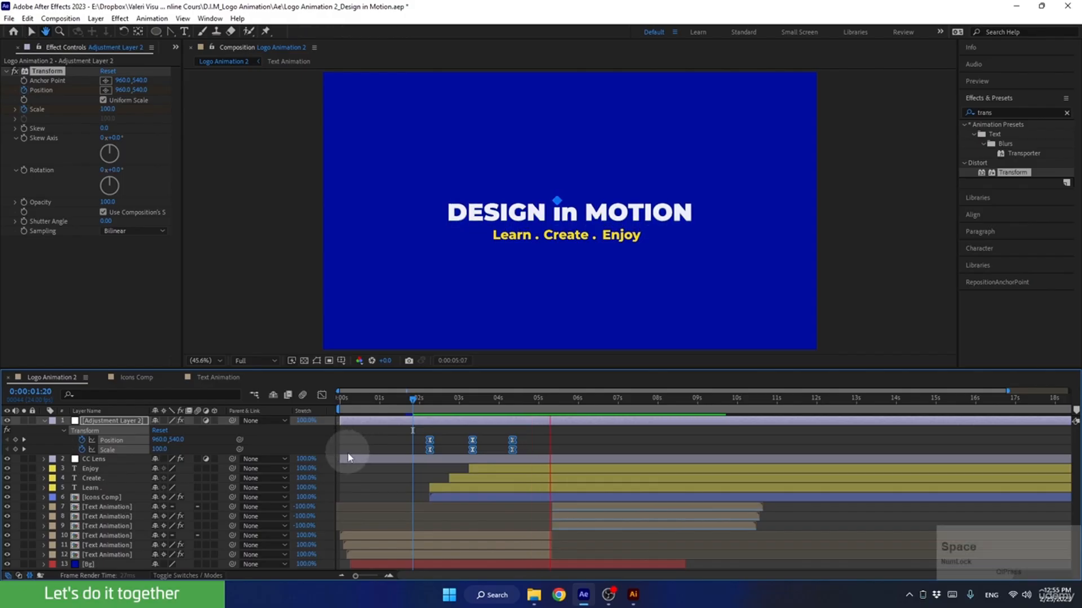
Lengthen the middle Position and Scale keyframes' easing in the speed graph so speed peaks near the outer keyframes, and preview the result.
{"action": "left_click_drag", "start_coordinate": [492, 400], "coordinate": [524, 384]}
{"action": "left_click", "coordinate": [394, 468]}
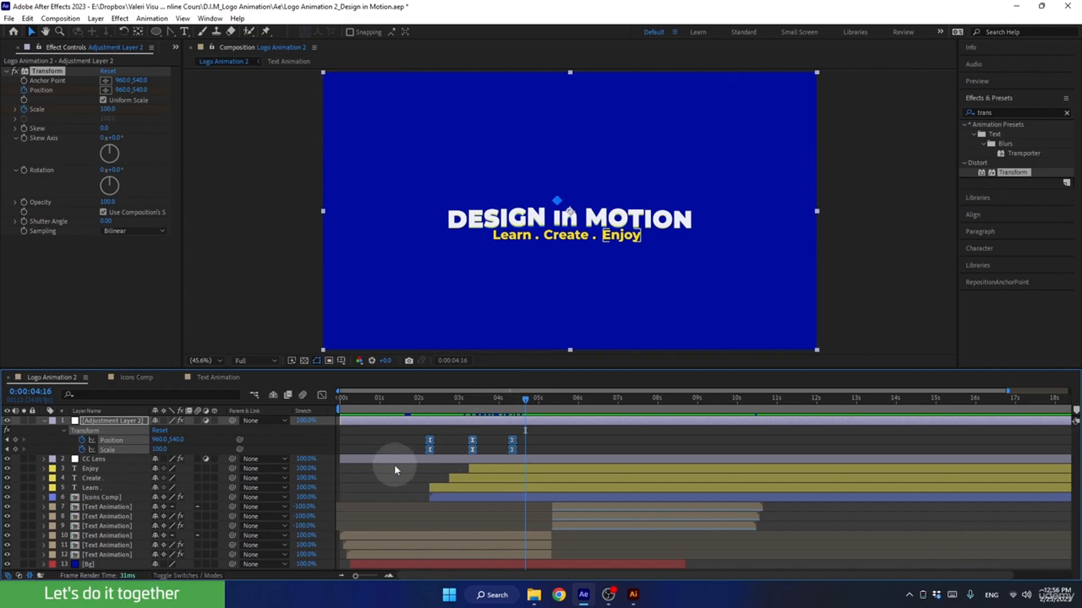
{"action": "left_click", "coordinate": [322, 397]}
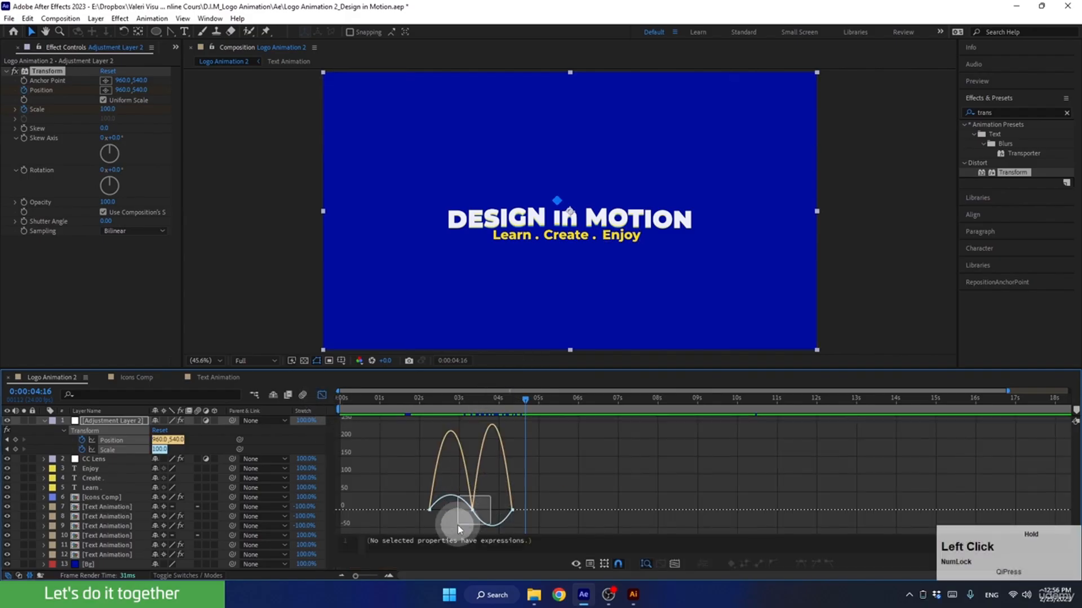
{"action": "left_click_drag", "start_coordinate": [464, 510], "coordinate": [497, 527]}
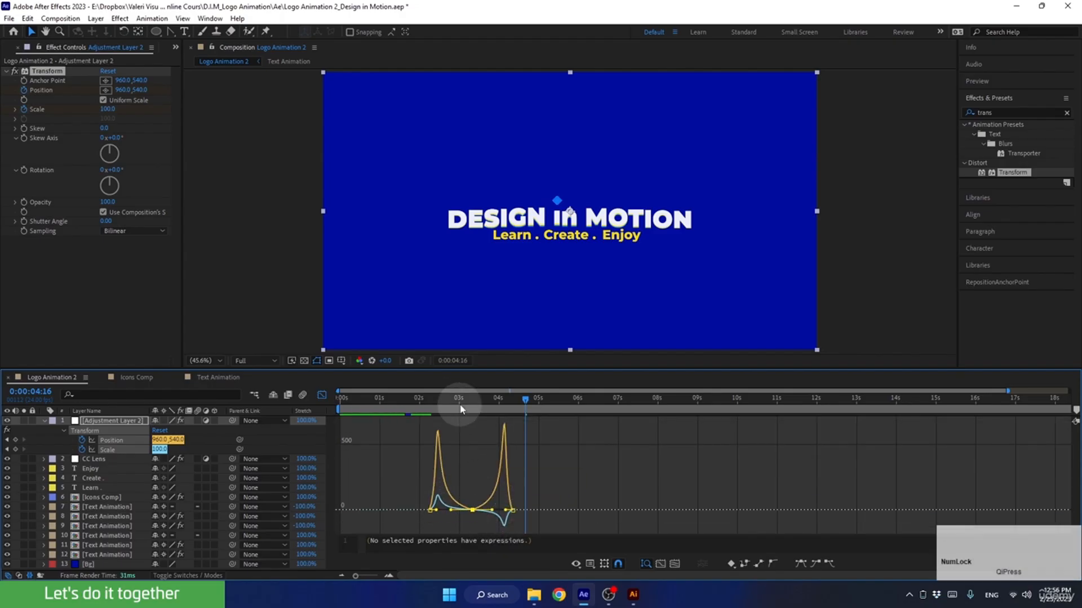
{"action": "left_click_drag", "start_coordinate": [459, 411], "coordinate": [424, 424]}
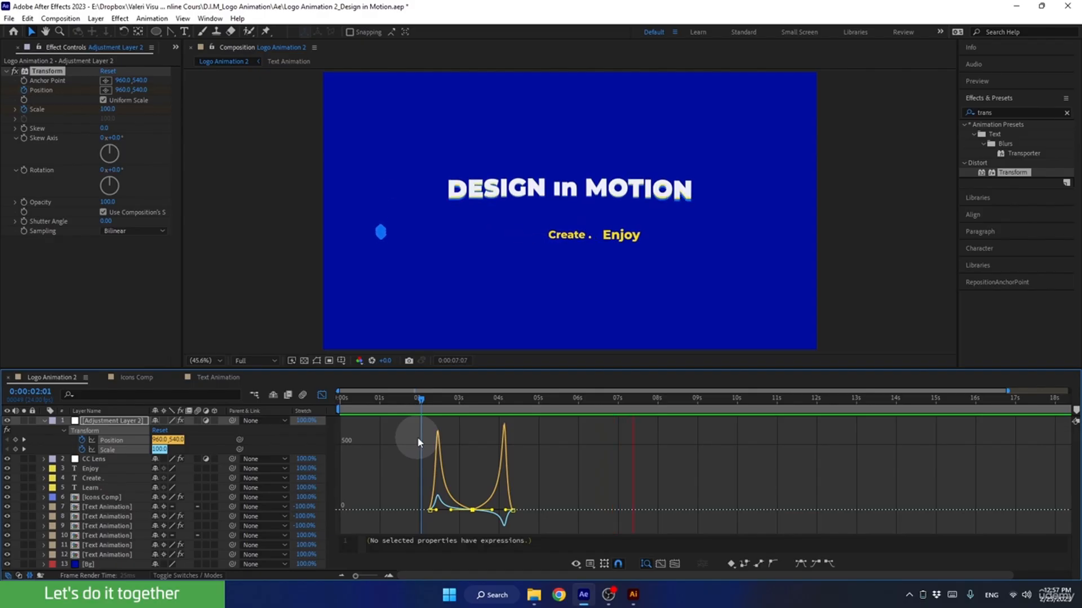
{"action": "key", "text": "space"}
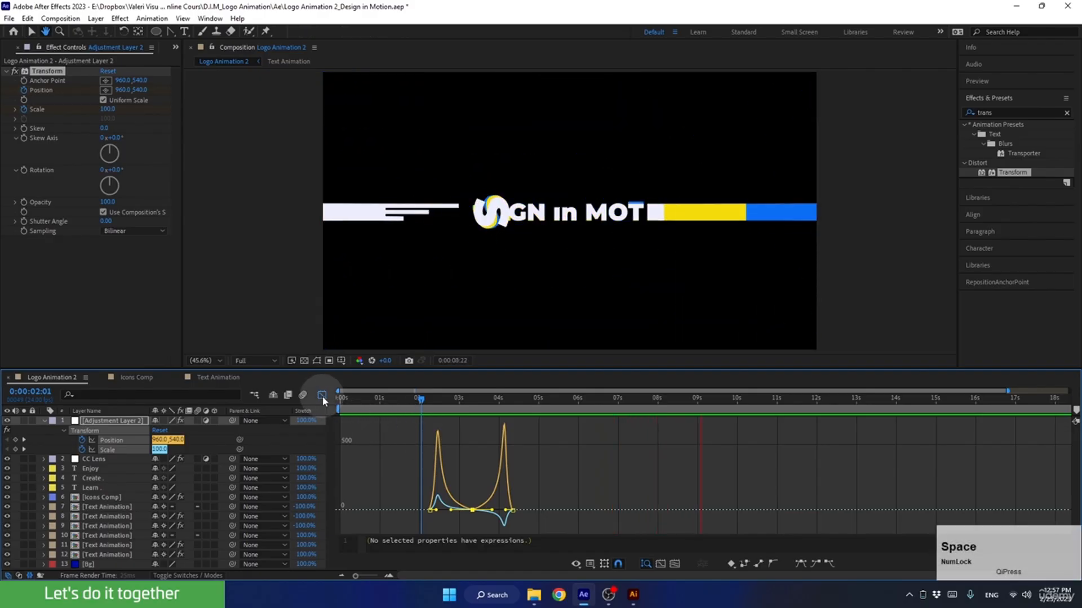
{"action": "left_click", "coordinate": [322, 395]}
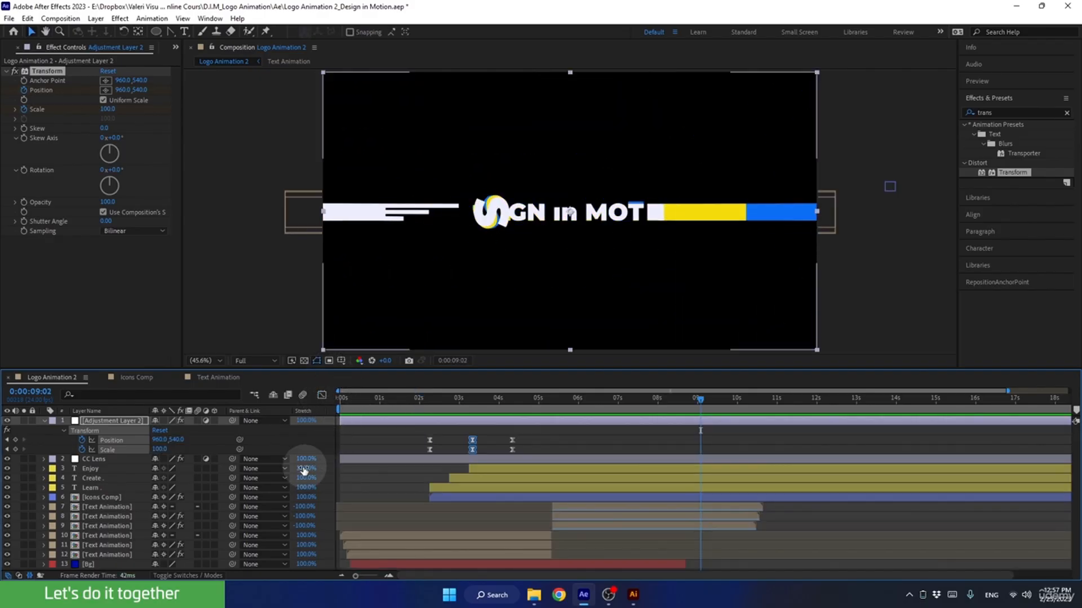
Collapse the top adjustment layer's properties and rename the layer Transform.
{"action": "left_click", "coordinate": [44, 423]}
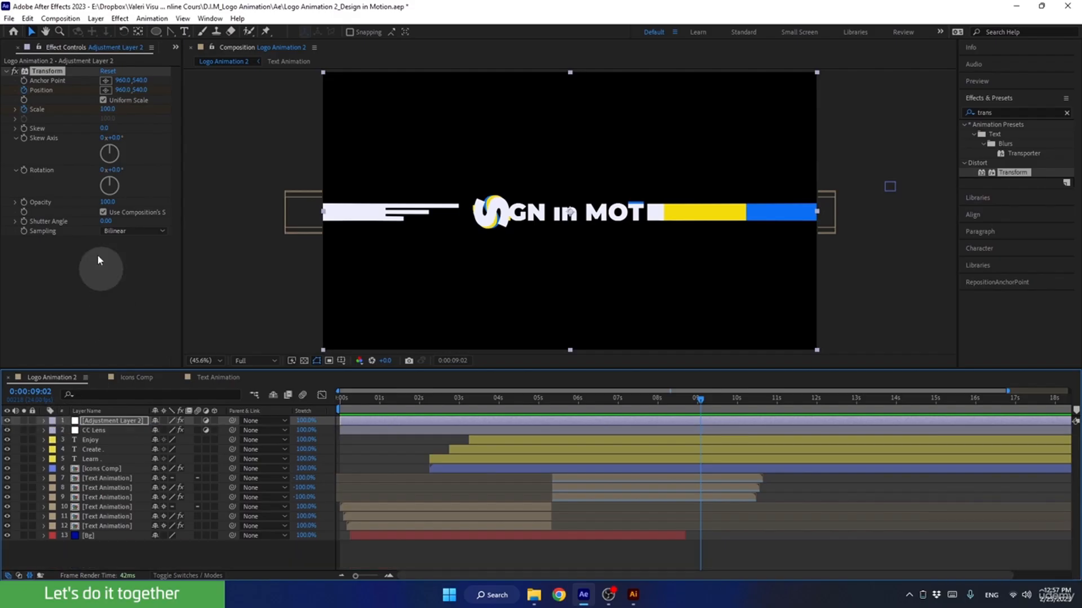
{"action": "left_click", "coordinate": [40, 71]}
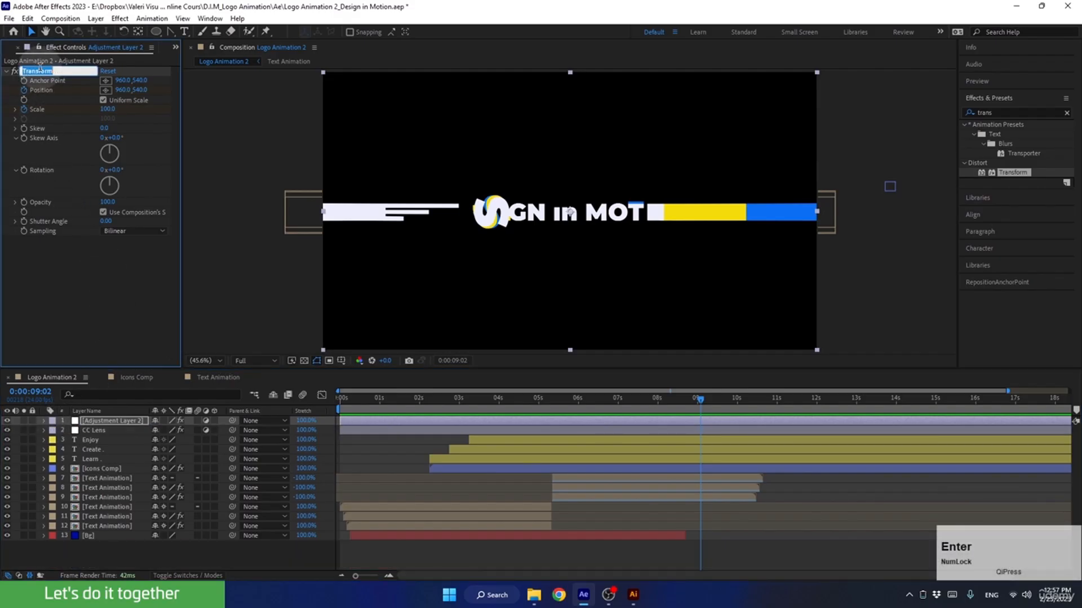
{"action": "key", "text": "ctrl+c"}
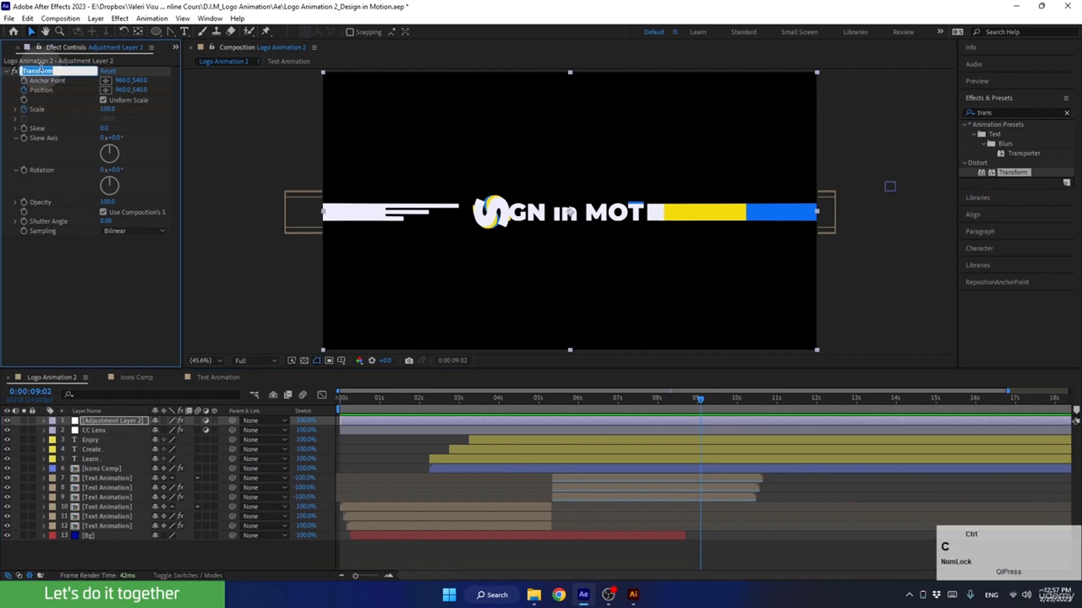
{"action": "left_click", "coordinate": [102, 421]}
{"action": "key", "text": "Return"}
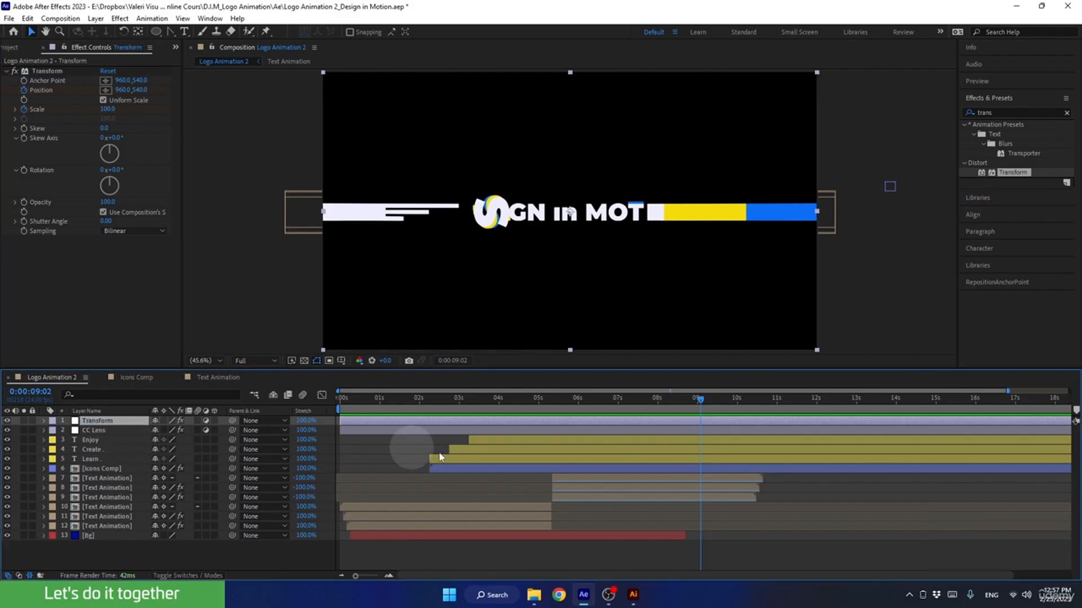
Reveal the keyframed properties of the Icons Comp layer and add a Scale keyframe at 0:00:06:08 with the current value.
{"action": "left_click_drag", "start_coordinate": [712, 410], "coordinate": [637, 379]}
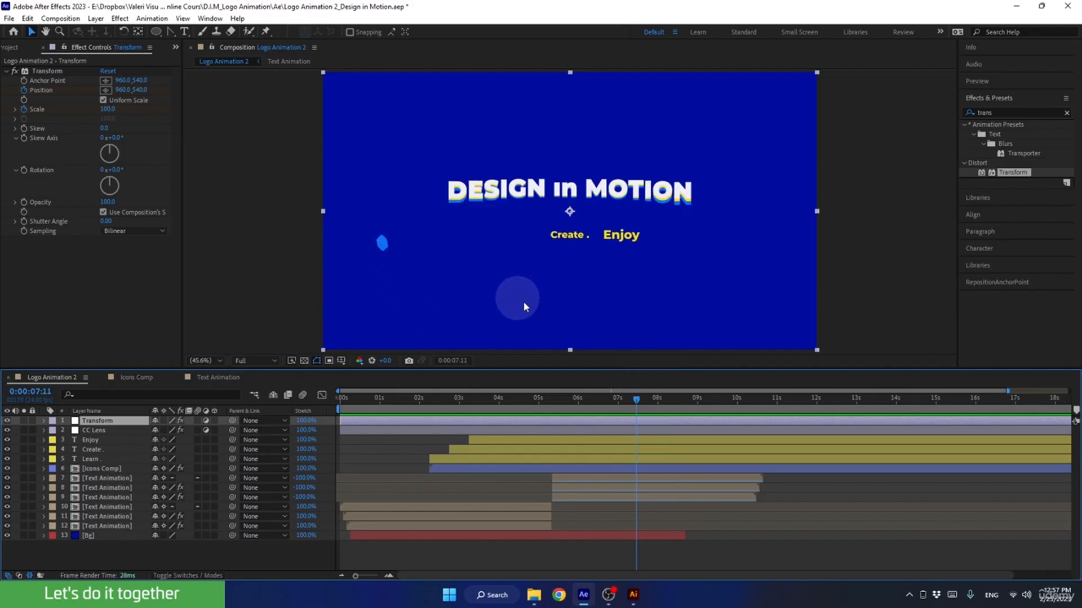
{"action": "left_click", "coordinate": [541, 470]}
{"action": "key", "text": "s"}
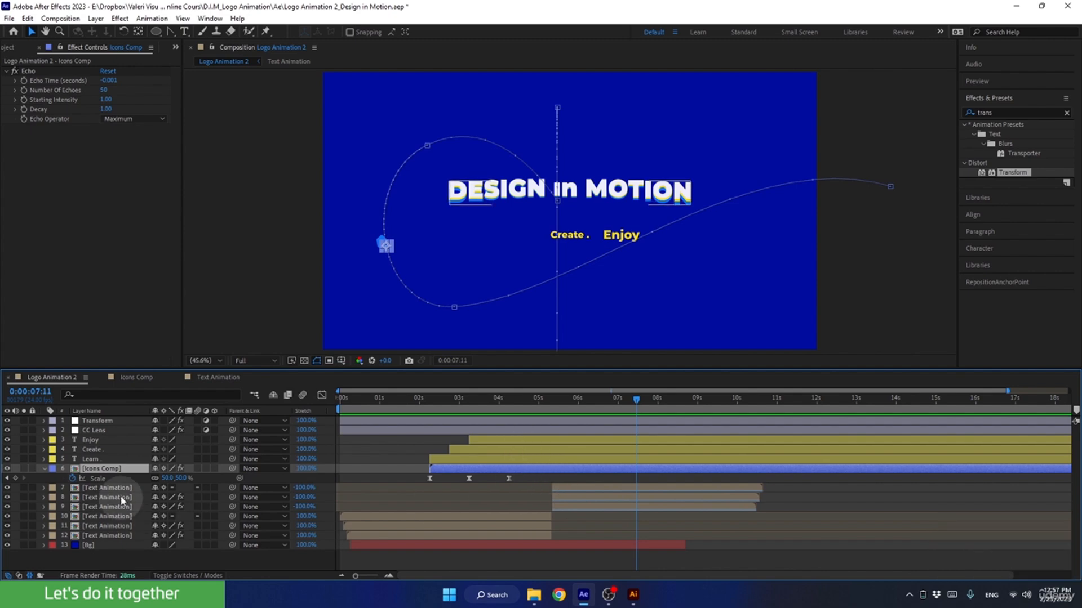
{"action": "mouse_move", "coordinate": [566, 399]}
{"action": "left_mouse_down"}
{"action": "mouse_move", "coordinate": [538, 400]}
{"action": "mouse_move", "coordinate": [553, 405]}
{"action": "left_mouse_up"}
{"action": "key", "text": "u"}
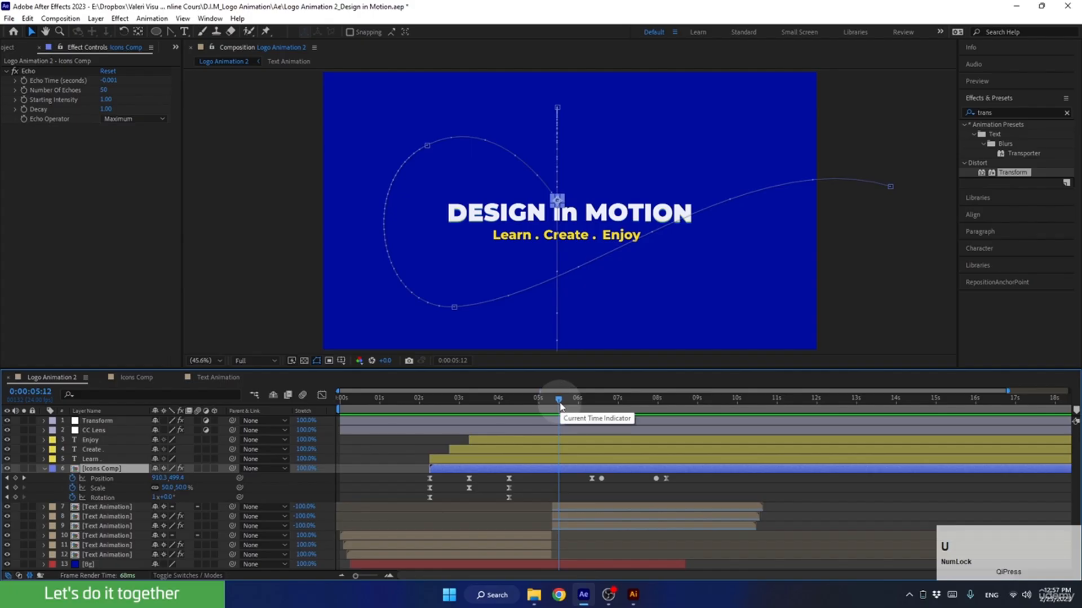
{"action": "left_click", "coordinate": [563, 402]}
{"action": "left_click_drag", "start_coordinate": [577, 405], "coordinate": [592, 507]}
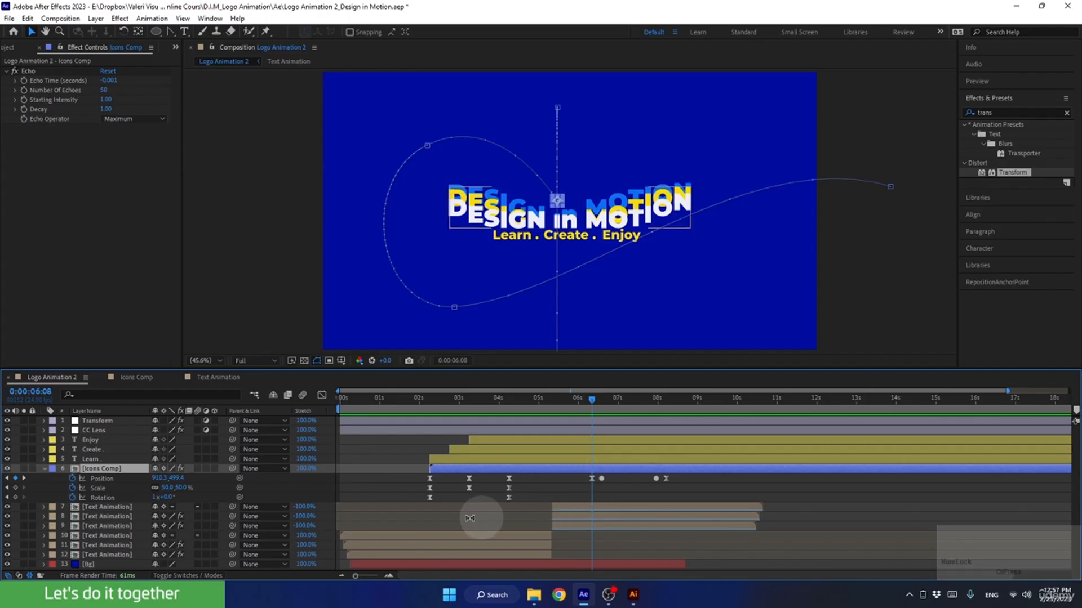
{"action": "left_click", "coordinate": [15, 488]}
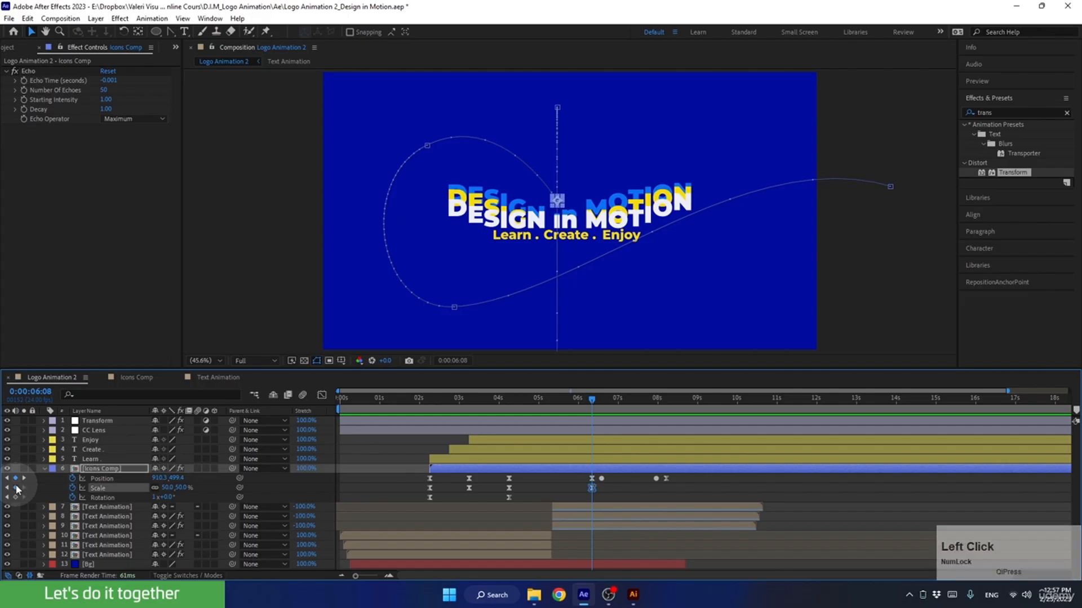
Keyframe the Icons Comp layer's Scale at 150% at 0:00:07:23.
{"action": "left_click_drag", "start_coordinate": [599, 398], "coordinate": [657, 398]}
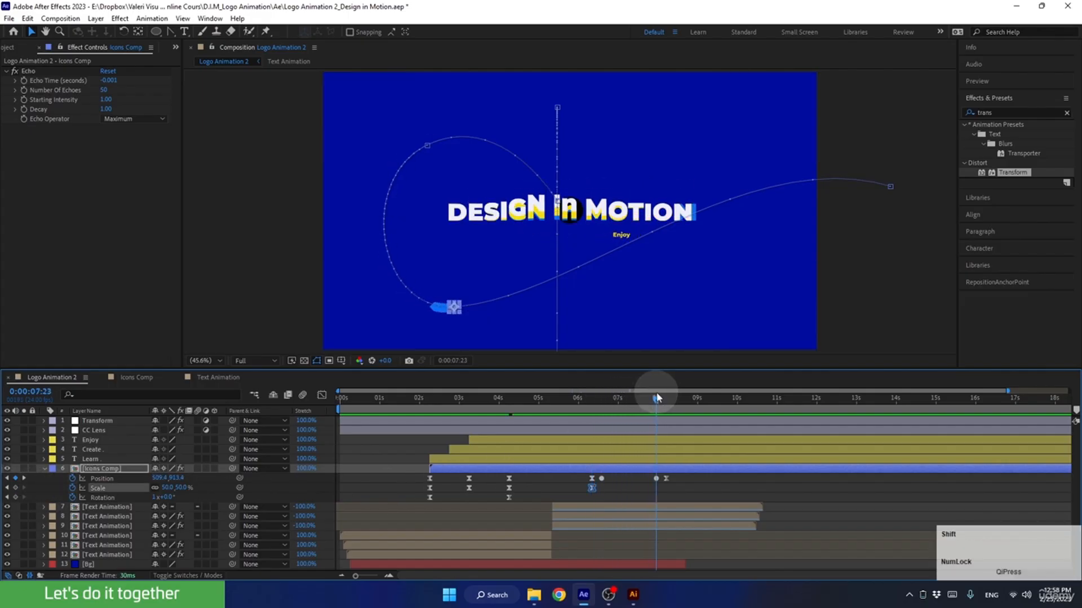
{"action": "left_click", "coordinate": [169, 487]}
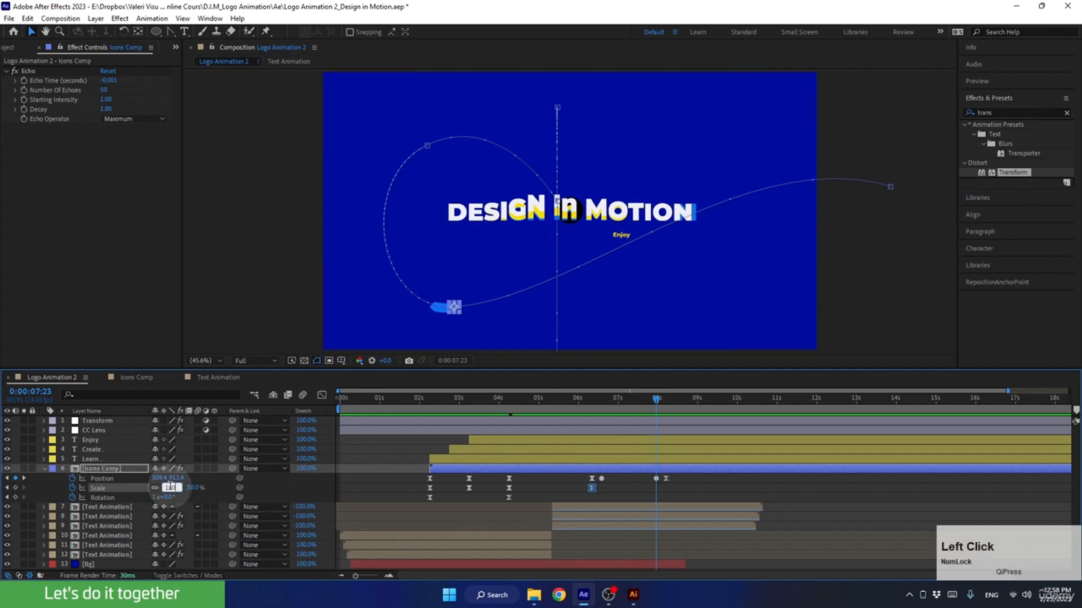
{"action": "left_click", "coordinate": [170, 488]}
{"action": "key", "text": "Return"}
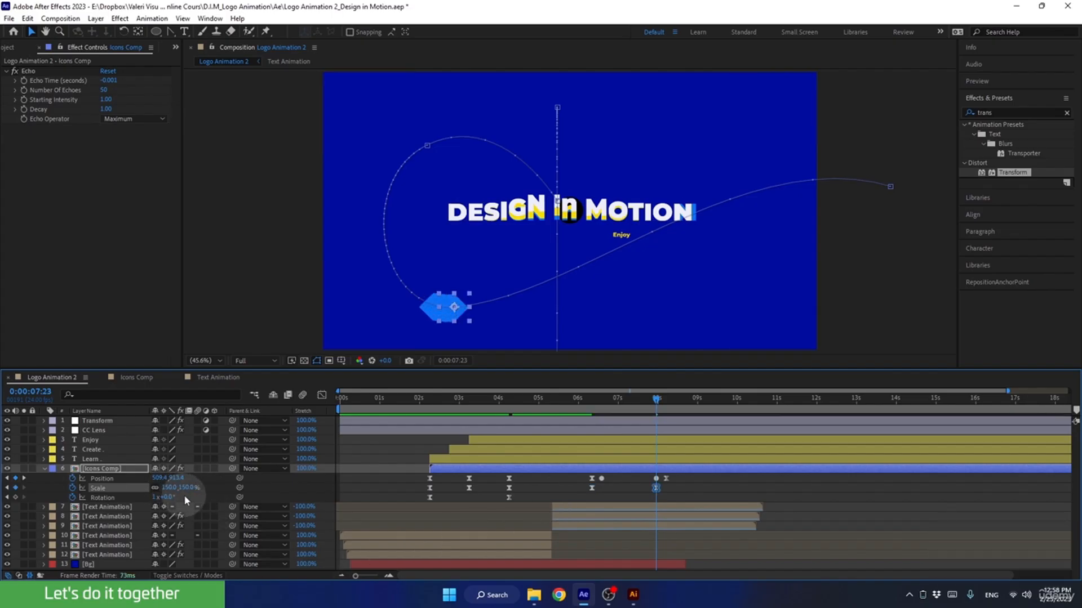
Keyframe the Icons Comp layer's Scale at 0% at 0:00:08:05 and preview the icon's flight along its path.
{"action": "left_click", "coordinate": [658, 400]}
{"action": "left_click_drag", "start_coordinate": [658, 400], "coordinate": [667, 401]}
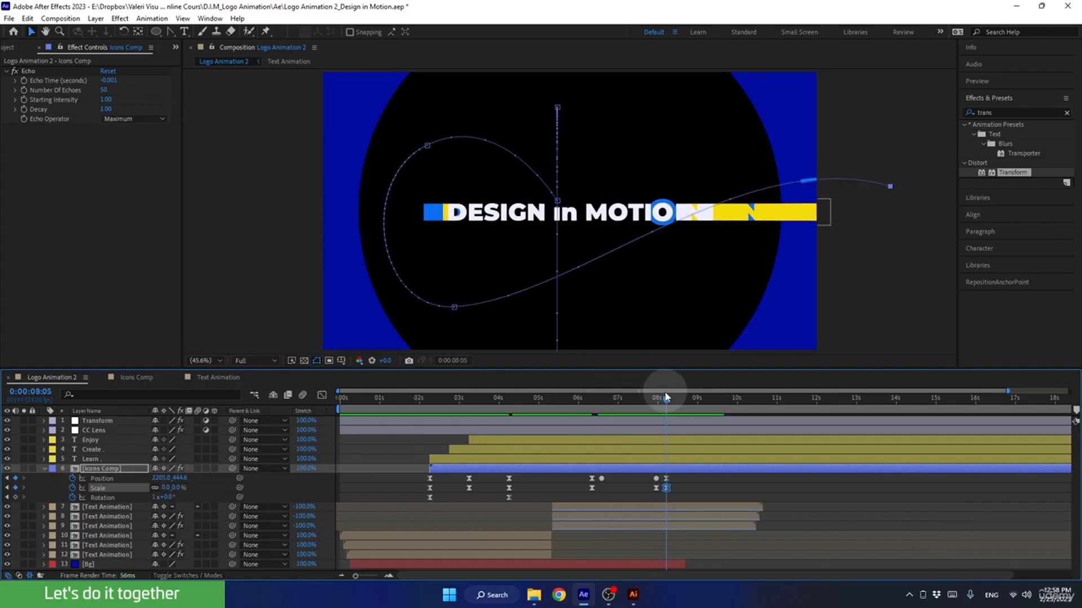
{"action": "left_click_drag", "start_coordinate": [665, 398], "coordinate": [587, 420]}
{"action": "key", "text": "space"}
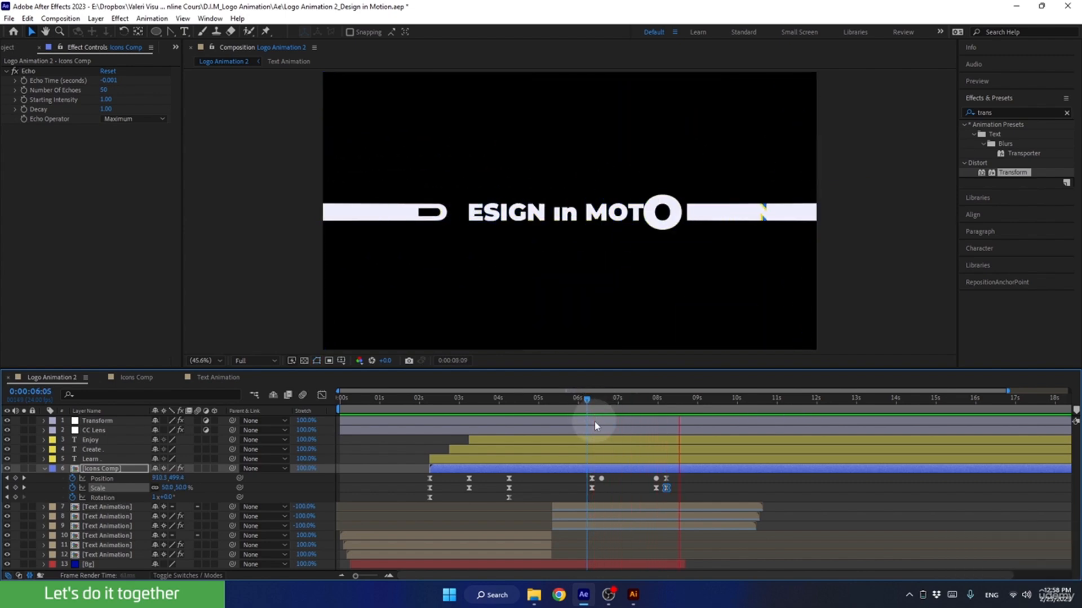
{"action": "key", "text": "space"}
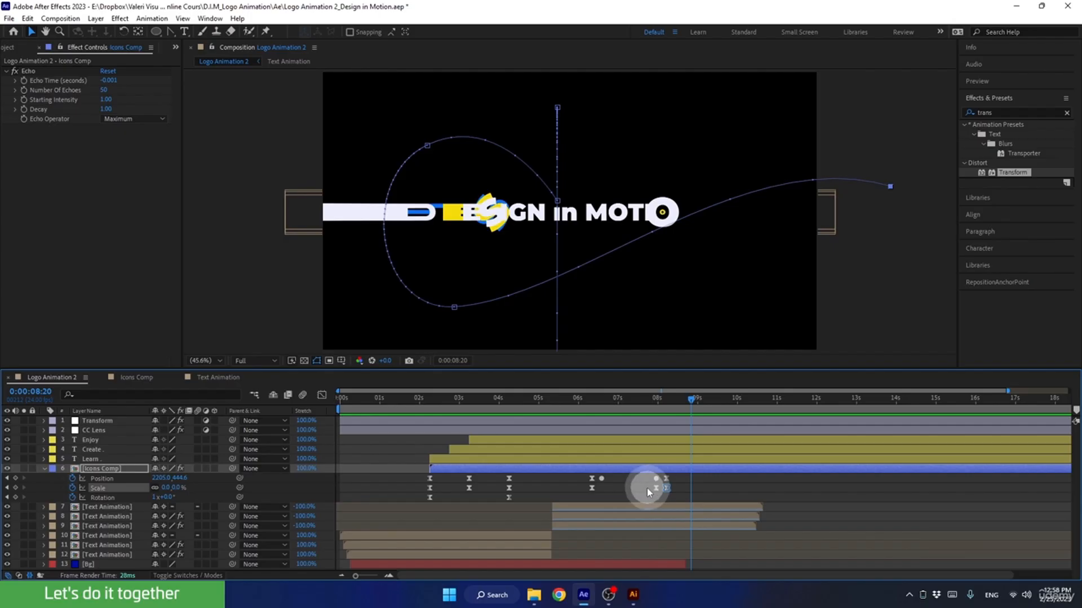
Move the 150% Scale keyframe midway between its neighbours, and ease the last three Scale keyframes with longer influence on the middle one.
{"action": "left_click_drag", "start_coordinate": [656, 488], "coordinate": [579, 497]}
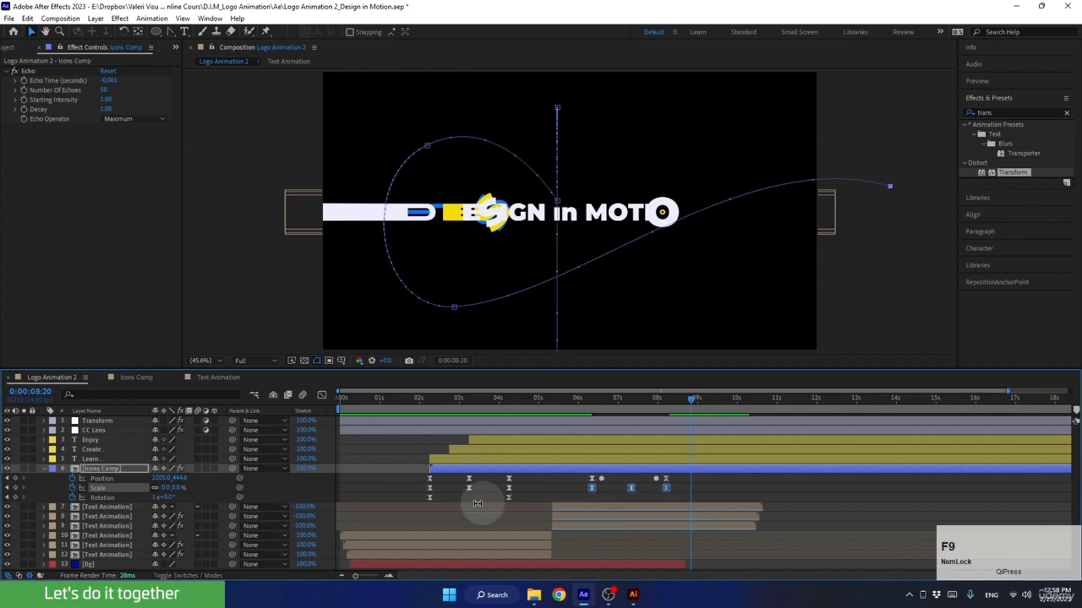
{"action": "left_click", "coordinate": [321, 395]}
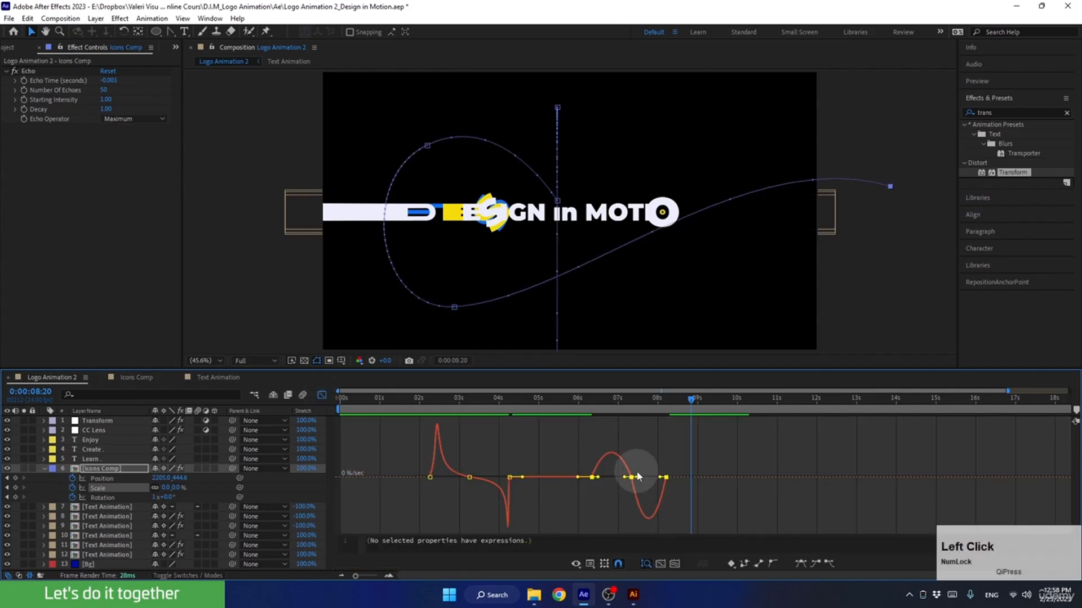
{"action": "left_click_drag", "start_coordinate": [623, 485], "coordinate": [652, 480]}
{"action": "left_click", "coordinate": [322, 396]}
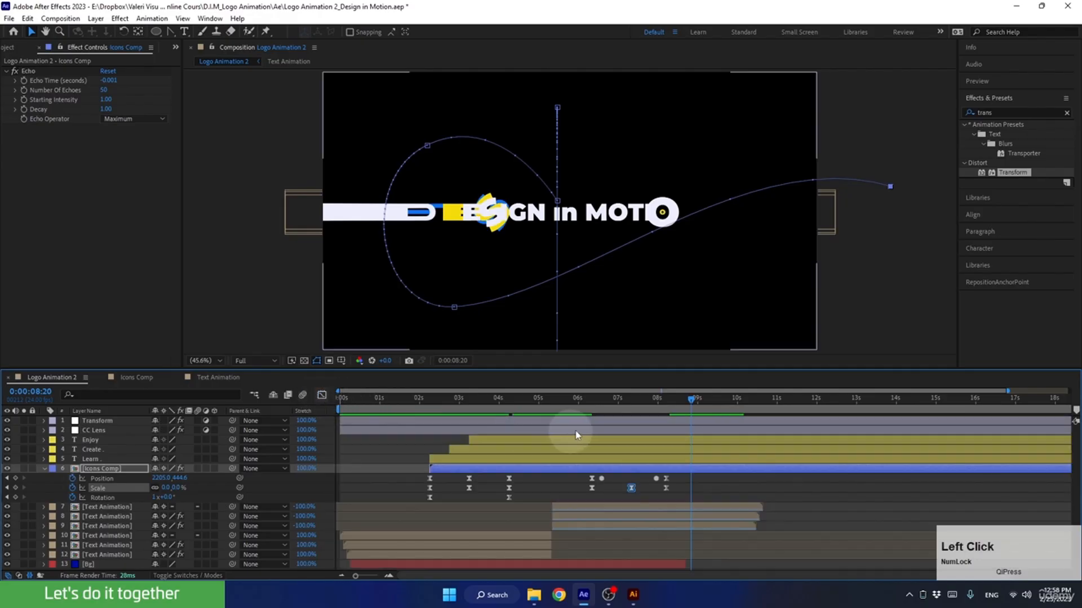
{"action": "mouse_move", "coordinate": [613, 398]}
{"action": "left_mouse_down"}
{"action": "mouse_move", "coordinate": [592, 406]}
{"action": "mouse_move", "coordinate": [608, 414]}
{"action": "left_mouse_up"}
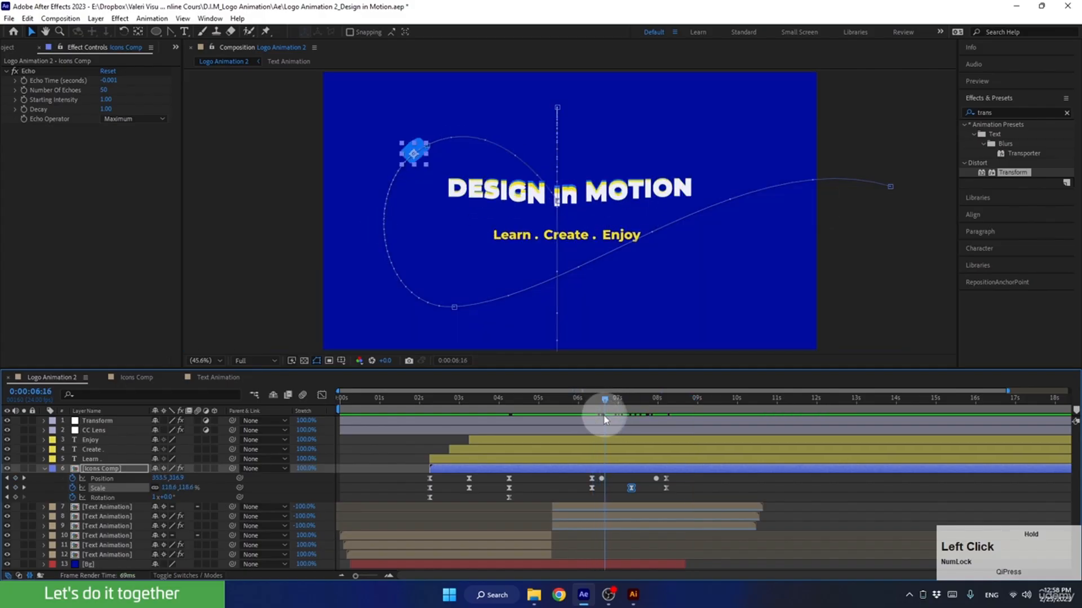
{"action": "key", "text": "space"}
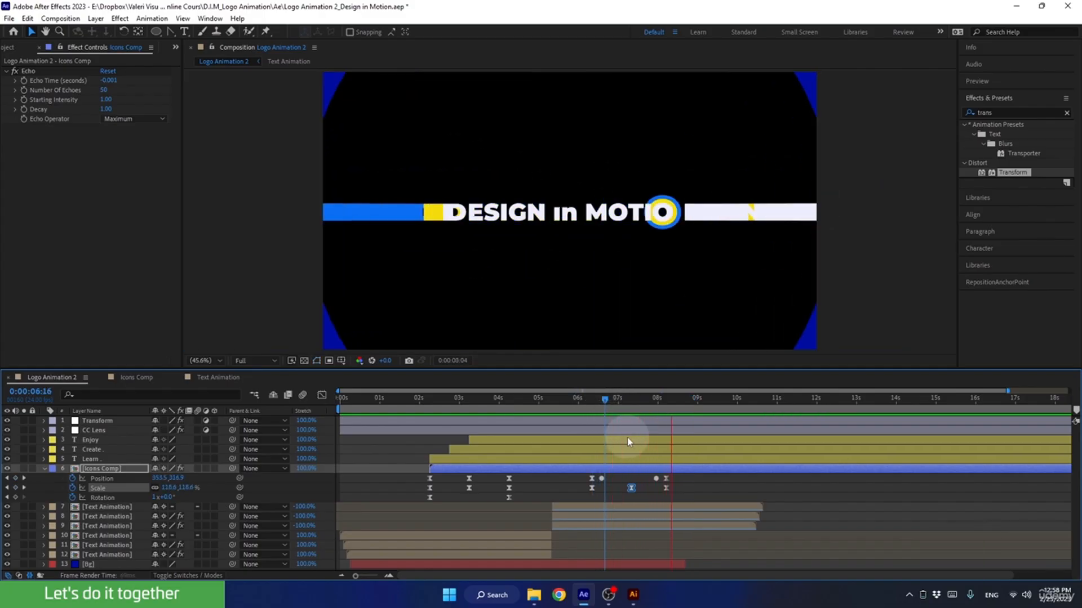
{"action": "key", "text": "space"}
Set the Icons Comp layer's last Scale keyframe at 0:00:08:05 to 50%.
{"action": "left_click", "coordinate": [663, 400], "text": "shift"}
{"action": "left_click_drag", "start_coordinate": [664, 400], "coordinate": [671, 403]}
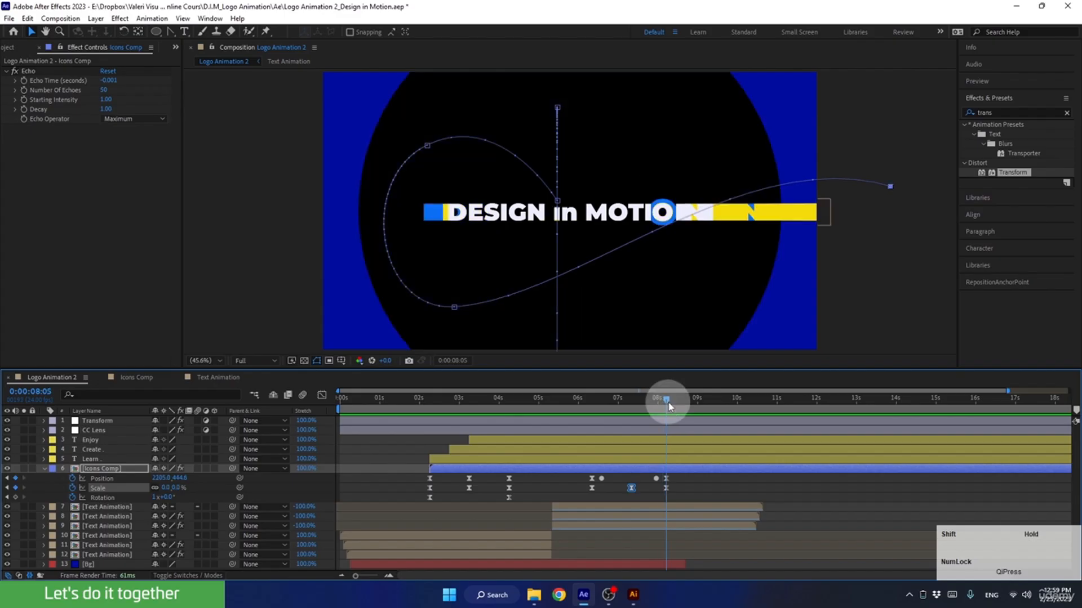
{"action": "left_click", "coordinate": [667, 488]}
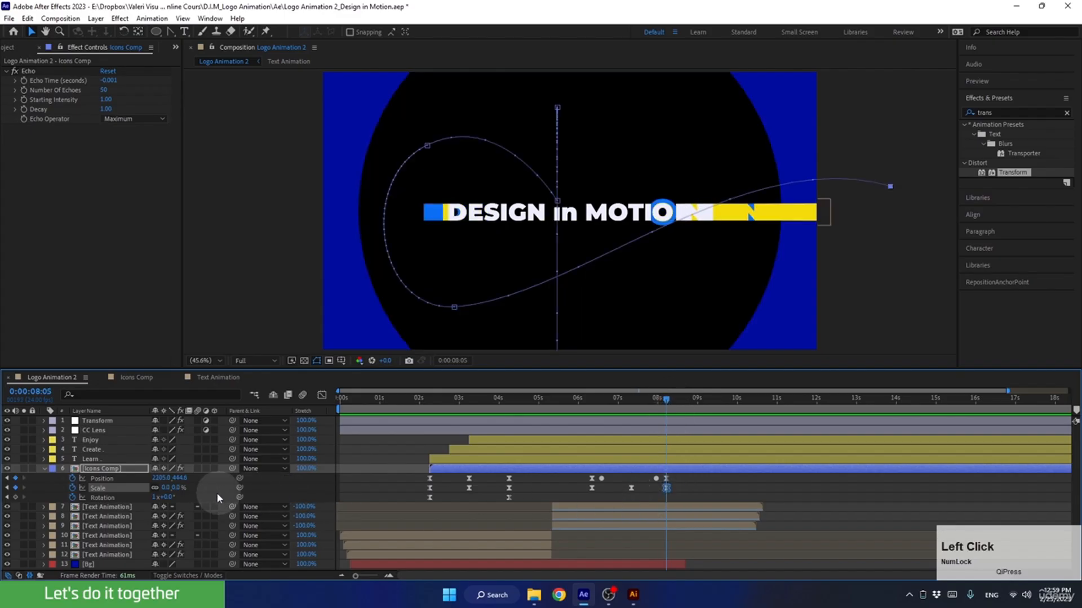
{"action": "type", "text": "50"}
{"action": "key", "text": "Return"}
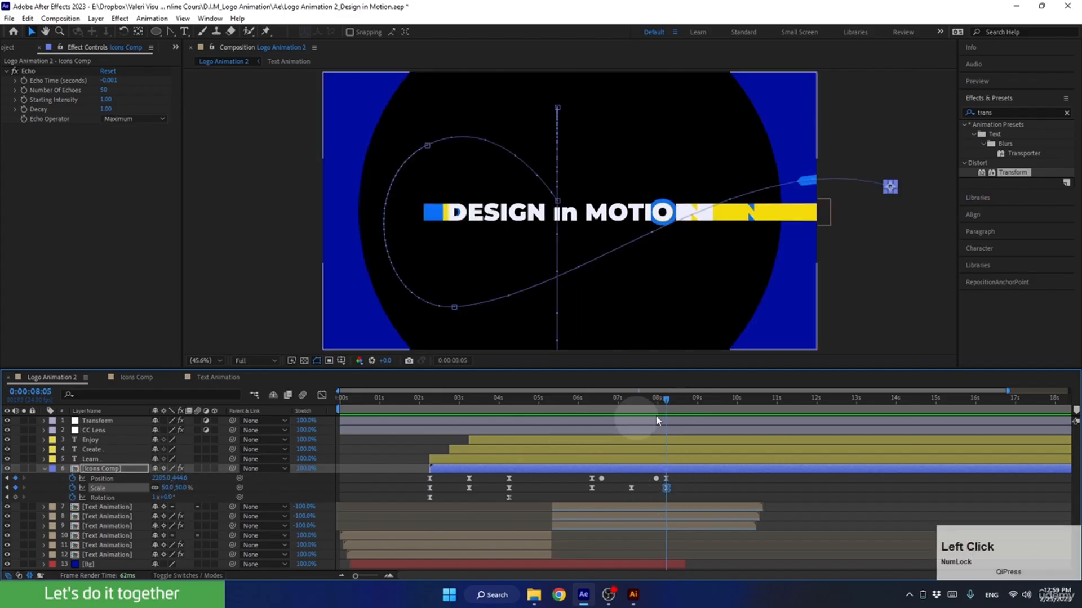
Shift the Icons Comp layer's closing Position and Scale keyframes earlier, ending at about 0:00:07:20, with the middle Scale keyframe near 0:00:07:01, and preview.
{"action": "left_click_drag", "start_coordinate": [668, 404], "coordinate": [591, 414]}
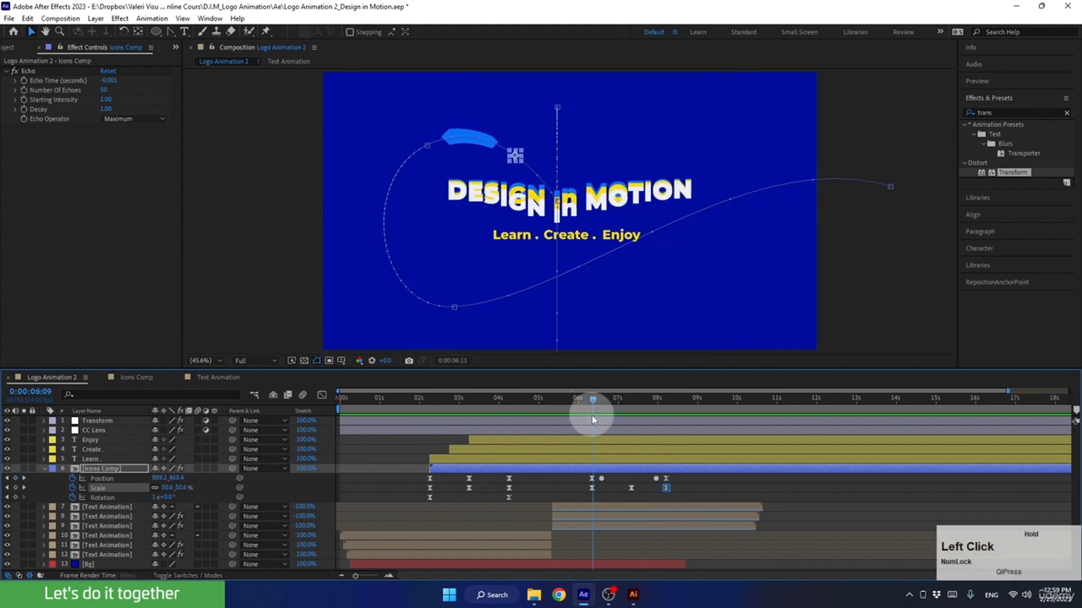
{"action": "key", "text": "space"}
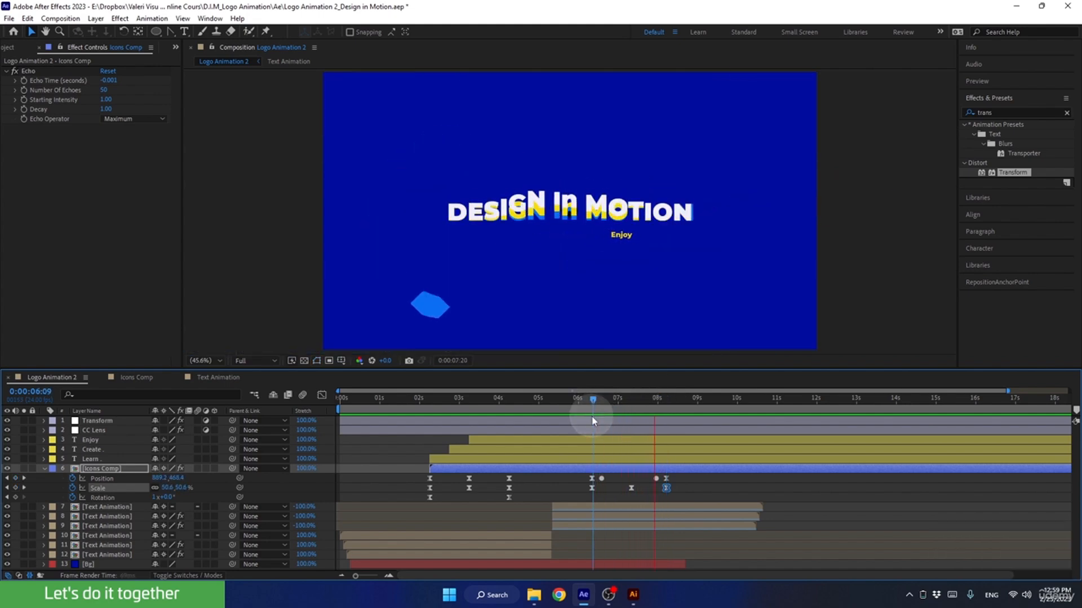
{"action": "mouse_move", "coordinate": [642, 403]}
{"action": "left_mouse_down"}
{"action": "mouse_move", "coordinate": [623, 403]}
{"action": "mouse_move", "coordinate": [630, 416]}
{"action": "left_mouse_up"}
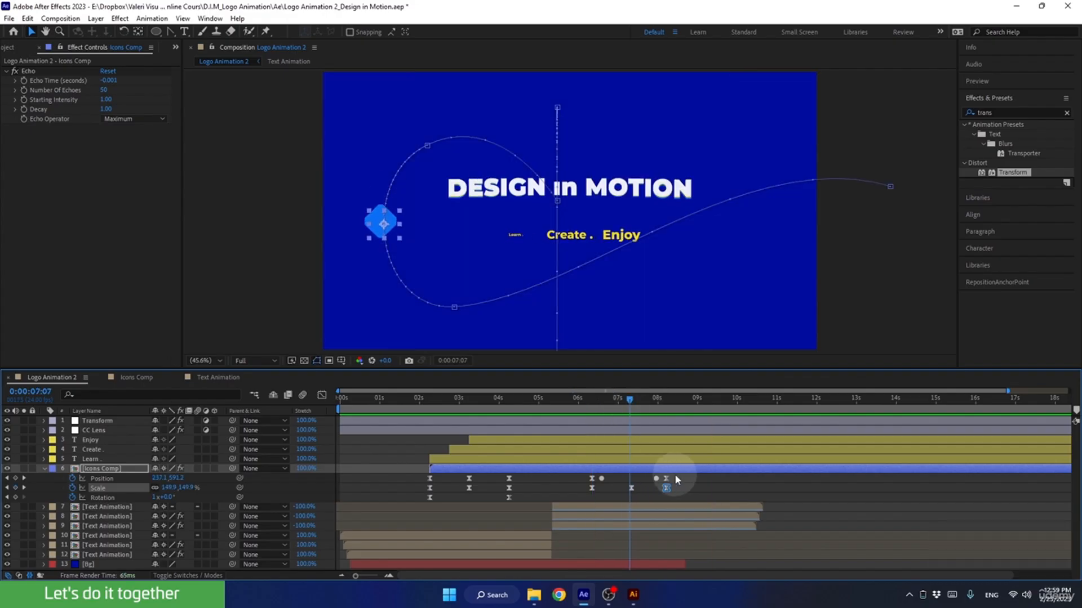
{"action": "left_click_drag", "start_coordinate": [676, 475], "coordinate": [642, 483]}
{"action": "left_click", "coordinate": [655, 480]}
{"action": "left_click", "coordinate": [618, 488]}
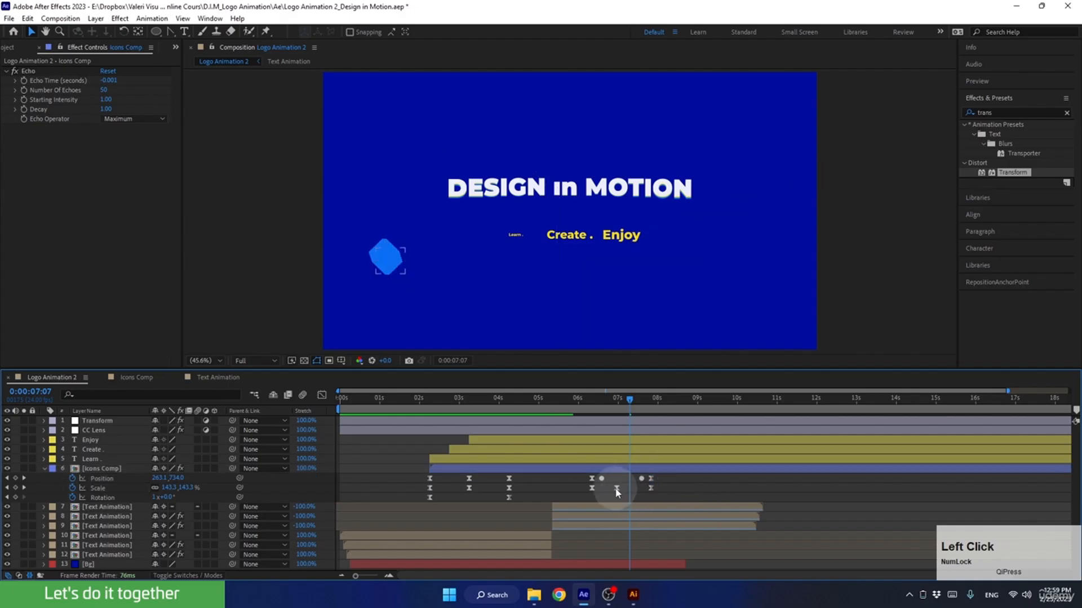
{"action": "left_click_drag", "start_coordinate": [604, 403], "coordinate": [579, 401]}
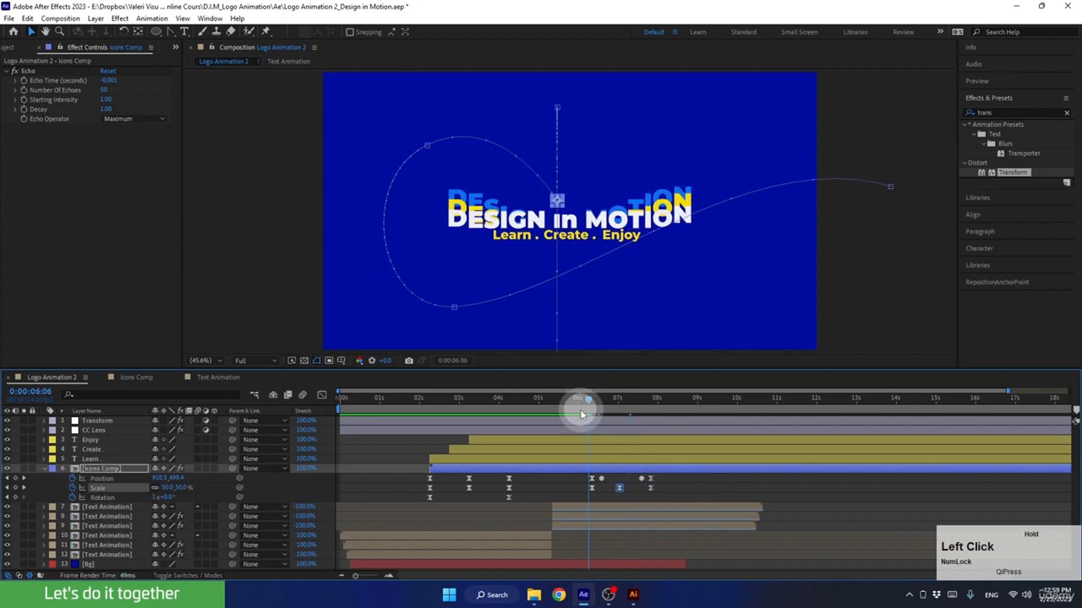
{"action": "key", "text": "space"}
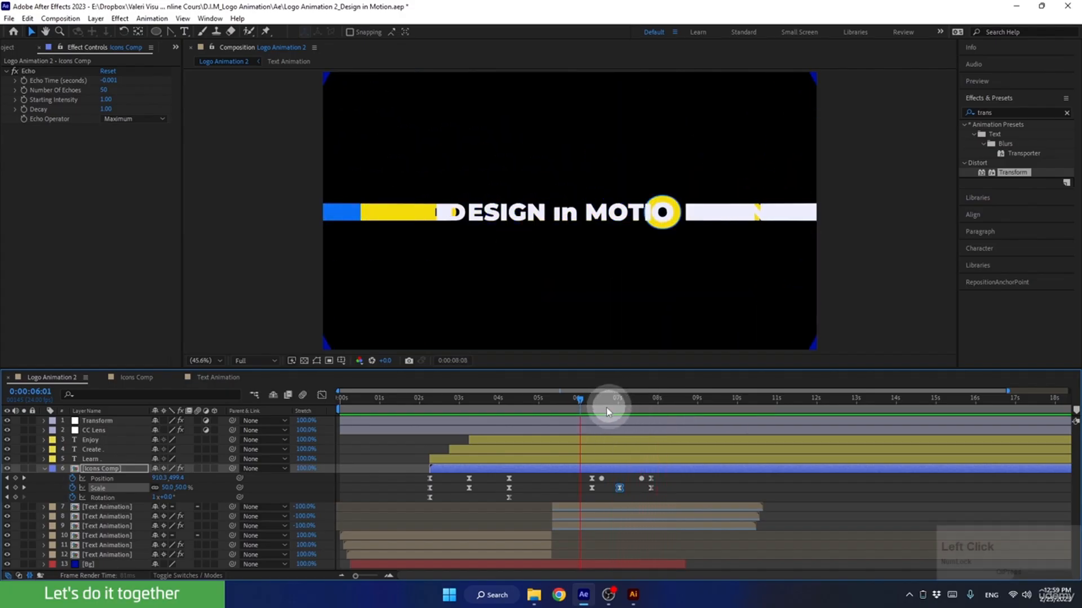
{"action": "mouse_move", "coordinate": [606, 408]}
{"action": "left_mouse_down"}
{"action": "mouse_move", "coordinate": [581, 406]}
{"action": "mouse_move", "coordinate": [598, 411]}
{"action": "mouse_move", "coordinate": [586, 411]}
{"action": "mouse_move", "coordinate": [592, 419]}
{"action": "left_mouse_up"}
{"action": "key", "text": "space"}
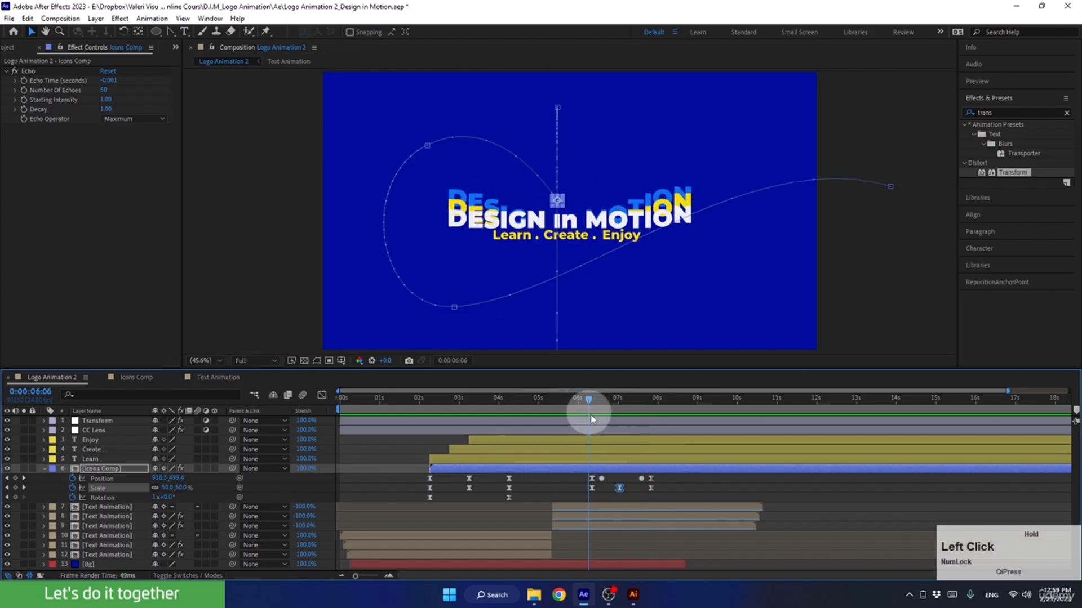
Move the Icons Comp layer's Position keyframe at the upper-left curve point to 0:00:06:16 and preview the flight.
{"action": "left_click", "coordinate": [592, 480]}
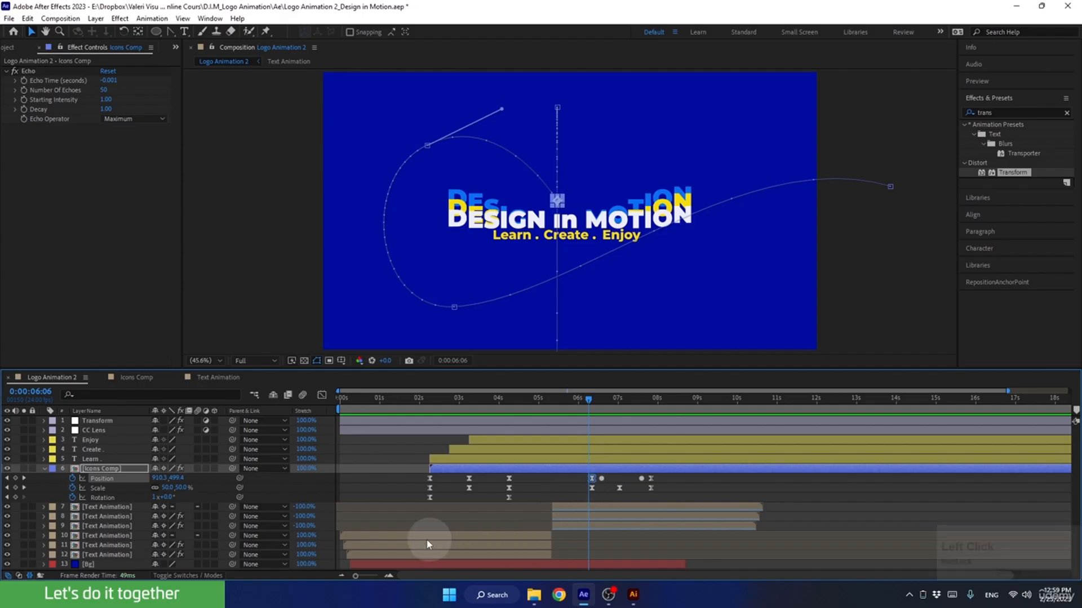
{"action": "left_click", "coordinate": [373, 576]}
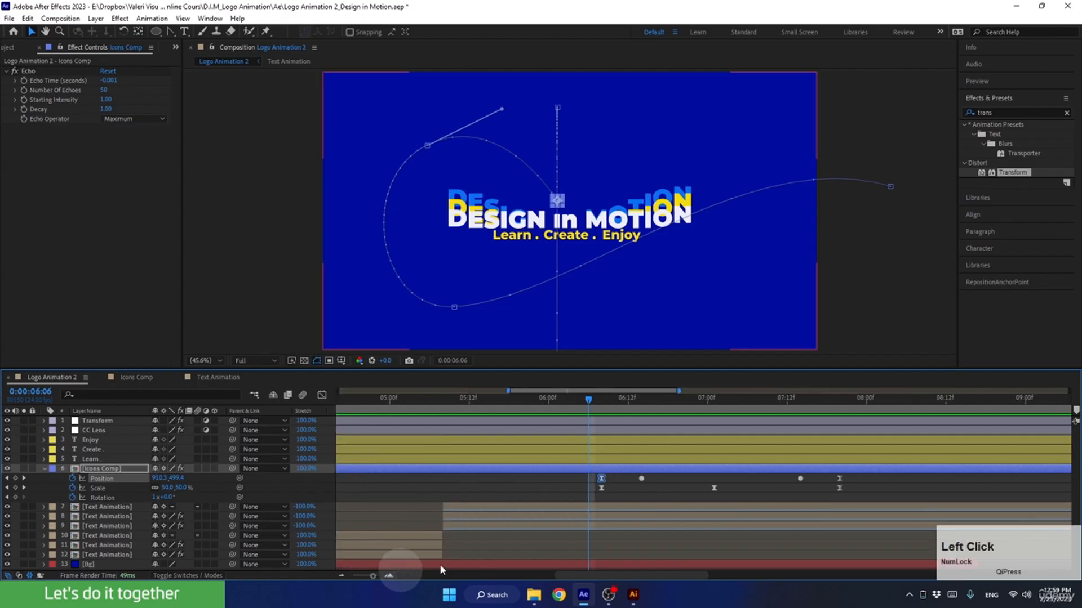
{"action": "left_click", "coordinate": [644, 479]}
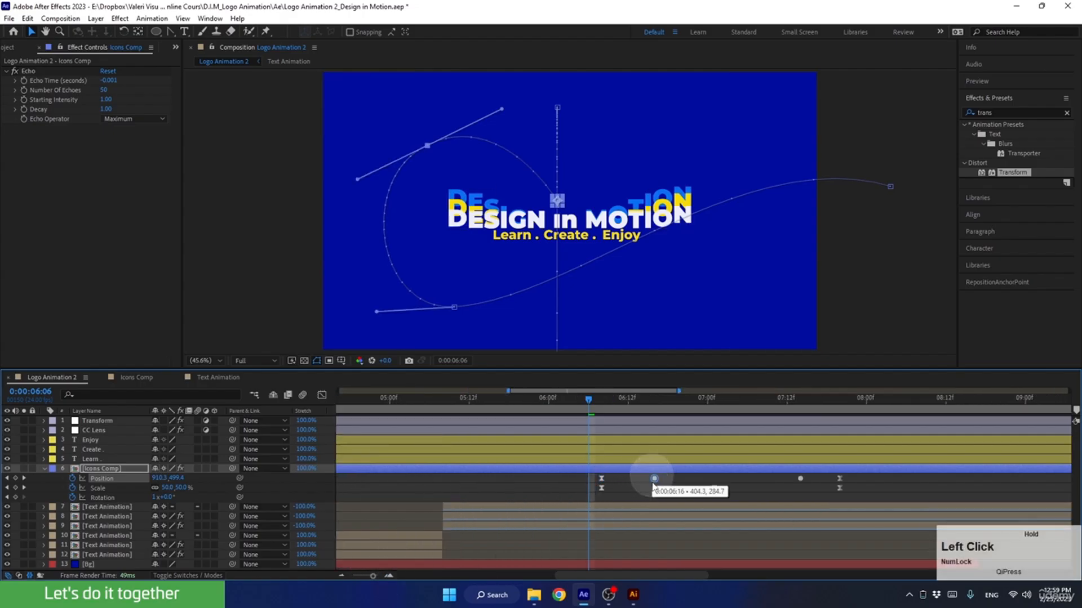
{"action": "left_click_drag", "start_coordinate": [654, 485], "coordinate": [654, 486]}
{"action": "key", "text": "space"}
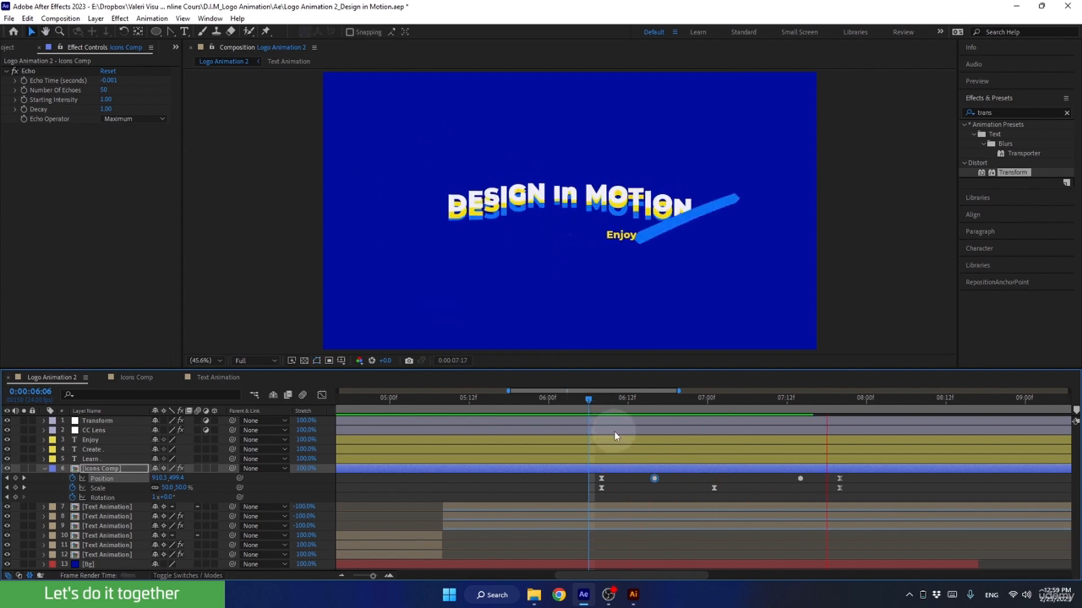
Shift the Bg layer's last two Mask Expansion keyframes earlier, starting at about 0:00:07:07, and preview the closing circle.
{"action": "mouse_move", "coordinate": [822, 403]}
{"action": "left_mouse_down"}
{"action": "mouse_move", "coordinate": [661, 426]}
{"action": "mouse_move", "coordinate": [726, 433]}
{"action": "mouse_move", "coordinate": [835, 415]}
{"action": "left_mouse_up"}
{"action": "scroll", "coordinate": [776, 542], "scroll_direction": "down", "scroll_amount": 1}
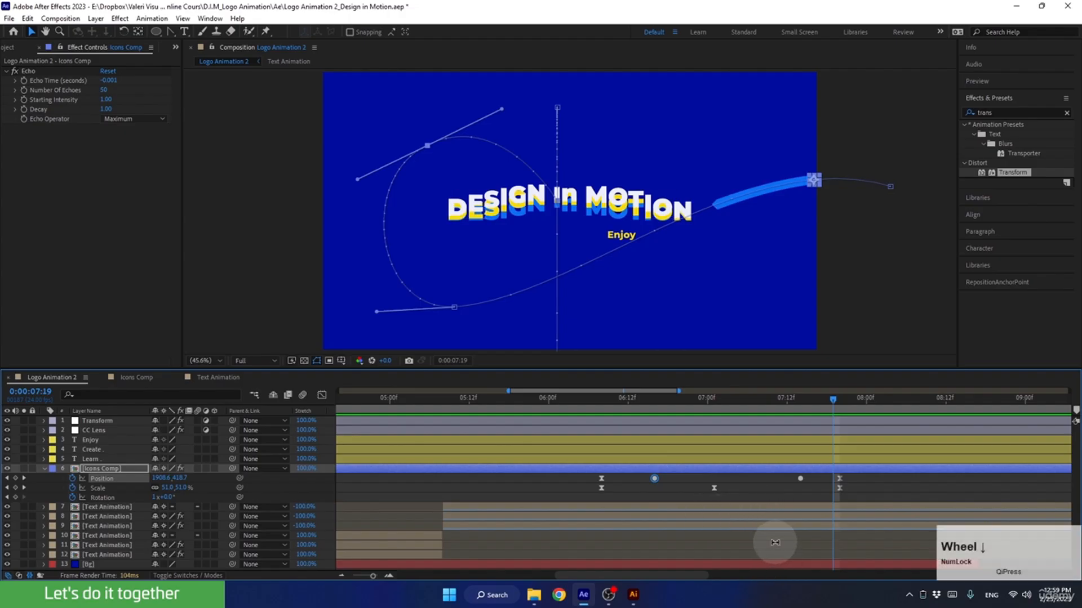
{"action": "left_click", "coordinate": [772, 565]}
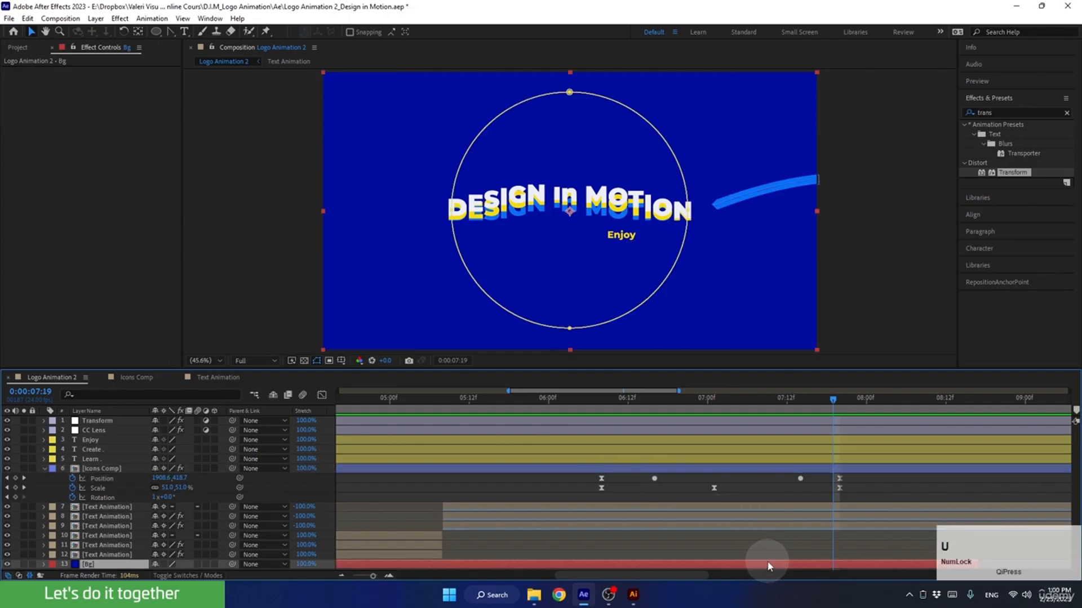
{"action": "key", "text": "u"}
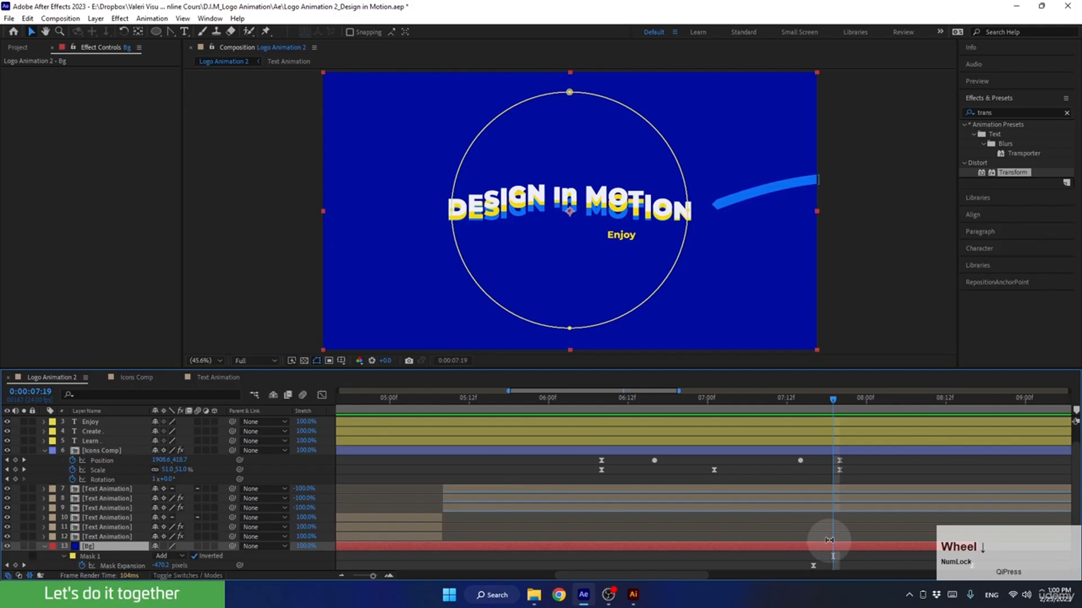
{"action": "left_click", "coordinate": [813, 566]}
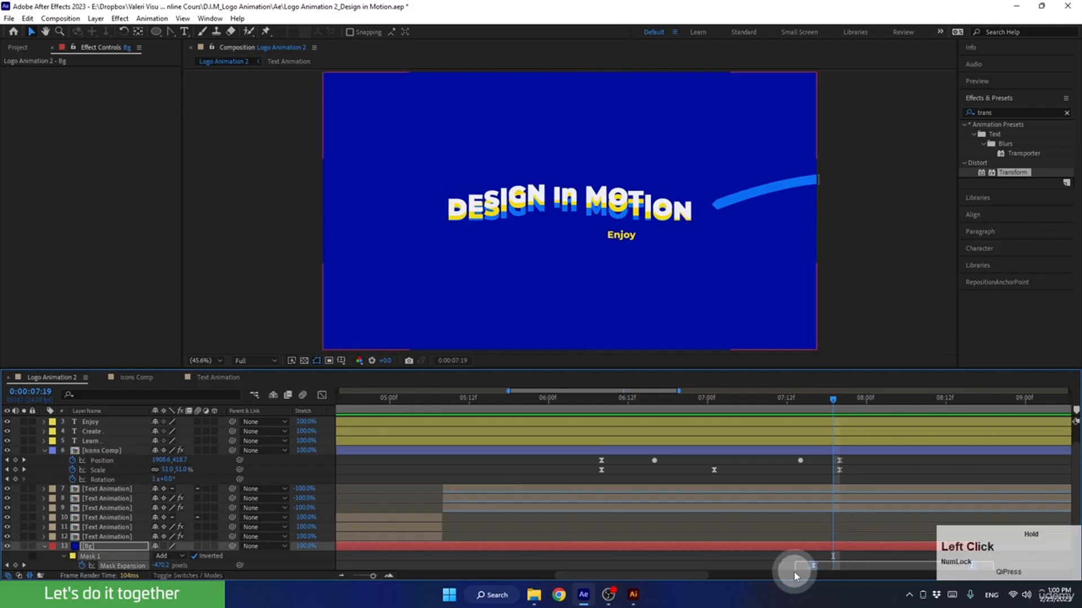
{"action": "mouse_move", "coordinate": [742, 567]}
{"action": "left_mouse_down"}
{"action": "mouse_move", "coordinate": [726, 564]}
{"action": "mouse_move", "coordinate": [753, 559]}
{"action": "left_mouse_up"}
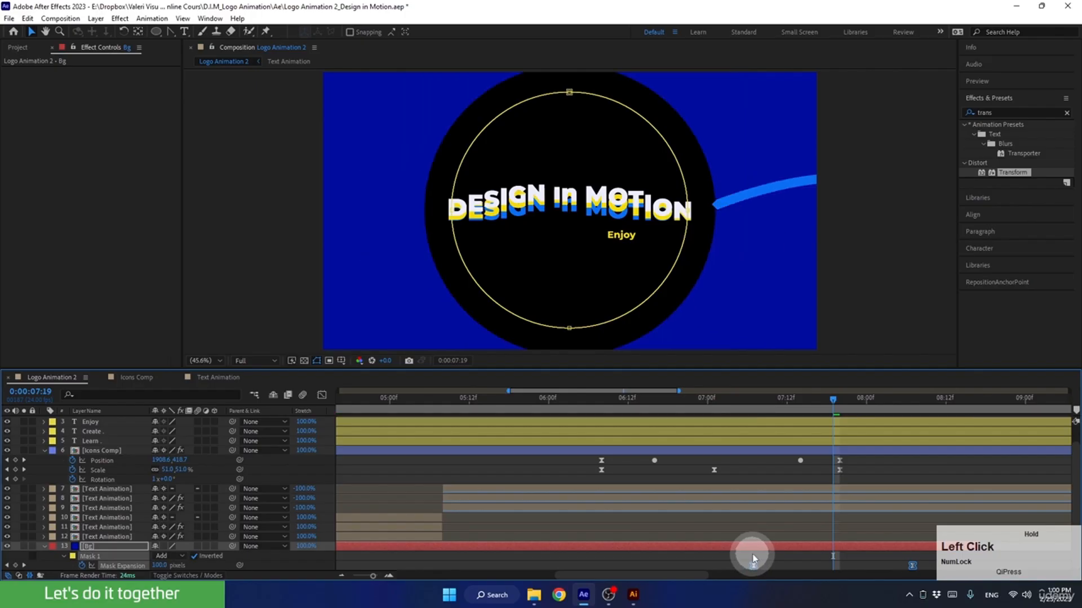
{"action": "left_click_drag", "start_coordinate": [734, 408], "coordinate": [787, 403]}
{"action": "key", "text": "space"}
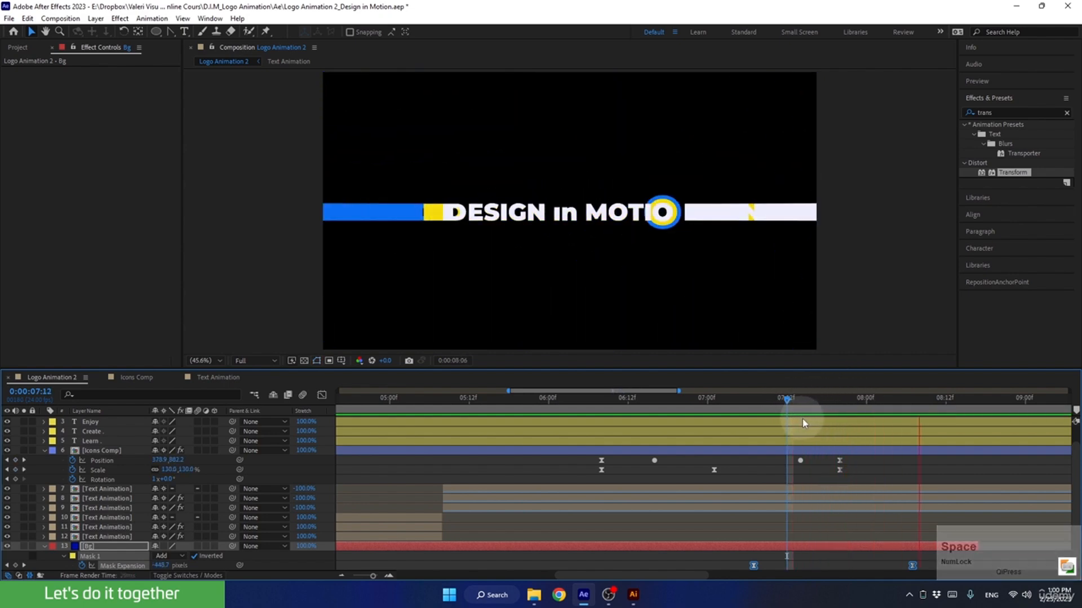
Collapse the expanded layer properties and scrub back through the animation to 0:00:04:16.
{"action": "left_click", "coordinate": [342, 576]}
{"action": "left_click", "coordinate": [342, 575]}
{"action": "left_click", "coordinate": [342, 576]}
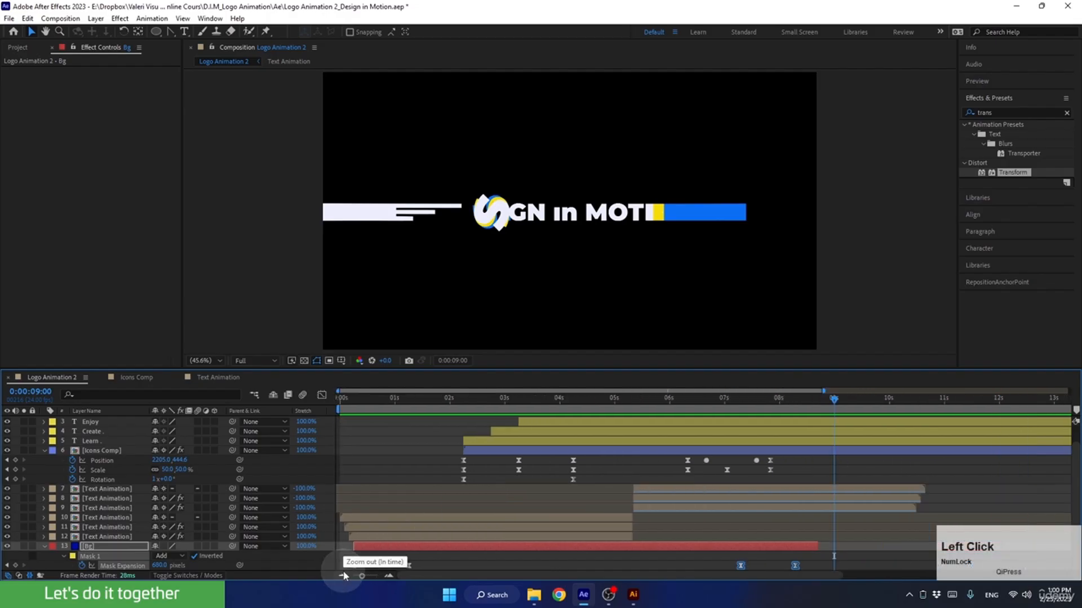
{"action": "left_click", "coordinate": [44, 451]}
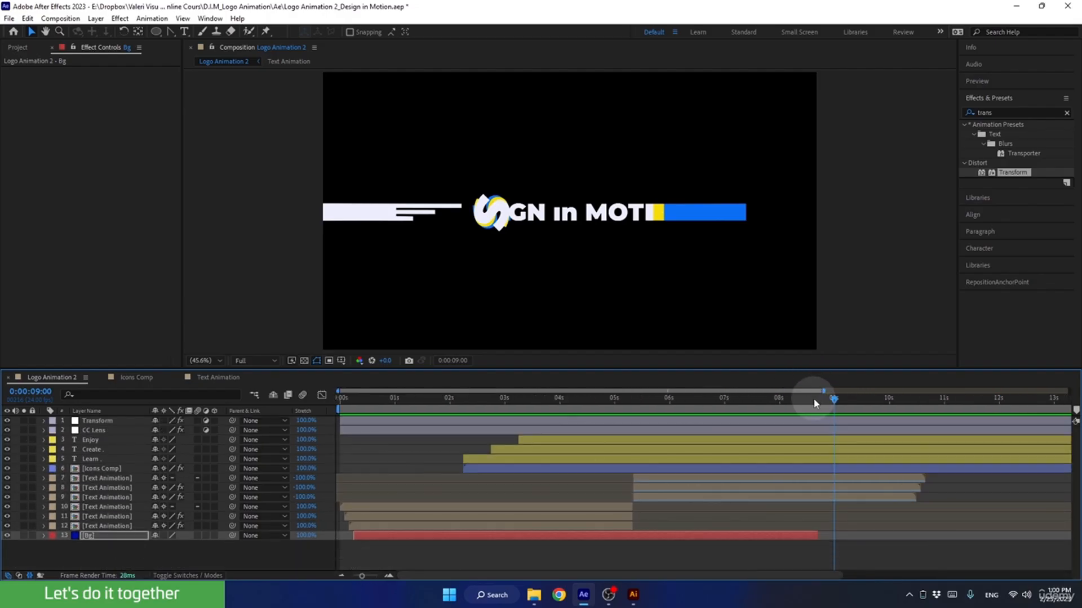
{"action": "left_click_drag", "start_coordinate": [819, 399], "coordinate": [599, 435]}
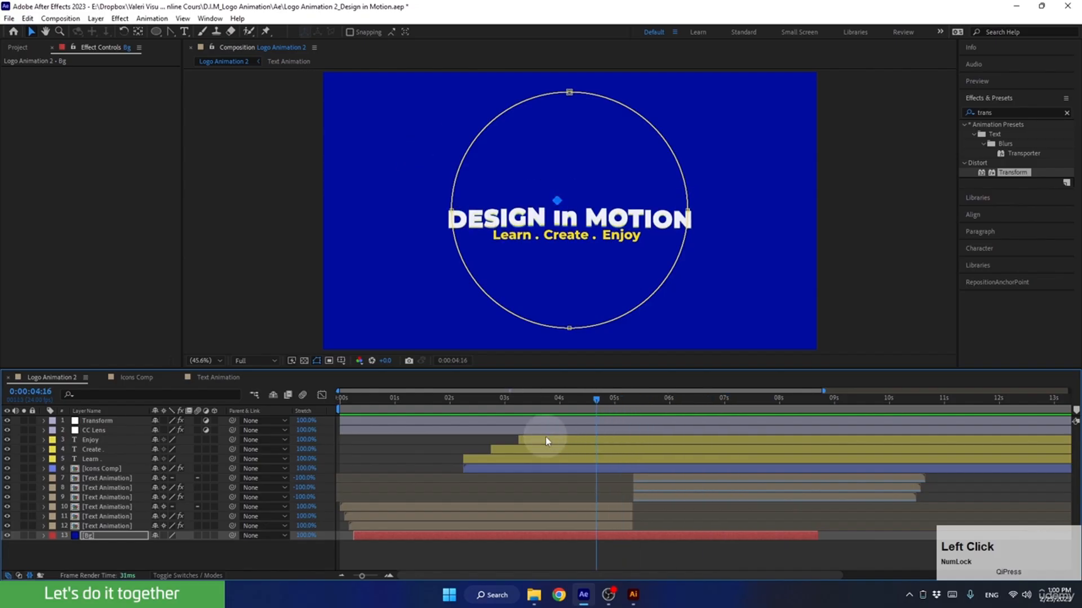
Create a new adjustment layer at the head of the Logo Animation 2 layer stack.
{"action": "left_click", "coordinate": [203, 549]}
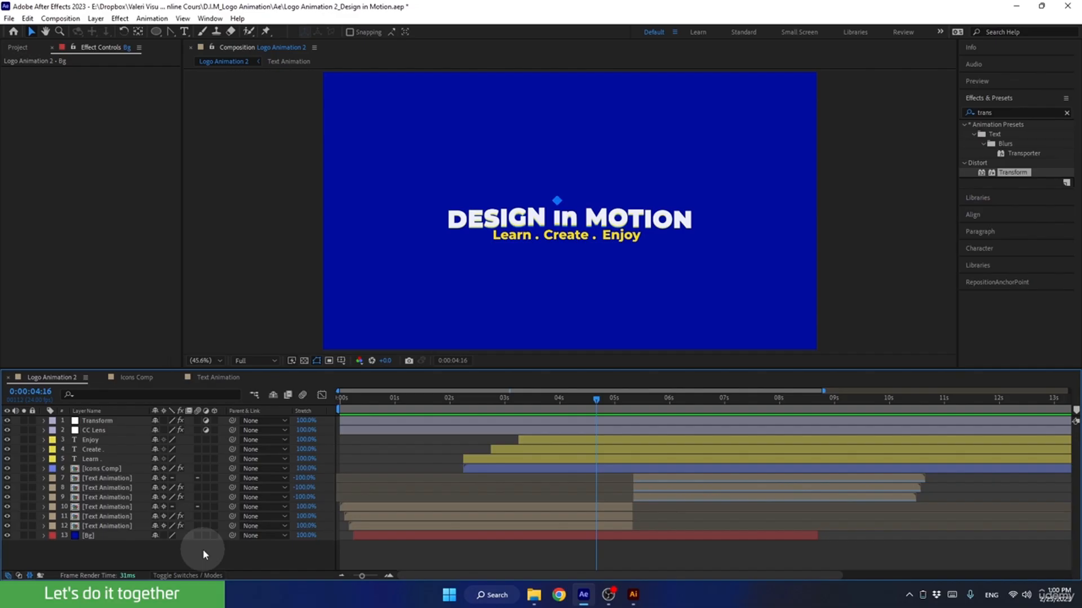
{"action": "right_click", "coordinate": [202, 549]}
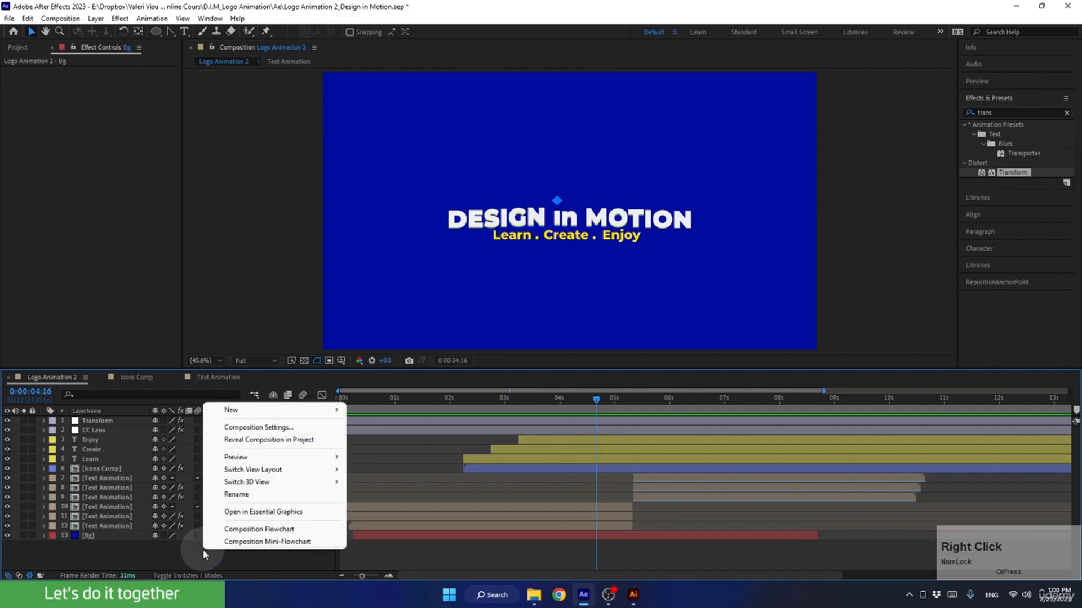
{"action": "mouse_move", "coordinate": [282, 410]}
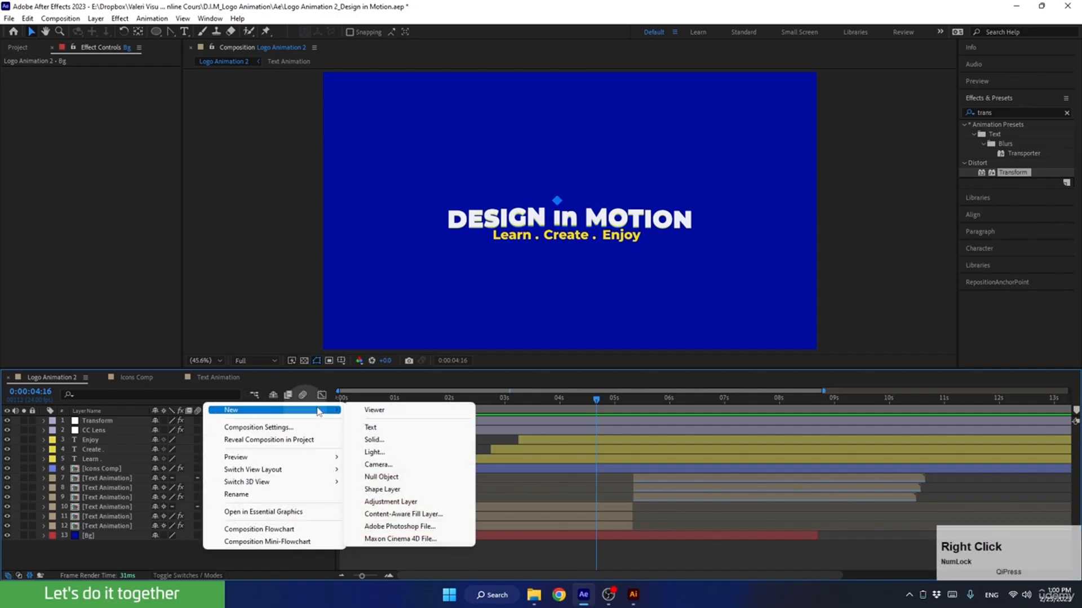
{"action": "left_click", "coordinate": [379, 503]}
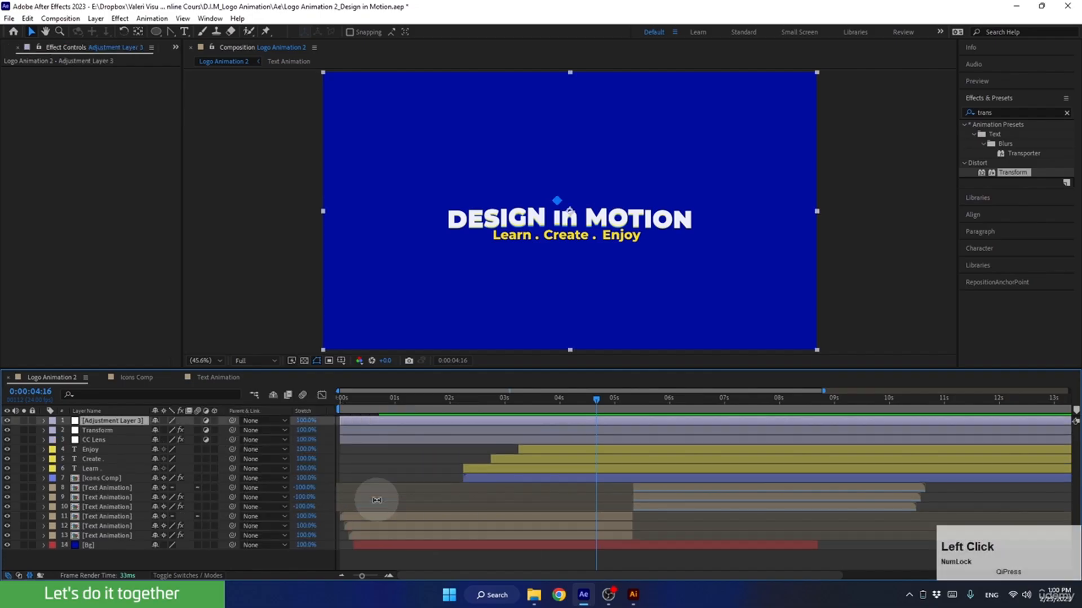
Apply the Posterize Time effect to the new adjustment layer, set its Frame Rate to 12, and preview the whole animation.
{"action": "left_click", "coordinate": [1021, 112]}
{"action": "type", "text": "poster"}
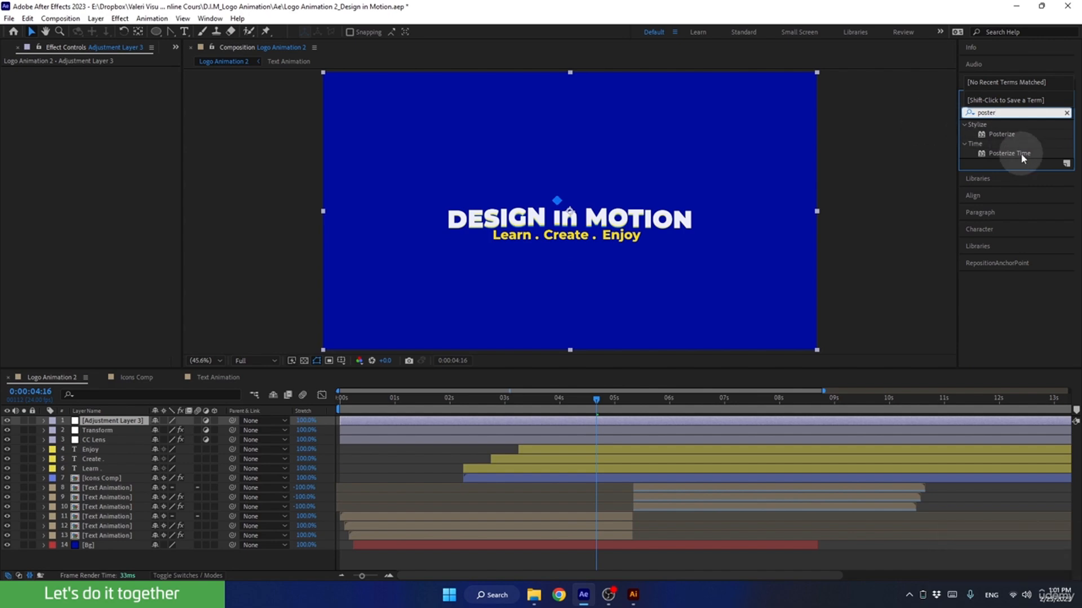
{"action": "left_click_drag", "start_coordinate": [1021, 153], "coordinate": [117, 419]}
{"action": "left_click", "coordinate": [106, 81]}
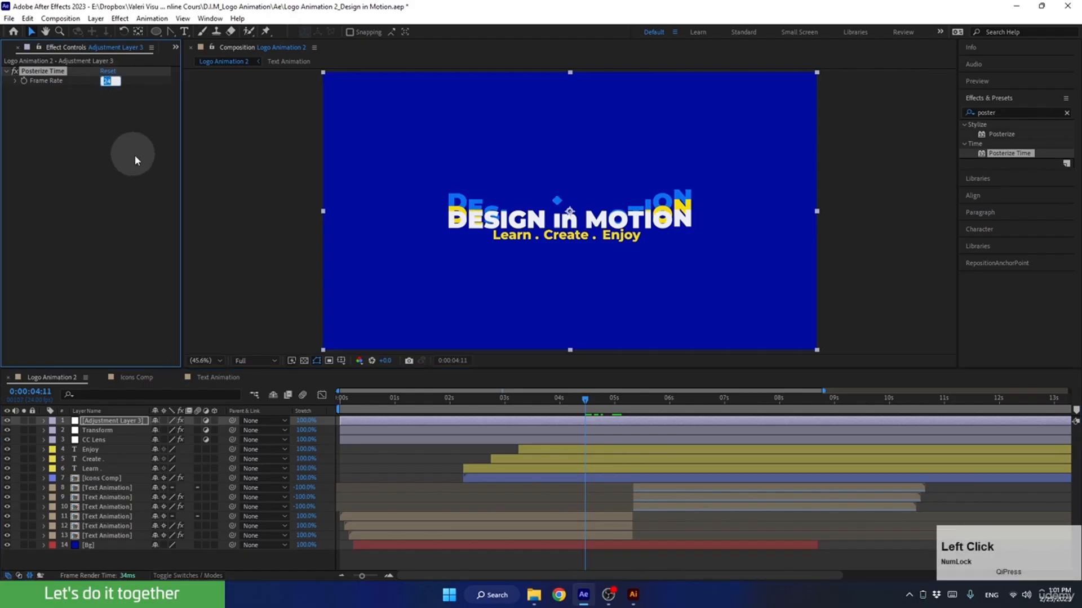
{"action": "key", "text": "Return"}
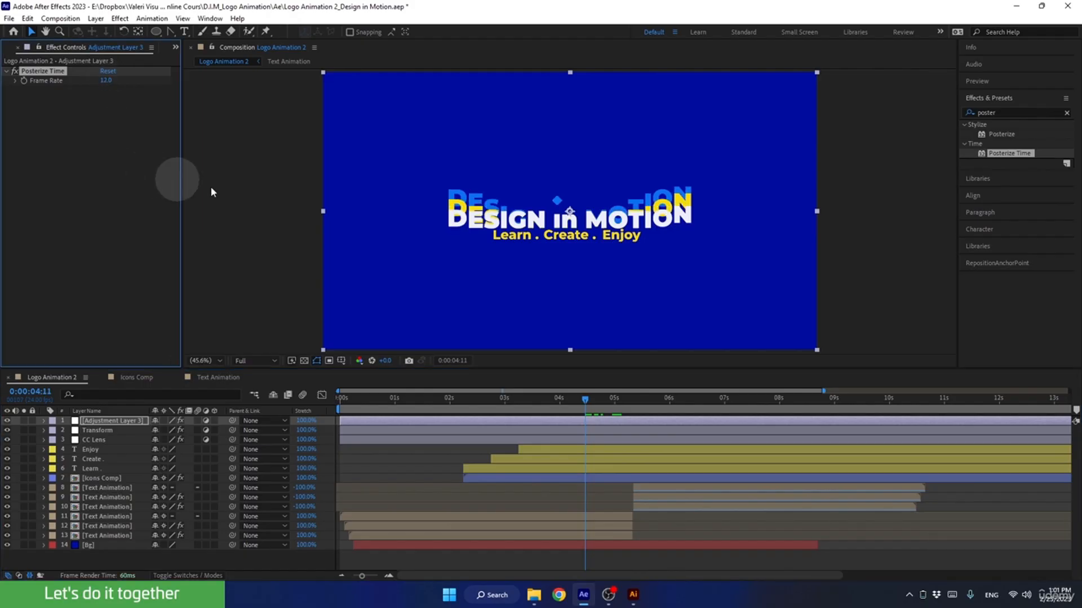
{"action": "left_click_drag", "start_coordinate": [581, 409], "coordinate": [278, 422]}
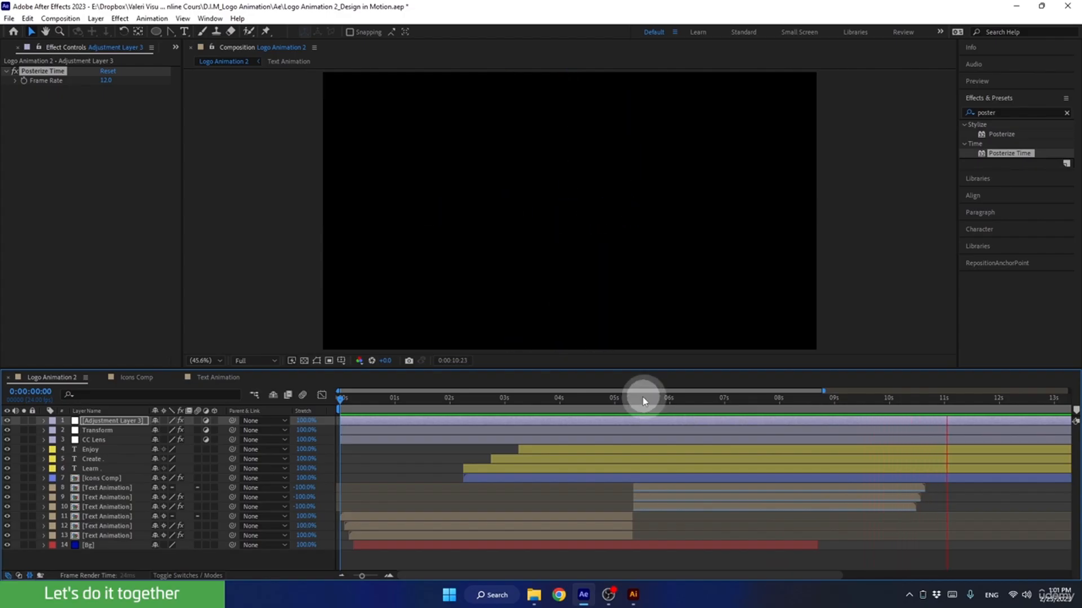
{"action": "left_click_drag", "start_coordinate": [644, 401], "coordinate": [370, 424]}
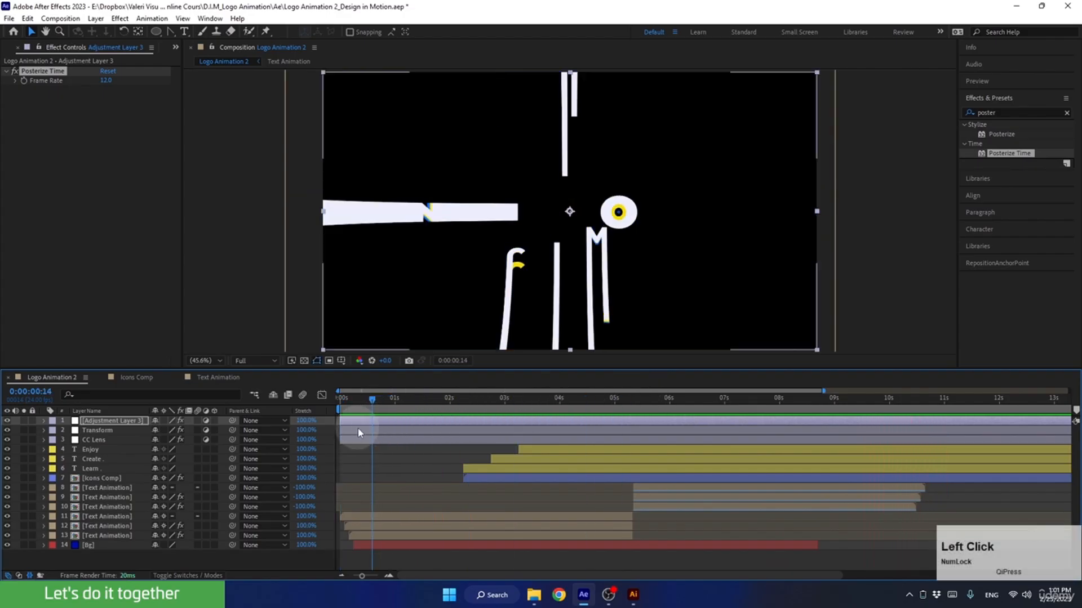
Try a Posterize Time Frame Rate of 8 and preview the animation from the beginning.
{"action": "left_click", "coordinate": [106, 81]}
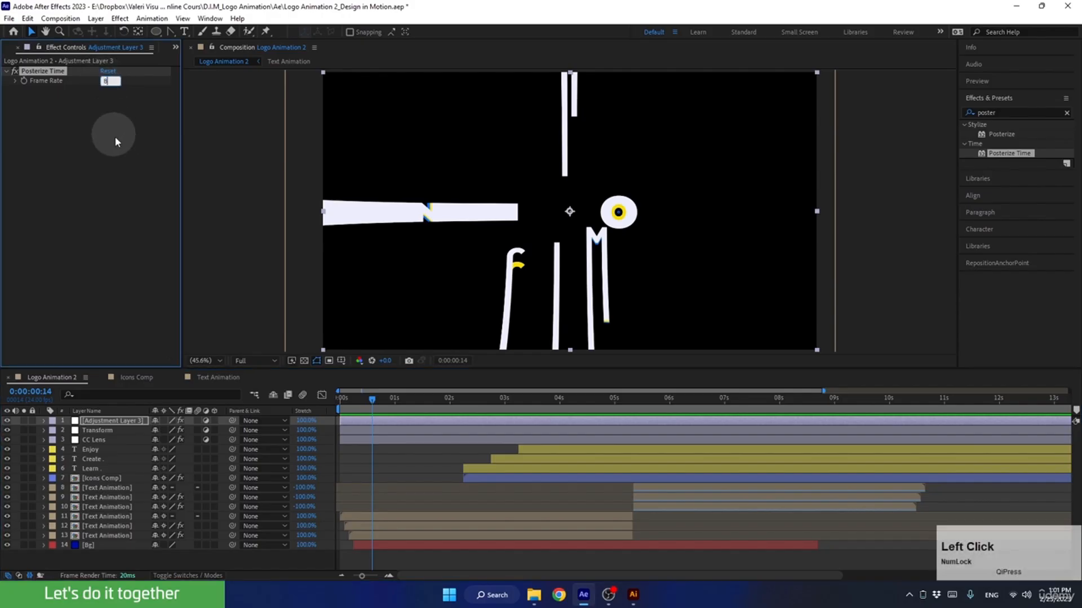
{"action": "left_click", "coordinate": [315, 404]}
{"action": "key", "text": "space"}
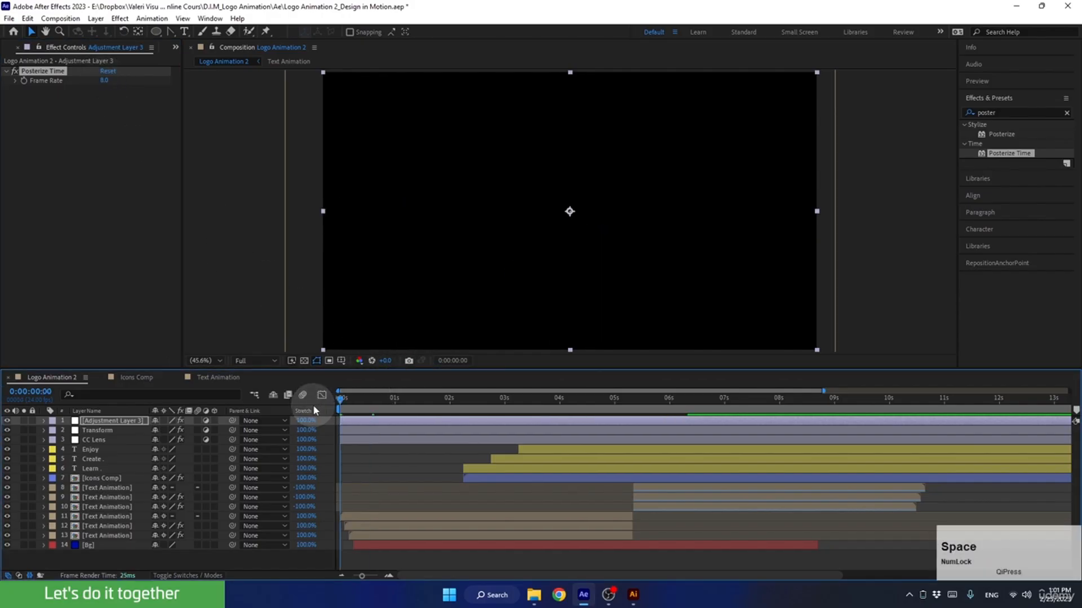
{"action": "key", "text": "space"}
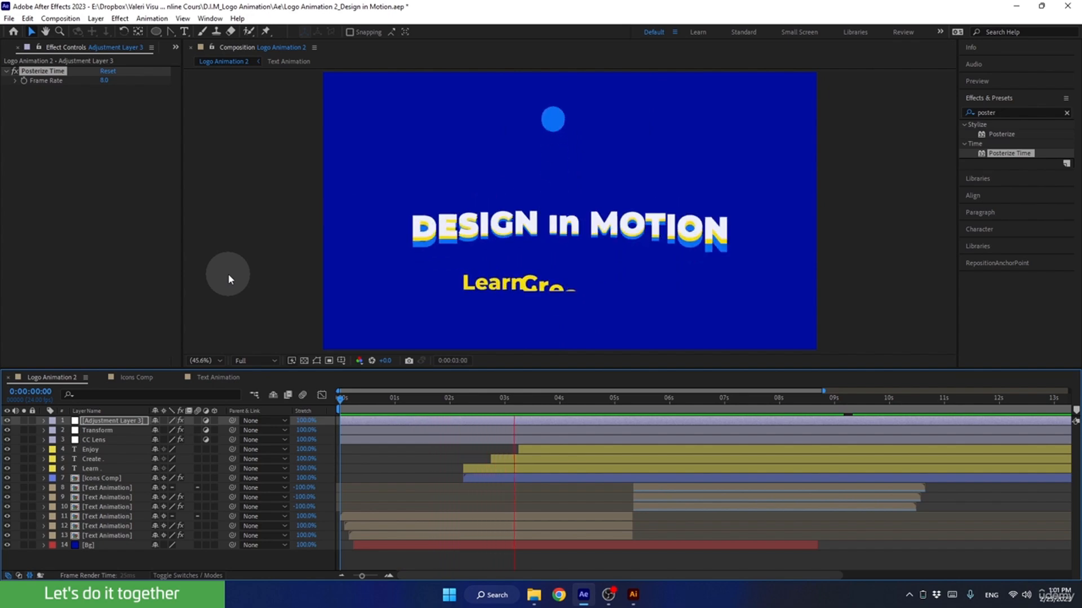
{"action": "key", "text": "space"}
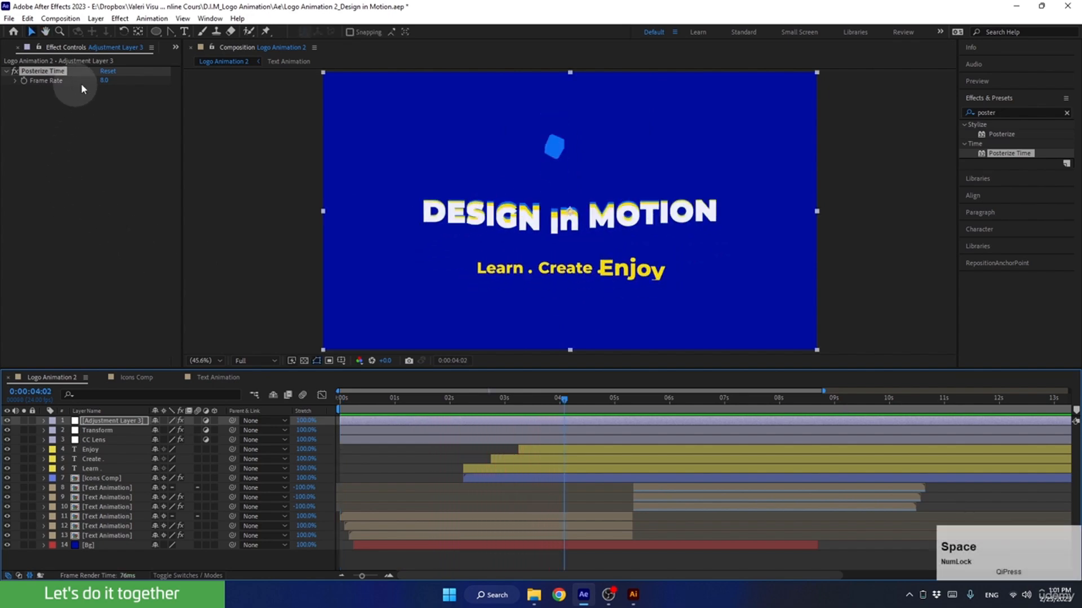
Set the Posterize Time effect's Frame Rate to 12.
{"action": "left_click", "coordinate": [105, 80]}
{"action": "type", "text": "12"}
{"action": "key", "text": "Return"}
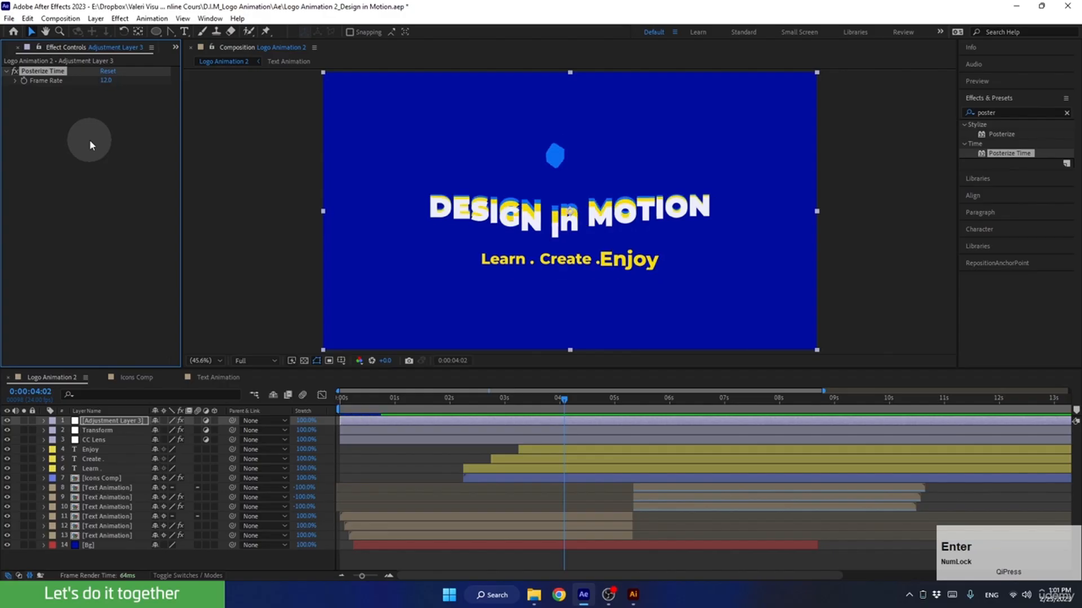
Rename the new adjustment layer as Posterize Time, reusing the name copied from its effect.
{"action": "left_click", "coordinate": [34, 73]}
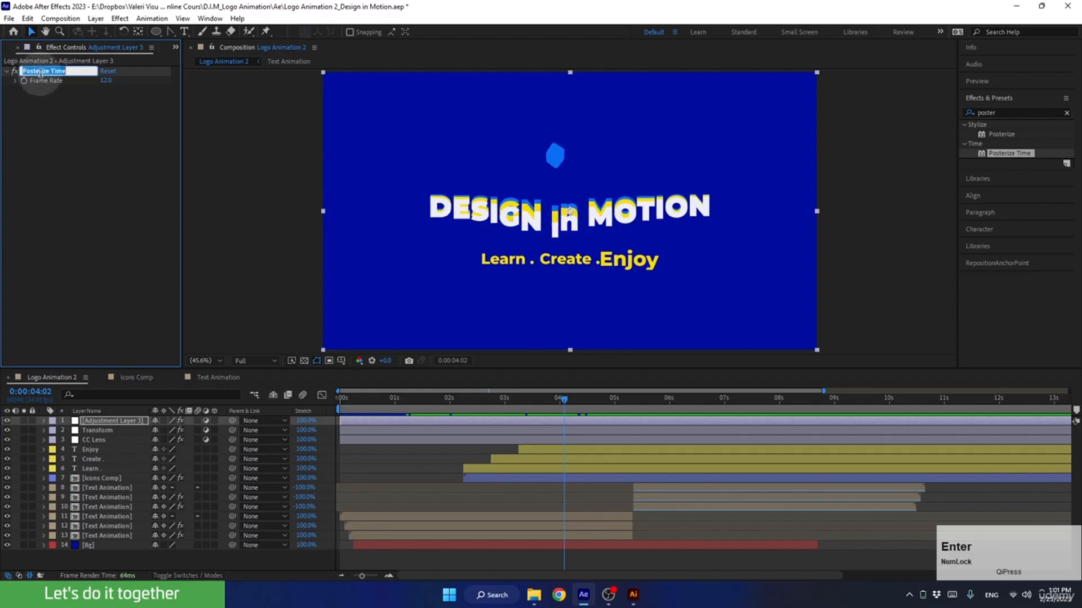
{"action": "key", "text": "ctrl+c"}
{"action": "left_click", "coordinate": [93, 417]}
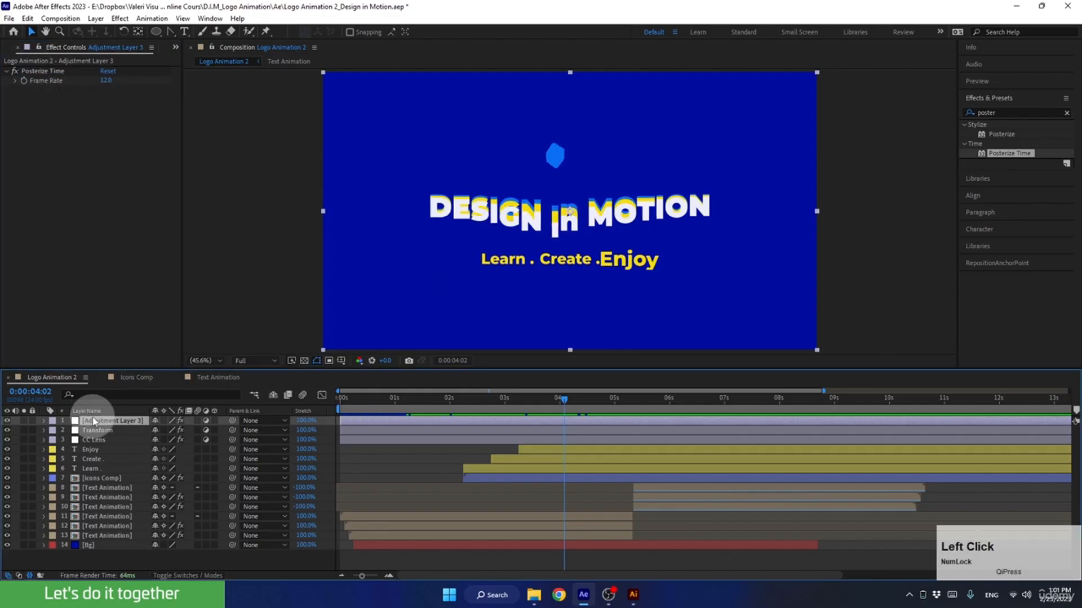
{"action": "key", "text": "Return"}
{"action": "key", "text": "Return"}
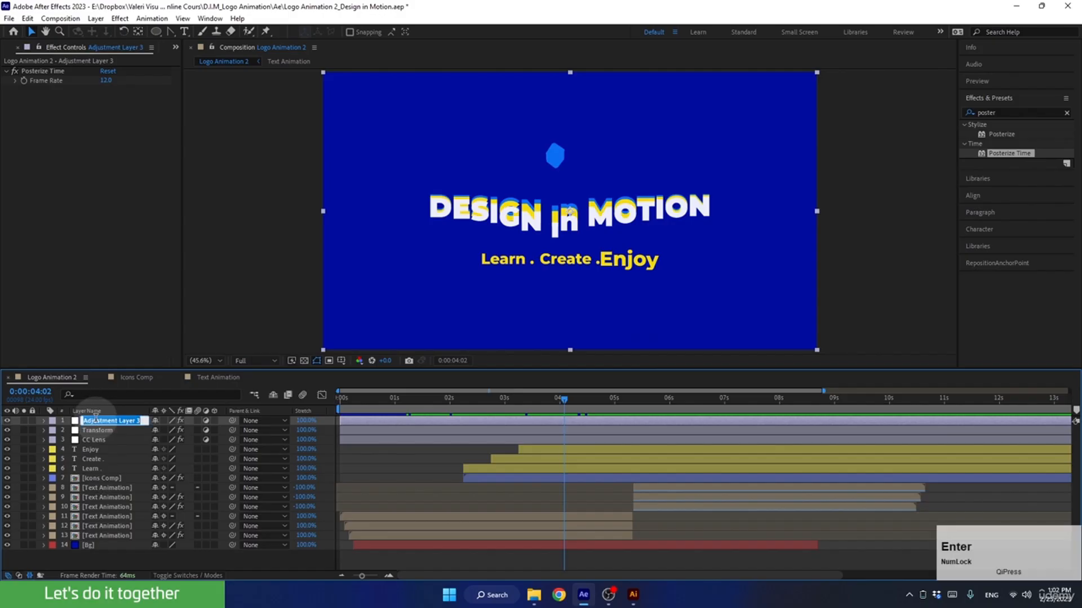
{"action": "key", "text": "ctrl+v"}
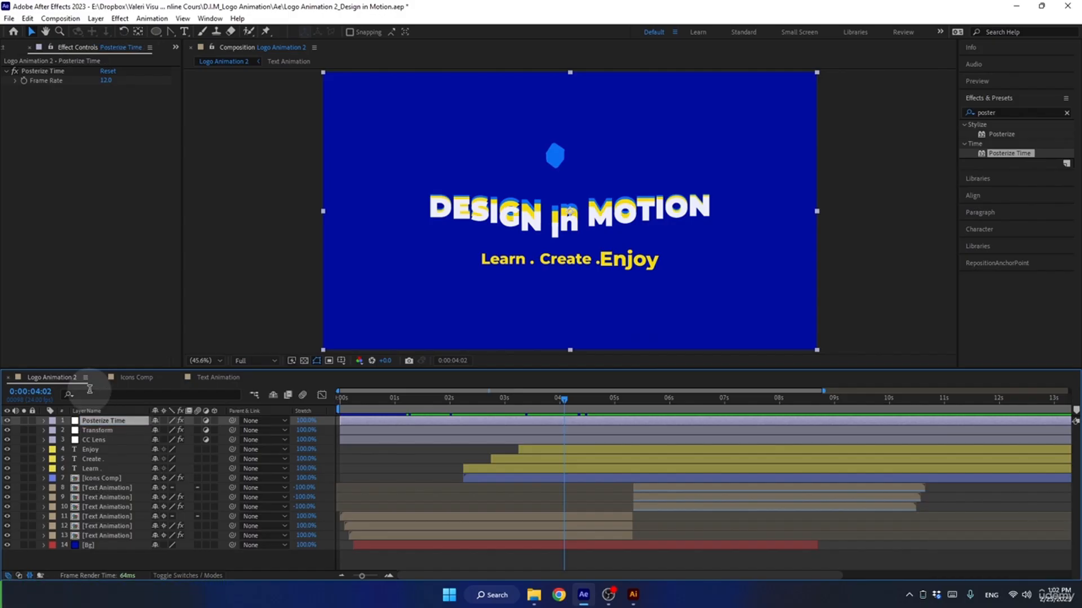
Compare frames around the four-second mark with the Posterize Time layer hidden and shown, undoing the accidental move of that layer.
{"action": "left_click", "coordinate": [554, 398]}
{"action": "left_click_drag", "start_coordinate": [554, 398], "coordinate": [576, 394]}
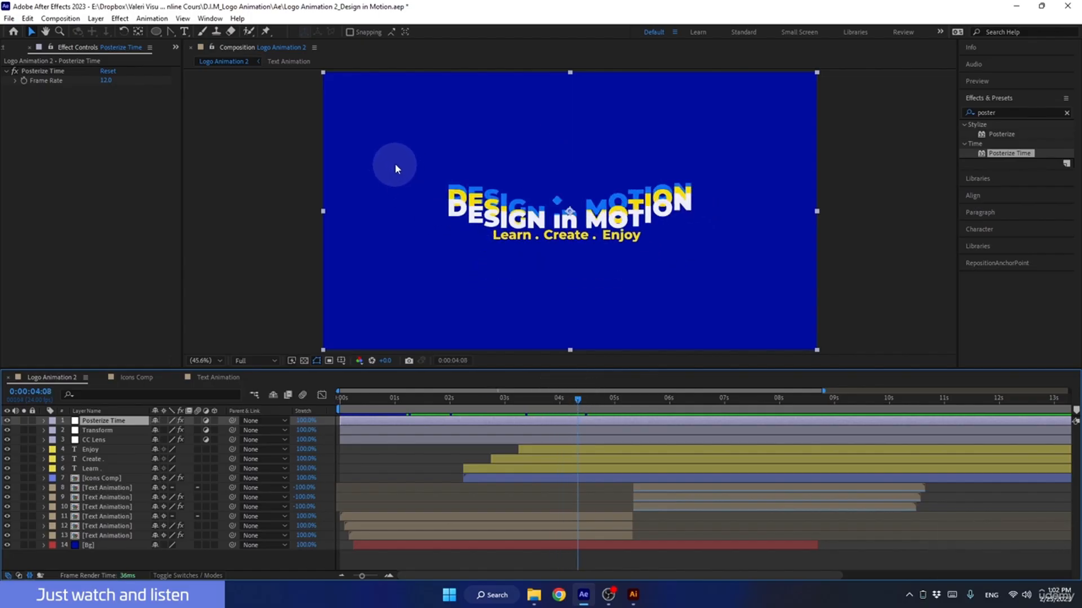
{"action": "left_click_drag", "start_coordinate": [376, 111], "coordinate": [432, 245]}
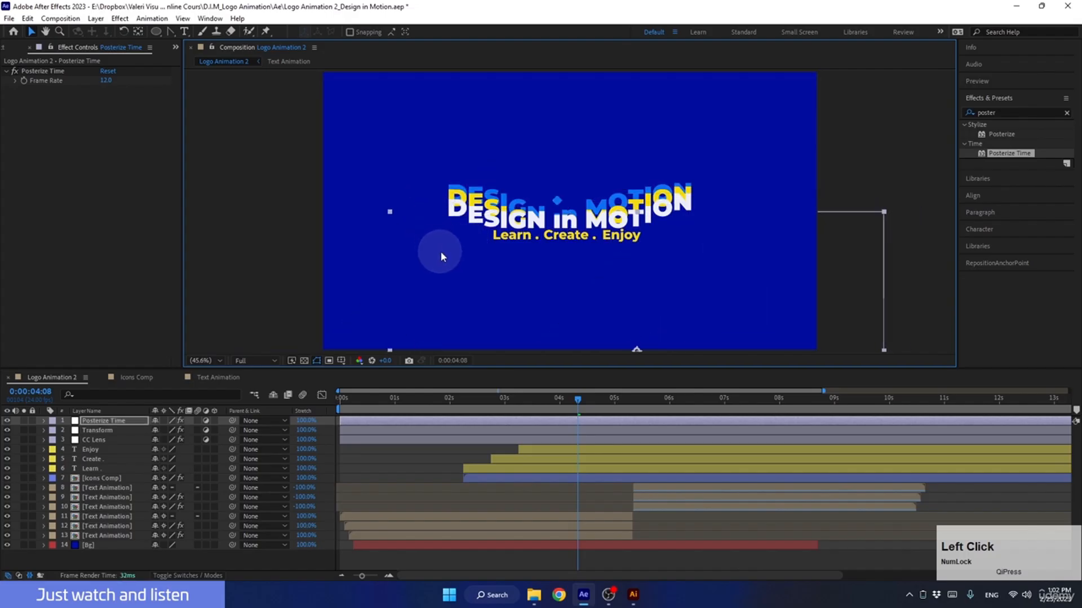
{"action": "key", "text": "ctrl+z"}
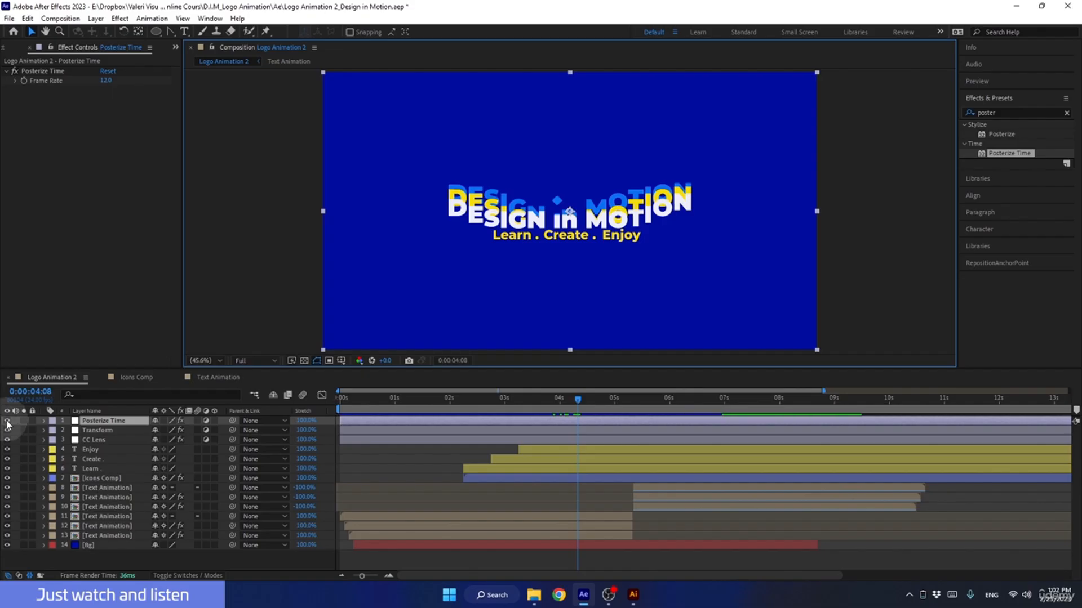
{"action": "left_click", "coordinate": [7, 422]}
{"action": "left_click", "coordinate": [7, 422]}
{"action": "left_click_drag", "start_coordinate": [573, 401], "coordinate": [560, 394]}
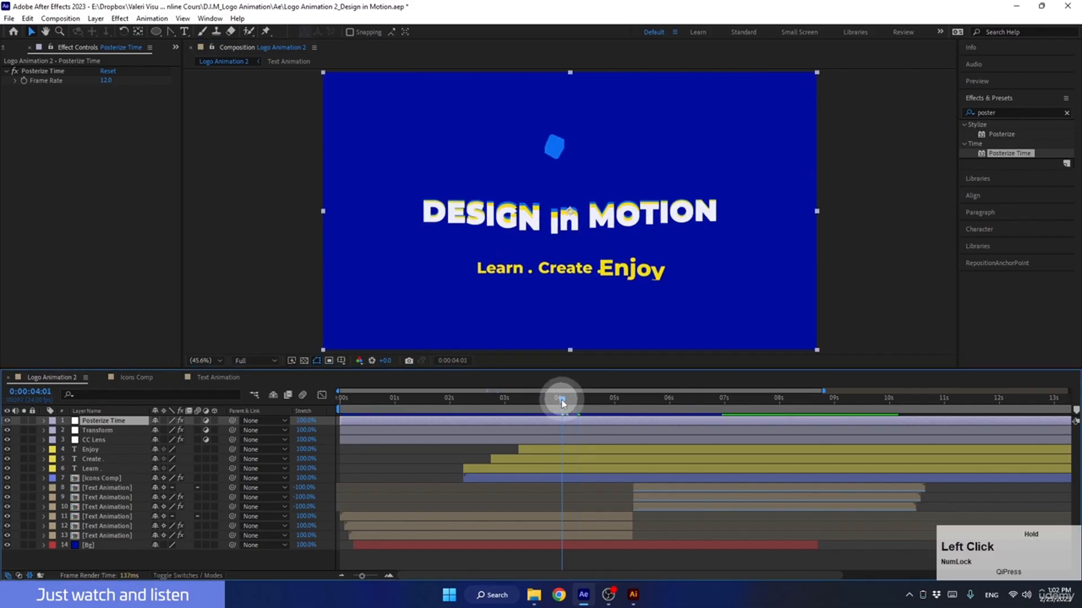
{"action": "left_click", "coordinate": [7, 422]}
{"action": "left_click", "coordinate": [8, 421]}
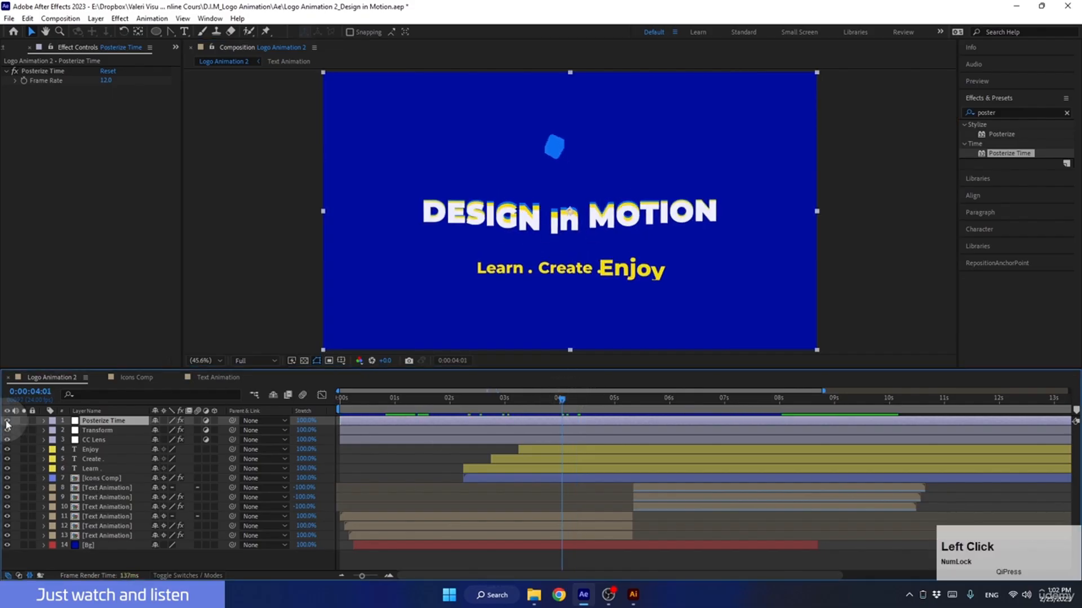
{"action": "left_click", "coordinate": [8, 422]}
At 0:00:02:07, draw a rectangular mask on the Posterize Time layer from beyond the frame's left edge to just below the DESIGN text.
{"action": "left_click", "coordinate": [94, 423]}
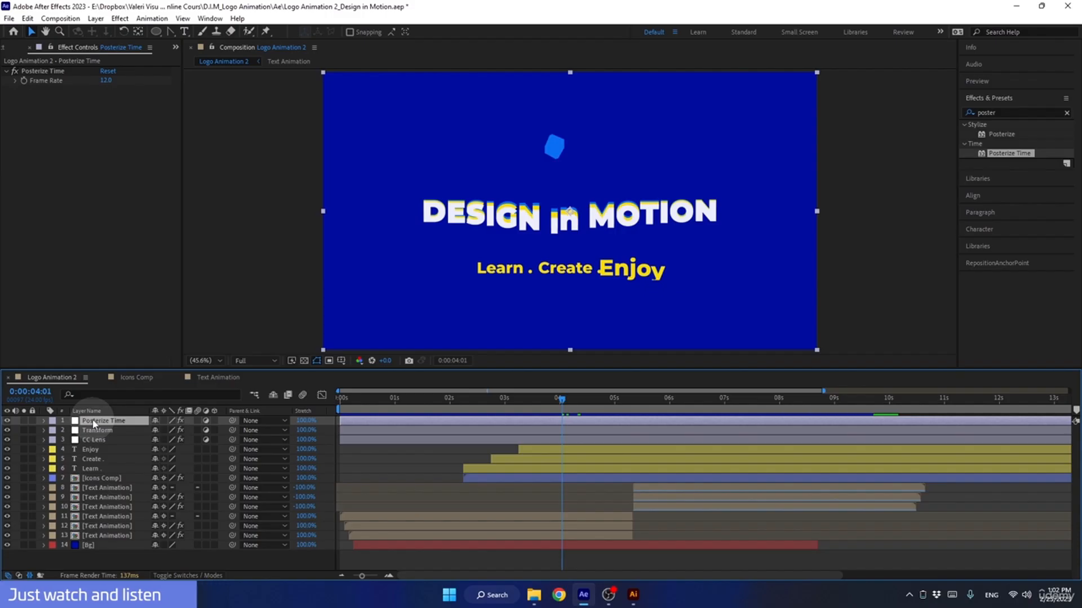
{"action": "left_click", "coordinate": [157, 31]}
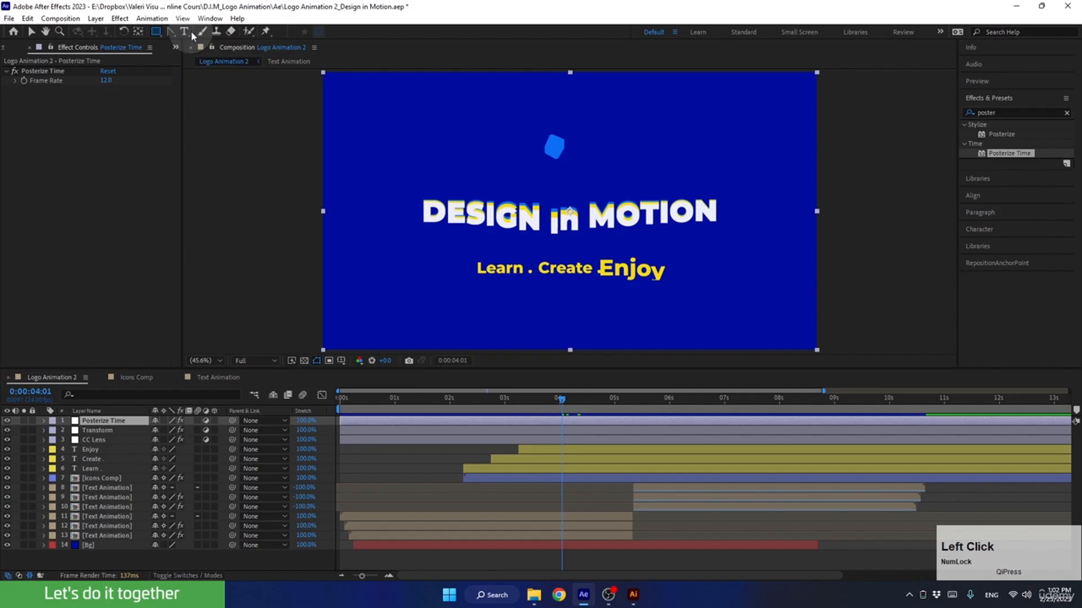
{"action": "left_click", "coordinate": [90, 421]}
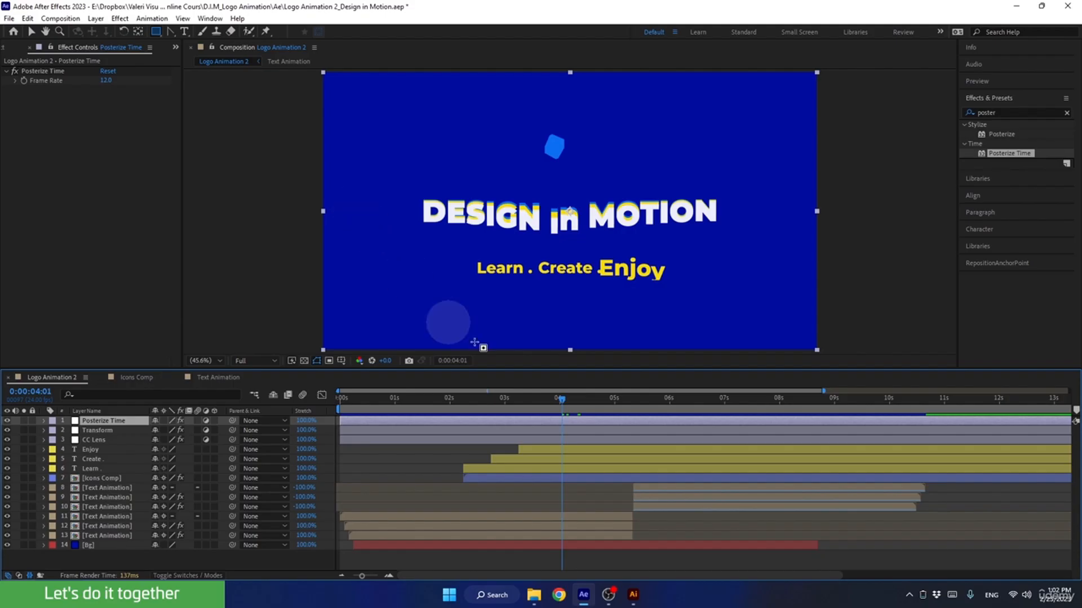
{"action": "left_click_drag", "start_coordinate": [561, 402], "coordinate": [463, 415]}
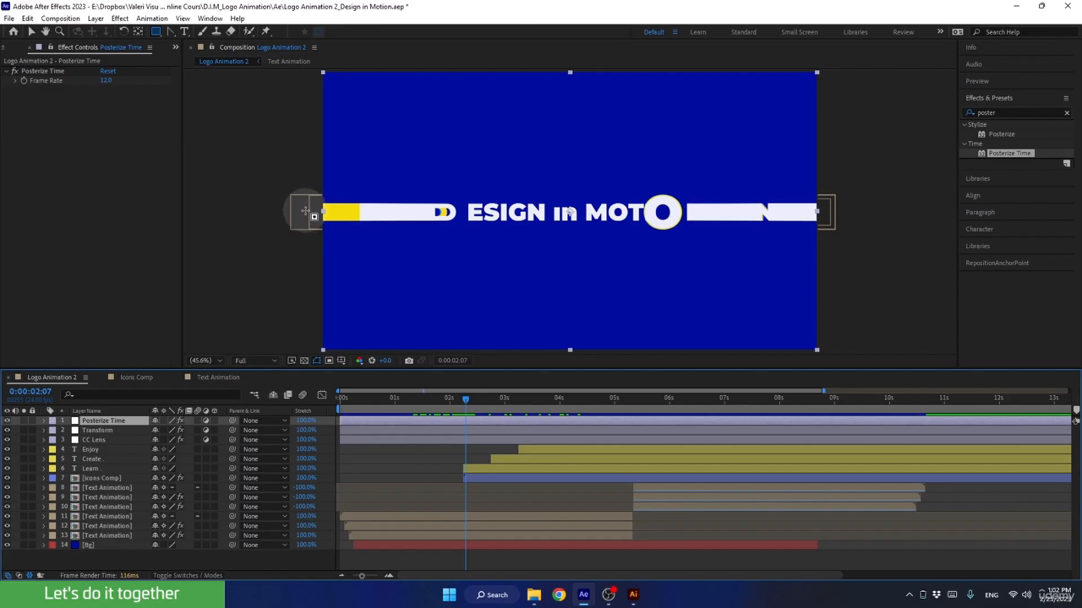
{"action": "left_click_drag", "start_coordinate": [303, 209], "coordinate": [549, 282]}
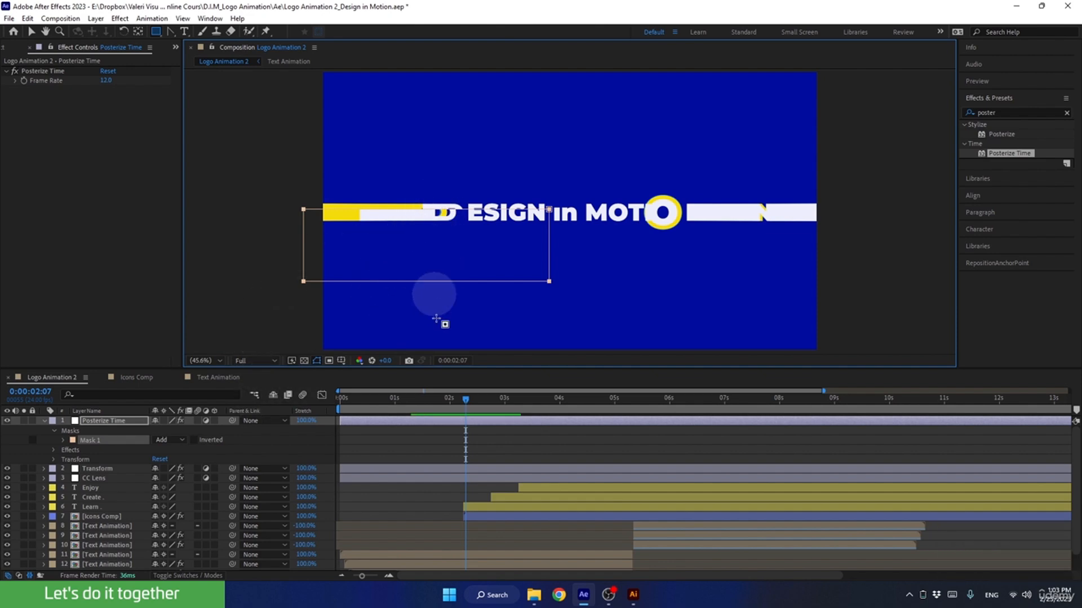
At 0:00:01:03, add two rectangular masks to the Posterize Time layer, one above the centre text and one over the lower right area.
{"action": "left_click_drag", "start_coordinate": [462, 403], "coordinate": [402, 407]}
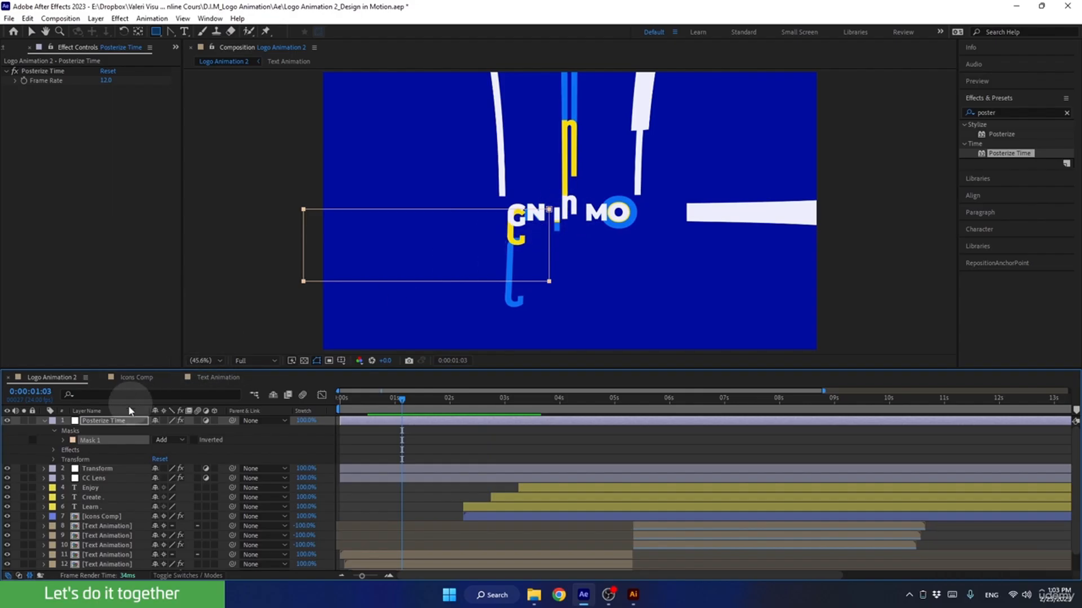
{"action": "left_click", "coordinate": [532, 268]}
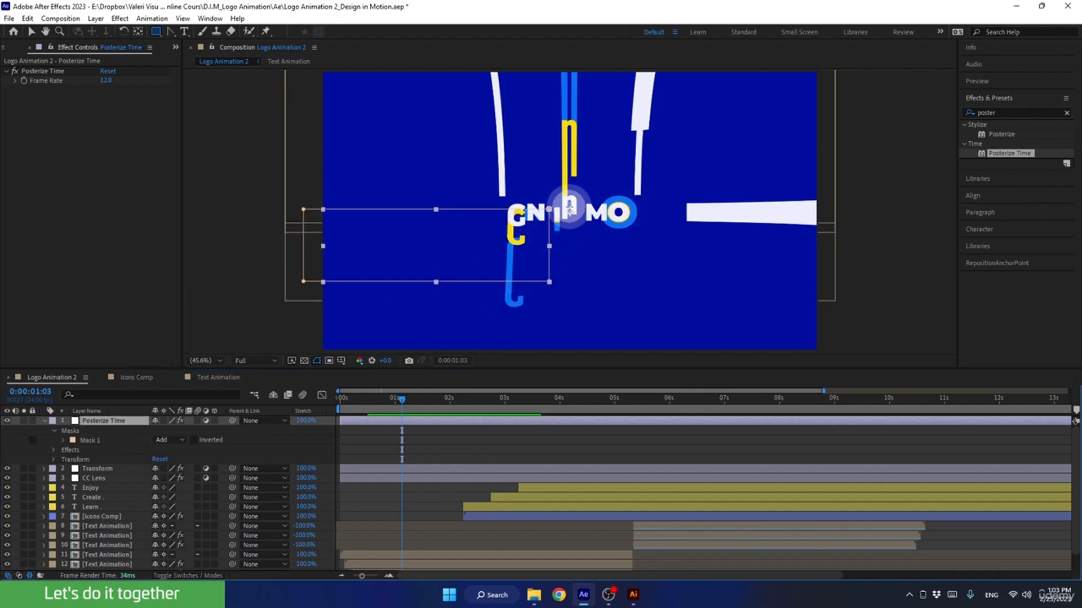
{"action": "left_click_drag", "start_coordinate": [570, 206], "coordinate": [636, 67]}
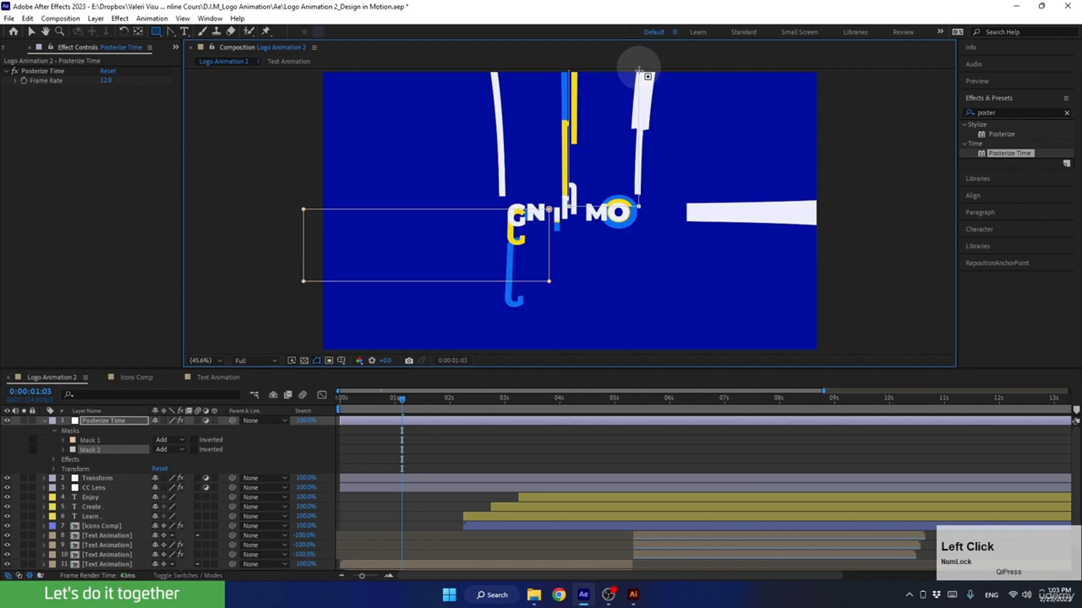
{"action": "left_click_drag", "start_coordinate": [836, 214], "coordinate": [604, 296]}
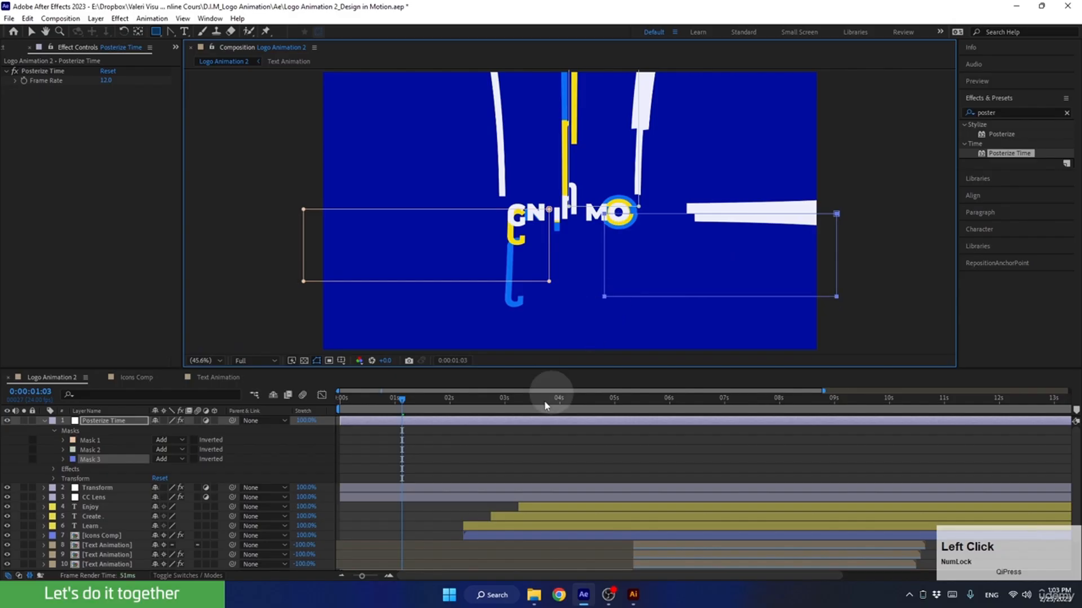
Collapse the Posterize Time layer's properties, deselect it, and preview the masked animation from the beginning.
{"action": "left_click_drag", "start_coordinate": [400, 398], "coordinate": [575, 376]}
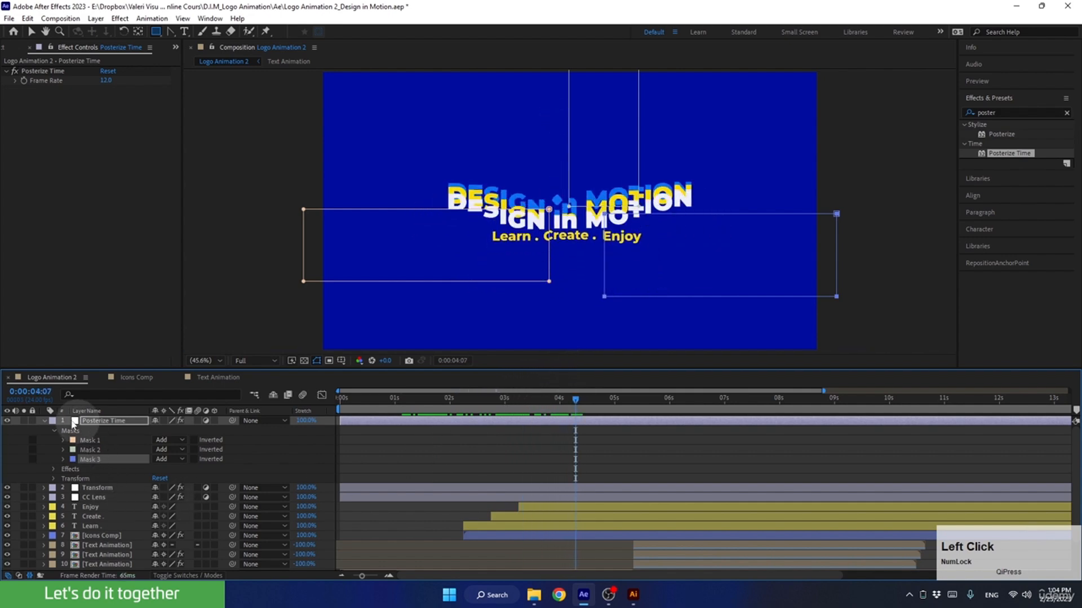
{"action": "left_click", "coordinate": [44, 421]}
{"action": "left_click", "coordinate": [243, 574]}
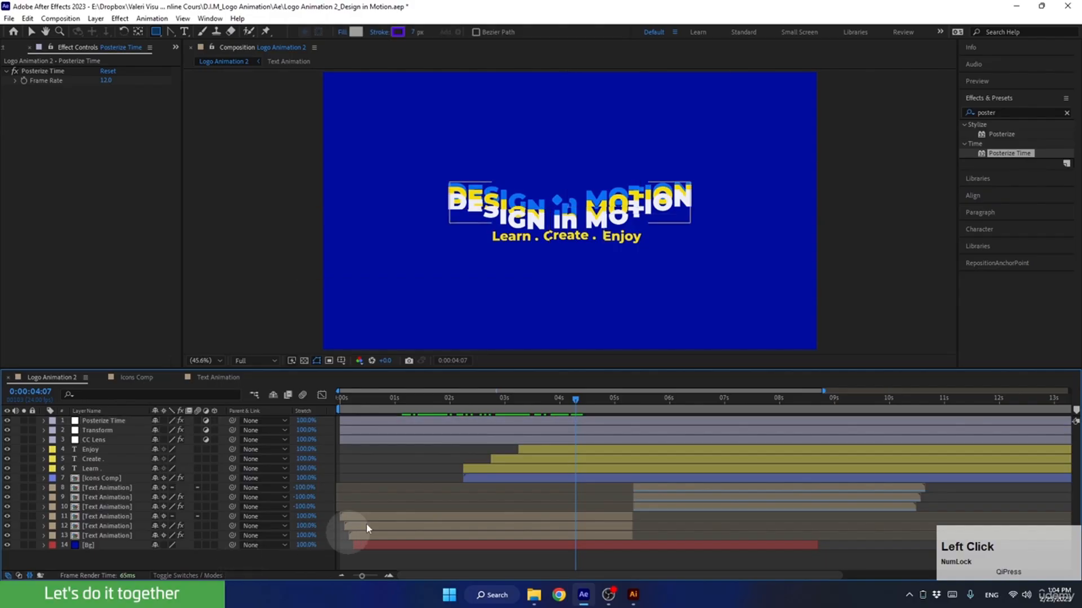
{"action": "left_click_drag", "start_coordinate": [560, 396], "coordinate": [227, 319]}
{"action": "key", "text": "space"}
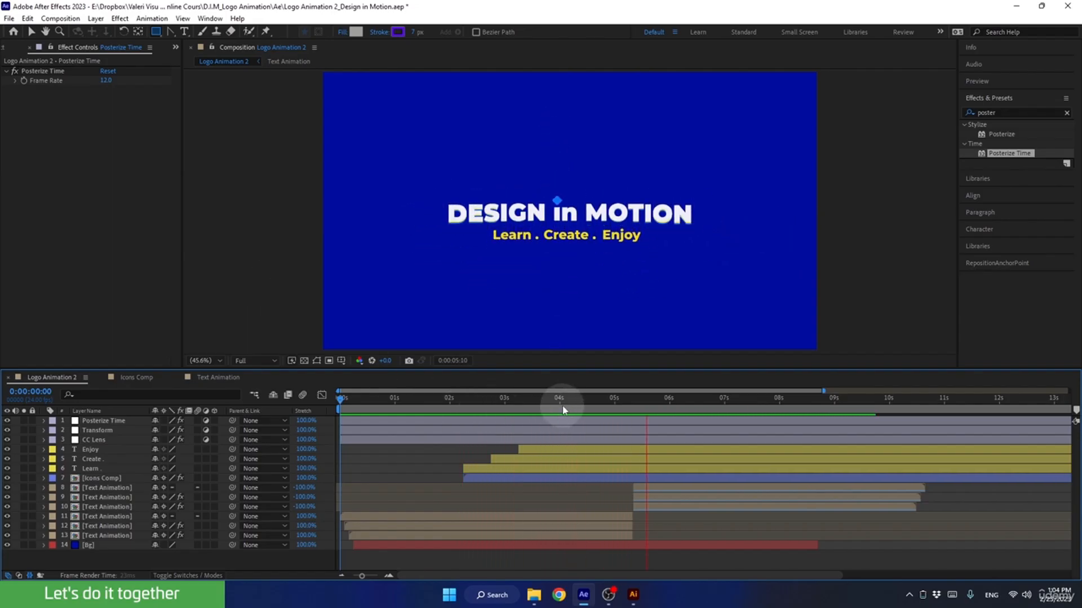
{"action": "left_click", "coordinate": [529, 401]}
{"action": "left_click", "coordinate": [490, 398]}
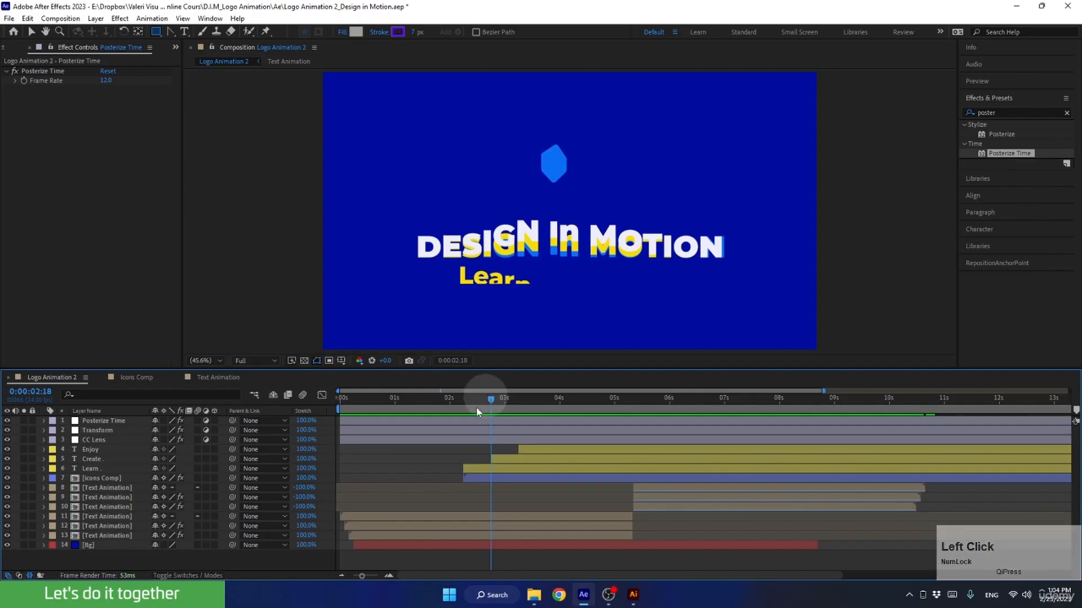
Lower the top edge of the Posterize Time layer's right-hand mask slightly, undoing the extra move of the whole mask.
{"action": "left_click", "coordinate": [115, 422]}
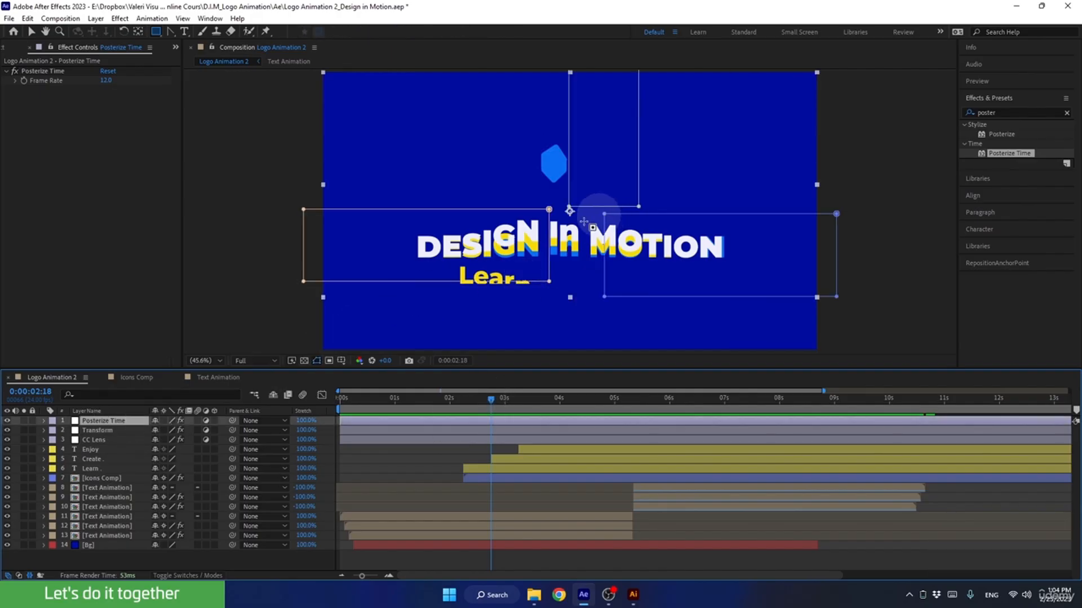
{"action": "left_click", "coordinate": [31, 33]}
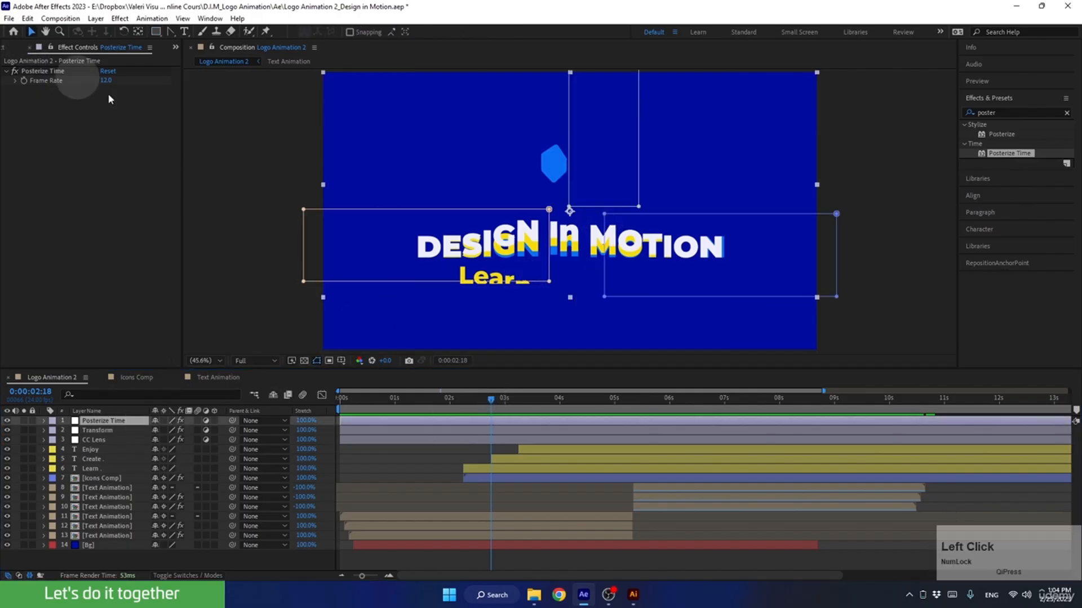
{"action": "left_click", "coordinate": [605, 297]}
{"action": "left_click", "coordinate": [717, 213]}
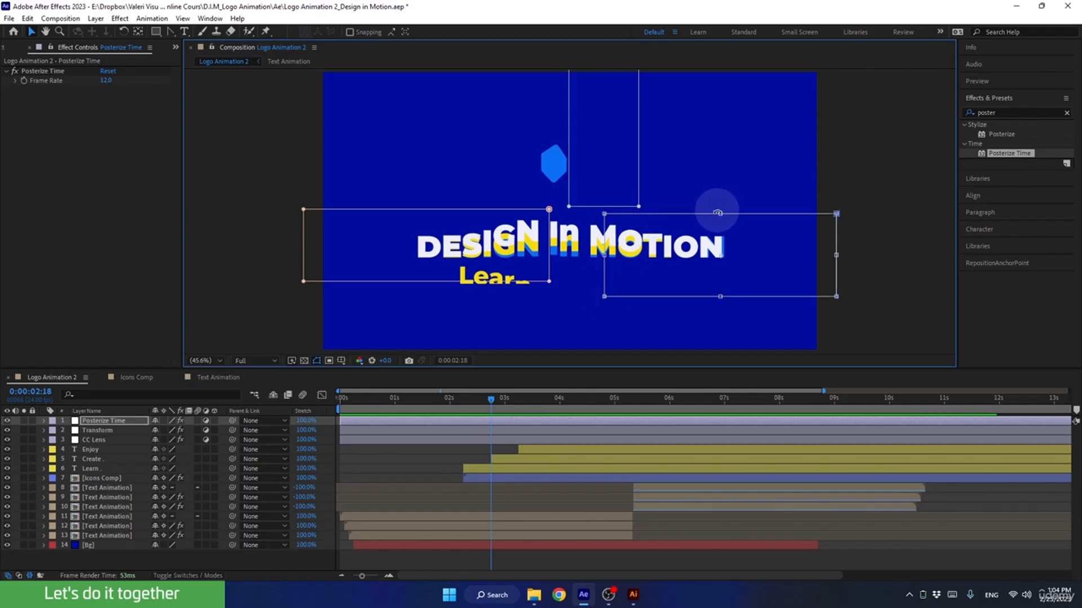
{"action": "mouse_move", "coordinate": [721, 215]}
{"action": "left_mouse_down"}
{"action": "mouse_move", "coordinate": [721, 231]}
{"action": "mouse_move", "coordinate": [723, 222]}
{"action": "left_mouse_up"}
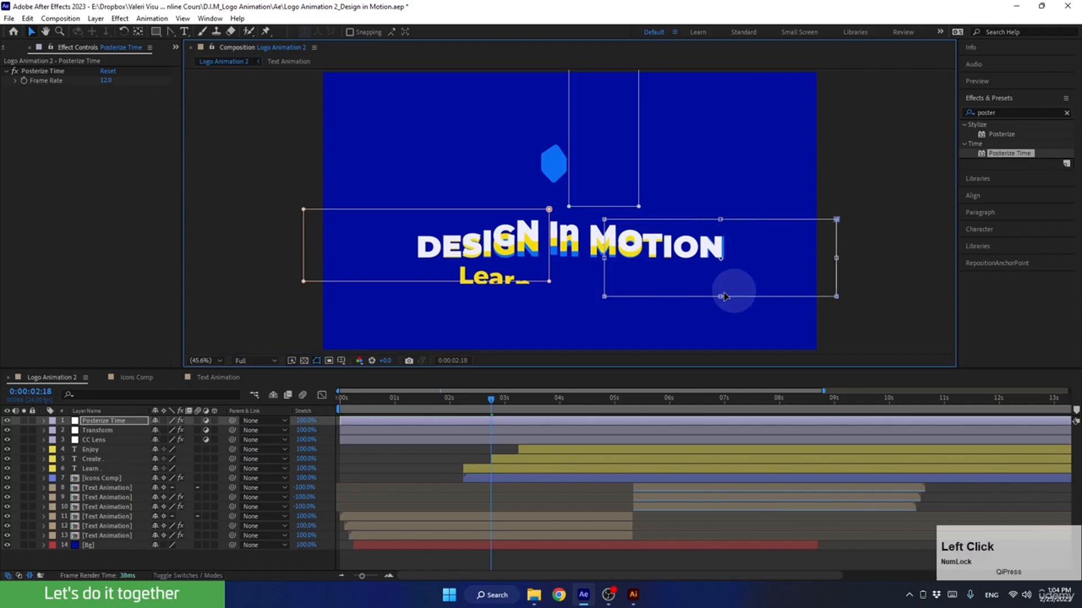
{"action": "mouse_move", "coordinate": [706, 274]}
{"action": "left_mouse_down"}
{"action": "mouse_move", "coordinate": [687, 289]}
{"action": "mouse_move", "coordinate": [713, 284]}
{"action": "left_mouse_up"}
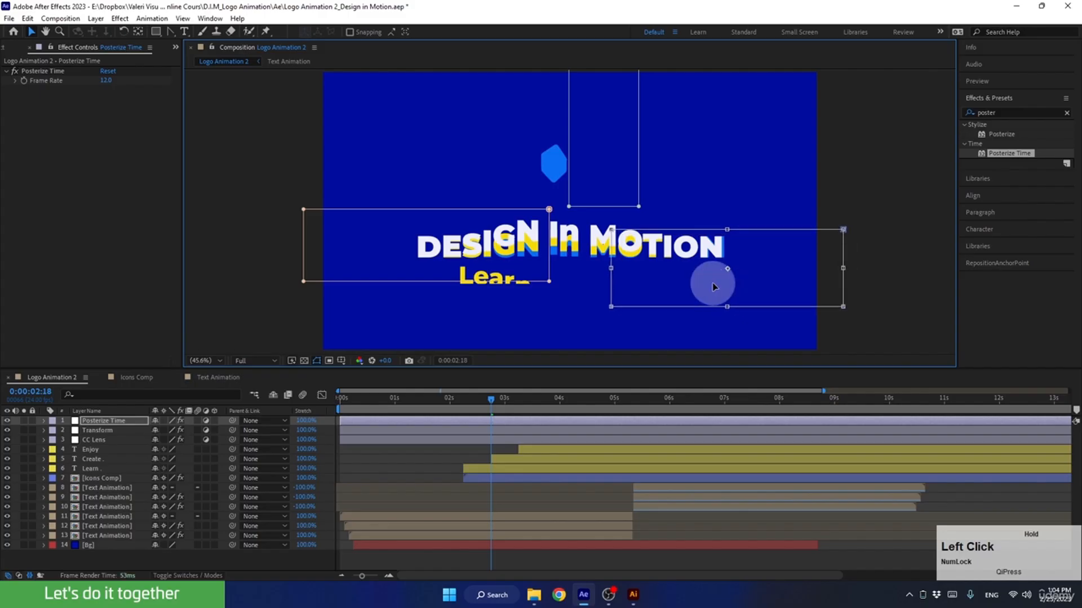
{"action": "key", "text": "ctrl+z"}
{"action": "key", "text": "Return"}
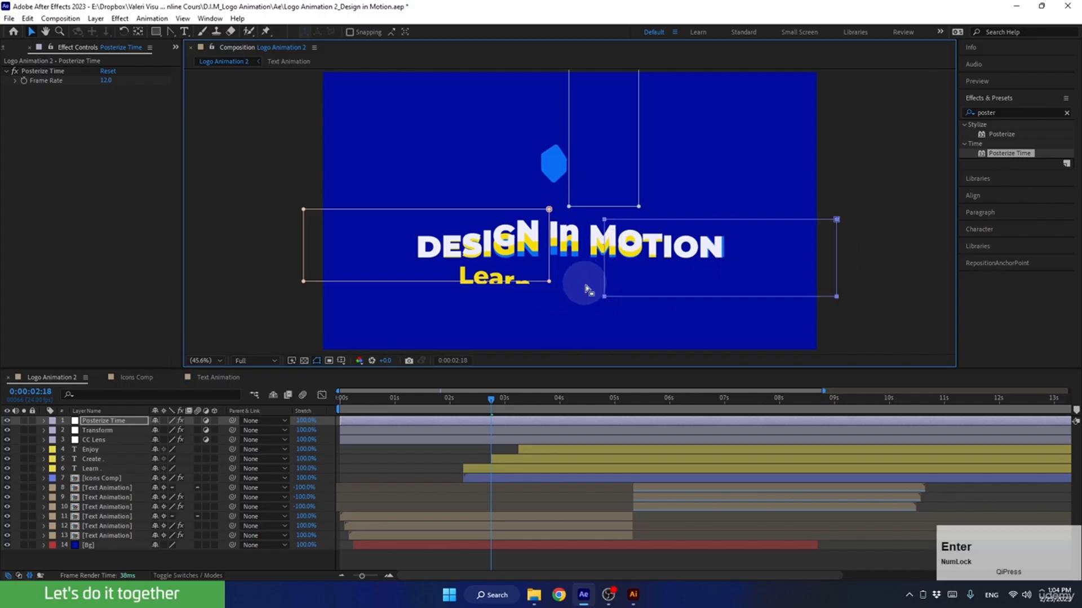
Shrink the left-hand mask by raising its bottom edge and pulling in its right edge, then check the animation up to 0:00:05:01.
{"action": "double_click", "coordinate": [549, 281]}
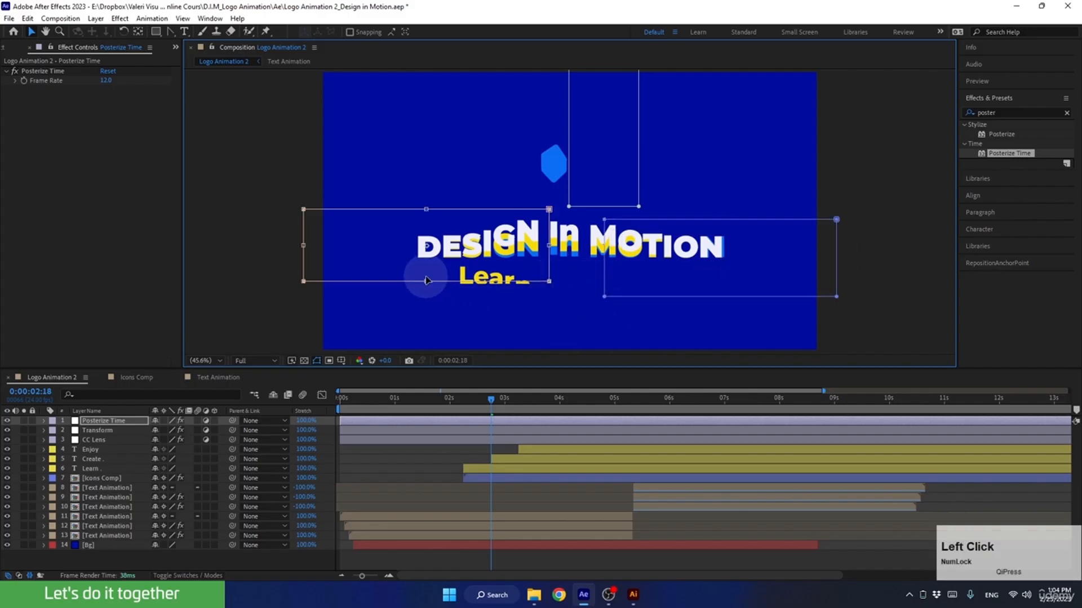
{"action": "left_click_drag", "start_coordinate": [426, 281], "coordinate": [426, 276]}
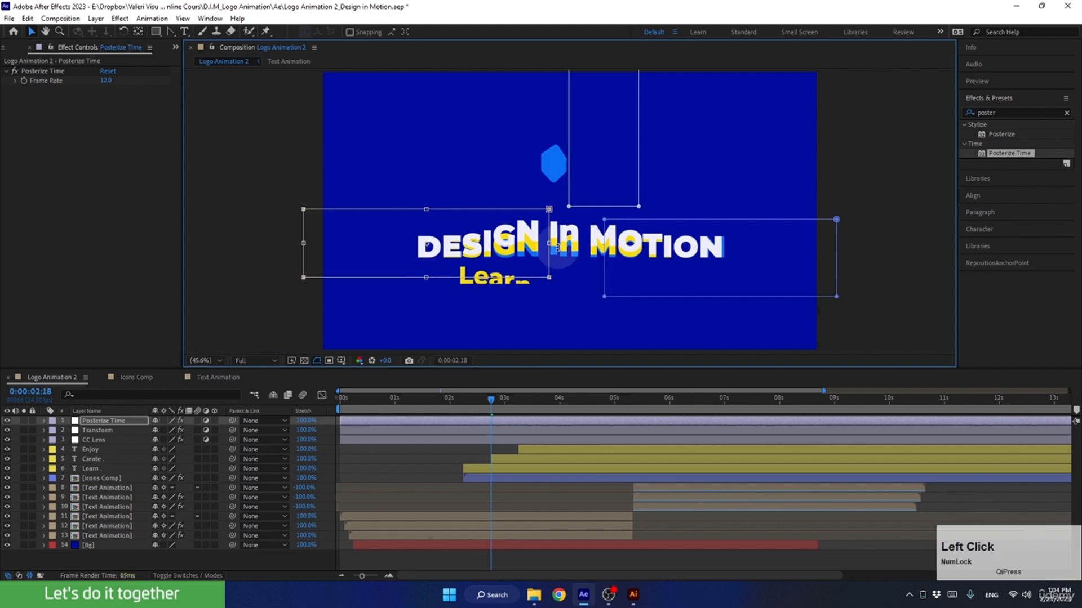
{"action": "left_click_drag", "start_coordinate": [547, 242], "coordinate": [536, 246]}
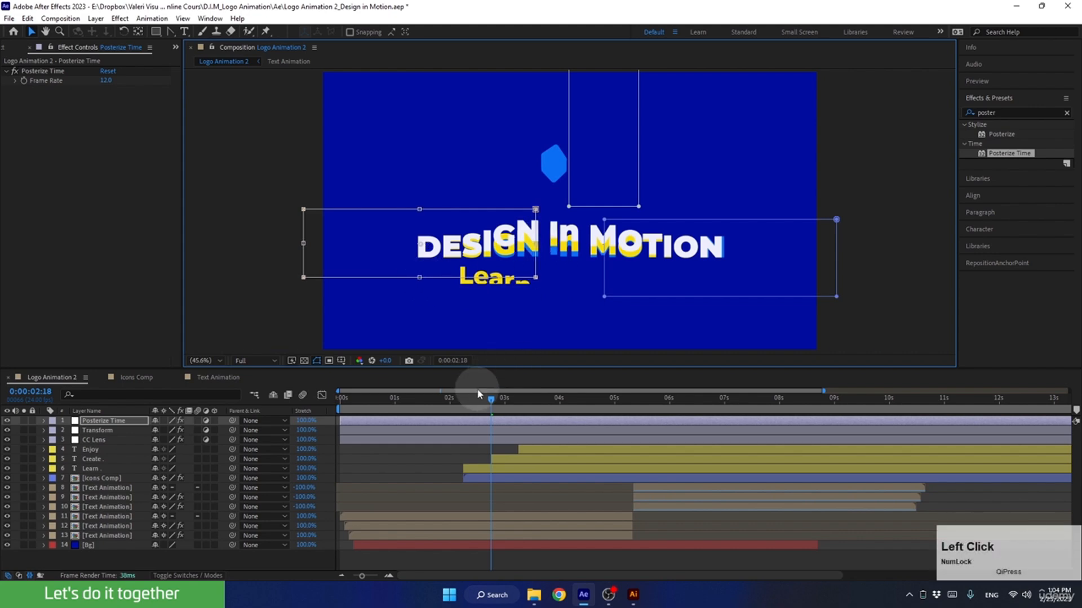
{"action": "left_click_drag", "start_coordinate": [476, 388], "coordinate": [614, 354]}
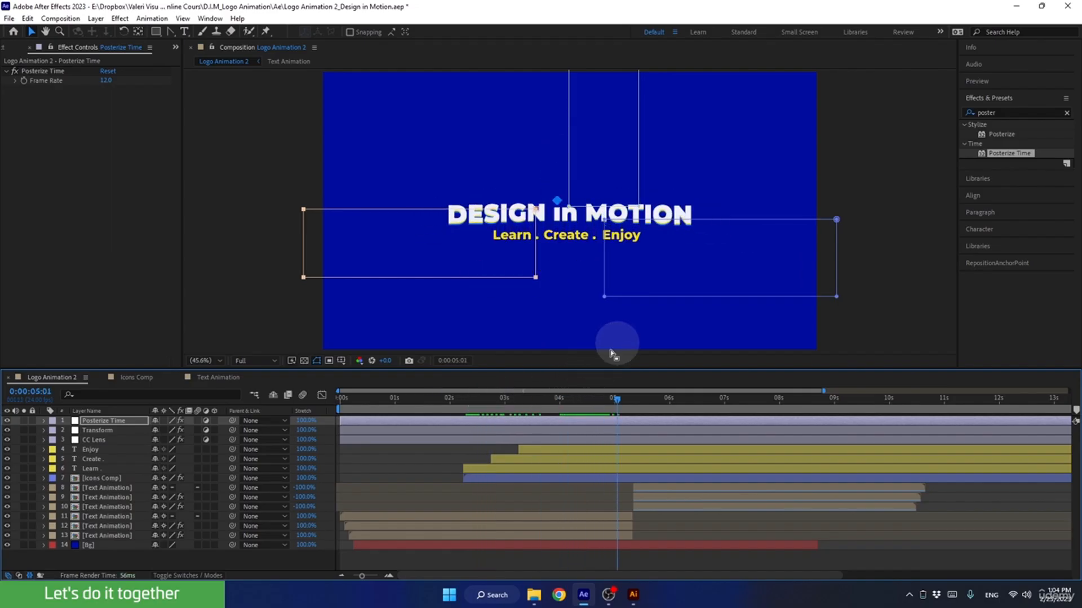
{"action": "left_click", "coordinate": [557, 554]}
Reveal the Transform layer's keyframes and delay its first Position and Scale keyframes by about four frames.
{"action": "left_click_drag", "start_coordinate": [620, 399], "coordinate": [495, 401]}
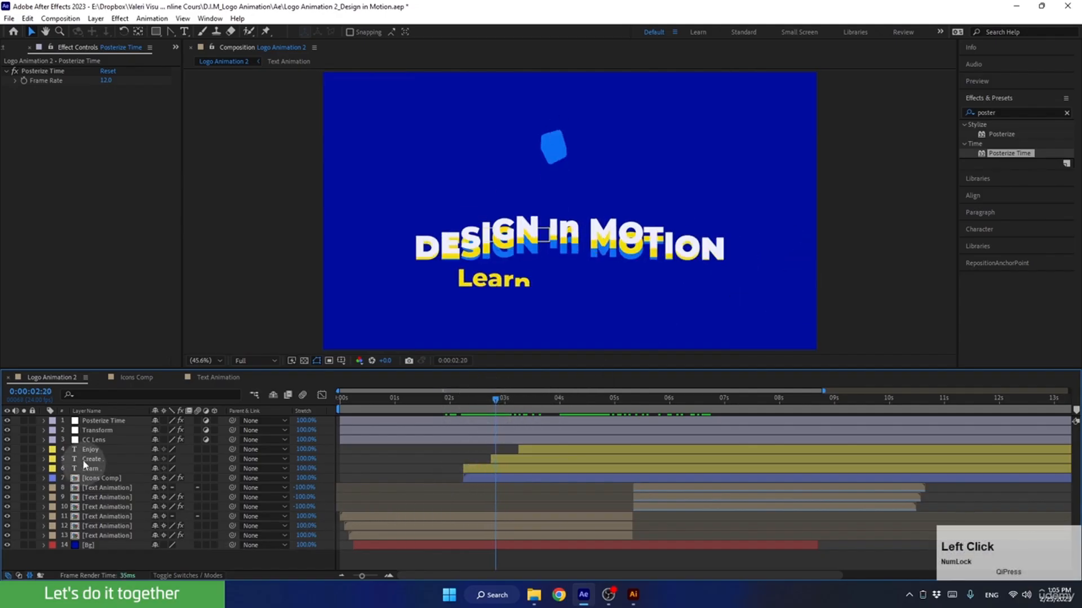
{"action": "left_click", "coordinate": [94, 432]}
{"action": "key", "text": "u"}
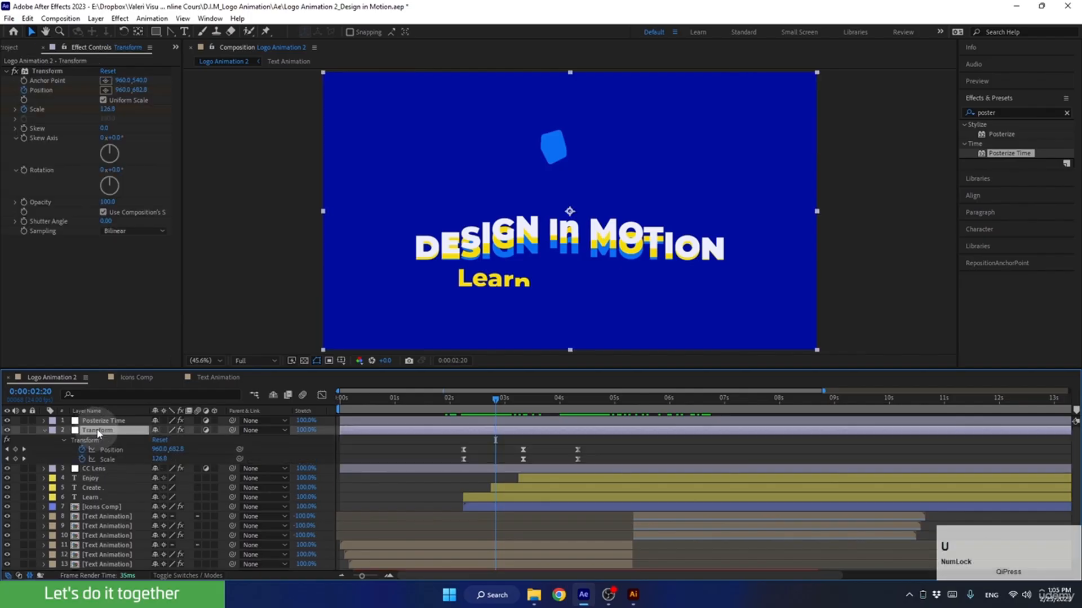
{"action": "mouse_move", "coordinate": [453, 444]}
{"action": "left_mouse_down"}
{"action": "mouse_move", "coordinate": [473, 462]}
{"action": "mouse_move", "coordinate": [472, 453]}
{"action": "left_mouse_up"}
{"action": "left_click_drag", "start_coordinate": [475, 452], "coordinate": [475, 453]}
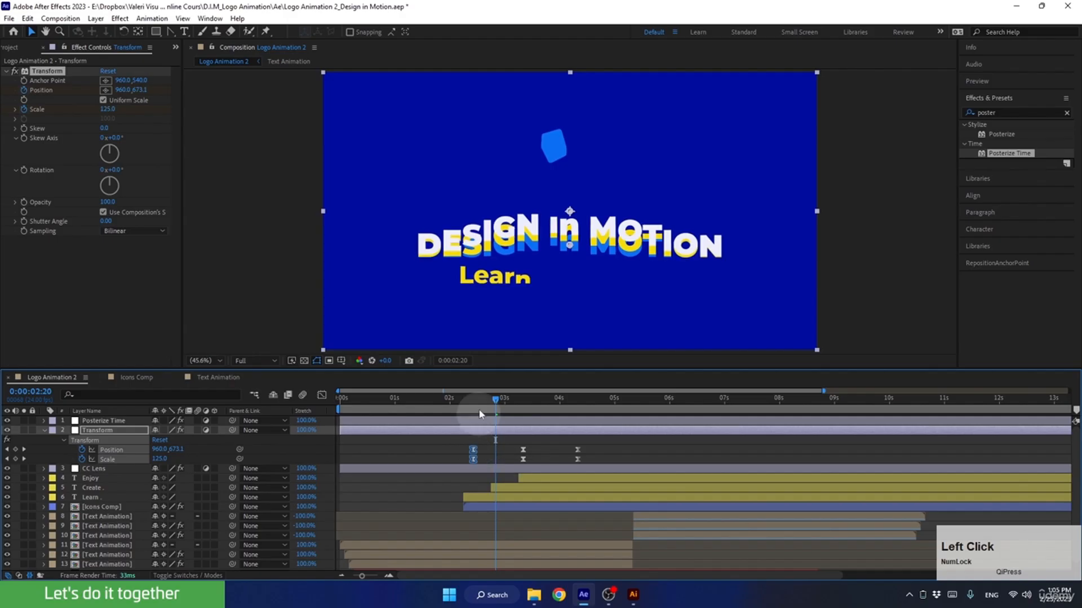
Delay the Transform layer's first Position and Scale keyframes by about six more frames and preview the animation.
{"action": "left_click_drag", "start_coordinate": [476, 400], "coordinate": [482, 408]}
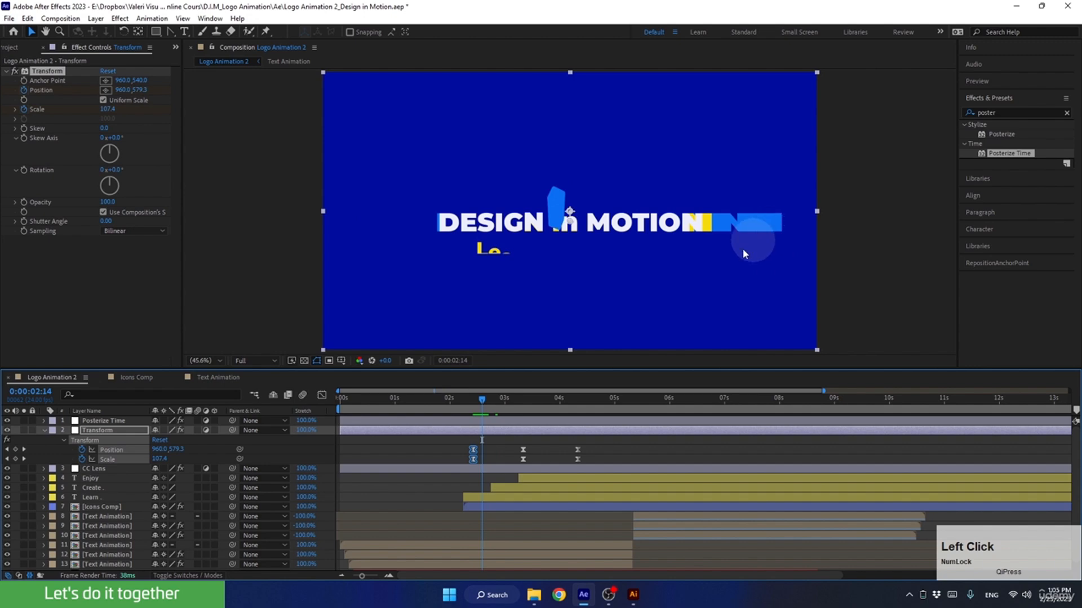
{"action": "left_click", "coordinate": [473, 454]}
{"action": "left_click_drag", "start_coordinate": [477, 452], "coordinate": [491, 452]}
{"action": "left_click", "coordinate": [486, 405]}
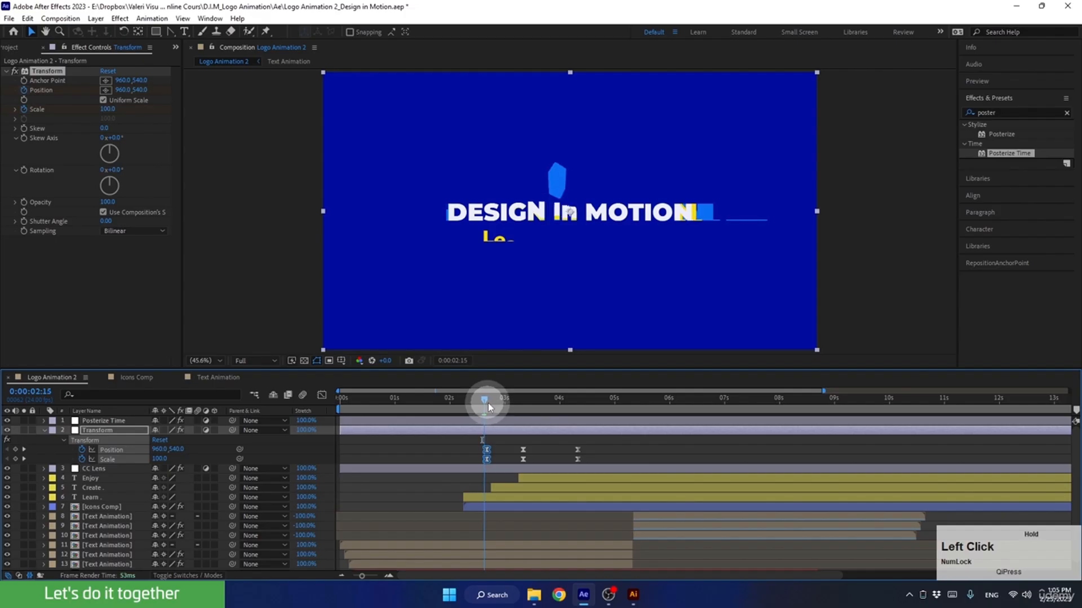
{"action": "left_click_drag", "start_coordinate": [485, 412], "coordinate": [456, 429]}
{"action": "key", "text": "space"}
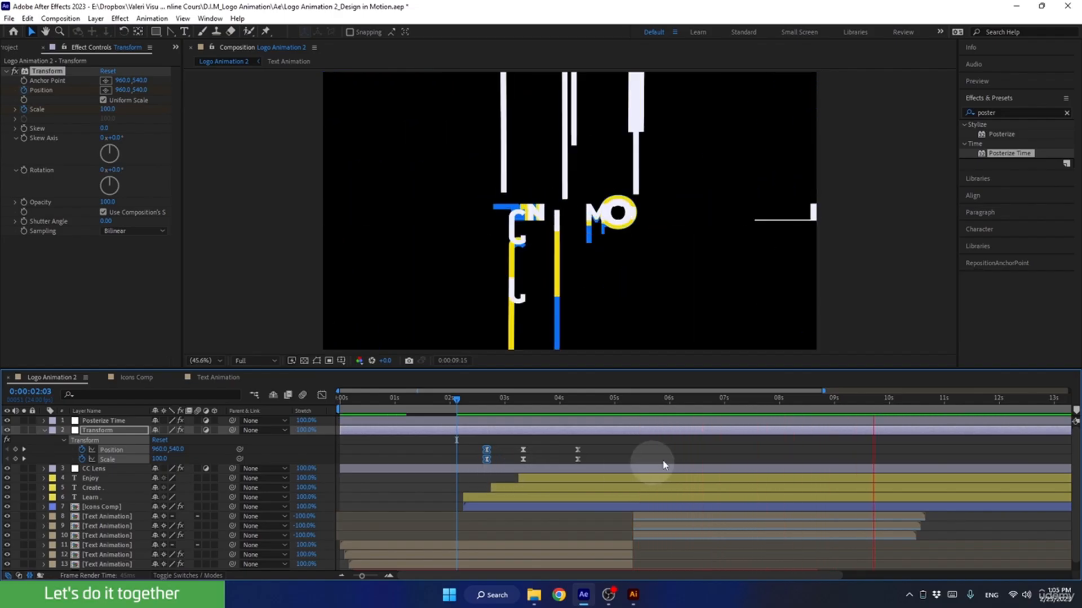
{"action": "left_click_drag", "start_coordinate": [899, 400], "coordinate": [723, 401]}
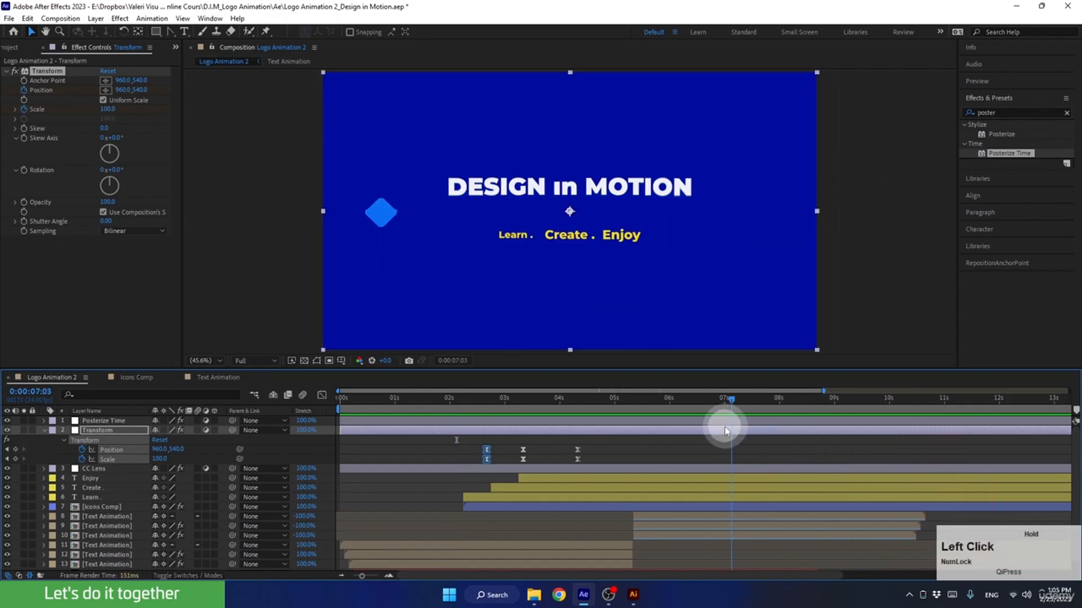
Collapse the Transform layer's properties and end the work area at 0:00:11:00.
{"action": "left_click", "coordinate": [44, 430]}
{"action": "left_click", "coordinate": [59, 560]}
{"action": "left_click_drag", "start_coordinate": [726, 398], "coordinate": [944, 404]}
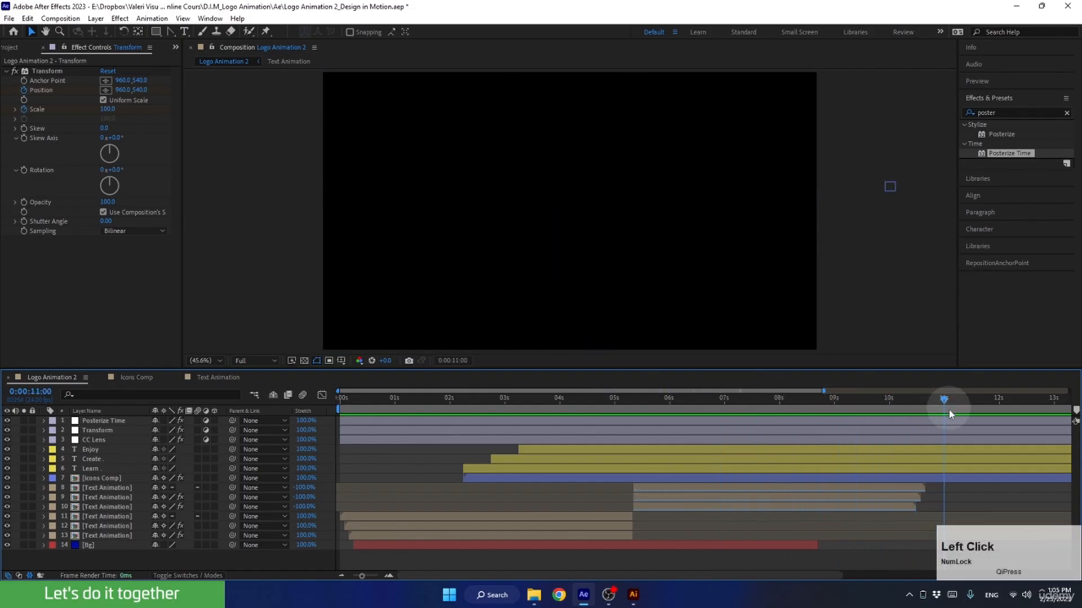
{"action": "left_click_drag", "start_coordinate": [360, 576], "coordinate": [341, 579]}
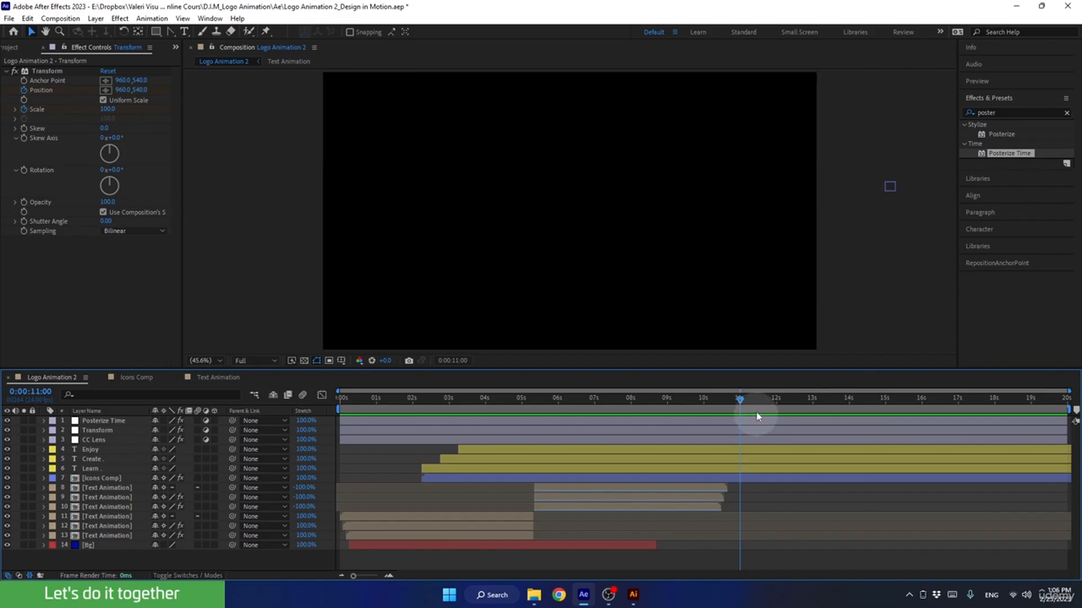
{"action": "key", "text": "n"}
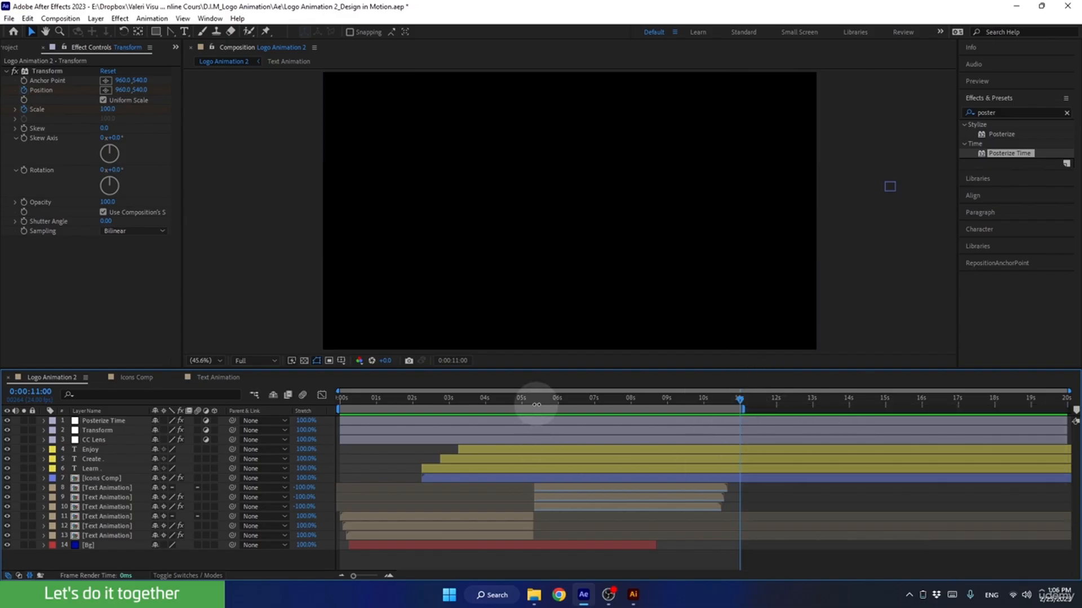
Turn on the transparency grid in the composition view and check the opening frames up to 0:00:00:23.
{"action": "left_click_drag", "start_coordinate": [530, 401], "coordinate": [354, 428]}
{"action": "left_click", "coordinate": [304, 360]}
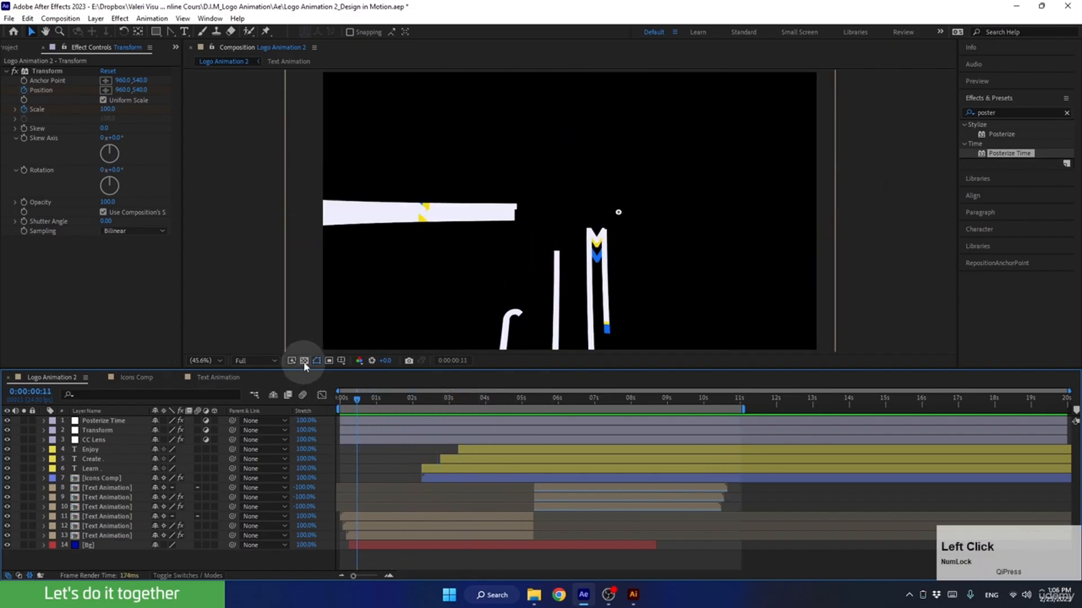
{"action": "mouse_move", "coordinate": [369, 401]}
{"action": "left_mouse_down"}
{"action": "mouse_move", "coordinate": [404, 408]}
{"action": "mouse_move", "coordinate": [364, 414]}
{"action": "mouse_move", "coordinate": [375, 413]}
{"action": "left_mouse_up"}
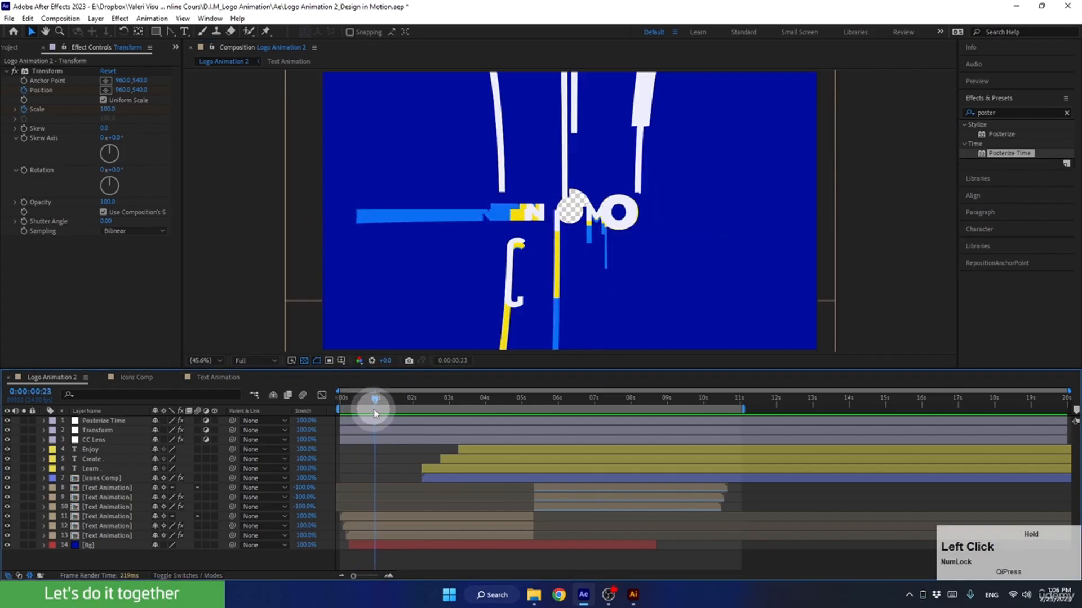
Add the Logo Animation 2 composition to the render queue with QuickTime output and the Animation video codec.
{"action": "key", "text": "ctrl+m"}
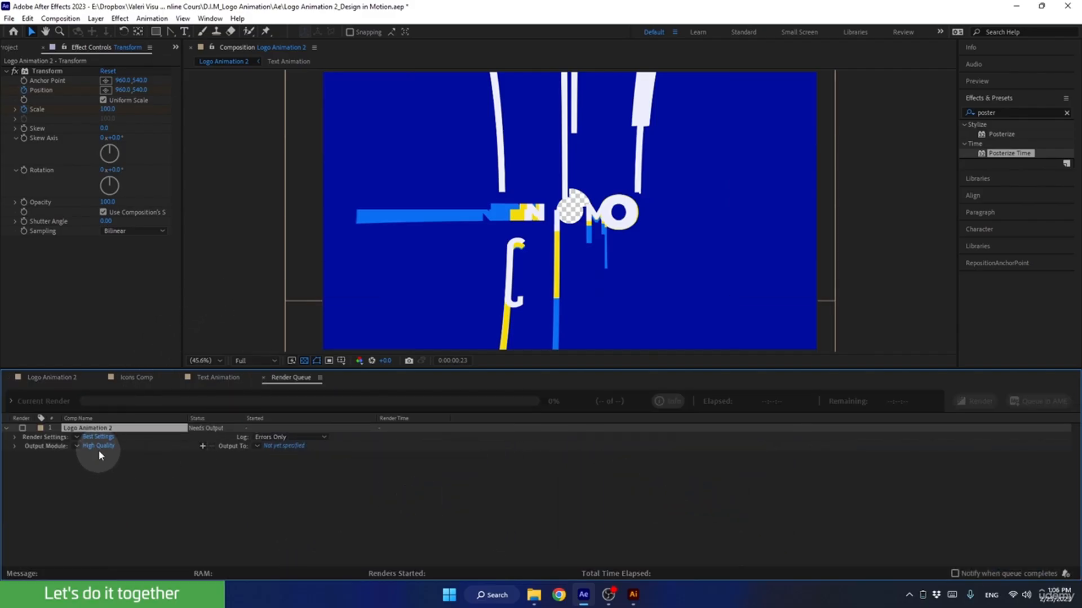
{"action": "left_click", "coordinate": [99, 448]}
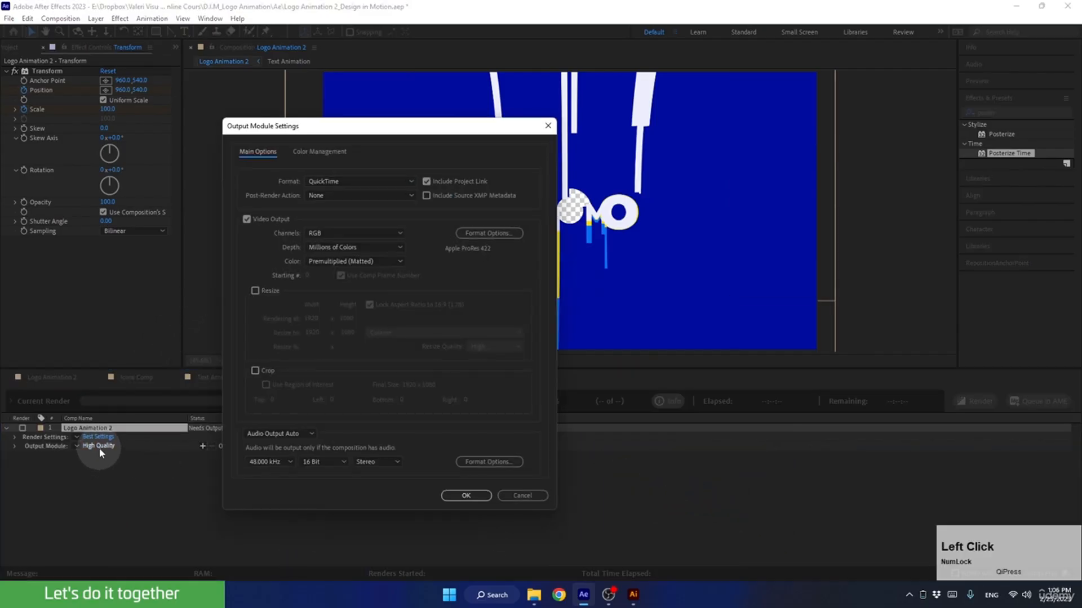
{"action": "left_click", "coordinate": [324, 181]}
{"action": "left_click", "coordinate": [326, 301]}
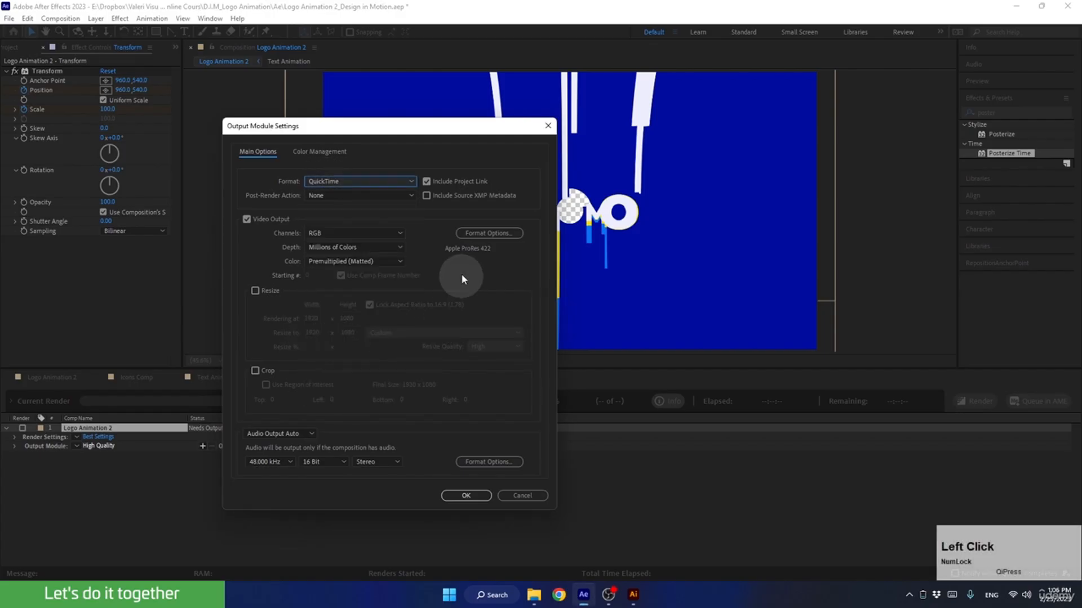
{"action": "left_click", "coordinate": [464, 236]}
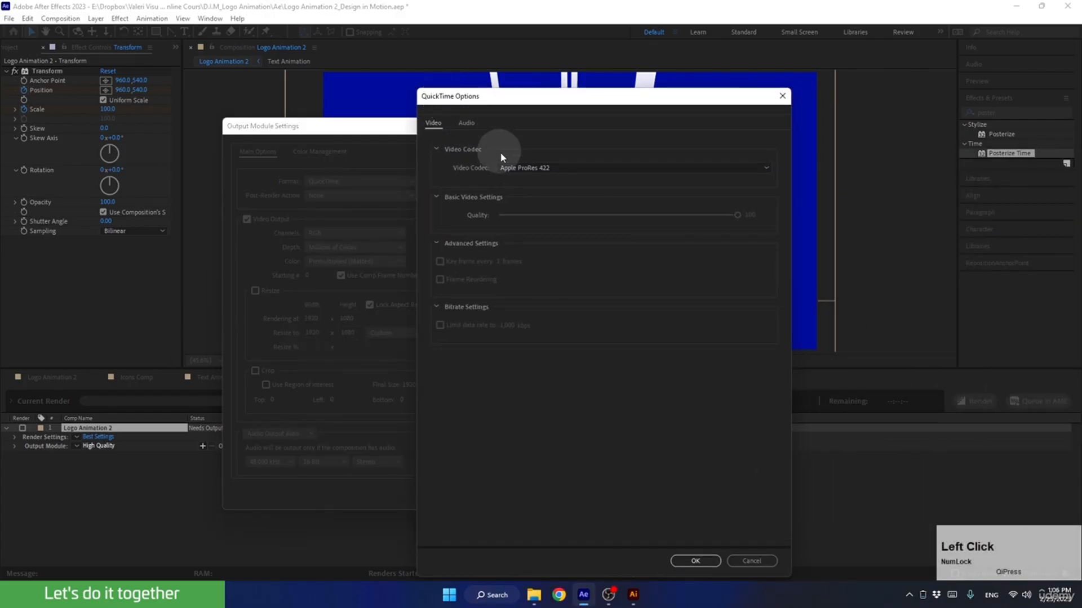
{"action": "left_click", "coordinate": [510, 166]}
{"action": "left_click", "coordinate": [514, 180]}
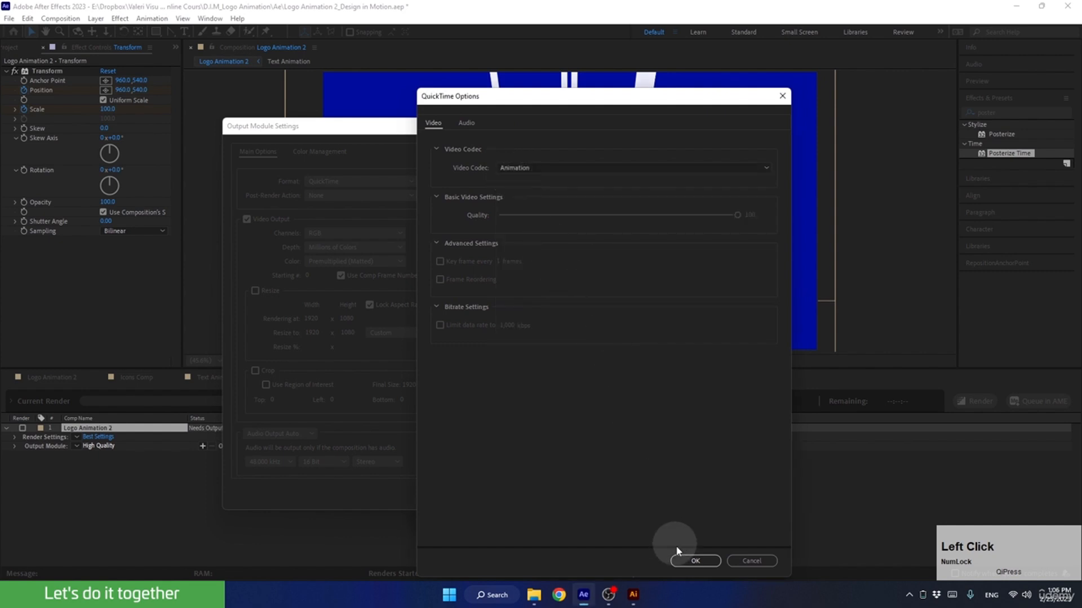
{"action": "left_click", "coordinate": [682, 560]}
Set the output module's video channels to RGB + Alpha and accept the settings.
{"action": "left_click", "coordinate": [324, 233]}
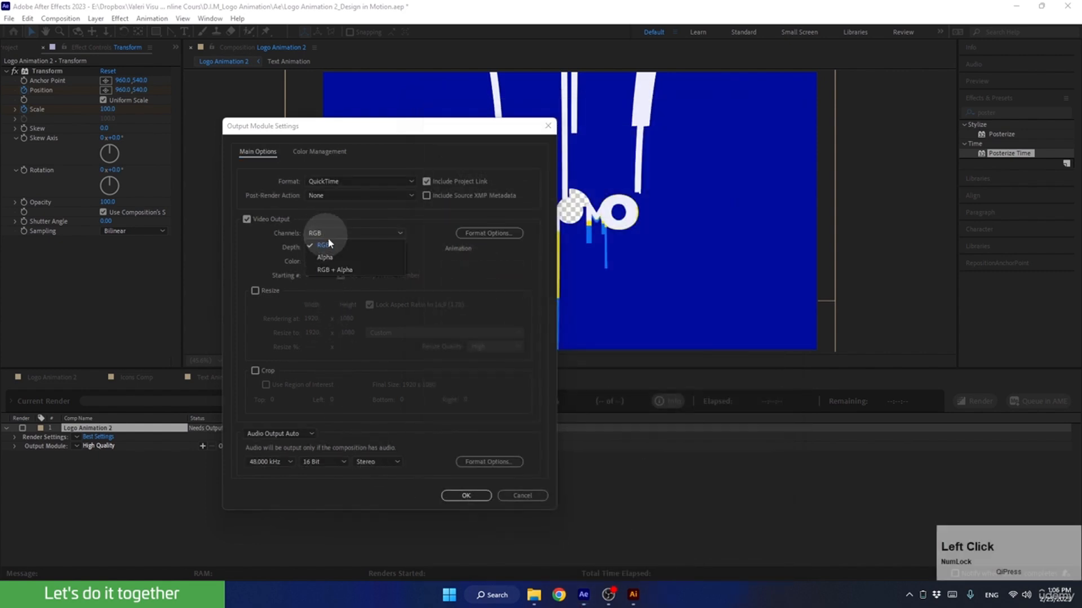
{"action": "left_click", "coordinate": [326, 271]}
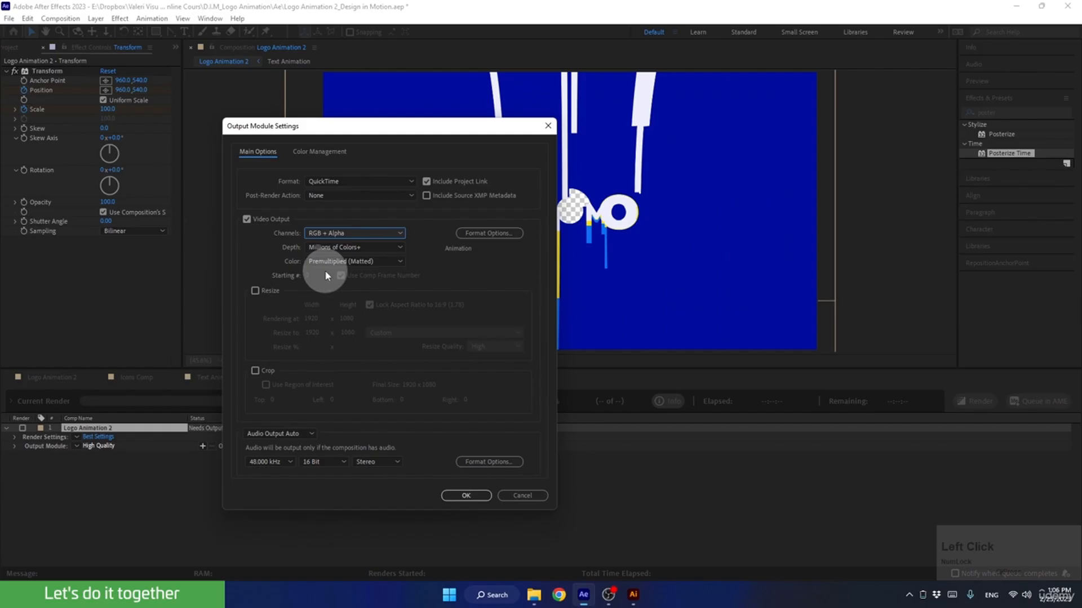
{"action": "left_click", "coordinate": [455, 497]}
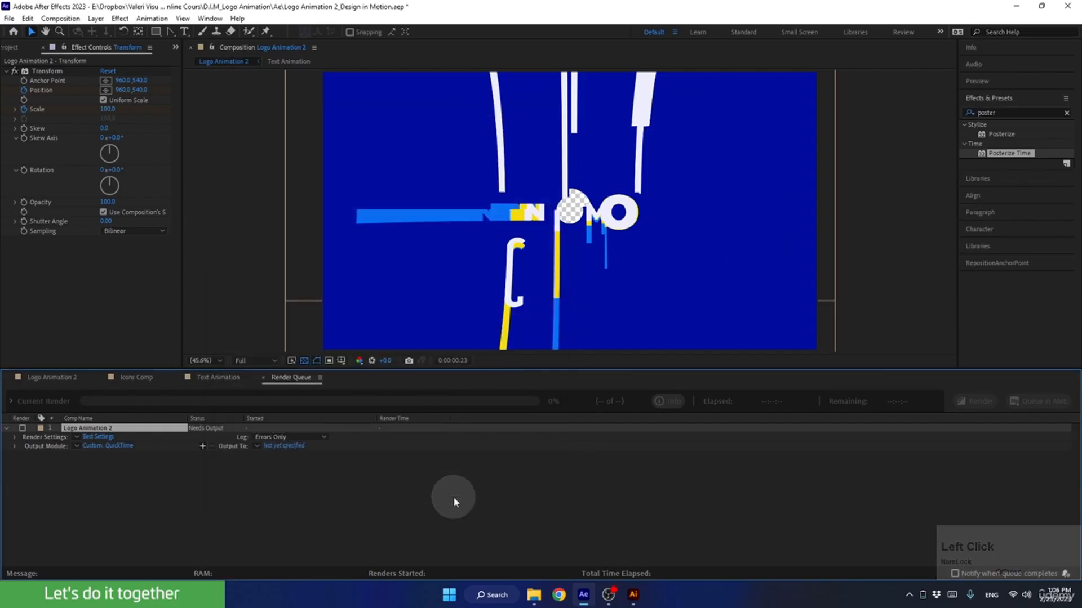
Set the output file to Logo Animation 2.mov in the D.I.M_Logo Animation project's Renders folder and render it.
{"action": "left_click", "coordinate": [291, 448]}
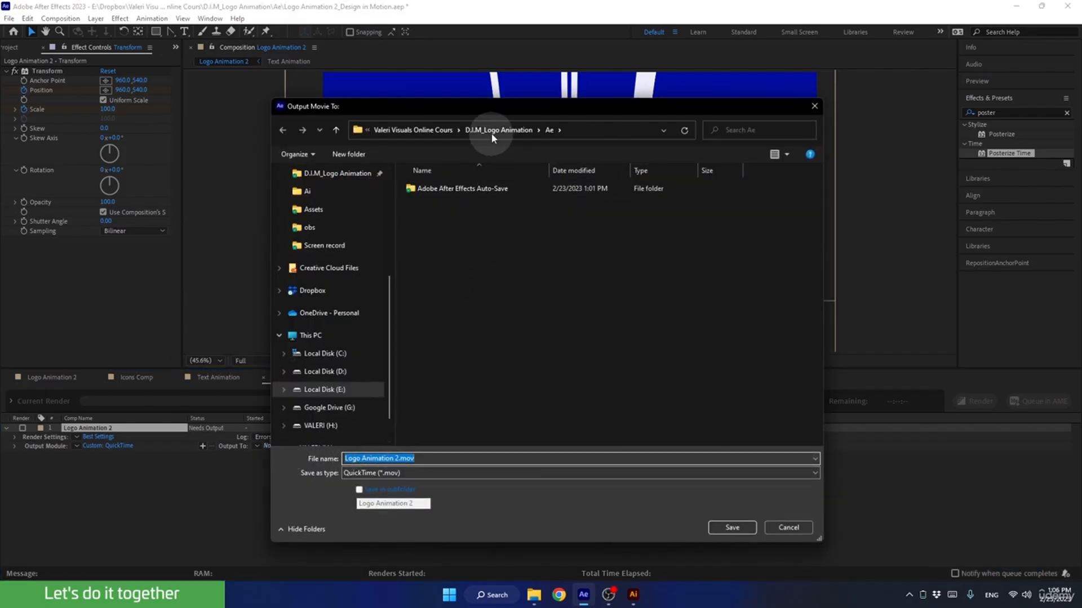
{"action": "left_click", "coordinate": [491, 135]}
{"action": "double_click", "coordinate": [448, 242]}
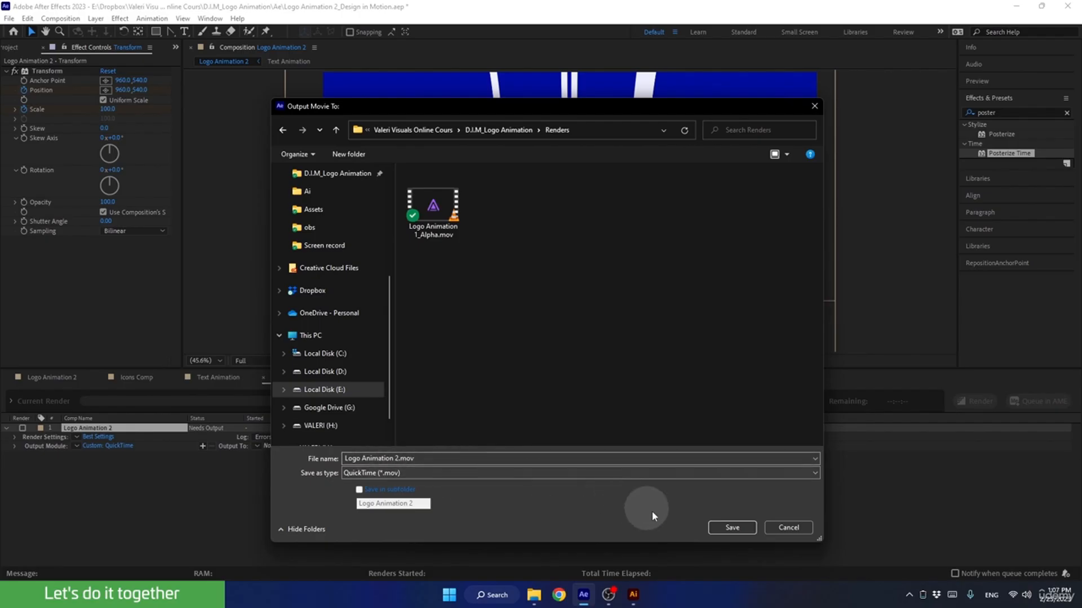
{"action": "left_click", "coordinate": [723, 531]}
{"action": "left_click", "coordinate": [961, 403]}
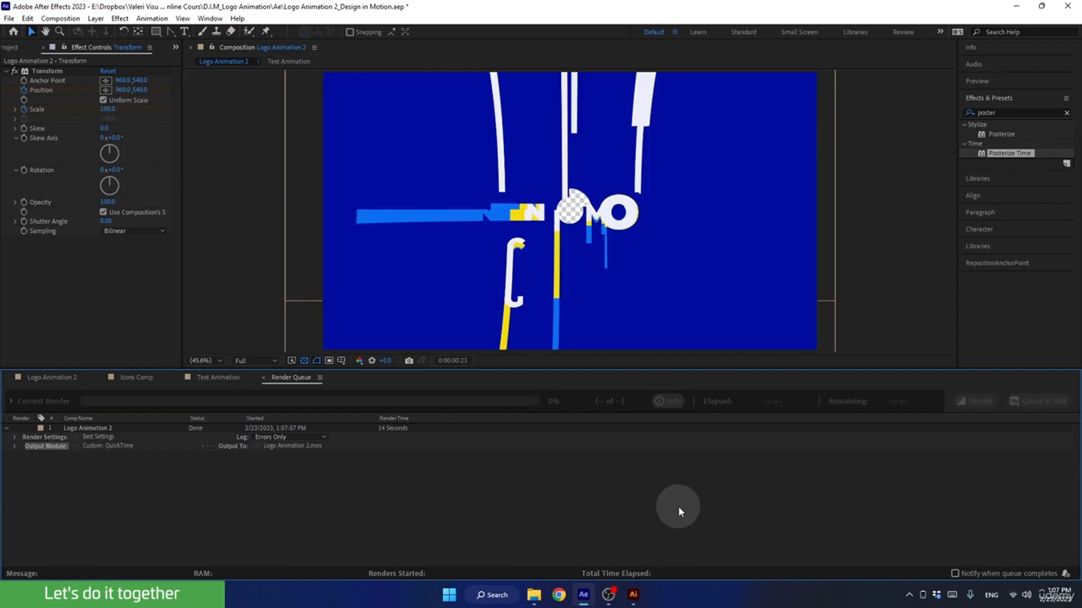
Return to the Logo Animation 2 timeline, show the project items, and collapse the logo layers folder.
{"action": "left_click", "coordinate": [46, 381]}
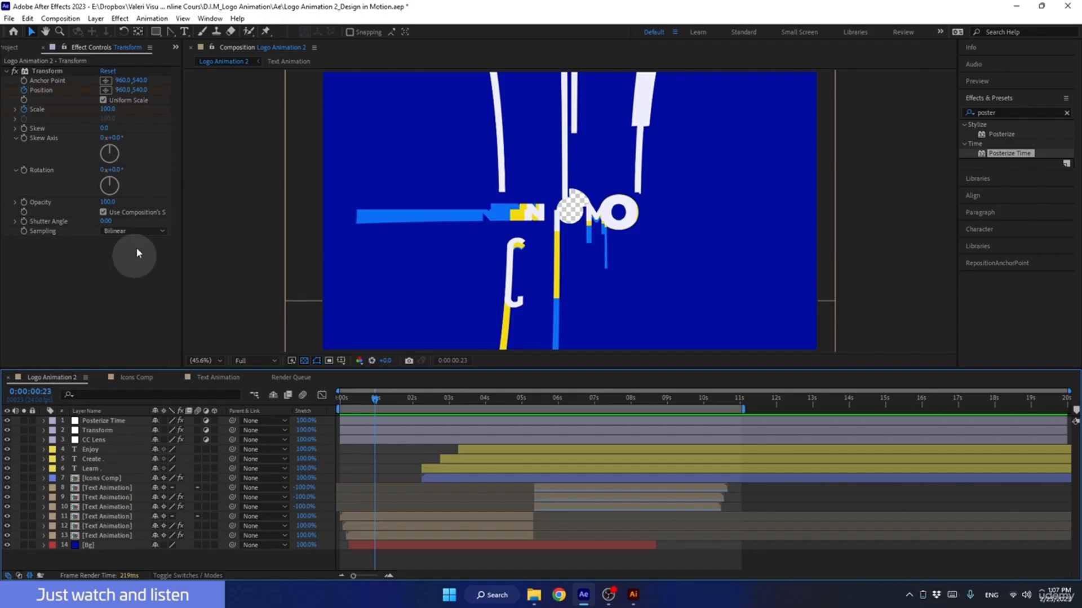
{"action": "left_click", "coordinate": [175, 47]}
{"action": "left_click", "coordinate": [193, 56]}
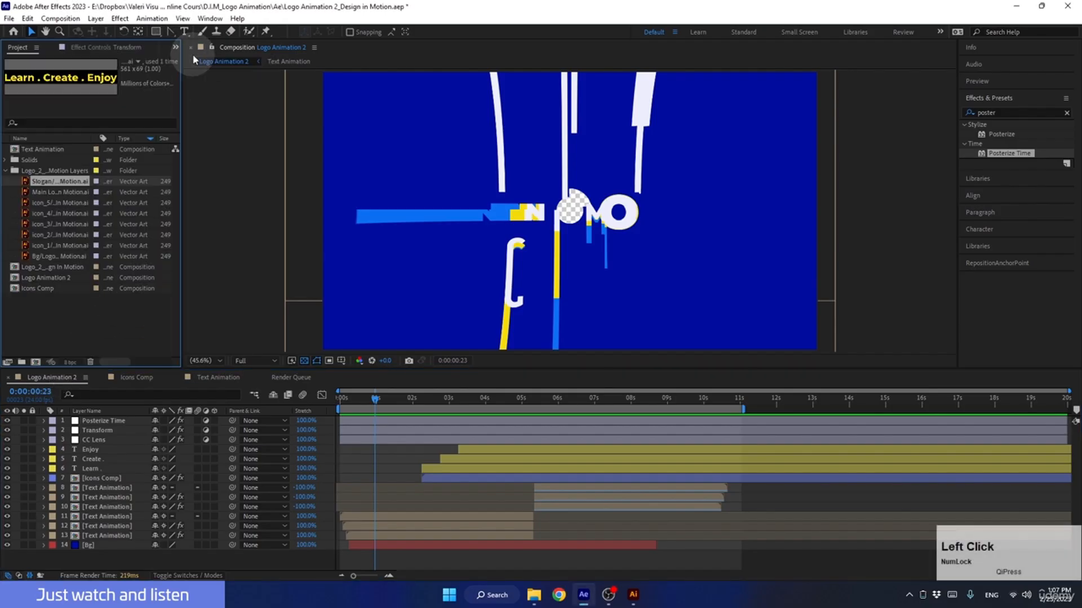
{"action": "left_click", "coordinate": [5, 171]}
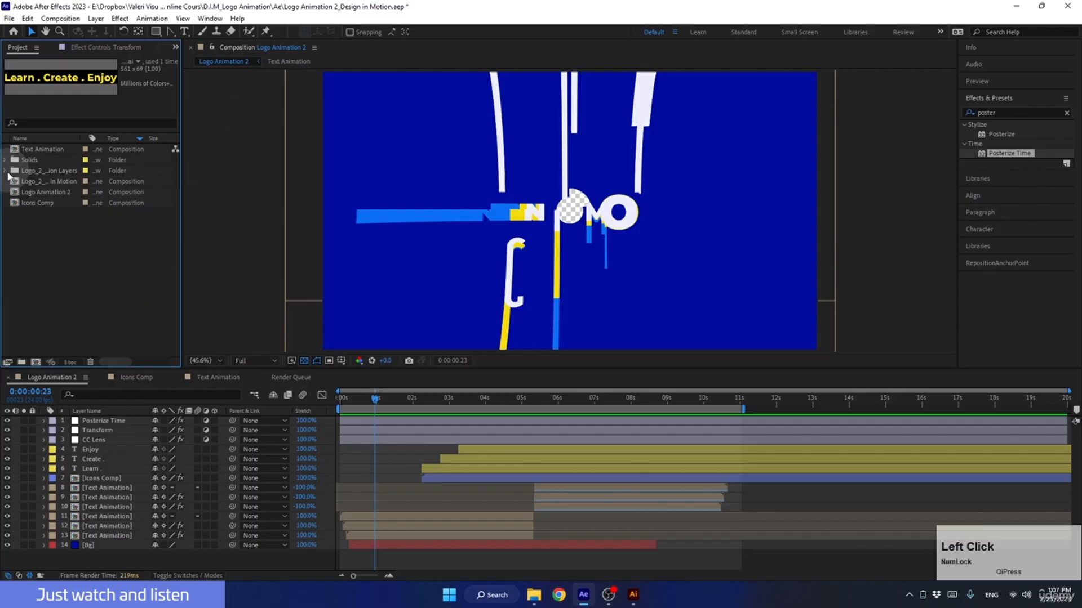
{"action": "left_click", "coordinate": [89, 260]}
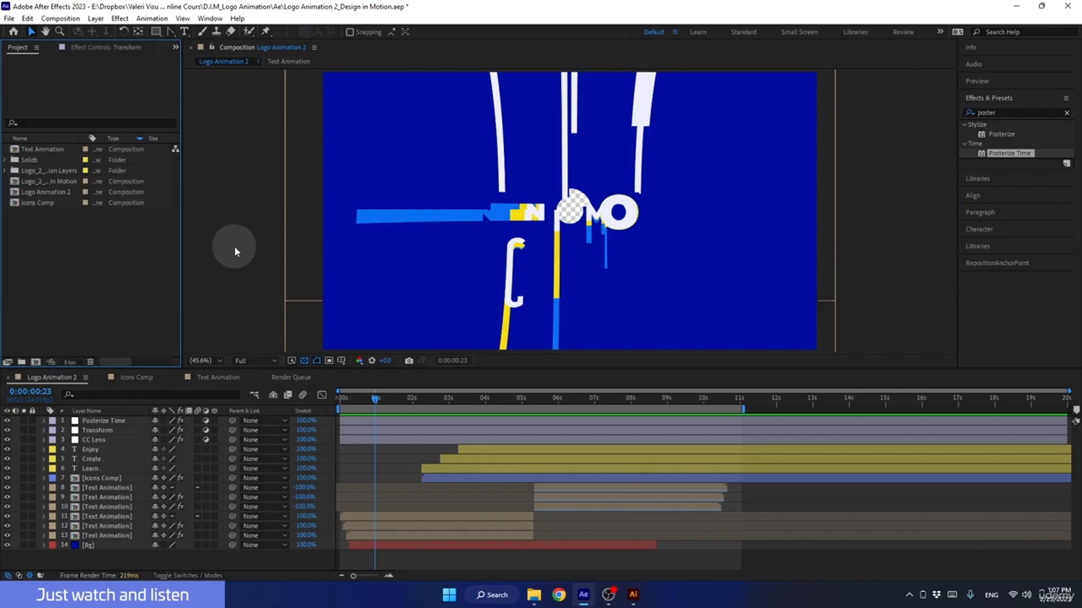
Create a new composition named Test Comp at 1920 x 1080 px and 24 fps.
{"action": "key", "text": "ctrl+n"}
{"action": "left_click", "coordinate": [813, 212]}
{"action": "left_click", "coordinate": [788, 212]}
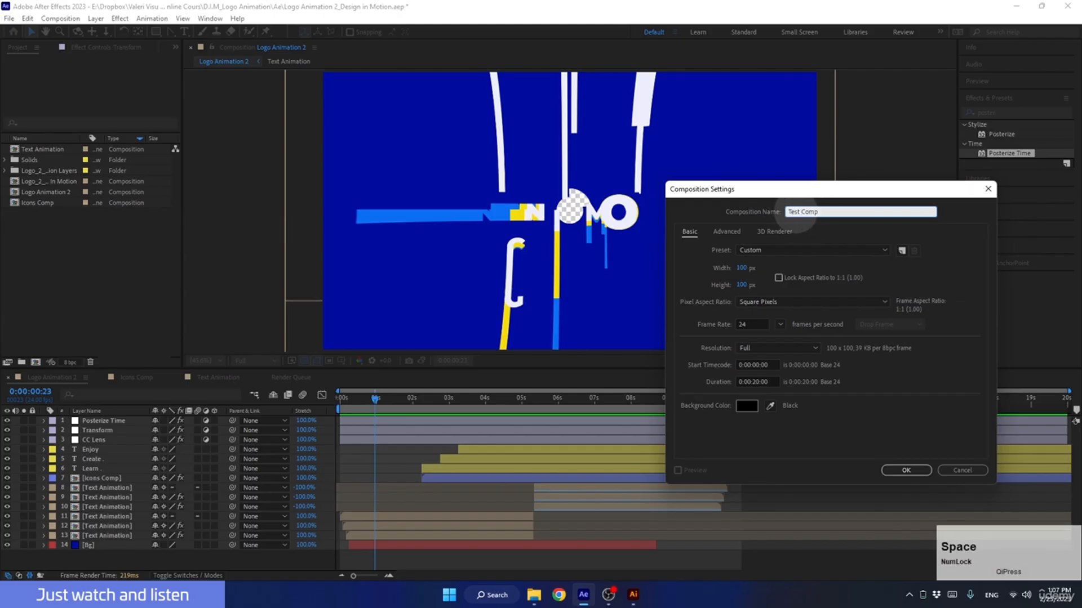
{"action": "left_click", "coordinate": [741, 268]}
{"action": "type", "text": "1920"}
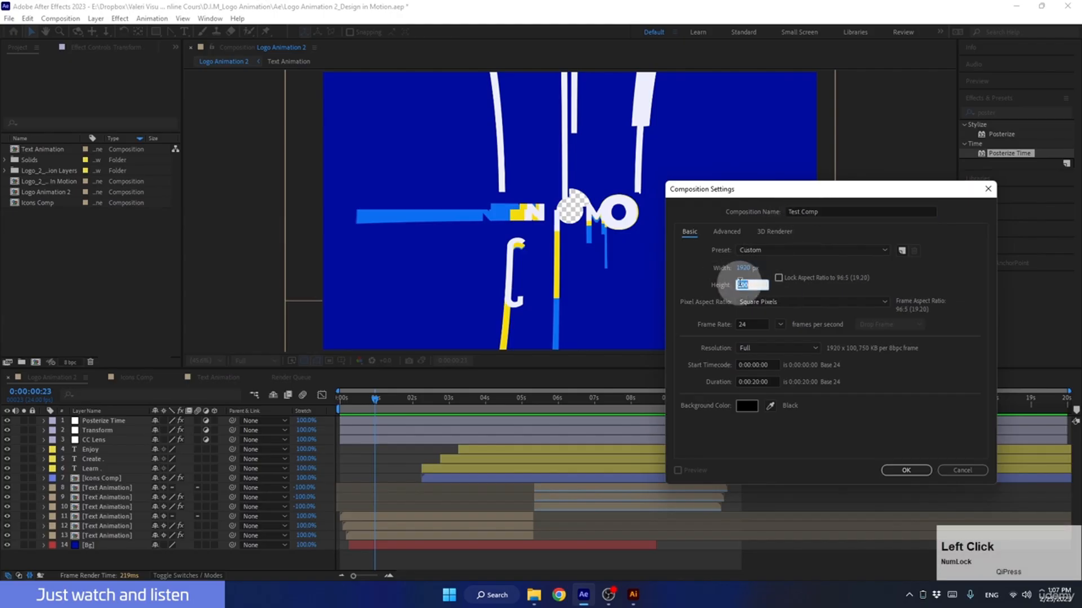
{"action": "type", "text": "1080"}
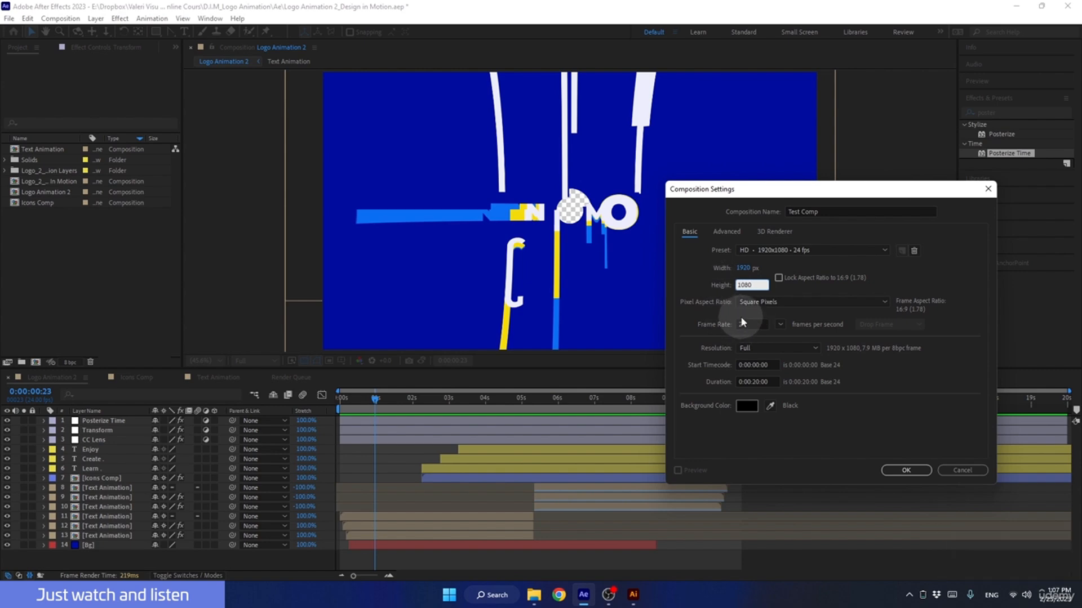
{"action": "left_click", "coordinate": [899, 470]}
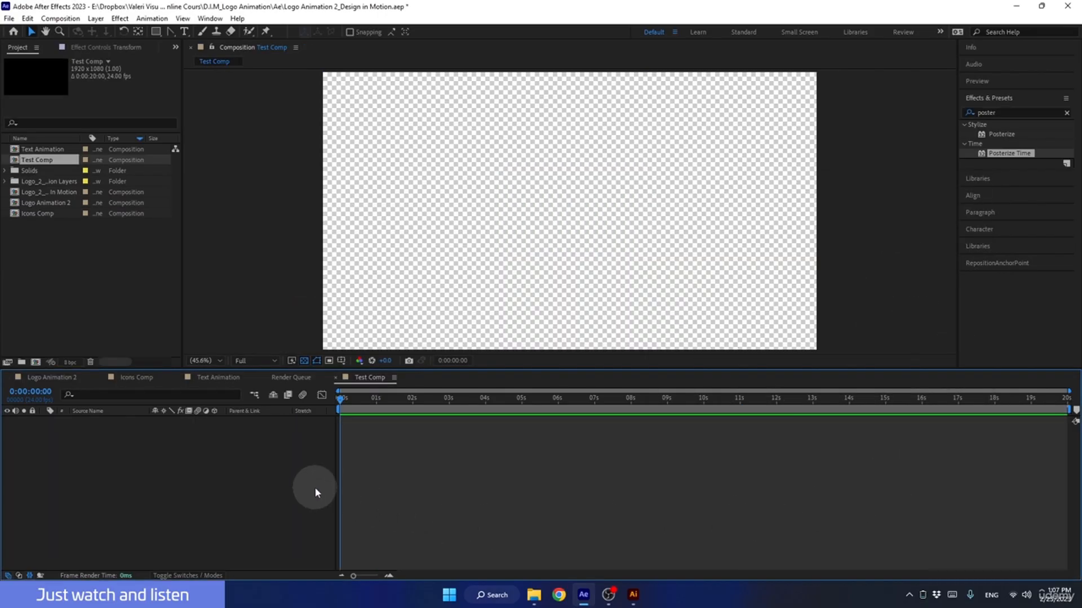
Import the mighty-mountains-peeping-from-behind-the-thick-fog video from the Design In Motion Class_0 Assets folder's Envato subfolder.
{"action": "double_click", "coordinate": [99, 268]}
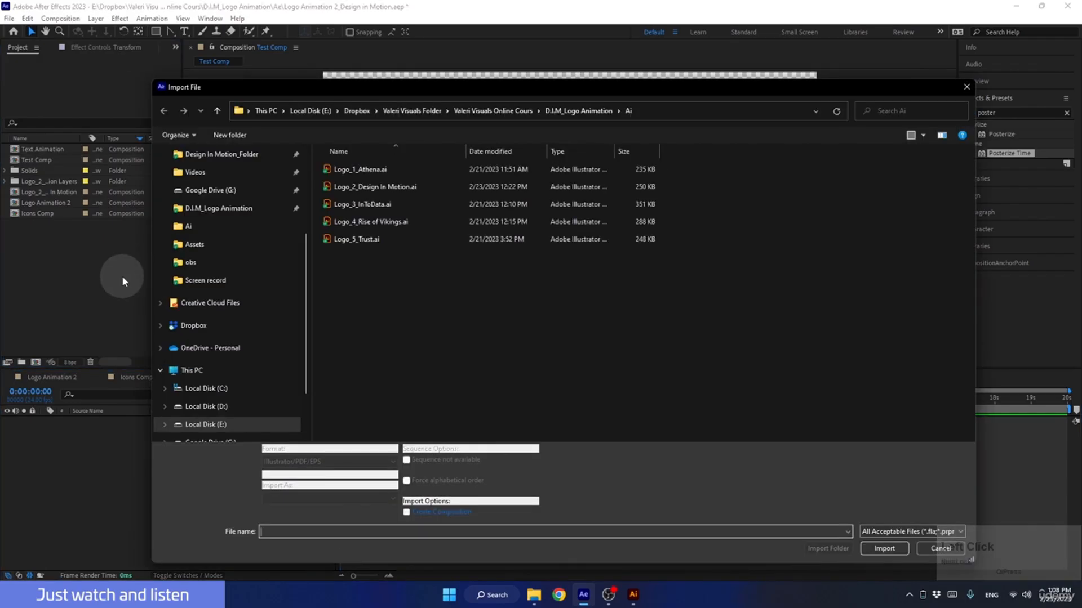
{"action": "left_click", "coordinate": [476, 113]}
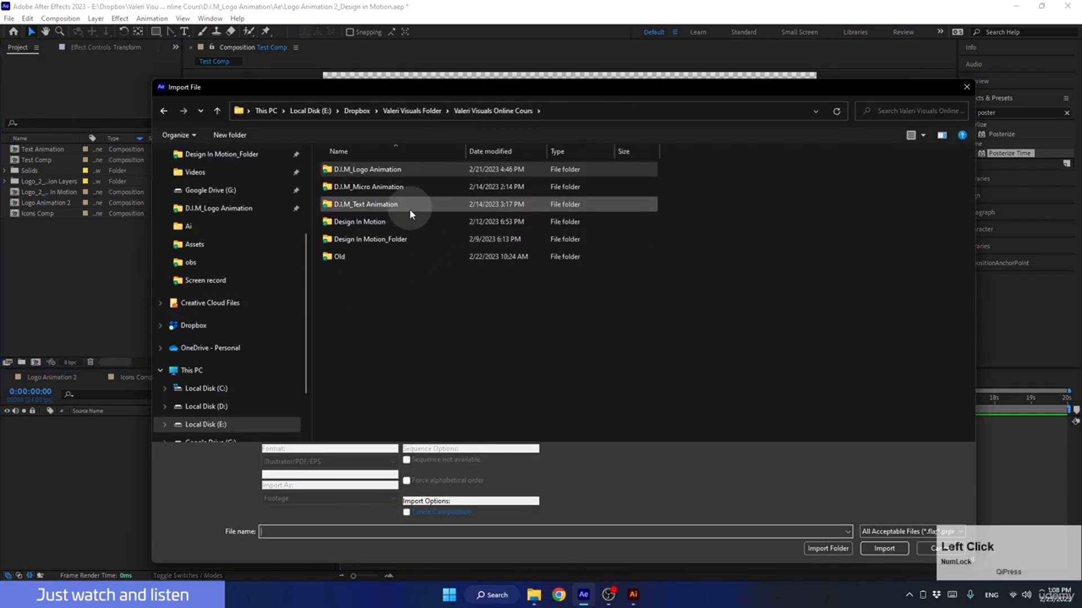
{"action": "double_click", "coordinate": [376, 233]}
{"action": "double_click", "coordinate": [339, 170]}
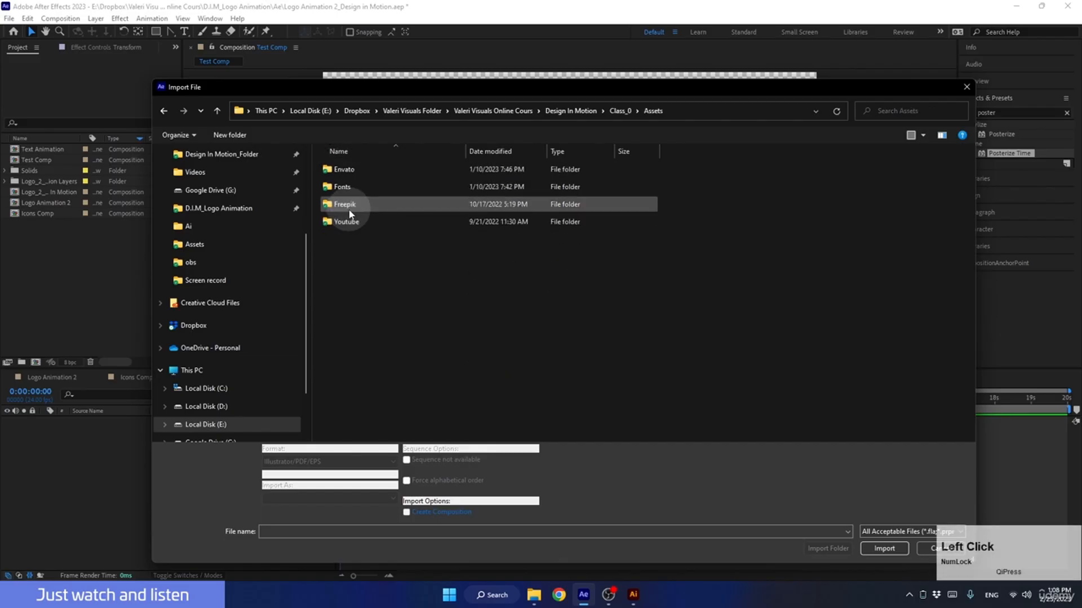
{"action": "double_click", "coordinate": [349, 205]}
{"action": "double_click", "coordinate": [339, 170]}
{"action": "left_click", "coordinate": [608, 185]}
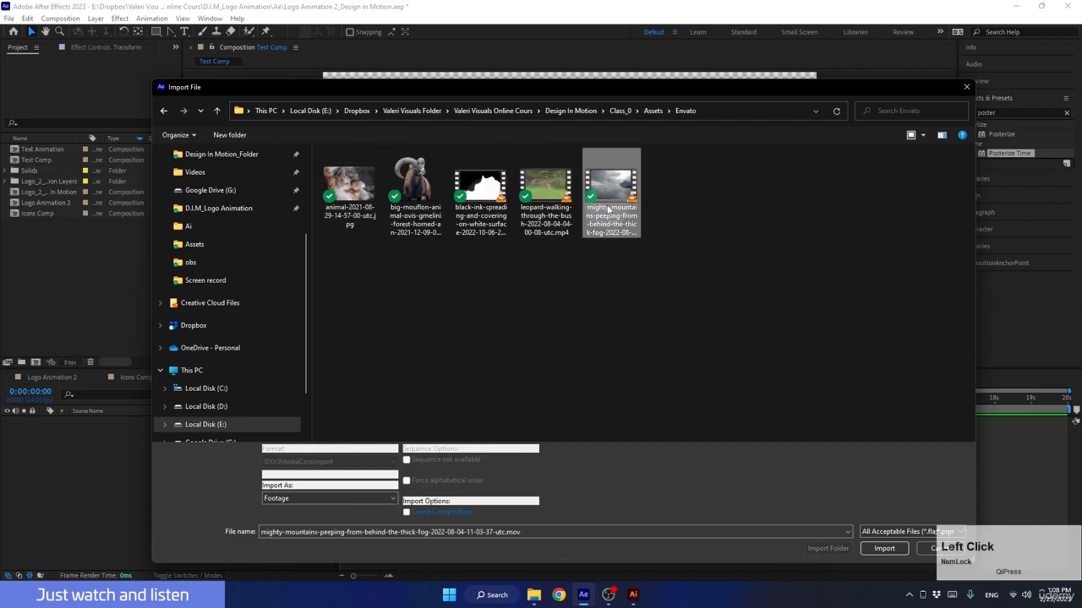
{"action": "left_click", "coordinate": [887, 552]}
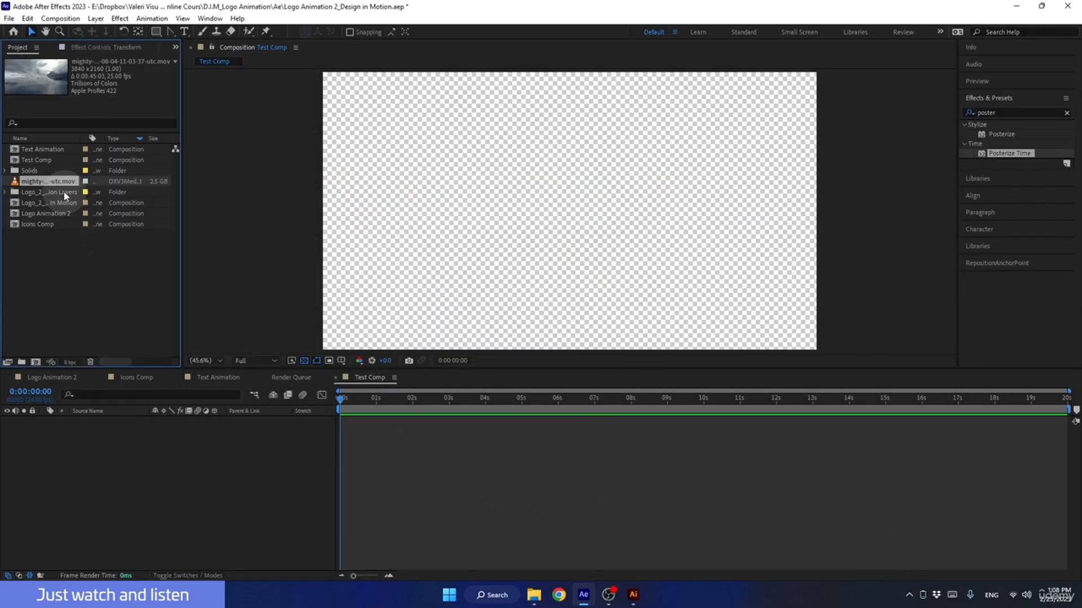
Add the imported mountains footage to Test Comp and set its scale to 50%.
{"action": "left_click_drag", "start_coordinate": [55, 186], "coordinate": [128, 452]}
{"action": "key", "text": "s"}
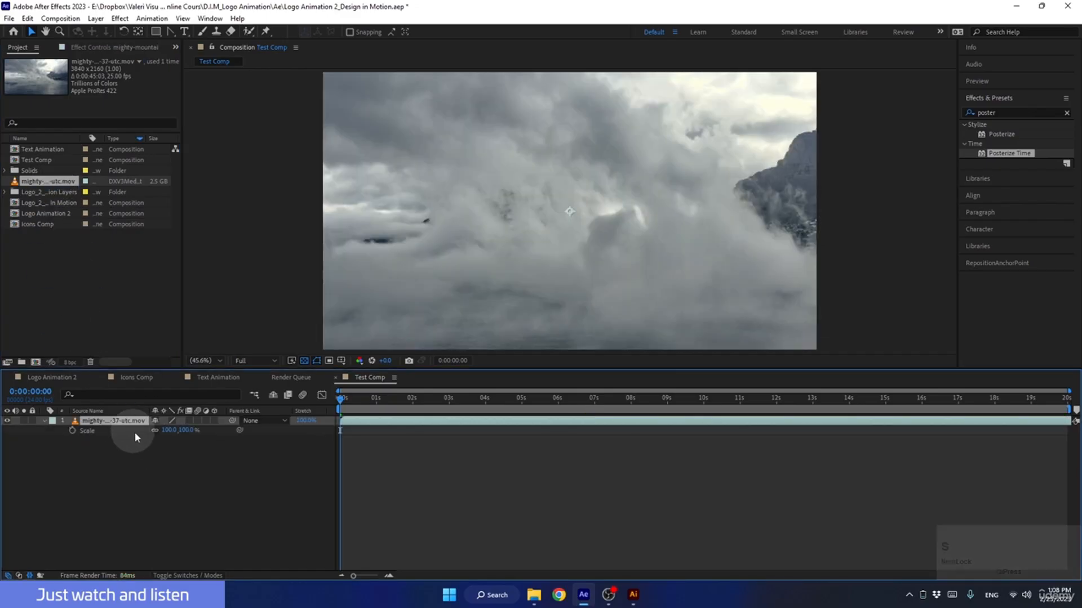
{"action": "key", "text": "Return"}
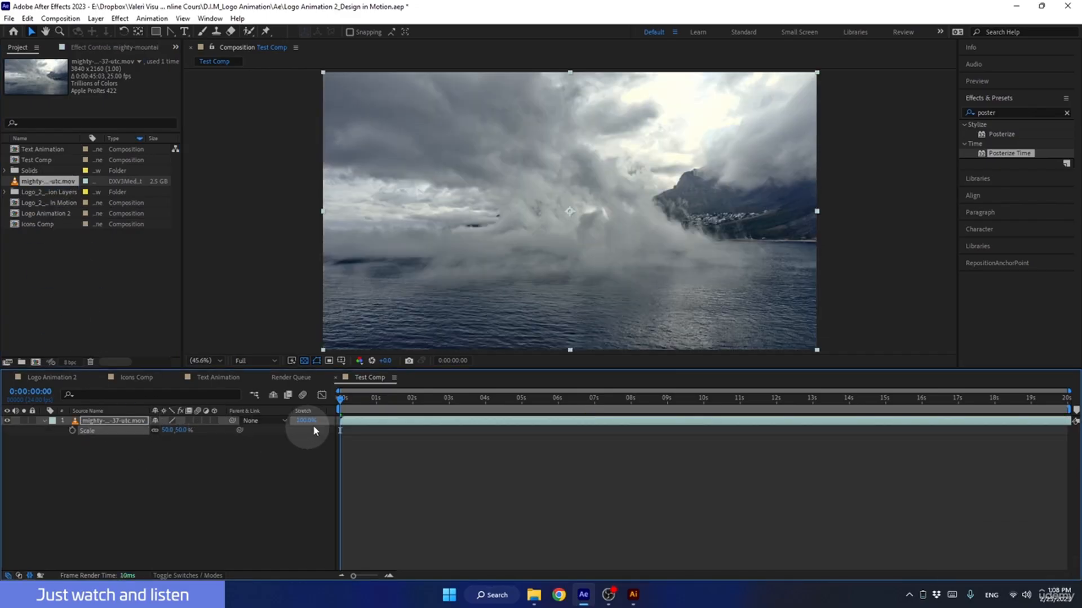
Import Logo Animation 2.mov from the D.I.M_Logo Animation Renders folder and add it above the mountains footage in Test Comp.
{"action": "left_click_drag", "start_coordinate": [348, 406], "coordinate": [213, 429]}
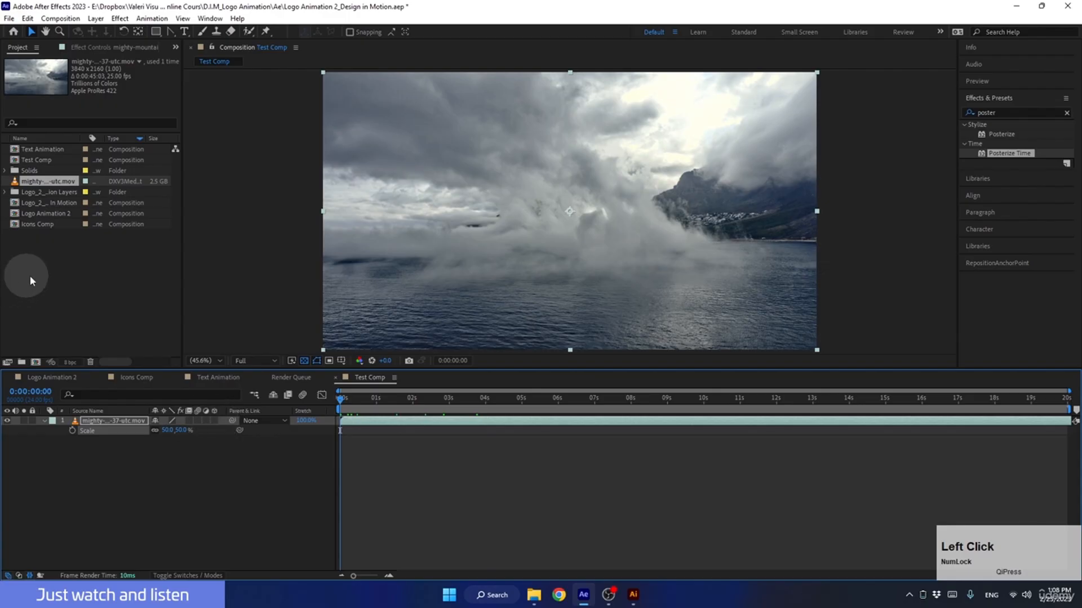
{"action": "left_click", "coordinate": [534, 595]}
{"action": "left_click", "coordinate": [558, 198]}
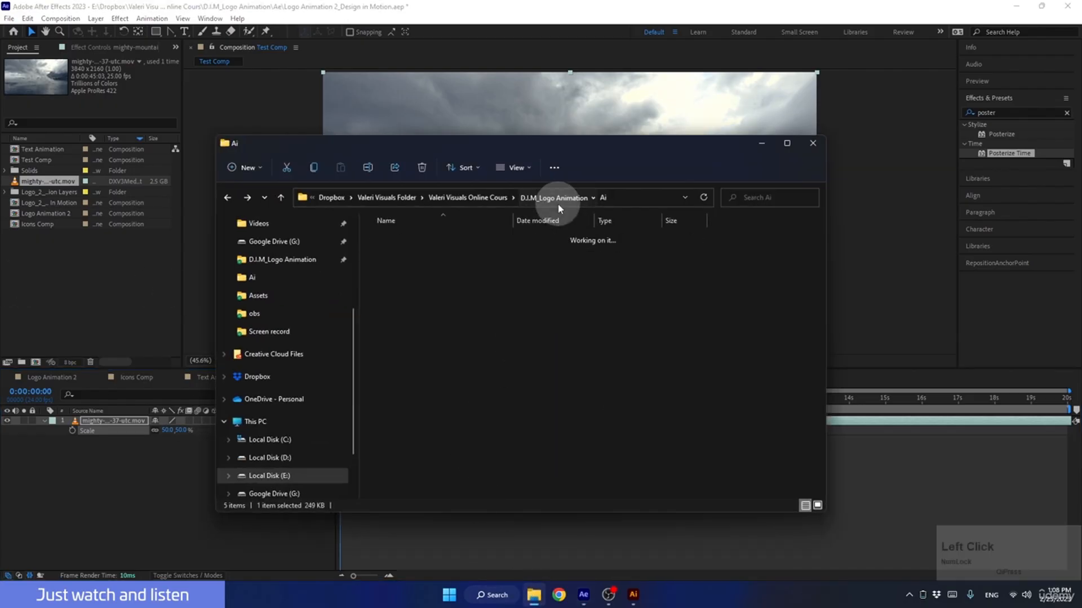
{"action": "double_click", "coordinate": [405, 292]}
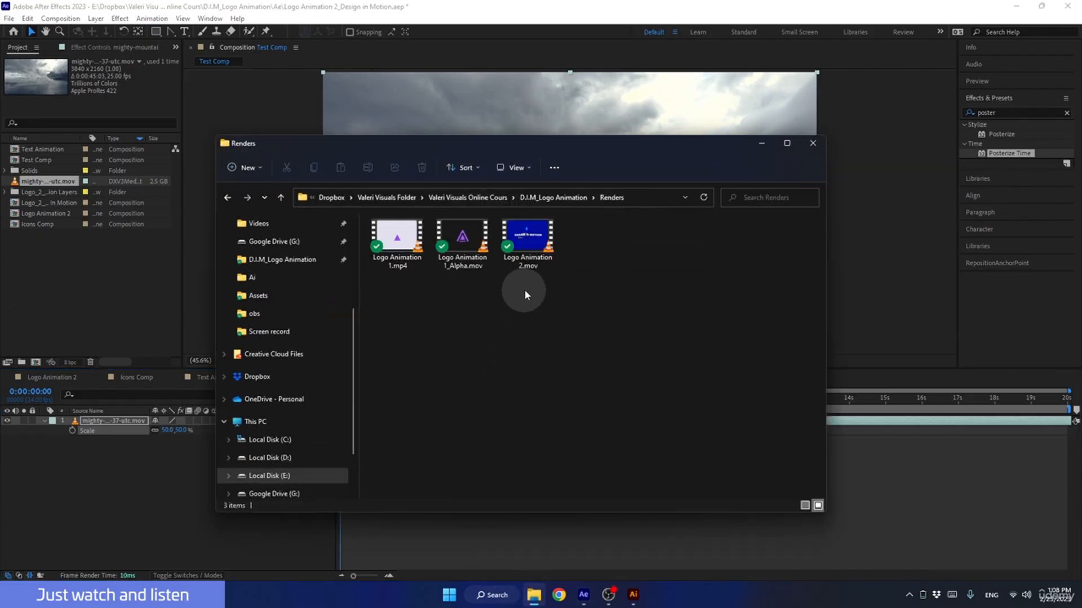
{"action": "left_click_drag", "start_coordinate": [527, 240], "coordinate": [53, 306]}
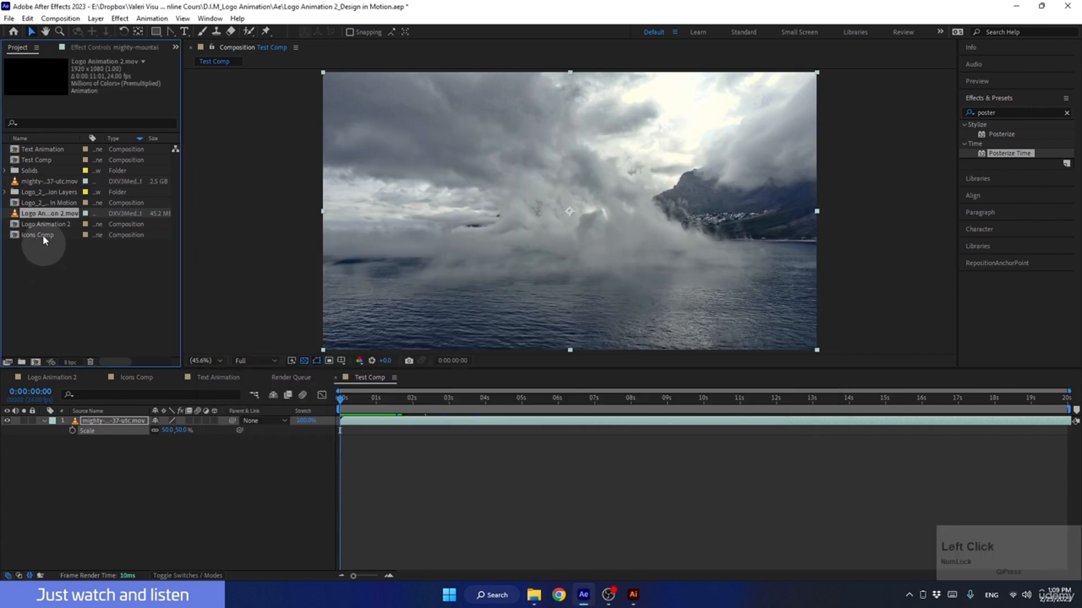
{"action": "left_click_drag", "start_coordinate": [42, 213], "coordinate": [104, 417]}
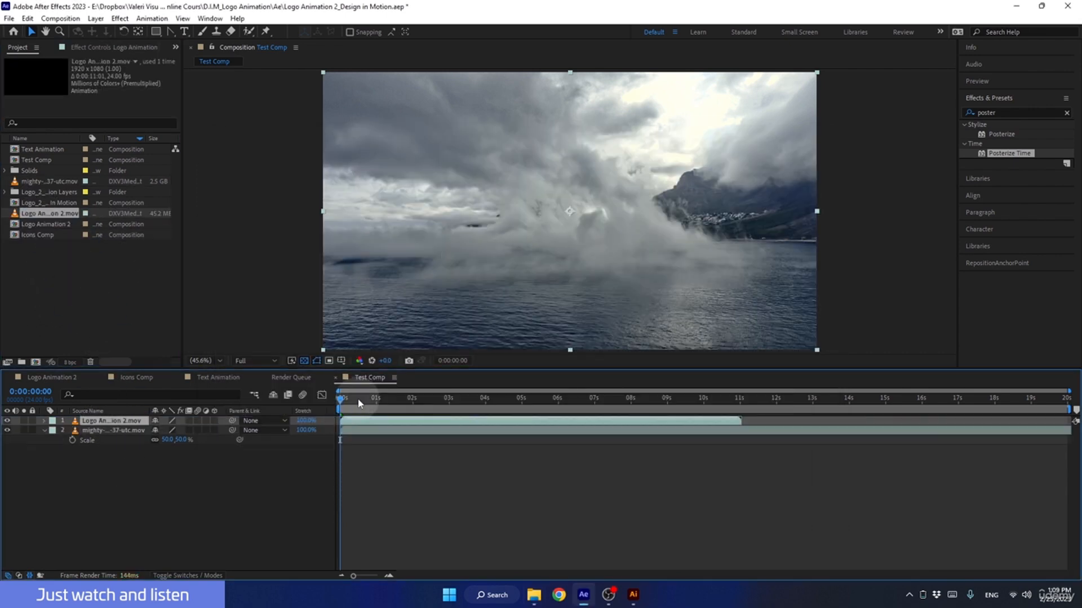
Shift the logo movie to start at about 1 second in Test Comp and preview it over the mountains footage.
{"action": "left_click_drag", "start_coordinate": [359, 403], "coordinate": [313, 405]}
{"action": "left_click", "coordinate": [246, 526]}
{"action": "key", "text": "space"}
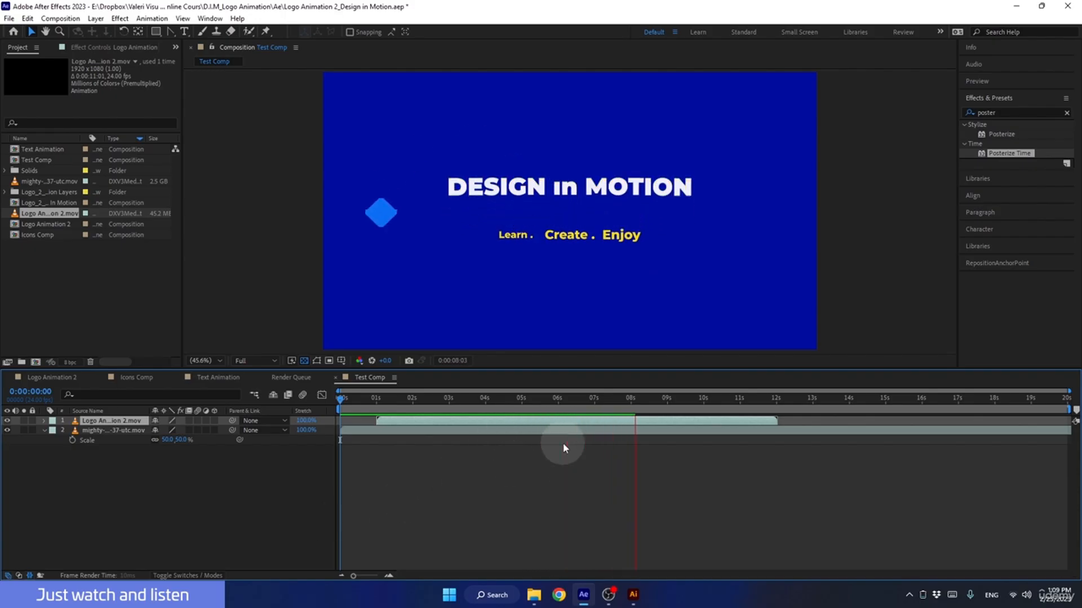
{"action": "left_click", "coordinate": [674, 399]}
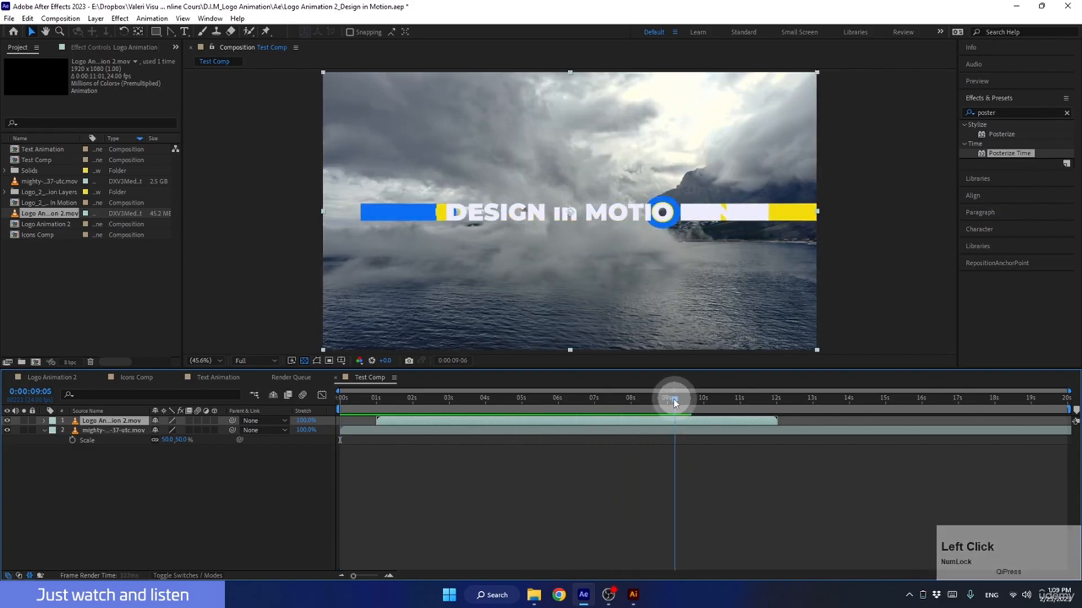
Trim the end of the mountains footage layer in Test Comp to 0:00:07:18.
{"action": "left_click_drag", "start_coordinate": [675, 399], "coordinate": [621, 409]}
{"action": "left_click", "coordinate": [604, 433]}
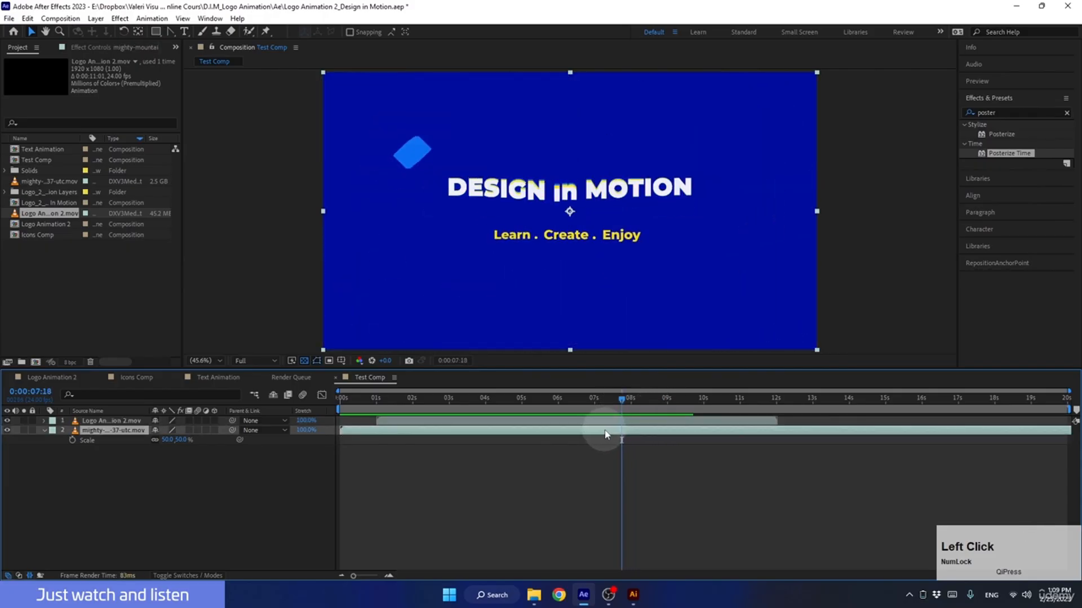
{"action": "key", "text": "alt+bracketright"}
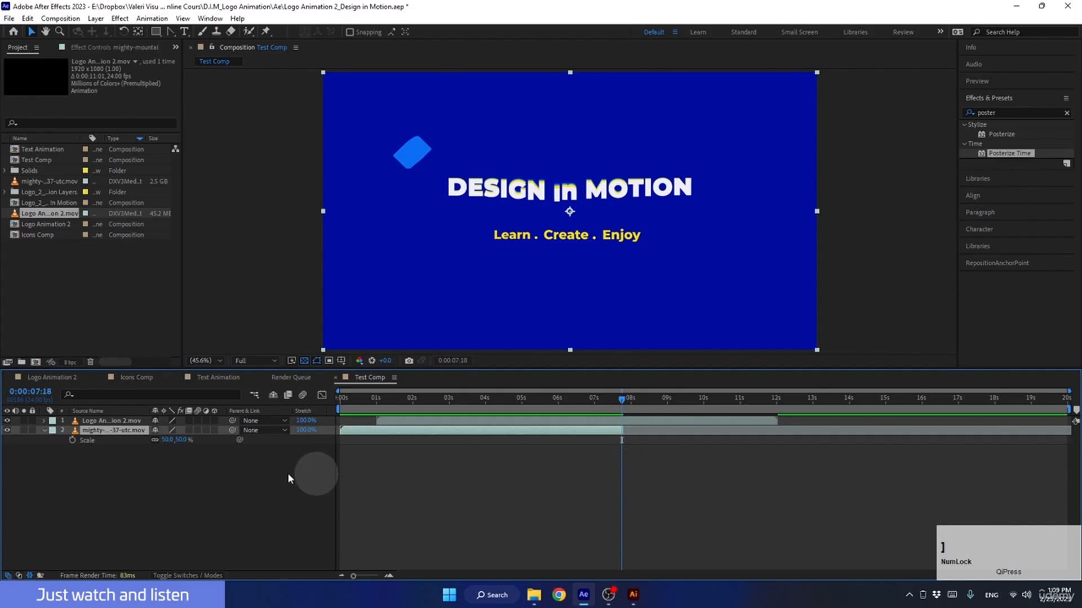
Import the leopard-walking-through-the-bush video from the Envato assets folder.
{"action": "double_click", "coordinate": [105, 290]}
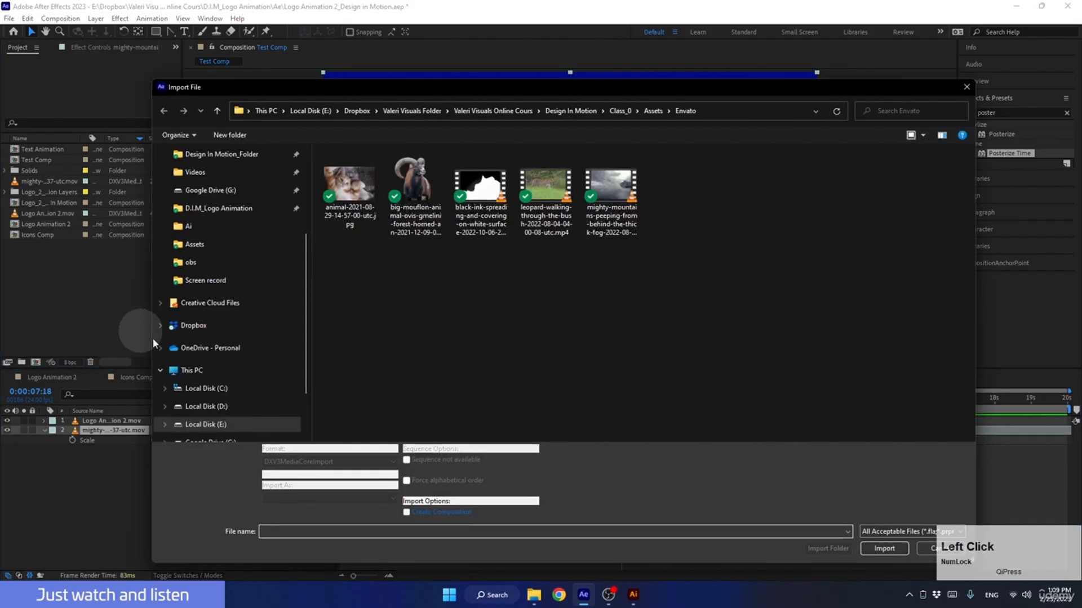
{"action": "left_click", "coordinate": [545, 189]}
{"action": "left_click", "coordinate": [884, 548]}
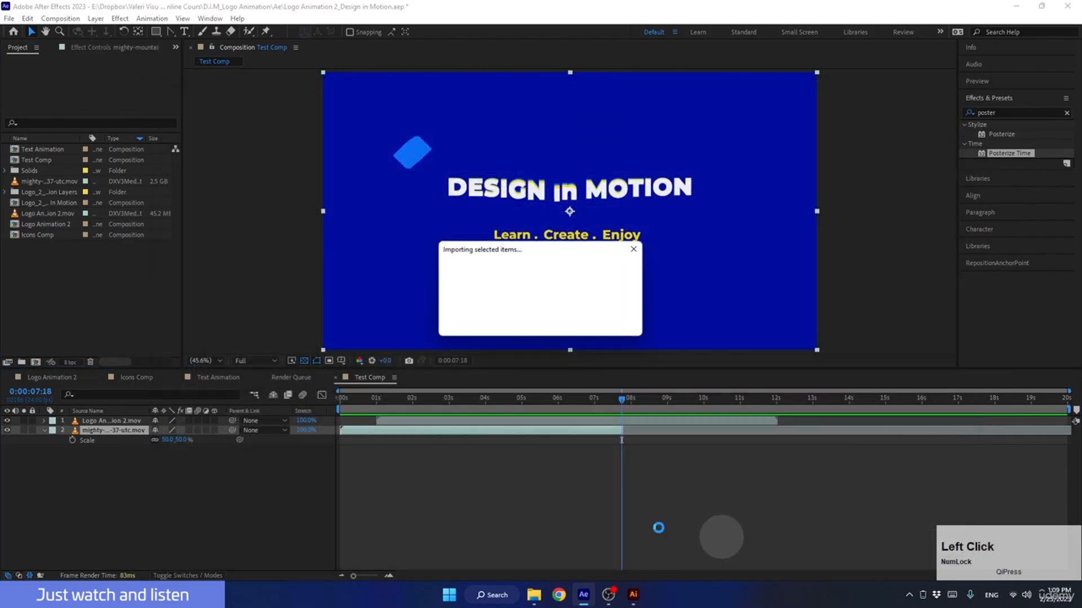
Place the leopard footage below the logo movie in Test Comp, starting at the mountains layer's trimmed end, and preview the composition.
{"action": "left_click_drag", "start_coordinate": [47, 234], "coordinate": [197, 439]}
{"action": "left_click_drag", "start_coordinate": [370, 434], "coordinate": [629, 441]}
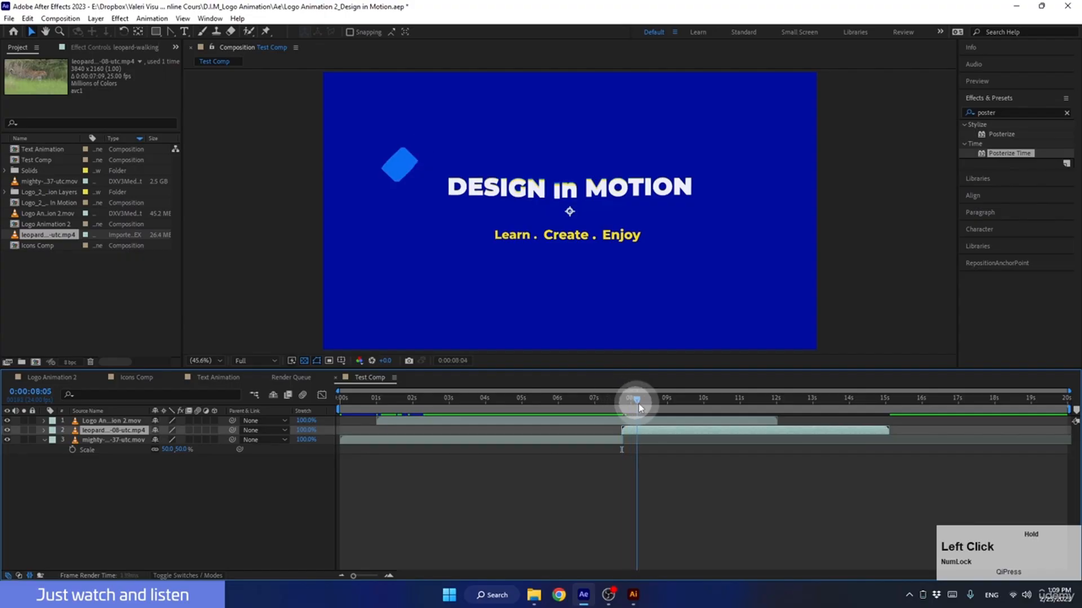
{"action": "left_click_drag", "start_coordinate": [638, 404], "coordinate": [303, 443]}
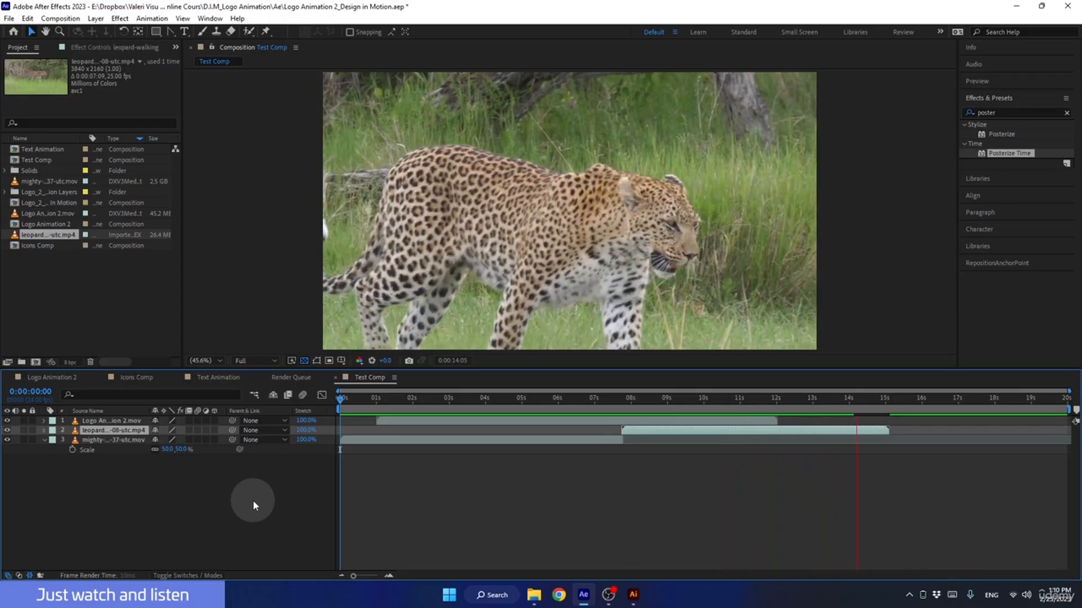
{"action": "key", "text": "space"}
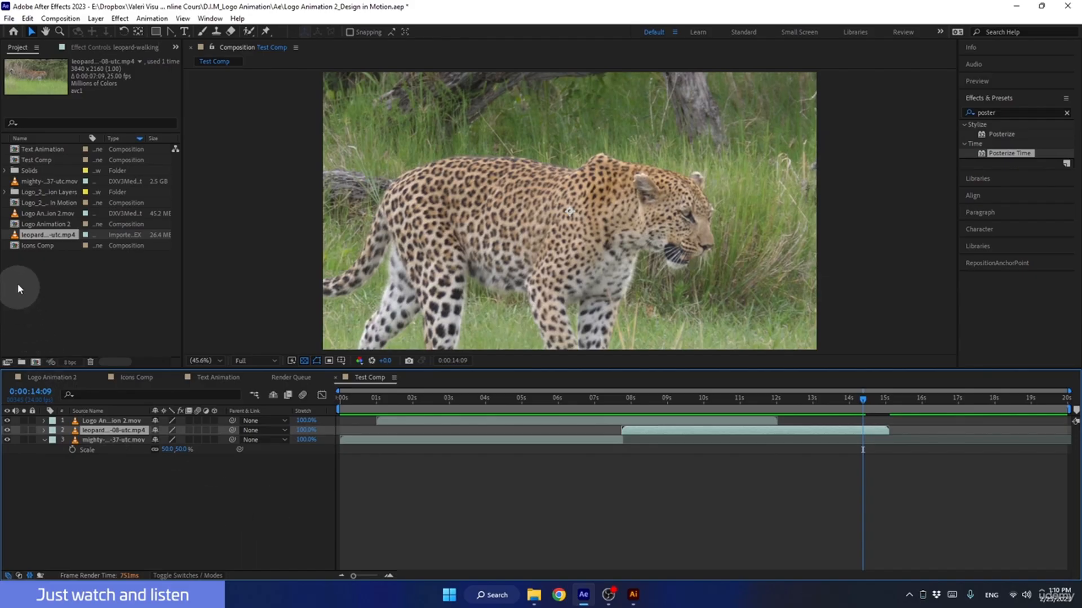
Delete Test Comp and the imported mountains, logo movie and leopard footage from the project.
{"action": "left_click", "coordinate": [33, 162]}
{"action": "key", "text": "Delete"}
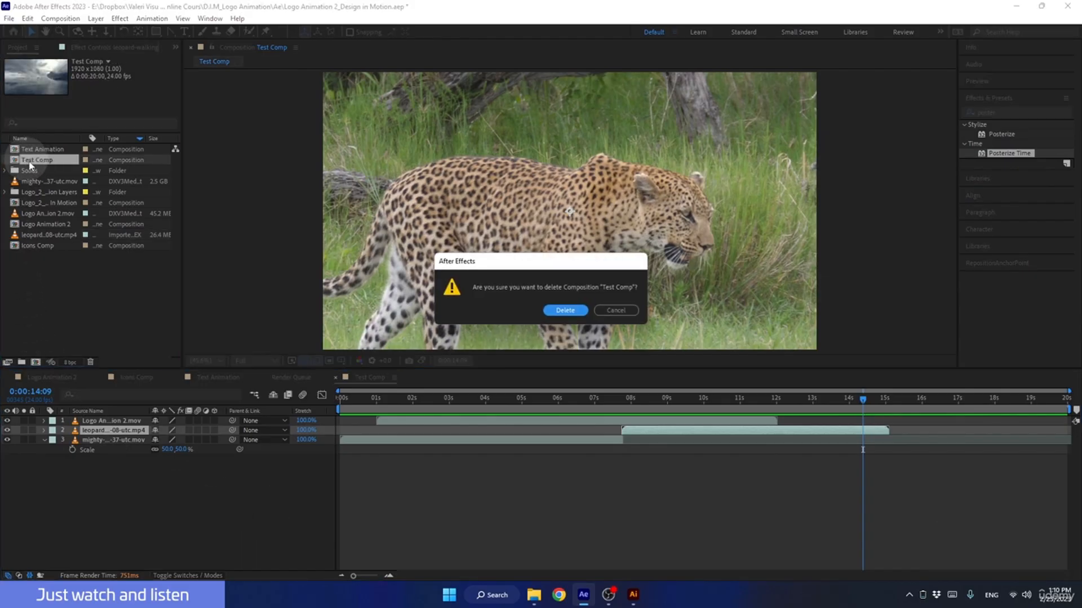
{"action": "left_click", "coordinate": [565, 310]}
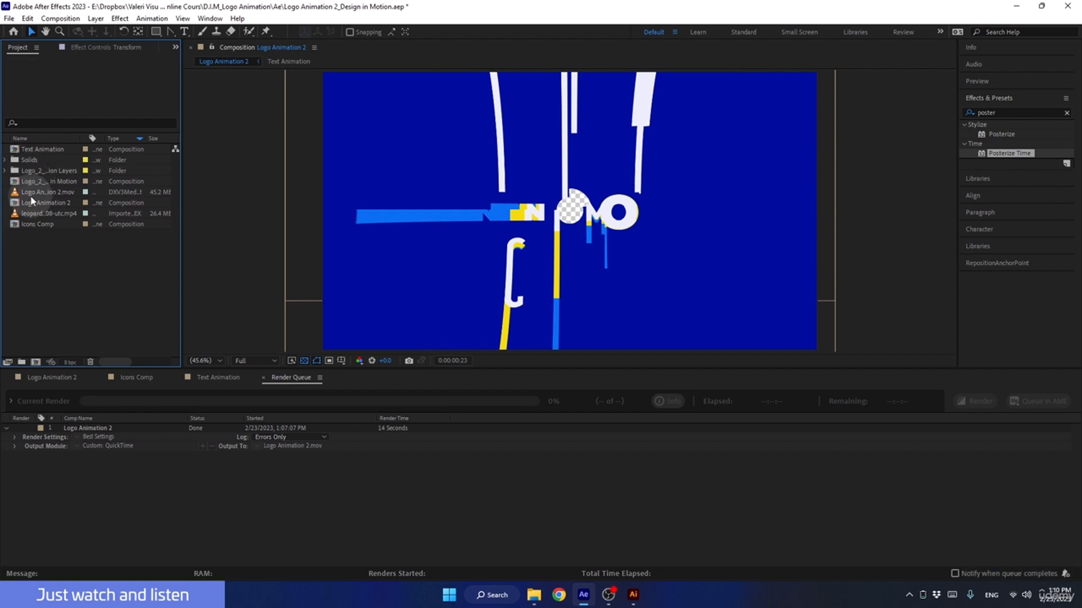
{"action": "left_click", "coordinate": [36, 193]}
{"action": "key", "text": "Delete"}
{"action": "left_click", "coordinate": [36, 203]}
{"action": "key", "text": "Delete"}
Add the Logo Animation 2 composition to the render queue with the H.264 - Match Render Settings - 40 Mbps output module.
{"action": "left_click", "coordinate": [265, 377]}
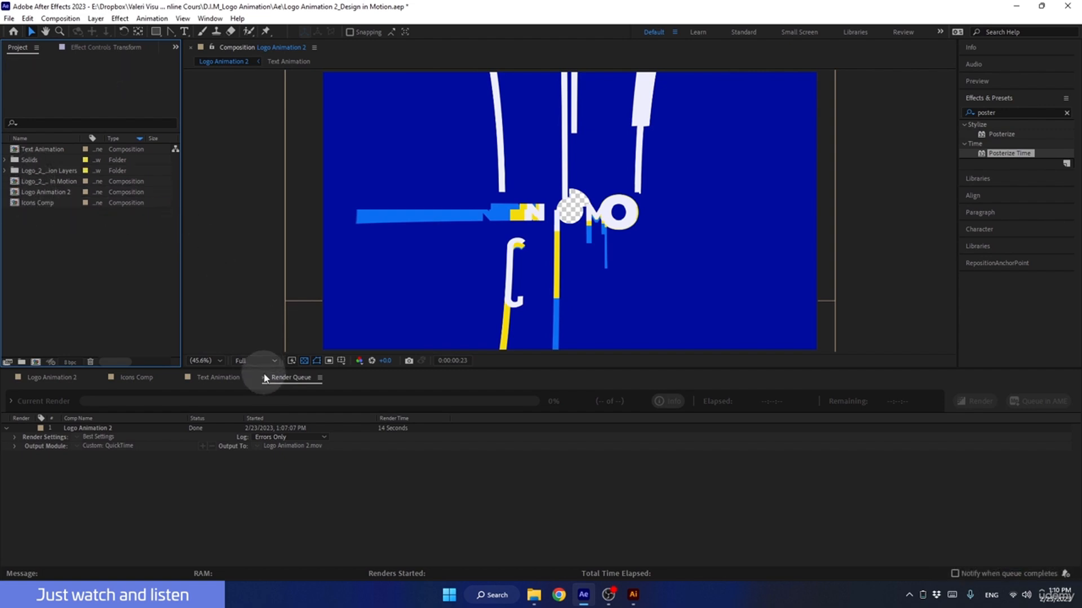
{"action": "left_click", "coordinate": [45, 379]}
{"action": "mouse_move", "coordinate": [374, 399]}
{"action": "left_mouse_down"}
{"action": "mouse_move", "coordinate": [391, 398]}
{"action": "mouse_move", "coordinate": [363, 398]}
{"action": "mouse_move", "coordinate": [367, 407]}
{"action": "left_mouse_up"}
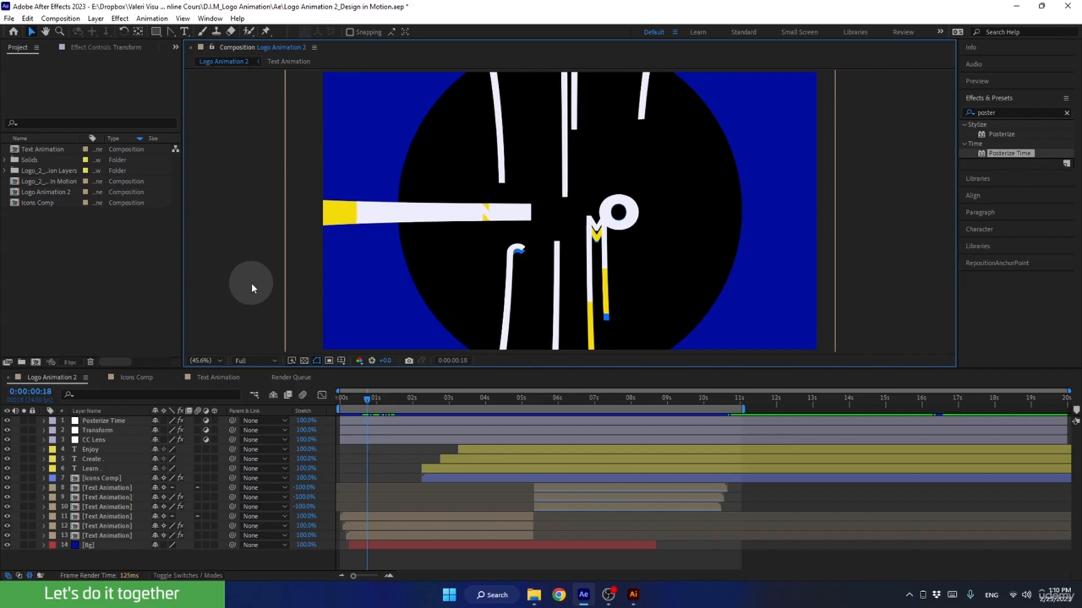
{"action": "key", "text": "ctrl+m"}
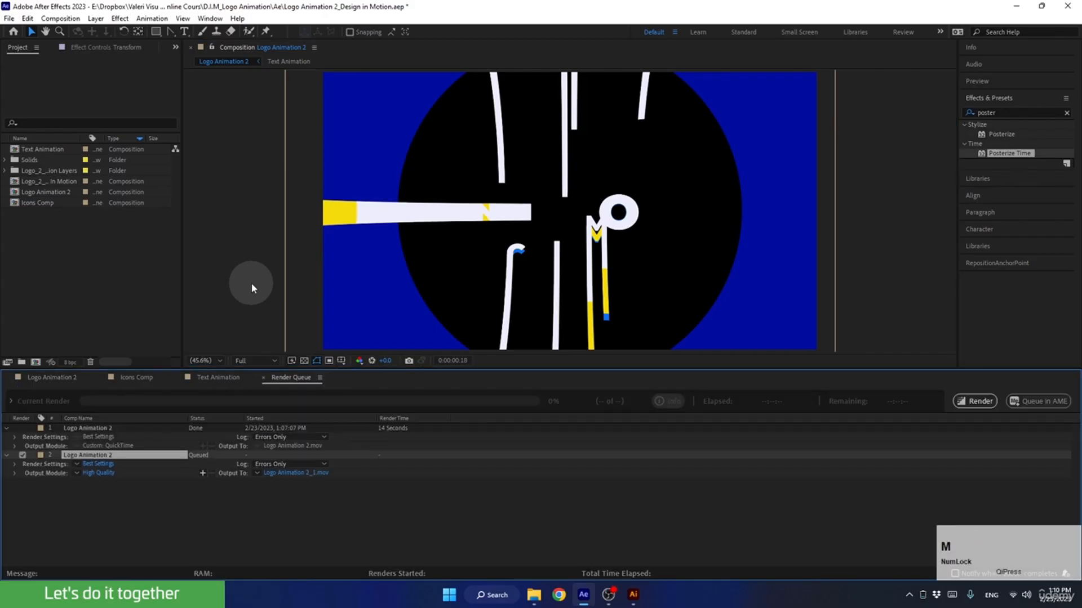
{"action": "left_click", "coordinate": [79, 472]}
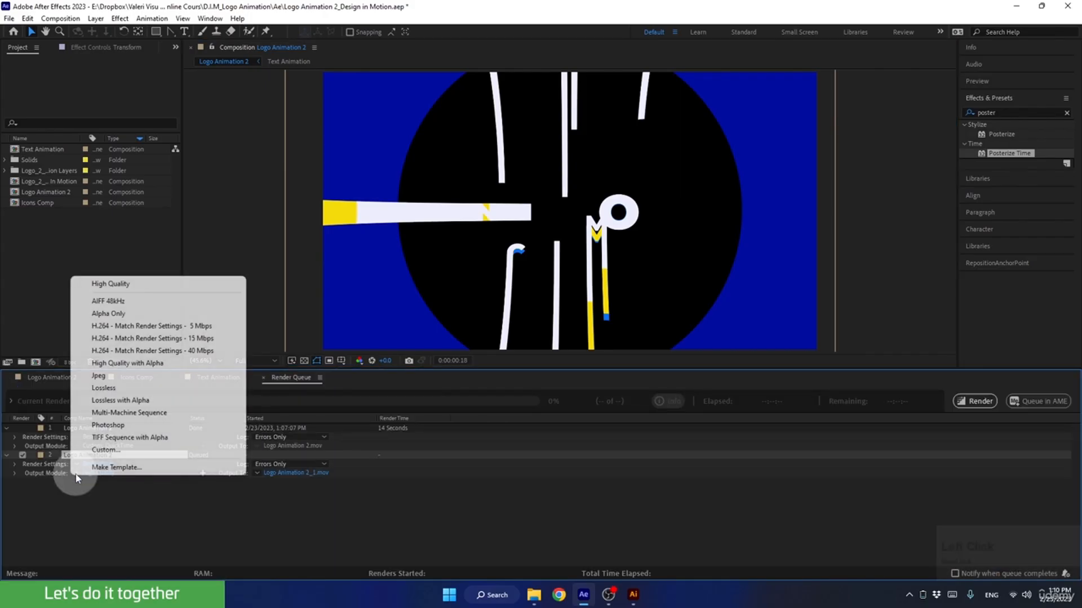
{"action": "left_click", "coordinate": [132, 354]}
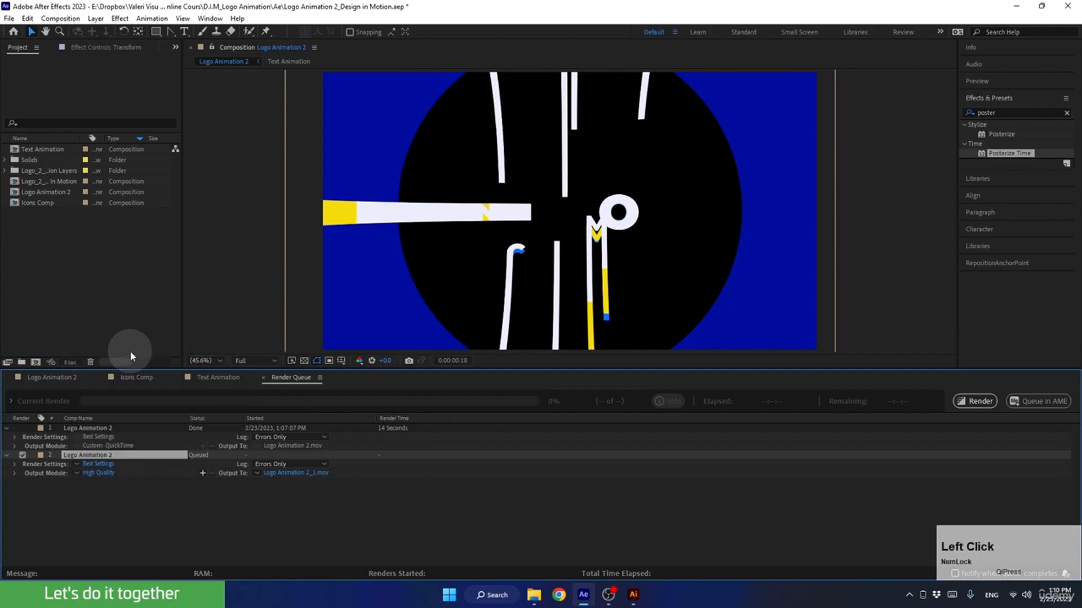
Set the output file to Logo Animation 2.mp4 in the Renders folder and render the queued composition.
{"action": "left_click", "coordinate": [293, 474]}
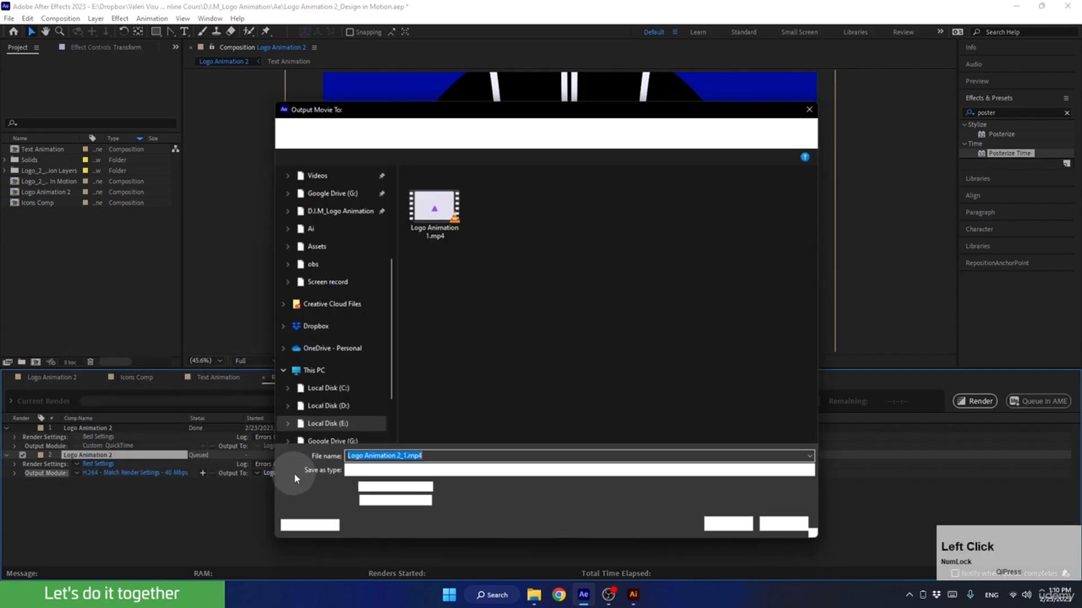
{"action": "left_click", "coordinate": [404, 460]}
{"action": "left_click", "coordinate": [404, 459]}
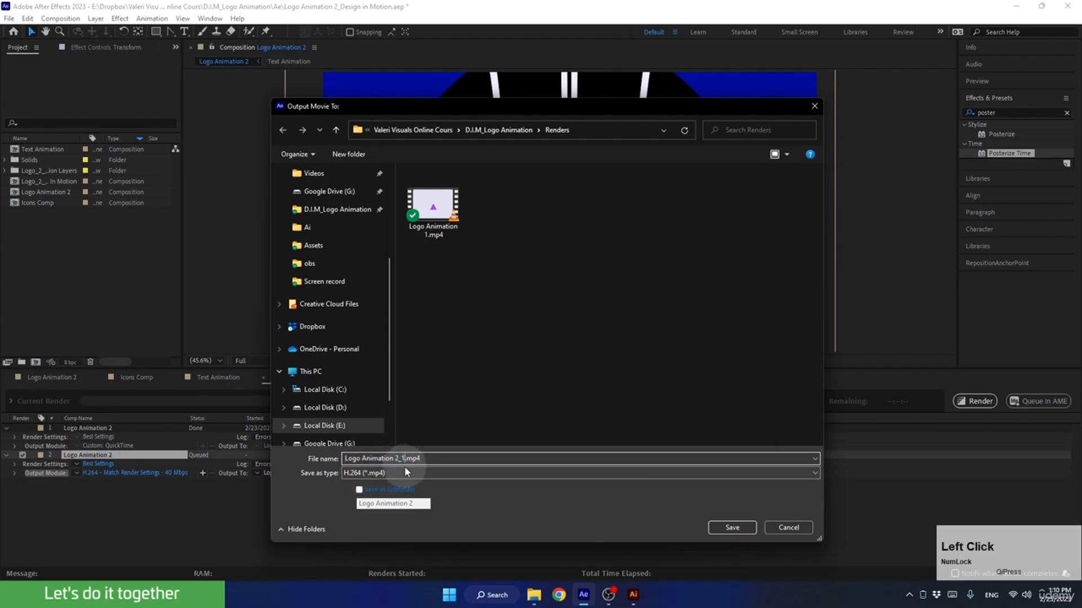
{"action": "key", "text": "BackSpace"}
{"action": "key", "text": "BackSpace"}
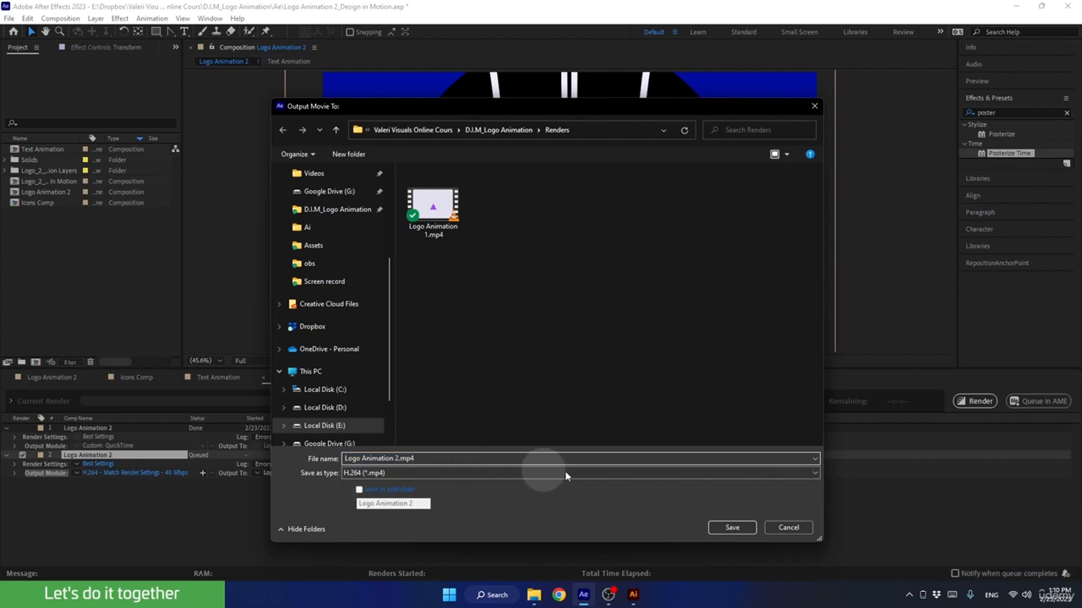
{"action": "left_click", "coordinate": [727, 528]}
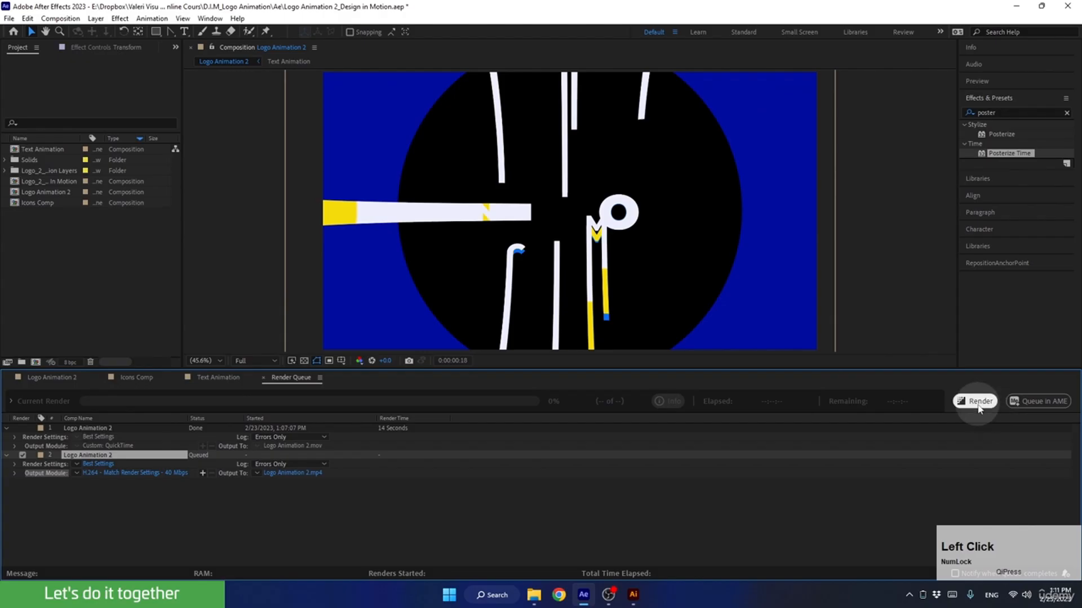
{"action": "left_click", "coordinate": [979, 404]}
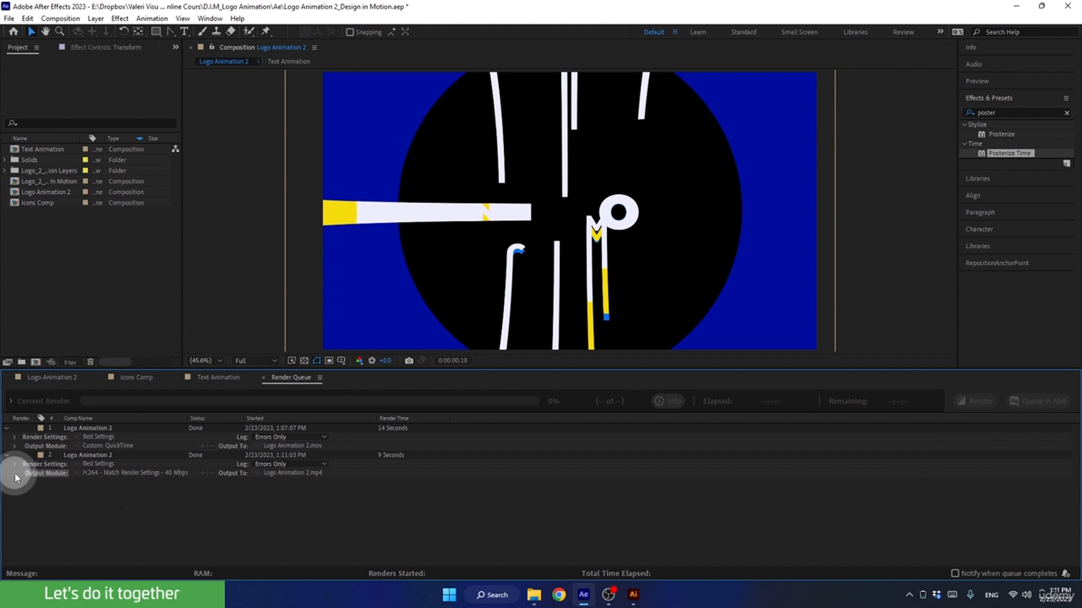
Open the render's output folder, play Logo Animation 2.mp4 in full screen, and close the player and folder.
{"action": "left_click", "coordinate": [15, 477]}
{"action": "left_click", "coordinate": [40, 482]}
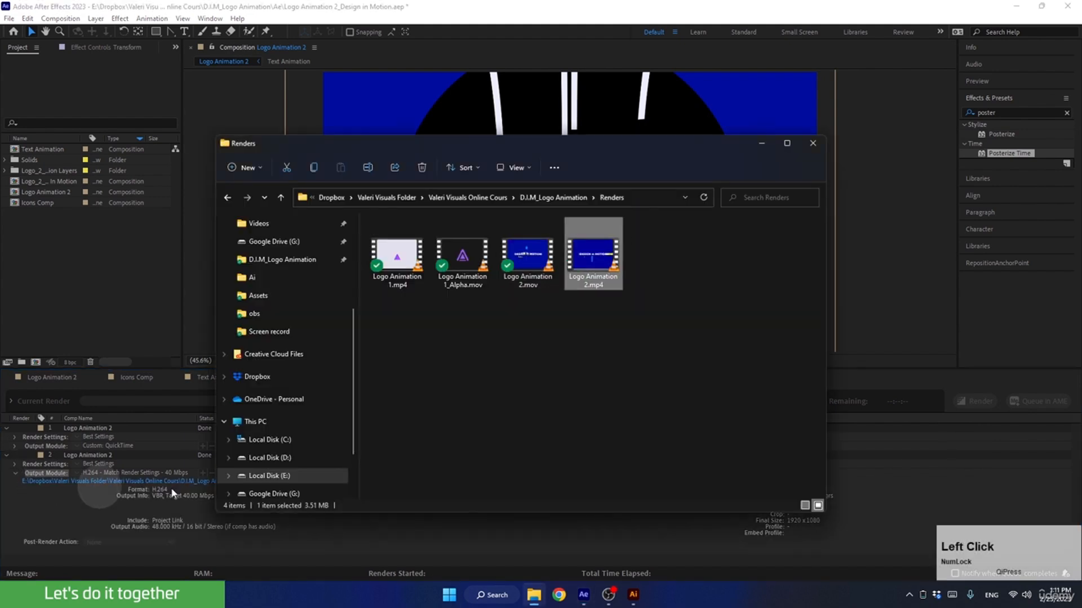
{"action": "double_click", "coordinate": [576, 263]}
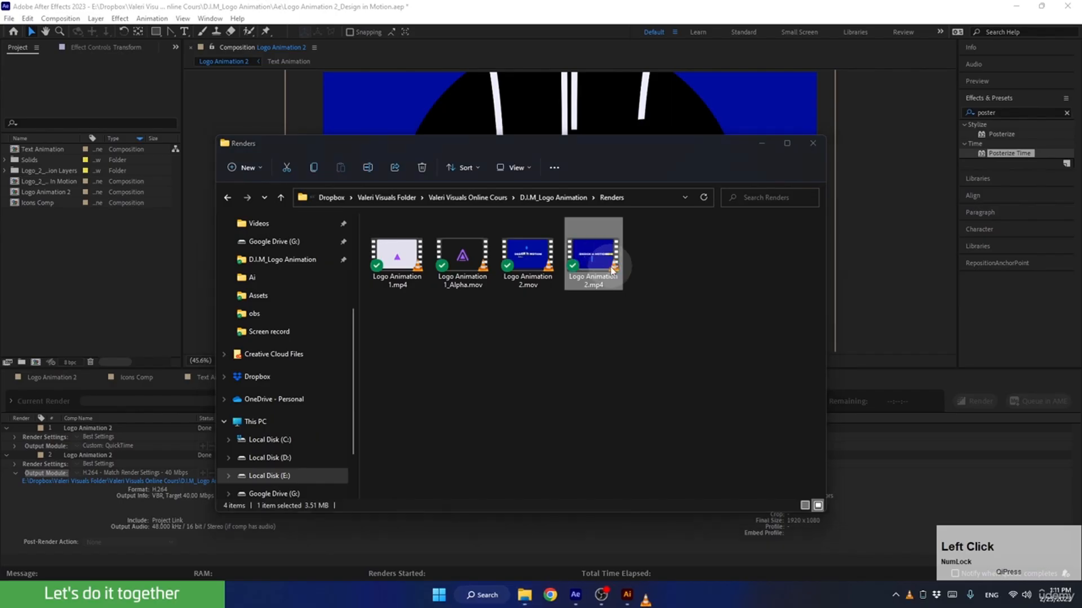
{"action": "left_click_drag", "start_coordinate": [654, 280], "coordinate": [434, 5]}
{"action": "double_click", "coordinate": [427, 167]}
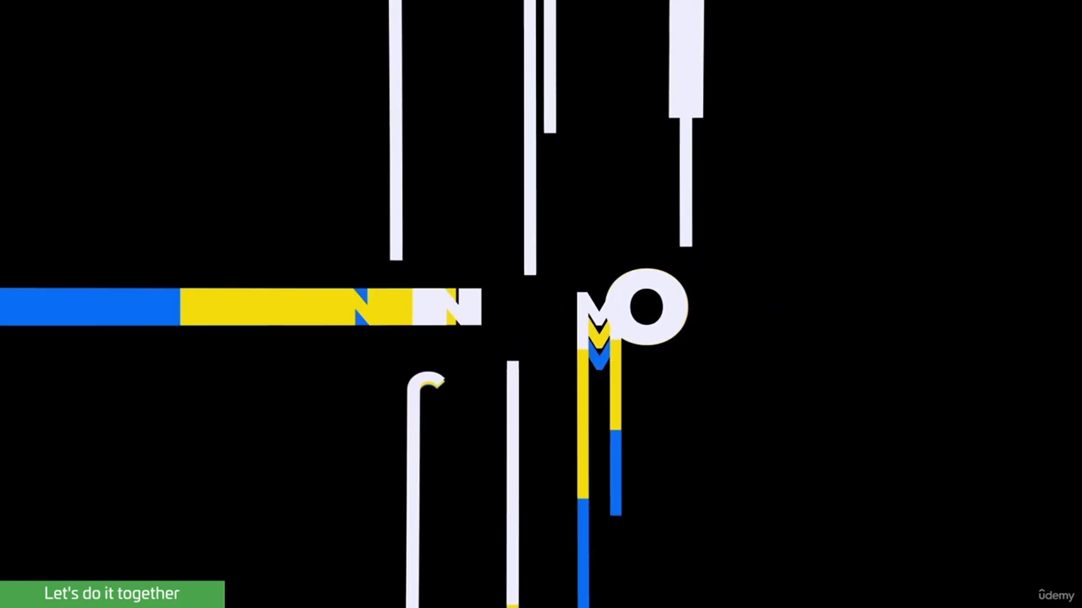
{"action": "key", "text": "Escape"}
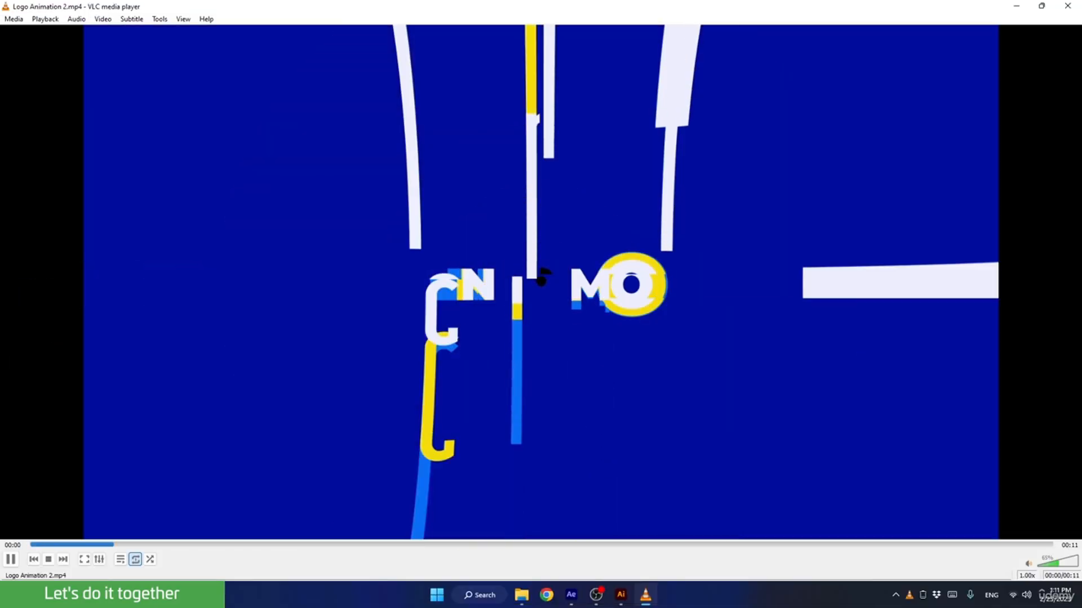
{"action": "left_click", "coordinate": [1067, 6]}
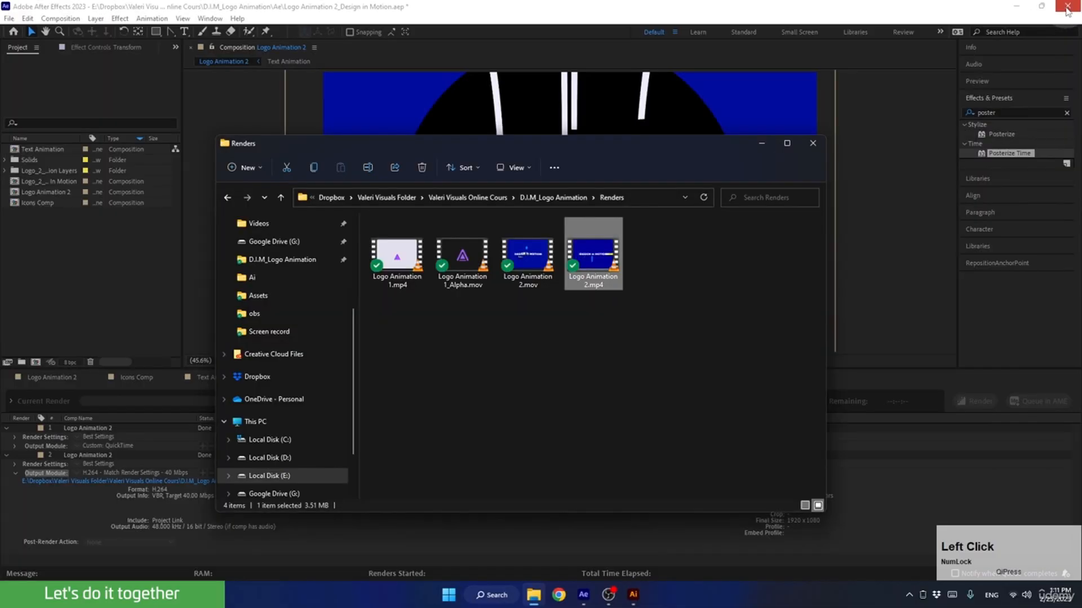
{"action": "left_click", "coordinate": [813, 143]}
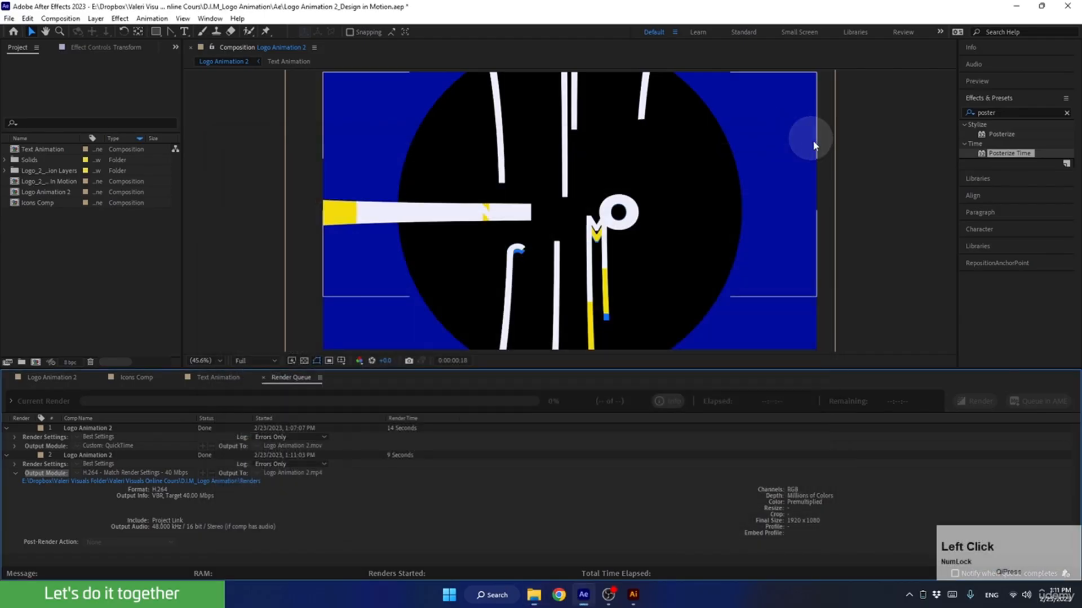
Collapse the output module details and close the render queue and the Text Animation timeline.
{"action": "left_click", "coordinate": [9, 474]}
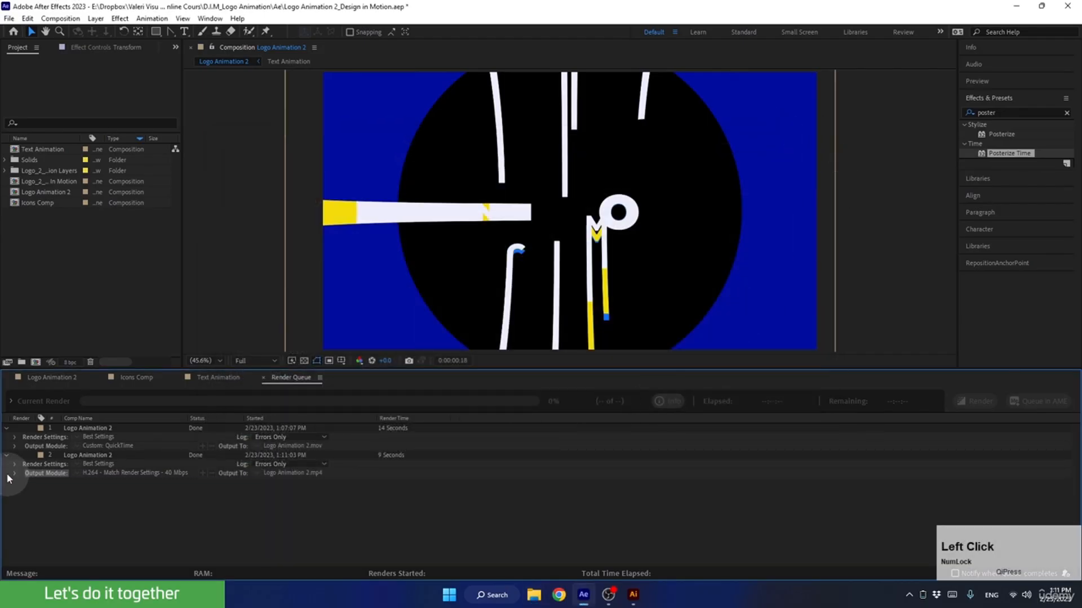
{"action": "left_click", "coordinate": [263, 377]}
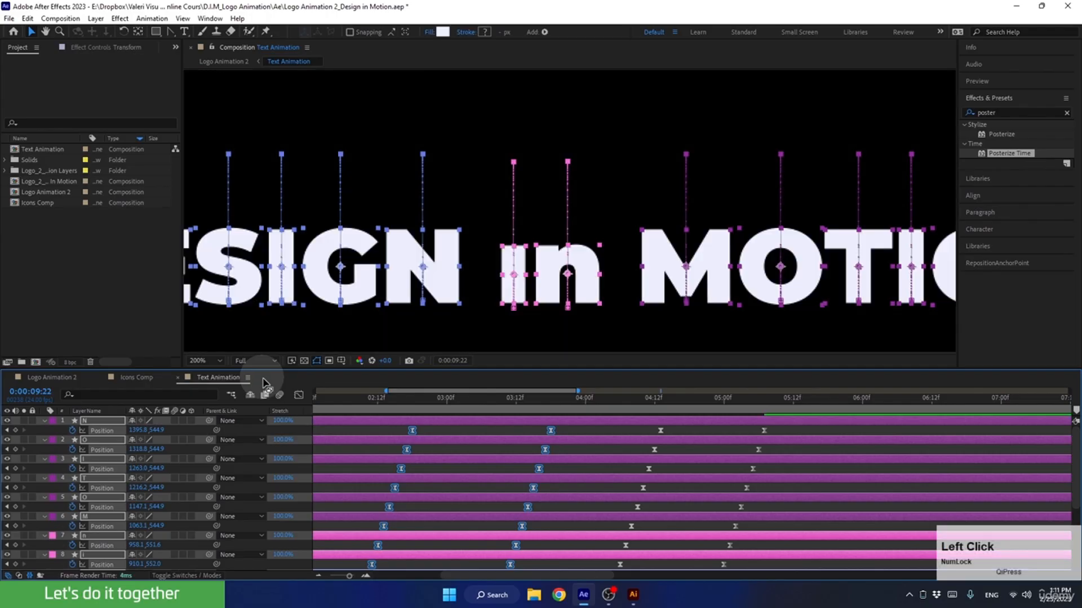
{"action": "left_click", "coordinate": [178, 378]}
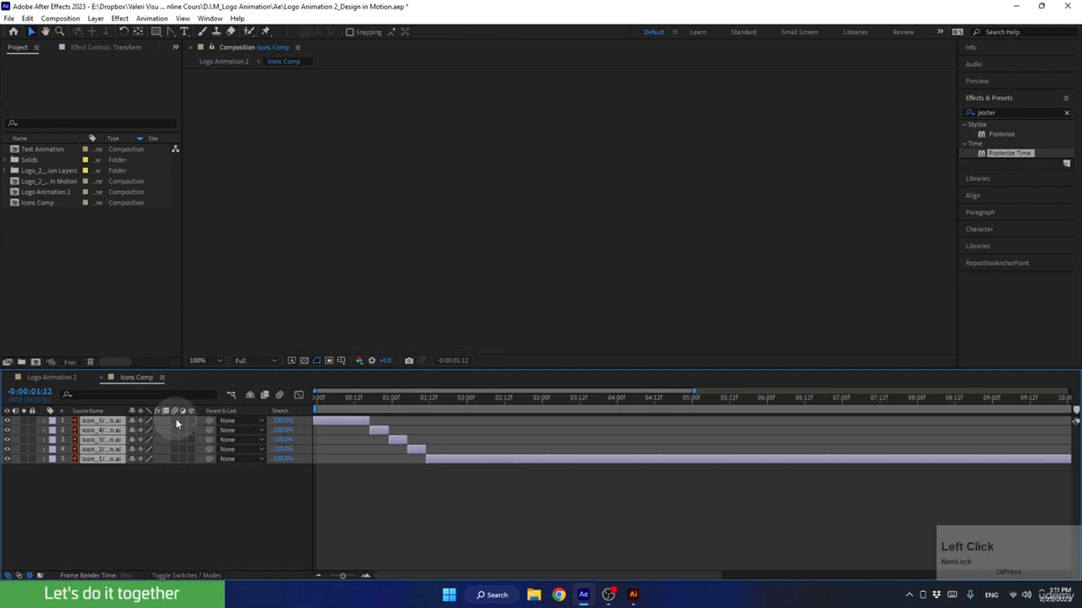
Close the Icons Comp timeline and move the Solids and Logo_2 layers folders into a new Assets folder.
{"action": "left_click", "coordinate": [101, 378]}
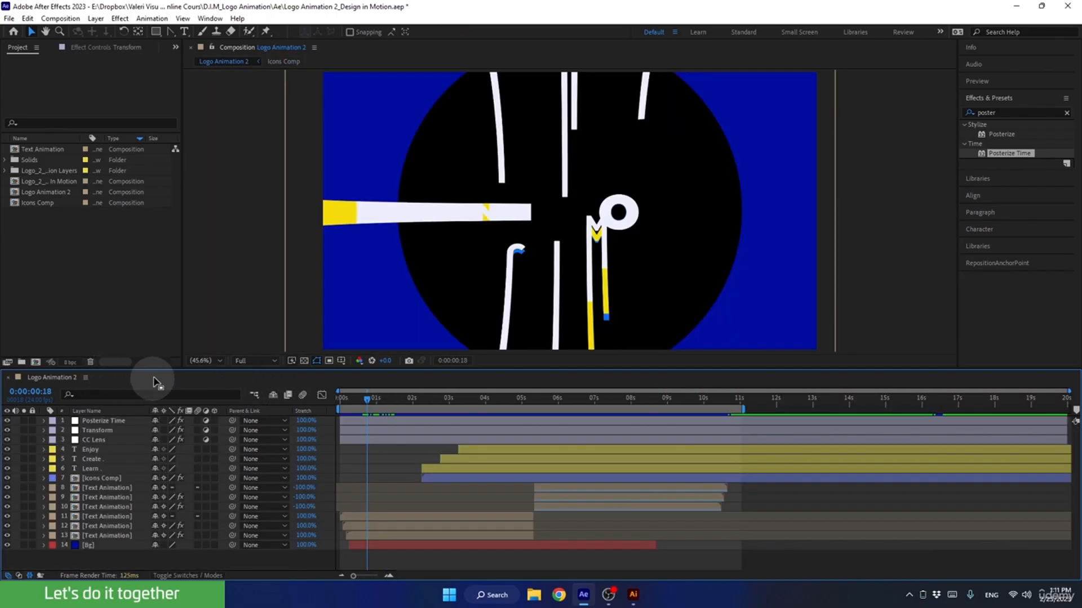
{"action": "left_click", "coordinate": [22, 362]}
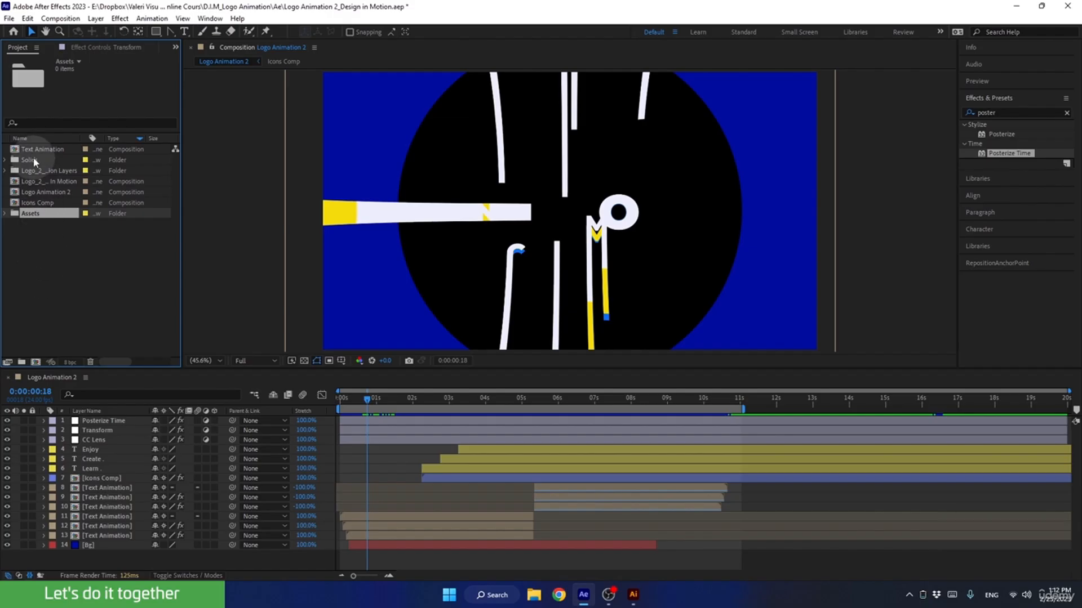
{"action": "left_click", "coordinate": [31, 159]}
{"action": "left_click", "coordinate": [26, 172], "text": "shift"}
{"action": "left_click_drag", "start_coordinate": [24, 172], "coordinate": [35, 215]}
Create a new project folder named Precomps.
{"action": "left_click", "coordinate": [22, 362]}
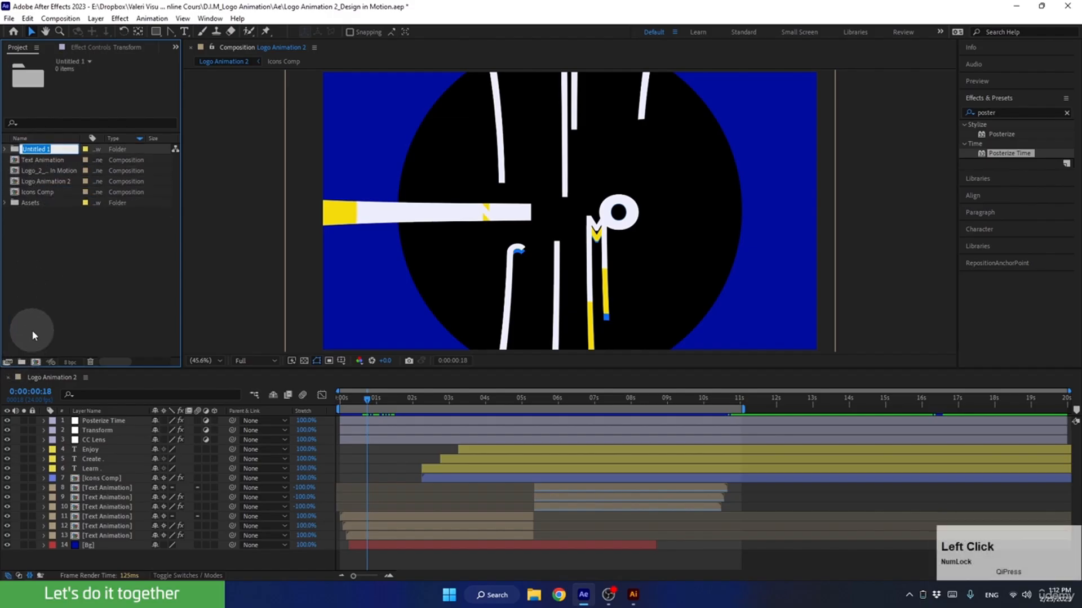
{"action": "type", "text": "P"}
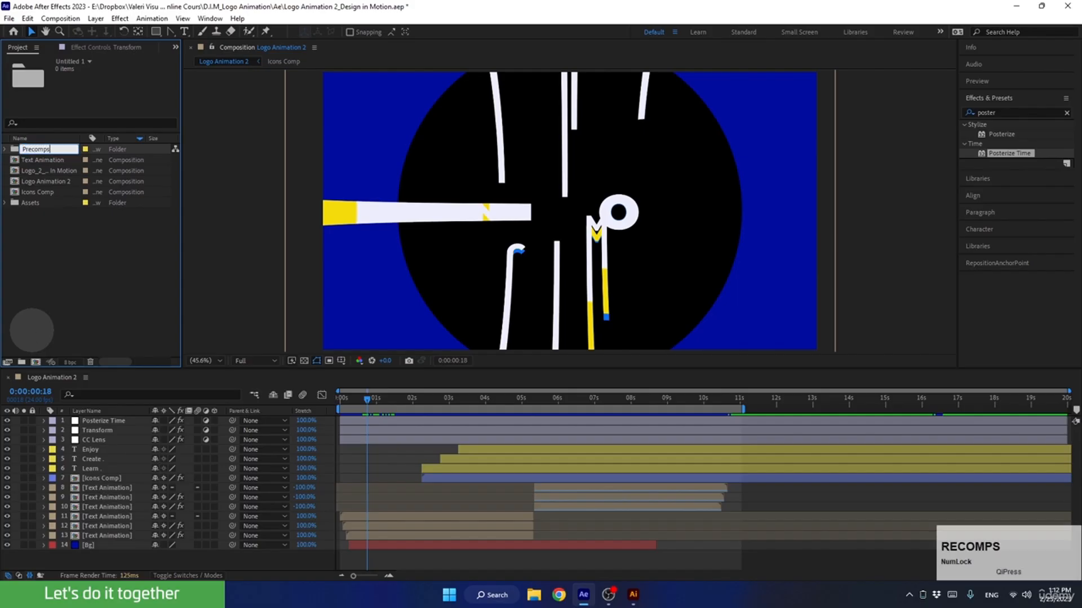
{"action": "type", "text": "recomps"}
{"action": "key", "text": "Return"}
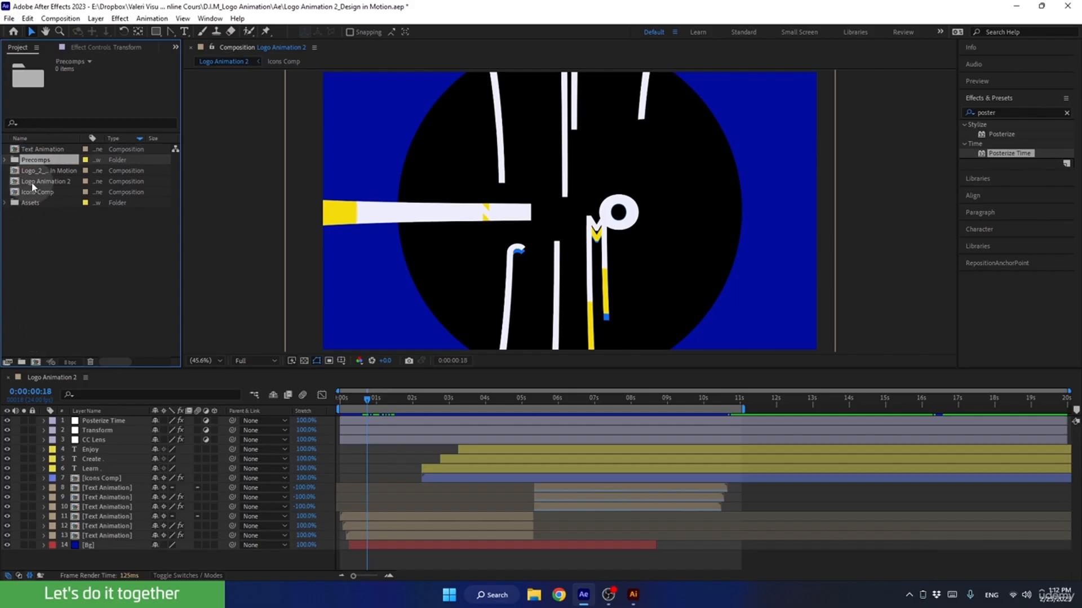
Set the label color of the Logo Animation 2 composition to Blue.
{"action": "left_click", "coordinate": [74, 183]}
{"action": "left_click", "coordinate": [85, 182]}
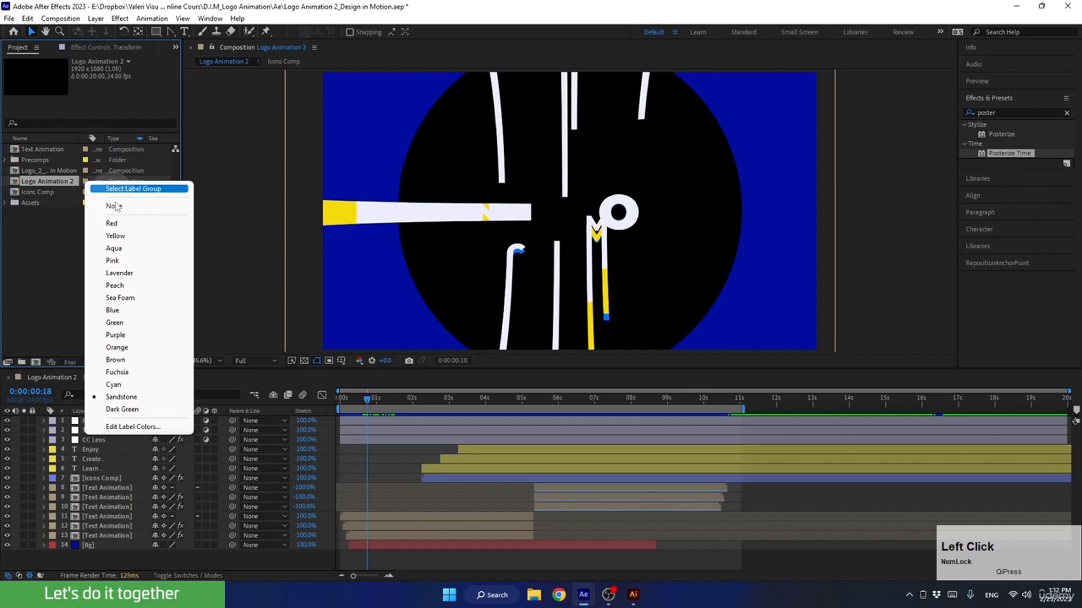
{"action": "left_click", "coordinate": [122, 312]}
Move the Text Animation, Logo_2 and Icons Comp compositions into Precomps, collapse the folder, and sort with compositions above folders.
{"action": "left_click_drag", "start_coordinate": [40, 192], "coordinate": [22, 151]}
{"action": "double_click", "coordinate": [23, 150]}
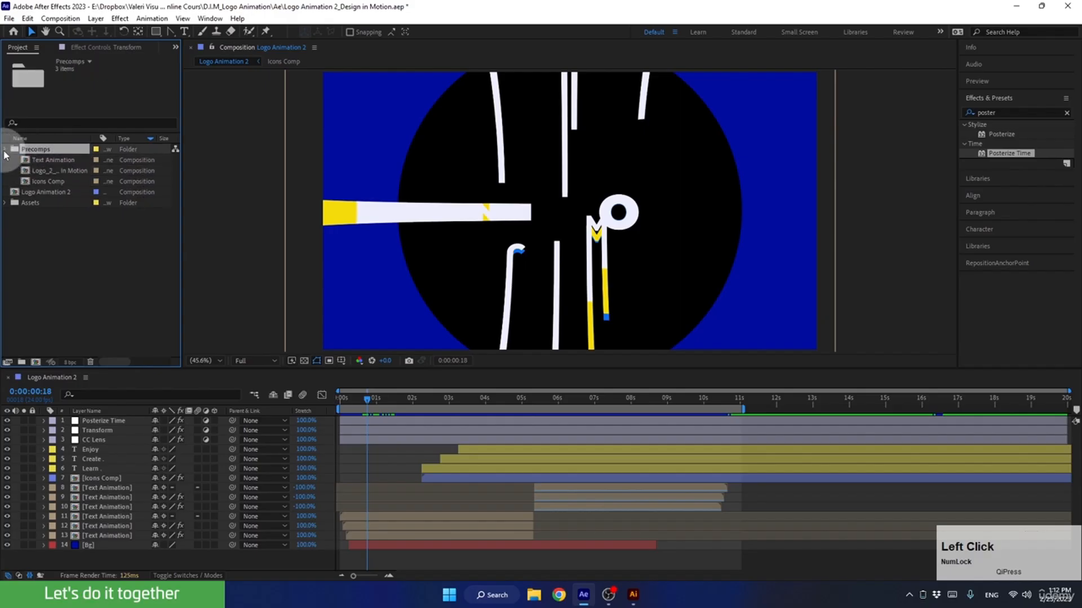
{"action": "left_click", "coordinate": [4, 150]}
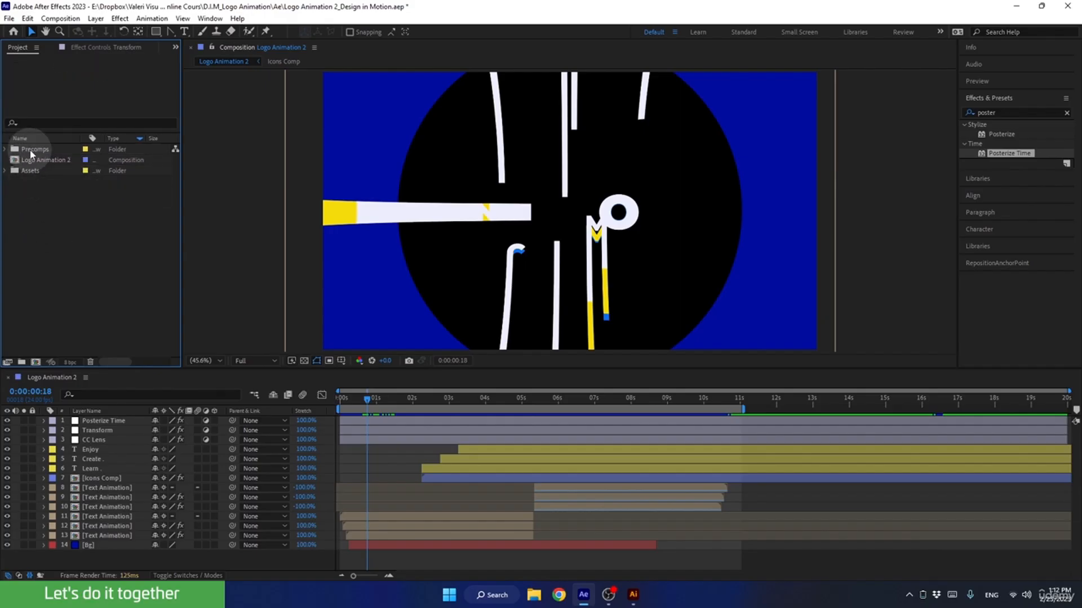
{"action": "left_click", "coordinate": [111, 139]}
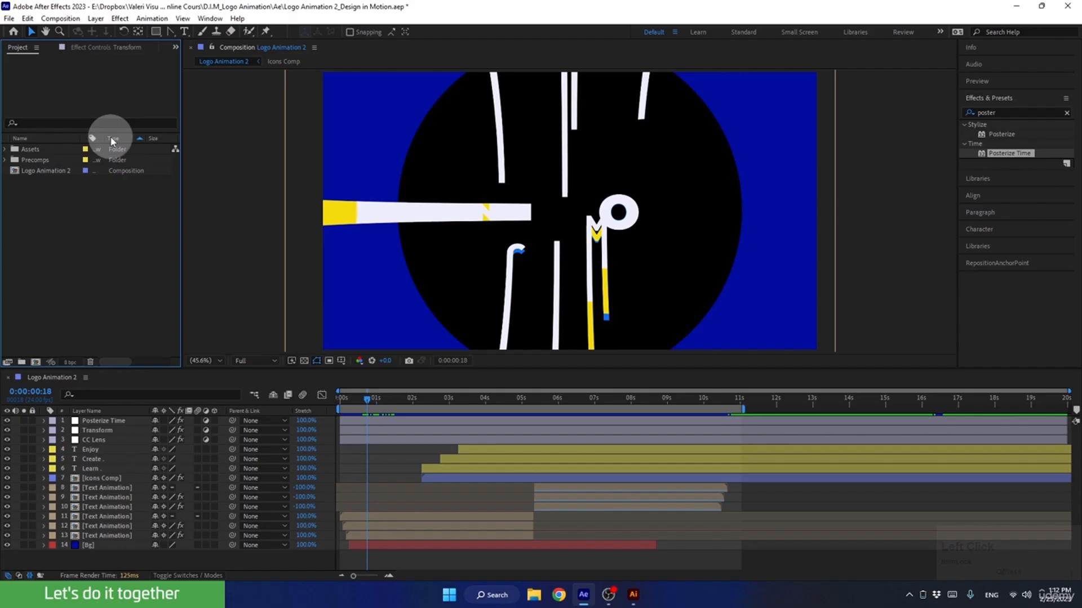
{"action": "left_click", "coordinate": [139, 140]}
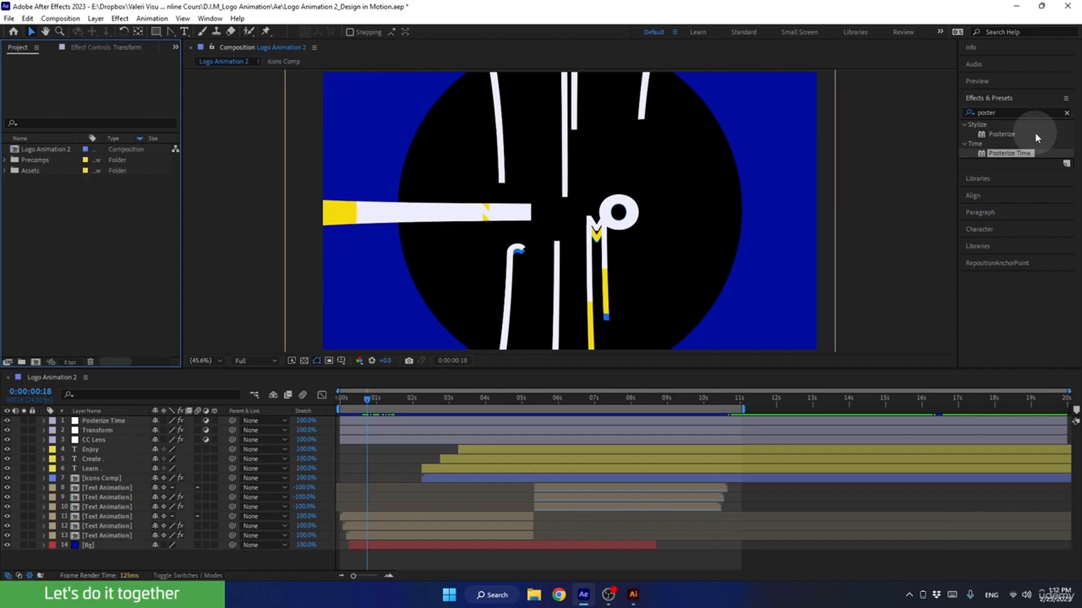
Clear the effects search, collapse Effects & Presets, and save the project.
{"action": "left_click", "coordinate": [1066, 113]}
{"action": "left_click", "coordinate": [974, 98]}
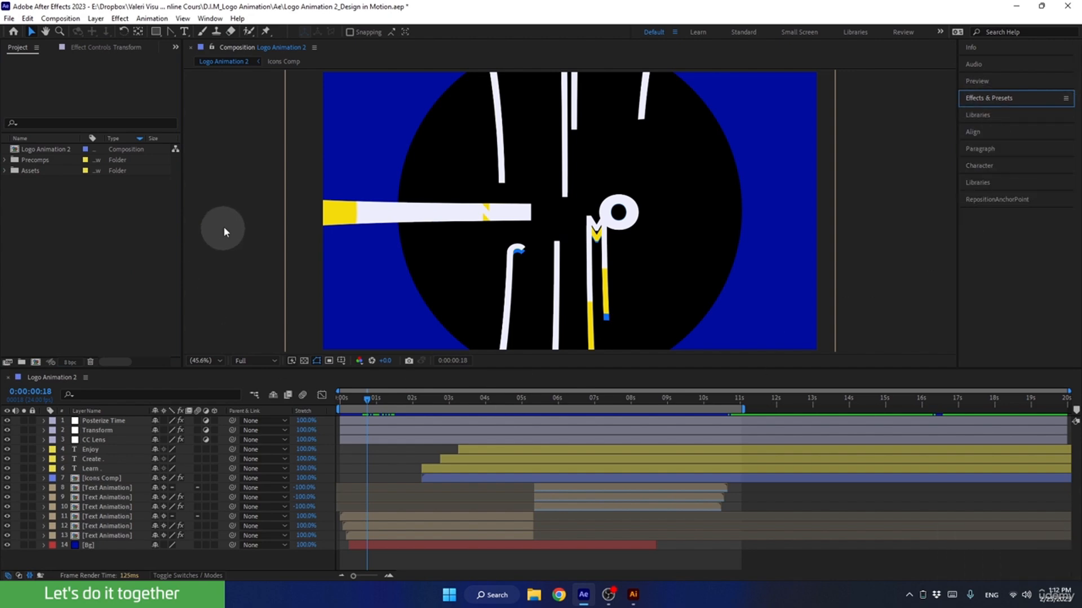
{"action": "key", "text": "ctrl+s"}
Switch to Illustrator, close the Logo_2_Design In Motion.ai document, and quit the program.
{"action": "left_click", "coordinate": [633, 595]}
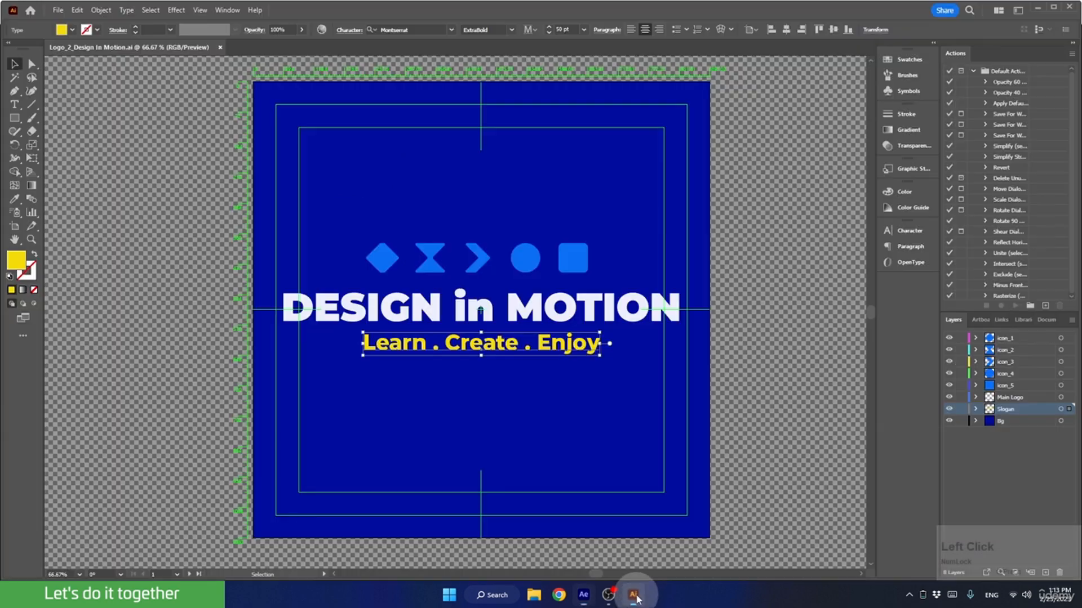
{"action": "left_click", "coordinate": [220, 47]}
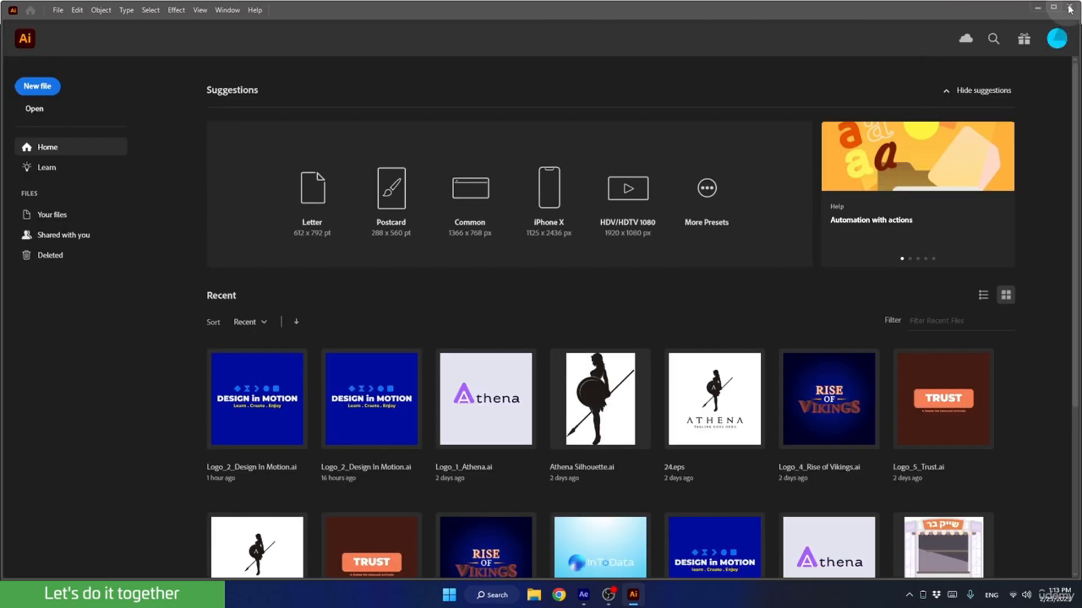
{"action": "left_click", "coordinate": [1069, 9]}
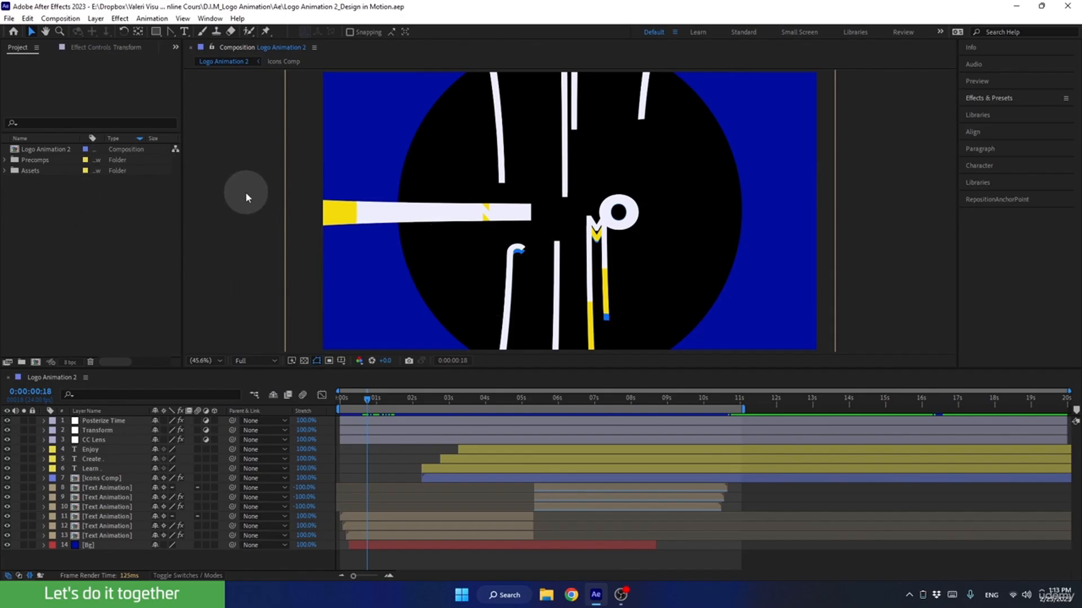
{"action": "left_click", "coordinate": [171, 34]}
{"action": "left_click", "coordinate": [196, 34]}
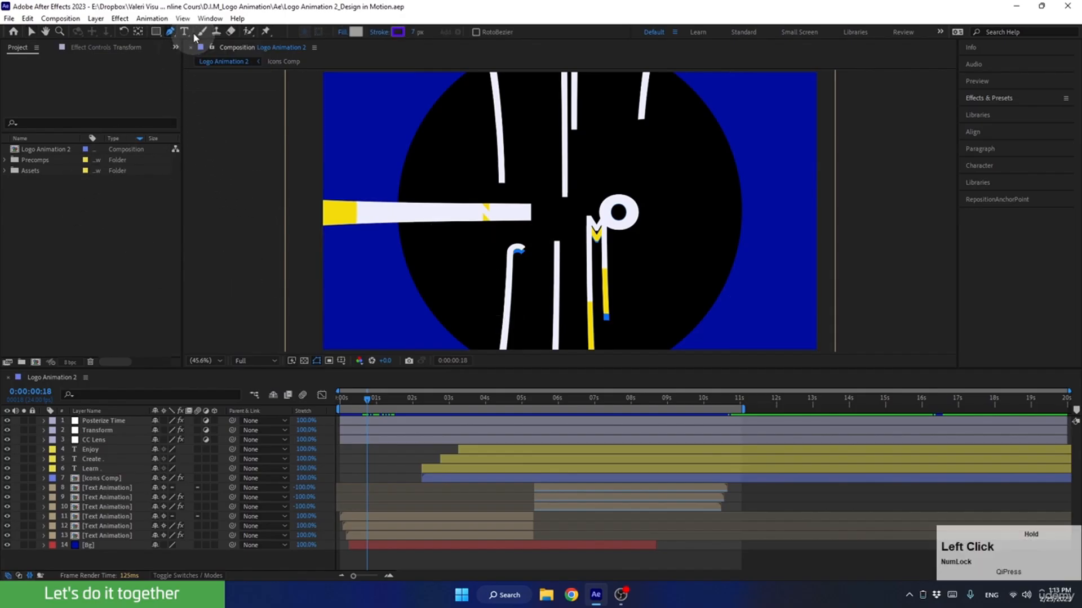
{"action": "left_click", "coordinate": [34, 33]}
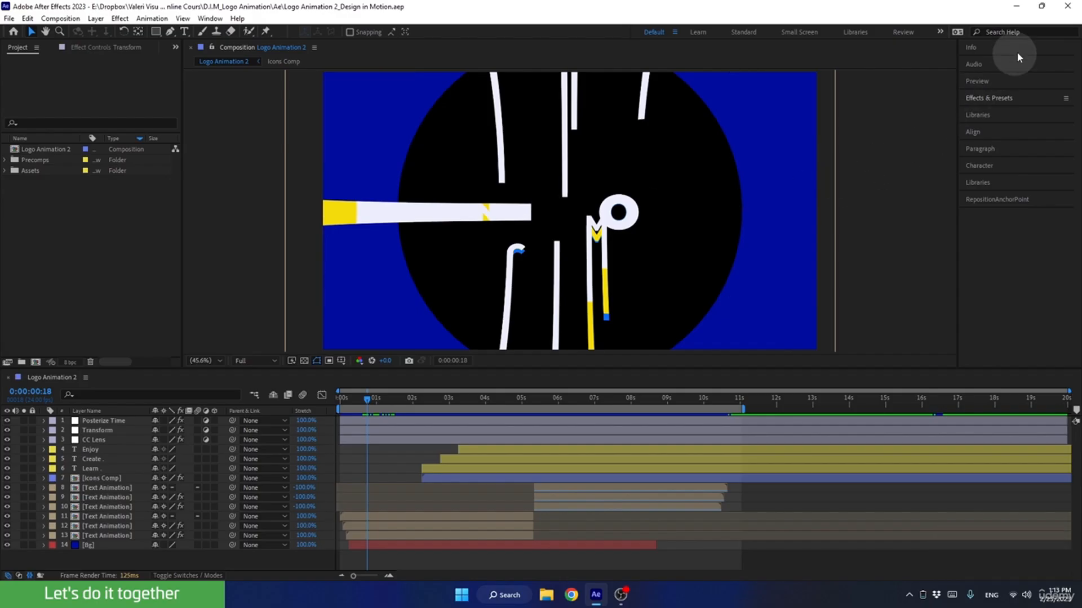
Close the saved logo animation project and quit After Effects.
{"action": "left_click", "coordinate": [1066, 8]}
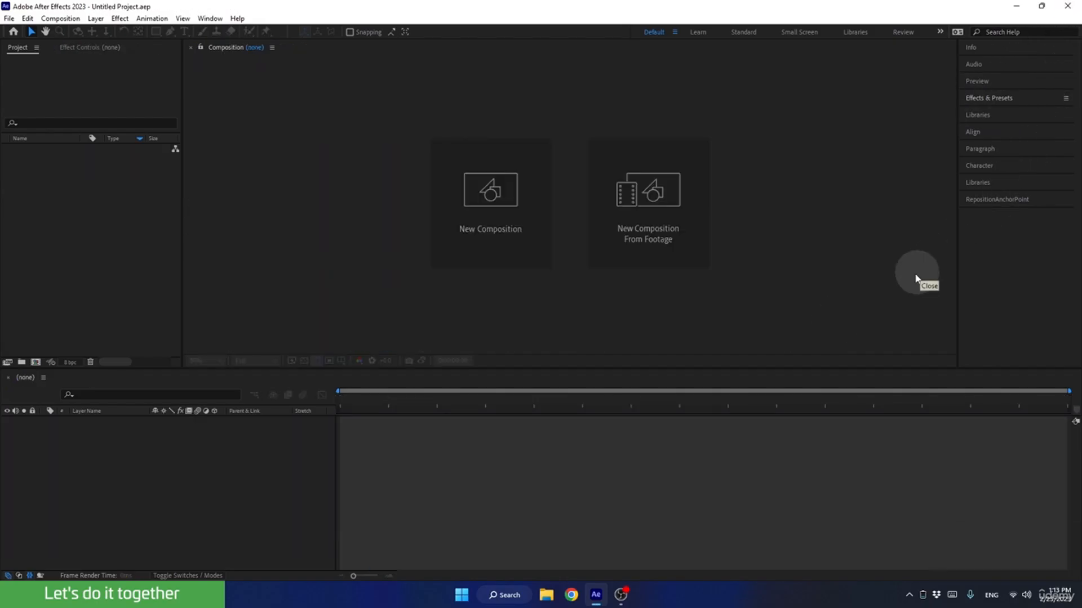
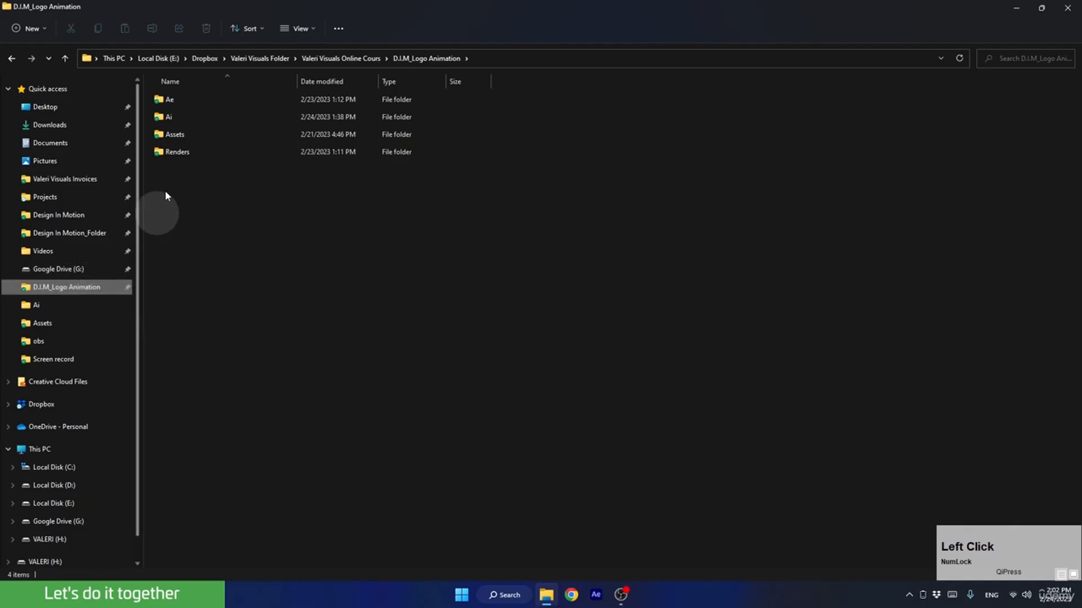
Open Logo_3_InToData.ai from the Ai folder of D.I.M_Logo Animation in Illustrator.
{"action": "double_click", "coordinate": [173, 117]}
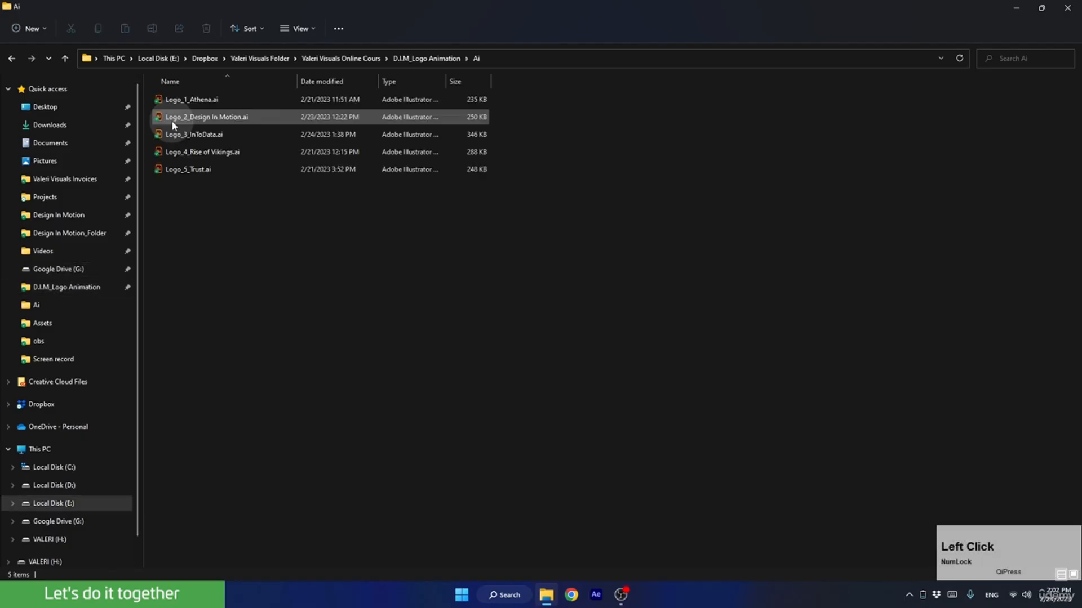
{"action": "left_click", "coordinate": [173, 136]}
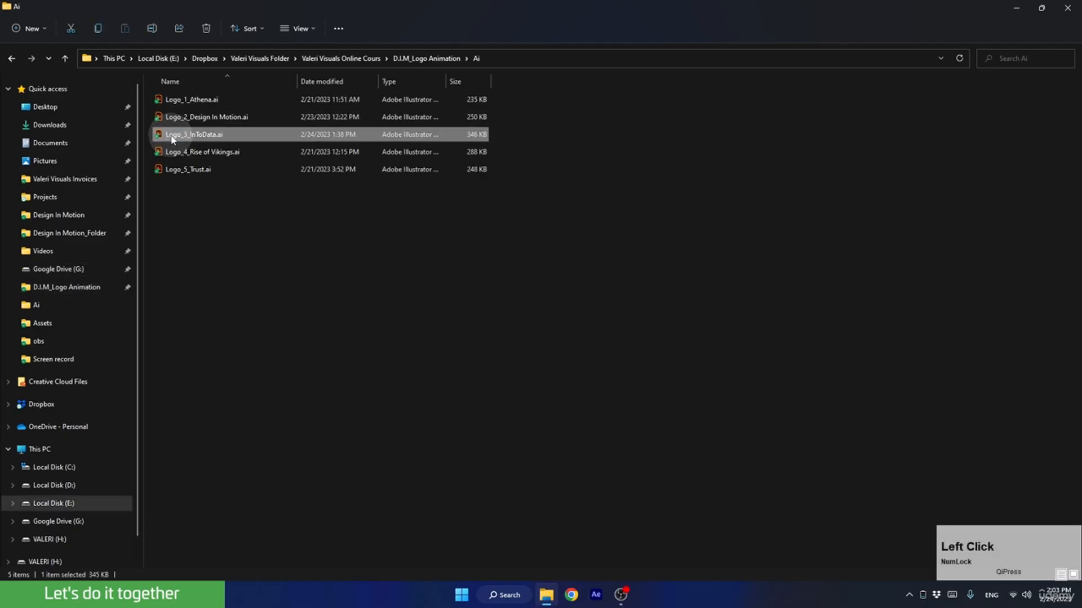
{"action": "double_click", "coordinate": [171, 135]}
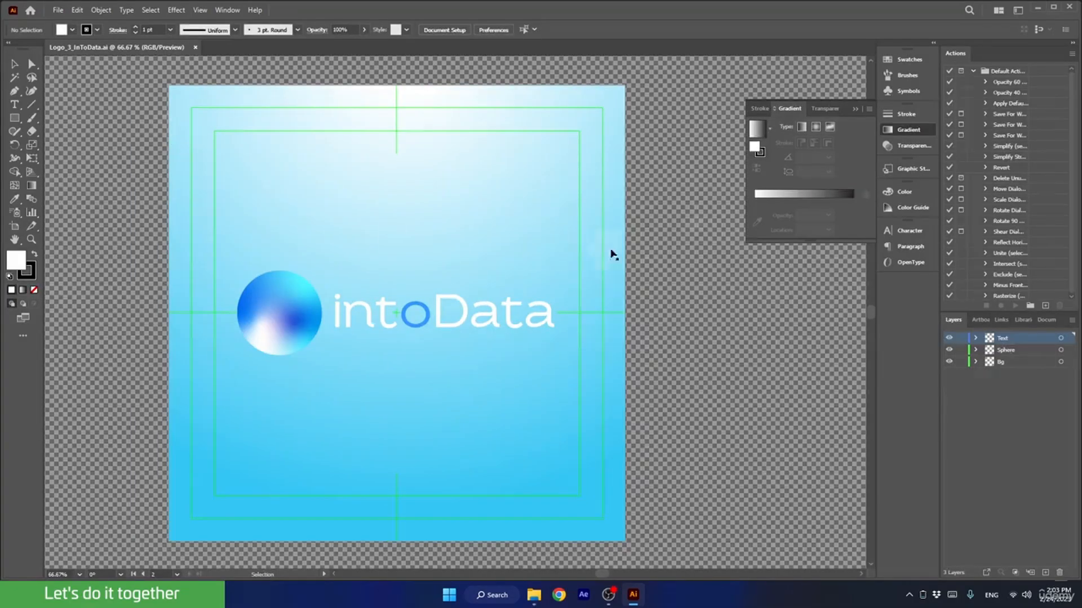
Maximize the Illustrator window and apply the Automation workspace.
{"action": "left_click", "coordinate": [1053, 6]}
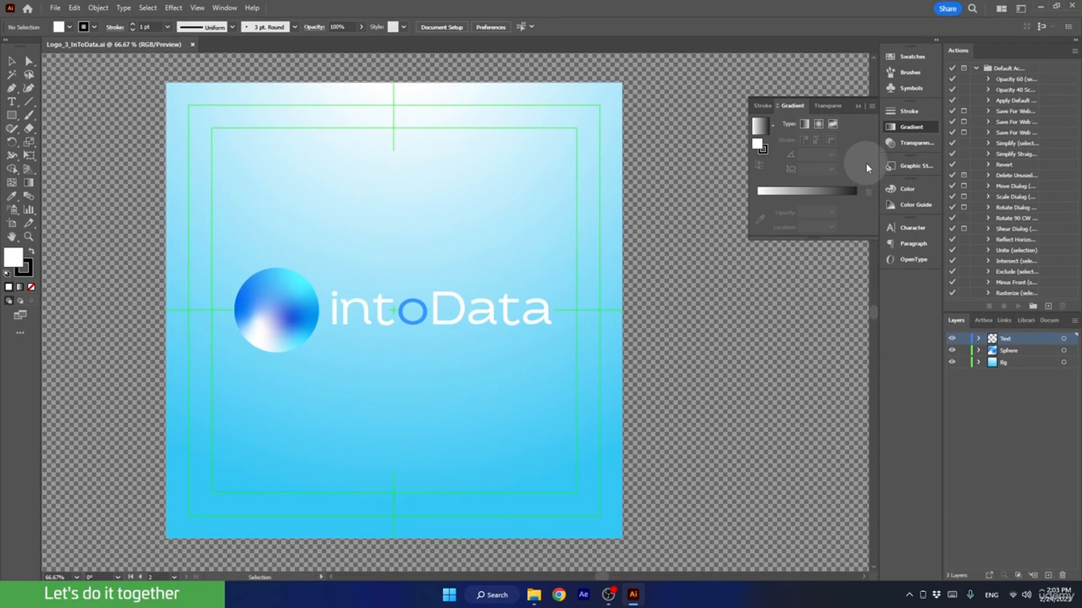
{"action": "left_click", "coordinate": [225, 8]}
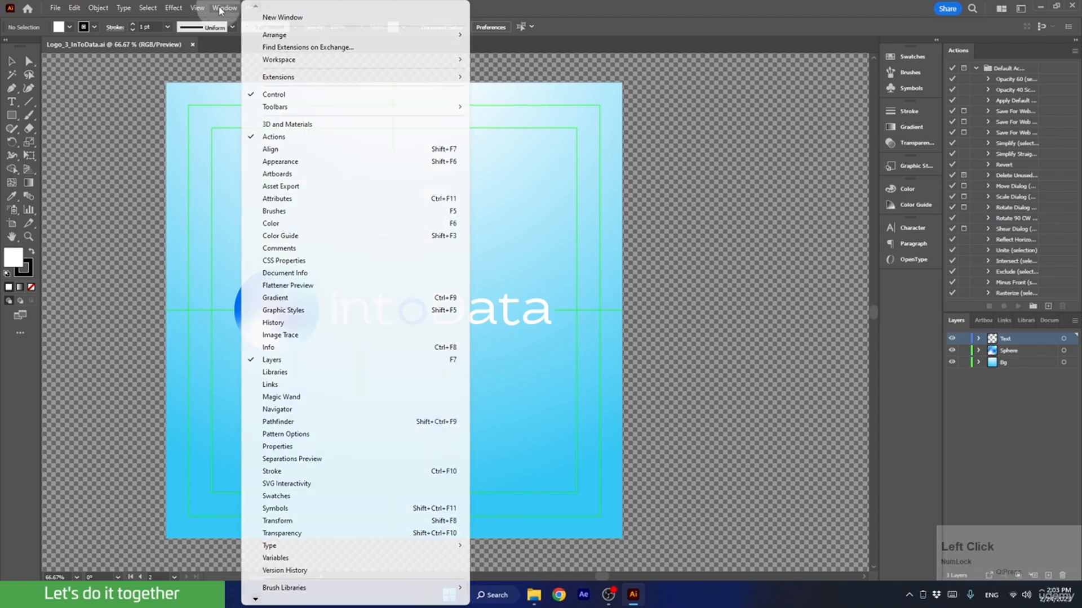
{"action": "mouse_move", "coordinate": [389, 61]}
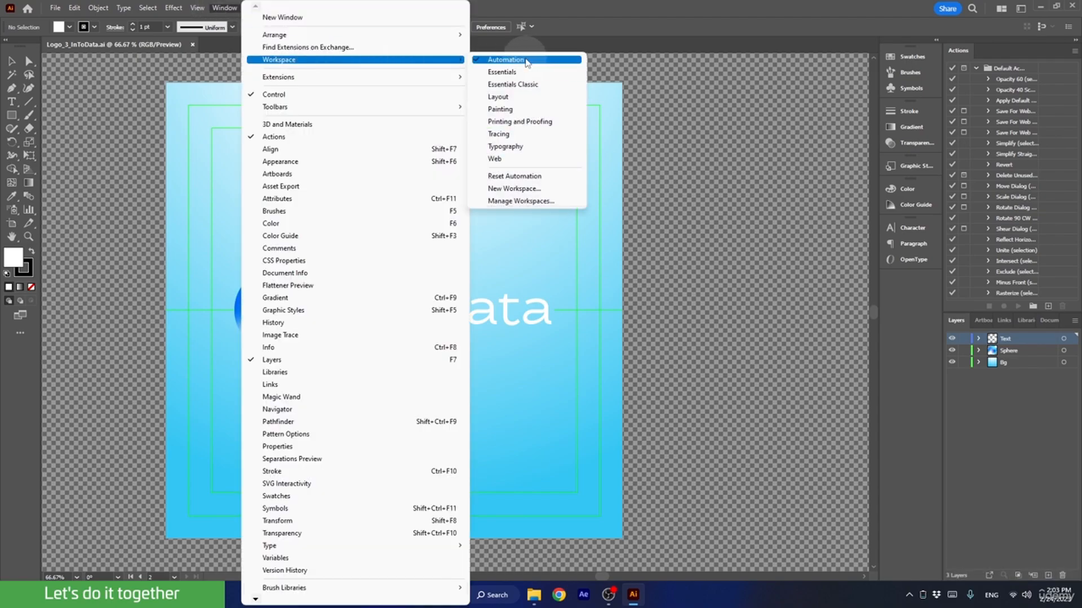
{"action": "left_click", "coordinate": [527, 60]}
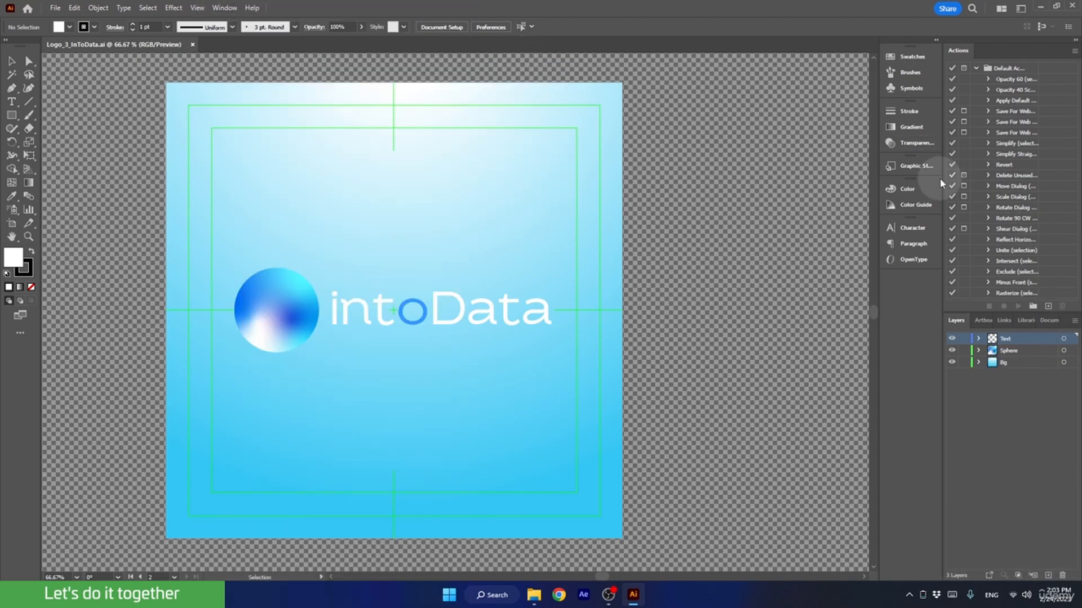
Check what the Bg and Sphere layers contain by hiding each one and showing it again.
{"action": "left_click", "coordinate": [1024, 365]}
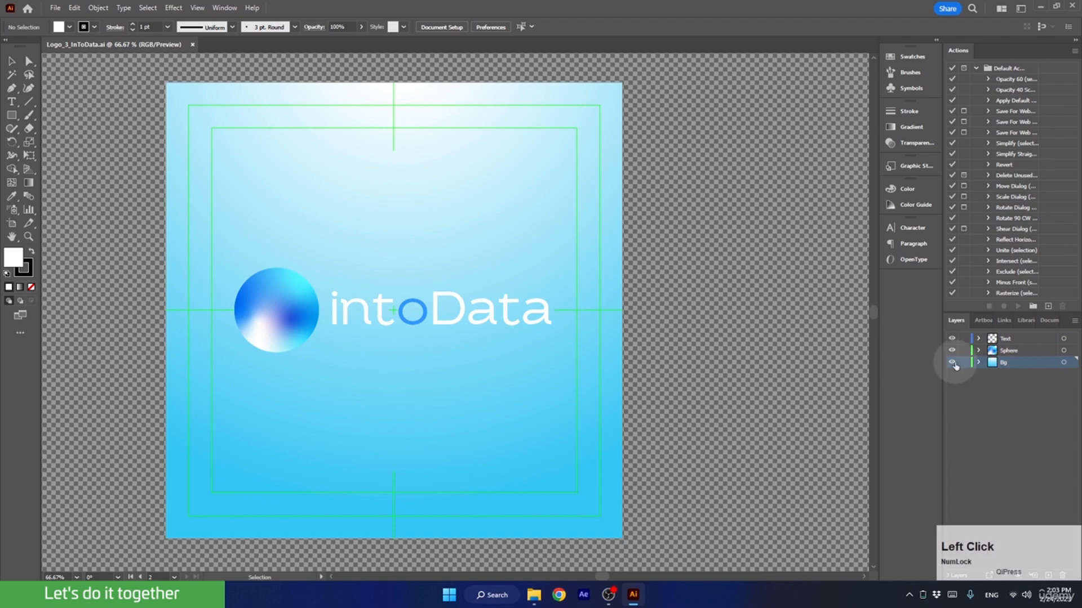
{"action": "left_click", "coordinate": [952, 362]}
{"action": "left_click", "coordinate": [953, 362]}
{"action": "left_click", "coordinate": [952, 350]}
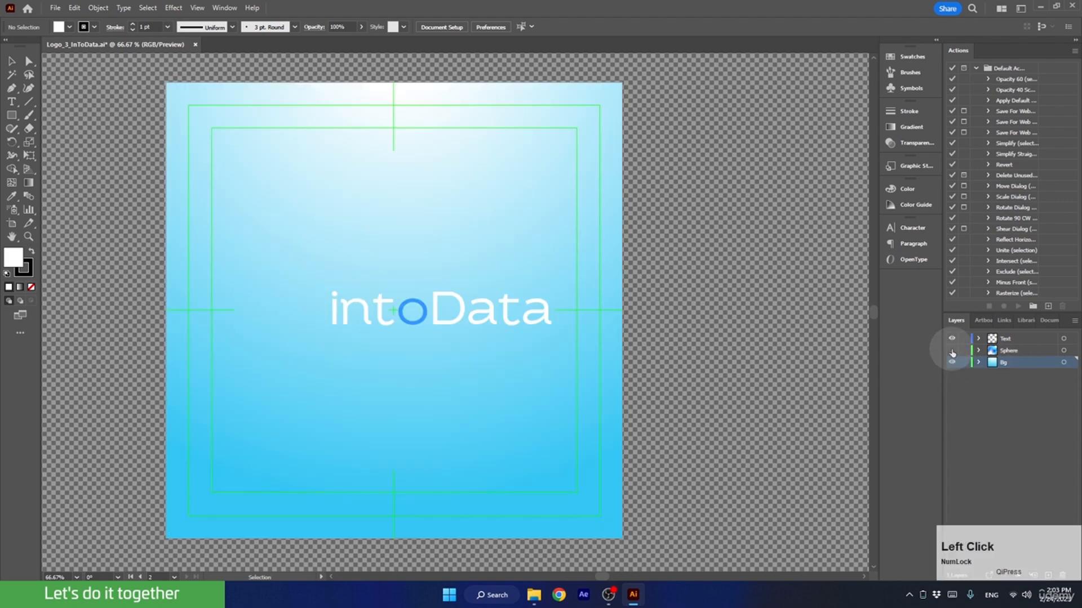
{"action": "left_click", "coordinate": [952, 350]}
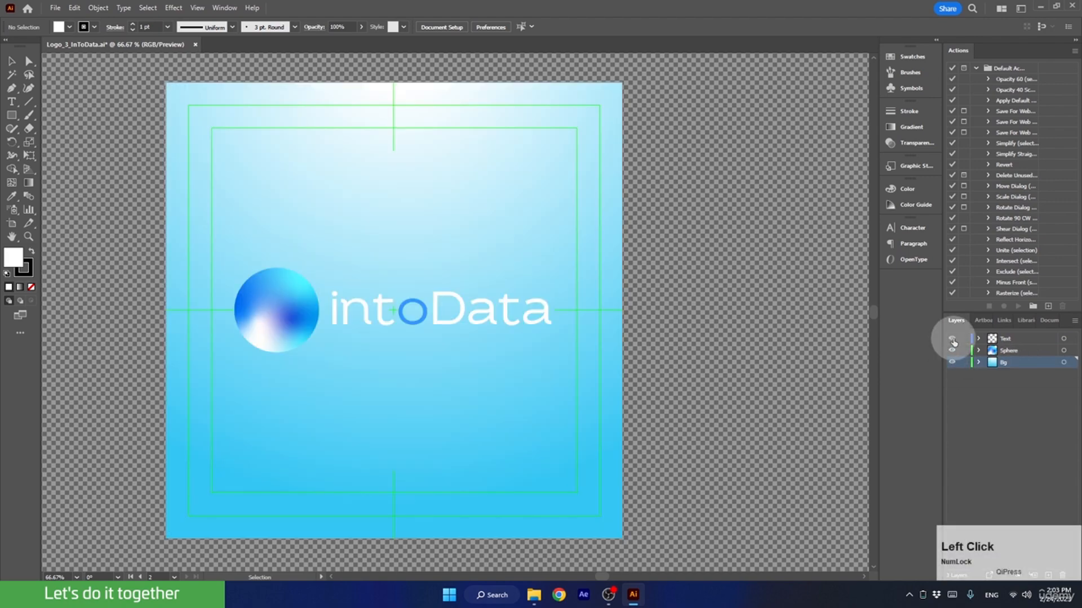
Check that the intoData wordmark on the Text layer is live text, then return to the Selection tool.
{"action": "left_click", "coordinate": [1001, 338]}
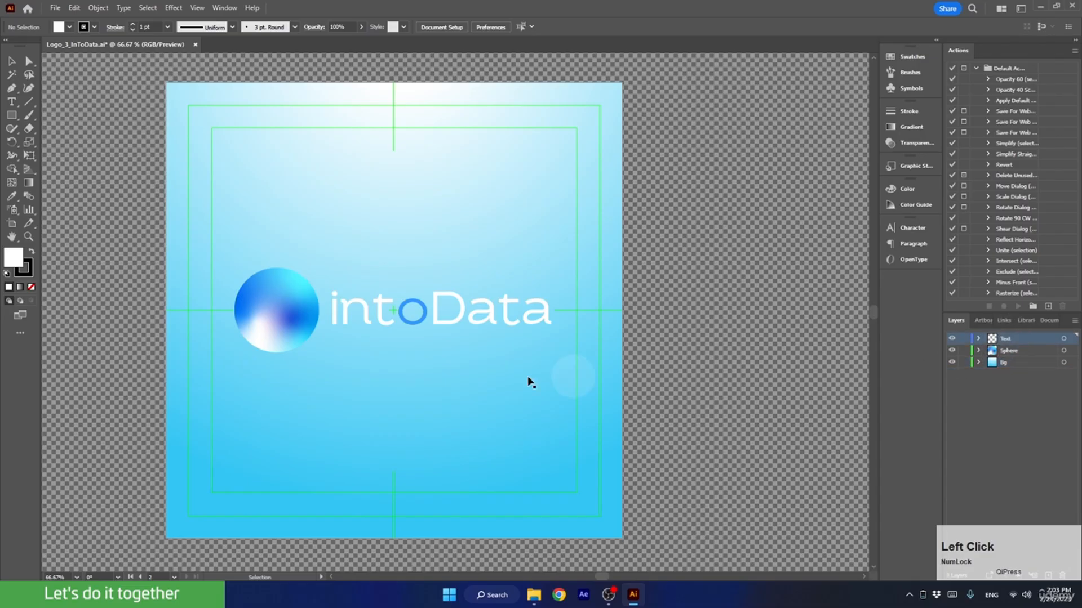
{"action": "double_click", "coordinate": [462, 309]}
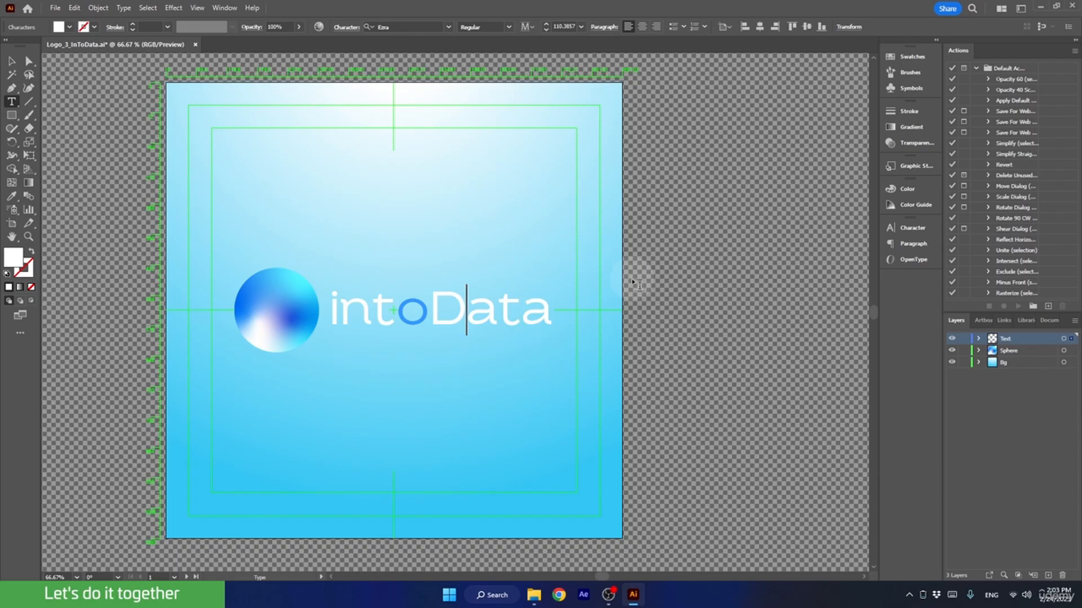
{"action": "left_click", "coordinate": [11, 61]}
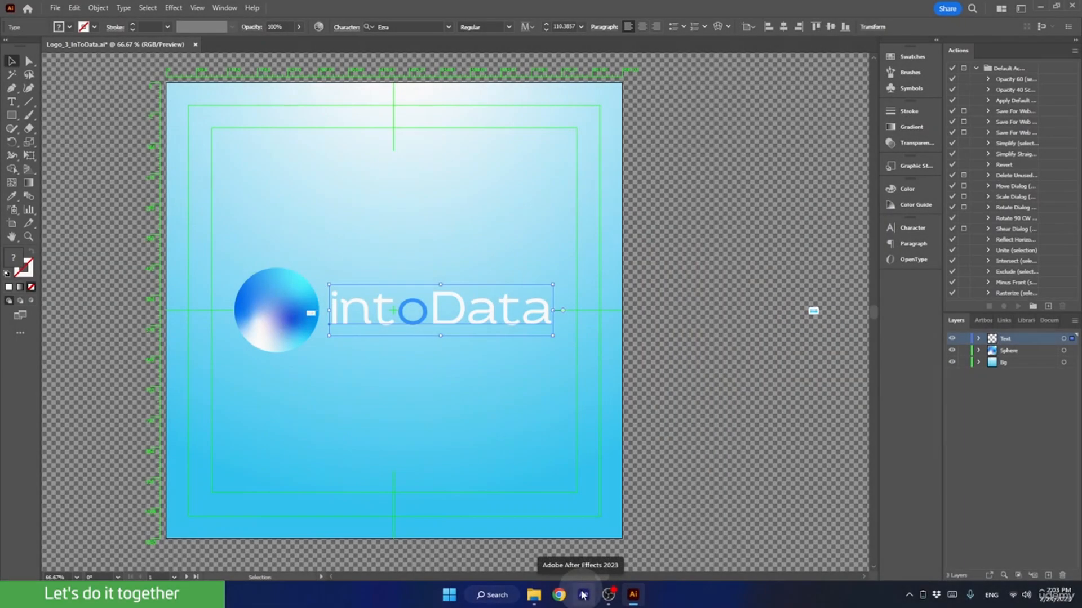
Switch to After Effects, close its home screen and apply the Default workspace.
{"action": "left_click", "coordinate": [584, 594]}
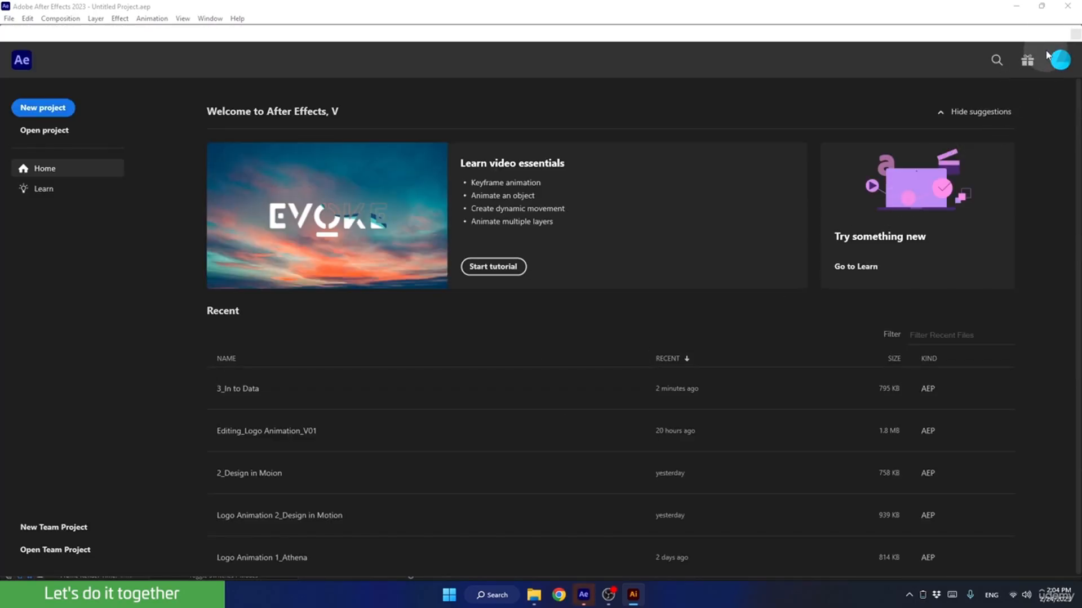
{"action": "left_click_drag", "start_coordinate": [1059, 38], "coordinate": [1025, 64]}
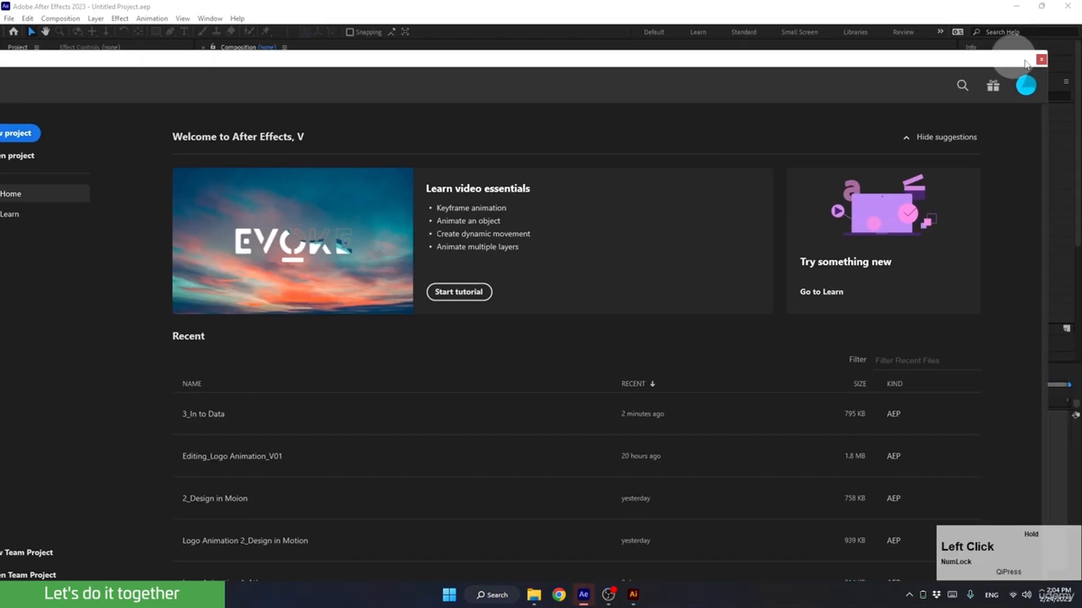
{"action": "left_click", "coordinate": [1041, 59]}
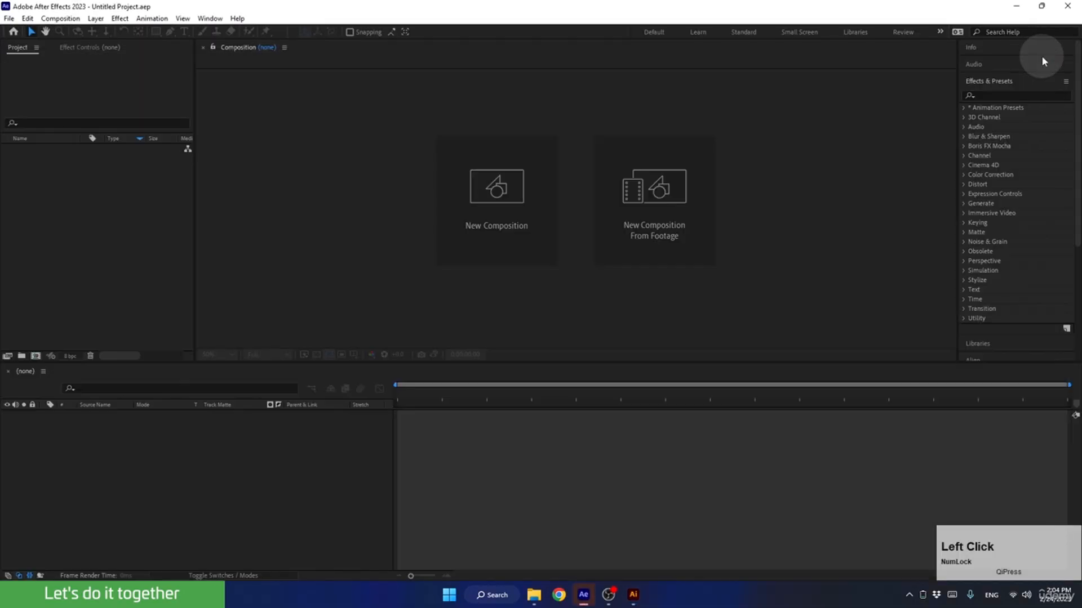
{"action": "left_click", "coordinate": [653, 32]}
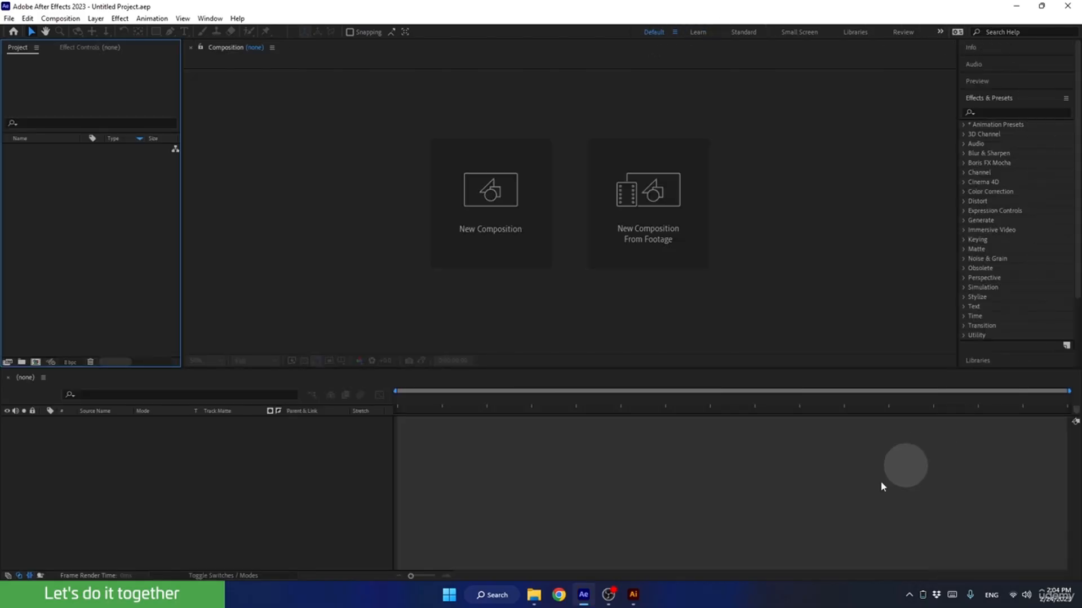
Create a 1920 x 1080 composition "Logo Animation 3" at 30 fps, 20 seconds long with a black background, and enlarge the composition viewer's height.
{"action": "left_click", "coordinate": [488, 214]}
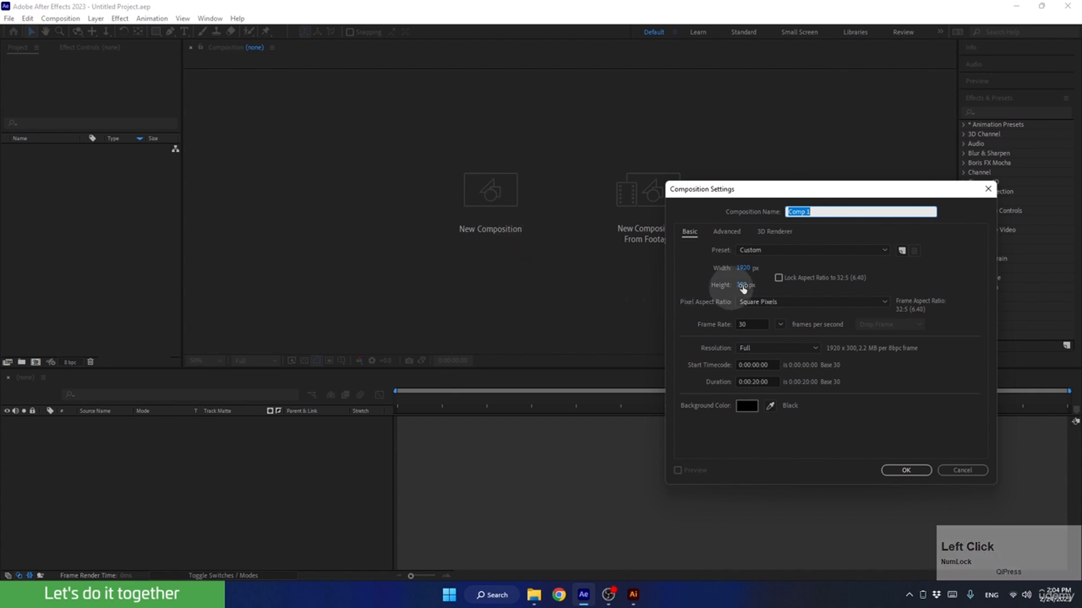
{"action": "type", "text": "Logo Animation"}
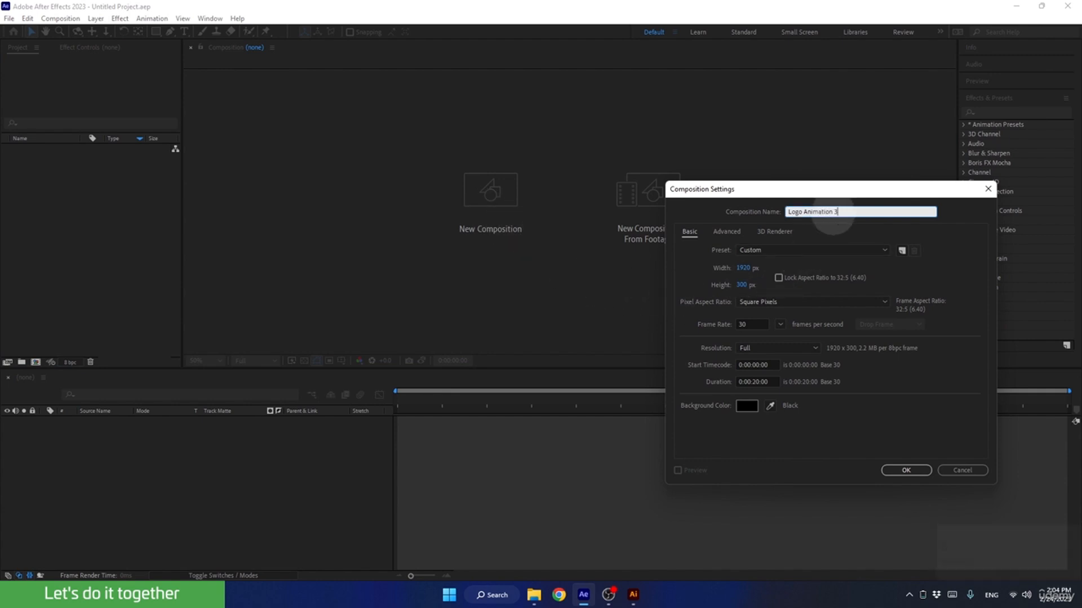
{"action": "left_click", "coordinate": [743, 268]}
{"action": "type", "text": "1920"}
{"action": "left_click", "coordinate": [746, 284]}
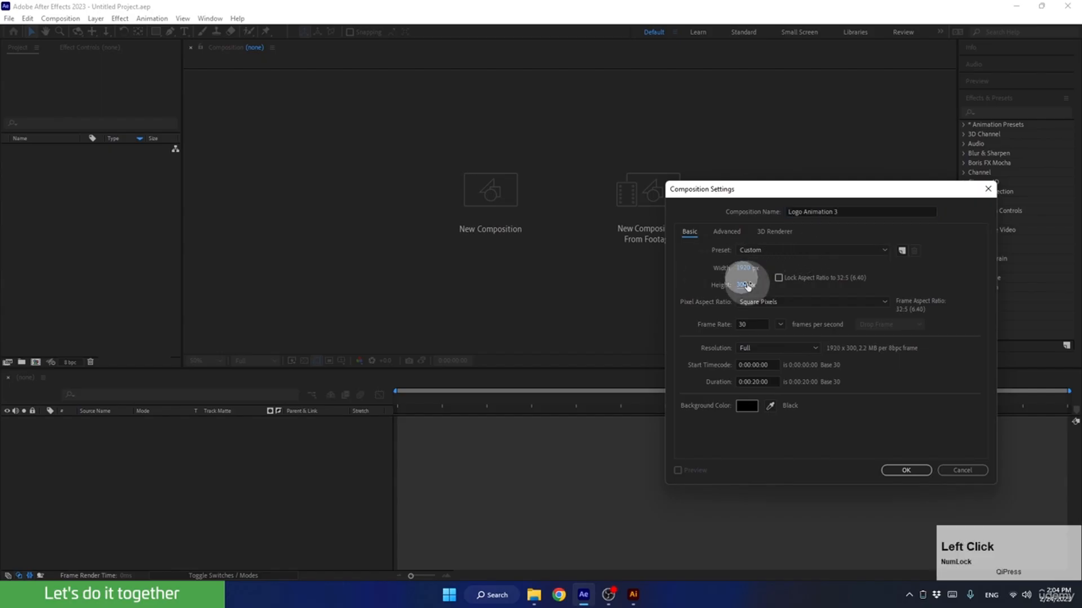
{"action": "type", "text": "1080"}
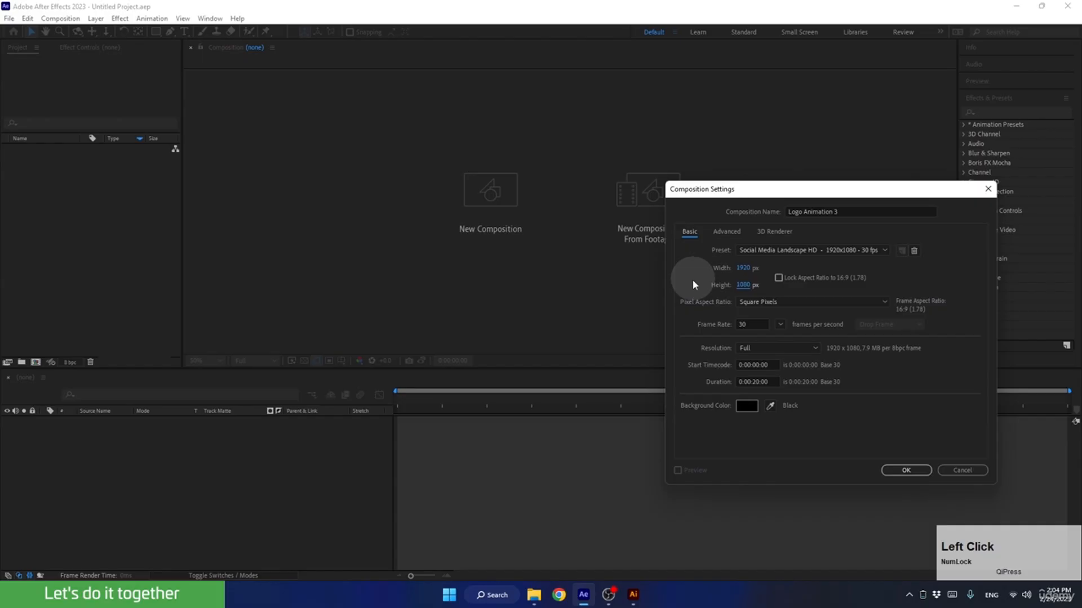
{"action": "left_click", "coordinate": [744, 326]}
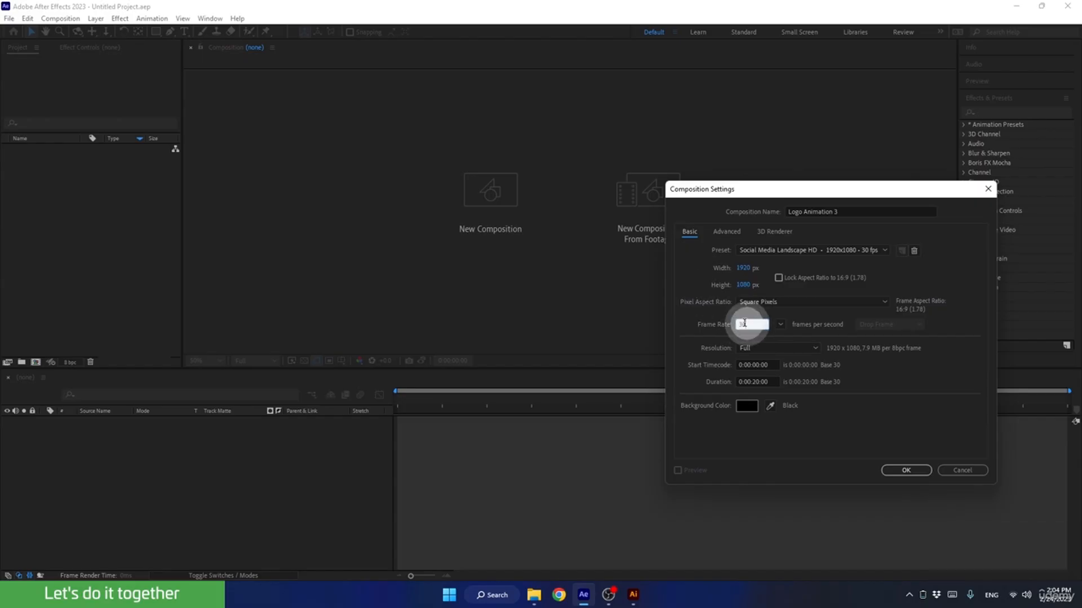
{"action": "left_click", "coordinate": [754, 382]}
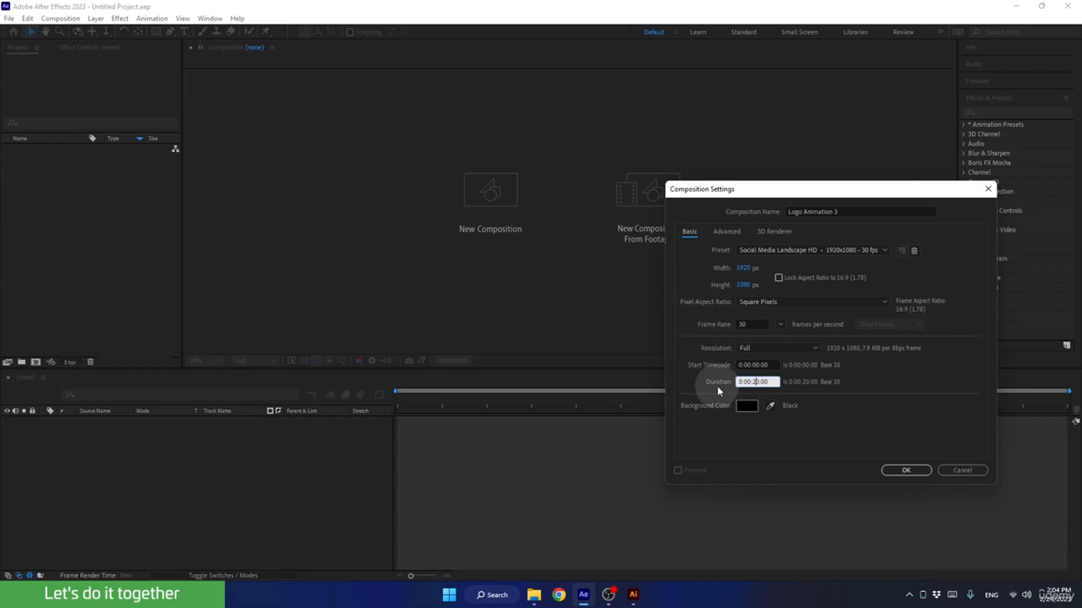
{"action": "left_click", "coordinate": [746, 406]}
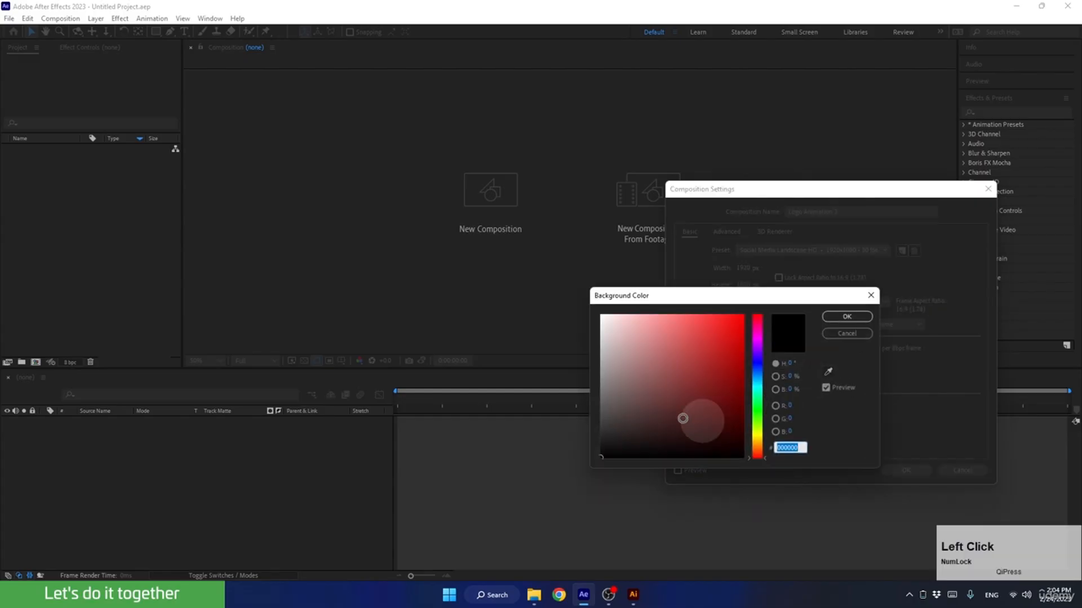
{"action": "left_click", "coordinate": [845, 316]}
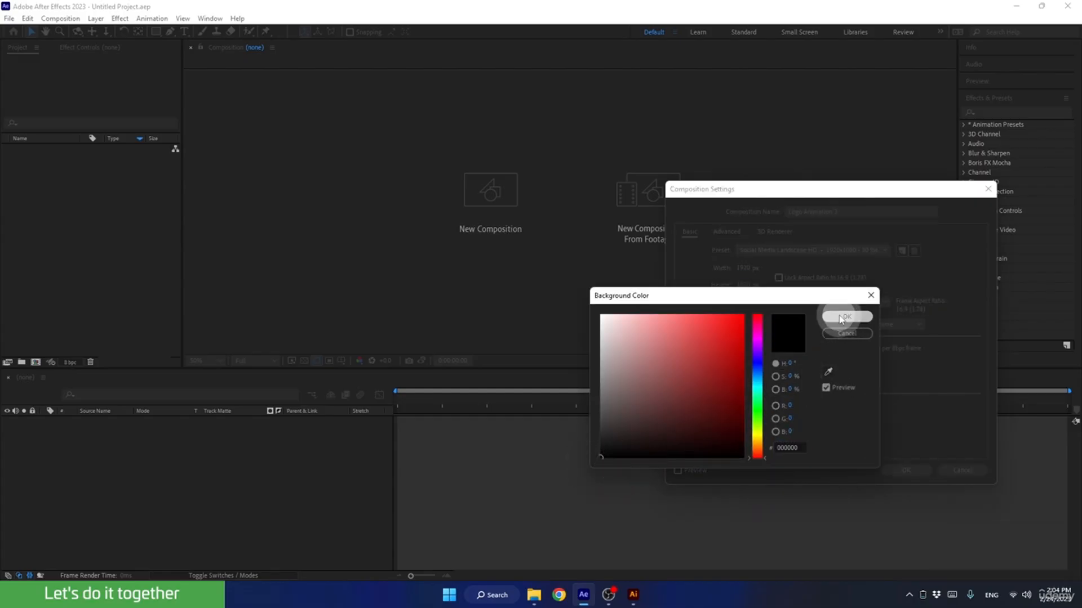
{"action": "left_click", "coordinate": [893, 468]}
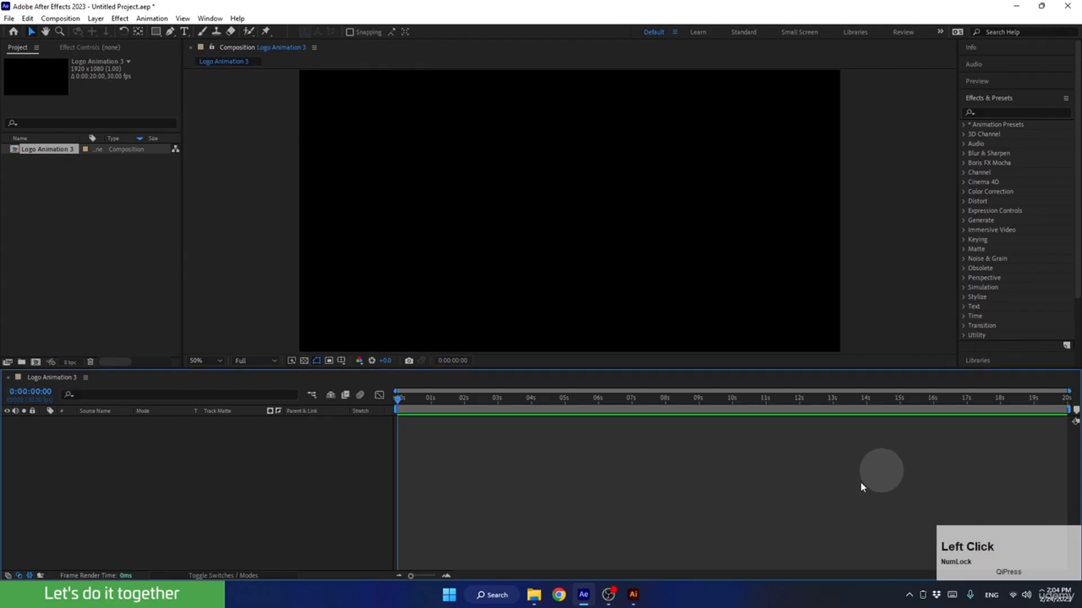
{"action": "left_click", "coordinate": [595, 377]}
{"action": "left_click_drag", "start_coordinate": [595, 369], "coordinate": [599, 426]}
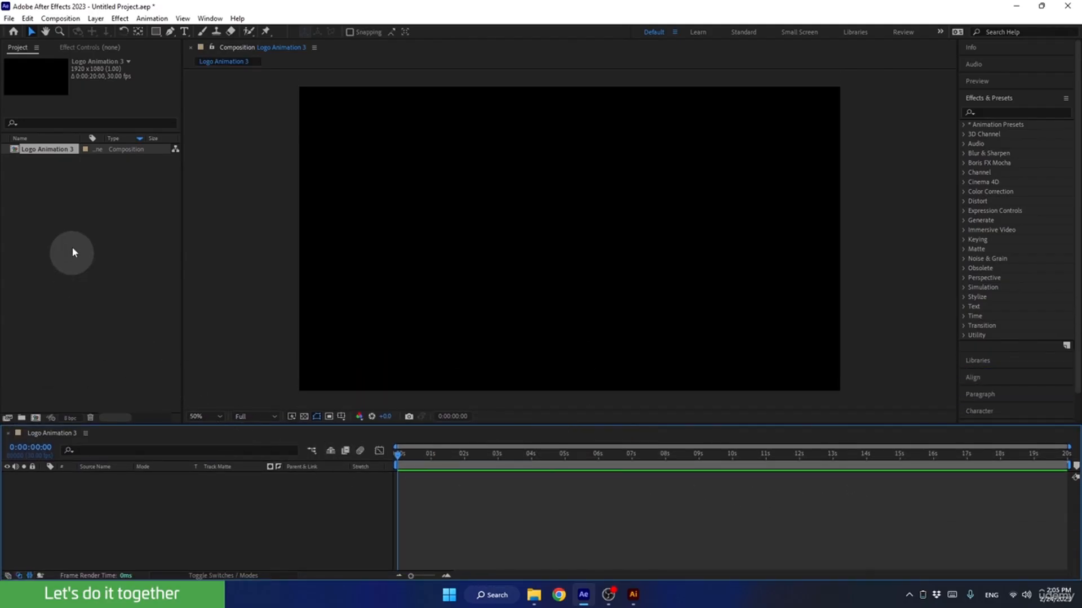
Import Logo_3_InToData.ai from the D.I.M_Logo Animation project's Ai folder as a Composition with Layer Size footage dimensions.
{"action": "double_click", "coordinate": [80, 214]}
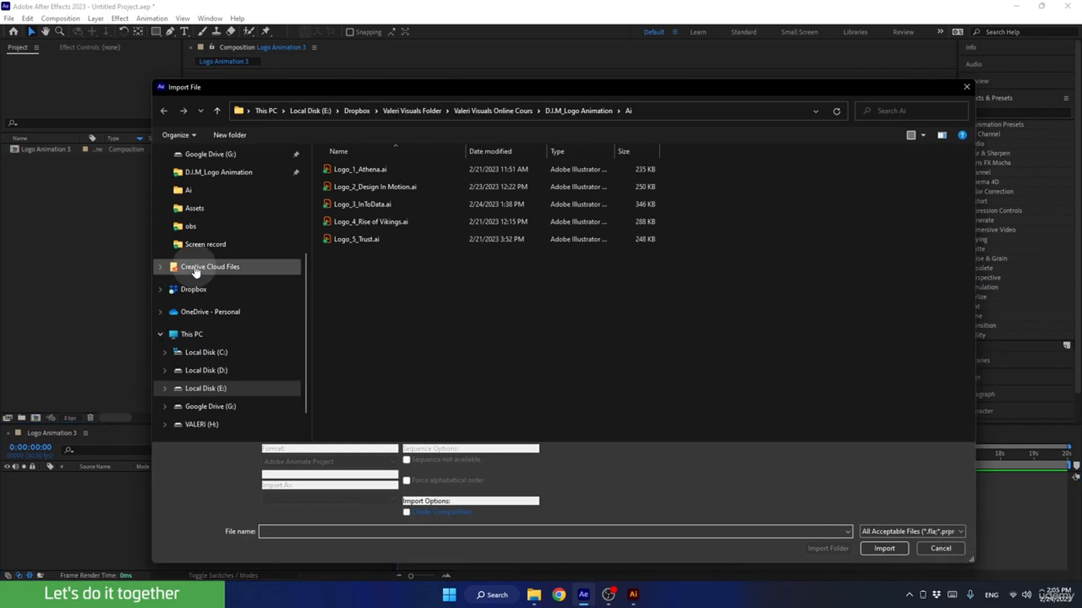
{"action": "left_click", "coordinate": [215, 175]}
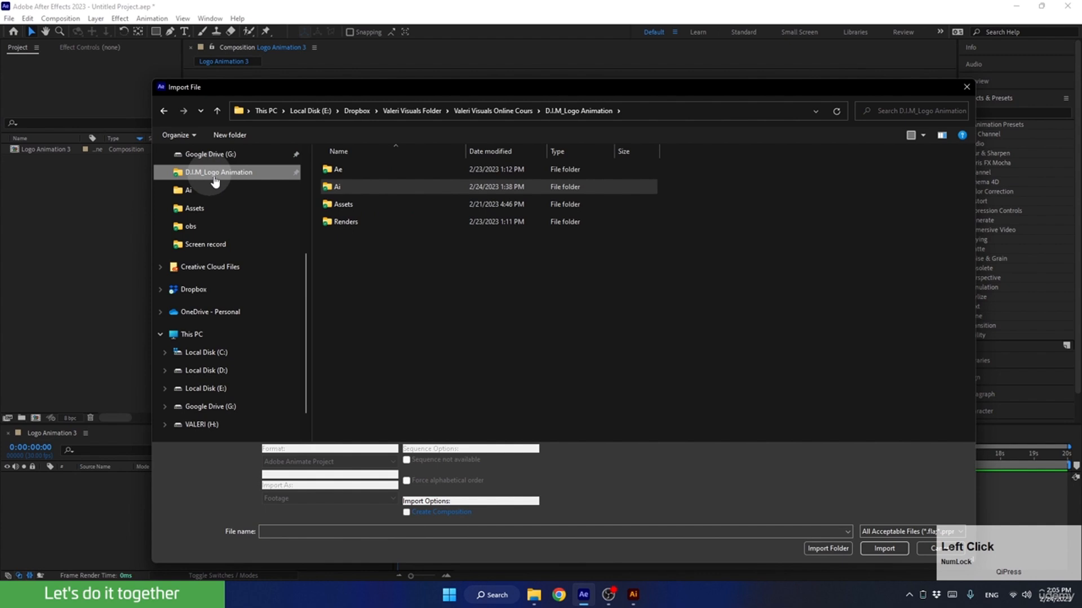
{"action": "double_click", "coordinate": [335, 186]}
{"action": "left_click", "coordinate": [339, 204]}
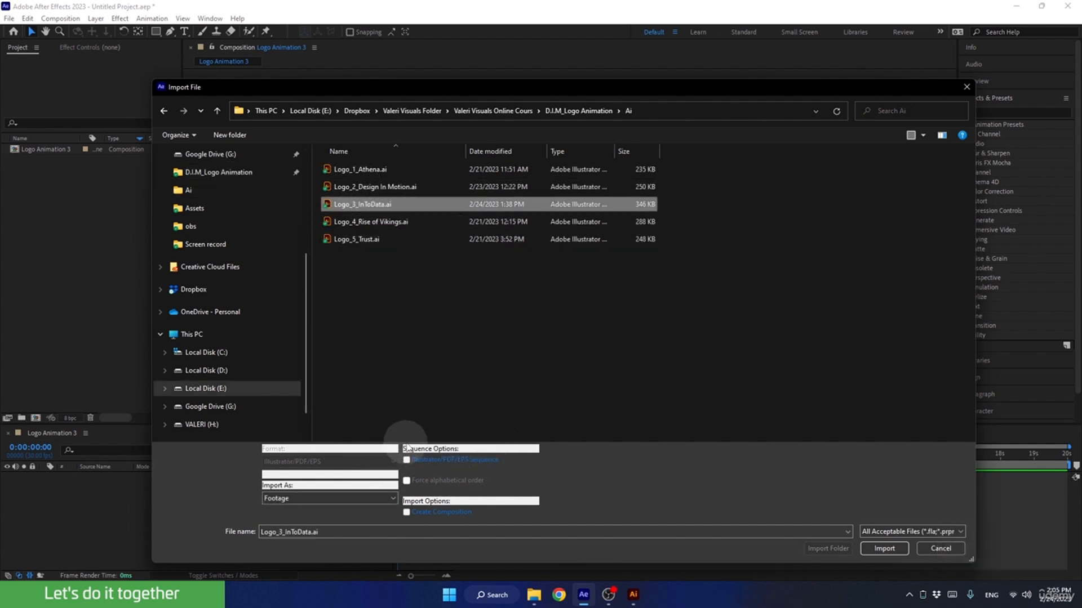
{"action": "left_click", "coordinate": [883, 547]}
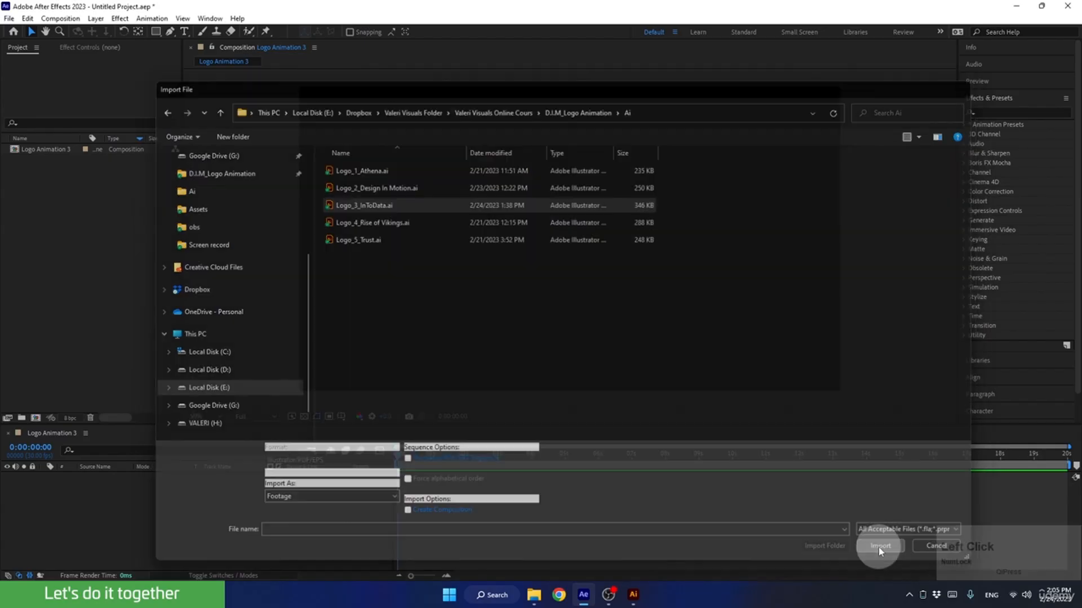
{"action": "left_click", "coordinate": [525, 253]}
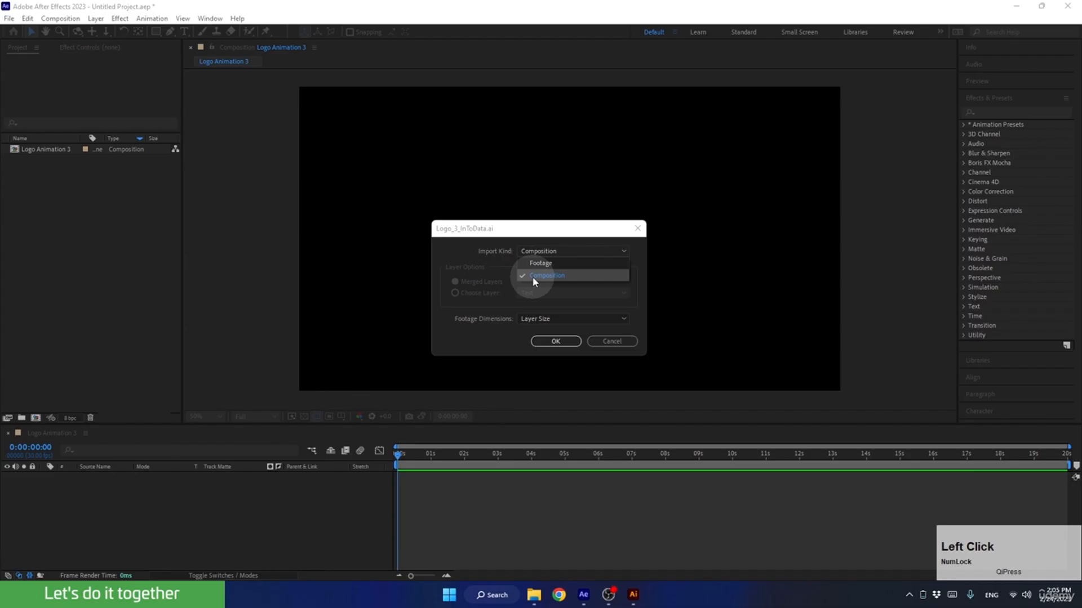
{"action": "left_click", "coordinate": [533, 277]}
{"action": "left_click", "coordinate": [542, 318]}
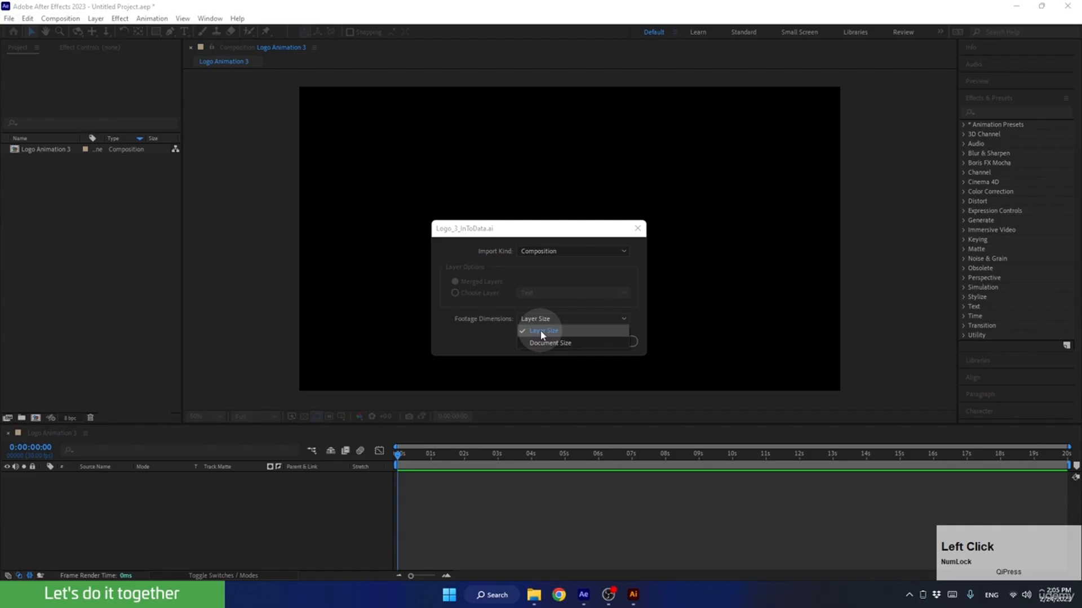
{"action": "left_click", "coordinate": [540, 333]}
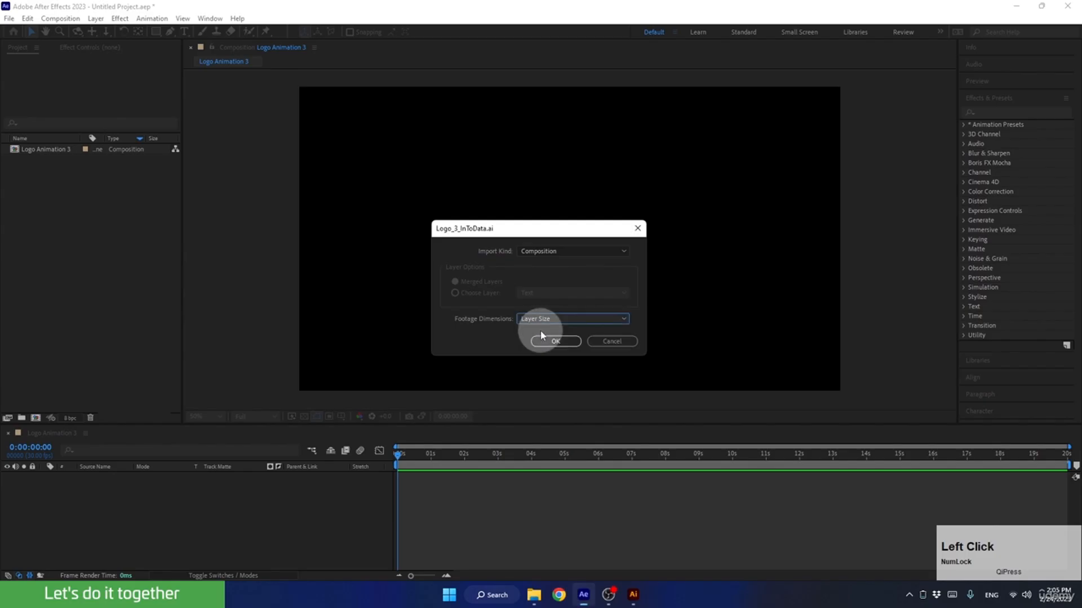
{"action": "left_click", "coordinate": [557, 353]}
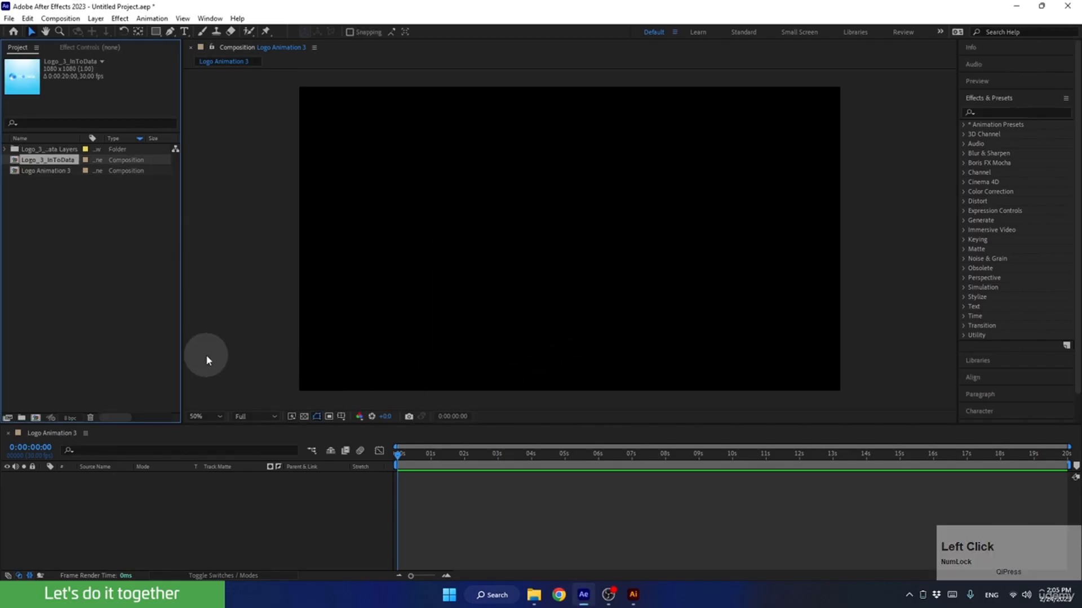
Expand the imported layers folder and inspect the Text, Sphere and Bg items and the Logo_3_InToData composition.
{"action": "left_click", "coordinate": [5, 149]}
{"action": "left_click", "coordinate": [39, 160]}
{"action": "left_click", "coordinate": [42, 170]}
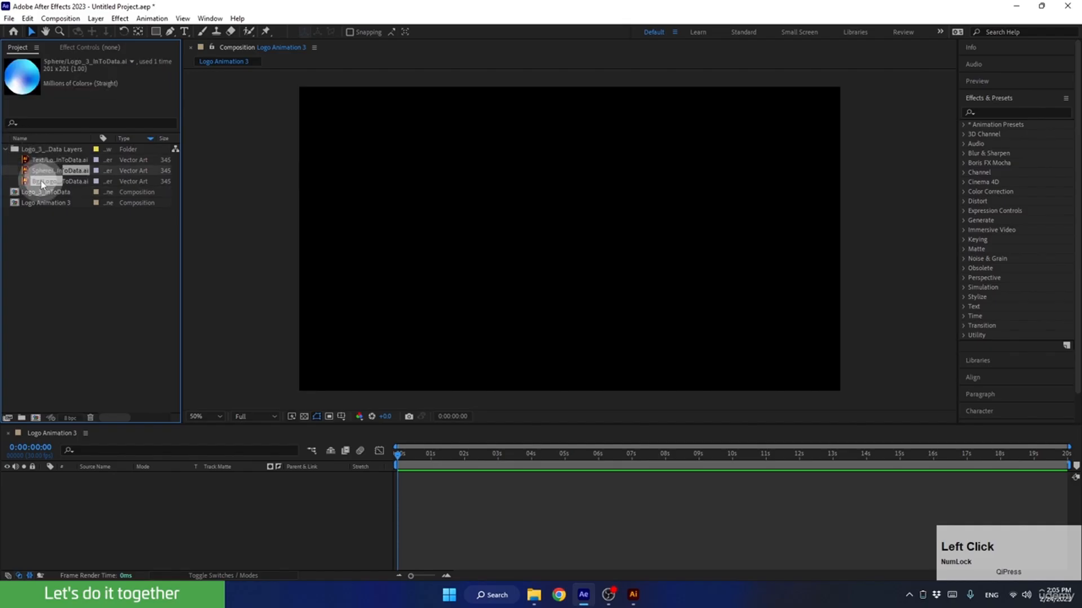
{"action": "left_click", "coordinate": [42, 181]}
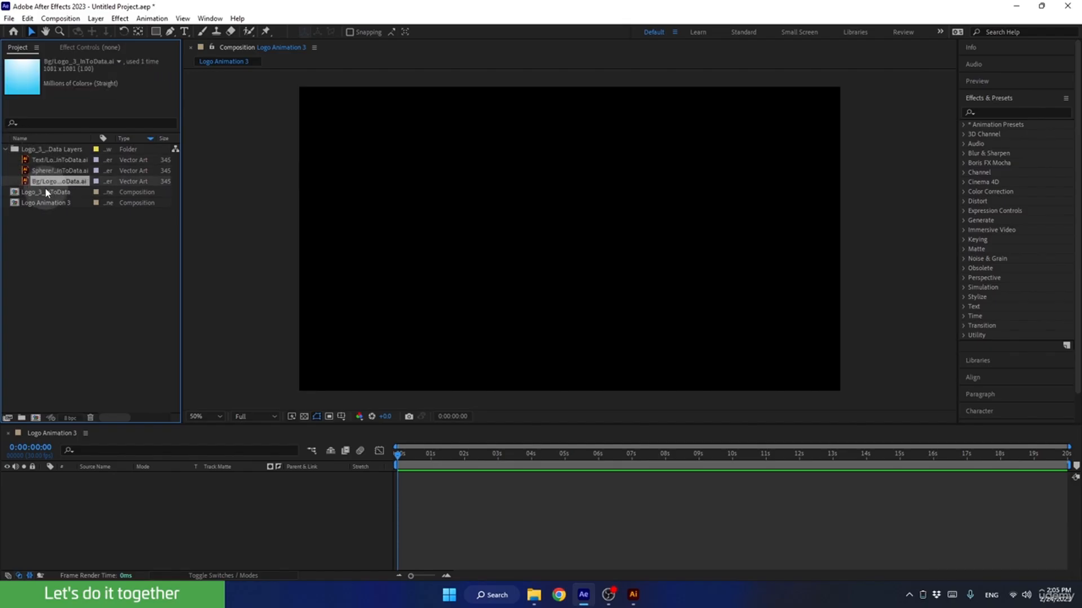
{"action": "left_click", "coordinate": [32, 192]}
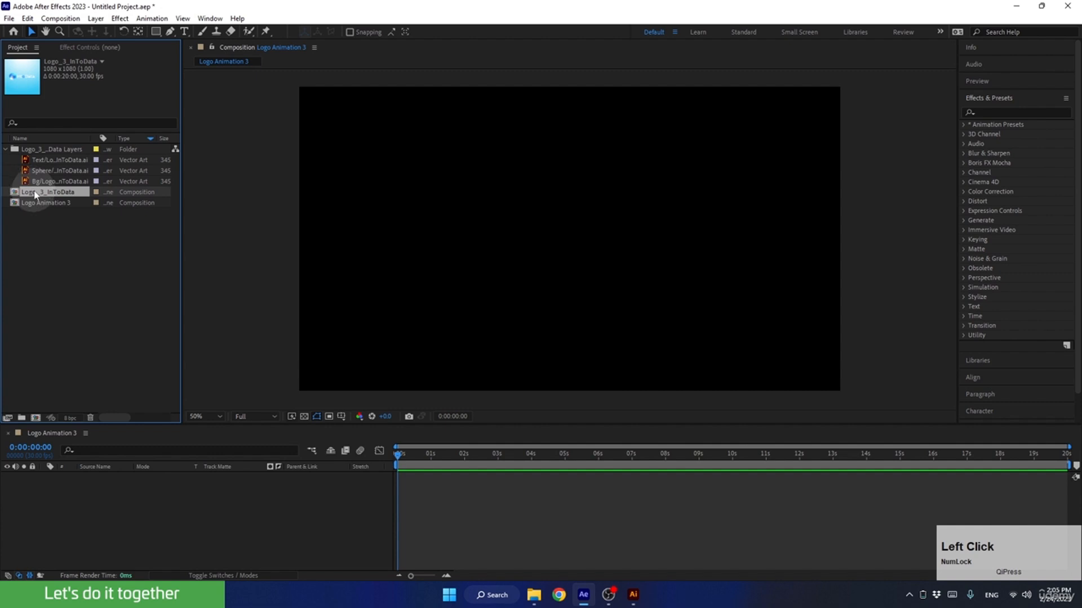
Open the Logo_3_InToData composition to check its layers, close it, collapse the imported layers folder and select Logo Animation 3.
{"action": "double_click", "coordinate": [33, 193]}
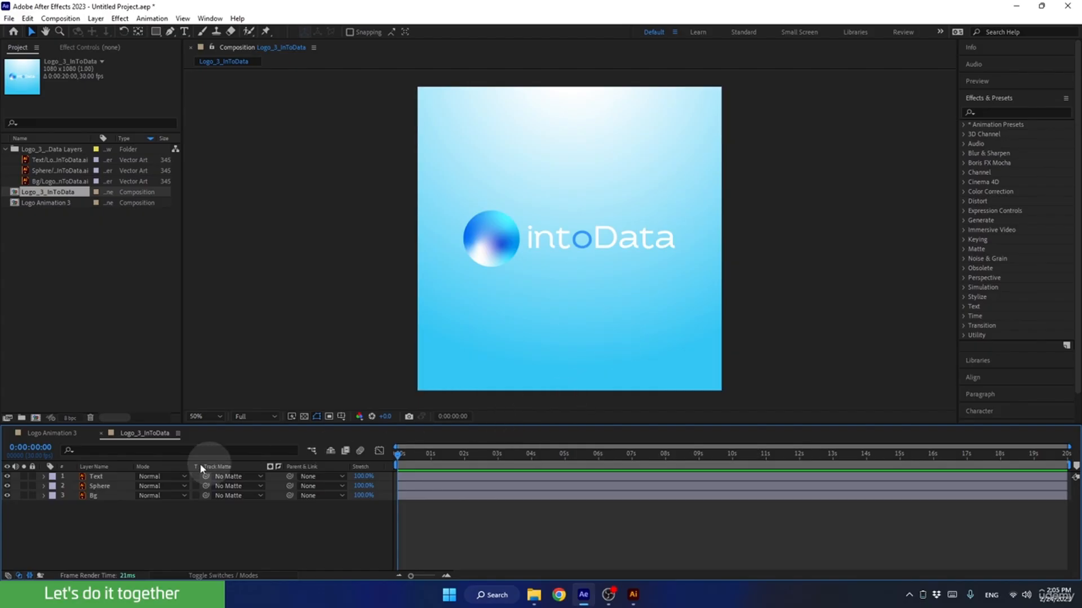
{"action": "left_click", "coordinate": [101, 433]}
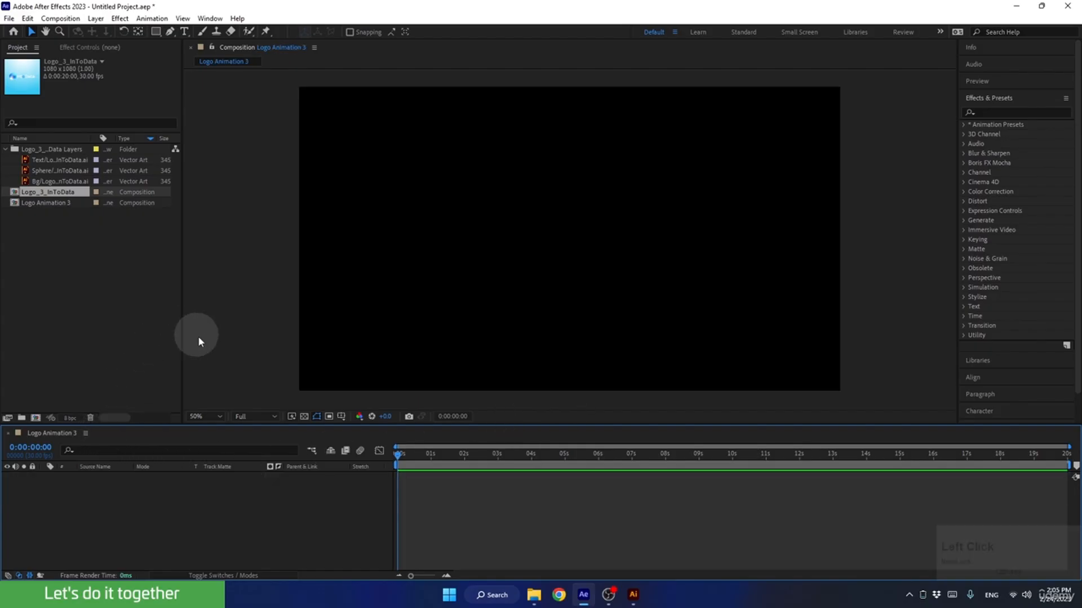
{"action": "left_click", "coordinate": [5, 149]}
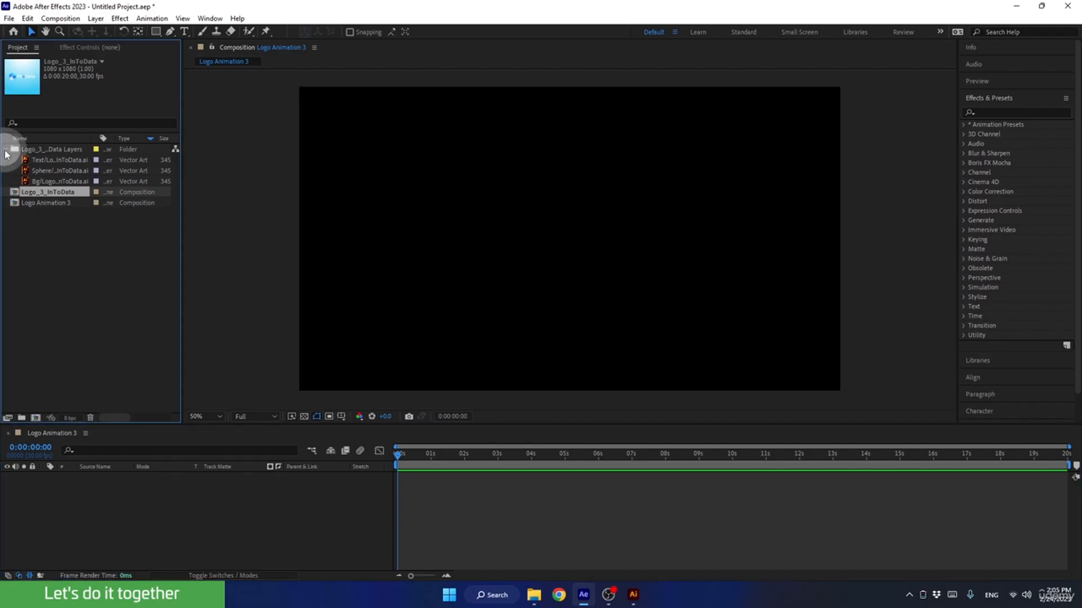
{"action": "left_click", "coordinate": [55, 172]}
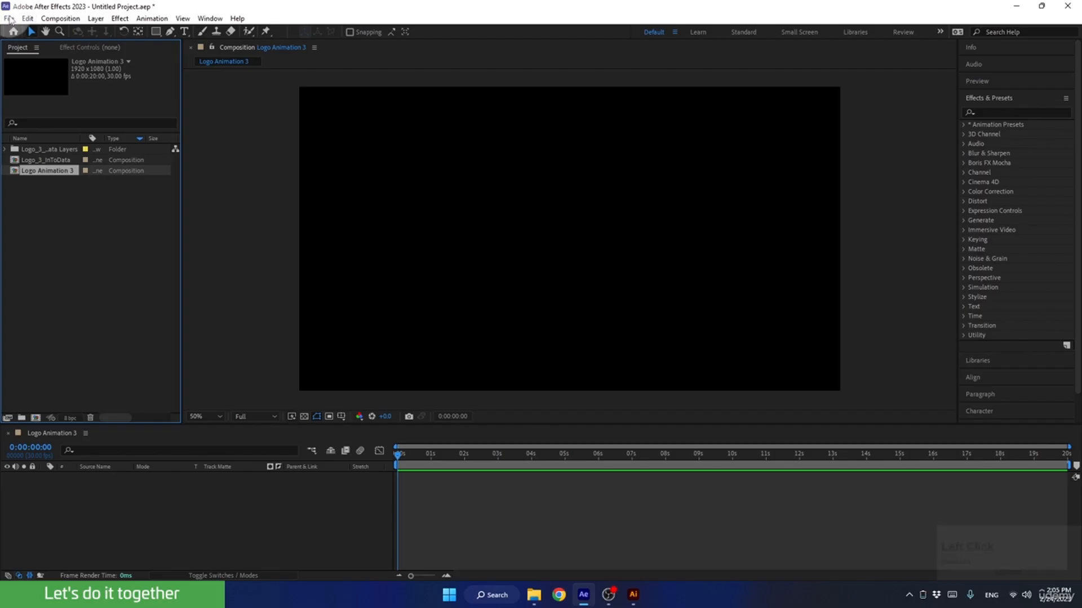
Save the project as "Logo Animation 3_intoData.aep" in the D.I.M_Logo Animation project's Ae folder.
{"action": "left_click", "coordinate": [9, 18]}
{"action": "left_click", "coordinate": [28, 124]}
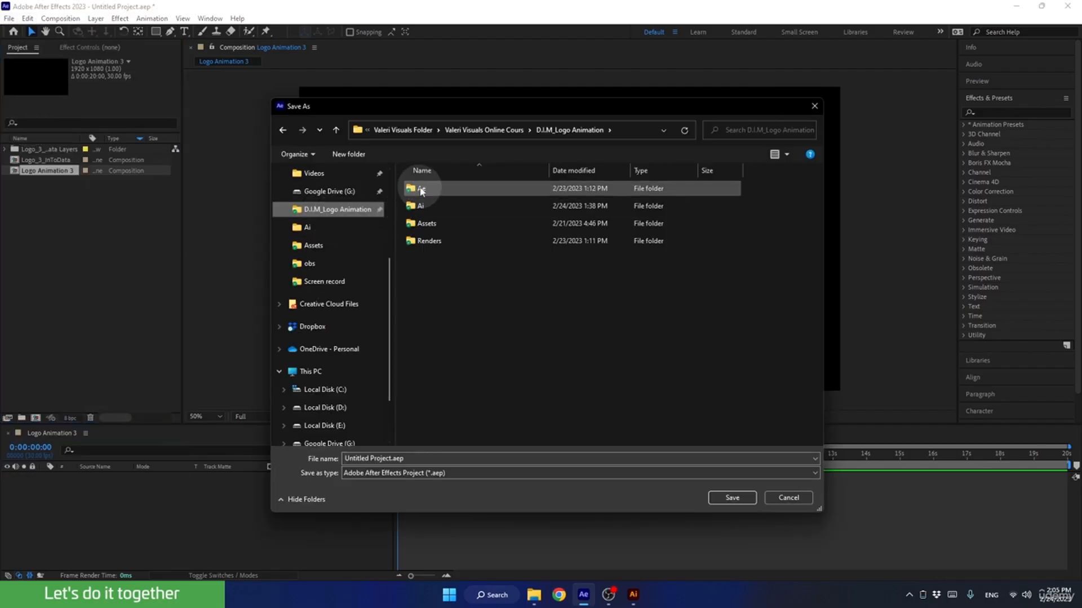
{"action": "double_click", "coordinate": [417, 188]}
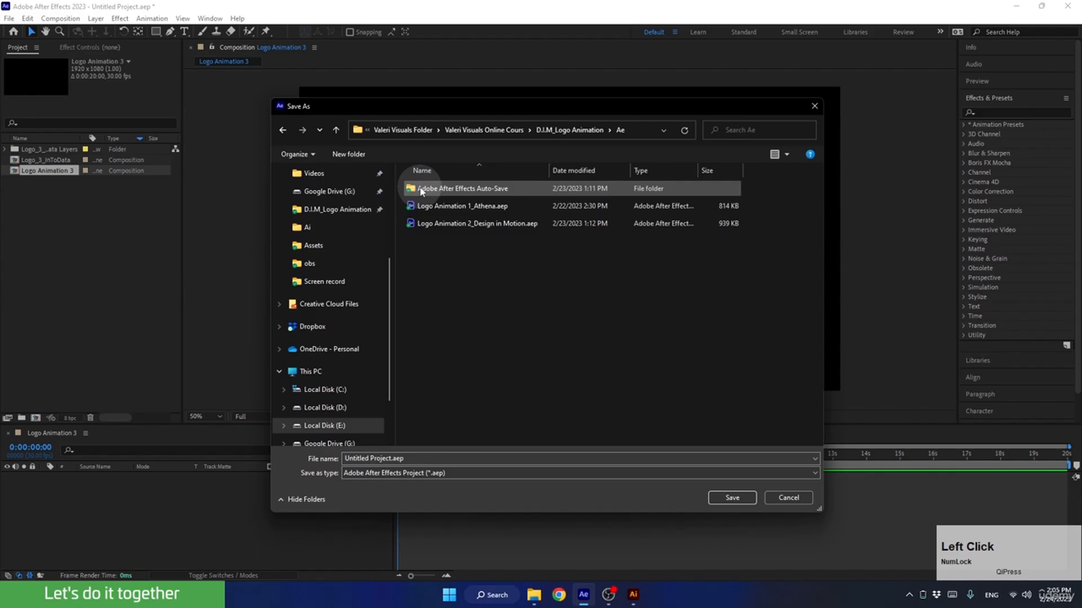
{"action": "left_click", "coordinate": [460, 224]}
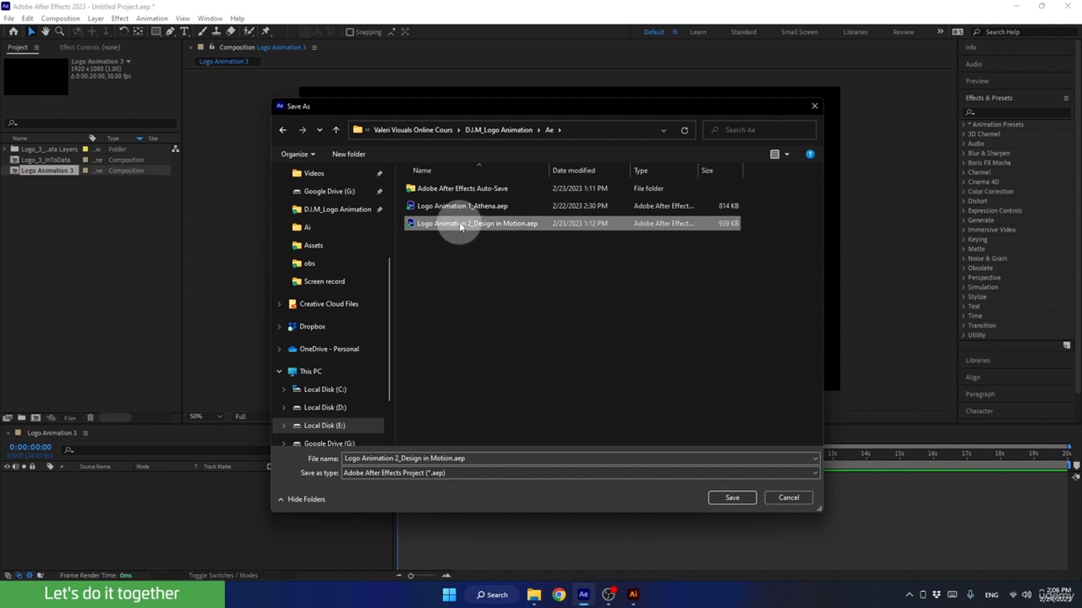
{"action": "left_click", "coordinate": [446, 460]}
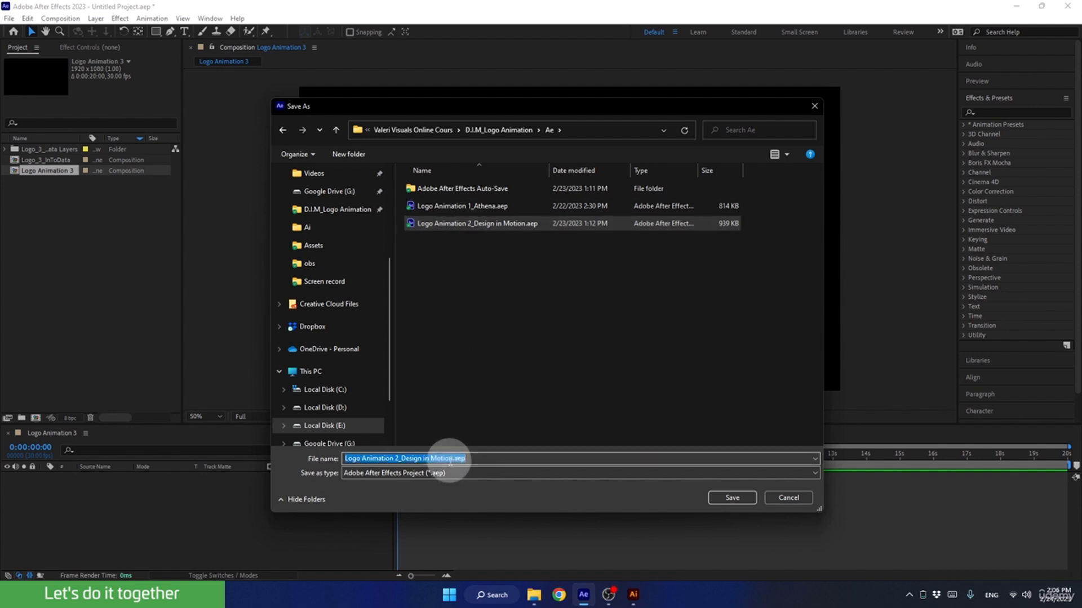
{"action": "left_click", "coordinate": [398, 460]}
{"action": "key", "text": "BackSpace"}
{"action": "type", "text": "3"}
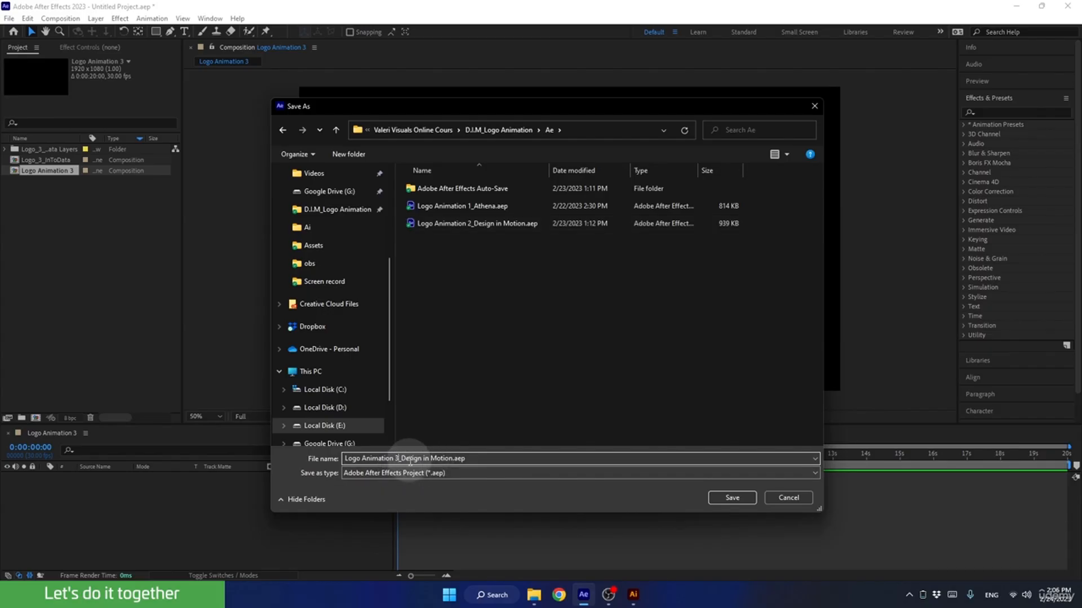
{"action": "left_click", "coordinate": [401, 458]}
{"action": "left_click_drag", "start_coordinate": [402, 458], "coordinate": [463, 459]}
{"action": "key", "text": "BackSpace"}
{"action": "type", "text": "intoData"}
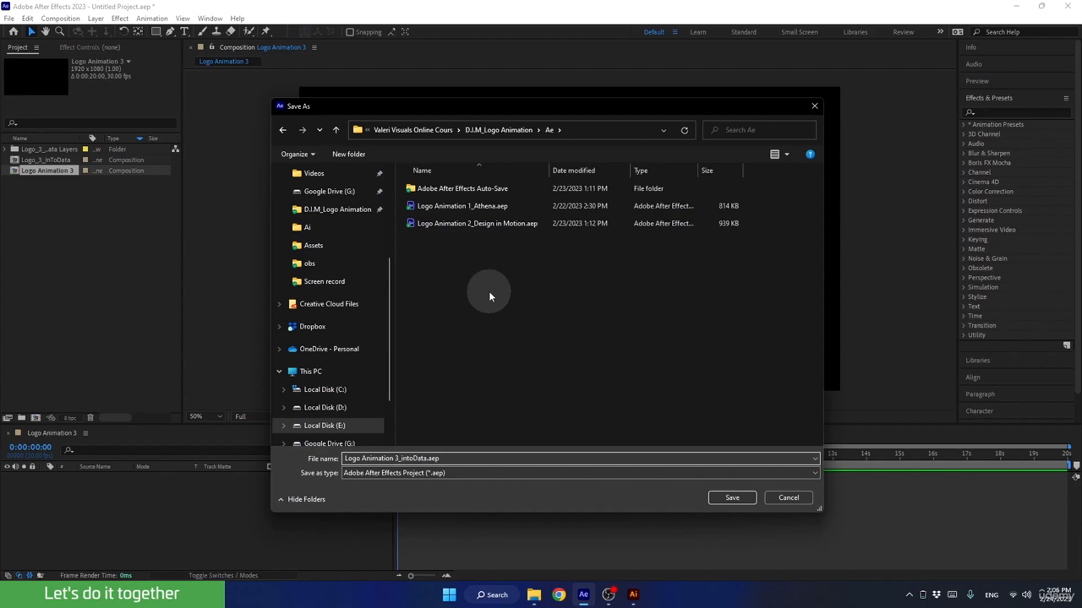
{"action": "left_click", "coordinate": [721, 495]}
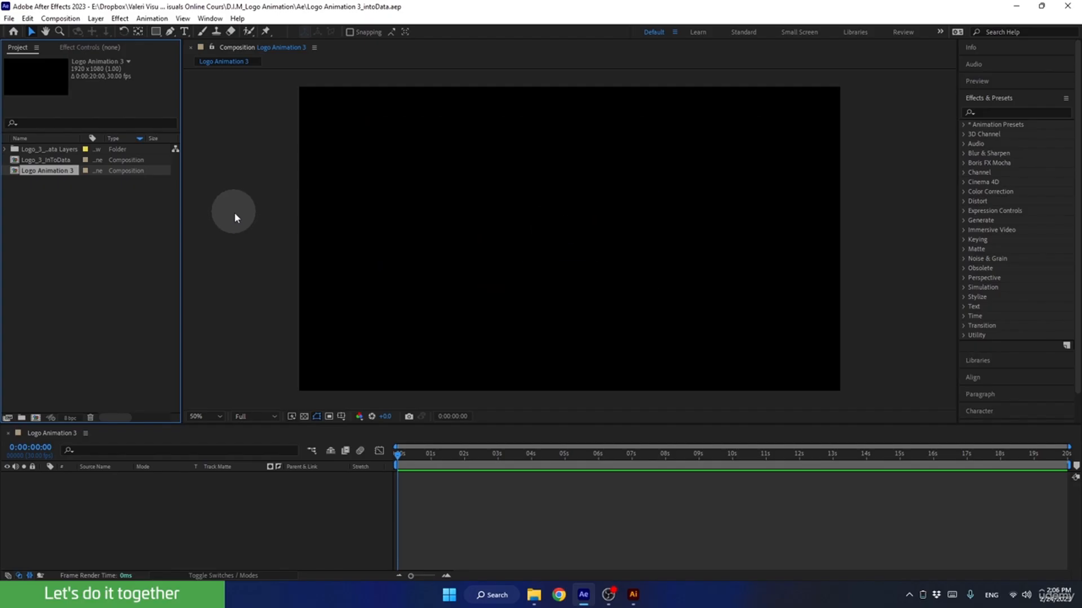
Display the title/action-safe guides in the composition viewer and set the Pen tool's shape fill to None.
{"action": "left_click", "coordinate": [235, 202]}
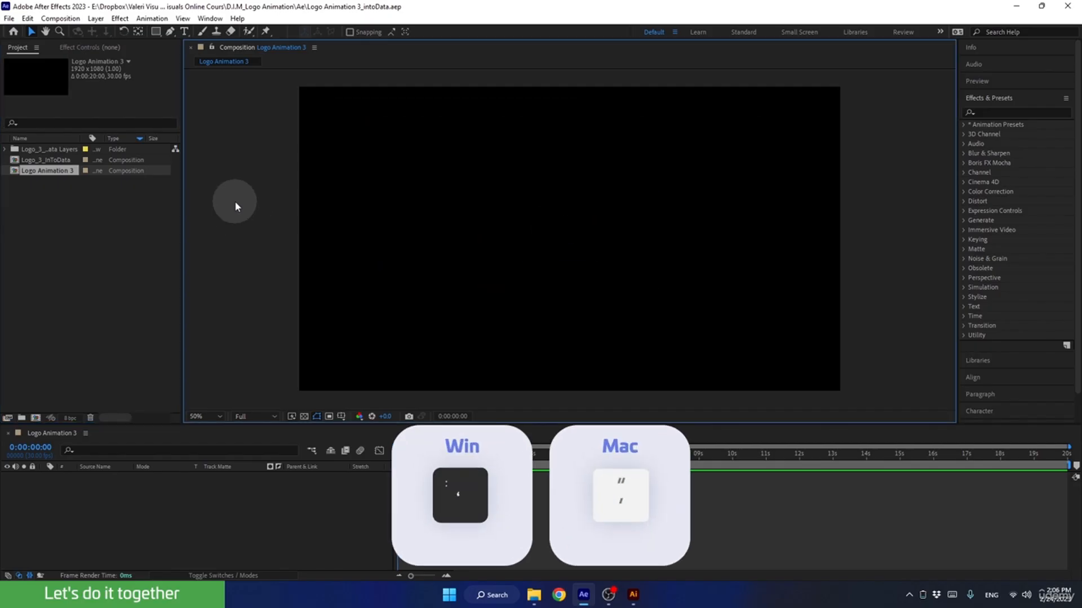
{"action": "key", "text": "apostrophe"}
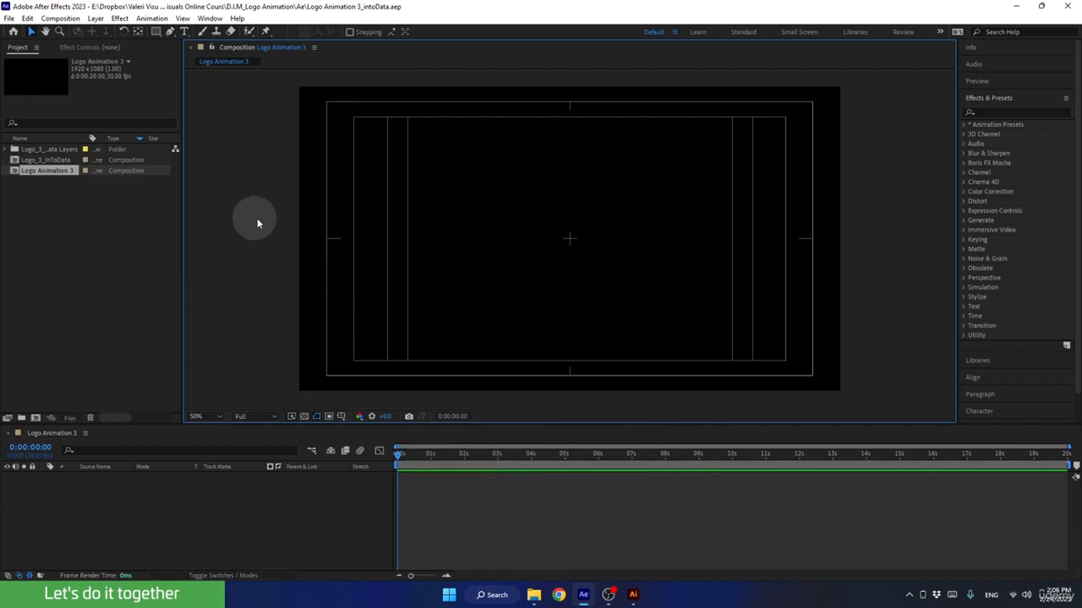
{"action": "left_click", "coordinate": [171, 32]}
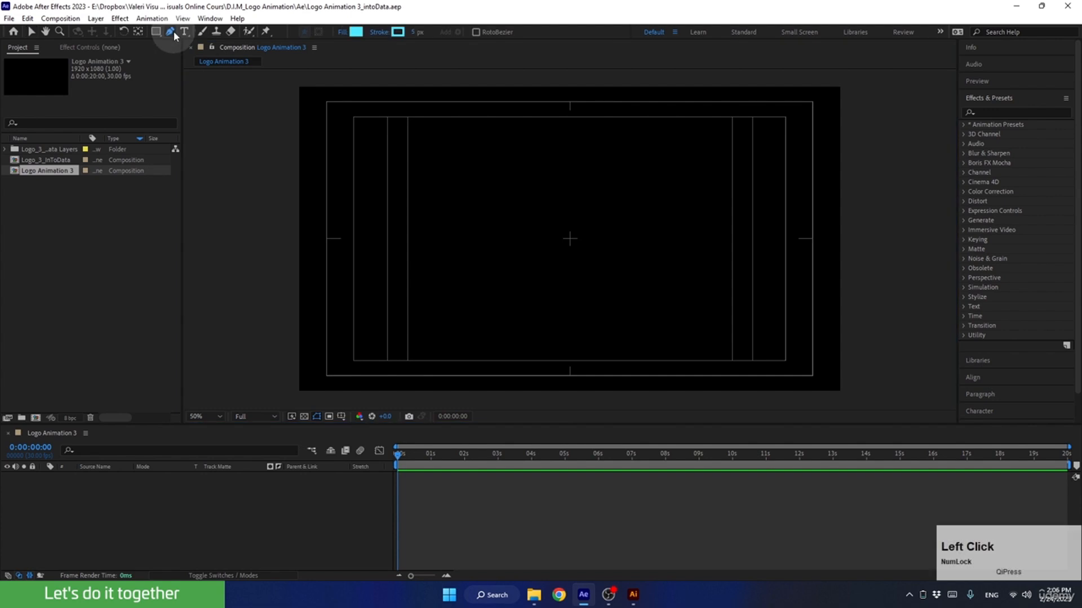
{"action": "left_click", "coordinate": [341, 32]}
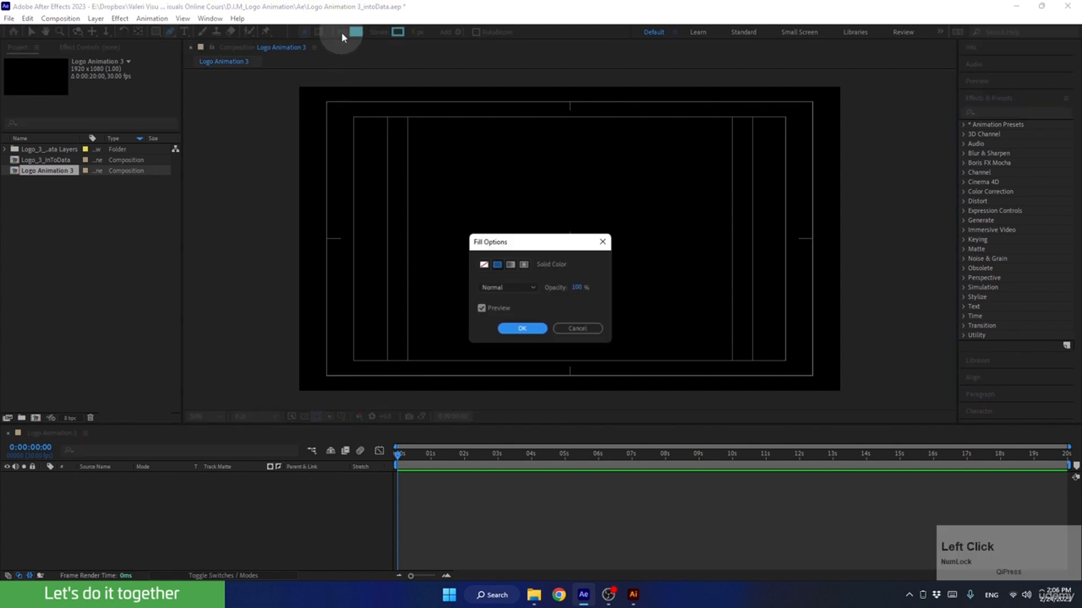
{"action": "left_click", "coordinate": [484, 265]}
{"action": "left_click", "coordinate": [517, 328]}
Set the Pen tool's stroke to a neutral mid-grey with a width of 5 px.
{"action": "left_click", "coordinate": [397, 31]}
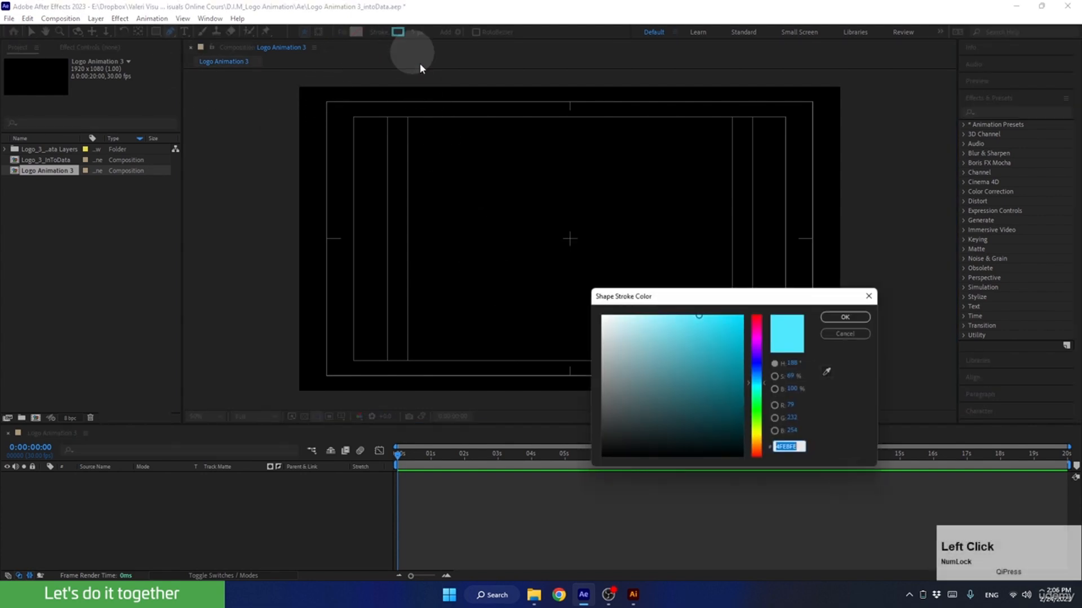
{"action": "mouse_move", "coordinate": [626, 359]}
{"action": "left_mouse_down"}
{"action": "mouse_move", "coordinate": [647, 358]}
{"action": "mouse_move", "coordinate": [619, 383]}
{"action": "mouse_move", "coordinate": [595, 385]}
{"action": "left_mouse_up"}
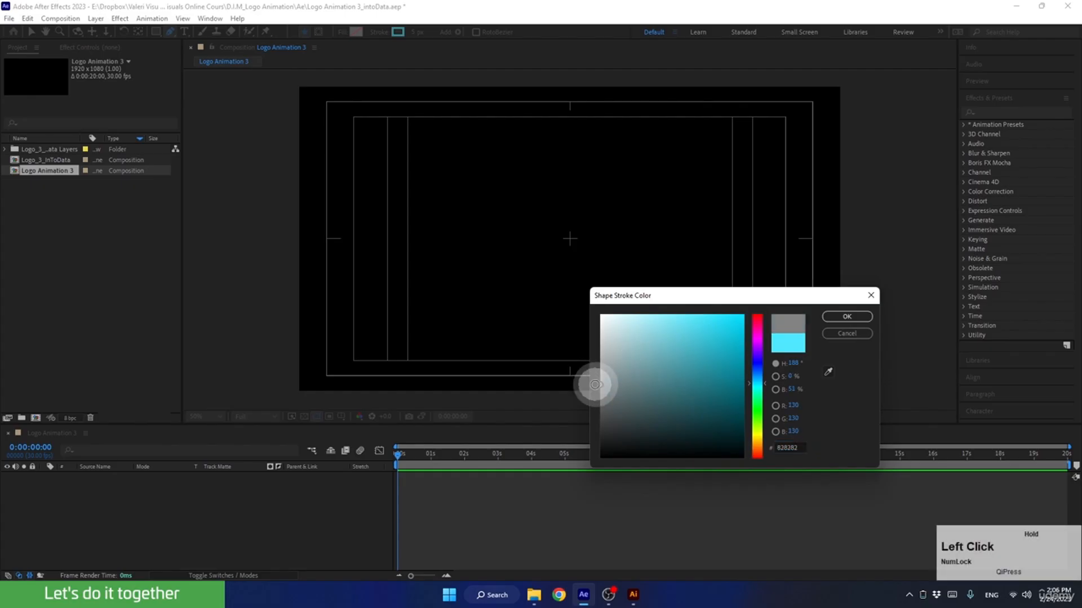
{"action": "left_click", "coordinate": [845, 317]}
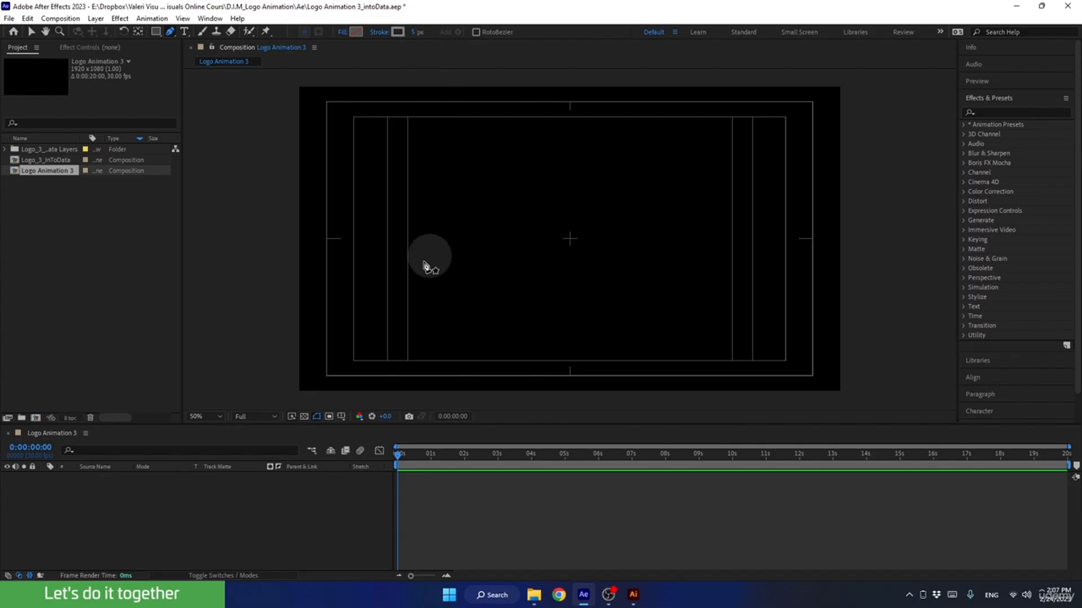
Draw a straight horizontal line across the composition's middle between the action-safe edges, and set its stroke width to 10 px.
{"action": "left_click", "coordinate": [327, 240]}
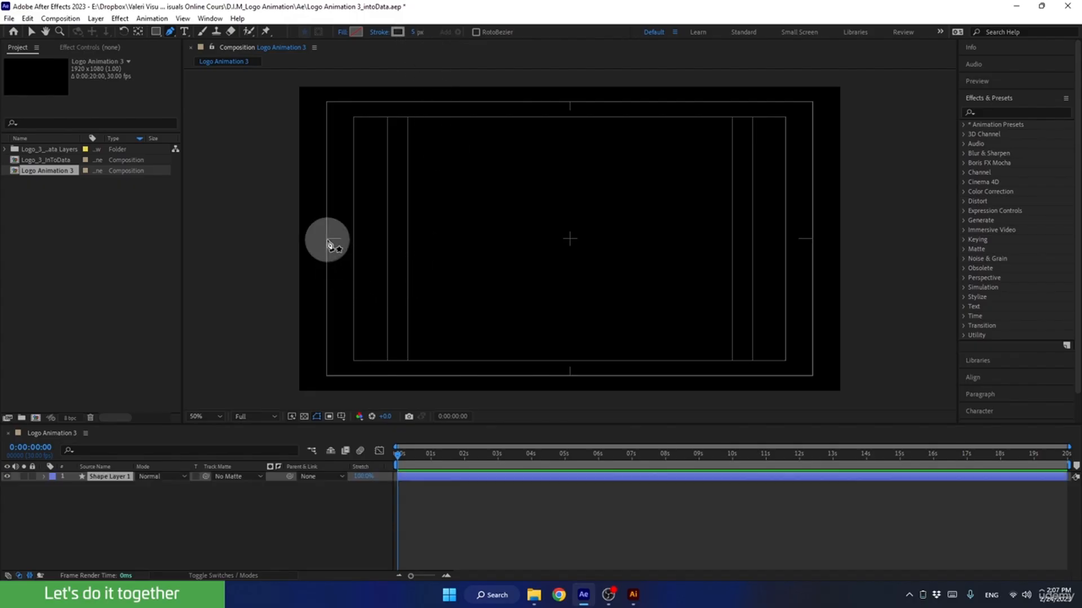
{"action": "left_click", "coordinate": [812, 240], "text": "shift"}
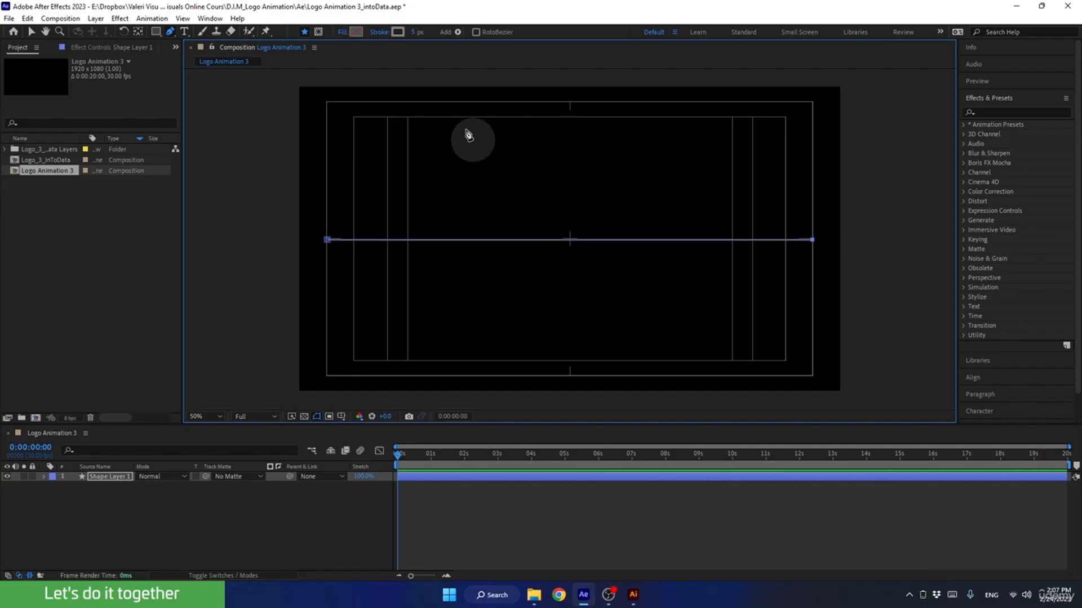
{"action": "left_click", "coordinate": [416, 32]}
{"action": "type", "text": "10"}
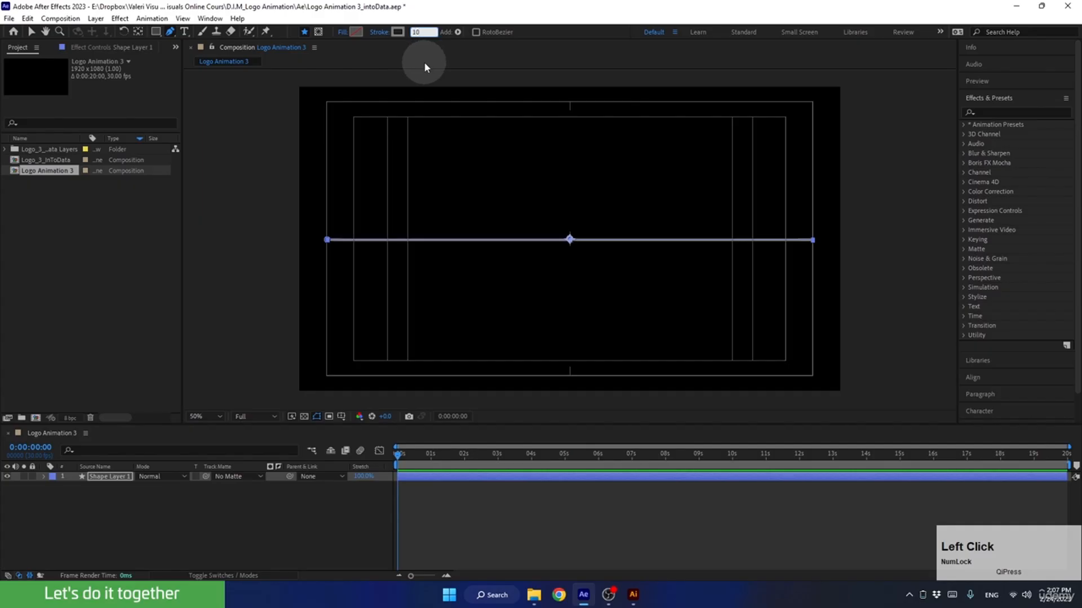
{"action": "key", "text": "Return"}
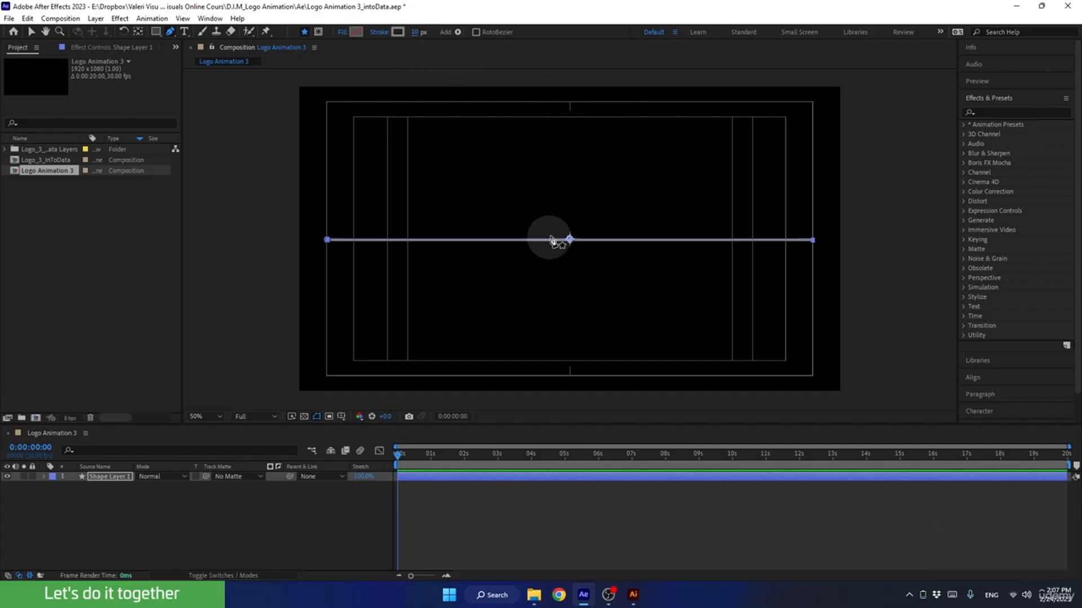
Centre the line's anchor point on its content and centre the line in the composition.
{"action": "key", "text": "ctrl+alt+Home"}
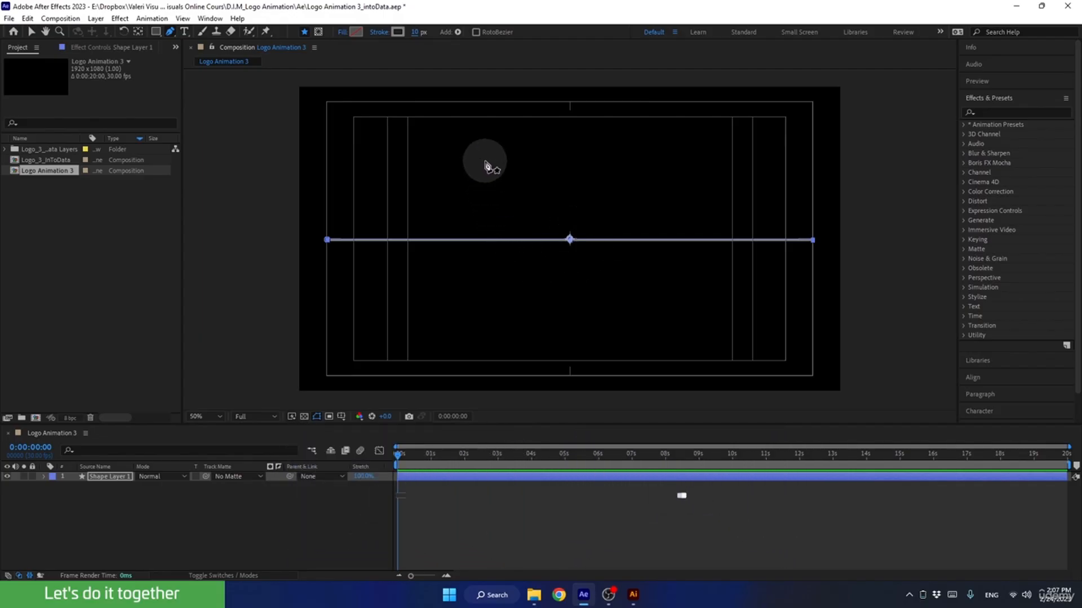
{"action": "key", "text": "ctrl+alt+Home"}
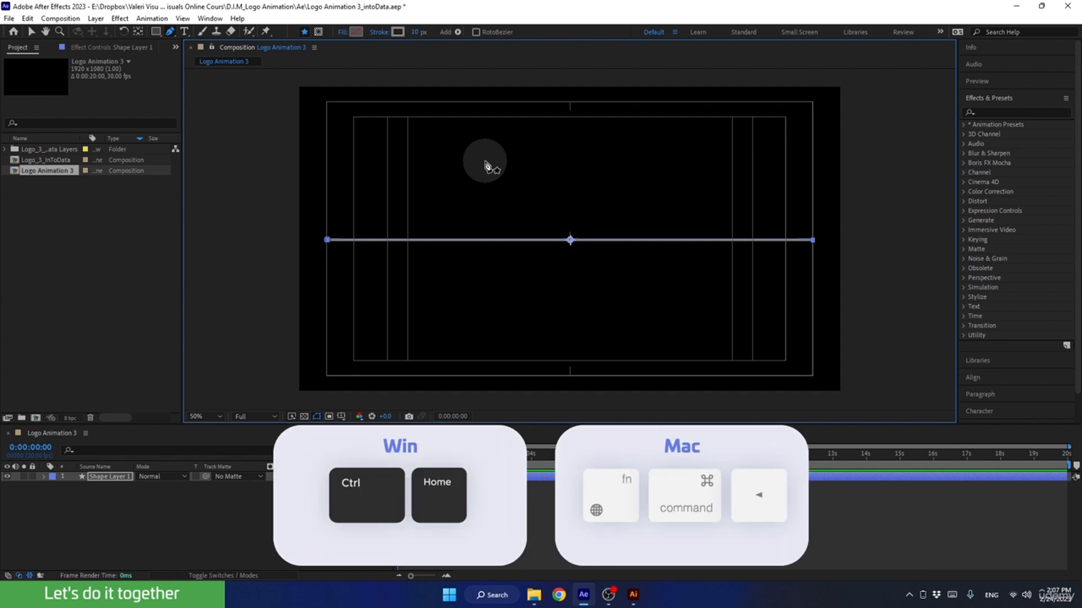
{"action": "key", "text": "ctrl+Home"}
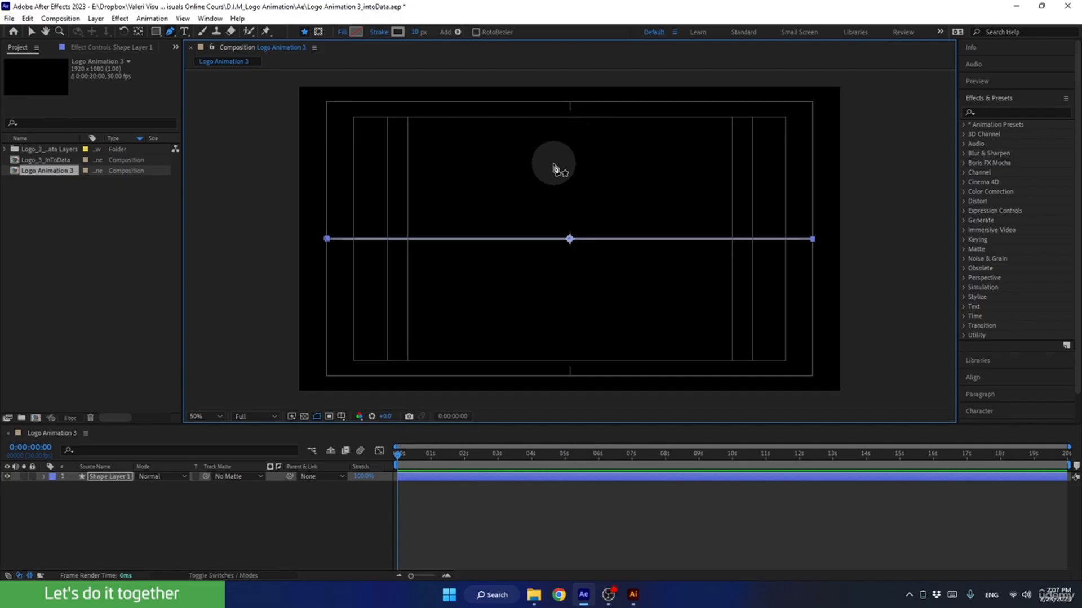
Draw a small circle with the Ellipse tool on a new shape layer, above the line near the frame's top centre.
{"action": "left_click", "coordinate": [156, 32]}
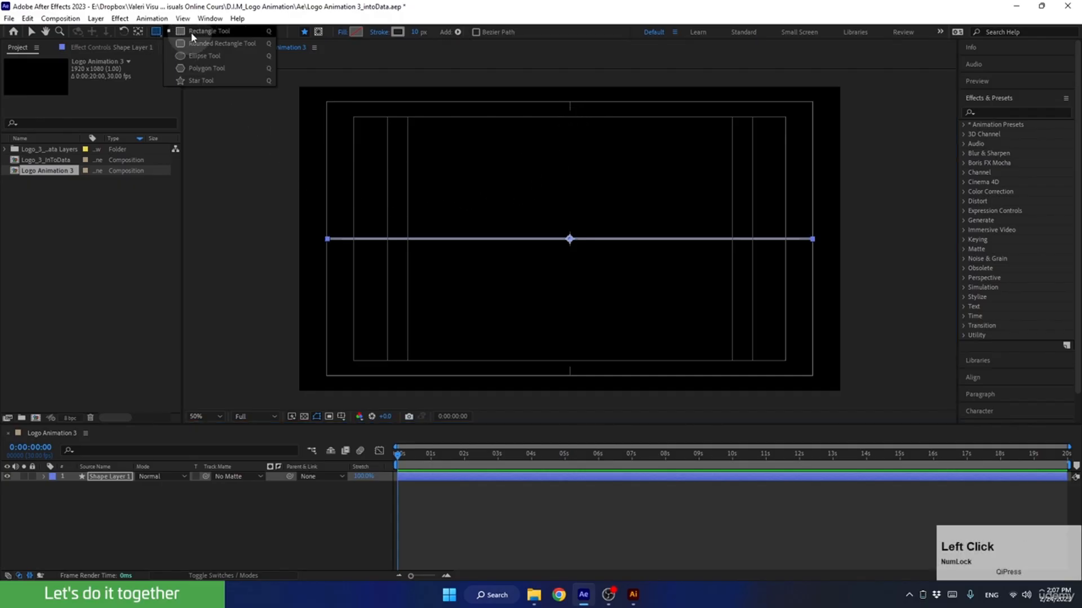
{"action": "left_click", "coordinate": [197, 56]}
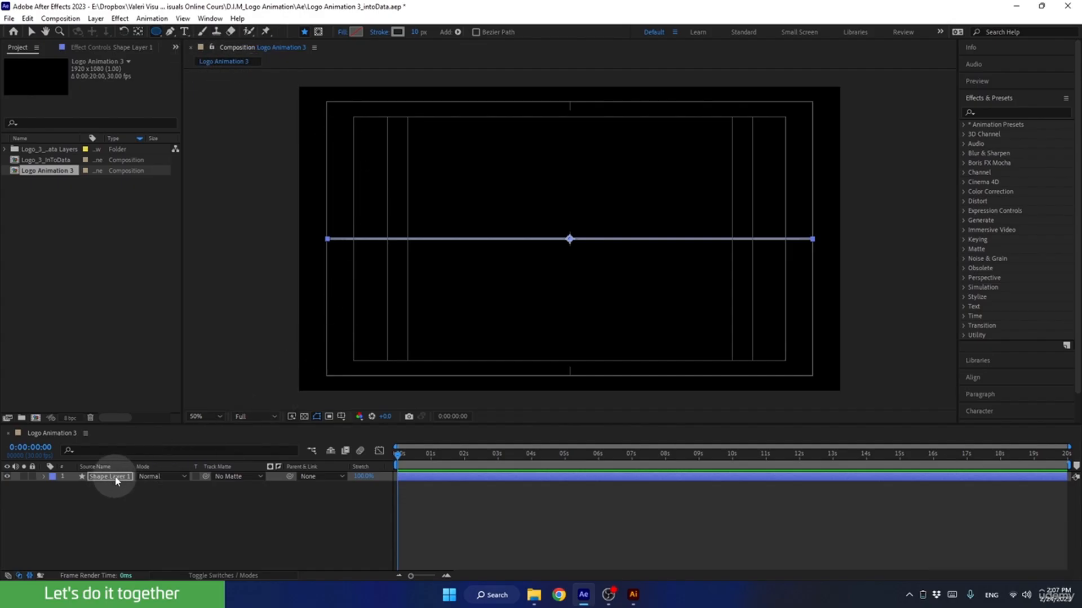
{"action": "left_click", "coordinate": [146, 519]}
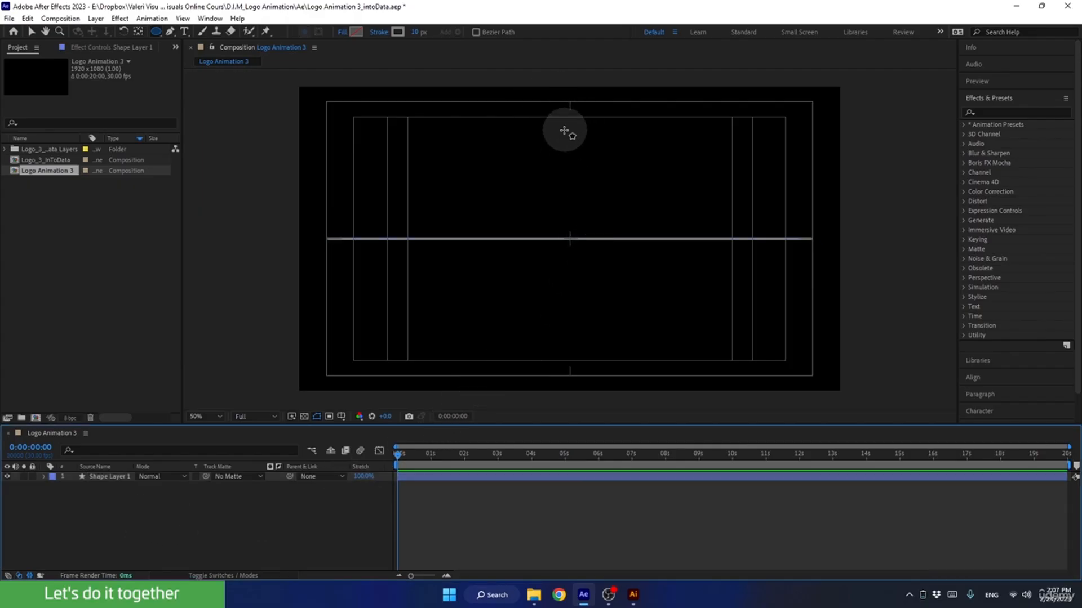
{"action": "left_click_drag", "start_coordinate": [561, 128], "coordinate": [585, 150]}
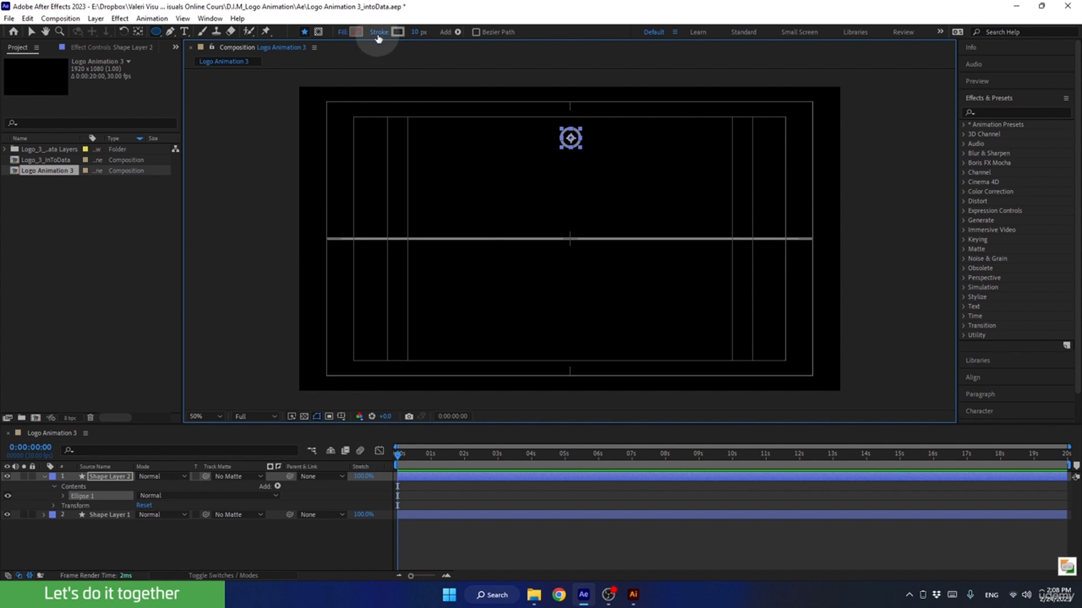
Fill the circle with neutral grey 868686 and set its stroke to None.
{"action": "left_click", "coordinate": [359, 33]}
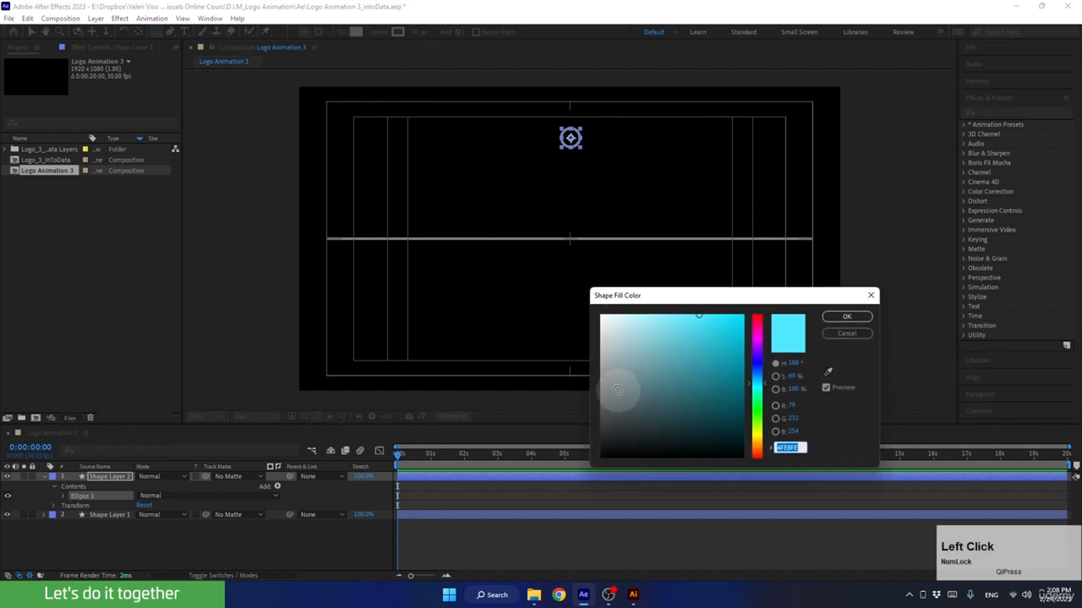
{"action": "left_click", "coordinate": [595, 383]}
{"action": "left_click", "coordinate": [847, 316]}
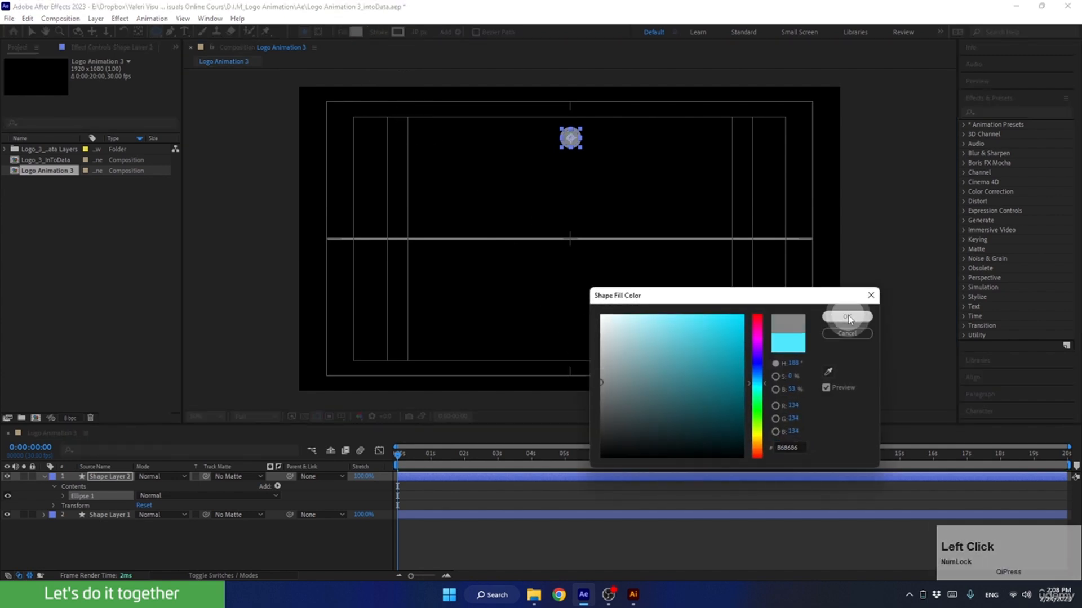
{"action": "left_click", "coordinate": [378, 32]}
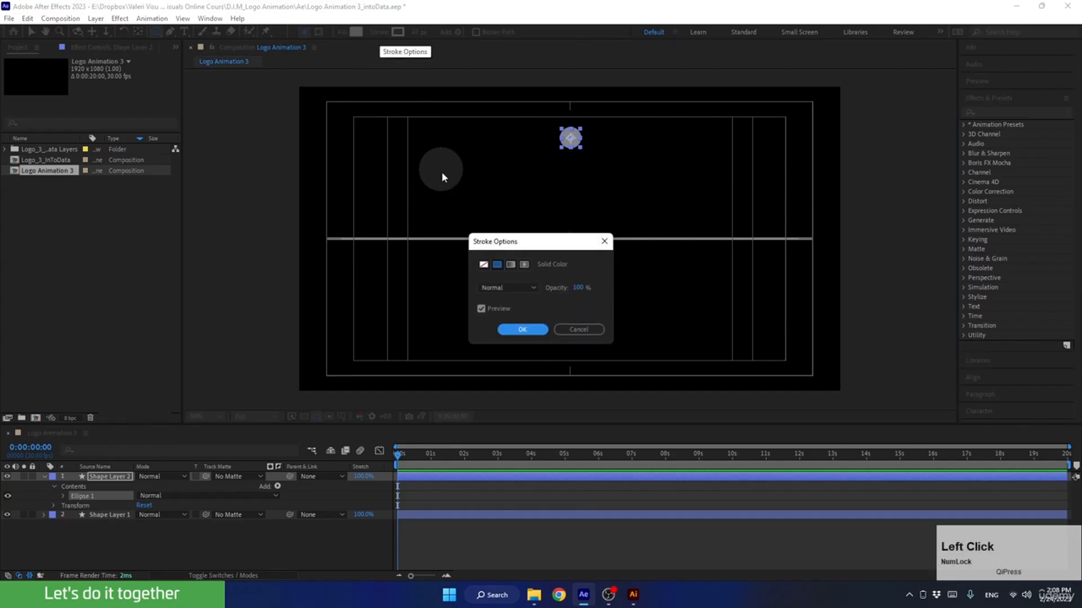
{"action": "left_click", "coordinate": [482, 265]}
{"action": "left_click", "coordinate": [514, 327]}
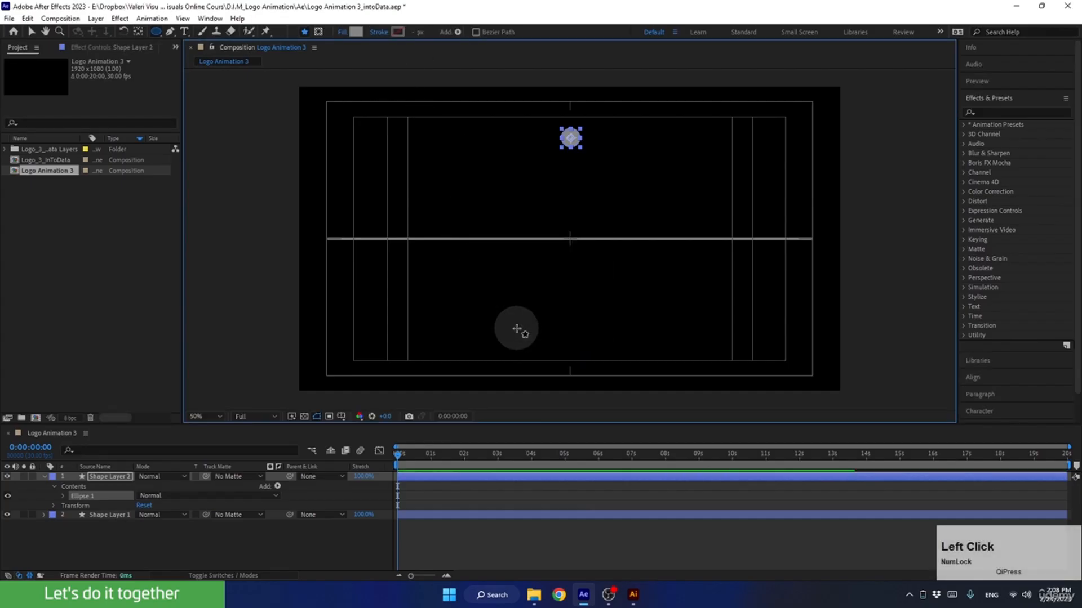
Rename the circle's shape layer to Sphere and the line's shape layer to Stroke.
{"action": "left_click", "coordinate": [39, 477]}
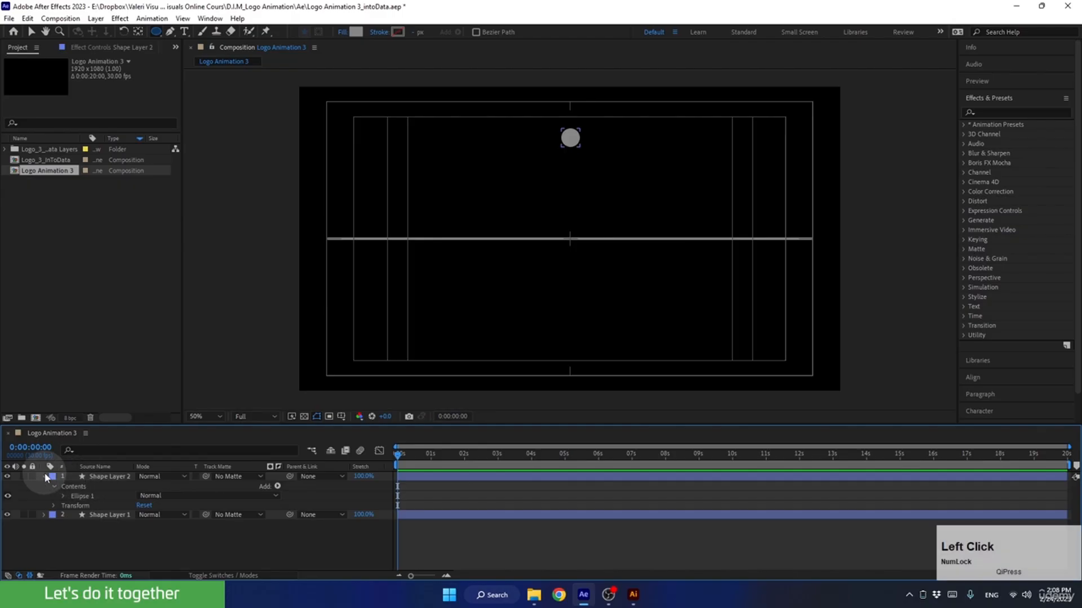
{"action": "left_click", "coordinate": [44, 476]}
{"action": "left_click", "coordinate": [97, 477]}
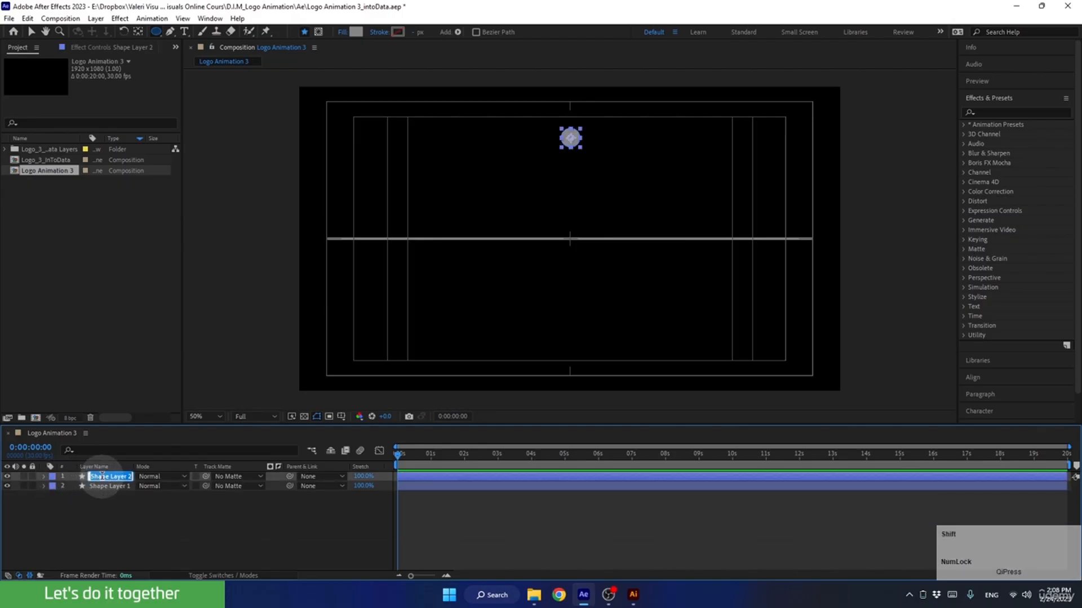
{"action": "type", "text": "Sh"}
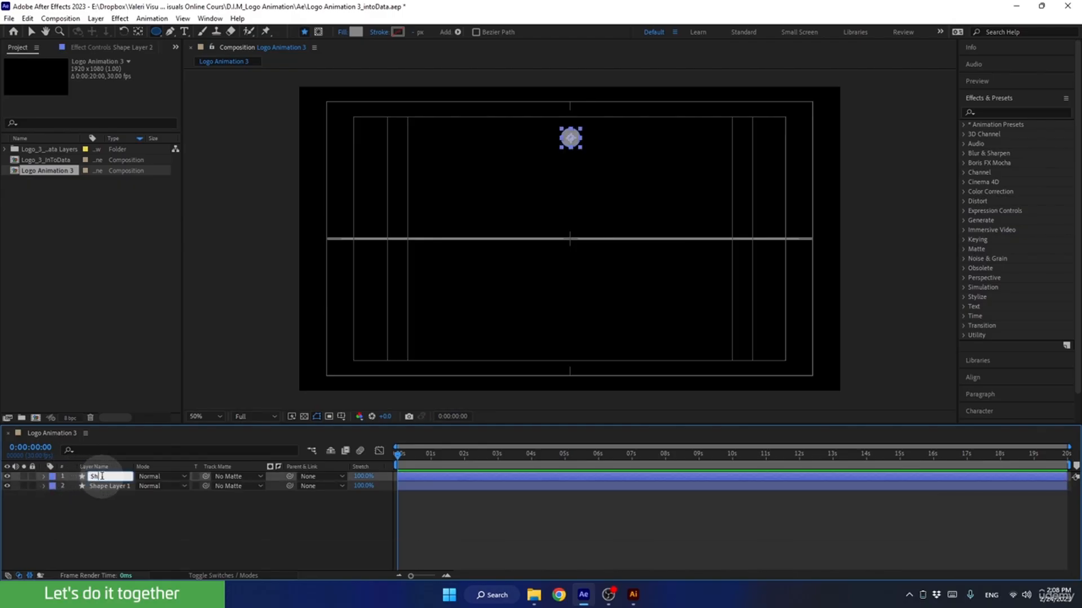
{"action": "type", "text": "phere"}
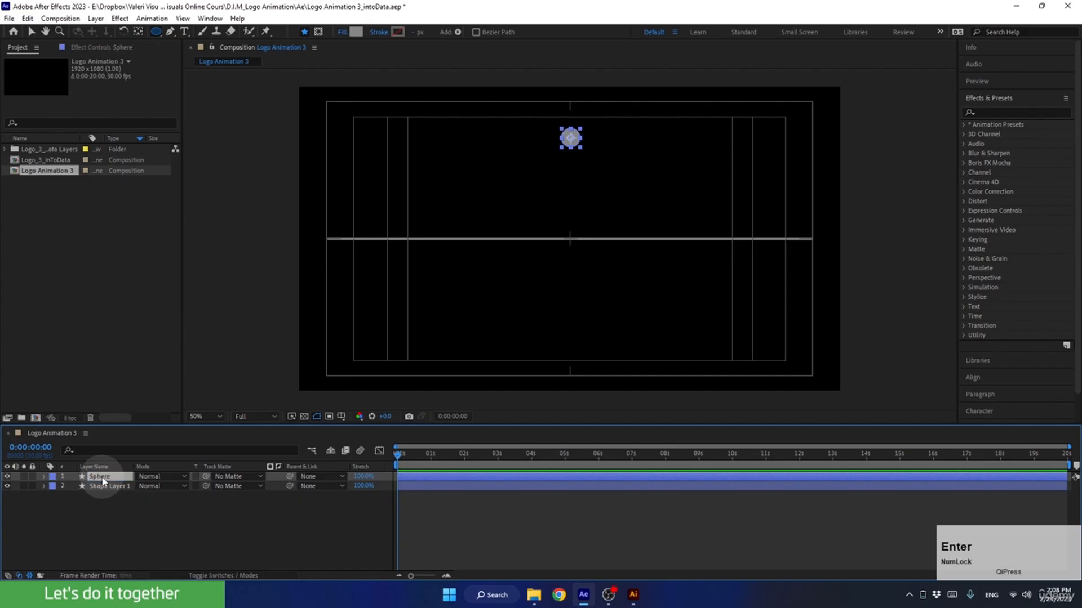
{"action": "left_click", "coordinate": [101, 486]}
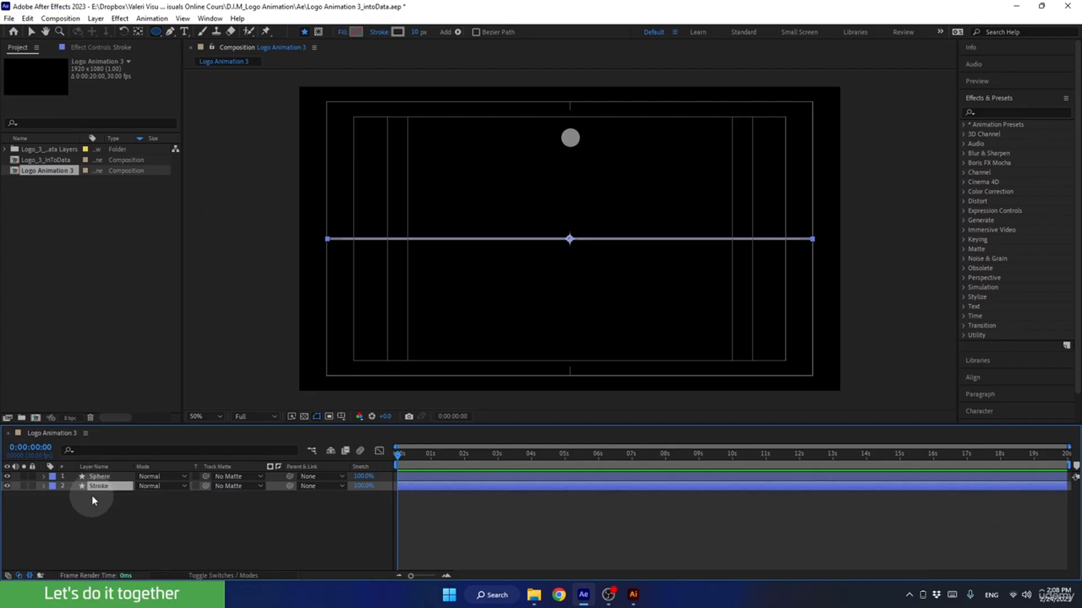
Set the Stroke layer's label colour to Purple.
{"action": "left_click", "coordinate": [53, 488]}
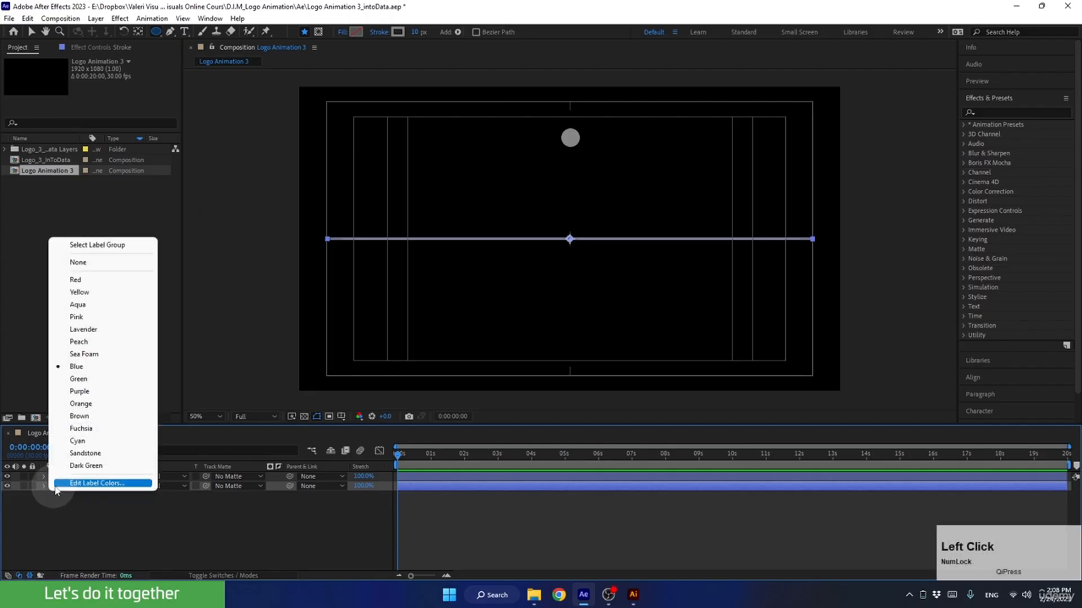
{"action": "left_click", "coordinate": [68, 391]}
{"action": "left_click", "coordinate": [80, 505]}
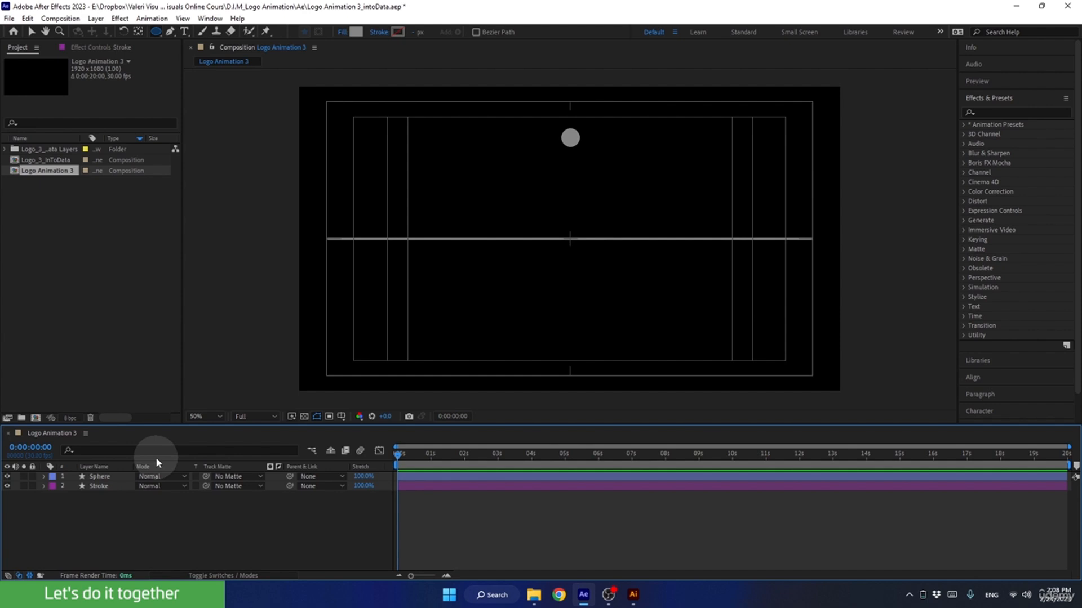
Expand the Stroke layer's Shape 1 contents and select the Path property of Path 1.
{"action": "left_click", "coordinate": [101, 476]}
{"action": "left_click", "coordinate": [98, 486]}
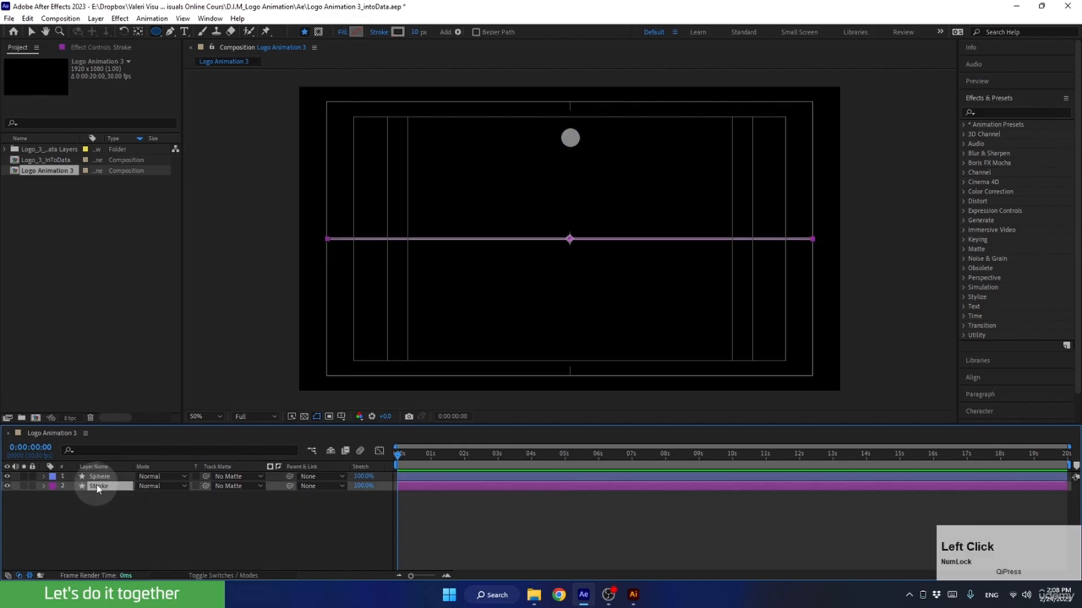
{"action": "left_click", "coordinate": [40, 486]}
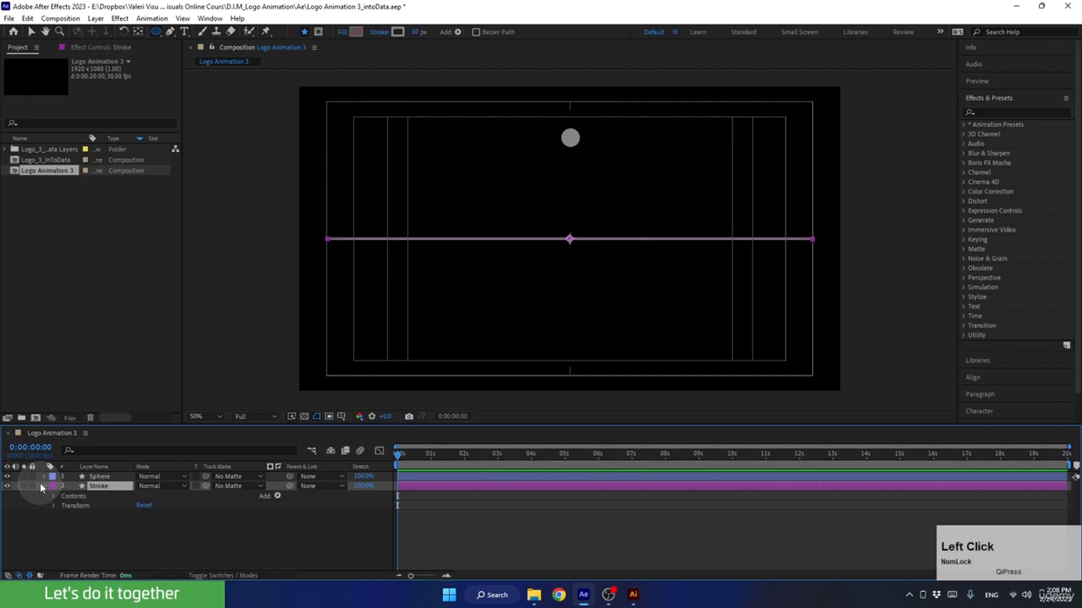
{"action": "left_click", "coordinate": [52, 496]}
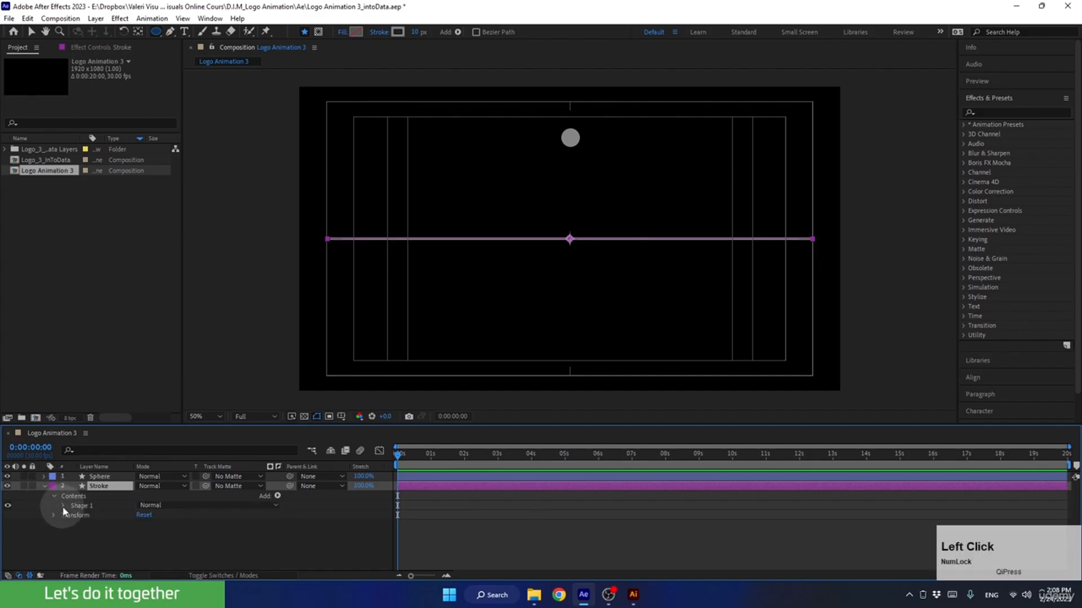
{"action": "left_click", "coordinate": [63, 505]}
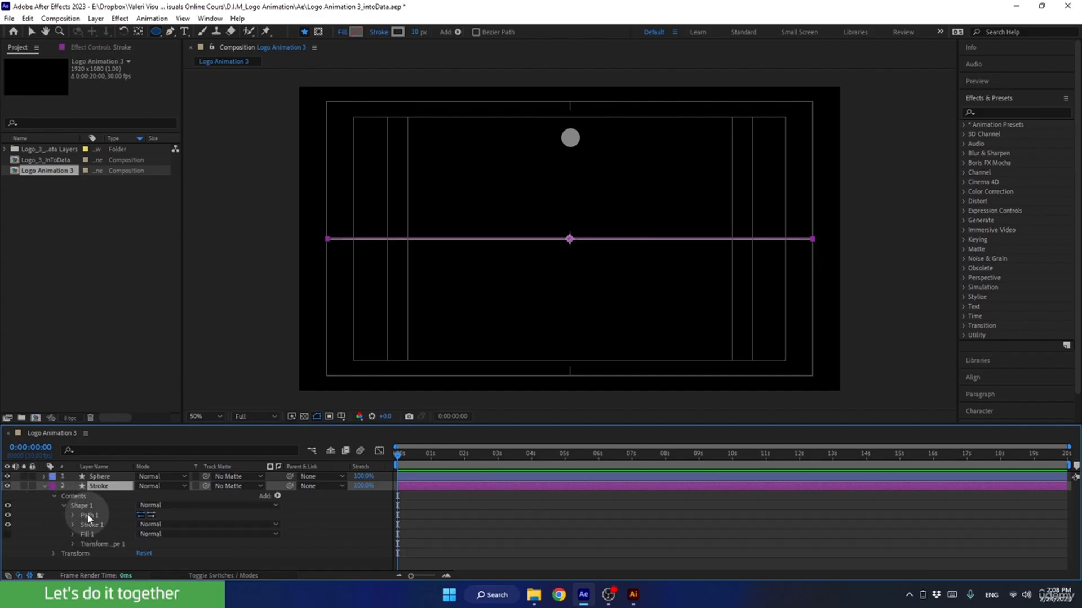
{"action": "left_click", "coordinate": [73, 516]}
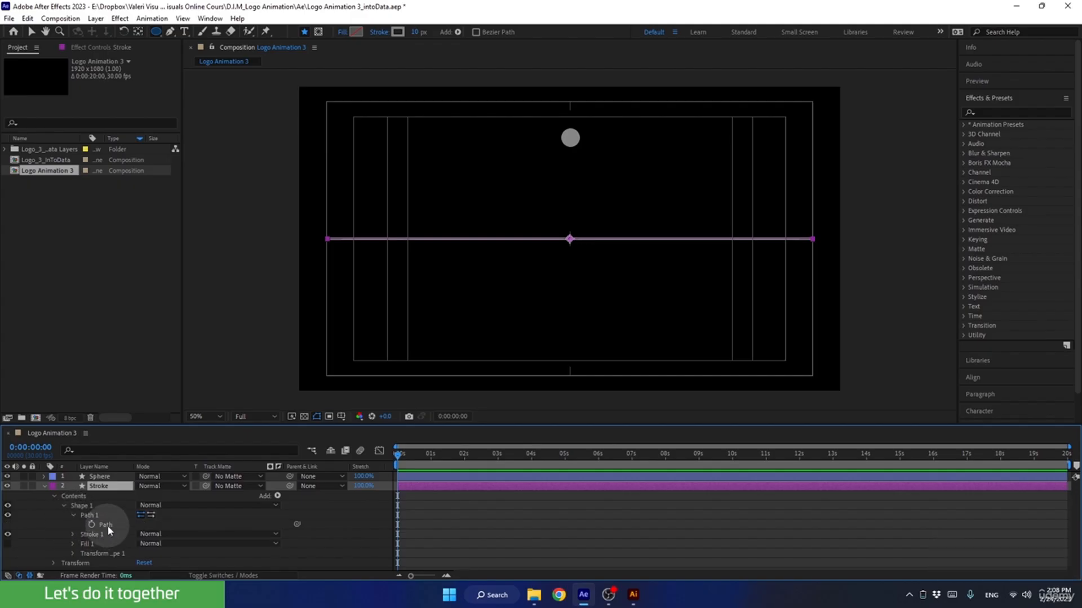
{"action": "left_click", "coordinate": [107, 526]}
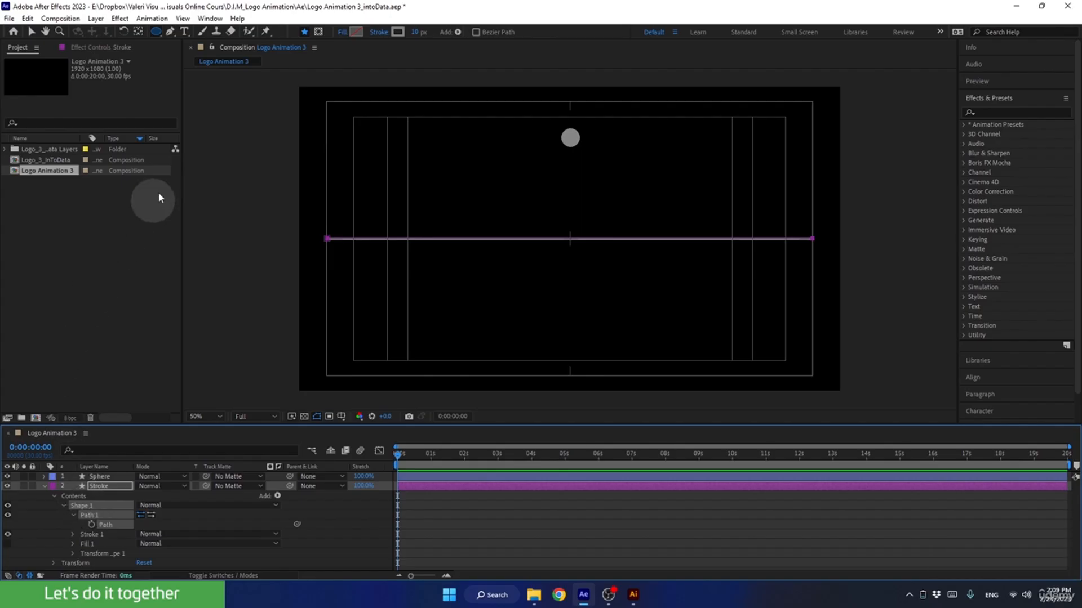
Create a Trace Path null for the selected path with the Create Nulls From Paths script, and switch to the Selection tool.
{"action": "left_click", "coordinate": [215, 18]}
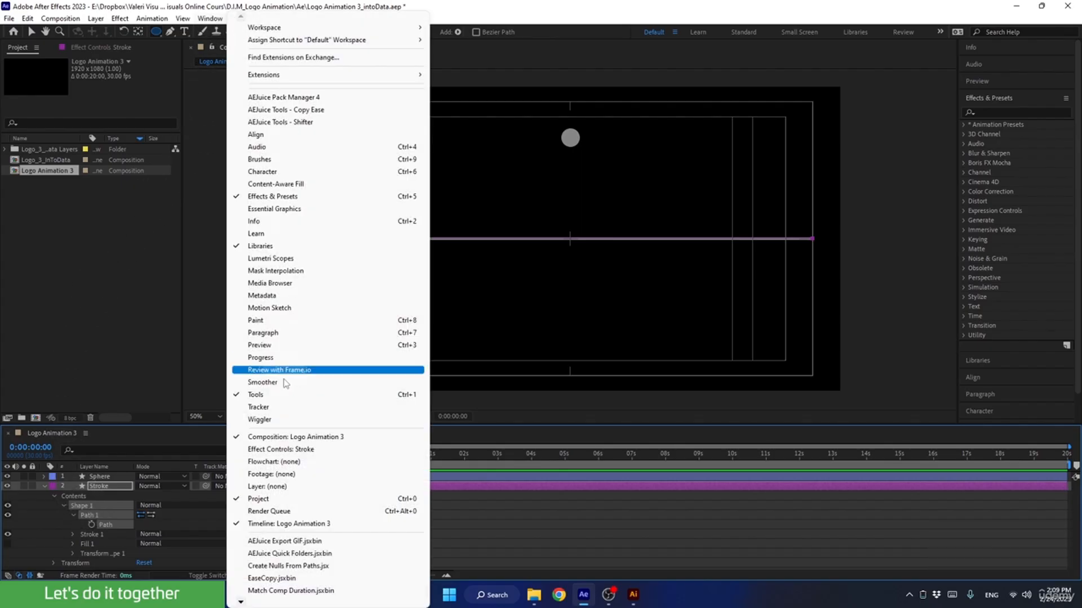
{"action": "left_click", "coordinate": [241, 602]}
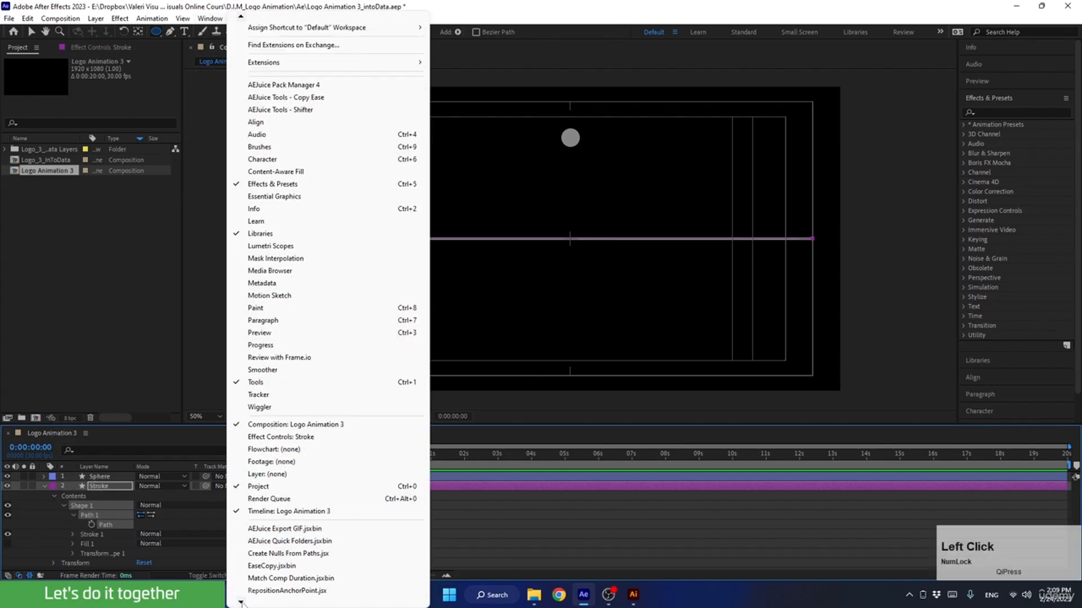
{"action": "left_click", "coordinate": [255, 554]}
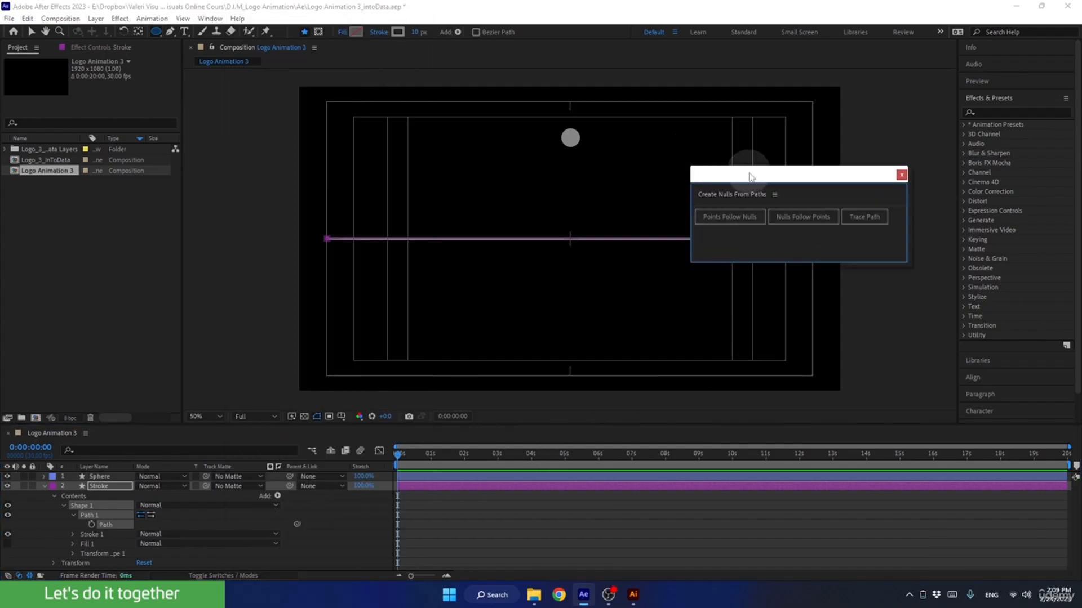
{"action": "left_click_drag", "start_coordinate": [748, 178], "coordinate": [771, 122]}
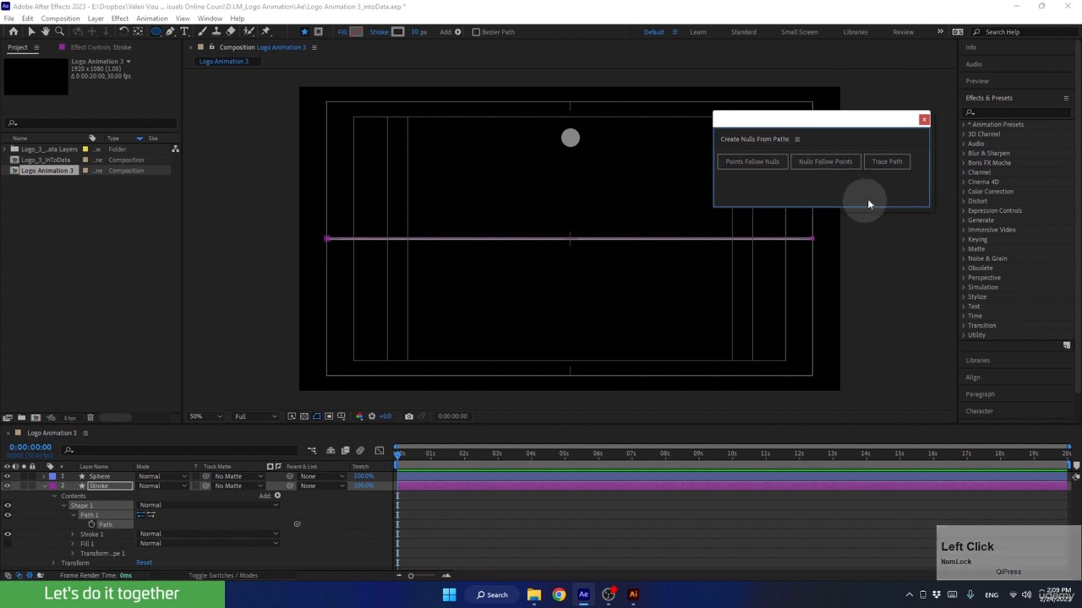
{"action": "left_click", "coordinate": [879, 163]}
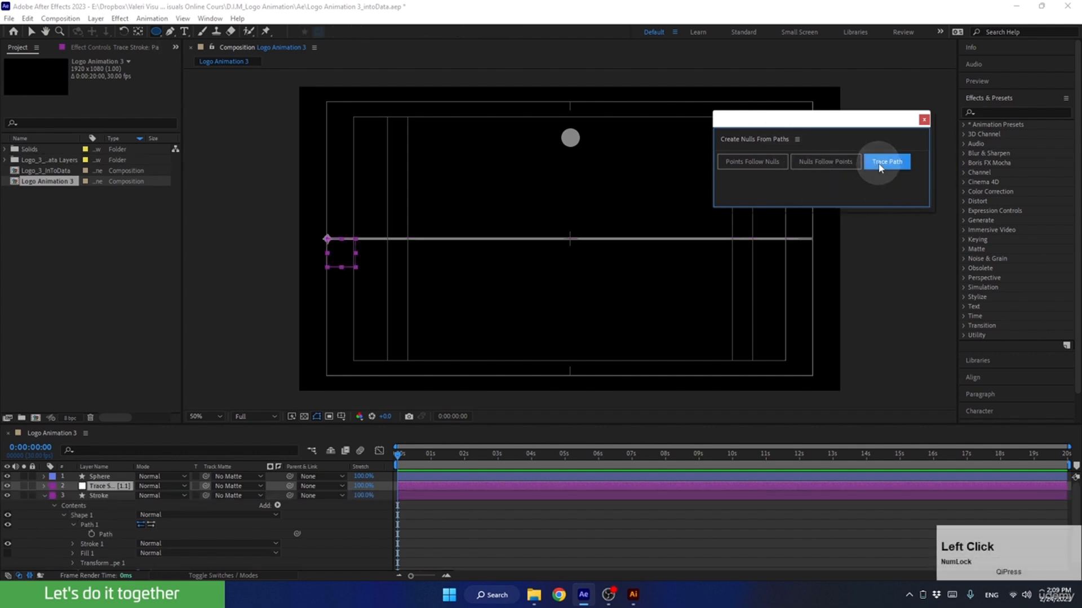
{"action": "left_click", "coordinate": [924, 119]}
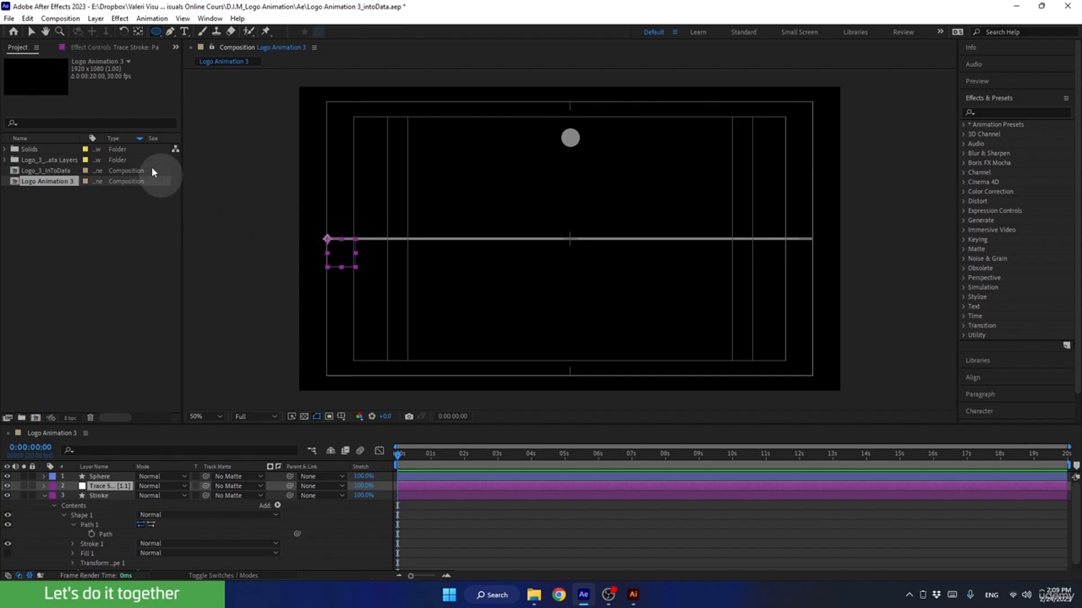
{"action": "left_click", "coordinate": [33, 33]}
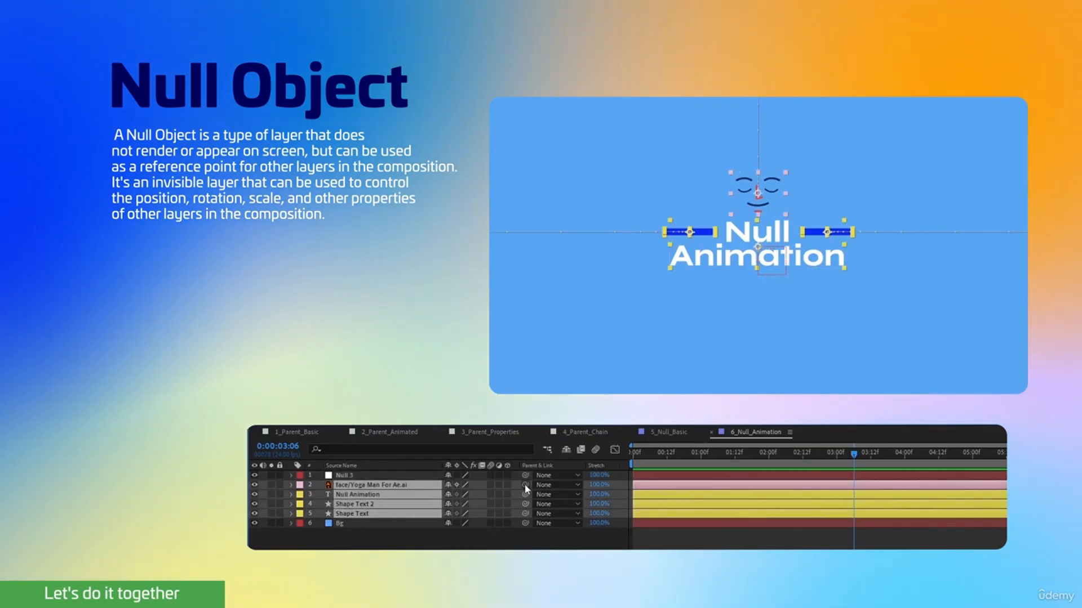
{"action": "left_click_drag", "start_coordinate": [524, 483], "coordinate": [346, 477]}
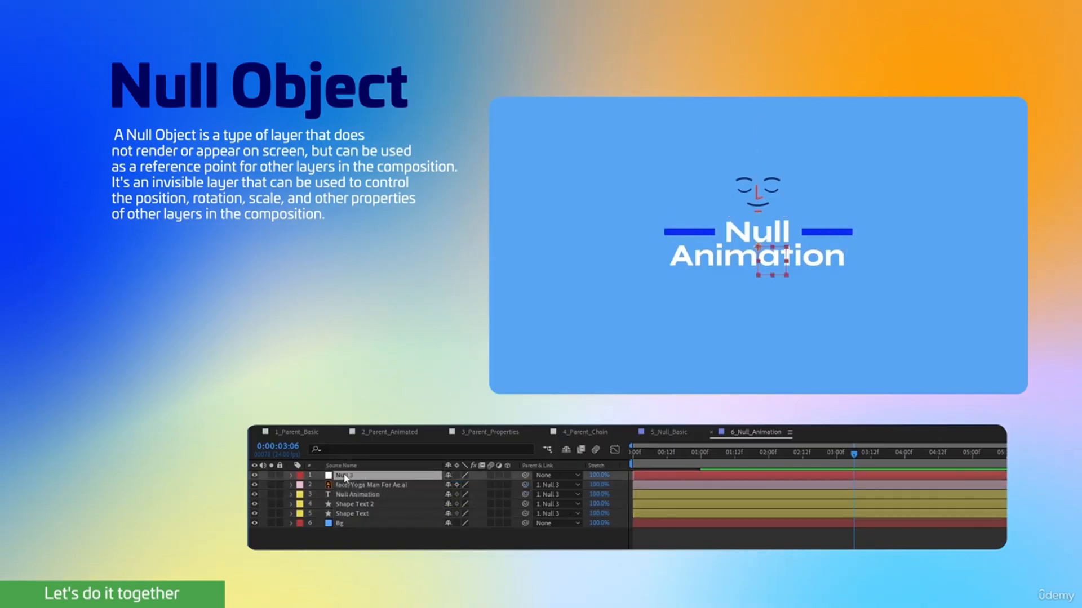
{"action": "key", "text": "s"}
{"action": "left_click_drag", "start_coordinate": [462, 486], "coordinate": [507, 483]}
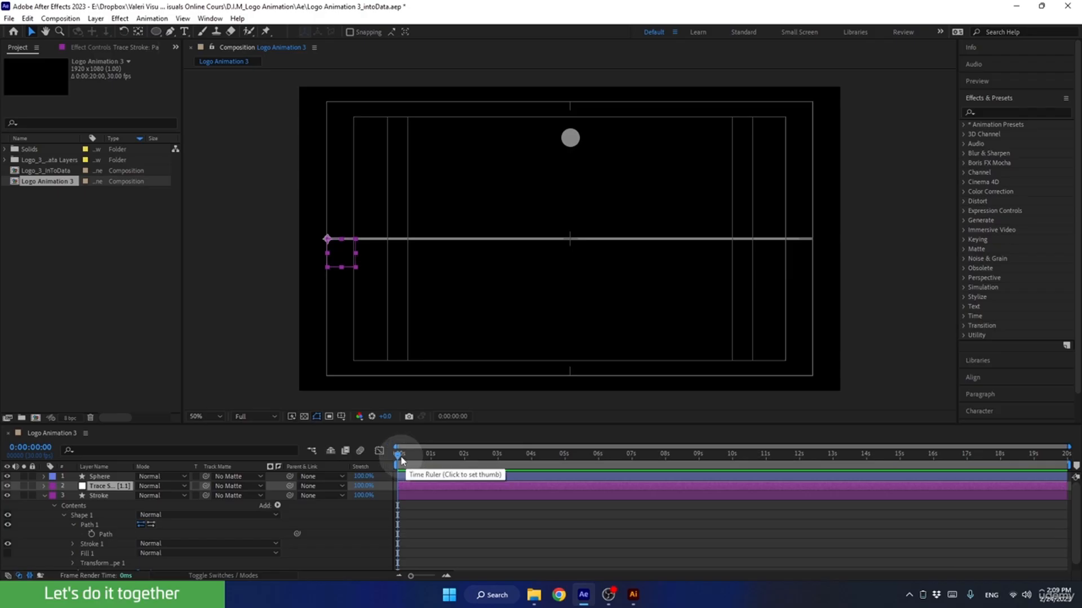
Scrub through the first few seconds to check the trace null's movement along the line, and return to the start.
{"action": "left_click", "coordinate": [400, 456]}
{"action": "left_click_drag", "start_coordinate": [400, 456], "coordinate": [480, 459]}
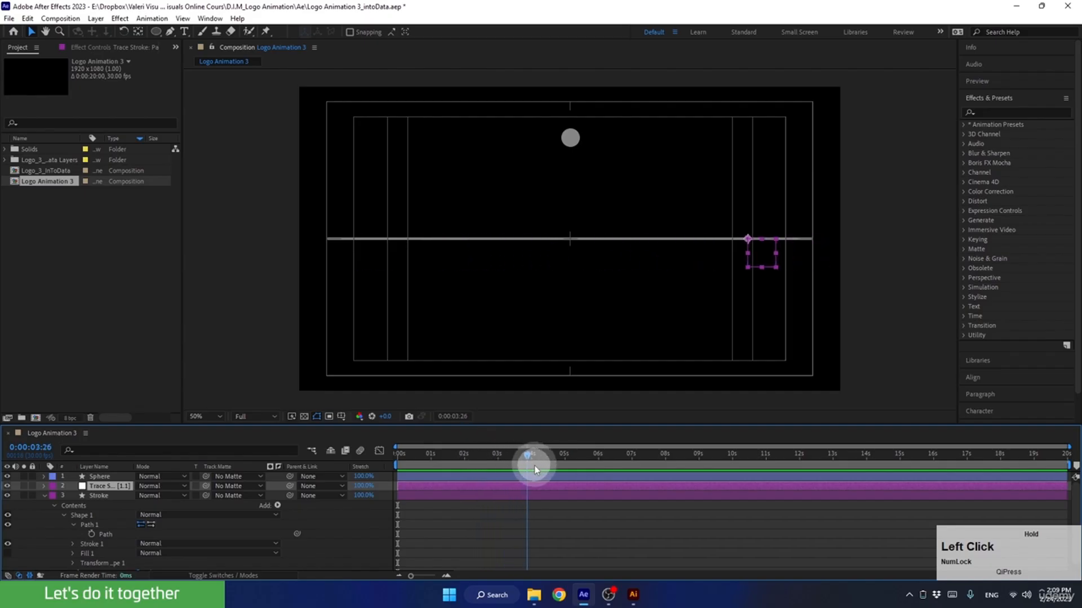
{"action": "left_click_drag", "start_coordinate": [562, 462], "coordinate": [409, 488]}
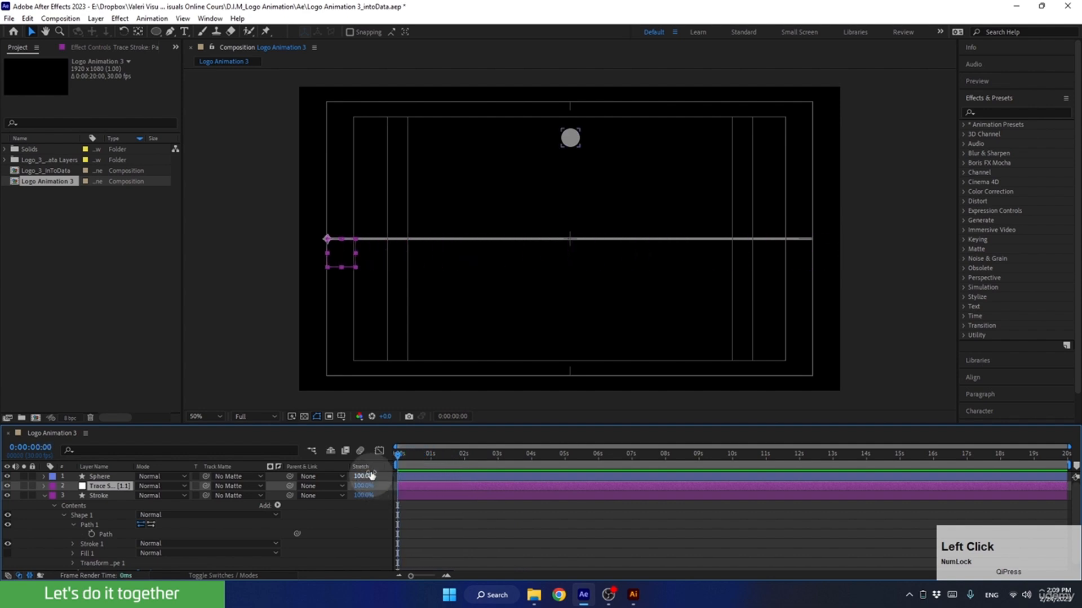
Enlarge the timeline area and expand the null's Trace Path effect to inspect its Progress keyframes.
{"action": "left_click_drag", "start_coordinate": [361, 425], "coordinate": [376, 364]}
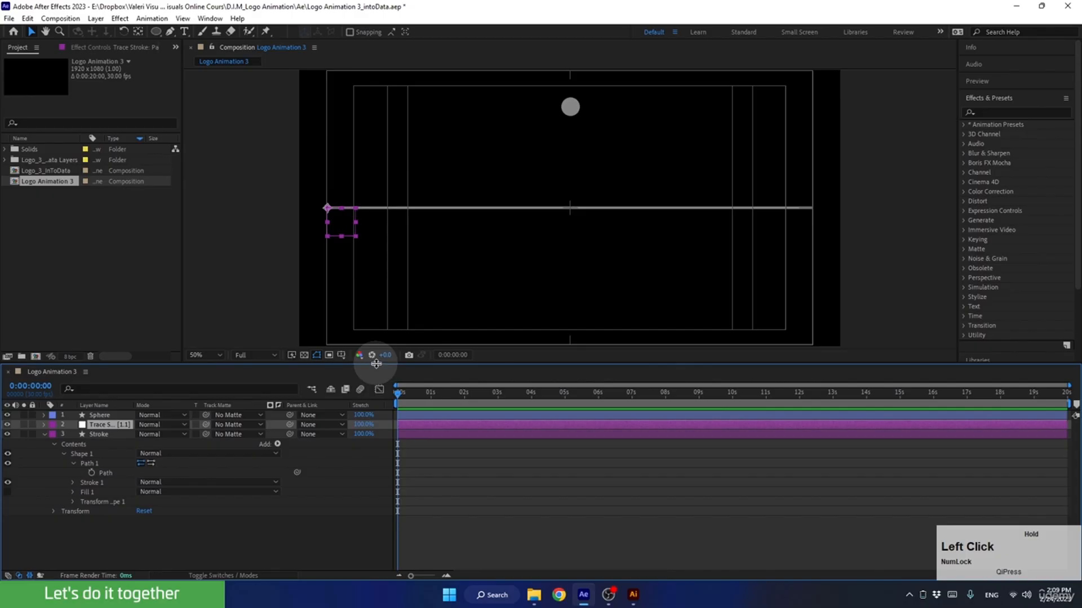
{"action": "left_click", "coordinate": [44, 435]}
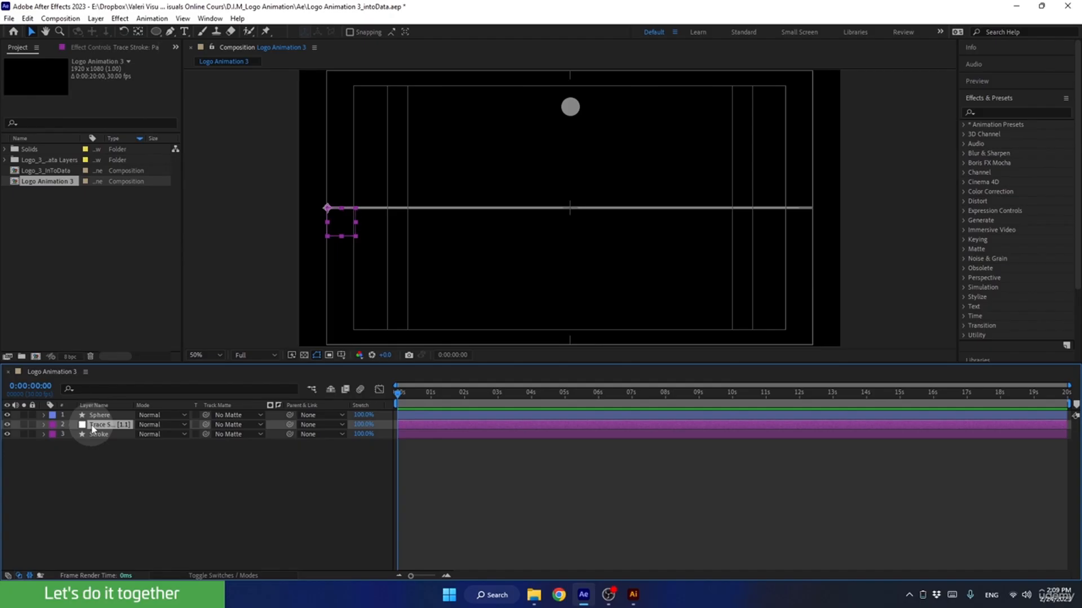
{"action": "left_click", "coordinate": [44, 424]}
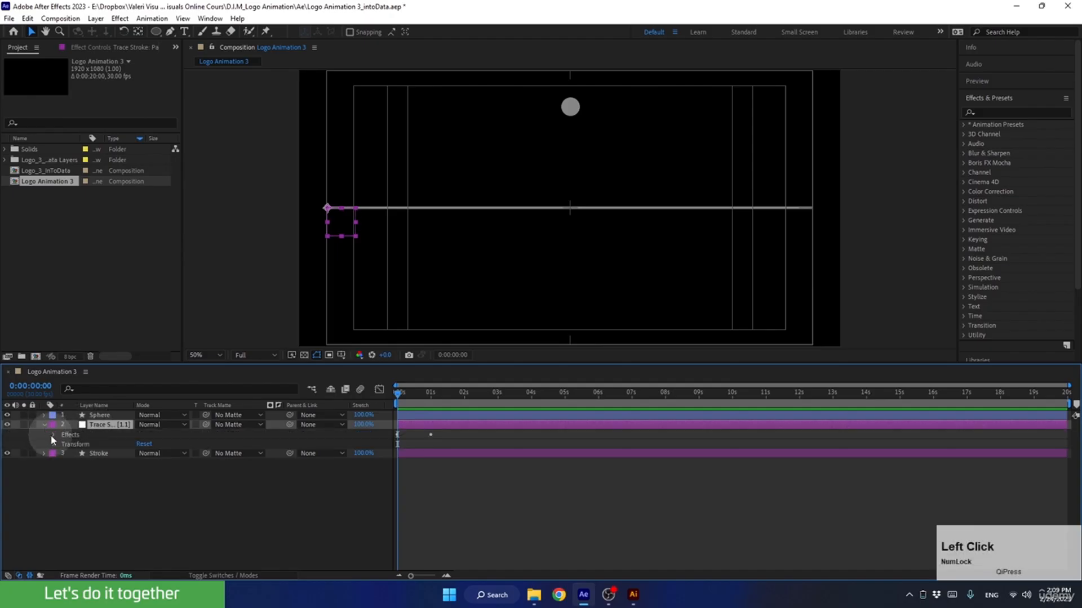
{"action": "left_click", "coordinate": [52, 434]}
{"action": "left_click", "coordinate": [61, 445]}
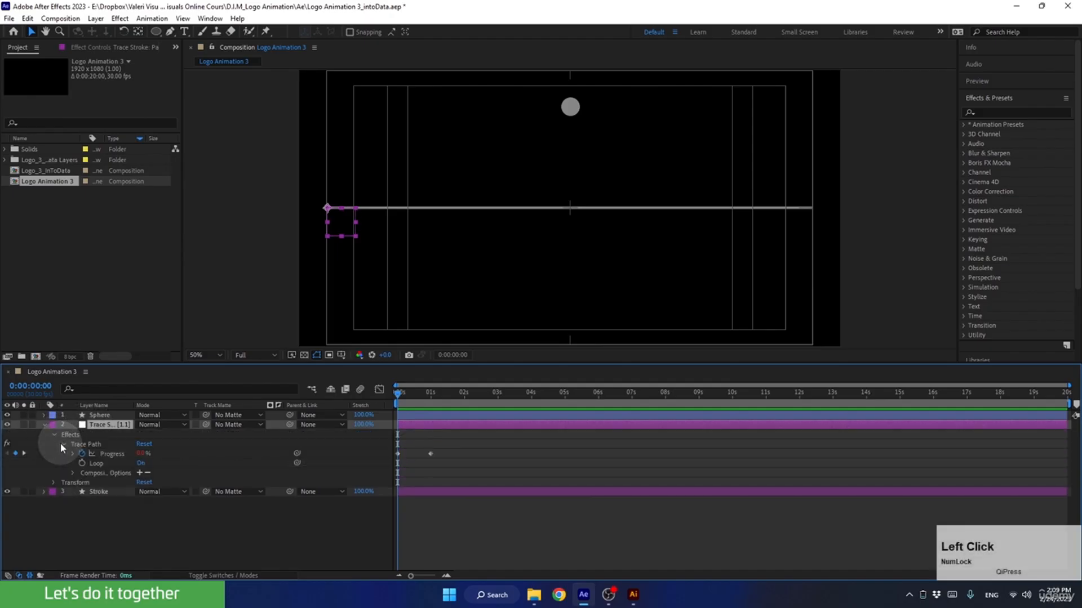
{"action": "left_click", "coordinate": [112, 455]}
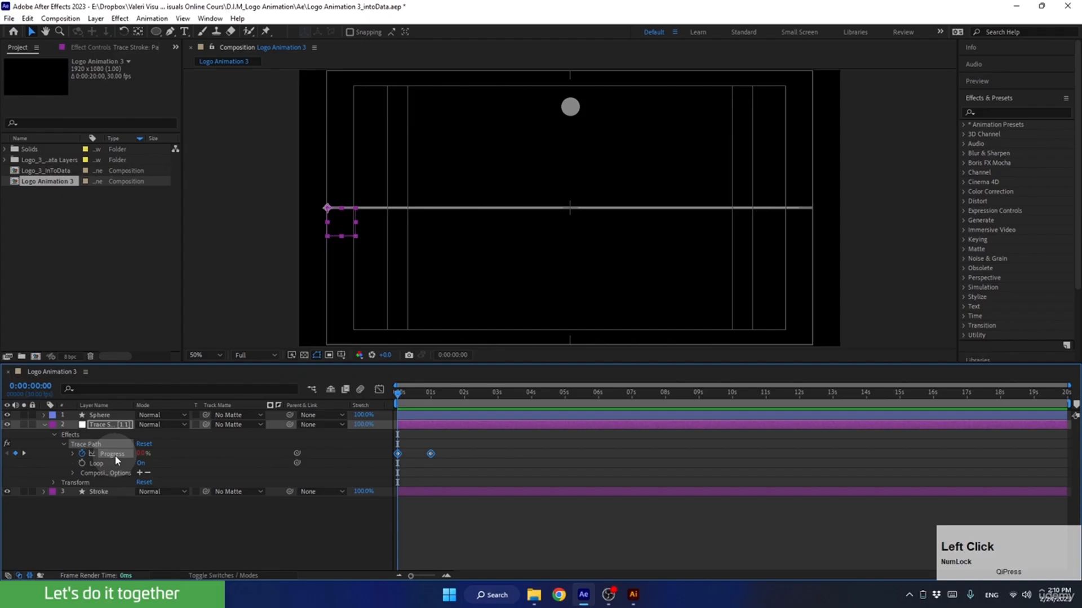
Reveal the trace null's expressions and delete .loopOut("cycle") from the Progress expression, leaving thisProperty; on that line.
{"action": "left_click", "coordinate": [98, 431]}
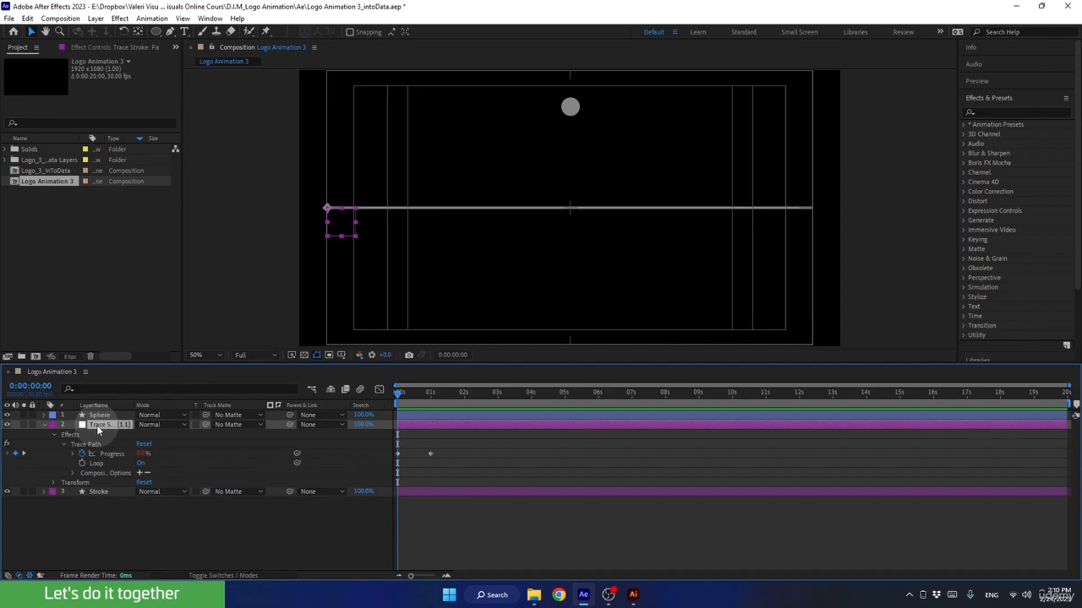
{"action": "key", "text": "e"}
{"action": "key", "text": "e"}
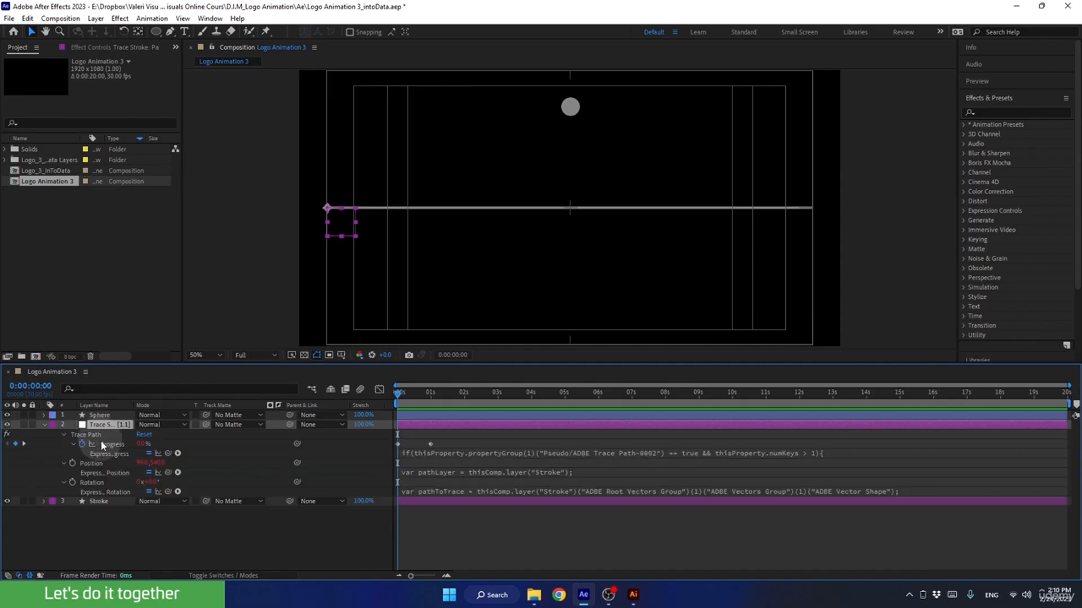
{"action": "left_click", "coordinate": [437, 452]}
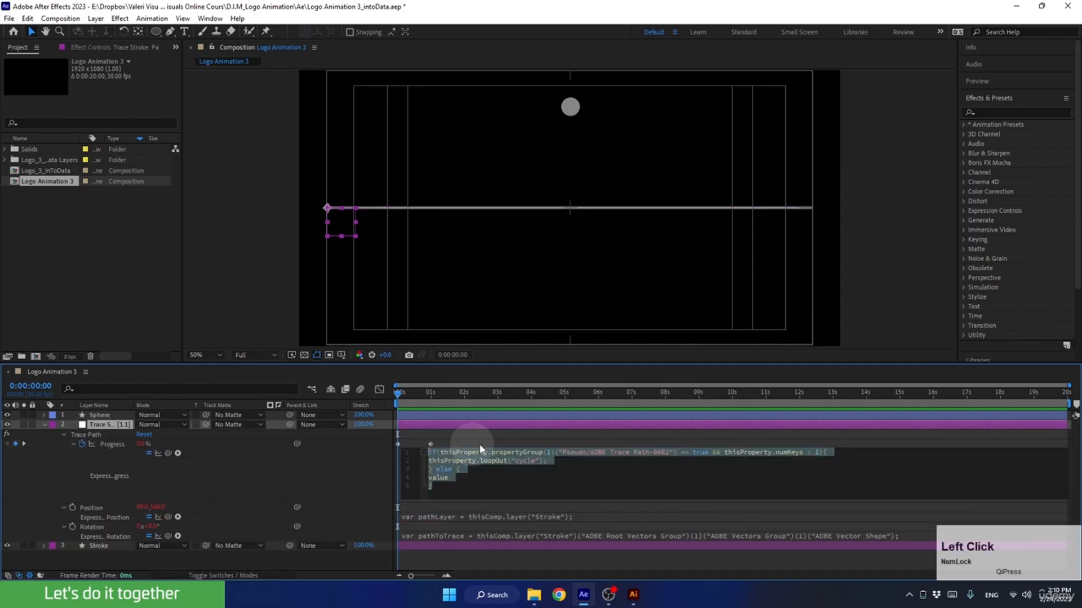
{"action": "double_click", "coordinate": [521, 461]}
{"action": "left_click_drag", "start_coordinate": [521, 461], "coordinate": [475, 462]}
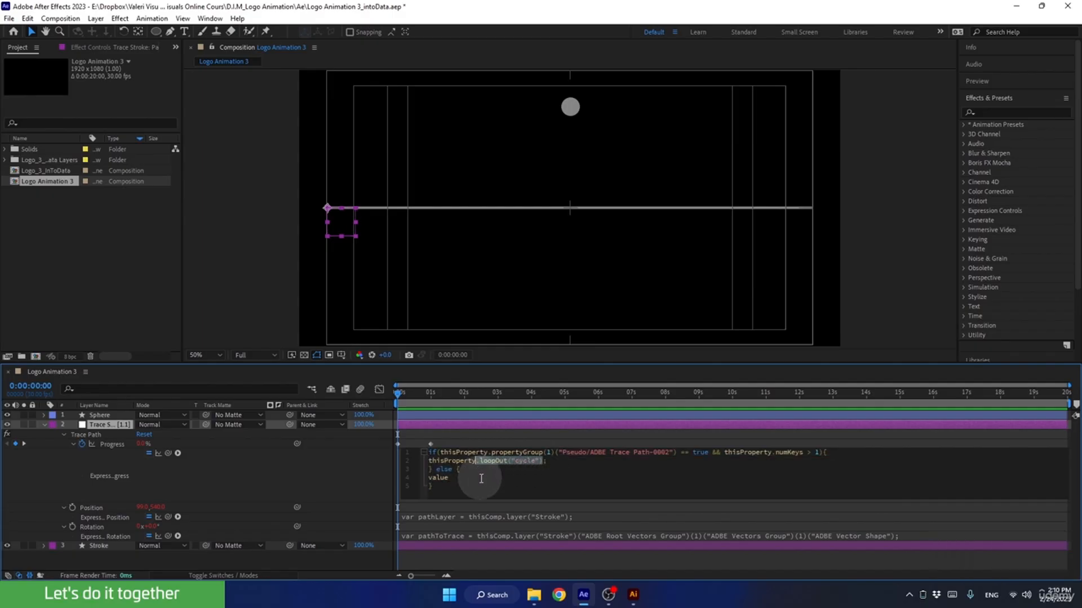
{"action": "key", "text": "BackSpace"}
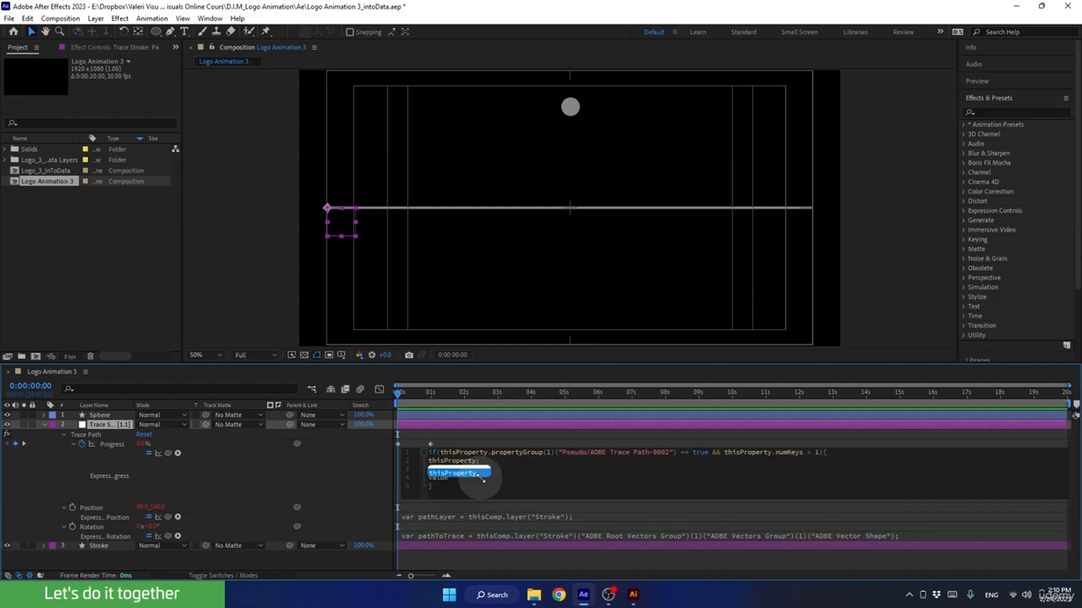
{"action": "left_click", "coordinate": [503, 427]}
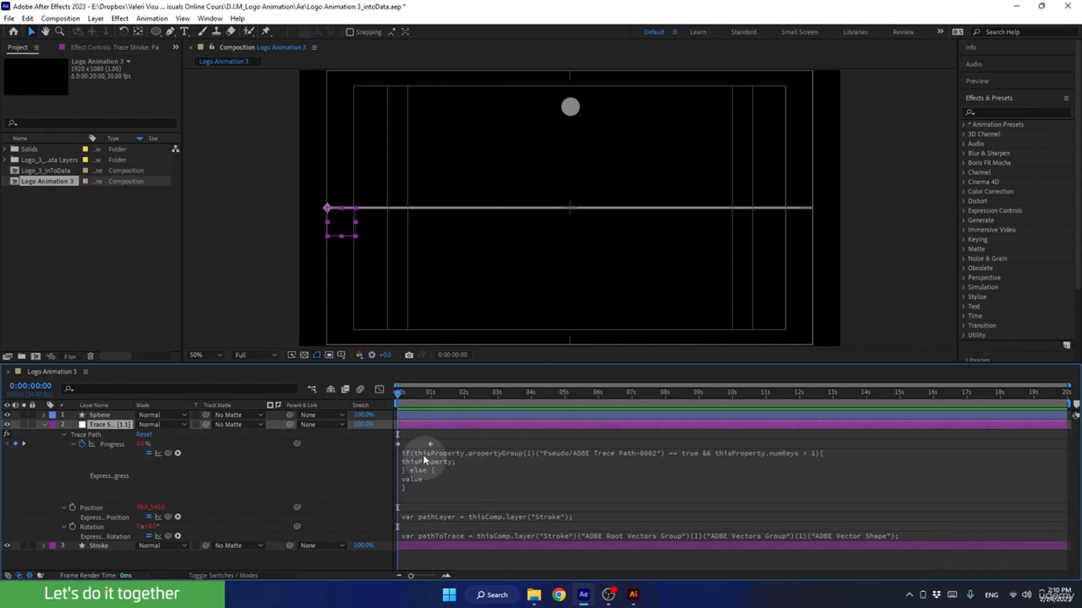
Scrub through the first four seconds to check that the trace null stops at the line's end, and return to the start.
{"action": "left_click", "coordinate": [401, 397]}
{"action": "left_click_drag", "start_coordinate": [402, 397], "coordinate": [478, 399]}
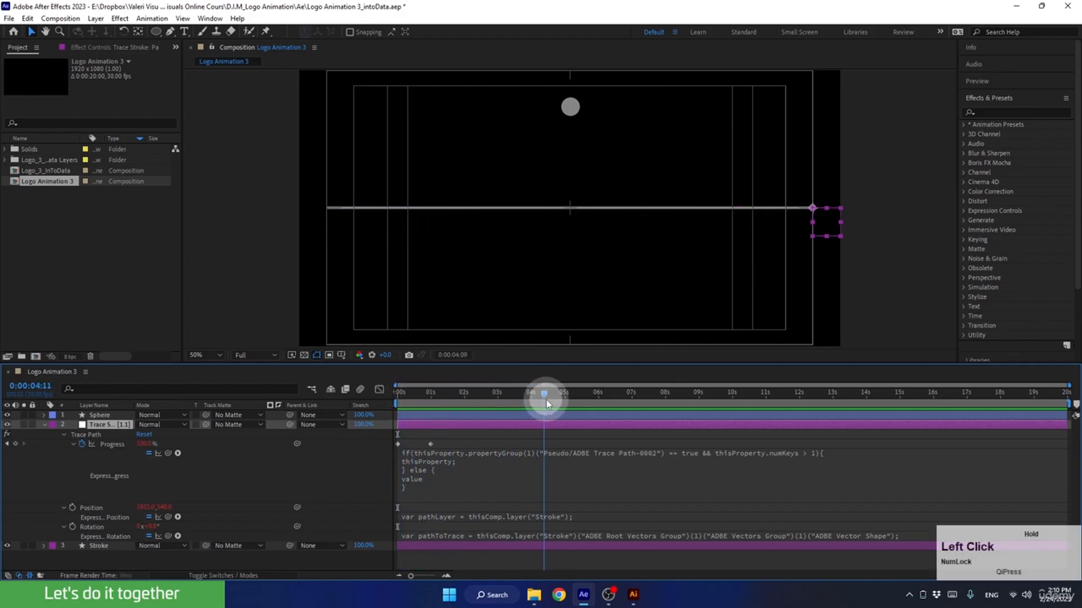
{"action": "left_click_drag", "start_coordinate": [546, 400], "coordinate": [398, 399]}
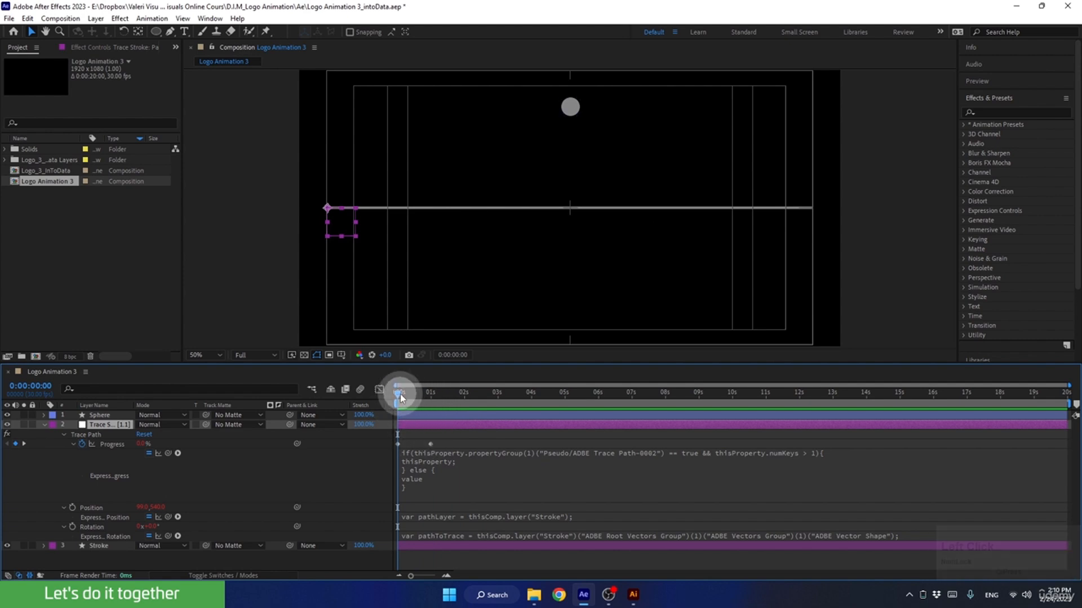
Move the trace null's second Progress keyframe to 3 seconds, return to the start, and collapse the layer's properties.
{"action": "left_click_drag", "start_coordinate": [400, 394], "coordinate": [498, 415]}
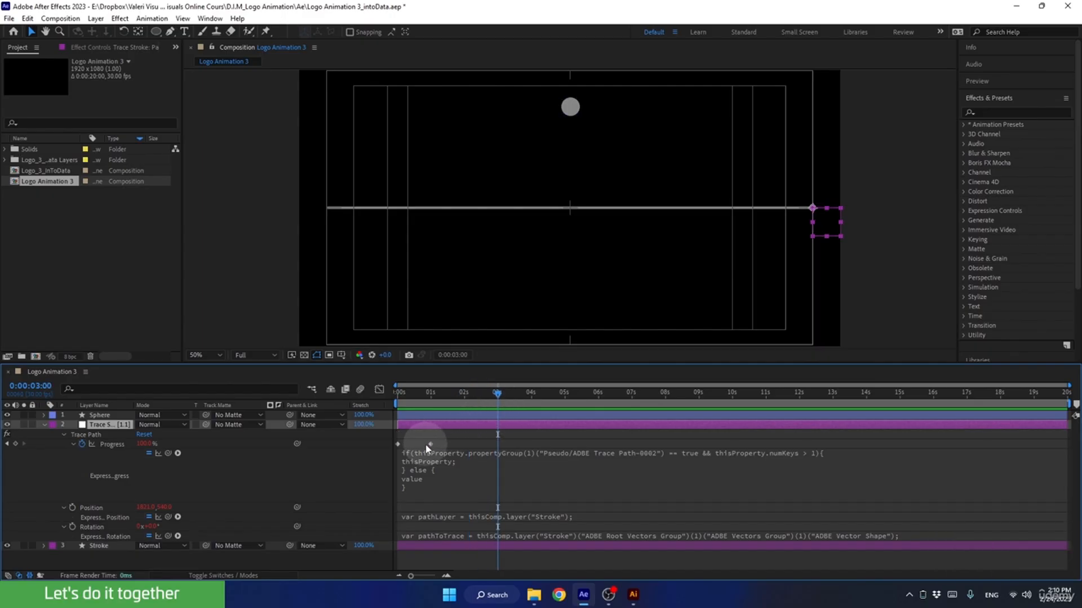
{"action": "left_click_drag", "start_coordinate": [431, 445], "coordinate": [498, 448]}
{"action": "left_click_drag", "start_coordinate": [485, 394], "coordinate": [385, 416]}
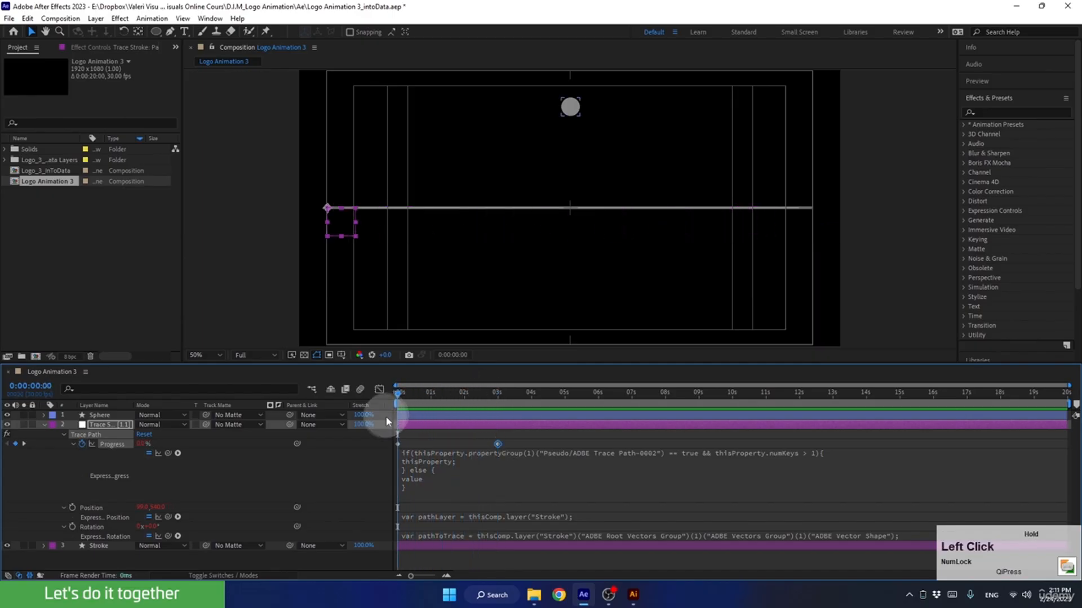
{"action": "left_click", "coordinate": [44, 427]}
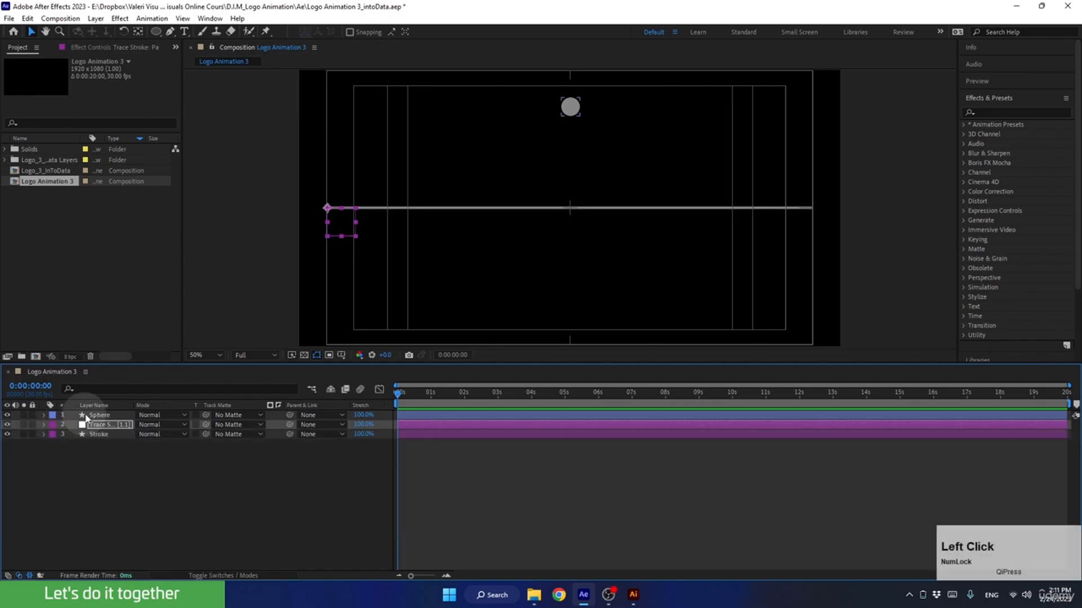
Try parenting the Sphere layer to the trace null with its offset kept, scrub to check, and reset its parent to None.
{"action": "left_click", "coordinate": [99, 417]}
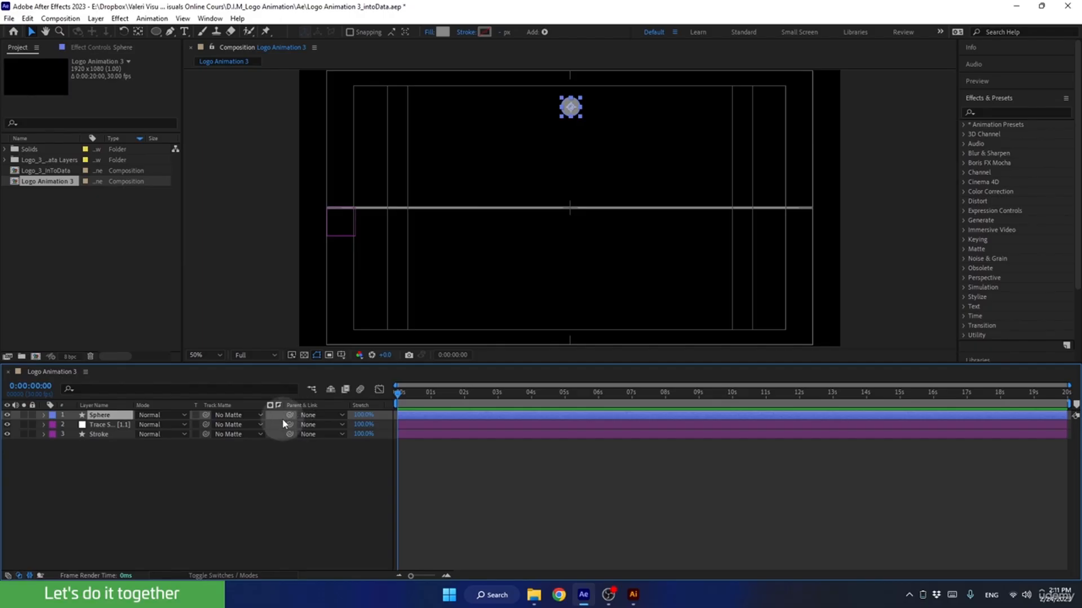
{"action": "left_click_drag", "start_coordinate": [291, 417], "coordinate": [84, 427]}
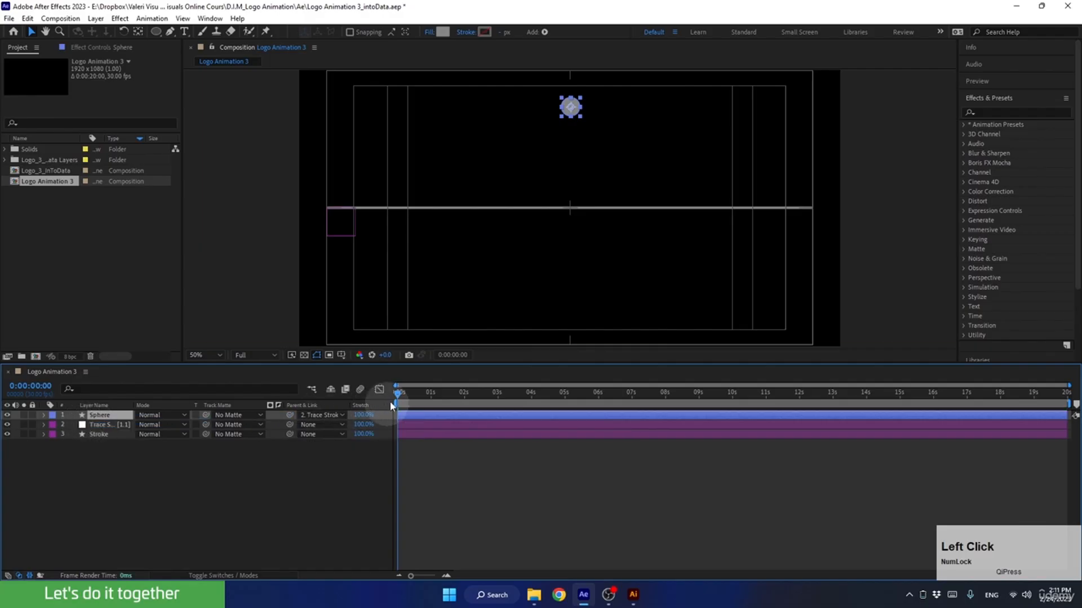
{"action": "mouse_move", "coordinate": [398, 392]}
{"action": "left_mouse_down"}
{"action": "mouse_move", "coordinate": [447, 388]}
{"action": "mouse_move", "coordinate": [390, 397]}
{"action": "left_mouse_up"}
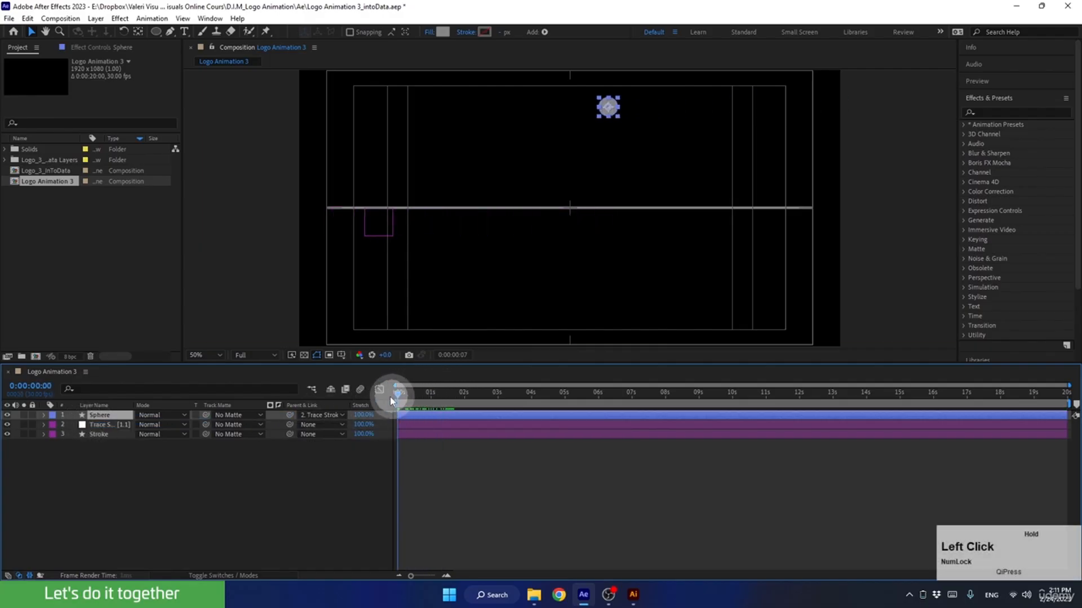
{"action": "left_click", "coordinate": [308, 415]}
{"action": "left_click", "coordinate": [318, 428]}
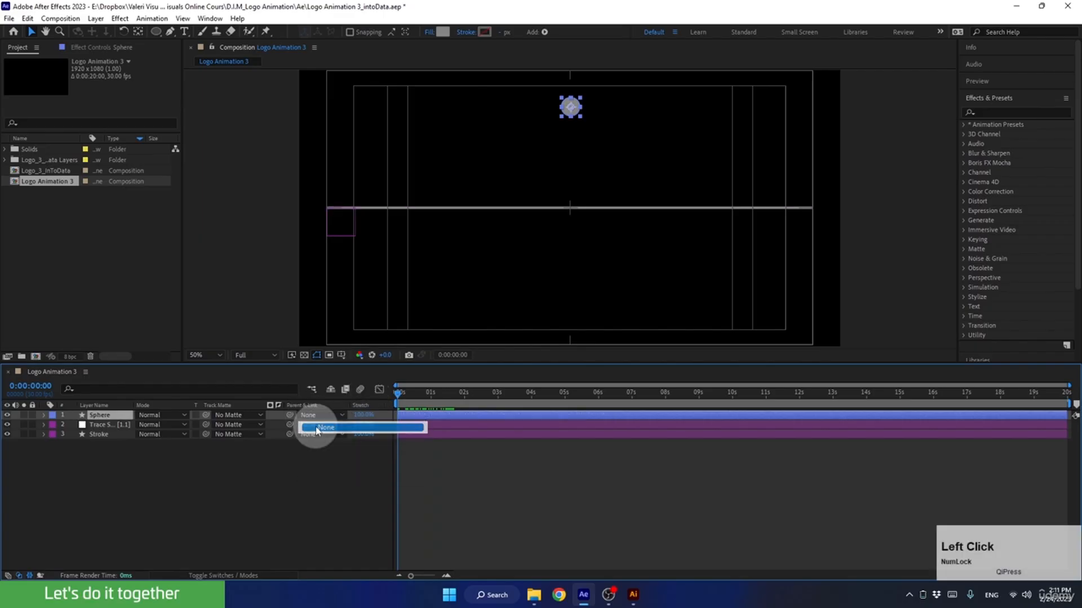
Parent the Sphere layer to the trace null so that it snaps to the null's position, and scrub to 0:00:02:01 to check.
{"action": "mouse_move", "coordinate": [570, 109]}
{"action": "left_mouse_down"}
{"action": "mouse_move", "coordinate": [534, 136]}
{"action": "mouse_move", "coordinate": [346, 188]}
{"action": "mouse_move", "coordinate": [319, 215]}
{"action": "mouse_move", "coordinate": [340, 187]}
{"action": "mouse_move", "coordinate": [526, 112]}
{"action": "mouse_move", "coordinate": [572, 112]}
{"action": "left_mouse_up"}
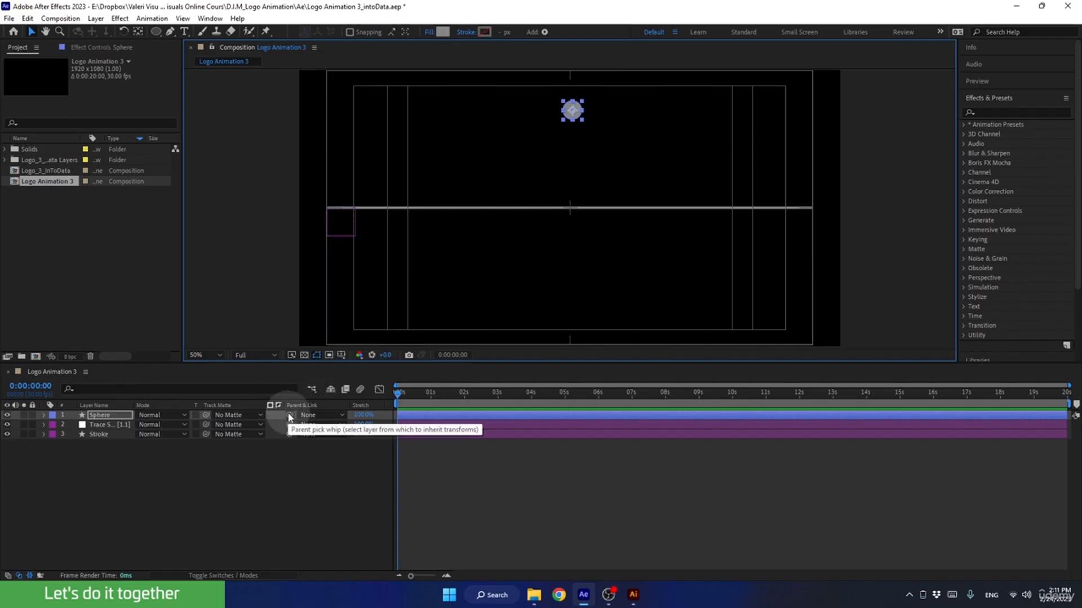
{"action": "key", "text": "shift"}
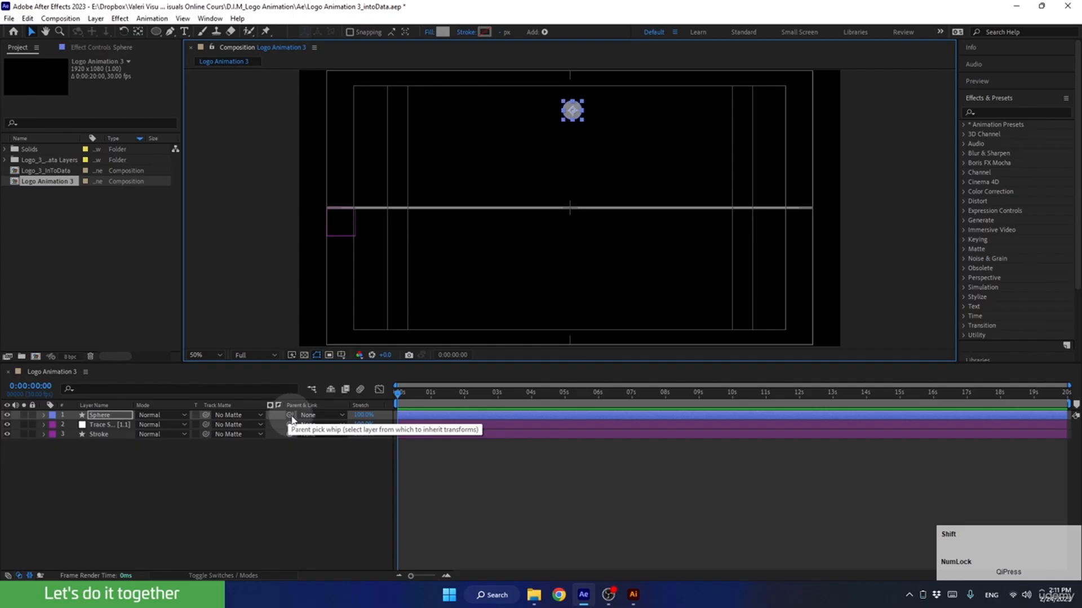
{"action": "left_click_drag", "start_coordinate": [292, 417], "coordinate": [124, 431]}
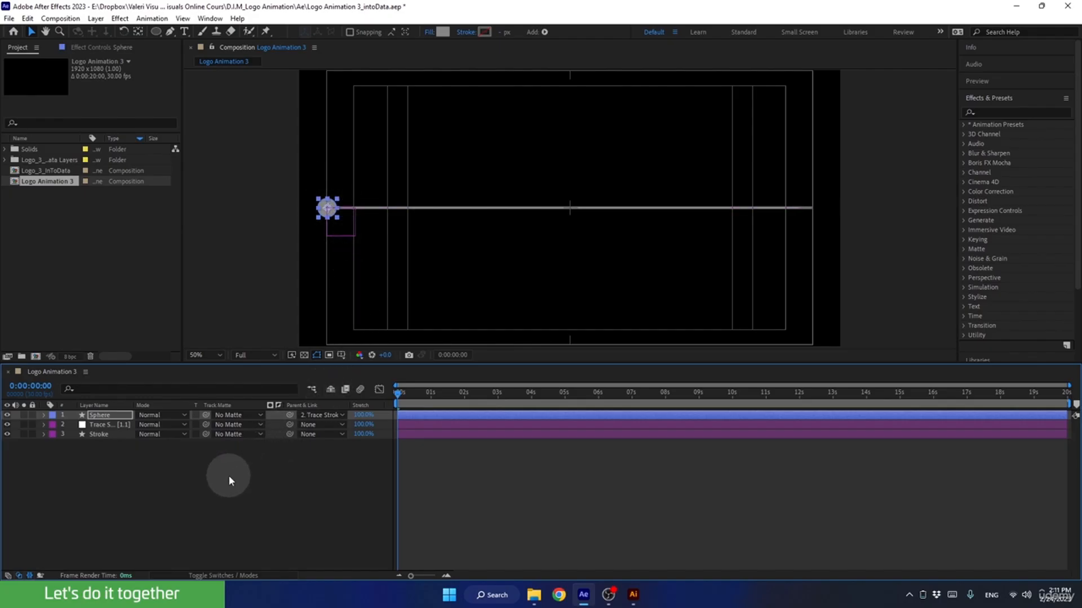
{"action": "left_click_drag", "start_coordinate": [400, 399], "coordinate": [467, 399]}
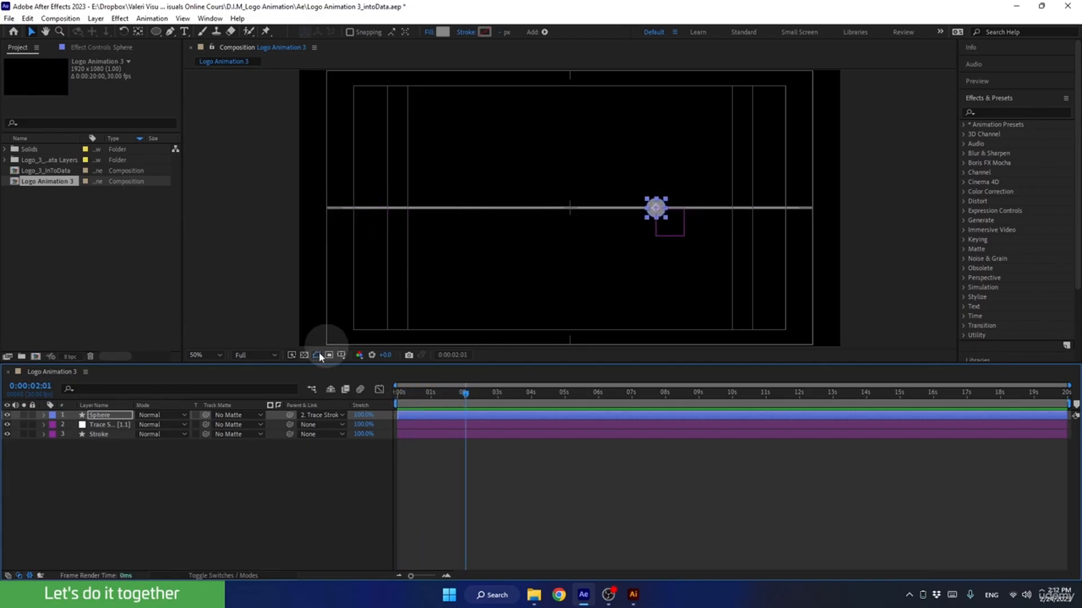
Add four vertices with the Pen tool along the right half of the Stroke layer's line.
{"action": "left_click", "coordinate": [122, 436]}
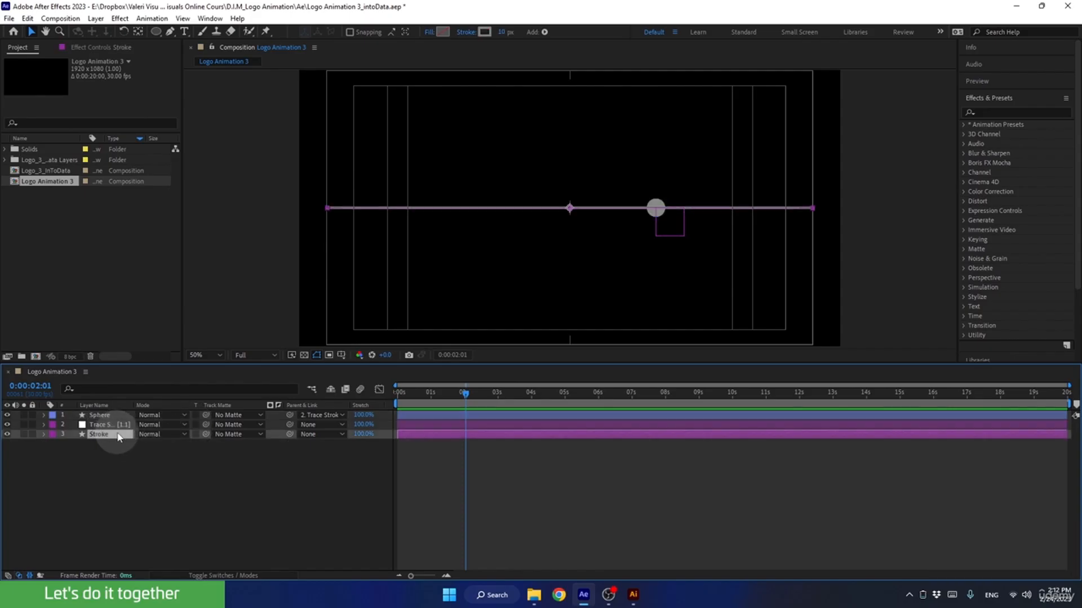
{"action": "left_click", "coordinate": [171, 32]}
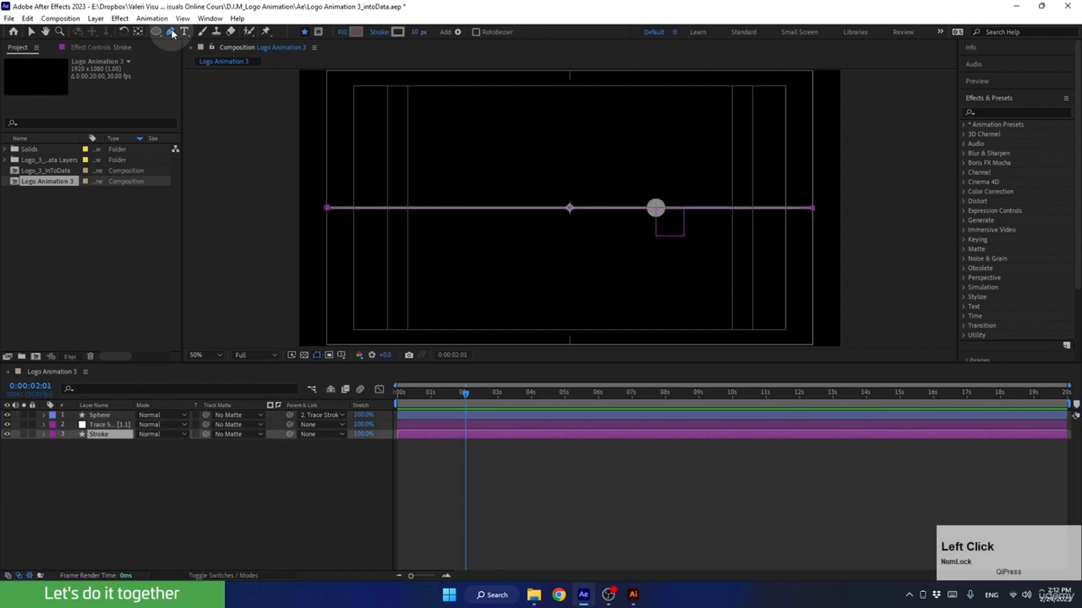
{"action": "left_click_drag", "start_coordinate": [433, 364], "coordinate": [433, 417]}
{"action": "scroll", "coordinate": [434, 237], "scroll_direction": "up", "scroll_amount": 2}
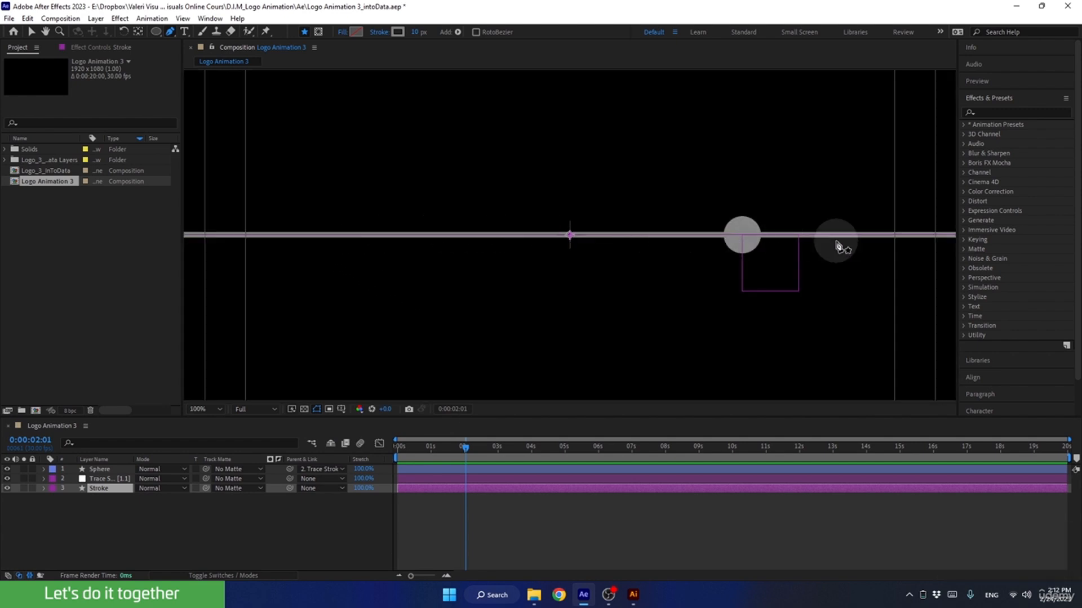
{"action": "key", "text": "space"}
{"action": "mouse_move", "coordinate": [826, 287]}
{"action": "left_mouse_down"}
{"action": "mouse_move", "coordinate": [660, 266]}
{"action": "mouse_move", "coordinate": [672, 269]}
{"action": "left_mouse_up"}
{"action": "left_click", "coordinate": [737, 217]}
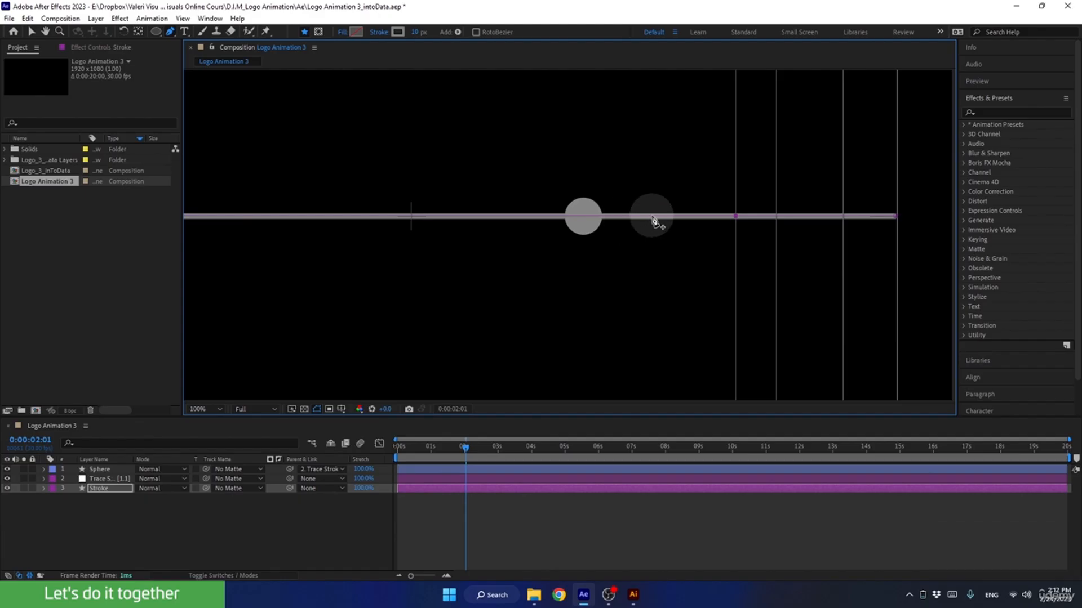
{"action": "left_click", "coordinate": [651, 219]}
{"action": "left_click", "coordinate": [582, 218]}
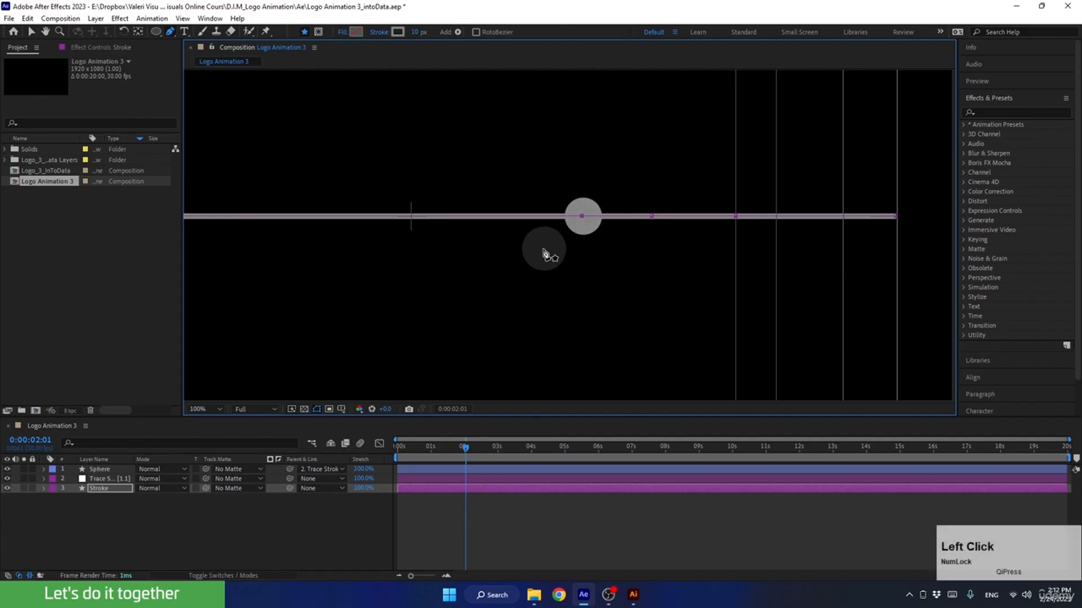
{"action": "left_click", "coordinate": [487, 218]}
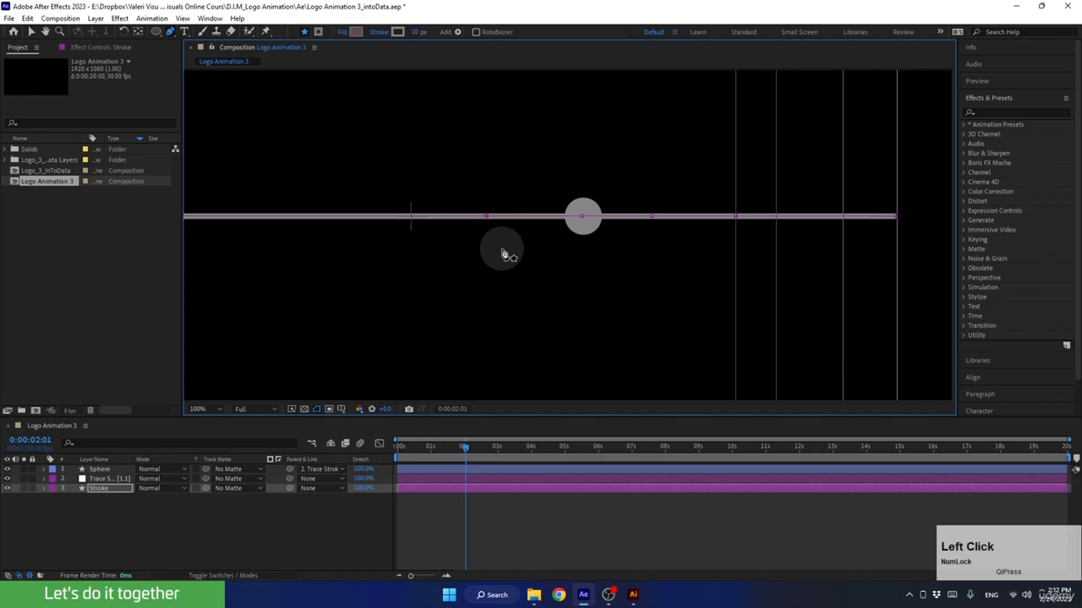
Select the two middle vertices of the new four and move them straight up together to form a raised plateau.
{"action": "left_click", "coordinate": [654, 223]}
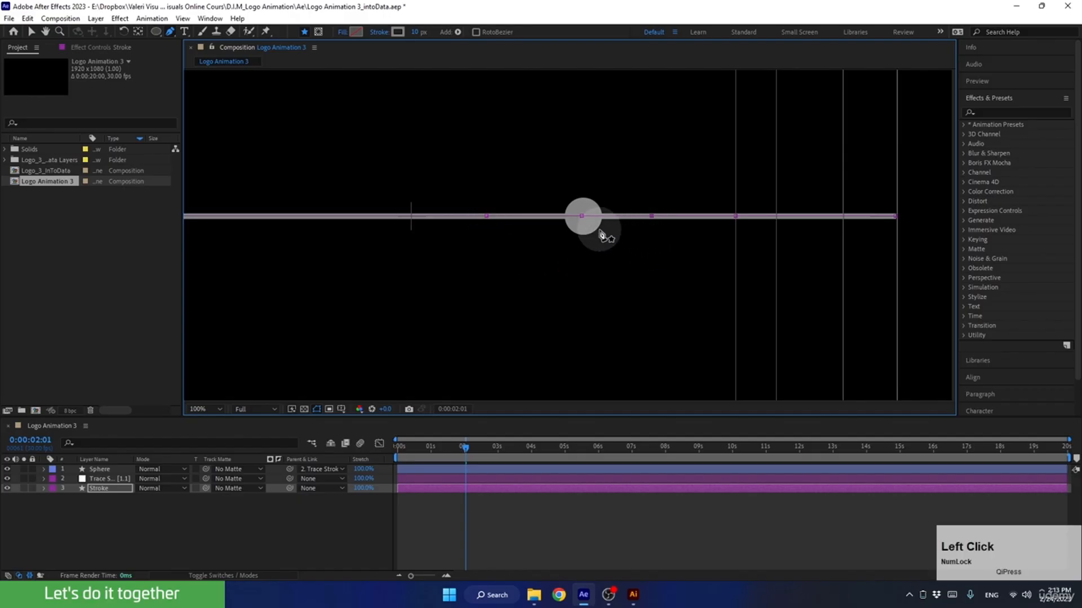
{"action": "key", "text": "shift"}
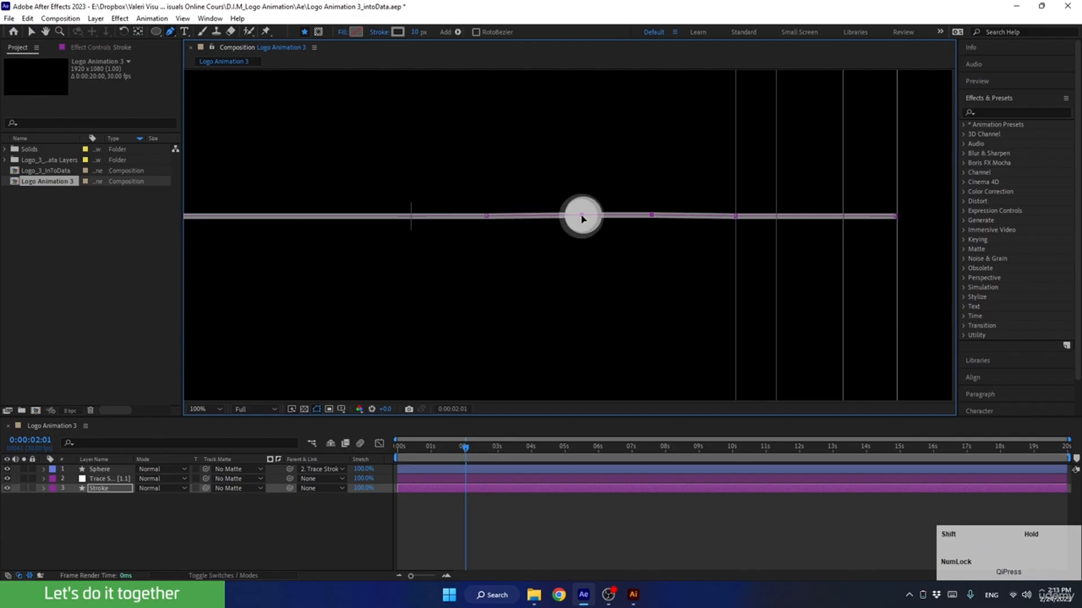
{"action": "mouse_move", "coordinate": [579, 215]}
{"action": "left_mouse_down"}
{"action": "mouse_move", "coordinate": [581, 128]}
{"action": "mouse_move", "coordinate": [580, 141]}
{"action": "left_mouse_up"}
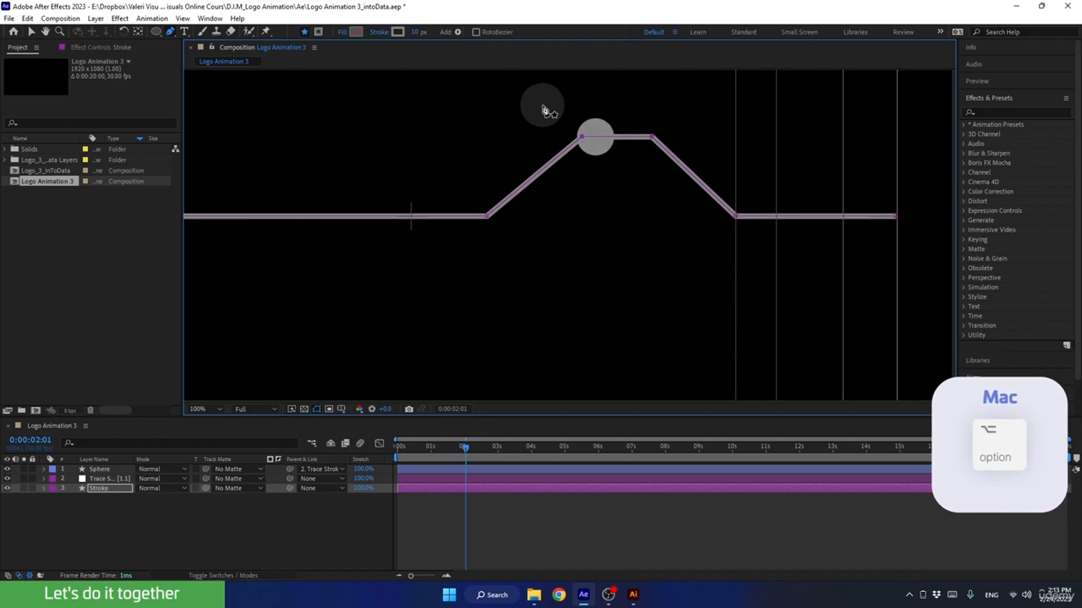
Widen the raised plateau by moving its left corner further left and its right corner further right along the horizontal.
{"action": "left_click_drag", "start_coordinate": [537, 98], "coordinate": [612, 190]}
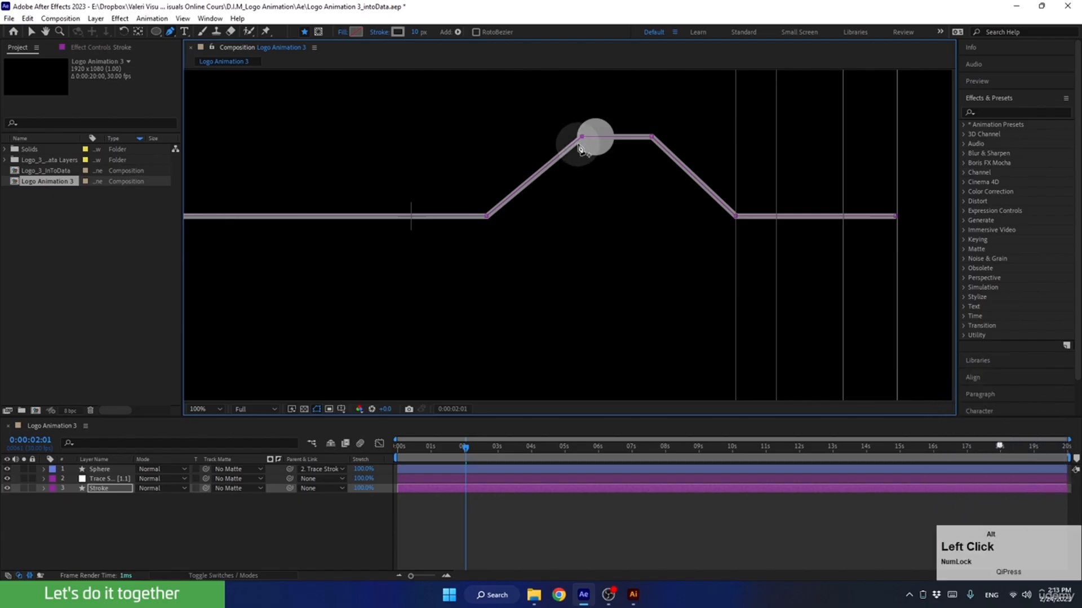
{"action": "left_click_drag", "start_coordinate": [582, 141], "coordinate": [548, 140]}
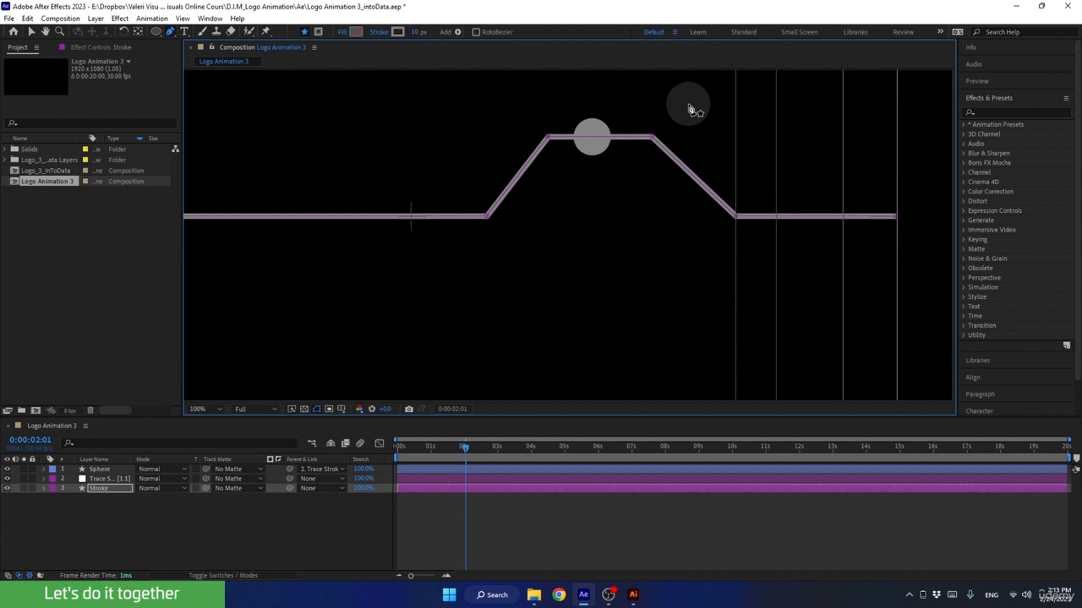
{"action": "left_click_drag", "start_coordinate": [692, 100], "coordinate": [683, 138]}
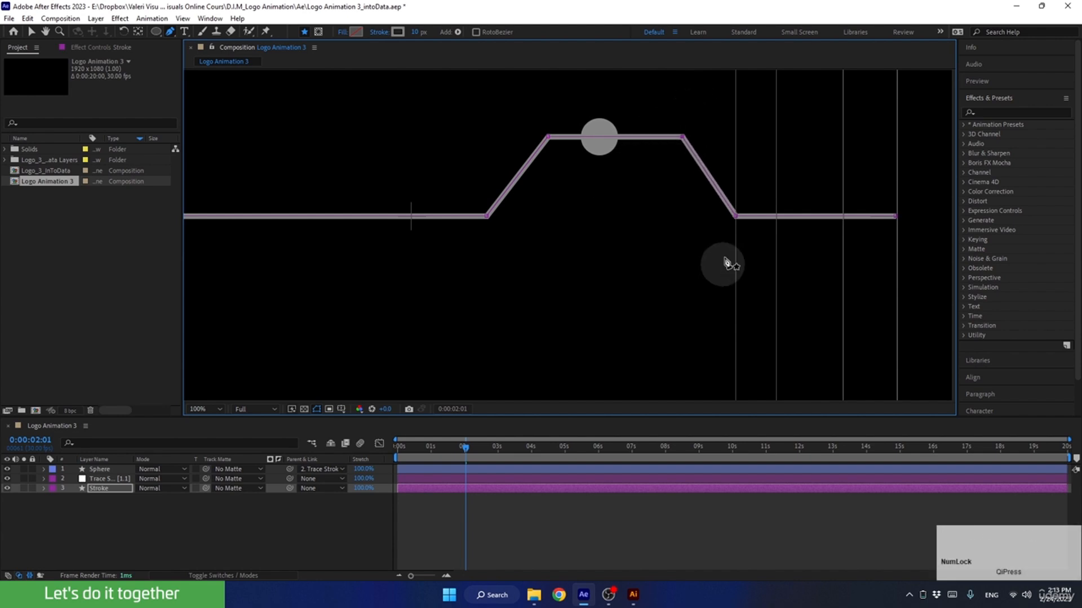
{"action": "mouse_move", "coordinate": [464, 453]}
{"action": "left_mouse_down"}
{"action": "mouse_move", "coordinate": [445, 454]}
{"action": "mouse_move", "coordinate": [468, 454]}
{"action": "left_mouse_up"}
Add four vertices with the Pen tool along the left half of the Stroke layer's line.
{"action": "middle_click", "coordinate": [313, 280]}
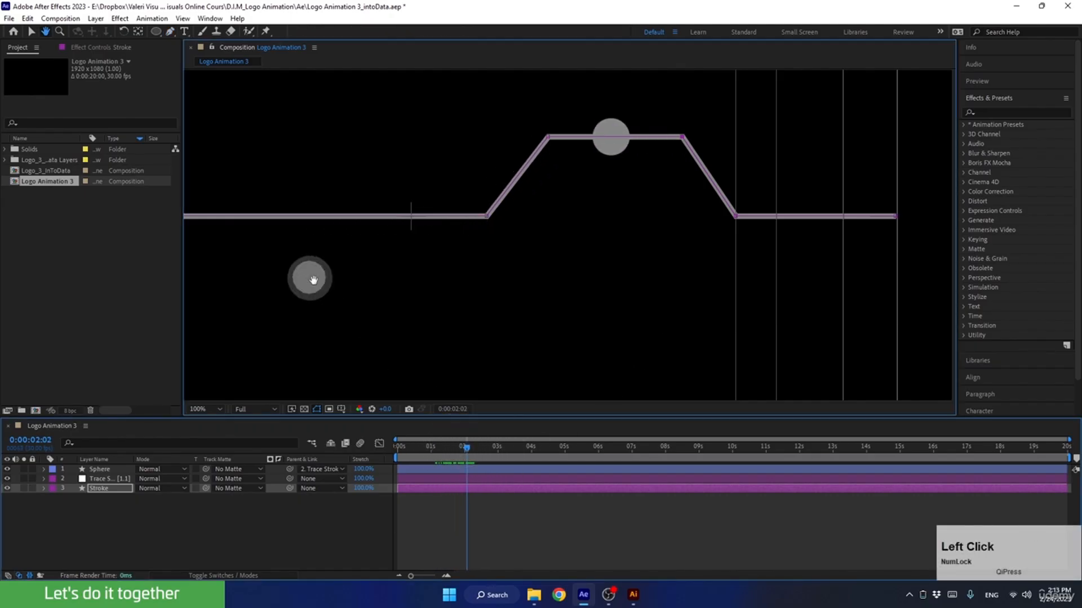
{"action": "left_click_drag", "start_coordinate": [313, 280], "coordinate": [684, 294]}
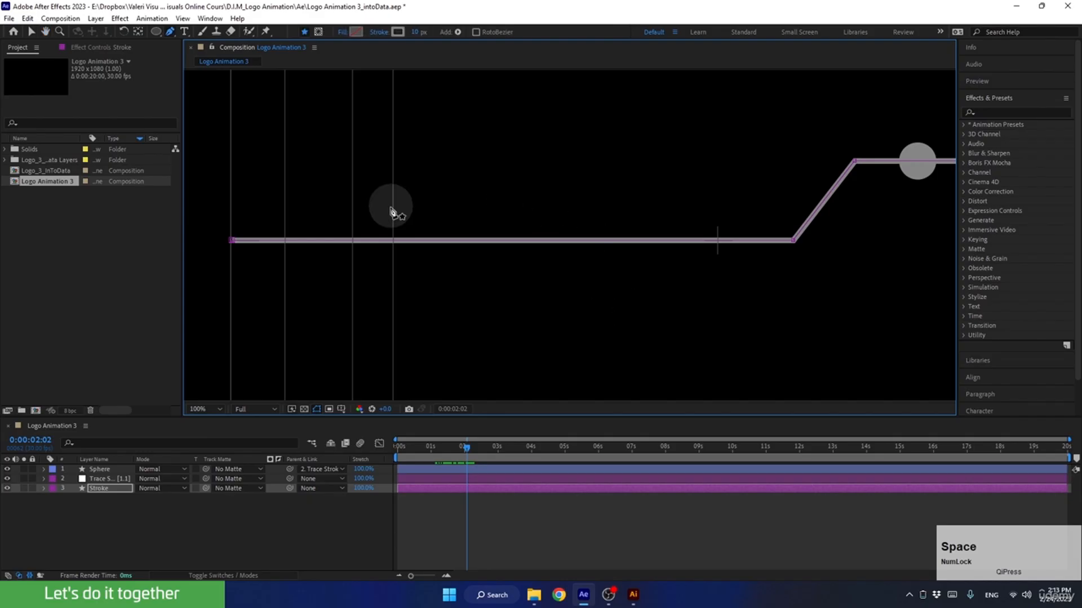
{"action": "left_click", "coordinate": [352, 241]}
{"action": "left_click", "coordinate": [439, 242]}
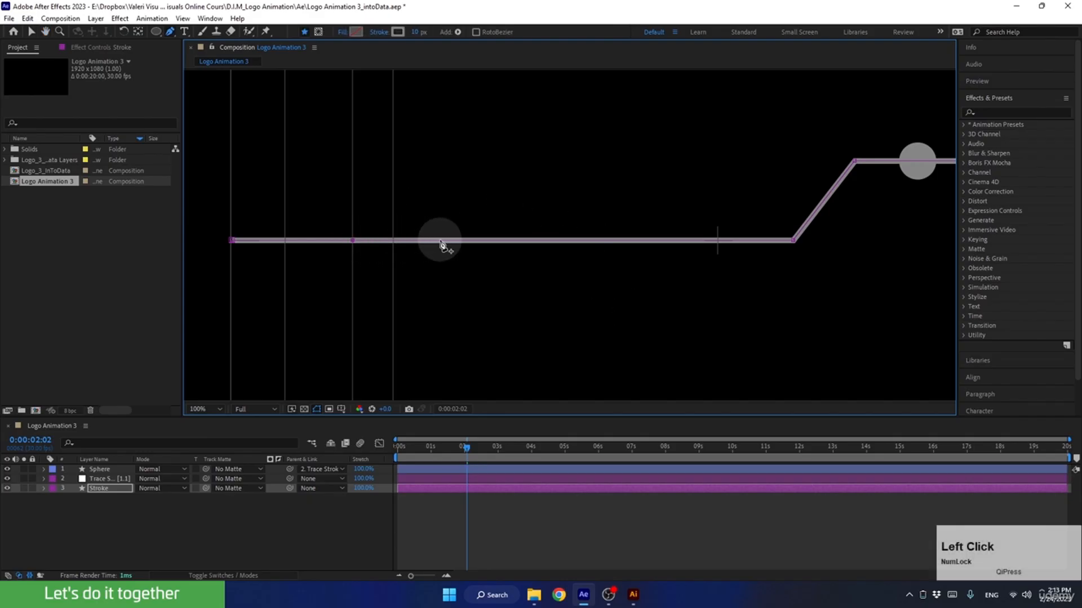
{"action": "left_click", "coordinate": [520, 240]}
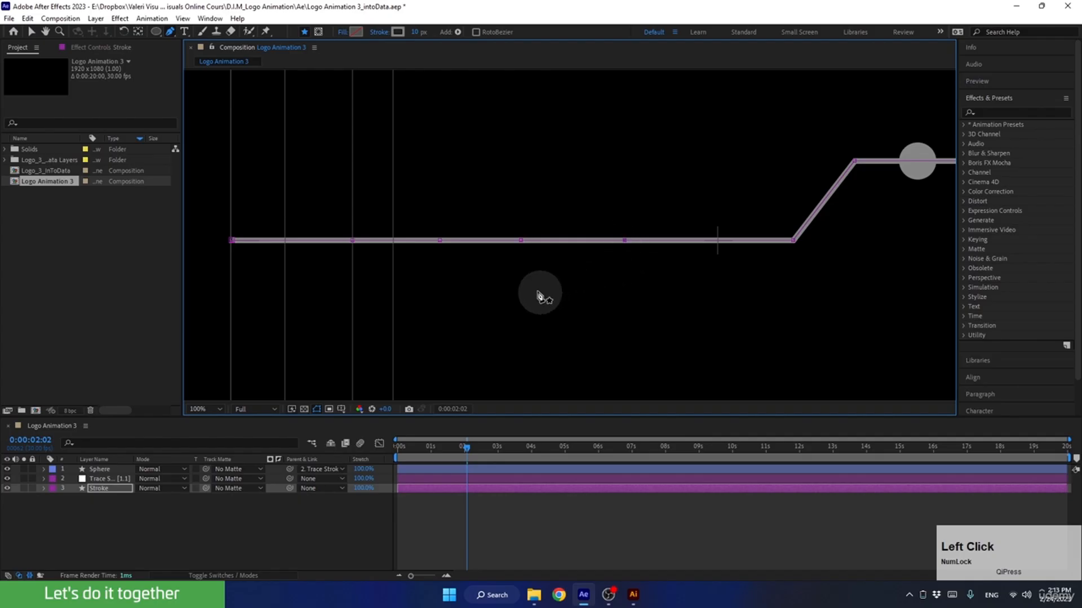
Select the two middle vertices on the line's left half and move them straight down together to form a dip.
{"action": "left_click", "coordinate": [521, 241]}
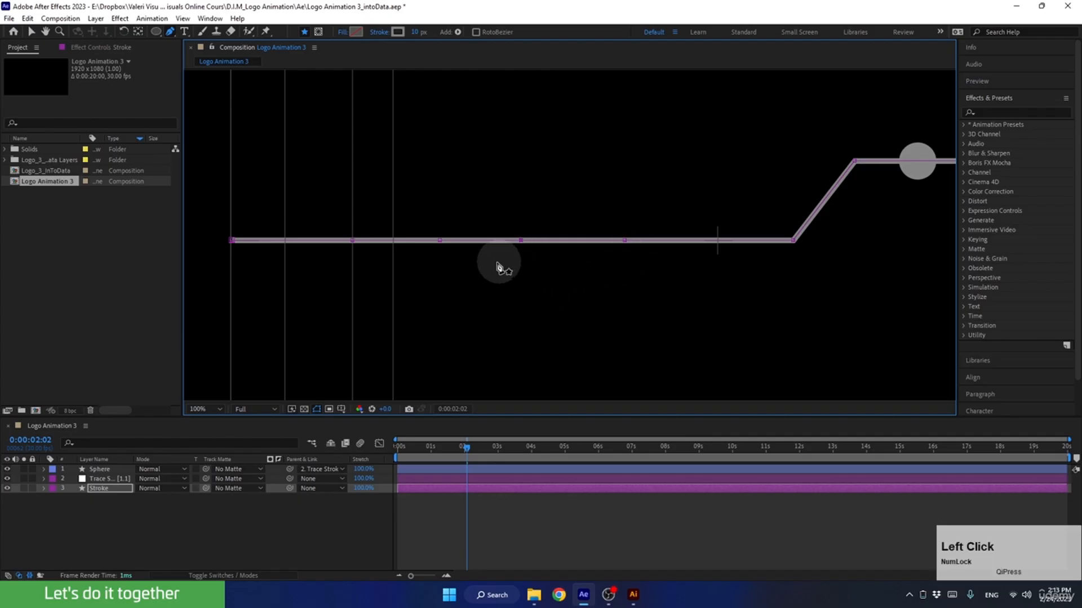
{"action": "left_click", "coordinate": [440, 241], "text": "shift"}
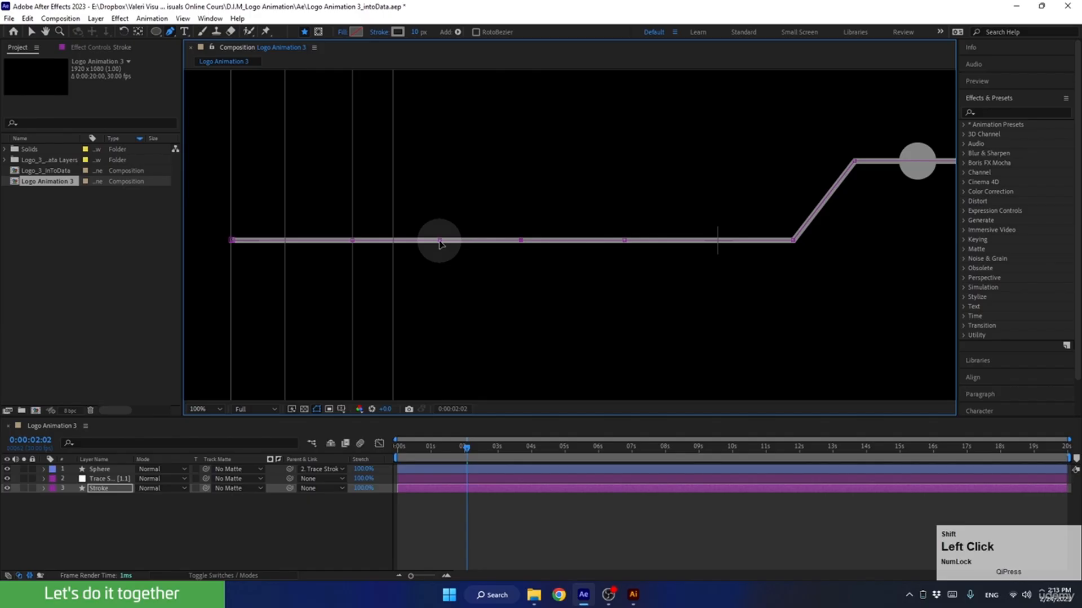
{"action": "left_click_drag", "start_coordinate": [441, 244], "coordinate": [459, 315]}
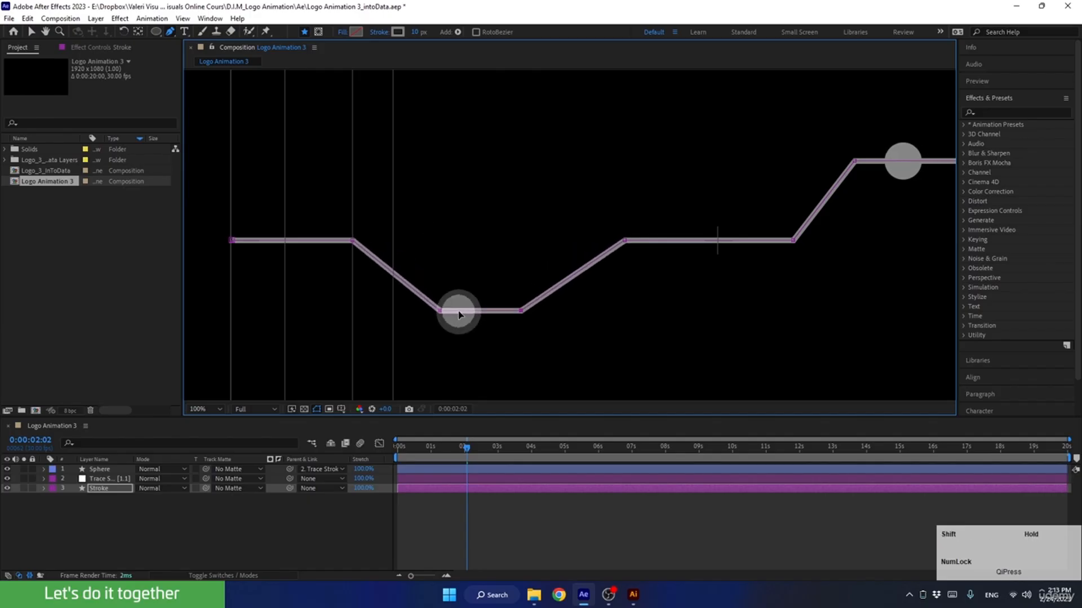
Widen the flat bottom of the dip by moving its right corner further right and its left corner further left.
{"action": "left_click", "coordinate": [508, 306], "text": "alt"}
{"action": "left_click_drag", "start_coordinate": [519, 312], "coordinate": [557, 310]}
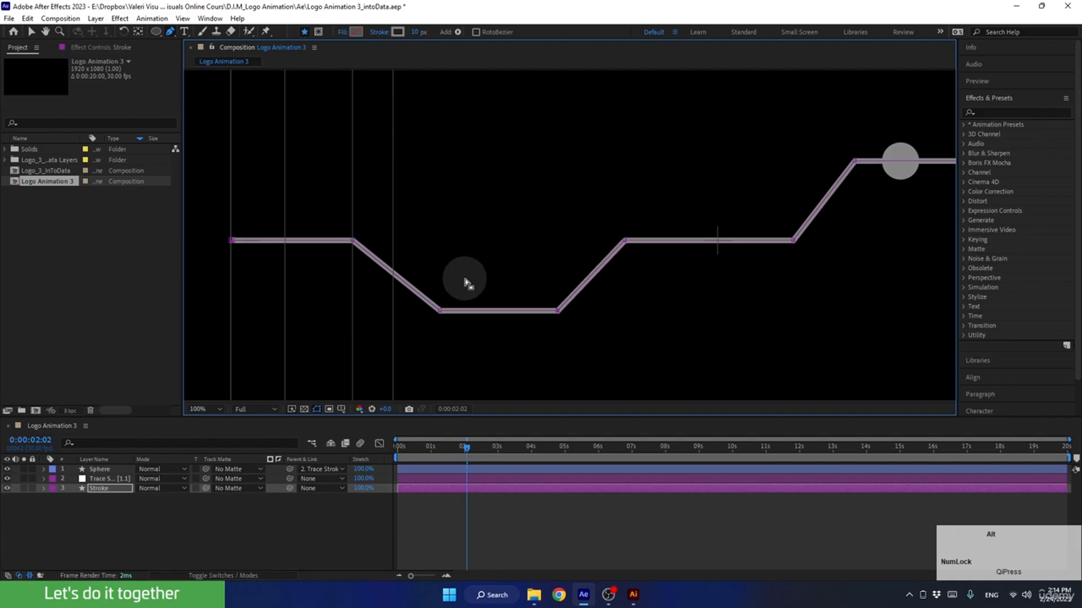
{"action": "left_click_drag", "start_coordinate": [465, 282], "coordinate": [404, 314]}
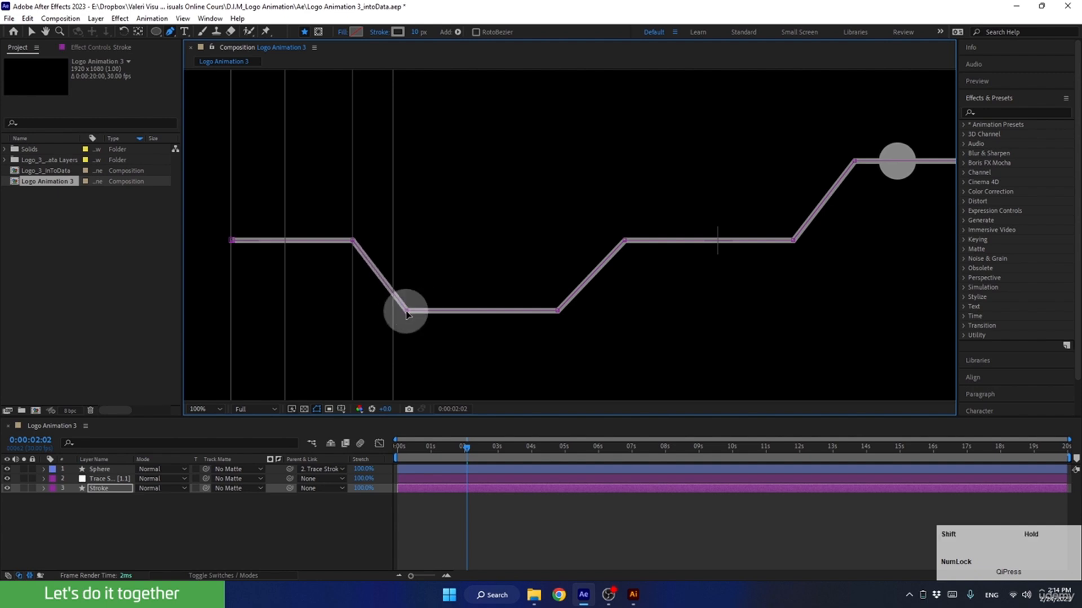
{"action": "scroll", "coordinate": [682, 303], "scroll_direction": "down", "scroll_amount": 2}
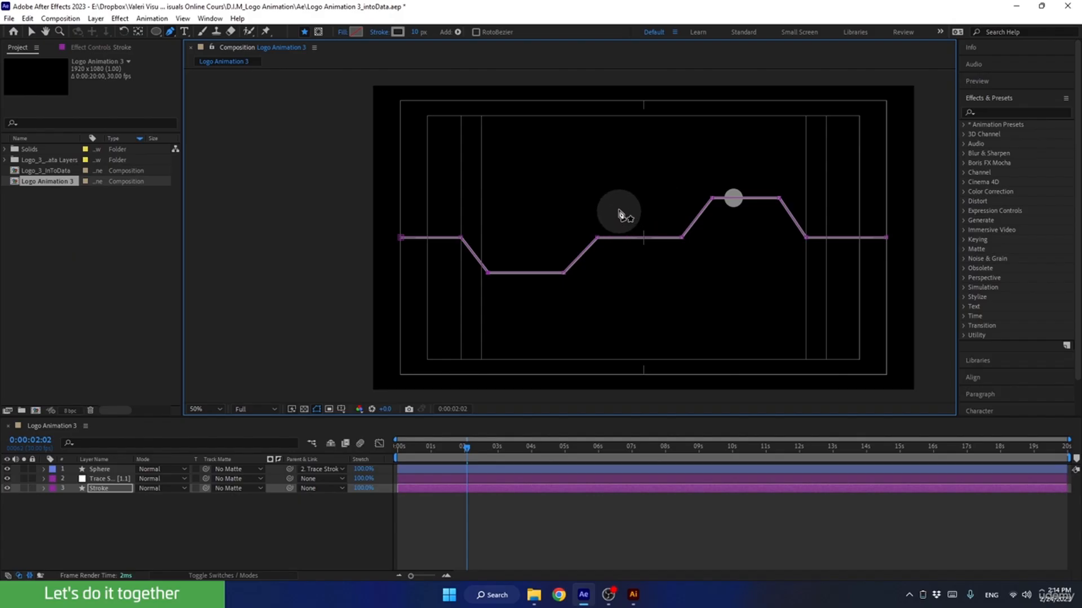
Refine the Stroke path by shifting the dip's left slope inward and making both the dip and the raised plateau shallower.
{"action": "left_click_drag", "start_coordinate": [622, 199], "coordinate": [562, 288]}
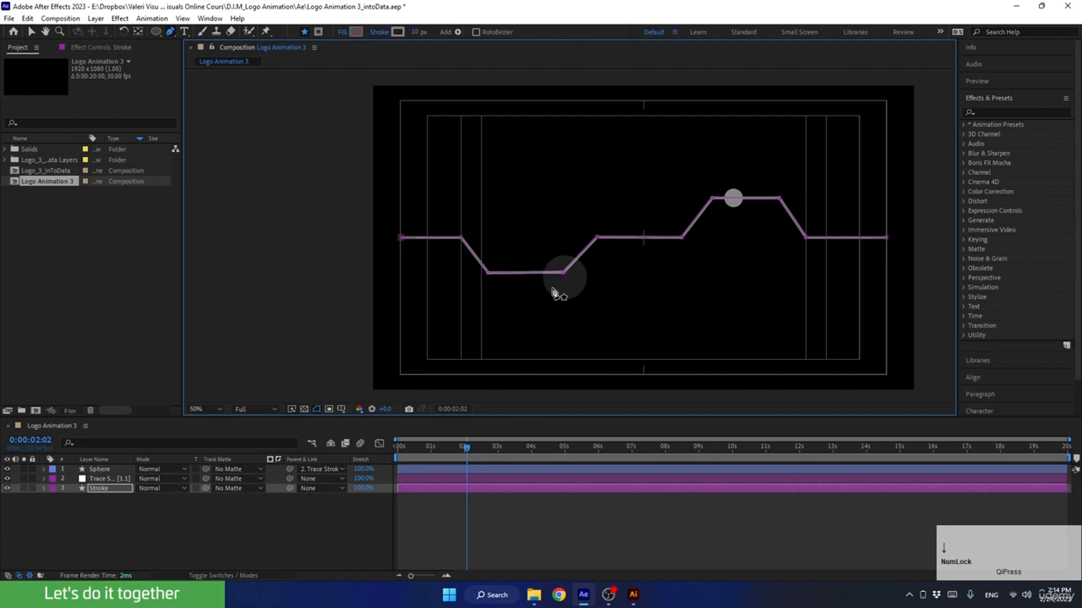
{"action": "left_click_drag", "start_coordinate": [442, 217], "coordinate": [506, 276]}
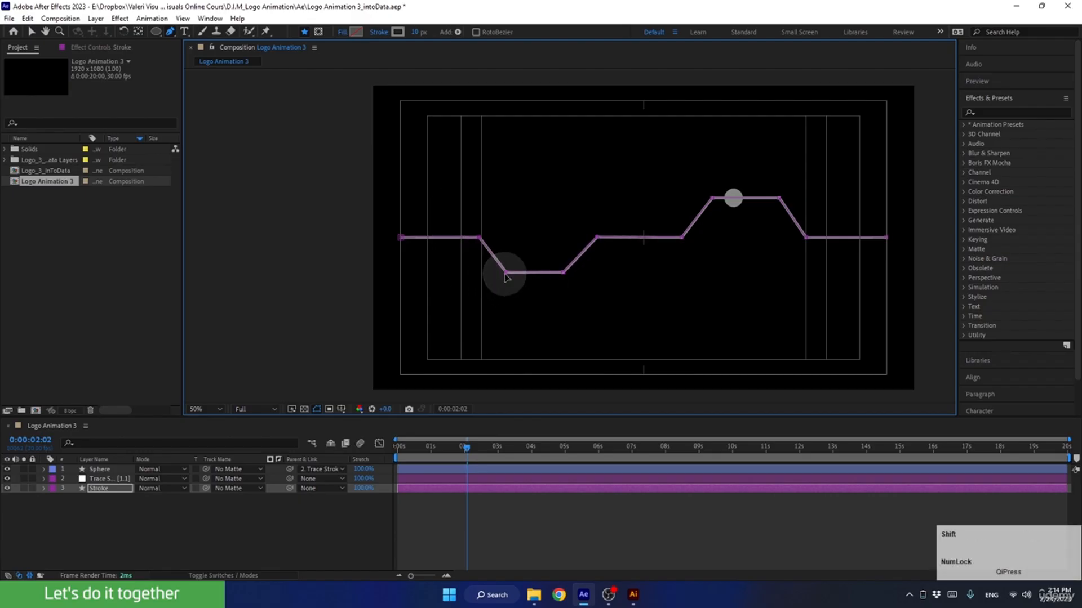
{"action": "mouse_move", "coordinate": [590, 296]}
{"action": "left_mouse_down"}
{"action": "mouse_move", "coordinate": [473, 258]}
{"action": "mouse_move", "coordinate": [505, 269]}
{"action": "left_mouse_up"}
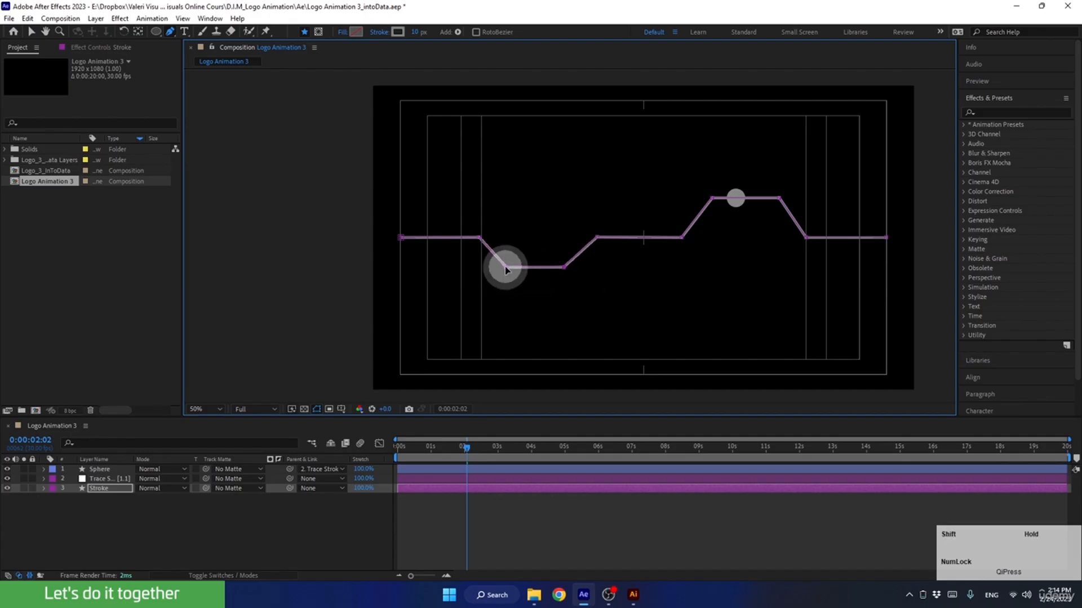
{"action": "left_click_drag", "start_coordinate": [807, 179], "coordinate": [712, 209]}
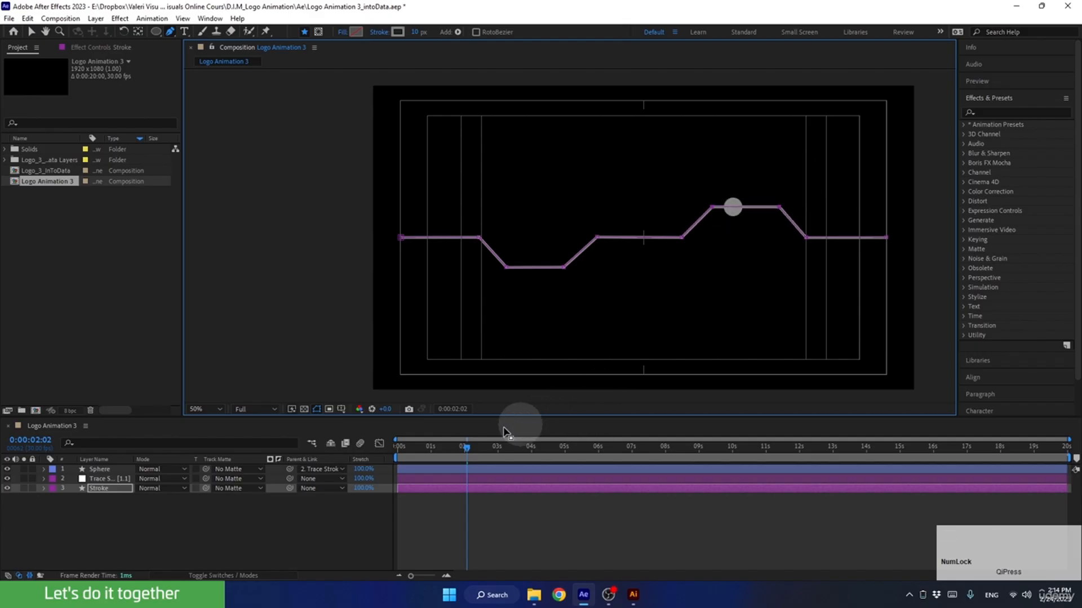
Preview the Sphere's travel along the reshaped path from the first frame, return to the start and save the project.
{"action": "left_click_drag", "start_coordinate": [470, 457], "coordinate": [372, 519]}
{"action": "key", "text": "space"}
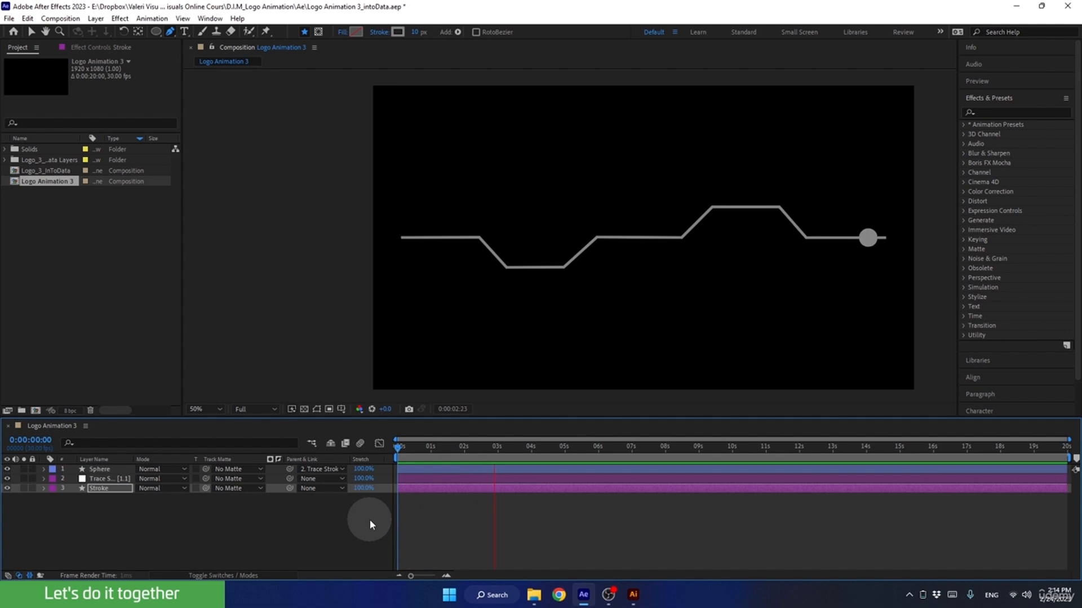
{"action": "key", "text": "space"}
{"action": "left_click", "coordinate": [494, 449]}
{"action": "left_click", "coordinate": [398, 449]}
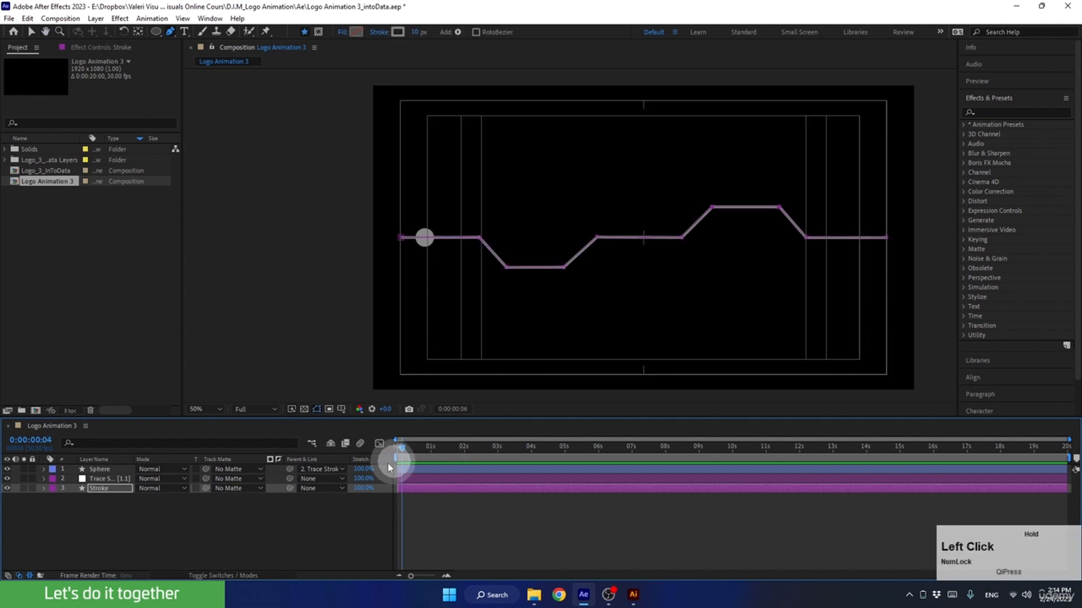
{"action": "key", "text": "ctrl+s"}
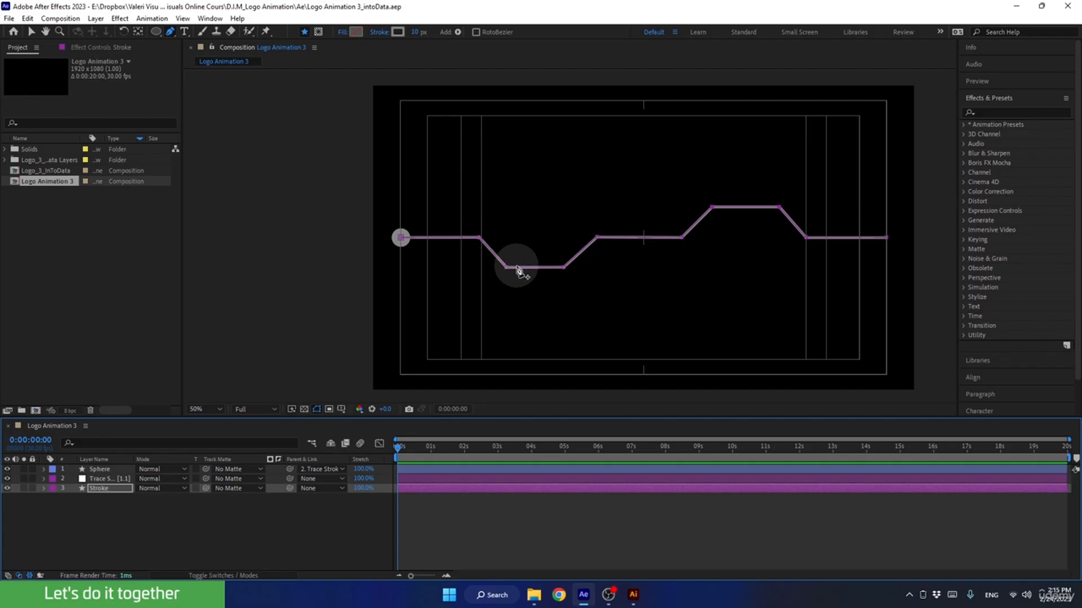
Add Round Corners to the contents of the Stroke layer so it applies to the whole stepped line.
{"action": "left_click", "coordinate": [97, 488]}
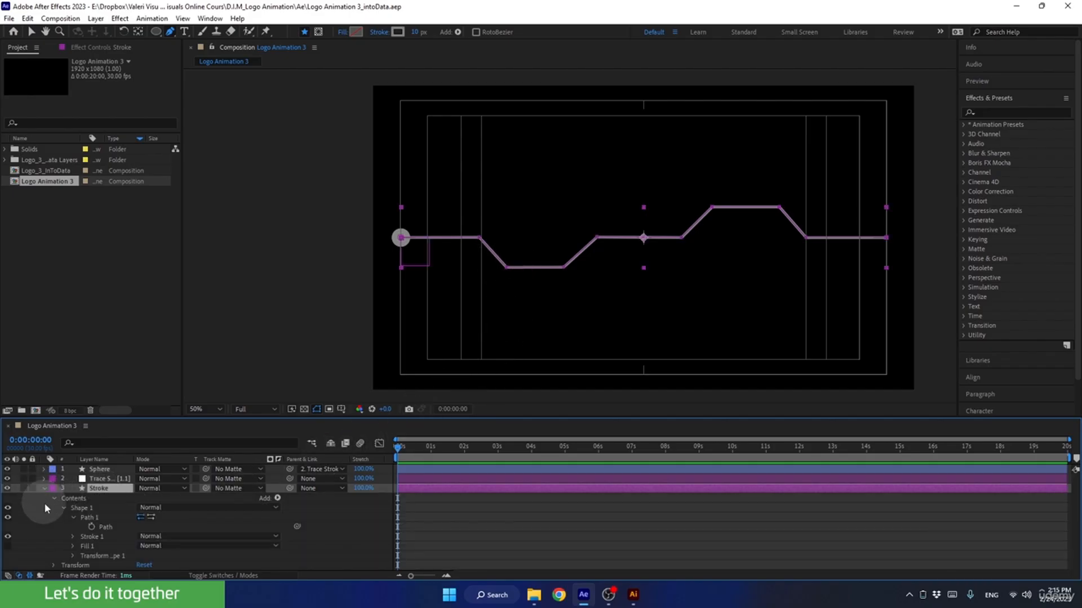
{"action": "left_click", "coordinate": [63, 507]}
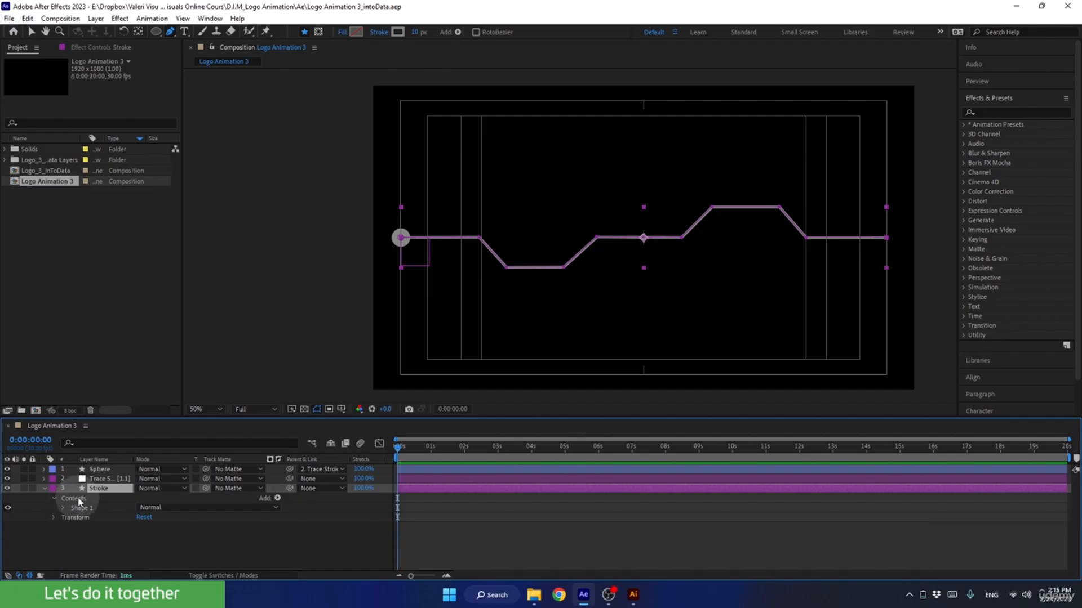
{"action": "left_click", "coordinate": [74, 498]}
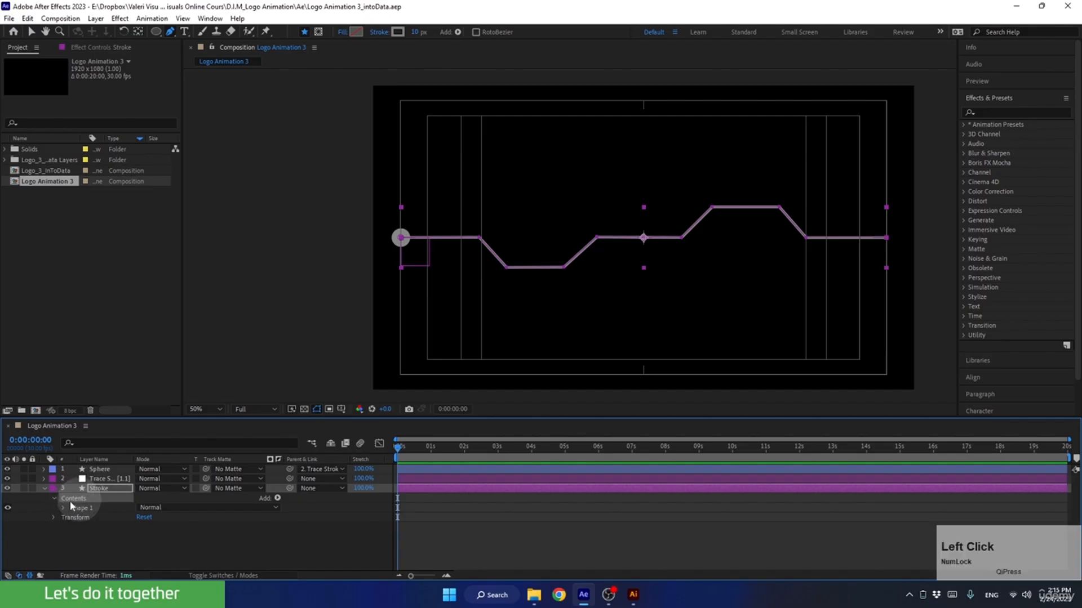
{"action": "left_click", "coordinate": [277, 498]}
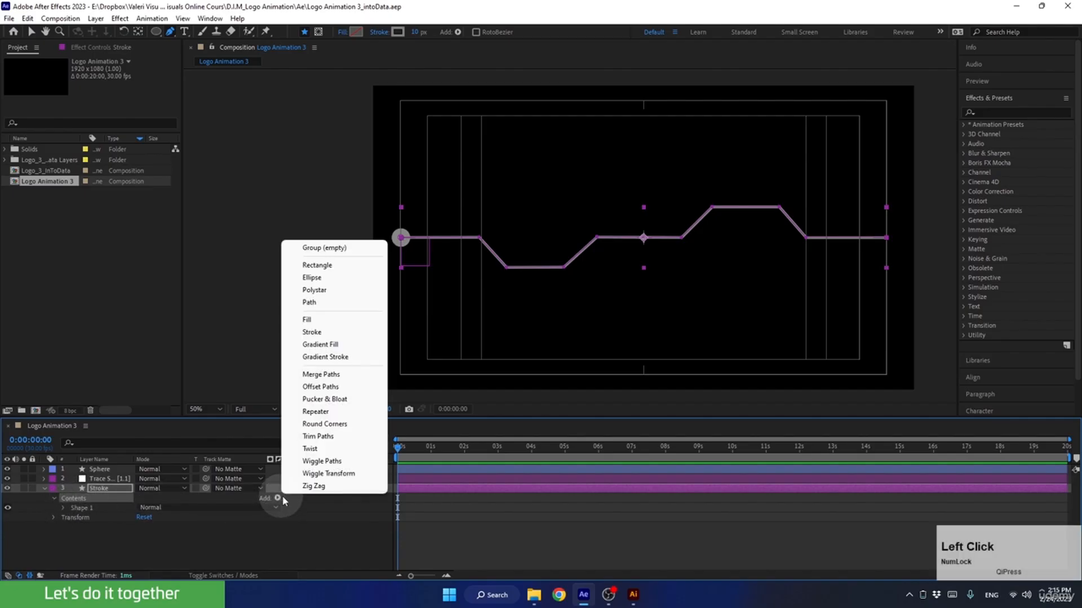
{"action": "left_click", "coordinate": [316, 424]}
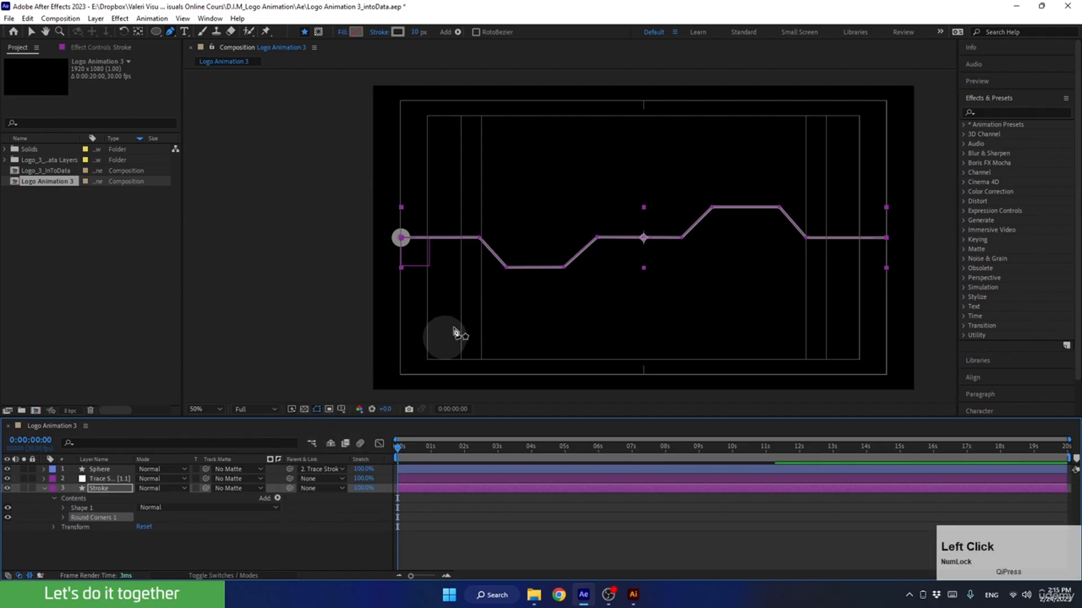
{"action": "scroll", "coordinate": [558, 279], "scroll_direction": "up", "scroll_amount": 2}
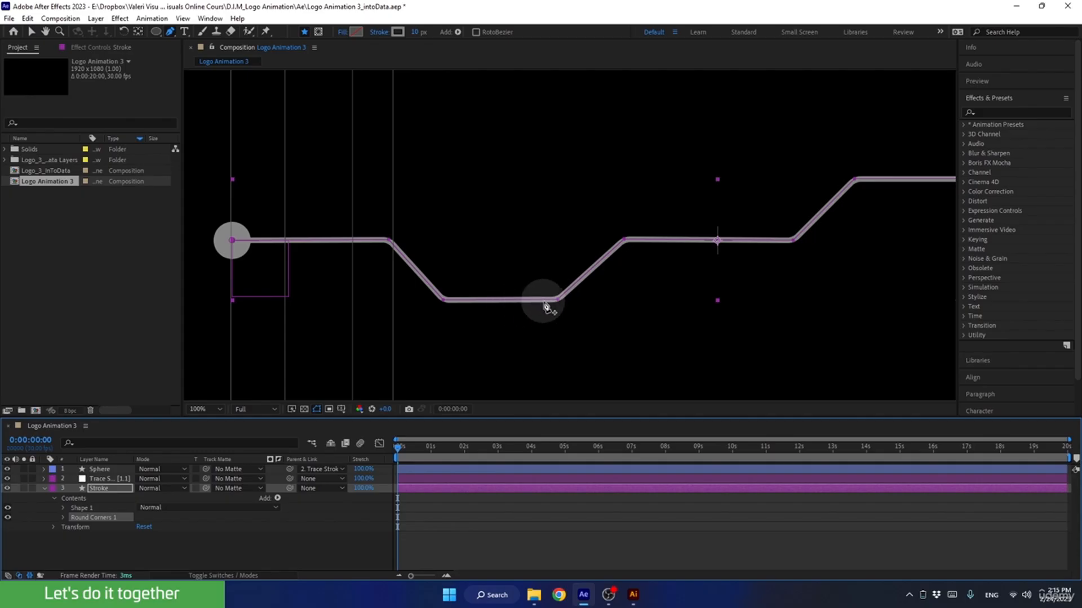
Set the Round Corners radius on the Stroke layer to 20.
{"action": "left_click", "coordinate": [64, 518]}
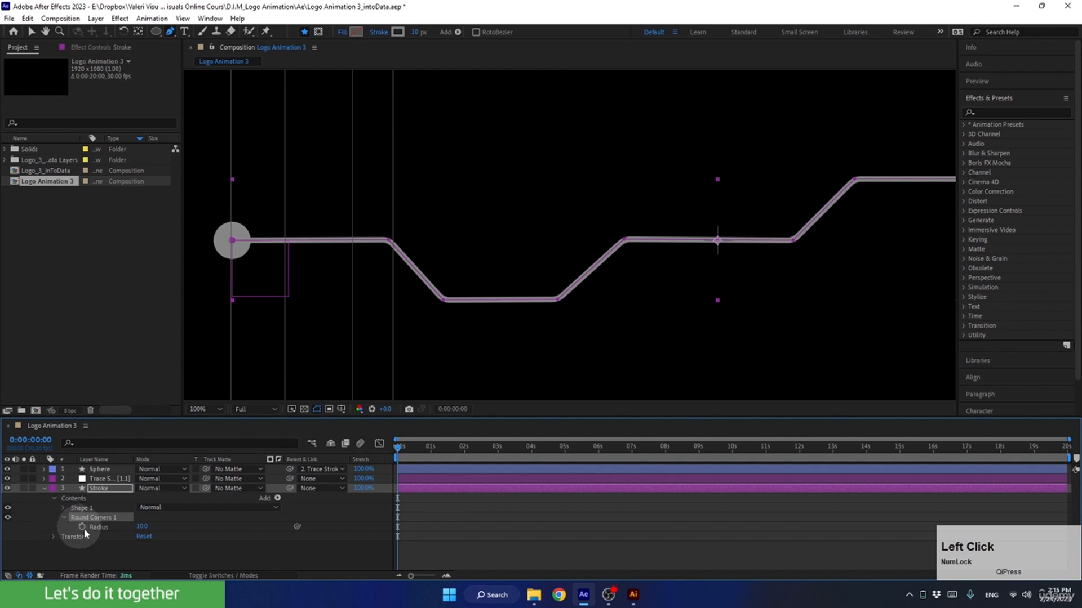
{"action": "left_click", "coordinate": [144, 526]}
{"action": "mouse_move", "coordinate": [145, 526]}
{"action": "left_mouse_down"}
{"action": "mouse_move", "coordinate": [178, 524]}
{"action": "mouse_move", "coordinate": [145, 525]}
{"action": "left_mouse_up"}
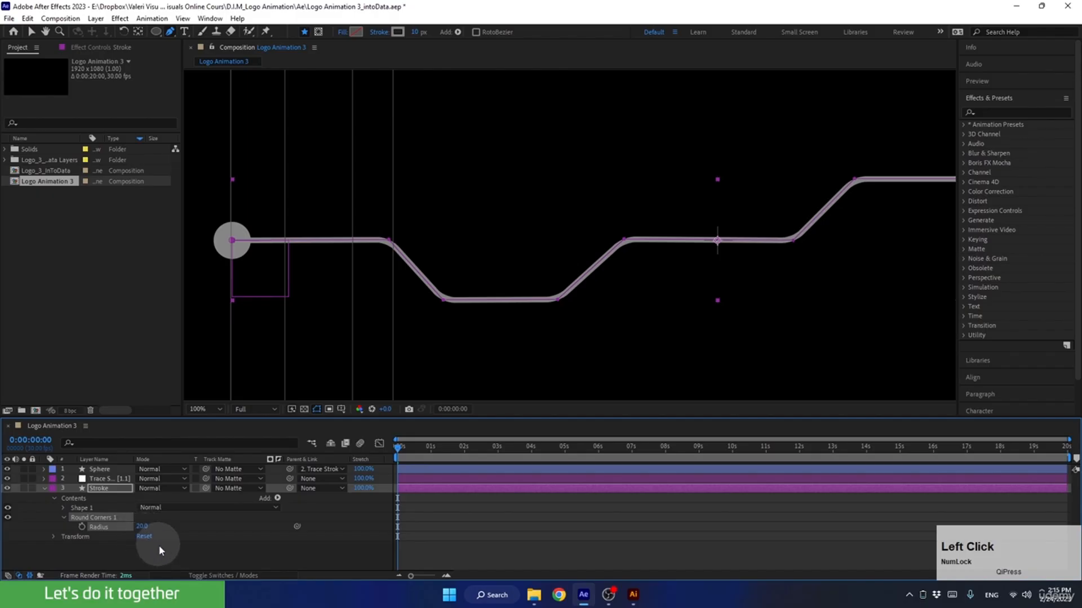
{"action": "left_click", "coordinate": [161, 551]}
Preview the Sphere moving along the rounded corners and fit the whole composition in the viewer.
{"action": "left_click", "coordinate": [309, 526]}
{"action": "key", "text": "space"}
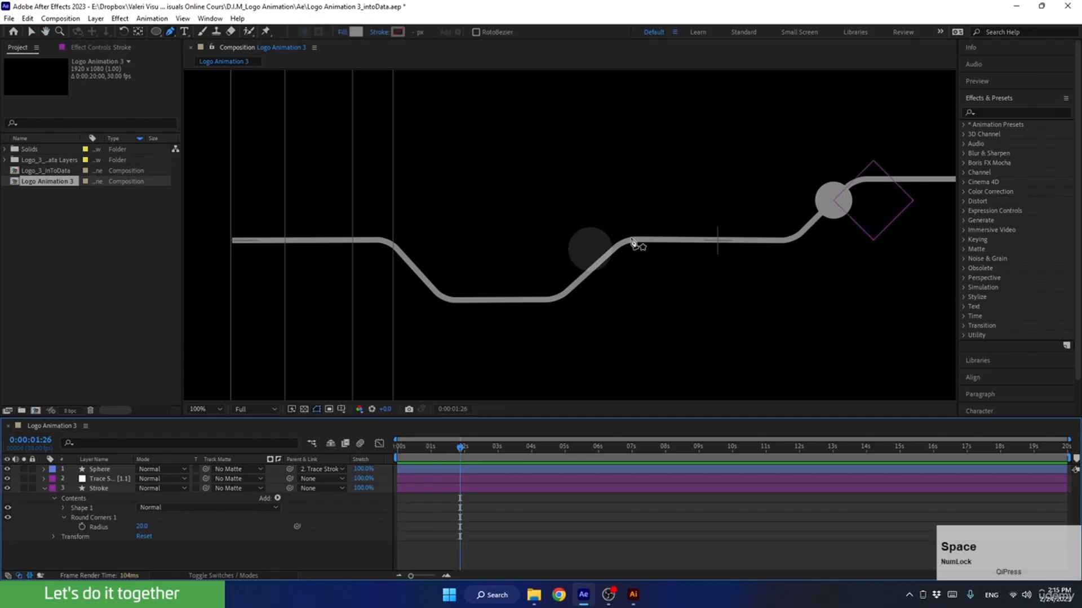
{"action": "scroll", "coordinate": [632, 242], "scroll_direction": "down", "scroll_amount": 2}
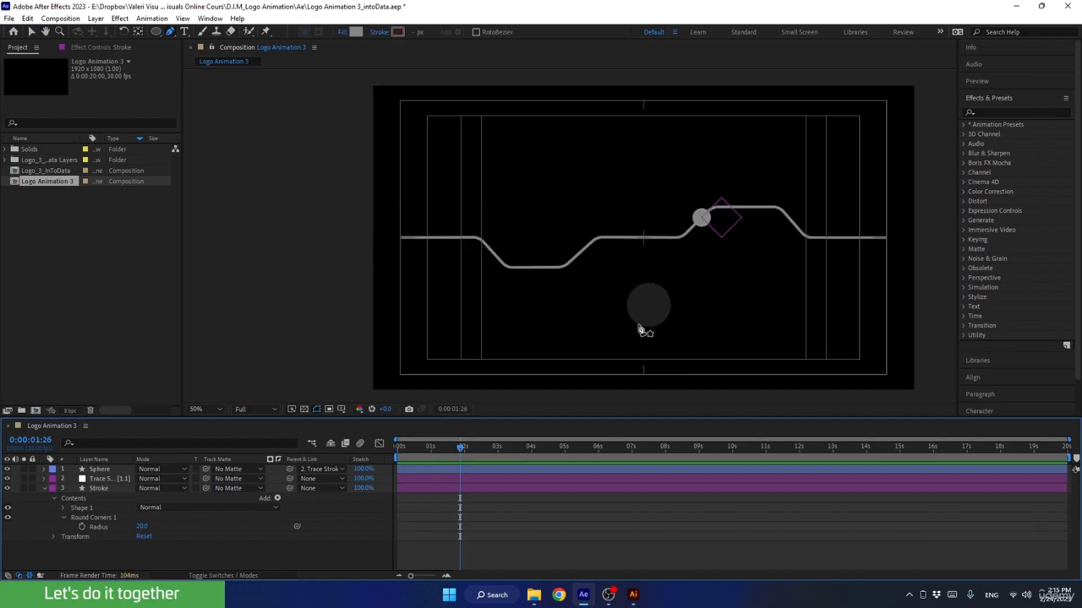
{"action": "left_click", "coordinate": [63, 518]}
{"action": "mouse_move", "coordinate": [461, 448]}
{"action": "left_mouse_down"}
{"action": "mouse_move", "coordinate": [422, 451]}
{"action": "mouse_move", "coordinate": [458, 443]}
{"action": "left_mouse_up"}
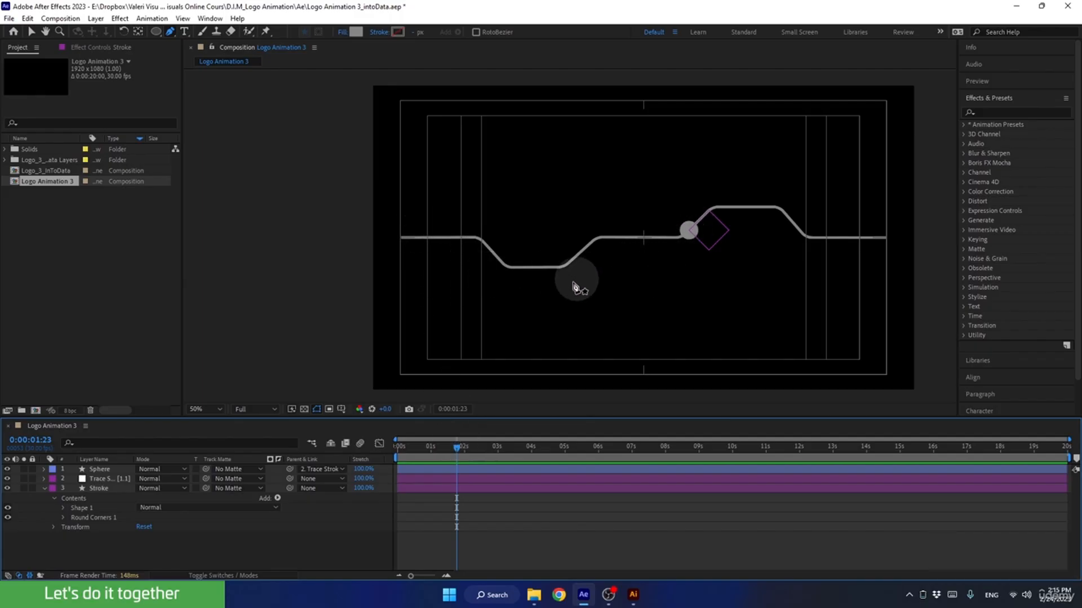
{"action": "left_click", "coordinate": [204, 409]}
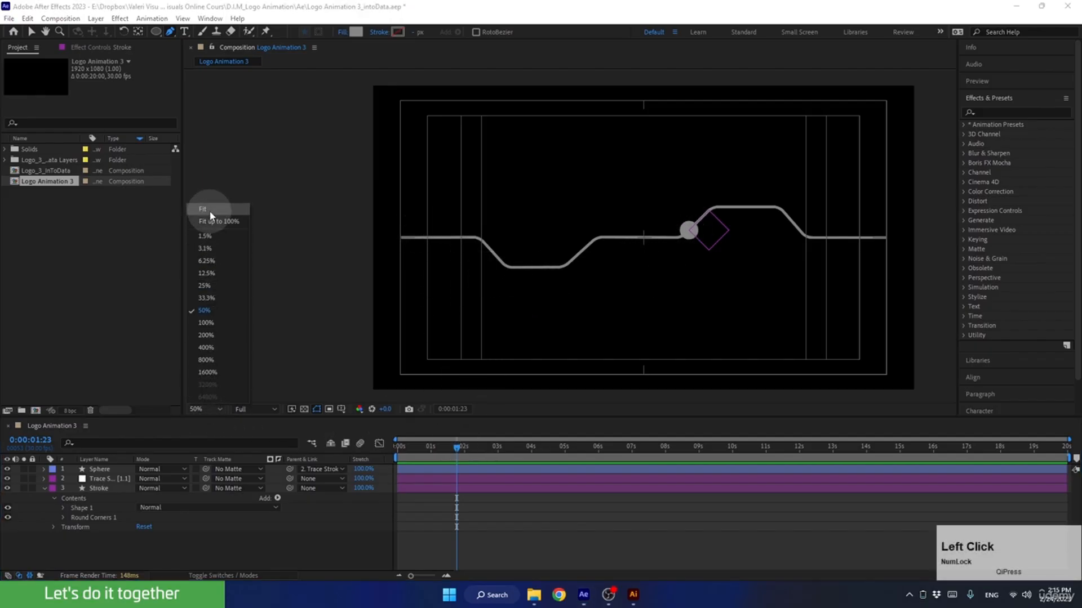
{"action": "left_click", "coordinate": [211, 215]}
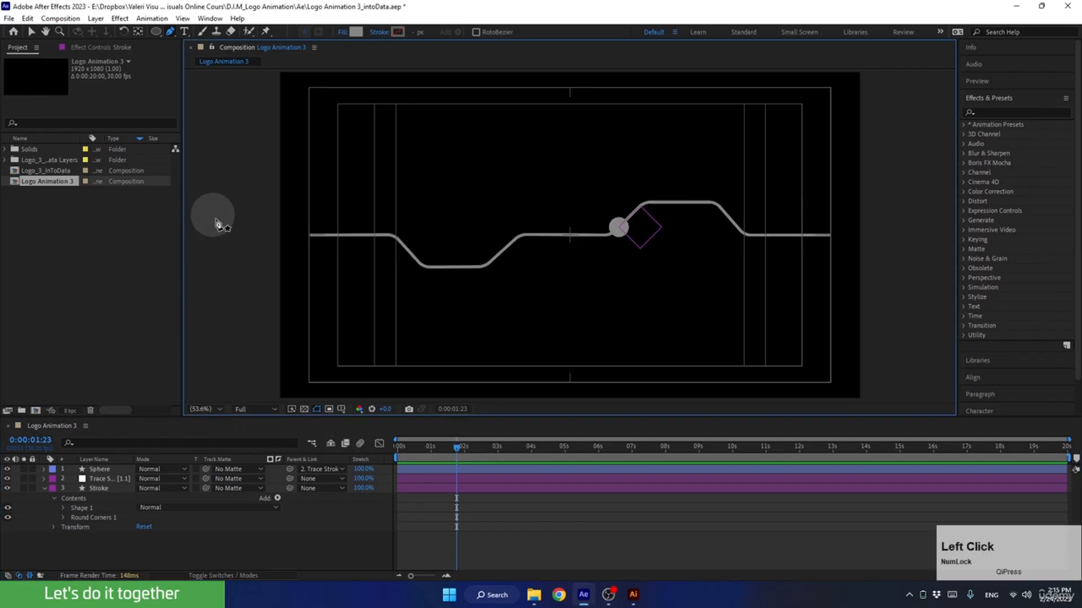
Add Trim Paths to Shape 1 of the Stroke layer and set its End to 50%.
{"action": "left_click", "coordinate": [80, 508]}
{"action": "left_click", "coordinate": [278, 498]}
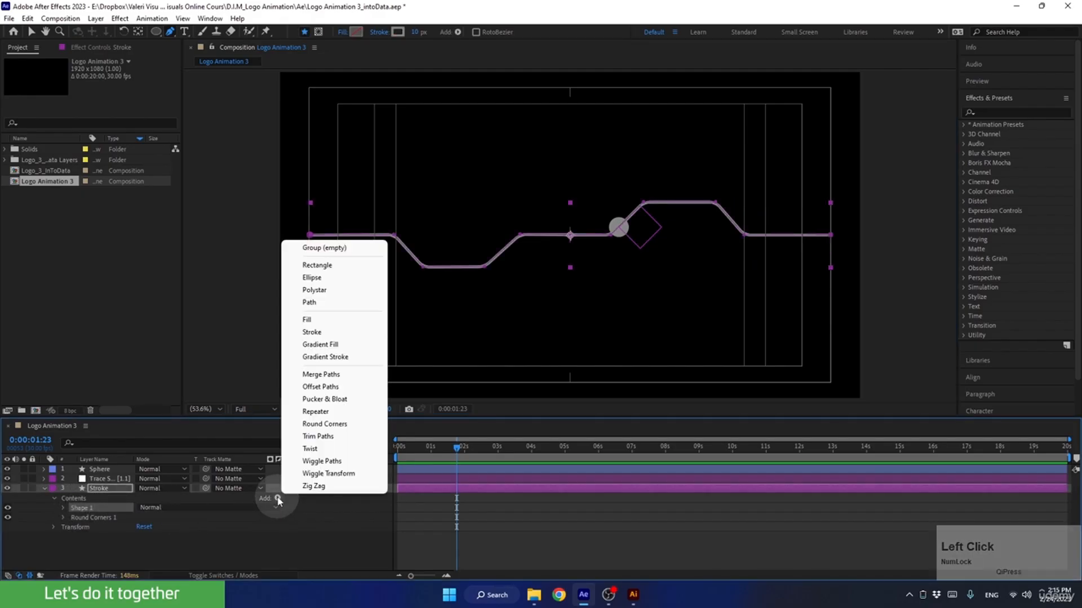
{"action": "left_click", "coordinate": [316, 437]}
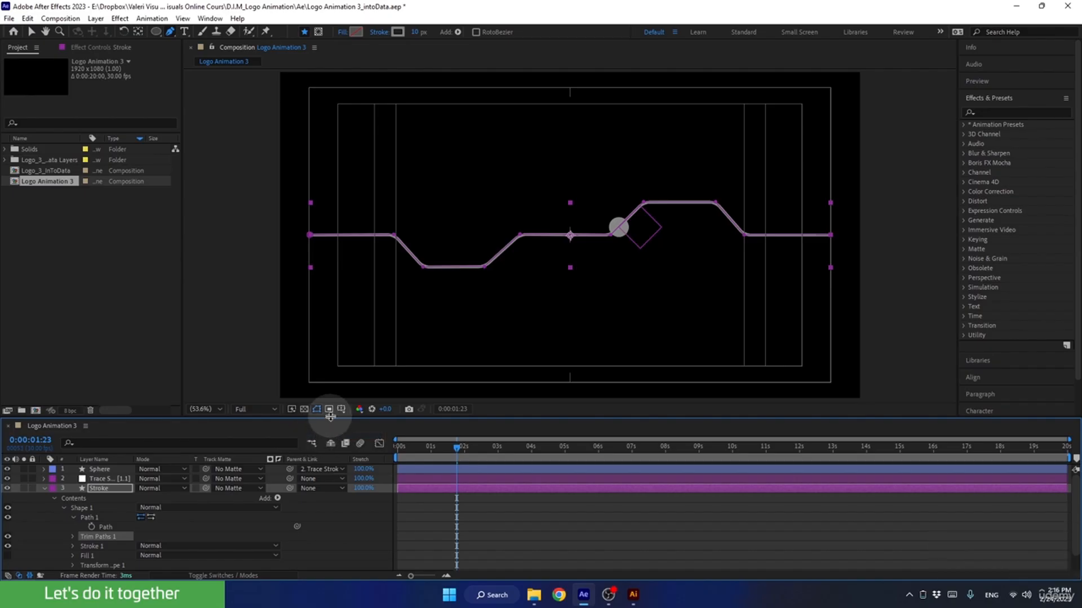
{"action": "left_click_drag", "start_coordinate": [330, 418], "coordinate": [331, 391]}
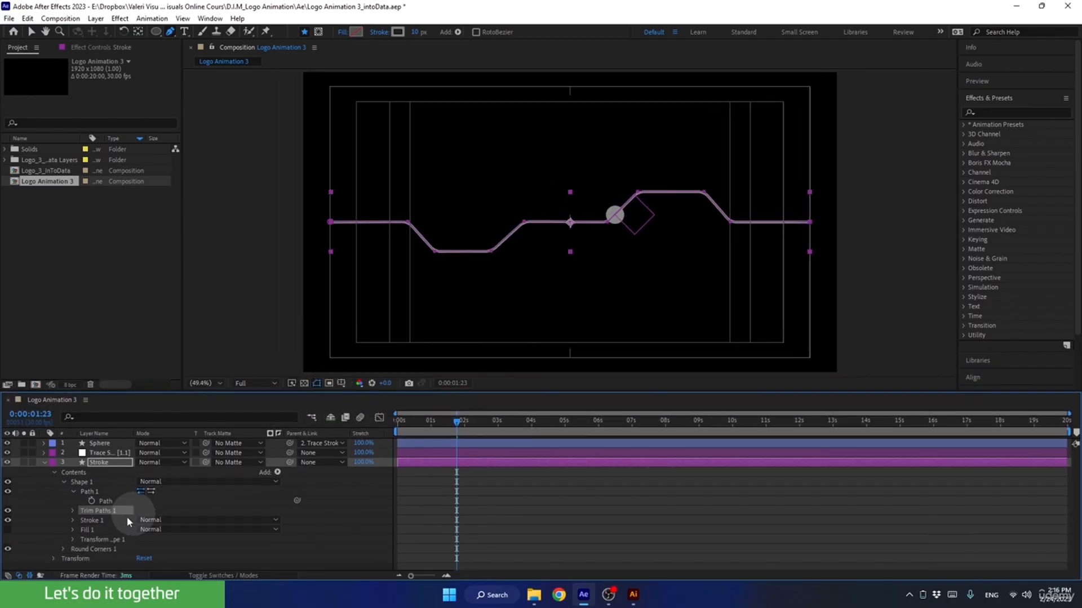
{"action": "left_click", "coordinate": [73, 512]}
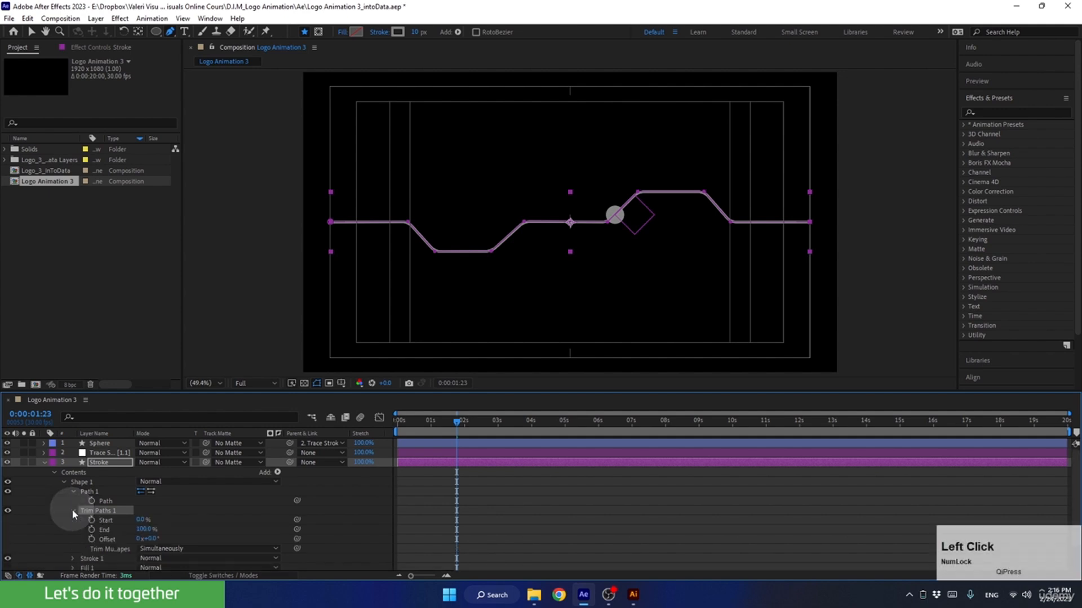
{"action": "mouse_move", "coordinate": [142, 529]}
{"action": "left_mouse_down"}
{"action": "mouse_move", "coordinate": [105, 529]}
{"action": "mouse_move", "coordinate": [131, 529]}
{"action": "mouse_move", "coordinate": [115, 534]}
{"action": "left_mouse_up"}
{"action": "left_click_drag", "start_coordinate": [445, 424], "coordinate": [456, 426]}
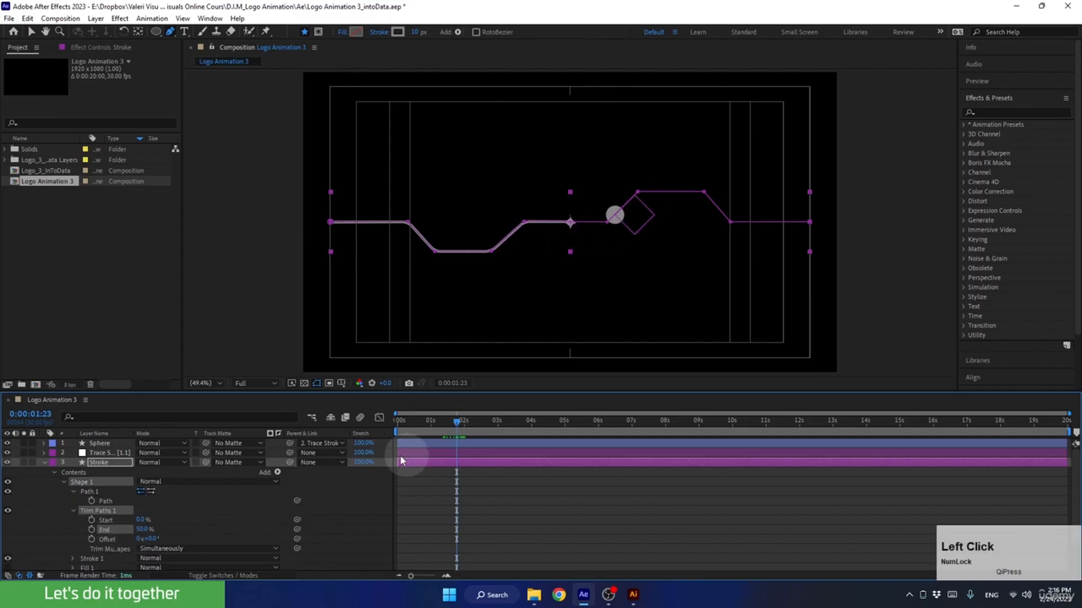
Link the End property of the Stroke layer's Trim Paths to the Trace Path Progress property of the trace null.
{"action": "left_click_drag", "start_coordinate": [312, 402], "coordinate": [310, 324]}
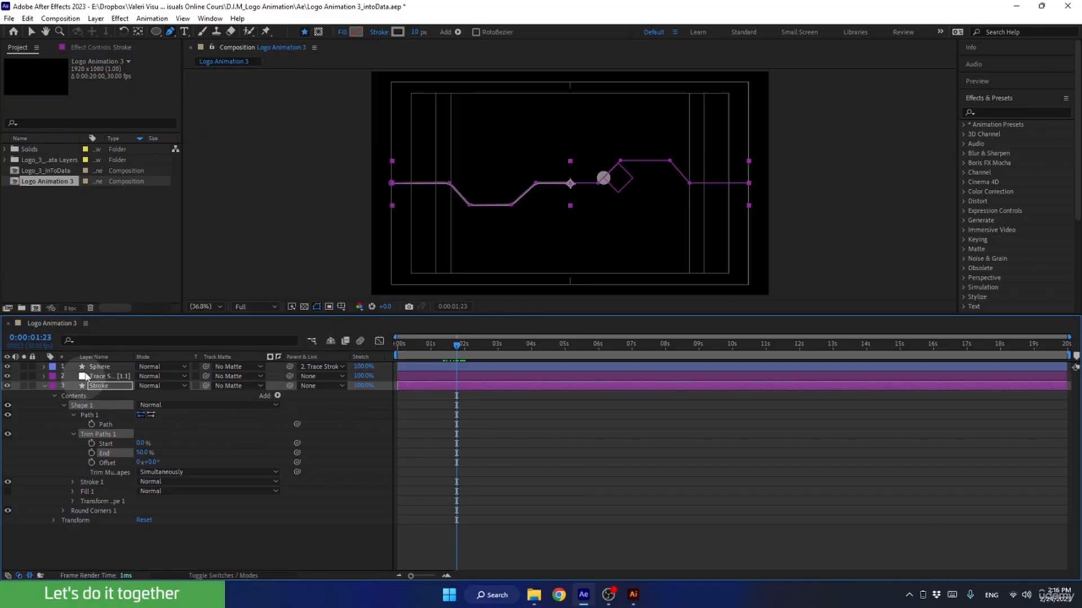
{"action": "left_click", "coordinate": [102, 378]}
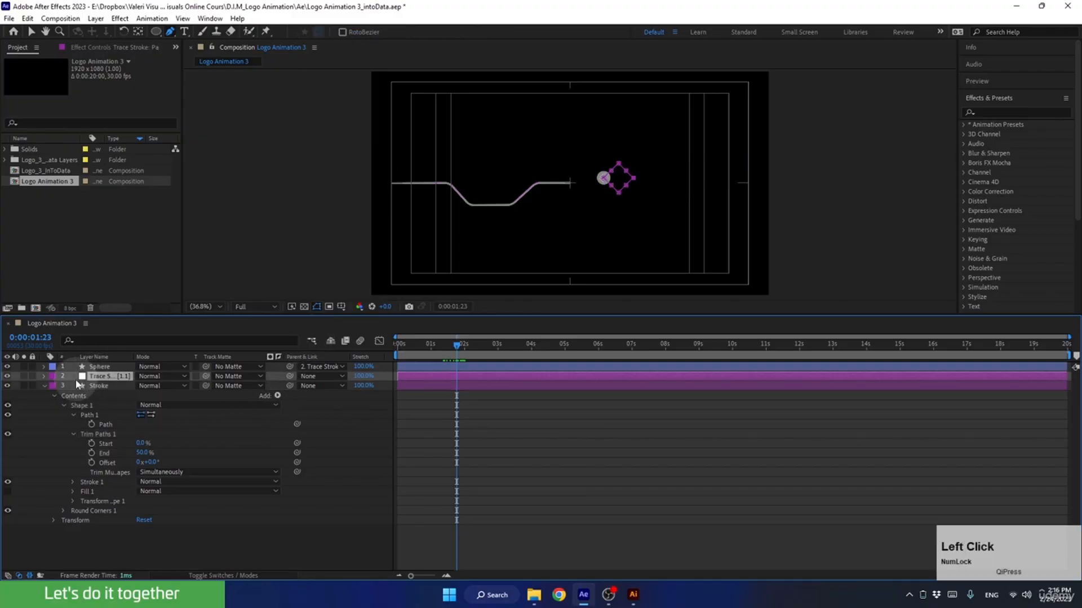
{"action": "left_click", "coordinate": [43, 376]}
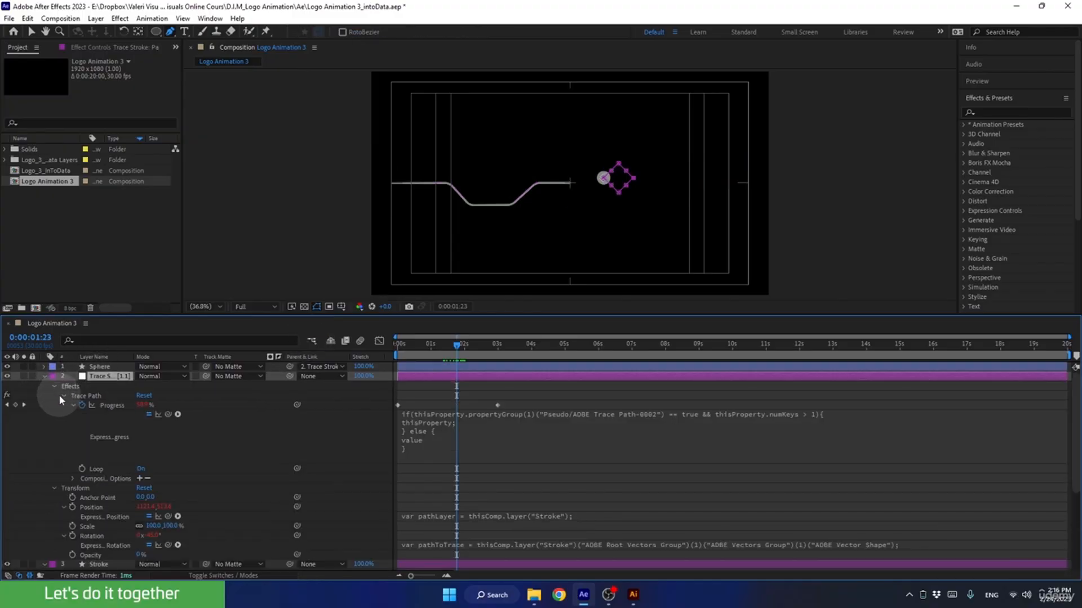
{"action": "left_click", "coordinate": [60, 395]}
{"action": "left_click", "coordinate": [51, 405]}
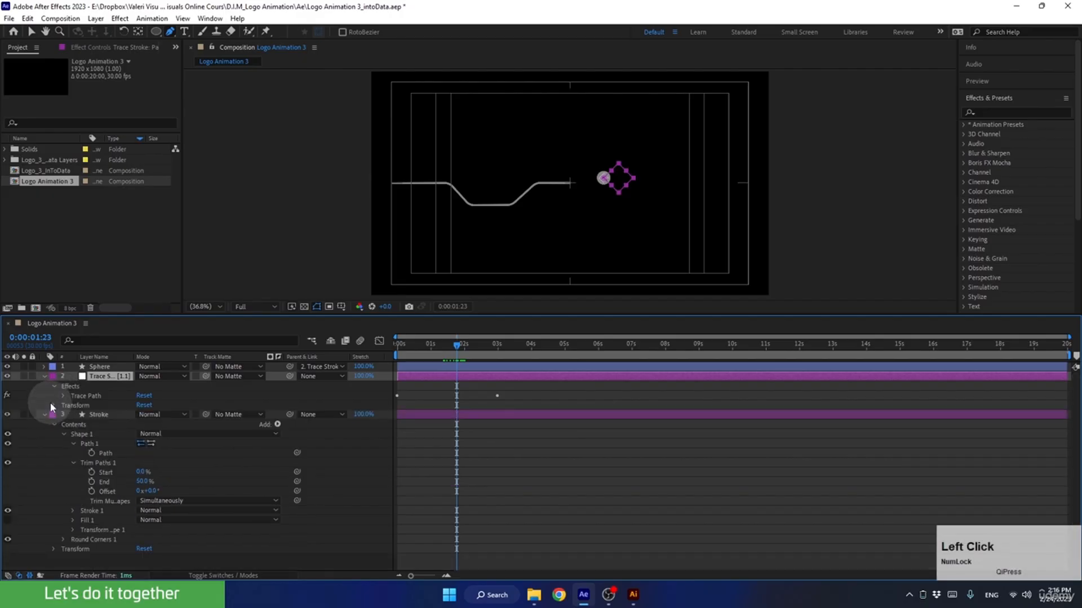
{"action": "left_click", "coordinate": [62, 394]}
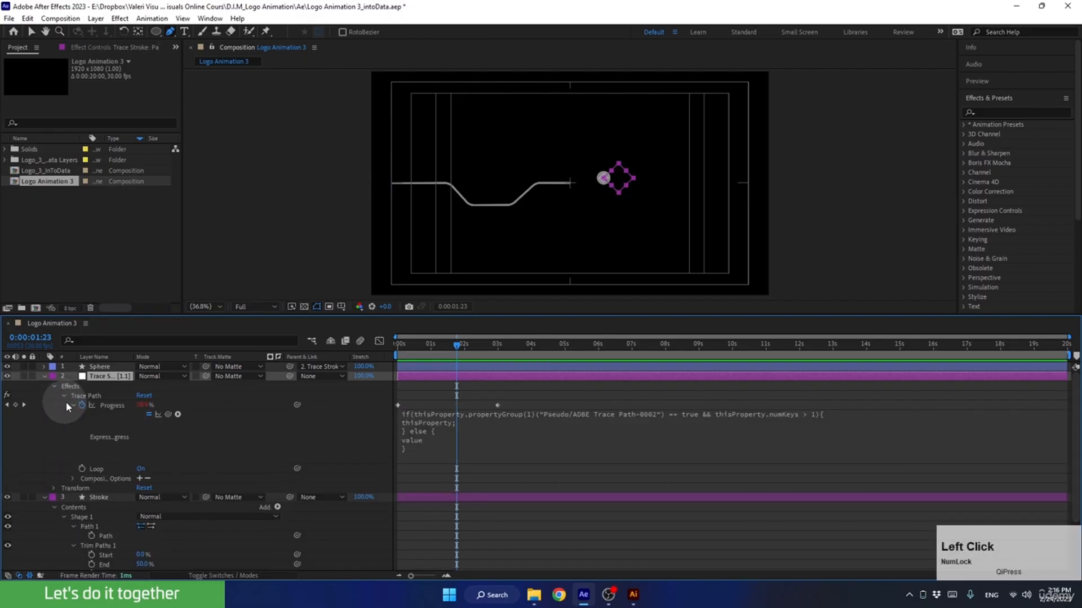
{"action": "left_click", "coordinate": [71, 404]}
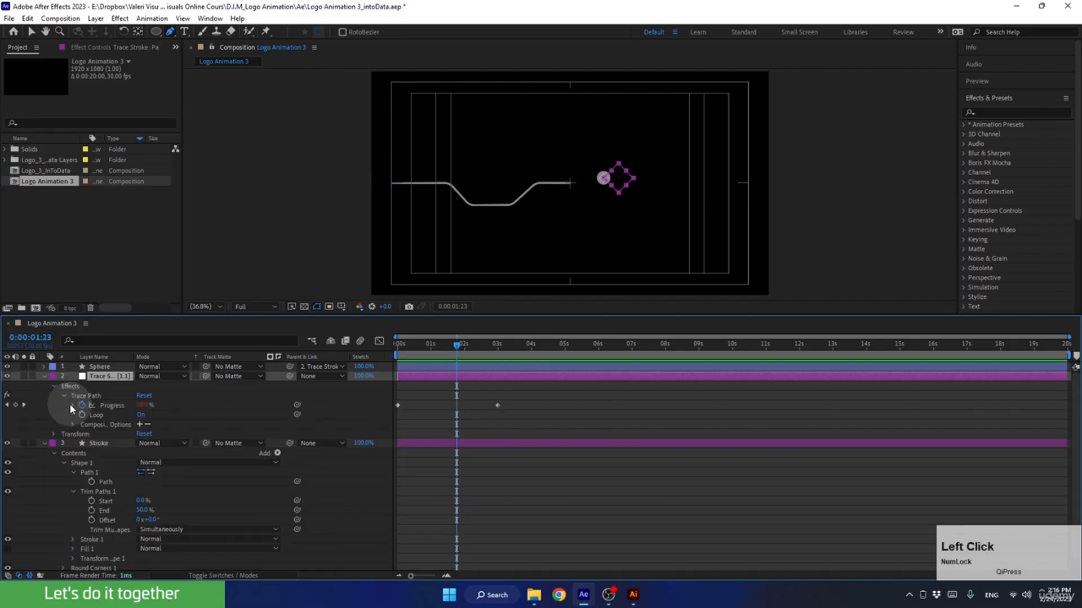
{"action": "left_click", "coordinate": [113, 405]}
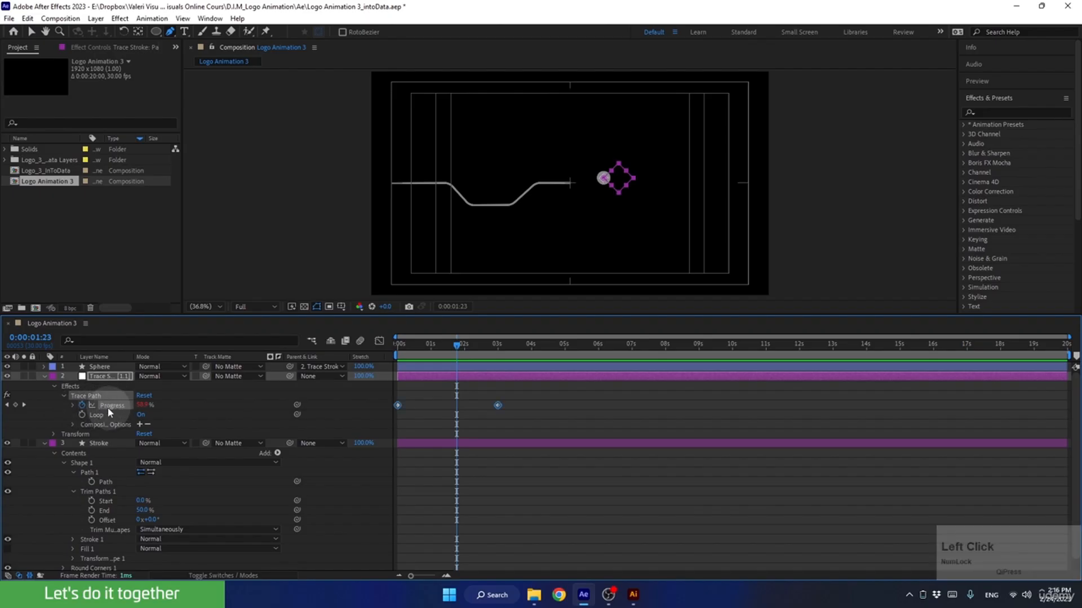
{"action": "left_click", "coordinate": [104, 511]}
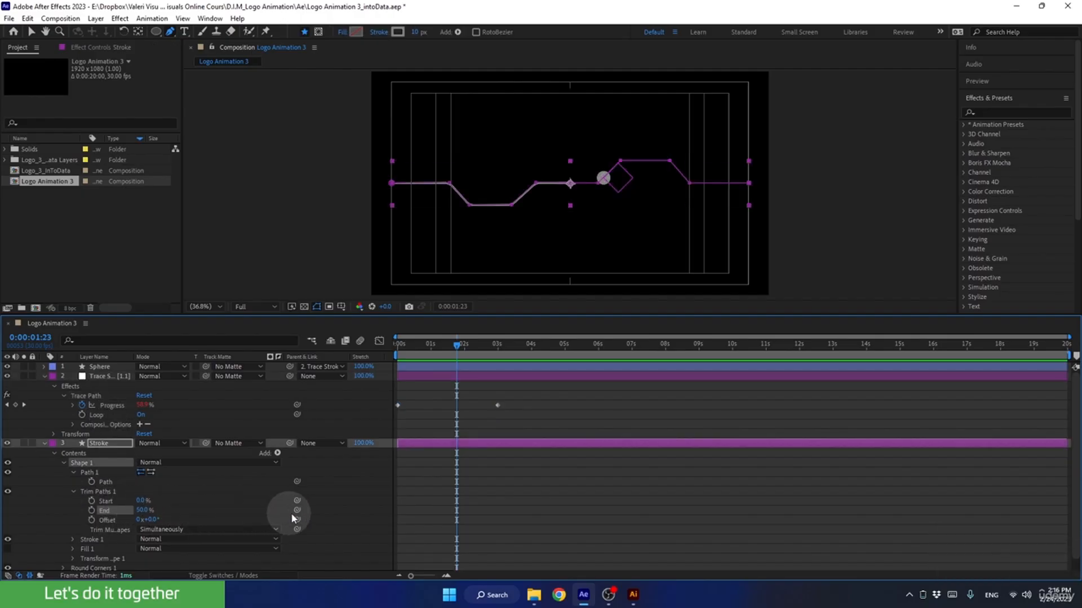
{"action": "left_click_drag", "start_coordinate": [297, 510], "coordinate": [260, 503]}
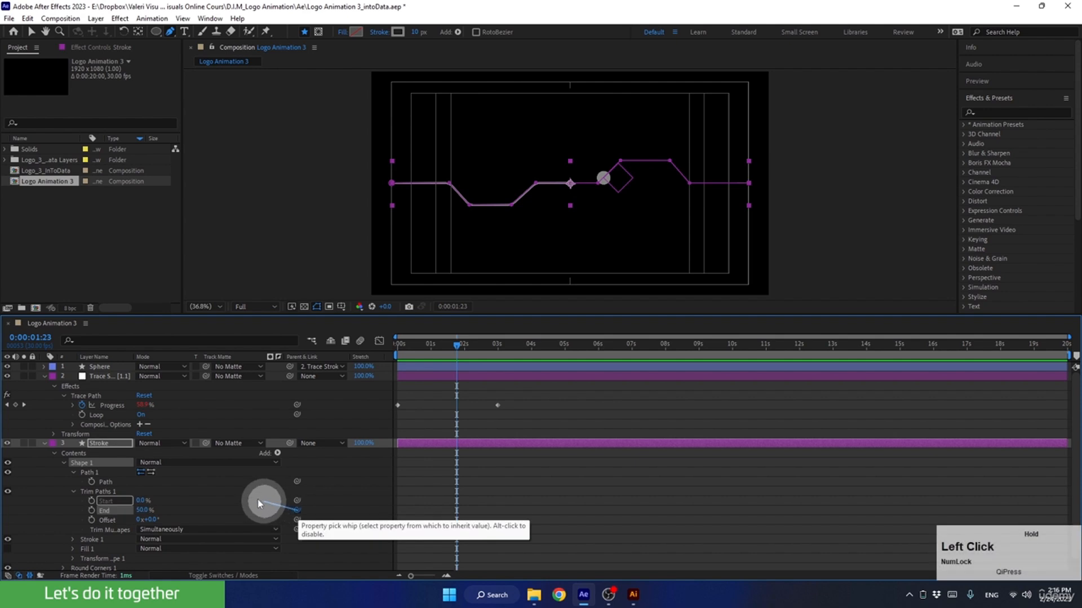
{"action": "left_click_drag", "start_coordinate": [117, 418], "coordinate": [111, 406]}
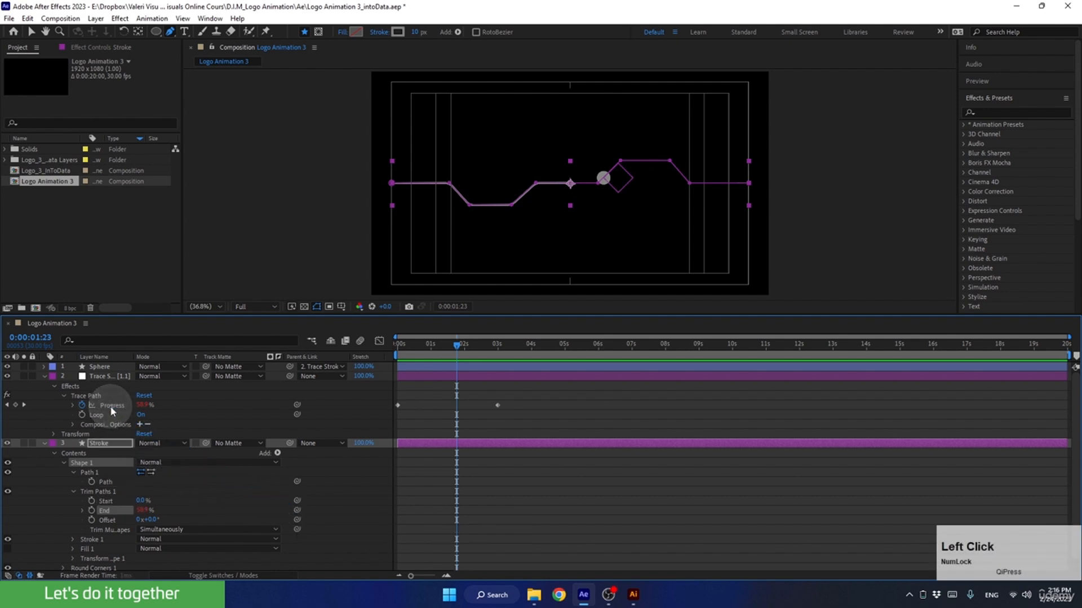
Check up close how the trimmed line follows the Sphere, collapse the trace null's properties, and fit the composition in the viewer.
{"action": "scroll", "coordinate": [620, 180], "scroll_direction": "up", "scroll_amount": 3}
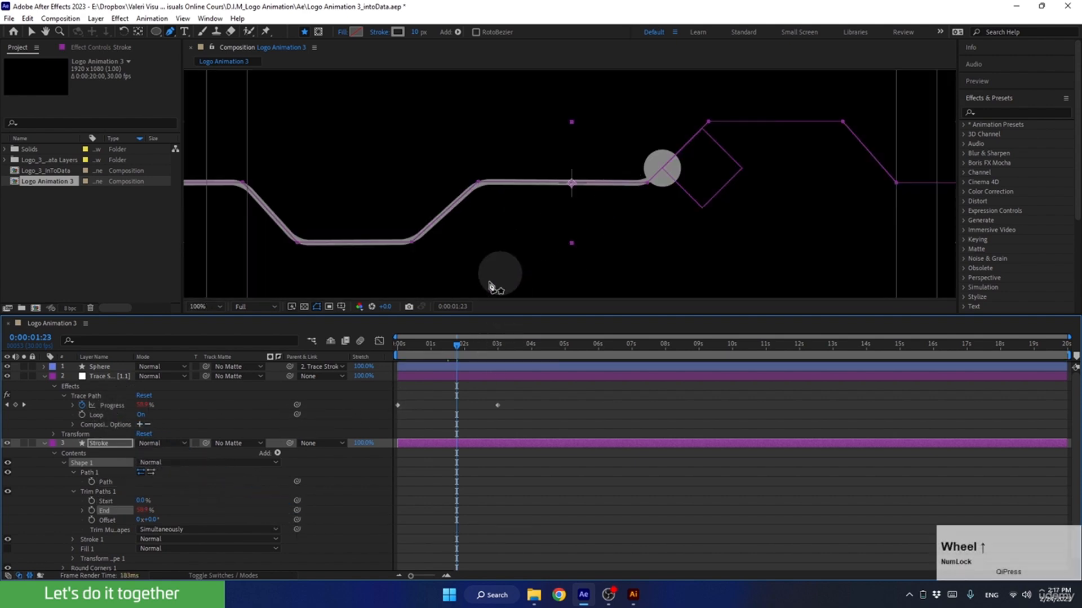
{"action": "mouse_move", "coordinate": [452, 347]}
{"action": "left_mouse_down"}
{"action": "mouse_move", "coordinate": [425, 346]}
{"action": "mouse_move", "coordinate": [475, 345]}
{"action": "mouse_move", "coordinate": [422, 352]}
{"action": "mouse_move", "coordinate": [468, 343]}
{"action": "left_mouse_up"}
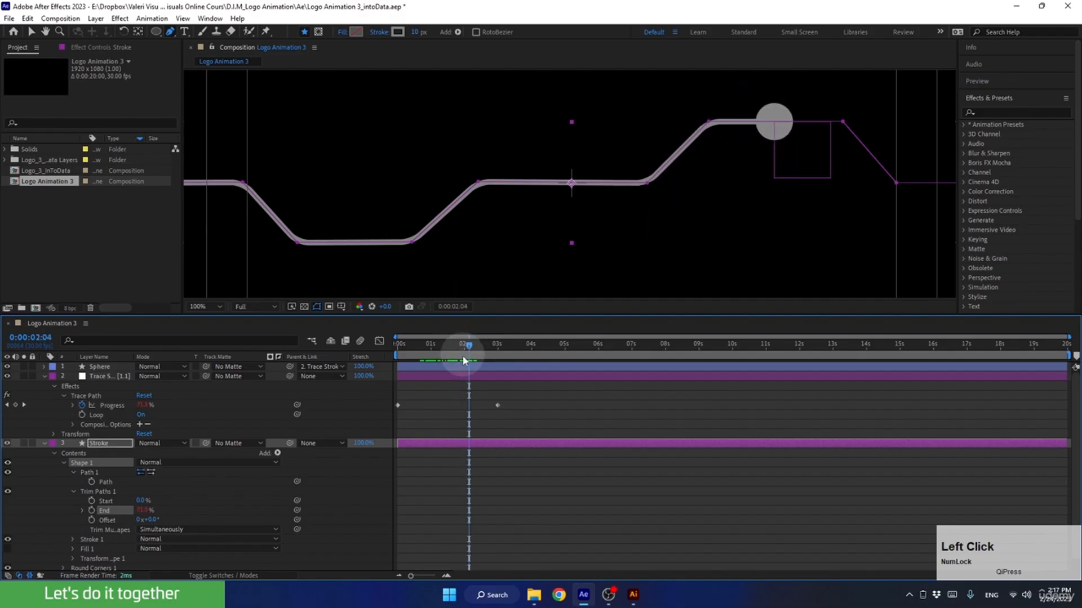
{"action": "left_click", "coordinate": [44, 376]}
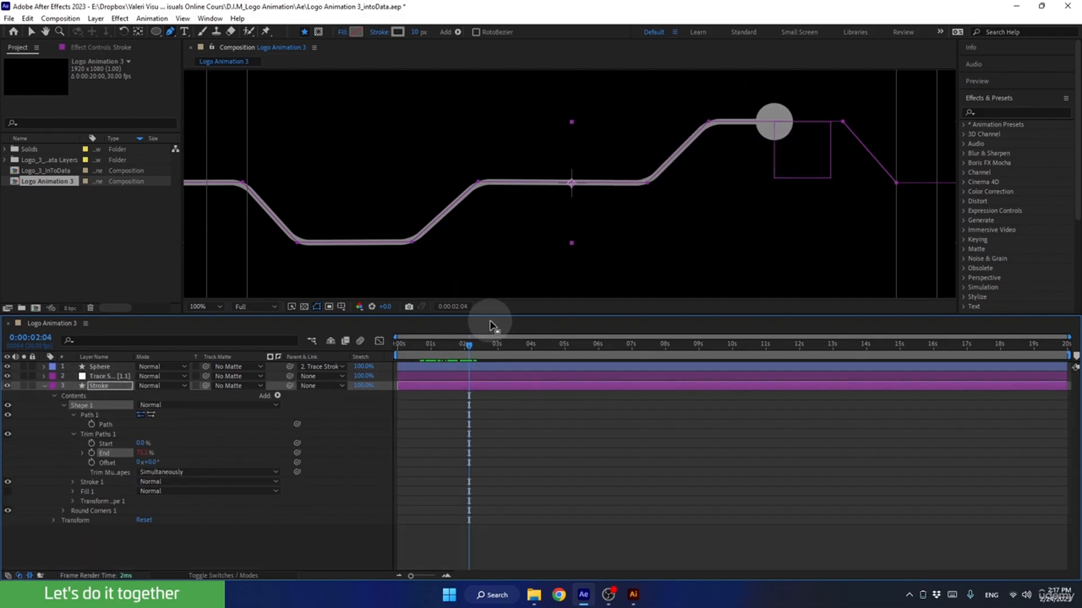
{"action": "left_click_drag", "start_coordinate": [483, 314], "coordinate": [484, 322]}
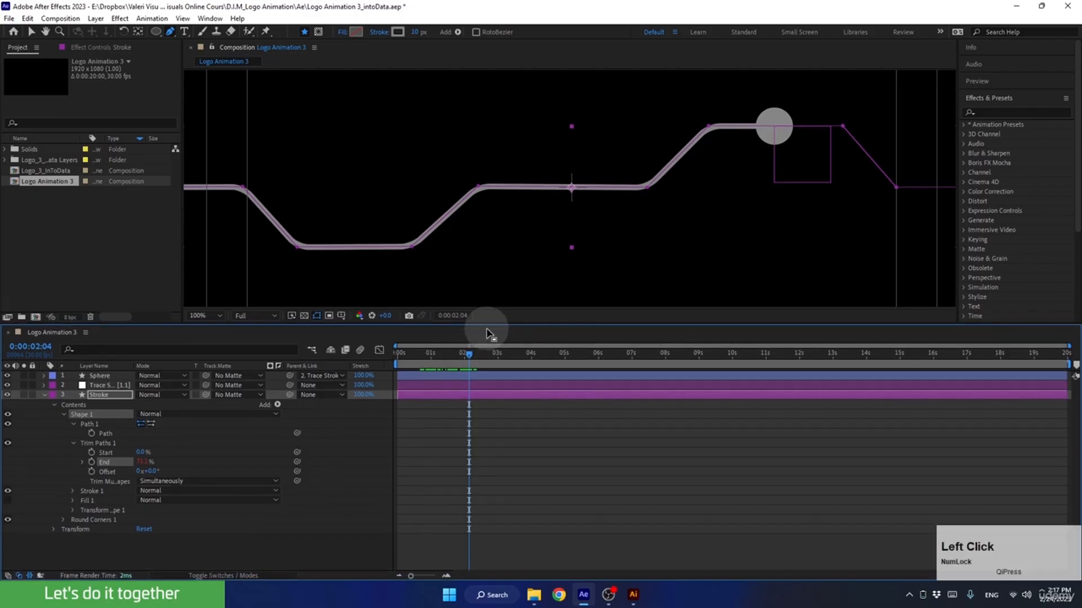
{"action": "left_click", "coordinate": [202, 316]}
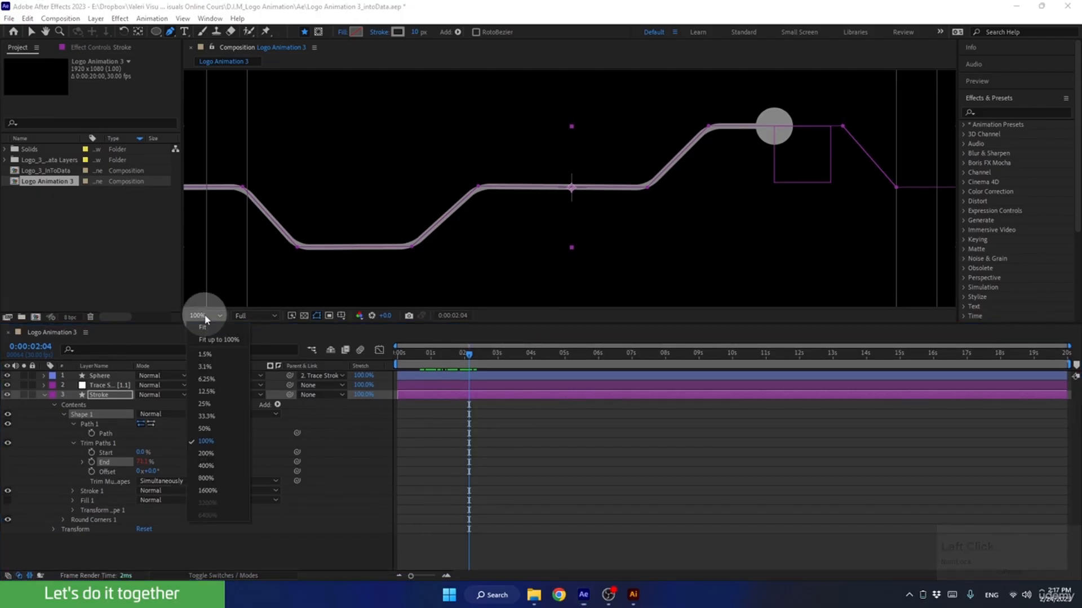
{"action": "left_click", "coordinate": [203, 332]}
Keyframe the Start property of the Stroke layer's Trim Paths at 0% at 1 second and 100% at 3 seconds.
{"action": "left_click_drag", "start_coordinate": [475, 354], "coordinate": [430, 354]}
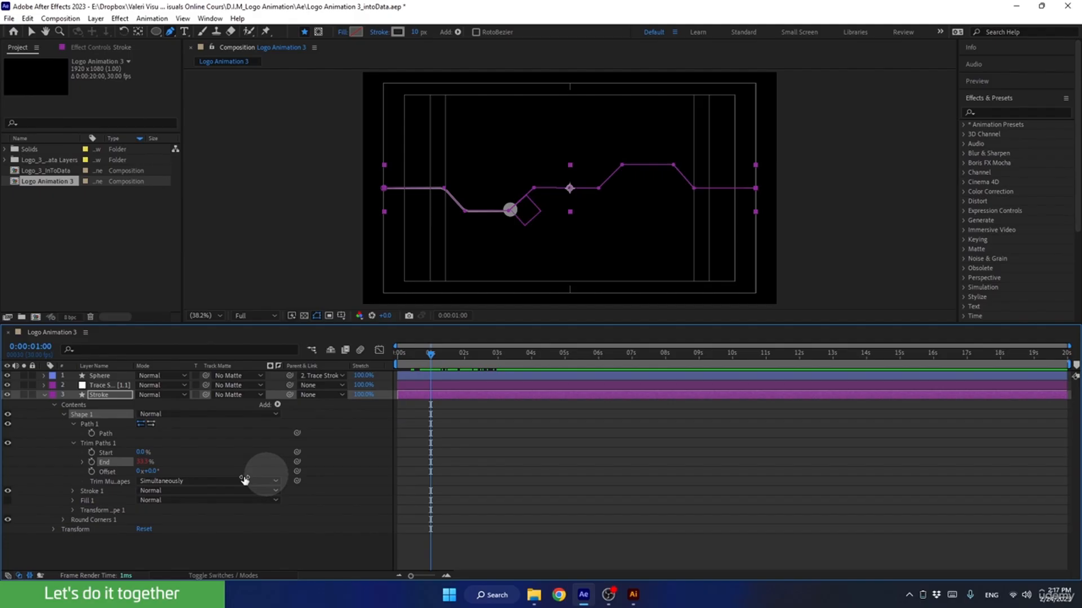
{"action": "left_click", "coordinate": [143, 452]}
{"action": "left_click_drag", "start_coordinate": [142, 452], "coordinate": [155, 449]}
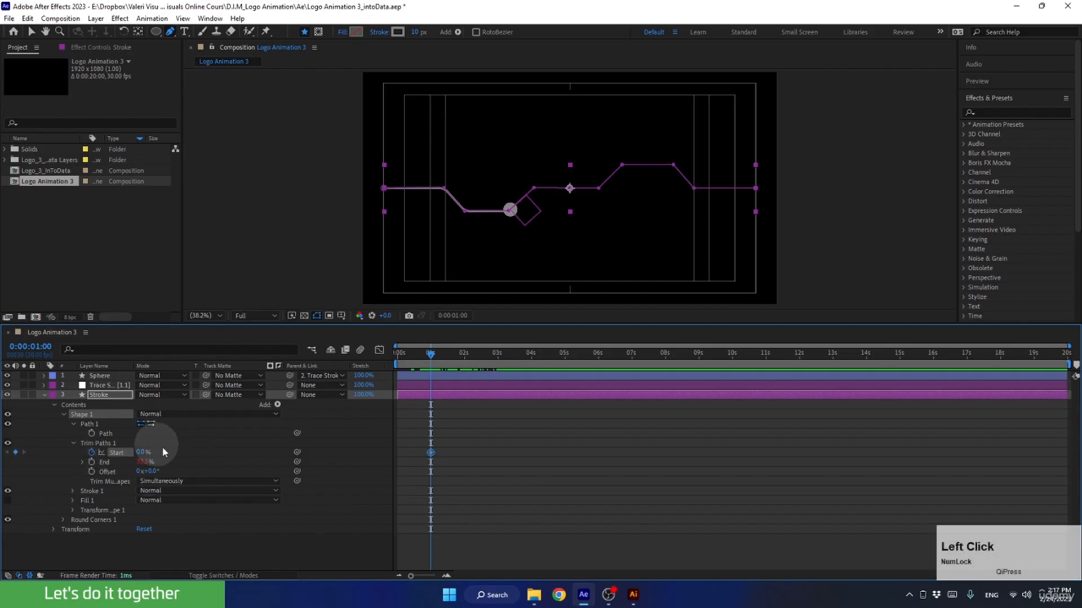
{"action": "left_click_drag", "start_coordinate": [433, 354], "coordinate": [494, 378]}
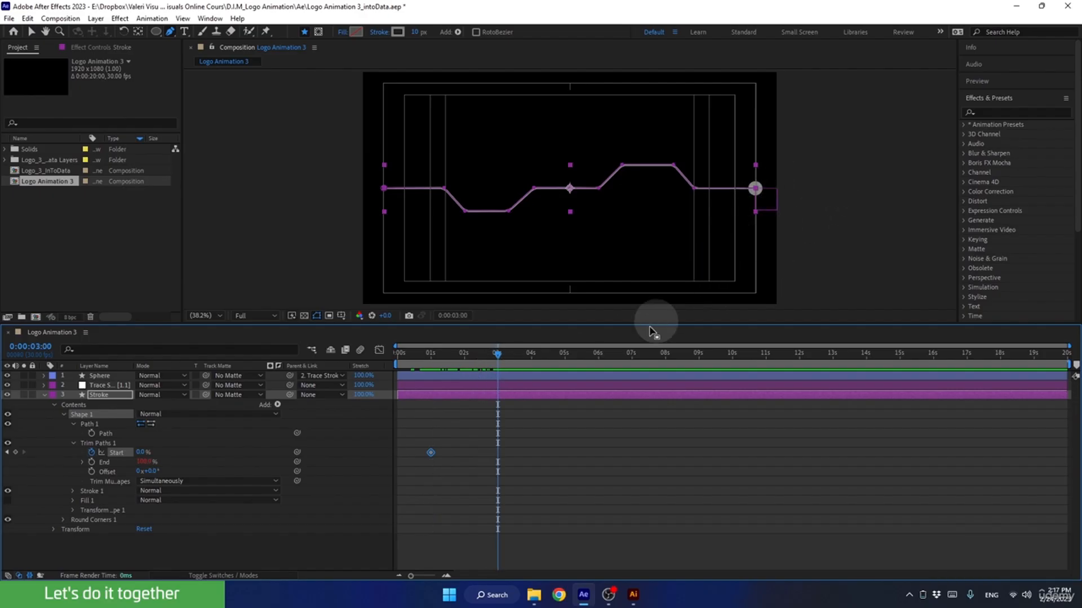
{"action": "left_click_drag", "start_coordinate": [142, 452], "coordinate": [219, 447]}
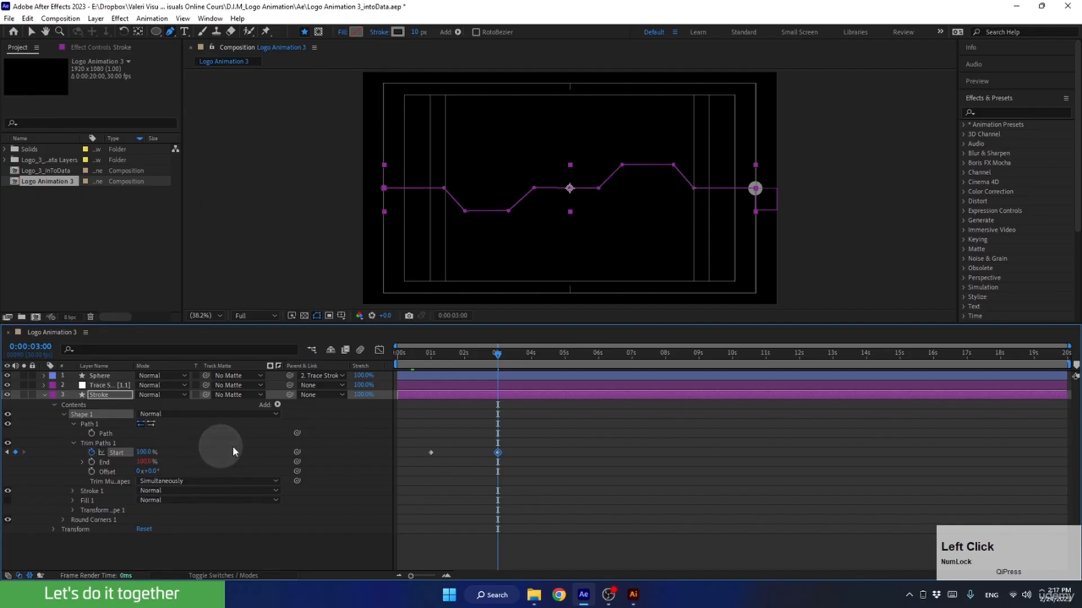
Preview the animation from the first frame to check the line's trimmed tail following the Sphere.
{"action": "left_click_drag", "start_coordinate": [451, 362], "coordinate": [366, 376]}
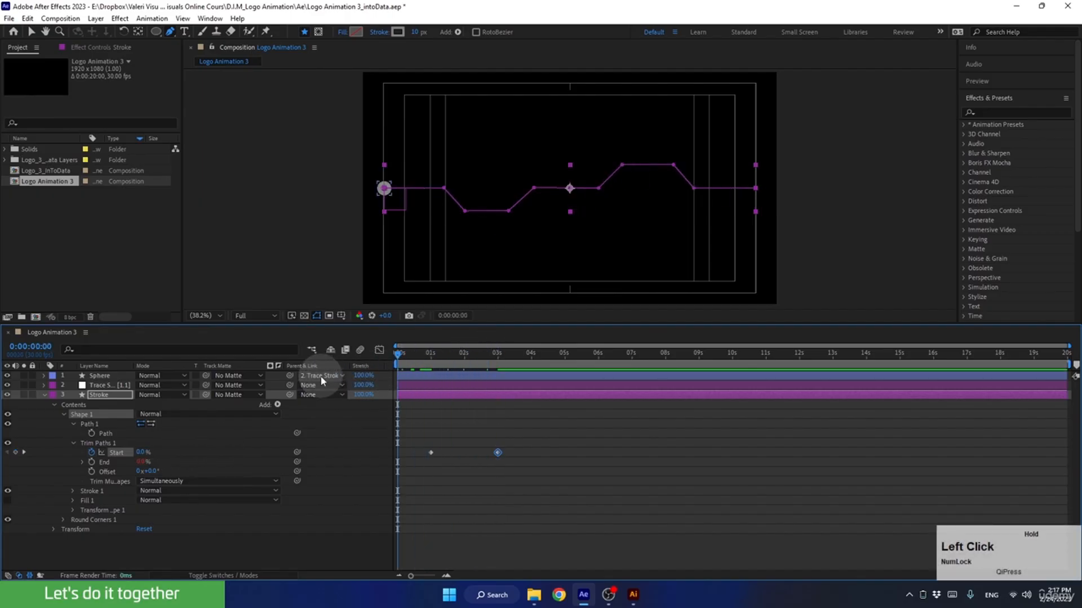
{"action": "left_click", "coordinate": [265, 223]}
{"action": "key", "text": "space"}
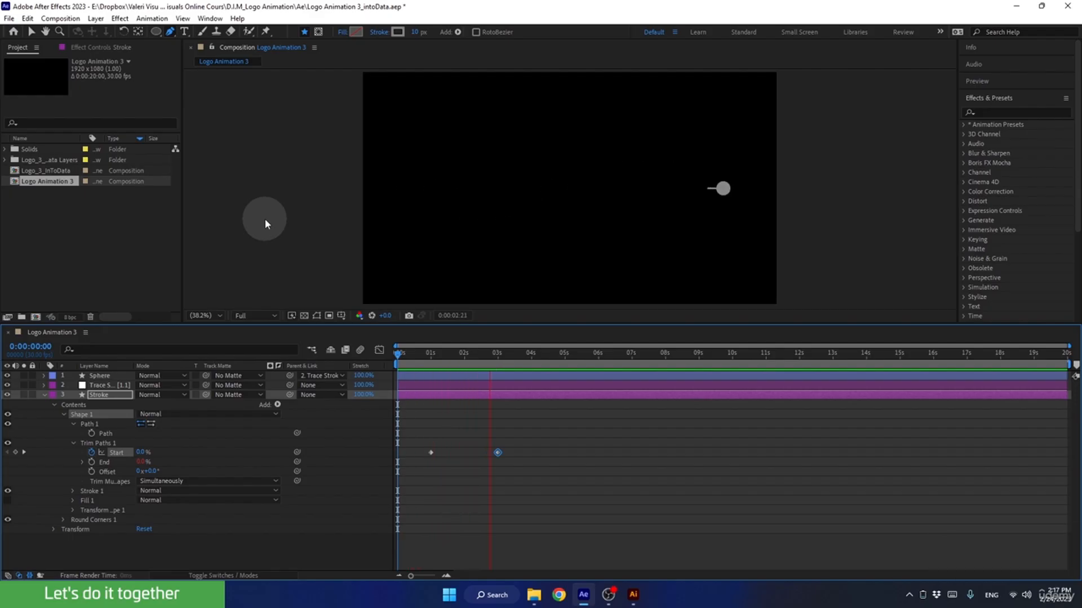
{"action": "key", "text": "space"}
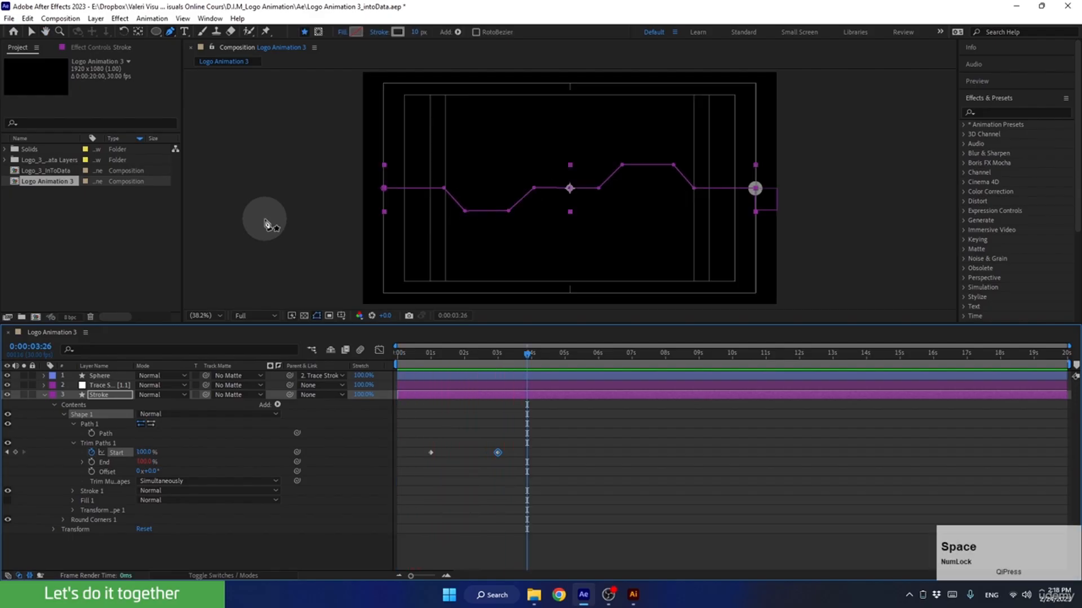
Collapse the Stroke layer, enlarge the composition viewer, and reveal only the keyframed properties of all layers.
{"action": "left_click", "coordinate": [44, 396]}
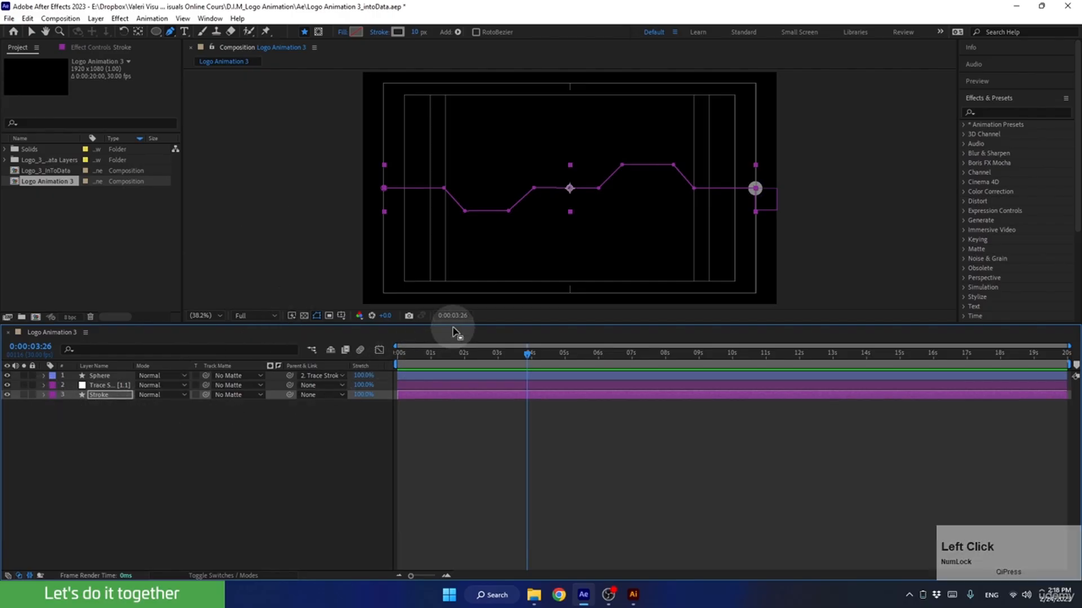
{"action": "left_click_drag", "start_coordinate": [453, 324], "coordinate": [455, 363]}
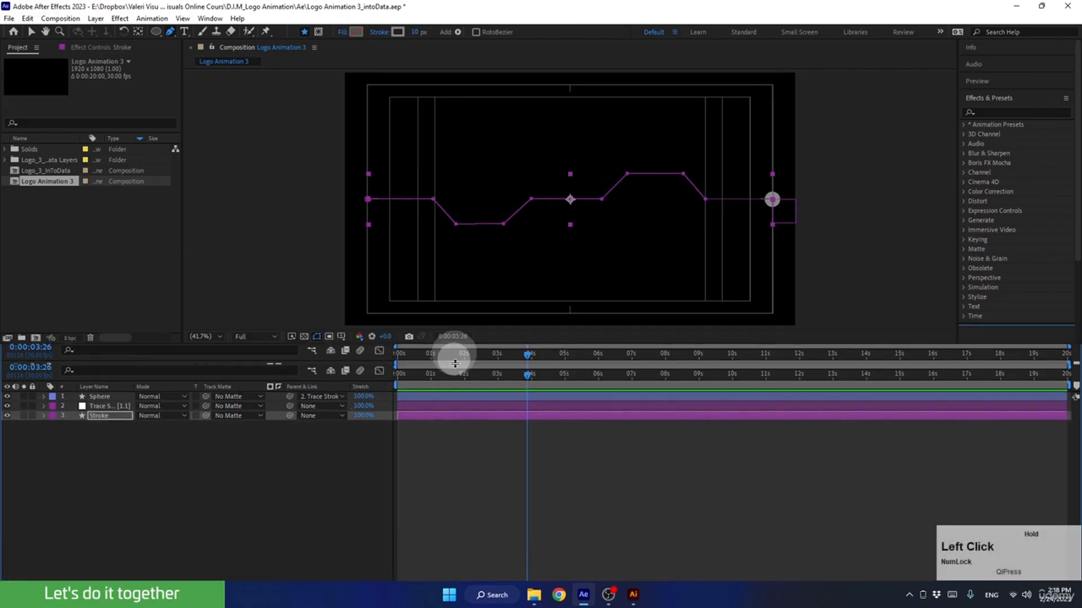
{"action": "left_click", "coordinate": [323, 492]}
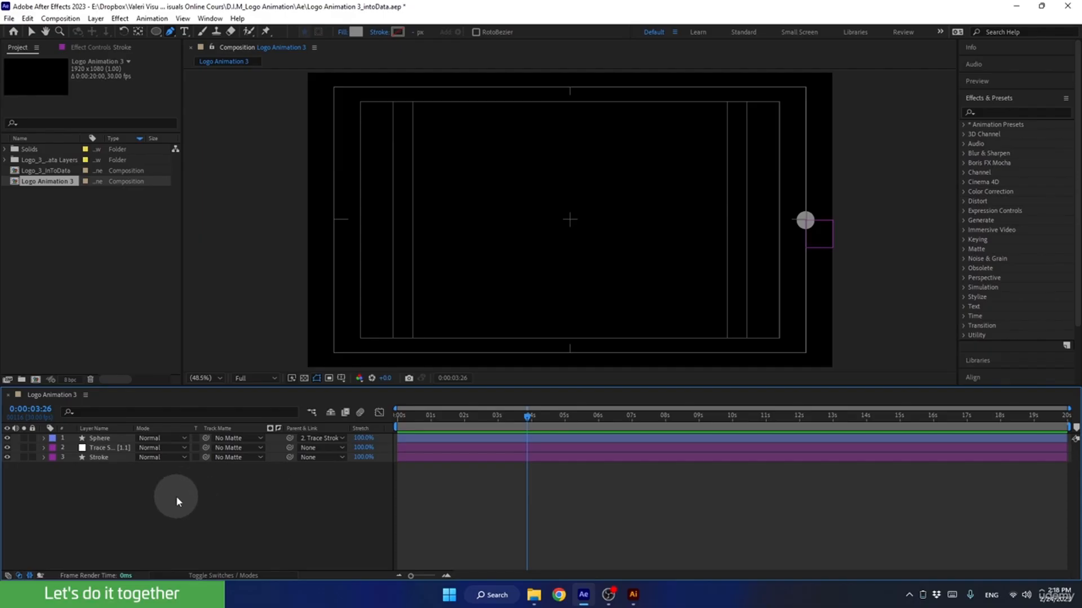
{"action": "key", "text": "u"}
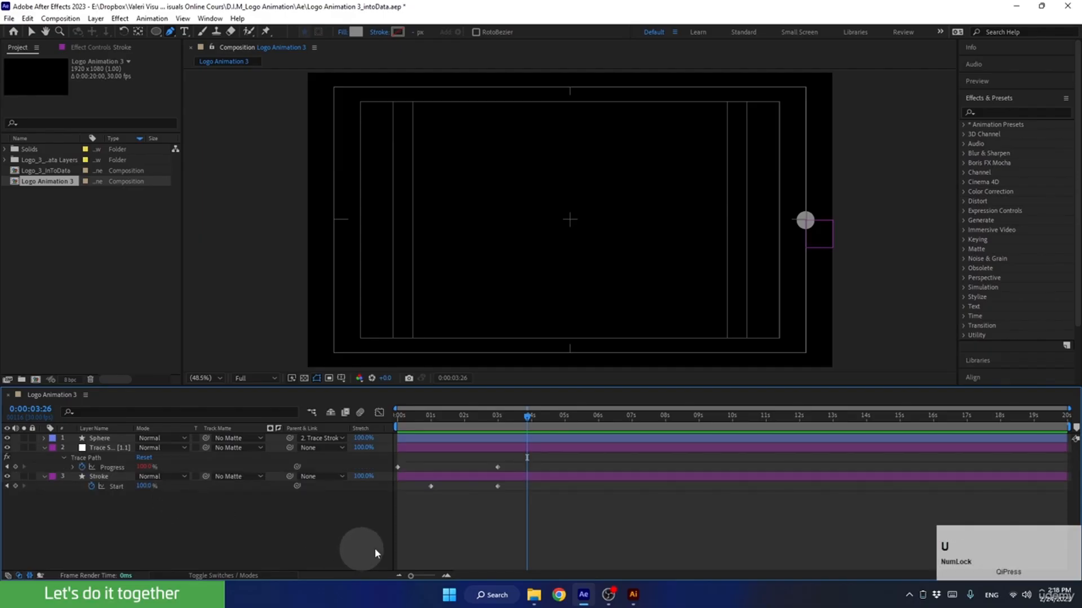
Apply Easy Ease to the trace null's Progress keyframes and reshape their speed graph to peak at about 2.5 seconds.
{"action": "mouse_move", "coordinate": [483, 422]}
{"action": "left_mouse_down"}
{"action": "mouse_move", "coordinate": [416, 420]}
{"action": "mouse_move", "coordinate": [397, 434]}
{"action": "mouse_move", "coordinate": [485, 435]}
{"action": "mouse_move", "coordinate": [488, 445]}
{"action": "mouse_move", "coordinate": [369, 468]}
{"action": "left_mouse_up"}
{"action": "key", "text": "F9"}
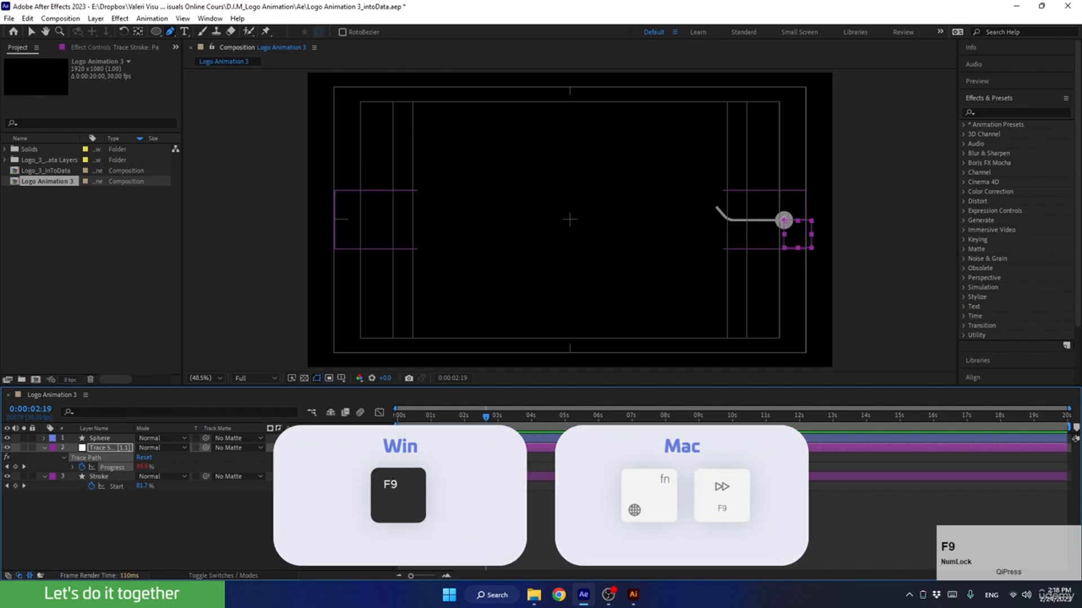
{"action": "left_click", "coordinate": [379, 412]}
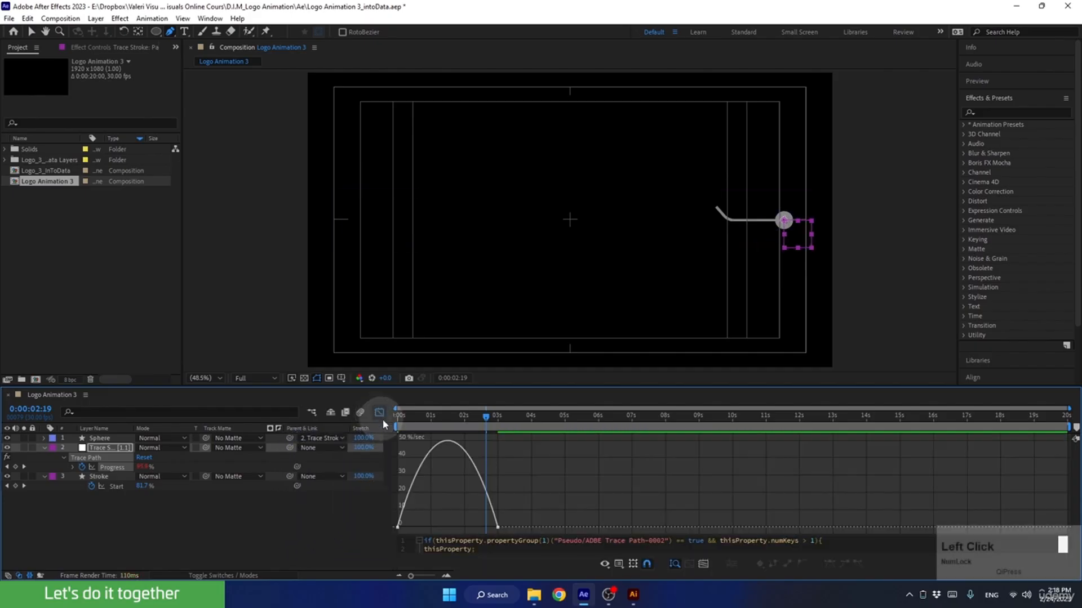
{"action": "right_click", "coordinate": [560, 467]}
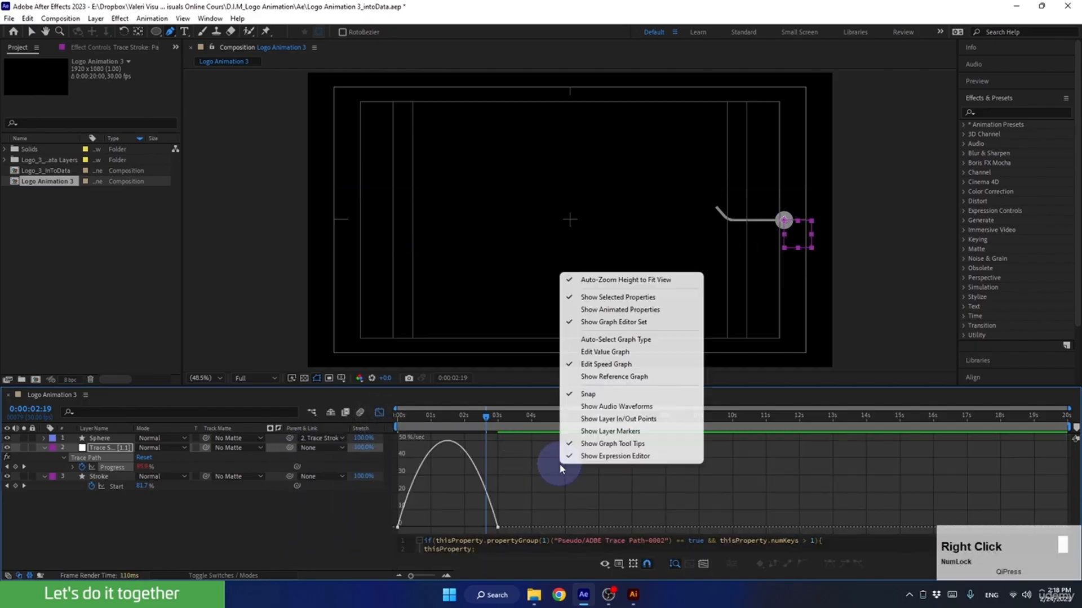
{"action": "left_click", "coordinate": [591, 365]}
{"action": "left_click_drag", "start_coordinate": [421, 517], "coordinate": [448, 527]}
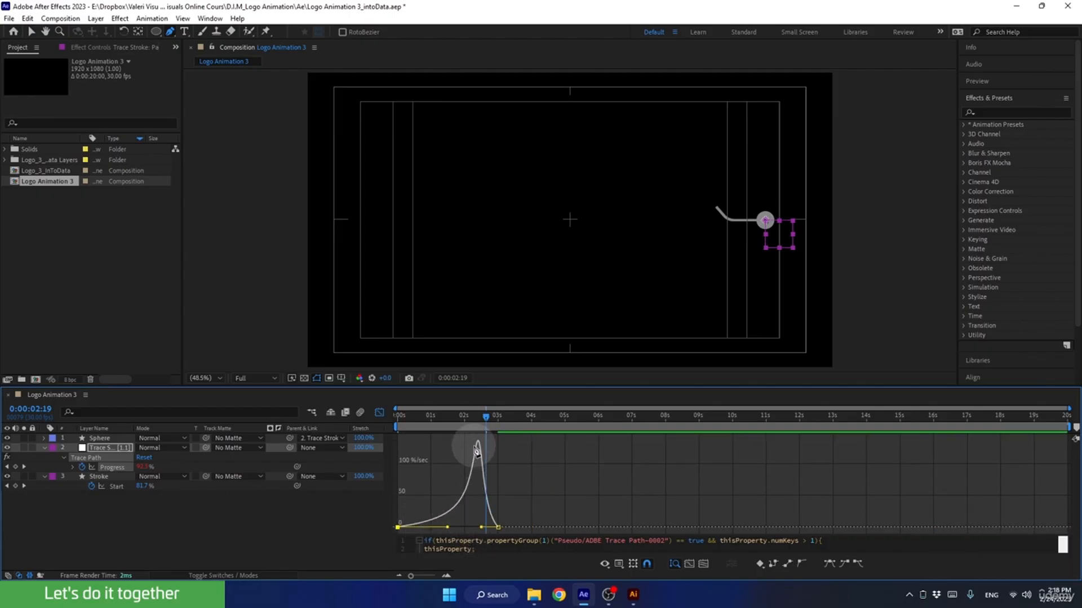
Preview the Sphere's eased motion from the first frame with the Stroke layer temporarily hidden.
{"action": "mouse_move", "coordinate": [484, 455]}
{"action": "left_click_drag", "start_coordinate": [484, 424], "coordinate": [371, 429]}
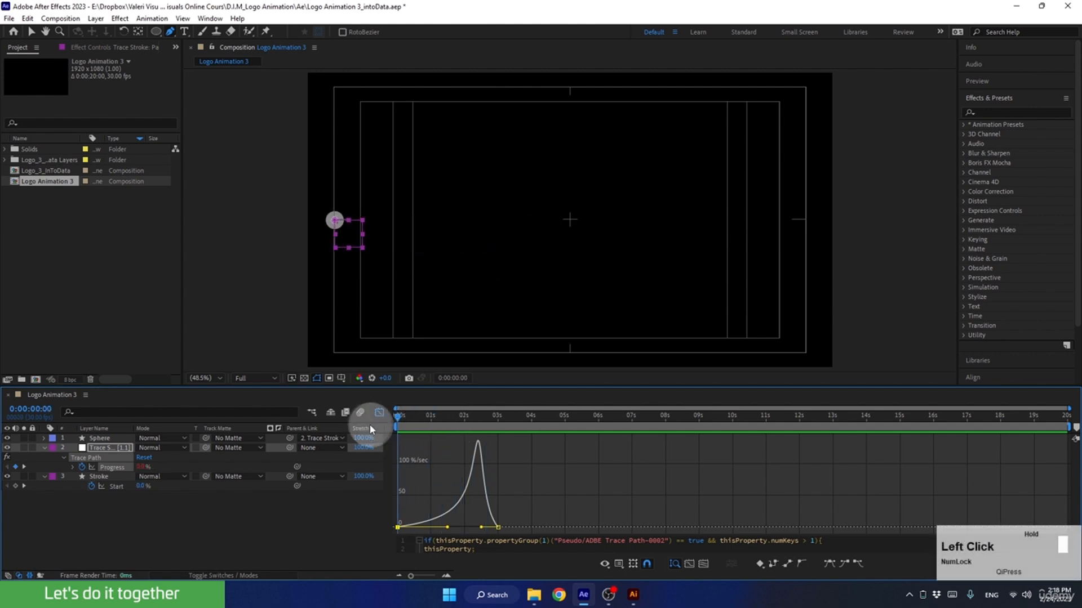
{"action": "left_click", "coordinate": [7, 476]}
{"action": "key", "text": "space"}
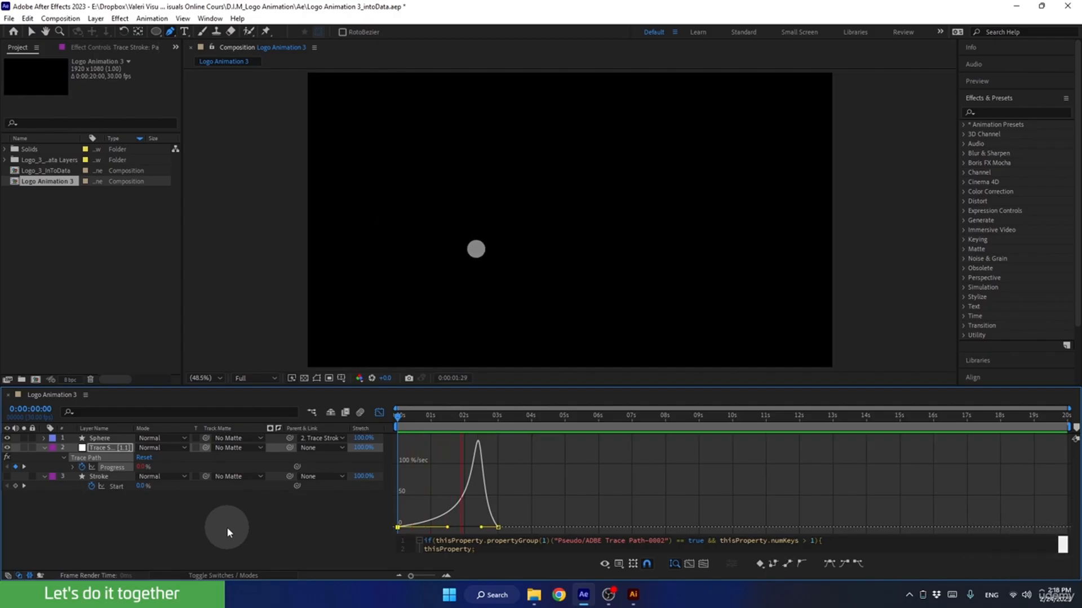
{"action": "key", "text": "space"}
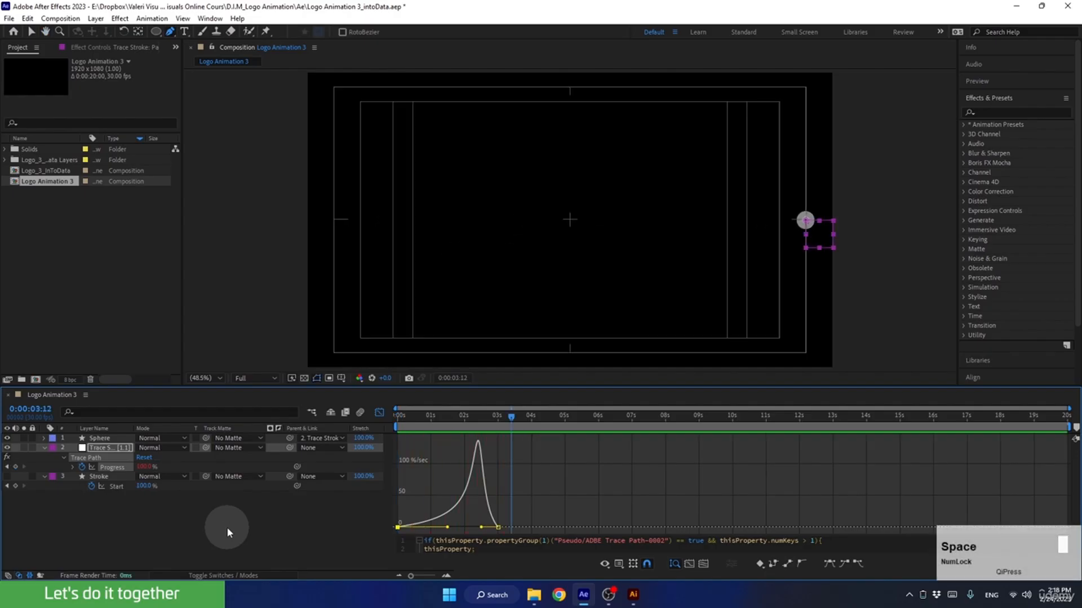
{"action": "left_click", "coordinate": [8, 480]}
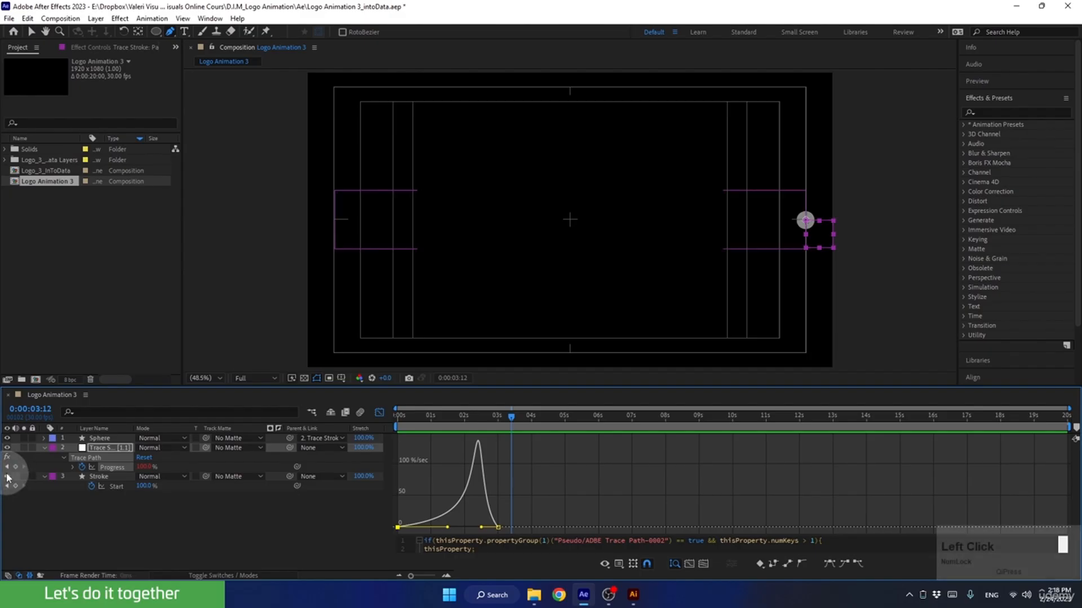
Apply Easy Ease to the Stroke layer's Start keyframes and reshape their speed graph to peak late, at about 2.6 seconds.
{"action": "left_click", "coordinate": [461, 418]}
{"action": "mouse_move", "coordinate": [461, 418]}
{"action": "left_mouse_down"}
{"action": "mouse_move", "coordinate": [431, 418]}
{"action": "mouse_move", "coordinate": [469, 423]}
{"action": "left_mouse_up"}
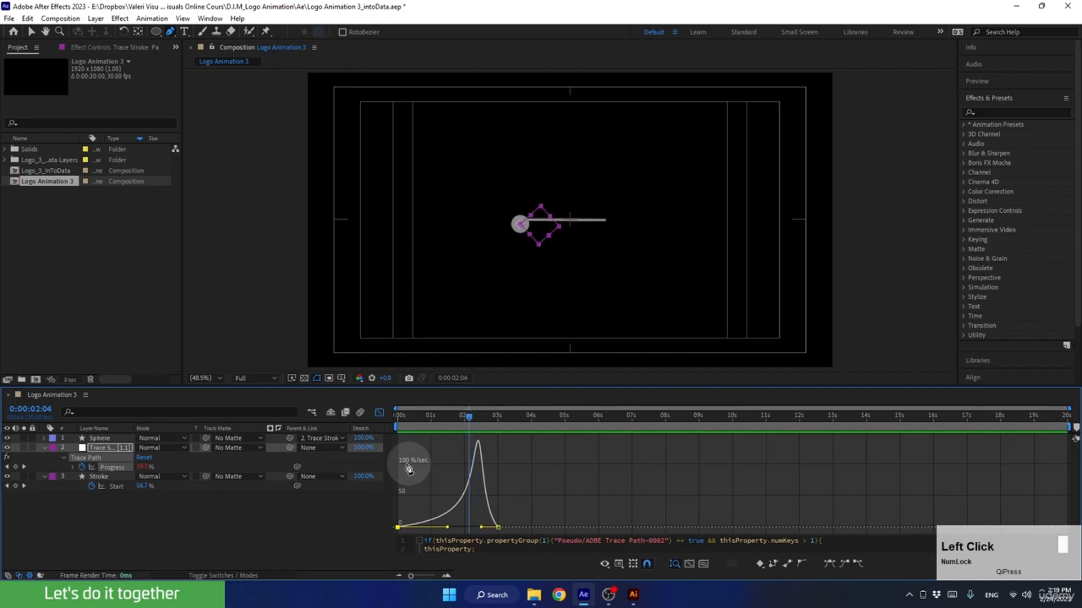
{"action": "left_click", "coordinate": [379, 414]}
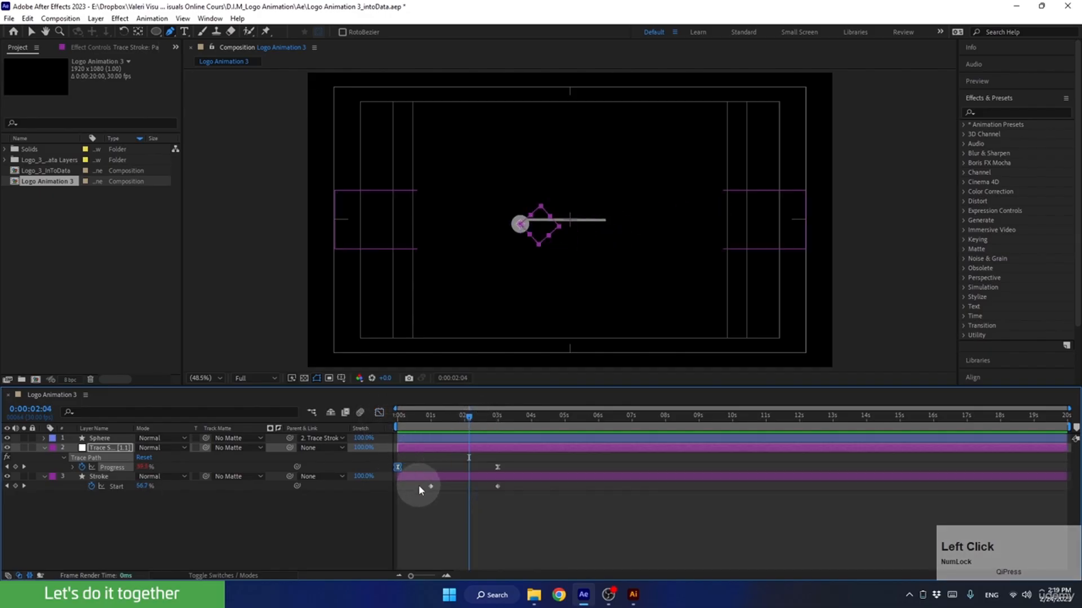
{"action": "left_click_drag", "start_coordinate": [422, 483], "coordinate": [510, 511]}
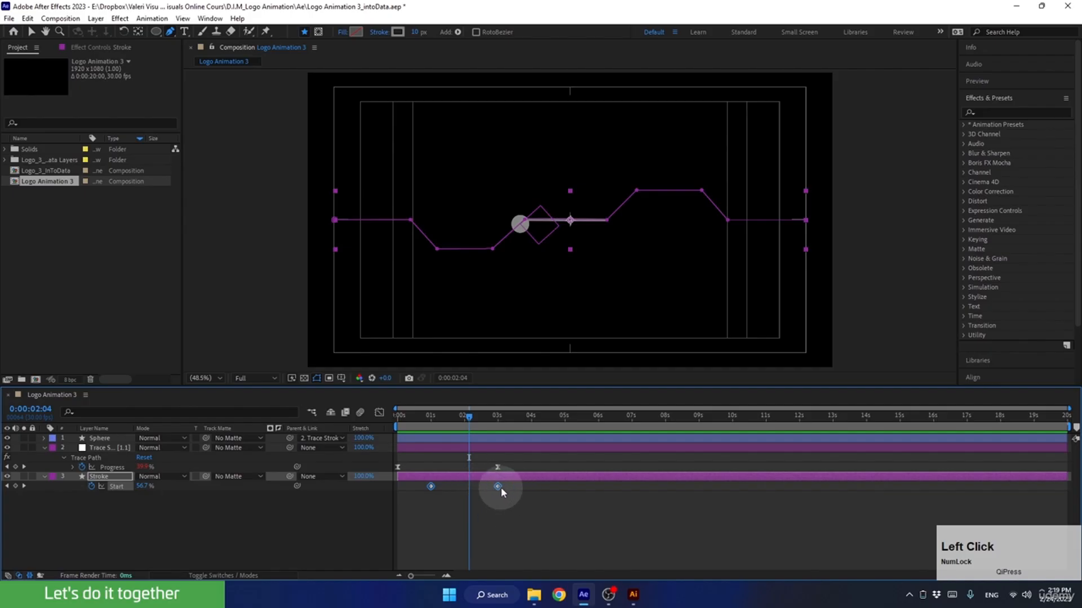
{"action": "key", "text": "F9"}
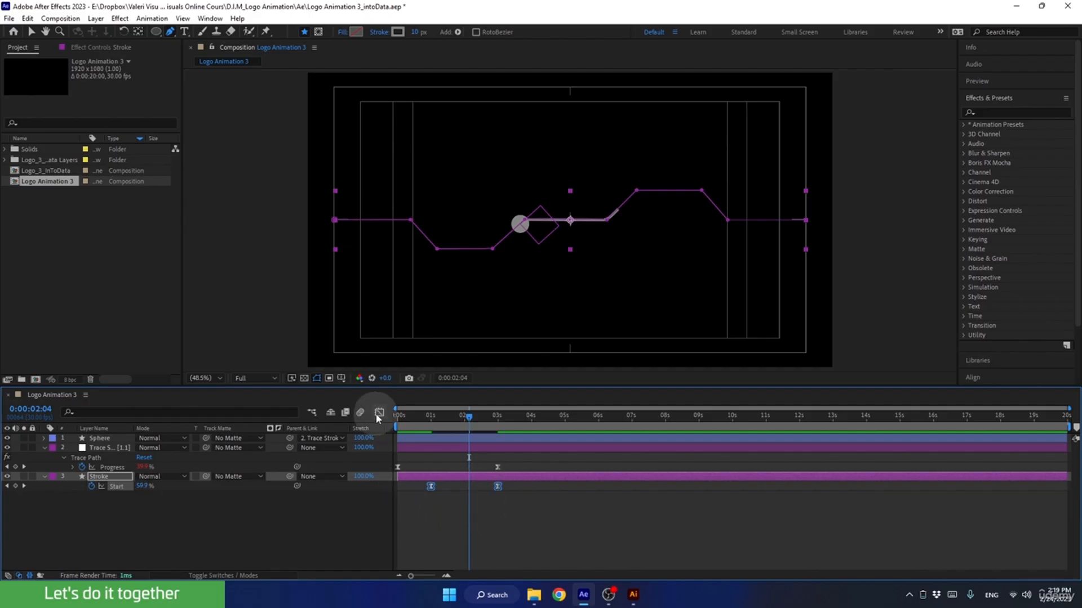
{"action": "left_click", "coordinate": [378, 414]}
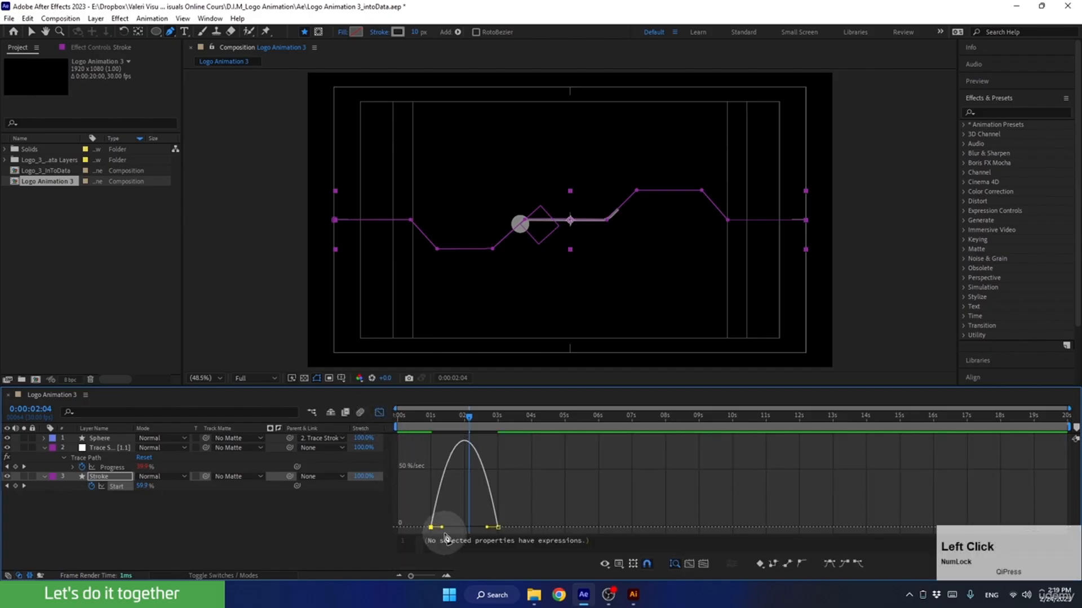
{"action": "mouse_move", "coordinate": [445, 532]}
{"action": "left_mouse_down"}
{"action": "mouse_move", "coordinate": [483, 526]}
{"action": "mouse_move", "coordinate": [465, 527]}
{"action": "left_mouse_up"}
Preview the eased line with the Sphere, close the graph editor, and inspect the motion near the path's end.
{"action": "left_click_drag", "start_coordinate": [467, 424], "coordinate": [421, 440]}
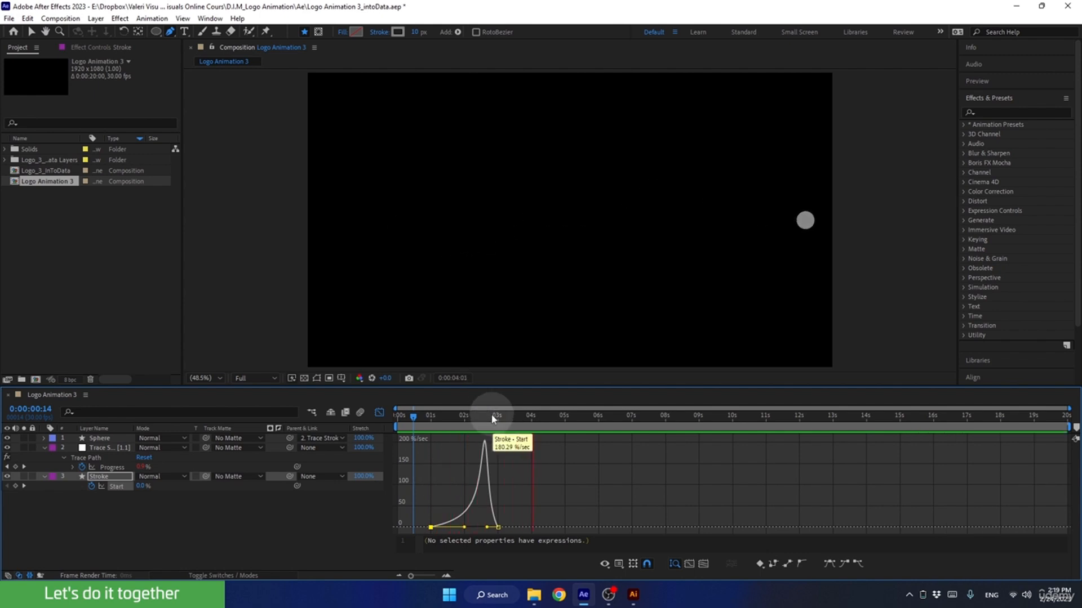
{"action": "left_click", "coordinate": [459, 416]}
{"action": "left_click", "coordinate": [379, 414]}
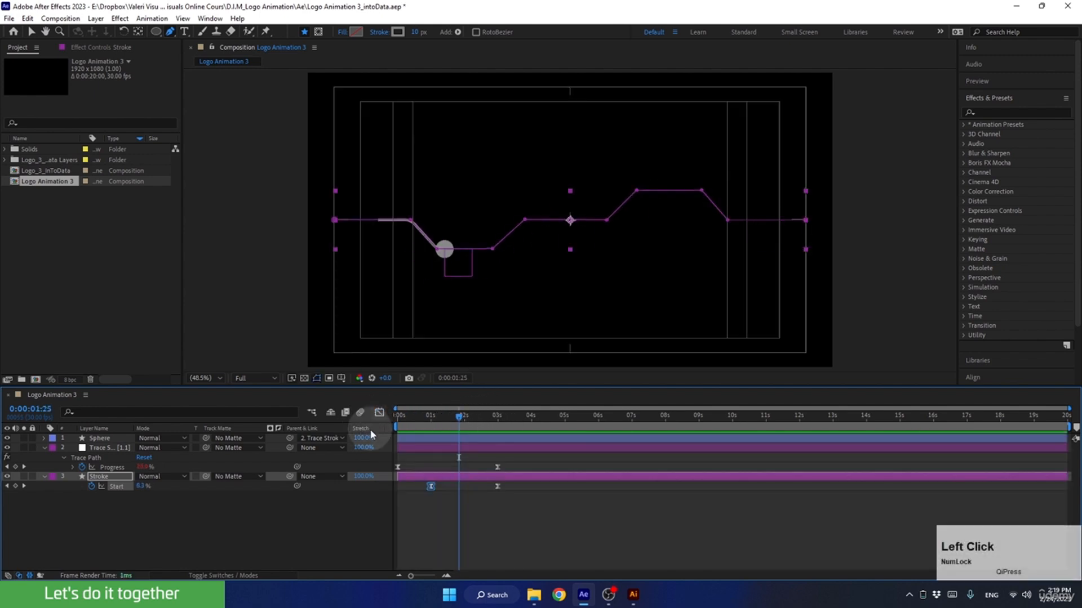
{"action": "left_click_drag", "start_coordinate": [437, 424], "coordinate": [490, 422]}
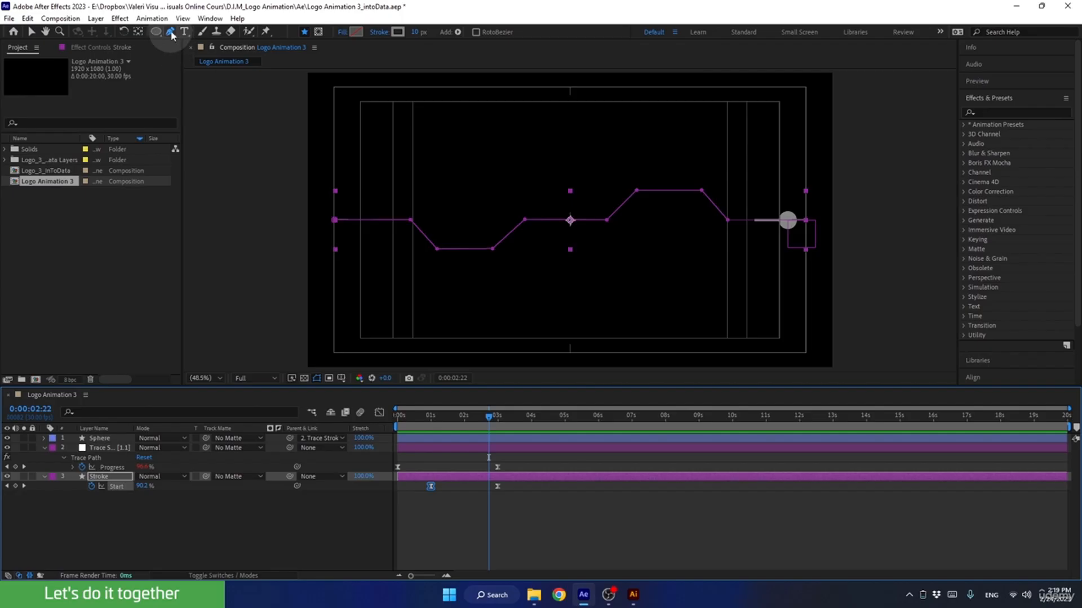
Shift the Stroke path's raised section horizontally leftward, moving its right-hand pair of points and then its left-hand pair.
{"action": "left_click", "coordinate": [703, 193]}
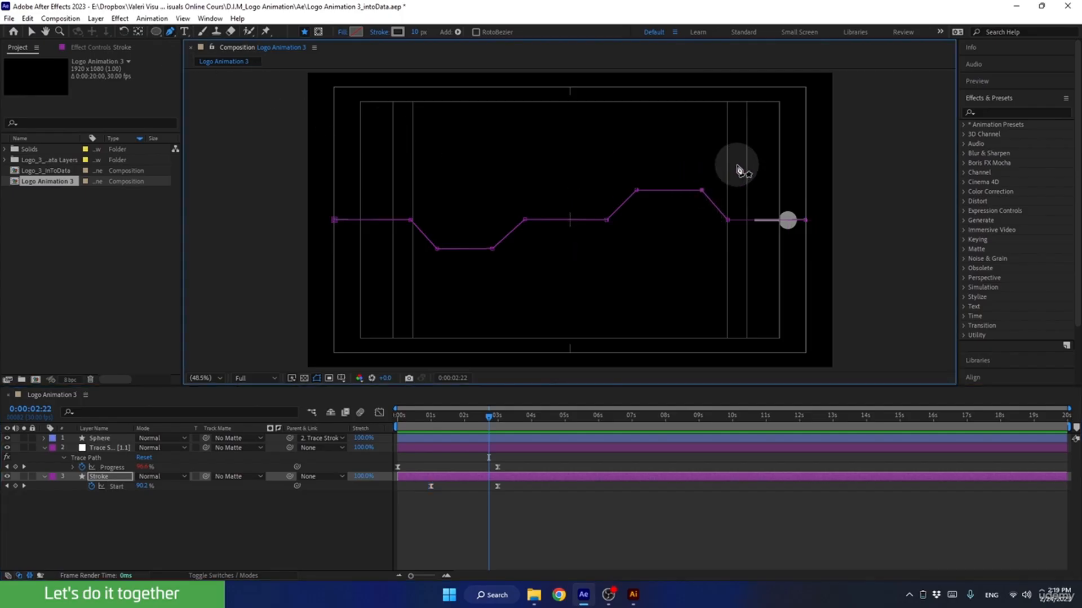
{"action": "left_click_drag", "start_coordinate": [749, 161], "coordinate": [672, 244]}
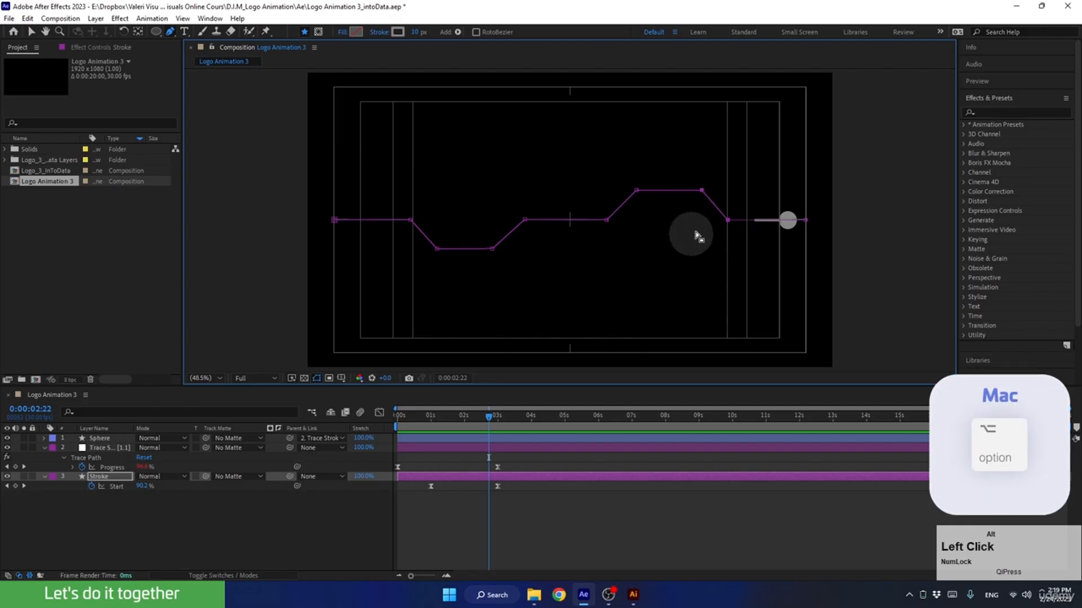
{"action": "left_click_drag", "start_coordinate": [701, 191], "coordinate": [693, 193]}
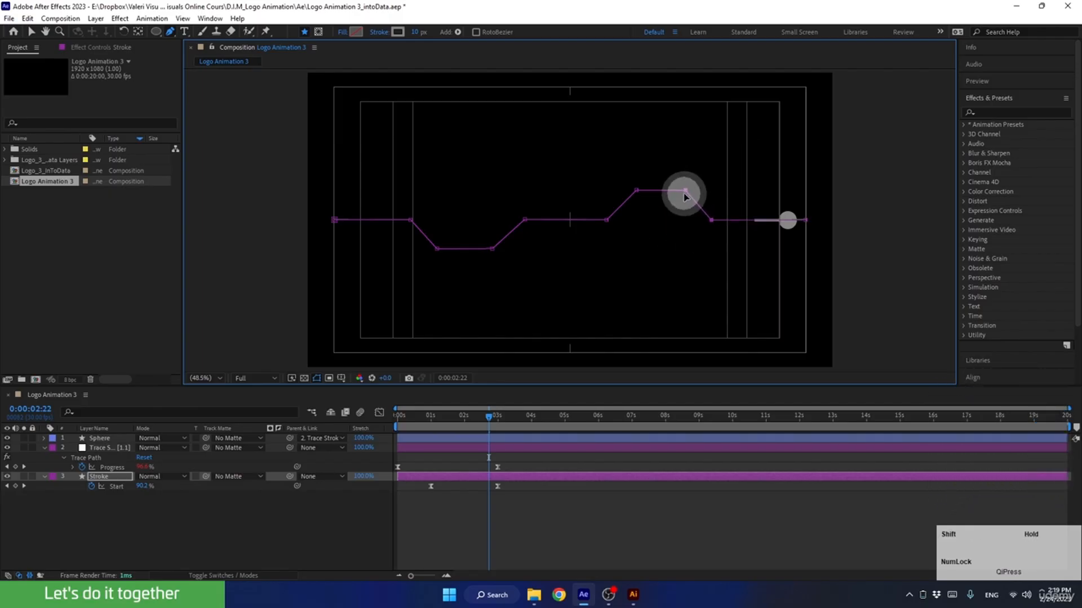
{"action": "left_click", "coordinate": [648, 182]}
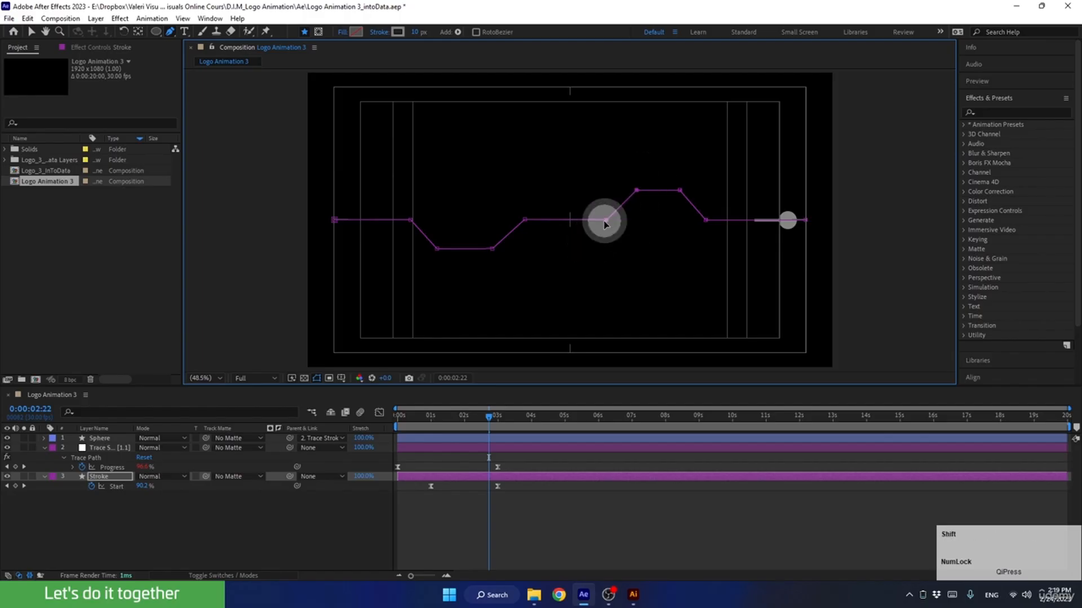
{"action": "left_click_drag", "start_coordinate": [605, 224], "coordinate": [593, 227]}
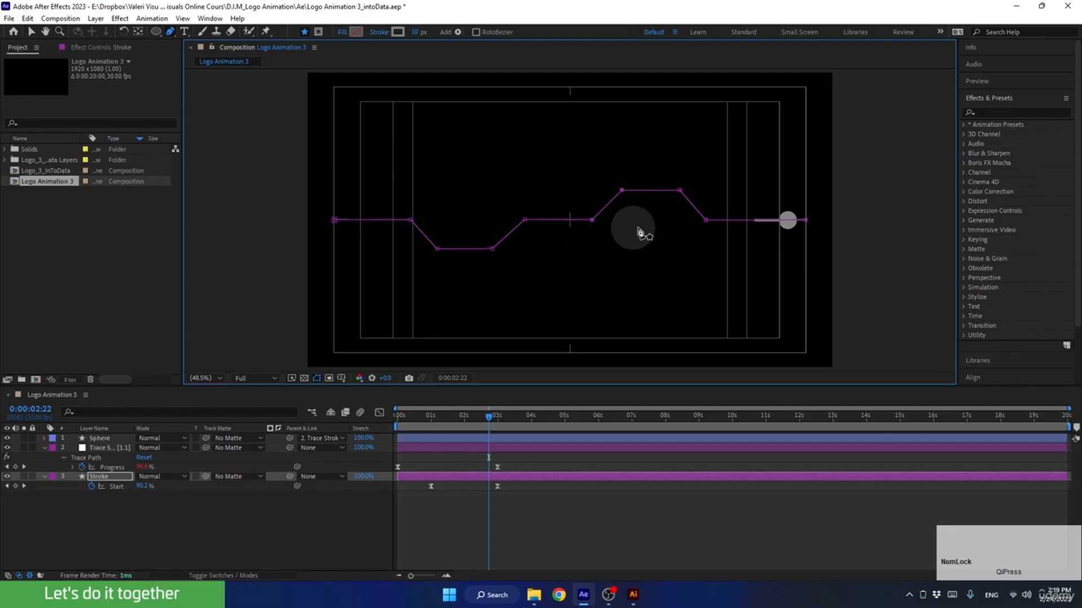
Preview the animation from the first frame with the adjusted path, then inspect the frame at 0:00:02:14.
{"action": "left_click", "coordinate": [466, 418]}
{"action": "left_click_drag", "start_coordinate": [467, 418], "coordinate": [390, 425]}
{"action": "key", "text": "space"}
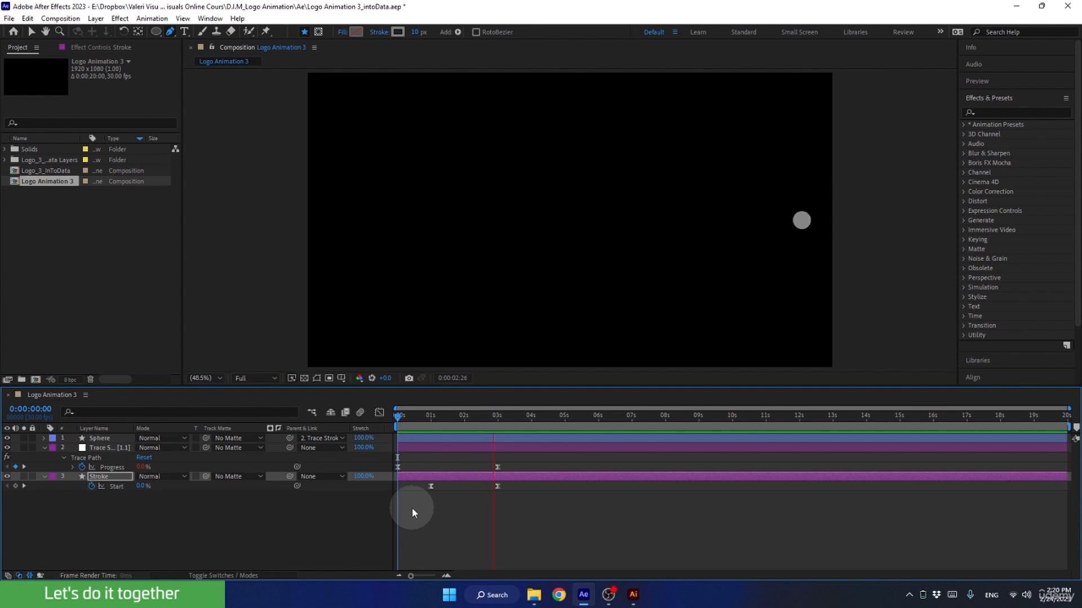
{"action": "mouse_move", "coordinate": [492, 422]}
{"action": "left_mouse_down"}
{"action": "mouse_move", "coordinate": [466, 427]}
{"action": "mouse_move", "coordinate": [480, 422]}
{"action": "left_mouse_up"}
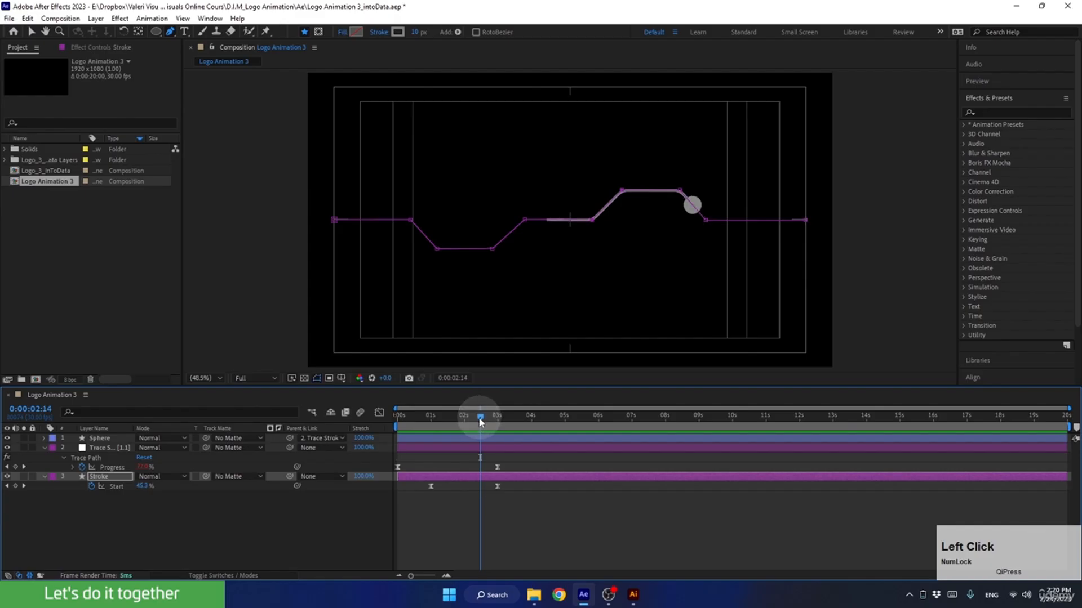
Set the Stroke layer's Stroke 1 to Round Cap line ends and Round Join corners.
{"action": "scroll", "coordinate": [546, 228], "scroll_direction": "up", "scroll_amount": 3}
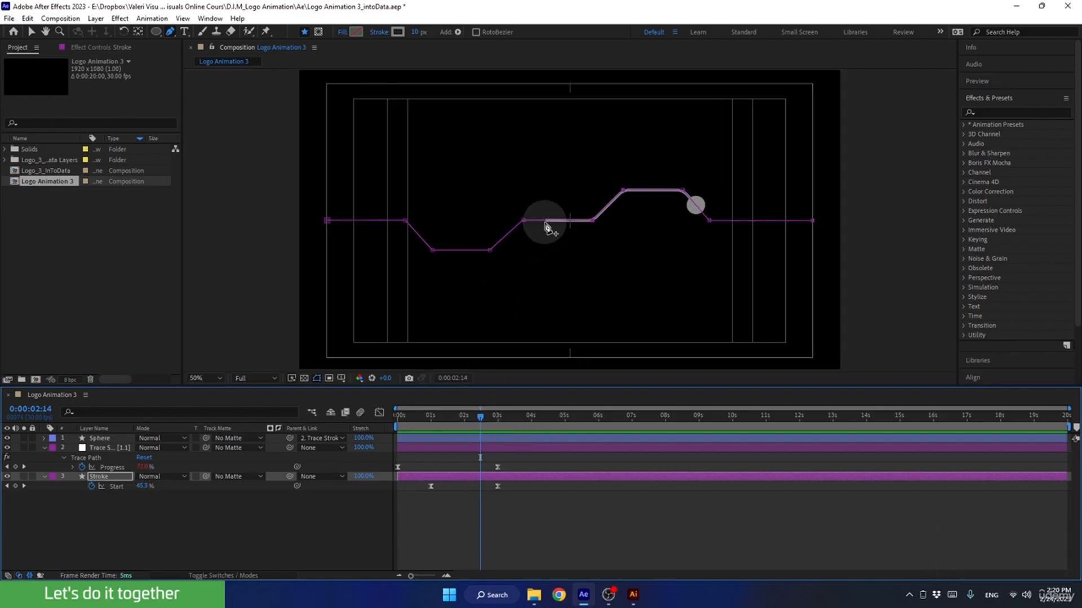
{"action": "scroll", "coordinate": [531, 239], "scroll_direction": "up", "scroll_amount": 2}
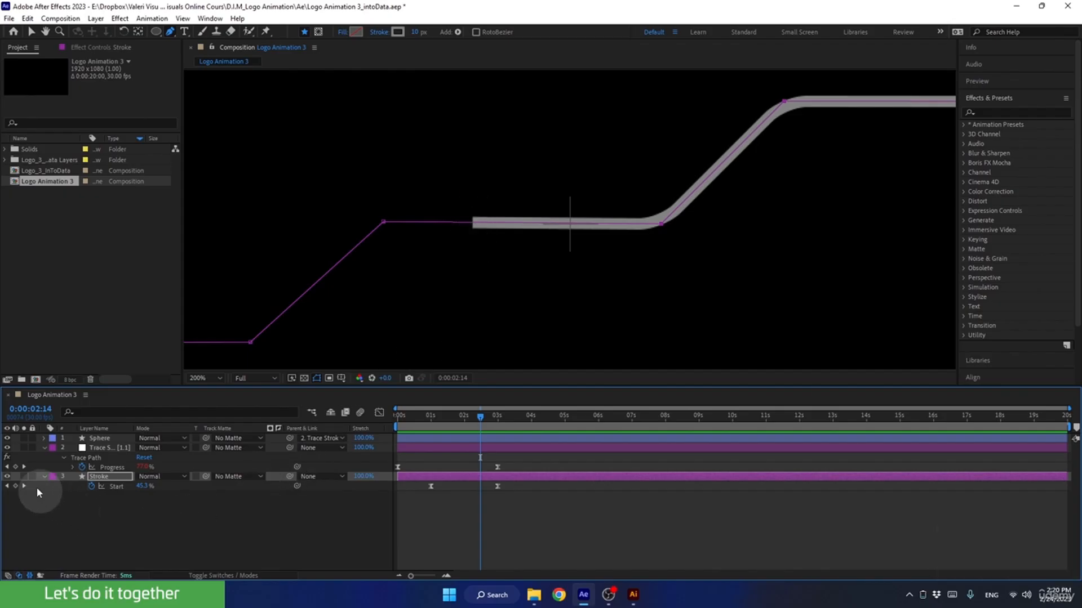
{"action": "key", "text": "ctrl+s"}
{"action": "left_click", "coordinate": [42, 476]}
{"action": "left_click", "coordinate": [42, 476]}
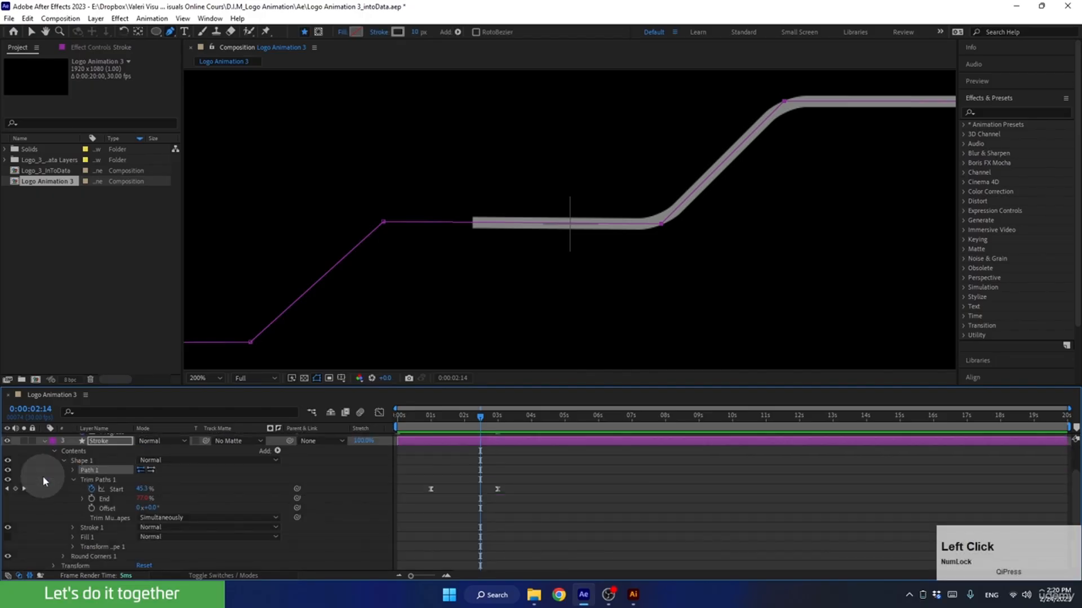
{"action": "left_click", "coordinate": [82, 527]}
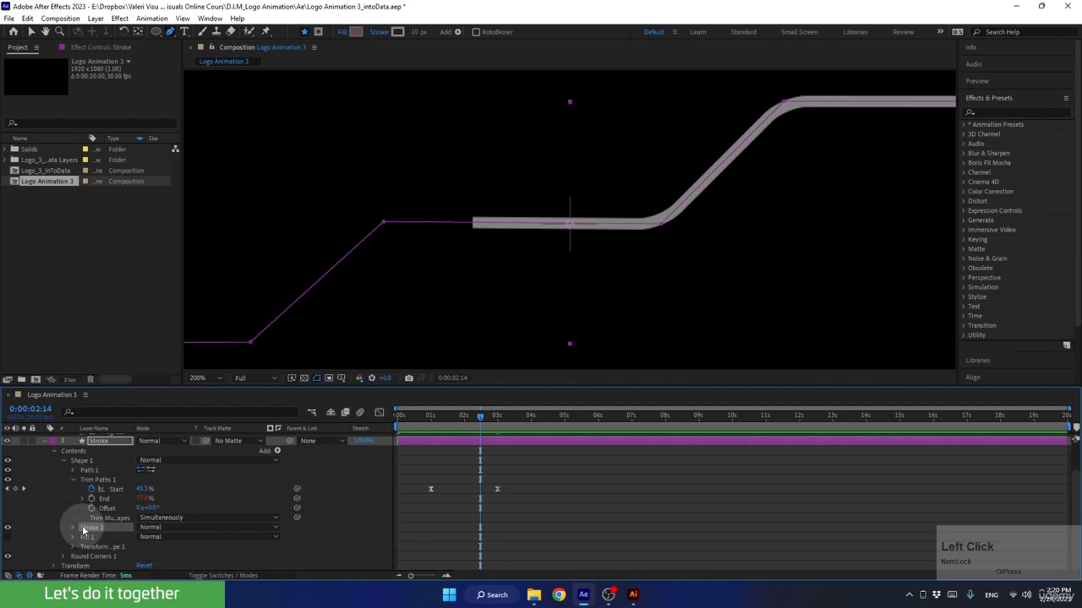
{"action": "left_click", "coordinate": [73, 527]}
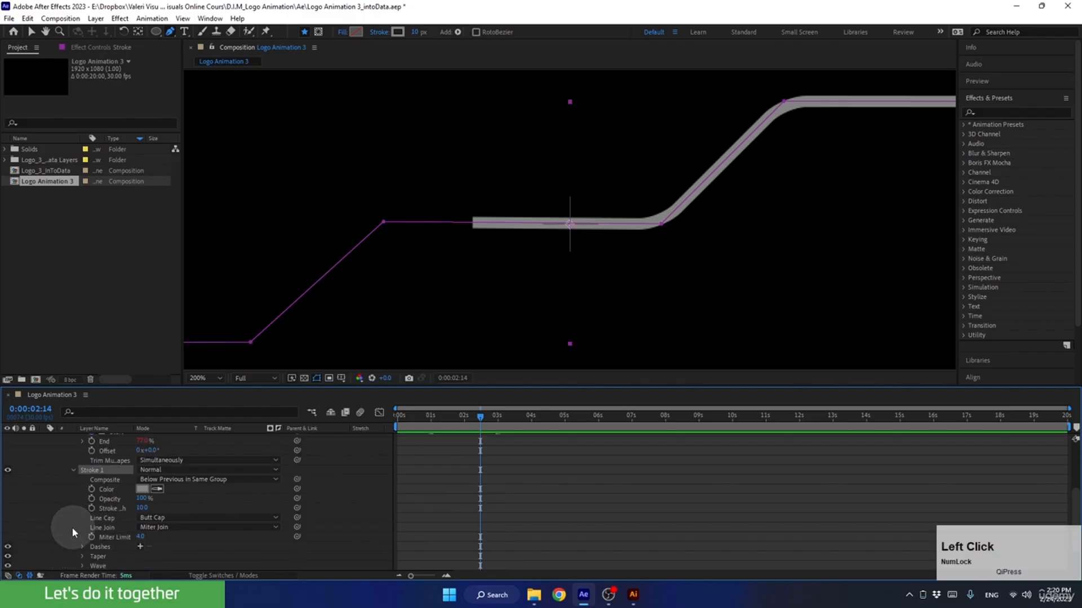
{"action": "left_click", "coordinate": [141, 520]}
{"action": "left_click", "coordinate": [151, 542]}
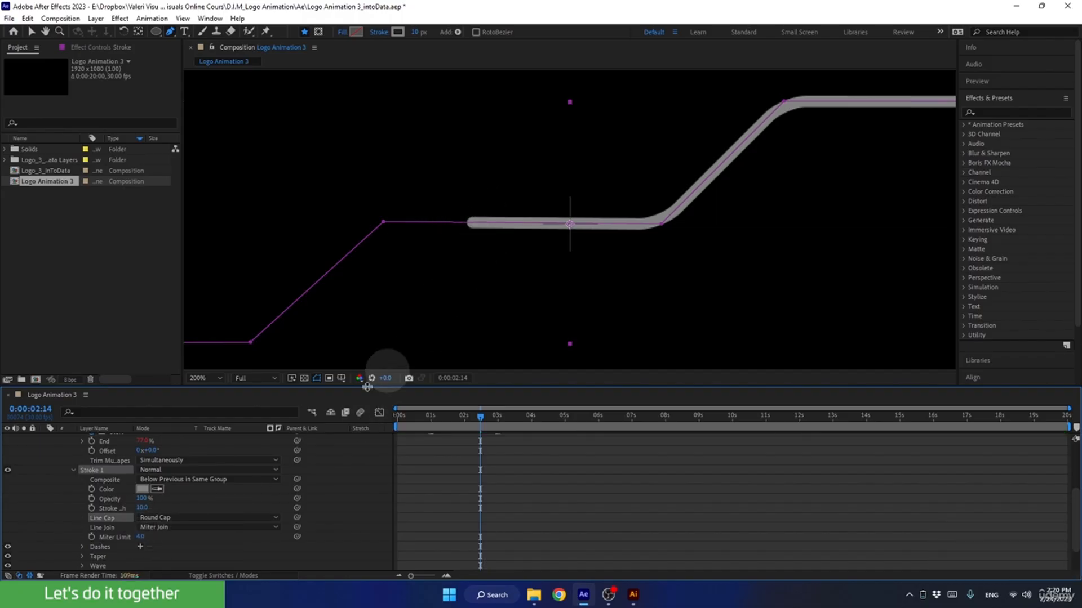
{"action": "left_click", "coordinate": [169, 528]}
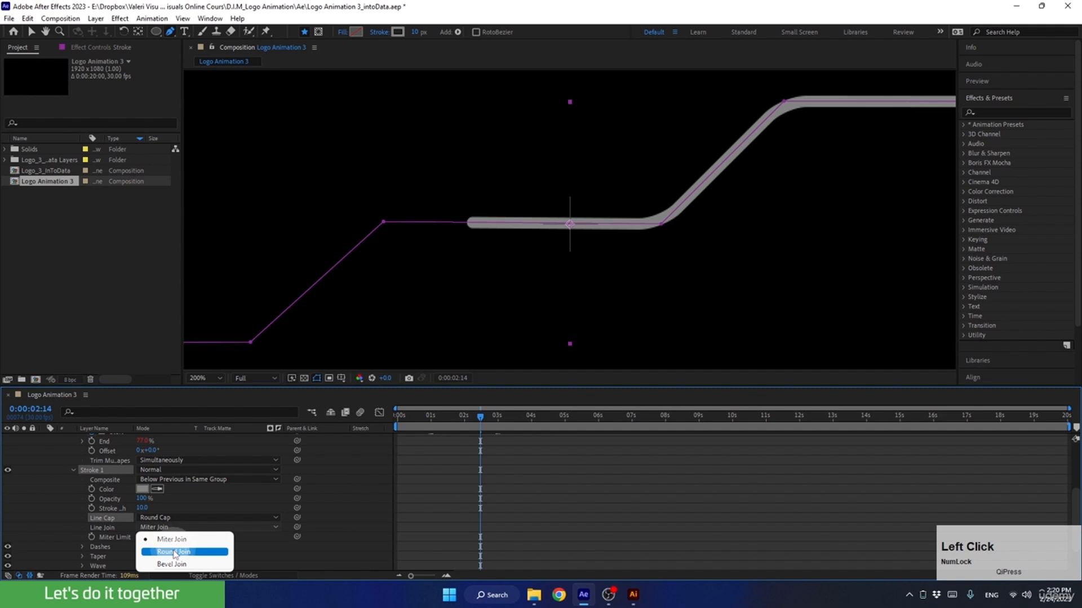
{"action": "left_click", "coordinate": [174, 552]}
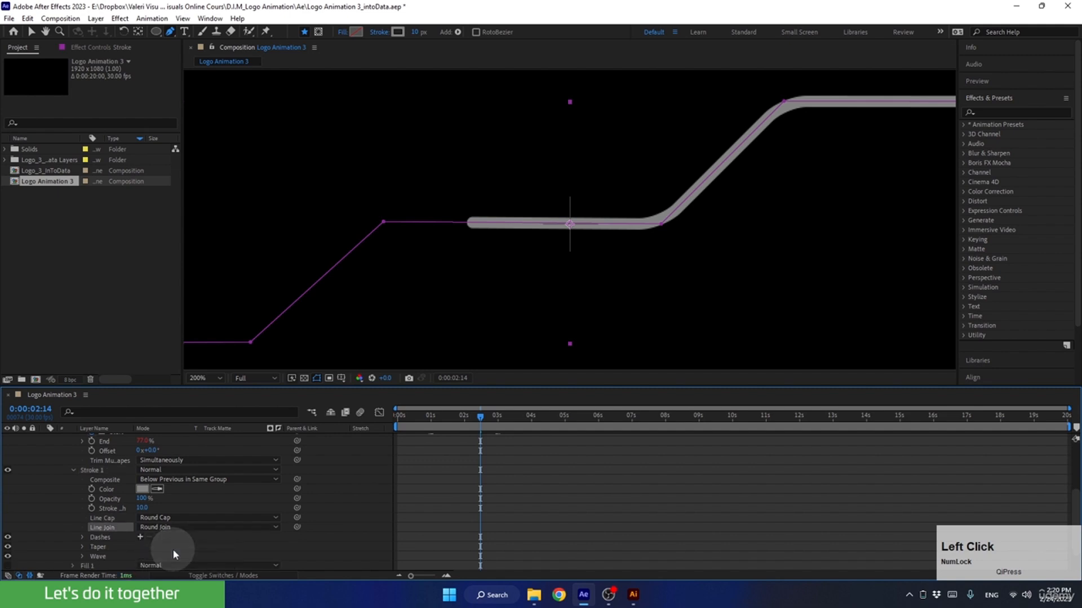
Collapse the Stroke and trace null properties, enlarge the composition view to fit the whole frame, and deselect all layers.
{"action": "left_click", "coordinate": [73, 471]}
{"action": "left_click", "coordinate": [62, 496]}
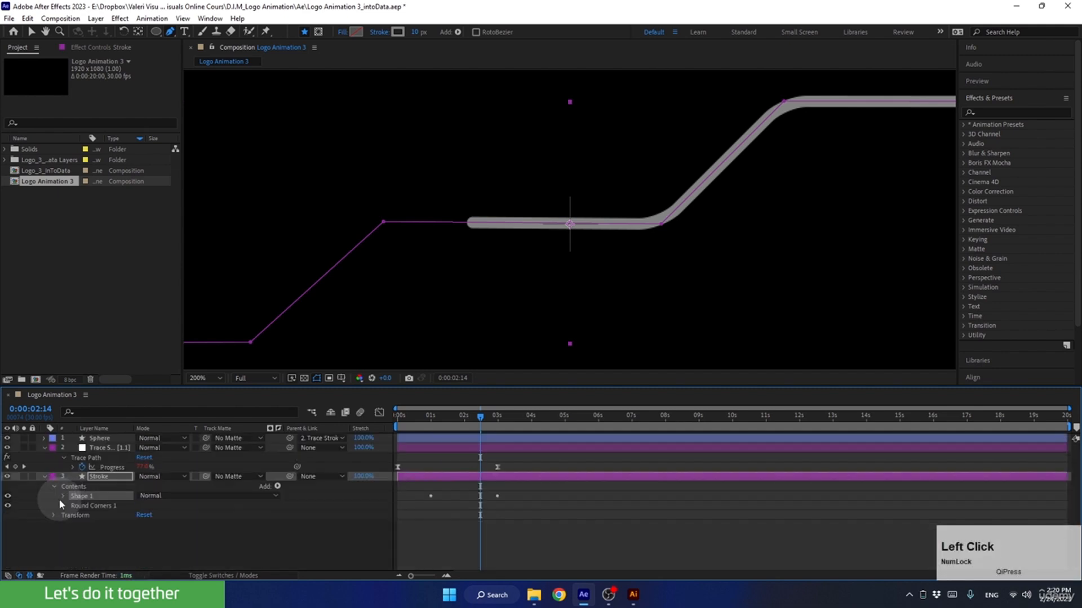
{"action": "left_click", "coordinate": [45, 449]}
{"action": "left_click_drag", "start_coordinate": [458, 387], "coordinate": [462, 429]}
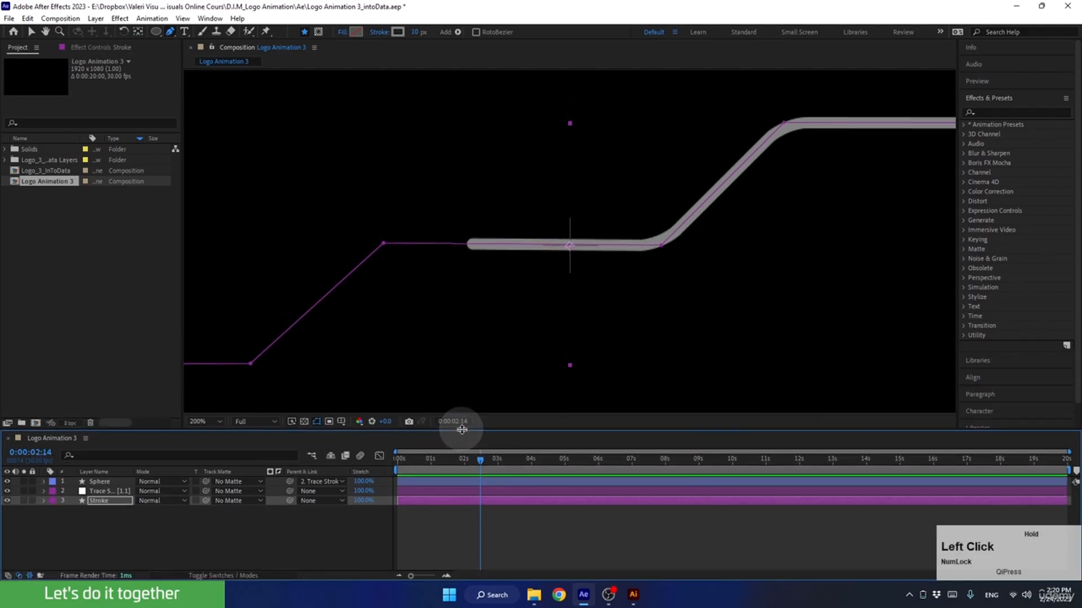
{"action": "left_click", "coordinate": [207, 422]}
{"action": "left_click", "coordinate": [203, 222]}
{"action": "left_click", "coordinate": [31, 32]}
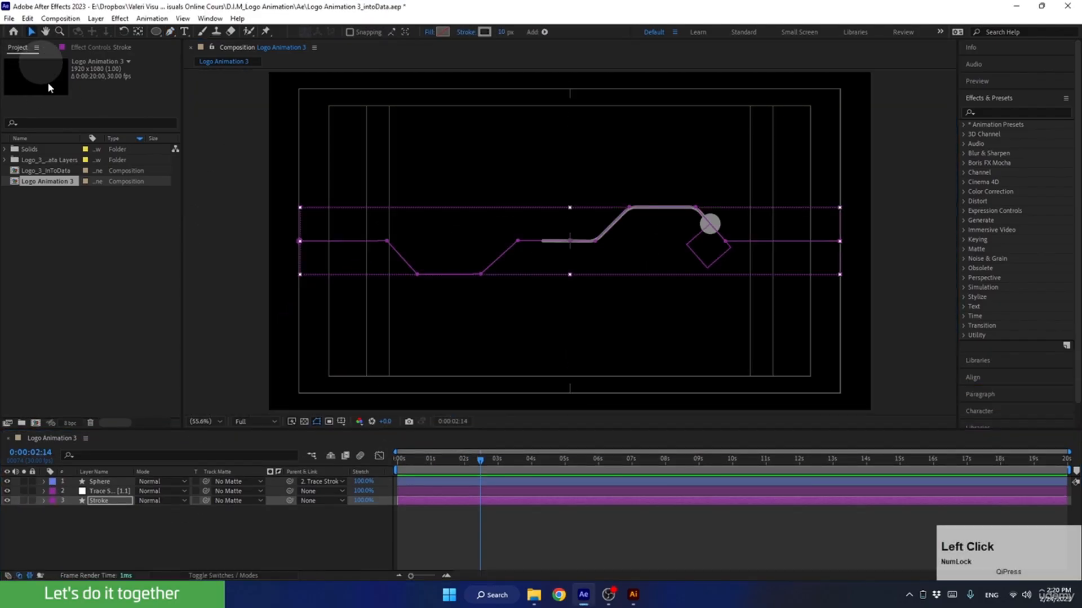
{"action": "left_click", "coordinate": [231, 530]}
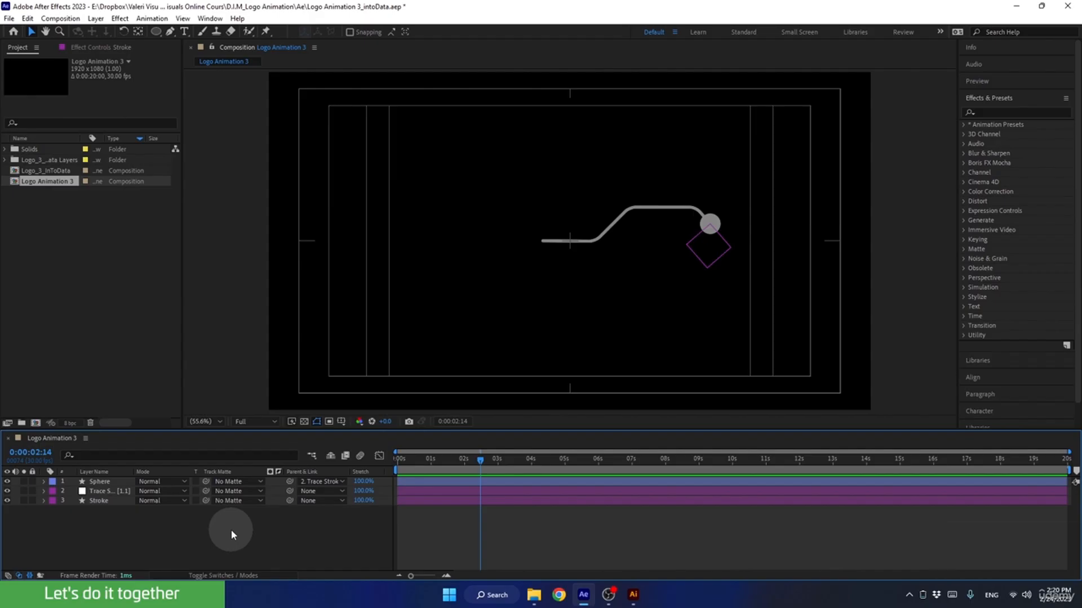
Set the Sphere's Scale to 0% at the first frame and start keyframing it there.
{"action": "left_click", "coordinate": [443, 483]}
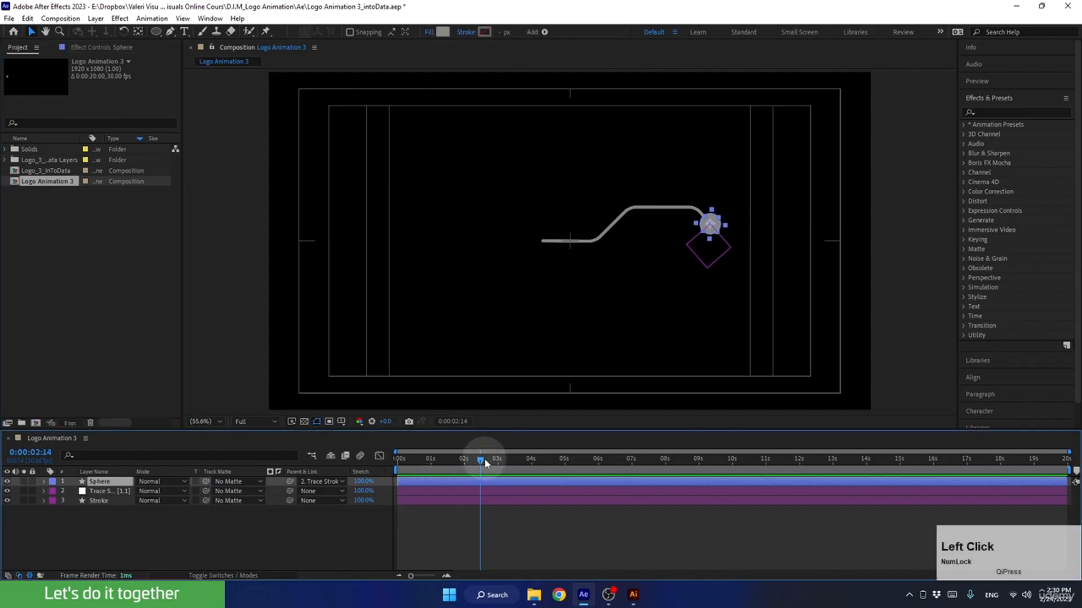
{"action": "mouse_move", "coordinate": [485, 463]}
{"action": "left_mouse_down"}
{"action": "mouse_move", "coordinate": [459, 460]}
{"action": "mouse_move", "coordinate": [417, 478]}
{"action": "left_mouse_up"}
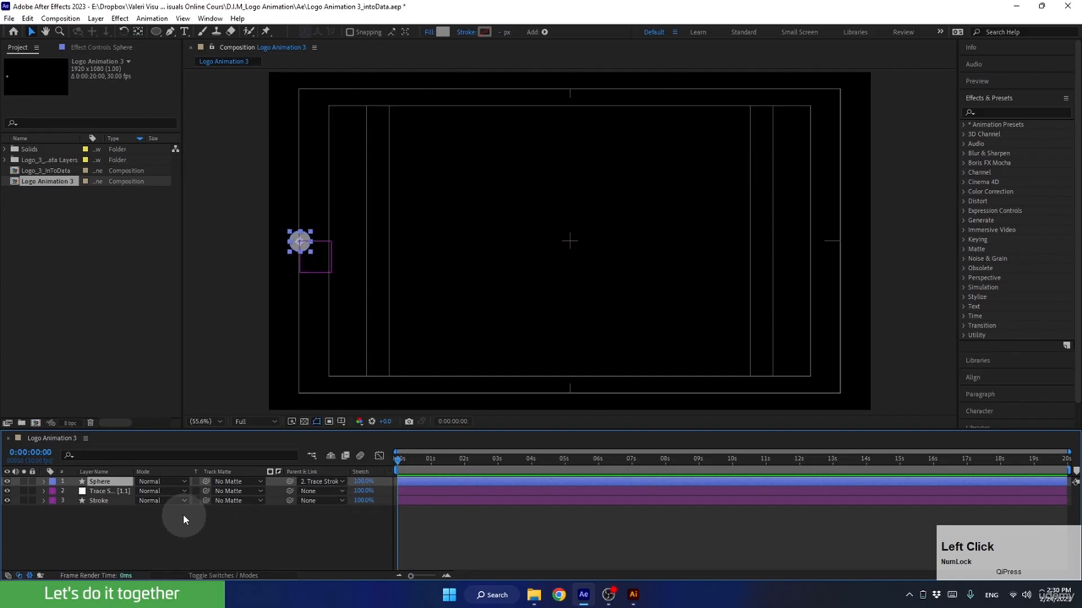
{"action": "key", "text": "s"}
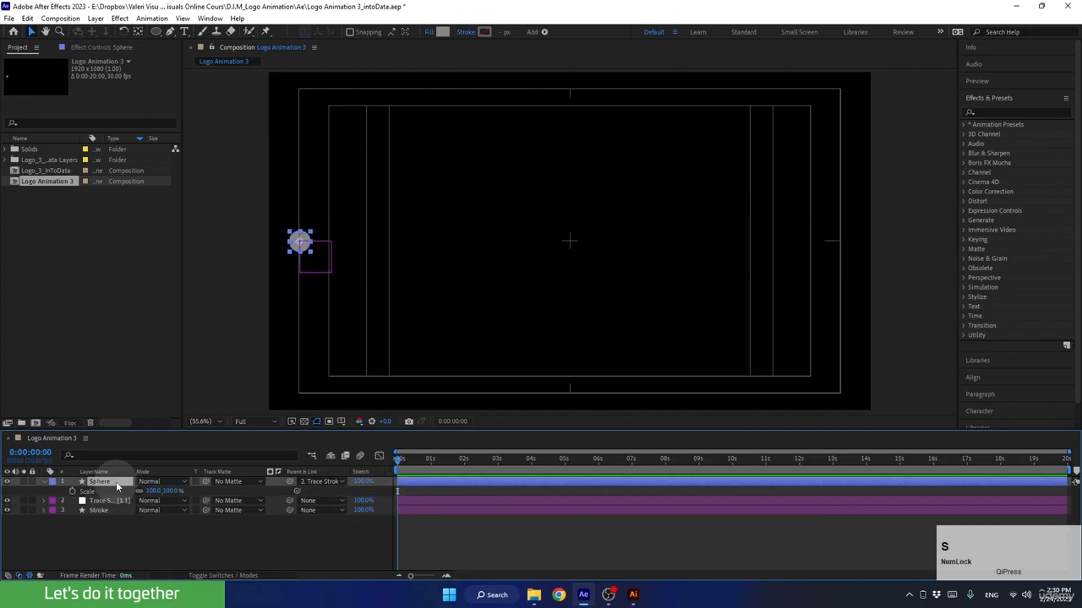
{"action": "left_click", "coordinate": [153, 491]}
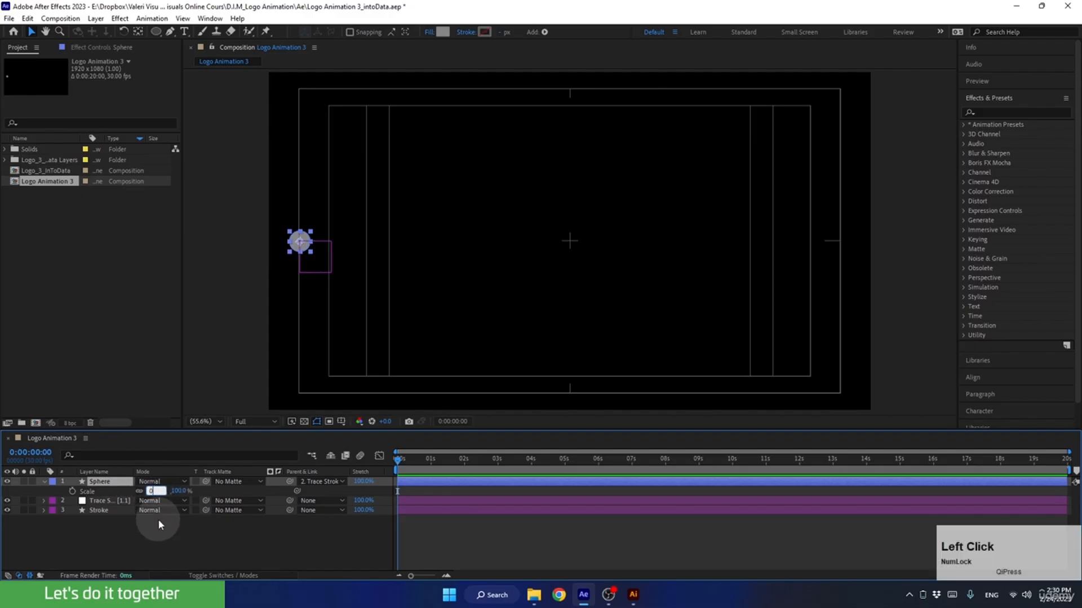
{"action": "type", "text": "0"}
{"action": "key", "text": "Return"}
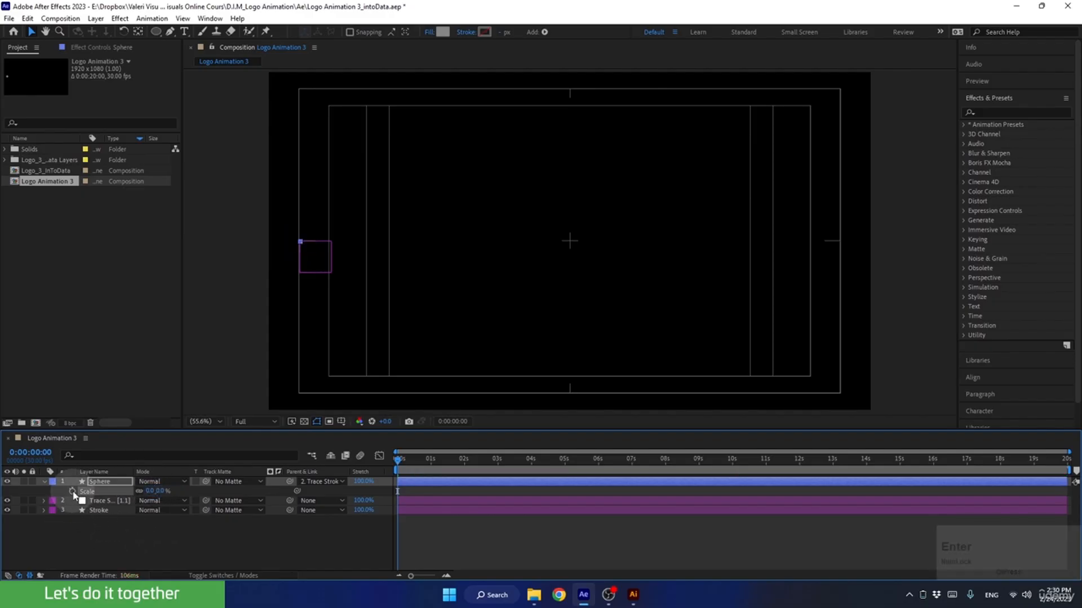
{"action": "left_click", "coordinate": [72, 491]}
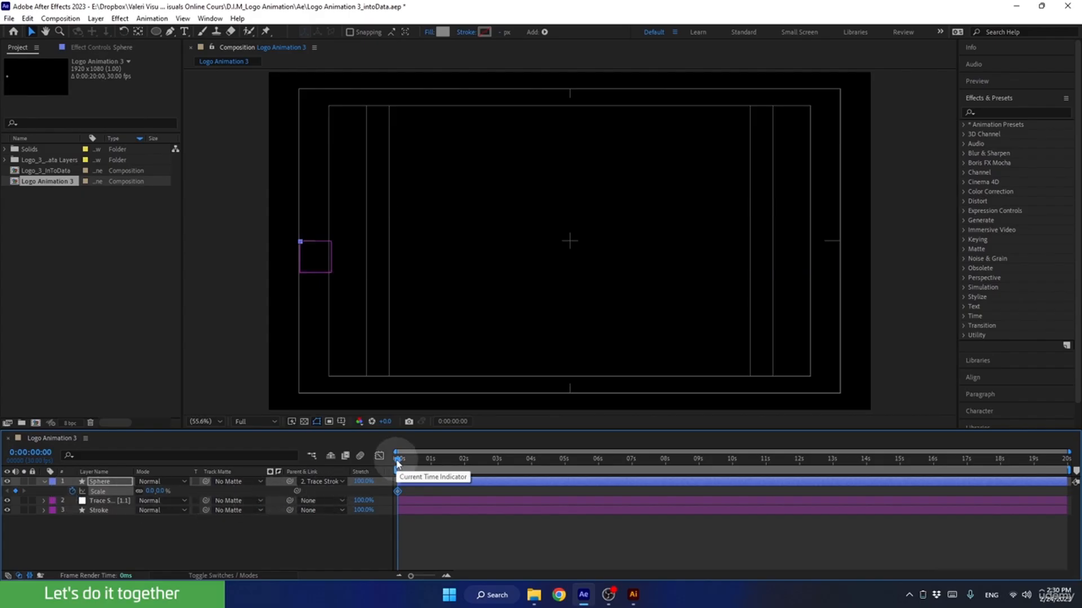
Add a 100% Scale keyframe to the Sphere at 0:00:00:15.
{"action": "left_click_drag", "start_coordinate": [398, 459], "coordinate": [415, 459]}
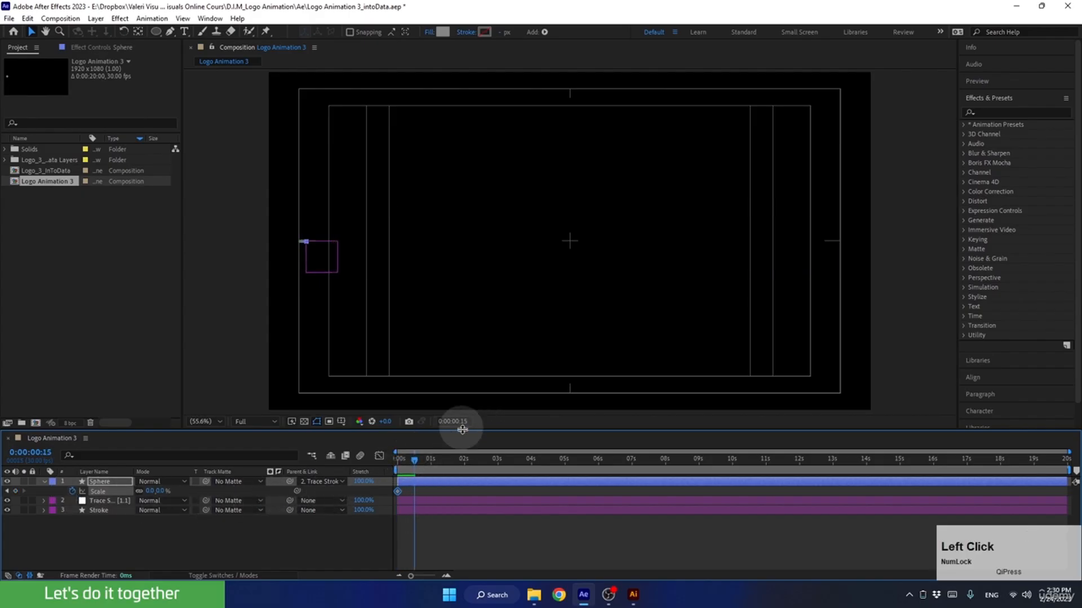
{"action": "left_click", "coordinate": [158, 492]}
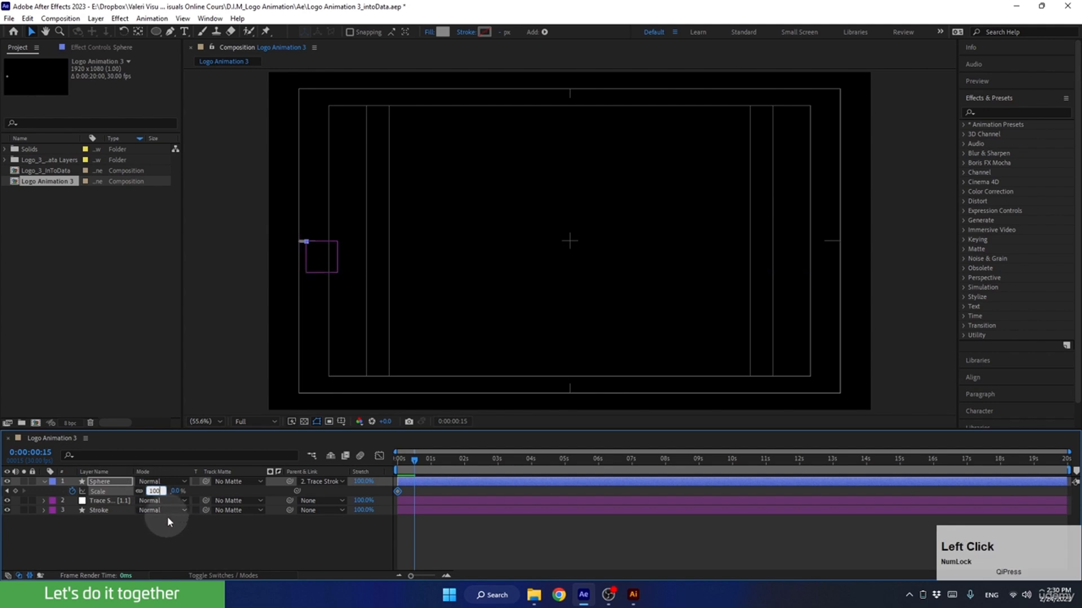
{"action": "type", "text": "100"}
{"action": "key", "text": "Return"}
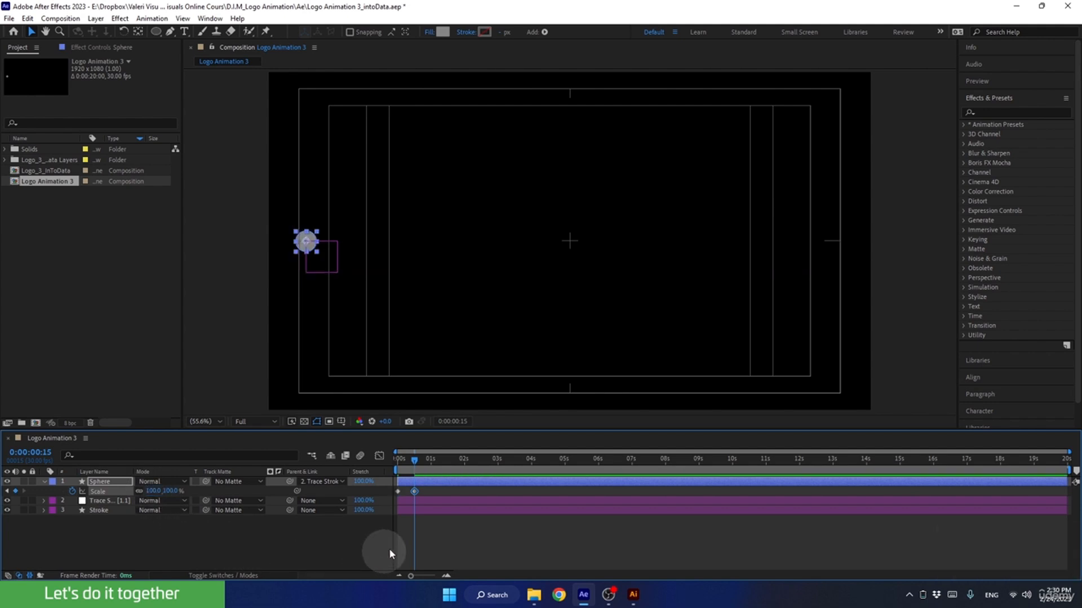
Copy the Sphere's two Scale keyframes to 0:00:03:00 and time-reverse the pasted pair so the Sphere shrinks away.
{"action": "left_click_drag", "start_coordinate": [431, 489], "coordinate": [383, 494]}
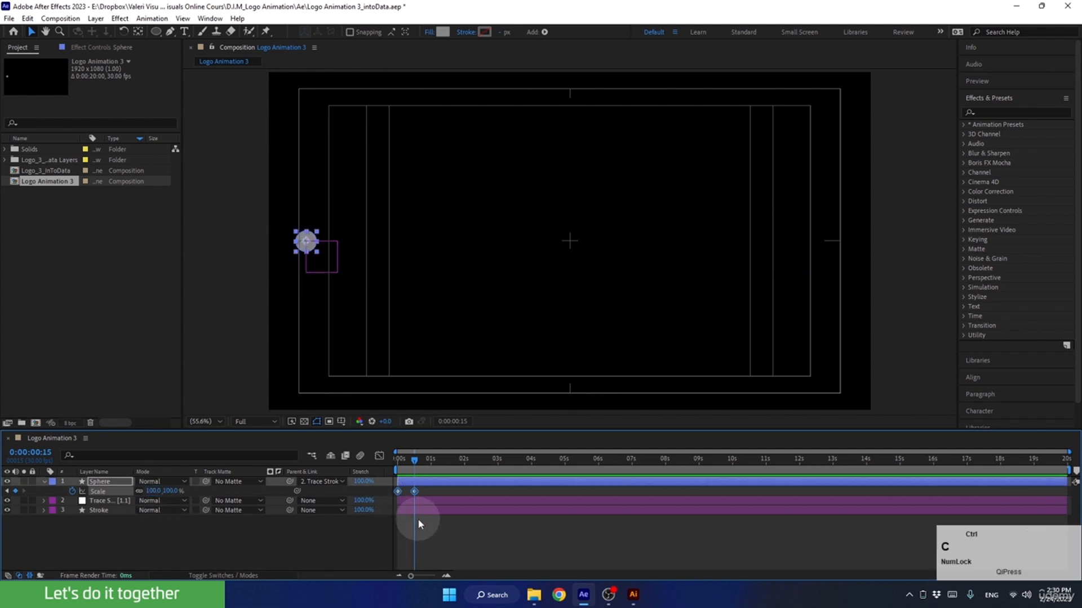
{"action": "mouse_move", "coordinate": [429, 454]}
{"action": "left_mouse_down"}
{"action": "mouse_move", "coordinate": [499, 472]}
{"action": "mouse_move", "coordinate": [496, 483]}
{"action": "left_mouse_up"}
{"action": "key", "text": "ctrl+v"}
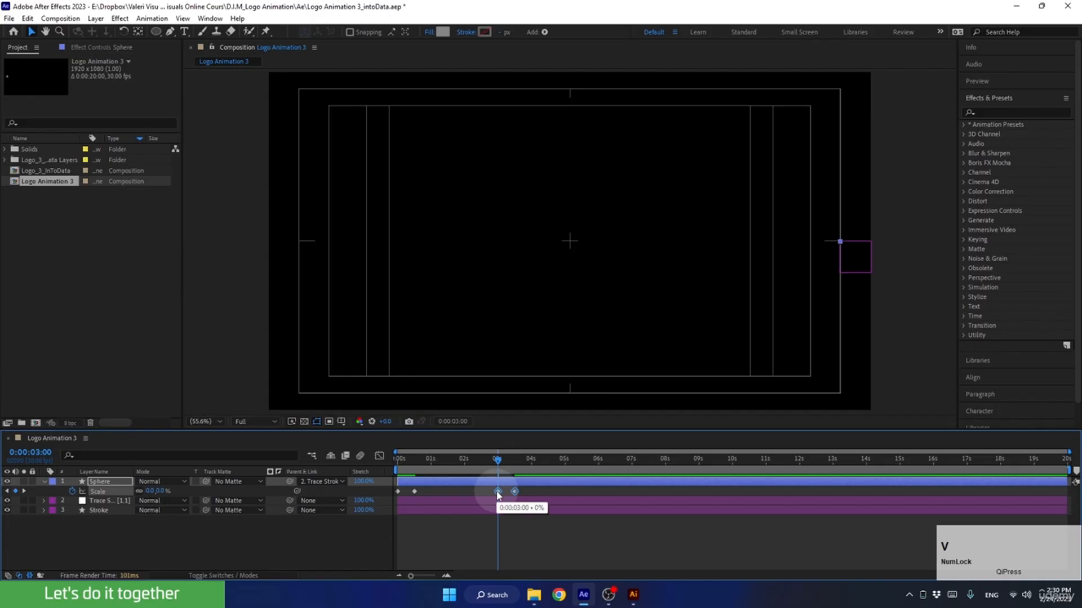
{"action": "right_click", "coordinate": [498, 495]}
{"action": "mouse_move", "coordinate": [558, 484]}
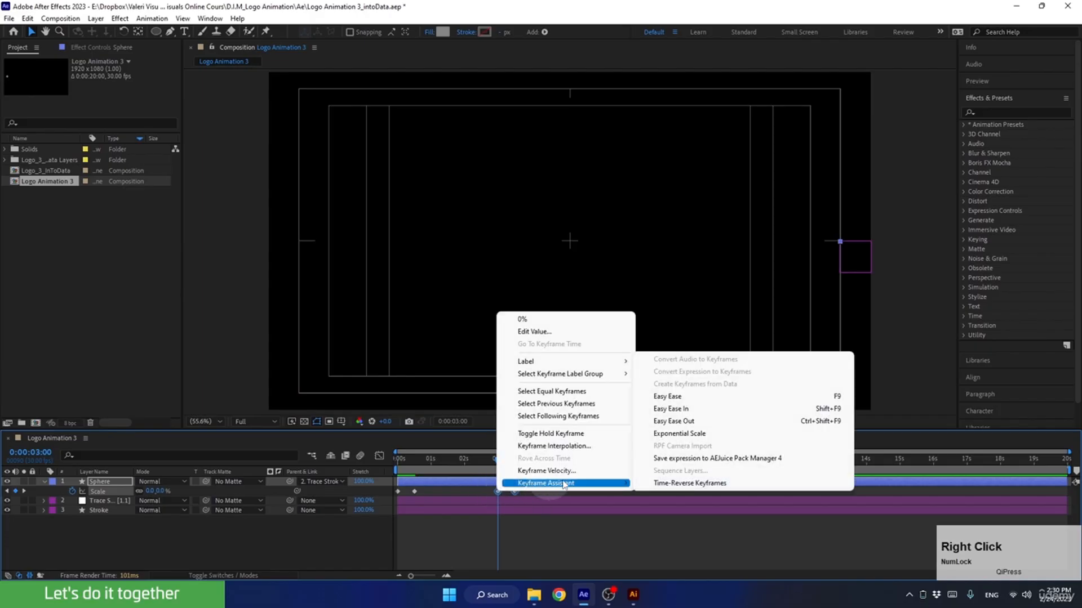
{"action": "left_click", "coordinate": [657, 485]}
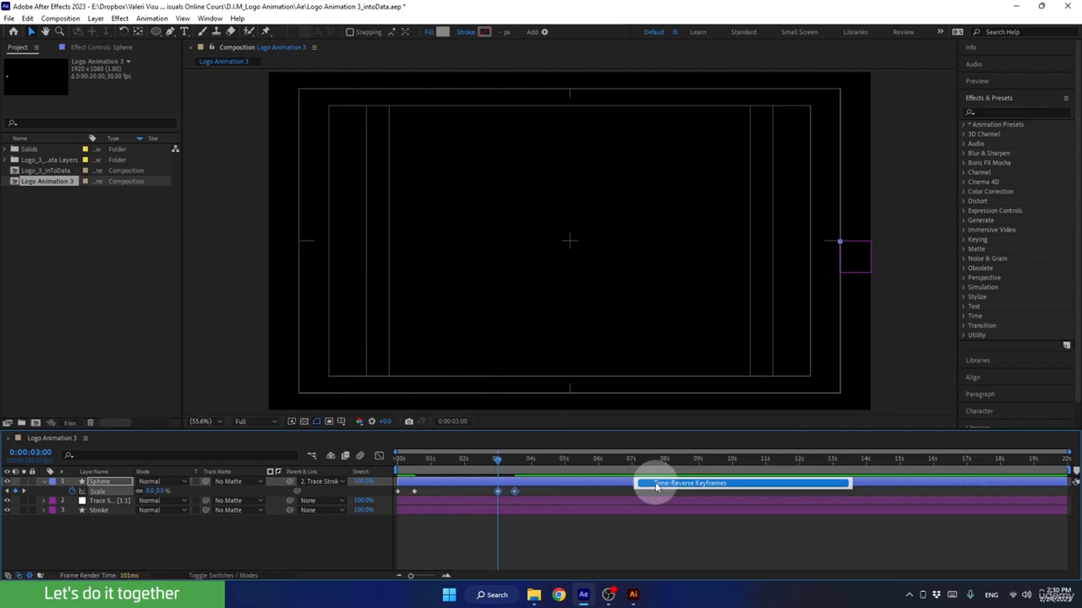
Reveal the trace null's Progress keyframes and shift the Sphere's shrinking Scale keyframes earlier so the last one sits at 0:00:03:00.
{"action": "mouse_move", "coordinate": [485, 471]}
{"action": "left_mouse_down"}
{"action": "mouse_move", "coordinate": [458, 471]}
{"action": "mouse_move", "coordinate": [505, 471]}
{"action": "mouse_move", "coordinate": [496, 476]}
{"action": "left_mouse_up"}
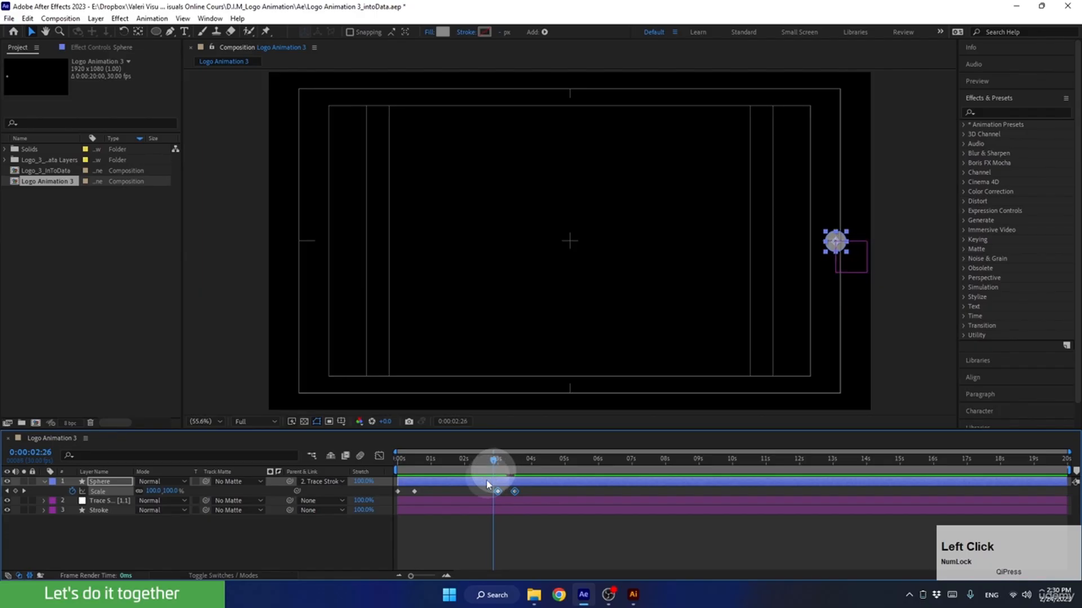
{"action": "left_click", "coordinate": [480, 499]}
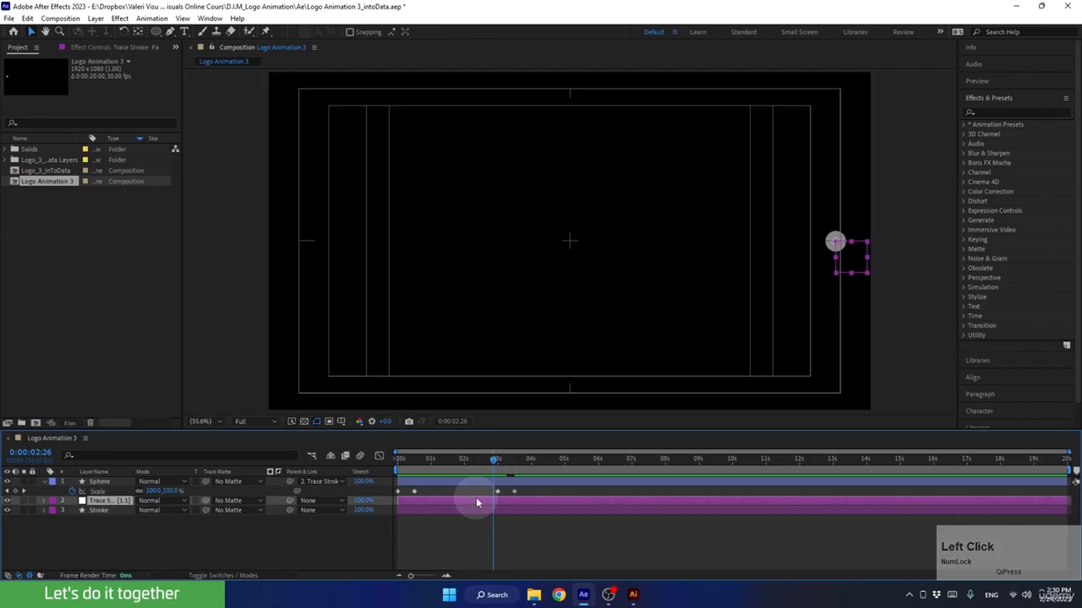
{"action": "key", "text": "u"}
{"action": "left_click_drag", "start_coordinate": [529, 495], "coordinate": [488, 489]}
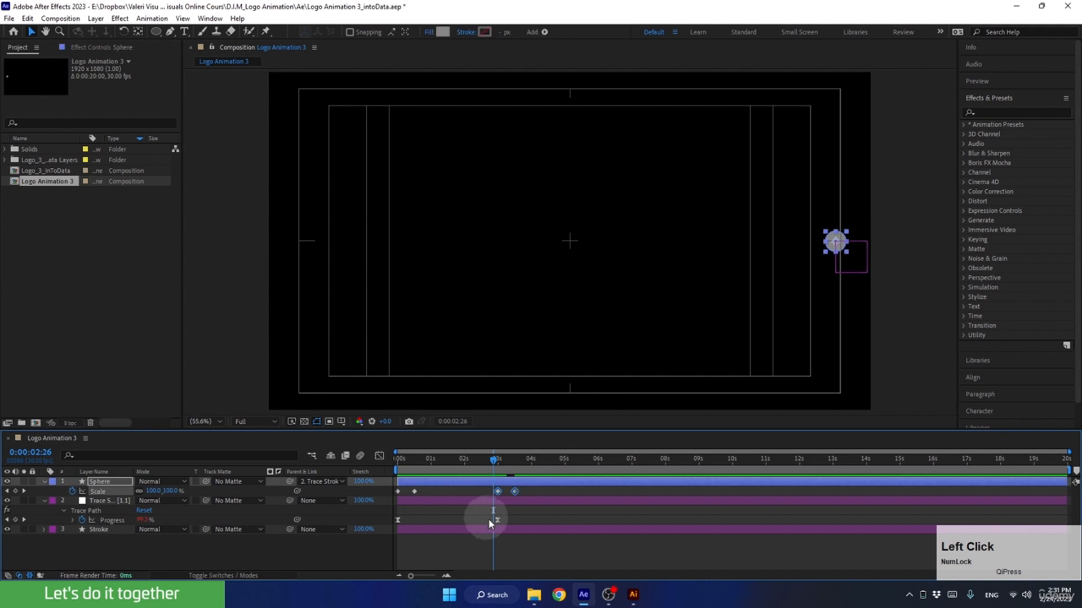
{"action": "left_click", "coordinate": [498, 459], "text": "shift"}
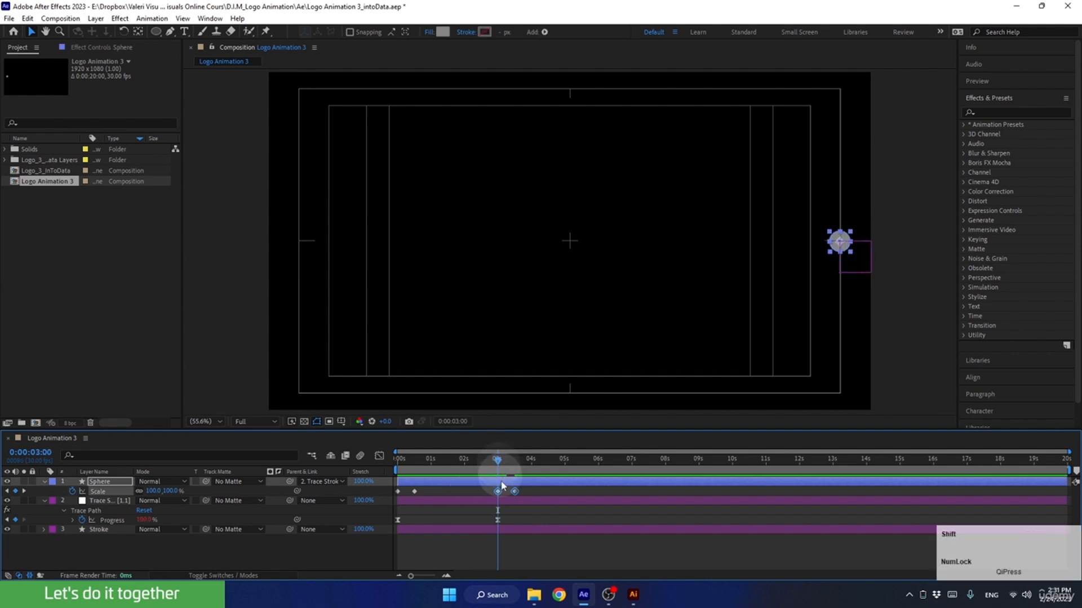
{"action": "mouse_move", "coordinate": [513, 491]}
{"action": "left_mouse_down"}
{"action": "mouse_move", "coordinate": [499, 492]}
{"action": "mouse_move", "coordinate": [474, 459]}
{"action": "mouse_move", "coordinate": [442, 490]}
{"action": "mouse_move", "coordinate": [395, 500]}
{"action": "left_mouse_up"}
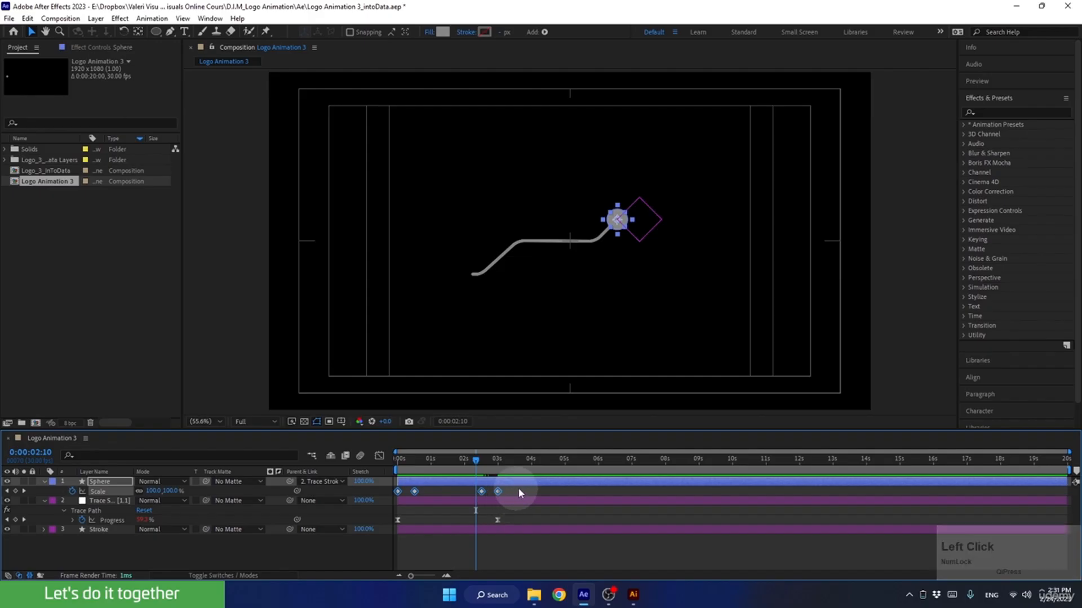
Easy-ease all four Sphere Scale keyframes and reshape their speed graph so the peaks sit close to the first and last keyframes.
{"action": "key", "text": "F9"}
{"action": "left_click", "coordinate": [380, 456]}
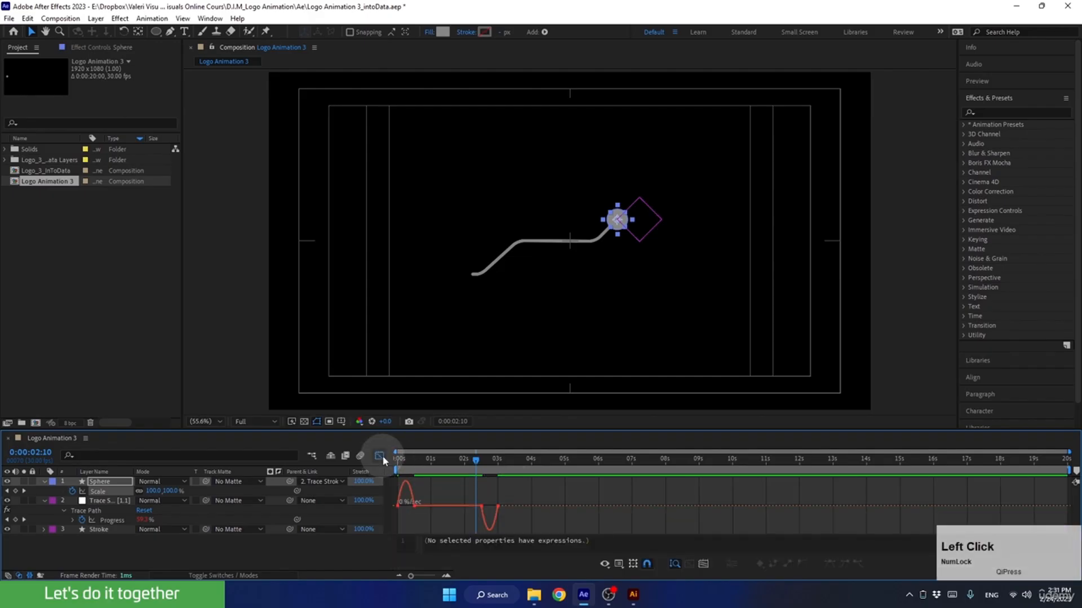
{"action": "left_click", "coordinate": [409, 510]}
{"action": "left_click_drag", "start_coordinate": [411, 508], "coordinate": [401, 505]}
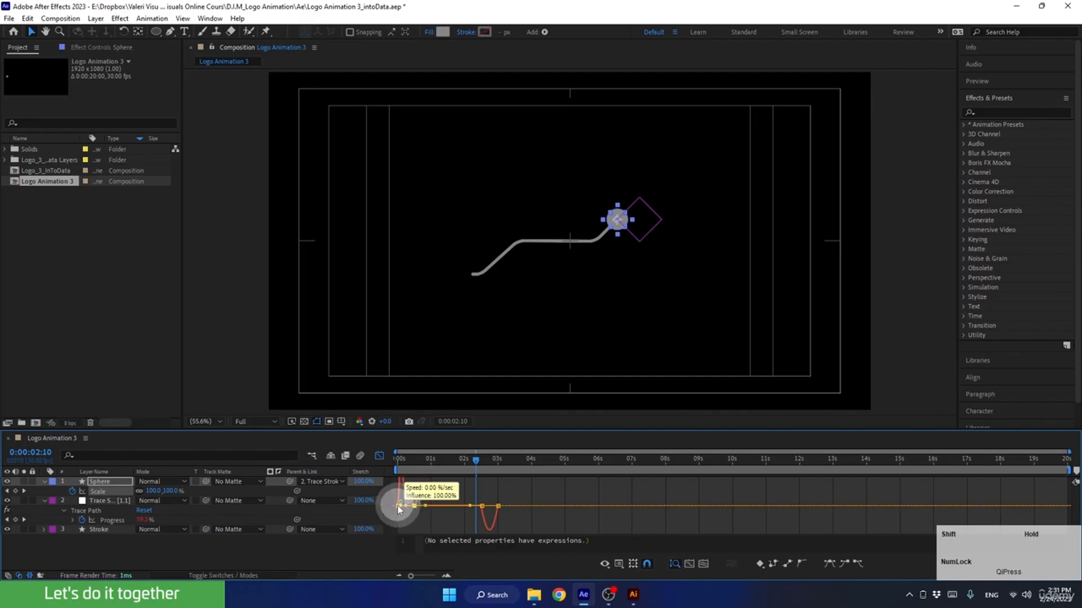
{"action": "left_click_drag", "start_coordinate": [484, 520], "coordinate": [490, 522]}
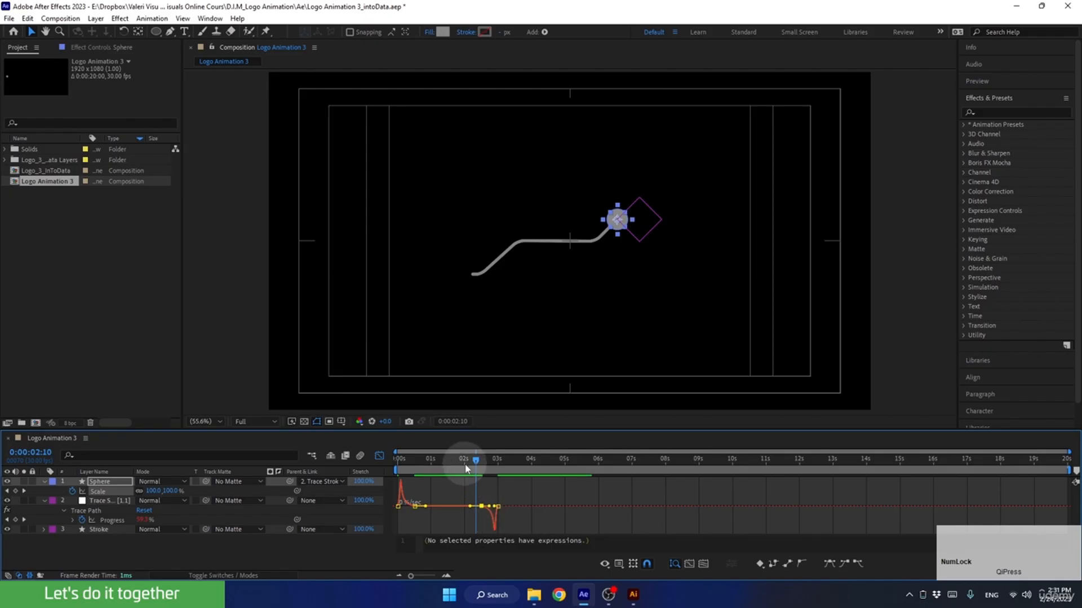
Preview the eased Sphere animation from the first frame, close the graph view and return to 0:00:00:00.
{"action": "left_click_drag", "start_coordinate": [473, 459], "coordinate": [398, 469]}
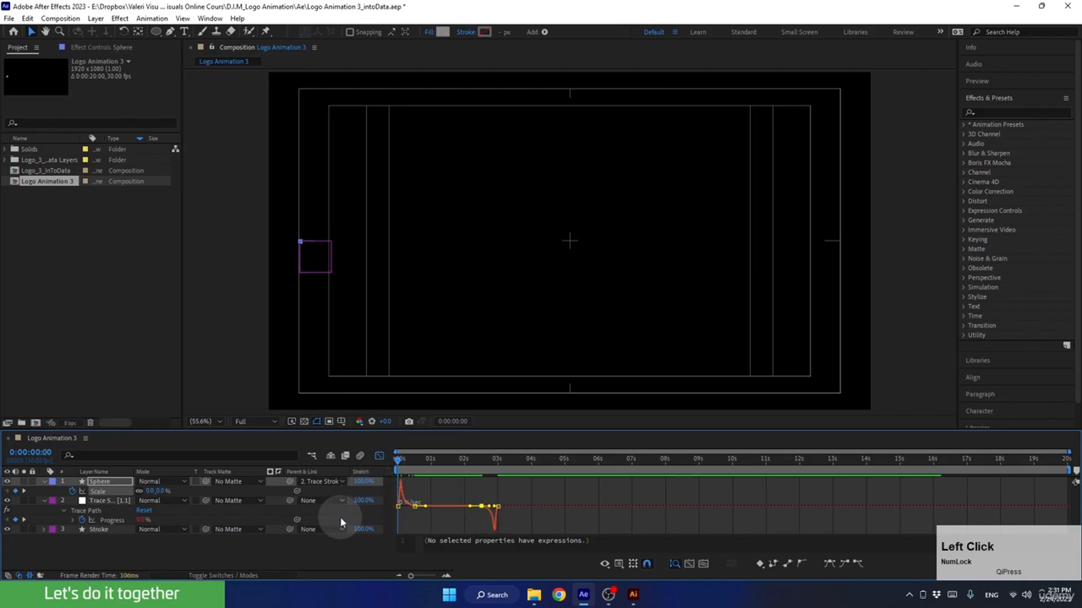
{"action": "key", "text": "space"}
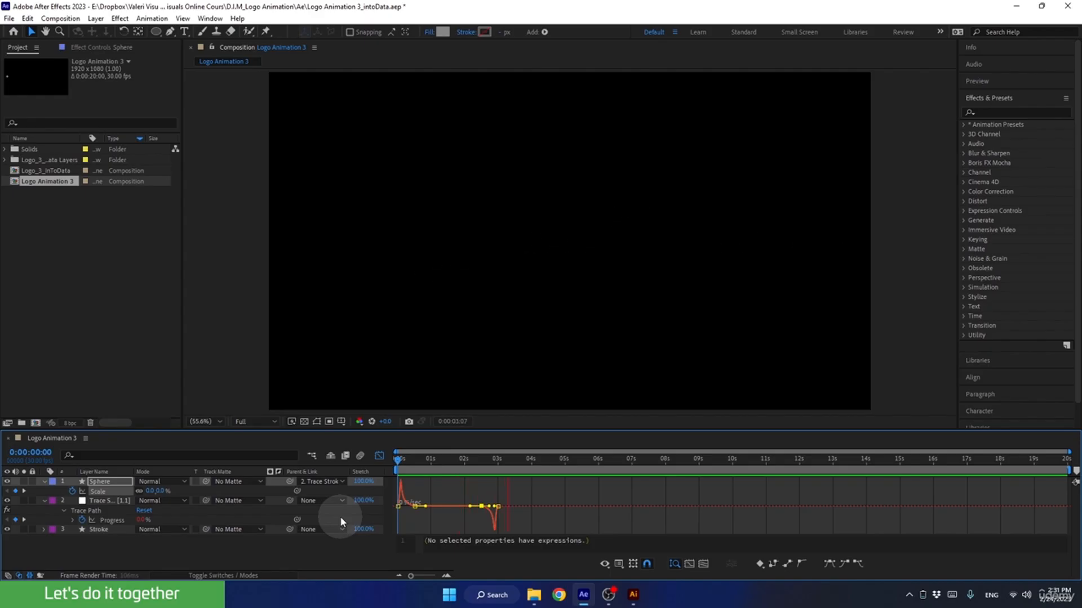
{"action": "left_click", "coordinate": [378, 456]}
{"action": "left_click_drag", "start_coordinate": [457, 465], "coordinate": [394, 475]}
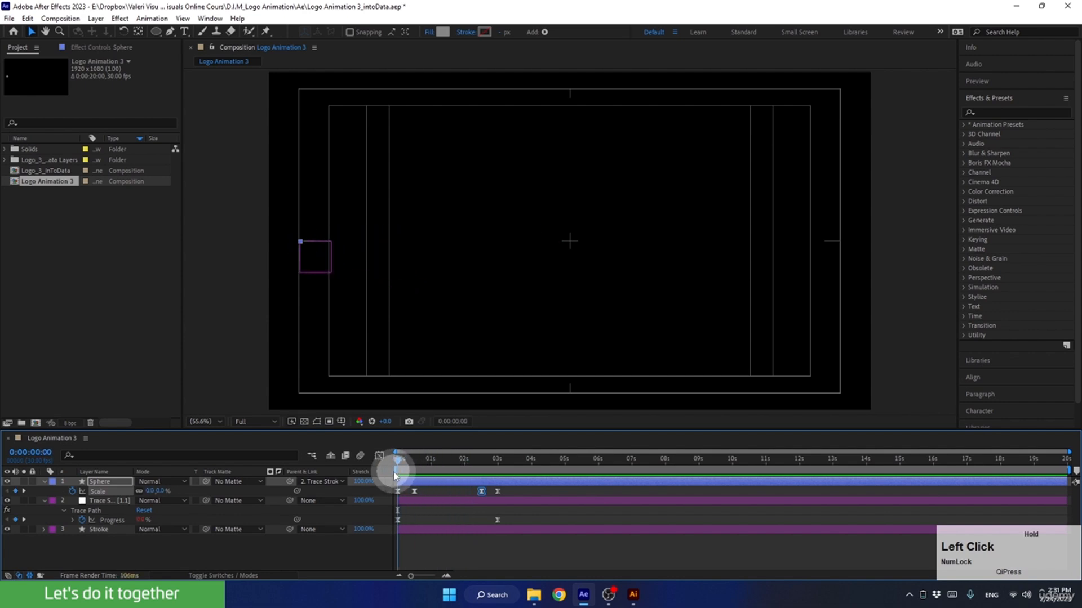
Collapse the layer properties and pre-compose the Sphere, trace null and Stroke layers into a composition named "Data line 1".
{"action": "left_click", "coordinate": [43, 481]}
{"action": "left_click", "coordinate": [43, 489]}
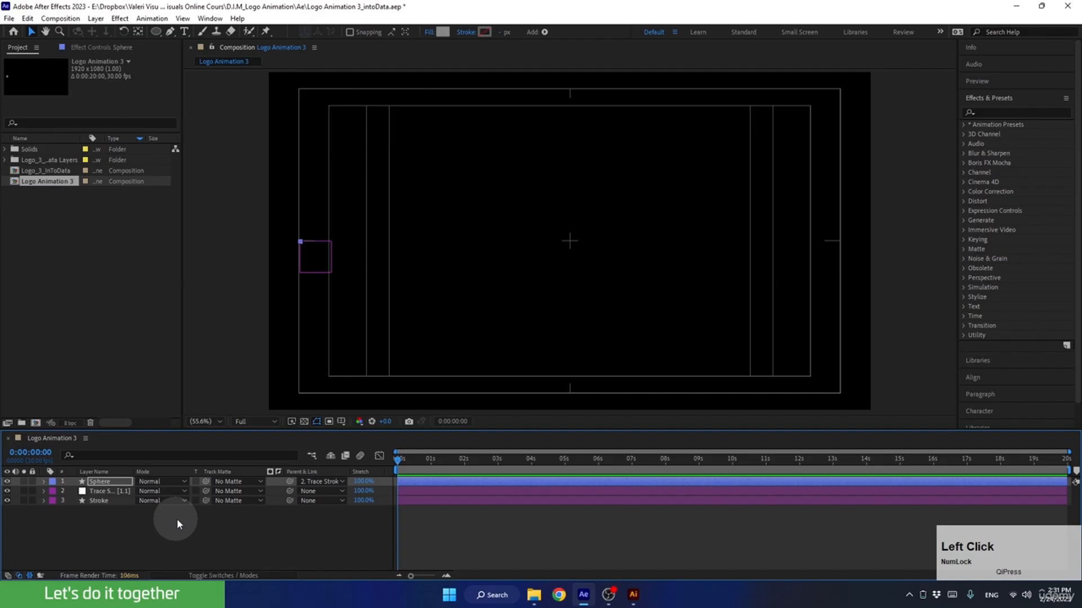
{"action": "mouse_move", "coordinate": [172, 537]}
{"action": "left_mouse_down"}
{"action": "mouse_move", "coordinate": [109, 510]}
{"action": "mouse_move", "coordinate": [96, 477]}
{"action": "left_mouse_up"}
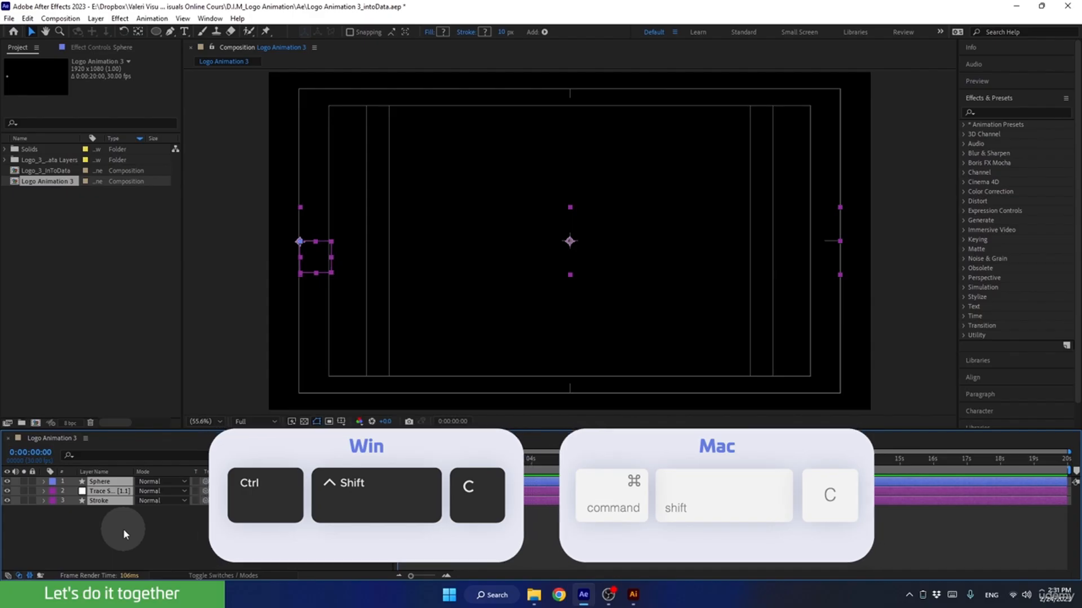
{"action": "key", "text": "ctrl+shift+c"}
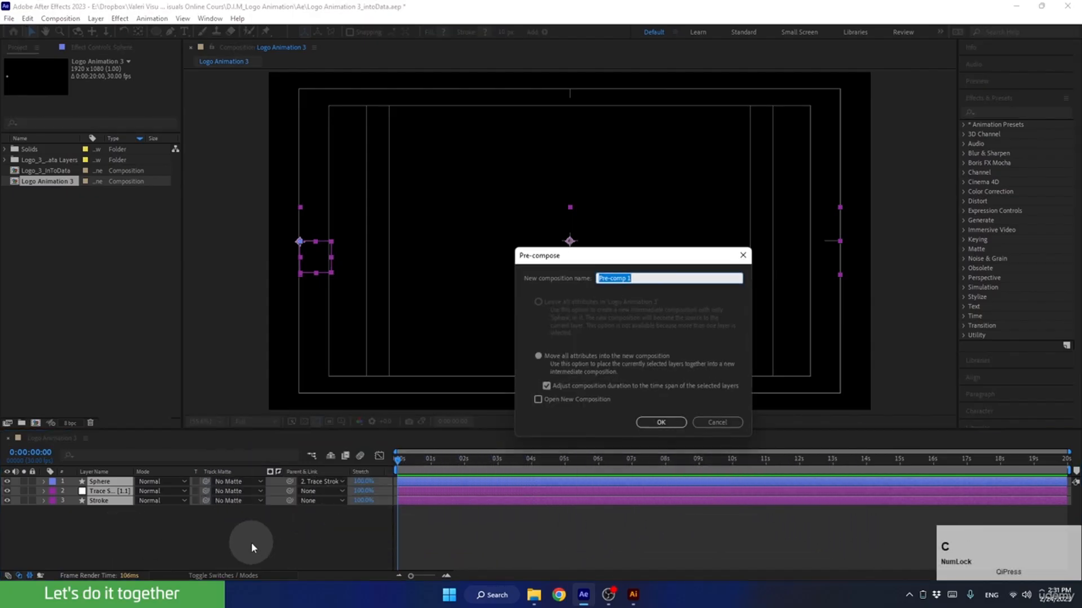
{"action": "type", "text": "Data line"}
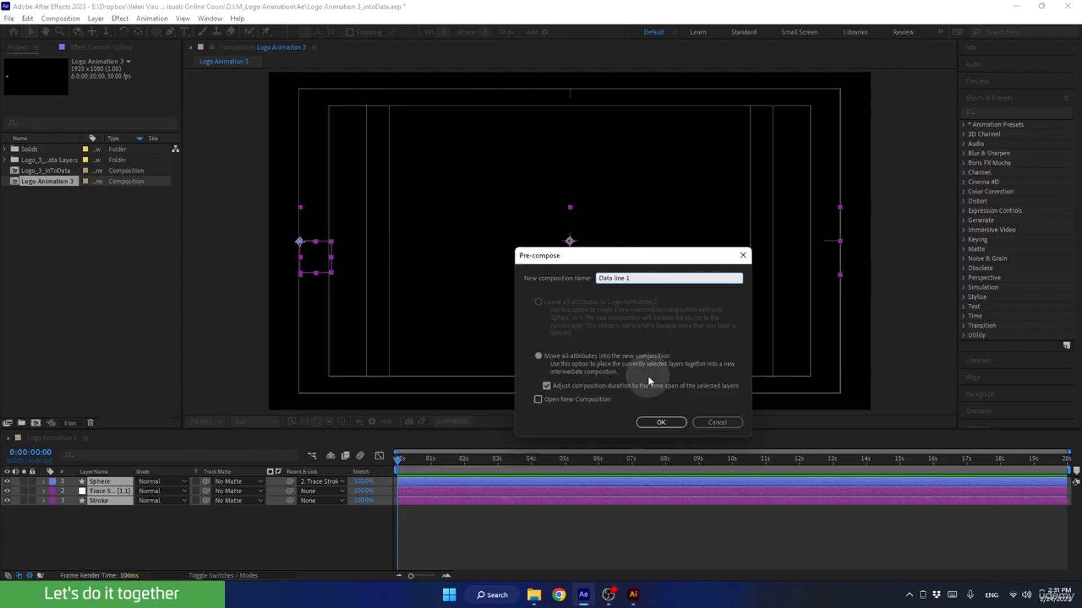
{"action": "left_click", "coordinate": [656, 422]}
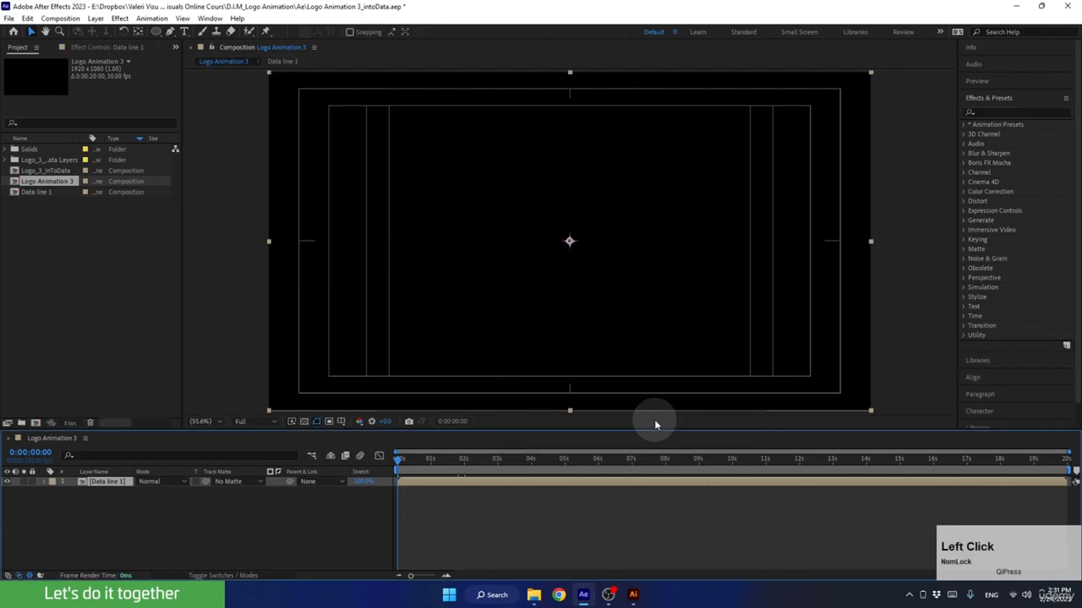
Open the Data line 1 composition and set its height to 400 px and its duration to 0:00:03:00.
{"action": "double_click", "coordinate": [119, 485]}
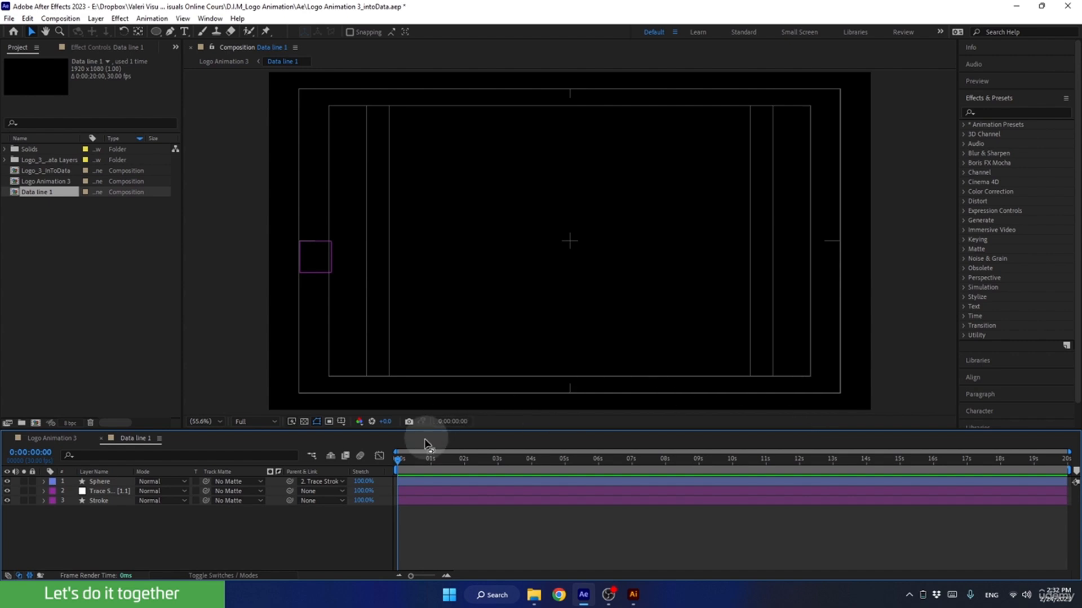
{"action": "left_click_drag", "start_coordinate": [410, 465], "coordinate": [464, 459]}
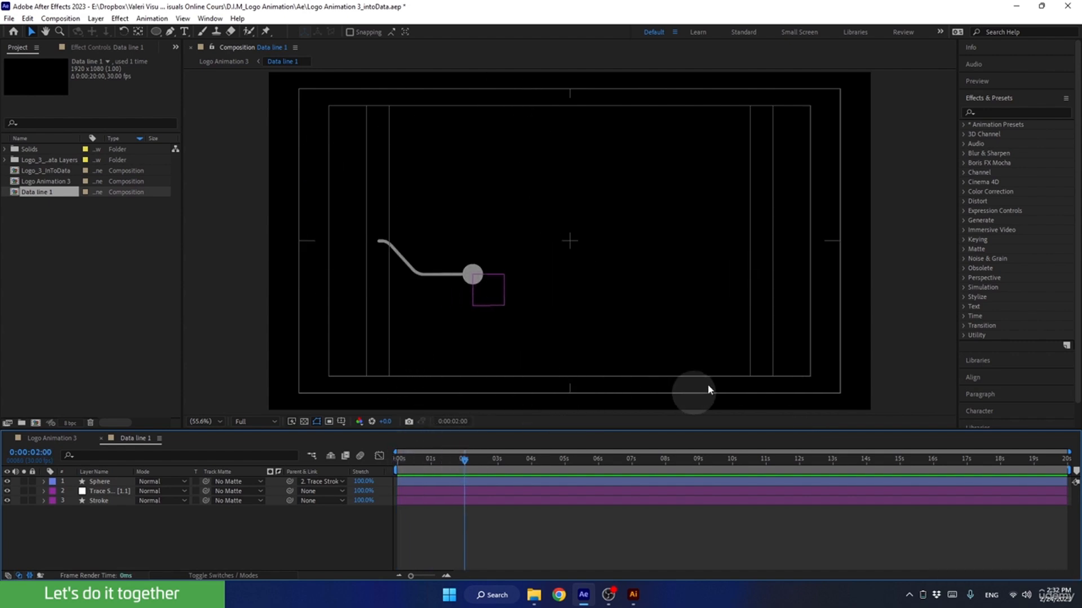
{"action": "key", "text": "ctrl+k"}
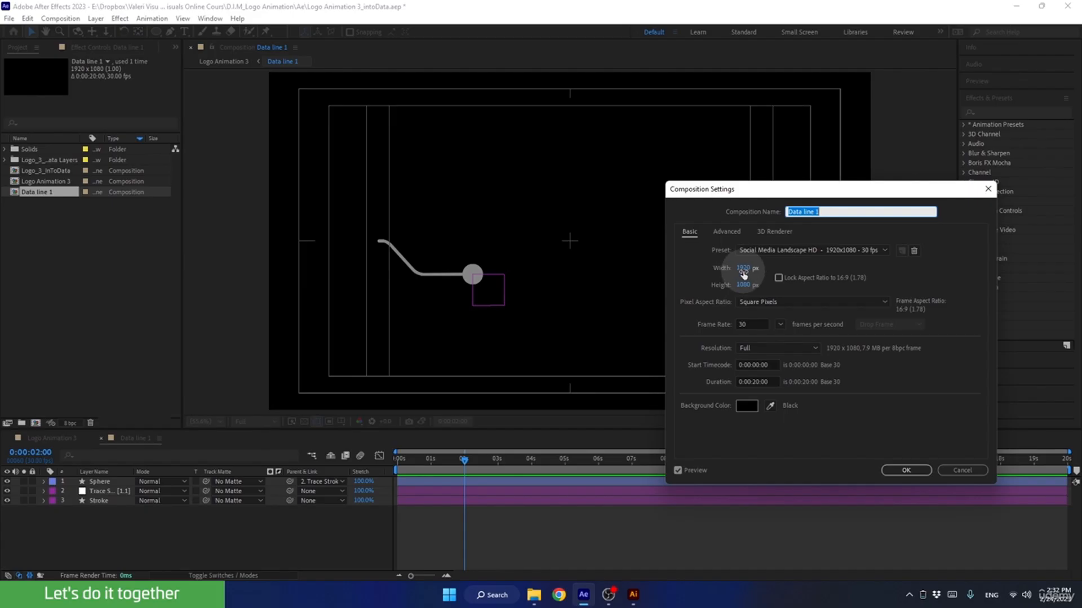
{"action": "left_click_drag", "start_coordinate": [747, 287], "coordinate": [599, 290]}
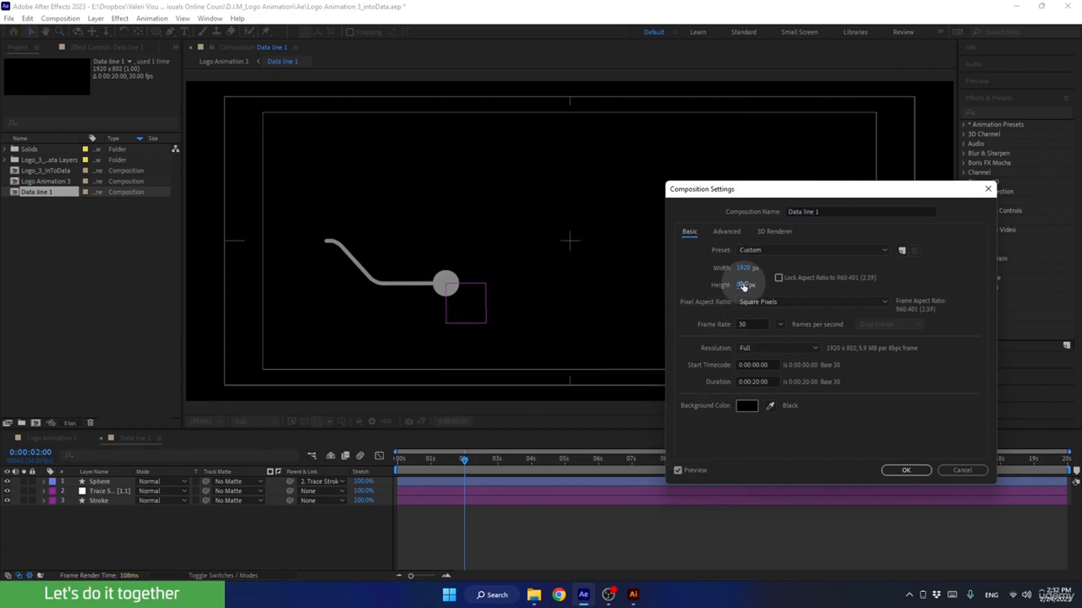
{"action": "left_click_drag", "start_coordinate": [741, 285], "coordinate": [640, 296]}
{"action": "left_click_drag", "start_coordinate": [743, 282], "coordinate": [688, 274]}
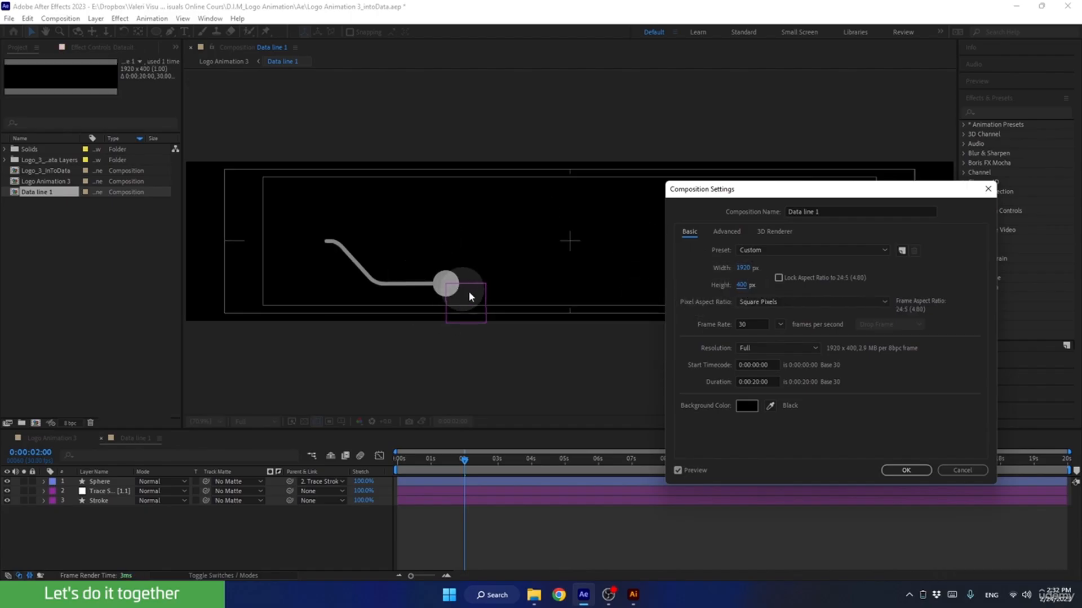
{"action": "left_click", "coordinate": [756, 382]}
{"action": "key", "text": "BackSpace"}
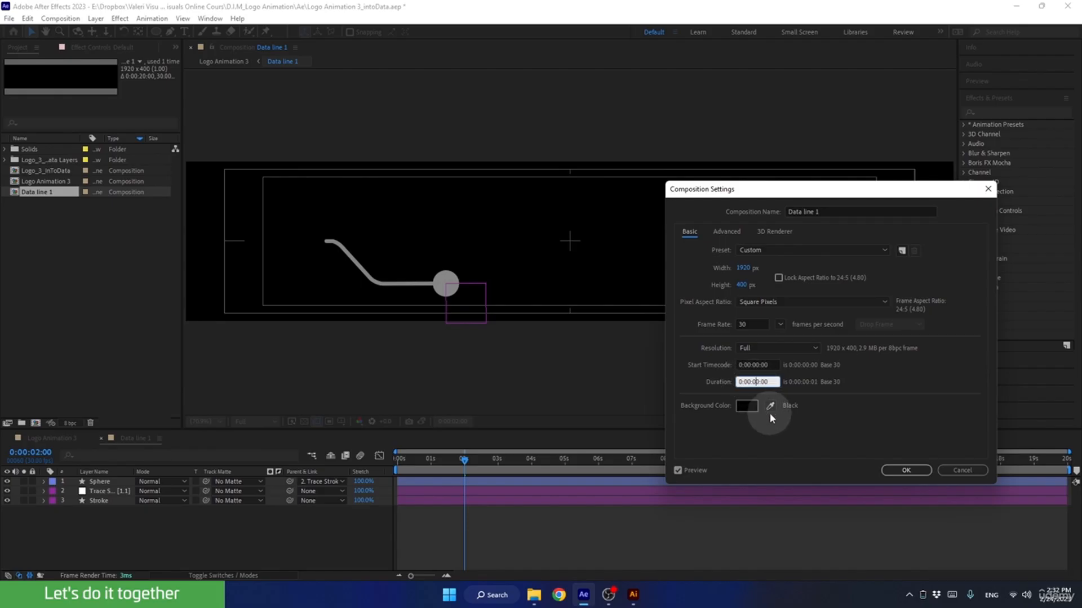
{"action": "type", "text": "3"}
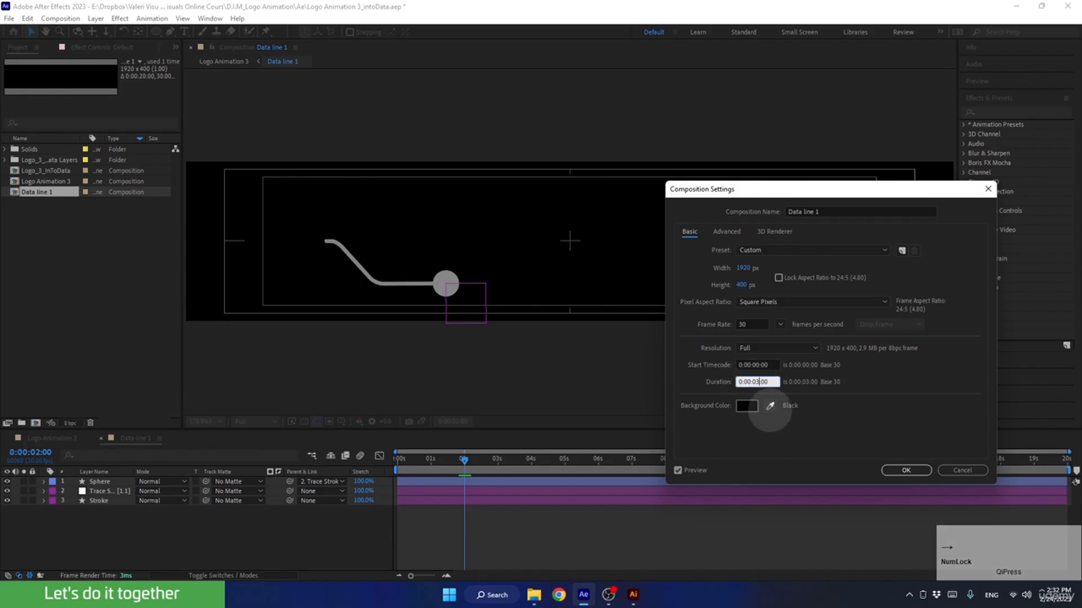
{"action": "left_click", "coordinate": [892, 471]}
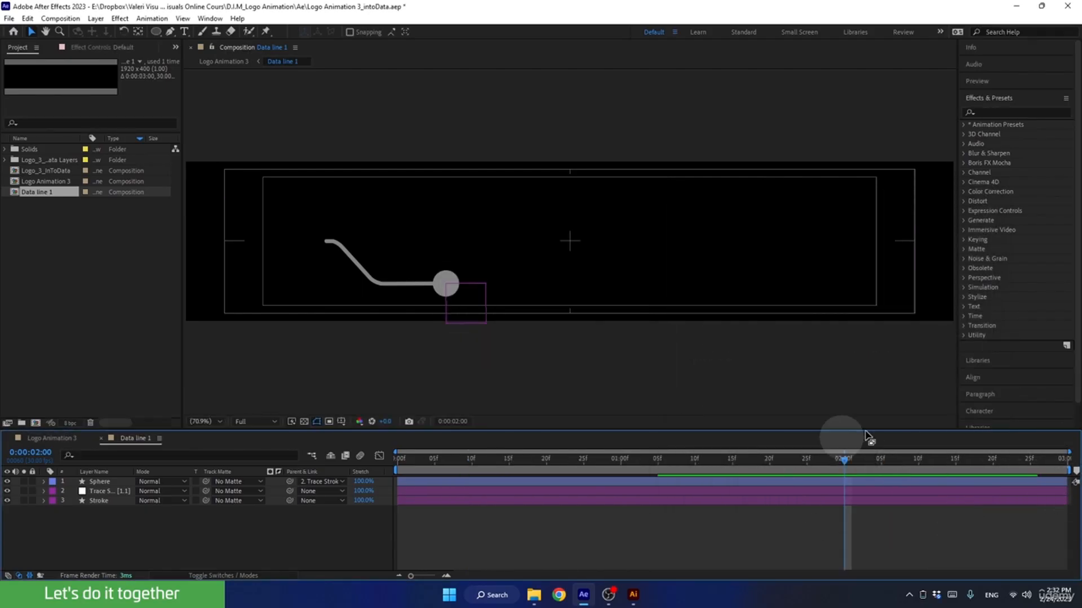
Scrub through the resized Data line 1 composition, and check how its layer plays in Logo Animation 3.
{"action": "left_click_drag", "start_coordinate": [828, 460], "coordinate": [376, 502]}
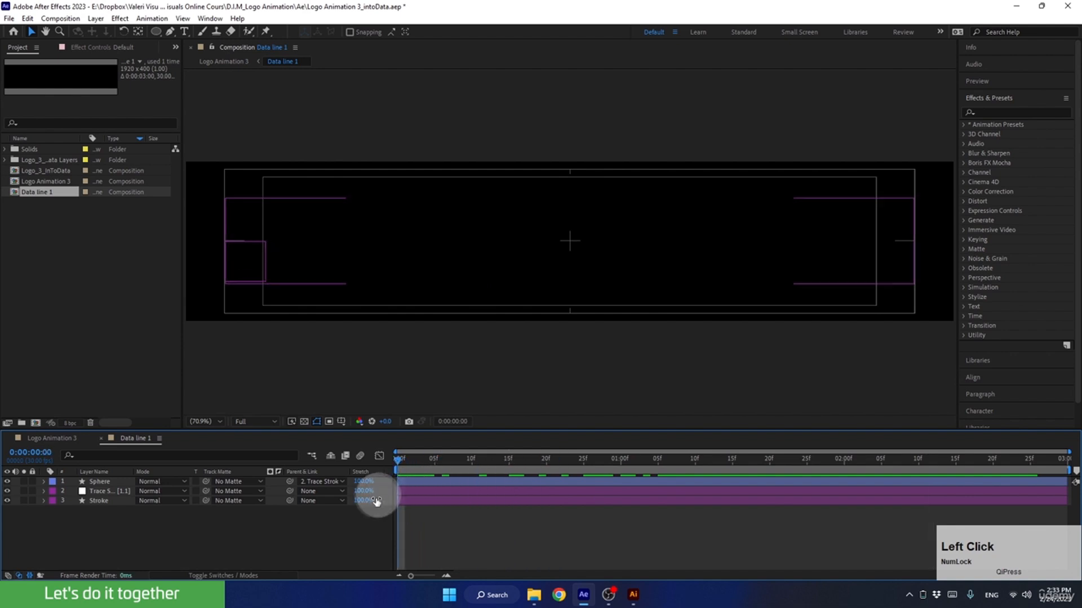
{"action": "left_click", "coordinate": [44, 438]}
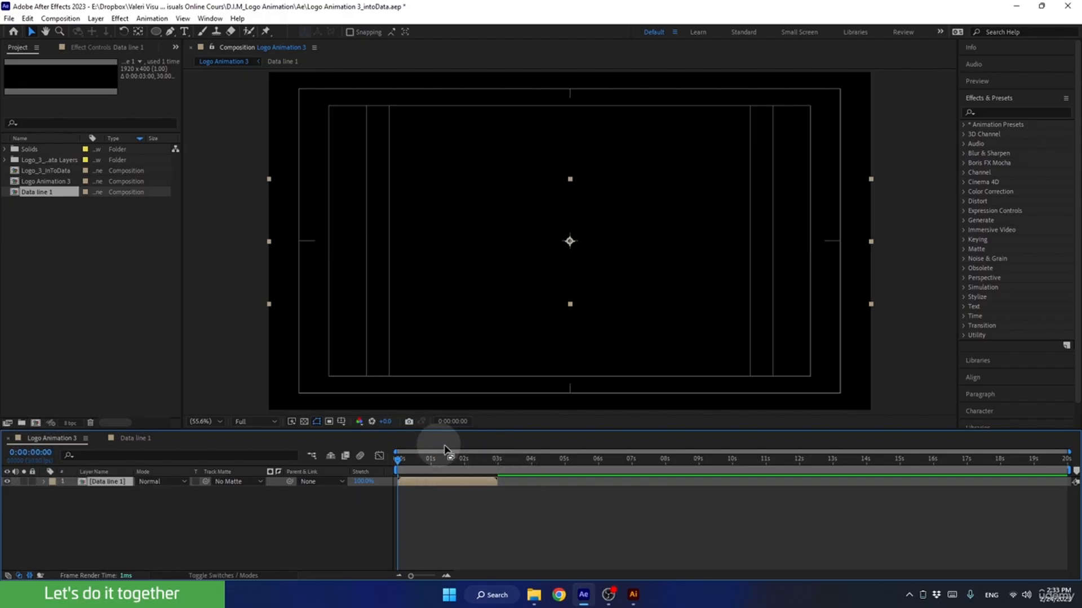
{"action": "left_click_drag", "start_coordinate": [400, 459], "coordinate": [470, 444]}
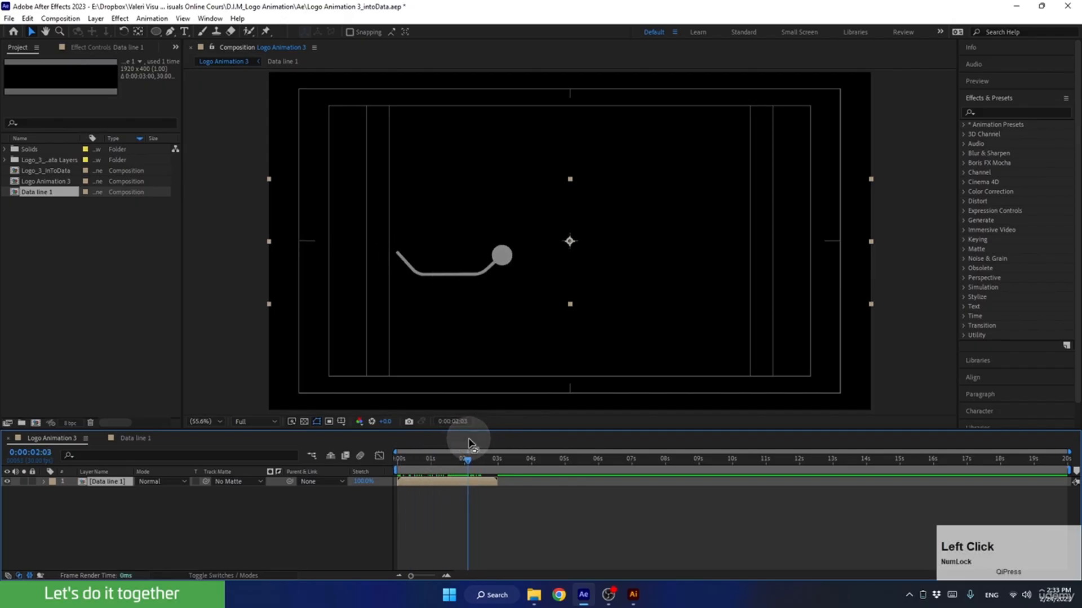
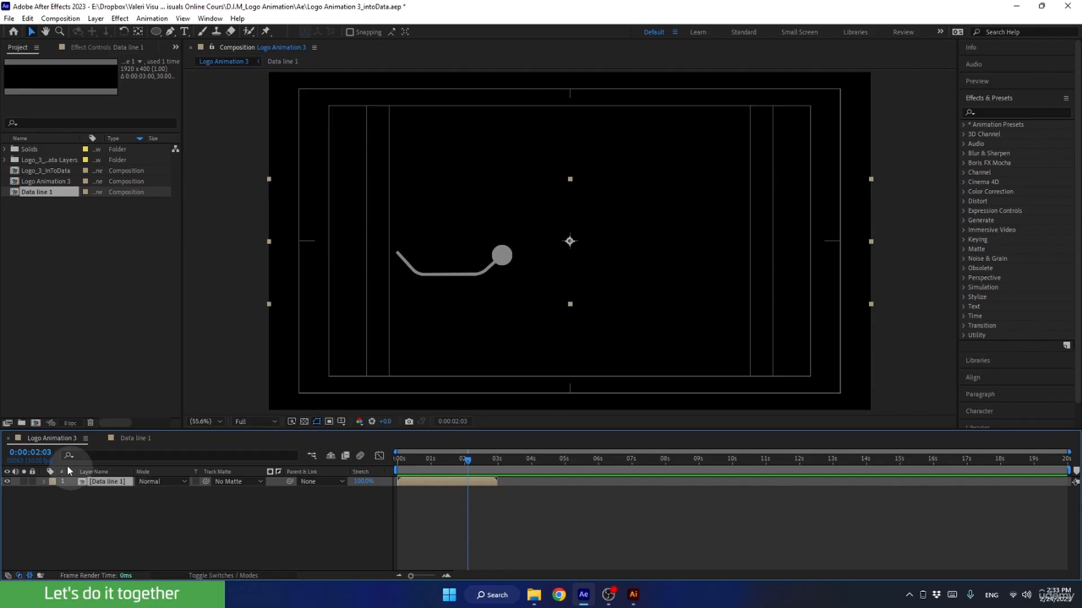
Duplicate the Data line 1 composition in the project and open the copy.
{"action": "left_click", "coordinate": [38, 194]}
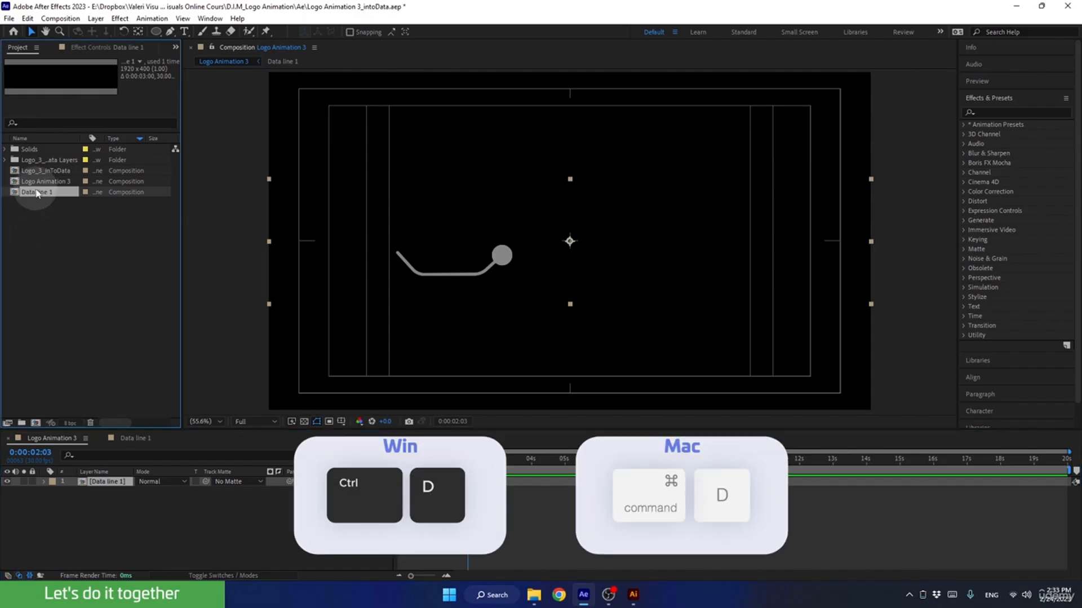
{"action": "key", "text": "ctrl+d"}
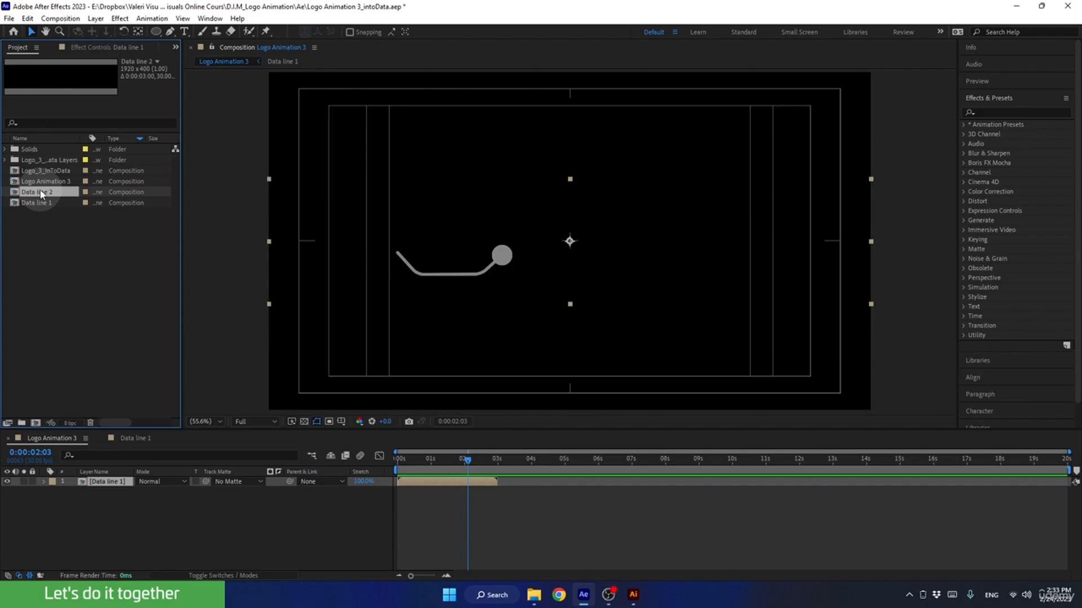
{"action": "double_click", "coordinate": [47, 193]}
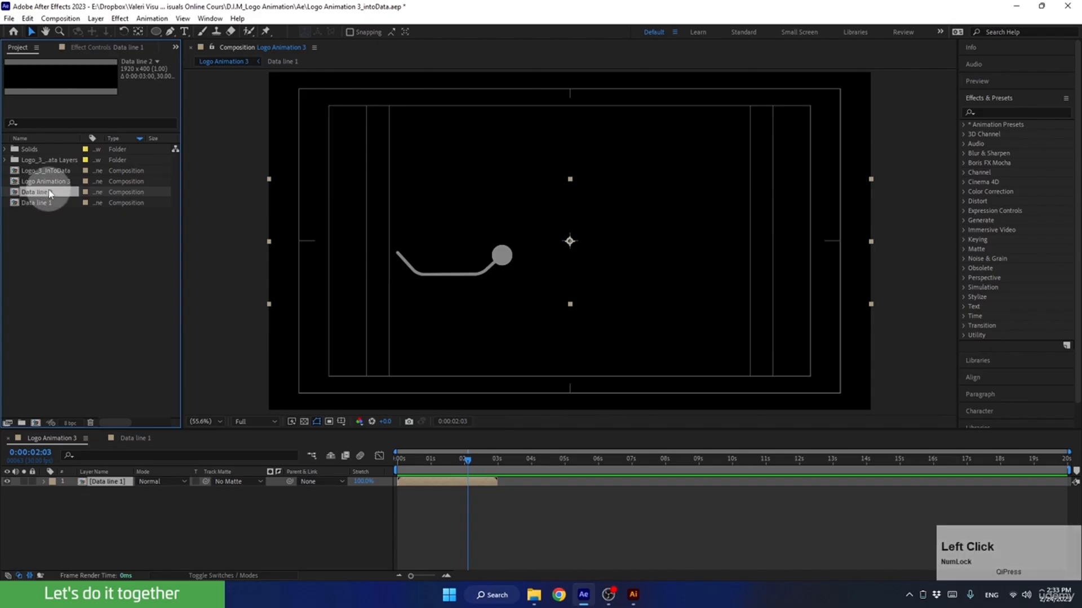
At 0:00:01:20 in Data line 2, change the Stroke layer's stroke colour to white (FFFFFF).
{"action": "left_click_drag", "start_coordinate": [425, 464], "coordinate": [770, 460]}
{"action": "left_click", "coordinate": [93, 500]}
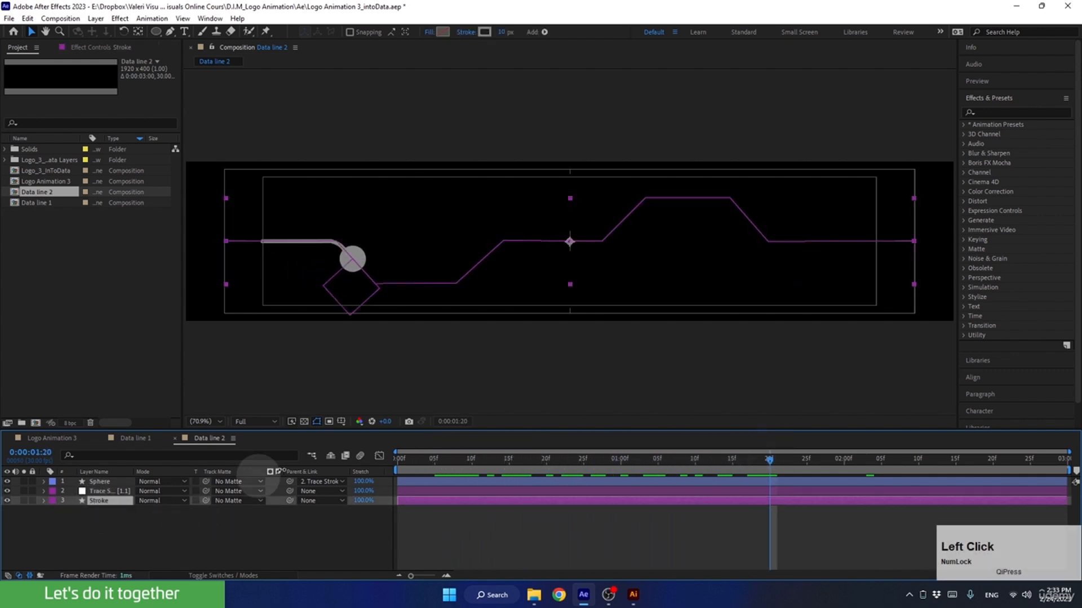
{"action": "left_click", "coordinate": [484, 33]}
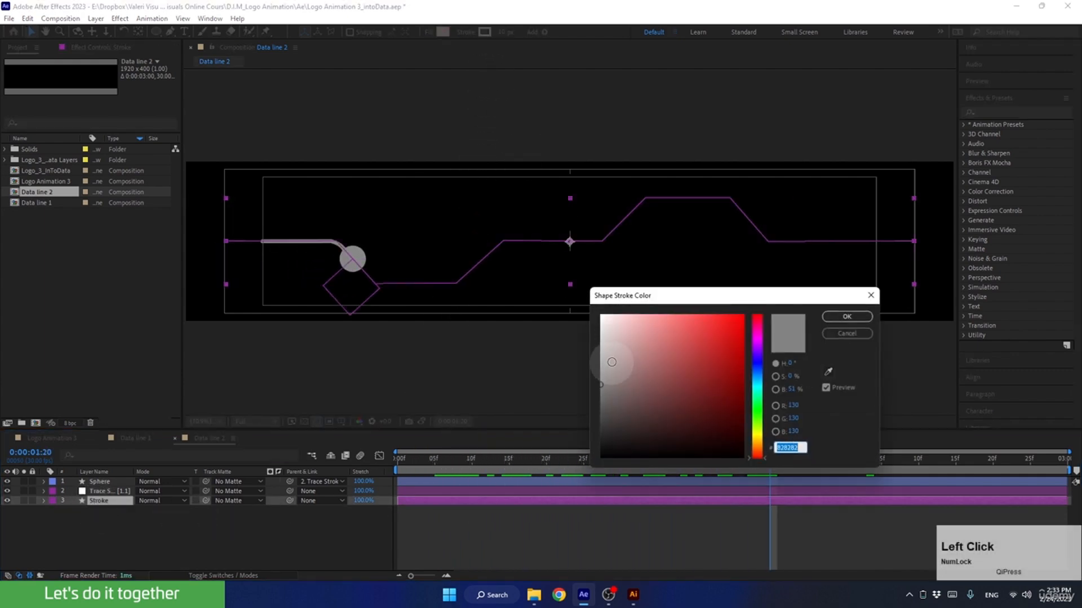
{"action": "left_click", "coordinate": [592, 354]}
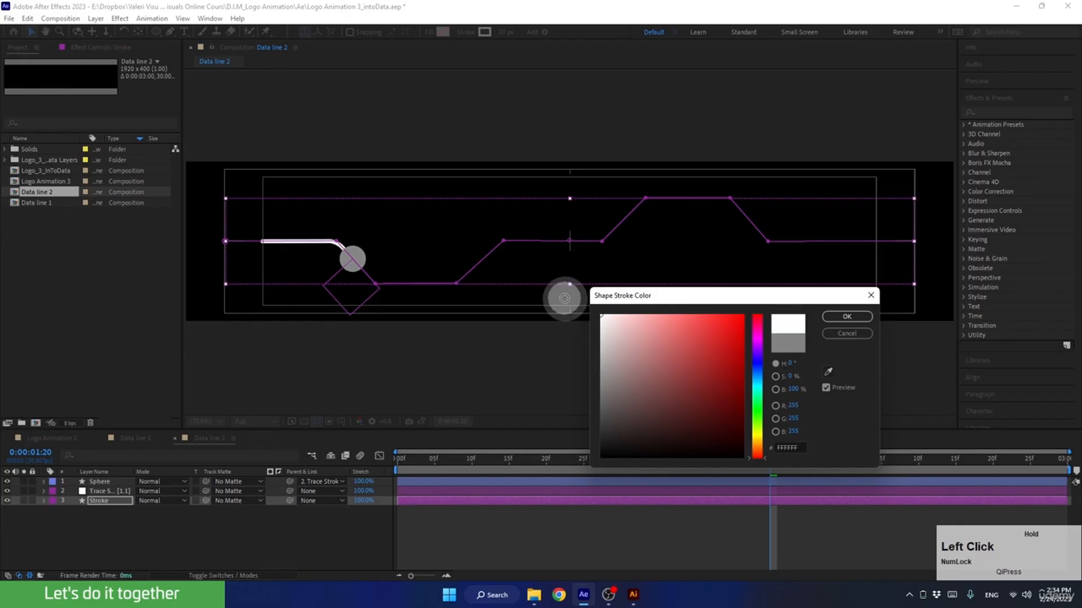
{"action": "left_click", "coordinate": [847, 317]}
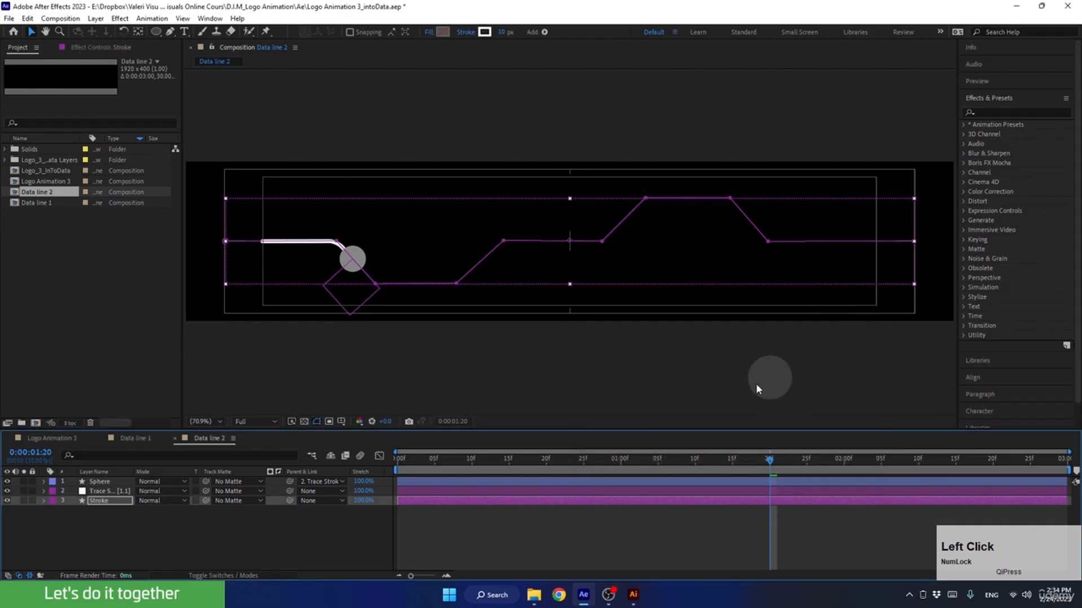
Change the Sphere layer's fill colour to white in the Data line 2 composition.
{"action": "left_click", "coordinate": [99, 482]}
{"action": "left_click", "coordinate": [443, 32]}
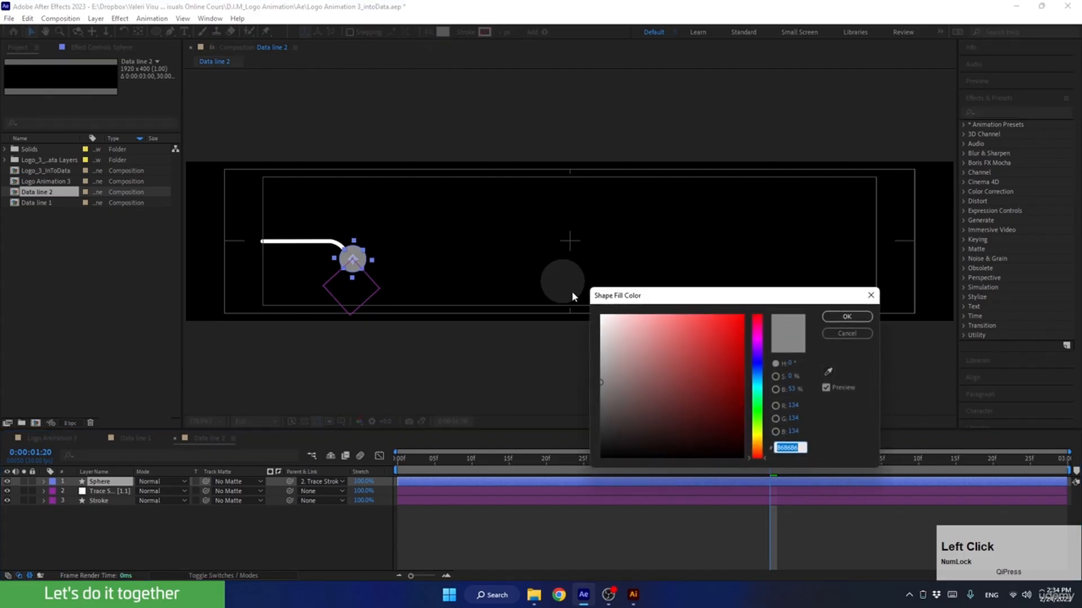
{"action": "left_click", "coordinate": [601, 316]}
{"action": "left_click", "coordinate": [845, 332]}
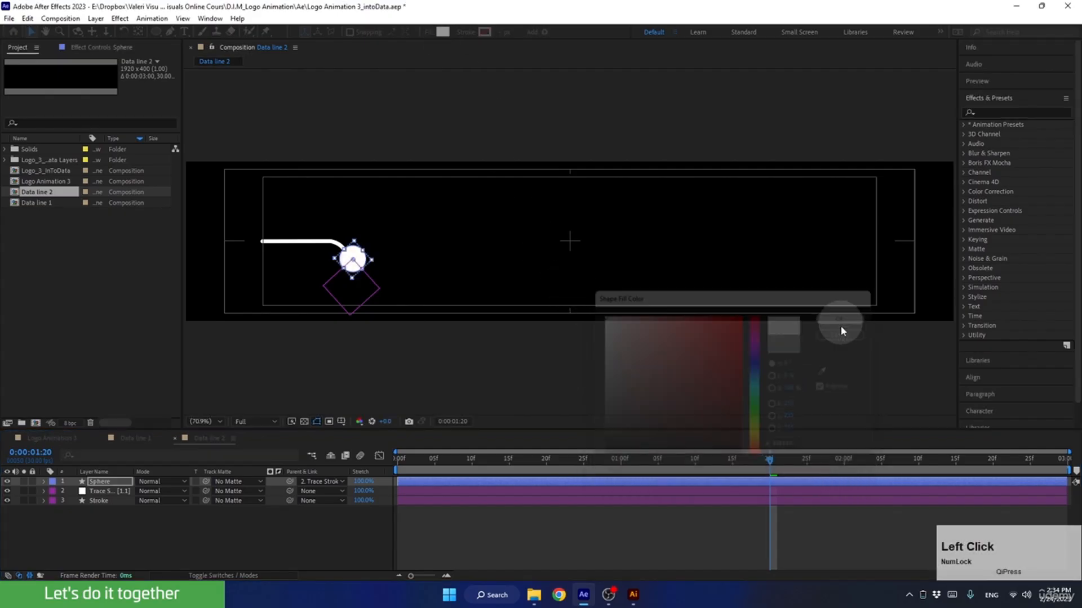
Add the Data line 2 composition to Logo Animation 3 as a layer above Data line 1.
{"action": "left_click", "coordinate": [56, 440]}
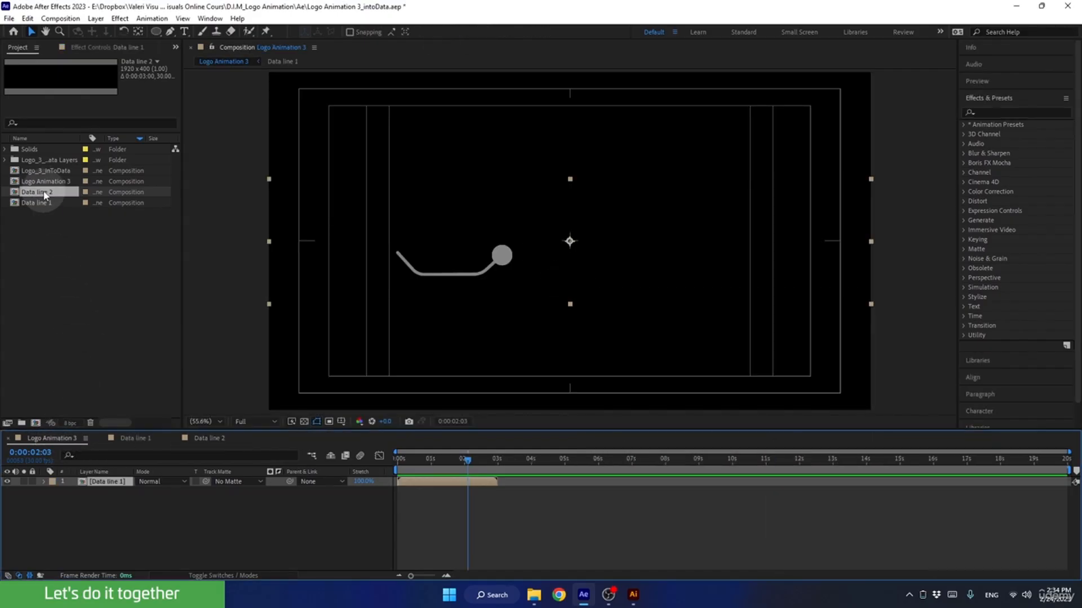
{"action": "left_click_drag", "start_coordinate": [42, 192], "coordinate": [104, 482]}
Try moving the Data line 2 layer straight up above the grey line, and undo the move.
{"action": "left_click_drag", "start_coordinate": [428, 280], "coordinate": [427, 235]}
{"action": "mouse_move", "coordinate": [447, 461]}
{"action": "left_mouse_down"}
{"action": "mouse_move", "coordinate": [430, 459]}
{"action": "mouse_move", "coordinate": [476, 458]}
{"action": "mouse_move", "coordinate": [467, 460]}
{"action": "left_mouse_up"}
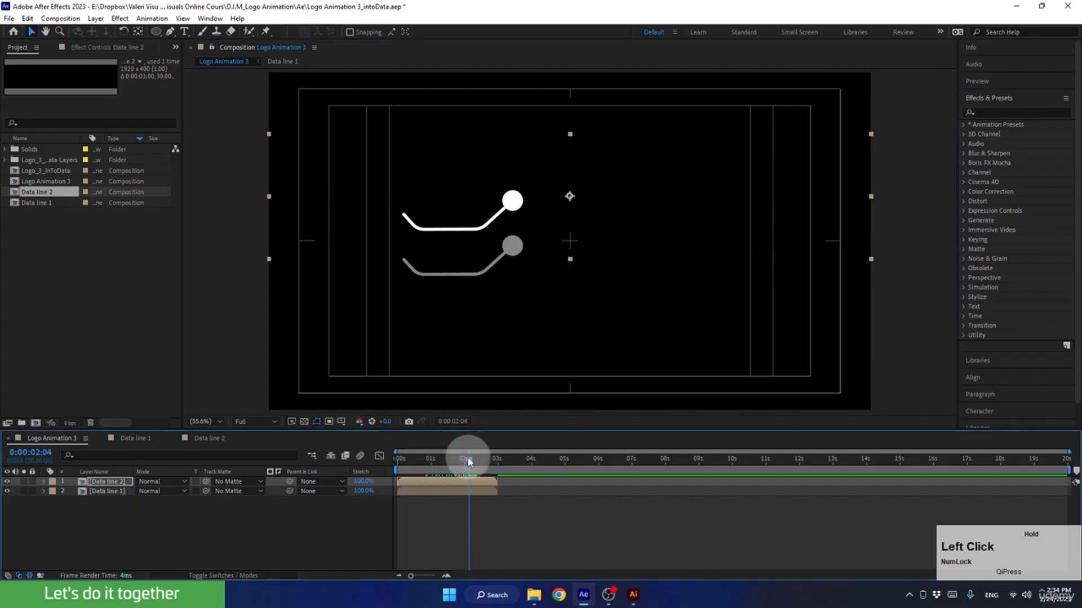
{"action": "key", "text": "ctrl+z"}
{"action": "left_click", "coordinate": [320, 536]}
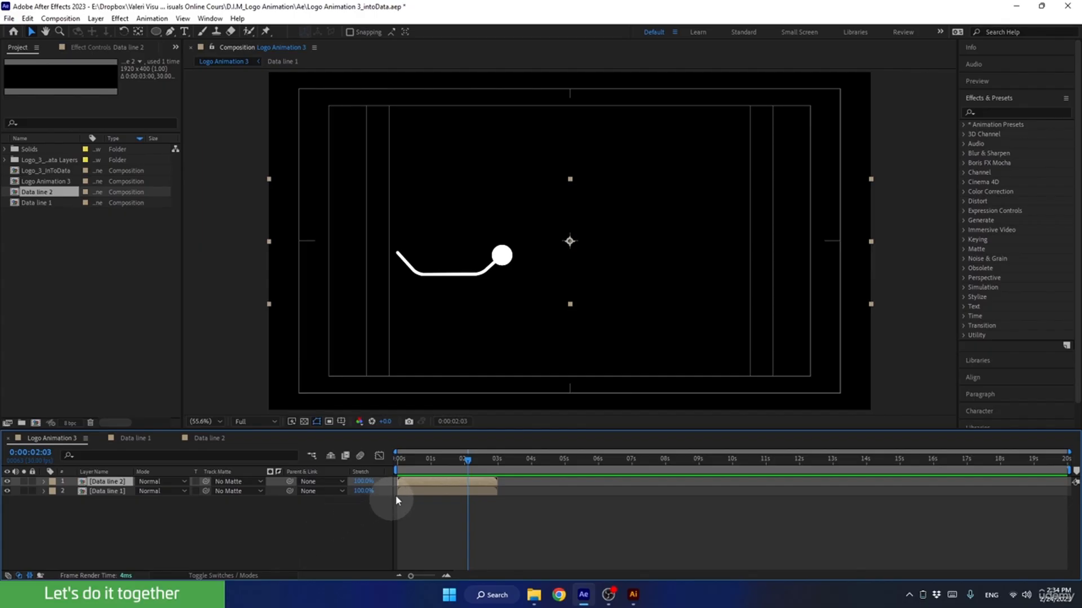
At 0:00:01:22, set the Data line 2 layer's scale to 70%.
{"action": "mouse_move", "coordinate": [450, 458]}
{"action": "left_mouse_down"}
{"action": "mouse_move", "coordinate": [428, 466]}
{"action": "mouse_move", "coordinate": [472, 454]}
{"action": "mouse_move", "coordinate": [454, 456]}
{"action": "left_mouse_up"}
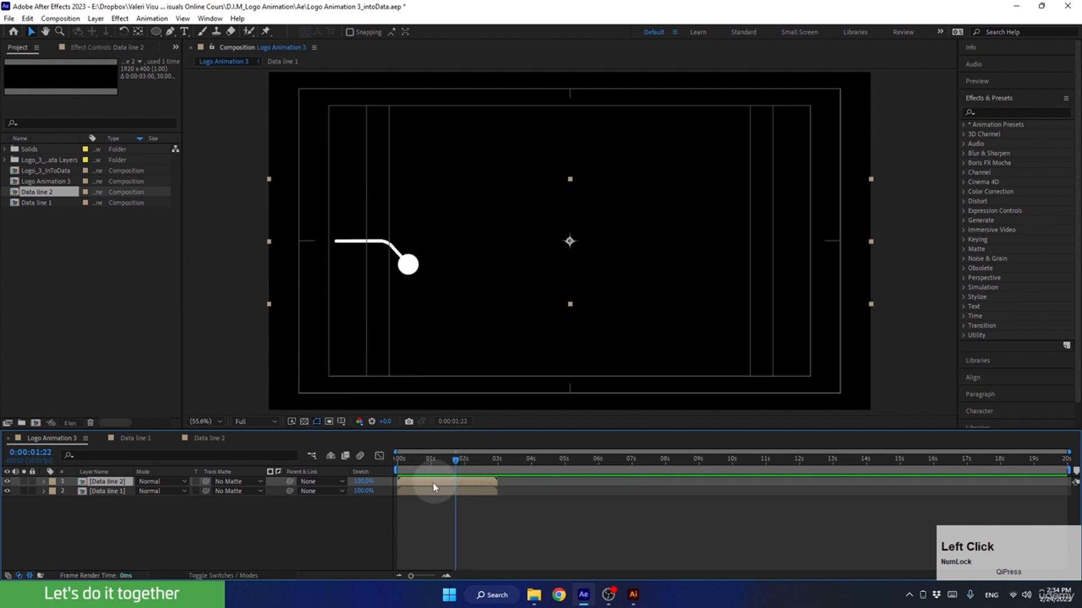
{"action": "key", "text": "s"}
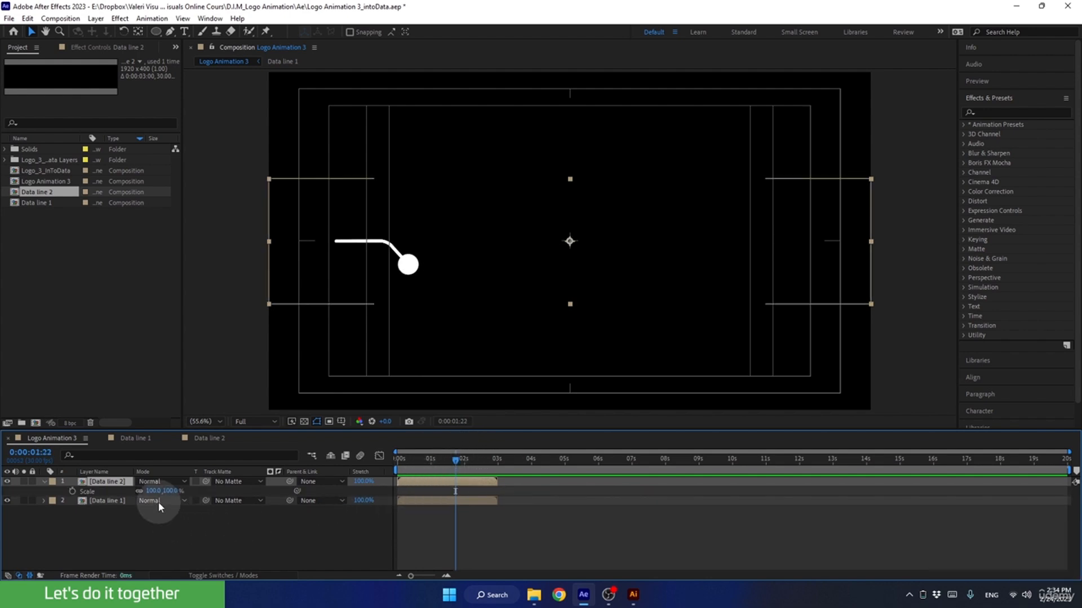
{"action": "left_click", "coordinate": [153, 491]}
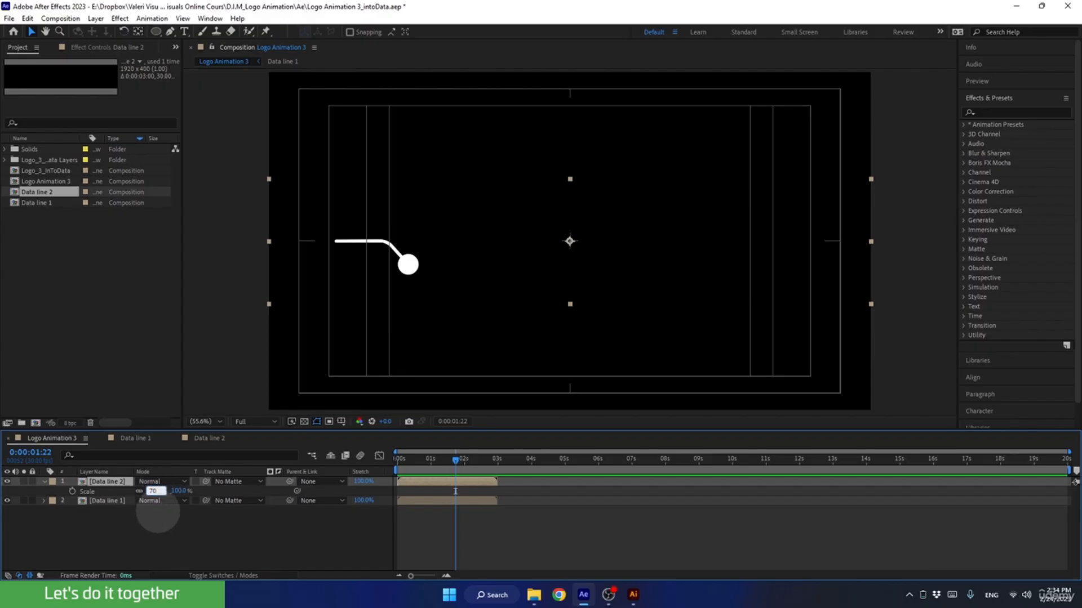
{"action": "type", "text": "70"}
{"action": "key", "text": "Return"}
Flip the Data line 2 layer vertically.
{"action": "left_click", "coordinate": [428, 482]}
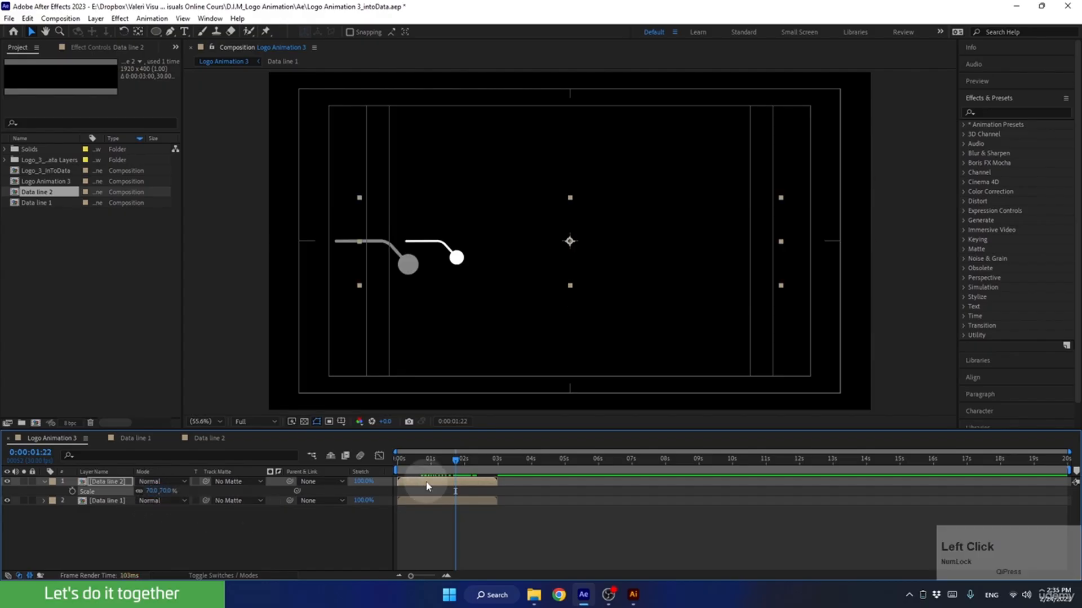
{"action": "right_click", "coordinate": [427, 482]}
{"action": "mouse_move", "coordinate": [509, 193]}
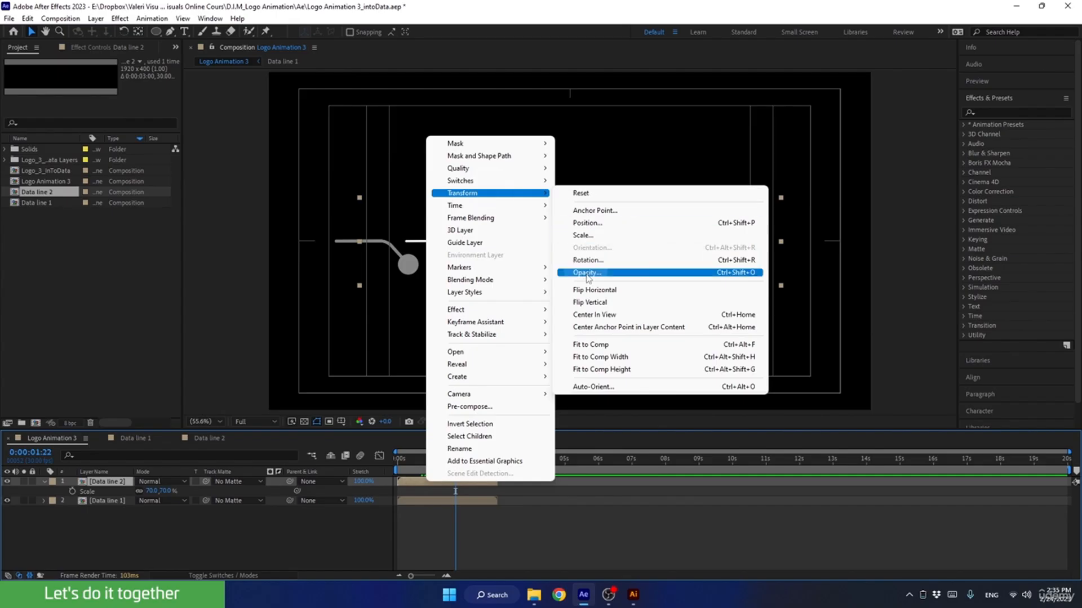
{"action": "left_click", "coordinate": [581, 302]}
At 0:00:02:26, shift the Data line 2 layer horizontally to the left until its white sphere sits at the composition centre.
{"action": "mouse_move", "coordinate": [456, 475]}
{"action": "left_mouse_down"}
{"action": "mouse_move", "coordinate": [415, 459]}
{"action": "mouse_move", "coordinate": [466, 459]}
{"action": "left_mouse_up"}
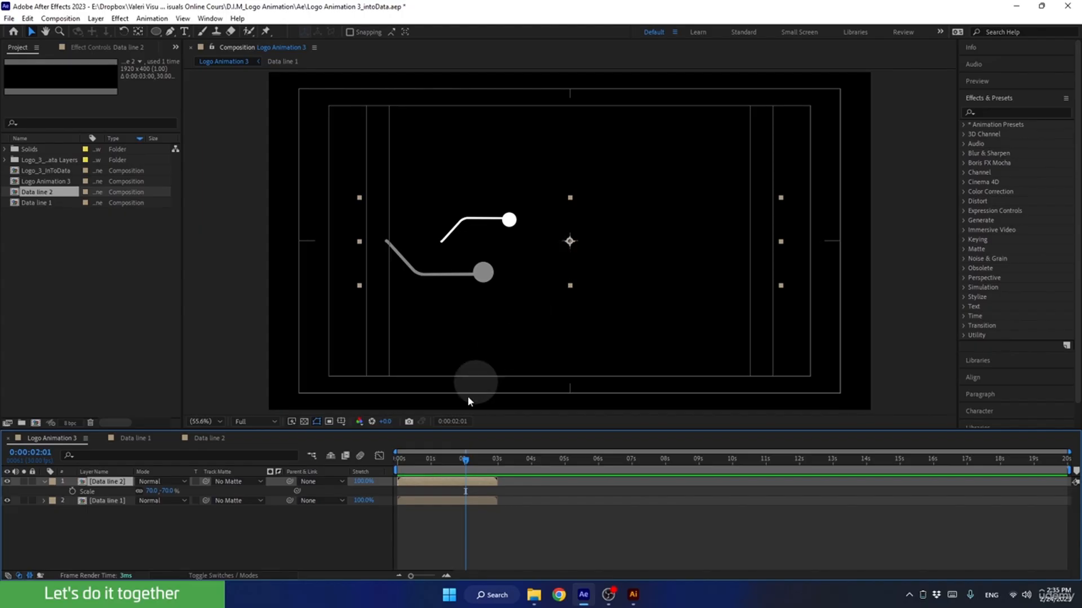
{"action": "left_click_drag", "start_coordinate": [453, 460], "coordinate": [492, 457]}
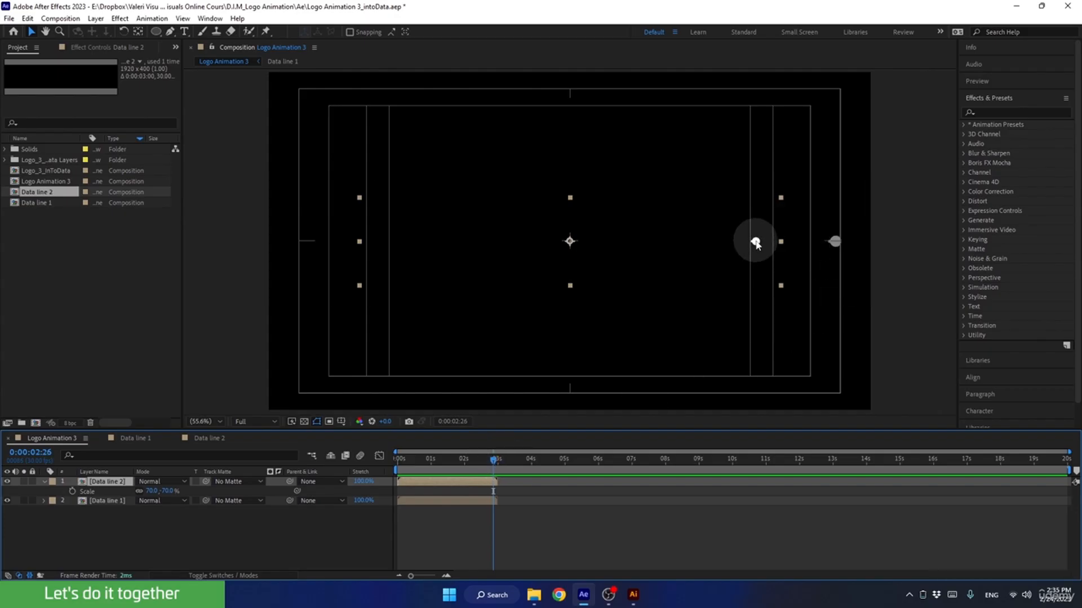
{"action": "left_click_drag", "start_coordinate": [755, 242], "coordinate": [569, 240]}
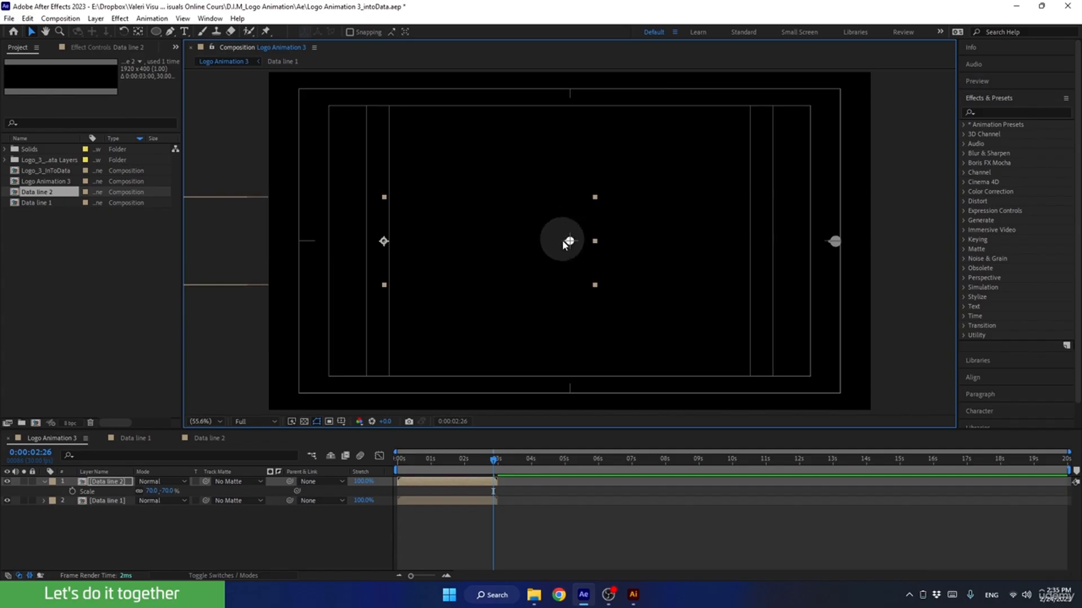
{"action": "mouse_move", "coordinate": [484, 459]}
{"action": "left_mouse_down"}
{"action": "mouse_move", "coordinate": [430, 461]}
{"action": "mouse_move", "coordinate": [488, 466]}
{"action": "left_mouse_up"}
At 0:00:00:19, shift the Data line 1 layer horizontally until its grey sphere lies just outside the frame's left edge.
{"action": "left_click_drag", "start_coordinate": [495, 462], "coordinate": [419, 465]}
{"action": "key", "text": "Left"}
{"action": "left_click", "coordinate": [605, 234]}
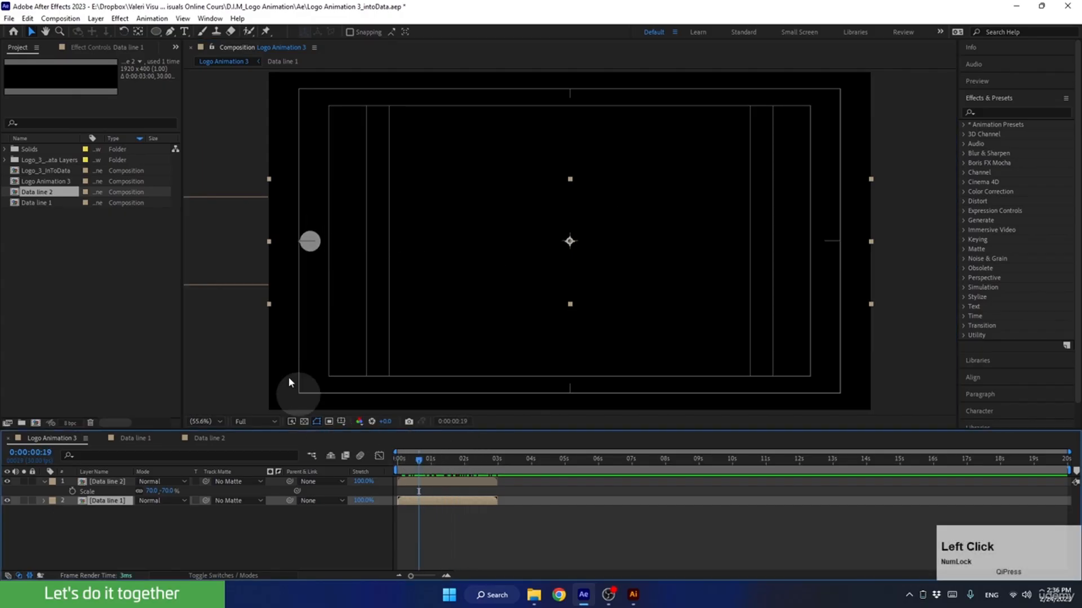
{"action": "left_click_drag", "start_coordinate": [305, 270], "coordinate": [251, 280]}
Preview both data lines from the start of Logo Animation 3, and inspect their ends at 0:00:02:21.
{"action": "mouse_move", "coordinate": [394, 454]}
{"action": "left_mouse_down"}
{"action": "mouse_move", "coordinate": [497, 456]}
{"action": "mouse_move", "coordinate": [398, 457]}
{"action": "left_mouse_up"}
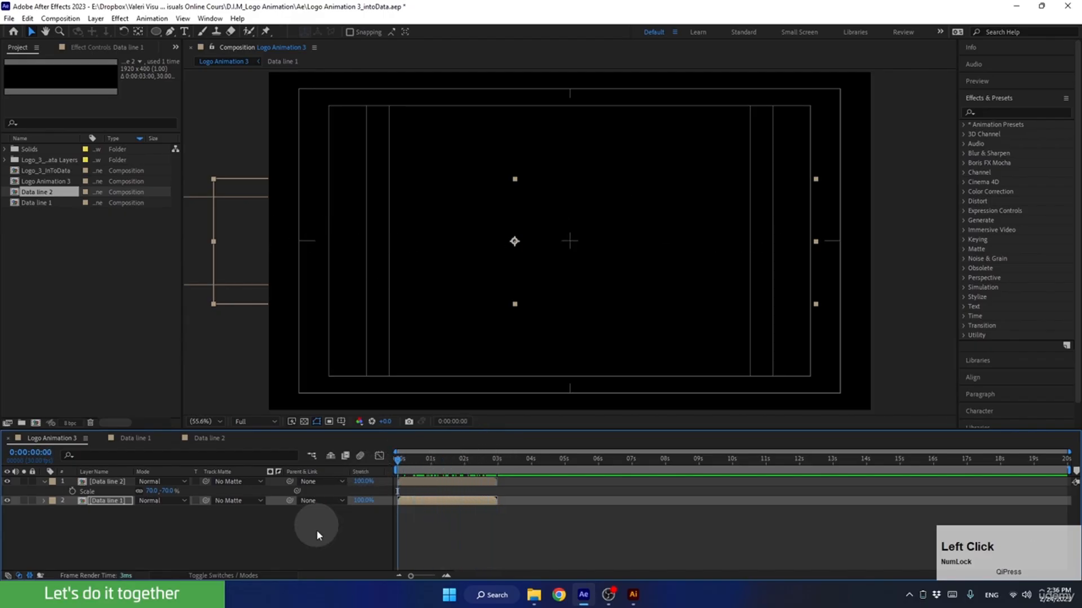
{"action": "key", "text": "space"}
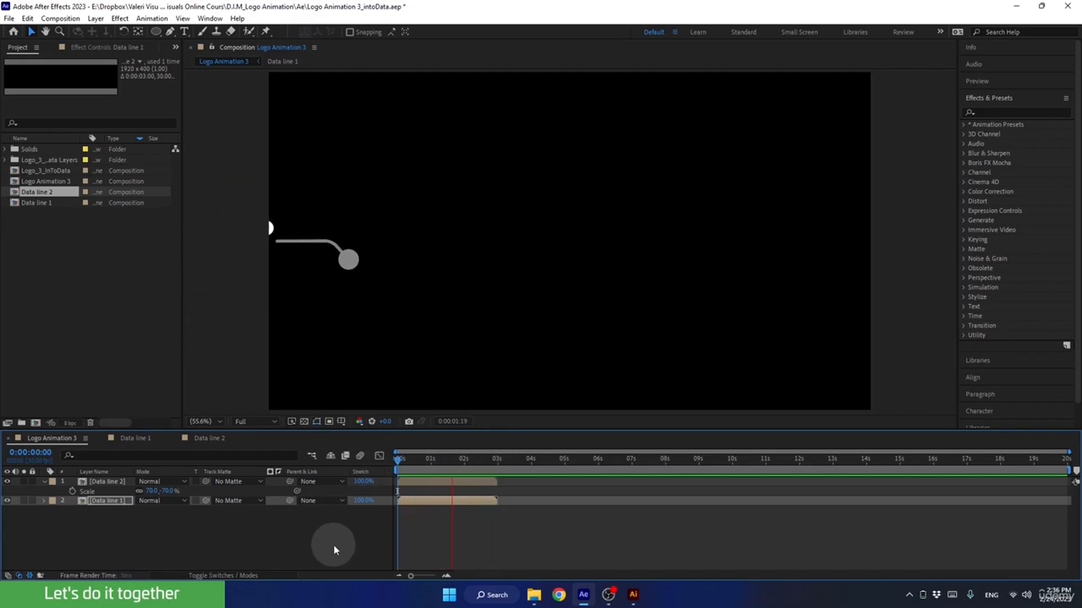
{"action": "key", "text": "space"}
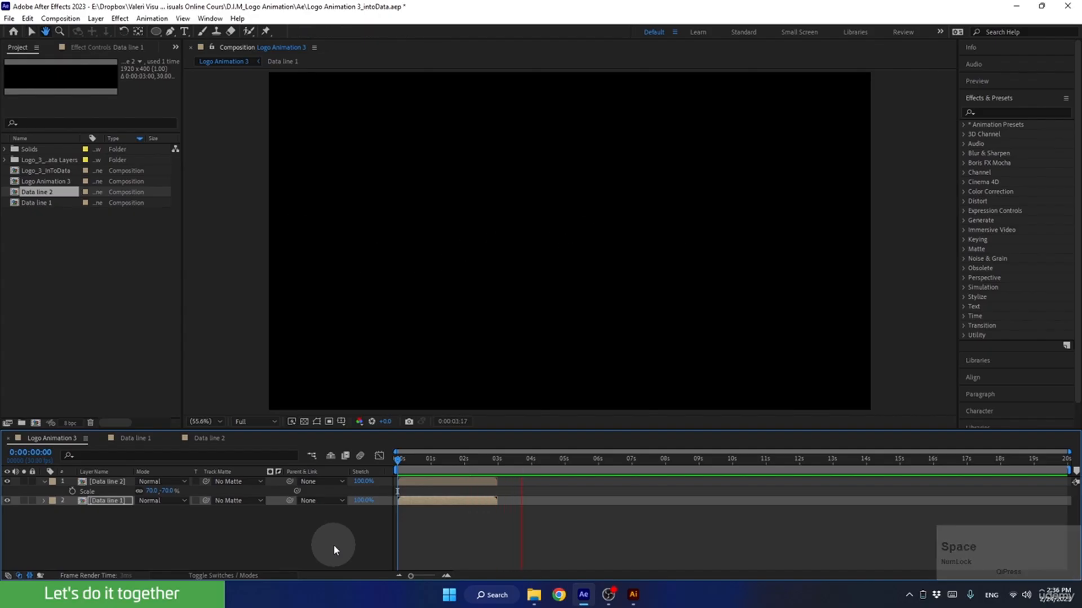
{"action": "mouse_move", "coordinate": [478, 476]}
{"action": "left_mouse_down"}
{"action": "mouse_move", "coordinate": [468, 479]}
{"action": "mouse_move", "coordinate": [488, 477]}
{"action": "left_mouse_up"}
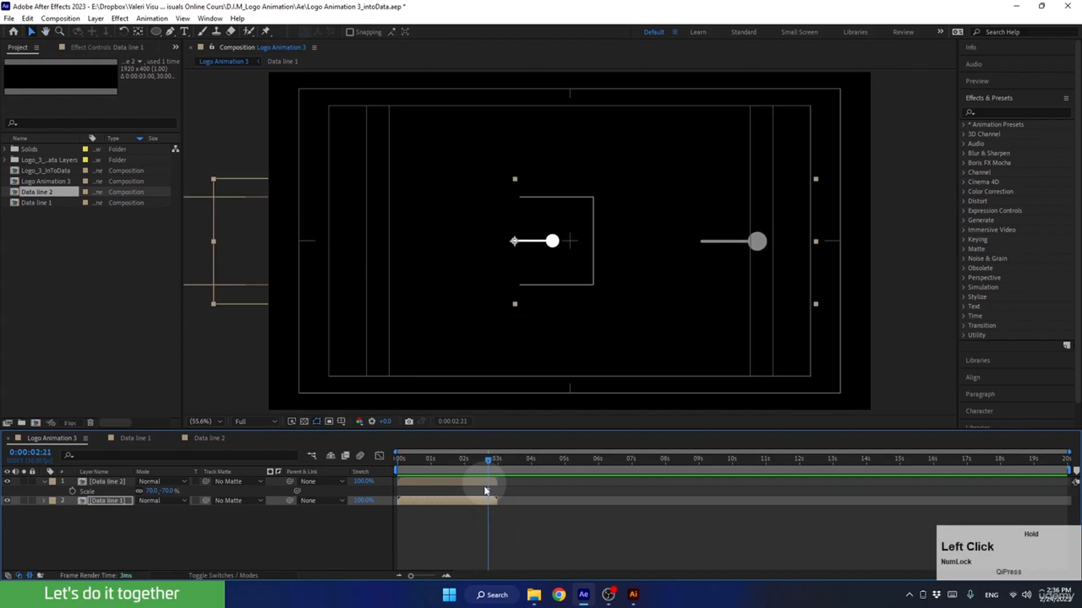
Collapse the Data line 2 layer's properties and change its label colour to peach.
{"action": "left_click", "coordinate": [44, 482]}
{"action": "left_click", "coordinate": [52, 482]}
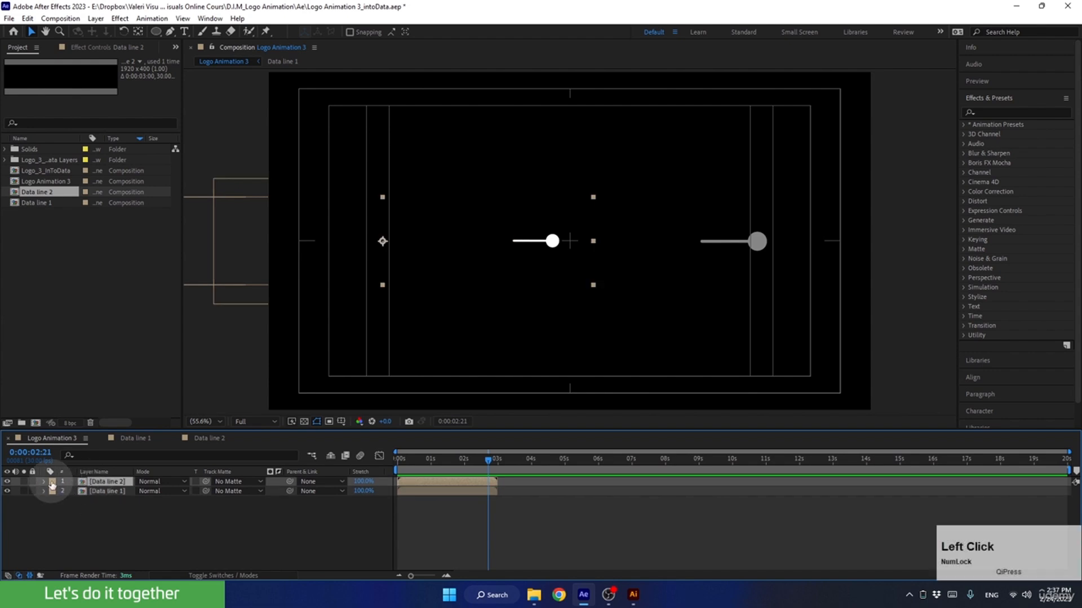
{"action": "left_click", "coordinate": [72, 338]}
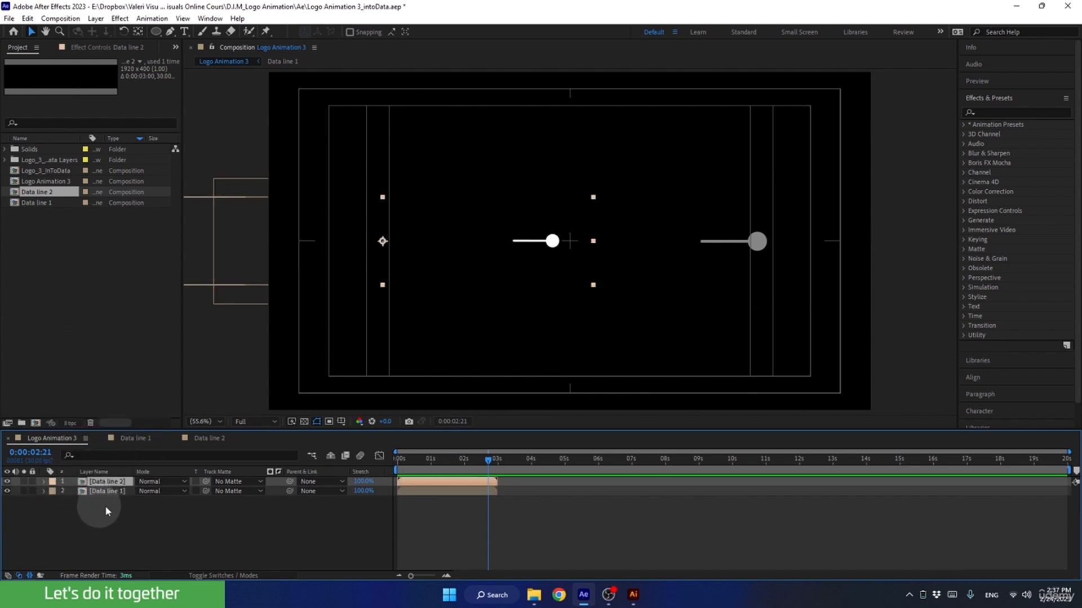
Duplicate both Data line layers and stack one Data line 2 and Data line 1 pair above the other.
{"action": "left_click_drag", "start_coordinate": [459, 459], "coordinate": [474, 459]}
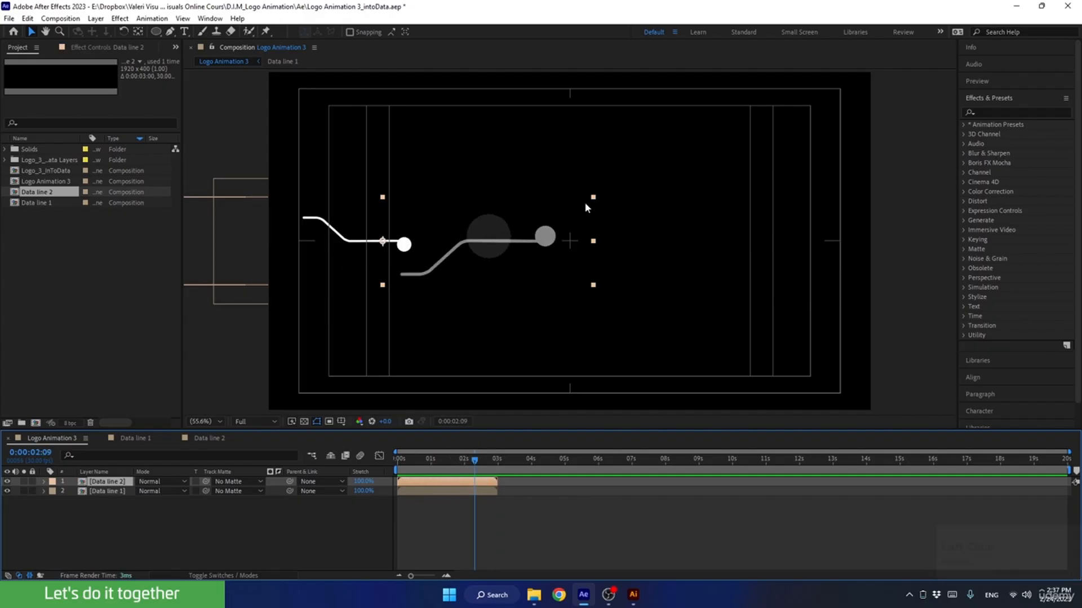
{"action": "left_click_drag", "start_coordinate": [133, 522], "coordinate": [89, 480]}
{"action": "key", "text": "ctrl+d"}
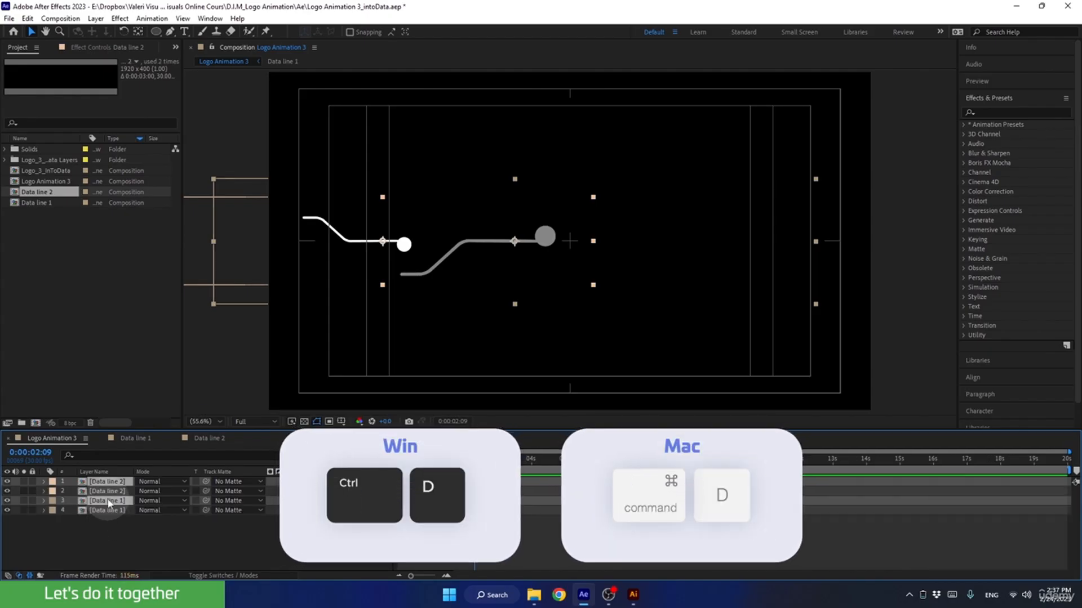
{"action": "left_click_drag", "start_coordinate": [107, 499], "coordinate": [110, 481]}
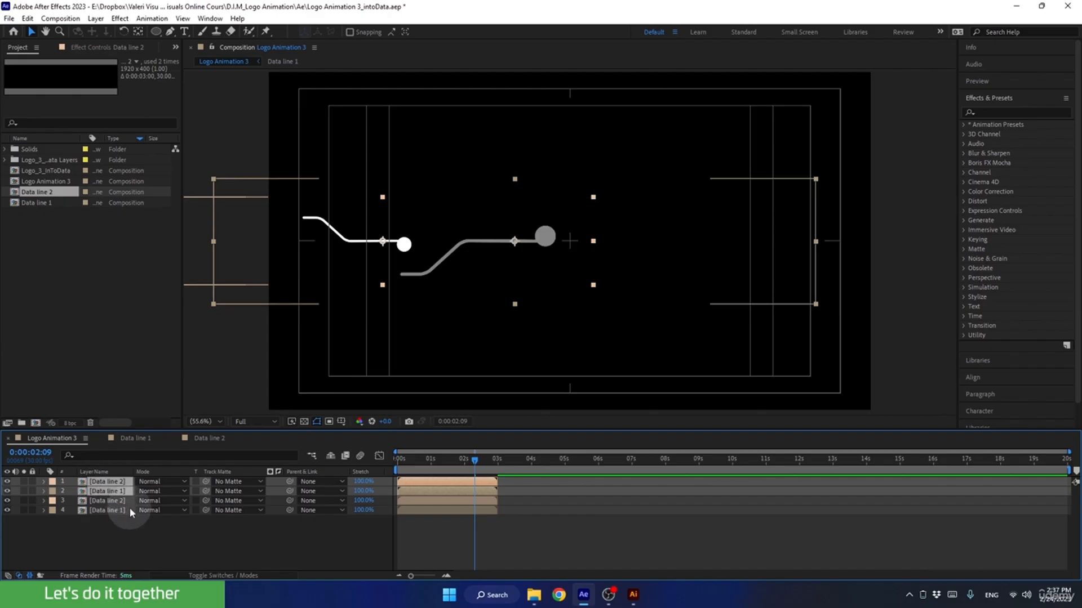
Create a null object in Logo Animation 3.
{"action": "left_click", "coordinate": [166, 535]}
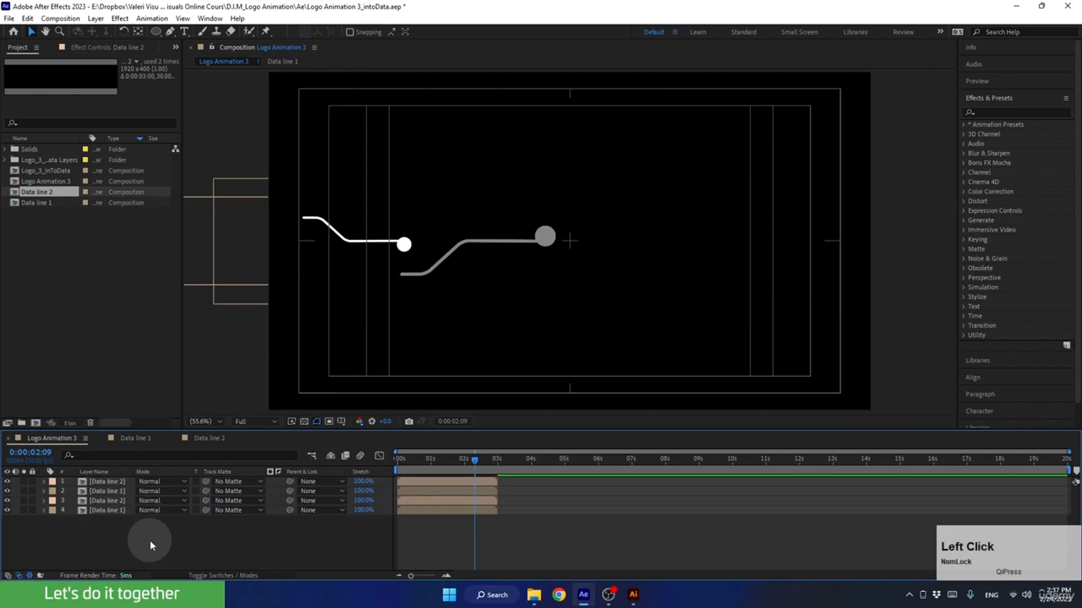
{"action": "right_click", "coordinate": [148, 541]}
{"action": "mouse_move", "coordinate": [225, 400]}
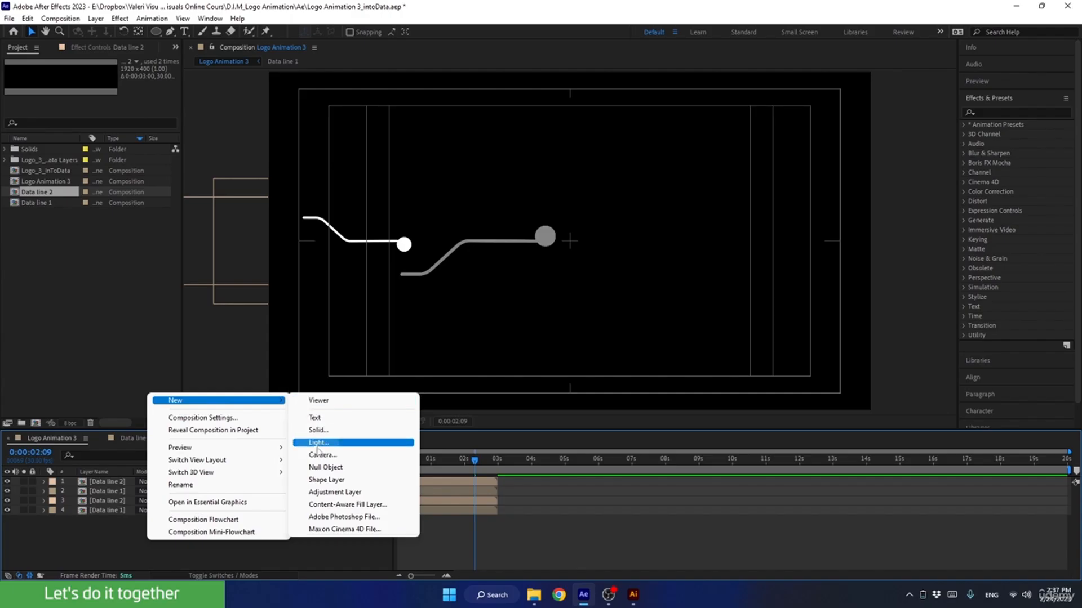
{"action": "left_click", "coordinate": [317, 471]}
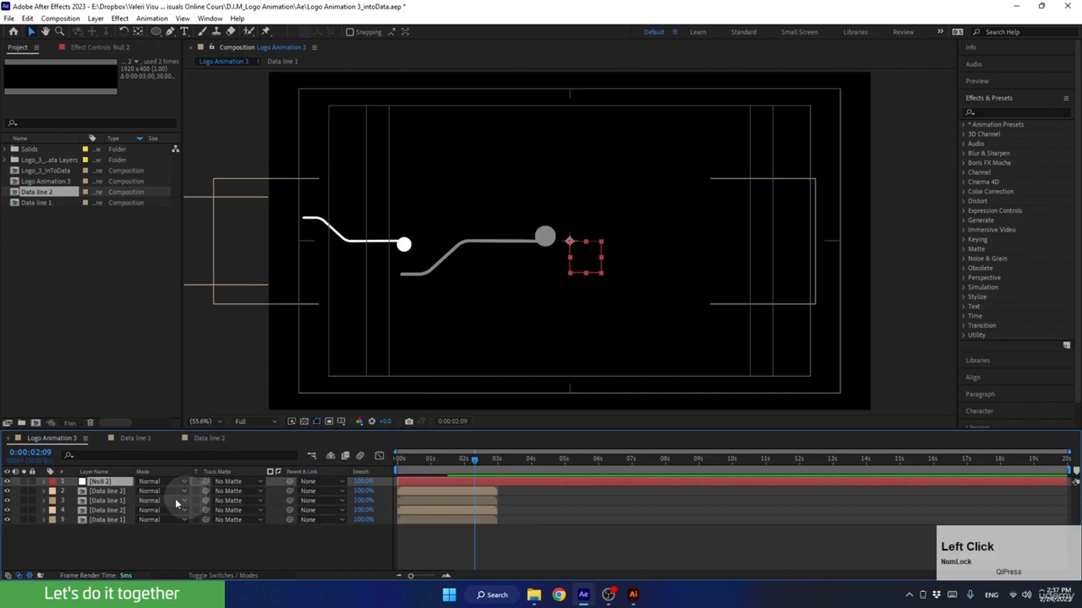
Parent the upper Data line 2 and Data line 1 layers to the new null.
{"action": "left_click", "coordinate": [107, 492]}
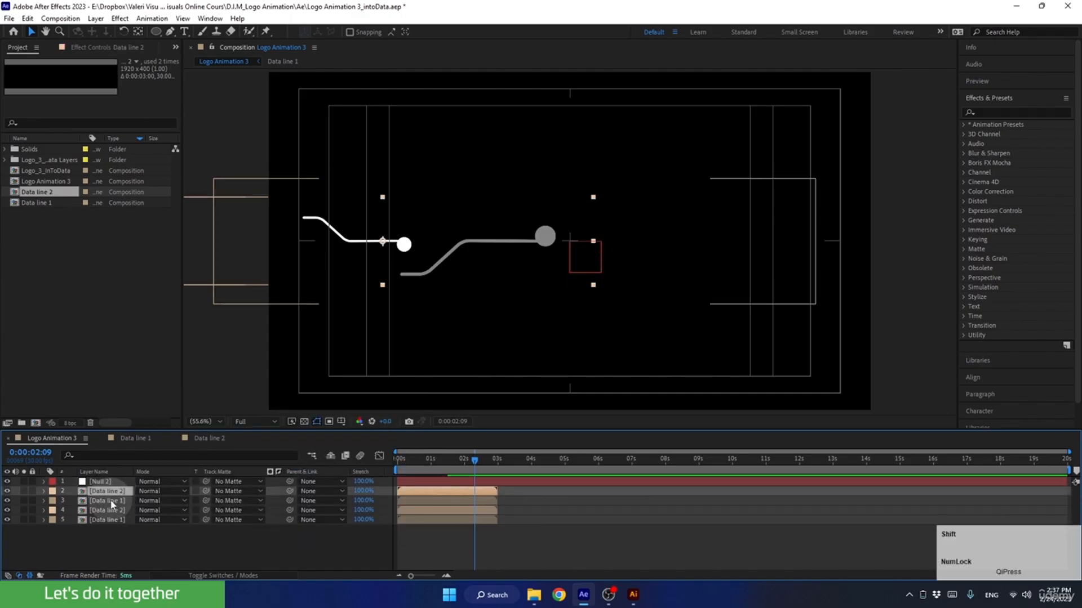
{"action": "left_click", "coordinate": [111, 500], "text": "shift"}
{"action": "left_click_drag", "start_coordinate": [289, 490], "coordinate": [103, 484]}
Flip the null horizontally to mirror its parented pair of data lines to the opposite side.
{"action": "left_click", "coordinate": [100, 482]}
{"action": "right_click", "coordinate": [101, 482]}
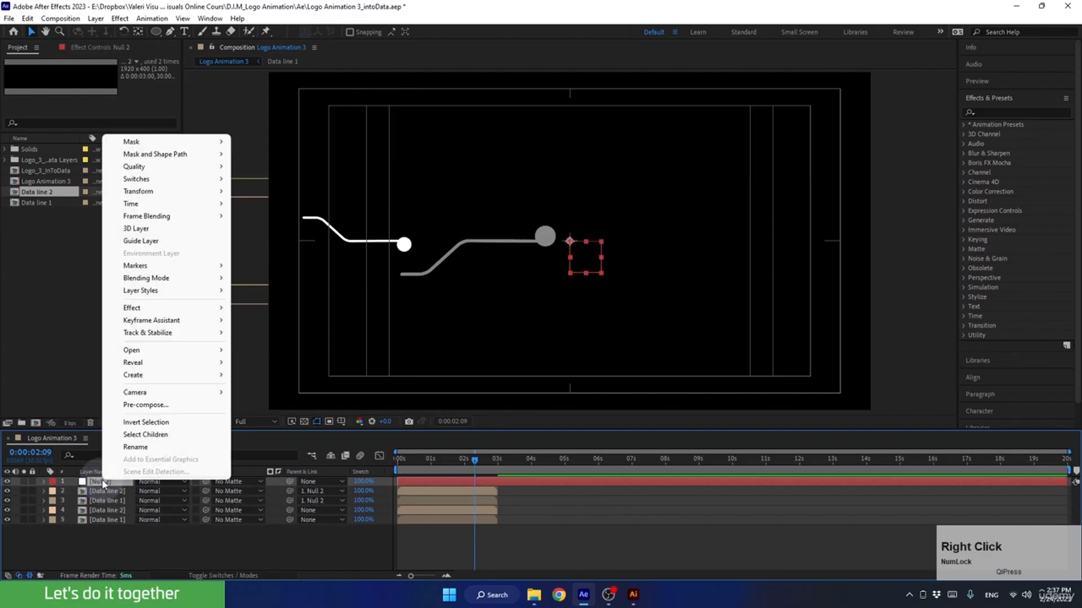
{"action": "mouse_move", "coordinate": [169, 192]}
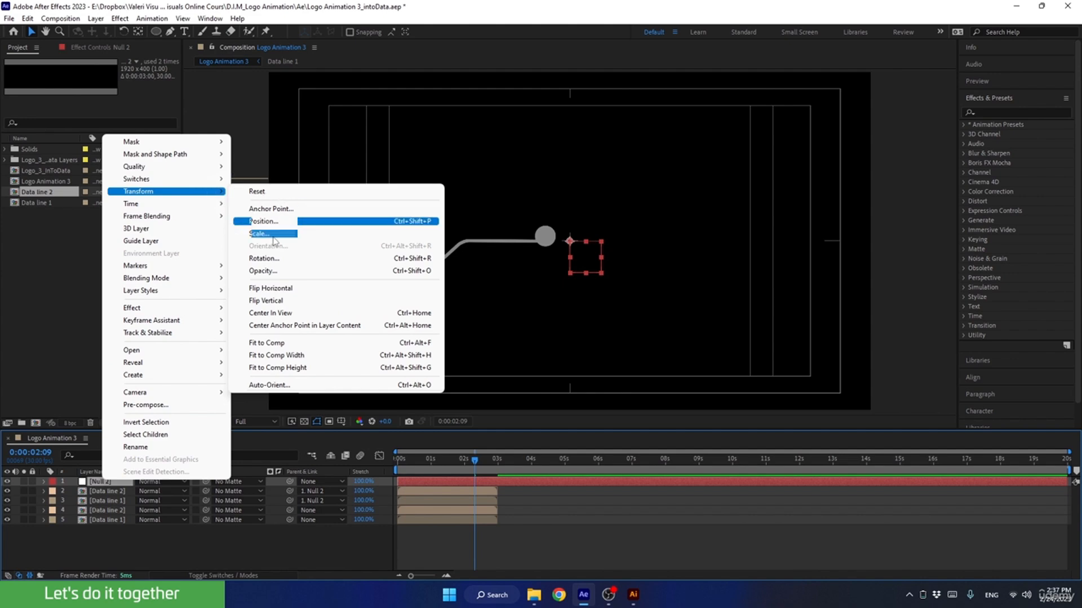
{"action": "left_click", "coordinate": [265, 289]}
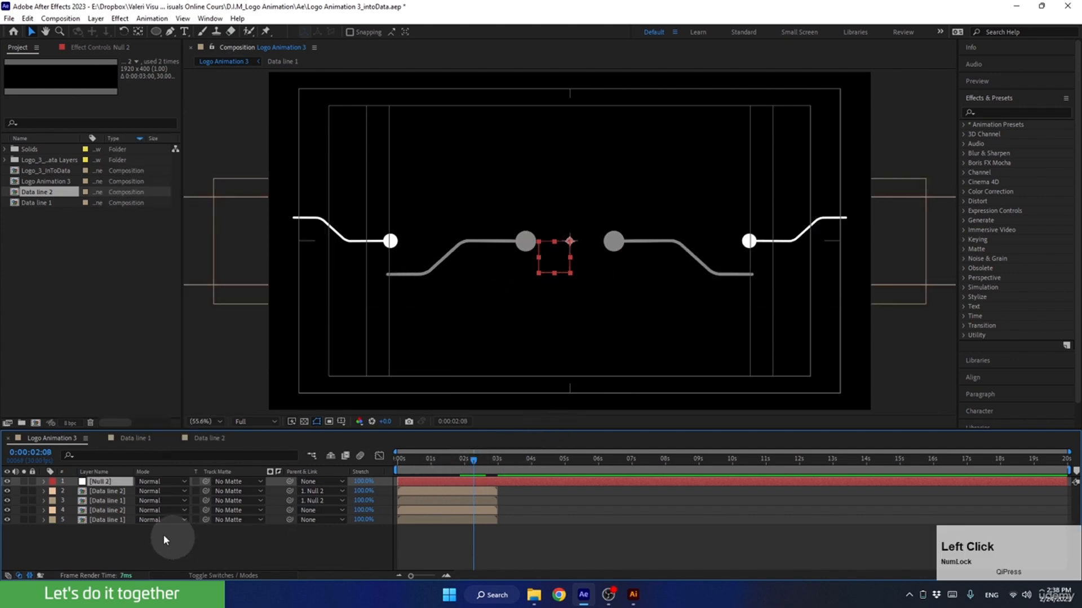
Flip the null vertically, and scrub to 0:00:02:19 to check the mirrored data lines.
{"action": "right_click", "coordinate": [116, 485]}
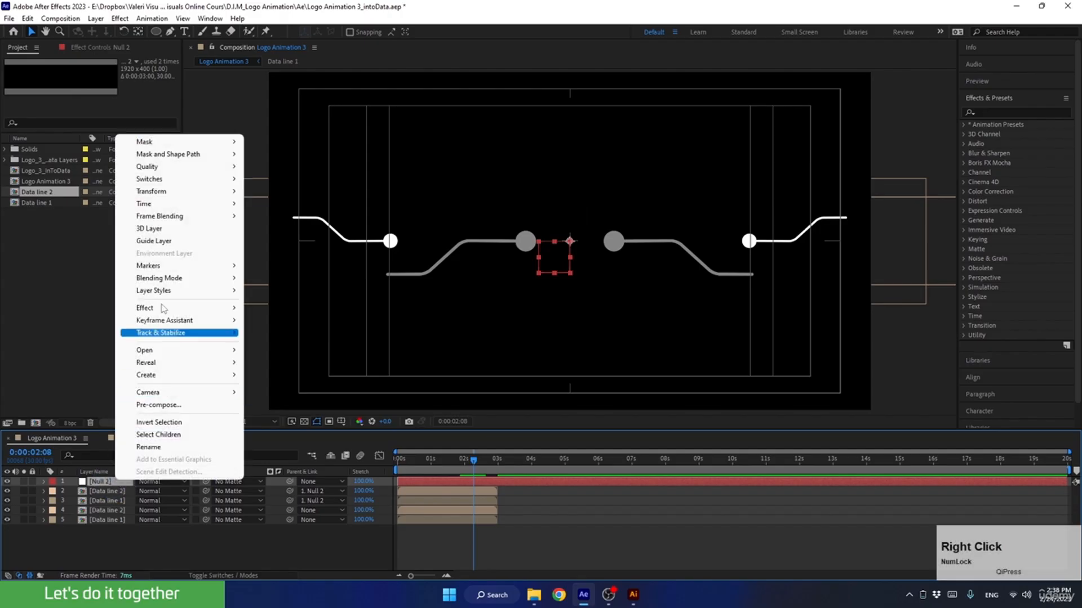
{"action": "mouse_move", "coordinate": [185, 192]}
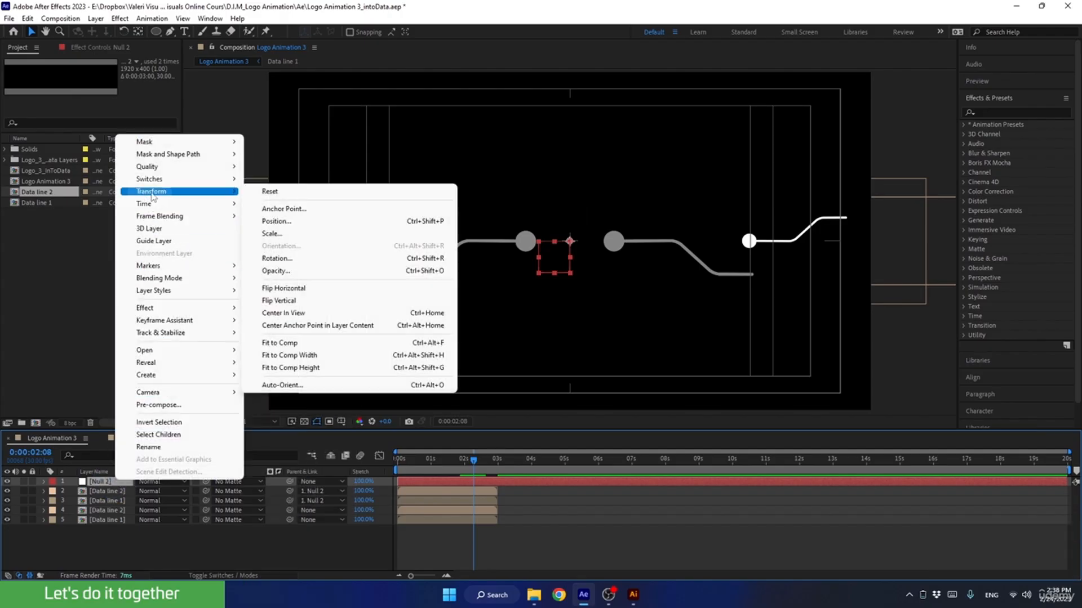
{"action": "left_click", "coordinate": [270, 301]}
{"action": "left_click_drag", "start_coordinate": [442, 459], "coordinate": [486, 434]}
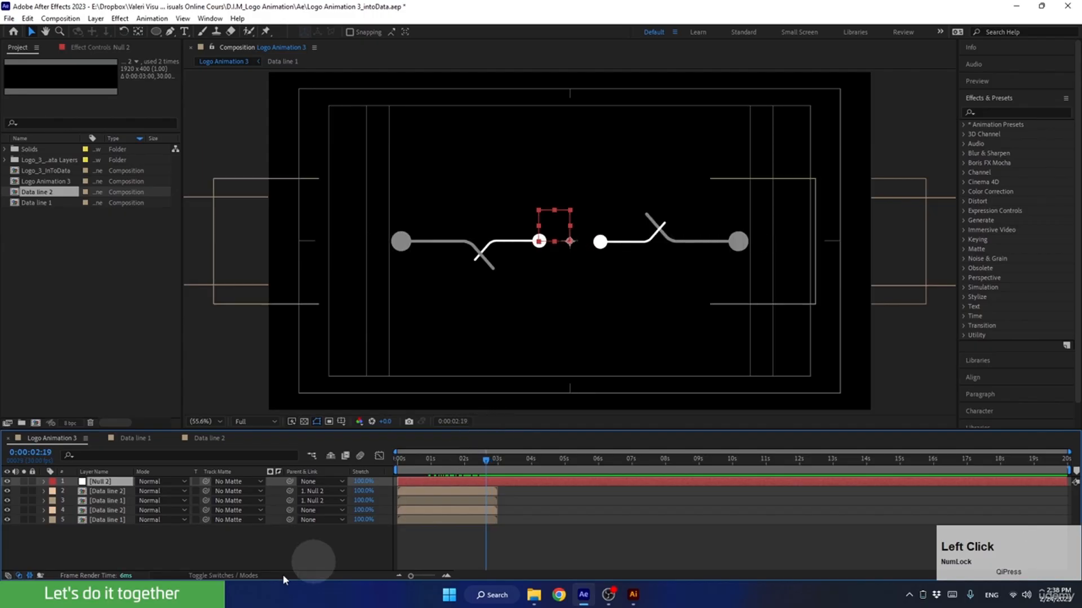
Set the parent of the upper Data line 2 and Data line 1 layers back to None.
{"action": "left_click", "coordinate": [107, 490]}
{"action": "left_click", "coordinate": [112, 503], "text": "shift"}
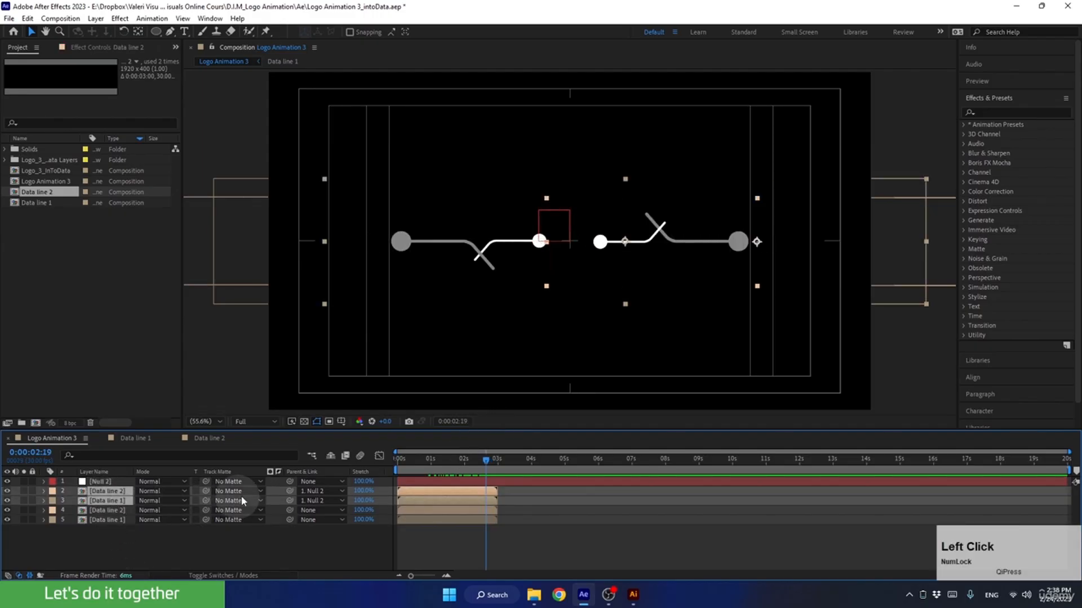
{"action": "left_click", "coordinate": [315, 500]}
{"action": "left_click", "coordinate": [319, 507]}
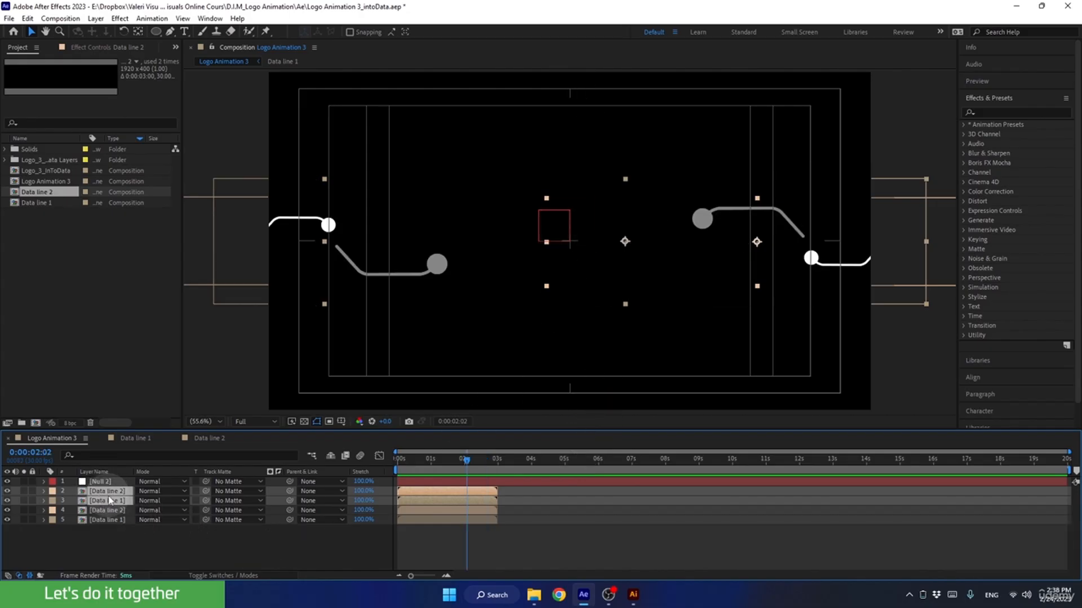
Duplicate the upper Data line 2 and Data line 1 layers, group the copies below Null 2, and parent them to it.
{"action": "key", "text": "ctrl+d"}
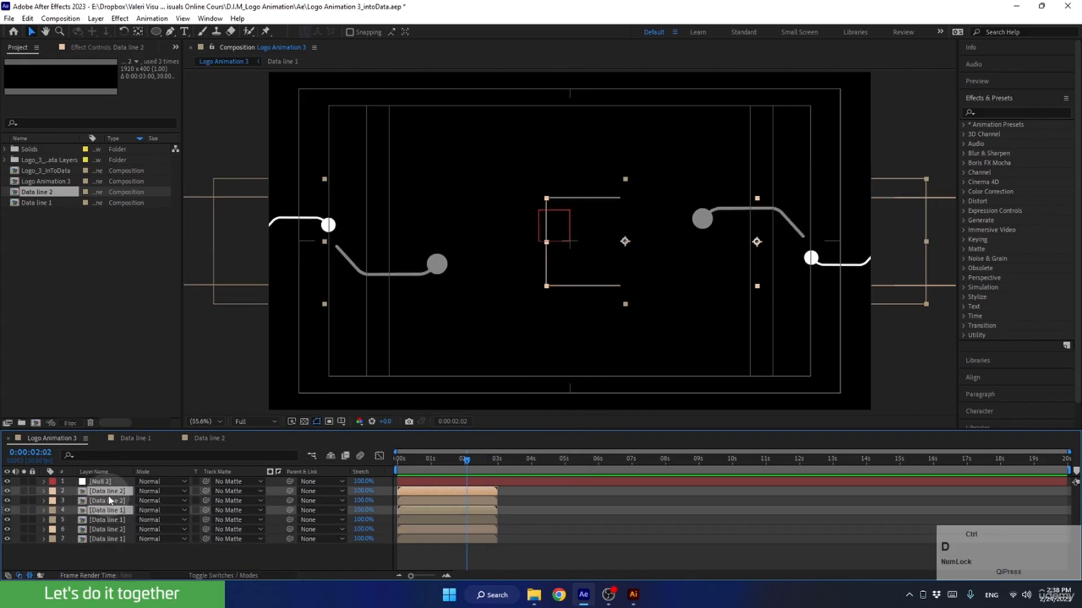
{"action": "left_click_drag", "start_coordinate": [110, 512], "coordinate": [107, 498]}
{"action": "left_click_drag", "start_coordinate": [291, 494], "coordinate": [109, 481]}
Rotate Null 2 to -90° and scrub to 0:00:02:08 to check its parented data lines.
{"action": "left_click", "coordinate": [109, 481]}
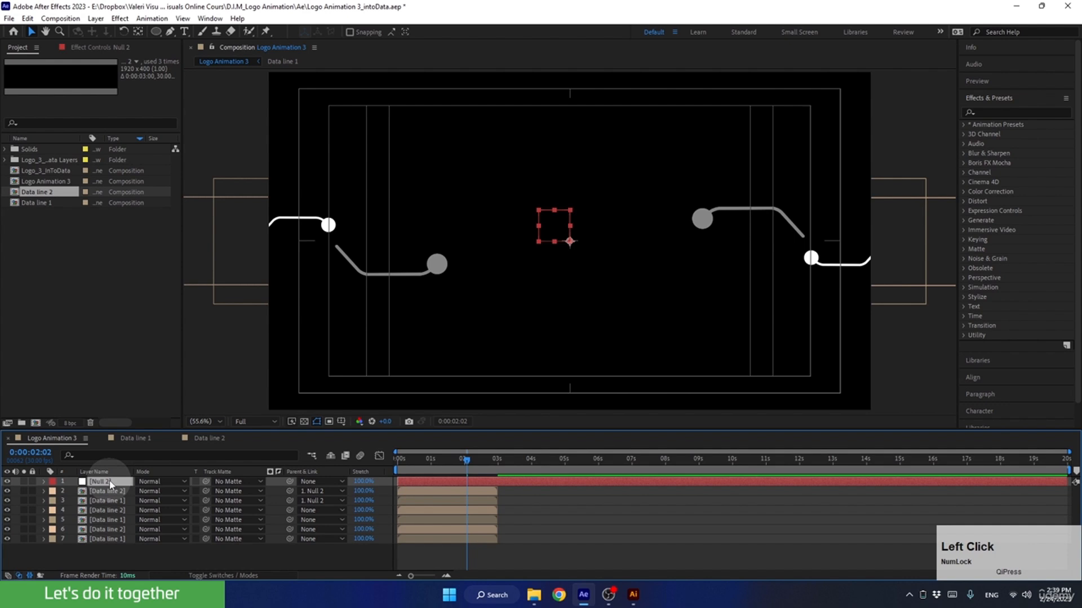
{"action": "key", "text": "r"}
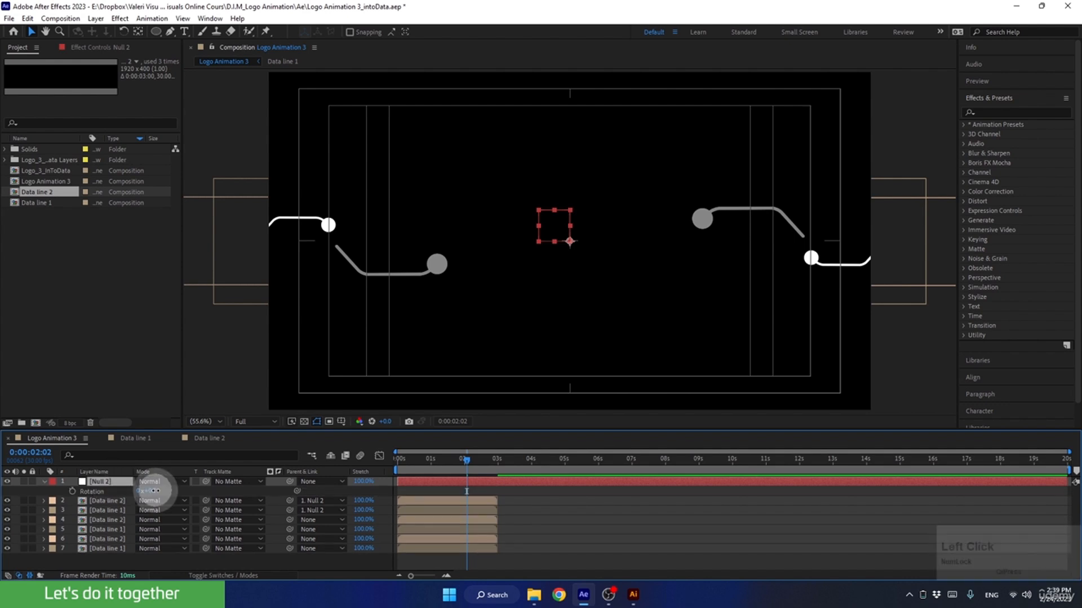
{"action": "left_click_drag", "start_coordinate": [150, 491], "coordinate": [113, 501]}
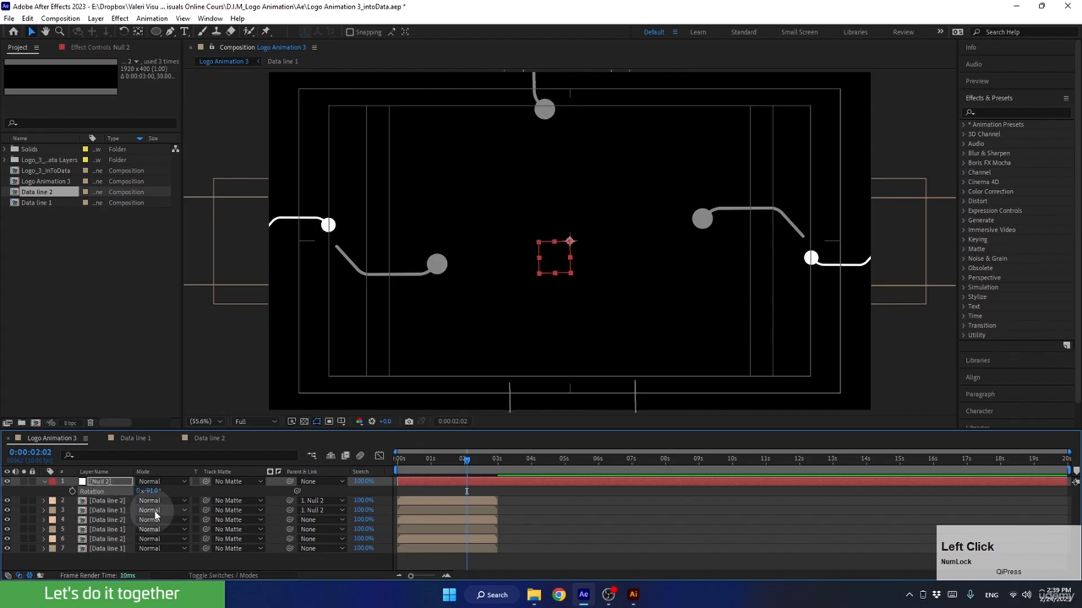
{"action": "left_click", "coordinate": [150, 490]}
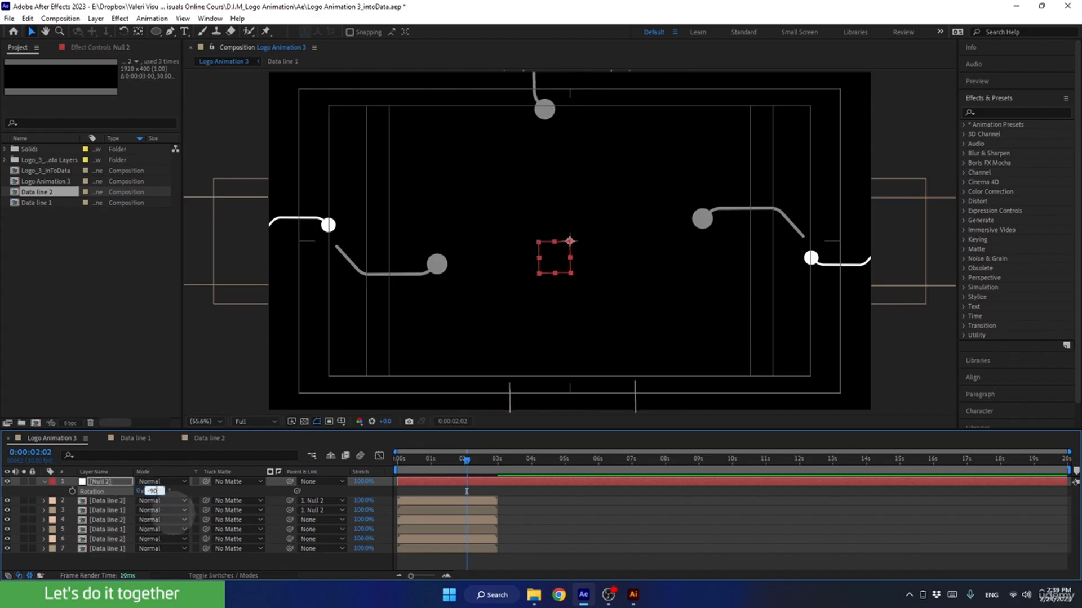
{"action": "key", "text": "Return"}
{"action": "mouse_move", "coordinate": [466, 460]}
{"action": "left_mouse_down"}
{"action": "mouse_move", "coordinate": [445, 471]}
{"action": "mouse_move", "coordinate": [475, 458]}
{"action": "left_mouse_up"}
Set the parent of the two rotated Data line layers directly below the null back to None.
{"action": "left_click", "coordinate": [100, 500]}
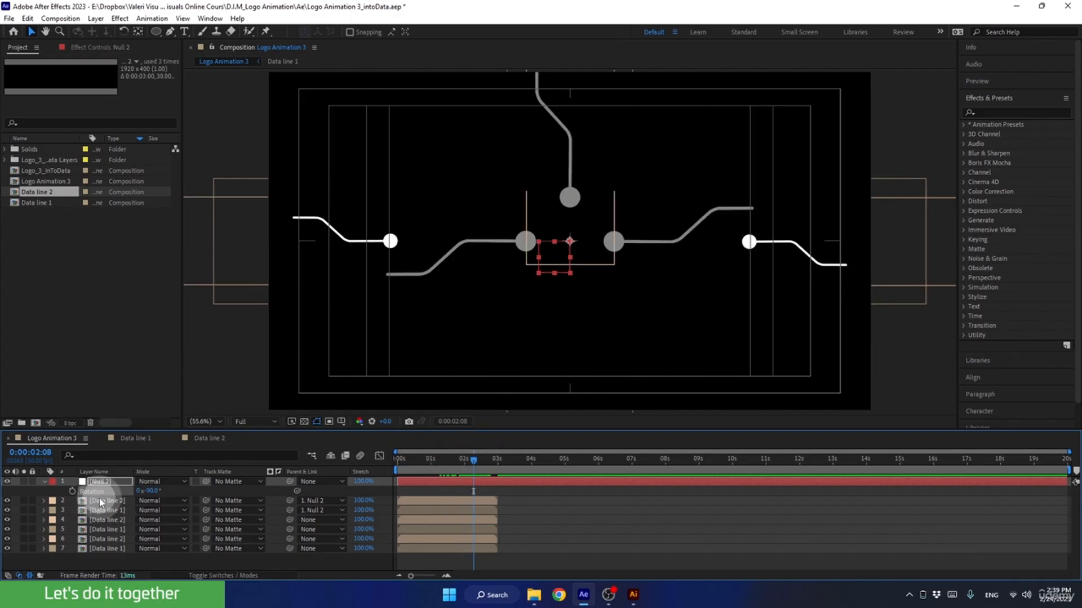
{"action": "left_click", "coordinate": [104, 510], "text": "shift"}
{"action": "left_click", "coordinate": [316, 500]}
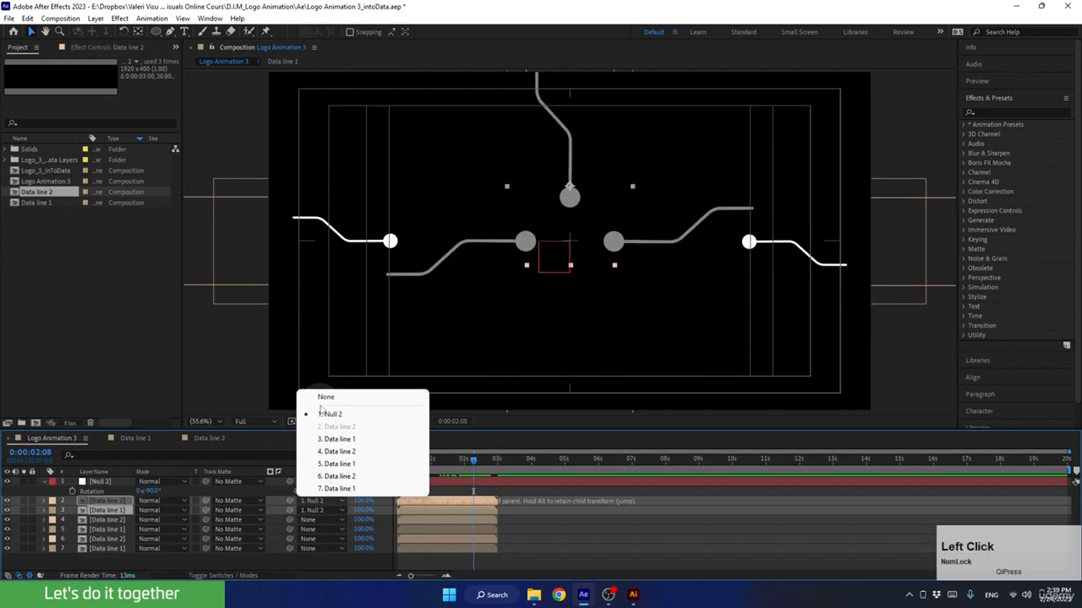
{"action": "left_click", "coordinate": [326, 397]}
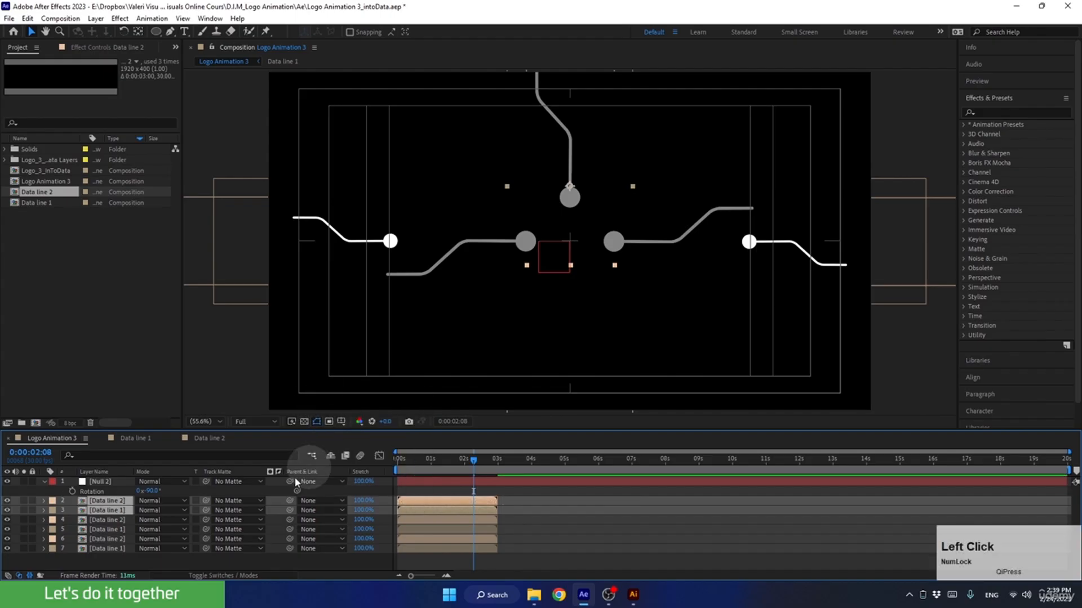
Duplicate the unparented Data line pair, parent it to Null 2, and rotate the null to -270°, checking the result at 0:00:02:17.
{"action": "left_click", "coordinate": [115, 511]}
{"action": "key", "text": "ctrl+d"}
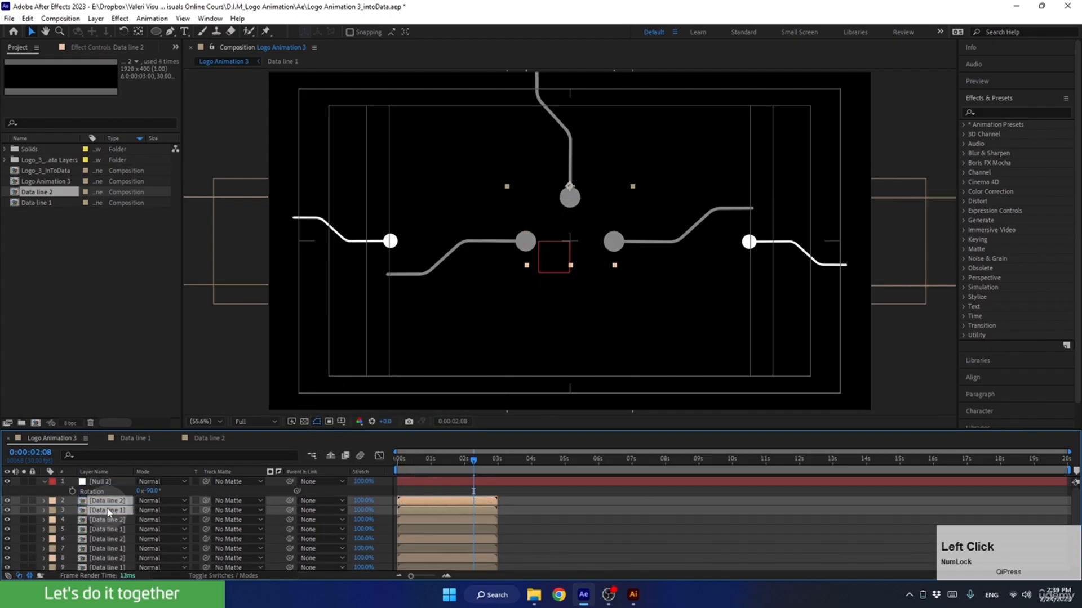
{"action": "left_click_drag", "start_coordinate": [289, 501], "coordinate": [97, 538]}
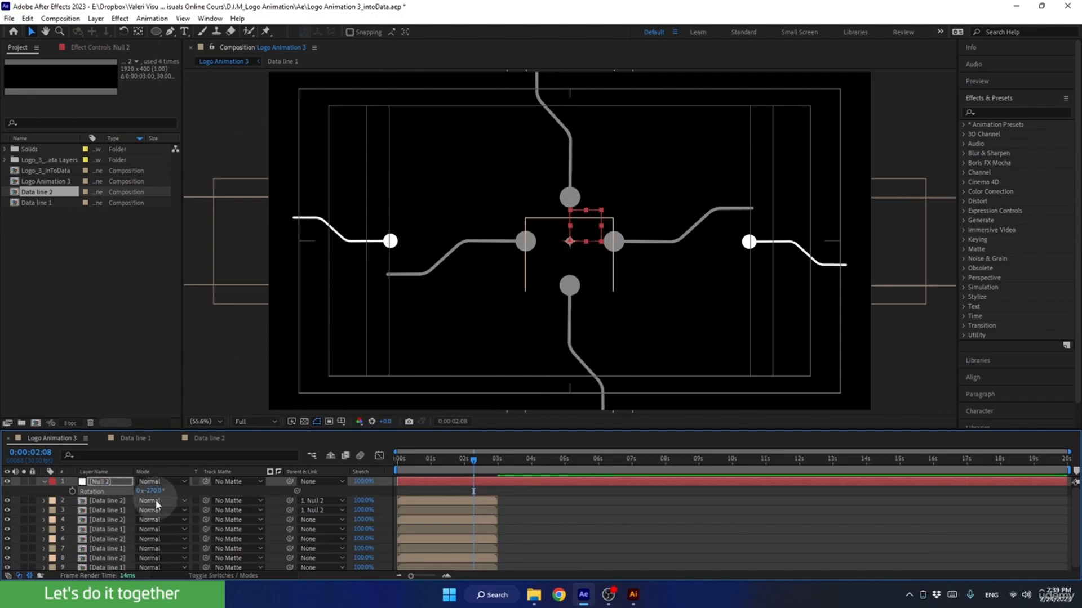
{"action": "mouse_move", "coordinate": [472, 461]}
{"action": "left_mouse_down"}
{"action": "mouse_move", "coordinate": [459, 454]}
{"action": "mouse_move", "coordinate": [481, 448]}
{"action": "left_mouse_up"}
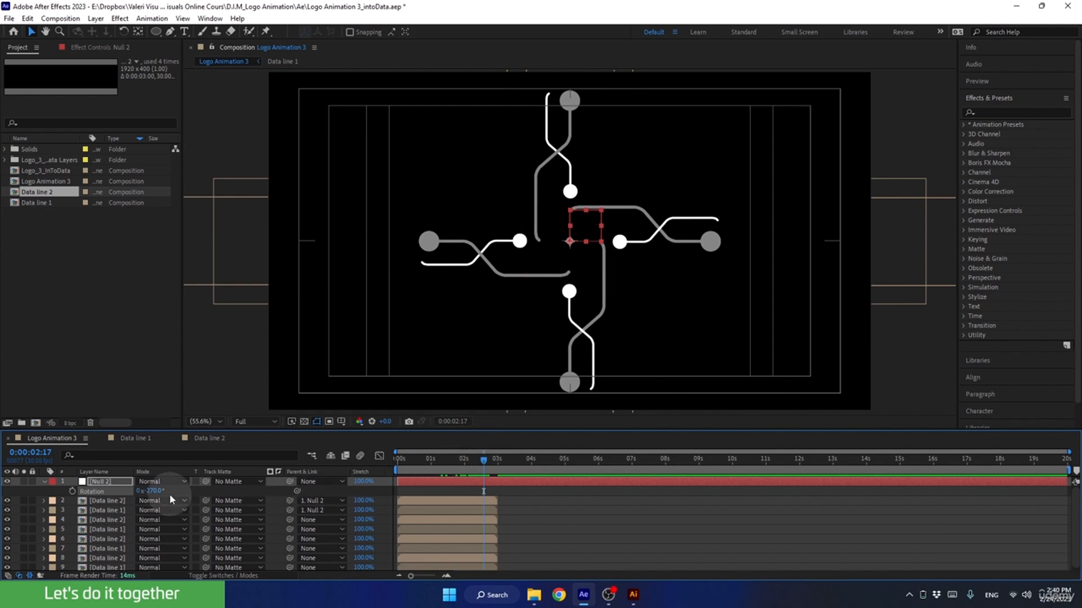
Delete Null 2 and scrub back to 0:00:02:08 to check the four directions of data lines.
{"action": "left_click", "coordinate": [110, 484]}
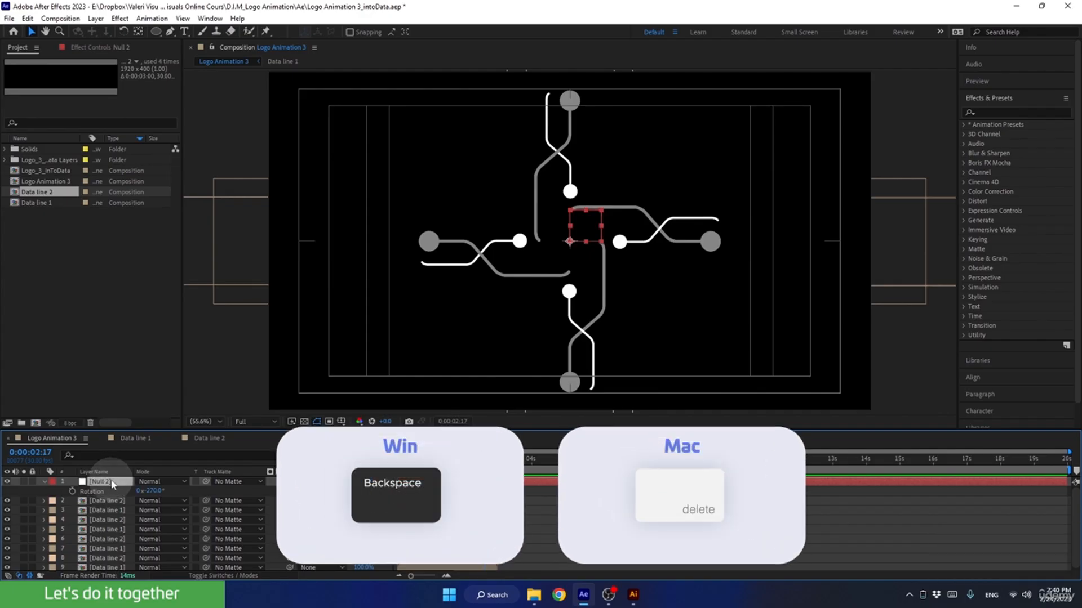
{"action": "key", "text": "BackSpace"}
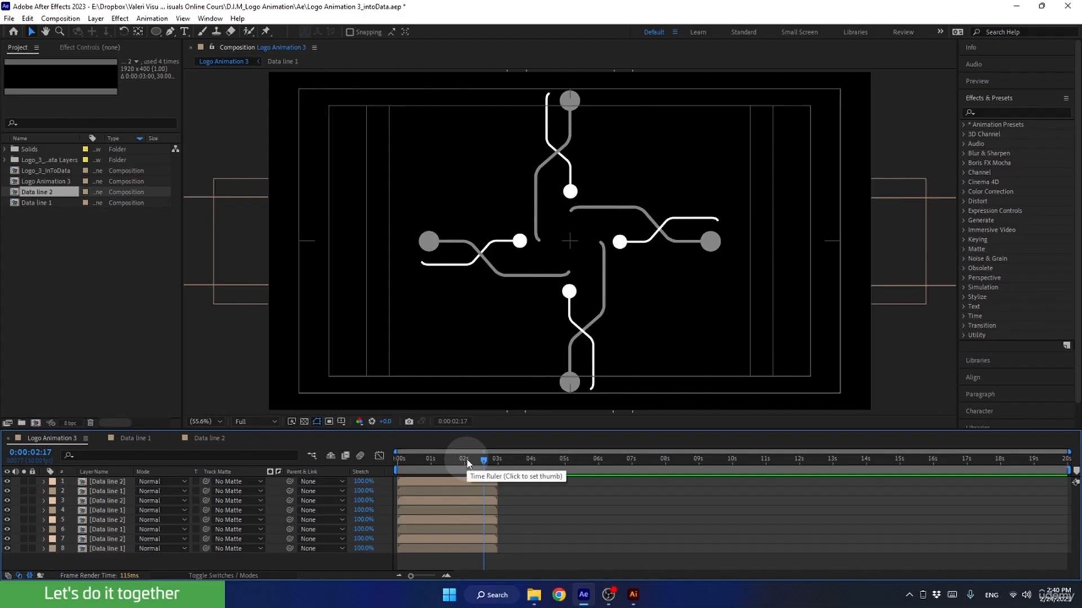
{"action": "mouse_move", "coordinate": [467, 463]}
{"action": "left_mouse_down"}
{"action": "mouse_move", "coordinate": [415, 456]}
{"action": "mouse_move", "coordinate": [474, 455]}
{"action": "left_mouse_up"}
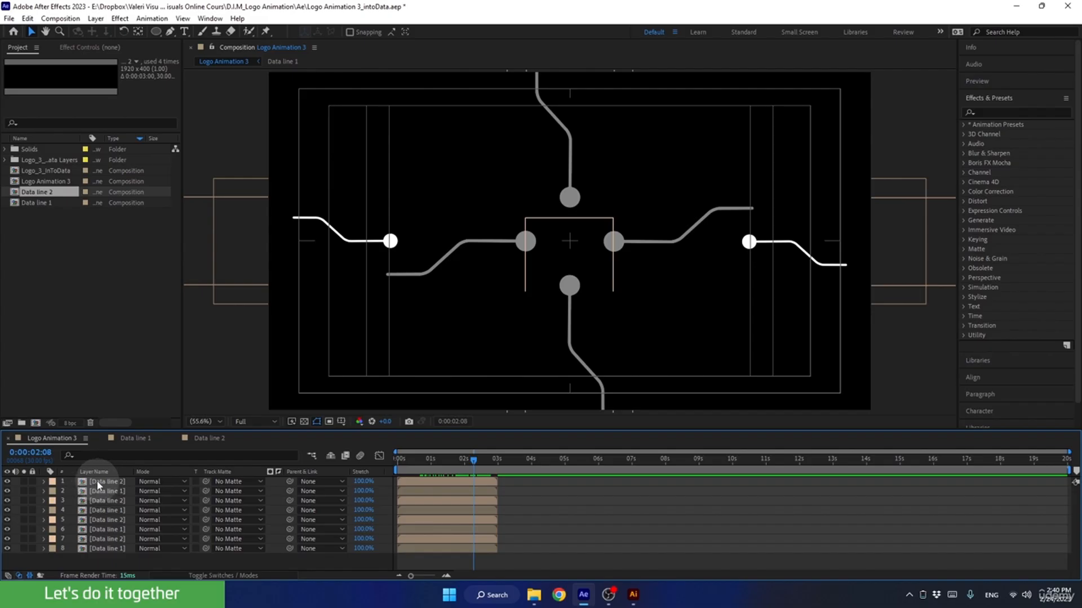
Select every Data line 2 layer through its label group and shift them about four frames later in time.
{"action": "left_click", "coordinate": [54, 484]}
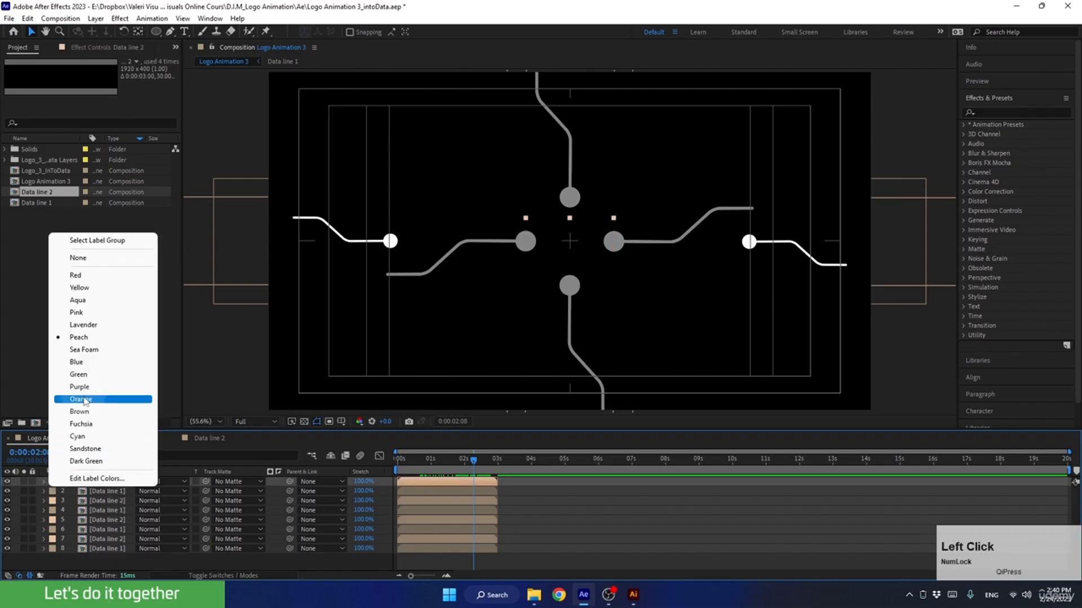
{"action": "left_click", "coordinate": [67, 241]}
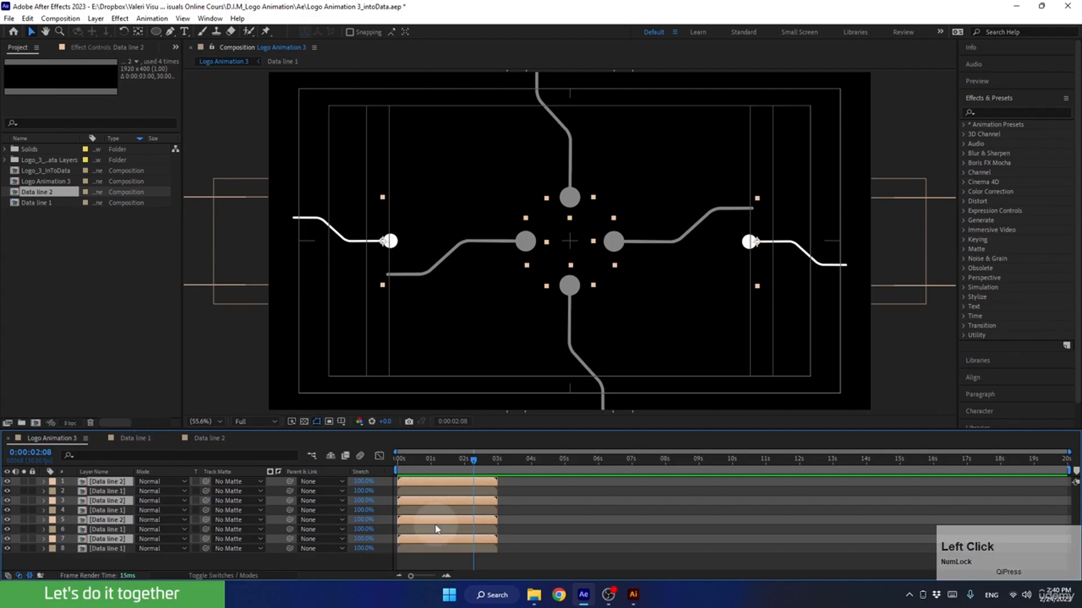
{"action": "left_click", "coordinate": [446, 575]}
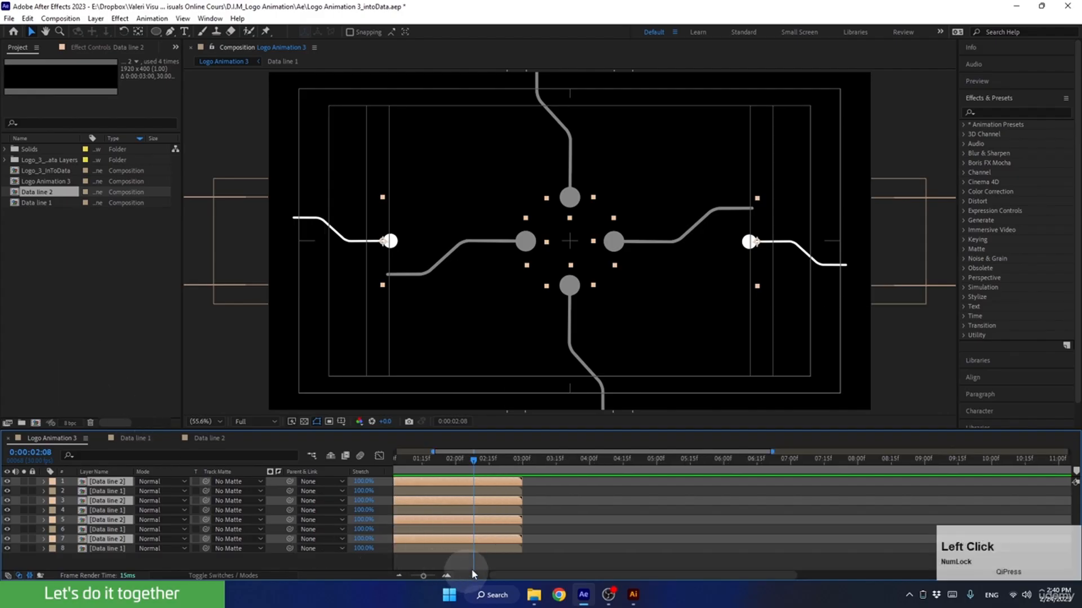
{"action": "left_click_drag", "start_coordinate": [499, 576], "coordinate": [403, 577]}
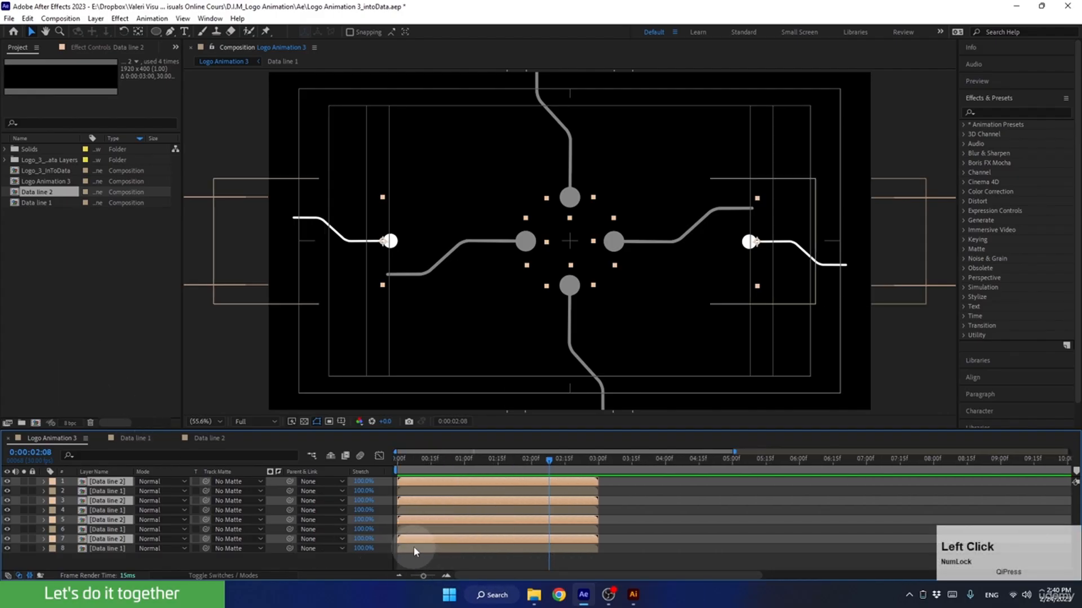
{"action": "left_click_drag", "start_coordinate": [407, 540], "coordinate": [416, 535]}
Play the animation from the start and scrub to 0:00:02:25 to examine the offset timing, then deselect the layers.
{"action": "left_click", "coordinate": [402, 459]}
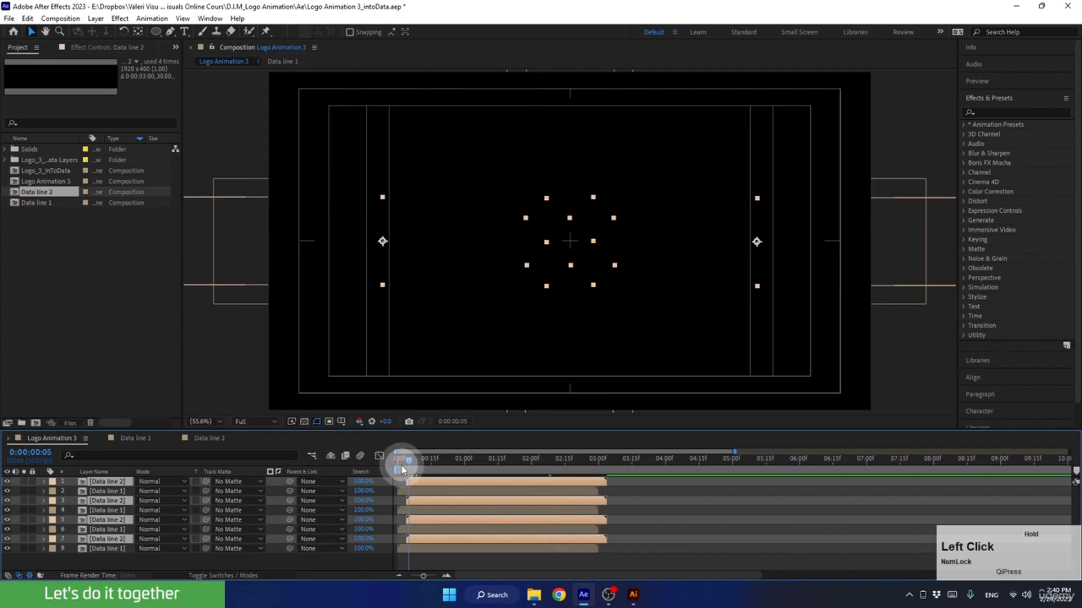
{"action": "left_click_drag", "start_coordinate": [402, 470], "coordinate": [411, 473]}
{"action": "left_click_drag", "start_coordinate": [474, 458], "coordinate": [398, 459]}
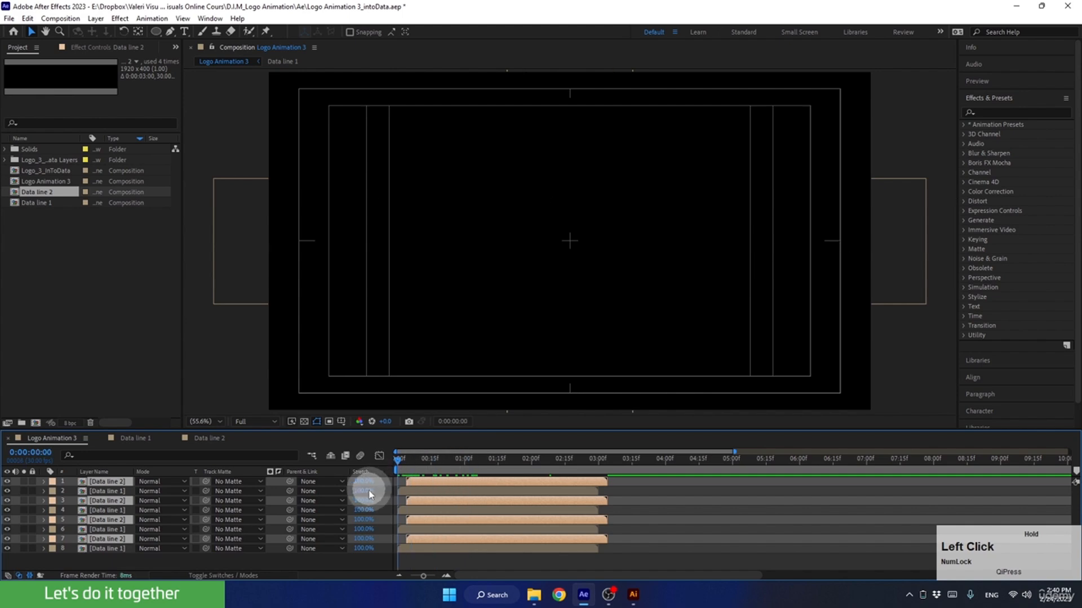
{"action": "key", "text": "space"}
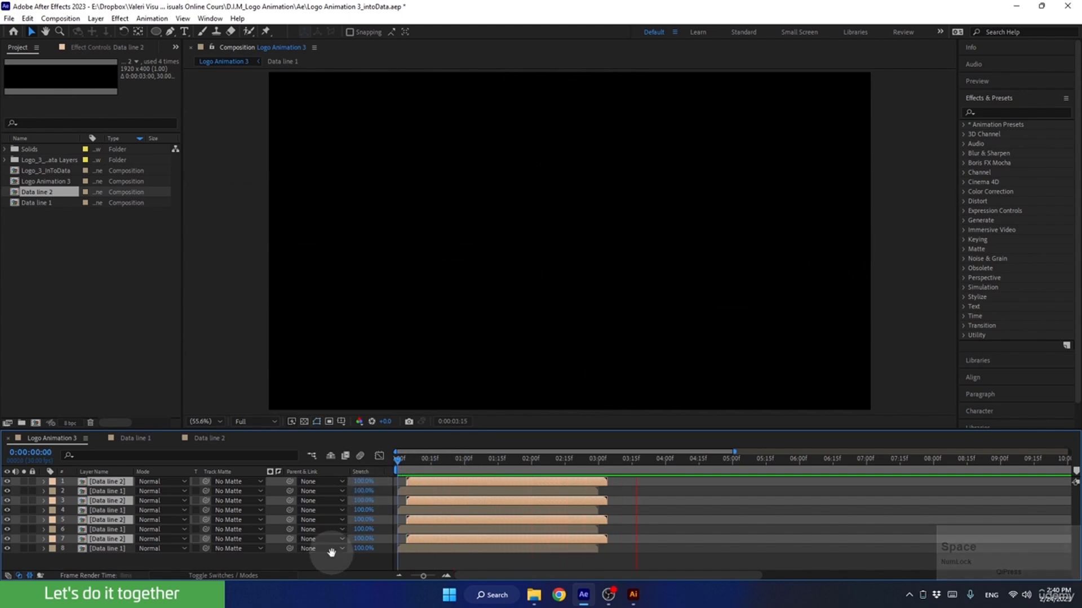
{"action": "key", "text": "space"}
{"action": "left_click_drag", "start_coordinate": [409, 457], "coordinate": [427, 462]}
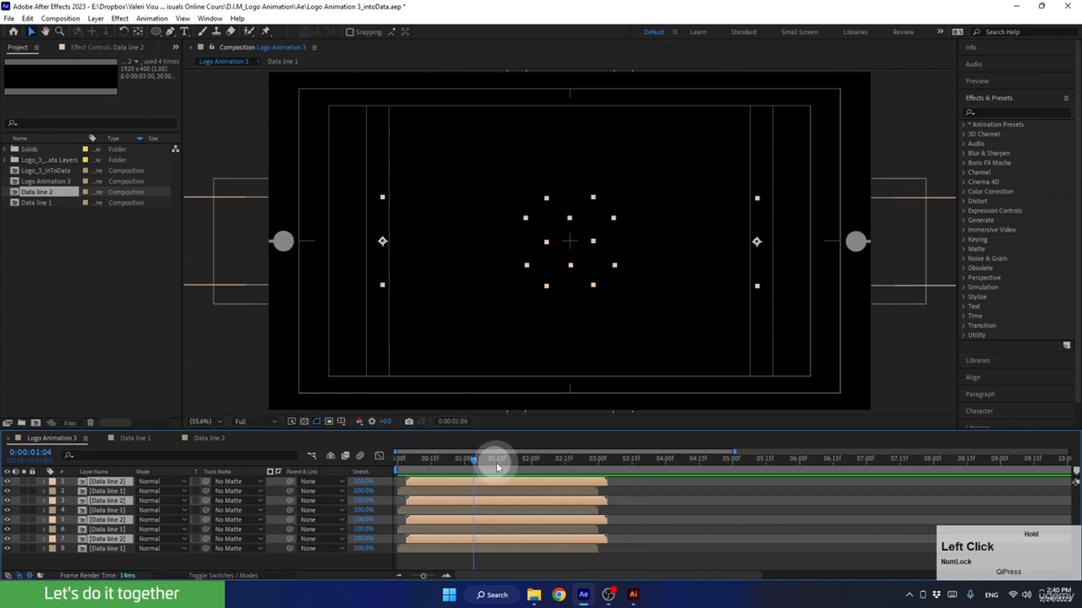
{"action": "left_click_drag", "start_coordinate": [495, 463], "coordinate": [587, 466]}
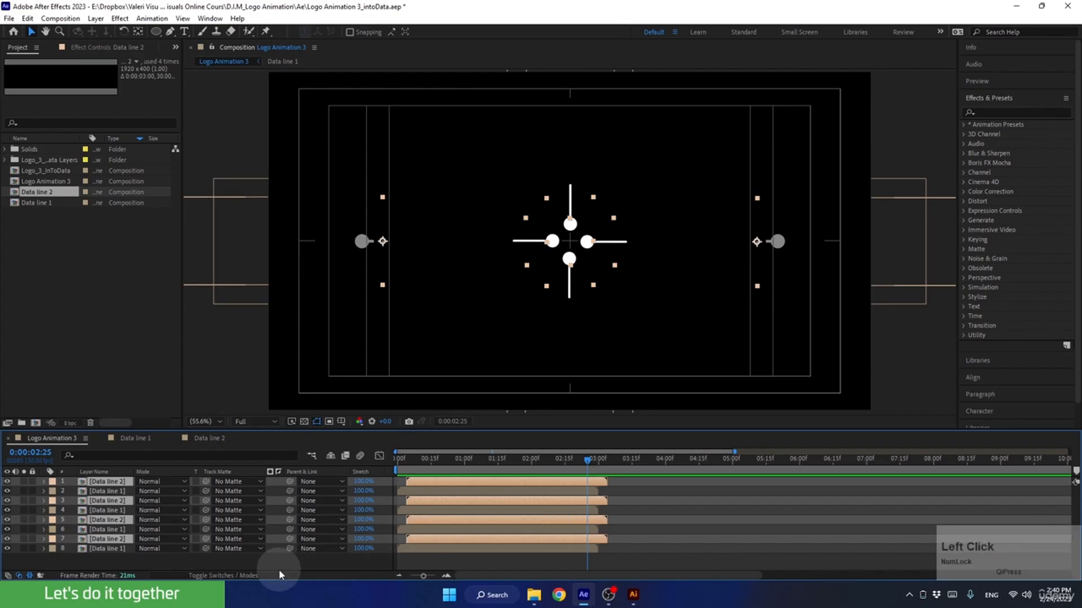
{"action": "left_click", "coordinate": [238, 560]}
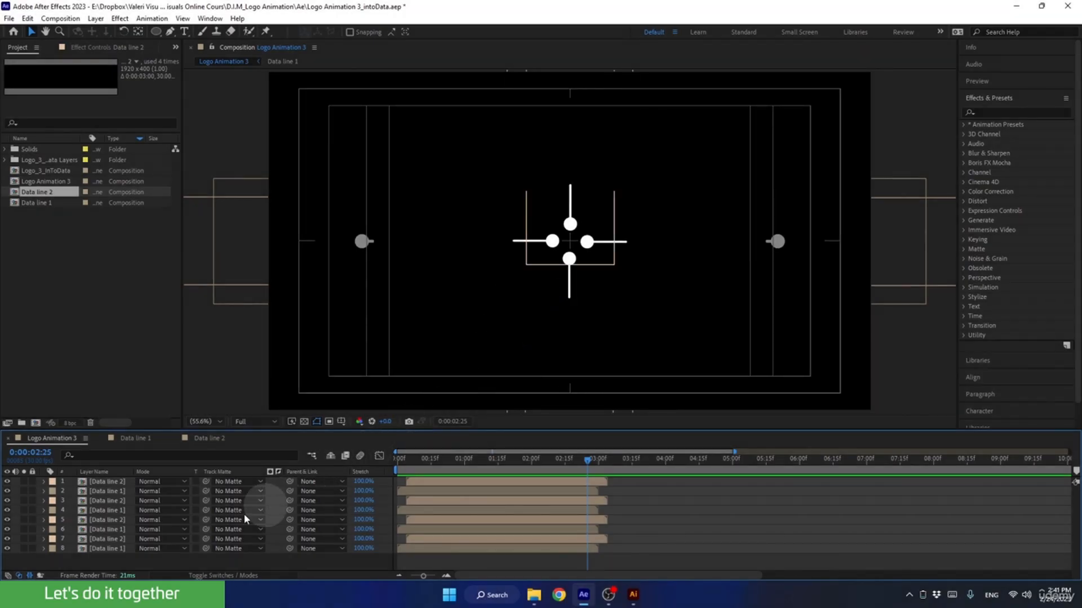
Duplicate the Data line 2 composition in the project and open the copy, Data line 3.
{"action": "left_click", "coordinate": [35, 194]}
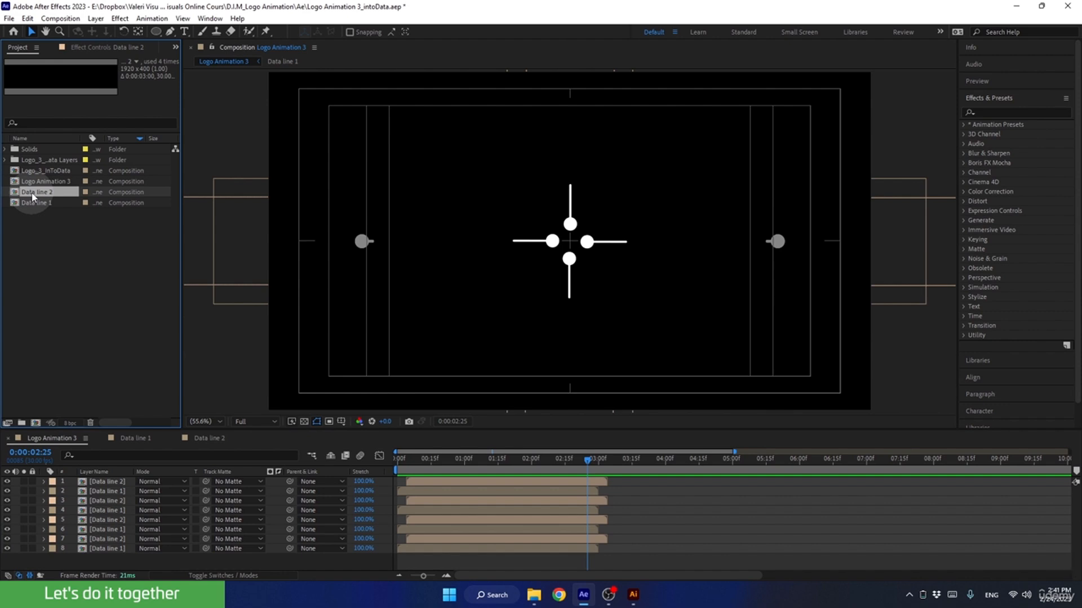
{"action": "key", "text": "ctrl+d"}
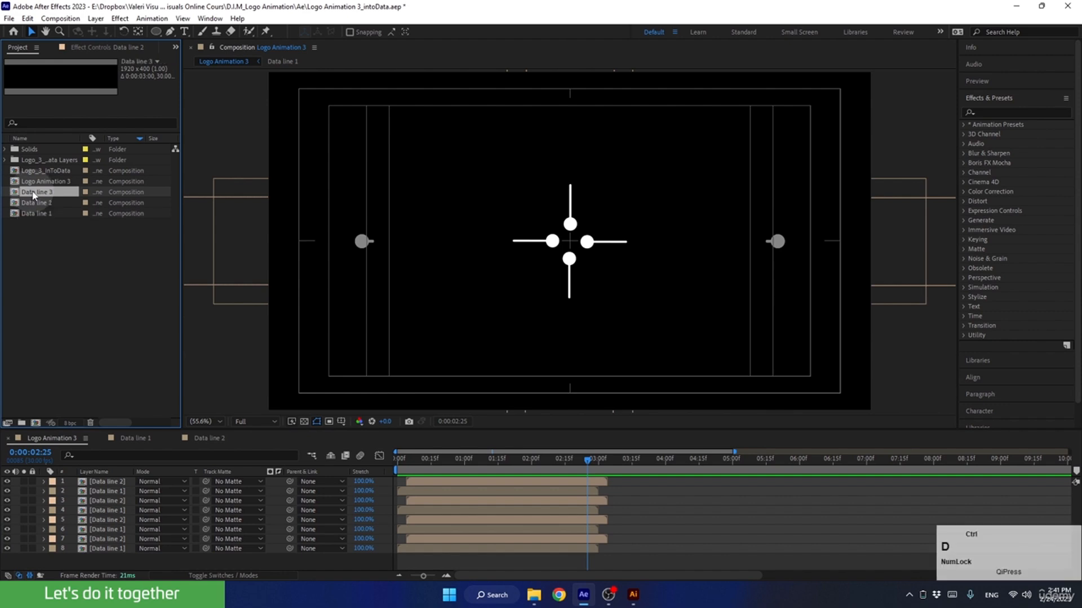
{"action": "double_click", "coordinate": [37, 194]}
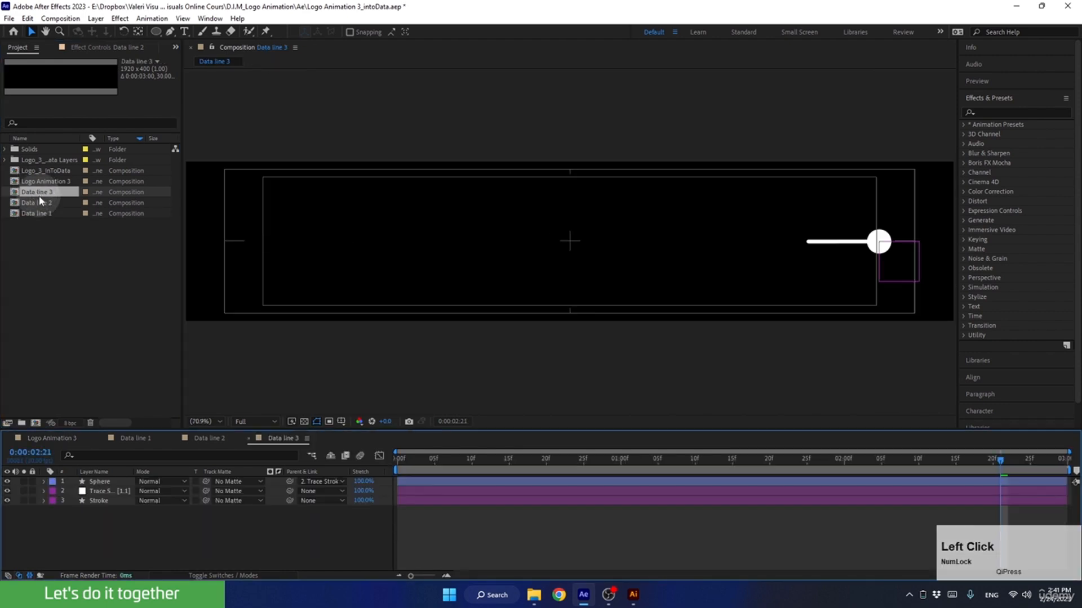
Change the Sphere layer's fill to dark grey, about #323232, with the playhead at 0:00:01:27.
{"action": "left_click", "coordinate": [107, 482]}
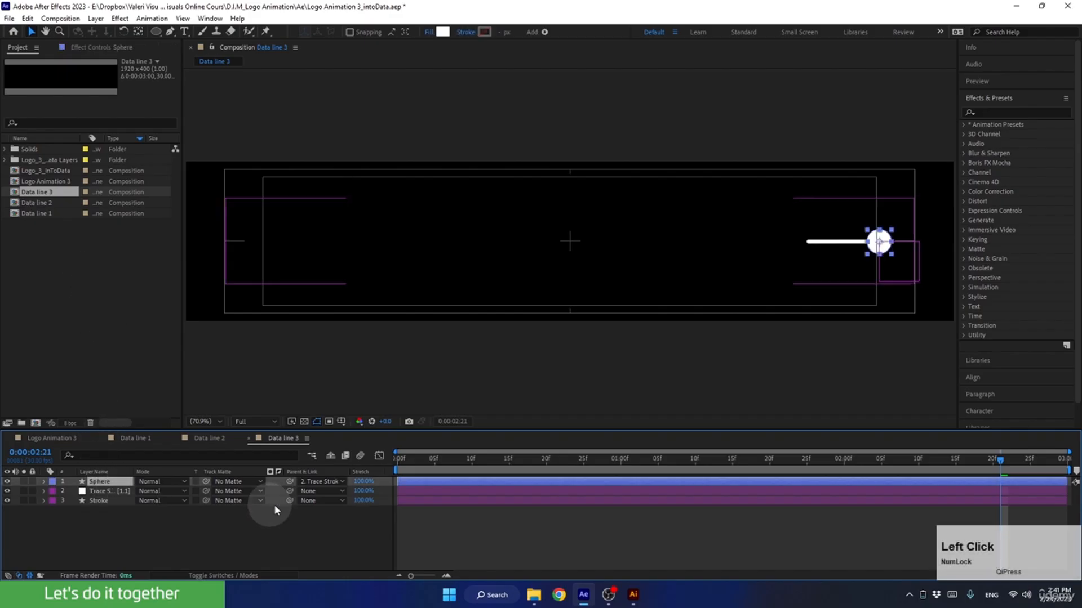
{"action": "mouse_move", "coordinate": [714, 463]}
{"action": "left_mouse_down"}
{"action": "mouse_move", "coordinate": [705, 465]}
{"action": "mouse_move", "coordinate": [822, 461]}
{"action": "left_mouse_up"}
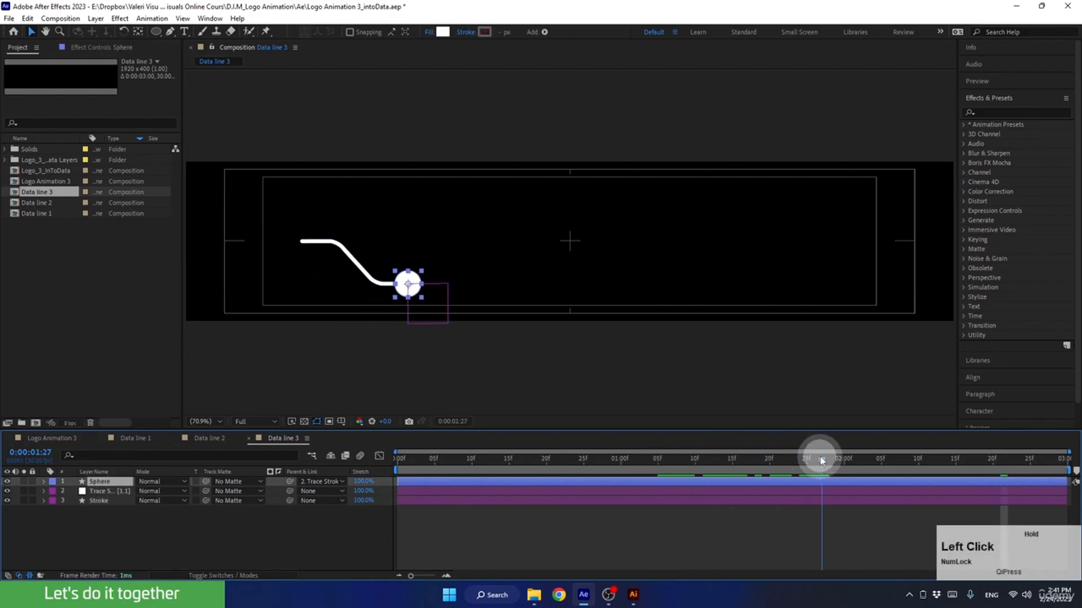
{"action": "left_click", "coordinate": [443, 32]}
{"action": "left_click_drag", "start_coordinate": [605, 333], "coordinate": [580, 431]}
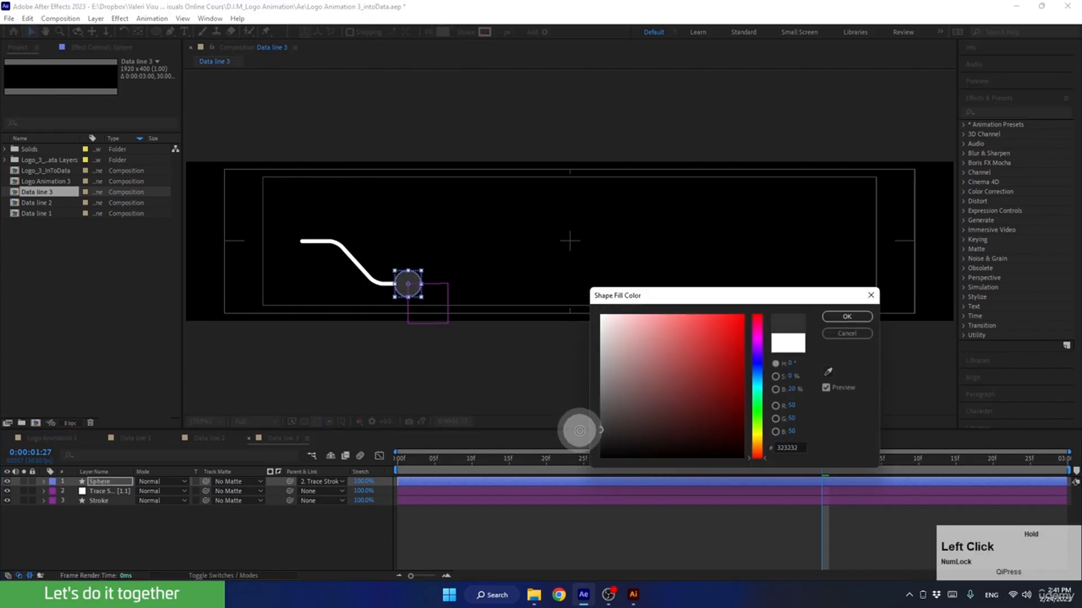
{"action": "left_click", "coordinate": [845, 317]}
Change the Stroke layer's stroke colour to dark grey, about #2F2F2F.
{"action": "left_click", "coordinate": [119, 501]}
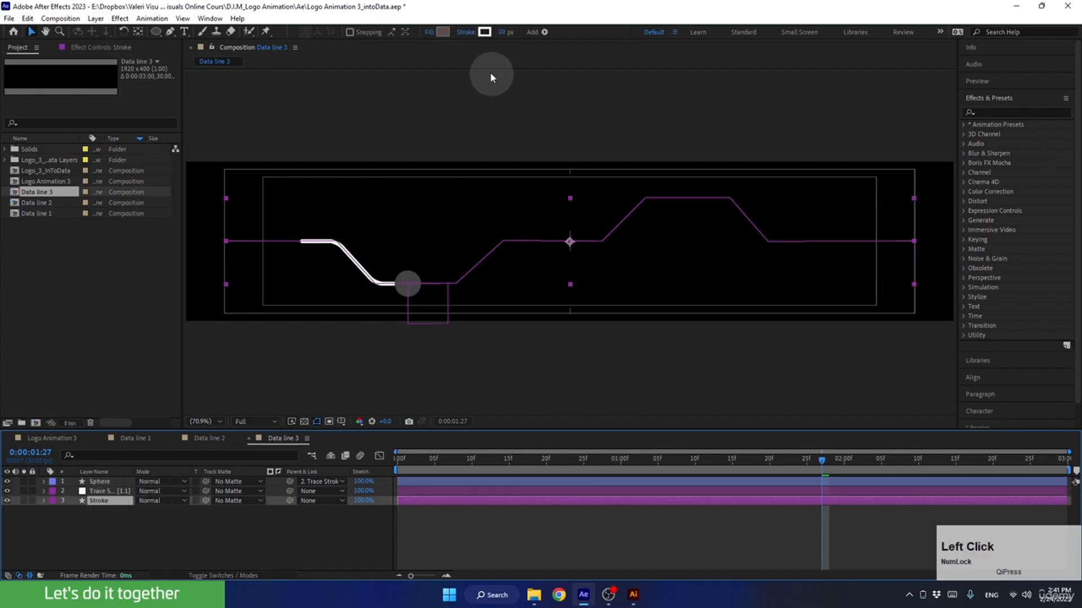
{"action": "left_click", "coordinate": [484, 32]}
{"action": "left_click_drag", "start_coordinate": [600, 420], "coordinate": [594, 432]}
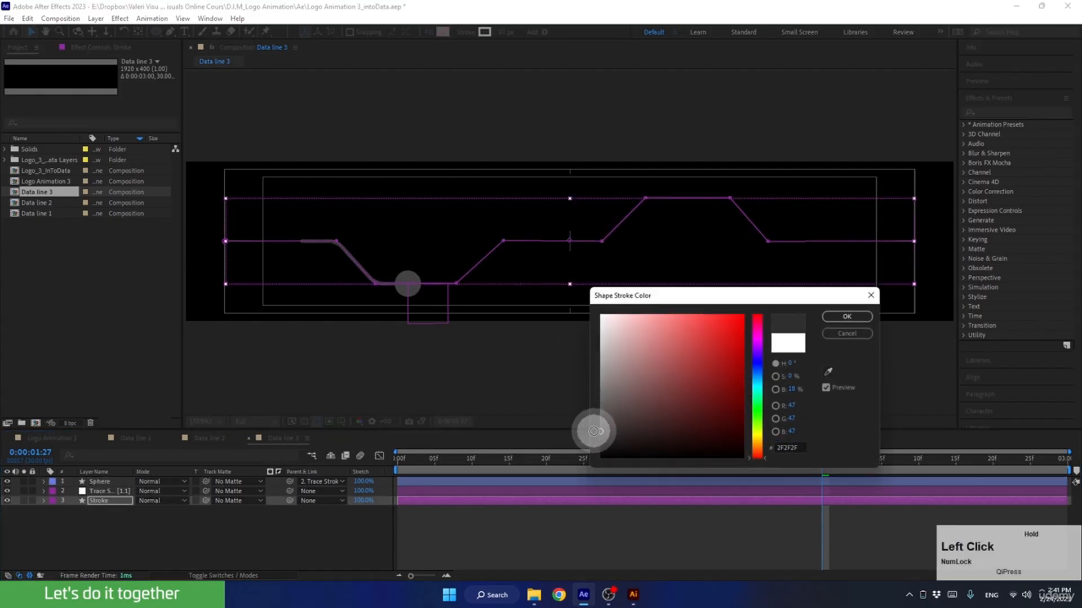
{"action": "left_click", "coordinate": [845, 317]}
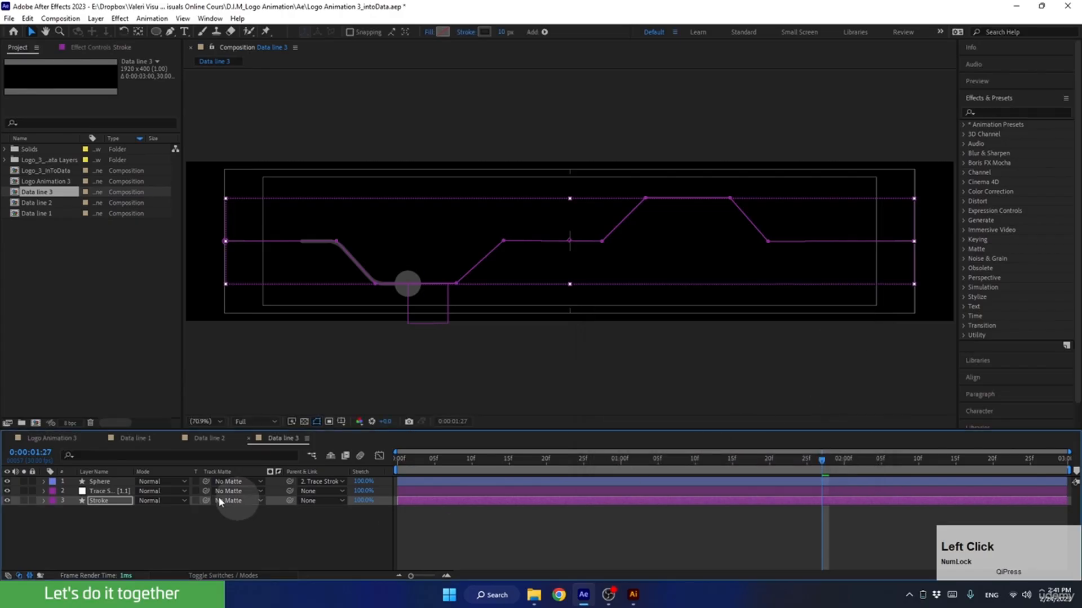
Return to the Logo Animation 3 composition and add Data line 3 as its uppermost layer.
{"action": "left_click", "coordinate": [44, 437]}
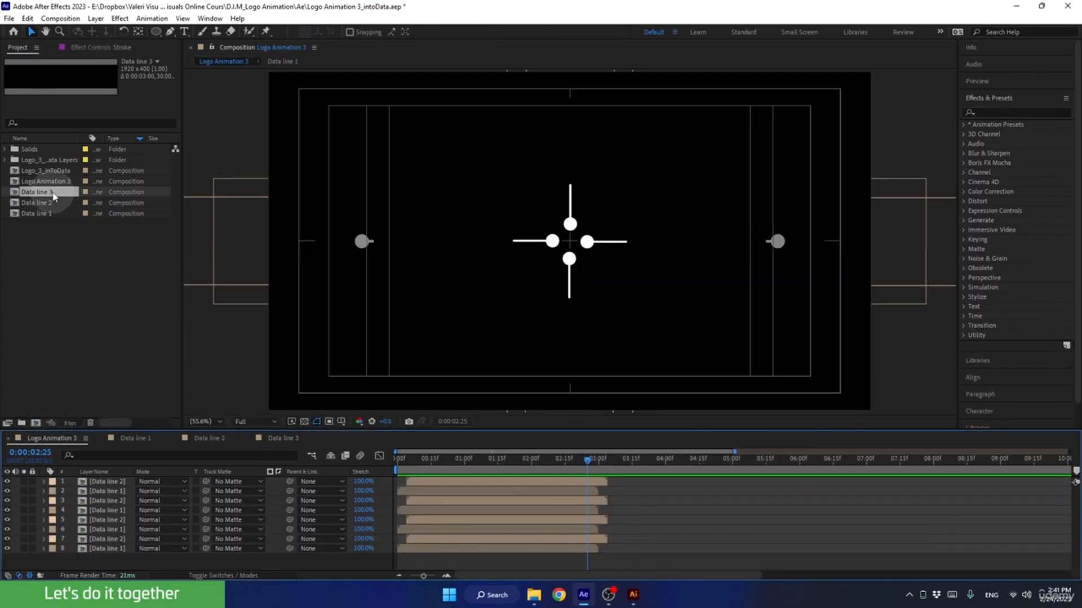
{"action": "left_click_drag", "start_coordinate": [53, 193], "coordinate": [106, 481]}
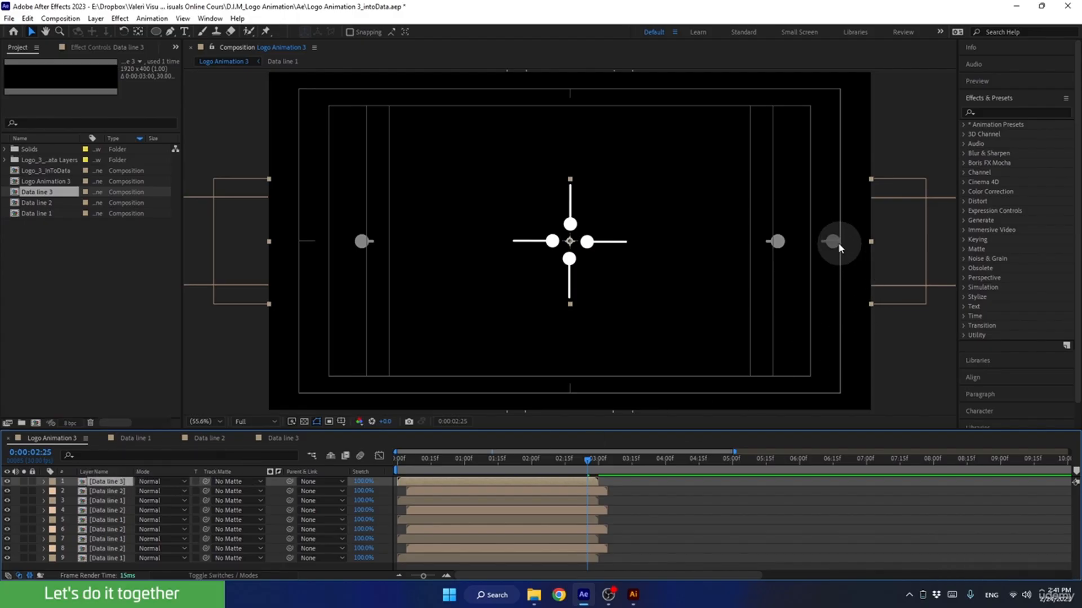
Move the Data line 3 layer so its sphere reaches the composition centre, and set the layer's label colour to Brown.
{"action": "left_click_drag", "start_coordinate": [838, 248], "coordinate": [531, 151]}
{"action": "left_click_drag", "start_coordinate": [529, 158], "coordinate": [566, 243]}
{"action": "left_click", "coordinate": [588, 460]}
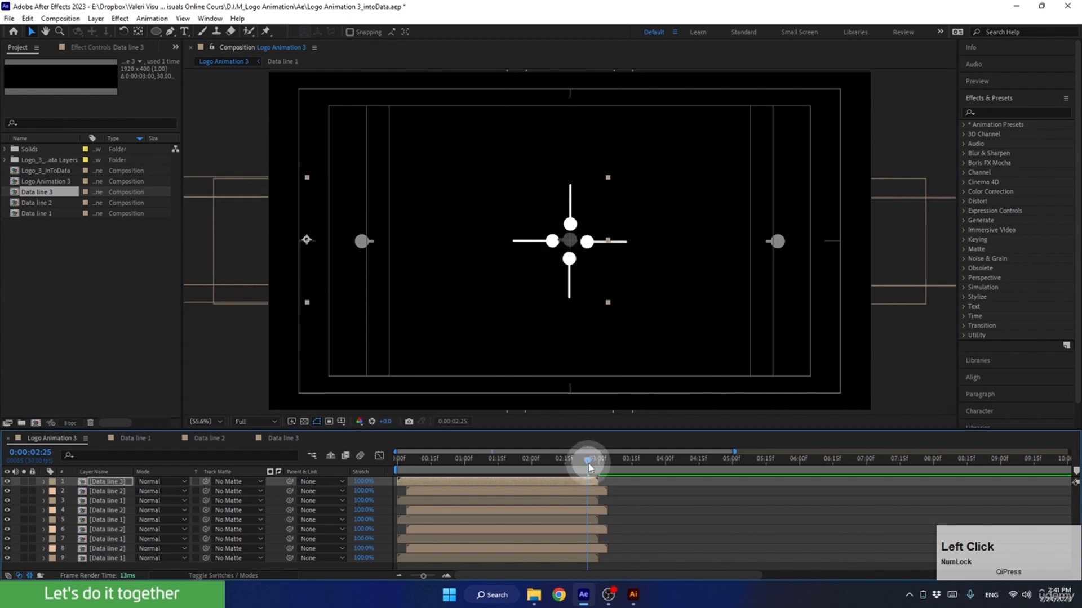
{"action": "left_click", "coordinate": [52, 481]}
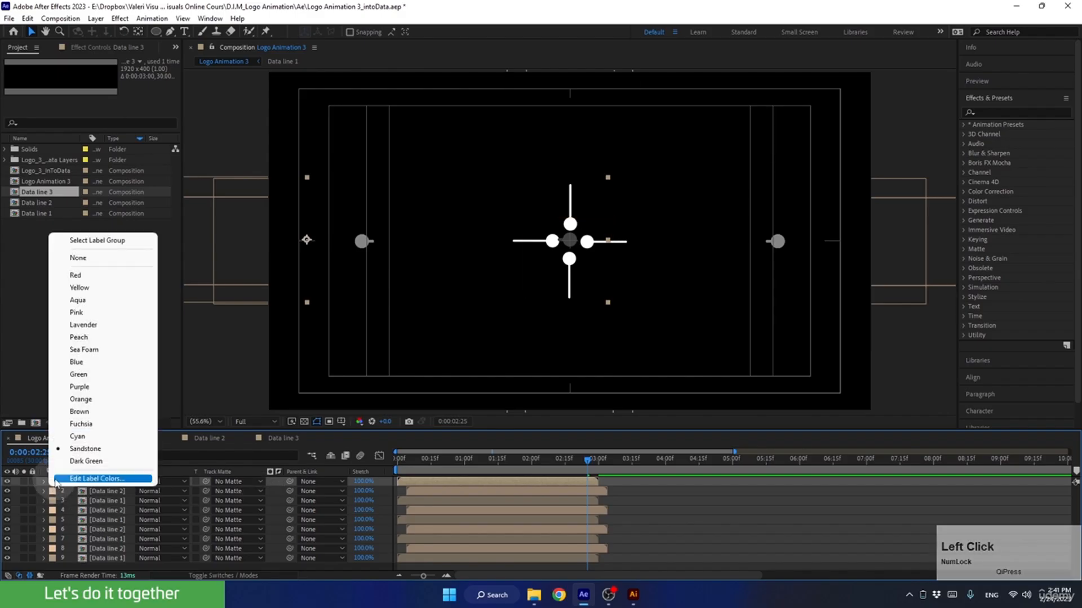
{"action": "left_click", "coordinate": [78, 413]}
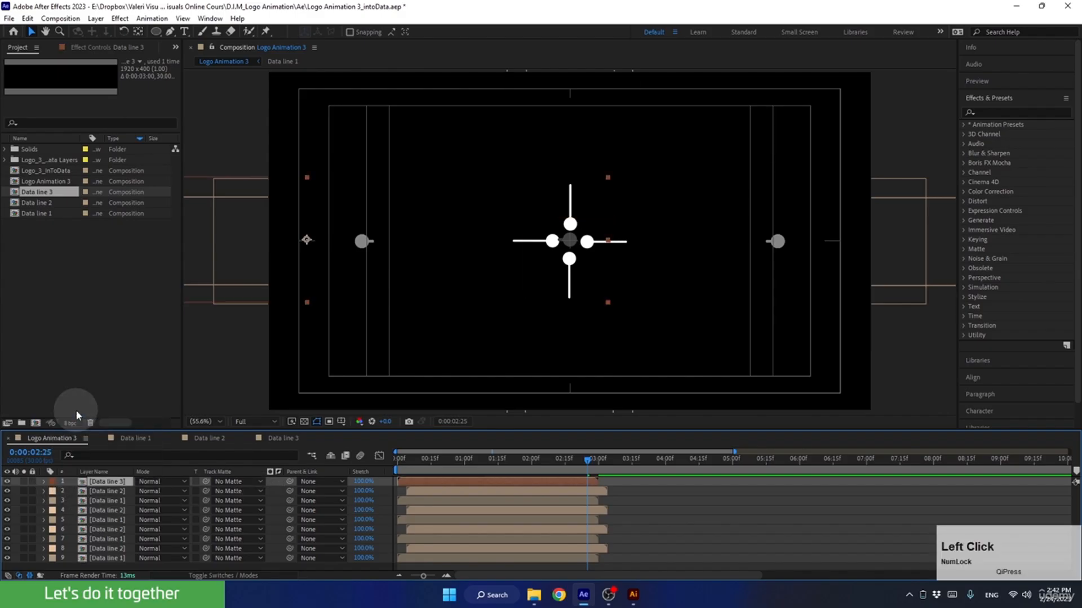
Solo the Data line 3 layer and align its sphere with the composition centre at 0:00:02:27.
{"action": "left_click", "coordinate": [24, 481]}
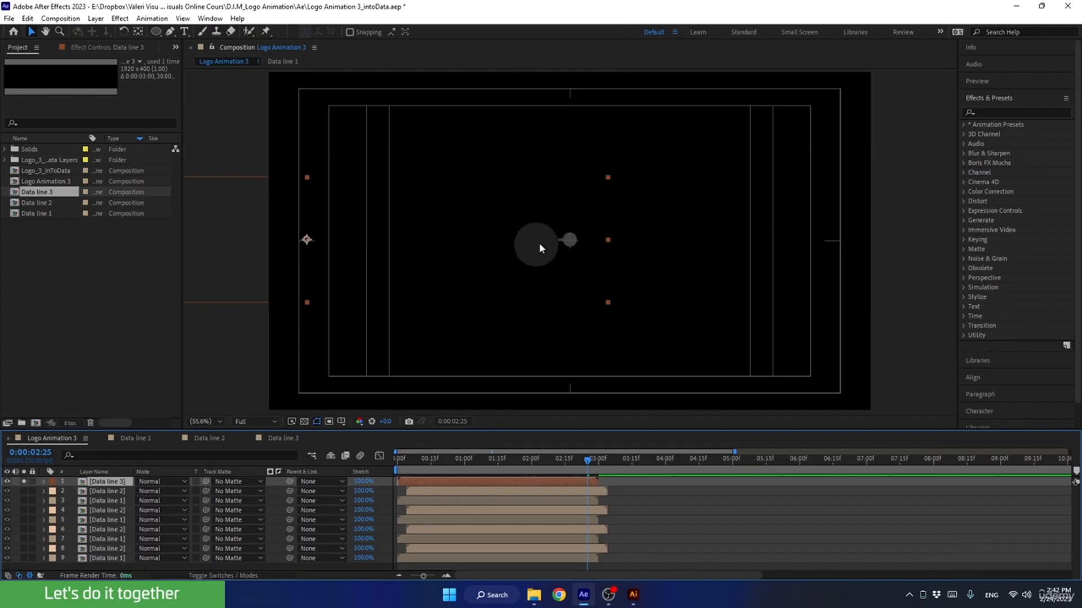
{"action": "left_click_drag", "start_coordinate": [589, 467], "coordinate": [592, 463]}
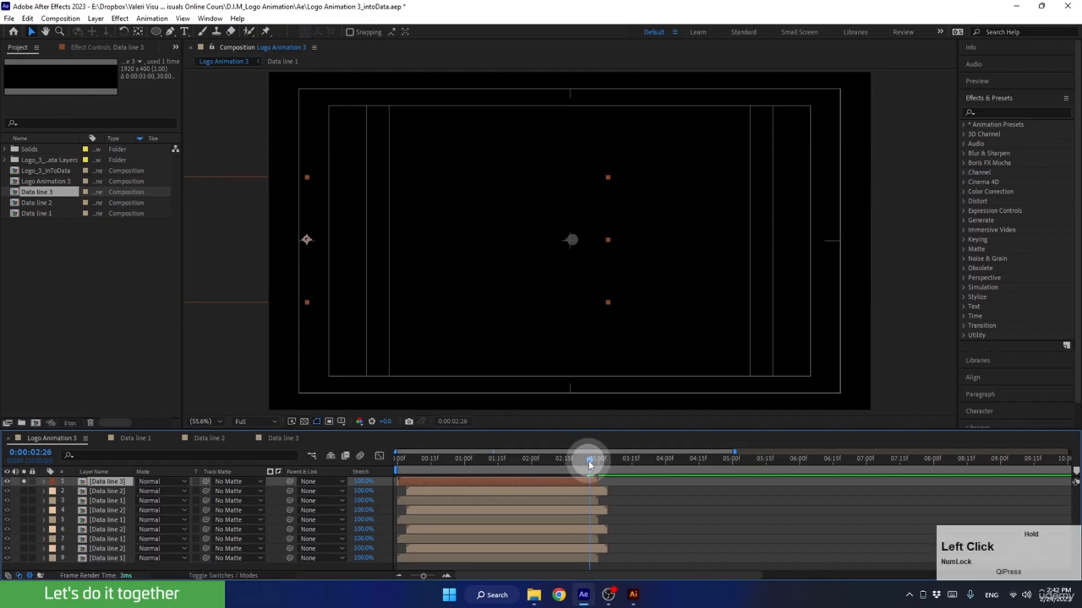
{"action": "left_click_drag", "start_coordinate": [575, 236], "coordinate": [571, 242]}
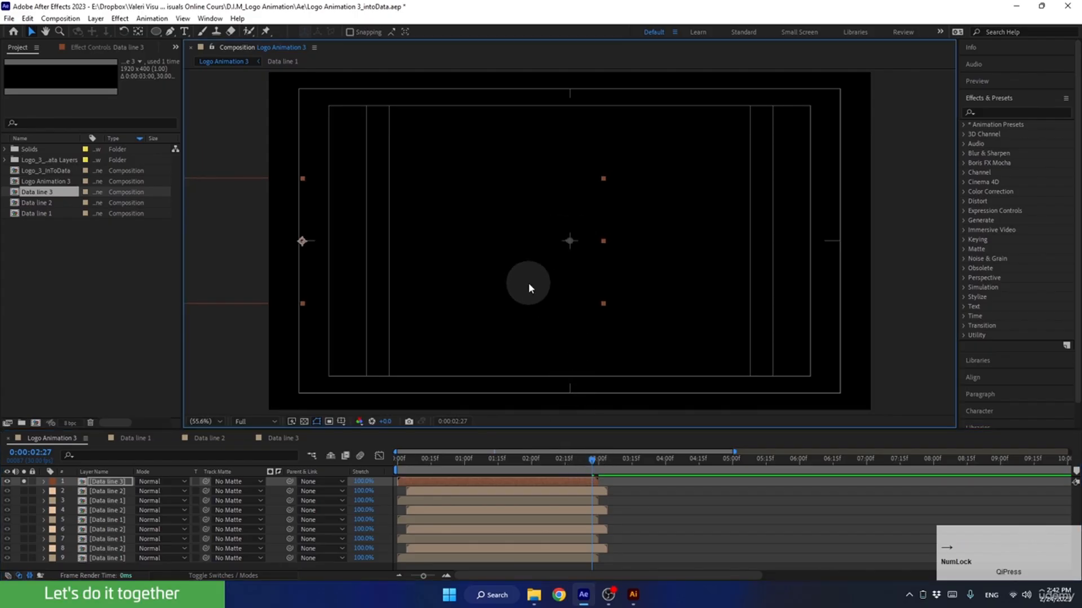
Try rotating the Data line 3 layer to about 17° around its current anchor point, and undo the rotation.
{"action": "left_click", "coordinate": [110, 467]}
{"action": "key", "text": "r"}
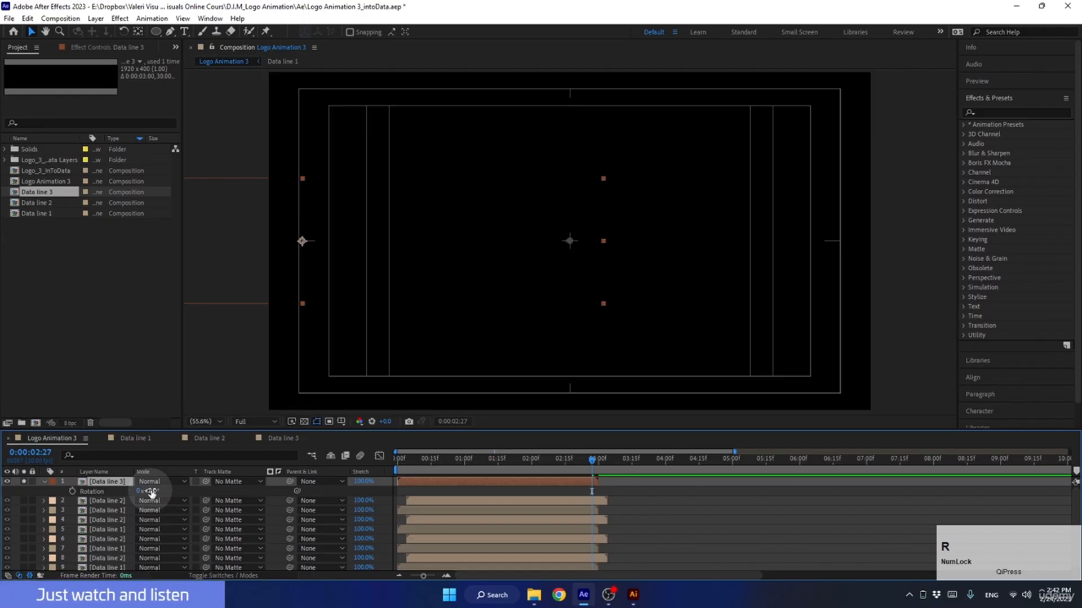
{"action": "left_click_drag", "start_coordinate": [151, 491], "coordinate": [164, 411]}
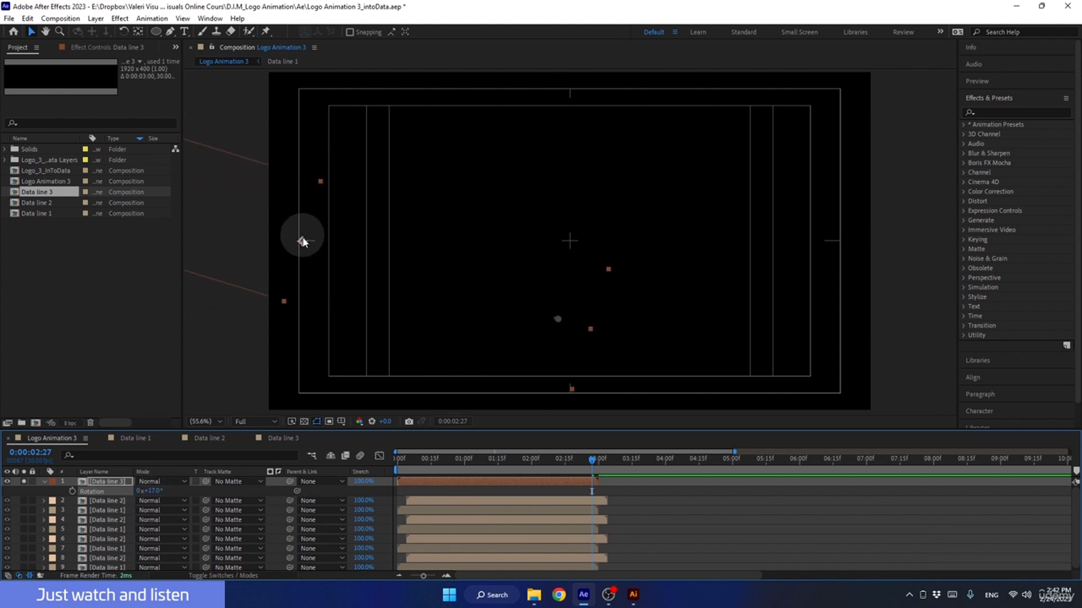
{"action": "key", "text": "ctrl+z"}
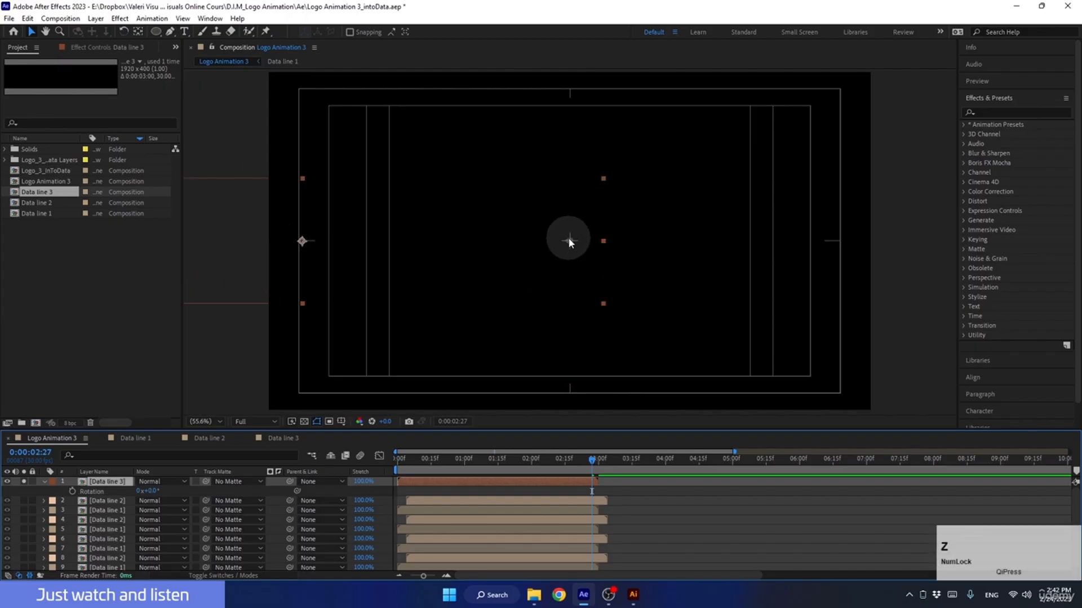
Move the Data line 3 layer's anchor point to the composition centre with the Pan Behind tool.
{"action": "left_click", "coordinate": [138, 34]}
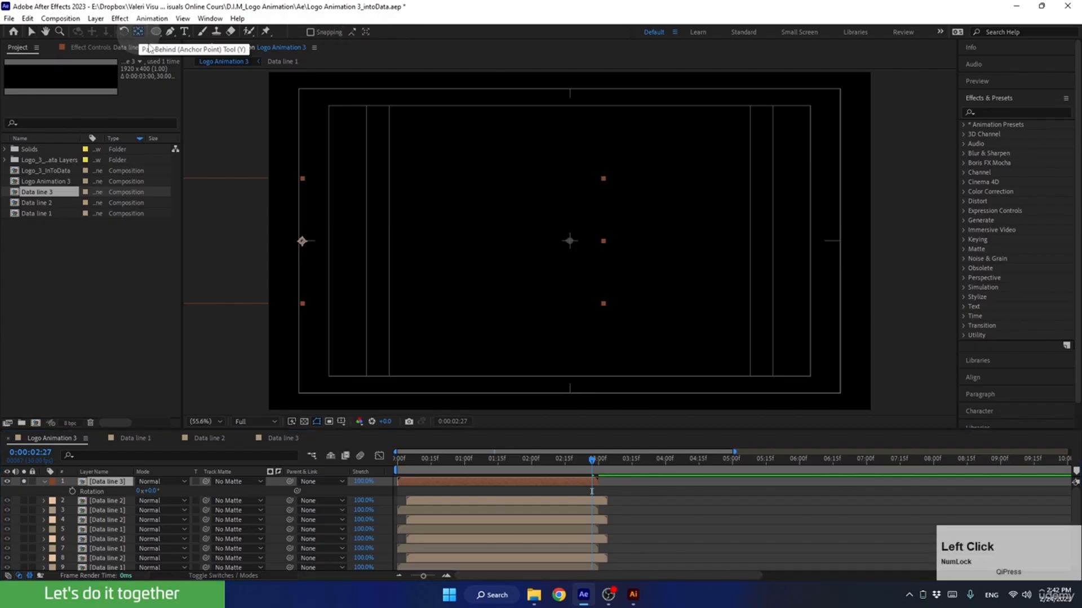
{"action": "left_click_drag", "start_coordinate": [303, 243], "coordinate": [569, 242]}
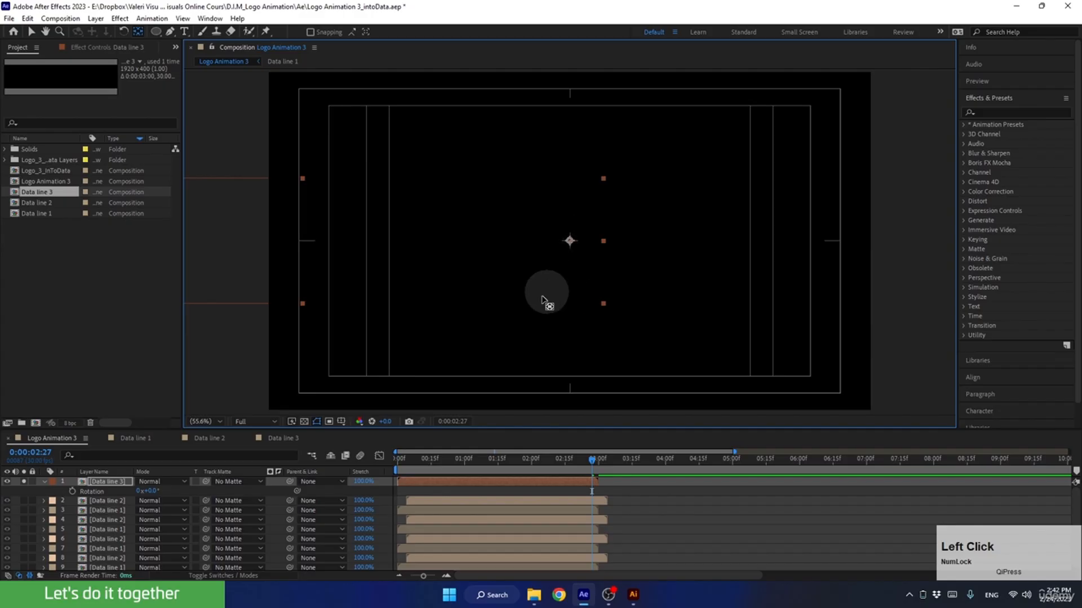
{"action": "left_click", "coordinate": [31, 32]}
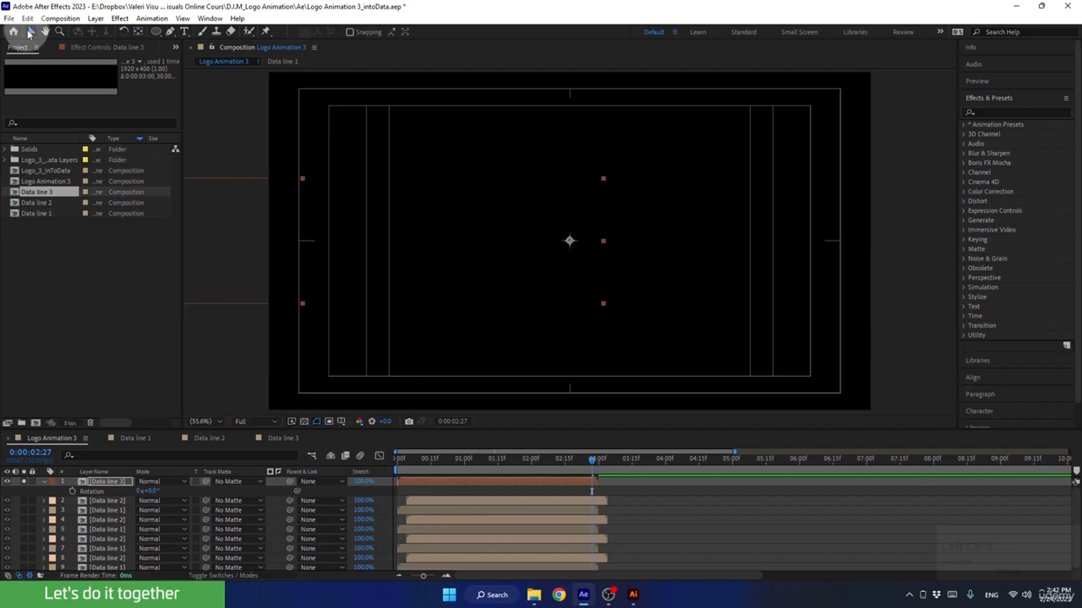
Set the Data line 3 layer's rotation to 45°, with the playhead at 0:00:02:16.
{"action": "left_click", "coordinate": [116, 488]}
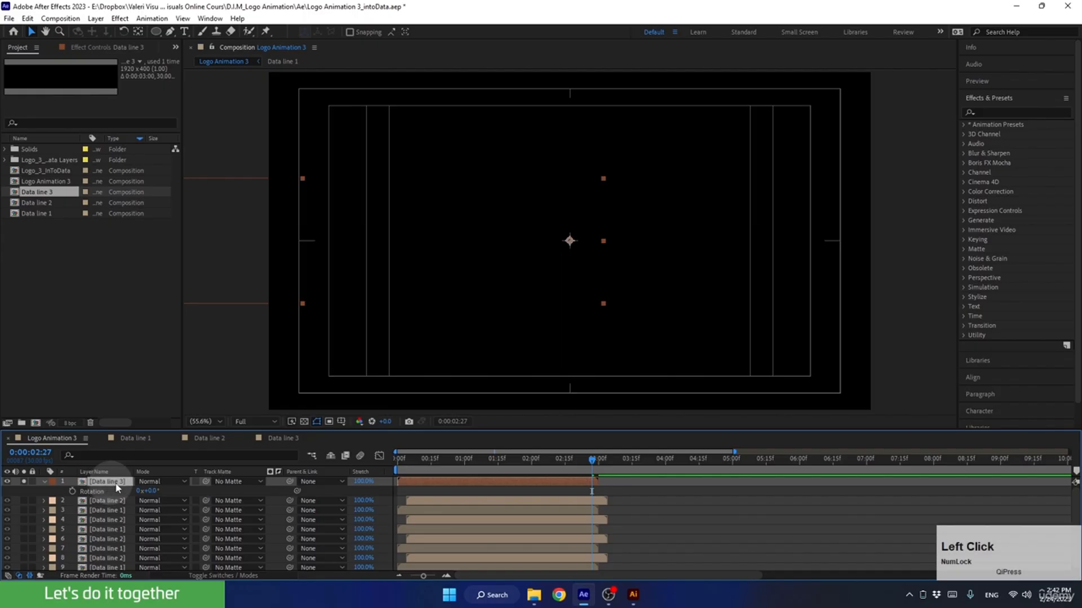
{"action": "left_click_drag", "start_coordinate": [150, 491], "coordinate": [156, 482]}
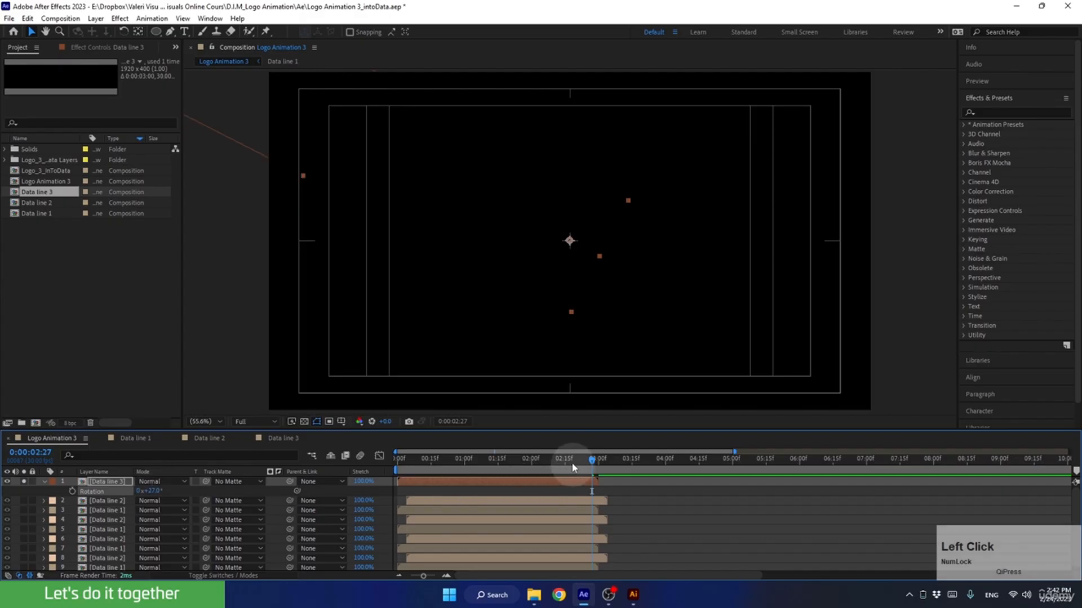
{"action": "mouse_move", "coordinate": [573, 463]}
{"action": "left_mouse_down"}
{"action": "mouse_move", "coordinate": [542, 467]}
{"action": "mouse_move", "coordinate": [569, 461]}
{"action": "left_mouse_up"}
{"action": "left_click_drag", "start_coordinate": [148, 491], "coordinate": [184, 506]}
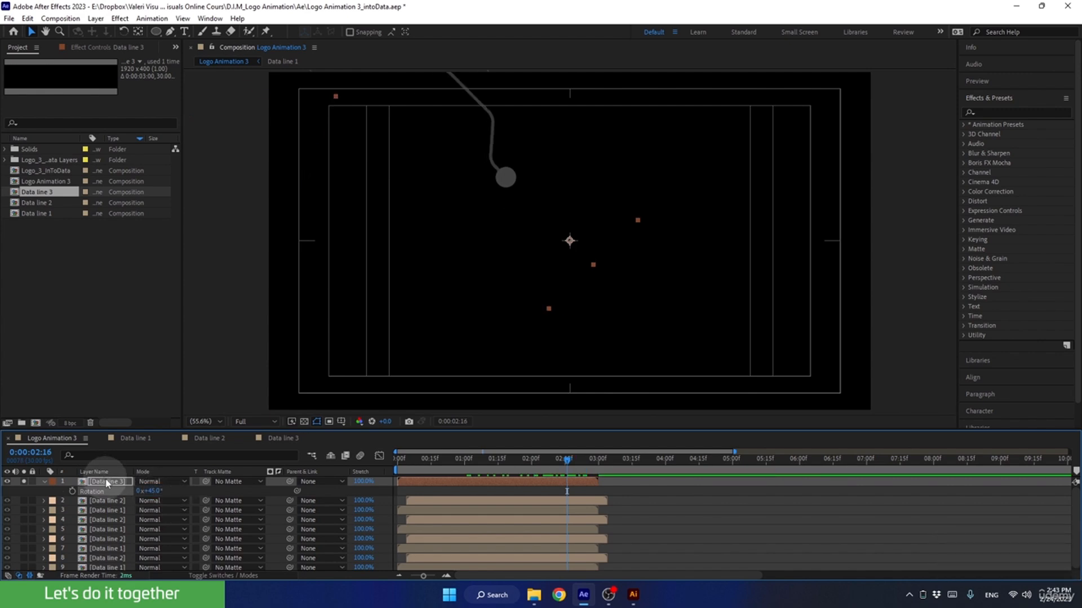
Set the Data line 3 layer's scale to 50%.
{"action": "key", "text": "s"}
{"action": "left_click", "coordinate": [151, 491]}
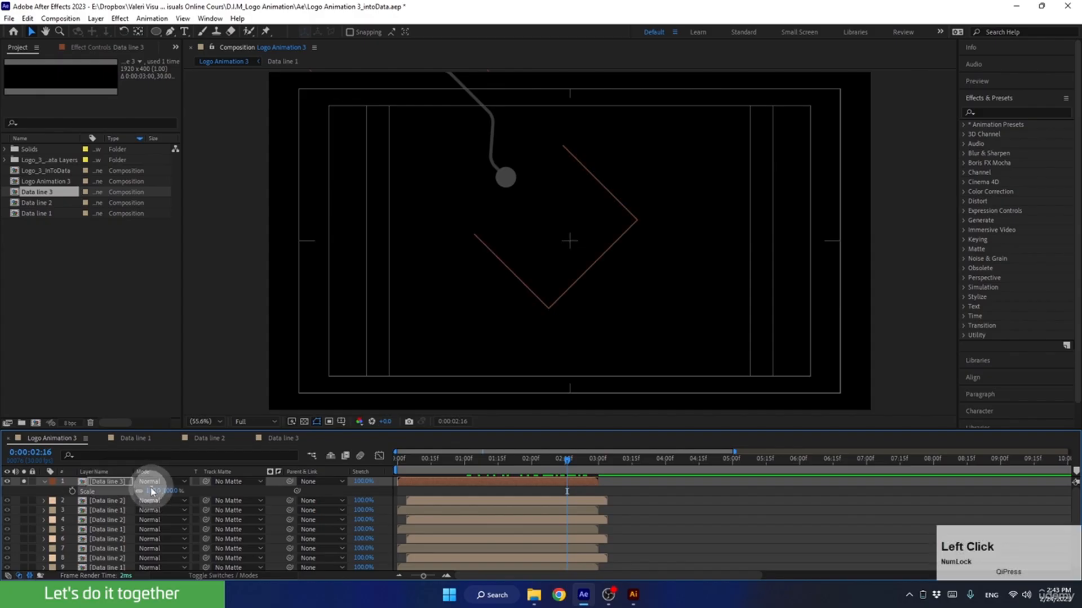
{"action": "mouse_move", "coordinate": [145, 489]}
{"action": "left_mouse_down"}
{"action": "mouse_move", "coordinate": [133, 491]}
{"action": "mouse_move", "coordinate": [153, 490]}
{"action": "left_mouse_up"}
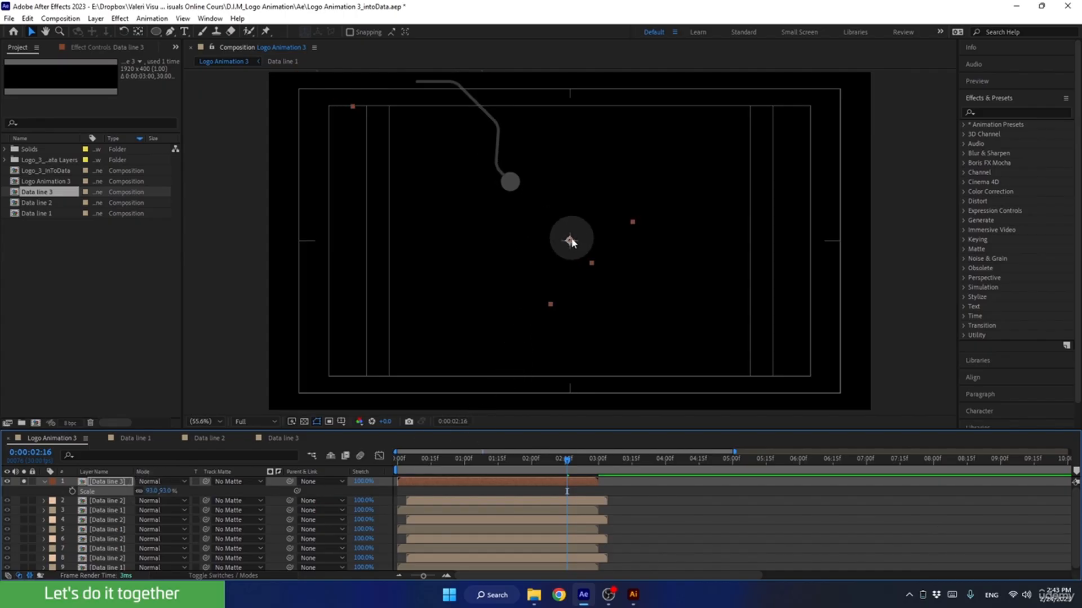
{"action": "left_click", "coordinate": [149, 491]}
{"action": "type", "text": "50"}
{"action": "key", "text": "Return"}
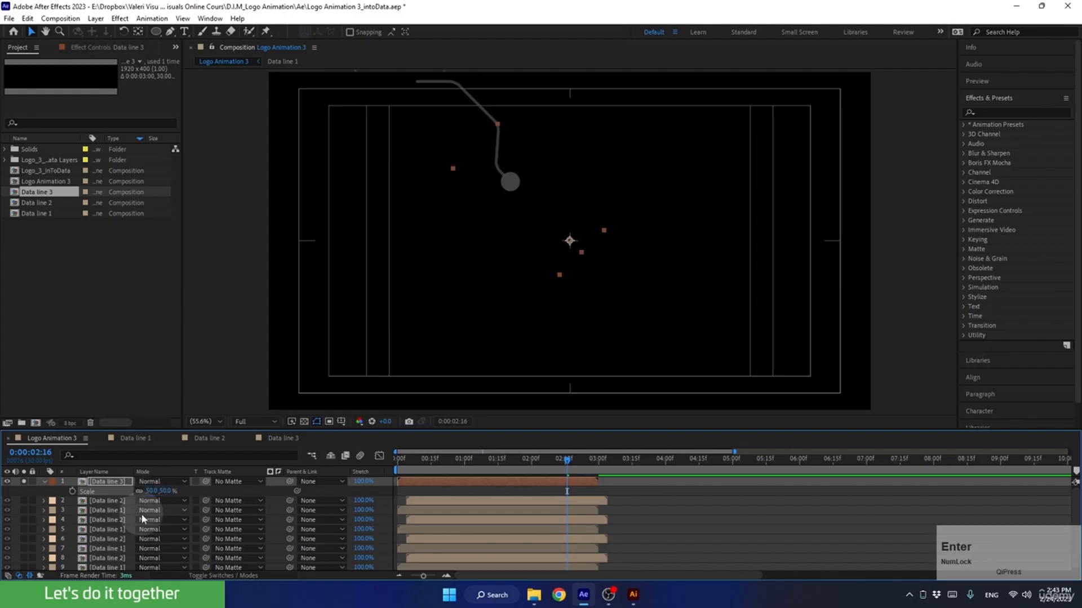
Duplicate the Data line 3 layer at 0:00:02:17 and set the copy's rotation to 135°.
{"action": "left_click_drag", "start_coordinate": [561, 465], "coordinate": [570, 491]}
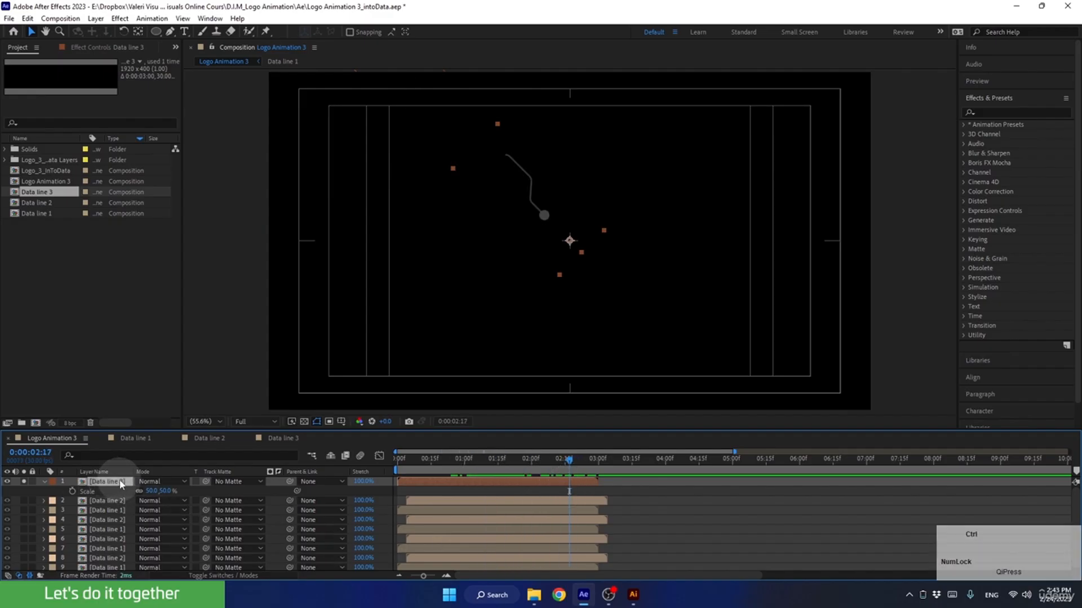
{"action": "key", "text": "ctrl+d"}
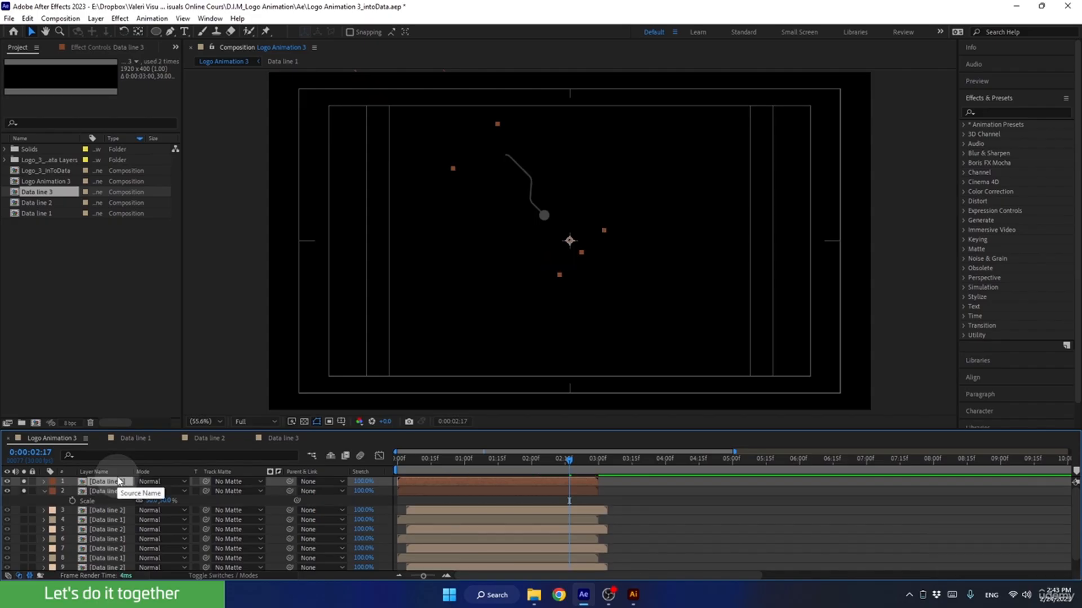
{"action": "key", "text": "r"}
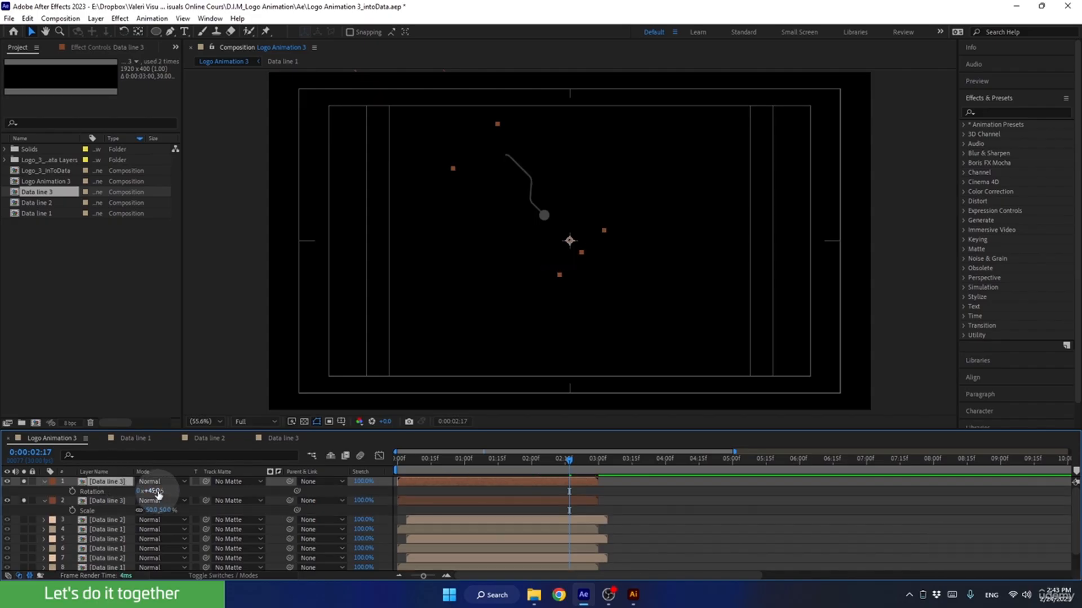
{"action": "mouse_move", "coordinate": [158, 494]}
{"action": "left_mouse_down"}
{"action": "mouse_move", "coordinate": [186, 476]}
{"action": "mouse_move", "coordinate": [159, 489]}
{"action": "left_mouse_up"}
{"action": "left_click", "coordinate": [154, 492]}
{"action": "key", "text": "Down"}
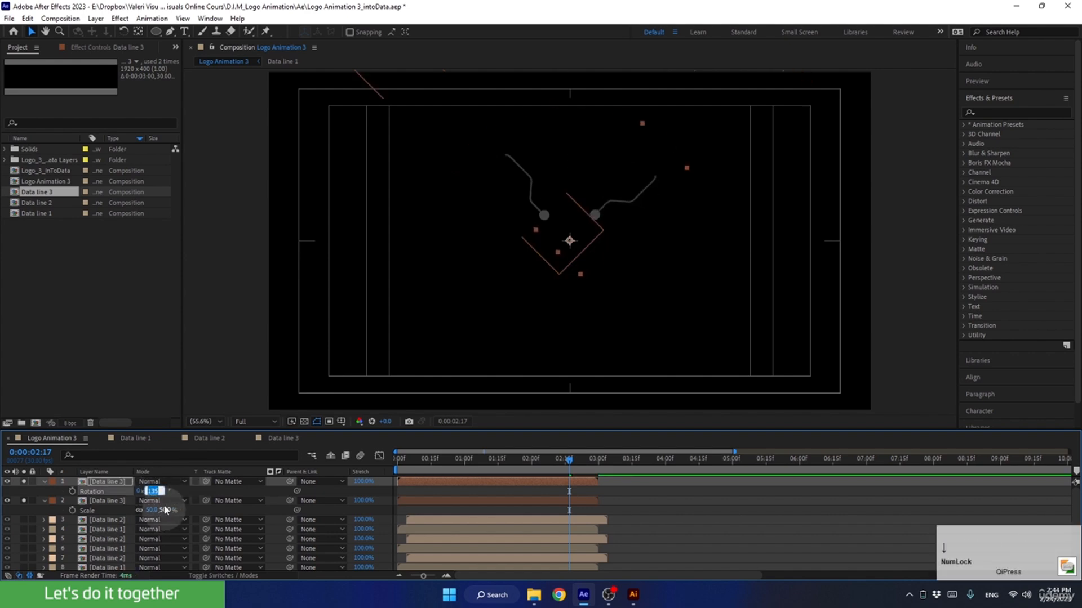
Duplicate the uppermost Data line 3 layer again and set the new copy's rotation to 224°.
{"action": "left_click", "coordinate": [112, 482]}
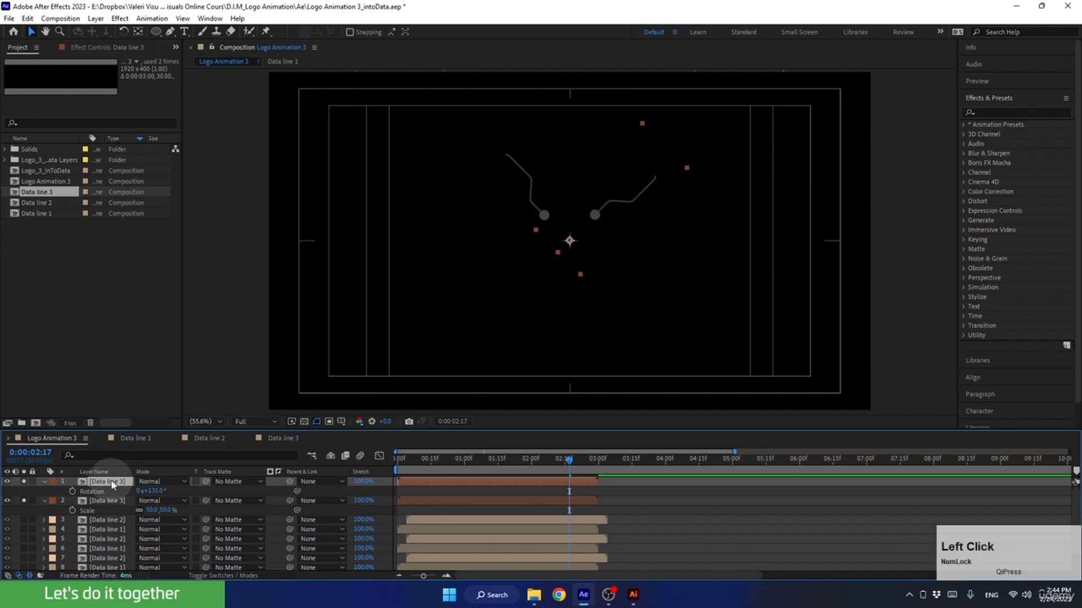
{"action": "key", "text": "ctrl+d"}
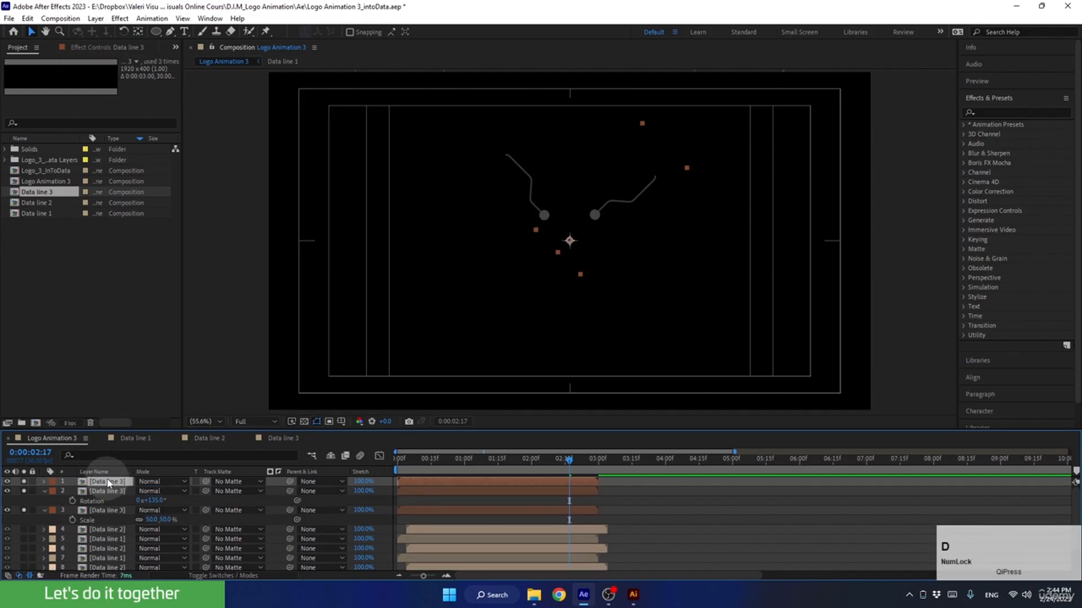
{"action": "key", "text": "r"}
{"action": "left_click_drag", "start_coordinate": [149, 491], "coordinate": [188, 478]}
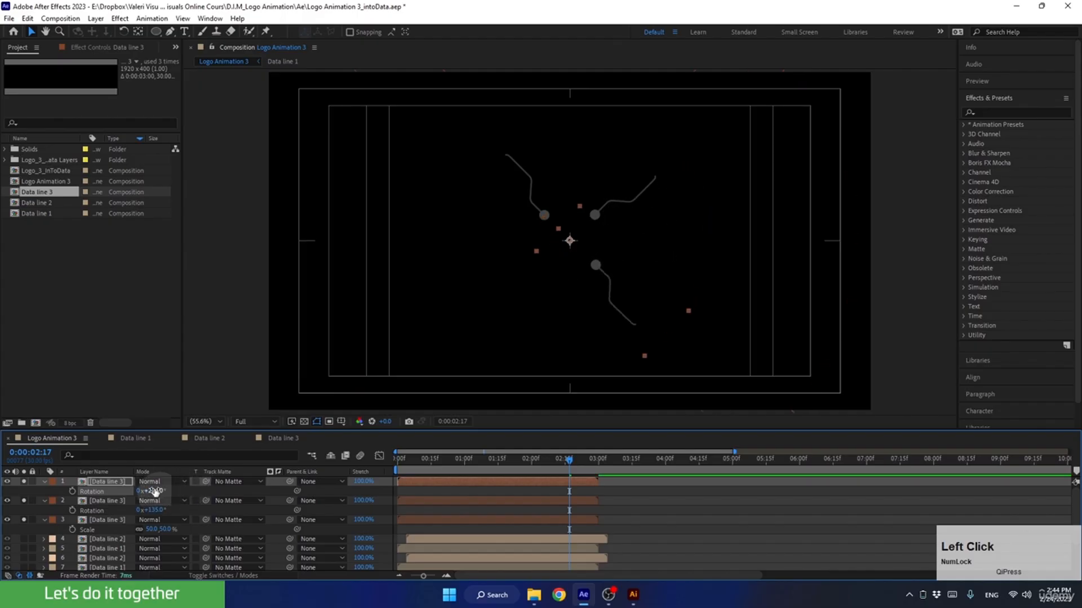
{"action": "left_click", "coordinate": [96, 485]}
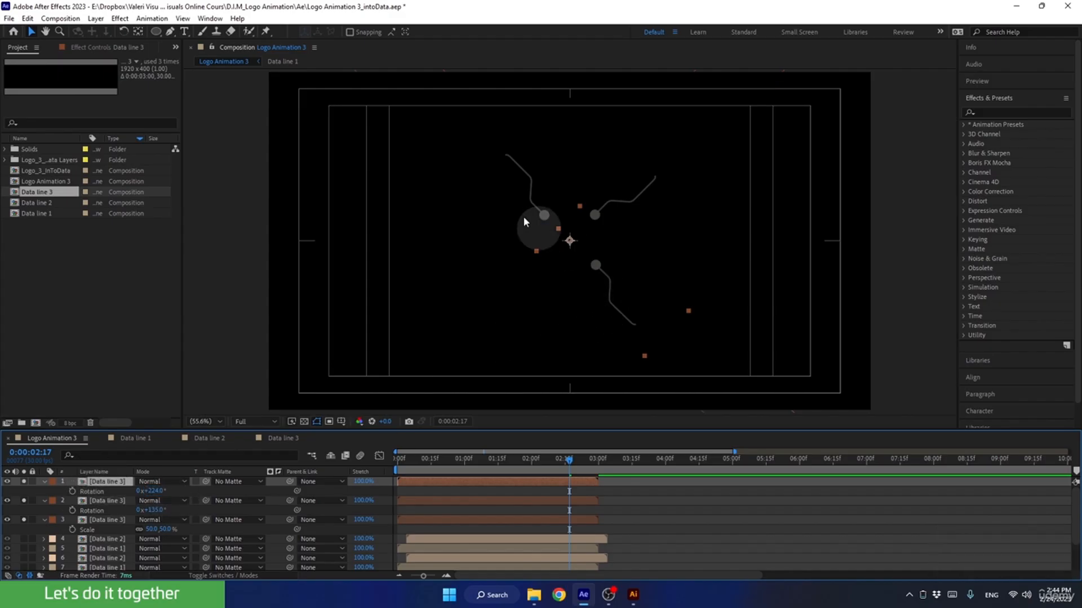
{"action": "left_click", "coordinate": [508, 185]}
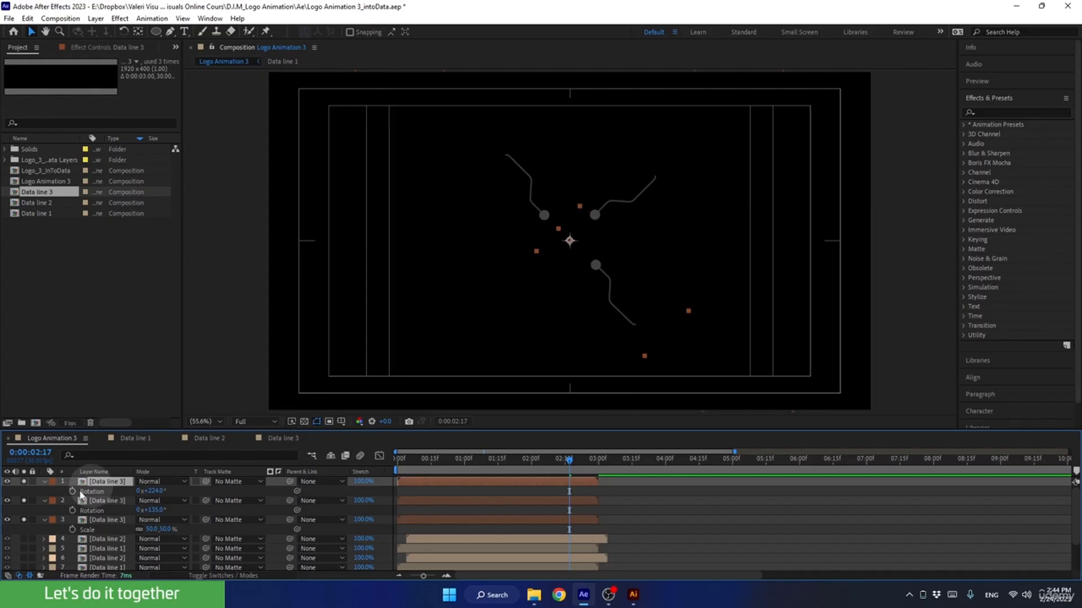
Duplicate the topmost Data line 3 layer and set the copy's rotation to 310°.
{"action": "left_click", "coordinate": [107, 485]}
{"action": "key", "text": "ctrl+d"}
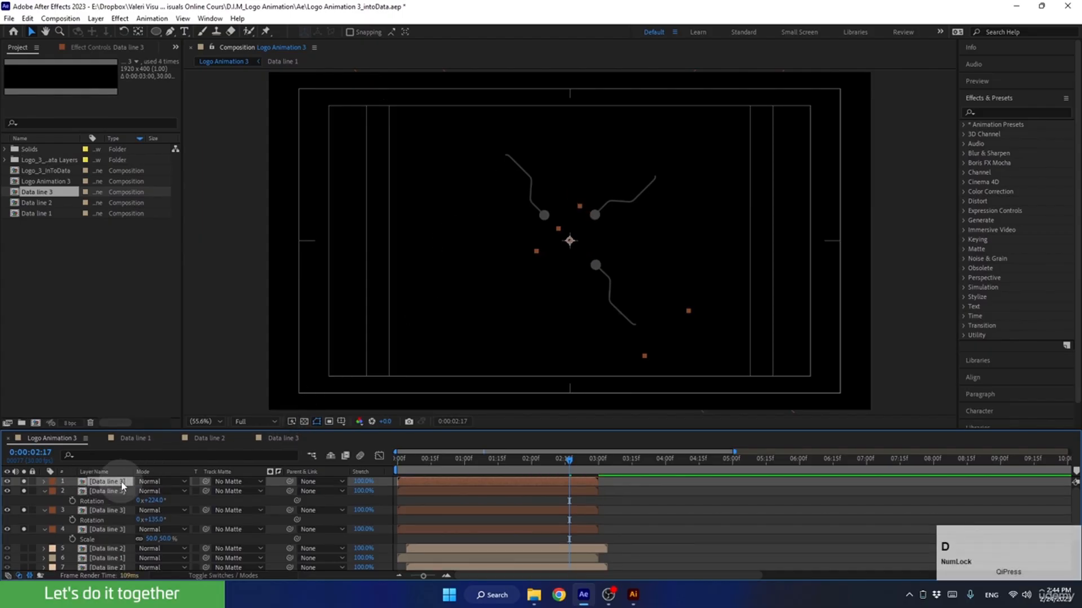
{"action": "key", "text": "r"}
{"action": "mouse_move", "coordinate": [161, 492]}
{"action": "left_mouse_down"}
{"action": "mouse_move", "coordinate": [205, 483]}
{"action": "mouse_move", "coordinate": [150, 483]}
{"action": "left_mouse_up"}
{"action": "left_click", "coordinate": [156, 491]}
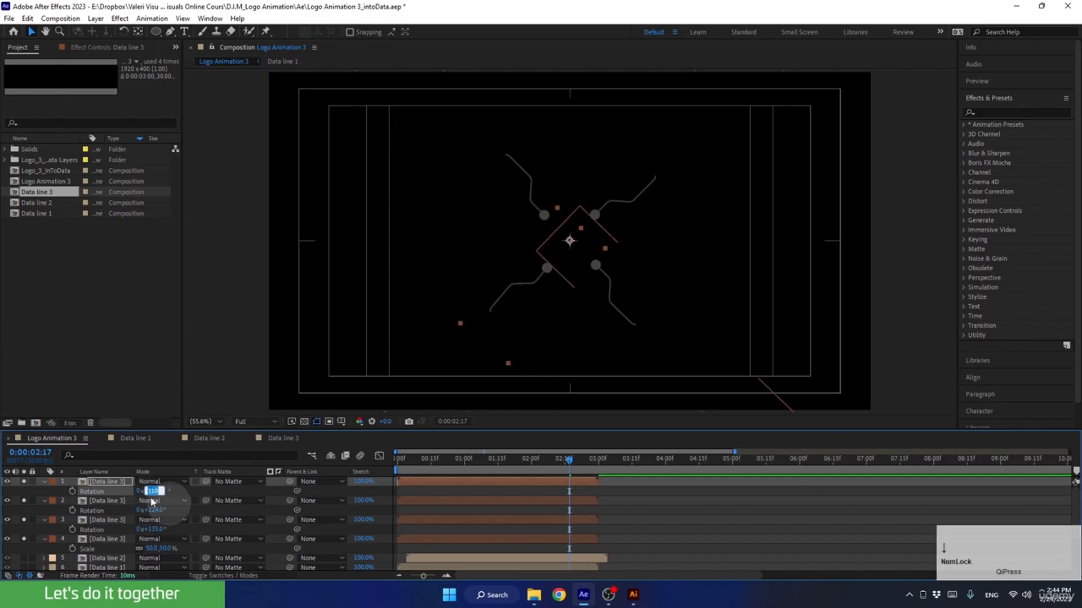
{"action": "left_click", "coordinate": [104, 483]}
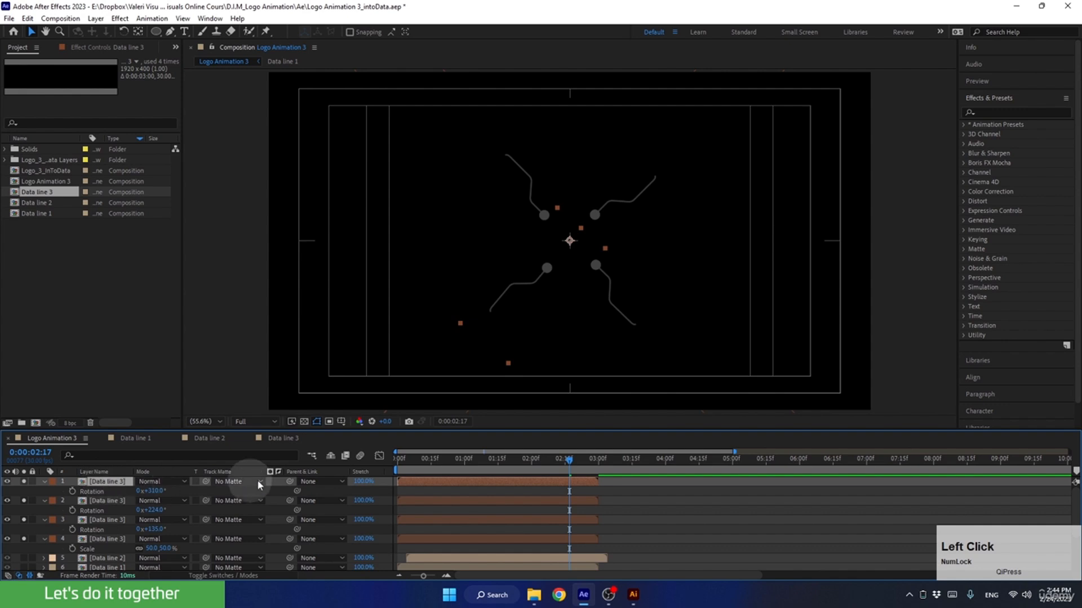
{"action": "mouse_move", "coordinate": [562, 463]}
{"action": "left_mouse_down"}
{"action": "mouse_move", "coordinate": [541, 459]}
{"action": "mouse_move", "coordinate": [498, 484]}
{"action": "mouse_move", "coordinate": [549, 480]}
{"action": "left_mouse_up"}
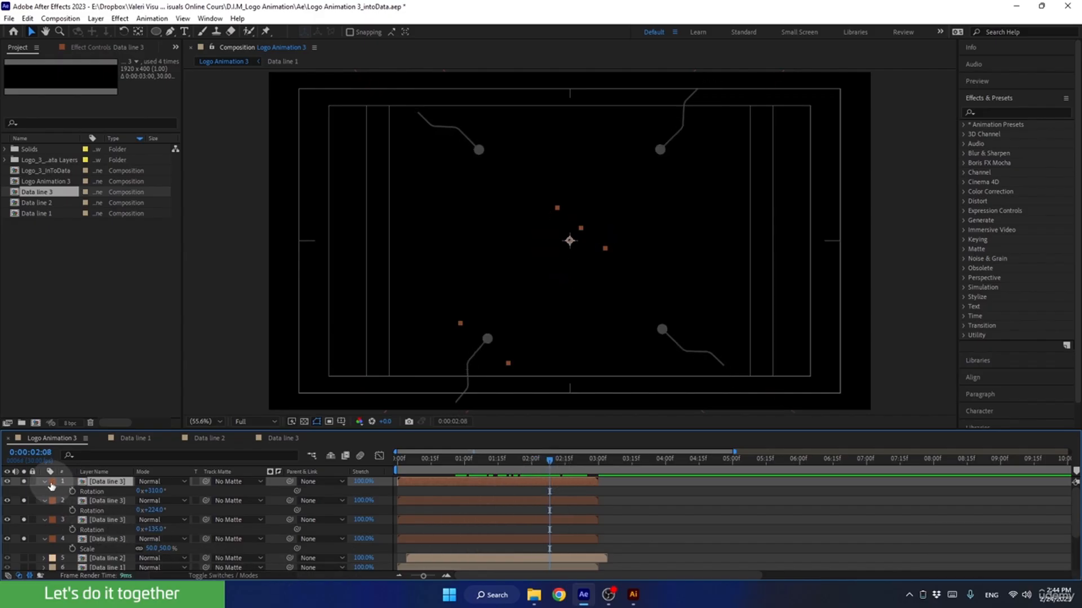
Collapse the properties of the four Data line 3 layers and turn off their solo, checking the motion with all layers showing.
{"action": "left_click", "coordinate": [44, 482]}
{"action": "left_click", "coordinate": [44, 491]}
{"action": "left_click", "coordinate": [44, 501]}
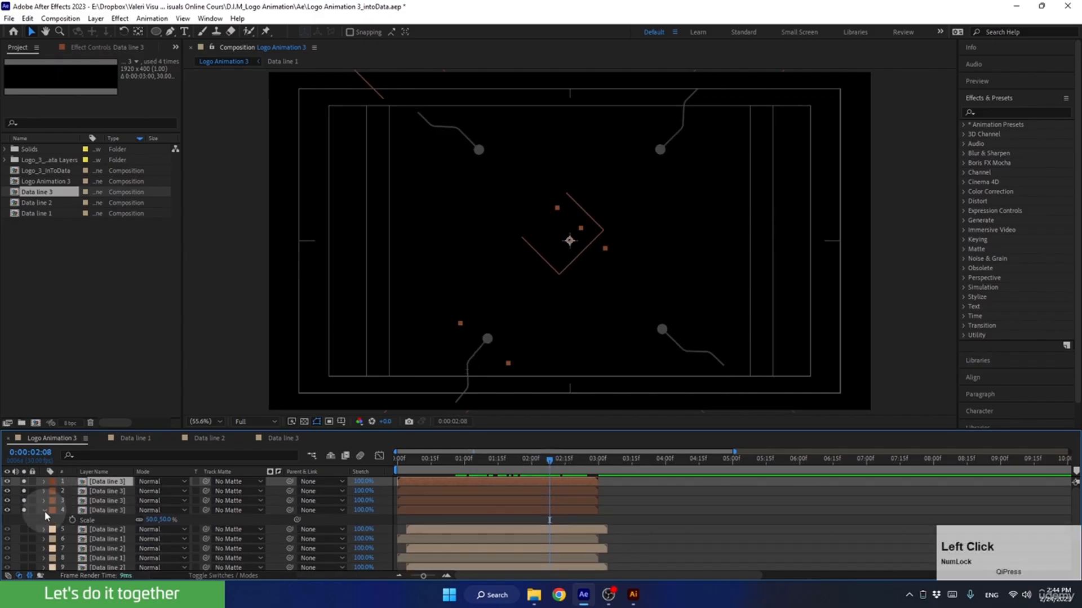
{"action": "left_click", "coordinate": [45, 511]}
{"action": "left_click_drag", "start_coordinate": [23, 482], "coordinate": [24, 511]}
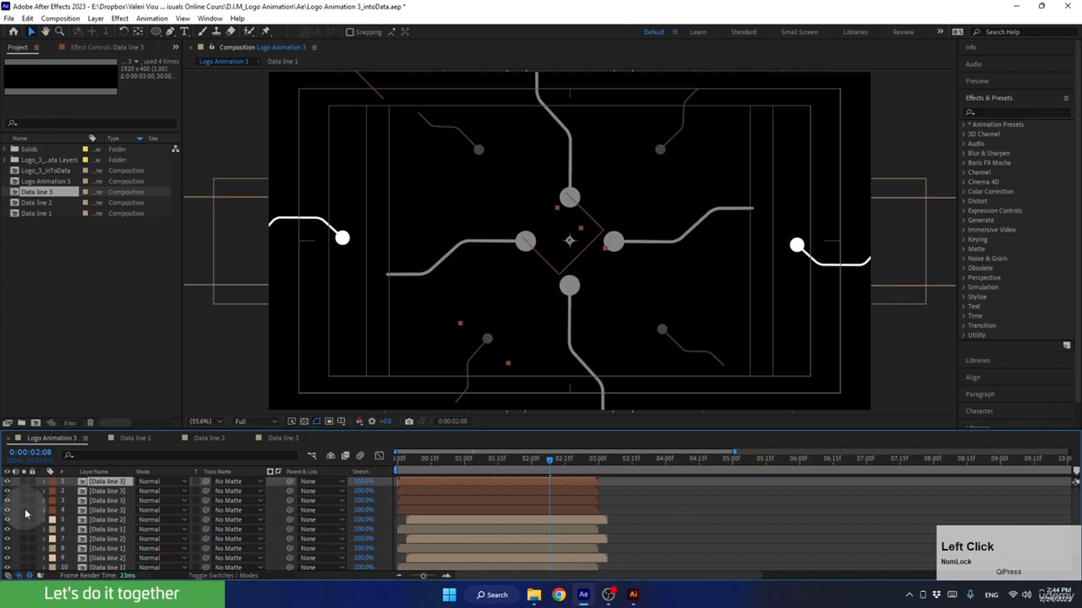
{"action": "left_click_drag", "start_coordinate": [506, 463], "coordinate": [547, 462]}
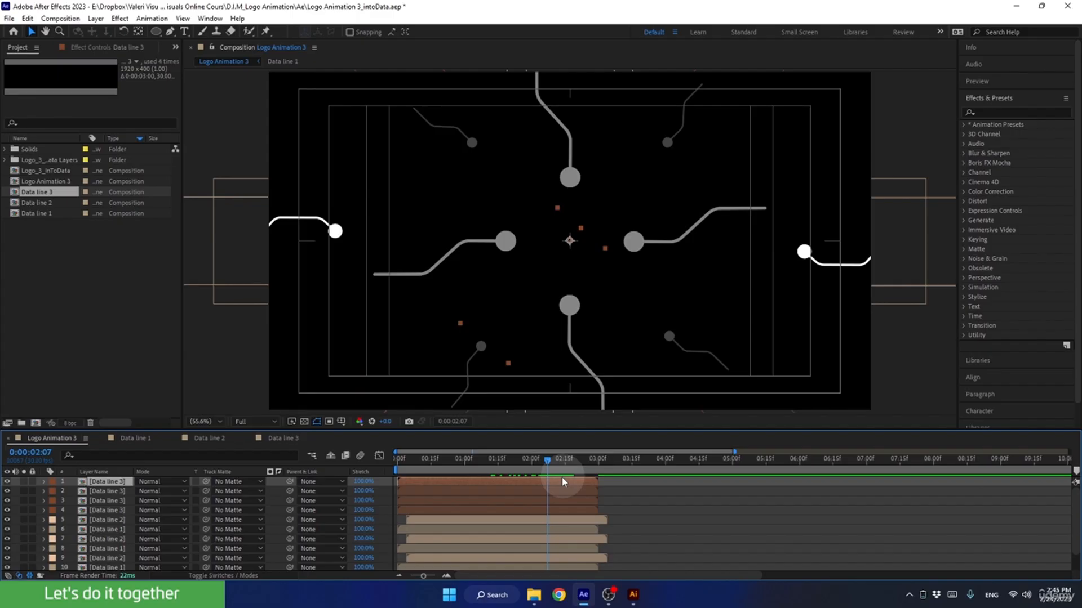
{"action": "left_click", "coordinate": [504, 492]}
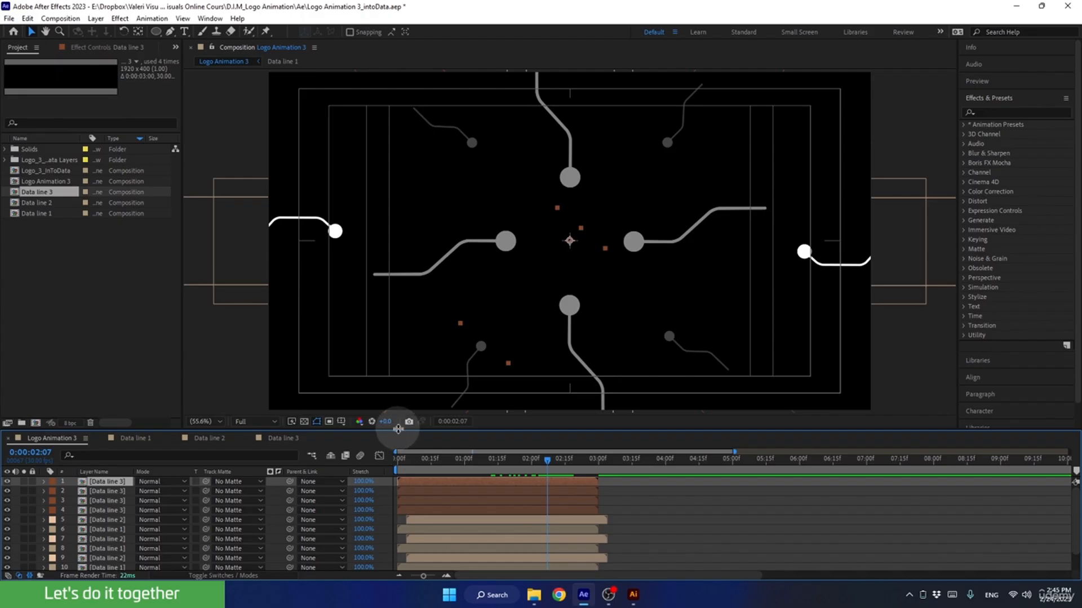
Select all Data line 2 layers by their shared peach label and group them between the Data line 3 and Data line 1 layers.
{"action": "left_click_drag", "start_coordinate": [398, 429], "coordinate": [418, 342]}
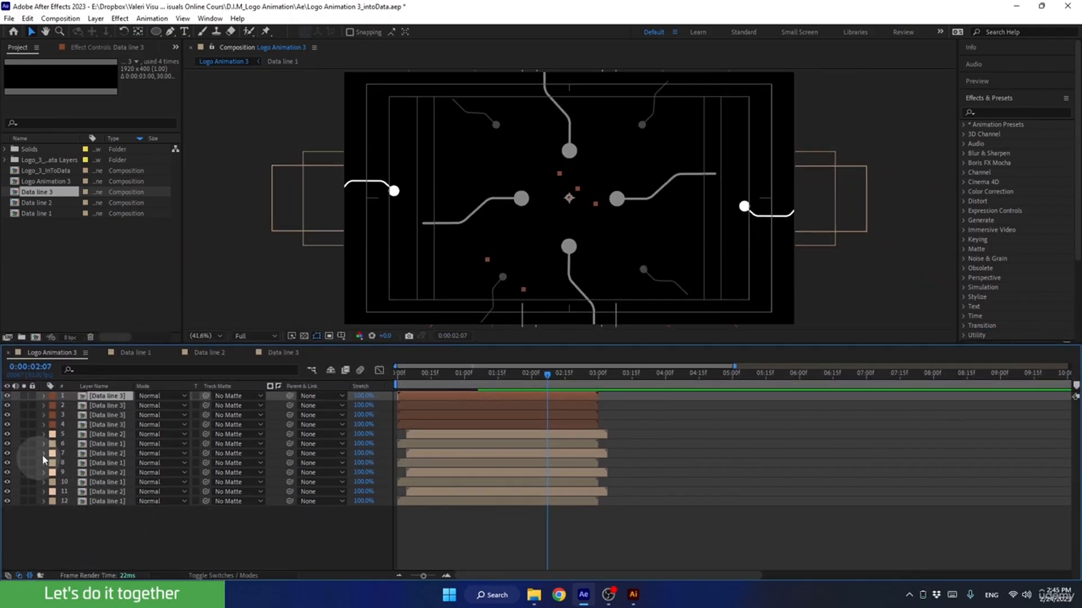
{"action": "left_click", "coordinate": [53, 438]}
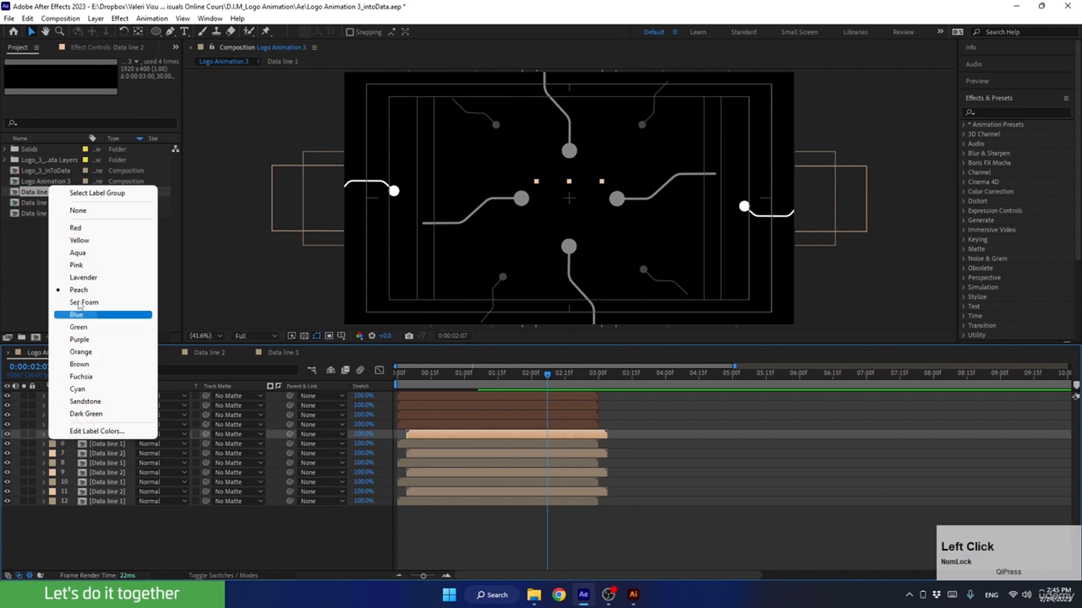
{"action": "left_click", "coordinate": [76, 190]}
{"action": "left_click_drag", "start_coordinate": [94, 255], "coordinate": [97, 428]}
Shift the four Data line 3 layers about two frames later in time.
{"action": "left_click", "coordinate": [448, 576]}
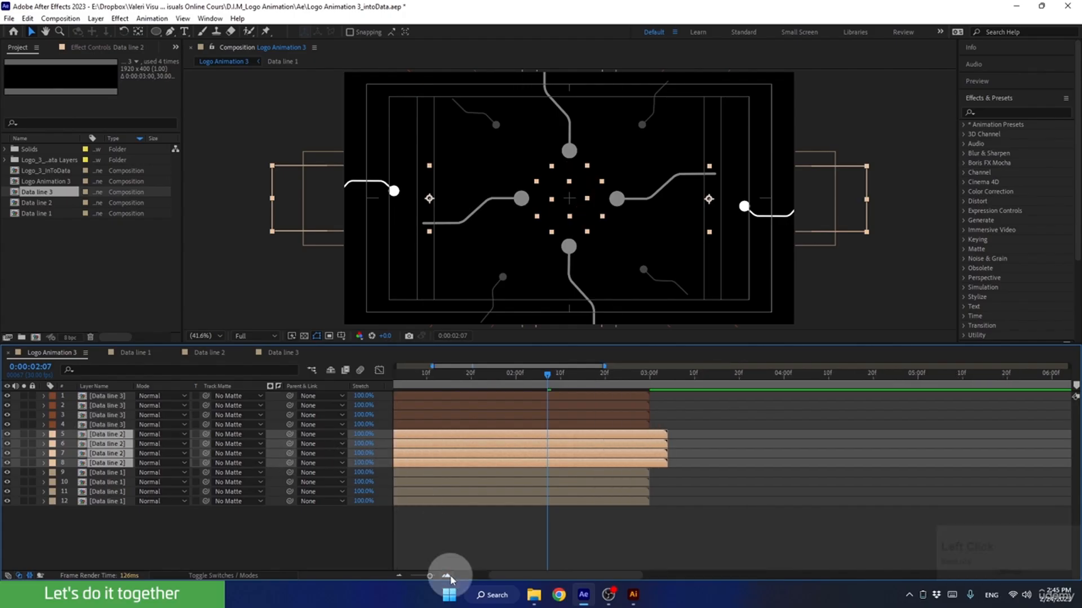
{"action": "left_click_drag", "start_coordinate": [522, 573], "coordinate": [379, 562]}
{"action": "left_click", "coordinate": [414, 458]}
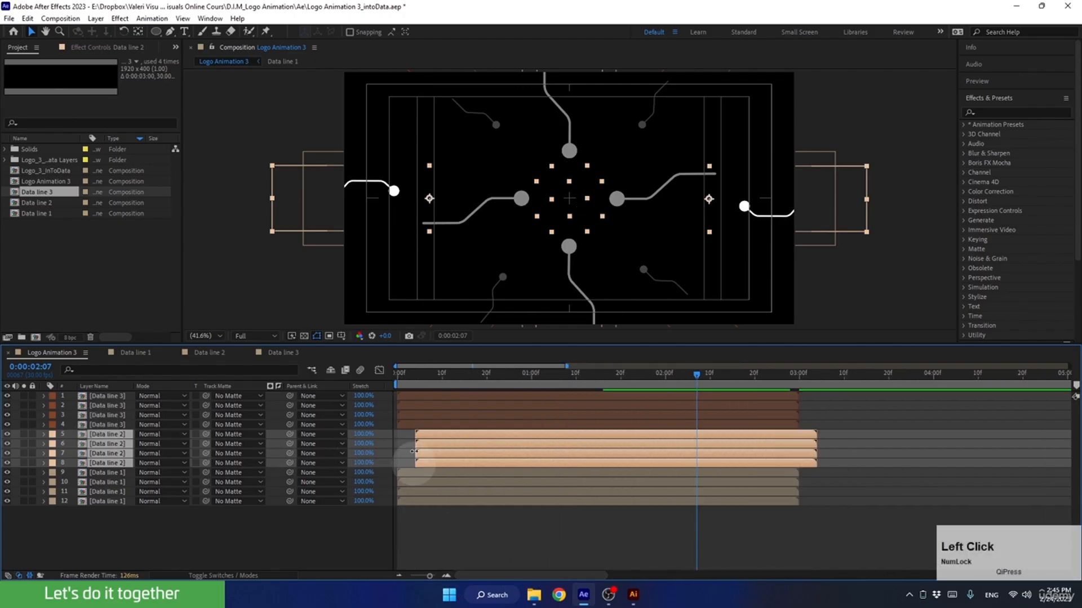
{"action": "left_click_drag", "start_coordinate": [404, 374], "coordinate": [688, 408]}
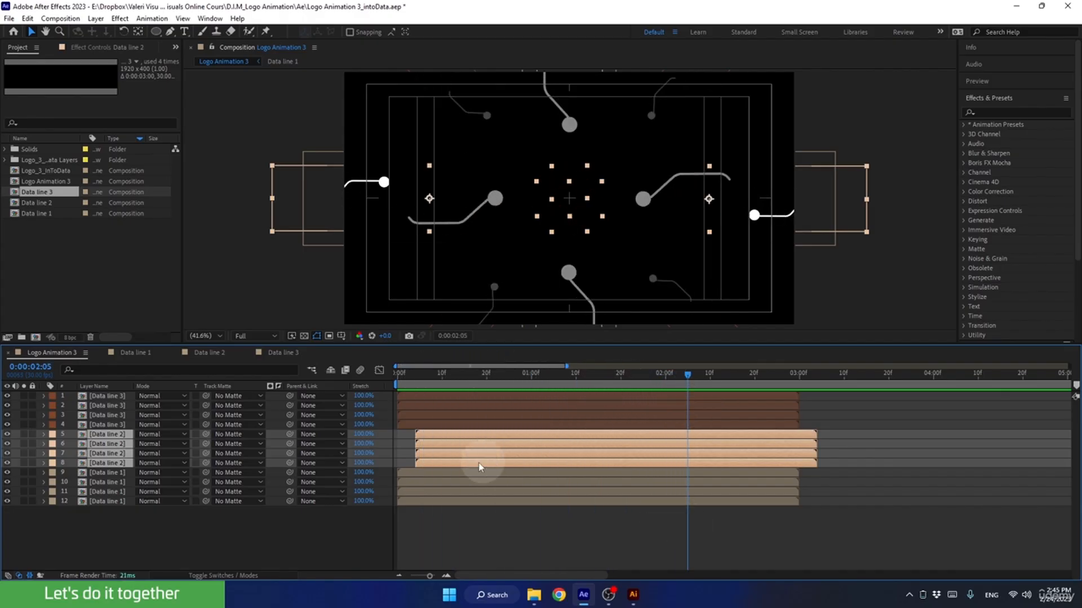
{"action": "left_click", "coordinate": [411, 426]}
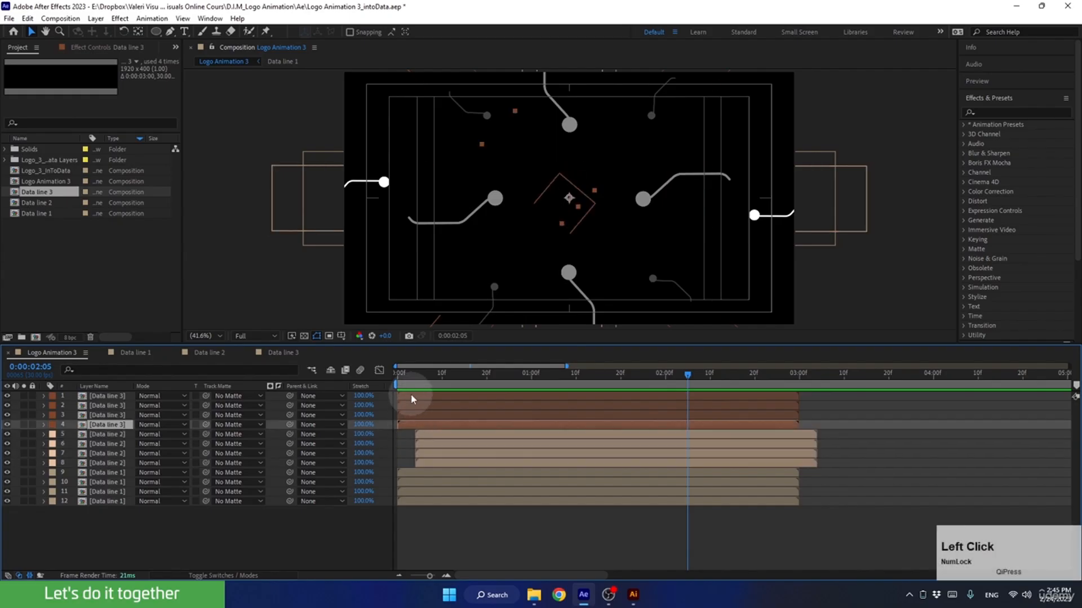
{"action": "left_click", "coordinate": [410, 396], "text": "shift"}
{"action": "left_click_drag", "start_coordinate": [410, 428], "coordinate": [419, 425]}
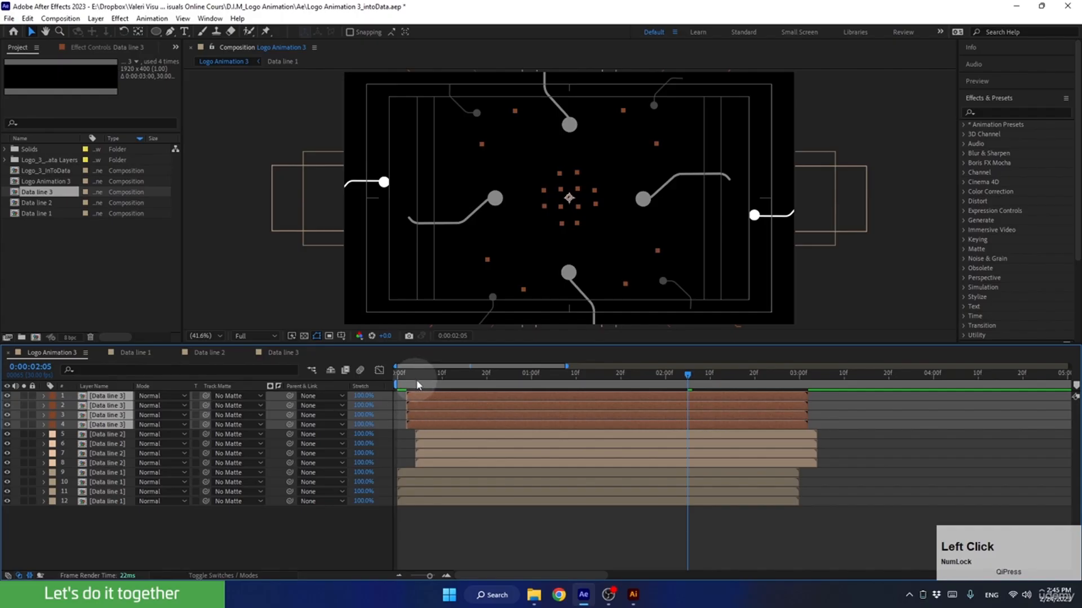
Preview the composition from the first frame, deselect the layers and save the project.
{"action": "left_click_drag", "start_coordinate": [420, 382], "coordinate": [357, 374]}
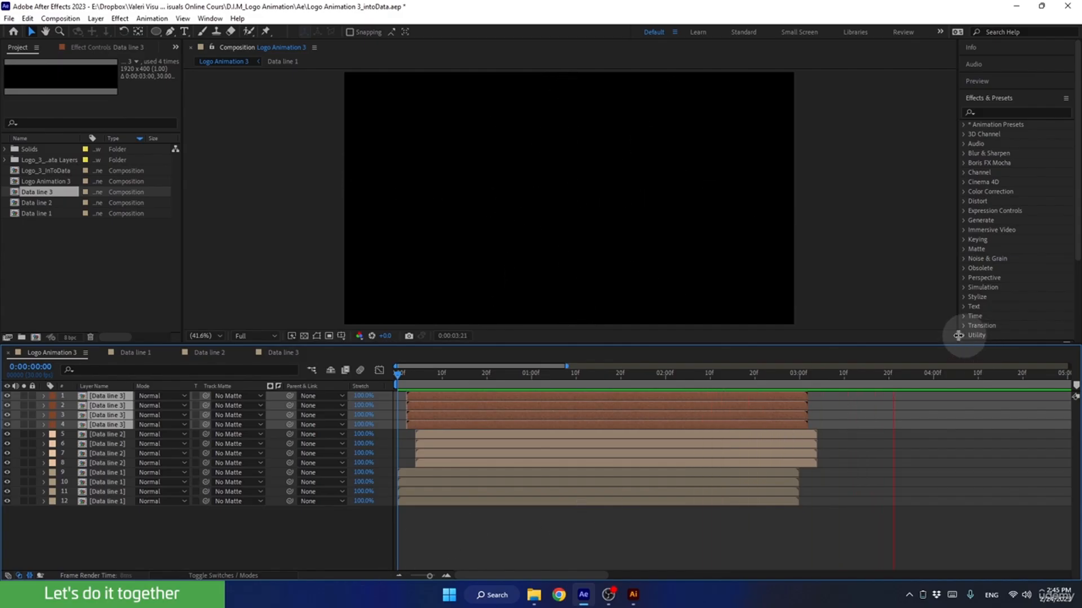
{"action": "mouse_move", "coordinate": [776, 375]}
{"action": "left_mouse_down"}
{"action": "mouse_move", "coordinate": [674, 391]}
{"action": "mouse_move", "coordinate": [765, 375]}
{"action": "left_mouse_up"}
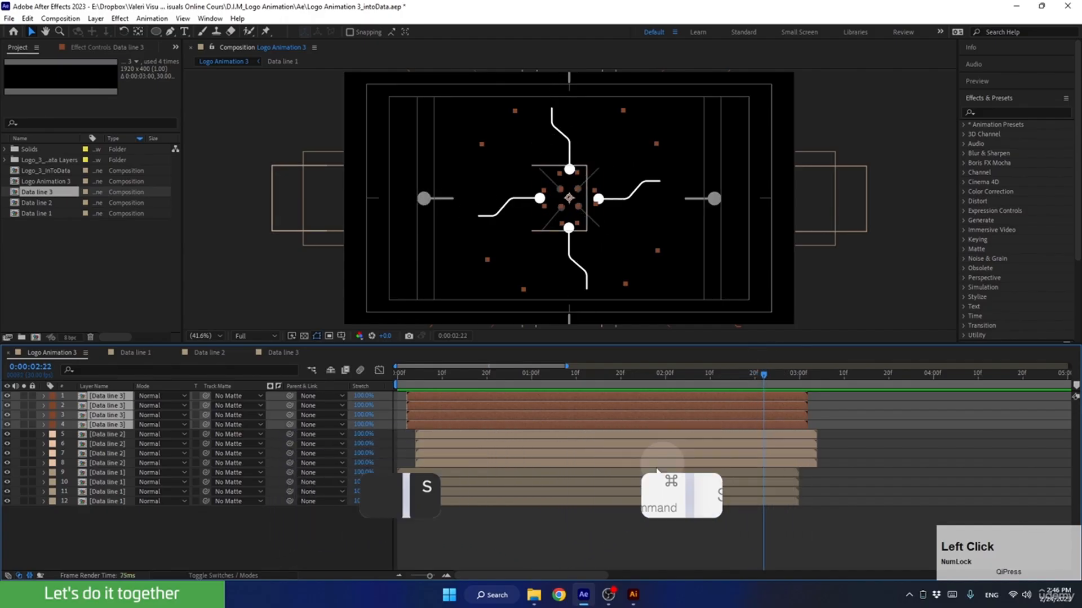
{"action": "left_click", "coordinate": [309, 548]}
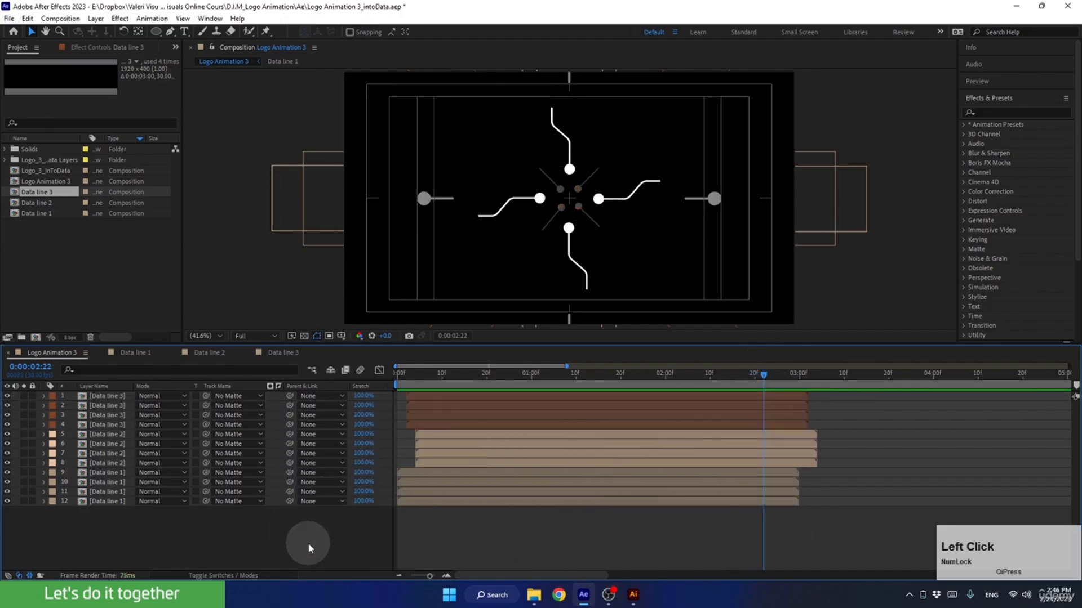
{"action": "key", "text": "ctrl+s"}
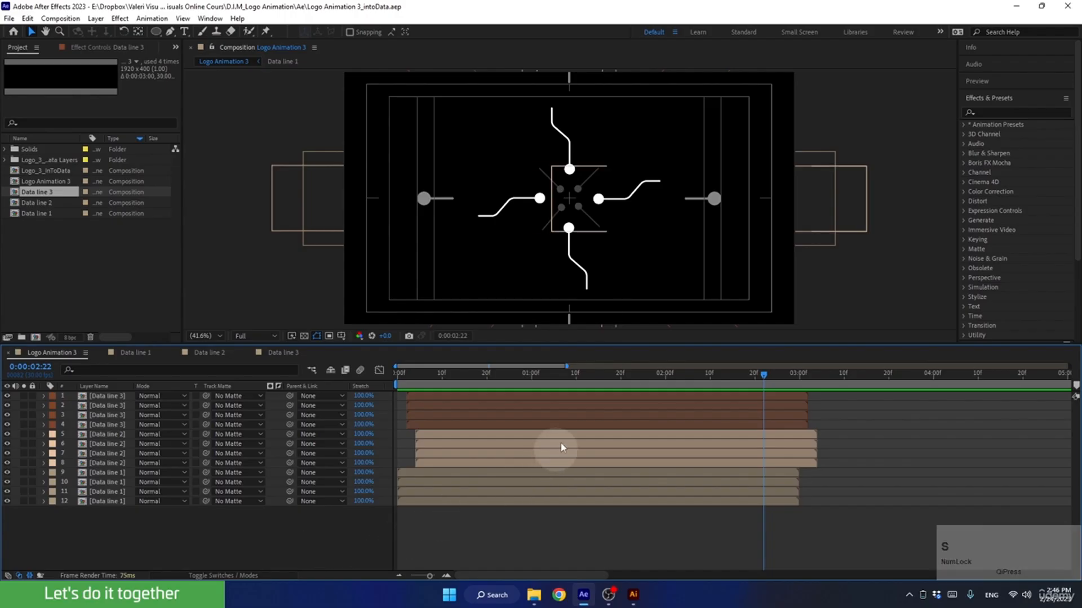
Pre-compose all twelve data line layers into a composition named Data lines Main, moving all attributes into it.
{"action": "left_click_drag", "start_coordinate": [557, 343], "coordinate": [555, 382]}
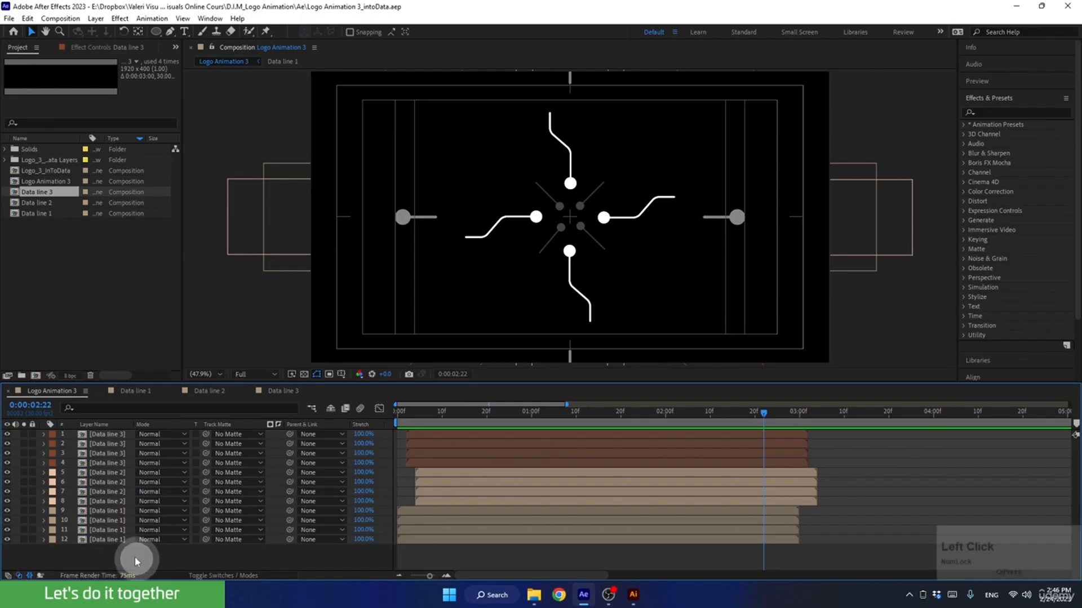
{"action": "left_click_drag", "start_coordinate": [134, 557], "coordinate": [81, 432]}
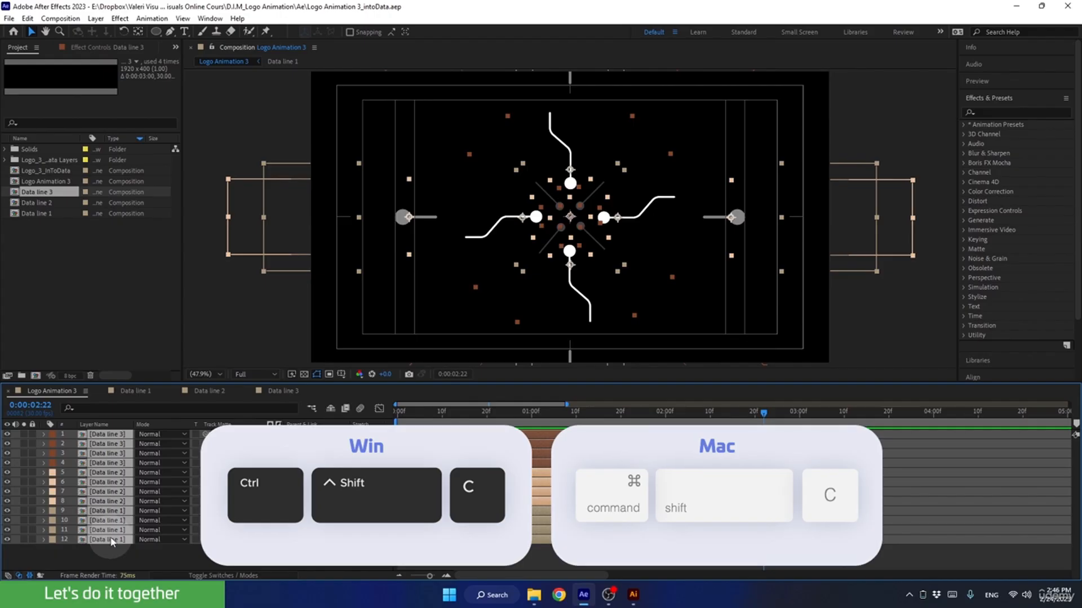
{"action": "key", "text": "ctrl+shift+c"}
{"action": "type", "text": "Data lines Main"}
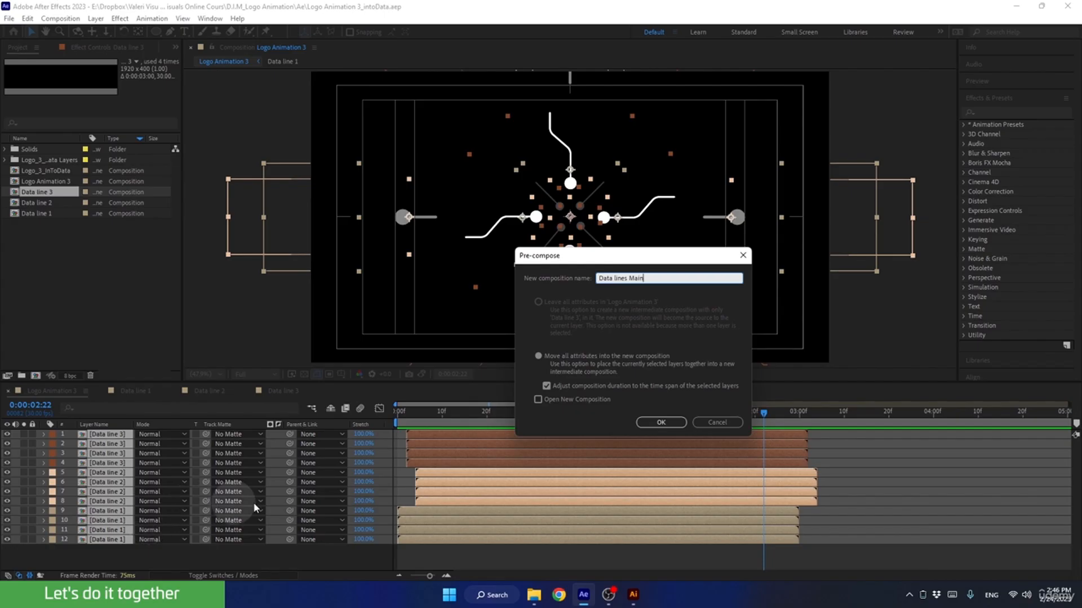
{"action": "left_click", "coordinate": [660, 422]}
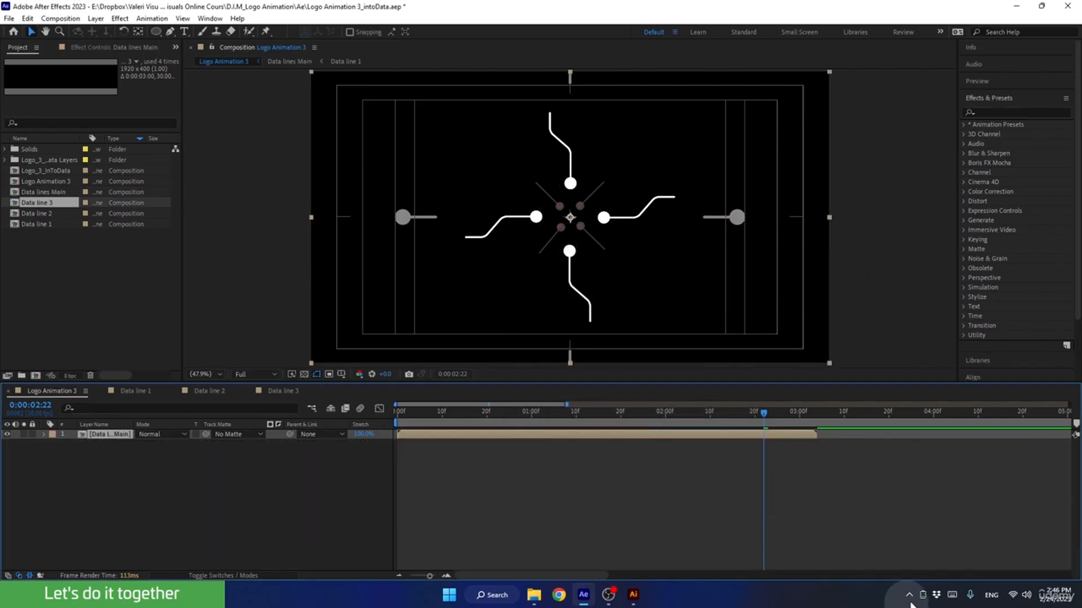
{"action": "left_click_drag", "start_coordinate": [583, 401], "coordinate": [749, 445]}
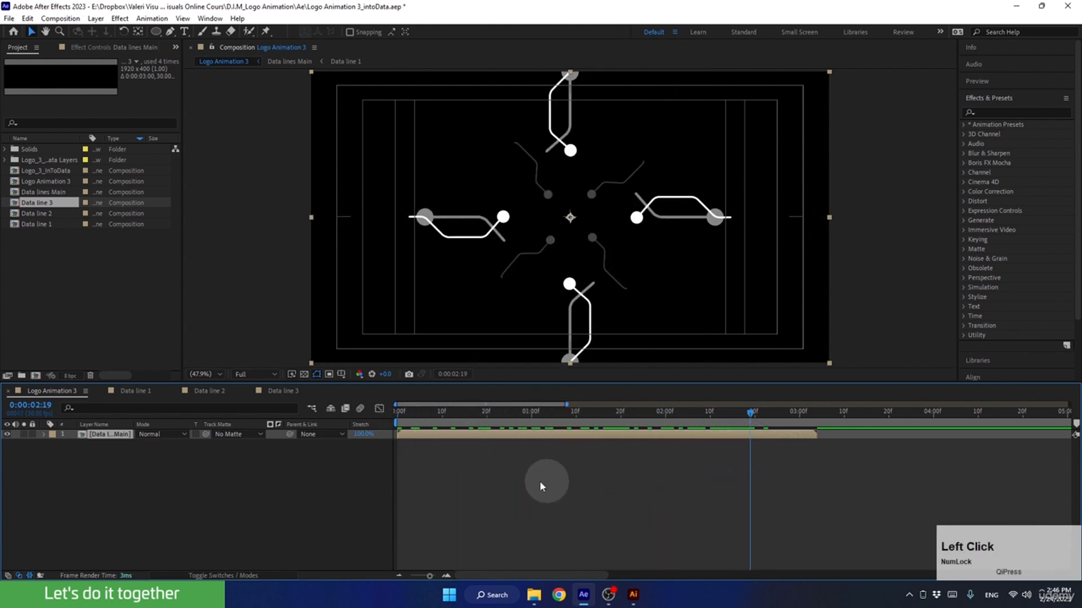
Enable collapse transformations on the Data lines Main layer and on all twelve layers inside it.
{"action": "left_click", "coordinate": [216, 576]}
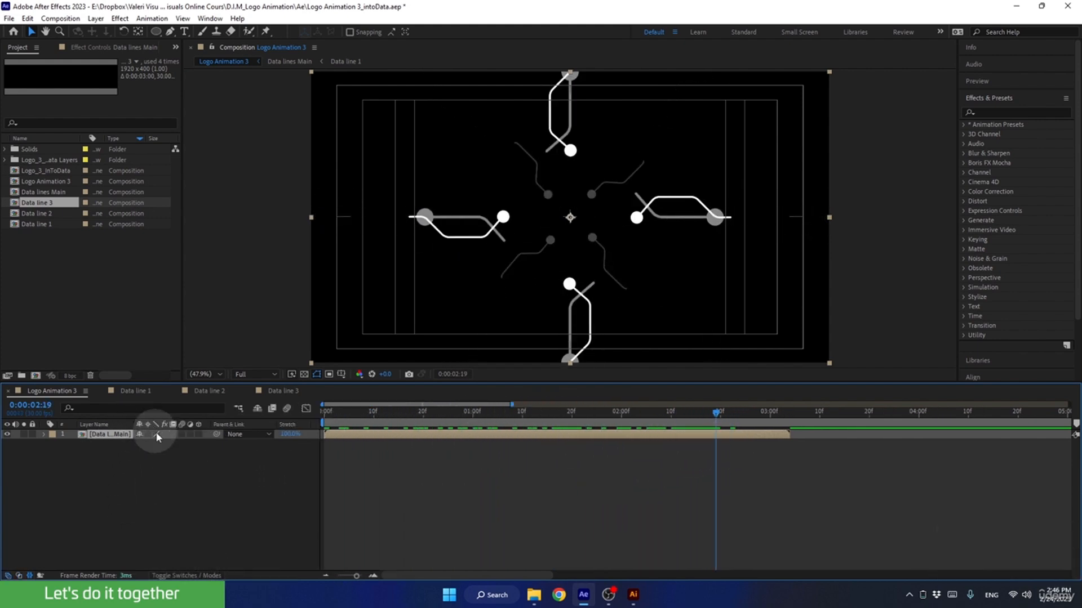
{"action": "double_click", "coordinate": [110, 433]}
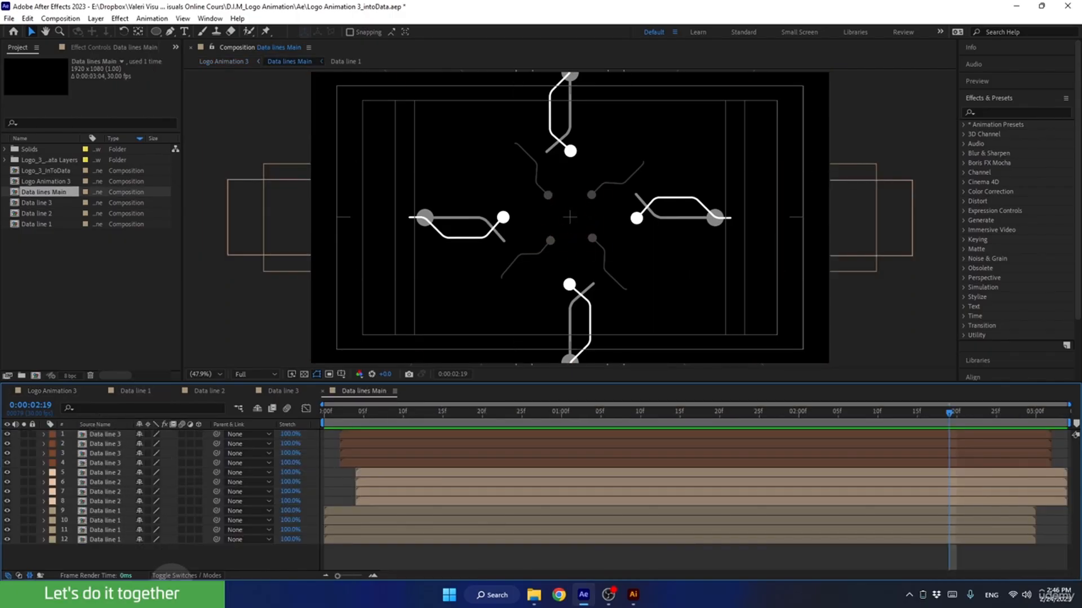
{"action": "left_click", "coordinate": [169, 576]}
{"action": "left_click", "coordinate": [159, 571]}
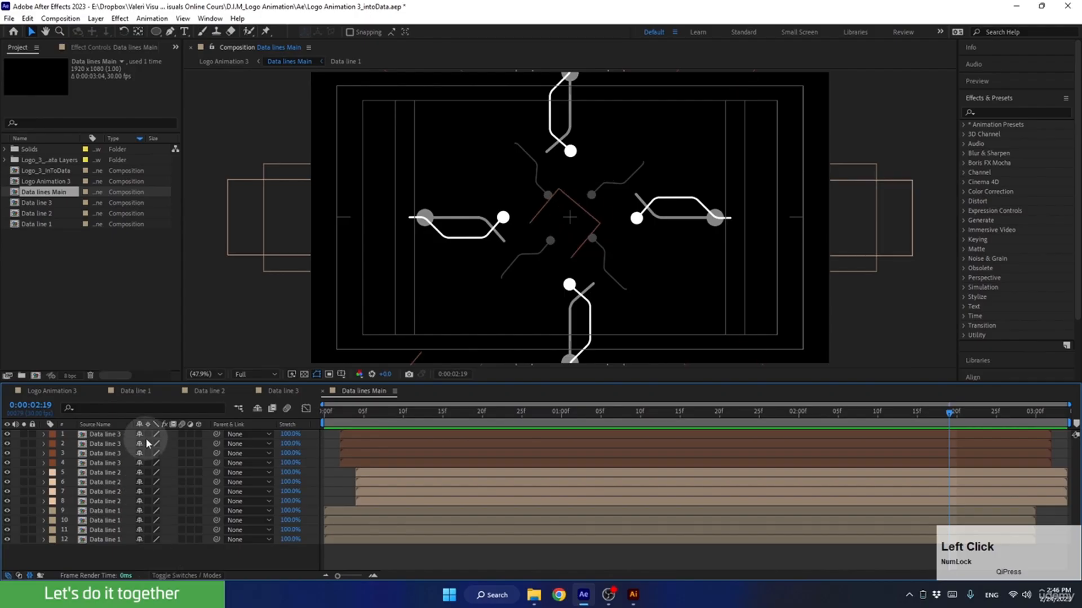
{"action": "left_click_drag", "start_coordinate": [145, 438], "coordinate": [143, 545]}
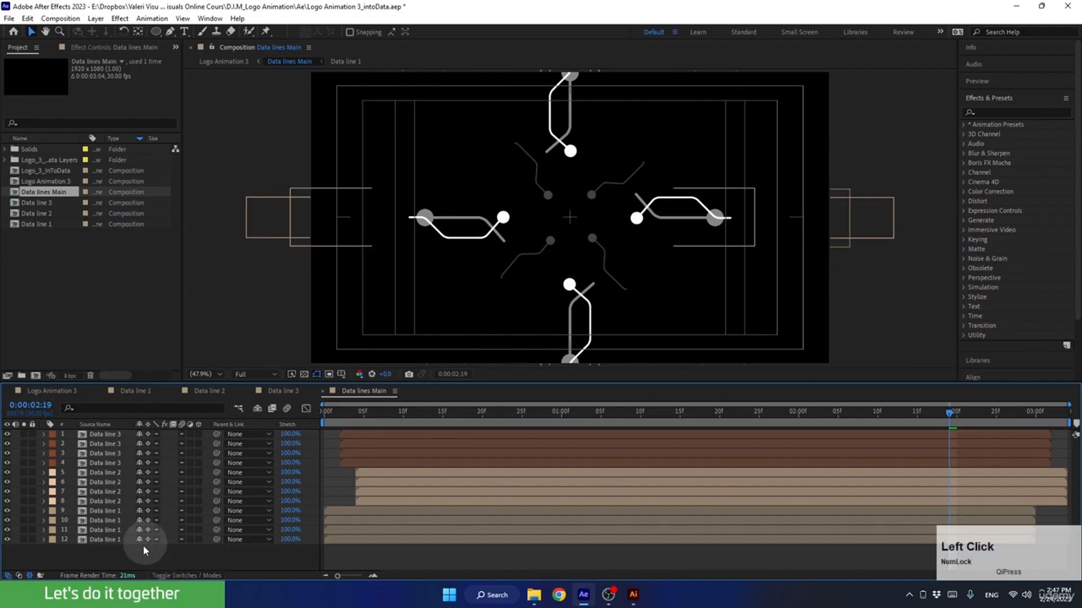
Return to the Logo Animation 3 composition, clear the layer selection and save the project.
{"action": "left_click", "coordinate": [51, 393]}
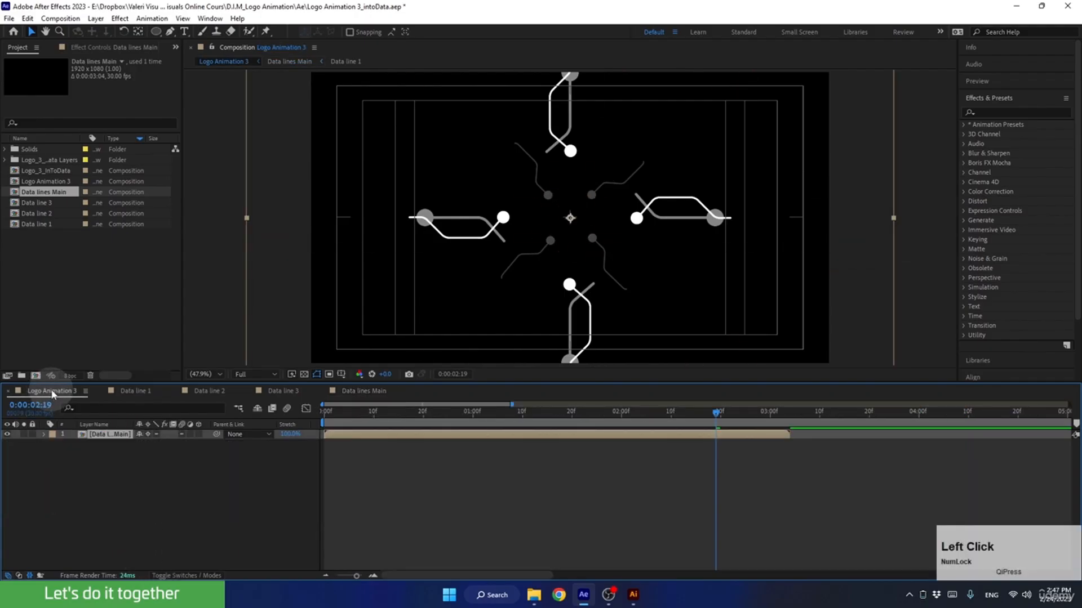
{"action": "left_click", "coordinate": [134, 505]}
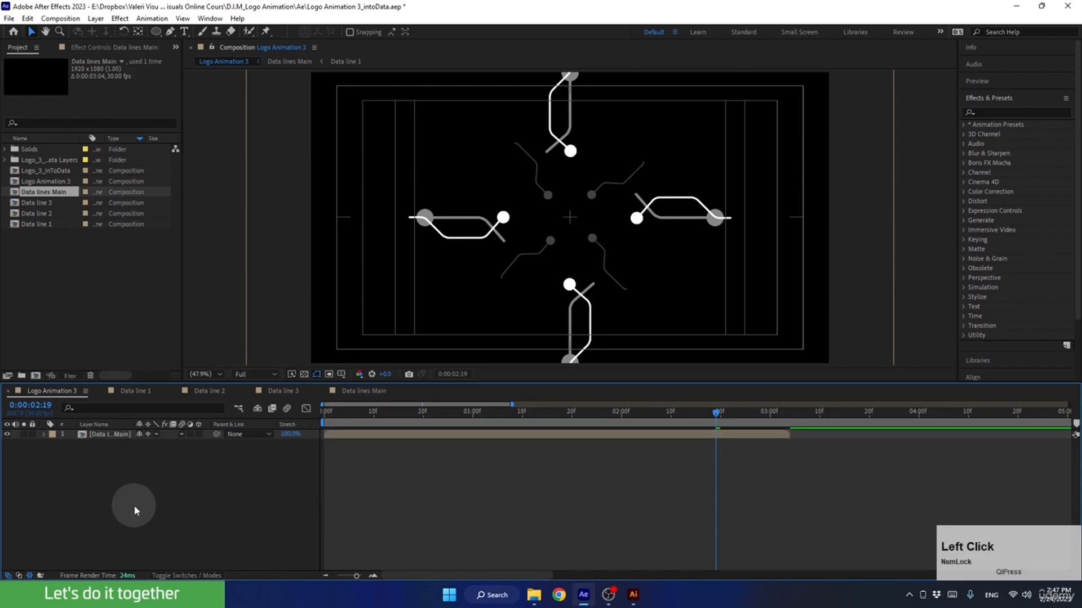
{"action": "key", "text": "ctrl+s"}
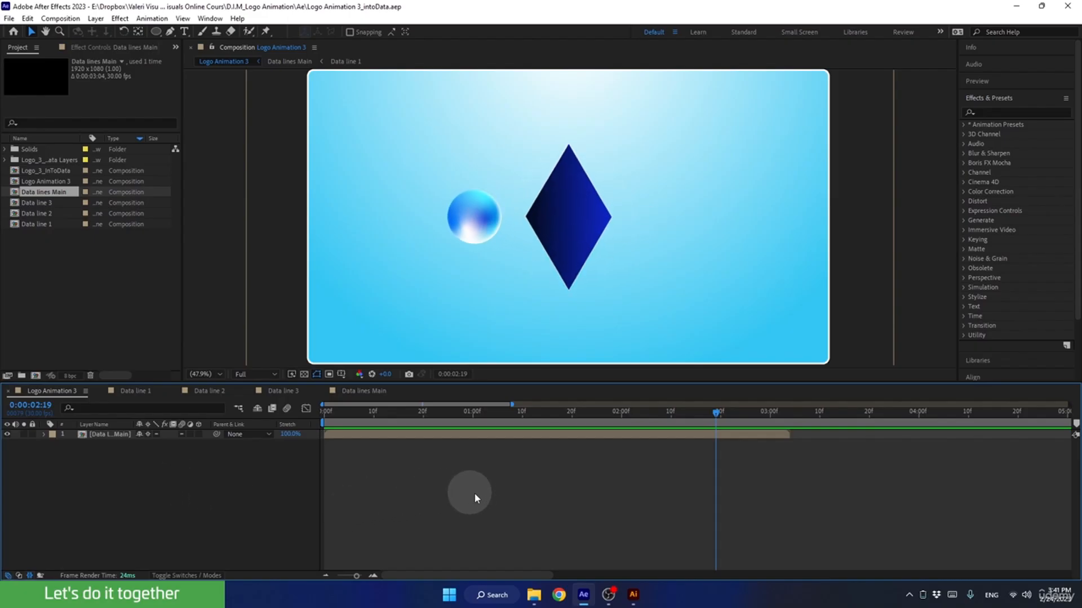
Add the Sphere artwork from the Logo_3 layers folder to Logo Animation 3, above the Data lines Main layer.
{"action": "left_click", "coordinate": [124, 365]}
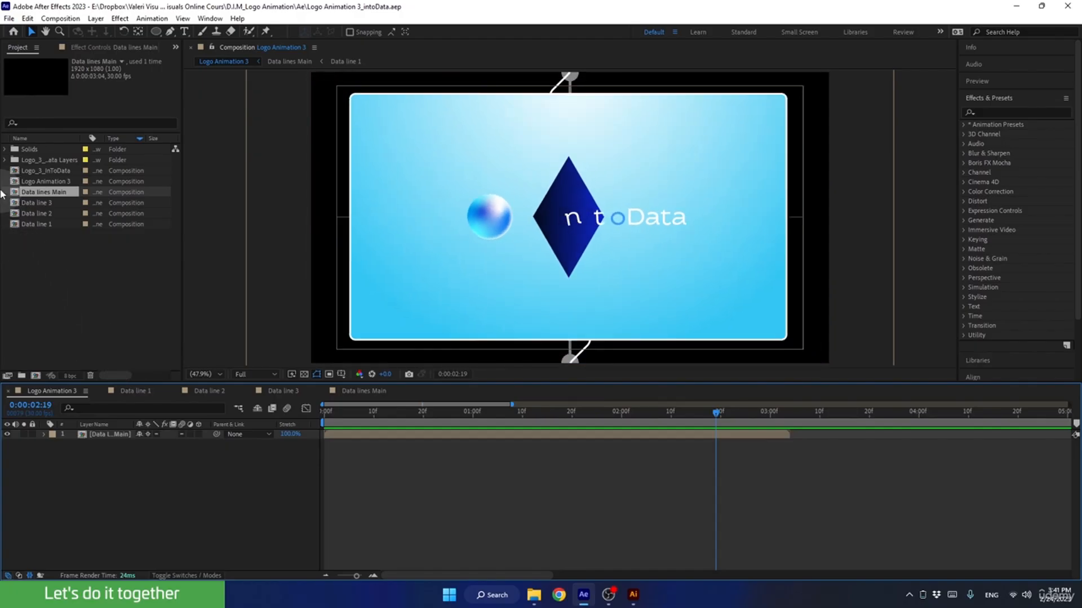
{"action": "left_click", "coordinate": [5, 160]}
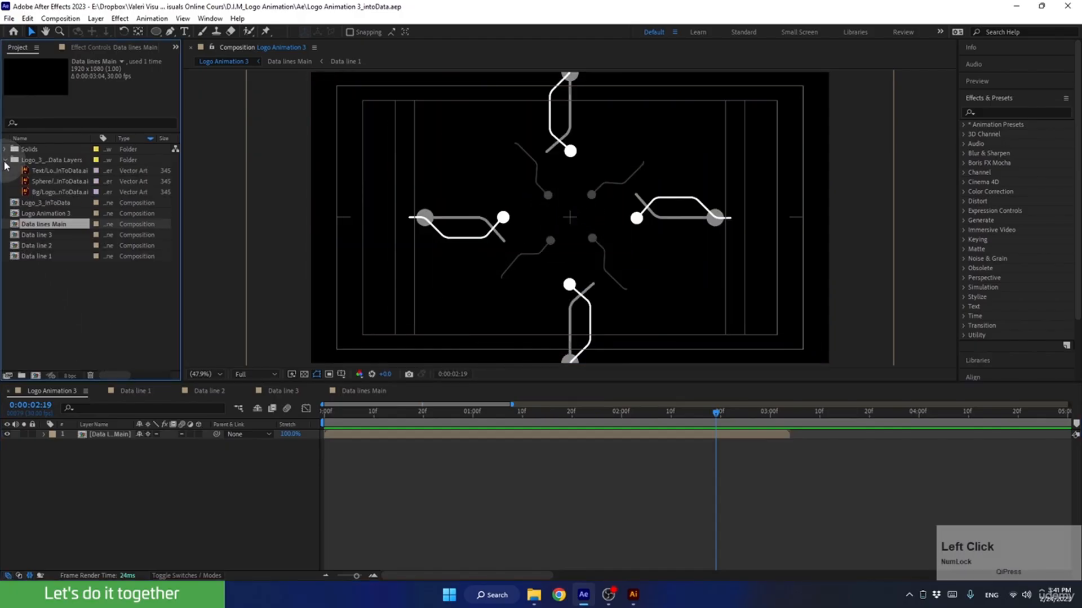
{"action": "left_click", "coordinate": [55, 181]}
{"action": "left_click_drag", "start_coordinate": [48, 181], "coordinate": [107, 437]}
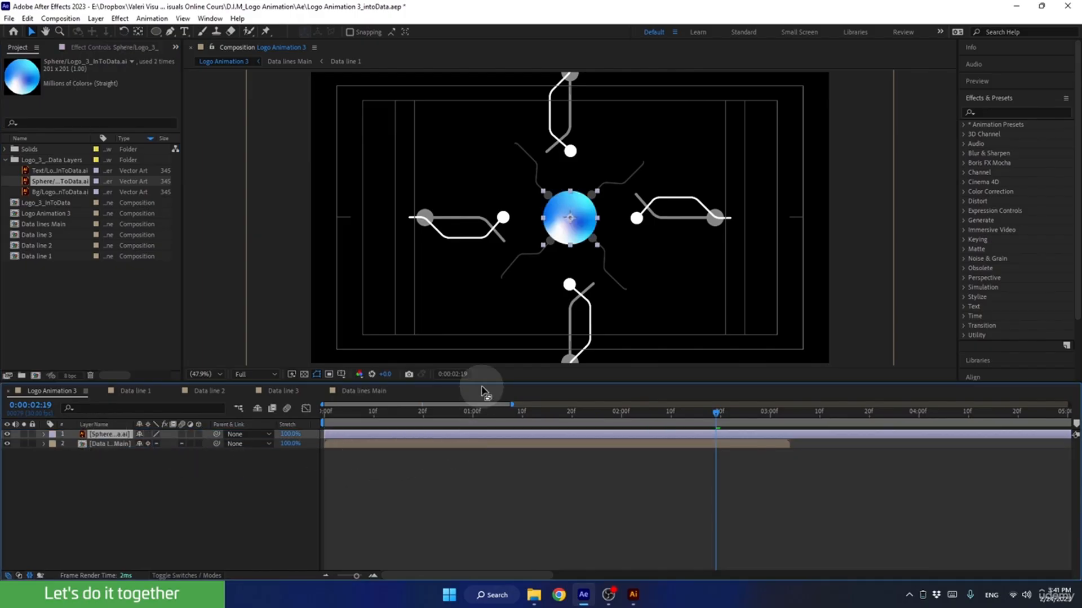
{"action": "left_click_drag", "start_coordinate": [480, 383], "coordinate": [485, 427]}
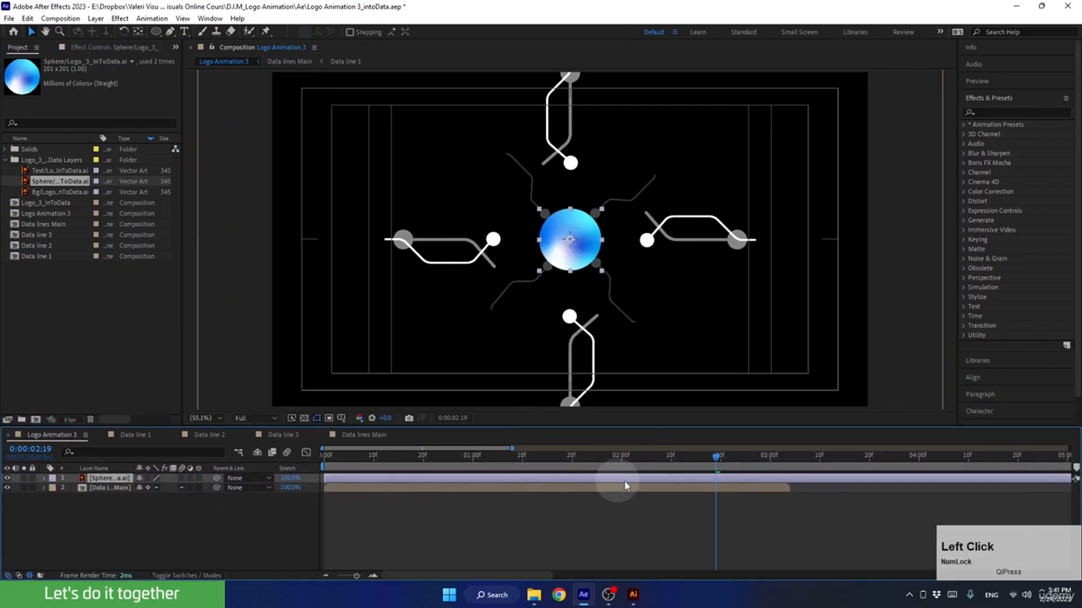
Hide the Data lines Main layer and keyframe the Sphere layer's Scale at 0% on the first frame.
{"action": "left_click_drag", "start_coordinate": [630, 464], "coordinate": [197, 523]}
{"action": "left_click", "coordinate": [7, 488]}
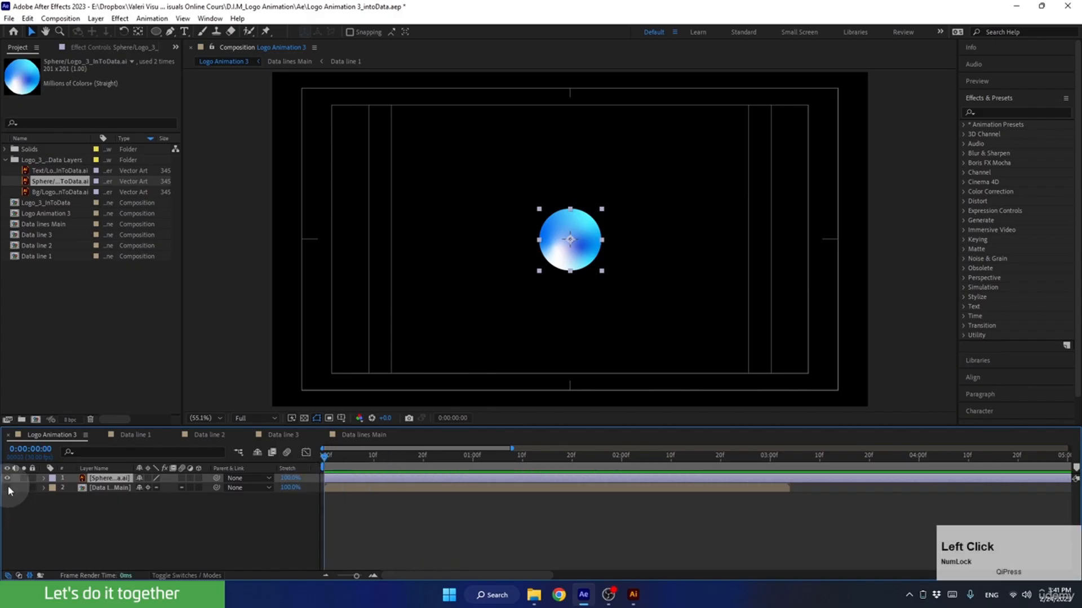
{"action": "key", "text": "s"}
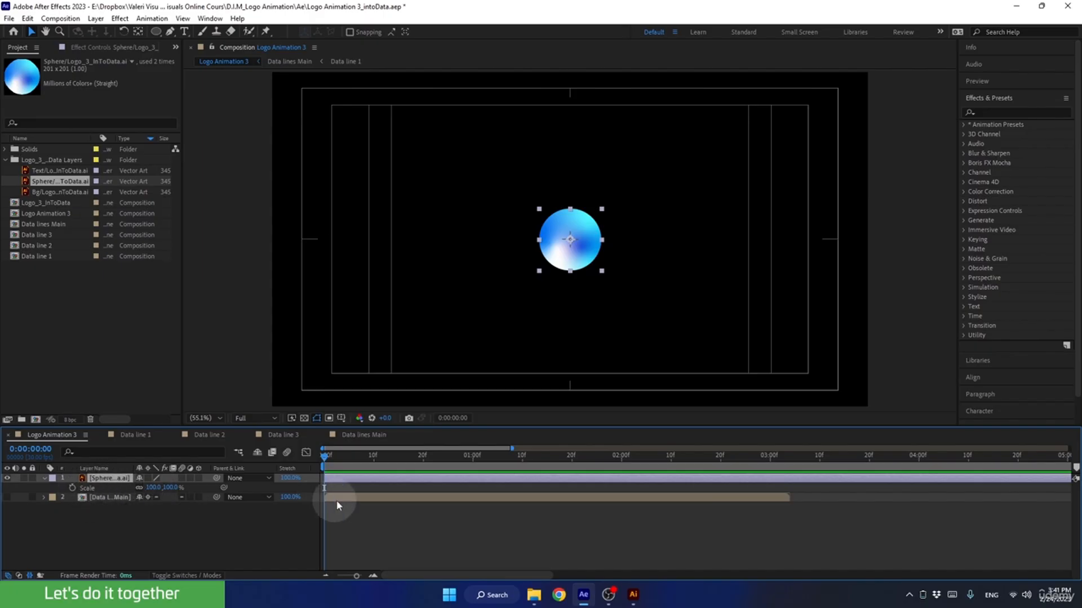
{"action": "left_click", "coordinate": [149, 487]}
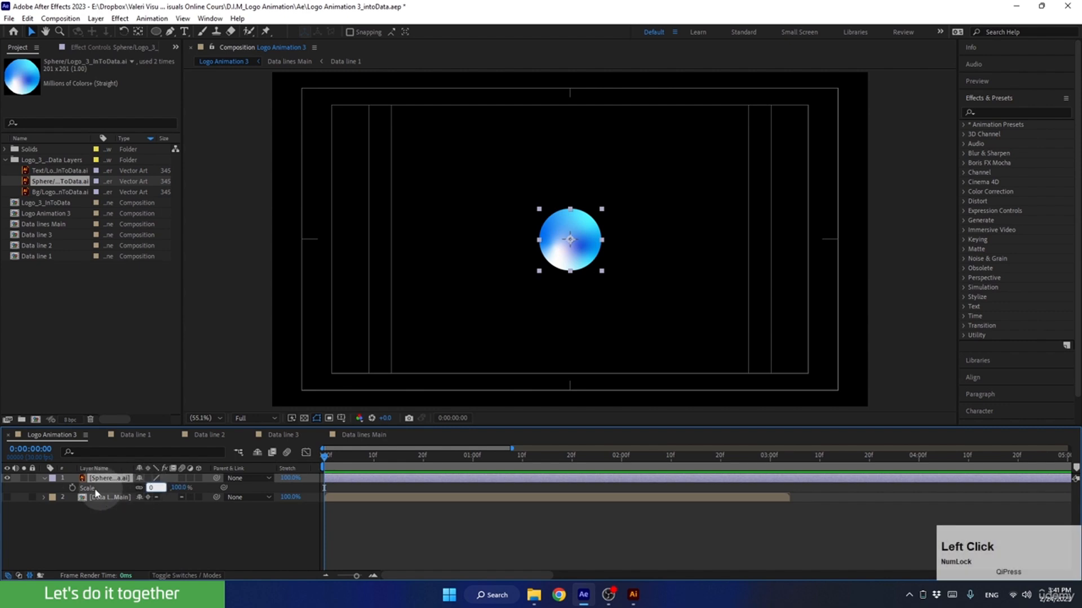
{"action": "type", "text": "0"}
{"action": "key", "text": "Return"}
{"action": "left_click", "coordinate": [72, 487]}
Keyframe the Sphere layer's Scale at 100% at 0:00:01:00.
{"action": "left_click_drag", "start_coordinate": [376, 458], "coordinate": [417, 463]}
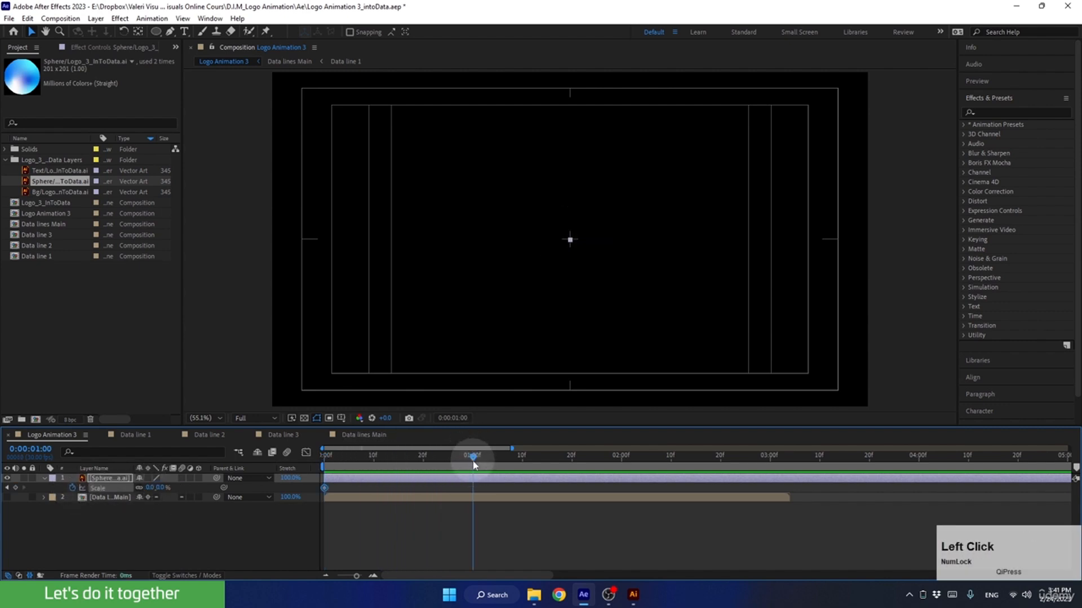
{"action": "left_click", "coordinate": [149, 489]}
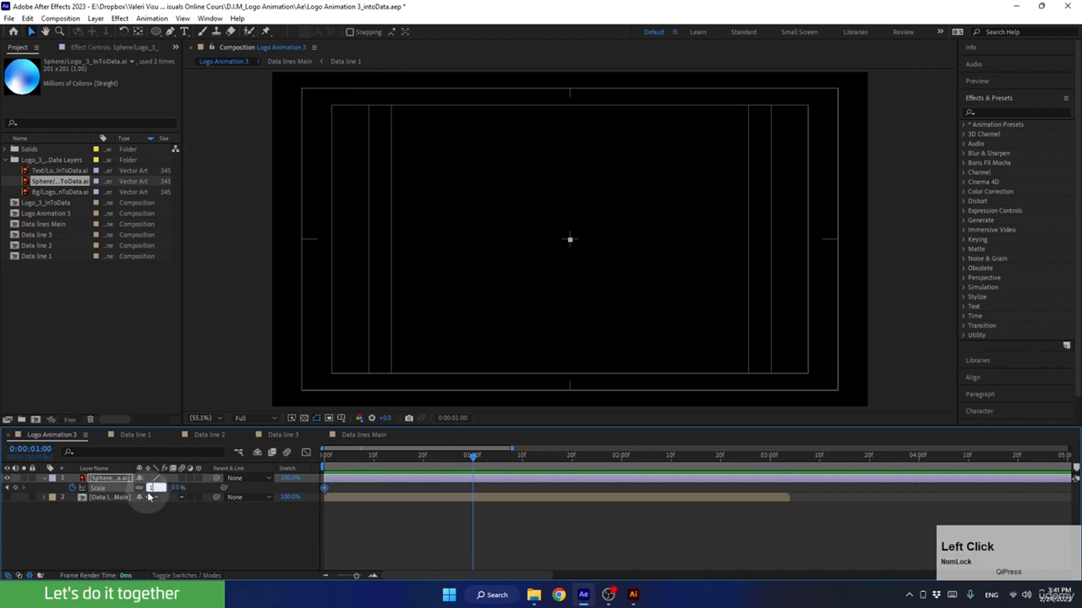
{"action": "type", "text": "100"}
{"action": "key", "text": "Return"}
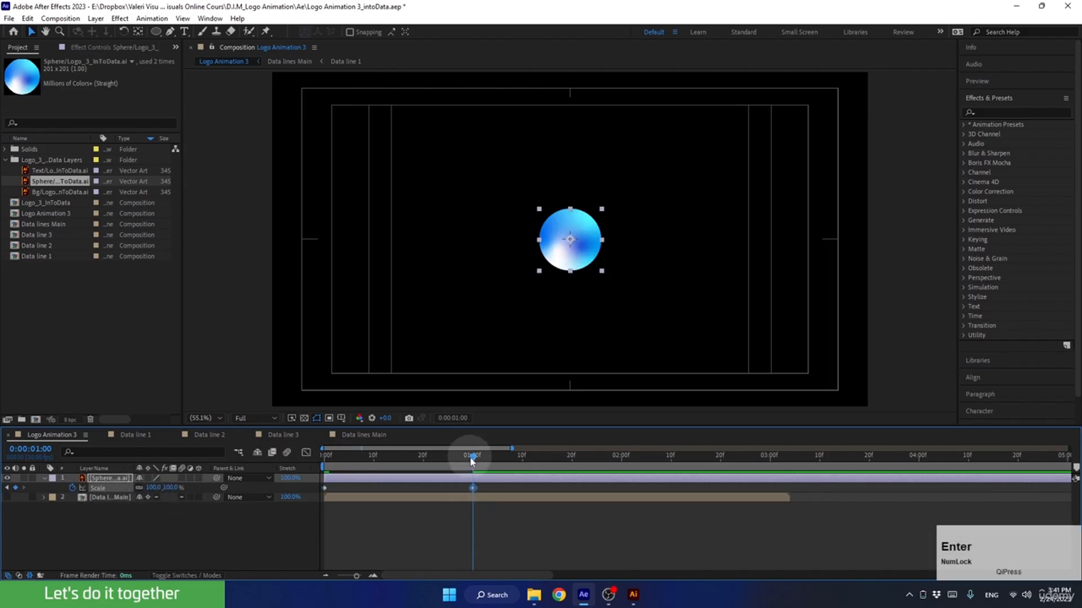
Apply Easy Ease to both Scale keyframes, reshape the speed curve to peak early with a long slowdown, and preview the growth.
{"action": "left_click_drag", "start_coordinate": [474, 456], "coordinate": [283, 478]}
{"action": "left_click_drag", "start_coordinate": [486, 487], "coordinate": [286, 501]}
{"action": "key", "text": "F9"}
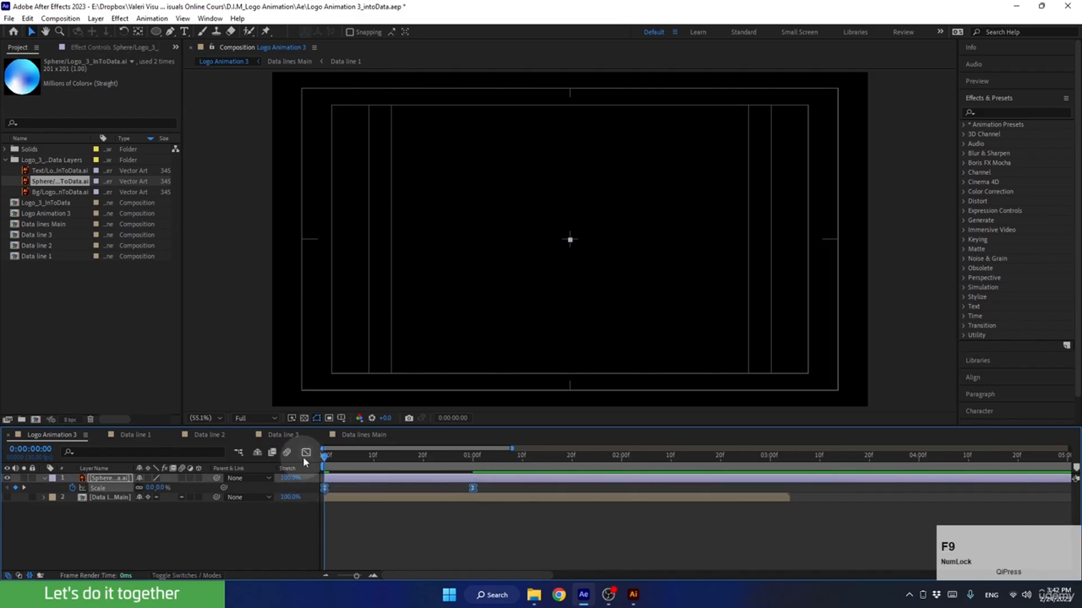
{"action": "left_click", "coordinate": [305, 452]}
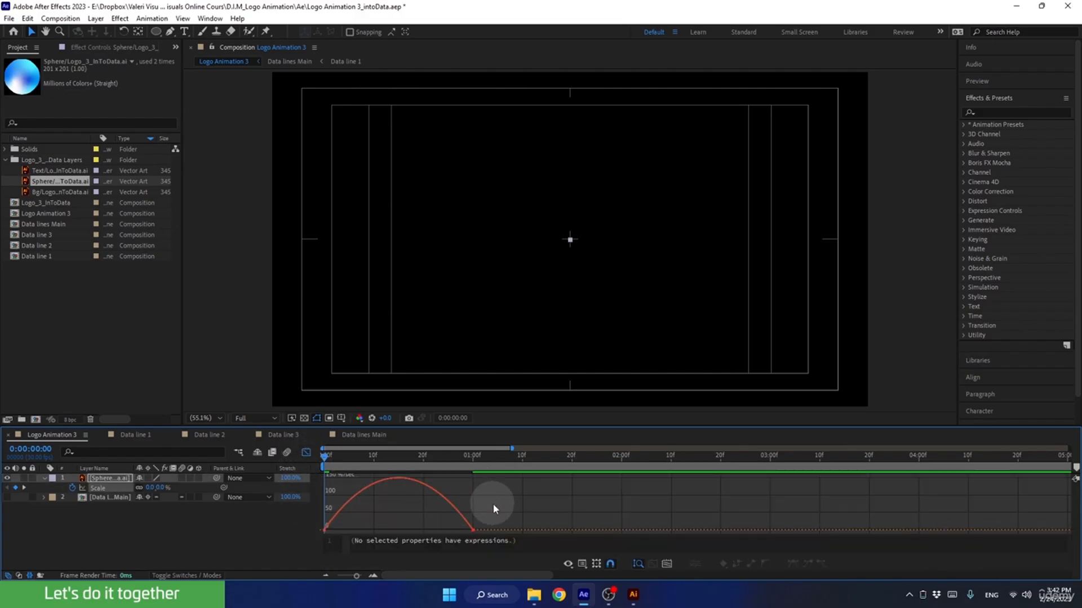
{"action": "left_click_drag", "start_coordinate": [494, 507], "coordinate": [373, 534]}
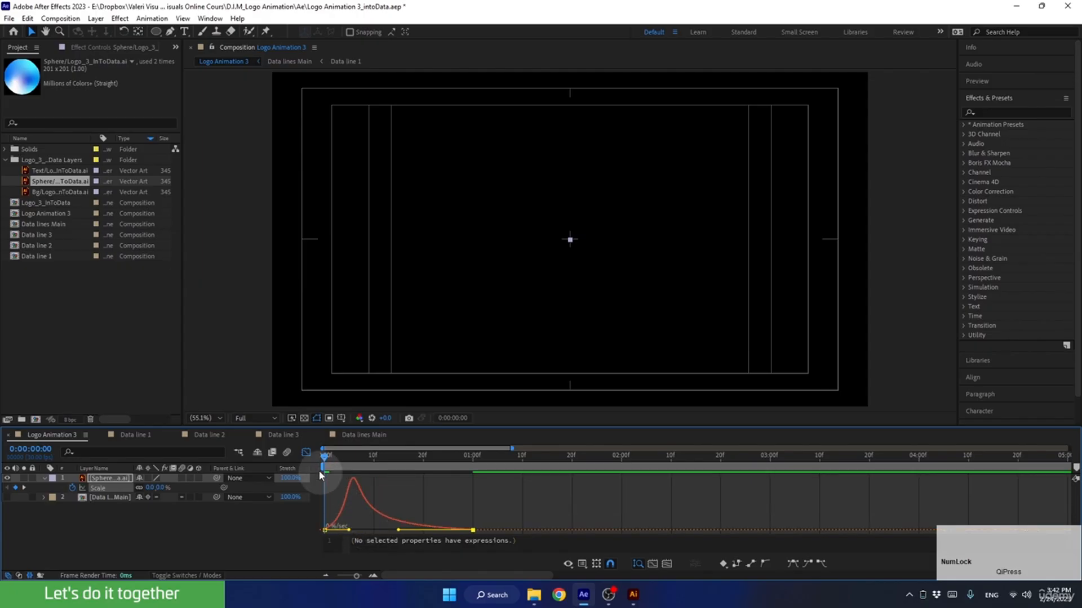
{"action": "left_click", "coordinate": [306, 453]}
{"action": "left_click_drag", "start_coordinate": [350, 464], "coordinate": [305, 474]}
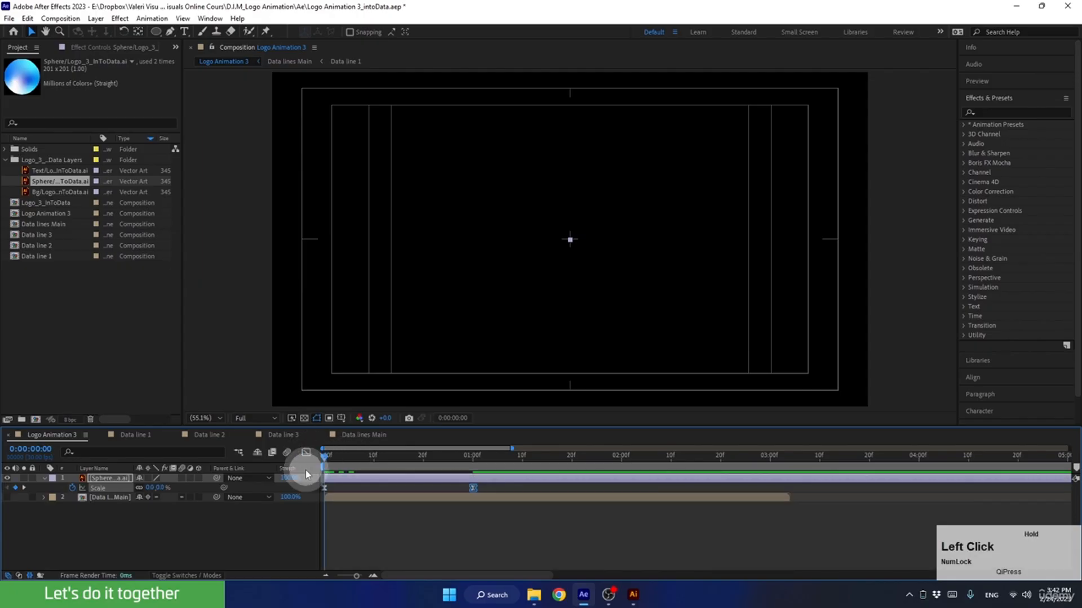
{"action": "key", "text": "space"}
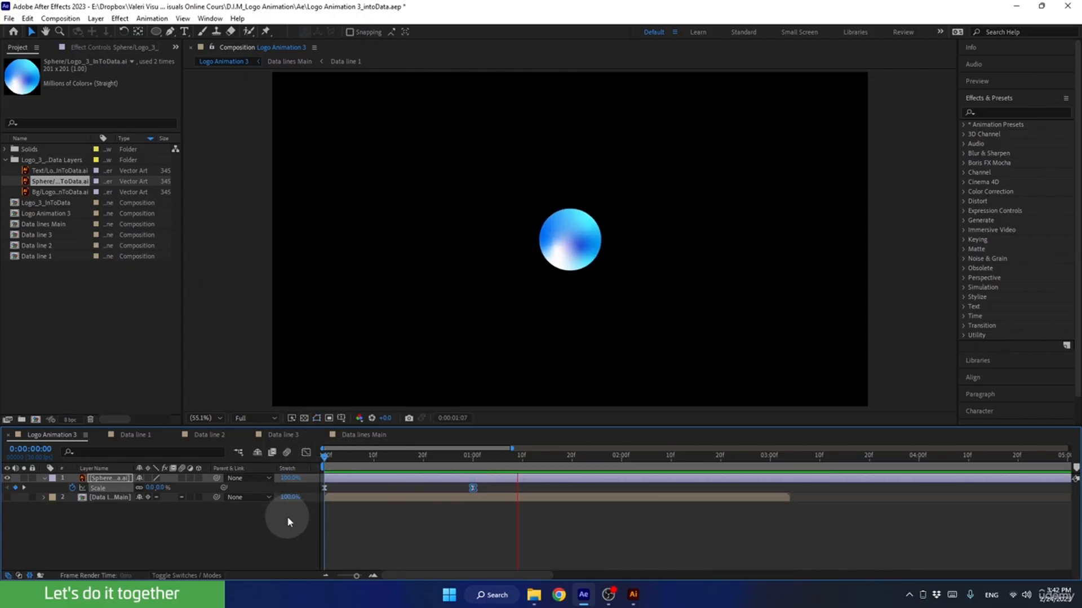
{"action": "key", "text": "space"}
Add the expression time*100 to the Sphere layer's Rotation and preview the continuous spin.
{"action": "left_click", "coordinate": [398, 457]}
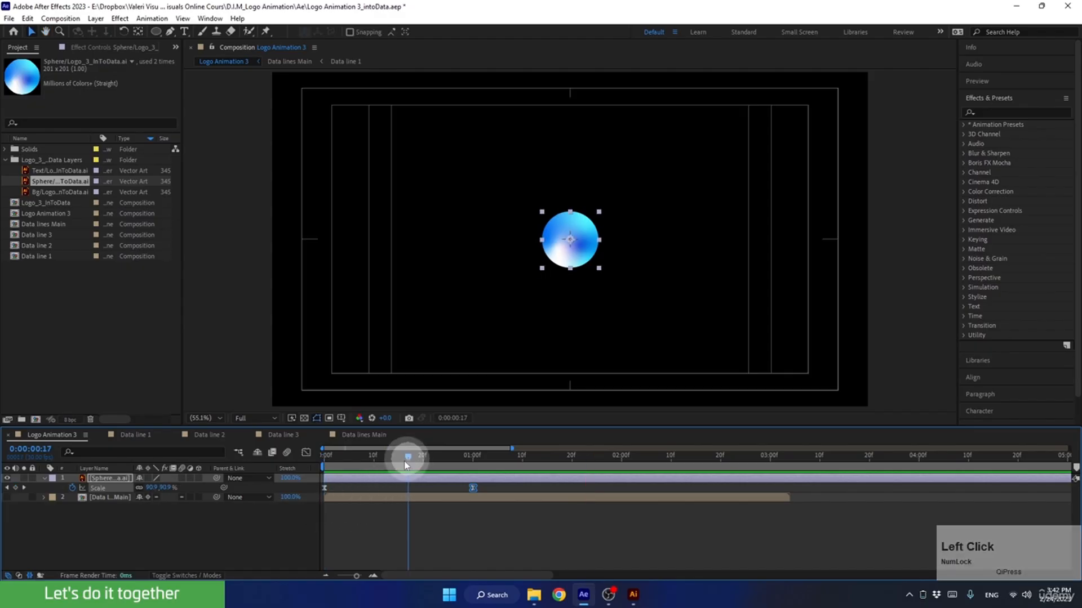
{"action": "left_click", "coordinate": [101, 479]}
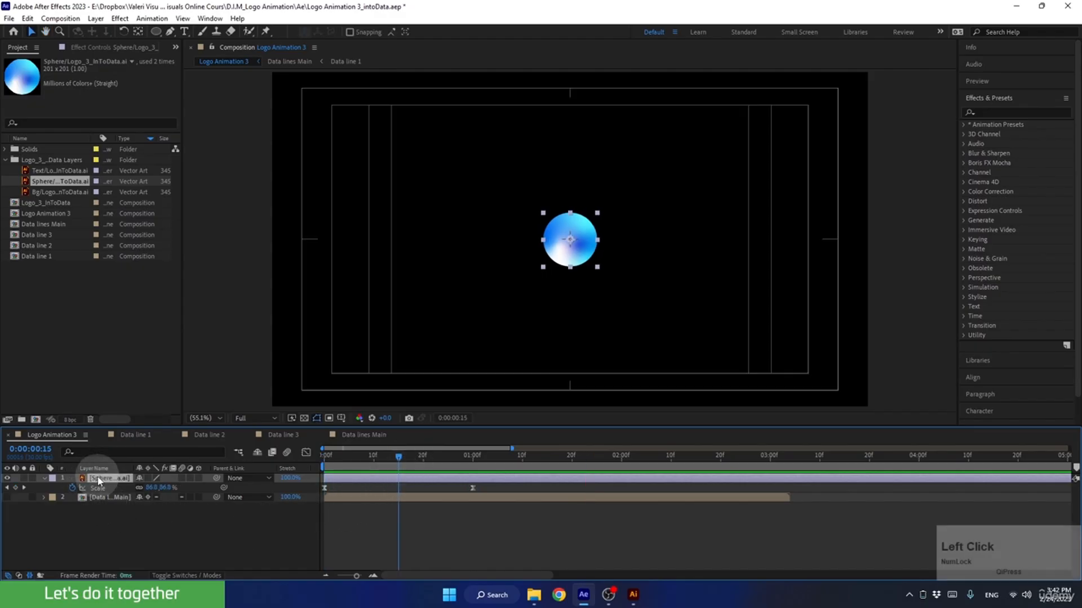
{"action": "key", "text": "r"}
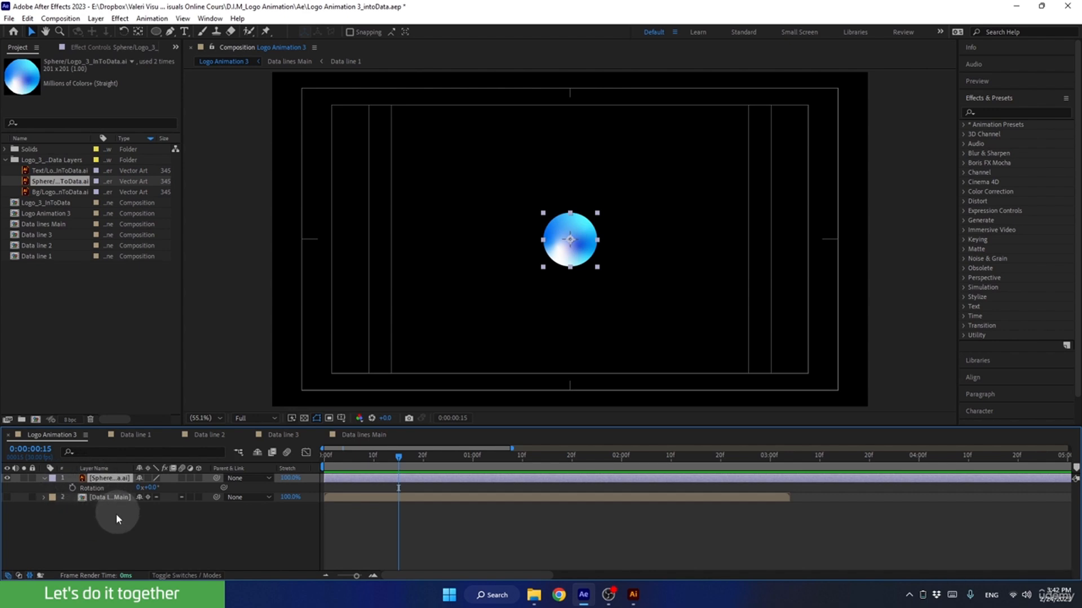
{"action": "left_click", "coordinate": [72, 488], "text": "alt"}
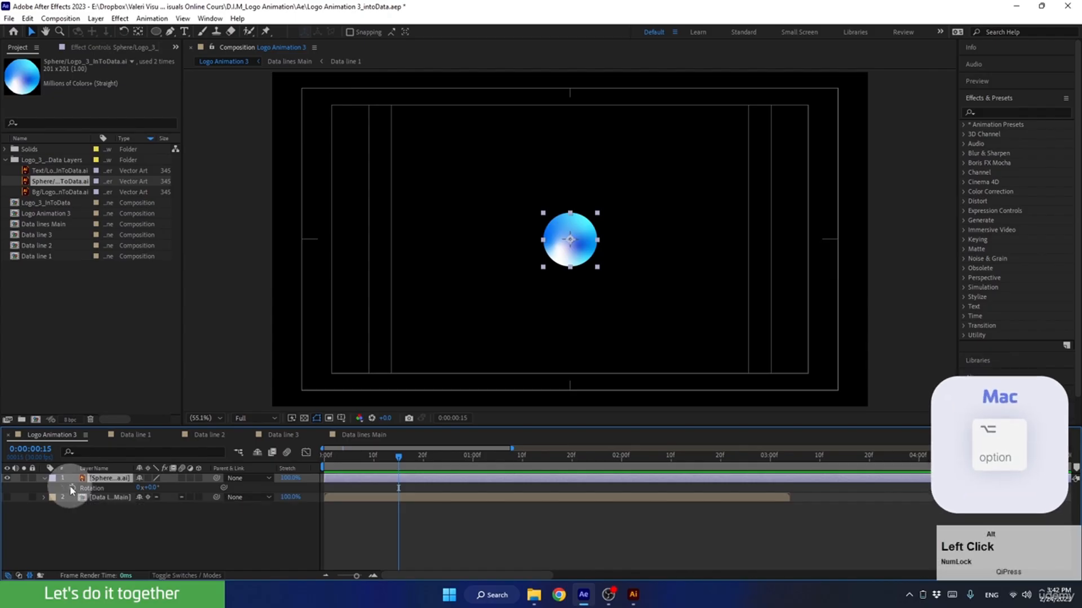
{"action": "type", "text": "t"}
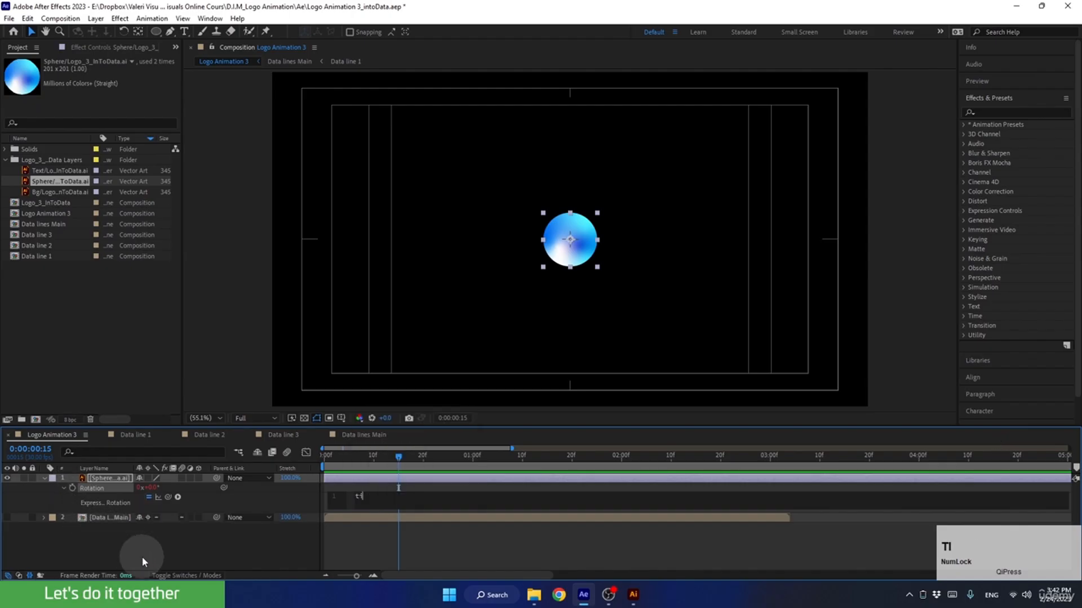
{"action": "type", "text": "ime*100"}
{"action": "left_click", "coordinate": [181, 541]}
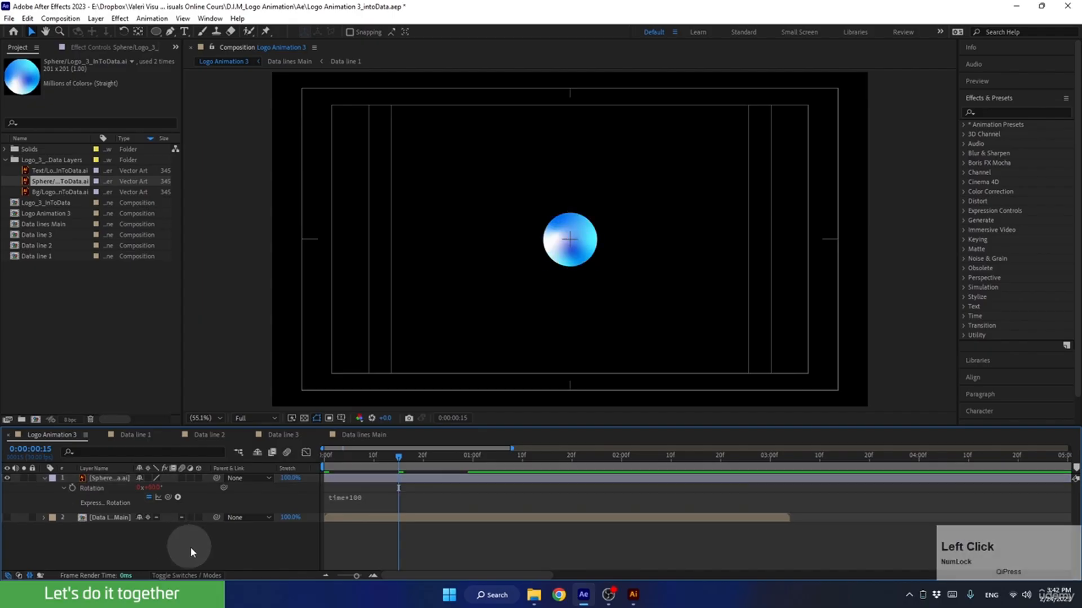
{"action": "left_click_drag", "start_coordinate": [398, 456], "coordinate": [430, 469]}
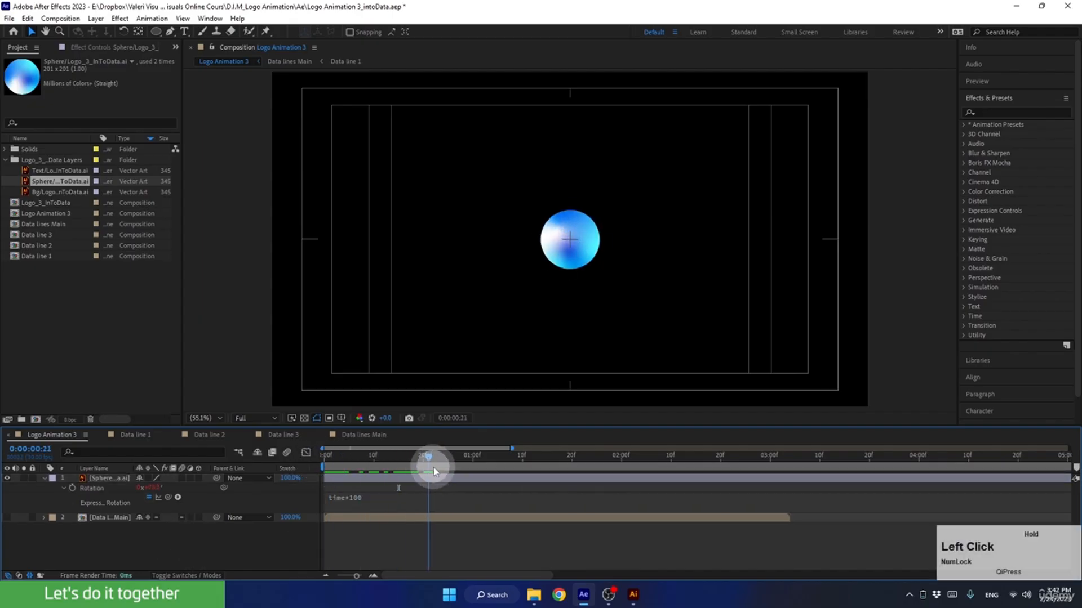
{"action": "key", "text": "space"}
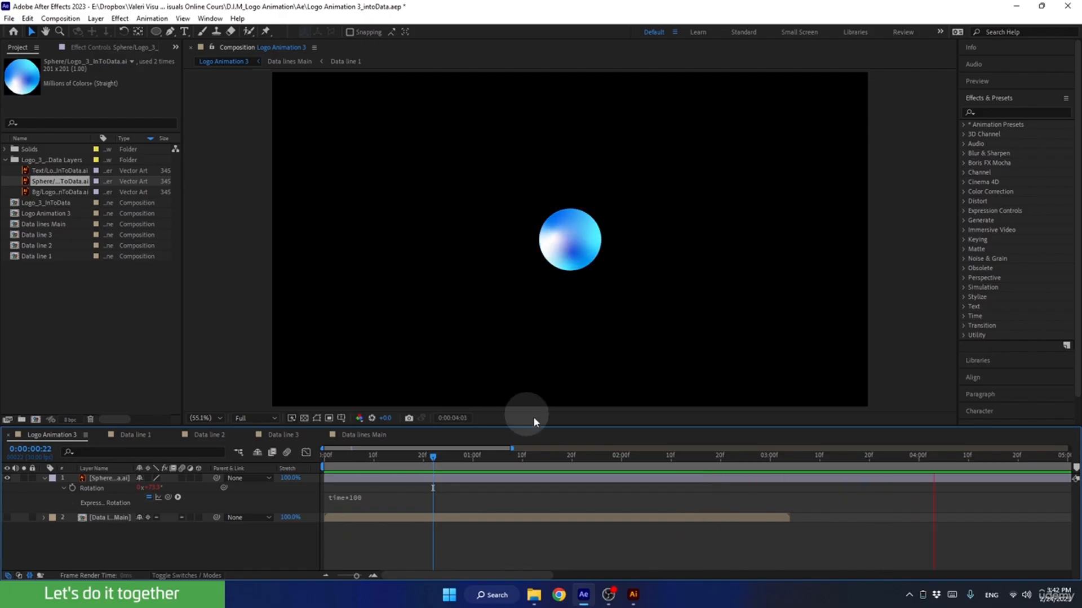
{"action": "key", "text": "space"}
Add an Inner Shadow layer style to the Sphere layer, working at 0:00:01:16.
{"action": "left_click_drag", "start_coordinate": [813, 469], "coordinate": [538, 483]}
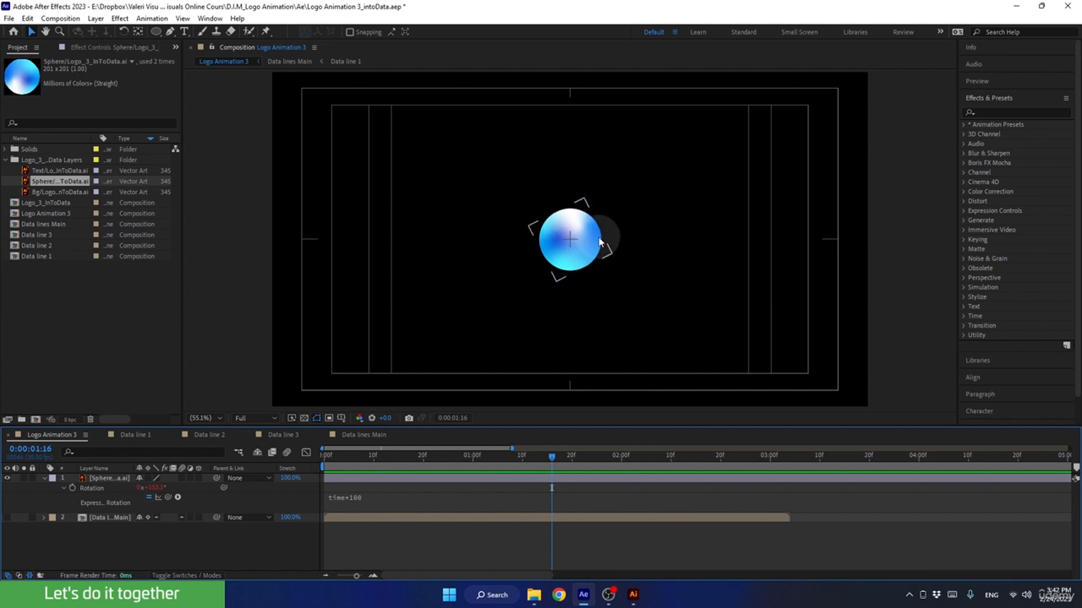
{"action": "right_click", "coordinate": [123, 480]}
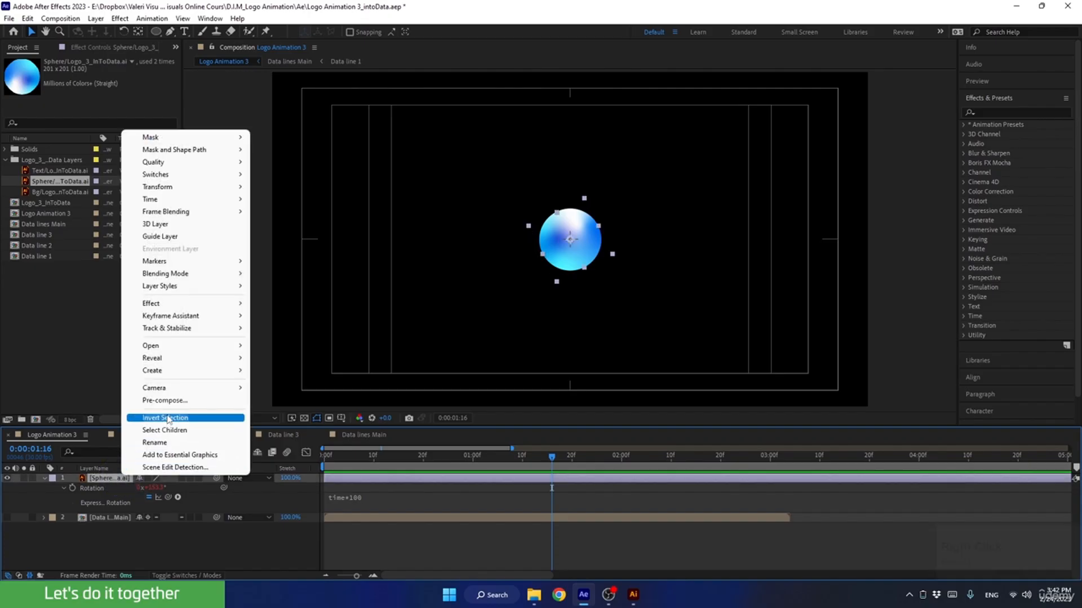
{"action": "mouse_move", "coordinate": [169, 286]}
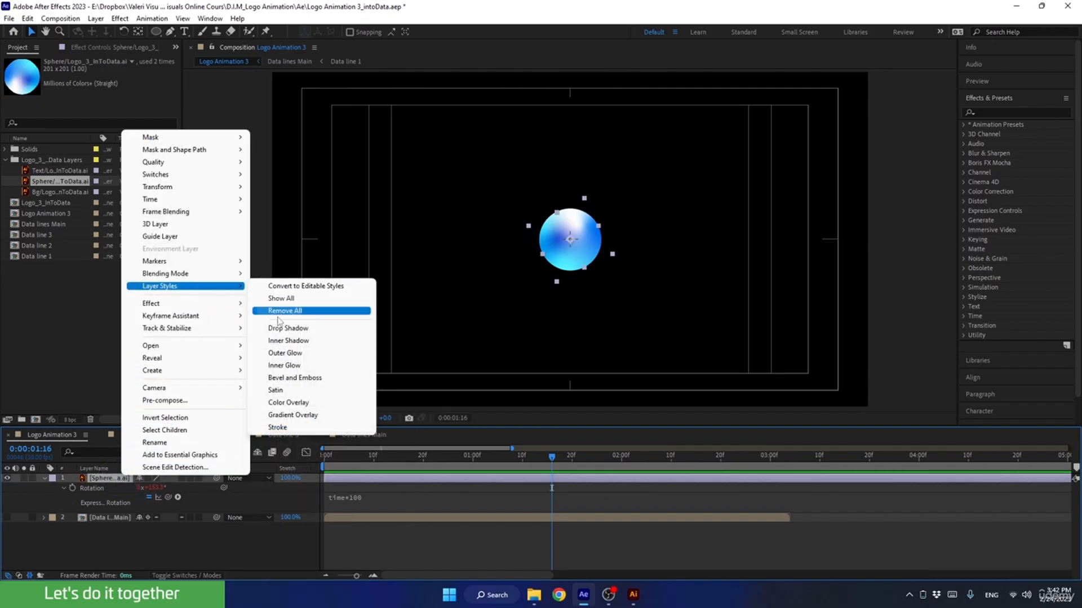
{"action": "left_click", "coordinate": [276, 342]}
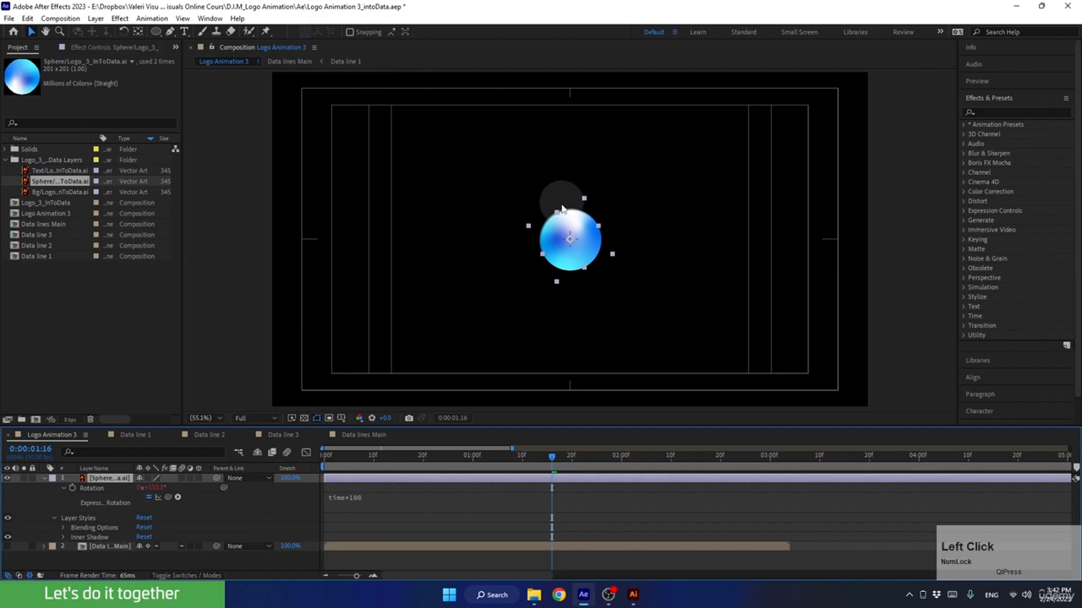
{"action": "scroll", "coordinate": [562, 216], "scroll_direction": "up", "scroll_amount": 3}
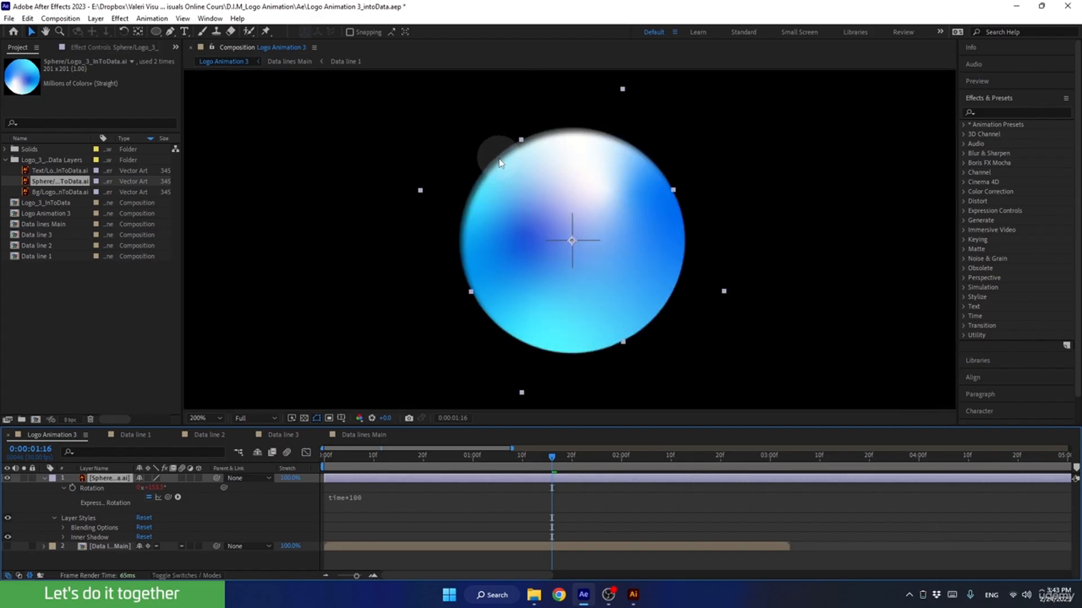
Set the sphere's Inner Shadow color to white (FFFFFF) and its blend mode to Screen.
{"action": "left_click", "coordinate": [63, 537]}
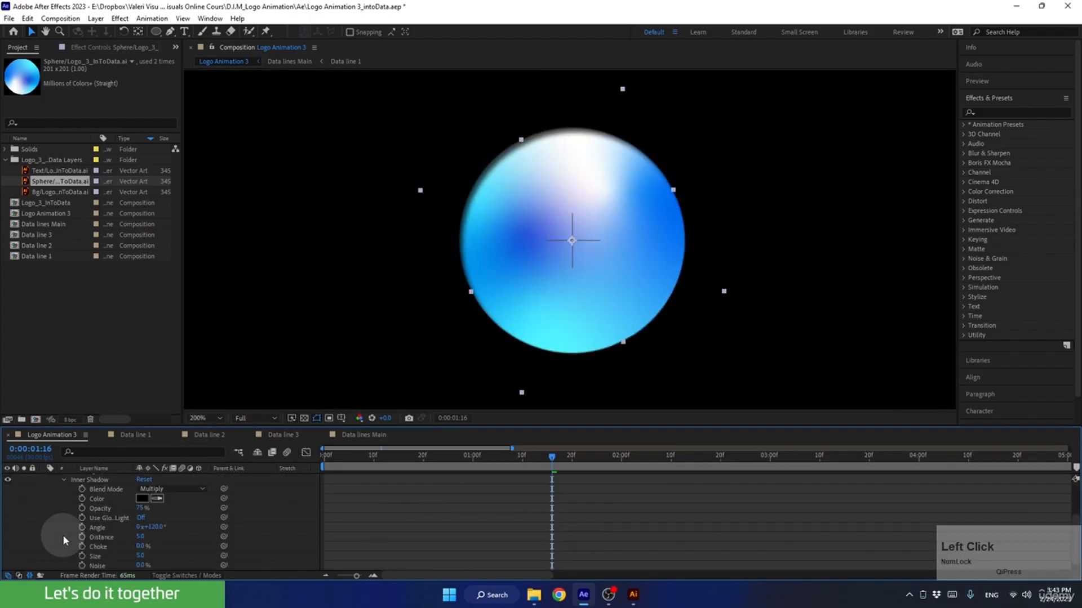
{"action": "left_click", "coordinate": [142, 499]}
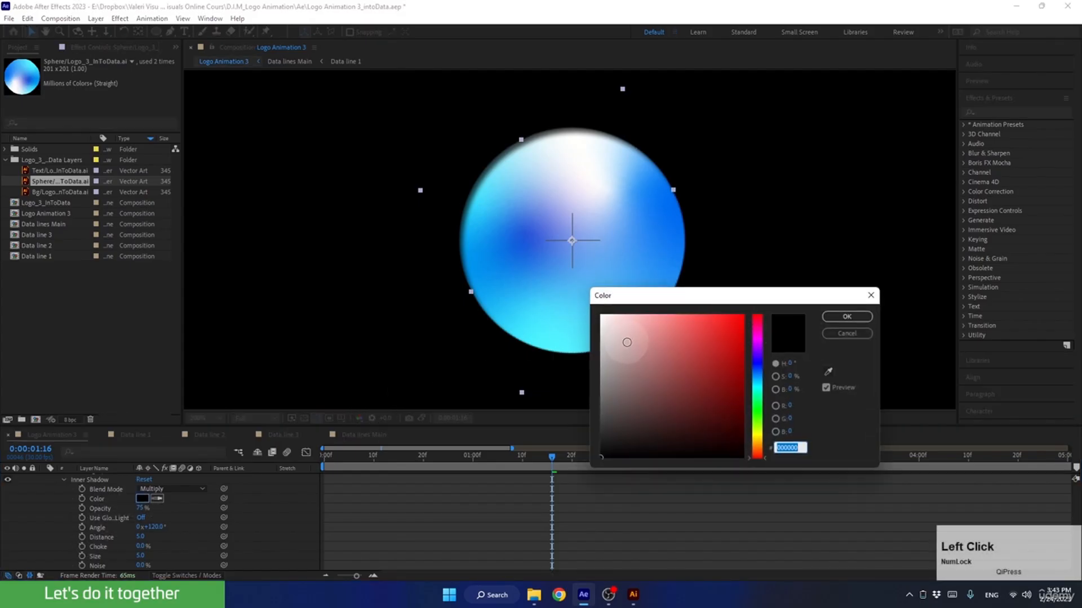
{"action": "left_click", "coordinate": [601, 316]}
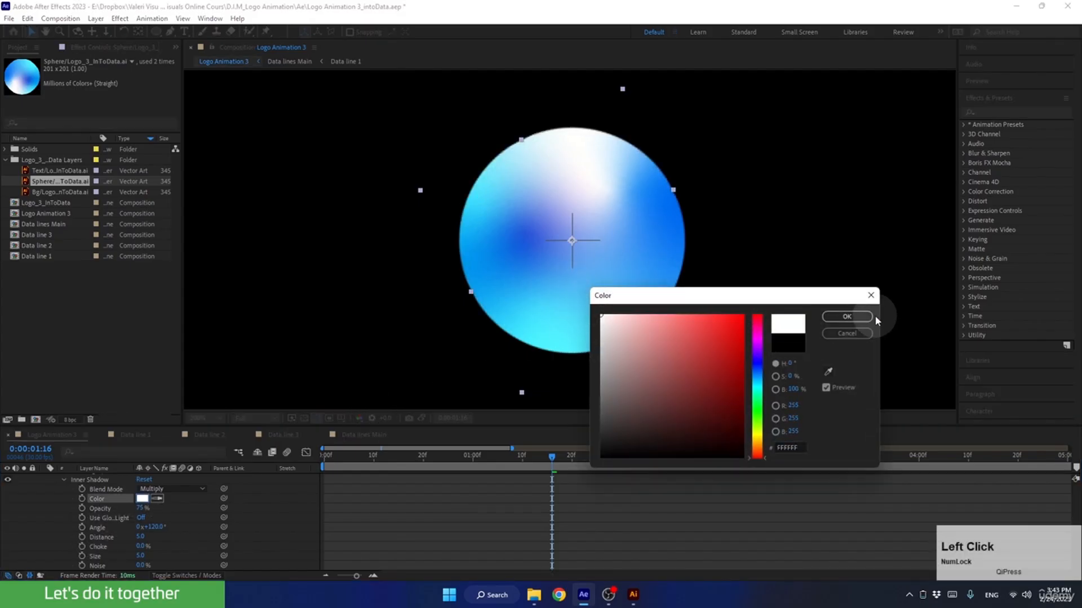
{"action": "left_click", "coordinate": [847, 317]}
{"action": "left_click", "coordinate": [179, 490]}
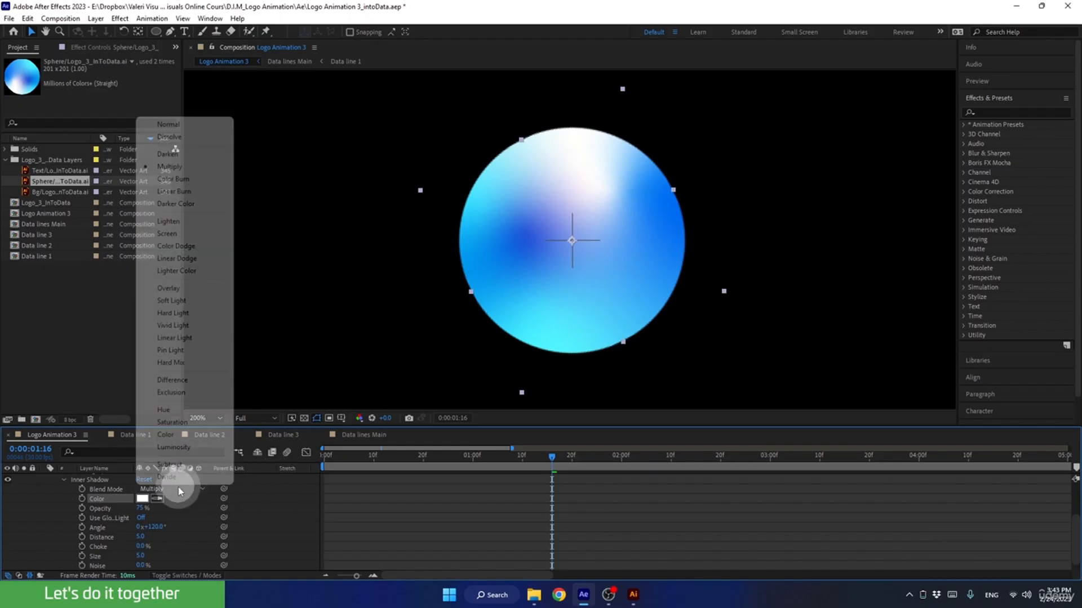
{"action": "left_click", "coordinate": [168, 234]}
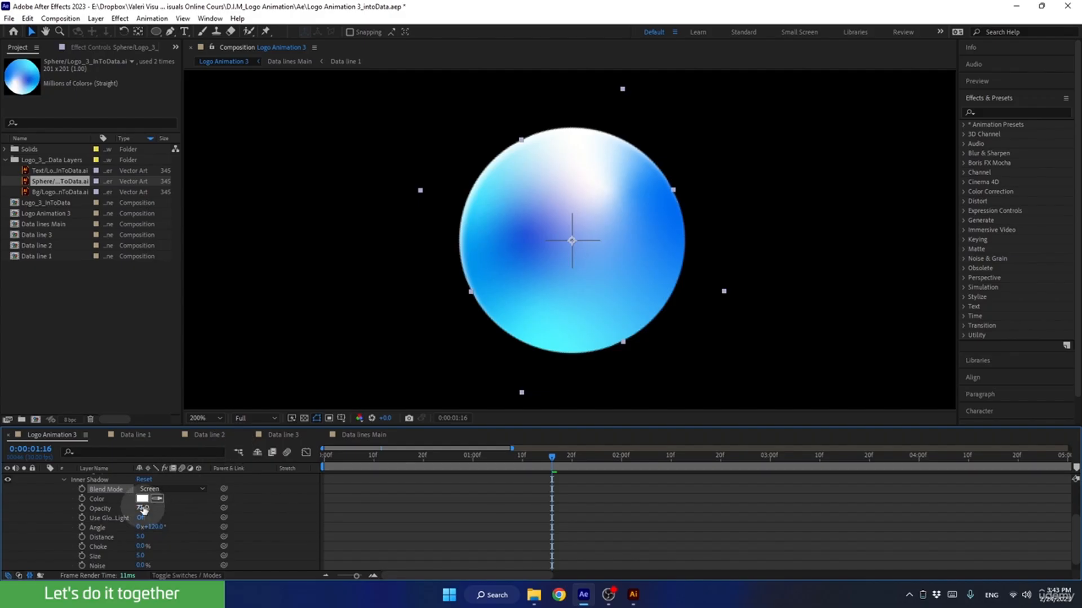
Set the Inner Shadow's opacity to 100%, distance to 8 and size to 15.
{"action": "left_click_drag", "start_coordinate": [143, 509], "coordinate": [229, 501]}
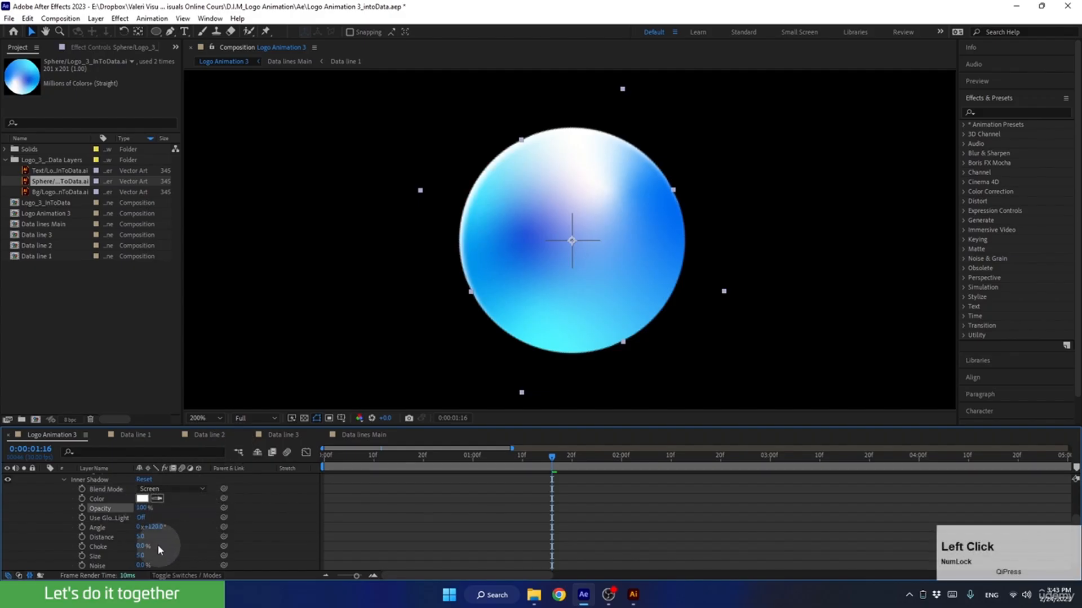
{"action": "left_click_drag", "start_coordinate": [141, 540], "coordinate": [143, 555]}
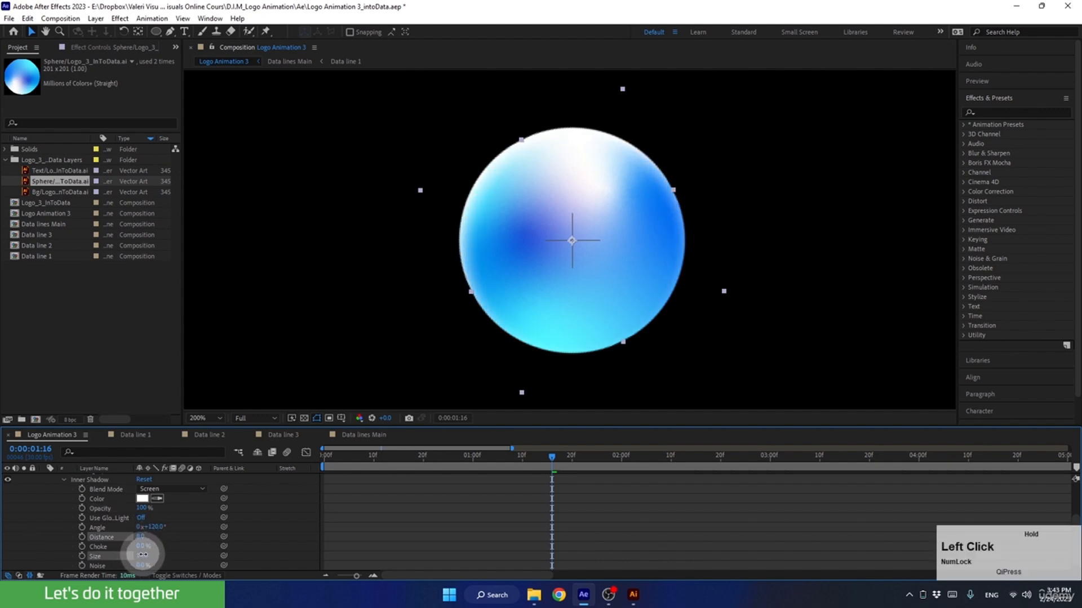
{"action": "left_click", "coordinate": [142, 556]}
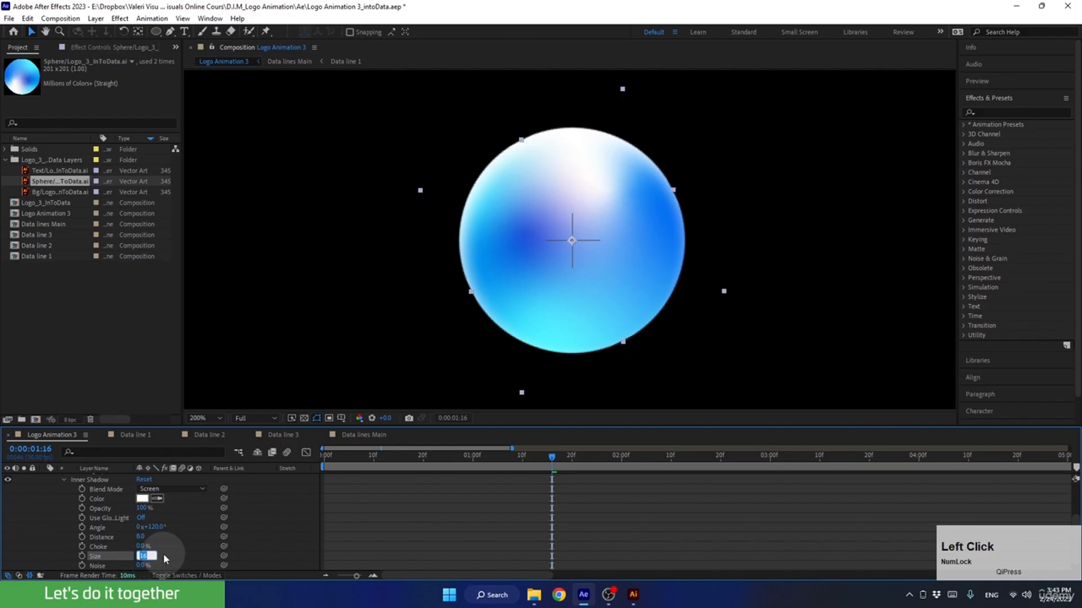
{"action": "type", "text": "15"}
{"action": "key", "text": "Return"}
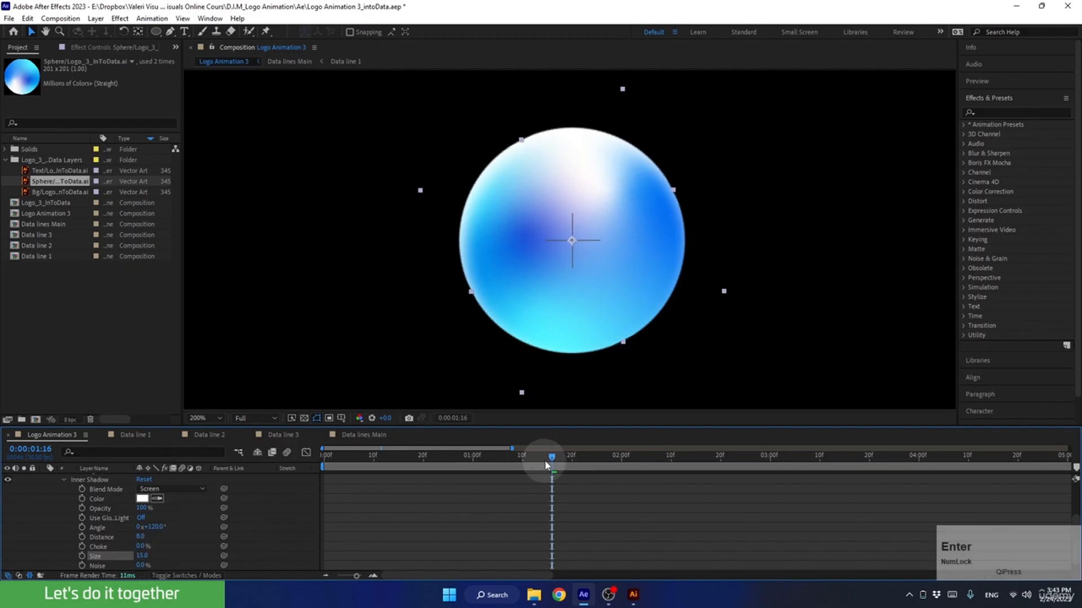
Set the Inner Shadow's angle to 340° and scrub through the animation to check the highlight on the rotating sphere.
{"action": "mouse_move", "coordinate": [552, 456]}
{"action": "left_mouse_down"}
{"action": "mouse_move", "coordinate": [831, 429]}
{"action": "mouse_move", "coordinate": [581, 449]}
{"action": "left_mouse_up"}
{"action": "mouse_move", "coordinate": [150, 527]}
{"action": "left_mouse_down"}
{"action": "mouse_move", "coordinate": [258, 528]}
{"action": "mouse_move", "coordinate": [193, 526]}
{"action": "mouse_move", "coordinate": [266, 515]}
{"action": "left_mouse_up"}
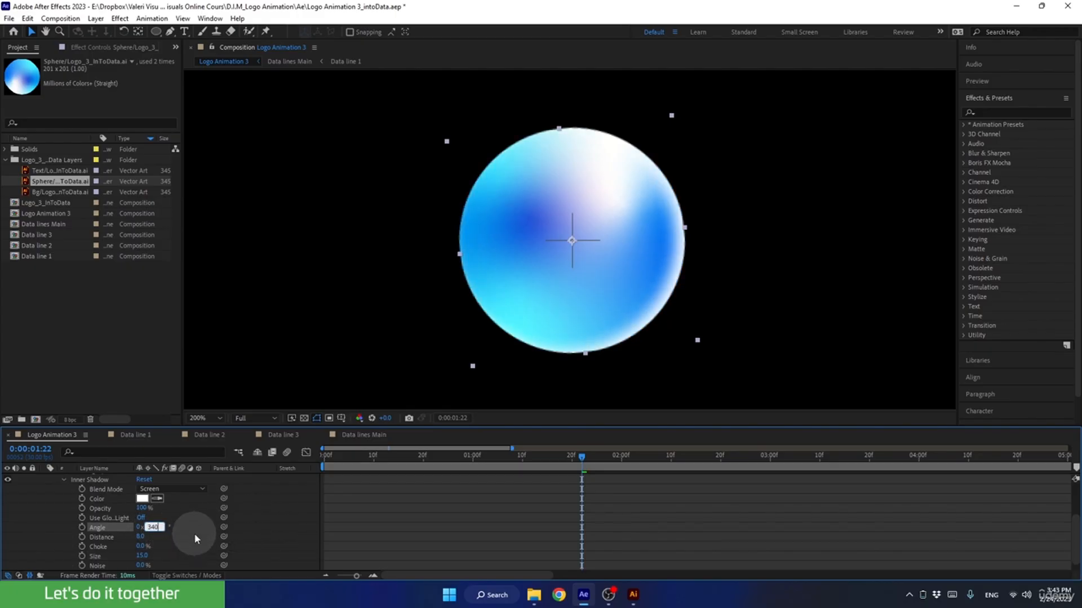
{"action": "key", "text": "Return"}
{"action": "mouse_move", "coordinate": [574, 457]}
{"action": "left_mouse_down"}
{"action": "mouse_move", "coordinate": [542, 449]}
{"action": "mouse_move", "coordinate": [820, 448]}
{"action": "left_mouse_up"}
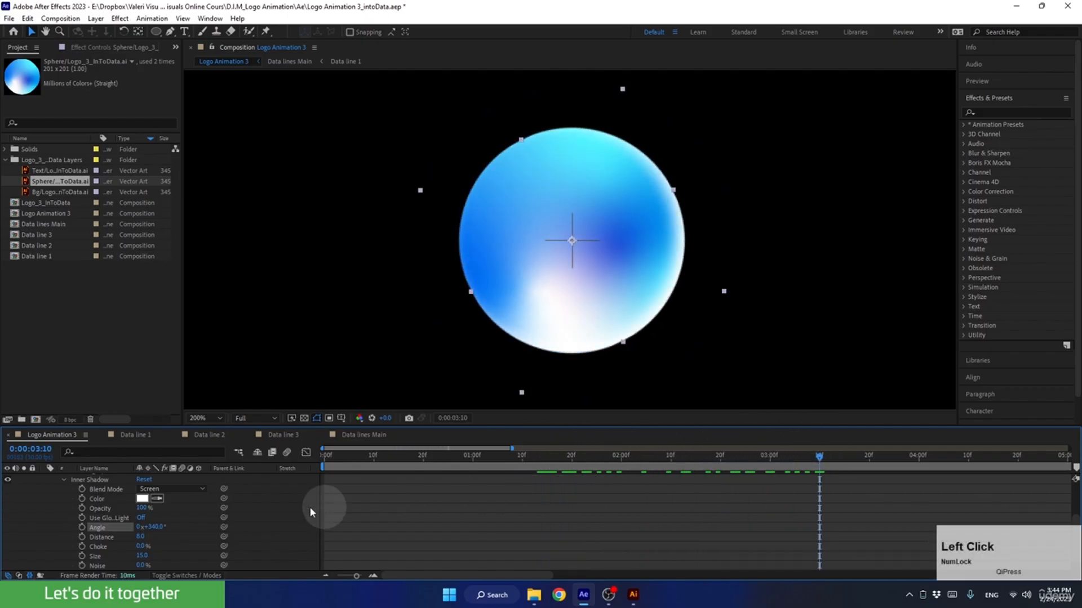
Turn on continuous rasterization for the Sphere layer, collapse its properties and return to 0:00:00:00.
{"action": "scroll", "coordinate": [163, 523], "scroll_direction": "up", "scroll_amount": 3}
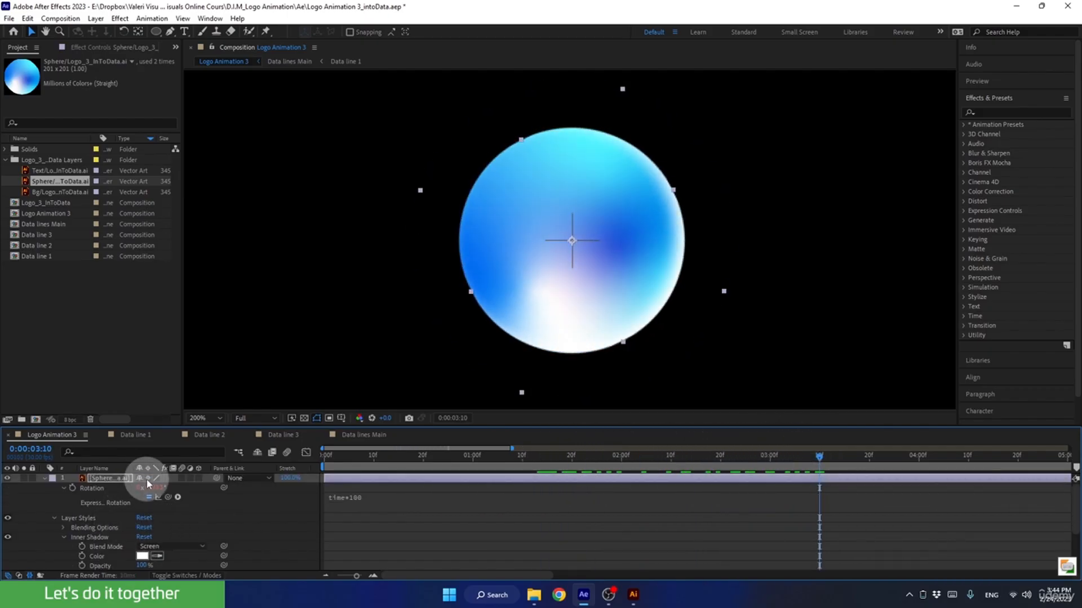
{"action": "left_click", "coordinate": [147, 479]}
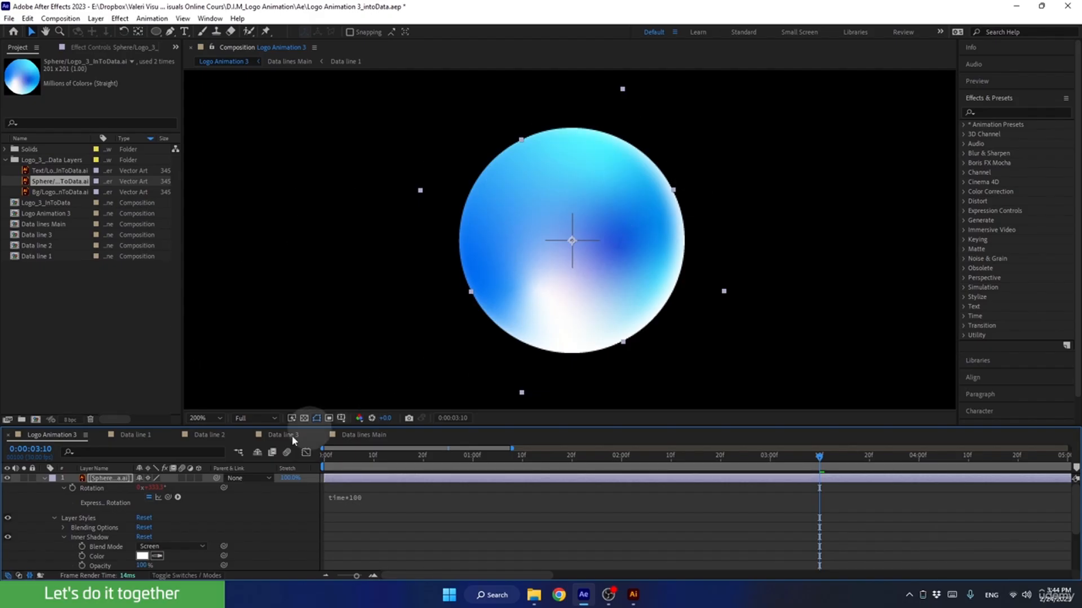
{"action": "left_click", "coordinate": [45, 479]}
{"action": "left_click", "coordinate": [428, 538]}
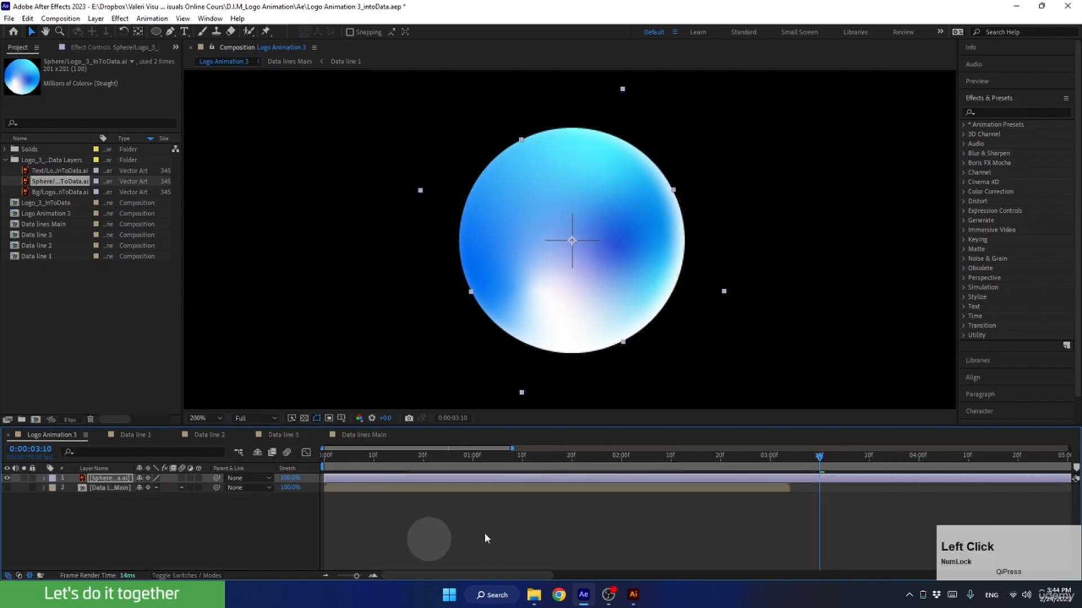
{"action": "left_click_drag", "start_coordinate": [723, 456], "coordinate": [276, 488]}
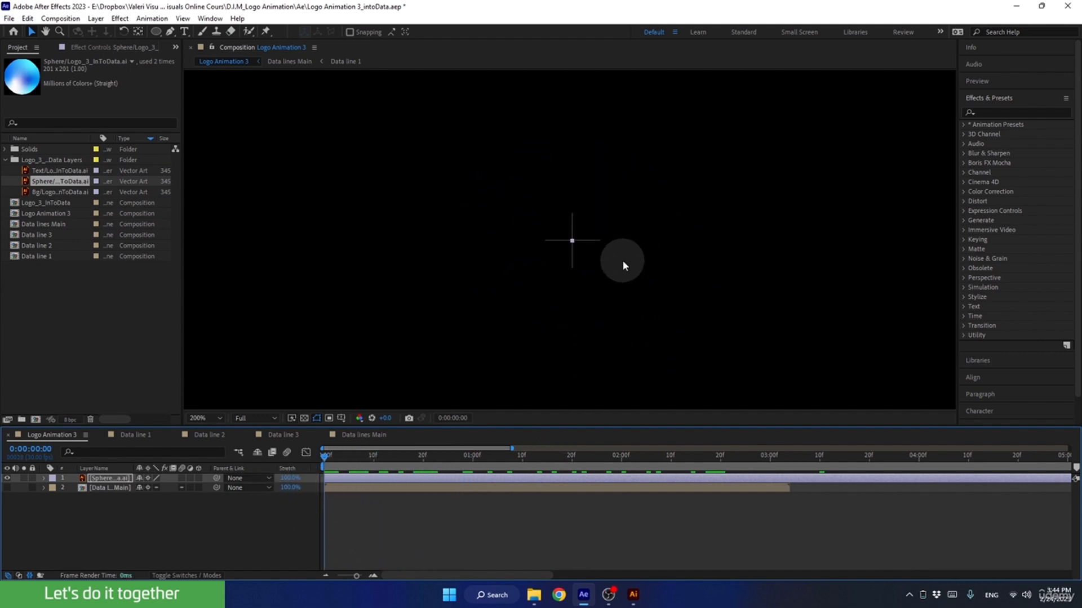
Draw an unfilled circle with a white (FFFFFF) stroke on a new shape layer and center it in the composition.
{"action": "scroll", "coordinate": [622, 259], "scroll_direction": "down", "scroll_amount": 4}
{"action": "left_click_drag", "start_coordinate": [157, 31], "coordinate": [182, 61]}
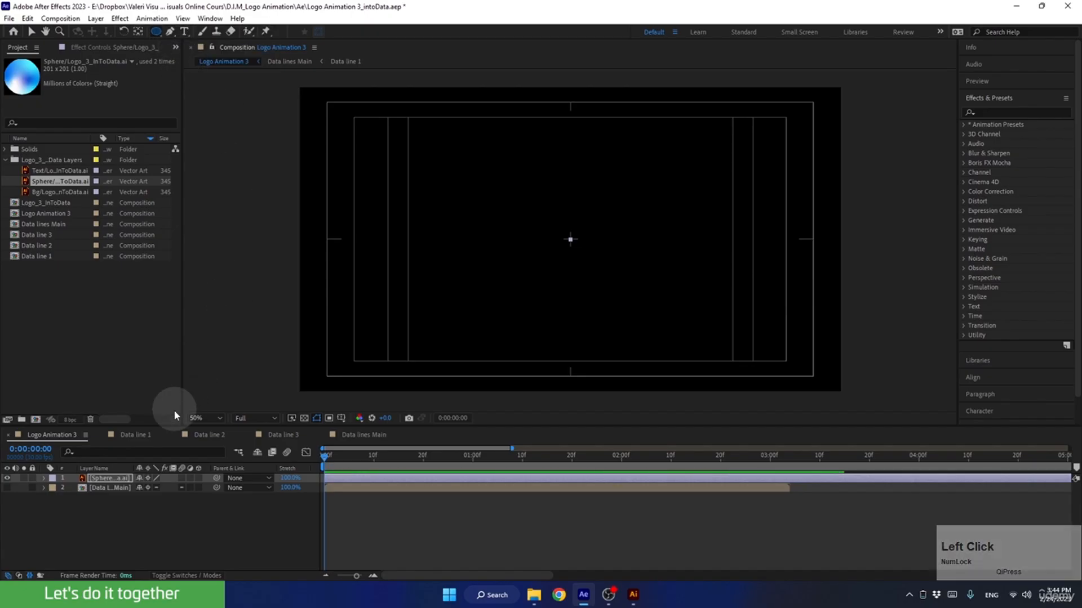
{"action": "left_click", "coordinate": [151, 513]}
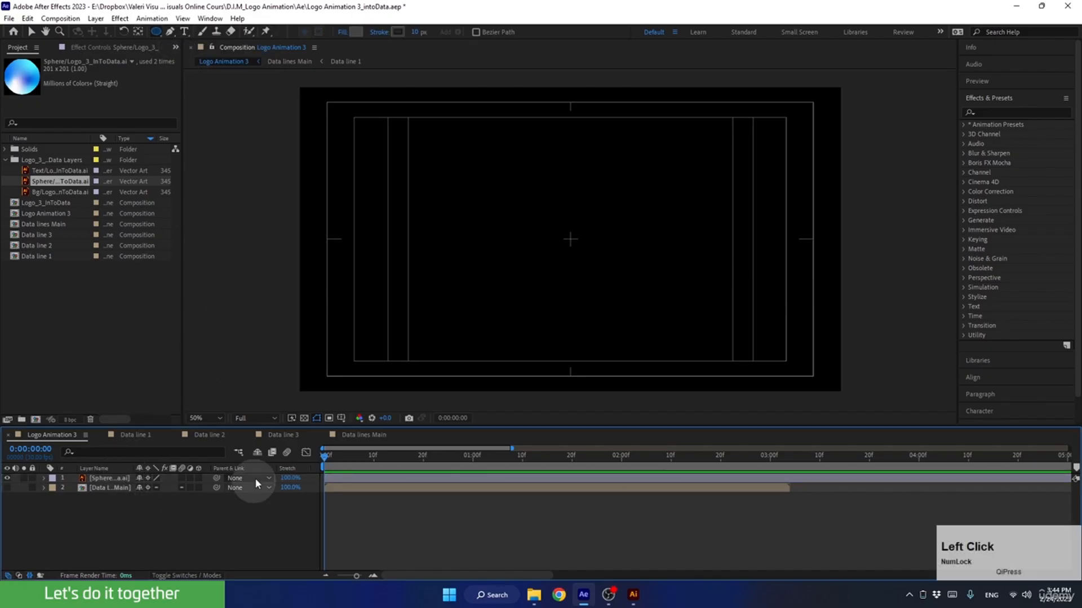
{"action": "left_click", "coordinate": [342, 34]}
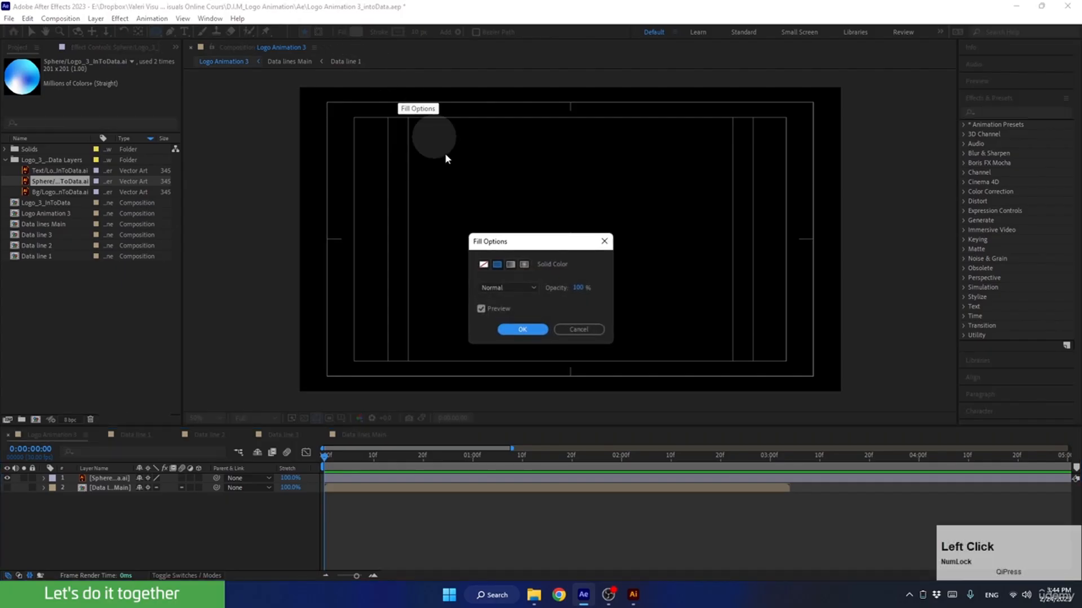
{"action": "left_click", "coordinate": [484, 264]}
{"action": "left_click", "coordinate": [516, 328]}
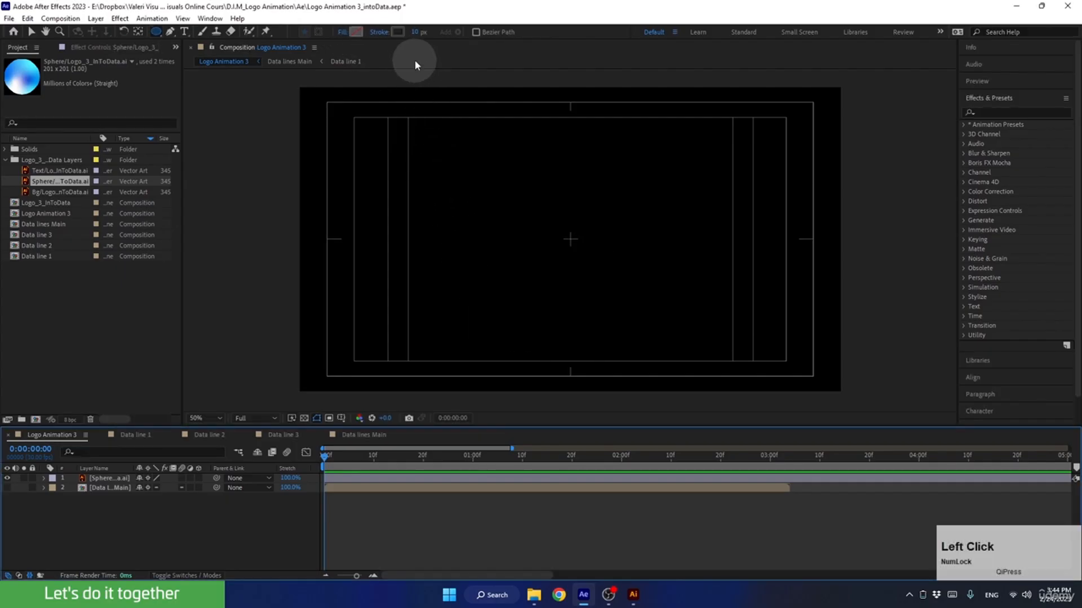
{"action": "left_click", "coordinate": [398, 31]}
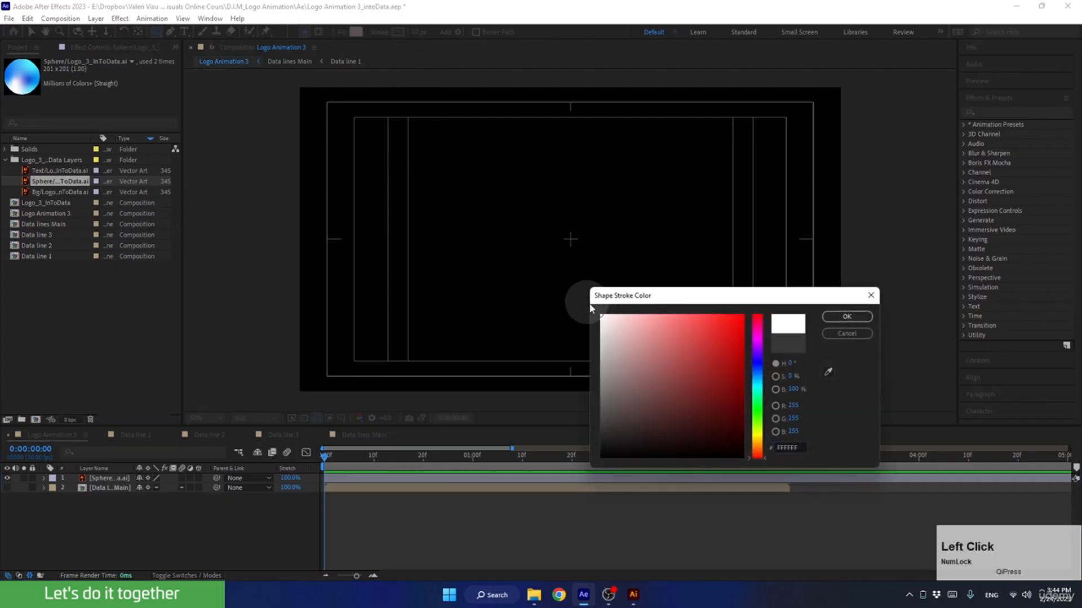
{"action": "left_click", "coordinate": [825, 318]}
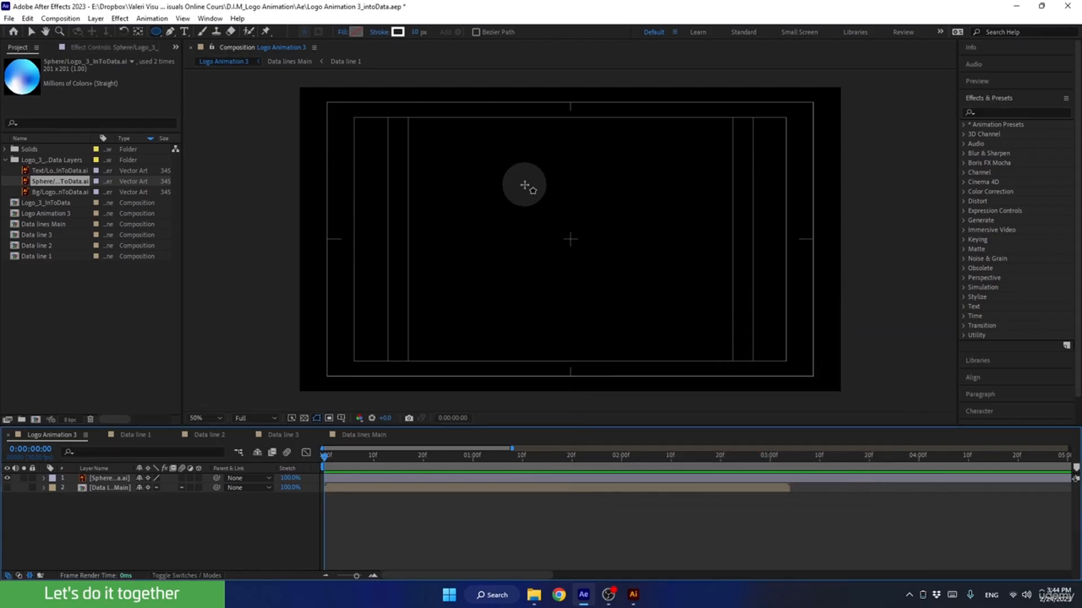
{"action": "left_click_drag", "start_coordinate": [519, 180], "coordinate": [624, 302]}
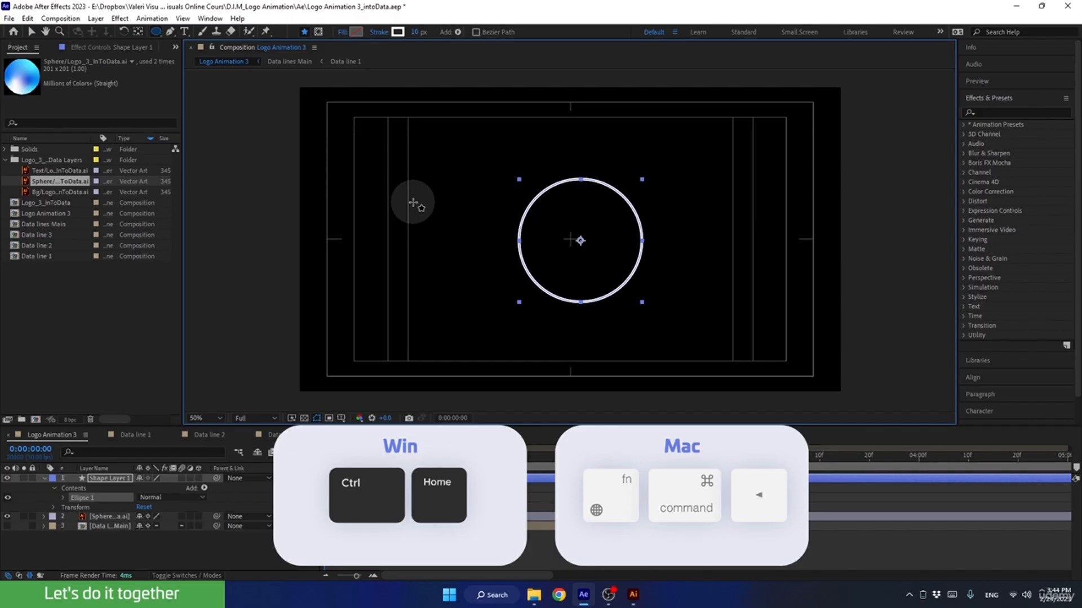
{"action": "key", "text": "ctrl+Home"}
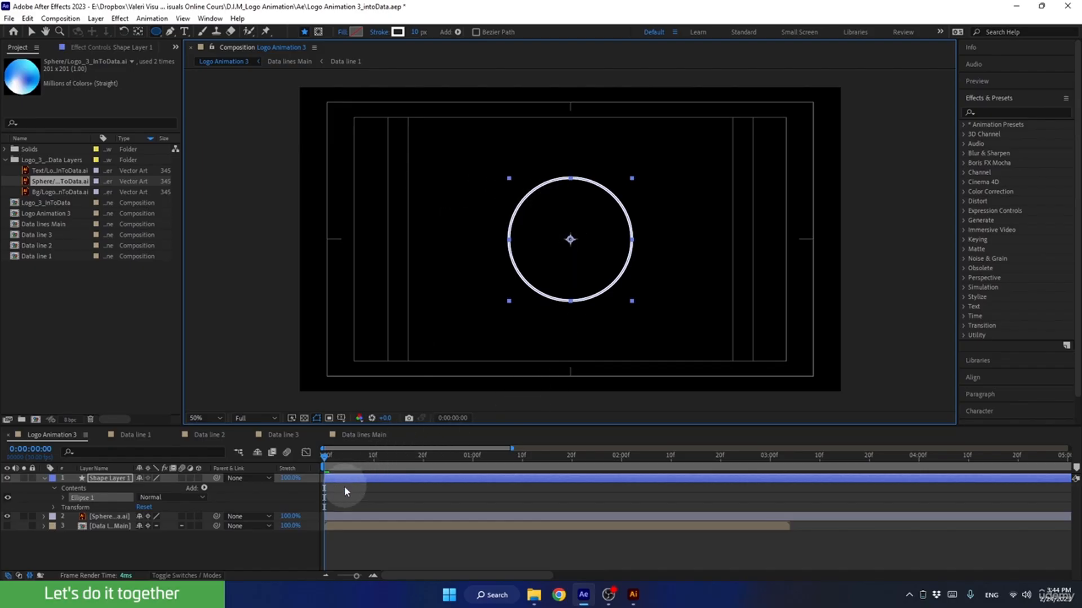
Copy the Sphere layer's Scale keyframes onto Shape Layer 1 at 0:00:00:00 and scrub to check that both scale up together.
{"action": "left_click", "coordinate": [109, 516]}
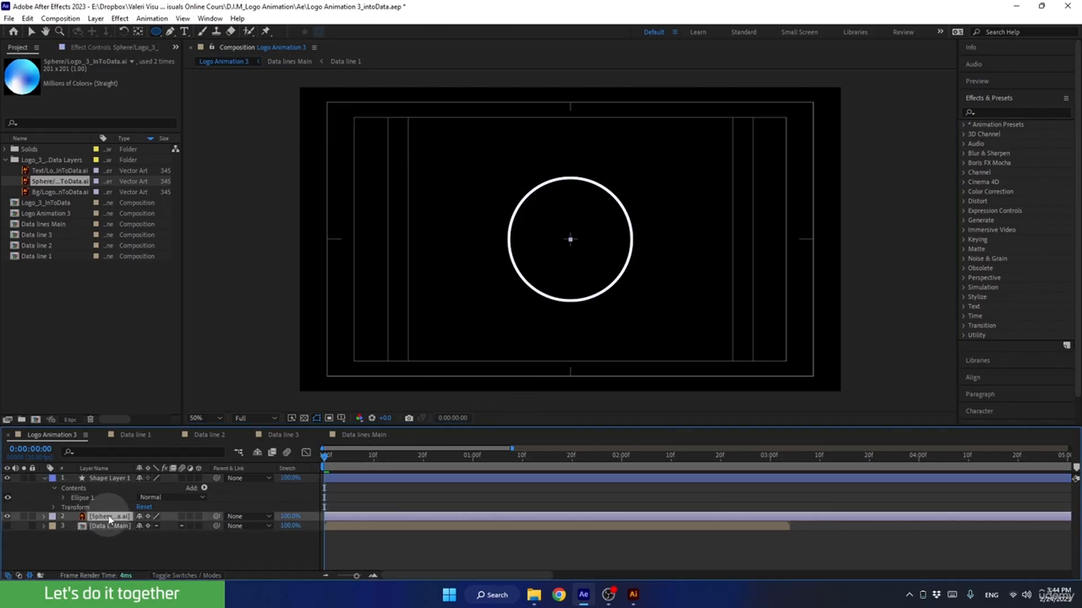
{"action": "key", "text": "s"}
{"action": "left_click", "coordinate": [107, 525]}
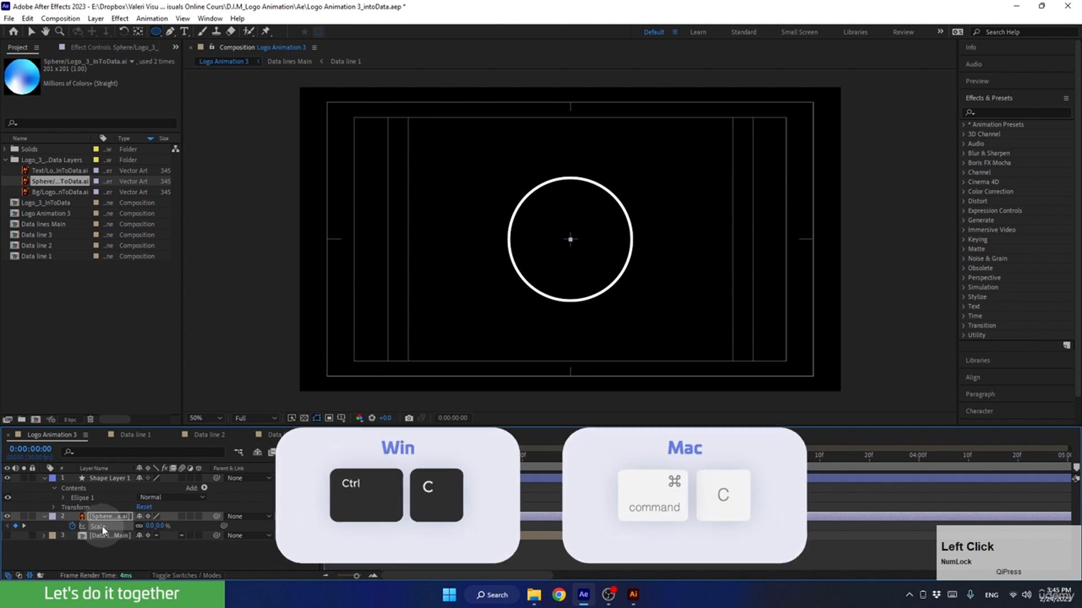
{"action": "key", "text": "ctrl+c"}
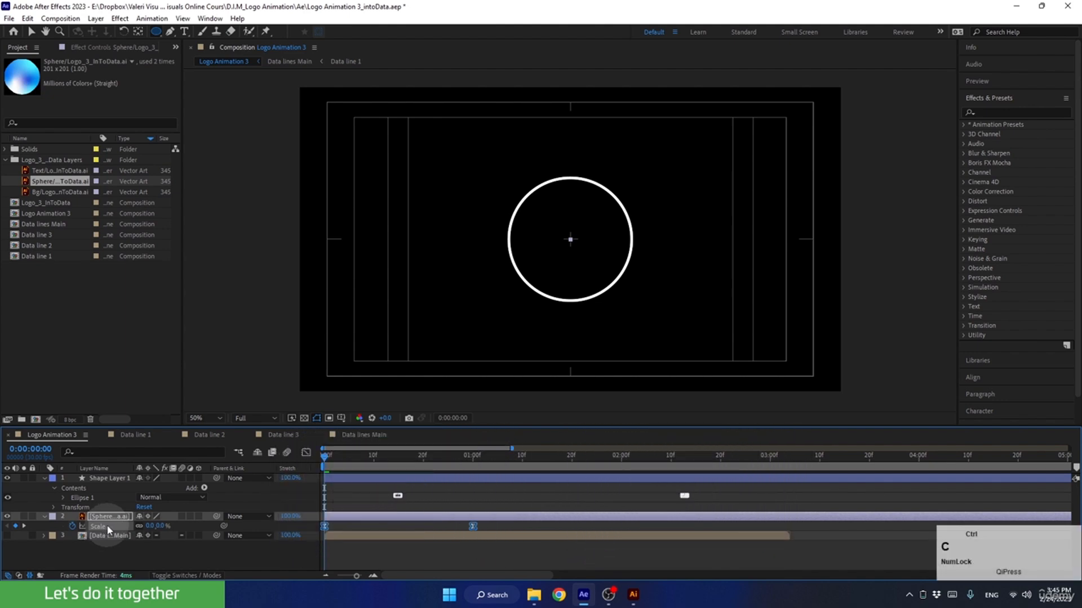
{"action": "left_click", "coordinate": [106, 479]}
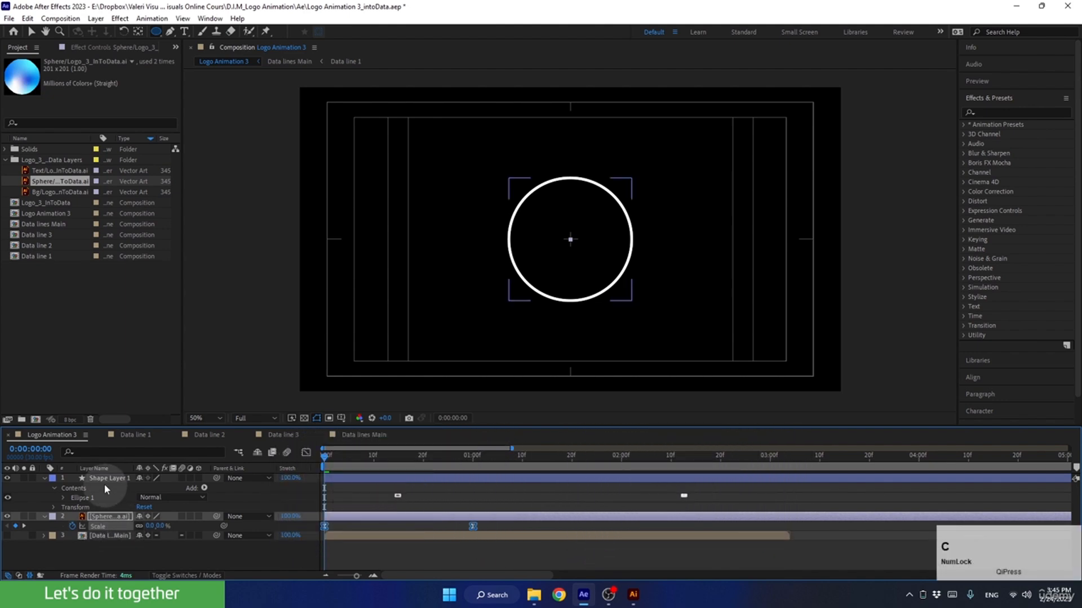
{"action": "key", "text": "ctrl+v"}
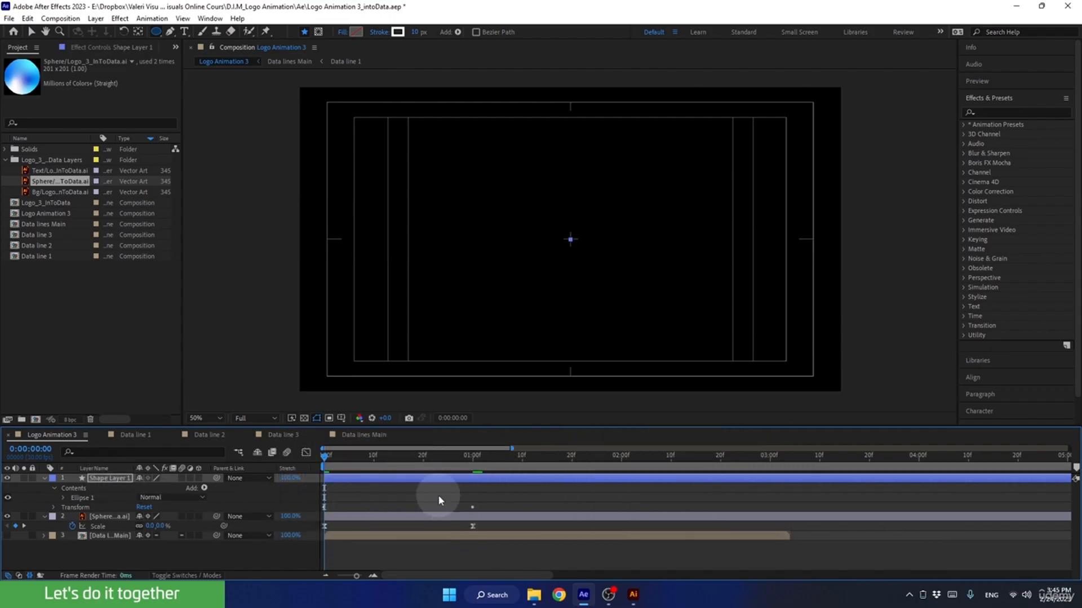
{"action": "key", "text": "u"}
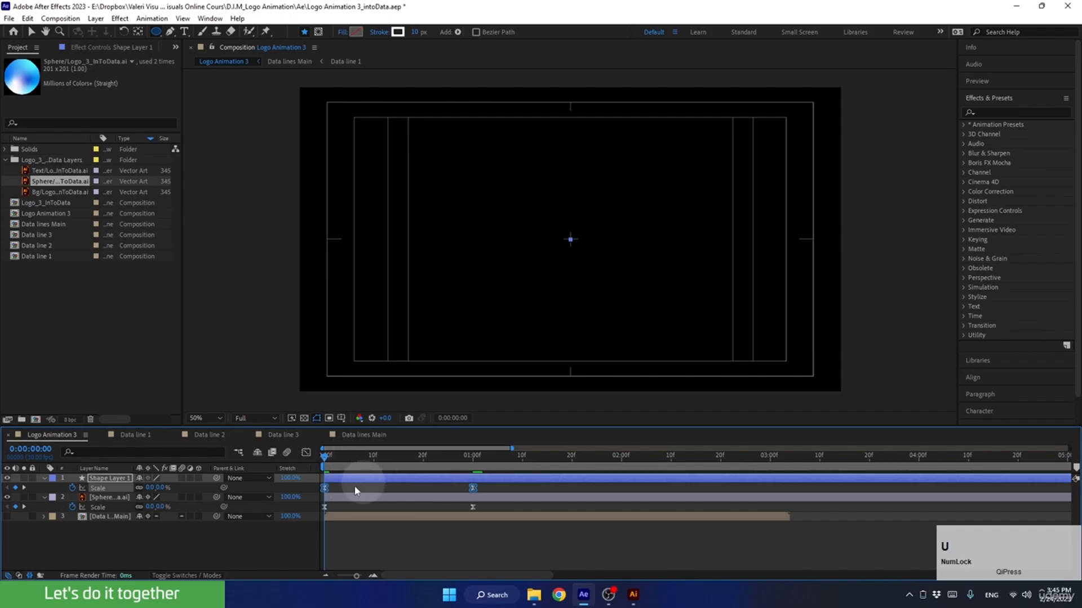
{"action": "left_click_drag", "start_coordinate": [328, 455], "coordinate": [399, 455]}
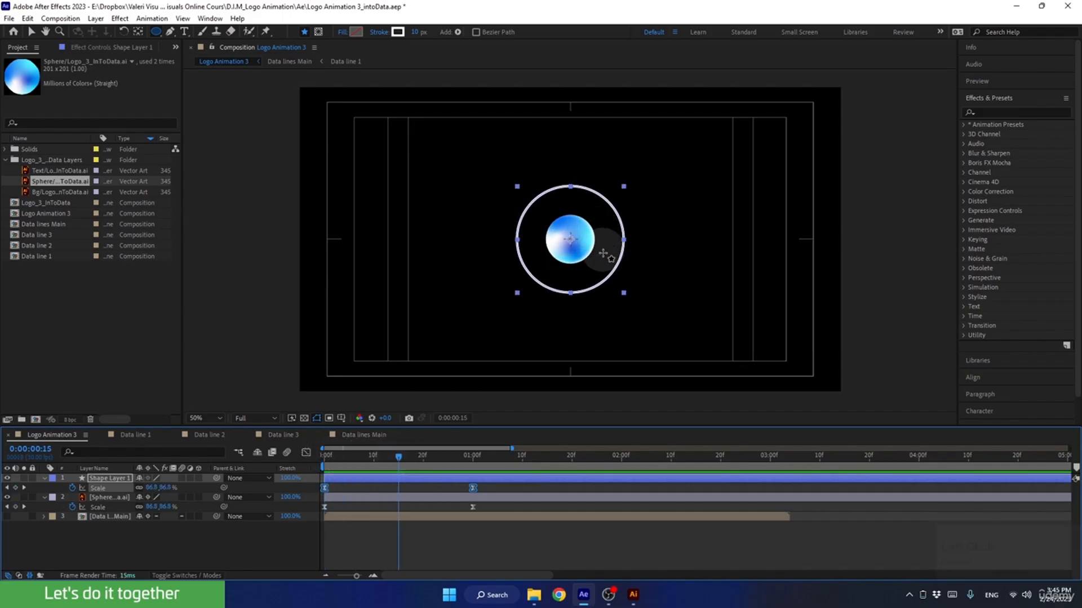
{"action": "left_click", "coordinate": [388, 456]}
{"action": "left_click_drag", "start_coordinate": [386, 463], "coordinate": [314, 477]}
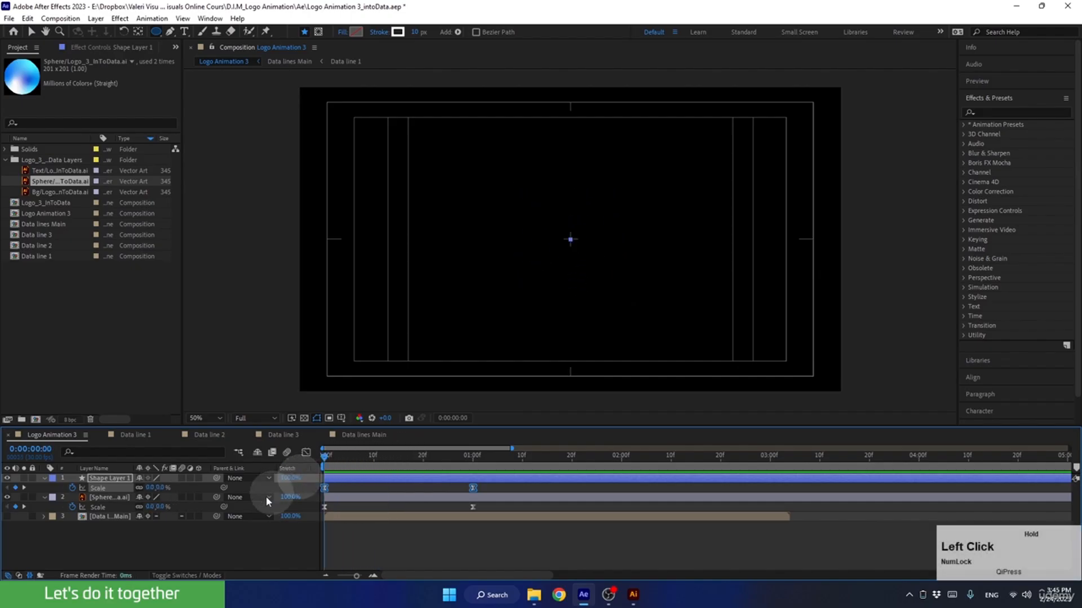
Set the circle's stroke width to 40 and keyframe it at 0:00:00:00.
{"action": "left_click", "coordinate": [44, 479]}
{"action": "left_click", "coordinate": [44, 478]}
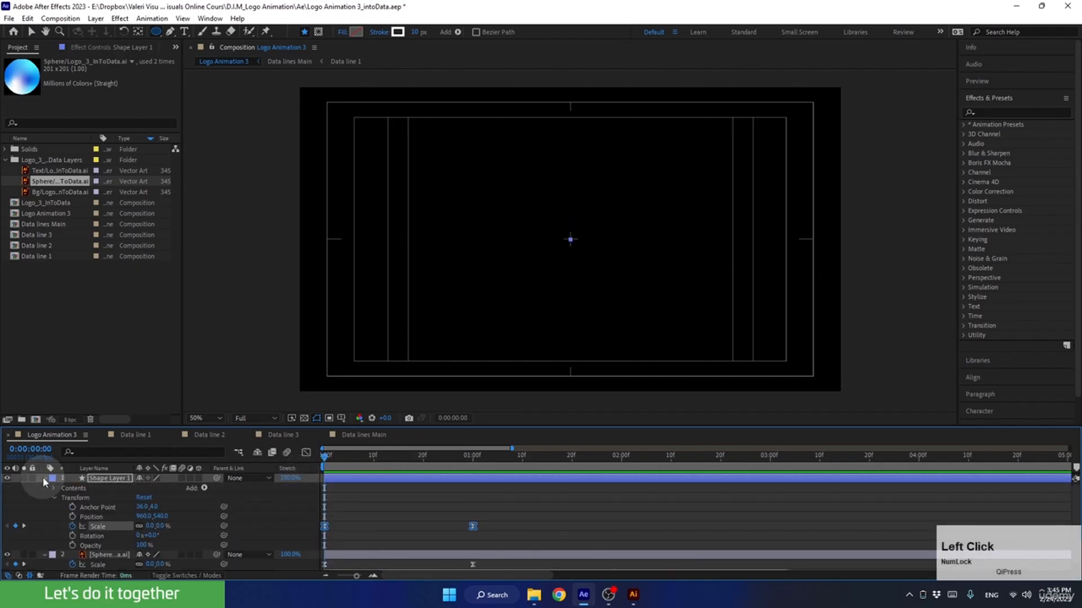
{"action": "left_click", "coordinate": [50, 496]}
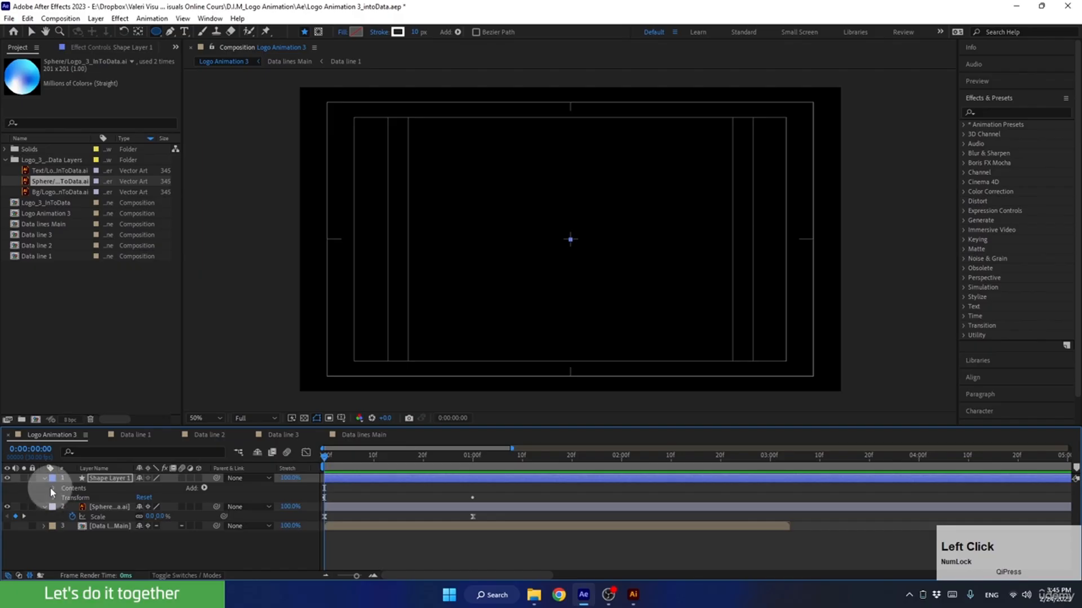
{"action": "left_click", "coordinate": [49, 488]}
{"action": "left_click", "coordinate": [61, 498]}
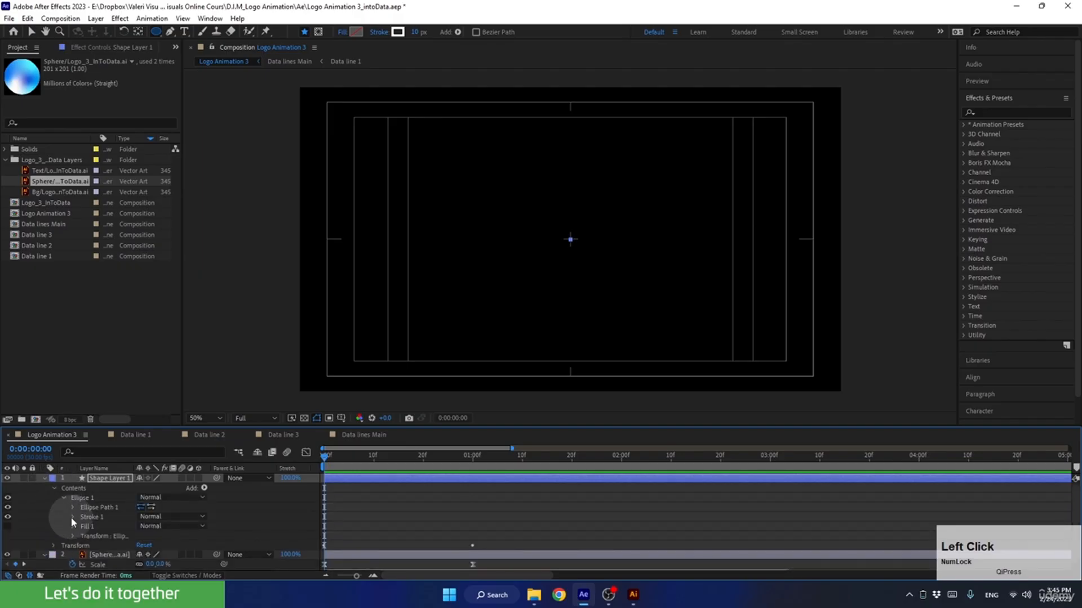
{"action": "left_click", "coordinate": [71, 517]}
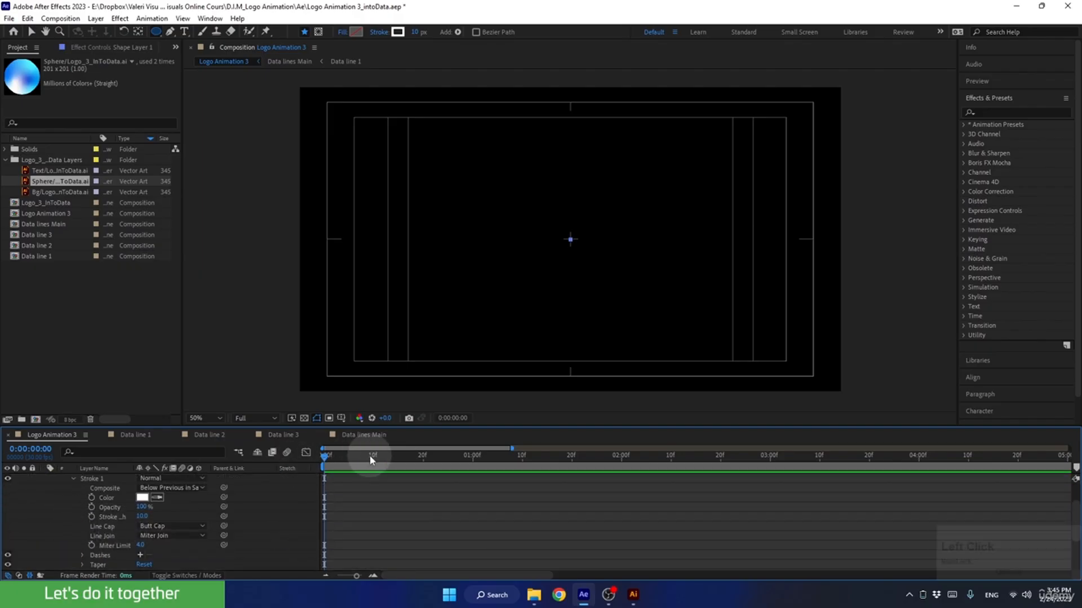
{"action": "left_click", "coordinate": [140, 517]}
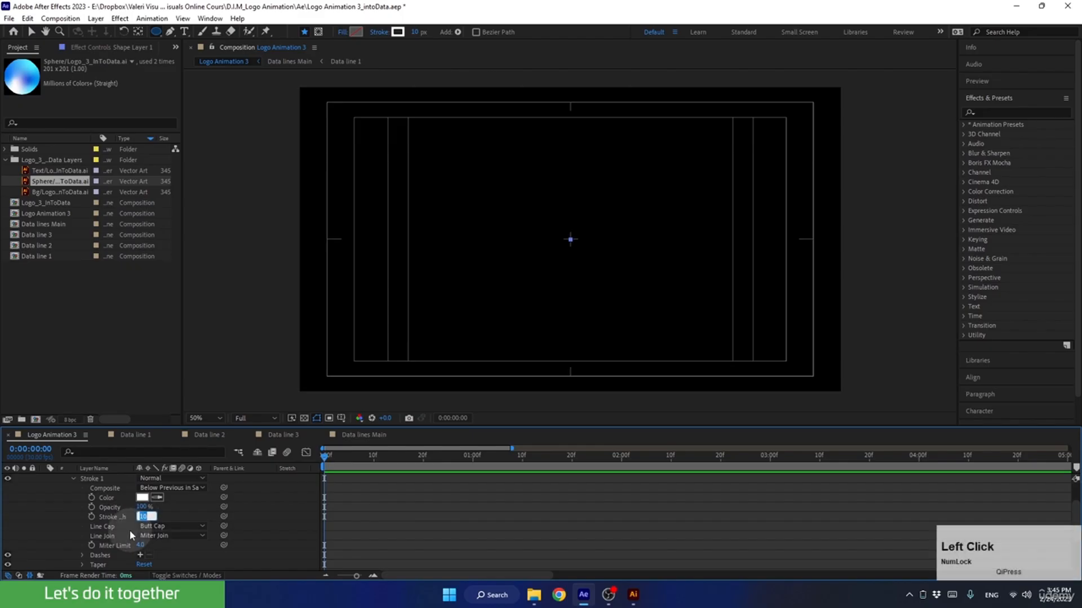
{"action": "type", "text": "40"}
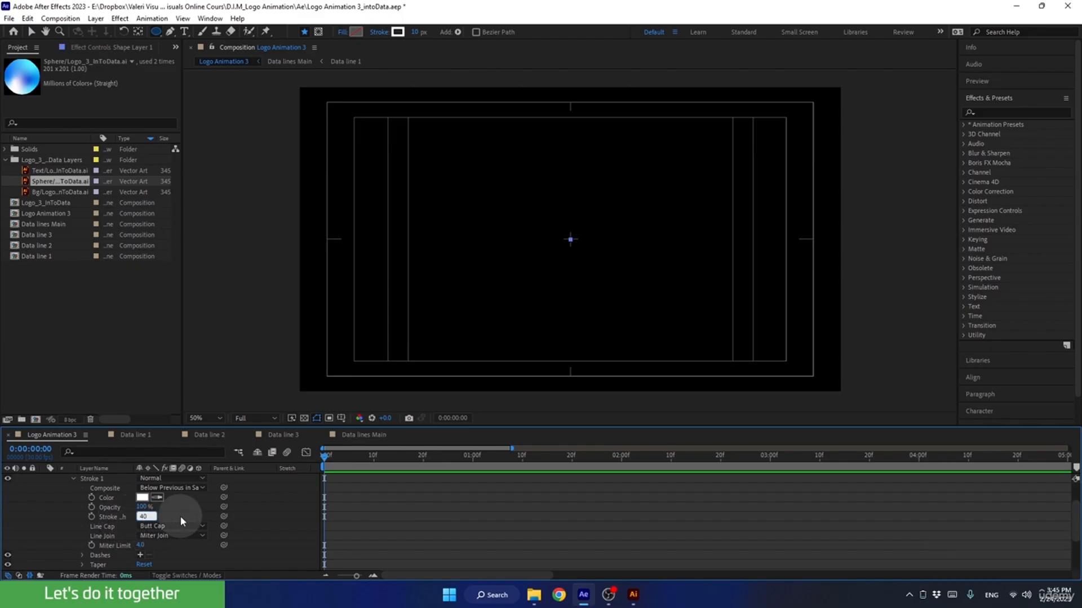
{"action": "left_click", "coordinate": [180, 516]}
{"action": "left_click", "coordinate": [92, 516]}
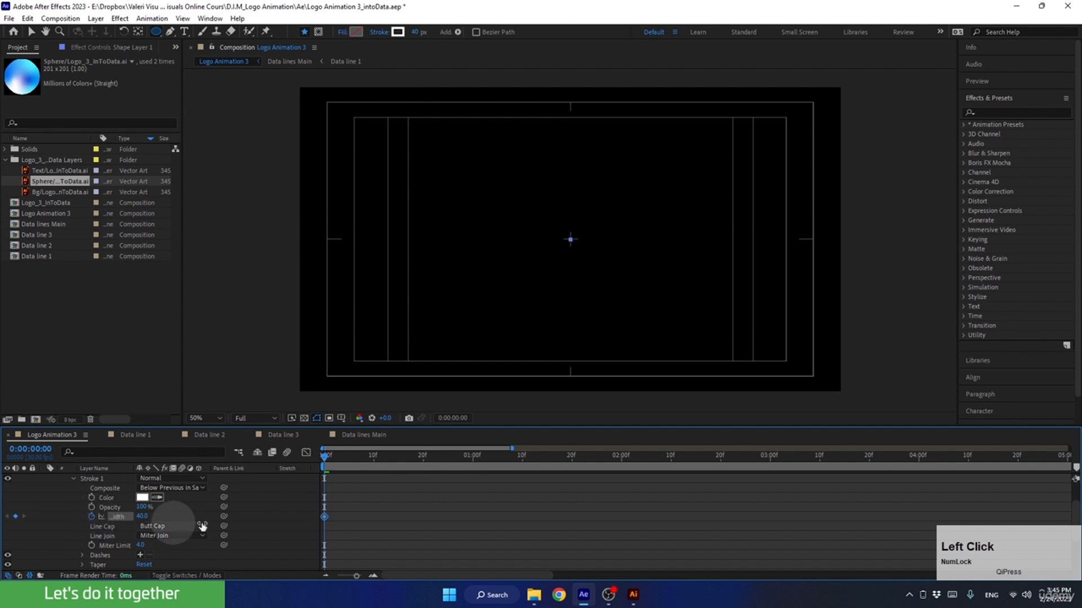
Animate the circle's stroke width to 0 at 0:00:01:00 and apply Easy Ease to both stroke width keyframes.
{"action": "left_click_drag", "start_coordinate": [325, 455], "coordinate": [473, 470]}
{"action": "left_click", "coordinate": [141, 516]}
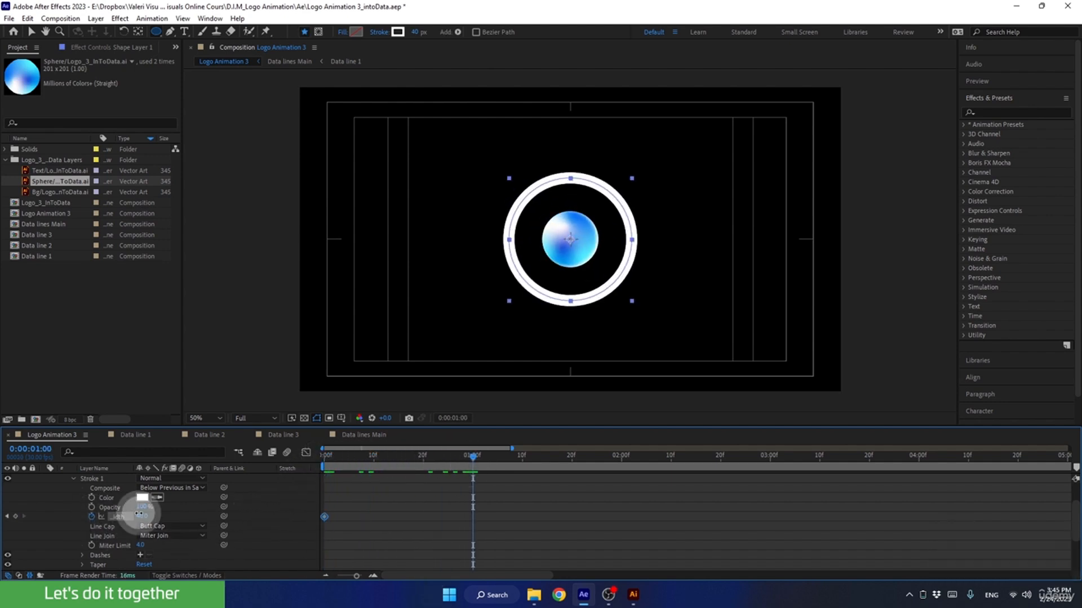
{"action": "type", "text": "0"}
{"action": "key", "text": "Return"}
{"action": "left_click_drag", "start_coordinate": [519, 505], "coordinate": [314, 527]}
{"action": "key", "text": "F9"}
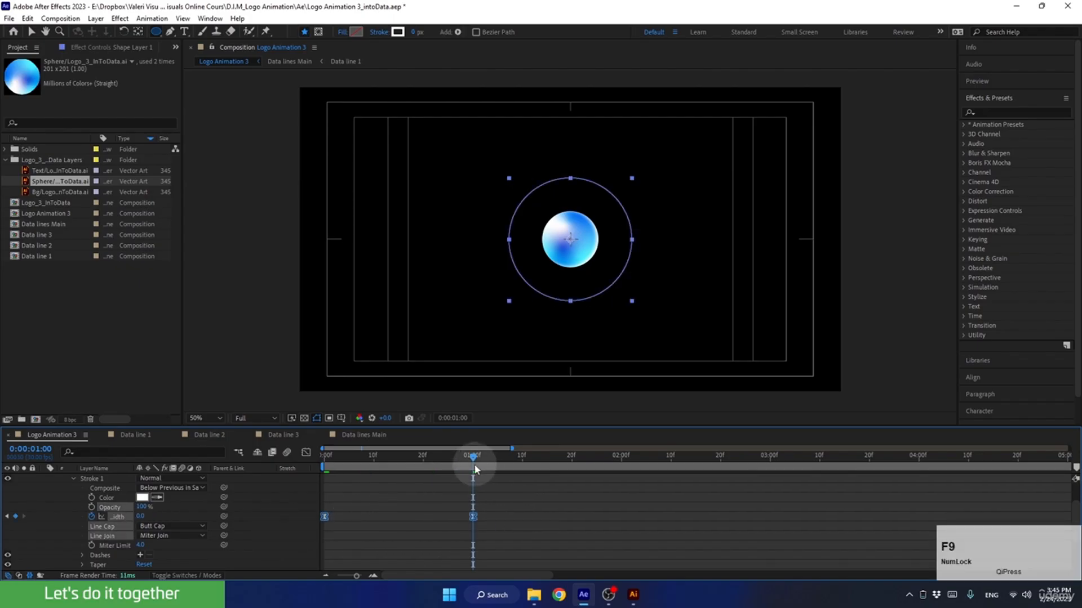
Collapse Shape Layer 1 and preview the expanding ring animation from the start.
{"action": "left_click_drag", "start_coordinate": [471, 456], "coordinate": [265, 483]}
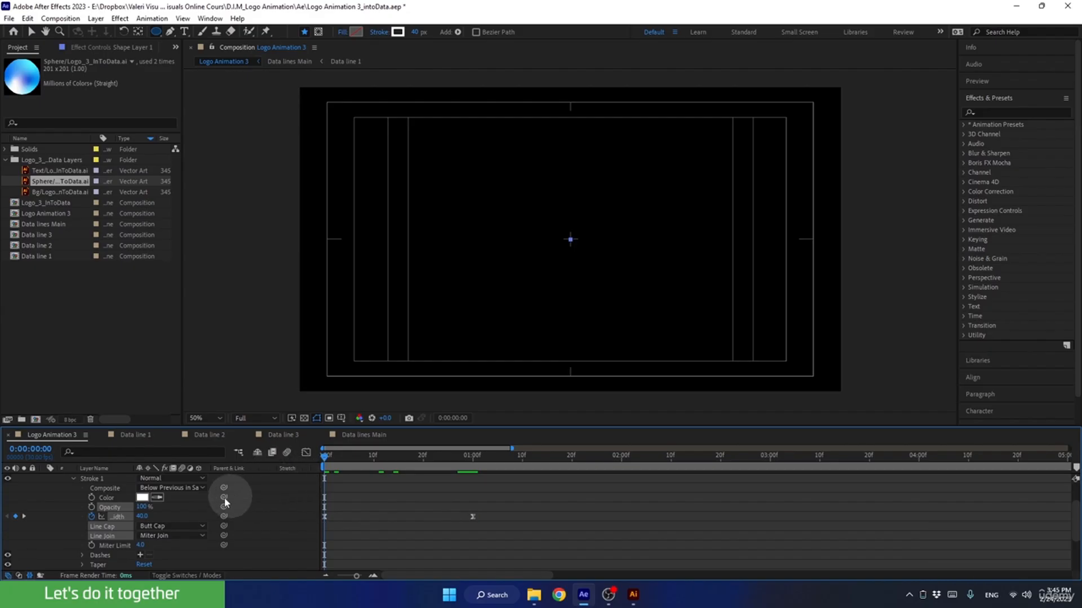
{"action": "scroll", "coordinate": [96, 518], "scroll_direction": "up", "scroll_amount": 2}
{"action": "left_click", "coordinate": [44, 479]}
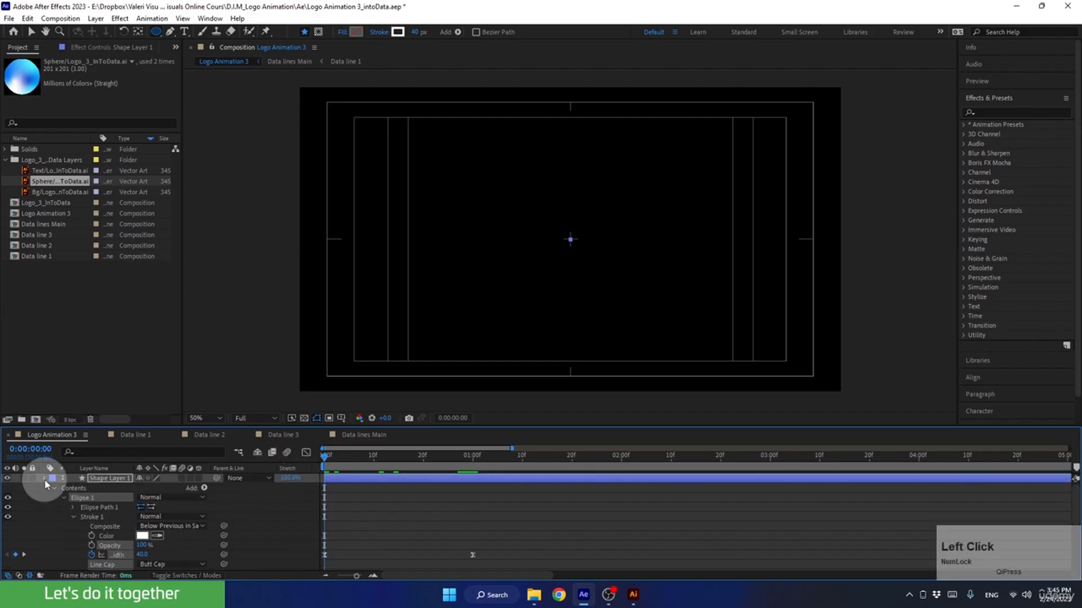
{"action": "key", "text": "space"}
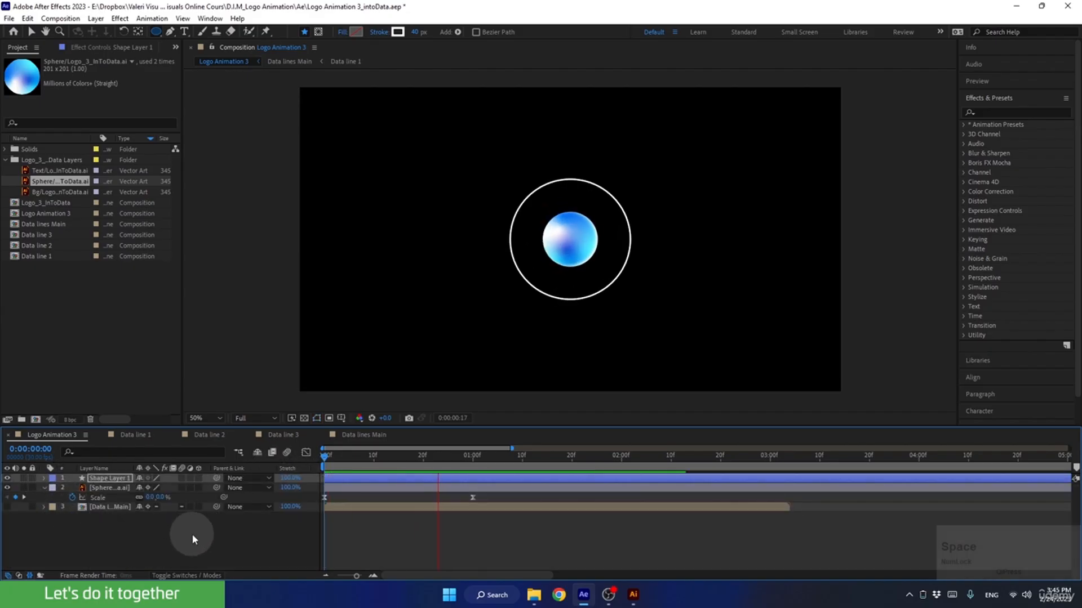
{"action": "key", "text": "space"}
Shift Shape Layer 1 about 2 frames later in the timeline and preview the ring against the sphere.
{"action": "left_click_drag", "start_coordinate": [406, 457], "coordinate": [364, 461]}
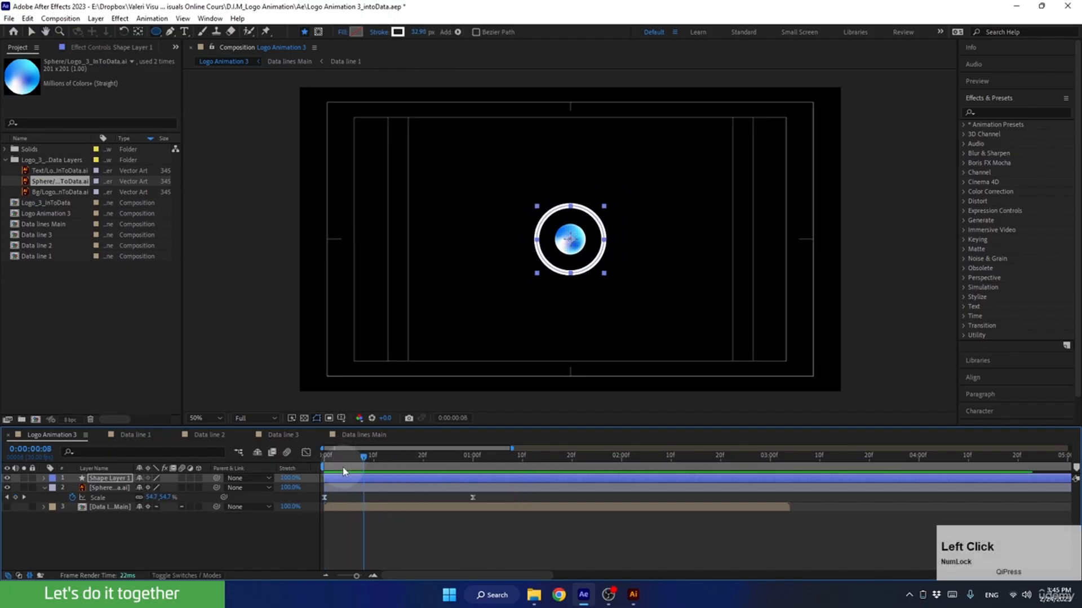
{"action": "left_click", "coordinate": [342, 477]}
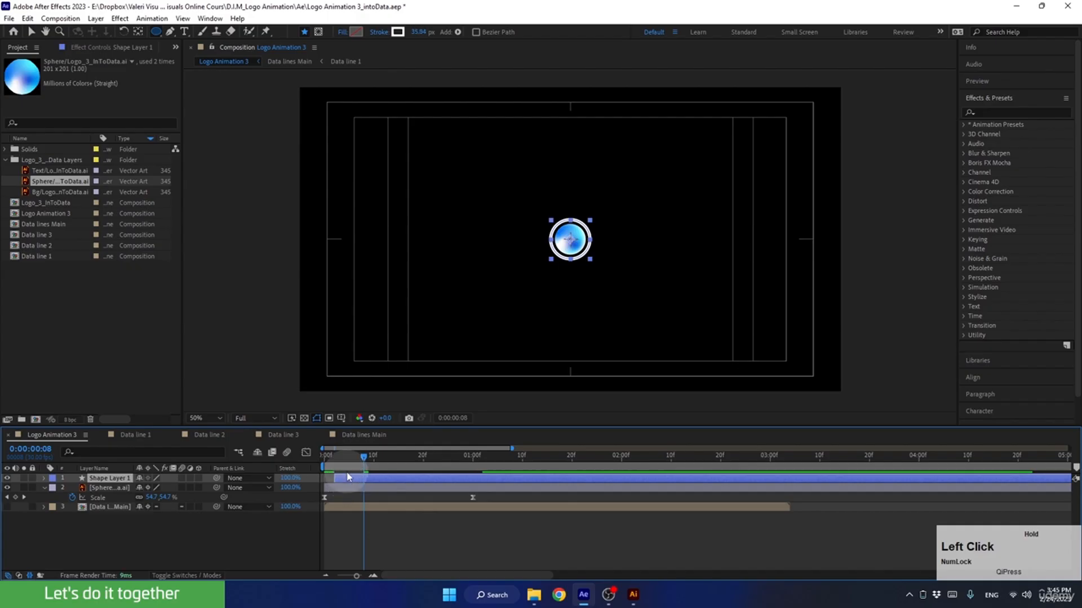
{"action": "left_click", "coordinate": [335, 457]}
{"action": "key", "text": "space"}
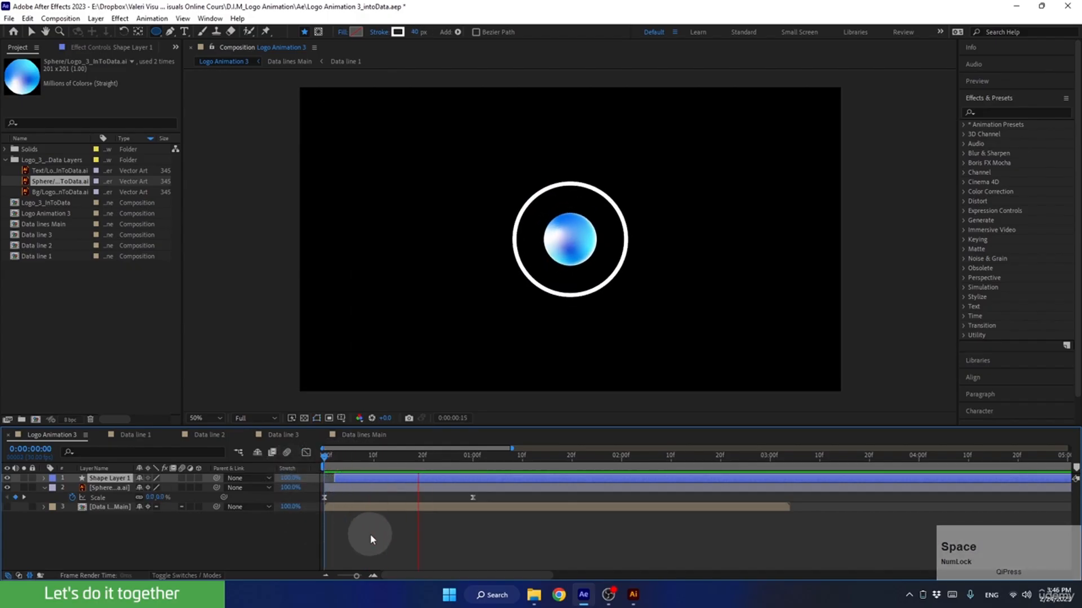
Shift Shape Layer 1 to start at about frame 4 and preview the ring against the sphere from the beginning.
{"action": "key", "text": "space"}
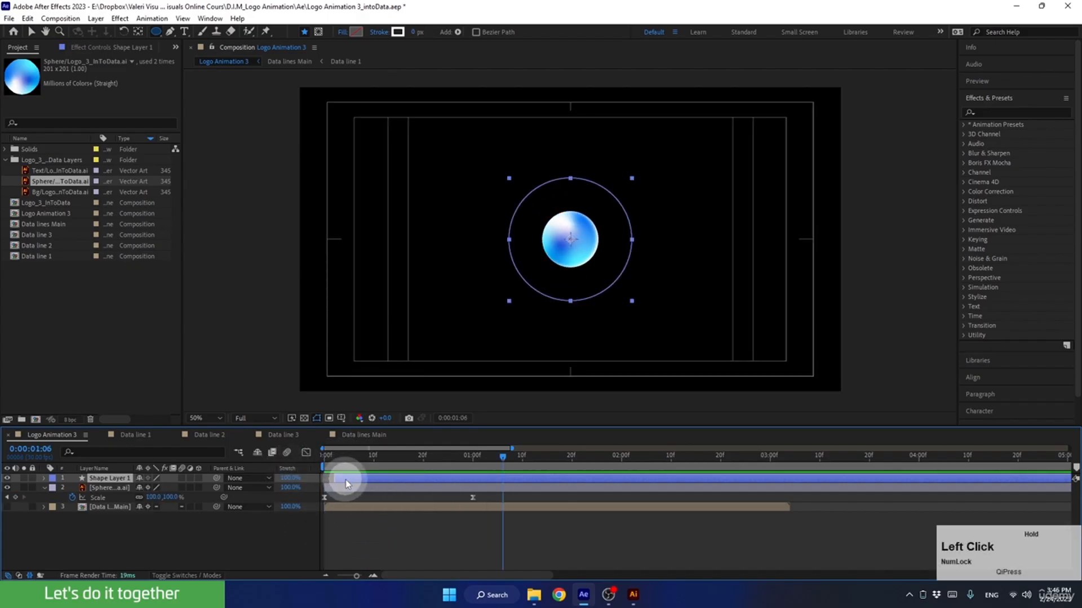
{"action": "key", "text": "space"}
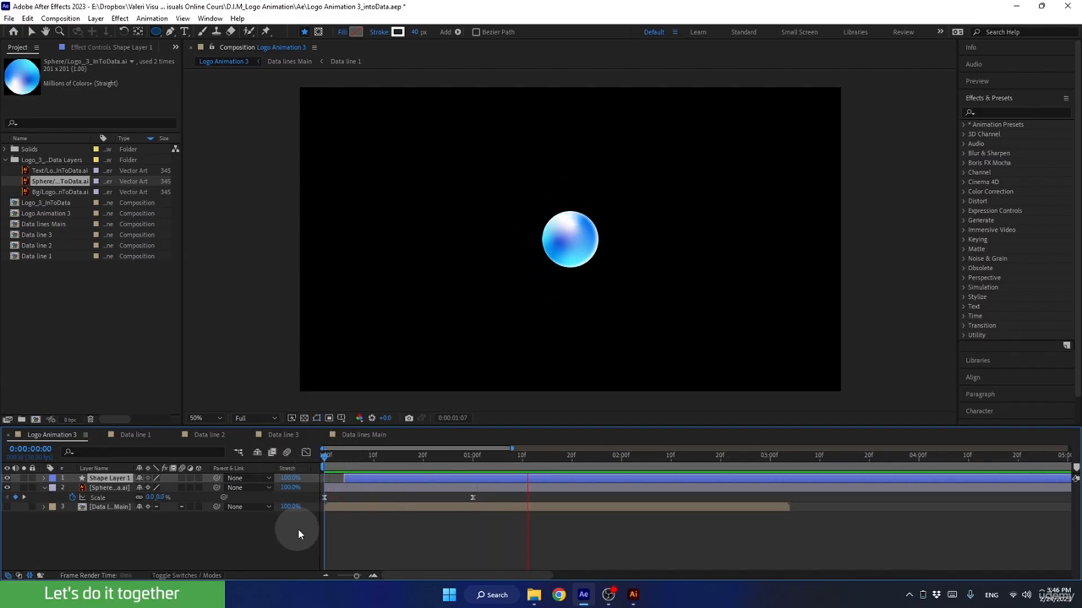
{"action": "left_click", "coordinate": [333, 462]}
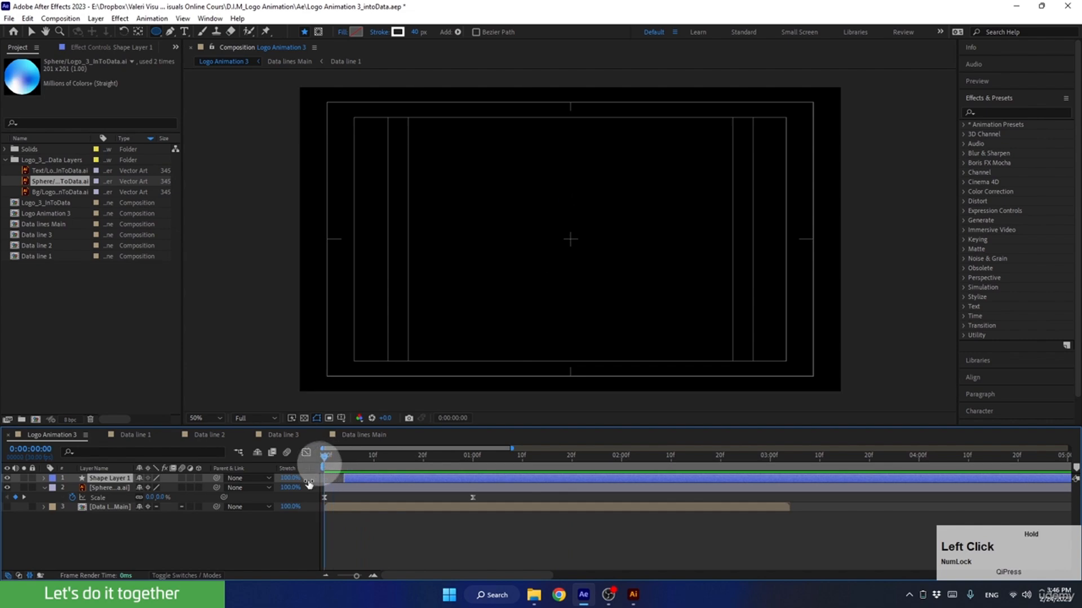
Collapse the sphere layer's properties, turn the Data lines Main layer's visibility back on, and scrub to 0:00:00:15.
{"action": "left_click", "coordinate": [44, 489]}
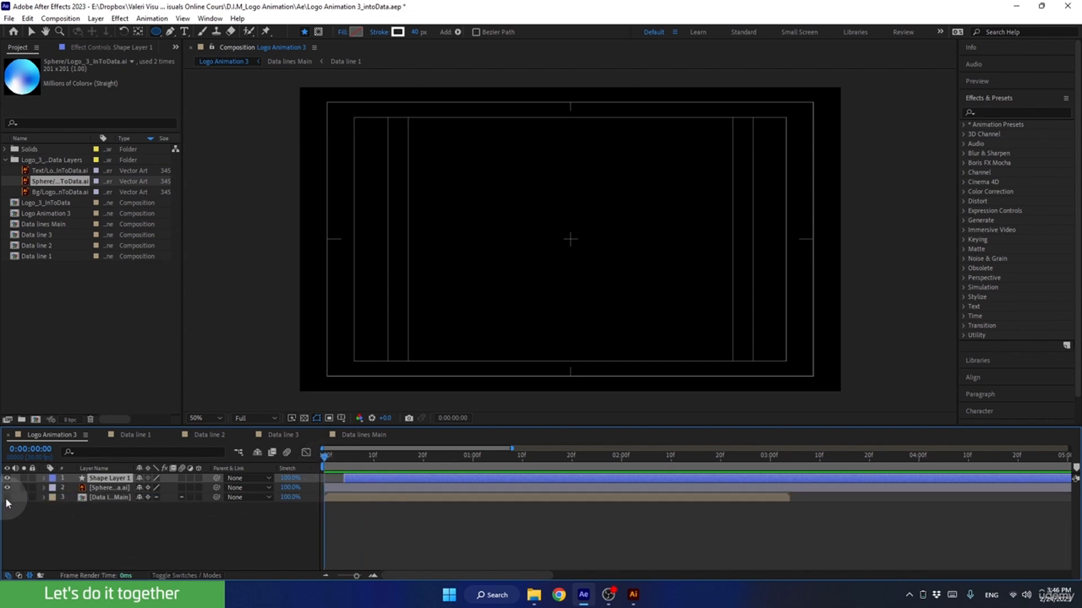
{"action": "left_click", "coordinate": [7, 498]}
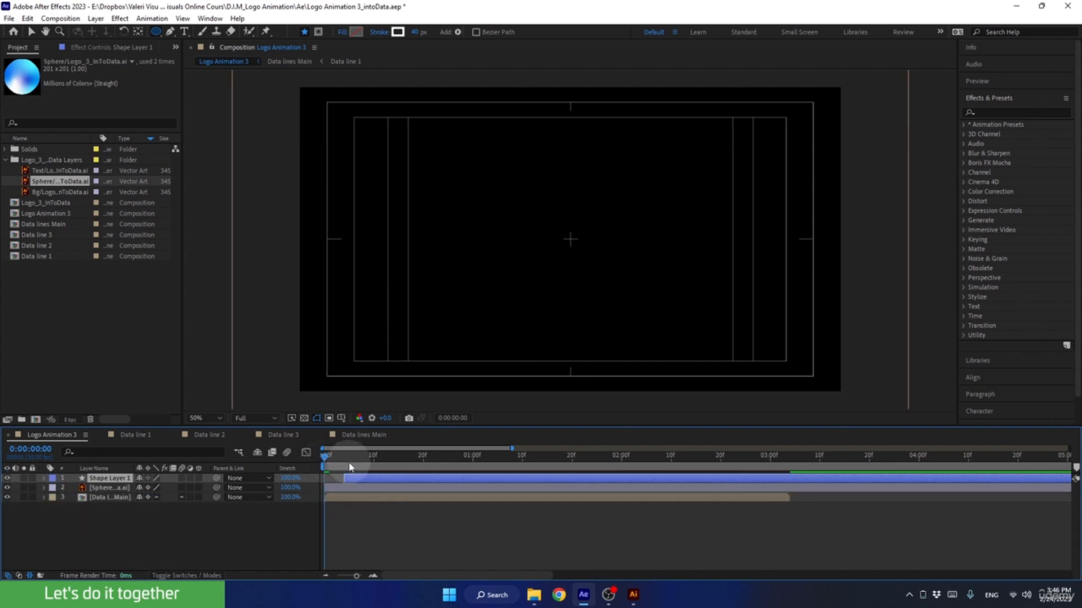
{"action": "left_click_drag", "start_coordinate": [345, 460], "coordinate": [398, 508]}
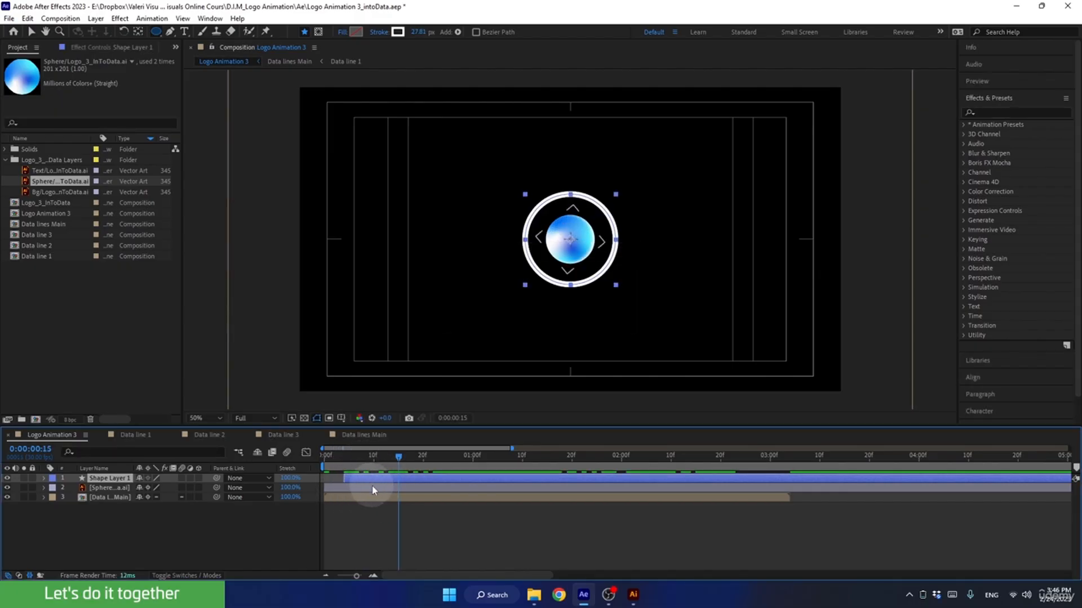
Pre-compose Shape Layer 1 and the sphere layer into a new composition named Big Sphere Comp.
{"action": "left_click", "coordinate": [366, 488], "text": "ctrl"}
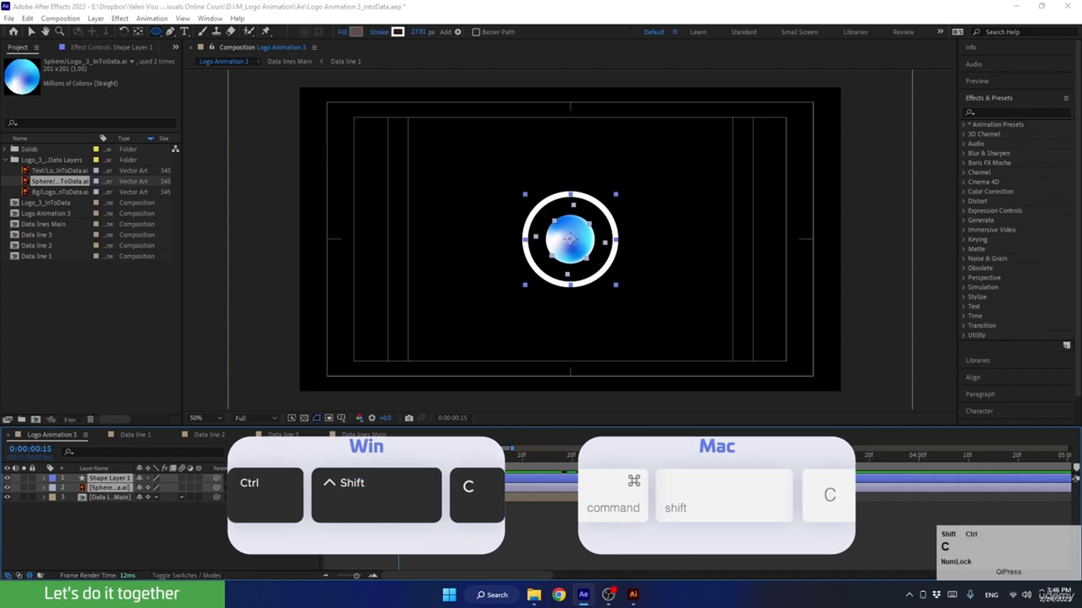
{"action": "key", "text": "ctrl+shift+c"}
{"action": "type", "text": "Big S"}
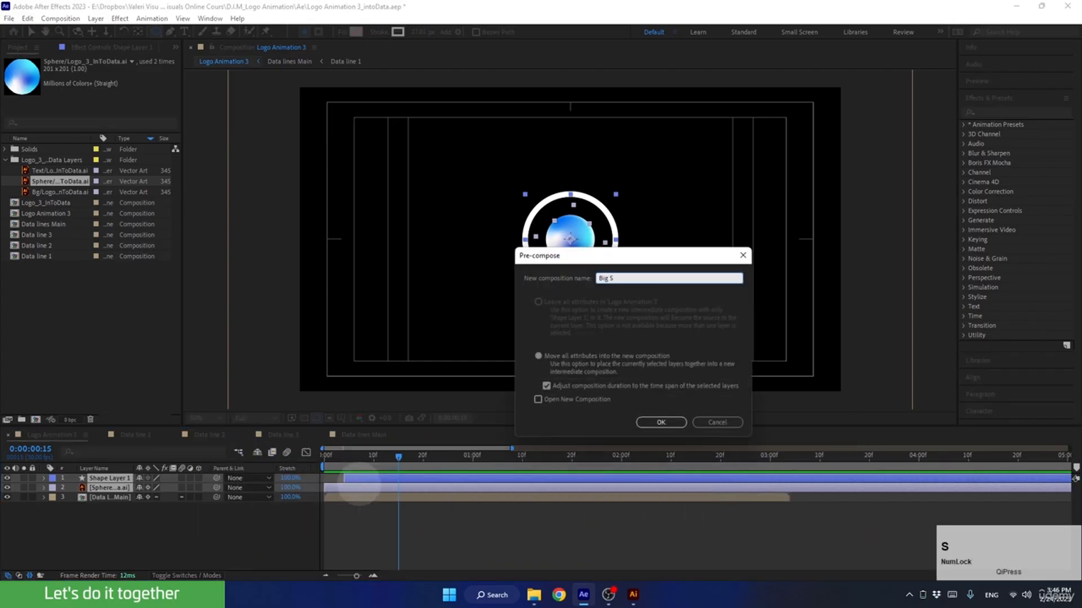
{"action": "type", "text": "phere Comp"}
{"action": "left_click", "coordinate": [649, 419]}
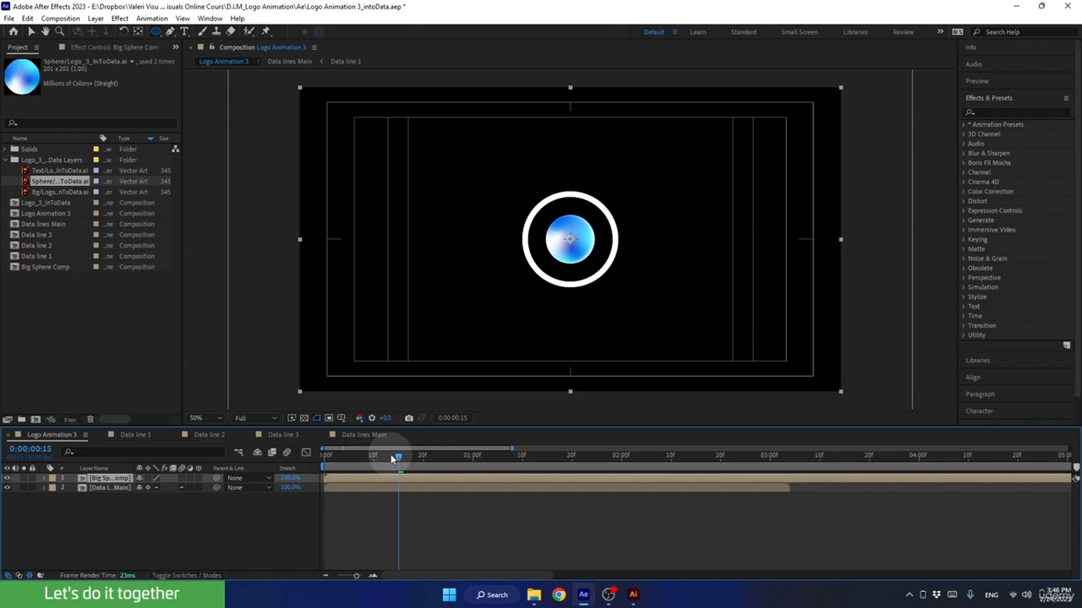
Open Big Sphere Comp and set its composition size to 600 by 600 px.
{"action": "double_click", "coordinate": [108, 480]}
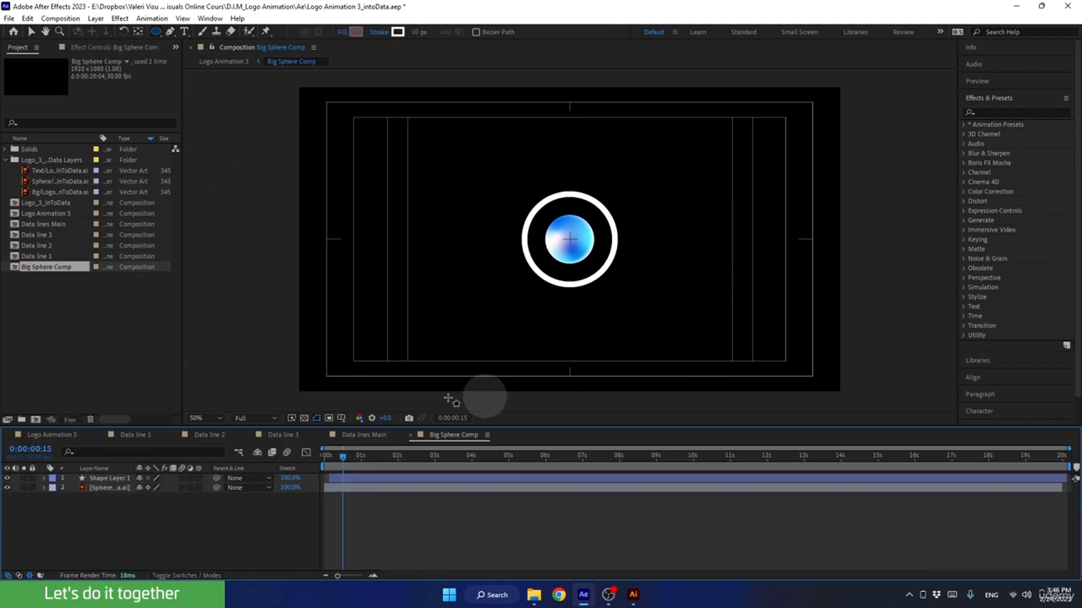
{"action": "mouse_move", "coordinate": [332, 460]}
{"action": "left_mouse_down"}
{"action": "mouse_move", "coordinate": [374, 457]}
{"action": "mouse_move", "coordinate": [351, 457]}
{"action": "left_mouse_up"}
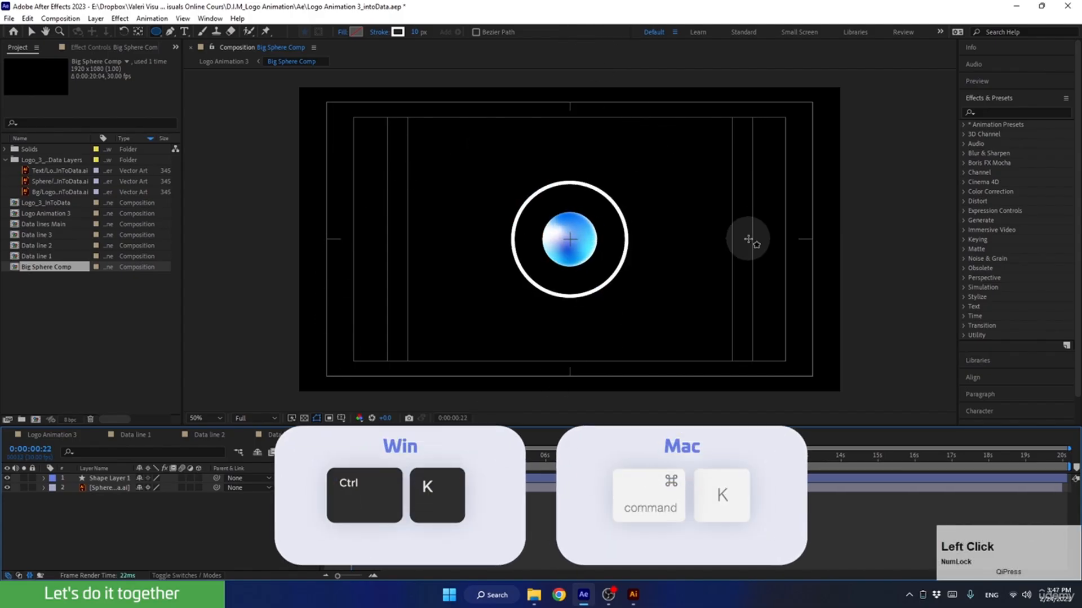
{"action": "key", "text": "ctrl+k"}
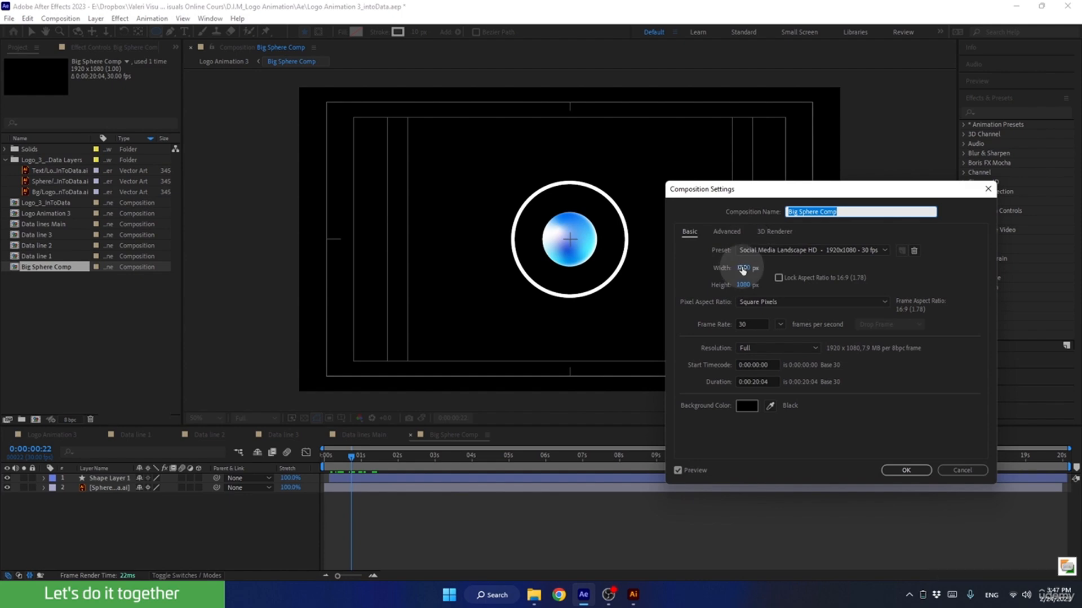
{"action": "type", "text": "600"}
{"action": "left_click", "coordinate": [686, 269]}
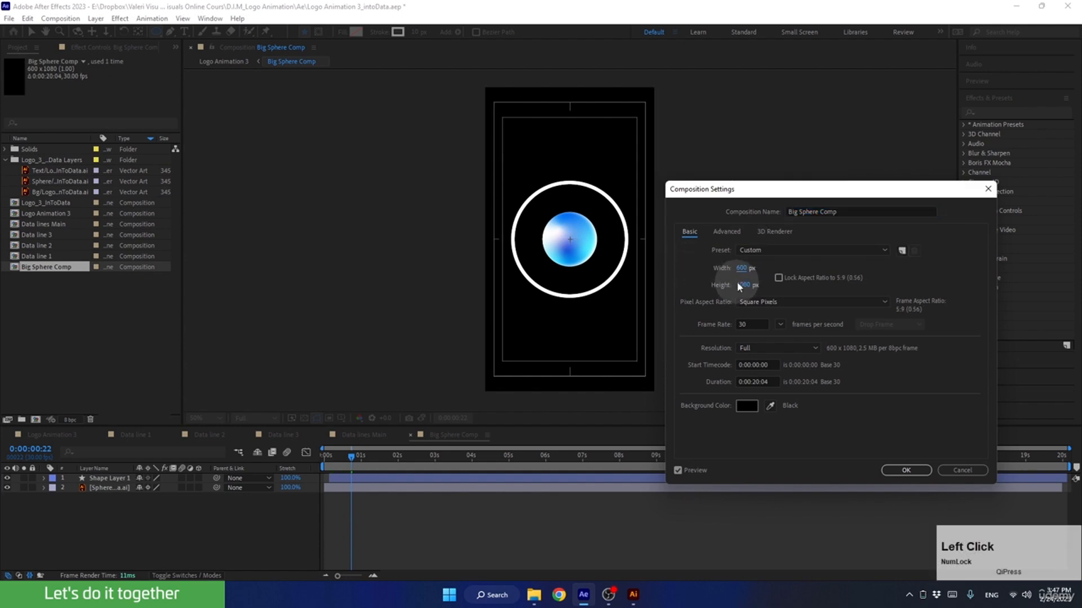
{"action": "left_click", "coordinate": [737, 283]}
{"action": "type", "text": "600"}
{"action": "left_click", "coordinate": [691, 278]}
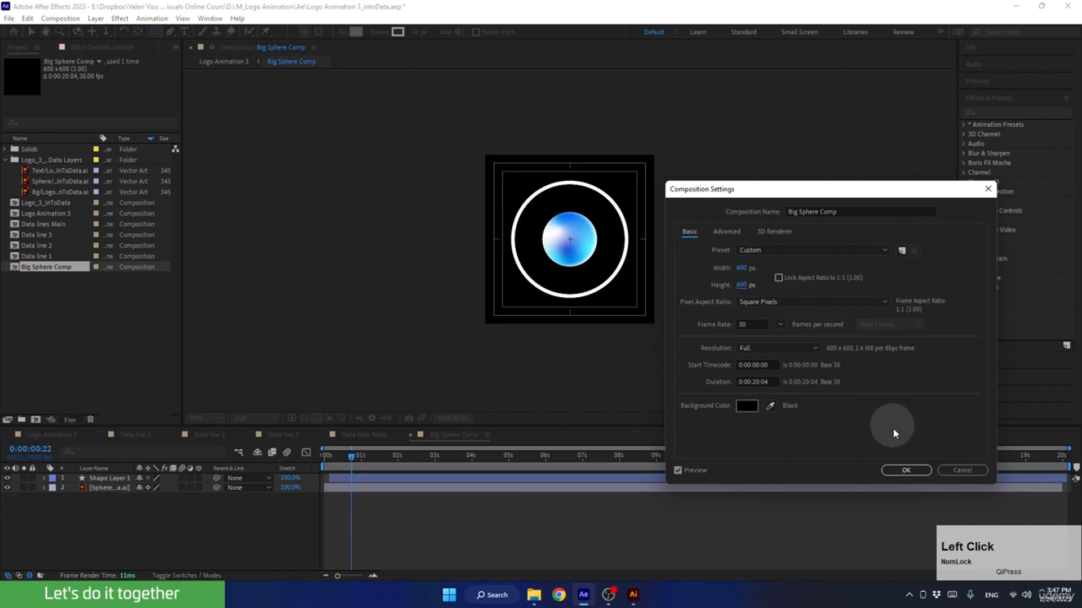
{"action": "left_click", "coordinate": [902, 469]}
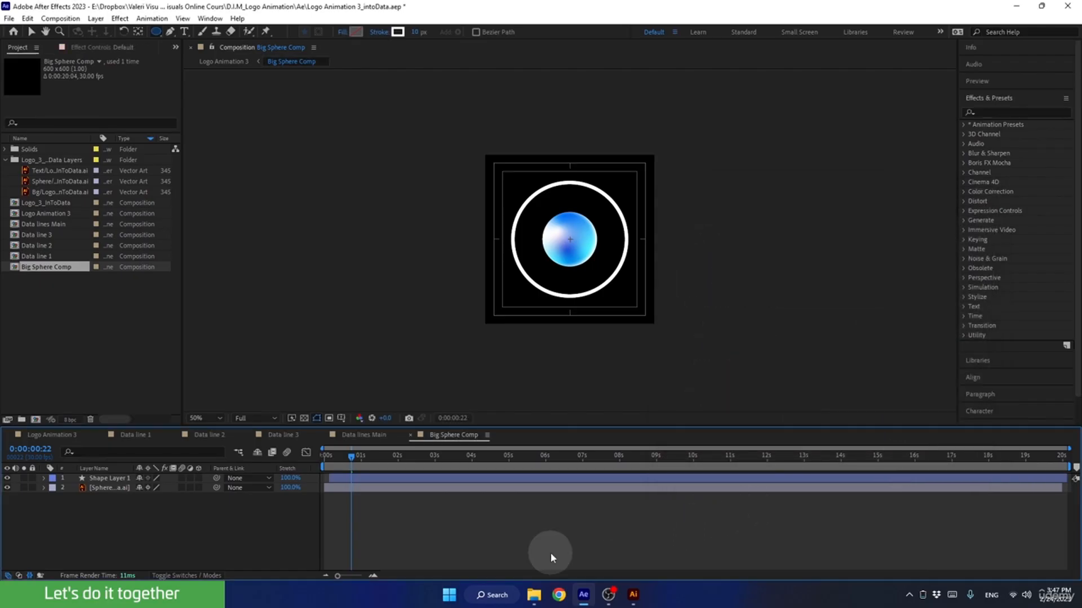
Trim the end of Shape Layer 1 to its last keyframes at 0:00:01:04 and preview Big Sphere Comp from the start.
{"action": "left_click", "coordinate": [352, 478]}
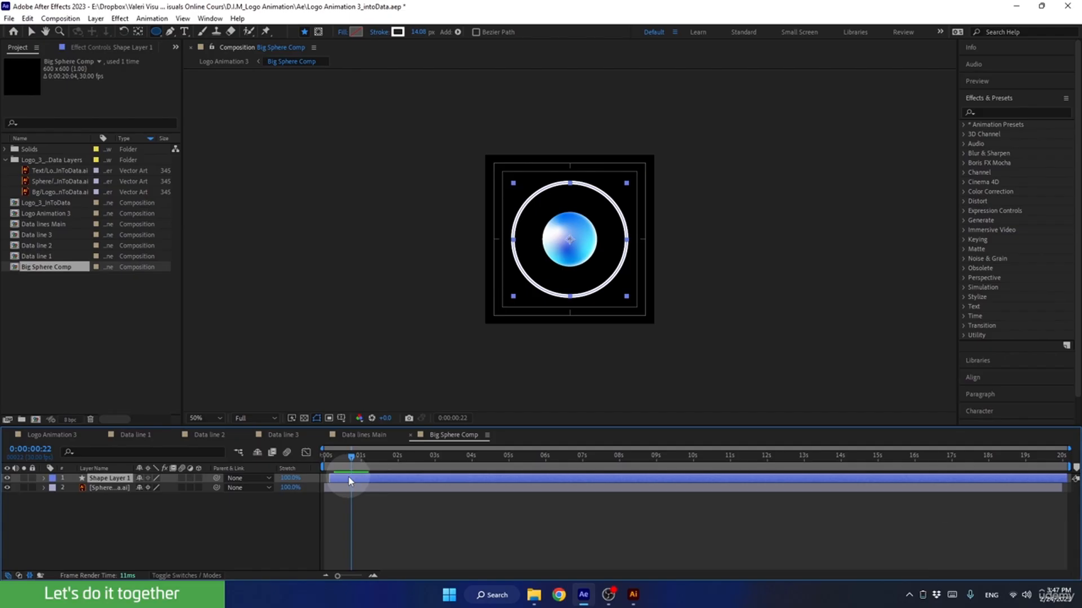
{"action": "key", "text": "u"}
{"action": "left_click_drag", "start_coordinate": [345, 457], "coordinate": [368, 488]}
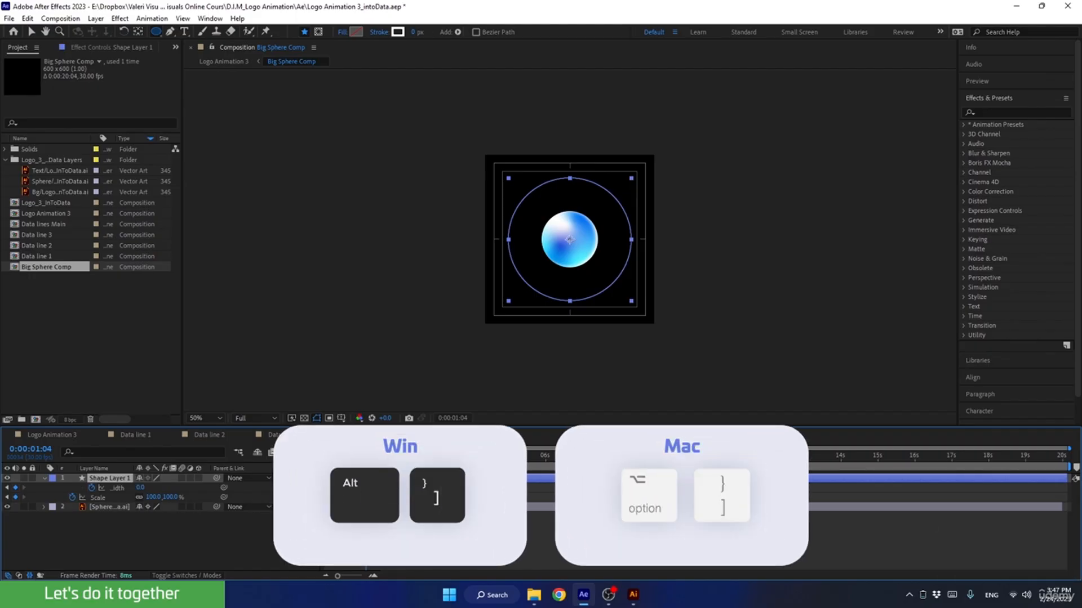
{"action": "key", "text": "alt+bracketright"}
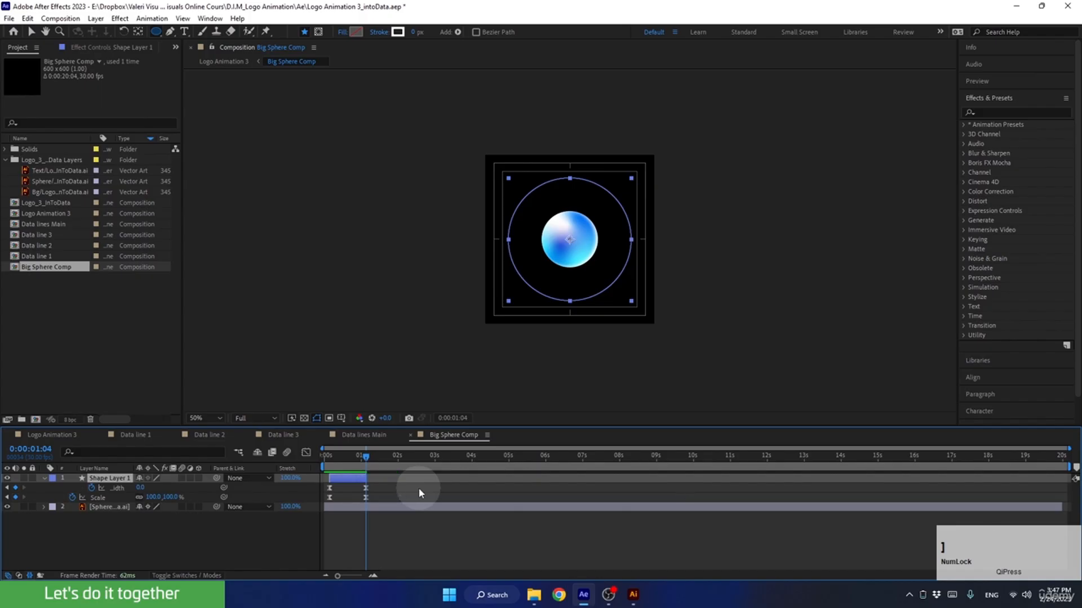
{"action": "left_click", "coordinate": [44, 479]}
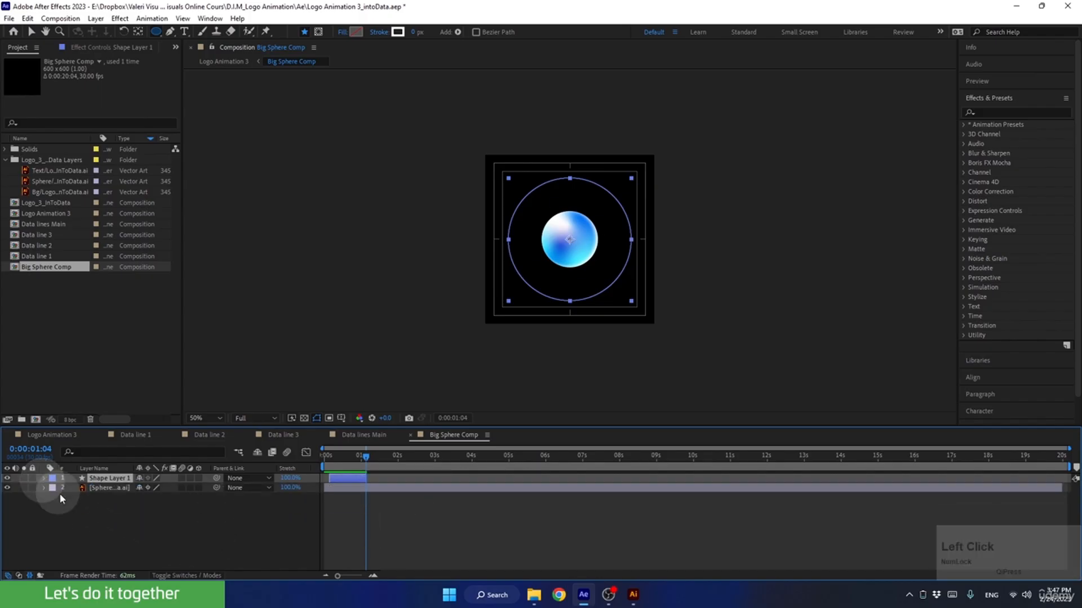
{"action": "left_click", "coordinate": [138, 549]}
{"action": "left_click_drag", "start_coordinate": [351, 459], "coordinate": [299, 460]}
{"action": "key", "text": "space"}
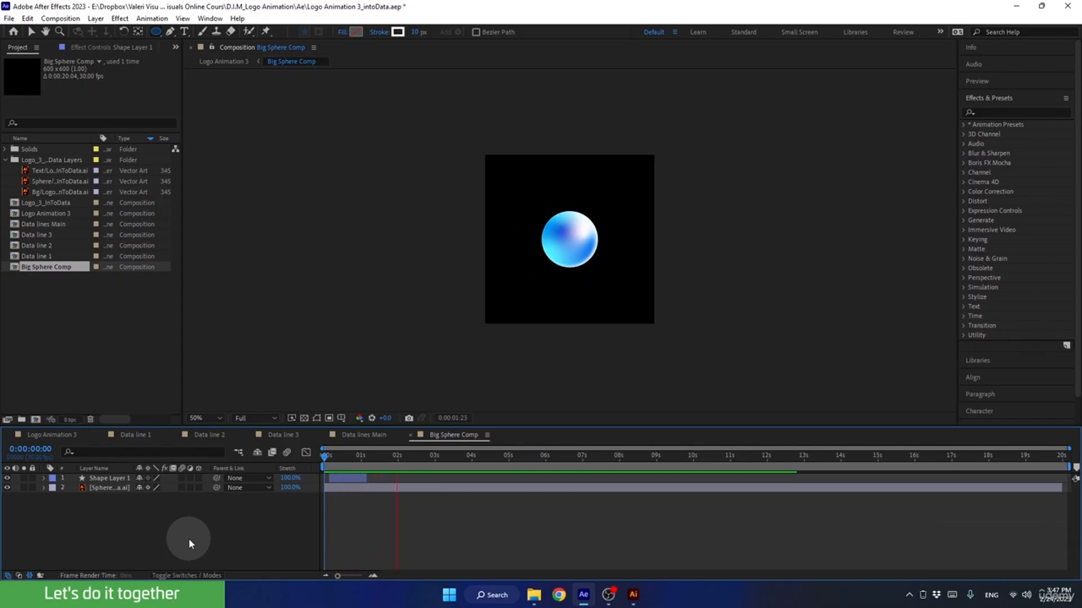
{"action": "key", "text": "space"}
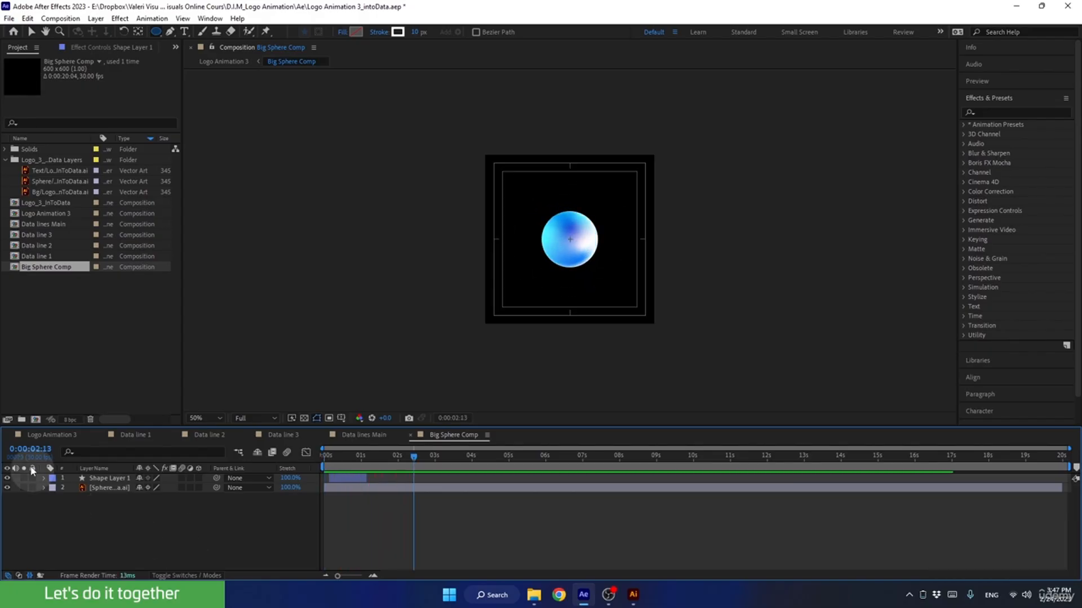
In Logo Animation 3, enable collapse transformations on the Big Sphere Comp layer and change its label colour to teal.
{"action": "left_click", "coordinate": [42, 434]}
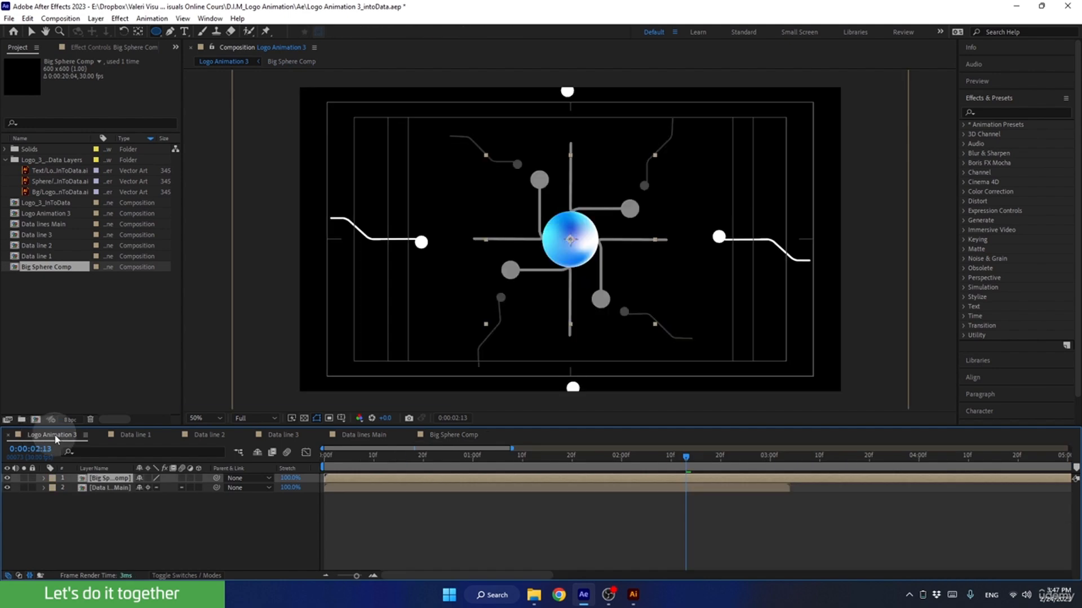
{"action": "left_click", "coordinate": [148, 478]}
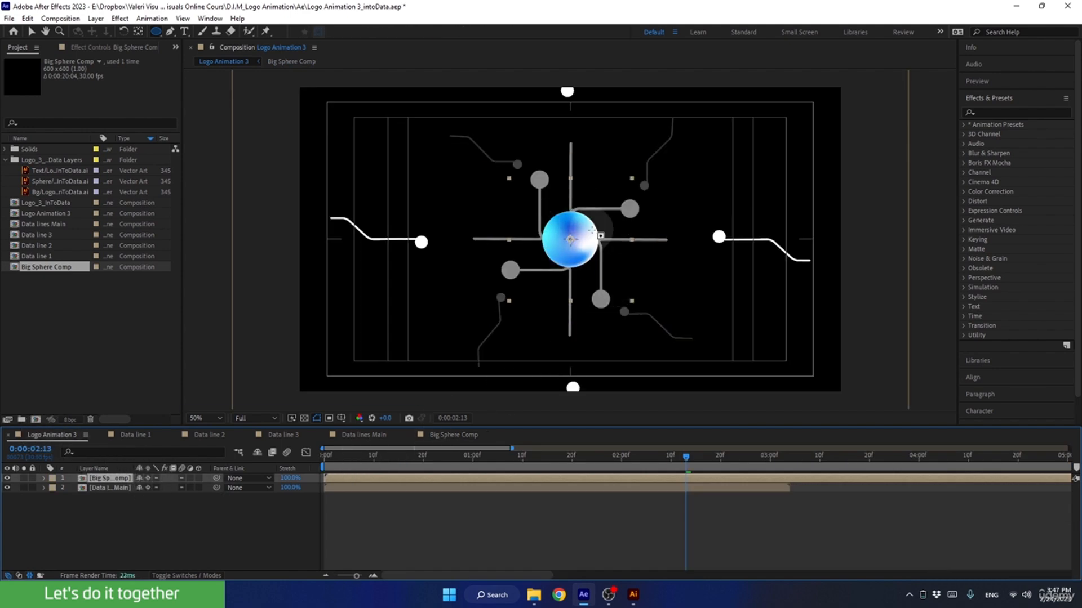
{"action": "left_click", "coordinate": [31, 32]}
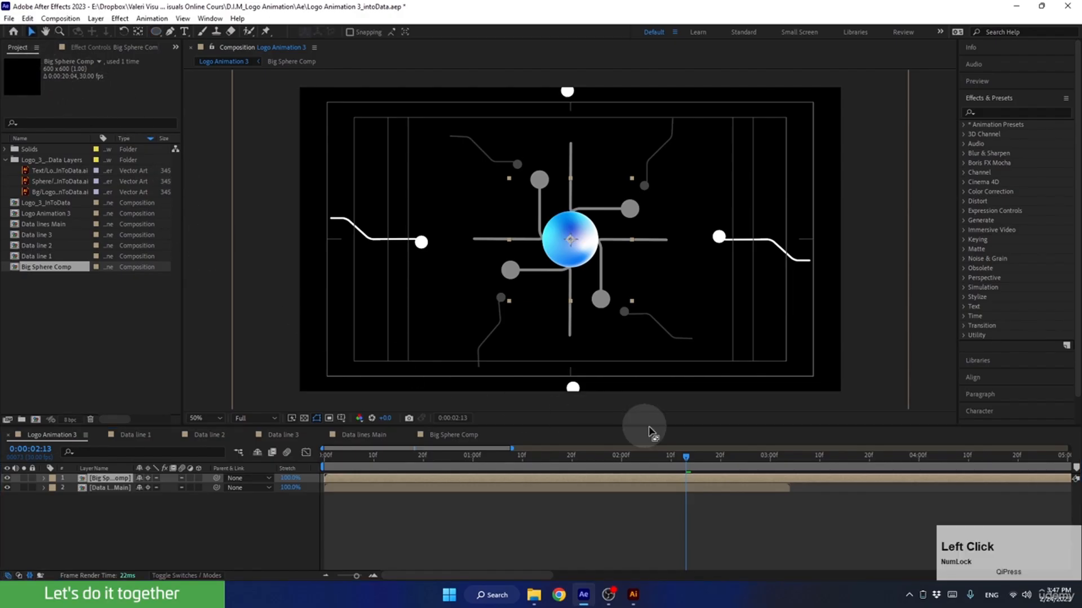
{"action": "left_click_drag", "start_coordinate": [686, 456], "coordinate": [607, 486]}
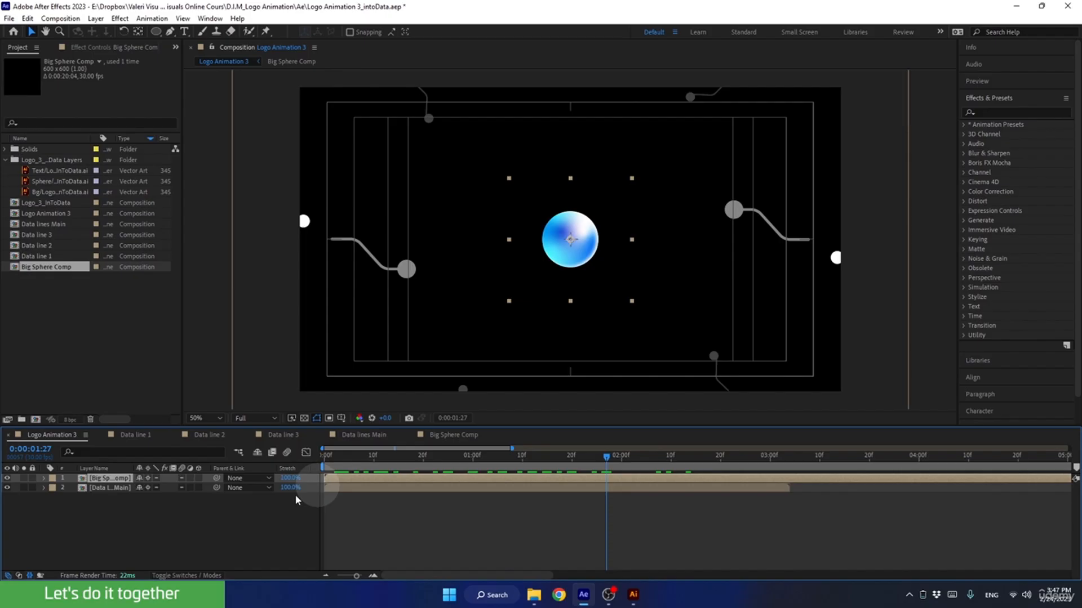
{"action": "left_click", "coordinate": [50, 479]}
{"action": "left_click", "coordinate": [71, 435]}
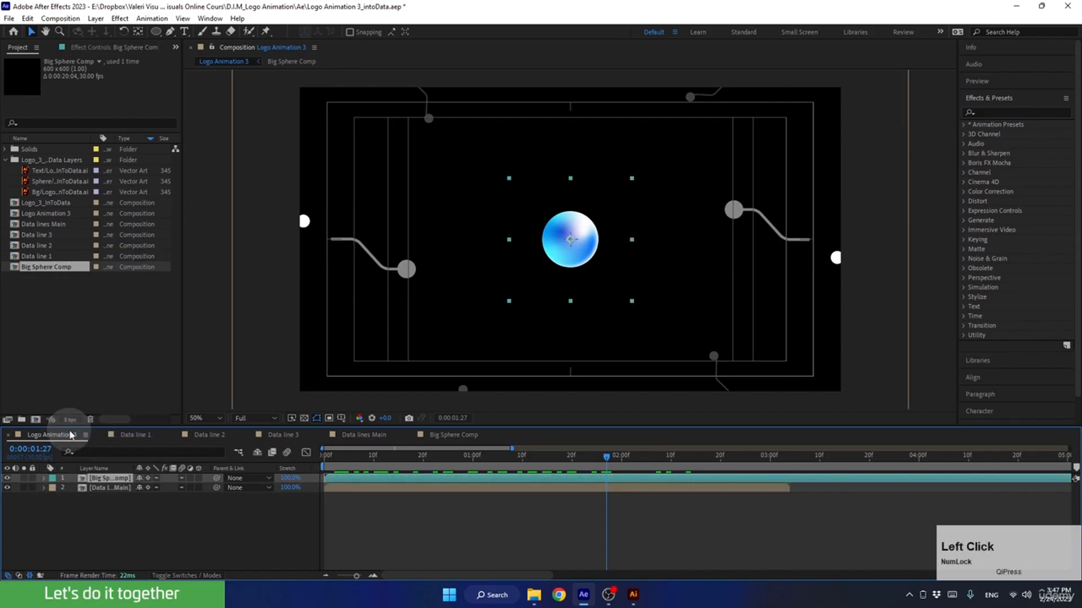
Move the Big Sphere Comp layer to start at about 0:00:02:23 and preview its entrance against the data lines.
{"action": "left_click_drag", "start_coordinate": [369, 479], "coordinate": [698, 482]}
{"action": "left_click_drag", "start_coordinate": [607, 455], "coordinate": [792, 476]}
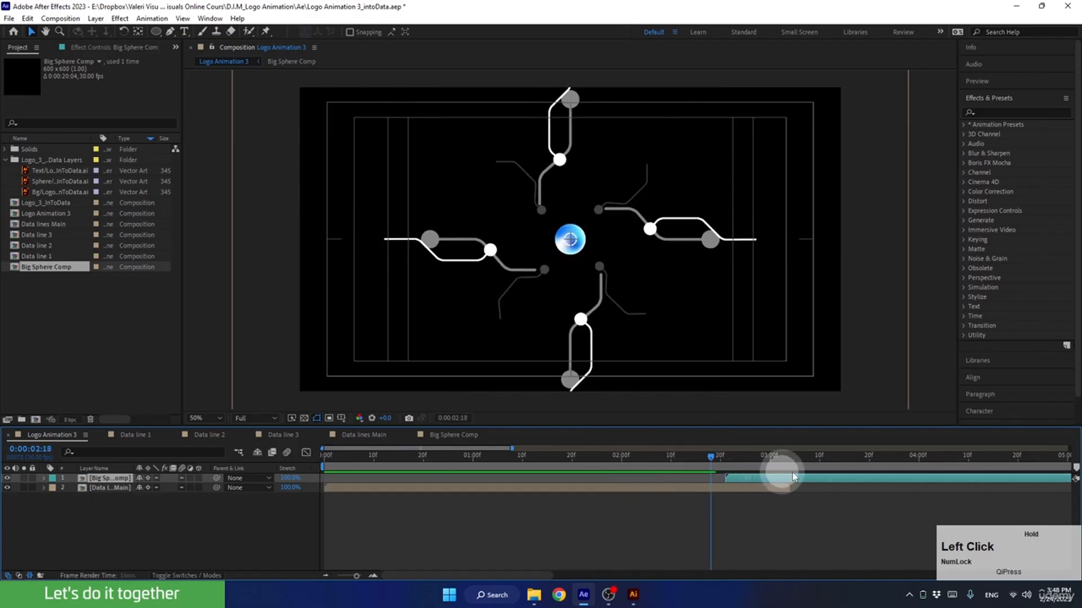
{"action": "left_click_drag", "start_coordinate": [710, 456], "coordinate": [755, 455]}
{"action": "left_click", "coordinate": [806, 476]}
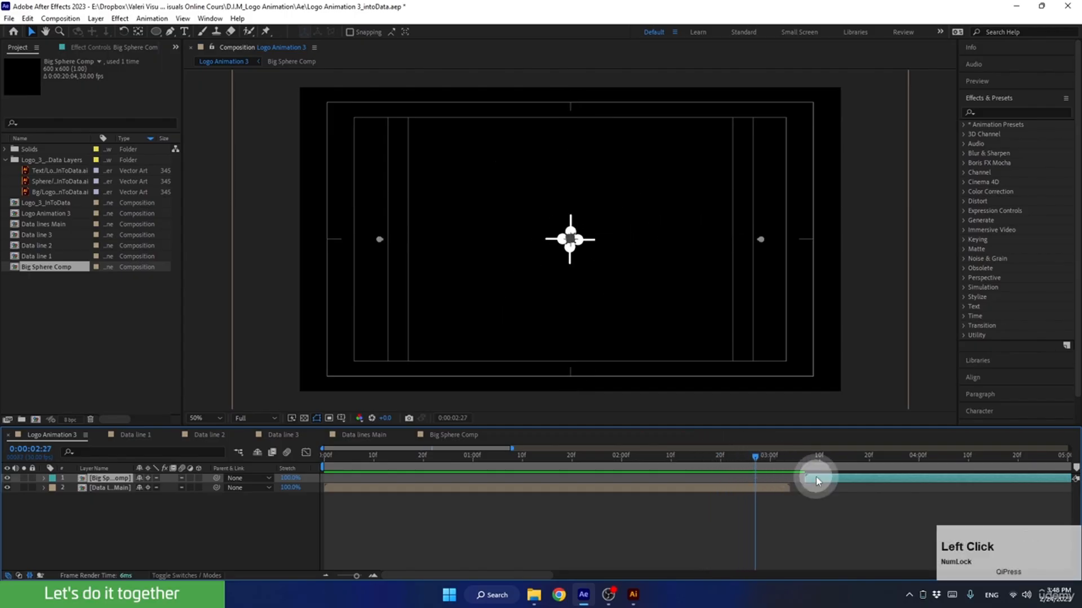
{"action": "left_click_drag", "start_coordinate": [753, 478], "coordinate": [646, 459]}
{"action": "key", "text": "space"}
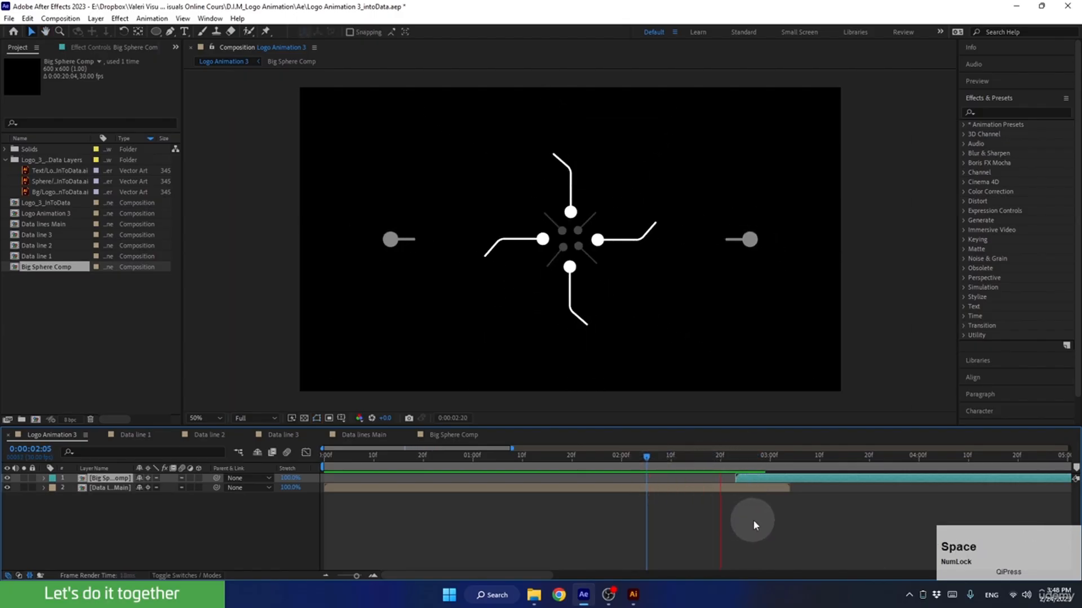
Move Shape Layer 1 below the sphere layer inside Big Sphere Comp, and scrub the result back in Logo Animation 3.
{"action": "mouse_move", "coordinate": [798, 459]}
{"action": "left_mouse_down"}
{"action": "mouse_move", "coordinate": [700, 453]}
{"action": "mouse_move", "coordinate": [773, 449]}
{"action": "mouse_move", "coordinate": [801, 431]}
{"action": "mouse_move", "coordinate": [782, 447]}
{"action": "left_mouse_up"}
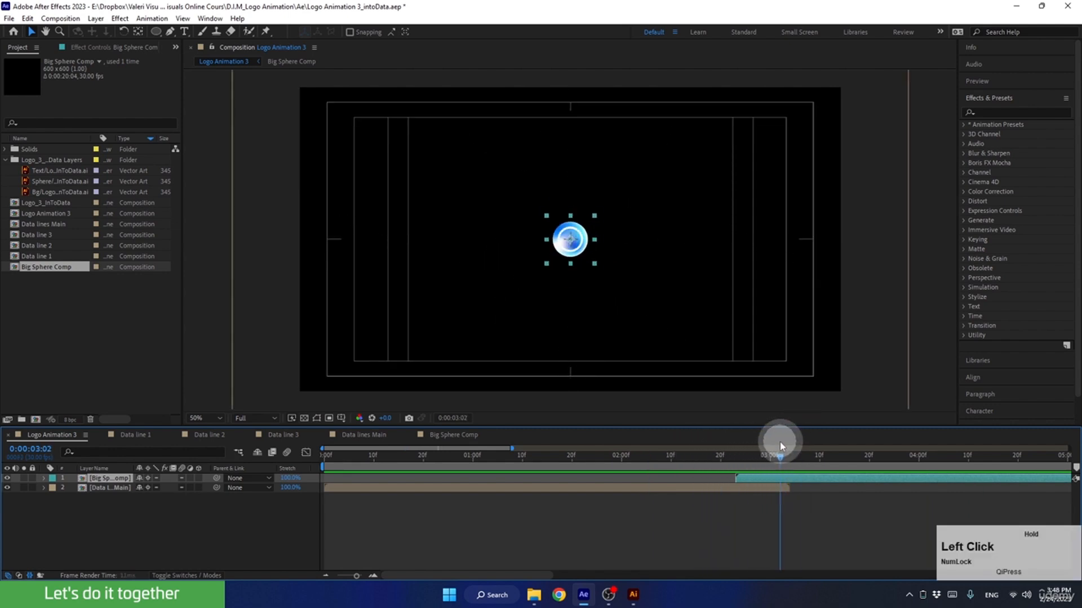
{"action": "scroll", "coordinate": [533, 225], "scroll_direction": "up", "scroll_amount": 3}
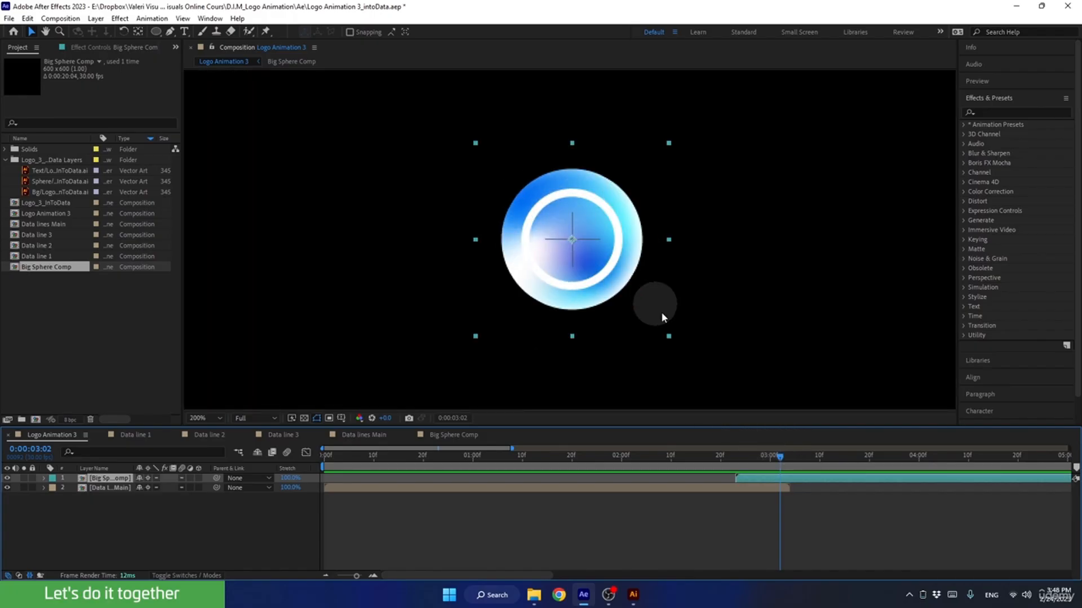
{"action": "double_click", "coordinate": [753, 480]}
{"action": "scroll", "coordinate": [582, 250], "scroll_direction": "up", "scroll_amount": 3}
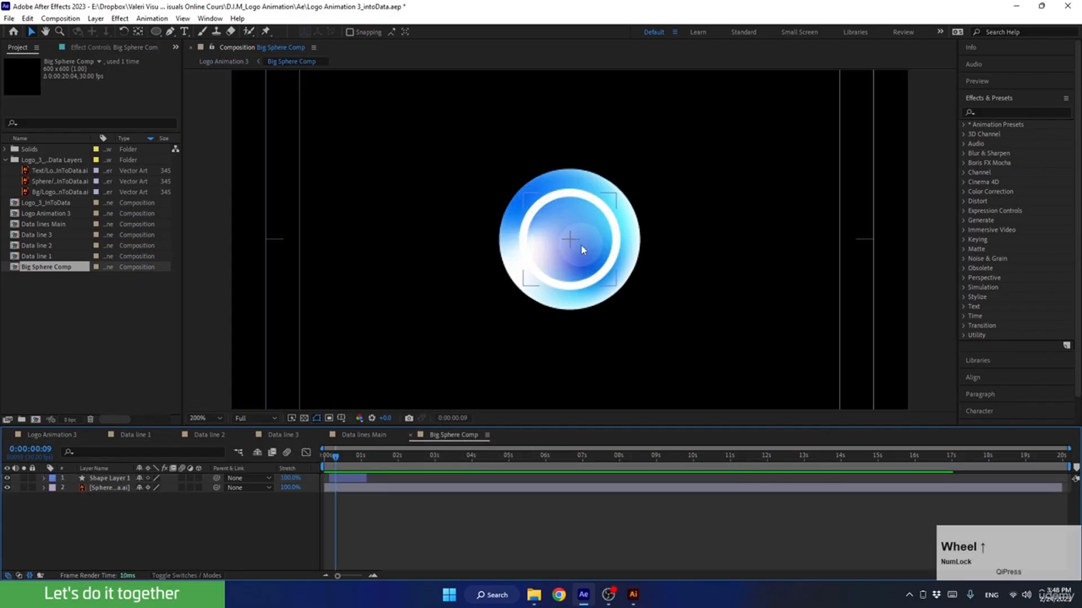
{"action": "left_click_drag", "start_coordinate": [104, 478], "coordinate": [111, 505]}
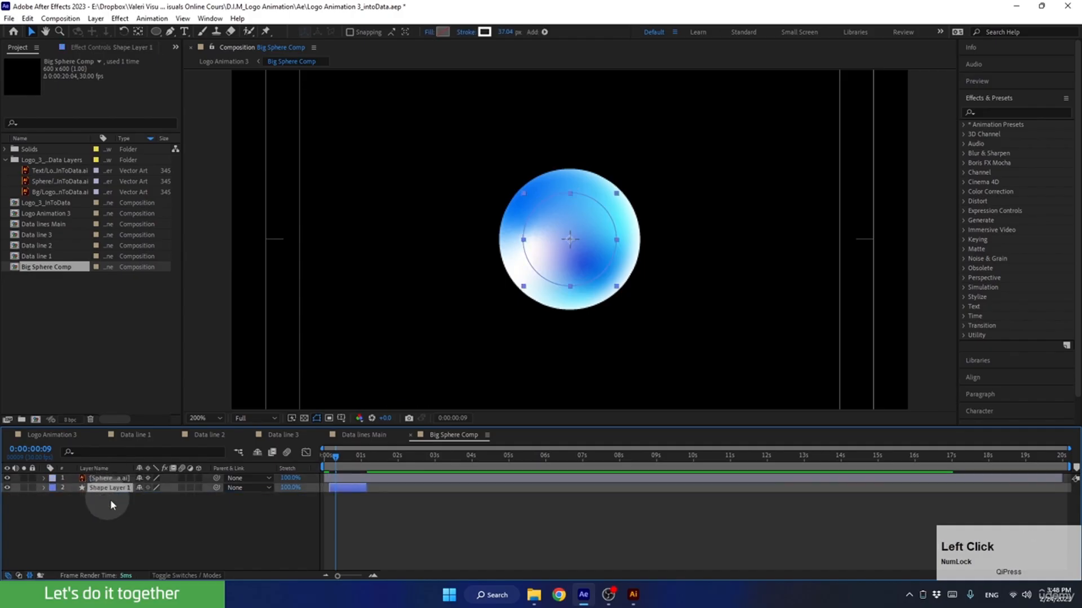
{"action": "mouse_move", "coordinate": [319, 454]}
{"action": "left_mouse_down"}
{"action": "mouse_move", "coordinate": [339, 463]}
{"action": "mouse_move", "coordinate": [325, 466]}
{"action": "left_mouse_up"}
{"action": "left_click", "coordinate": [57, 435]}
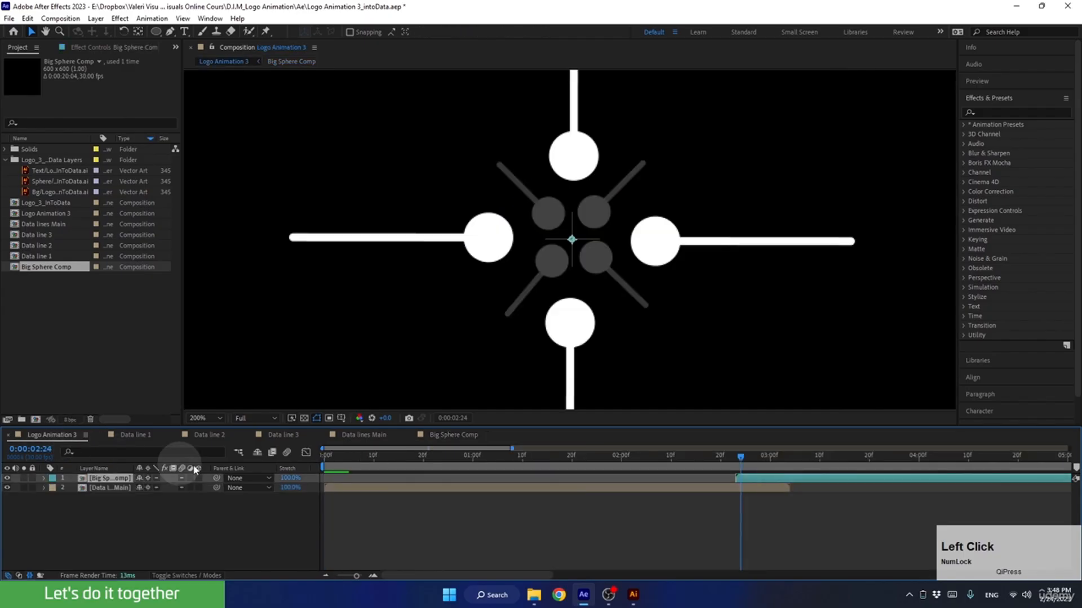
{"action": "left_click_drag", "start_coordinate": [740, 455], "coordinate": [690, 456]}
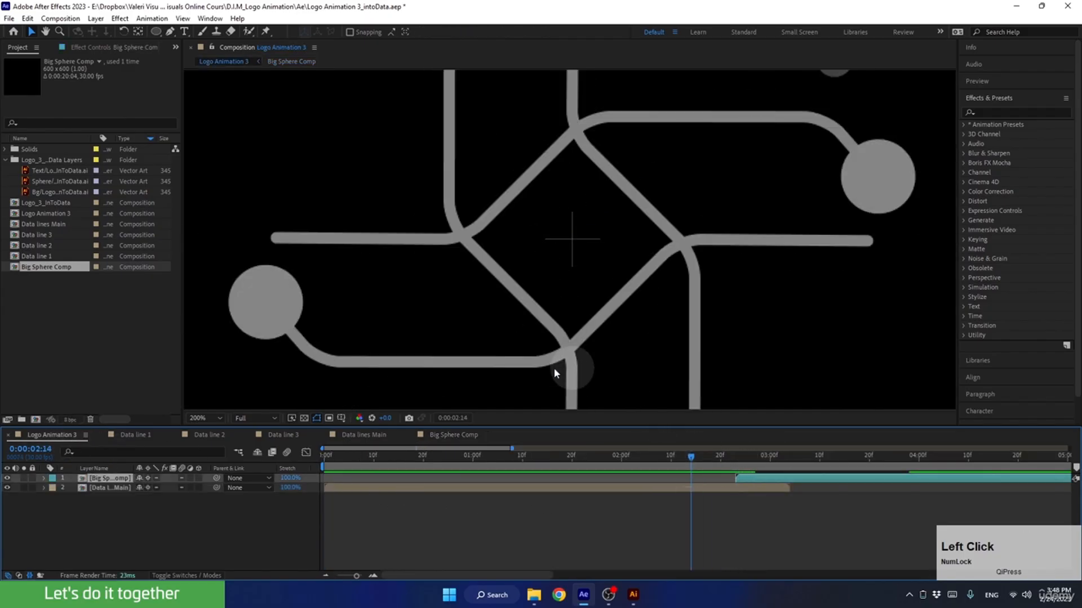
Fit the whole Logo Animation 3 frame in view, preview the sphere's entrance, and scrub to 0:00:02:15.
{"action": "left_click", "coordinate": [219, 418]}
{"action": "left_click", "coordinate": [210, 219]}
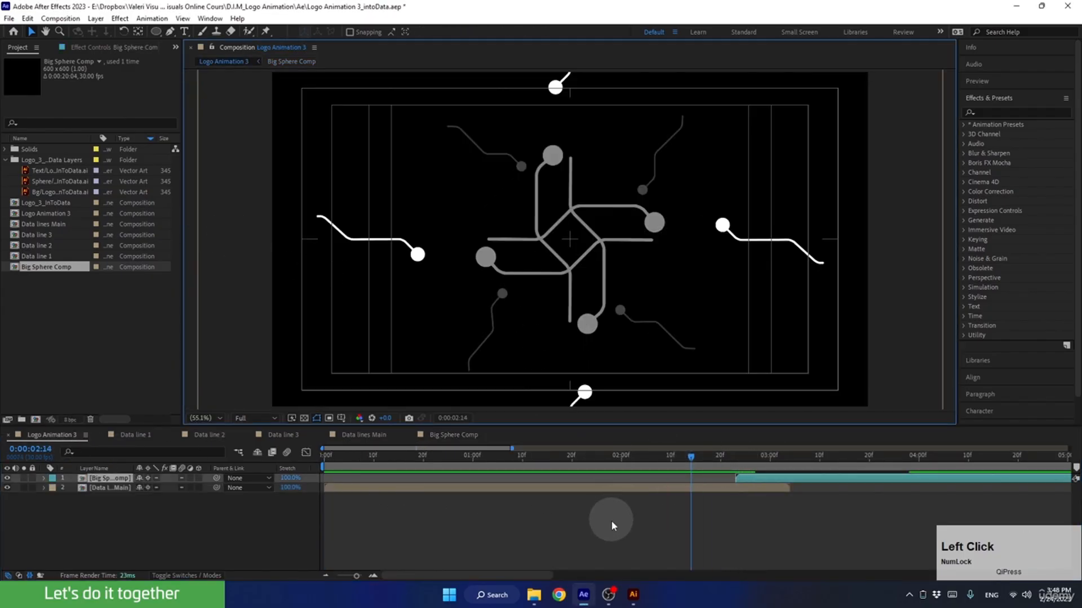
{"action": "key", "text": "space"}
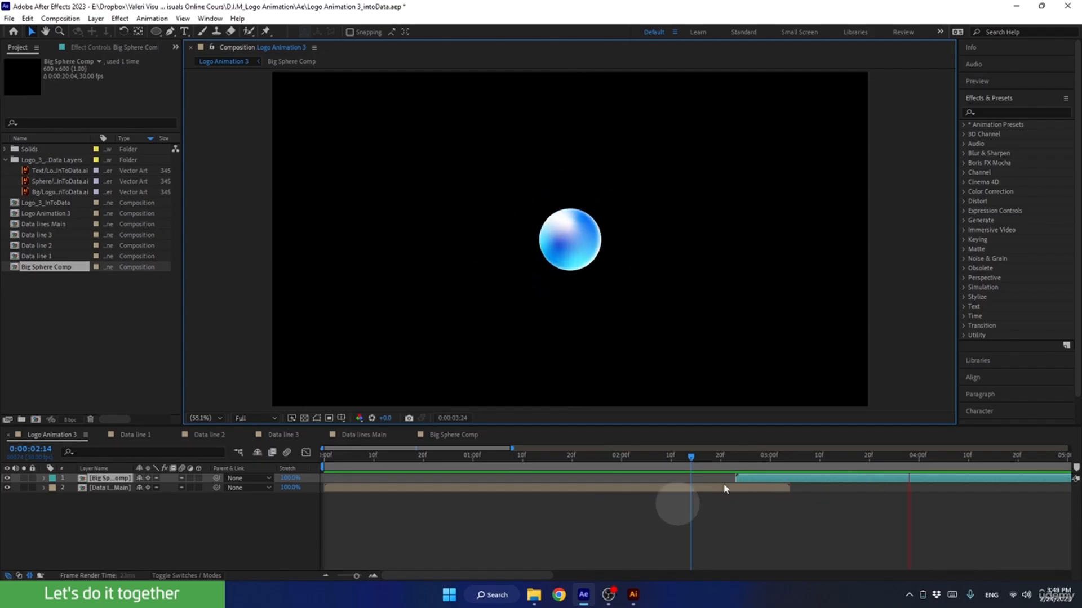
{"action": "left_click_drag", "start_coordinate": [758, 459], "coordinate": [695, 484]}
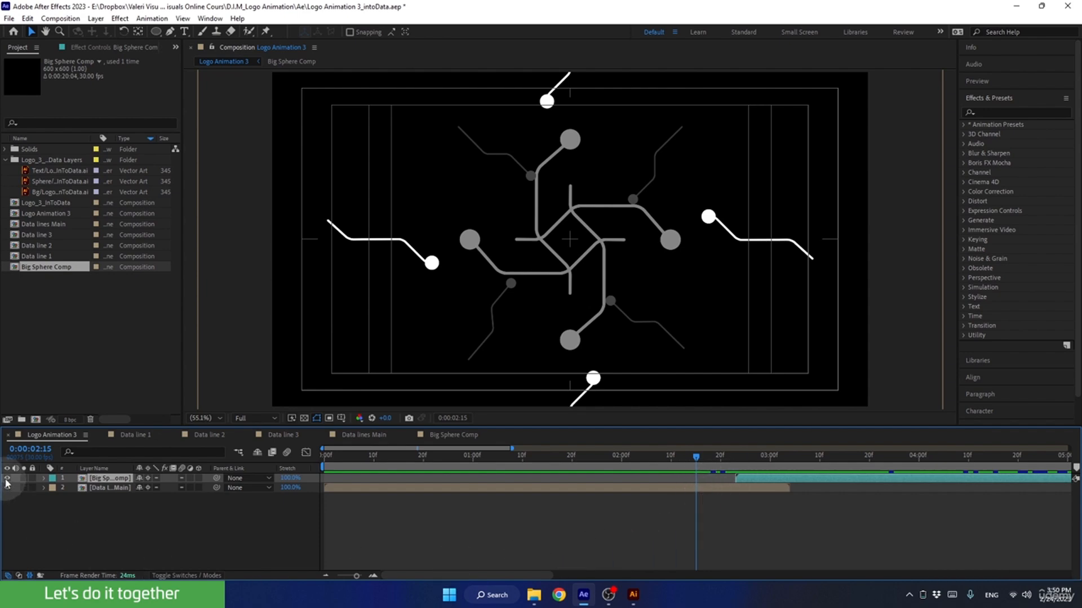
Hide the Big Sphere Comp and Data lines Main layers and display the proportional grid in Logo Animation 3.
{"action": "left_click_drag", "start_coordinate": [7, 478], "coordinate": [8, 489]}
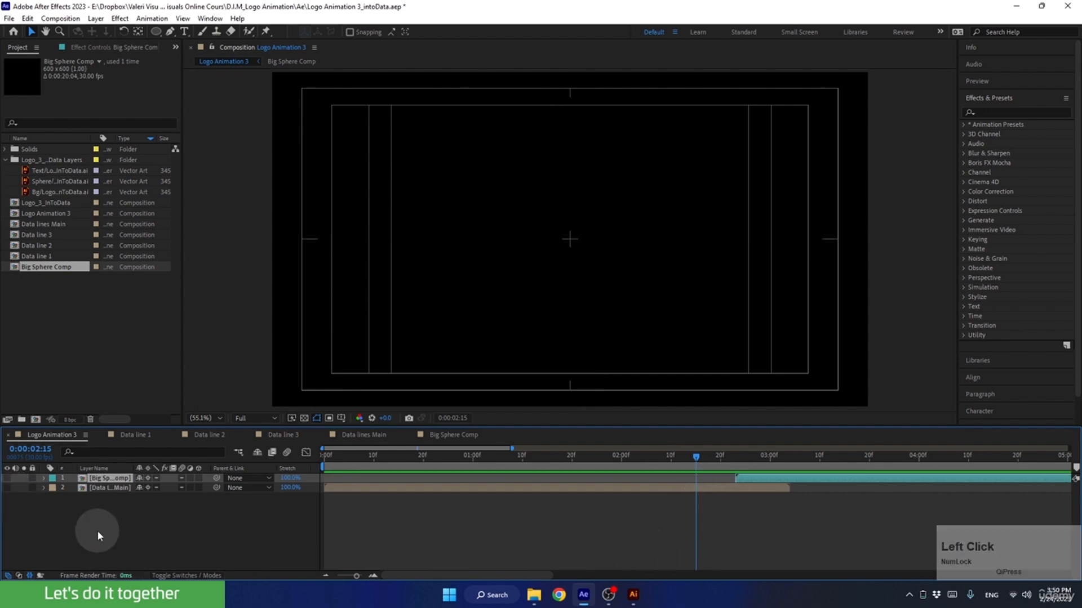
{"action": "left_click", "coordinate": [341, 418]}
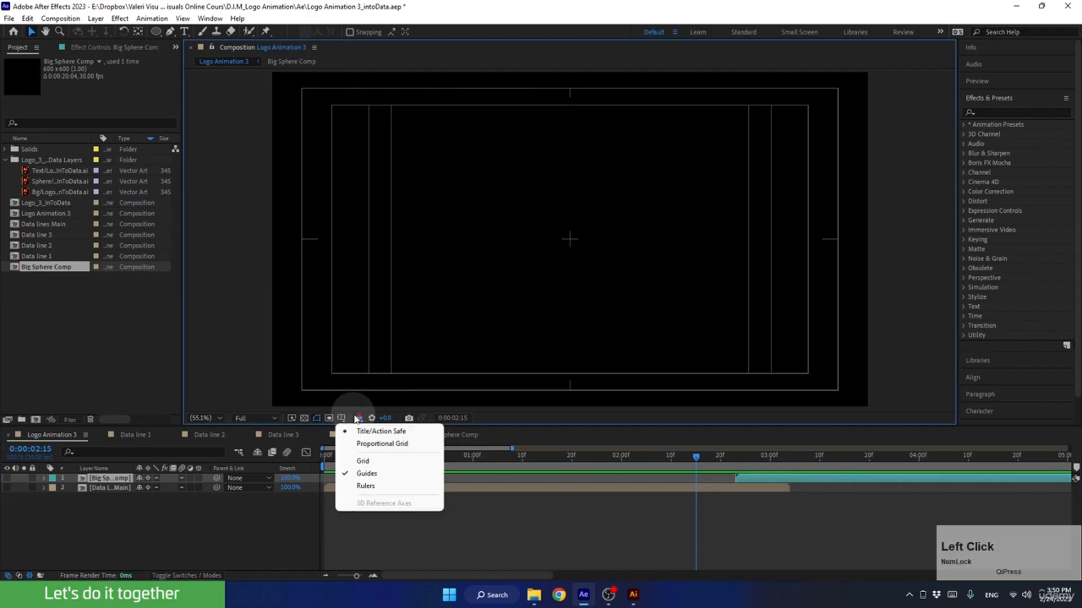
{"action": "left_click", "coordinate": [239, 313]}
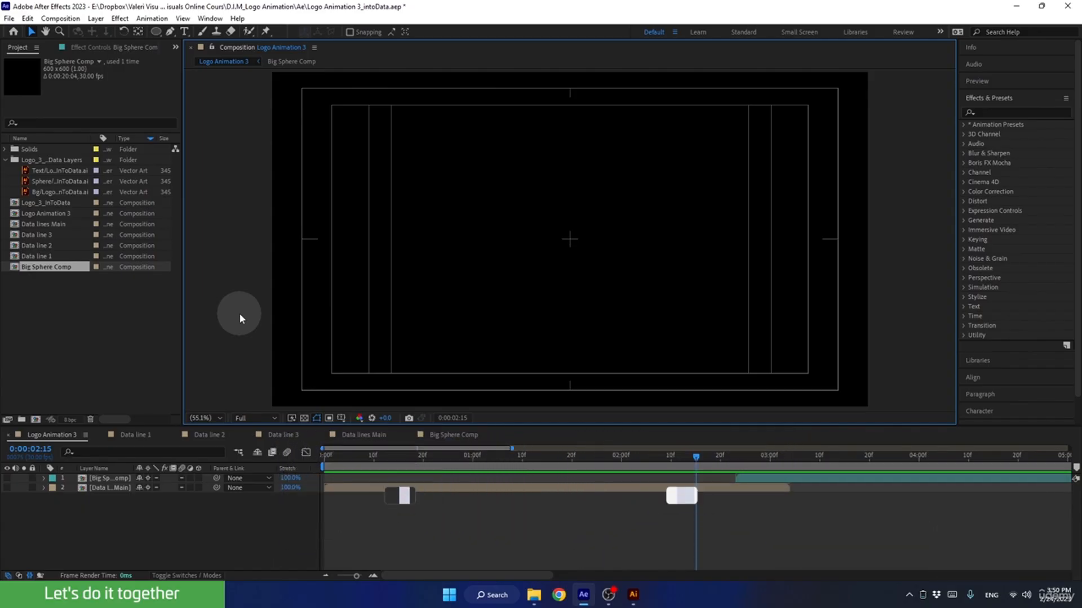
{"action": "key", "text": "alt+apostrophe"}
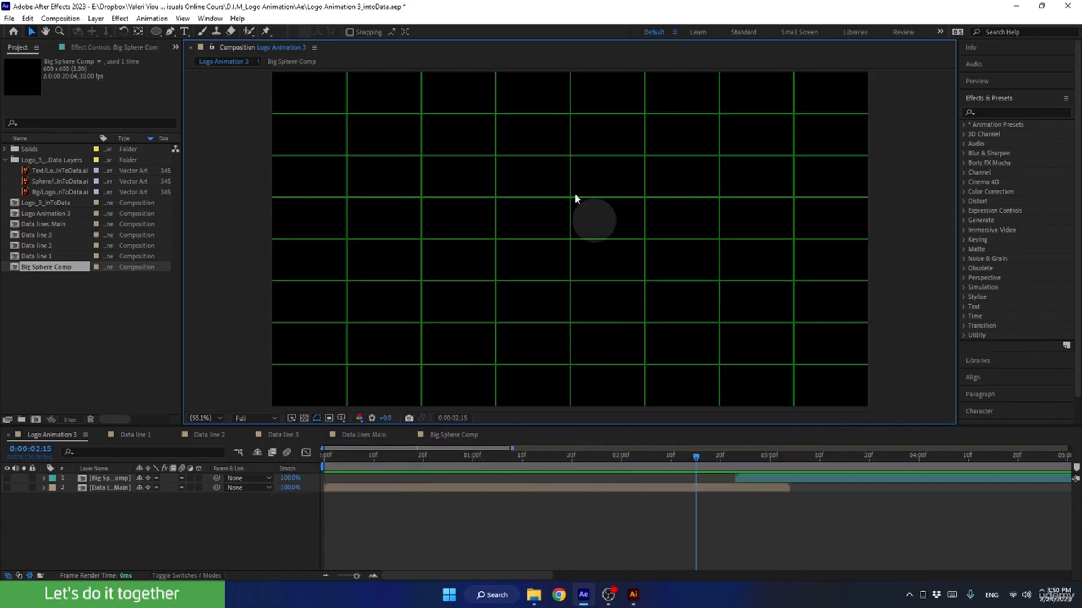
Activate the Pen tool with no layer selected and set its fill type to Solid Color.
{"action": "left_click", "coordinate": [170, 31]}
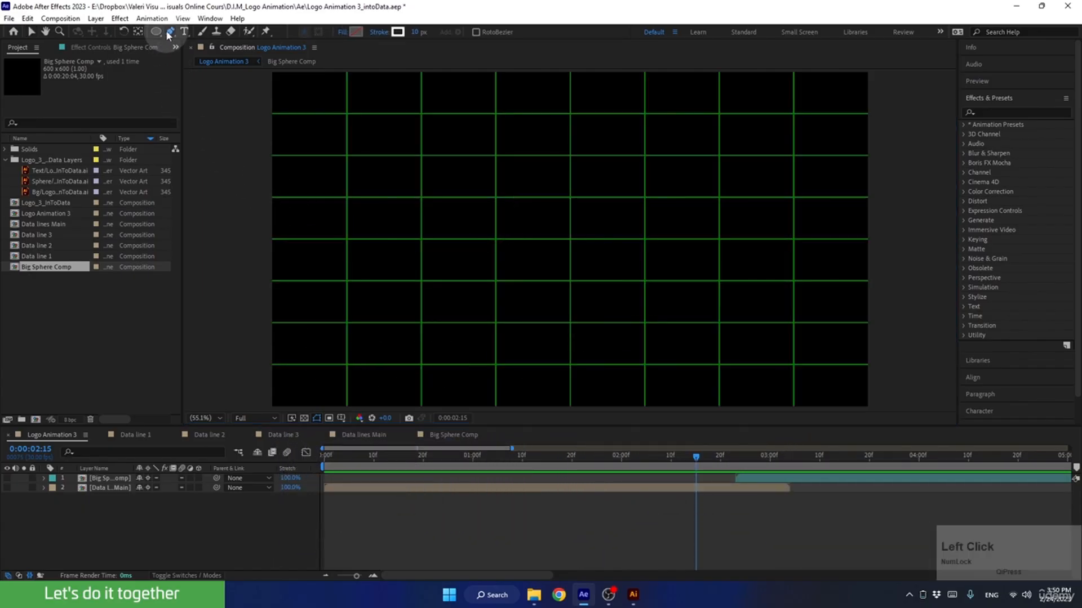
{"action": "left_click", "coordinate": [123, 525]}
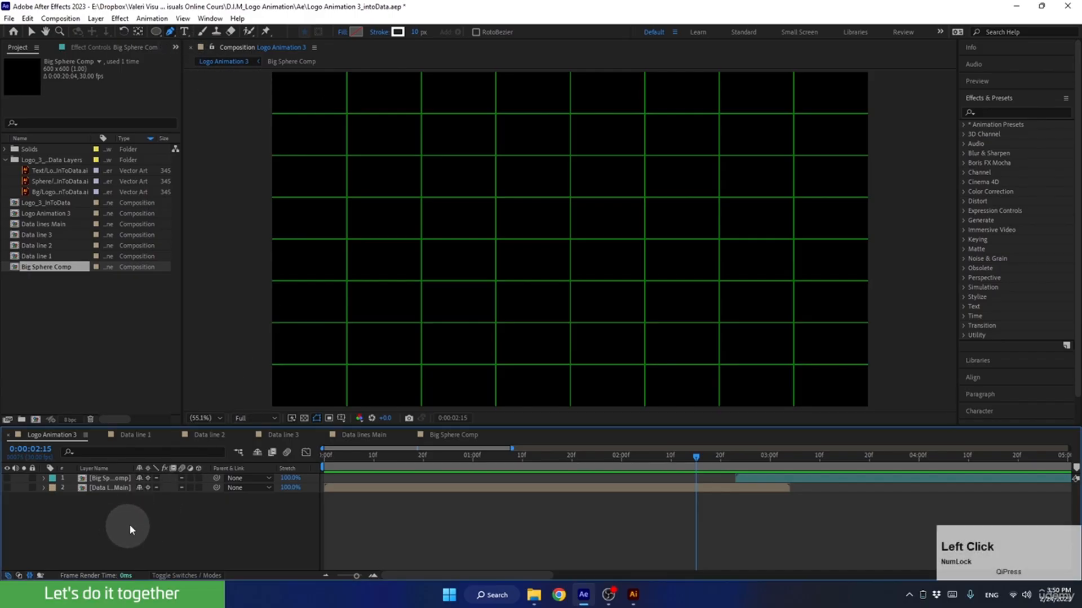
{"action": "left_click", "coordinate": [345, 34]}
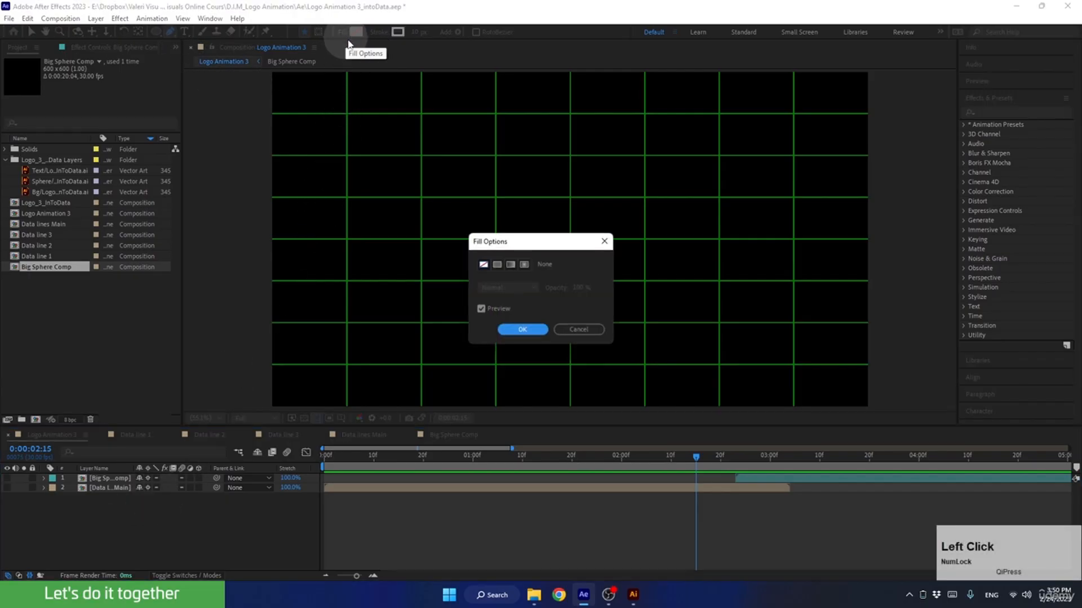
{"action": "left_click", "coordinate": [497, 264]}
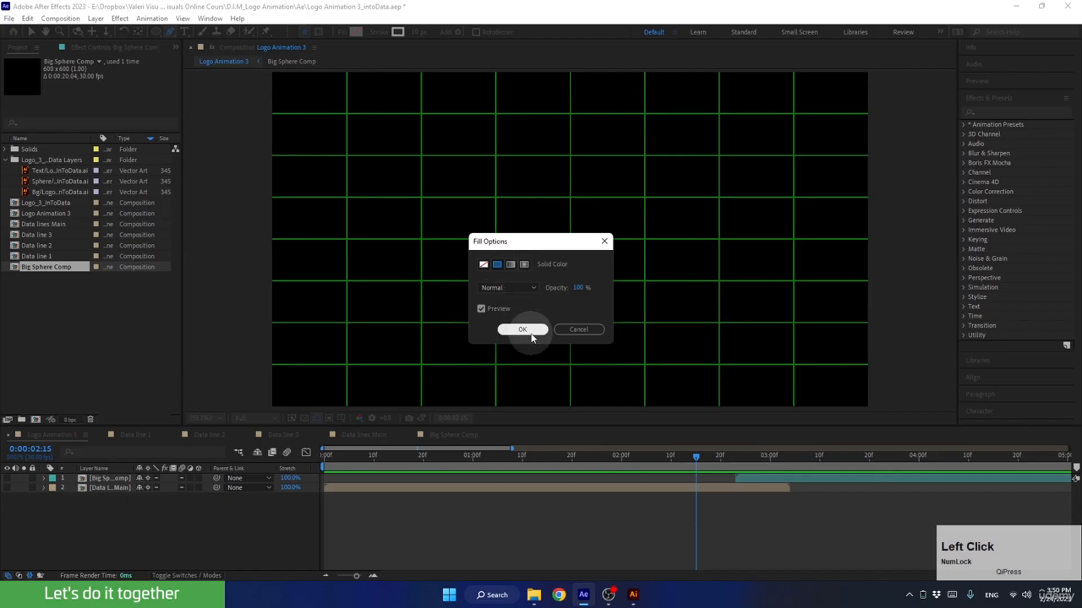
{"action": "left_click", "coordinate": [527, 331]}
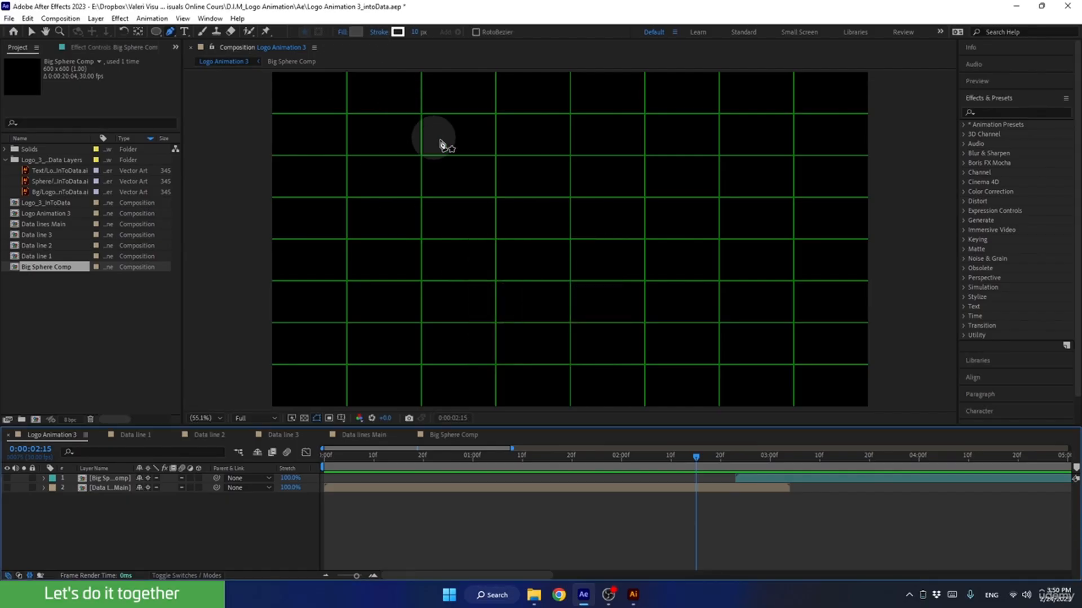
Draw a closed four-point diamond centred in the frame, three grid rows above and below centre and one column to each side.
{"action": "left_click", "coordinate": [570, 113]}
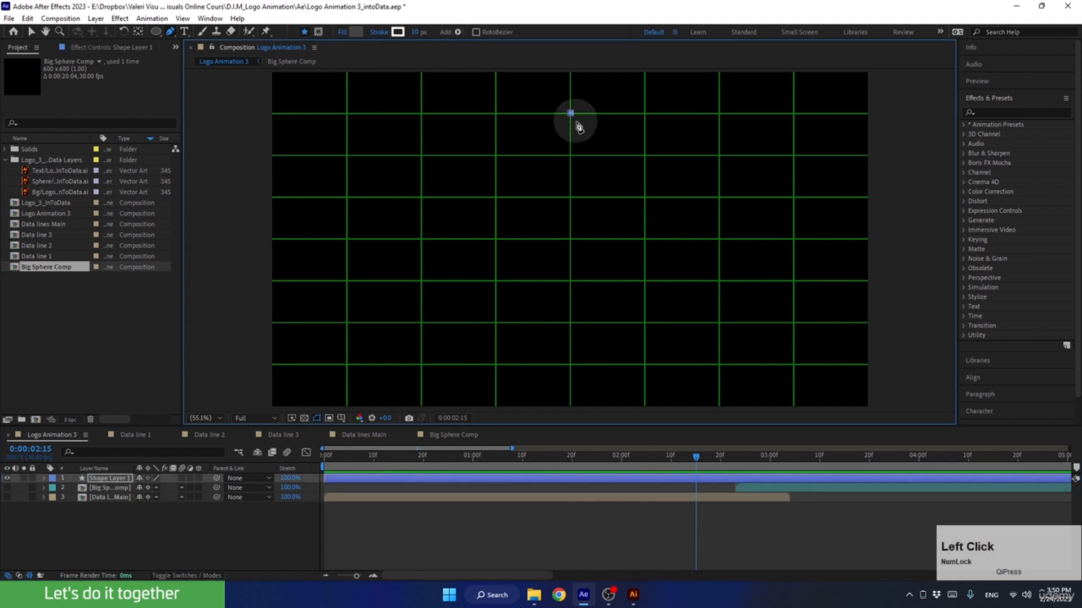
{"action": "left_click", "coordinate": [645, 240]}
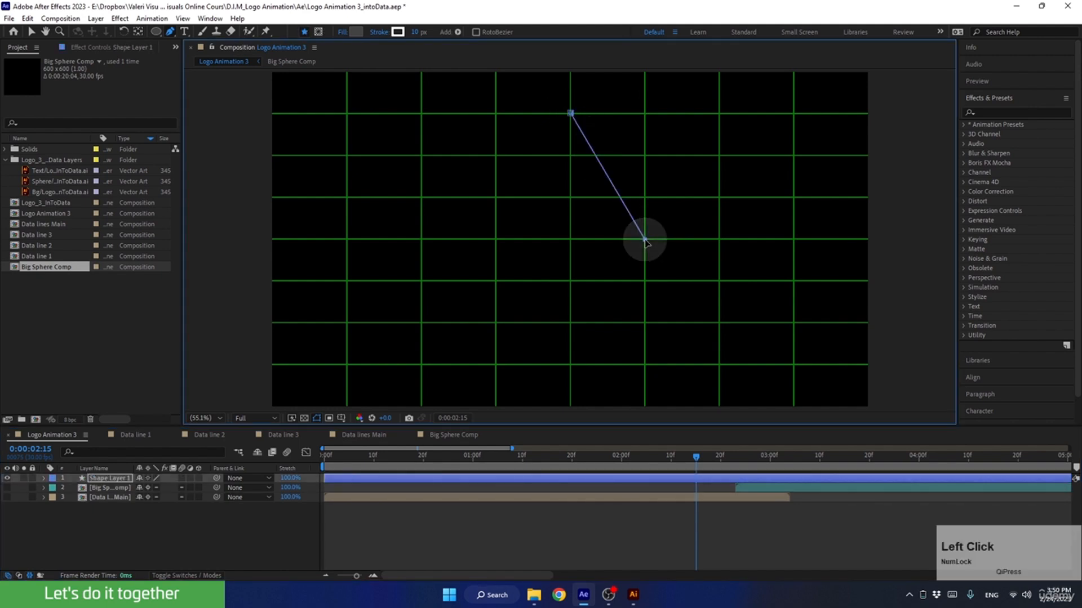
{"action": "left_click", "coordinate": [570, 367]}
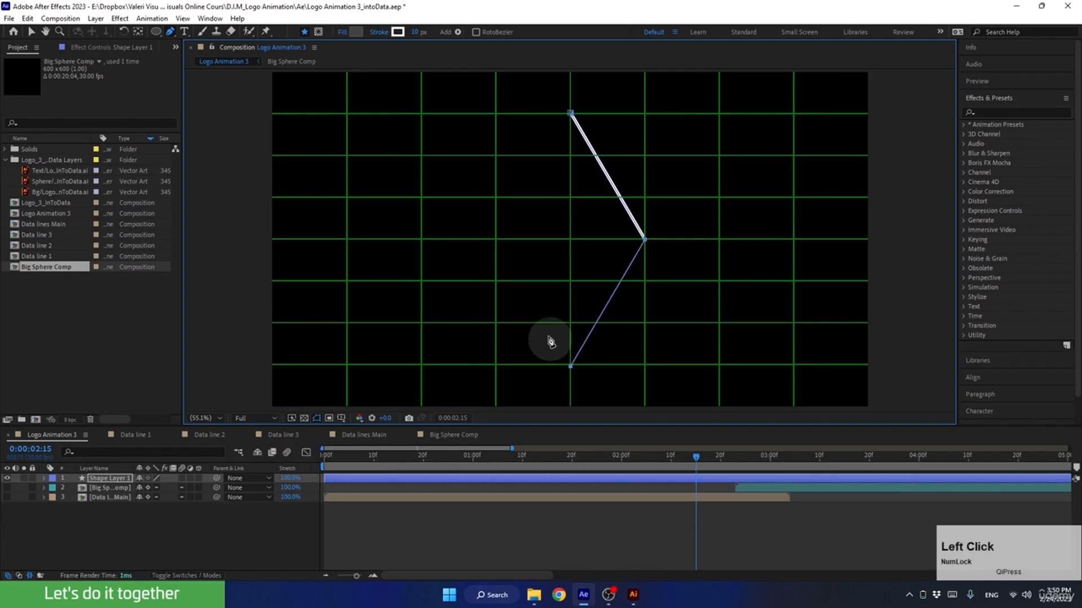
{"action": "left_click", "coordinate": [496, 240]}
{"action": "left_click", "coordinate": [570, 113]}
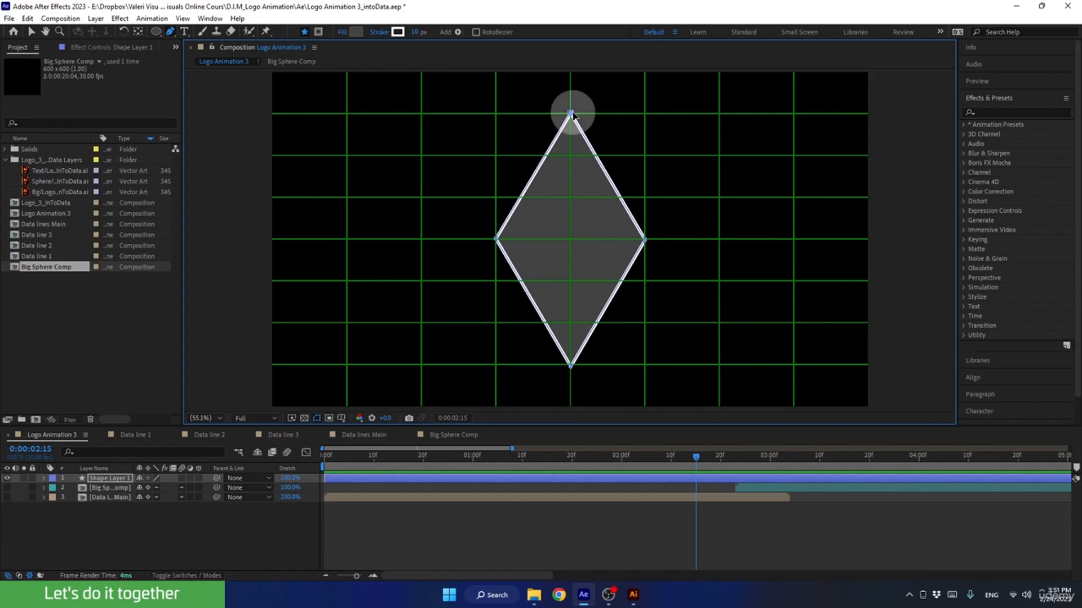
Scale the diamond down around its centre to two grid rows above and below the middle, and hide the proportional grid.
{"action": "key", "text": "v"}
{"action": "left_click_drag", "start_coordinate": [495, 113], "coordinate": [519, 157]}
{"action": "key", "text": "Return"}
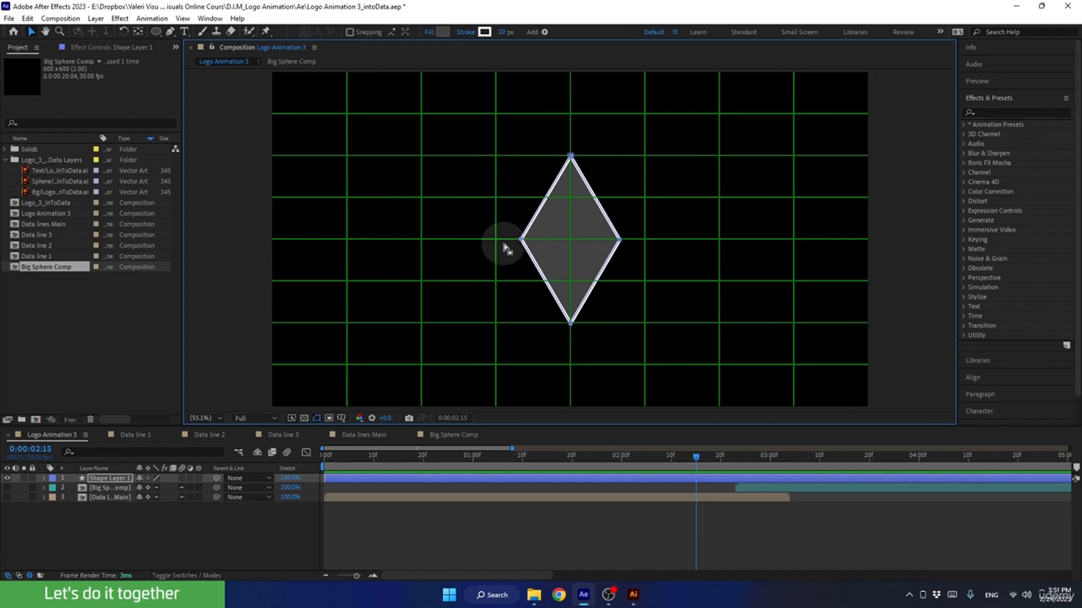
{"action": "left_click_drag", "start_coordinate": [646, 456], "coordinate": [312, 473]}
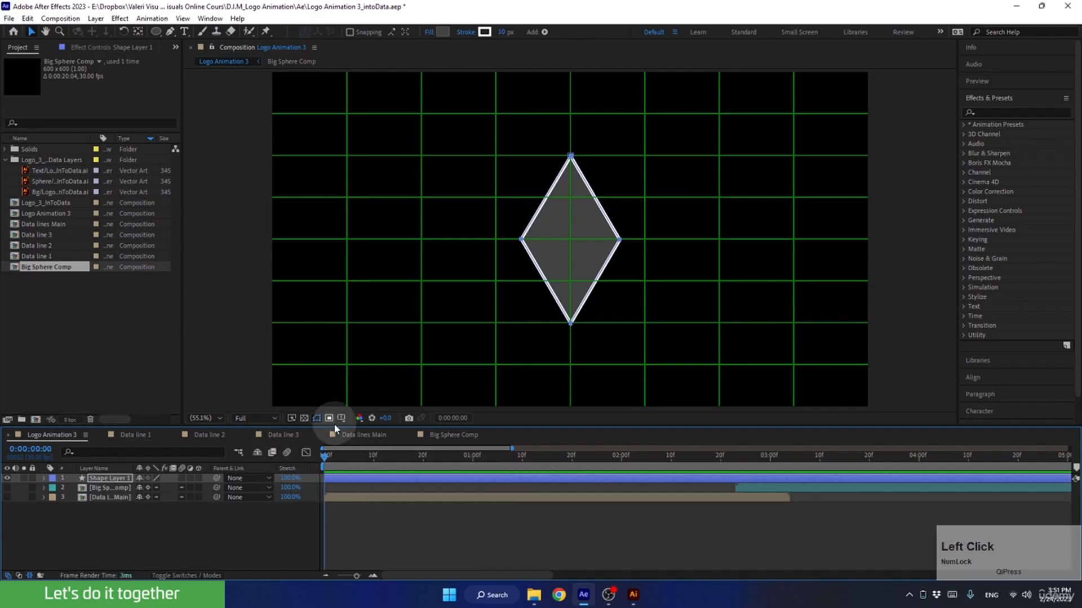
{"action": "key", "text": "alt+apostrophe"}
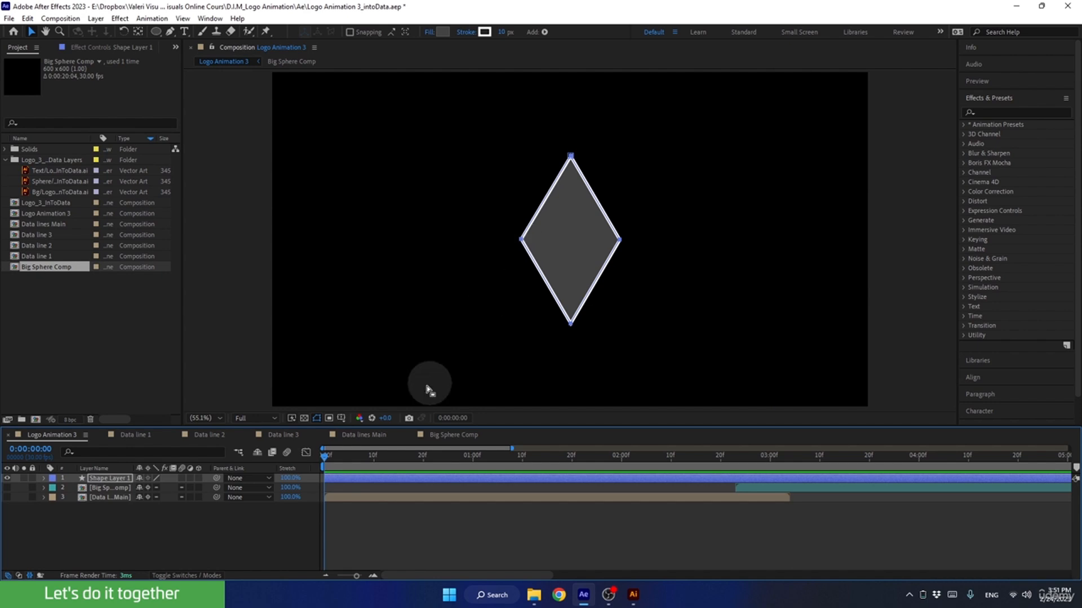
Reveal Path 1 of Shape Layer 1 and set a Path keyframe for the diamond at 0:00:01:00.
{"action": "left_click", "coordinate": [42, 478]}
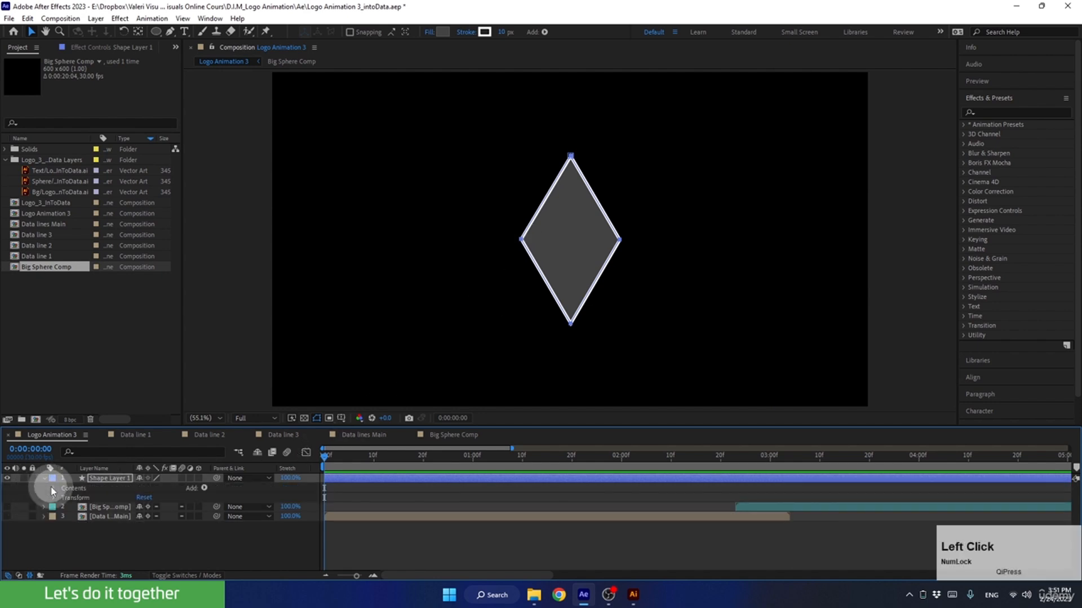
{"action": "left_click", "coordinate": [54, 488]}
{"action": "left_click", "coordinate": [64, 498]}
{"action": "left_click", "coordinate": [71, 506]}
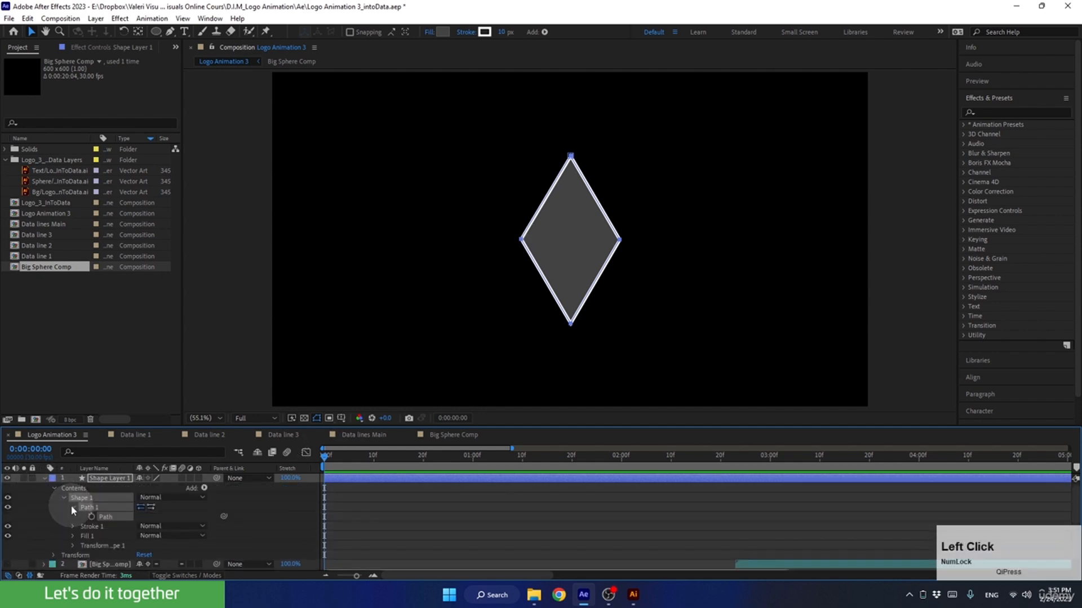
{"action": "left_click", "coordinate": [151, 521]}
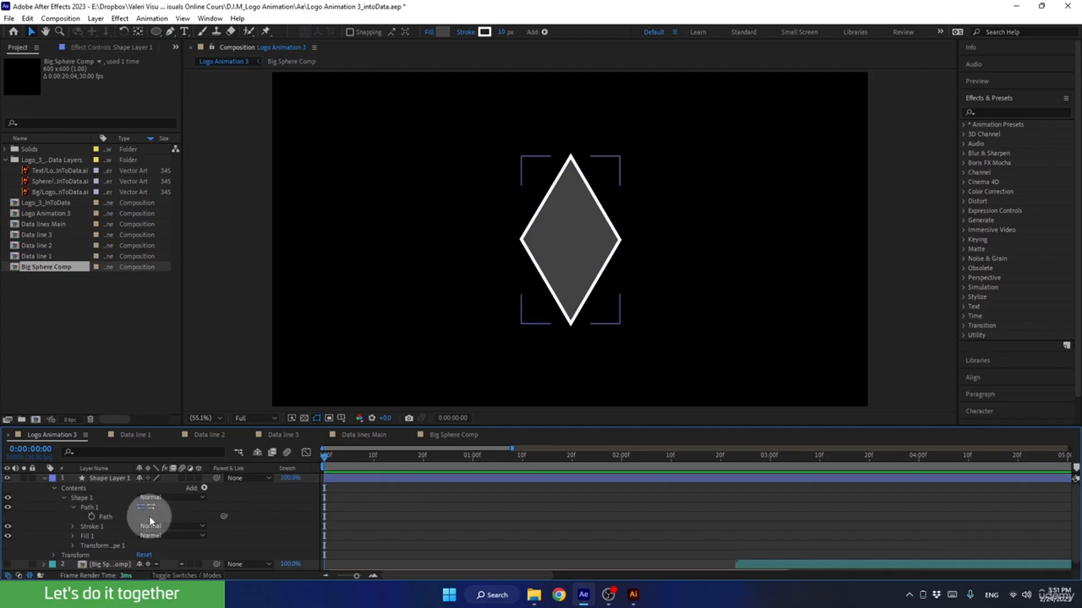
{"action": "left_click", "coordinate": [116, 516]}
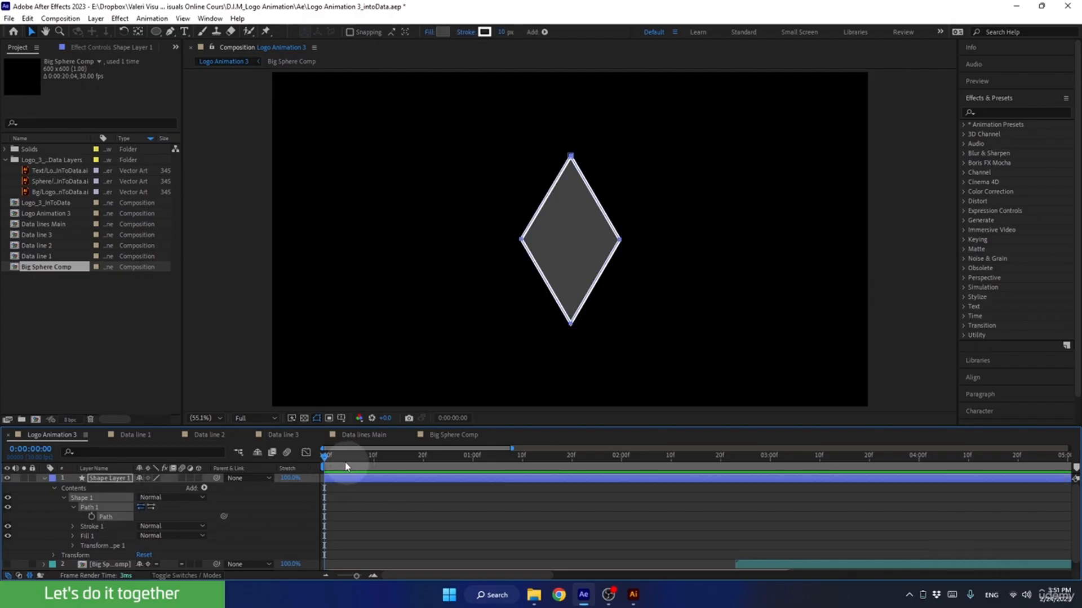
{"action": "left_click_drag", "start_coordinate": [338, 458], "coordinate": [472, 469]}
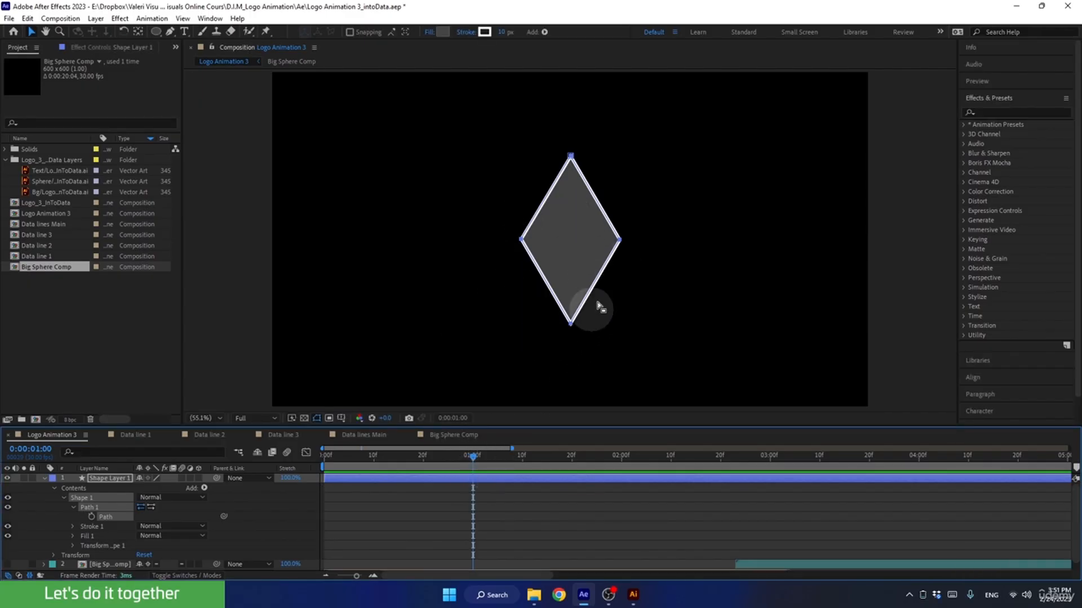
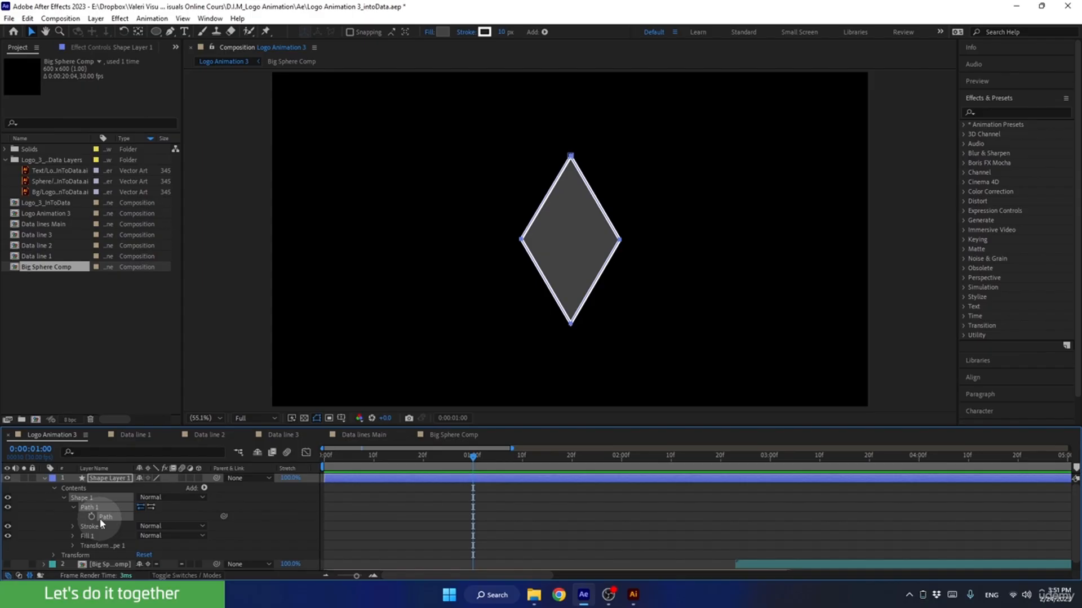
{"action": "left_click", "coordinate": [92, 517]}
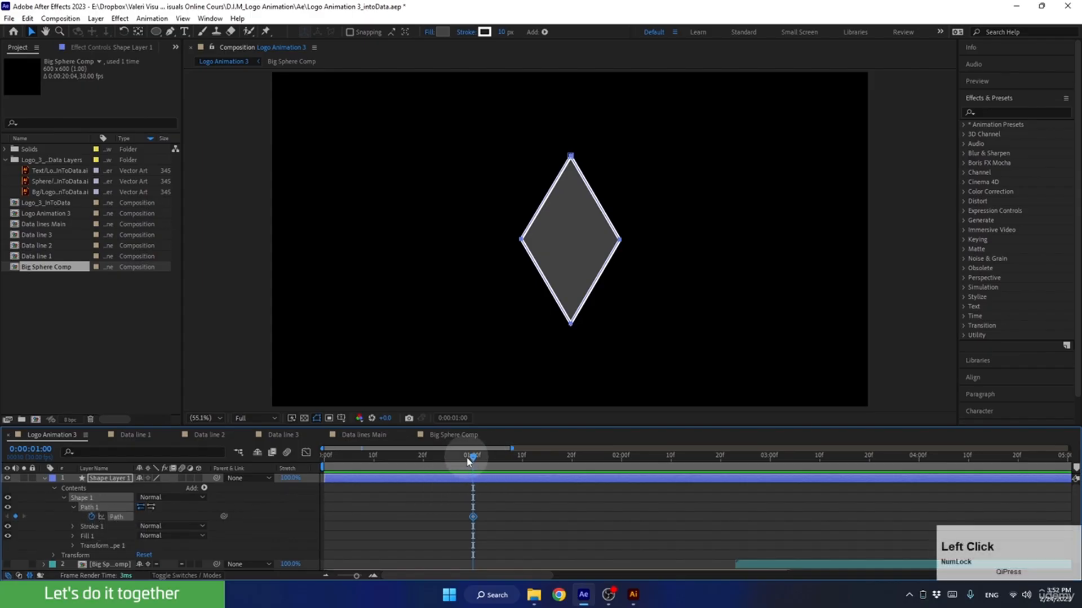
At 0:00:00:00, show the title/action-safe guides and move the diamond's two side points to the centre, collapsing it into a vertical line.
{"action": "left_click_drag", "start_coordinate": [472, 459], "coordinate": [299, 473]}
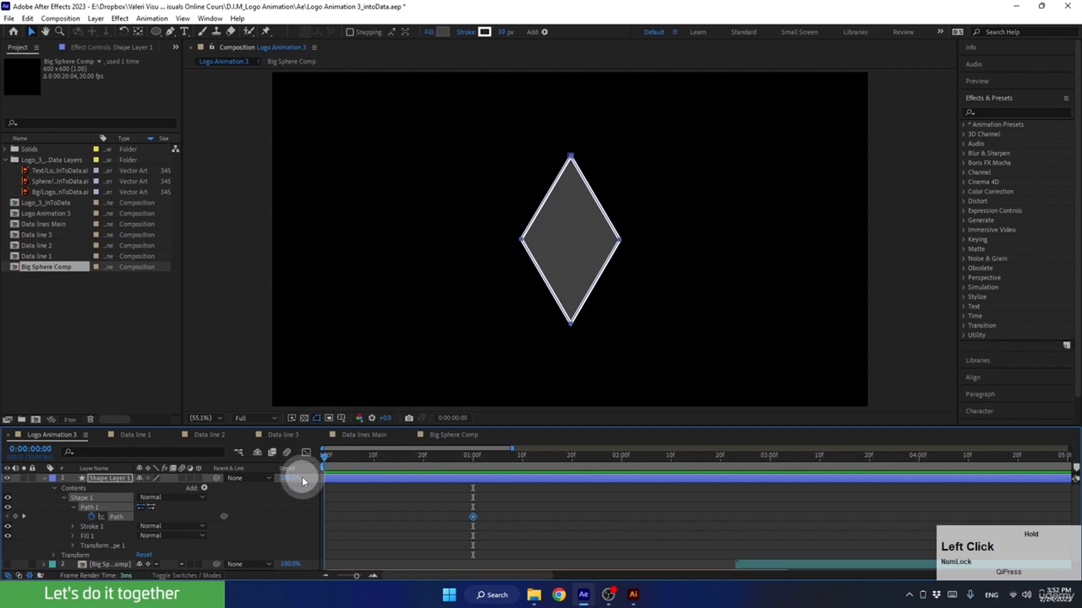
{"action": "left_click", "coordinate": [519, 241]}
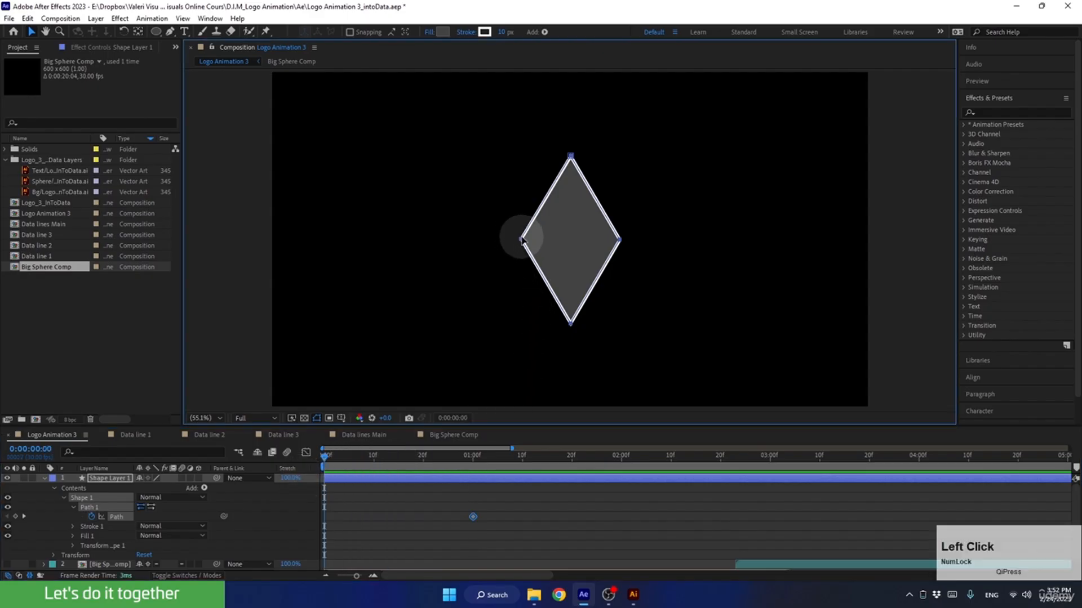
{"action": "left_click_drag", "start_coordinate": [494, 209], "coordinate": [548, 270]}
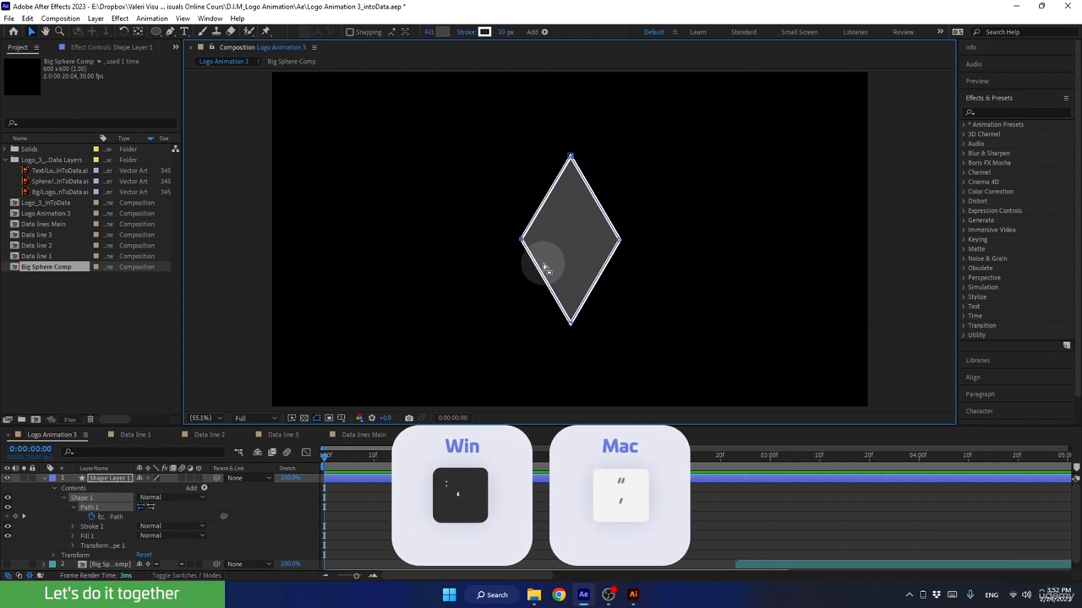
{"action": "key", "text": "apostrophe"}
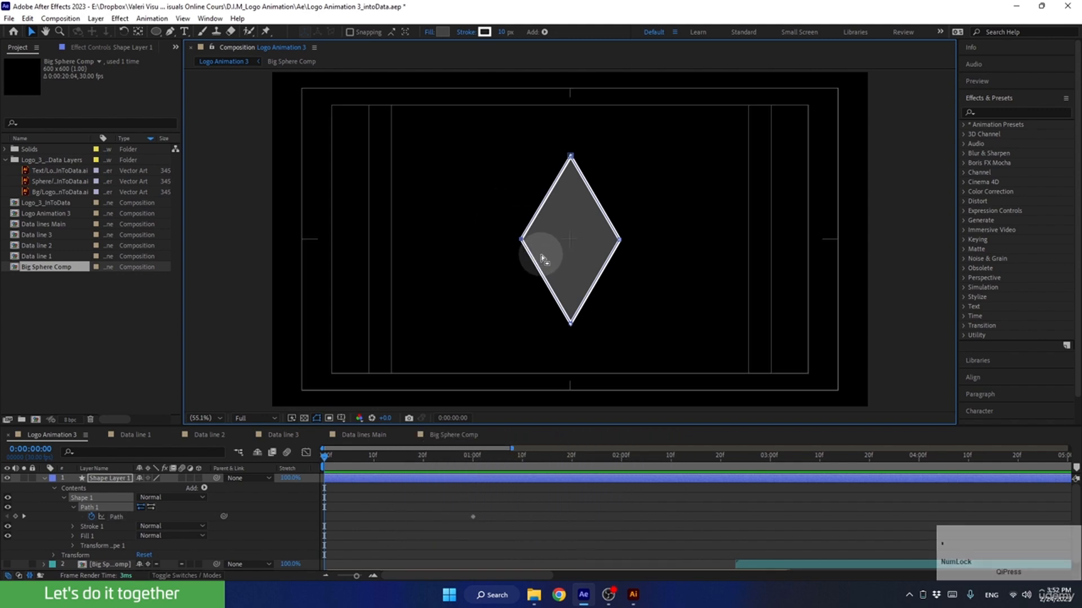
{"action": "scroll", "coordinate": [543, 264], "scroll_direction": "up", "scroll_amount": 2}
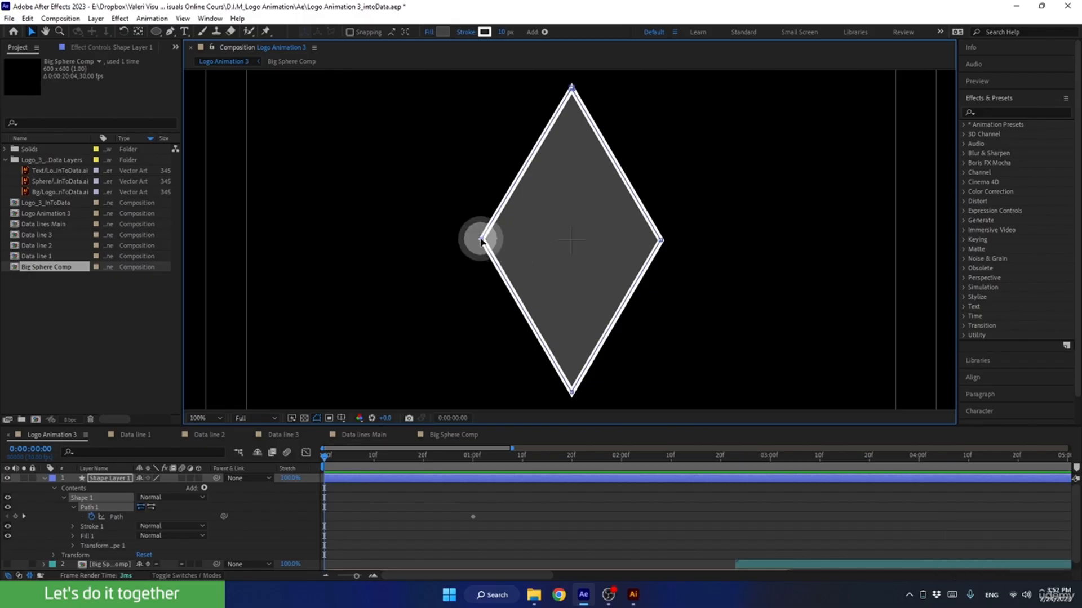
{"action": "left_click_drag", "start_coordinate": [480, 241], "coordinate": [569, 242]}
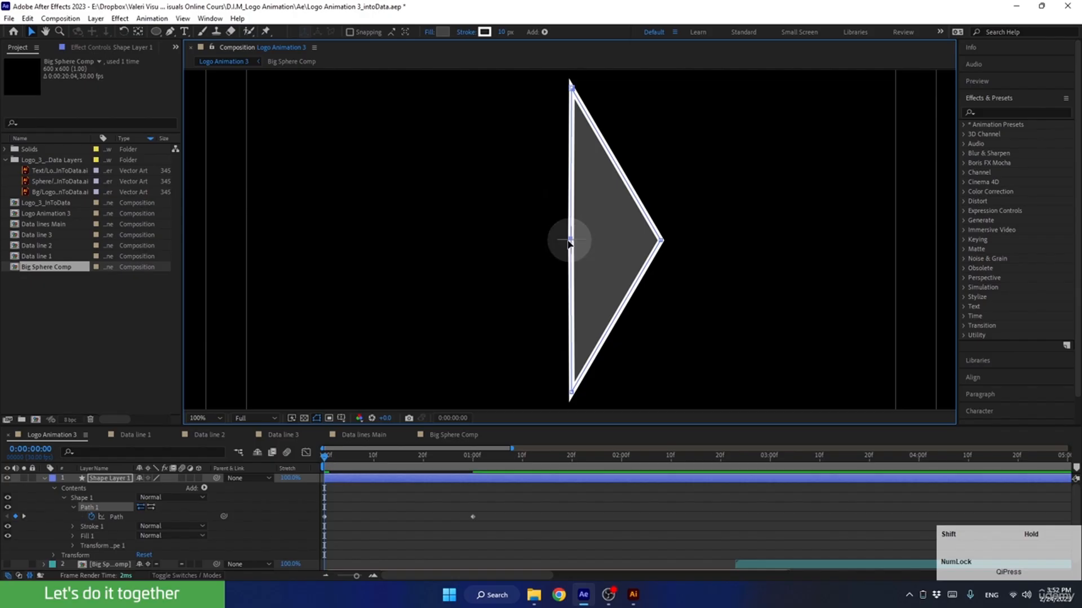
{"action": "left_click_drag", "start_coordinate": [720, 213], "coordinate": [571, 245]}
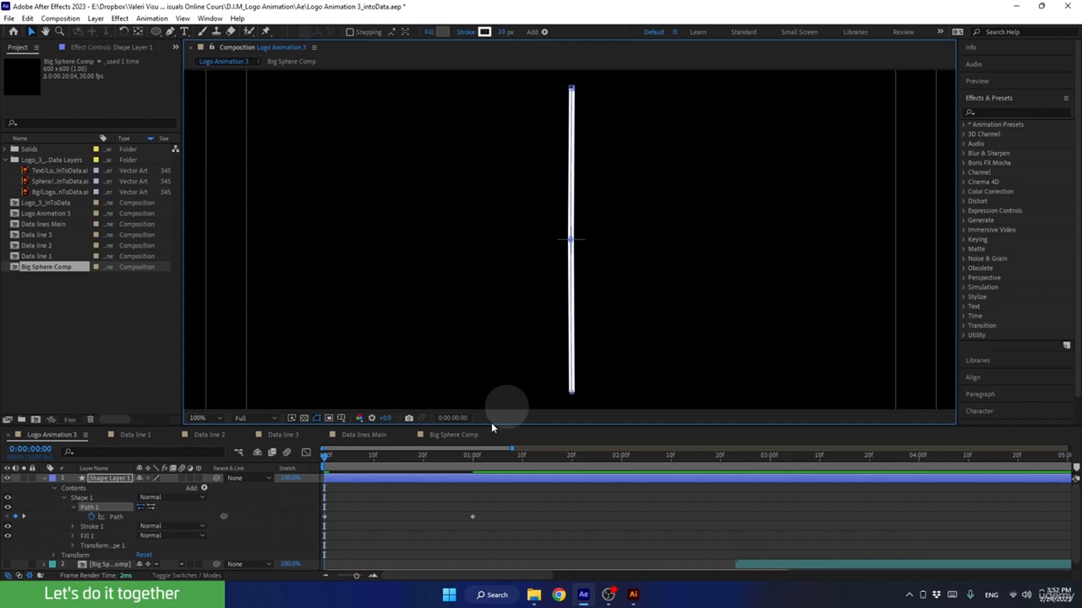
Apply Easy Ease to both Path keyframes of the diamond and set their incoming and outgoing velocity influence to 85%.
{"action": "left_click_drag", "start_coordinate": [526, 501], "coordinate": [322, 534]}
{"action": "key", "text": "F9"}
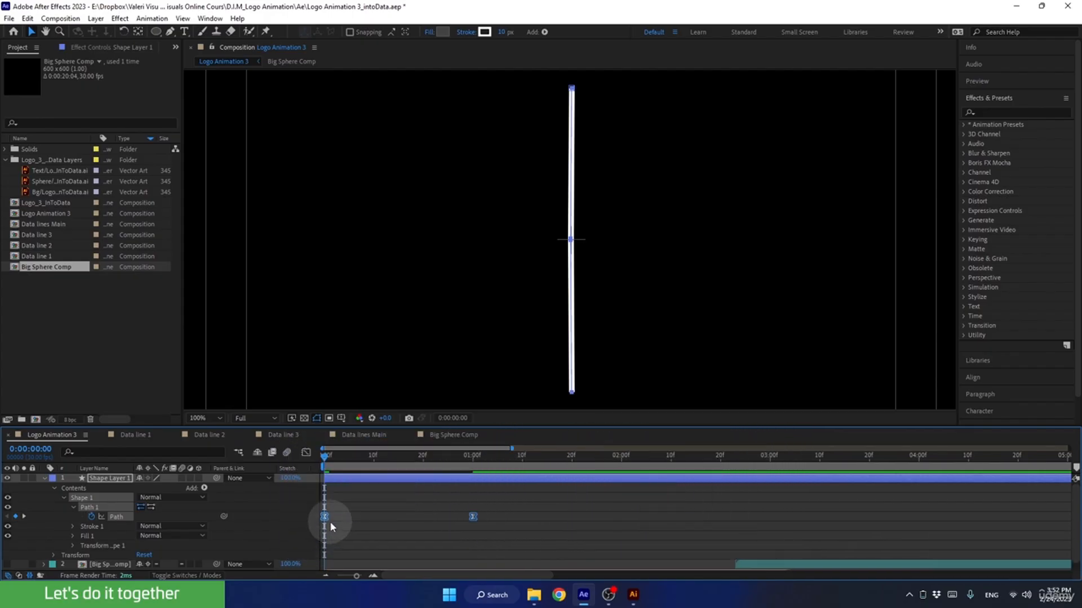
{"action": "key", "text": "alt"}
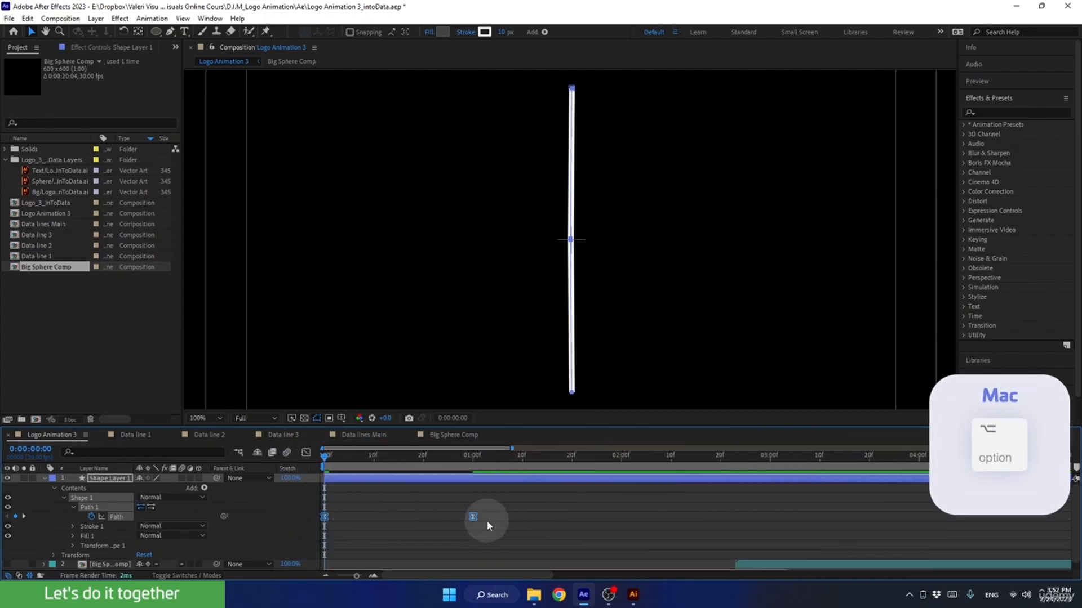
{"action": "double_click", "coordinate": [473, 517]}
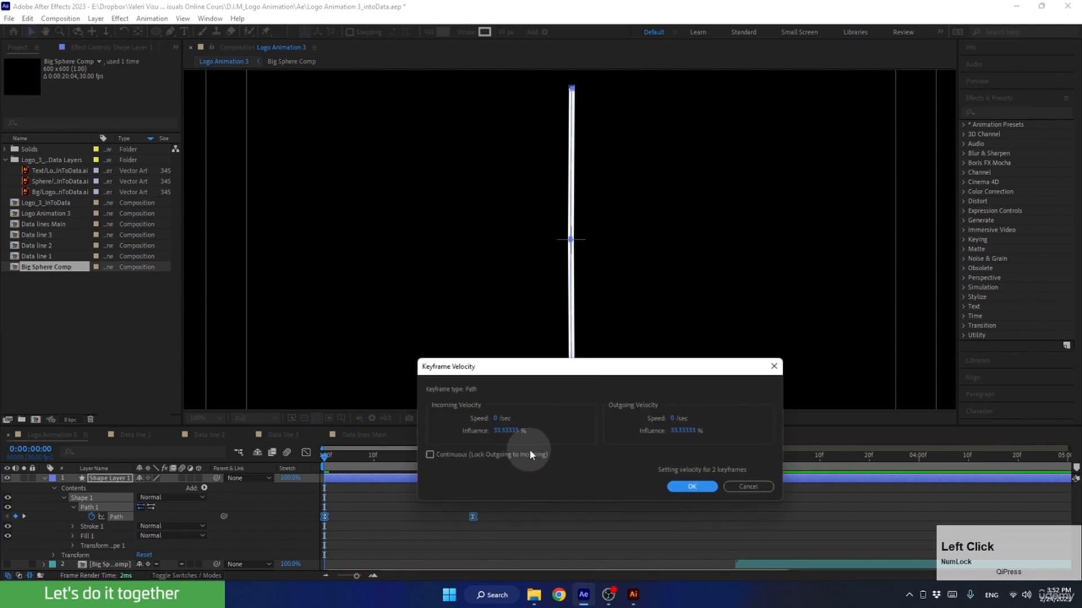
{"action": "left_click", "coordinate": [506, 430]}
{"action": "type", "text": "85"}
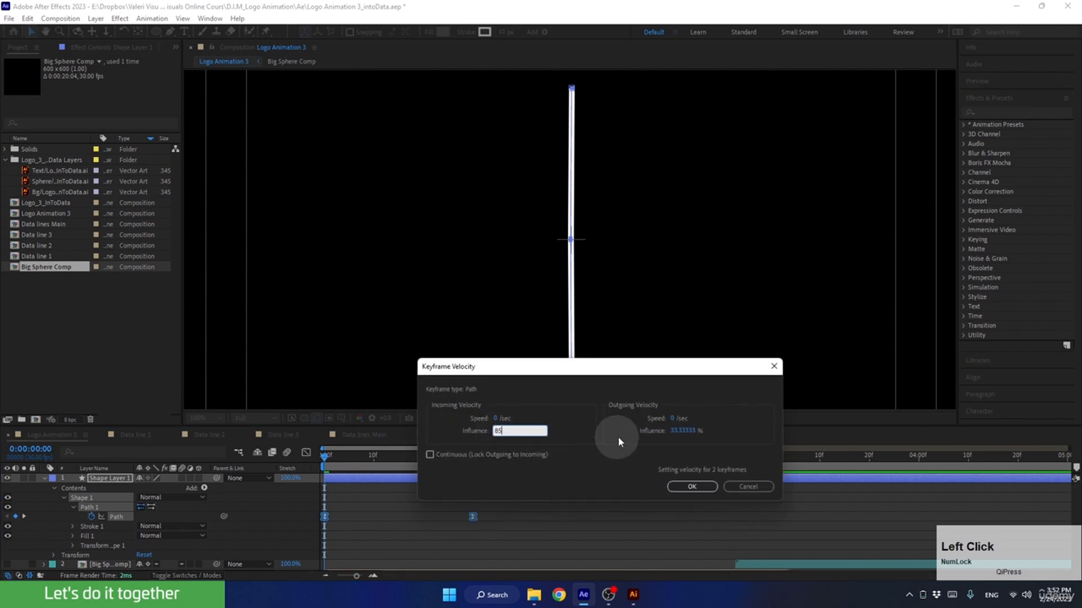
{"action": "left_click", "coordinate": [679, 430]}
{"action": "type", "text": "85"}
{"action": "left_click", "coordinate": [692, 486]}
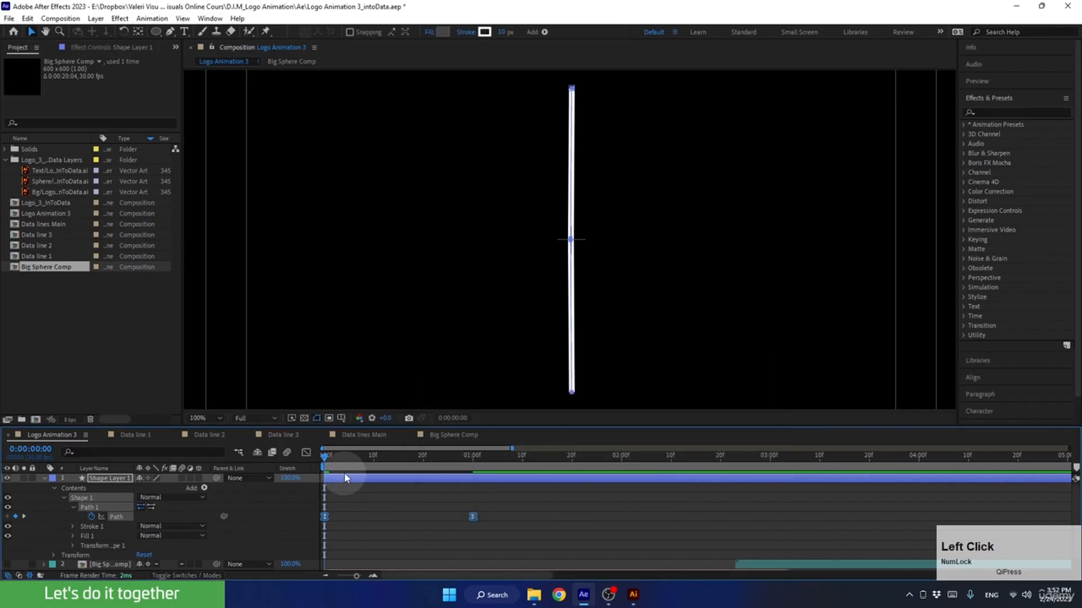
Preview the diamond opening from the start of the composition and return to 0:00:00:00.
{"action": "left_click_drag", "start_coordinate": [346, 457], "coordinate": [285, 452]}
{"action": "key", "text": "space"}
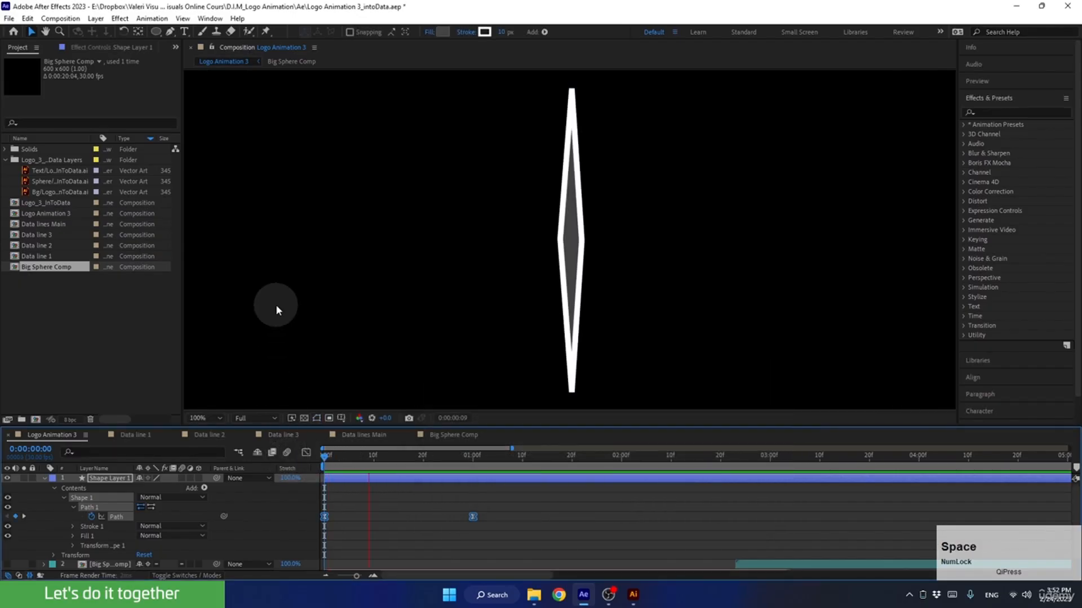
{"action": "key", "text": "space"}
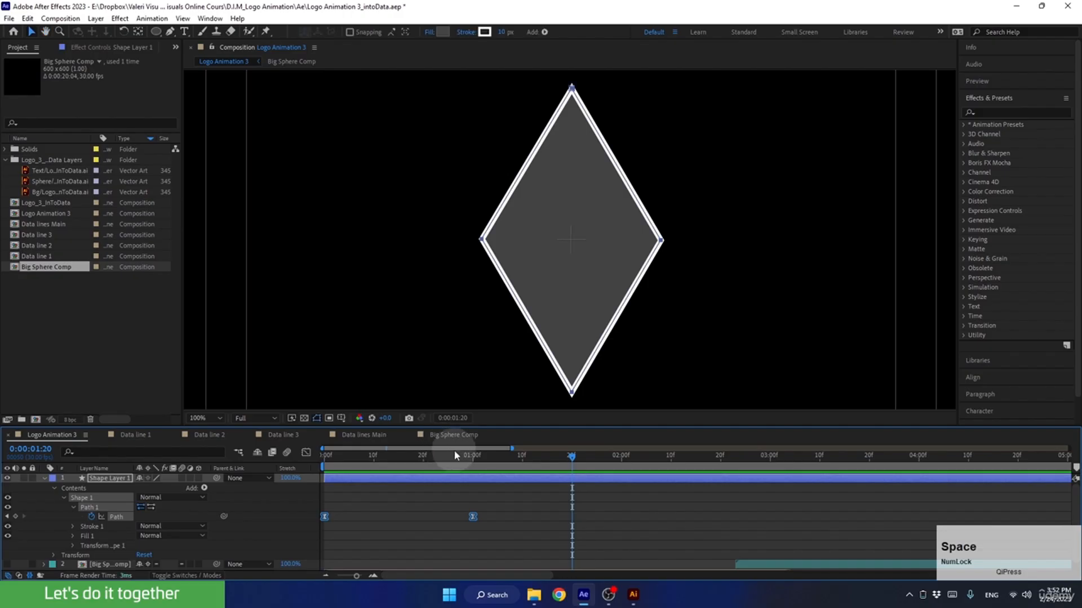
{"action": "left_click", "coordinate": [451, 463]}
{"action": "left_click_drag", "start_coordinate": [451, 463], "coordinate": [326, 466]}
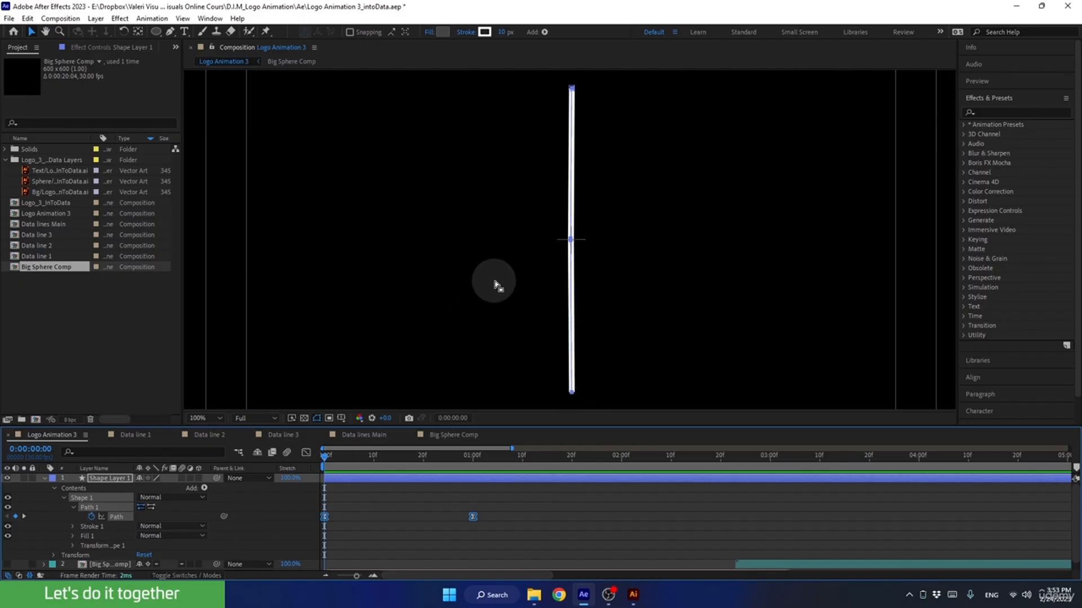
Select Shape Layer 1 as a whole and activate the Rectangle tool.
{"action": "scroll", "coordinate": [494, 285], "scroll_direction": "down", "scroll_amount": 2}
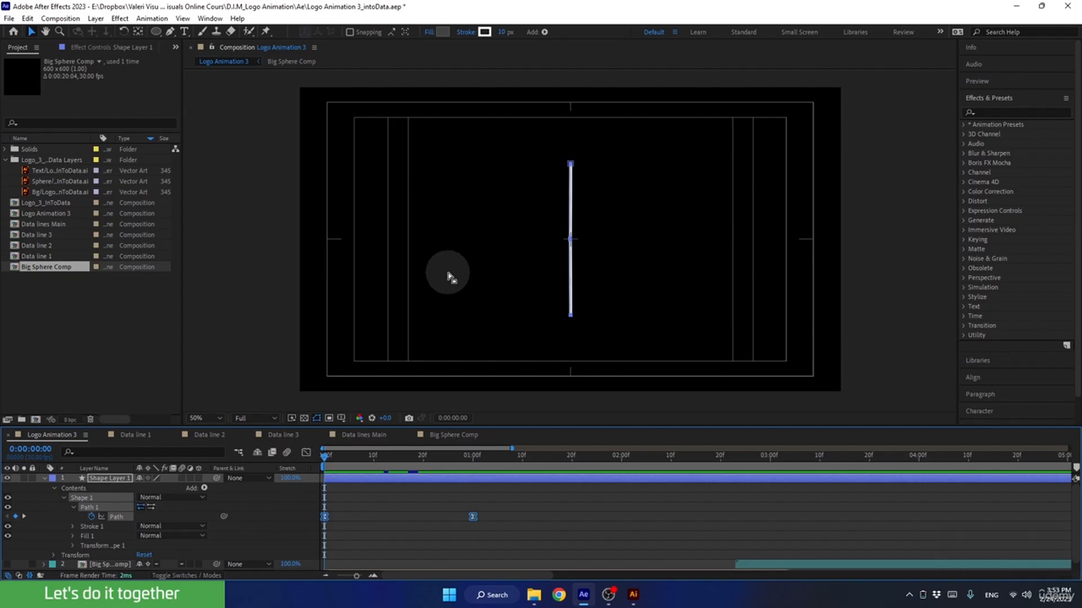
{"action": "left_click", "coordinate": [104, 479]}
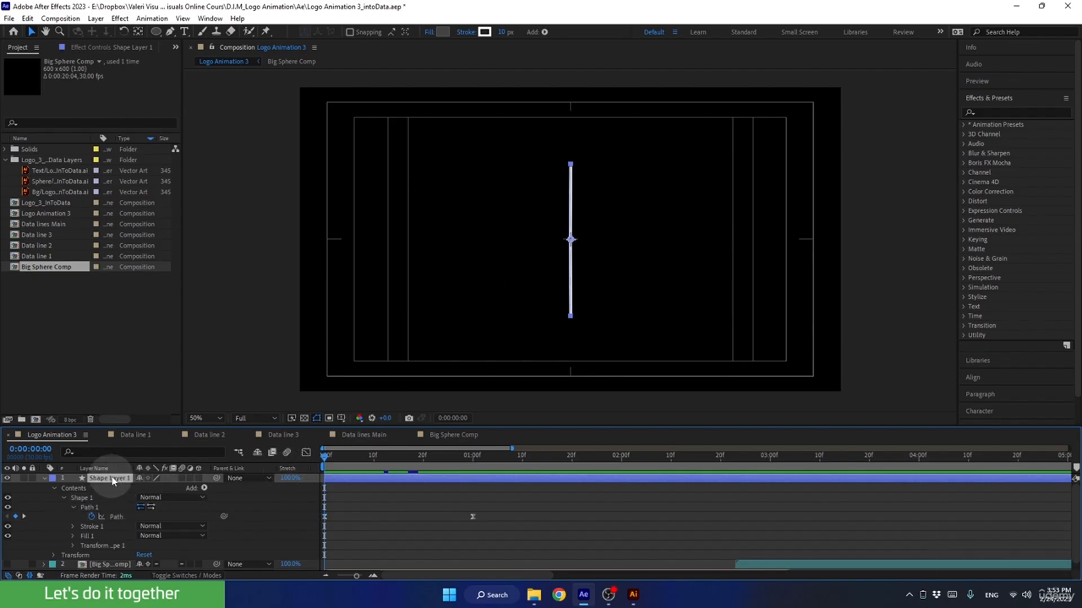
{"action": "left_click", "coordinate": [158, 33]}
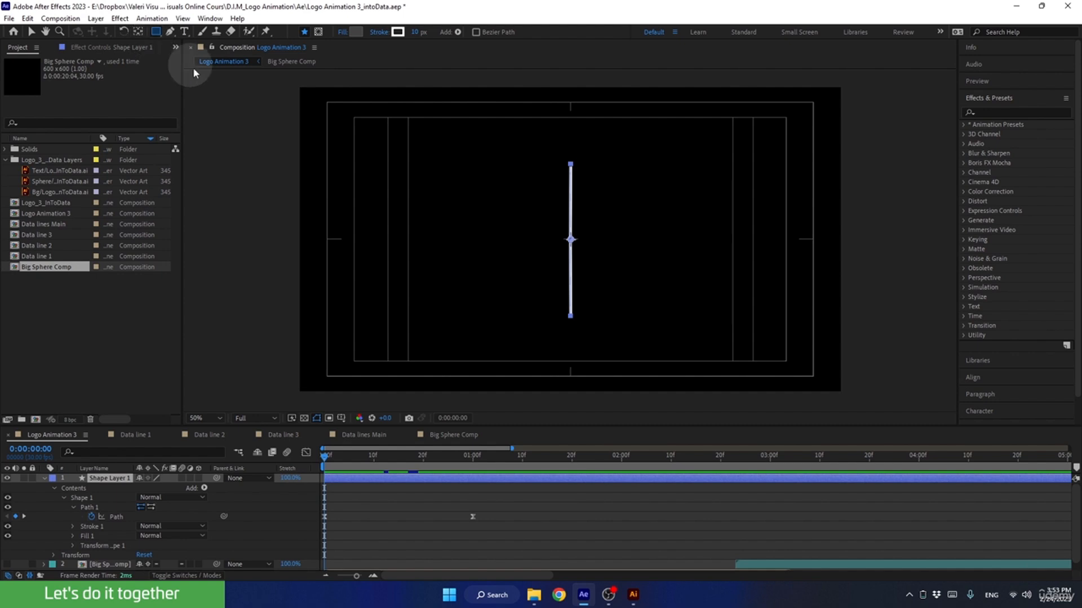
{"action": "left_click", "coordinate": [103, 486]}
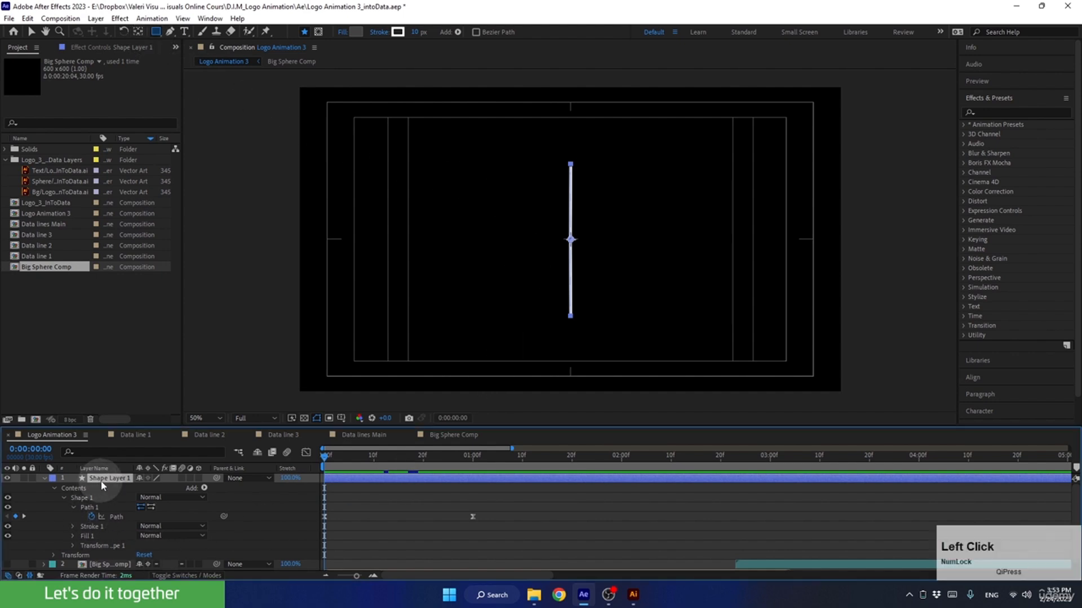
{"action": "left_click", "coordinate": [530, 155]}
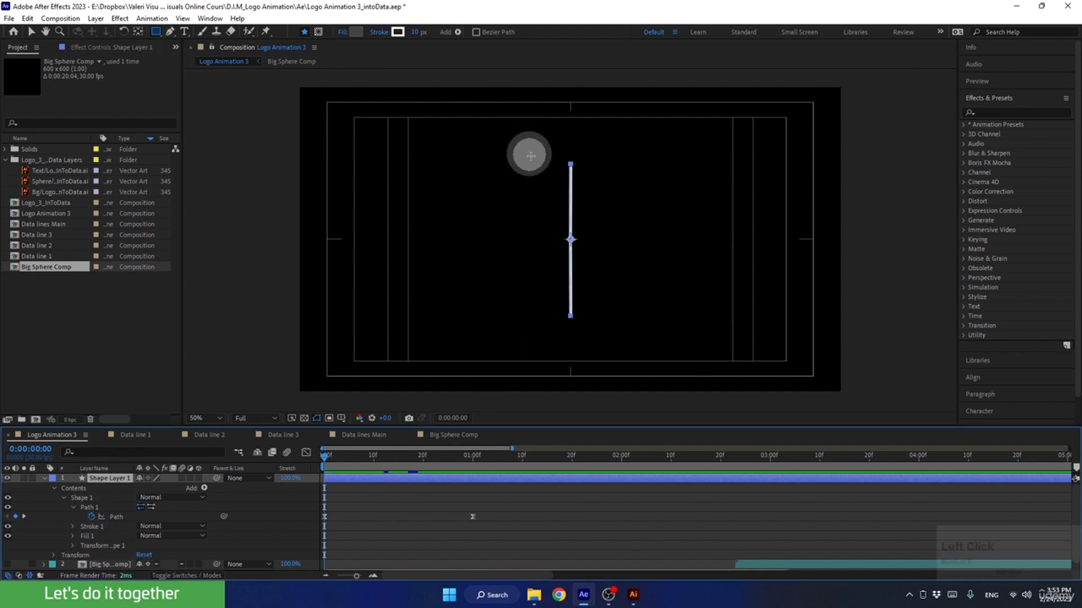
{"action": "left_click_drag", "start_coordinate": [530, 156], "coordinate": [623, 338]}
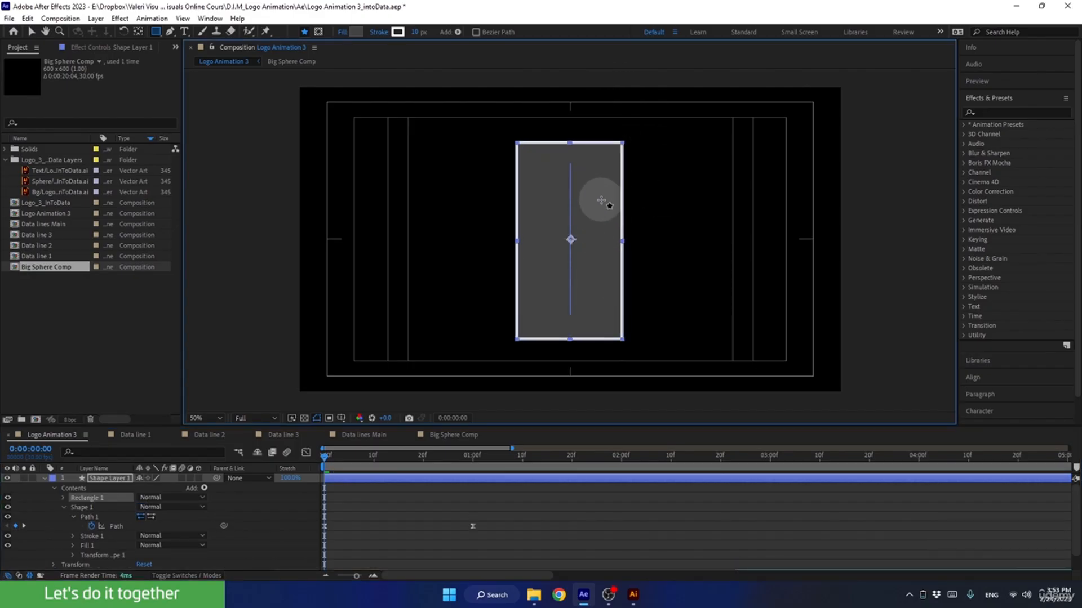
{"action": "key", "text": "ctrl+z"}
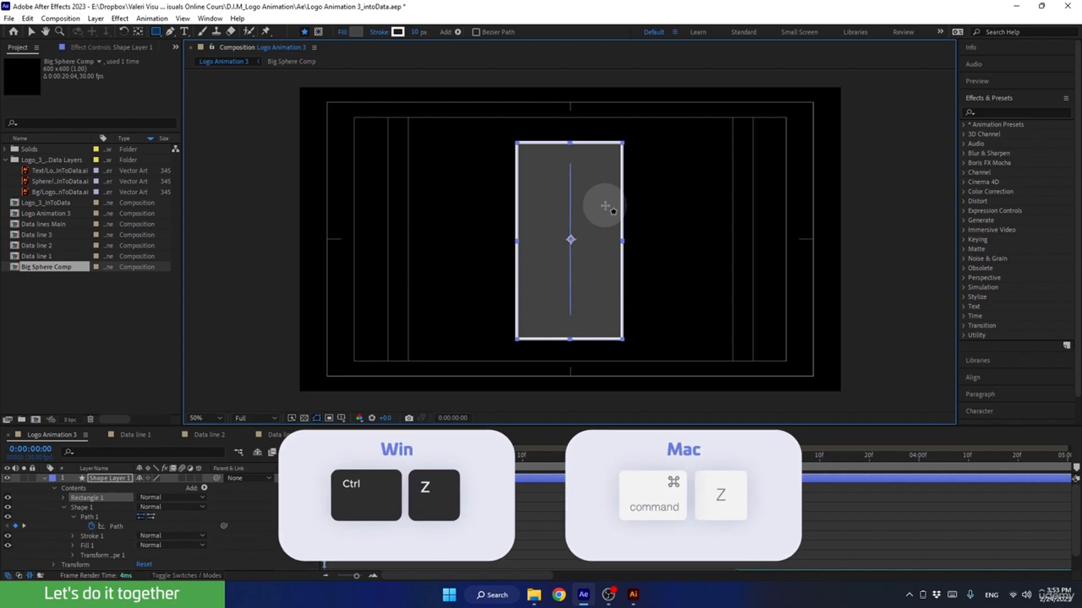
{"action": "key", "text": "ctrl+z"}
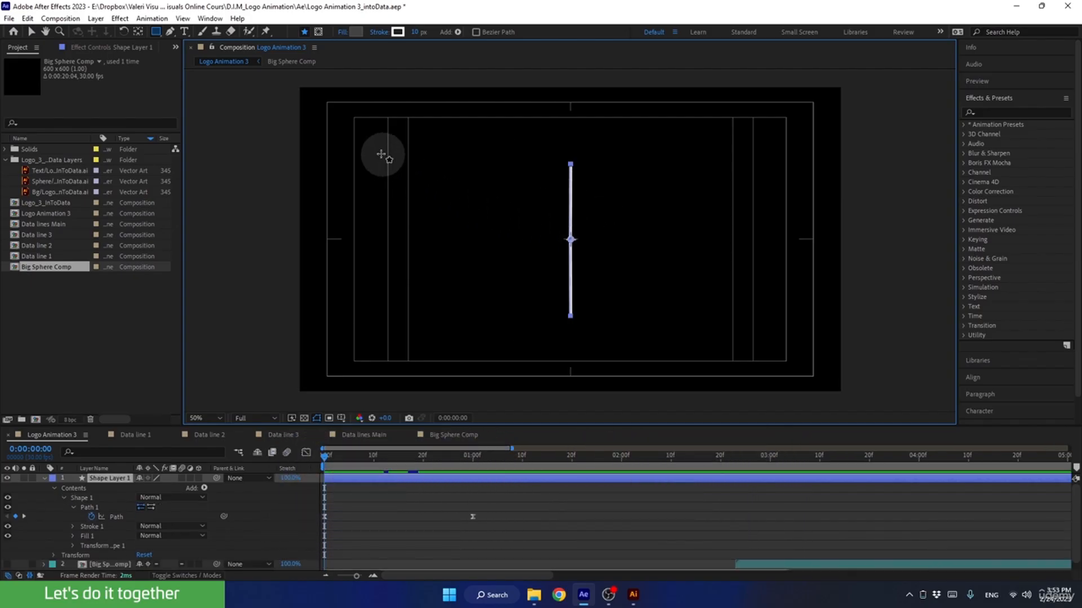
Switch the Rectangle tool to mask creation and draw a rectangular mask enclosing the whole vertical line on Shape Layer 1.
{"action": "left_click", "coordinate": [319, 32]}
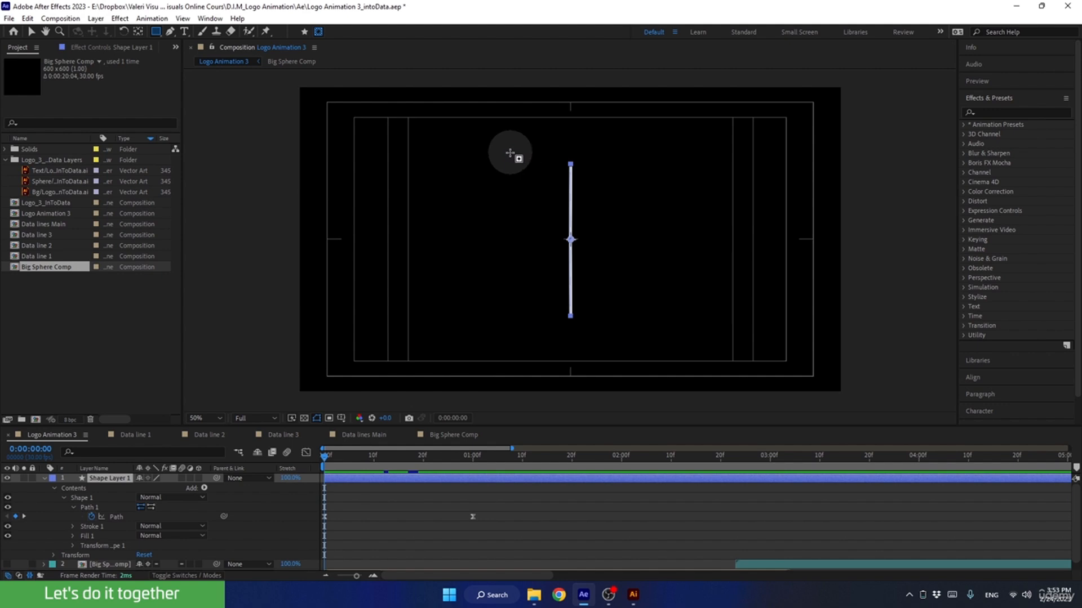
{"action": "left_click_drag", "start_coordinate": [510, 153], "coordinate": [629, 330]}
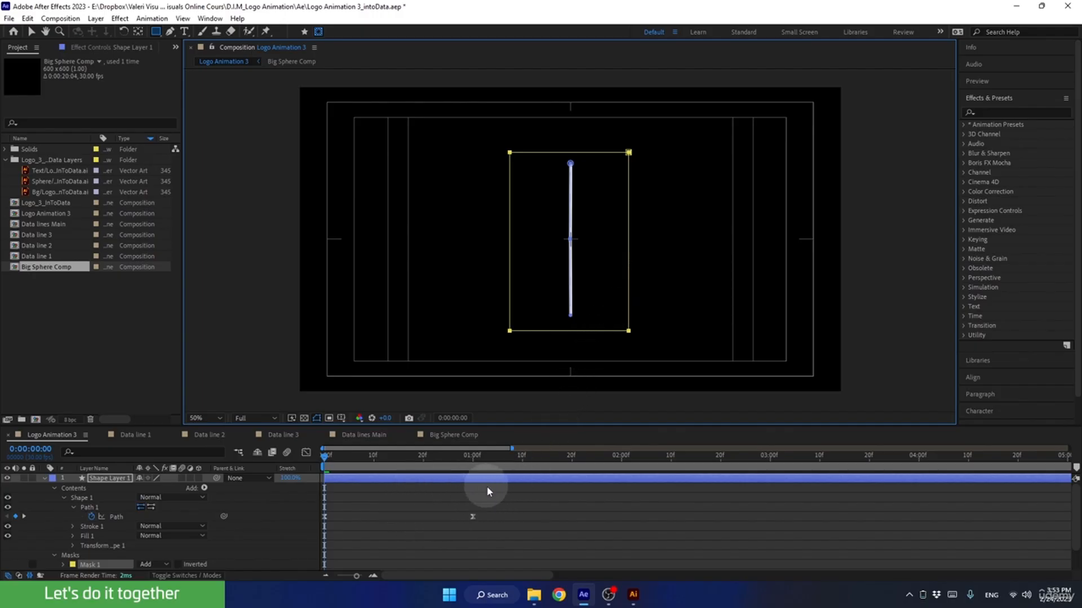
Shift both diamond Path keyframes to 0:00:01:00 and 0:00:02:00, and set the current time to 0:00:01:00.
{"action": "left_click_drag", "start_coordinate": [501, 509], "coordinate": [319, 538]}
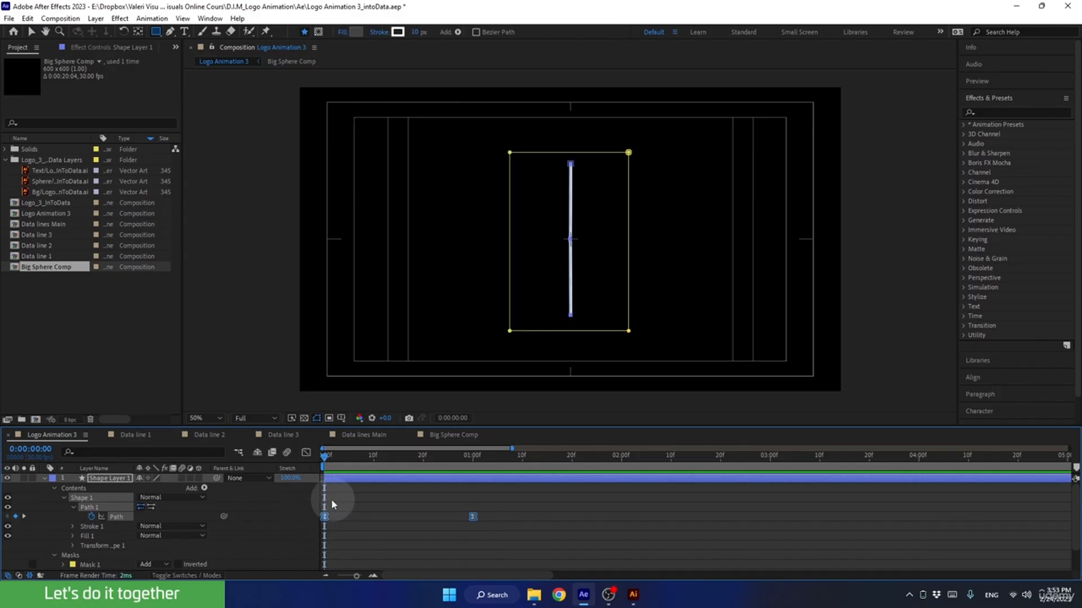
{"action": "left_click_drag", "start_coordinate": [326, 520], "coordinate": [392, 523]}
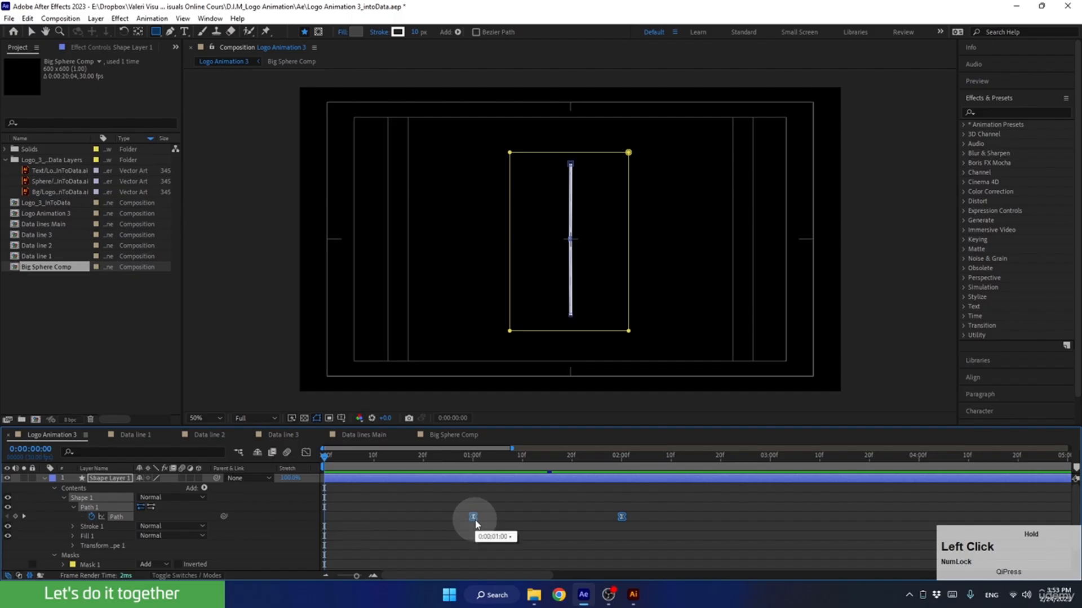
{"action": "left_click_drag", "start_coordinate": [469, 462], "coordinate": [474, 466]}
{"action": "left_click", "coordinate": [473, 518]}
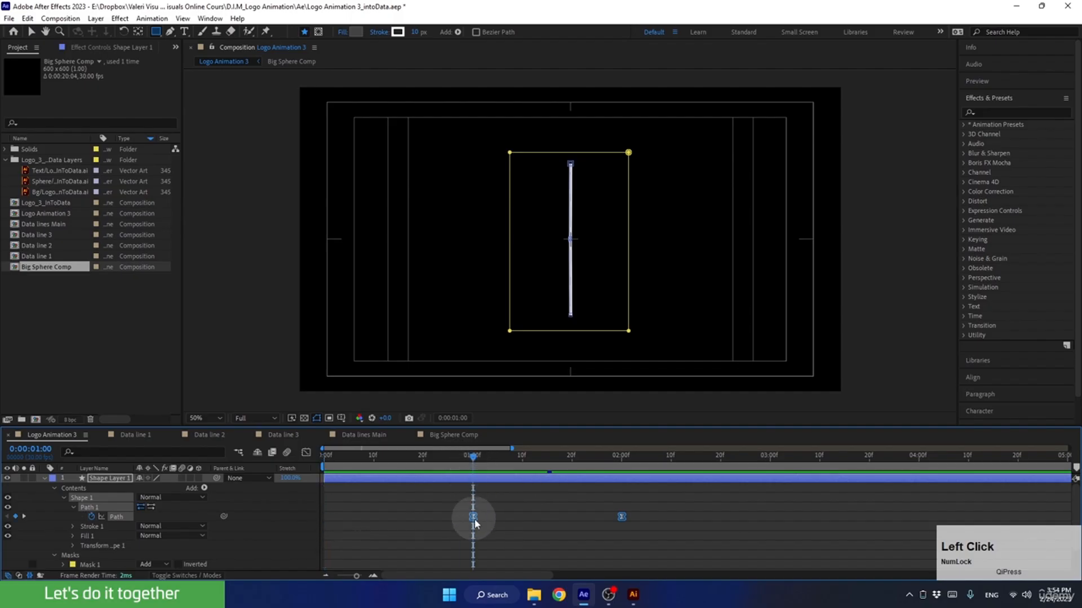
{"action": "left_click_drag", "start_coordinate": [475, 521], "coordinate": [473, 518]}
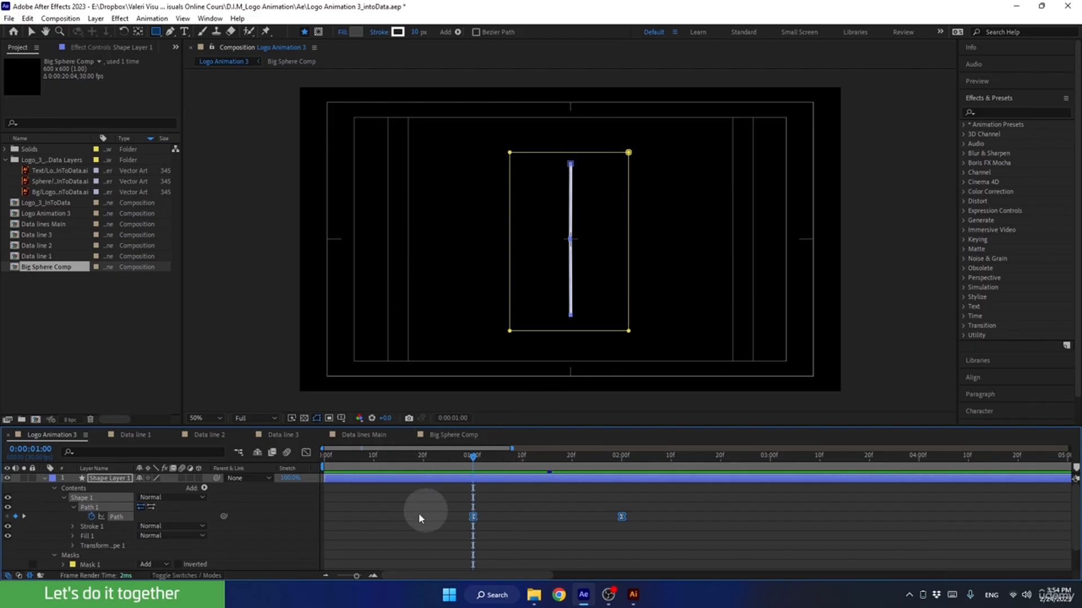
Reveal the Mask Path of Shape Layer 1 and set a keyframe for it at 0:00:01:00.
{"action": "left_click", "coordinate": [121, 480]}
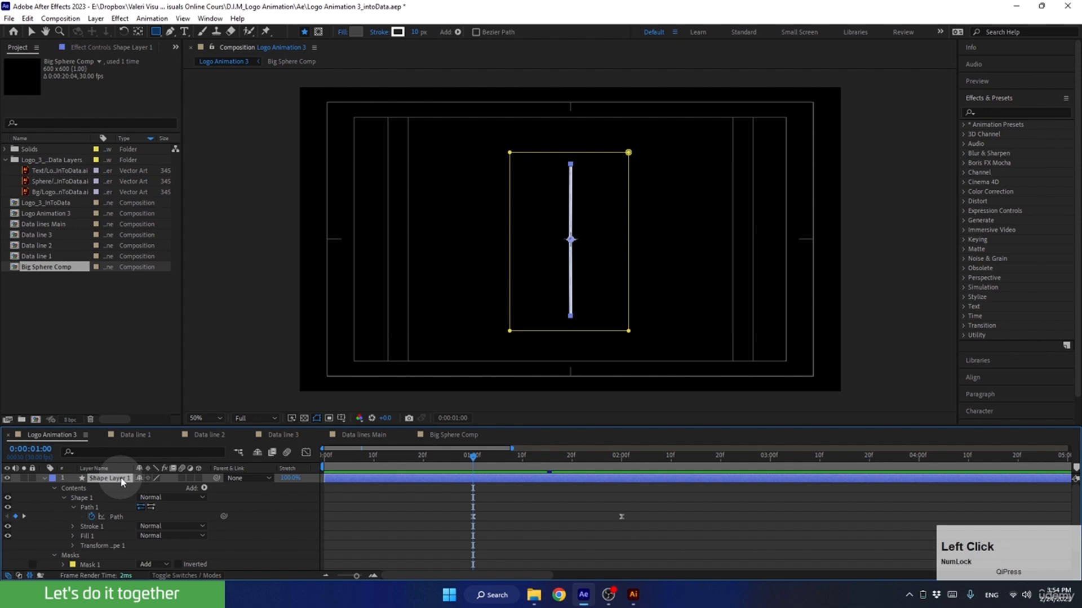
{"action": "key", "text": "m"}
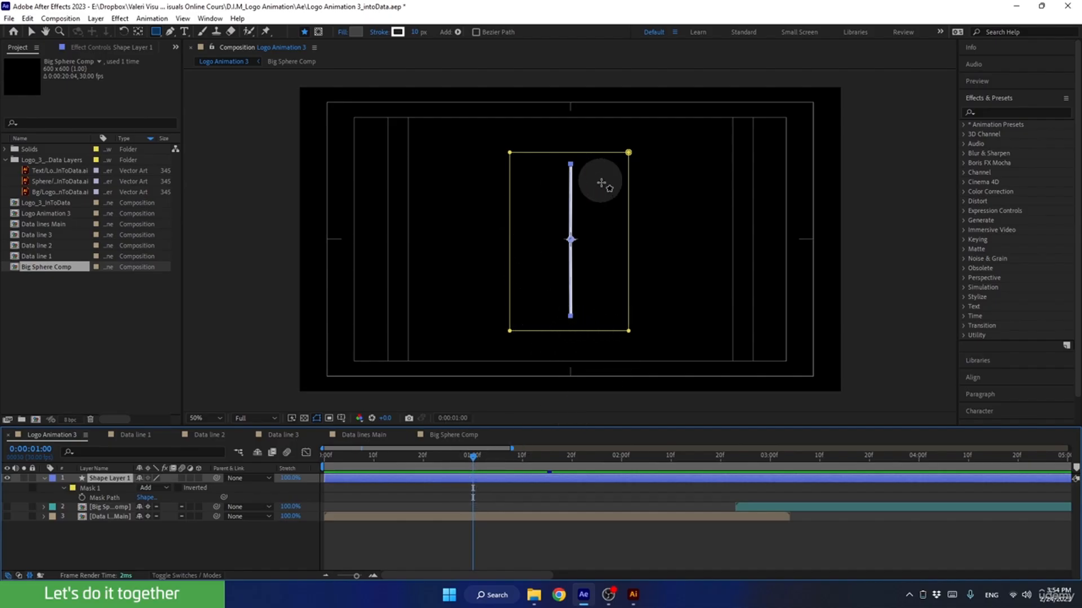
{"action": "left_click", "coordinate": [82, 498]}
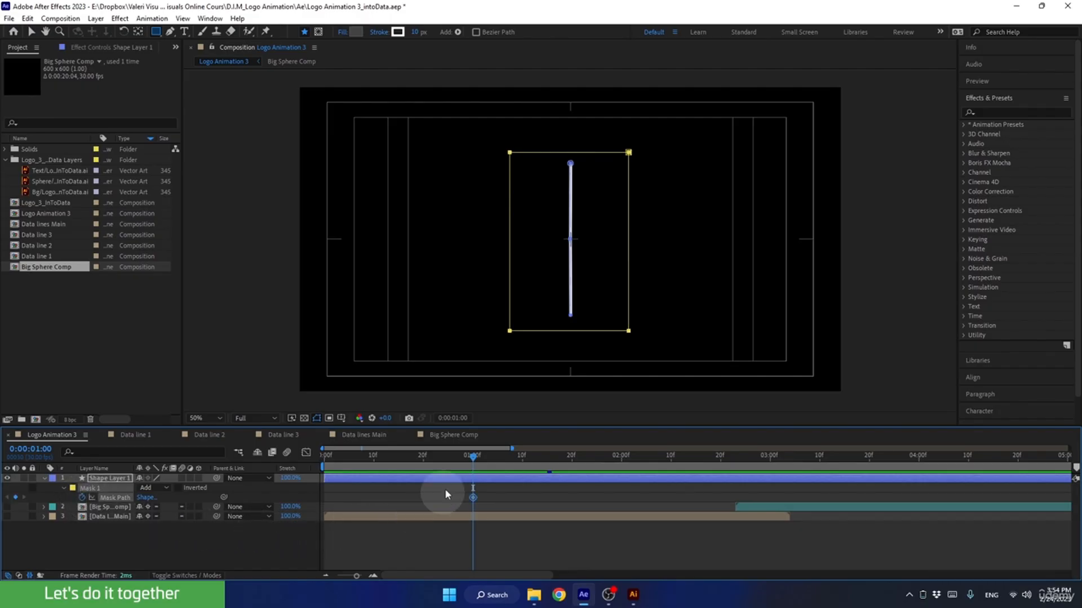
At 0:00:00:00, raise the two lower points of Mask 1 straight up to the centre of the frame.
{"action": "left_click_drag", "start_coordinate": [460, 463], "coordinate": [355, 468]}
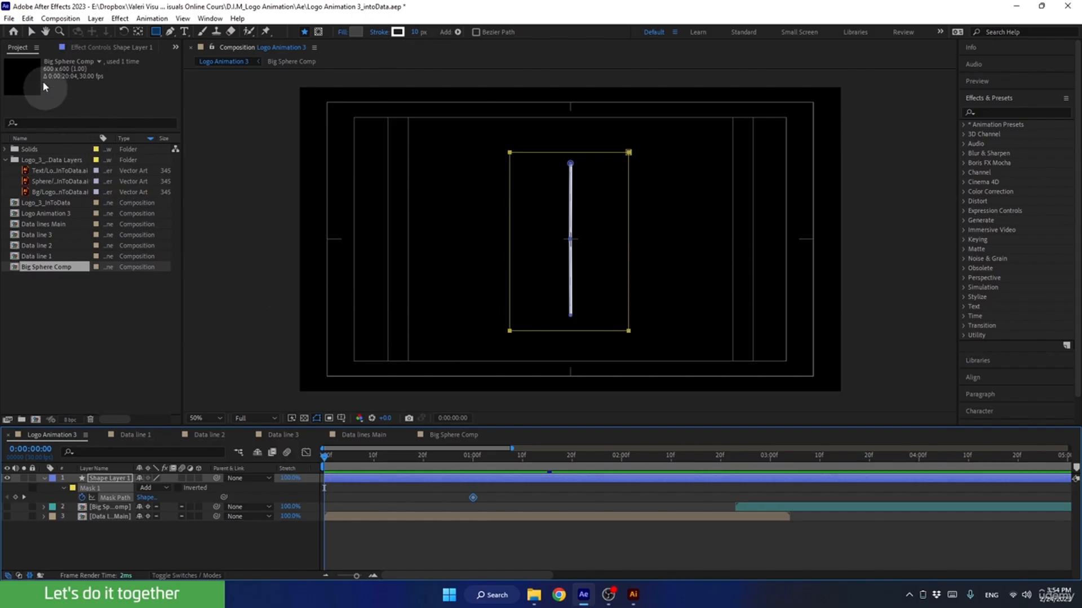
{"action": "left_click", "coordinate": [31, 32]}
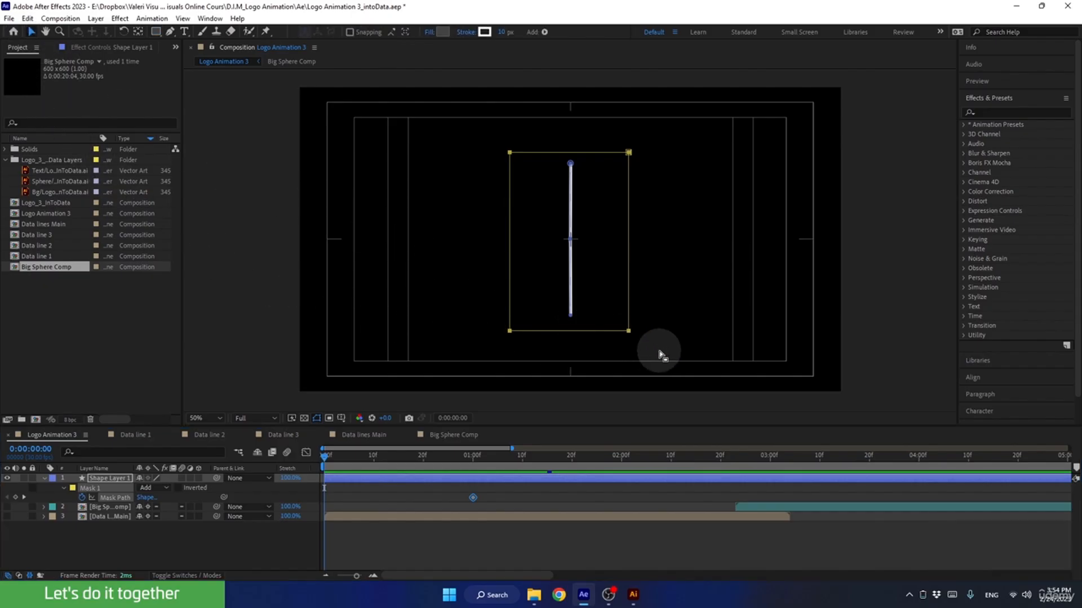
{"action": "left_click_drag", "start_coordinate": [658, 351], "coordinate": [511, 243]}
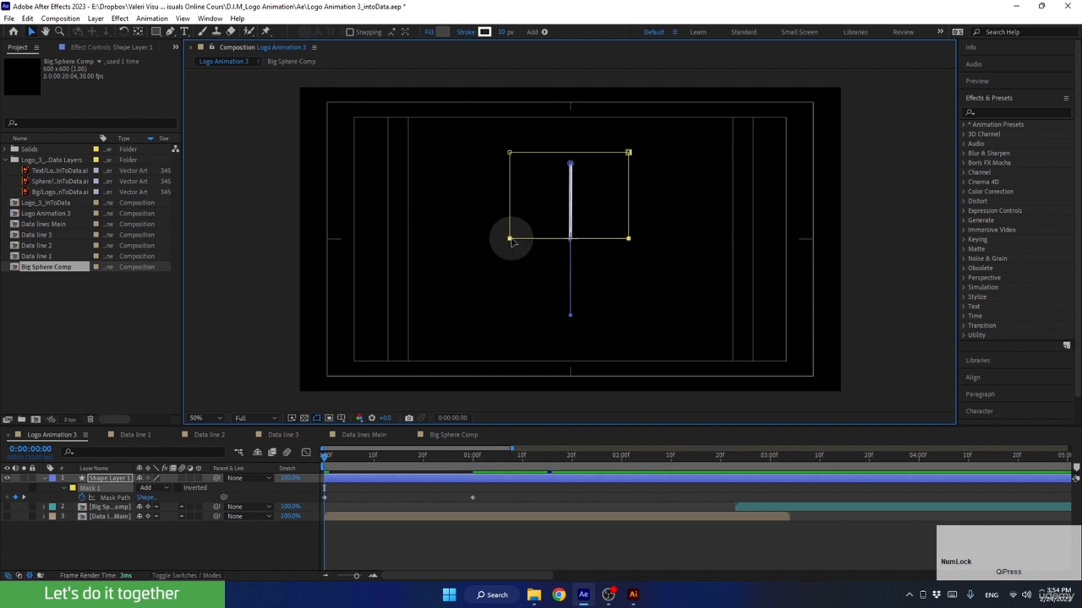
Lower the two upper points of Mask 1 exactly onto its lower edge, collapsing the mask into a horizontal line that hides the shape.
{"action": "left_click_drag", "start_coordinate": [656, 131], "coordinate": [449, 179]}
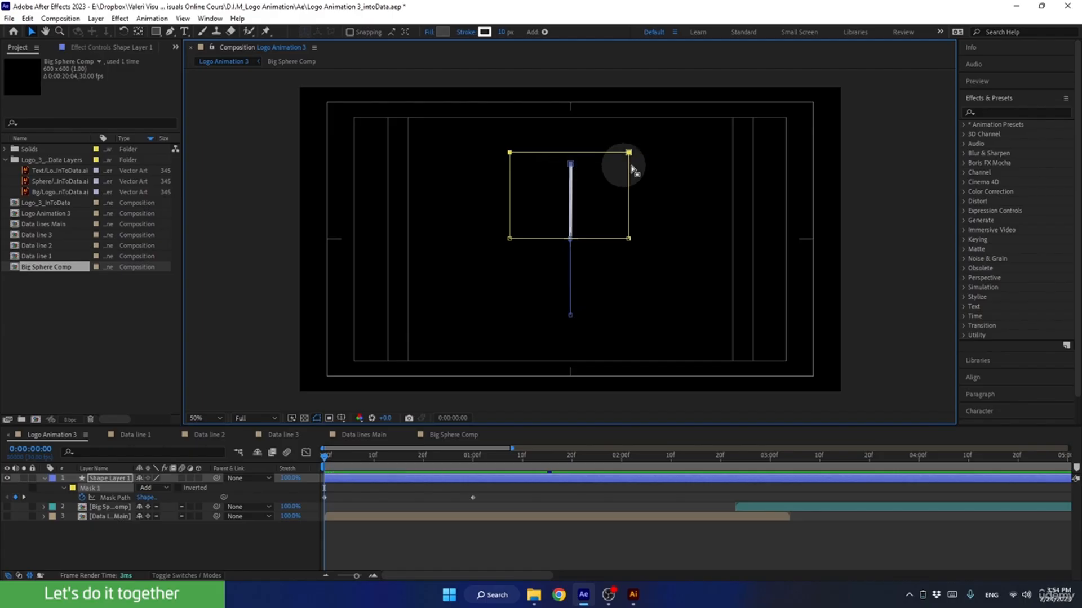
{"action": "left_click_drag", "start_coordinate": [654, 129], "coordinate": [505, 235]}
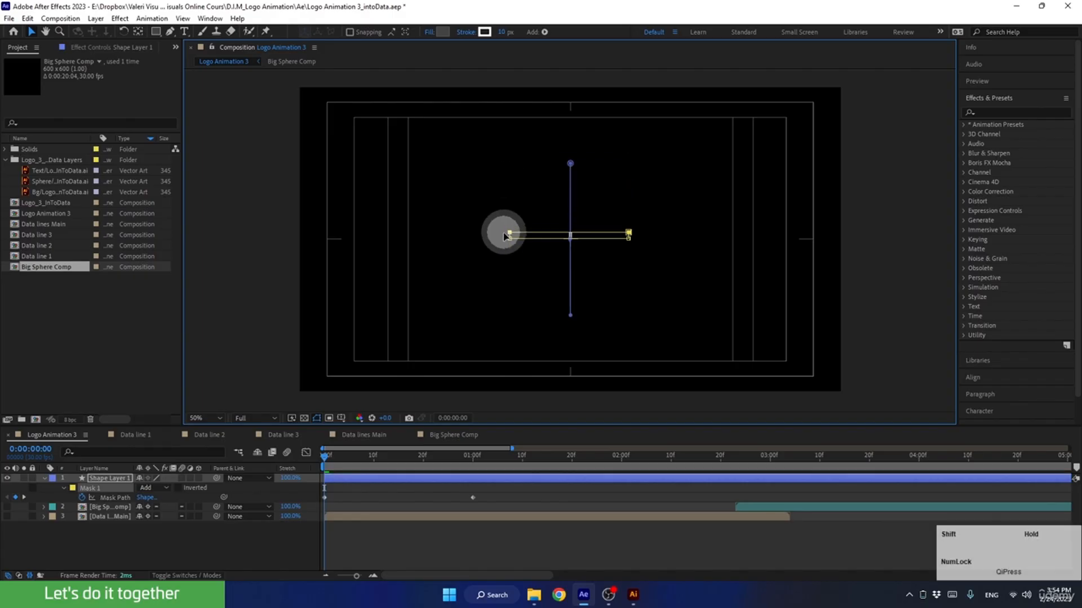
{"action": "scroll", "coordinate": [585, 233], "scroll_direction": "up", "scroll_amount": 4}
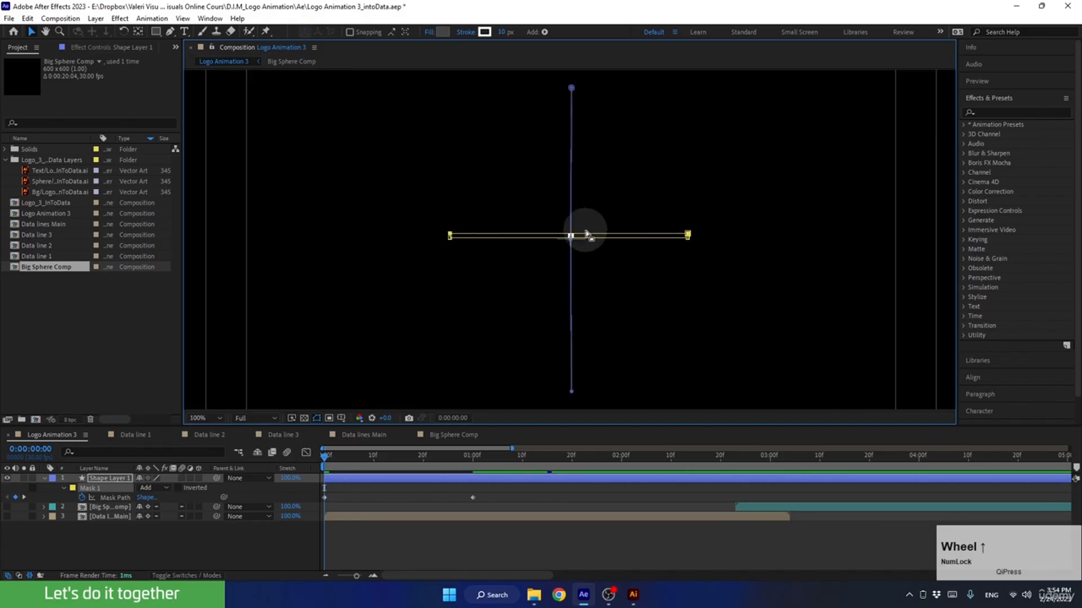
{"action": "scroll", "coordinate": [585, 233], "scroll_direction": "up", "scroll_amount": 1}
{"action": "key", "text": "shift+Down"}
{"action": "key", "text": "shift+Down"}
{"action": "key", "text": "shift+Down"}
{"action": "key", "text": "shift+Down"}
{"action": "key", "text": "shift+Down"}
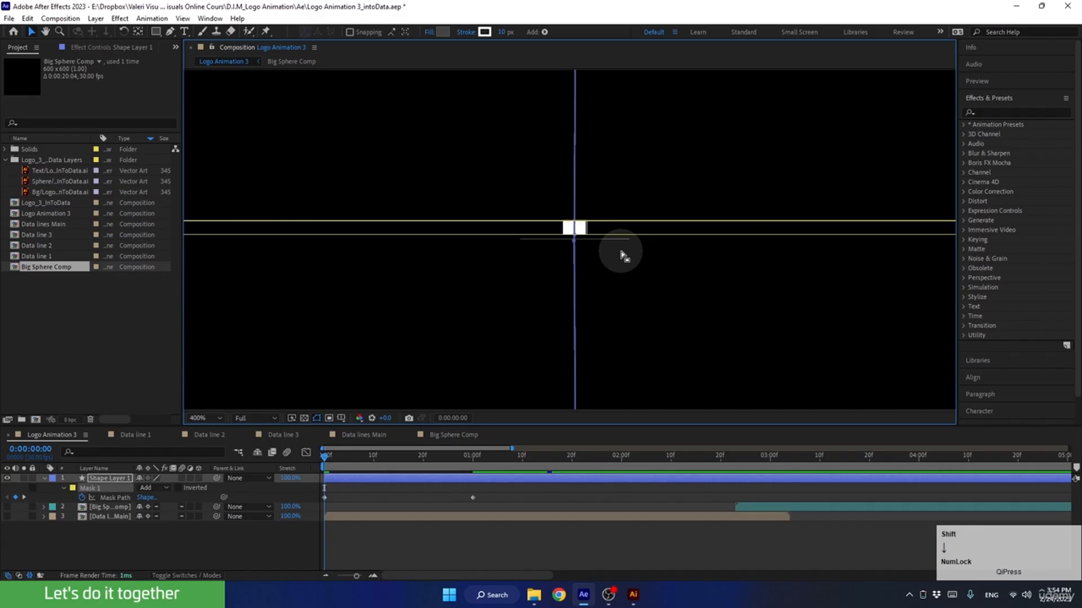
{"action": "key", "text": "Down"}
{"action": "key", "text": "Down"}
{"action": "key", "text": "Down"}
{"action": "key", "text": "Down"}
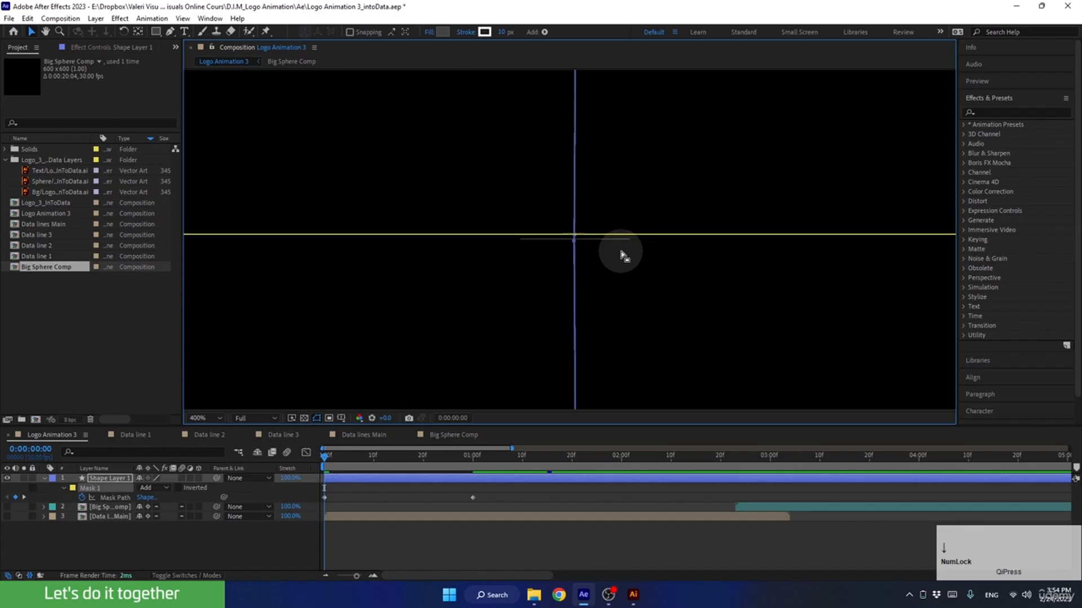
{"action": "scroll", "coordinate": [621, 255], "scroll_direction": "down", "scroll_amount": 4}
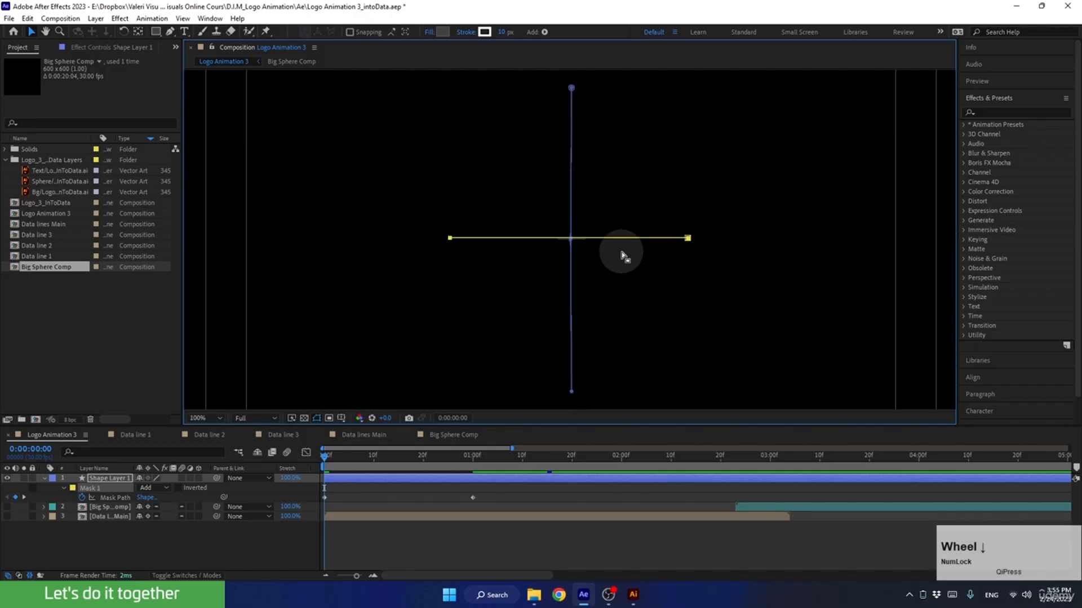
Apply Easy Ease to both Mask Path keyframes of Mask 1.
{"action": "left_click_drag", "start_coordinate": [500, 496], "coordinate": [320, 518]}
{"action": "key", "text": "F9"}
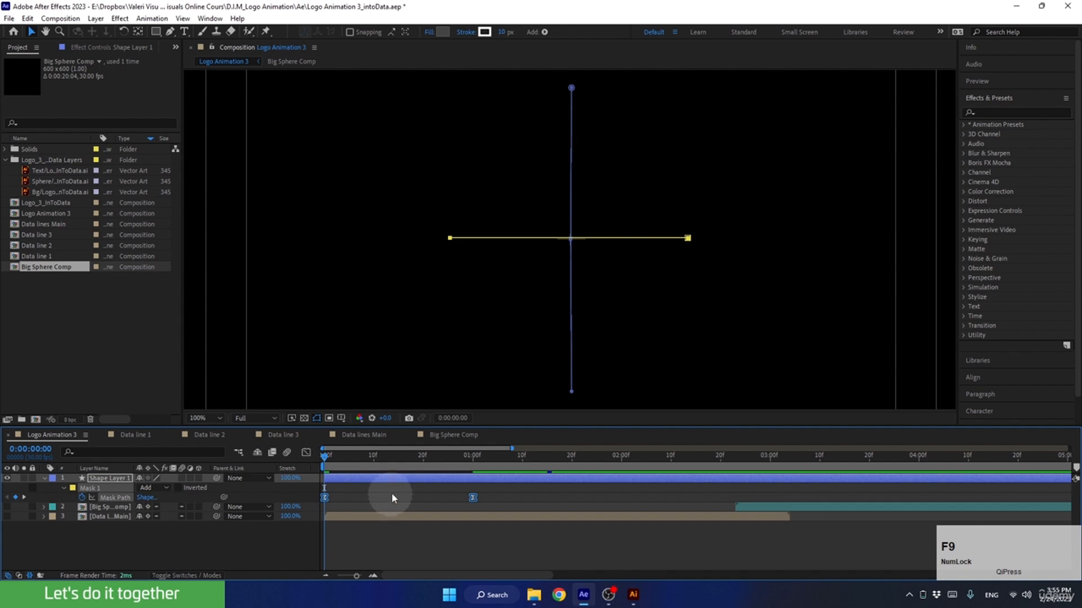
Preview the Logo Animation 3 composition from 0:00:00:00 and inspect the diamond's corners around 0:00:01:15.
{"action": "left_click", "coordinate": [306, 452]}
{"action": "left_click_drag", "start_coordinate": [488, 507], "coordinate": [398, 531]}
{"action": "left_click", "coordinate": [306, 452]}
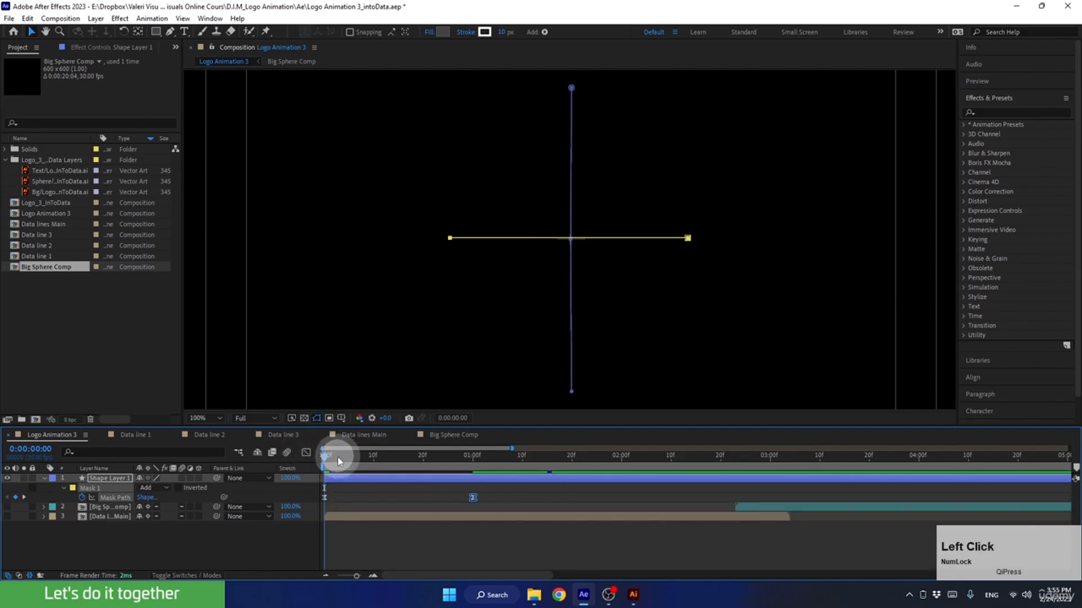
{"action": "key", "text": "space"}
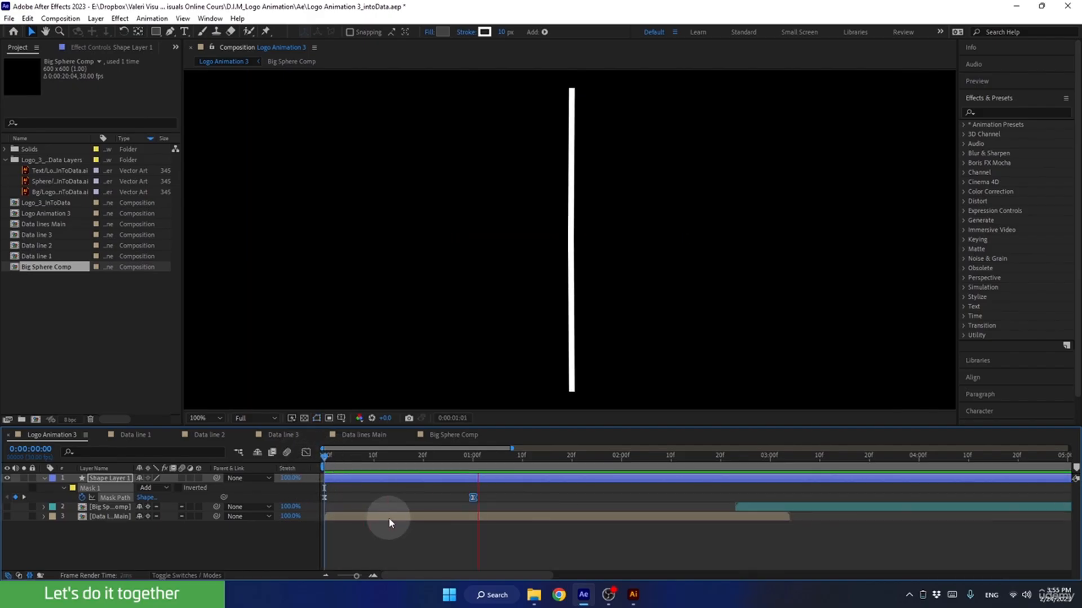
{"action": "key", "text": "space"}
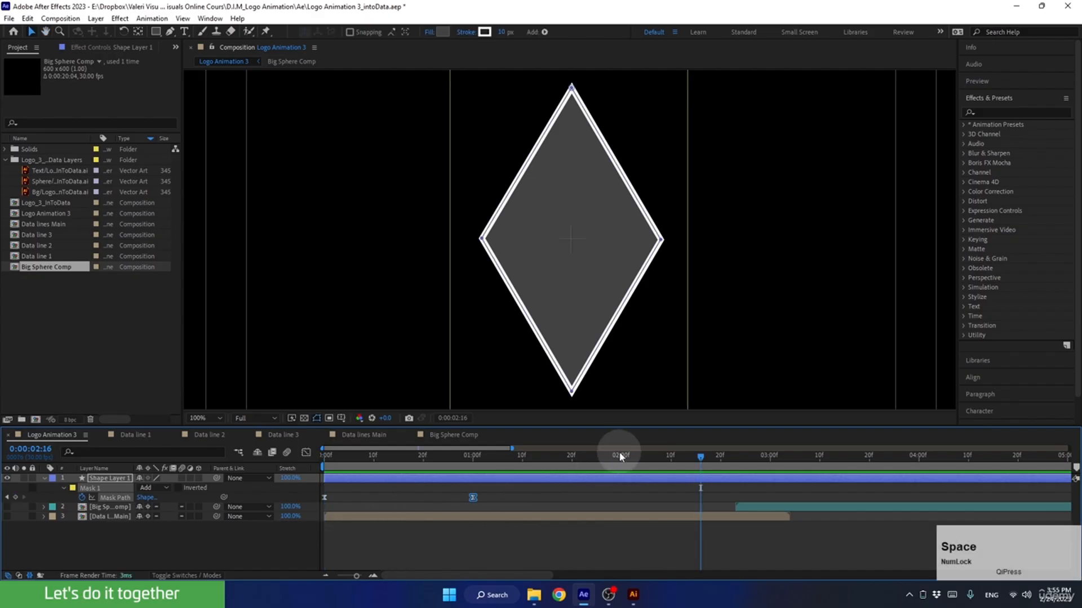
{"action": "left_click_drag", "start_coordinate": [619, 459], "coordinate": [548, 462]}
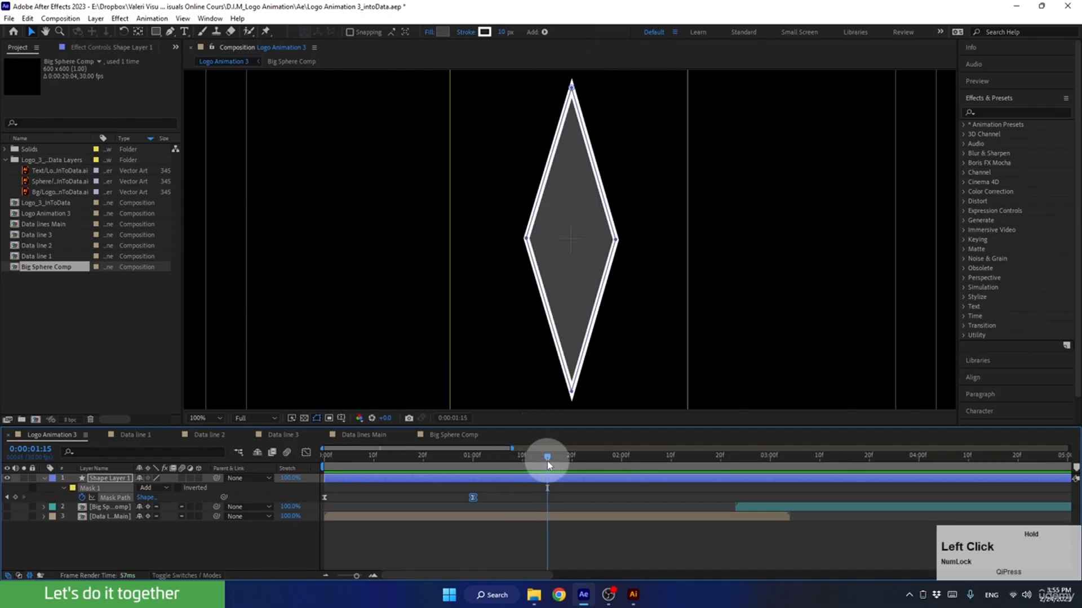
Set the Line Join of Stroke 1 in Shape Layer 1 to Round Join.
{"action": "left_click", "coordinate": [41, 478]}
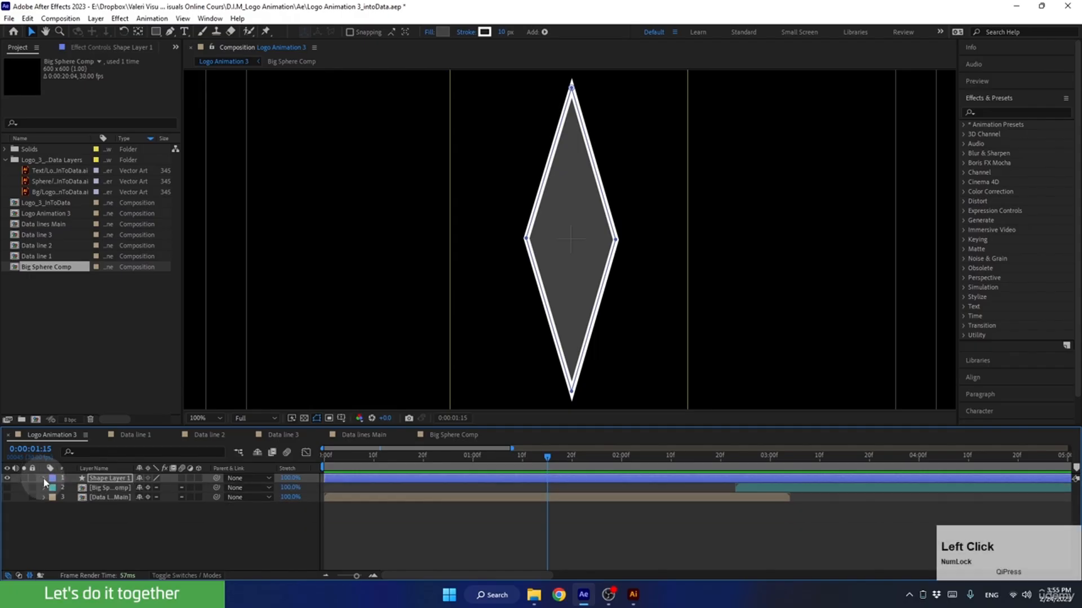
{"action": "left_click", "coordinate": [43, 477]}
{"action": "left_click", "coordinate": [52, 498]}
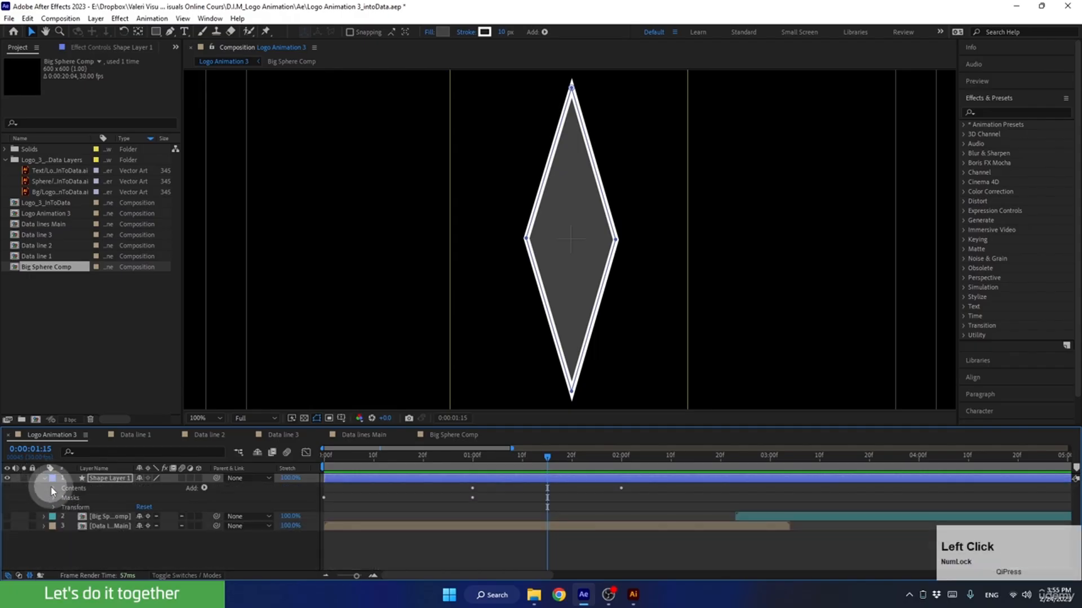
{"action": "left_click", "coordinate": [54, 488]}
{"action": "left_click", "coordinate": [63, 498]}
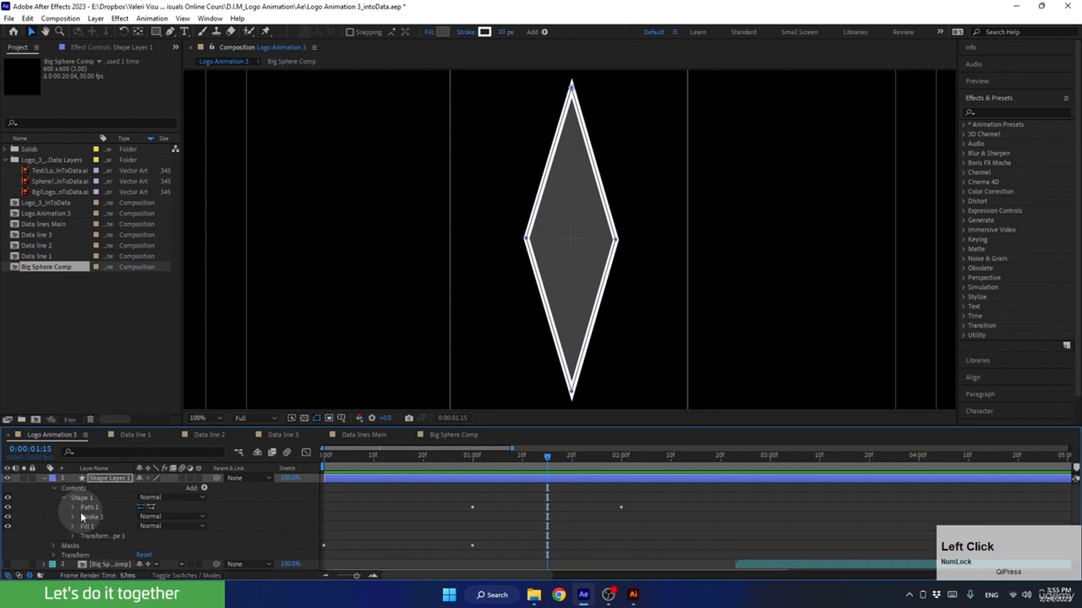
{"action": "left_click", "coordinate": [72, 516]}
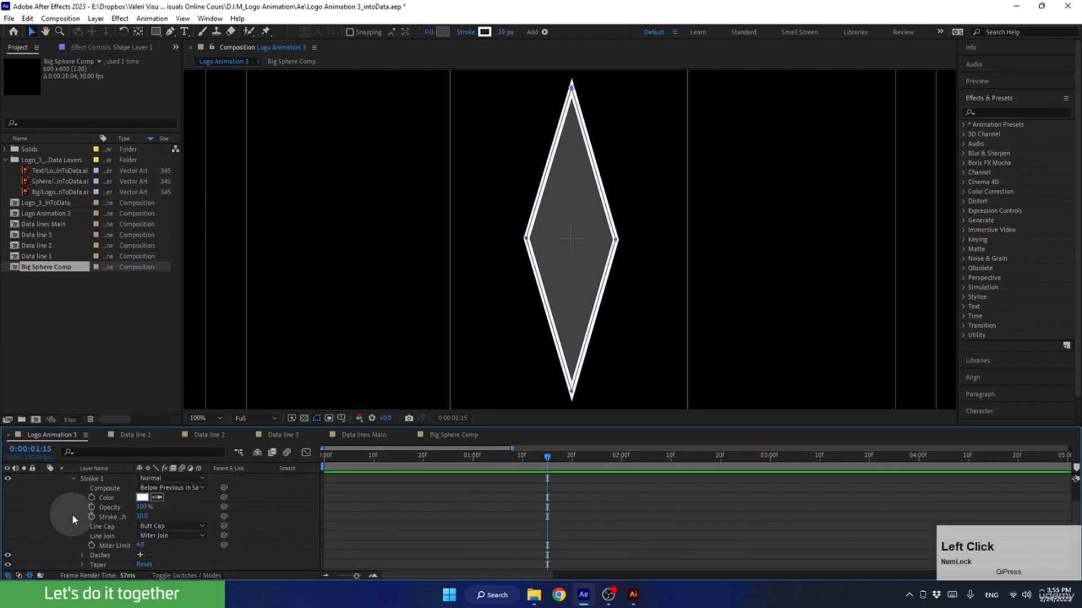
{"action": "left_click", "coordinate": [156, 537]}
{"action": "left_click", "coordinate": [159, 561]}
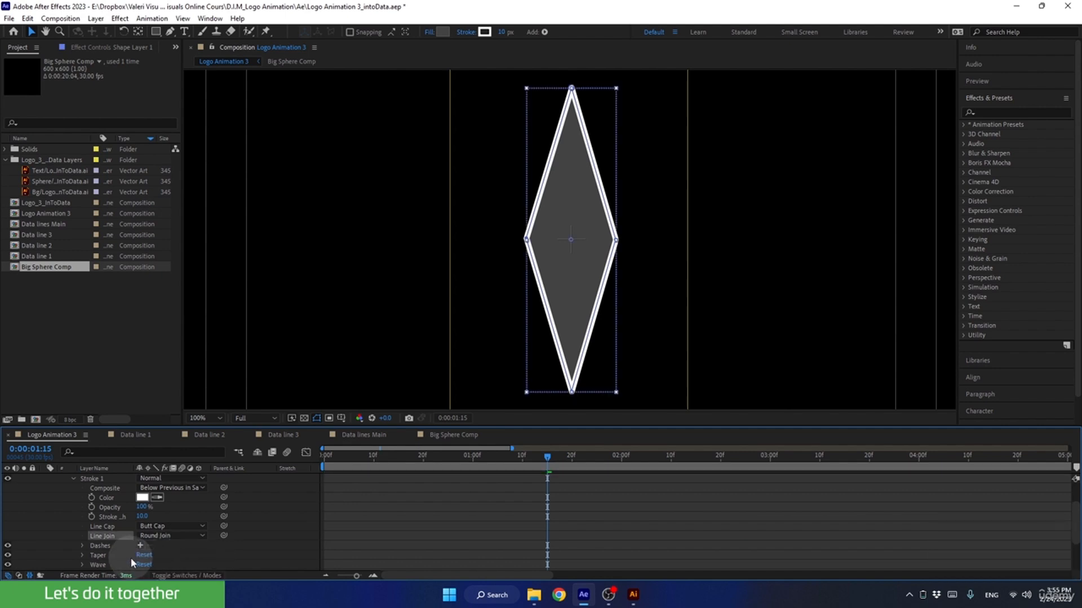
{"action": "left_click", "coordinate": [71, 479]}
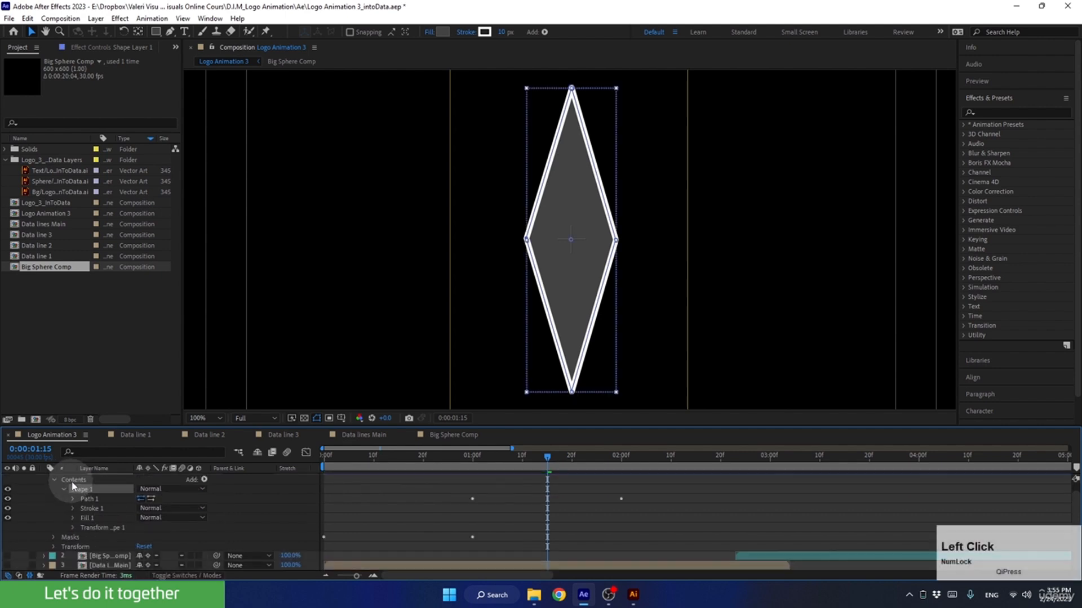
Set a Stroke Width keyframe for Stroke 1 at 0:00:01:00, widening the layer name column to show full property names.
{"action": "left_click_drag", "start_coordinate": [541, 455], "coordinate": [473, 470]}
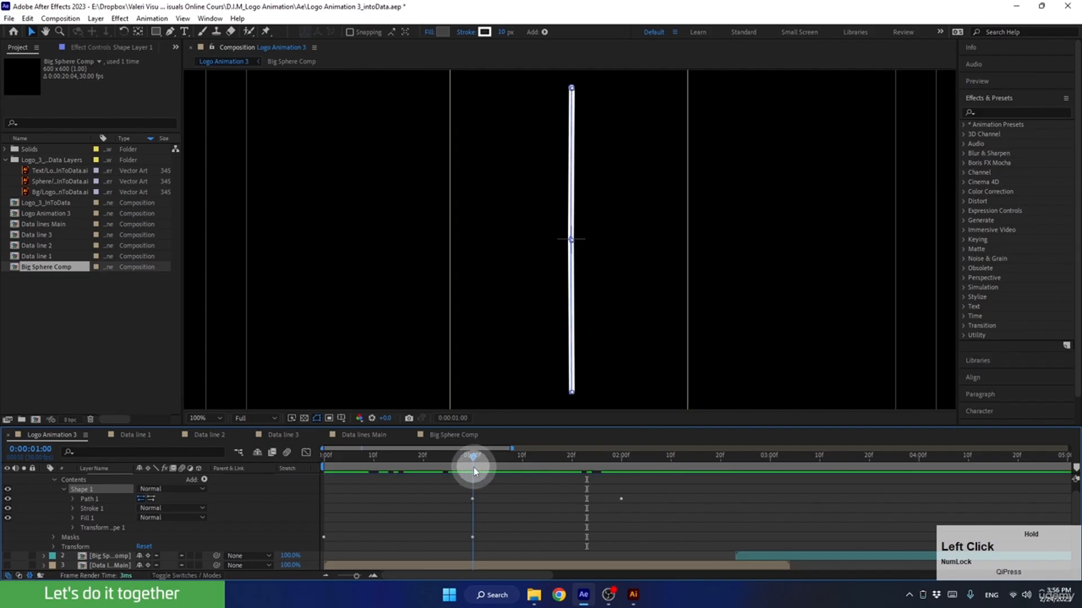
{"action": "scroll", "coordinate": [476, 509], "scroll_direction": "up", "scroll_amount": 1}
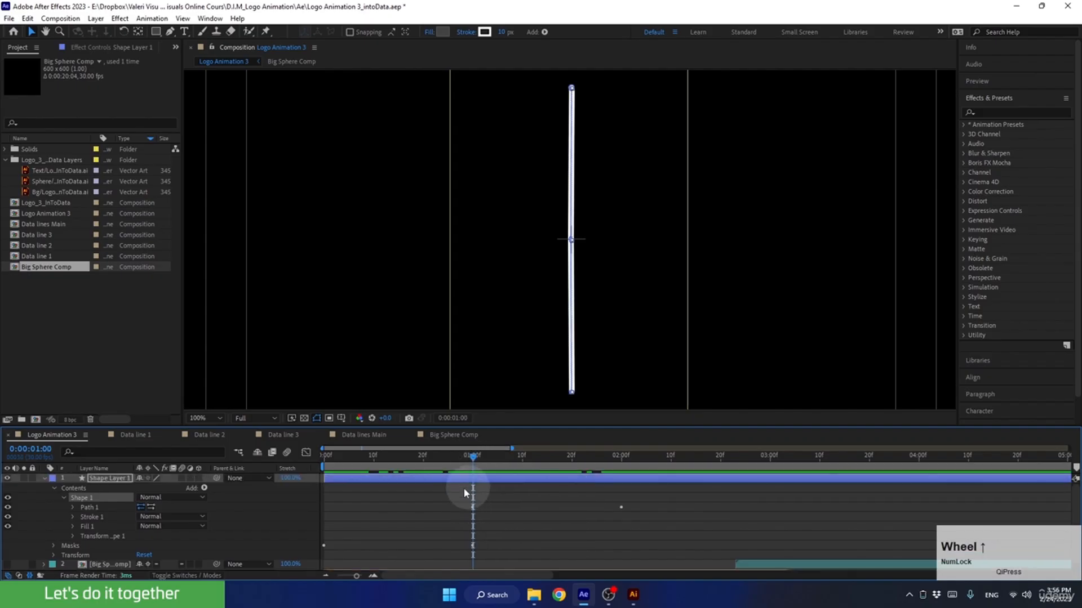
{"action": "left_click", "coordinate": [474, 476]}
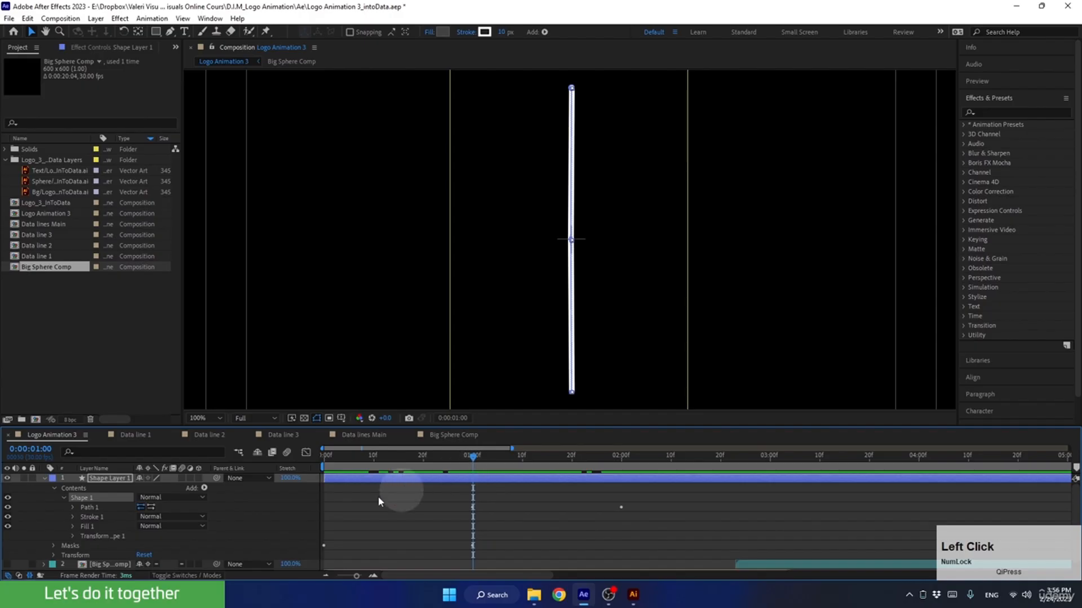
{"action": "left_click", "coordinate": [71, 517]}
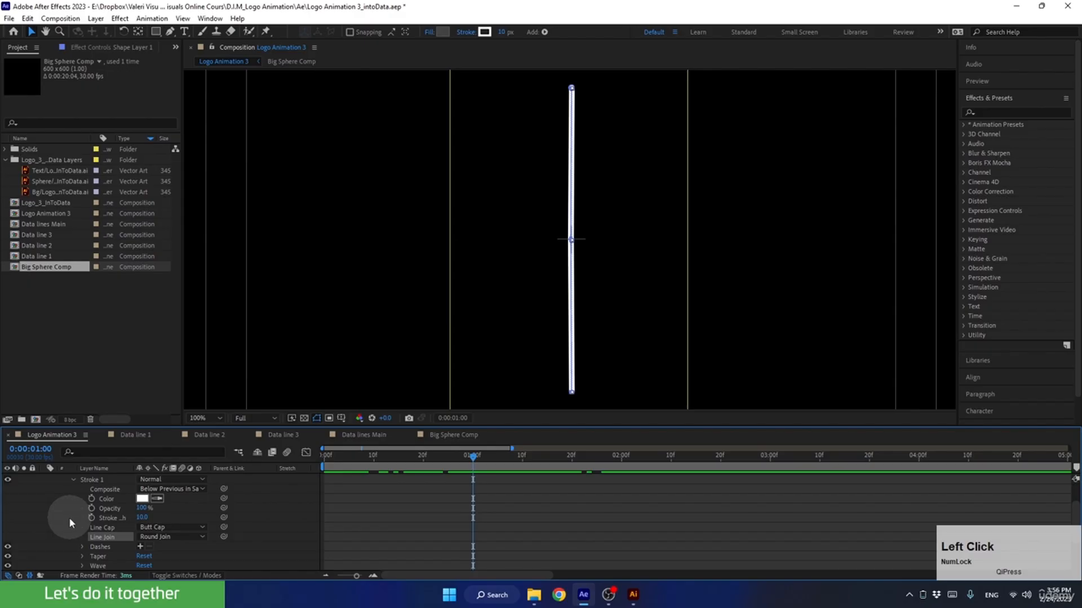
{"action": "left_click", "coordinate": [115, 518]}
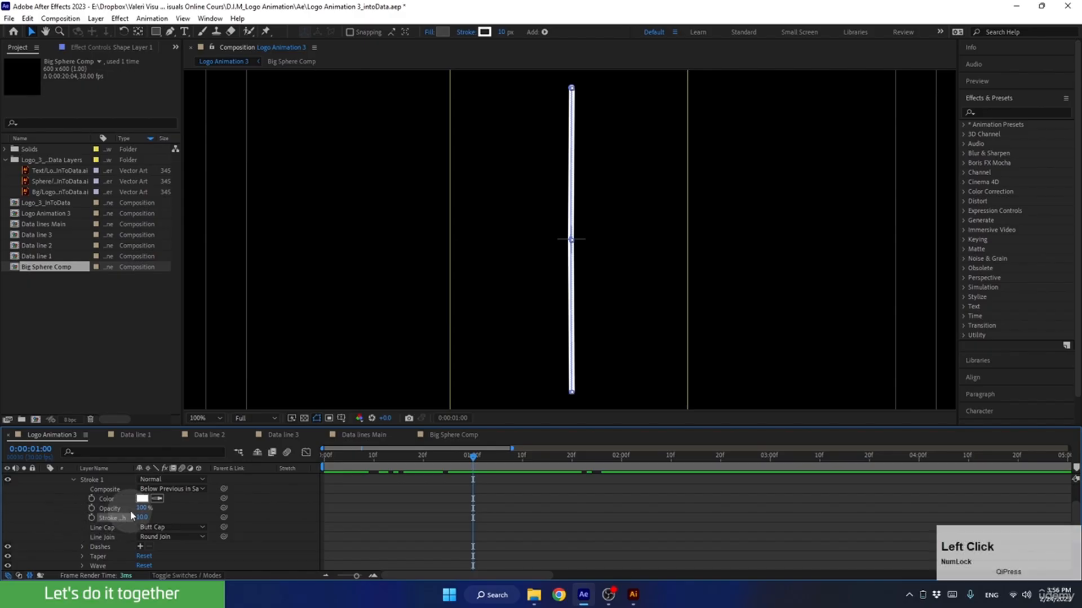
{"action": "left_click_drag", "start_coordinate": [128, 467], "coordinate": [150, 467]}
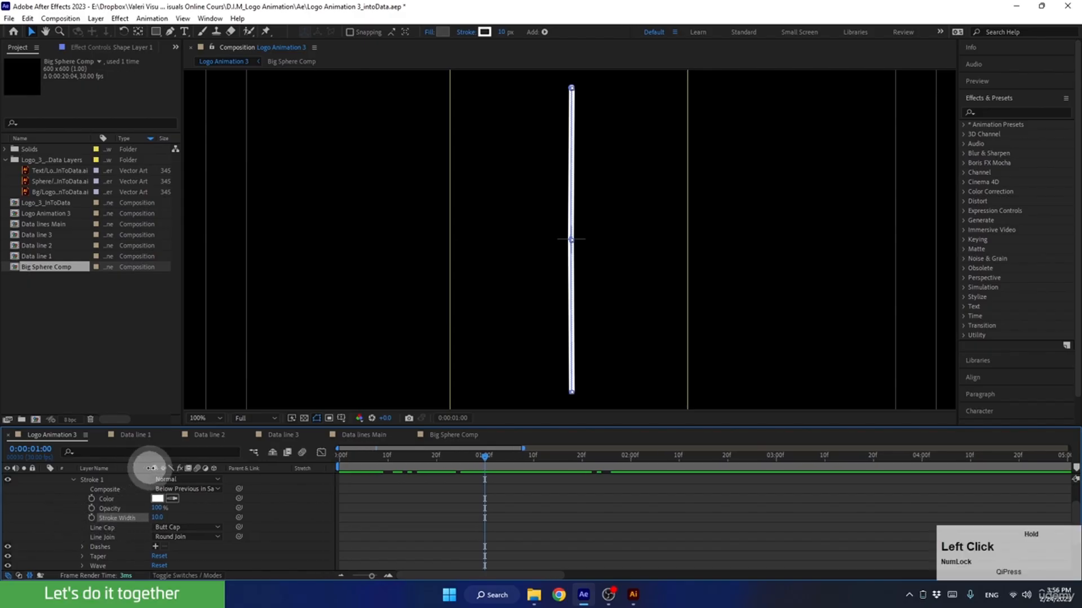
{"action": "left_click", "coordinate": [91, 517]}
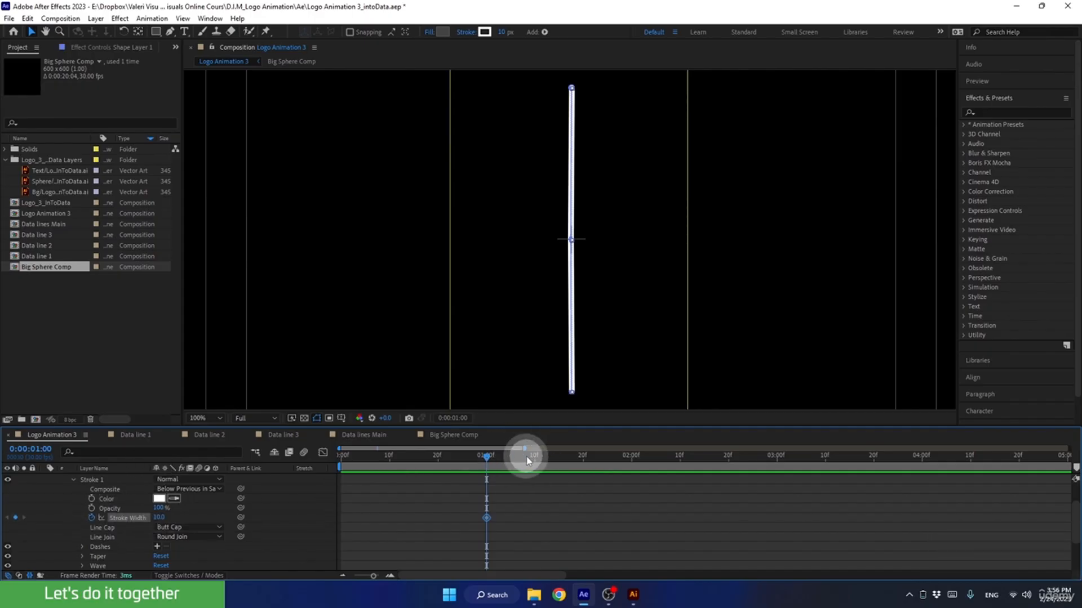
At 0:00:02:00, set the Stroke Width to 0 and apply Easy Ease to both Stroke Width keyframes.
{"action": "left_click_drag", "start_coordinate": [527, 455], "coordinate": [635, 472]}
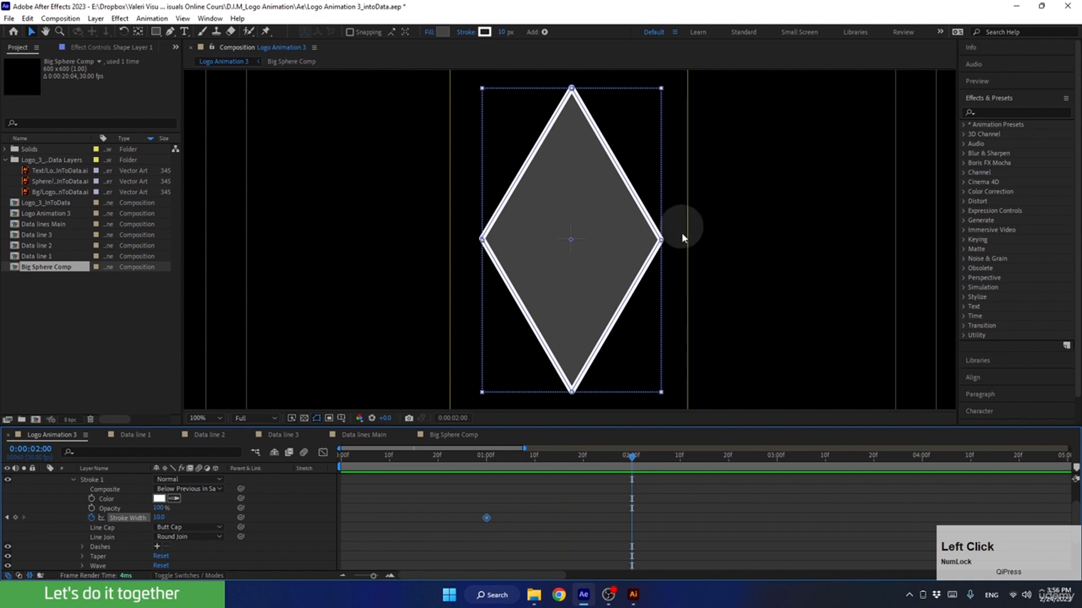
{"action": "left_click", "coordinate": [161, 518]}
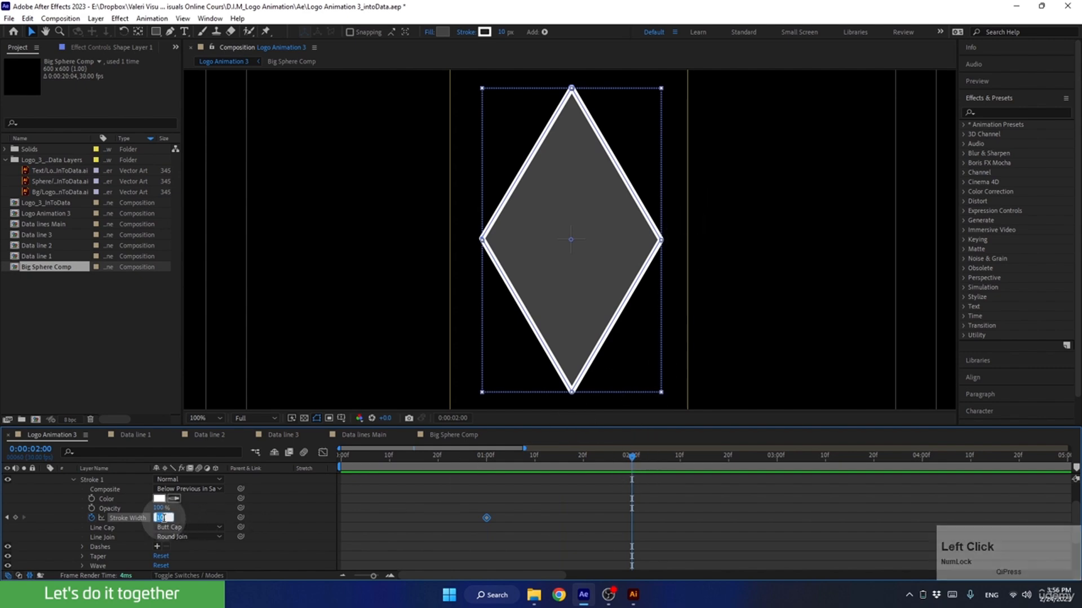
{"action": "type", "text": "0"}
{"action": "key", "text": "Return"}
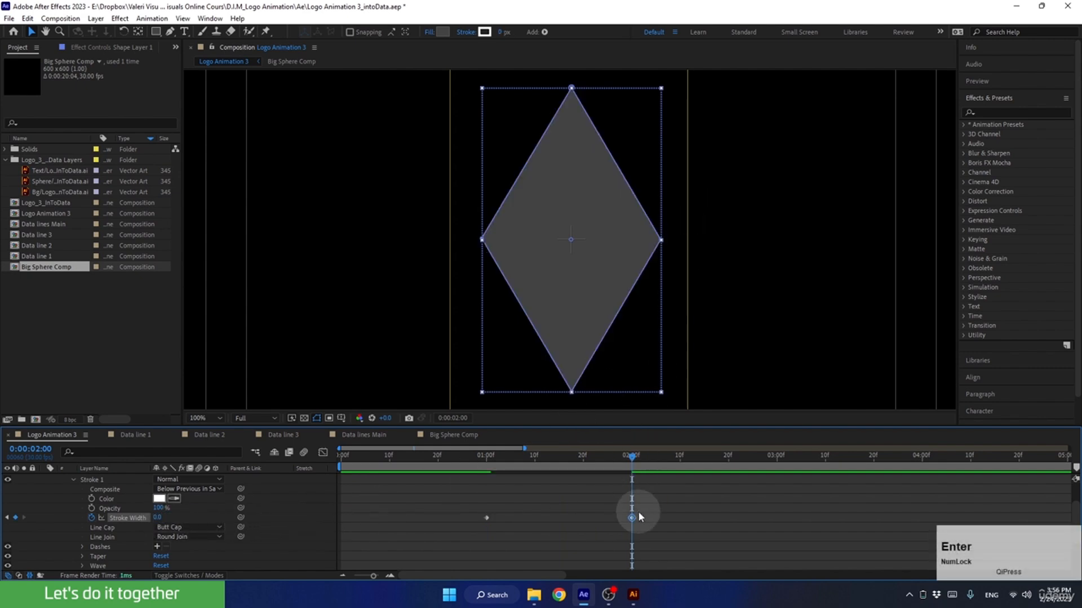
{"action": "left_click_drag", "start_coordinate": [641, 513], "coordinate": [427, 528]}
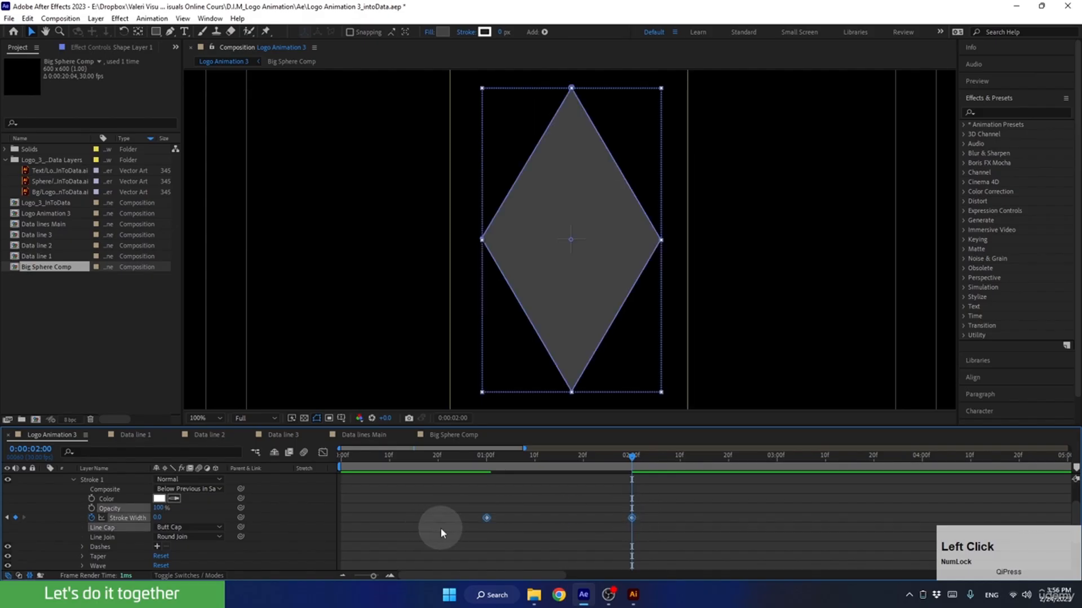
{"action": "key", "text": "F9"}
Preview the mask reveal and stroke animation from the start, and show all keyframed properties of Shape Layer 1.
{"action": "left_click_drag", "start_coordinate": [493, 463], "coordinate": [288, 483]}
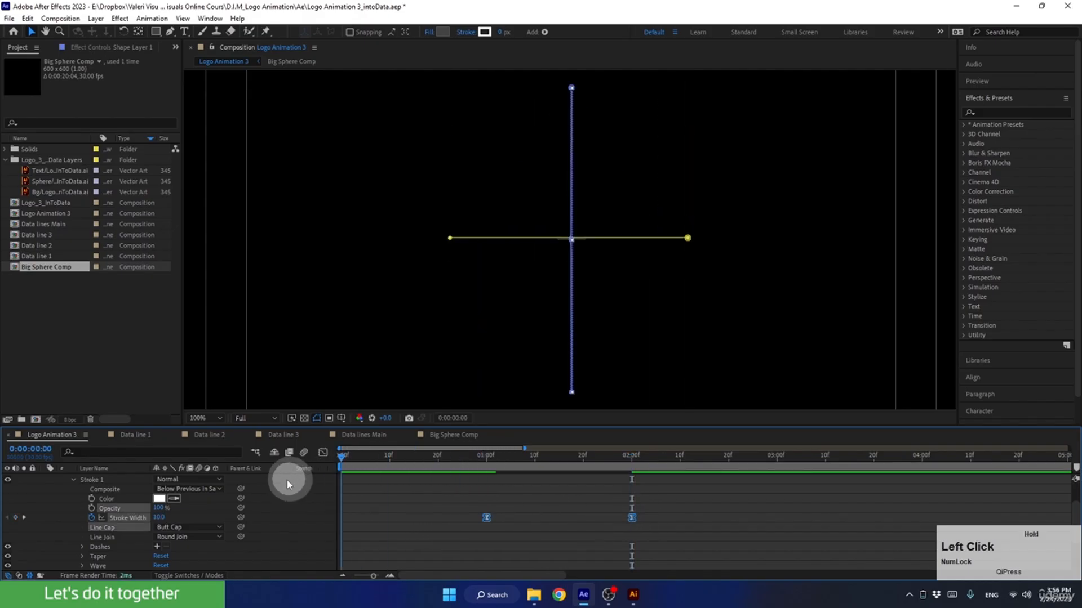
{"action": "key", "text": "space"}
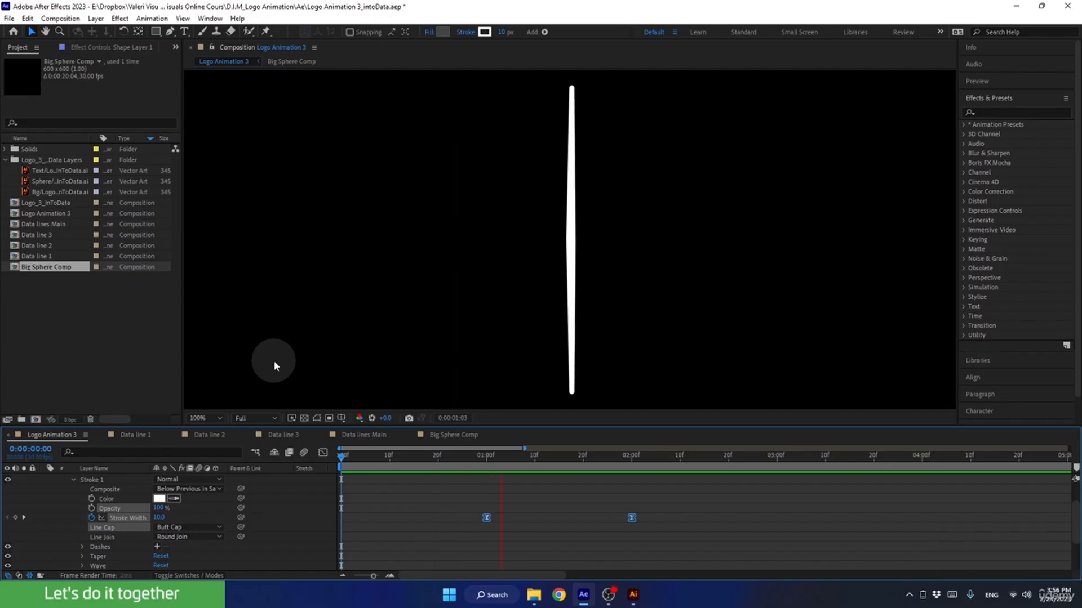
{"action": "key", "text": "space"}
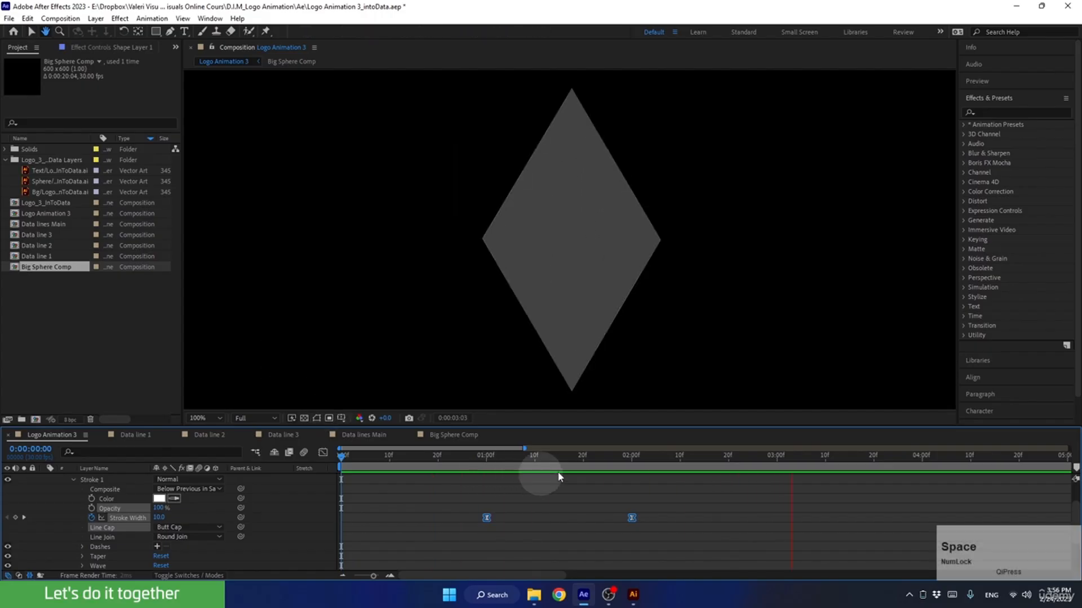
{"action": "left_click_drag", "start_coordinate": [596, 459], "coordinate": [544, 484]}
{"action": "scroll", "coordinate": [70, 508], "scroll_direction": "up", "scroll_amount": 3}
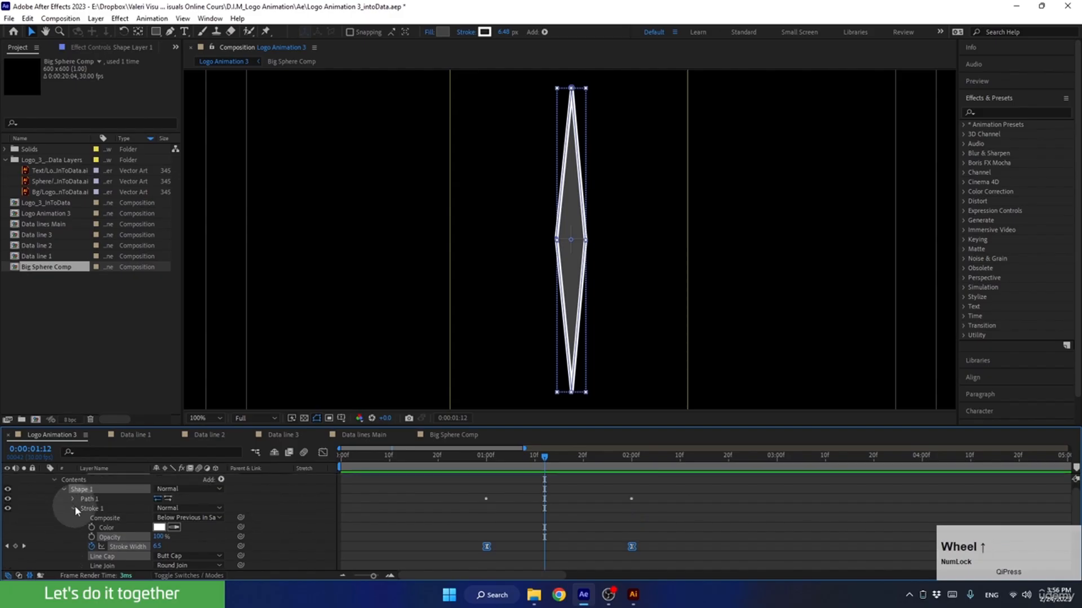
{"action": "left_click", "coordinate": [73, 507]}
{"action": "left_click", "coordinate": [53, 480]}
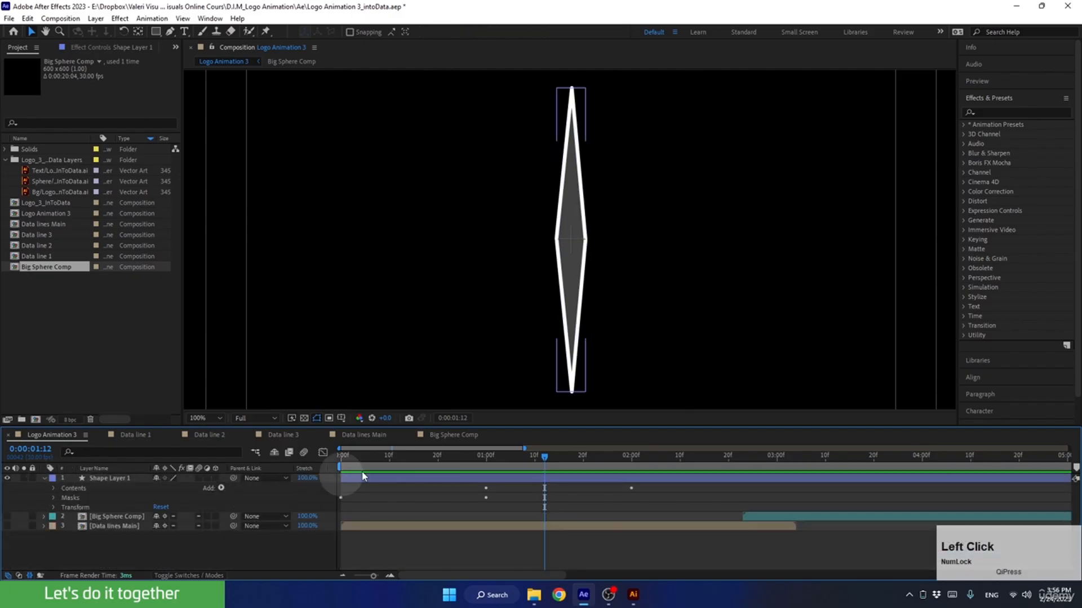
{"action": "left_click_drag", "start_coordinate": [482, 458], "coordinate": [332, 479]}
{"action": "key", "text": "space"}
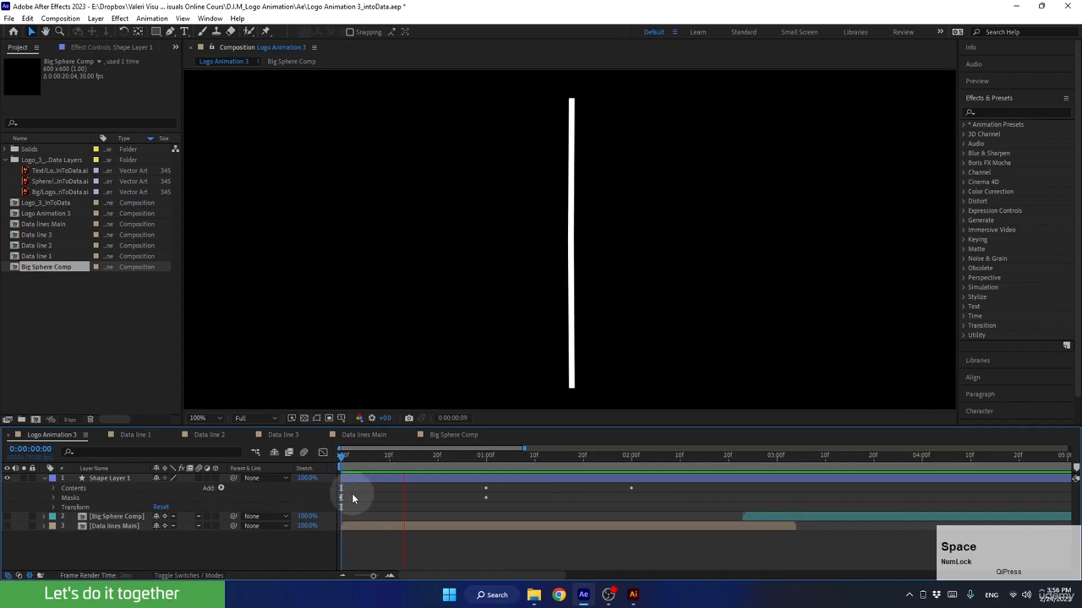
{"action": "left_click", "coordinate": [404, 482]}
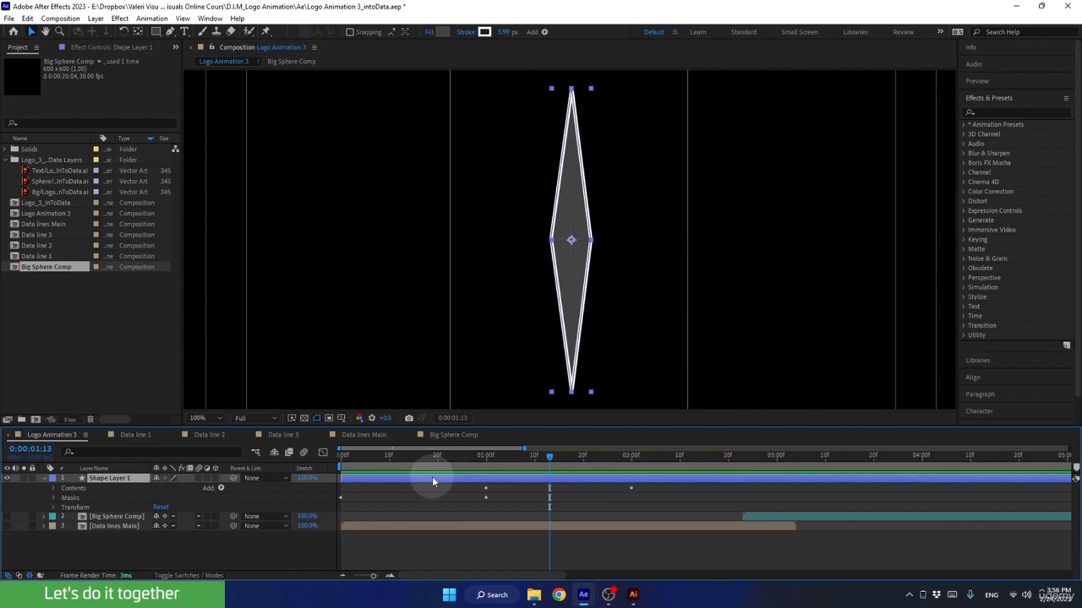
{"action": "key", "text": "u"}
{"action": "mouse_move", "coordinate": [431, 458]}
{"action": "left_mouse_down"}
{"action": "mouse_move", "coordinate": [551, 465]}
{"action": "mouse_move", "coordinate": [501, 463]}
{"action": "left_mouse_up"}
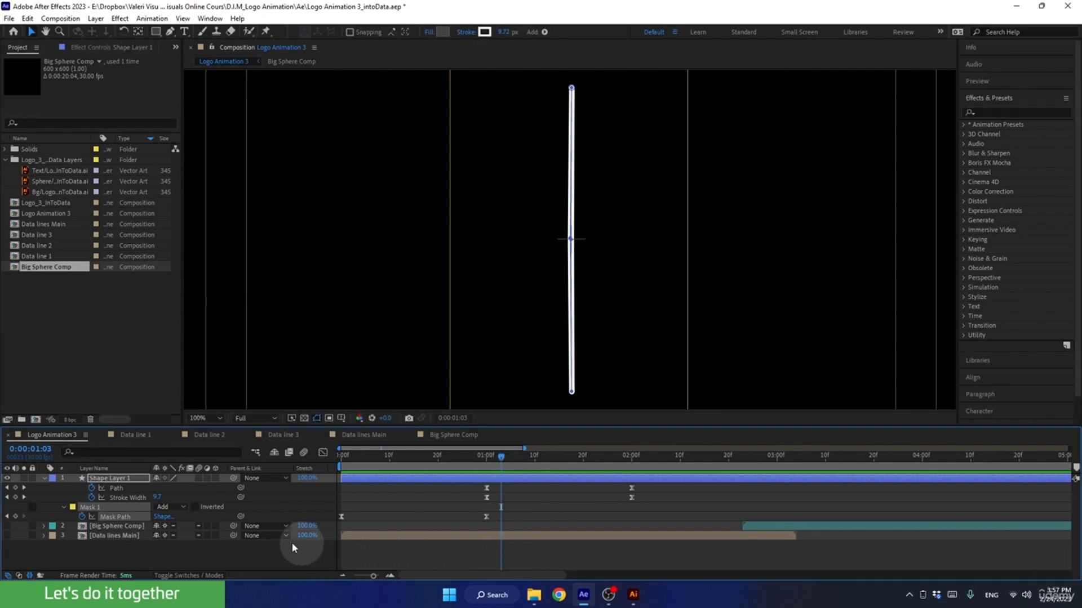
Rename Shape Layer 1 as Rhombus and collapse its properties.
{"action": "left_click", "coordinate": [118, 483]}
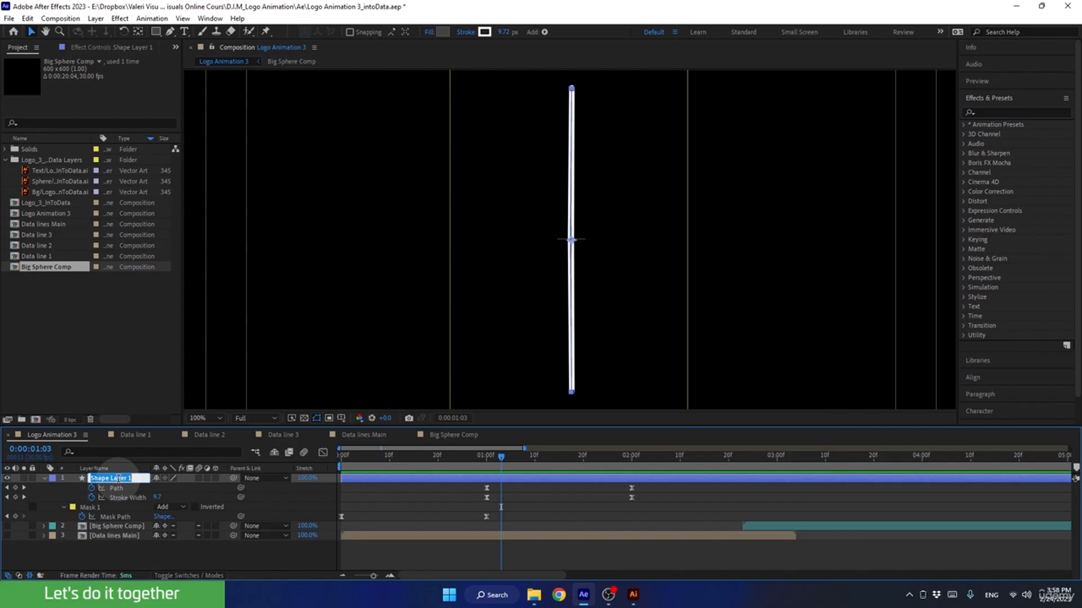
{"action": "type", "text": "Rhombus"}
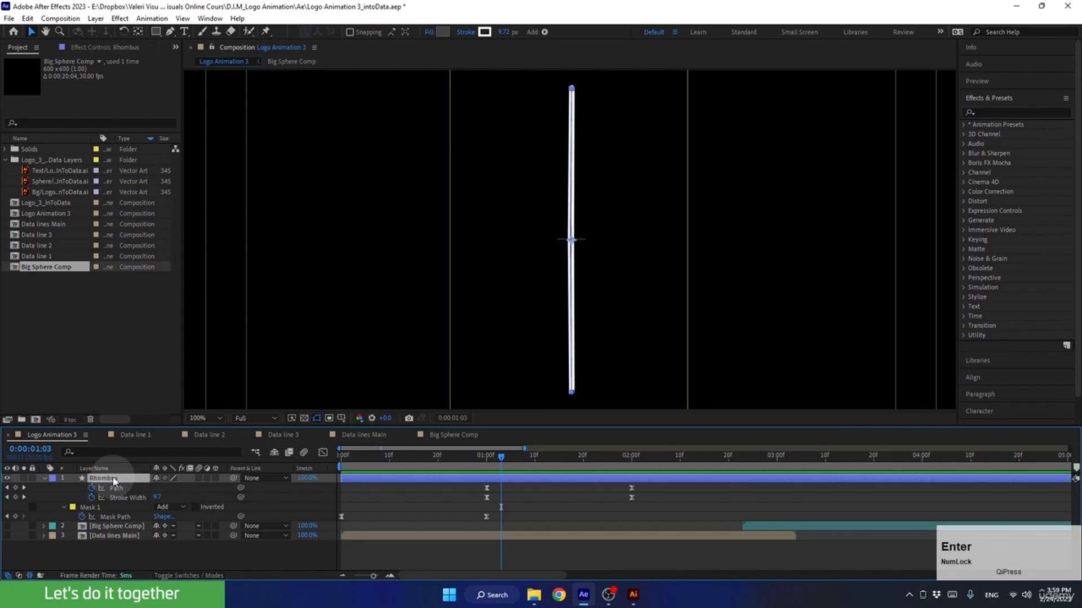
{"action": "left_click", "coordinate": [44, 479]}
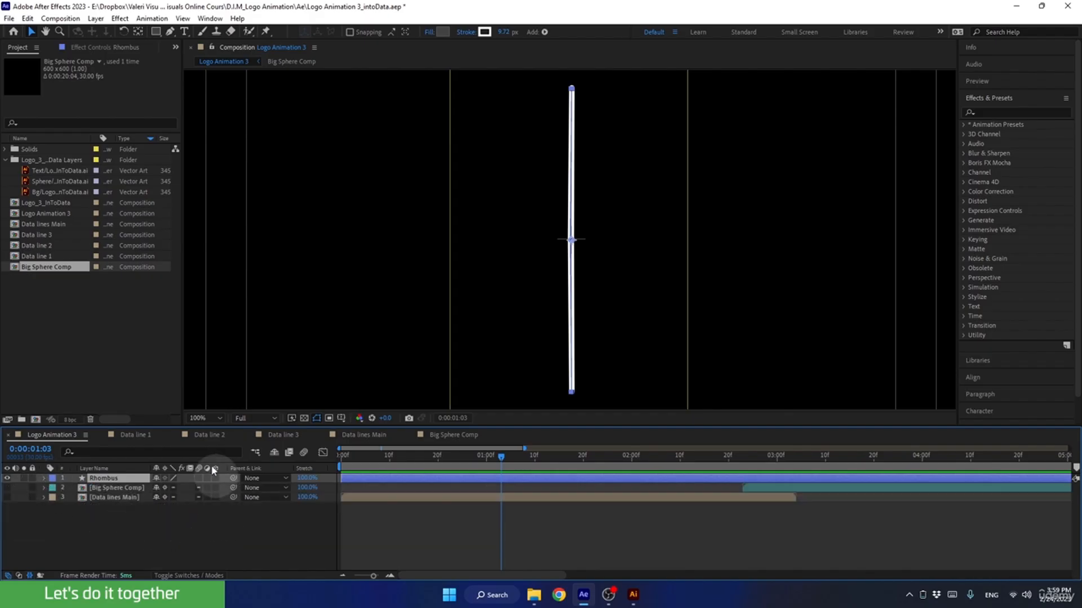
At 0:00:02:29, make the Data lines Main layer visible together with the Rhombus layer.
{"action": "left_click", "coordinate": [200, 418]}
{"action": "left_click", "coordinate": [191, 217]}
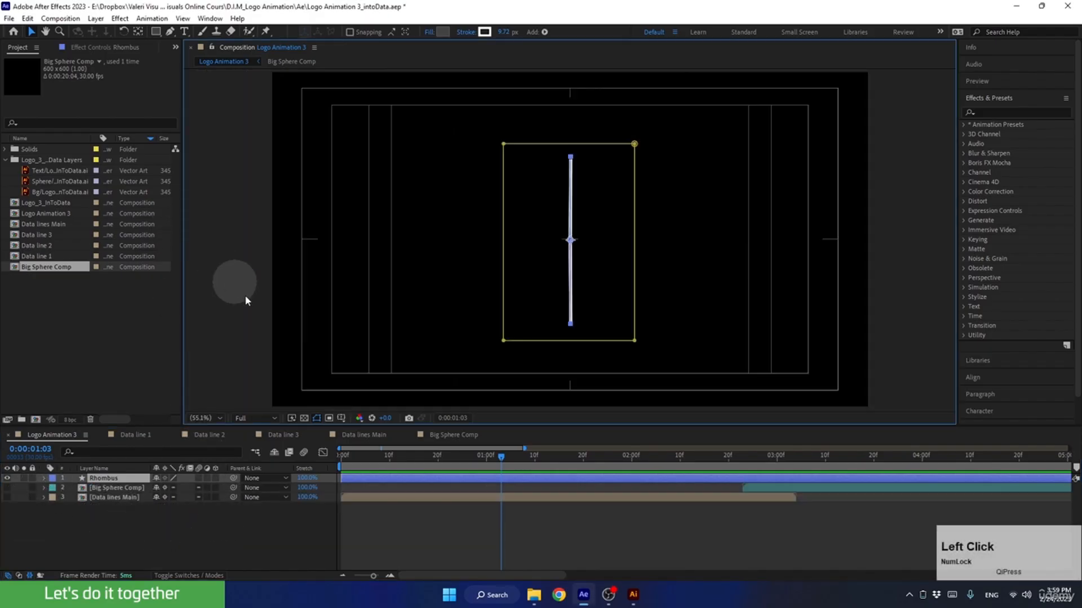
{"action": "left_click_drag", "start_coordinate": [503, 457], "coordinate": [775, 488]}
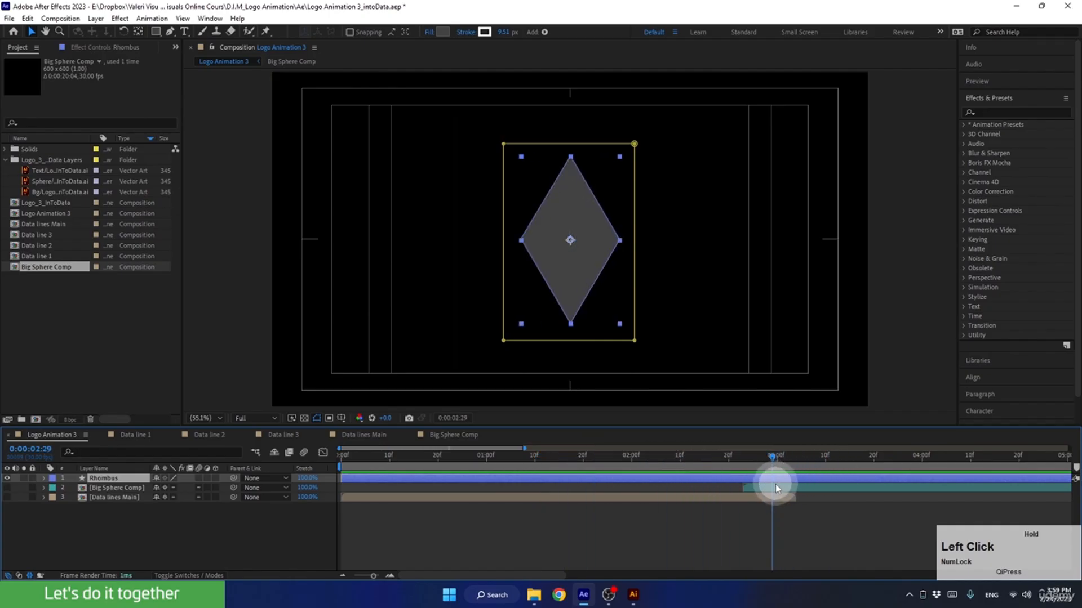
{"action": "left_click", "coordinate": [8, 496]}
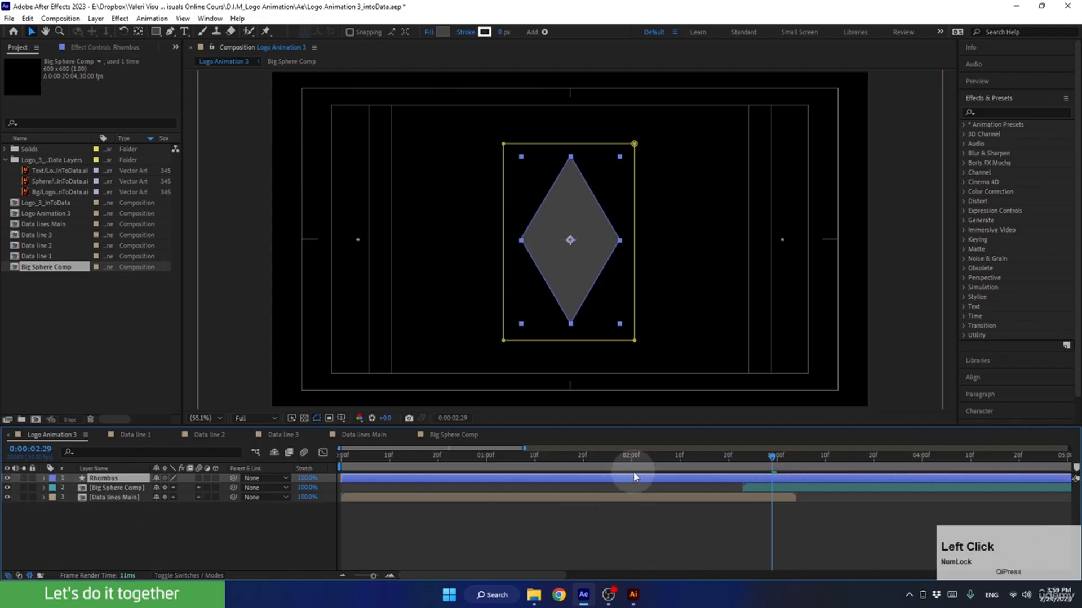
Shift the Rhombus layer later in the timeline so it starts at about 0:00:04:12.
{"action": "left_click_drag", "start_coordinate": [374, 478], "coordinate": [820, 478]}
{"action": "left_click", "coordinate": [342, 575]}
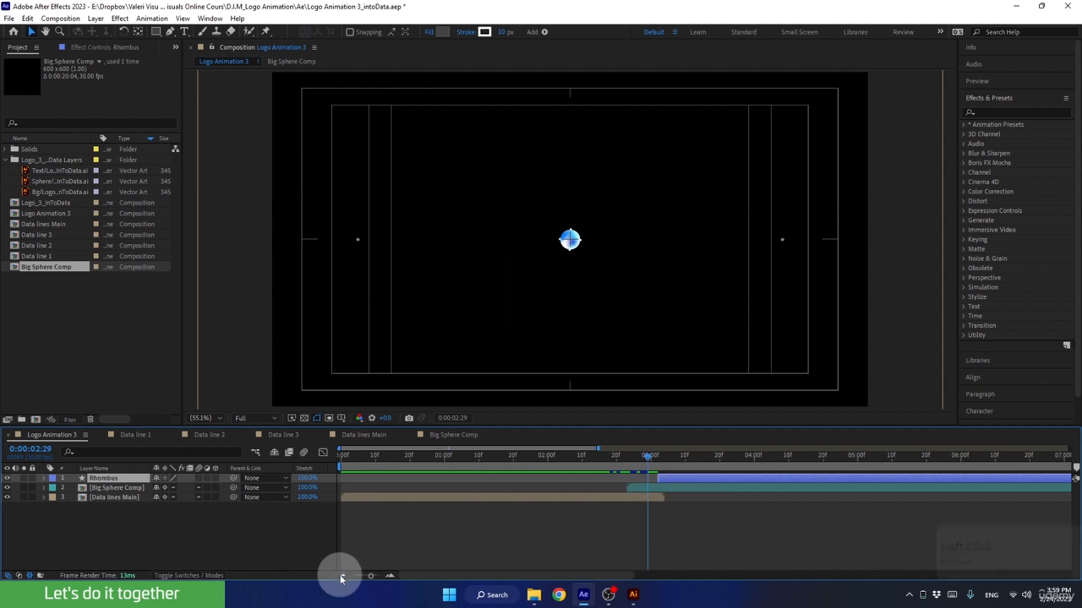
{"action": "left_click_drag", "start_coordinate": [635, 454], "coordinate": [684, 457]}
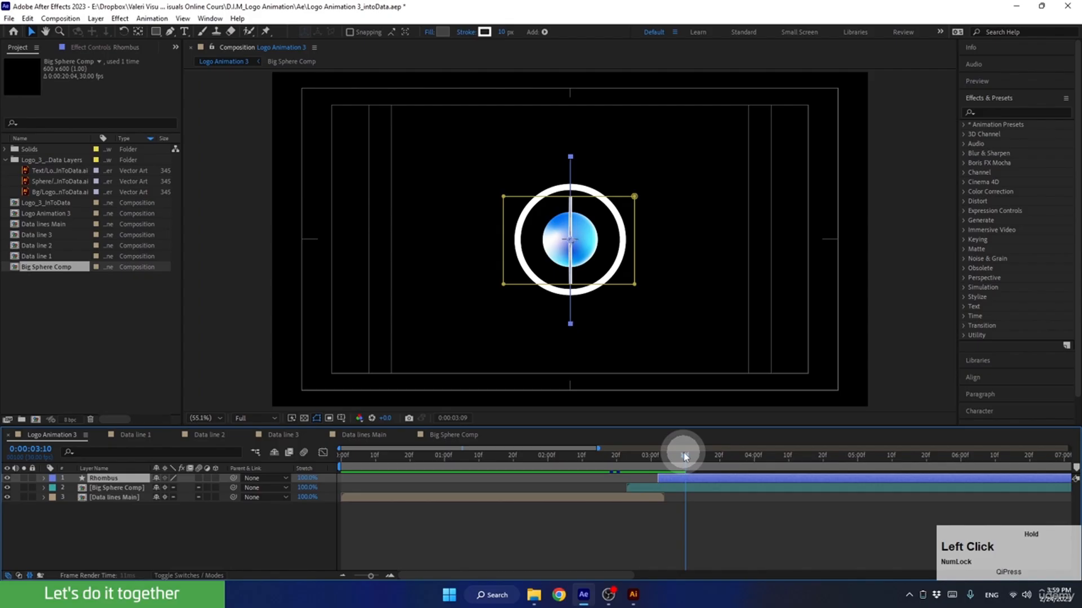
{"action": "left_click_drag", "start_coordinate": [685, 456], "coordinate": [821, 482]}
{"action": "left_click_drag", "start_coordinate": [691, 465], "coordinate": [747, 453]}
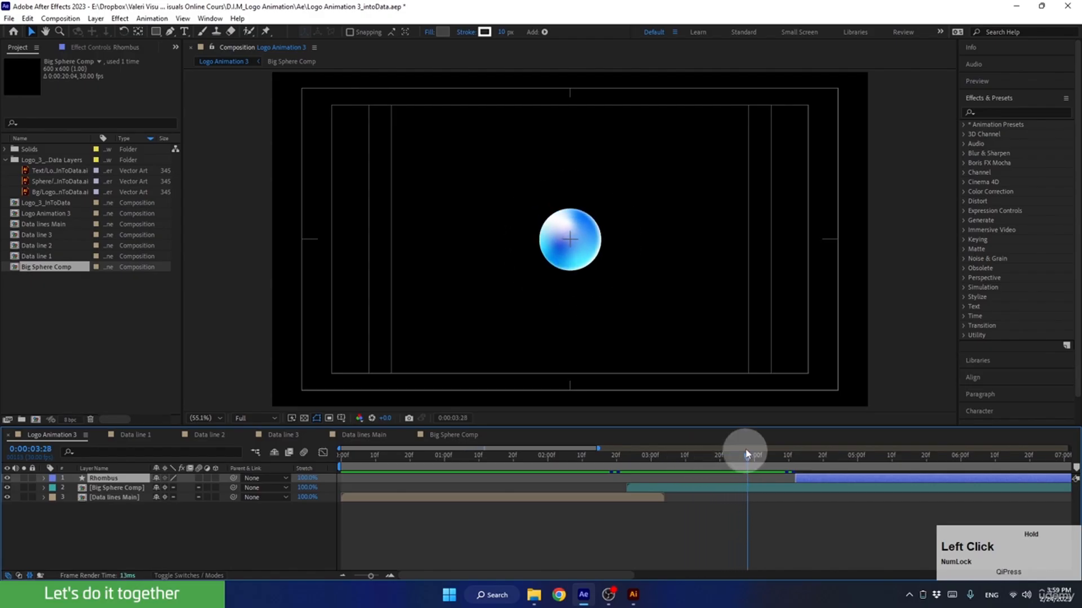
Check the sphere timing around 0:00:04:00 and delay the Rhombus layer's start to about 0:00:05:17.
{"action": "key", "text": "space"}
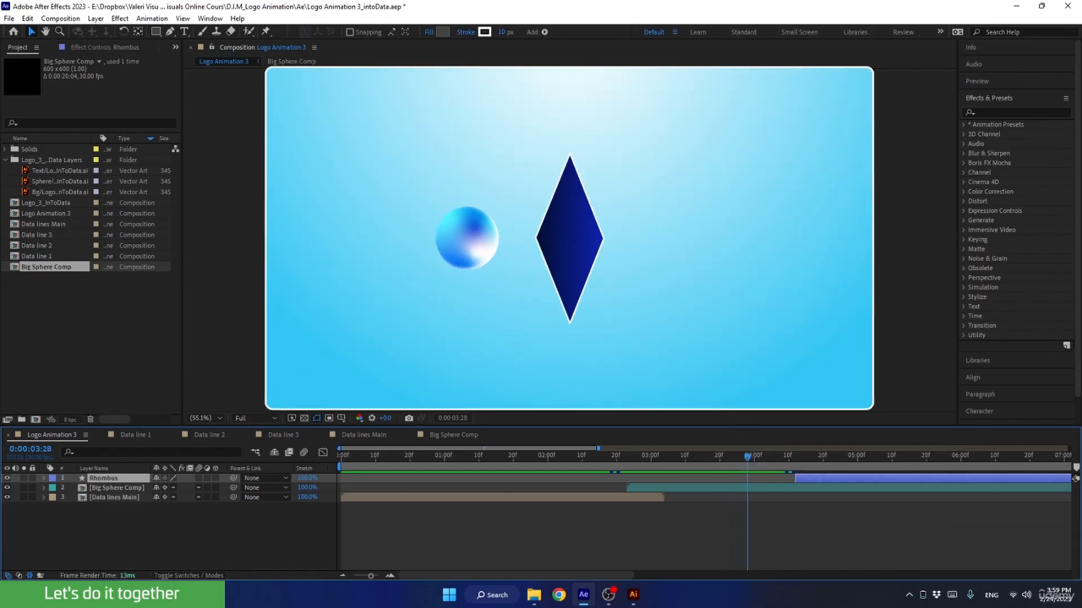
{"action": "key", "text": "space"}
{"action": "key", "text": "space"}
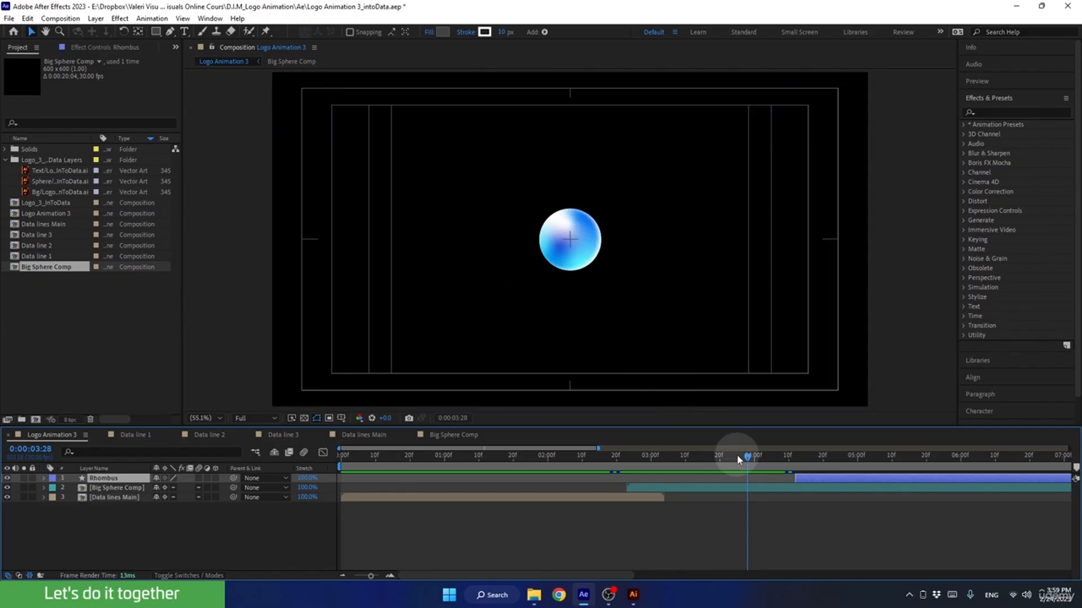
{"action": "mouse_move", "coordinate": [739, 458]}
{"action": "left_mouse_down"}
{"action": "mouse_move", "coordinate": [721, 455]}
{"action": "mouse_move", "coordinate": [753, 455]}
{"action": "left_mouse_up"}
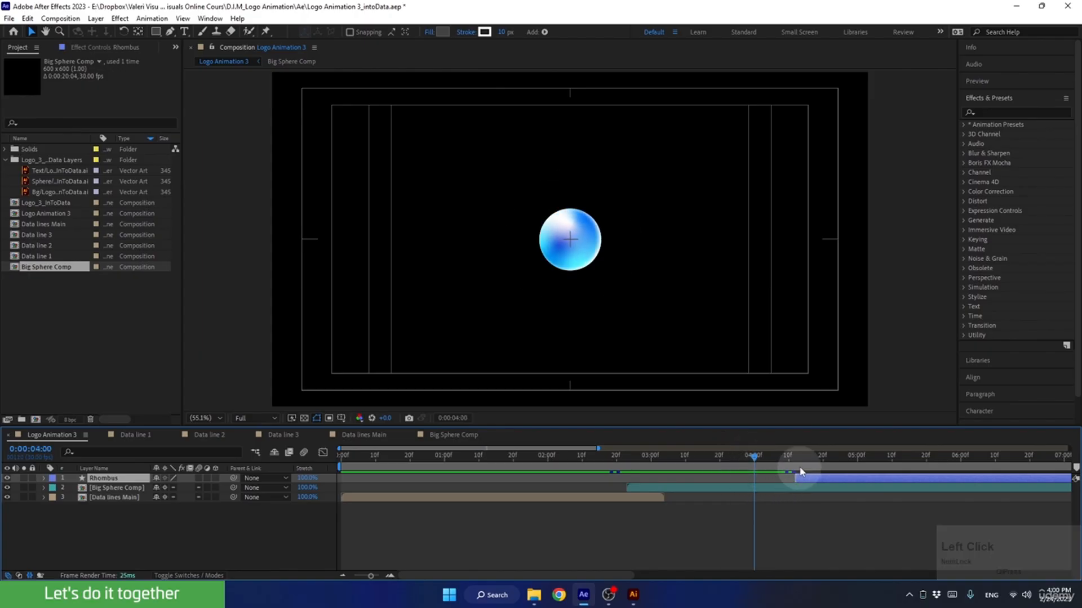
{"action": "left_click_drag", "start_coordinate": [812, 478], "coordinate": [889, 479]}
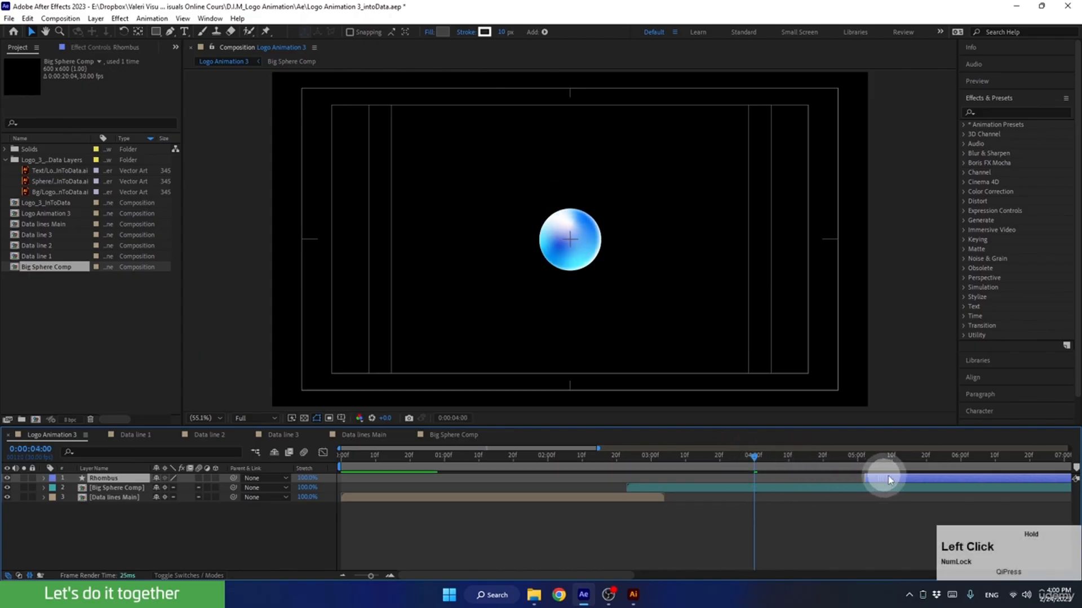
Keyframe Big Sphere Comp's Position at 0:00:04:00, and at 0:00:04:15 move the sphere horizontally left to about 742.2, 540.
{"action": "left_click", "coordinate": [719, 486]}
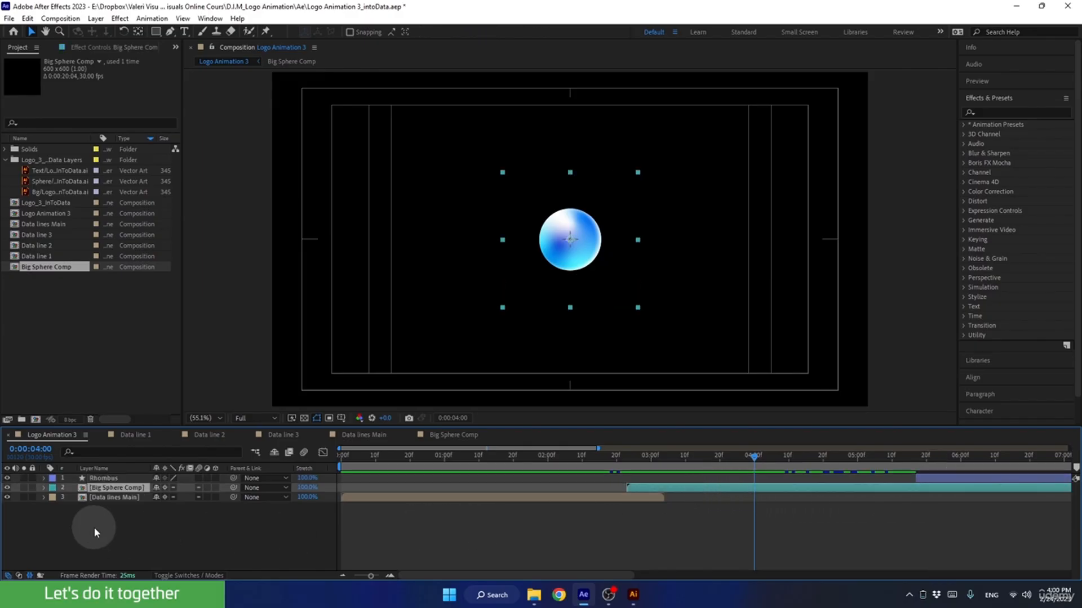
{"action": "key", "text": "p"}
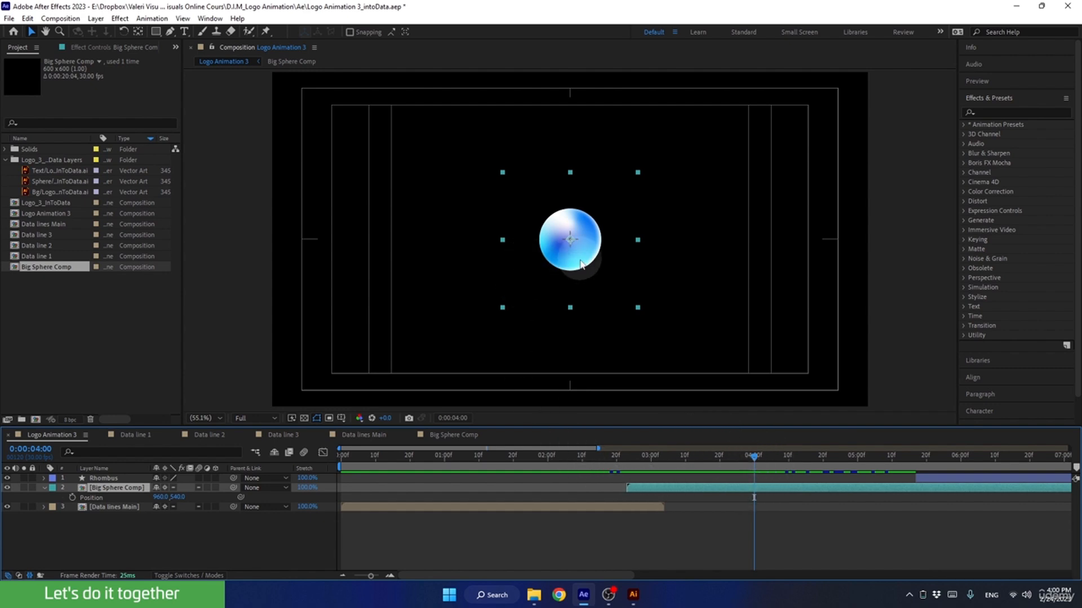
{"action": "left_click", "coordinate": [73, 498]}
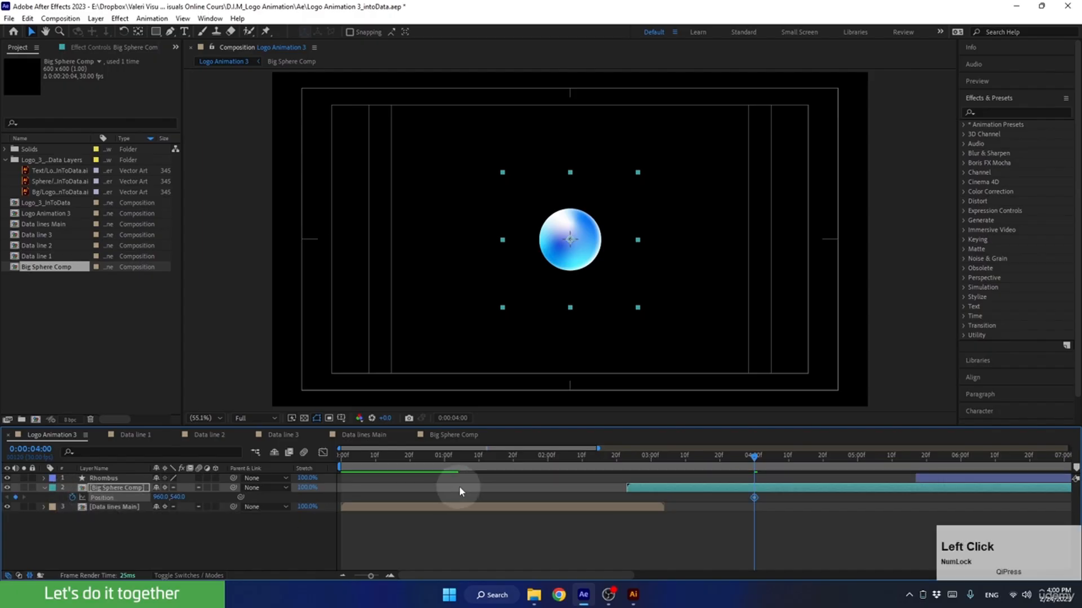
{"action": "left_click_drag", "start_coordinate": [777, 458], "coordinate": [801, 462]}
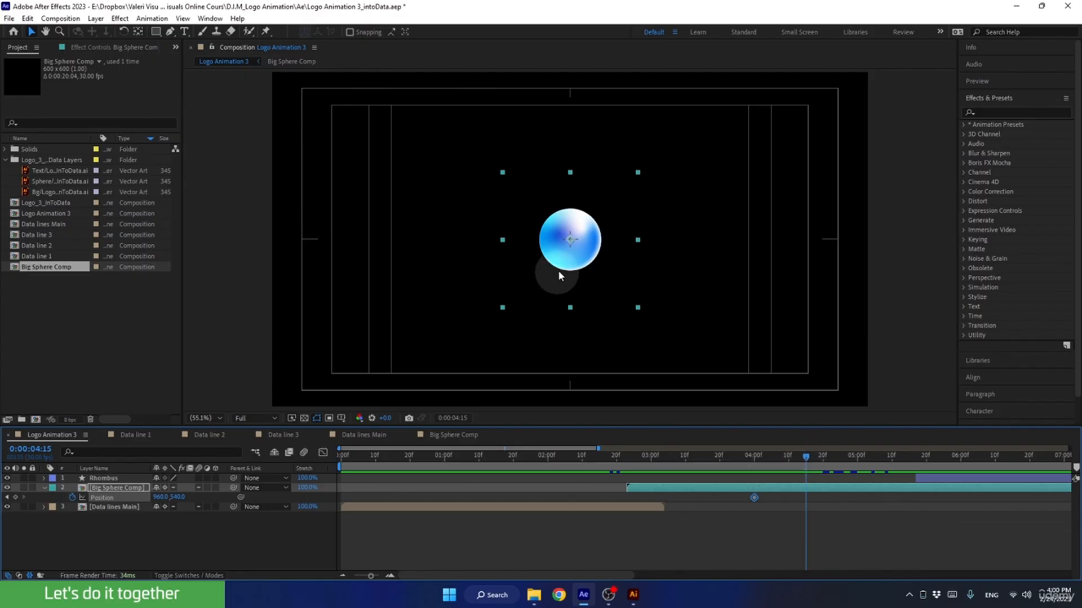
{"action": "left_click_drag", "start_coordinate": [579, 250], "coordinate": [511, 254]}
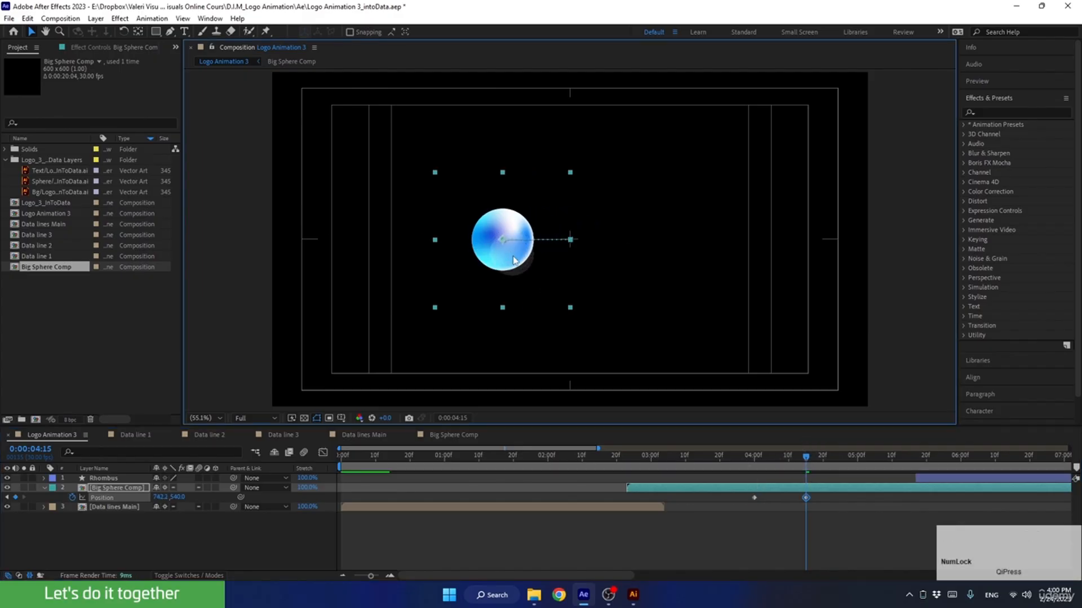
Move Big Sphere Comp back right to about 854.7, 540 at 0:00:05:00, and far left to about 482.6, 540 at 0:00:06:00.
{"action": "left_click_drag", "start_coordinate": [808, 461], "coordinate": [855, 479]}
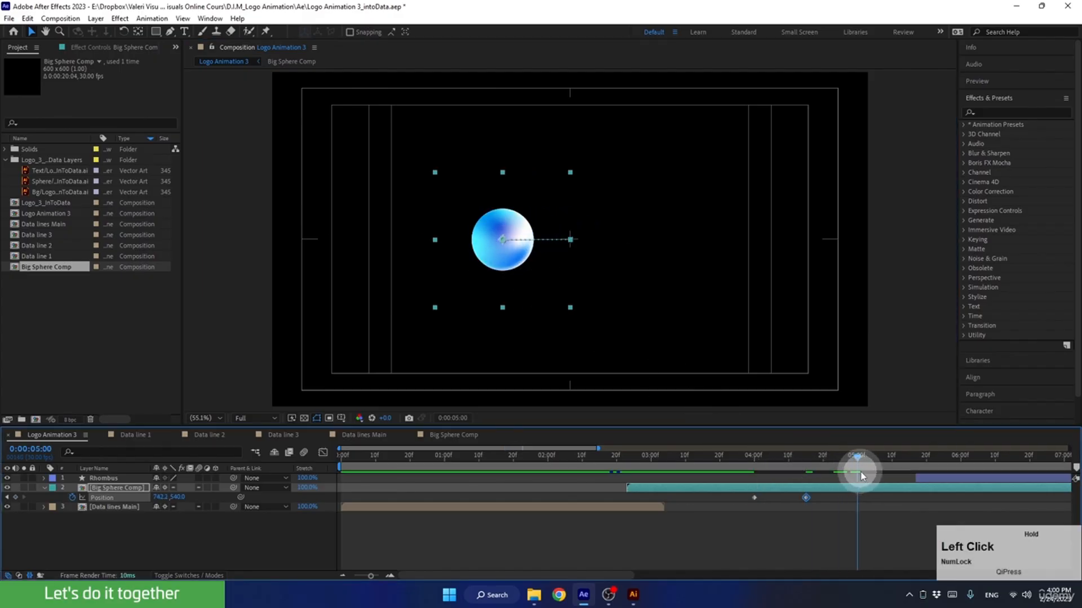
{"action": "left_click_drag", "start_coordinate": [515, 255], "coordinate": [549, 253]}
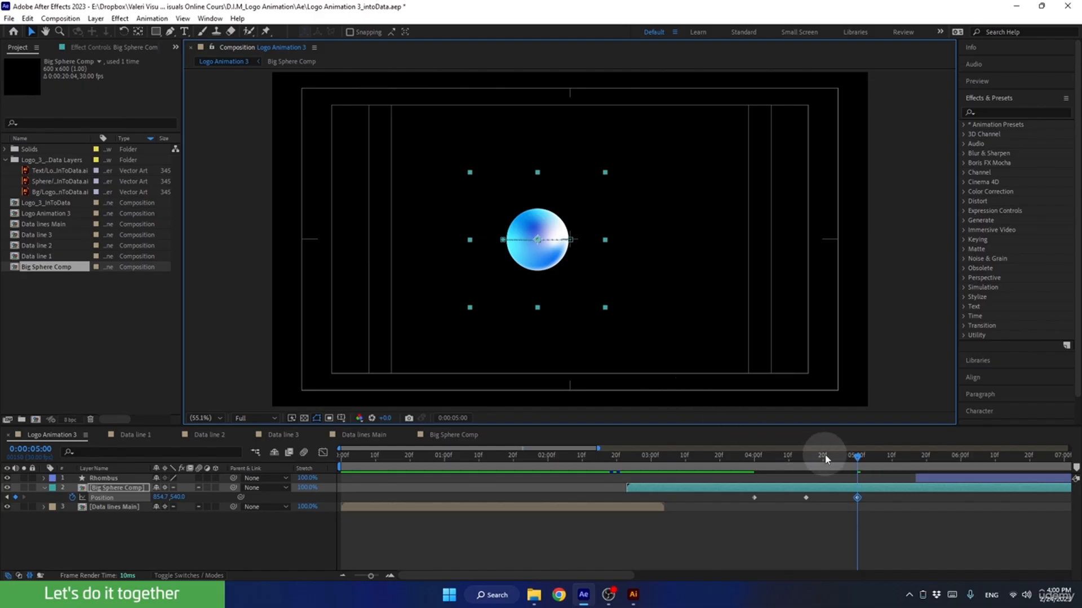
{"action": "left_click_drag", "start_coordinate": [822, 458], "coordinate": [955, 479]}
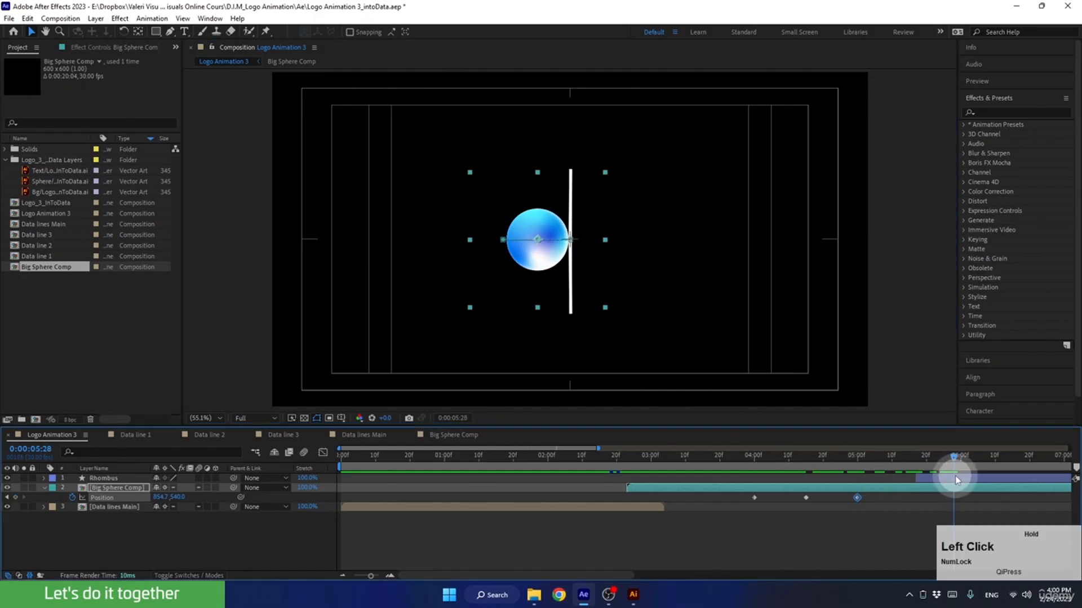
{"action": "left_click_drag", "start_coordinate": [537, 268], "coordinate": [422, 268]}
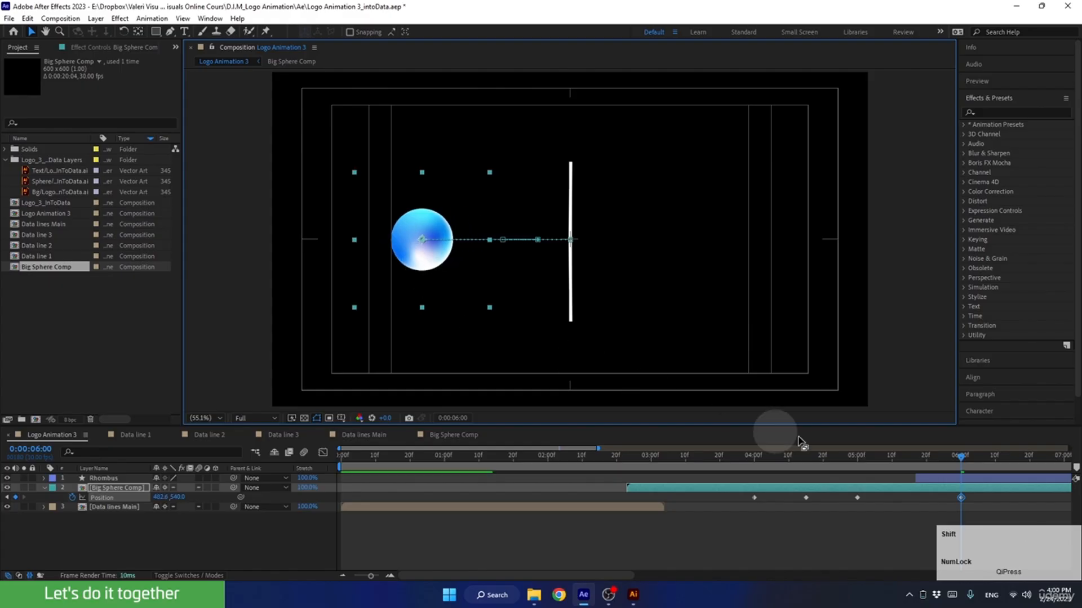
Move the Rhombus layer to start at 0:00:04:00, and apply Easy Ease to all four Position keyframes of Big Sphere Comp.
{"action": "left_click_drag", "start_coordinate": [755, 454], "coordinate": [833, 500]}
{"action": "left_click", "coordinate": [910, 480]}
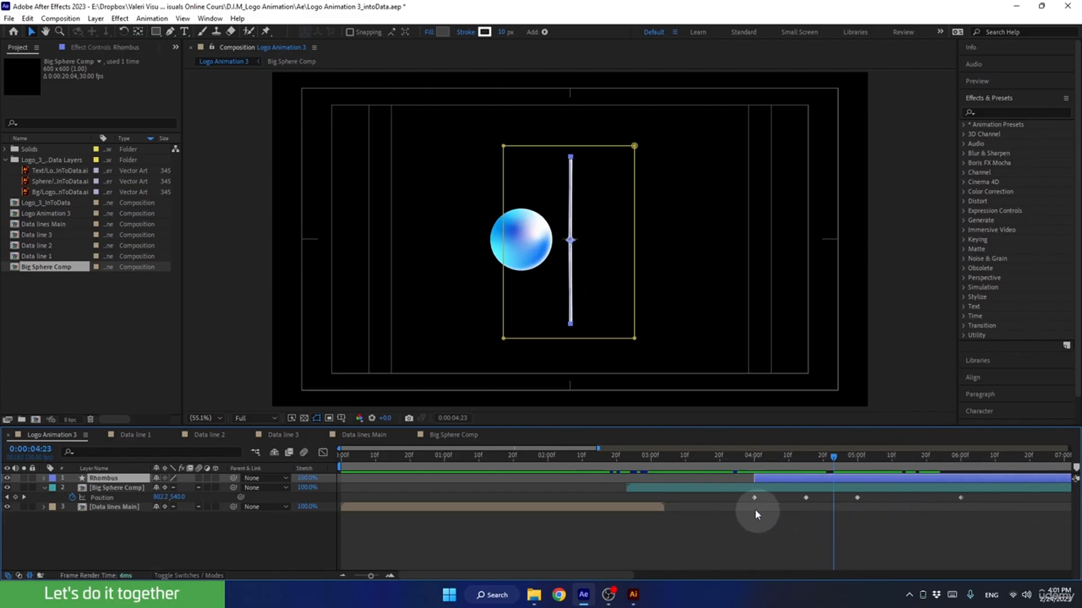
{"action": "left_click_drag", "start_coordinate": [739, 499], "coordinate": [987, 505]}
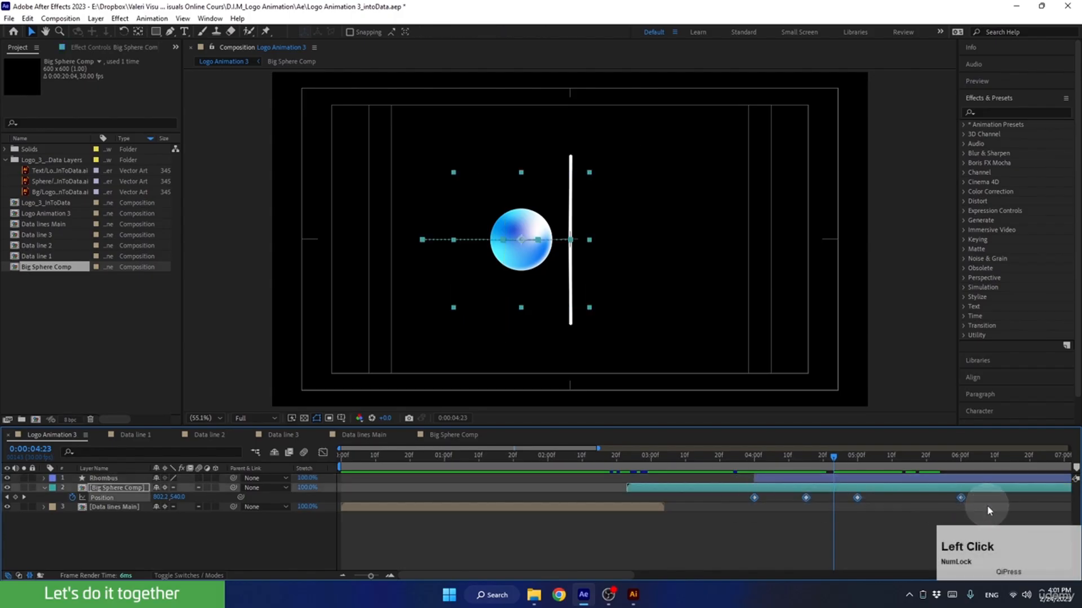
{"action": "key", "text": "F9"}
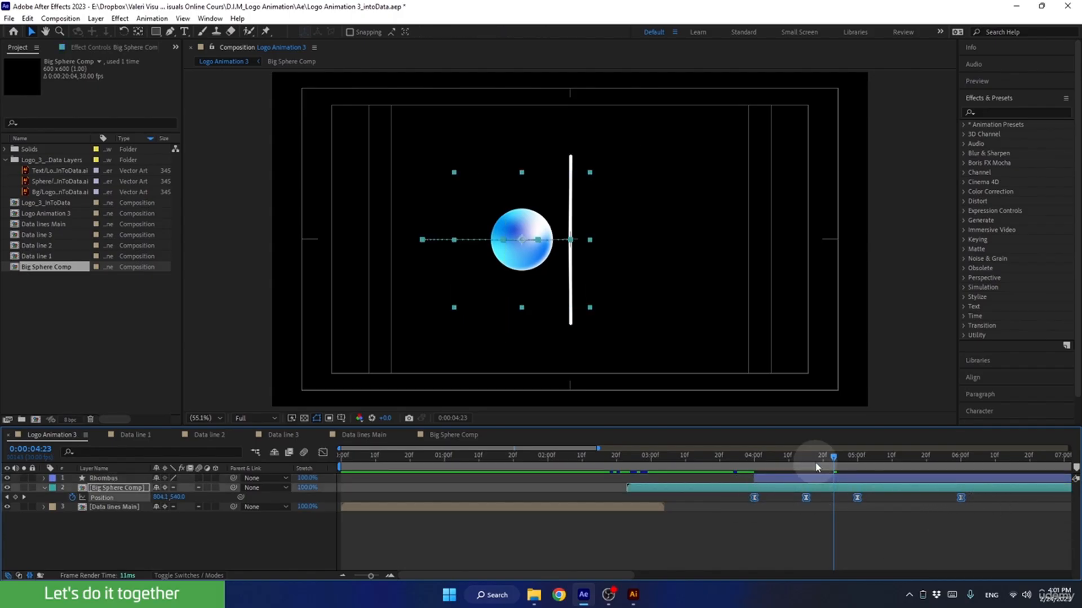
{"action": "left_click", "coordinate": [796, 457]}
{"action": "left_click_drag", "start_coordinate": [796, 458], "coordinate": [846, 467]}
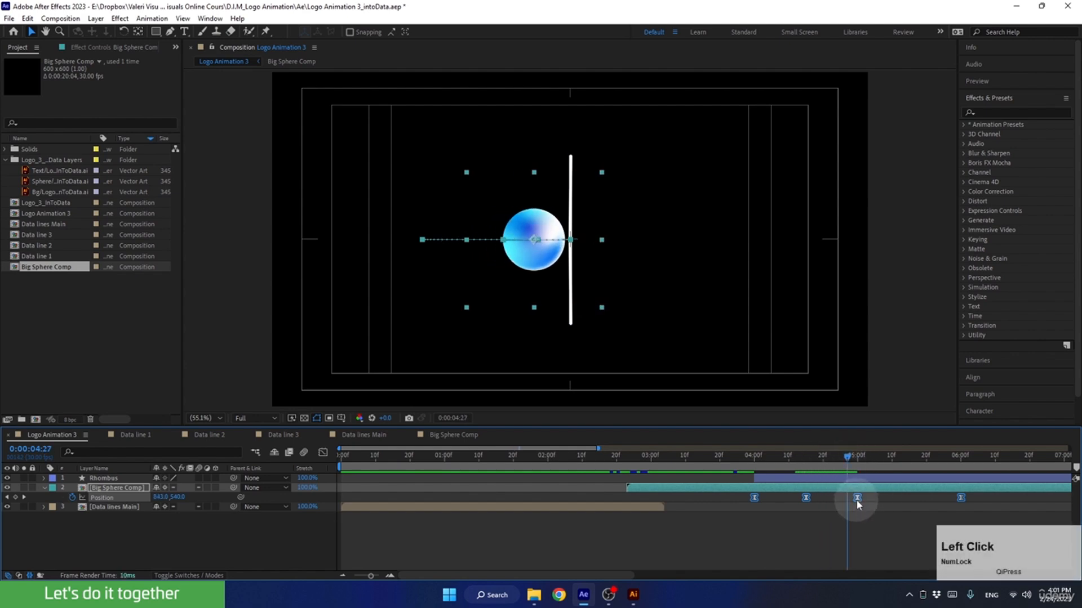
In the speed graph of the sphere's Position, shape a sharp peak for the first move and a late peak before 0:00:05:00, and preview.
{"action": "left_click_drag", "start_coordinate": [864, 507], "coordinate": [843, 493]}
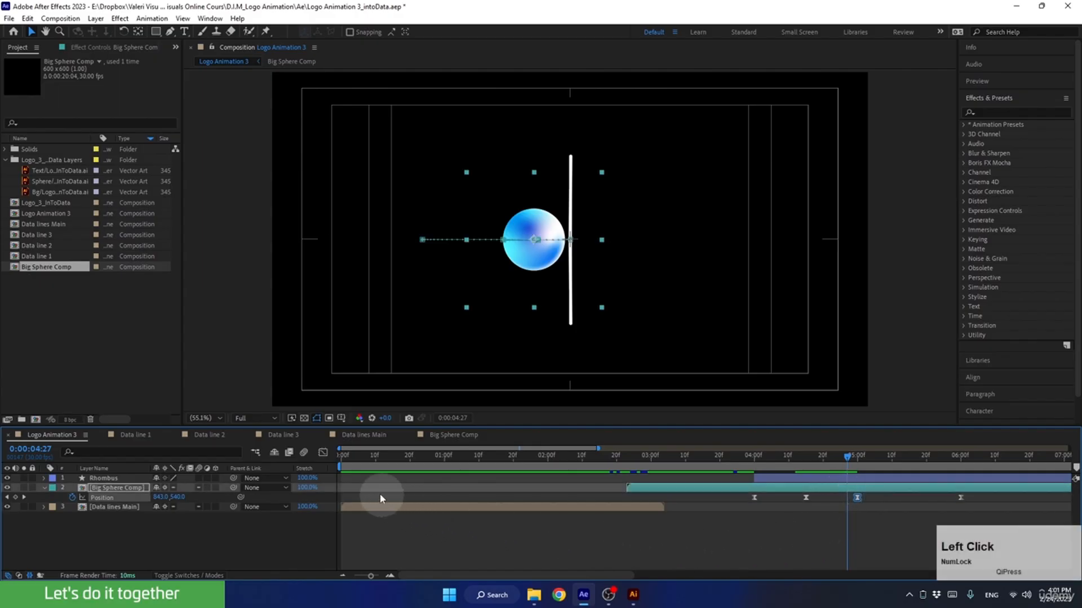
{"action": "left_click", "coordinate": [323, 453]}
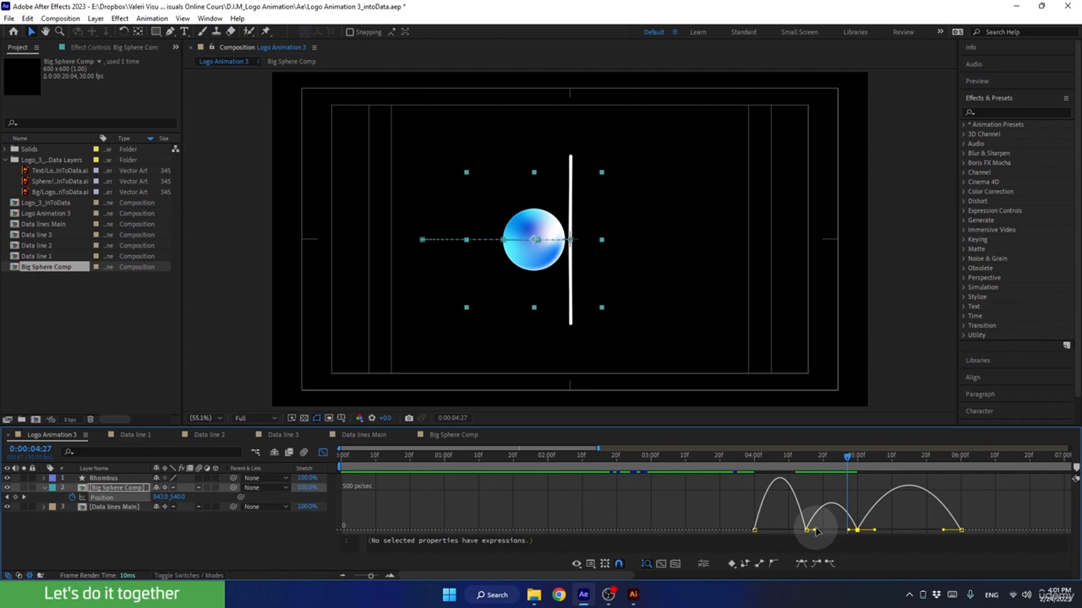
{"action": "left_click_drag", "start_coordinate": [815, 530], "coordinate": [779, 531]}
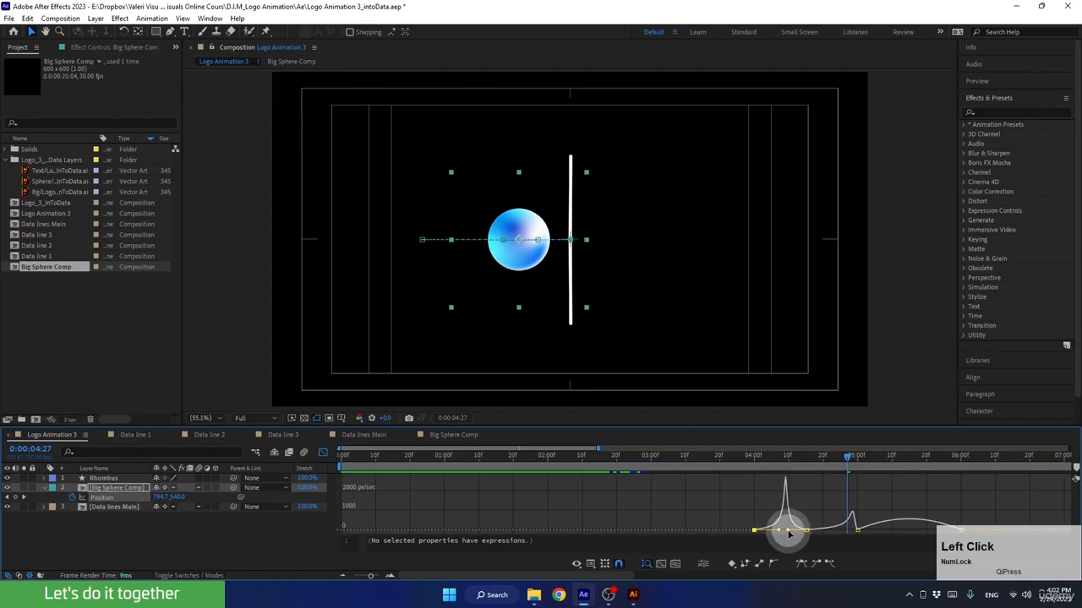
{"action": "left_click", "coordinate": [789, 534]}
{"action": "left_click_drag", "start_coordinate": [776, 458], "coordinate": [740, 469]}
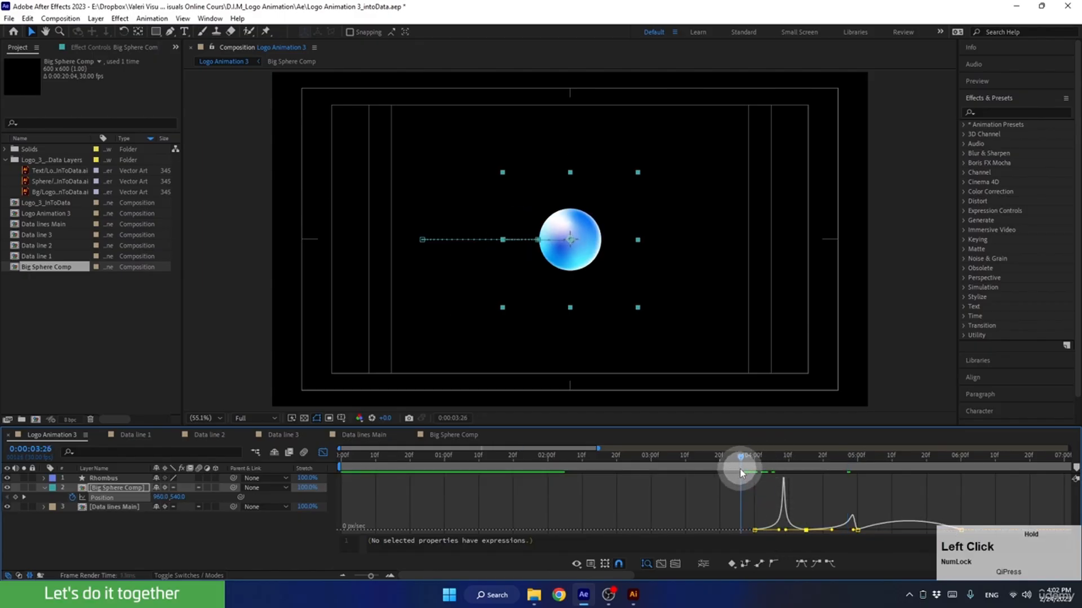
{"action": "key", "text": "space"}
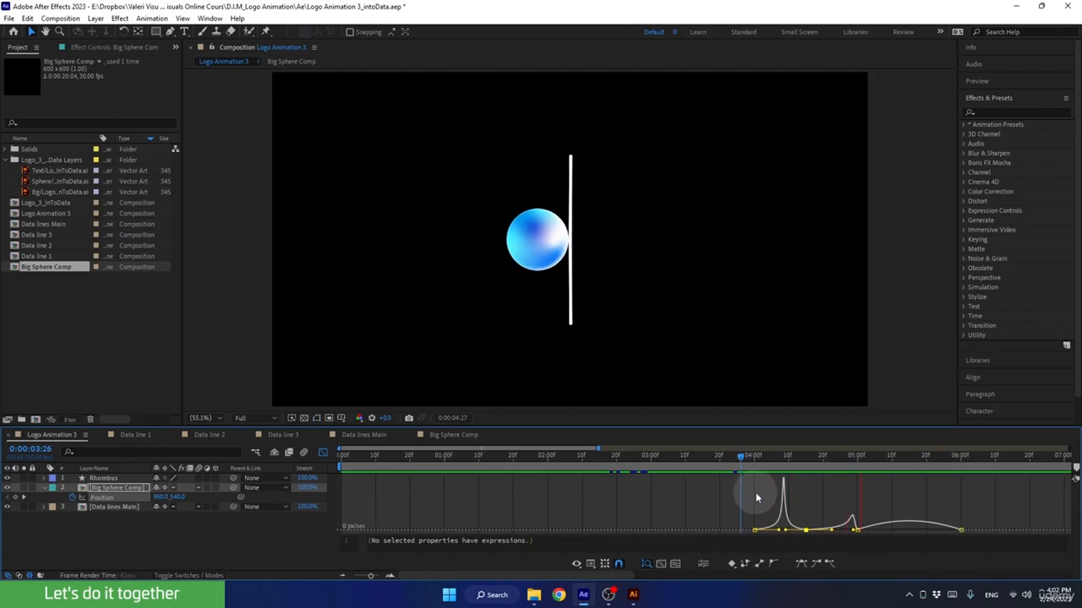
{"action": "key", "text": "space"}
Soften the speed peak between the sphere's first two Position keyframes and preview the motion.
{"action": "left_click_drag", "start_coordinate": [778, 530], "coordinate": [787, 528]}
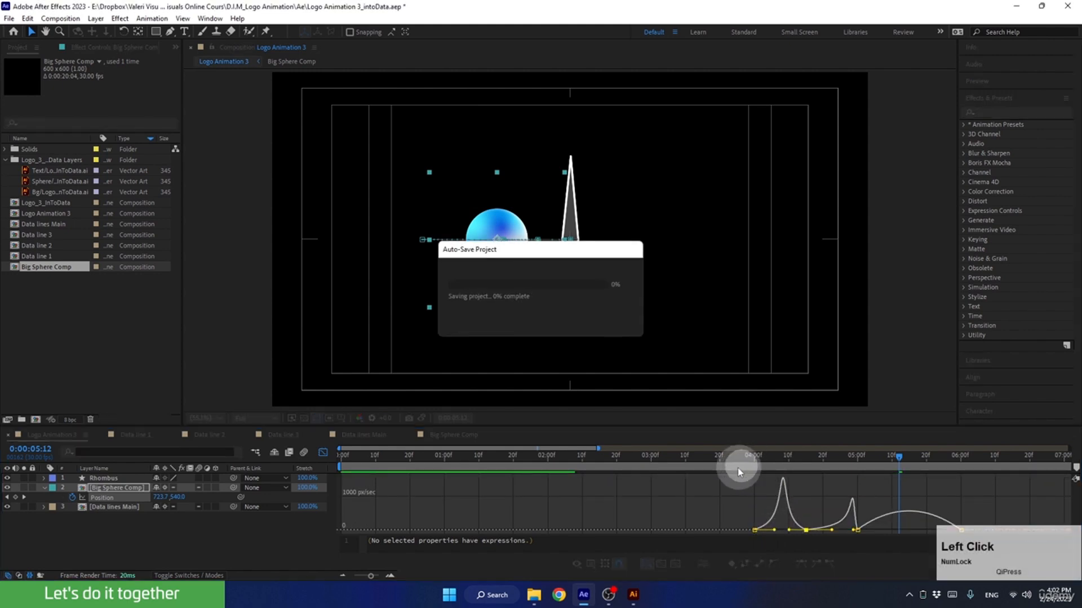
{"action": "mouse_move", "coordinate": [739, 473]}
{"action": "left_mouse_down"}
{"action": "mouse_move", "coordinate": [755, 465]}
{"action": "mouse_move", "coordinate": [723, 469]}
{"action": "left_mouse_up"}
{"action": "key", "text": "space"}
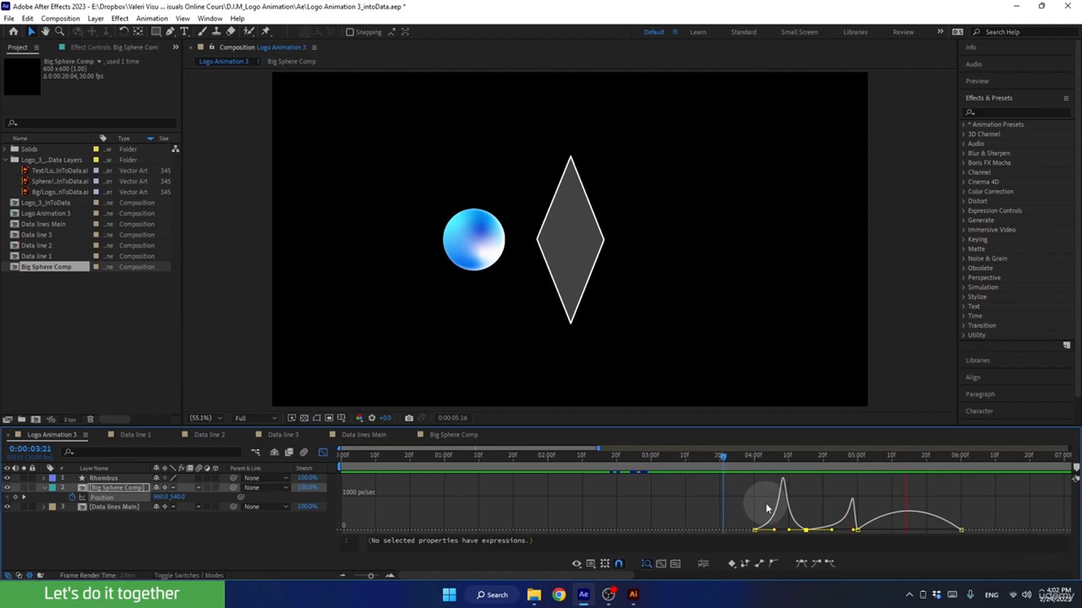
{"action": "key", "text": "space"}
{"action": "mouse_move", "coordinate": [776, 457]}
{"action": "left_mouse_down"}
{"action": "mouse_move", "coordinate": [857, 456]}
{"action": "mouse_move", "coordinate": [791, 462]}
{"action": "left_mouse_up"}
{"action": "key", "text": "space"}
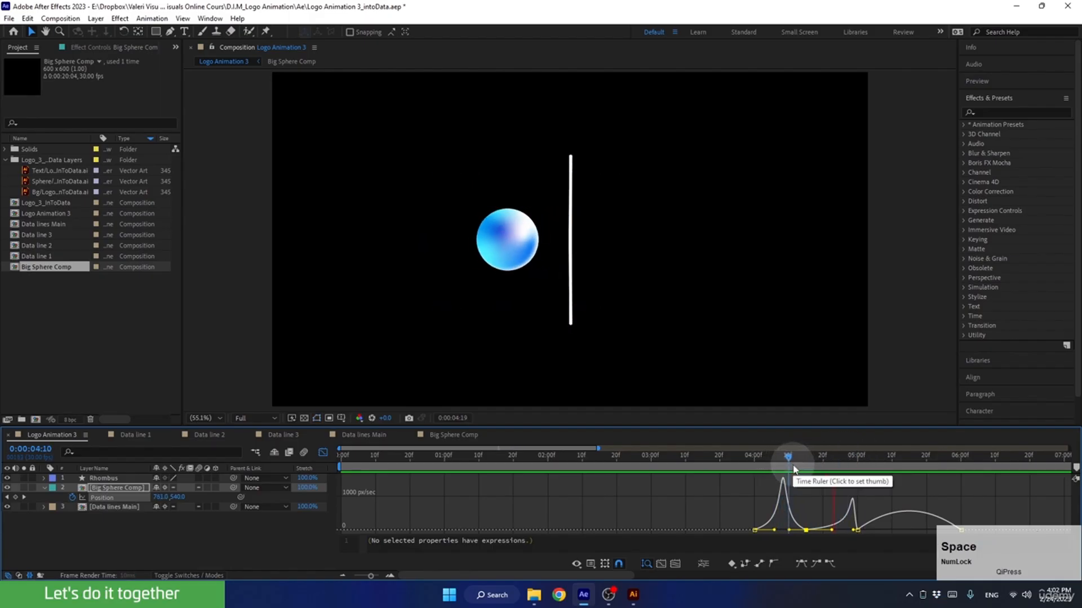
{"action": "key", "text": "space"}
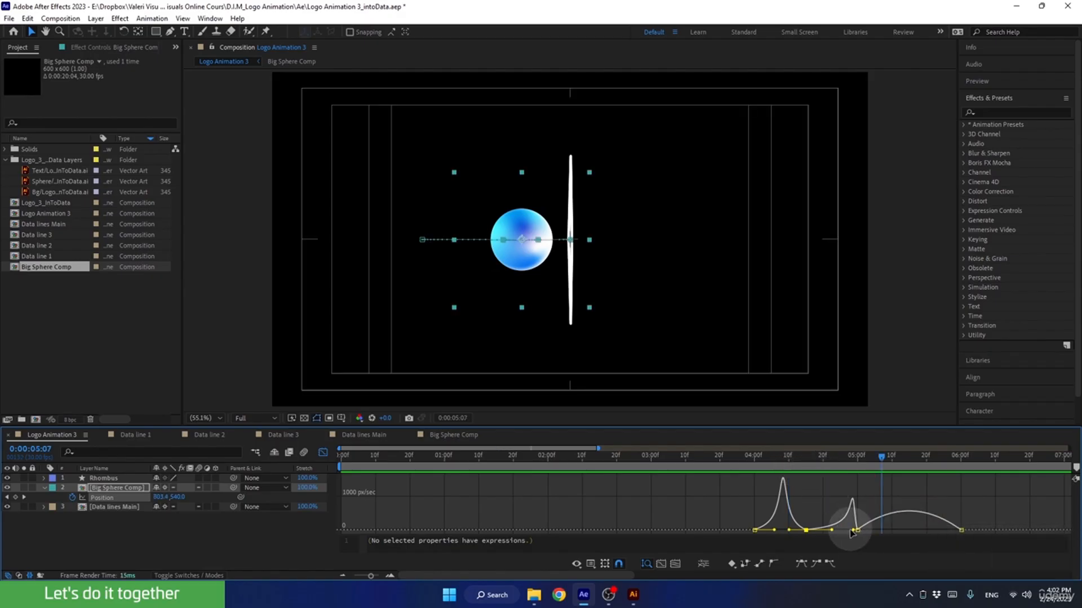
Shorten the incoming speed handle at the 0:00:05:00 Position keyframe so the sphere accelerates right into it, and preview.
{"action": "left_click_drag", "start_coordinate": [853, 533], "coordinate": [858, 533]}
{"action": "left_click_drag", "start_coordinate": [845, 454], "coordinate": [805, 472]}
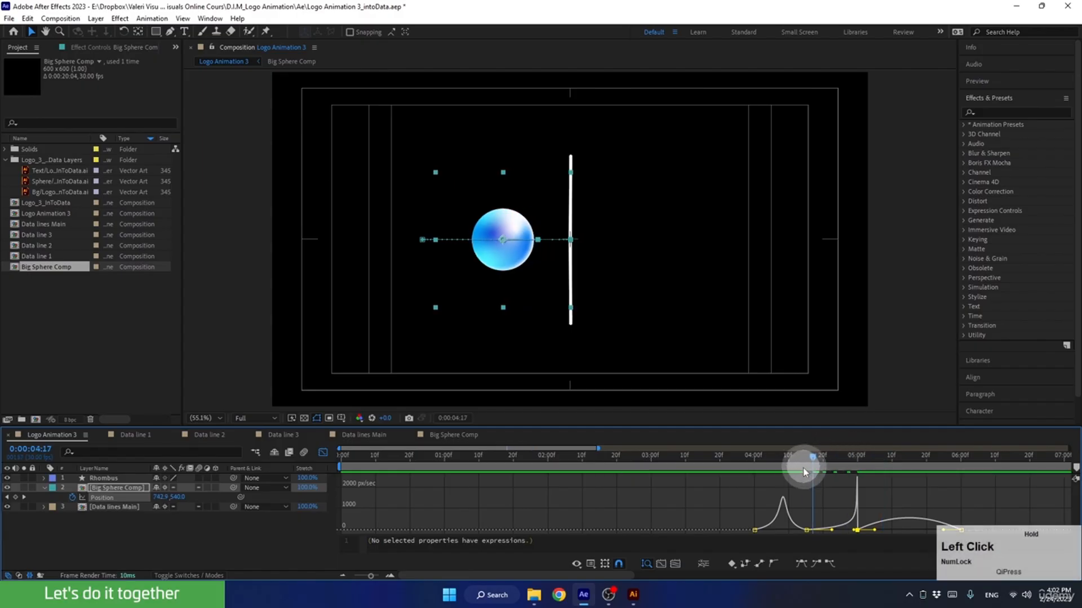
{"action": "key", "text": "space"}
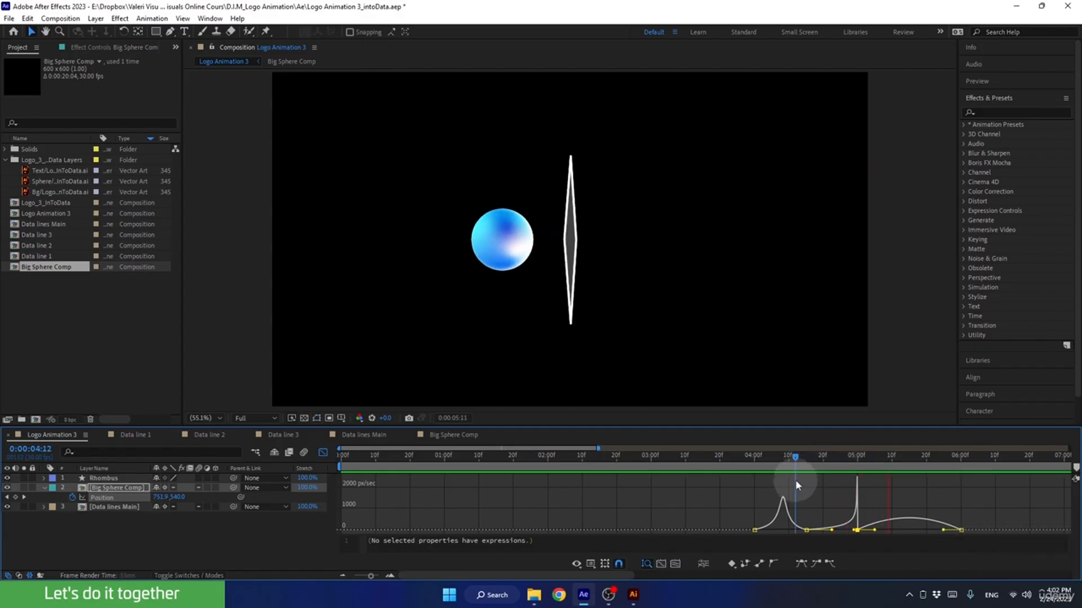
{"action": "key", "text": "space"}
Shorten the outgoing handle at 0:00:05:00 and lengthen the incoming one at 0:00:06:00 for a fast start and slow finish, and preview.
{"action": "mouse_move", "coordinate": [845, 459]}
{"action": "left_mouse_down"}
{"action": "mouse_move", "coordinate": [854, 465]}
{"action": "mouse_move", "coordinate": [839, 468]}
{"action": "left_mouse_up"}
{"action": "left_click", "coordinate": [879, 525]}
{"action": "left_click_drag", "start_coordinate": [875, 531], "coordinate": [864, 535]}
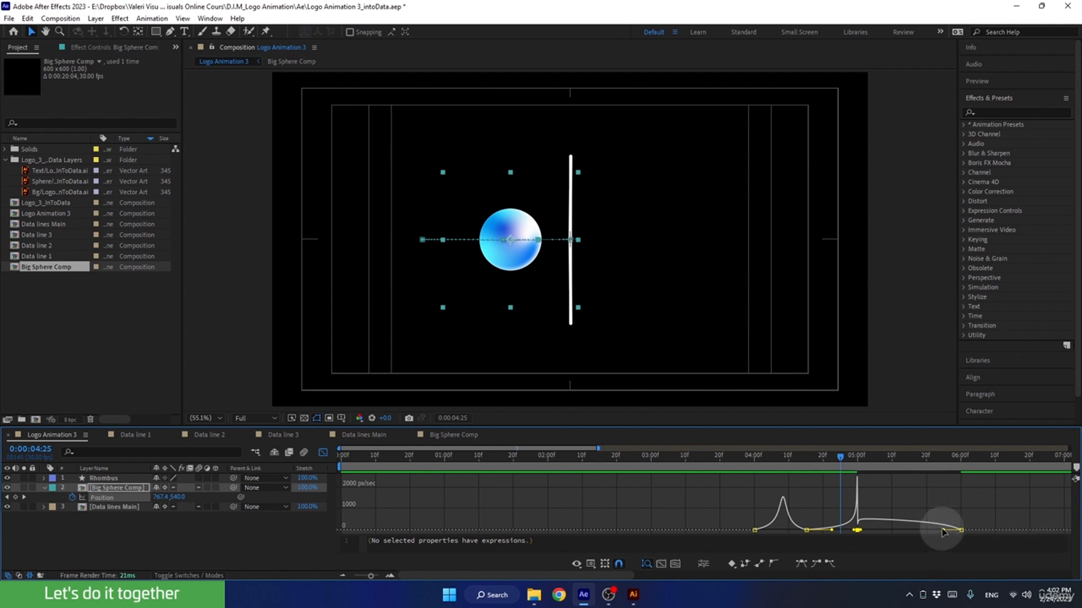
{"action": "left_click_drag", "start_coordinate": [944, 534], "coordinate": [897, 535]}
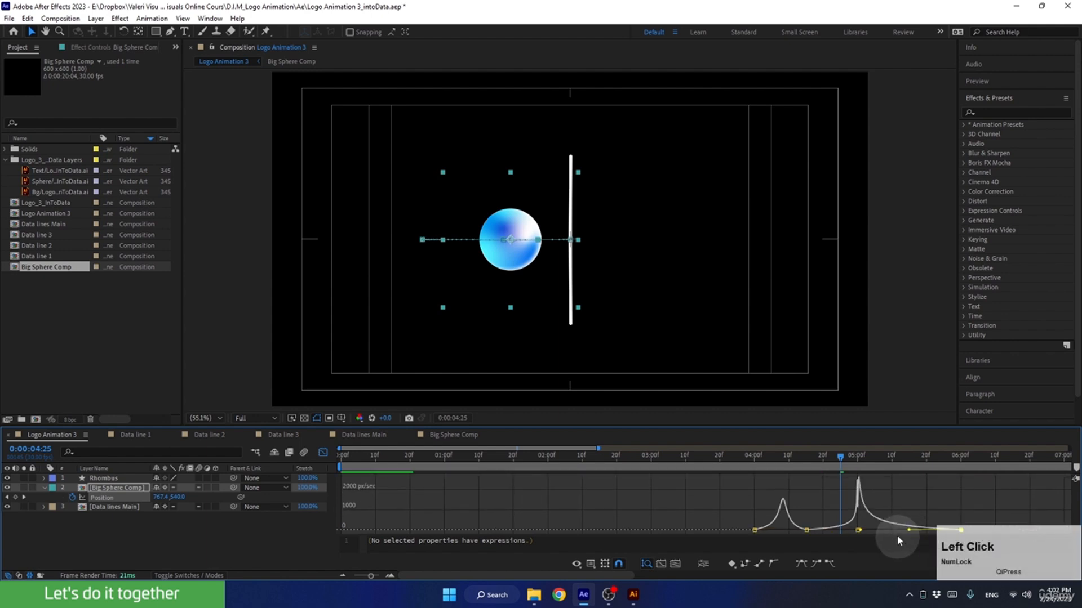
{"action": "left_click_drag", "start_coordinate": [840, 465], "coordinate": [810, 461]}
{"action": "key", "text": "space"}
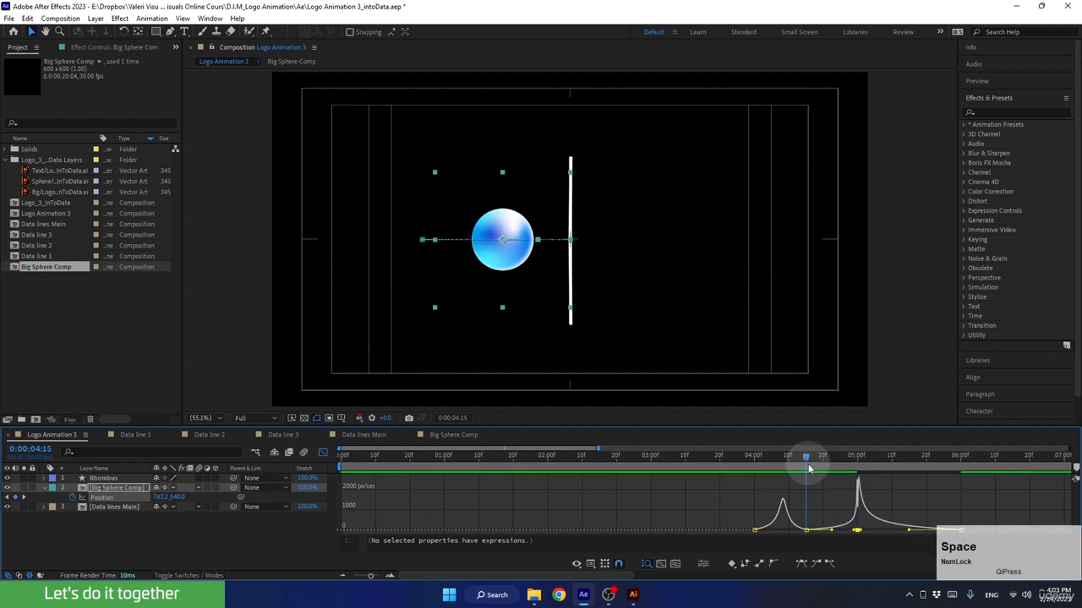
{"action": "key", "text": "space"}
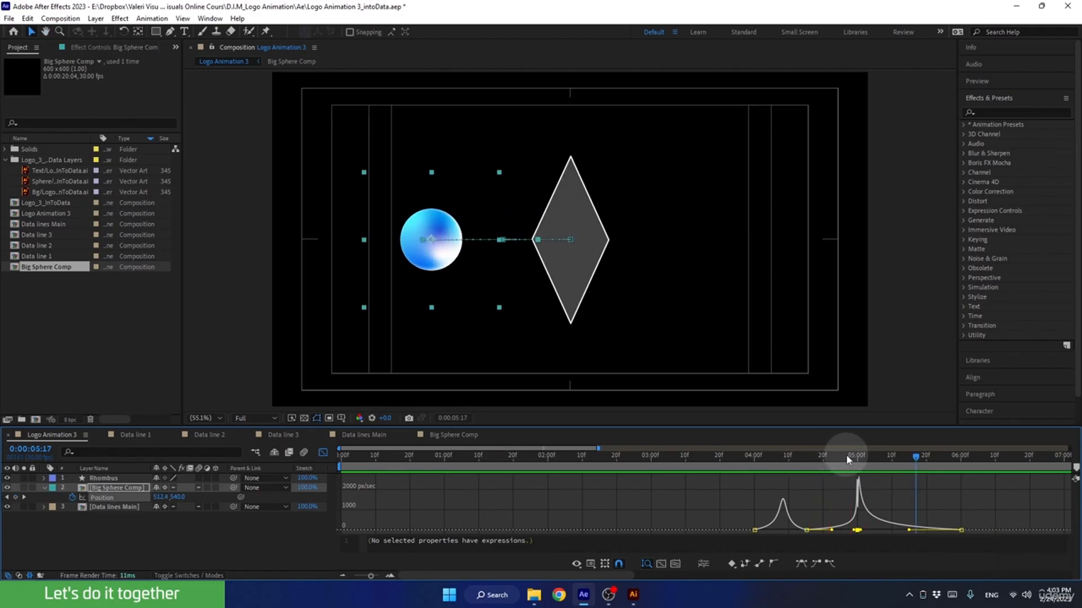
Leave the speed graph, reveal the Rhombus layer's keyframes and preview how its opening lines up with the sphere's bounce.
{"action": "left_click", "coordinate": [323, 452]}
{"action": "left_click", "coordinate": [551, 478]}
{"action": "left_click_drag", "start_coordinate": [820, 458], "coordinate": [786, 478]}
{"action": "left_click", "coordinate": [760, 479]}
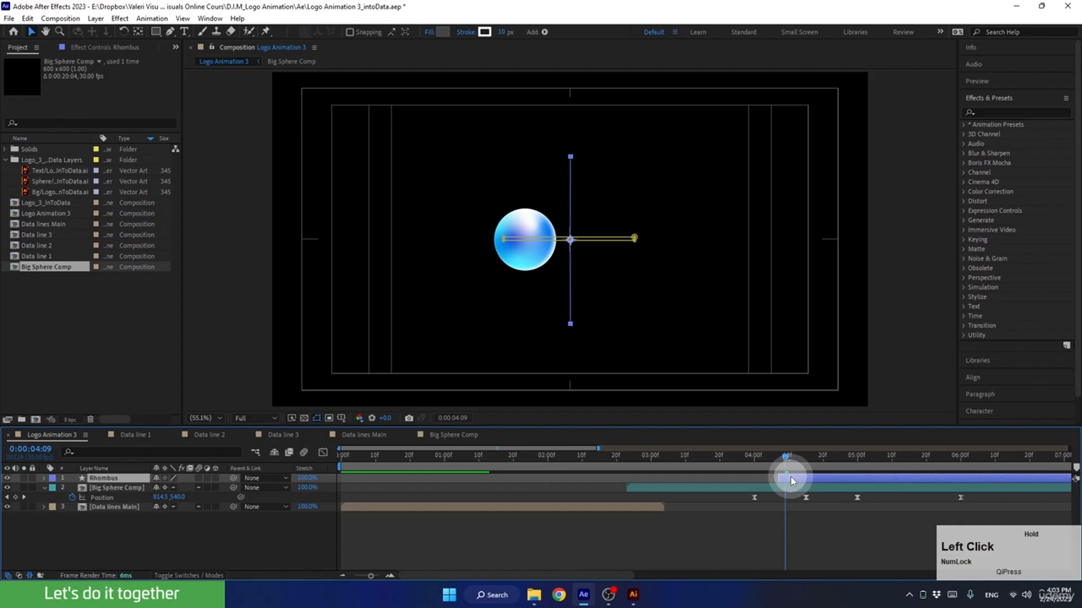
{"action": "left_click_drag", "start_coordinate": [797, 475], "coordinate": [858, 438]}
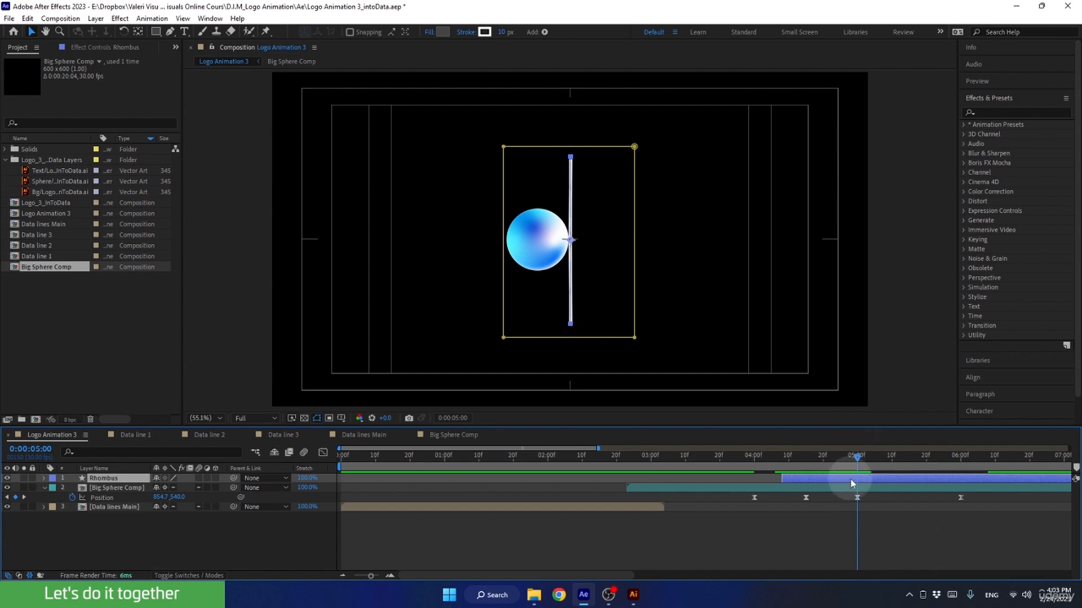
{"action": "key", "text": "u"}
{"action": "mouse_move", "coordinate": [869, 485]}
{"action": "left_mouse_down"}
{"action": "mouse_move", "coordinate": [1007, 506]}
{"action": "mouse_move", "coordinate": [862, 493]}
{"action": "mouse_move", "coordinate": [865, 456]}
{"action": "mouse_move", "coordinate": [873, 456]}
{"action": "mouse_move", "coordinate": [676, 496]}
{"action": "left_mouse_up"}
{"action": "left_click", "coordinate": [858, 456]}
{"action": "key", "text": "space"}
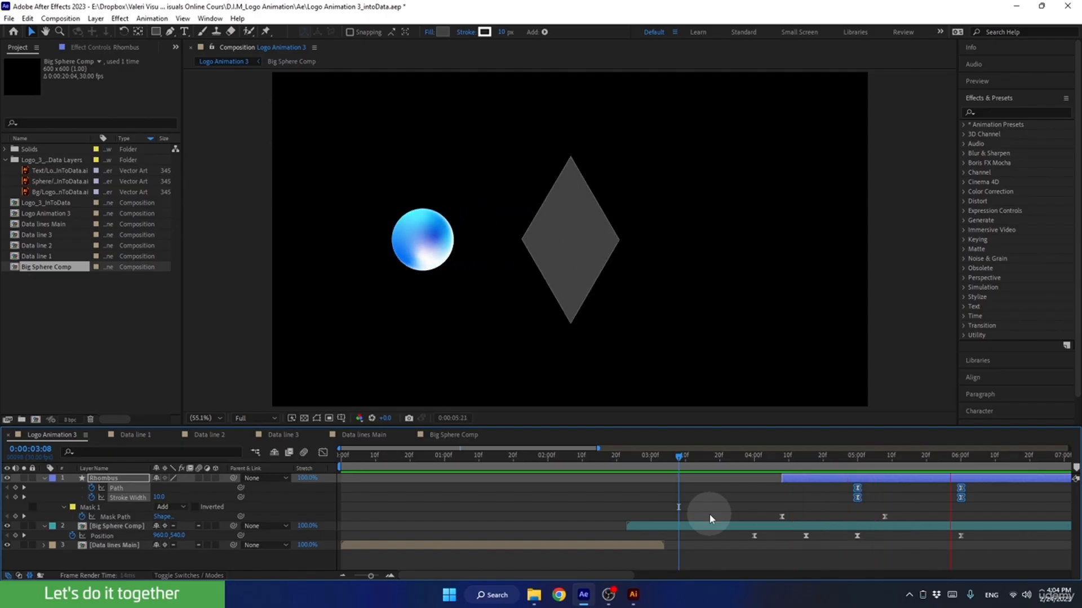
{"action": "key", "text": "space"}
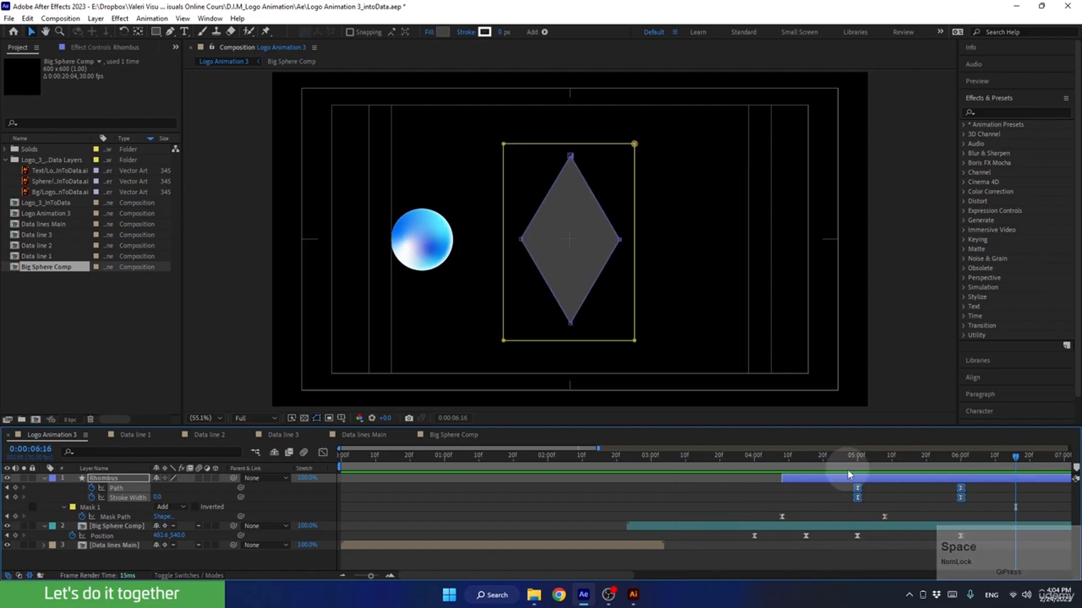
At 0:00:06:00, shift the sphere's last Position keyframe closer to the rhombus, to about X 613, and preview the bounce.
{"action": "left_click", "coordinate": [962, 456]}
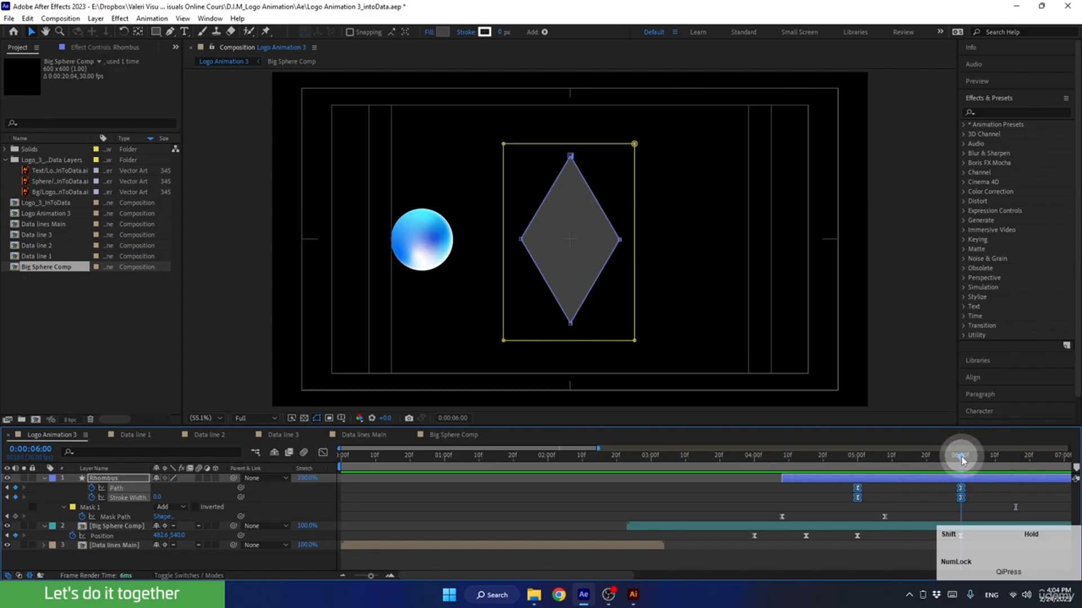
{"action": "left_click", "coordinate": [948, 526]}
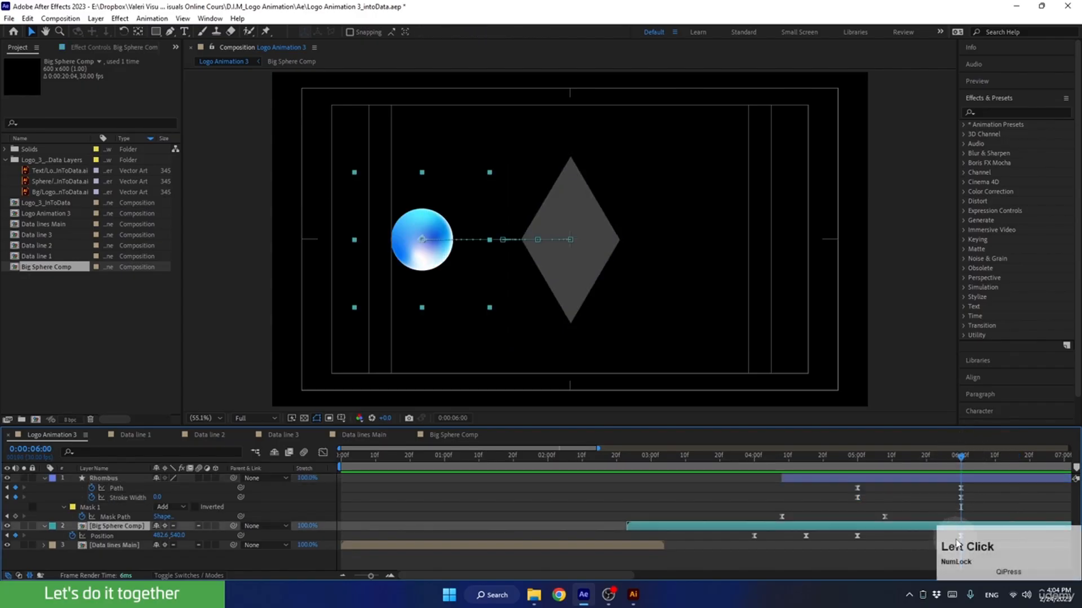
{"action": "left_click", "coordinate": [961, 561]}
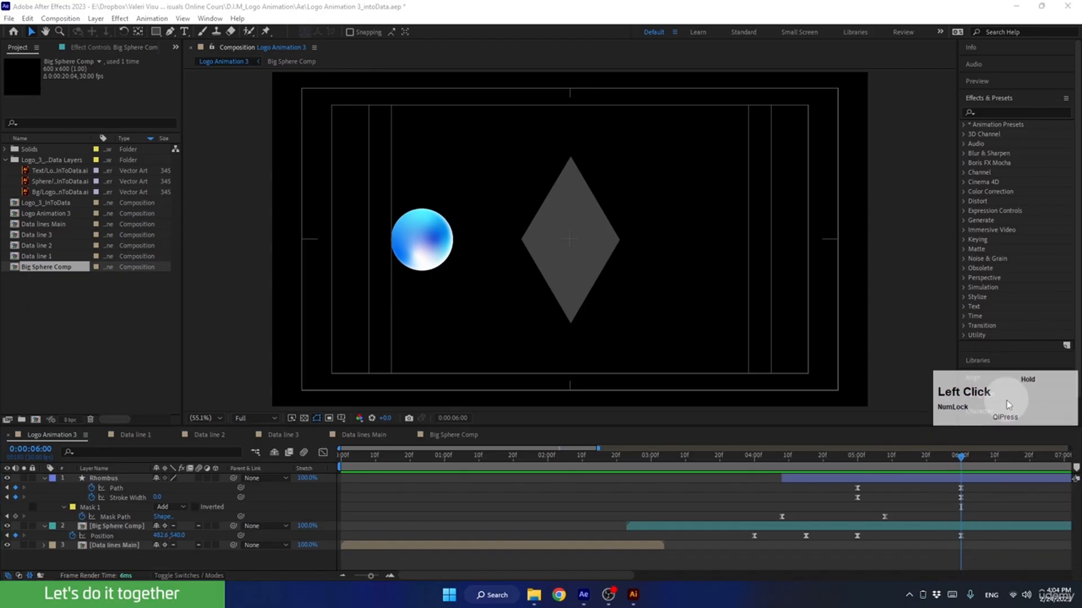
{"action": "left_click", "coordinate": [947, 526]}
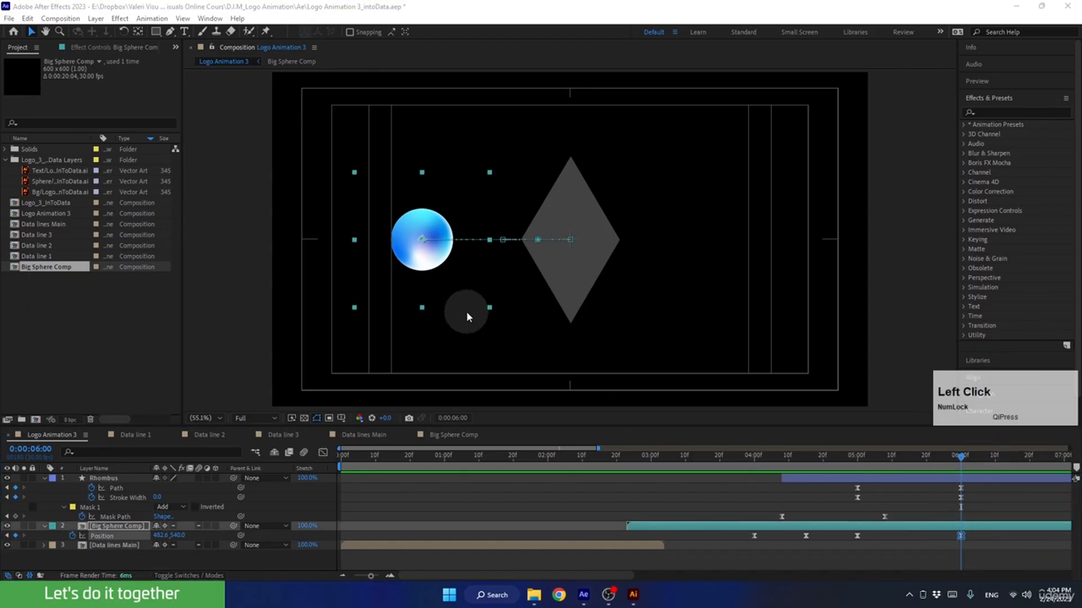
{"action": "left_click_drag", "start_coordinate": [433, 261], "coordinate": [454, 262]}
{"action": "left_click_drag", "start_coordinate": [488, 261], "coordinate": [463, 256]}
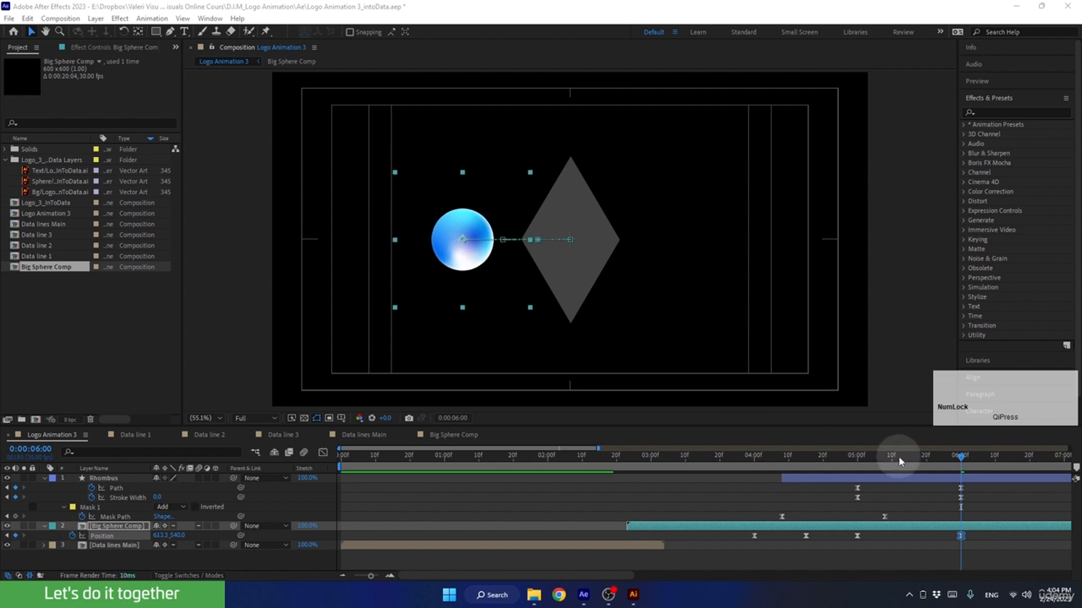
{"action": "left_click_drag", "start_coordinate": [898, 456], "coordinate": [774, 465]}
{"action": "key", "text": "space"}
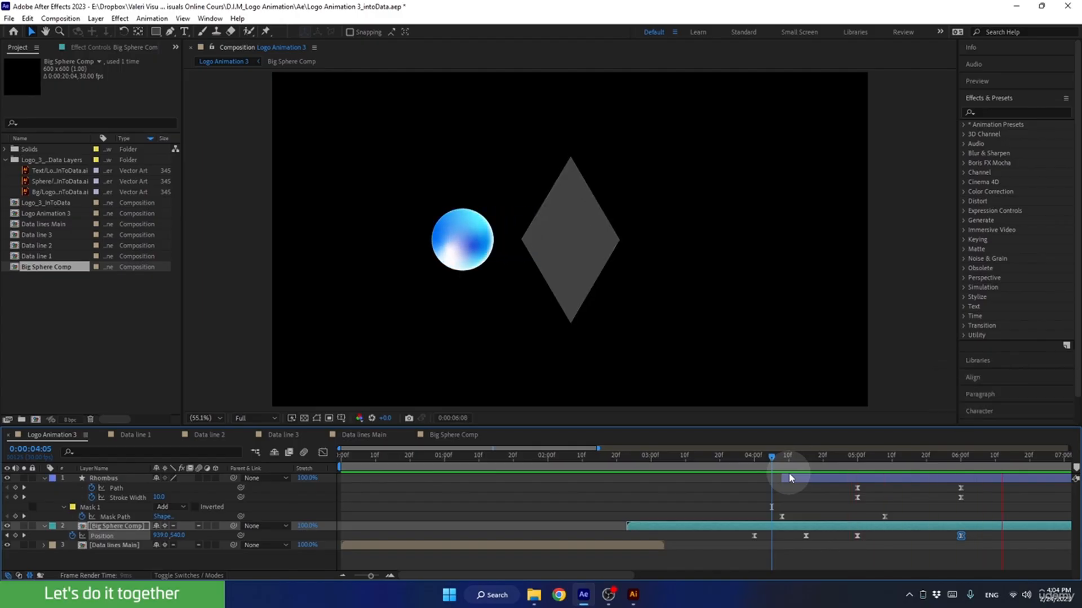
{"action": "key", "text": "space"}
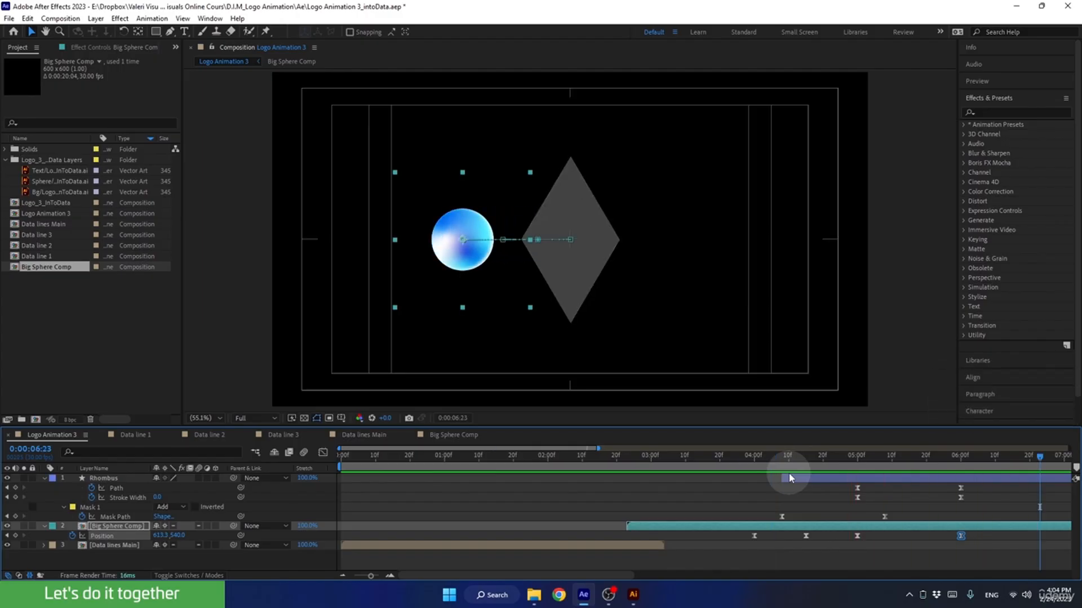
Show a longer span of the timeline with the Rhombus and Big Sphere Comp layers collapsed, and return to 0:00:00:00.
{"action": "left_click", "coordinate": [341, 576]}
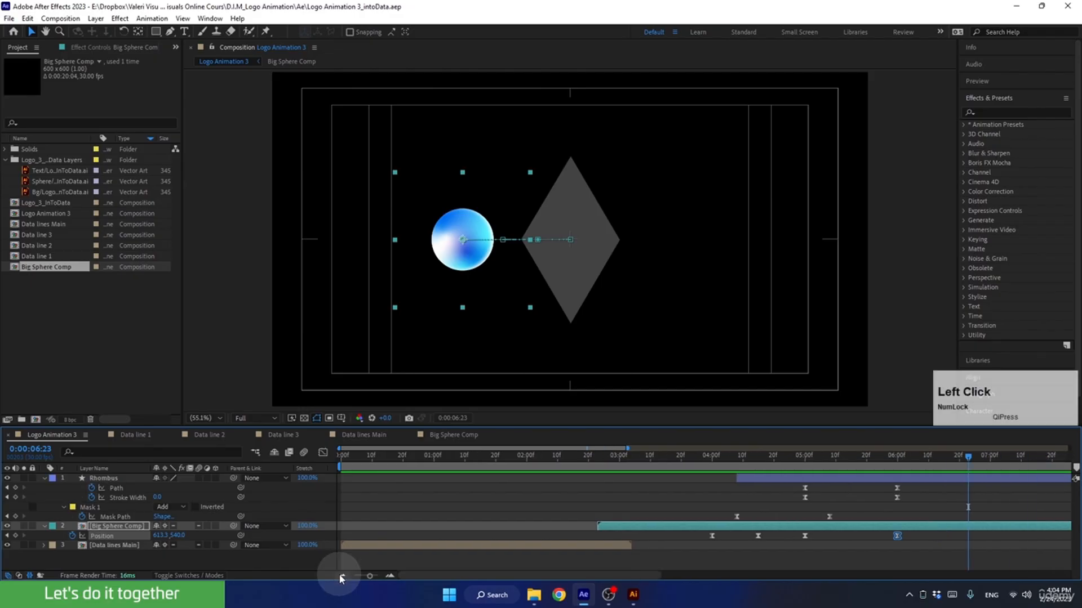
{"action": "left_click", "coordinate": [341, 576]}
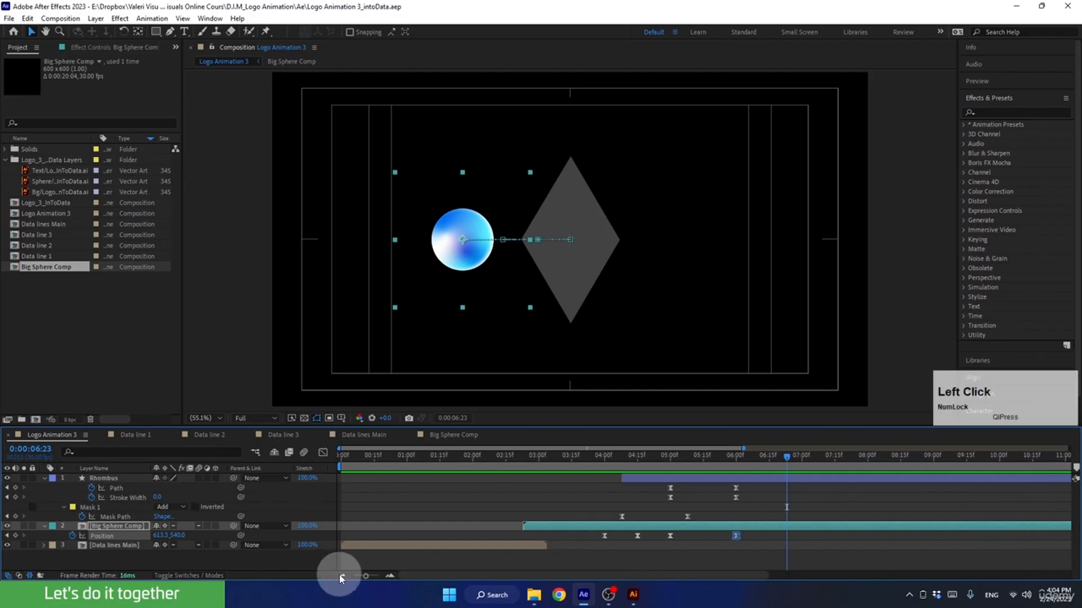
{"action": "left_click", "coordinate": [45, 478]}
{"action": "left_click", "coordinate": [45, 488]}
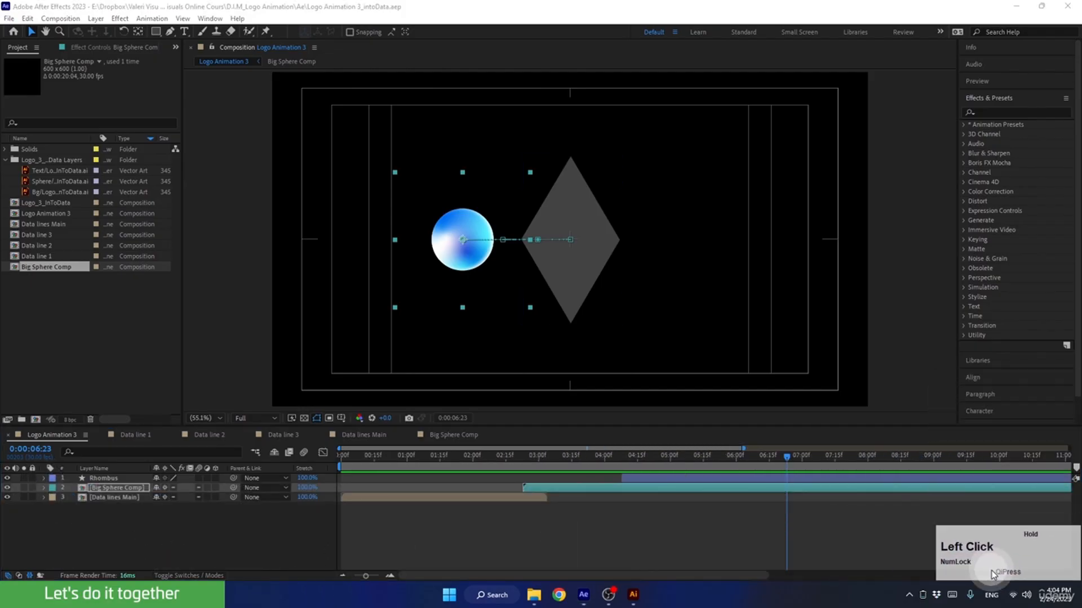
{"action": "left_click", "coordinate": [712, 544]}
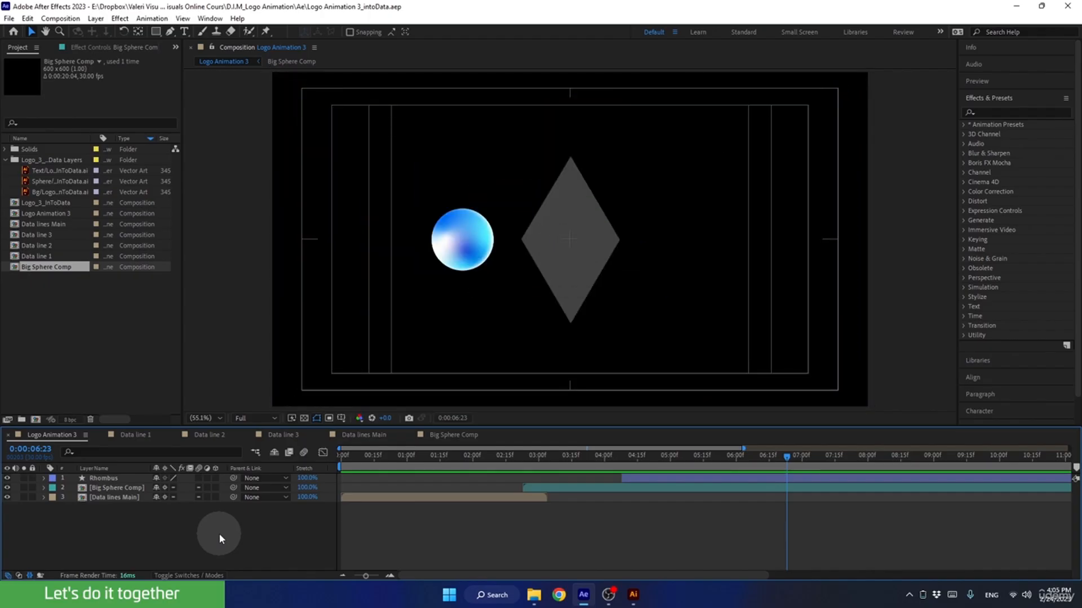
{"action": "left_click", "coordinate": [219, 533]}
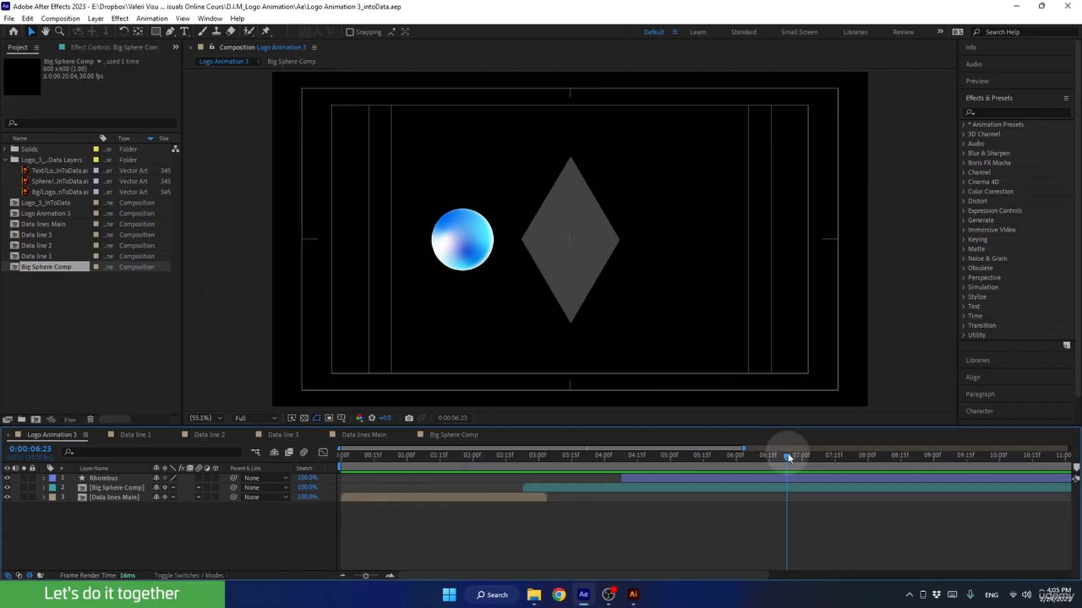
{"action": "left_click_drag", "start_coordinate": [786, 455], "coordinate": [377, 503]}
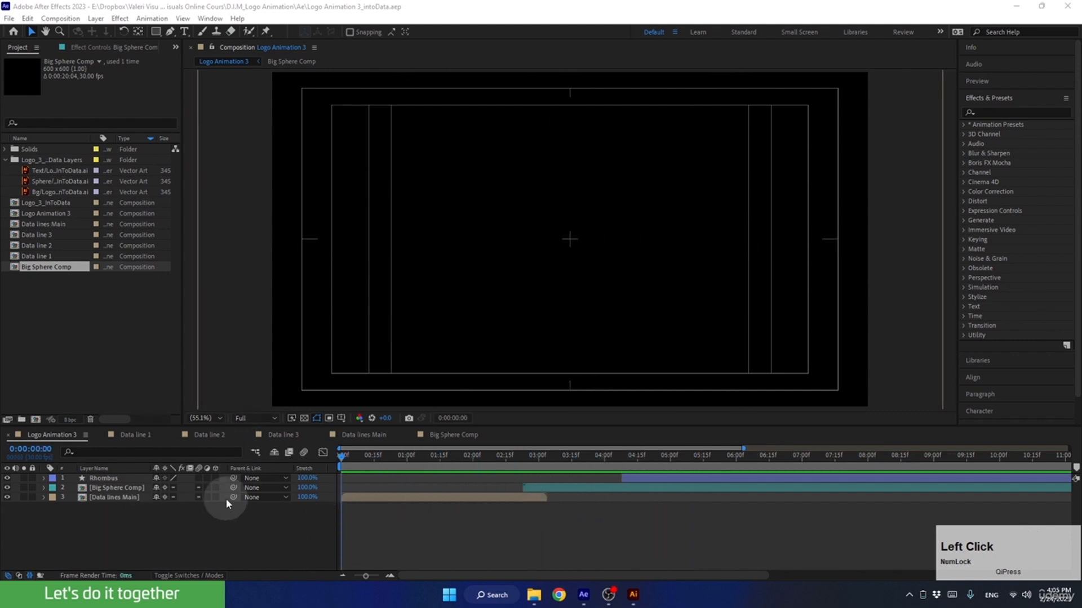
Create a new composition named Text Comp at 1920 x 1080 px.
{"action": "left_click", "coordinate": [60, 19]}
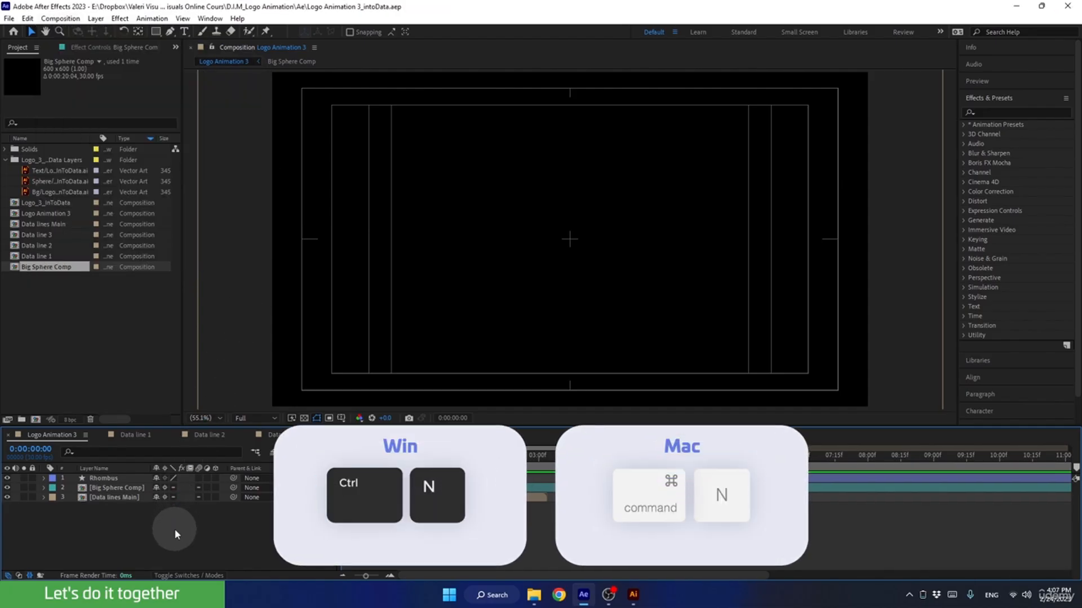
{"action": "key", "text": "ctrl+n"}
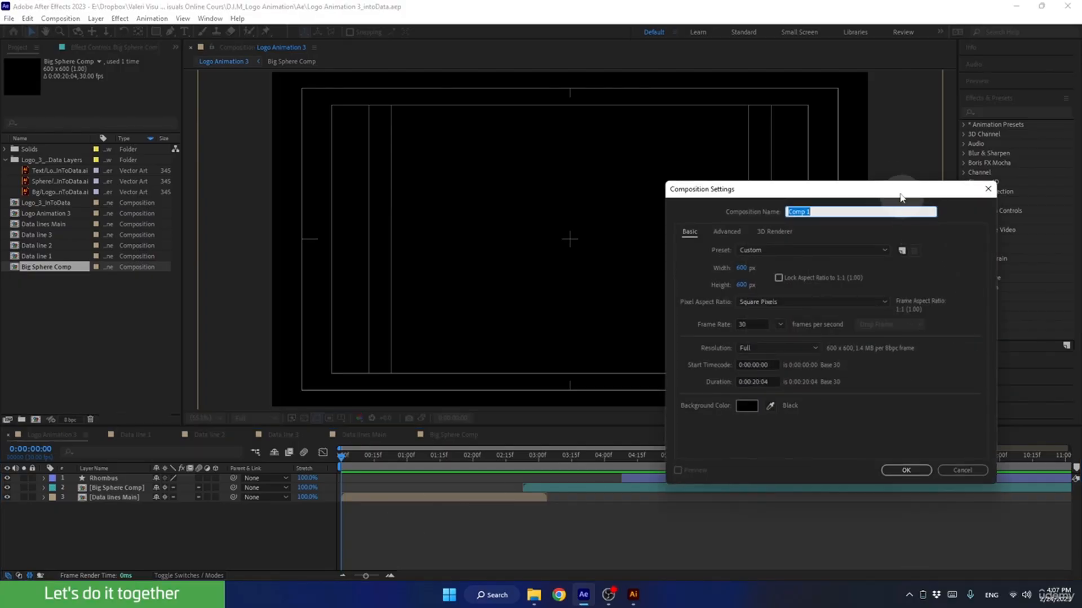
{"action": "left_click_drag", "start_coordinate": [892, 191], "coordinate": [785, 205]}
{"action": "left_click", "coordinate": [712, 222]}
{"action": "key", "text": "BackSpace"}
{"action": "key", "text": "BackSpace"}
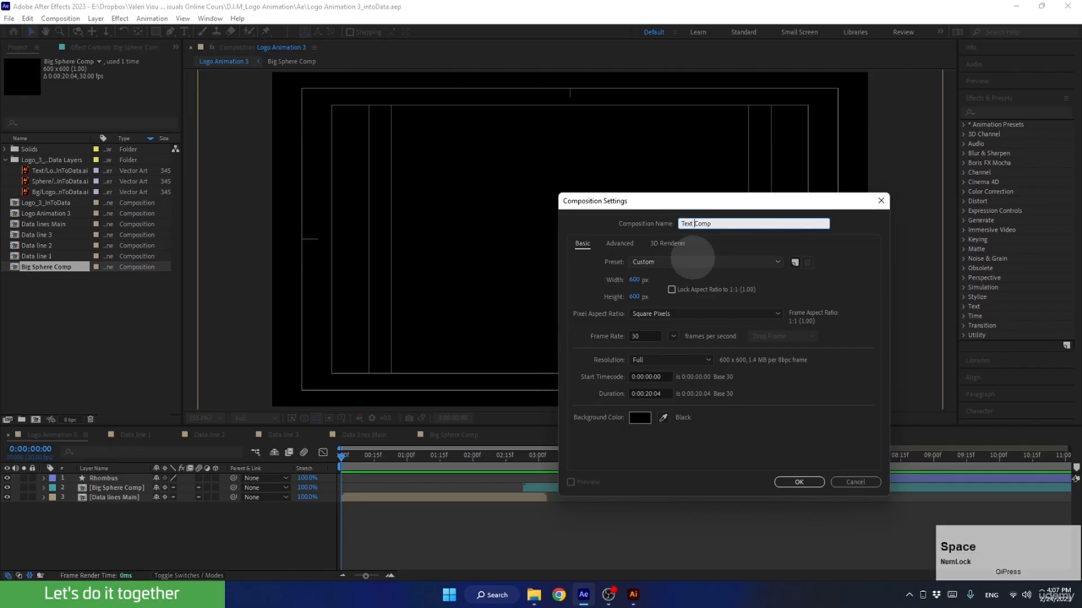
{"action": "left_click", "coordinate": [635, 280]}
{"action": "type", "text": "1920"}
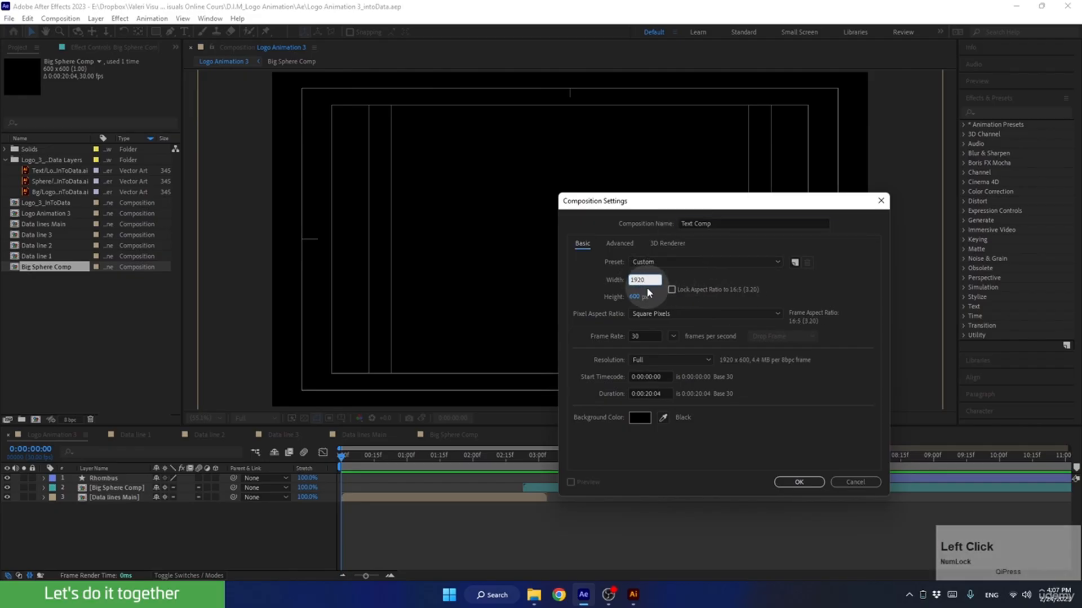
{"action": "left_click", "coordinate": [634, 297]}
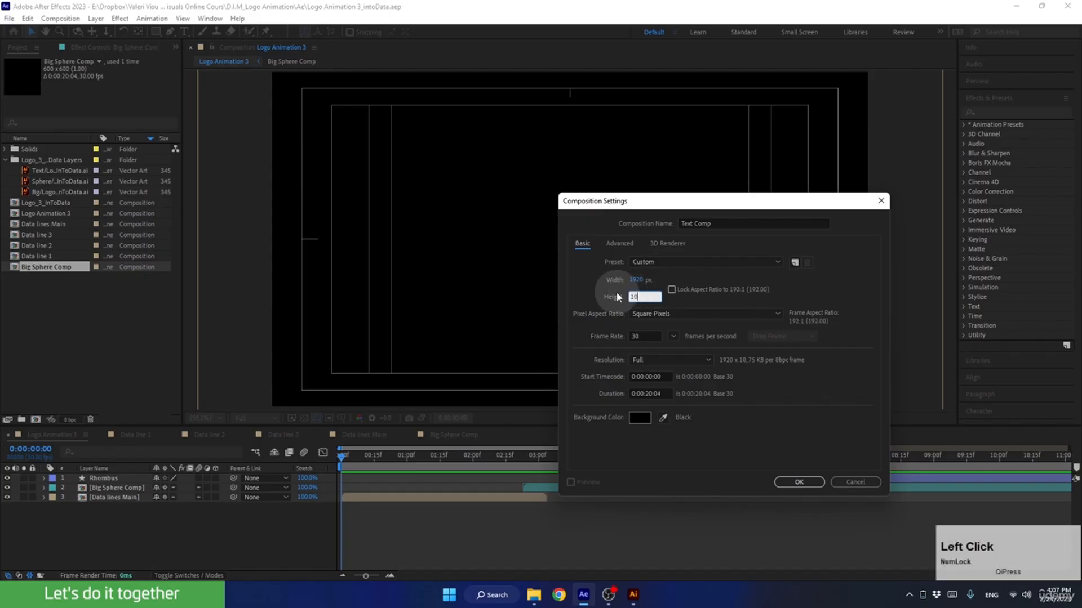
{"action": "type", "text": "1080"}
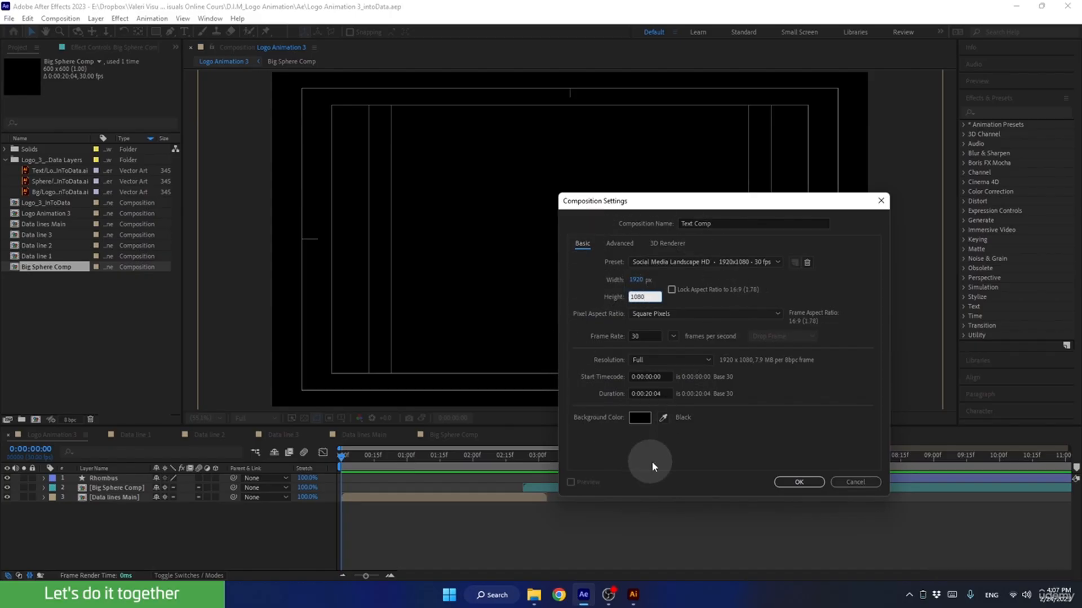
{"action": "left_click", "coordinate": [780, 482]}
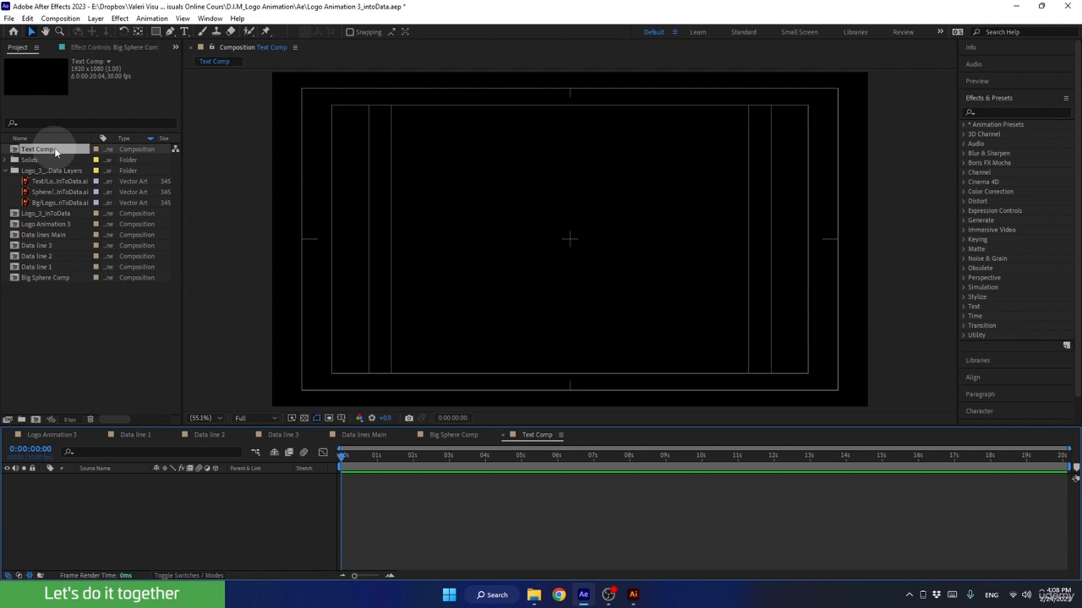
Place the intoData text artwork from the logo's layers folder in the upper middle of Text Comp.
{"action": "left_click", "coordinate": [46, 195]}
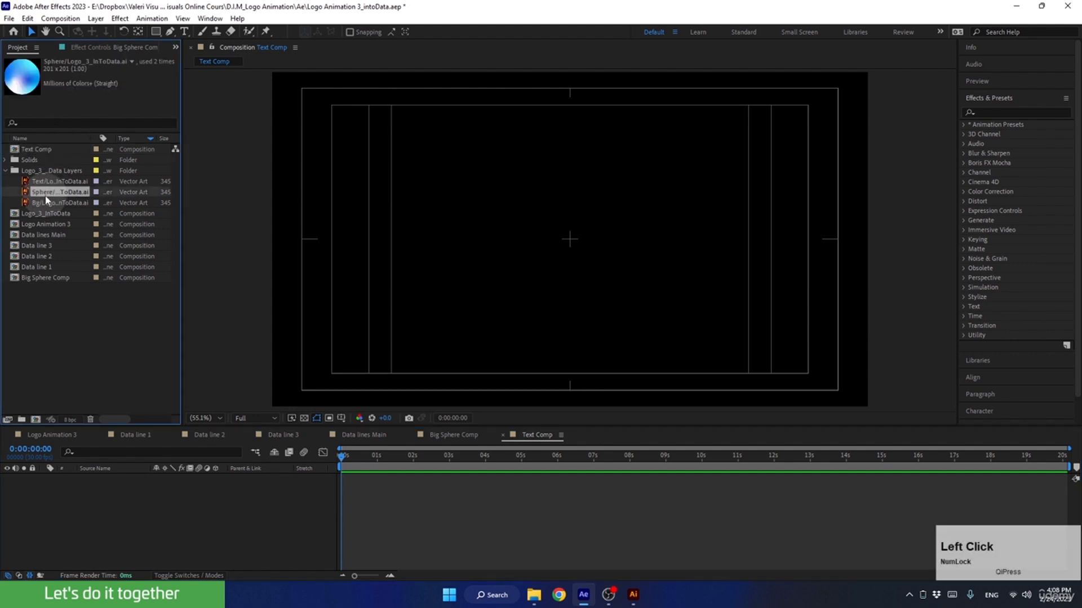
{"action": "left_click", "coordinate": [53, 182]}
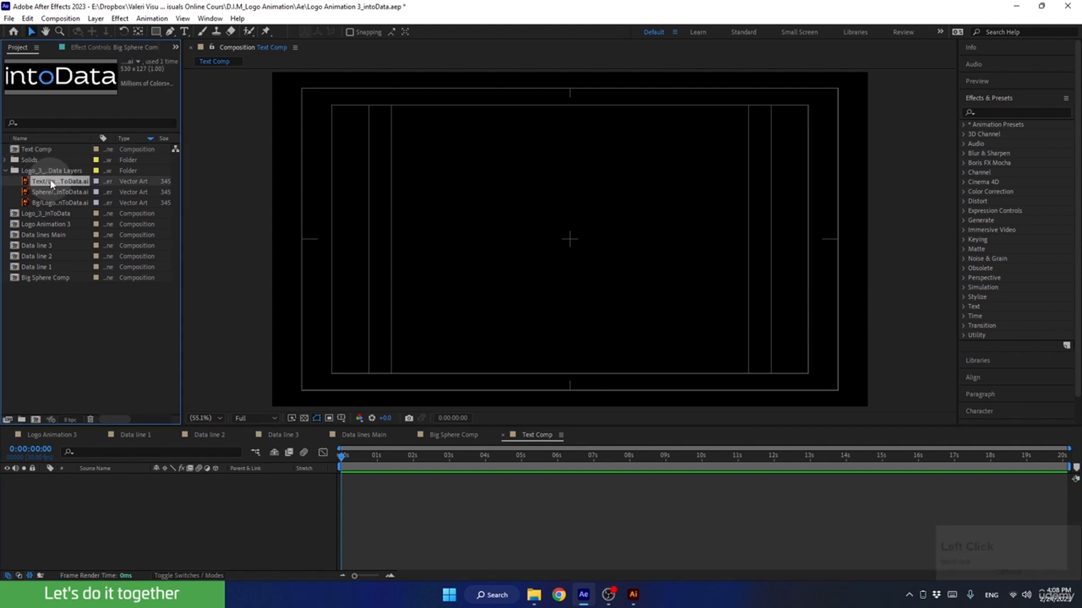
{"action": "left_click_drag", "start_coordinate": [51, 185], "coordinate": [566, 151]}
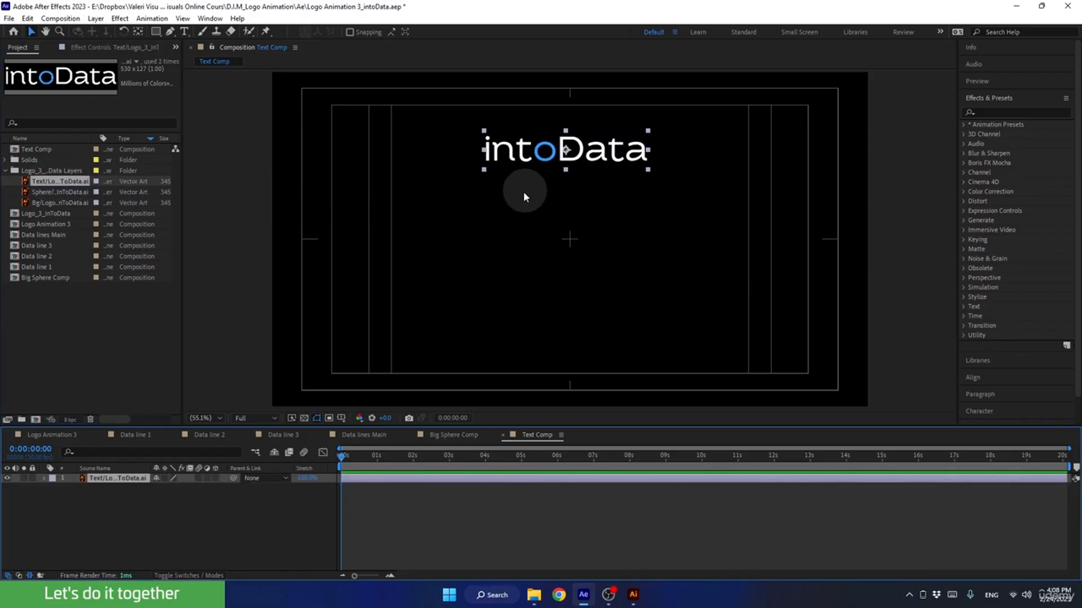
Add a text layer reading "intoData" below the imported logo text.
{"action": "left_click", "coordinate": [183, 33]}
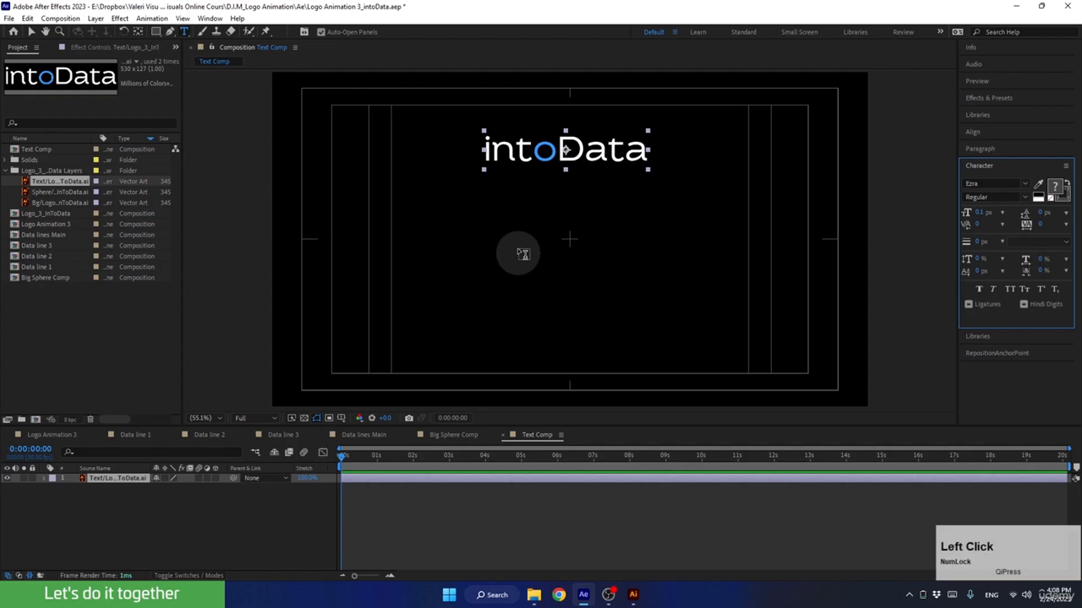
{"action": "left_click", "coordinate": [494, 231]}
{"action": "type", "text": "in"}
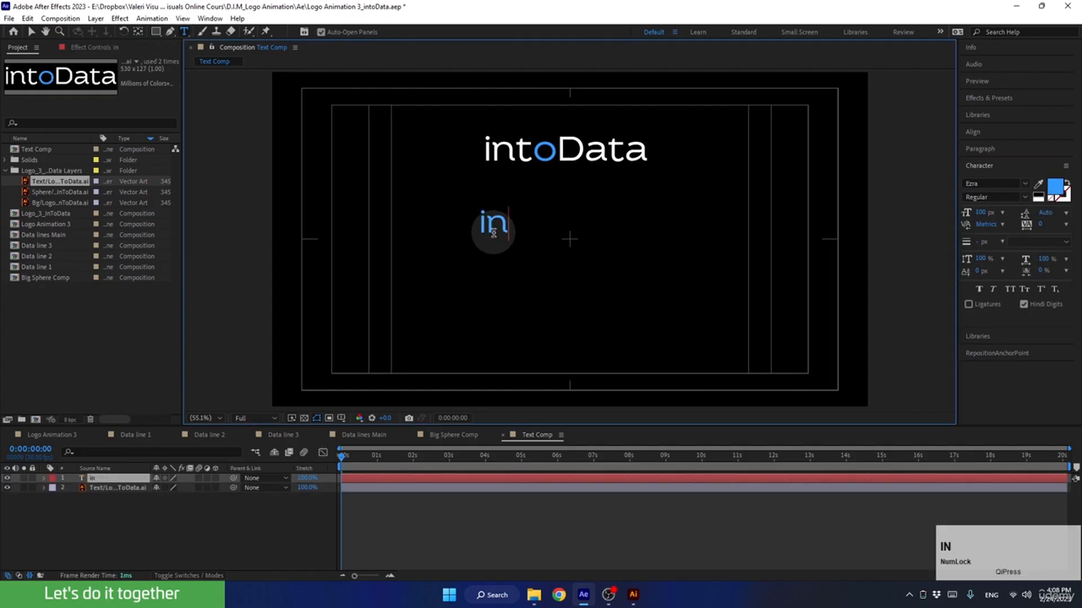
{"action": "type", "text": "to"}
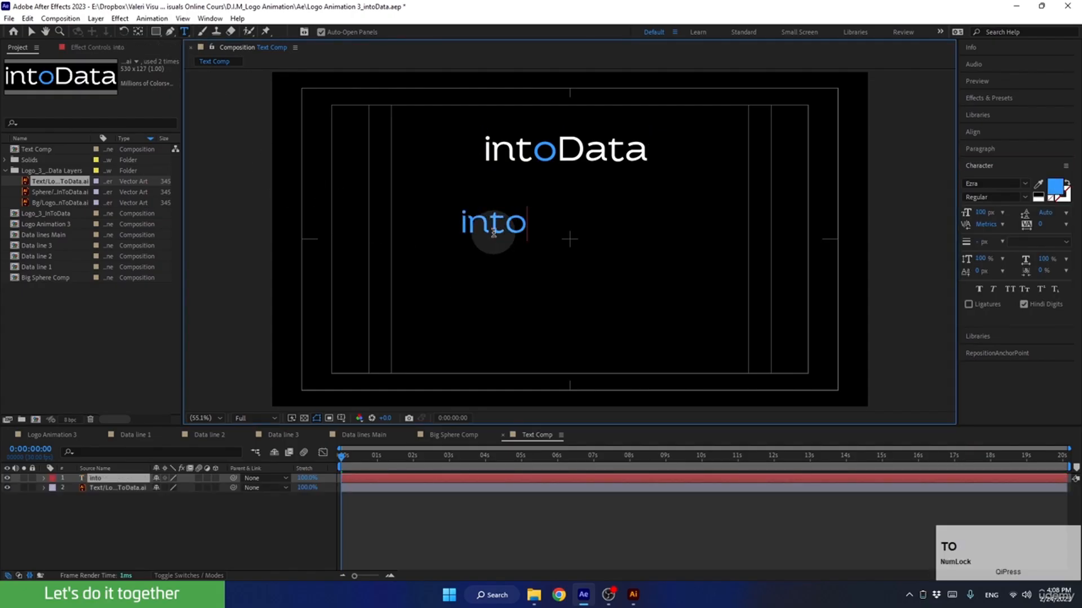
{"action": "type", "text": "Data"}
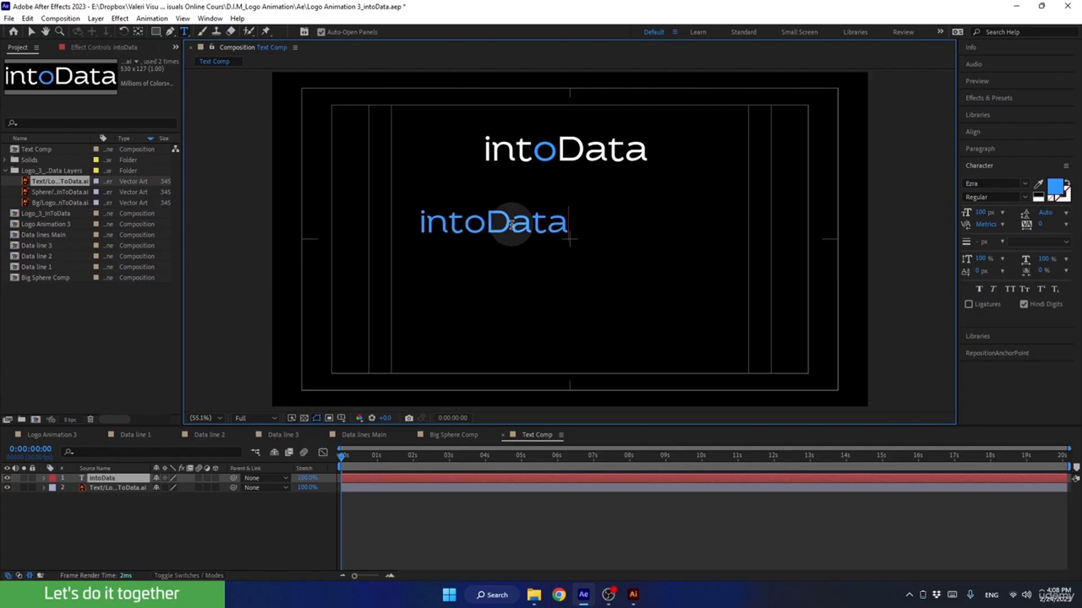
Set the whole intoData text to the Ezra Regular font with a white fill.
{"action": "double_click", "coordinate": [512, 226]}
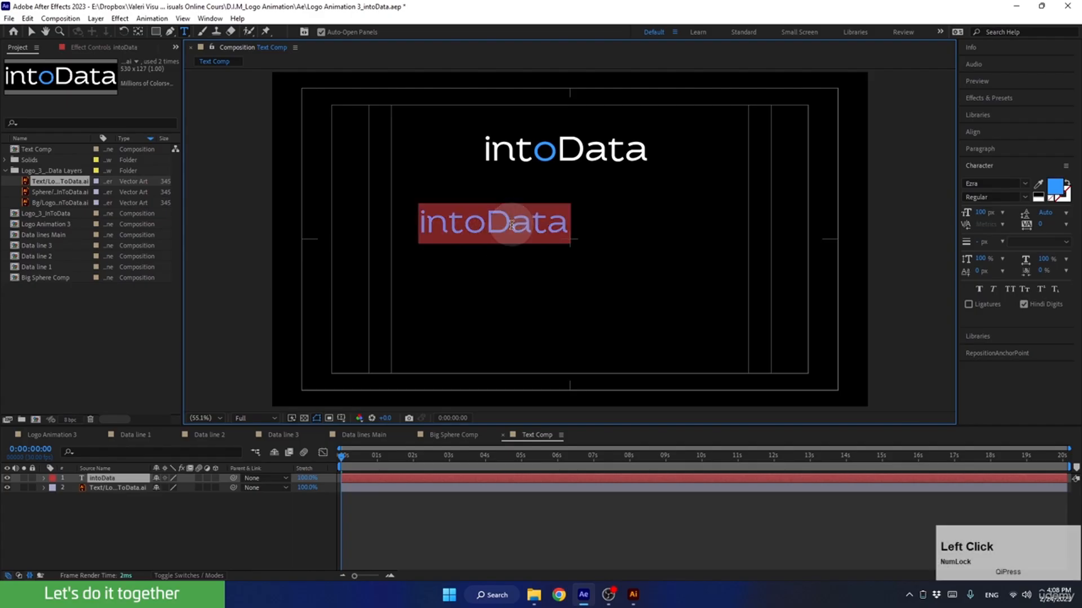
{"action": "left_click", "coordinate": [982, 182]}
{"action": "type", "text": "ezra"}
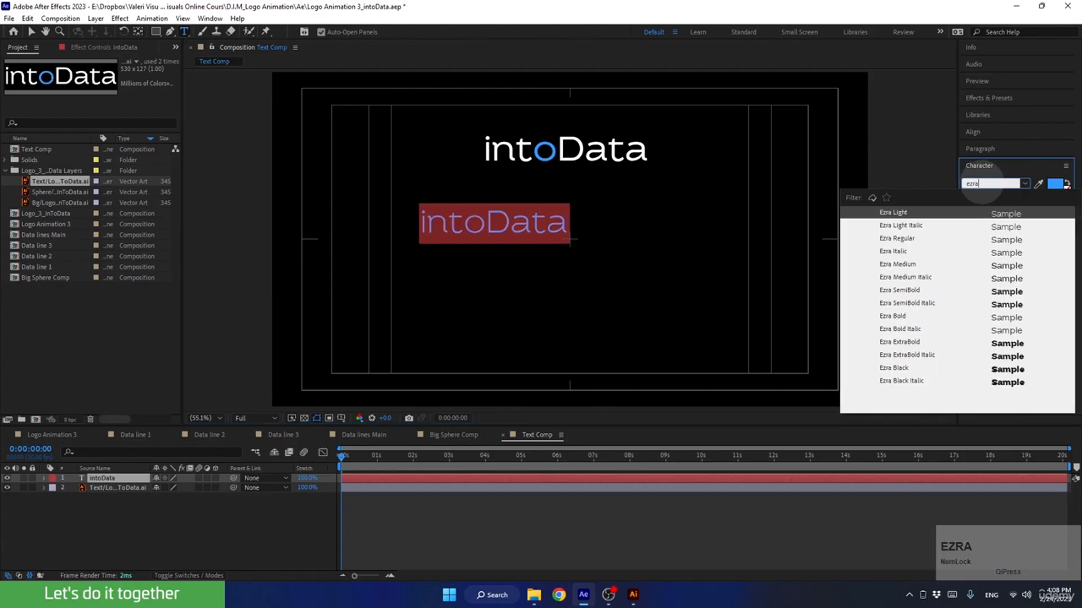
{"action": "left_click", "coordinate": [888, 240]}
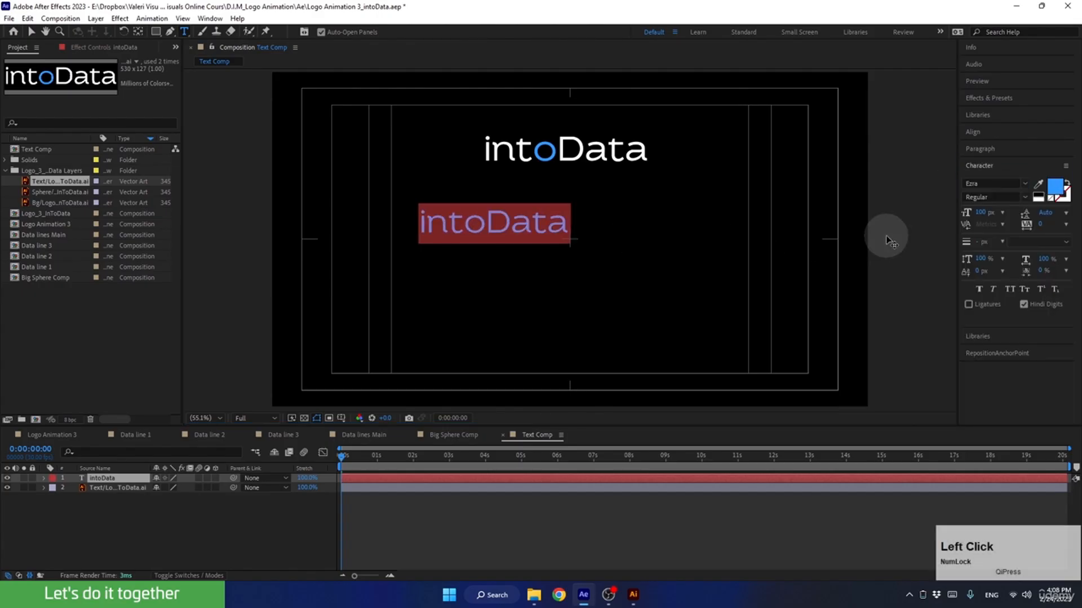
{"action": "left_click", "coordinate": [1039, 199]}
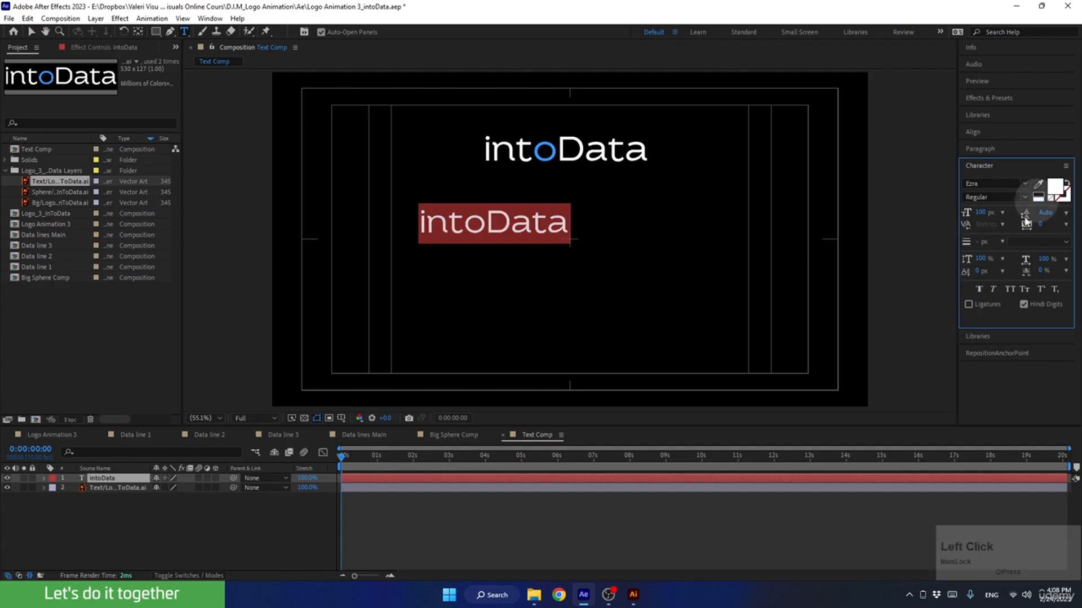
Keep the text size at 100 px and recolour the letter "o" with the blue sampled from the imported logo.
{"action": "left_click", "coordinate": [984, 213]}
{"action": "key", "text": "Return"}
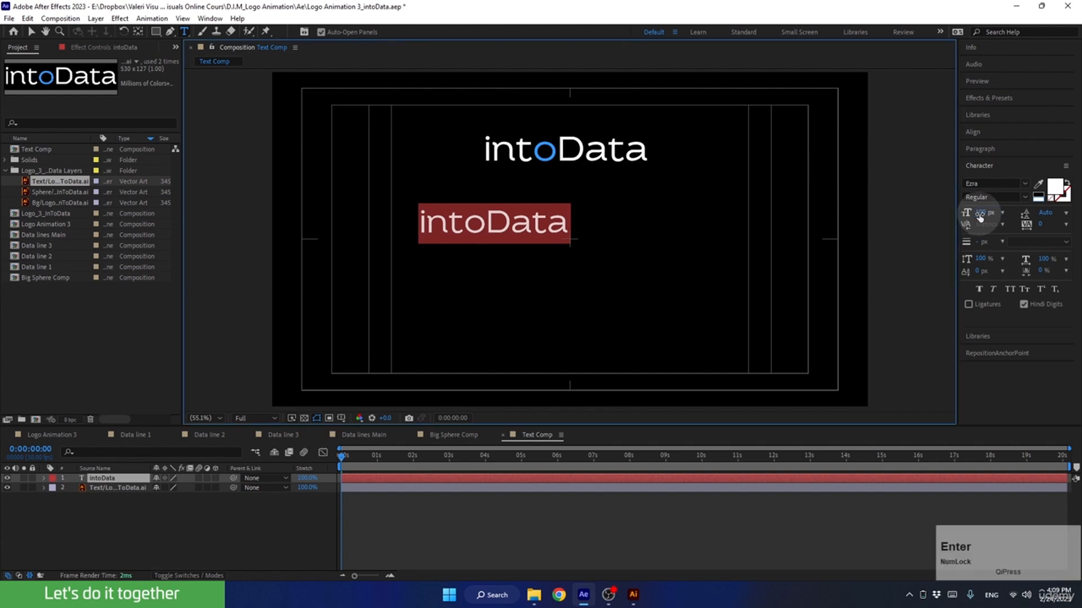
{"action": "left_click", "coordinate": [484, 223]}
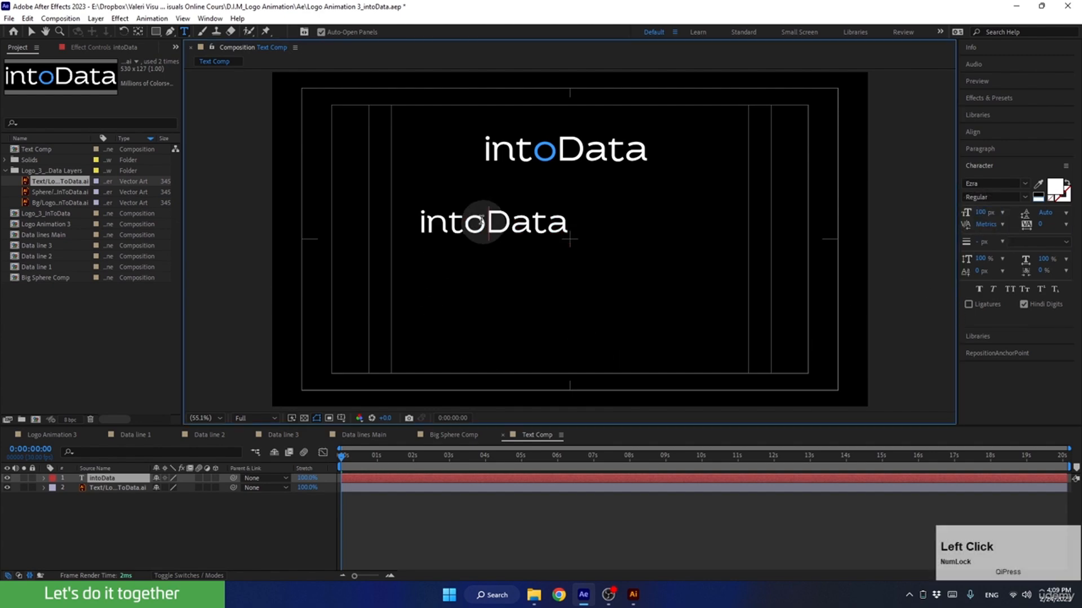
{"action": "left_click", "coordinate": [475, 223]}
{"action": "left_click_drag", "start_coordinate": [475, 223], "coordinate": [488, 224]}
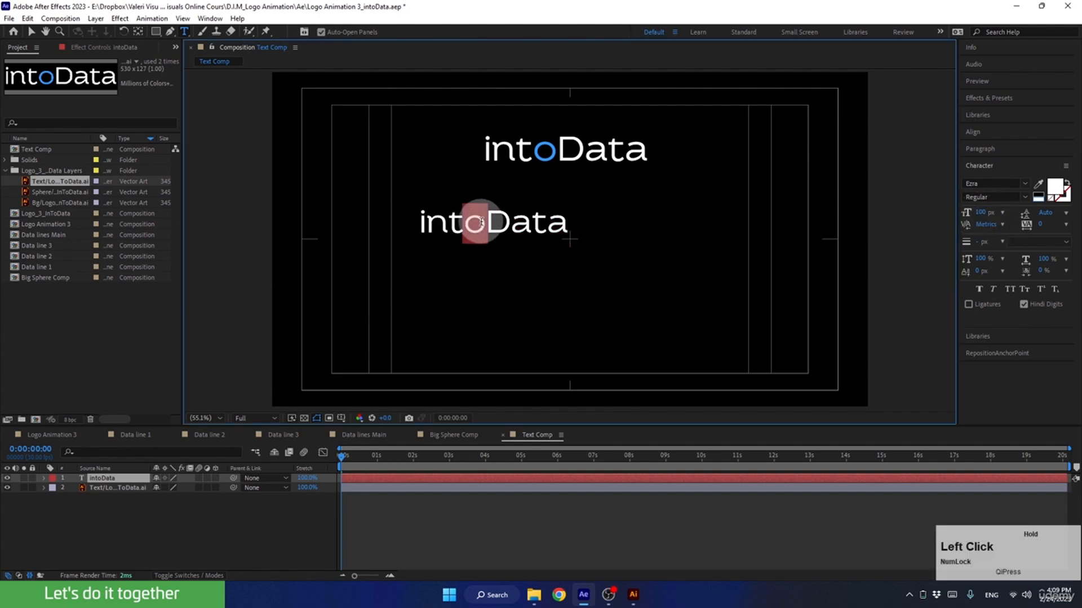
{"action": "left_click", "coordinate": [1038, 184]}
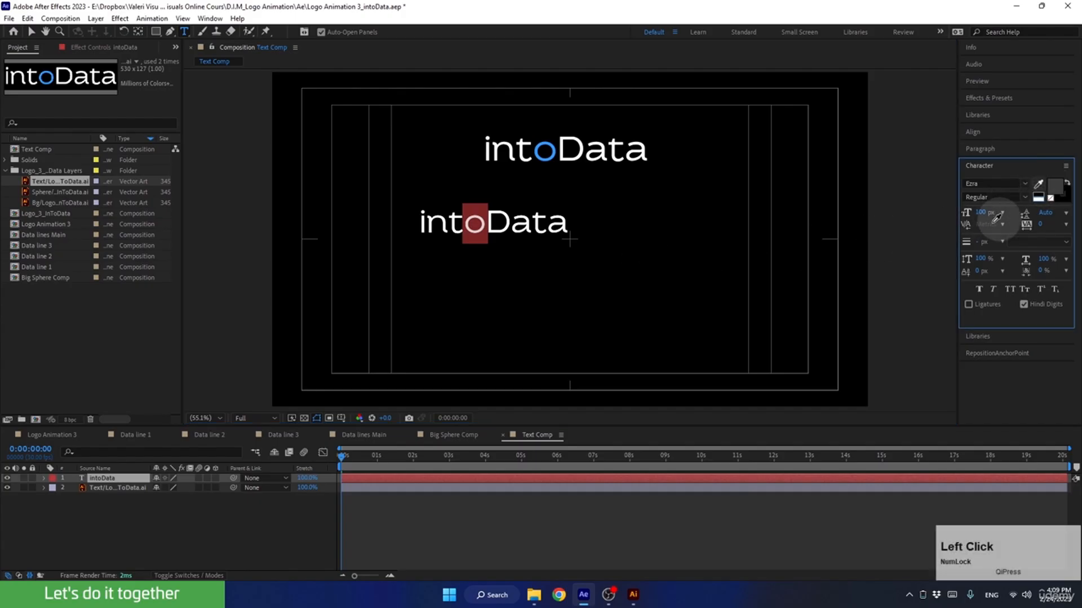
{"action": "left_click", "coordinate": [554, 150]}
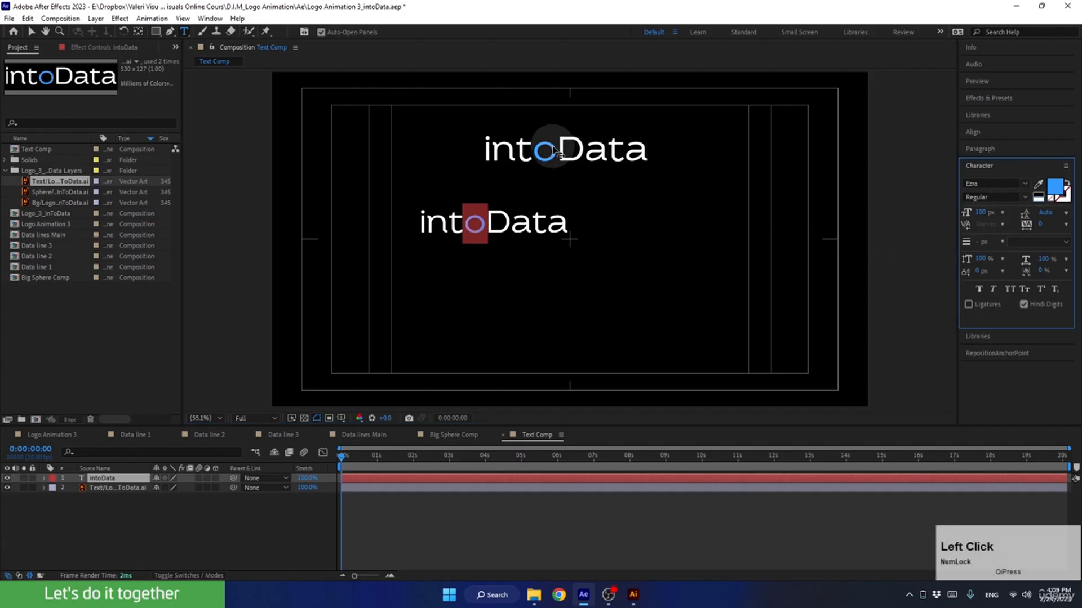
Delete the imported intoData artwork layer from Text Comp and check the paragraph alignment settings.
{"action": "left_click", "coordinate": [126, 488]}
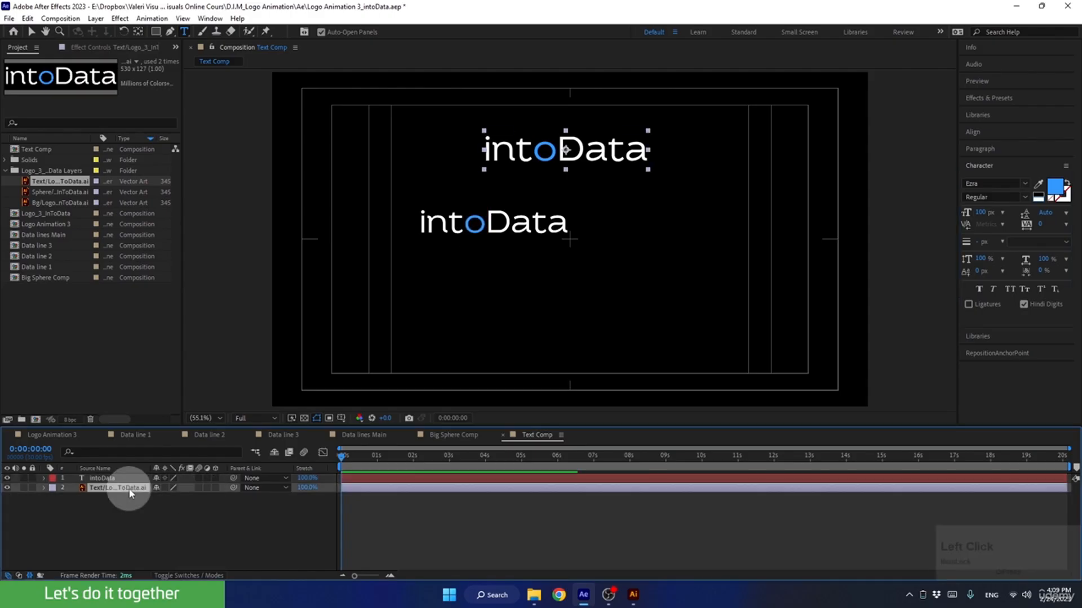
{"action": "key", "text": "Delete"}
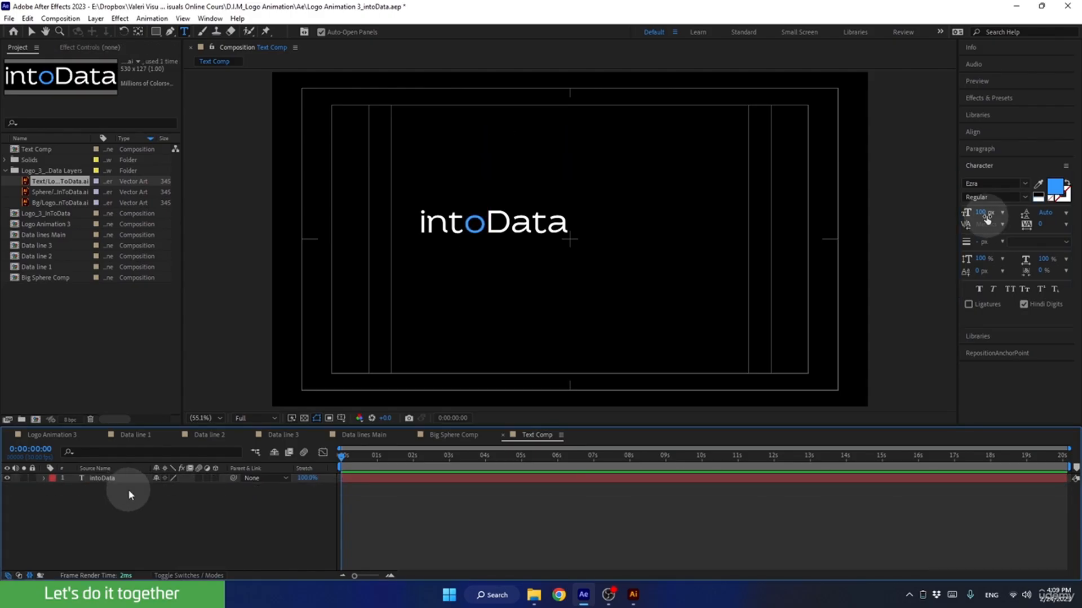
{"action": "left_click", "coordinate": [979, 150]}
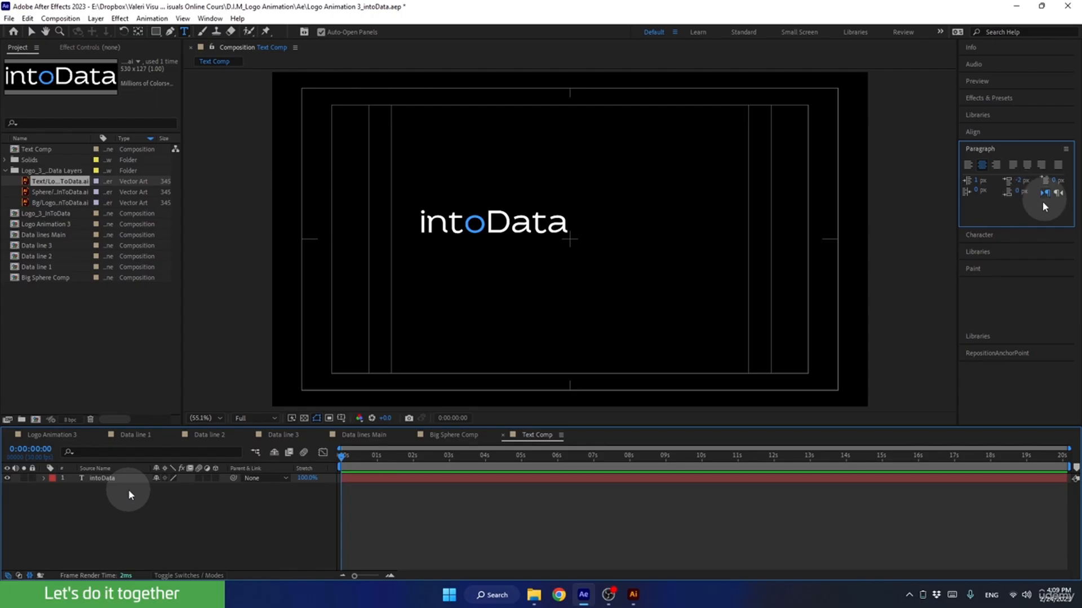
{"action": "left_click", "coordinate": [980, 235]}
Centre the intoData text layer's anchor point on its content and centre the layer in the composition.
{"action": "left_click", "coordinate": [116, 479]}
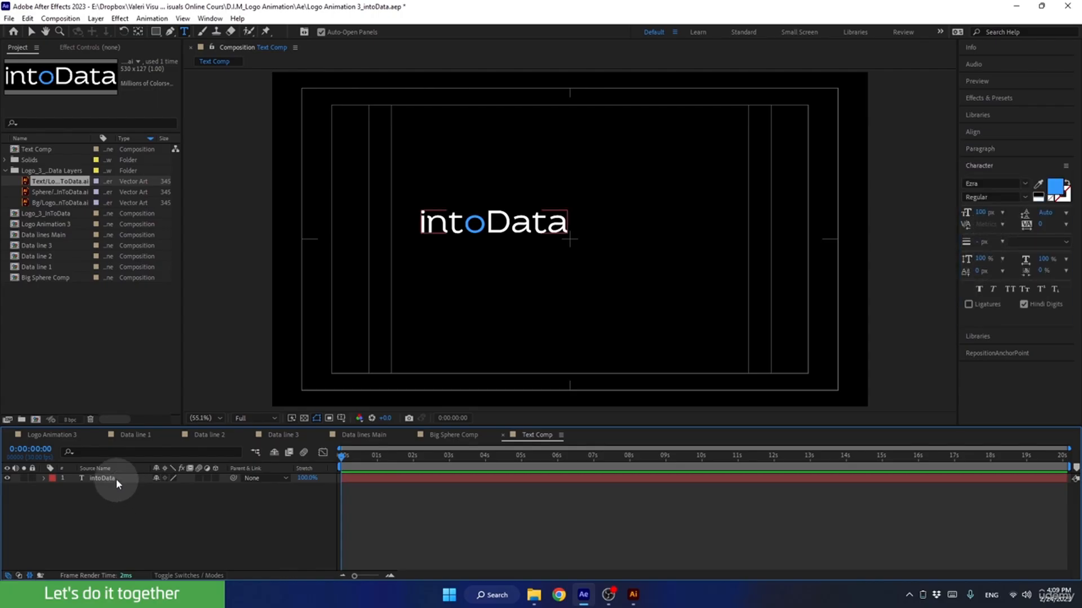
{"action": "left_click", "coordinate": [499, 241]}
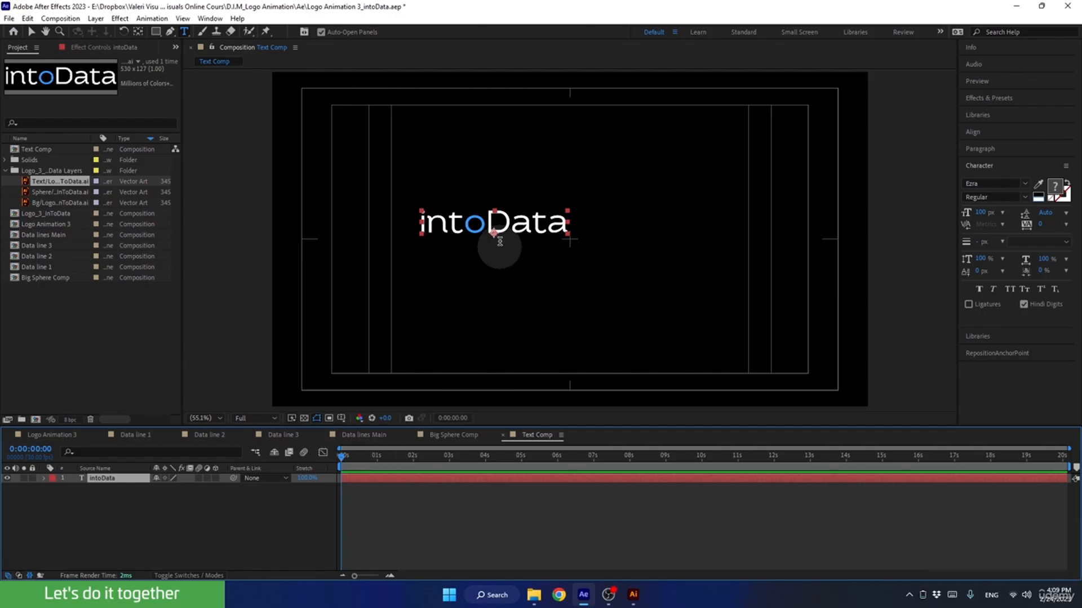
{"action": "key", "text": "ctrl+alt+Home"}
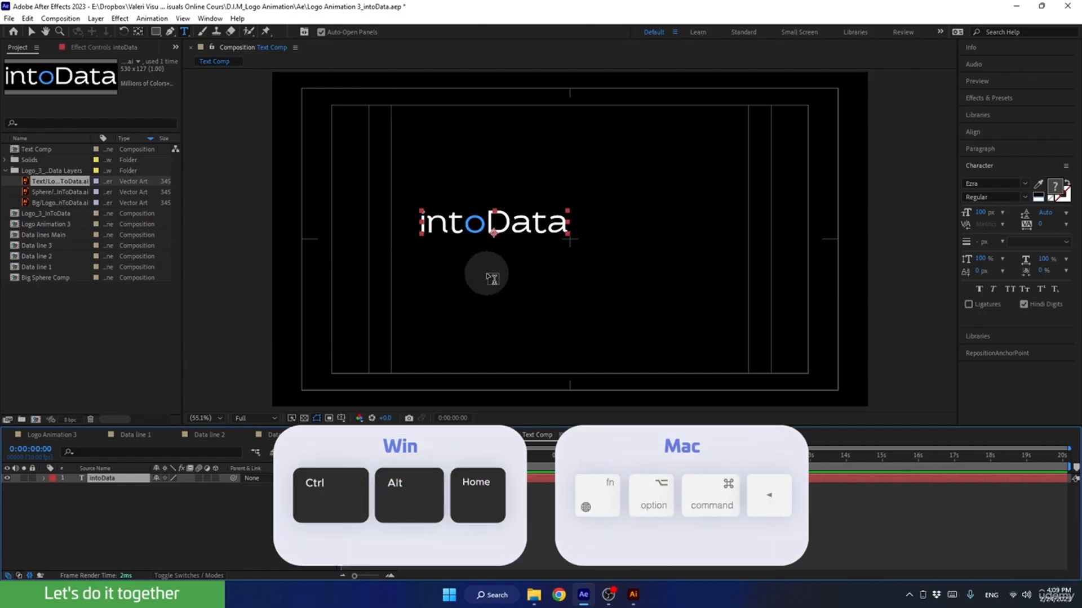
{"action": "key", "text": "ctrl+alt+Home"}
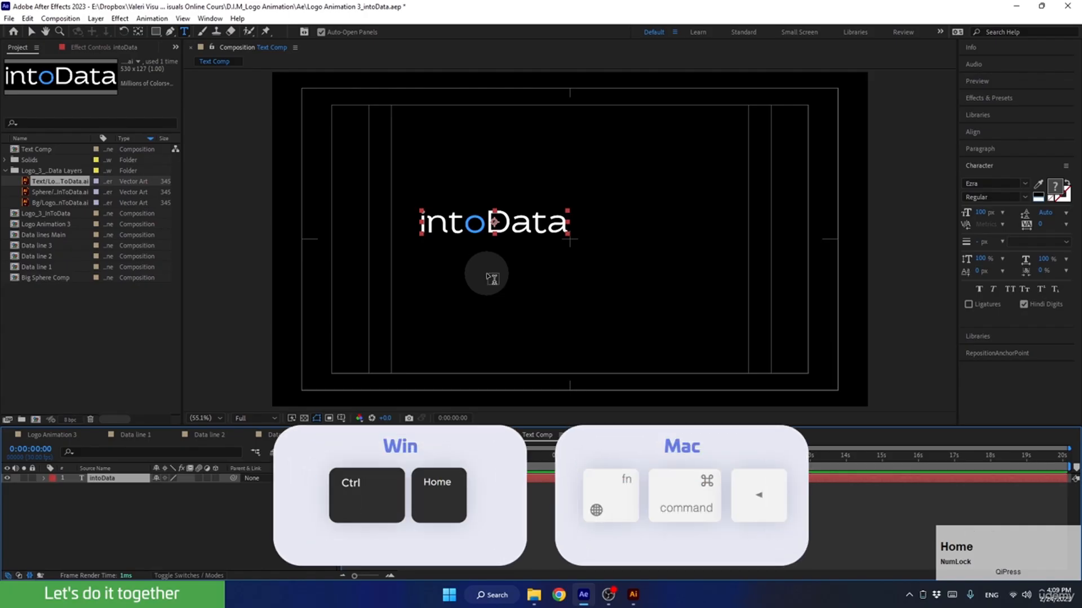
{"action": "key", "text": "ctrl+Home"}
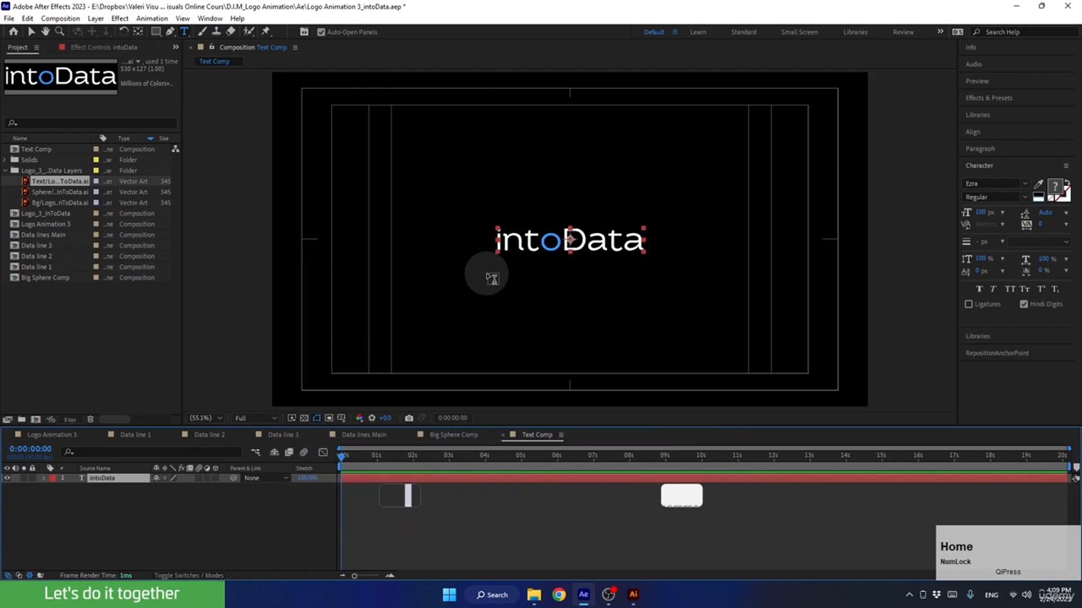
Add a Position animator to the intoData text layer.
{"action": "left_click", "coordinate": [30, 32]}
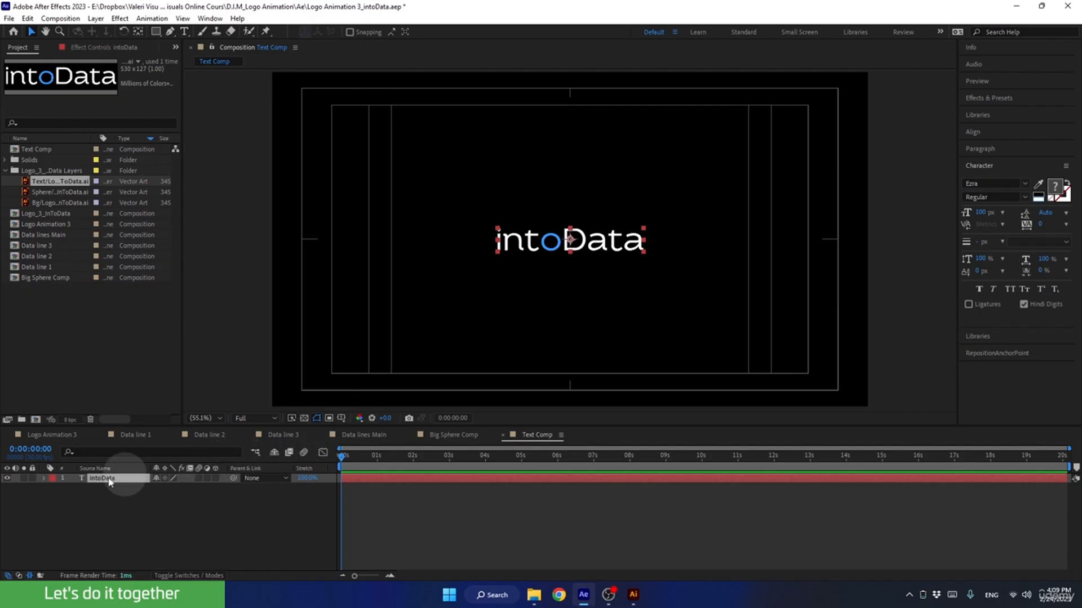
{"action": "left_click", "coordinate": [43, 479]}
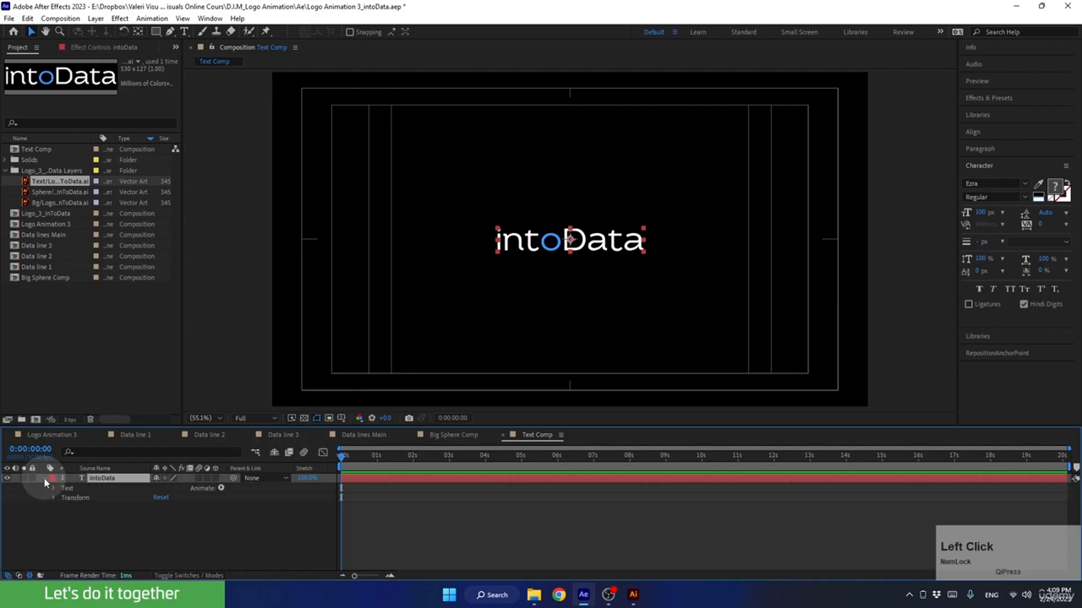
{"action": "left_click", "coordinate": [69, 492]}
{"action": "left_click", "coordinate": [221, 488]}
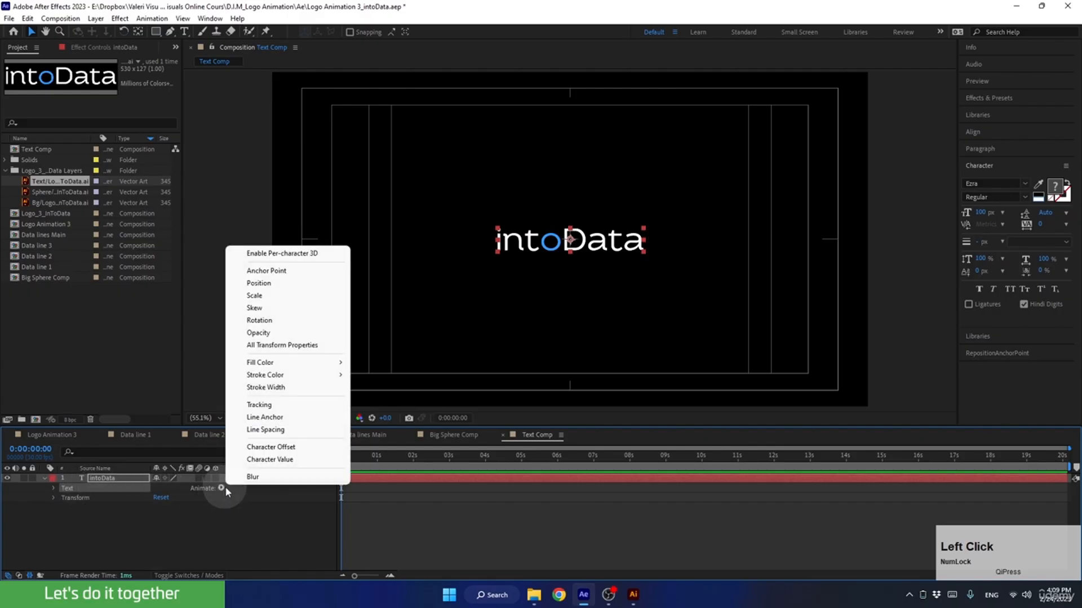
{"action": "left_click", "coordinate": [260, 283]}
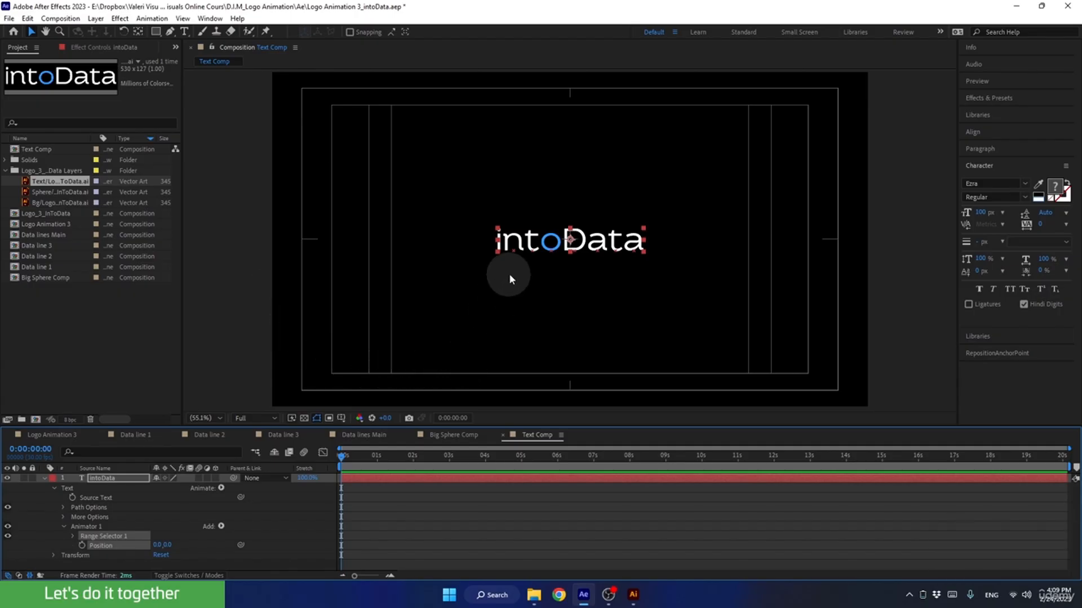
Adjust the text's vertical Grouping Alignment so the character anchor points sit at the middle of the letters.
{"action": "scroll", "coordinate": [519, 254], "scroll_direction": "up", "scroll_amount": 2}
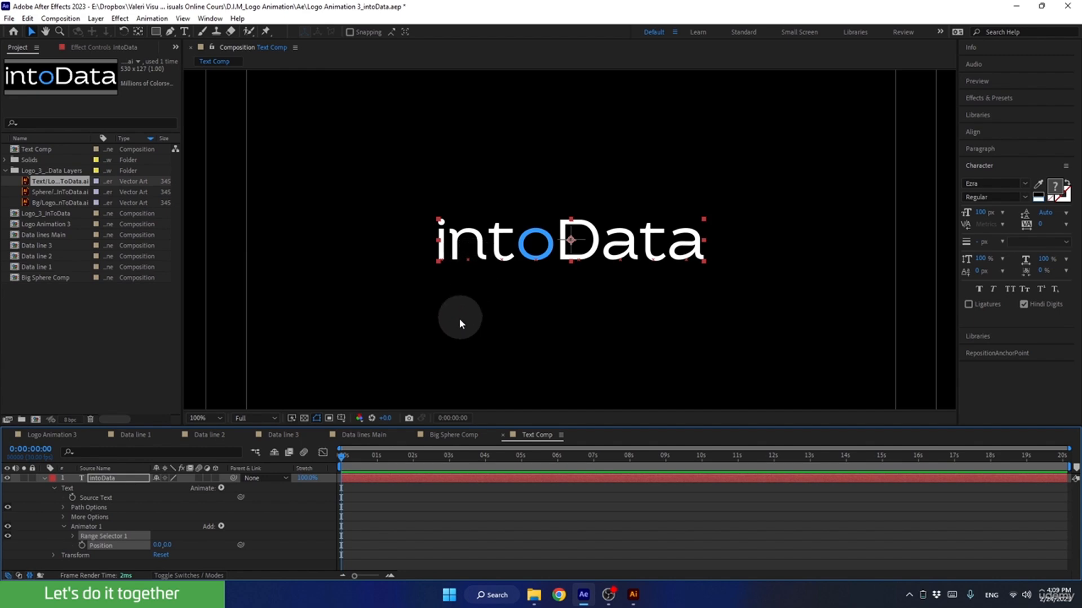
{"action": "left_click", "coordinate": [63, 517]}
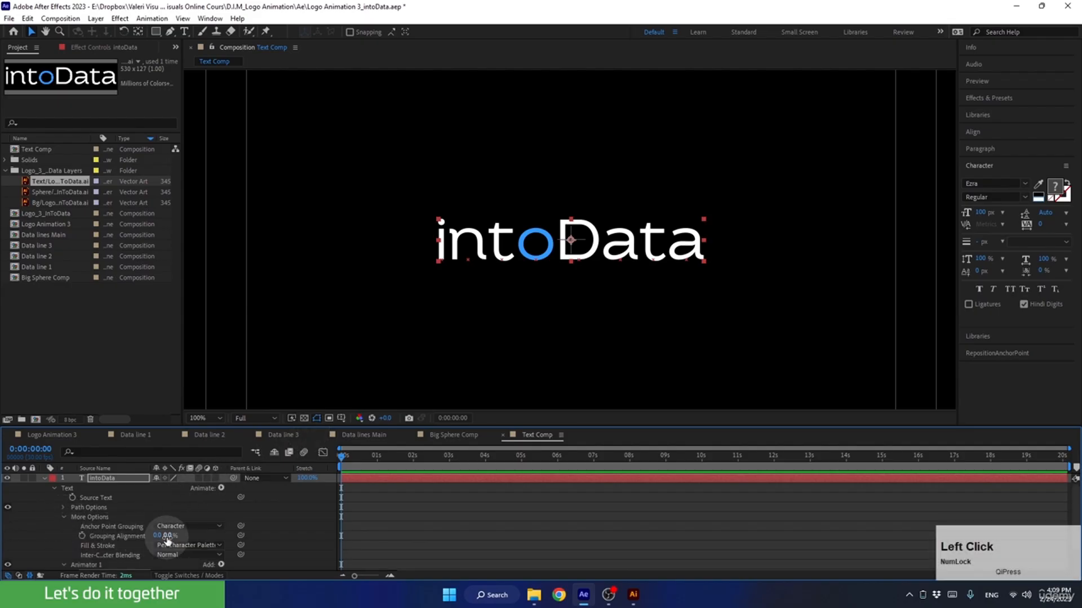
{"action": "mouse_move", "coordinate": [164, 537]}
{"action": "left_mouse_down"}
{"action": "mouse_move", "coordinate": [153, 537]}
{"action": "mouse_move", "coordinate": [172, 538]}
{"action": "left_mouse_up"}
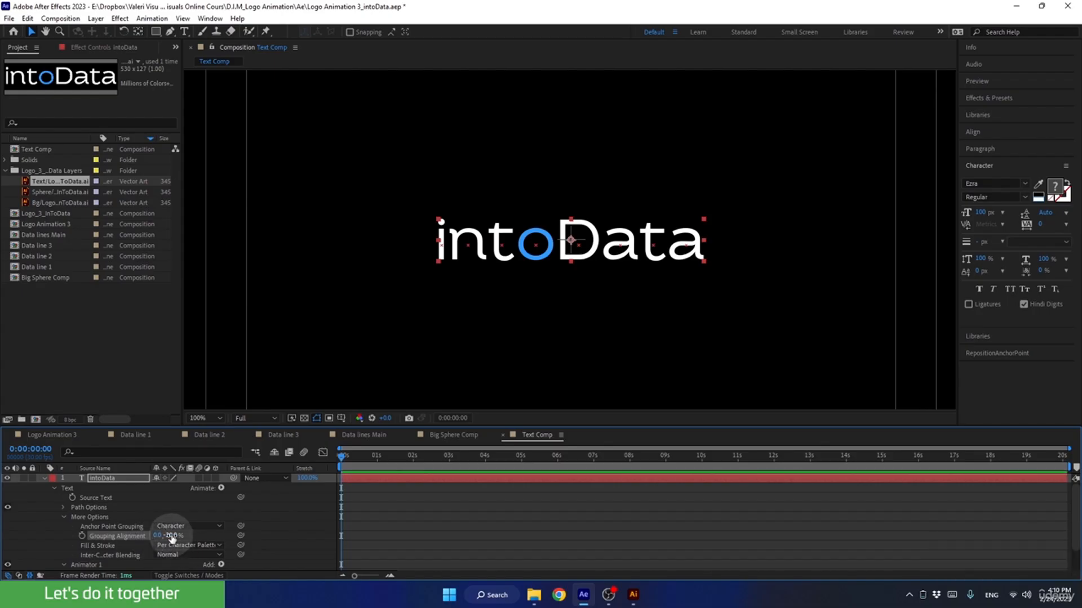
{"action": "left_click", "coordinate": [63, 516]}
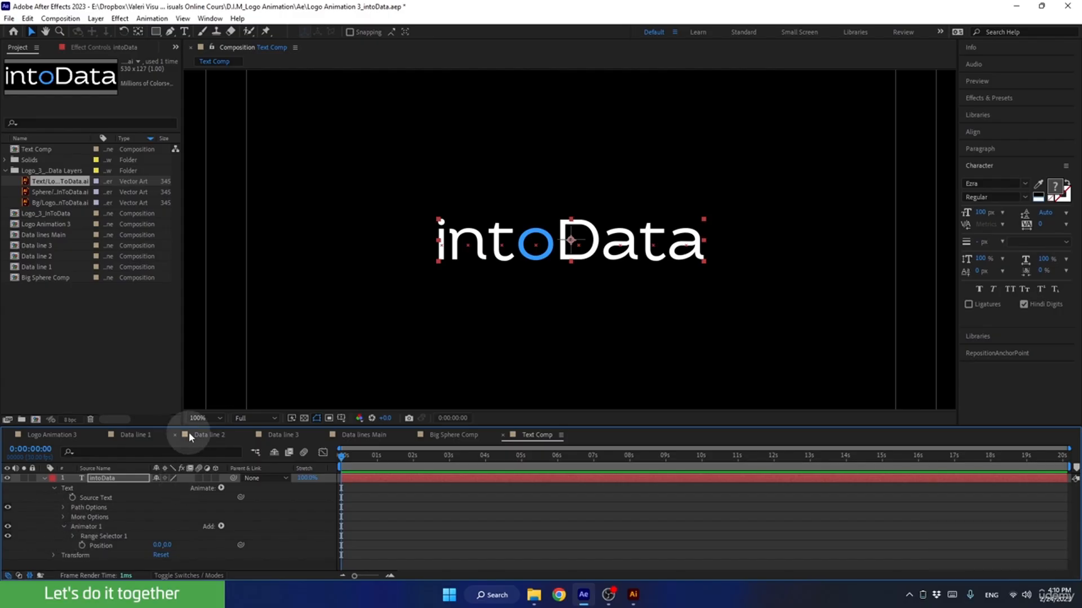
Enlarge the timeline area and set the text animator's Position to -600, 0.
{"action": "left_click_drag", "start_coordinate": [187, 425], "coordinate": [189, 338]}
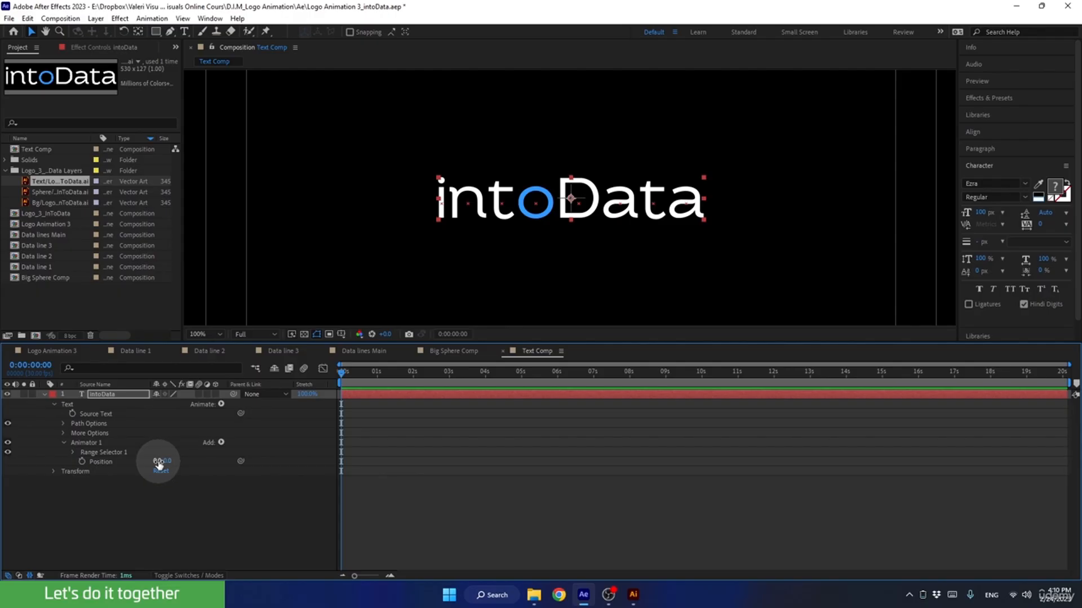
{"action": "left_click_drag", "start_coordinate": [159, 463], "coordinate": [48, 459]}
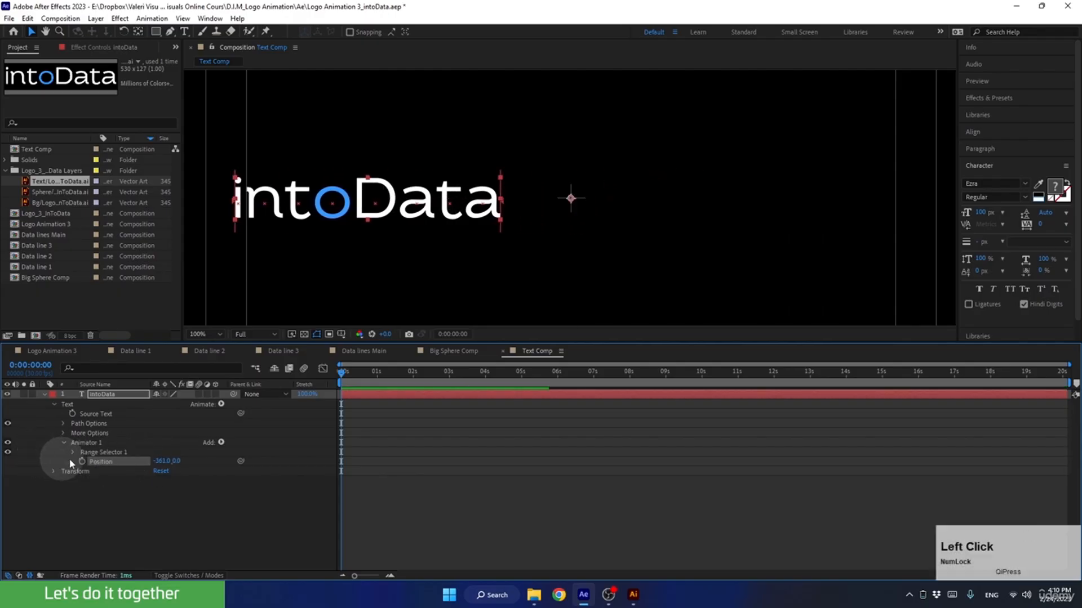
{"action": "left_click_drag", "start_coordinate": [145, 461], "coordinate": [145, 470]}
{"action": "left_click", "coordinate": [159, 461]}
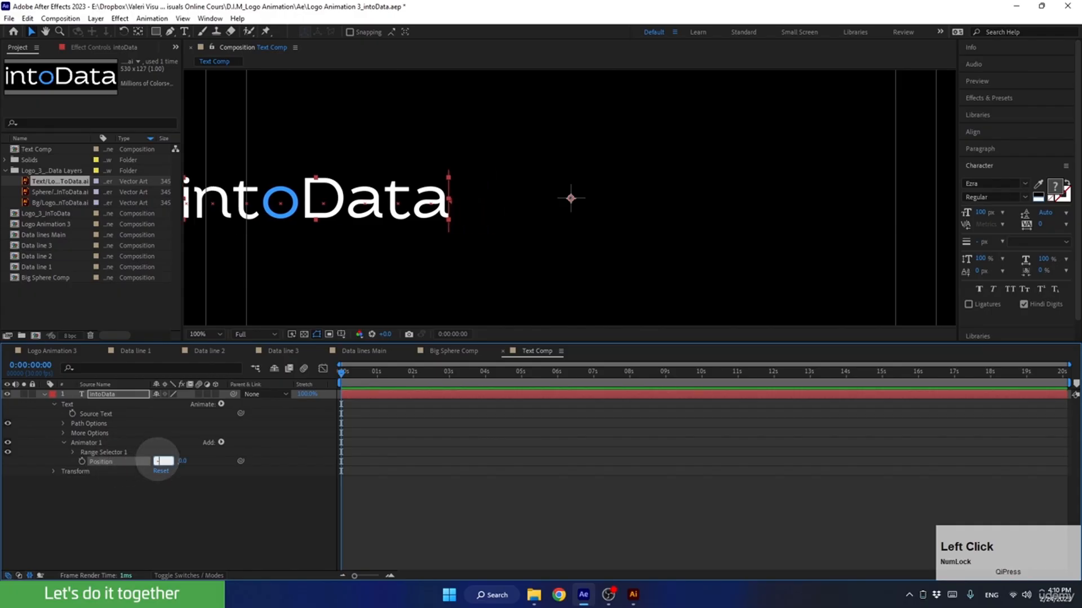
{"action": "type", "text": "-600"}
{"action": "key", "text": "Return"}
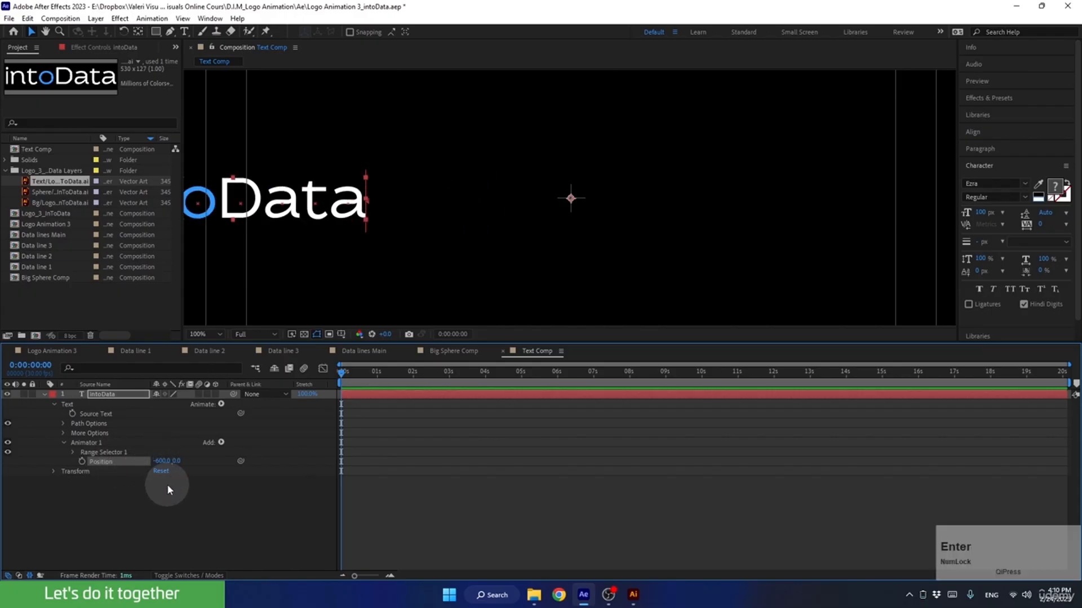
Set the Shape of Range Selector 1 to Ramp Down in its advanced options.
{"action": "left_click", "coordinate": [72, 453]}
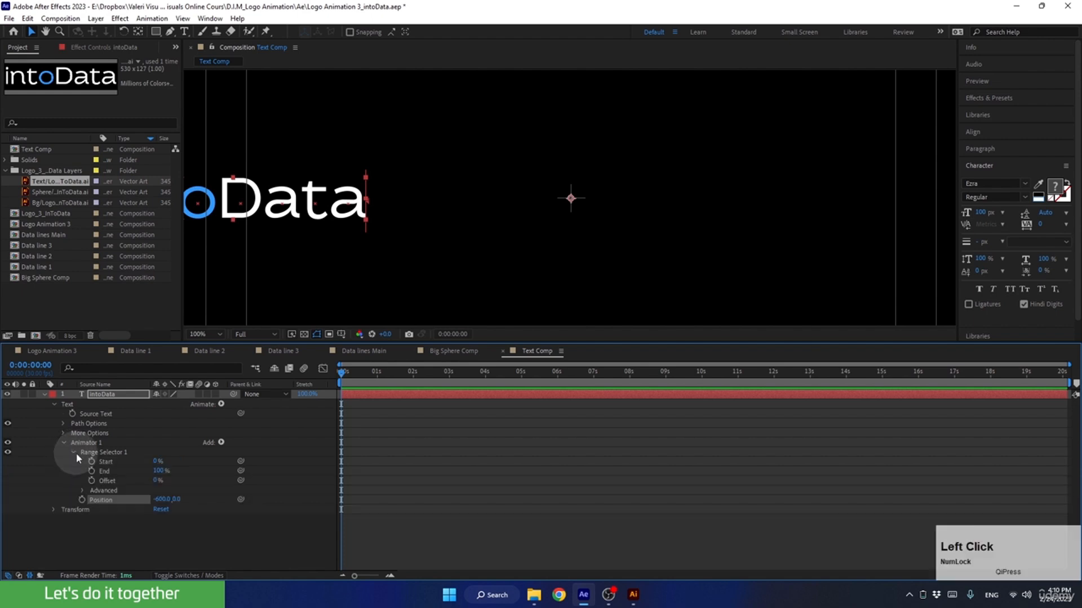
{"action": "left_click", "coordinate": [83, 490]}
{"action": "scroll", "coordinate": [164, 558], "scroll_direction": "down", "scroll_amount": 1}
{"action": "left_click", "coordinate": [186, 528]}
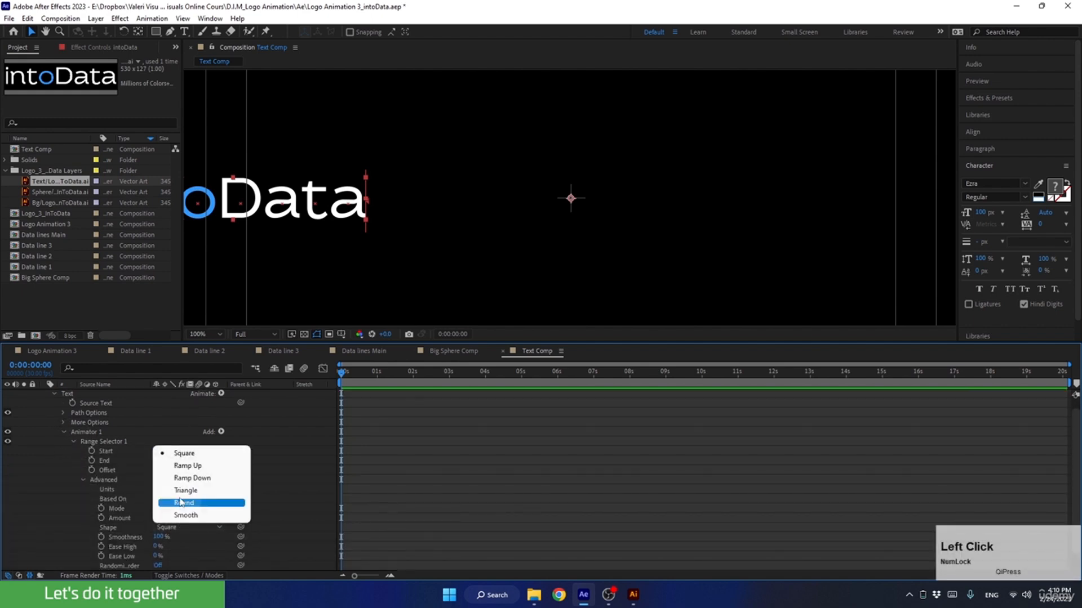
{"action": "left_click", "coordinate": [185, 478]}
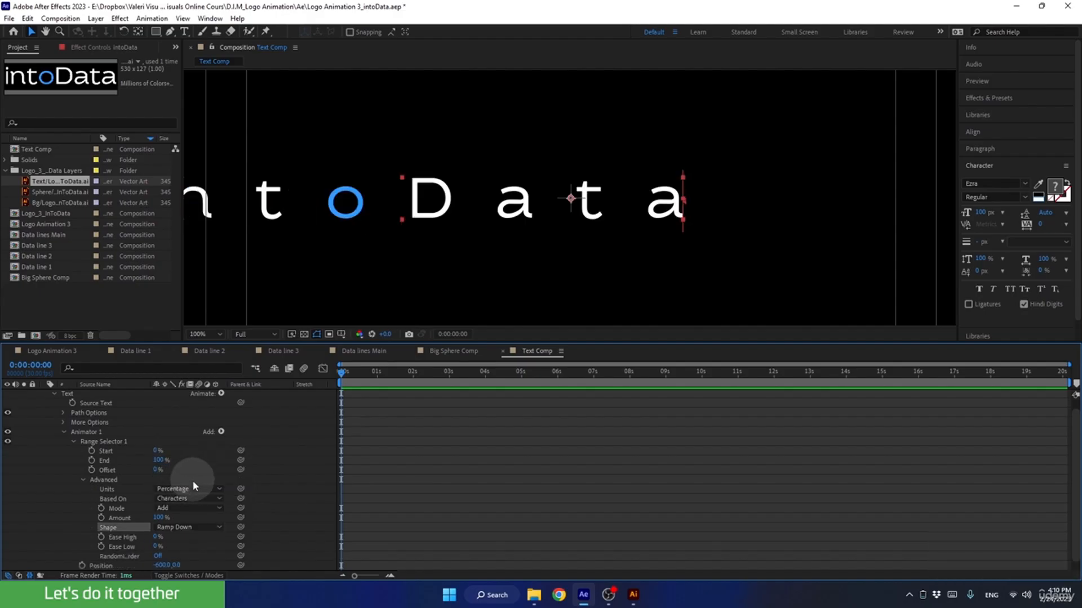
Keyframe the range selector's Offset at 100% at 0:00:00:00 and -100% at 0:00:03:00, and preview the text animation.
{"action": "left_click_drag", "start_coordinate": [157, 470], "coordinate": [258, 469]}
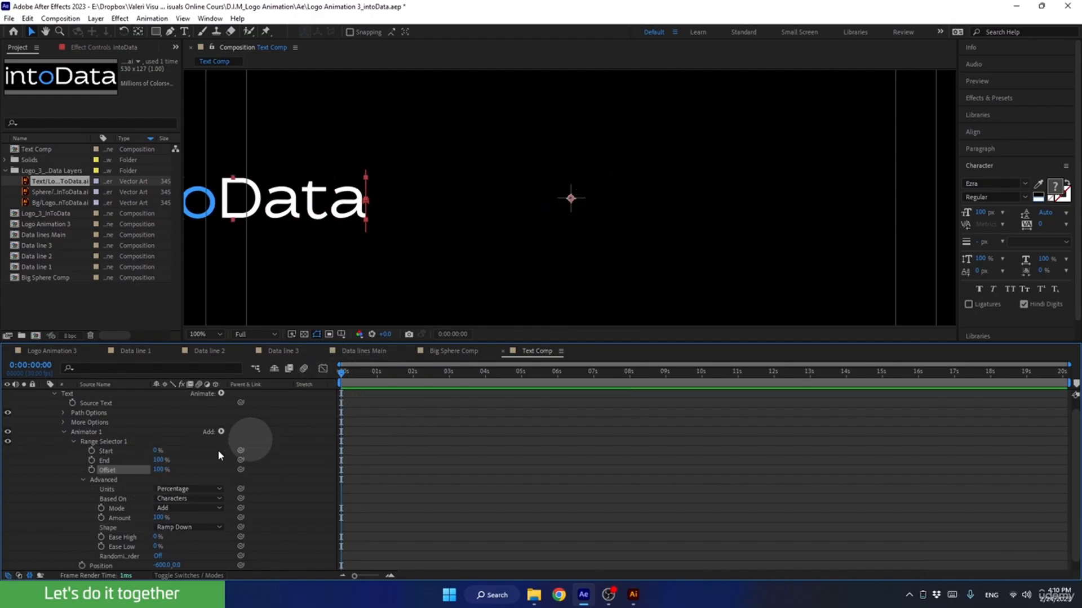
{"action": "left_click", "coordinate": [91, 470]}
{"action": "left_click_drag", "start_coordinate": [352, 369], "coordinate": [450, 375]}
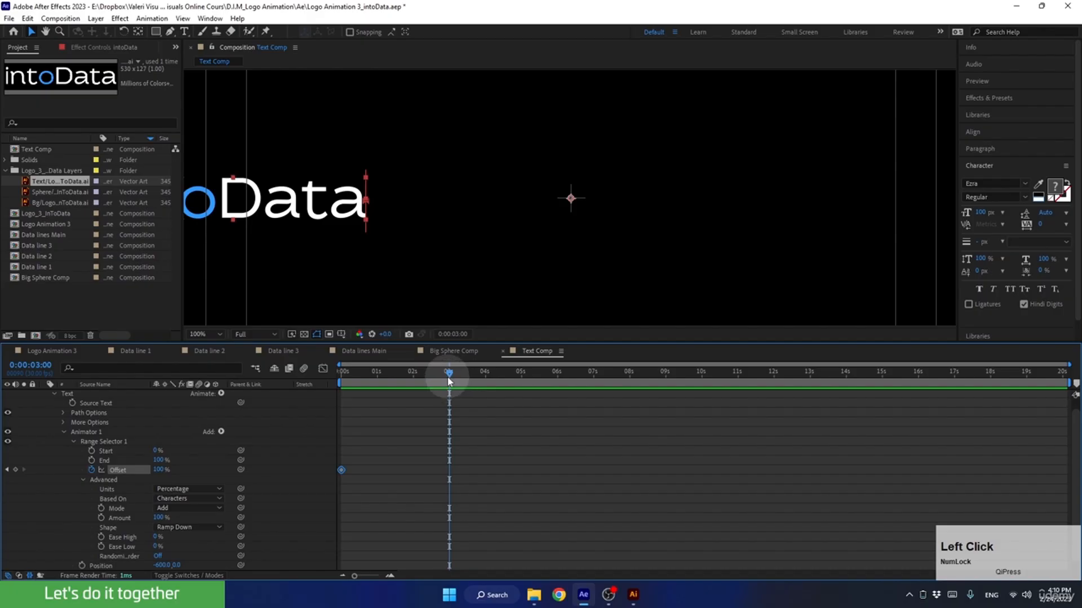
{"action": "left_click", "coordinate": [161, 469]}
{"action": "left_click_drag", "start_coordinate": [161, 469], "coordinate": [48, 471]}
{"action": "left_click", "coordinate": [112, 484]}
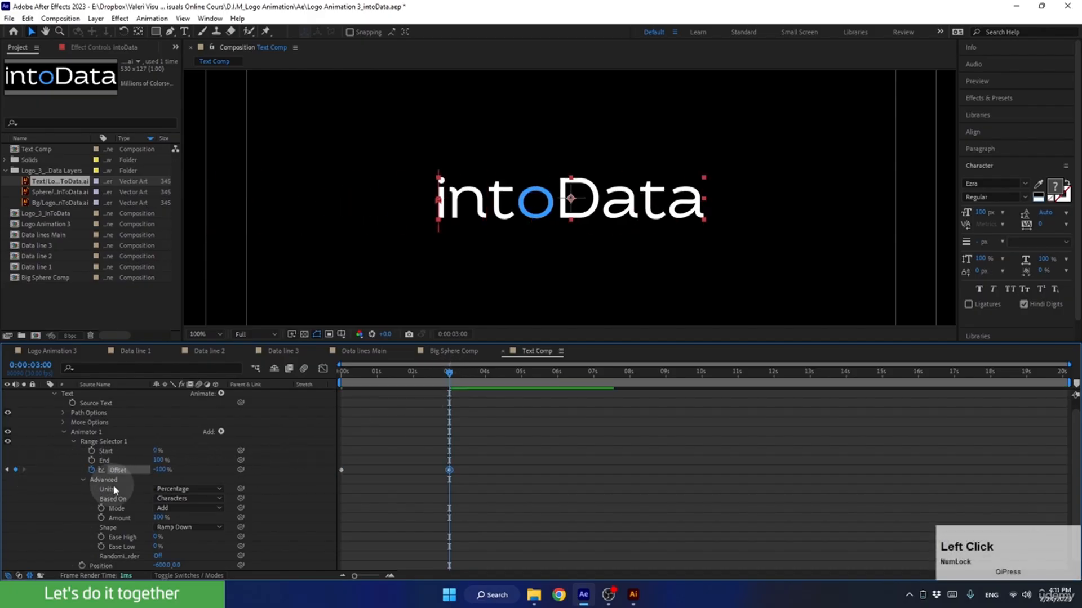
{"action": "left_click_drag", "start_coordinate": [432, 372], "coordinate": [309, 374]}
{"action": "key", "text": "space"}
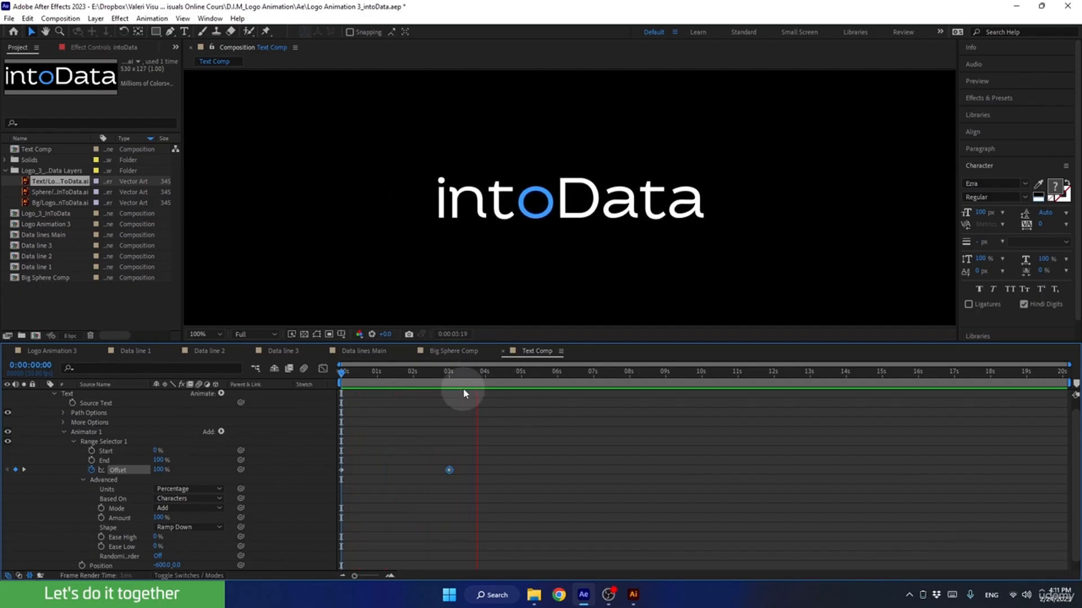
{"action": "key", "text": "space"}
Set the range selector's Ease High and Ease Low to 80% and preview the text animation from the start.
{"action": "left_click_drag", "start_coordinate": [463, 380], "coordinate": [408, 389]}
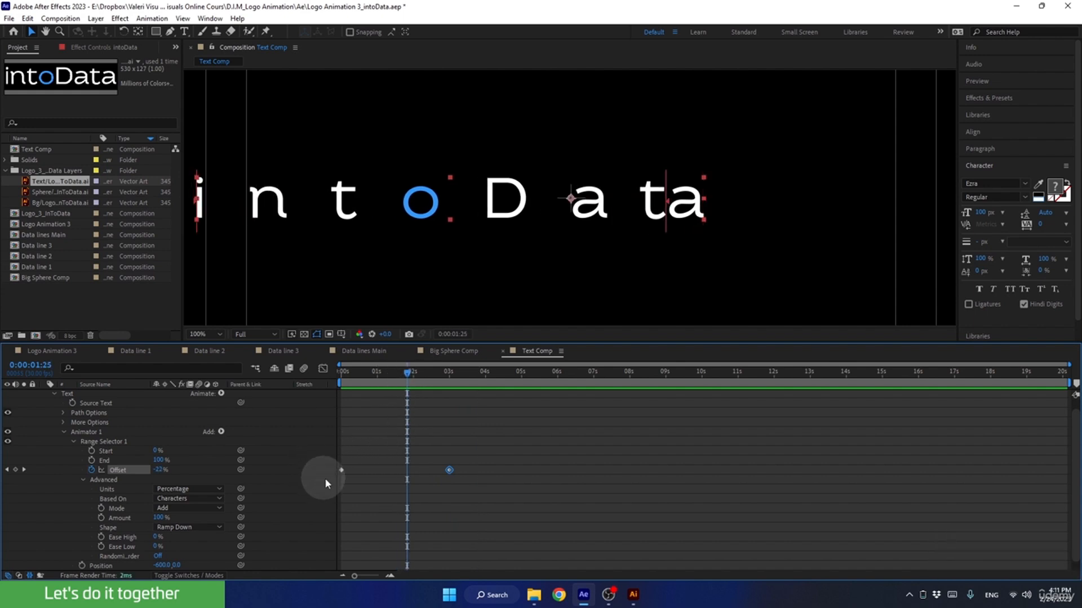
{"action": "left_click", "coordinate": [120, 538]}
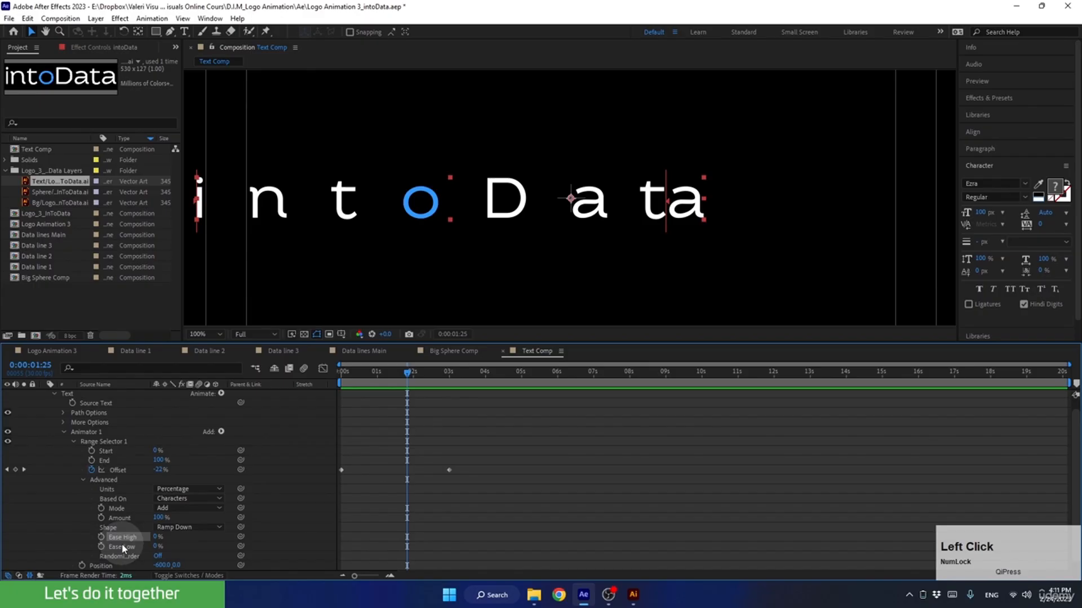
{"action": "left_click", "coordinate": [157, 538]}
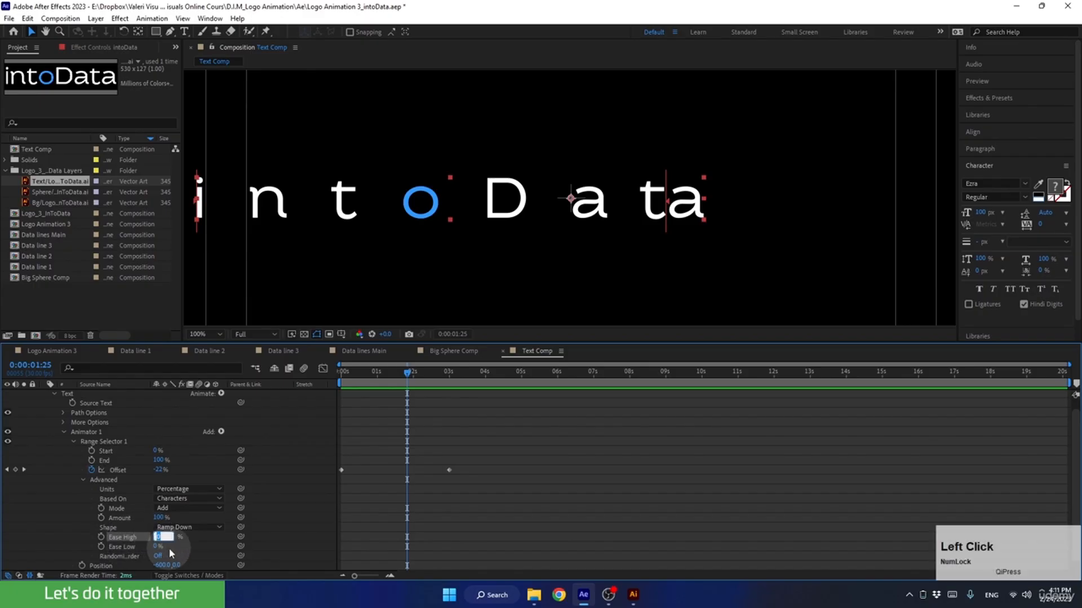
{"action": "type", "text": "80"}
{"action": "key", "text": "Return"}
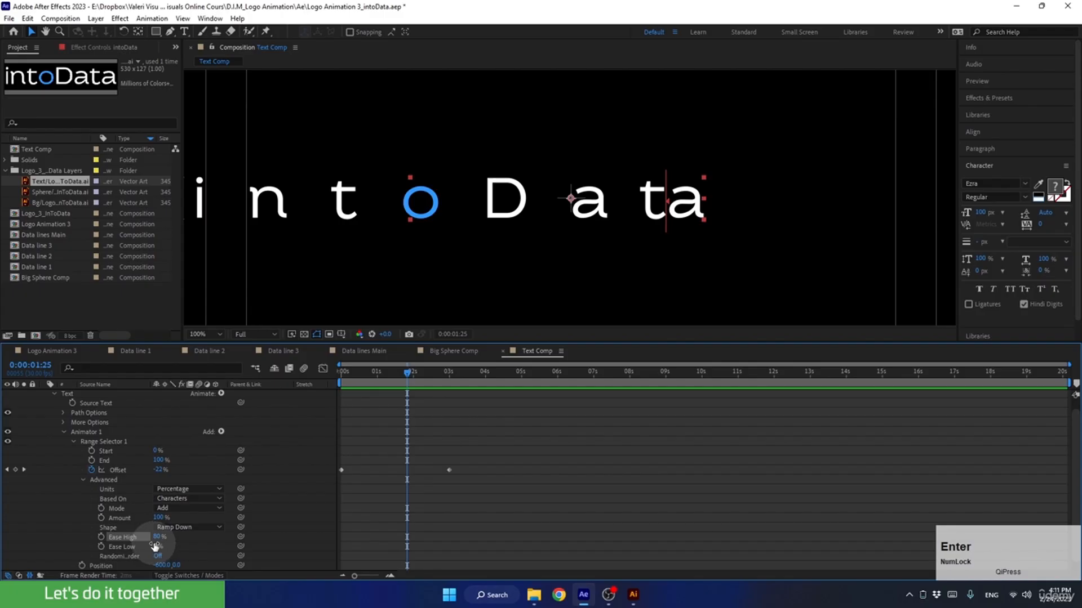
{"action": "left_click", "coordinate": [158, 546]}
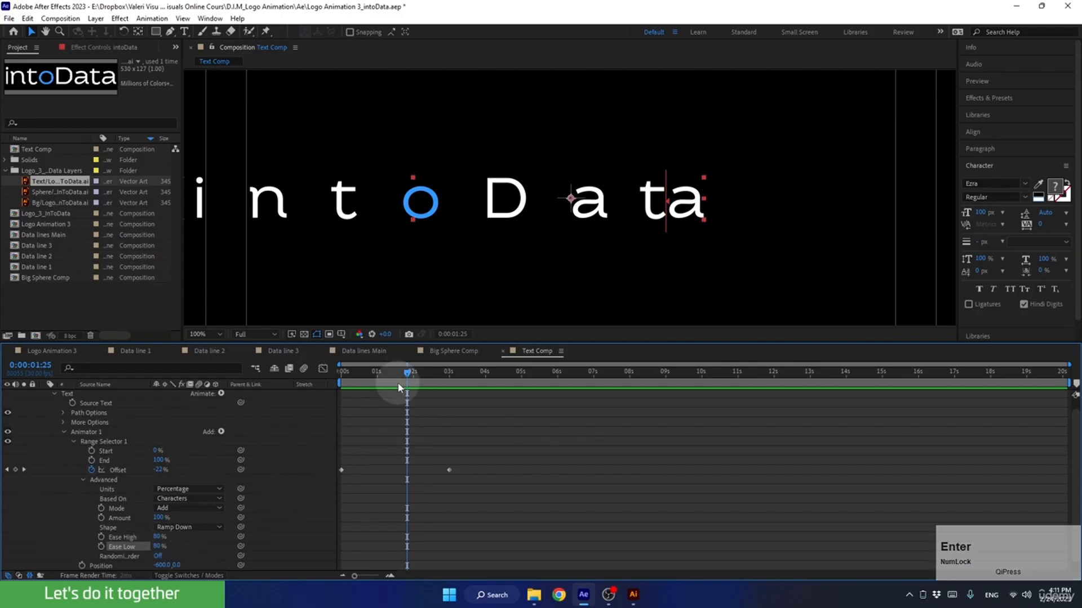
{"action": "left_click", "coordinate": [341, 374]}
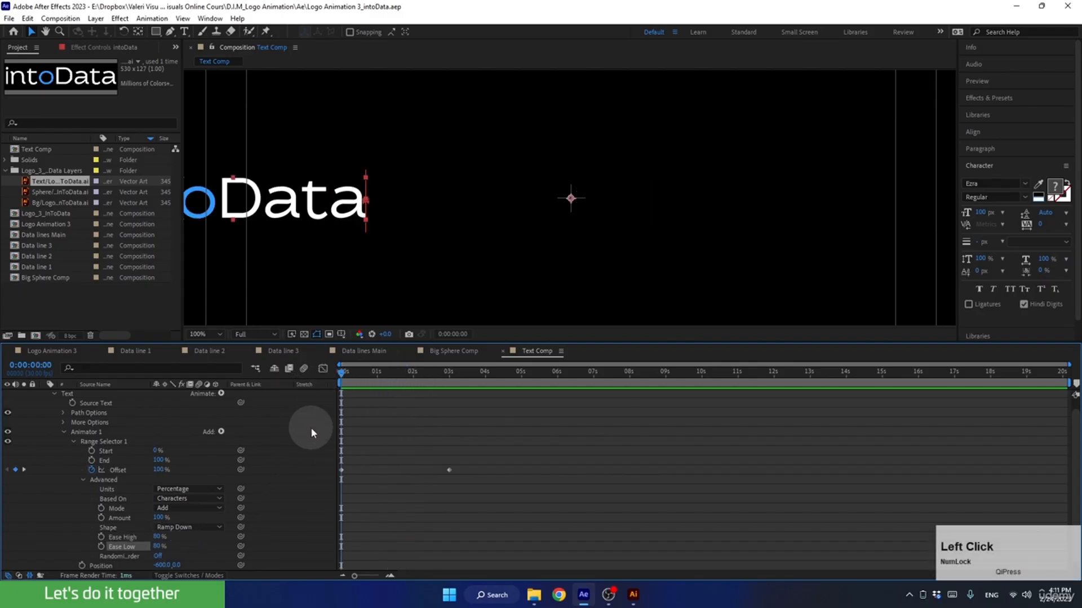
{"action": "key", "text": "space"}
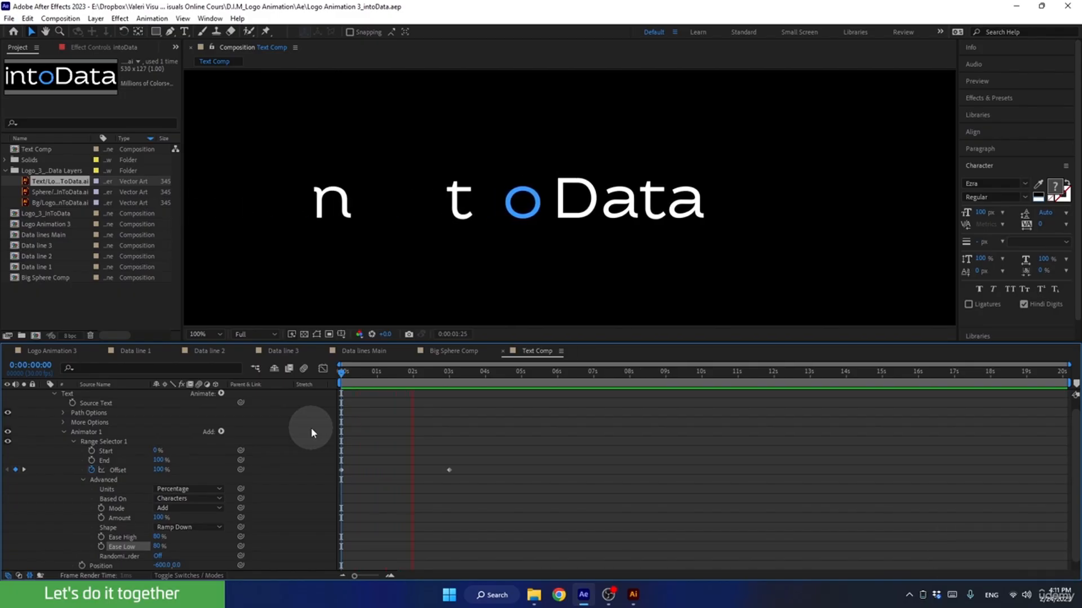
{"action": "key", "text": "space"}
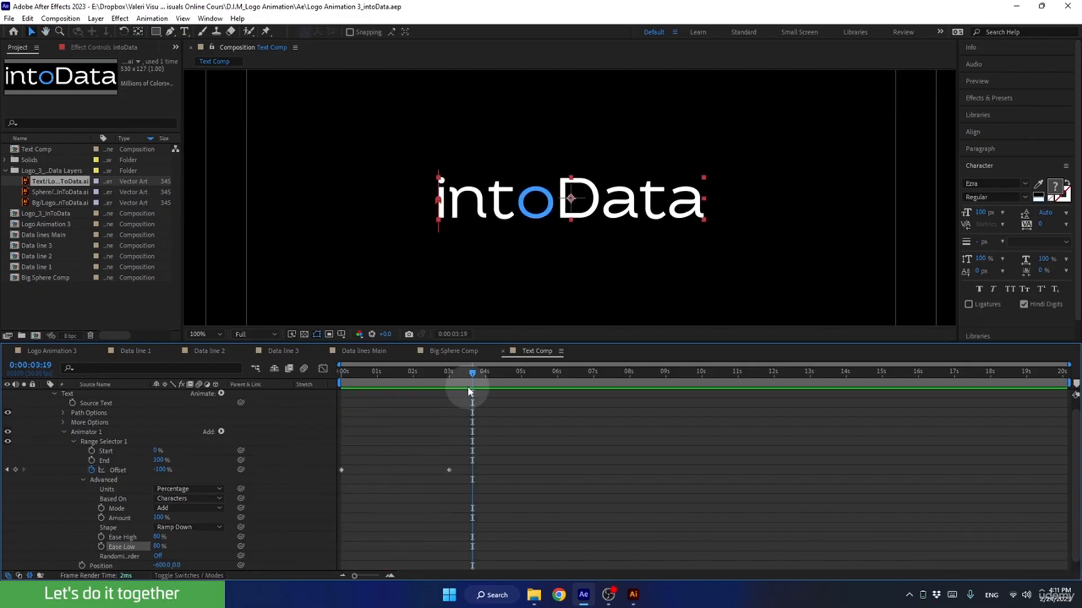
{"action": "left_click_drag", "start_coordinate": [458, 374], "coordinate": [409, 393]}
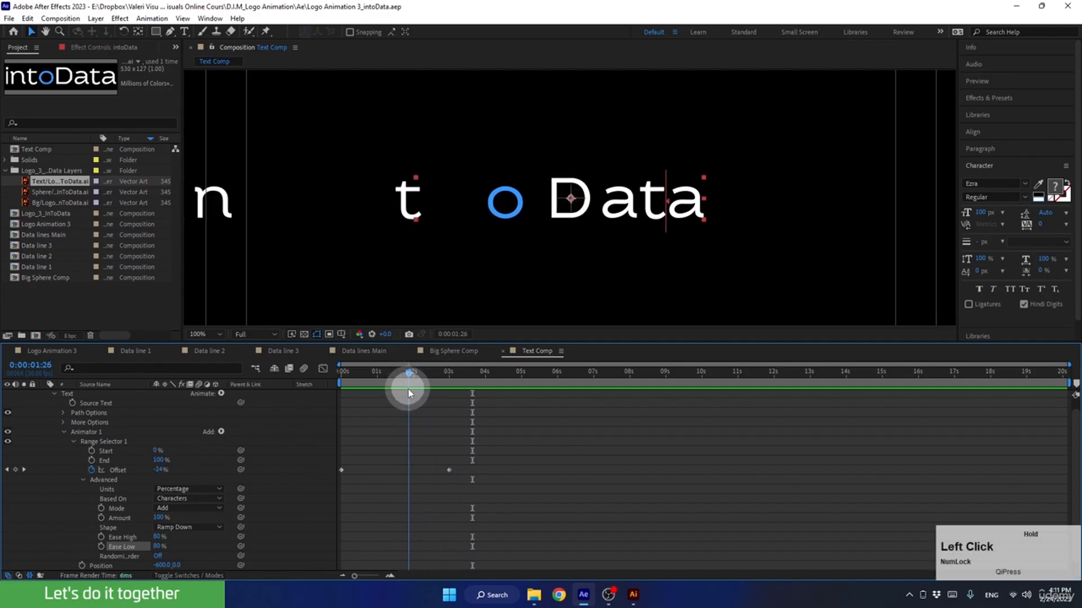
Add a Rotation property to Animator 1 of the intoData text layer.
{"action": "left_click", "coordinate": [63, 433]}
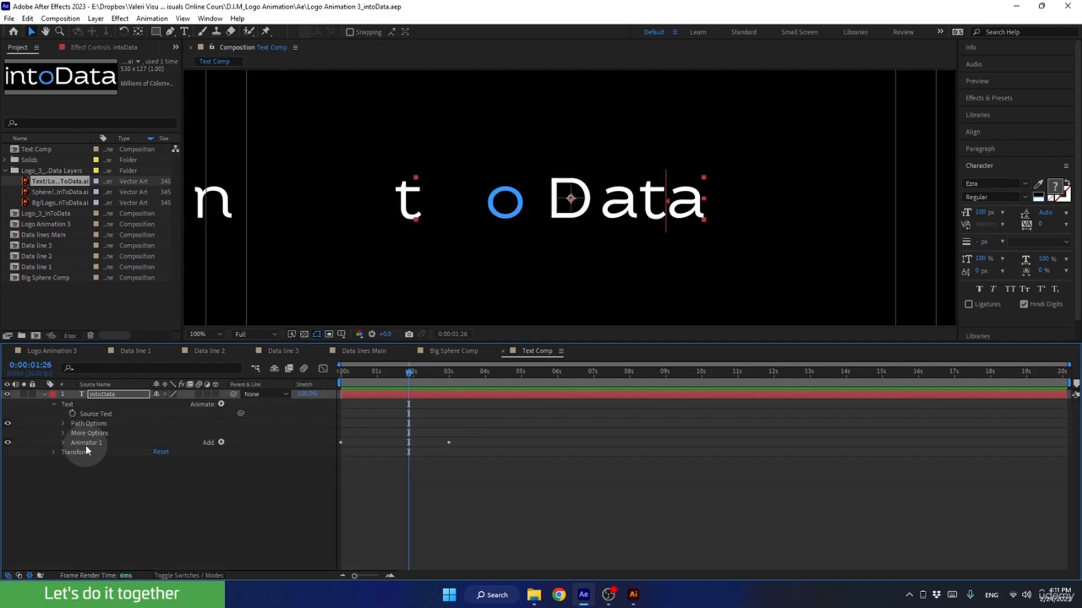
{"action": "left_click", "coordinate": [86, 444]}
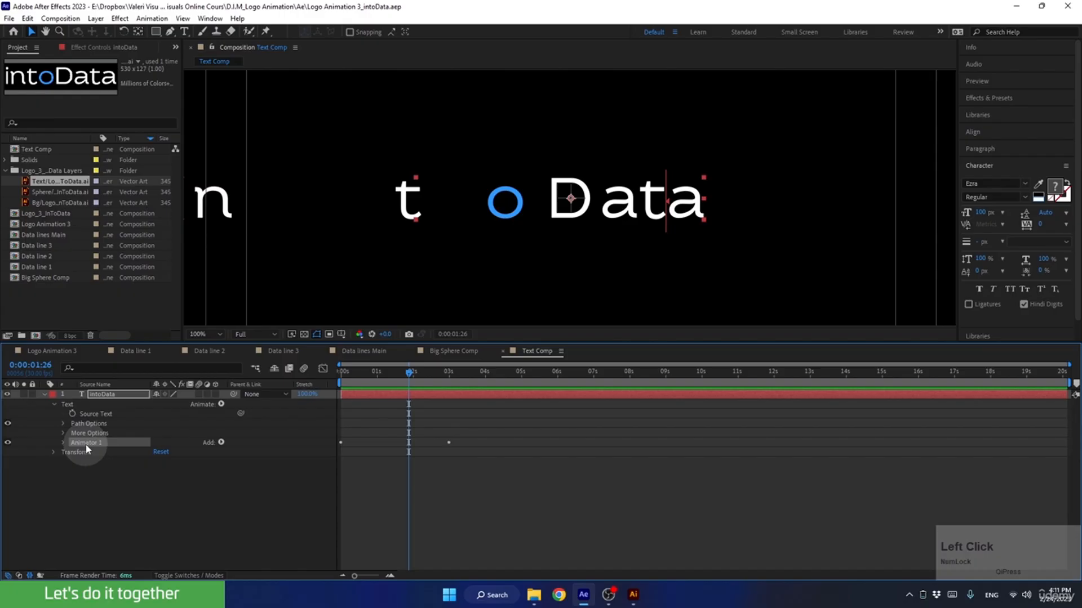
{"action": "left_click", "coordinate": [220, 443]}
{"action": "mouse_move", "coordinate": [248, 446]}
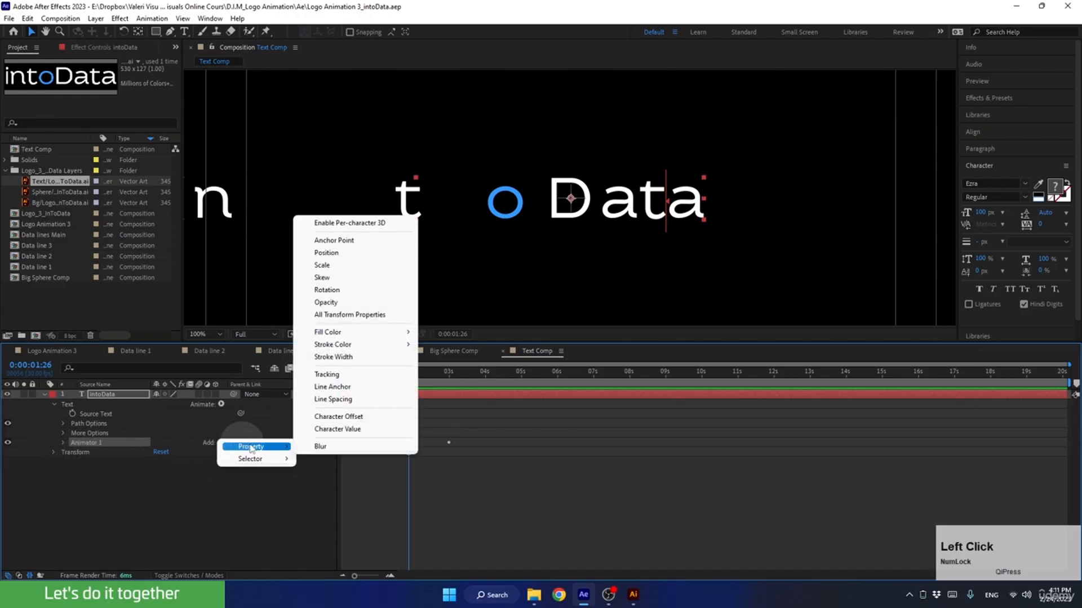
{"action": "left_click", "coordinate": [313, 290]}
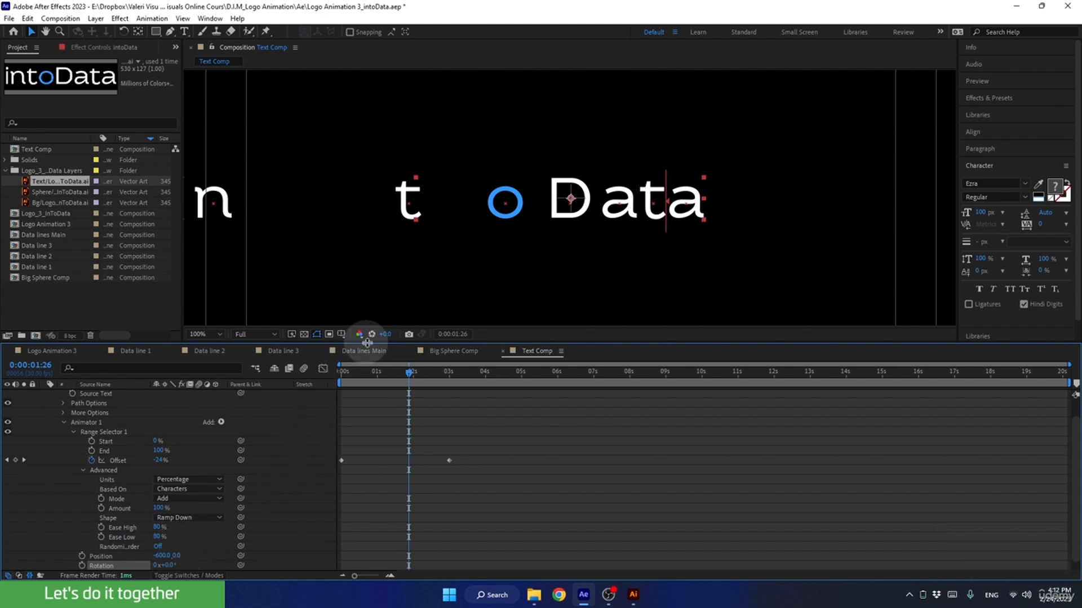
Set the text animator's Rotation to -90° and preview the letters rolling in from the start.
{"action": "left_click_drag", "start_coordinate": [395, 369], "coordinate": [339, 373]}
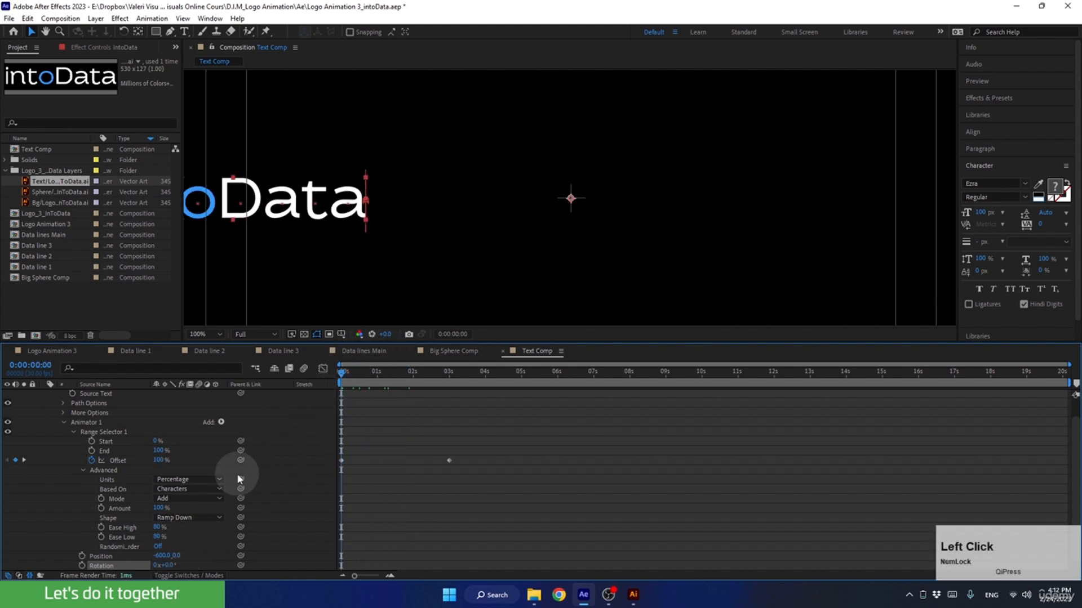
{"action": "left_click_drag", "start_coordinate": [174, 565], "coordinate": [126, 574]}
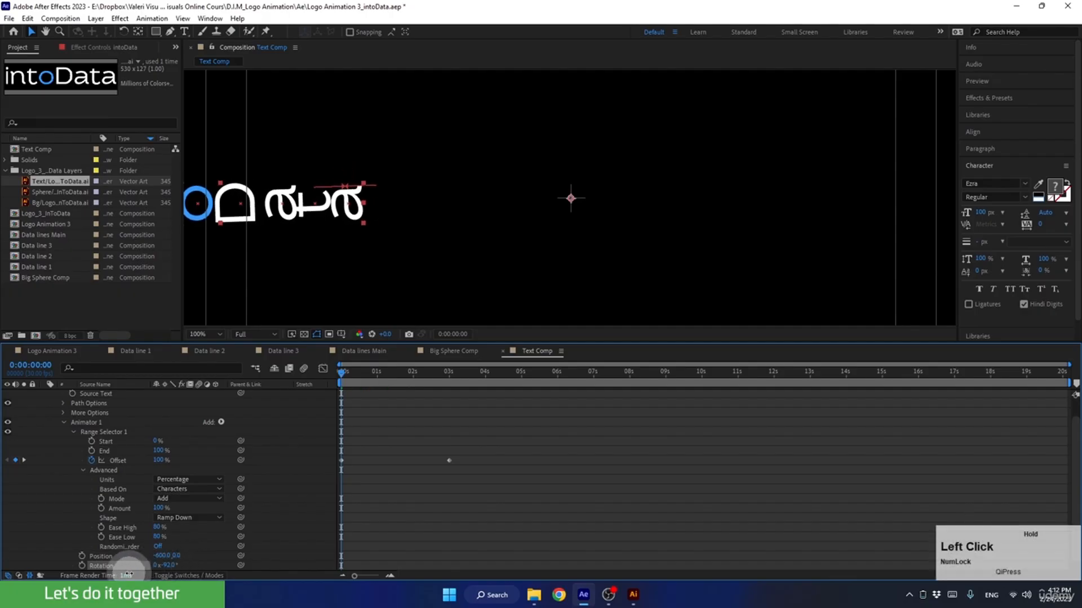
{"action": "left_click", "coordinate": [169, 565]}
{"action": "type", "text": "-90"}
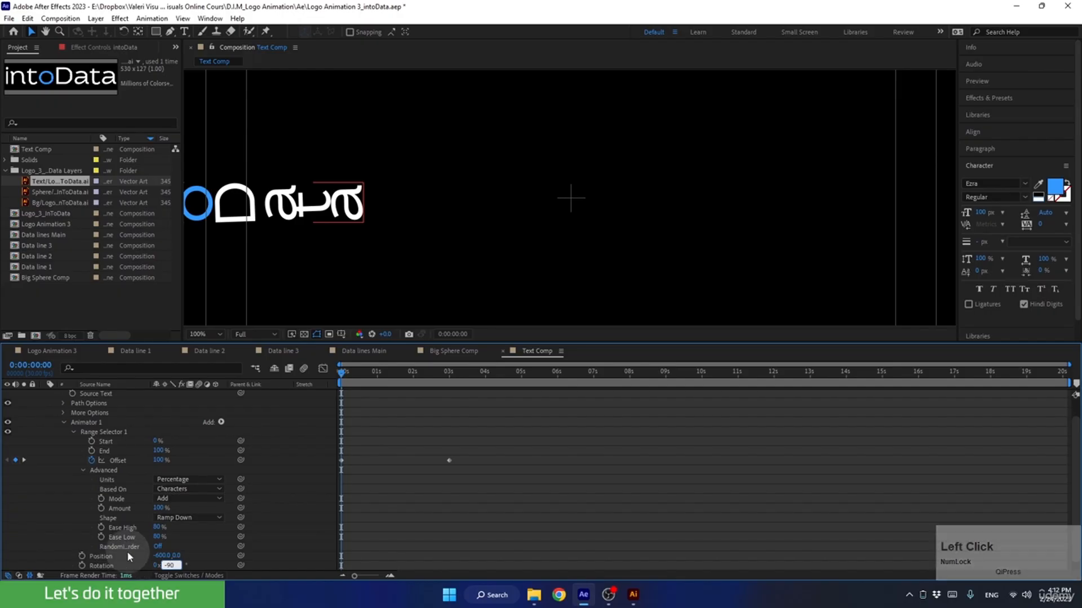
{"action": "key", "text": "Return"}
{"action": "left_click", "coordinate": [349, 374]}
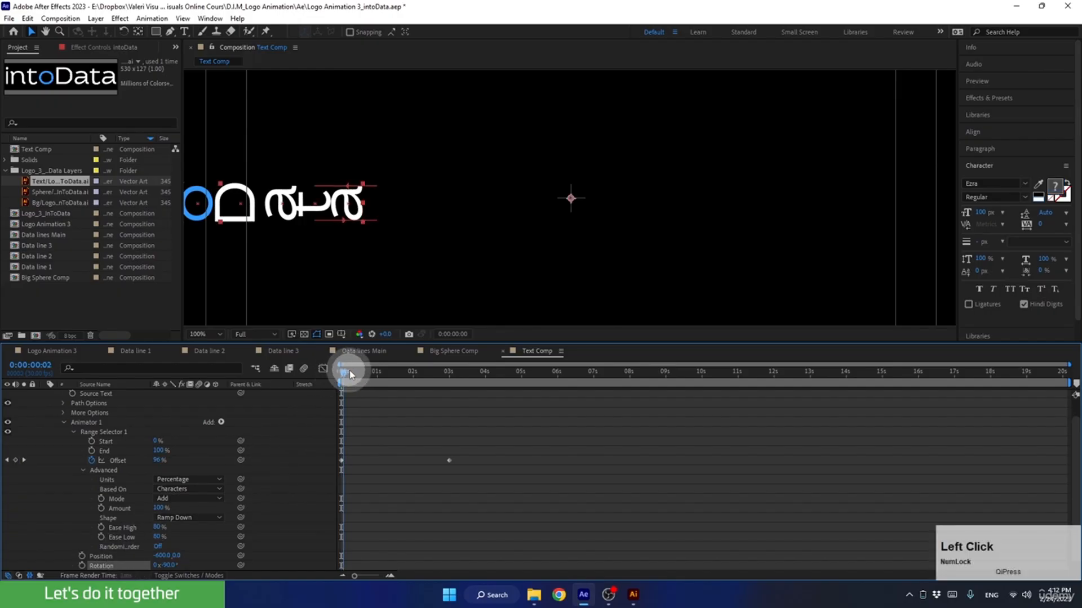
{"action": "left_click_drag", "start_coordinate": [350, 375], "coordinate": [319, 385]}
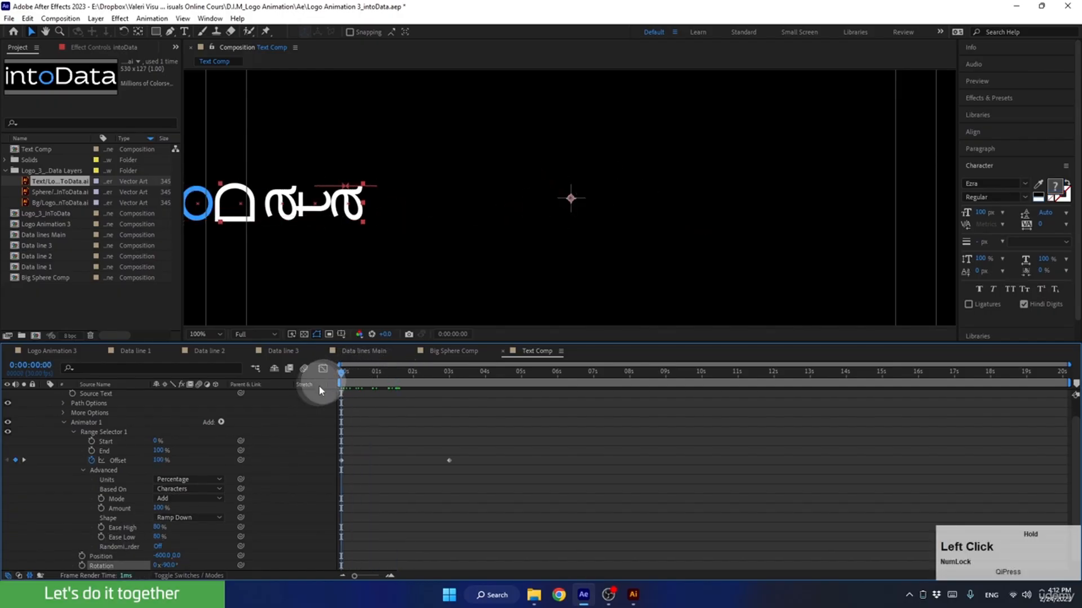
{"action": "key", "text": "space"}
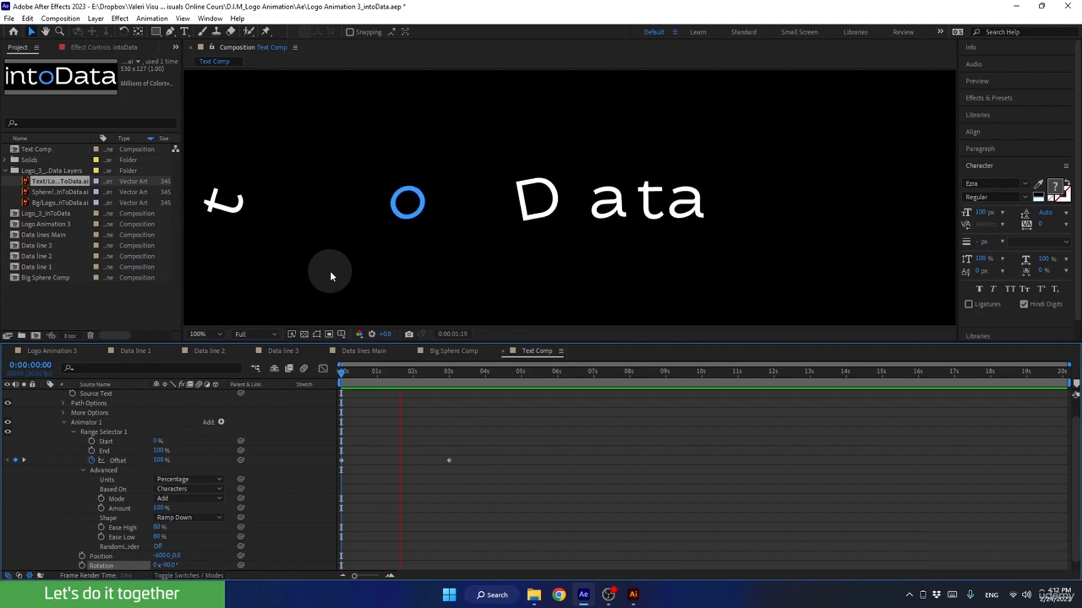
{"action": "key", "text": "space"}
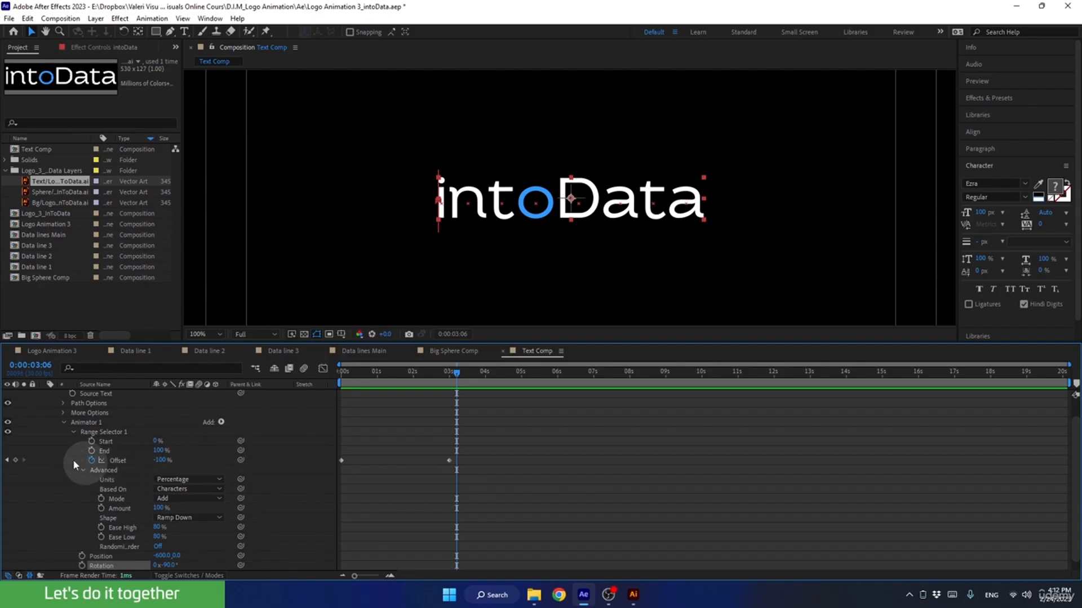
Add Text Comp as the uppermost layer of Logo Animation 3, start it at 0:00:06:00, and scrub through its animation.
{"action": "left_click", "coordinate": [47, 352]}
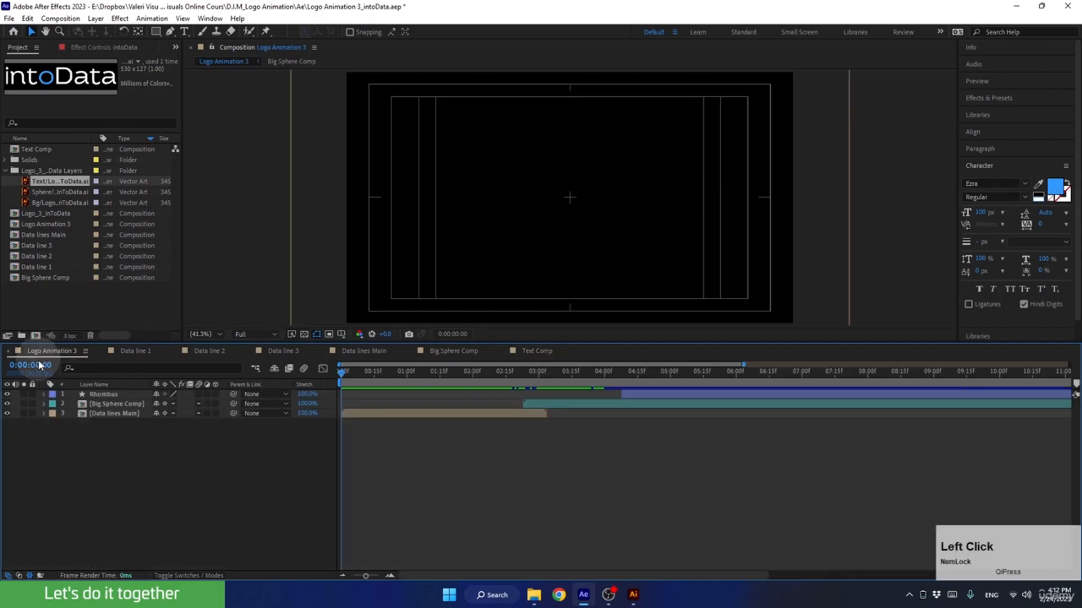
{"action": "left_click_drag", "start_coordinate": [35, 150], "coordinate": [108, 399]}
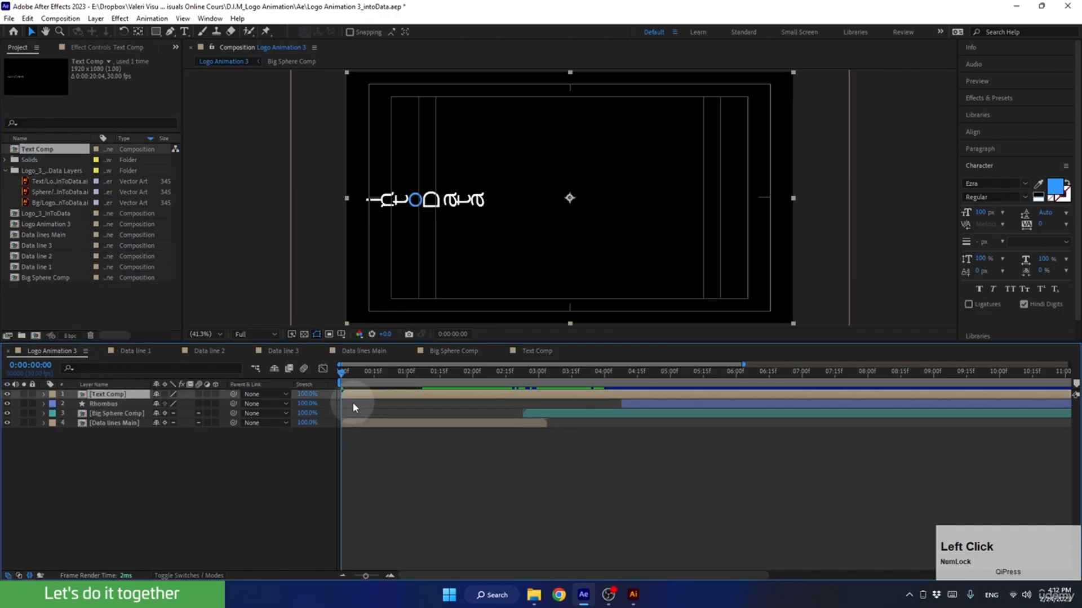
{"action": "left_click_drag", "start_coordinate": [353, 395], "coordinate": [642, 401]}
{"action": "left_click_drag", "start_coordinate": [733, 404], "coordinate": [733, 404]}
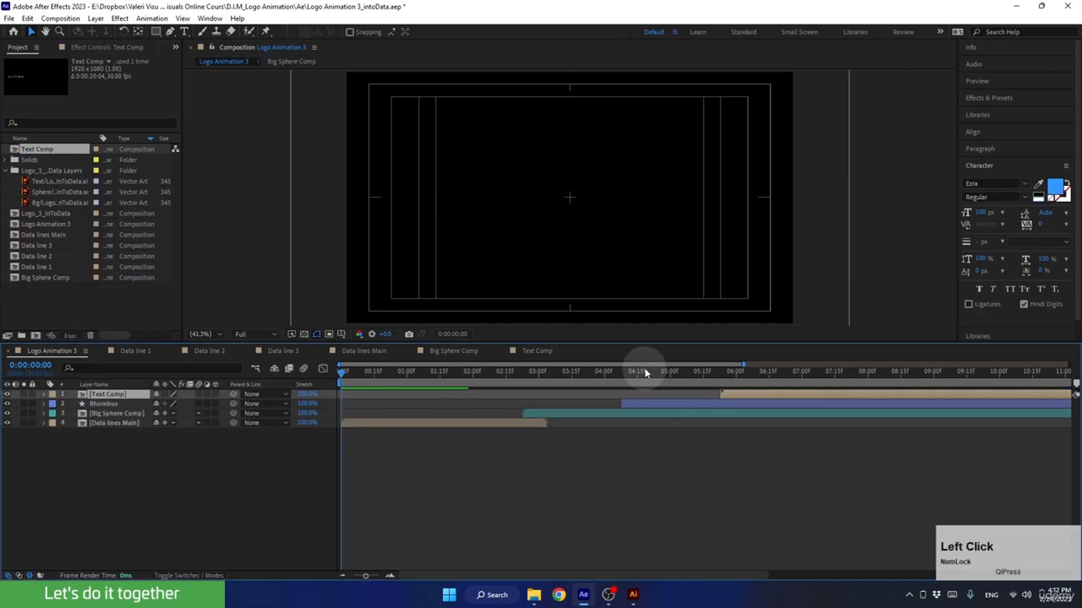
{"action": "left_click_drag", "start_coordinate": [639, 372], "coordinate": [738, 383]}
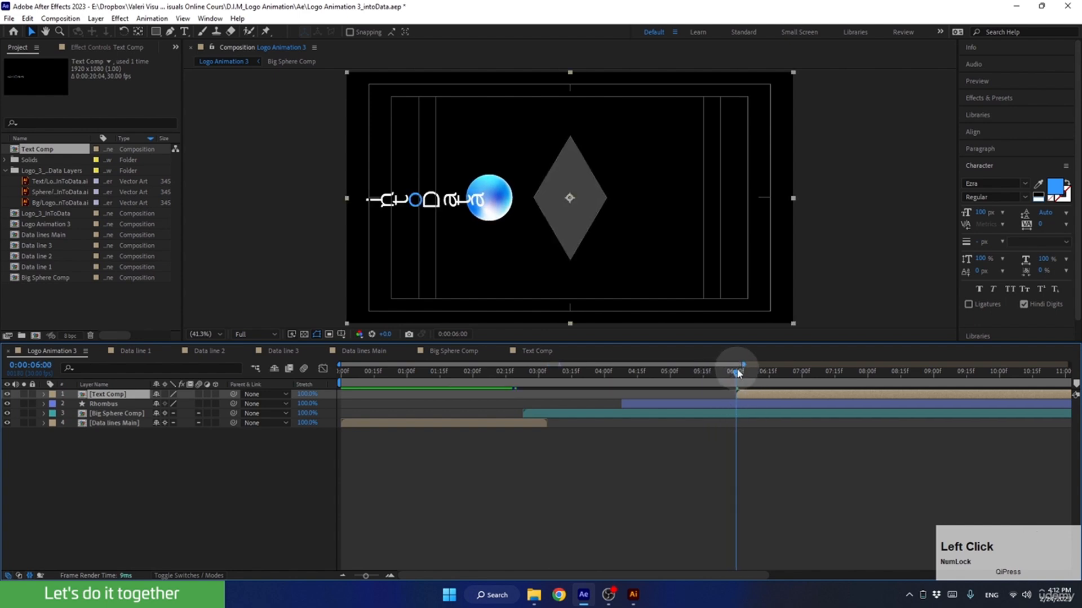
{"action": "left_click_drag", "start_coordinate": [736, 366], "coordinate": [932, 378]}
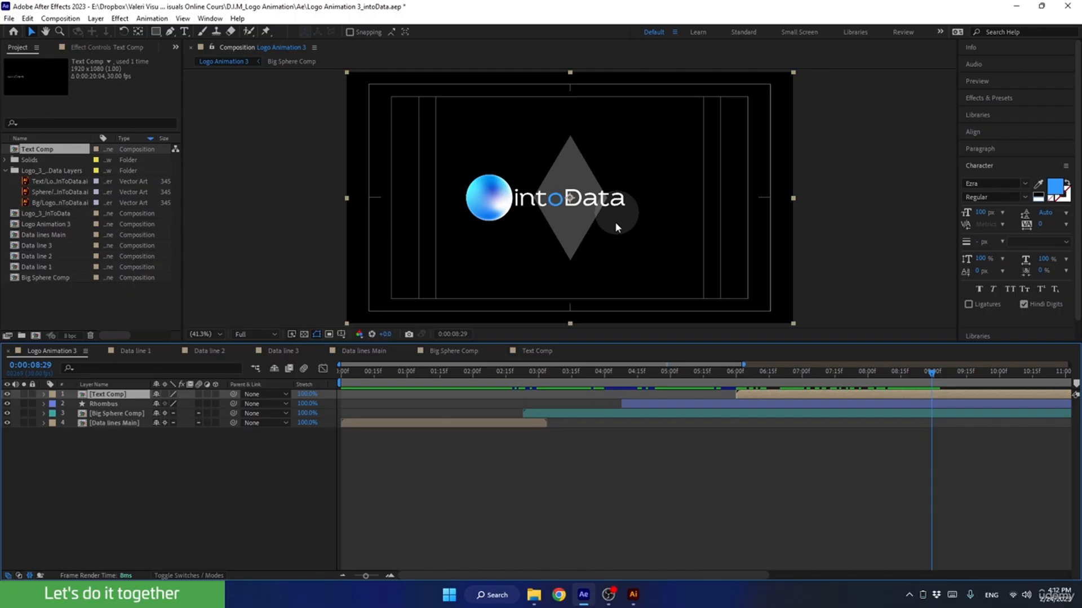
Enlarge the composition viewer and lock it to Logo Animation 3.
{"action": "left_click_drag", "start_coordinate": [608, 342], "coordinate": [620, 428]}
{"action": "left_click", "coordinate": [371, 501]}
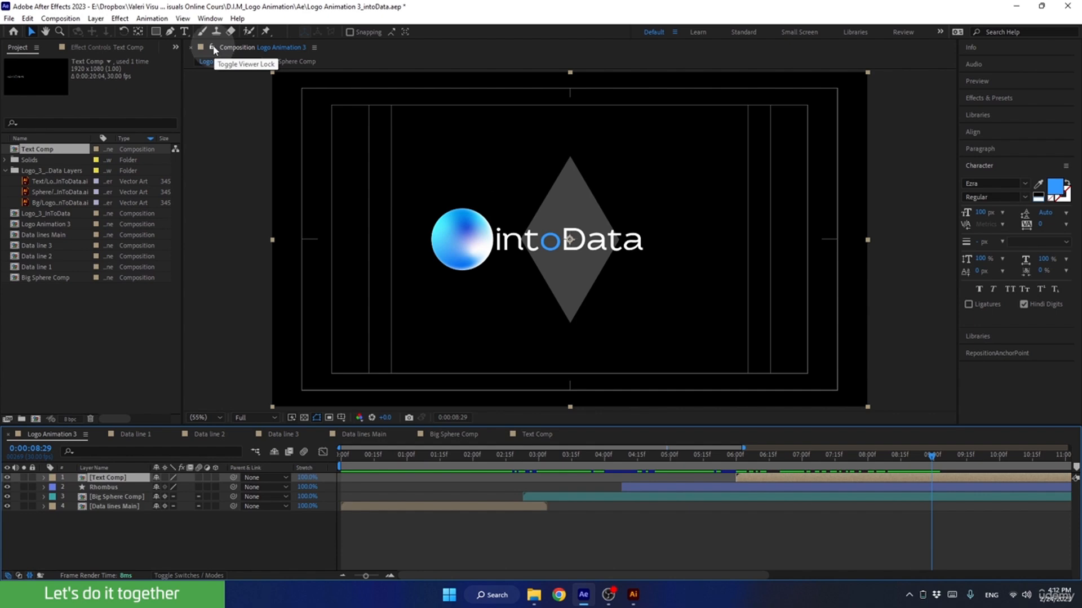
{"action": "left_click", "coordinate": [207, 58]}
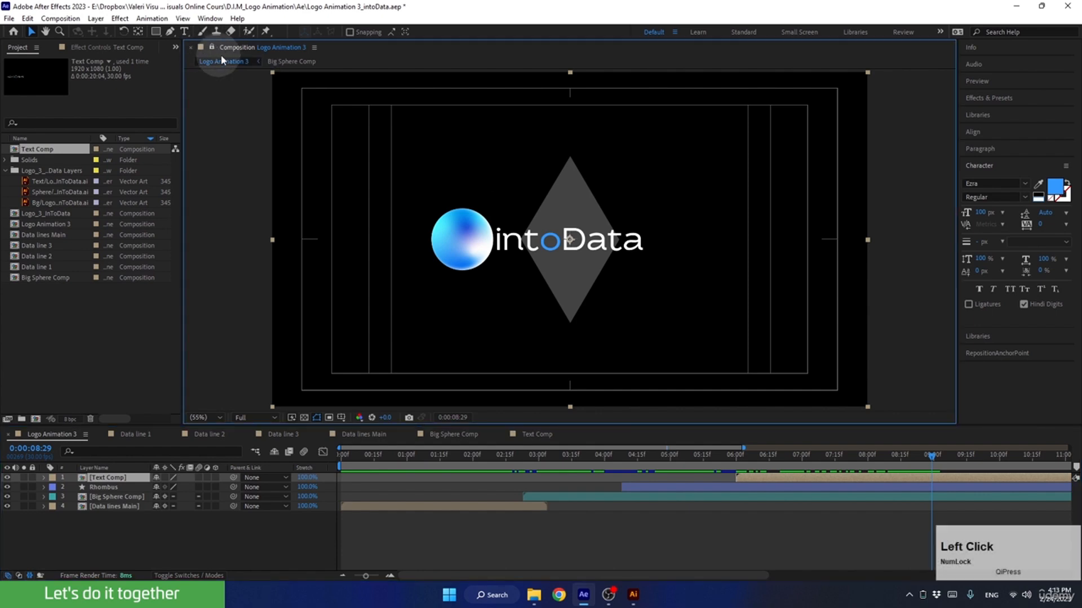
Open the Text Comp layer in its own viewer beside Logo Animation 3 and enlarge the timeline area.
{"action": "left_click", "coordinate": [113, 488]}
{"action": "left_click", "coordinate": [119, 478]}
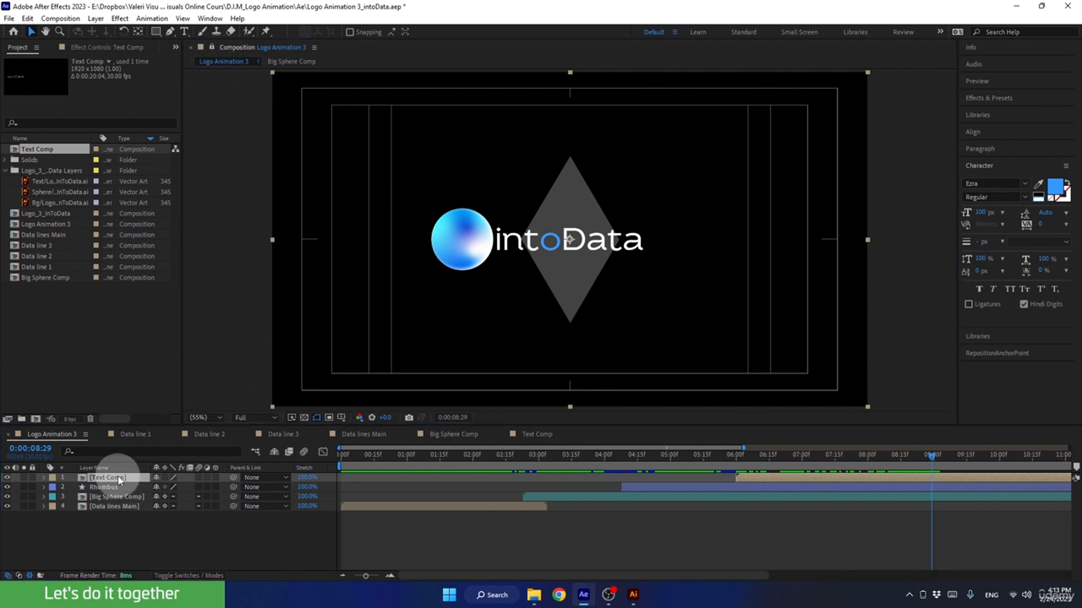
{"action": "double_click", "coordinate": [120, 478]}
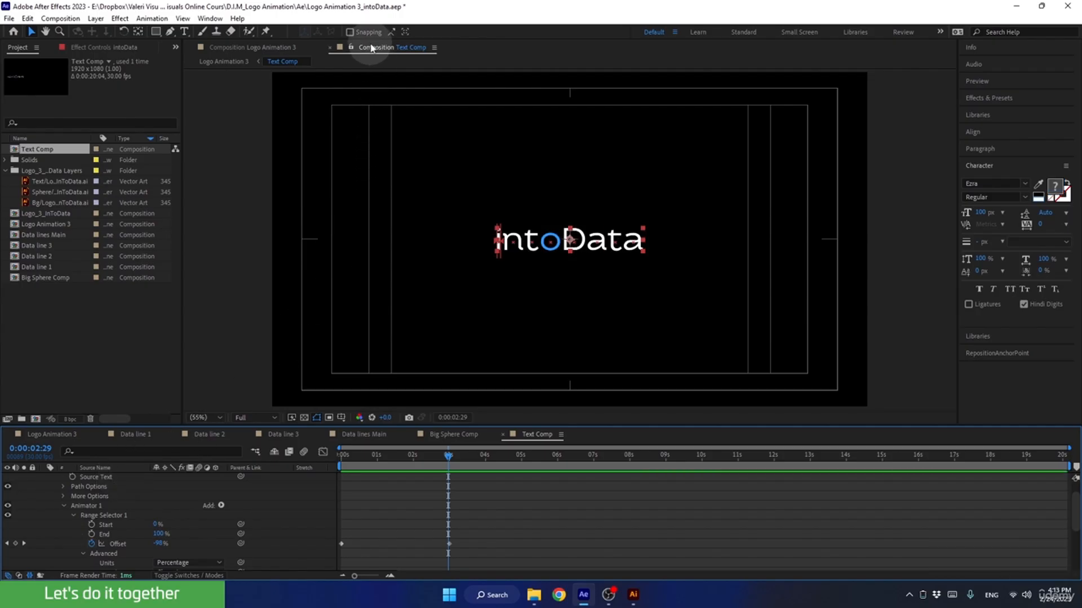
{"action": "left_click_drag", "start_coordinate": [372, 50], "coordinate": [933, 211]}
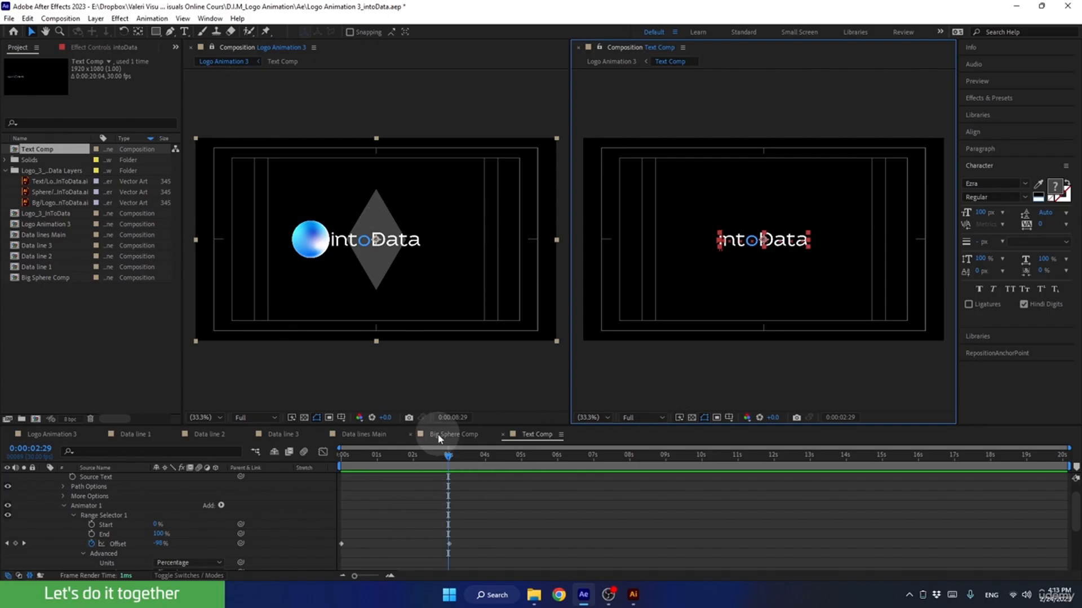
{"action": "left_click_drag", "start_coordinate": [430, 426], "coordinate": [429, 390]}
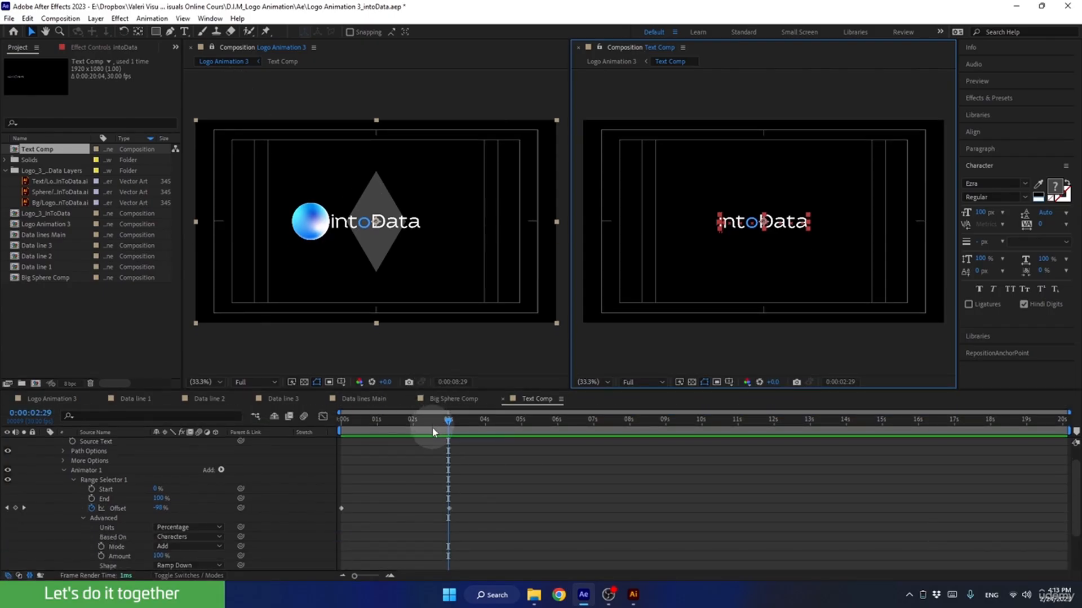
Move the intoData text horizontally to the right until it clears the rhombus in Logo Animation 3.
{"action": "scroll", "coordinate": [115, 519], "scroll_direction": "down", "scroll_amount": 2}
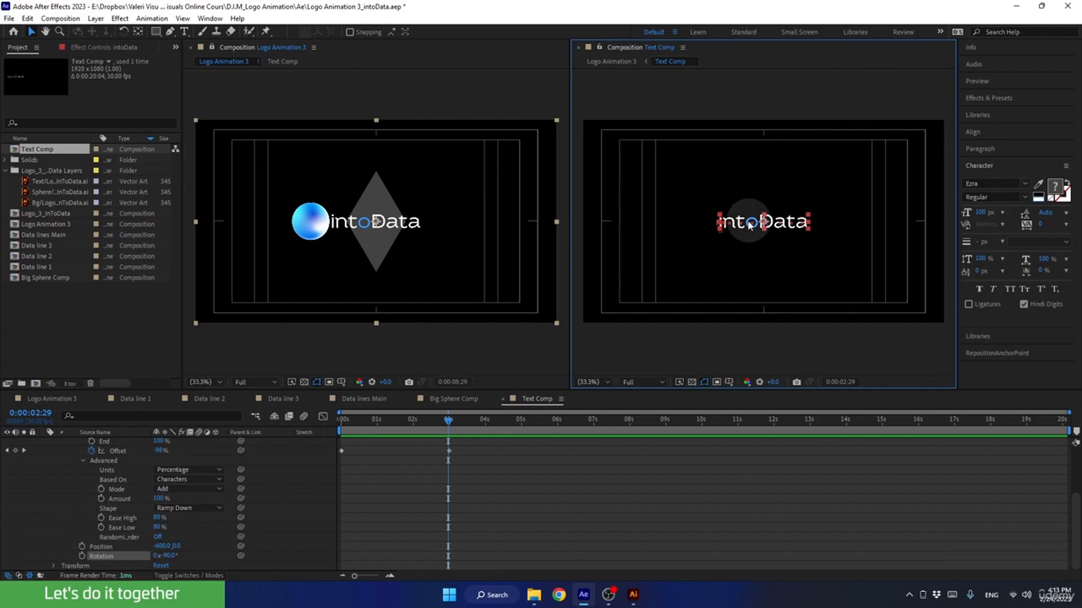
{"action": "left_click_drag", "start_coordinate": [749, 226], "coordinate": [791, 227]}
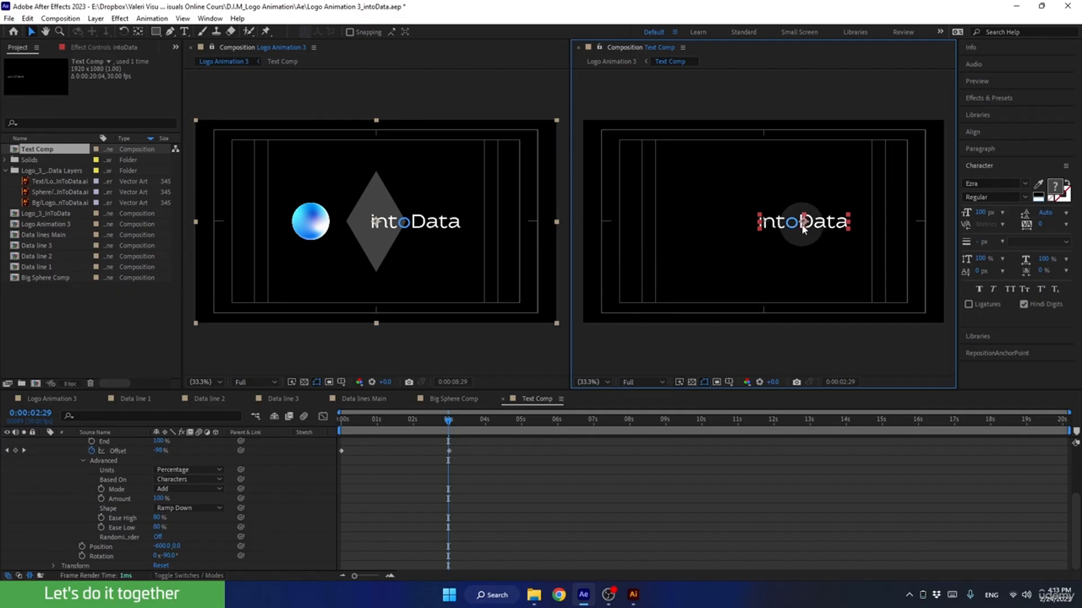
{"action": "left_click_drag", "start_coordinate": [771, 224], "coordinate": [801, 227]}
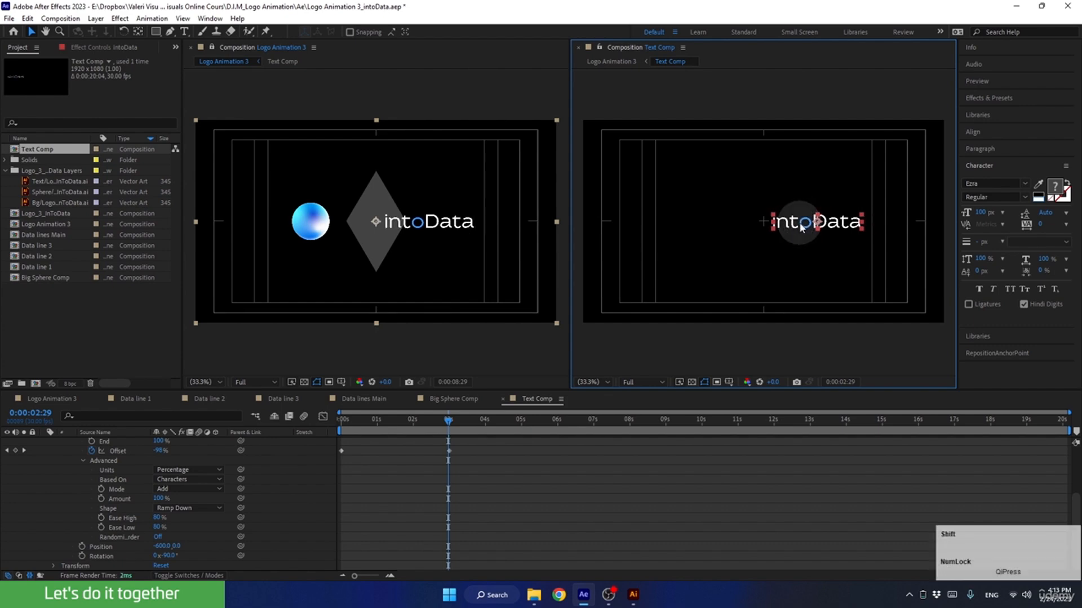
Set the text animator's horizontal Position to -700 at the first frame and scrub through the letter animation.
{"action": "left_click_drag", "start_coordinate": [448, 420], "coordinate": [341, 427]}
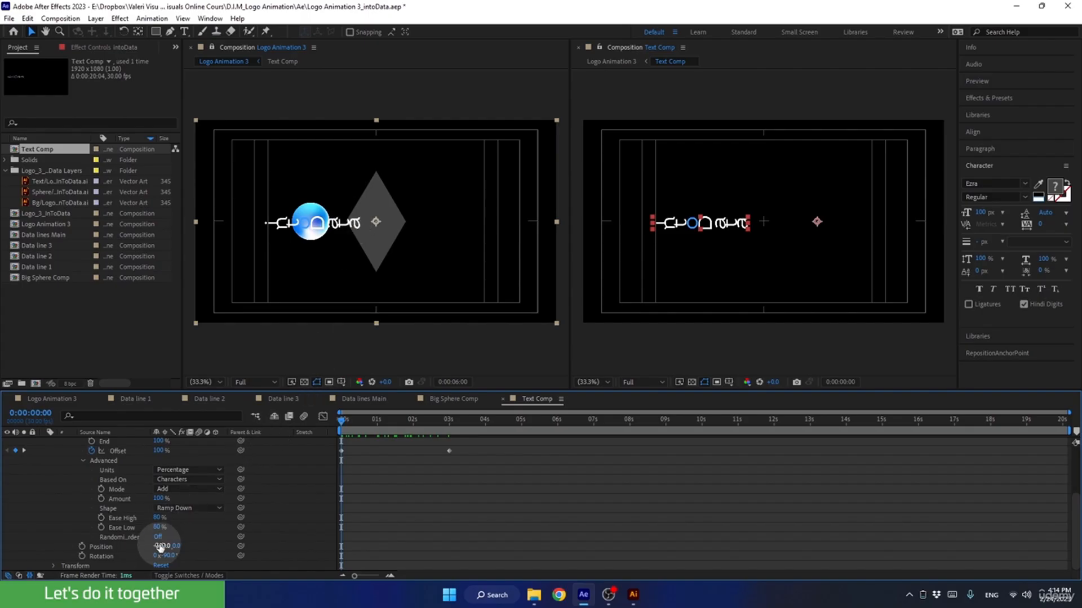
{"action": "mouse_move", "coordinate": [160, 547]}
{"action": "left_mouse_down"}
{"action": "mouse_move", "coordinate": [141, 555]}
{"action": "mouse_move", "coordinate": [157, 555]}
{"action": "left_mouse_up"}
{"action": "left_click", "coordinate": [158, 548]}
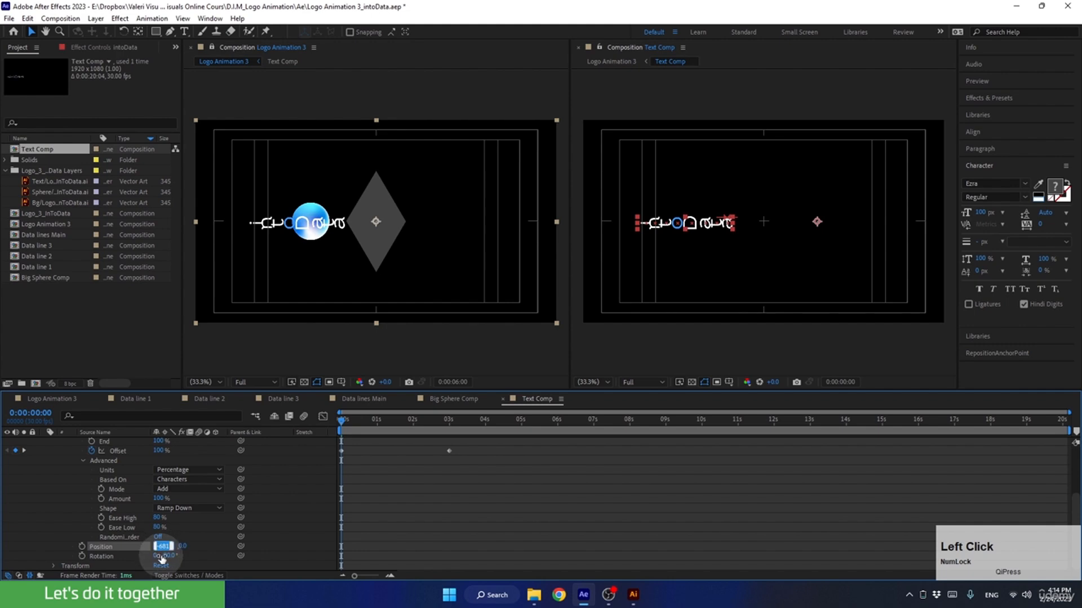
{"action": "type", "text": "-70"}
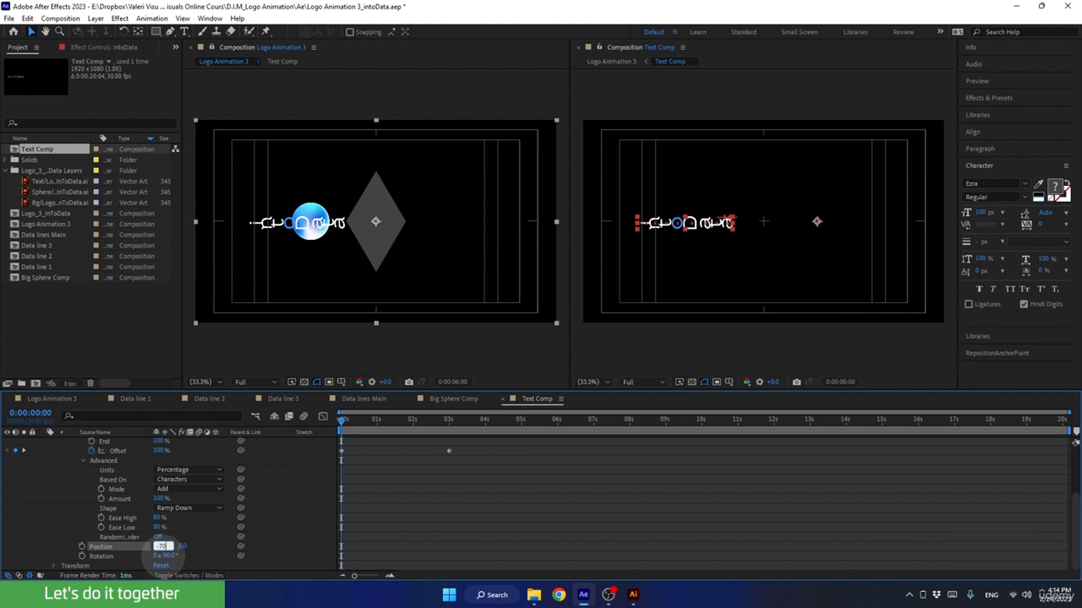
{"action": "type", "text": "0"}
{"action": "key", "text": "Return"}
{"action": "left_click", "coordinate": [357, 421]}
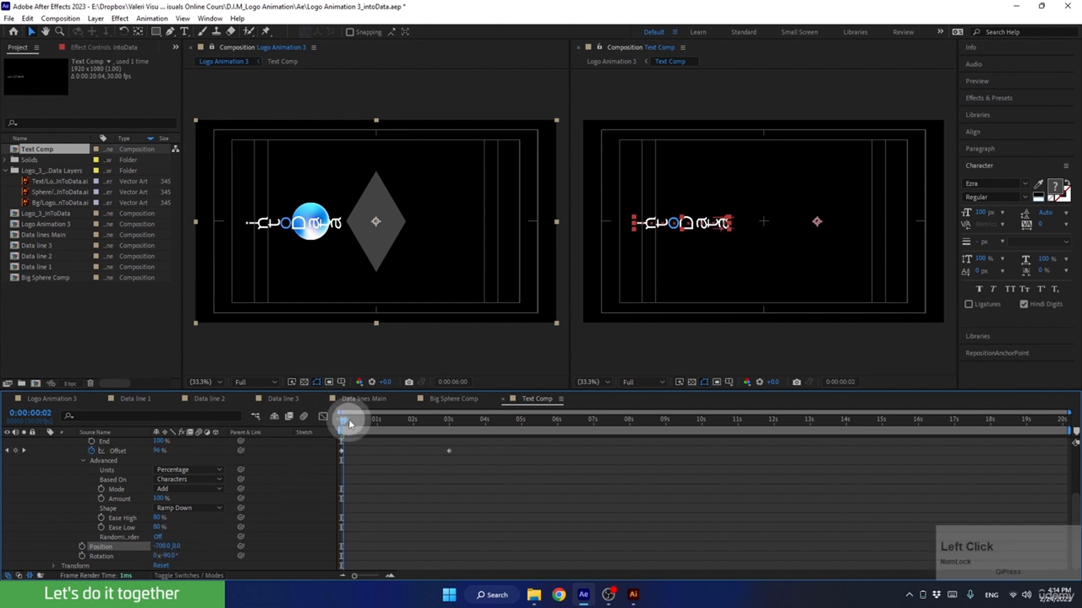
{"action": "left_click_drag", "start_coordinate": [362, 425], "coordinate": [445, 450]}
Return to a single unlocked composition viewer and collapse the intoData layer's properties.
{"action": "left_click", "coordinate": [213, 49]}
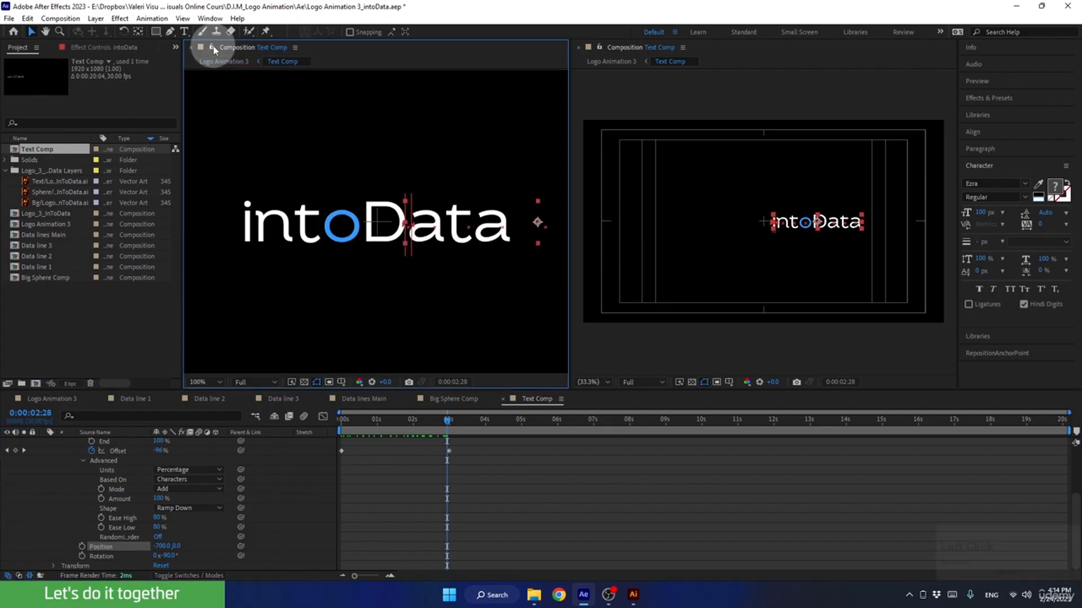
{"action": "left_click", "coordinate": [578, 50]}
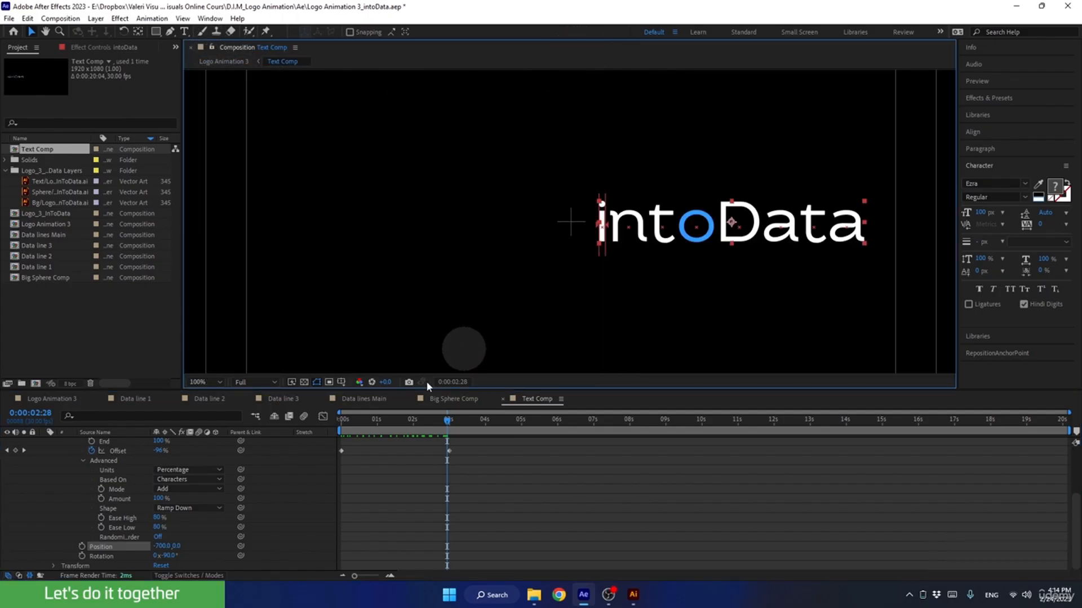
{"action": "scroll", "coordinate": [70, 518], "scroll_direction": "up", "scroll_amount": 3}
{"action": "left_click", "coordinate": [44, 443]}
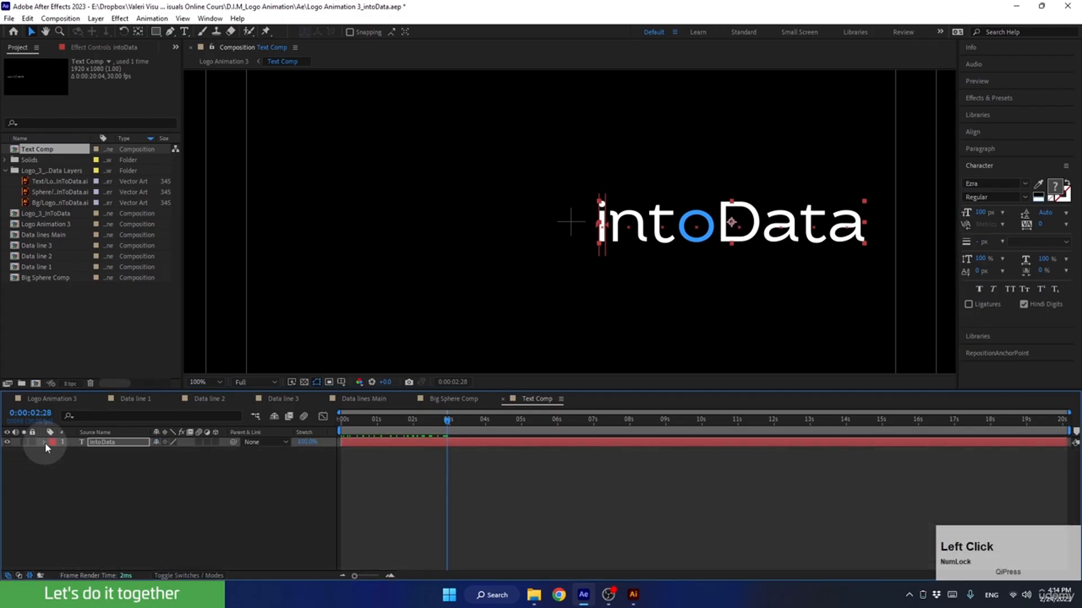
{"action": "scroll", "coordinate": [573, 242], "scroll_direction": "up", "scroll_amount": 2}
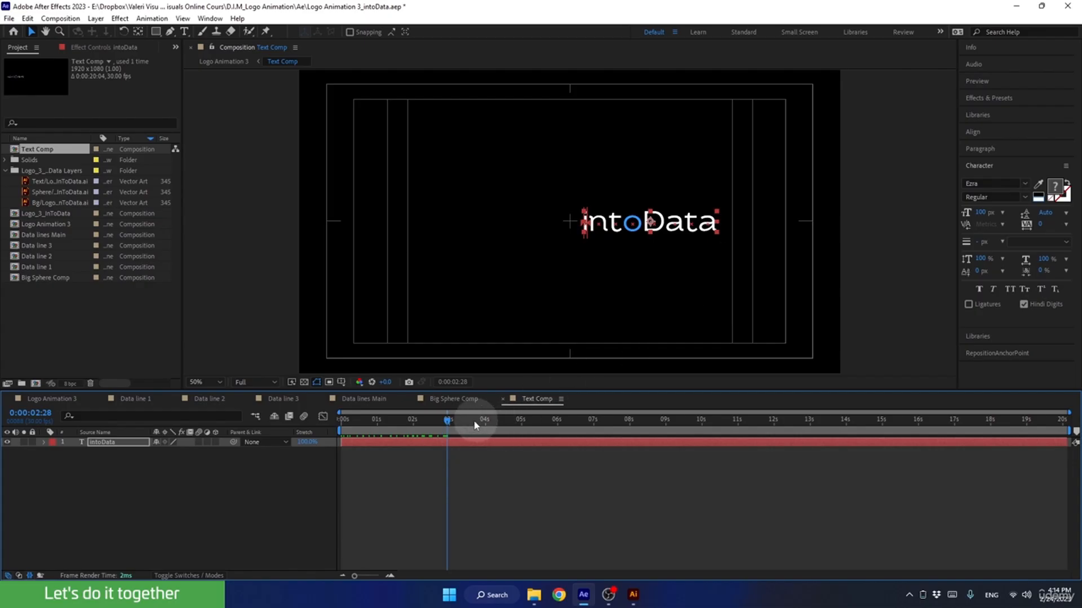
At 0:00:04:09, reduce the height of Text Comp to 250 px in its composition settings.
{"action": "left_click", "coordinate": [489, 421]}
{"action": "left_click_drag", "start_coordinate": [490, 420], "coordinate": [495, 420]}
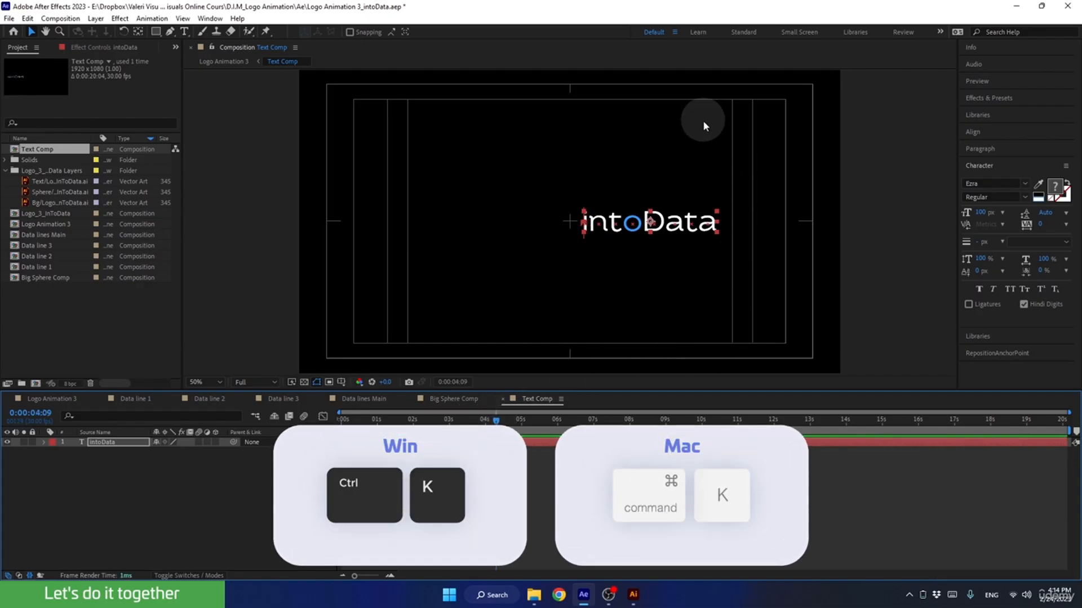
{"action": "key", "text": "ctrl+k"}
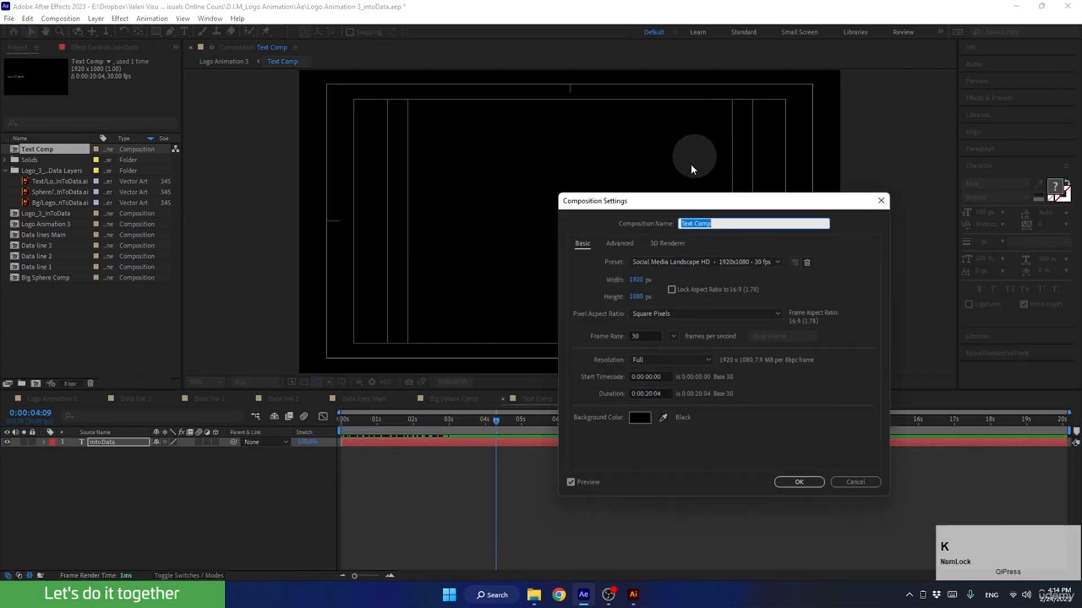
{"action": "left_click_drag", "start_coordinate": [681, 204], "coordinate": [824, 142]}
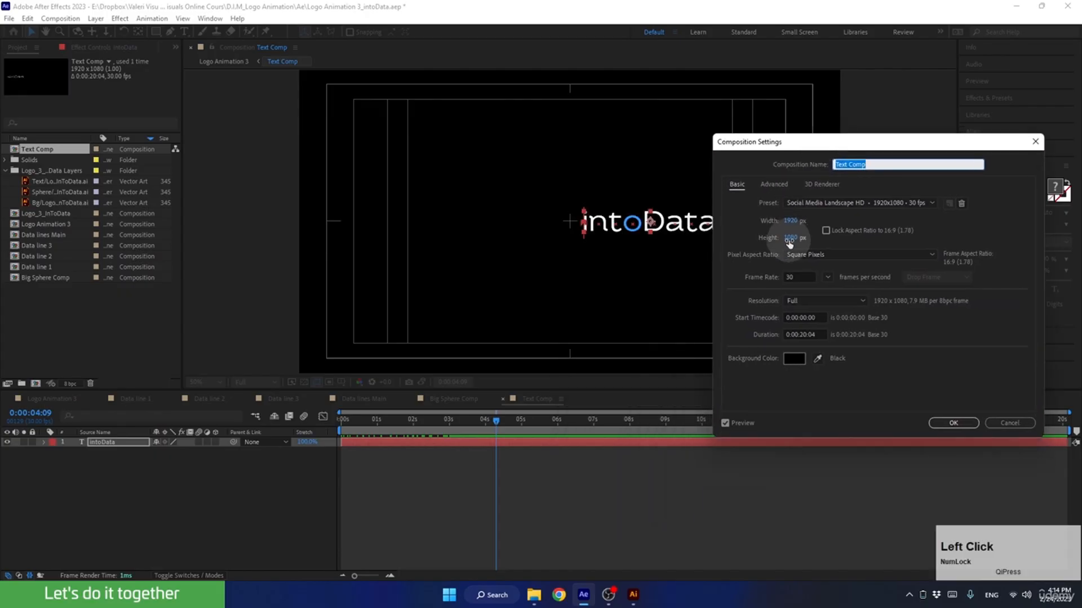
{"action": "left_click_drag", "start_coordinate": [788, 238], "coordinate": [636, 244]}
{"action": "left_click_drag", "start_coordinate": [789, 237], "coordinate": [662, 242]}
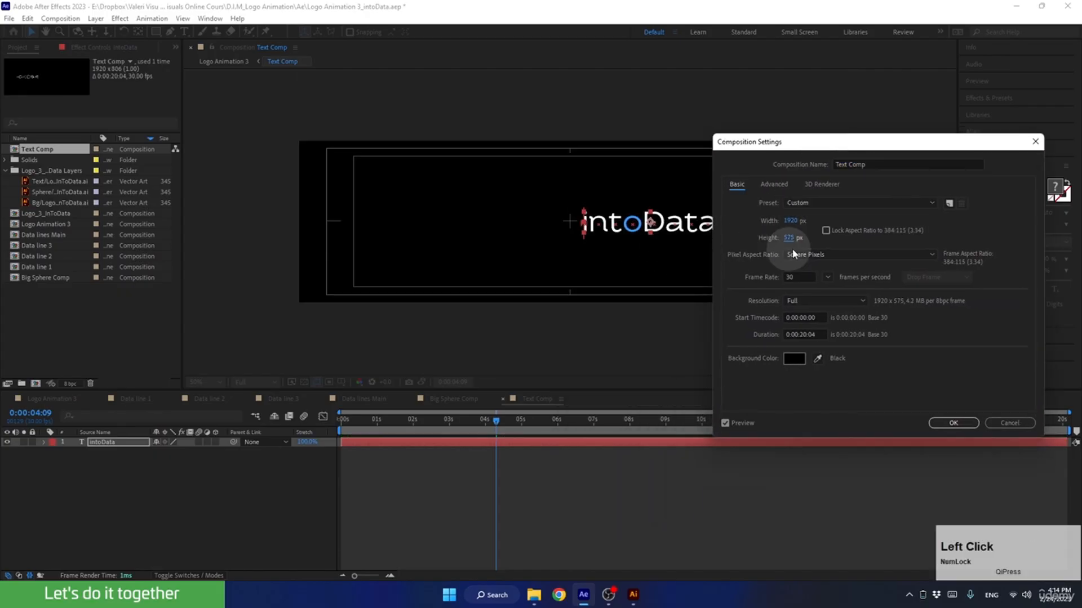
{"action": "left_click_drag", "start_coordinate": [790, 236], "coordinate": [699, 241]}
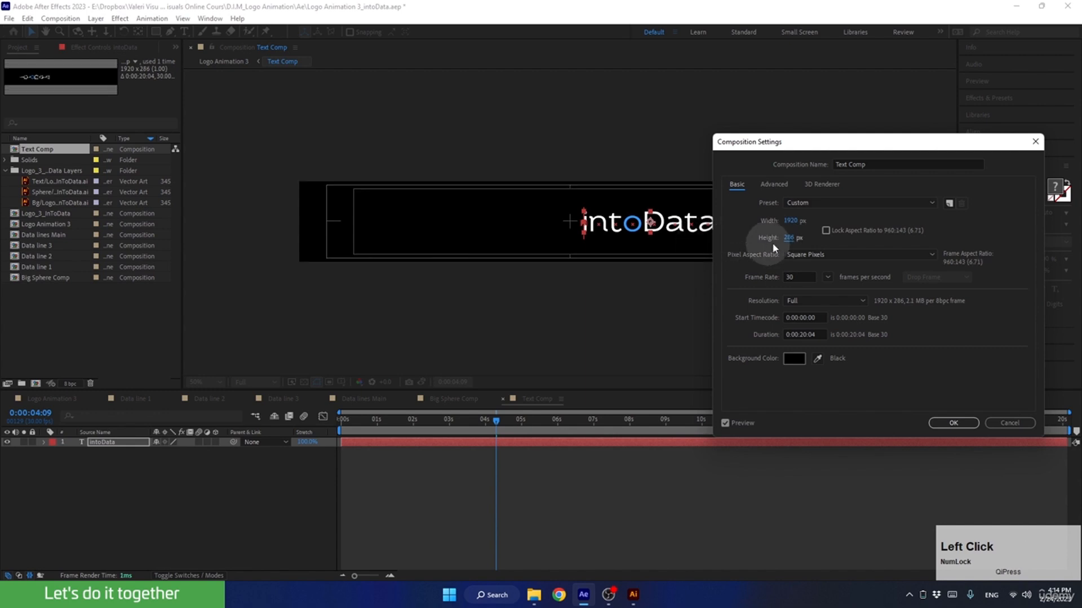
{"action": "left_click", "coordinate": [788, 237]}
{"action": "type", "text": "250"}
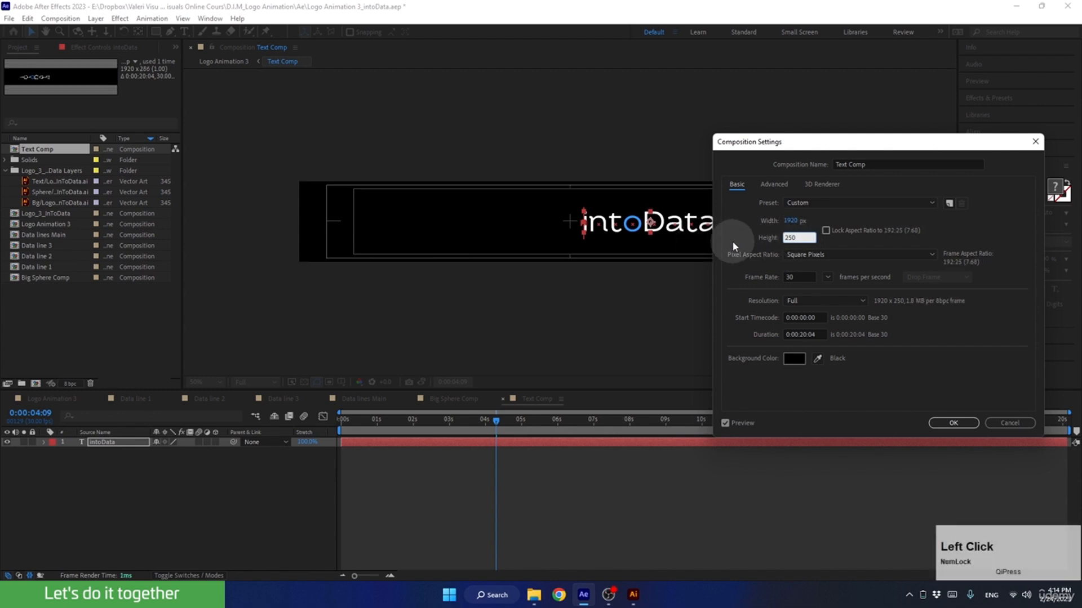
{"action": "left_click", "coordinate": [954, 422]}
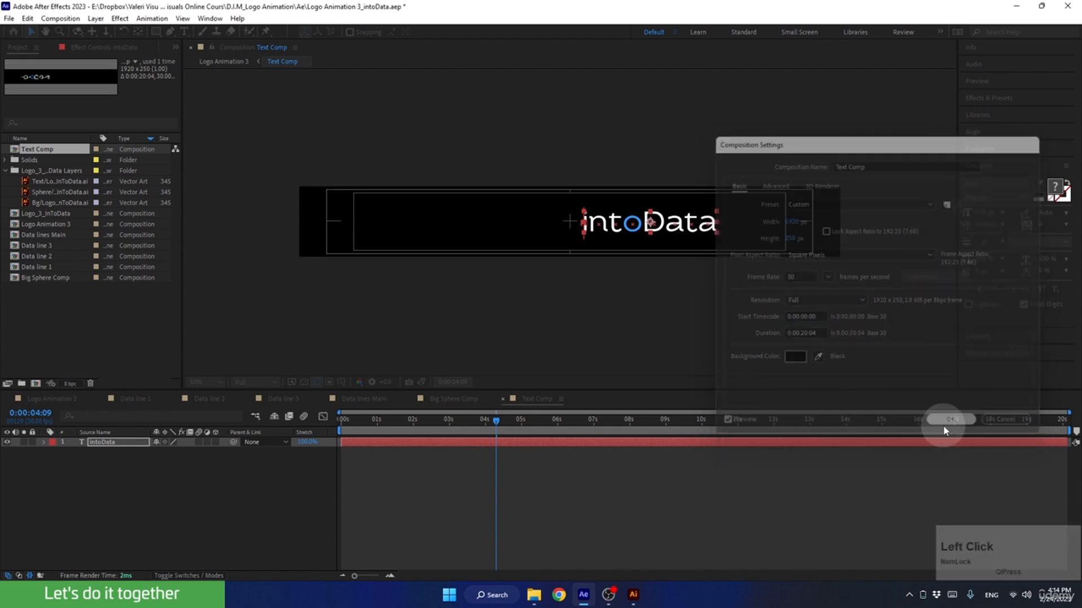
Turn on Collapse Transformations for the Text Comp layer in Logo Animation 3 and scrub to 0:00:07:24.
{"action": "left_click", "coordinate": [53, 399]}
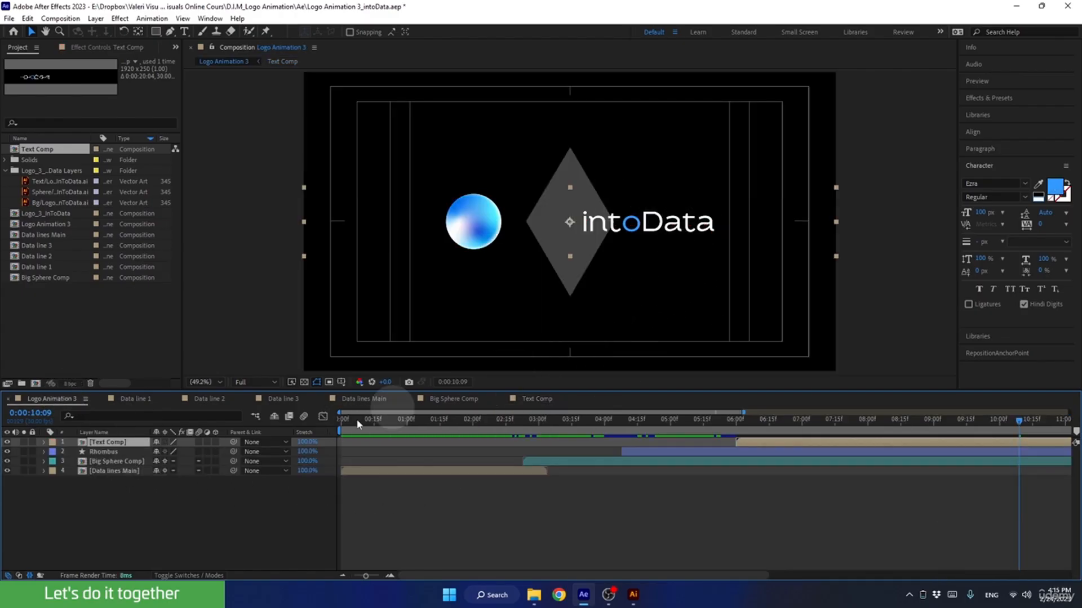
{"action": "left_click", "coordinate": [167, 444]}
{"action": "left_click", "coordinate": [167, 445]}
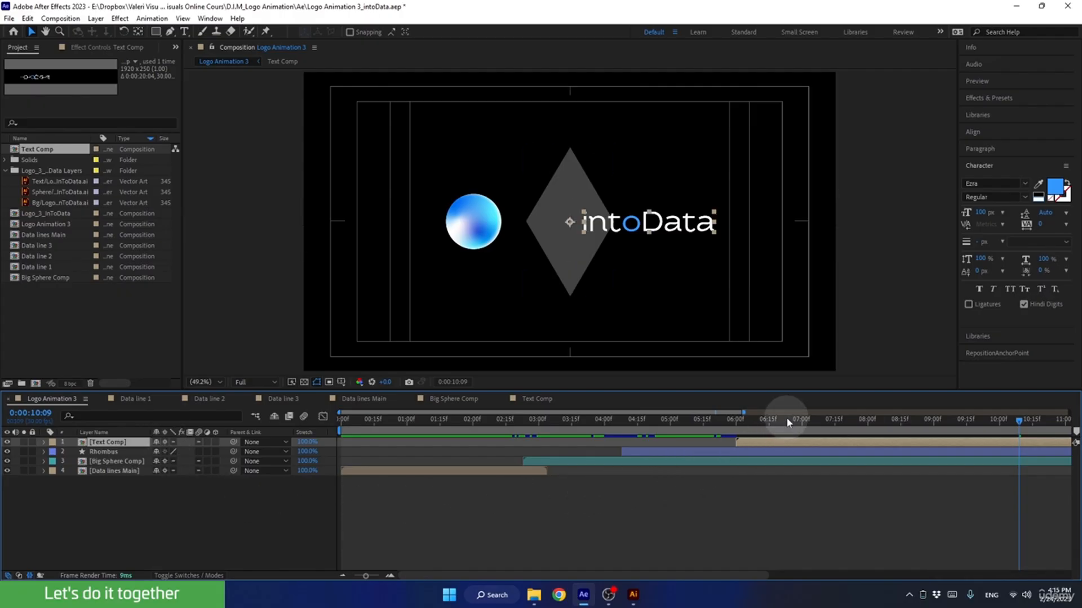
{"action": "left_click_drag", "start_coordinate": [783, 420], "coordinate": [855, 460]}
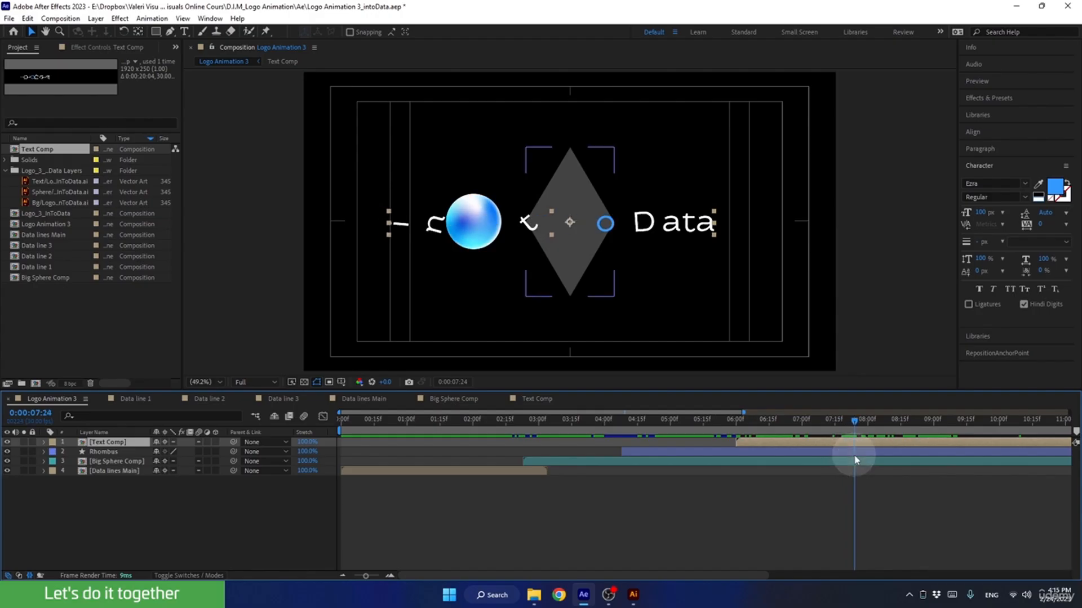
Duplicate the Rhombus layer, place the copy above Text Comp and rename it Rhombus Mask for Text.
{"action": "left_click", "coordinate": [562, 260]}
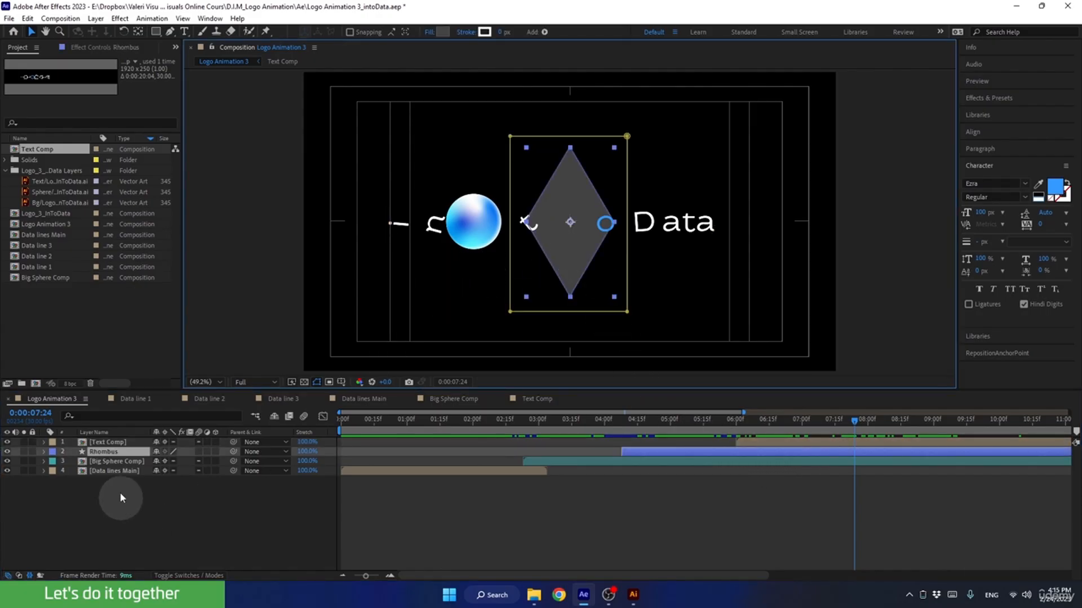
{"action": "key", "text": "ctrl+d"}
{"action": "left_click_drag", "start_coordinate": [106, 450], "coordinate": [104, 442]}
{"action": "key", "text": "Return"}
{"action": "left_click", "coordinate": [129, 440]}
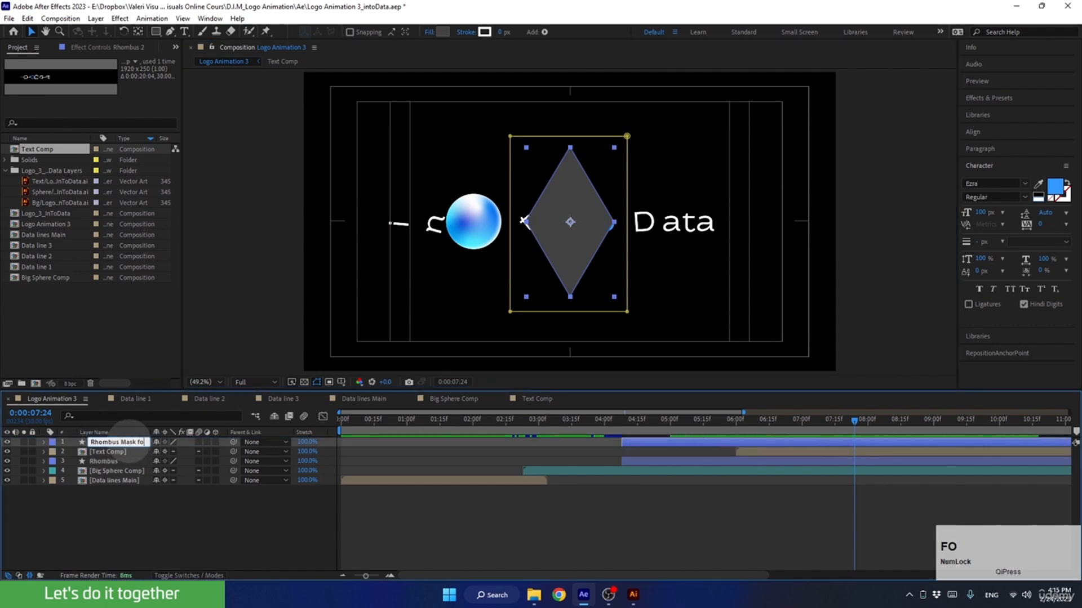
{"action": "key", "text": "Return"}
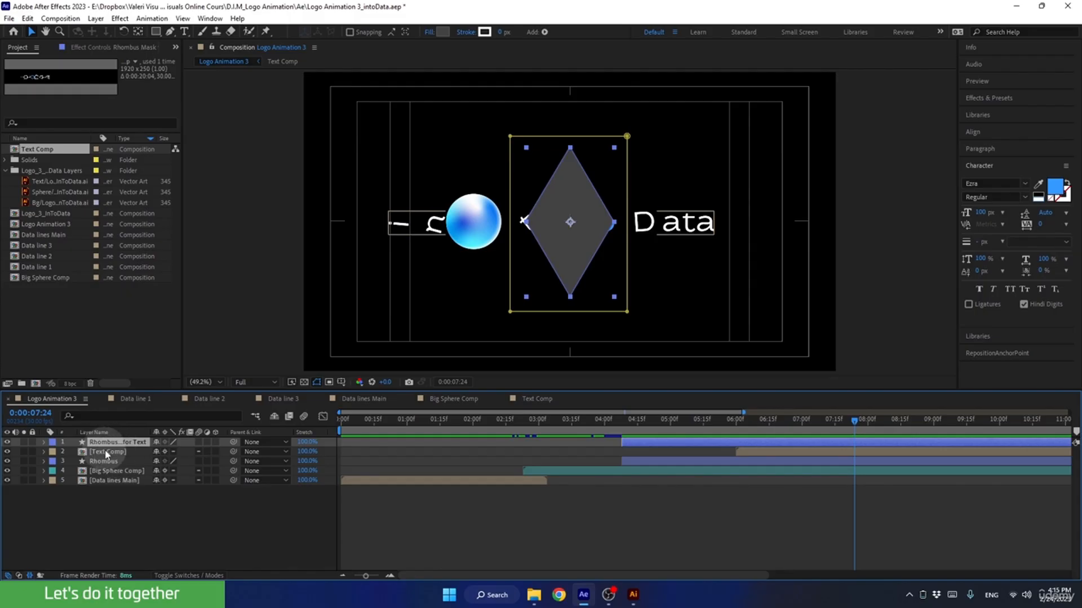
Show the track matte options and set Rhombus Mask for Text as the Text Comp layer's matte.
{"action": "left_click", "coordinate": [159, 576]}
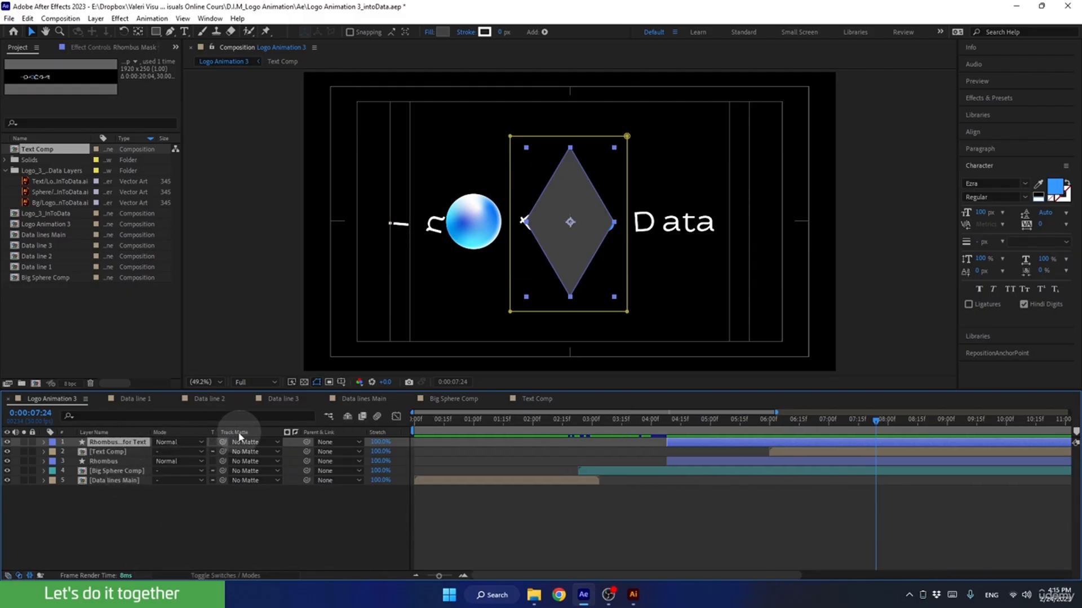
{"action": "left_click", "coordinate": [113, 451]}
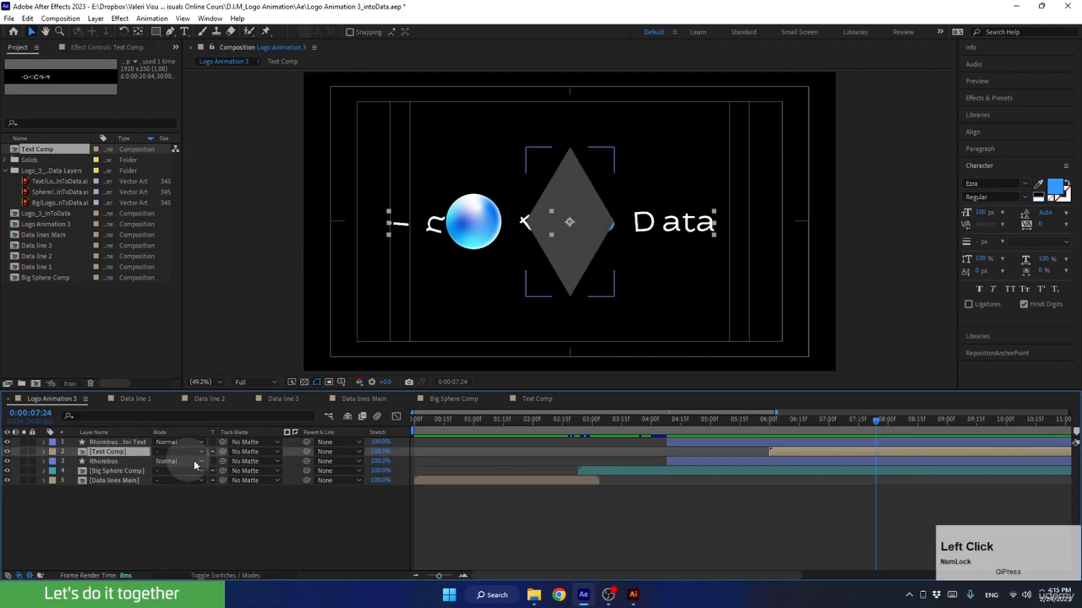
{"action": "left_click_drag", "start_coordinate": [223, 452], "coordinate": [100, 440]}
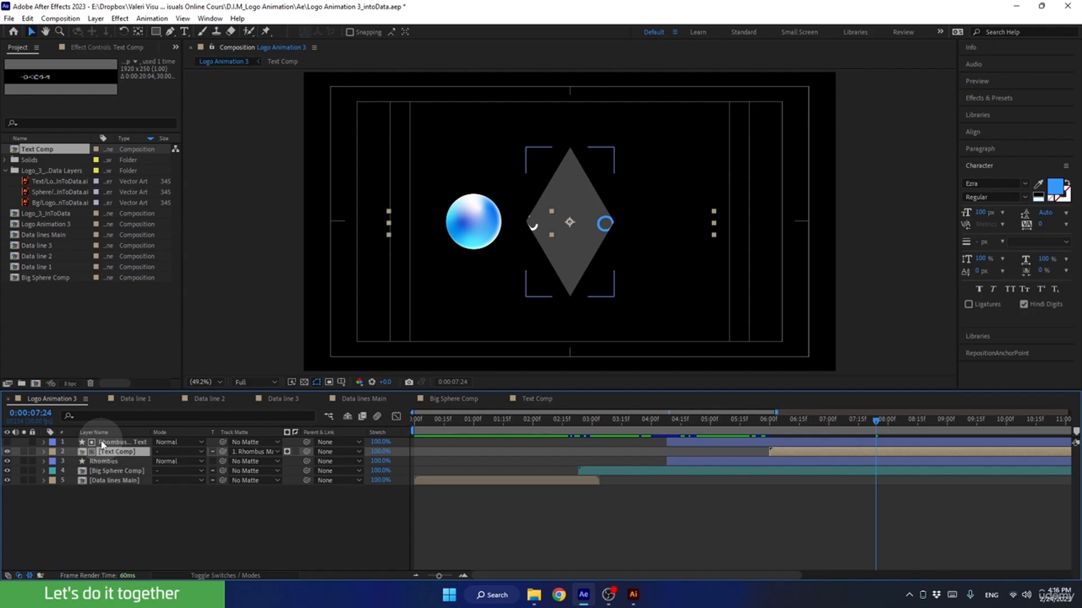
Delete Mask 1 from the Rhombus Mask for Text layer and scrub to 0:00:07:11 to check the text reveal.
{"action": "left_click", "coordinate": [111, 443]}
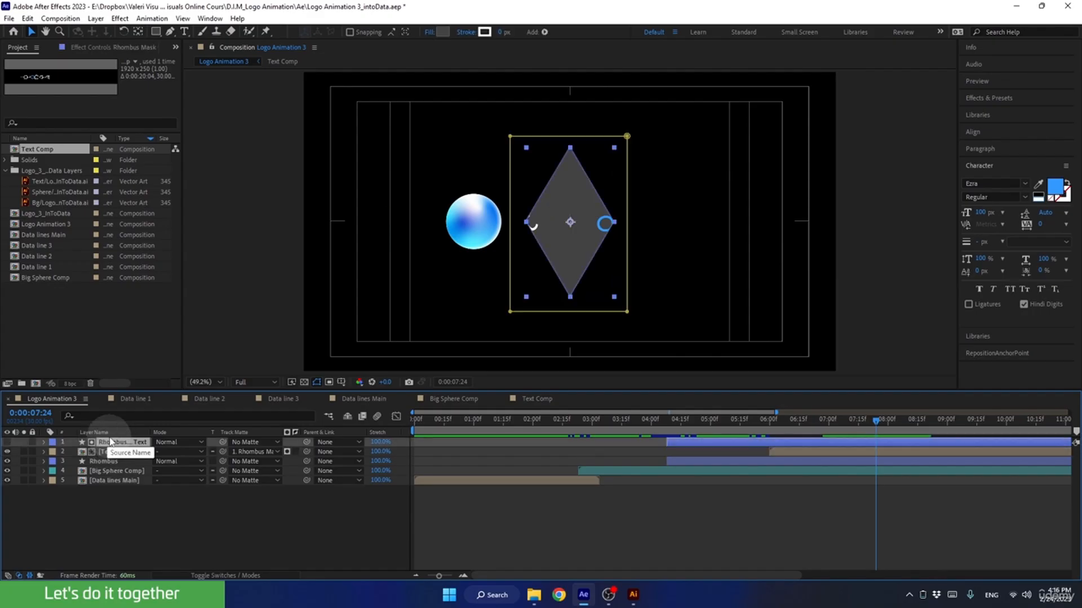
{"action": "key", "text": "m"}
{"action": "left_click", "coordinate": [93, 454]}
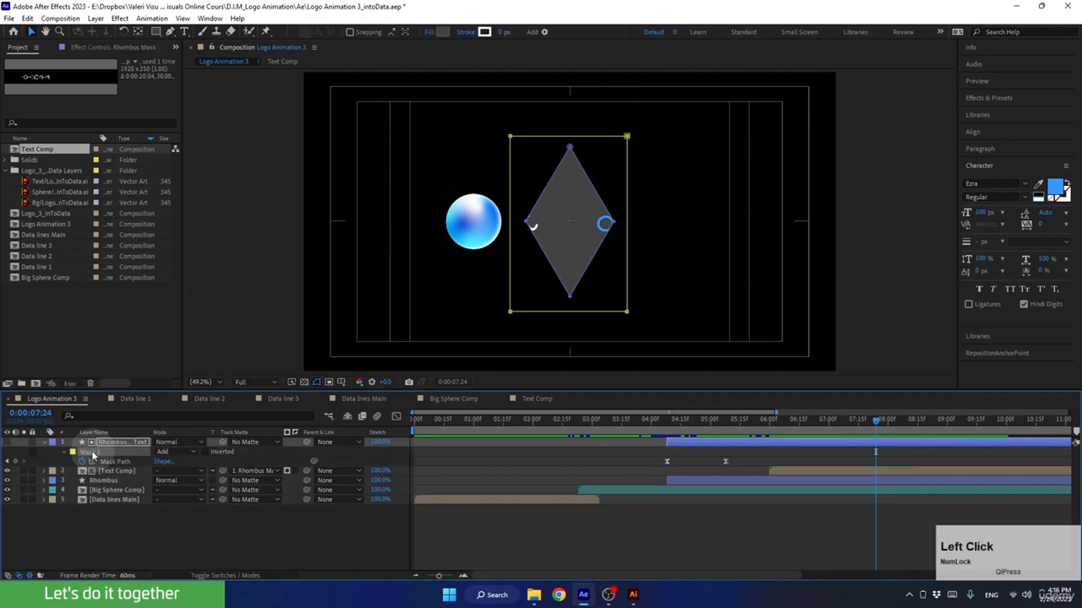
{"action": "key", "text": "Delete"}
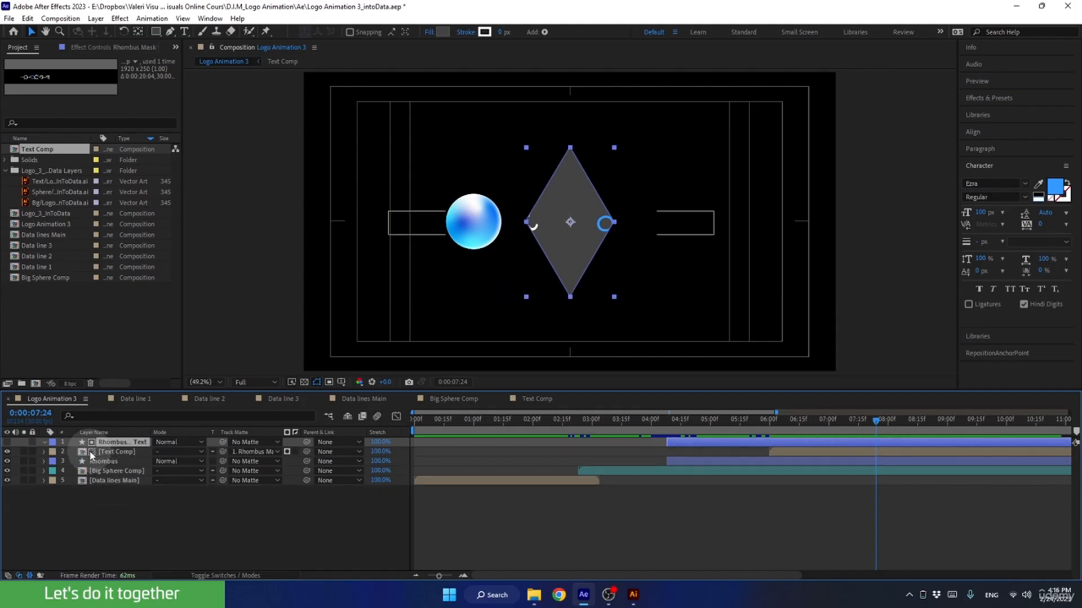
{"action": "left_click", "coordinate": [212, 509]}
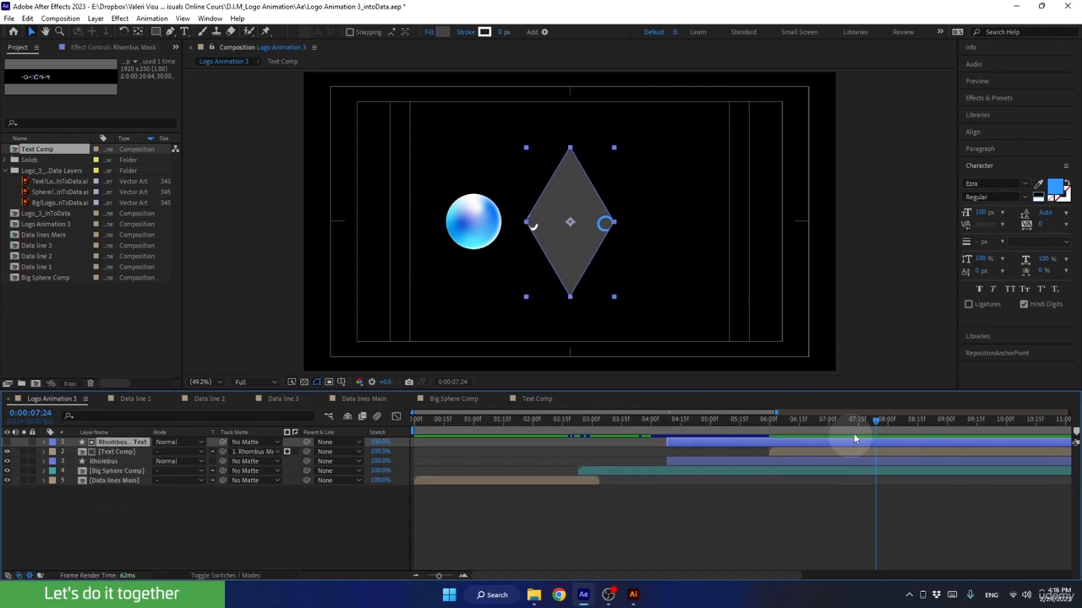
{"action": "mouse_move", "coordinate": [857, 426]}
{"action": "left_mouse_down"}
{"action": "mouse_move", "coordinate": [789, 431]}
{"action": "mouse_move", "coordinate": [851, 428]}
{"action": "left_mouse_up"}
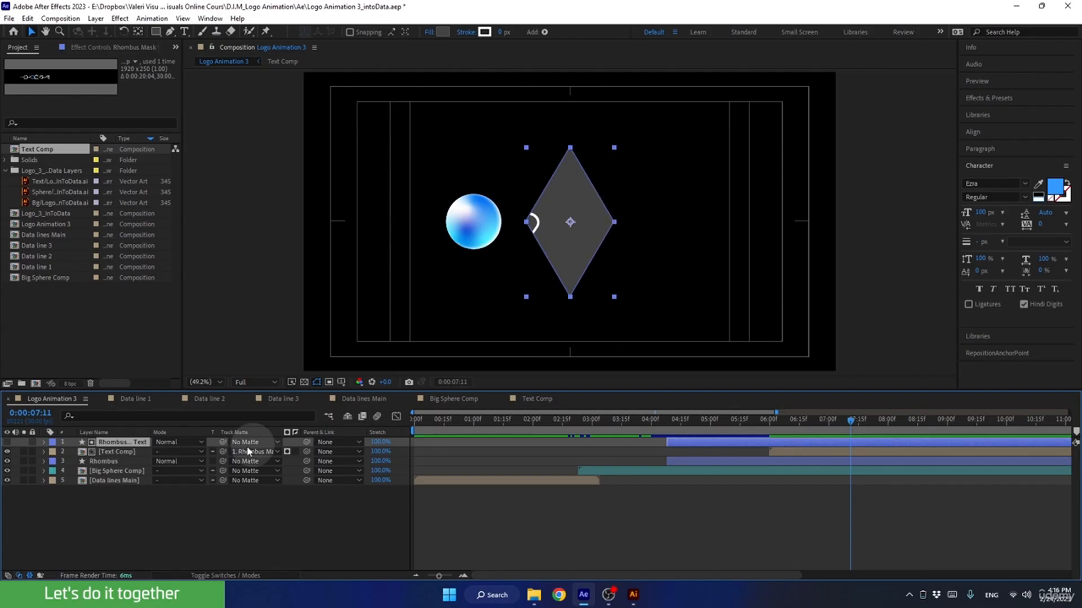
Reveal the keyframed Path and Stroke Width of Rhombus Mask for Text and scrub to 0:00:05:21.
{"action": "left_click", "coordinate": [140, 443]}
{"action": "key", "text": "u"}
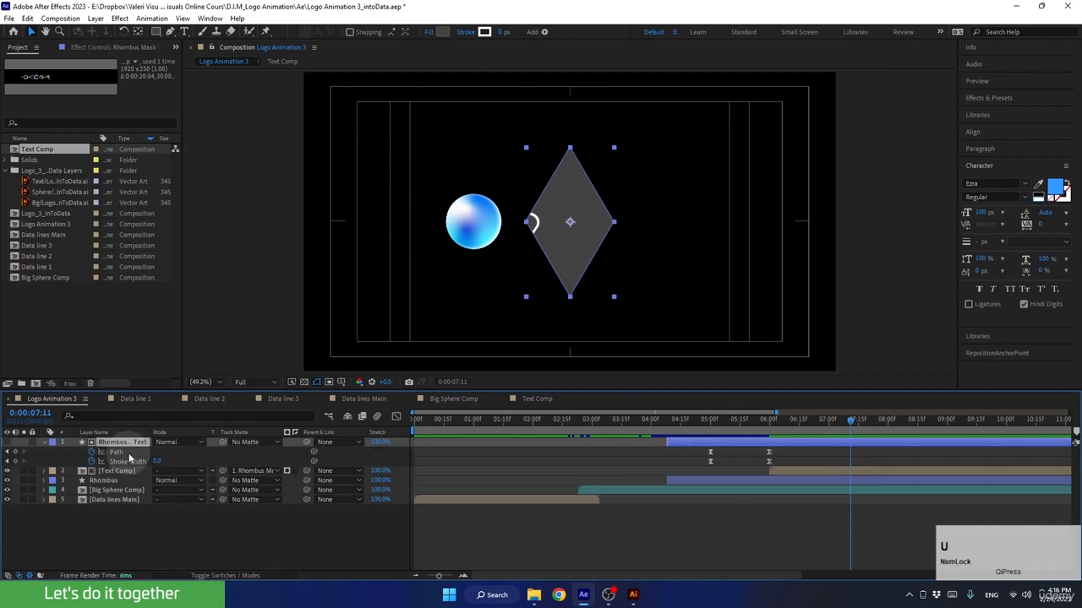
{"action": "left_click", "coordinate": [129, 453]}
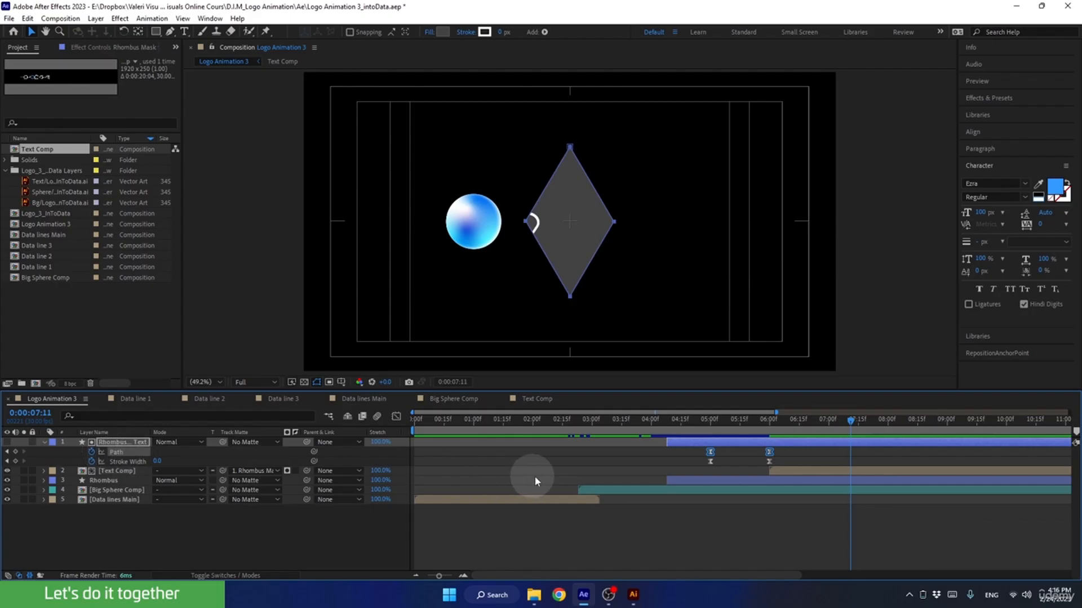
{"action": "left_click_drag", "start_coordinate": [773, 427], "coordinate": [751, 433]}
{"action": "left_click", "coordinate": [739, 441]}
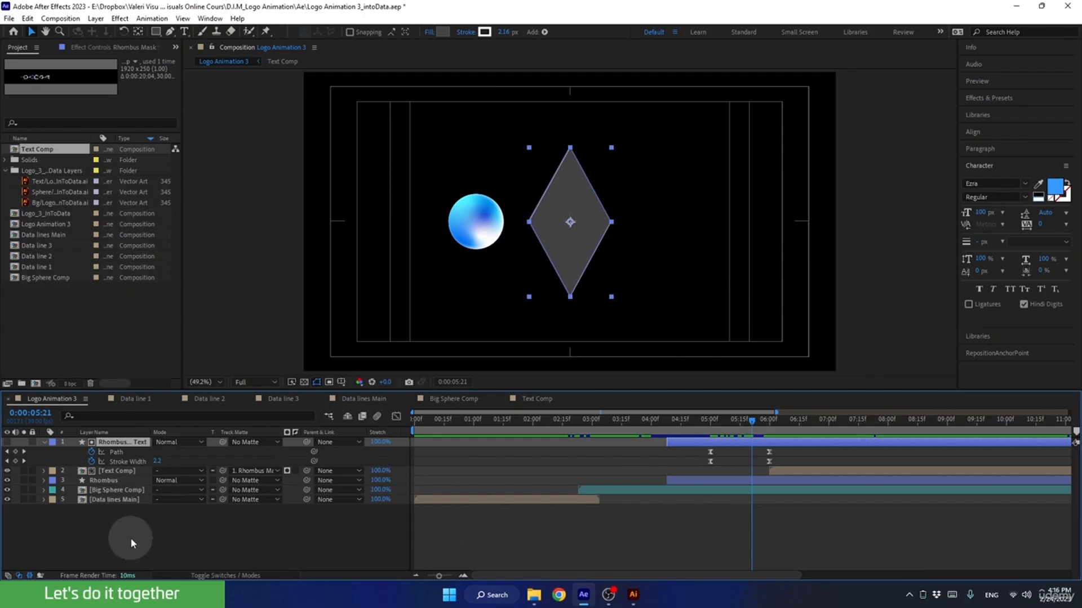
Hide the original Rhombus layer and go to the mask shape's second Path keyframe at 0:00:06:00.
{"action": "left_click", "coordinate": [7, 481]}
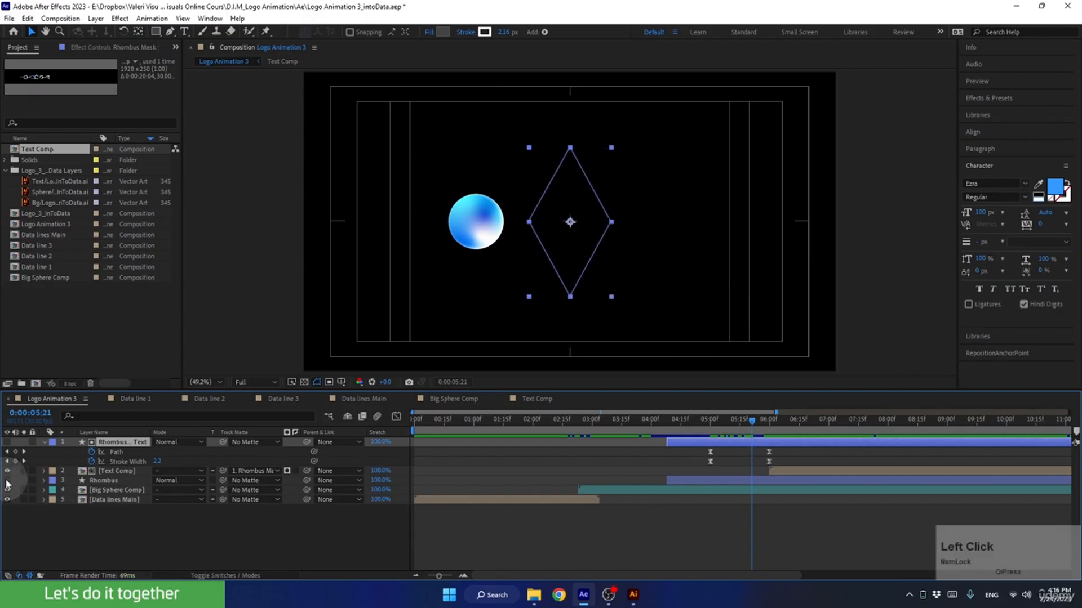
{"action": "left_click", "coordinate": [697, 444]}
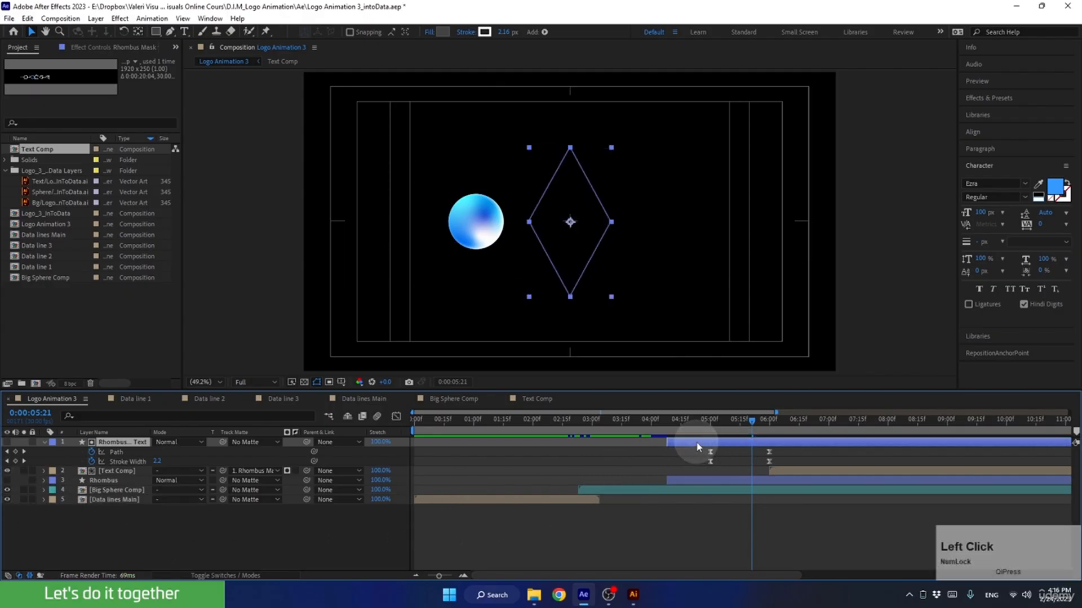
{"action": "left_click_drag", "start_coordinate": [752, 422], "coordinate": [733, 423]}
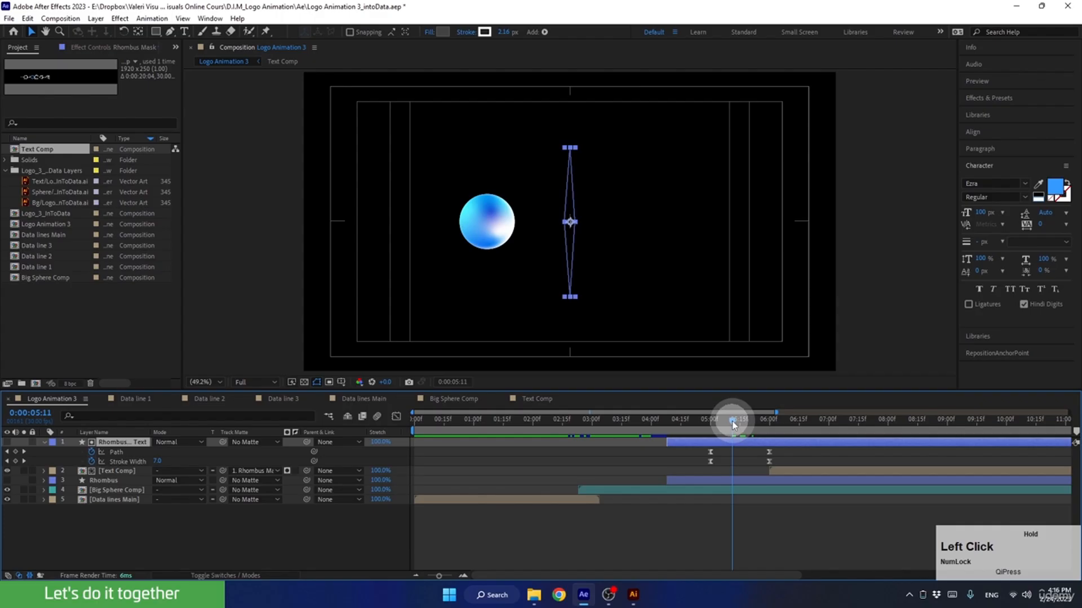
{"action": "left_click_drag", "start_coordinate": [736, 427], "coordinate": [768, 431]}
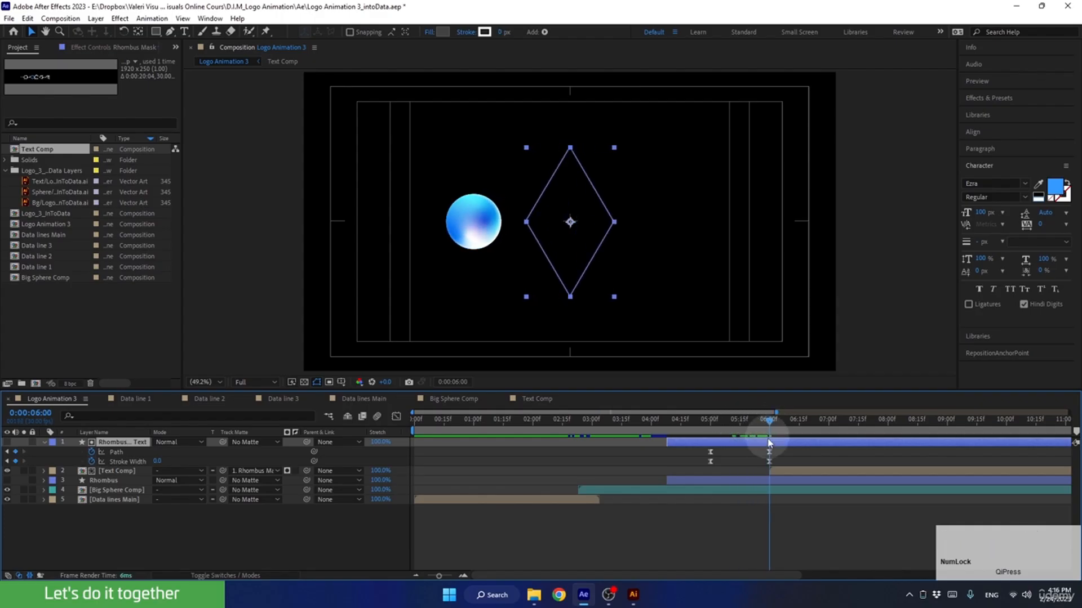
Move the right vertex of the Rhombus Mask for Text path well past the end of the logo text and check it at 0:00:08:29.
{"action": "right_click", "coordinate": [618, 220]}
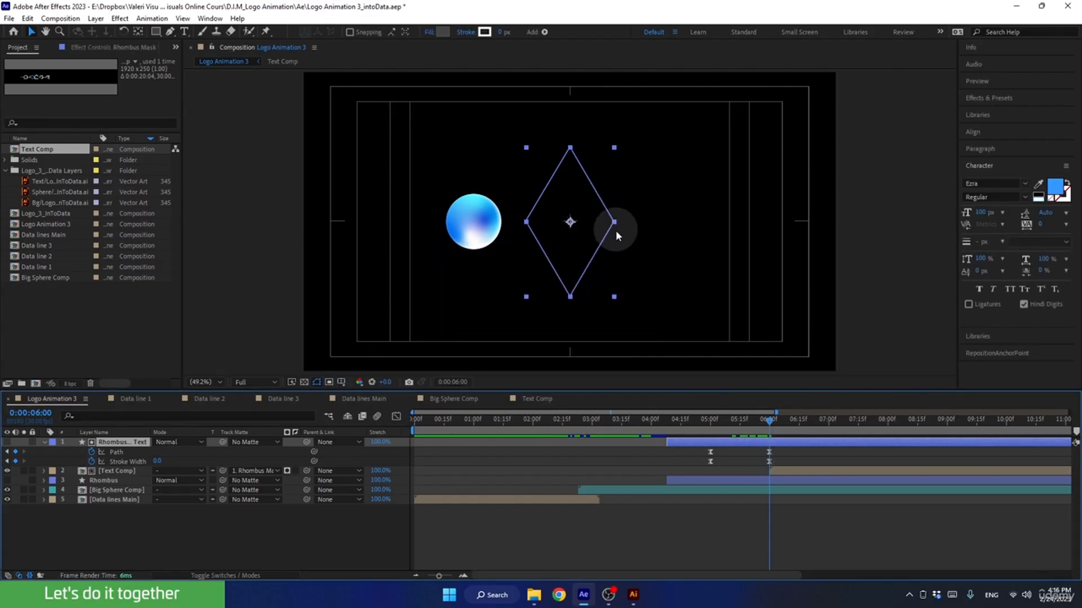
{"action": "left_click", "coordinate": [117, 452]}
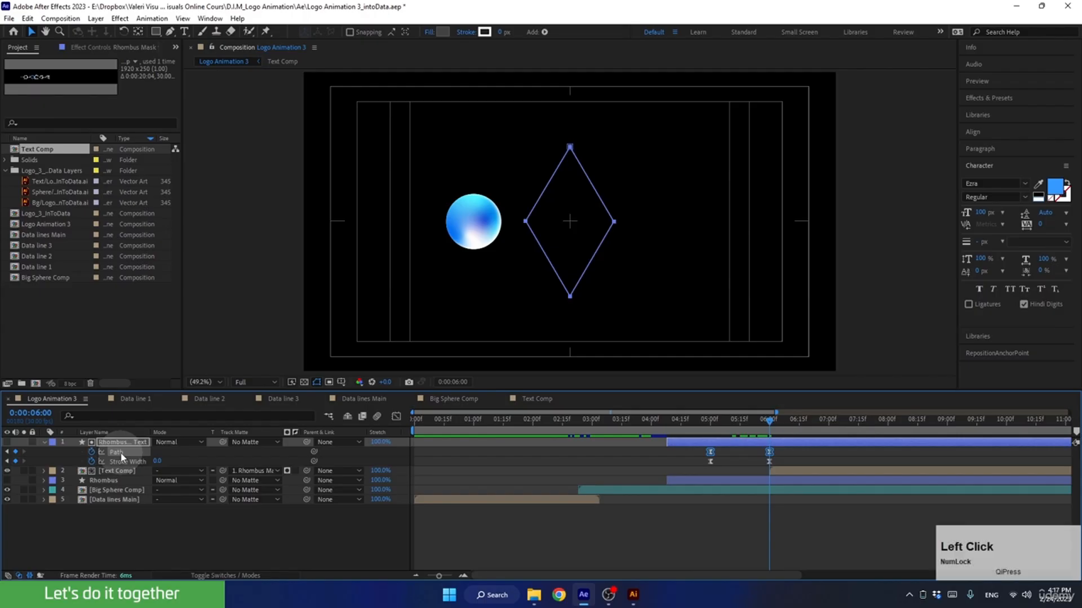
{"action": "left_click", "coordinate": [614, 223]}
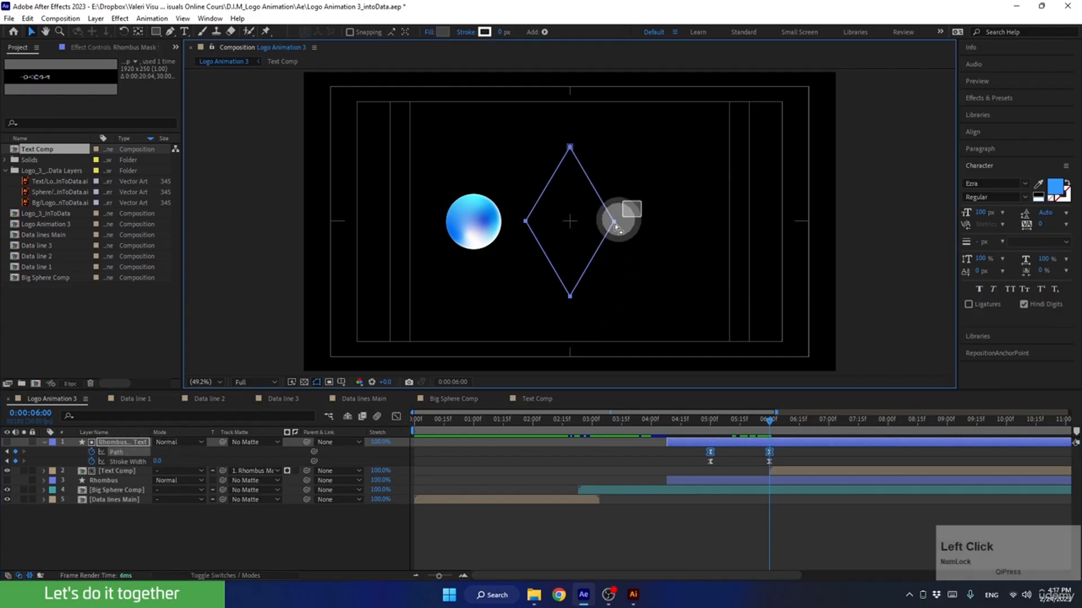
{"action": "left_click_drag", "start_coordinate": [614, 224], "coordinate": [815, 223]}
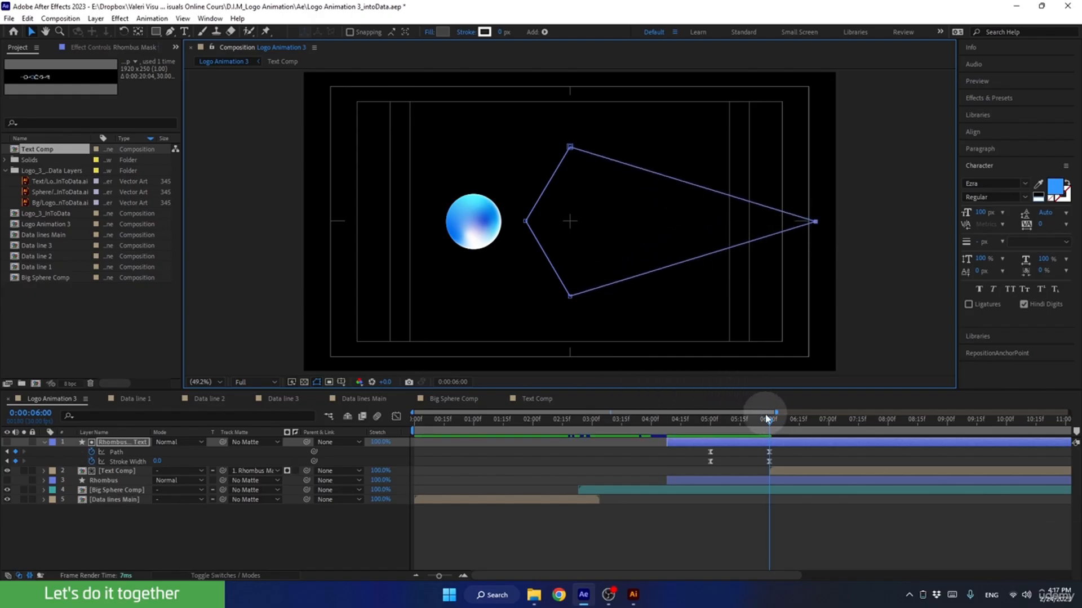
{"action": "left_click_drag", "start_coordinate": [773, 428], "coordinate": [945, 451]}
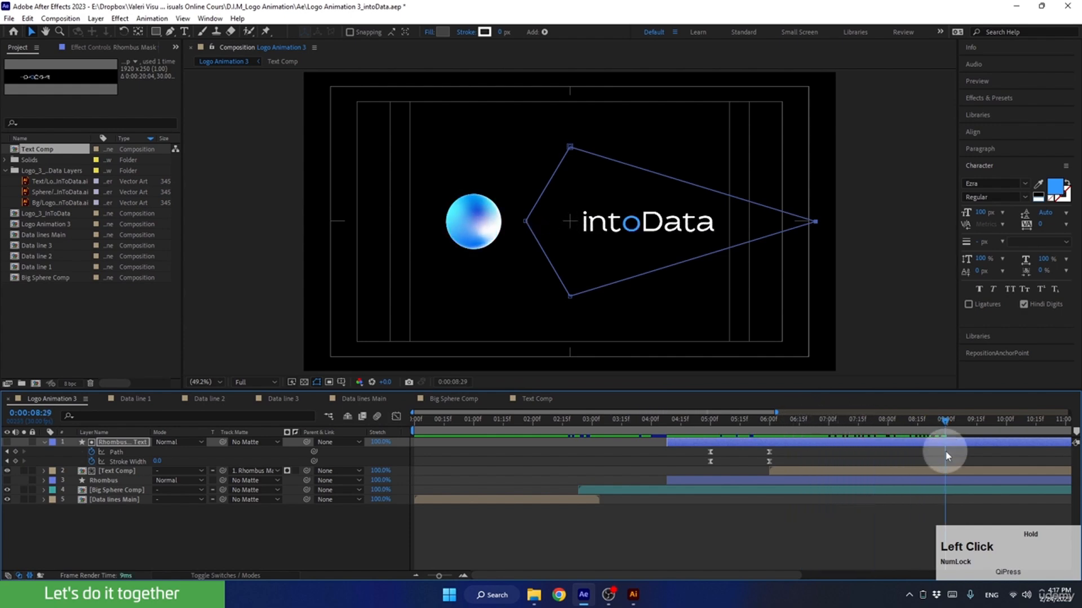
Collapse the mask layer's properties, show the Rhombus layer again and preview the animation from 0:00:03:25.
{"action": "left_click", "coordinate": [43, 442]}
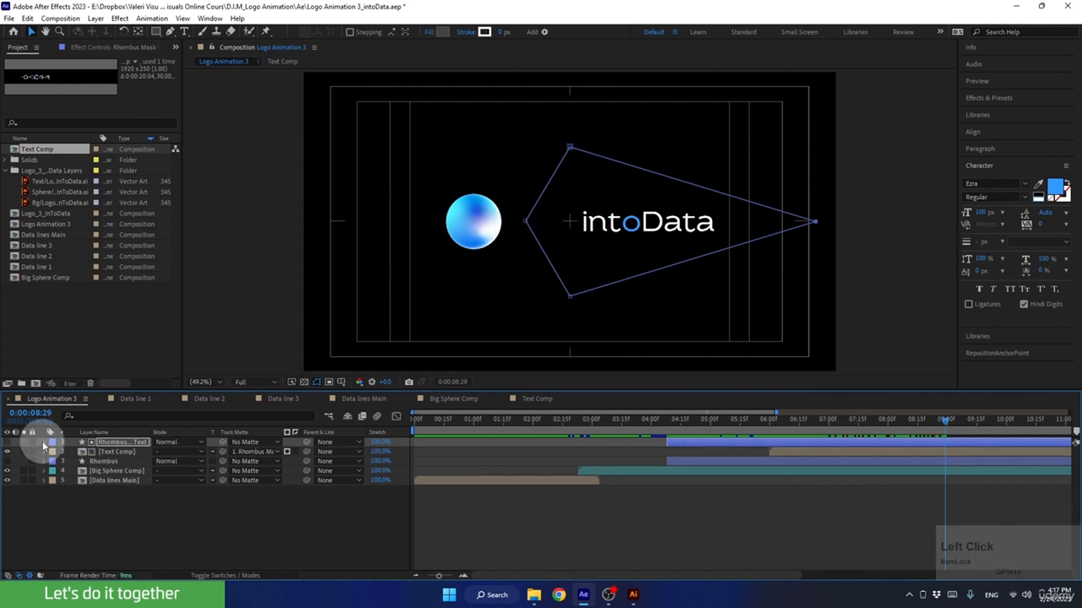
{"action": "left_click", "coordinate": [8, 462]}
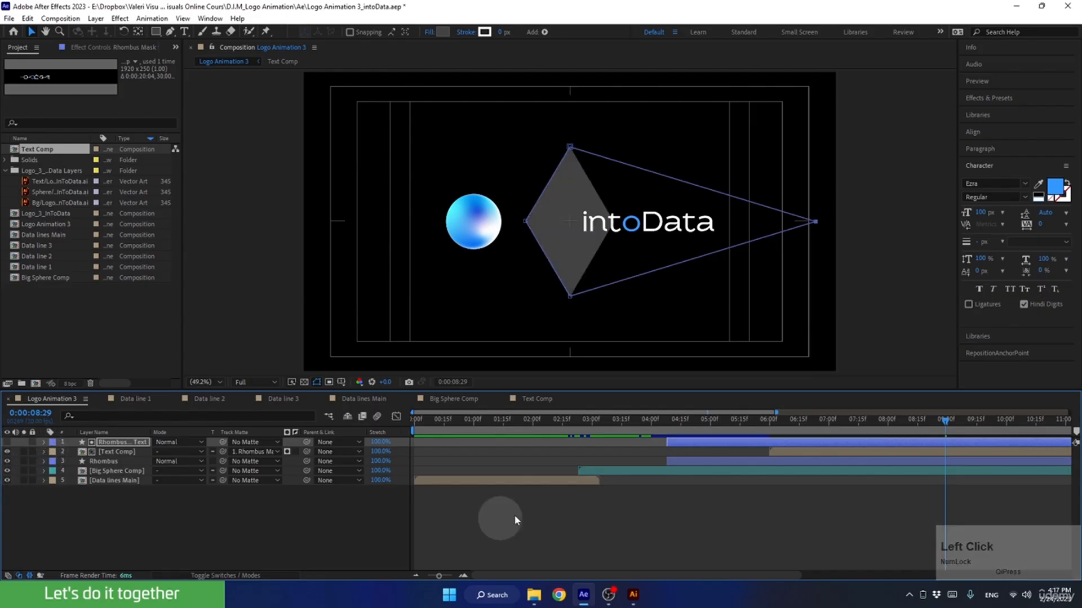
{"action": "left_click_drag", "start_coordinate": [732, 421], "coordinate": [641, 434]}
{"action": "key", "text": "space"}
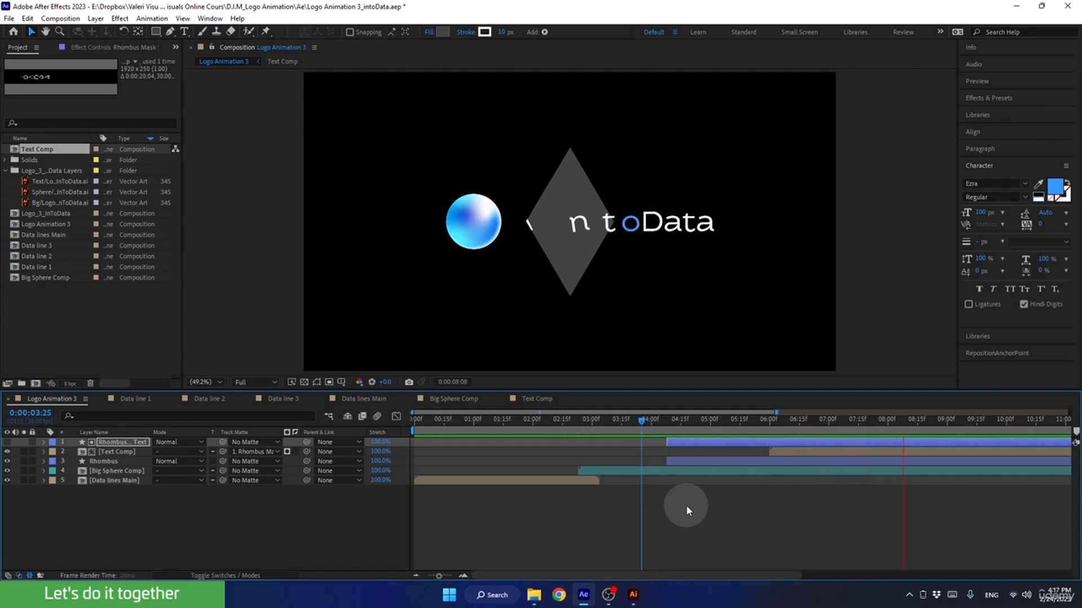
{"action": "key", "text": "space"}
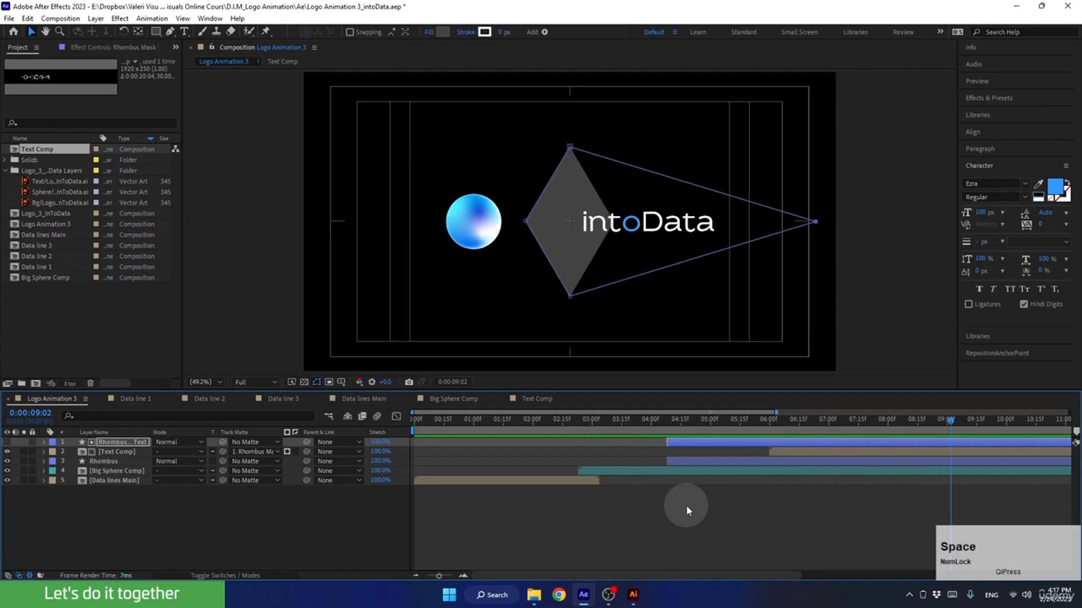
Copy the Rhombus layer's Path, Stroke Width and Mask Path keyframes and paste them at 0:00:08:18.
{"action": "left_click", "coordinate": [693, 461]}
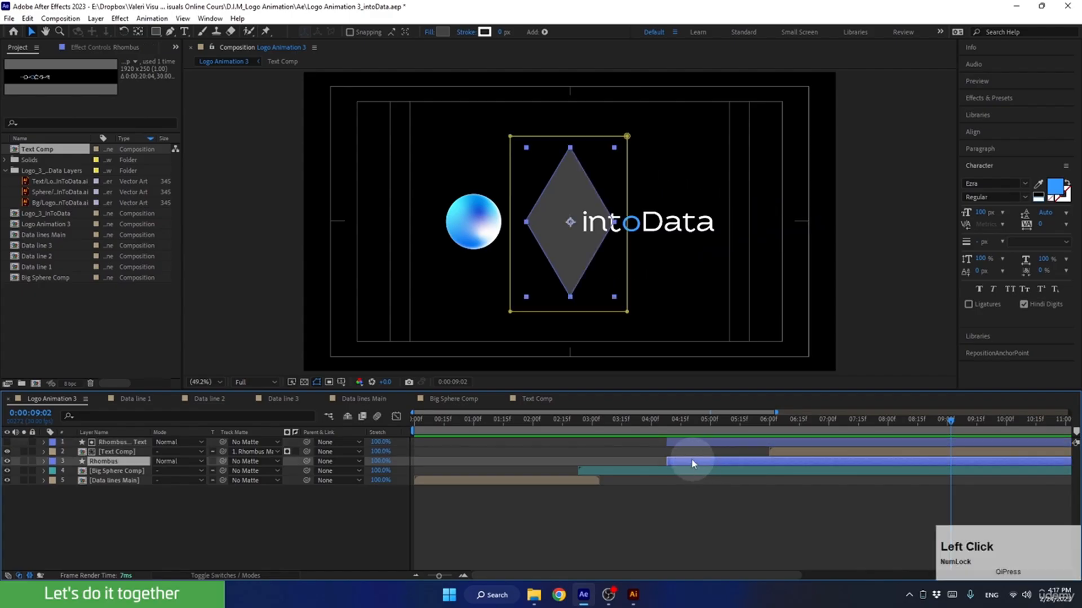
{"action": "mouse_move", "coordinate": [939, 421]}
{"action": "left_mouse_down"}
{"action": "mouse_move", "coordinate": [877, 427]}
{"action": "mouse_move", "coordinate": [921, 424]}
{"action": "left_mouse_up"}
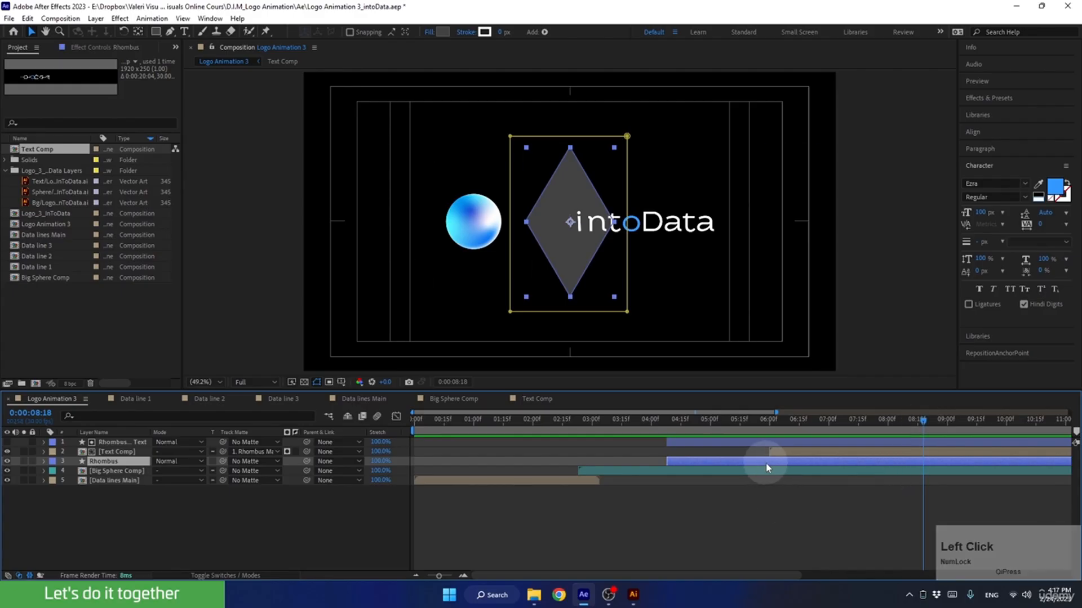
{"action": "key", "text": "u"}
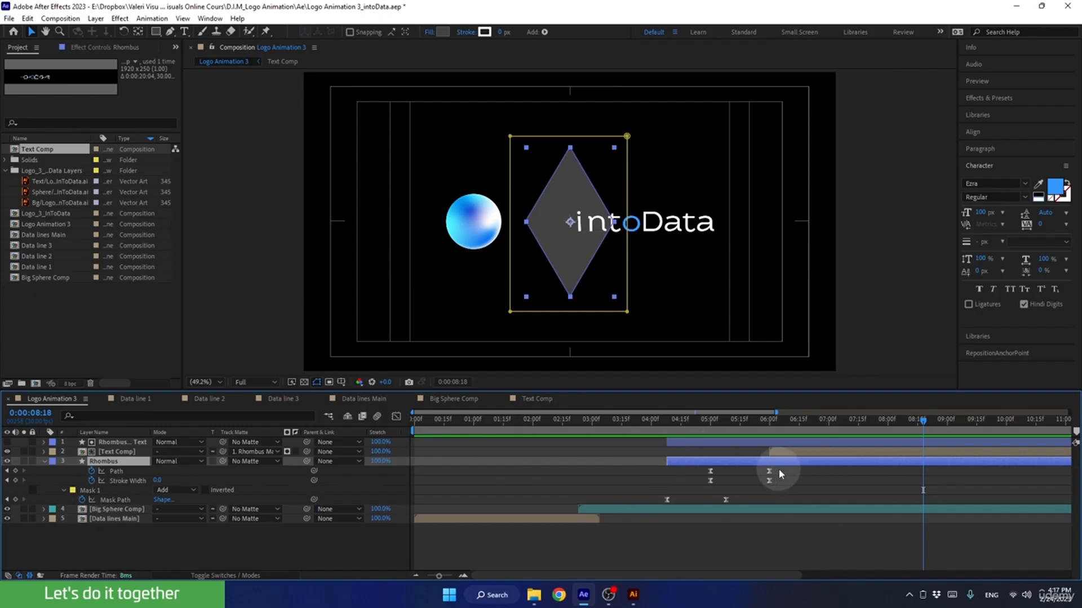
{"action": "mouse_move", "coordinate": [779, 472]}
{"action": "left_mouse_down"}
{"action": "mouse_move", "coordinate": [719, 475]}
{"action": "mouse_move", "coordinate": [649, 506]}
{"action": "left_mouse_up"}
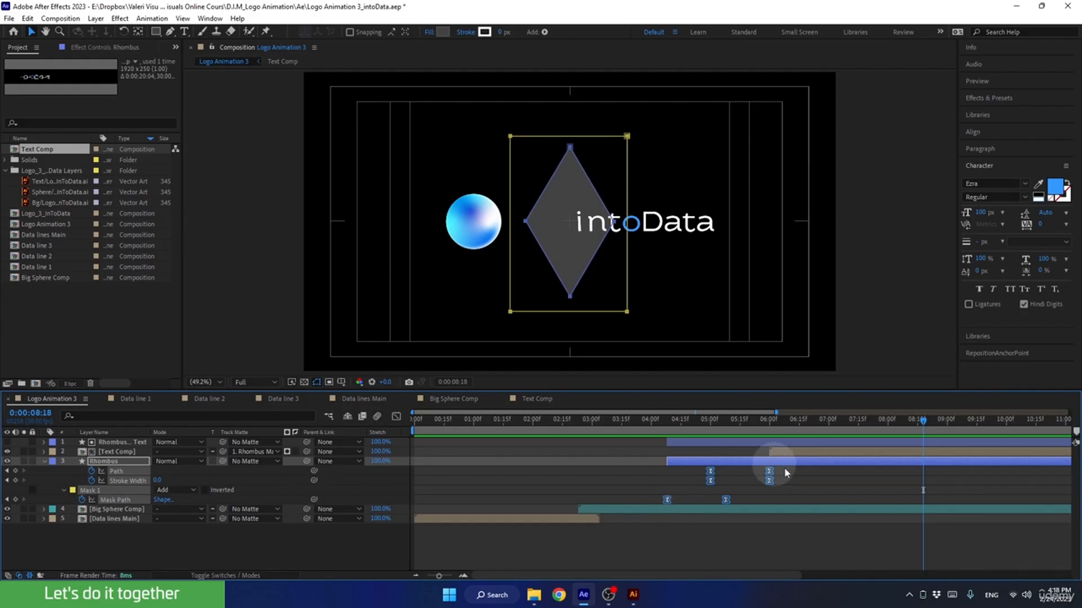
{"action": "key", "text": "c"}
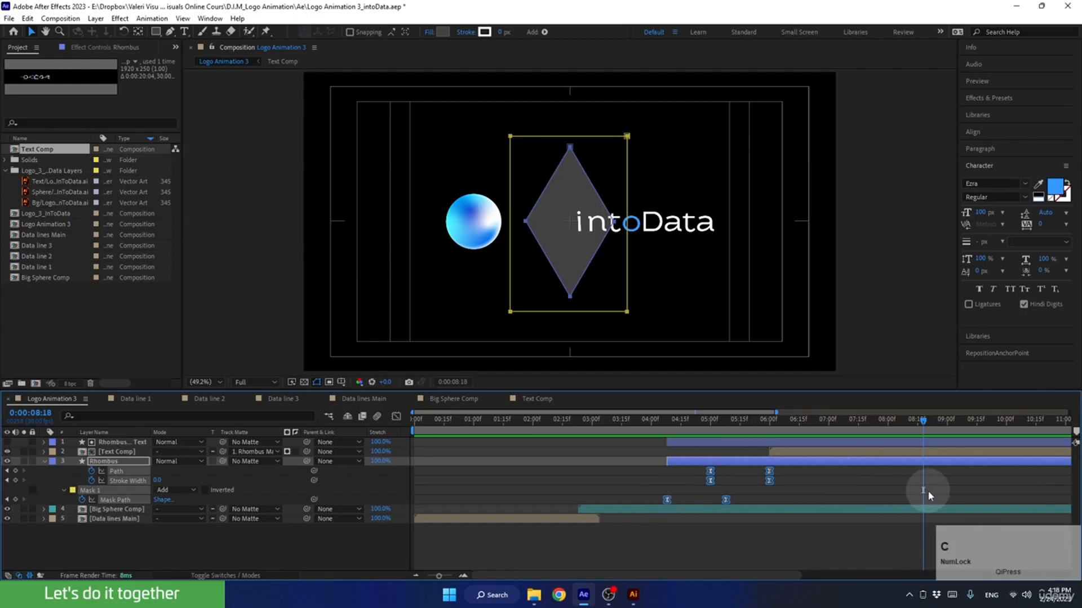
{"action": "key", "text": "ctrl+v"}
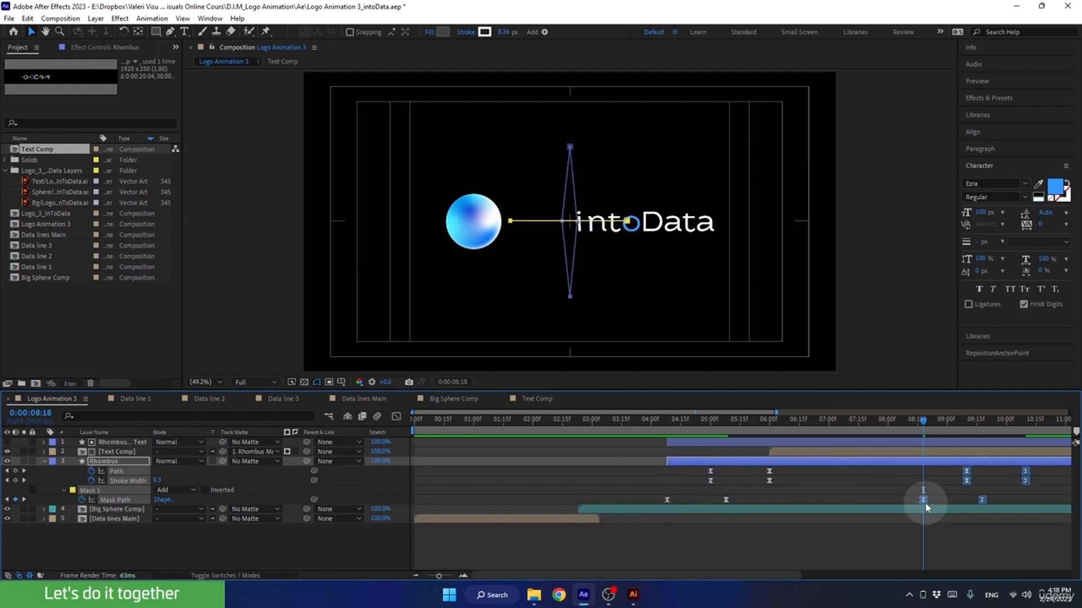
Time-reverse the pasted Rhombus keyframes and shift the Path and Stroke Width ones earlier to start at about 0:00:08:02.
{"action": "right_click", "coordinate": [923, 502]}
{"action": "mouse_move", "coordinate": [937, 493]}
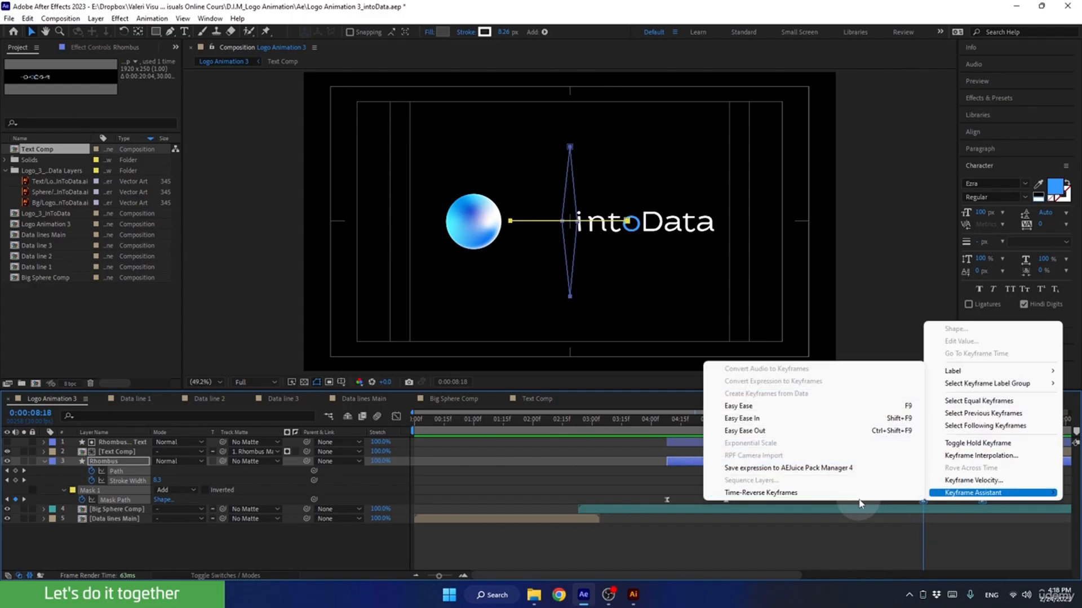
{"action": "left_click", "coordinate": [830, 496]}
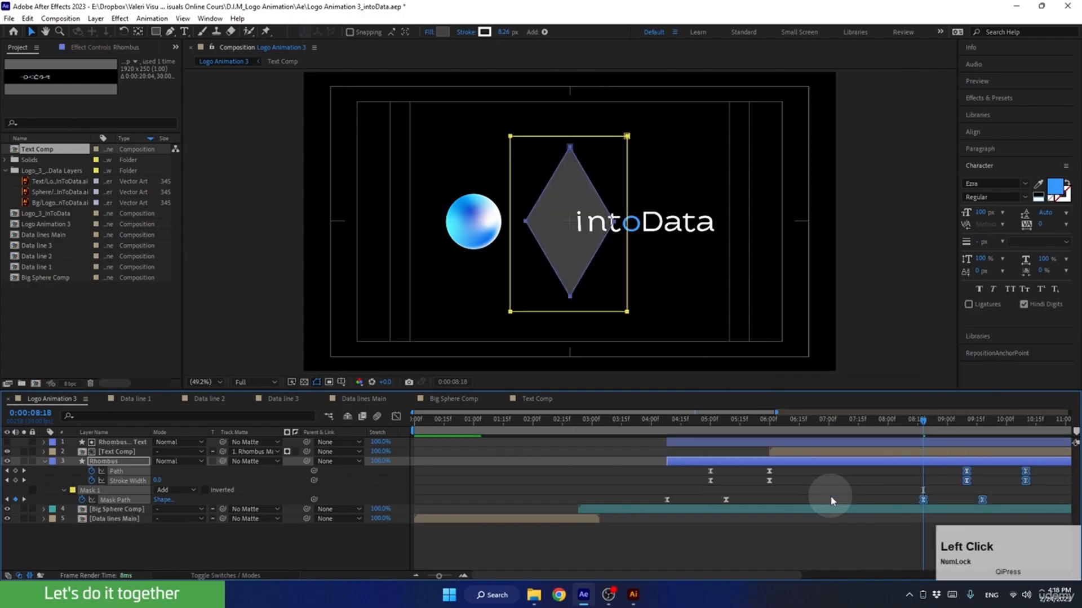
{"action": "left_click_drag", "start_coordinate": [1044, 467], "coordinate": [961, 485]}
{"action": "left_click_drag", "start_coordinate": [1022, 473], "coordinate": [951, 473]}
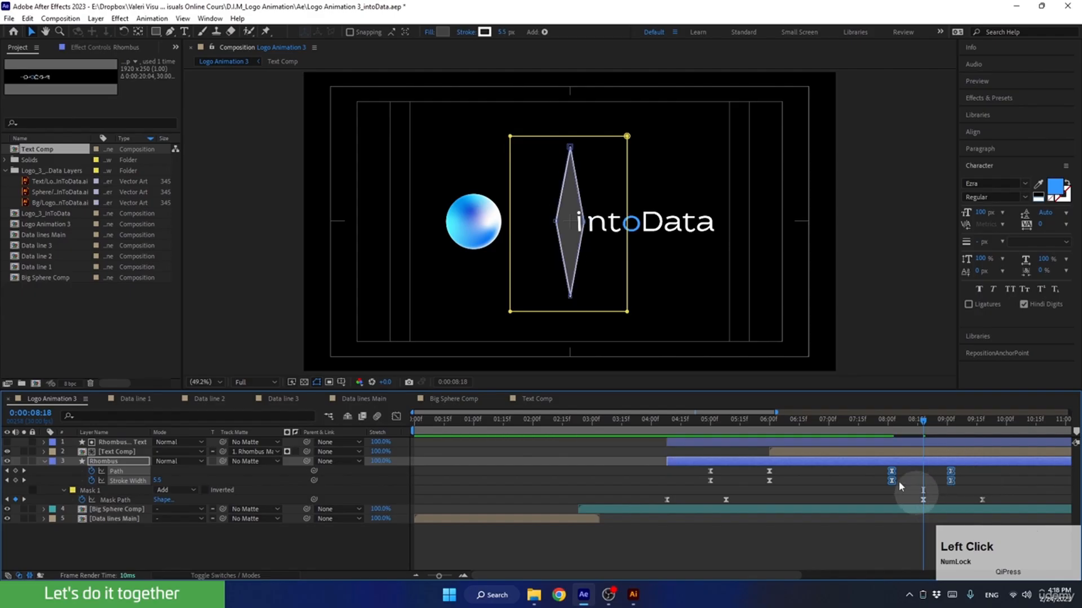
Preview the rhombus closing animation from 0:00:05:22.
{"action": "left_click_drag", "start_coordinate": [871, 424], "coordinate": [785, 446]}
{"action": "key", "text": "space"}
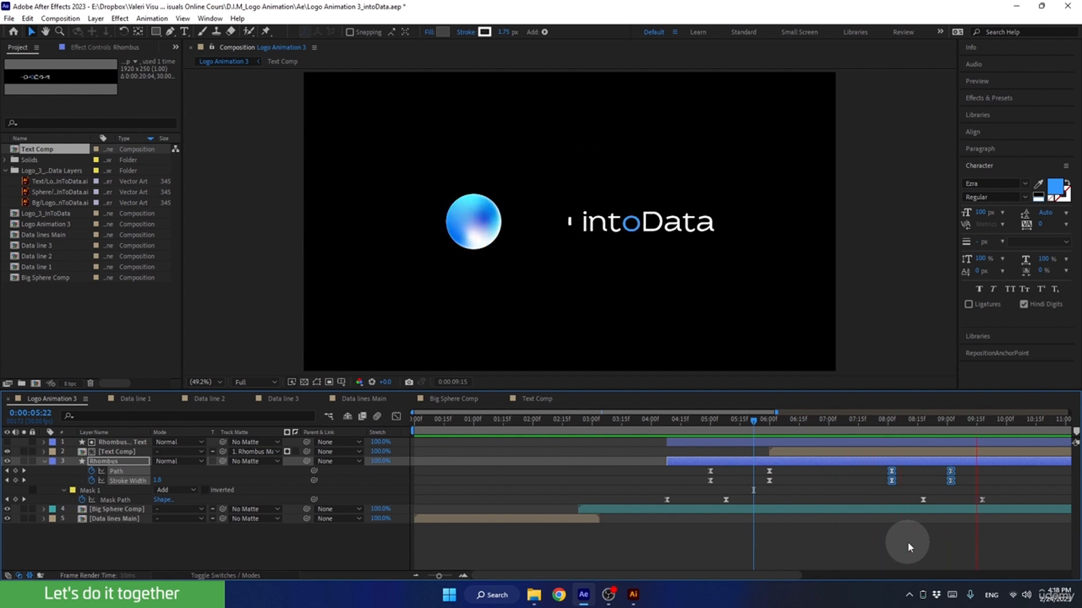
{"action": "key", "text": "space"}
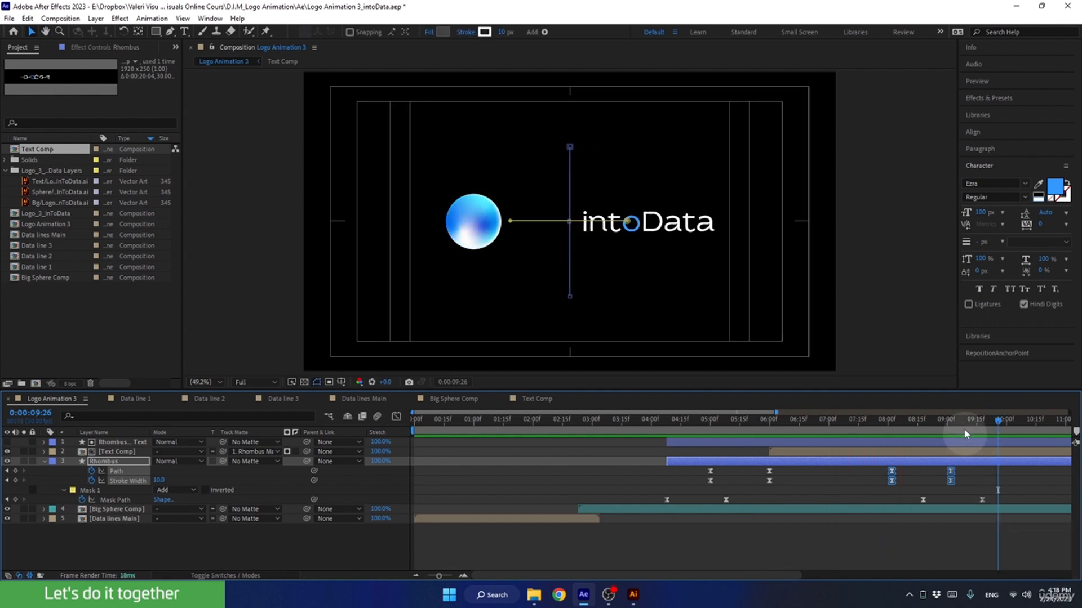
Collapse the Rhombus layer and add a Position keyframe to the Big Sphere Comp layer at 0:00:09:00.
{"action": "mouse_move", "coordinate": [960, 428]}
{"action": "left_mouse_down"}
{"action": "mouse_move", "coordinate": [836, 432]}
{"action": "mouse_move", "coordinate": [952, 431]}
{"action": "left_mouse_up"}
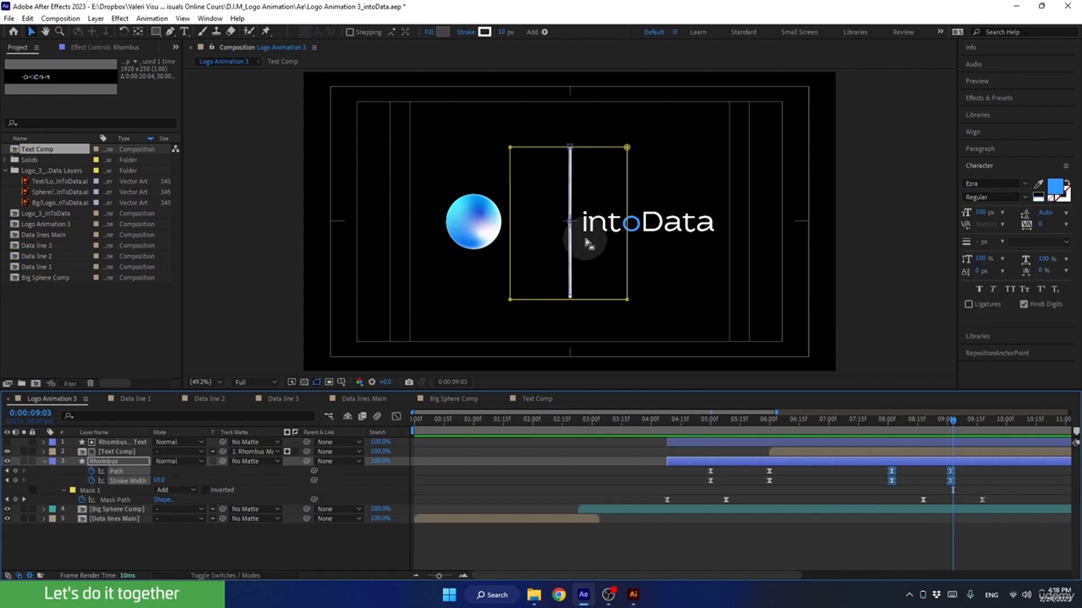
{"action": "left_click", "coordinate": [44, 462]}
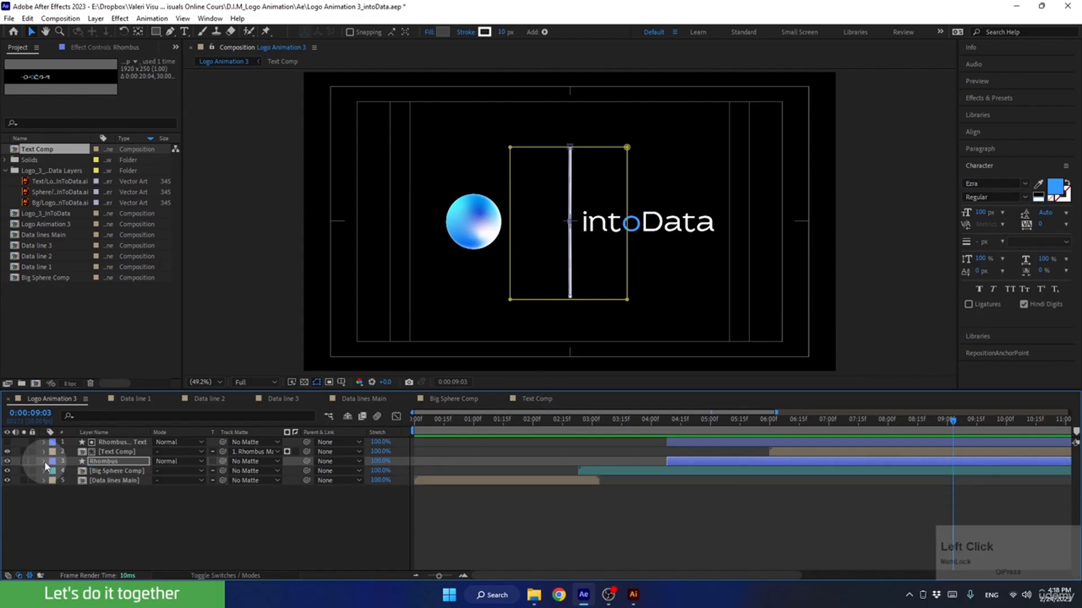
{"action": "left_click", "coordinate": [110, 472]}
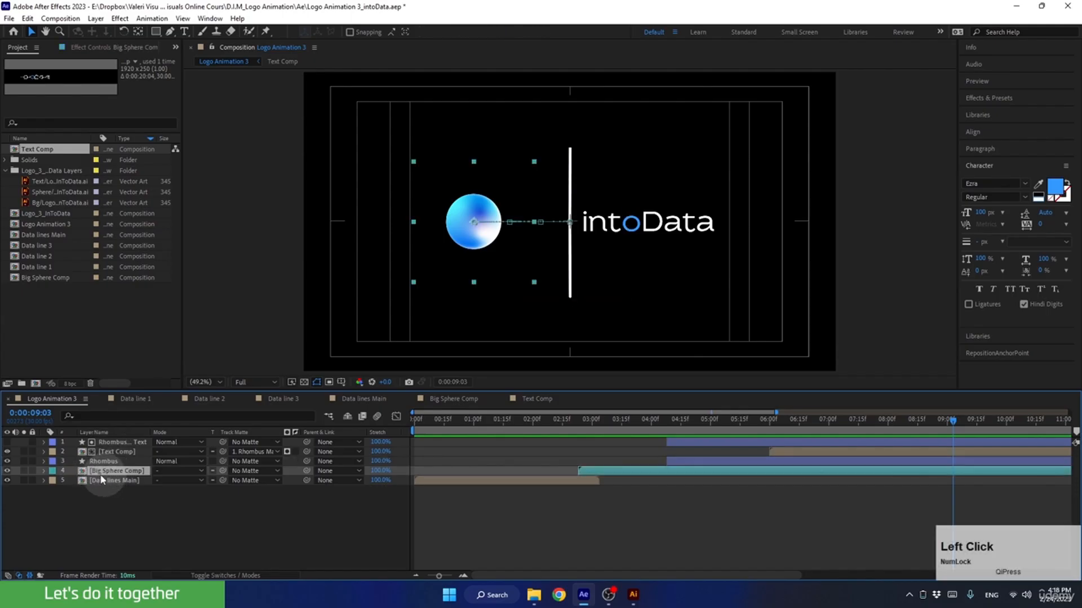
{"action": "key", "text": "p"}
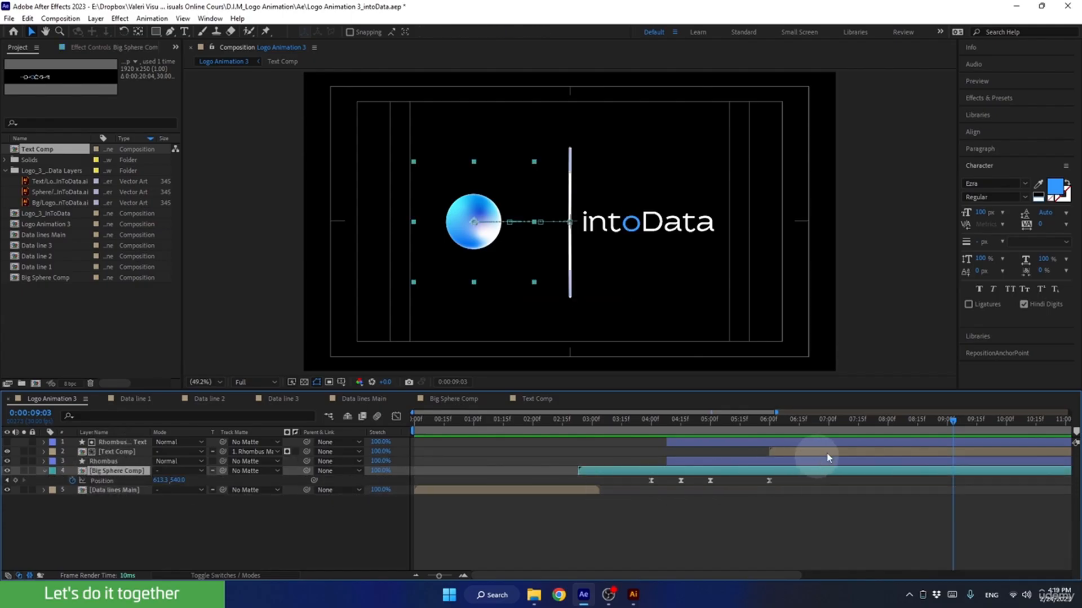
{"action": "left_click_drag", "start_coordinate": [908, 421], "coordinate": [949, 434]}
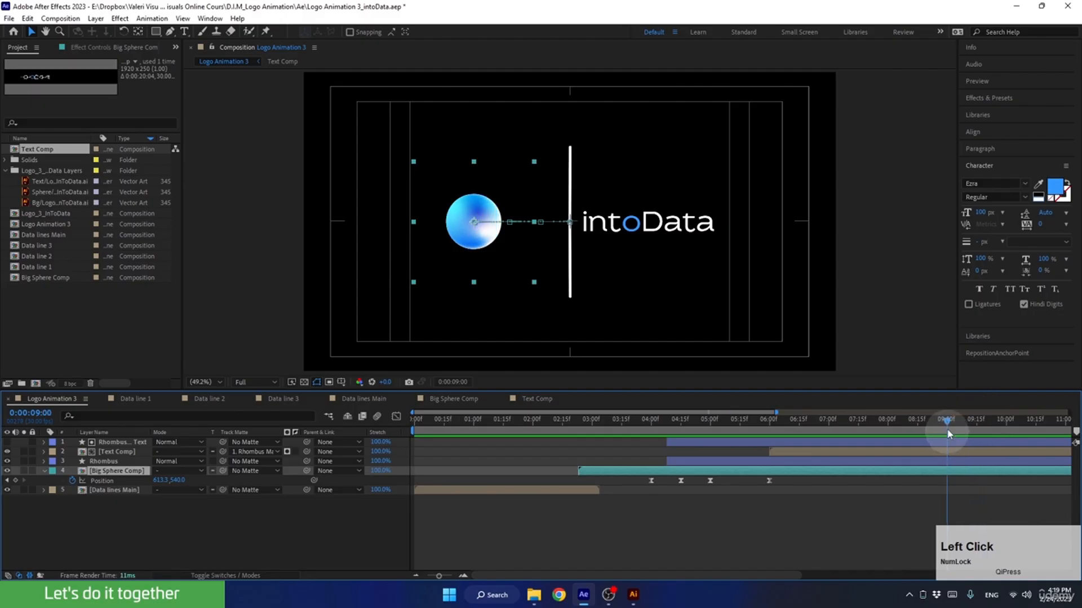
{"action": "left_click", "coordinate": [936, 489]}
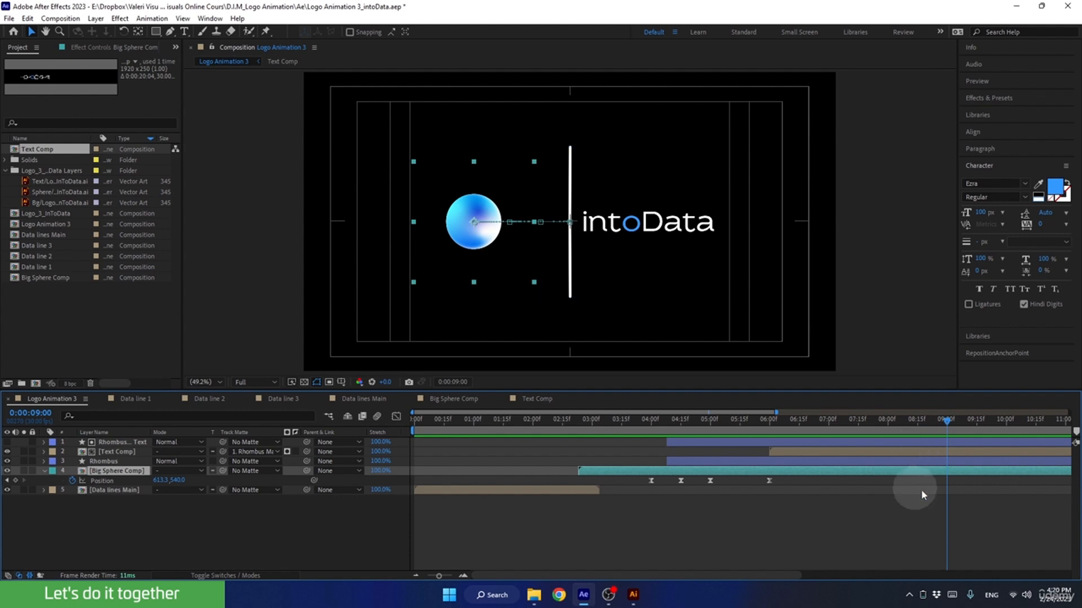
{"action": "left_click", "coordinate": [16, 482]}
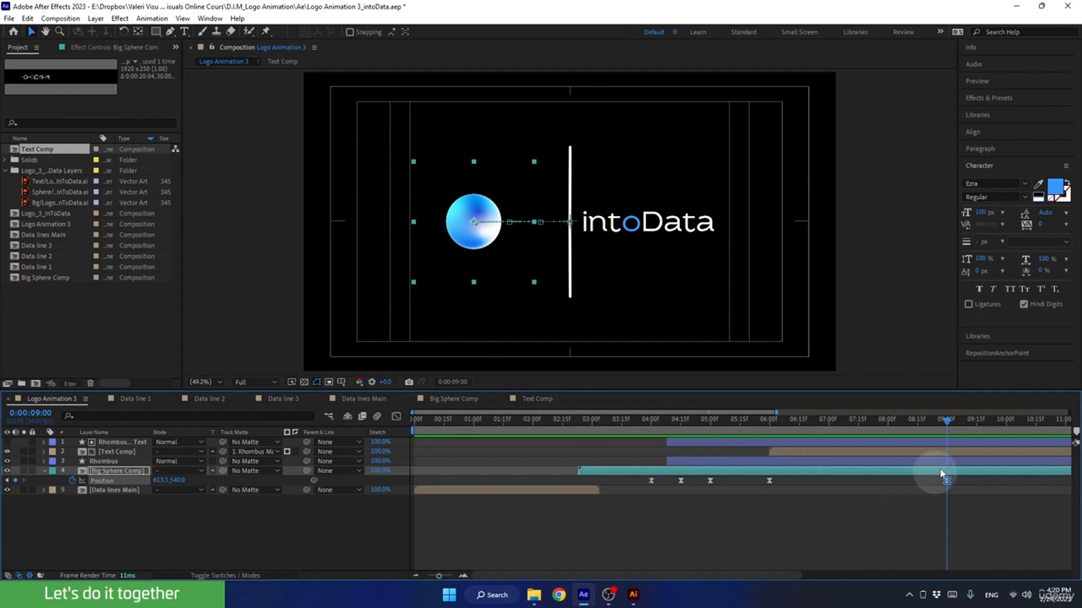
Move the sphere horizontally towards the text at 0:00:10:00, to a position of about 745.5, 540.
{"action": "left_click_drag", "start_coordinate": [957, 422], "coordinate": [1006, 422]}
{"action": "left_click_drag", "start_coordinate": [637, 573], "coordinate": [802, 570]}
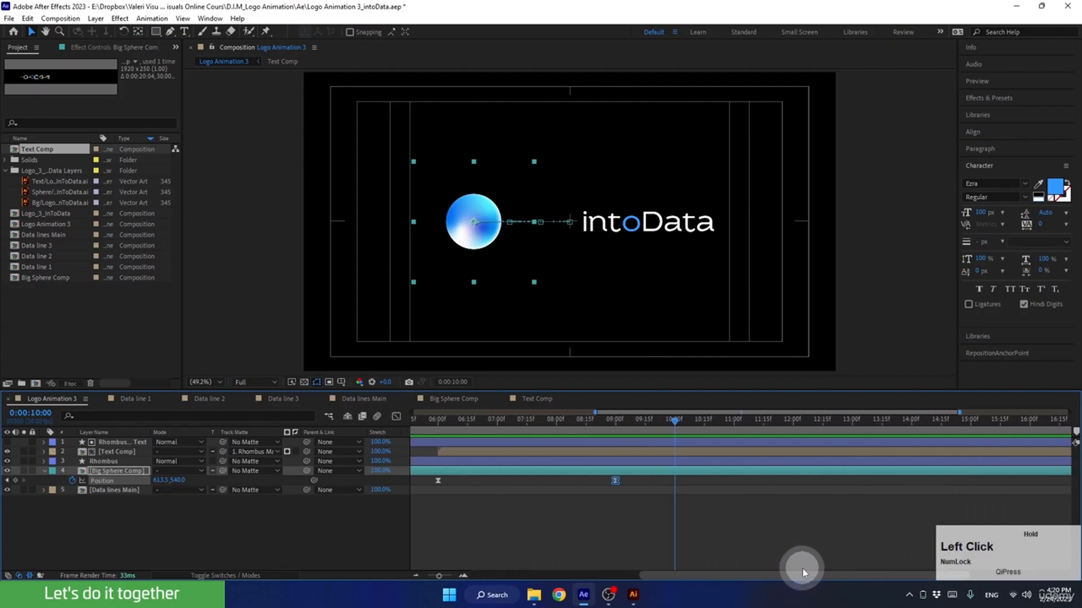
{"action": "left_click", "coordinate": [469, 235]}
{"action": "left_click_drag", "start_coordinate": [469, 235], "coordinate": [509, 239]}
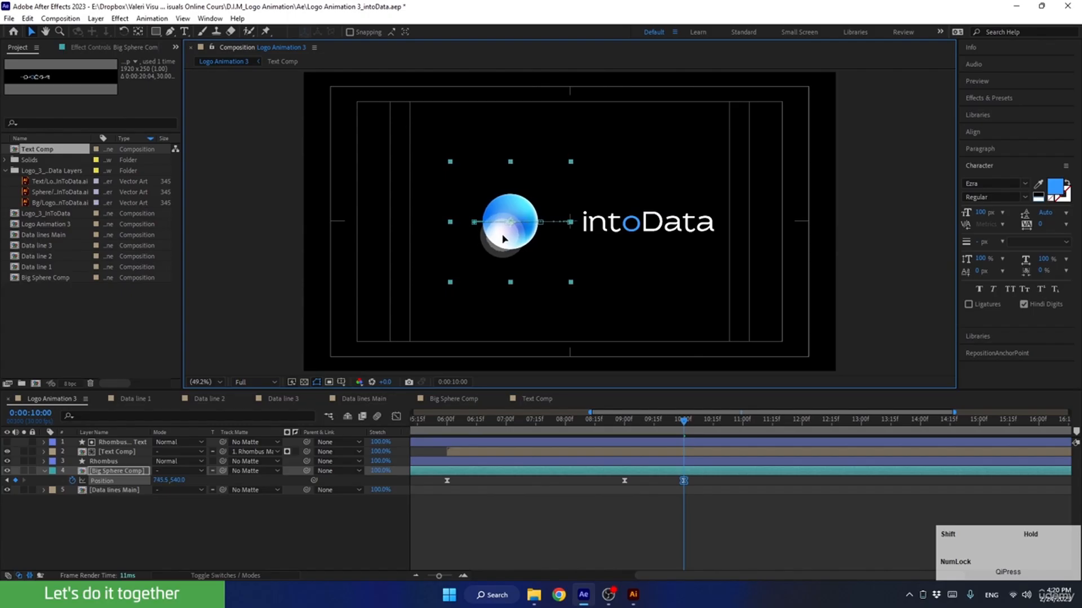
Keyframe the Text Comp layer's Position at 0:00:09:00 and move the text towards the sphere at 0:00:10:00, to about 833.9, 540.
{"action": "left_click", "coordinate": [624, 420]}
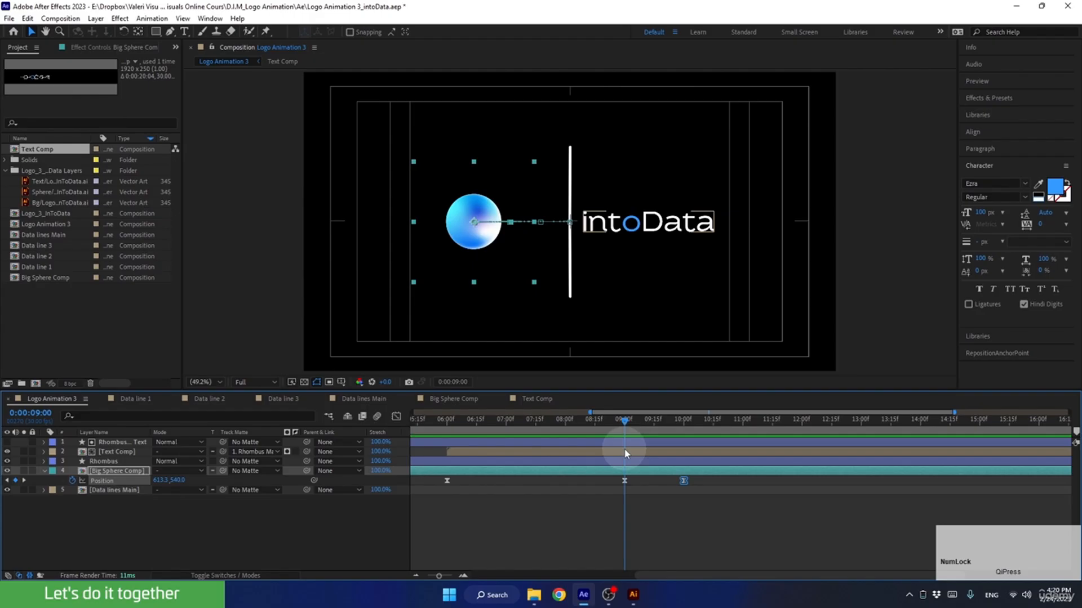
{"action": "left_click", "coordinate": [624, 451]}
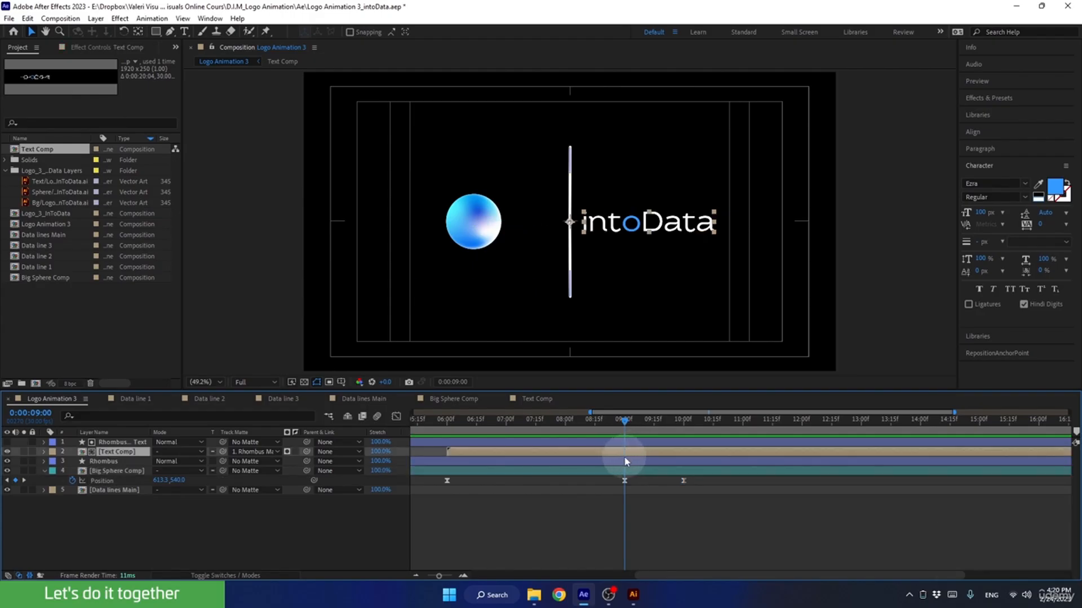
{"action": "key", "text": "p"}
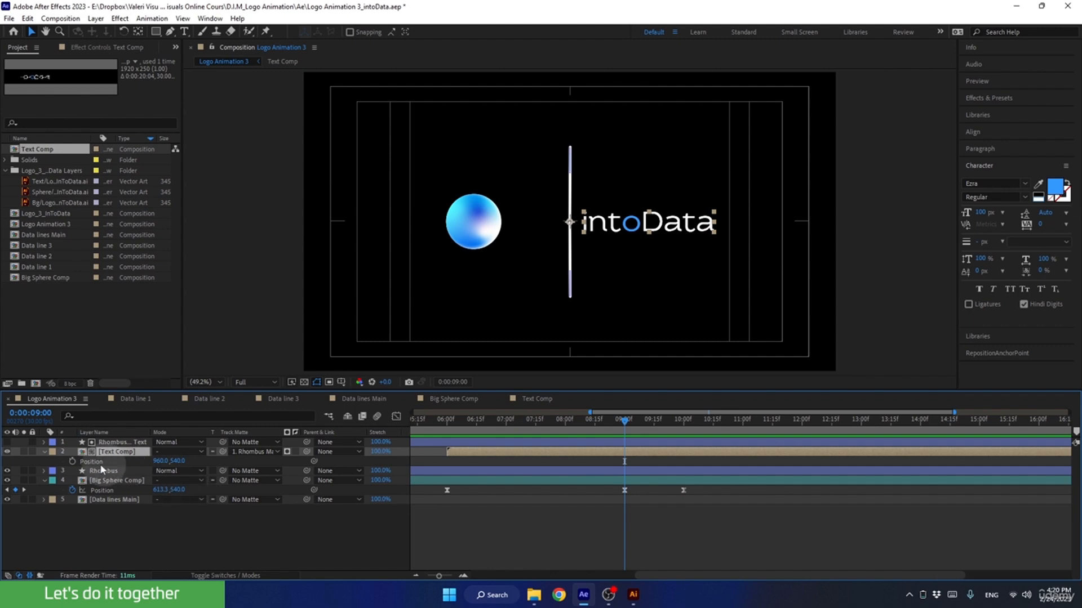
{"action": "left_click", "coordinate": [73, 461]}
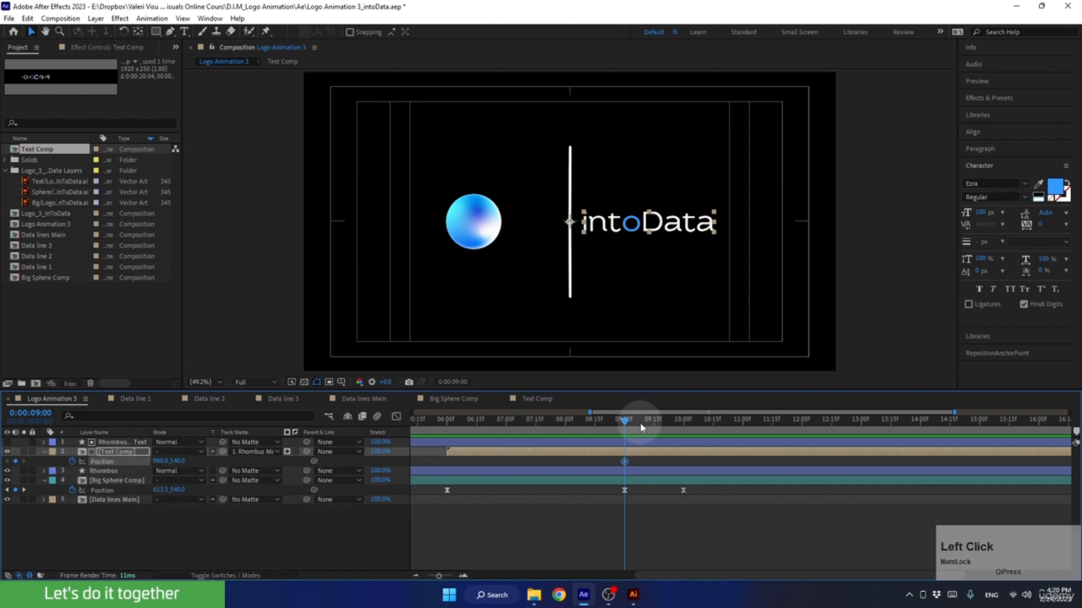
{"action": "left_click_drag", "start_coordinate": [633, 428], "coordinate": [677, 428]}
{"action": "left_click_drag", "start_coordinate": [623, 238], "coordinate": [587, 224]}
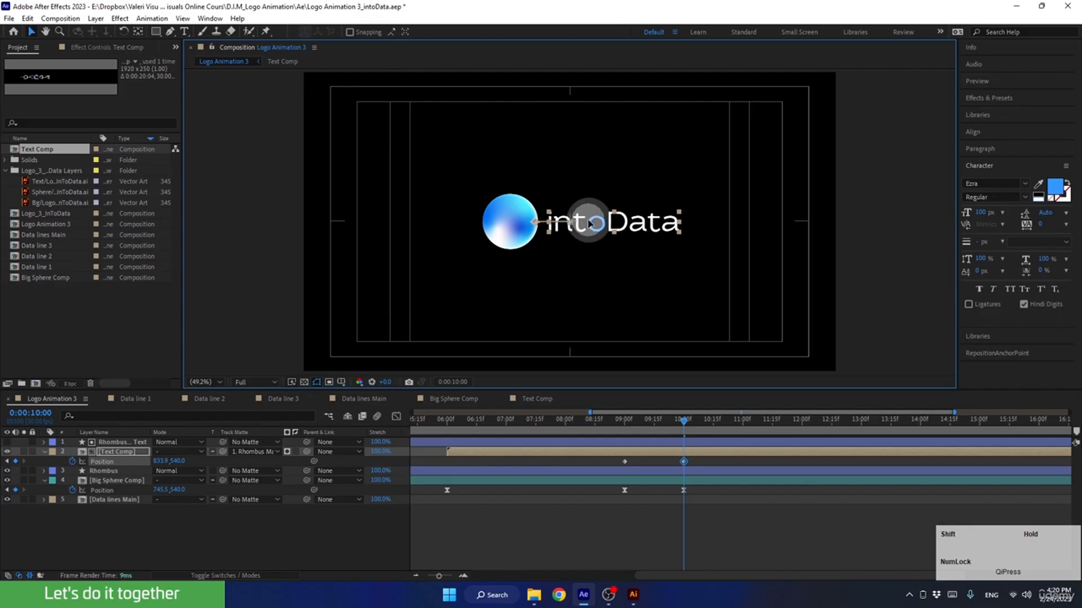
Easy Ease both layers' Position keyframes at 0:00:09:00 and 0:00:10:00, and set their incoming and outgoing velocity influence to 85%.
{"action": "left_click", "coordinate": [685, 461]}
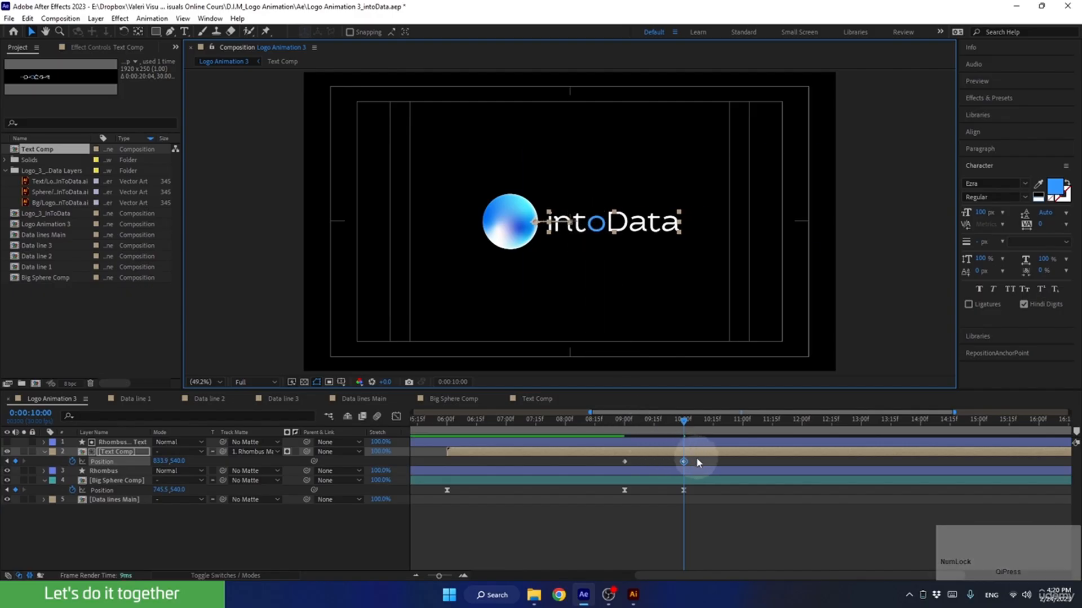
{"action": "left_click_drag", "start_coordinate": [694, 455], "coordinate": [617, 508]}
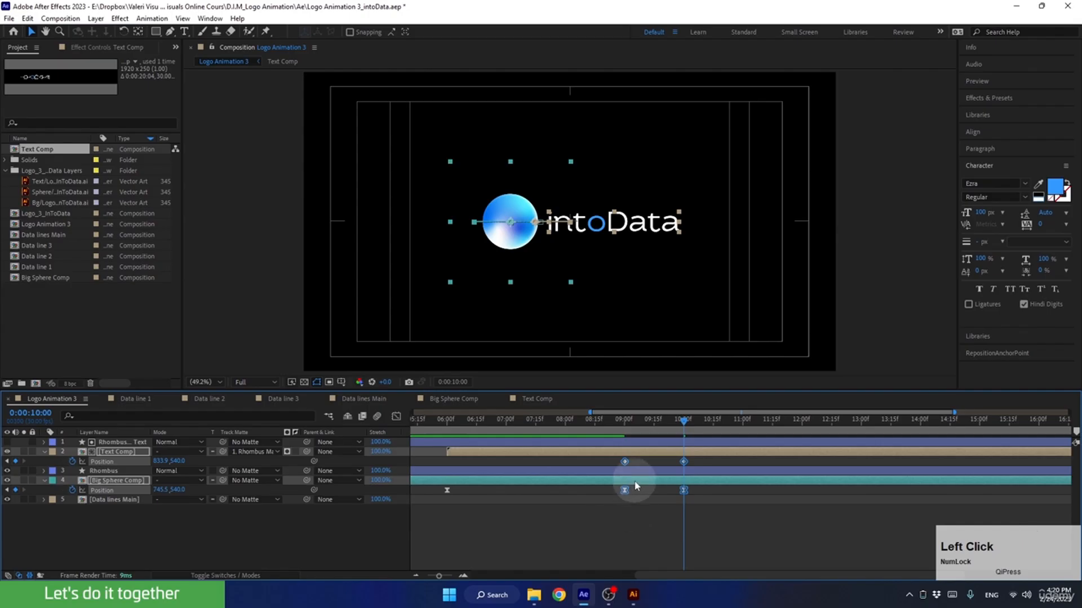
{"action": "key", "text": "F9"}
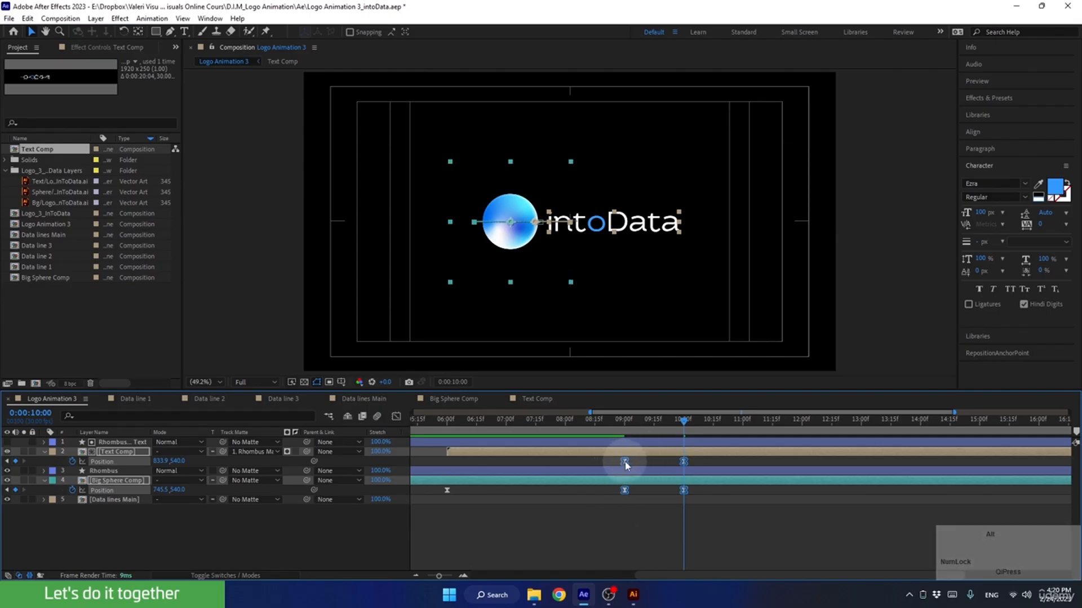
{"action": "double_click", "coordinate": [624, 461]}
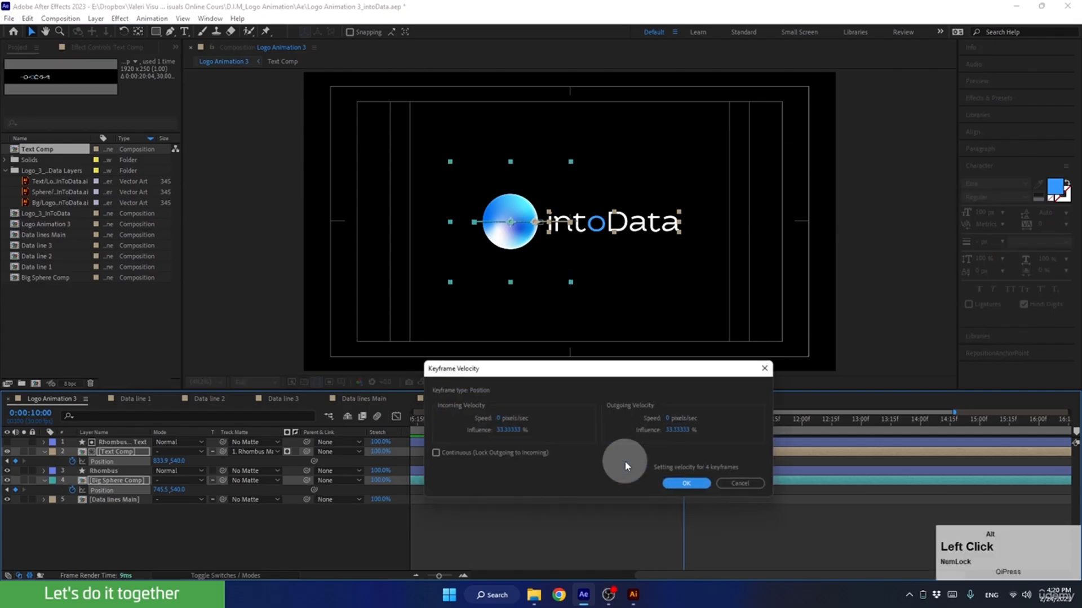
{"action": "left_click", "coordinate": [679, 431]}
{"action": "type", "text": "85"}
{"action": "left_click", "coordinate": [506, 430]}
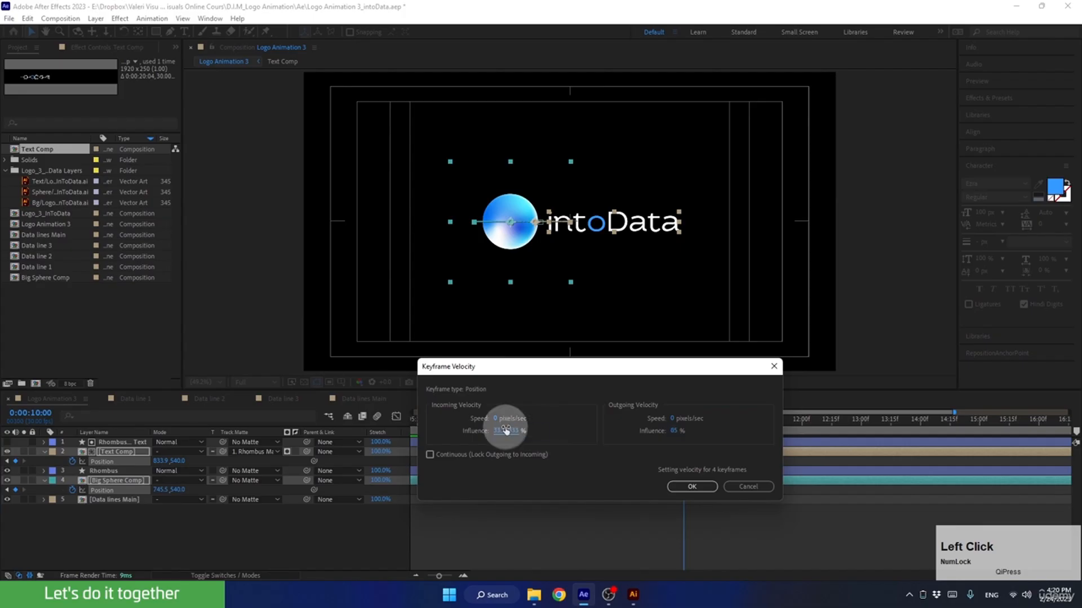
{"action": "type", "text": "85"}
{"action": "left_click", "coordinate": [691, 488]}
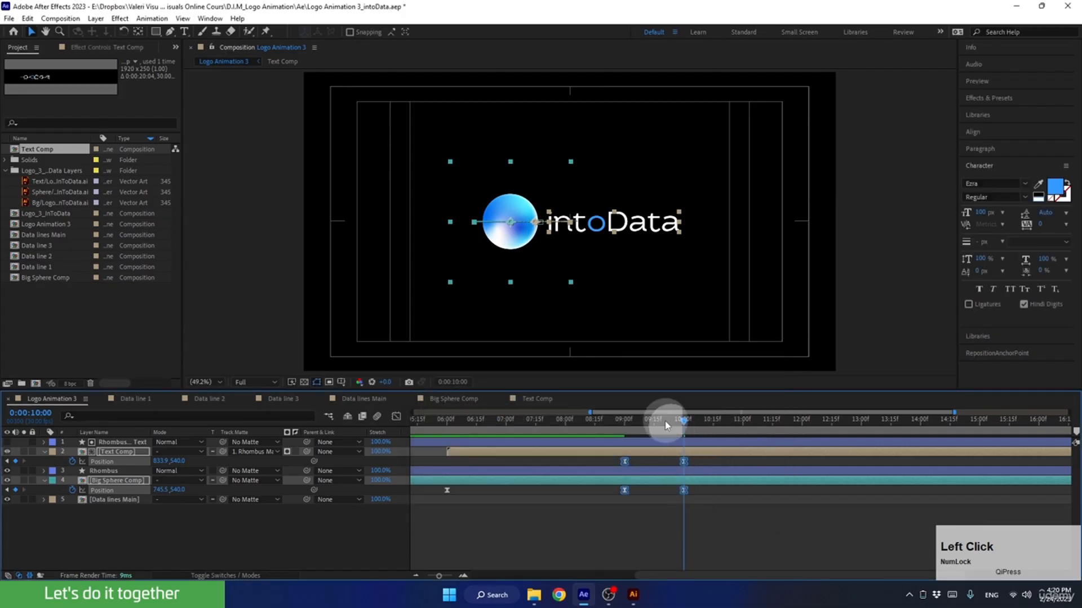
Shift the selected Position keyframes of both layers later so they start at about 0:00:09:09.
{"action": "left_click", "coordinate": [624, 432]}
{"action": "left_click_drag", "start_coordinate": [624, 425], "coordinate": [653, 421]}
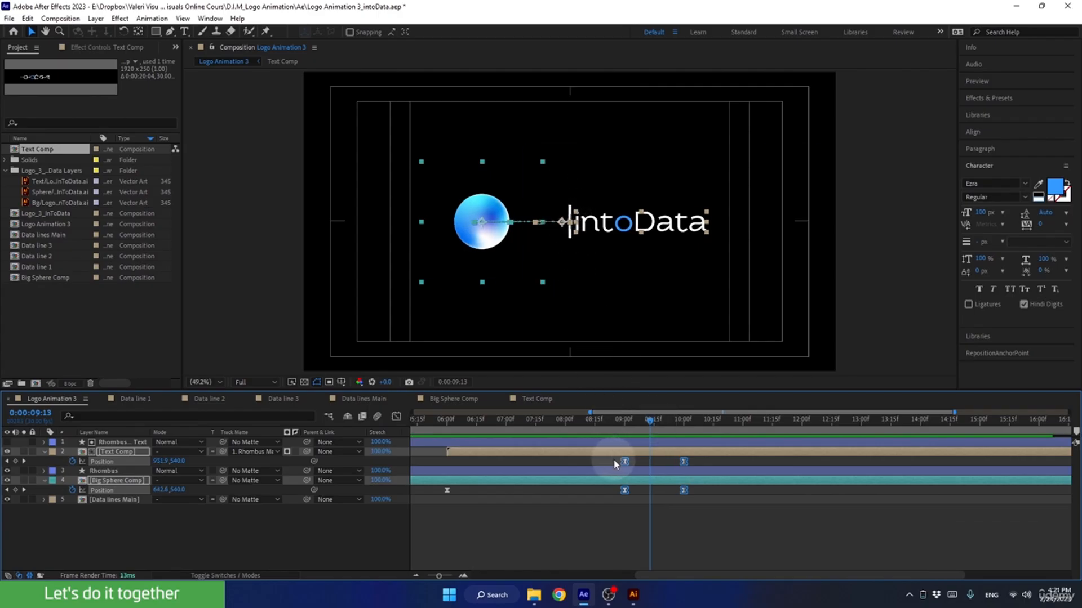
{"action": "left_click_drag", "start_coordinate": [615, 464], "coordinate": [642, 462]}
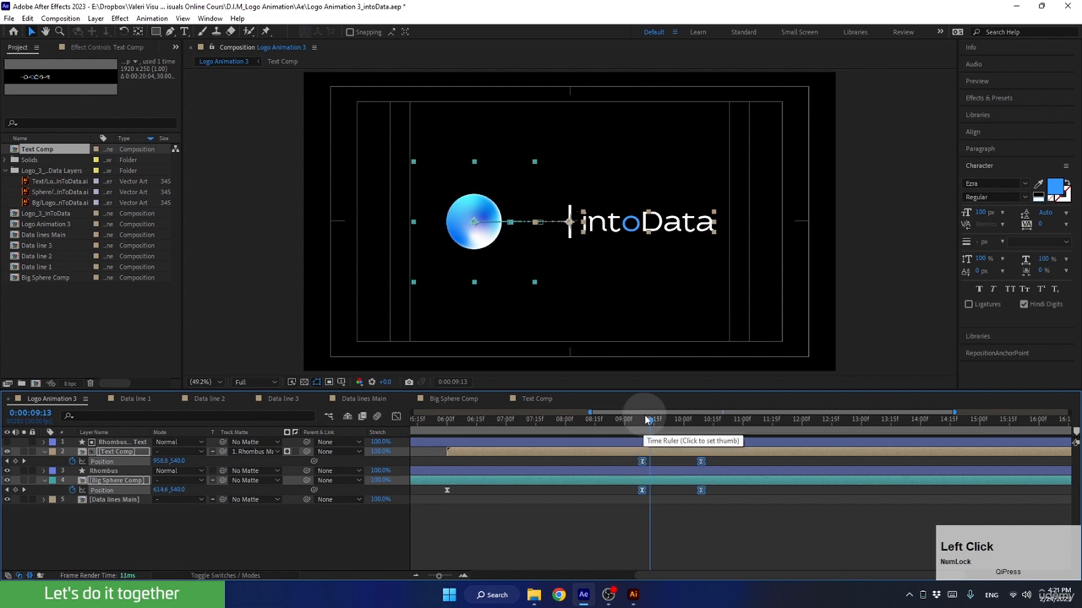
Preview the sphere and text moving together from 0:00:08:00.
{"action": "left_click_drag", "start_coordinate": [647, 420], "coordinate": [565, 468]}
{"action": "key", "text": "space"}
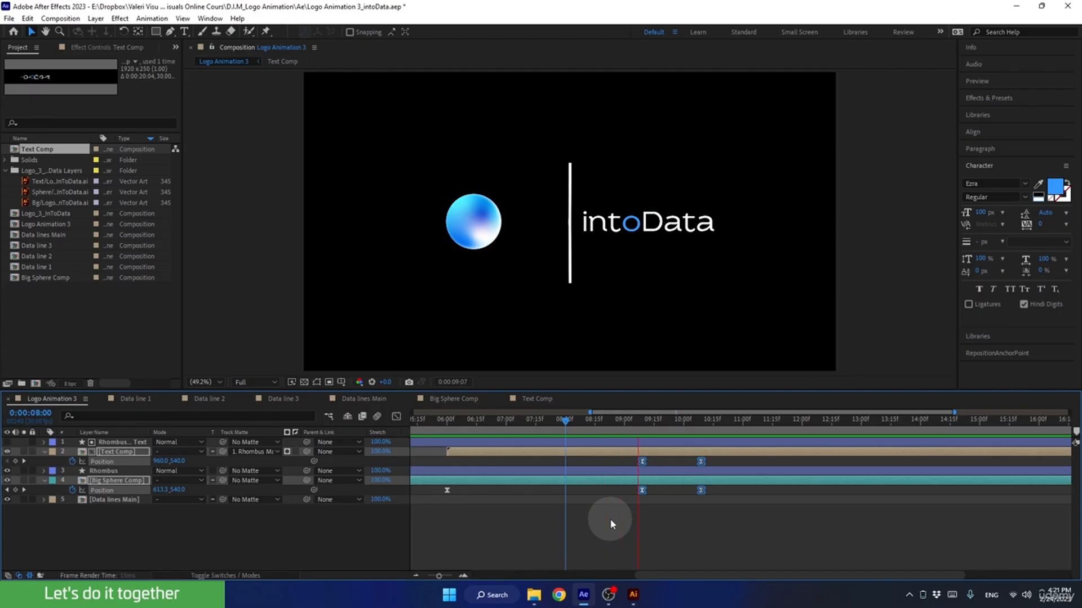
{"action": "key", "text": "space"}
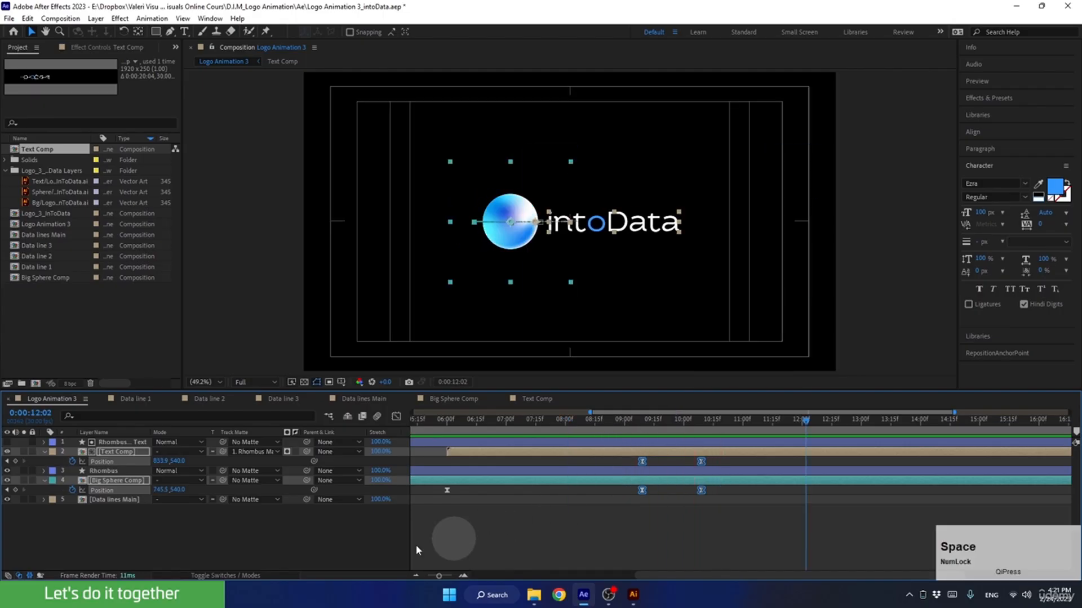
Collapse the Position properties and add Opacity keyframes to the Text Comp and Big Sphere Comp layers at 0:00:12:00.
{"action": "left_click", "coordinate": [44, 451]}
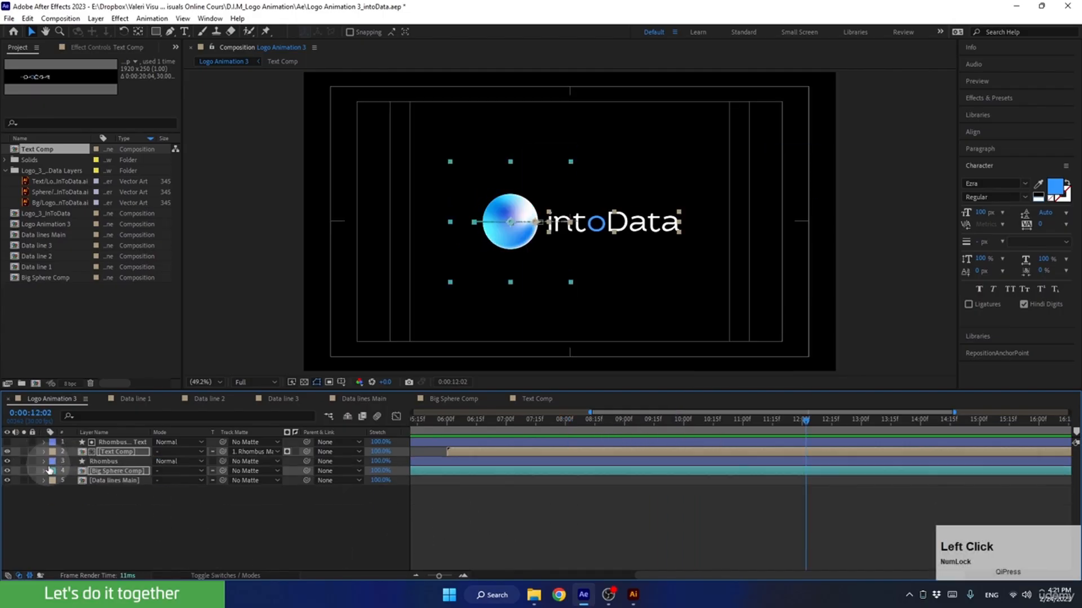
{"action": "left_click_drag", "start_coordinate": [771, 428], "coordinate": [802, 447]}
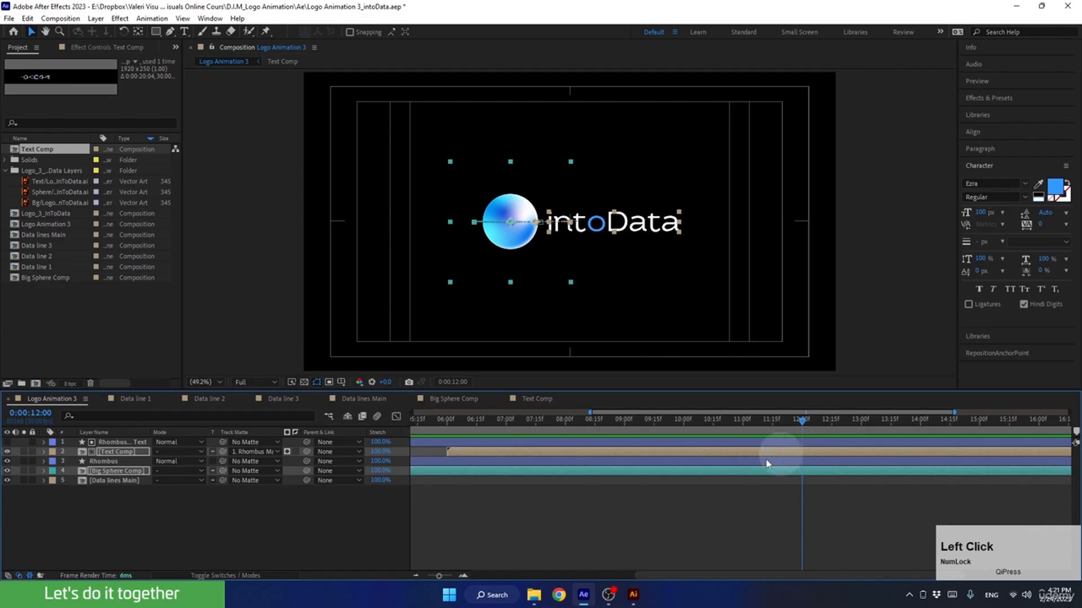
{"action": "left_click", "coordinate": [118, 453]}
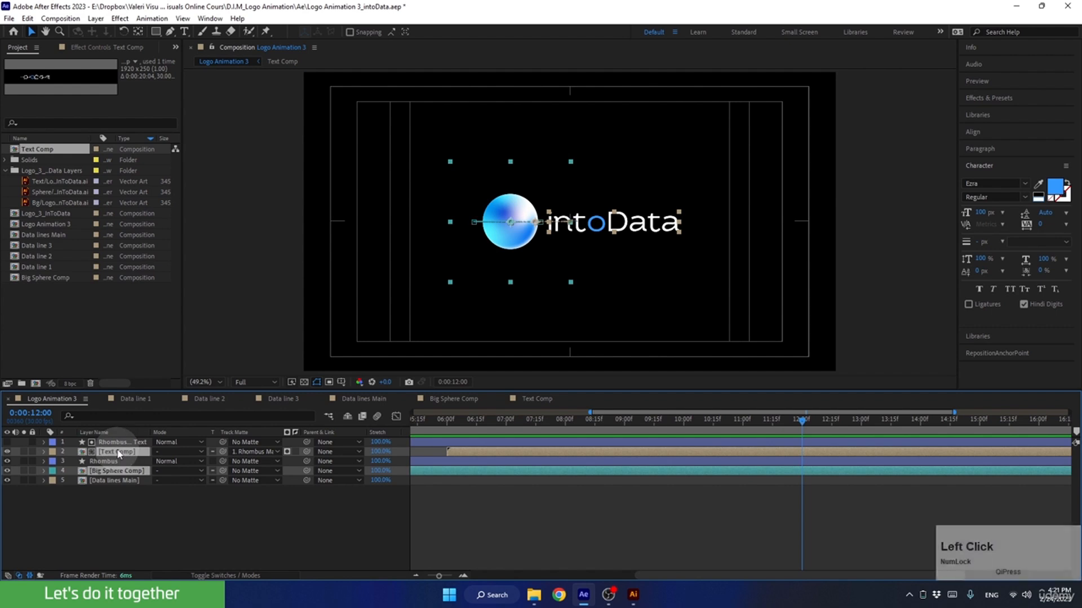
{"action": "key", "text": "t"}
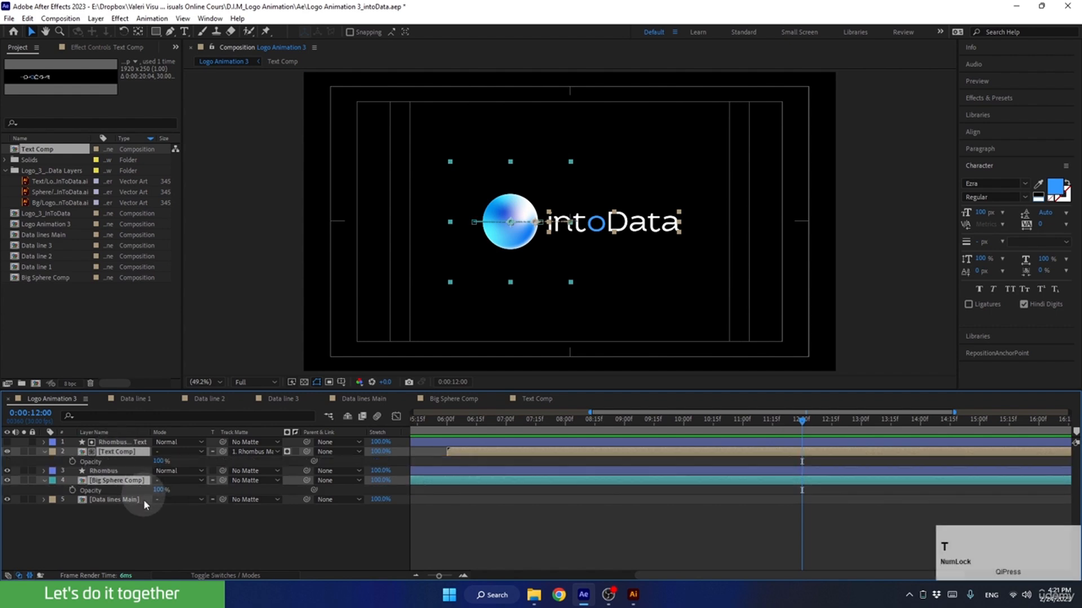
{"action": "left_click", "coordinate": [71, 461]}
Set both layers' Opacity to 0% at 0:00:13:00 and apply Easy Ease to all their Opacity keyframes.
{"action": "left_click_drag", "start_coordinate": [830, 423], "coordinate": [864, 443]}
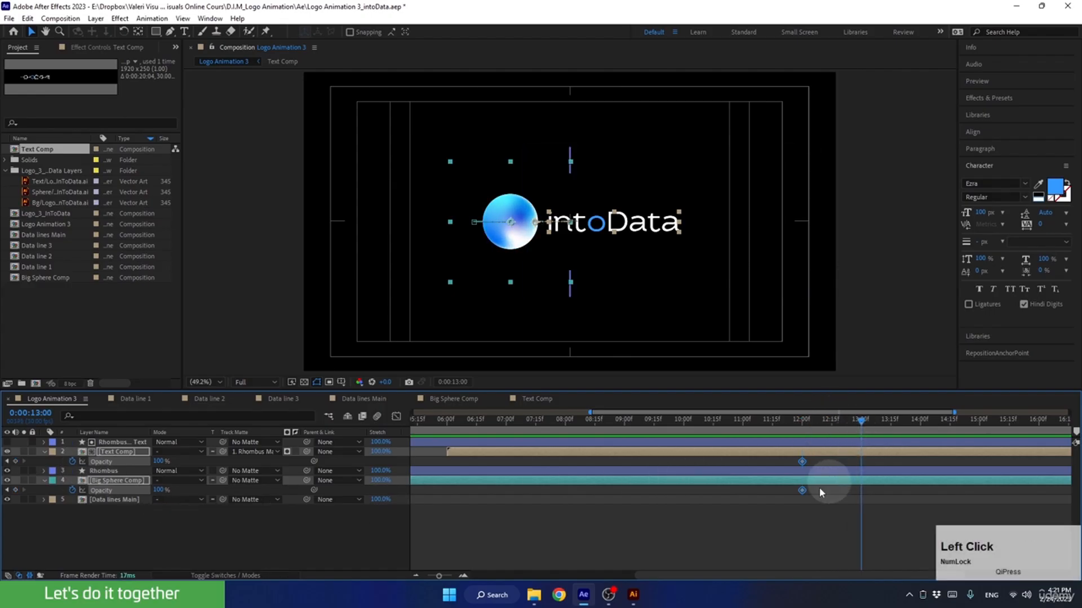
{"action": "left_click", "coordinate": [161, 462]}
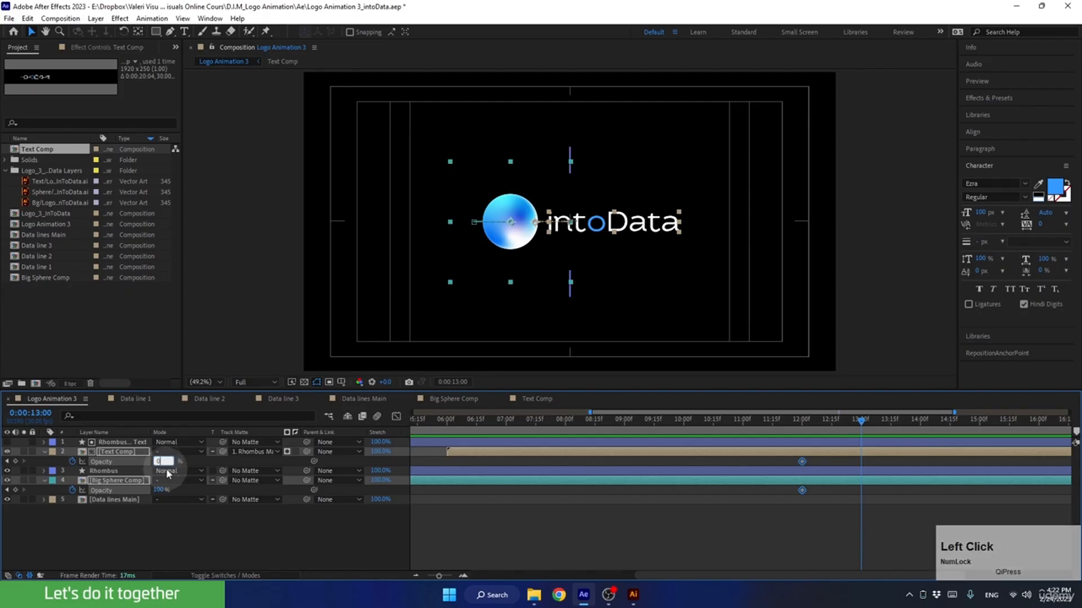
{"action": "type", "text": "0"}
{"action": "key", "text": "Return"}
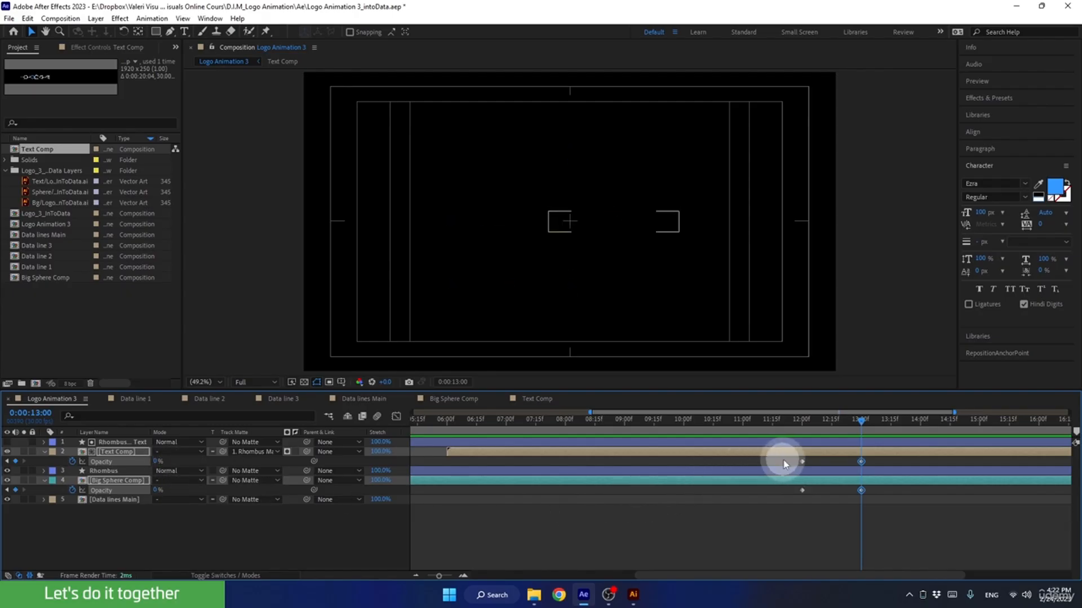
{"action": "left_click_drag", "start_coordinate": [784, 458], "coordinate": [869, 514]}
{"action": "key", "text": "F9"}
Preview the logo's closing movement and fade-out from 0:00:08:26.
{"action": "left_click", "coordinate": [792, 422]}
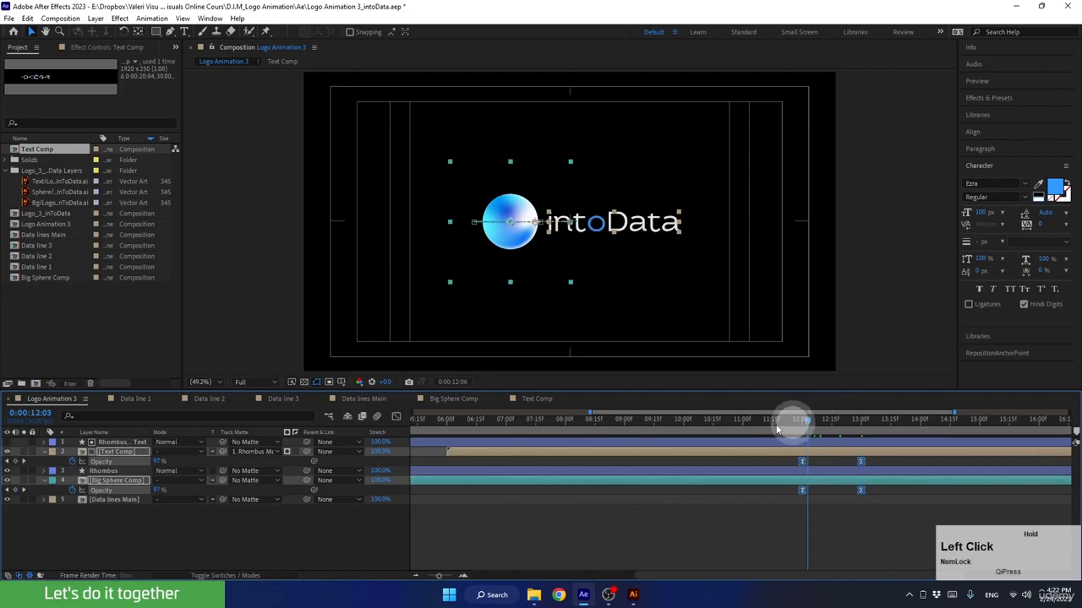
{"action": "left_click", "coordinate": [618, 430]}
{"action": "key", "text": "space"}
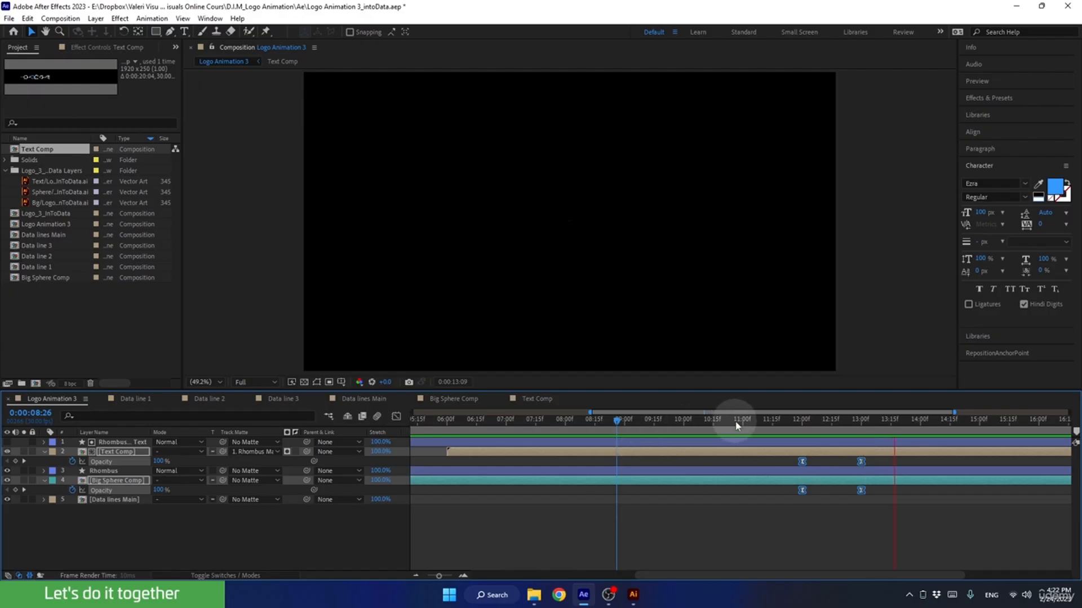
Inspect the partly faded logo at 0:00:12:11 and select only the Big Sphere Comp layer.
{"action": "mouse_move", "coordinate": [830, 421]}
{"action": "left_mouse_down"}
{"action": "mouse_move", "coordinate": [802, 424]}
{"action": "mouse_move", "coordinate": [867, 428]}
{"action": "mouse_move", "coordinate": [804, 425]}
{"action": "mouse_move", "coordinate": [823, 428]}
{"action": "left_mouse_up"}
{"action": "left_click", "coordinate": [836, 514]}
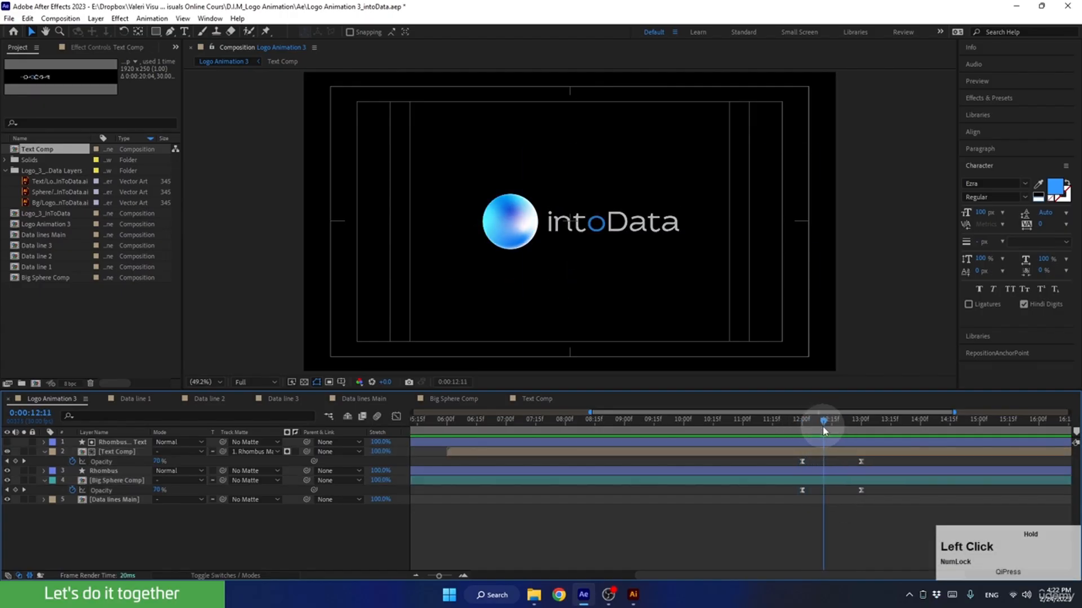
{"action": "left_click", "coordinate": [512, 235]}
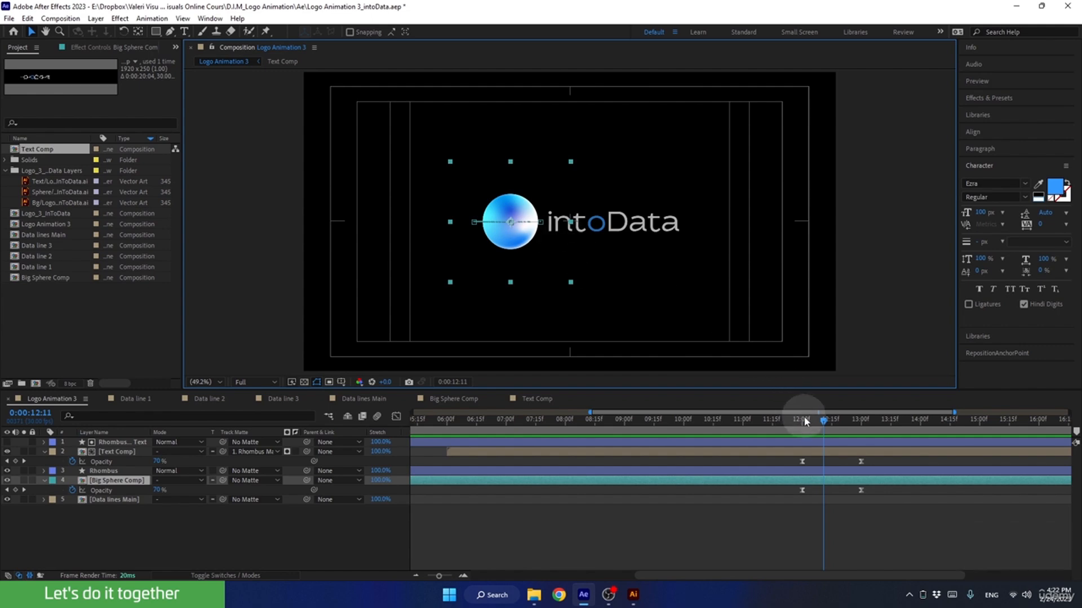
Turn off Collapse Transformations for the Big Sphere Comp layer and check the sphere's fade at 0:00:12:09.
{"action": "left_click", "coordinate": [189, 575]}
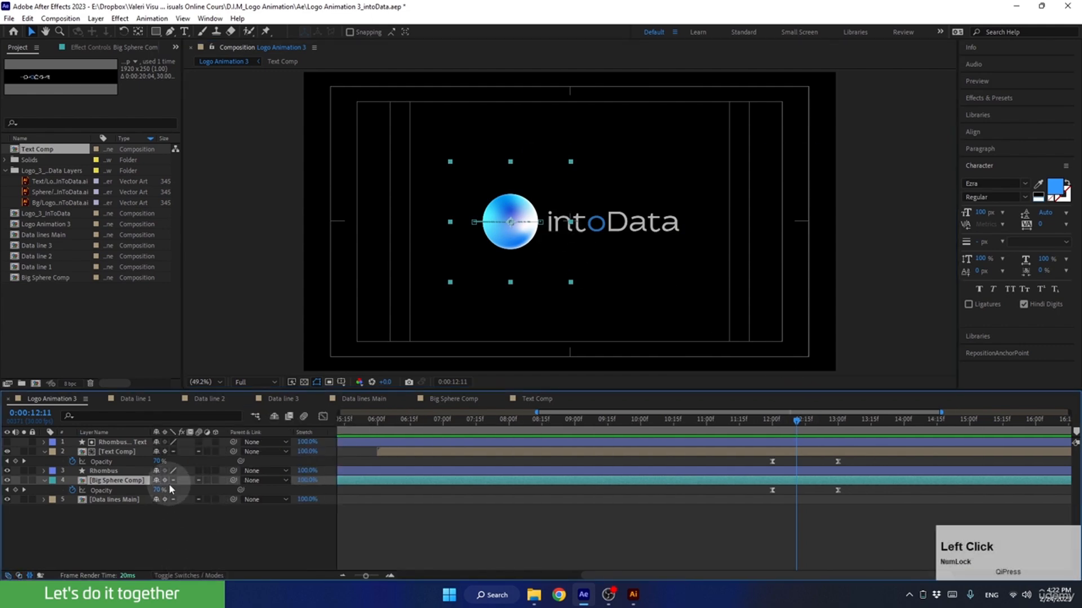
{"action": "left_click", "coordinate": [165, 481]}
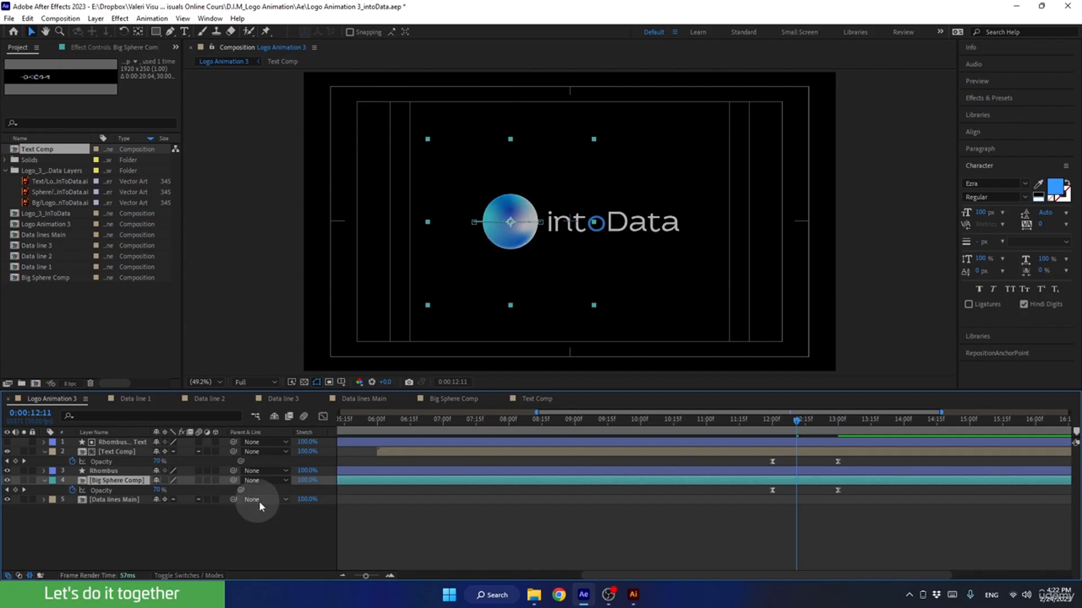
{"action": "left_click", "coordinate": [794, 421]}
{"action": "mouse_move", "coordinate": [800, 424]}
{"action": "left_mouse_down"}
{"action": "mouse_move", "coordinate": [838, 423]}
{"action": "mouse_move", "coordinate": [791, 427]}
{"action": "left_mouse_up"}
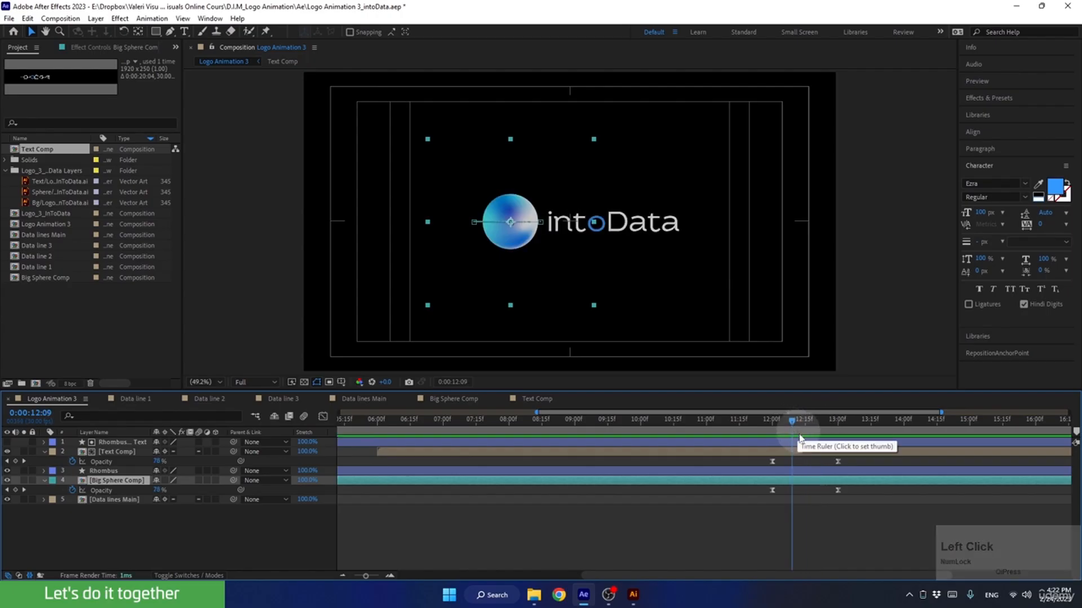
{"action": "left_click", "coordinate": [790, 472]}
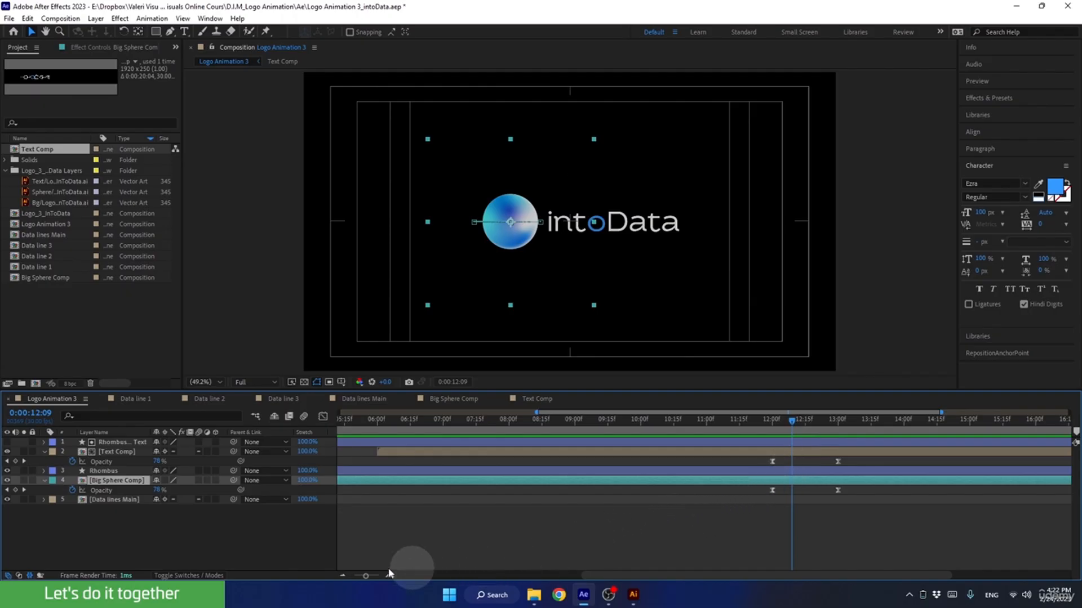
Cut the Layer Styles from the sphere layer inside Big Sphere Comp and paste them onto the Big Sphere Comp layer in Logo Animation 3.
{"action": "double_click", "coordinate": [127, 482]}
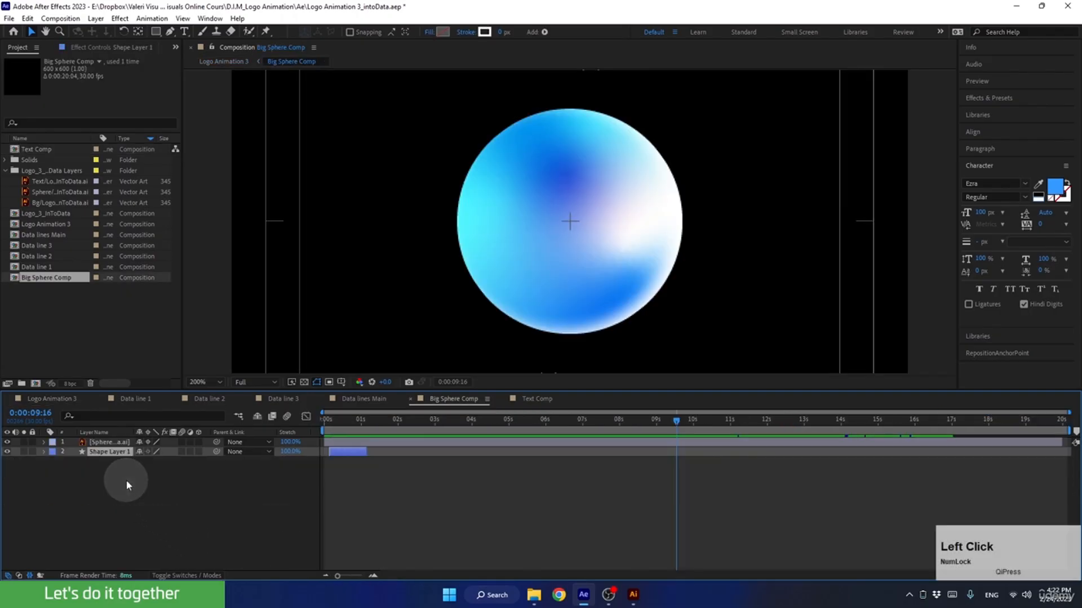
{"action": "left_click", "coordinate": [110, 443]}
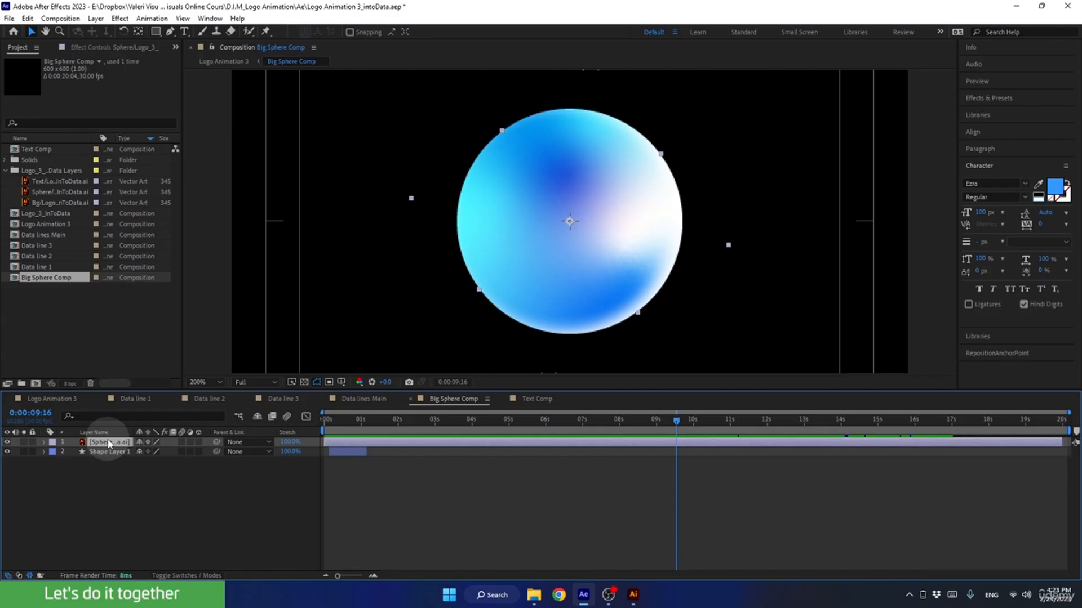
{"action": "key", "text": "u"}
{"action": "key", "text": "u"}
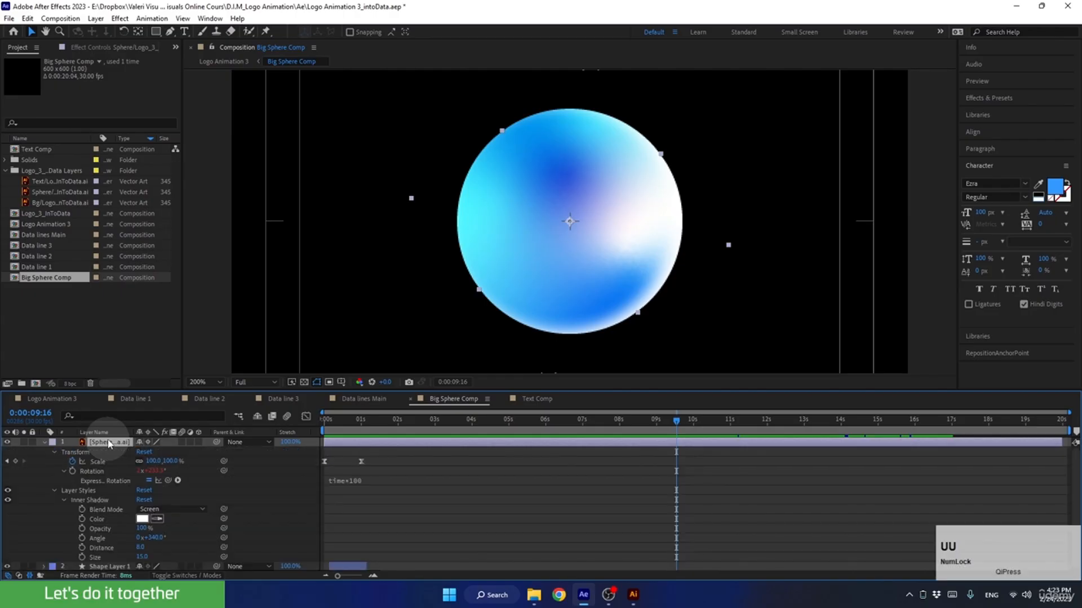
{"action": "left_click", "coordinate": [78, 491]}
{"action": "key", "text": "ctrl+x"}
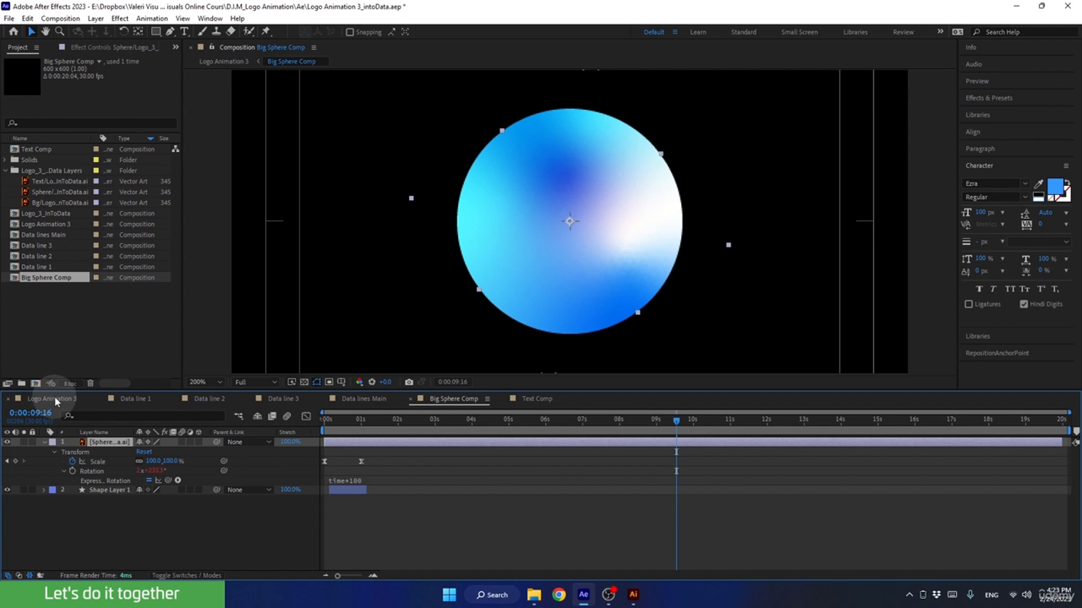
{"action": "left_click", "coordinate": [54, 398]}
{"action": "left_click", "coordinate": [95, 480]}
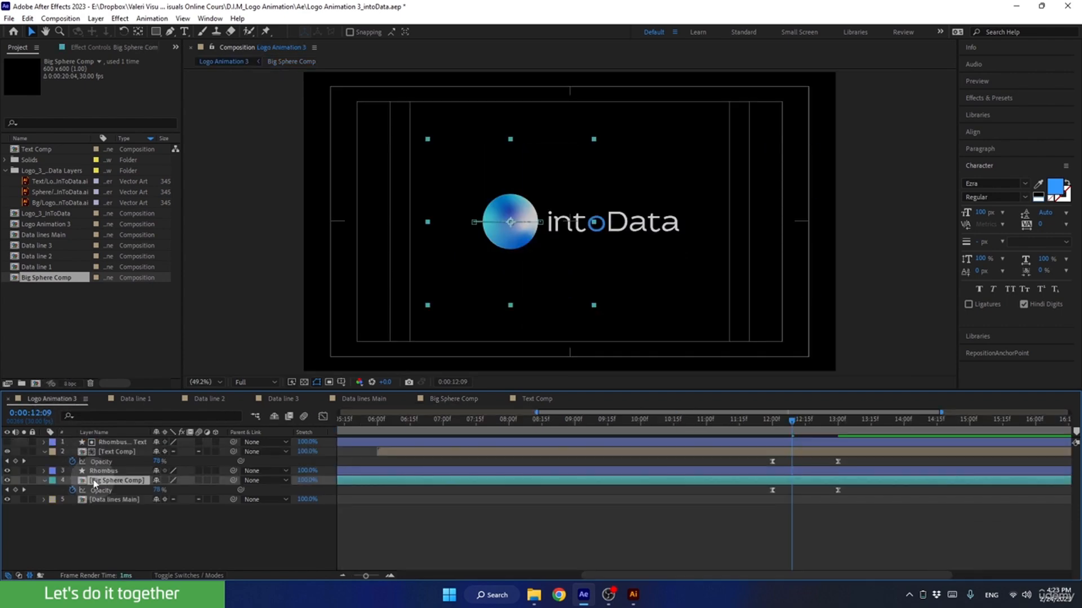
{"action": "key", "text": "ctrl+v"}
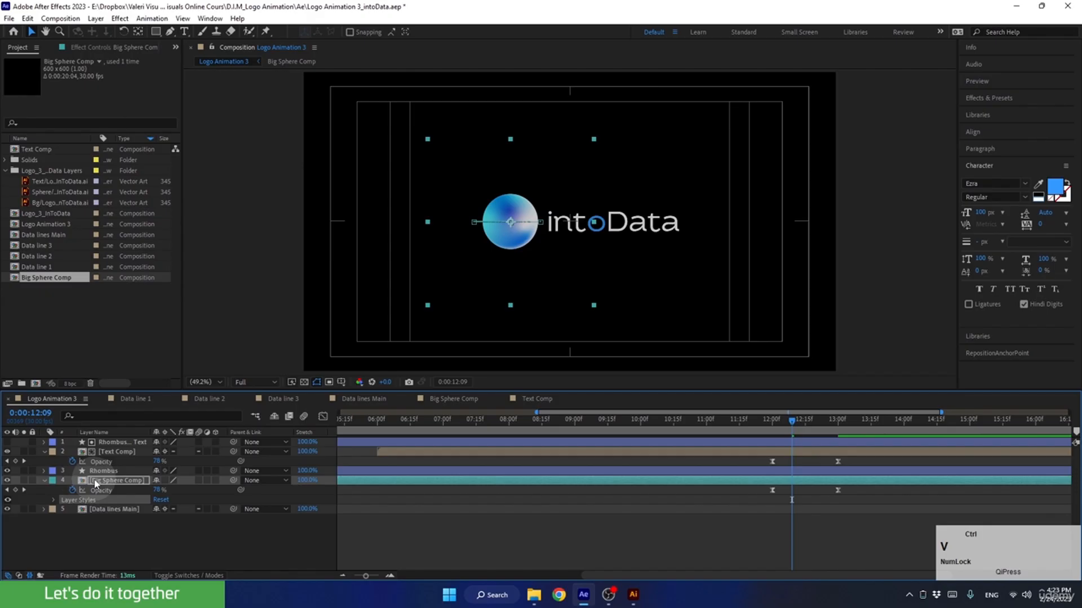
Turn Collapse Transformations back on for the Big Sphere Comp layer, check the fade near 0:00:12:02 and save the project.
{"action": "left_click", "coordinate": [164, 481]}
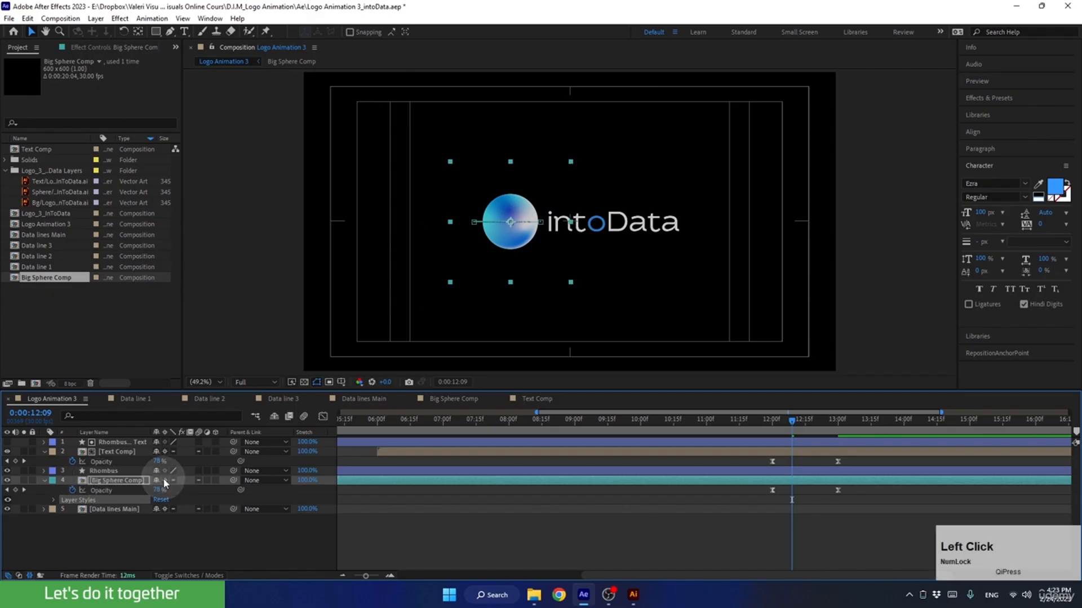
{"action": "left_click", "coordinate": [44, 480]}
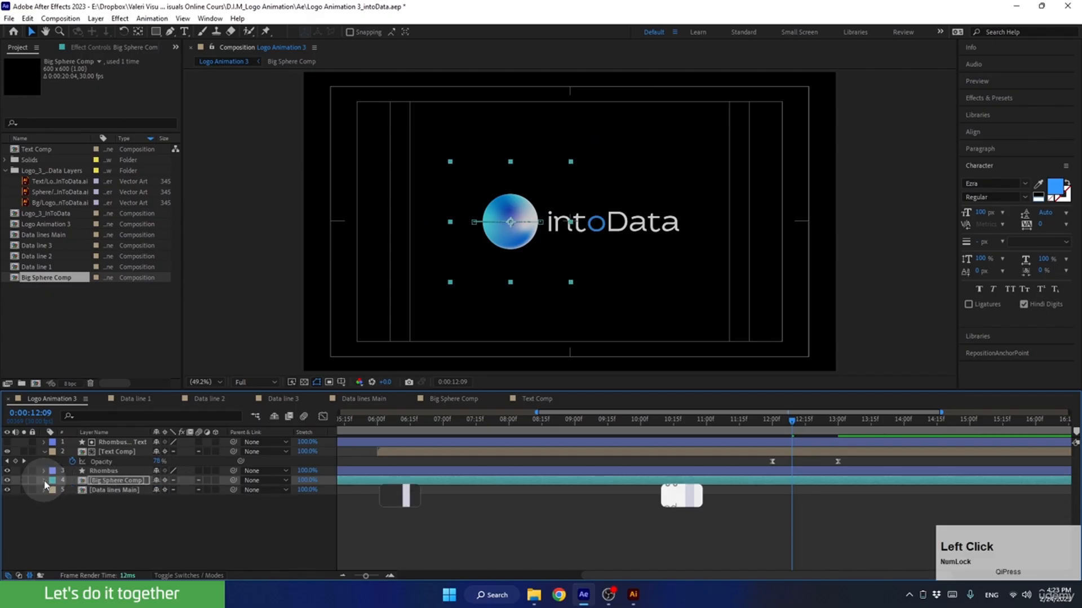
{"action": "left_click_drag", "start_coordinate": [790, 420], "coordinate": [775, 419]}
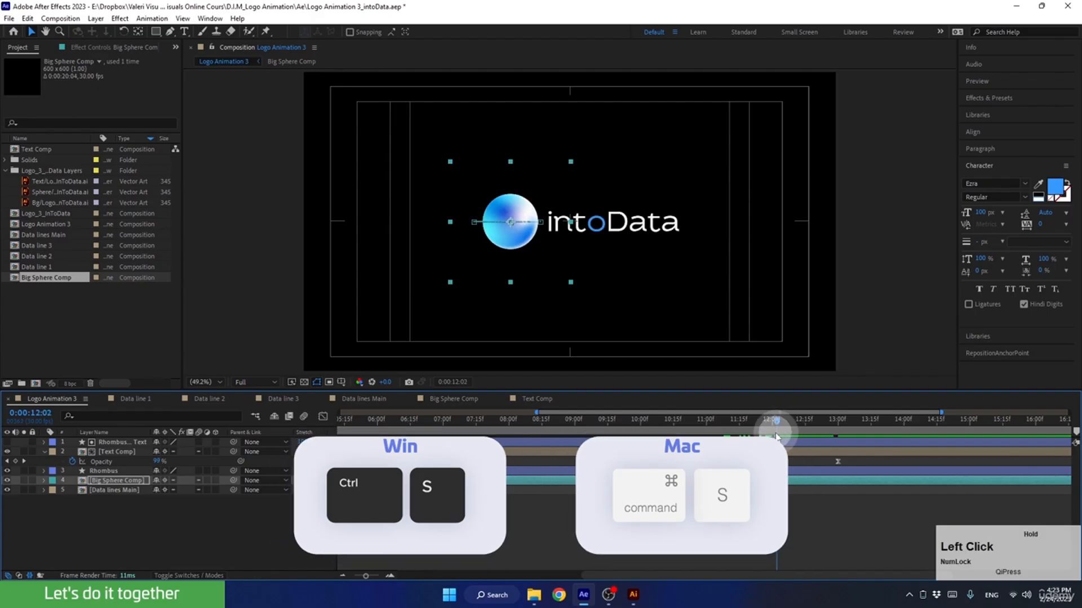
{"action": "key", "text": "ctrl+s"}
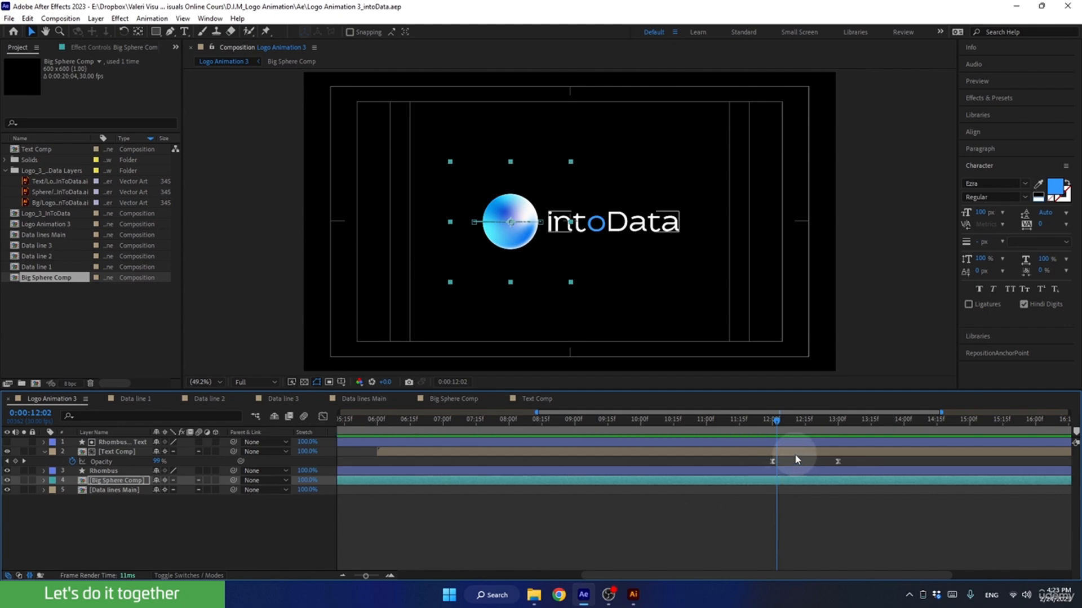
Go to 0:00:05:23 and change the Rhombus layer's fill to a Linear Gradient.
{"action": "left_click_drag", "start_coordinate": [776, 421], "coordinate": [362, 466]}
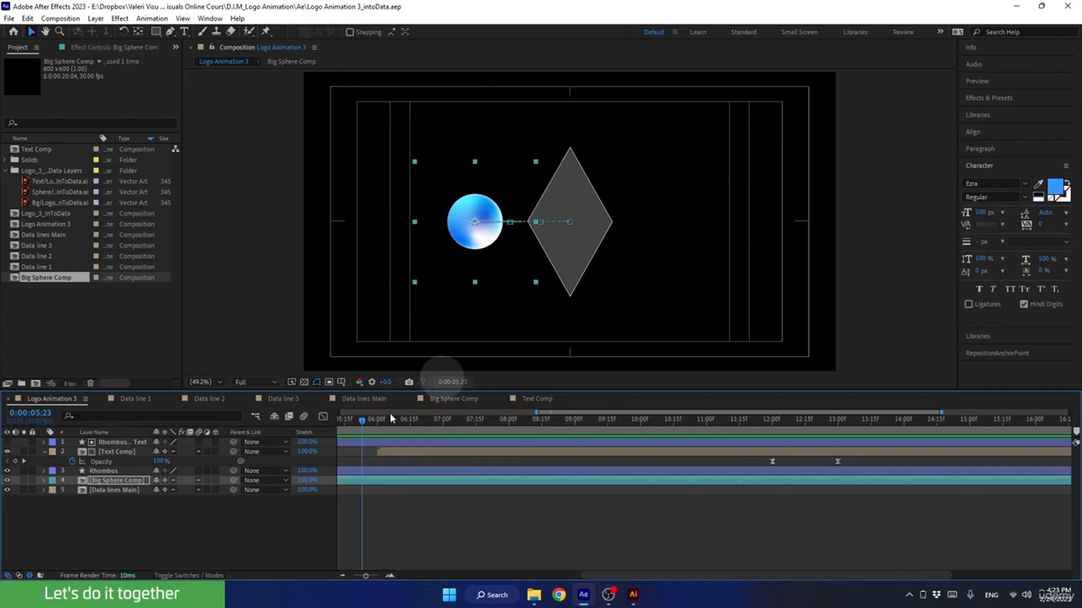
{"action": "left_click", "coordinate": [103, 471]}
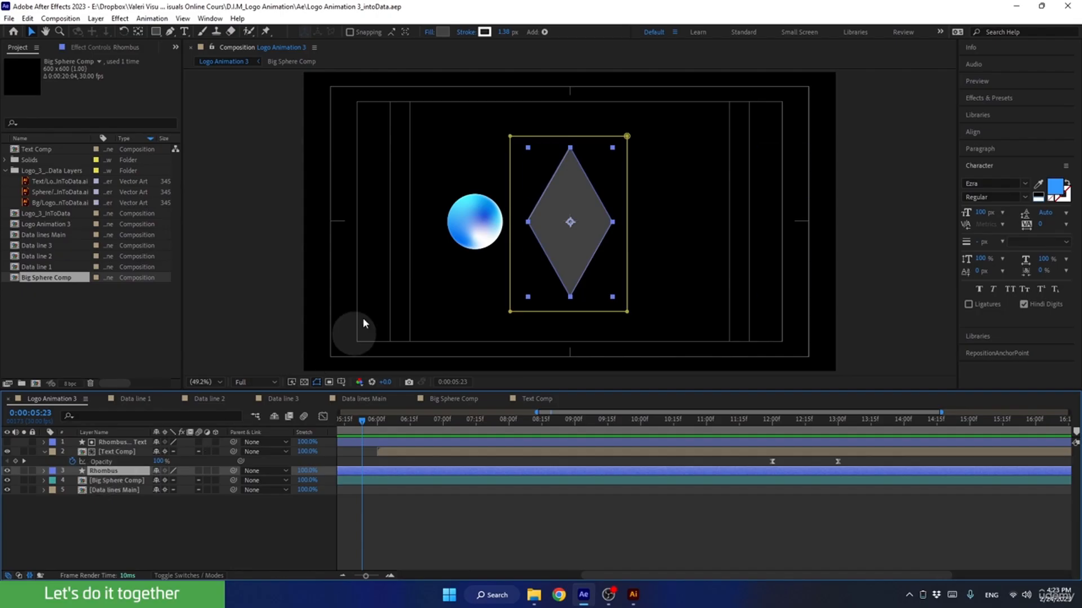
{"action": "left_click", "coordinate": [428, 32]}
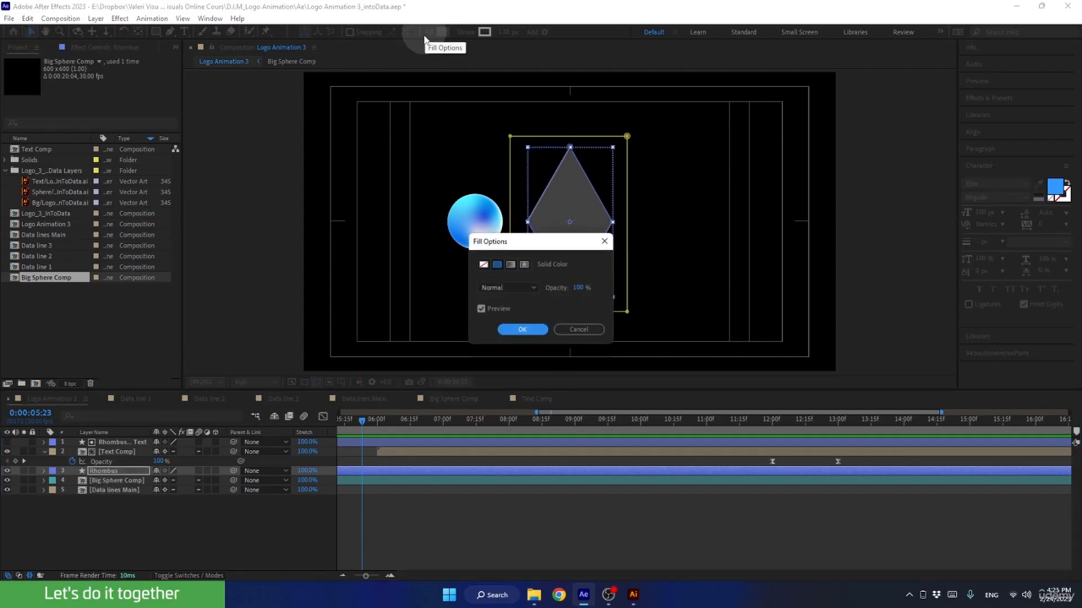
{"action": "left_click", "coordinate": [509, 264]}
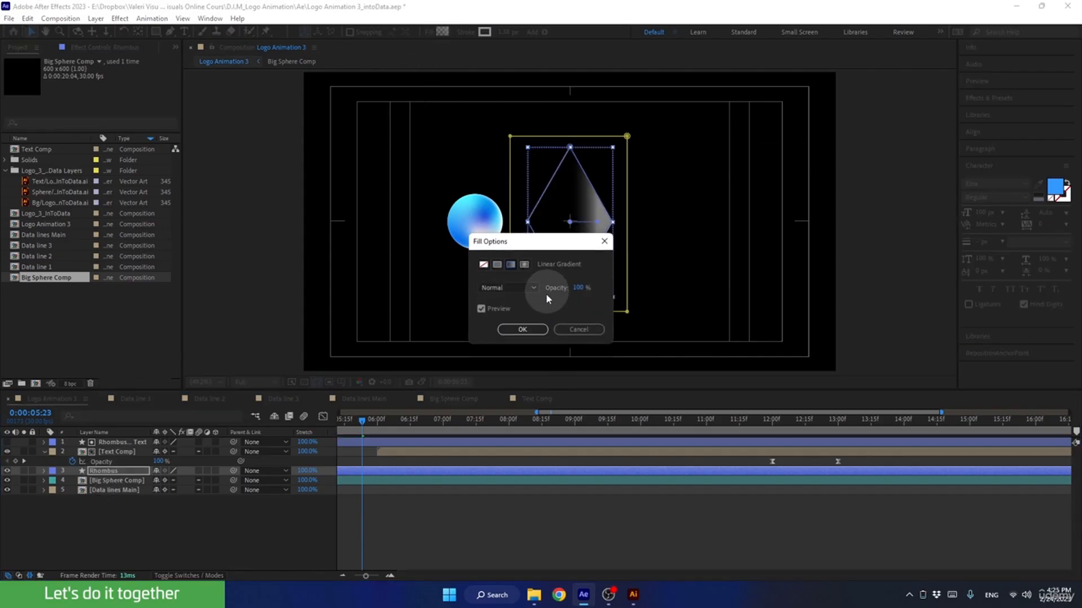
{"action": "left_click", "coordinate": [514, 330]}
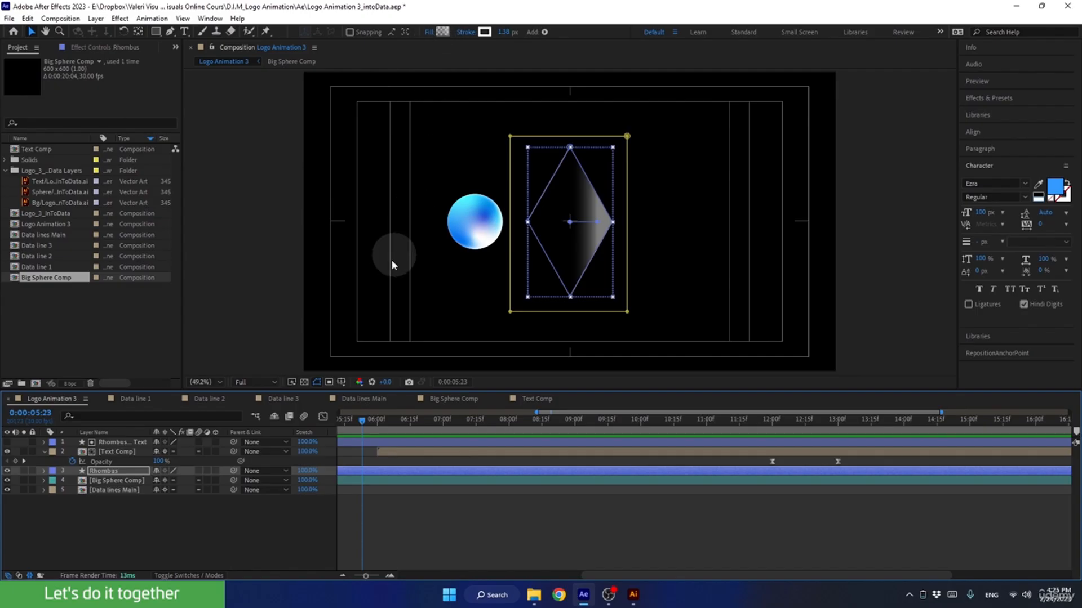
Filter the Rhombus layer's properties by "grad", expand Gradient Fill 1 and open its gradient colors for editing.
{"action": "left_click", "coordinate": [105, 471]}
{"action": "left_click", "coordinate": [126, 415]}
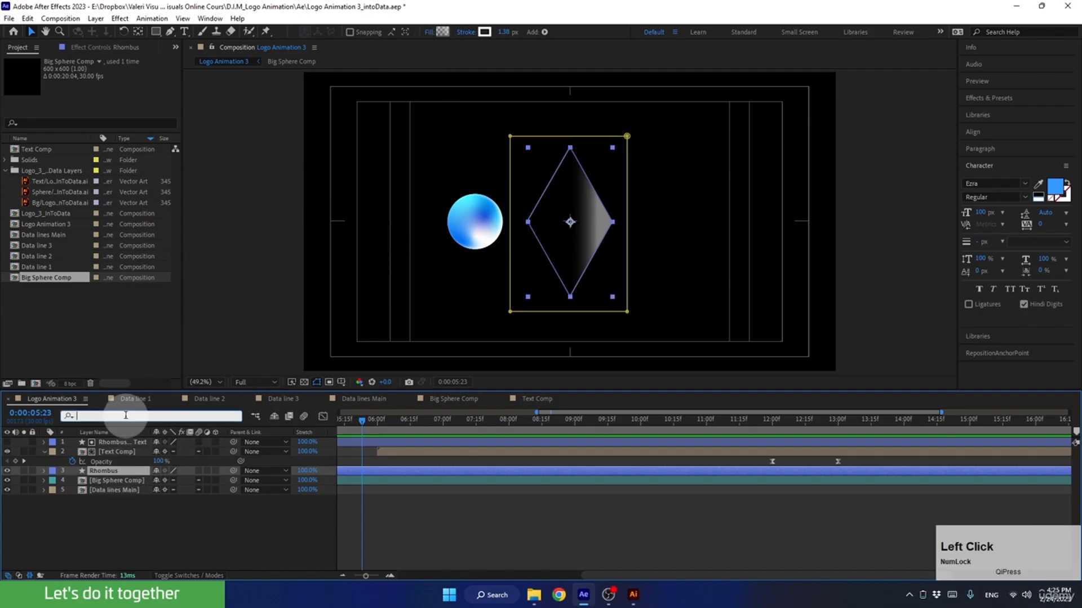
{"action": "type", "text": "grad"}
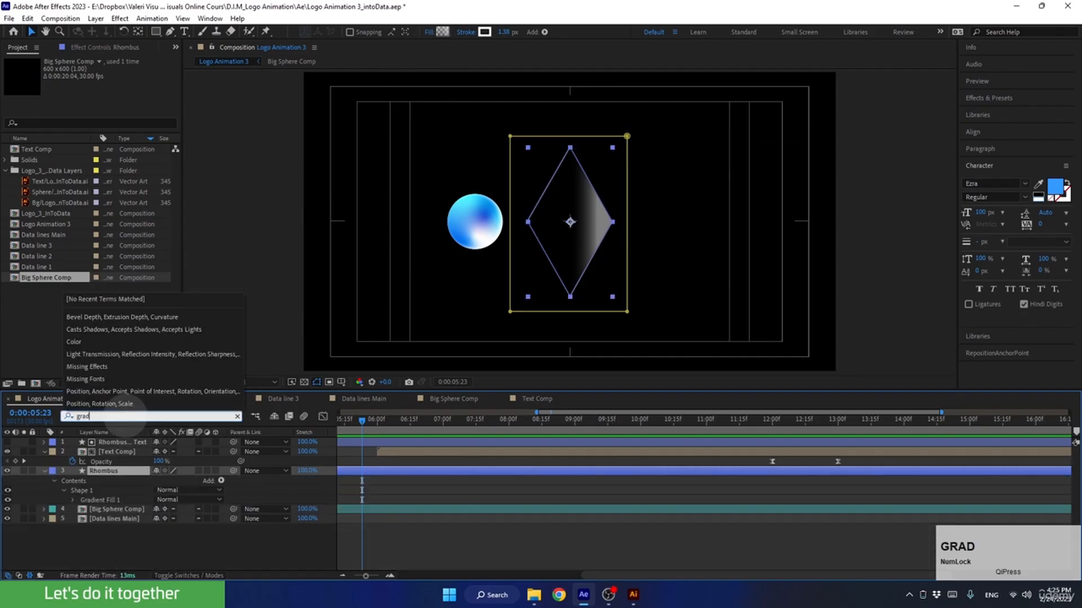
{"action": "key", "text": "Return"}
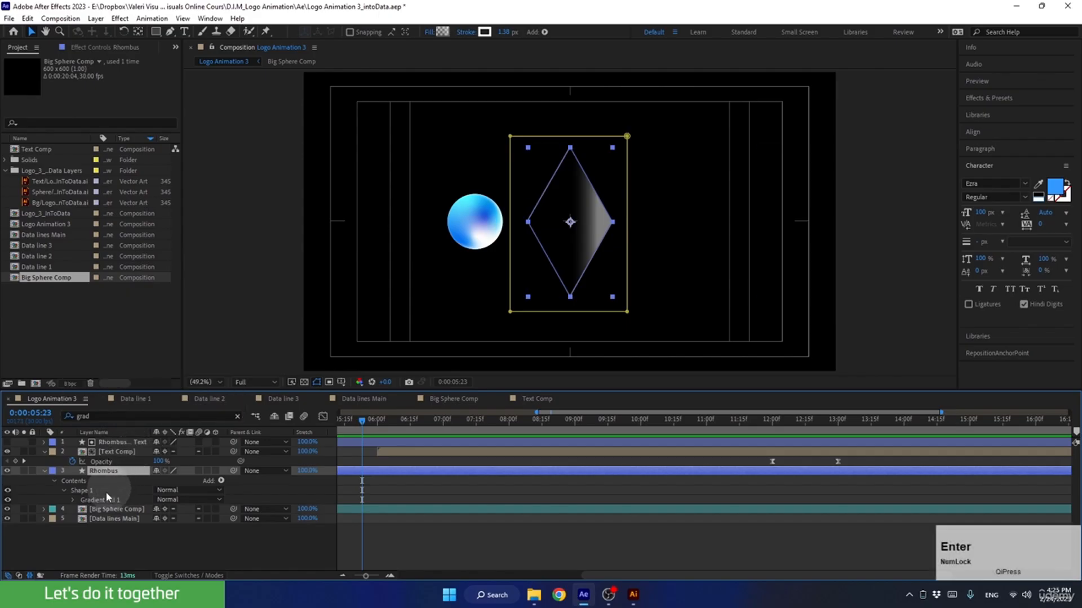
{"action": "left_click", "coordinate": [74, 500]}
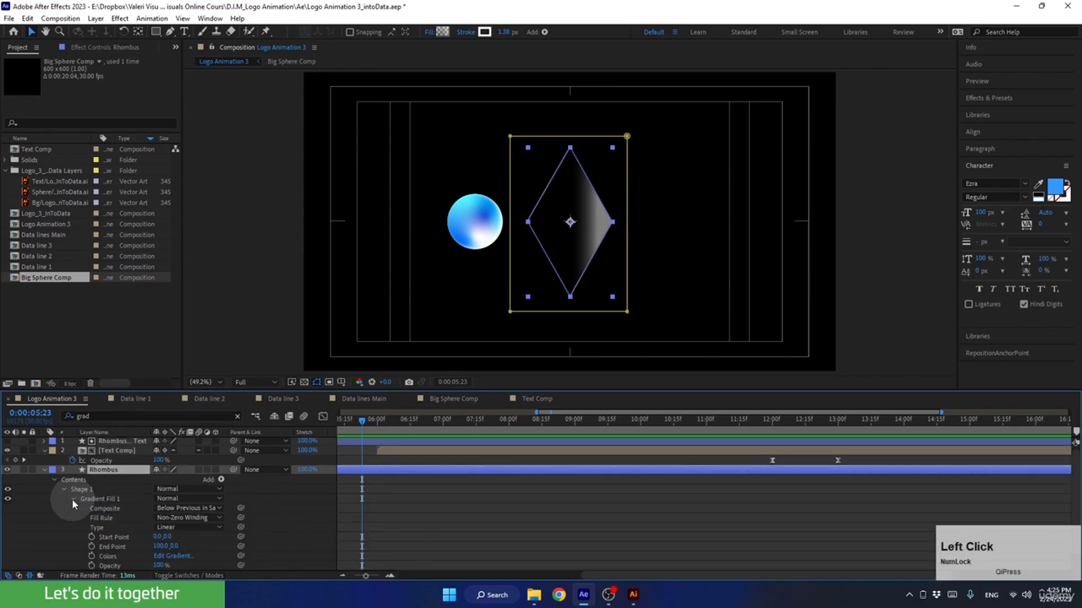
{"action": "left_click", "coordinate": [172, 556]}
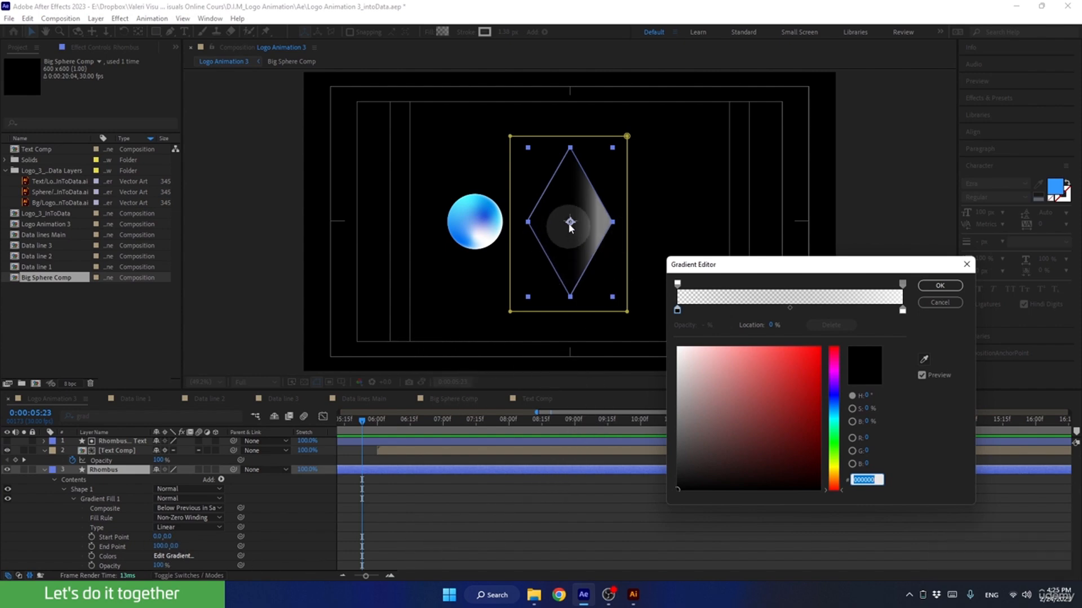
Try bright blue 0048FF on the gradient's start stop, raise its opacity to 100%, and settle on dark navy 030B20.
{"action": "left_click", "coordinate": [677, 310]}
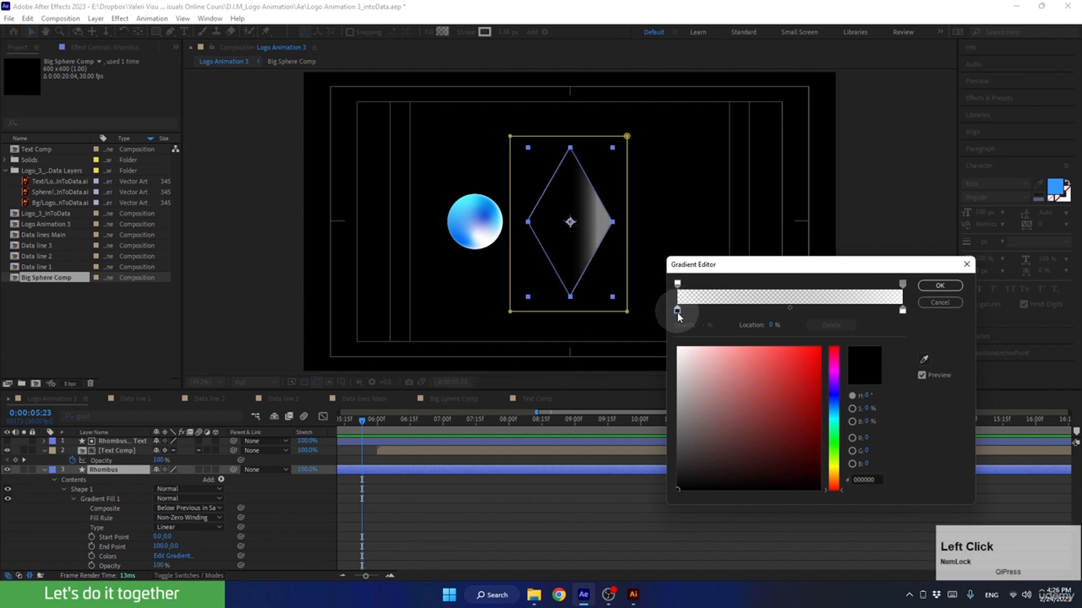
{"action": "left_click", "coordinate": [834, 400]}
{"action": "left_click_drag", "start_coordinate": [797, 381], "coordinate": [832, 340]}
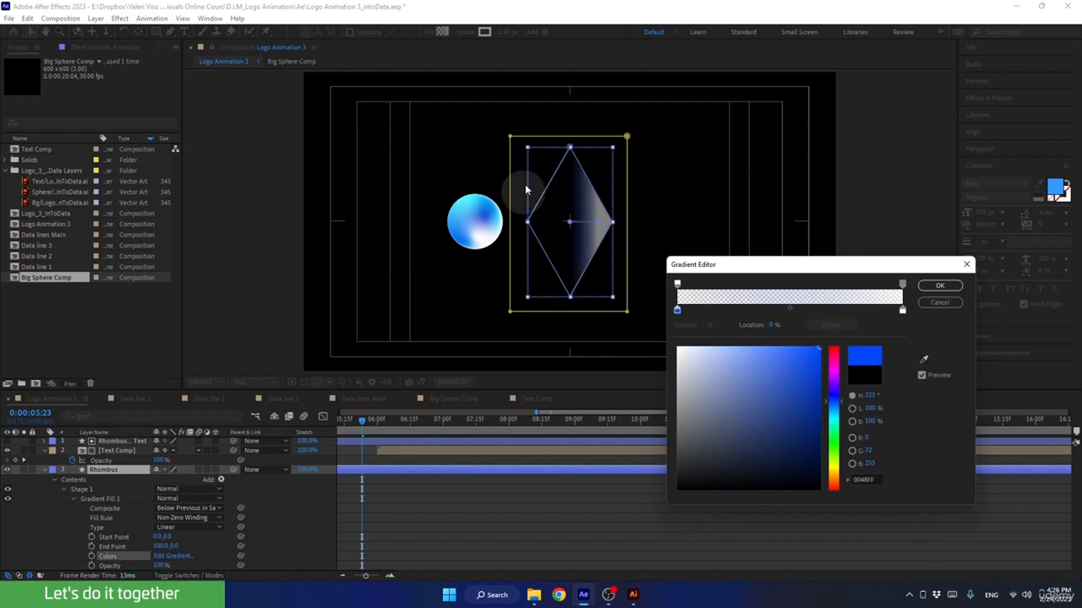
{"action": "left_click", "coordinate": [677, 284]}
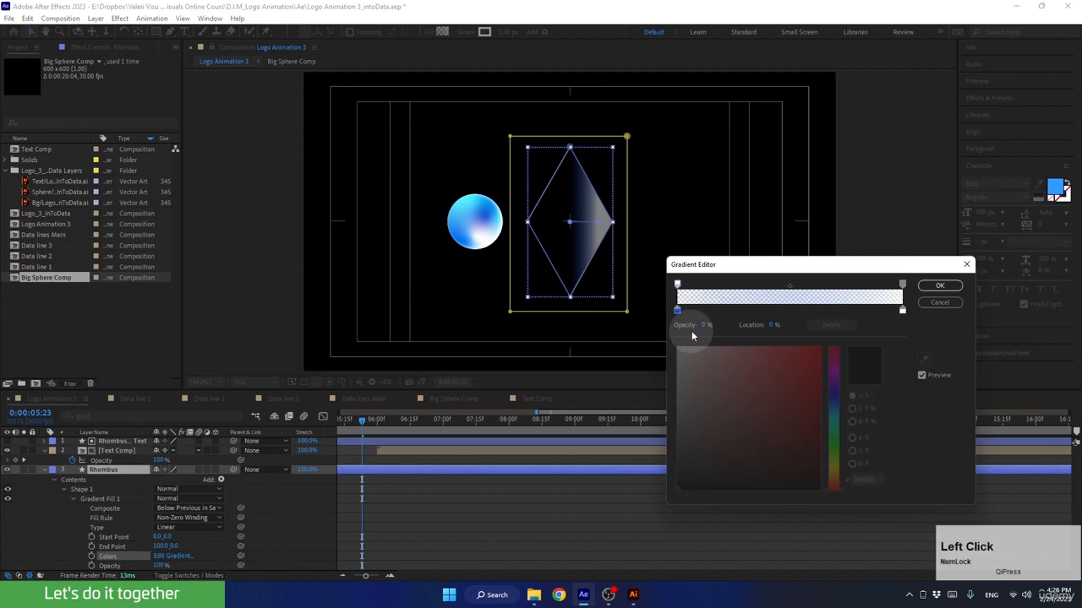
{"action": "left_click_drag", "start_coordinate": [708, 322], "coordinate": [821, 322]}
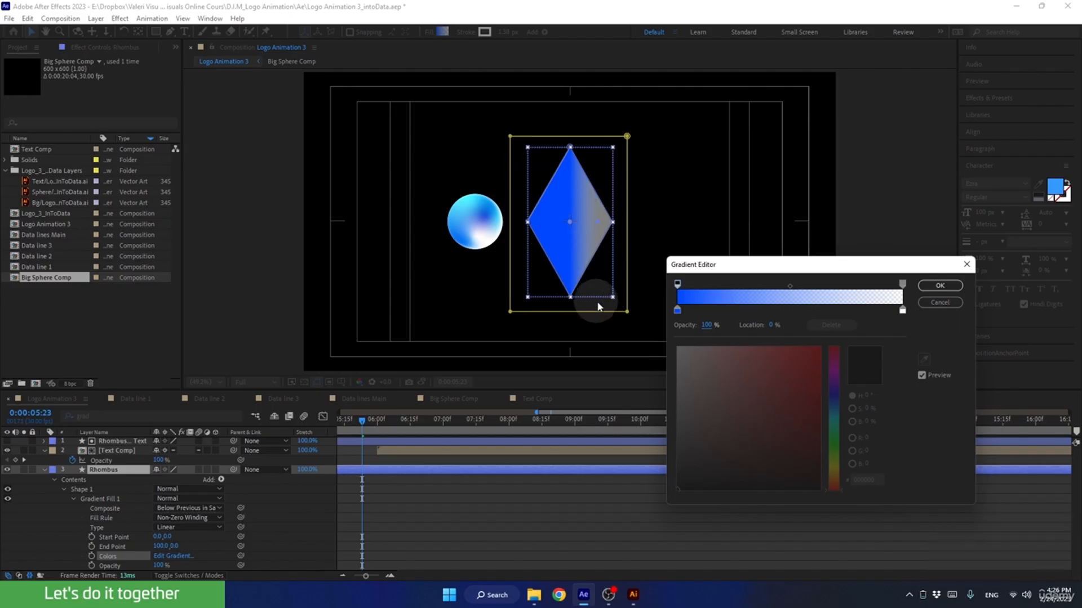
{"action": "left_click", "coordinate": [678, 311]}
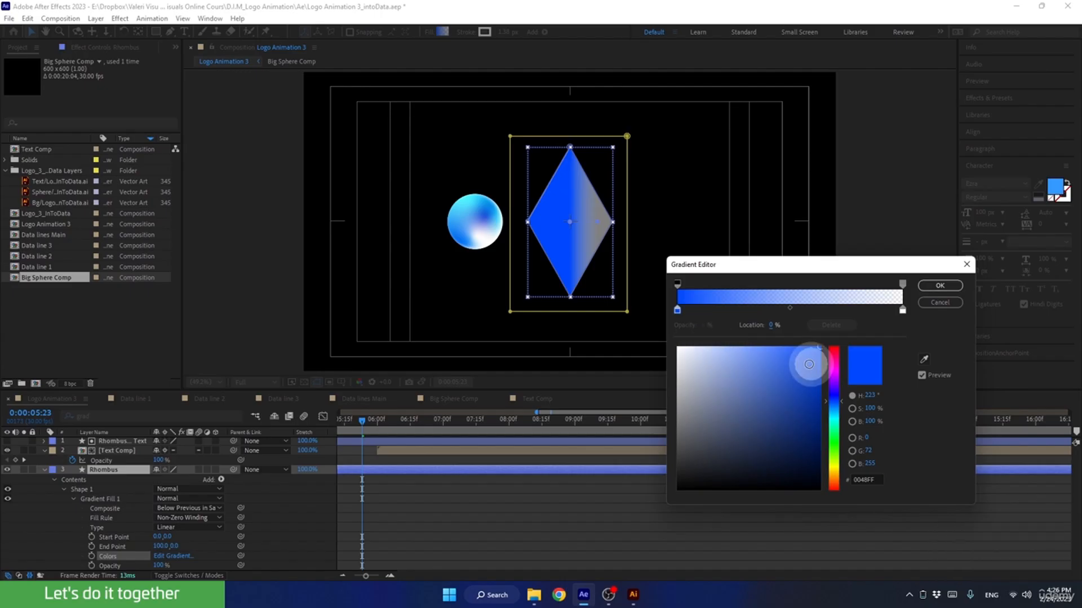
{"action": "mouse_move", "coordinate": [807, 362]}
{"action": "left_mouse_down"}
{"action": "mouse_move", "coordinate": [792, 418]}
{"action": "mouse_move", "coordinate": [799, 449]}
{"action": "mouse_move", "coordinate": [784, 448]}
{"action": "mouse_move", "coordinate": [803, 470]}
{"action": "left_mouse_up"}
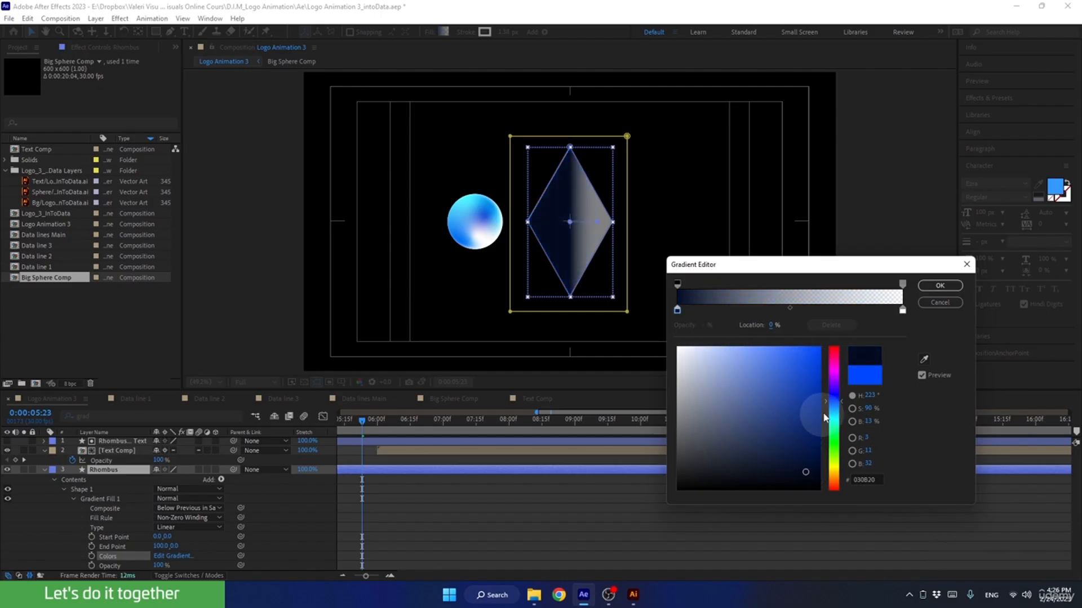
Set the gradient's end stop to blue 122CF0 with 100% opacity and accept the gradient.
{"action": "left_click", "coordinate": [903, 311]}
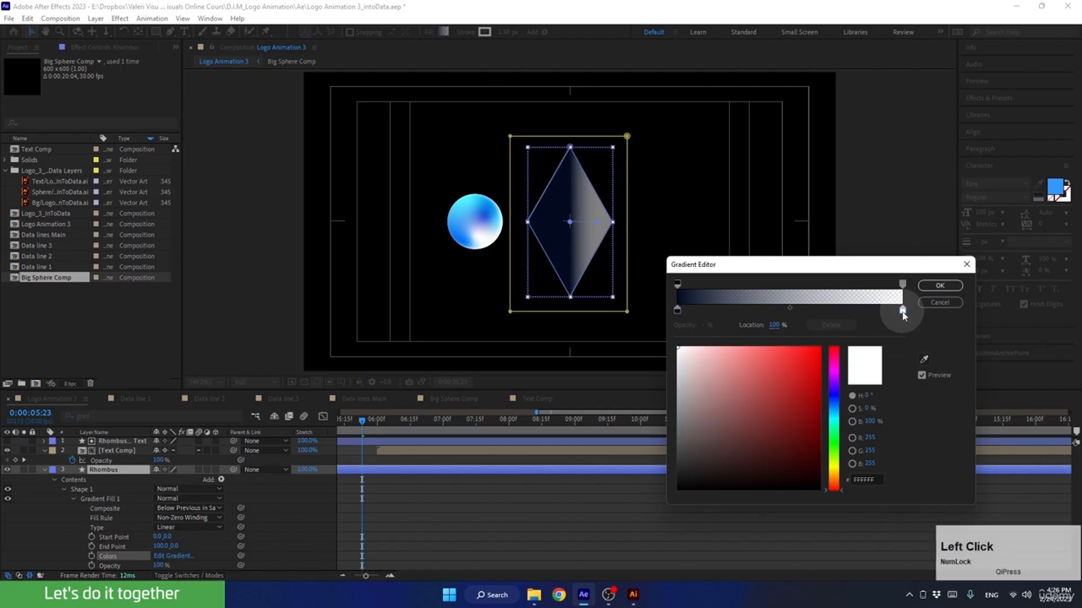
{"action": "mouse_move", "coordinate": [834, 431]}
{"action": "left_mouse_down"}
{"action": "mouse_move", "coordinate": [836, 400]}
{"action": "mouse_move", "coordinate": [799, 386]}
{"action": "mouse_move", "coordinate": [816, 358]}
{"action": "left_mouse_up"}
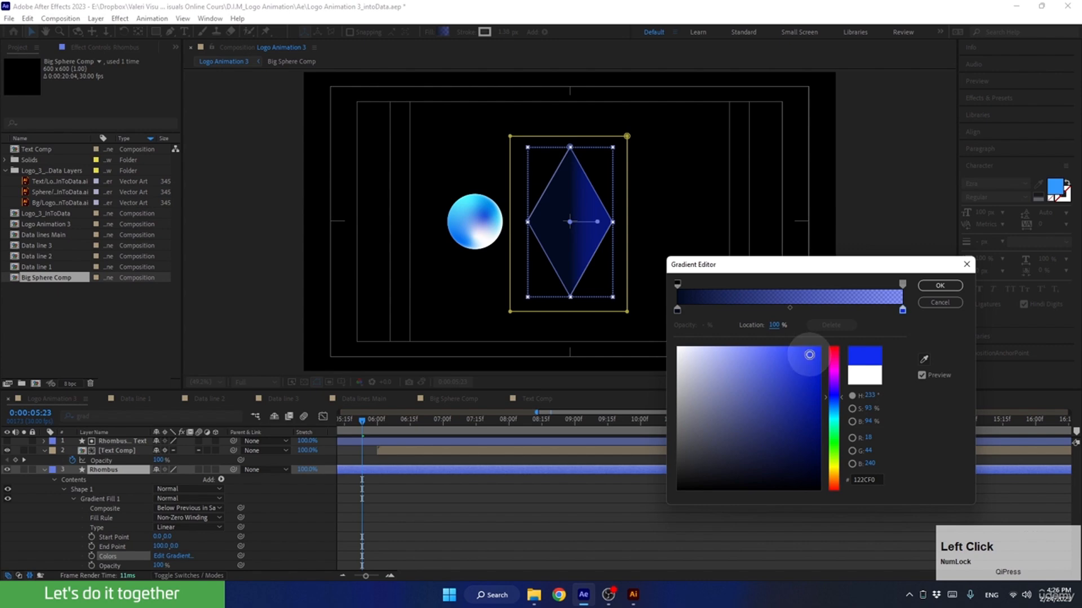
{"action": "left_click", "coordinate": [903, 285]}
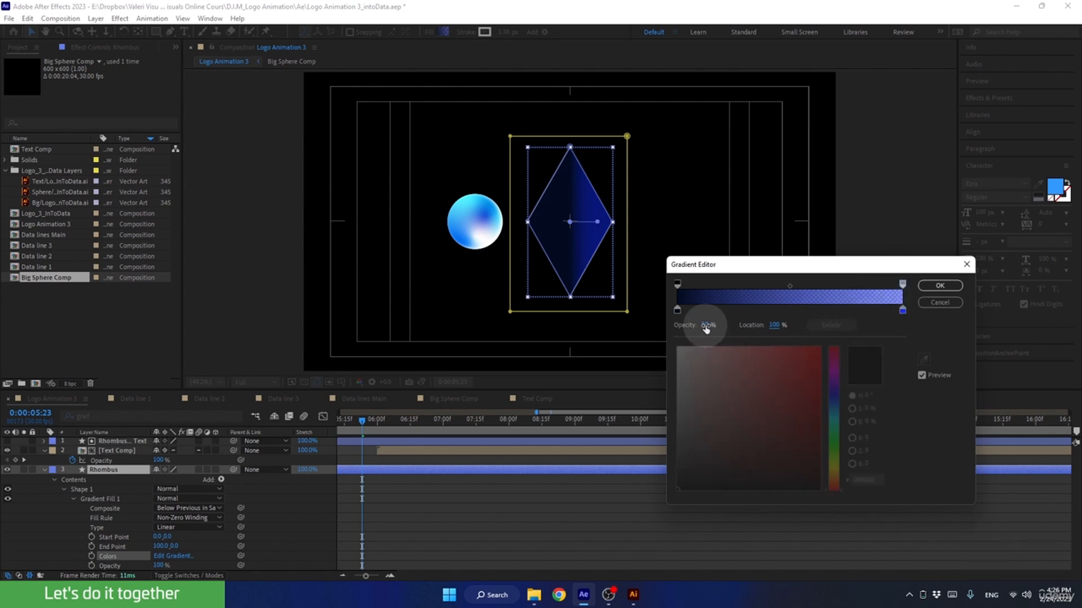
{"action": "left_click_drag", "start_coordinate": [706, 328], "coordinate": [726, 326]}
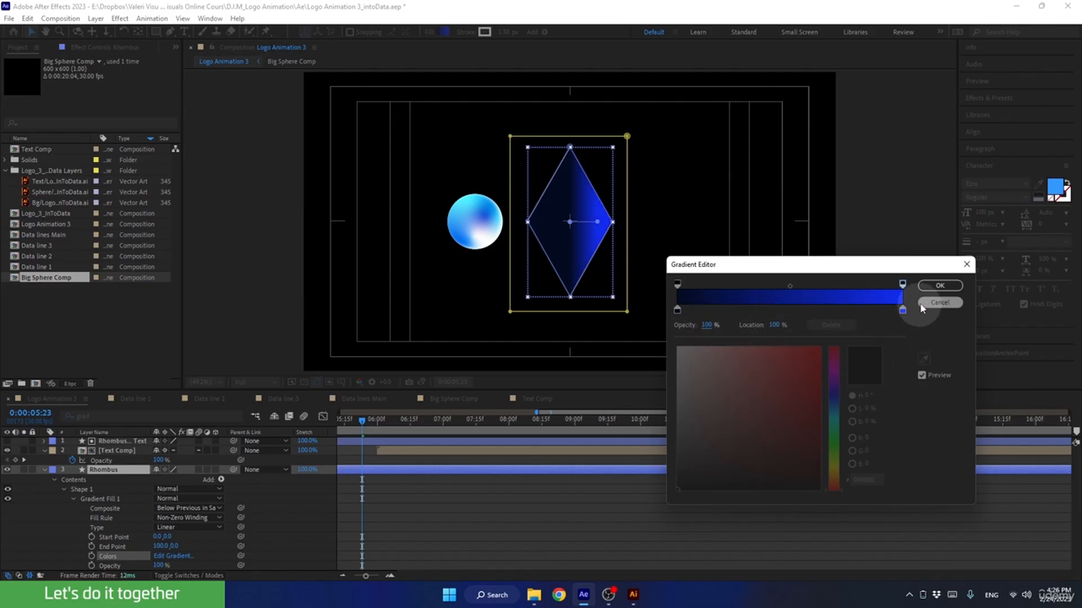
{"action": "left_click", "coordinate": [940, 285]}
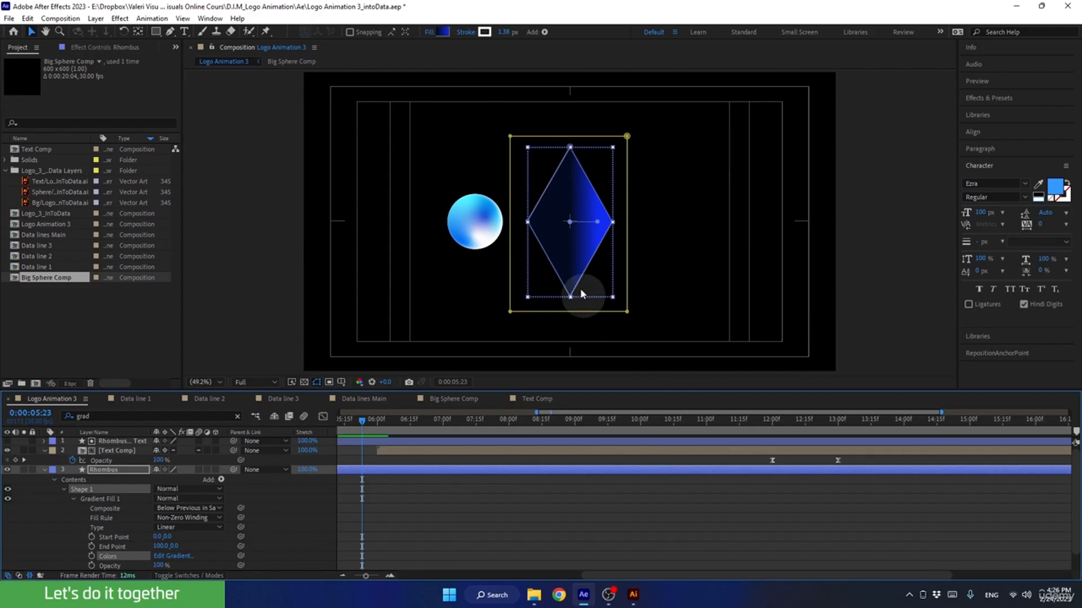
Stretch the Rhombus gradient by setting its End Point to about 218.7, 2.0 and its Start Point to about -141.0, -1.0.
{"action": "left_click_drag", "start_coordinate": [598, 224], "coordinate": [624, 232]}
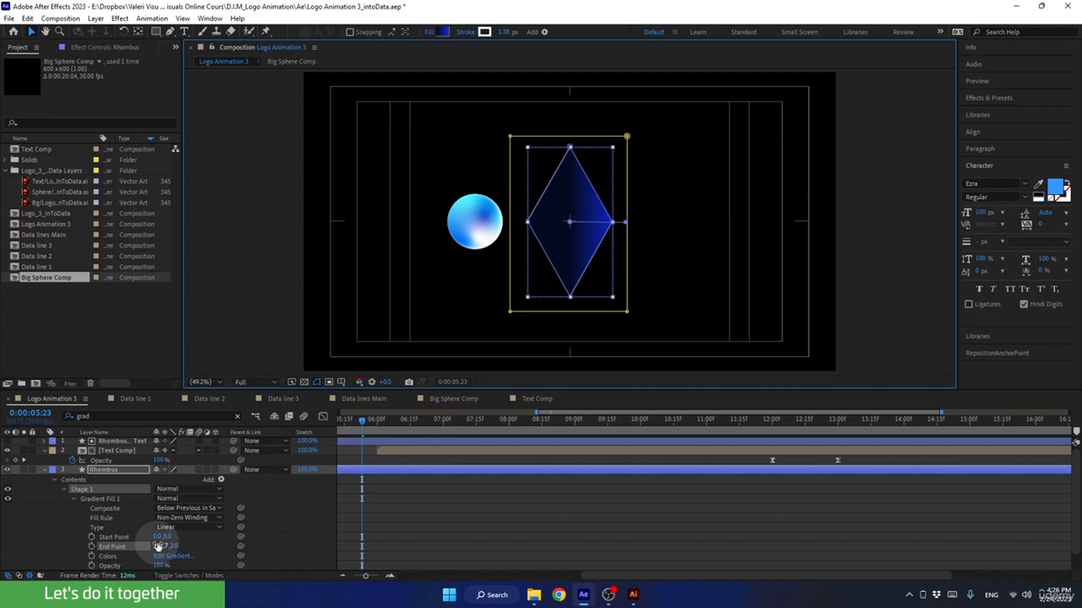
{"action": "left_click_drag", "start_coordinate": [158, 547], "coordinate": [98, 556]}
{"action": "mouse_move", "coordinate": [177, 537]}
{"action": "left_mouse_down"}
{"action": "mouse_move", "coordinate": [192, 537]}
{"action": "mouse_move", "coordinate": [129, 541]}
{"action": "mouse_move", "coordinate": [172, 542]}
{"action": "left_mouse_up"}
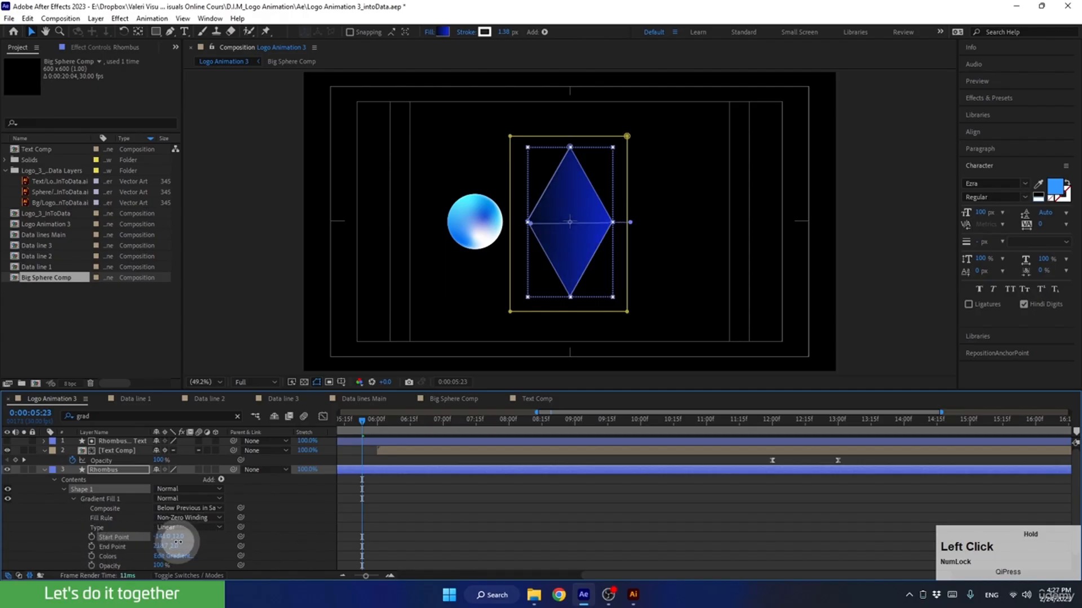
{"action": "left_click_drag", "start_coordinate": [362, 419], "coordinate": [515, 423]}
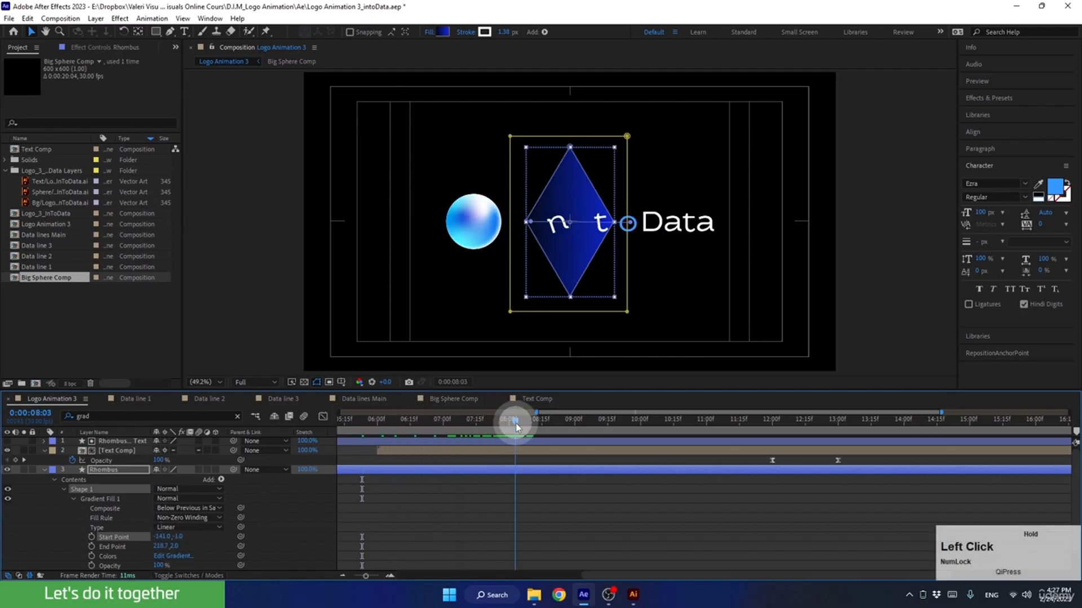
Collapse the Rhombus and Text Comp layer properties and check the Rhombus fill's gradient color stops.
{"action": "left_click", "coordinate": [45, 470]}
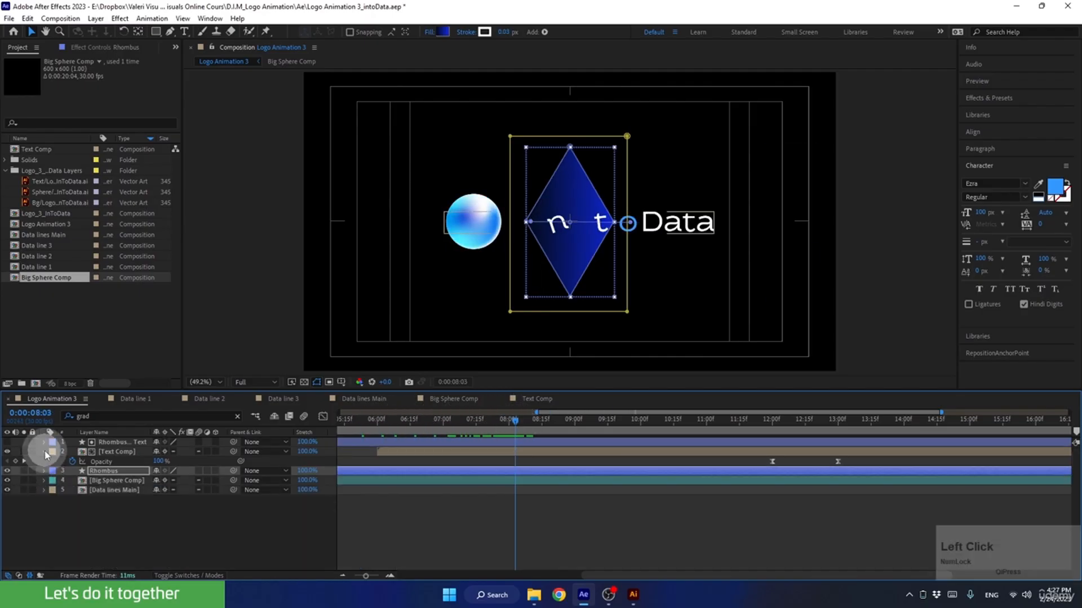
{"action": "left_click", "coordinate": [44, 451]}
{"action": "left_click", "coordinate": [129, 462]}
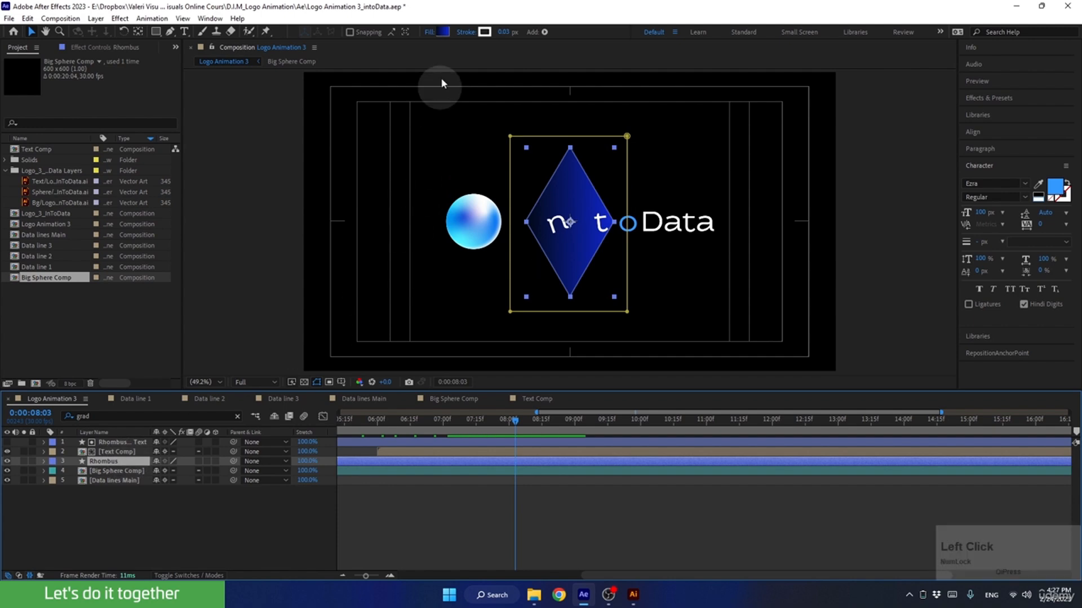
{"action": "left_click", "coordinate": [443, 32]}
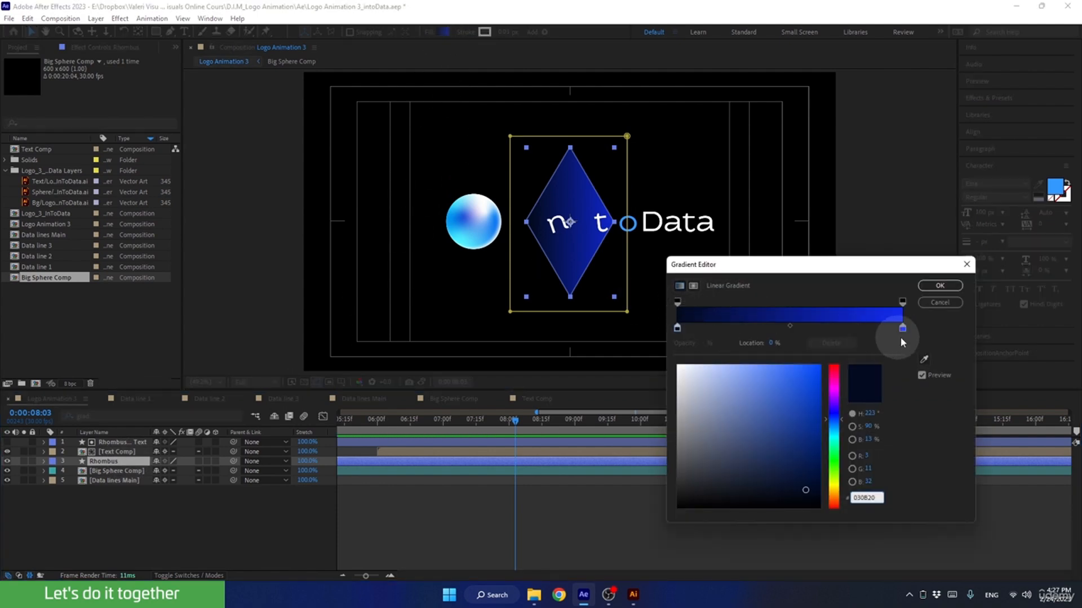
{"action": "left_click", "coordinate": [936, 286]}
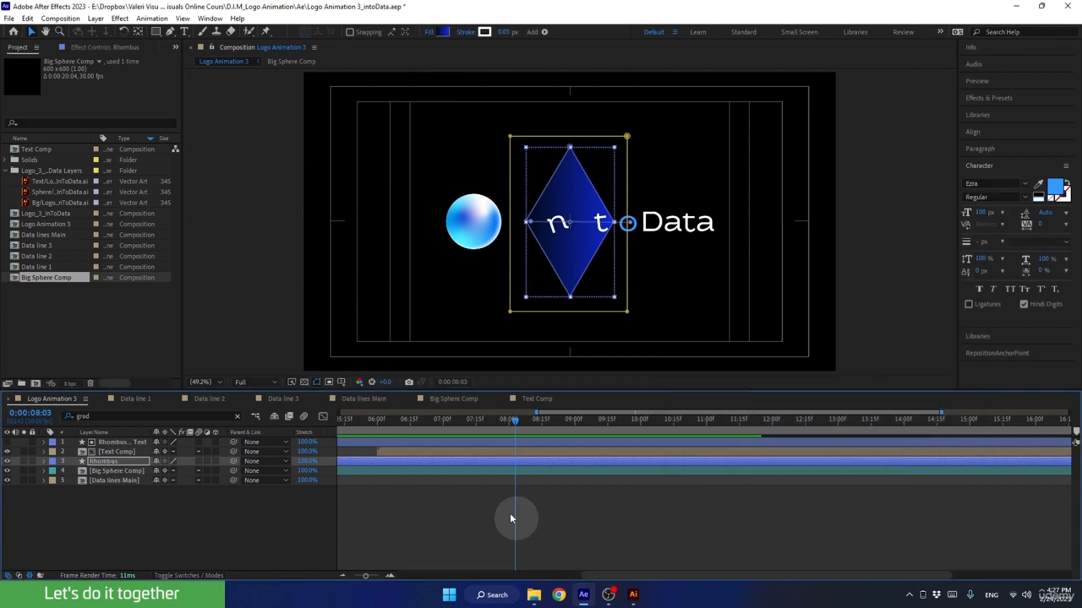
Go to 0:00:02:11, open the Data lines Main composition and open the lowest Data line 1 composition inside it.
{"action": "mouse_move", "coordinate": [499, 419]}
{"action": "left_mouse_down"}
{"action": "mouse_move", "coordinate": [333, 434]}
{"action": "mouse_move", "coordinate": [389, 454]}
{"action": "mouse_move", "coordinate": [496, 437]}
{"action": "left_mouse_up"}
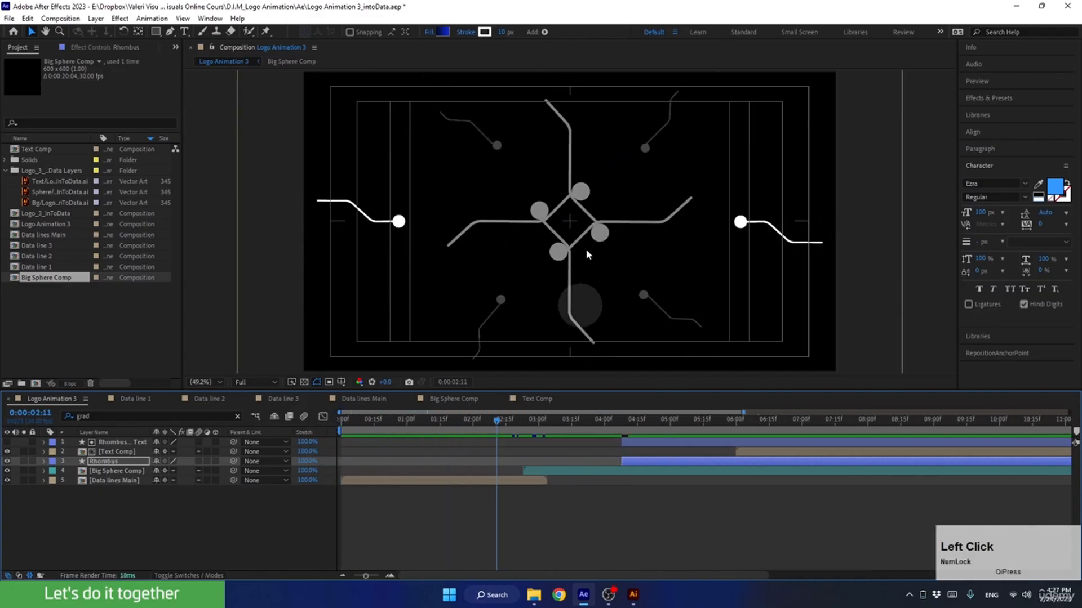
{"action": "left_click", "coordinate": [449, 480]}
{"action": "double_click", "coordinate": [449, 482]}
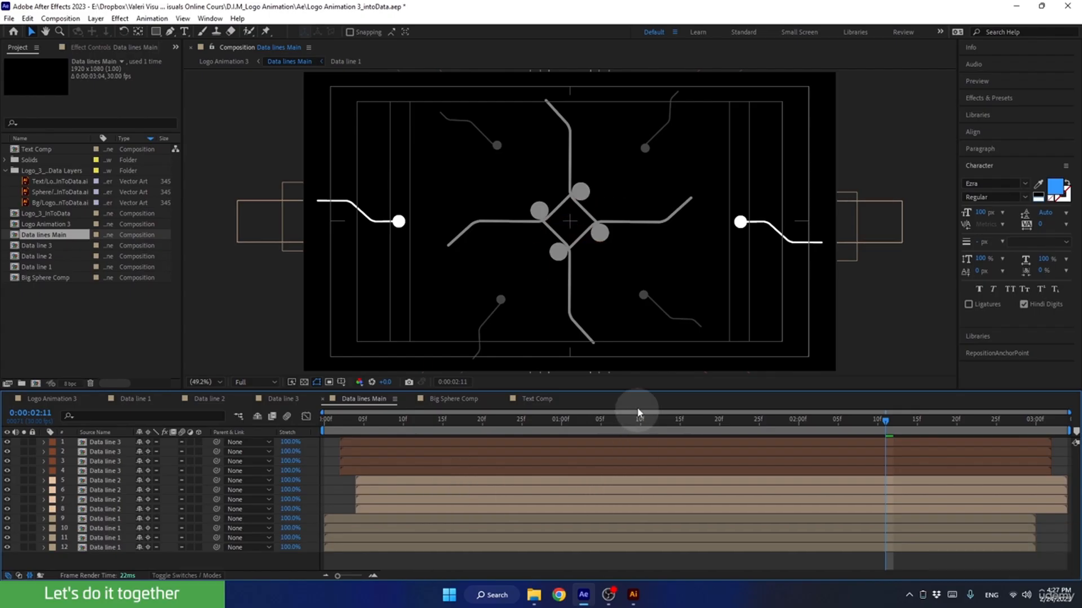
{"action": "left_click", "coordinate": [99, 547]}
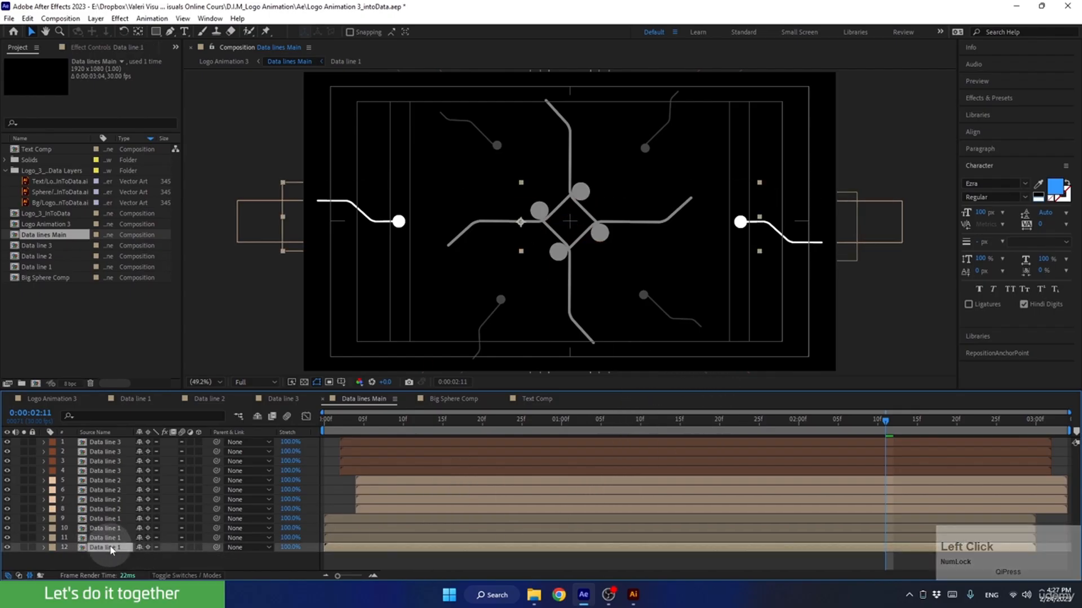
{"action": "double_click", "coordinate": [99, 547]}
Go to 0:00:02:07 and change the Stroke layer's stroke to a Linear Gradient.
{"action": "left_click_drag", "start_coordinate": [671, 421], "coordinate": [896, 421]}
{"action": "left_click", "coordinate": [100, 462]}
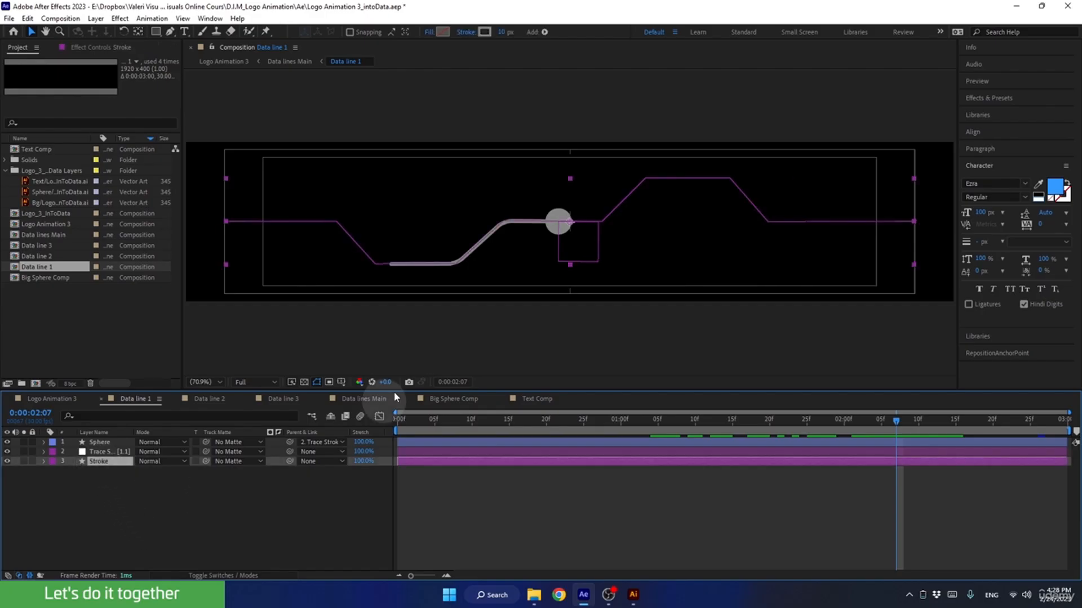
{"action": "left_click", "coordinate": [466, 34]}
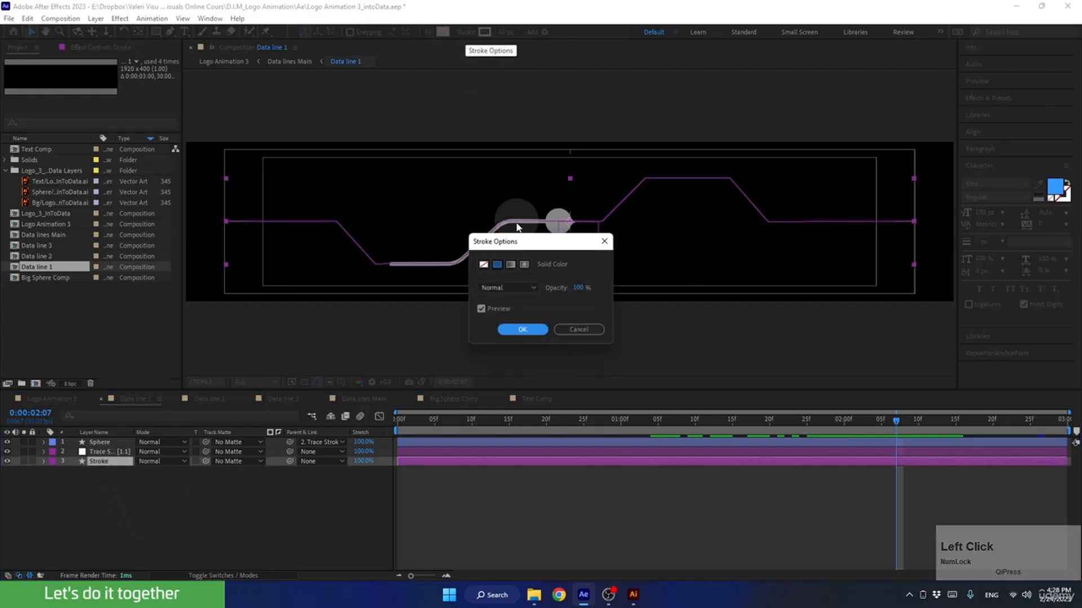
{"action": "left_click", "coordinate": [511, 264]}
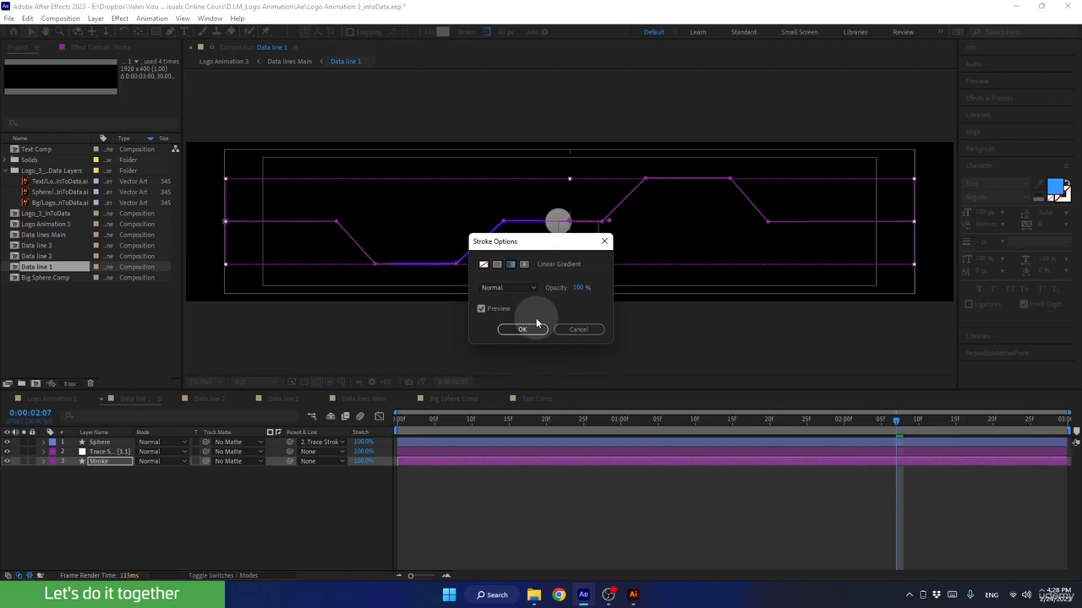
{"action": "left_click", "coordinate": [523, 330]}
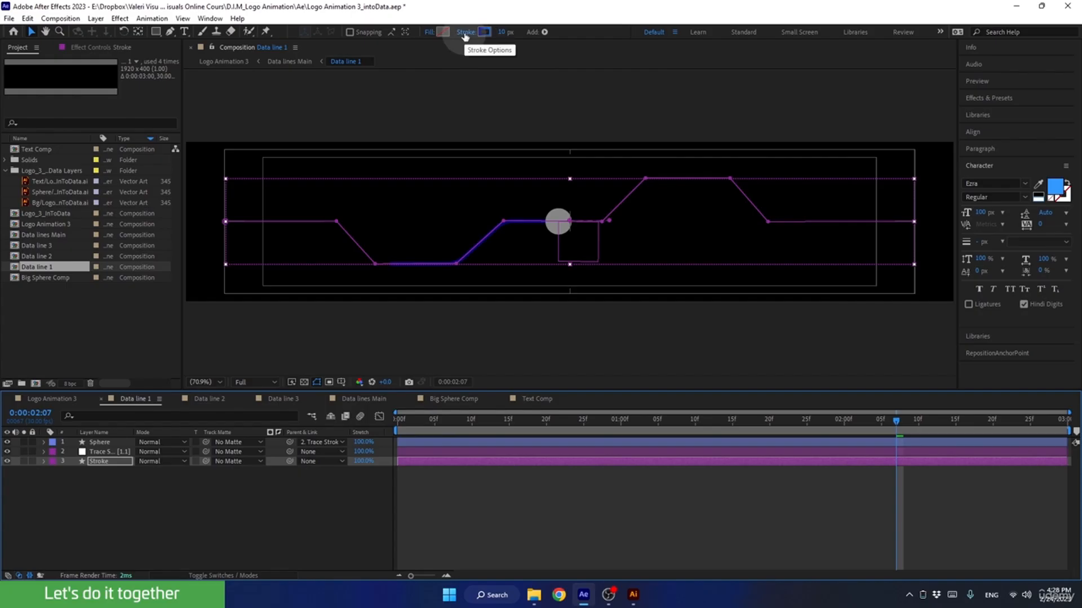
Filter the Stroke layer's properties by "gradi" and expand Gradient Stroke 1.
{"action": "left_click", "coordinate": [104, 415]}
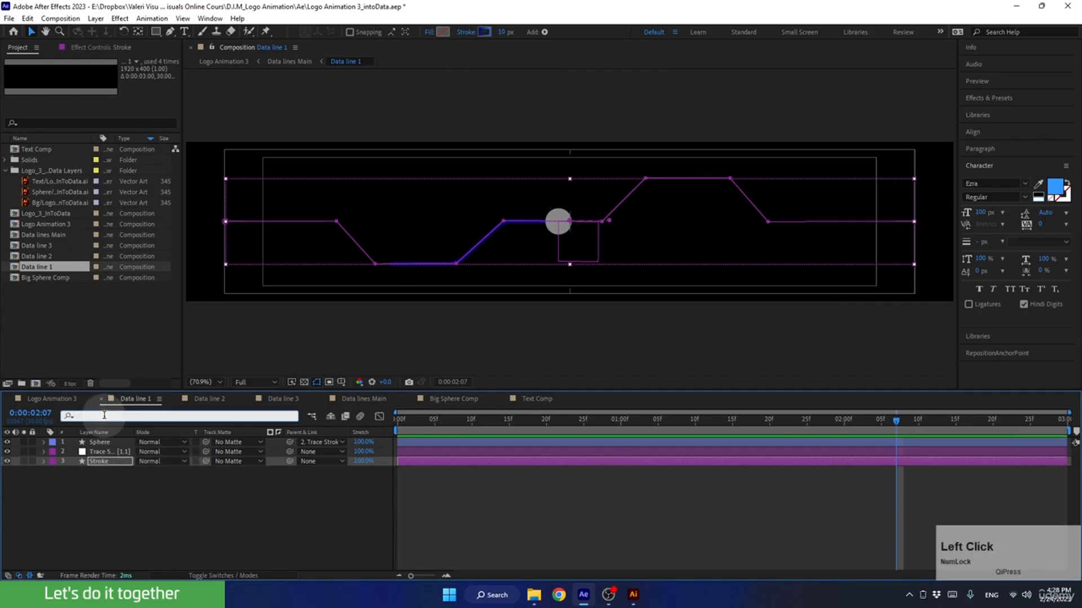
{"action": "type", "text": "grad"}
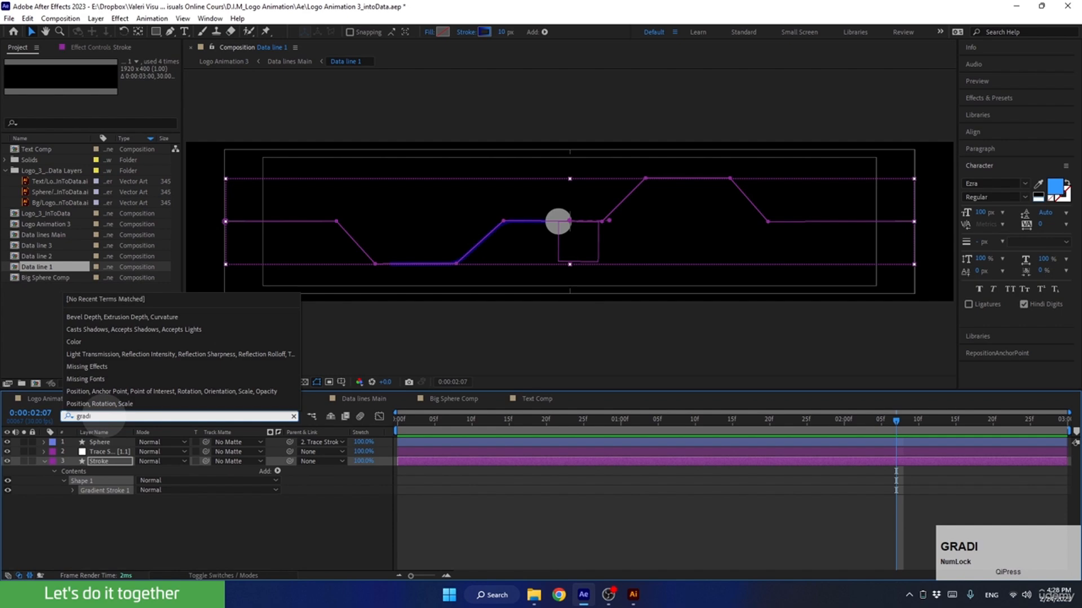
{"action": "type", "text": "i"}
{"action": "key", "text": "Return"}
{"action": "left_click", "coordinate": [72, 490]}
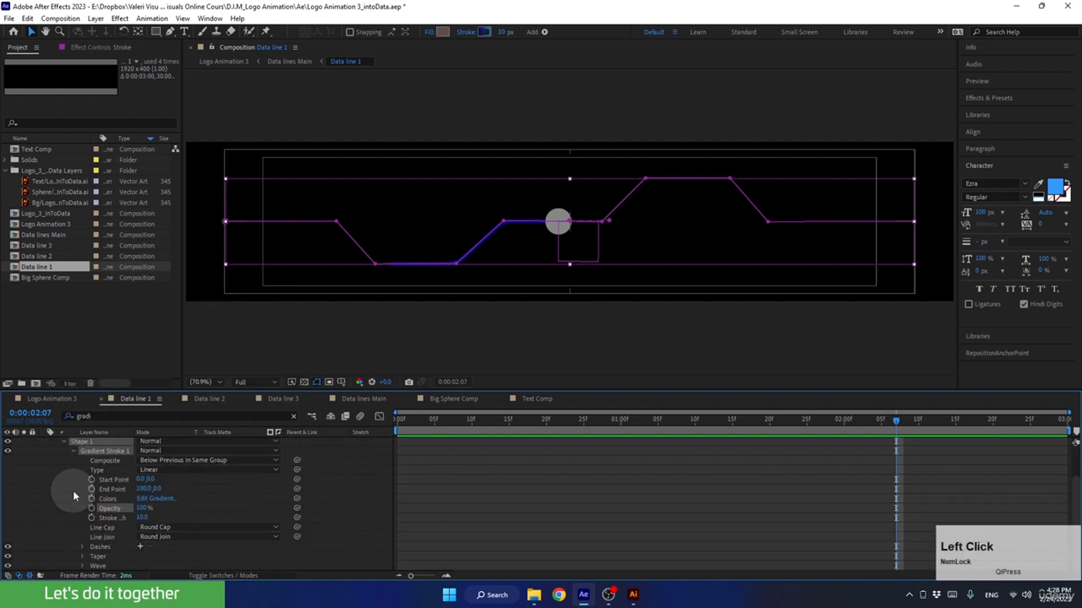
Place the Sphere artwork above the line in Data line 1 as a color reference and open the stroke's gradient colors for editing.
{"action": "left_click", "coordinate": [45, 192]}
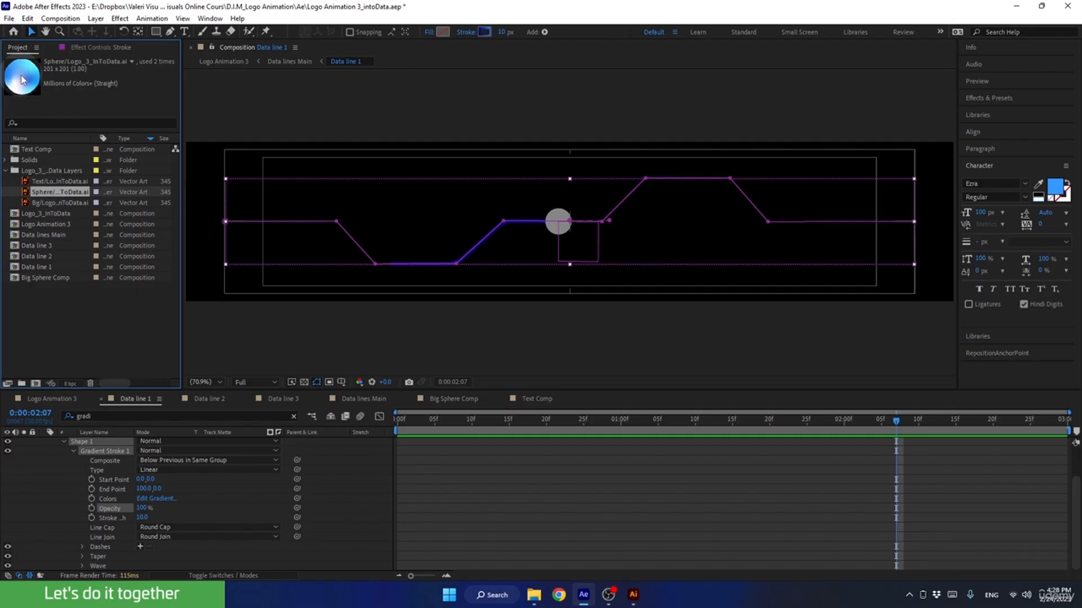
{"action": "left_click_drag", "start_coordinate": [50, 193], "coordinate": [367, 220]}
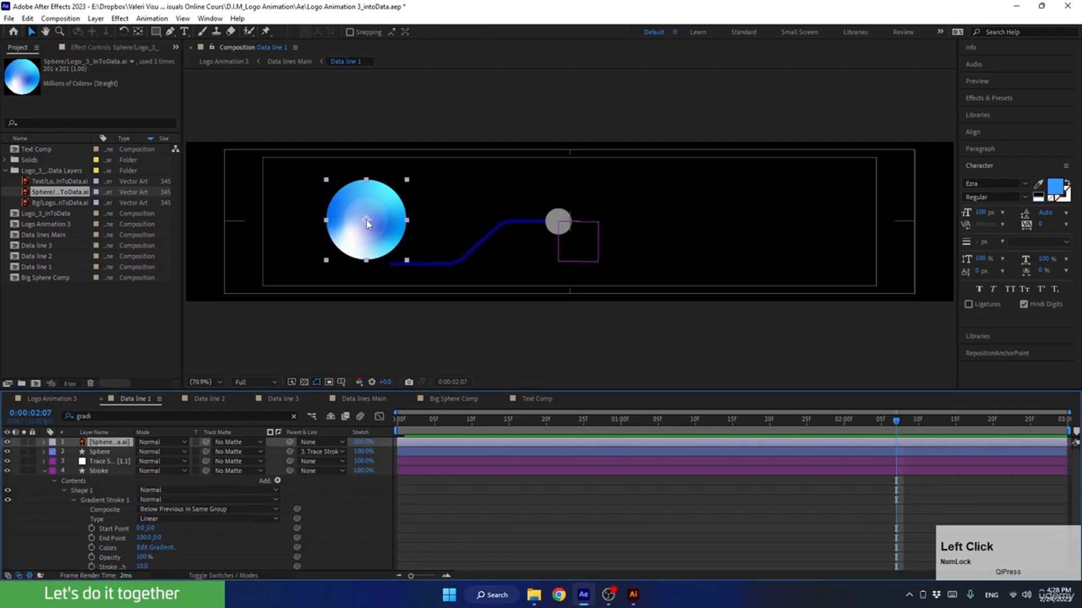
{"action": "left_click", "coordinate": [156, 549]}
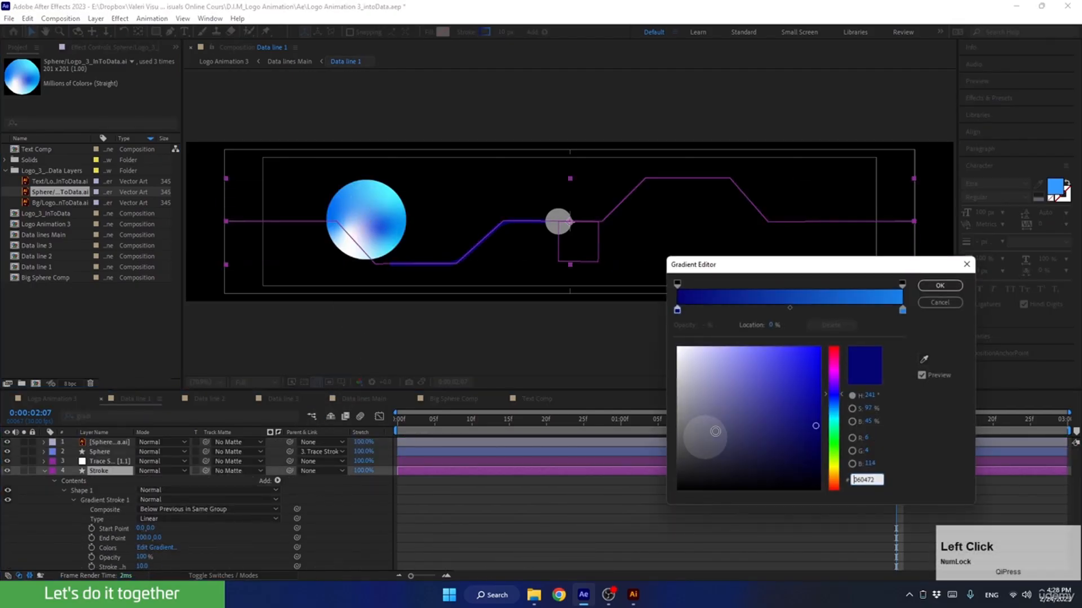
Check the gradient's color and opacity stops, and set the start stop to blue 0785E9 sampled from the sphere.
{"action": "left_click", "coordinate": [677, 308]}
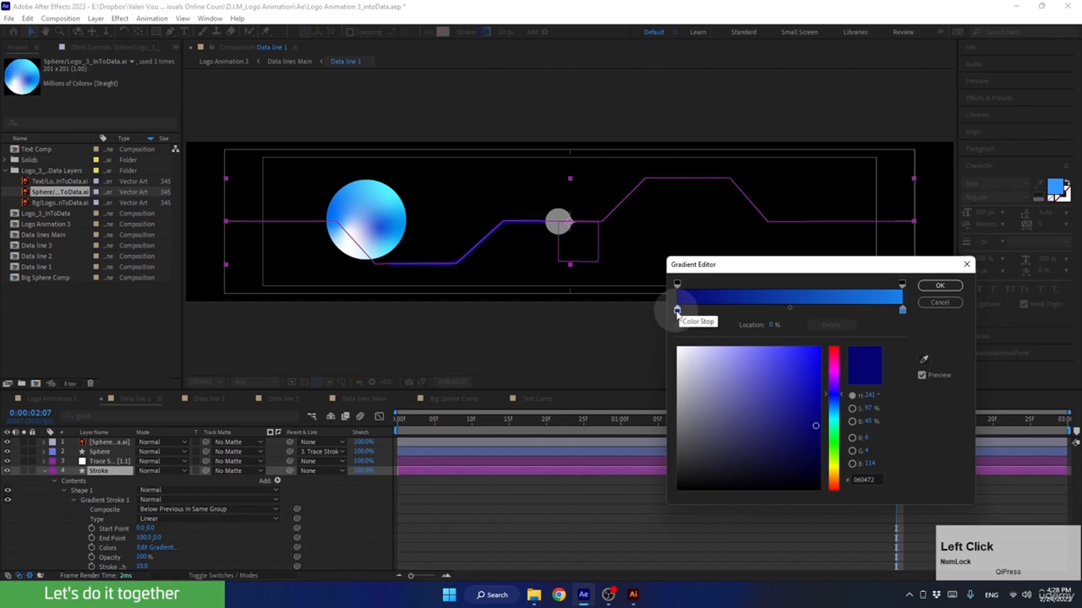
{"action": "left_click", "coordinate": [678, 284]}
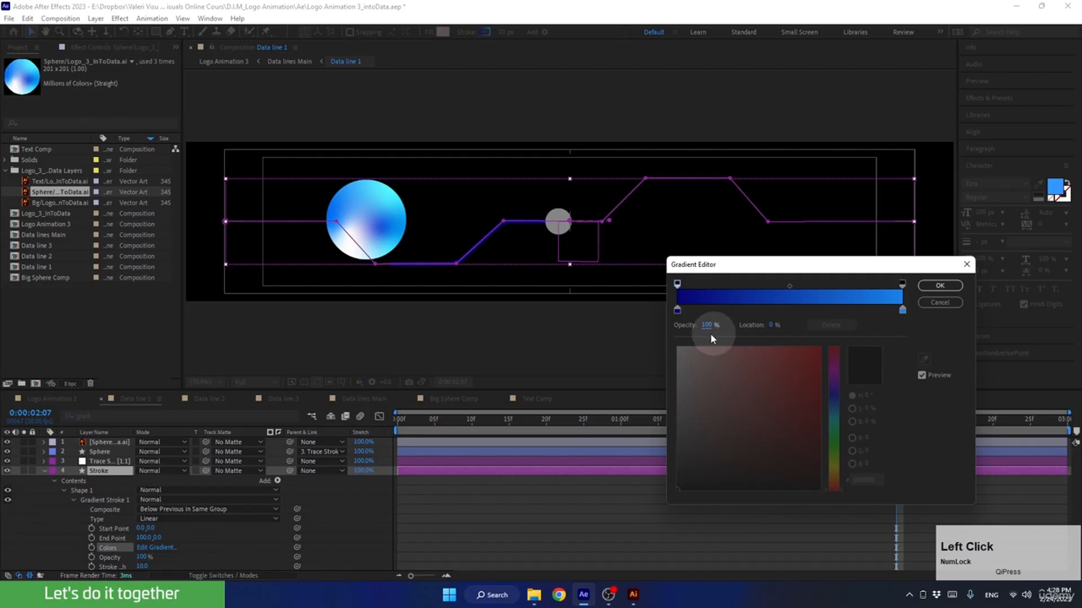
{"action": "left_click", "coordinate": [902, 309]}
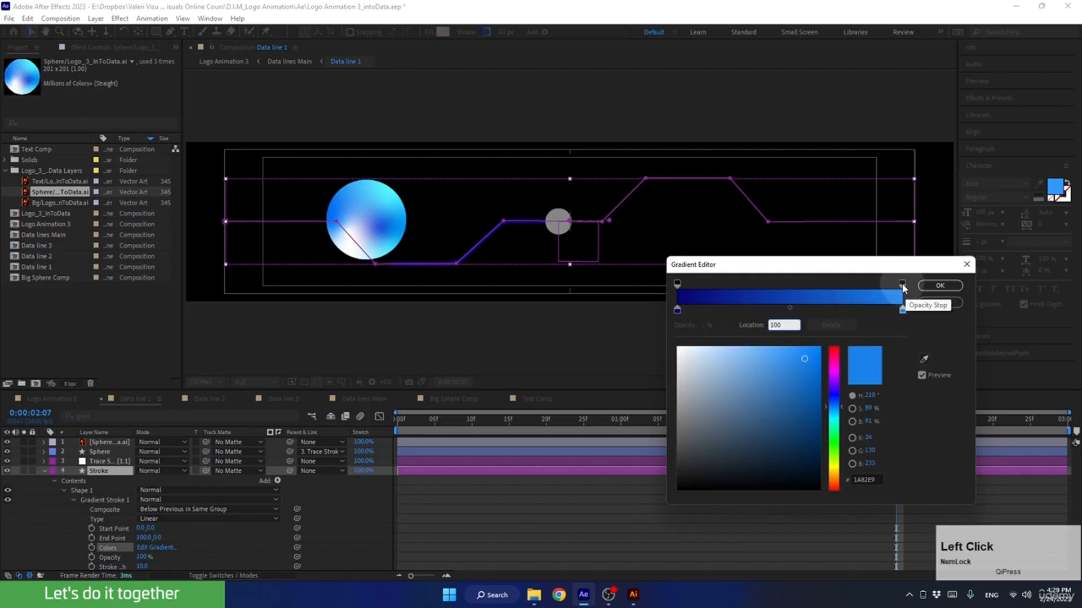
{"action": "left_click", "coordinate": [902, 285]}
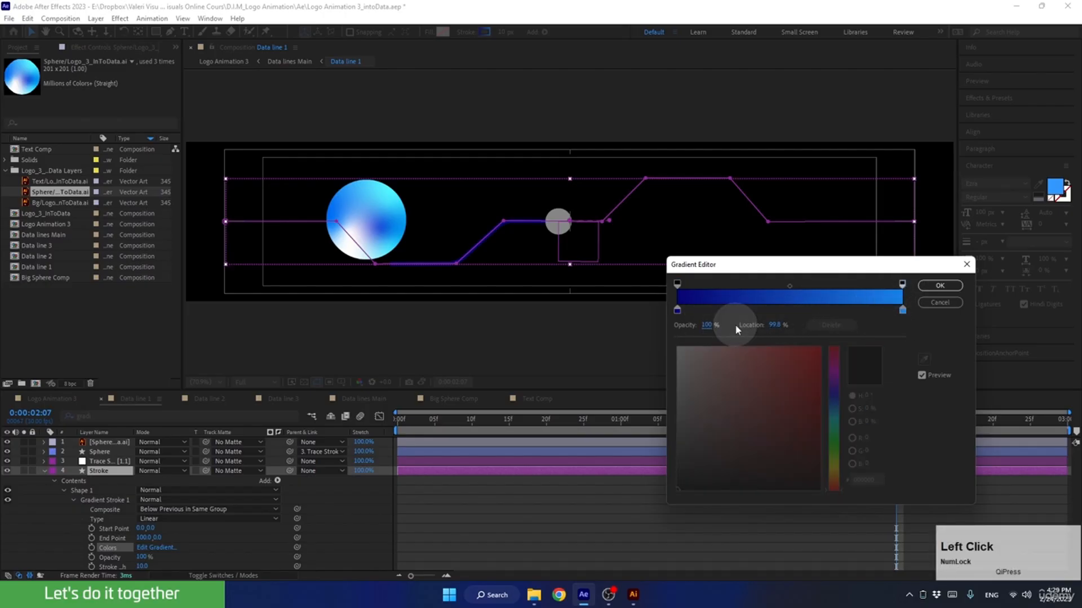
{"action": "left_click", "coordinate": [677, 310]}
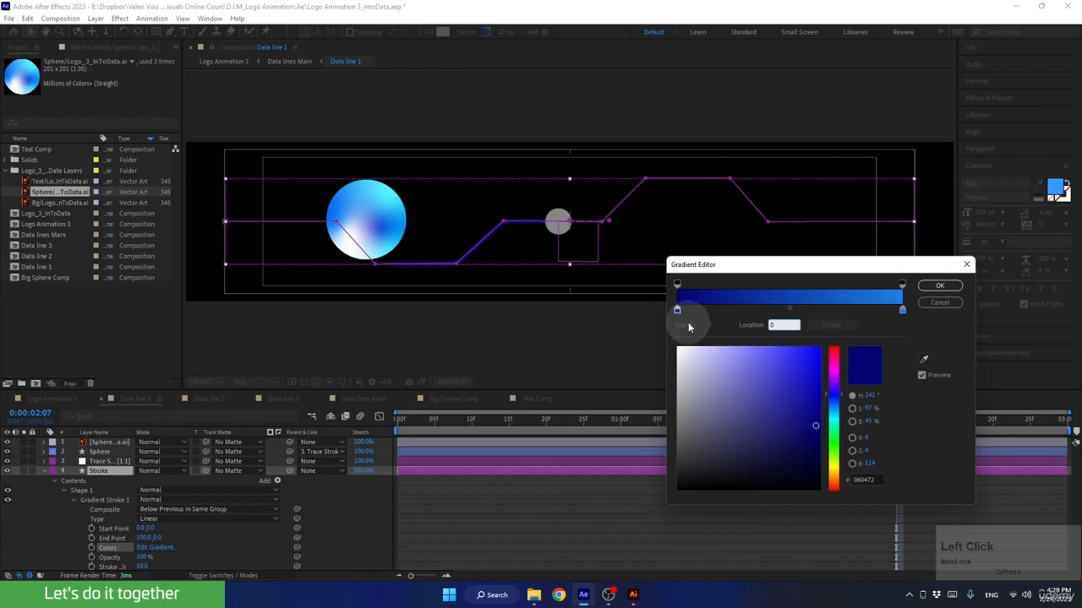
{"action": "left_click", "coordinate": [746, 387]}
{"action": "left_click", "coordinate": [928, 357]}
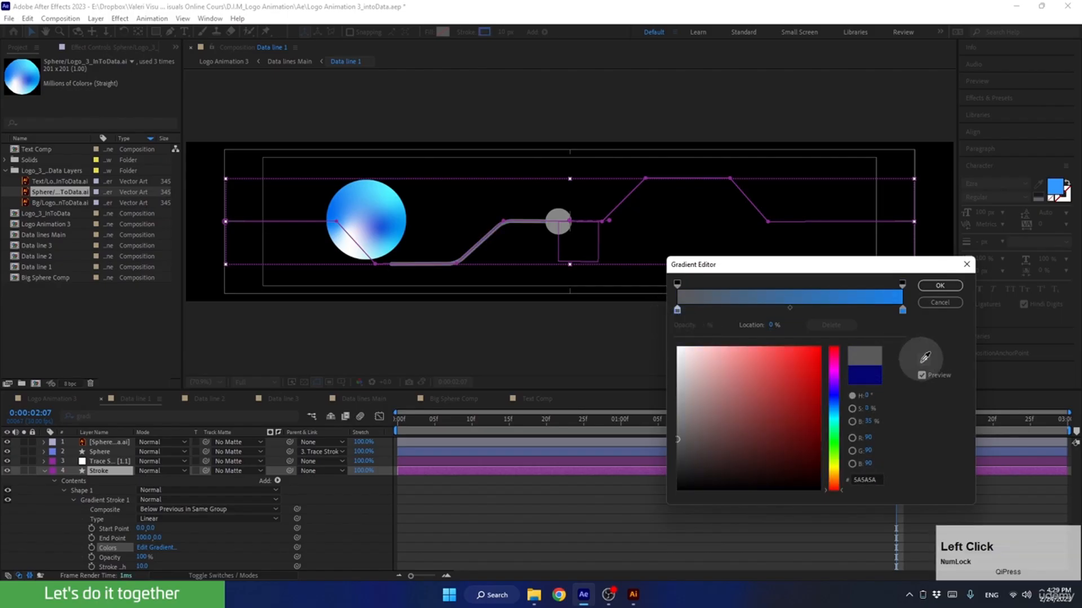
{"action": "left_click", "coordinate": [398, 221]}
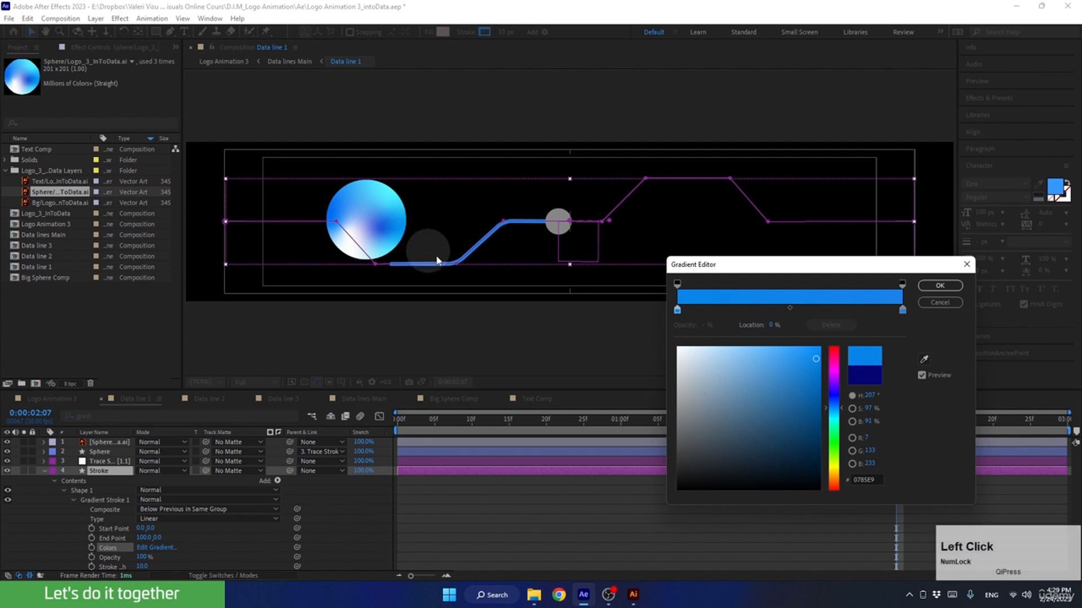
Sample the sphere for the gradient's end stop, darken it to navy 051E5D, and accept the gradient.
{"action": "left_click", "coordinate": [903, 328]}
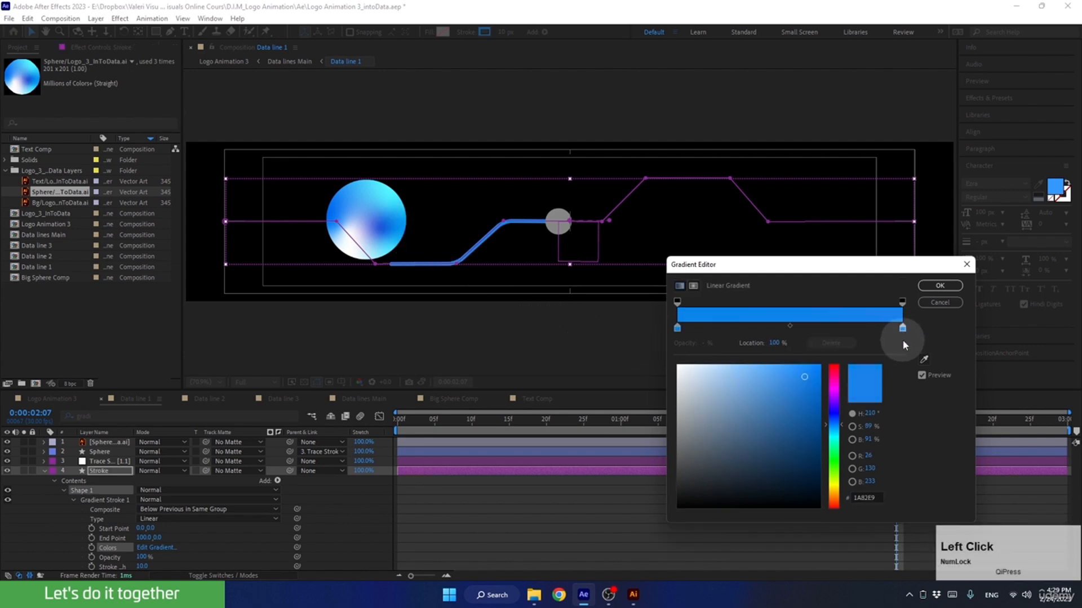
{"action": "left_click", "coordinate": [924, 359]}
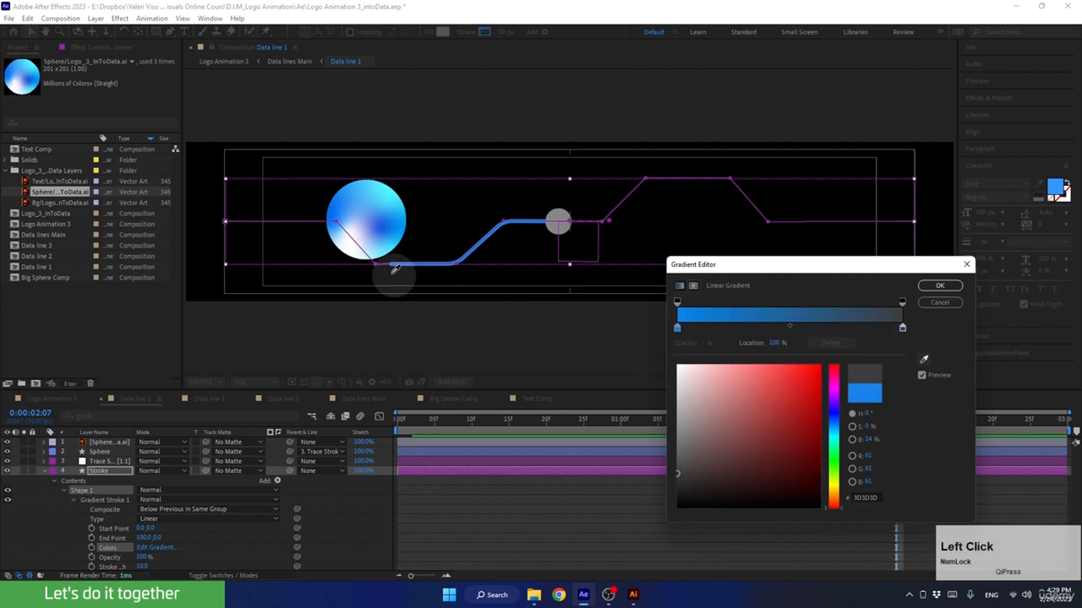
{"action": "left_click", "coordinate": [384, 223]}
{"action": "left_click_drag", "start_coordinate": [794, 388], "coordinate": [813, 445]}
{"action": "left_click", "coordinate": [903, 327]}
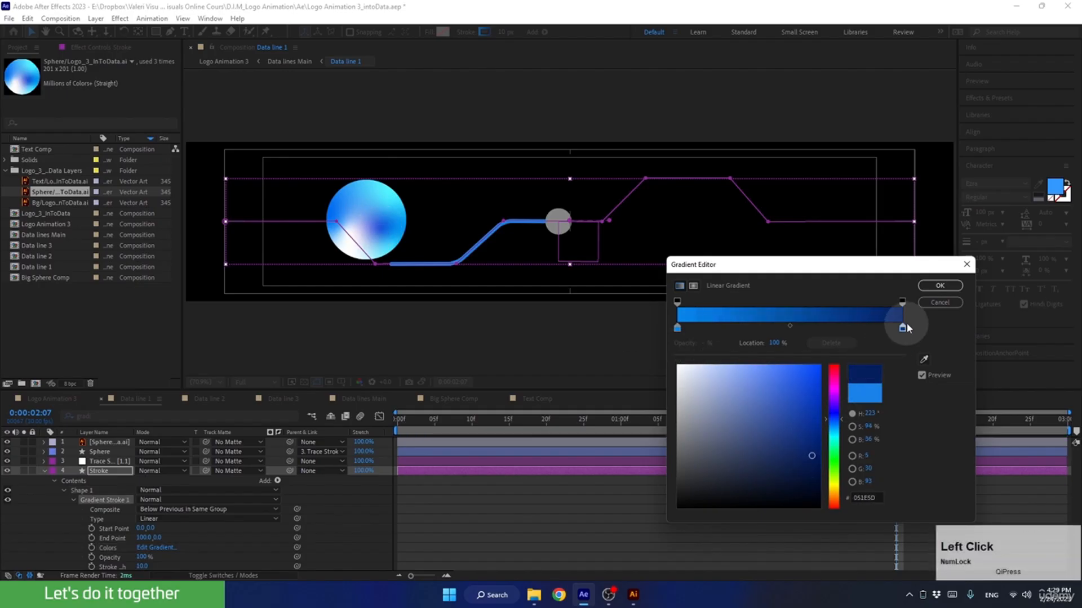
{"action": "left_click", "coordinate": [927, 288]}
Set the stroke gradient's End Point to 877.0, 0.0 and move the time to 0:00:02:18.
{"action": "mouse_move", "coordinate": [900, 431]}
{"action": "left_mouse_down"}
{"action": "mouse_move", "coordinate": [701, 435]}
{"action": "mouse_move", "coordinate": [888, 441]}
{"action": "mouse_move", "coordinate": [948, 427]}
{"action": "mouse_move", "coordinate": [899, 434]}
{"action": "mouse_move", "coordinate": [912, 432]}
{"action": "left_mouse_up"}
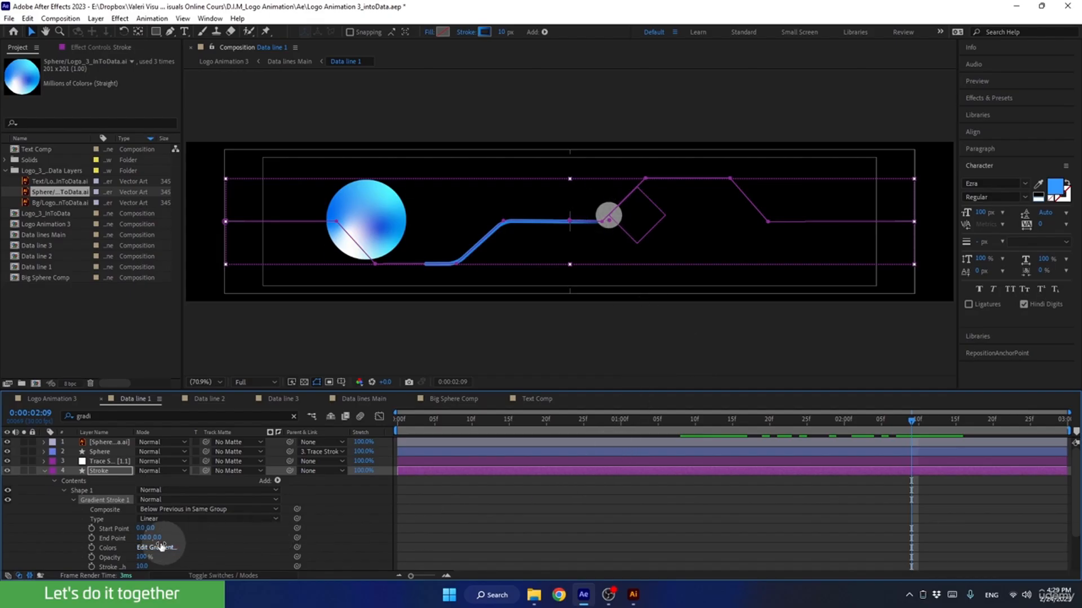
{"action": "left_click_drag", "start_coordinate": [144, 538], "coordinate": [594, 553]}
{"action": "left_click_drag", "start_coordinate": [900, 426], "coordinate": [977, 422]}
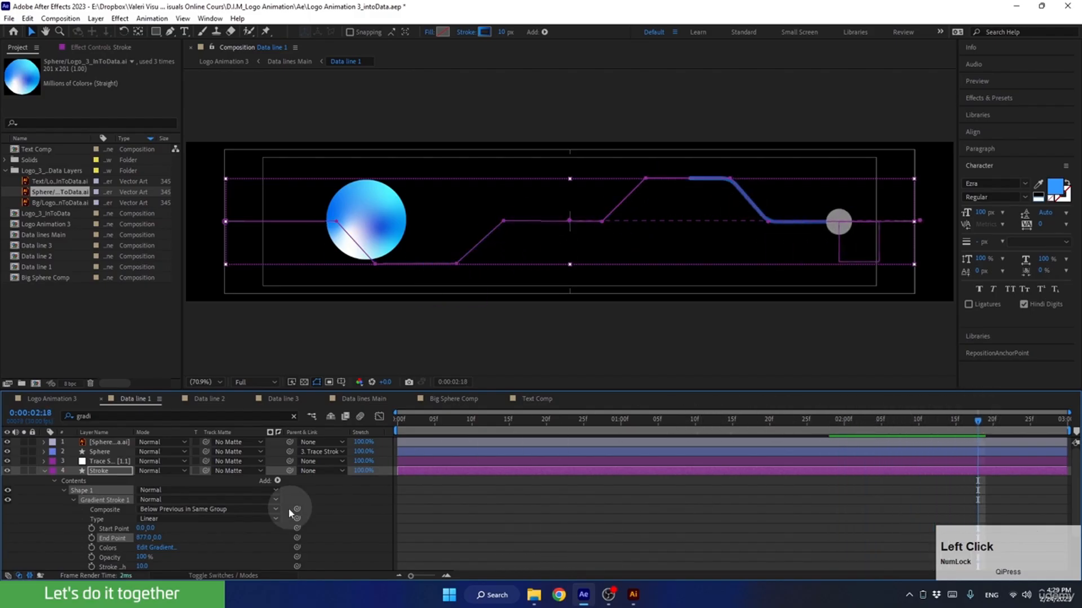
Move the stroke gradient's Start Point to about -907.1, 0.0, beyond the line's beginning.
{"action": "left_click_drag", "start_coordinate": [137, 527], "coordinate": [12, 527]}
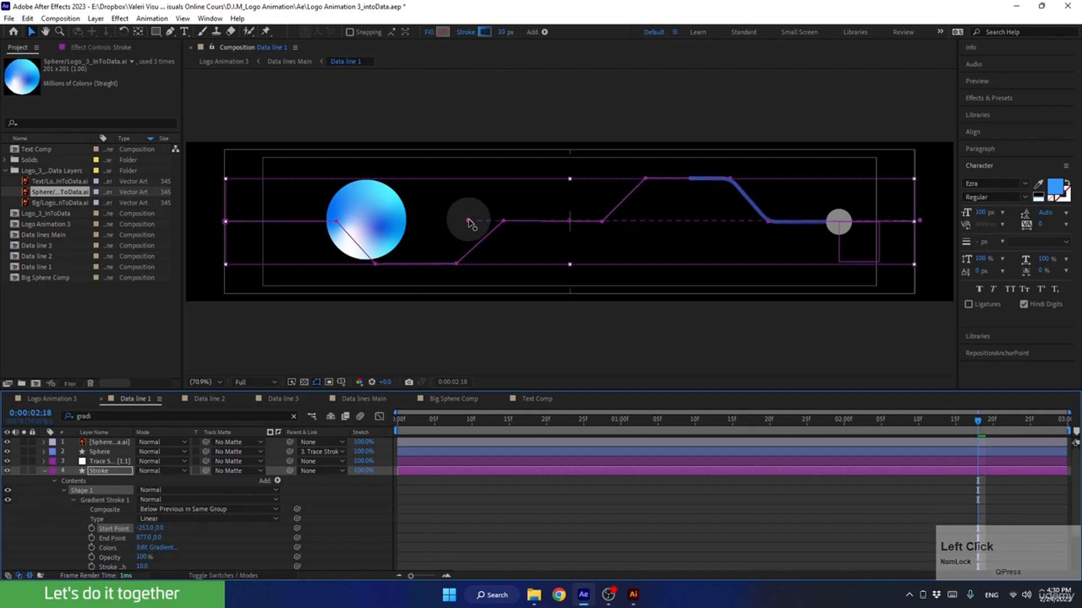
{"action": "left_click_drag", "start_coordinate": [467, 219], "coordinate": [205, 227]}
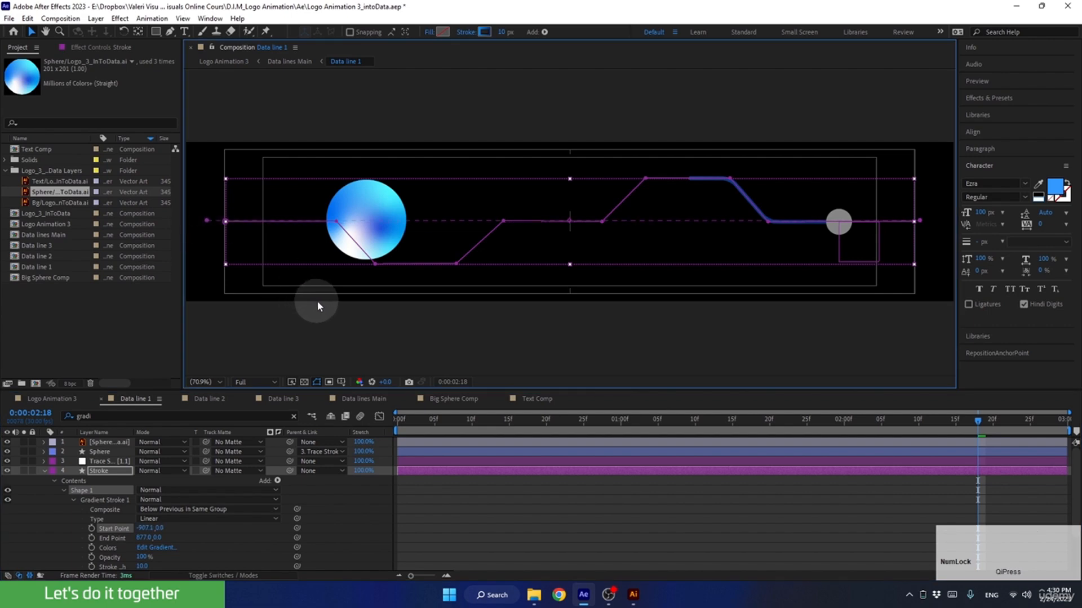
{"action": "mouse_move", "coordinate": [958, 421]}
{"action": "left_mouse_down"}
{"action": "mouse_move", "coordinate": [830, 418]}
{"action": "mouse_move", "coordinate": [980, 435]}
{"action": "left_mouse_up"}
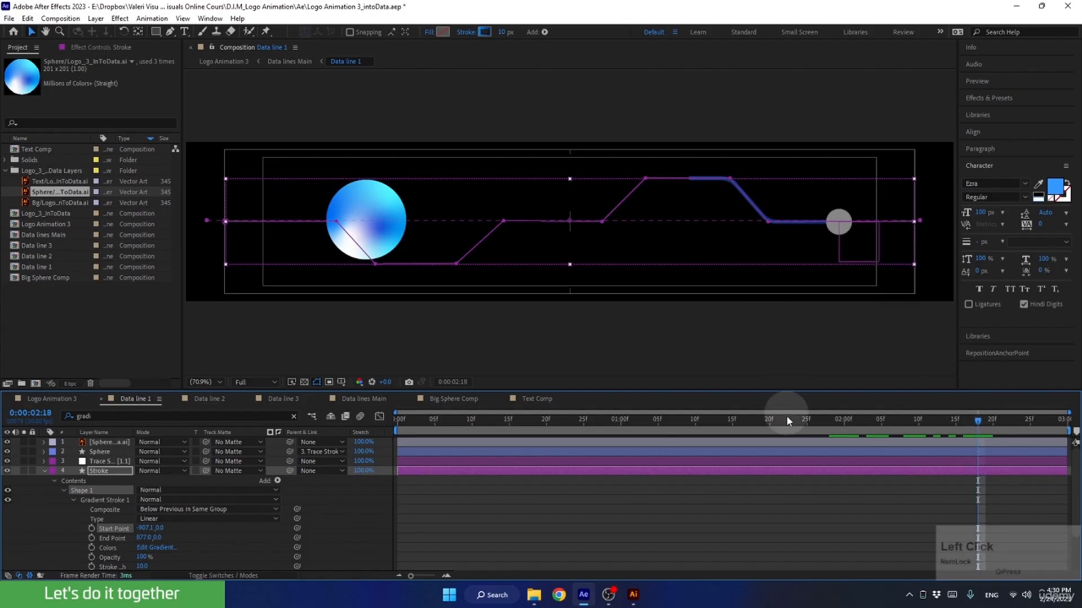
Reverse the stroke gradient's stops to run from navy to blue, brighten the blue stop to 0E90F6, and accept the gradient.
{"action": "mouse_move", "coordinate": [786, 419]}
{"action": "left_mouse_down"}
{"action": "mouse_move", "coordinate": [628, 430]}
{"action": "mouse_move", "coordinate": [657, 430]}
{"action": "left_mouse_up"}
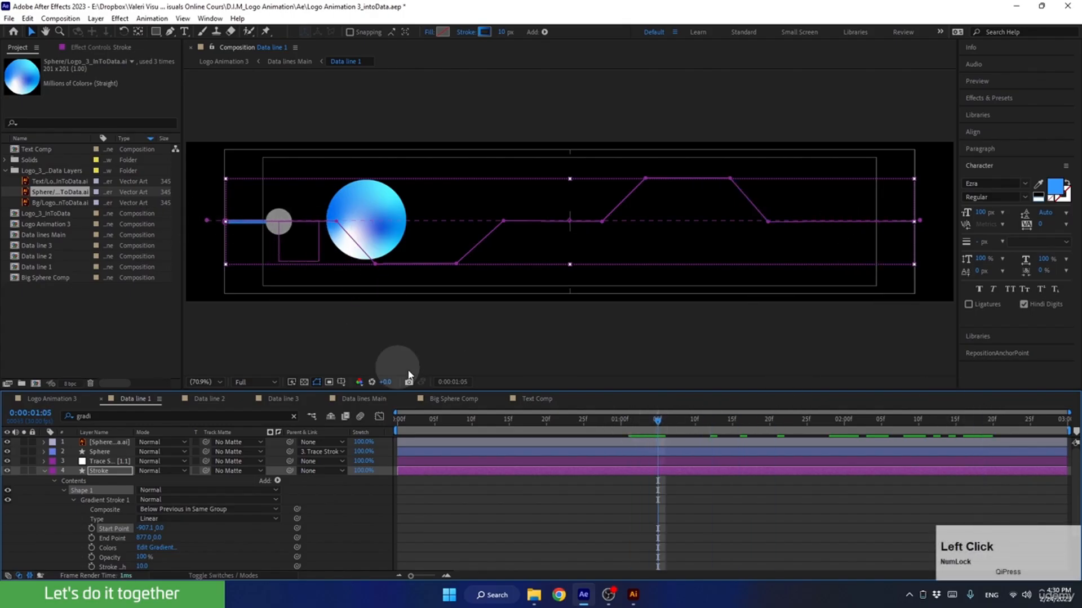
{"action": "left_click", "coordinate": [485, 33]}
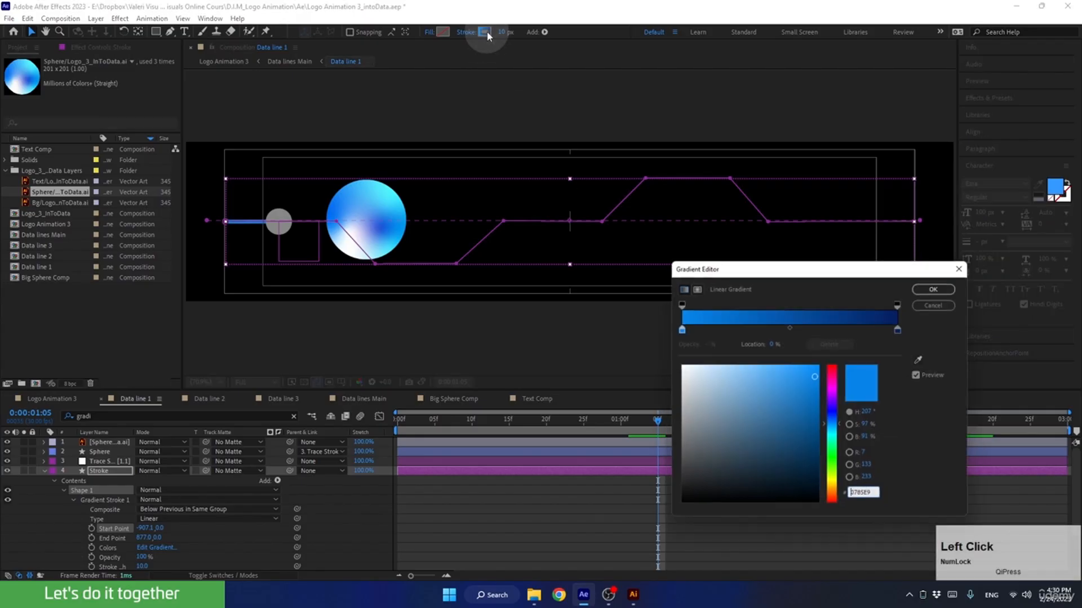
{"action": "left_click", "coordinate": [678, 329]}
{"action": "left_click_drag", "start_coordinate": [680, 333], "coordinate": [828, 326]}
{"action": "left_click_drag", "start_coordinate": [902, 330], "coordinate": [672, 337]}
{"action": "left_click_drag", "start_coordinate": [827, 328], "coordinate": [901, 332]}
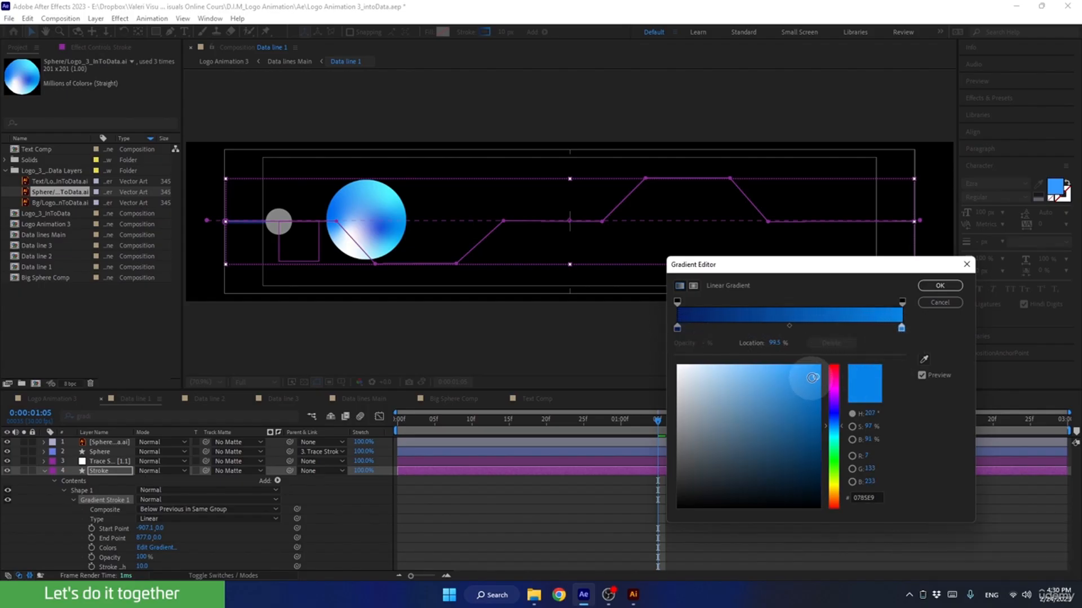
{"action": "left_click_drag", "start_coordinate": [817, 375], "coordinate": [812, 370]}
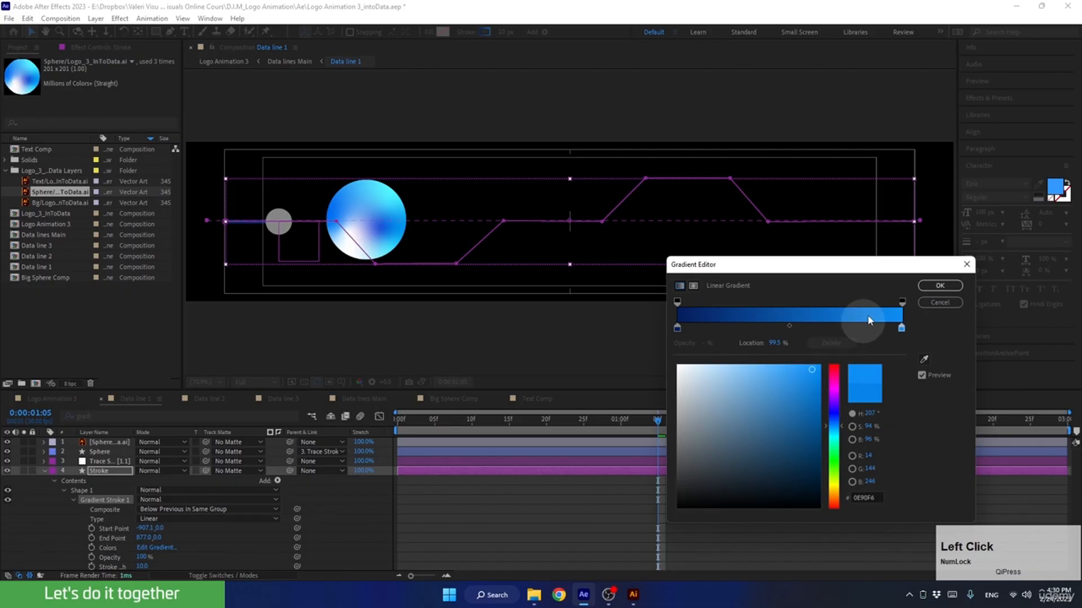
{"action": "left_click", "coordinate": [939, 286]}
Move the time to 0:00:02:13 and darken the navy start stop of the stroke gradient.
{"action": "mouse_move", "coordinate": [690, 420]}
{"action": "left_mouse_down"}
{"action": "mouse_move", "coordinate": [772, 419]}
{"action": "mouse_move", "coordinate": [944, 390]}
{"action": "left_mouse_up"}
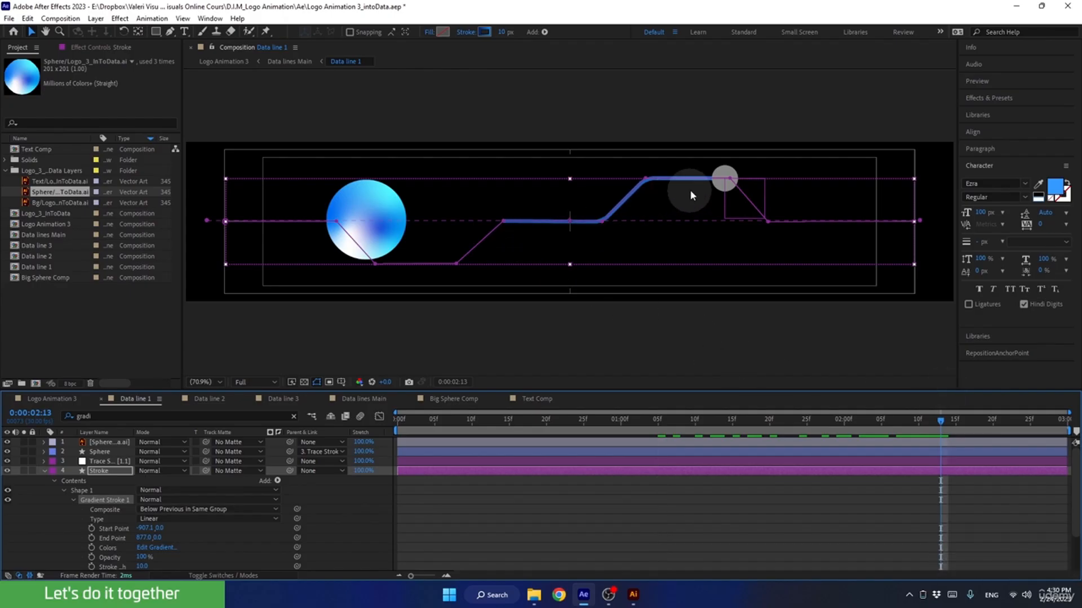
{"action": "left_click", "coordinate": [484, 33]}
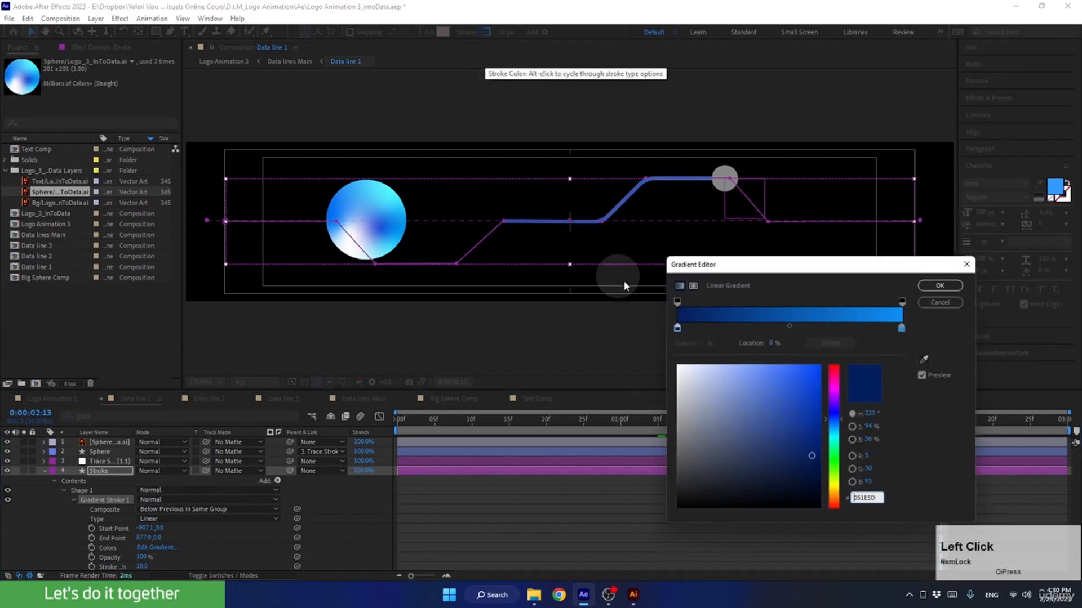
{"action": "left_click", "coordinate": [677, 327]}
{"action": "left_click_drag", "start_coordinate": [791, 455], "coordinate": [809, 476]}
Copy the hex code 0E90F6 from the gradient's blue end stop and accept the gradient changes.
{"action": "left_click", "coordinate": [897, 332]}
{"action": "left_click", "coordinate": [901, 328]}
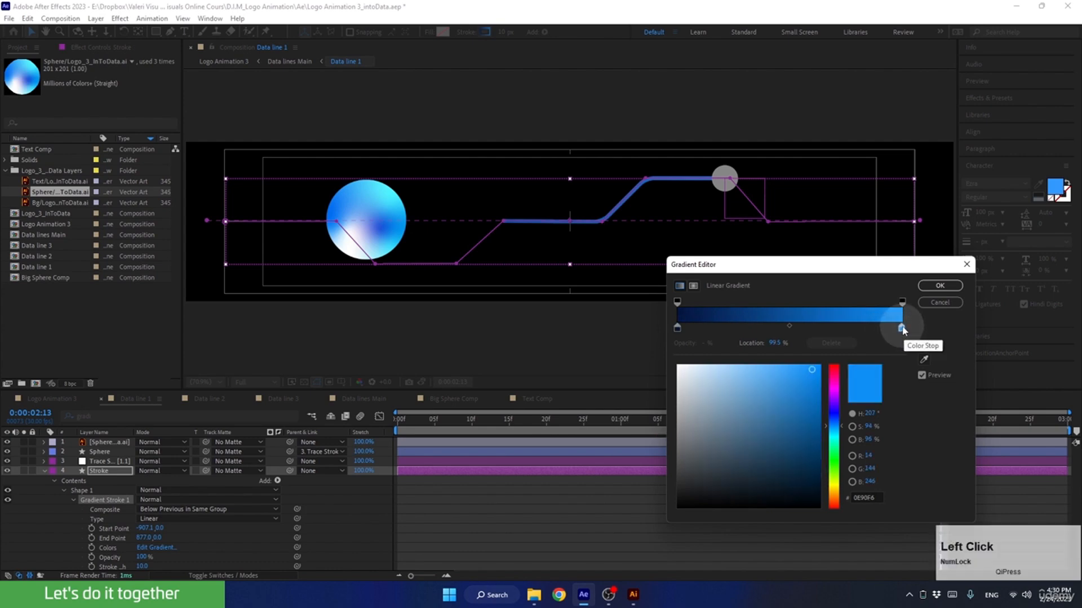
{"action": "left_click", "coordinate": [881, 497]}
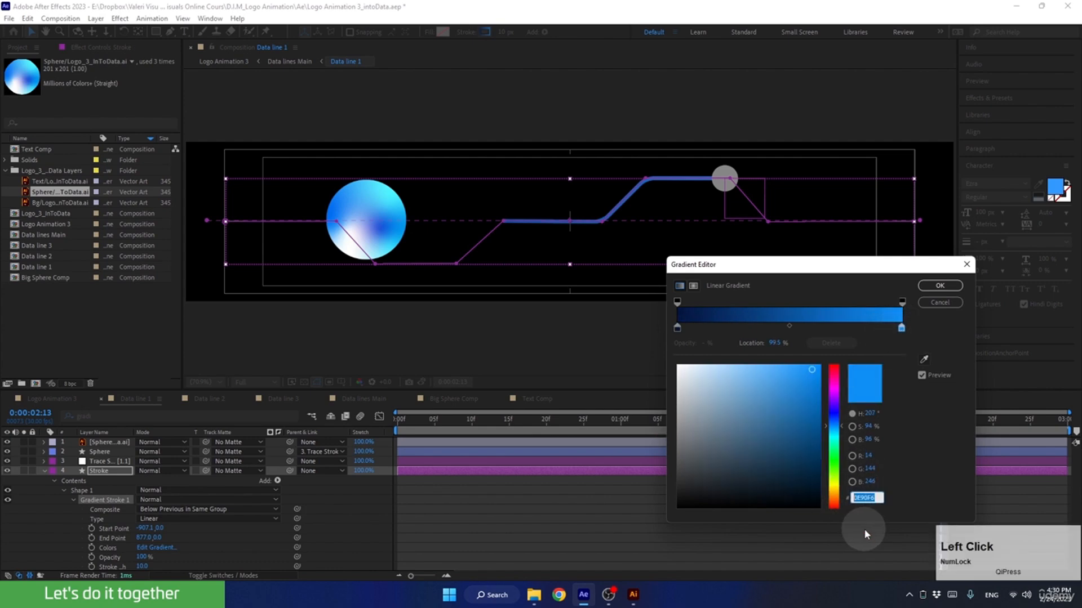
{"action": "key", "text": "ctrl+c"}
{"action": "left_click", "coordinate": [940, 285]}
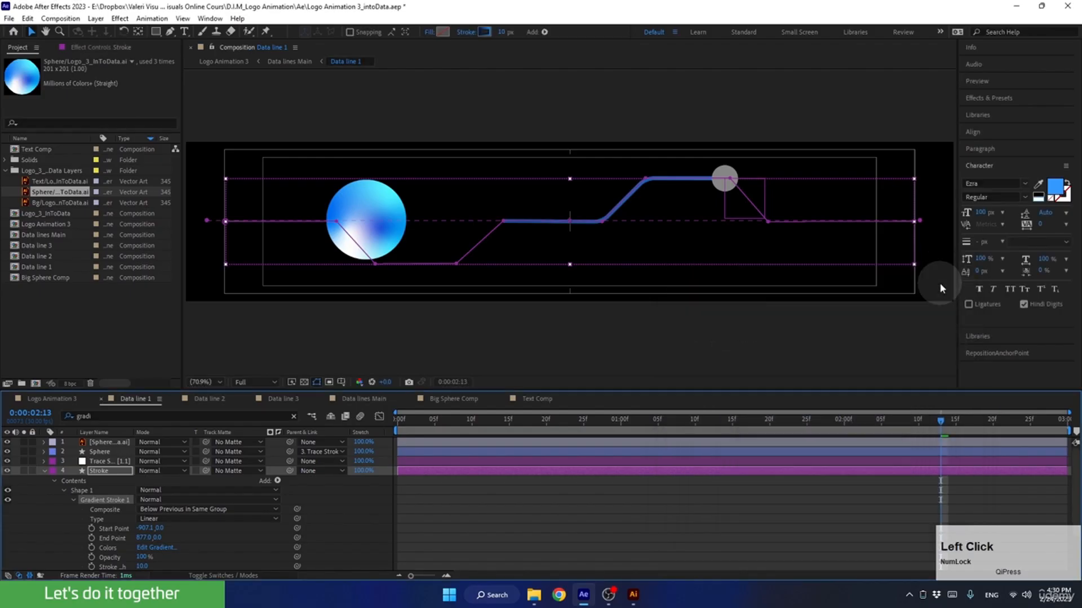
Apply the copied color 0E90F6 as the fill of the Sphere shape layer and move the time to 0:00:02:12.
{"action": "left_click", "coordinate": [43, 471]}
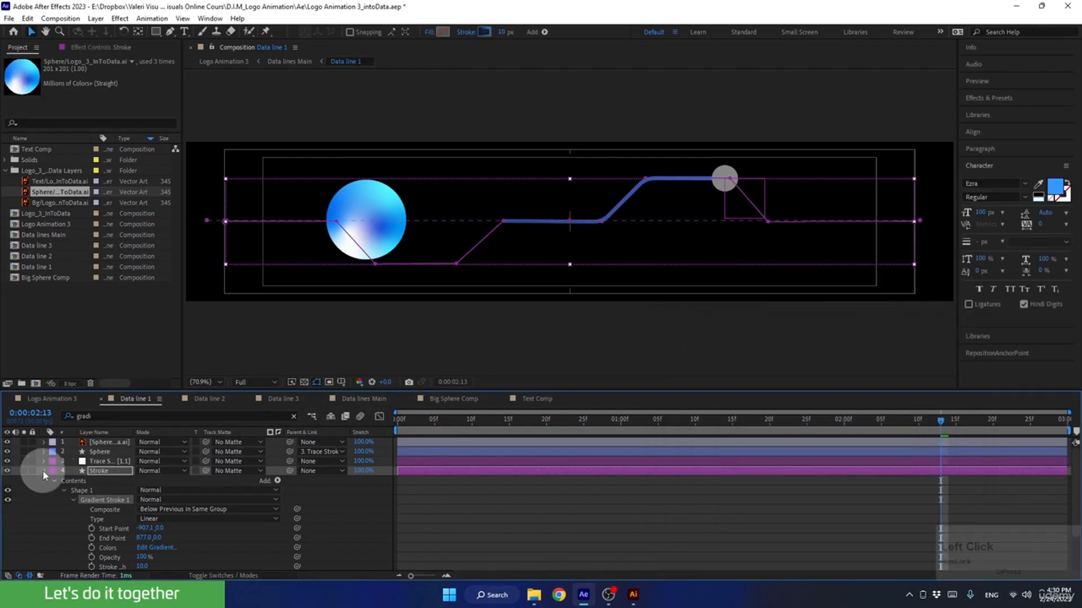
{"action": "left_click", "coordinate": [99, 452]}
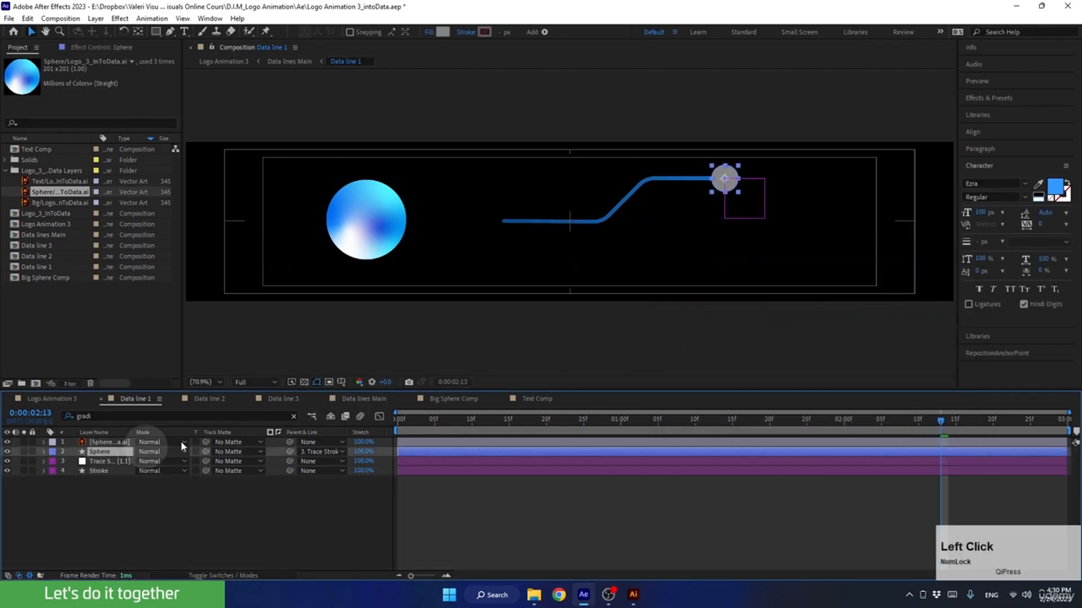
{"action": "left_click", "coordinate": [443, 31]}
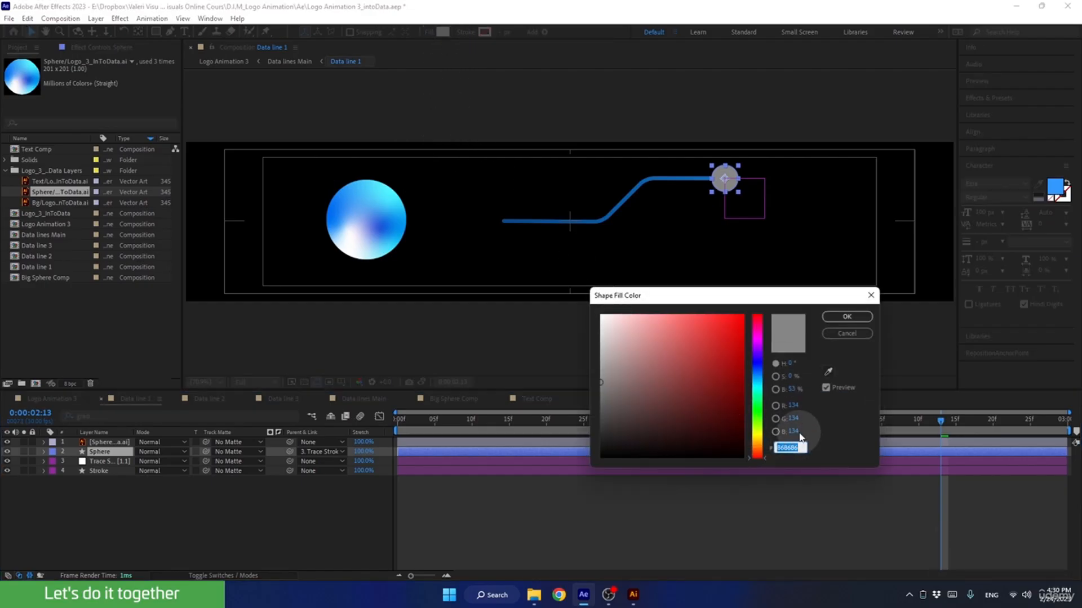
{"action": "key", "text": "ctrl+v"}
{"action": "left_click", "coordinate": [847, 317]}
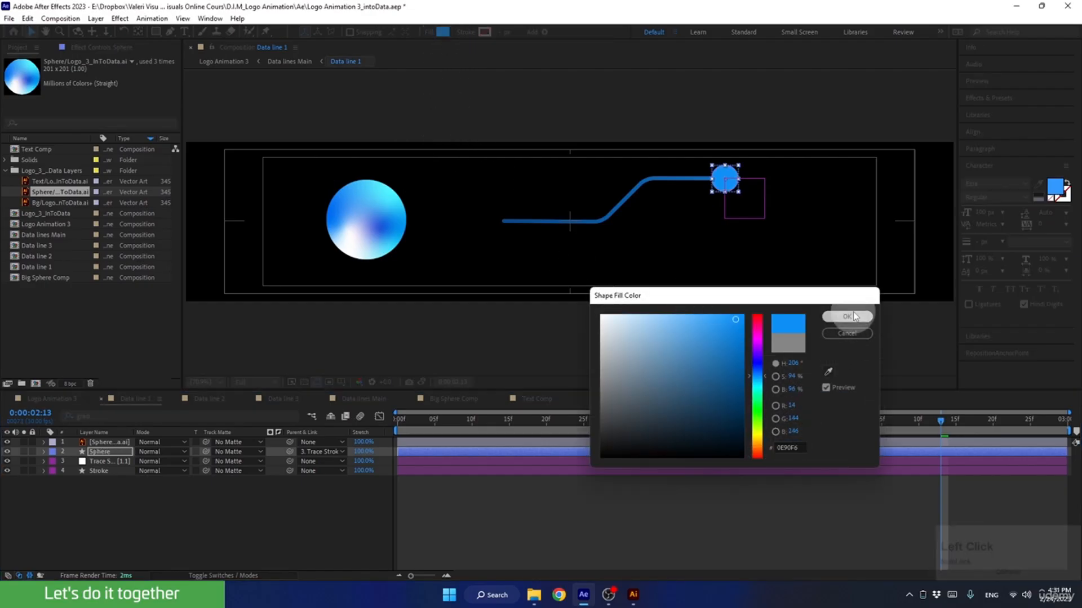
{"action": "mouse_move", "coordinate": [929, 425]}
{"action": "left_mouse_down"}
{"action": "mouse_move", "coordinate": [844, 432]}
{"action": "mouse_move", "coordinate": [936, 428]}
{"action": "left_mouse_up"}
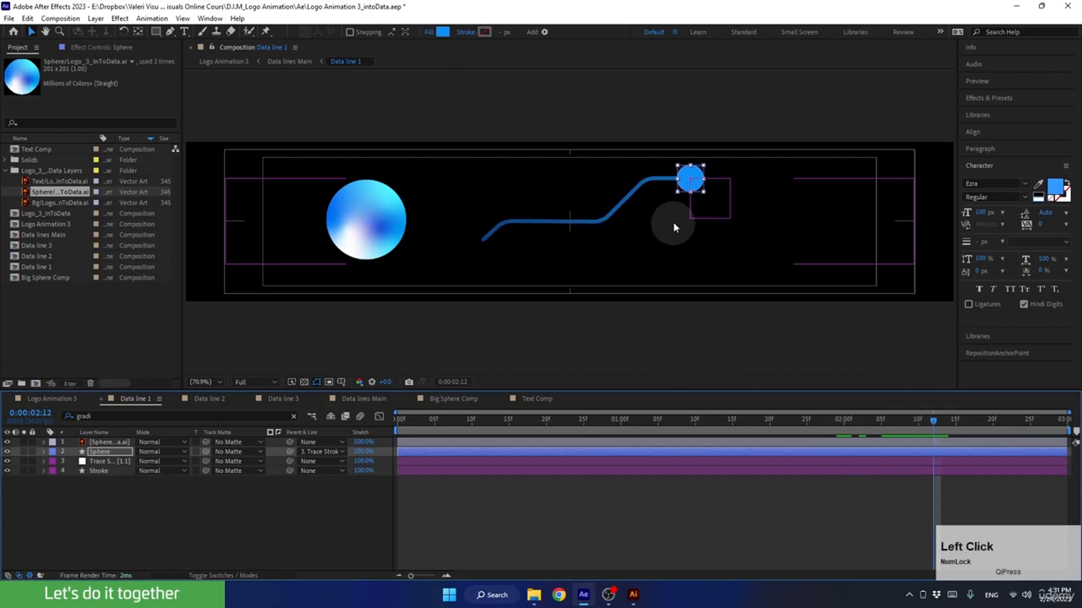
Try to reduce the Sphere layer's keyframed Scale to 69% at 0:00:02:05 and scrub through its scale animation.
{"action": "left_click", "coordinate": [120, 452]}
{"action": "key", "text": "s"}
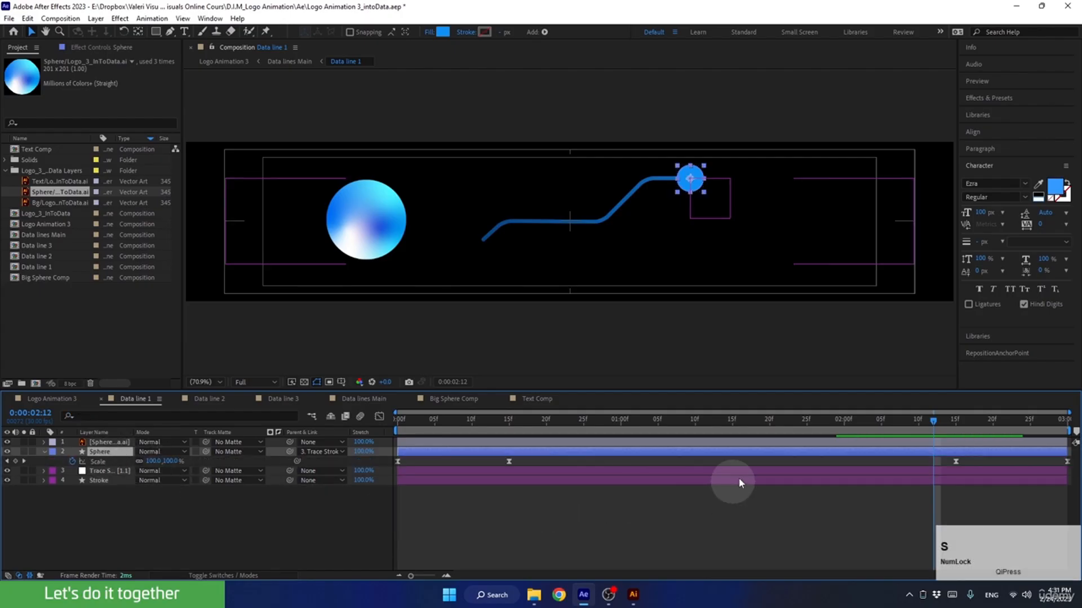
{"action": "left_click_drag", "start_coordinate": [776, 429], "coordinate": [881, 432]}
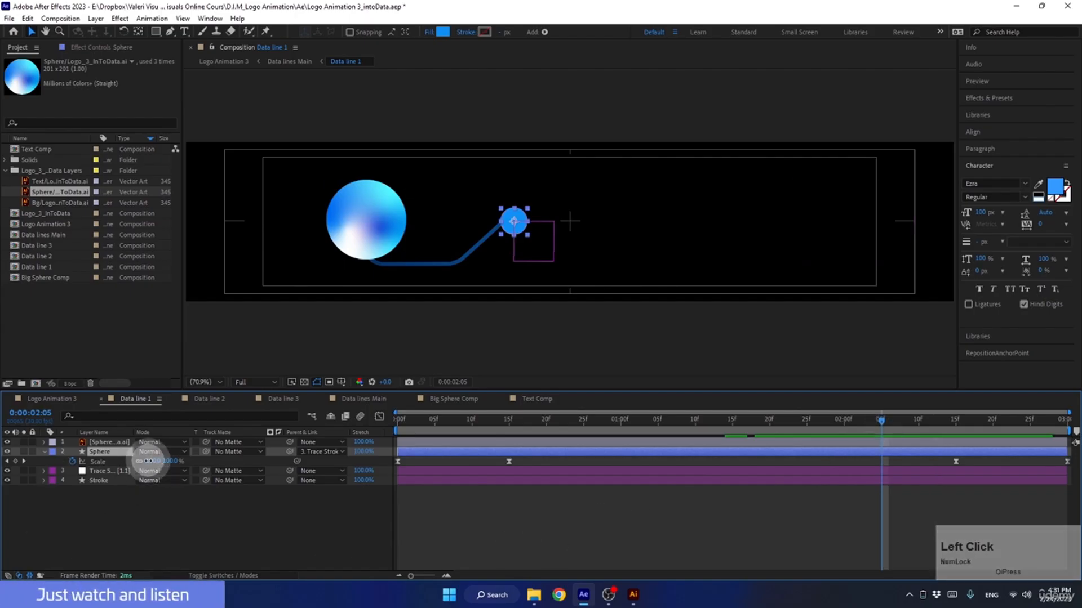
{"action": "left_click_drag", "start_coordinate": [151, 461], "coordinate": [134, 468]}
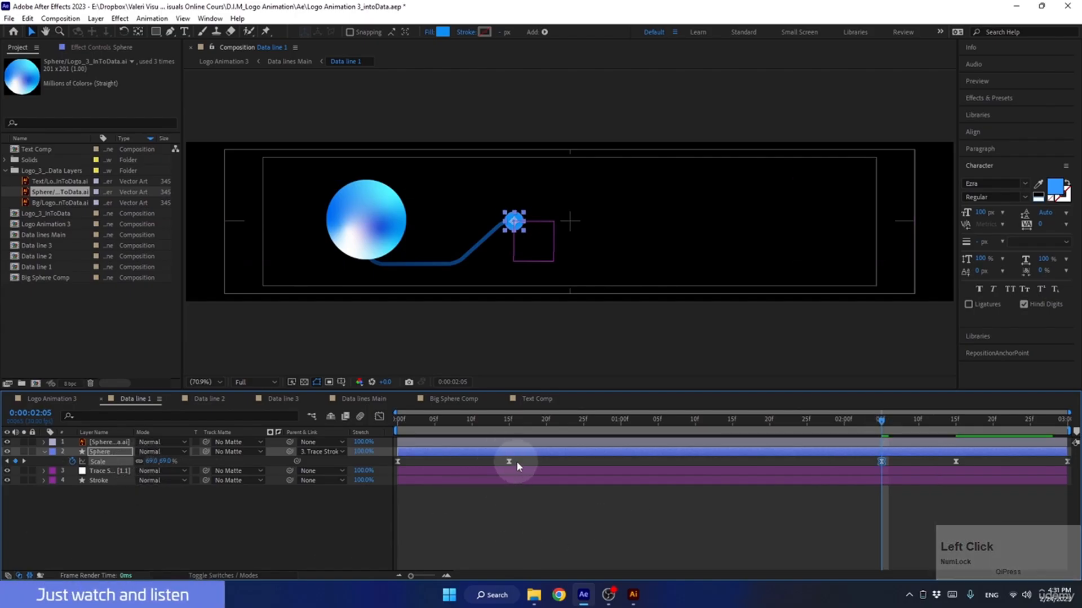
{"action": "left_click_drag", "start_coordinate": [852, 422], "coordinate": [906, 452]}
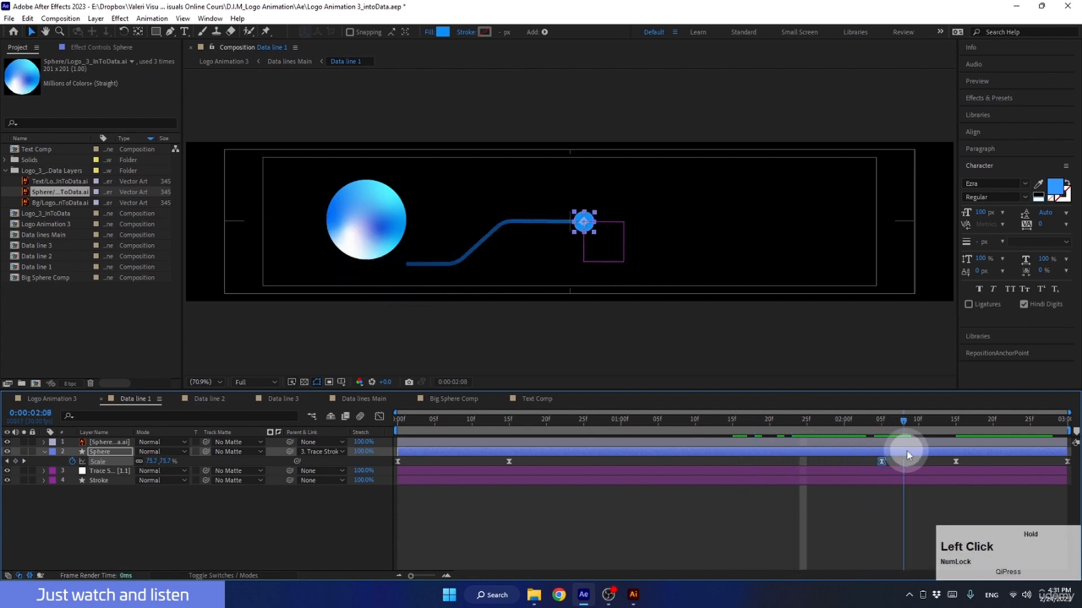
{"action": "key", "text": "j"}
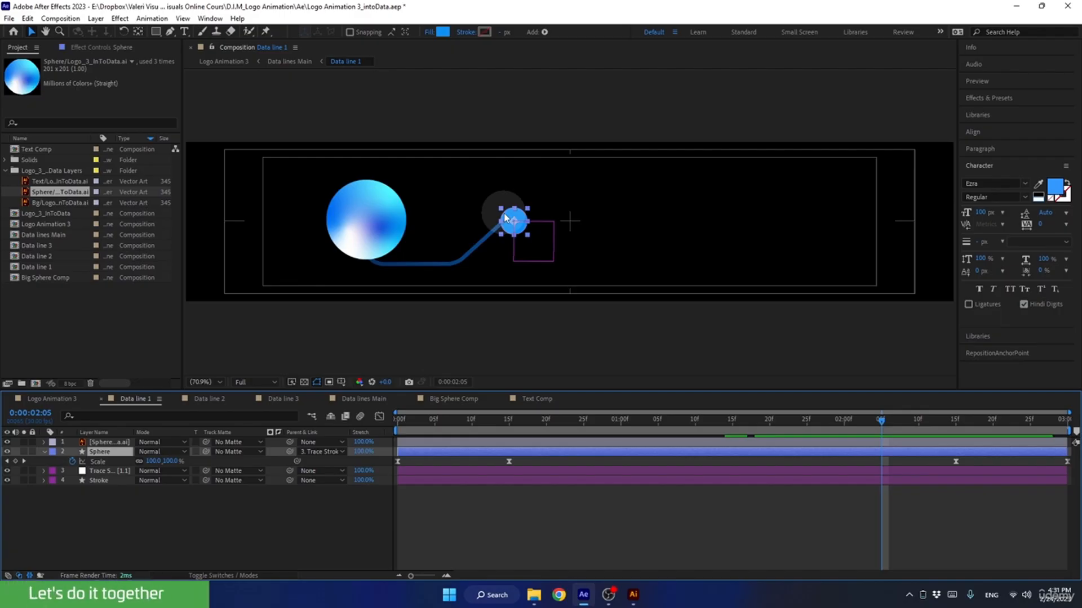
Reveal the Transform properties of Ellipse 1 within the Sphere layer's contents, separate from the layer's own Transform.
{"action": "left_click", "coordinate": [44, 452]}
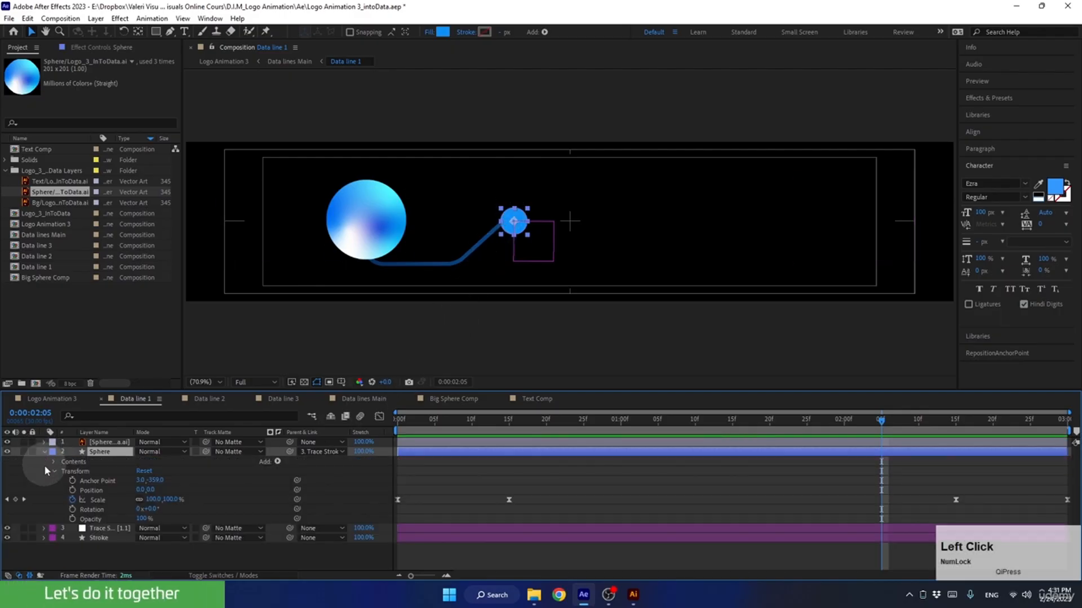
{"action": "left_click", "coordinate": [51, 470]}
{"action": "left_click", "coordinate": [53, 460]}
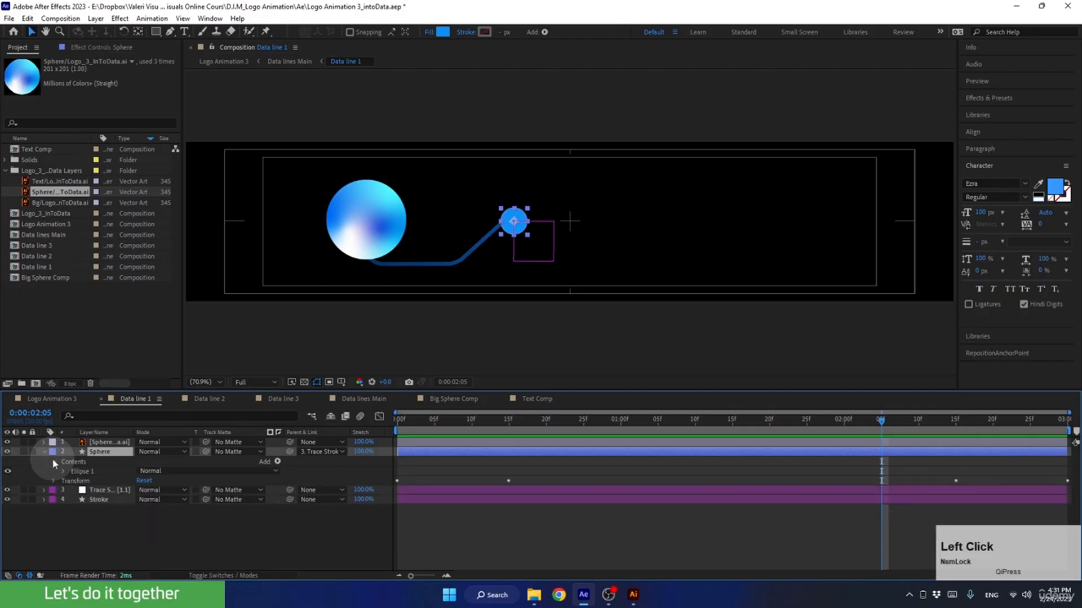
{"action": "left_click", "coordinate": [62, 471]}
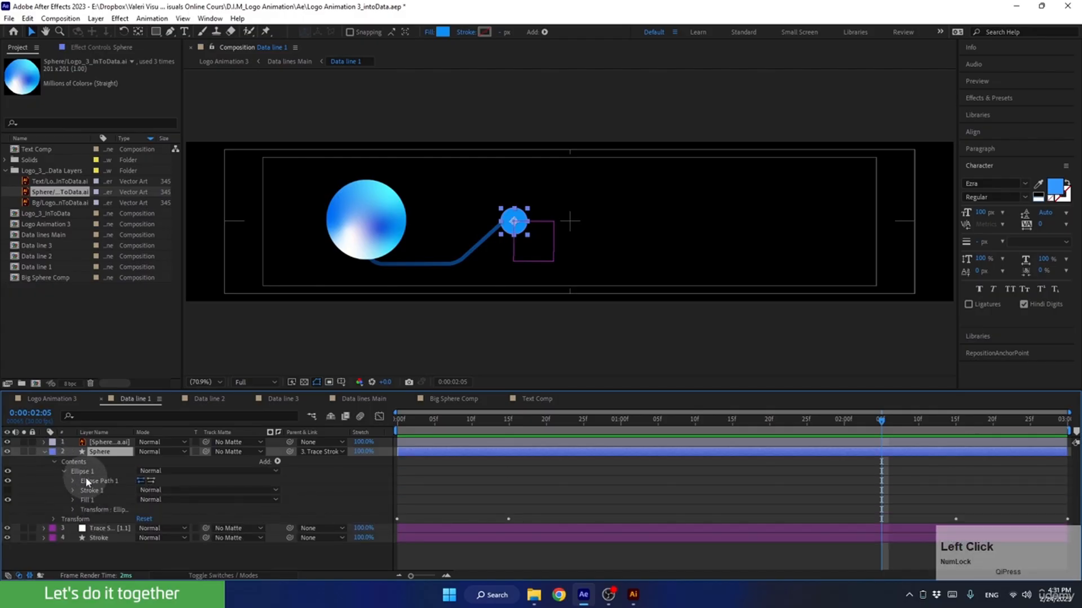
{"action": "left_click", "coordinate": [87, 511]}
{"action": "left_click", "coordinate": [91, 513]}
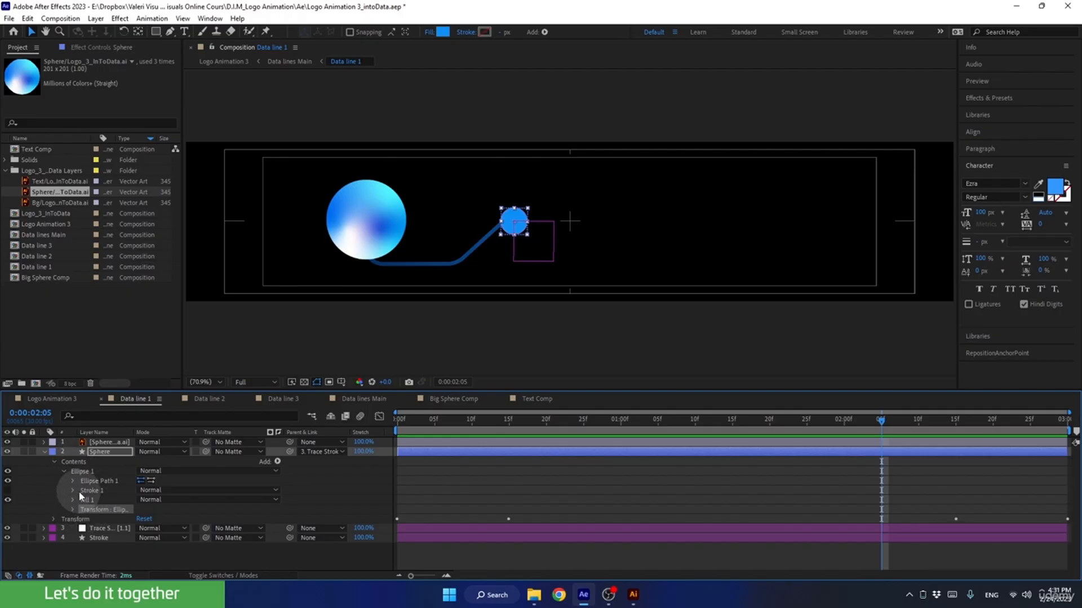
{"action": "left_click", "coordinate": [75, 520]}
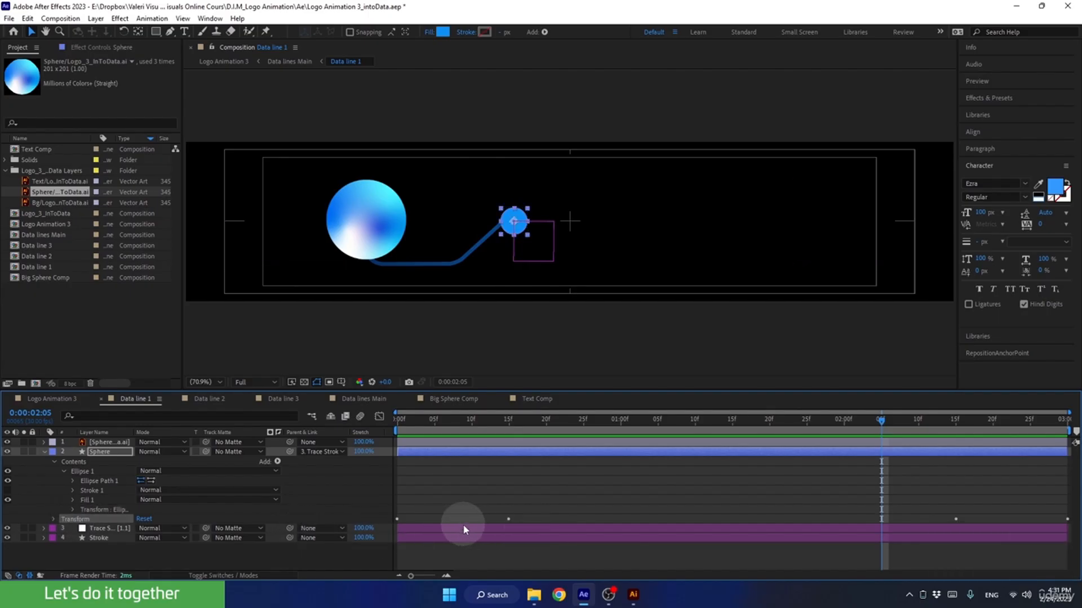
{"action": "left_click", "coordinate": [95, 510]}
{"action": "left_click", "coordinate": [73, 510]}
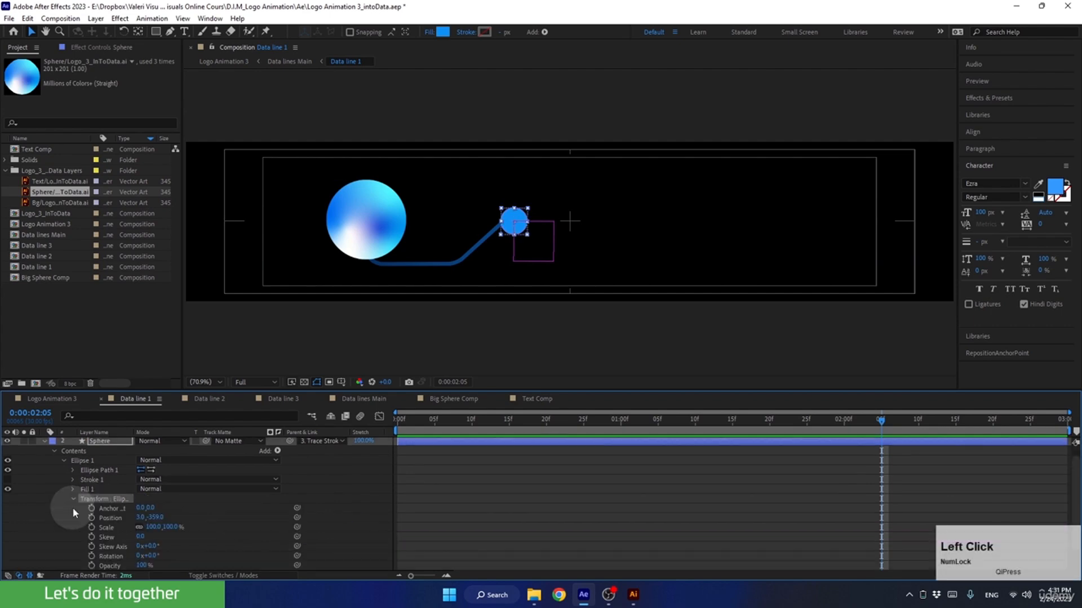
Set Ellipse 1's own Scale to 80% and collapse the Sphere layer's contents.
{"action": "mouse_move", "coordinate": [150, 527]}
{"action": "left_mouse_down"}
{"action": "mouse_move", "coordinate": [131, 530]}
{"action": "mouse_move", "coordinate": [145, 533]}
{"action": "left_mouse_up"}
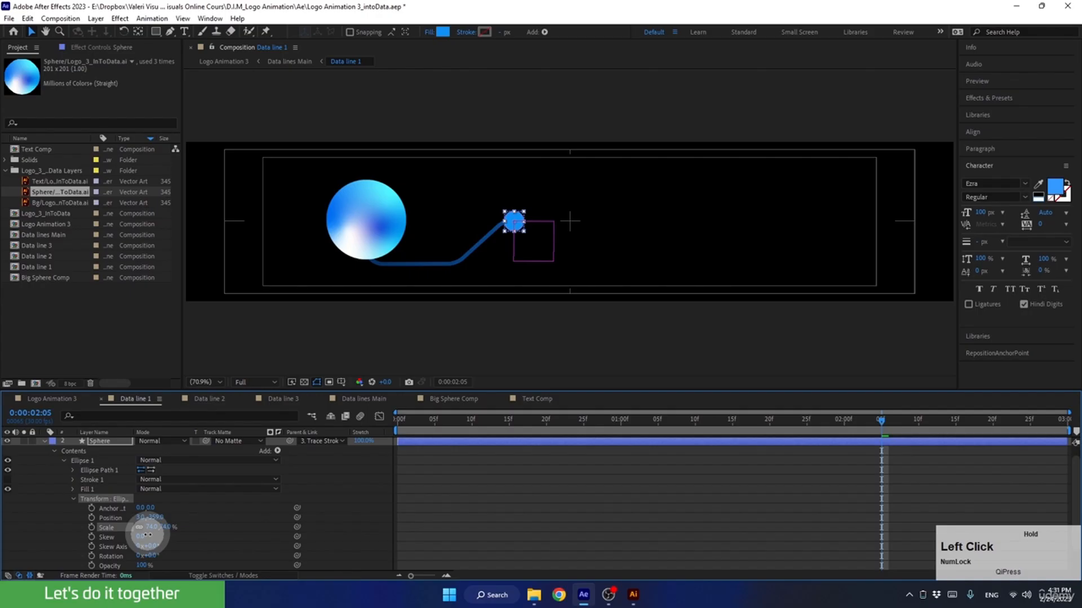
{"action": "left_click_drag", "start_coordinate": [148, 535], "coordinate": [149, 535]}
{"action": "left_click", "coordinate": [152, 528]}
{"action": "type", "text": "8"}
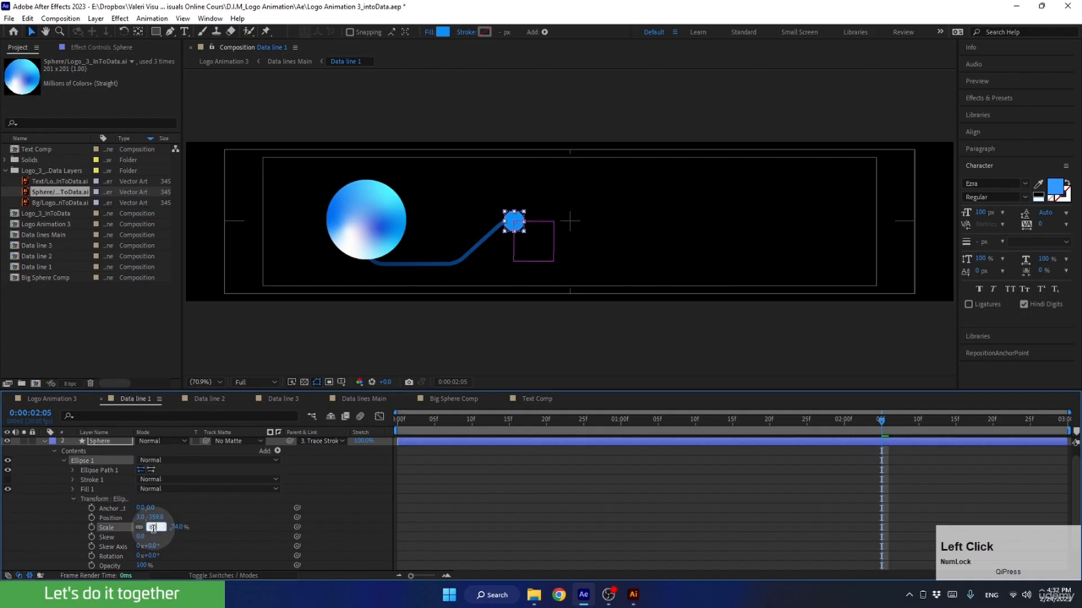
{"action": "type", "text": "0"}
{"action": "key", "text": "Return"}
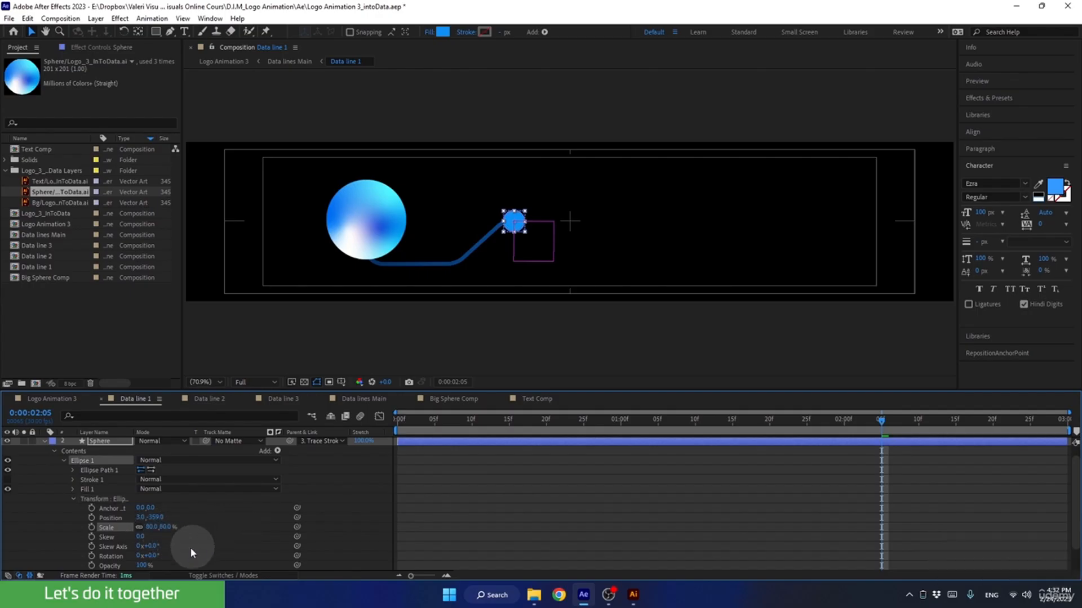
{"action": "left_click", "coordinate": [54, 451]}
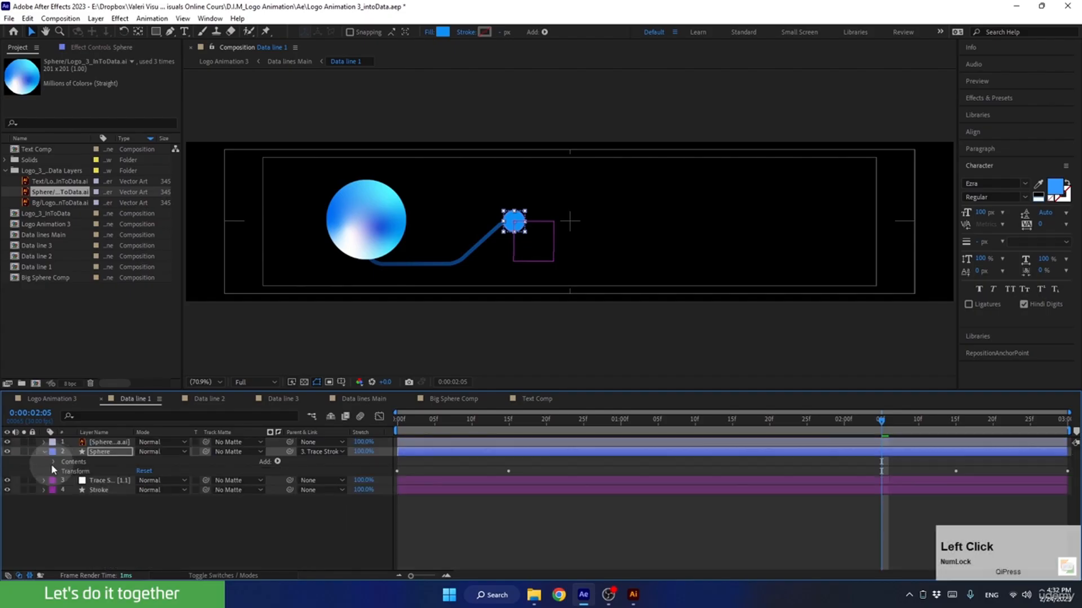
Delete the imported sphere artwork layer from Data line 1 and scrub the line animation back to 0:00:02:02.
{"action": "left_click", "coordinate": [101, 443]}
{"action": "left_click", "coordinate": [102, 444]}
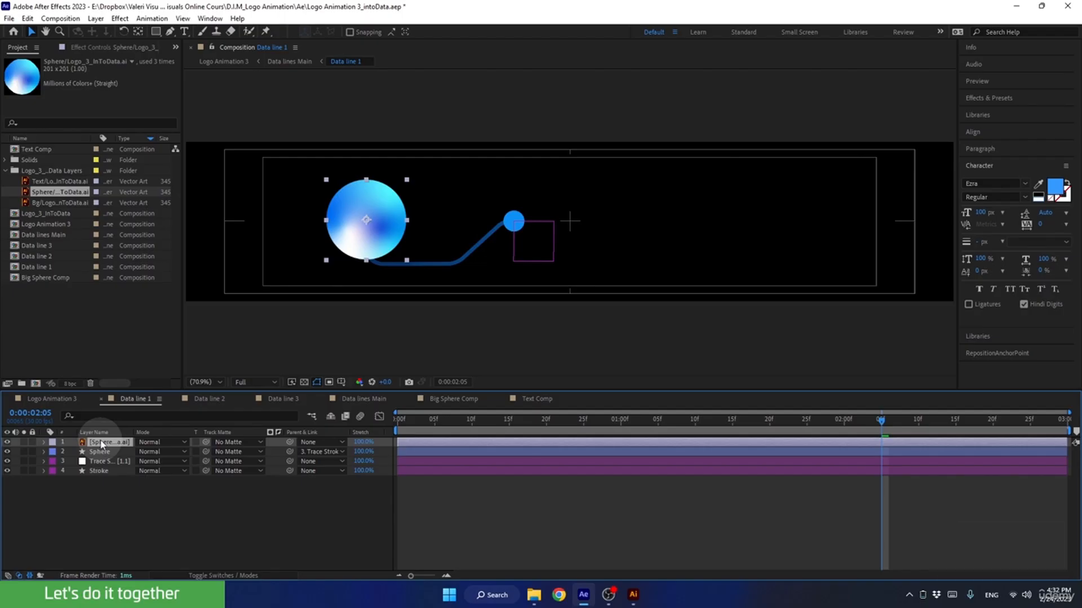
{"action": "key", "text": "Delete"}
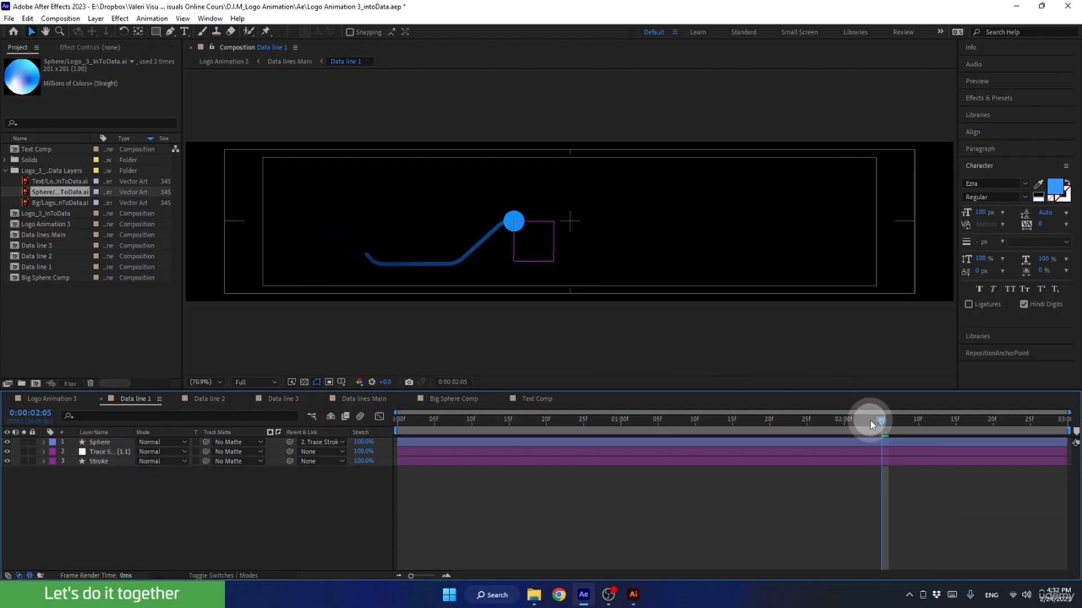
{"action": "left_click_drag", "start_coordinate": [870, 420], "coordinate": [859, 452]}
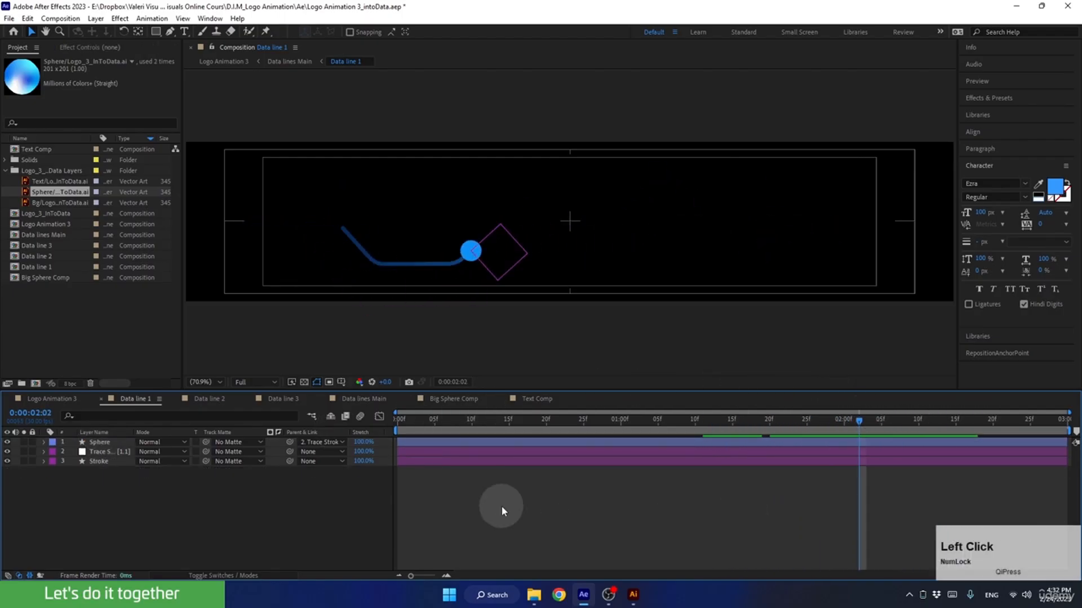
Scrub through the colored lines in the Data lines Main composition to 0:00:02:15, and open the Data line 2 composition.
{"action": "left_click", "coordinate": [353, 398]}
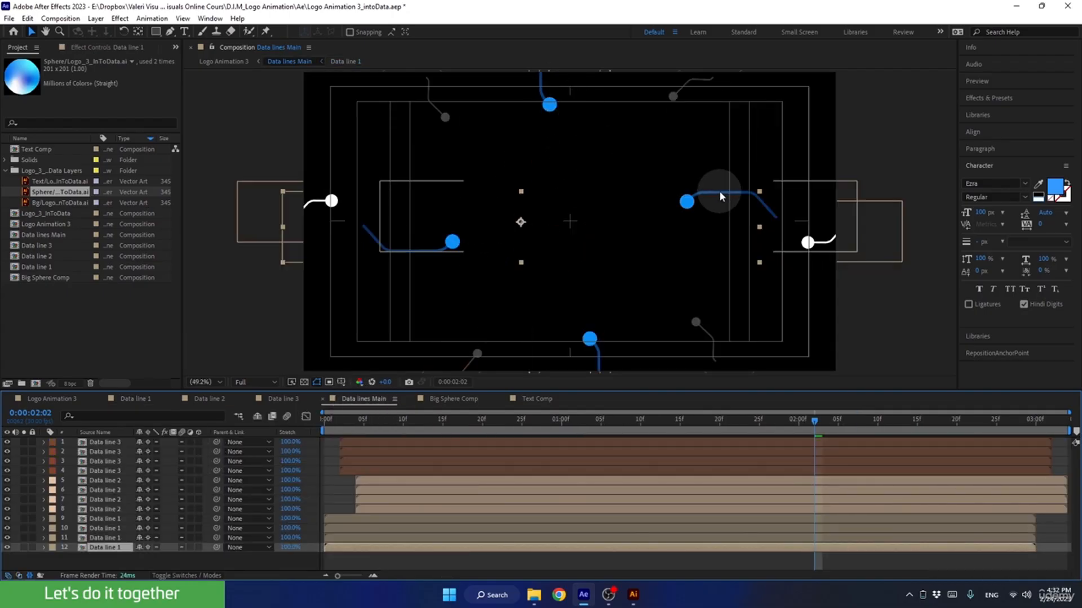
{"action": "left_click_drag", "start_coordinate": [425, 417], "coordinate": [917, 454]}
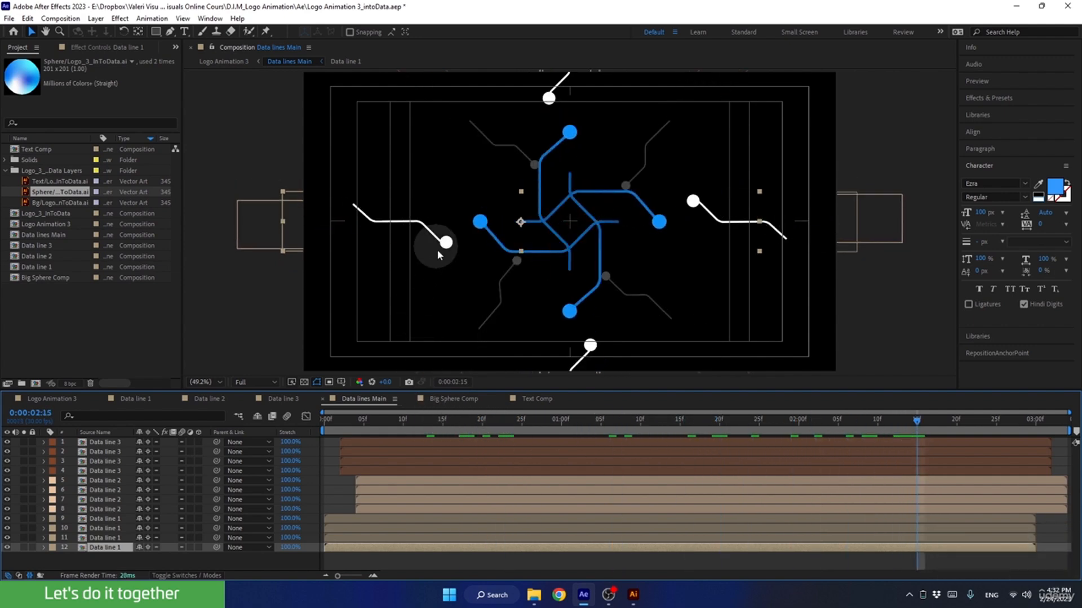
{"action": "double_click", "coordinate": [107, 509]}
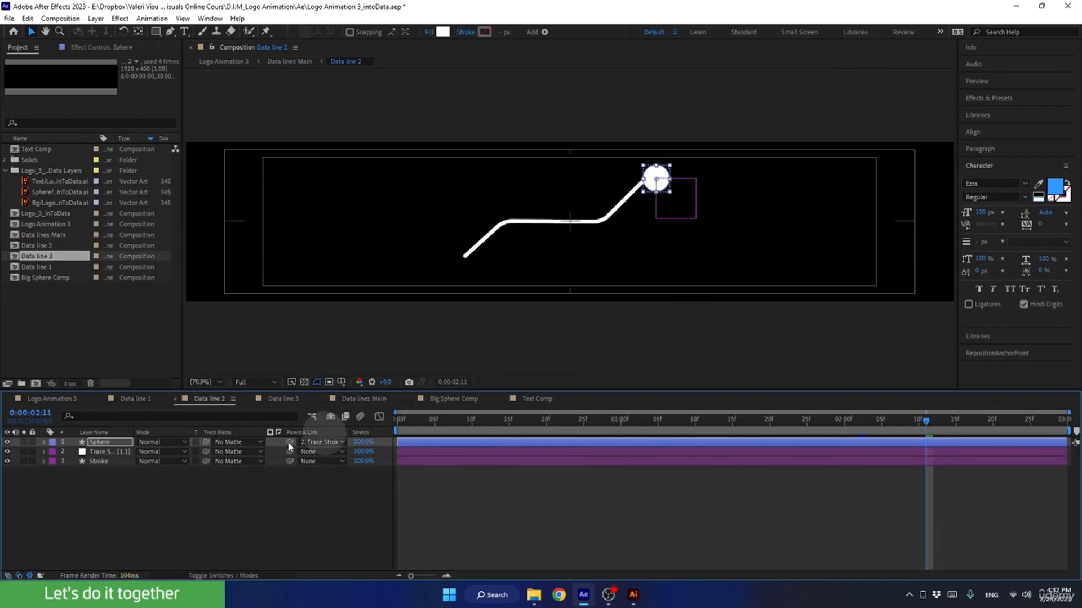
Set Ellipse 1's own Scale to 70% within the Sphere layer's contents in Data line 2, and collapse the layer.
{"action": "left_click", "coordinate": [95, 446]}
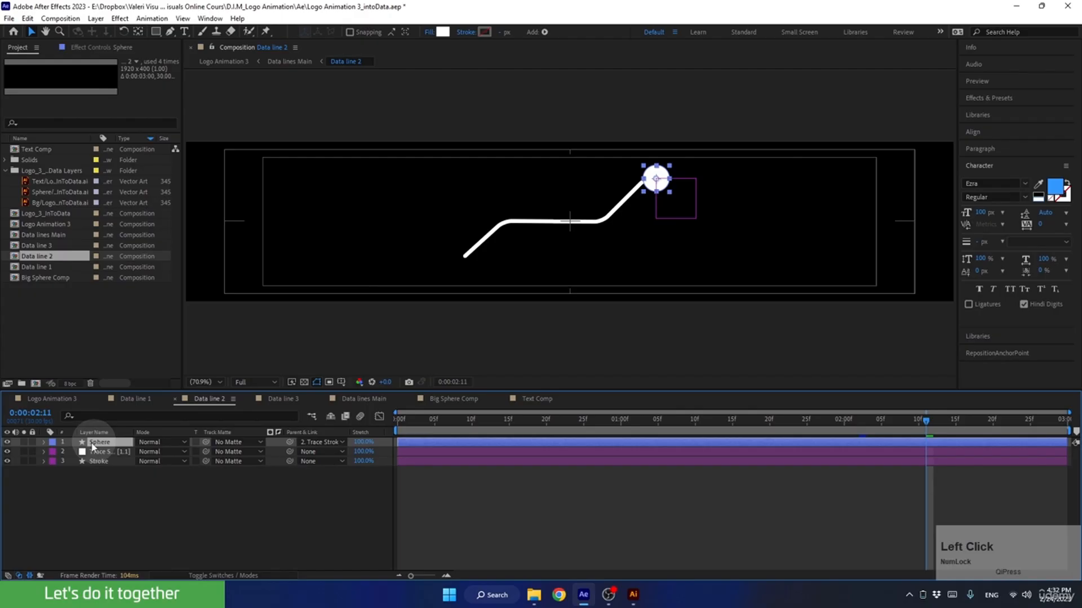
{"action": "left_click", "coordinate": [42, 440]}
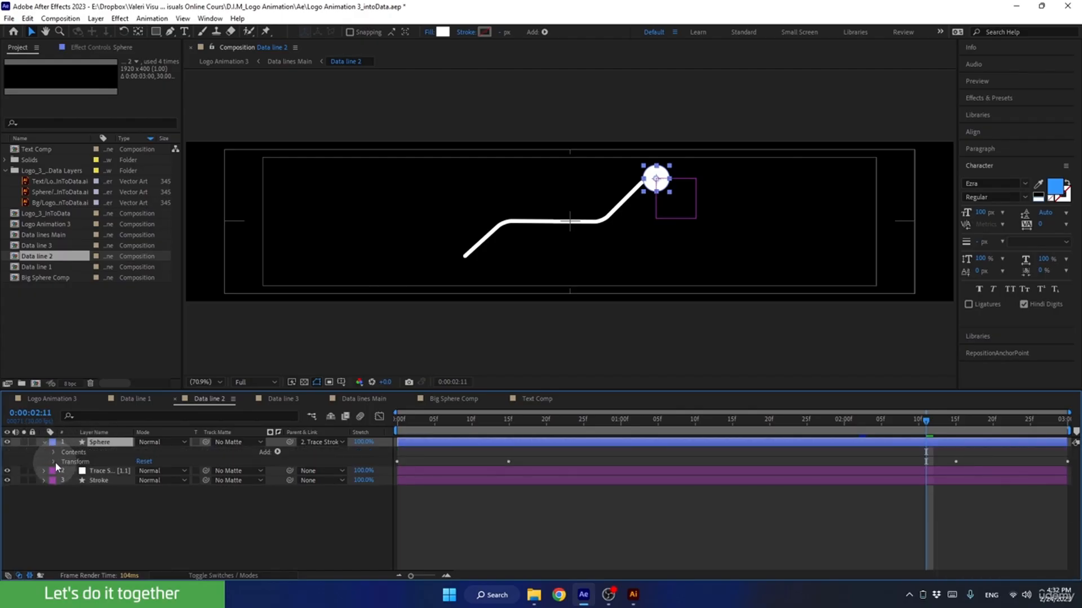
{"action": "left_click", "coordinate": [54, 451]}
{"action": "left_click", "coordinate": [63, 461]}
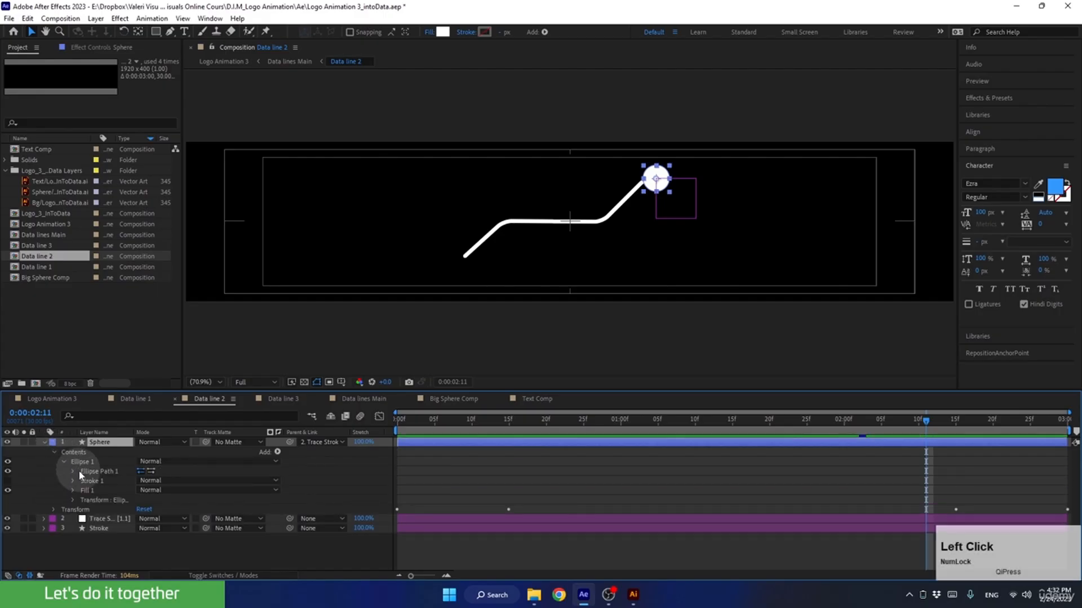
{"action": "left_click", "coordinate": [73, 500]}
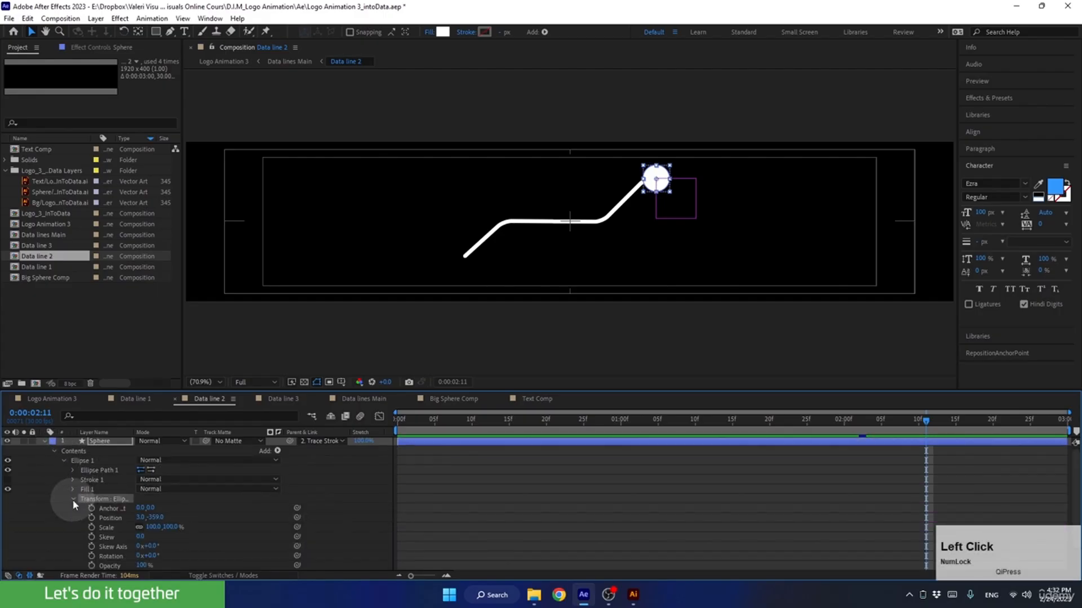
{"action": "left_click_drag", "start_coordinate": [153, 527], "coordinate": [144, 531]}
{"action": "left_click", "coordinate": [149, 527]}
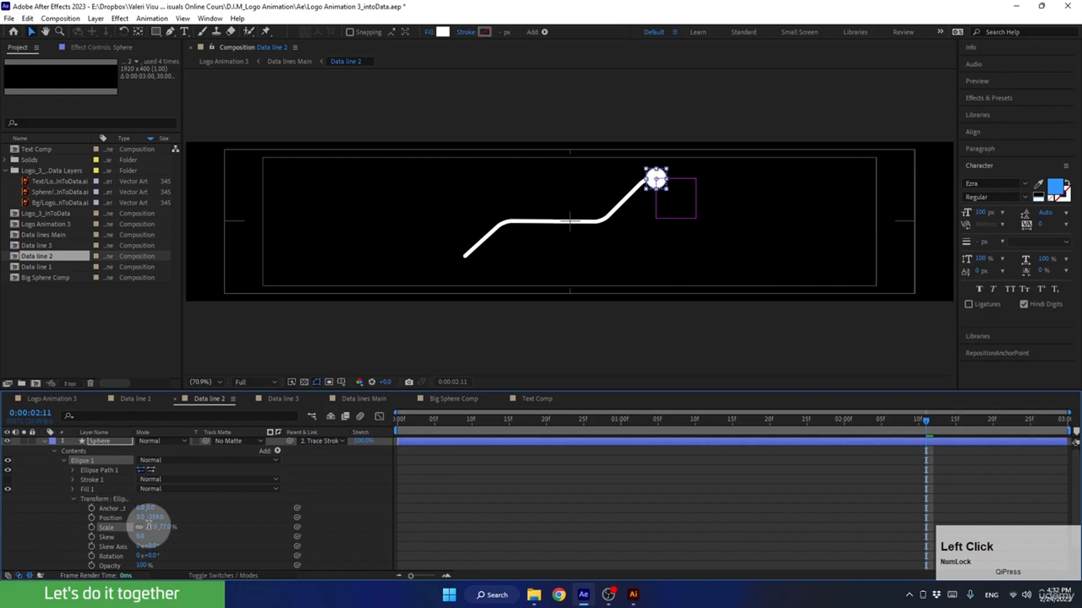
{"action": "type", "text": "70"}
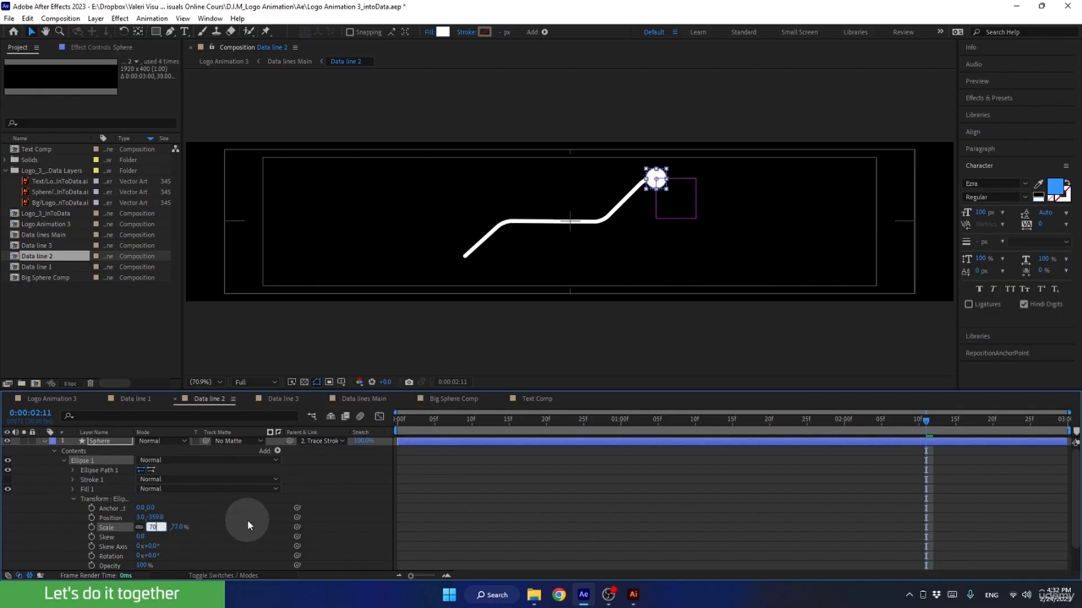
{"action": "key", "text": "Return"}
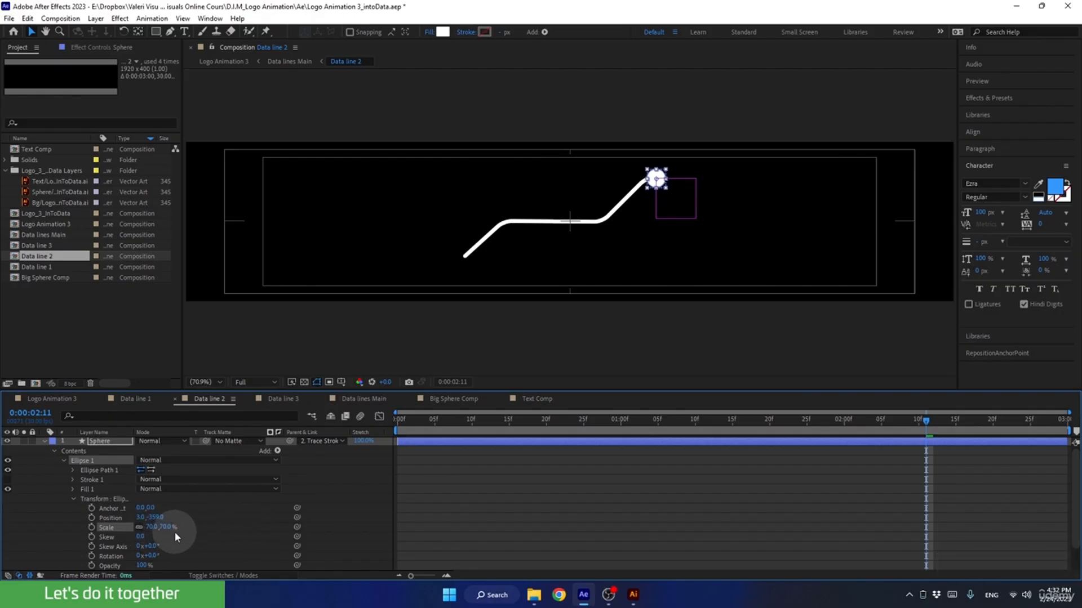
{"action": "left_click", "coordinate": [45, 441]}
{"action": "left_click", "coordinate": [272, 521]}
Scrub the Data line 2 animation to 0:00:01:29, and check the smaller dots in Data lines Main up to 0:00:02:10.
{"action": "left_click_drag", "start_coordinate": [897, 431], "coordinate": [765, 496]}
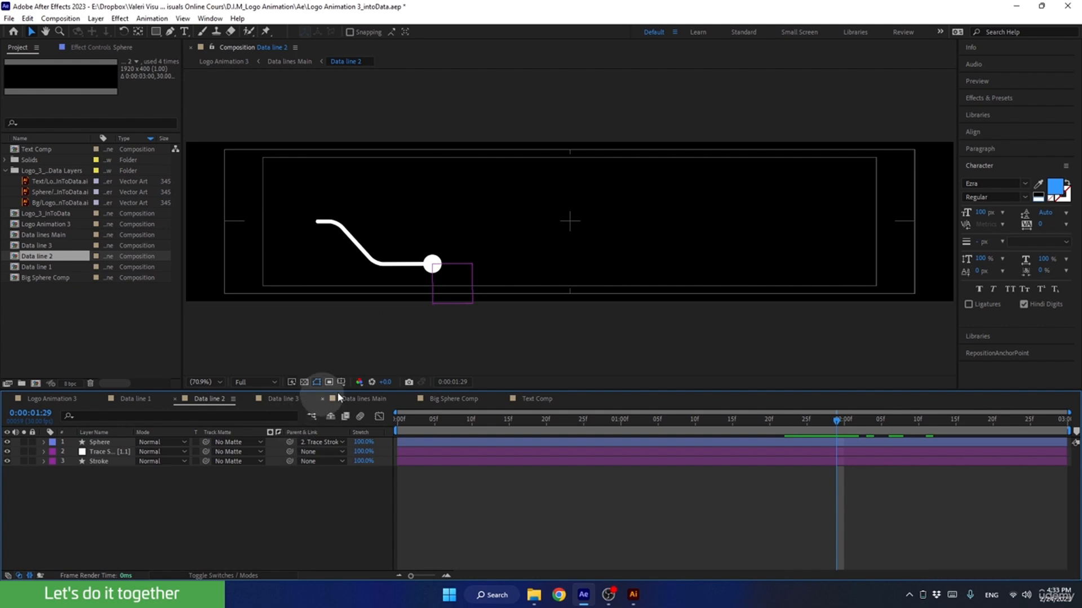
{"action": "left_click", "coordinate": [364, 399]}
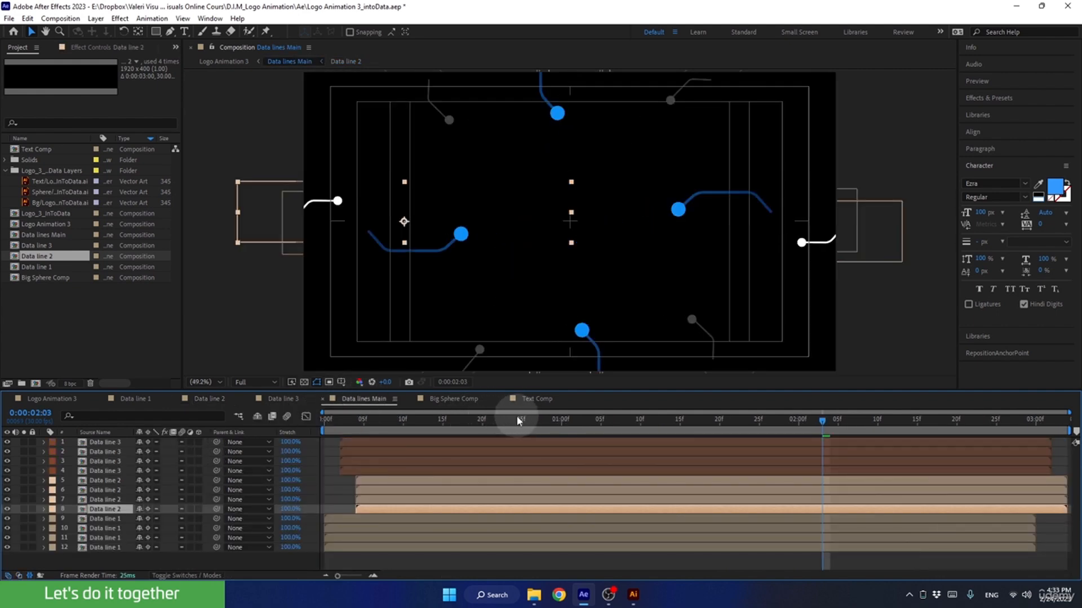
{"action": "left_click_drag", "start_coordinate": [536, 420], "coordinate": [877, 421]}
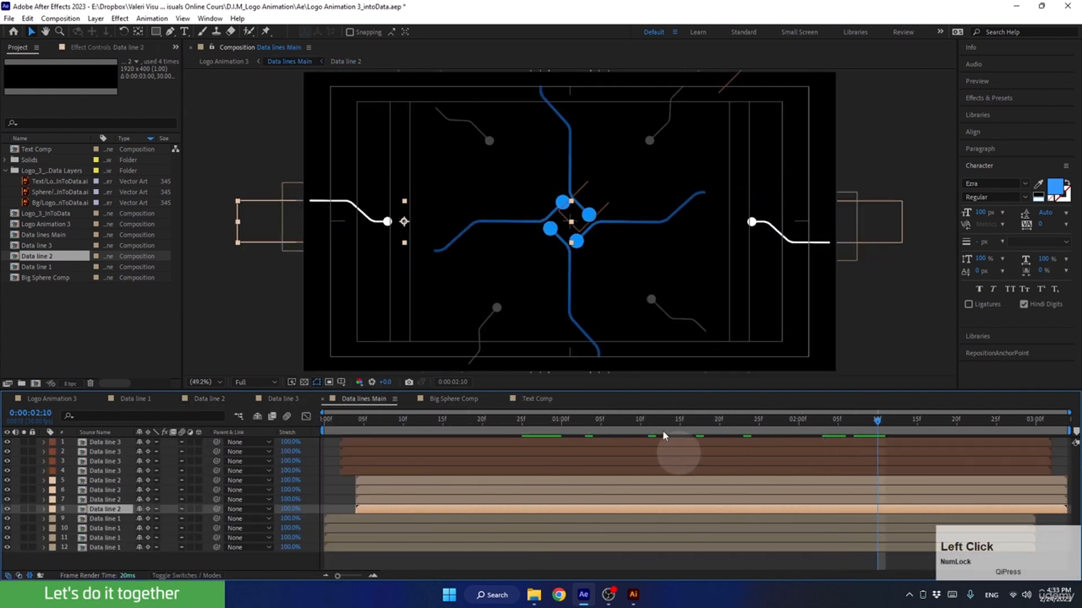
Open the Data line 3 composition, place the imported sphere artwork at its start as a color reference, and move to 0:00:02:16.
{"action": "double_click", "coordinate": [106, 471]}
{"action": "left_click", "coordinate": [746, 422]}
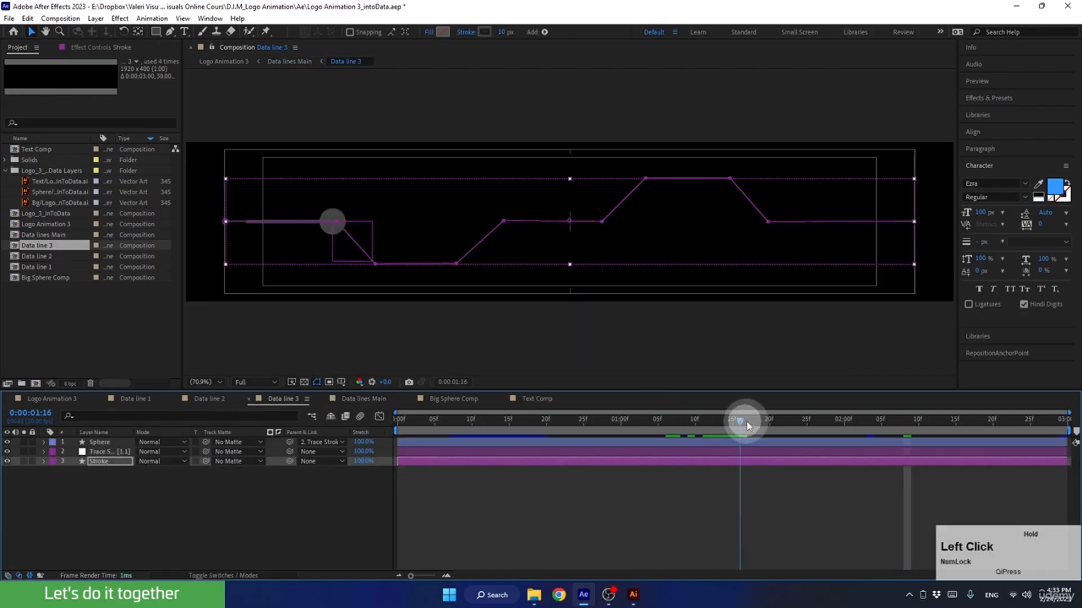
{"action": "left_click_drag", "start_coordinate": [51, 192], "coordinate": [254, 221]}
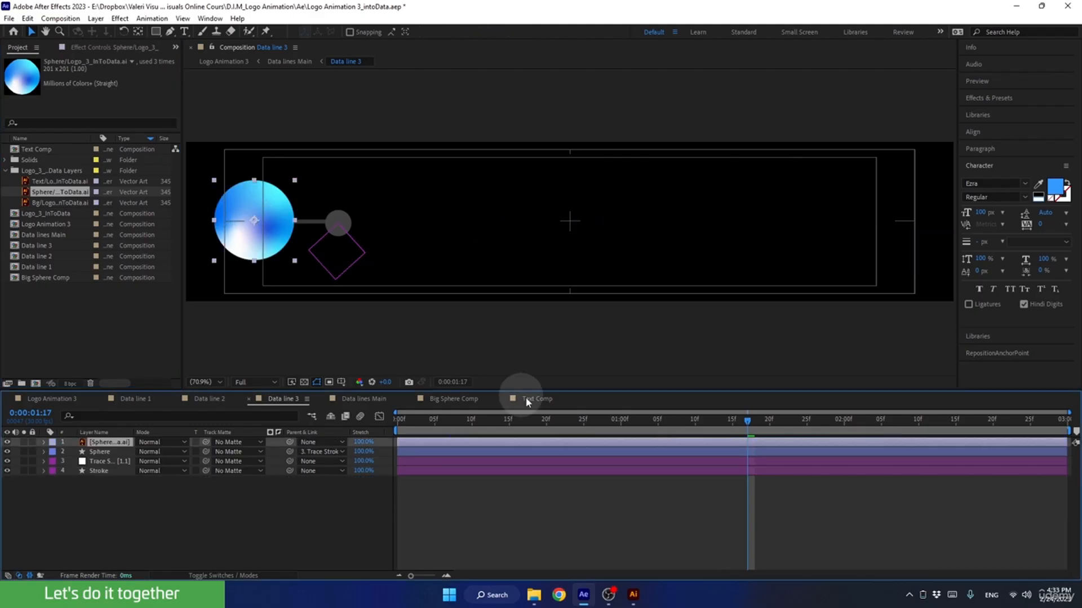
{"action": "left_click_drag", "start_coordinate": [762, 422], "coordinate": [963, 430]}
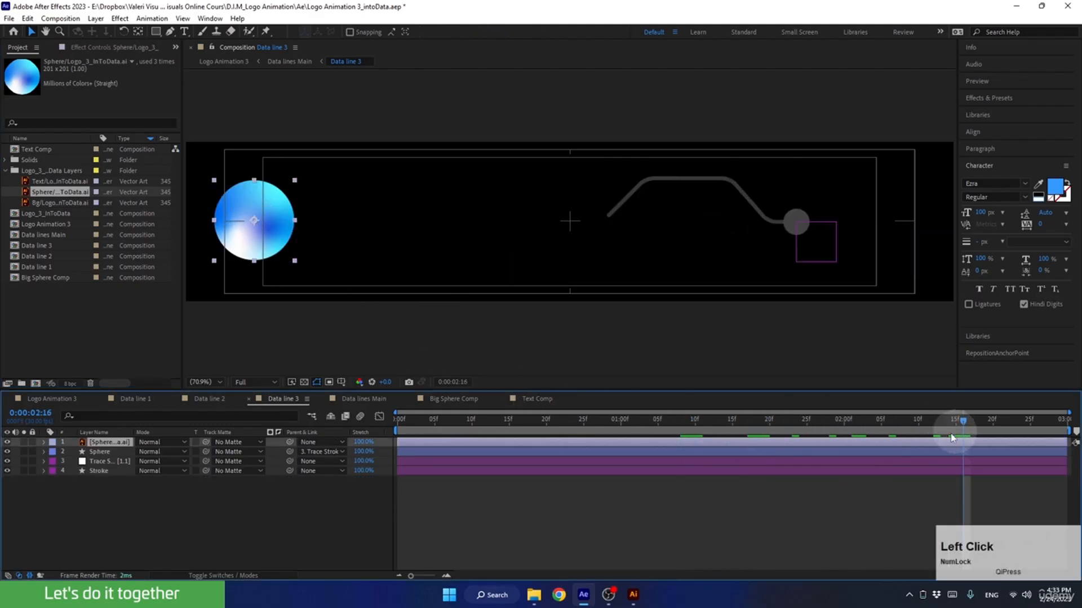
{"action": "left_click", "coordinate": [102, 514]}
Recolor the Stroke layer's line with a light blue sampled from the upper part of the sphere artwork.
{"action": "left_click", "coordinate": [96, 471]}
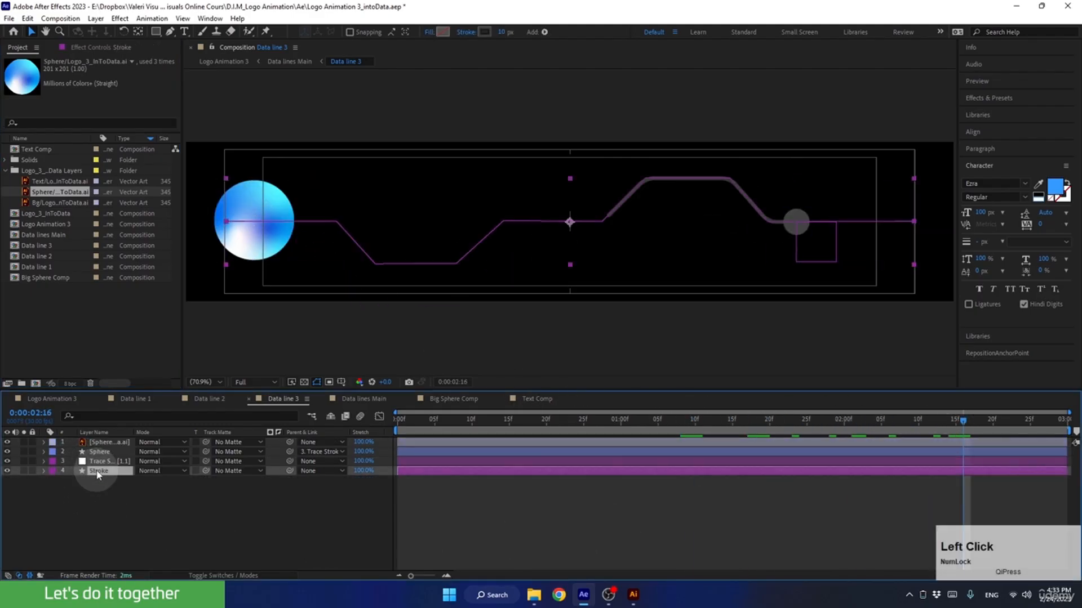
{"action": "left_click", "coordinate": [484, 32]}
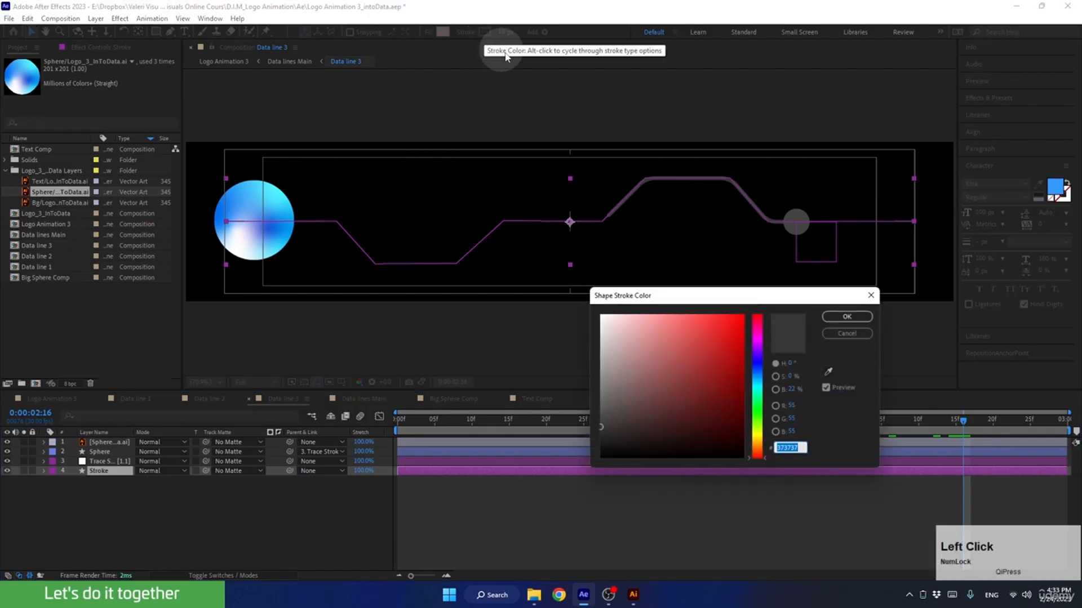
{"action": "left_click", "coordinate": [827, 373]}
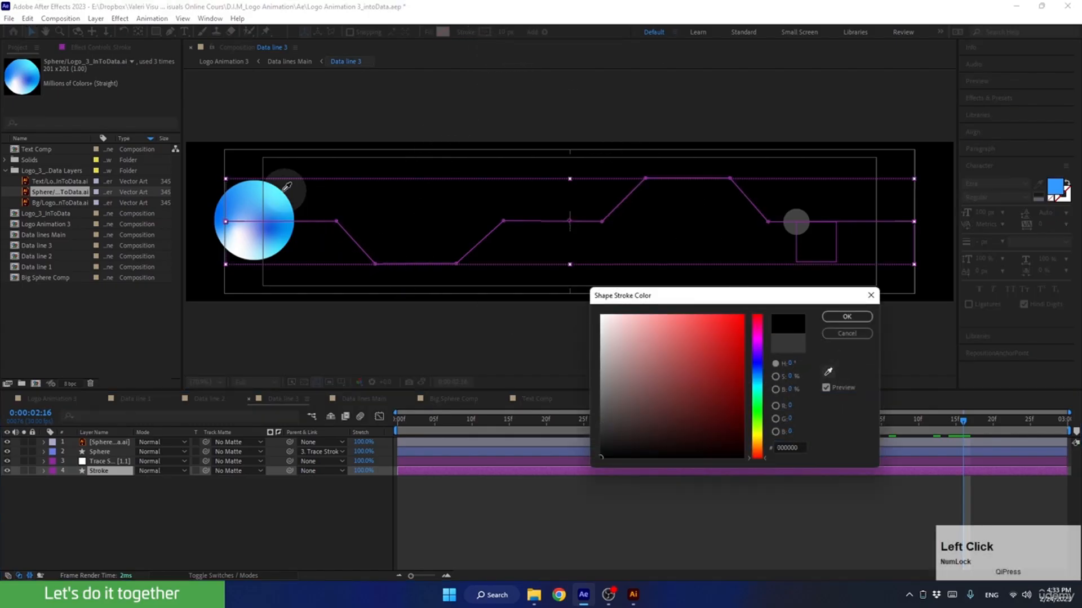
{"action": "left_click", "coordinate": [252, 199]}
{"action": "left_click", "coordinate": [847, 317]}
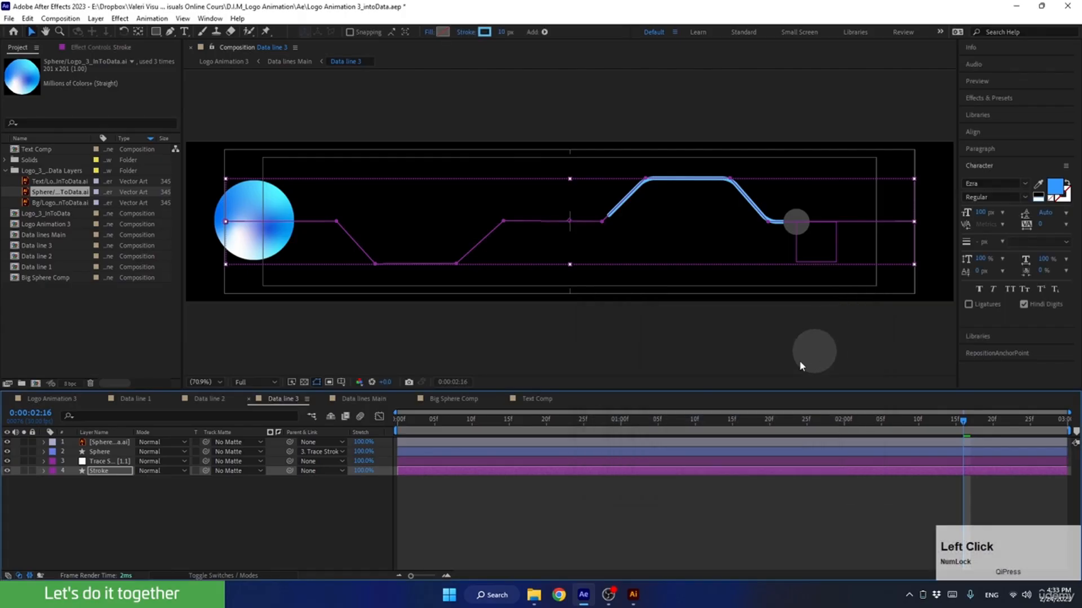
Copy the Stroke layer's color code 4FBBF6 and apply it as the Sphere layer's fill color.
{"action": "left_click", "coordinate": [107, 475]}
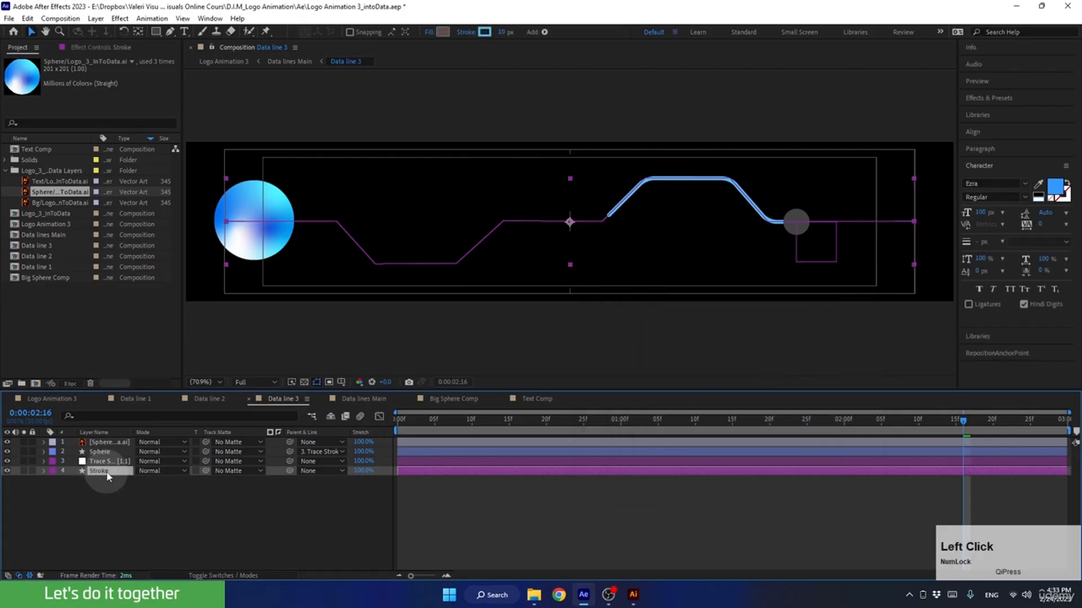
{"action": "left_click", "coordinate": [484, 32]}
{"action": "key", "text": "ctrl+c"}
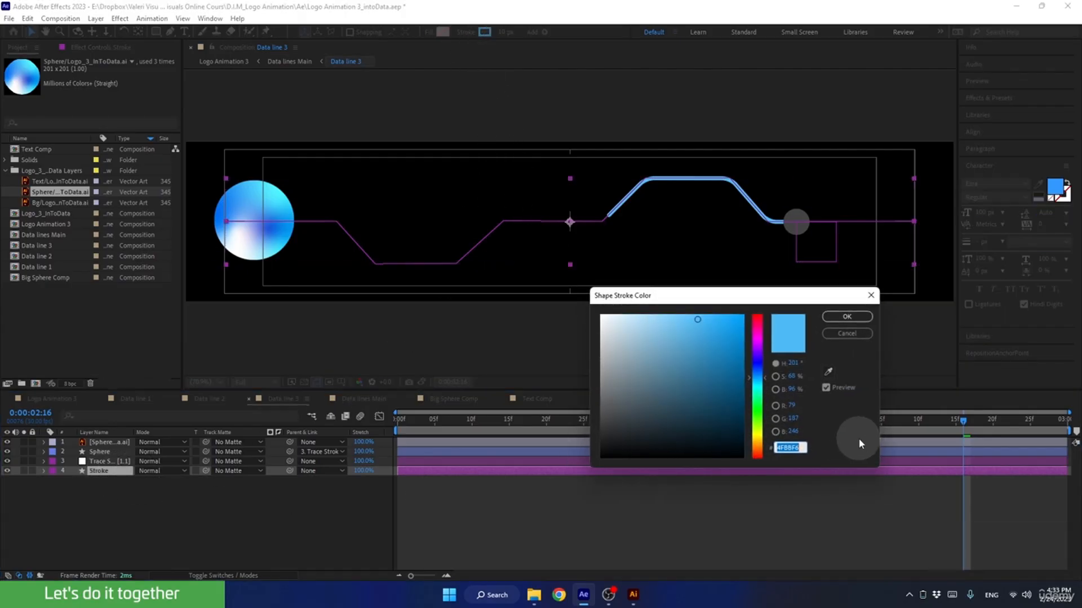
{"action": "left_click", "coordinate": [847, 318]}
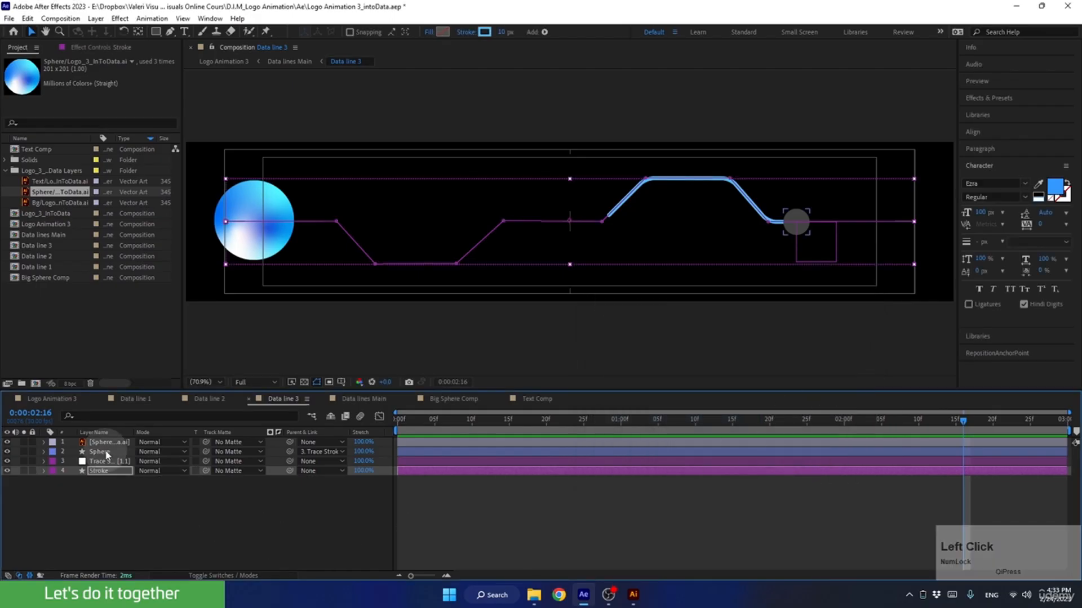
{"action": "left_click", "coordinate": [99, 451]}
{"action": "left_click", "coordinate": [442, 33]}
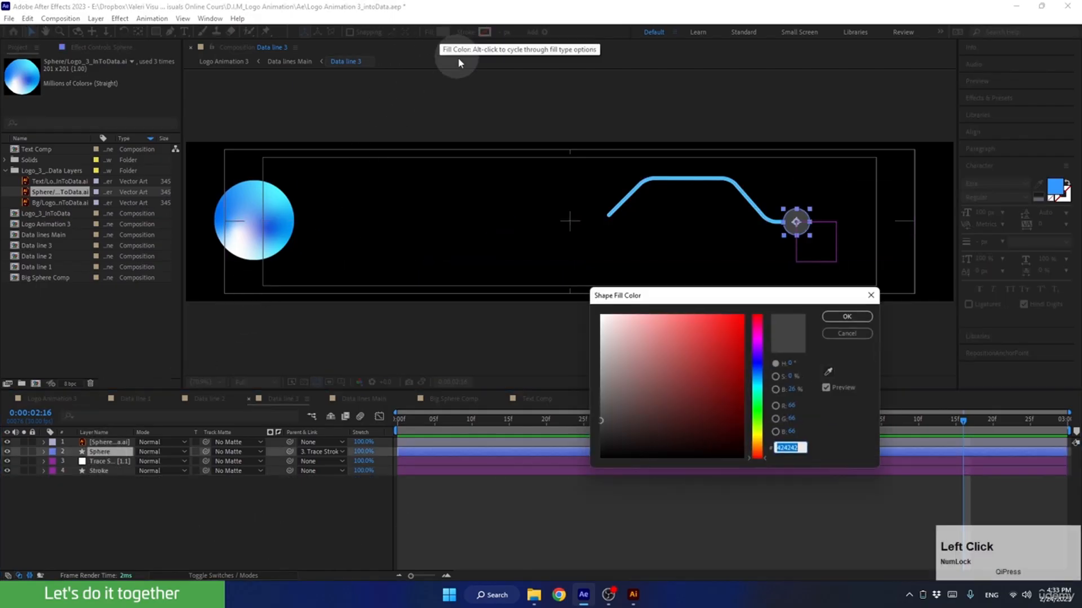
{"action": "key", "text": "ctrl+v"}
{"action": "left_click", "coordinate": [846, 318]}
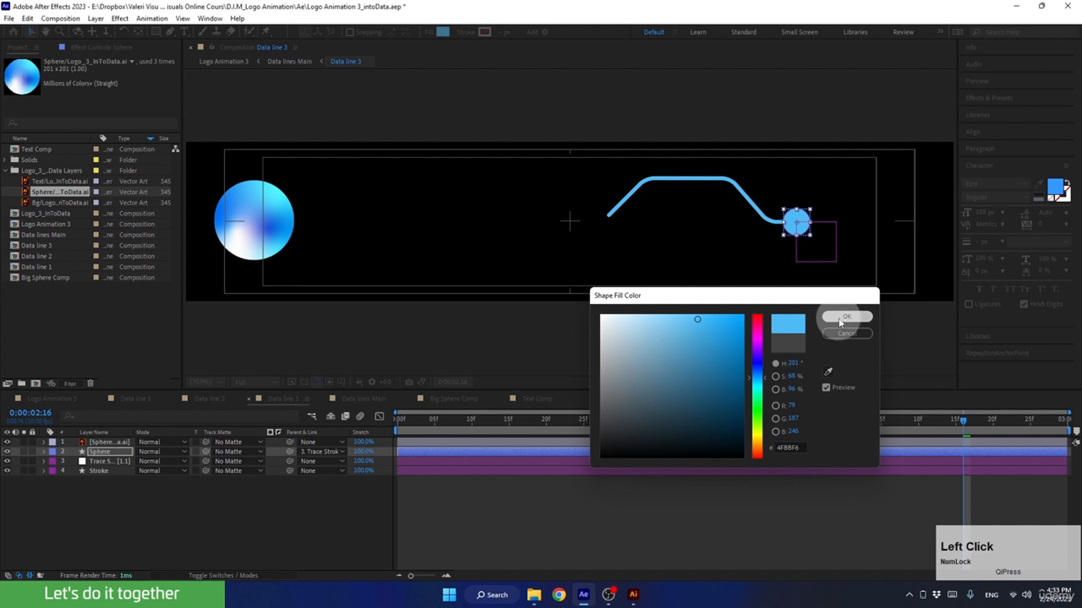
Delete the imported sphere artwork layer from Data line 3 and scrub through Data lines Main to 0:00:02:14.
{"action": "left_click", "coordinate": [114, 443]}
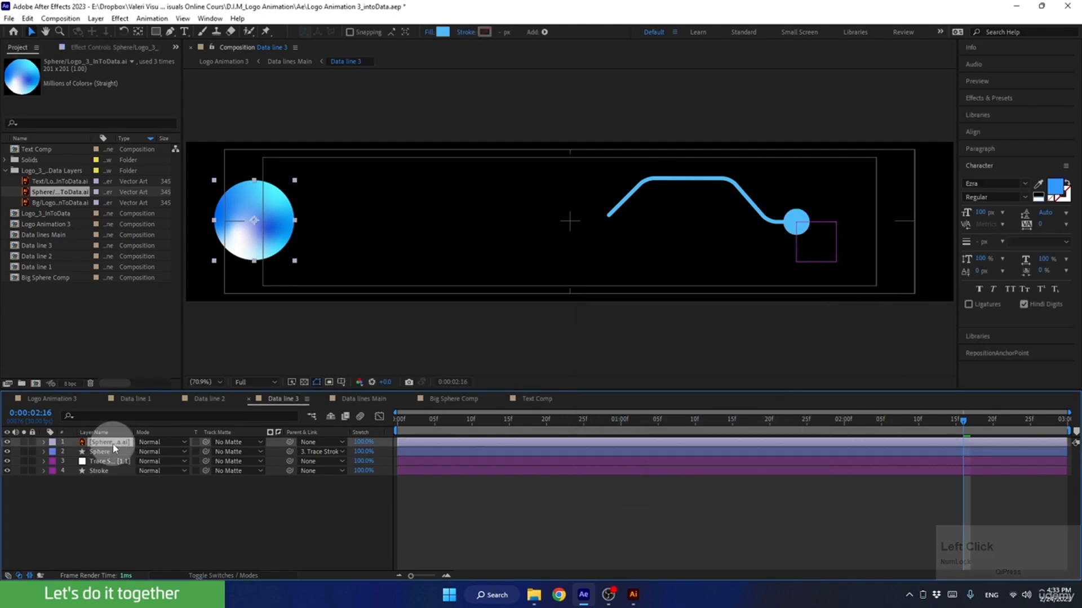
{"action": "key", "text": "Delete"}
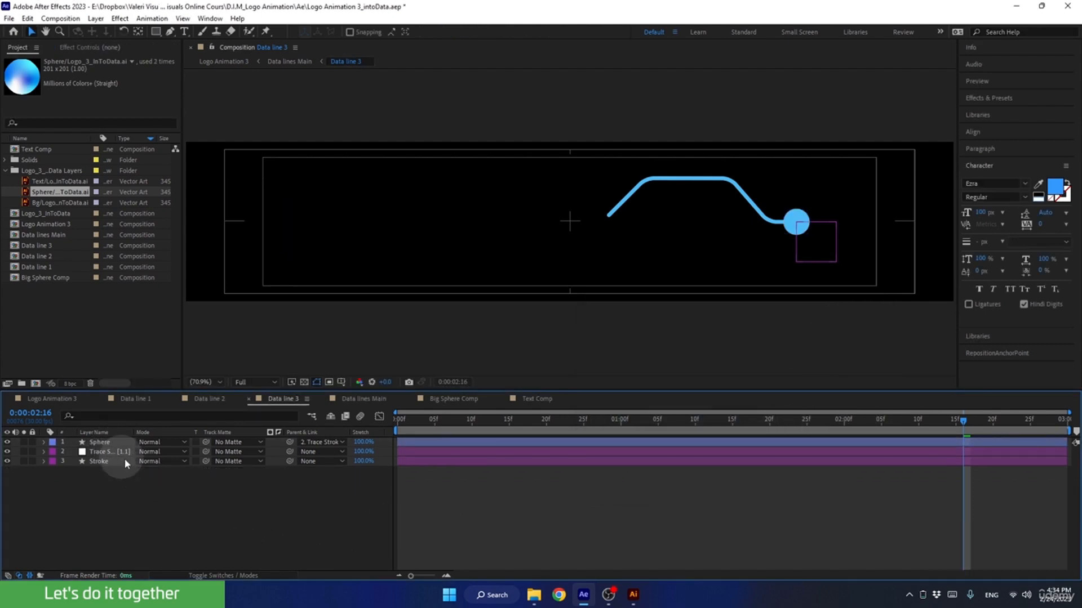
{"action": "left_click", "coordinate": [345, 399]}
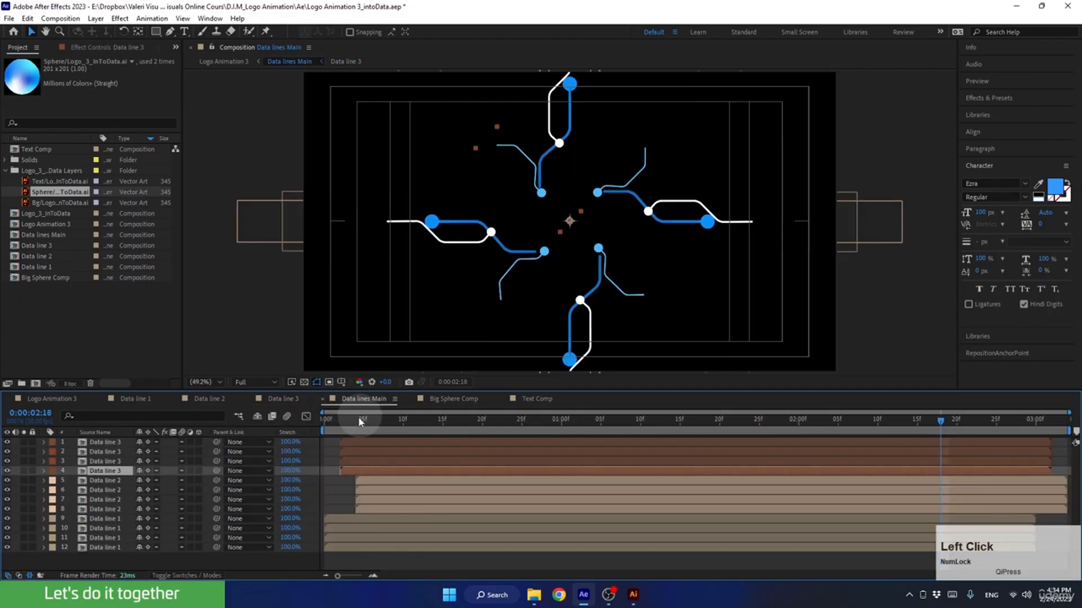
{"action": "left_click_drag", "start_coordinate": [344, 424], "coordinate": [908, 442]}
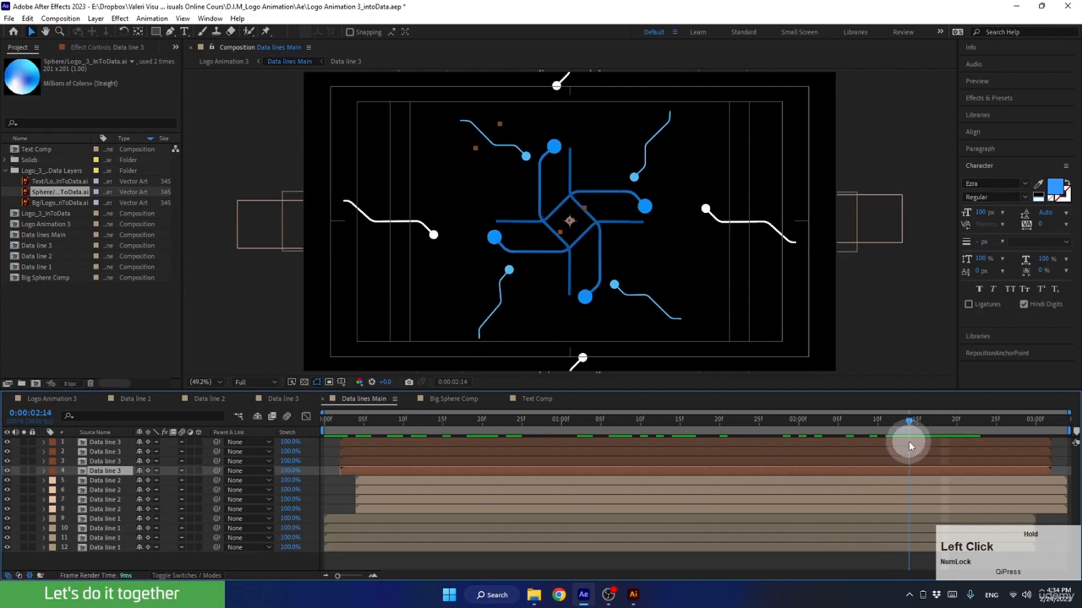
Find the Glow effect and apply it to the Data line 2 layer 5, toggling that layer's visibility to identify its line.
{"action": "left_click", "coordinate": [374, 223]}
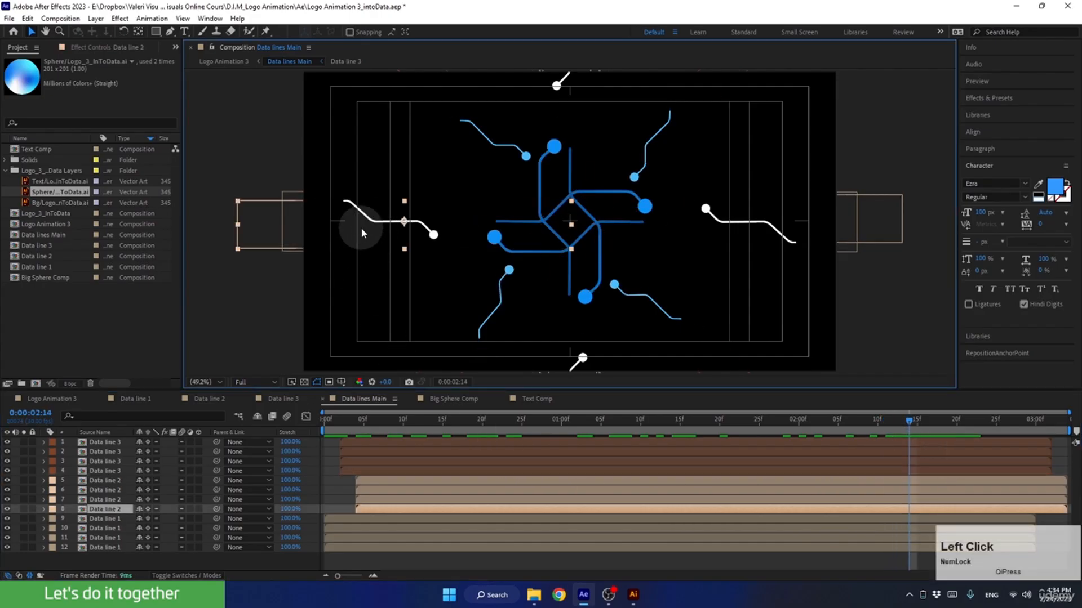
{"action": "left_click", "coordinate": [982, 100]}
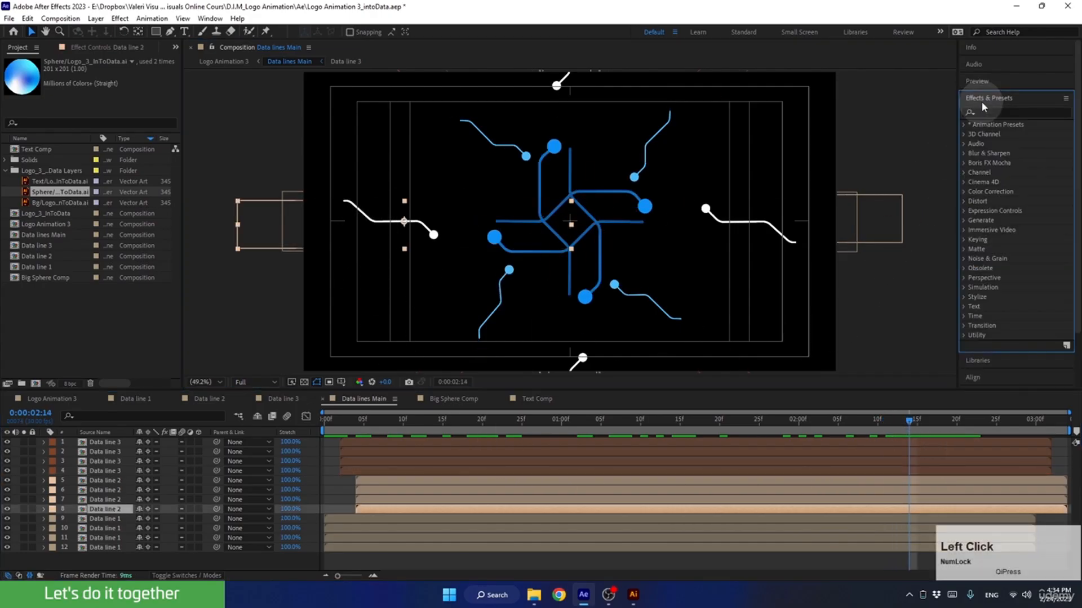
{"action": "left_click", "coordinate": [993, 114]}
{"action": "type", "text": "Glow"}
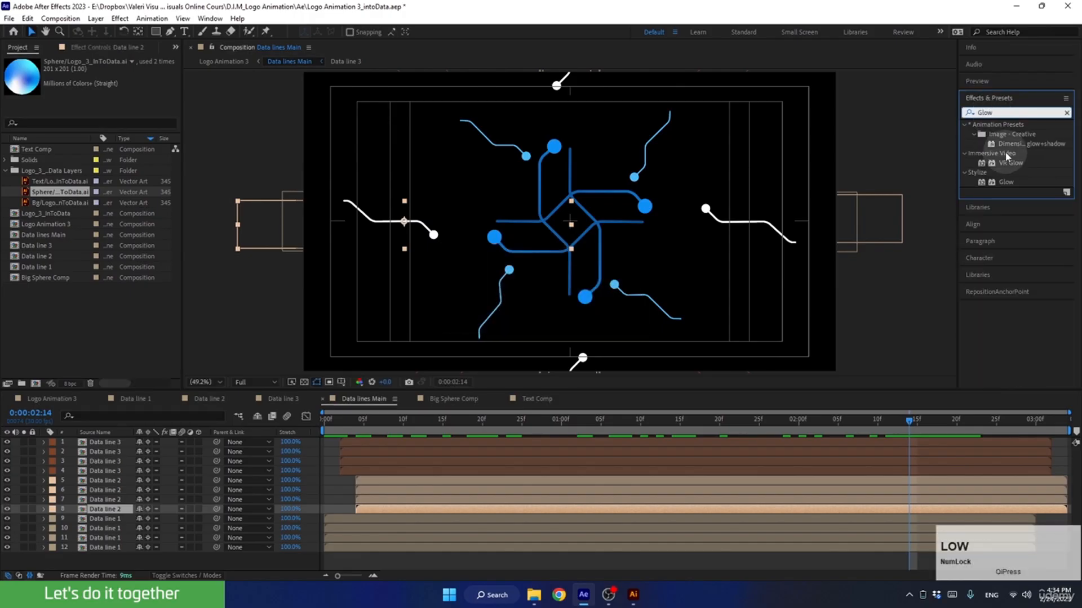
{"action": "left_click_drag", "start_coordinate": [1006, 182], "coordinate": [98, 483]}
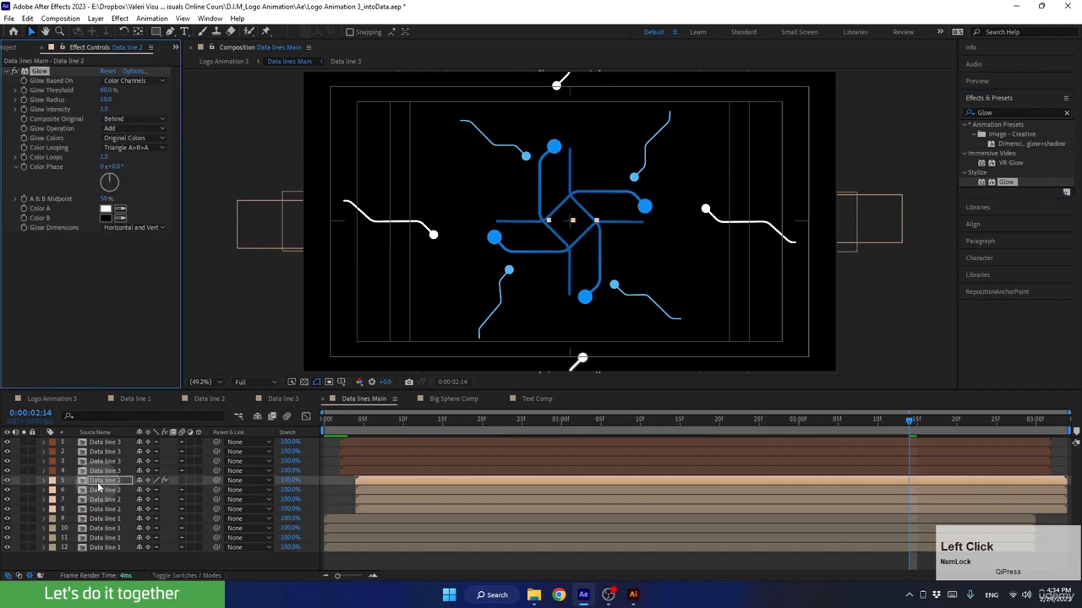
{"action": "left_click", "coordinate": [7, 480]}
{"action": "left_click", "coordinate": [8, 480]}
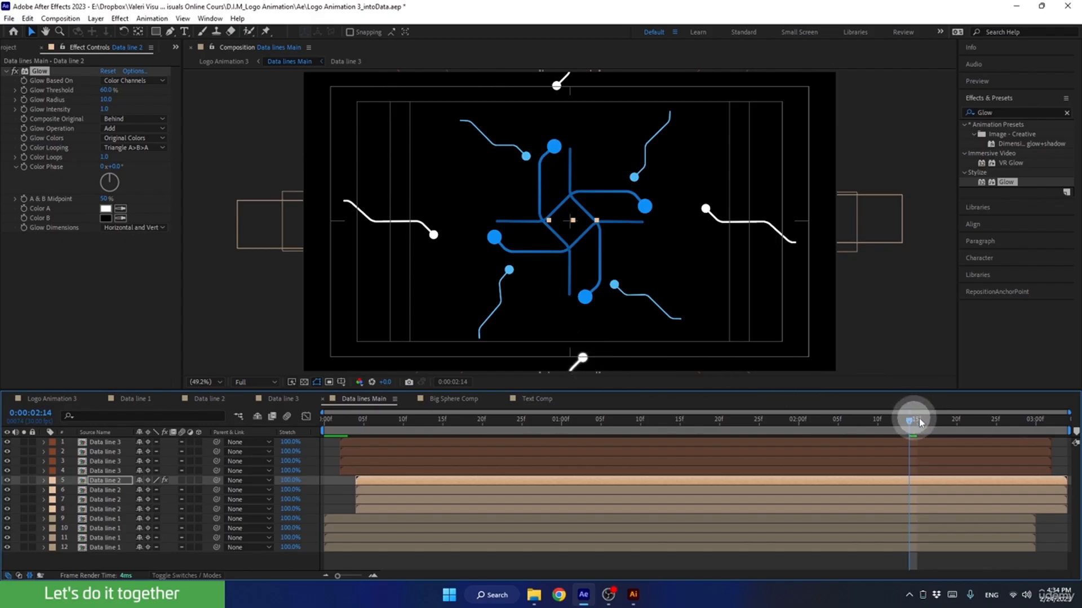
Move to 0:00:02:20 and set the Glow Radius to 60 on the Data line 2 layer 5.
{"action": "left_click_drag", "start_coordinate": [920, 422], "coordinate": [958, 420]}
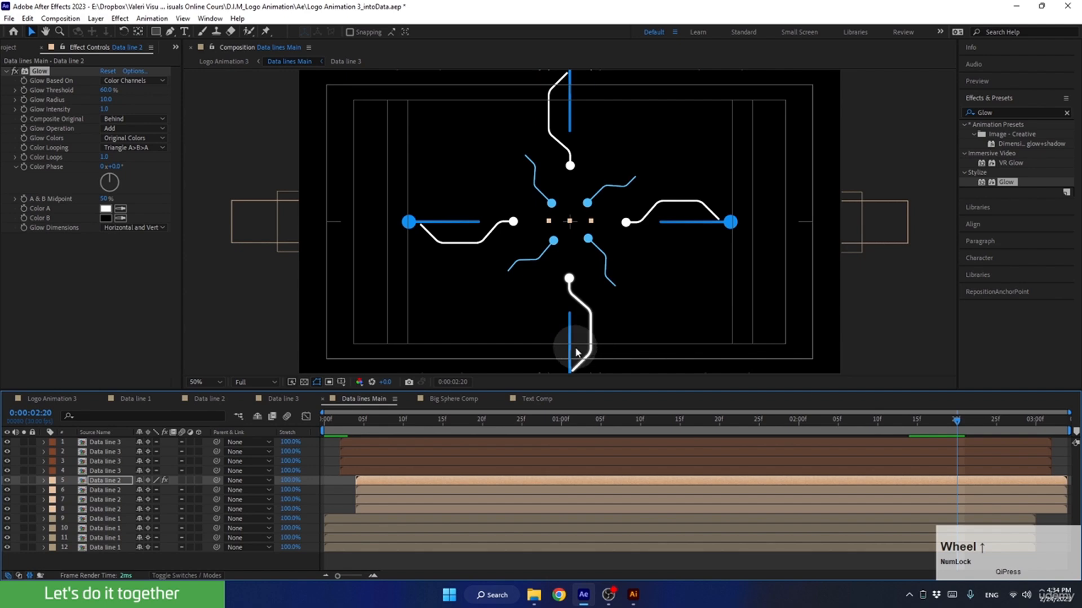
{"action": "left_click_drag", "start_coordinate": [104, 101], "coordinate": [133, 108]}
{"action": "left_click", "coordinate": [108, 100]}
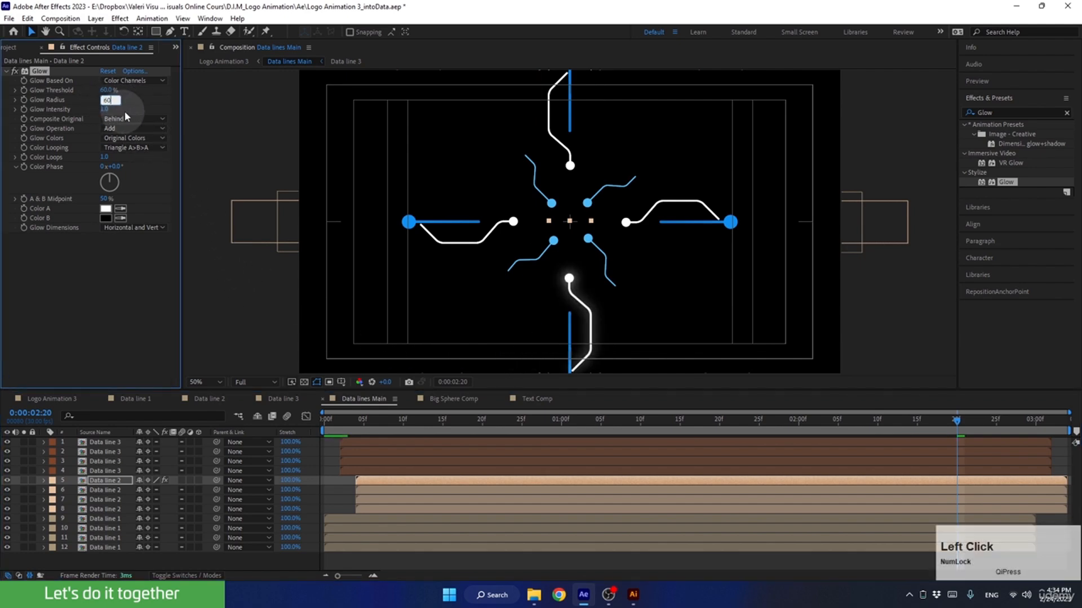
{"action": "type", "text": "60"}
{"action": "key", "text": "Return"}
Copy the Glow effect to the other three Data line 2 layers (6 to 8) and scrub Data lines Main to 0:00:02:16.
{"action": "left_click", "coordinate": [38, 72]}
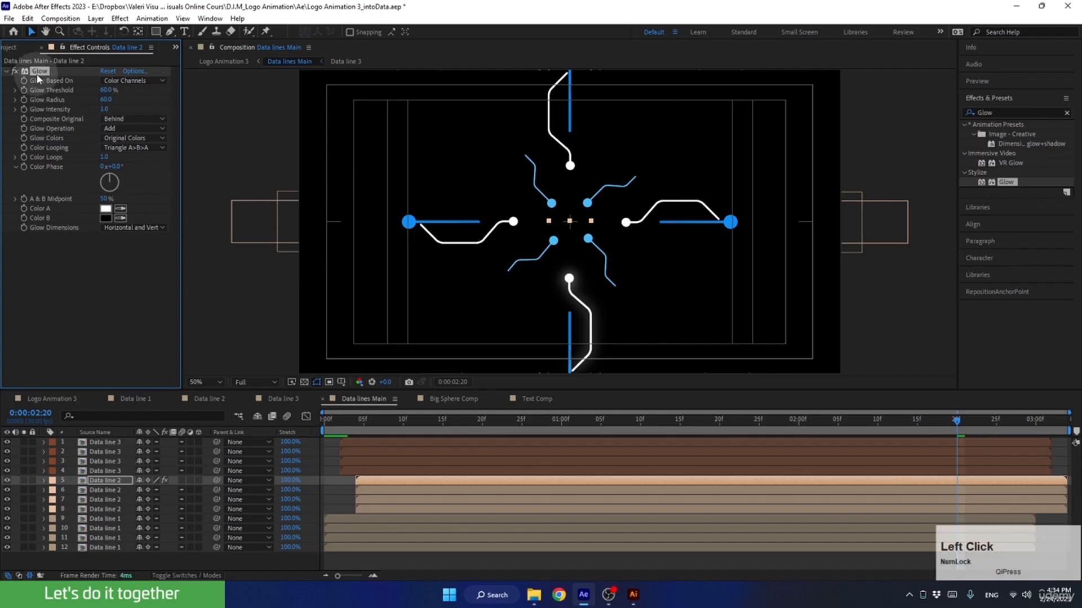
{"action": "left_click", "coordinate": [108, 491]}
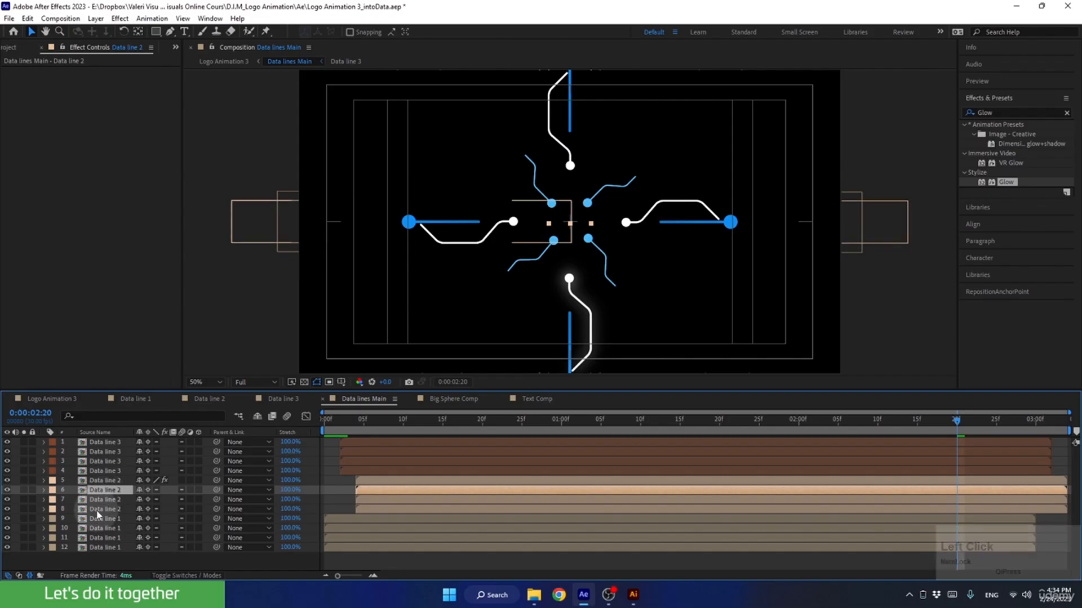
{"action": "left_click", "coordinate": [102, 509], "text": "shift"}
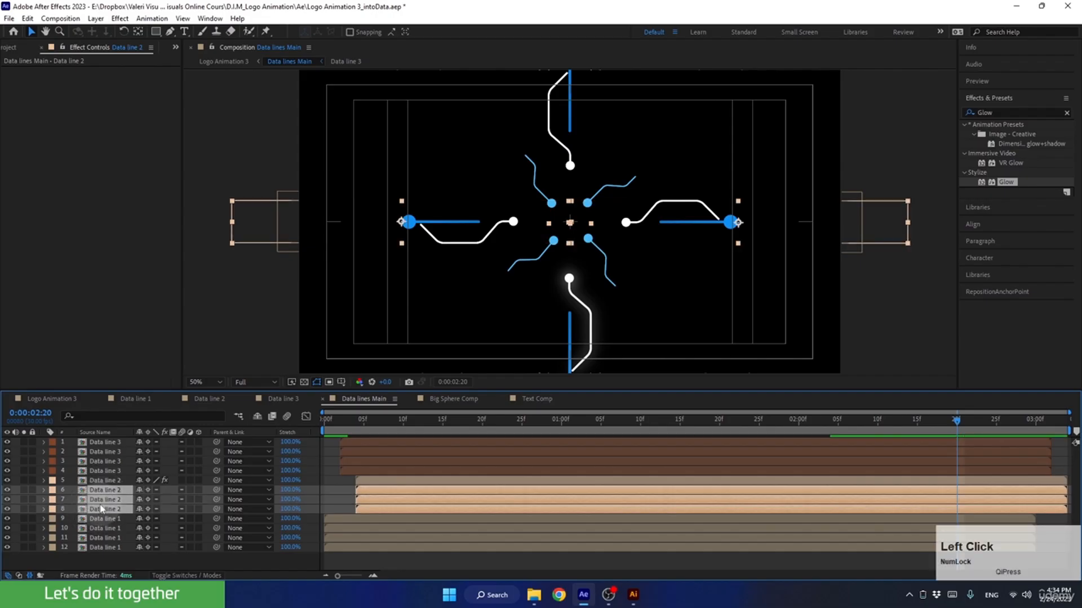
{"action": "key", "text": "ctrl+v"}
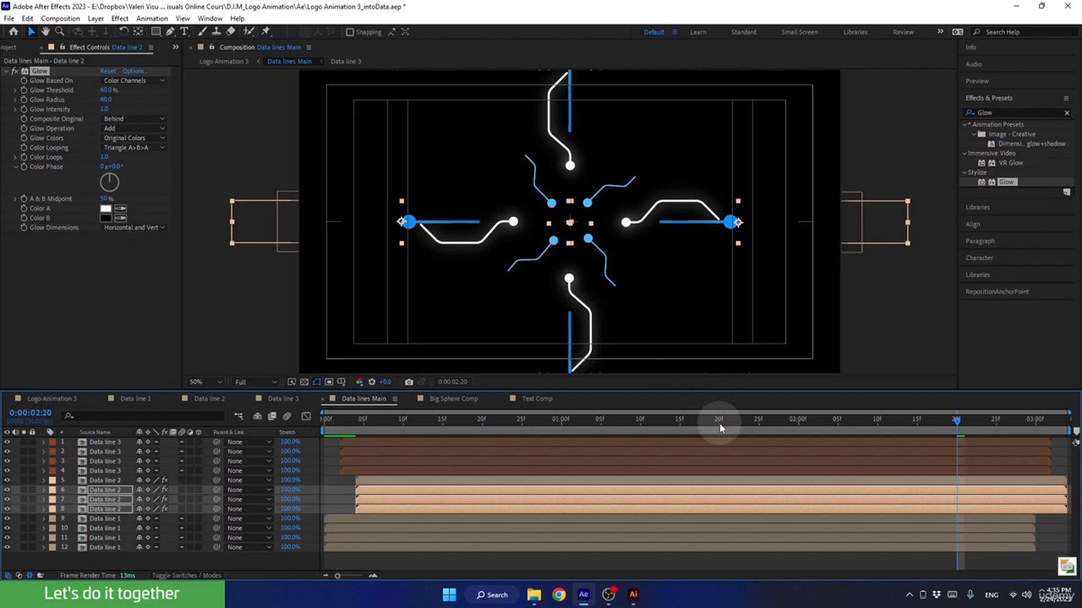
{"action": "left_click_drag", "start_coordinate": [662, 430], "coordinate": [928, 450]}
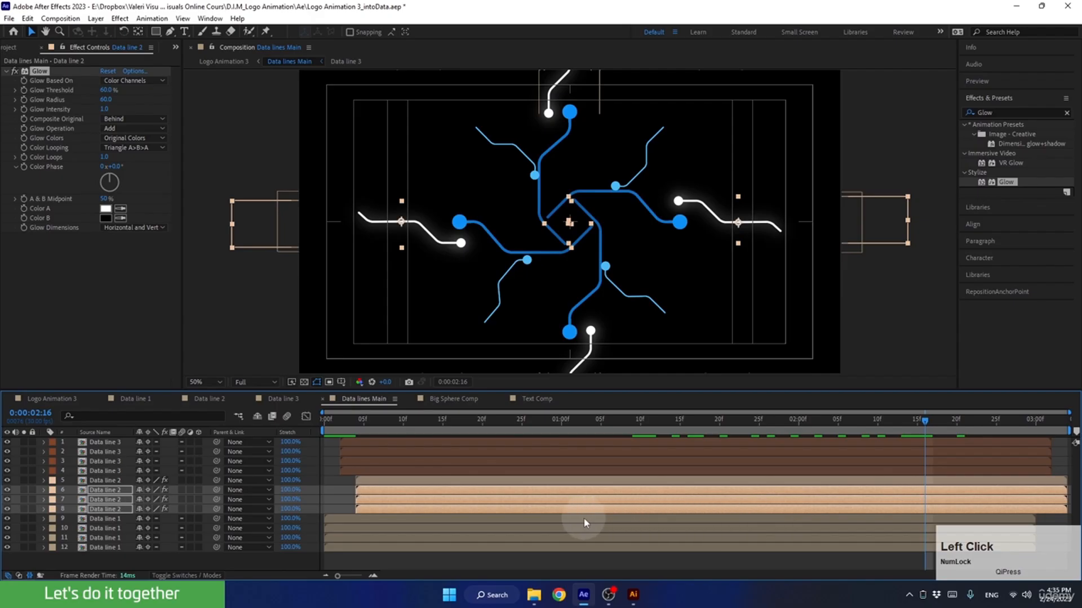
Apply the copied Glow effect to the white ring's Shape Layer 1 inside Big Sphere Comp and return to Logo Animation 3.
{"action": "left_click", "coordinate": [52, 400]}
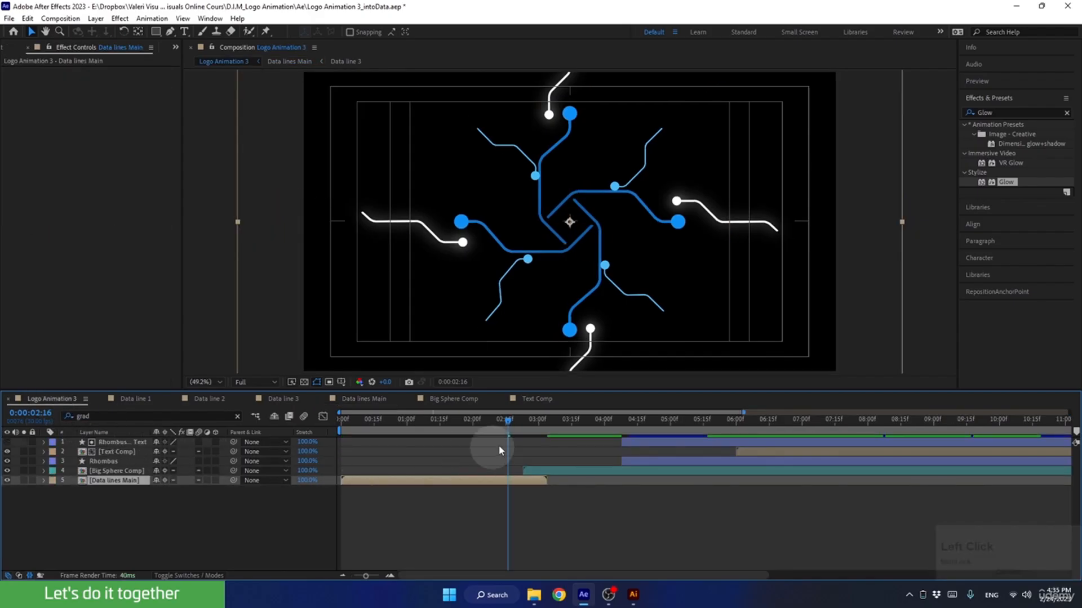
{"action": "left_click_drag", "start_coordinate": [508, 421], "coordinate": [556, 431]}
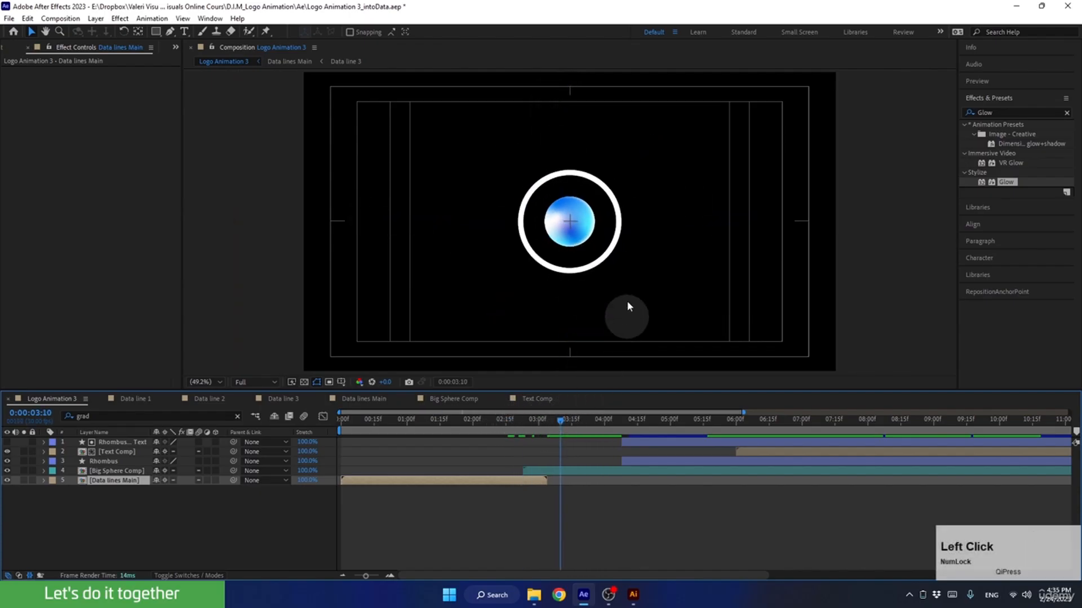
{"action": "left_click", "coordinate": [569, 272]}
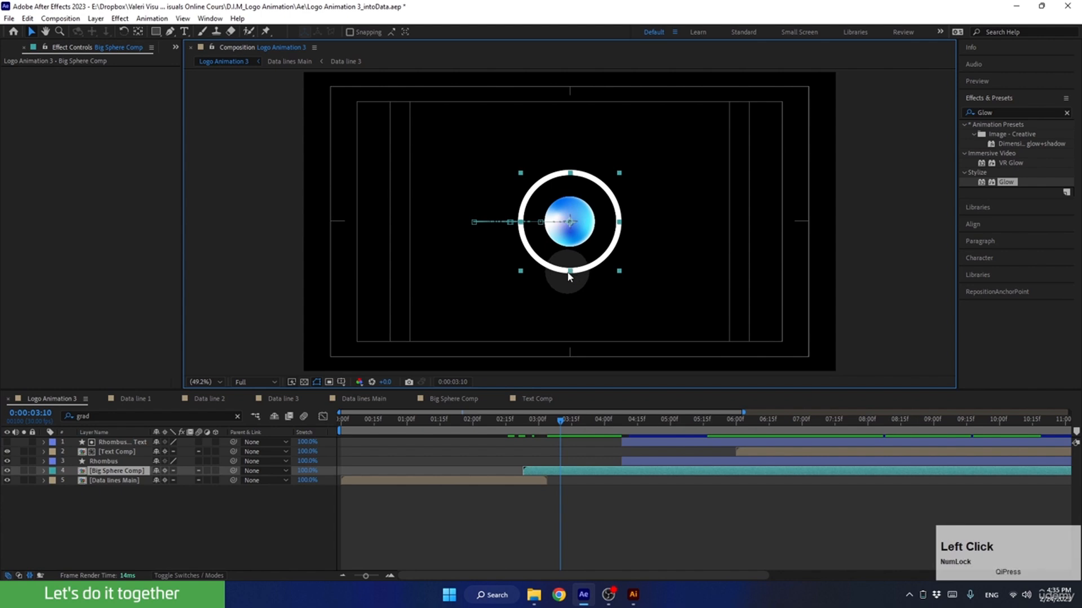
{"action": "double_click", "coordinate": [577, 472]}
{"action": "scroll", "coordinate": [569, 221], "scroll_direction": "down", "scroll_amount": 1}
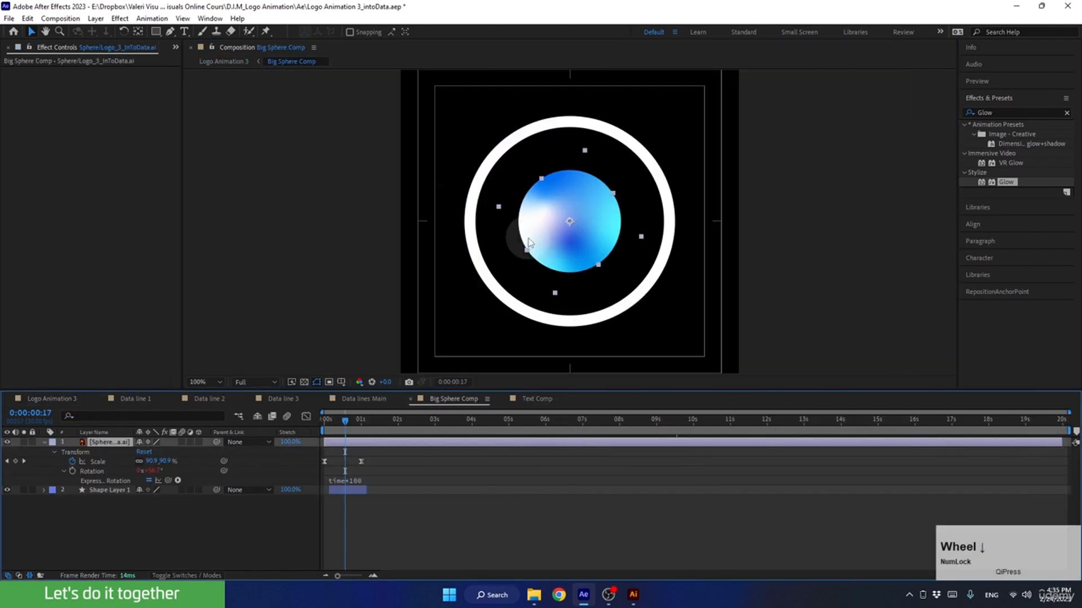
{"action": "left_click", "coordinate": [102, 491]}
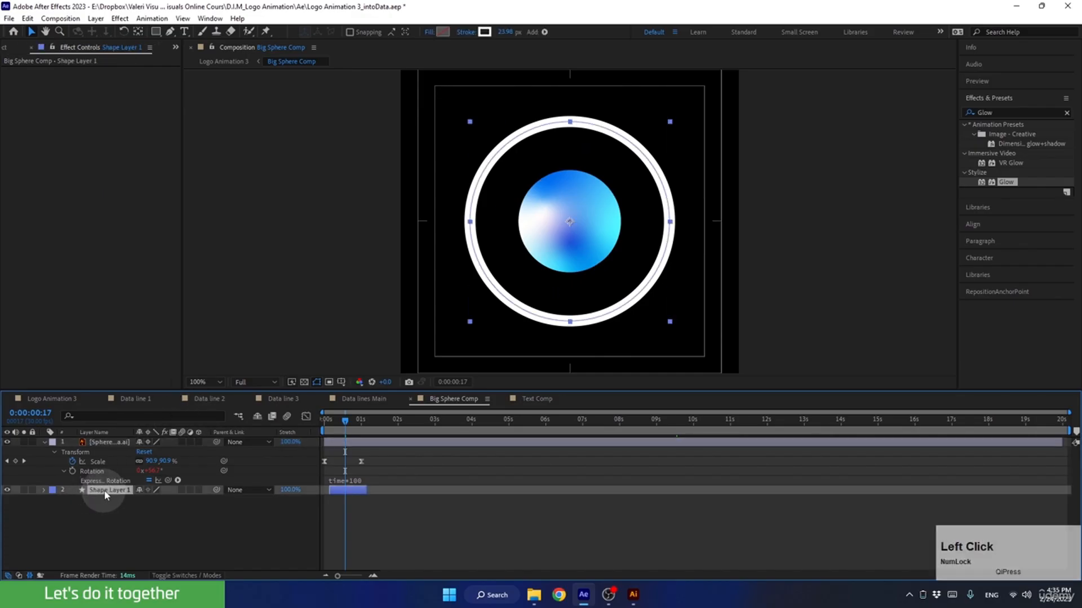
{"action": "key", "text": "ctrl+v"}
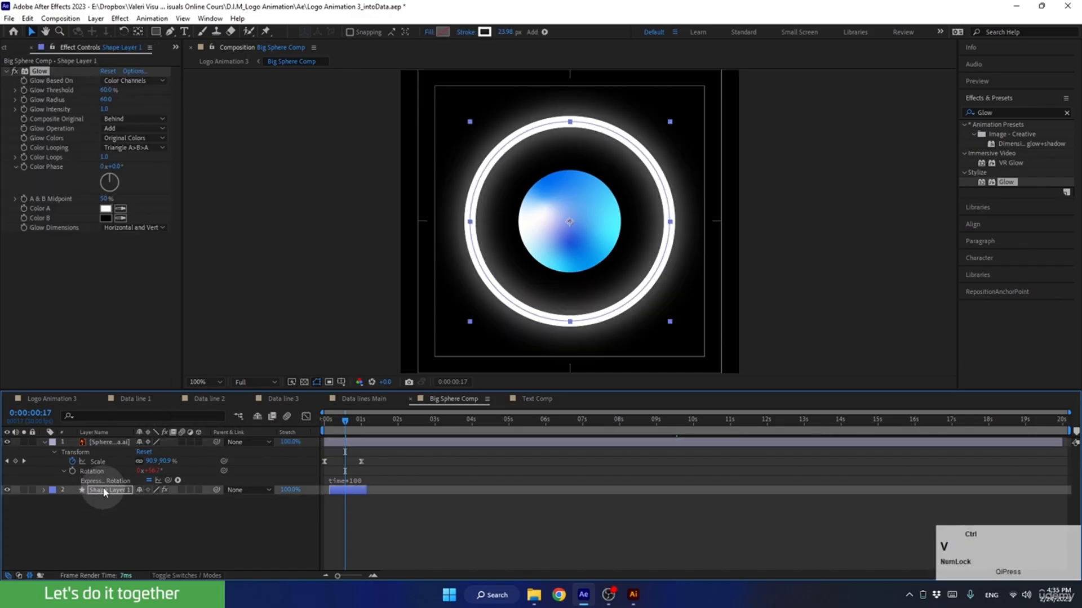
{"action": "left_click", "coordinate": [55, 397]}
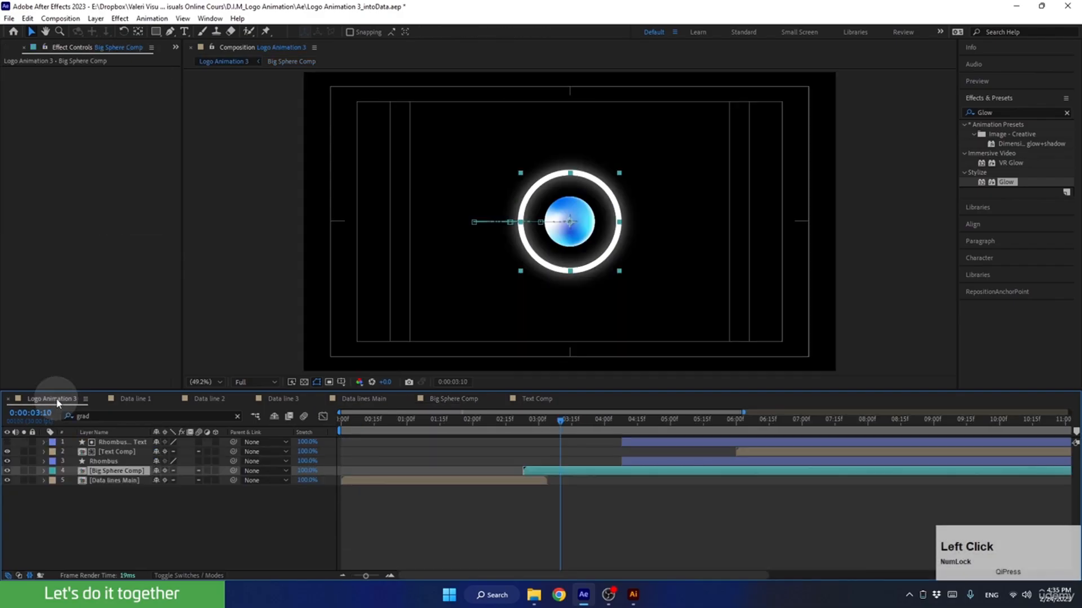
Move to 0:00:02:08 and add the Bg/Logo_3_InToData.ai artwork beneath all layers of Logo Animation 3.
{"action": "left_click_drag", "start_coordinate": [549, 421], "coordinate": [489, 465]}
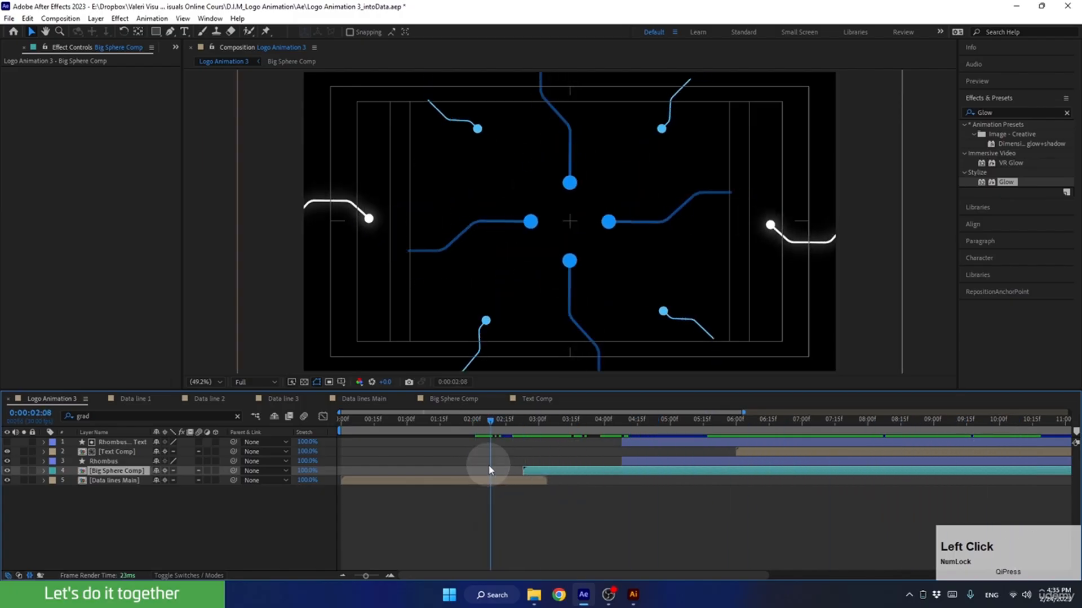
{"action": "left_click", "coordinate": [176, 48]}
{"action": "left_click", "coordinate": [187, 54]}
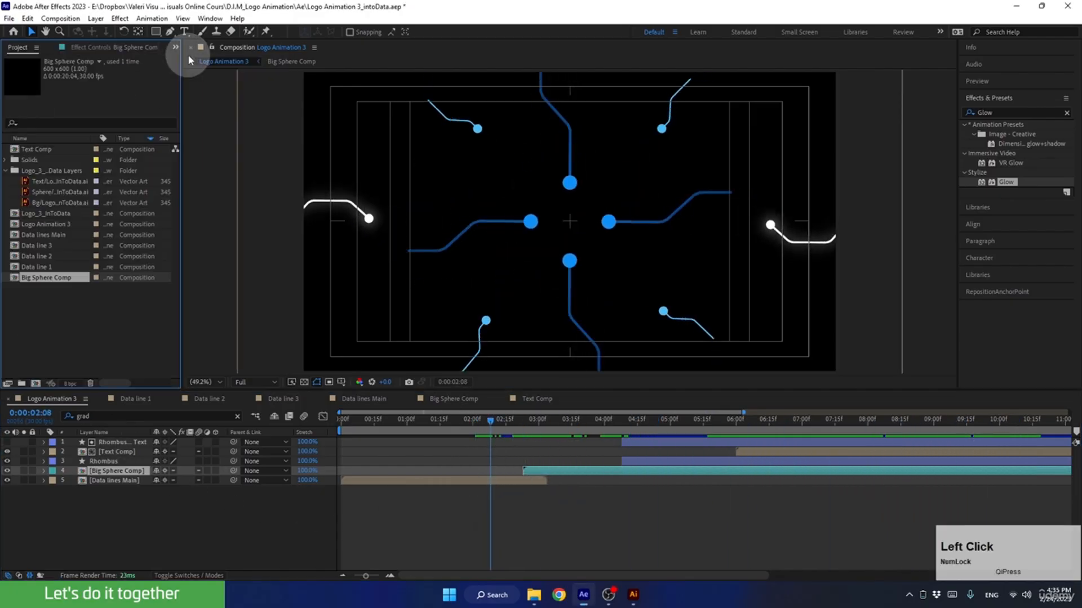
{"action": "left_click", "coordinate": [50, 203]}
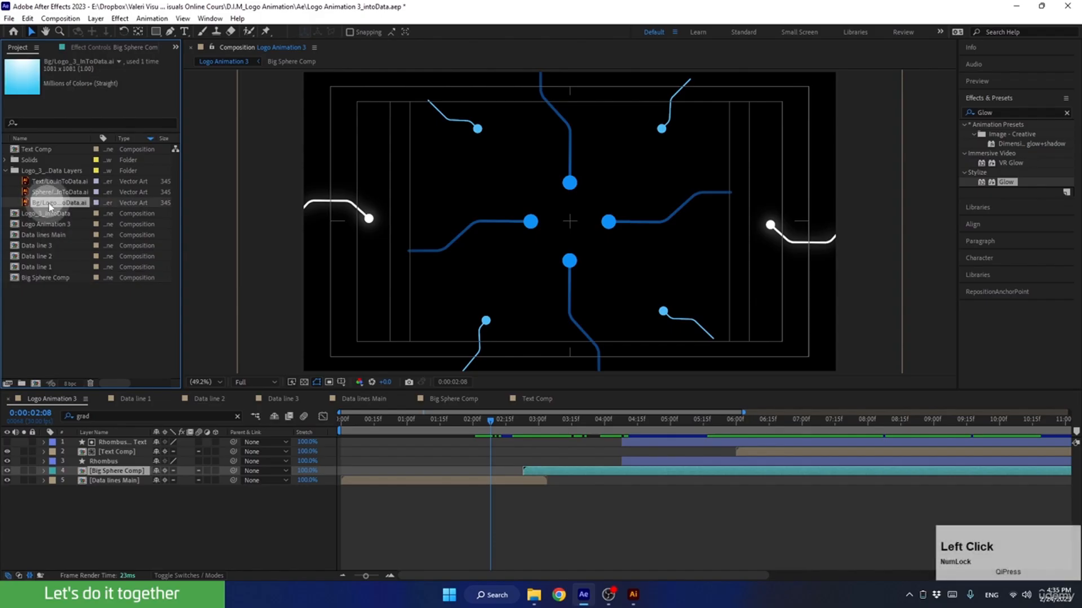
{"action": "left_click_drag", "start_coordinate": [49, 203], "coordinate": [135, 501]}
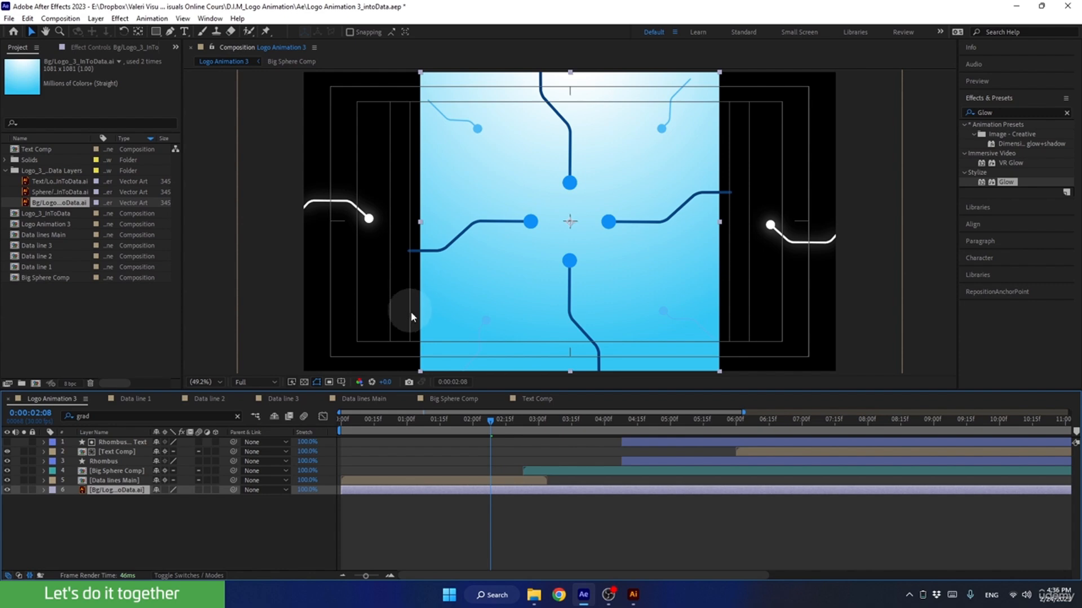
{"action": "left_click", "coordinate": [132, 533]}
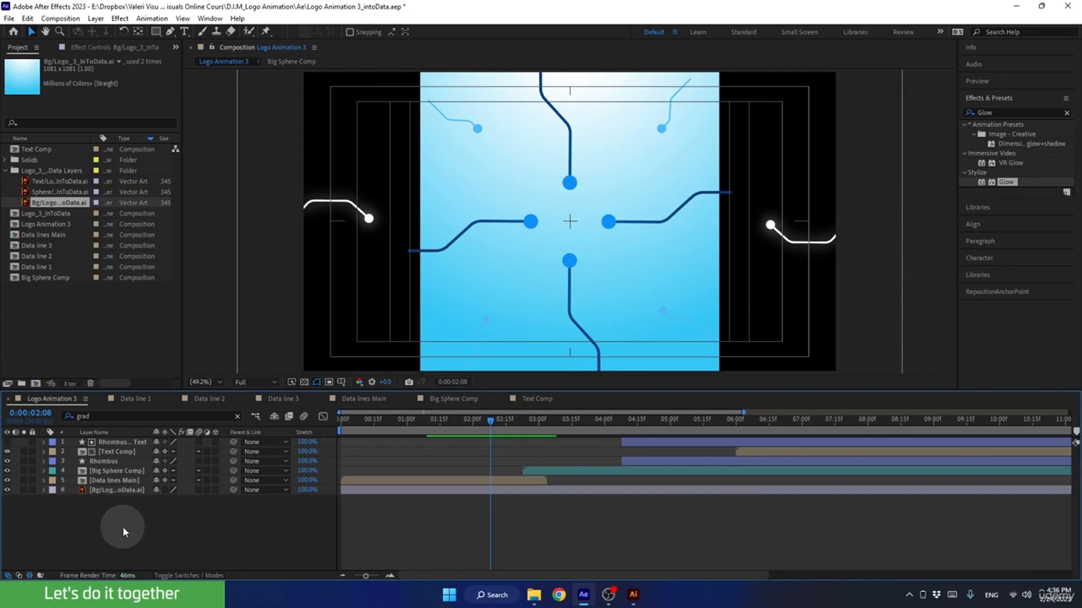
Create a black composition-sized solid named Bg and place it beneath all other layers.
{"action": "key", "text": "ctrl+y"}
{"action": "key", "text": "ctrl+y"}
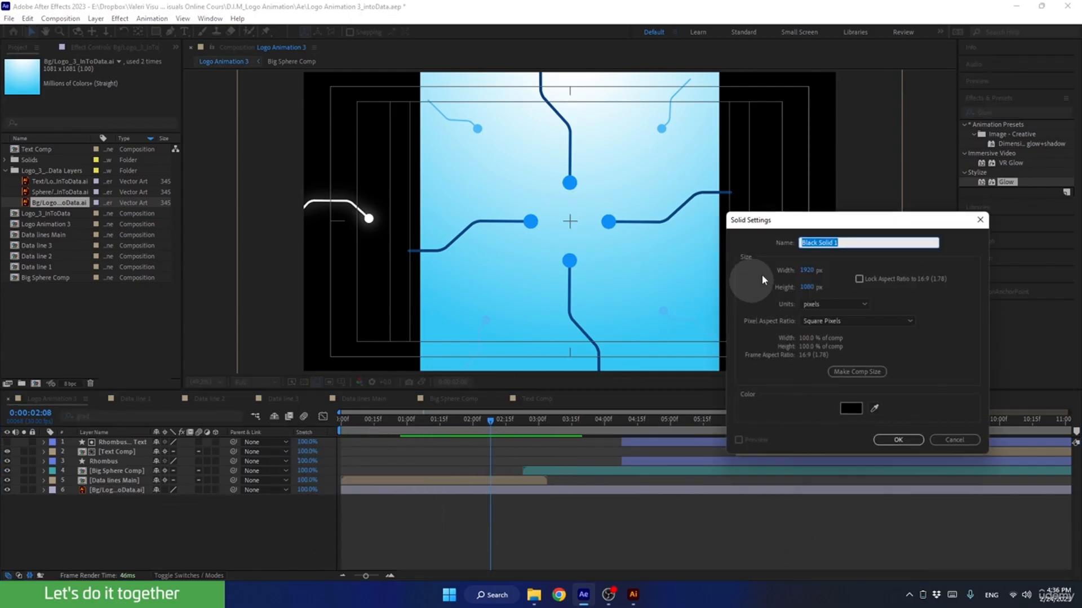
{"action": "type", "text": "Bg"}
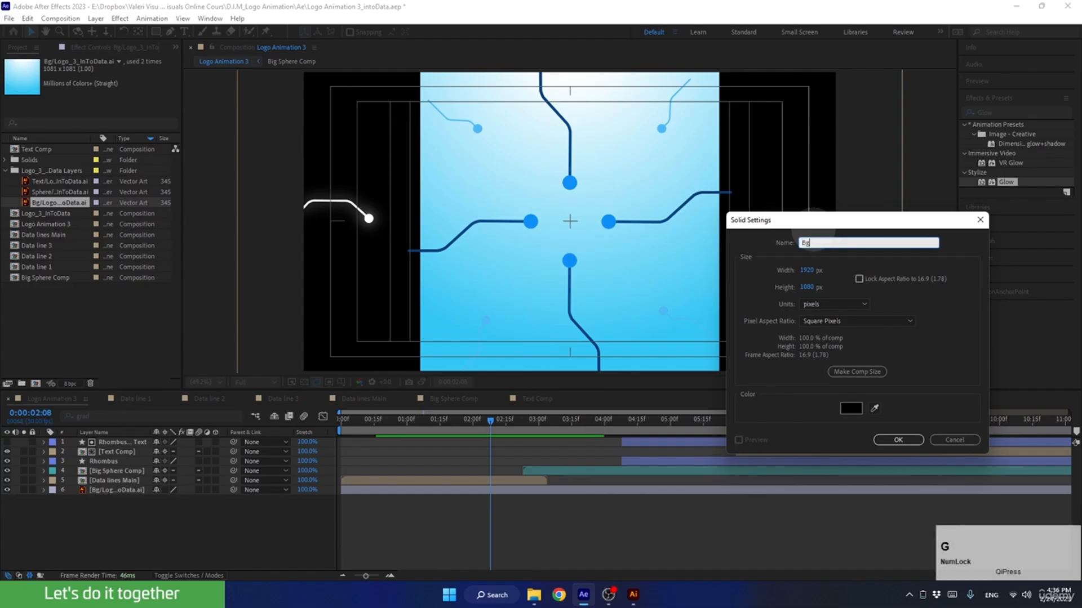
{"action": "left_click", "coordinate": [844, 373]}
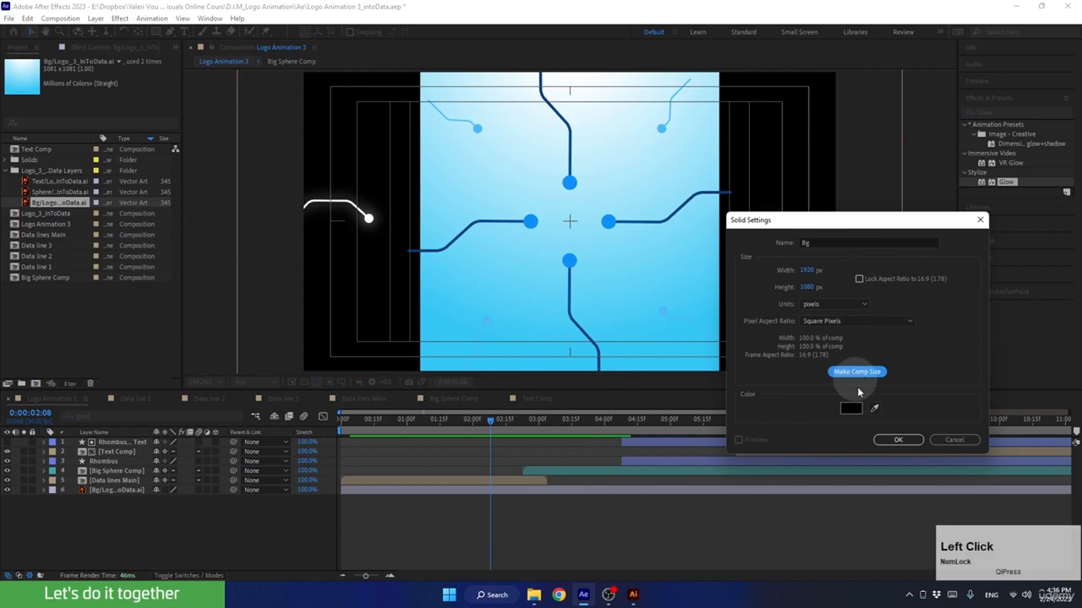
{"action": "left_click", "coordinate": [848, 409]}
{"action": "left_click", "coordinate": [886, 440]}
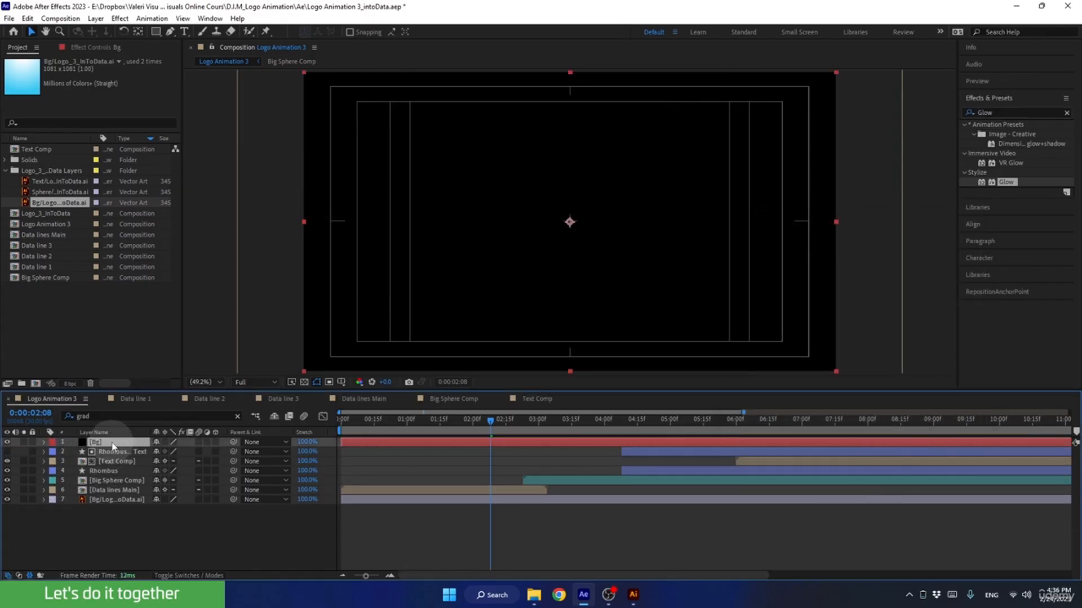
{"action": "left_click_drag", "start_coordinate": [112, 446], "coordinate": [114, 510]}
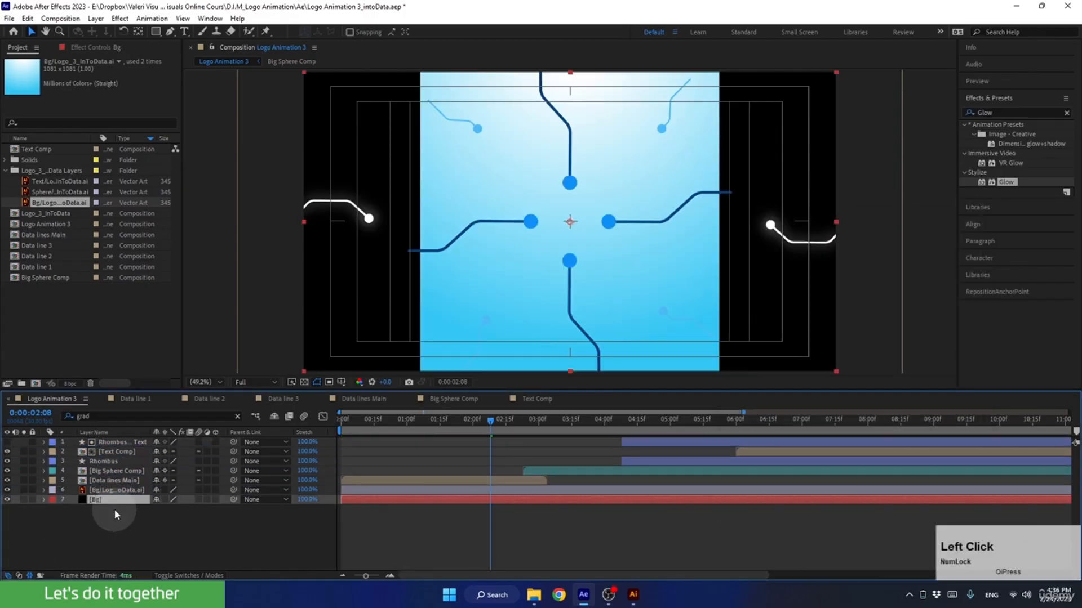
Find the Gradient Ramp effect and apply it to the Bg solid.
{"action": "left_click_drag", "start_coordinate": [992, 112], "coordinate": [955, 122]}
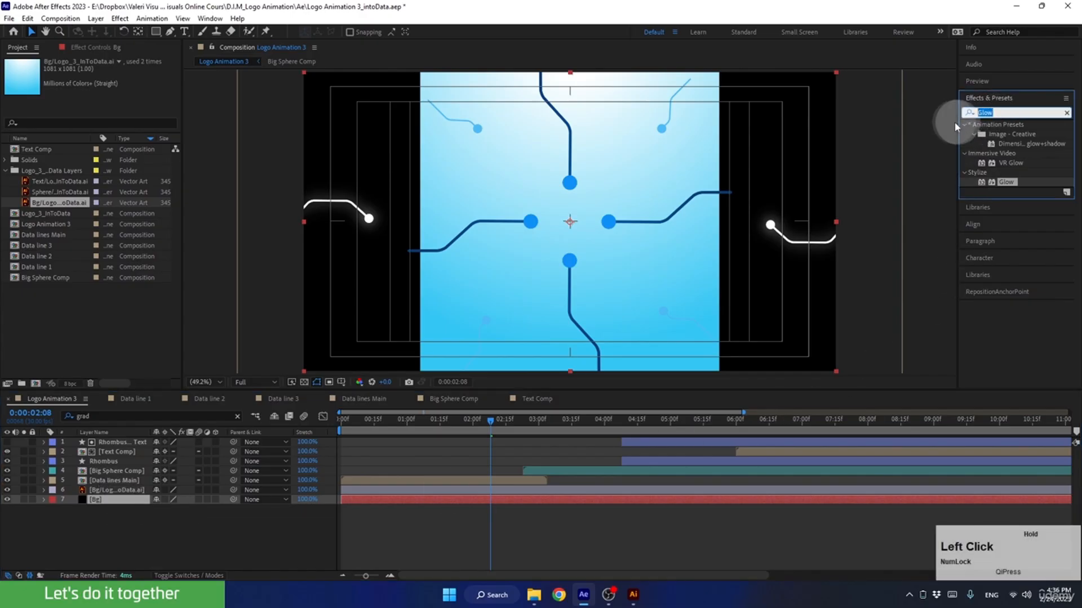
{"action": "type", "text": "grad"}
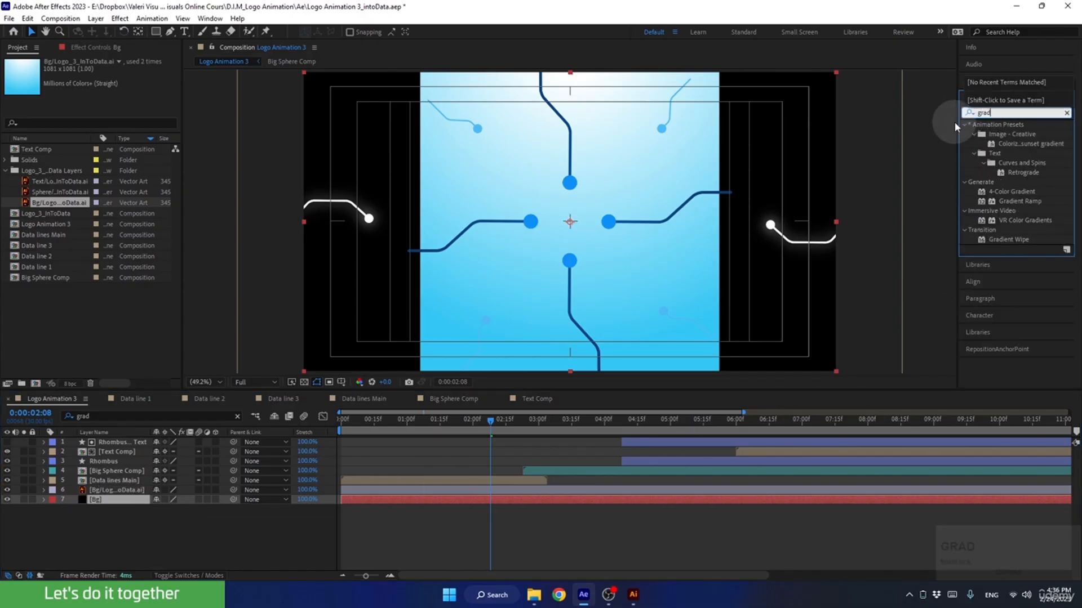
{"action": "left_click", "coordinate": [1005, 202]}
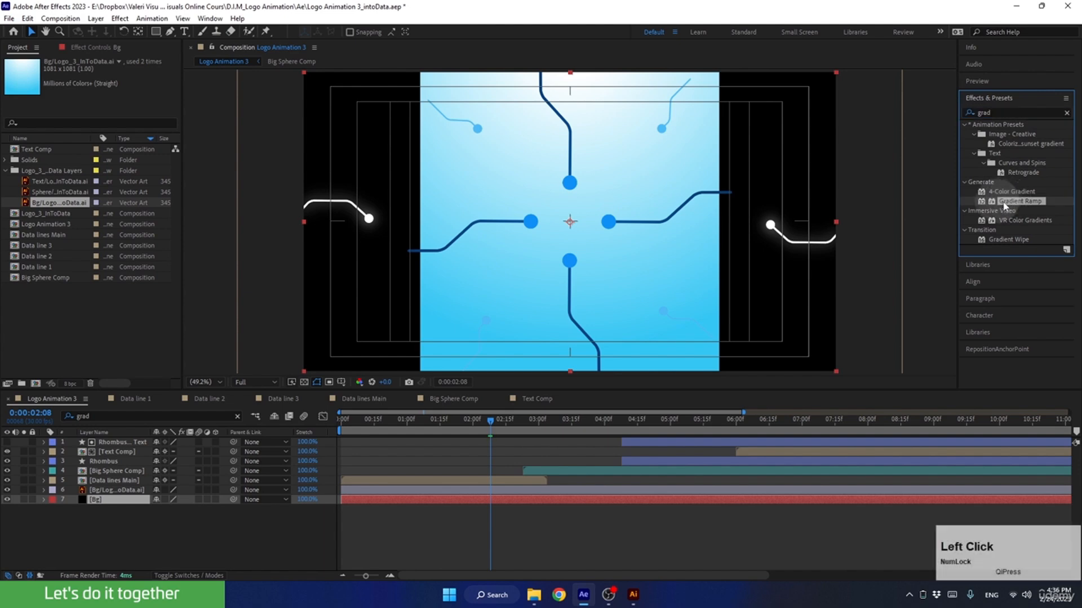
{"action": "left_click_drag", "start_coordinate": [1004, 204], "coordinate": [107, 500]}
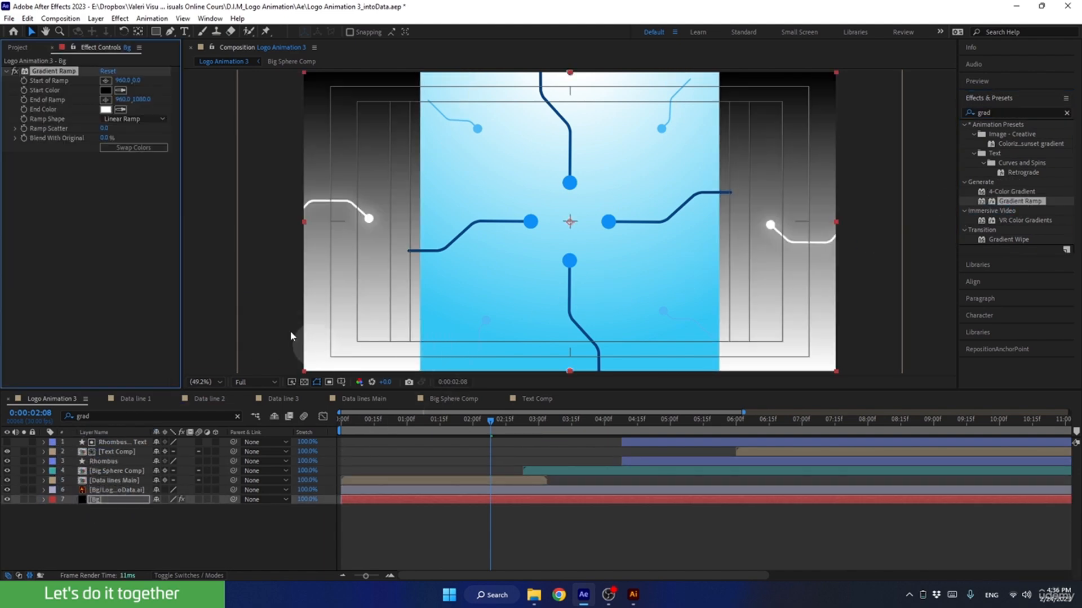
Set the ramp's End Color by sampling the light blue low in the imported background artwork, and its Start Color to white FFFFFF.
{"action": "left_click", "coordinate": [122, 108]}
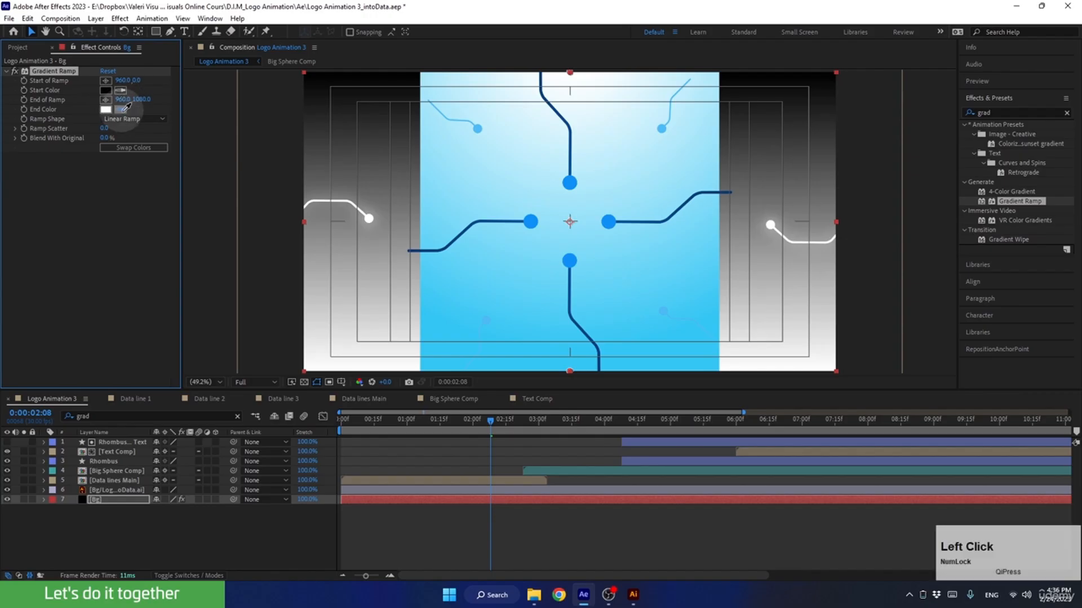
{"action": "left_click", "coordinate": [456, 345]}
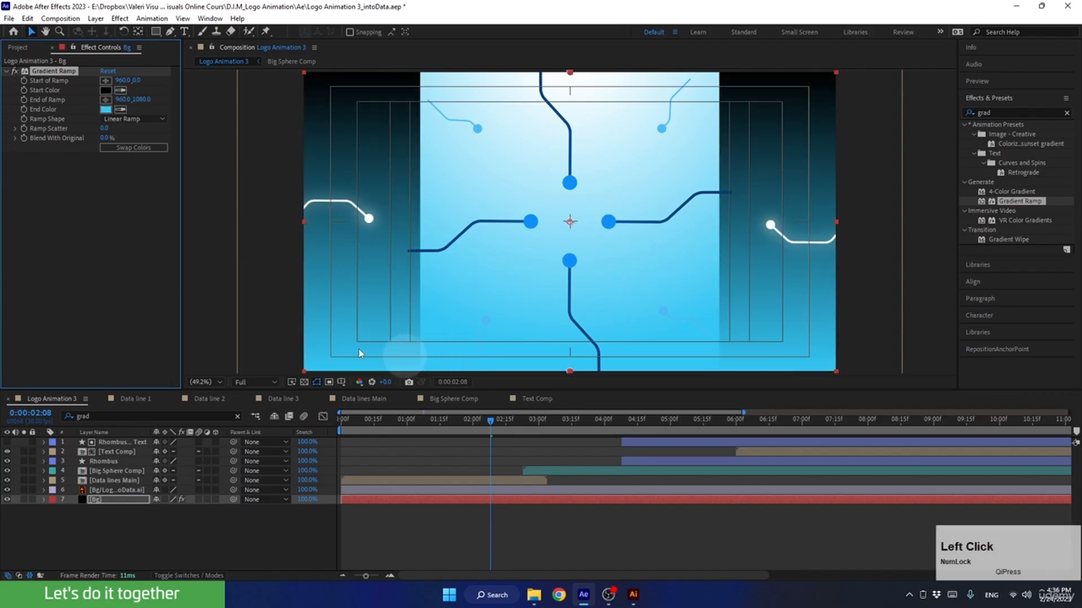
{"action": "left_click", "coordinate": [105, 90]}
{"action": "left_click", "coordinate": [570, 284]}
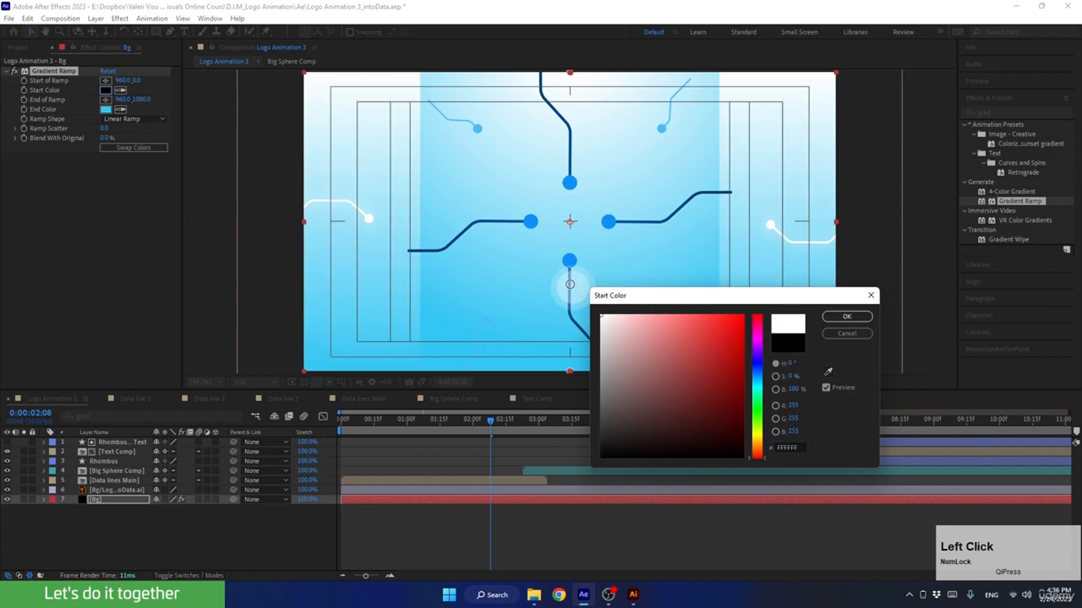
{"action": "left_click", "coordinate": [847, 317]}
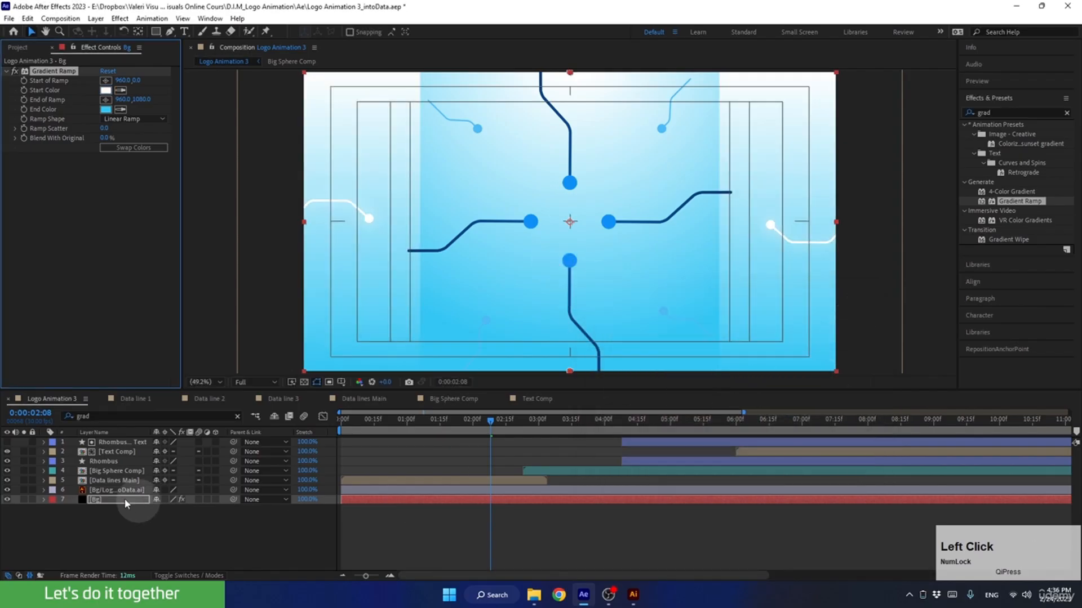
Delete the imported Bg/Logo_3_InToData.ai artwork layer from Logo Animation 3.
{"action": "left_click", "coordinate": [111, 490]}
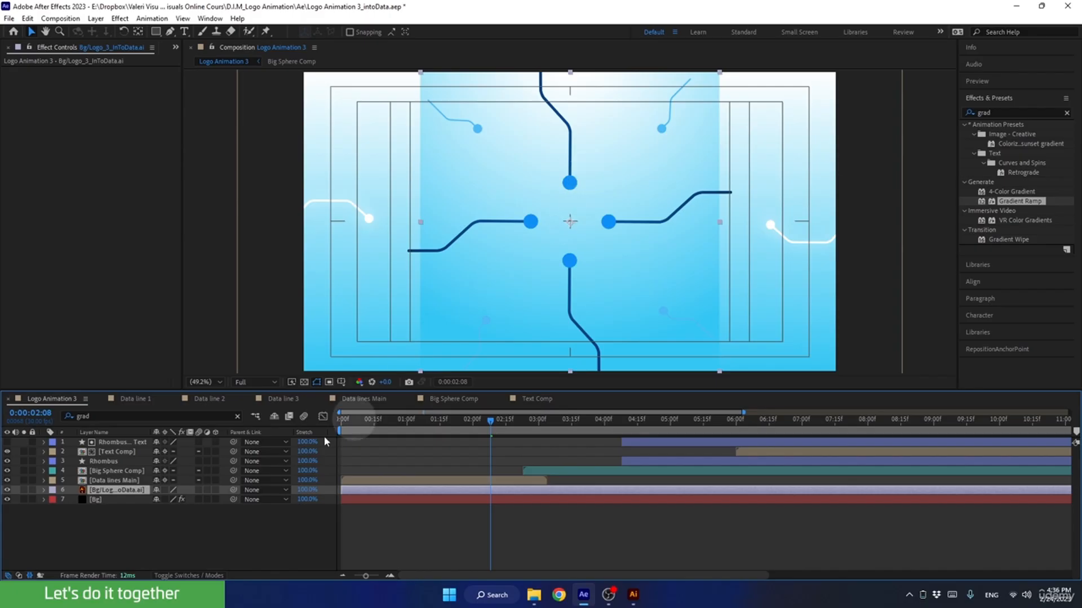
{"action": "key", "text": "Delete"}
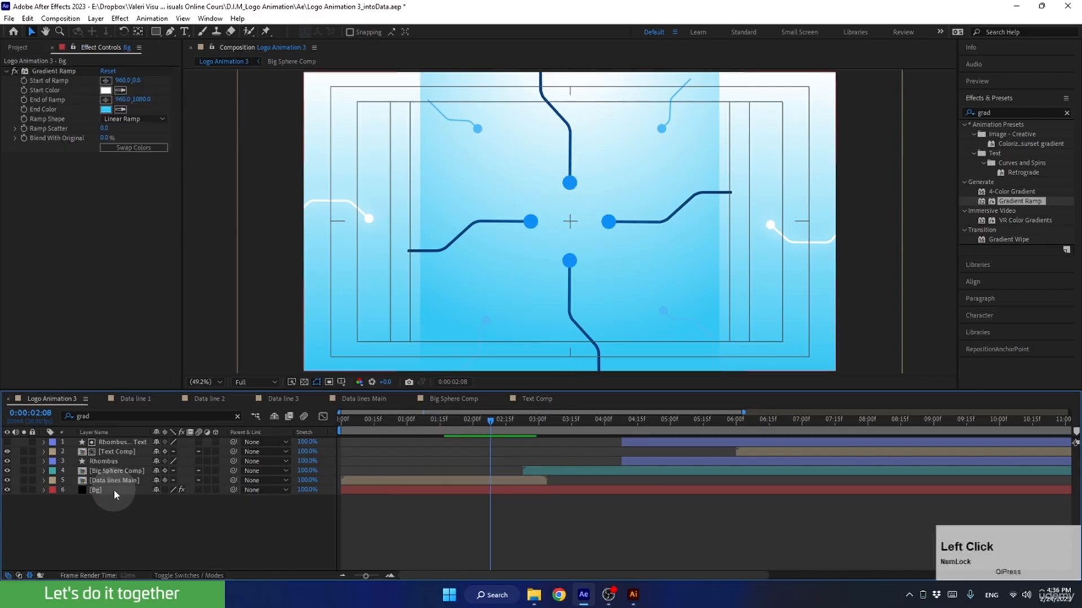
Change the Bg solid's Ramp Shape to Radial Ramp and move its start point just above the frame, to about 966, -57.
{"action": "left_click", "coordinate": [113, 489]}
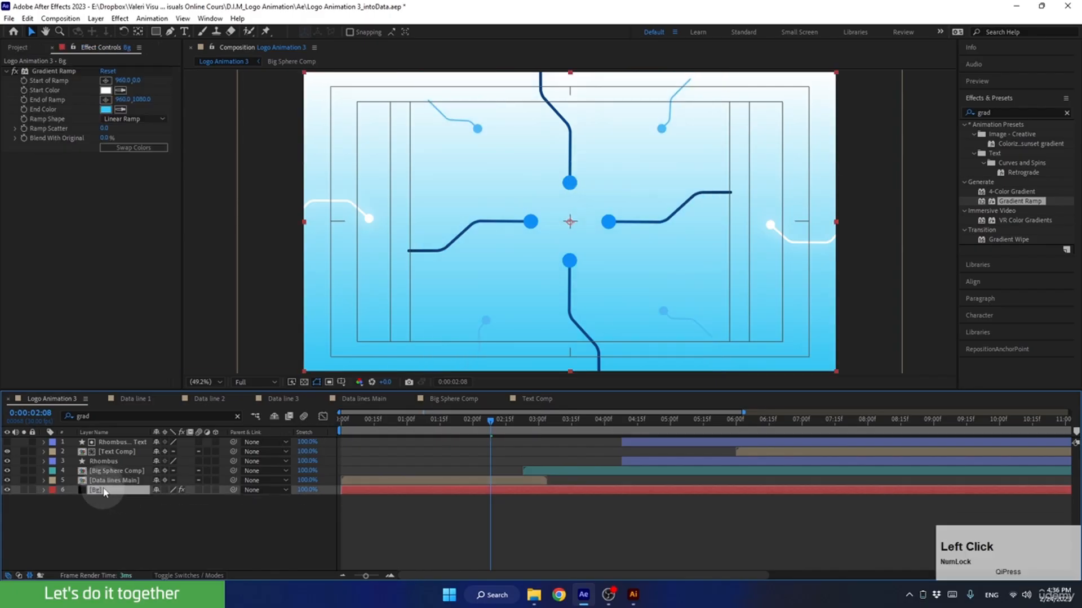
{"action": "left_click", "coordinate": [122, 120]}
{"action": "left_click", "coordinate": [121, 139]}
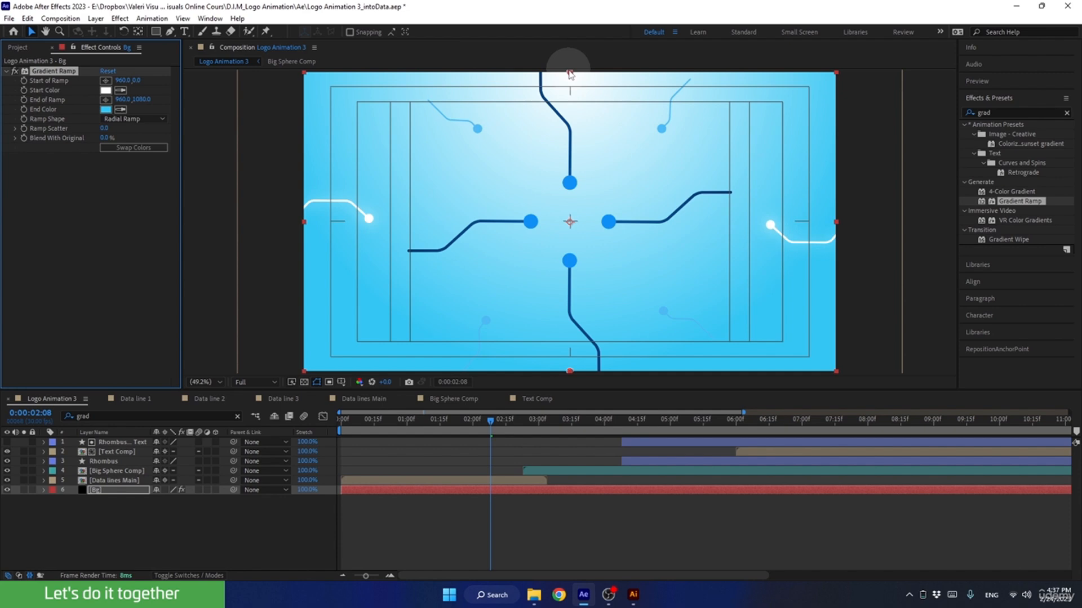
{"action": "left_click_drag", "start_coordinate": [570, 74], "coordinate": [572, 59]}
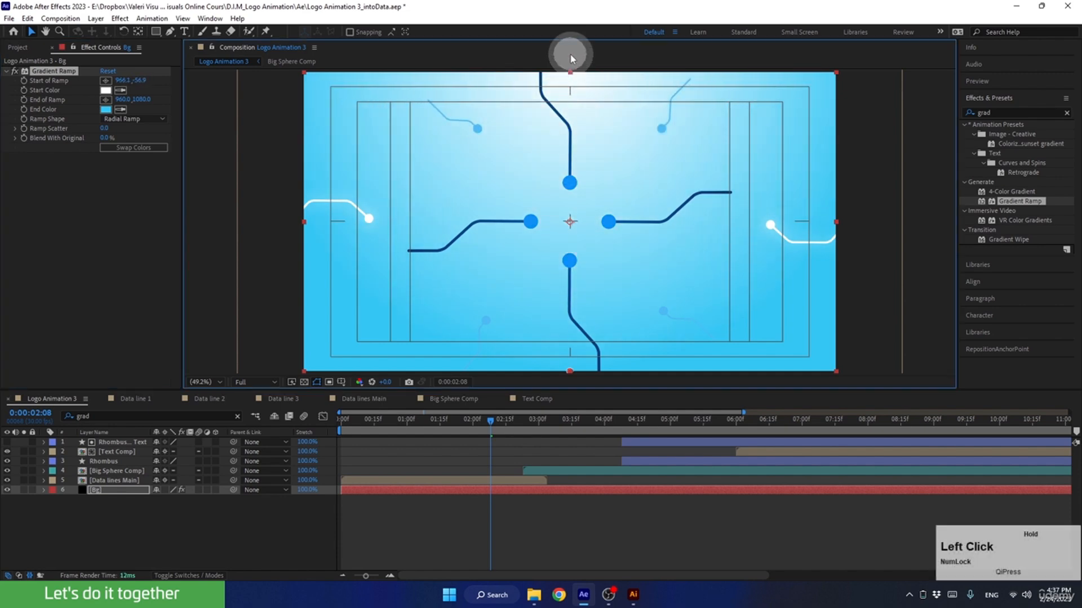
Move the Bg radial ramp's end point below the frame to about 968, 1180 and its start point higher, to about 970, -119.
{"action": "scroll", "coordinate": [572, 223], "scroll_direction": "down", "scroll_amount": 2}
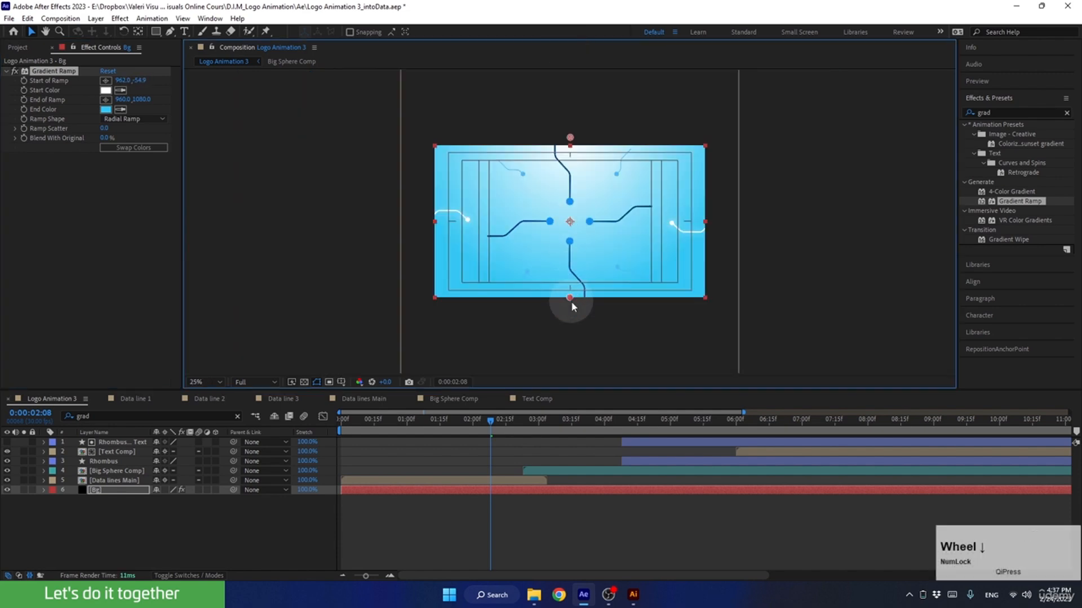
{"action": "left_click_drag", "start_coordinate": [572, 303], "coordinate": [573, 314]}
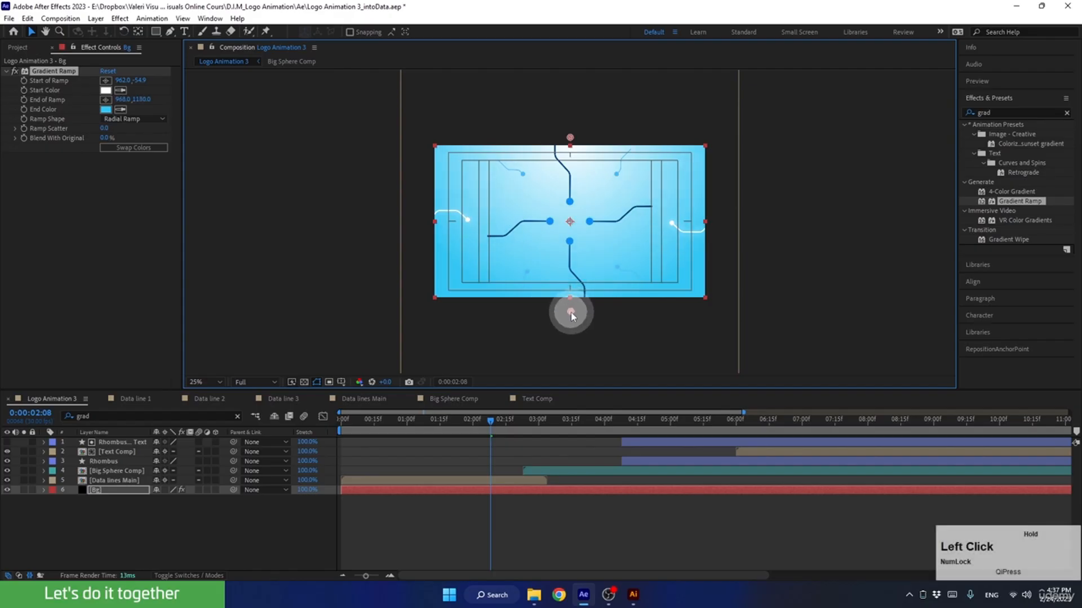
{"action": "left_click_drag", "start_coordinate": [570, 137], "coordinate": [572, 131]}
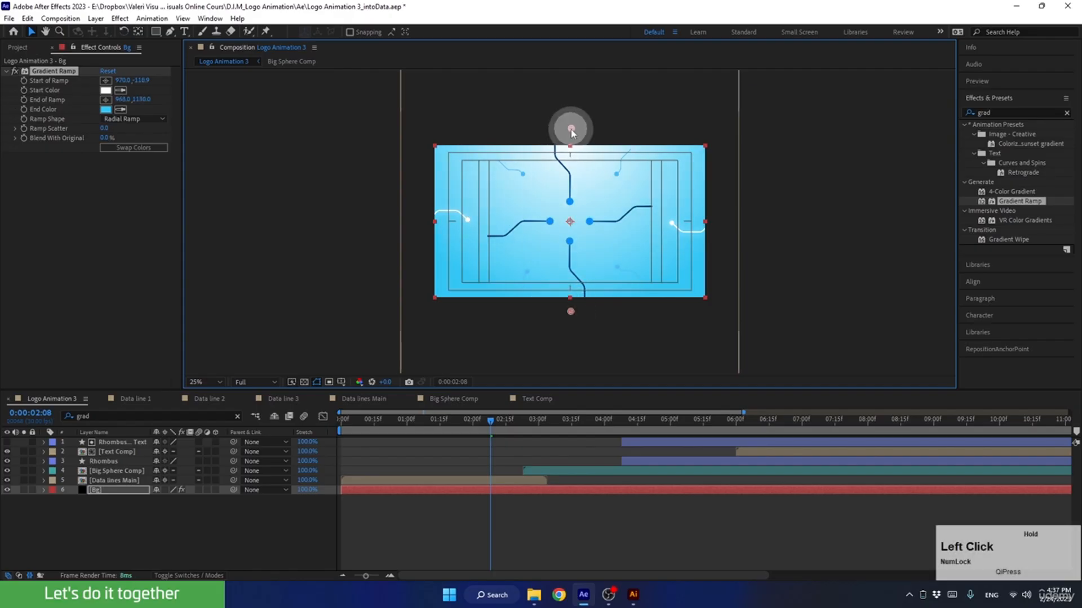
Turn off the Title/Action Safe overlay with the whole Logo Animation 3 frame fitted in the viewer.
{"action": "left_click", "coordinate": [204, 381]}
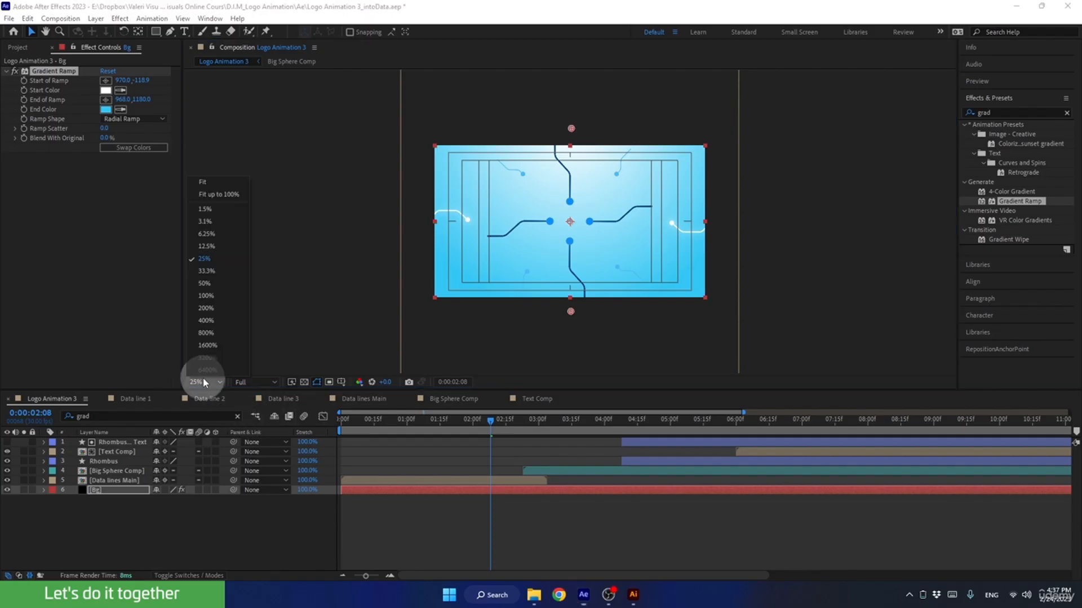
{"action": "left_click", "coordinate": [204, 183]}
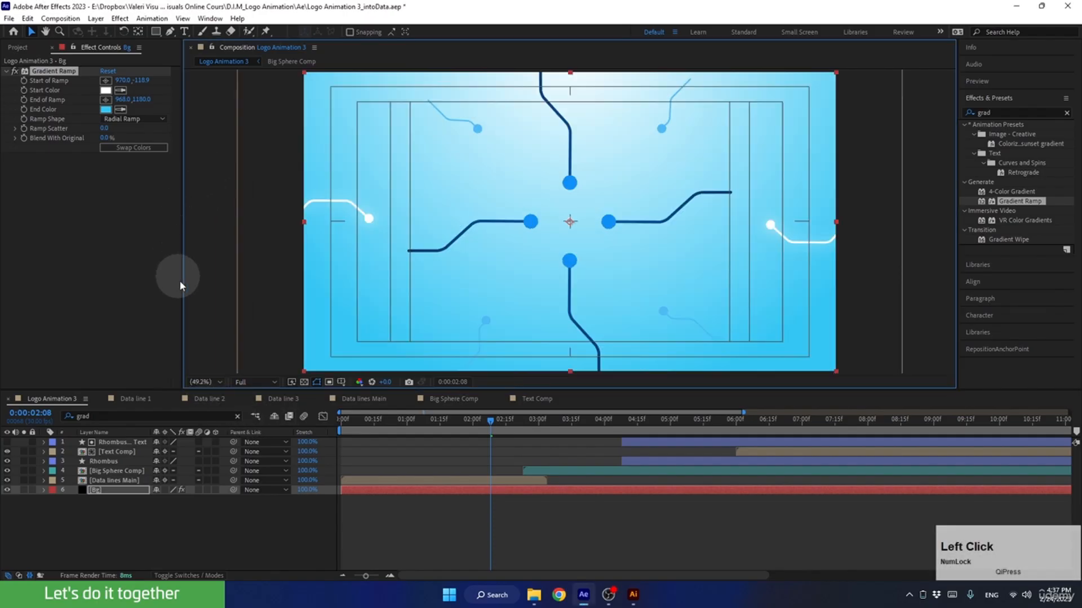
{"action": "left_click", "coordinate": [315, 383]}
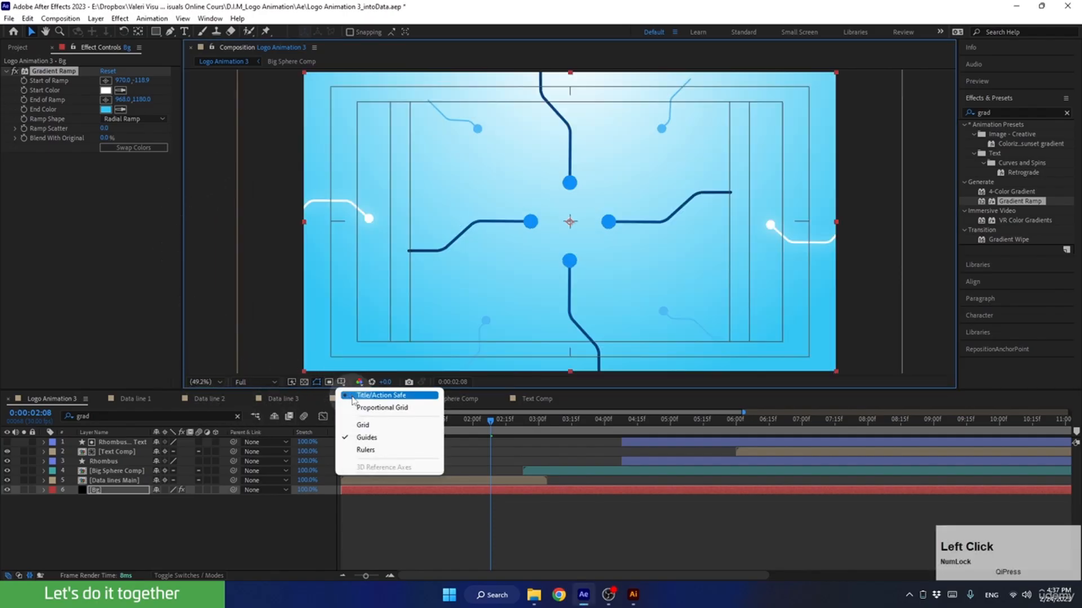
{"action": "left_click", "coordinate": [351, 395]}
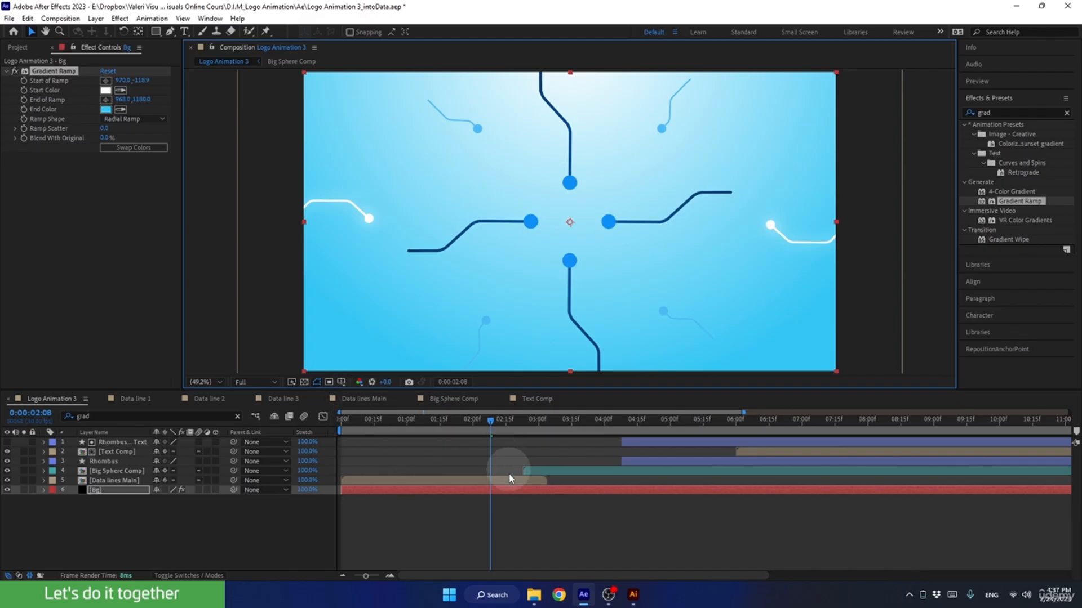
Set the end of the Logo Animation 3 work area at 0:00:13:00.
{"action": "left_click", "coordinate": [342, 575]}
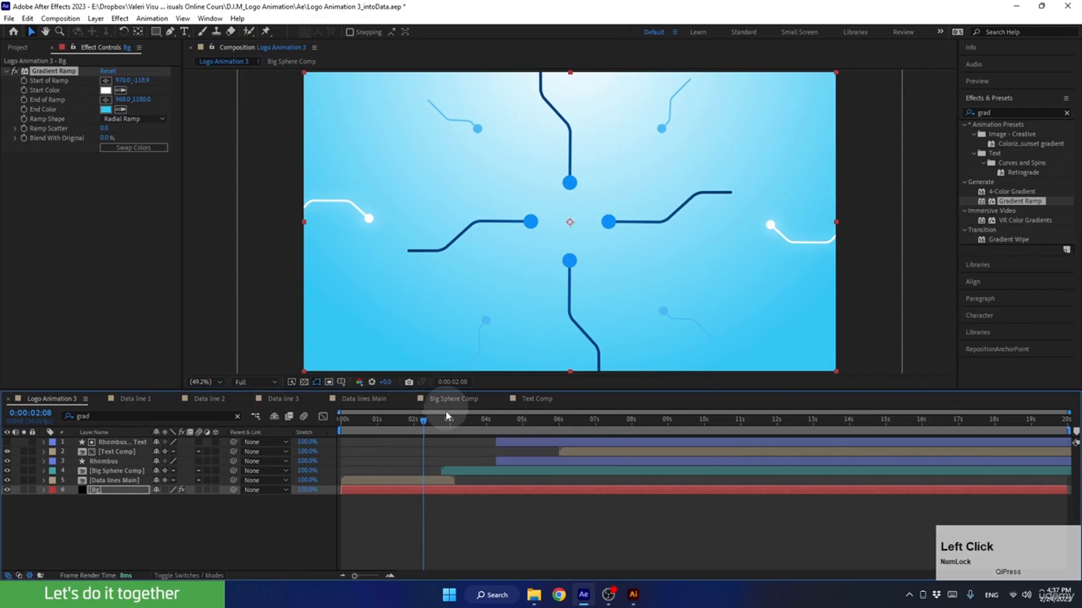
{"action": "left_click_drag", "start_coordinate": [448, 418], "coordinate": [815, 438]}
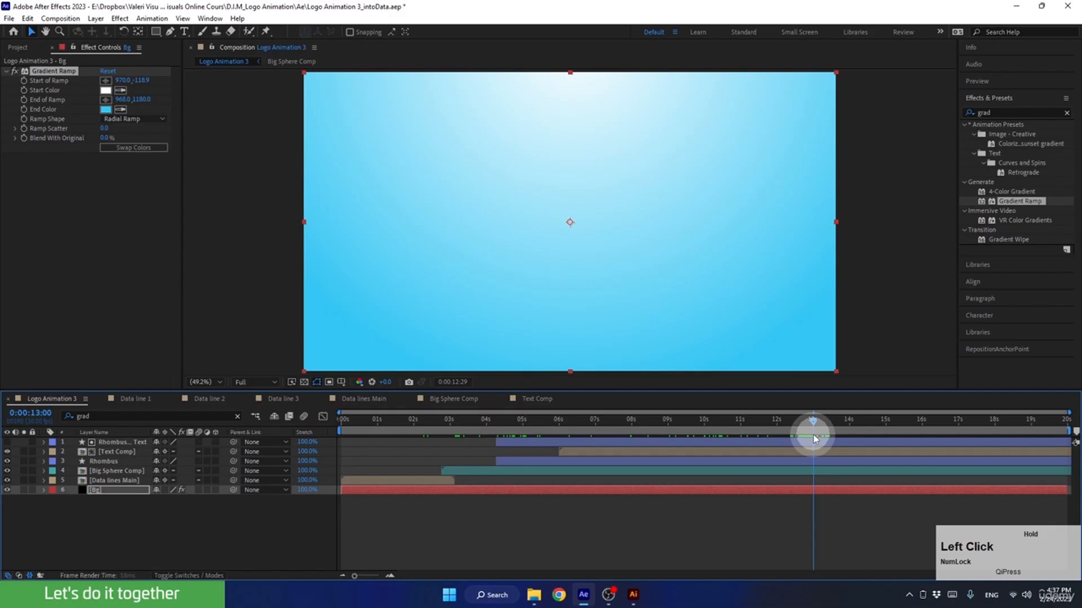
{"action": "left_click_drag", "start_coordinate": [814, 439], "coordinate": [814, 422]}
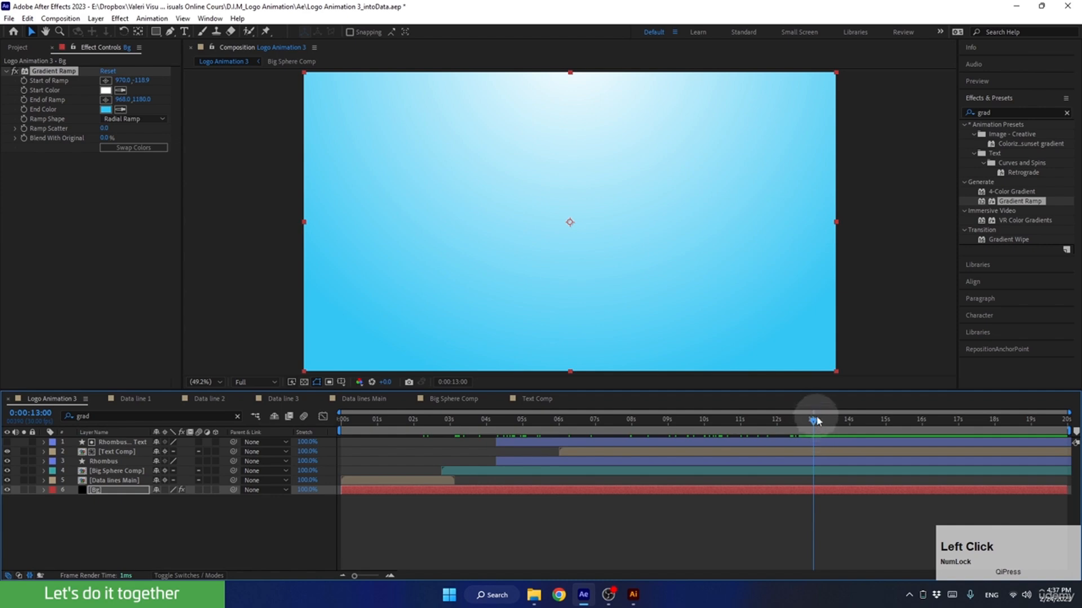
{"action": "key", "text": "n"}
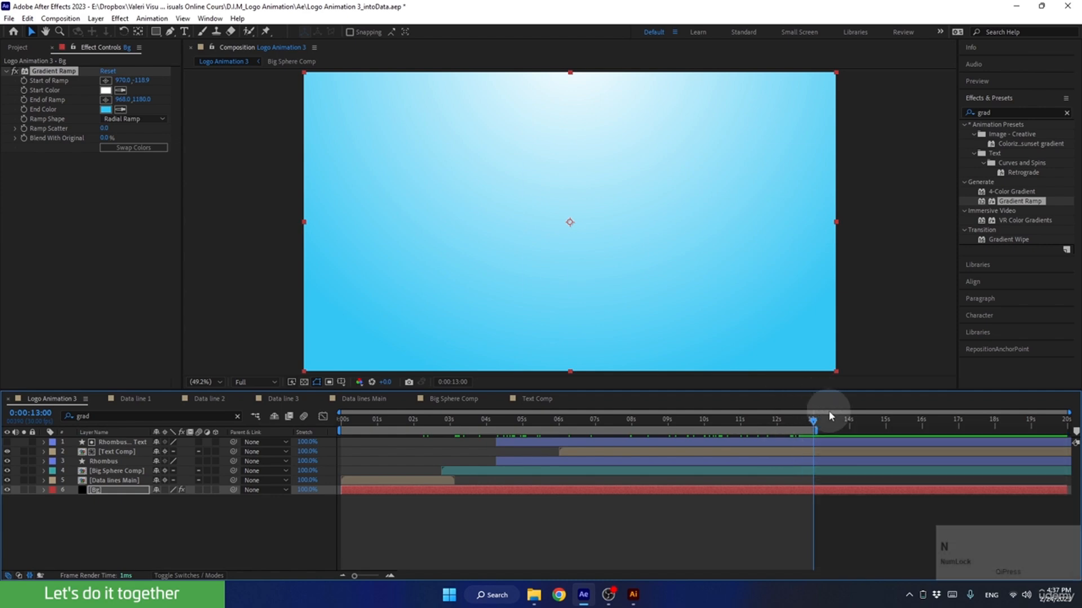
Play the animation from the first frame to check the data lines against the gradient background.
{"action": "left_click_drag", "start_coordinate": [804, 423], "coordinate": [309, 440]}
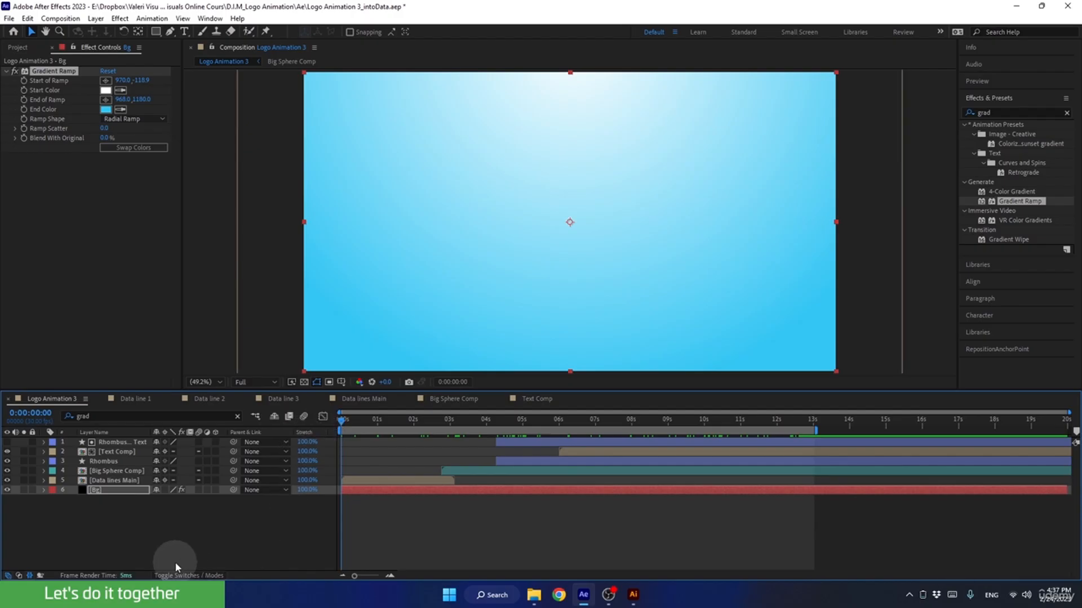
{"action": "key", "text": "space"}
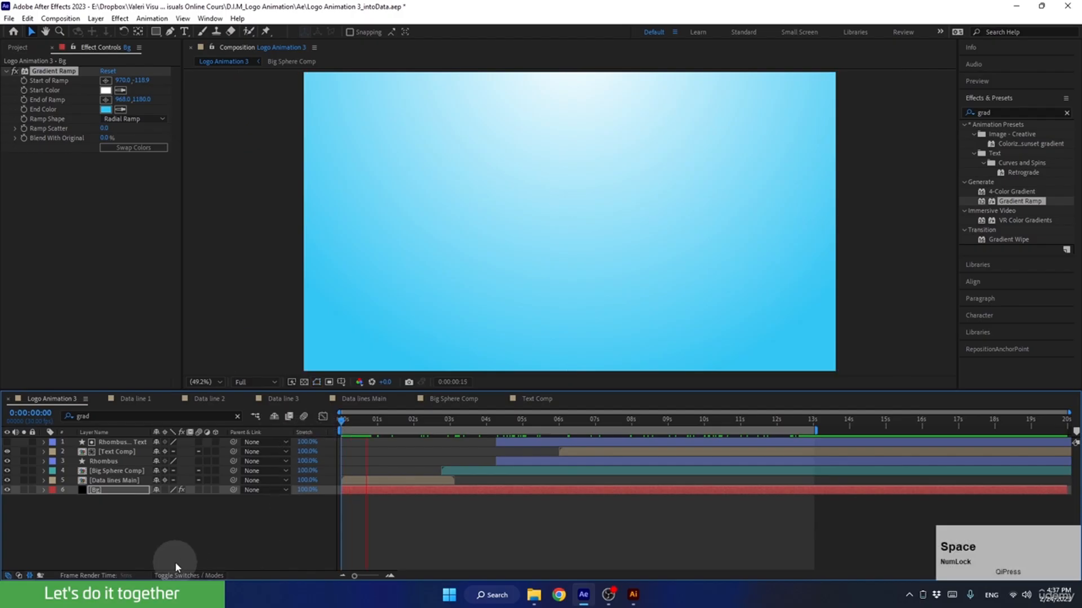
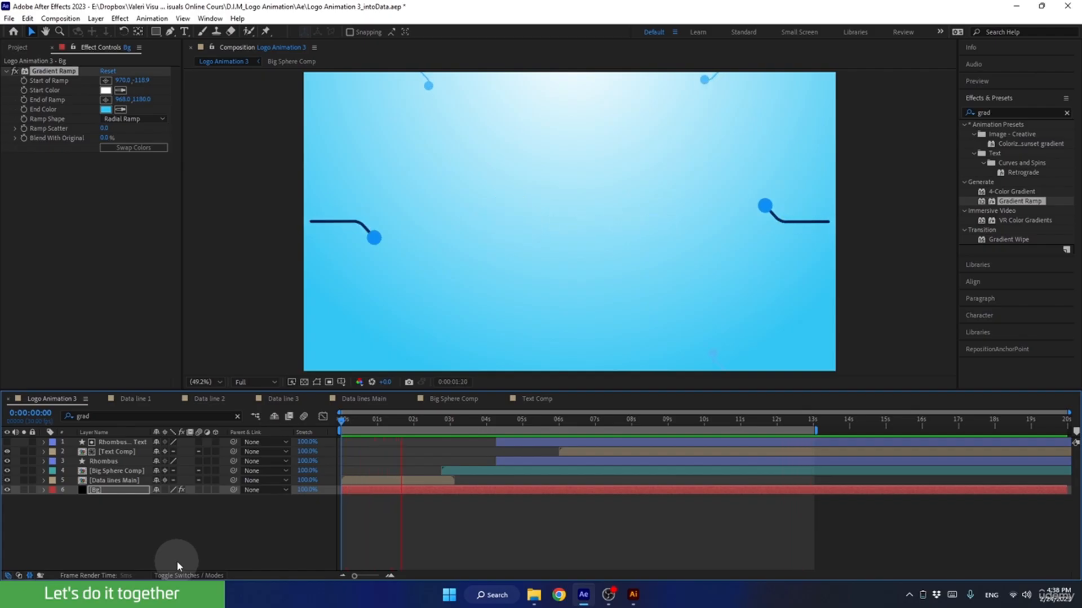
{"action": "key", "text": "space"}
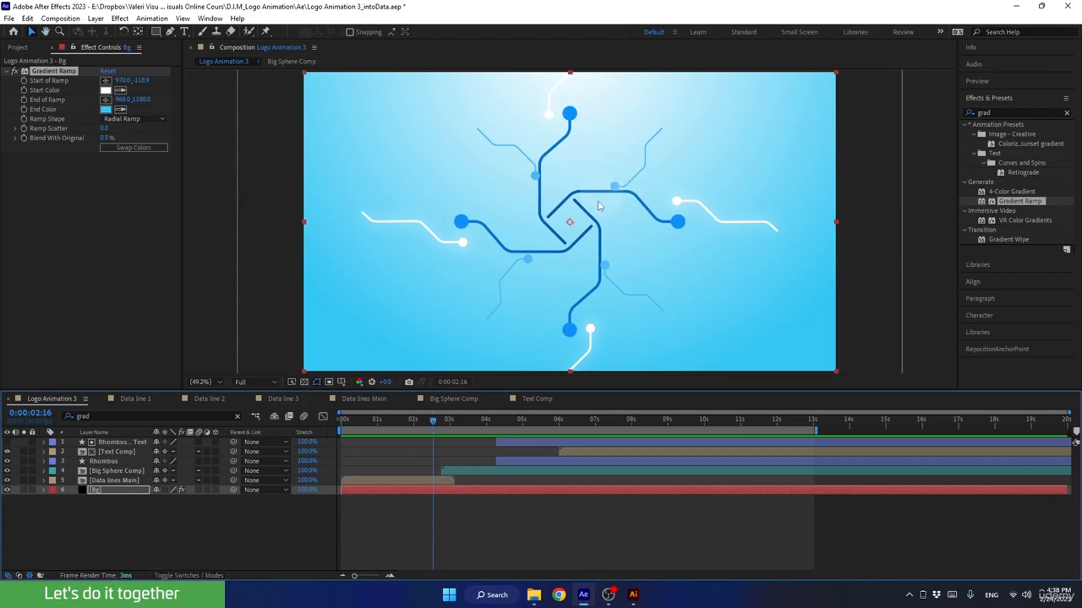
Go through the Data lines Main composition to the Data line 3 composition.
{"action": "left_click", "coordinate": [351, 399]}
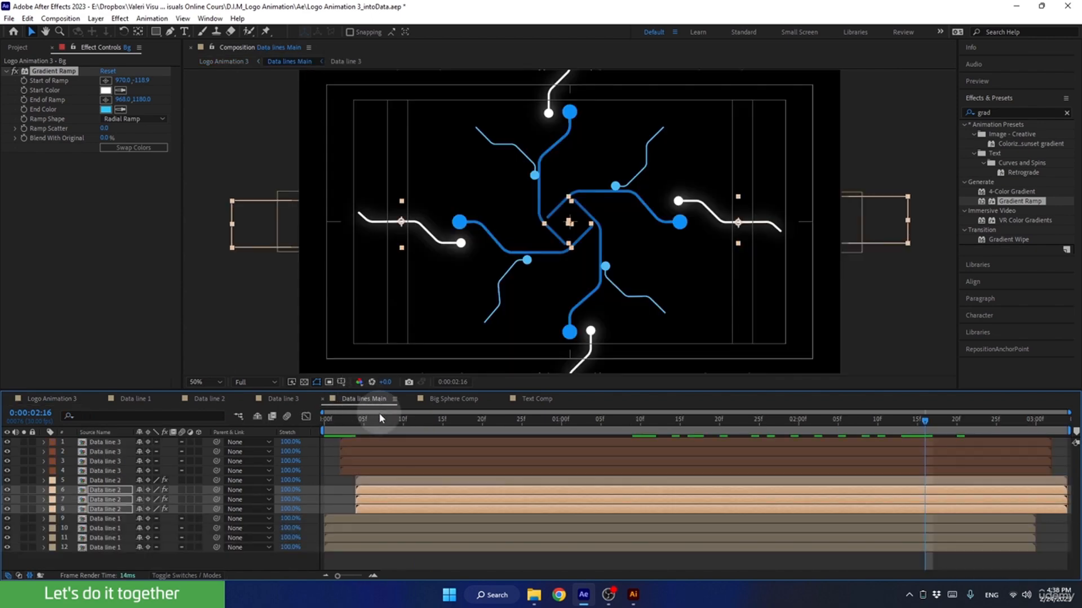
{"action": "left_click", "coordinate": [105, 461]}
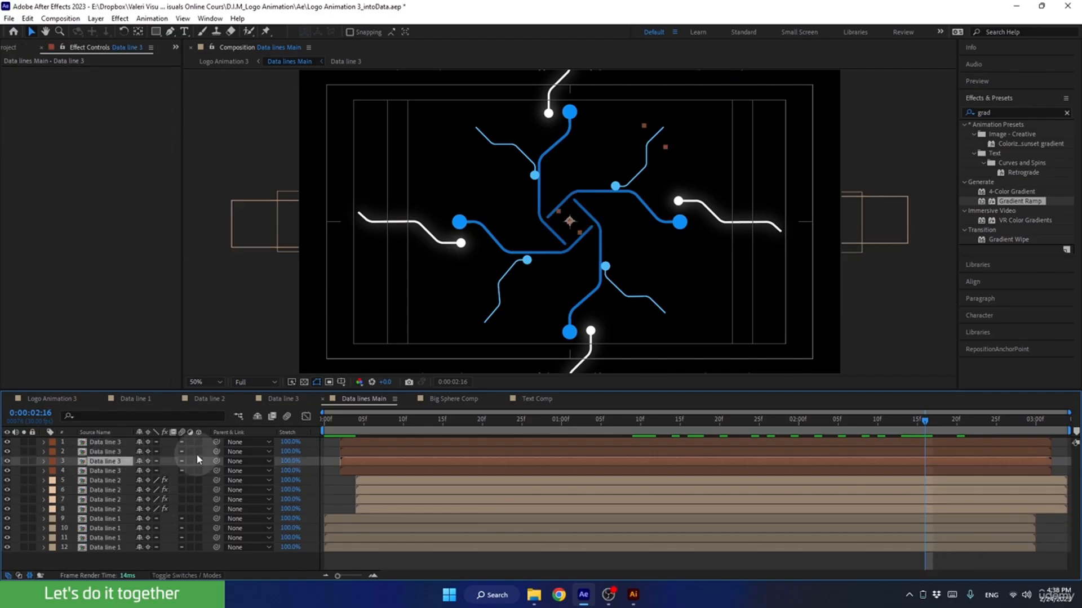
{"action": "left_click", "coordinate": [276, 400]}
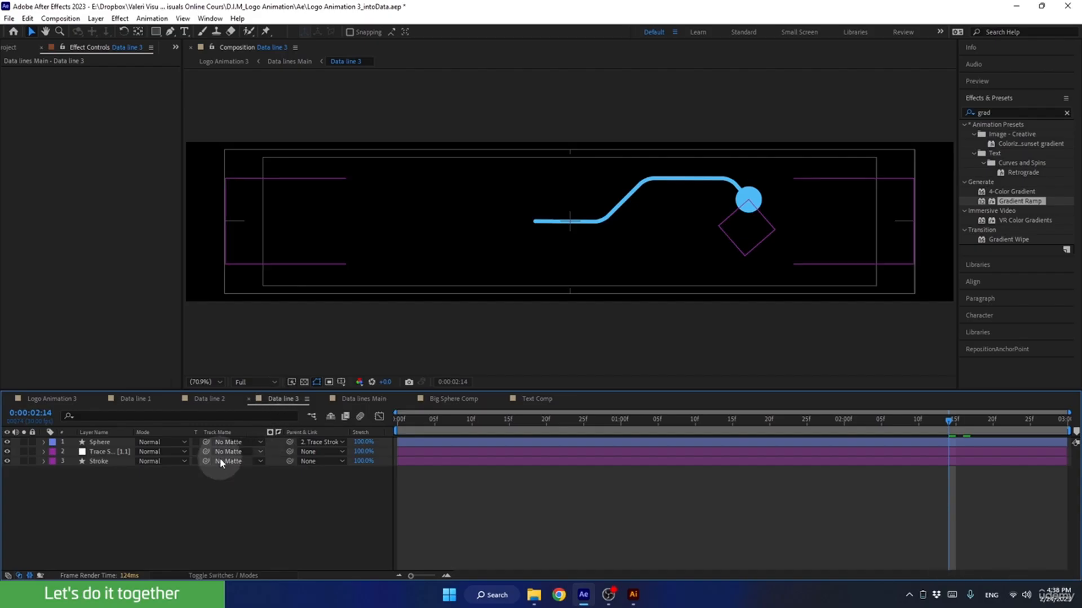
Change the Sphere layer's fill in Data line 3 to the darker teal blue 1696BB and copy its hex code.
{"action": "left_click", "coordinate": [100, 444]}
{"action": "left_click", "coordinate": [100, 445]}
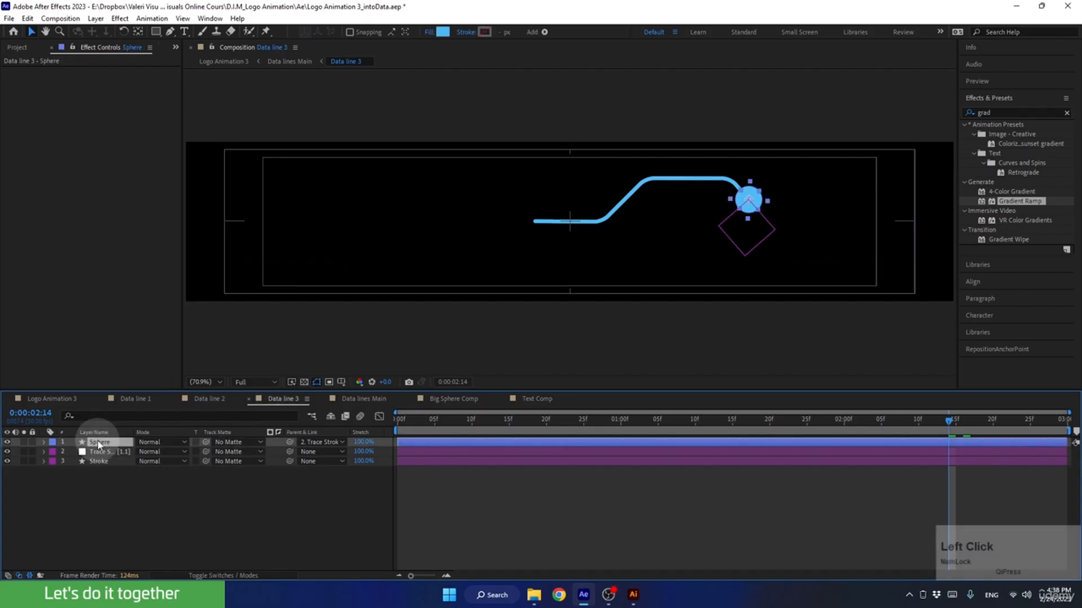
{"action": "left_click", "coordinate": [446, 34]}
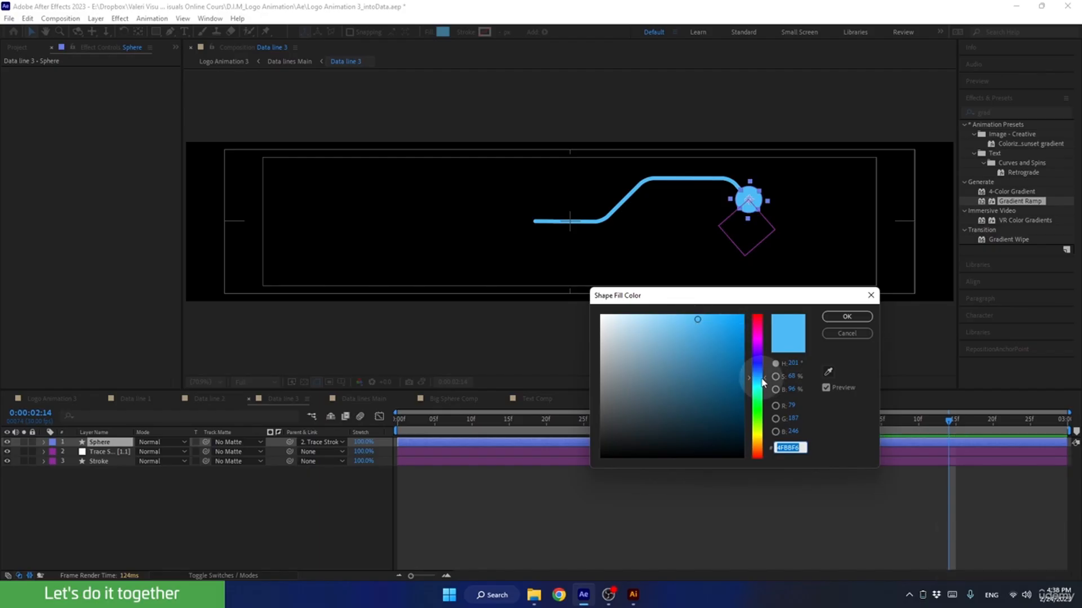
{"action": "left_click_drag", "start_coordinate": [762, 382], "coordinate": [758, 381]}
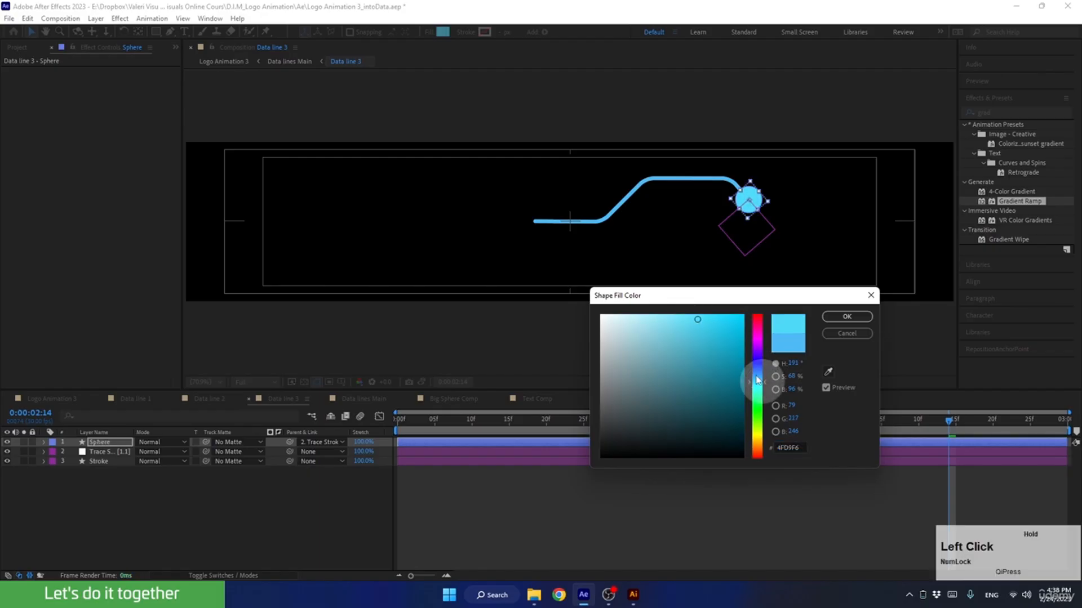
{"action": "left_click_drag", "start_coordinate": [718, 346], "coordinate": [725, 342]}
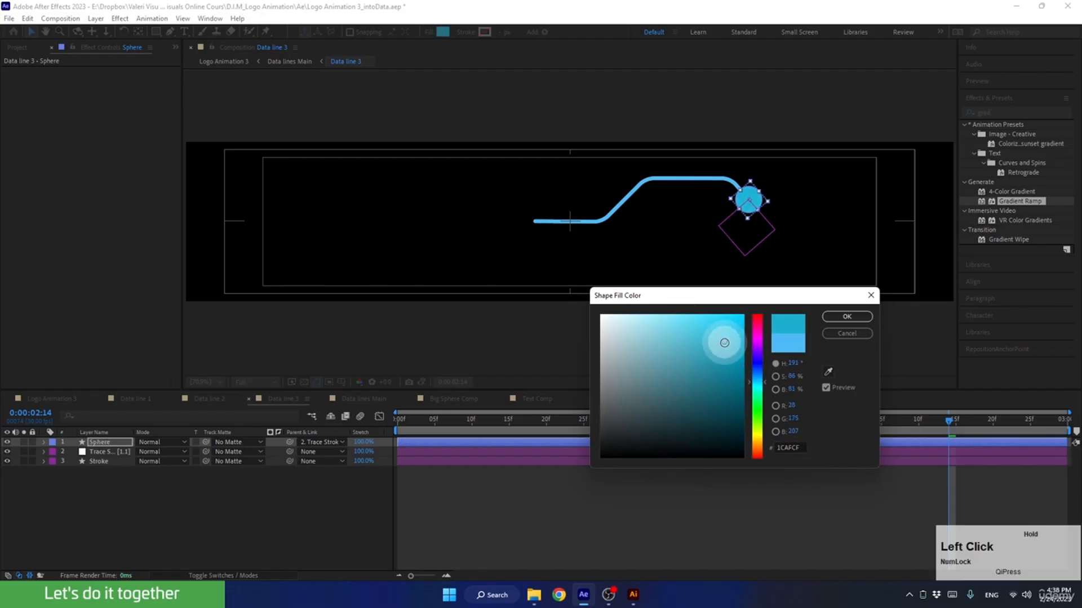
{"action": "left_click", "coordinate": [756, 384]}
{"action": "left_click", "coordinate": [727, 353]}
{"action": "left_click", "coordinate": [757, 382]}
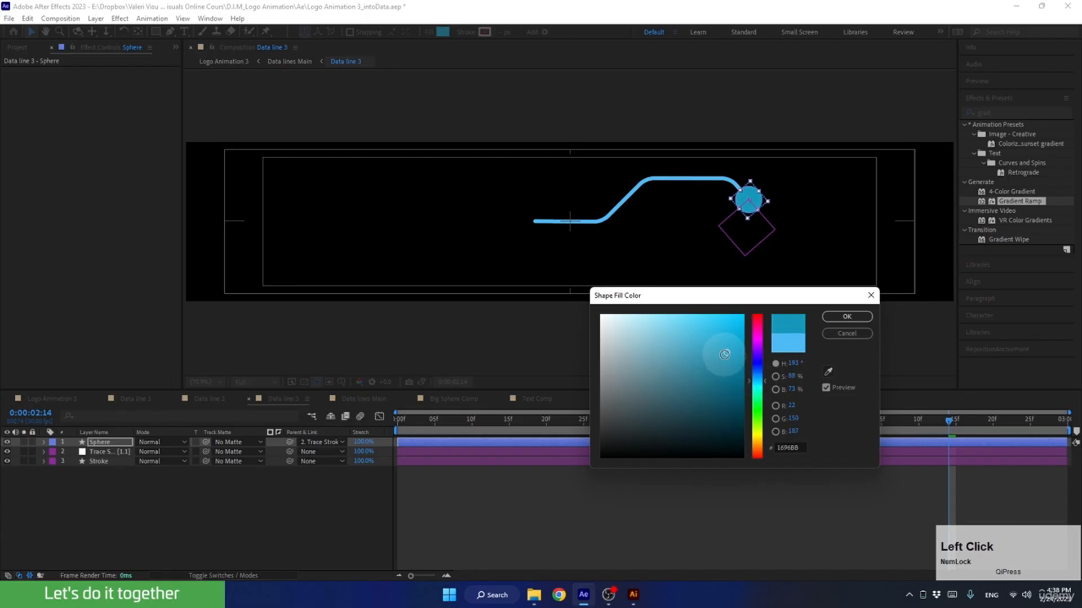
{"action": "left_click", "coordinate": [789, 448]}
{"action": "key", "text": "ctrl+c"}
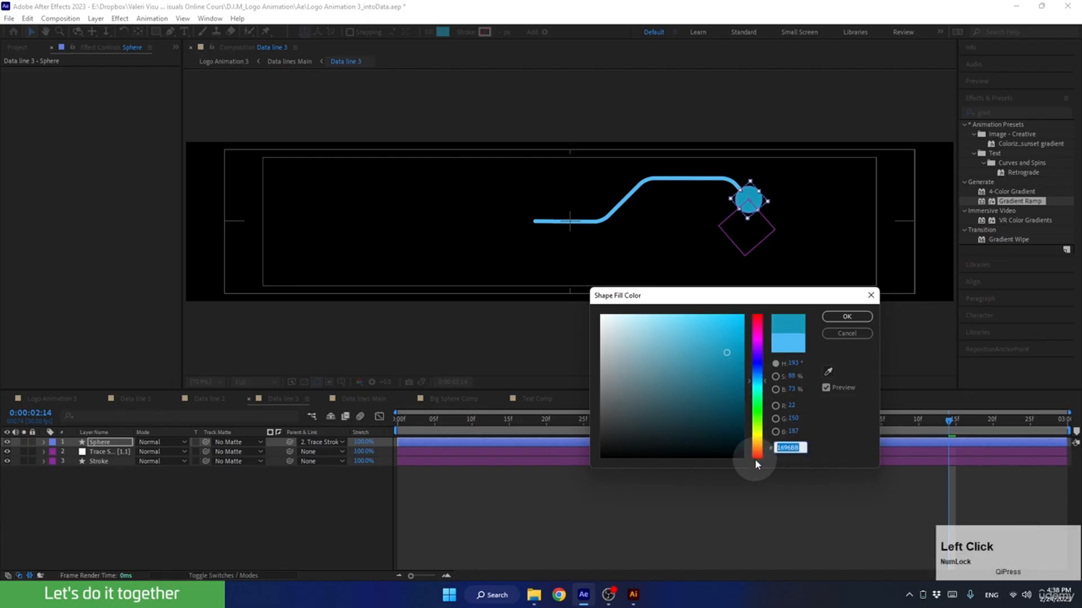
{"action": "left_click", "coordinate": [843, 316]}
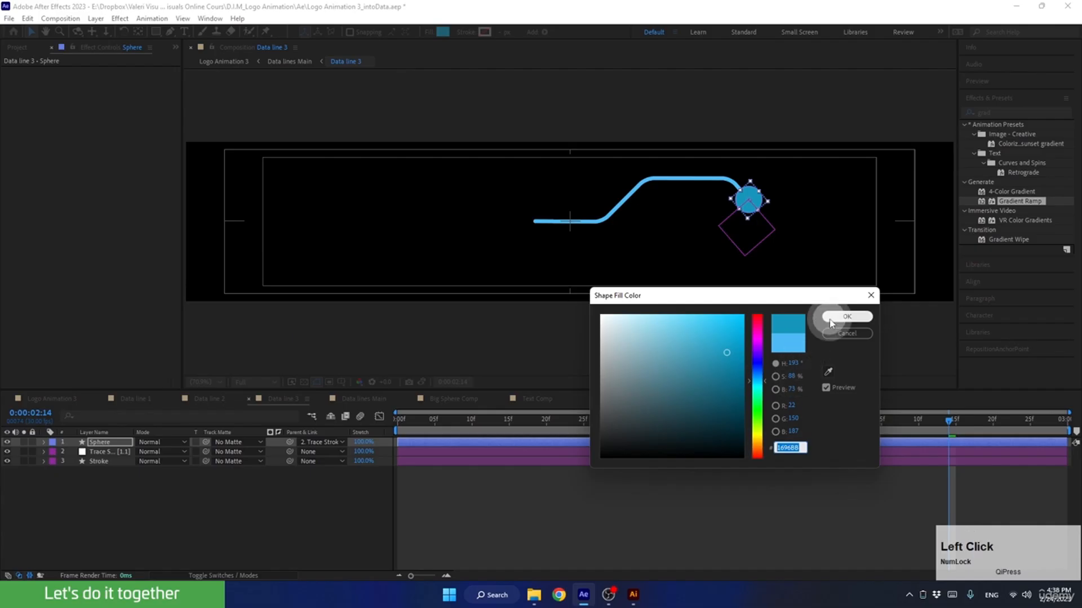
Set the stroke color of the Stroke layer in Data line 3 to the copied 1696BB.
{"action": "left_click", "coordinate": [95, 465]}
{"action": "left_click", "coordinate": [484, 32]}
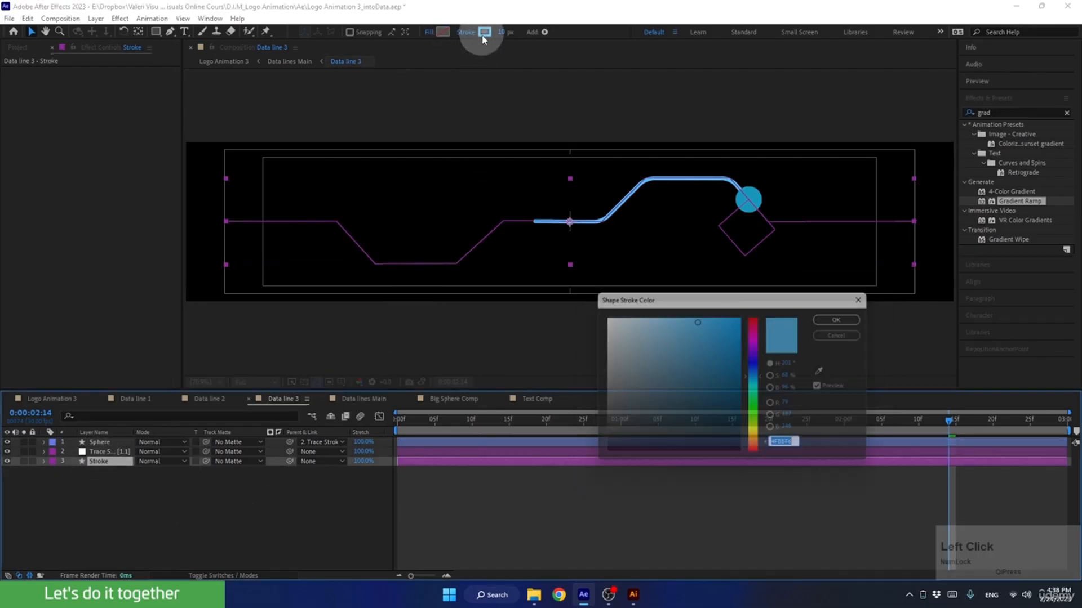
{"action": "left_click", "coordinate": [789, 448]}
{"action": "key", "text": "ctrl+v"}
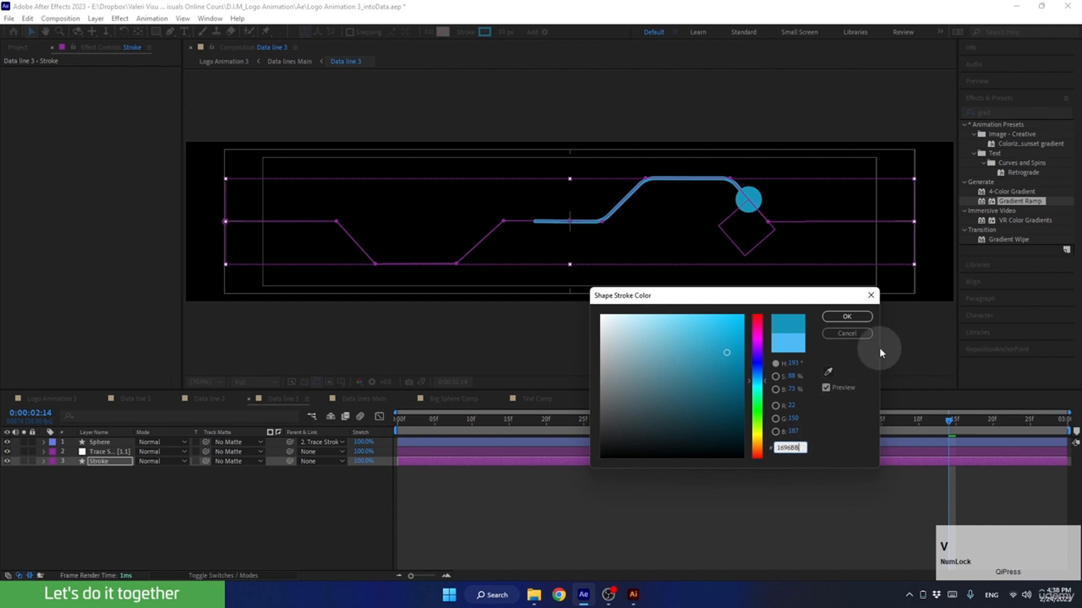
{"action": "left_click", "coordinate": [847, 317]}
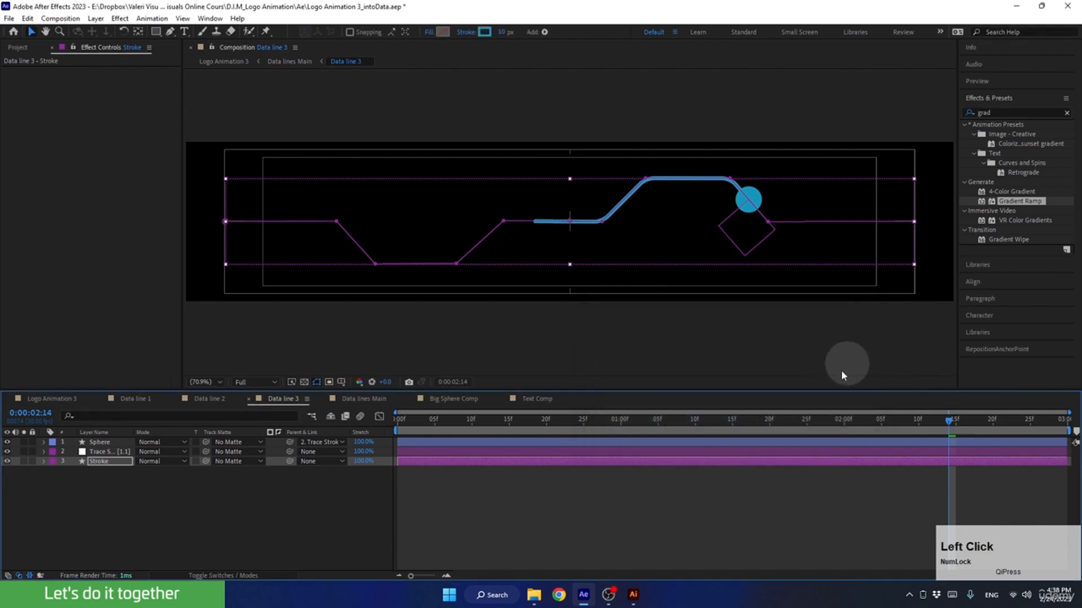
Check the recolored lines in Logo Animation 3 around 0:00:02:20 and save the project.
{"action": "left_click", "coordinate": [50, 399]}
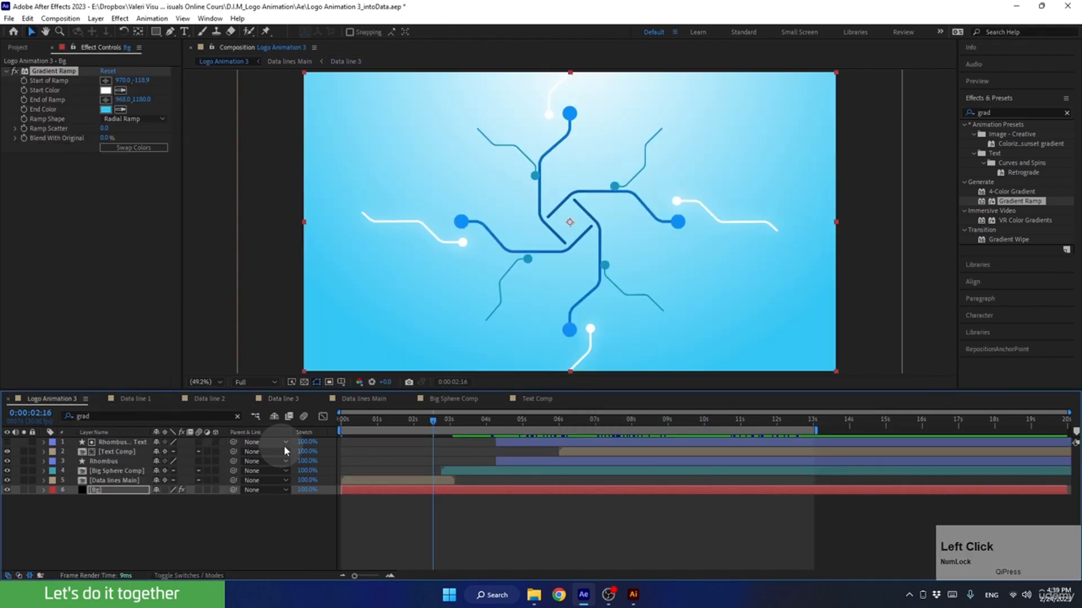
{"action": "mouse_move", "coordinate": [440, 423]}
{"action": "left_mouse_down"}
{"action": "mouse_move", "coordinate": [413, 435]}
{"action": "mouse_move", "coordinate": [438, 421]}
{"action": "left_mouse_up"}
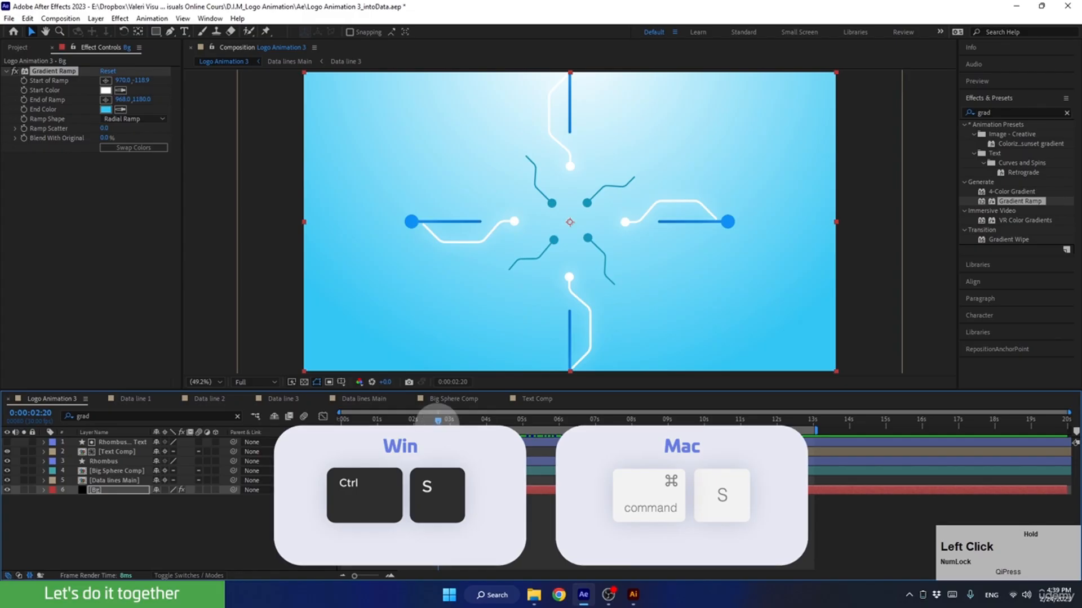
{"action": "key", "text": "ctrl+s"}
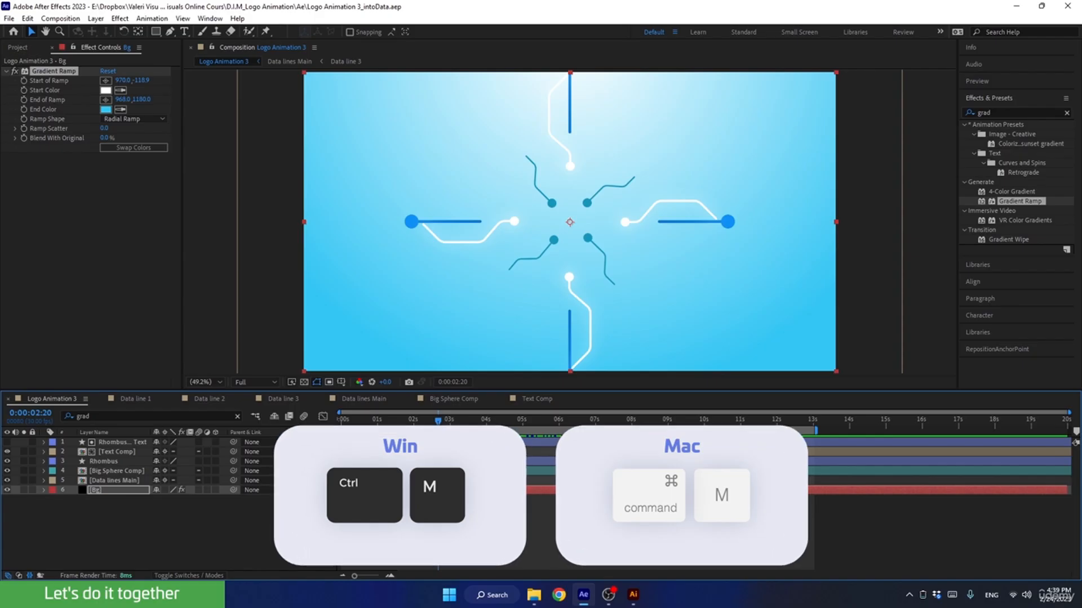
Add the Logo Animation 3 composition to the render queue with the H.264 - Match Render Settings - 40 Mbps output module.
{"action": "key", "text": "ctrl+m"}
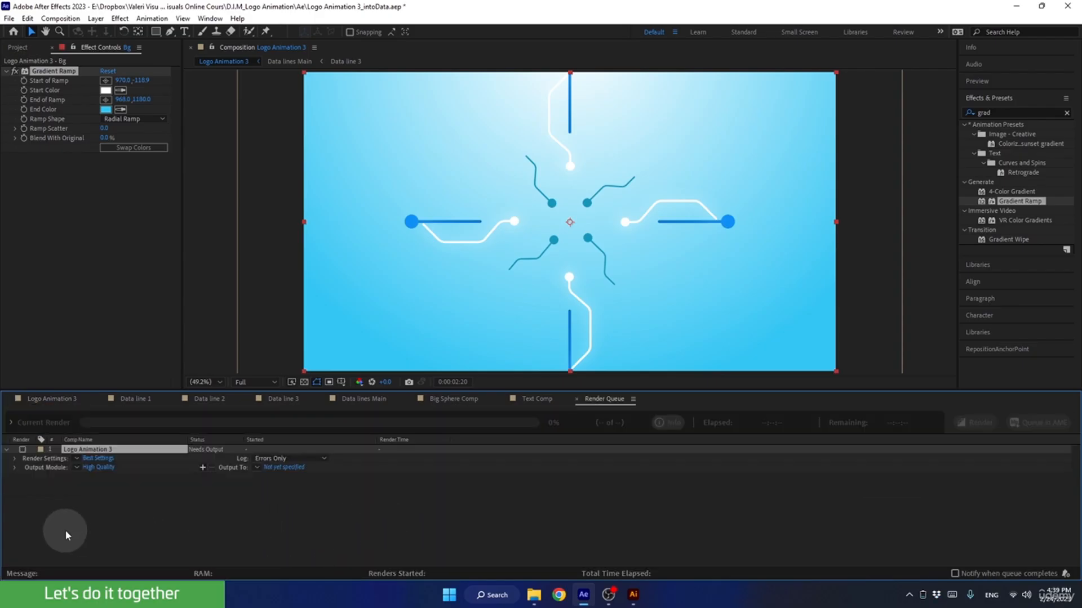
{"action": "left_click", "coordinate": [76, 467]}
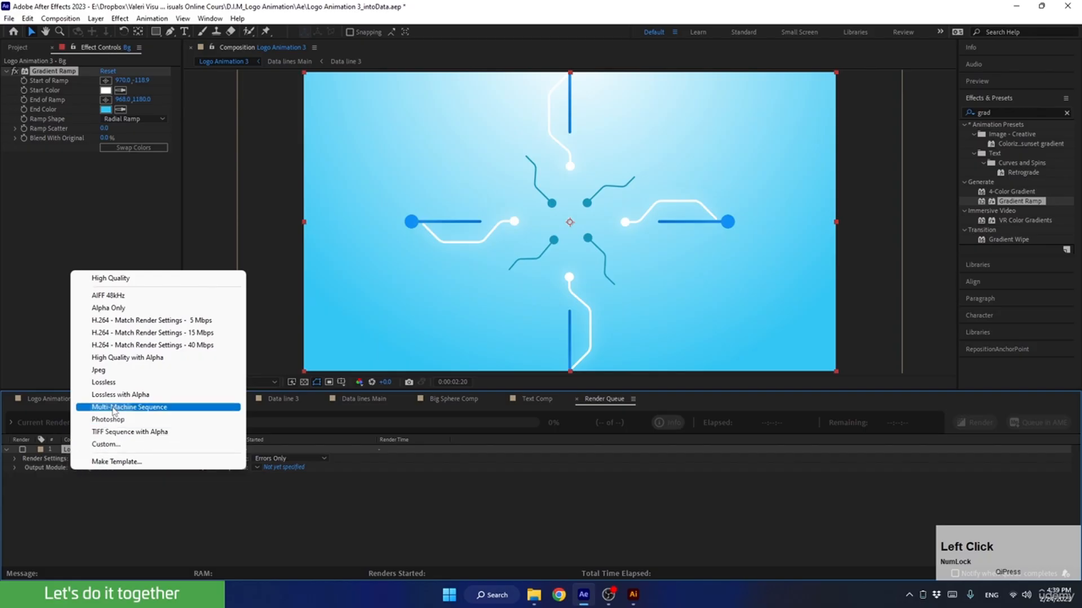
{"action": "left_click", "coordinate": [100, 345]}
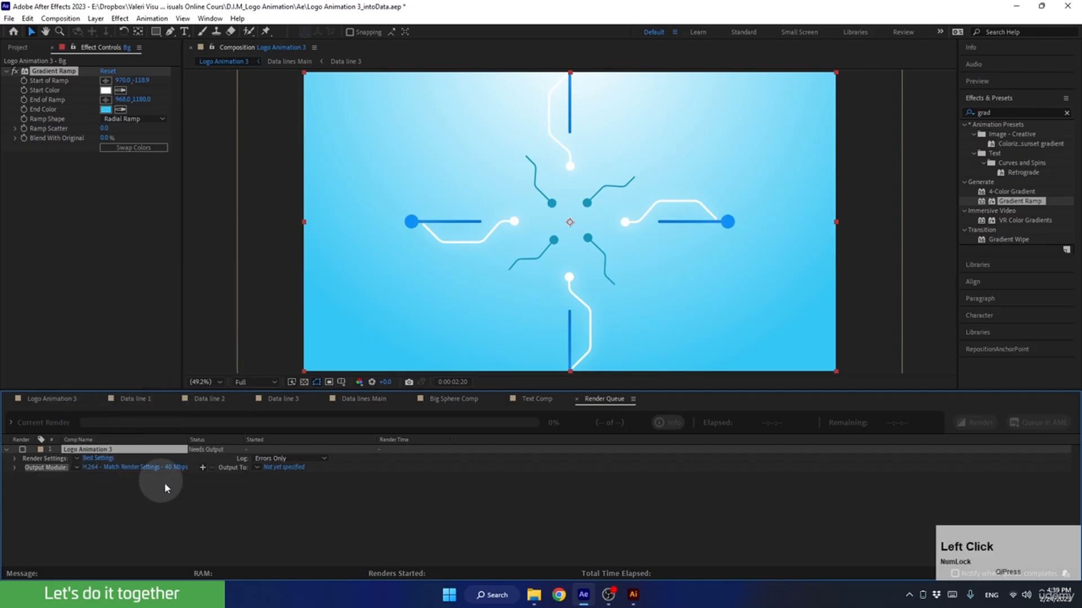
Set the output to Logo Animation 3.mp4 in the D.I.M_Logo Animation project's Renders folder and render it.
{"action": "left_click", "coordinate": [273, 469]}
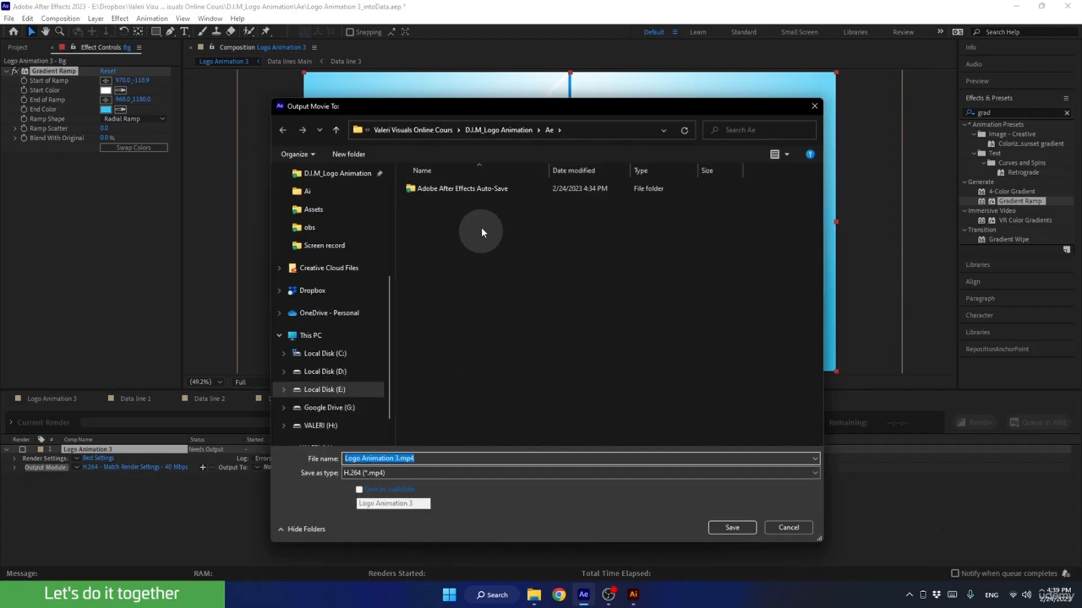
{"action": "left_click", "coordinate": [500, 130]}
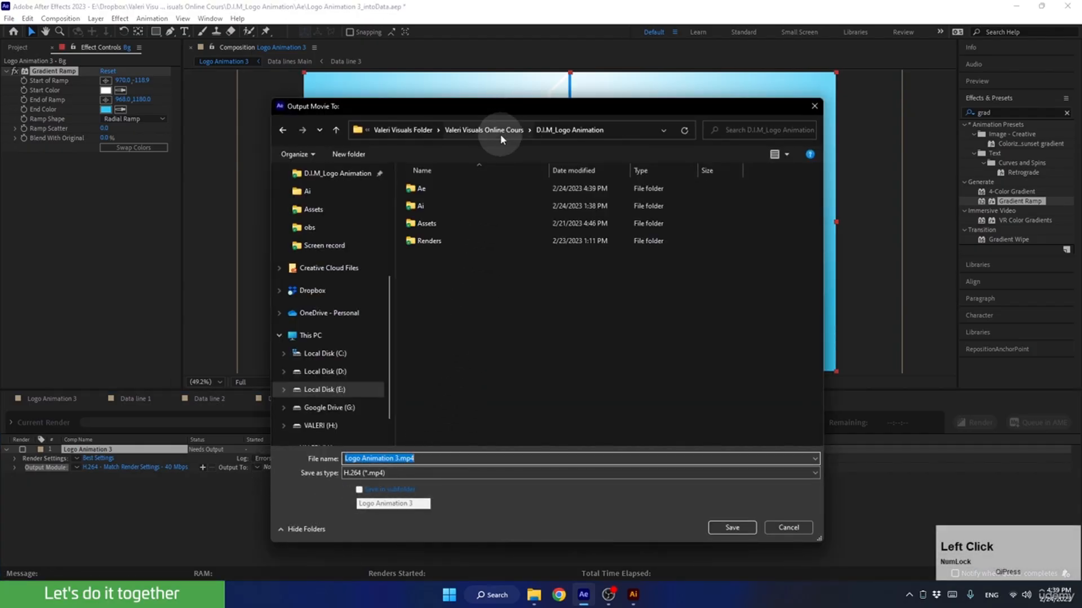
{"action": "double_click", "coordinate": [450, 245]}
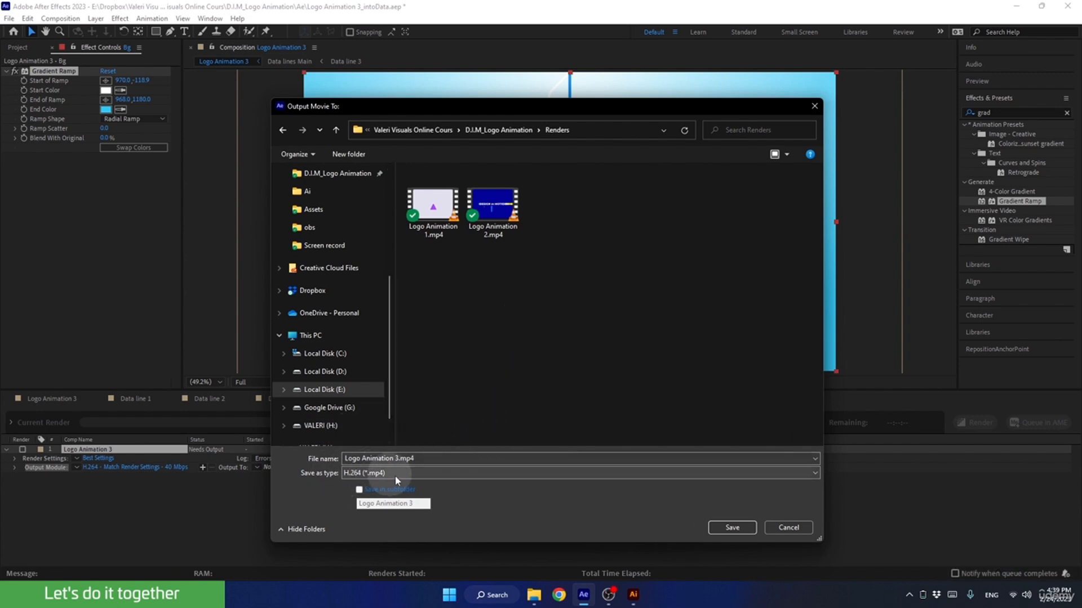
{"action": "left_click", "coordinate": [733, 528]}
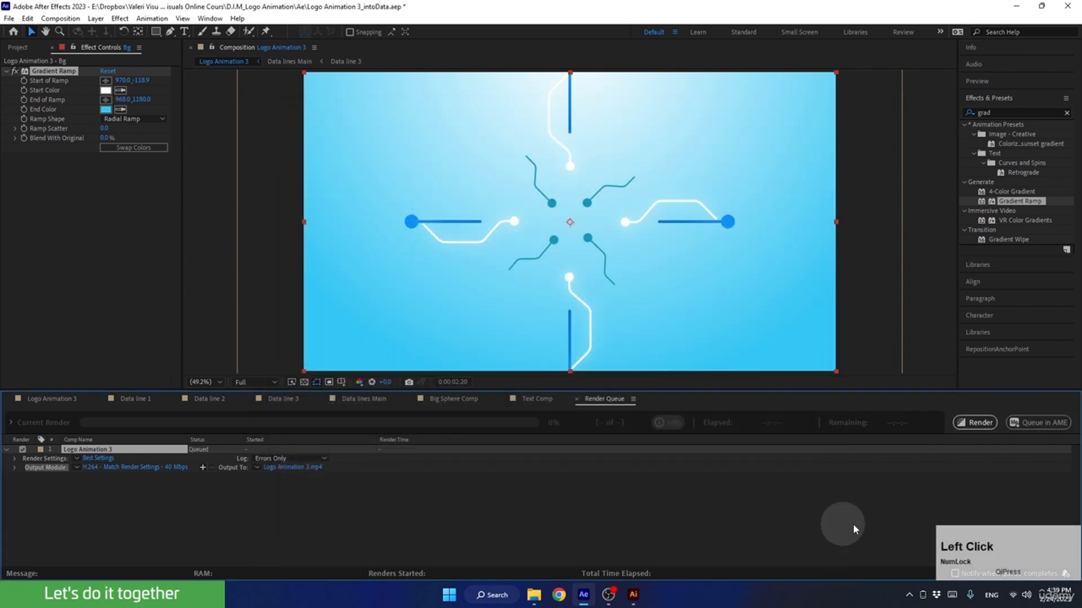
{"action": "left_click", "coordinate": [975, 422]}
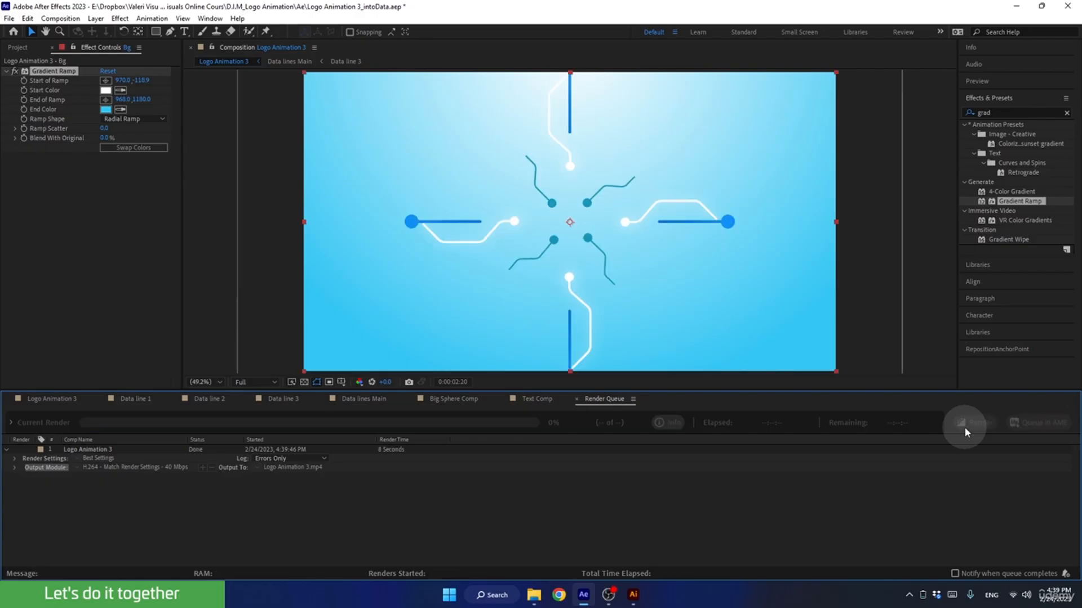
Open the render's output folder, review Logo Animation 3.mp4 full screen in VLC media player, and close the player.
{"action": "left_click", "coordinate": [14, 468]}
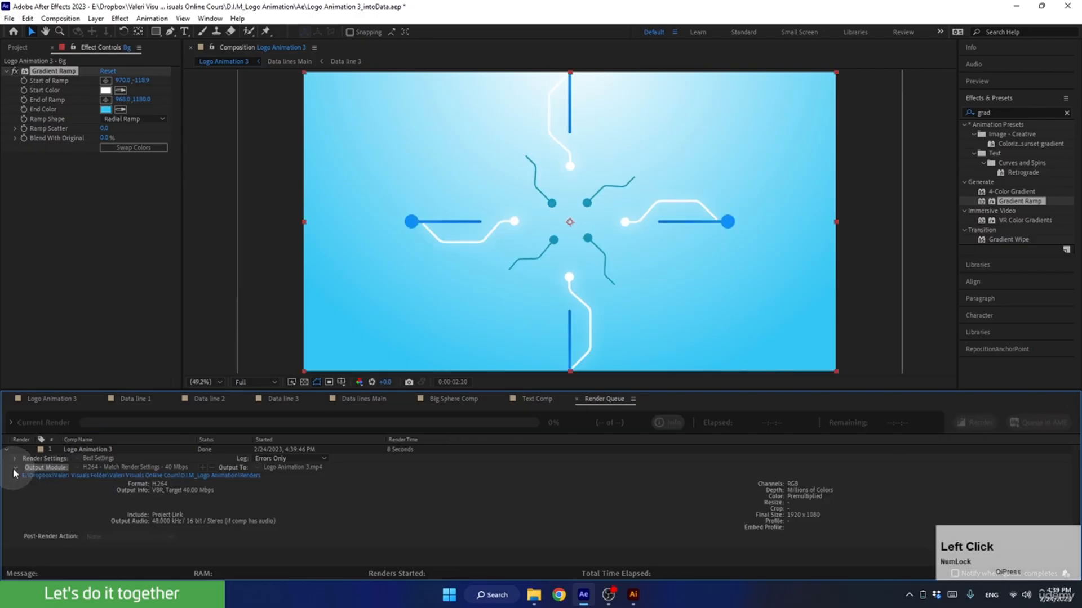
{"action": "left_click", "coordinate": [43, 476]}
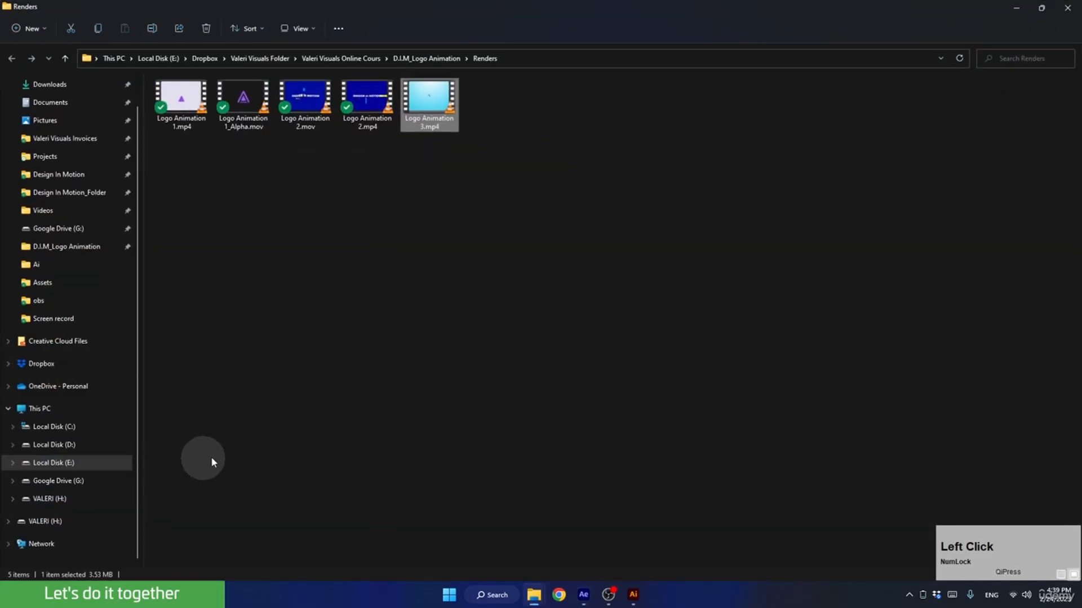
{"action": "double_click", "coordinate": [424, 119]}
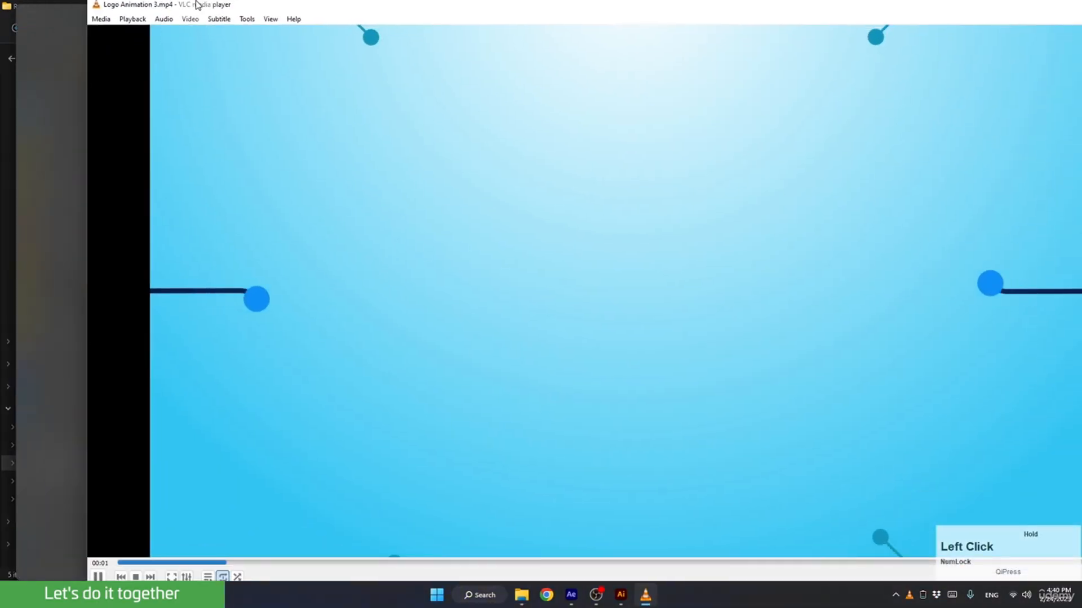
{"action": "double_click", "coordinate": [284, 220]}
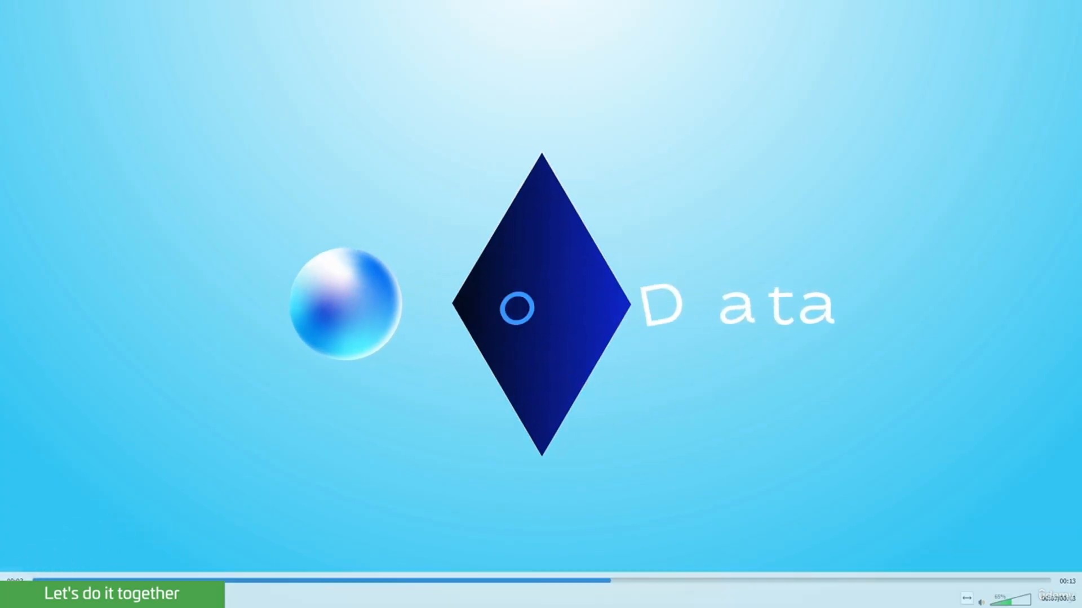
{"action": "left_click", "coordinate": [14, 598]}
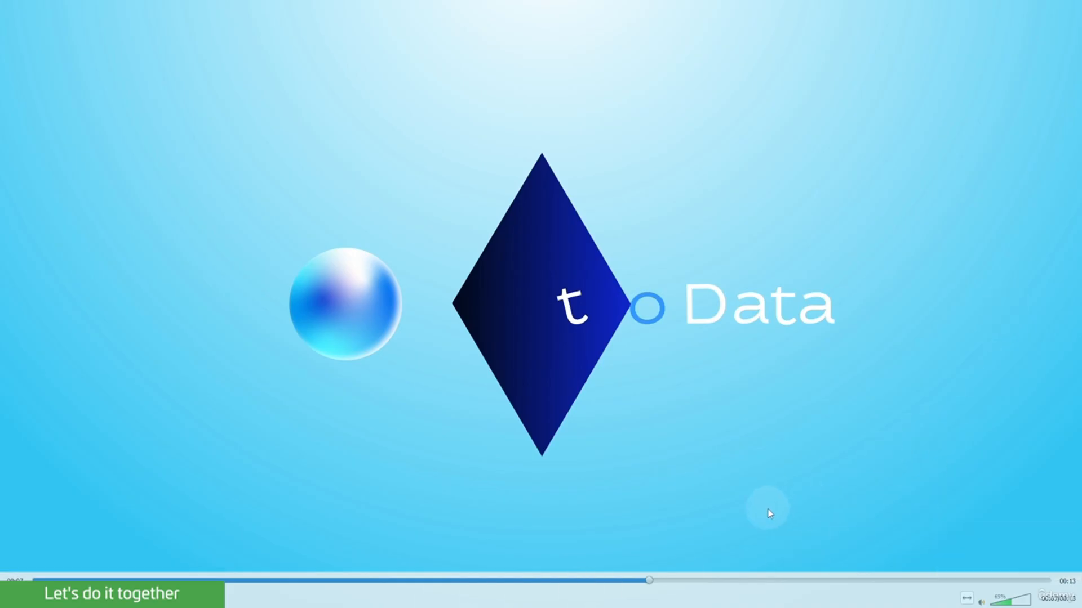
{"action": "double_click", "coordinate": [686, 395]}
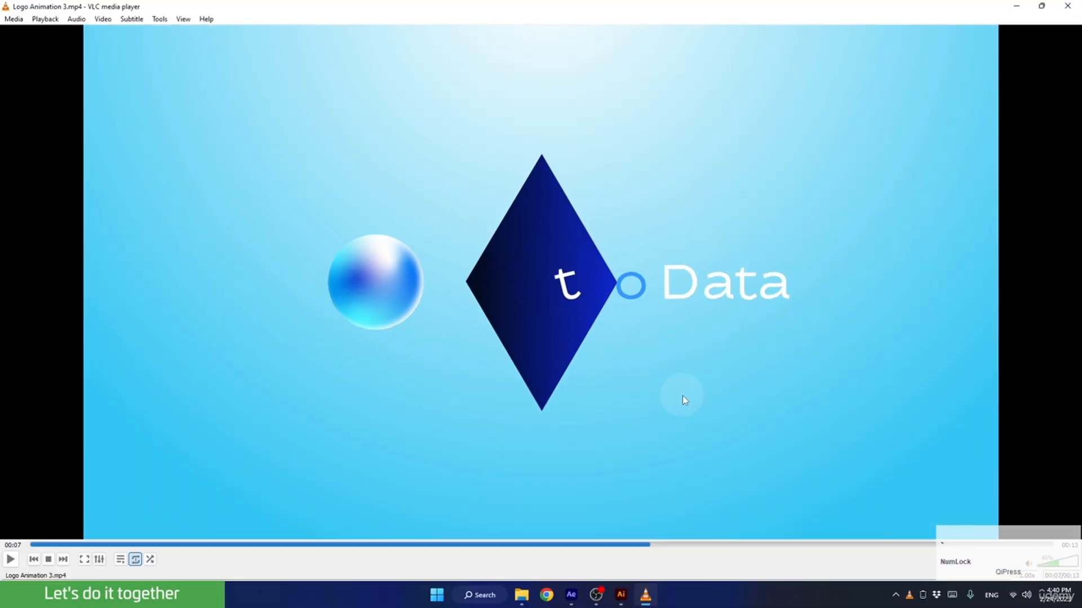
{"action": "left_click", "coordinate": [1068, 6]}
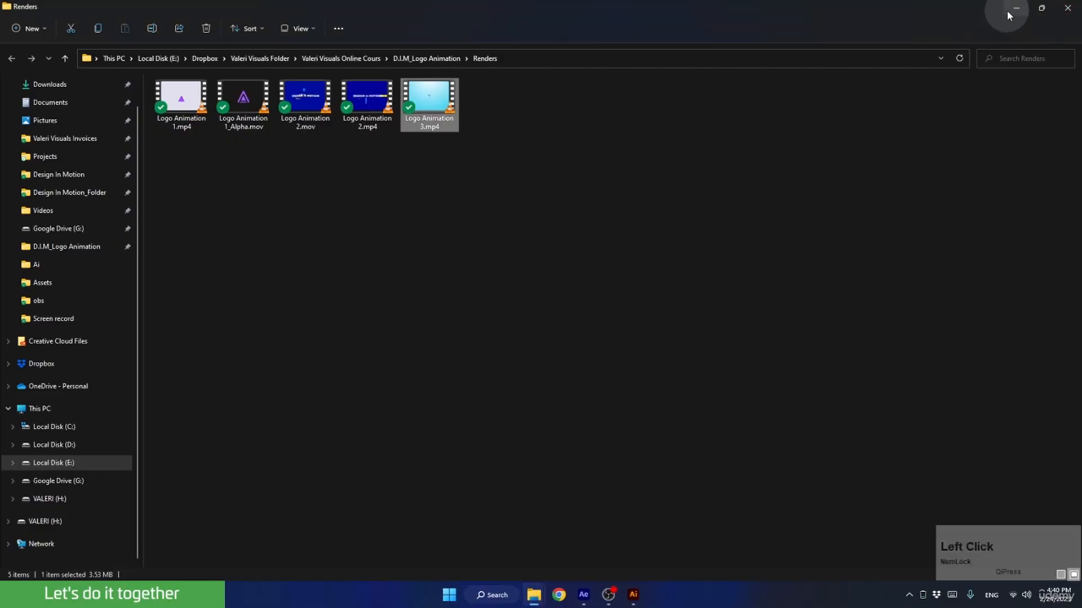
{"action": "left_click", "coordinate": [1015, 7]}
In the Logo Animation 3 composition, set the Ramp Scatter of the Bg layer's Gradient Ramp to 100.
{"action": "left_click", "coordinate": [42, 399]}
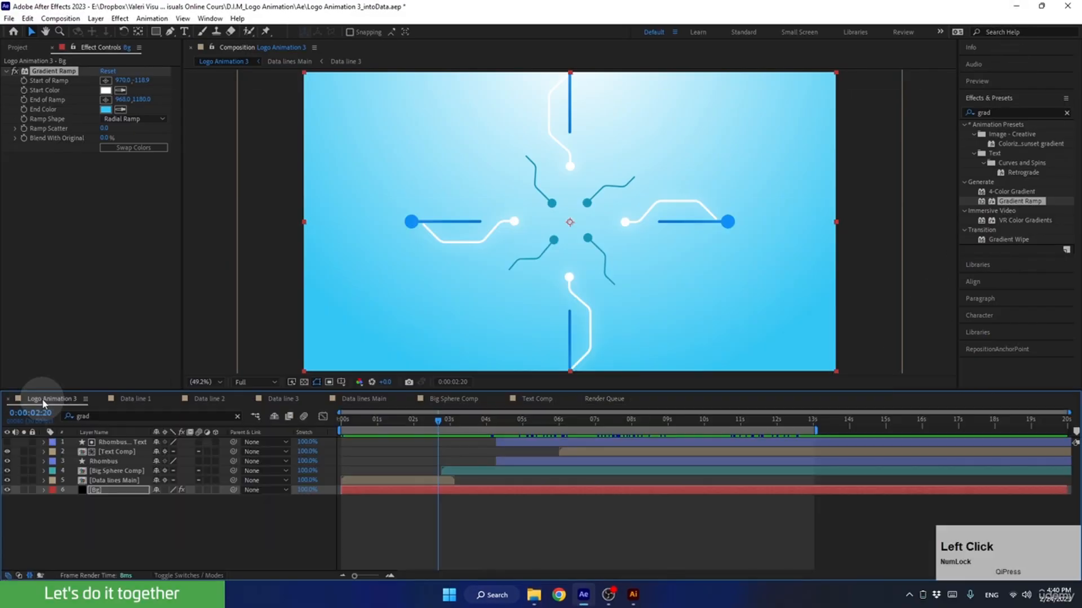
{"action": "left_click", "coordinate": [107, 492]}
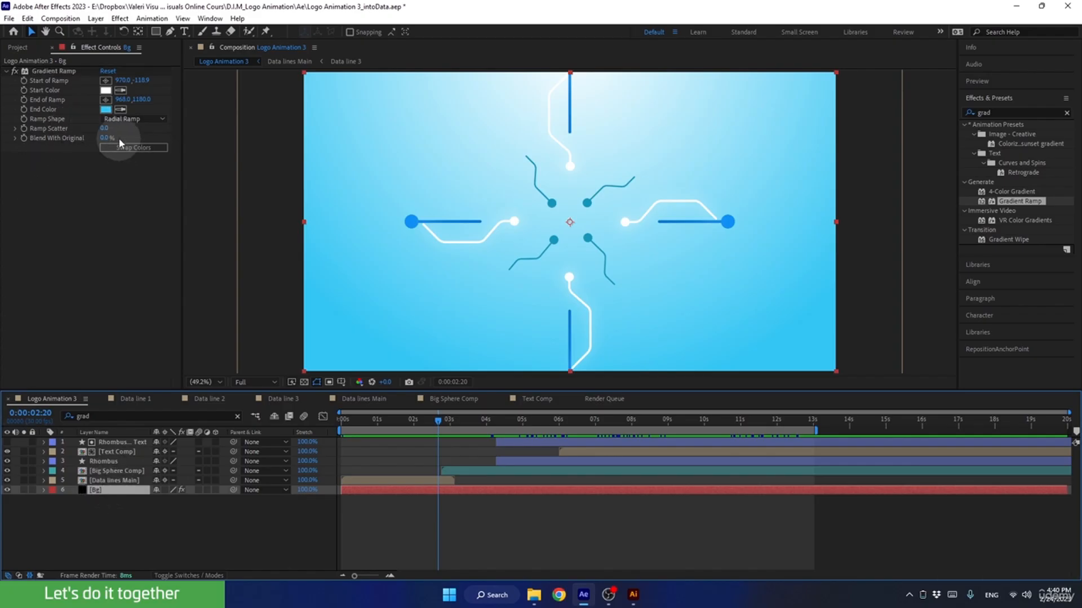
{"action": "left_click", "coordinate": [106, 129]}
{"action": "type", "text": "1"}
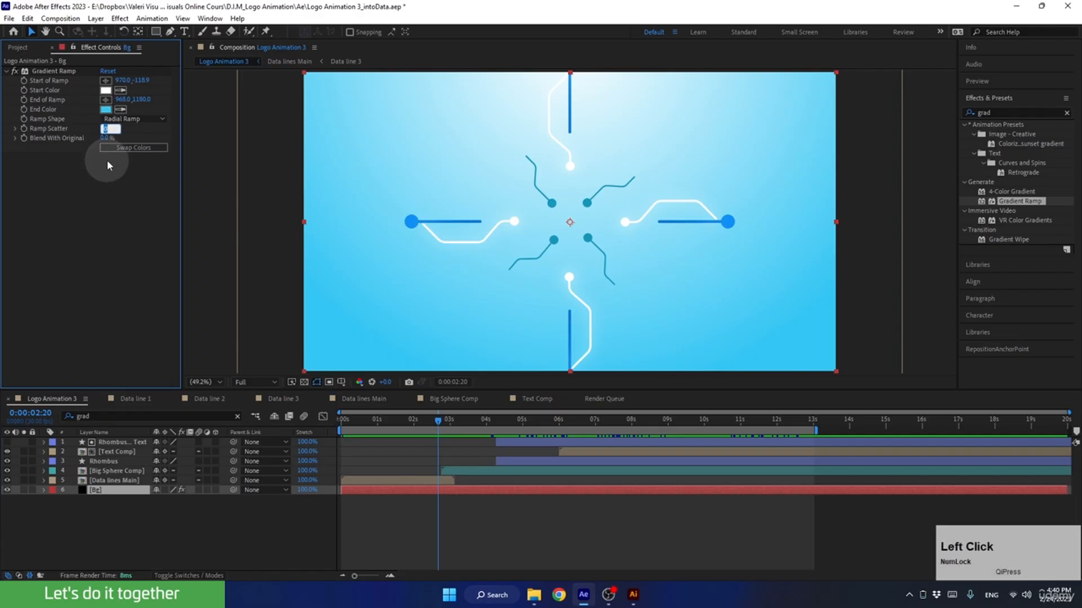
{"action": "type", "text": "00"}
{"action": "key", "text": "Return"}
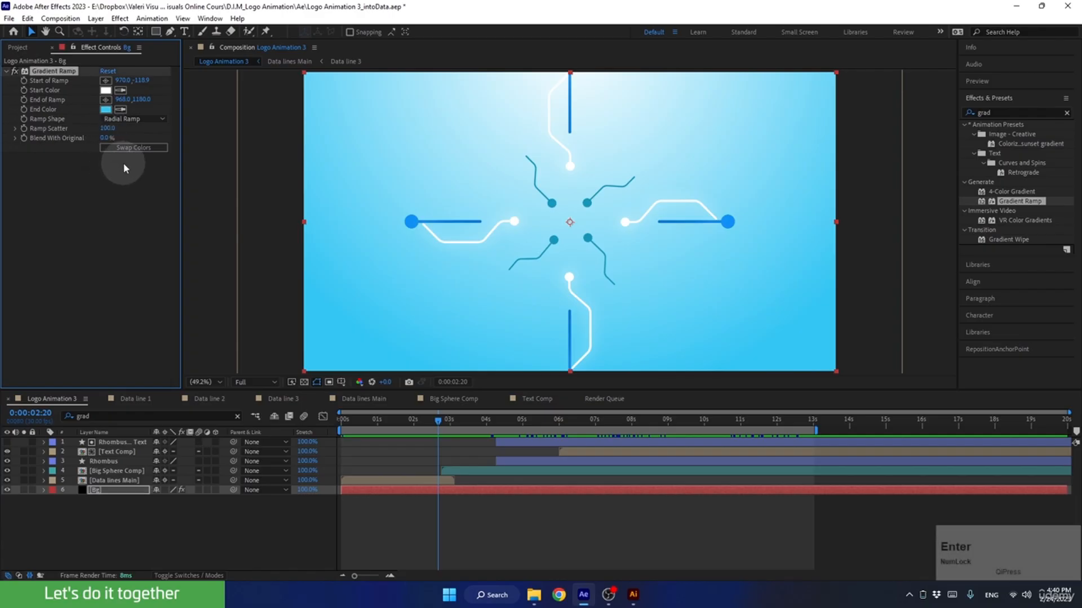
{"action": "scroll", "coordinate": [766, 309], "scroll_direction": "up", "scroll_amount": 4}
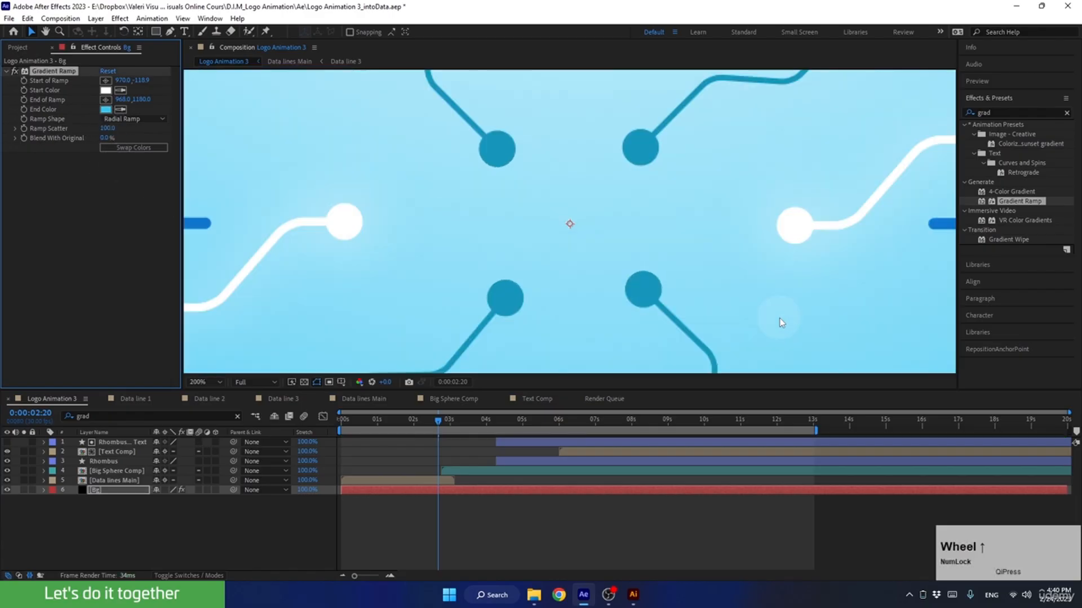
{"action": "left_click_drag", "start_coordinate": [770, 316], "coordinate": [707, 338]}
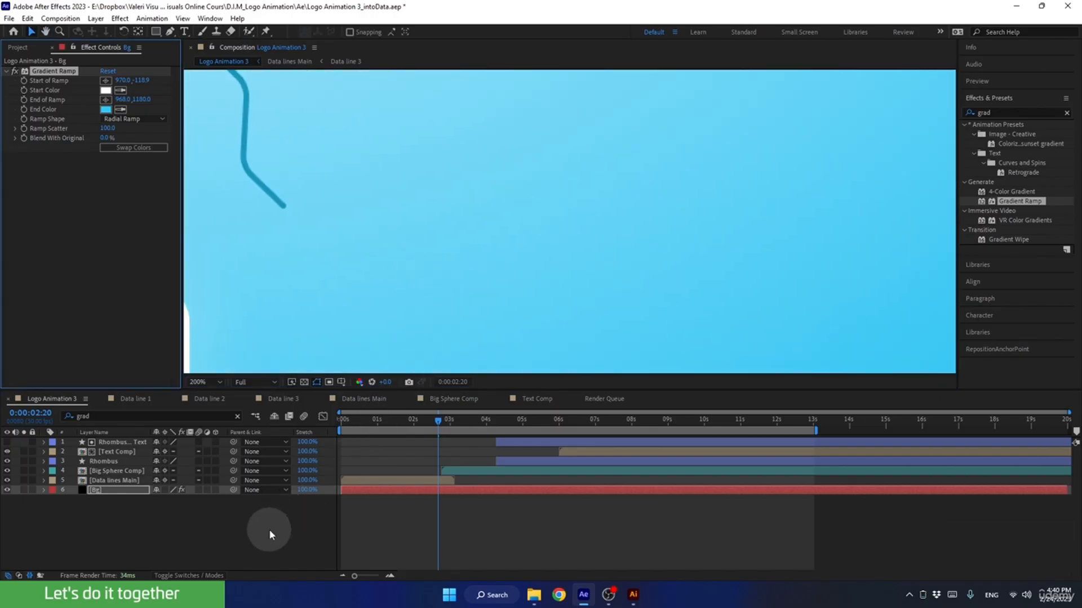
Queue Logo Animation 3 for another render using the H.264 - Match Render Settings - 40 Mbps output module.
{"action": "key", "text": "ctrl+m"}
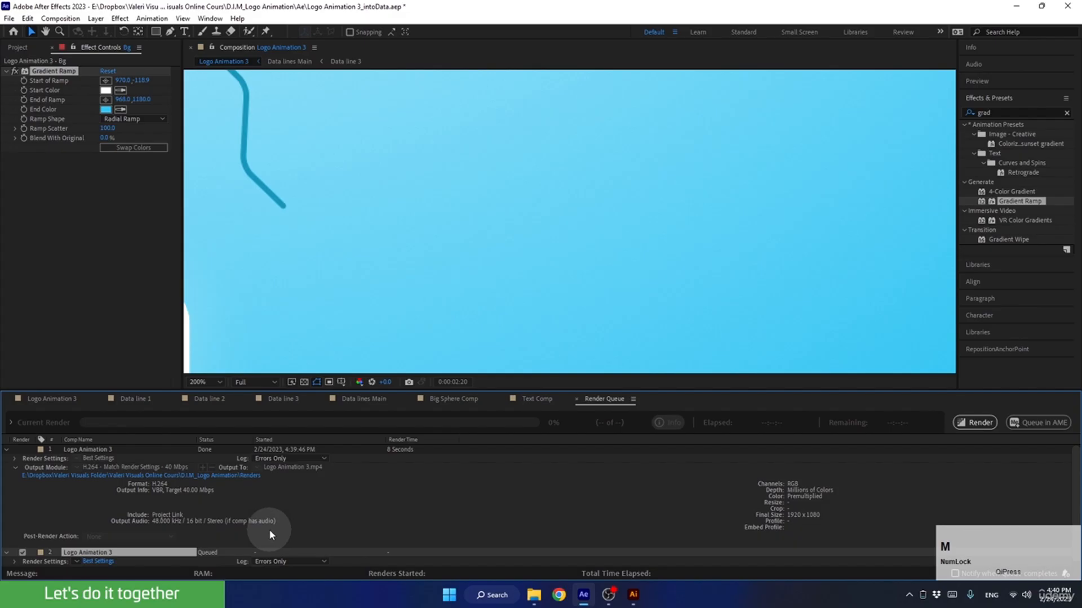
{"action": "left_click", "coordinate": [7, 452]}
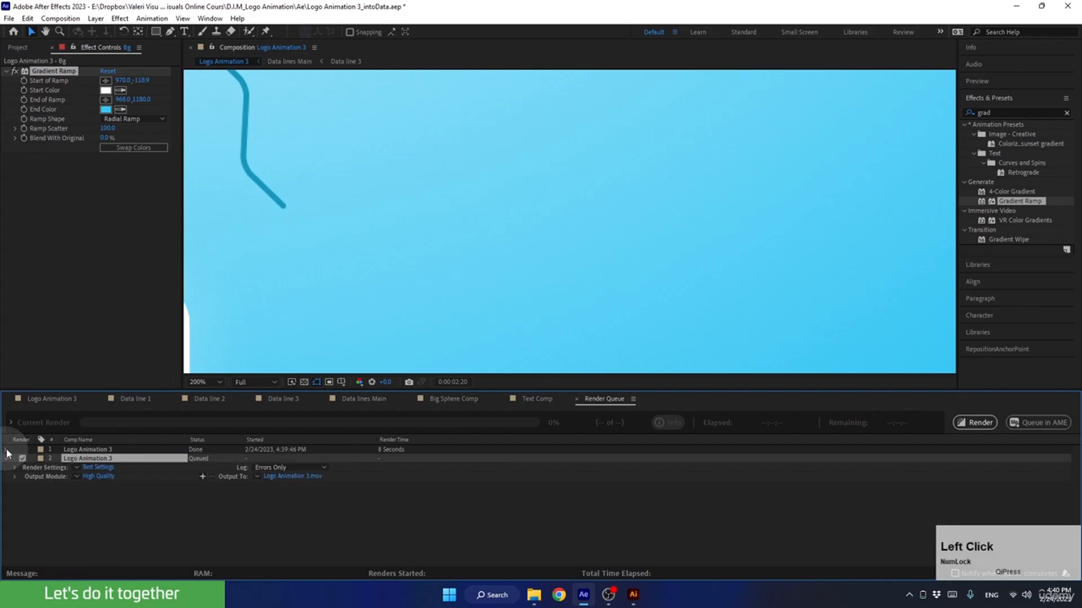
{"action": "left_click", "coordinate": [78, 476]}
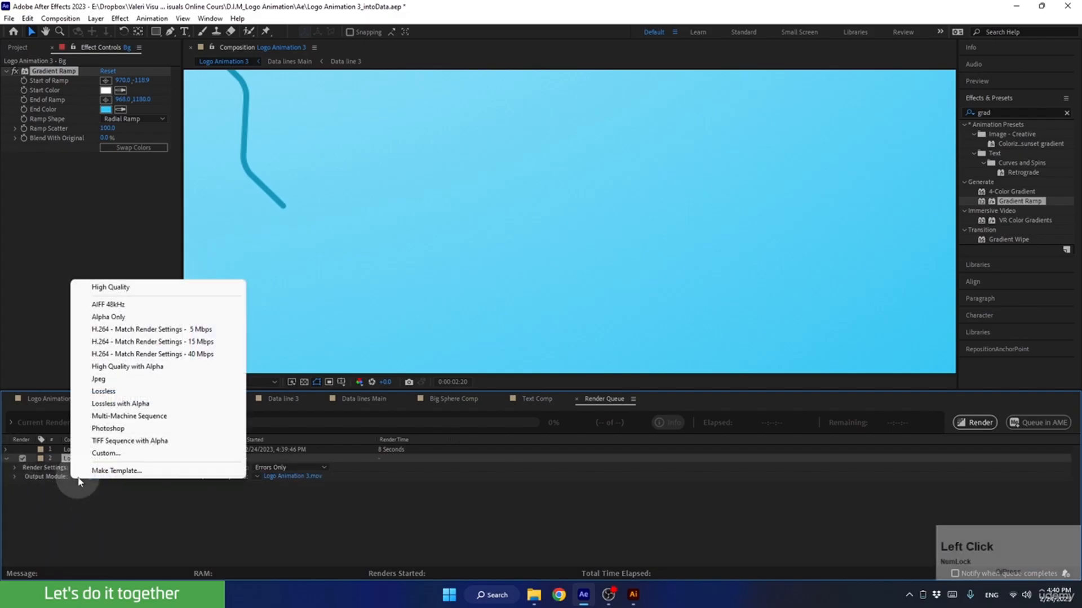
{"action": "left_click", "coordinate": [104, 355]}
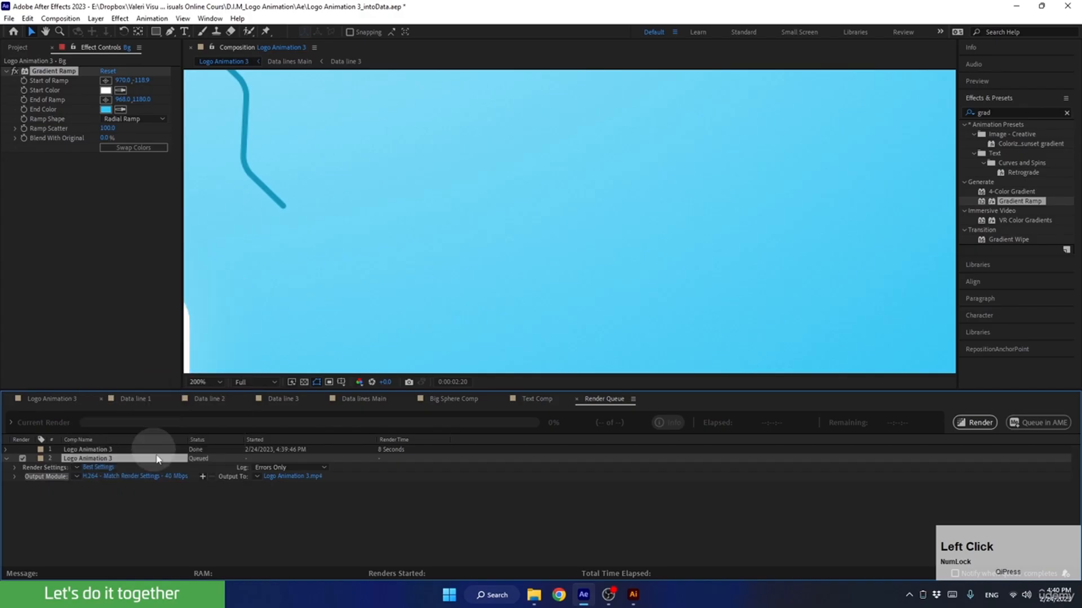
Send the second render to the existing Logo Animation 3.mp4 in Renders and render it, allowing the overwrite.
{"action": "left_click", "coordinate": [279, 478]}
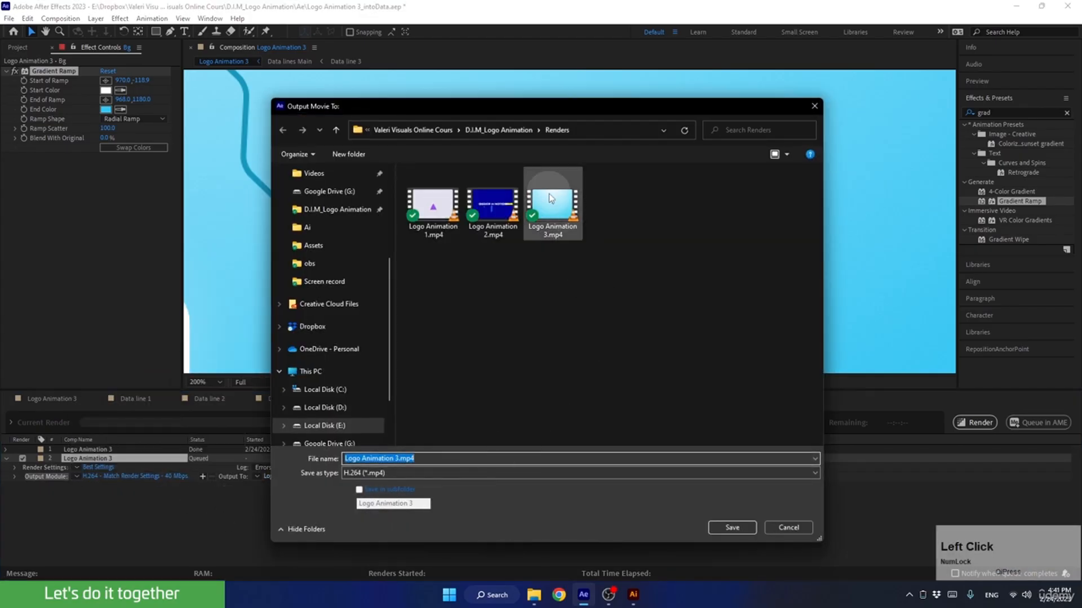
{"action": "left_click", "coordinate": [563, 214]}
{"action": "left_click", "coordinate": [732, 523]}
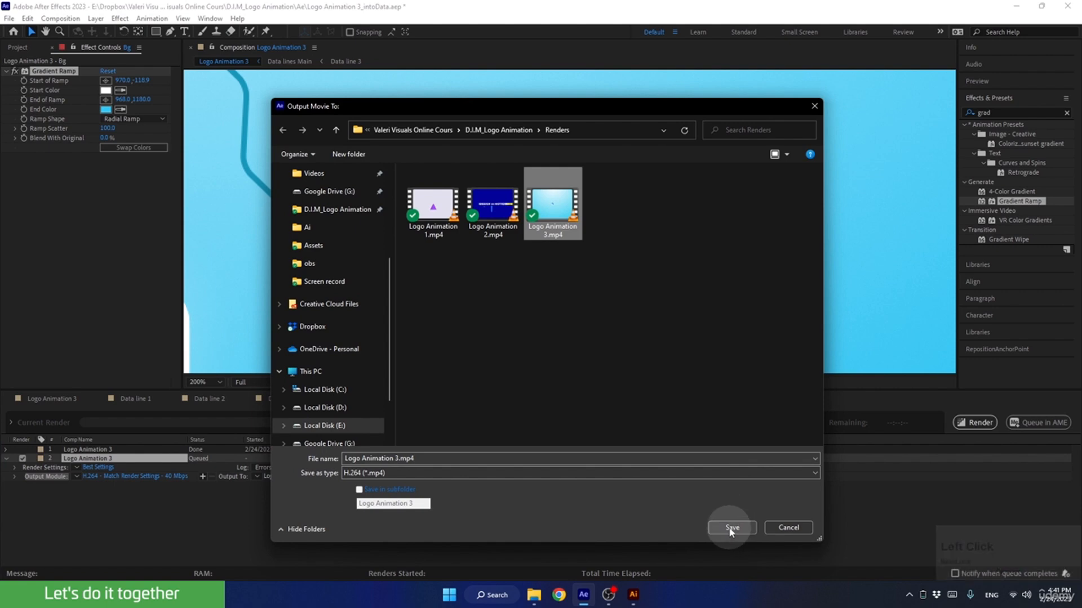
{"action": "left_click", "coordinate": [598, 314]}
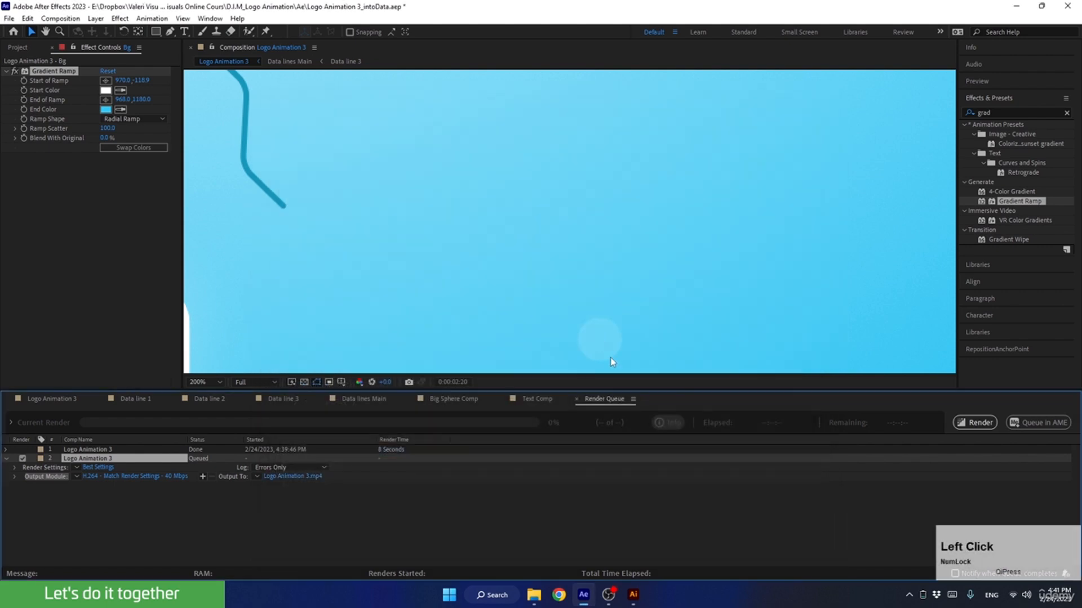
{"action": "left_click", "coordinate": [981, 425]}
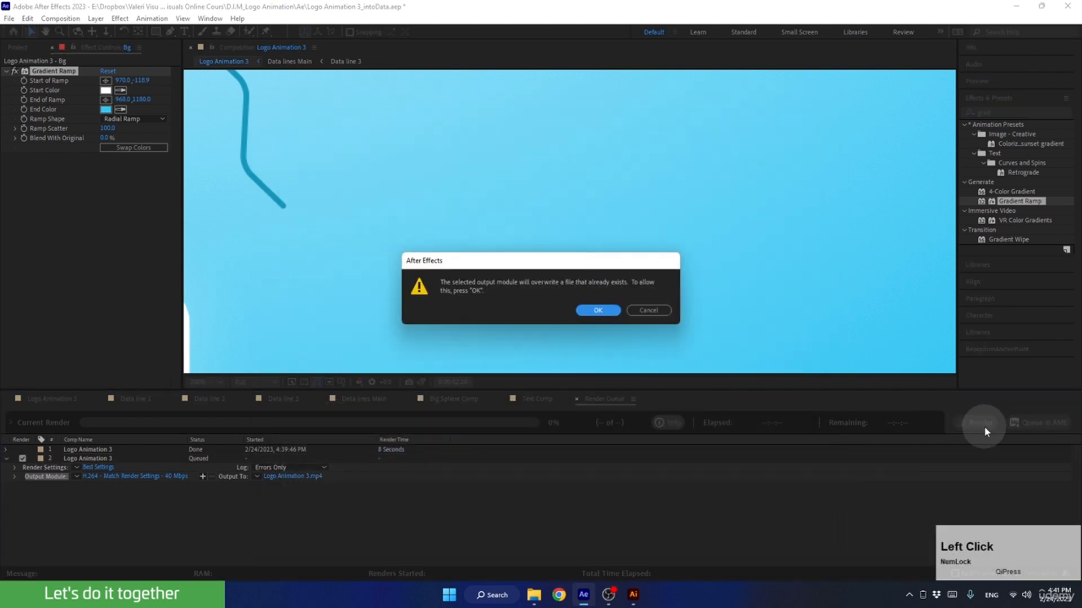
{"action": "left_click", "coordinate": [598, 311]}
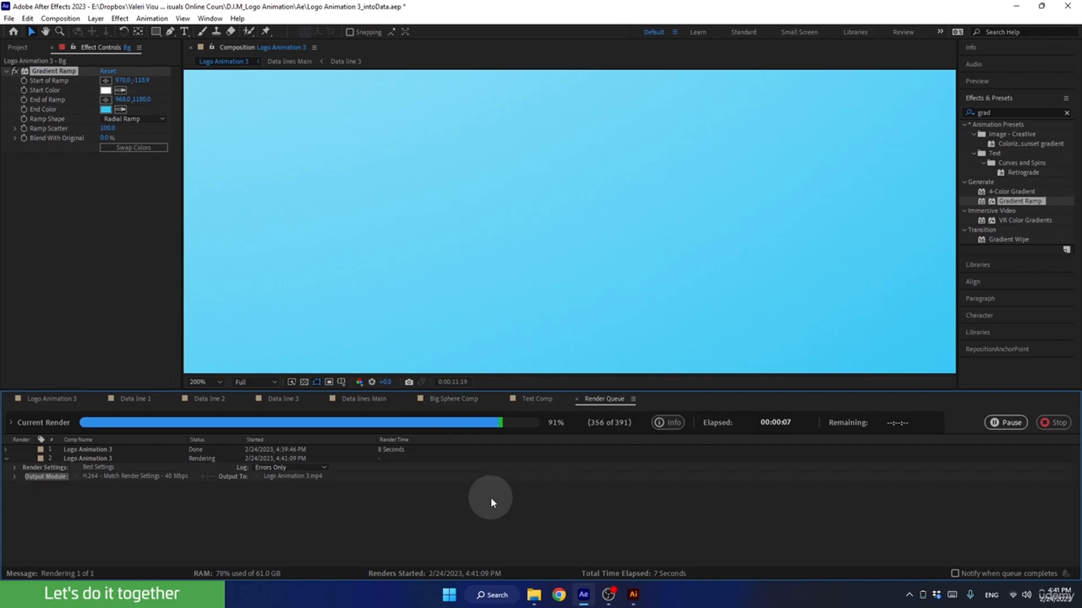
Switch to the Renders folder in File Explorer, play the re-rendered Logo Animation 3.mp4 full screen, and close the player.
{"action": "left_click", "coordinate": [535, 598]}
{"action": "left_click", "coordinate": [581, 544]}
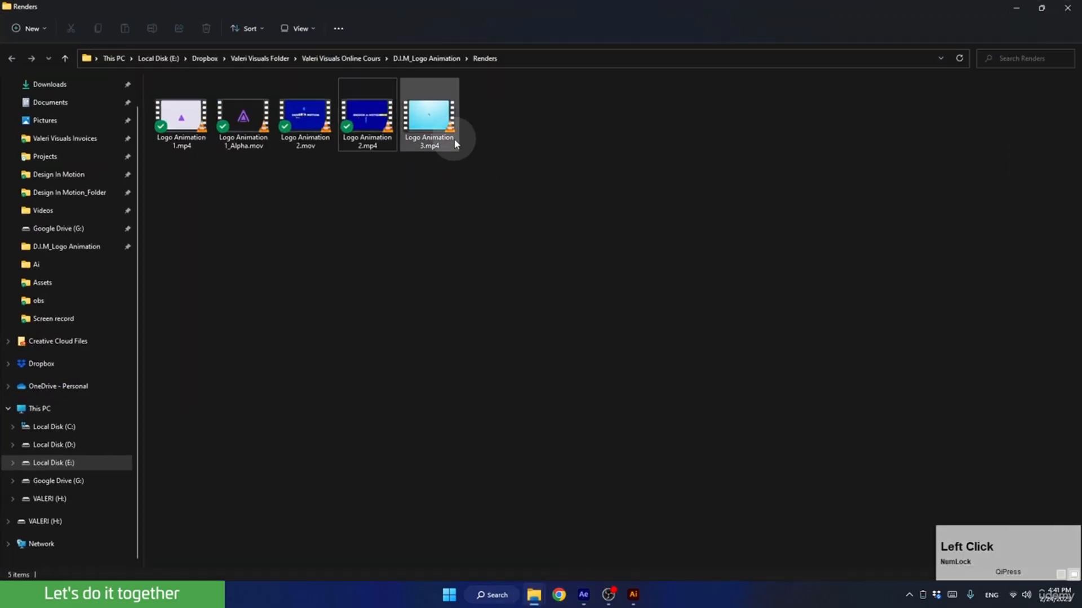
{"action": "left_click", "coordinate": [440, 118]}
{"action": "double_click", "coordinate": [440, 118]}
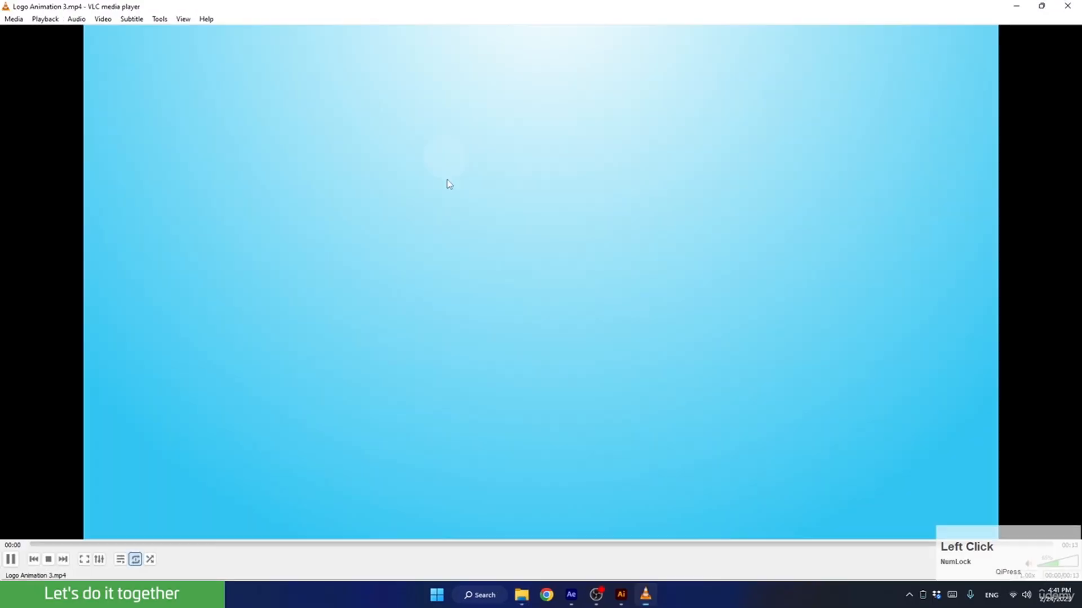
{"action": "double_click", "coordinate": [490, 273]}
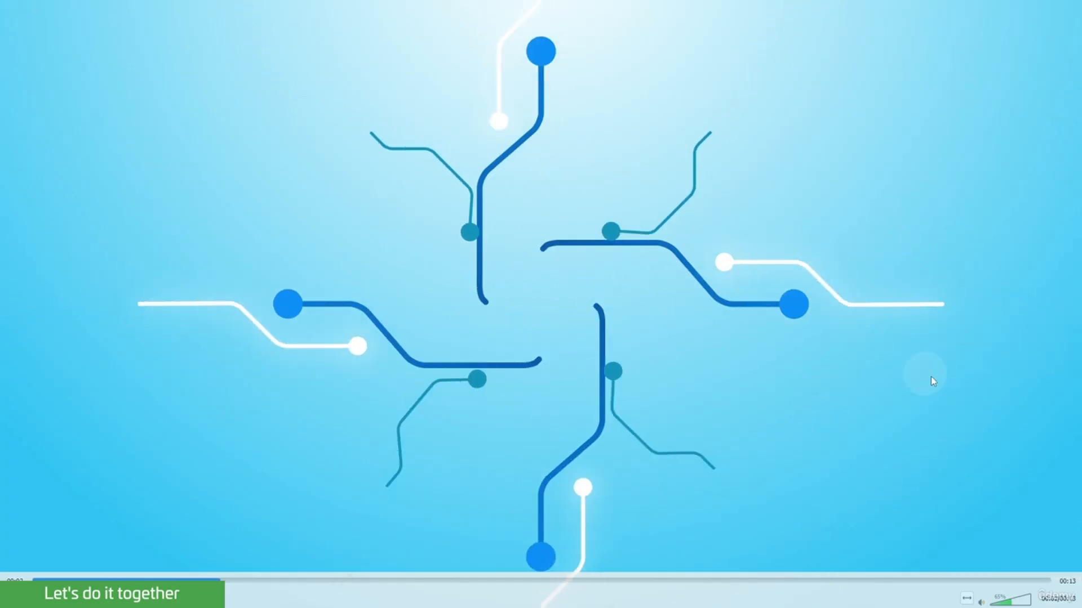
{"action": "key", "text": "Escape"}
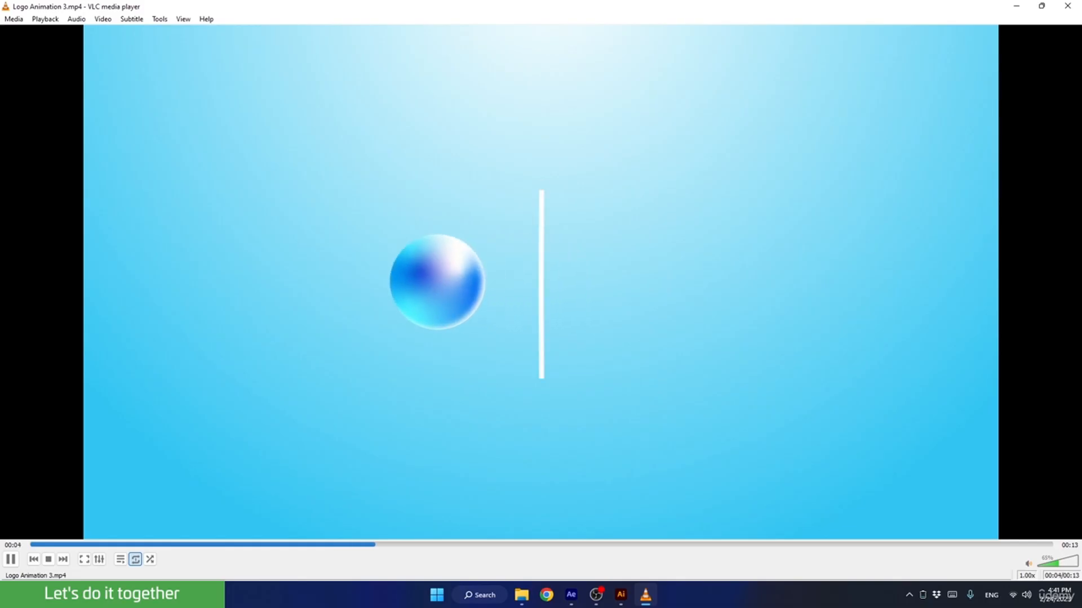
{"action": "left_click", "coordinate": [1065, 7]}
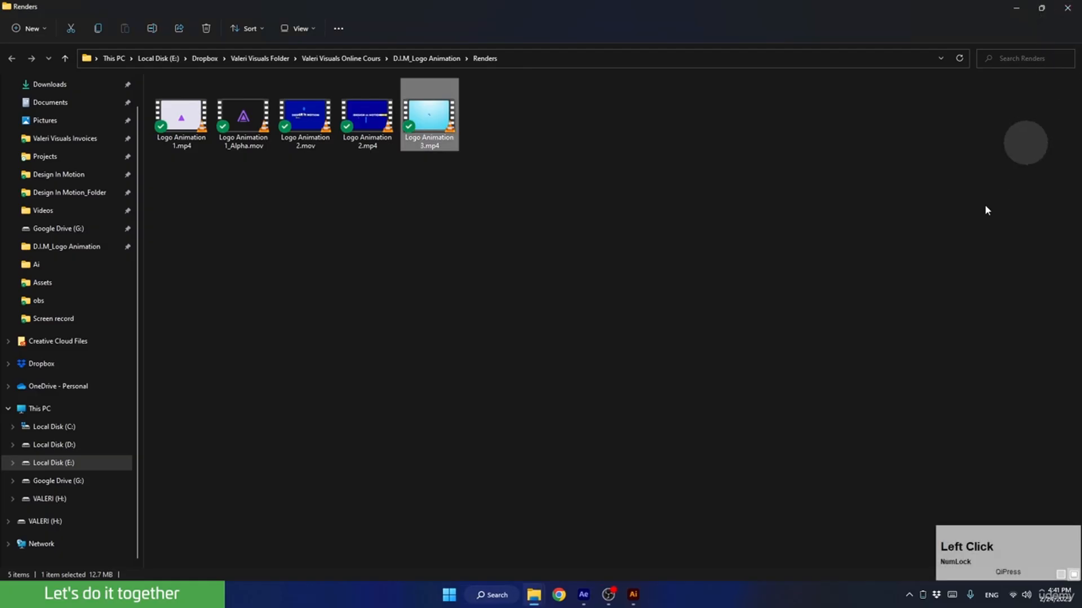
Return to the Logo Animation 3 timeline in After Effects, fit the composition in the viewer, and move the playhead to 0:00:10:12.
{"action": "left_click", "coordinate": [1016, 7]}
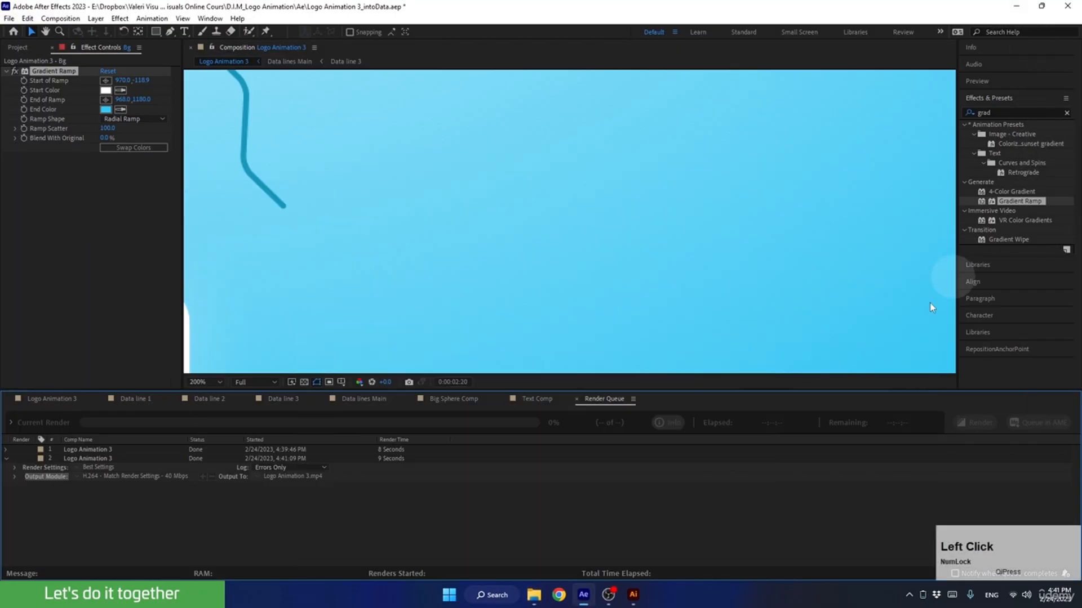
{"action": "left_click", "coordinate": [36, 401]}
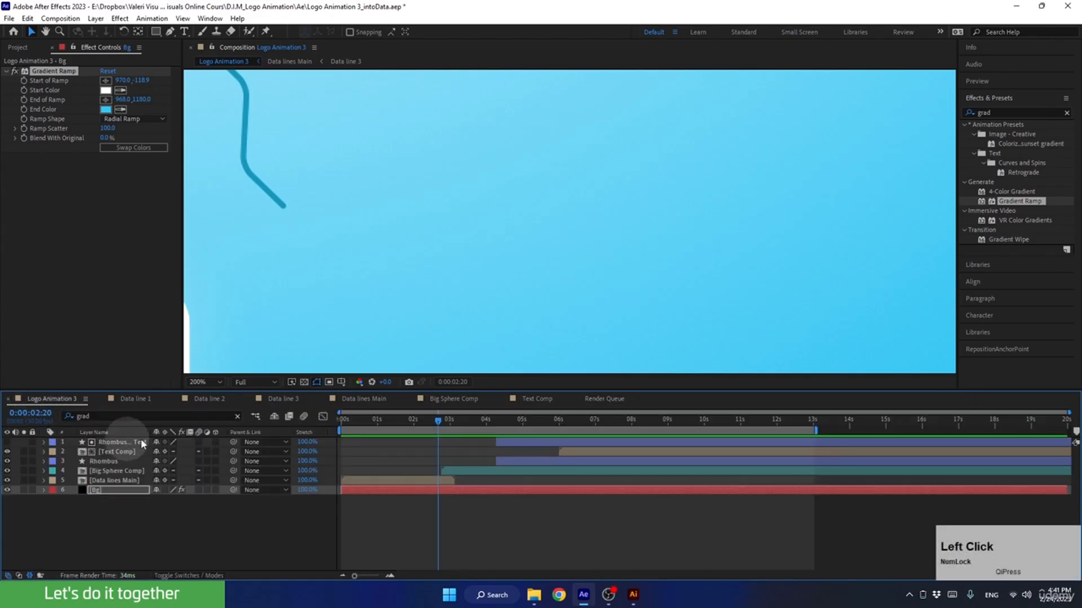
{"action": "left_click", "coordinate": [198, 383]}
{"action": "left_click", "coordinate": [212, 195]}
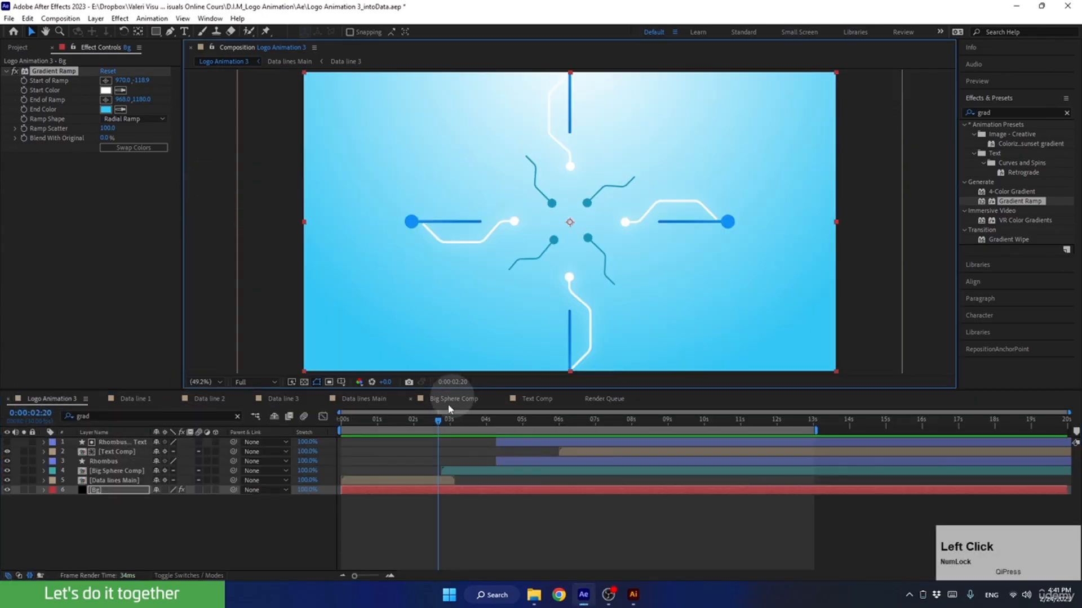
{"action": "left_click_drag", "start_coordinate": [449, 420], "coordinate": [717, 427]}
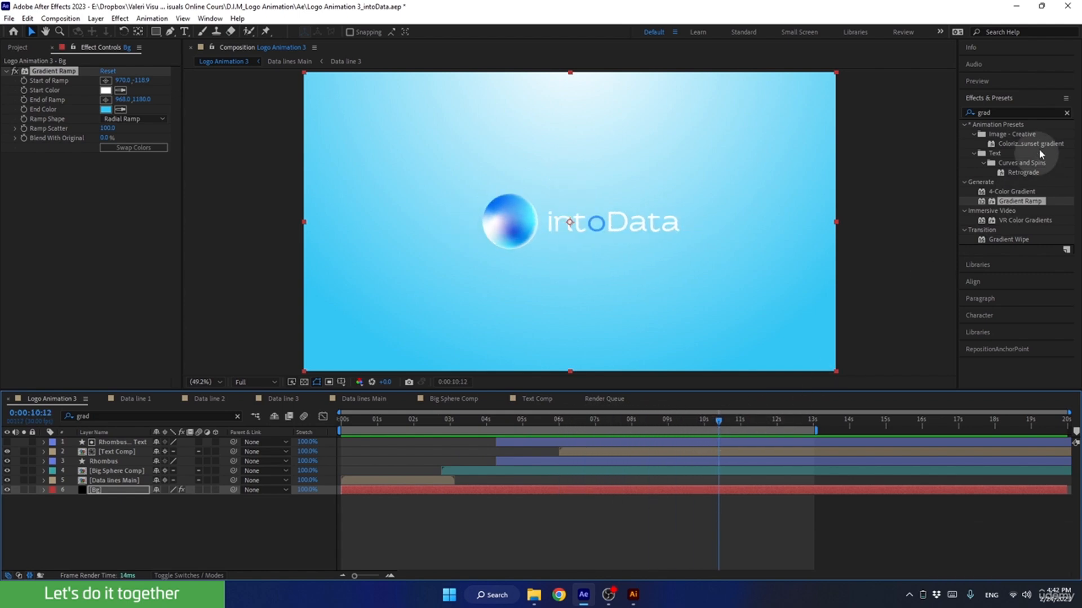
Clear the effects search, collapse Effects & Presets, and show the project items with the Logo_3 layers folder collapsed.
{"action": "left_click", "coordinate": [1064, 111]}
{"action": "left_click", "coordinate": [986, 97]}
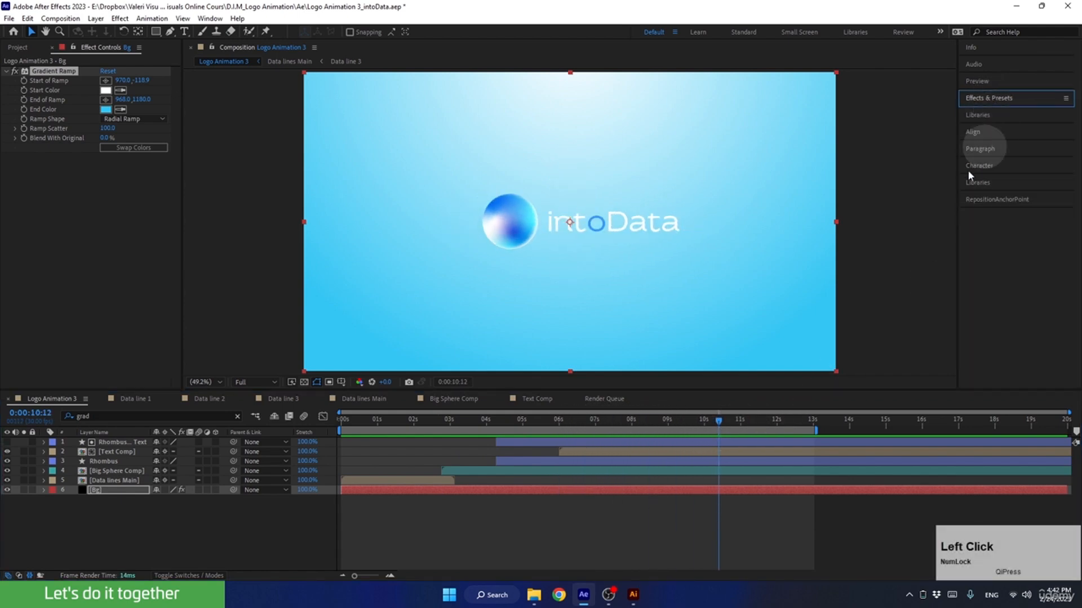
{"action": "left_click", "coordinate": [19, 48]}
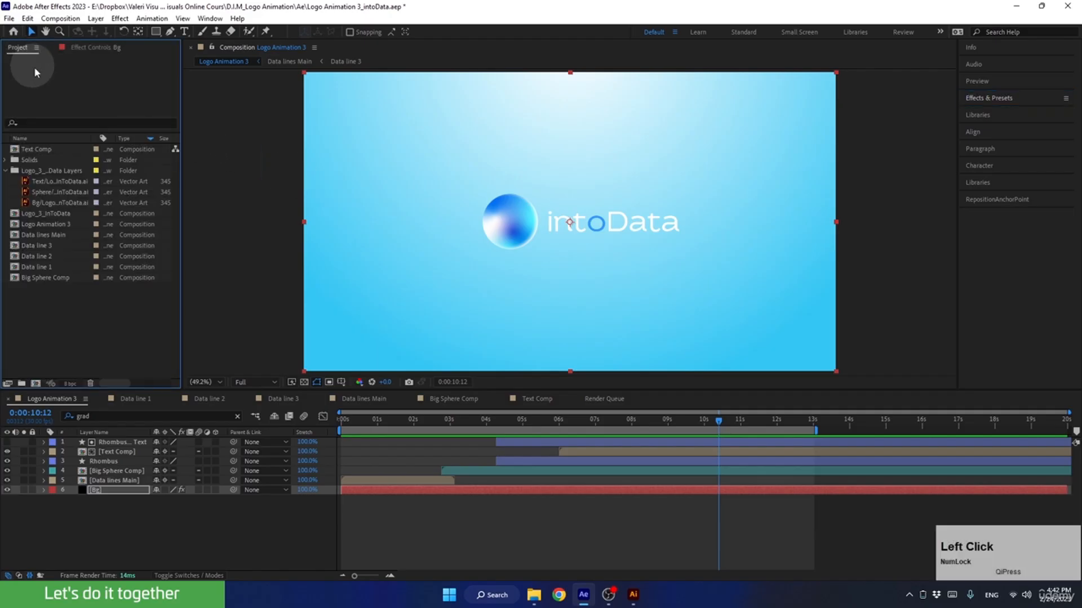
{"action": "left_click", "coordinate": [12, 173]}
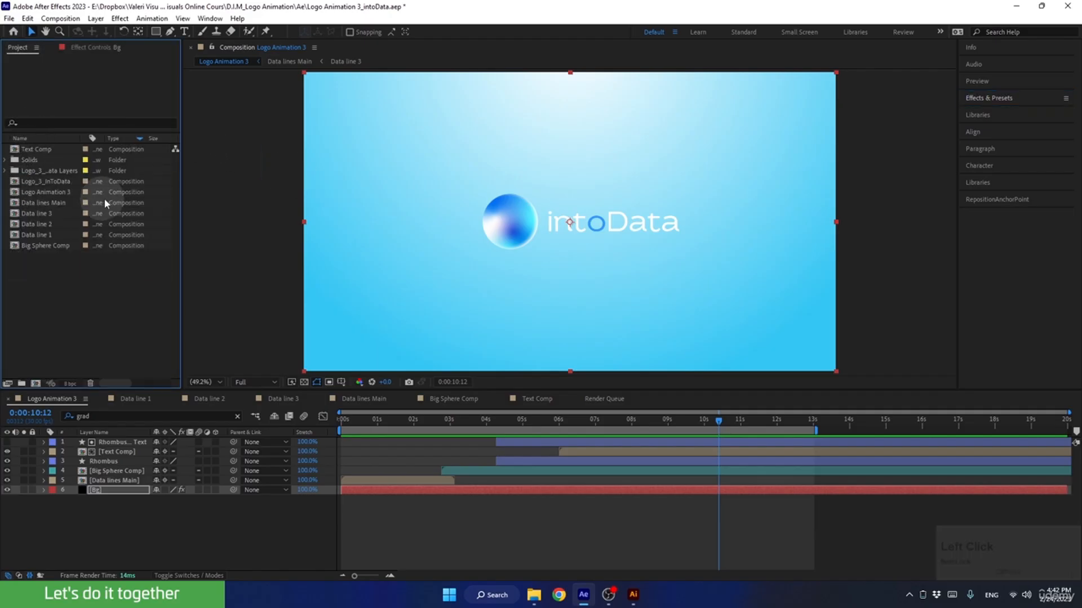
Close all the precomp timelines and the Render Queue, leaving only the Logo Animation 3 timeline open.
{"action": "left_click", "coordinate": [101, 400]}
{"action": "left_click", "coordinate": [101, 400]}
{"action": "left_click", "coordinate": [101, 399]}
{"action": "left_click", "coordinate": [101, 400]}
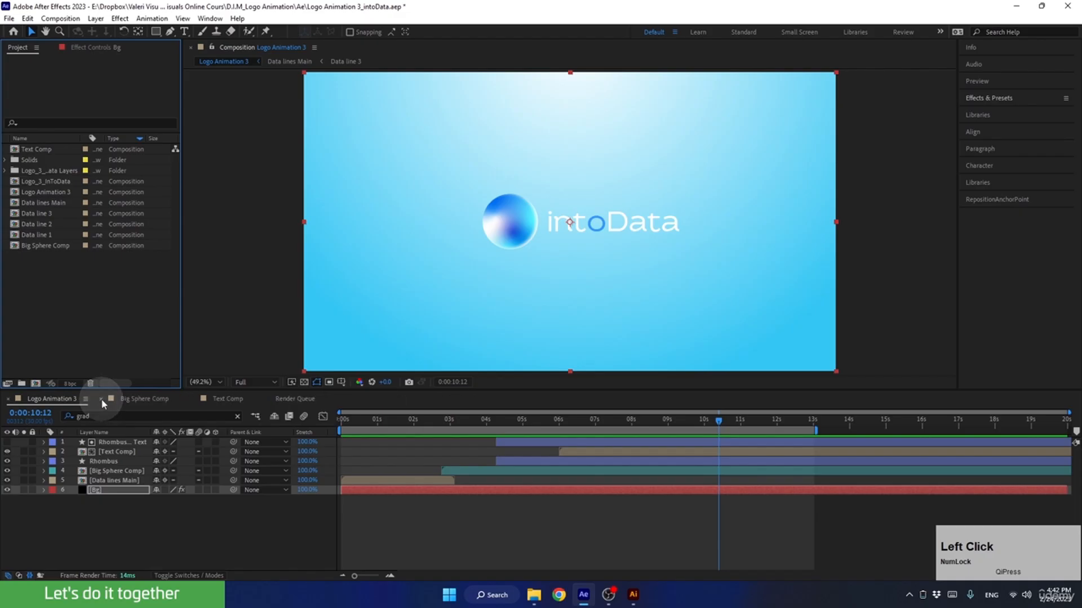
{"action": "left_click", "coordinate": [101, 399]}
{"action": "left_click", "coordinate": [101, 399]}
{"action": "left_click", "coordinate": [101, 399]}
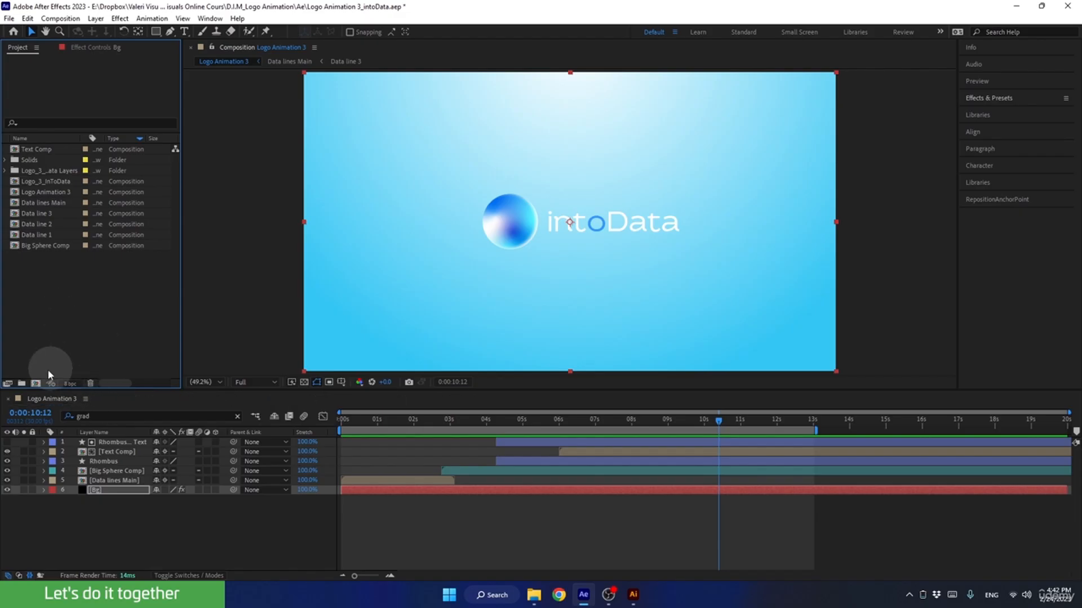
Create a project folder named Assets and move the Solids and Logo_3 layers folders into it.
{"action": "left_click", "coordinate": [22, 385]}
{"action": "type", "text": "Assets"}
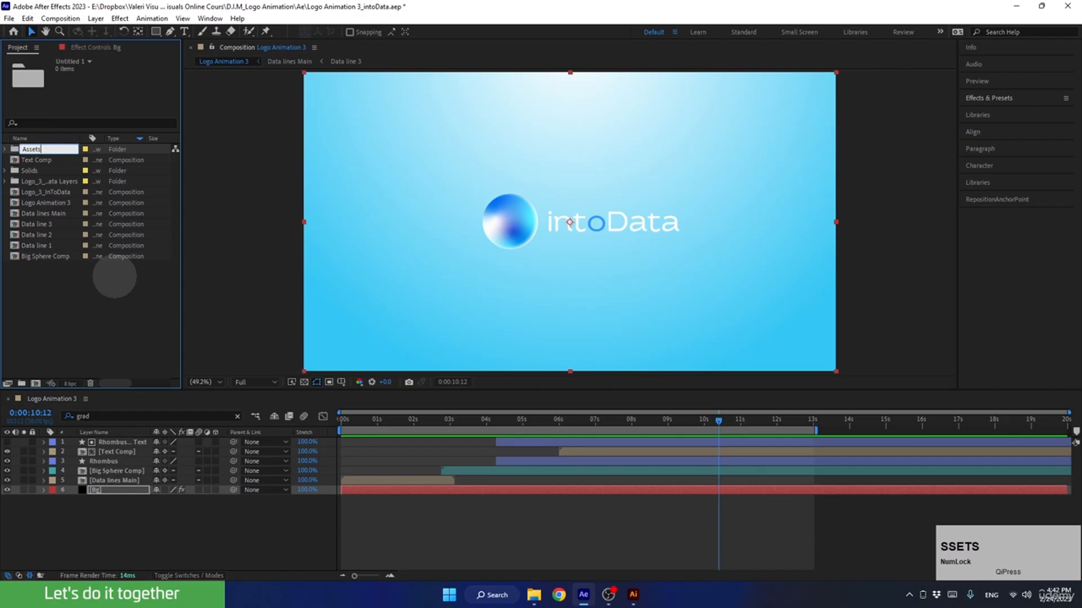
{"action": "key", "text": "Return"}
{"action": "left_click", "coordinate": [35, 162]}
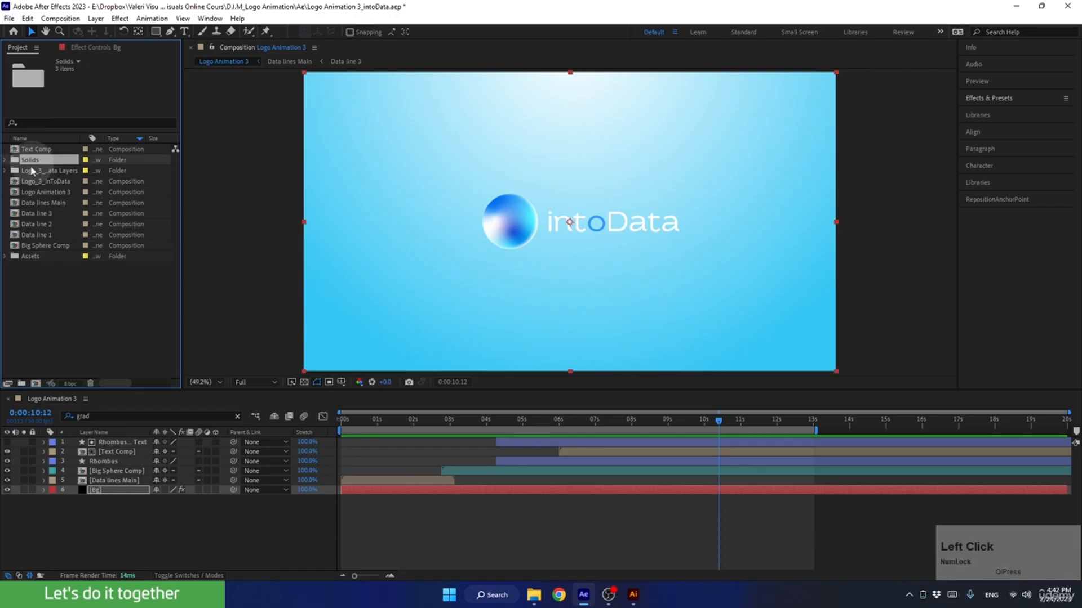
{"action": "left_click", "coordinate": [25, 172], "text": "shift"}
{"action": "left_click_drag", "start_coordinate": [29, 268], "coordinate": [27, 257]}
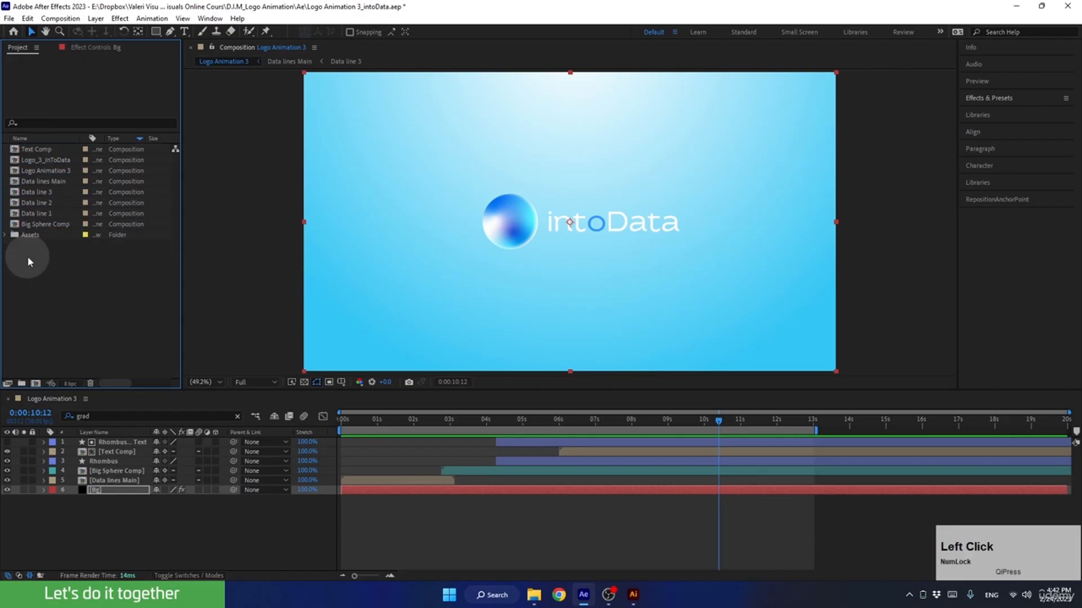
Change the label colour of the Logo Animation 3 composition in the project to blue.
{"action": "left_click", "coordinate": [47, 167]}
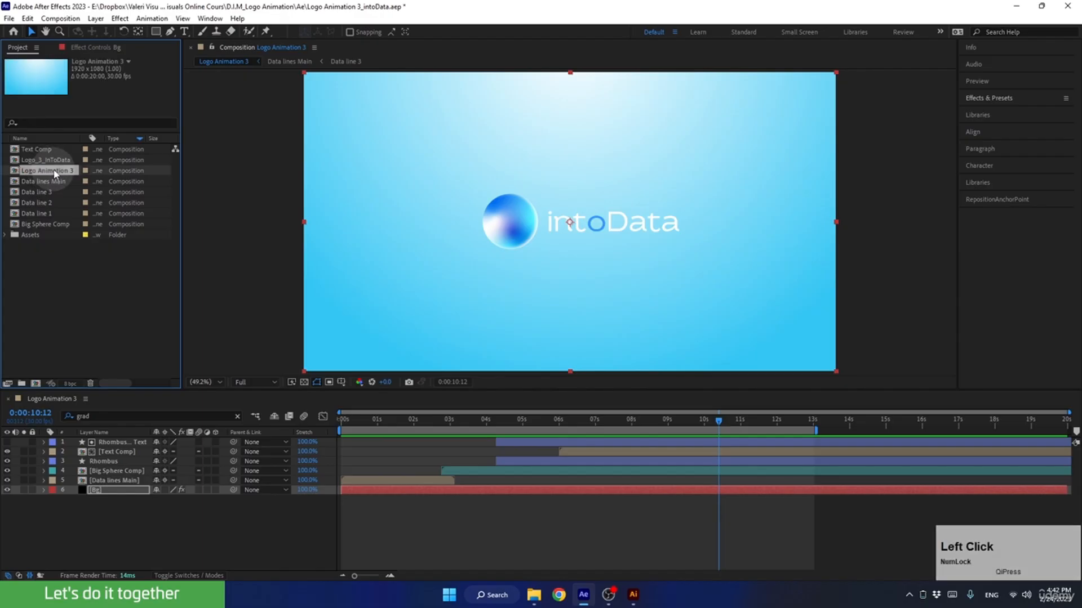
{"action": "left_click", "coordinate": [86, 171]}
{"action": "left_click", "coordinate": [101, 305]}
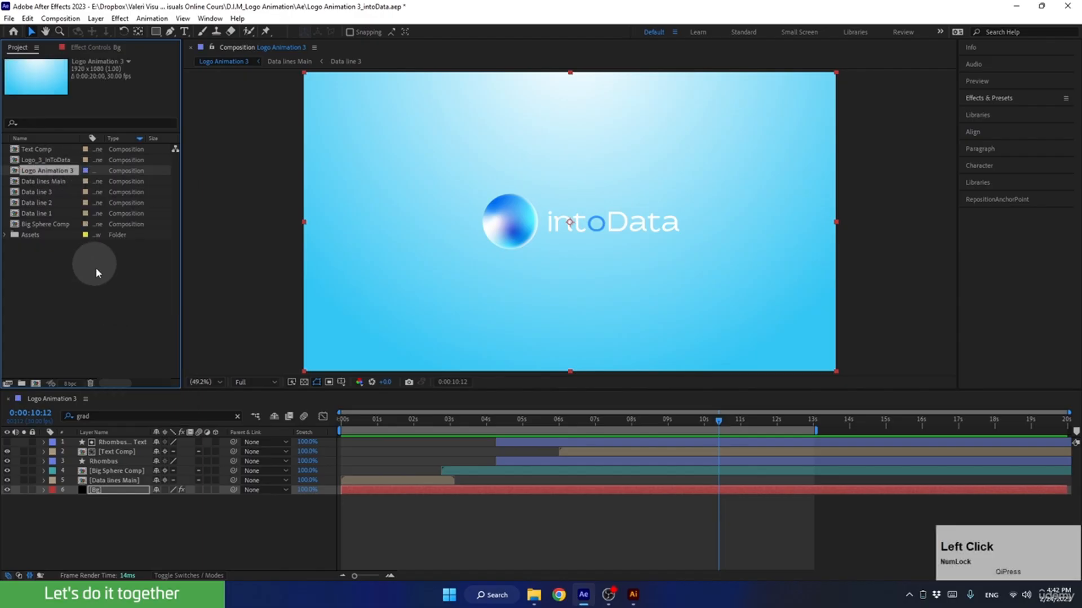
Create a project folder named Precomps and move Text Comp and Logo_3_InToData into it.
{"action": "left_click", "coordinate": [22, 384]}
{"action": "type", "text": "Precomps"}
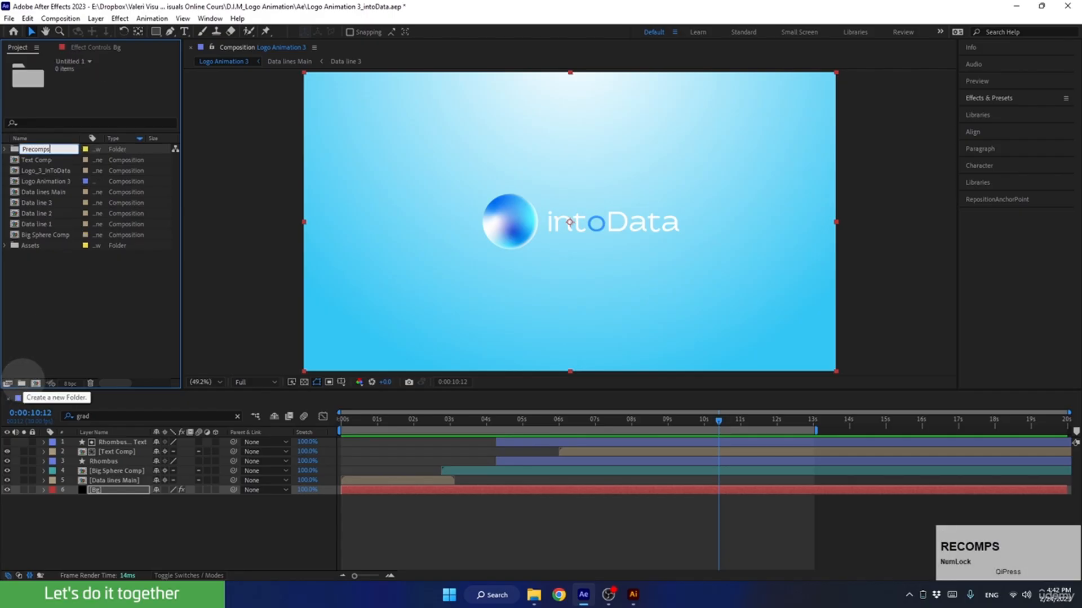
{"action": "key", "text": "Return"}
{"action": "left_click", "coordinate": [46, 153]}
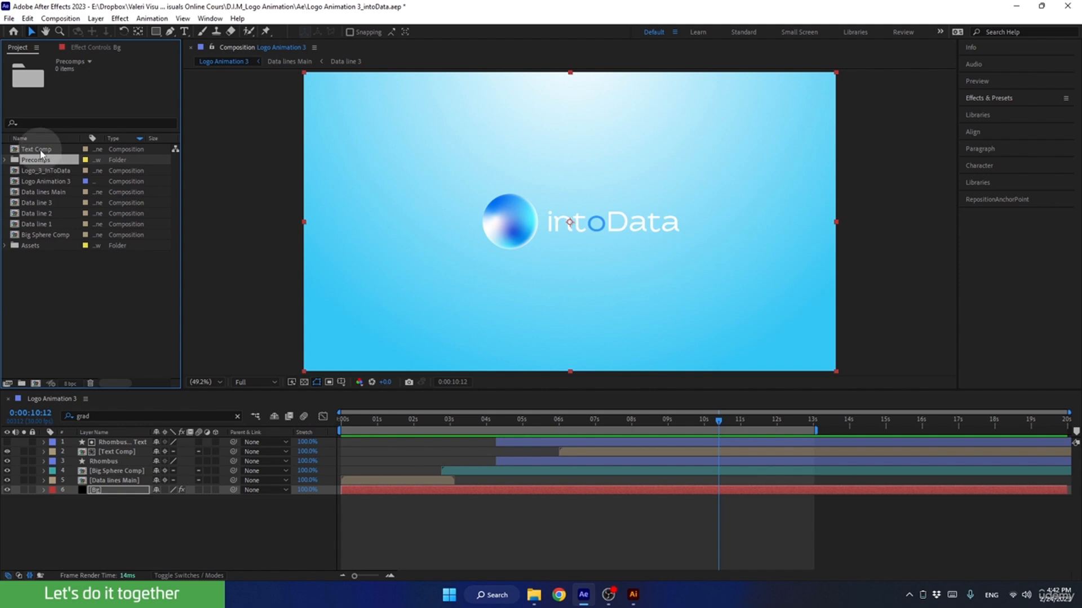
{"action": "left_click_drag", "start_coordinate": [40, 151], "coordinate": [34, 157]}
{"action": "left_click", "coordinate": [7, 151]}
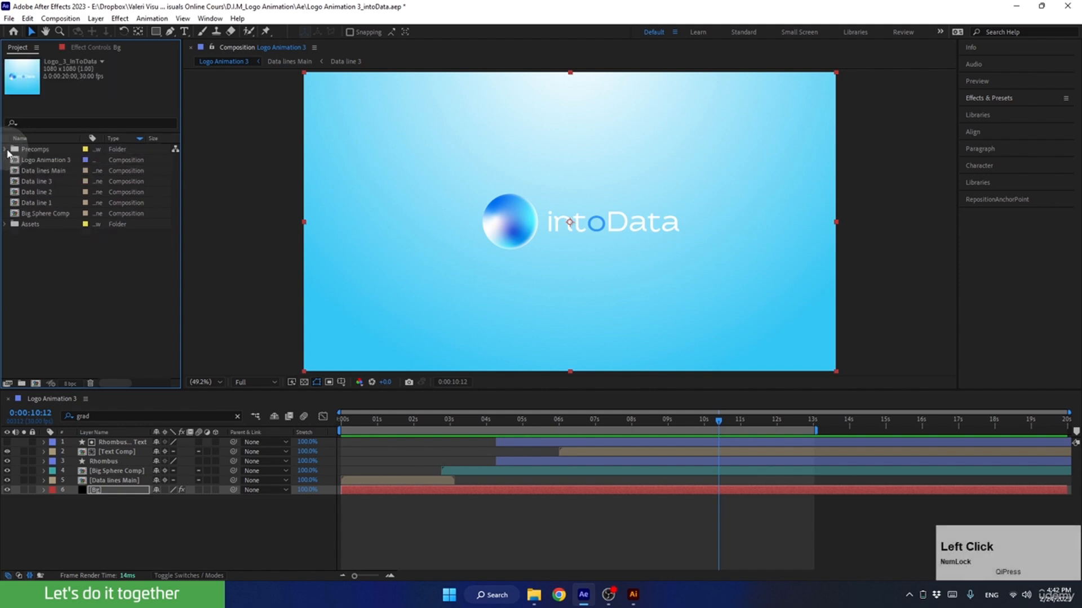
Move Data lines Main, Data line 1 to 3, and Big Sphere Comp into the Precomps folder, and sort the project items by type.
{"action": "left_click", "coordinate": [34, 171]}
{"action": "left_click", "coordinate": [32, 214], "text": "shift"}
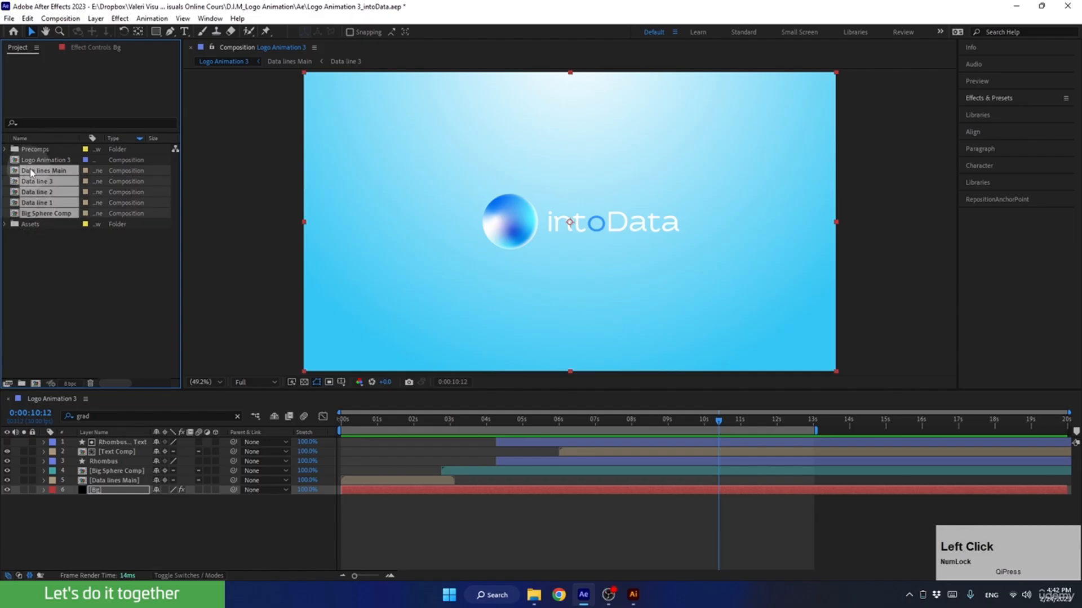
{"action": "left_click_drag", "start_coordinate": [29, 168], "coordinate": [115, 148]}
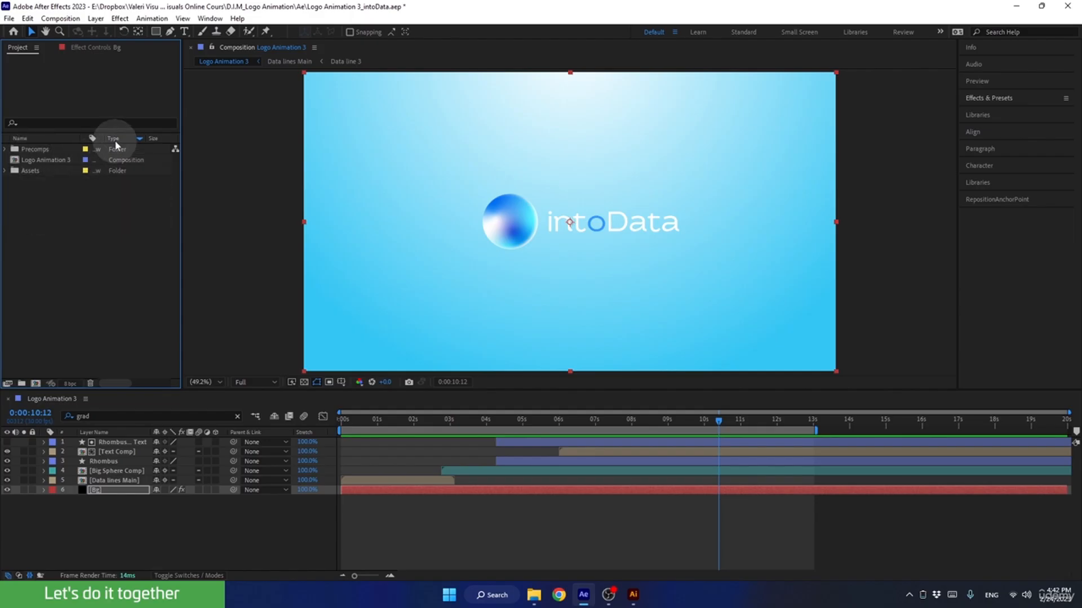
{"action": "left_click", "coordinate": [116, 141]}
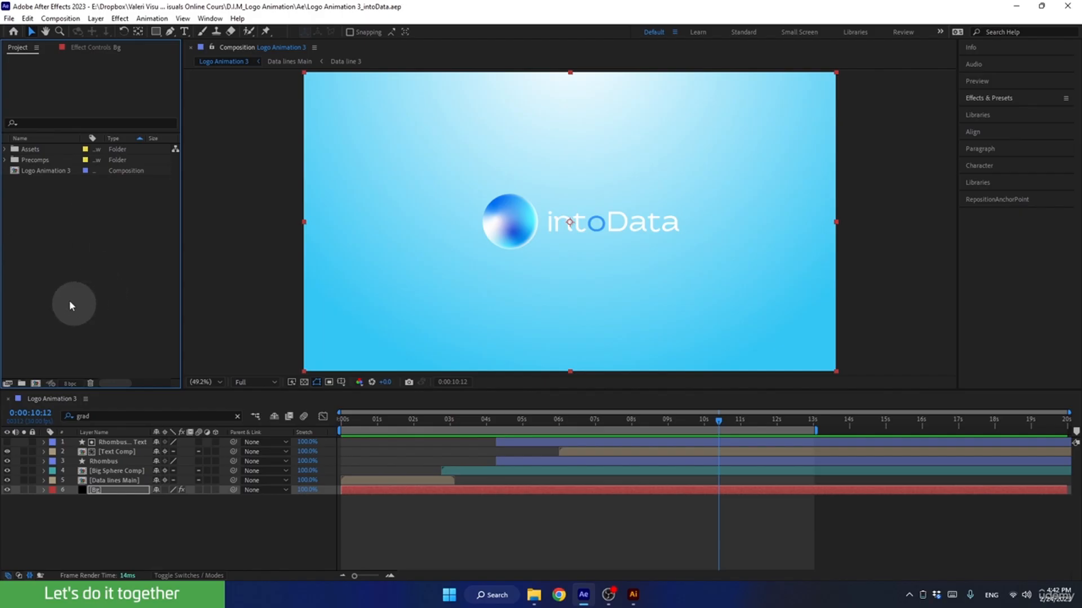
Purge all memory and the disk cache for all versions, and move the playhead to 0:00:08:03.
{"action": "left_click", "coordinate": [27, 18]}
{"action": "mouse_move", "coordinate": [71, 280]}
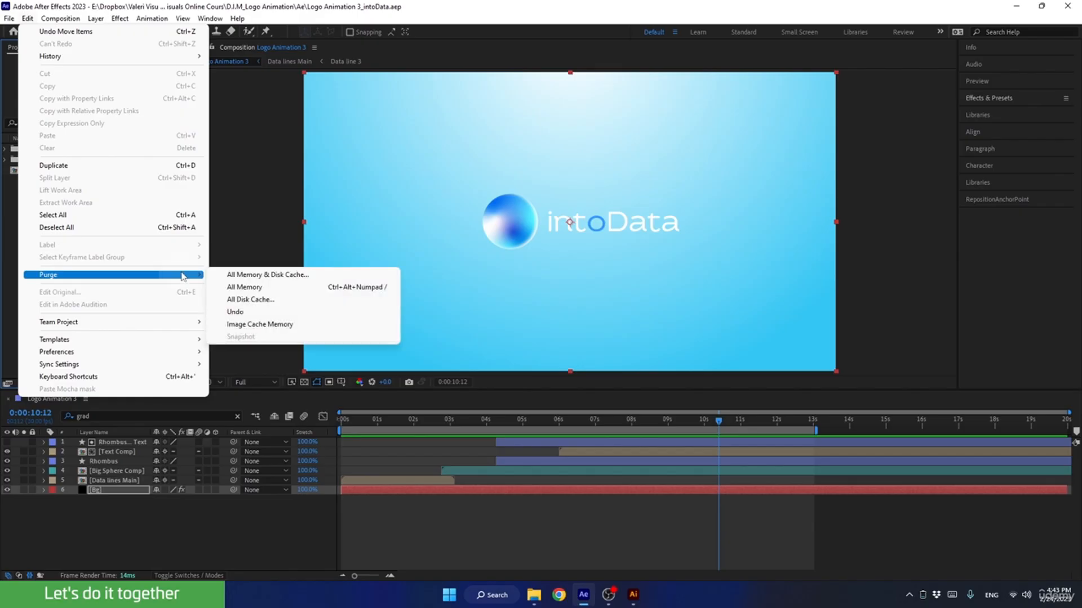
{"action": "left_click", "coordinate": [221, 272]}
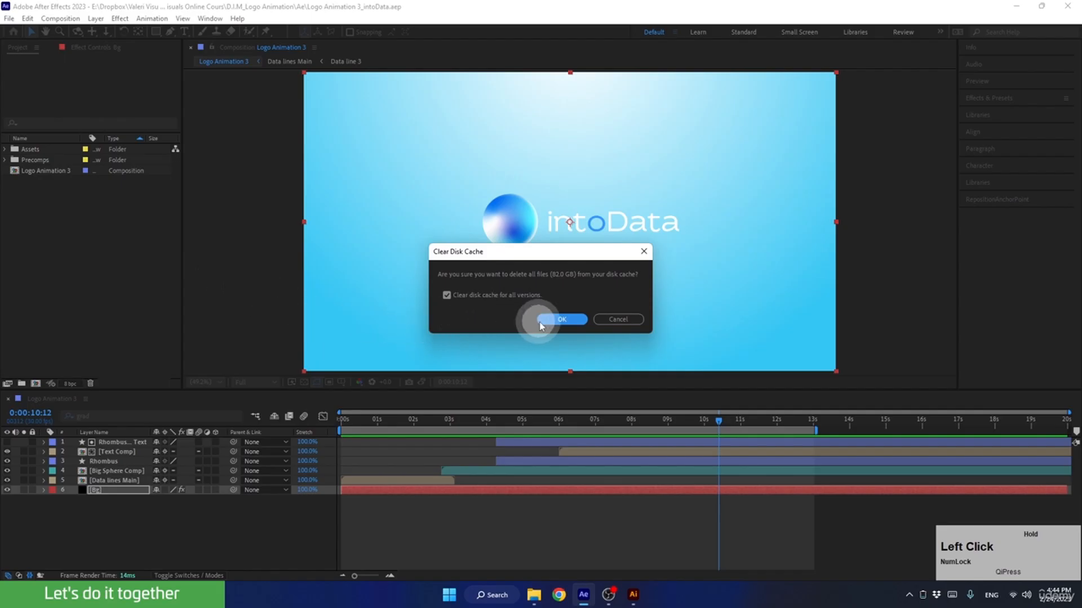
{"action": "left_click", "coordinate": [560, 320]}
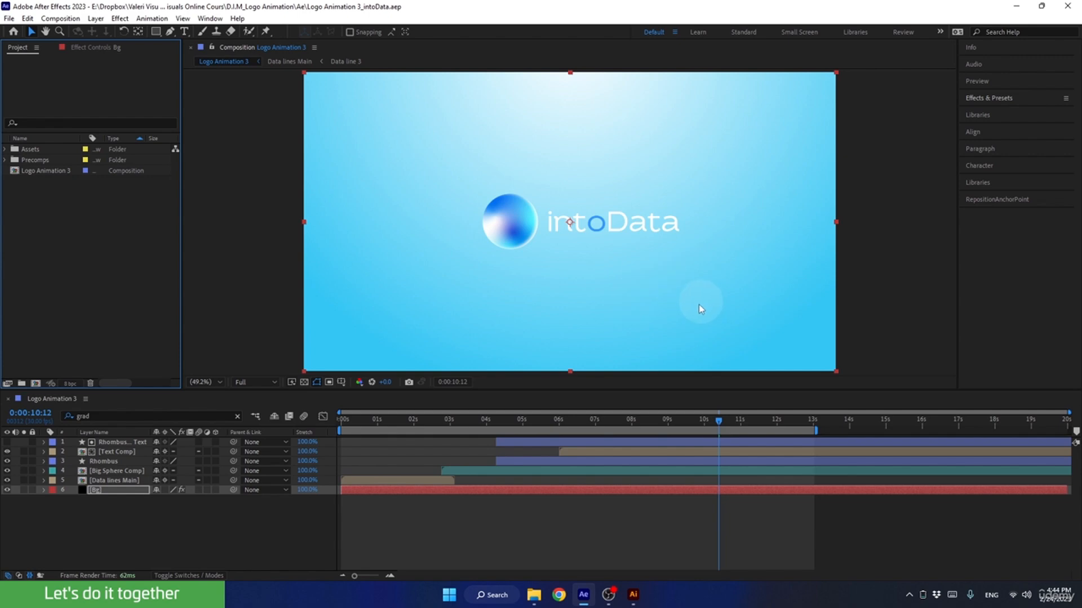
{"action": "left_click_drag", "start_coordinate": [709, 425], "coordinate": [645, 458]}
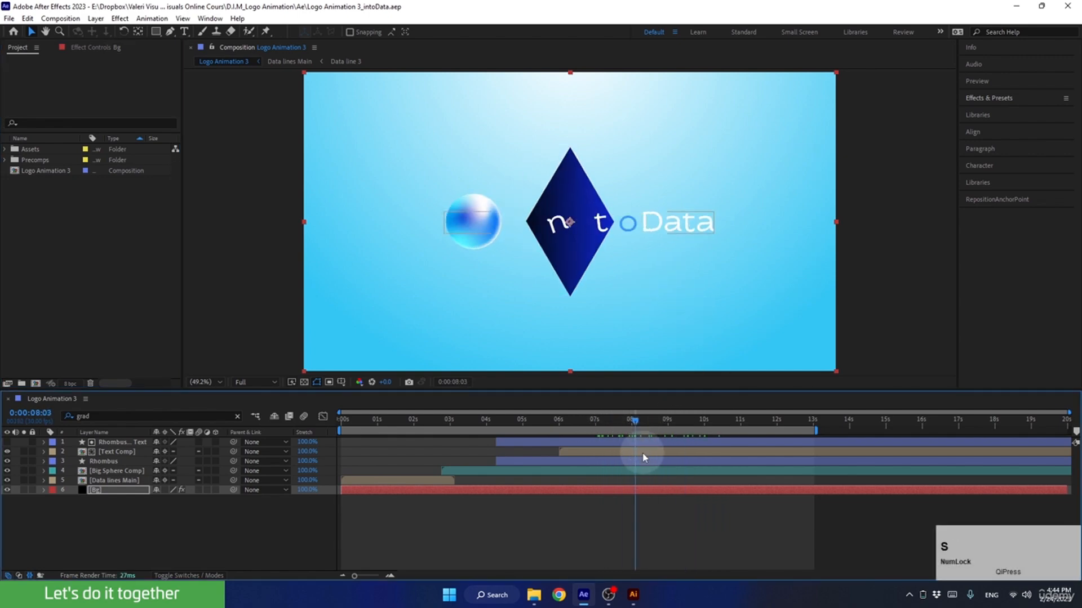
Switch to Illustrator, close Logo_3_InToData.ai with its changes saved, and quit Illustrator.
{"action": "left_click", "coordinate": [633, 594]}
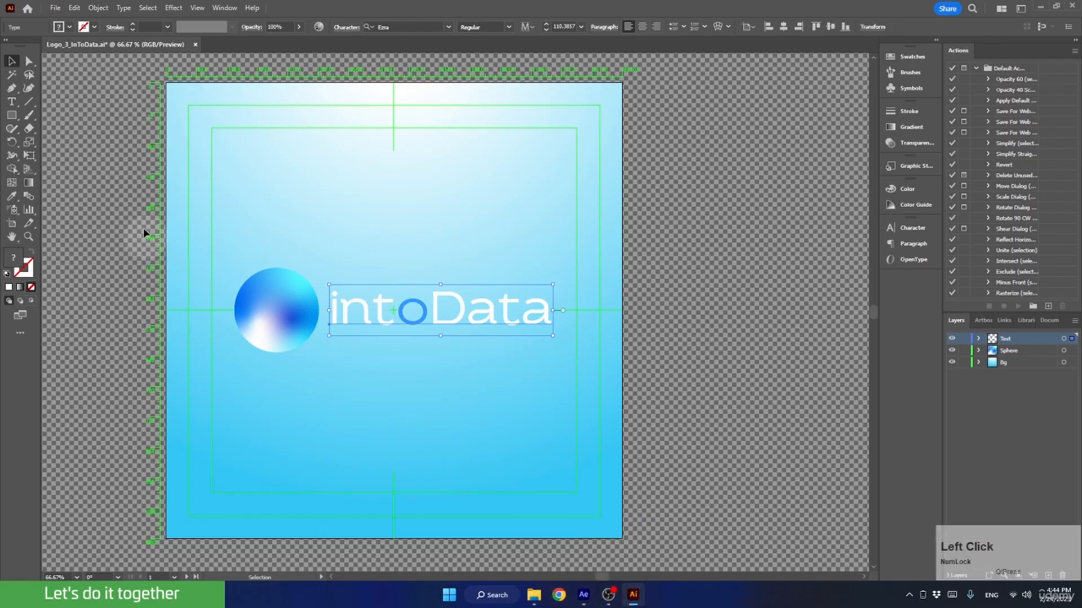
{"action": "left_click", "coordinate": [195, 44]}
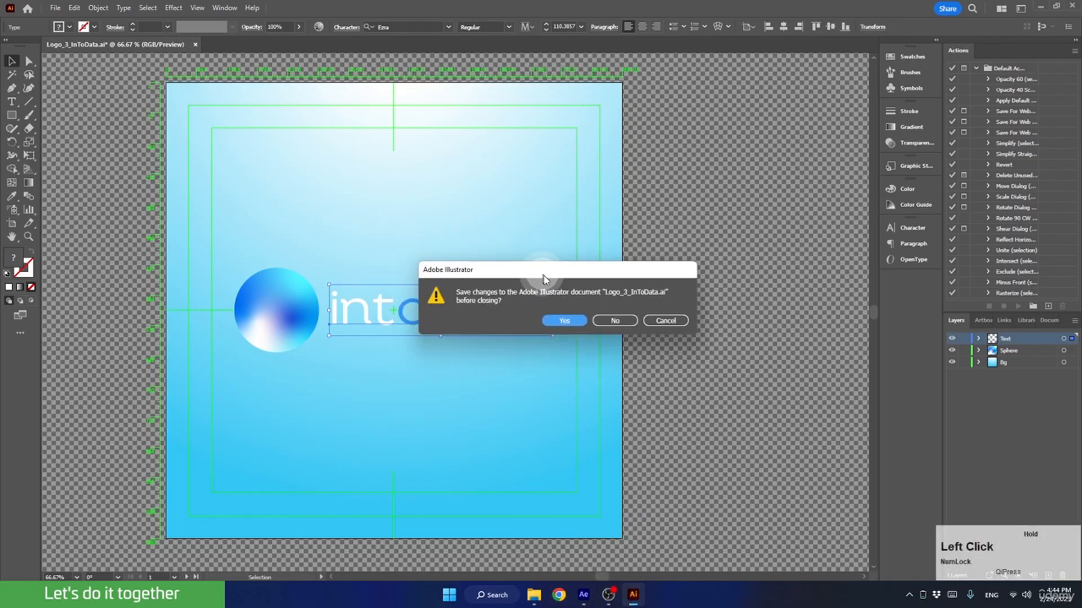
{"action": "left_click_drag", "start_coordinate": [544, 279], "coordinate": [598, 364]}
{"action": "left_click", "coordinate": [618, 402]}
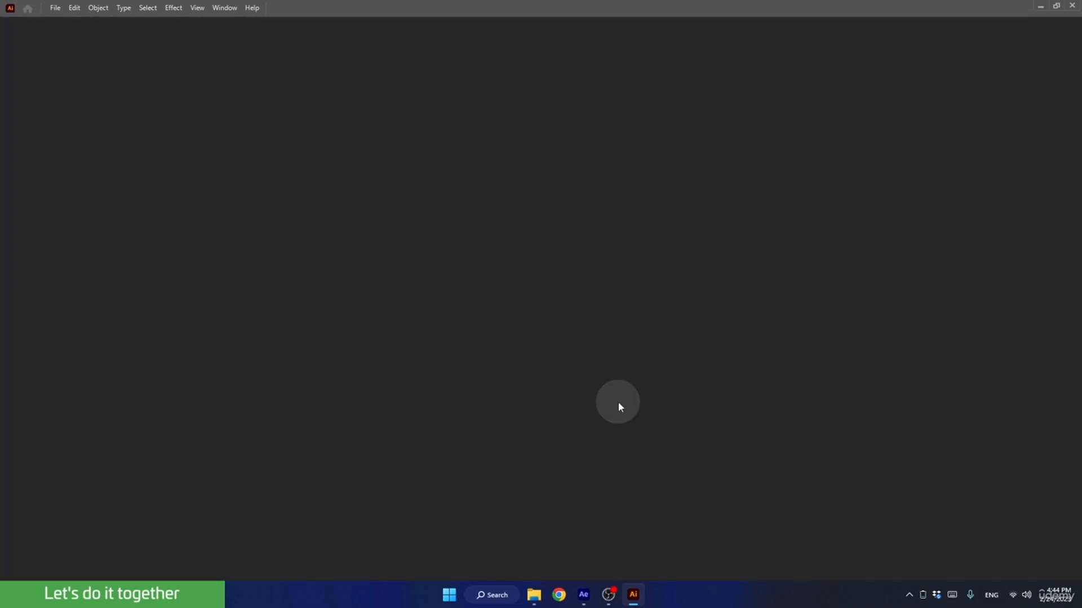
{"action": "left_click", "coordinate": [1072, 5]}
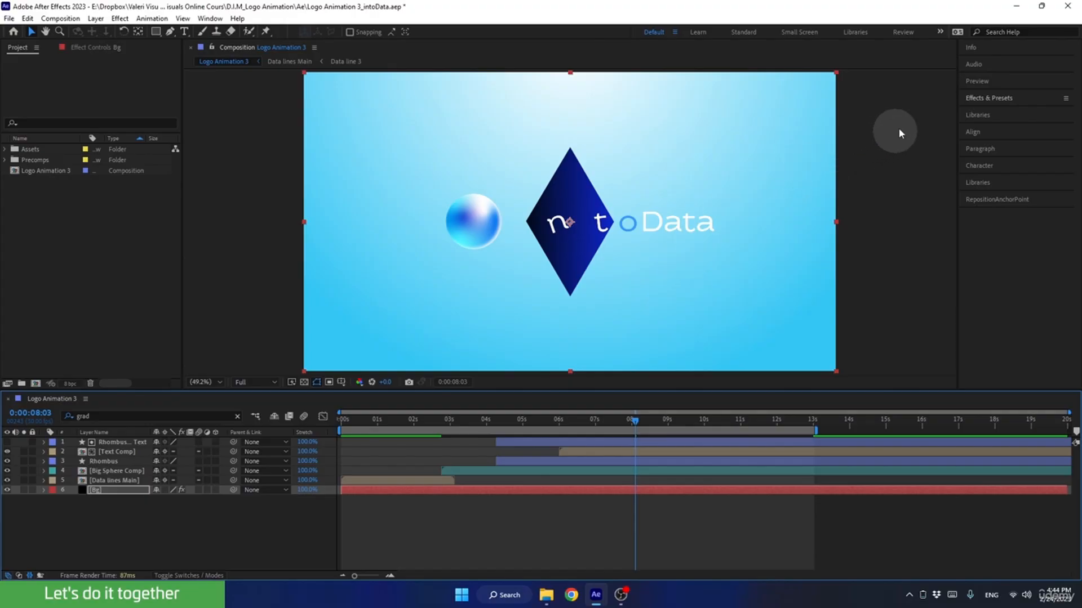
Quit After Effects, saving the changes to Logo Animation 3_intoData.aep.
{"action": "left_click", "coordinate": [1067, 5]}
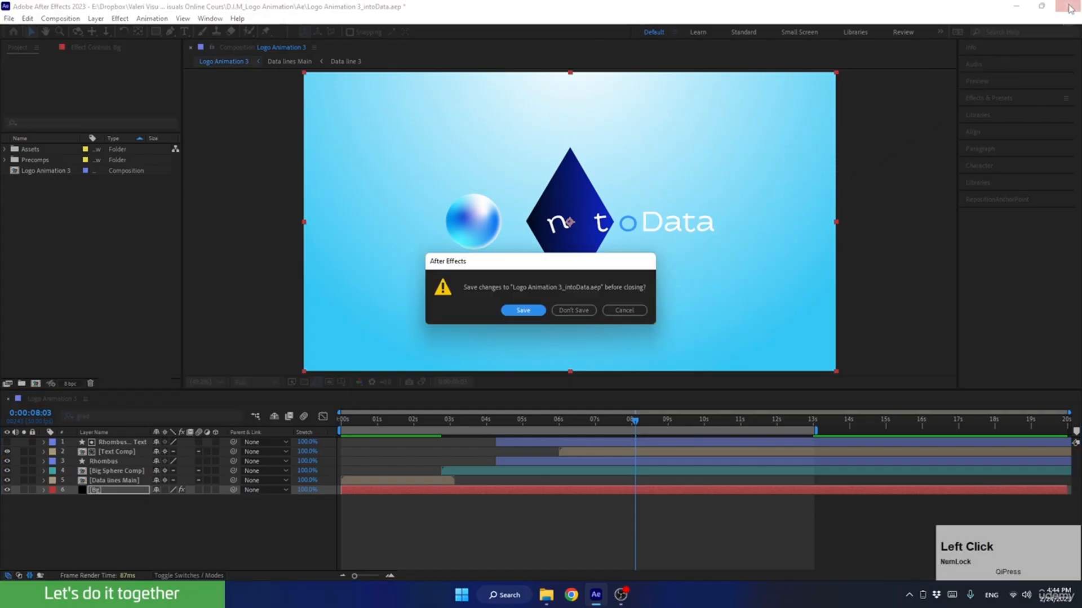
{"action": "left_click", "coordinate": [513, 314]}
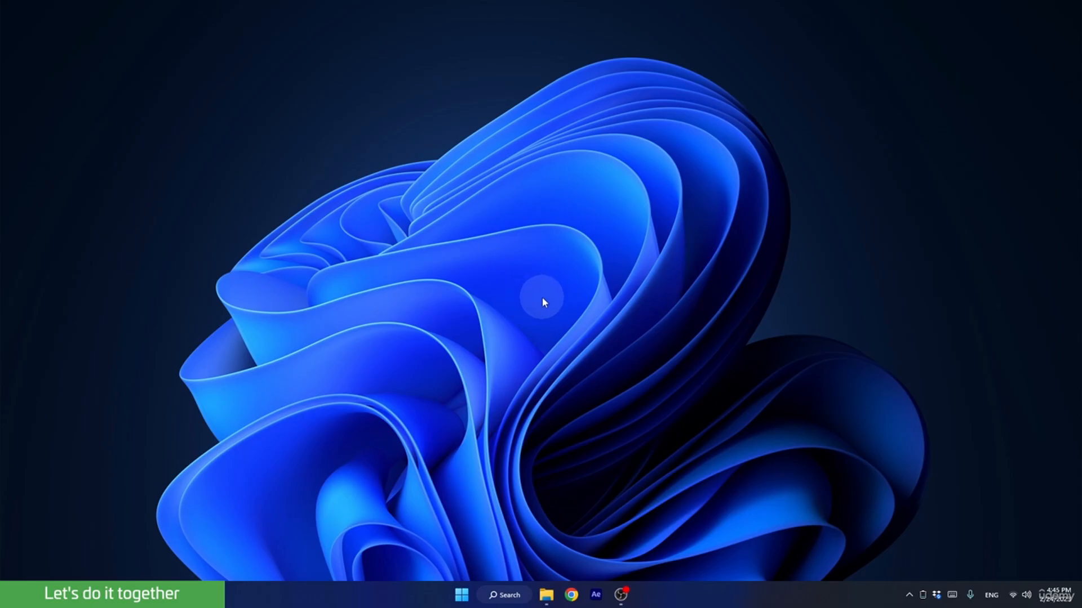